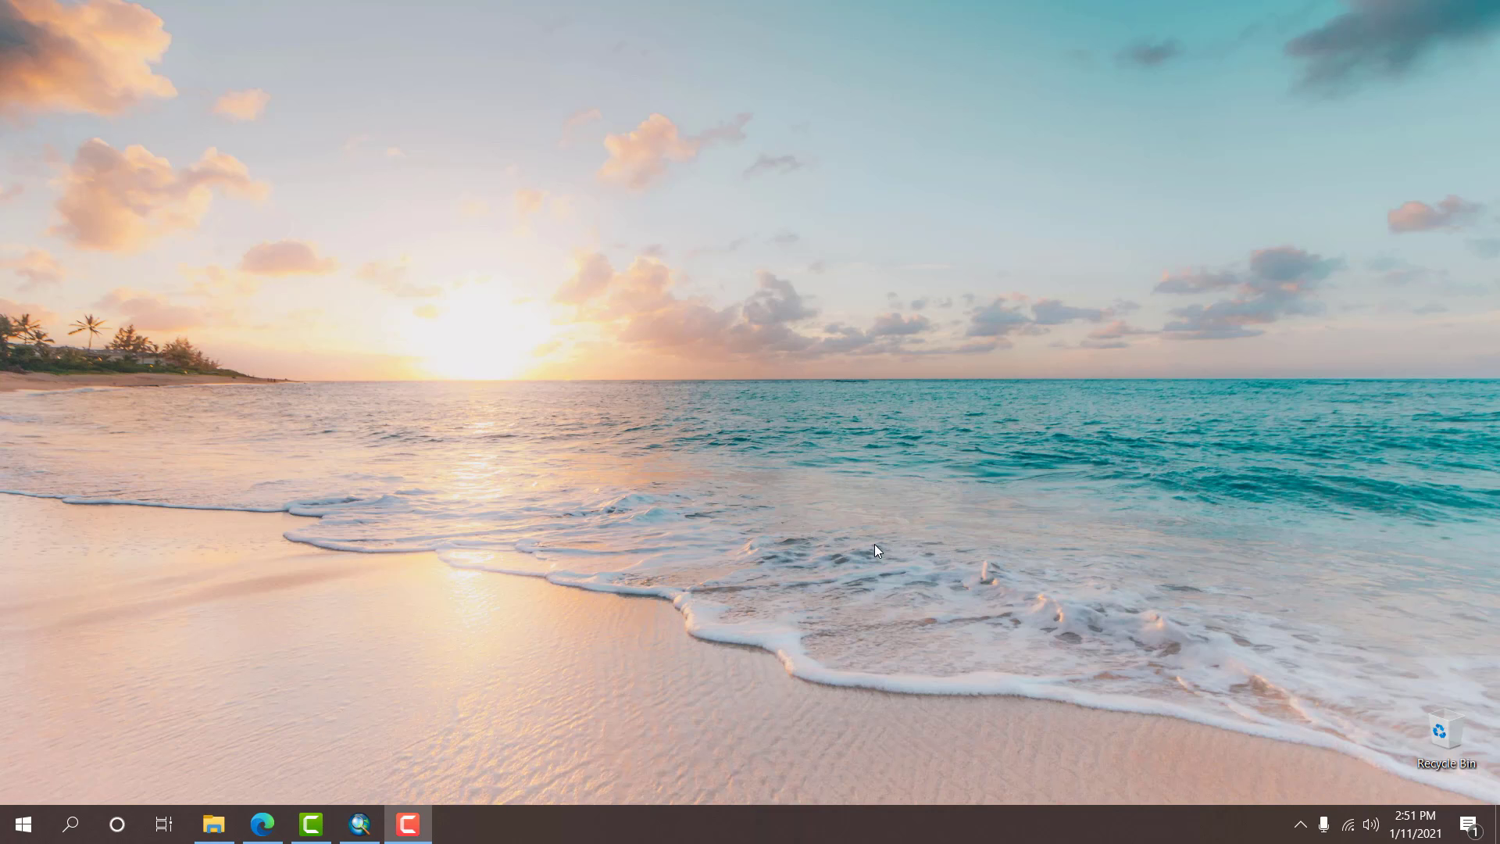
Switch to File Explorer and locate the L2014_FinalImg and L2020_FinalImg files in the Pre-Processing folder.
click(360, 824)
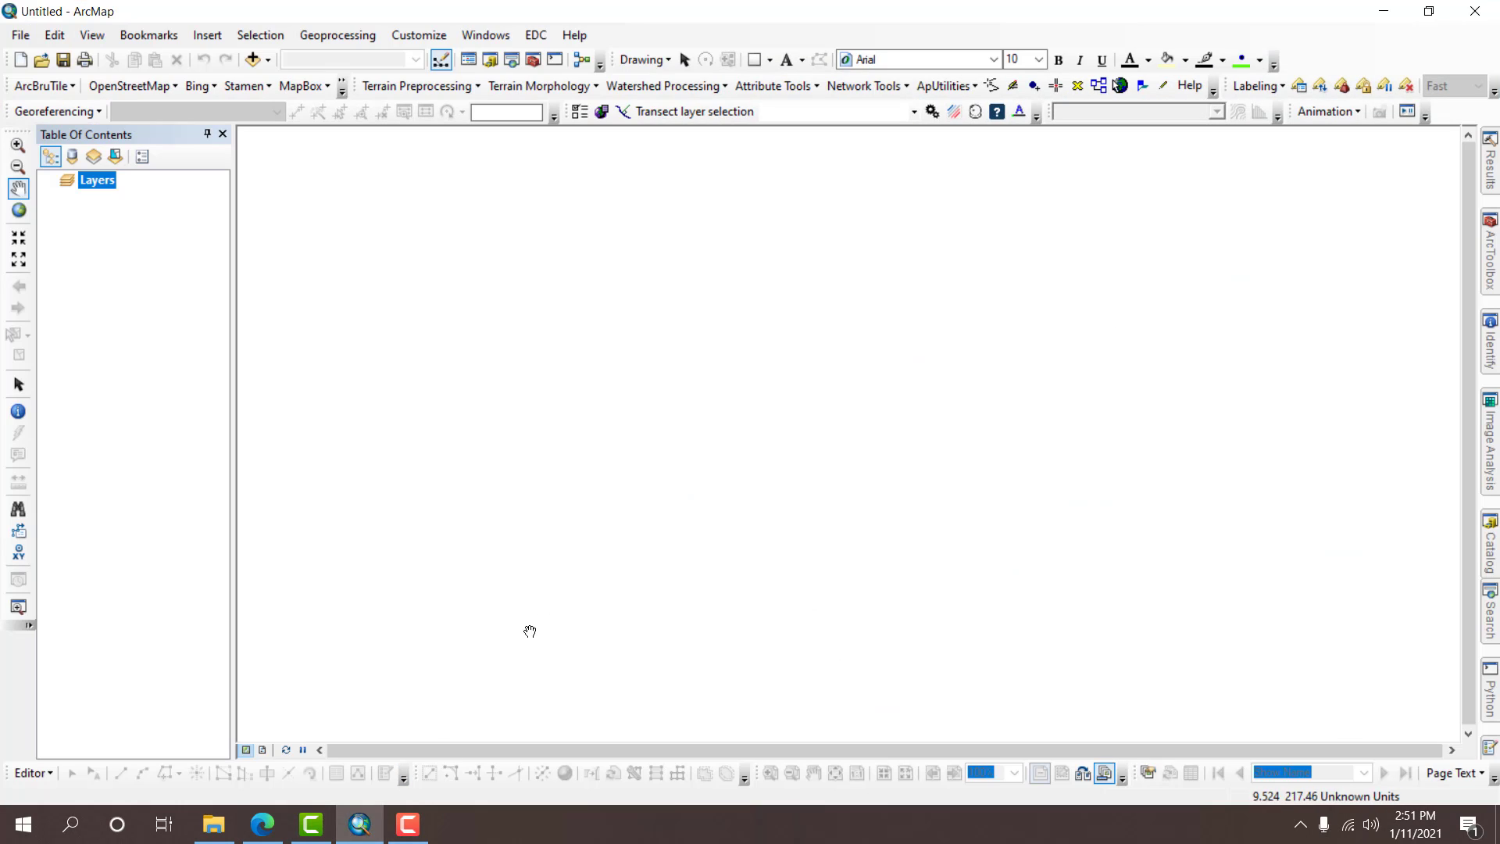
click(360, 823)
click(213, 823)
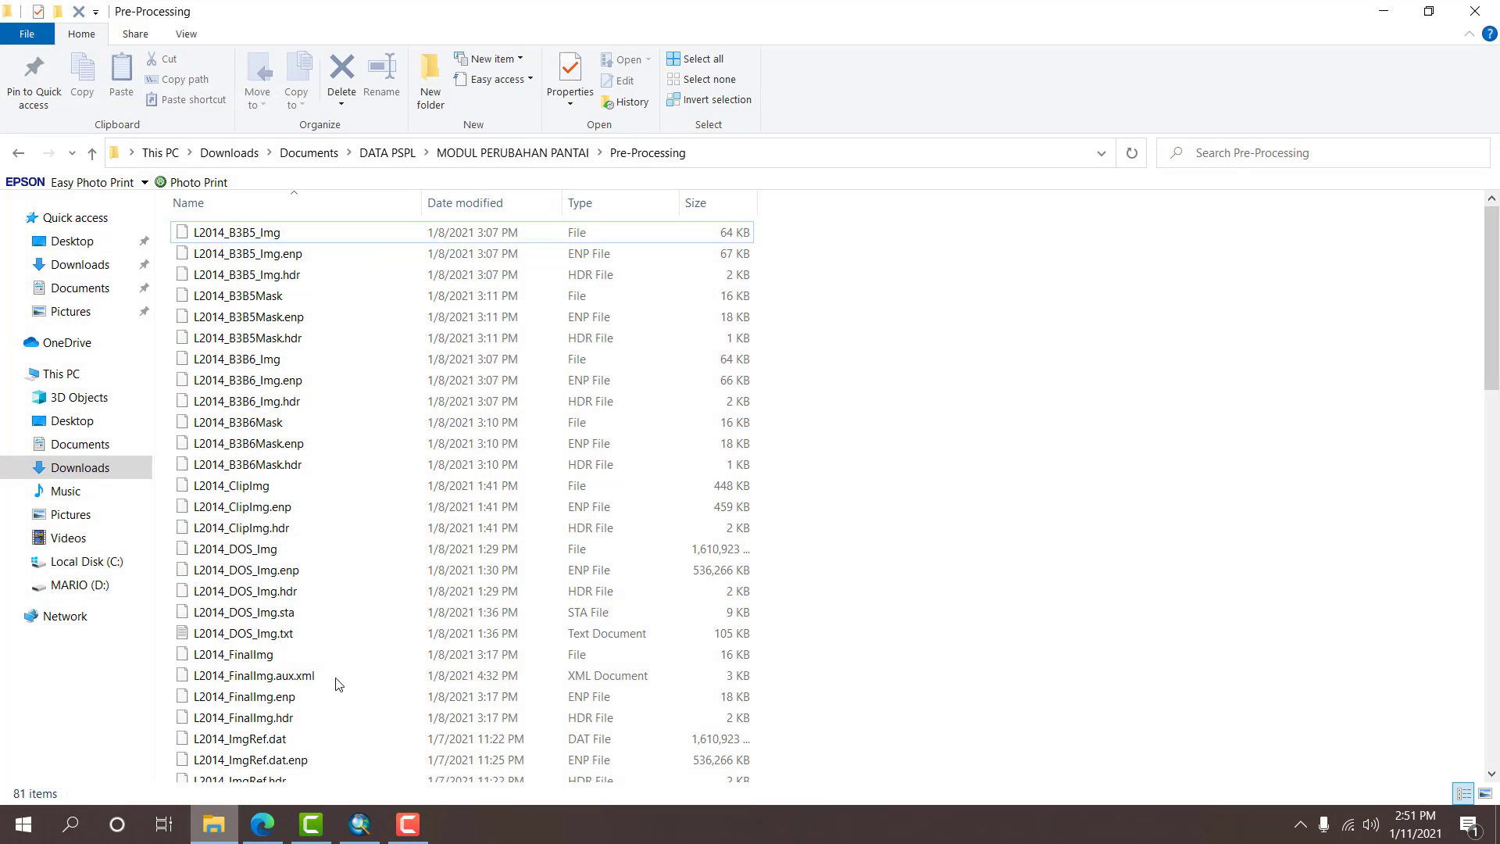
scroll(338, 671, down, 5)
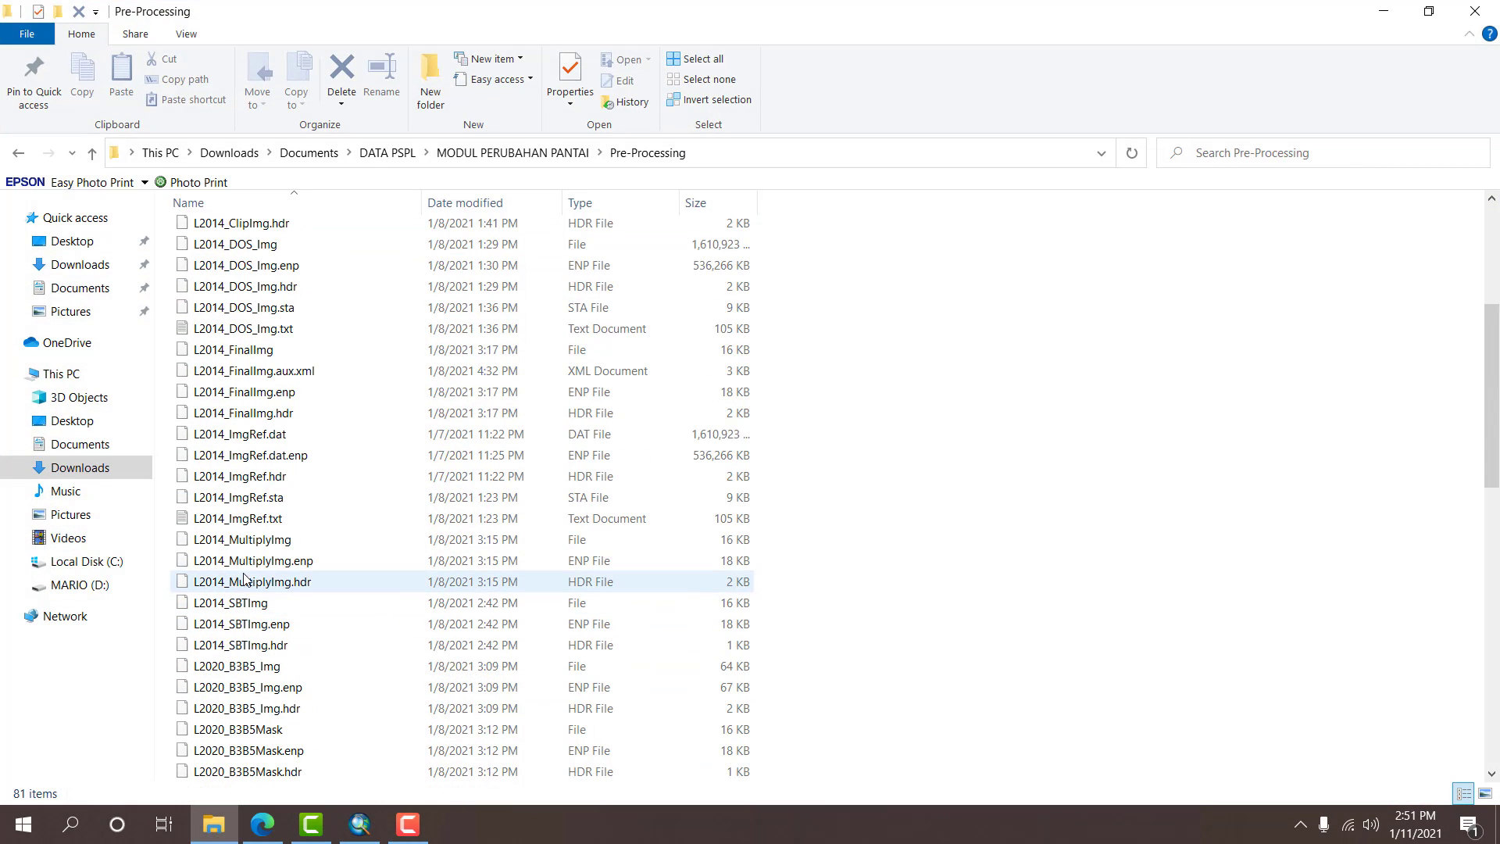
click(276, 545)
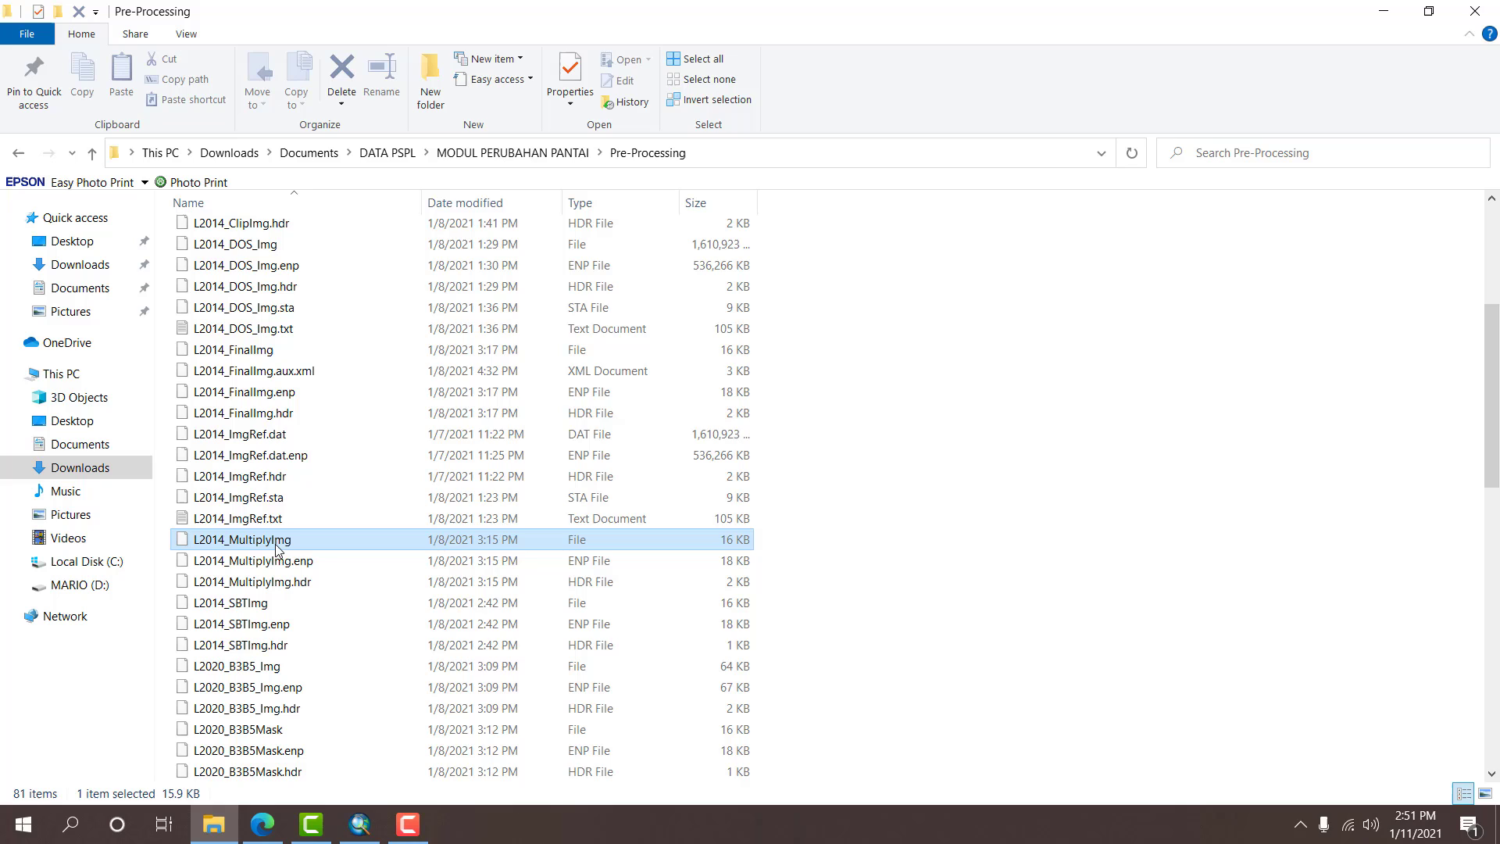
click(244, 351)
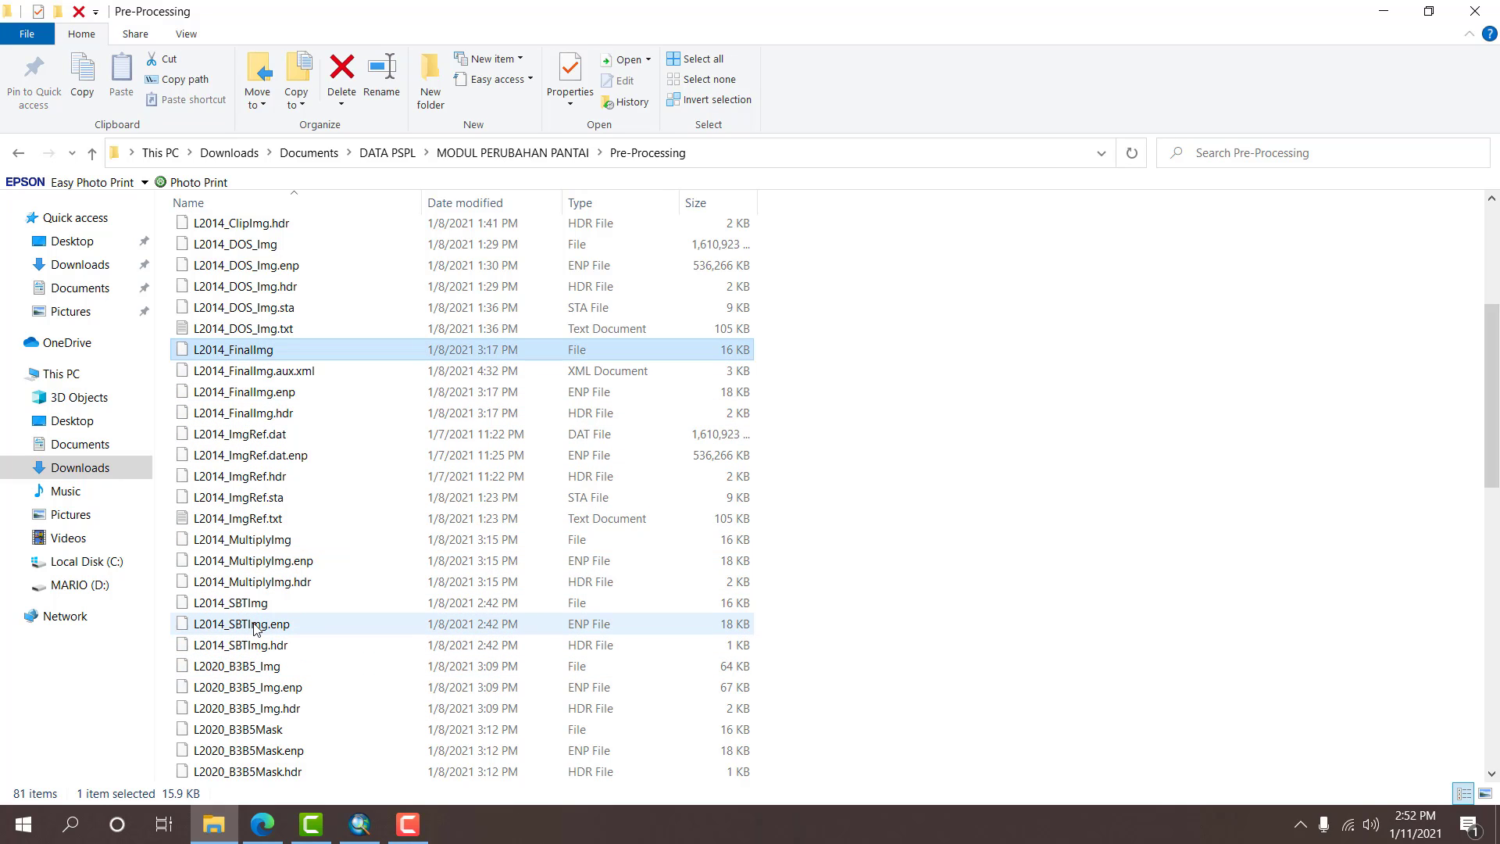
scroll(258, 629, down, 6)
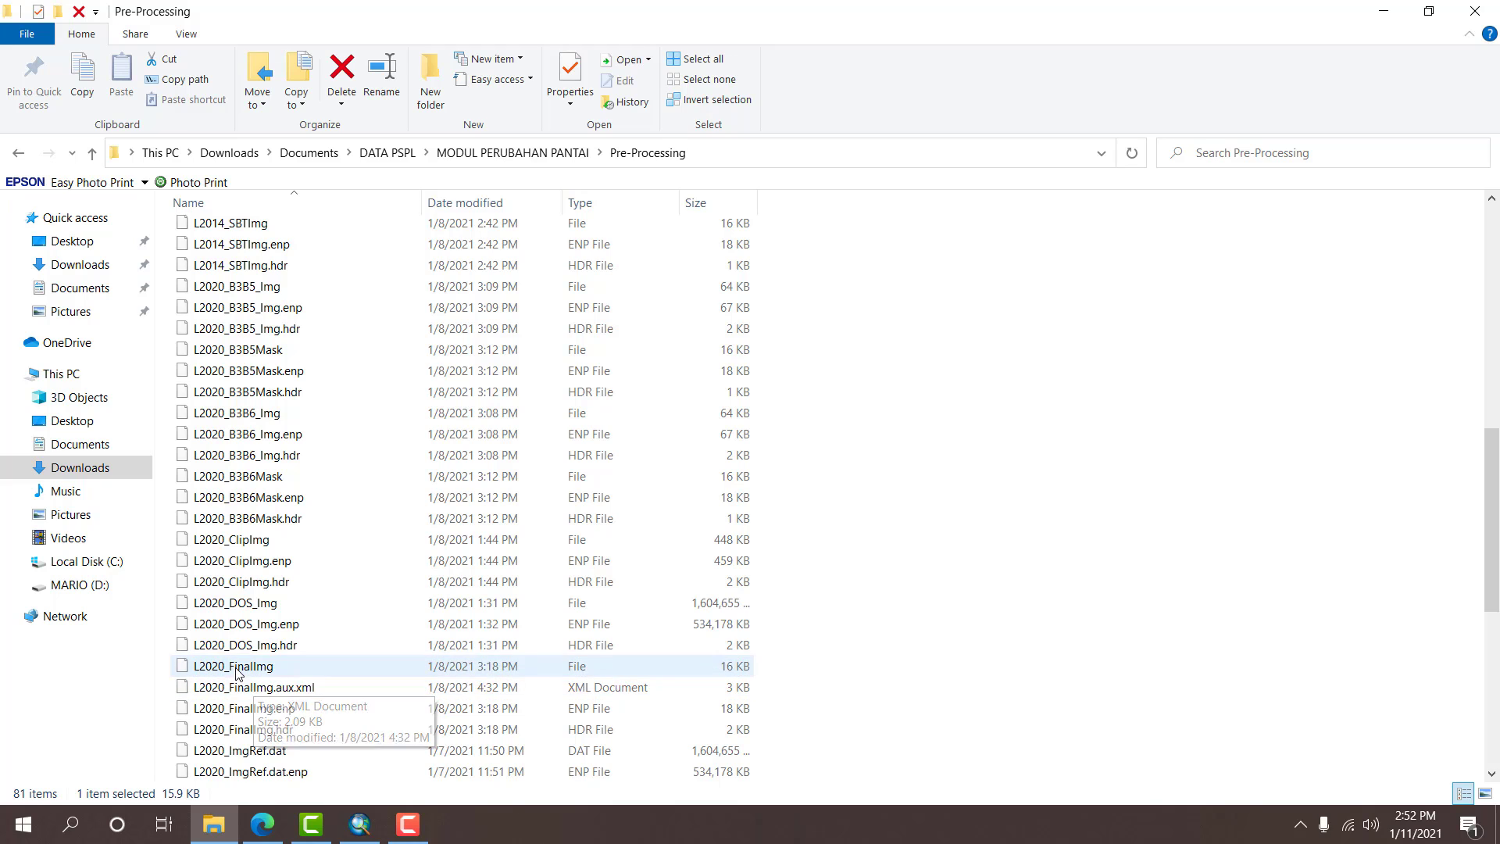
click(238, 670)
click(921, 519)
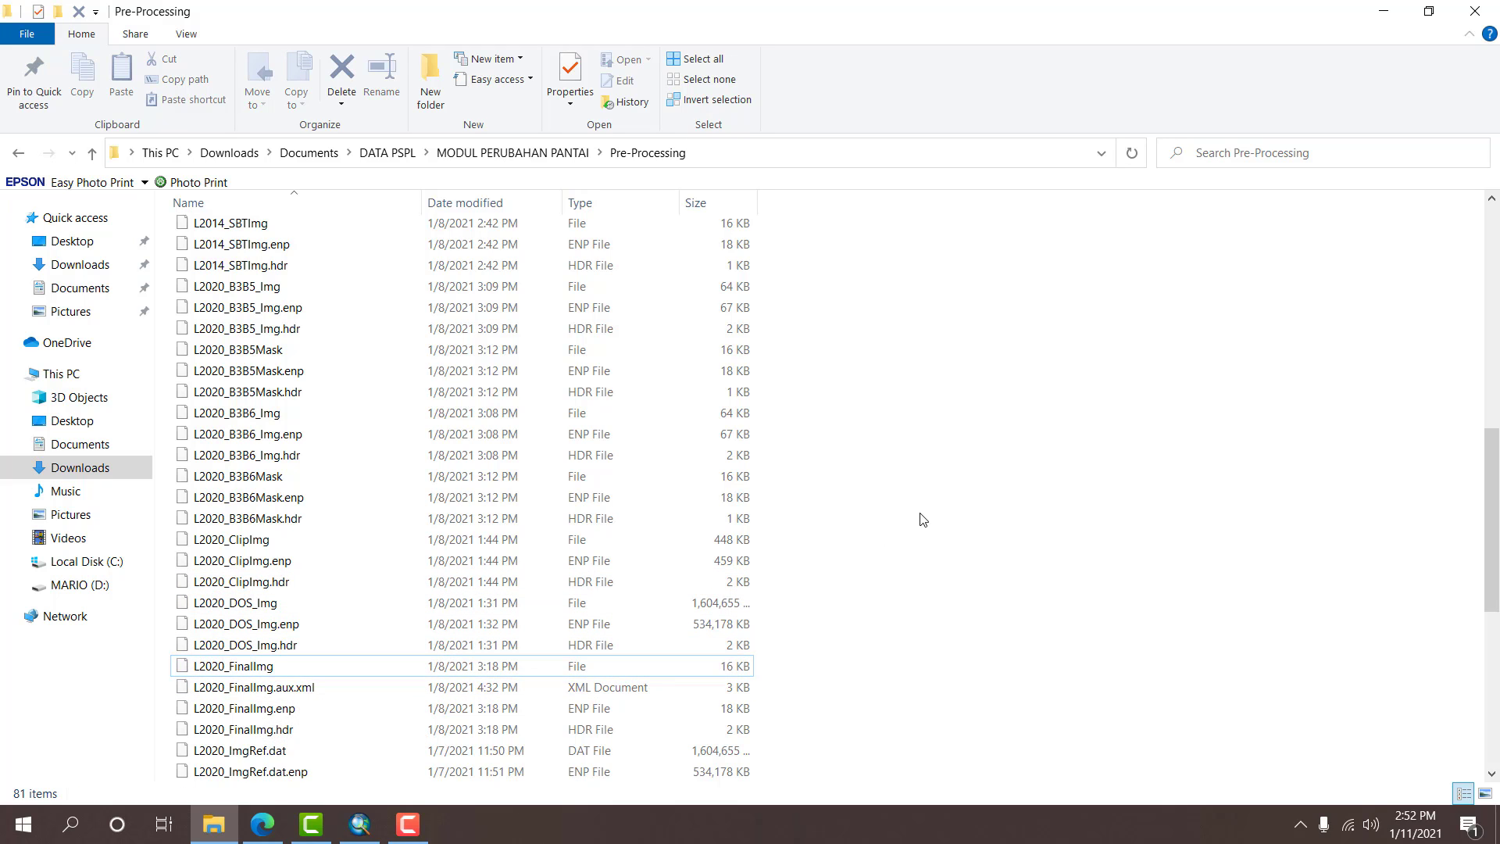
Add the L2014_FinalImg and L2020_FinalImg rasters from the Pre-Processing folder to the ArcMap map.
scroll(924, 514, up, 6)
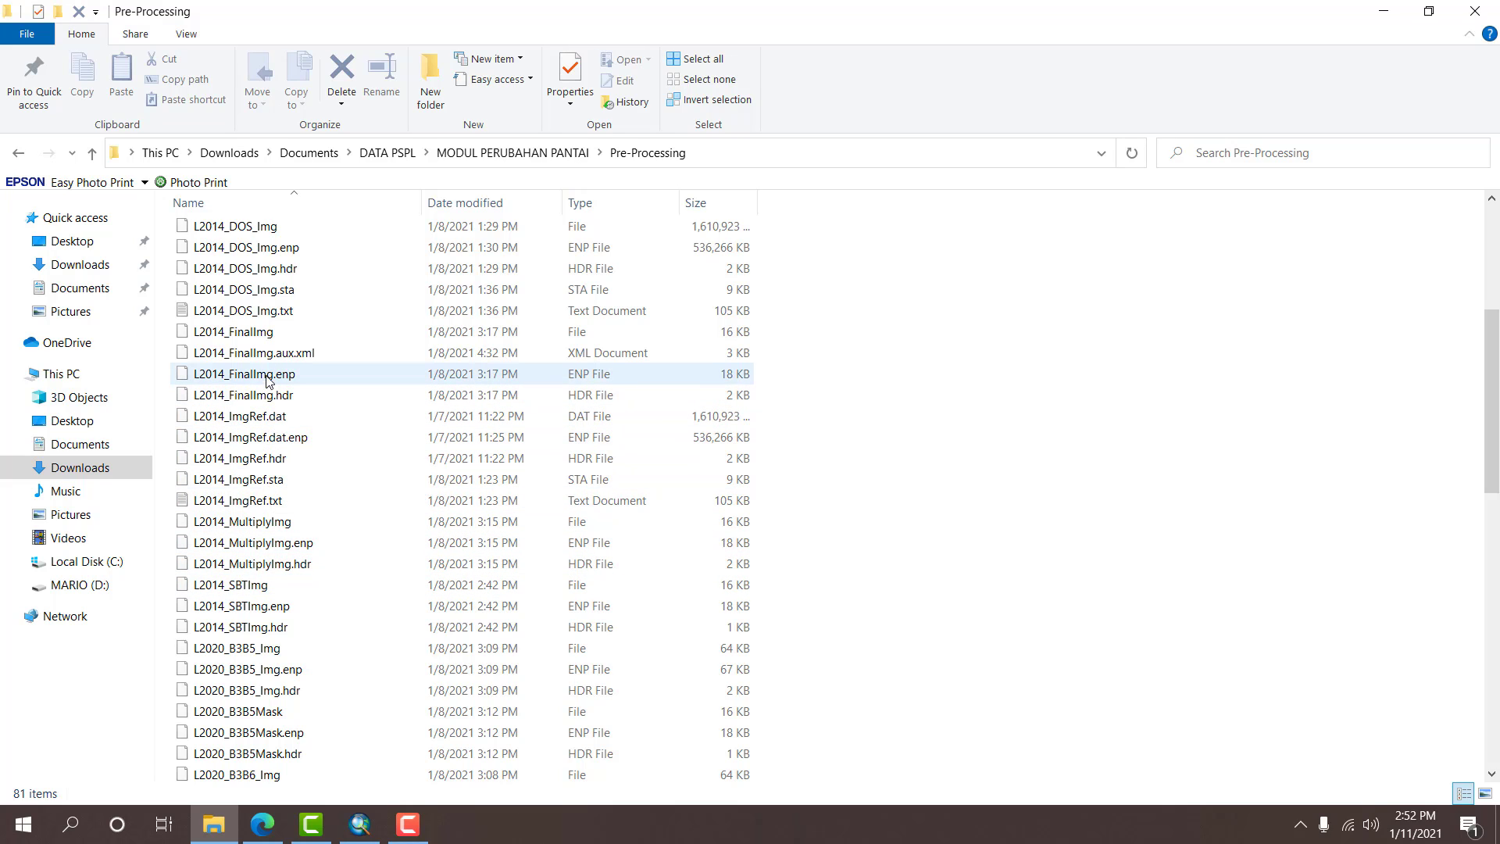
click(260, 334)
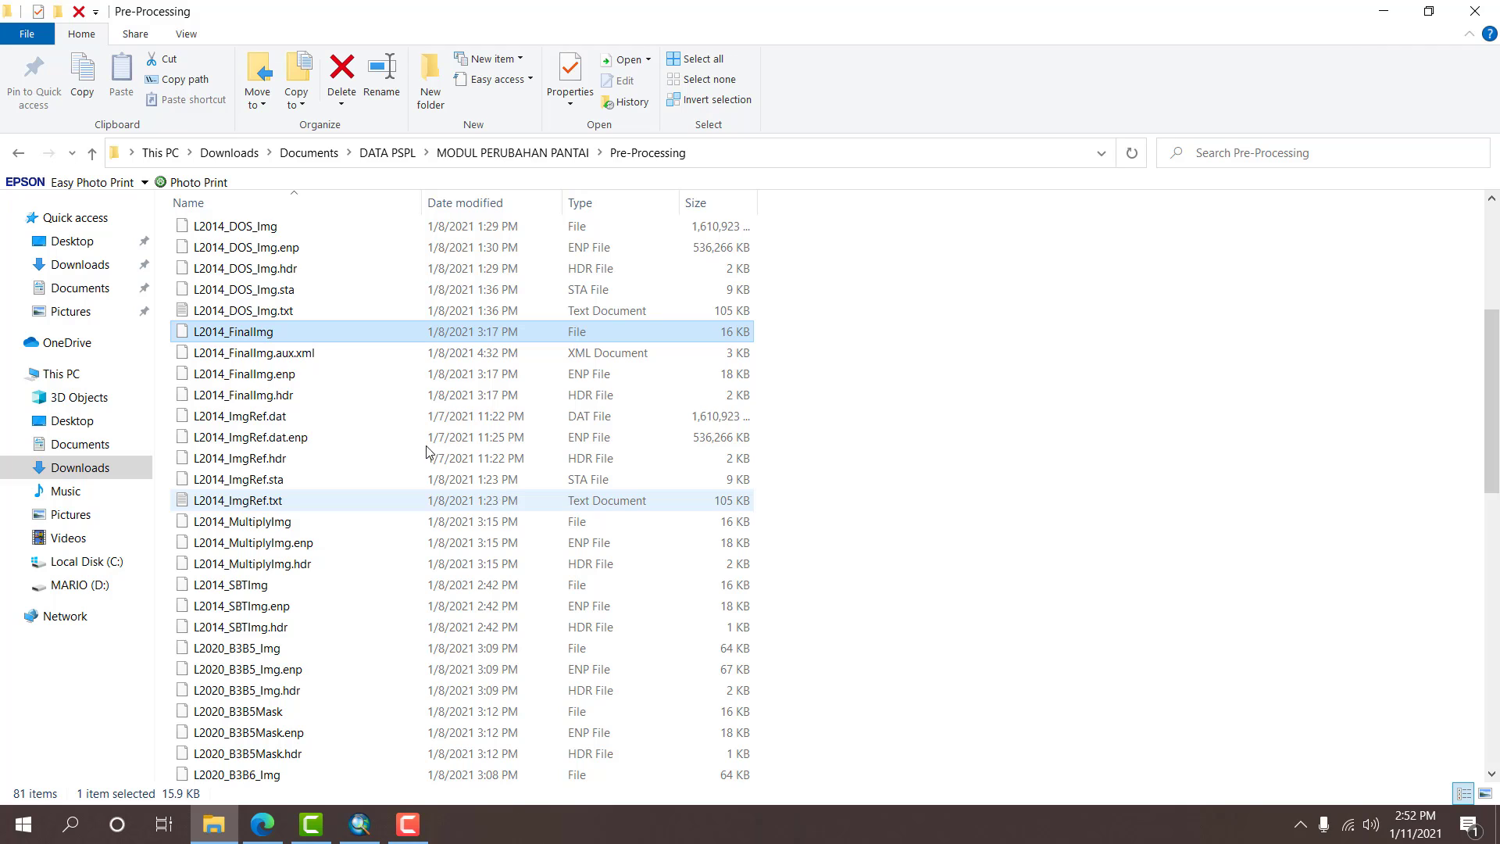
drag(277, 337, 597, 463)
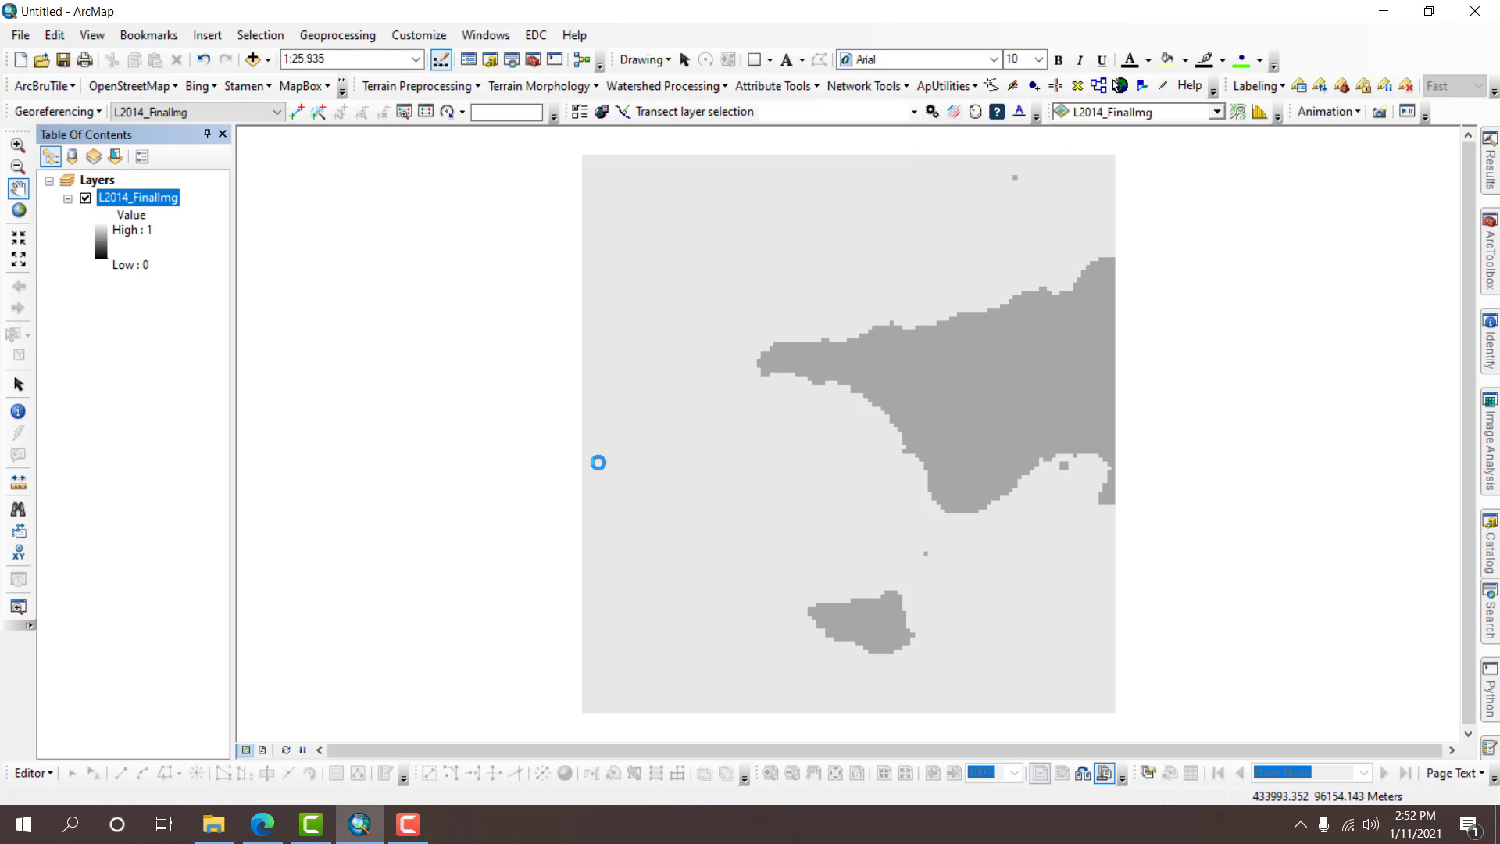
click(213, 824)
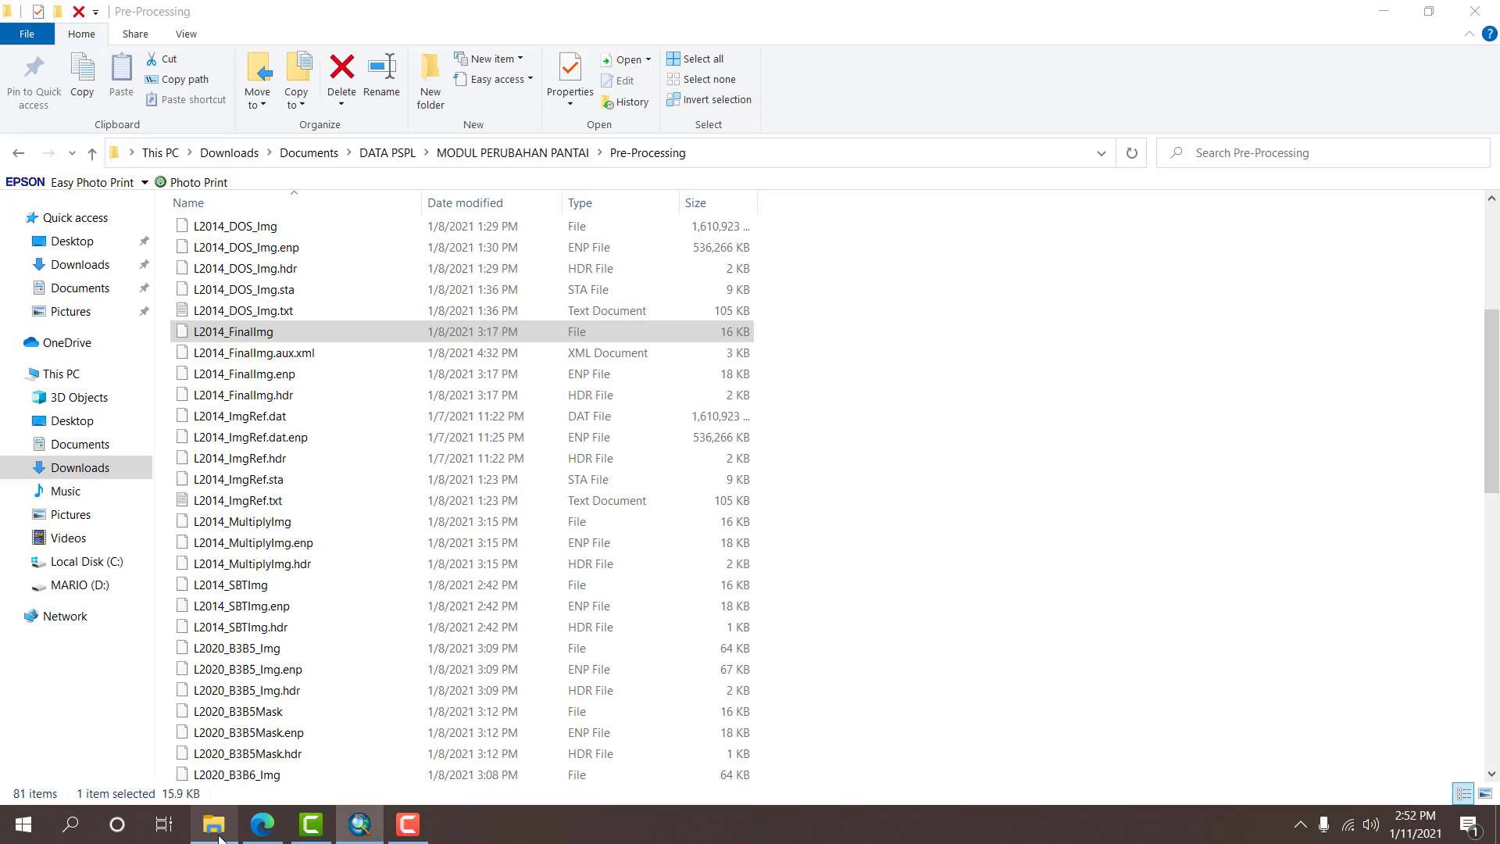
scroll(275, 544, down, 10)
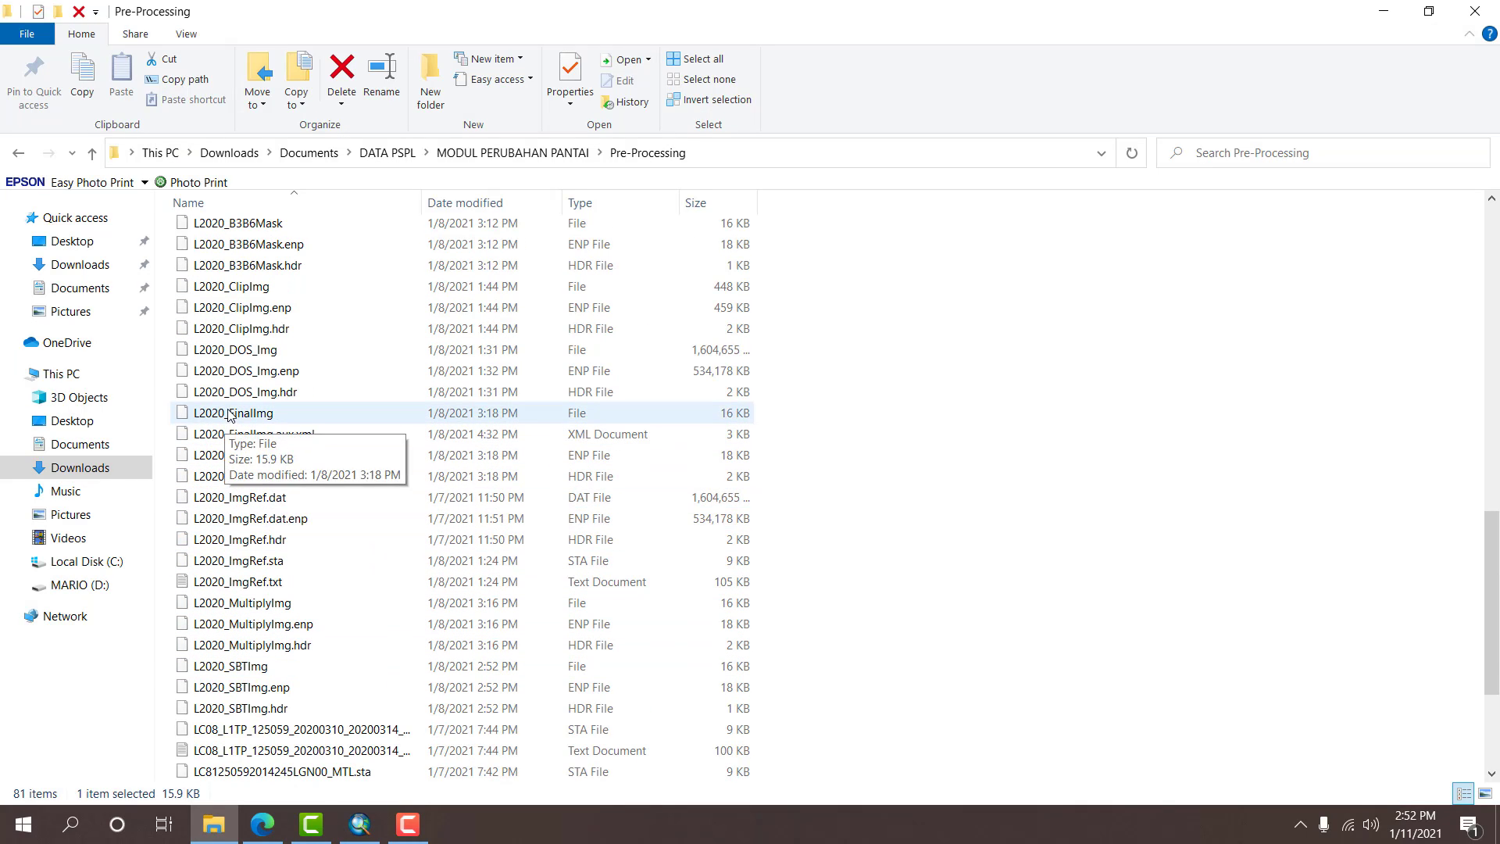
drag(304, 412, 432, 545)
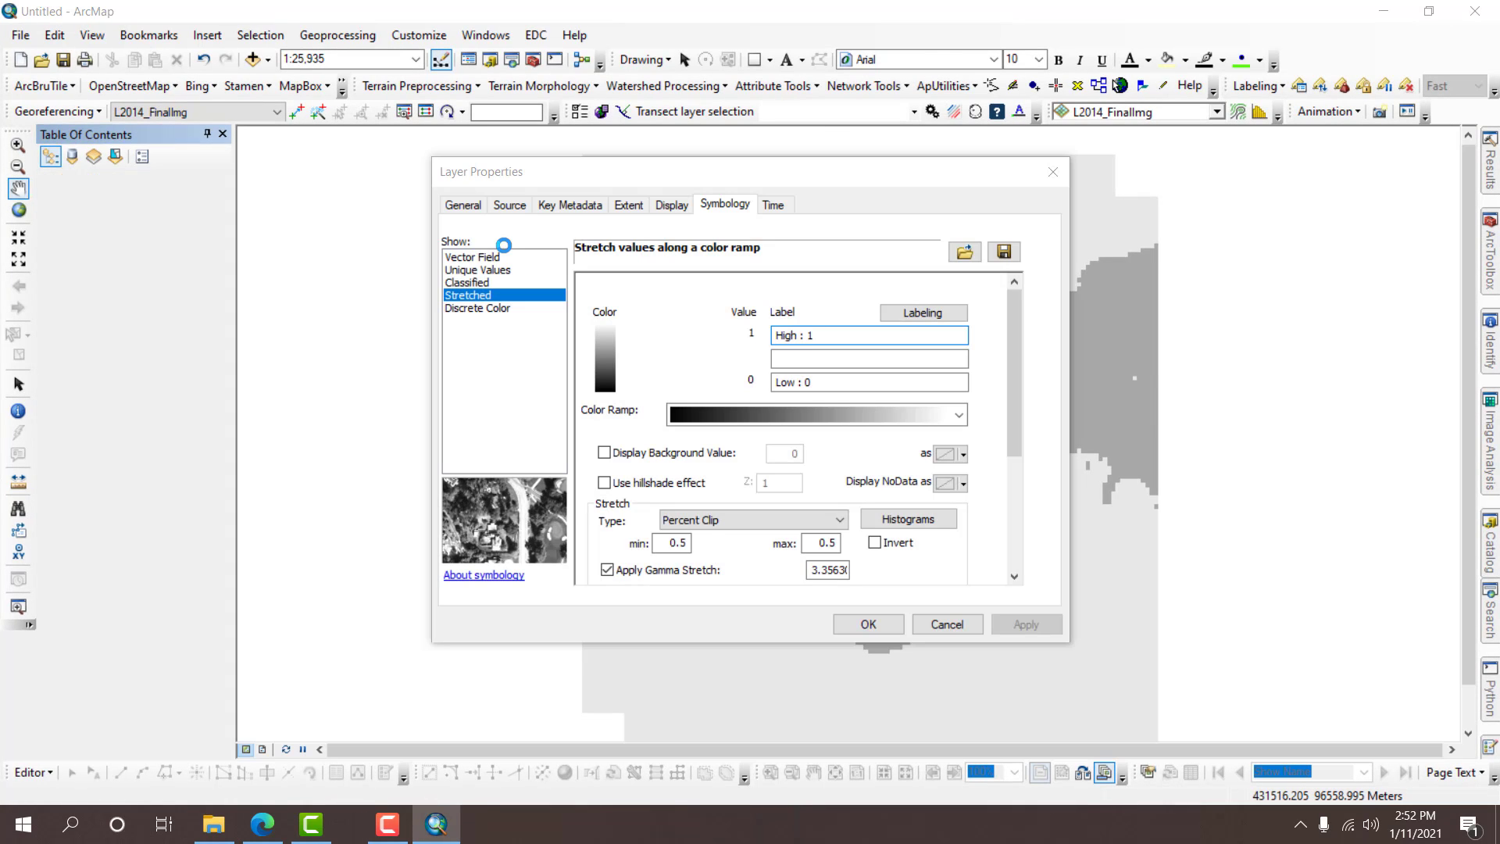
Symbolize the L2020_FinalImg layer as Classified with 2 classes and the green-to-blue color ramp.
click(505, 283)
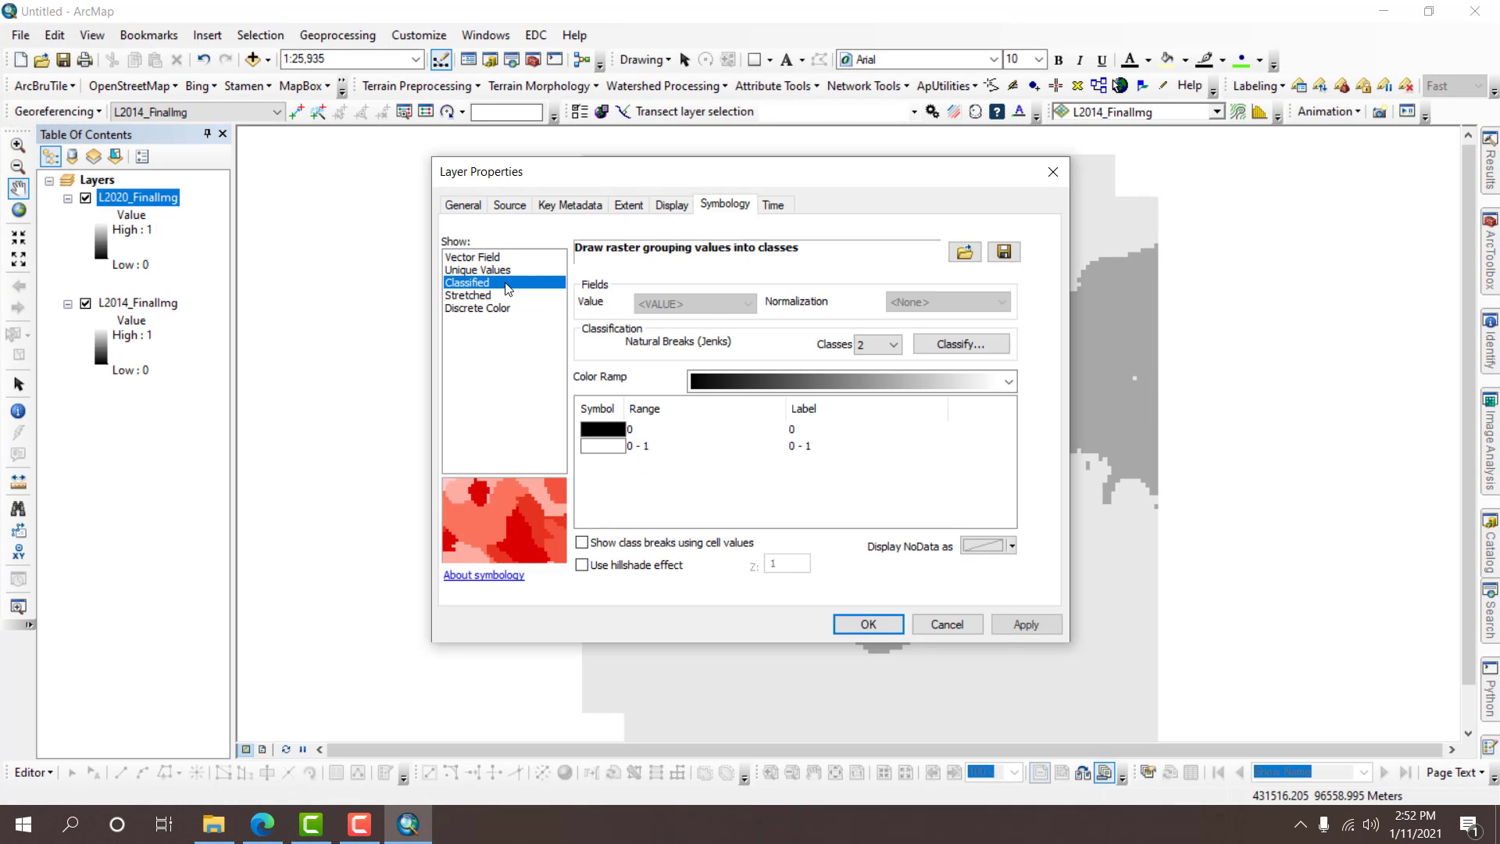
click(871, 347)
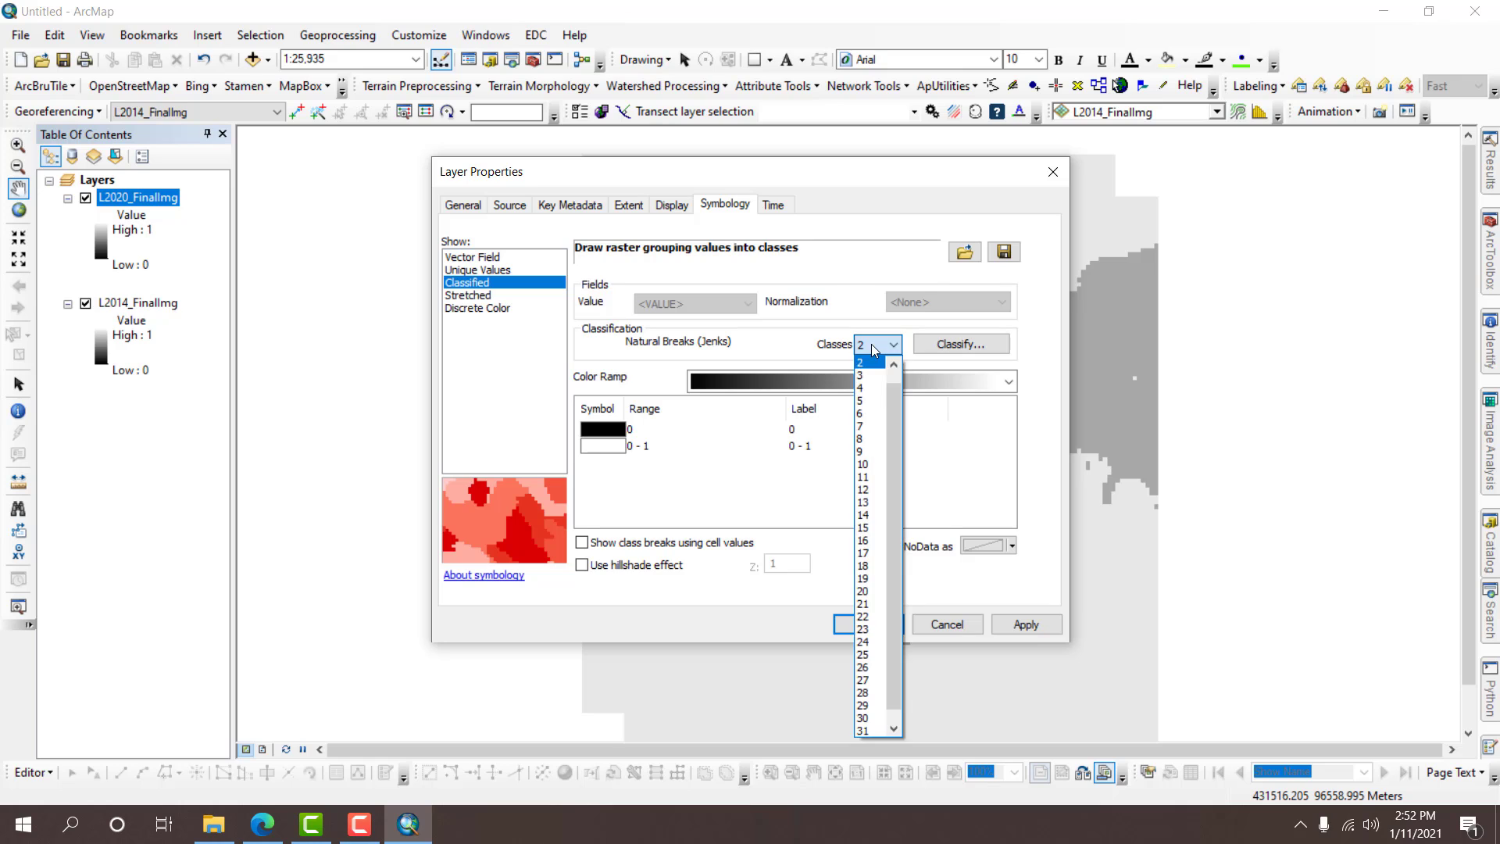
click(870, 344)
click(863, 380)
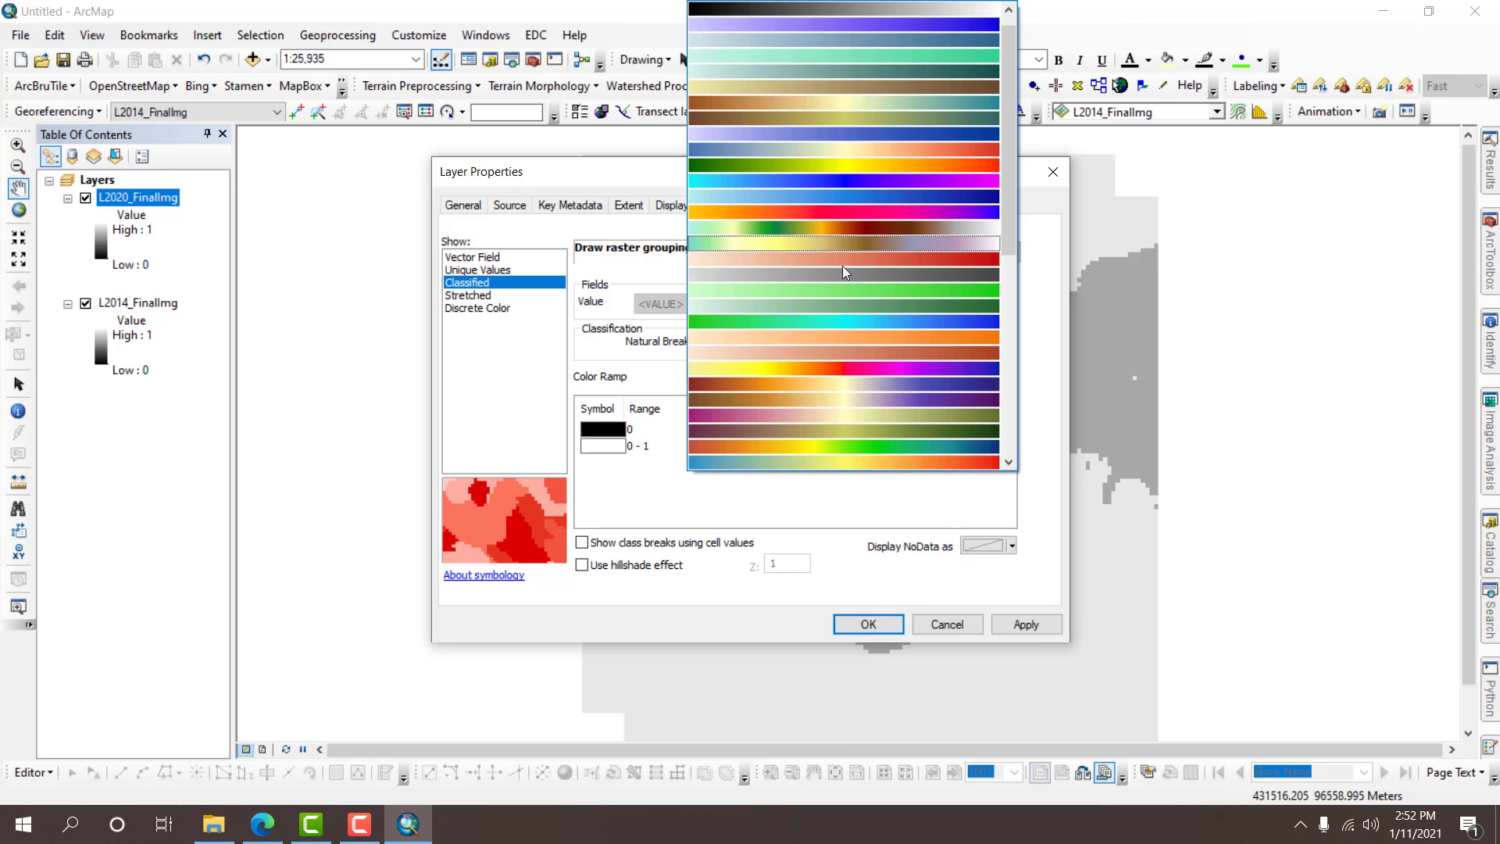
click(845, 321)
click(851, 624)
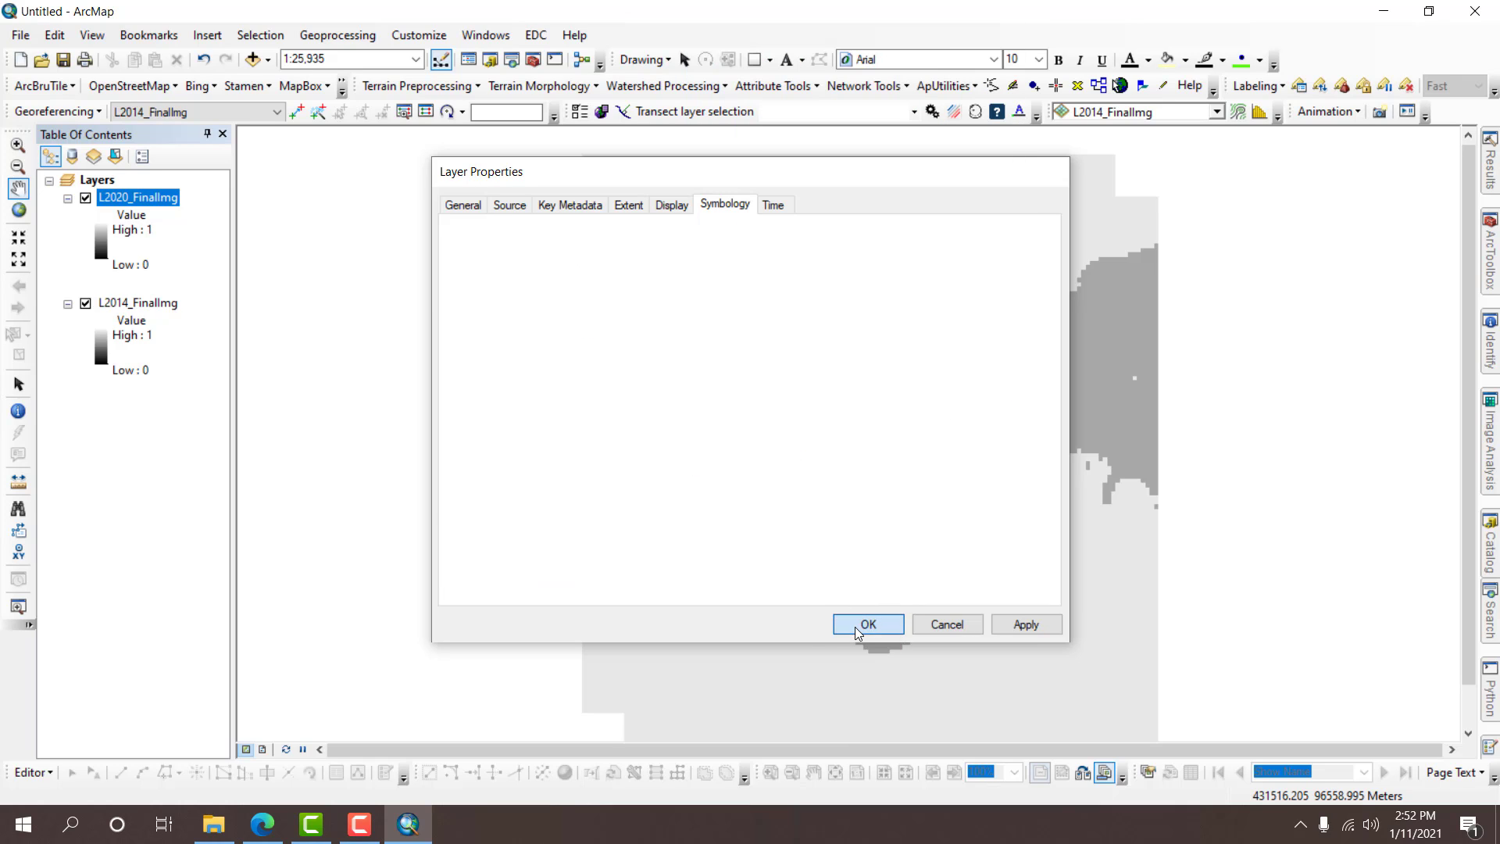
Apply Classified symbology with the green-to-blue color ramp to the L2014_FinalImg layer.
click(109, 268)
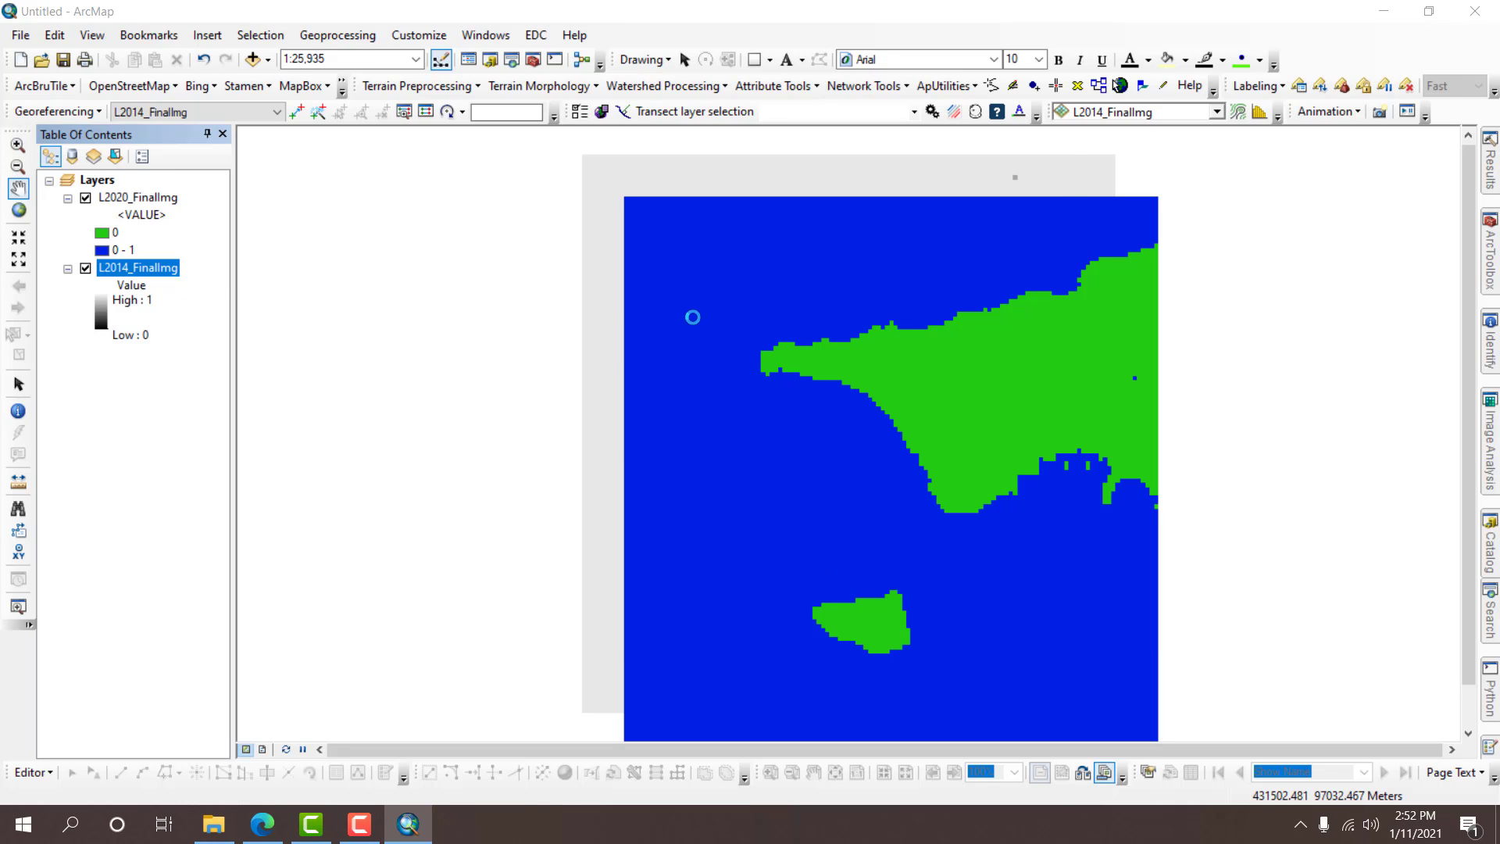
click(525, 282)
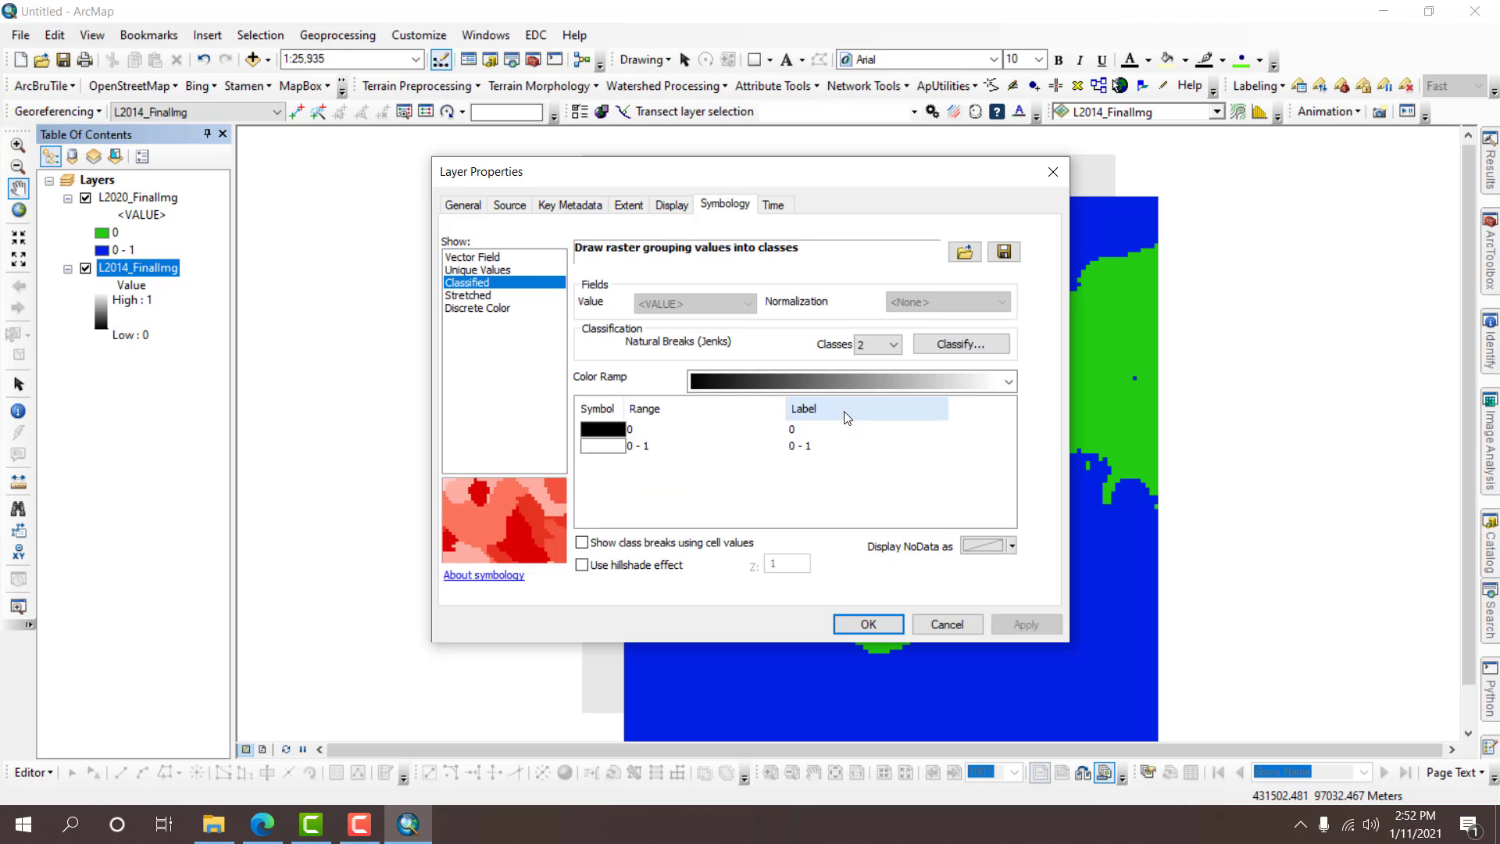
click(848, 382)
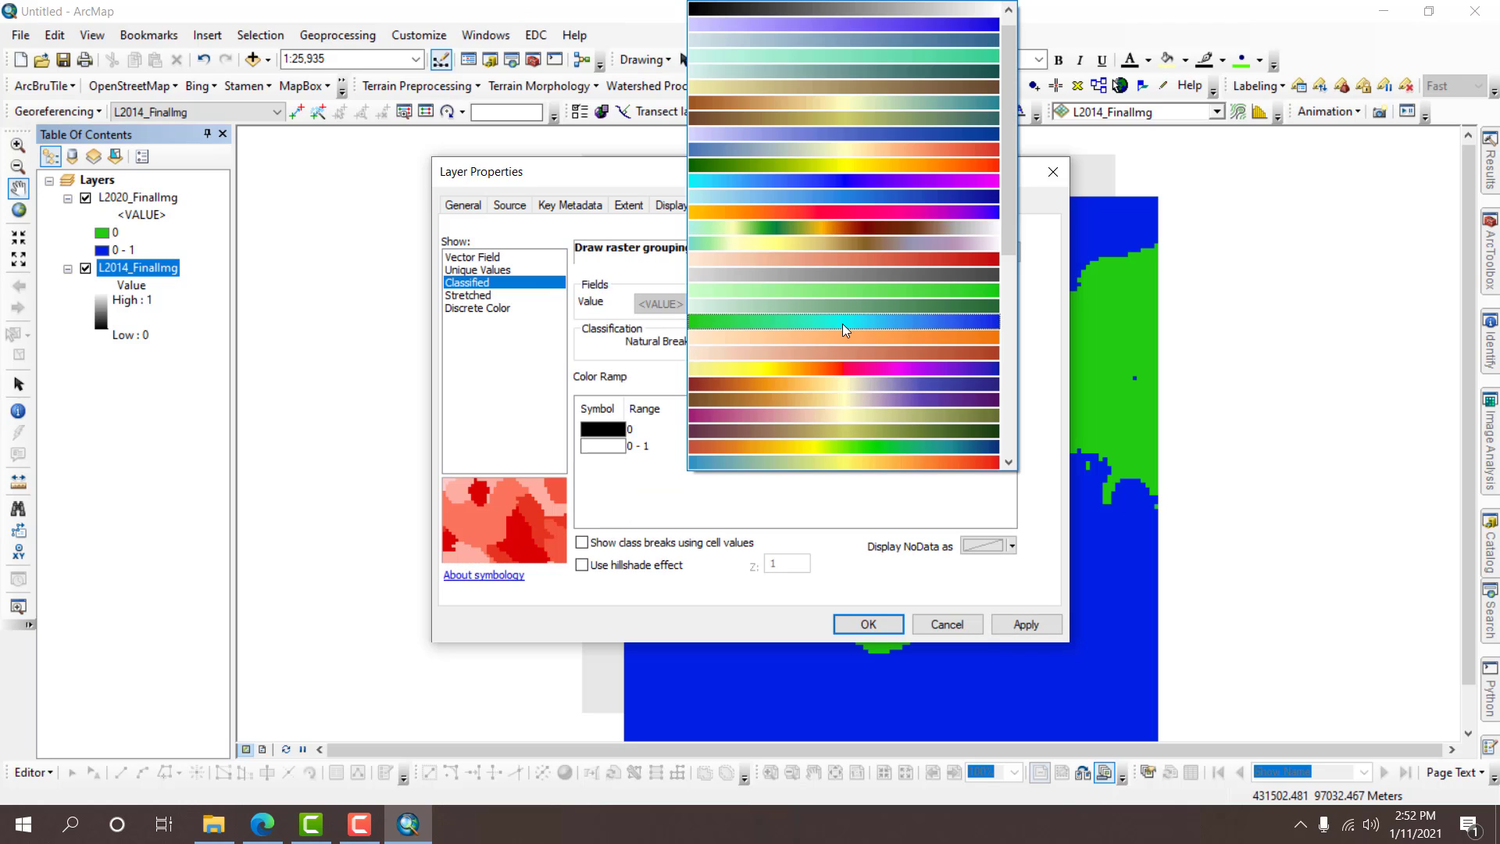
click(842, 323)
click(873, 630)
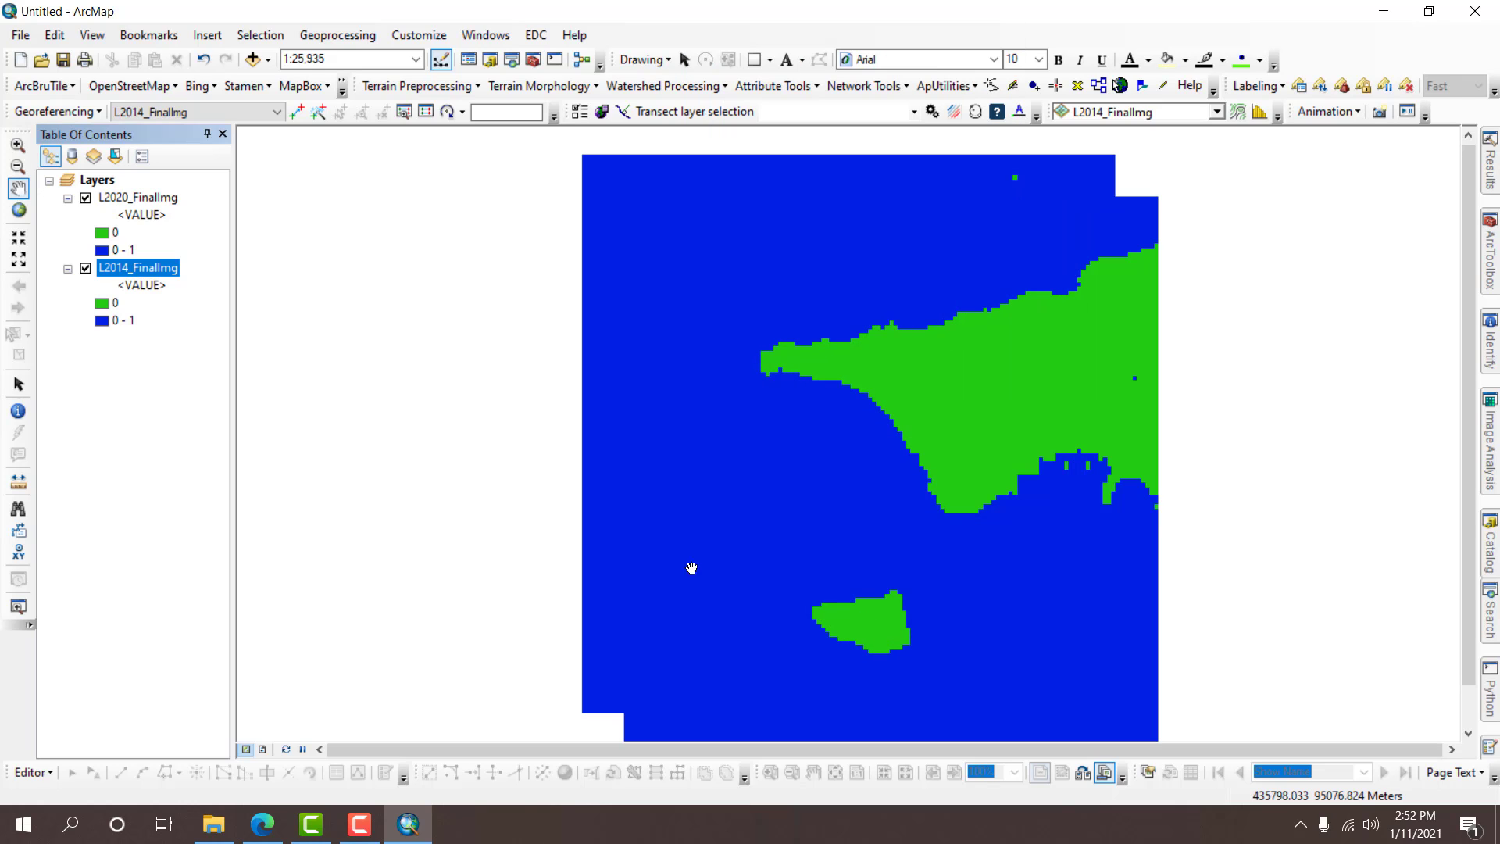
Compare the two rasters by switching their visibility, then leave L2020_FinalImg hidden and L2014_FinalImg shown.
click(86, 199)
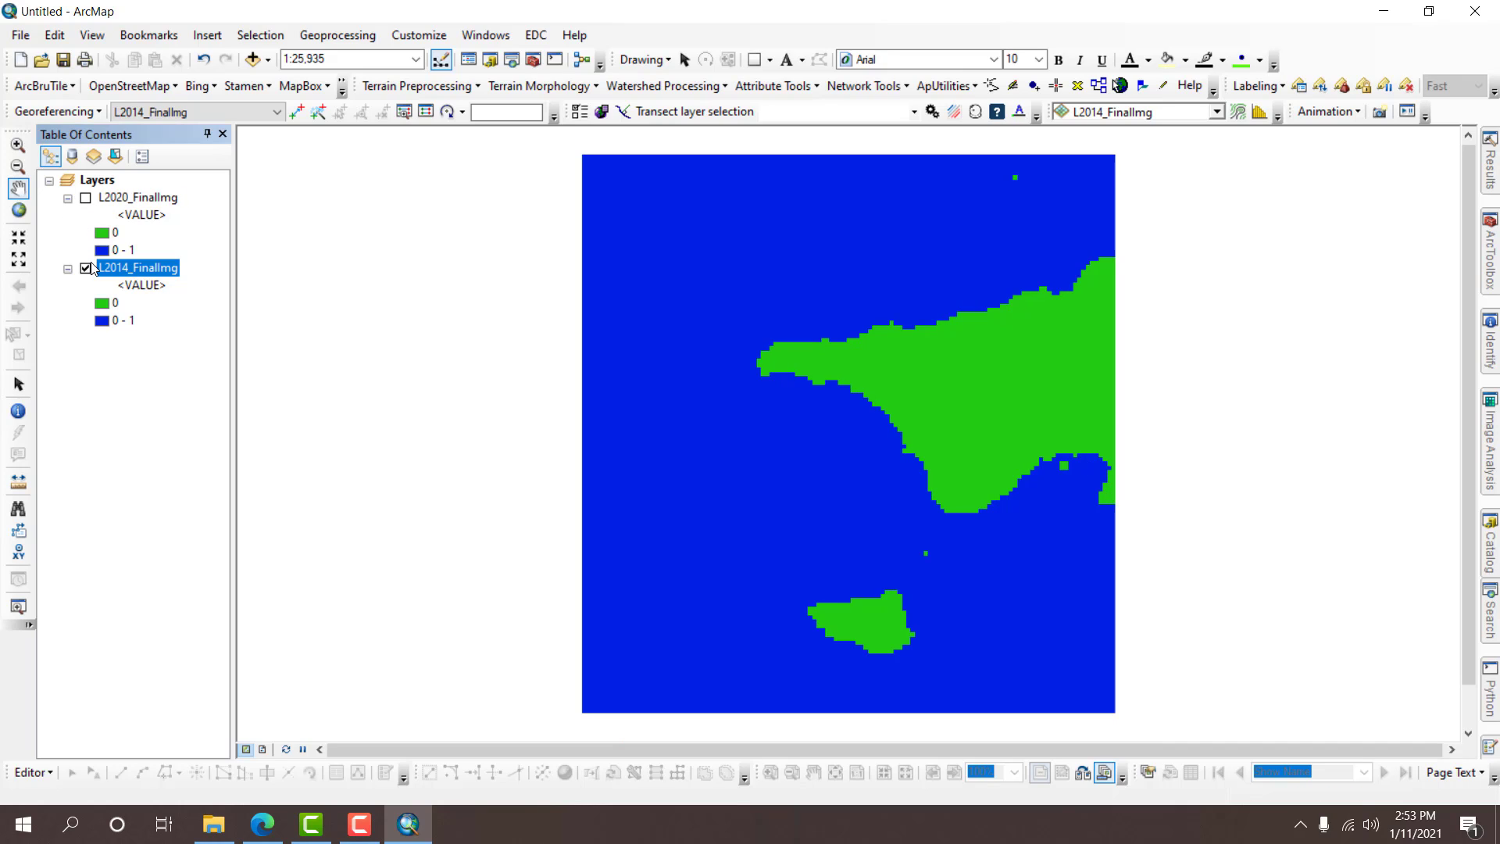
click(86, 268)
click(86, 199)
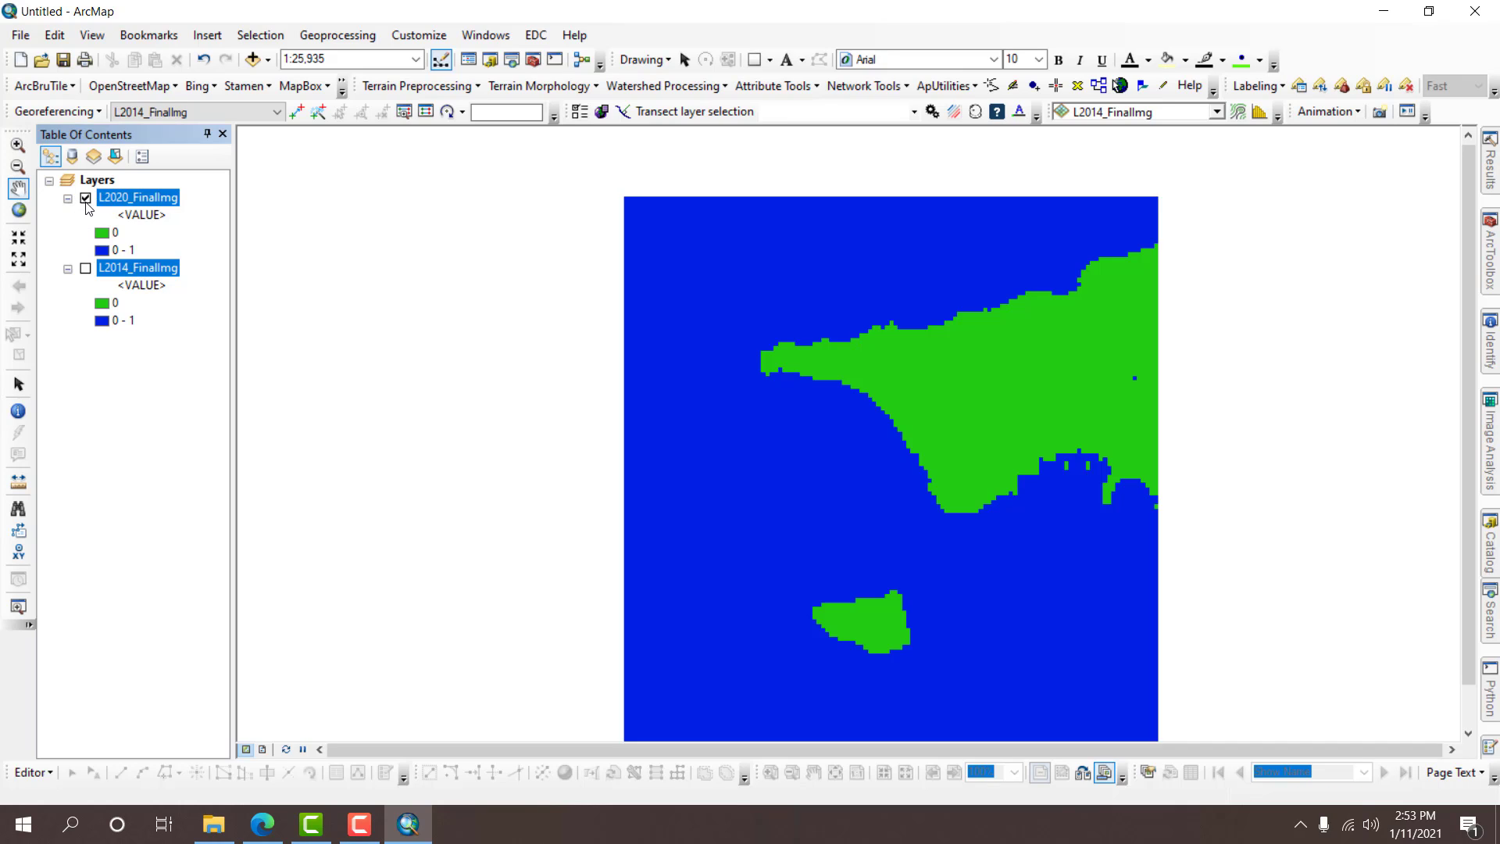
click(86, 199)
click(86, 268)
click(86, 268)
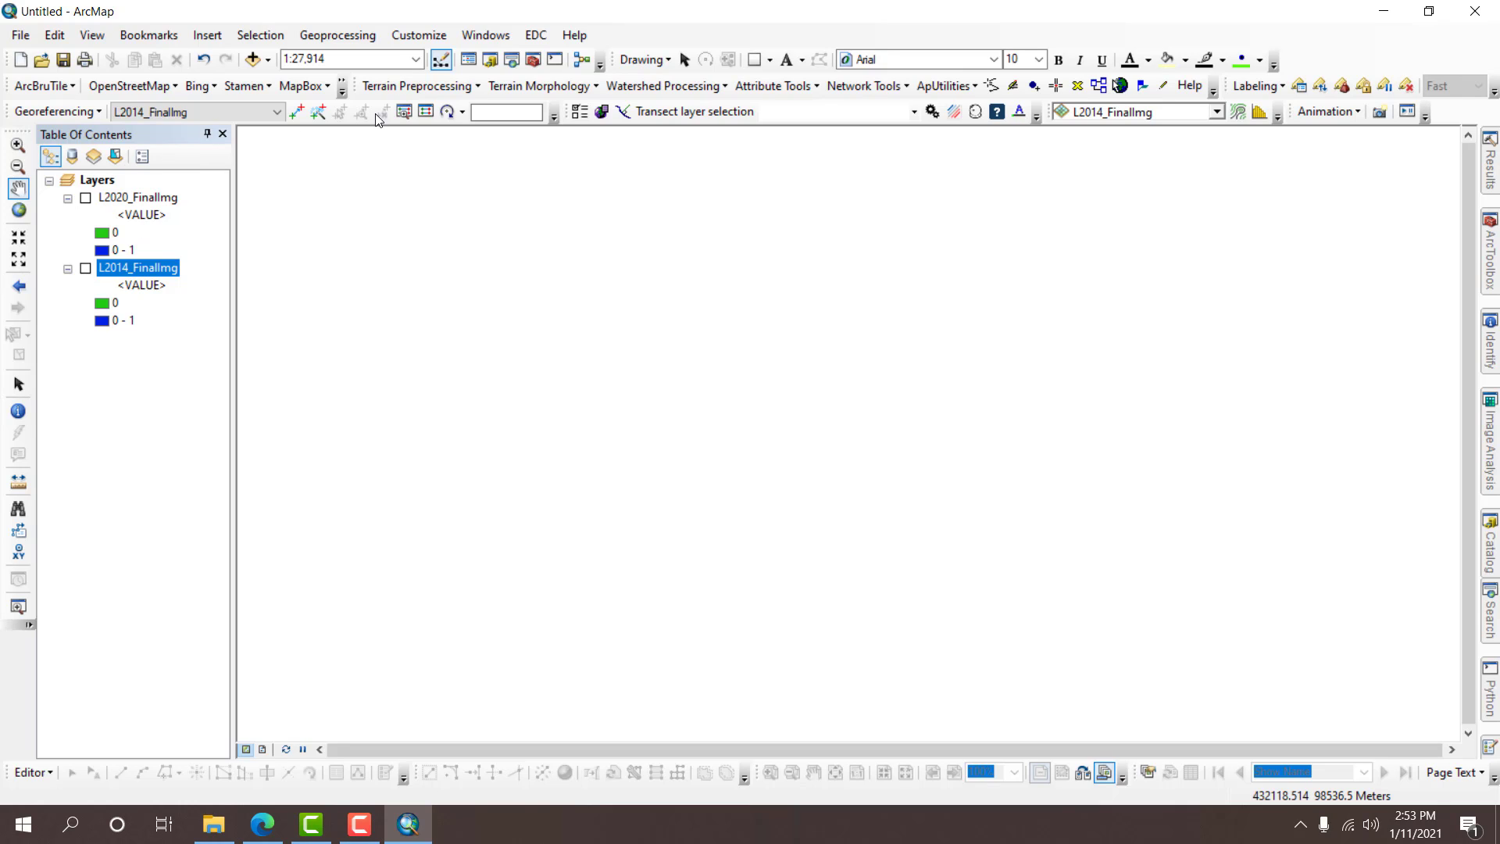
click(86, 268)
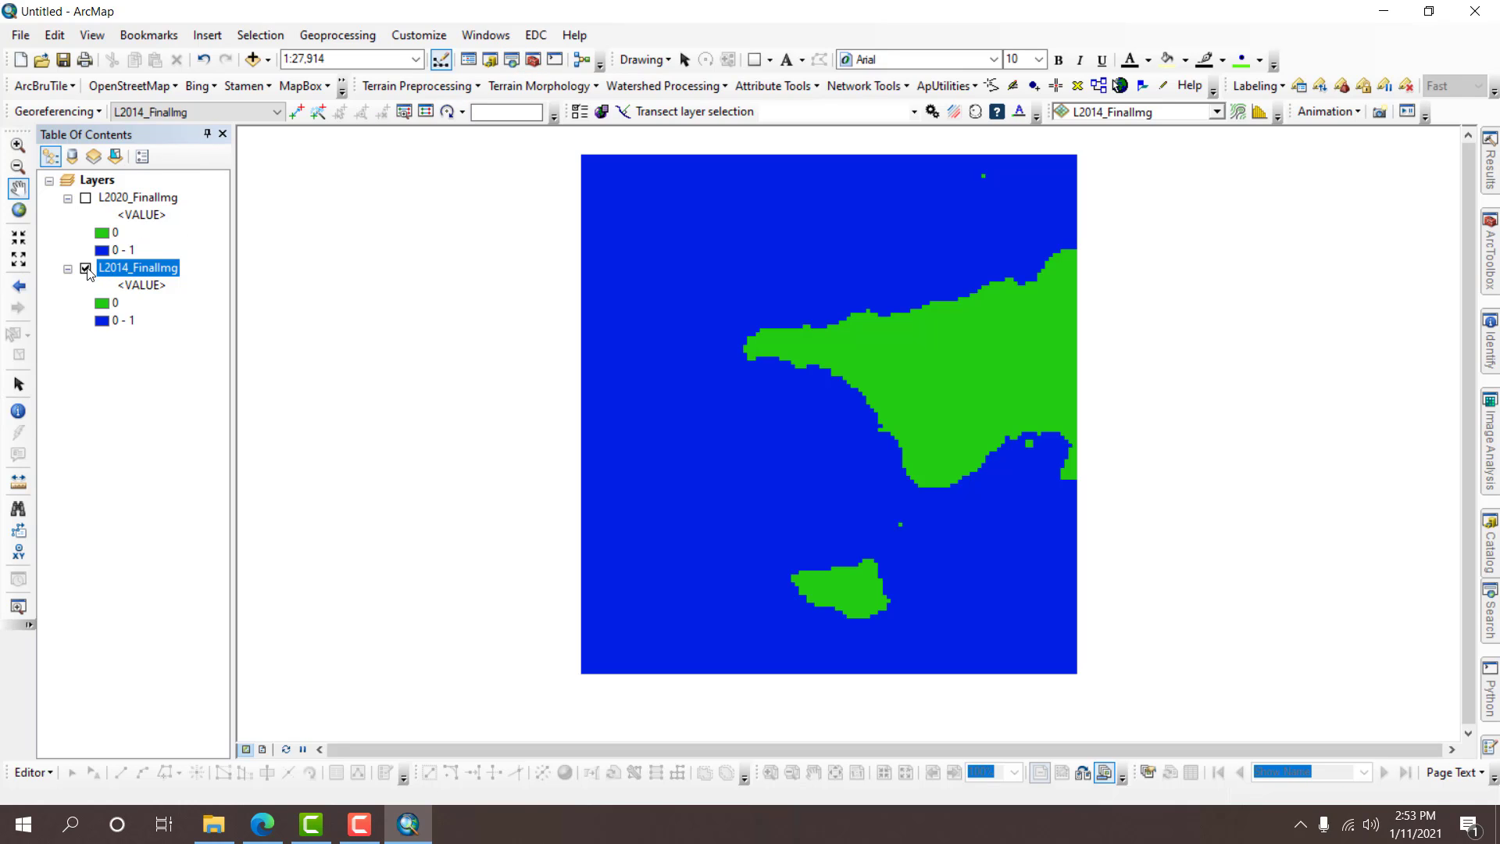
Open the Raster to Polygon conversion tool and set L2014_FinalImg as its input raster.
click(535, 60)
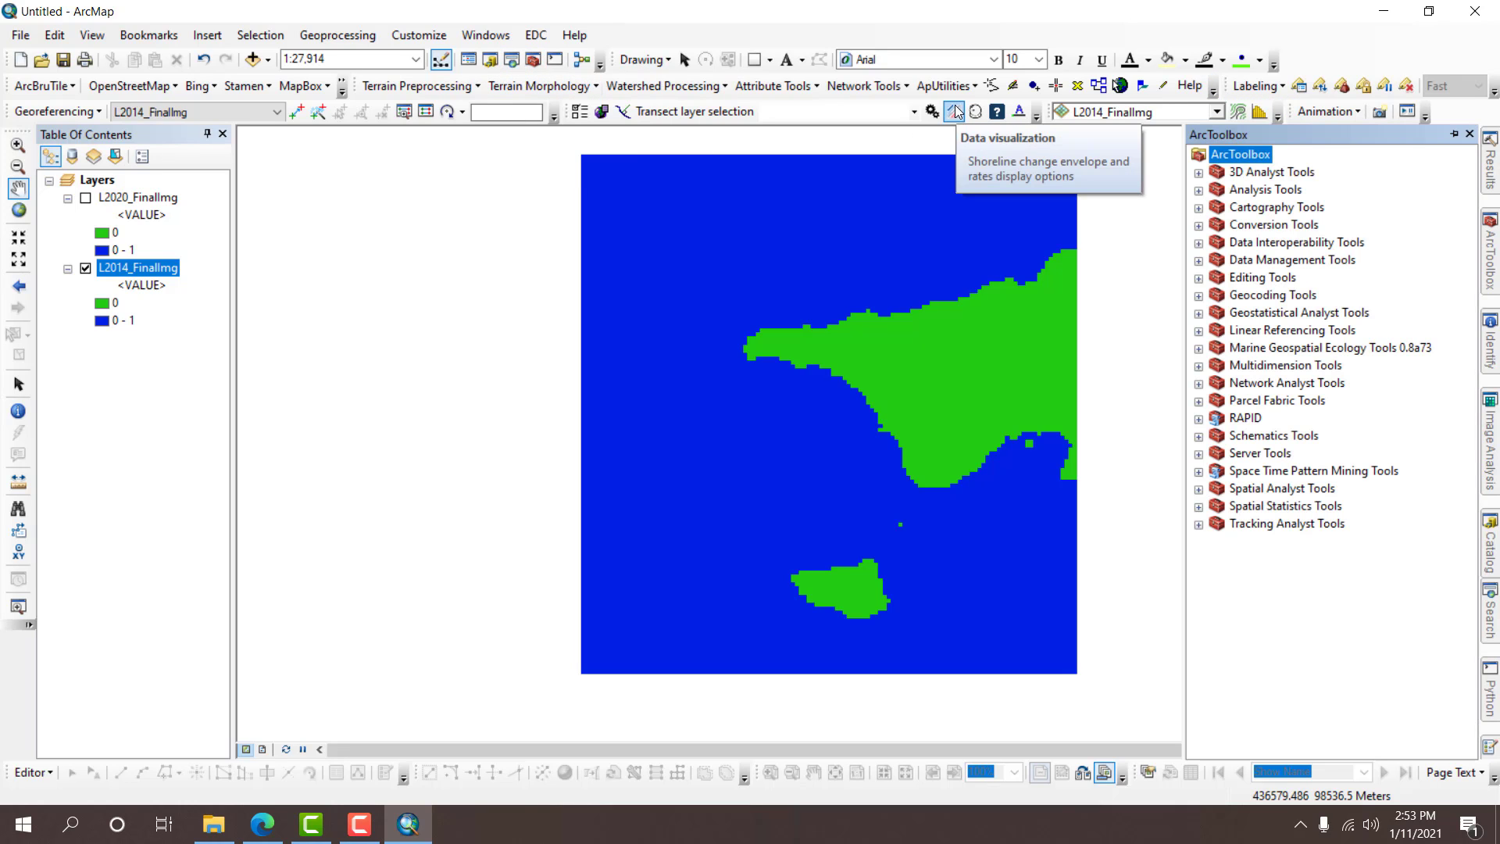
click(1265, 214)
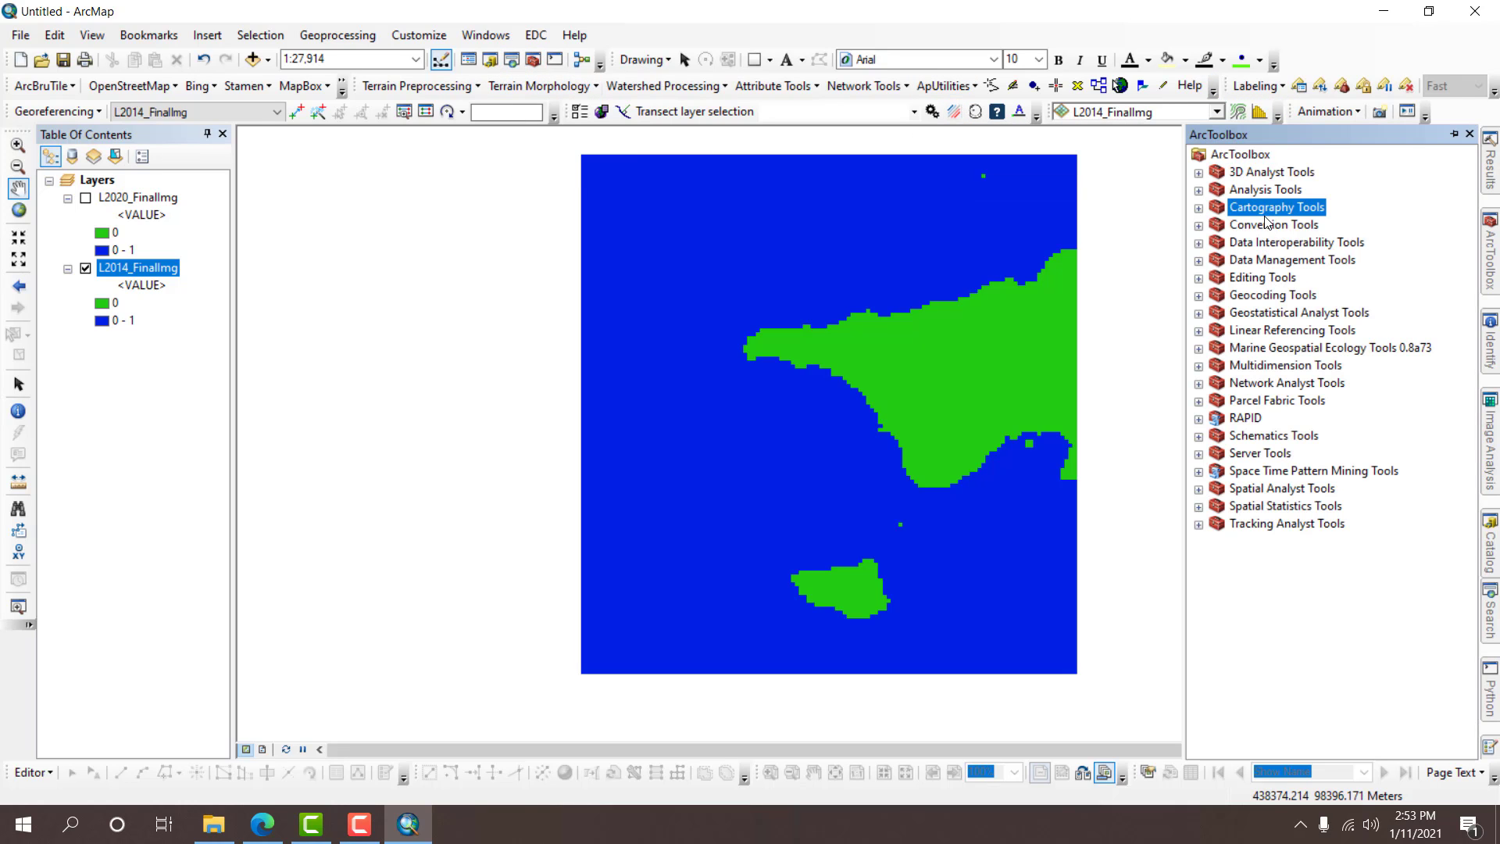
double_click(1268, 226)
double_click(1273, 315)
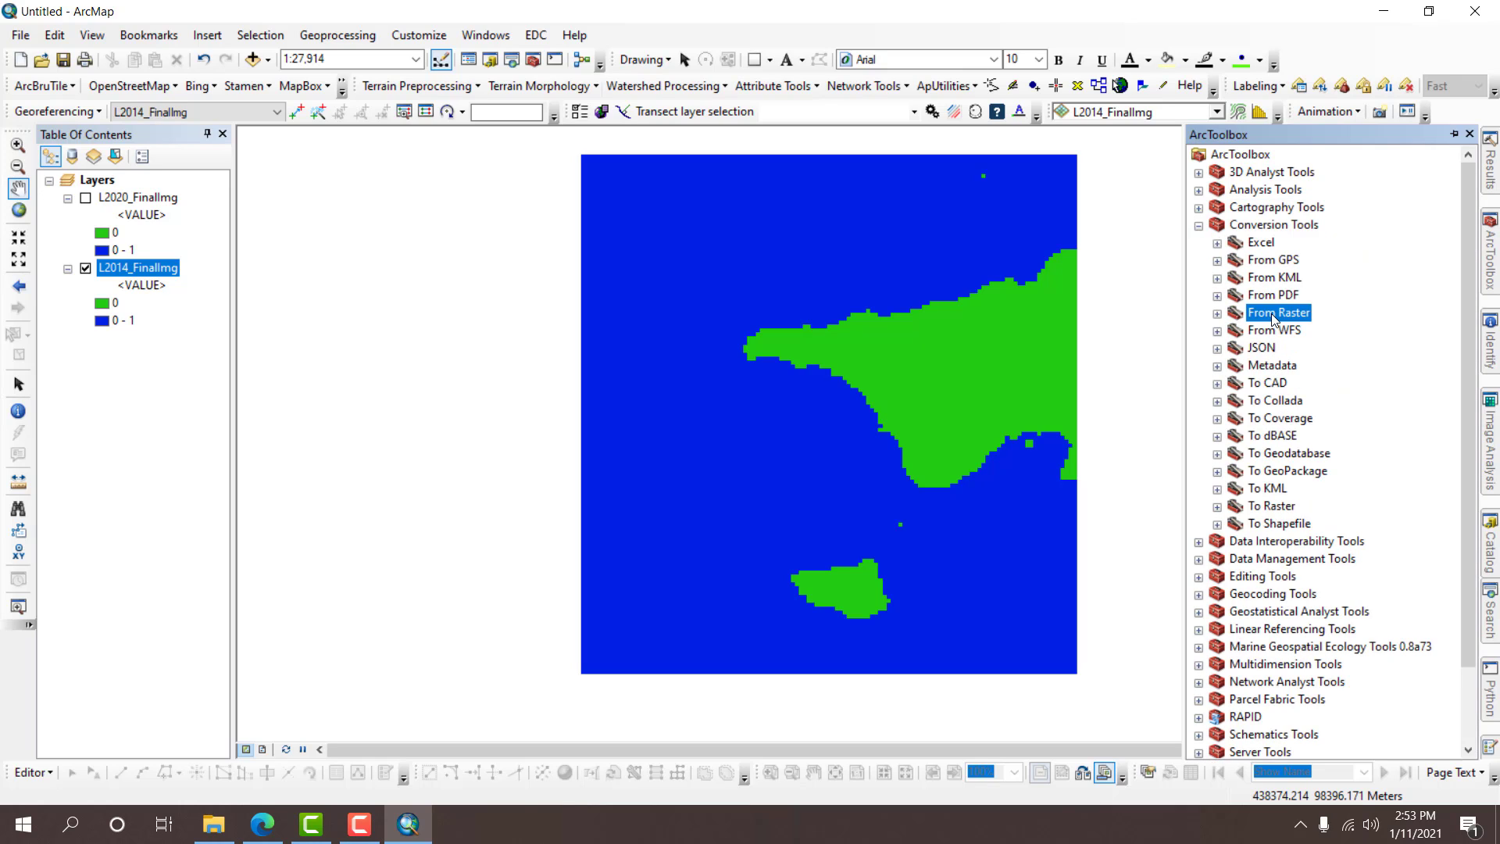
click(1301, 385)
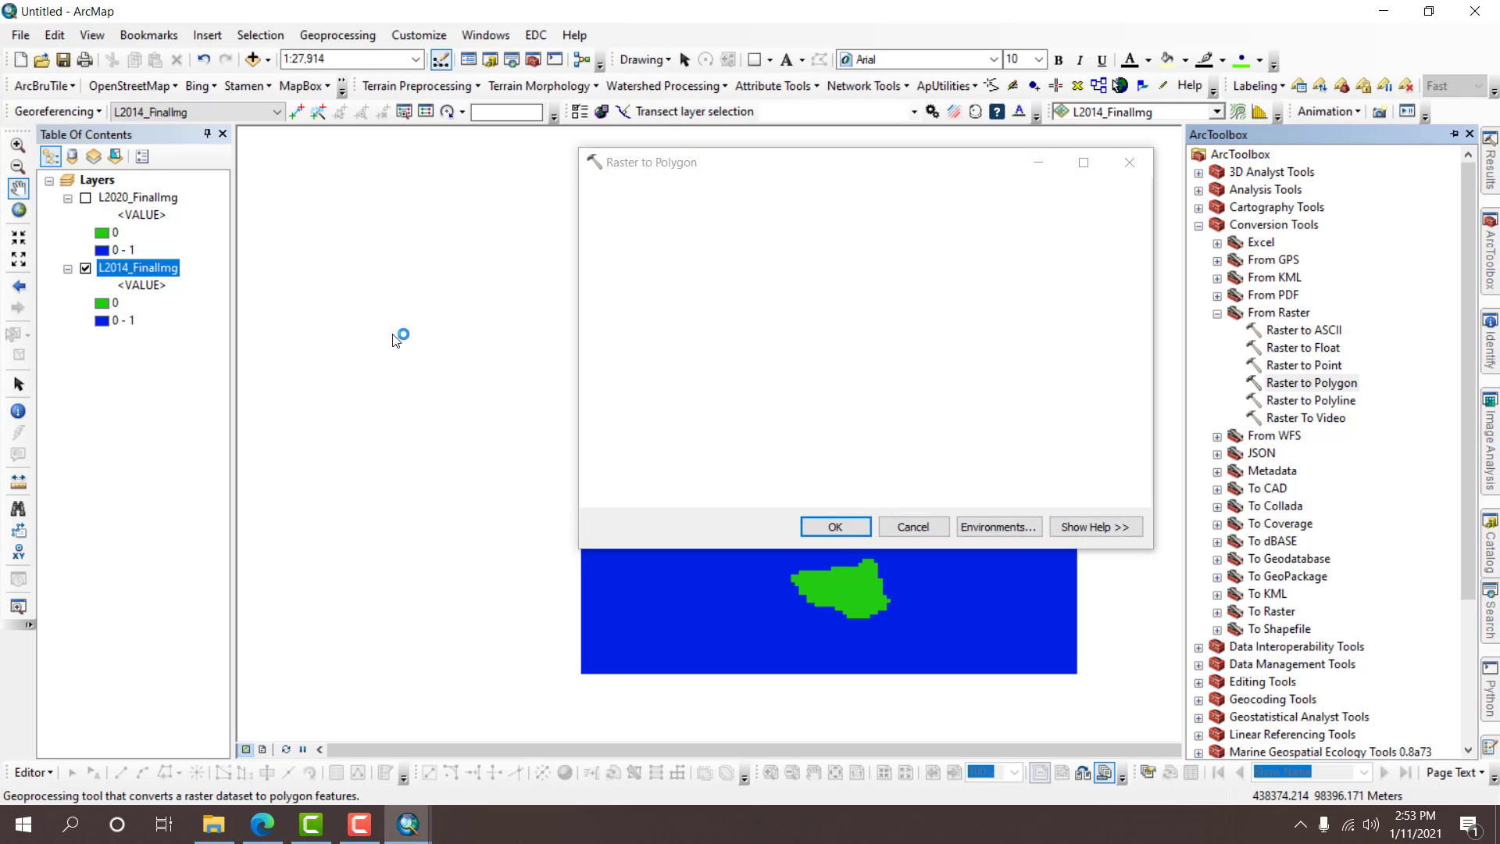
click(176, 275)
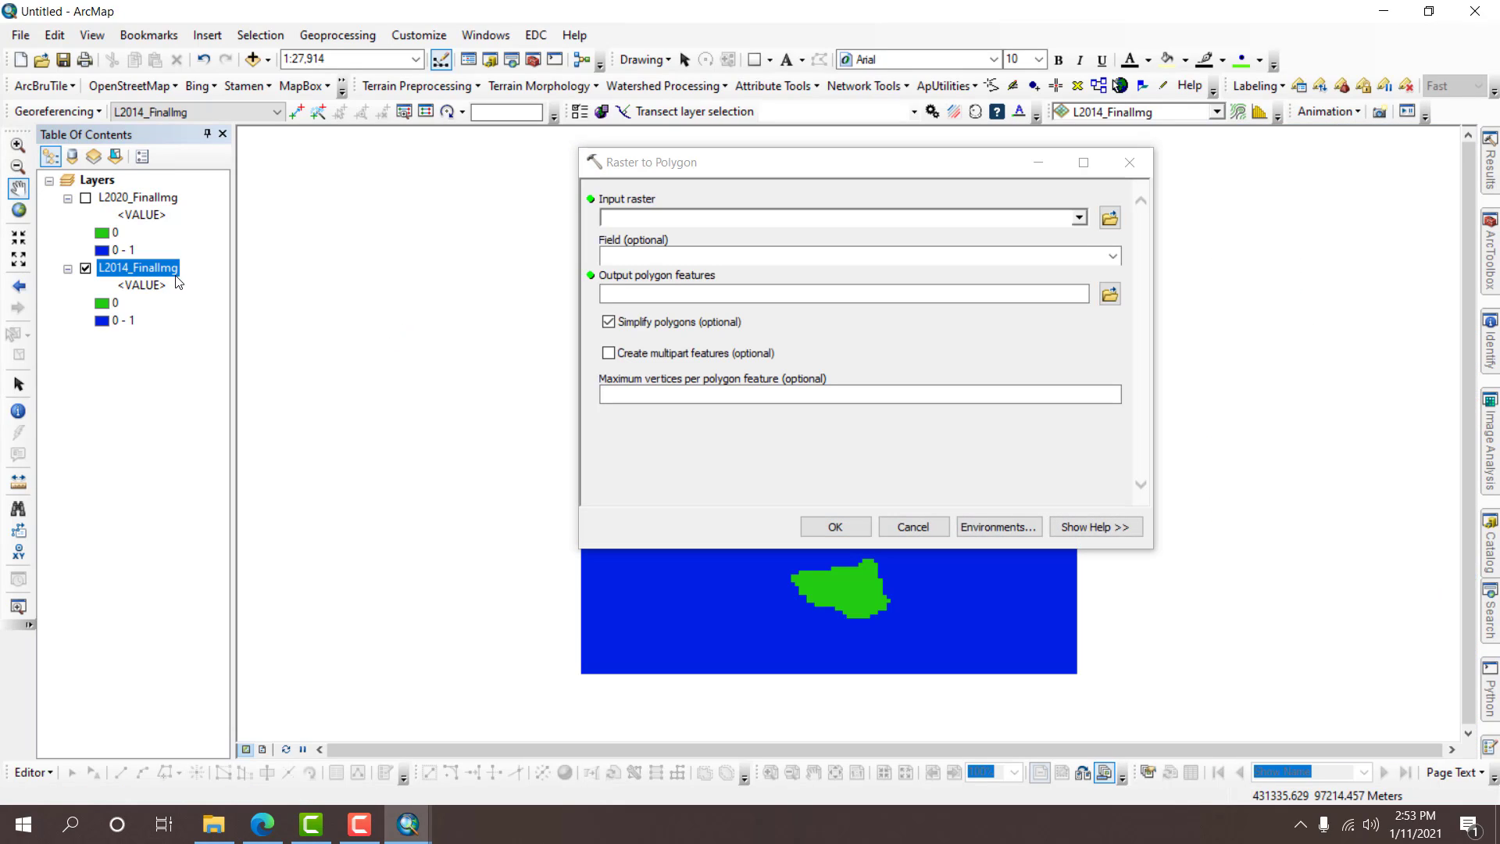
drag(176, 274, 624, 216)
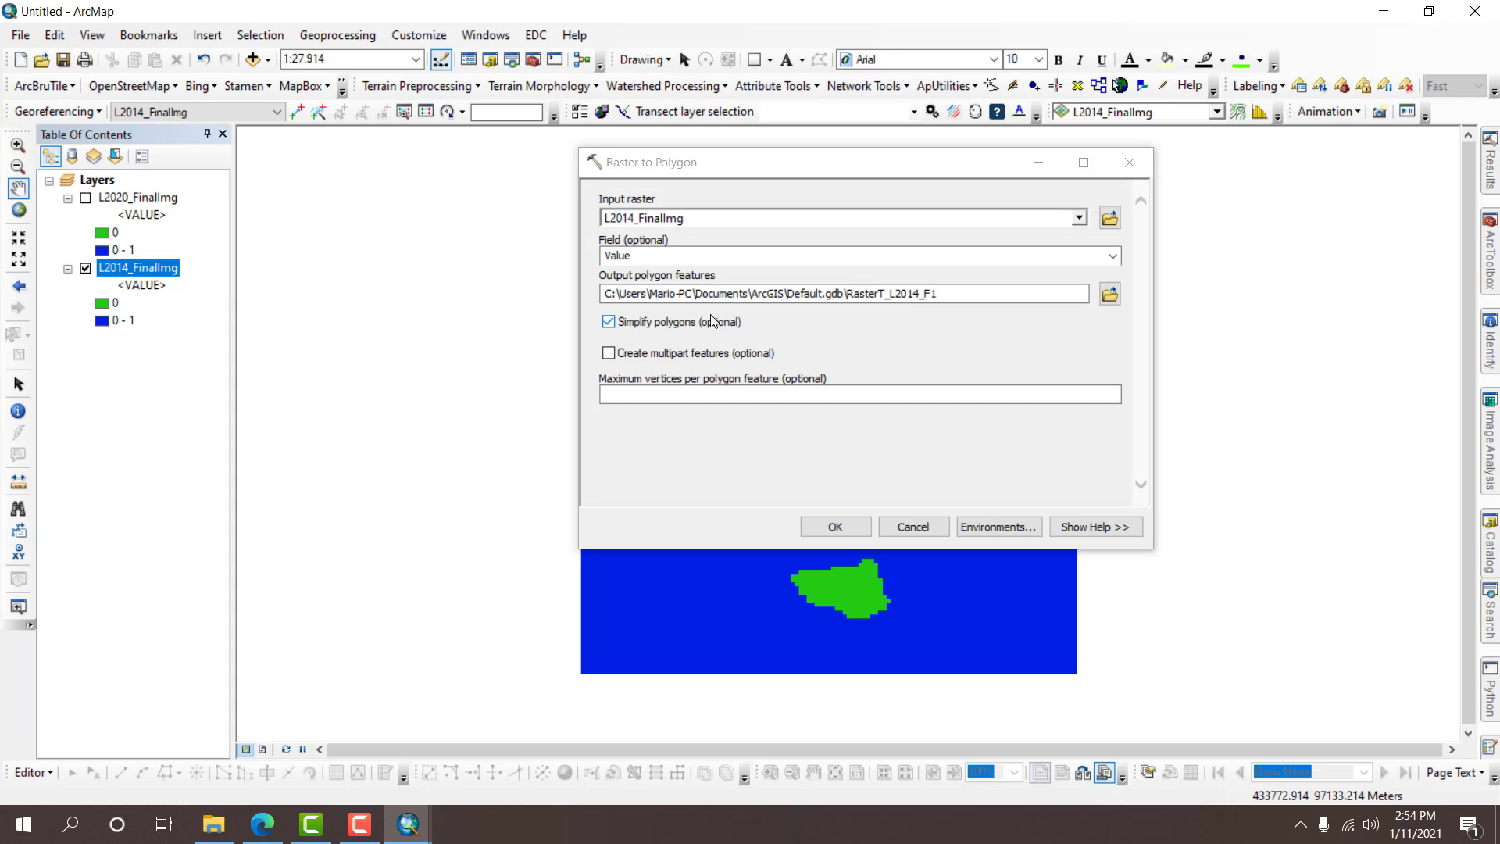
Save the output as L2014_polygon in New File Geodatabase.gdb under DATA PSPL\MODUL PERUBAHAN PANTAI and run the conversion.
click(1113, 297)
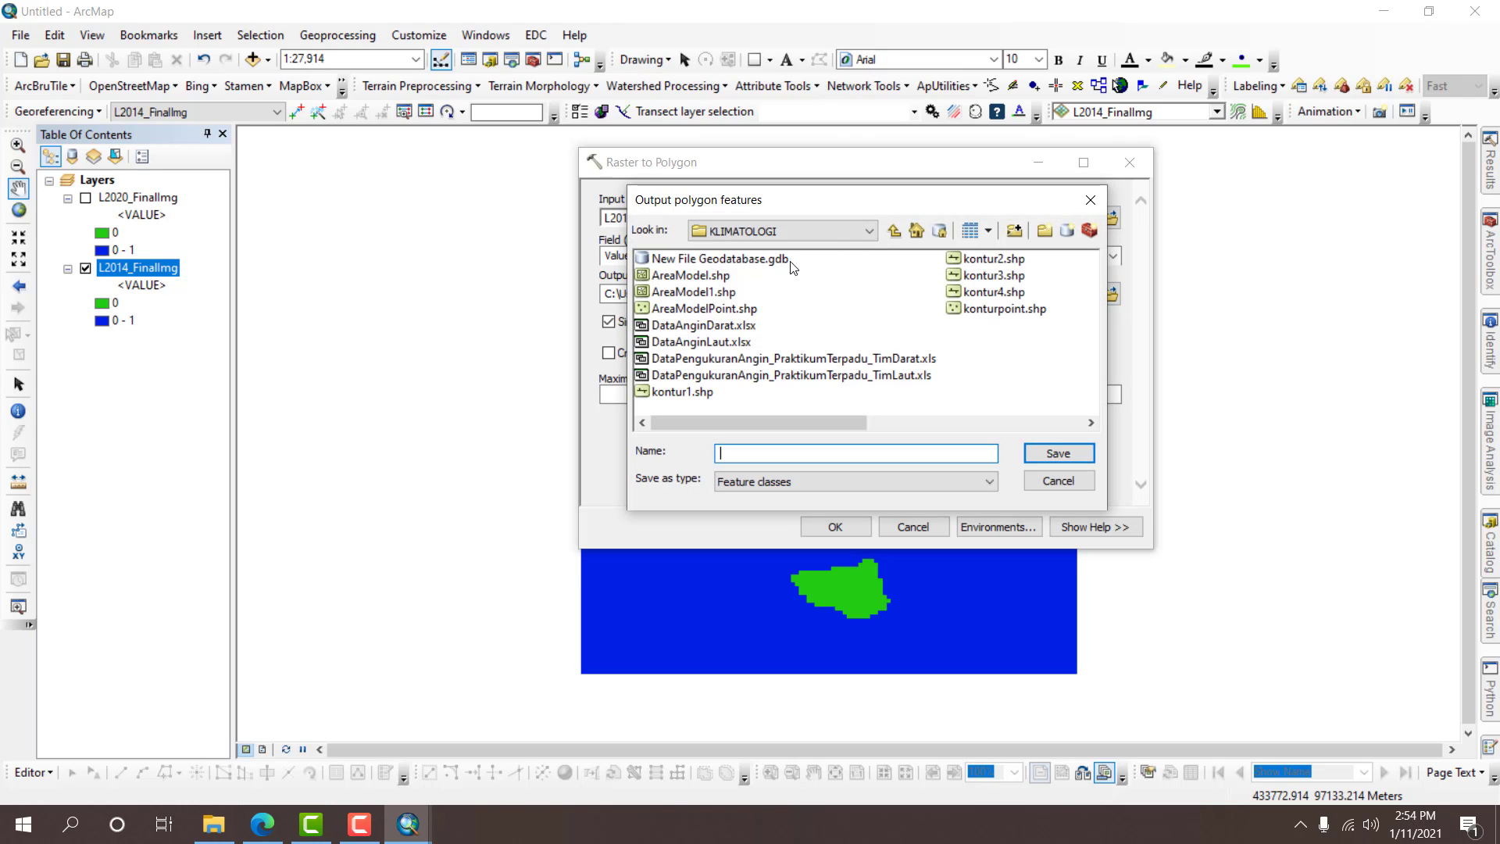
click(780, 230)
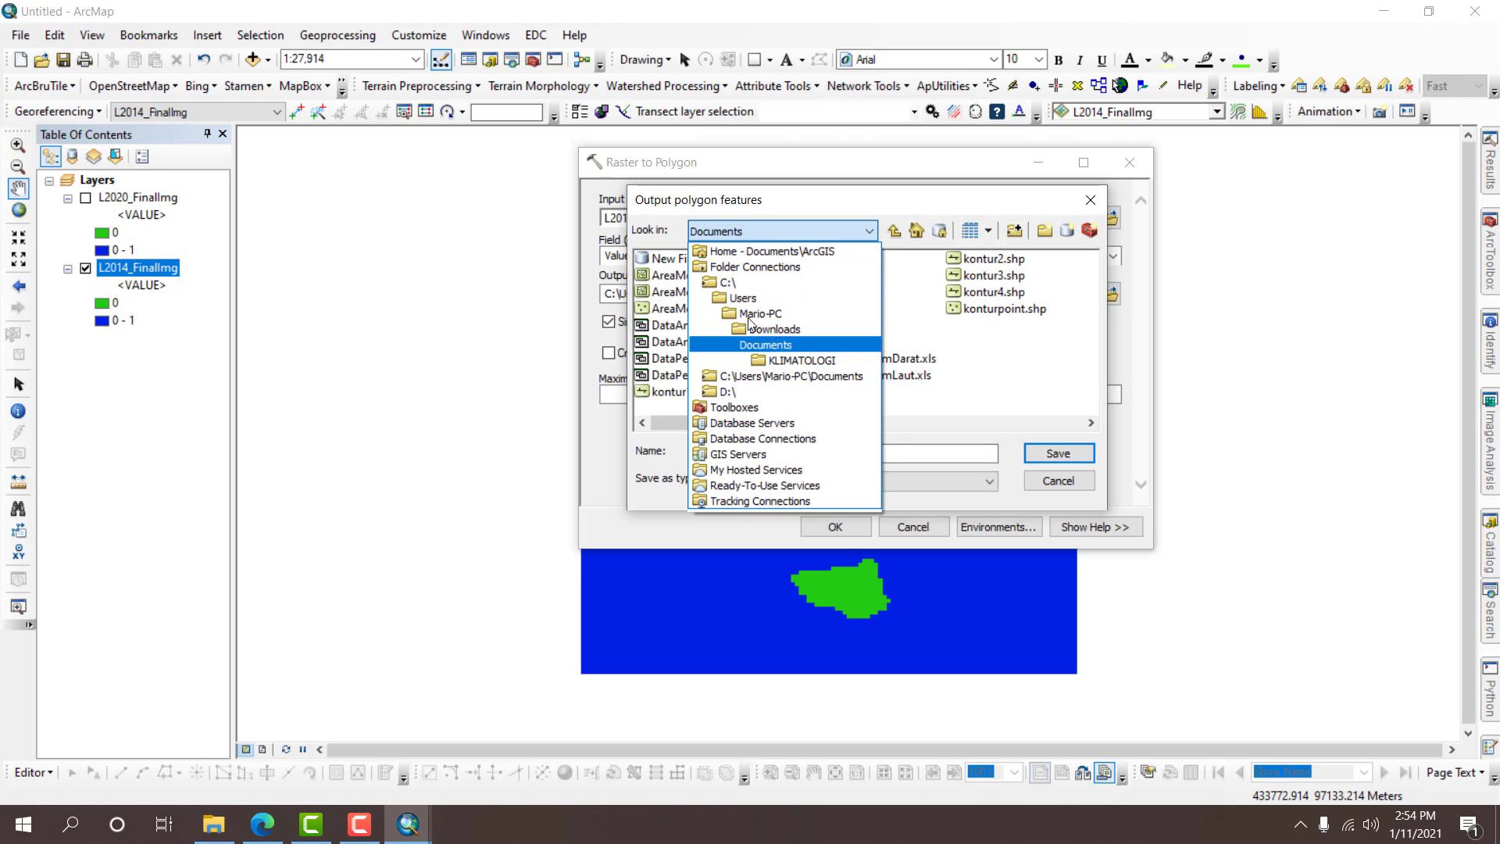
click(785, 344)
click(675, 259)
double_click(675, 258)
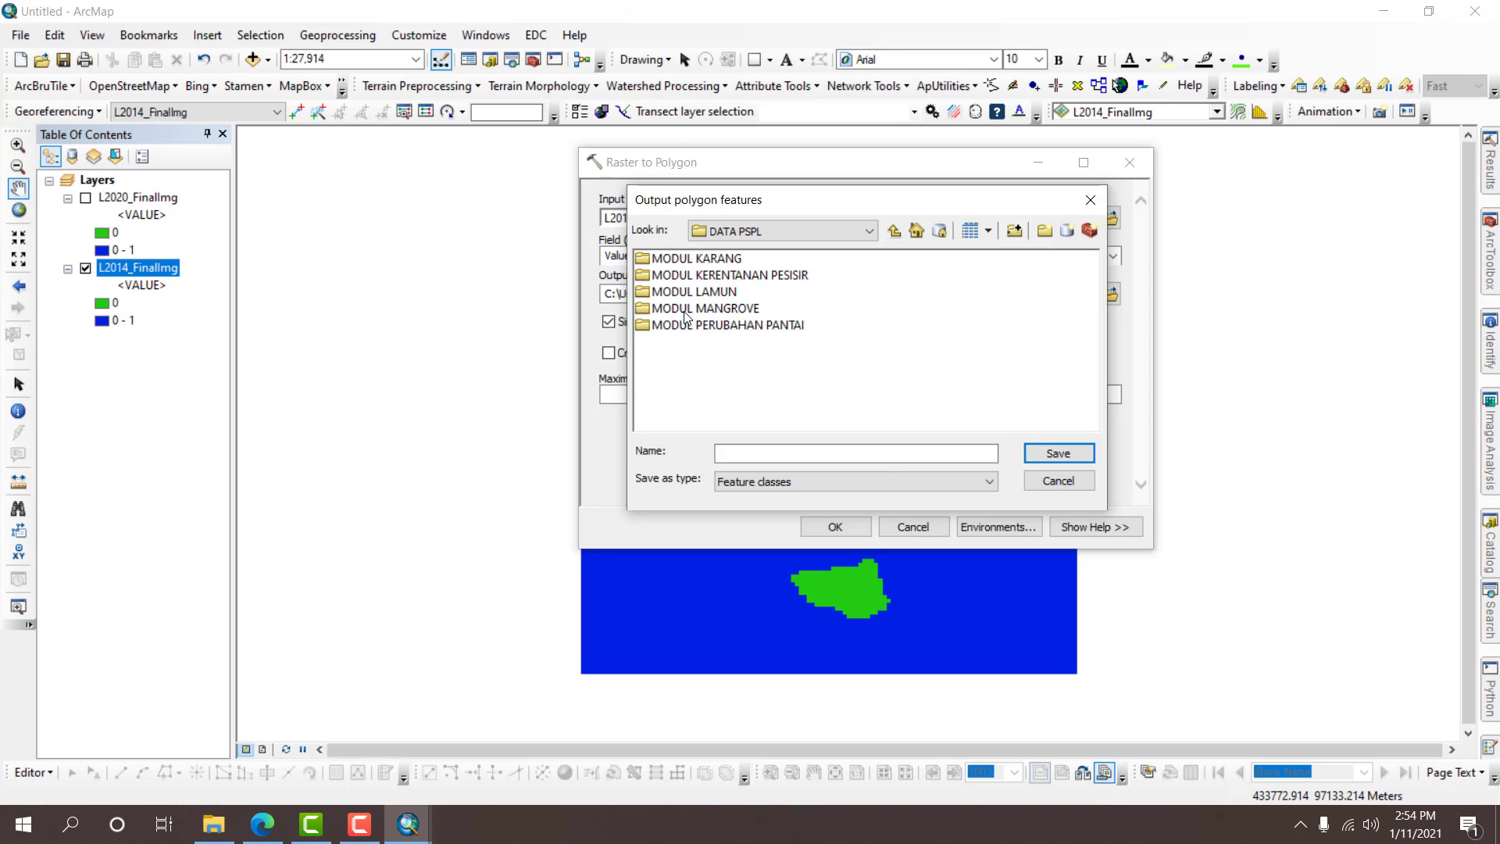
double_click(685, 321)
double_click(679, 313)
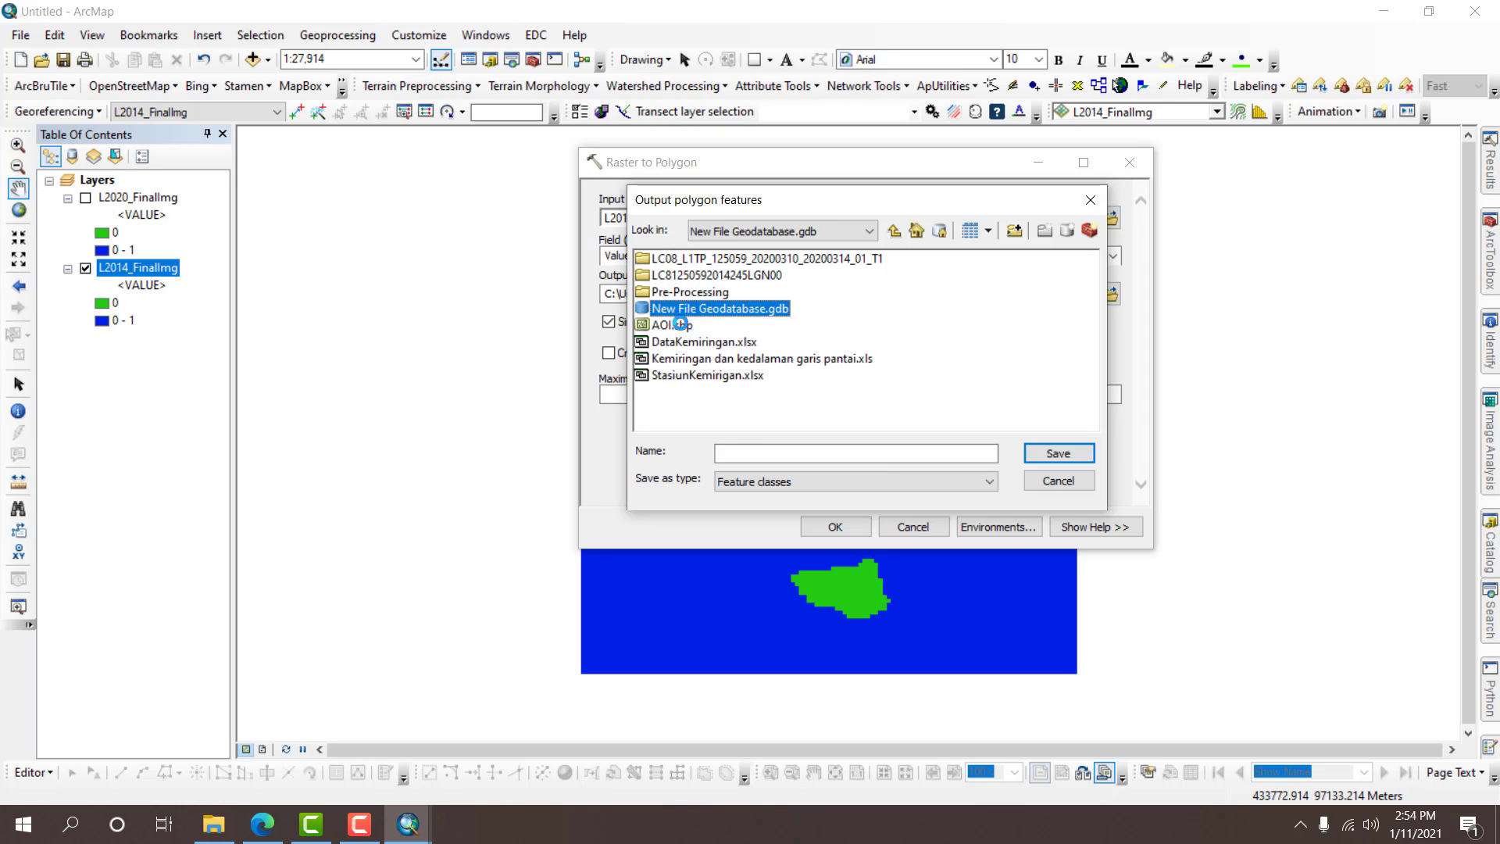
click(746, 452)
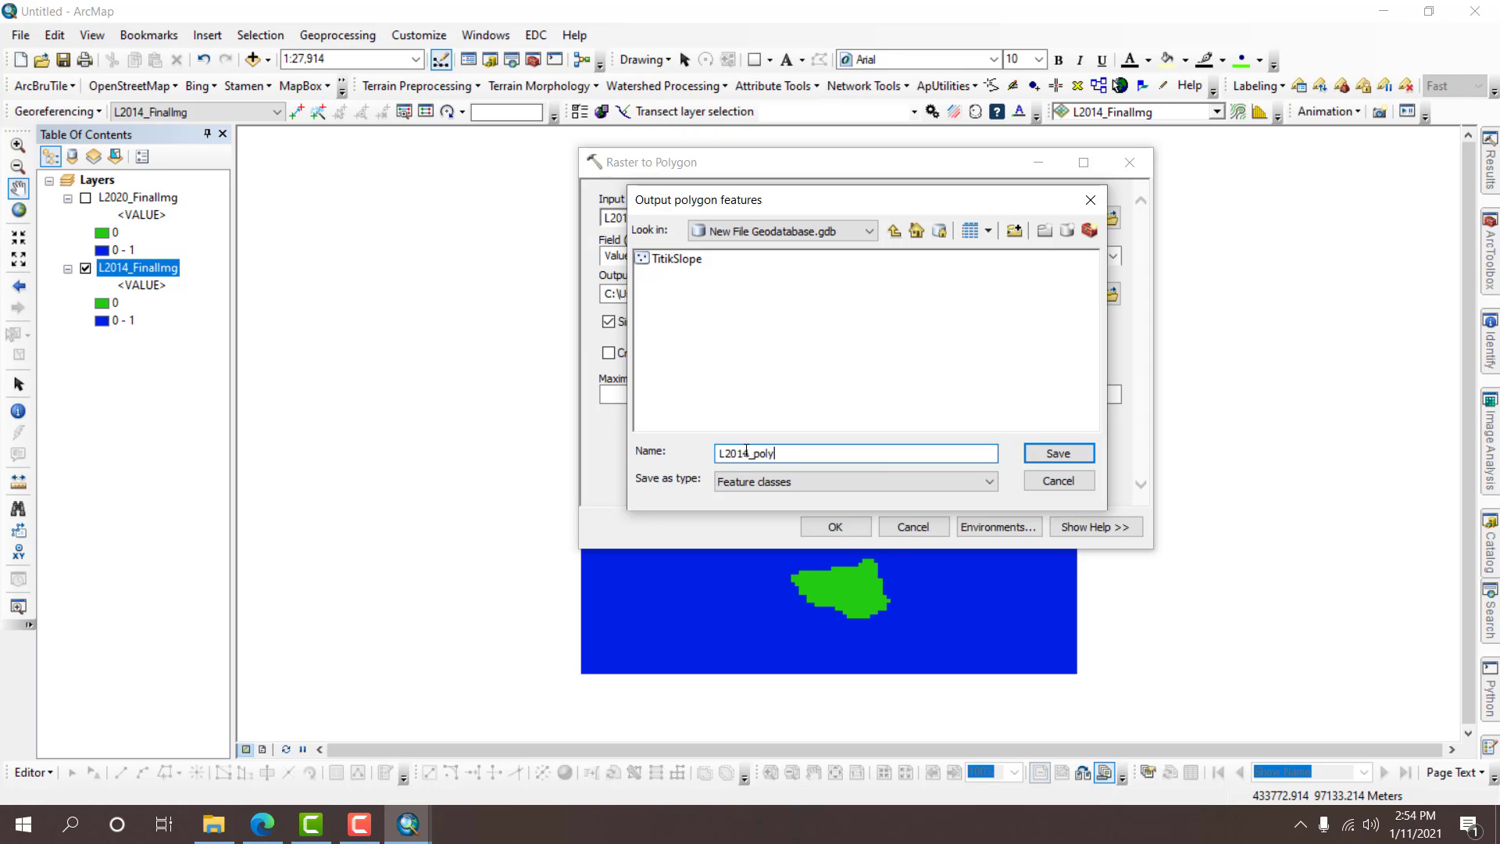
key(Return)
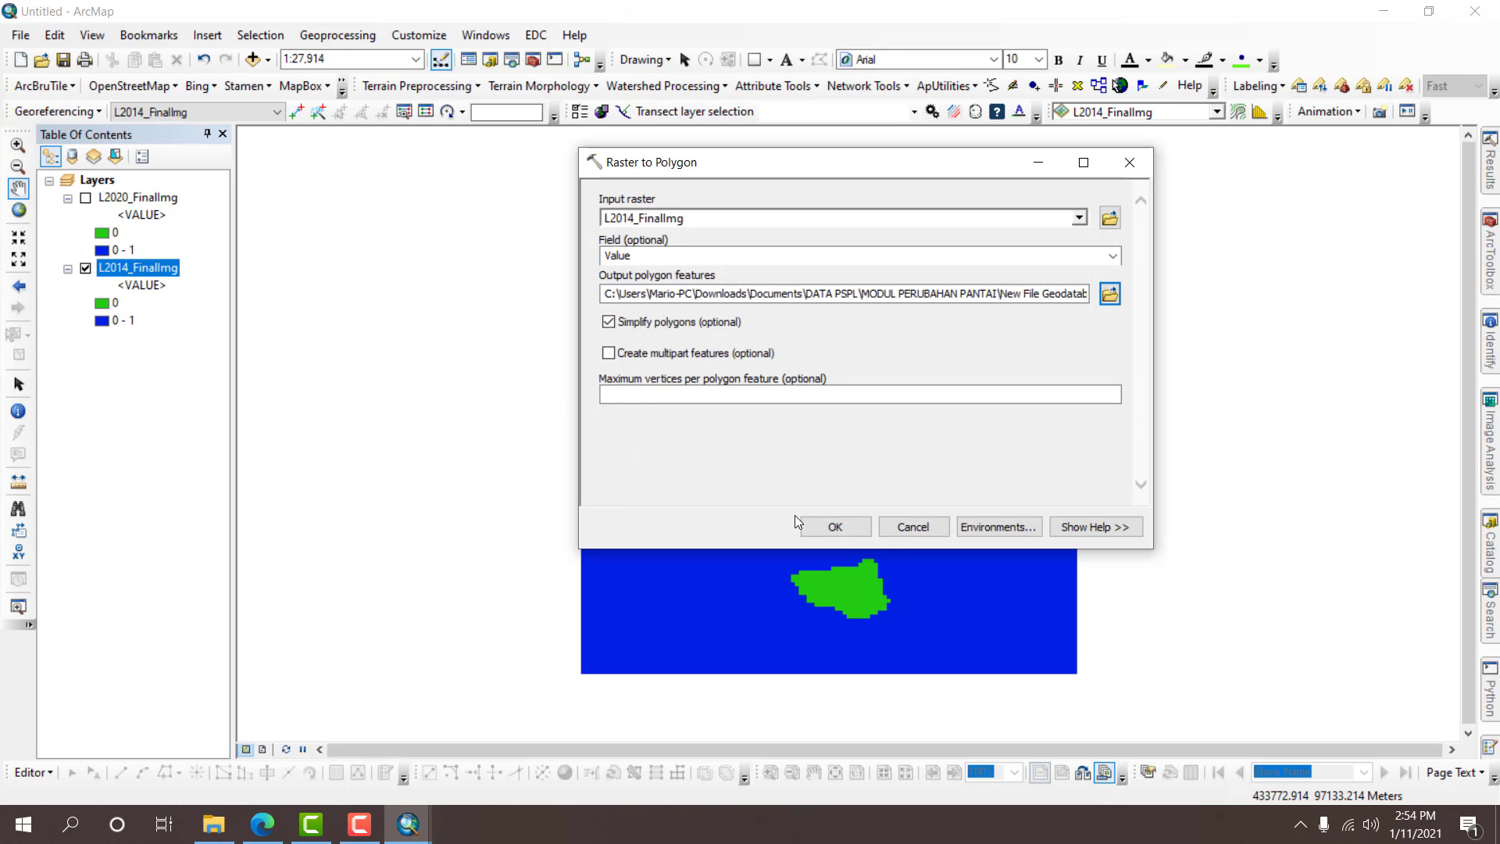
click(799, 518)
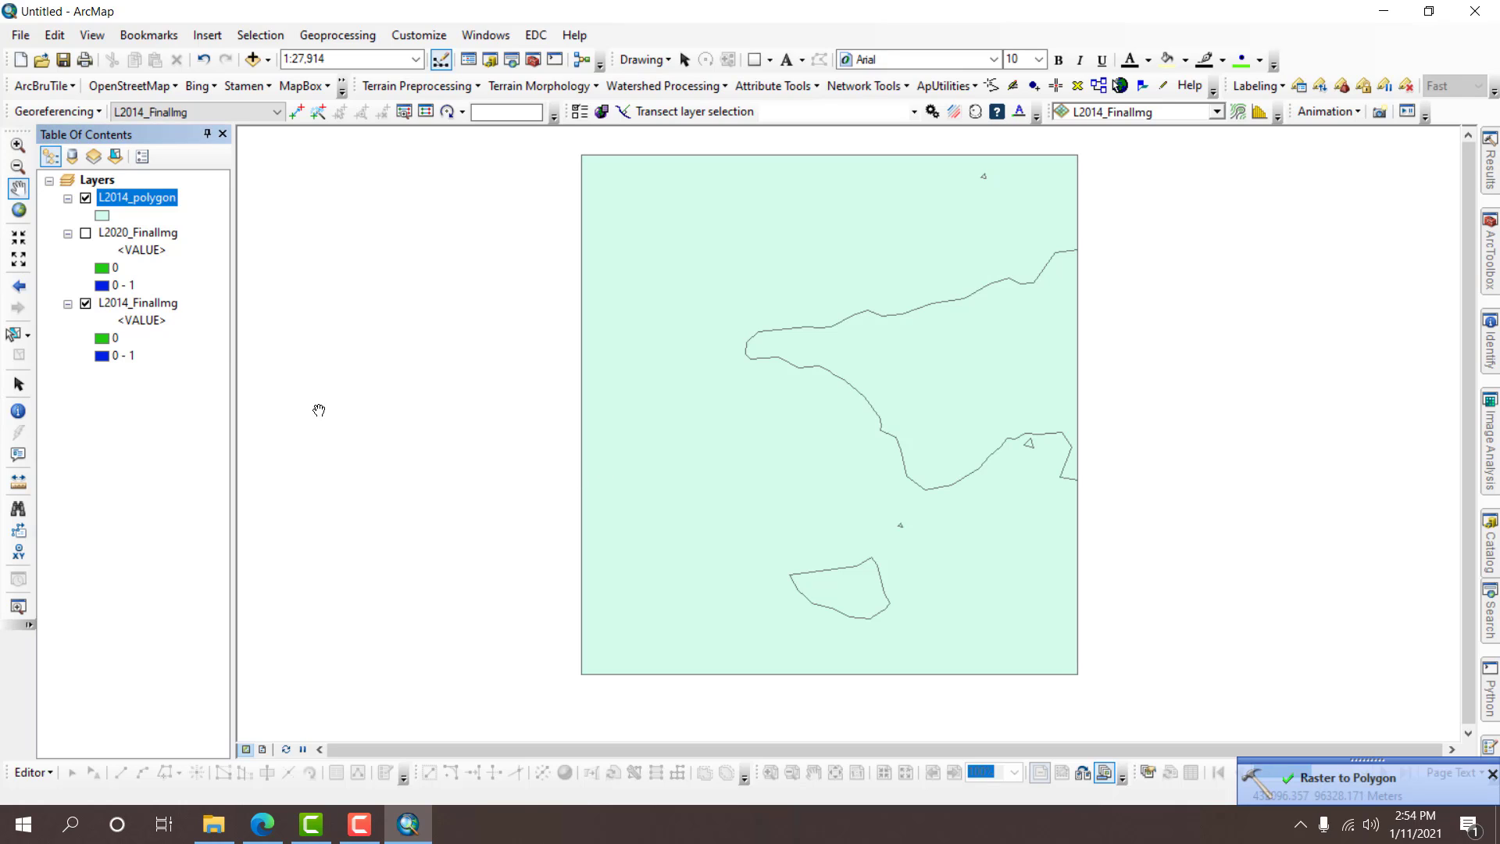
Hide the L2014_polygon and L2014_FinalImg layers and show L2020_FinalImg.
click(85, 198)
click(91, 303)
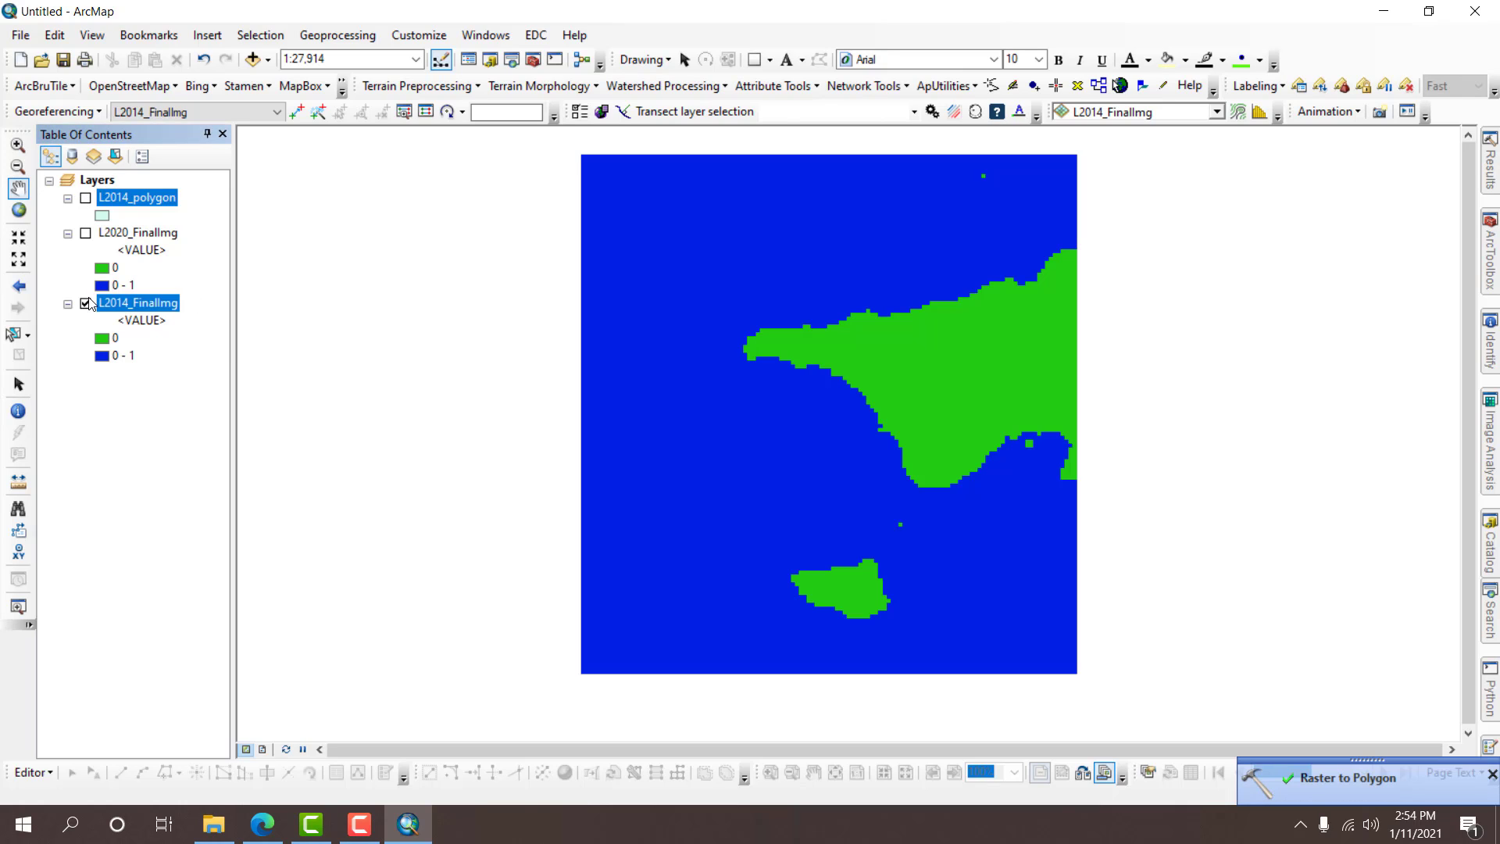
click(86, 303)
click(85, 233)
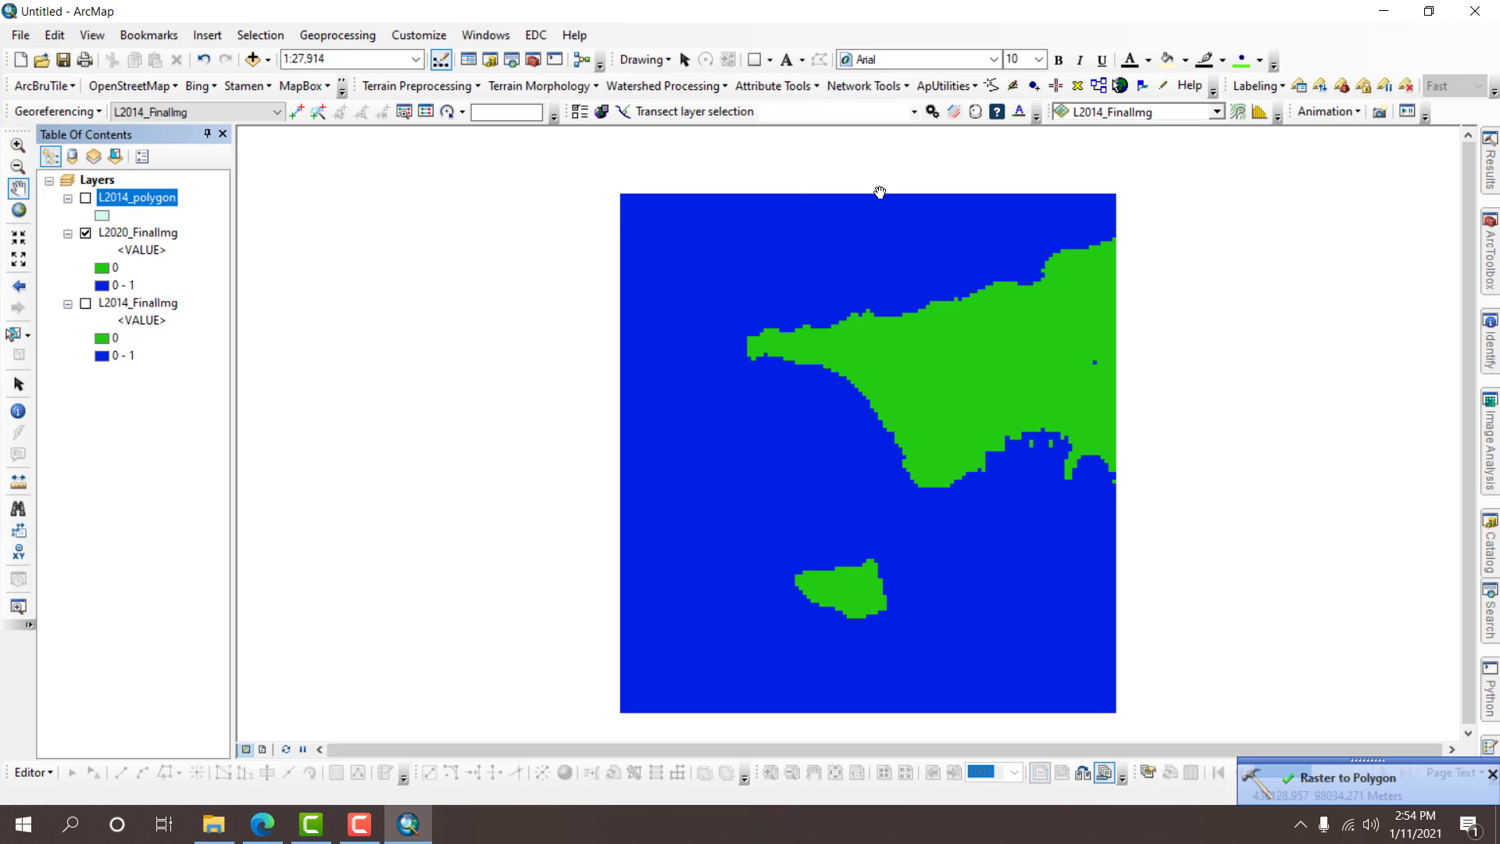
Convert the L2020_FinalImg raster to polygons with Raster to Polygon, saving the output as L2020_polygon in New File Geodatabase.gdb.
click(533, 60)
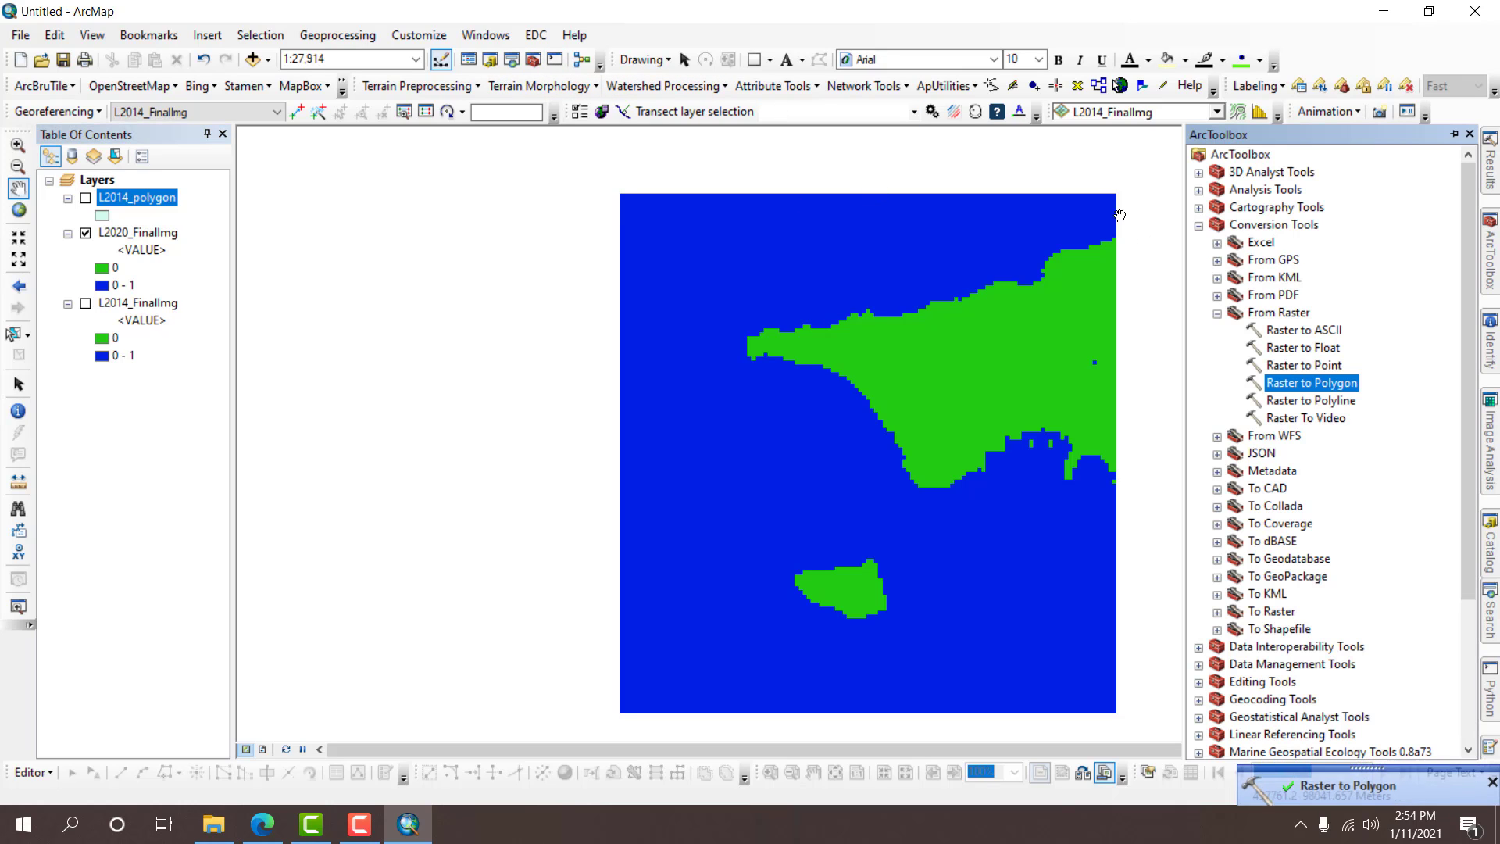
double_click(1260, 378)
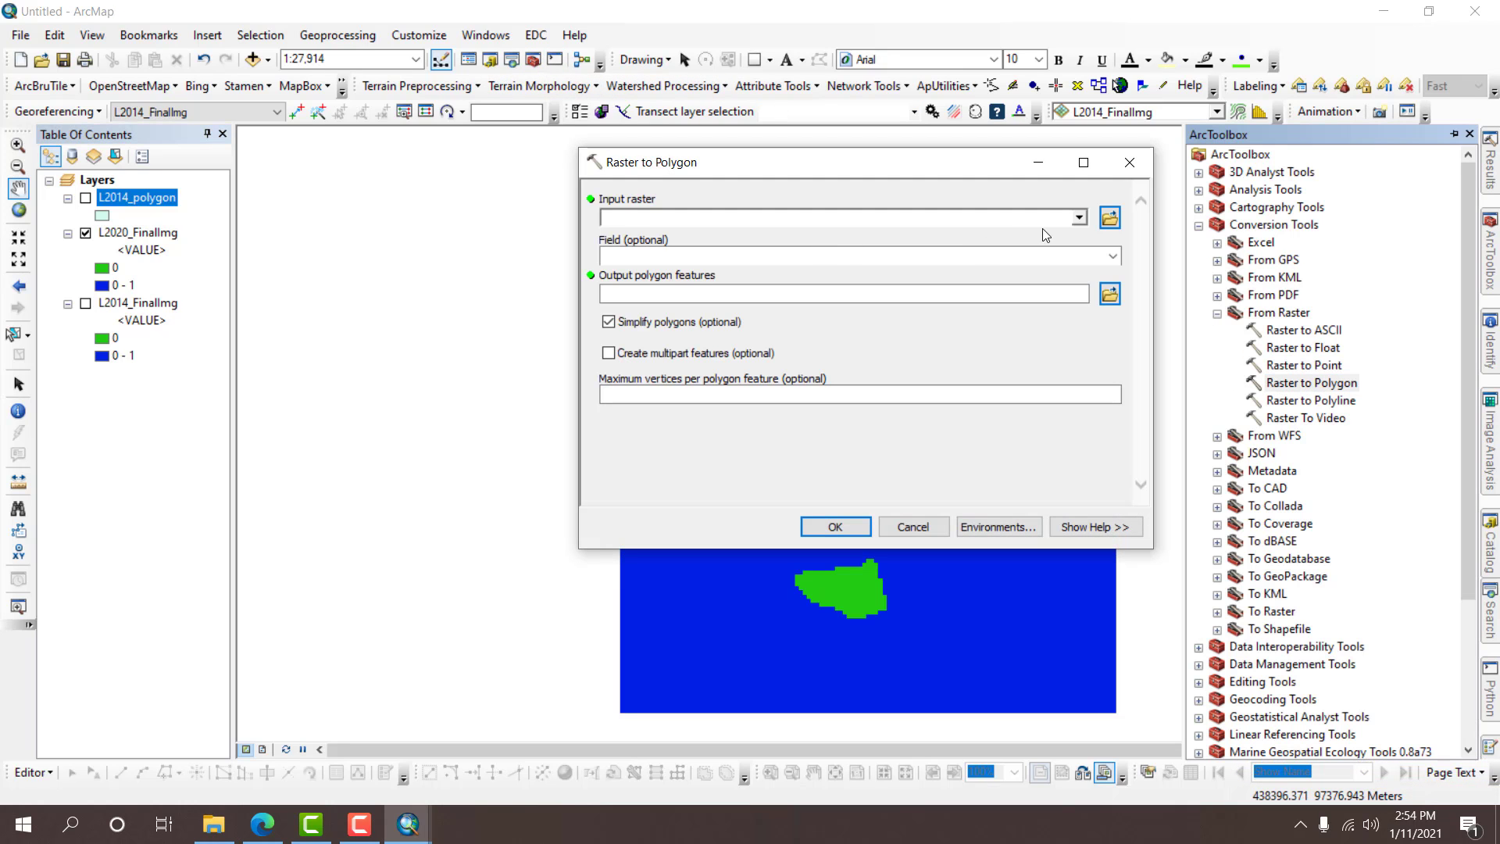
drag(137, 233, 619, 222)
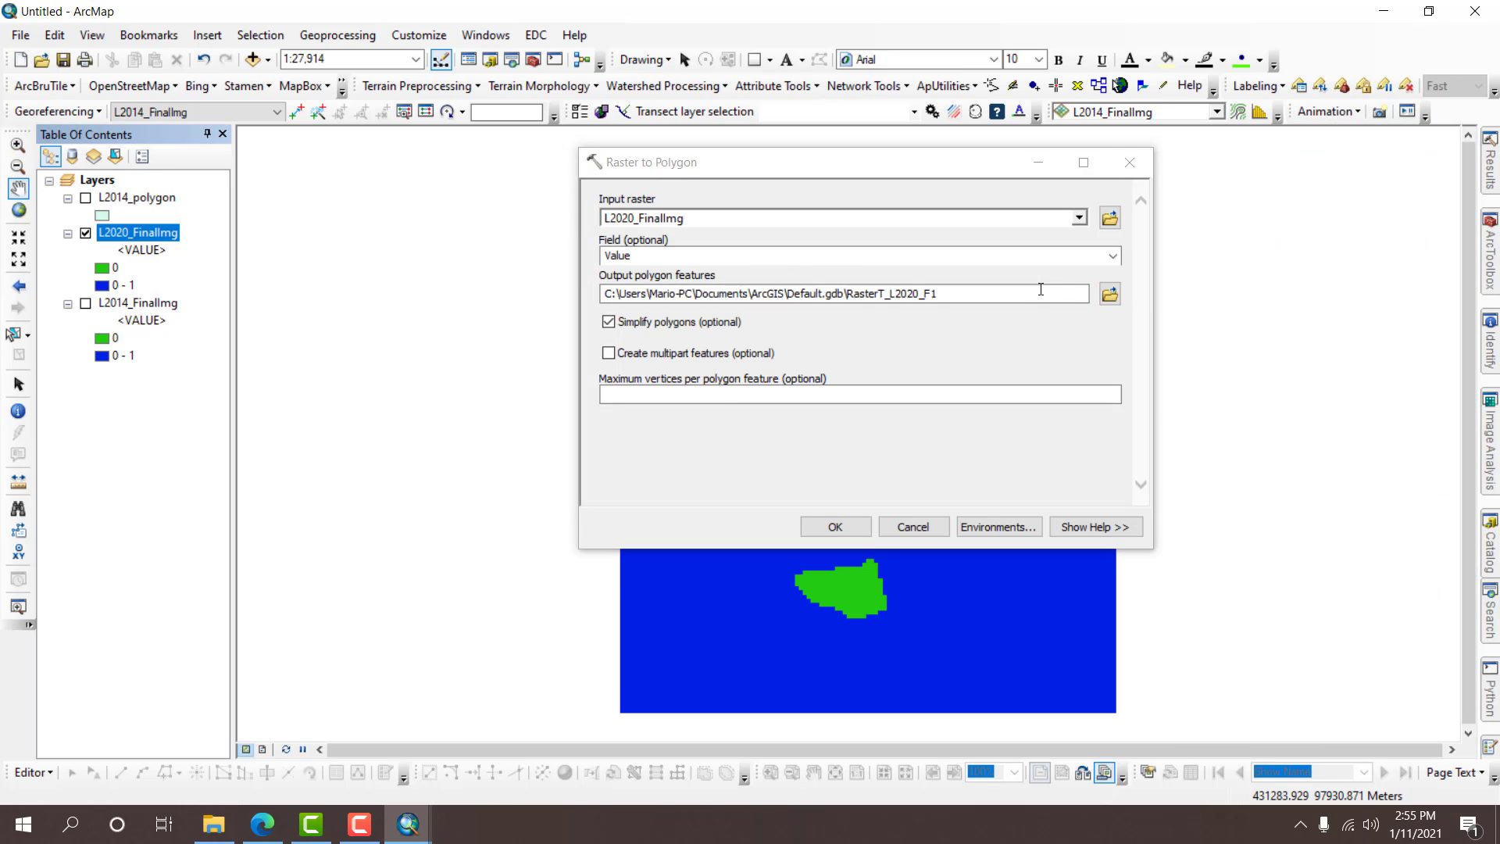
click(1112, 300)
click(691, 266)
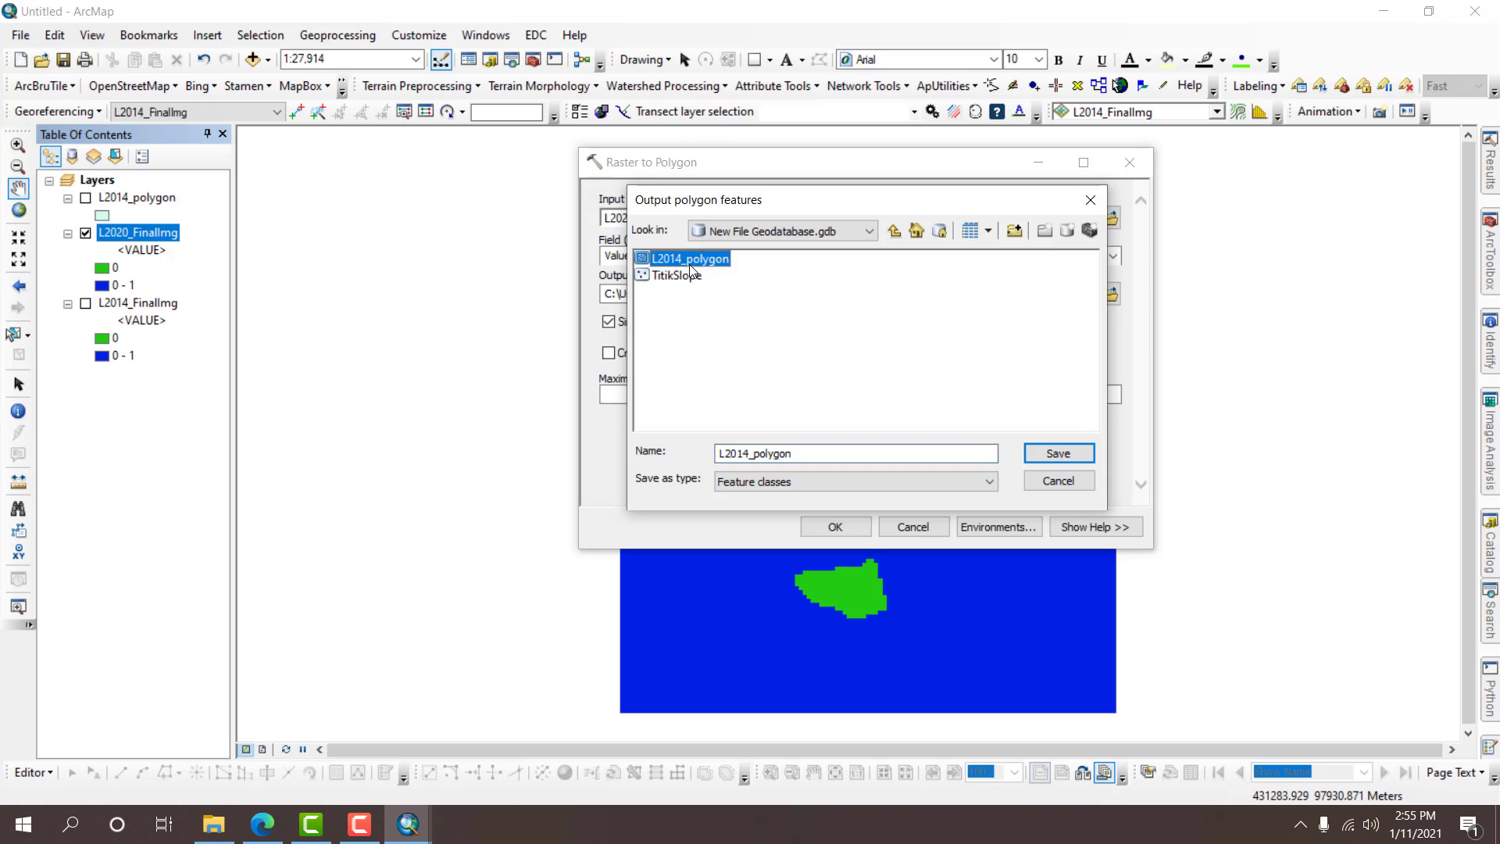
click(731, 453)
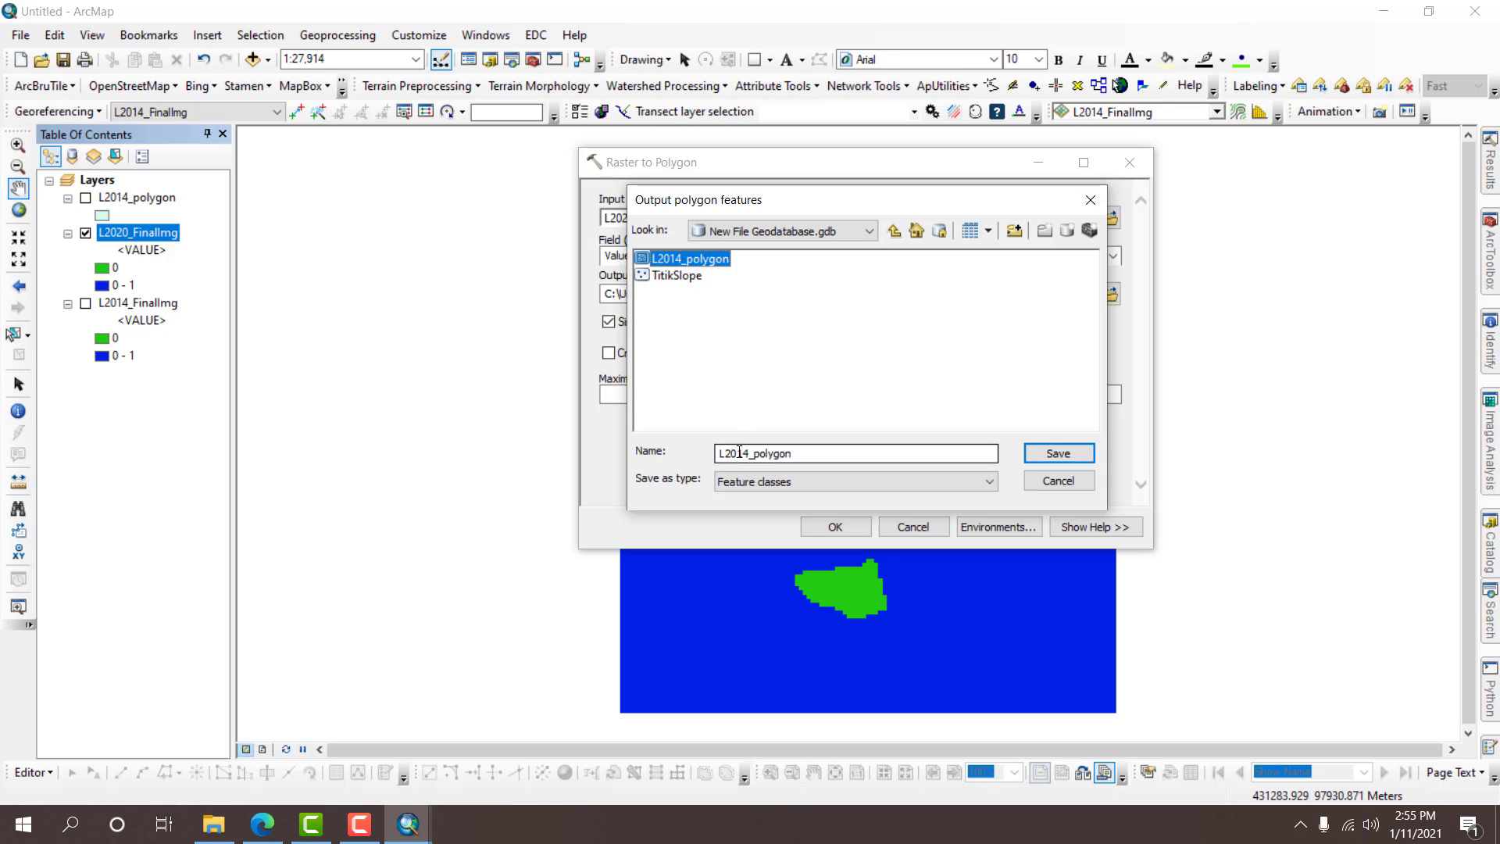
click(739, 453)
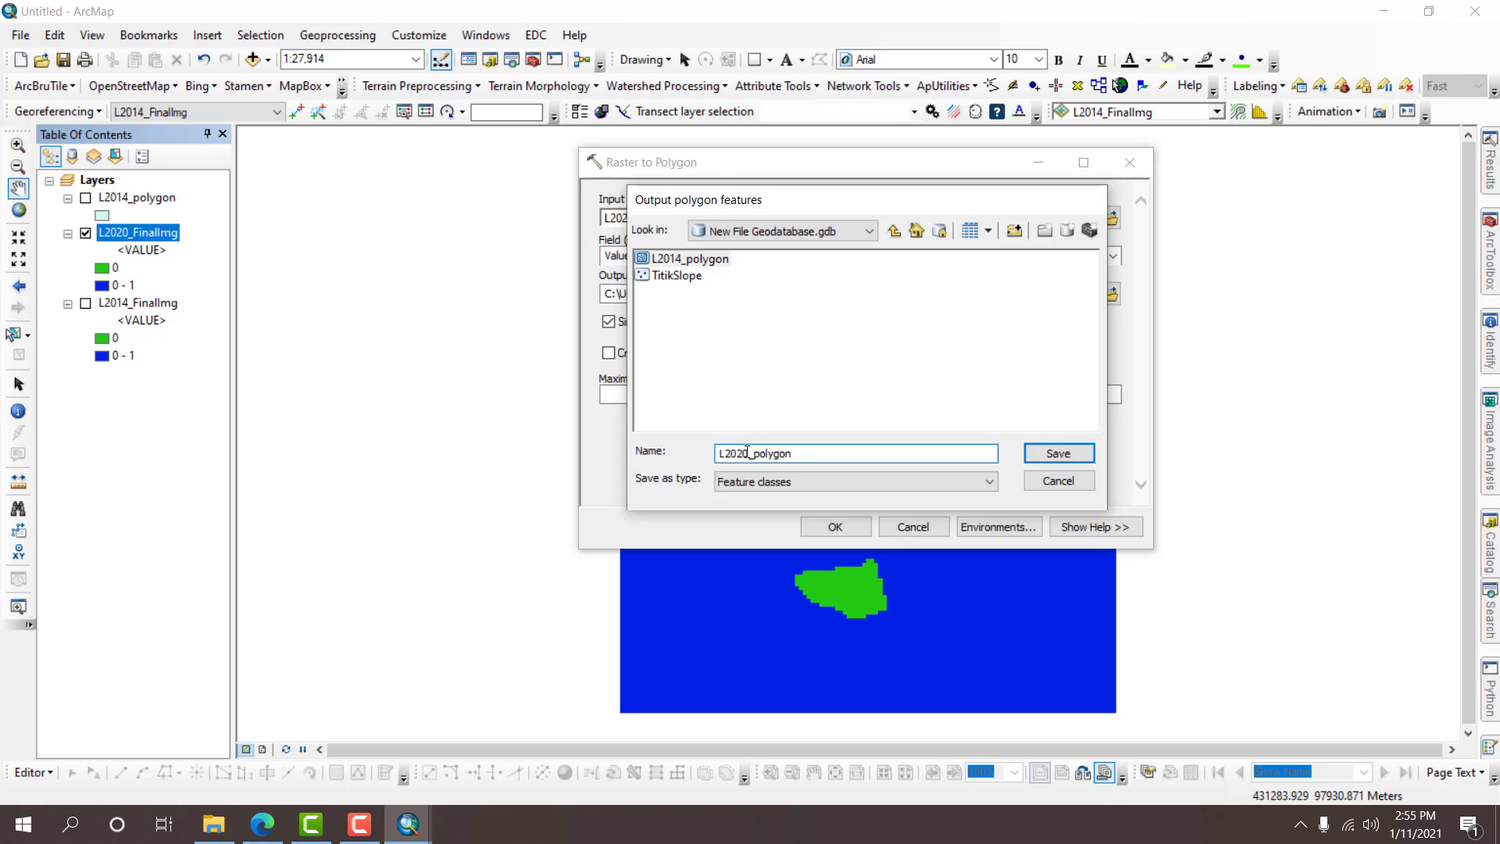
key(Return)
click(820, 534)
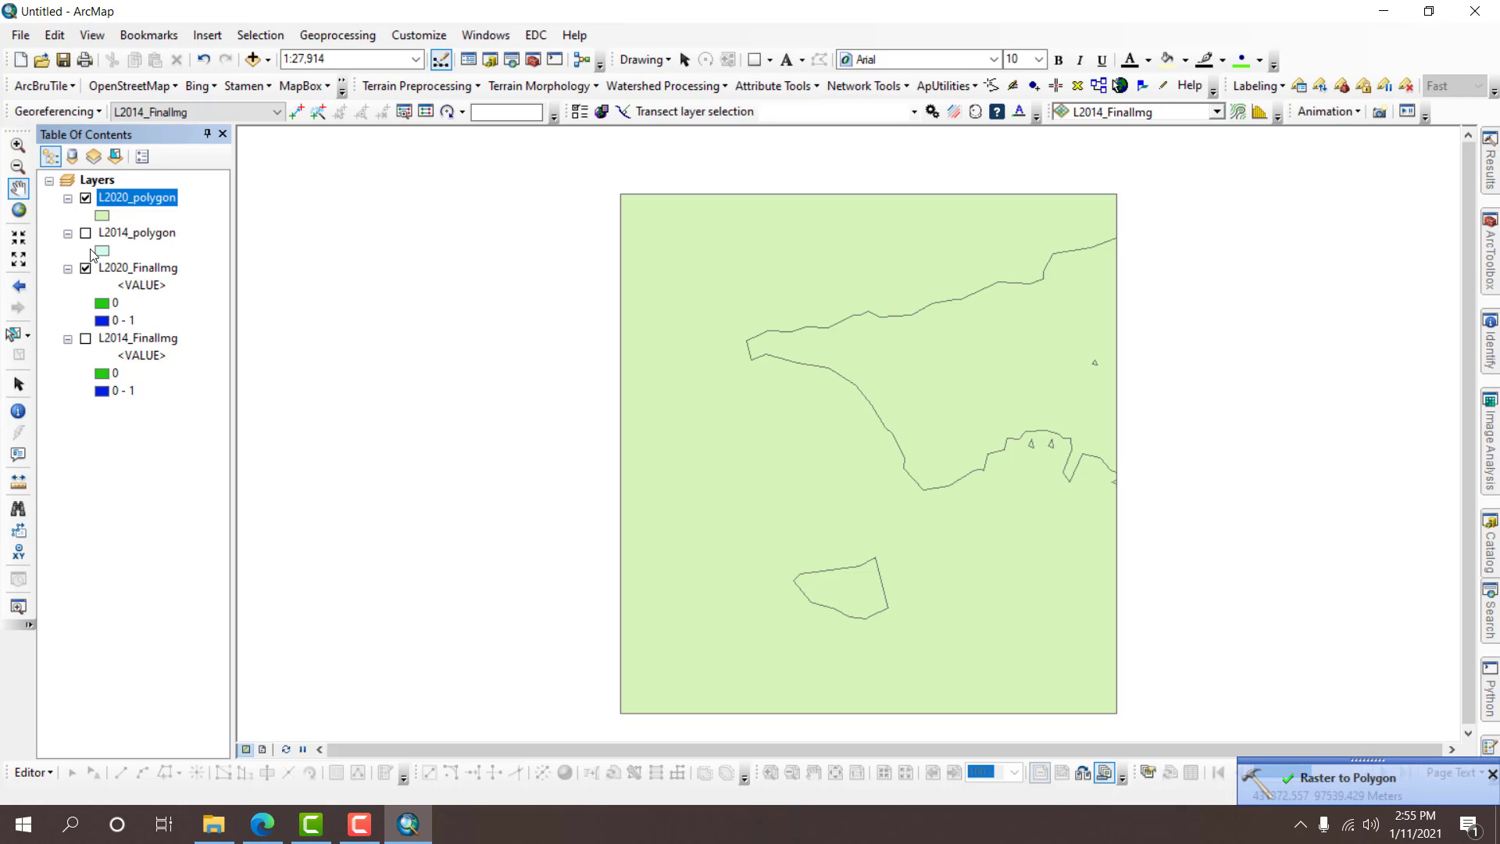
Hide L2020_FinalImg, collapse both raster legends, and leave only the L2014_polygon layer shown.
click(88, 270)
click(68, 269)
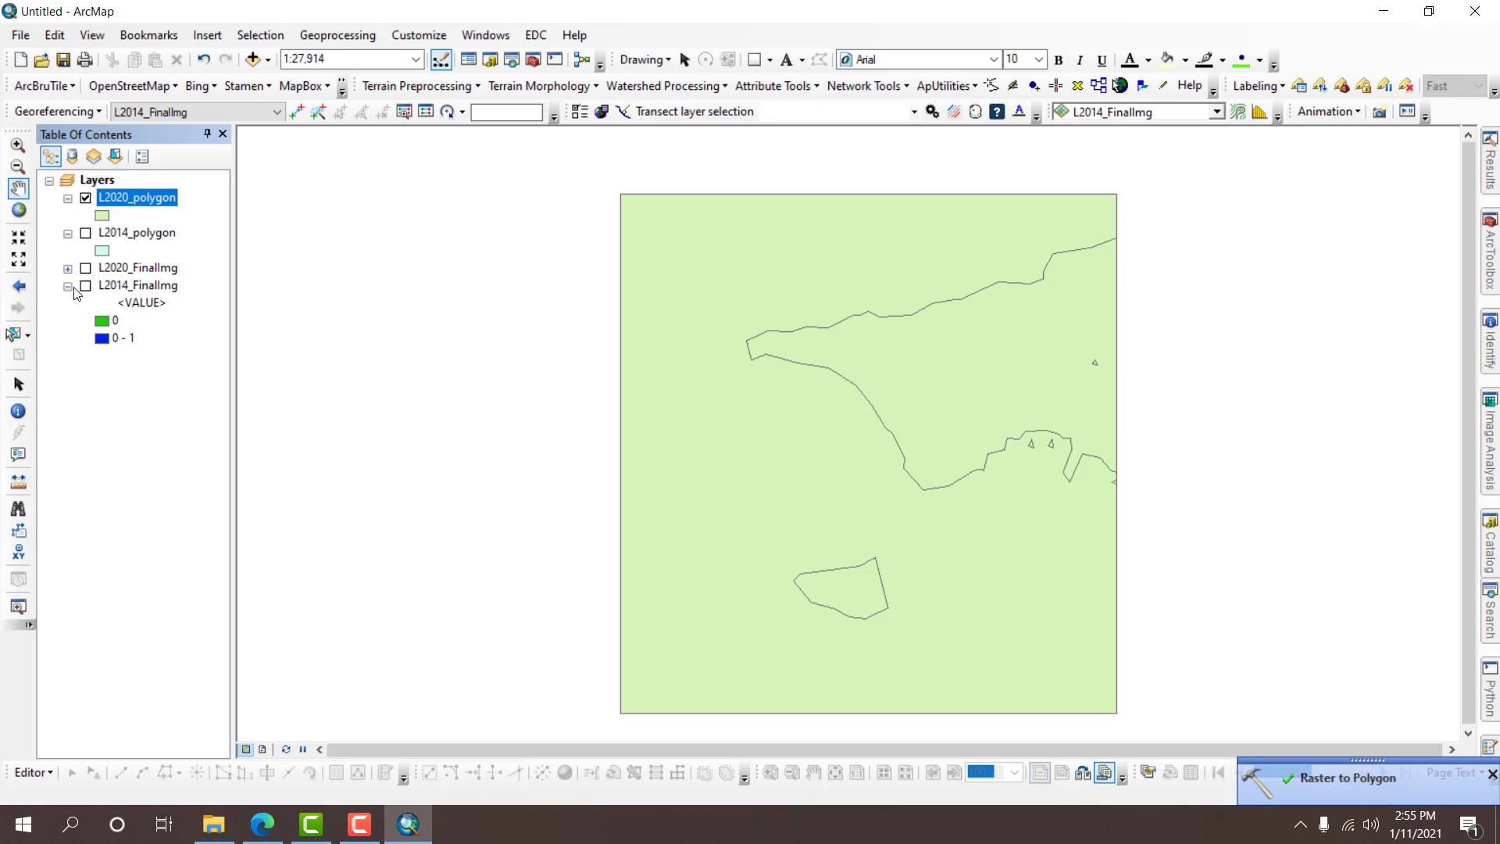
click(68, 286)
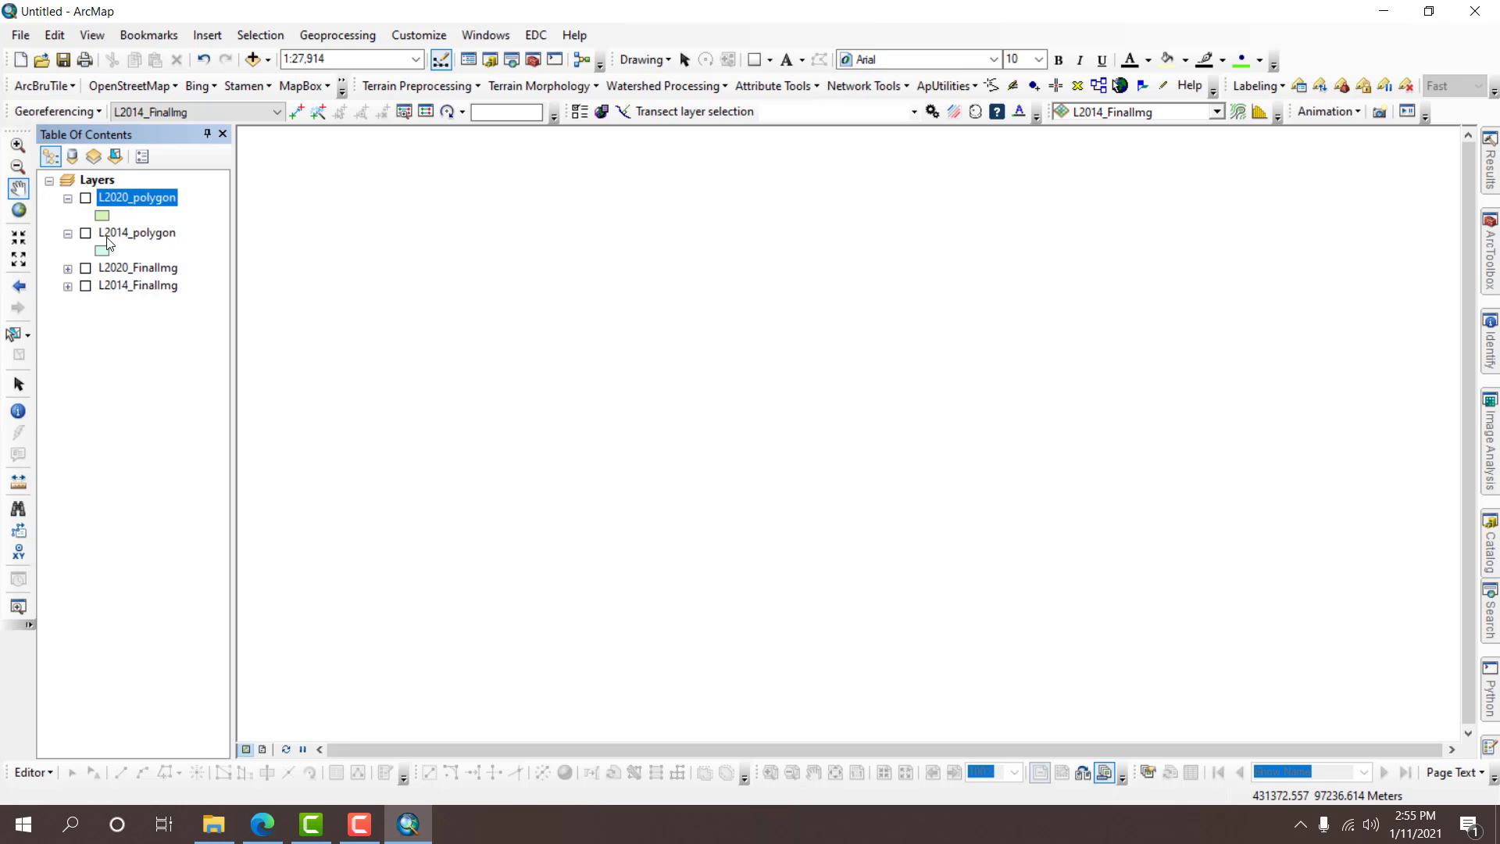
click(86, 234)
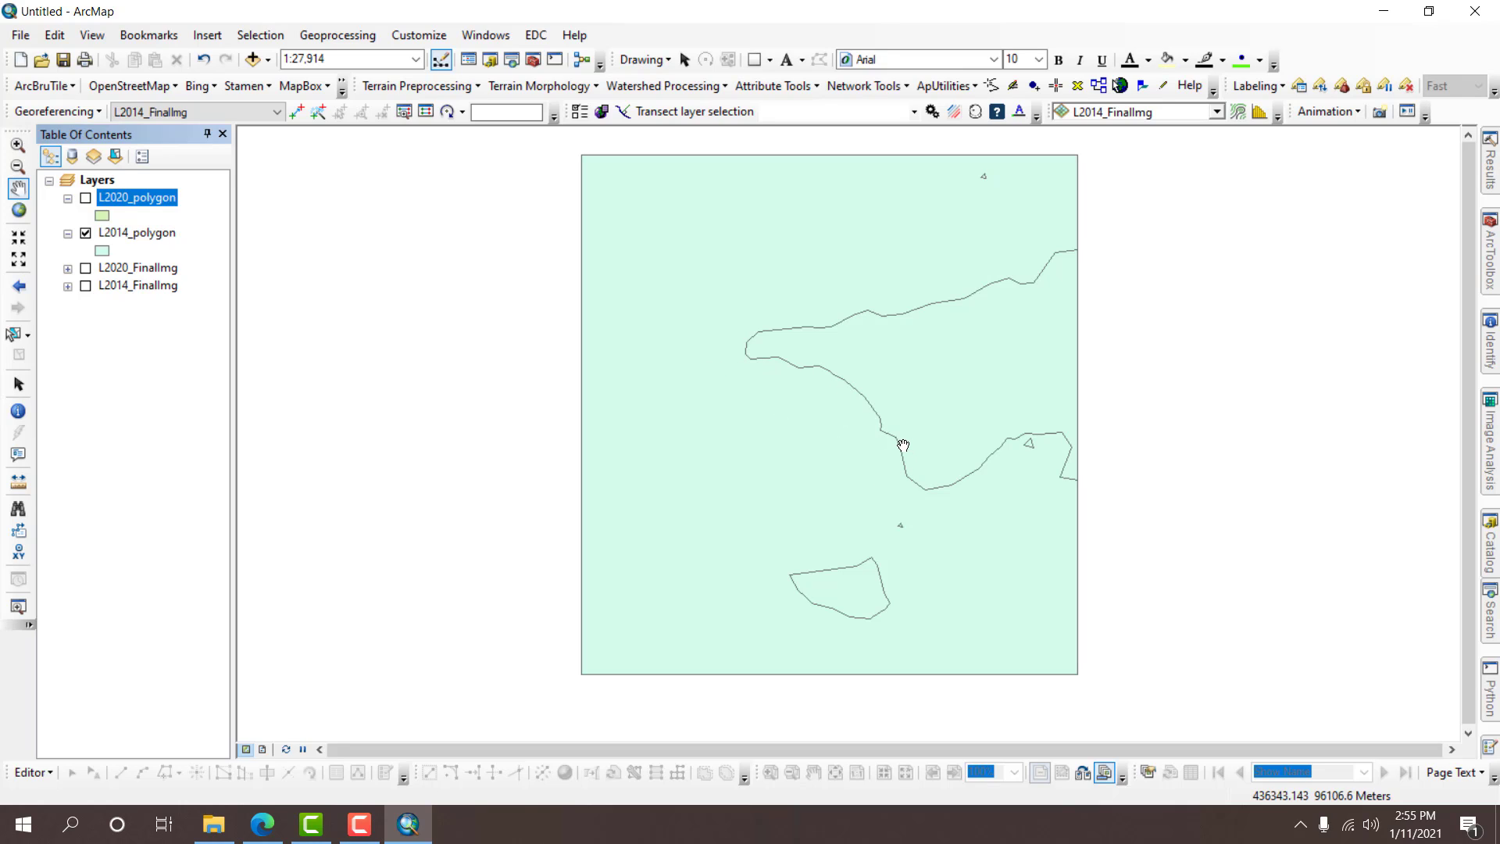
click(855, 418)
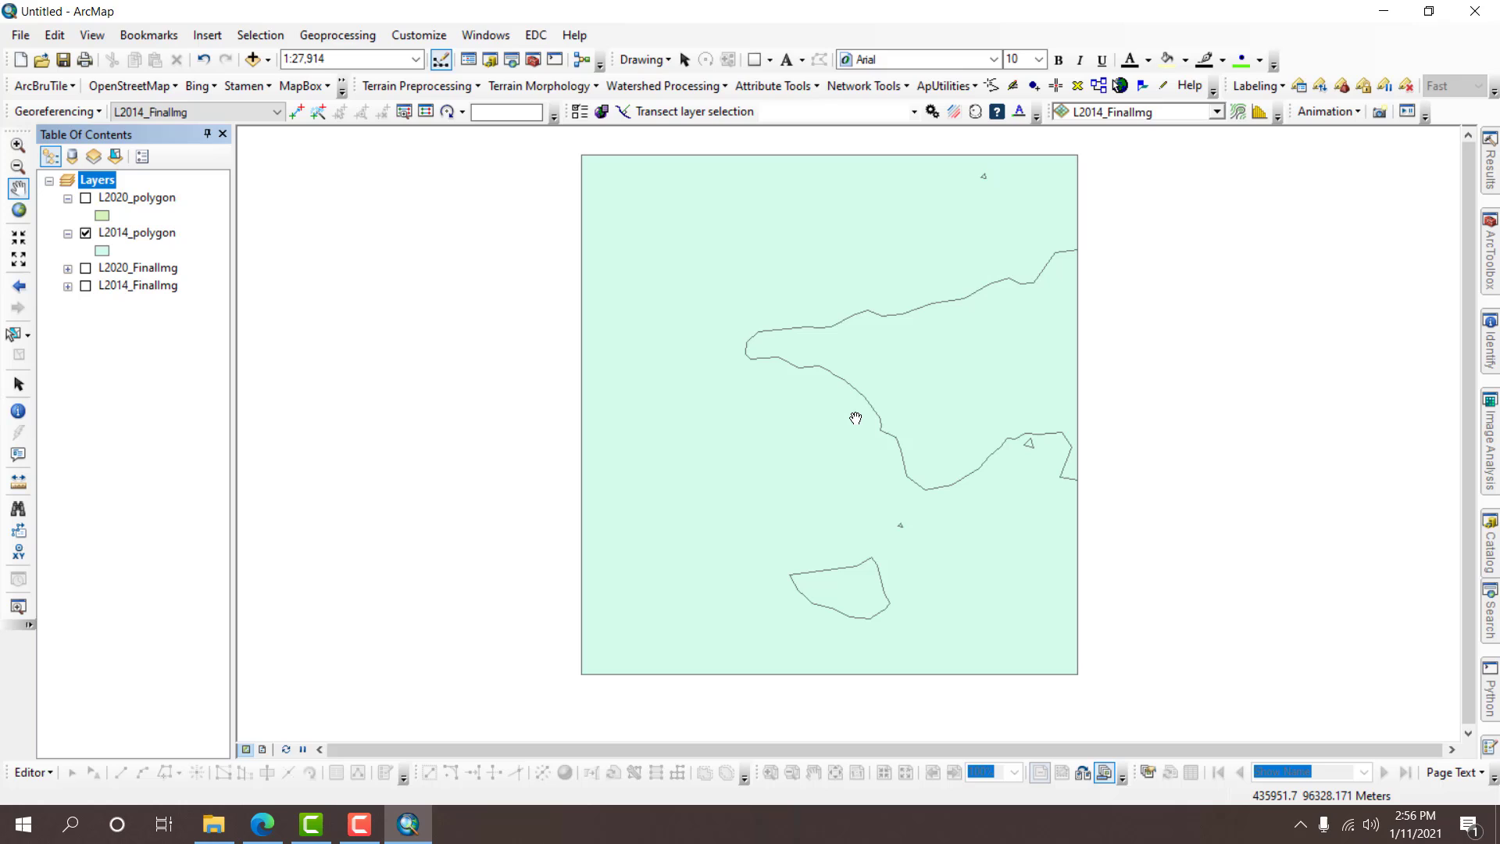
Add AOI.shp from the MODUL PERUBAHAN PANTAI folder to the map and give it the Hollow symbol.
click(252, 59)
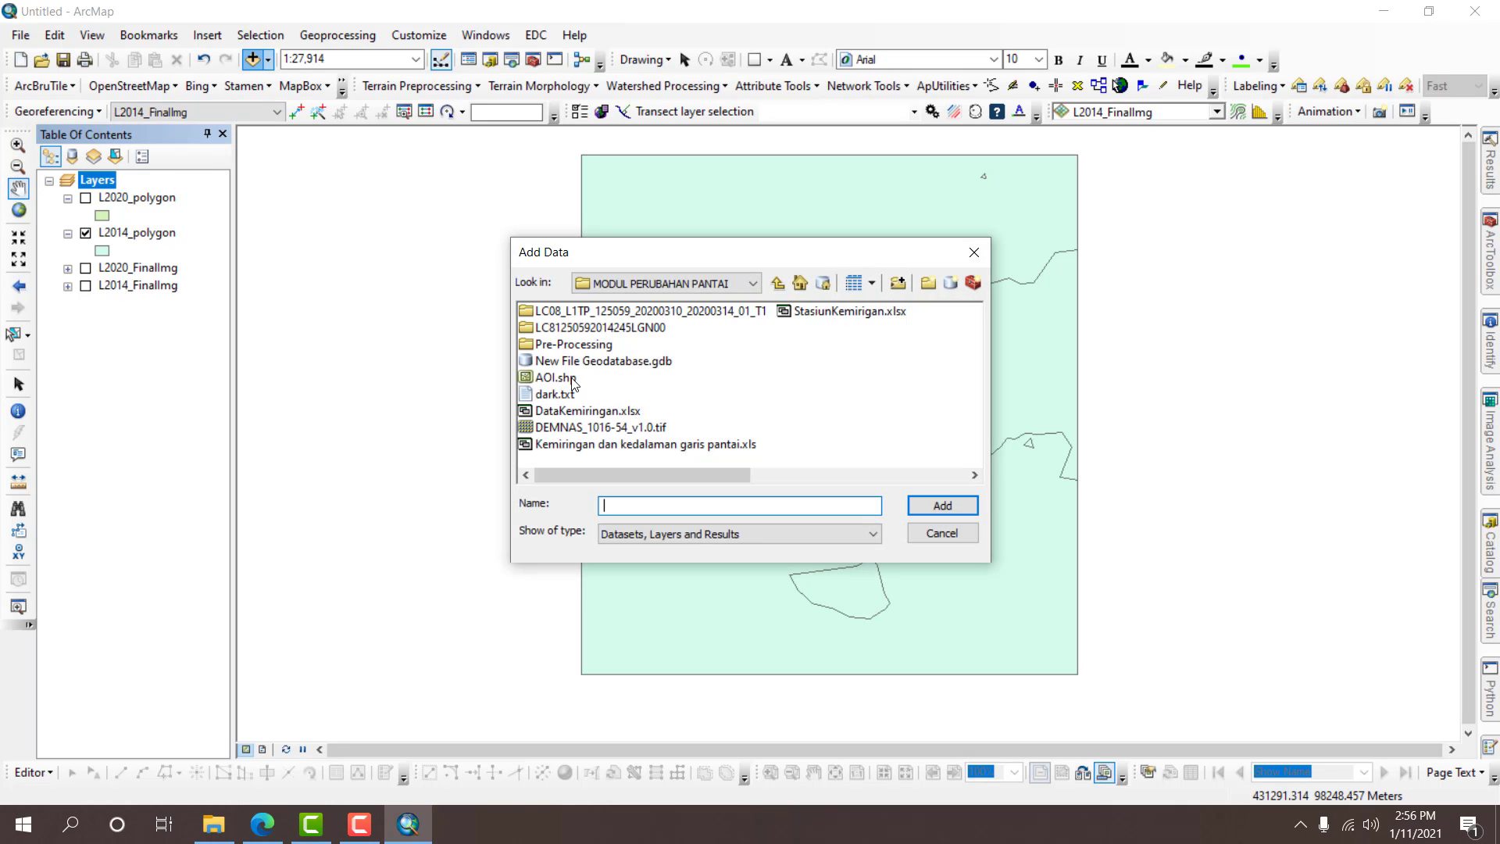
double_click(572, 382)
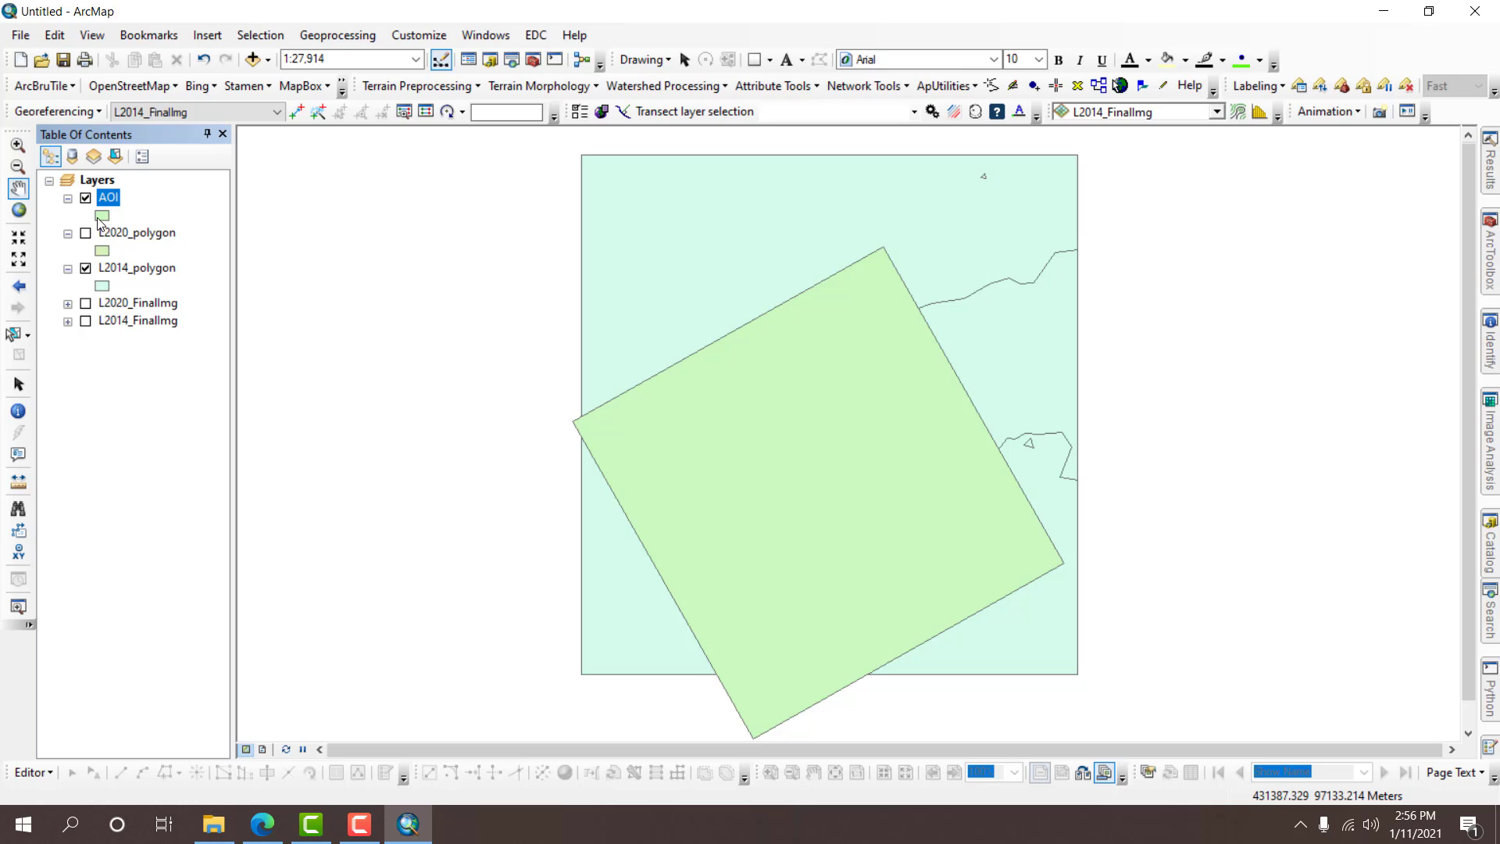
click(101, 217)
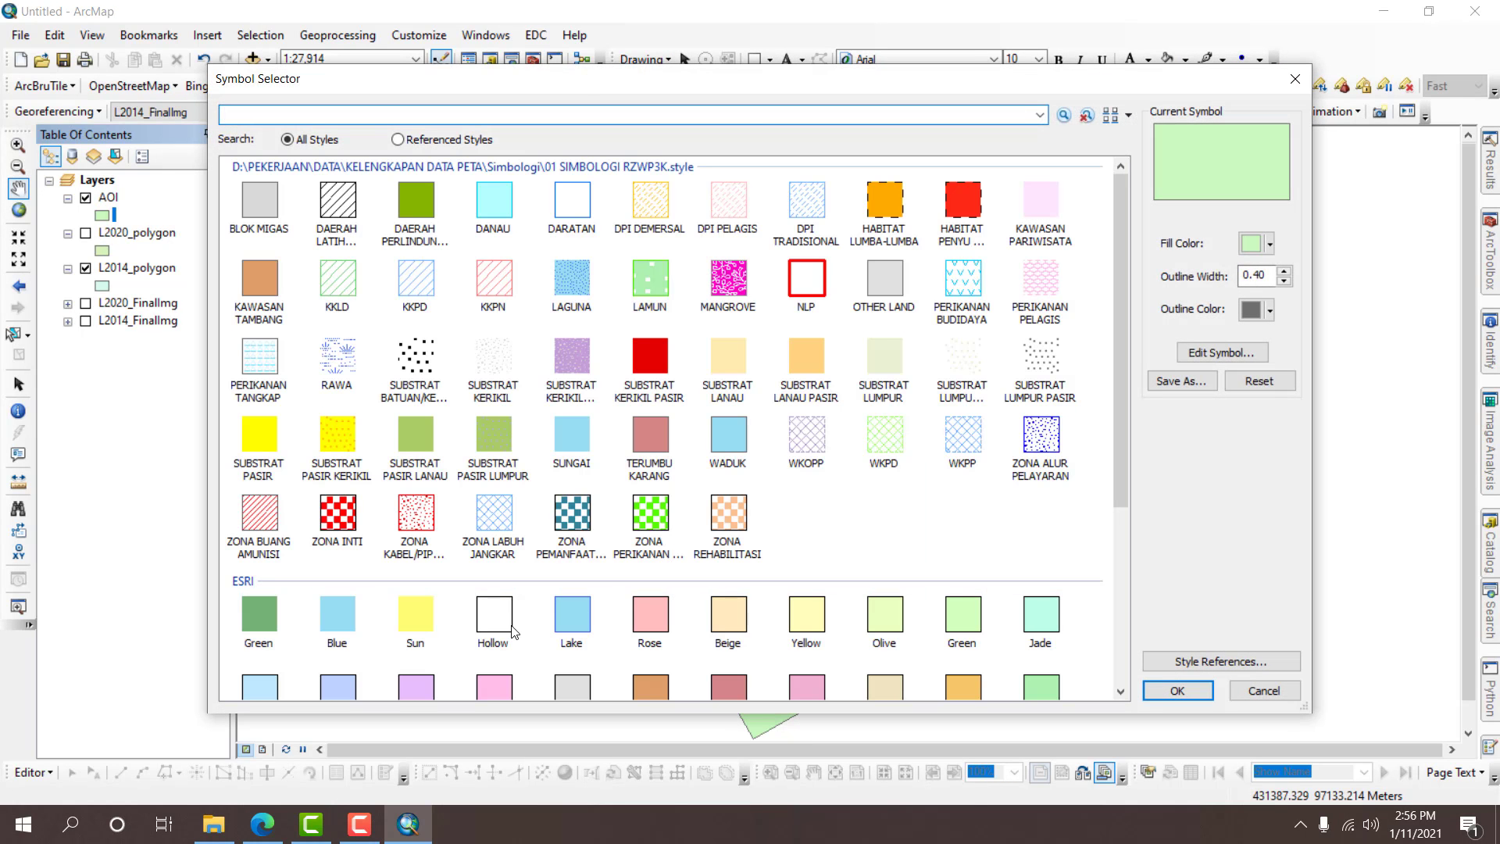
double_click(513, 631)
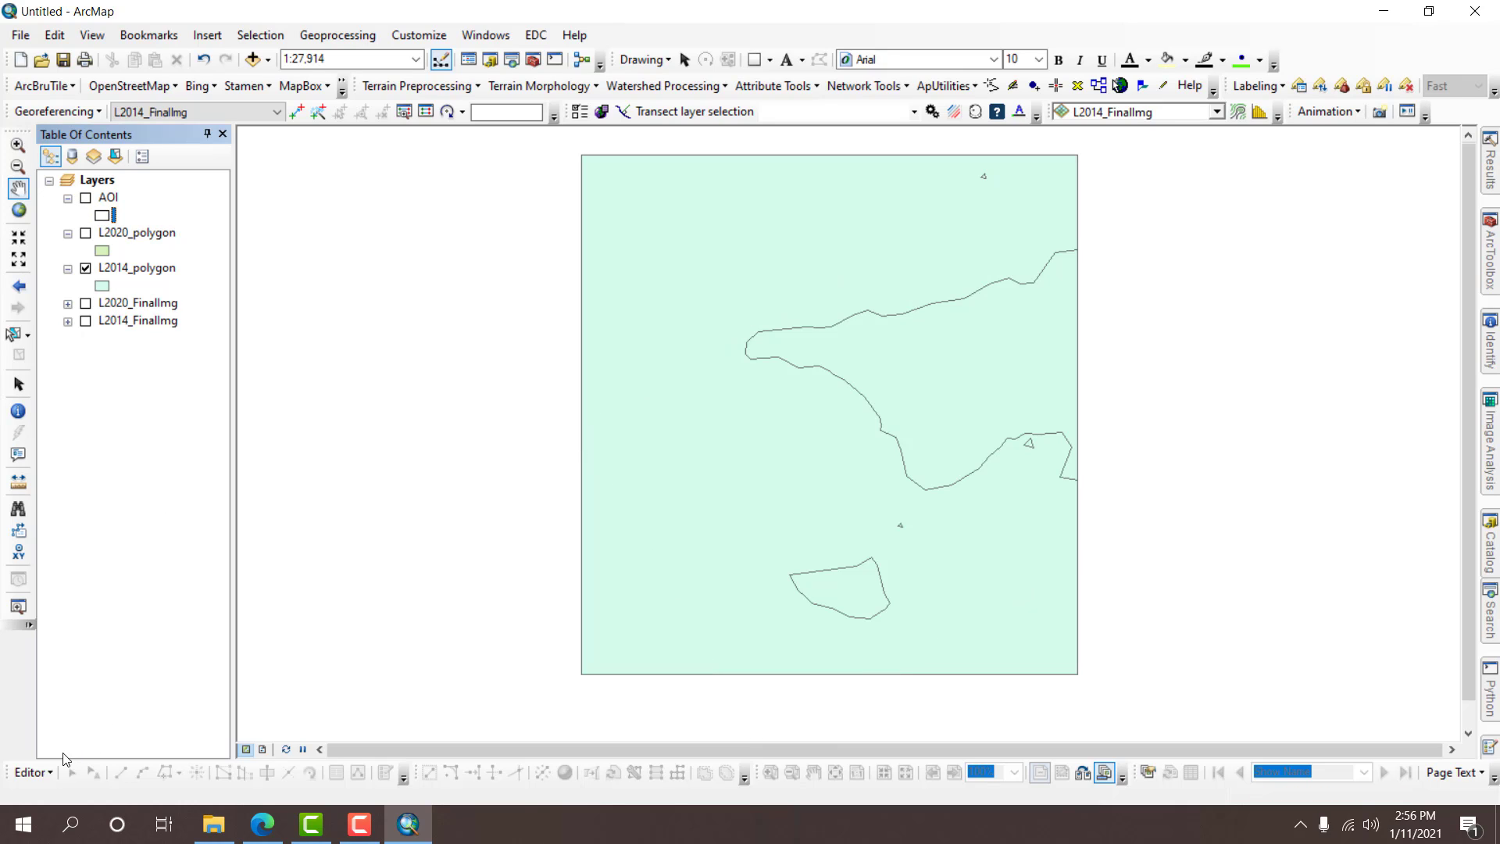
Start an edit session on L2014_polygon and delete the large water polygon surrounding the land.
click(33, 772)
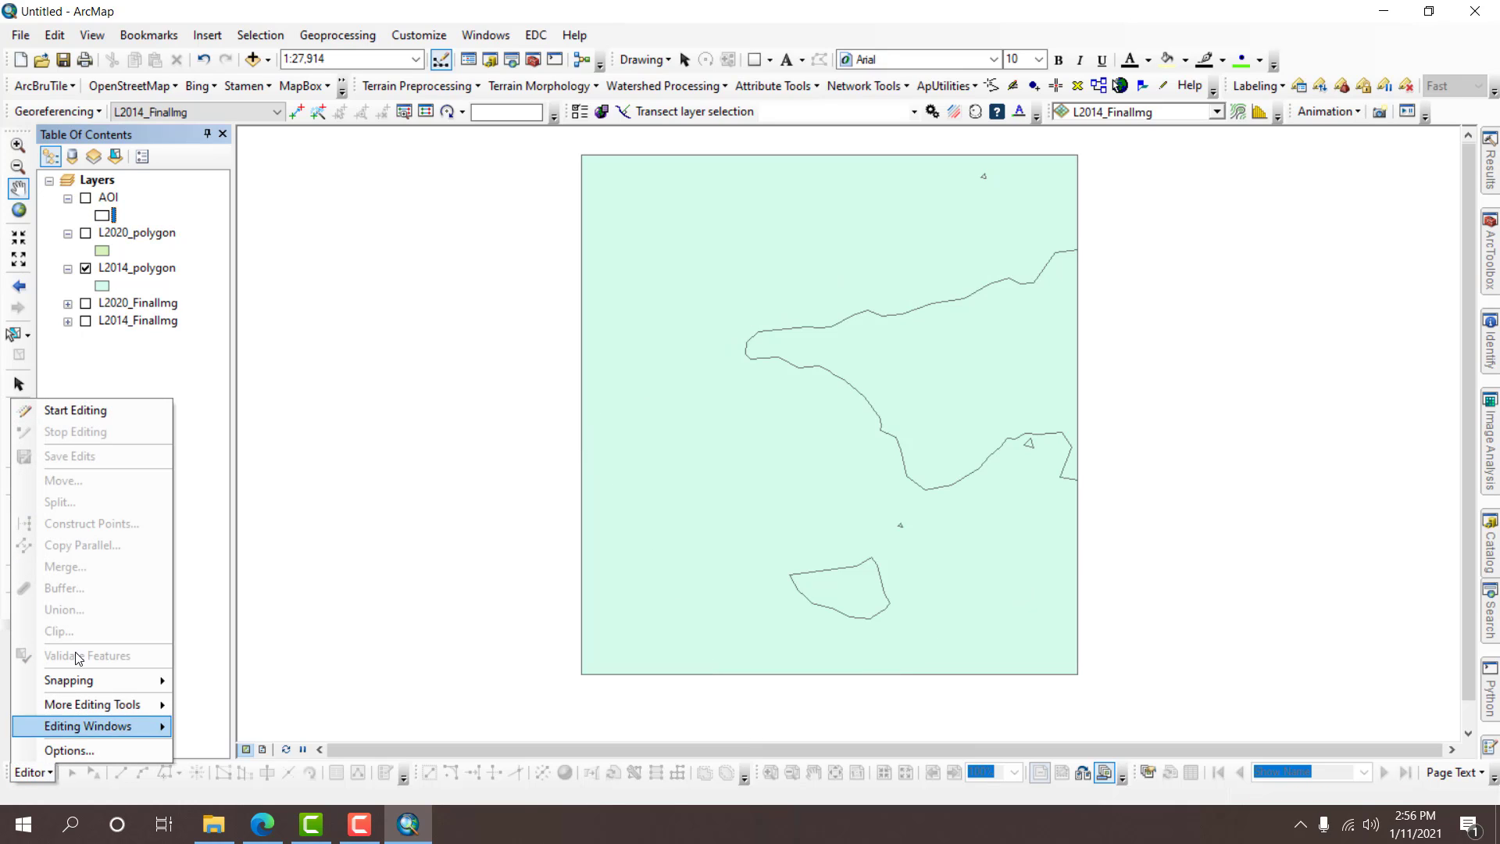
click(74, 412)
double_click(608, 263)
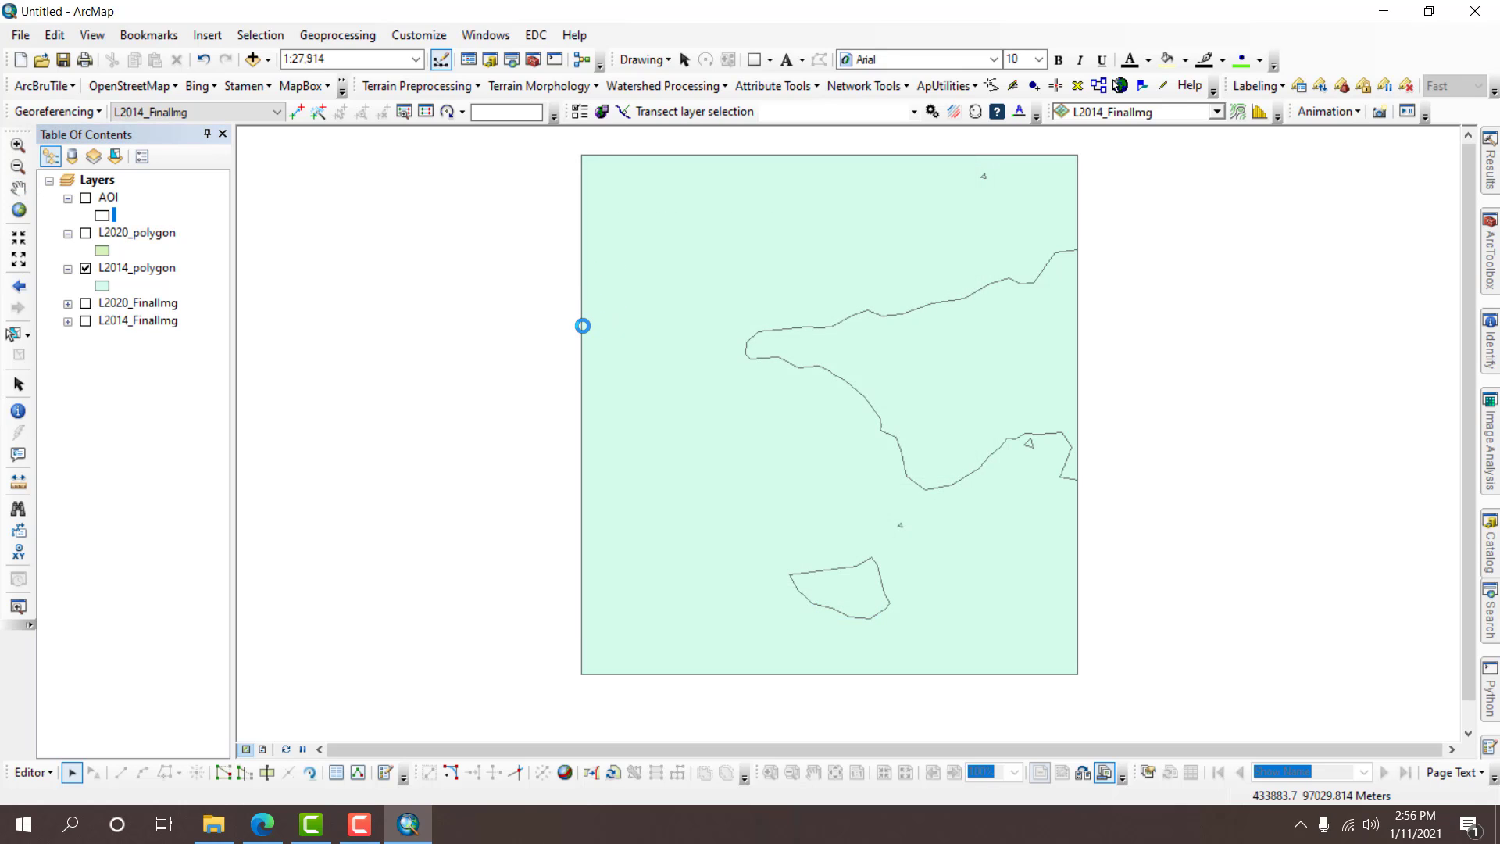
click(833, 228)
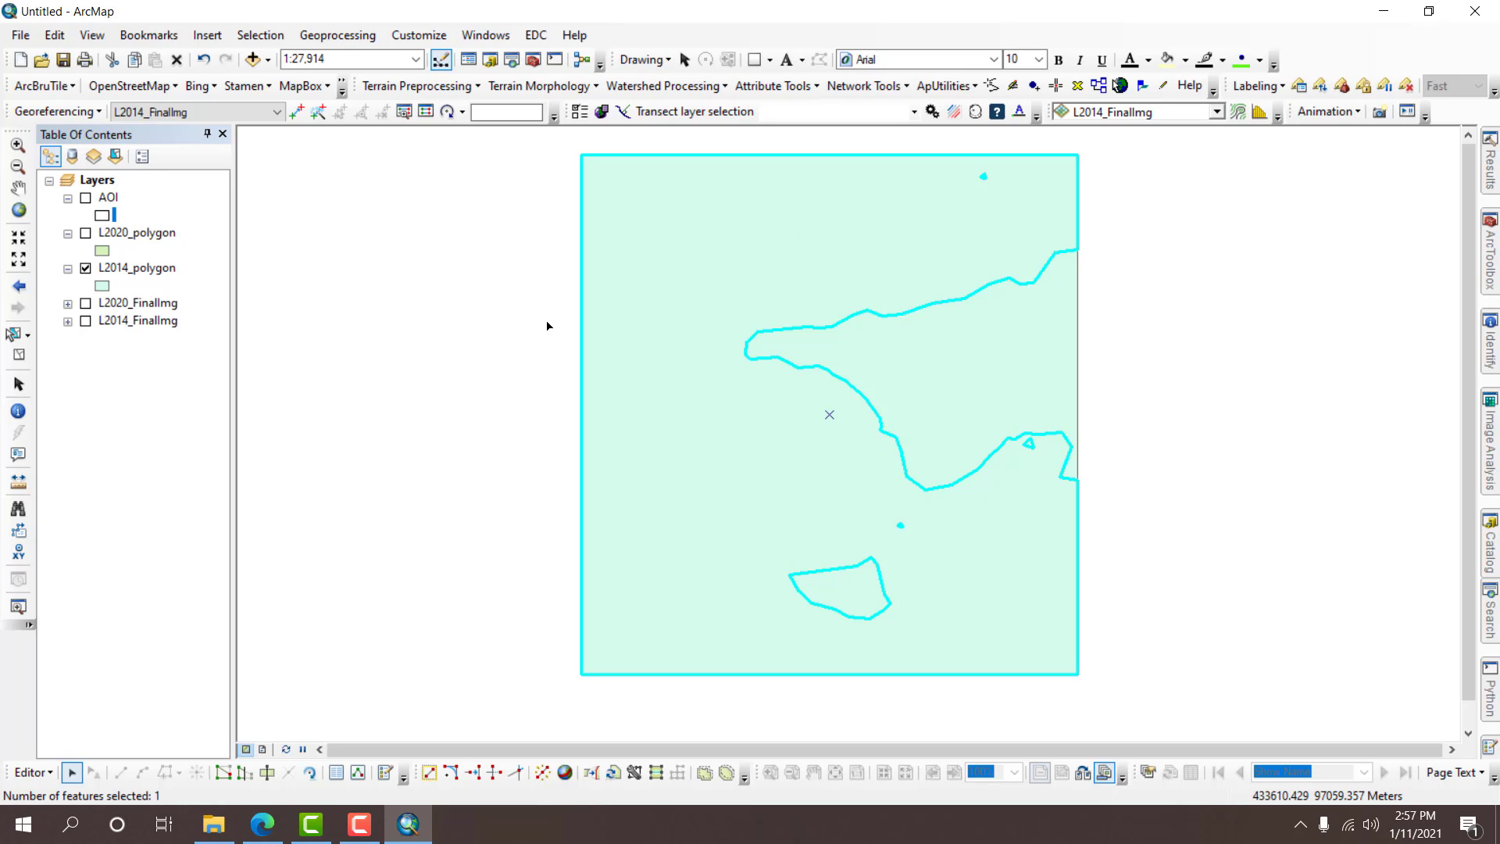
click(177, 59)
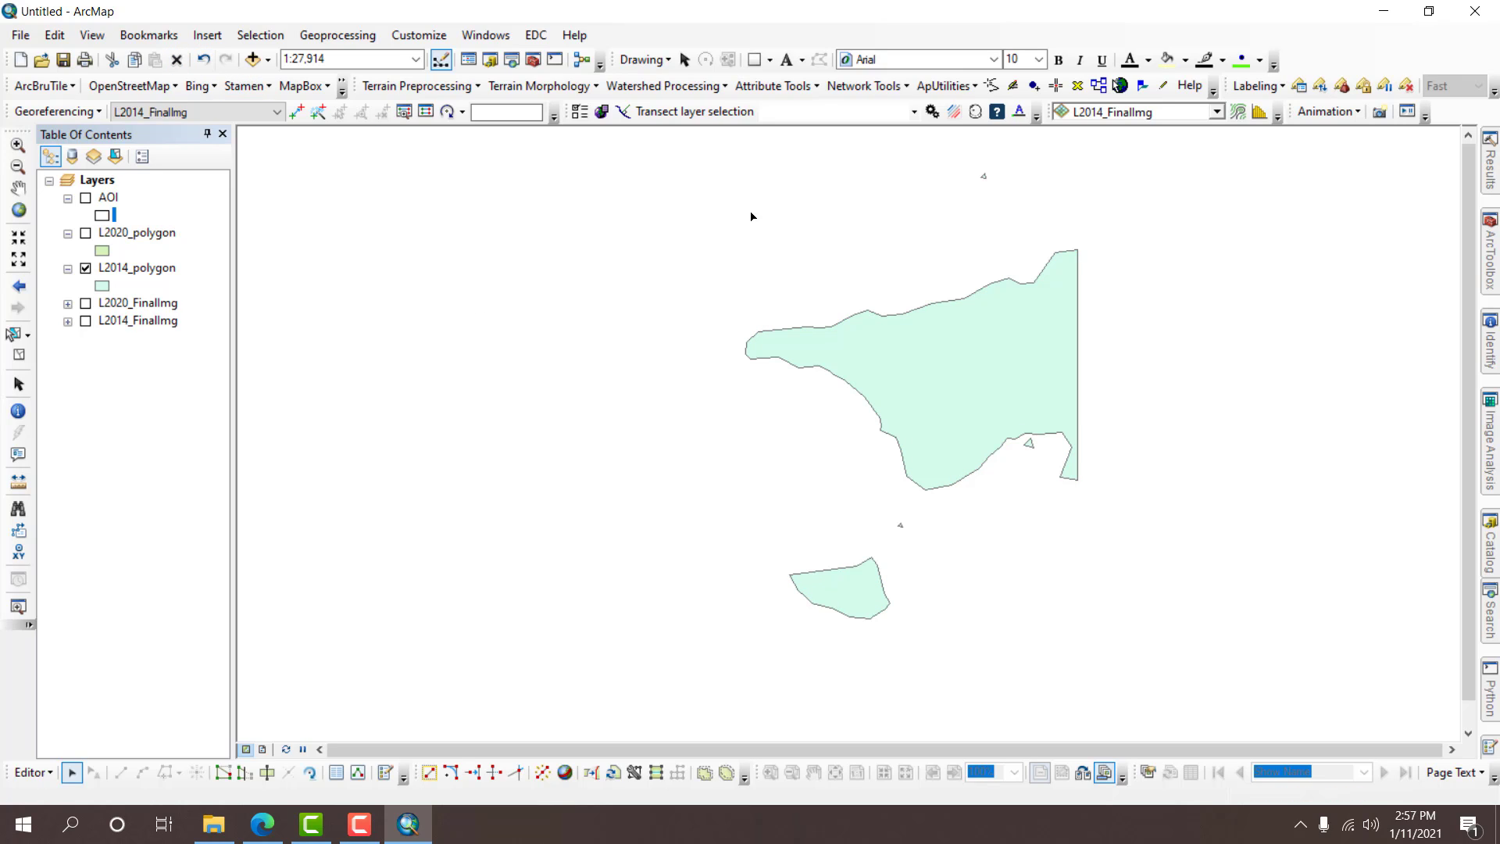
Delete the small stray polygons and the separate southern island from L2014_polygon, keeping only the mainland.
click(1030, 444)
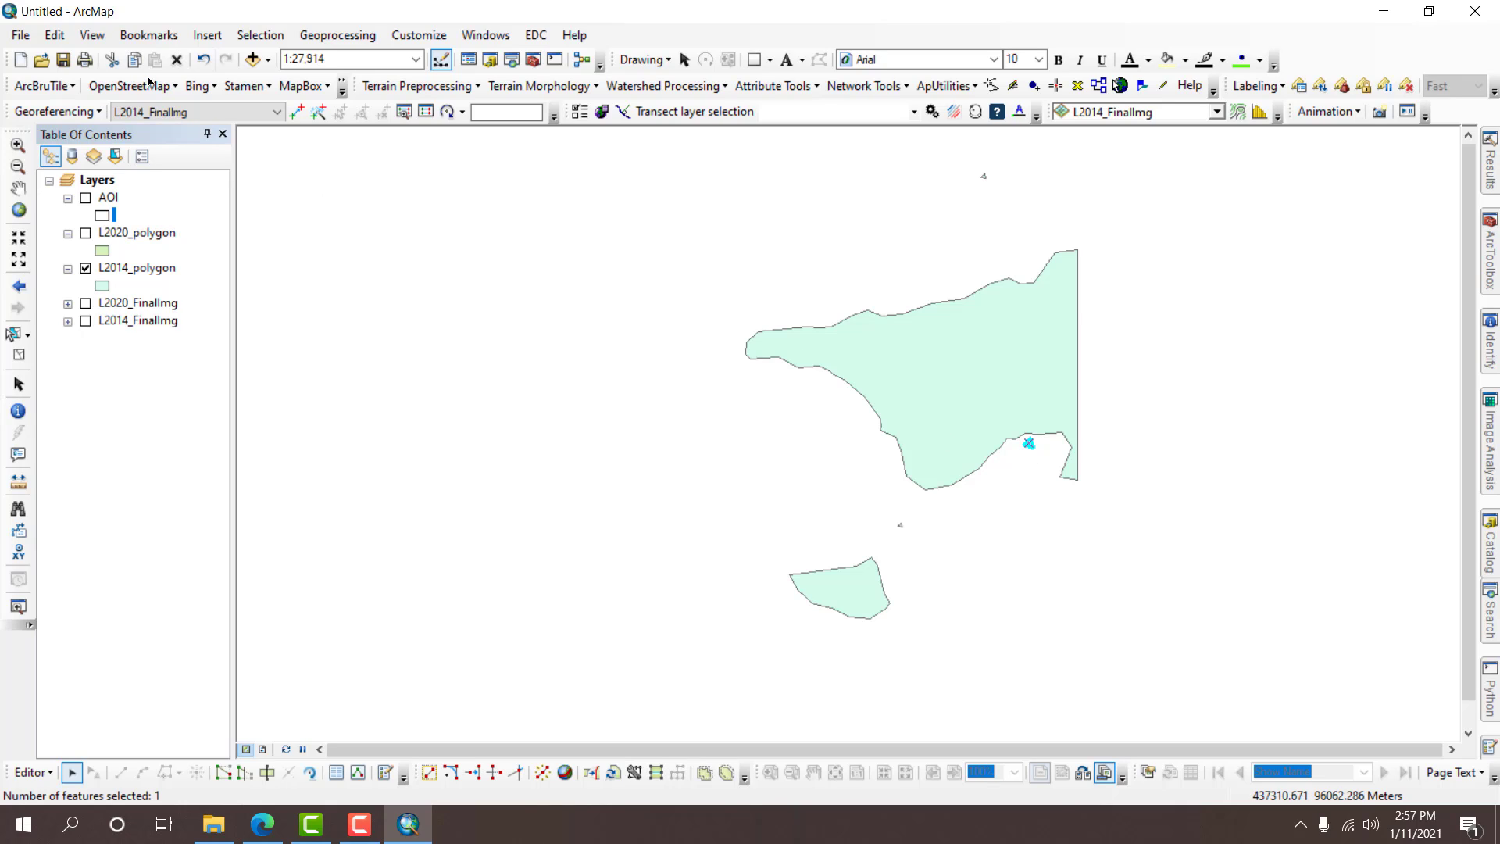
click(177, 60)
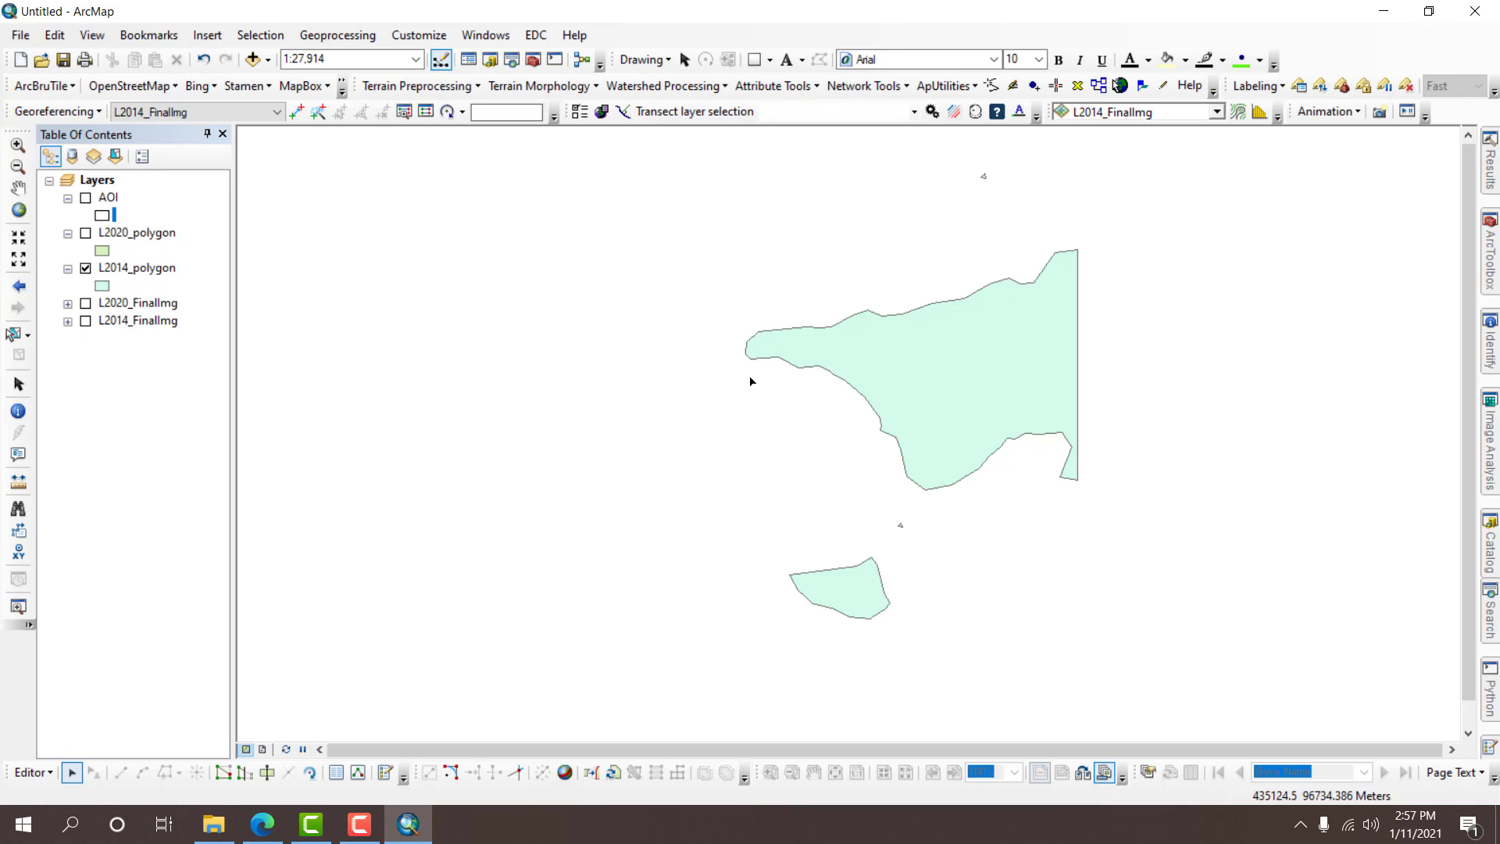
click(899, 526)
shift+click(863, 592)
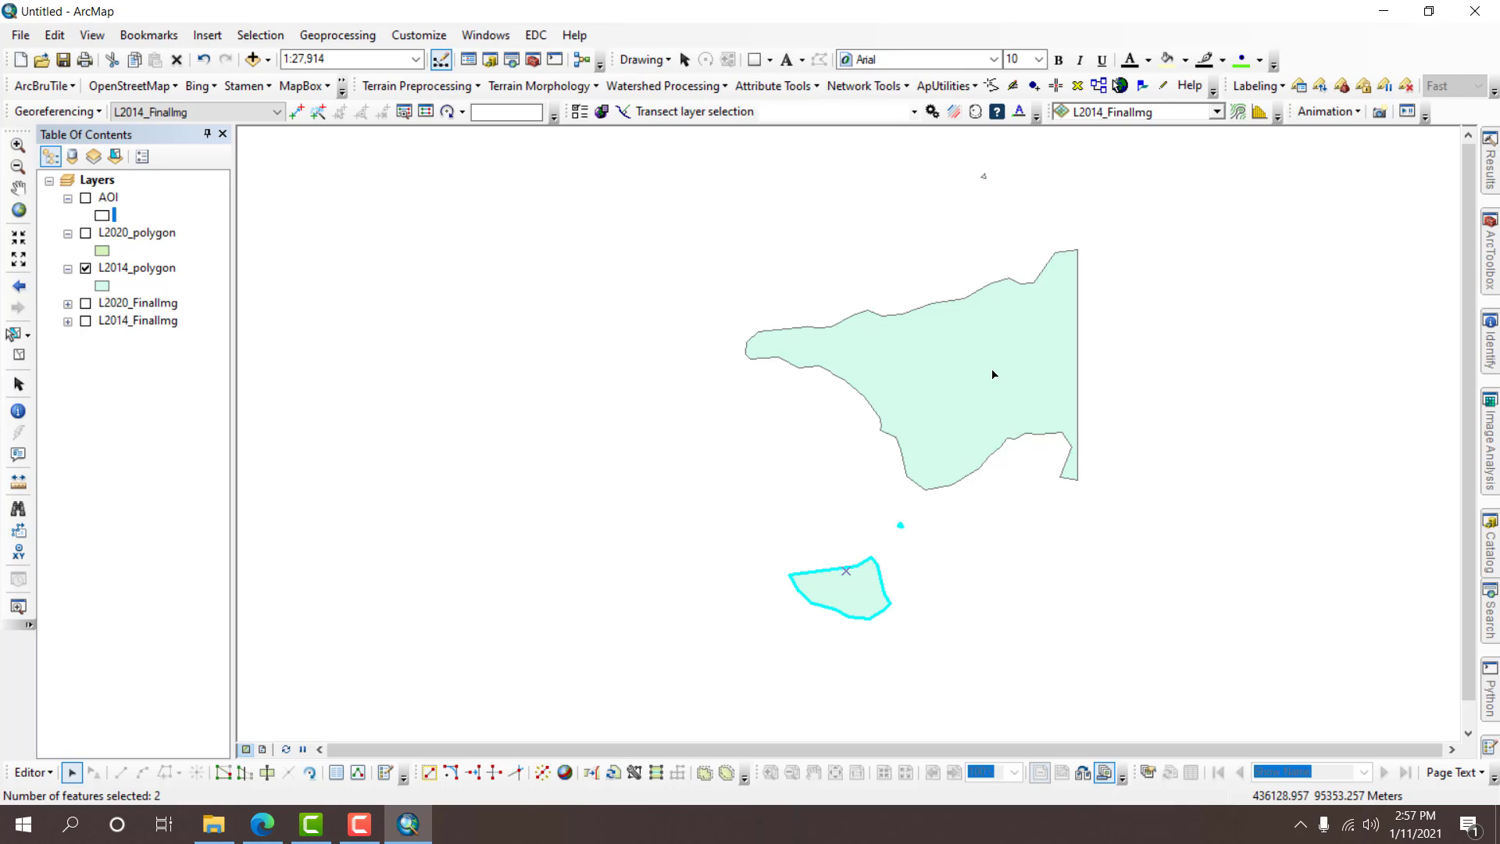
shift+click(983, 177)
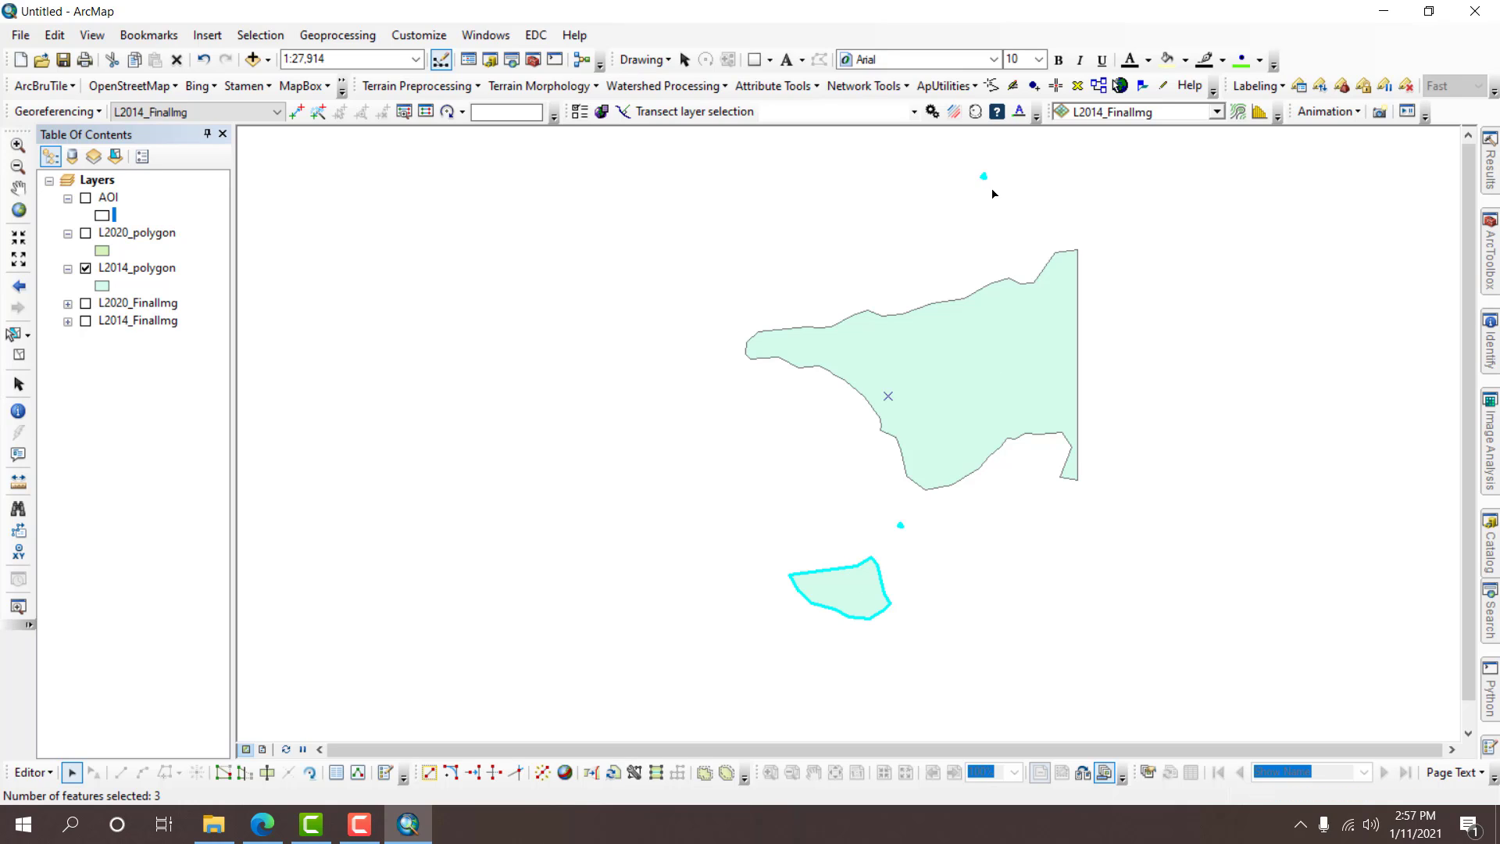
click(177, 59)
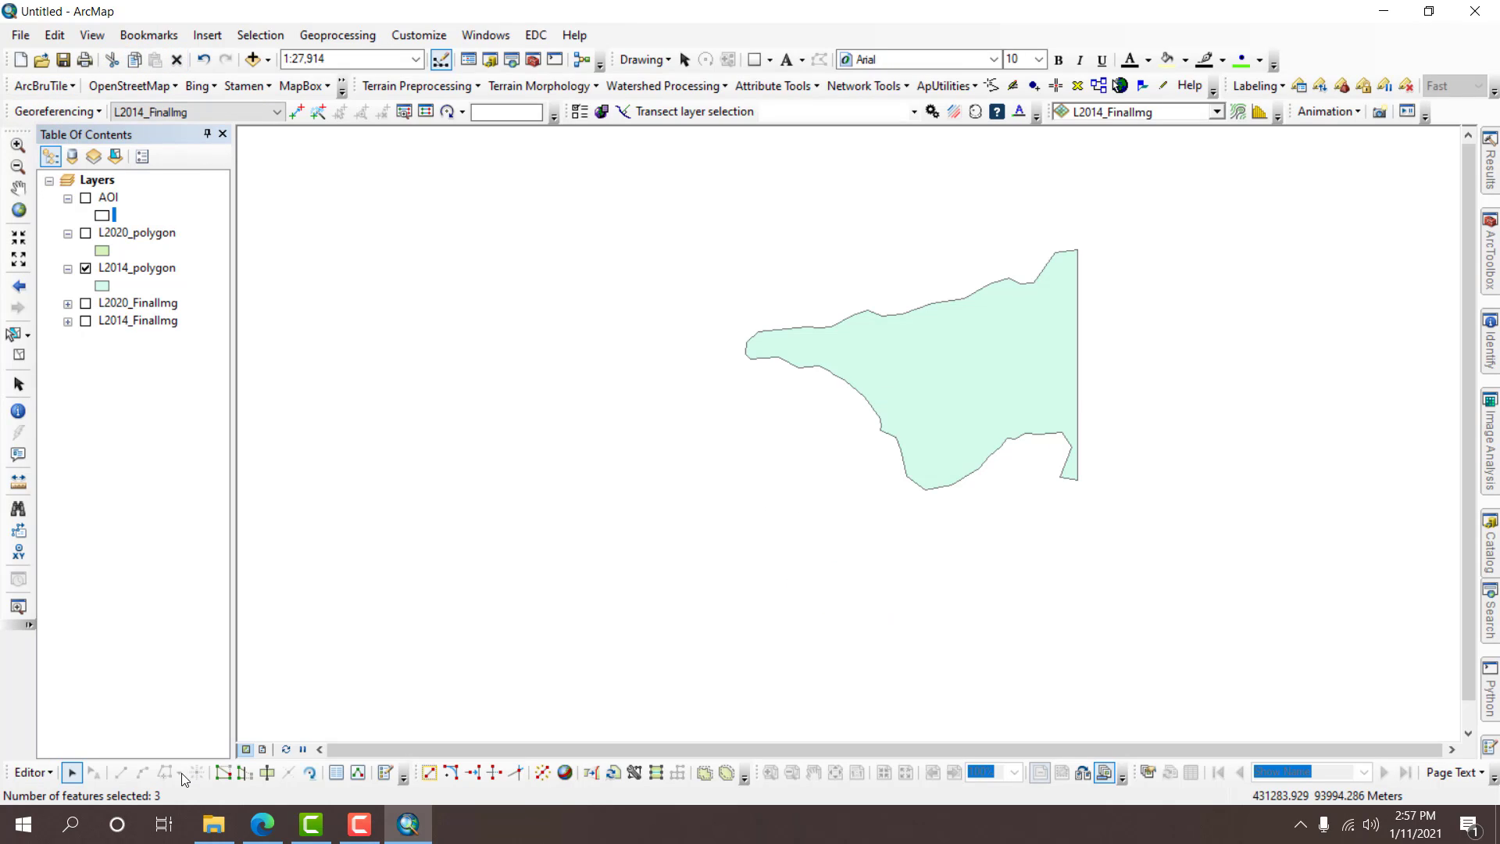
Stop editing L2014_polygon and save the edits.
click(44, 772)
click(78, 429)
click(679, 472)
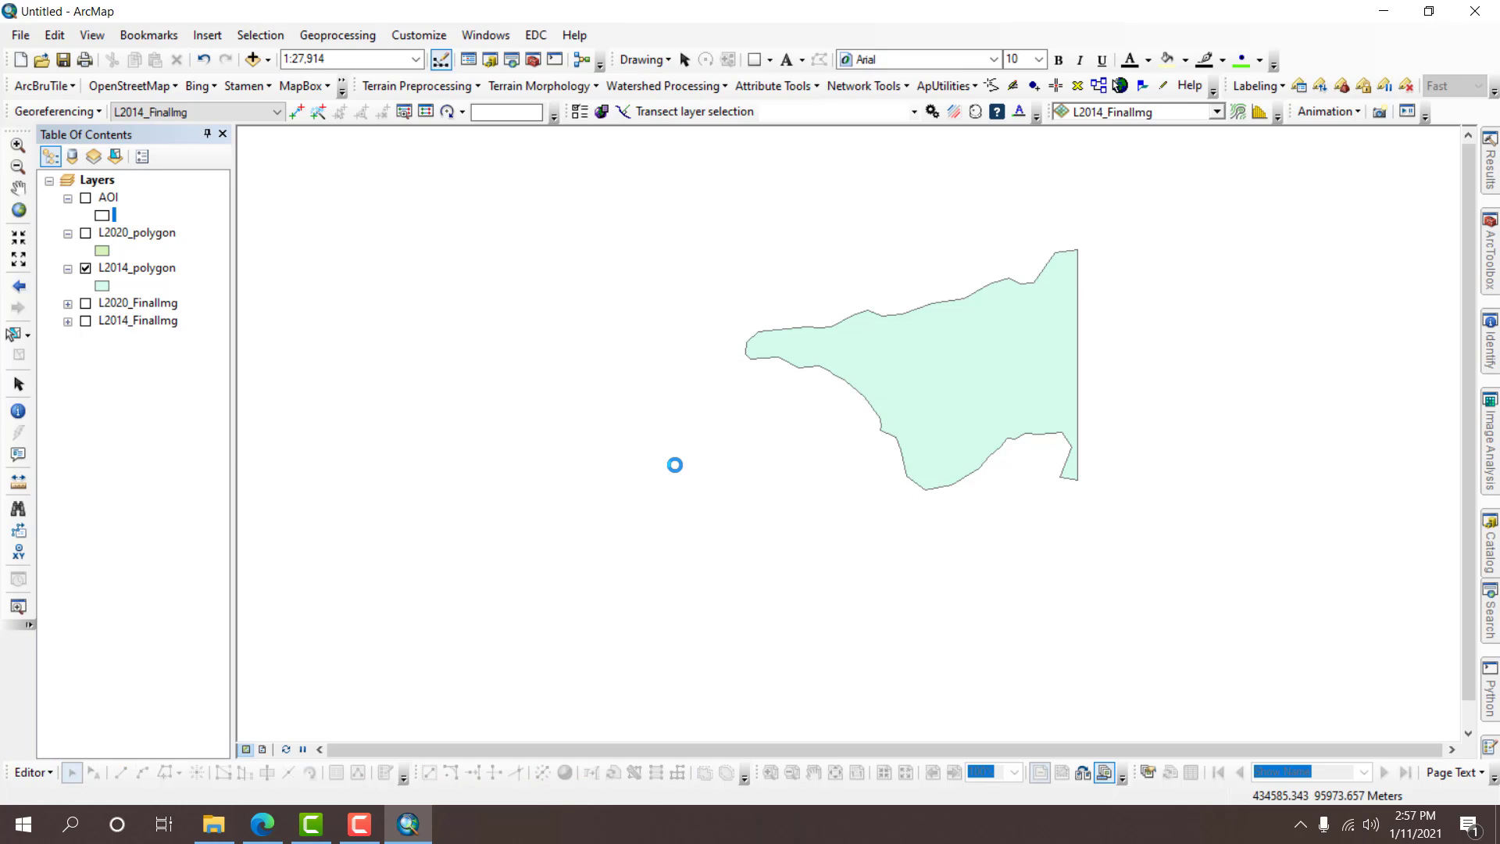
Start an edit session, display only L2020_polygon, and delete the large water polygon surrounding its land.
click(44, 774)
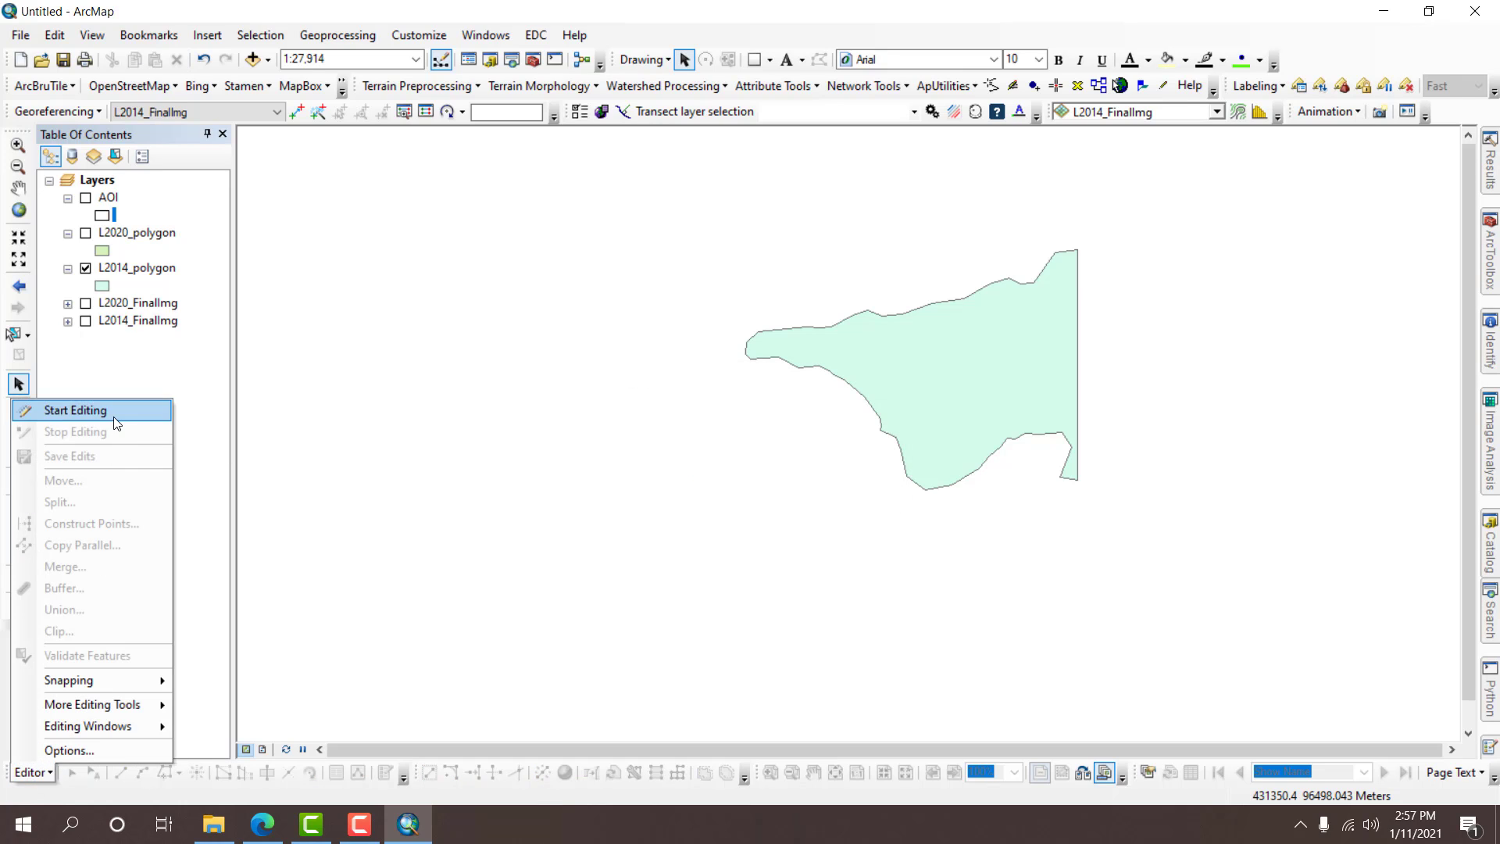
click(74, 405)
double_click(607, 278)
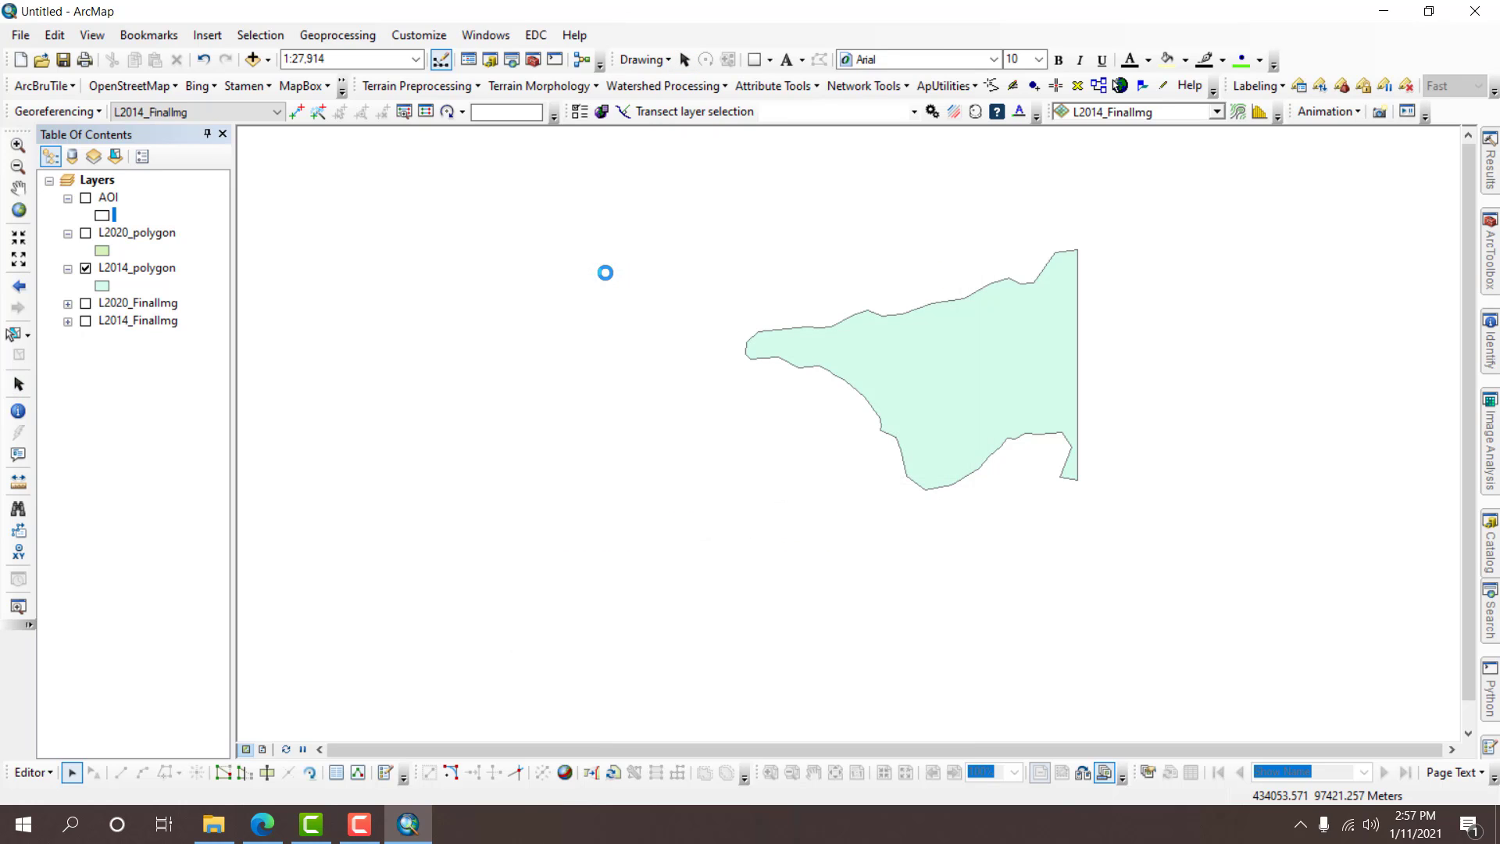
click(86, 267)
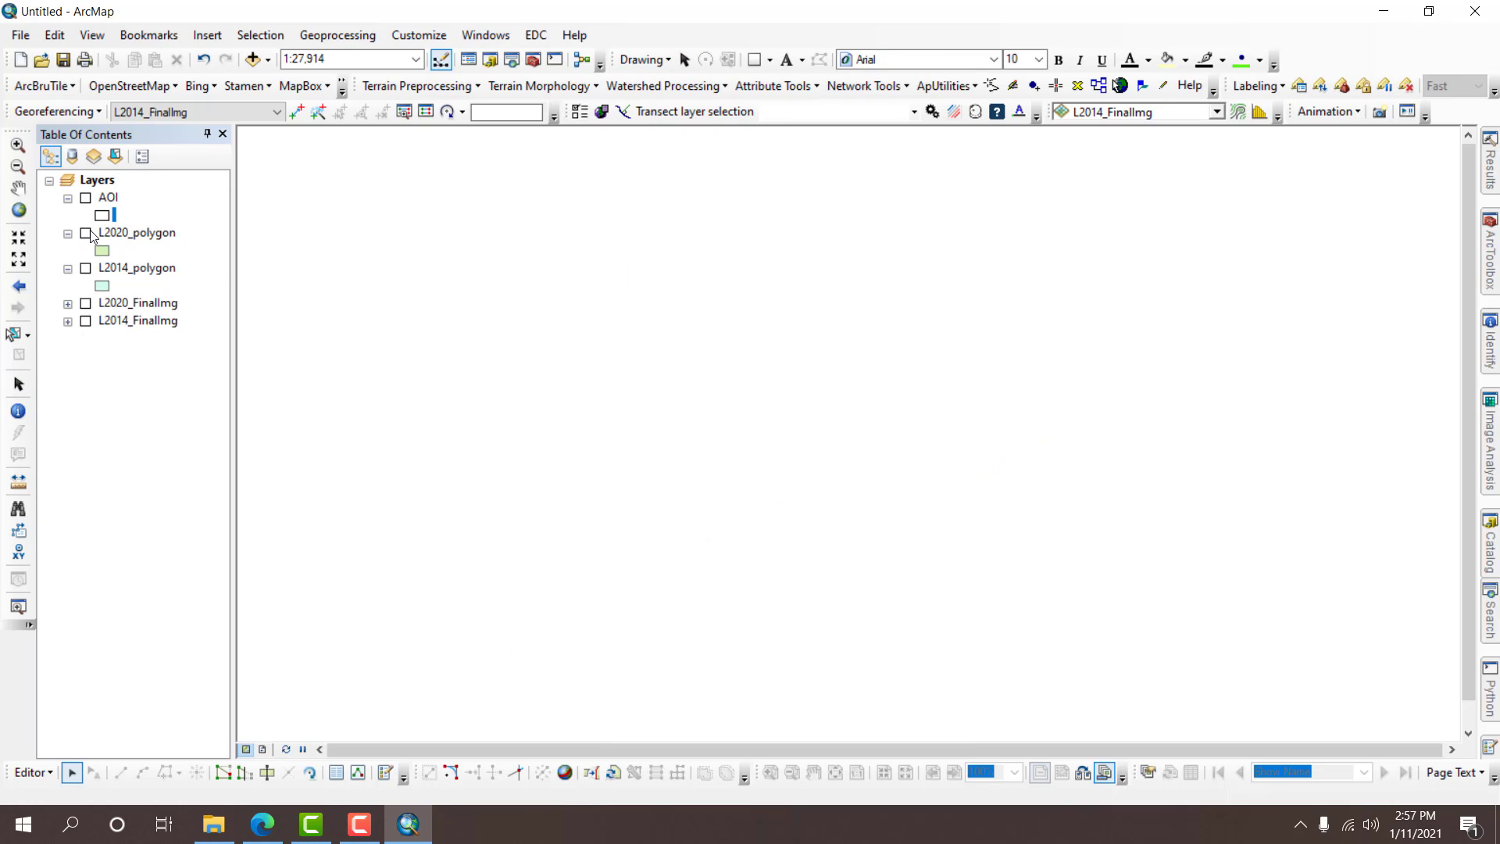
click(86, 233)
click(831, 300)
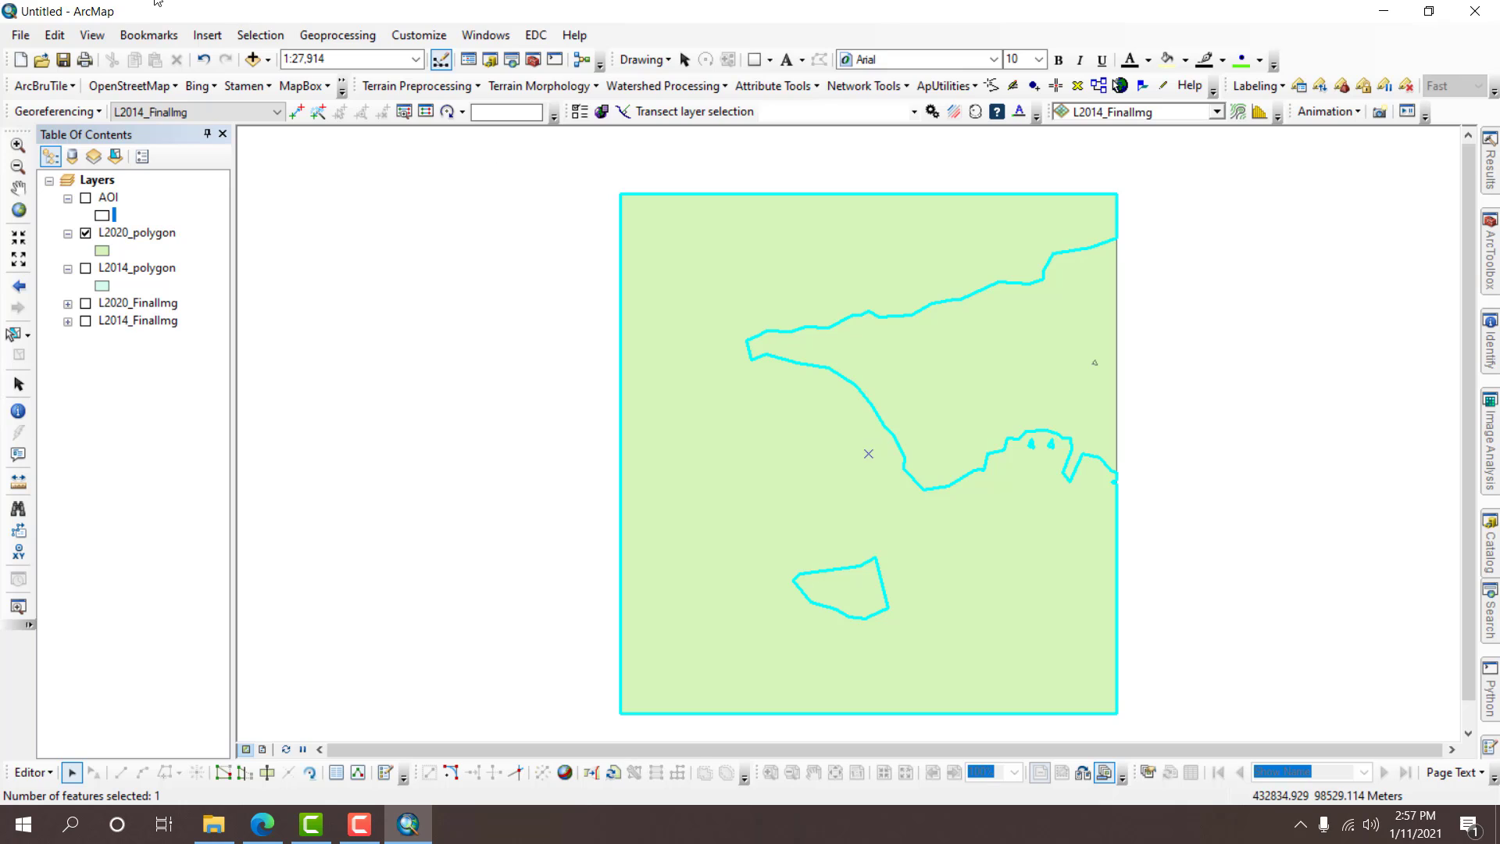
click(178, 62)
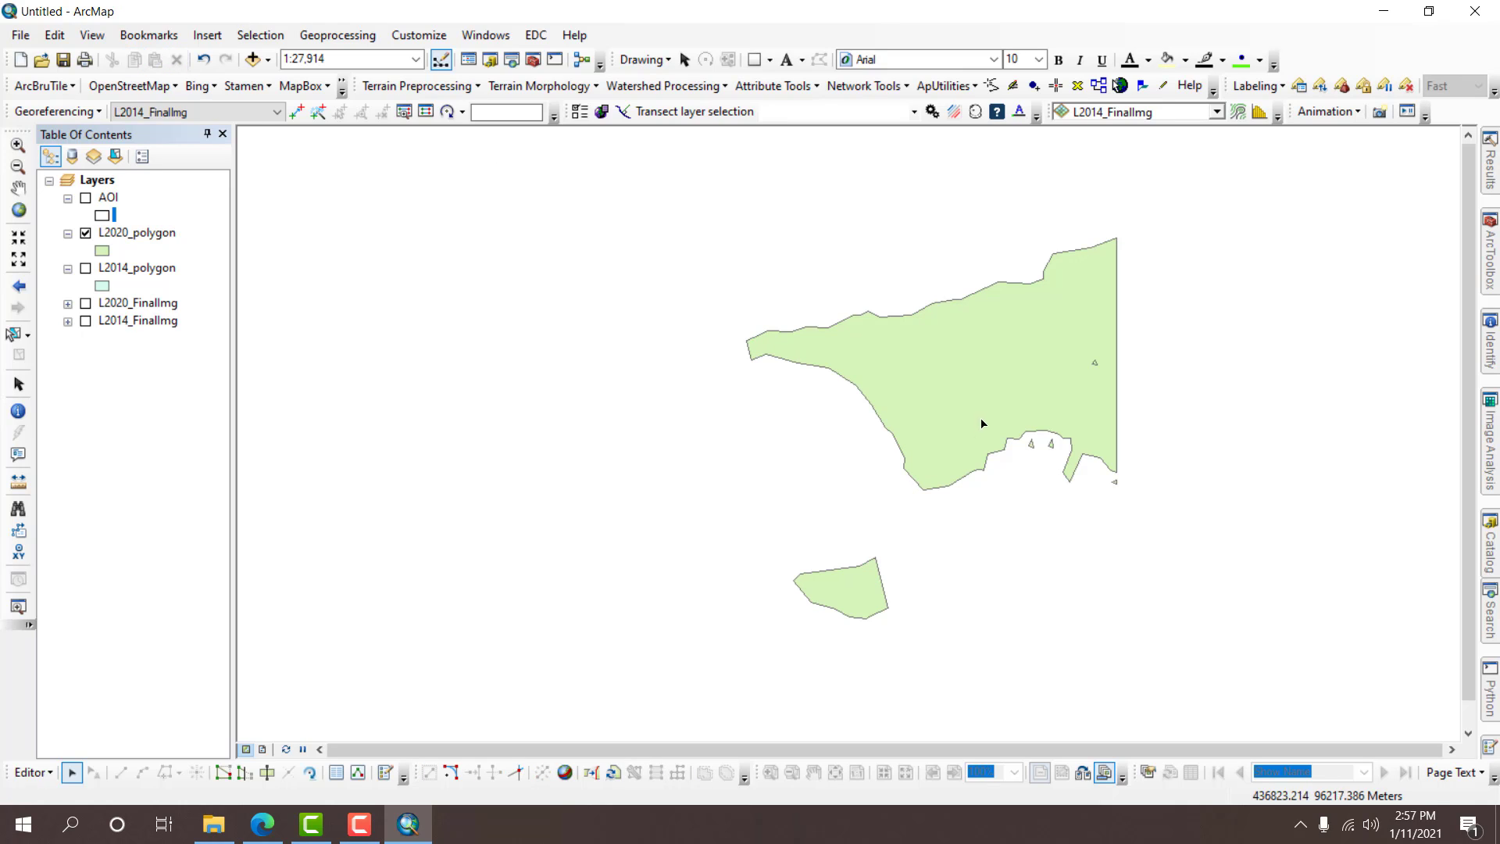
Delete the separate southern island and the small stray polygons from L2020_polygon, including the tiny triangle inside the mainland.
drag(702, 535, 927, 615)
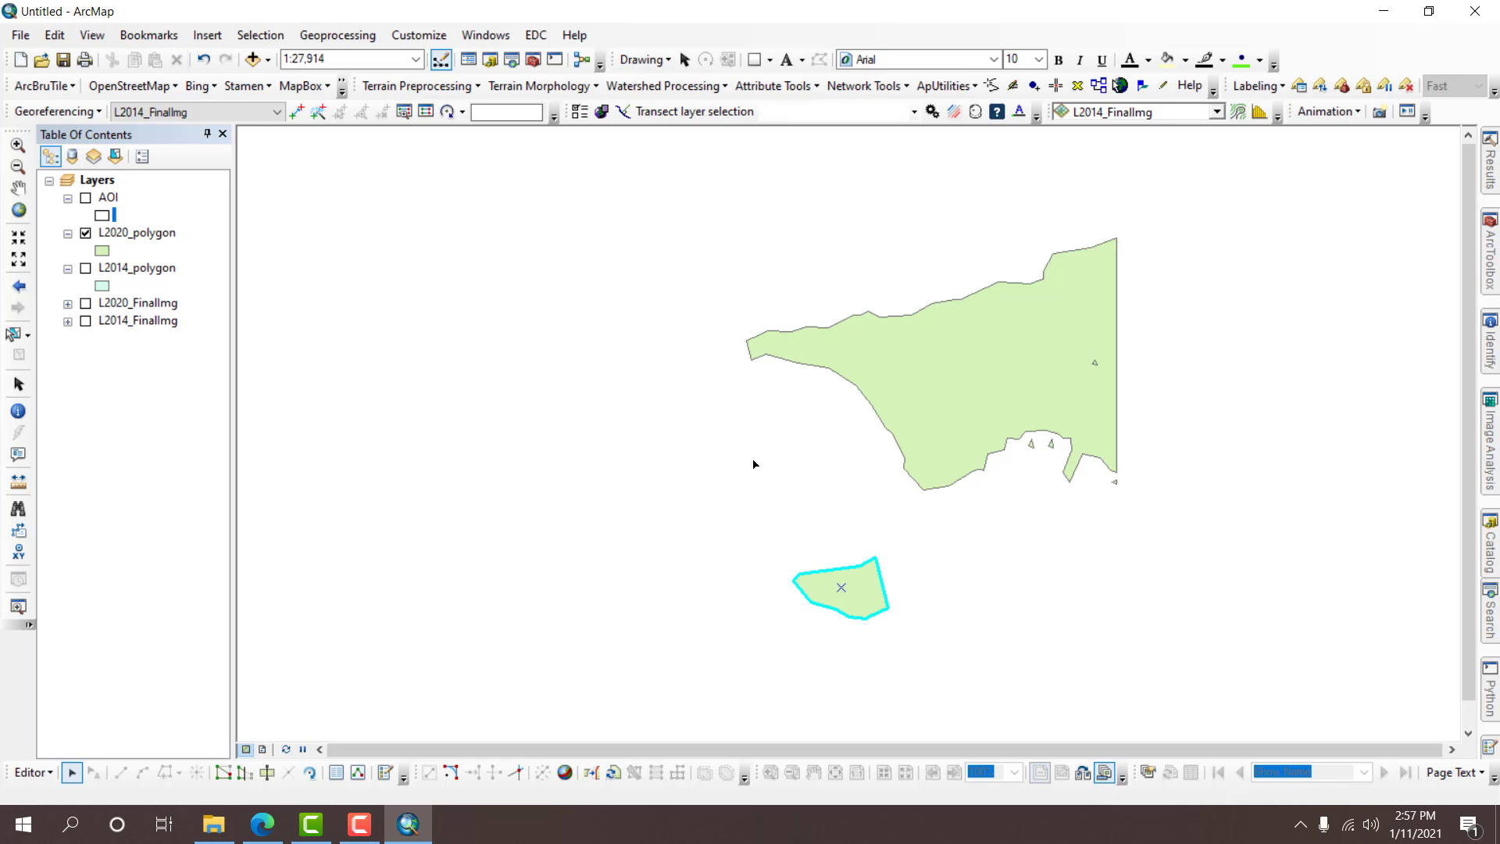
click(176, 61)
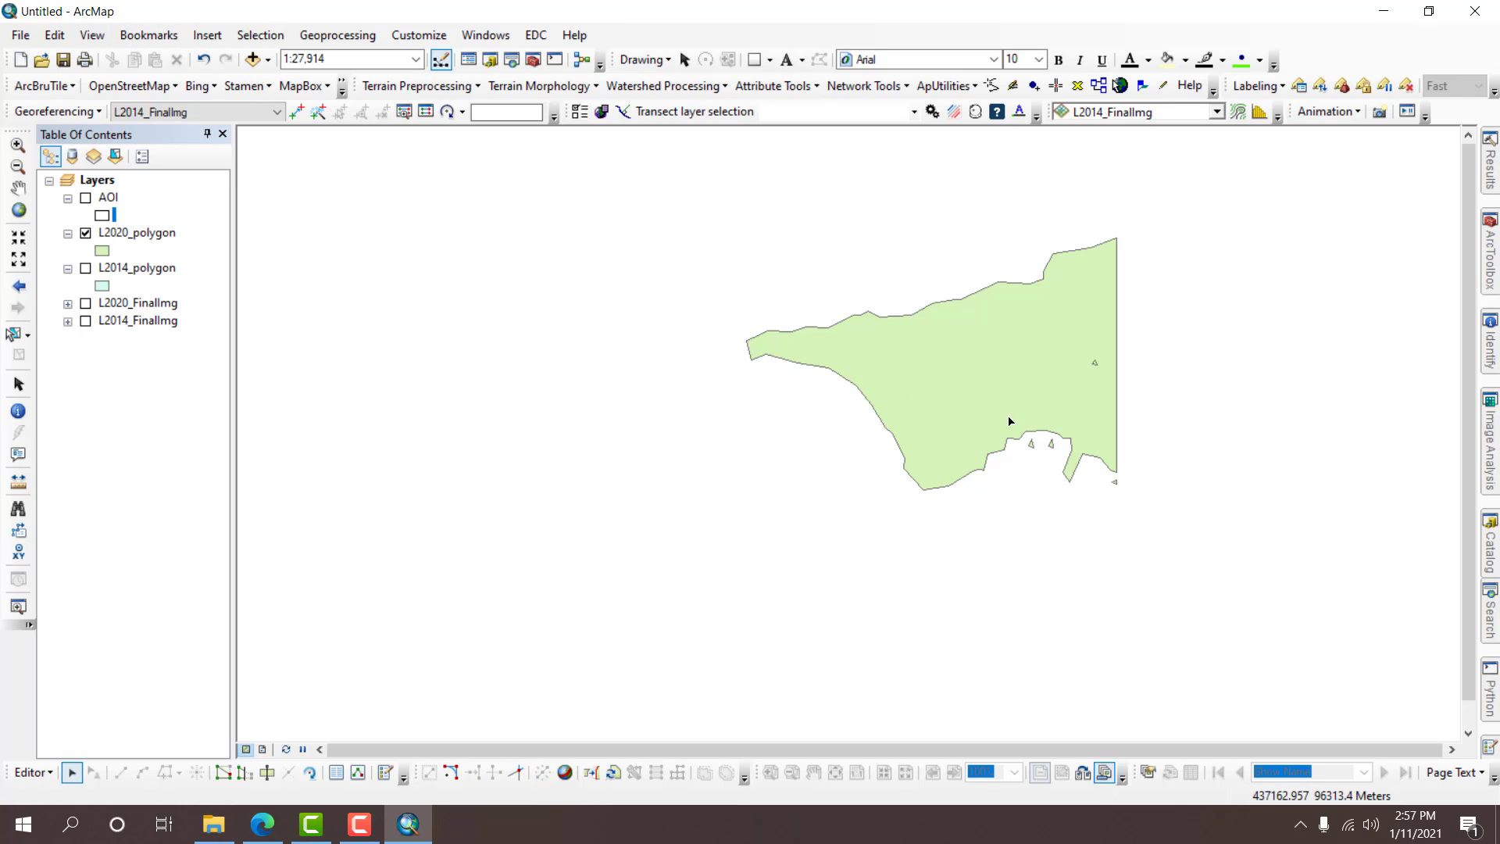
click(1032, 445)
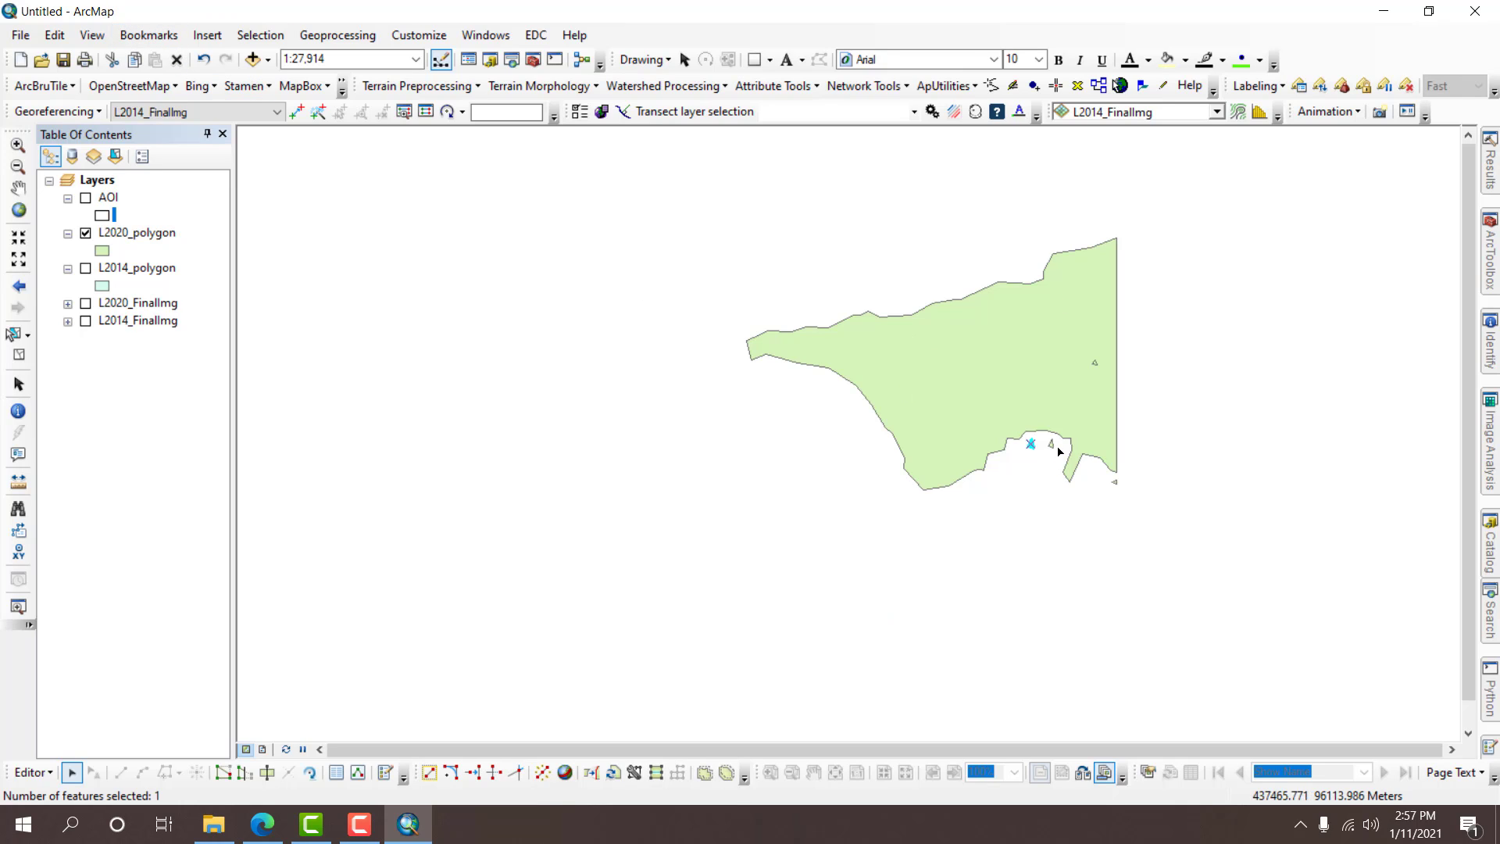
shift+click(1052, 446)
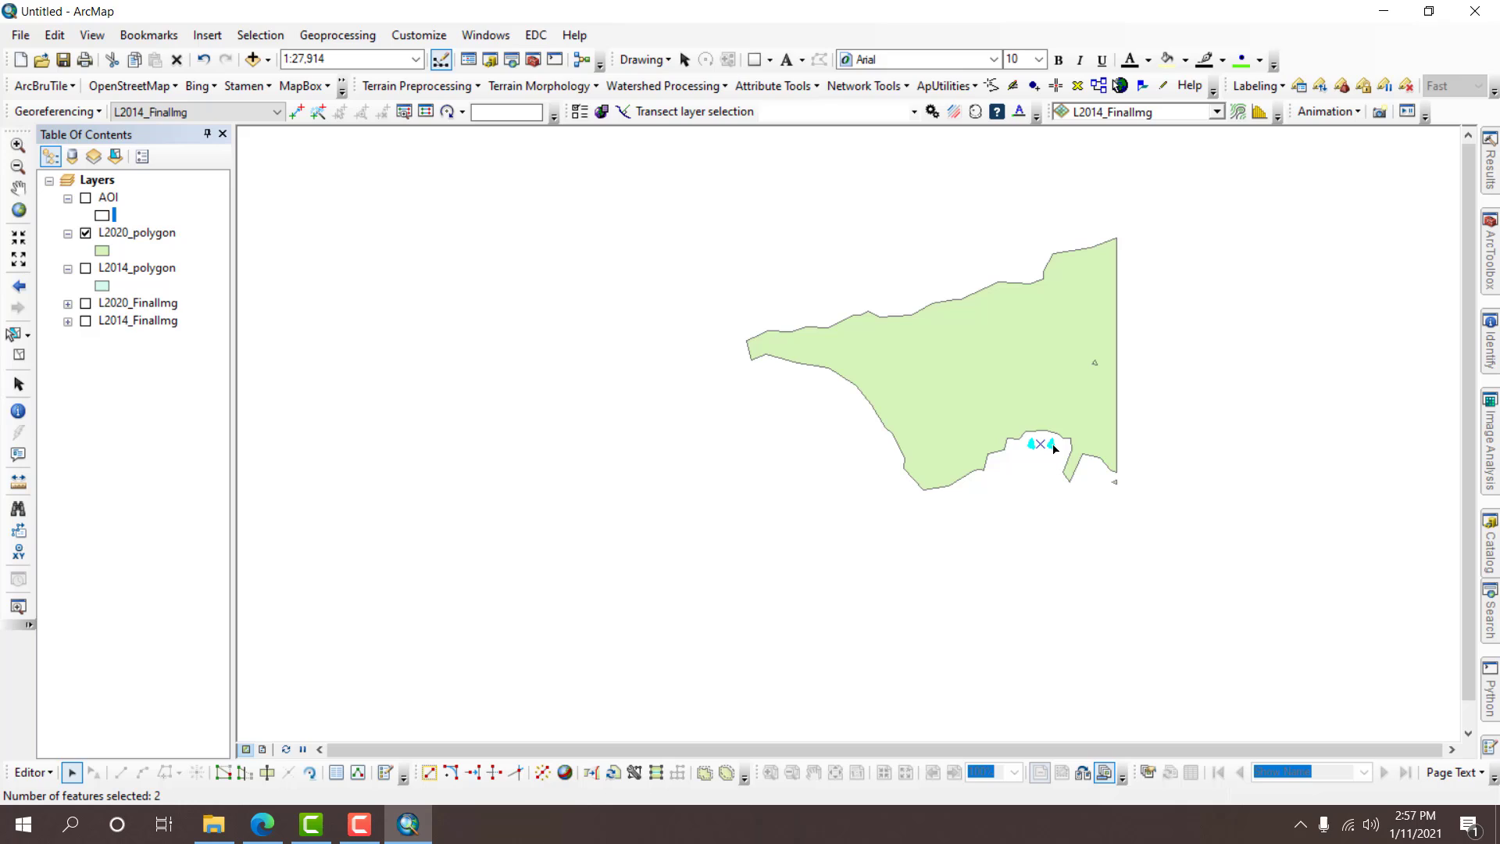
shift+click(1117, 483)
click(176, 59)
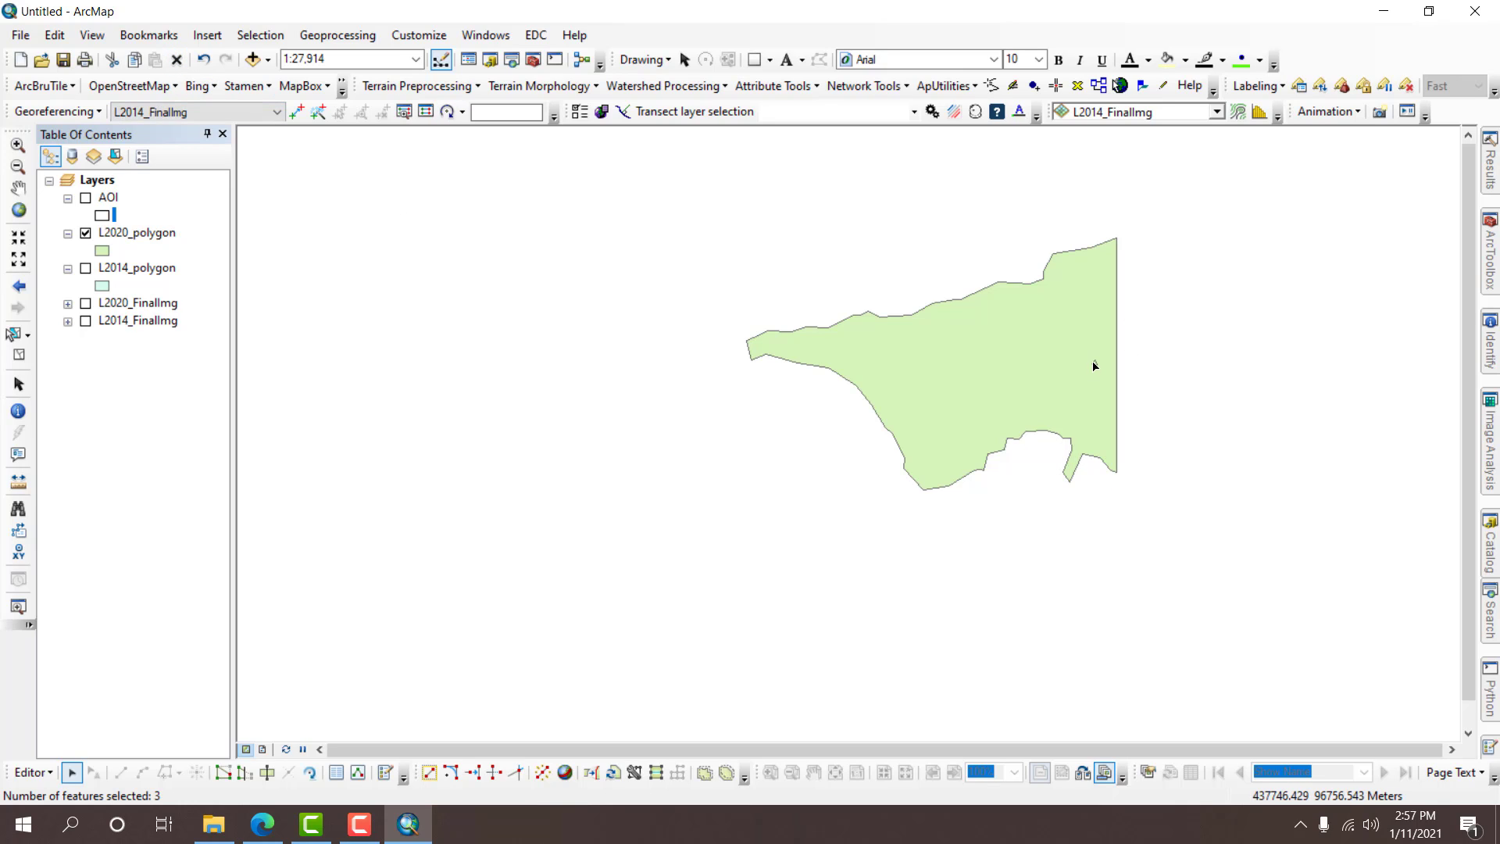
click(1095, 364)
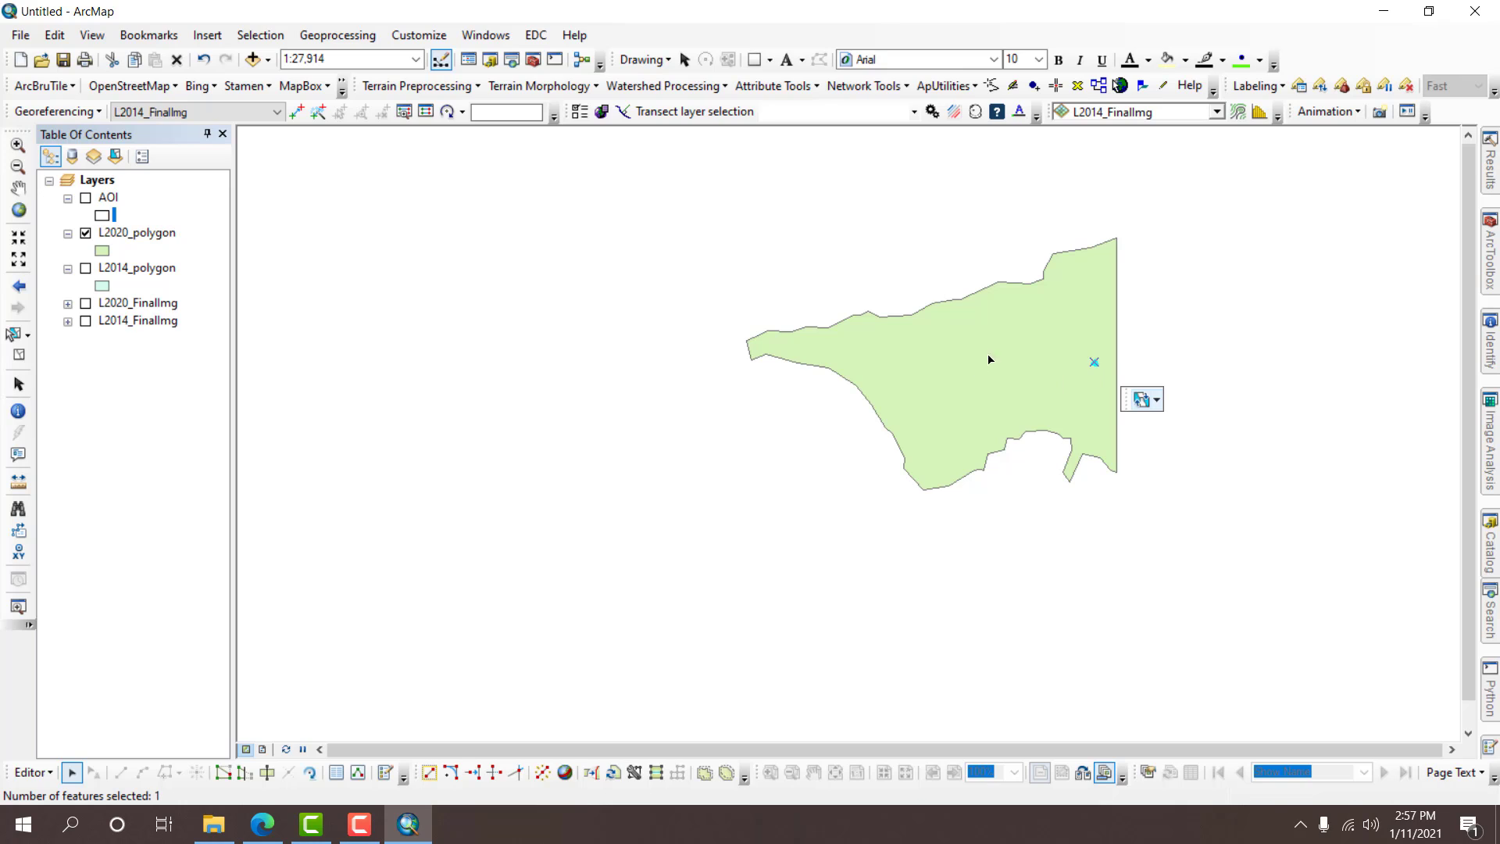
click(177, 61)
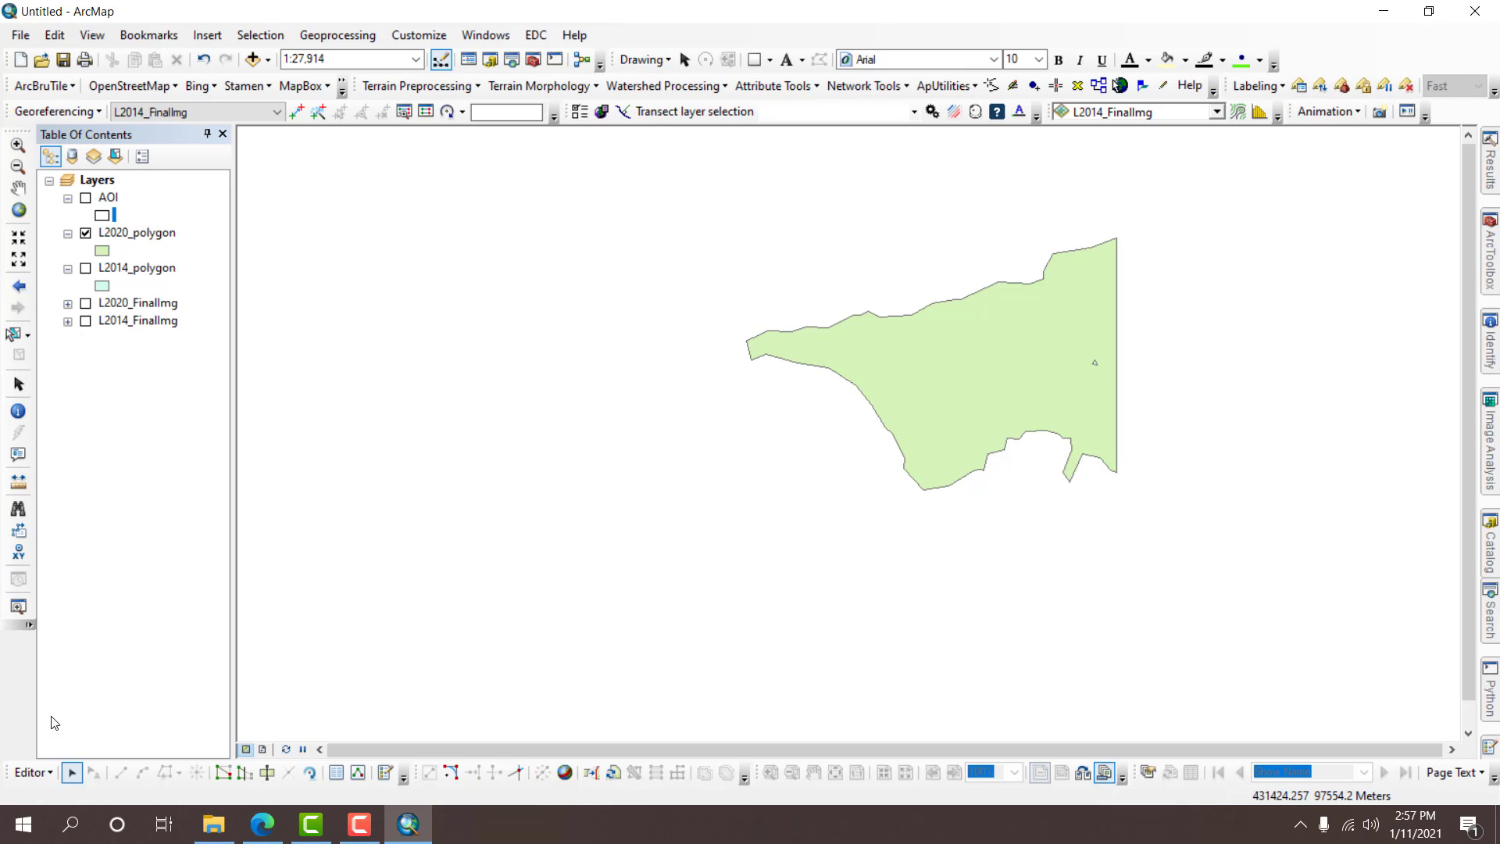
Stop editing L2020_polygon and save the edits.
click(31, 772)
click(55, 432)
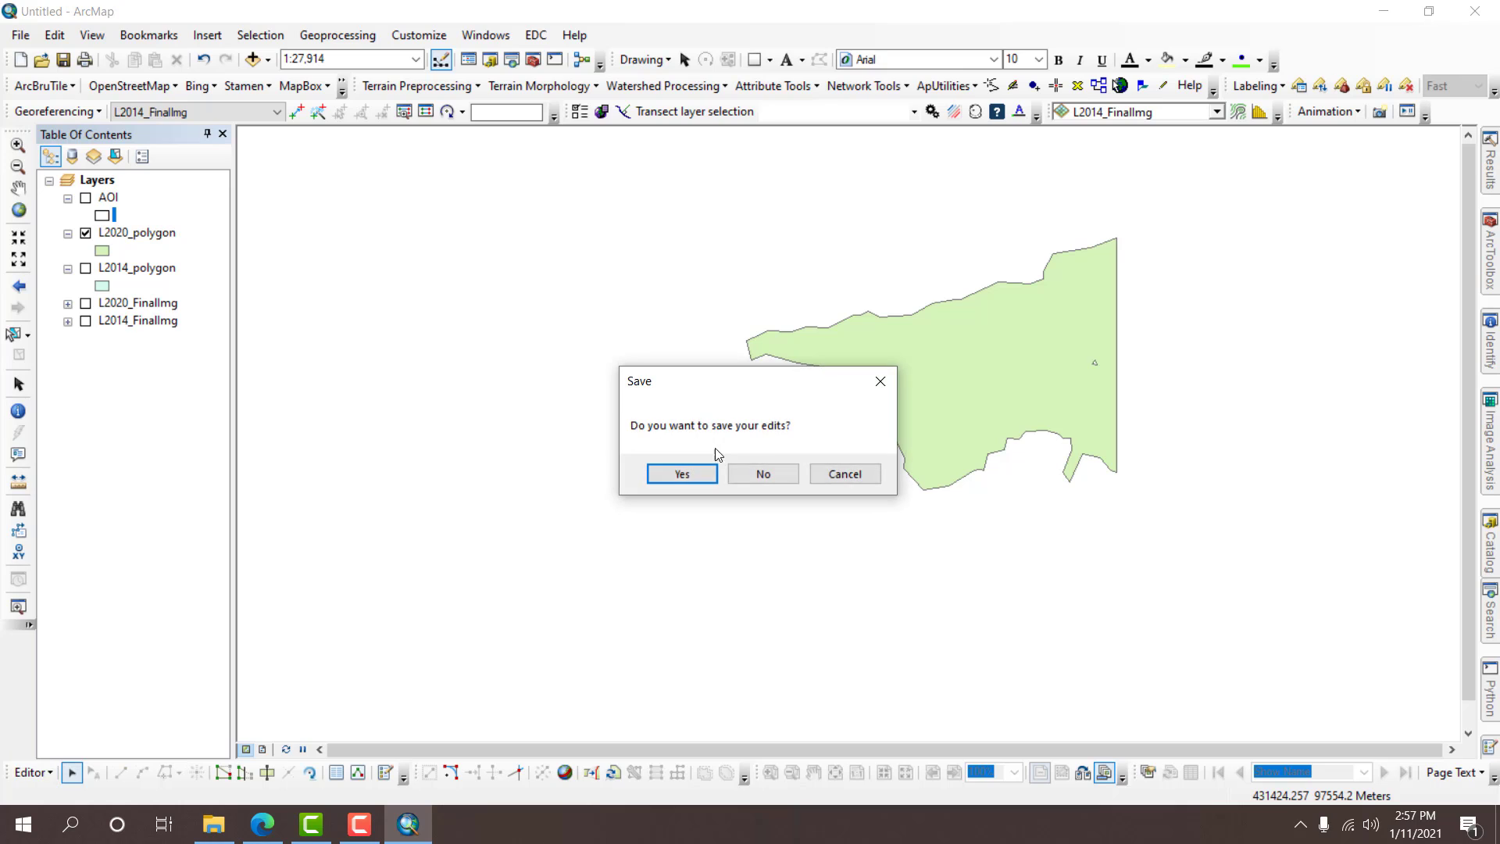
click(763, 473)
Turn on L2014_polygon and the AOI boundary to overlay them with L2020_polygon.
click(86, 269)
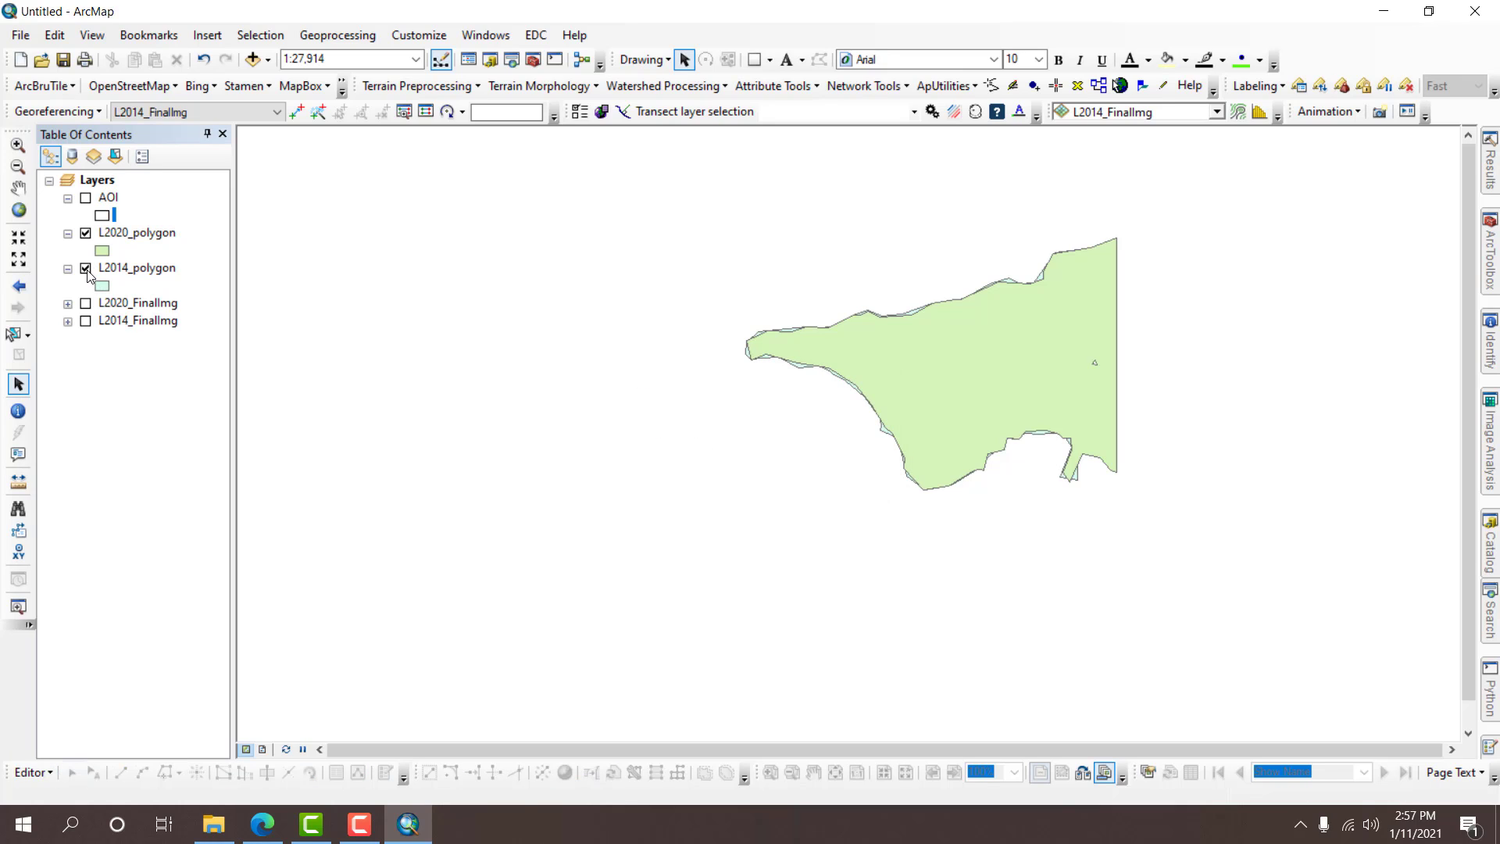
click(127, 233)
ctrl+click(141, 270)
right_click(143, 279)
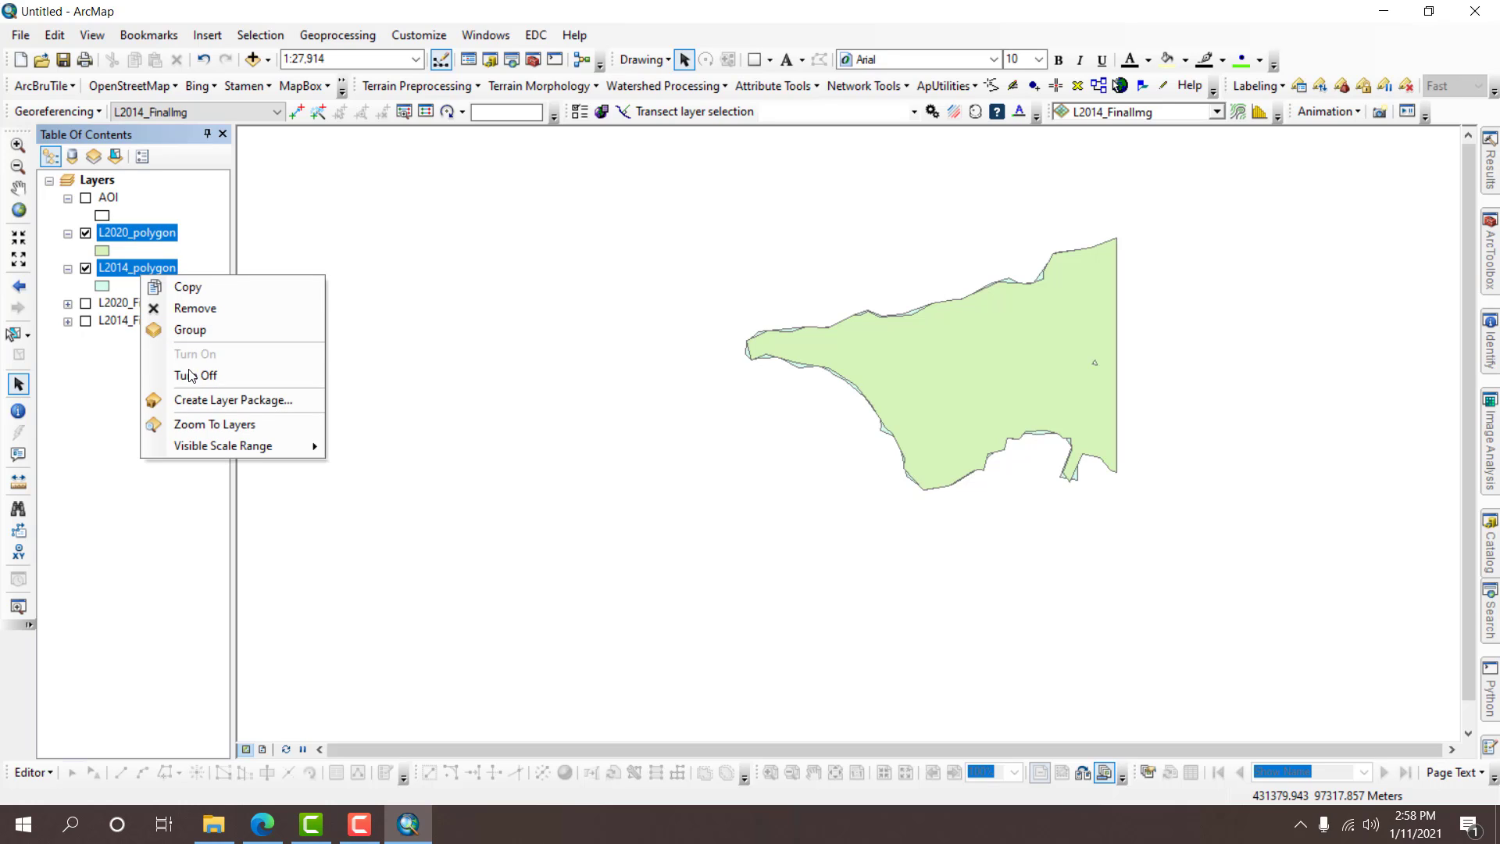
click(196, 426)
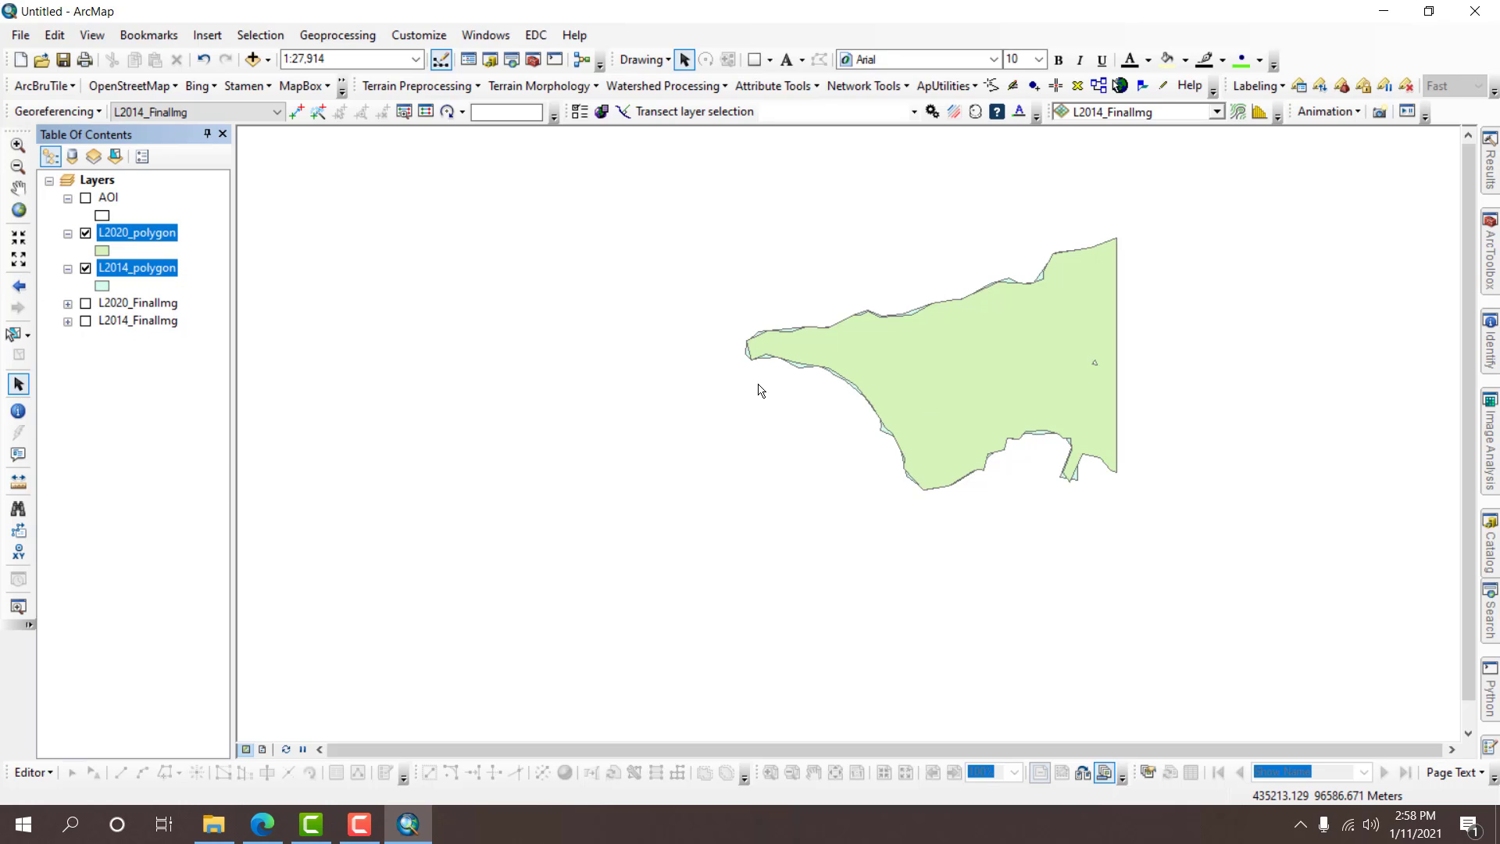
scroll(739, 378, up, 1)
scroll(703, 374, down, 1)
click(18, 188)
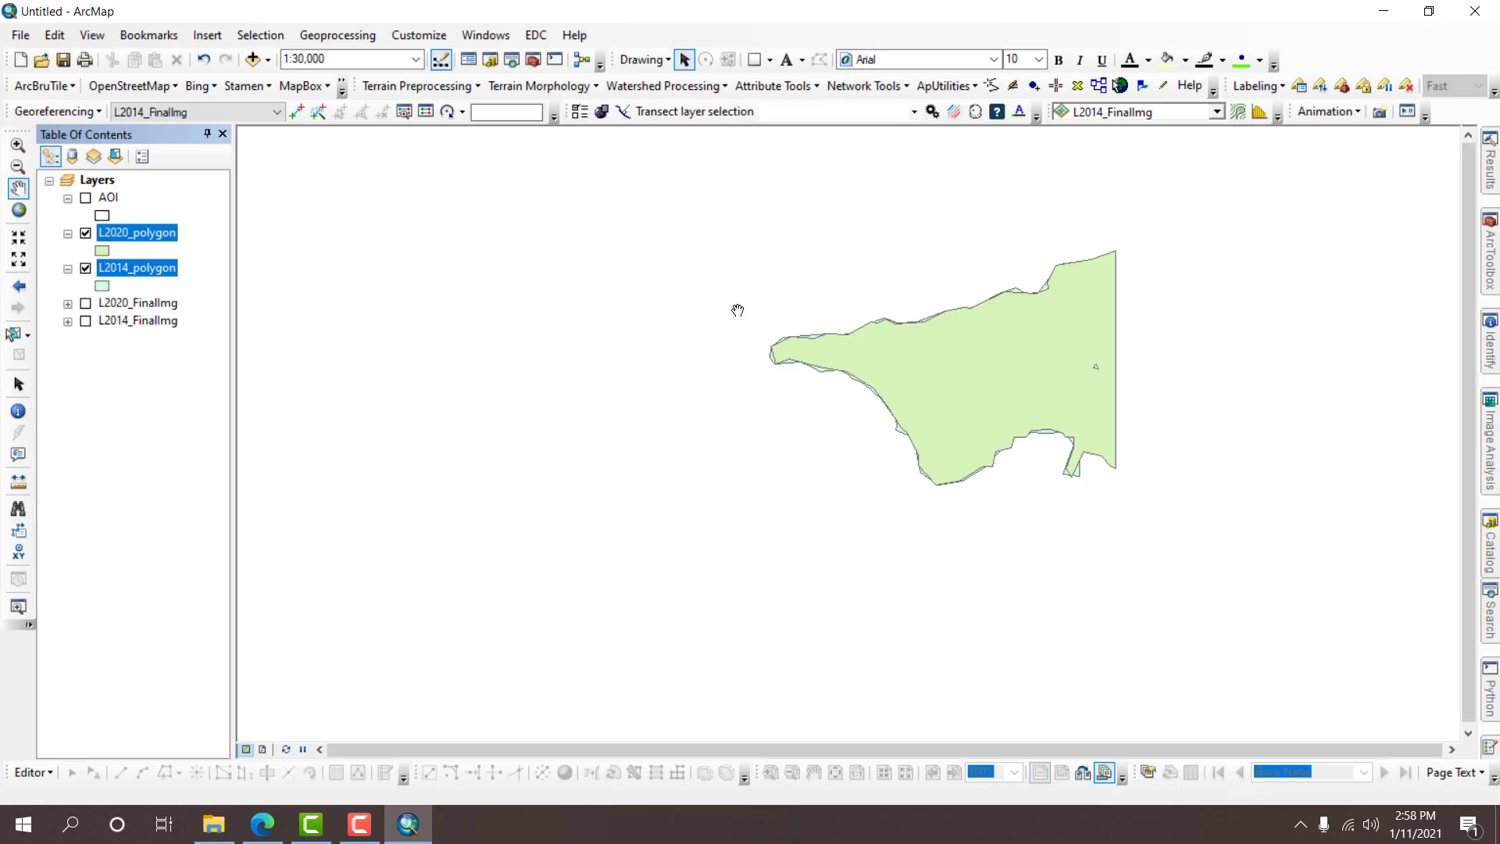
drag(738, 310, 650, 368)
scroll(795, 437, down, 1)
click(83, 199)
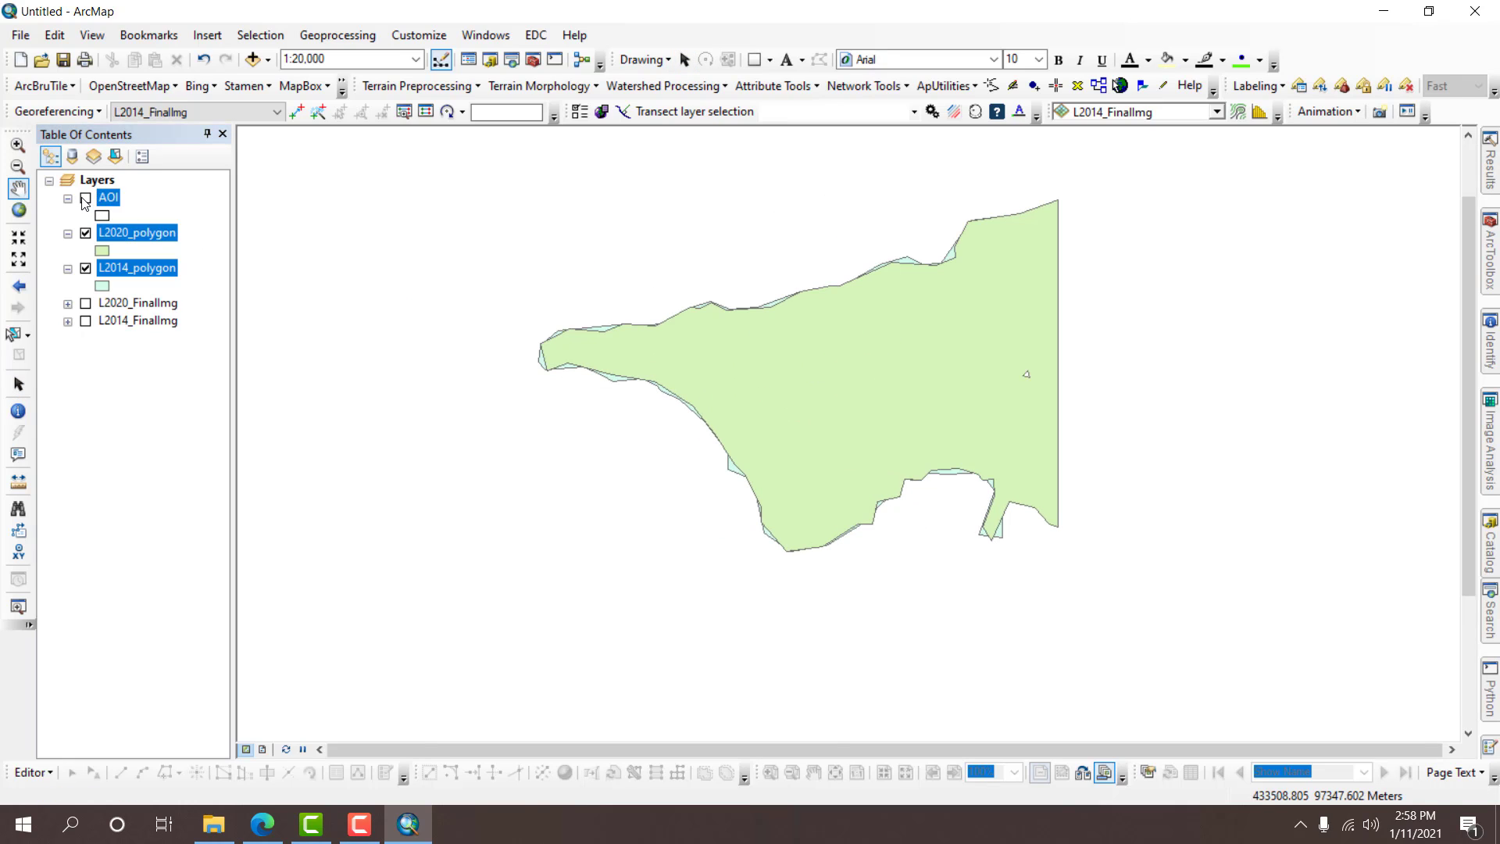
click(85, 199)
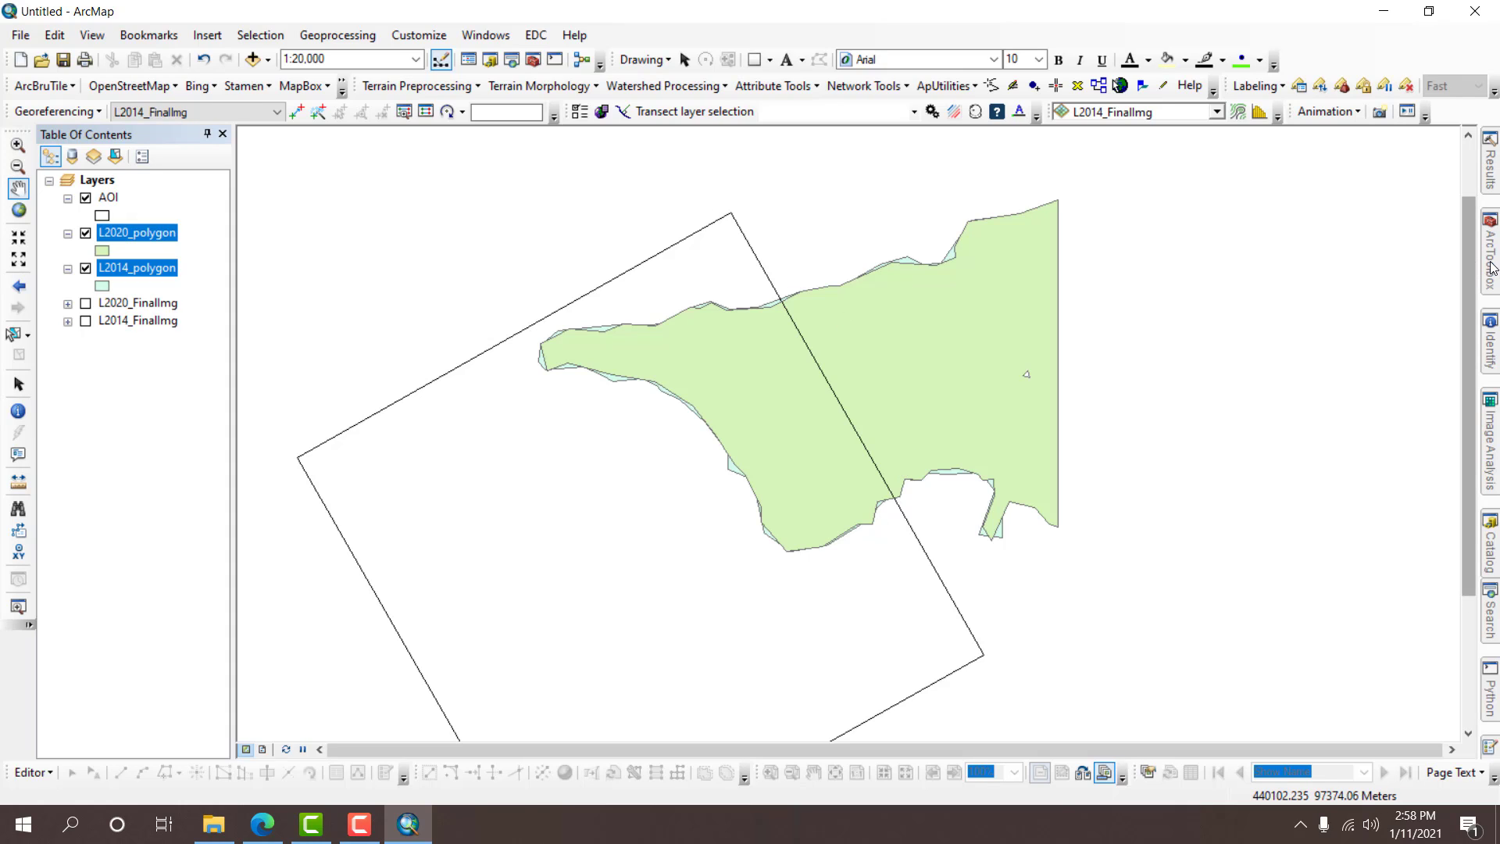
Open the Analysis Clip tool with L2014_polygon as the input features and AOI as the clip features.
mouse_move(1492, 267)
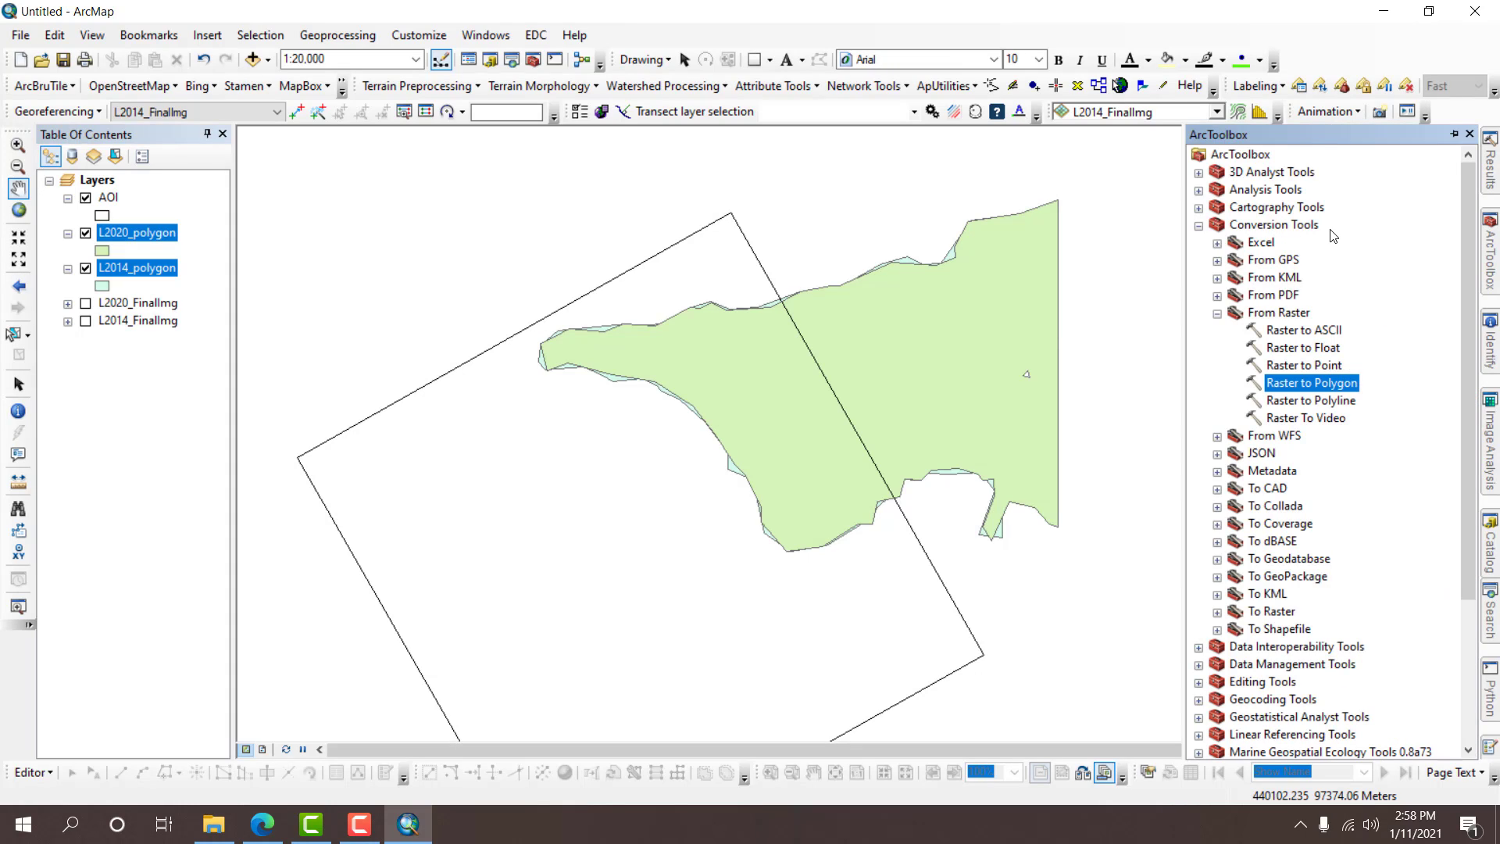
click(1198, 189)
click(1217, 208)
double_click(1275, 224)
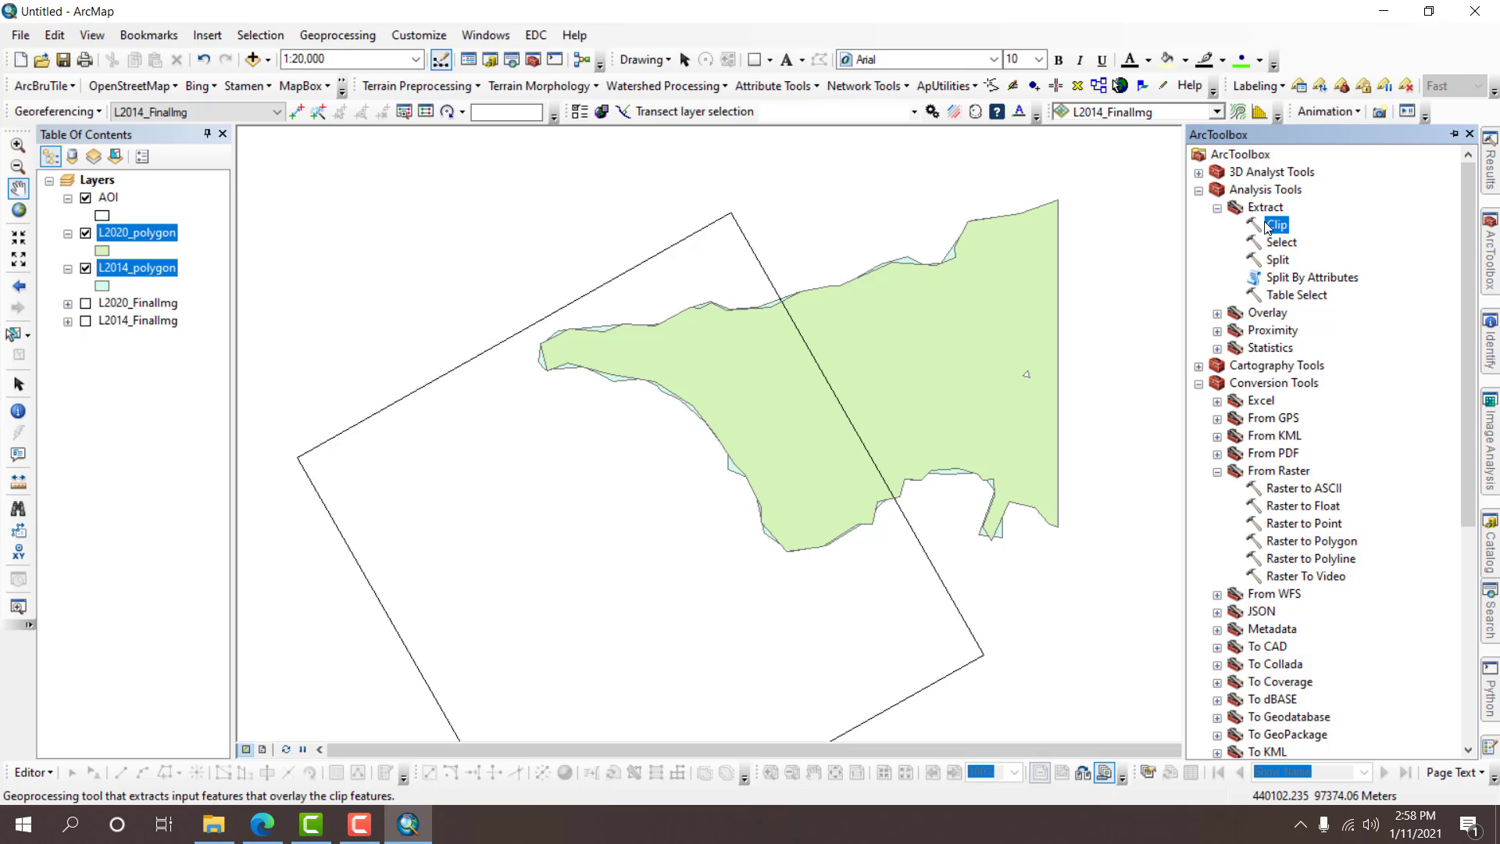
drag(146, 267, 624, 220)
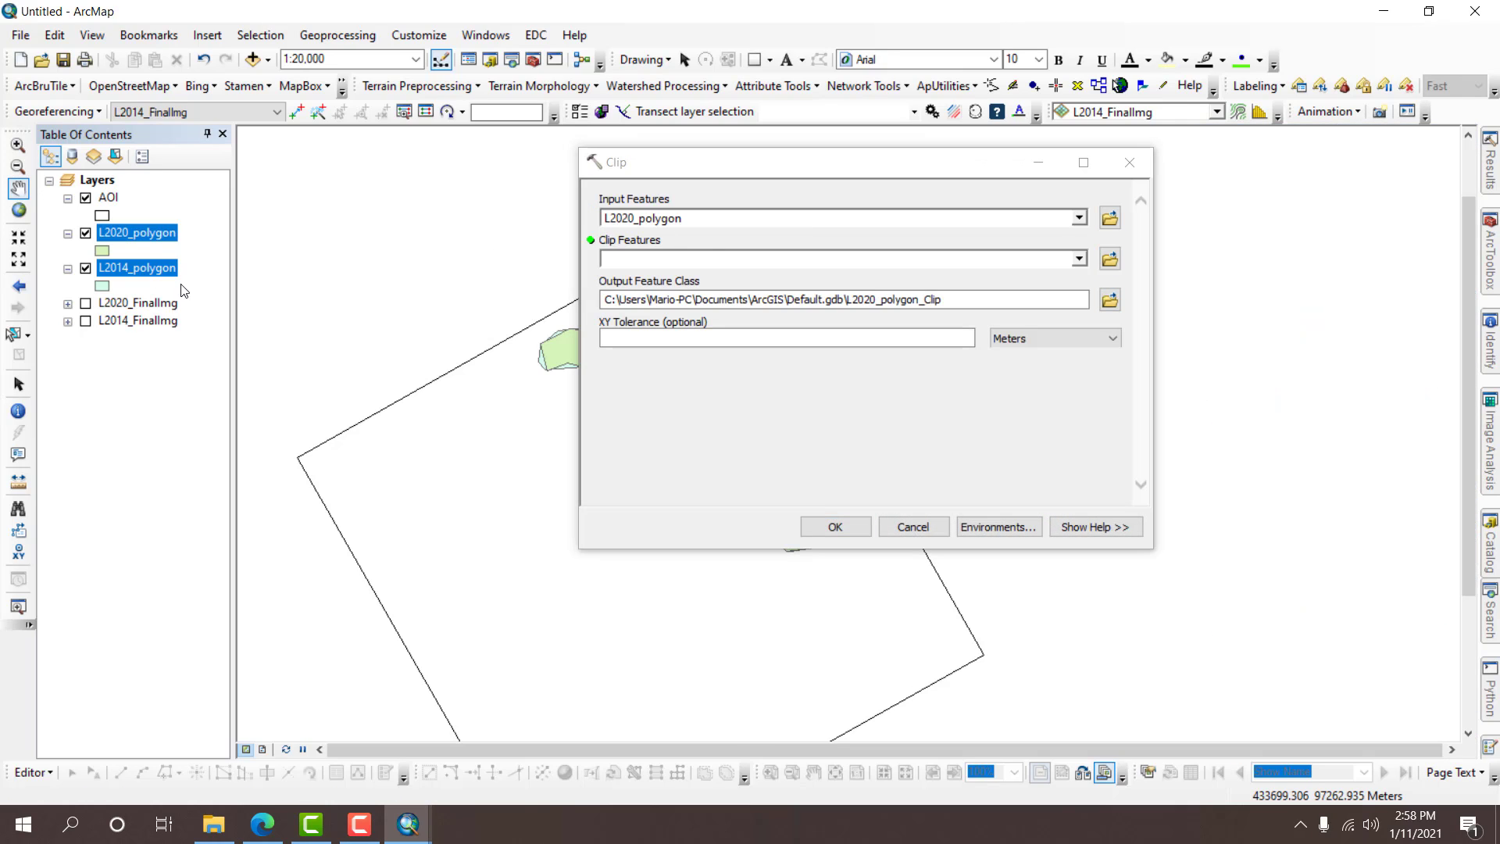
click(157, 268)
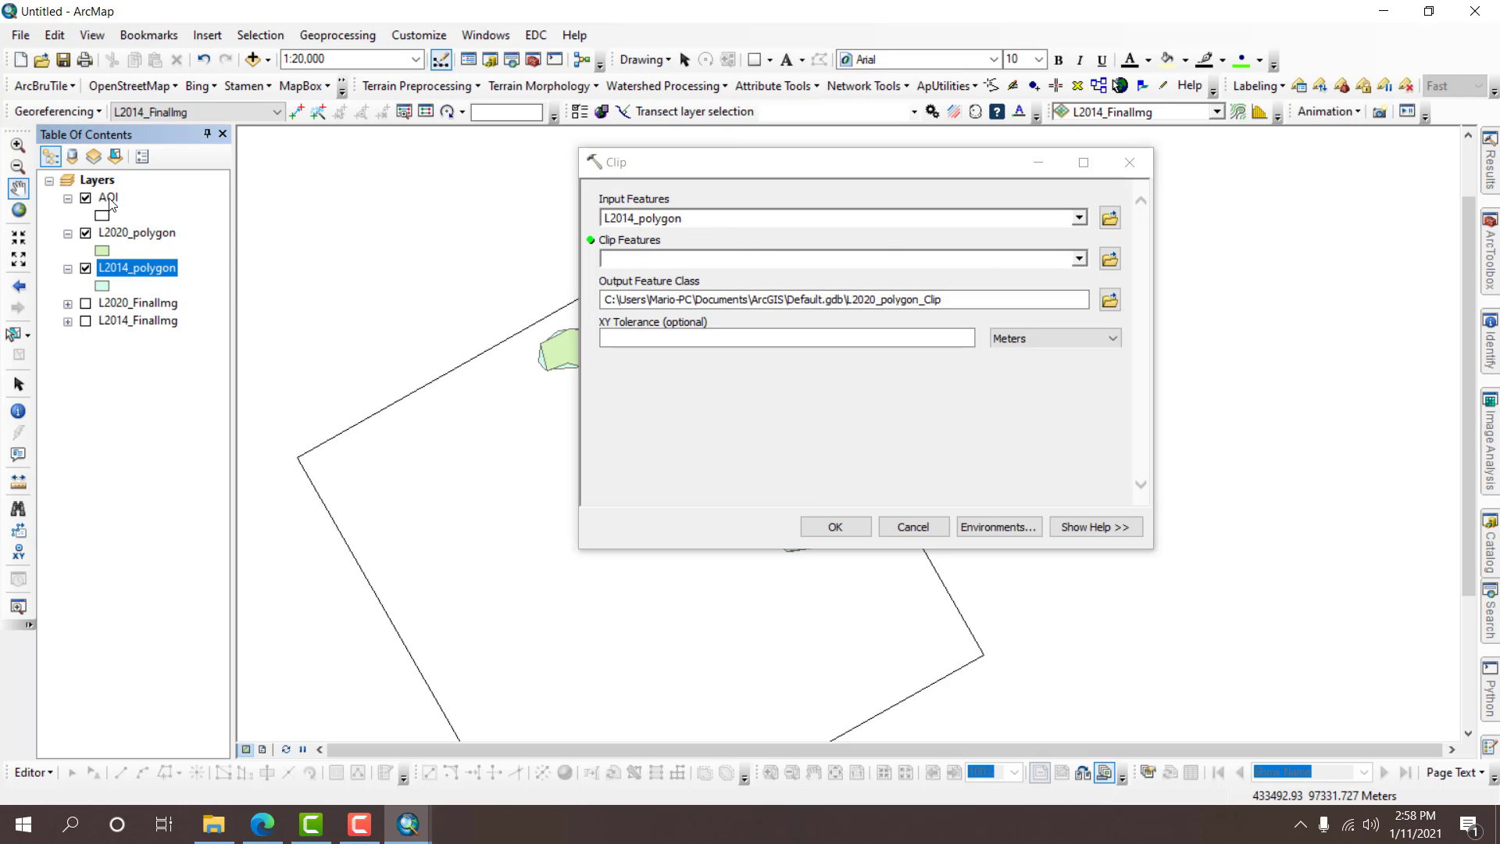
drag(109, 200, 558, 251)
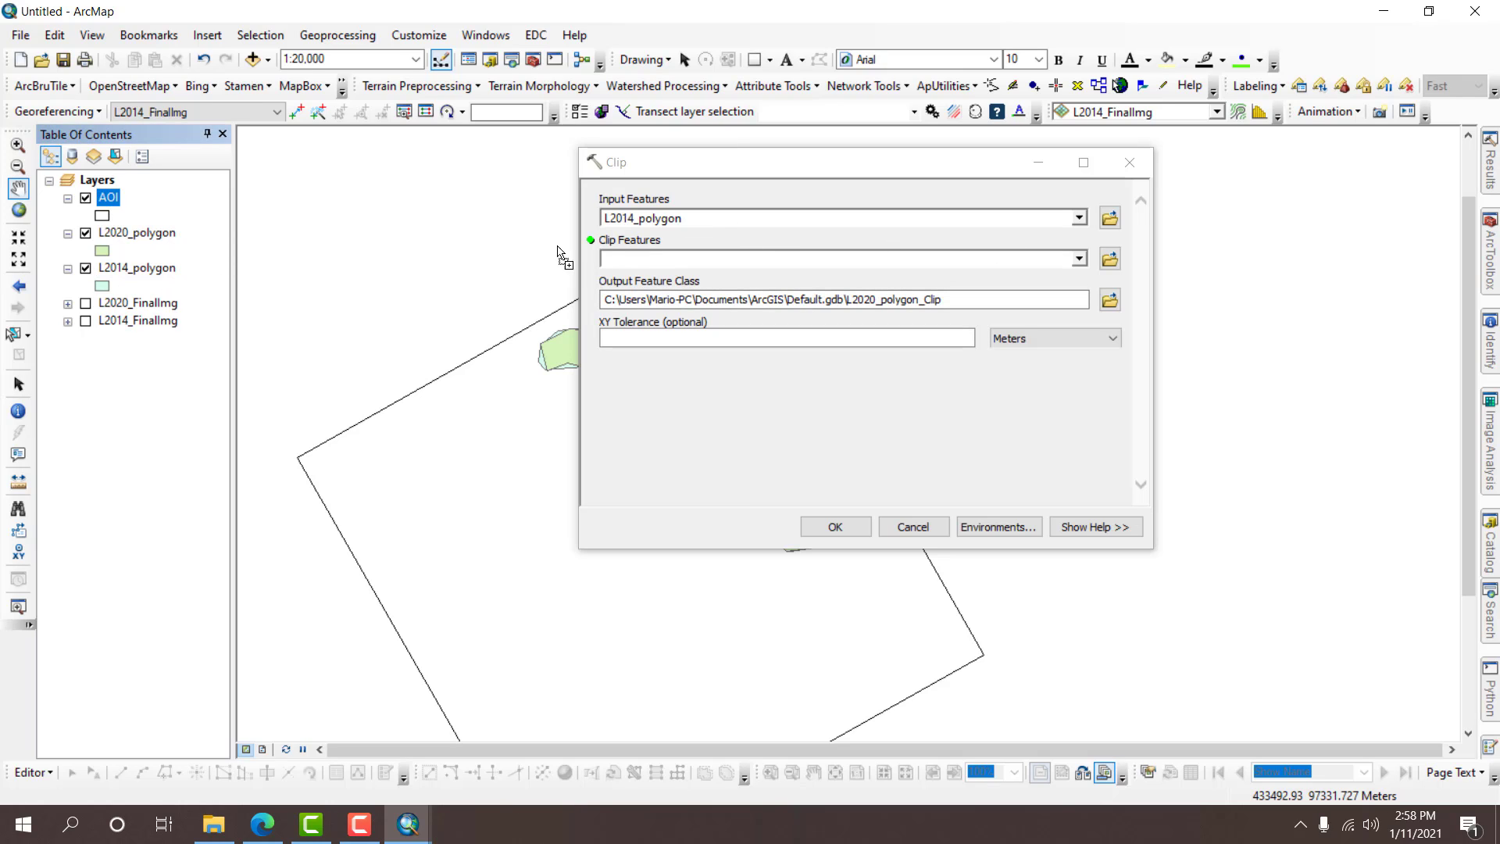
Name the clip output L2014_polygonclip in New File Geodatabase.gdb and run the clip.
click(1110, 300)
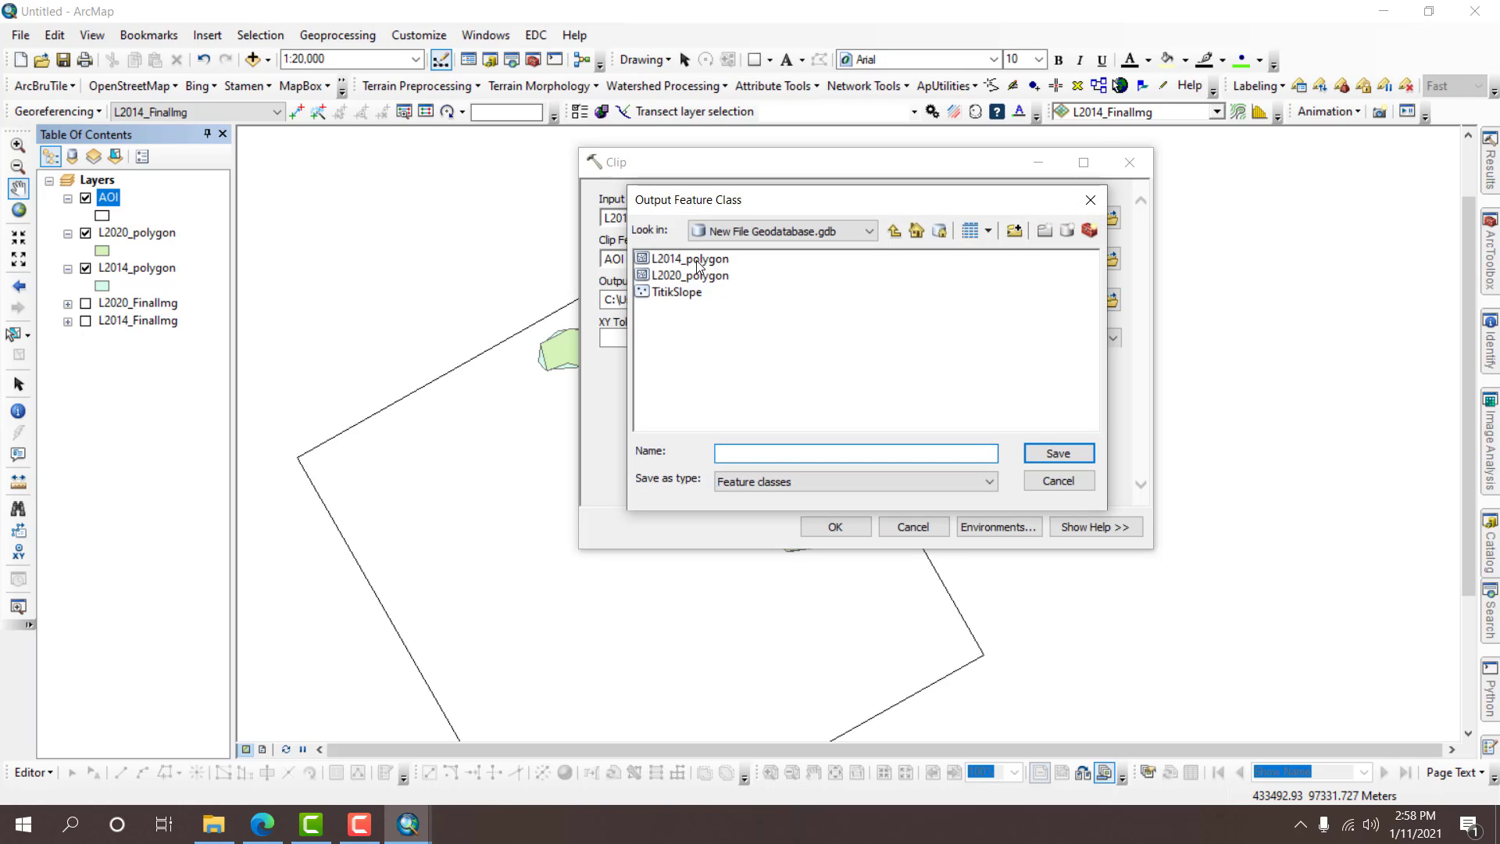
click(699, 266)
click(803, 452)
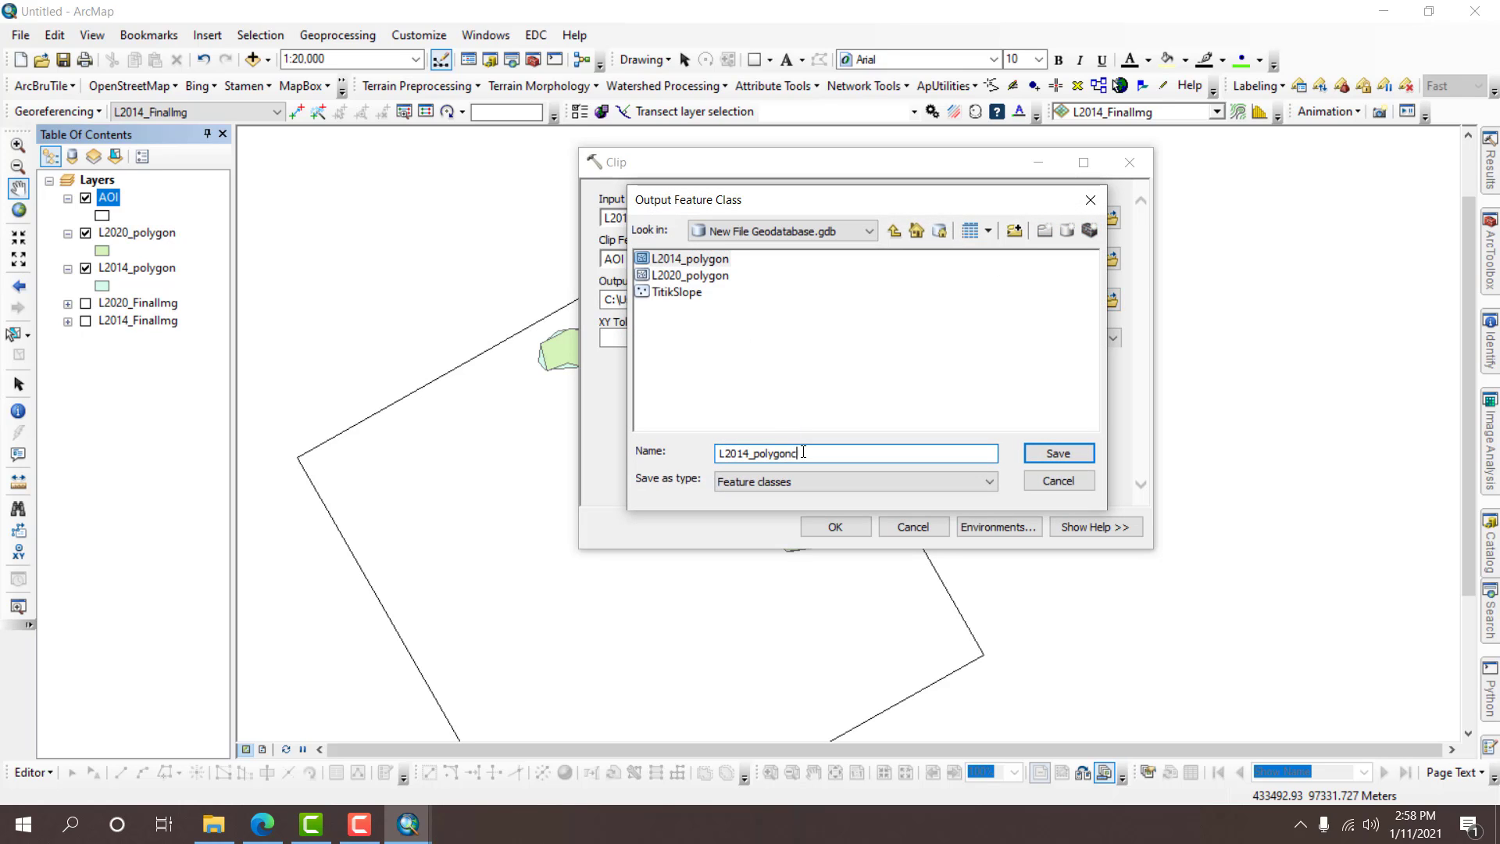
key(Return)
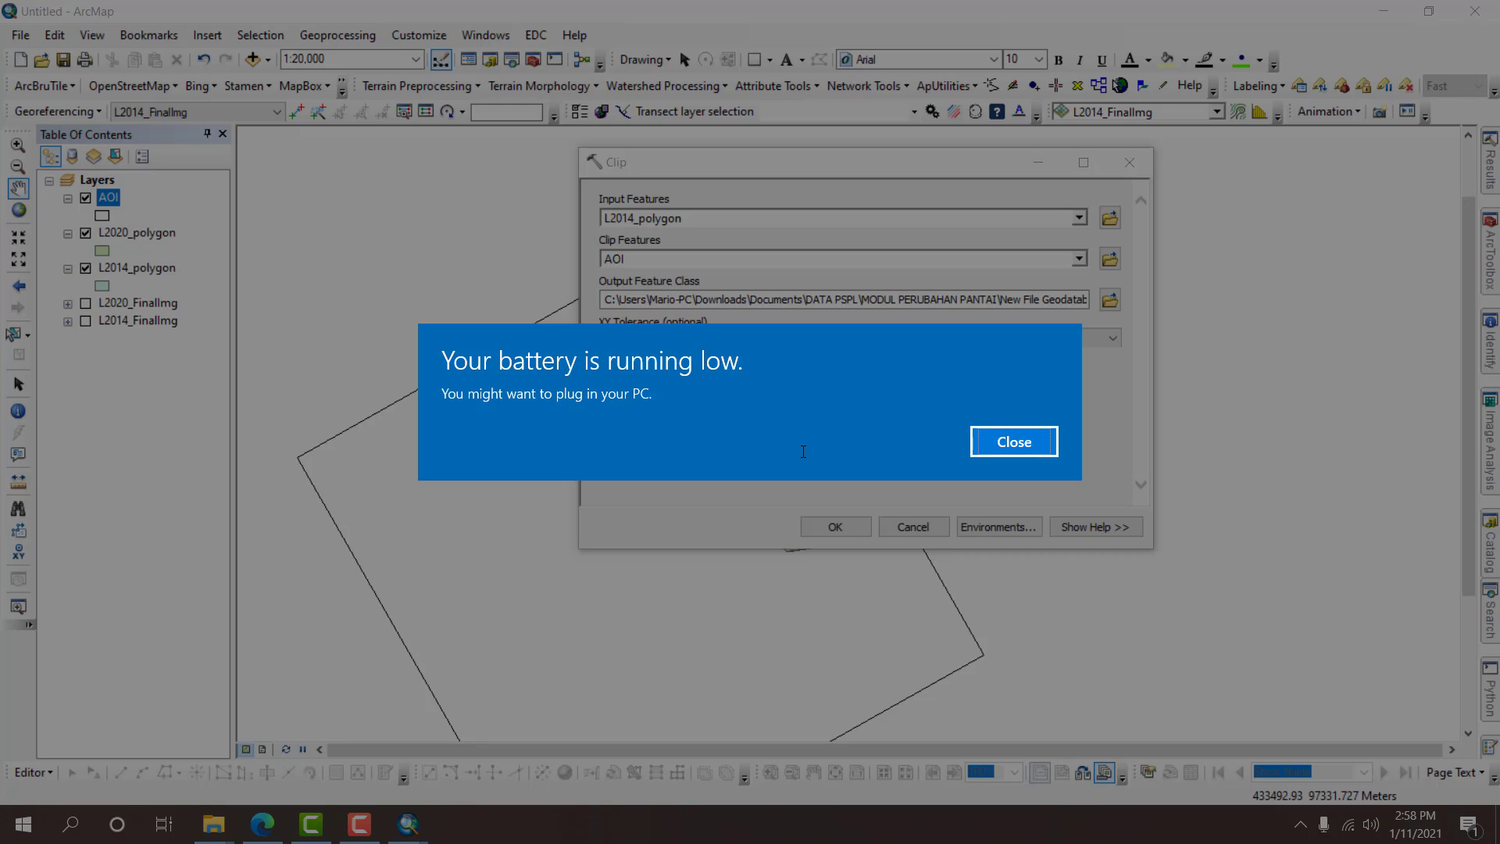
key(Return)
click(840, 531)
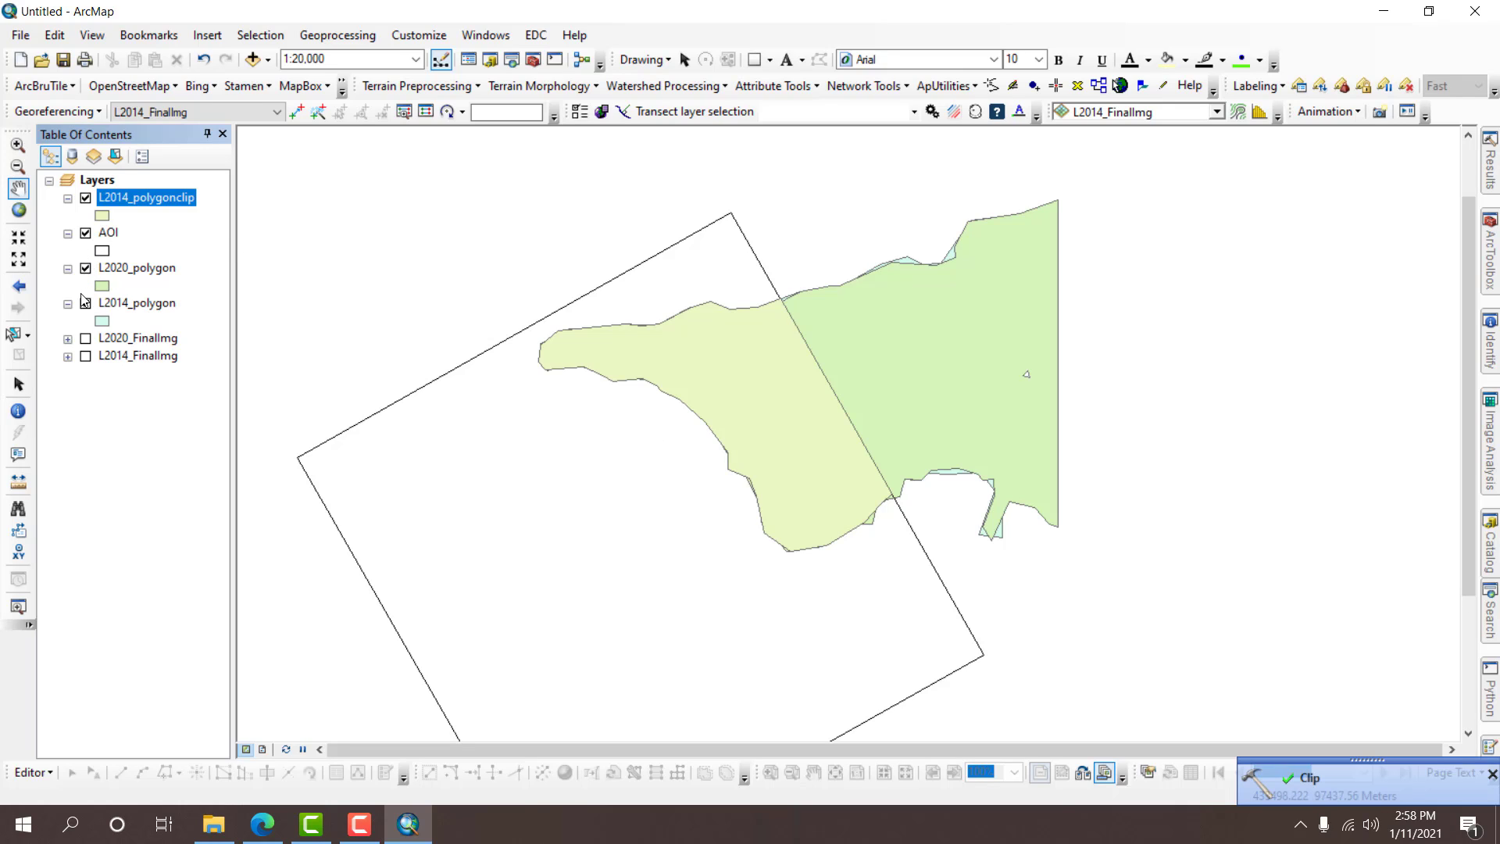
Hide L2014_polygon and L2014_polygonclip, keeping only L2020_polygon and AOI displayed.
click(85, 269)
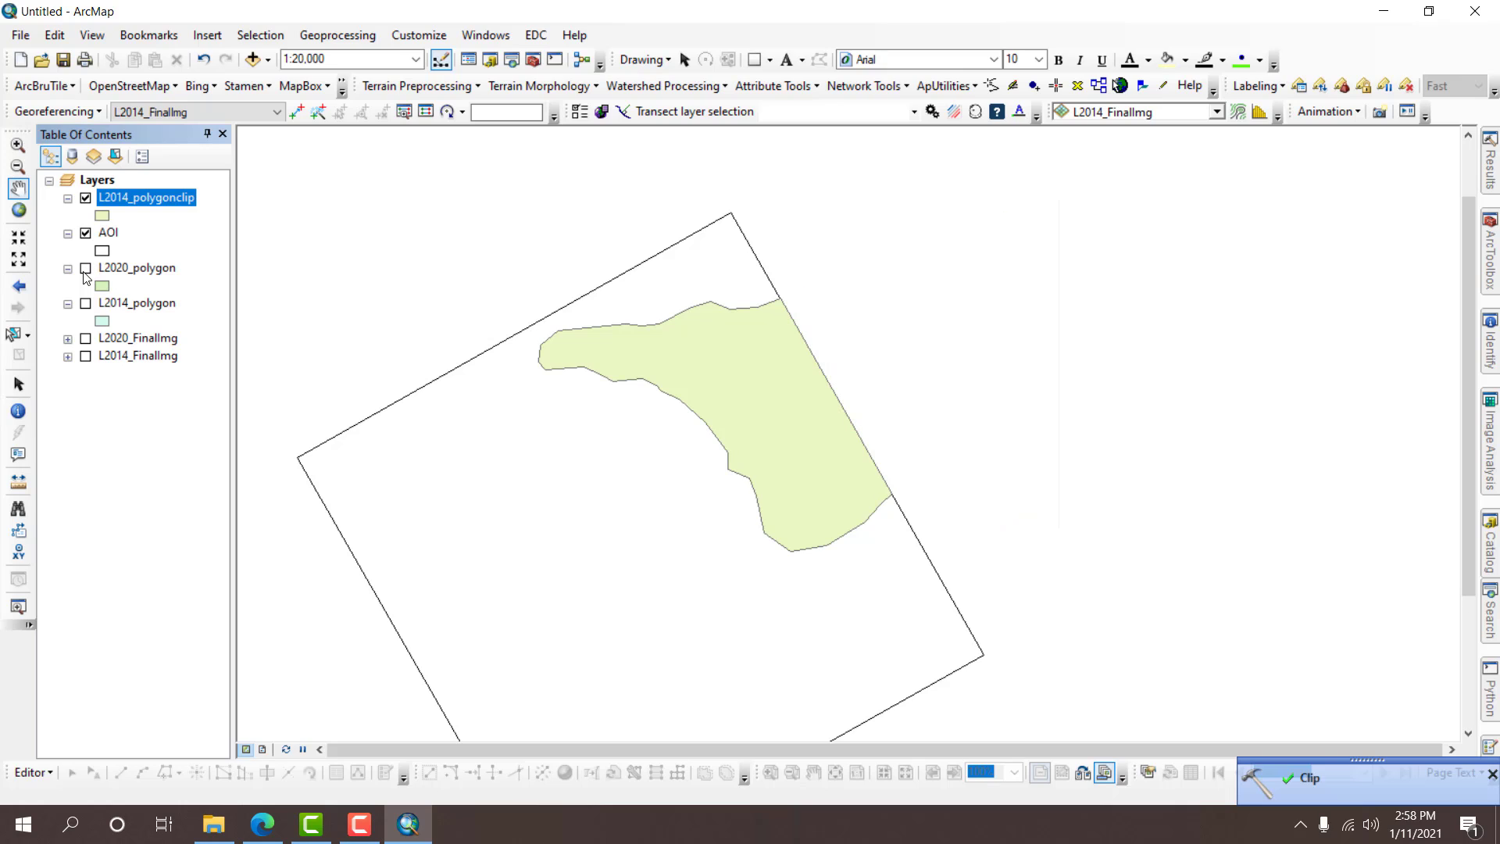
click(85, 270)
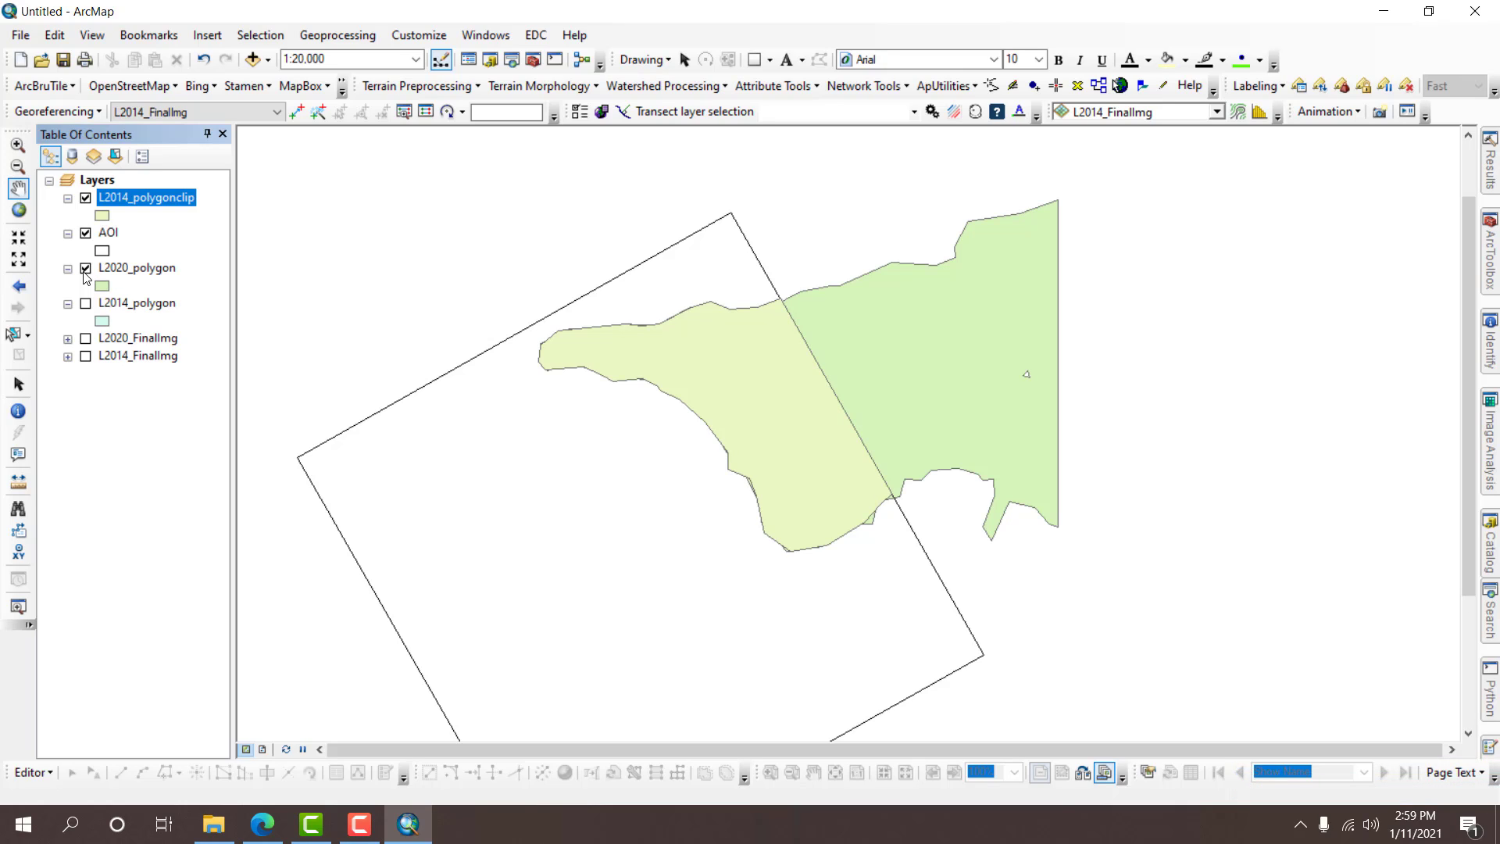
click(86, 198)
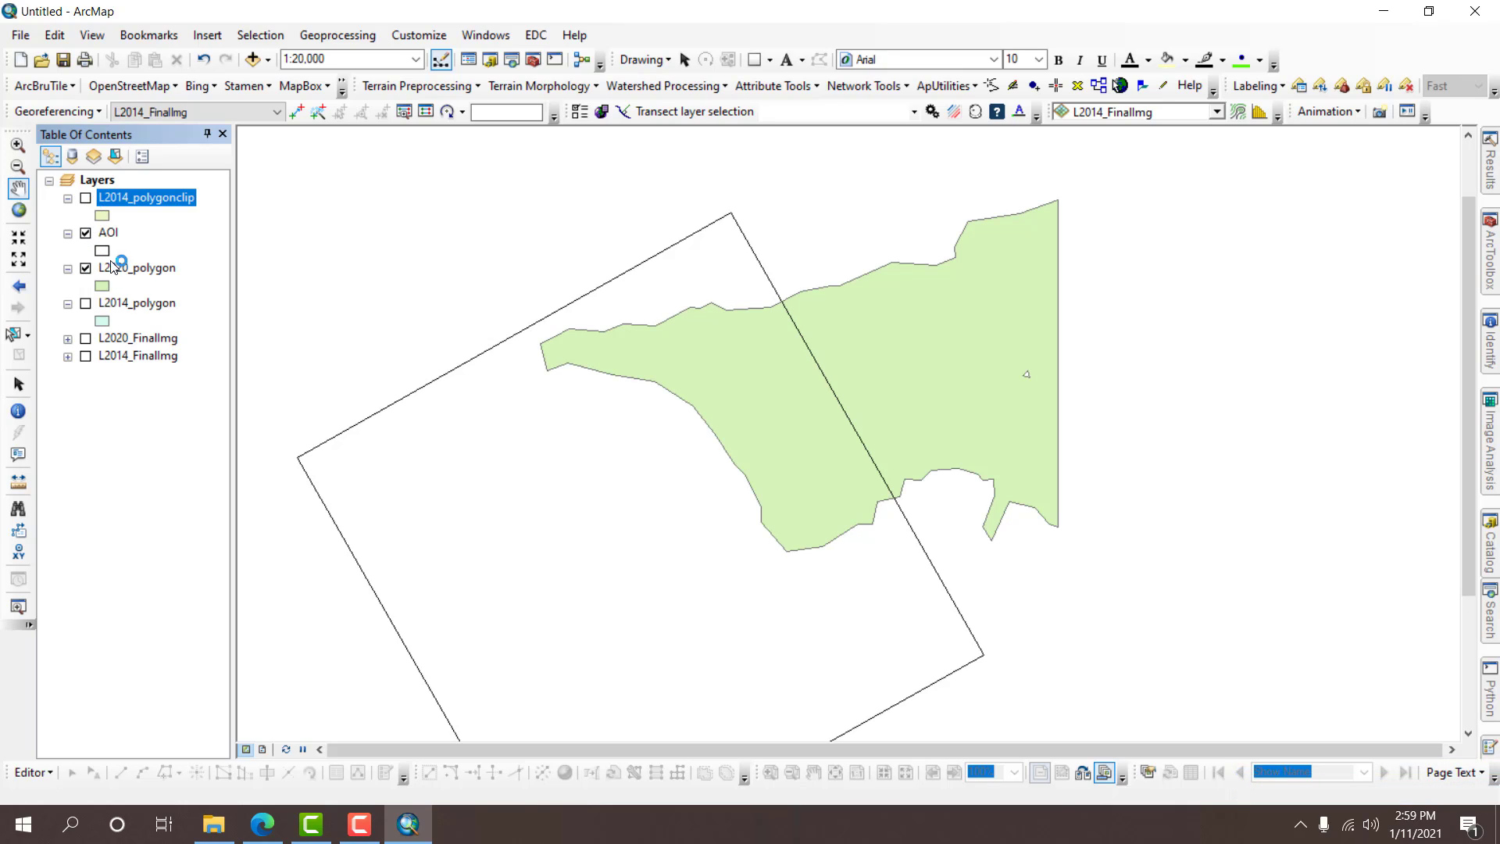
click(35, 772)
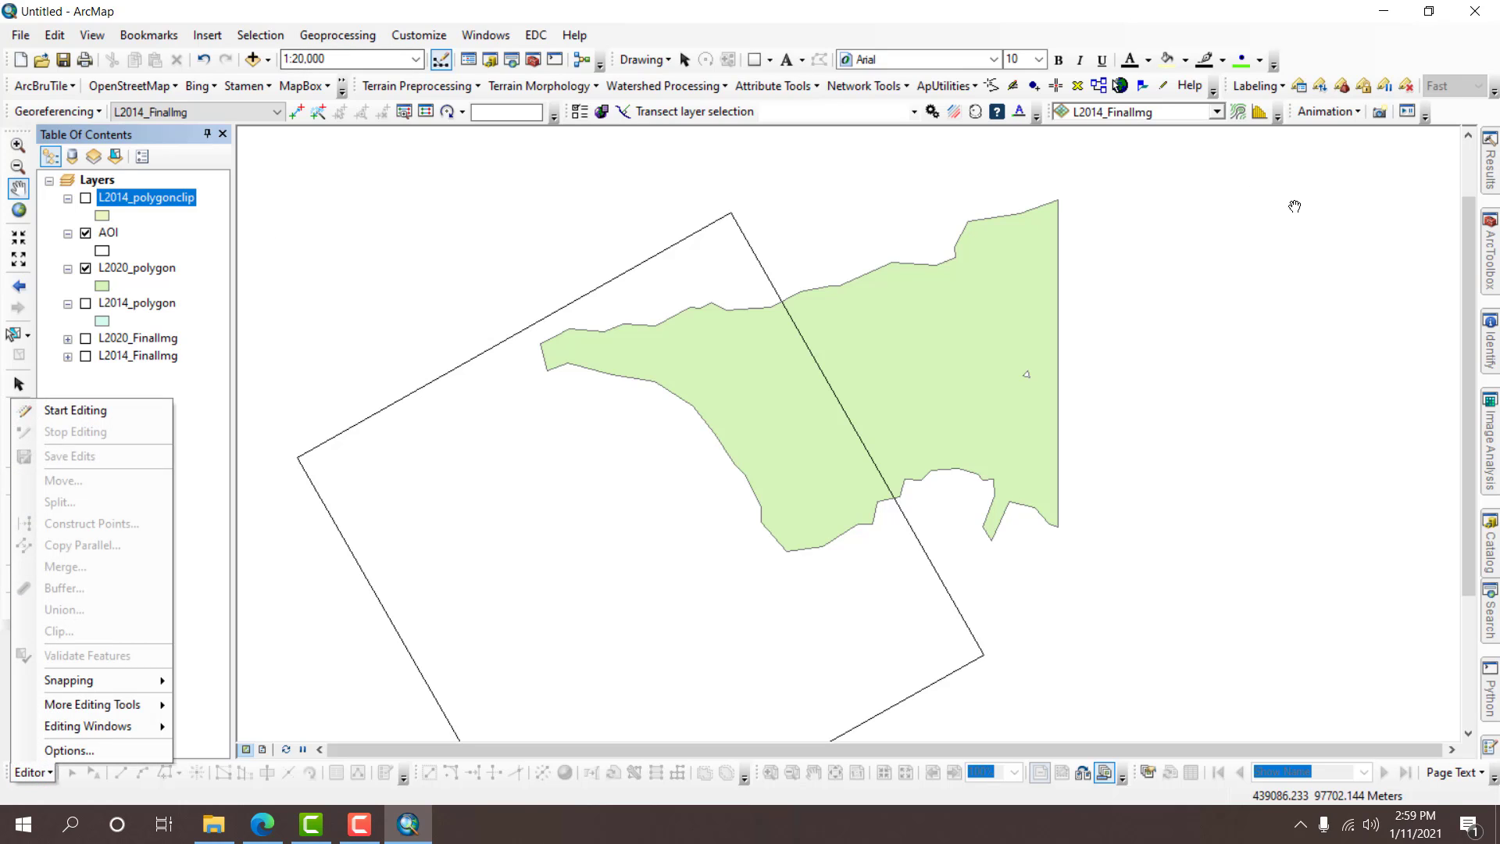
Open the Analysis Clip tool with L2020_polygon as the input features and AOI as the clip features.
click(1489, 250)
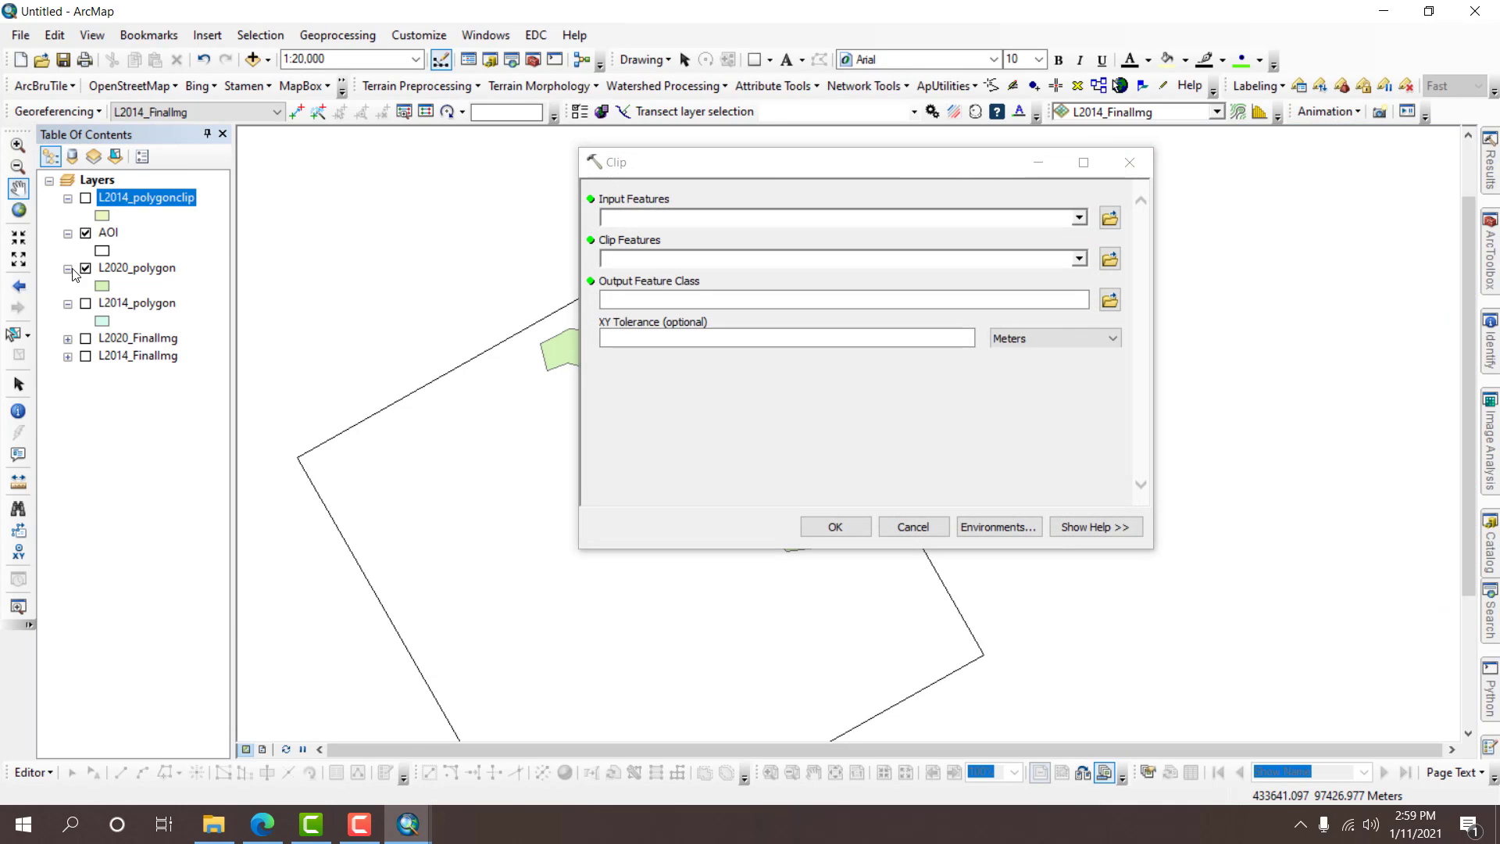
click(131, 271)
drag(630, 229, 629, 220)
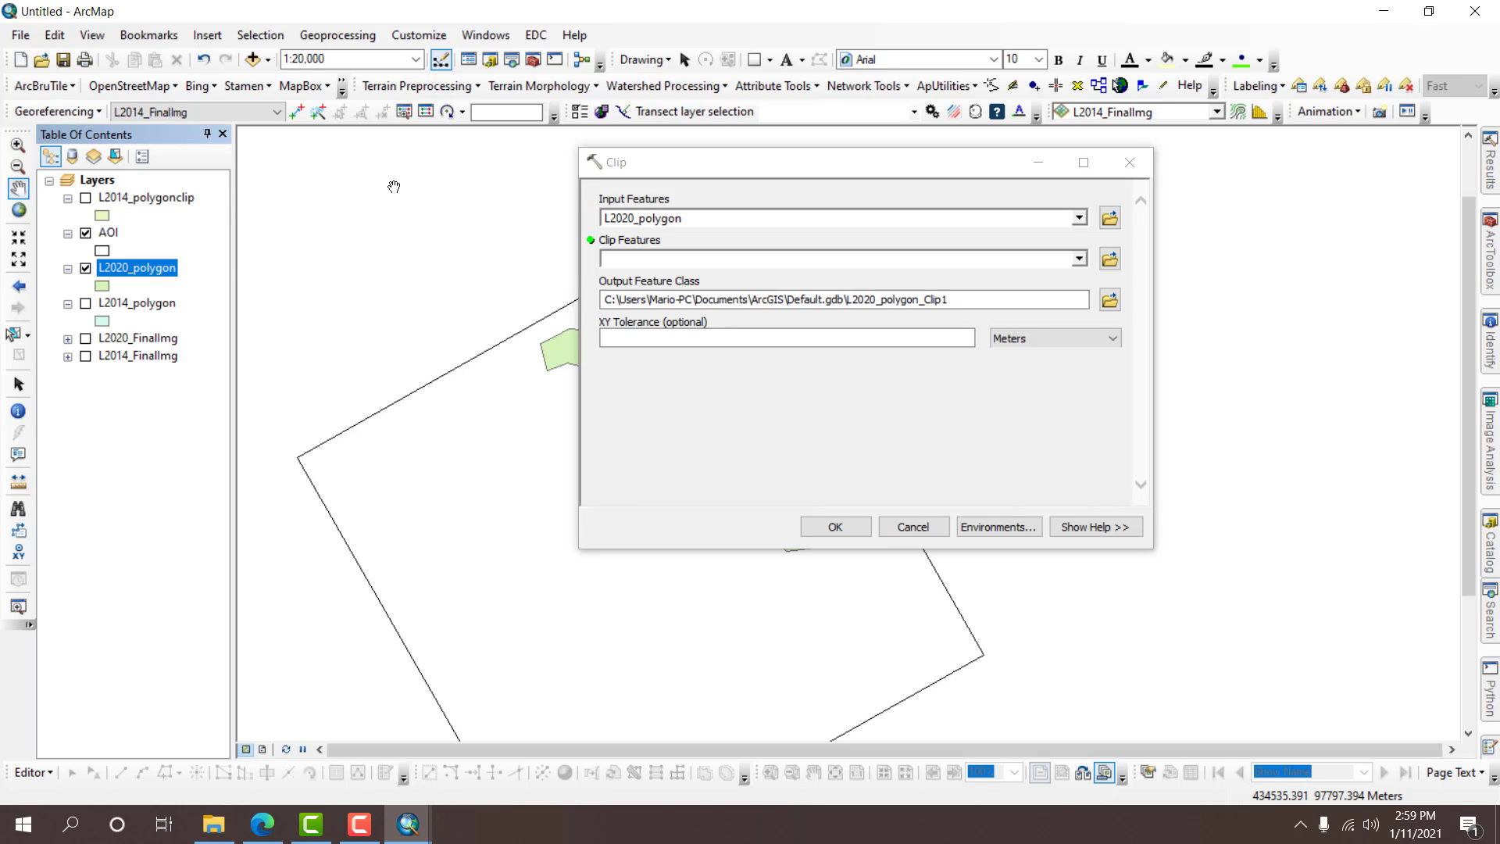
drag(107, 233, 692, 239)
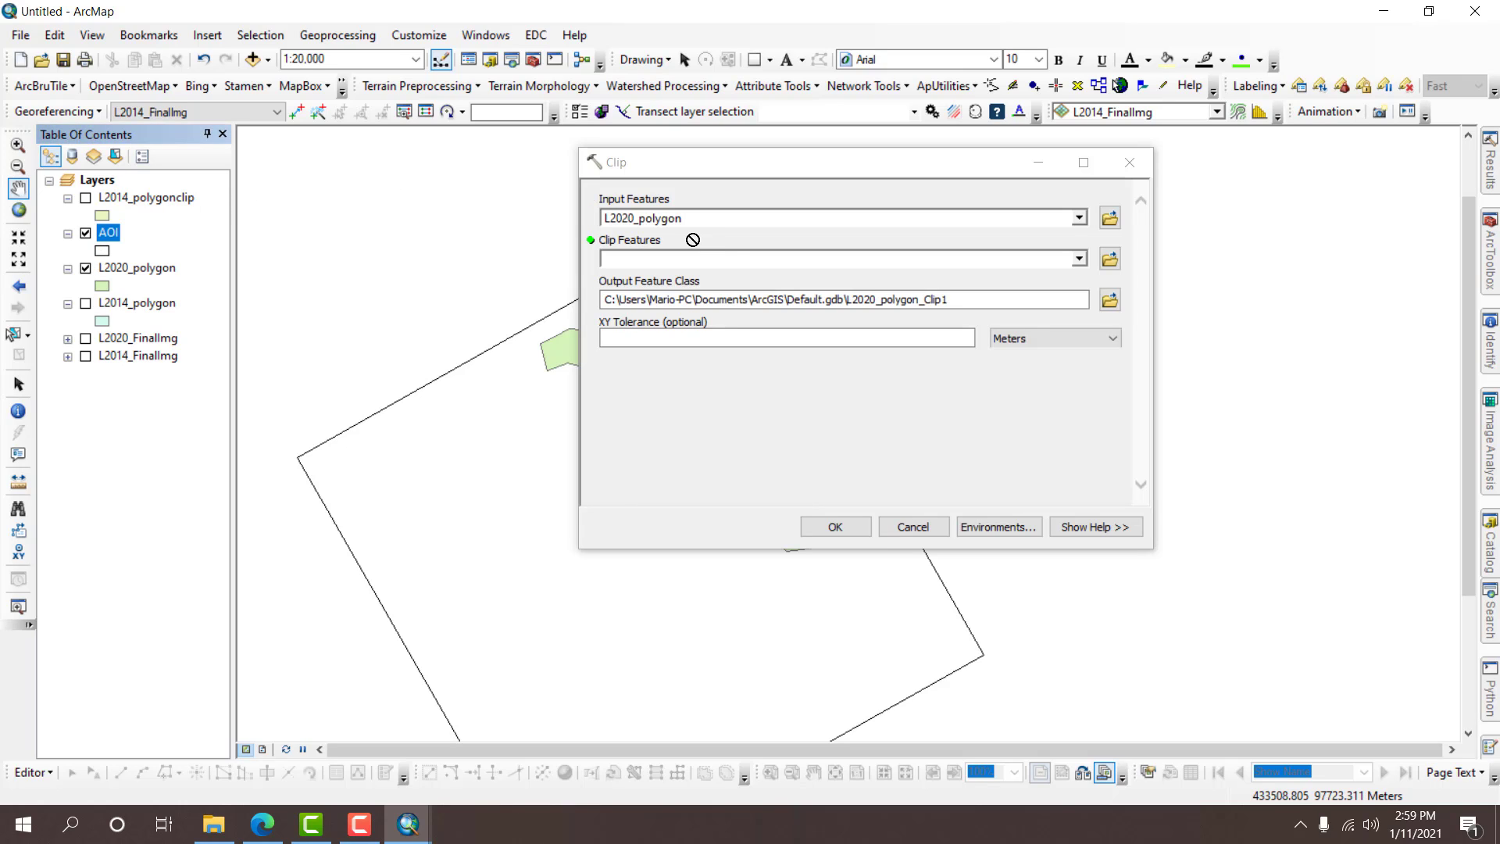
Name the clip output L2020_polygonclip in New File Geodatabase.gdb and run the clip.
click(1109, 300)
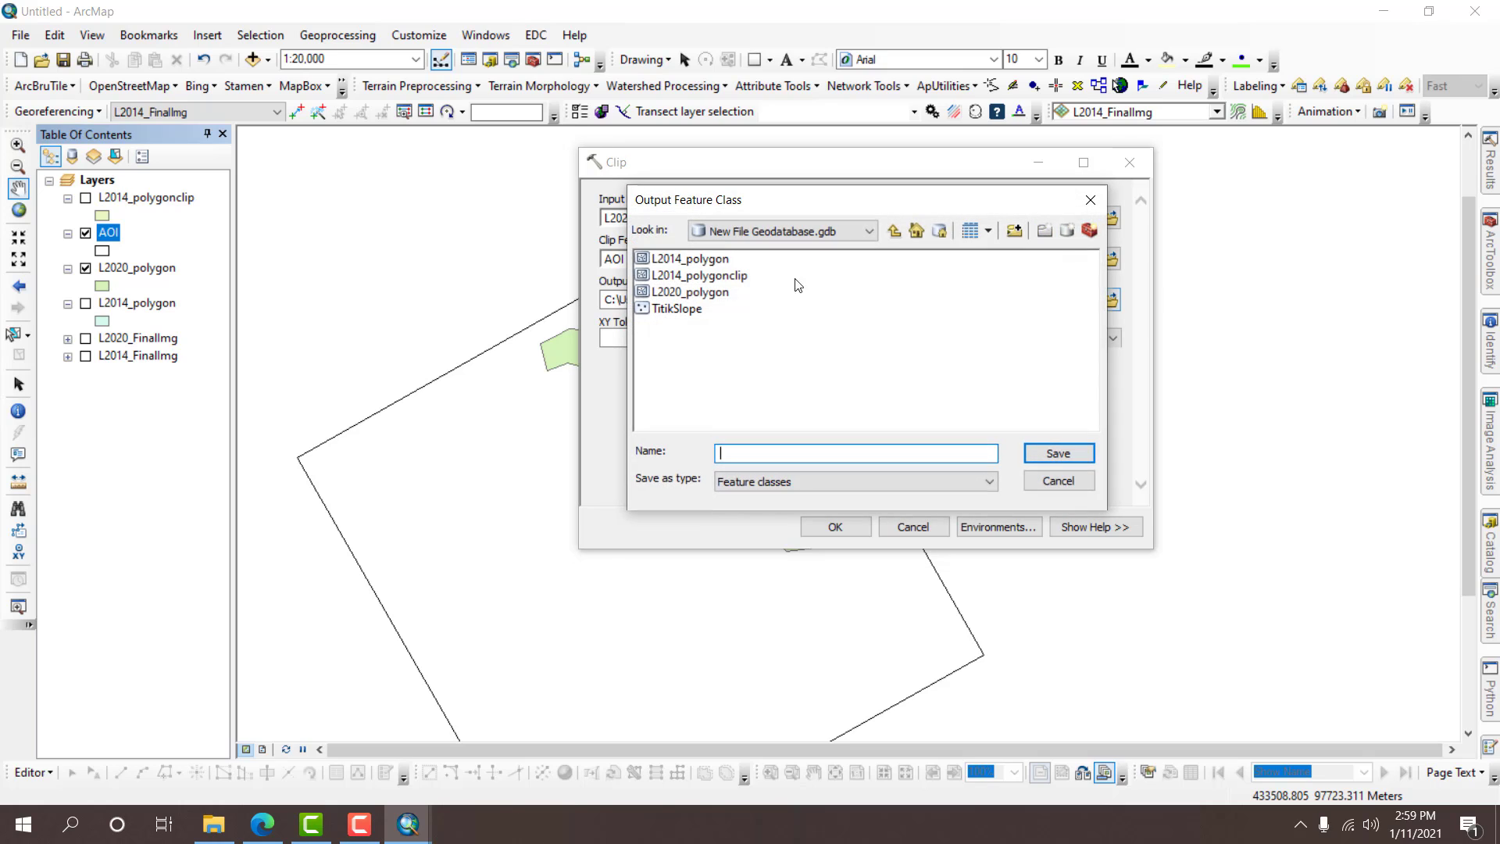
click(710, 288)
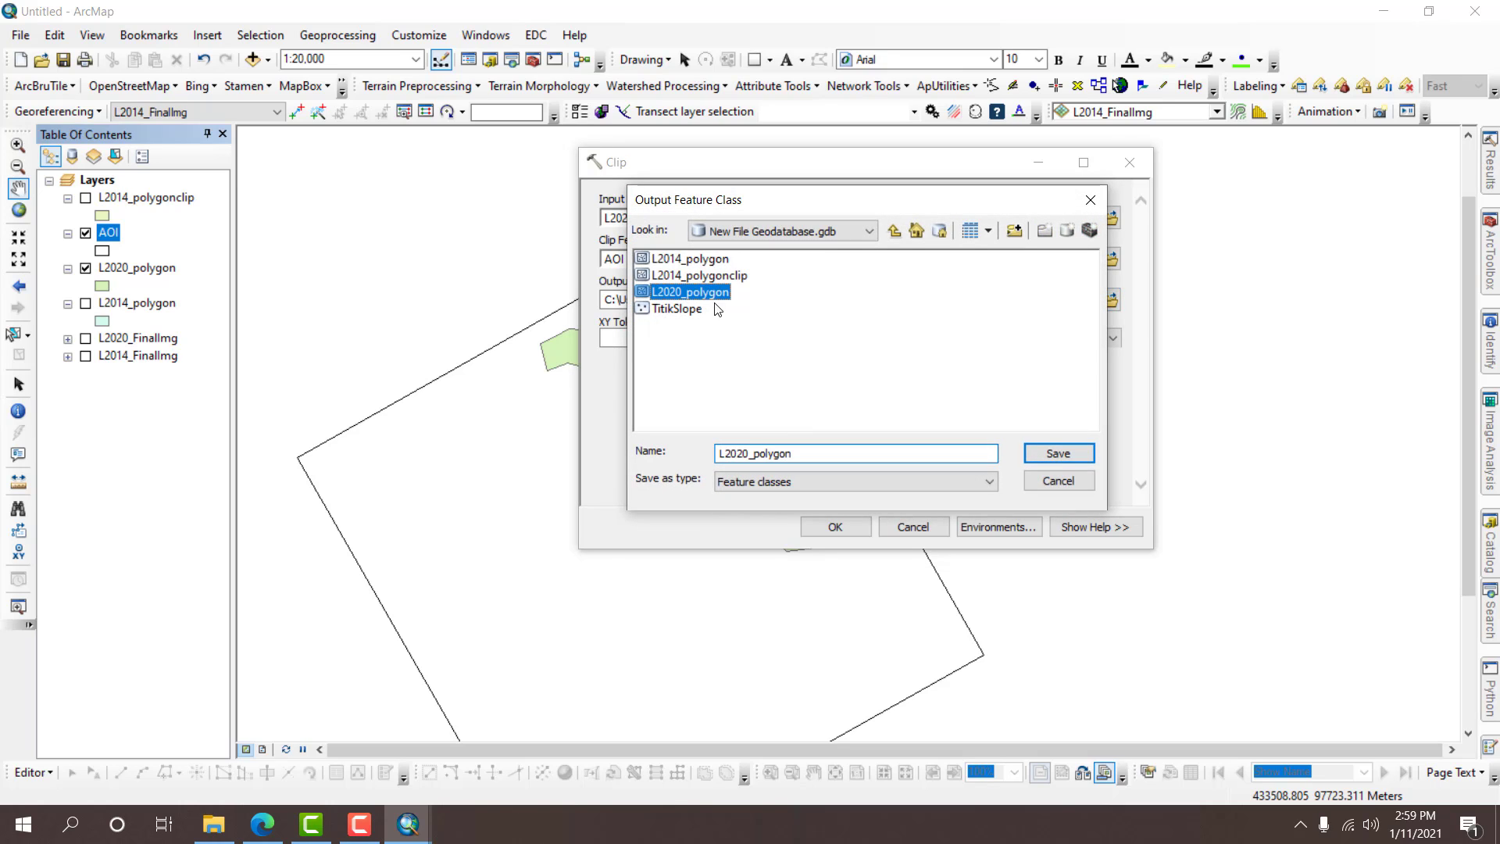
click(805, 452)
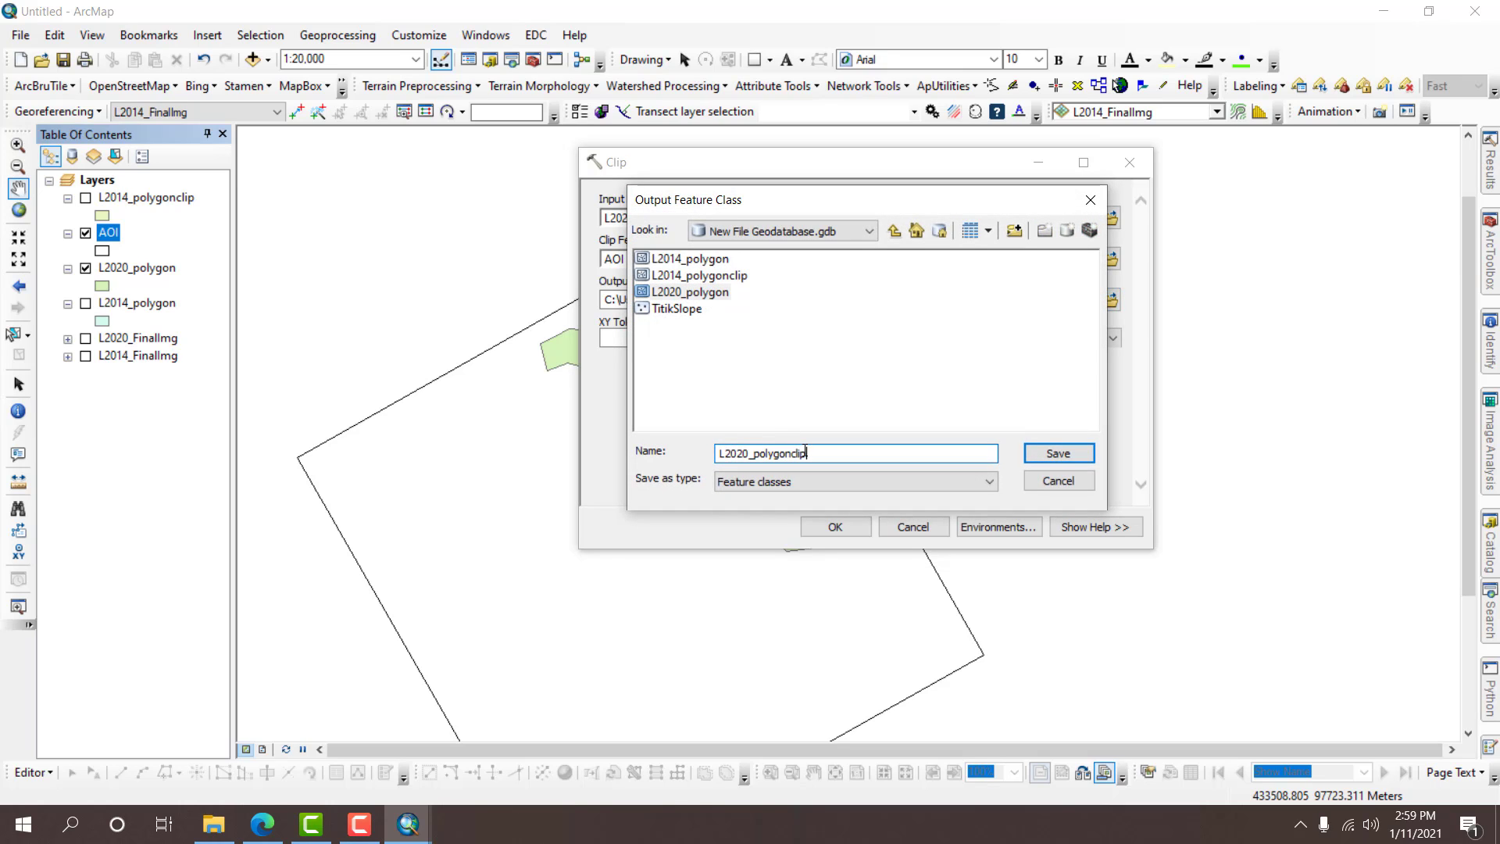
click(1033, 452)
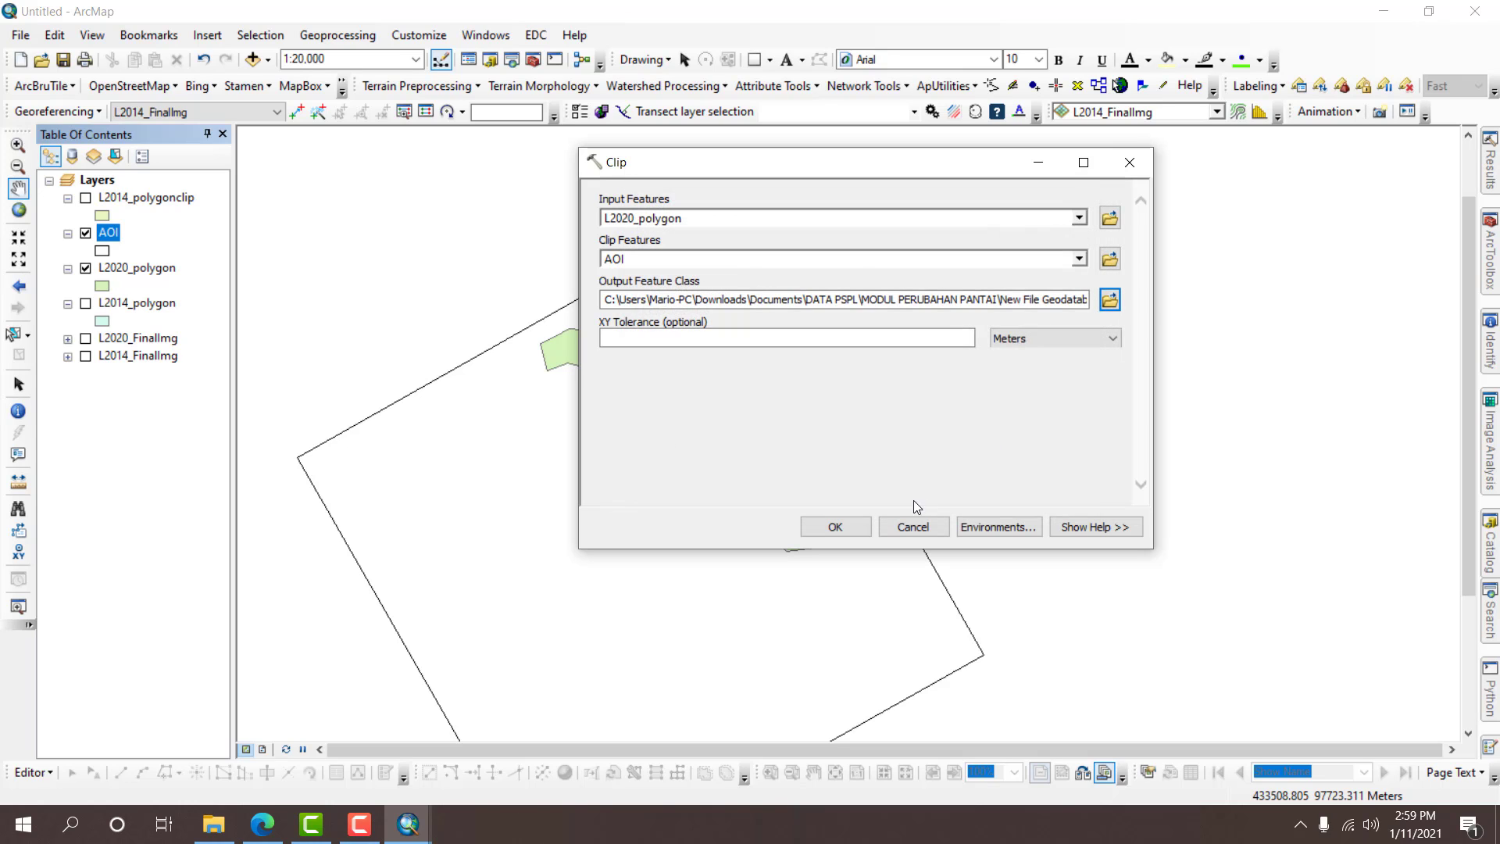
click(852, 526)
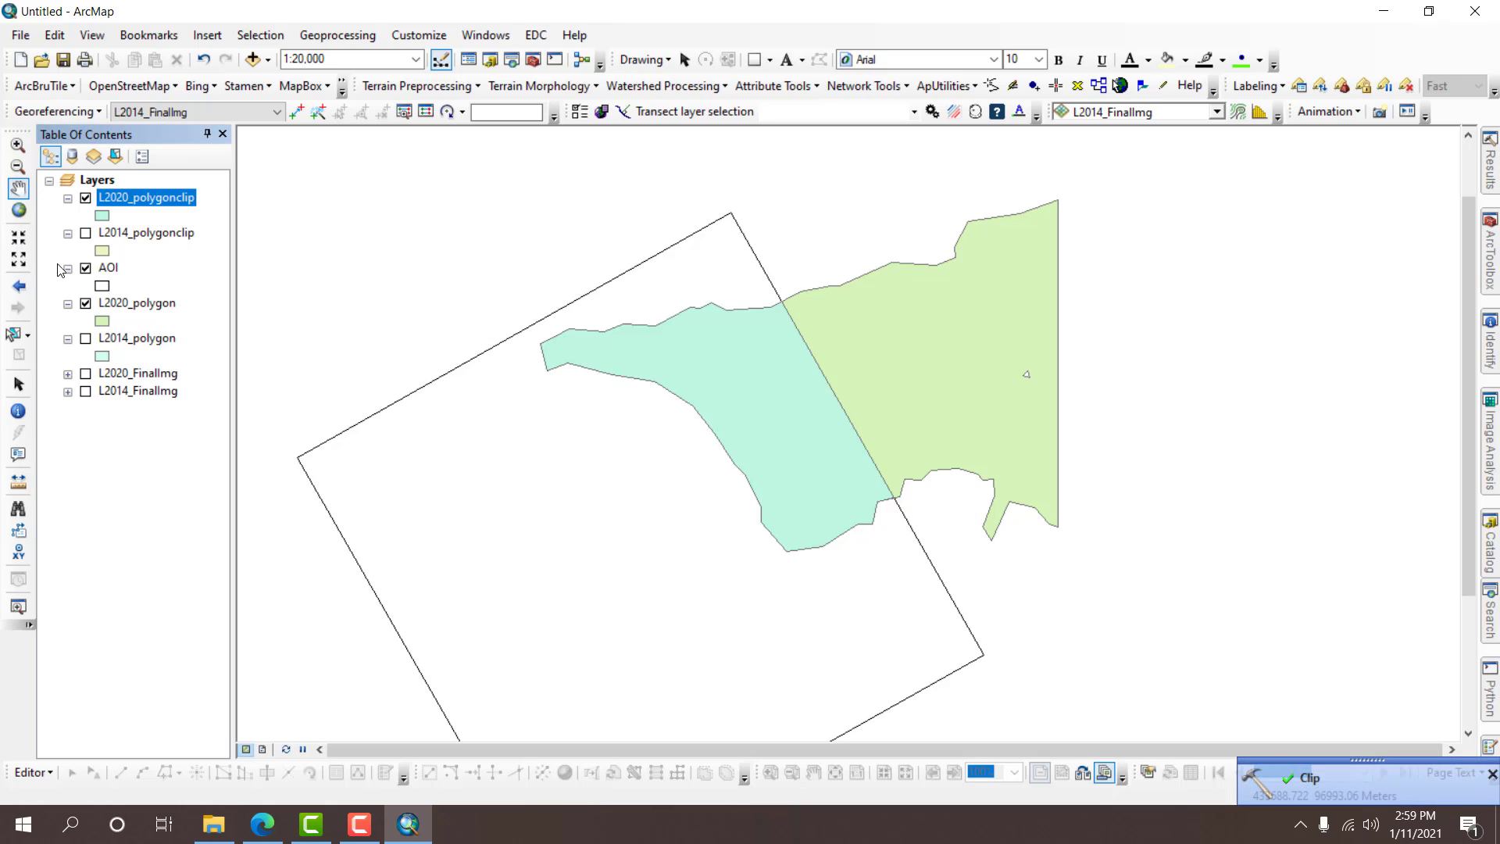
Hide L2020_polygon, show L2014_polygonclip with L2020_polygonclip, and collapse the legends of L2020_polygon and AOI.
click(86, 304)
click(68, 304)
click(68, 268)
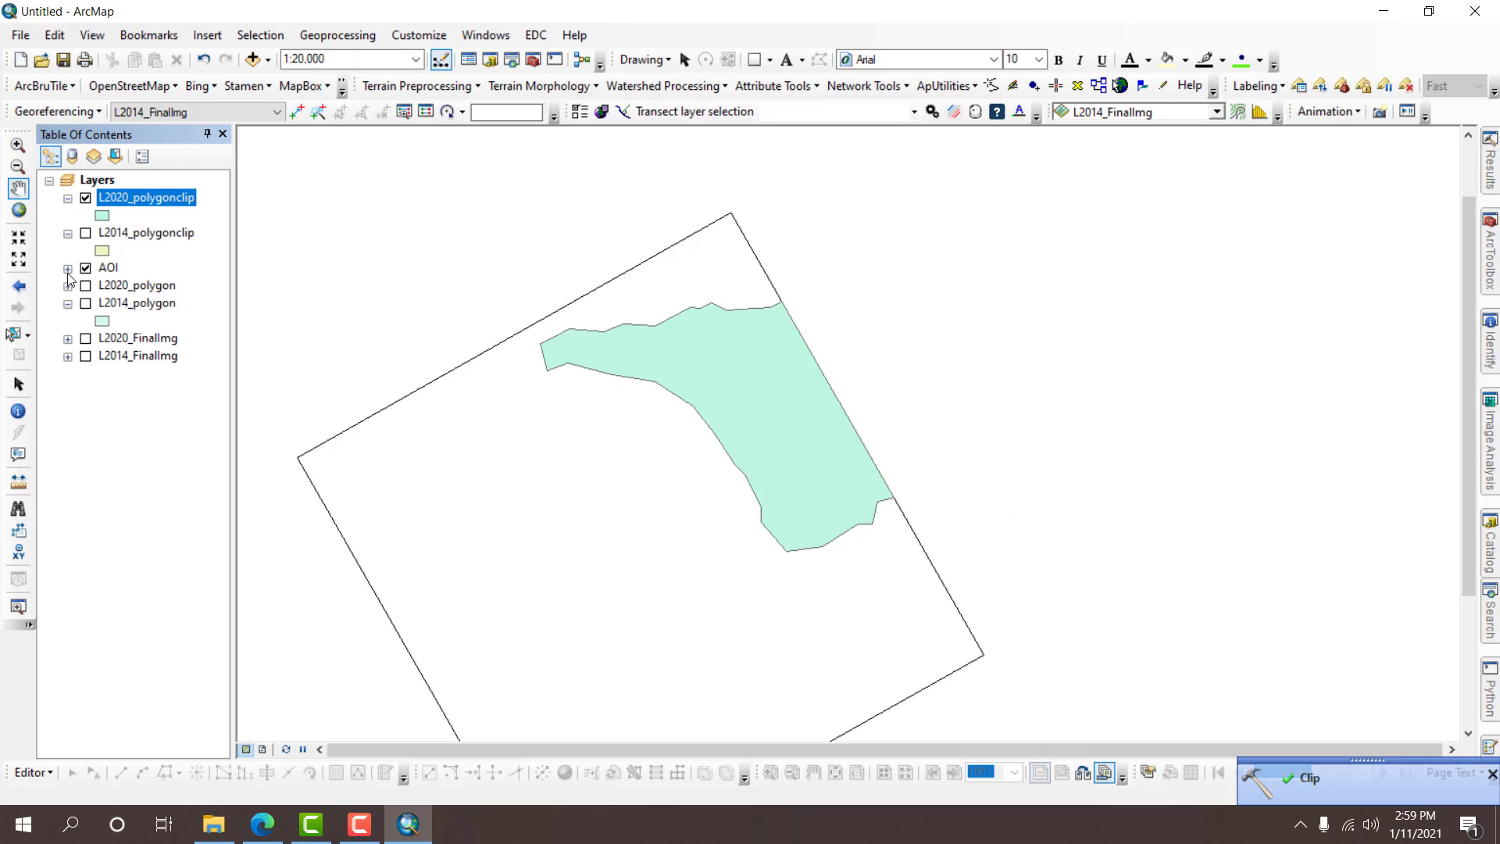
click(68, 233)
click(86, 233)
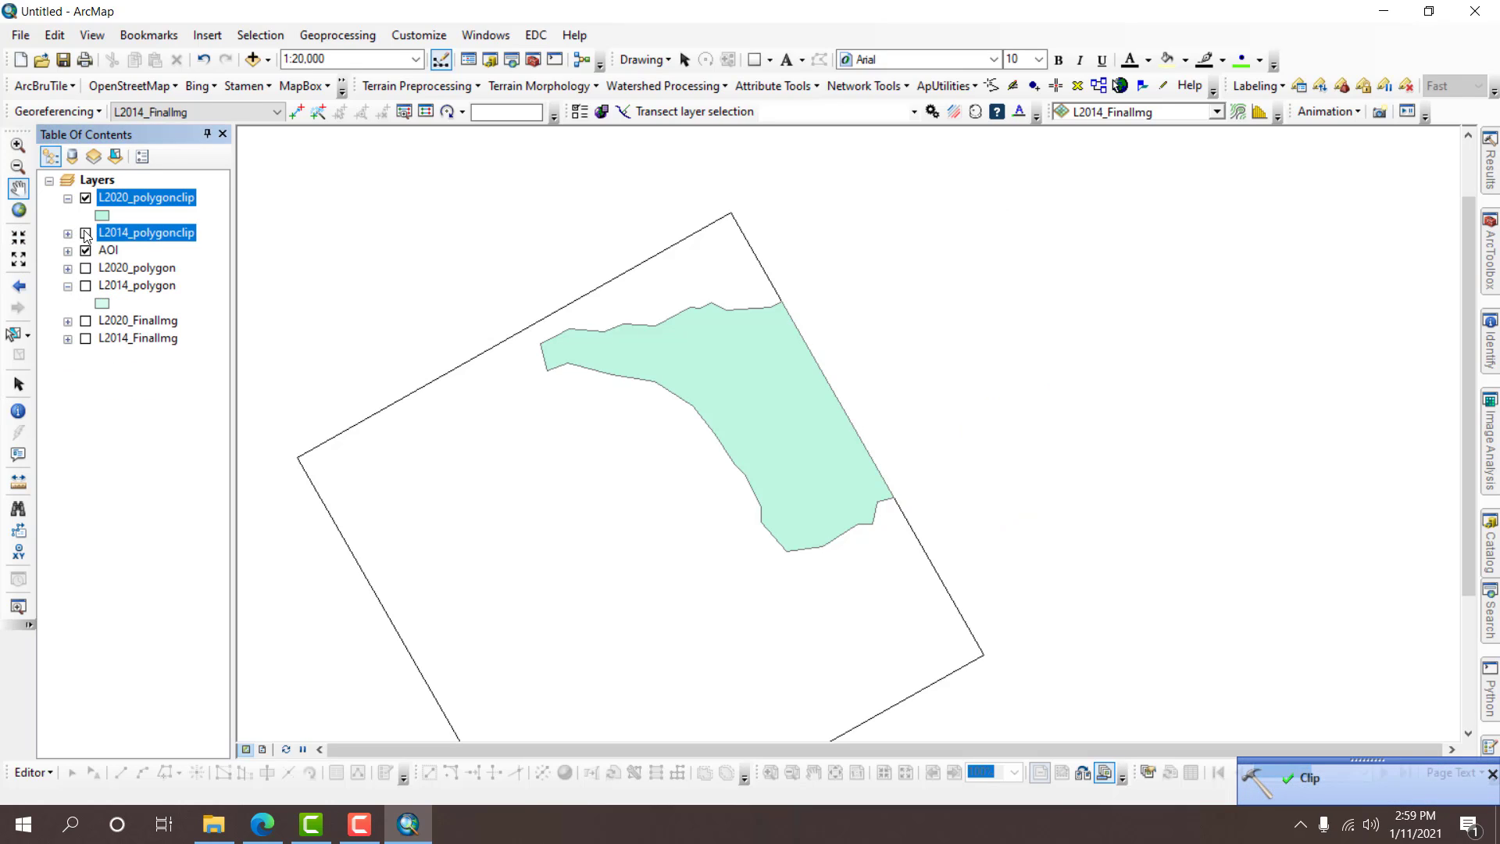
scroll(861, 544, up, 2)
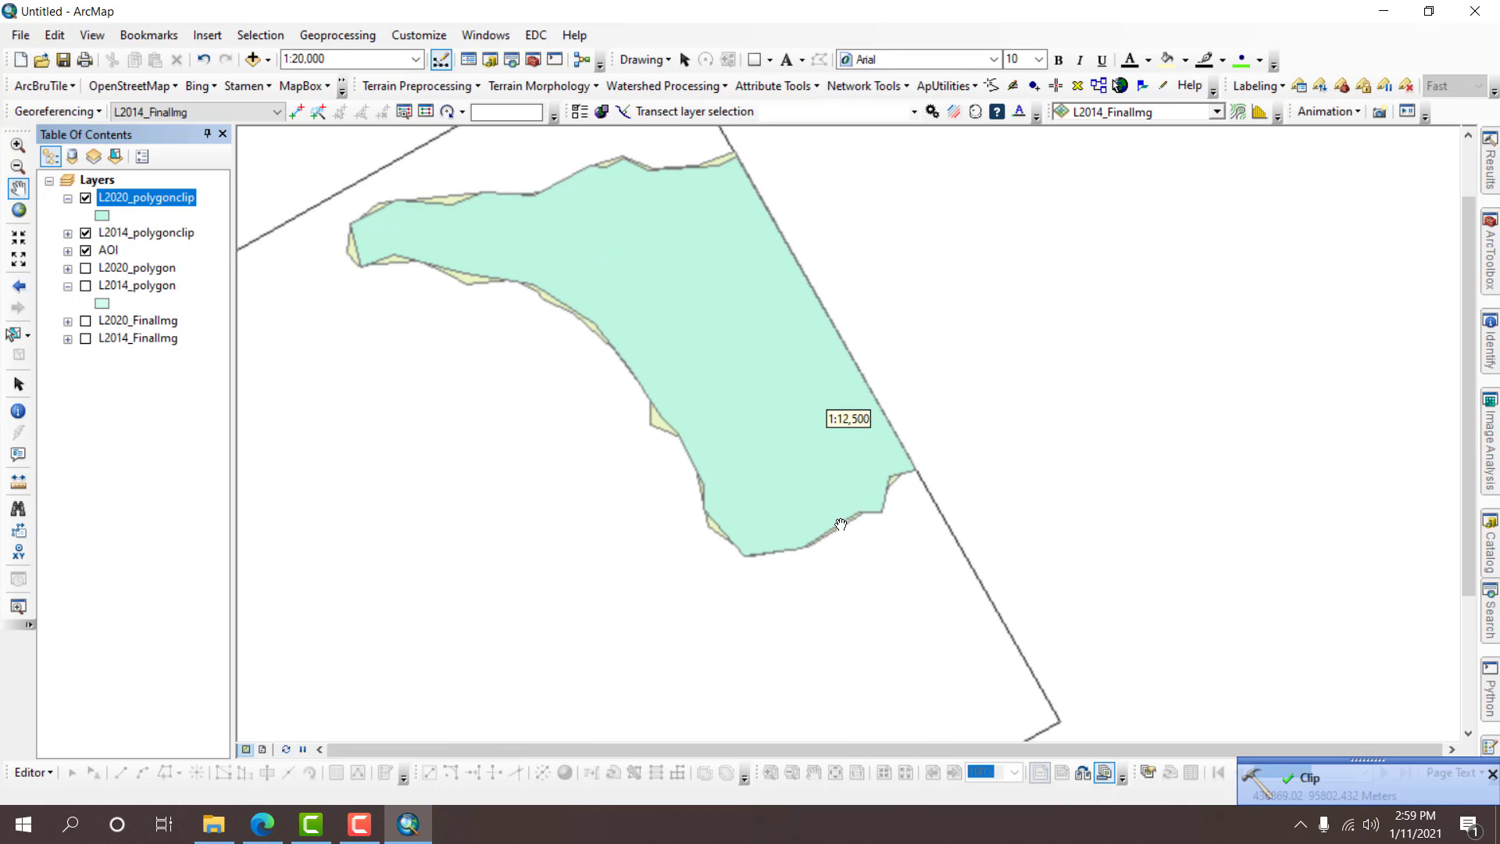
Symbolize L2014_polygonclip as Hollow and L2020_polygonclip as Hollow with a red outline.
click(68, 233)
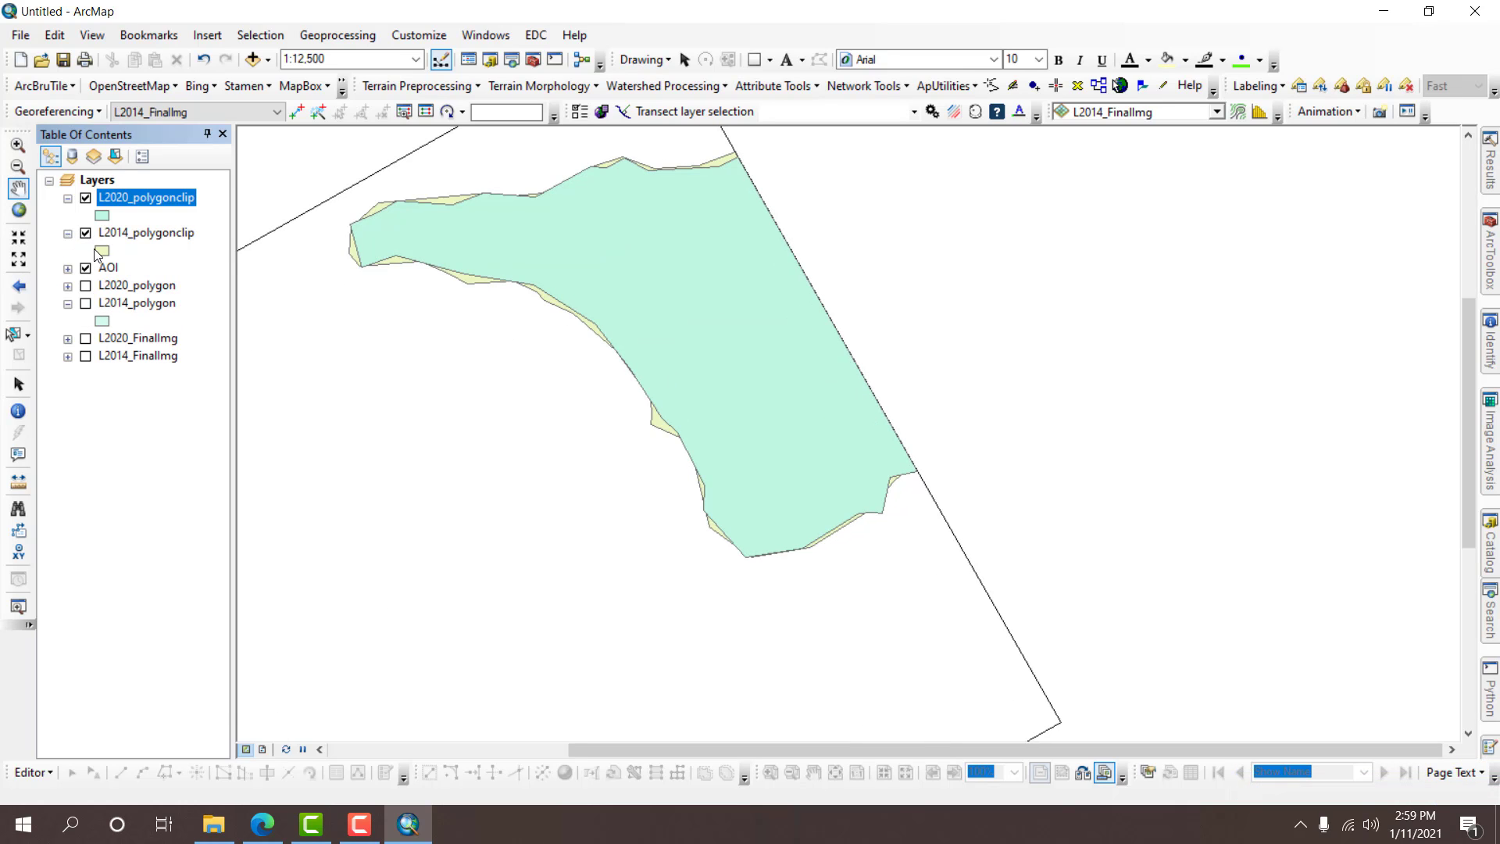
click(101, 250)
double_click(495, 617)
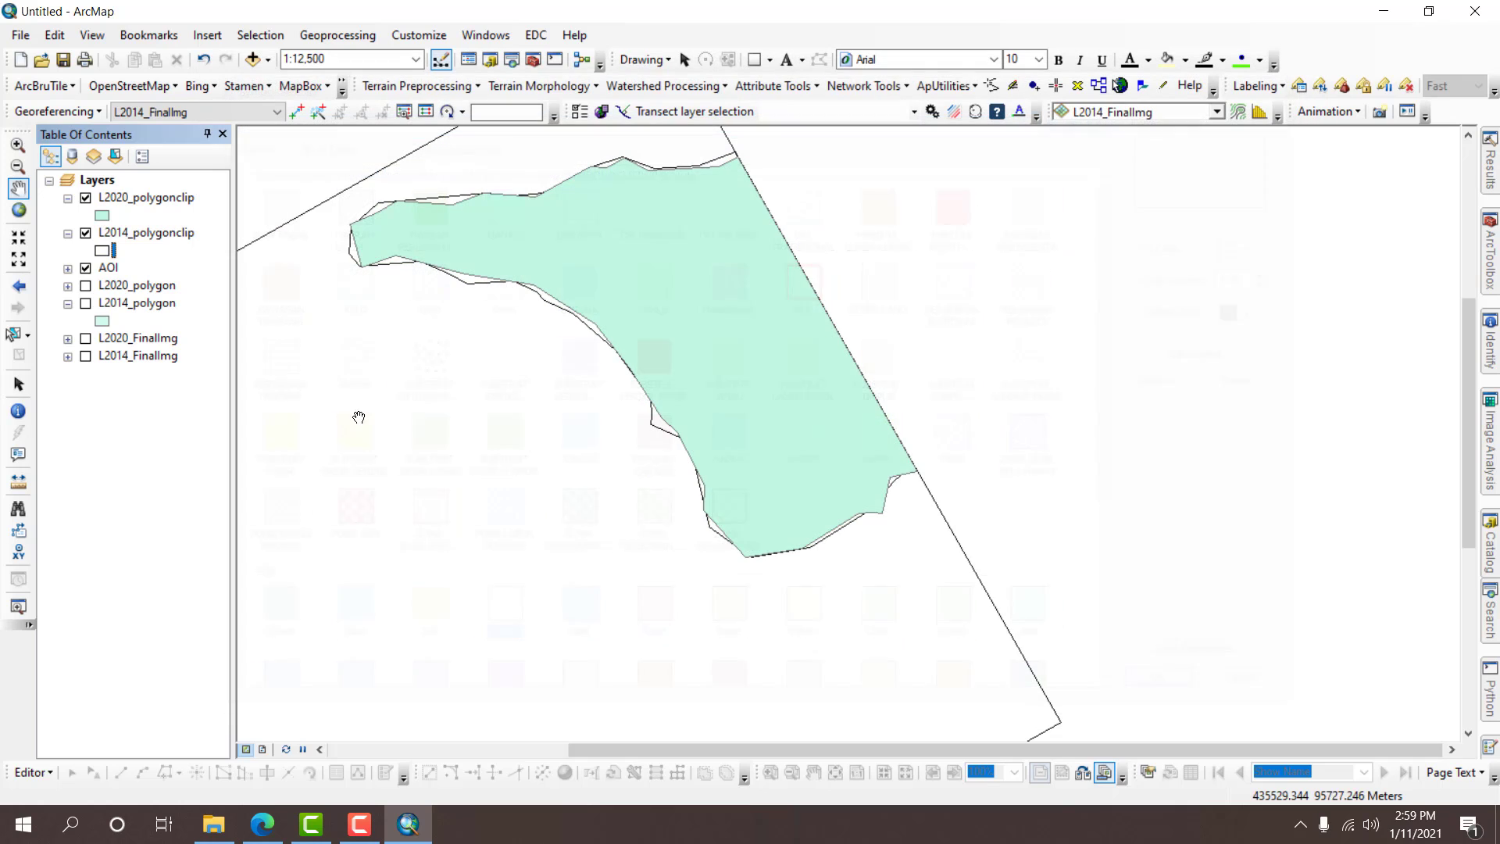
click(101, 216)
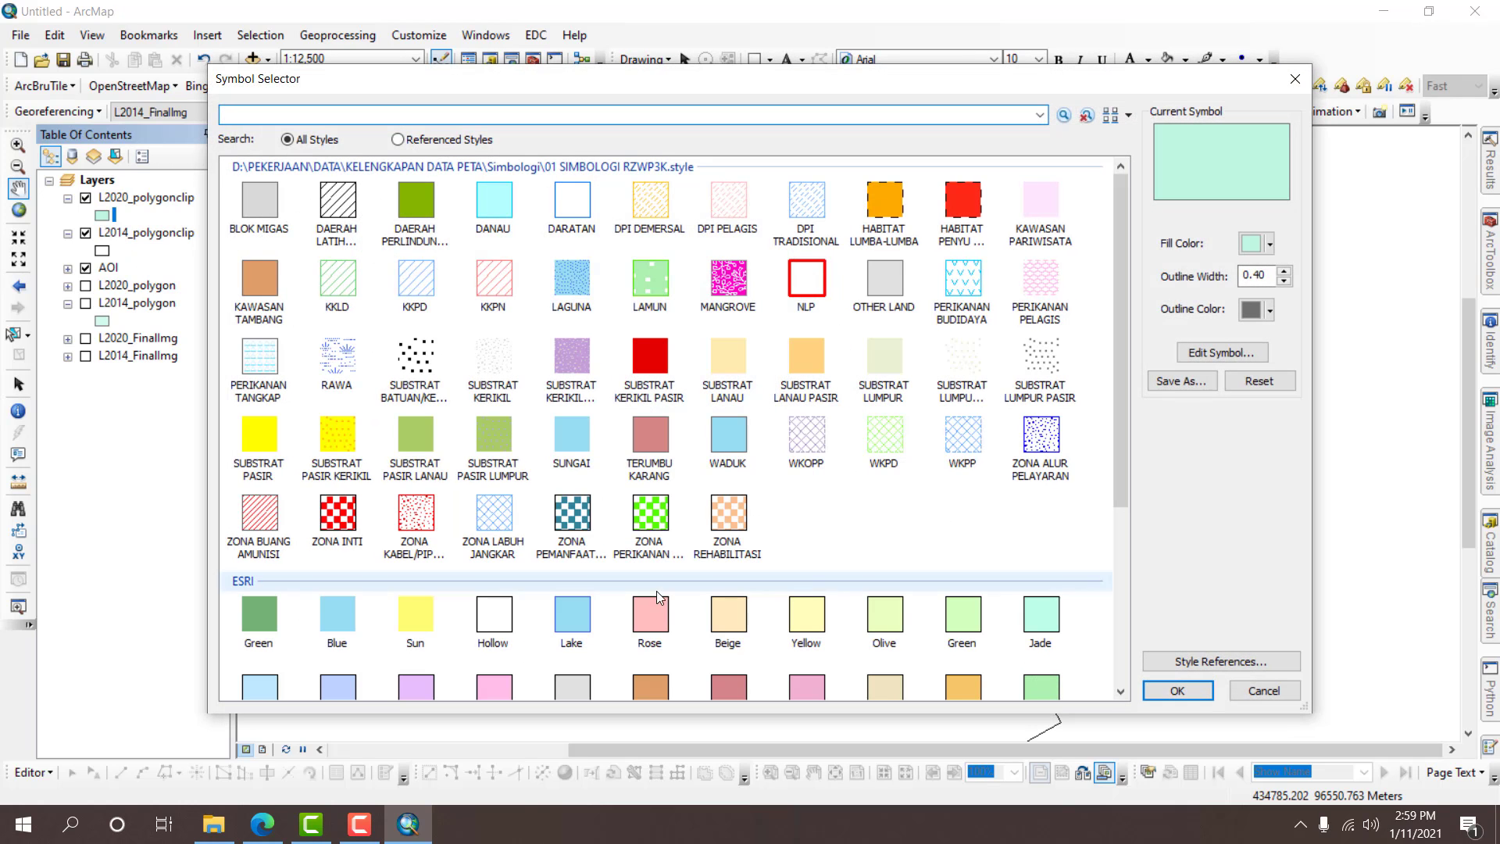
click(1268, 310)
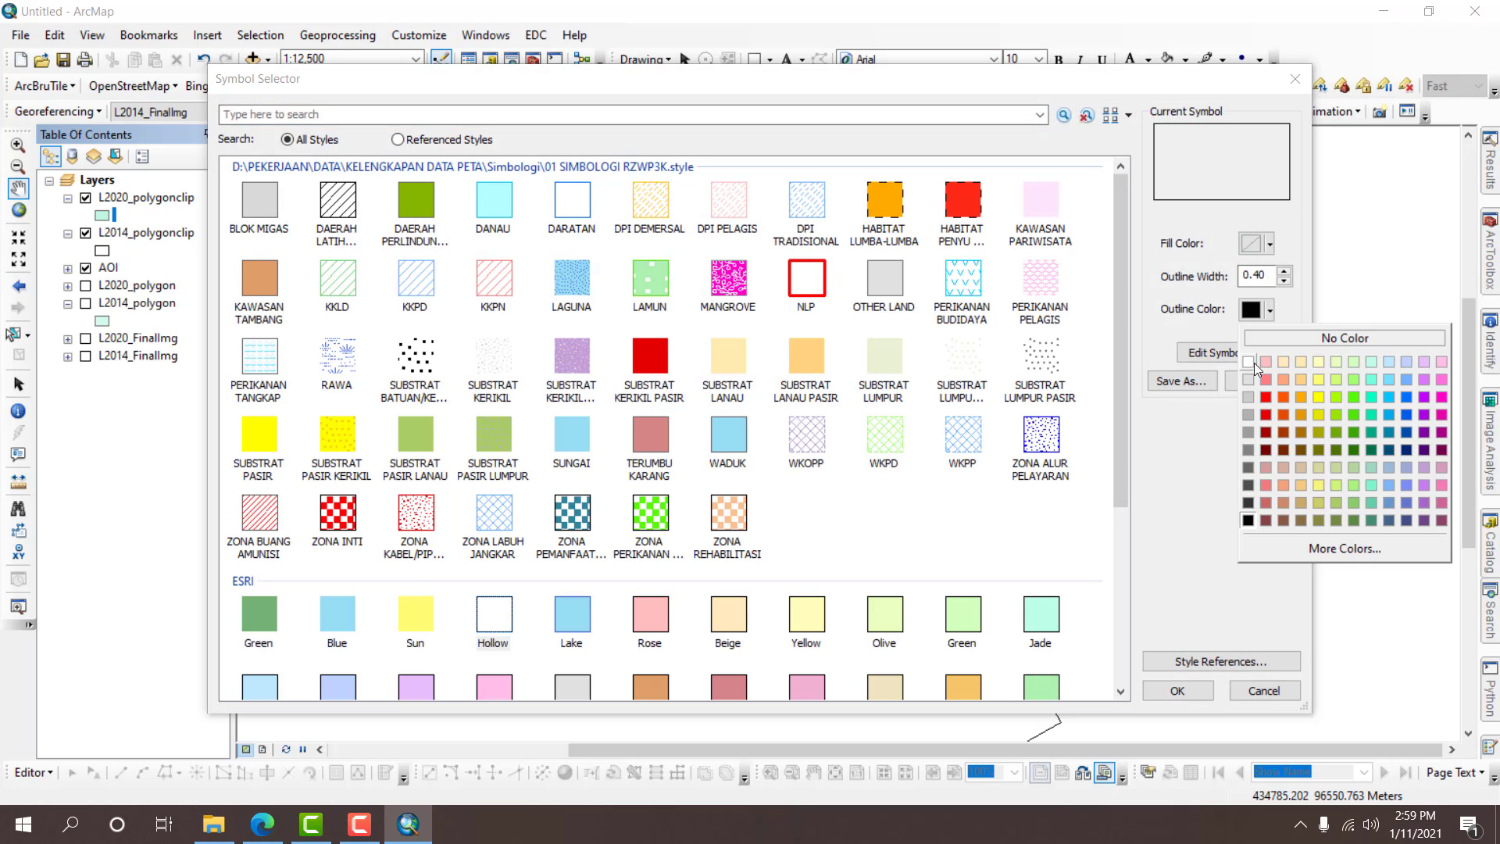
click(1266, 399)
click(1177, 691)
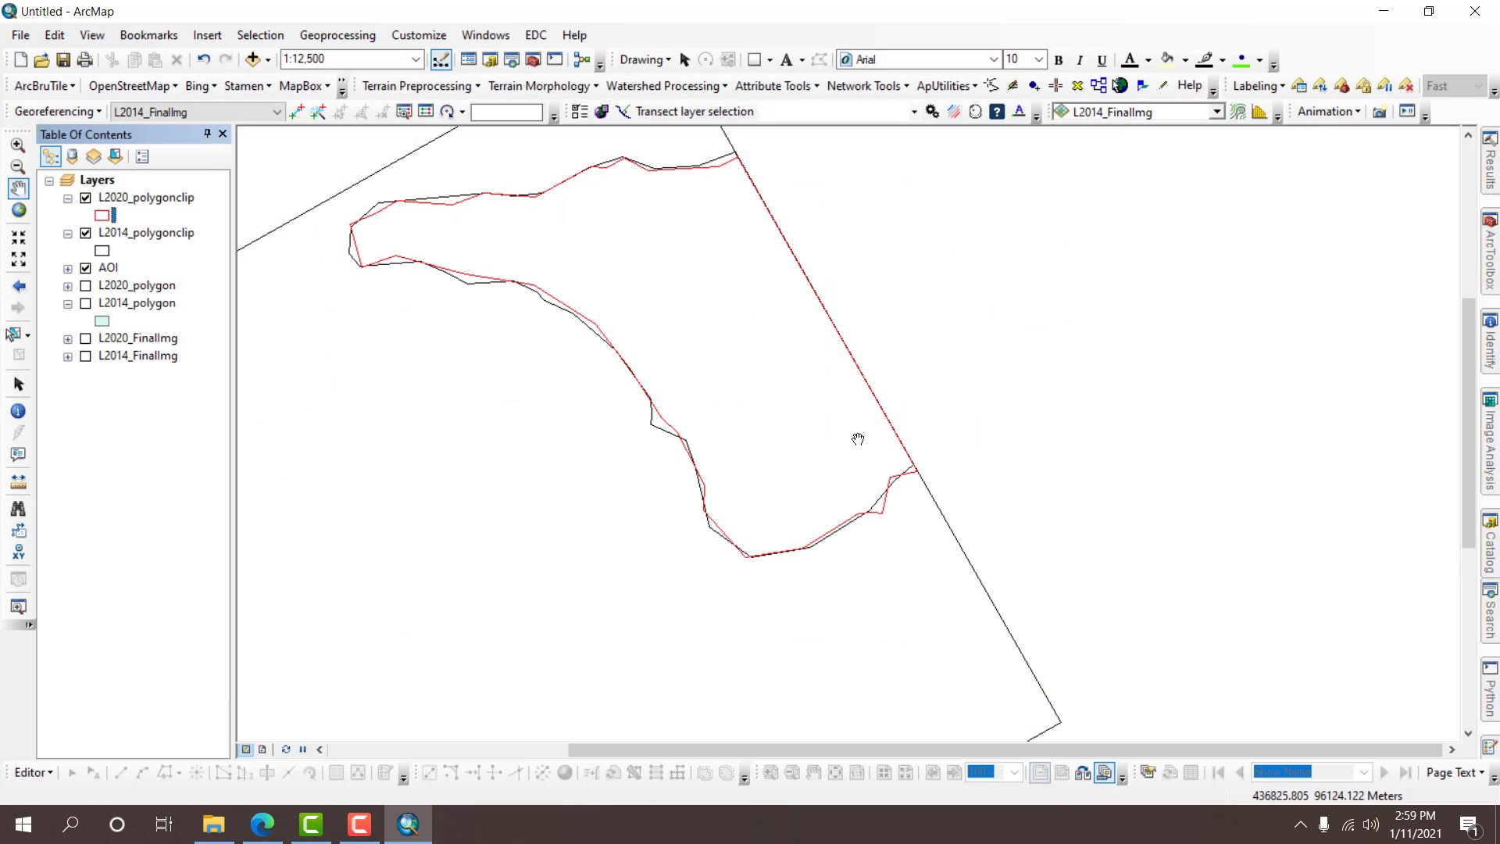
Compare the 2014 and 2020 clipped shoreline outlines up close and across the full AOI extent.
scroll(863, 435, up, 1)
scroll(937, 355, up, 2)
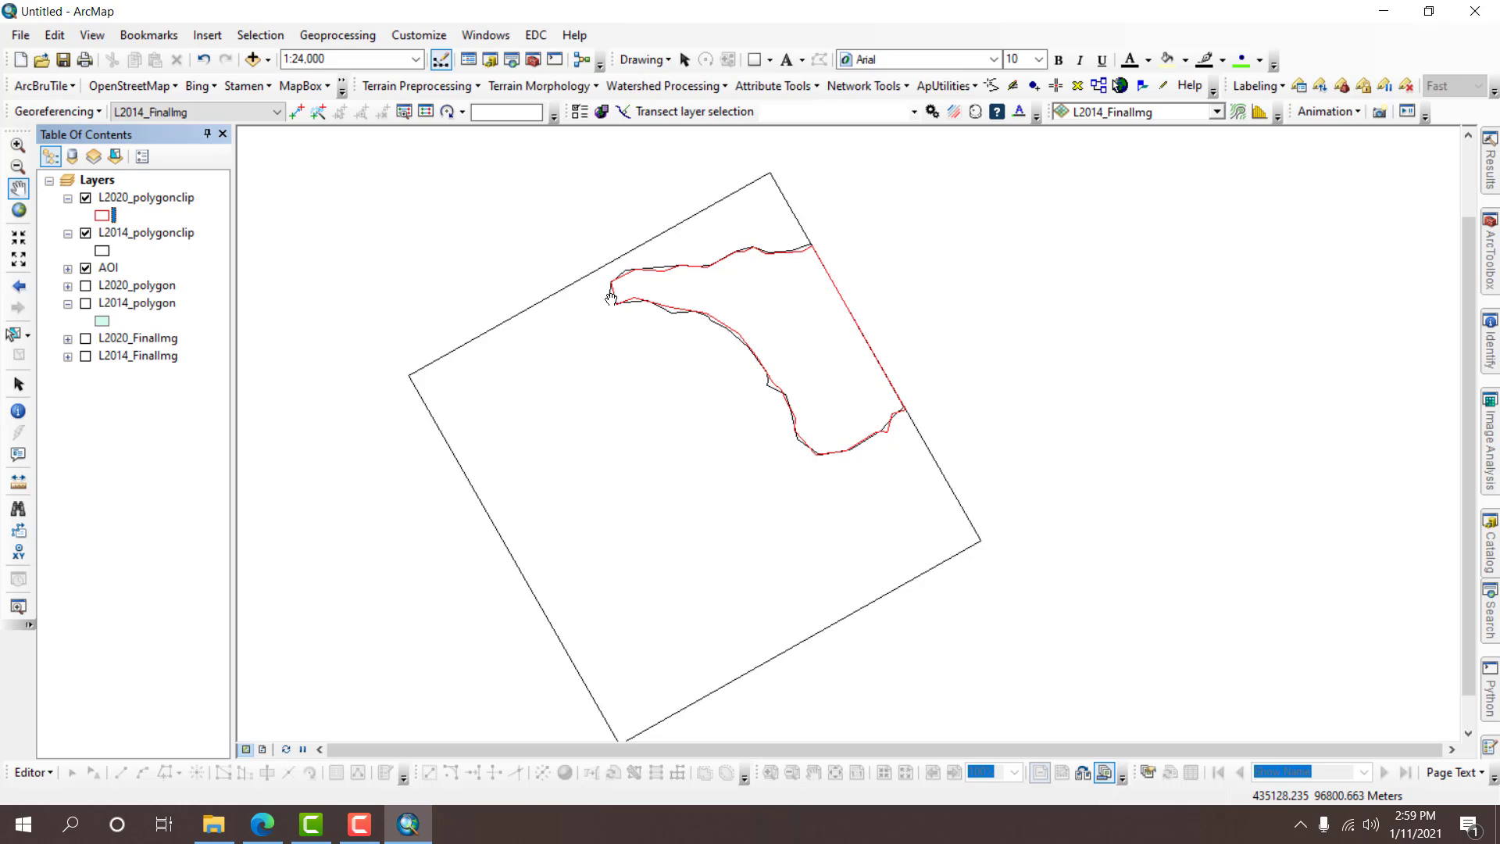
scroll(844, 450, down, 6)
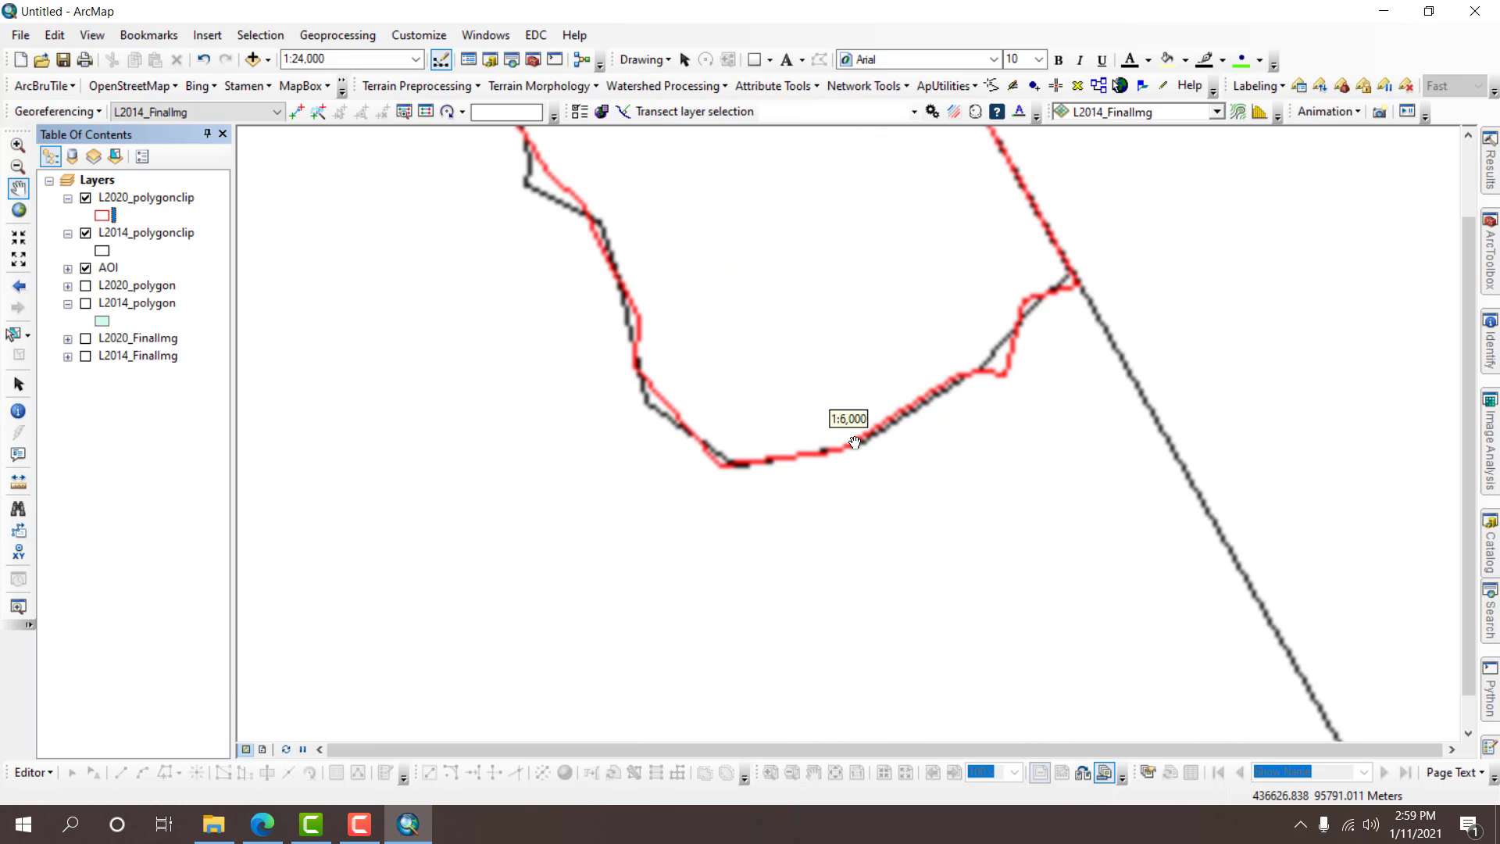
scroll(1056, 401, up, 5)
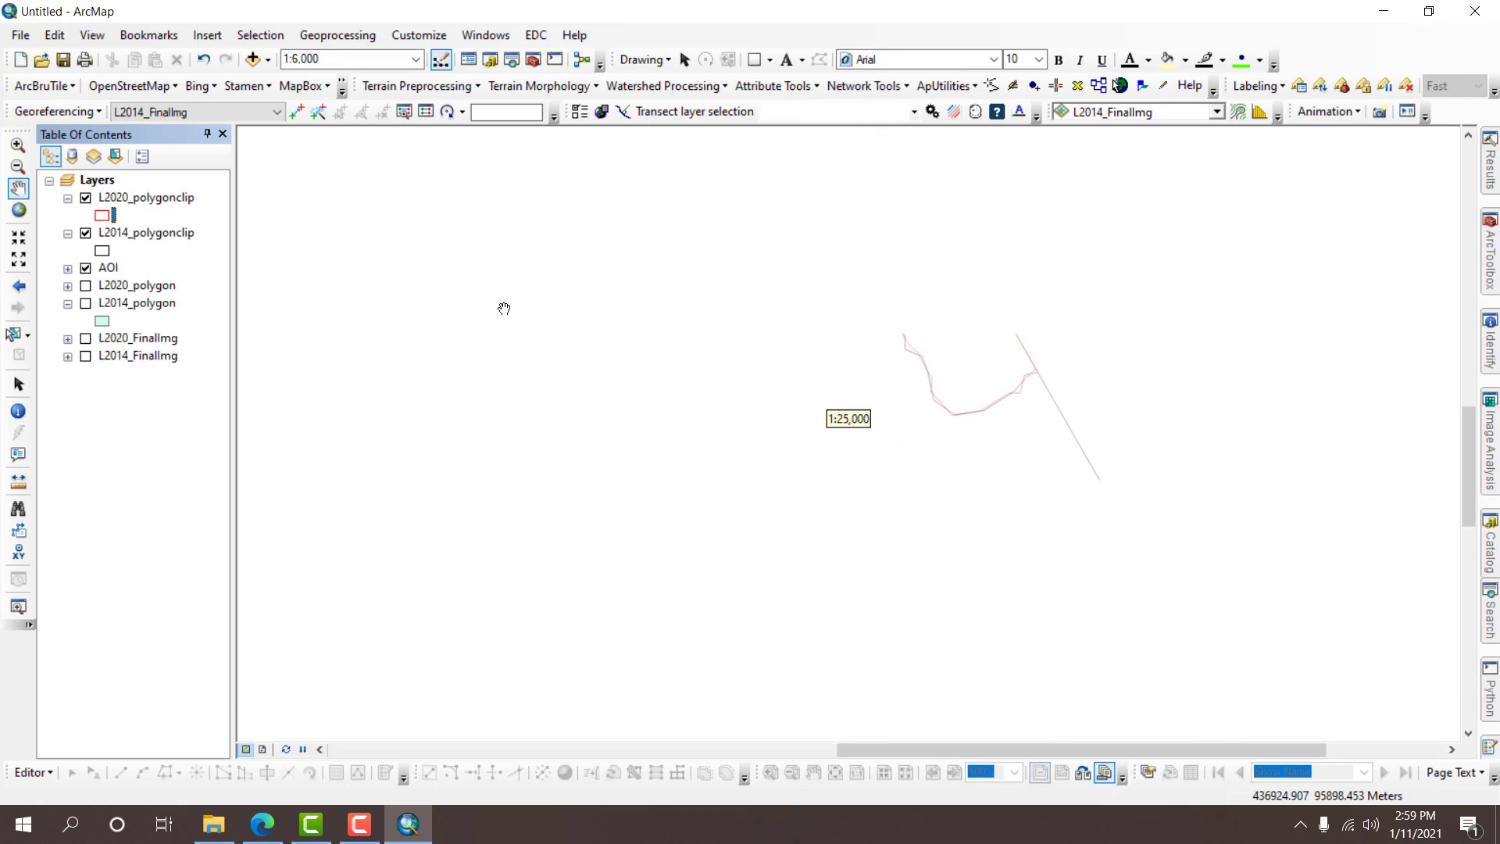
click(44, 769)
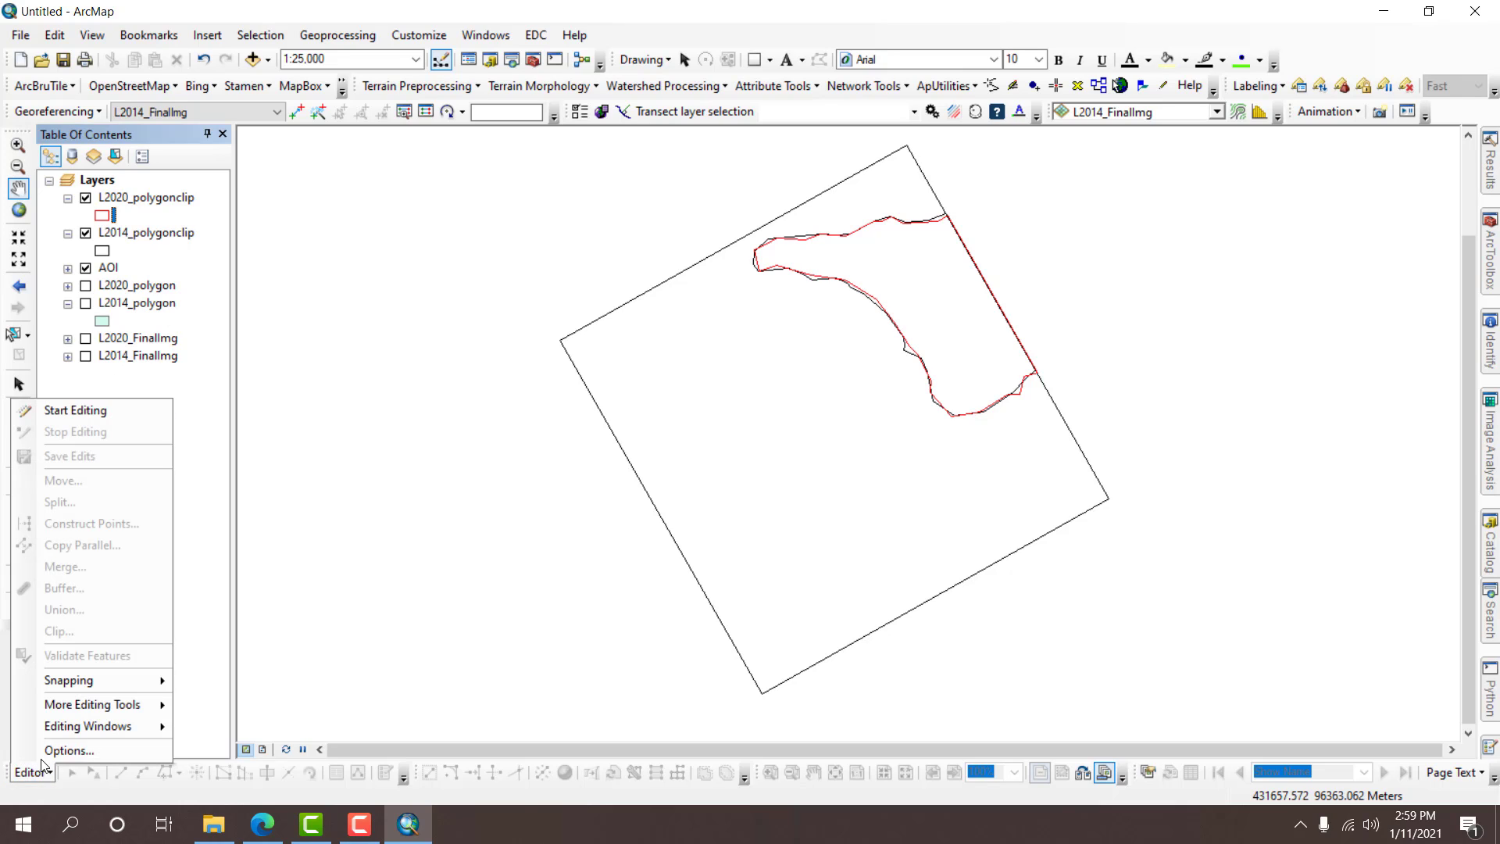
click(353, 9)
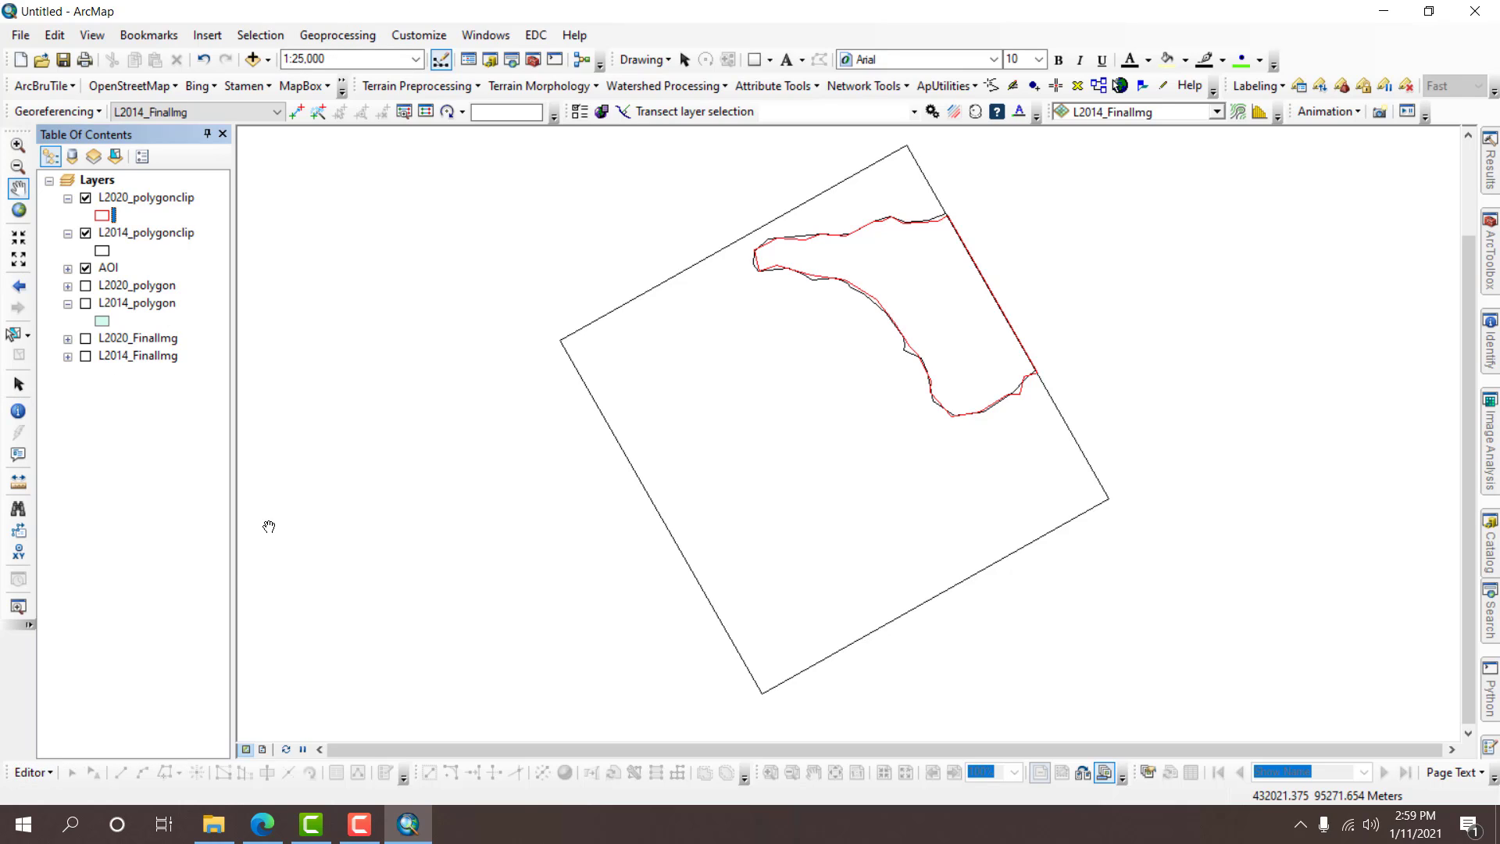
right_click(133, 232)
click(281, 328)
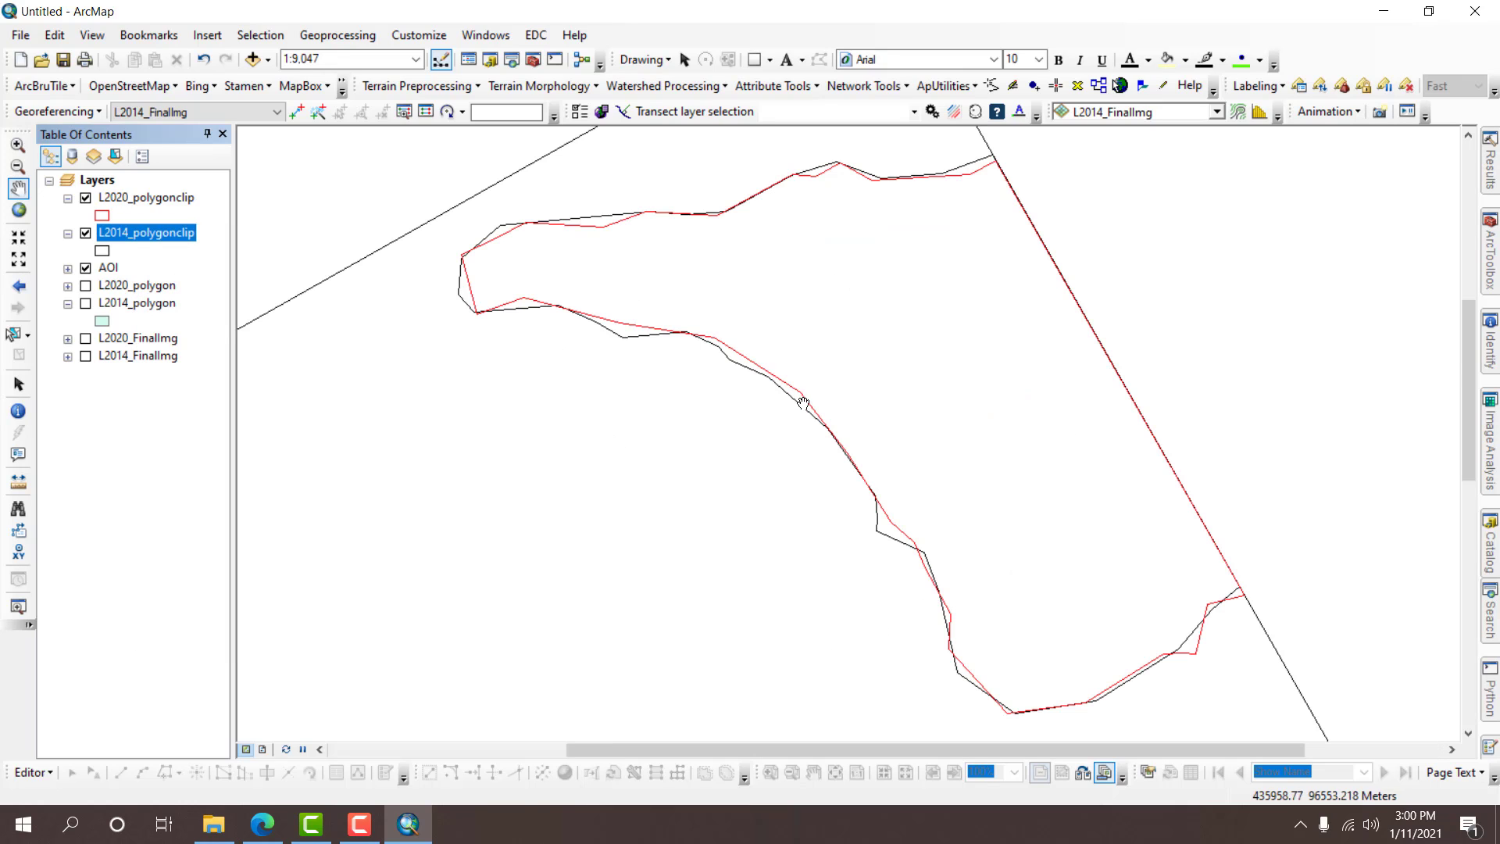
scroll(803, 403, down, 3)
scroll(810, 397, down, 2)
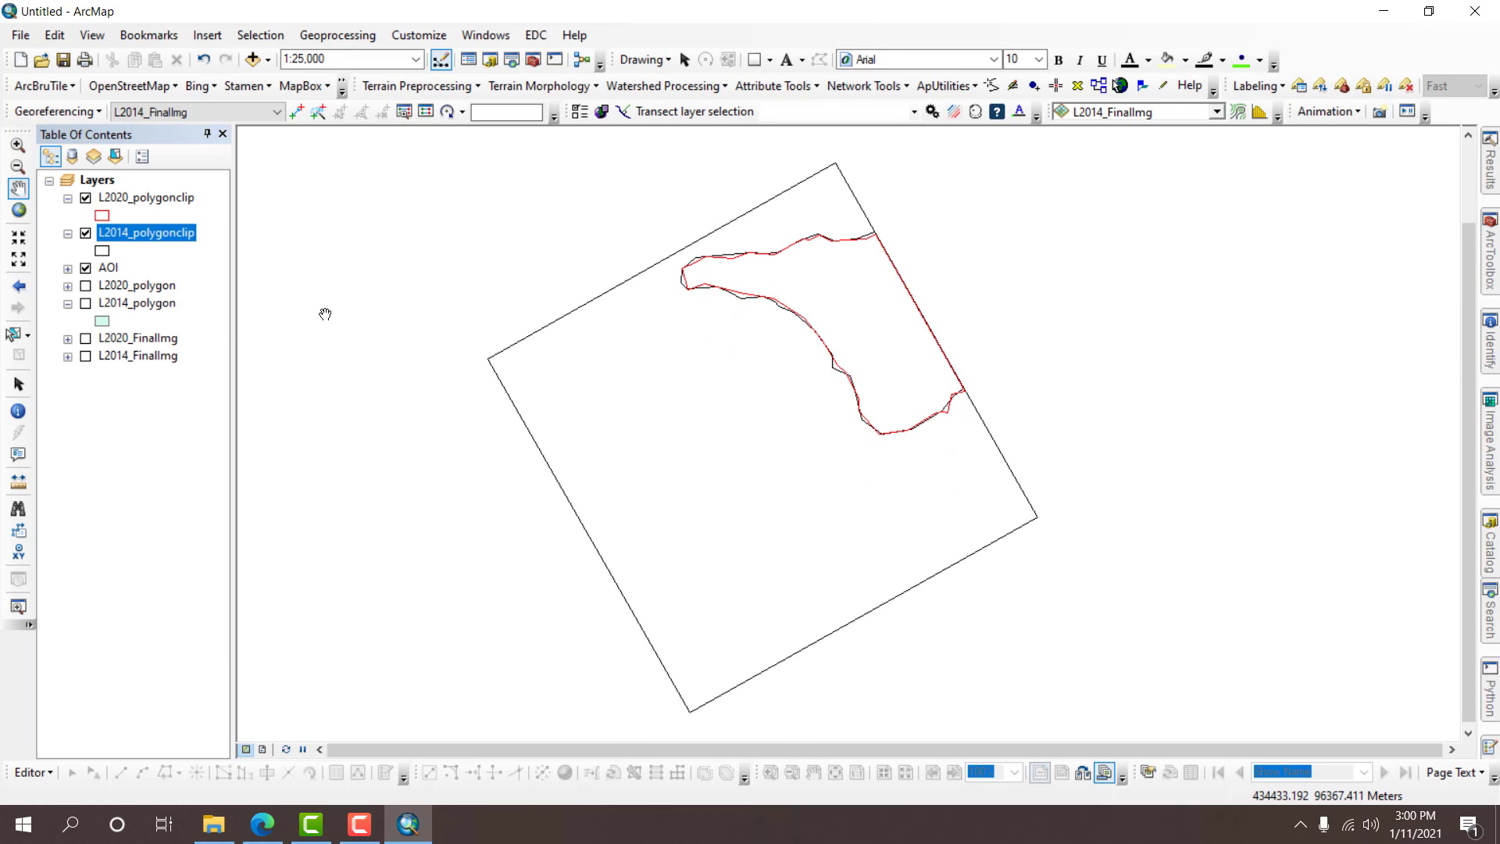
right_click(119, 269)
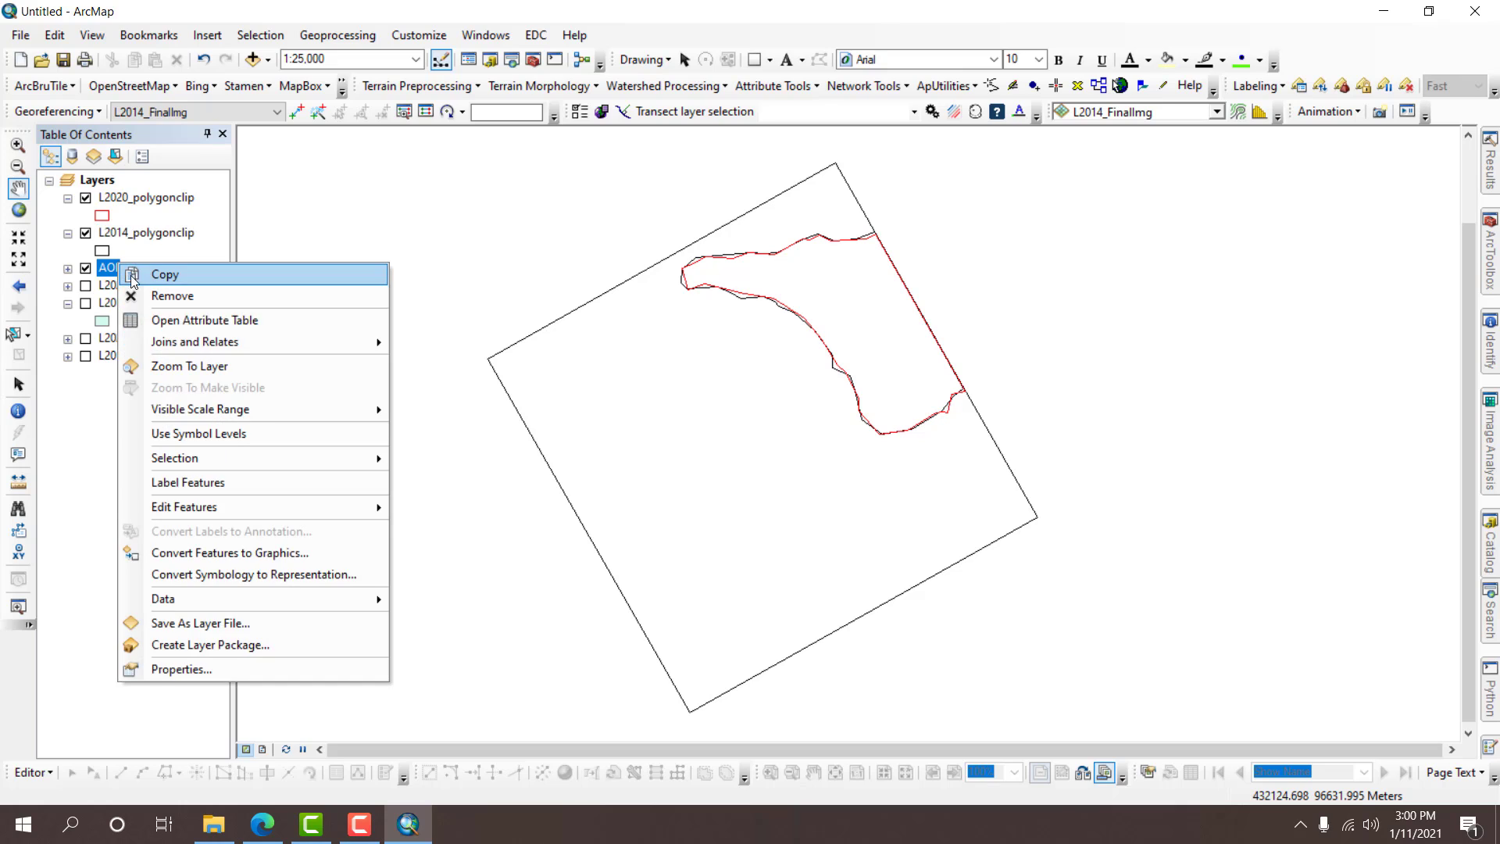
click(190, 366)
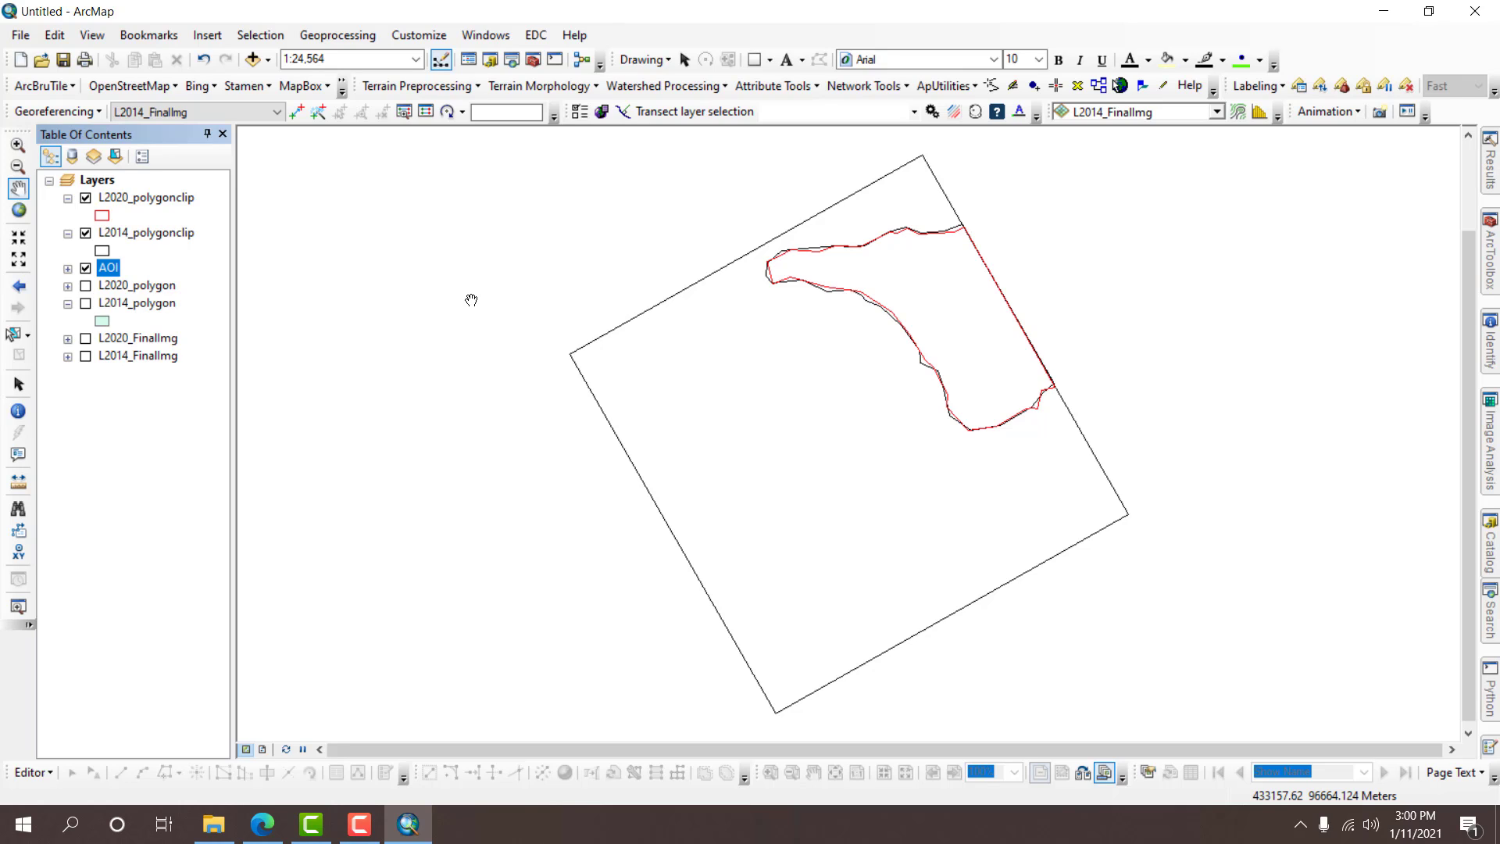
Save the map document as ANALISIS-2.mxd in the MODUL PERUBAHAN PANTAI folder.
click(64, 64)
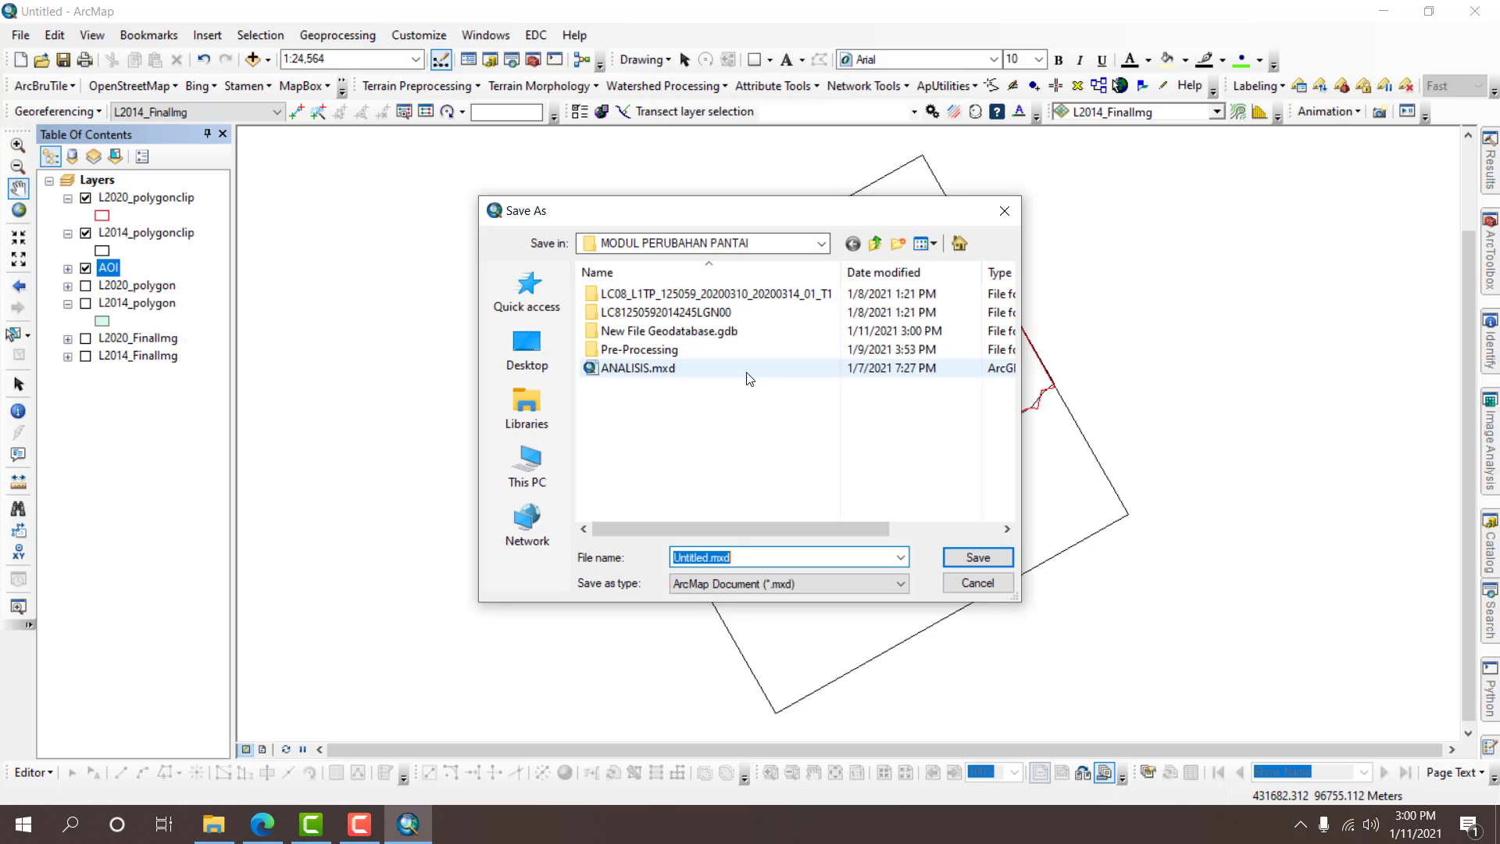
text(ANAL)
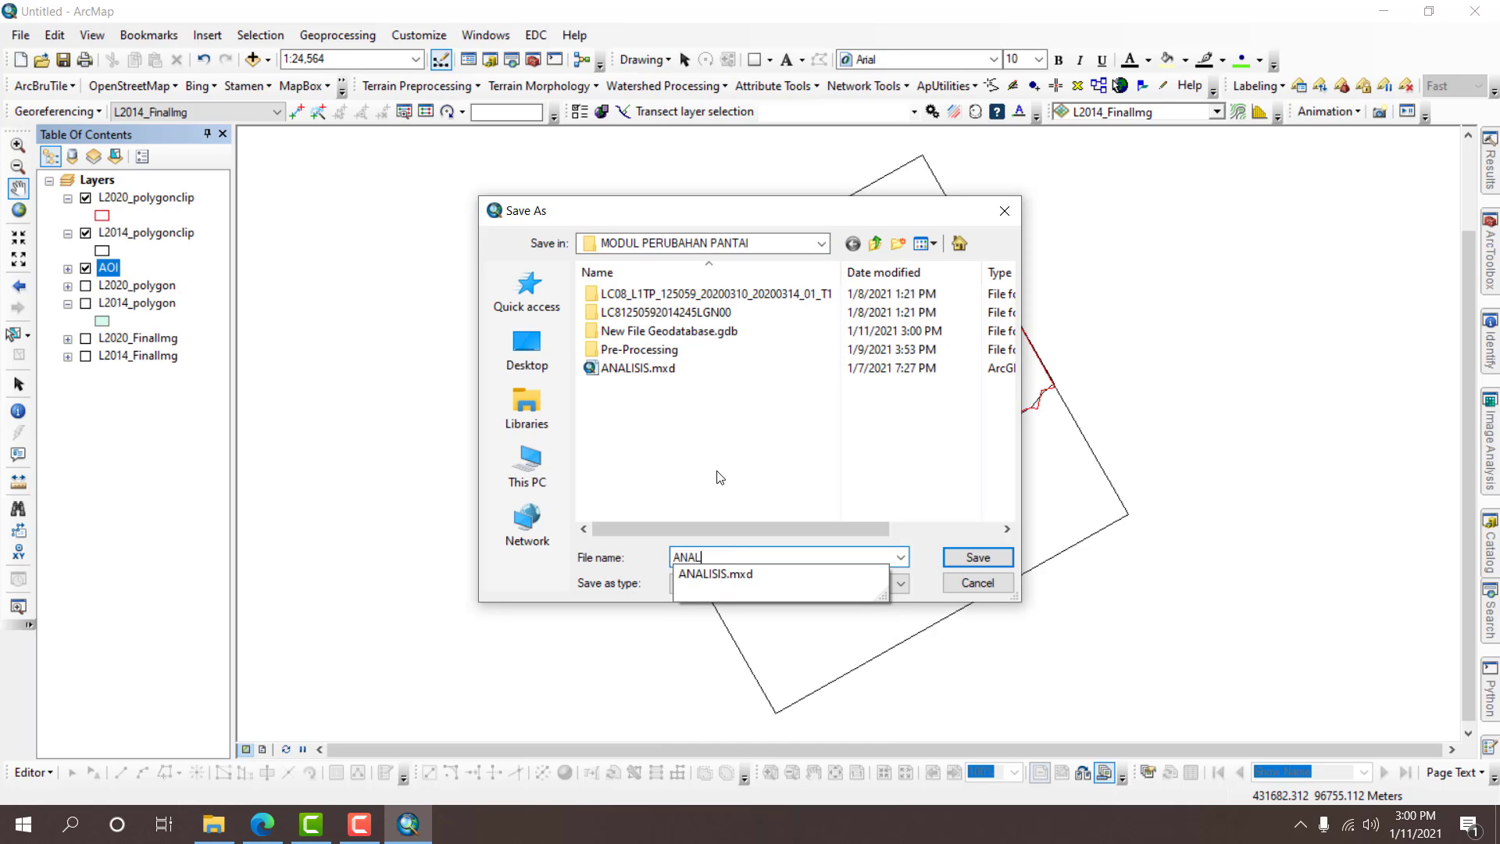
text(ISIS)
key(Return)
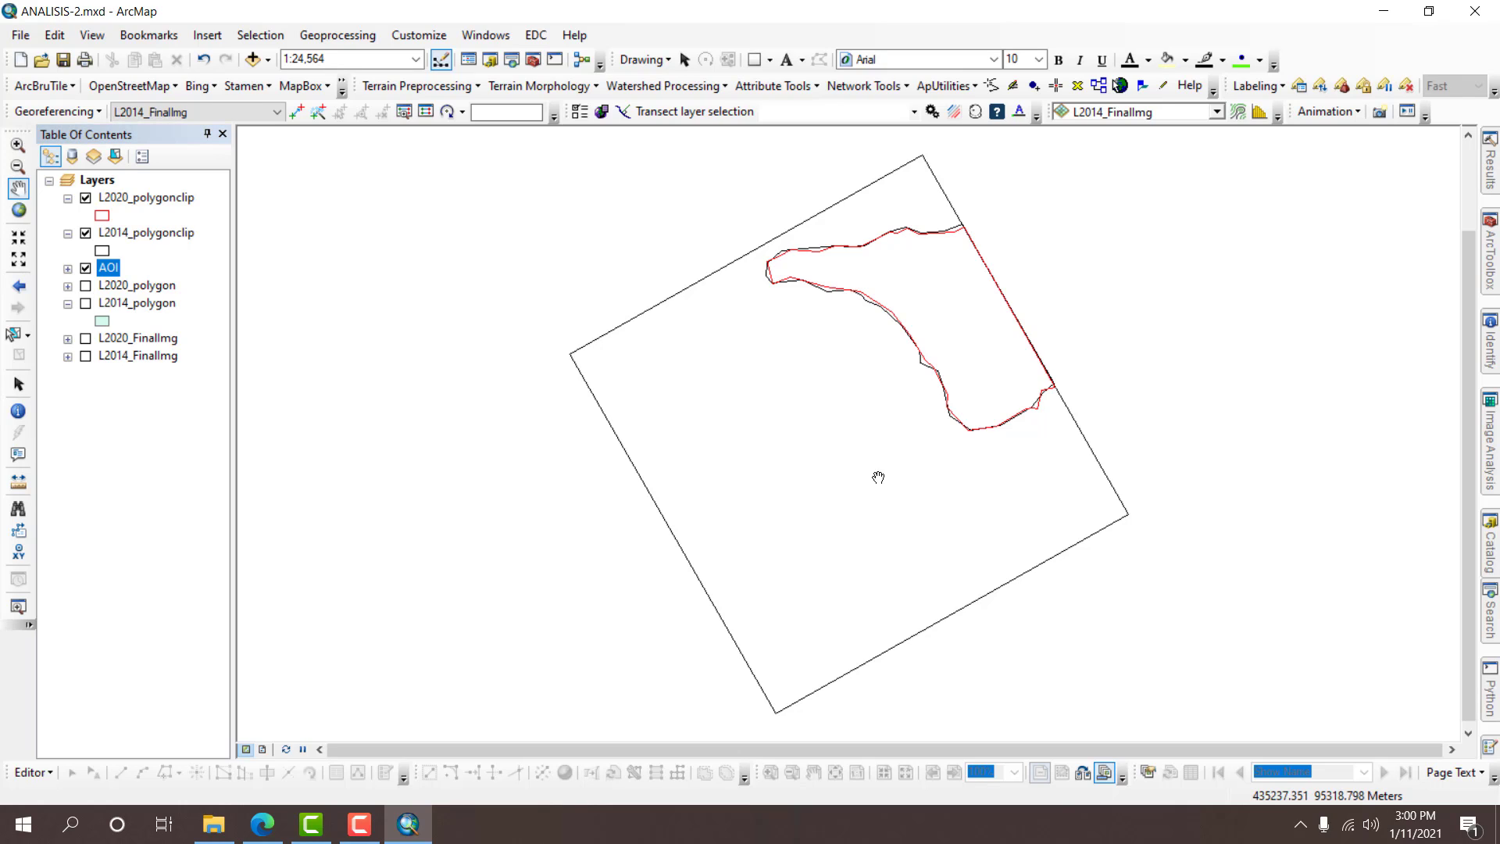
click(160, 200)
ctrl+click(143, 235)
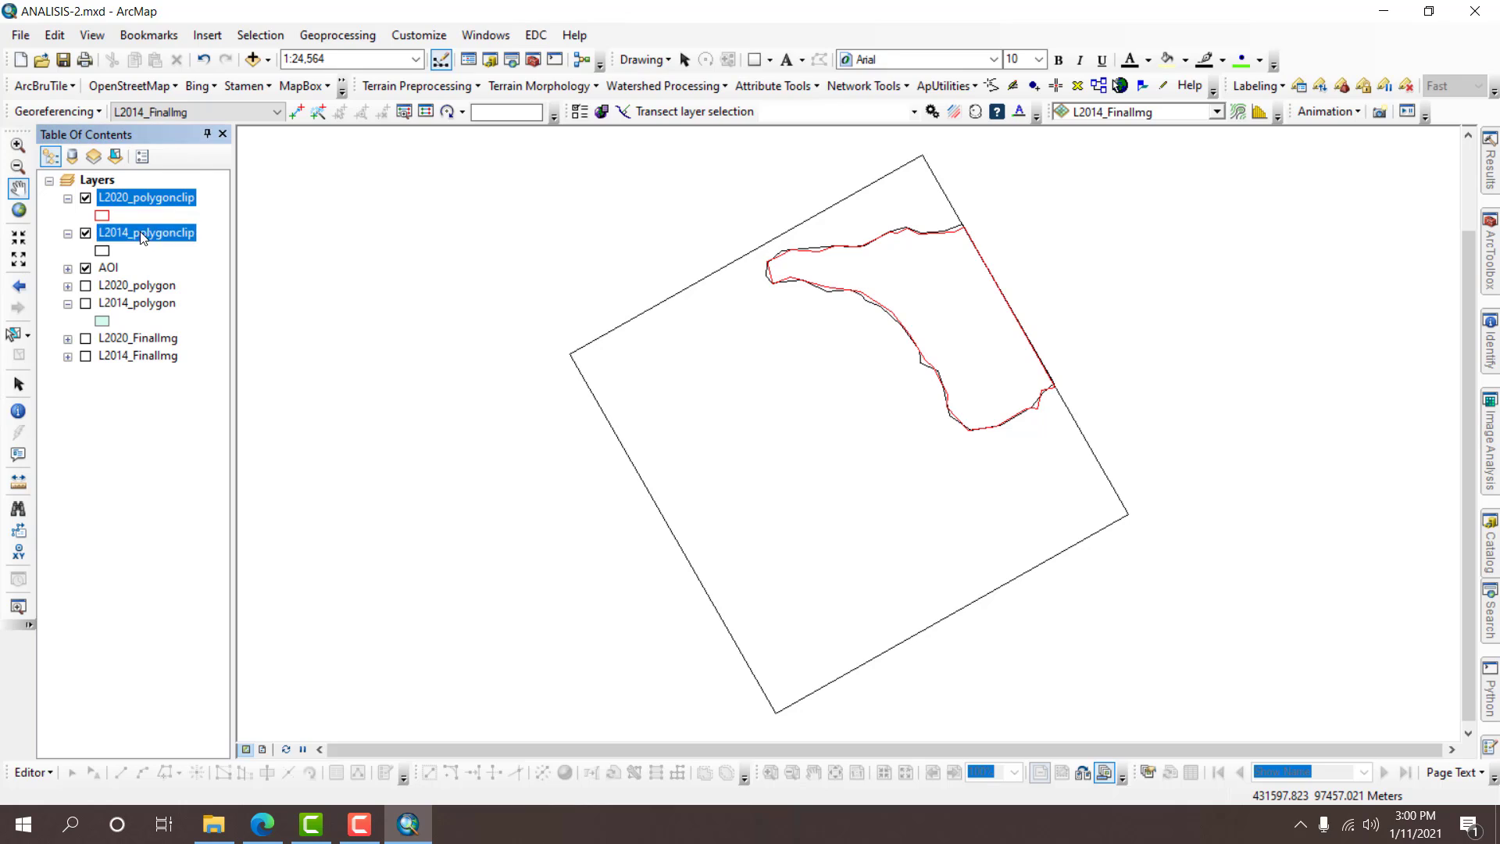
click(148, 200)
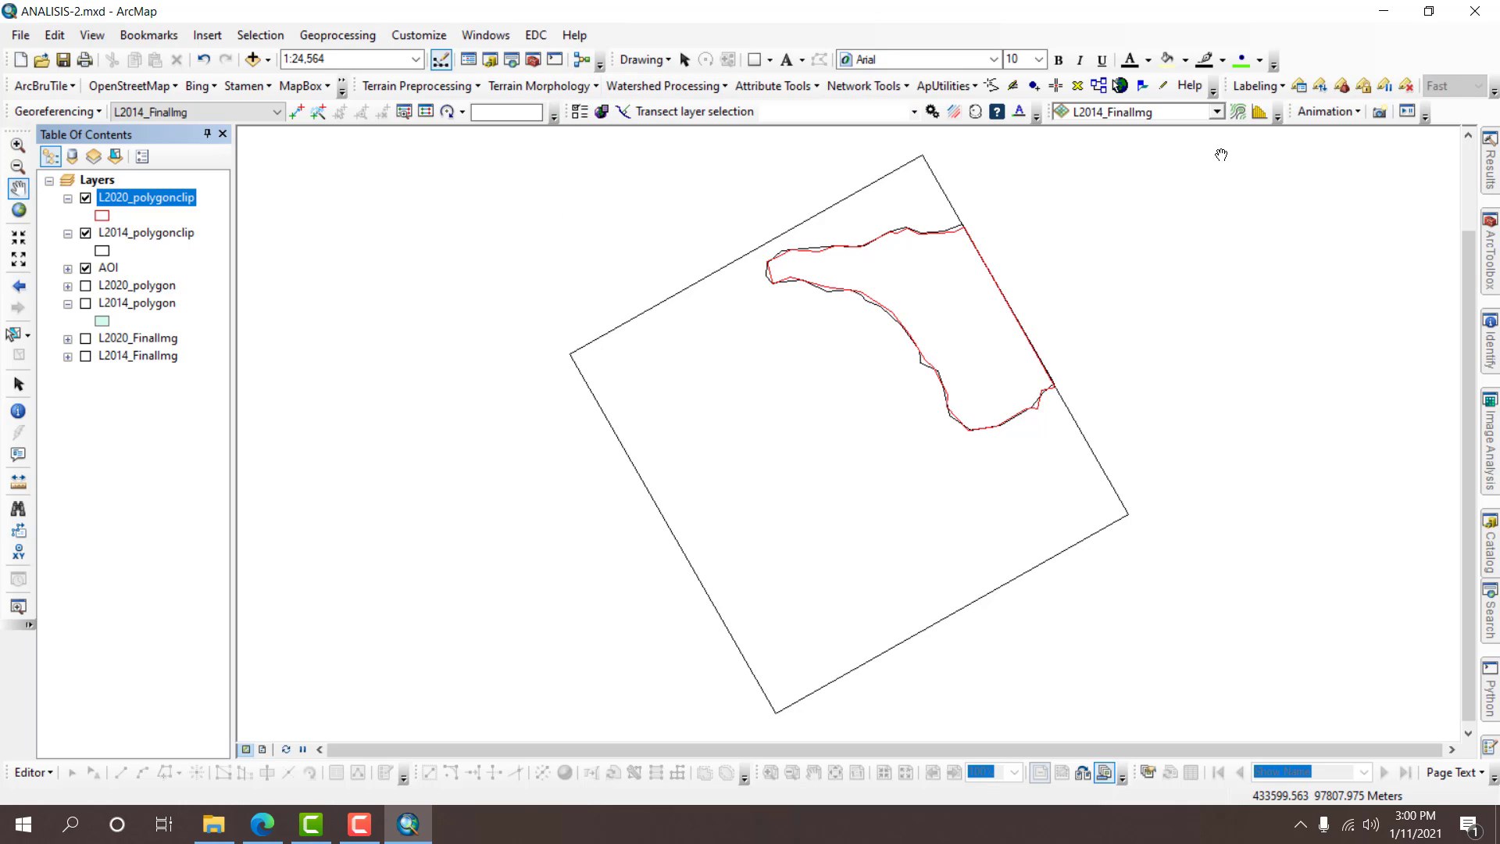
Open the Feature Vertices To Points tool with L2014_polygonclip as the input features.
click(1491, 251)
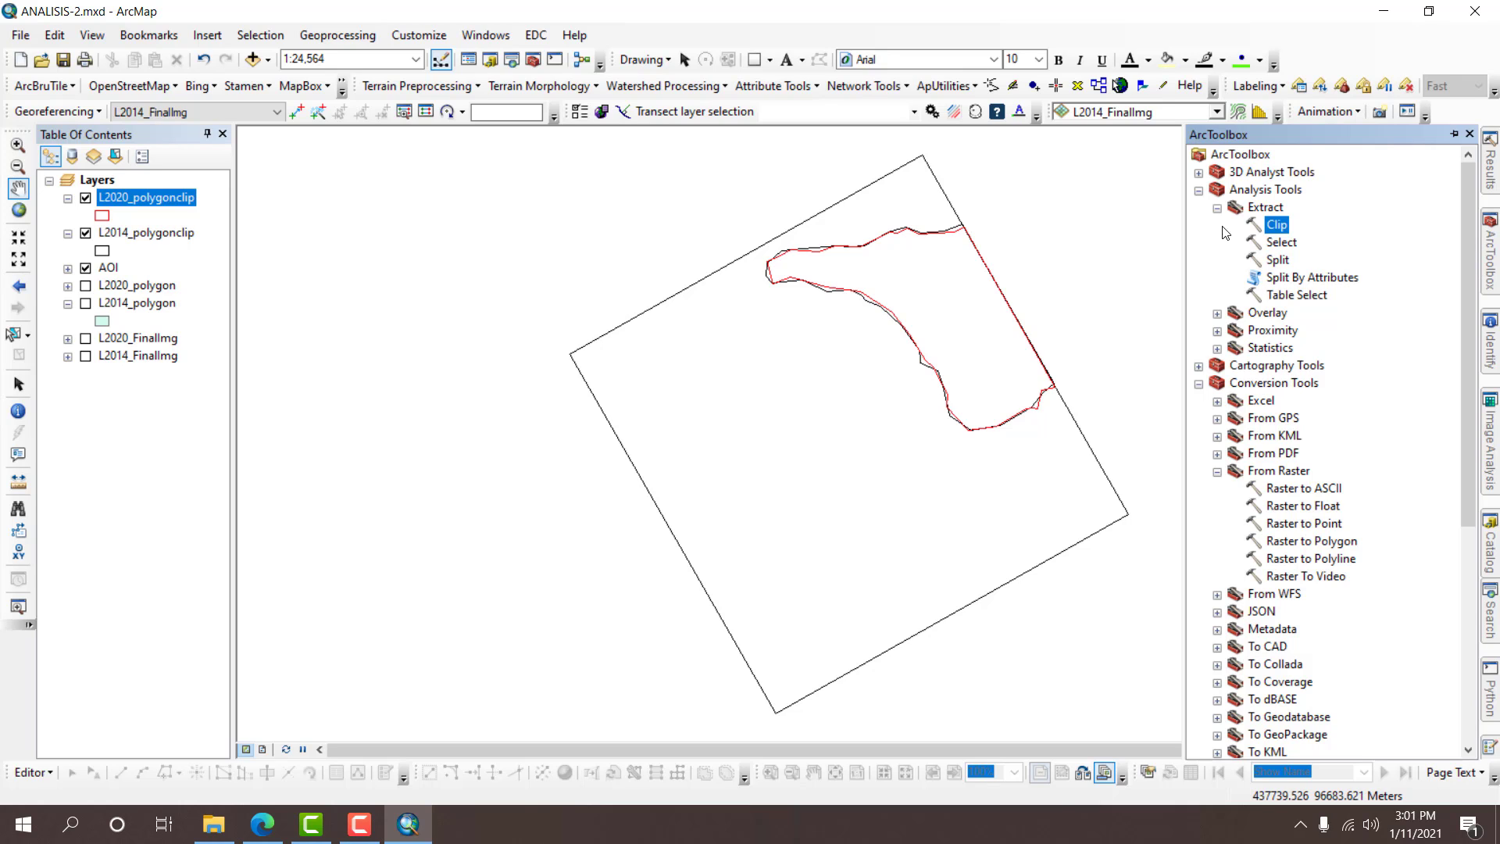
scroll(1312, 535, down, 7)
double_click(1283, 471)
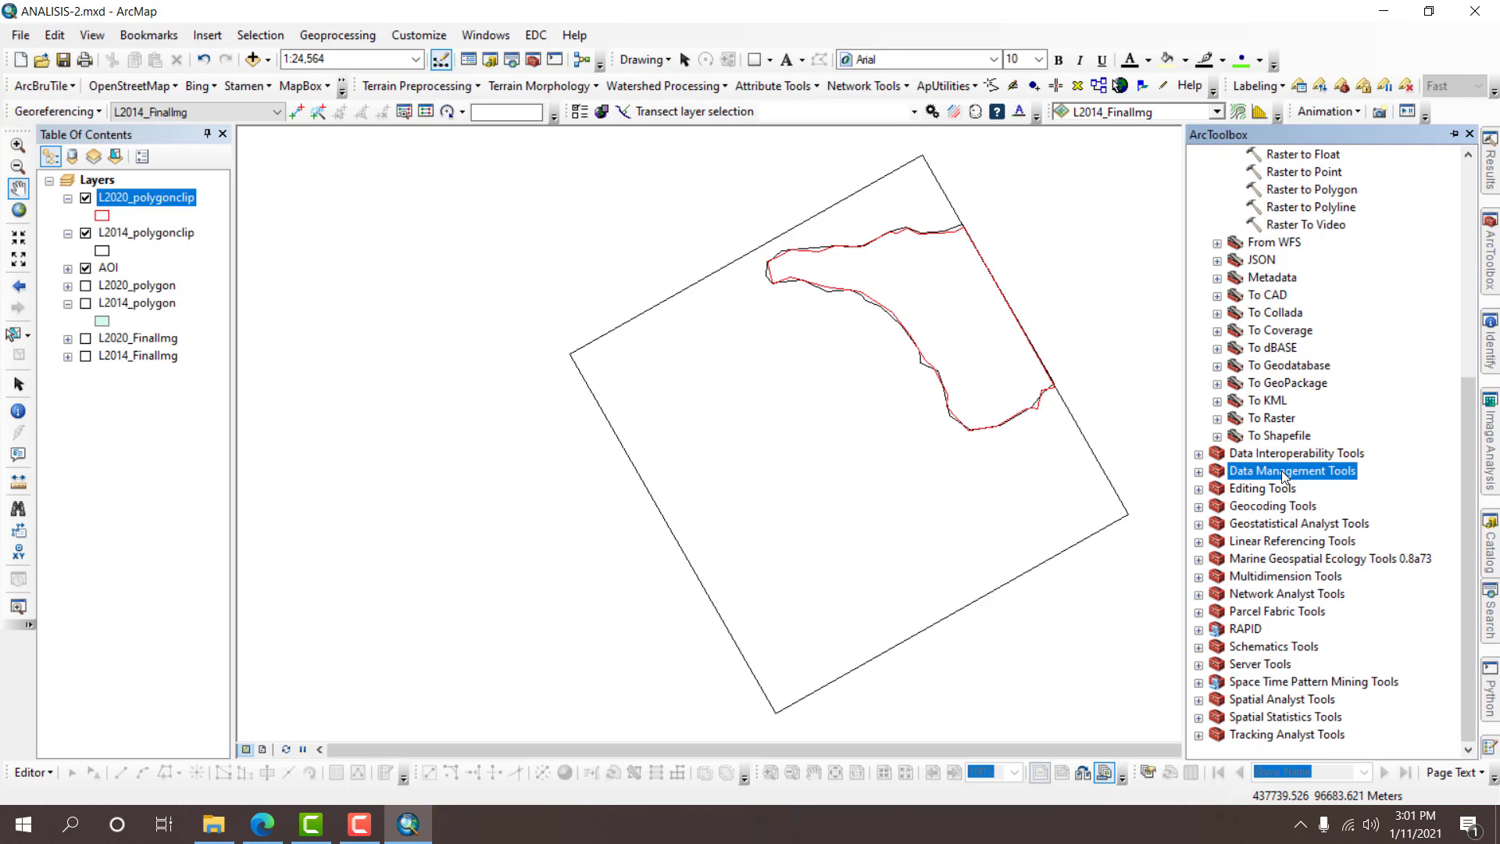
click(1270, 330)
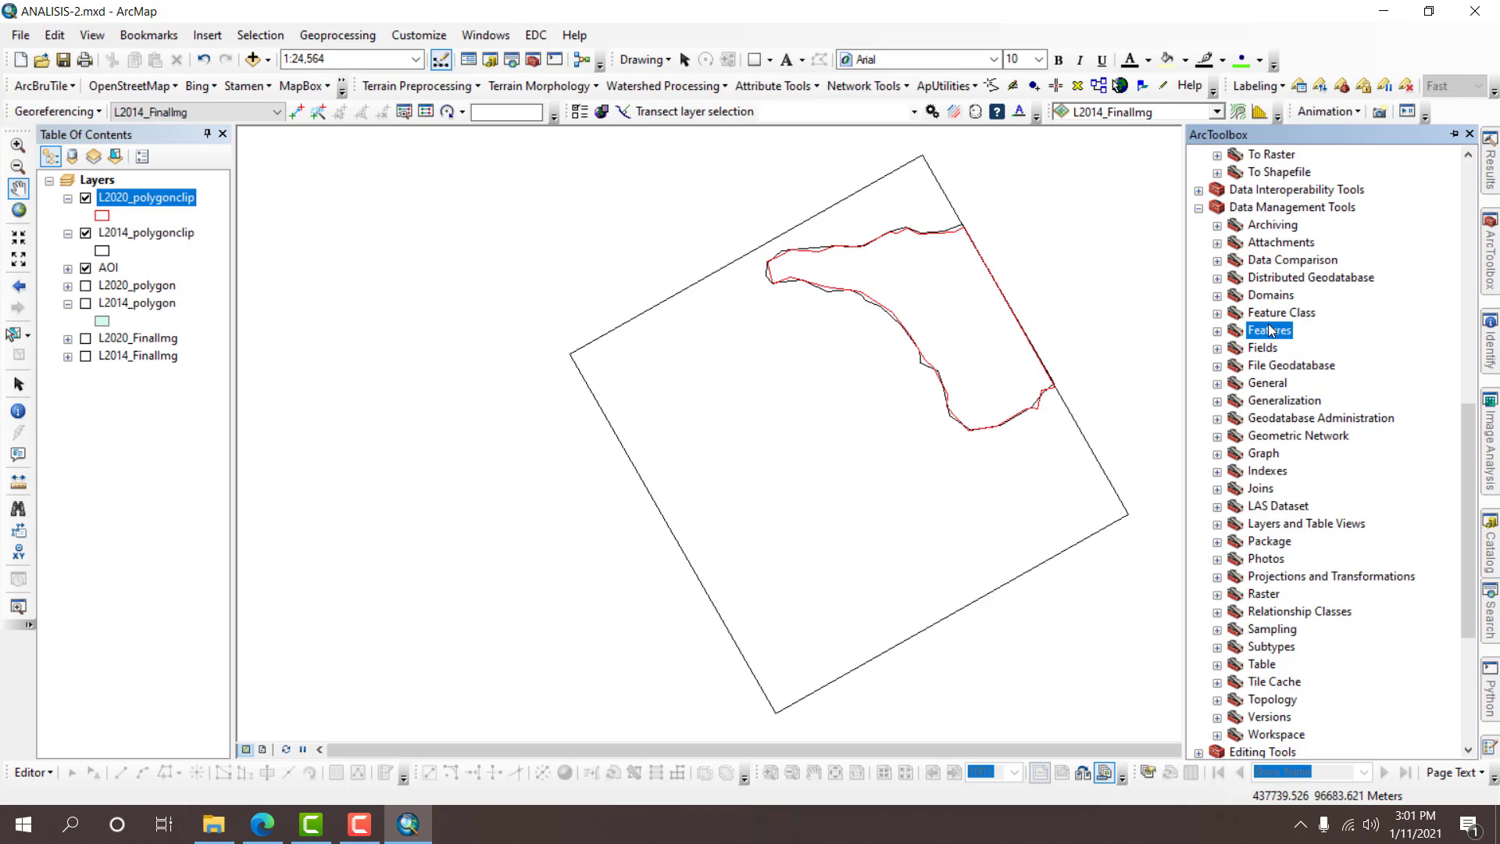
click(1218, 333)
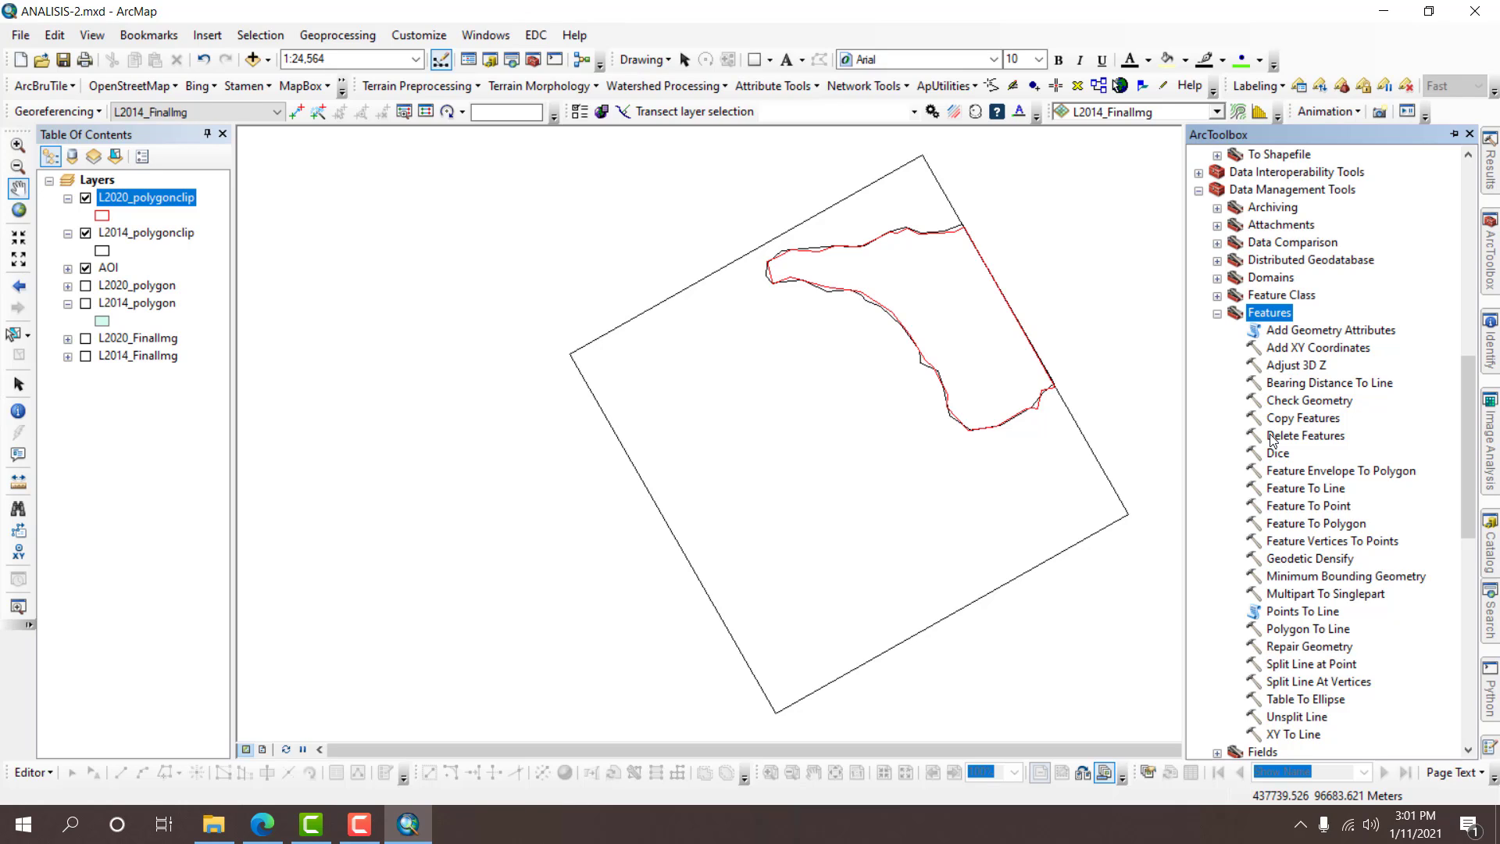
scroll(1272, 438, down, 2)
double_click(1311, 437)
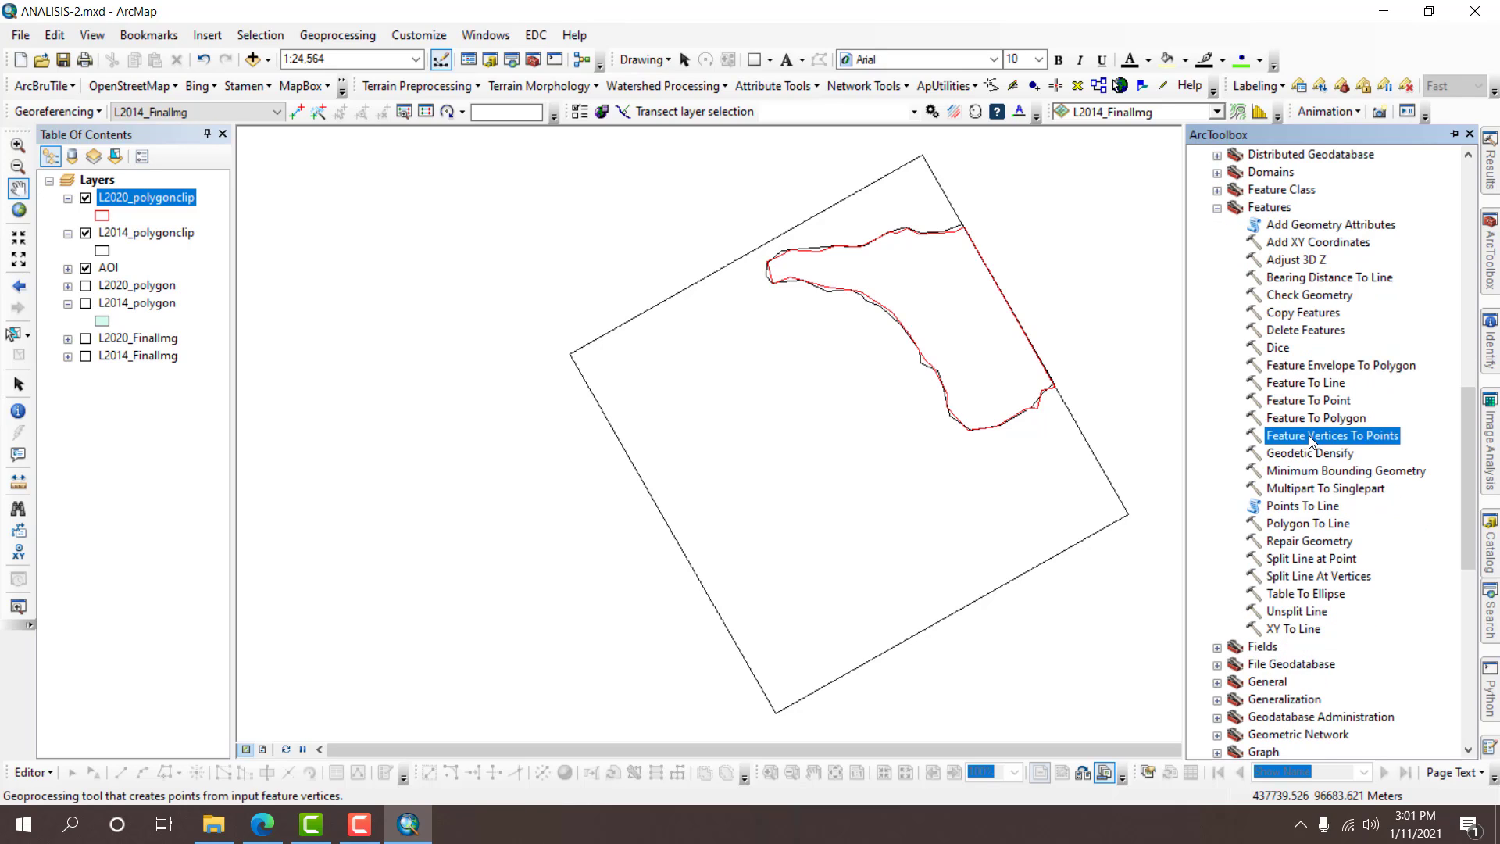
click(180, 232)
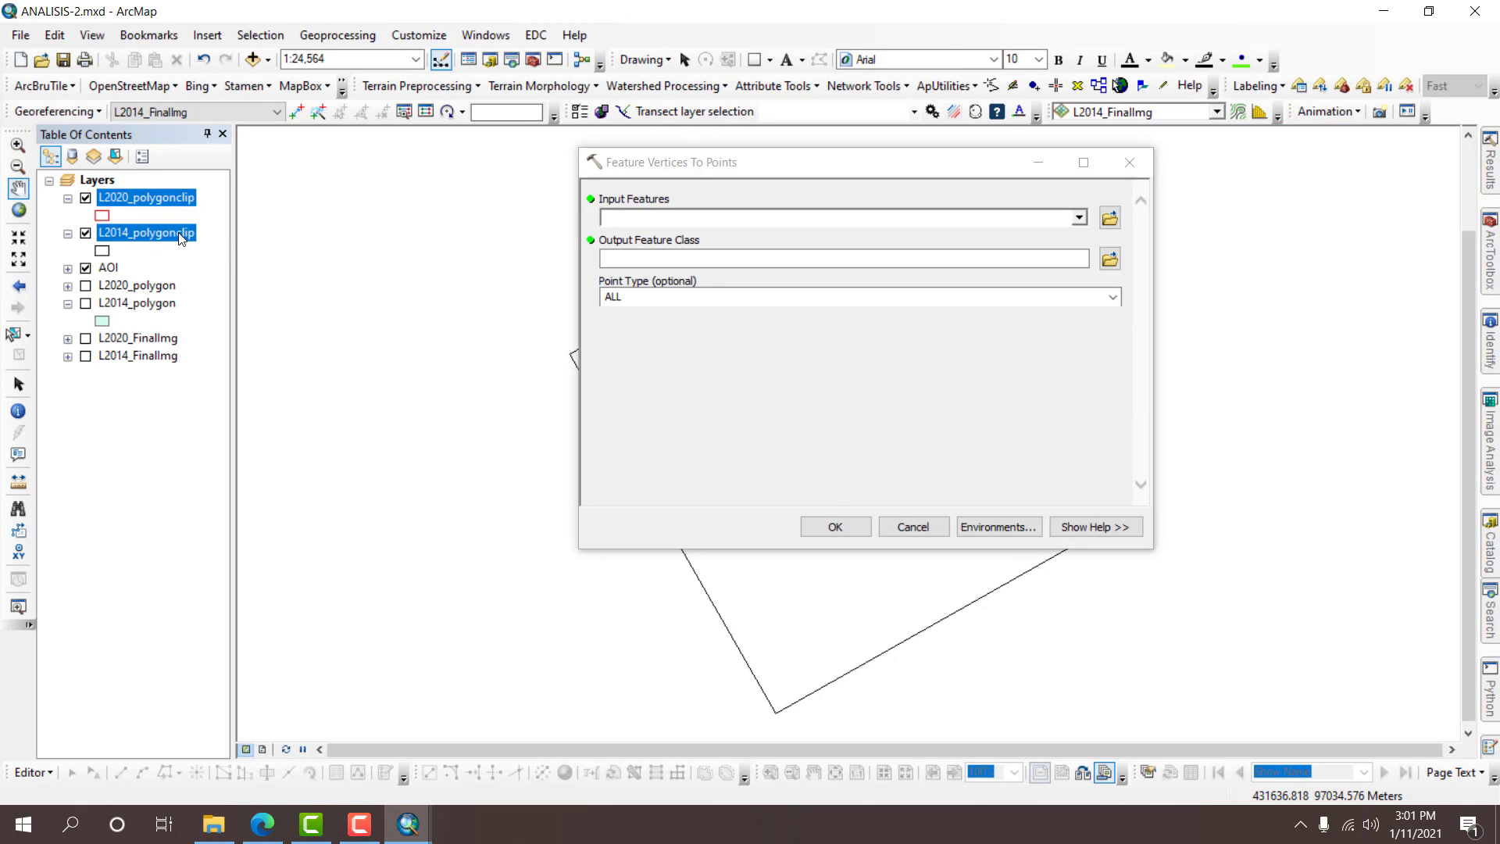
drag(634, 217, 636, 218)
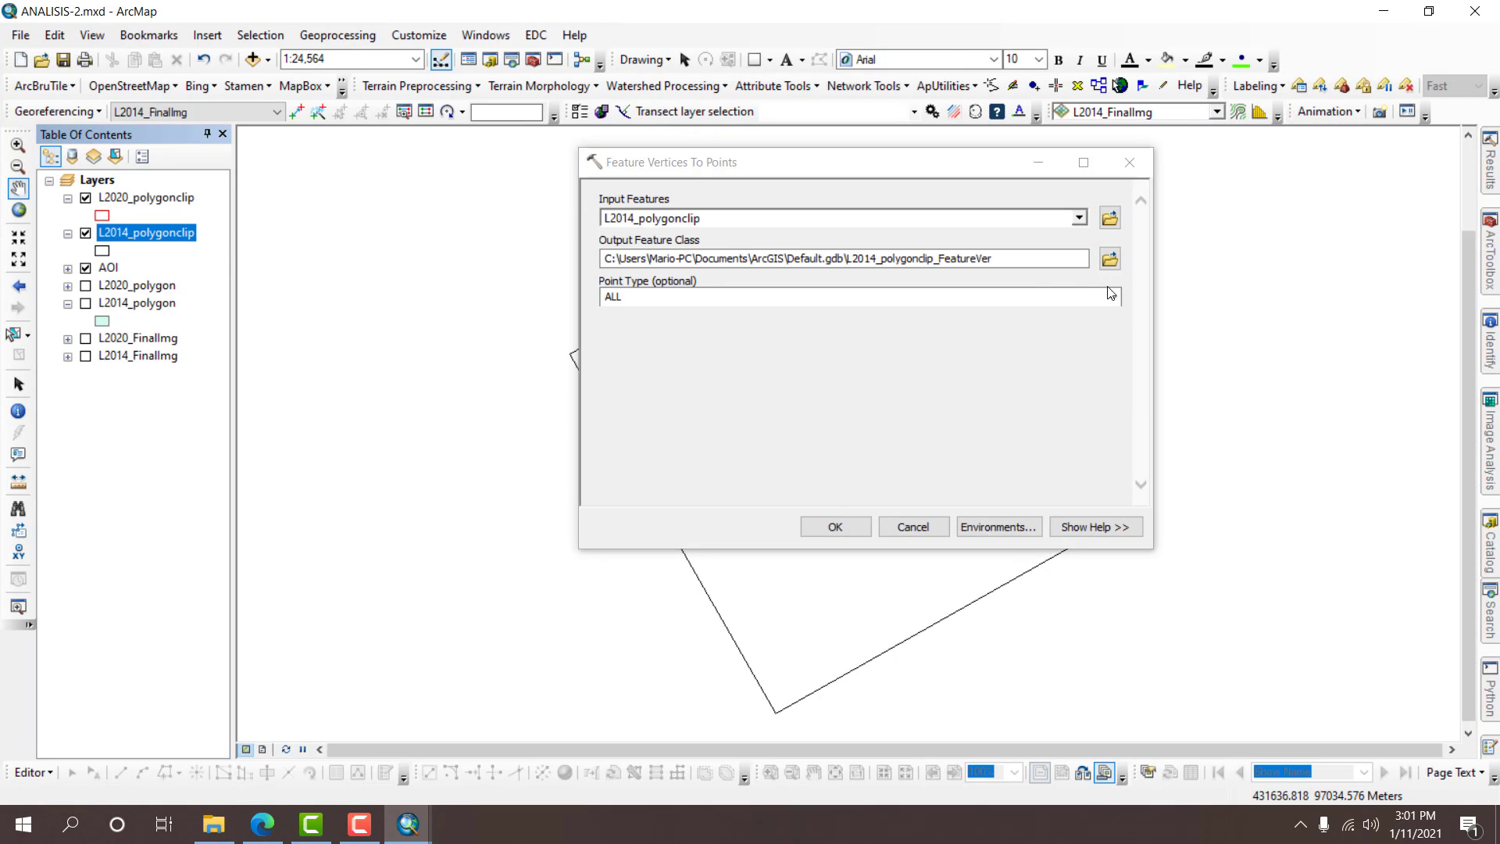
Name the output L2014_point in New File Geodatabase.gdb and generate points from all 2014 vertices.
click(1109, 259)
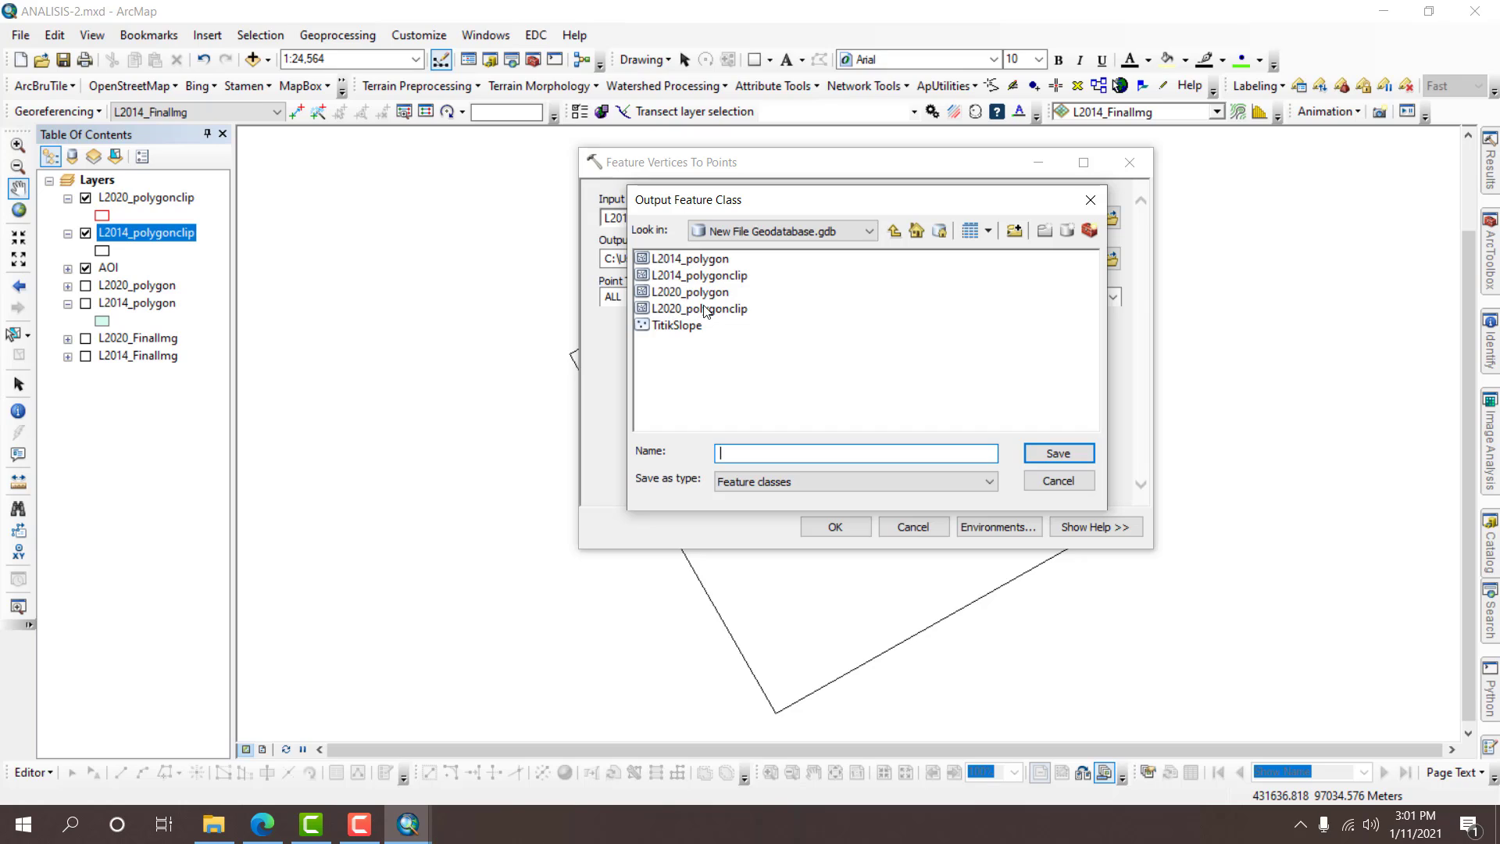
click(684, 268)
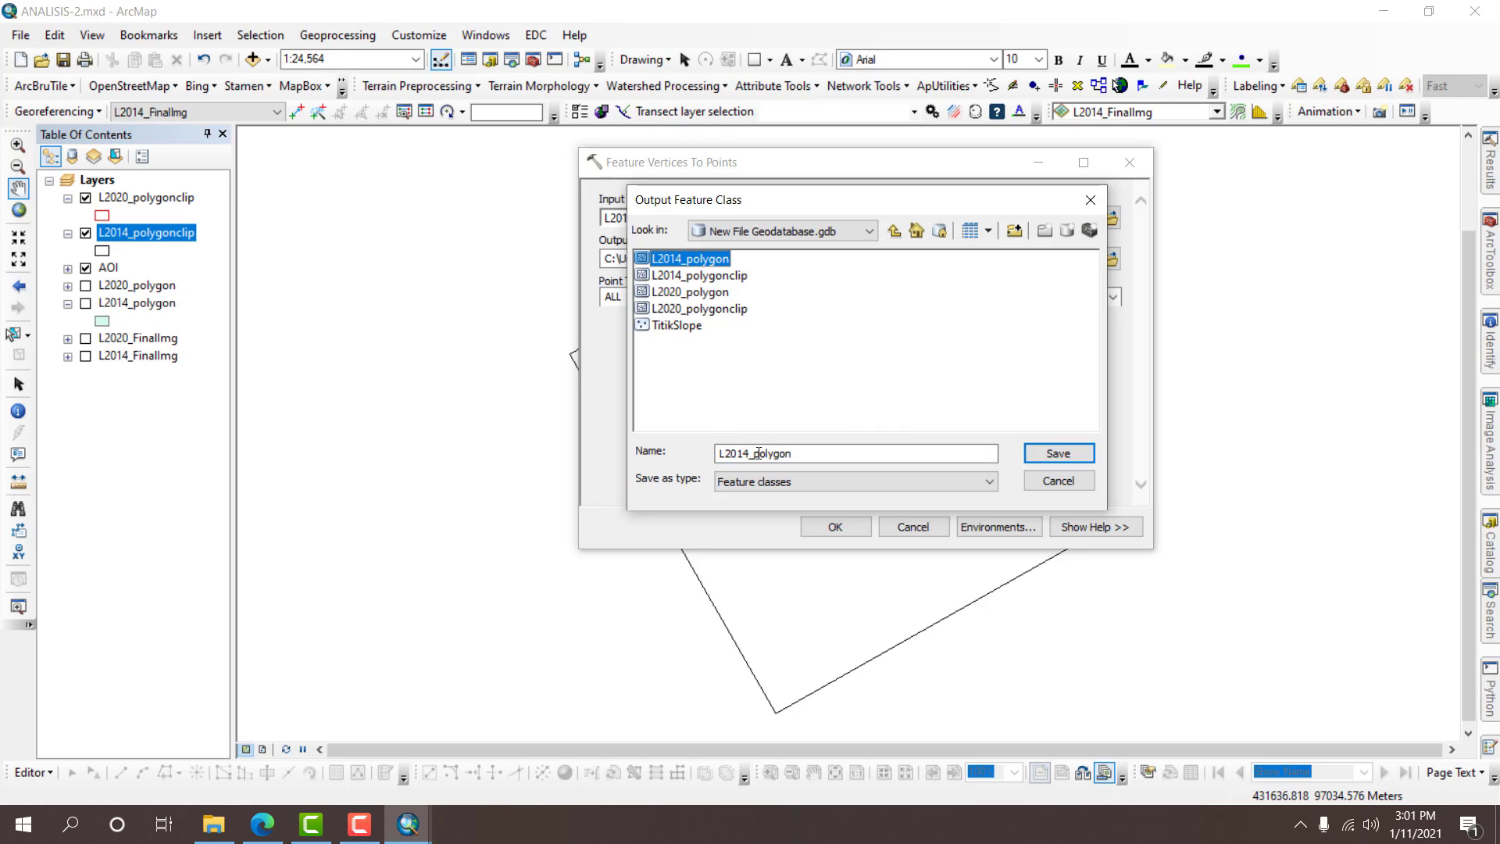
drag(754, 454, 799, 455)
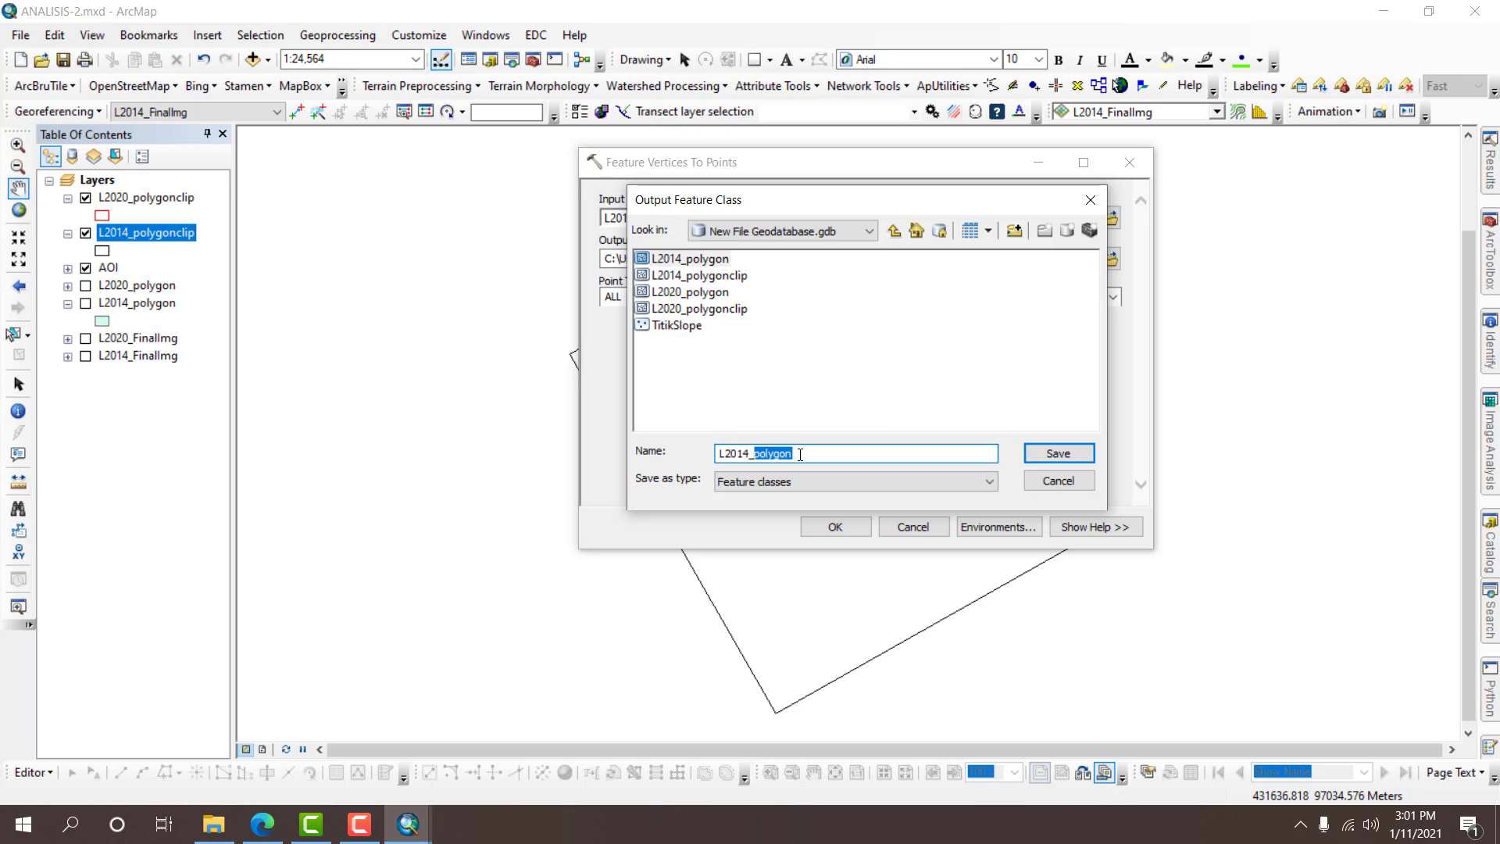
text(point)
key(Return)
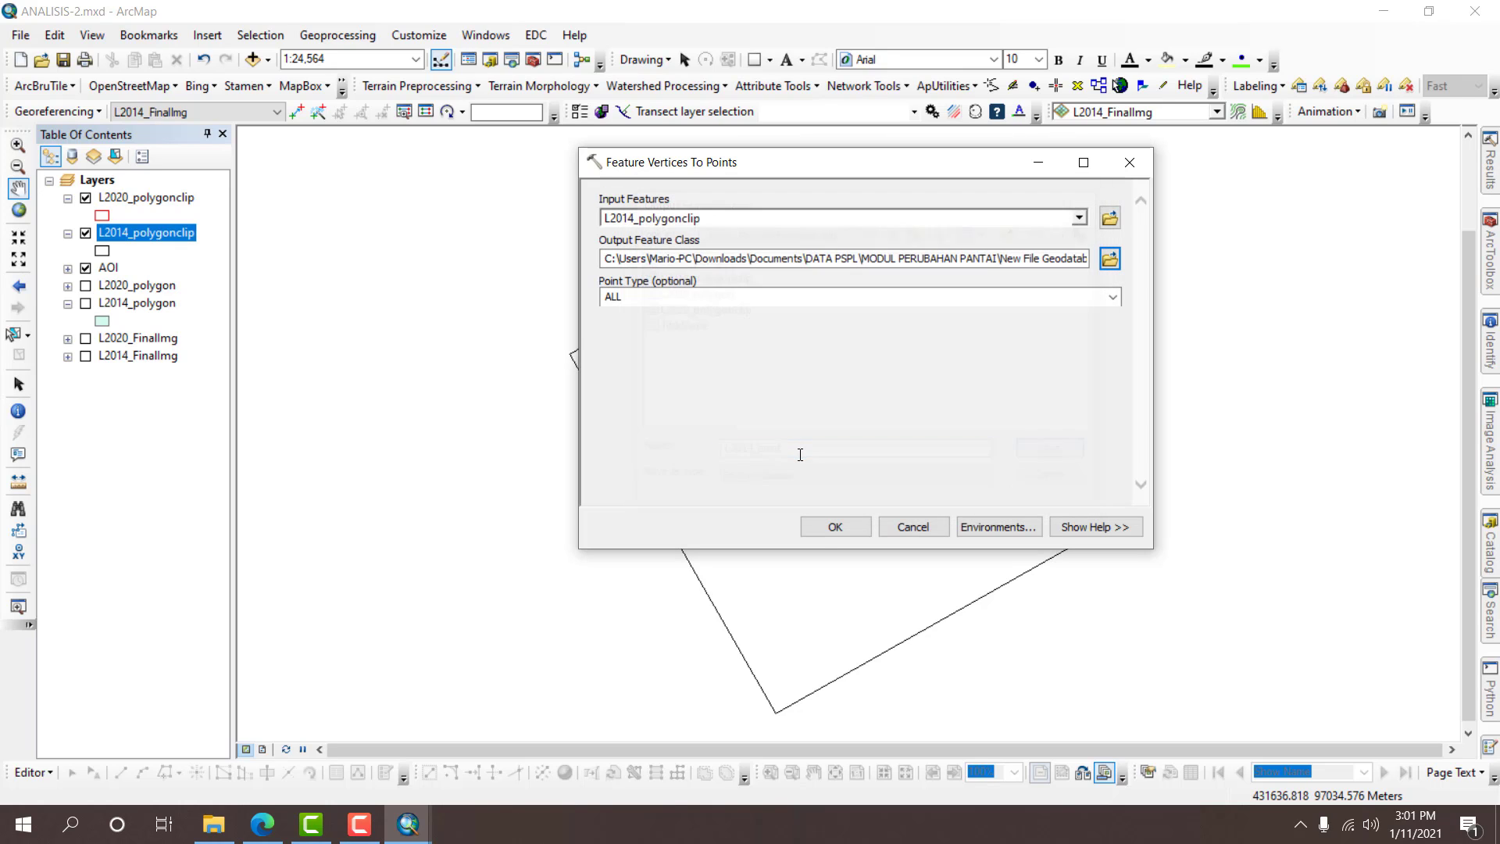
click(817, 523)
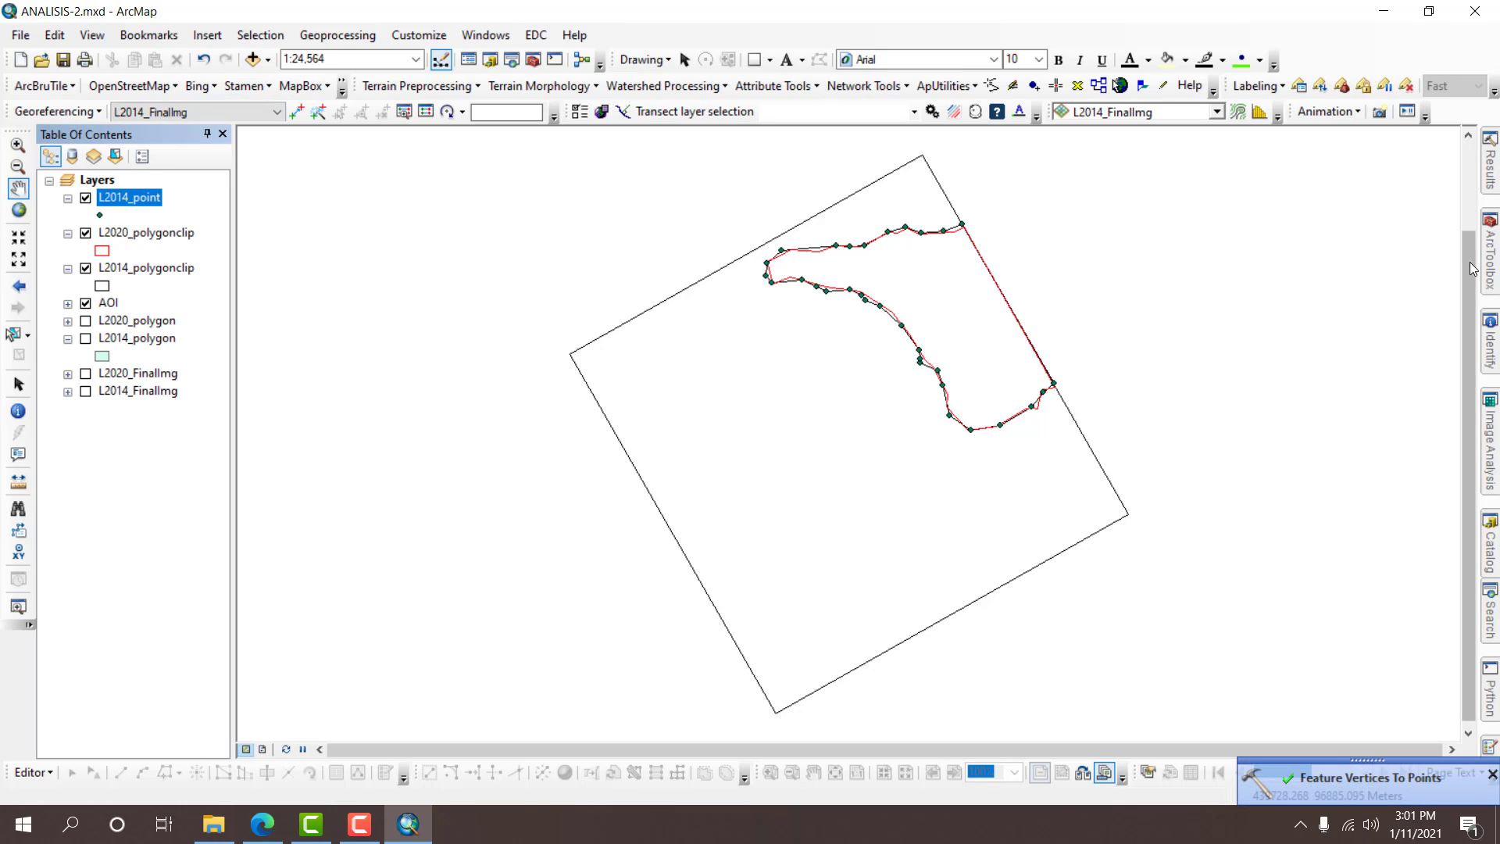
Convert the vertices of L2020_polygonclip to points, saved as L2020_point in New File Geodatabase.gdb.
mouse_move(1488, 268)
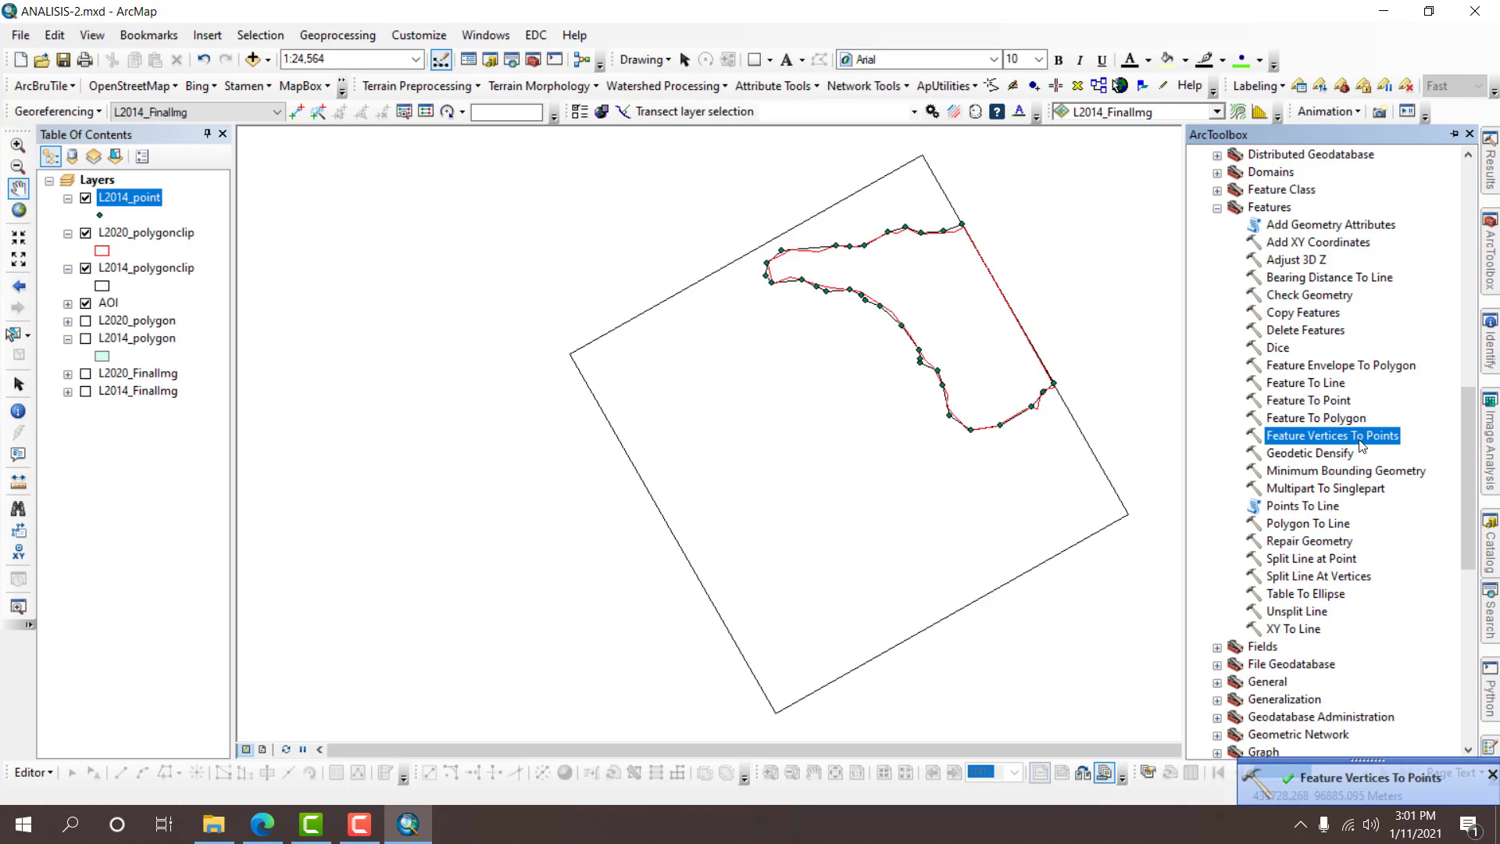
double_click(1360, 444)
click(185, 238)
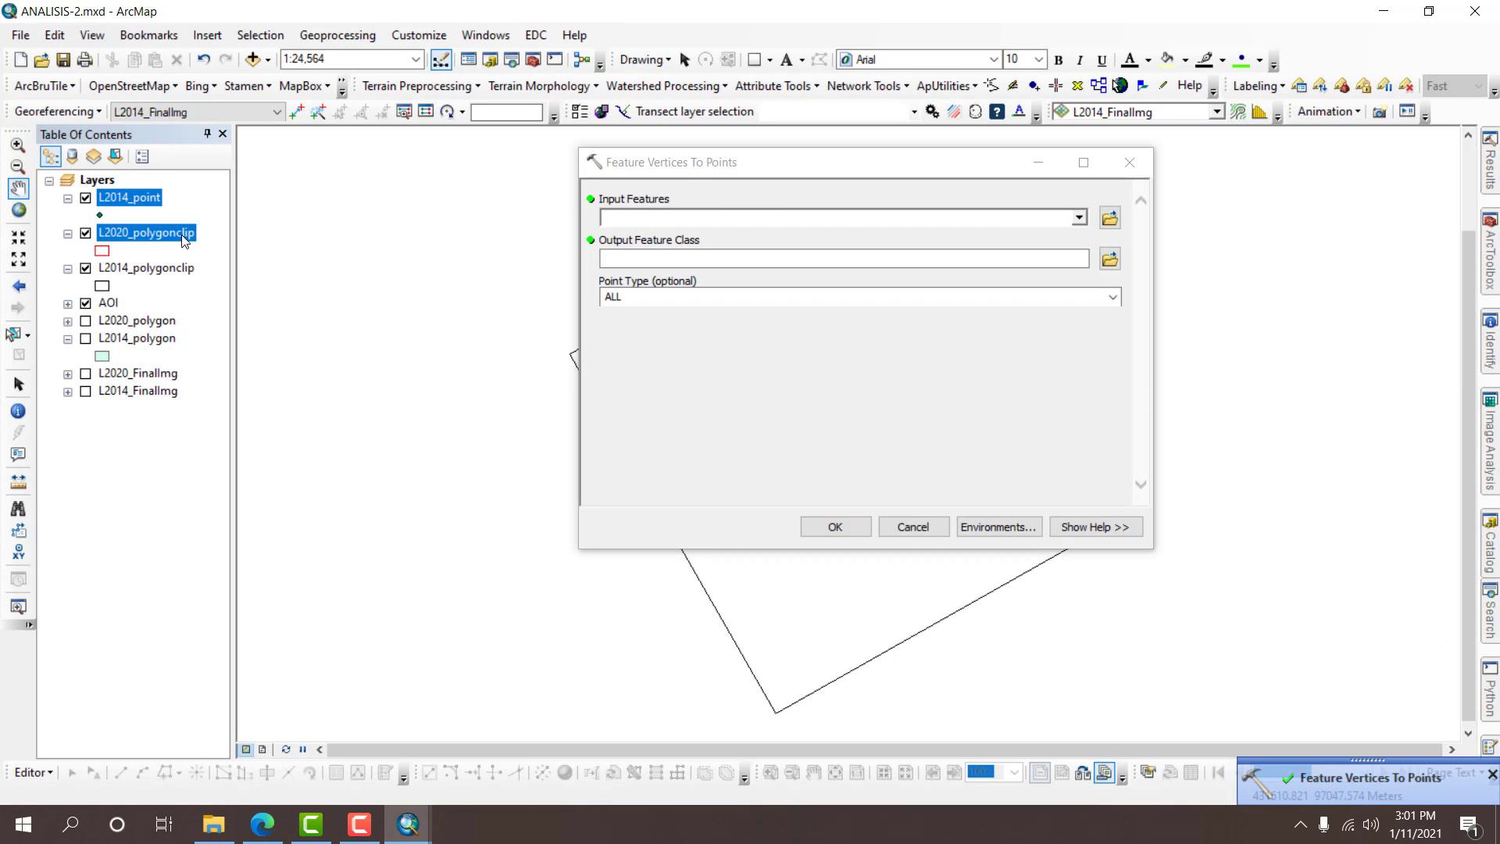
drag(184, 238, 672, 219)
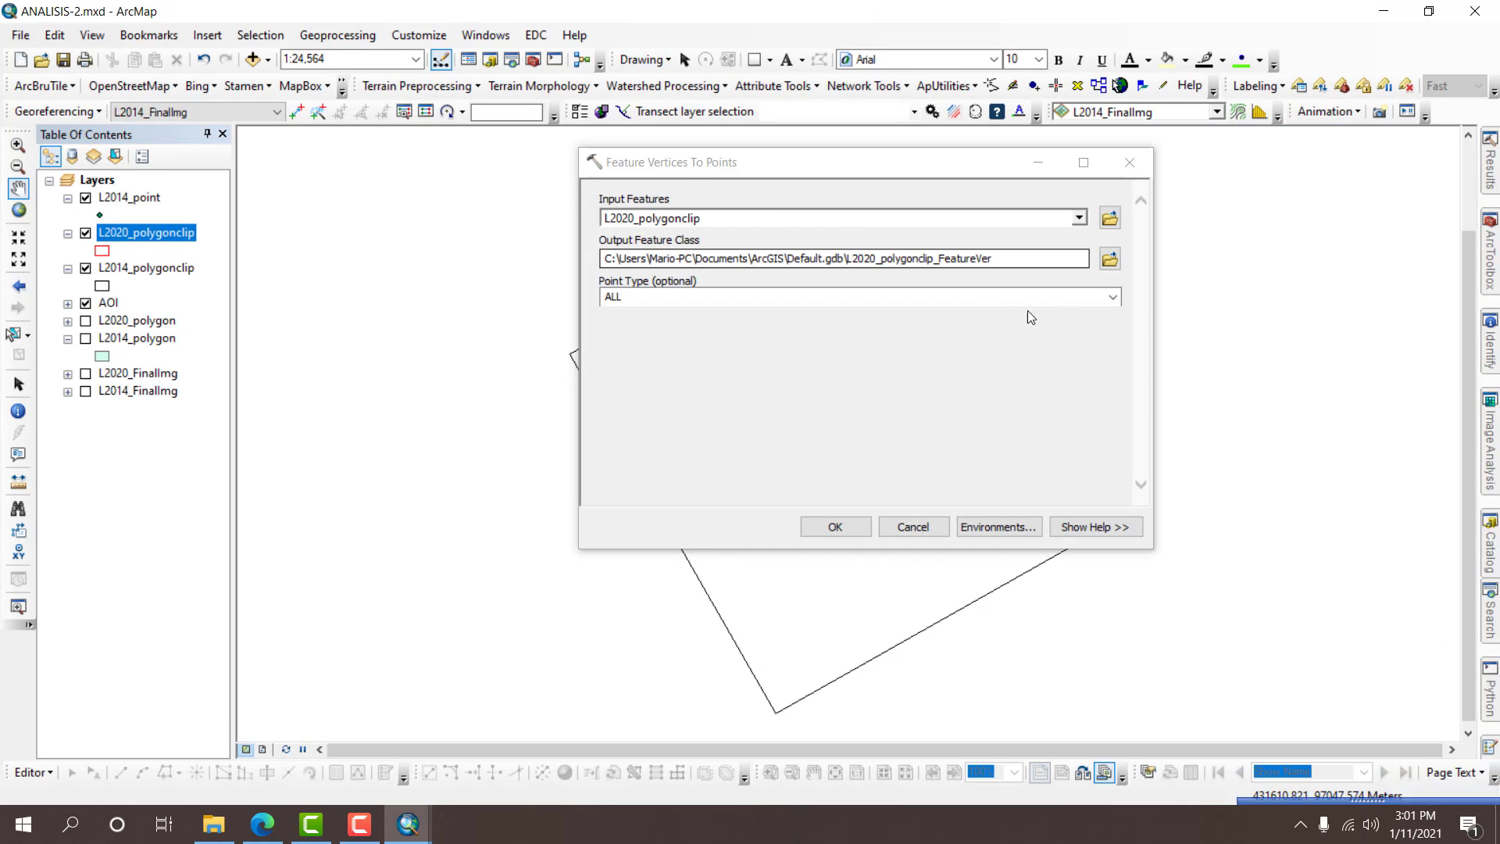
click(1108, 258)
click(681, 259)
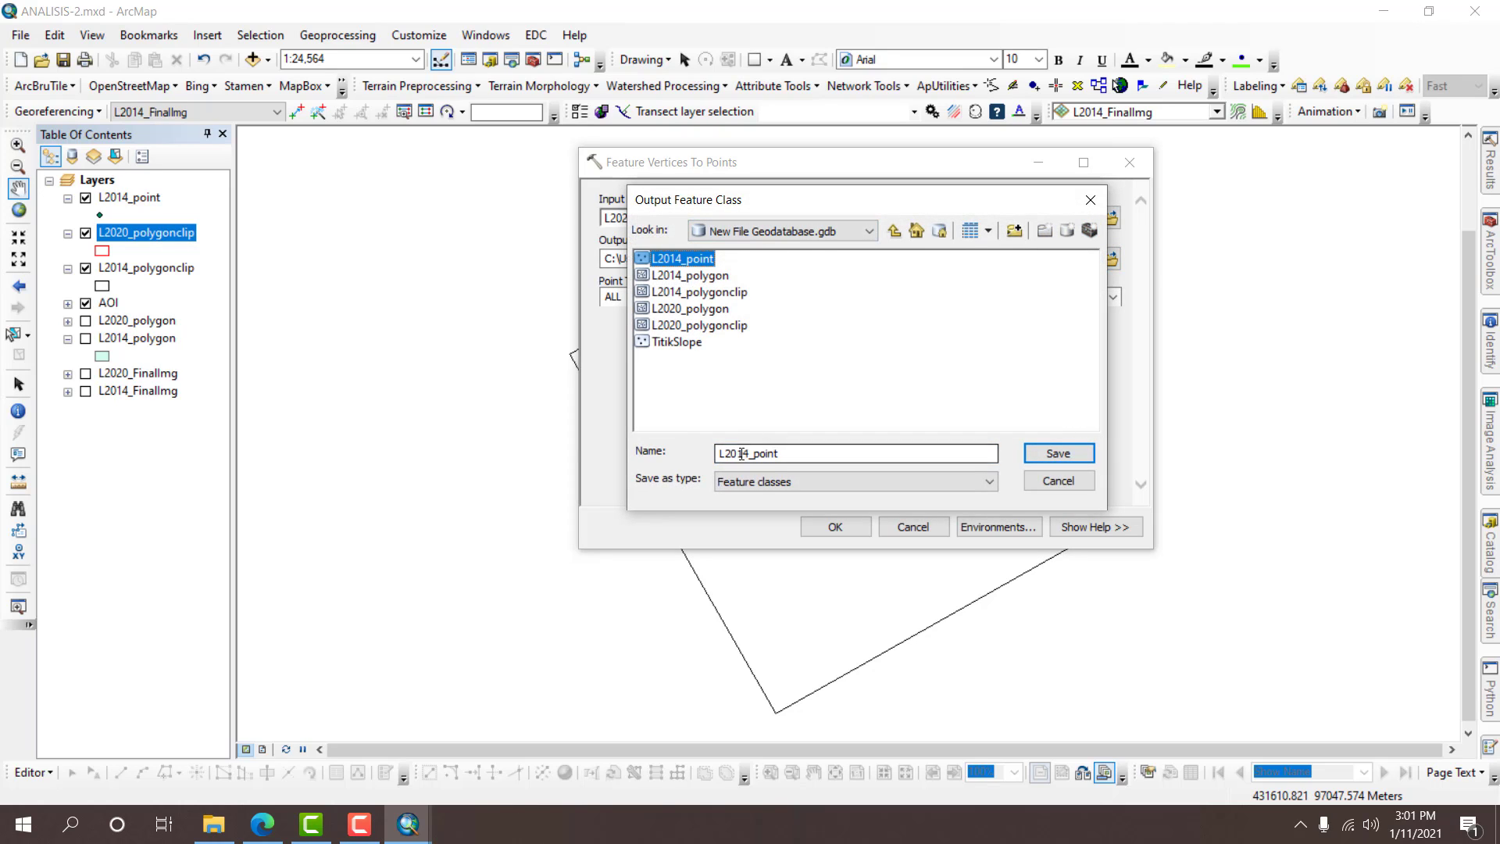
drag(736, 453, 746, 454)
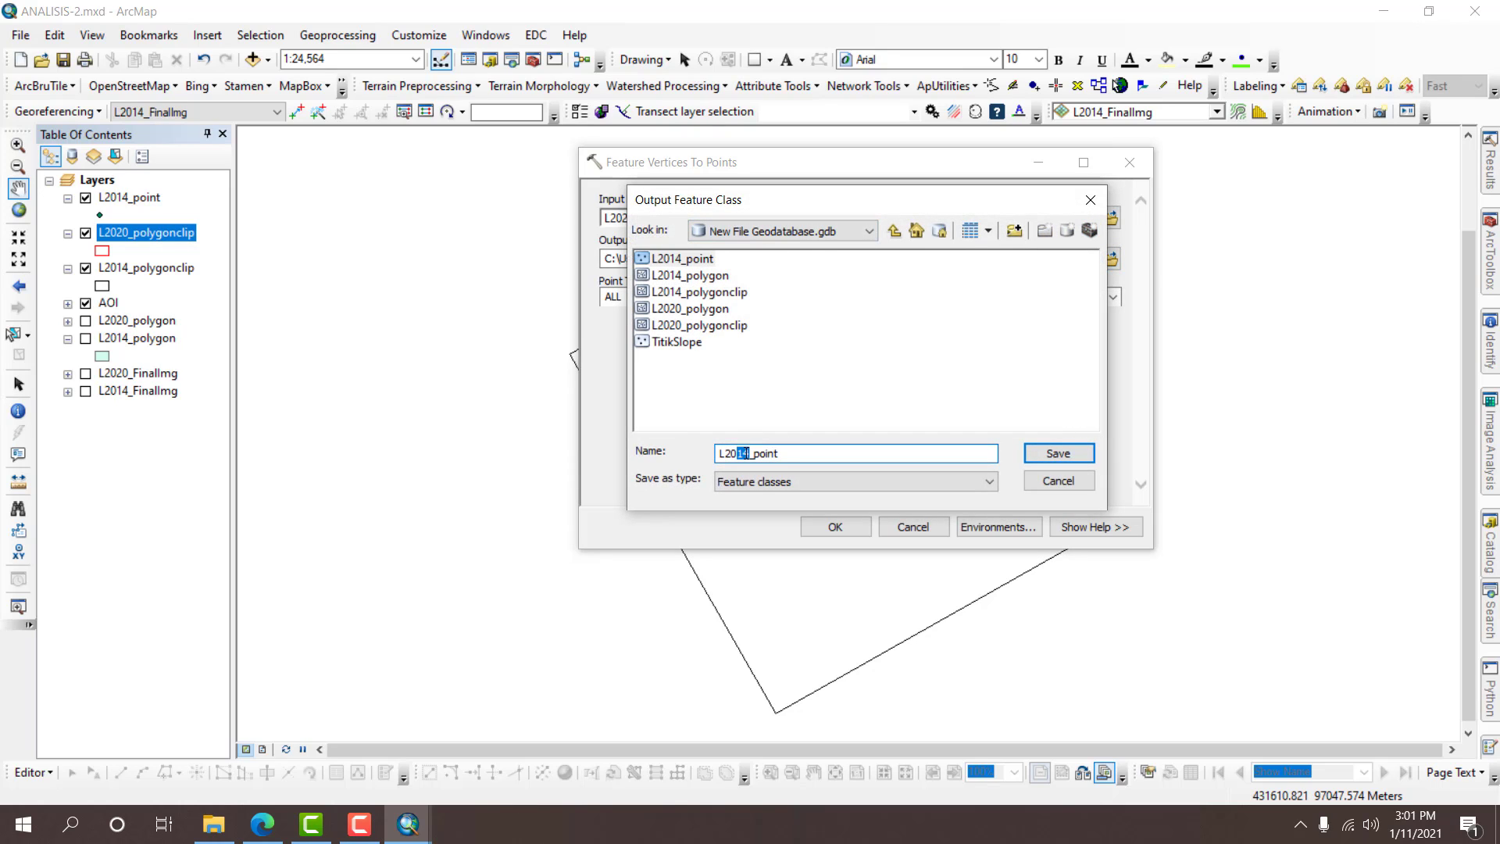
text(20)
key(Return)
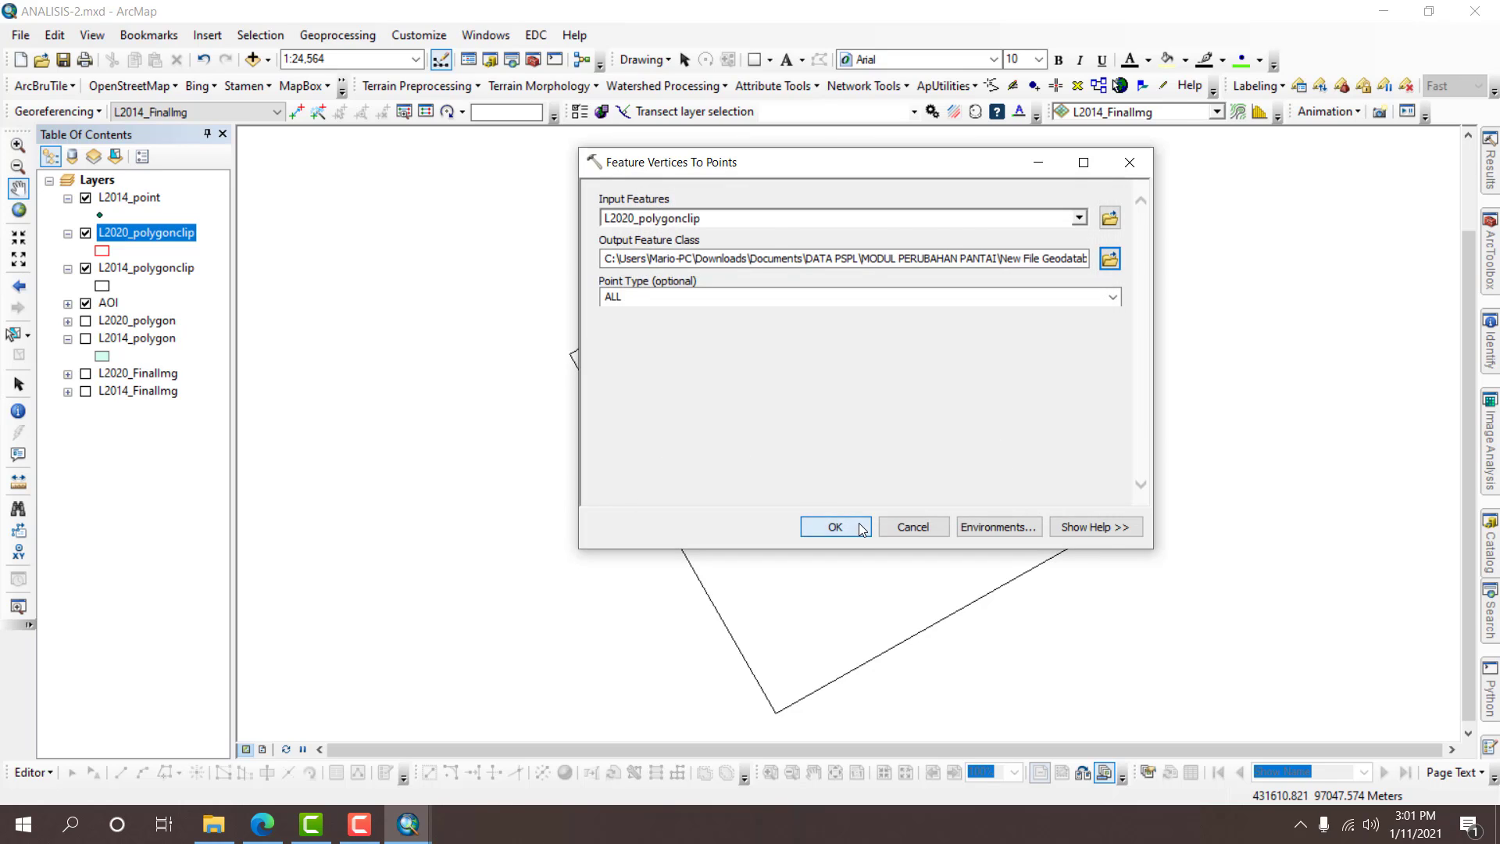
click(835, 527)
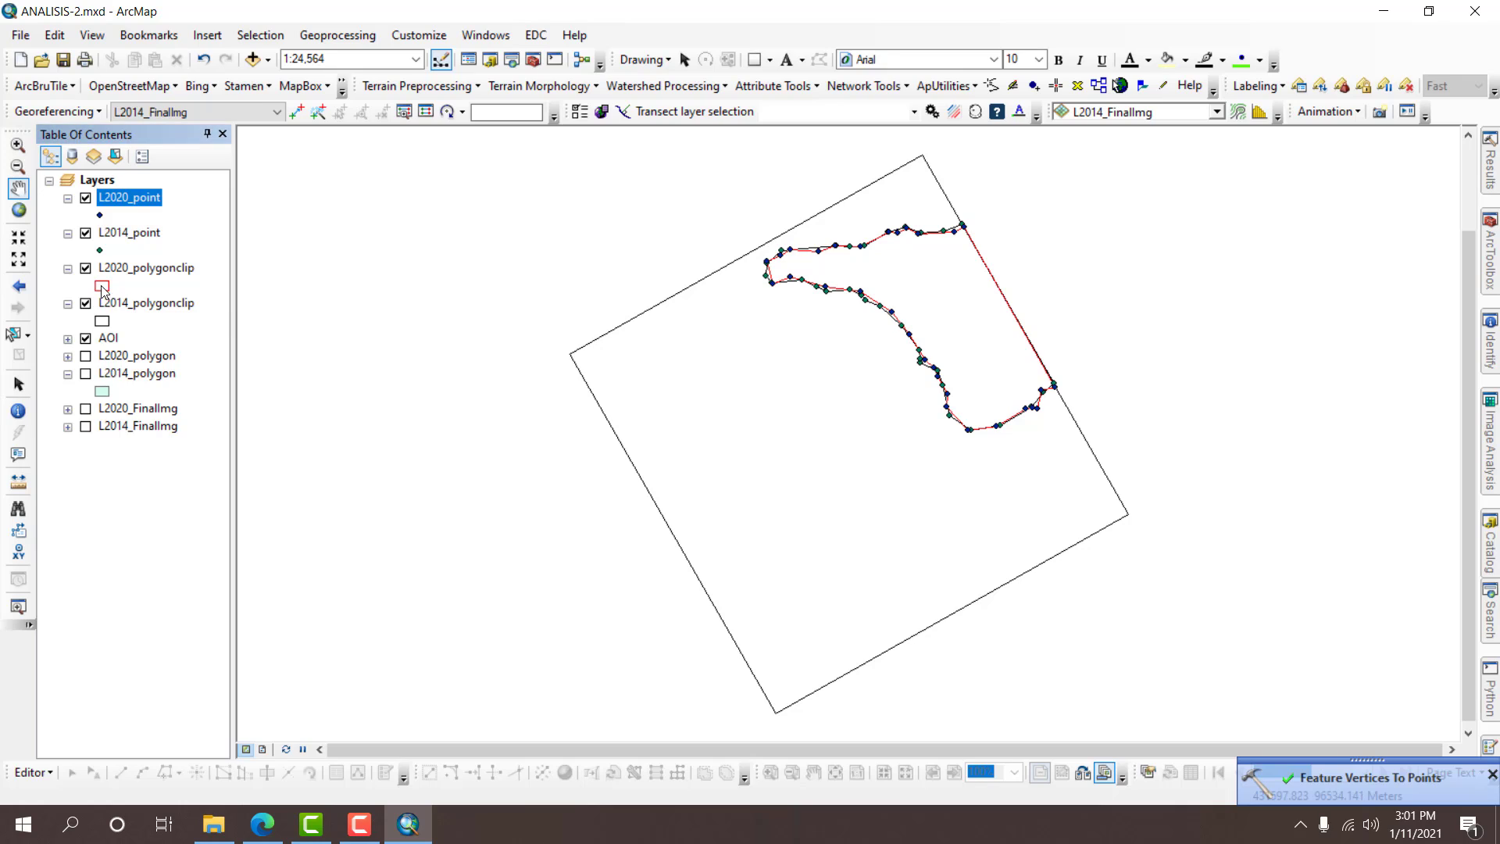
Hide both clipped polygon layers, and hide L2014_point and L2020_point after viewing each year's points alone.
click(86, 269)
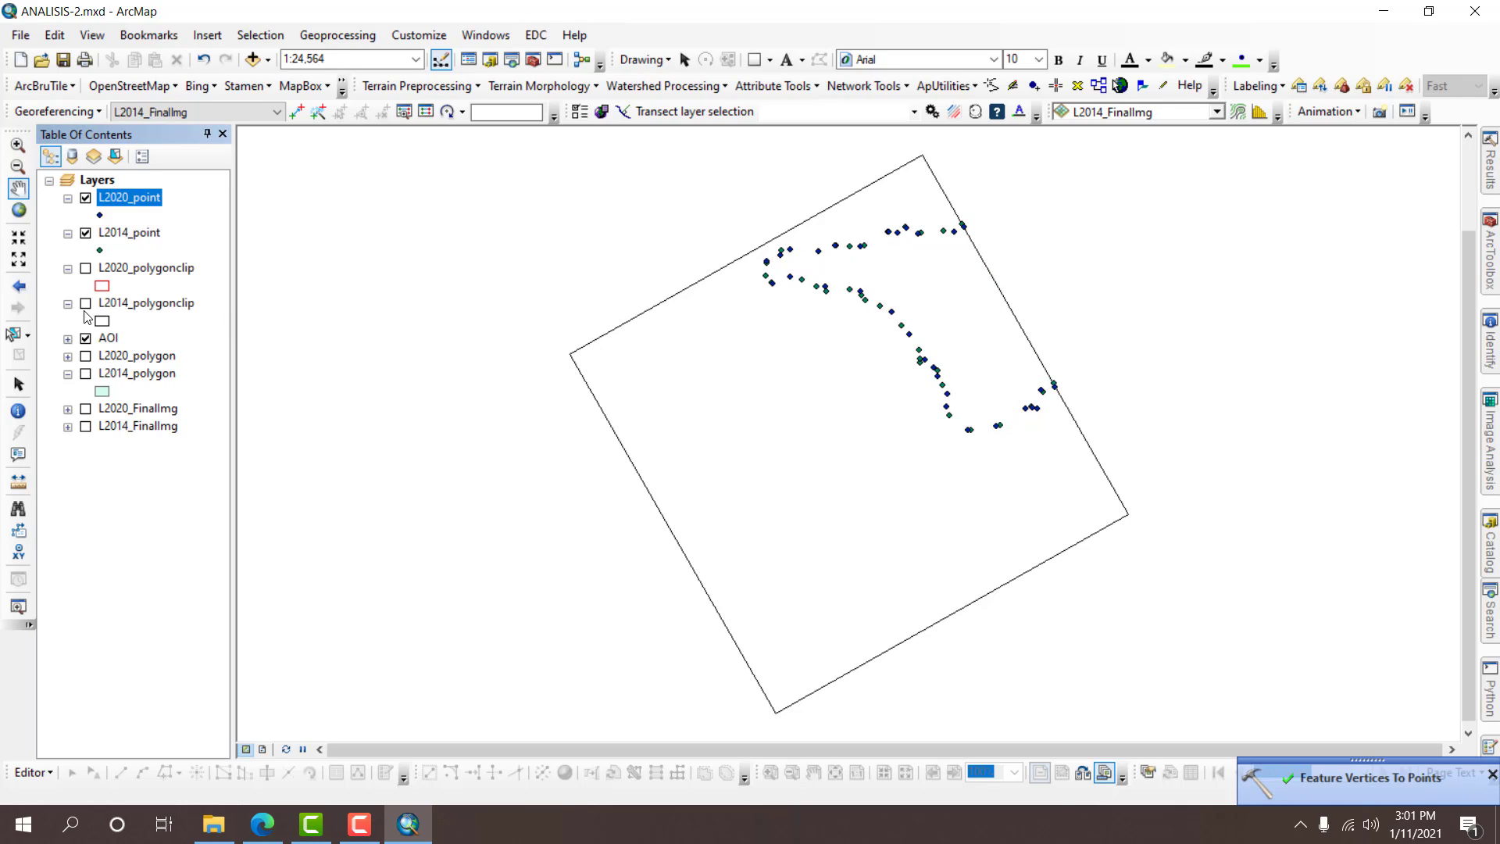
click(86, 198)
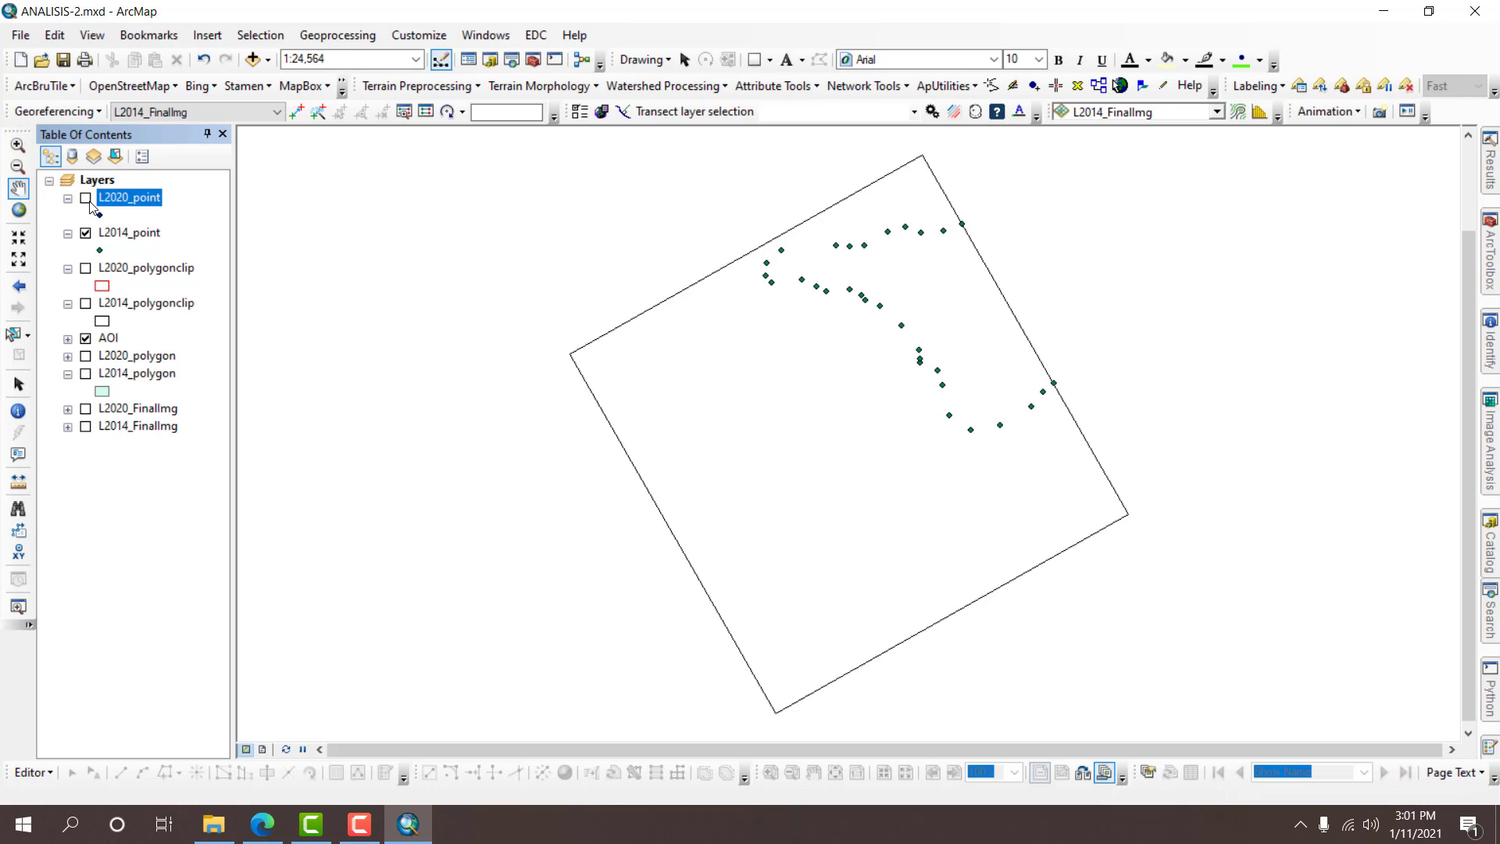
click(87, 199)
click(87, 234)
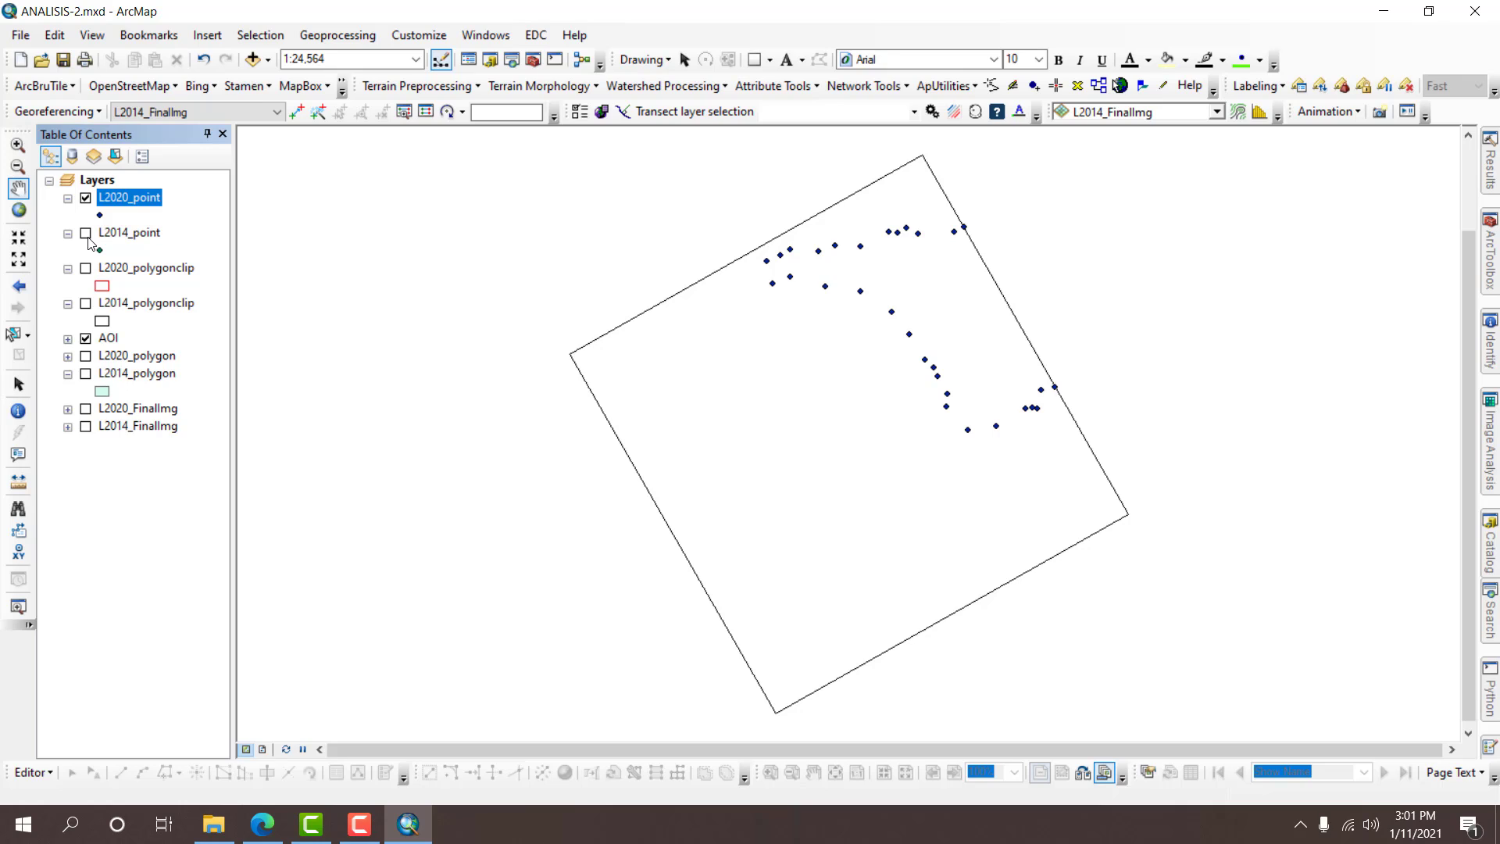
click(87, 234)
click(87, 199)
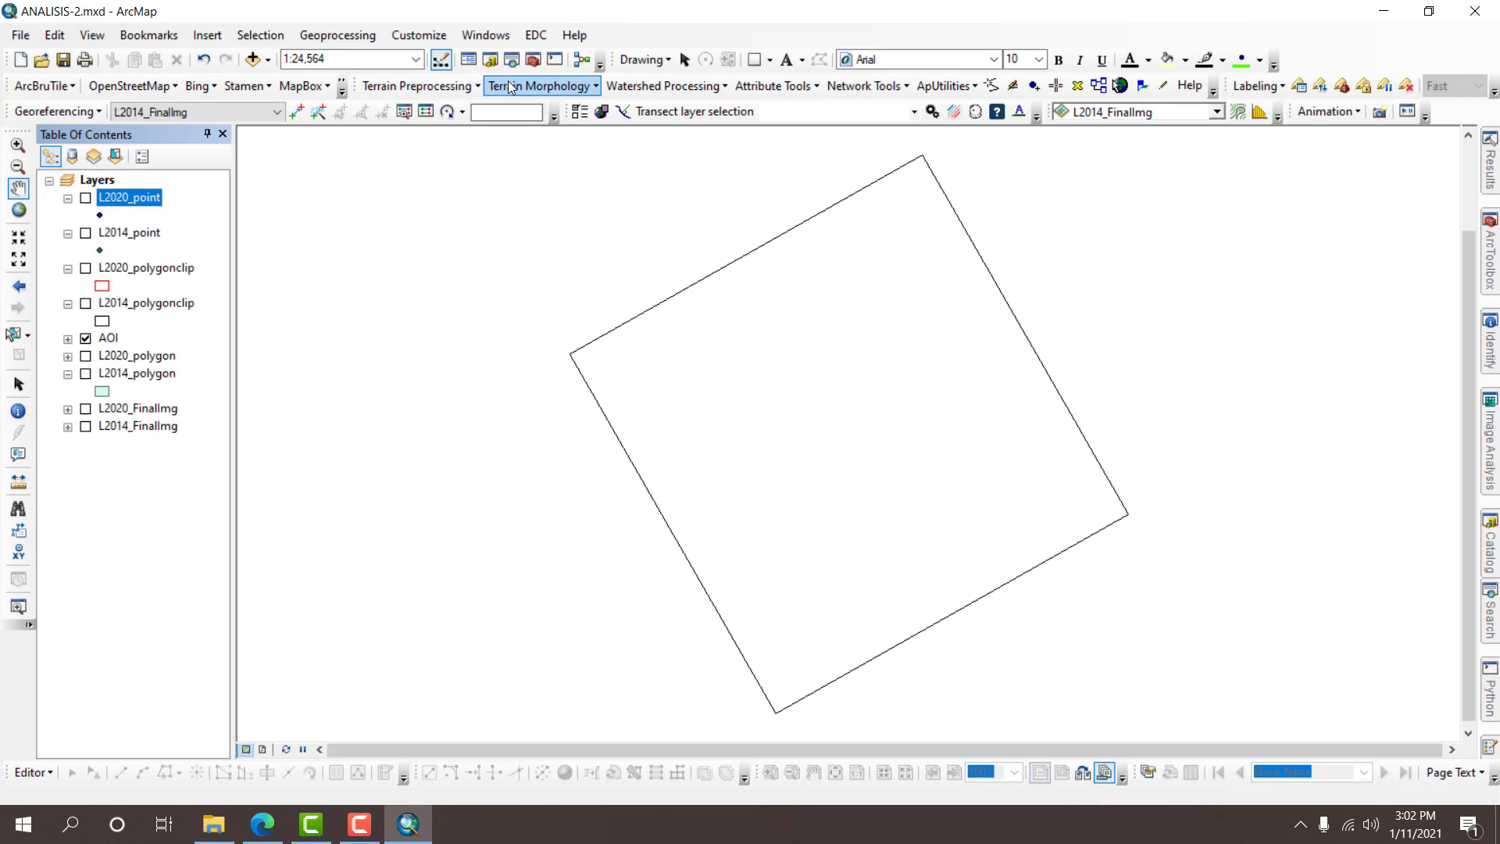
Run Add XY Coordinates on L2014_point to write coordinate fields into its attribute table.
click(532, 59)
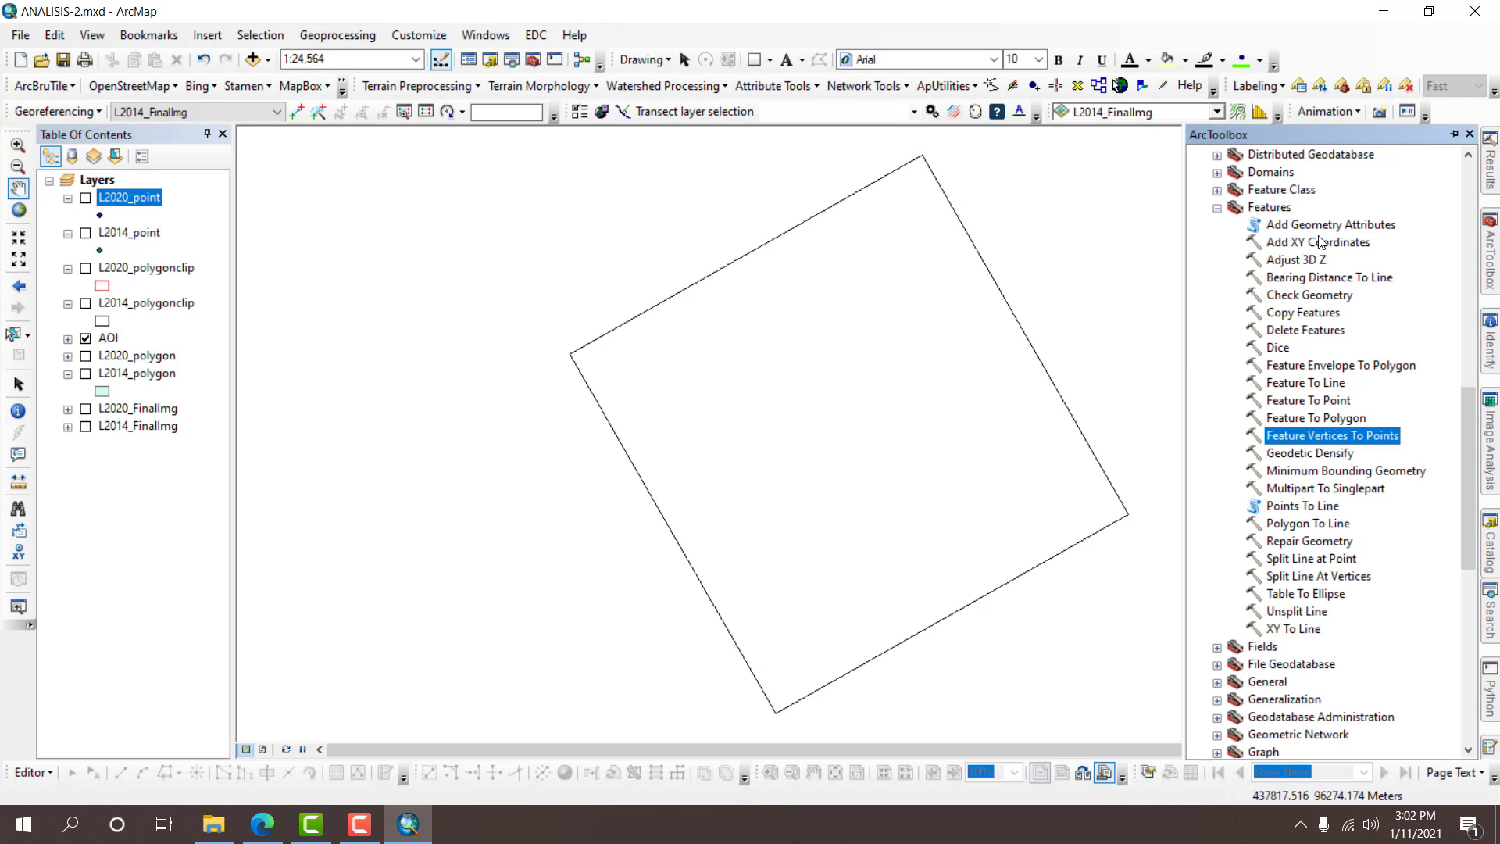
scroll(1318, 241, up, 14)
scroll(1335, 503, down, 7)
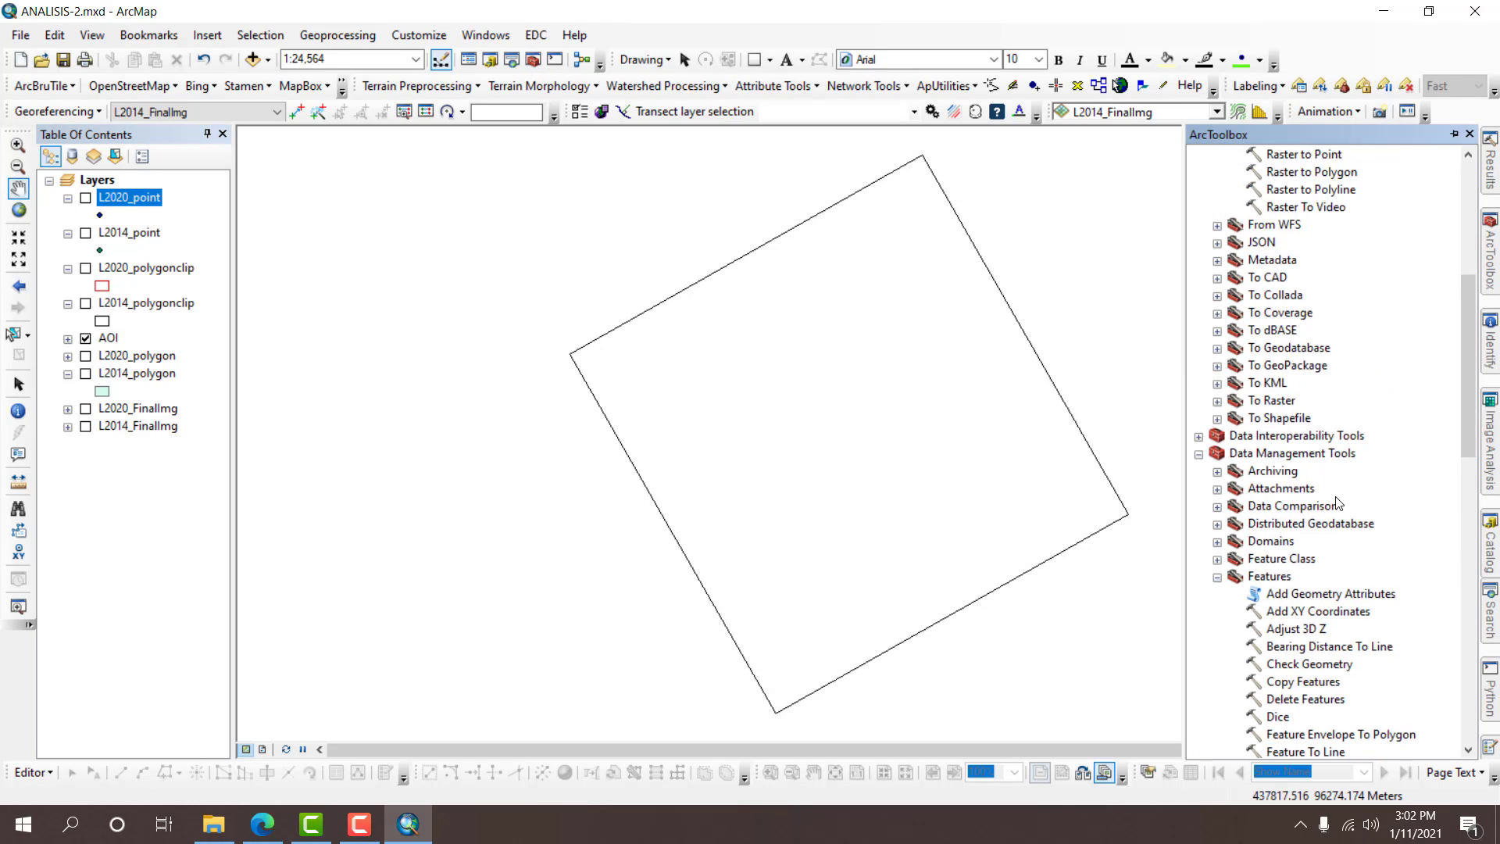
scroll(1338, 502, down, 1)
click(1272, 524)
double_click(1303, 559)
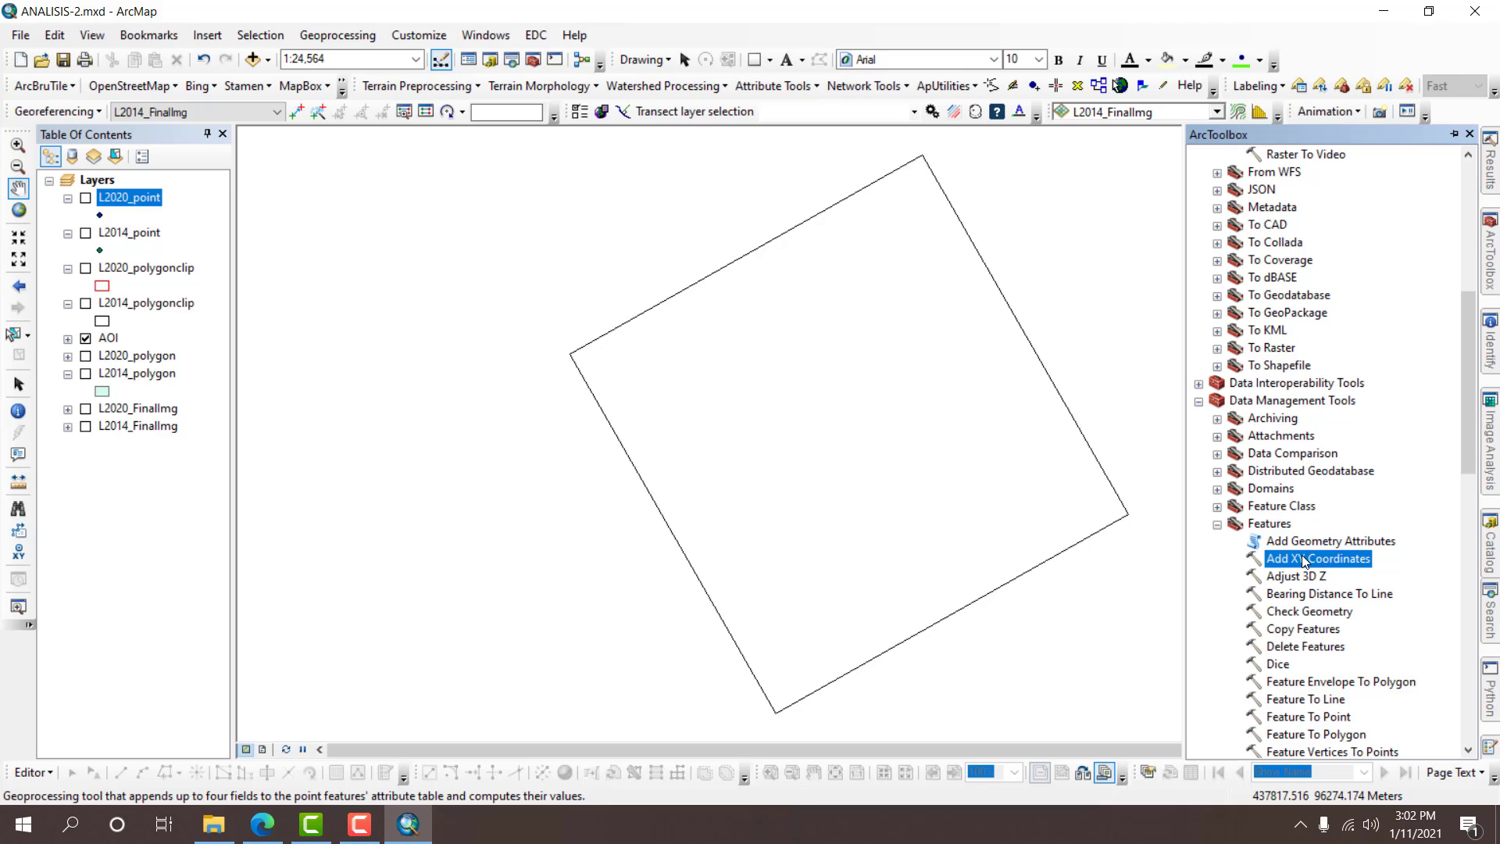
drag(130, 234, 611, 224)
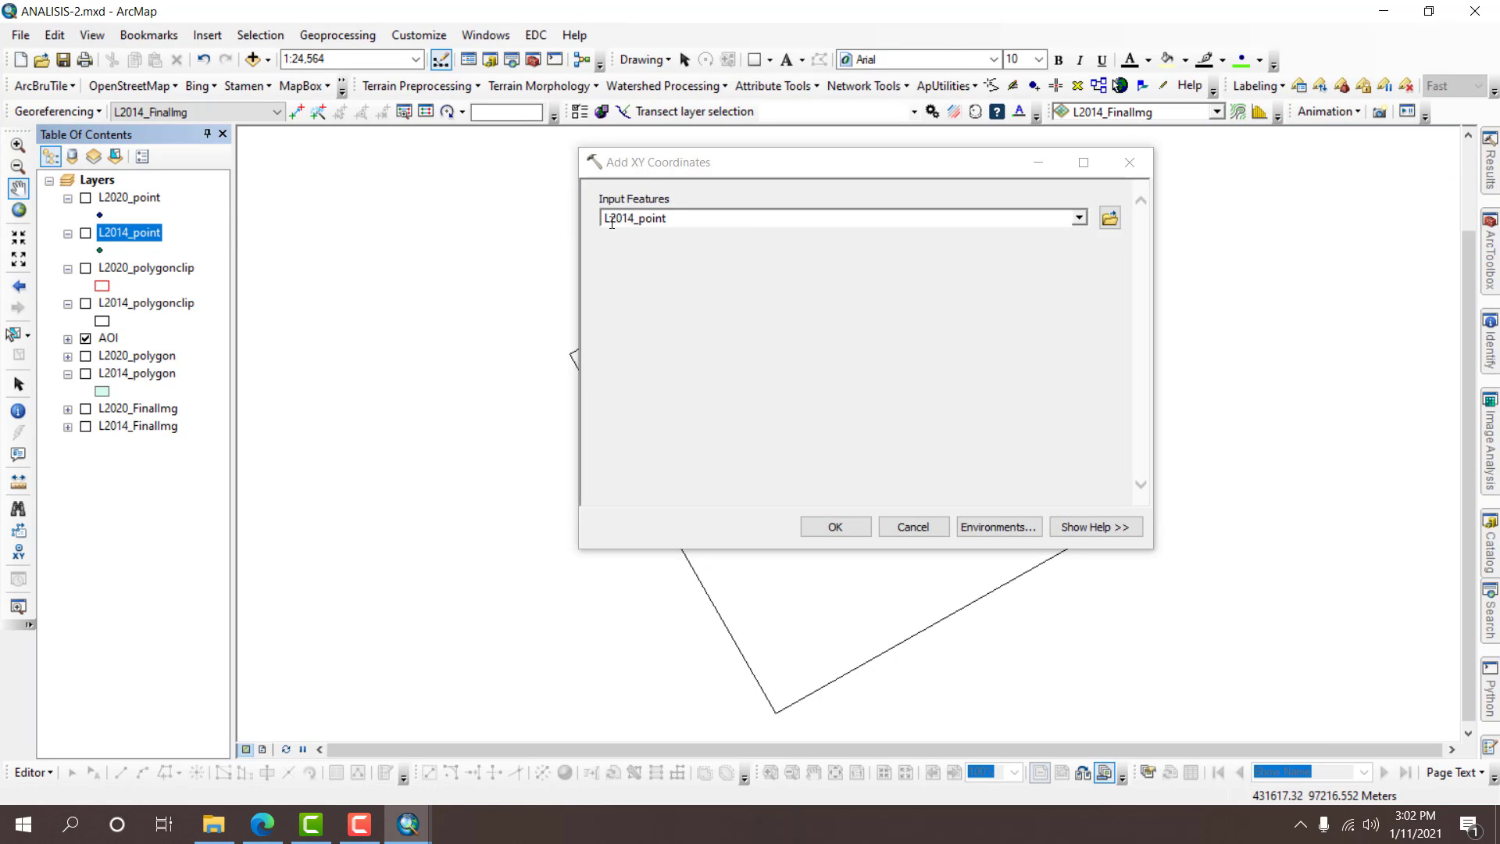
click(860, 521)
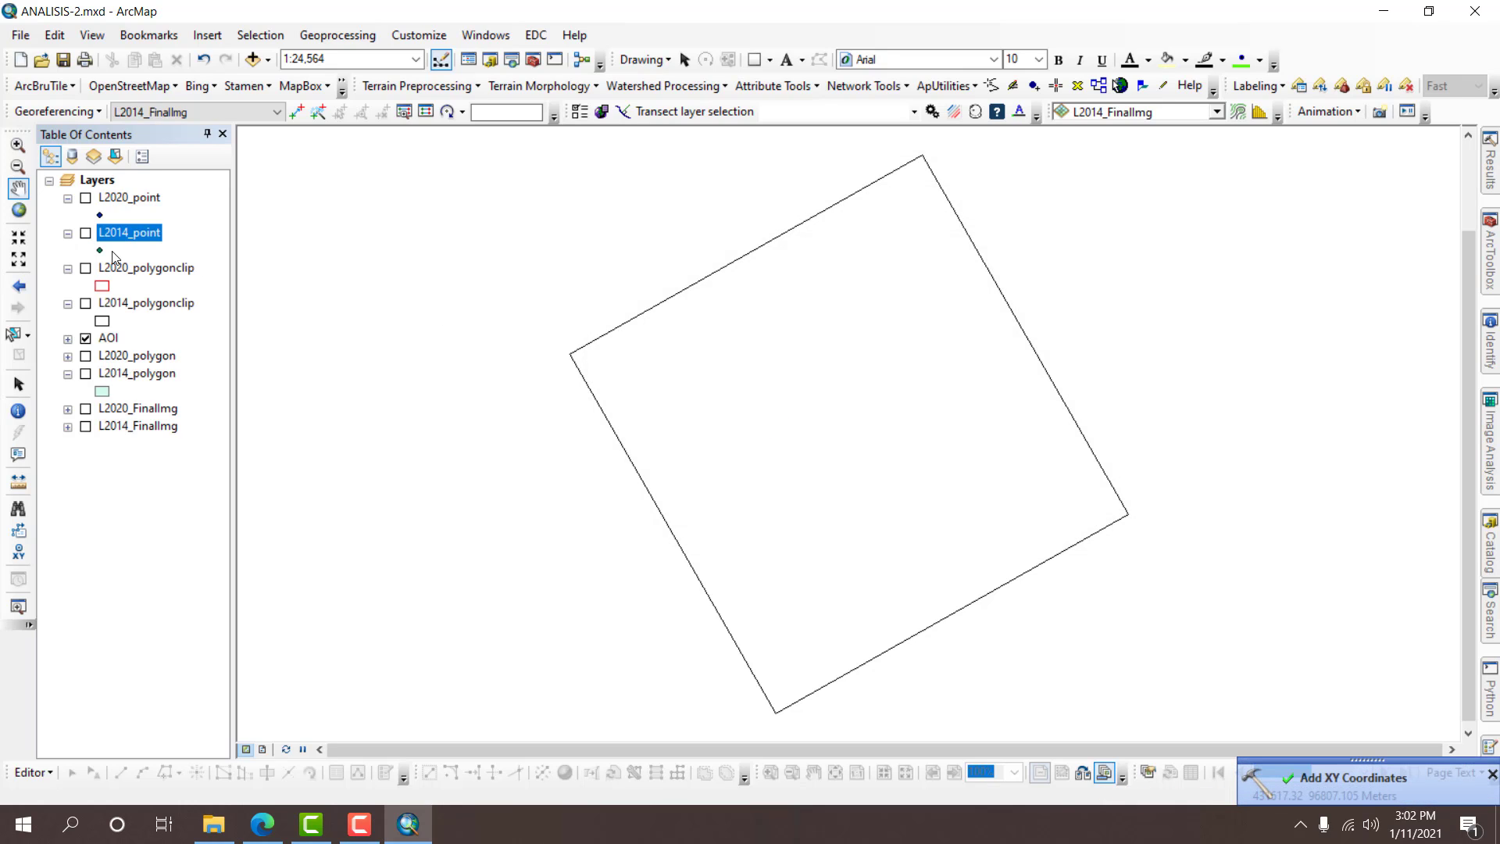
Run Add XY Coordinates on L2020_point as well.
click(116, 200)
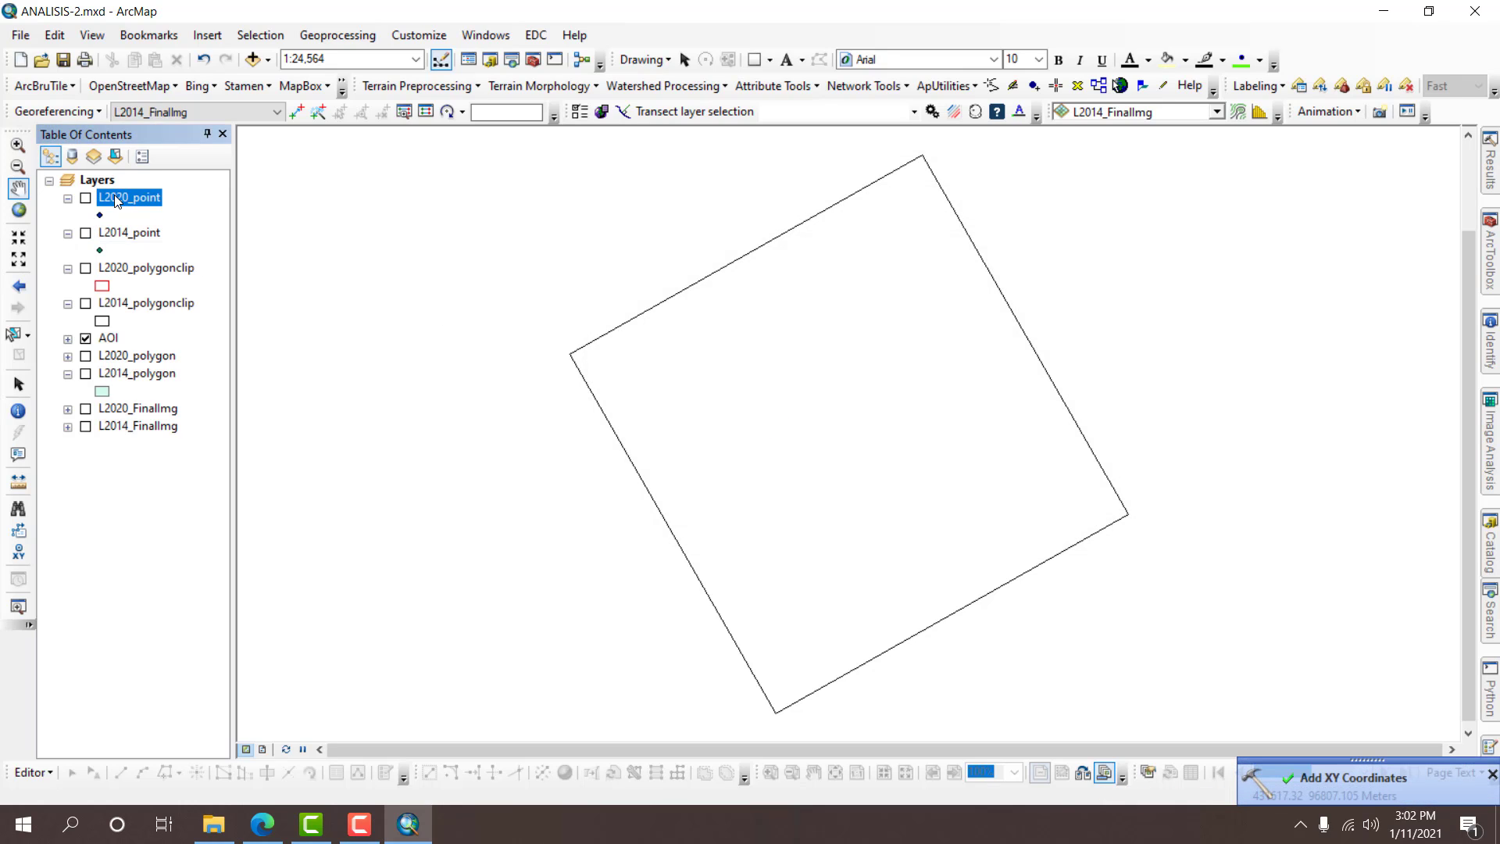
click(1495, 281)
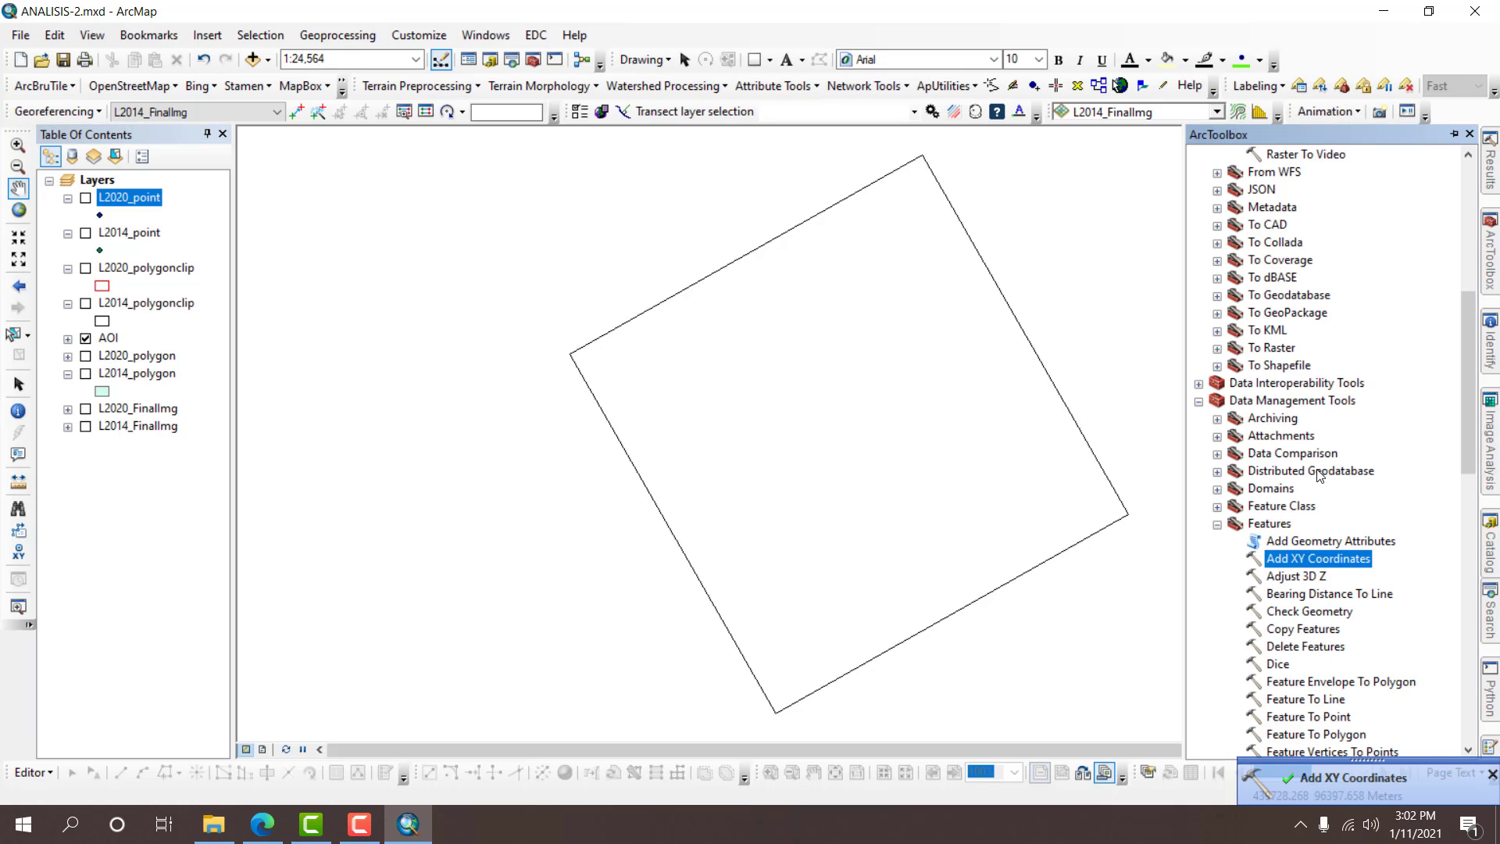
double_click(1311, 559)
drag(445, 174, 606, 217)
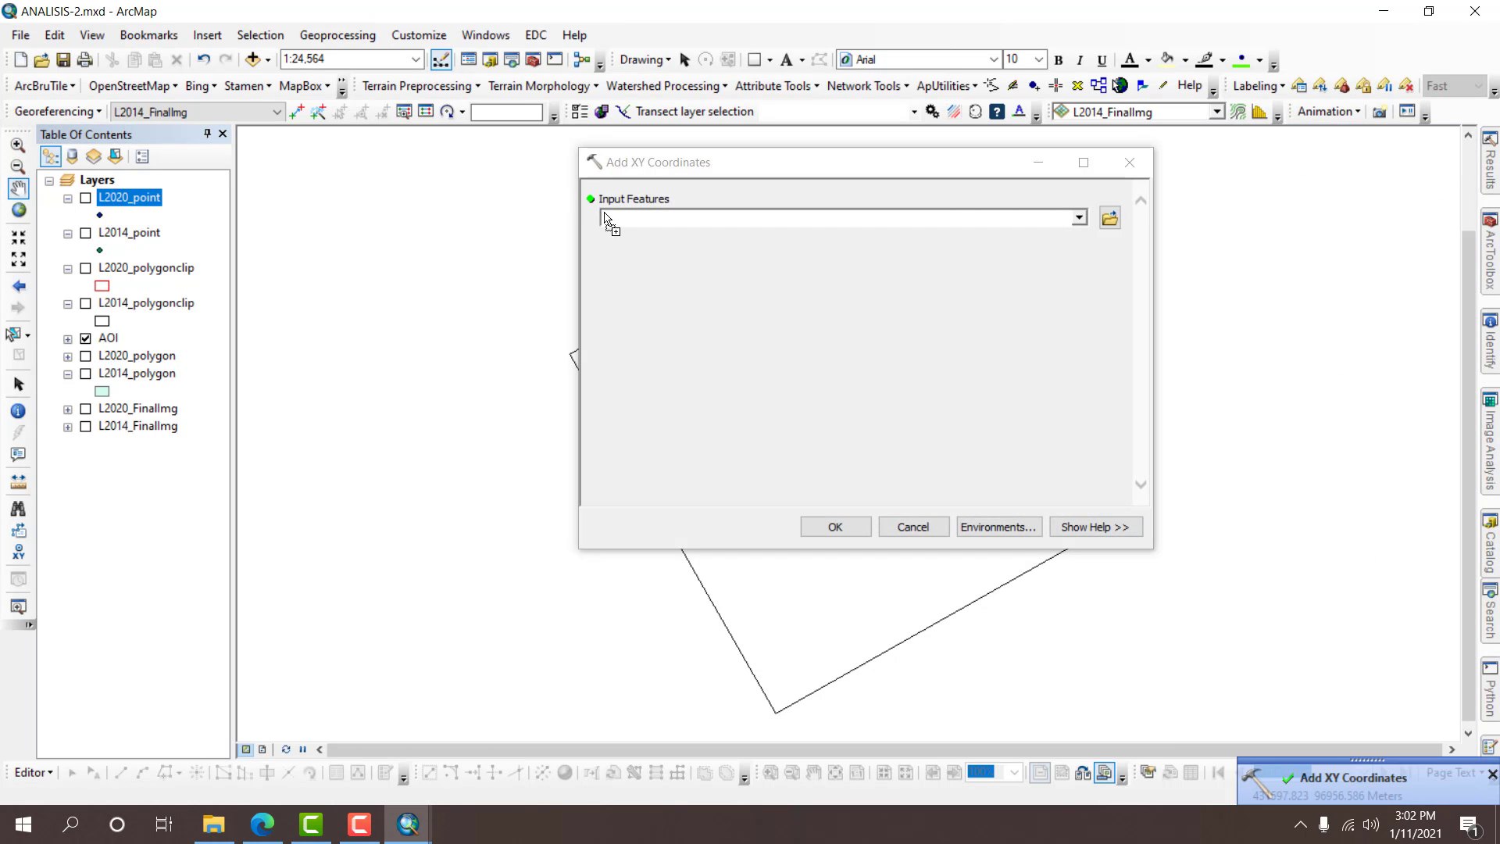
click(834, 527)
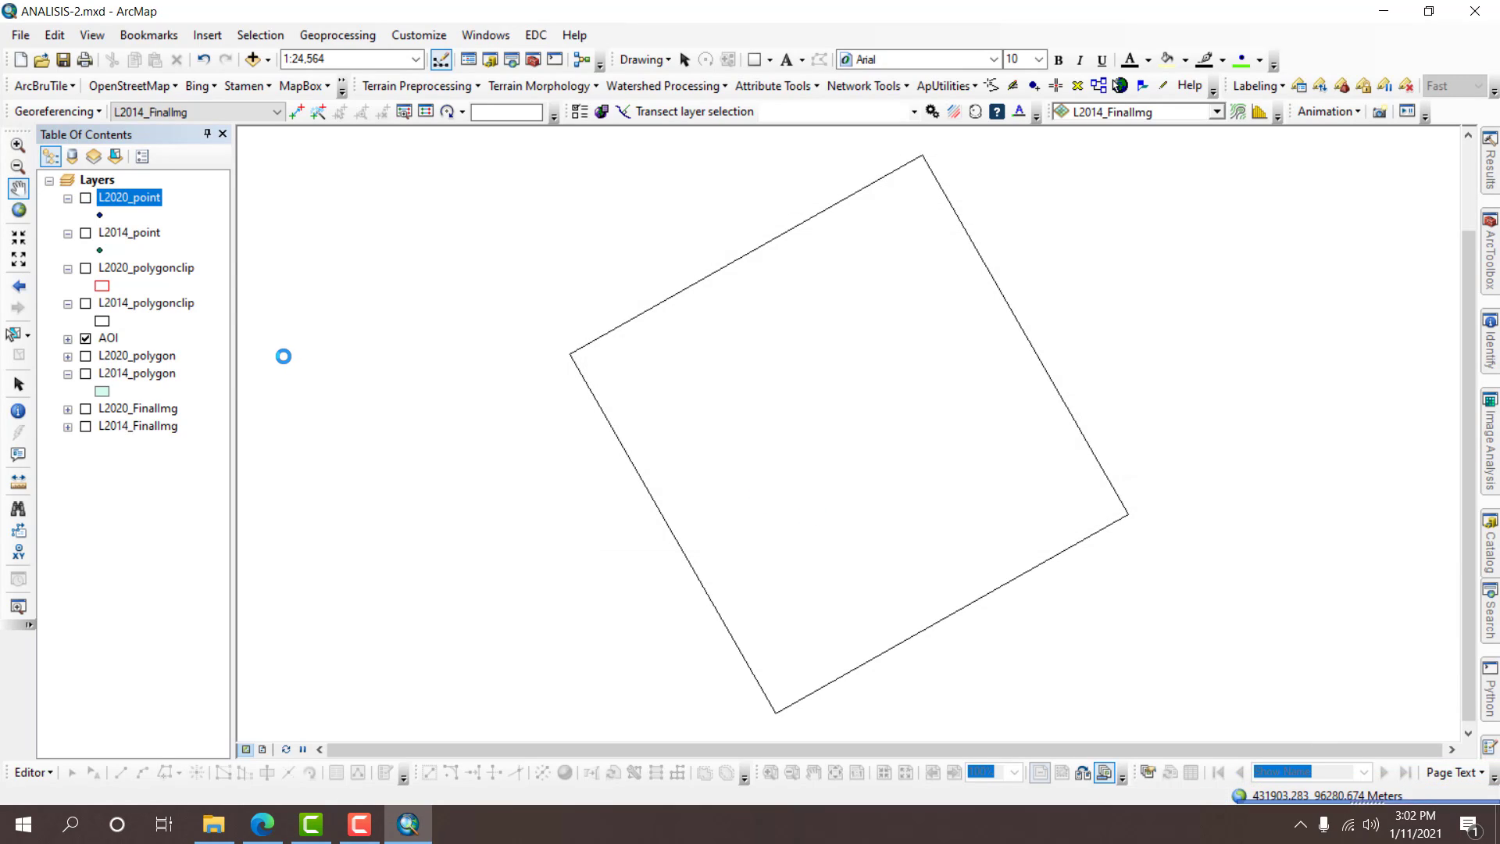
Open the attribute table of L2020_point and check the POINT_X and POINT_Y values.
right_click(135, 200)
click(182, 258)
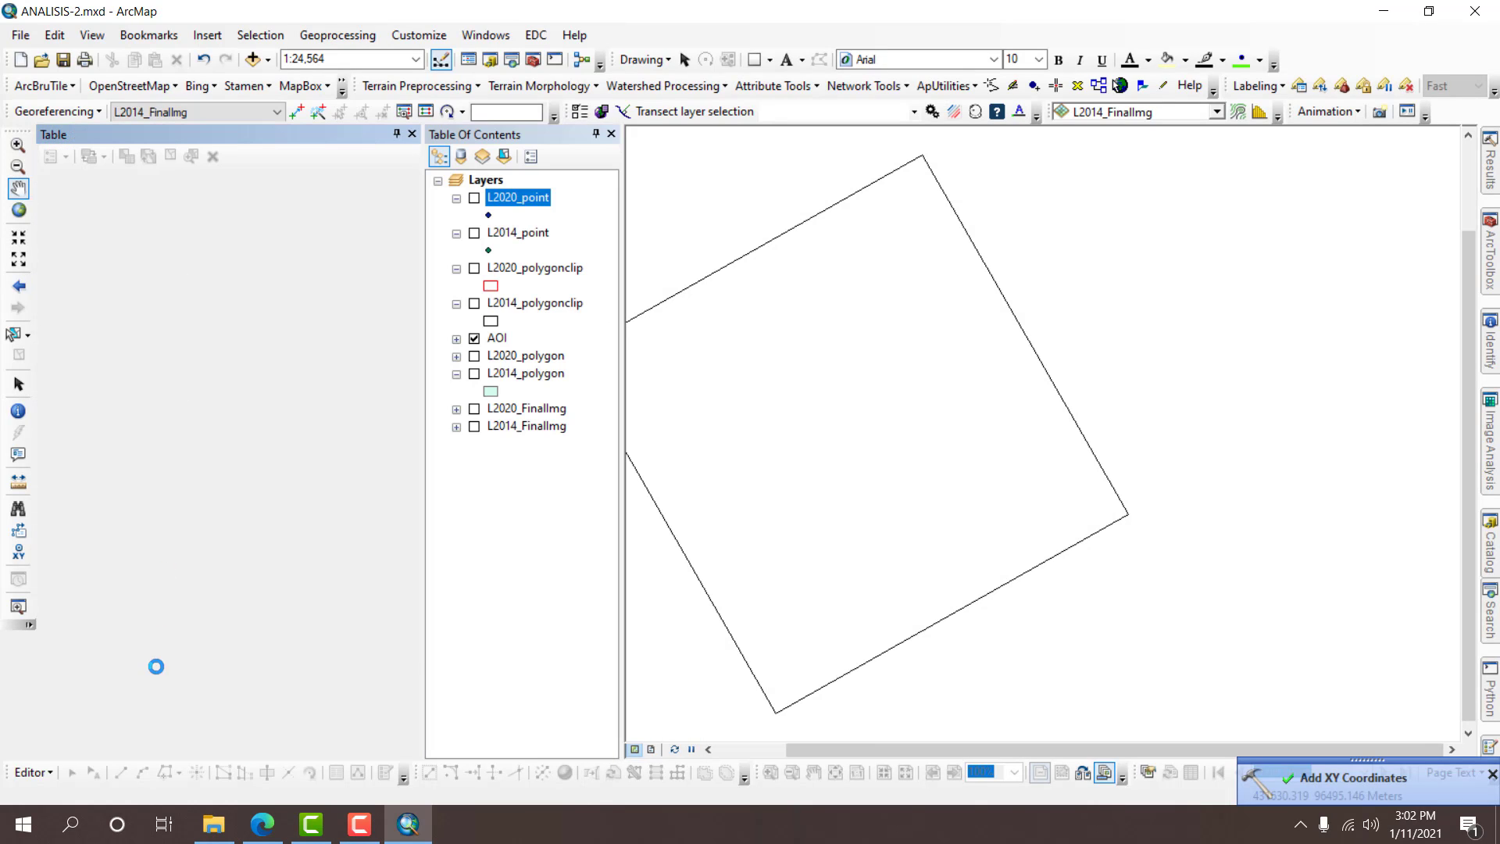
click(272, 235)
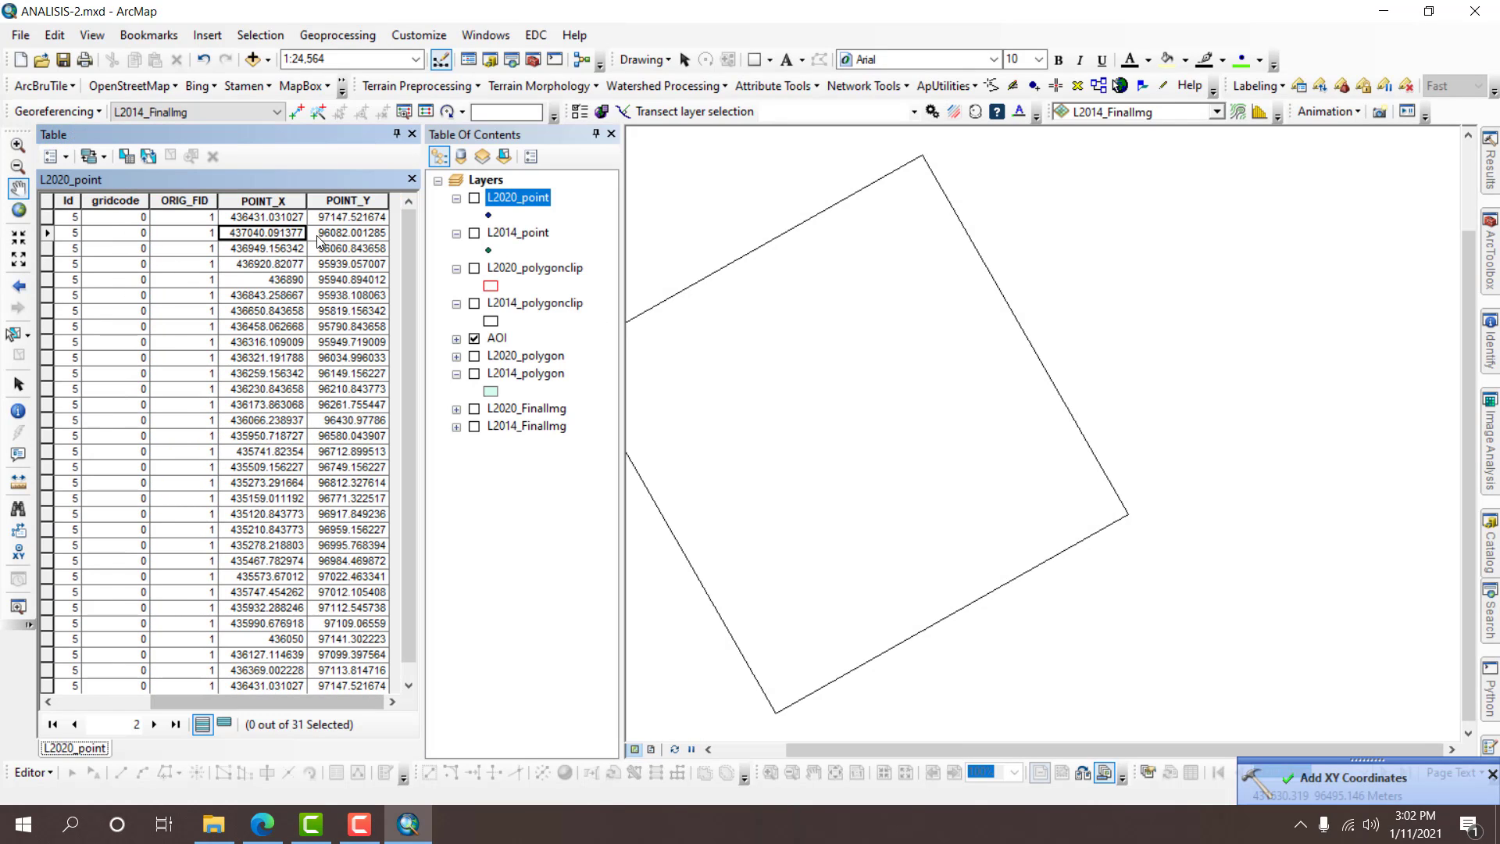
click(356, 235)
click(341, 373)
click(285, 456)
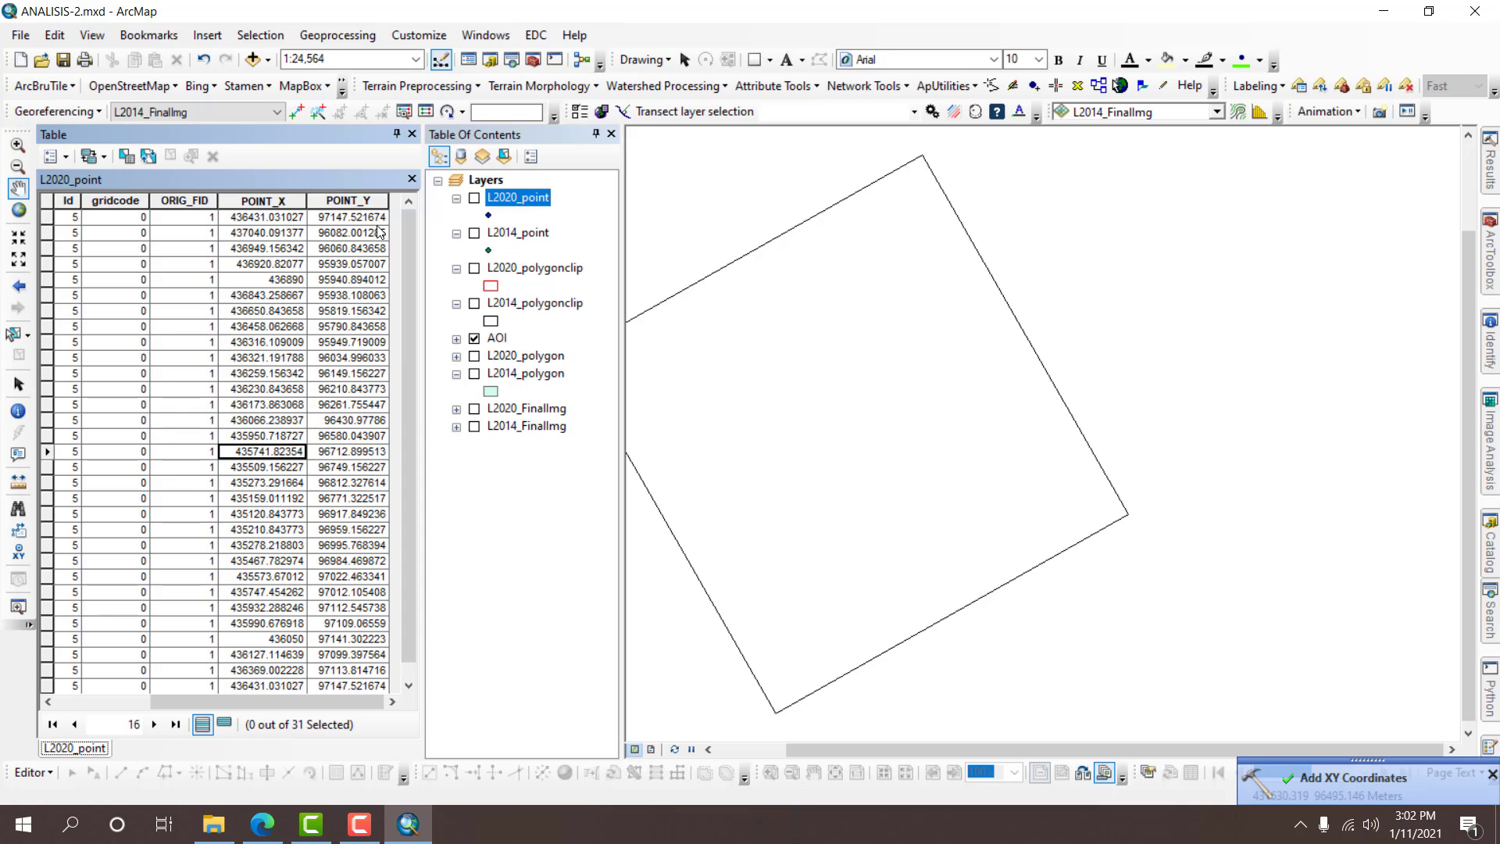
Close the L2020_point table, open the attribute table of L2014_point and start exporting all its records.
click(411, 134)
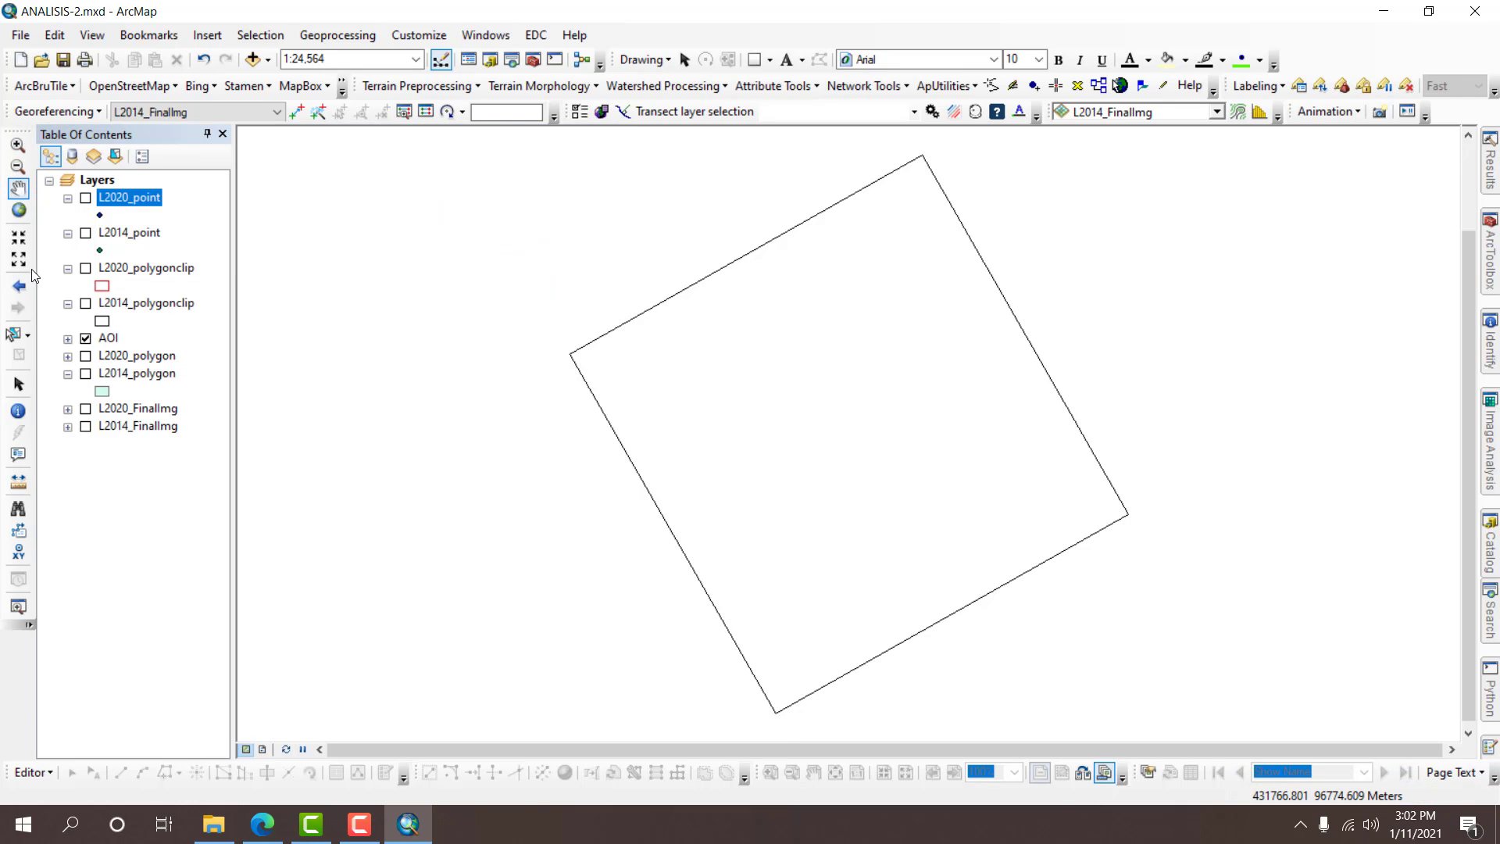
right_click(137, 240)
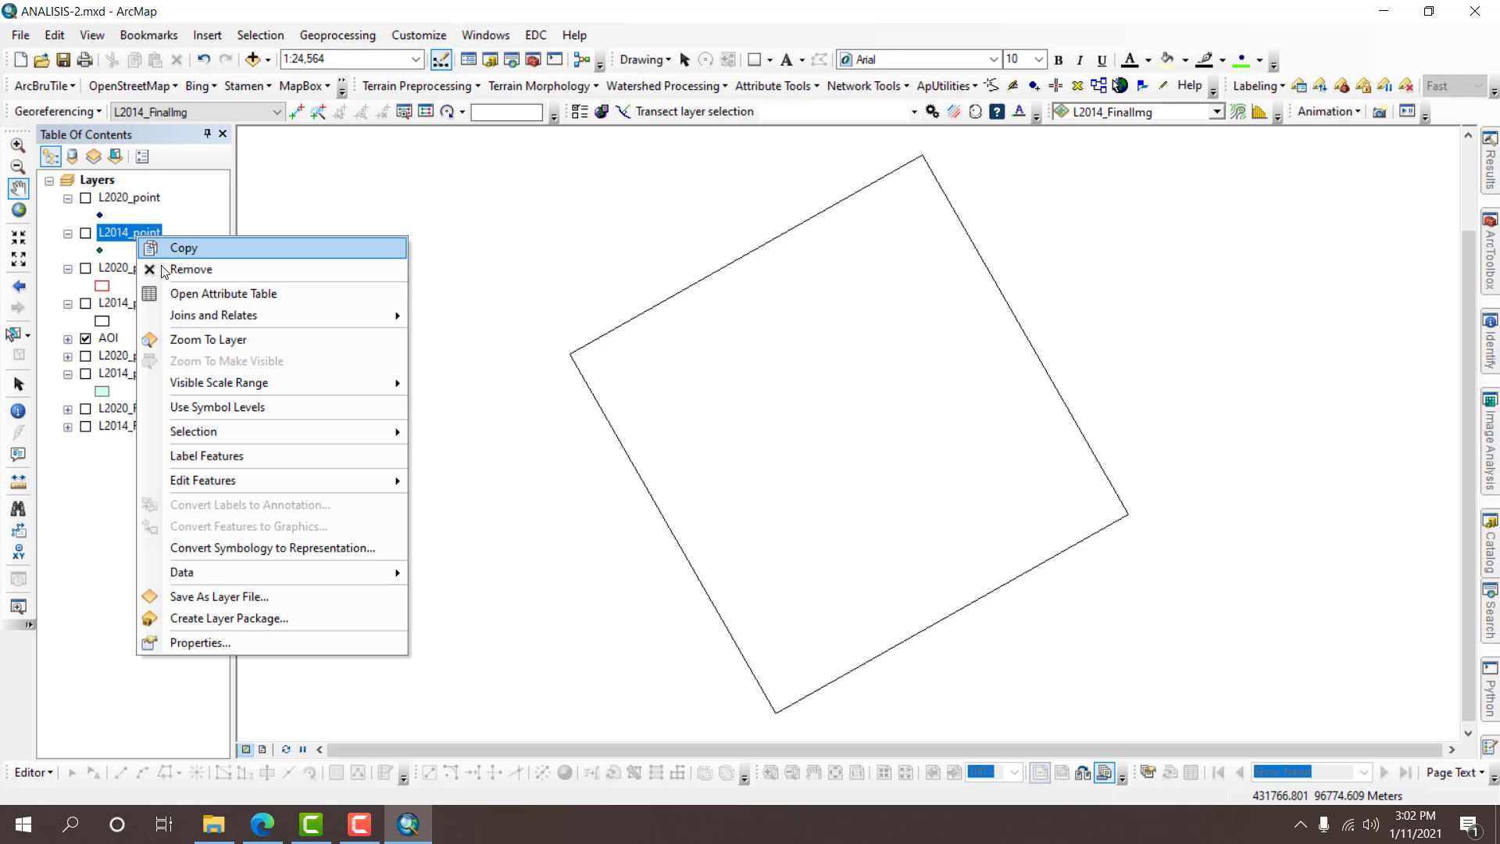
click(173, 287)
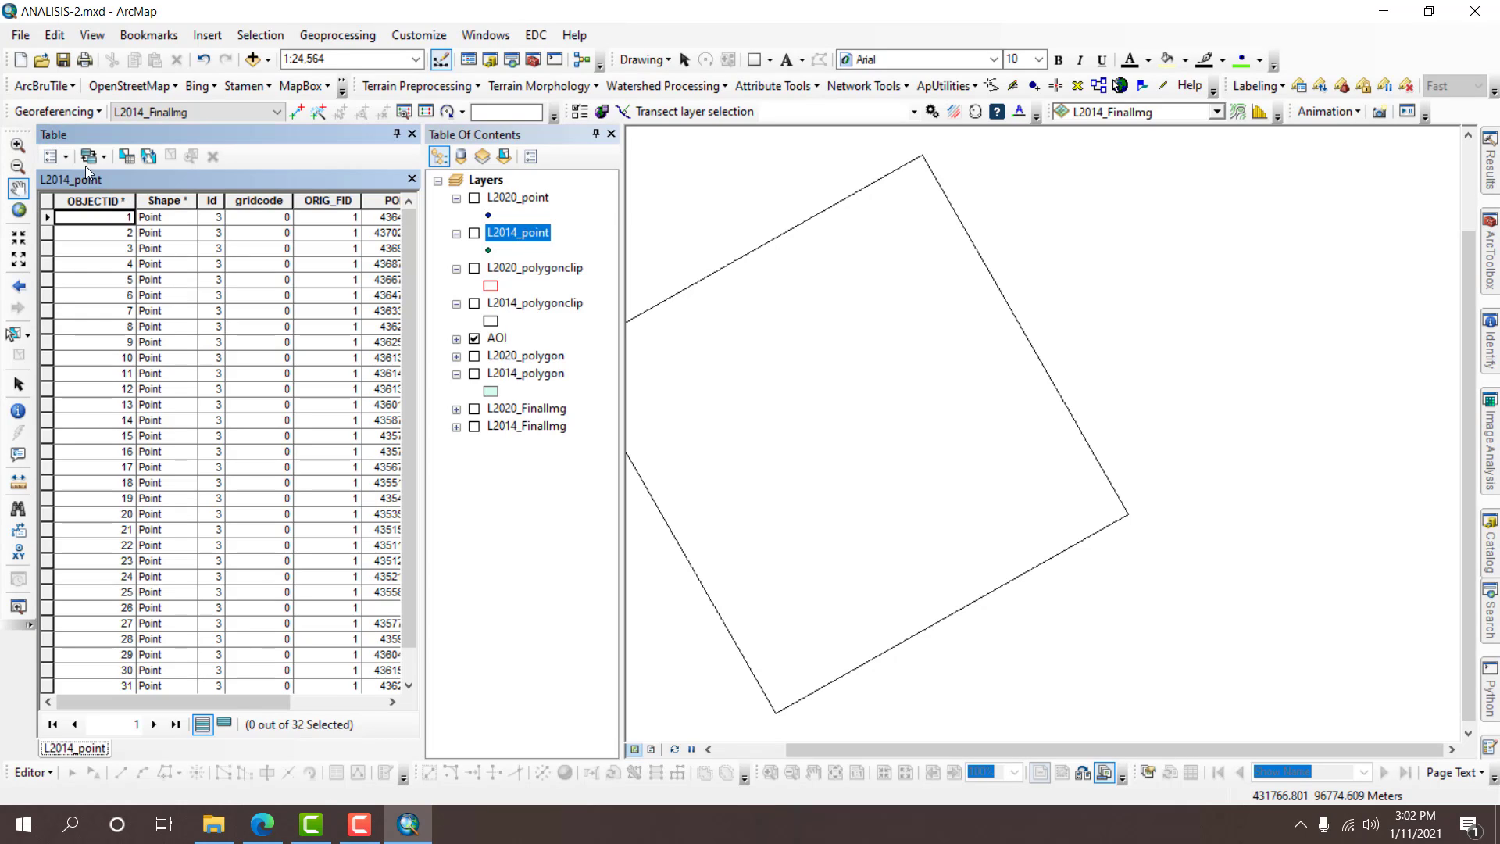
click(51, 156)
click(101, 590)
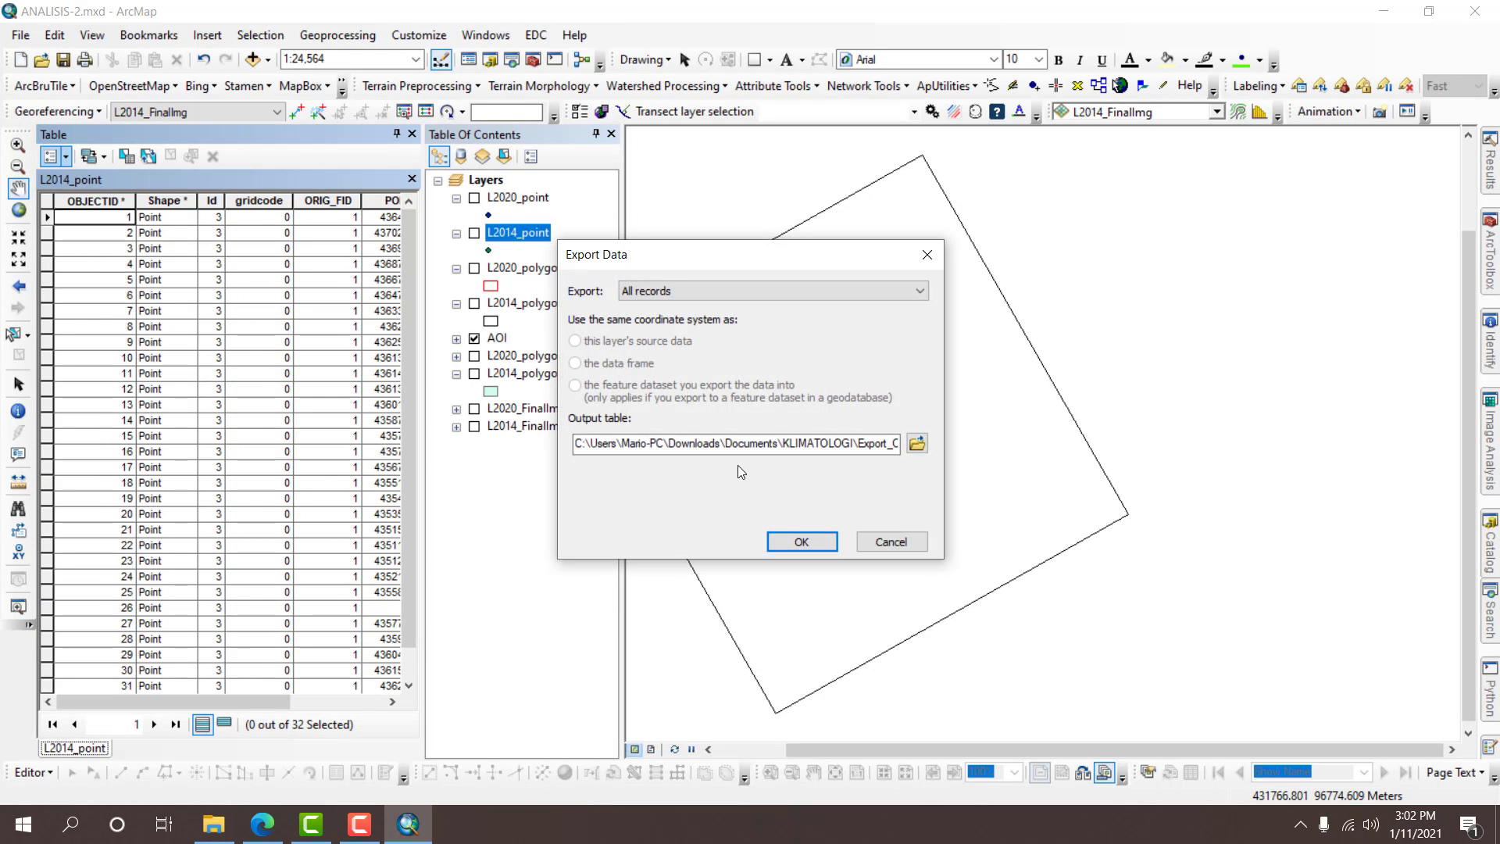
Try to save the export as geodatabase table Garispantai2014 in DATA PSPL's MODUL PERUBAHAN PANTAI folder.
click(916, 443)
click(779, 284)
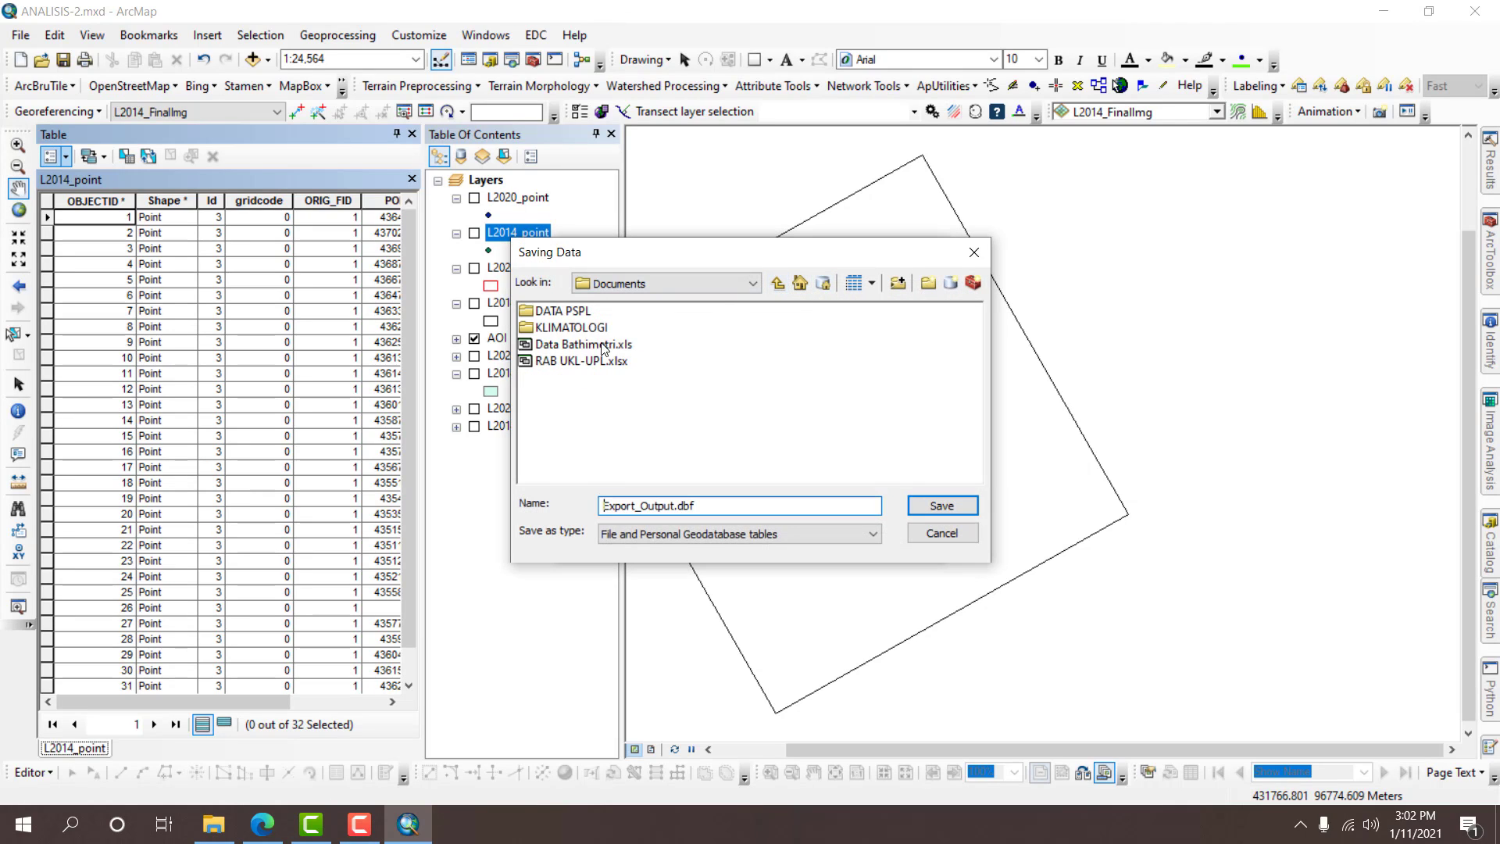
double_click(580, 326)
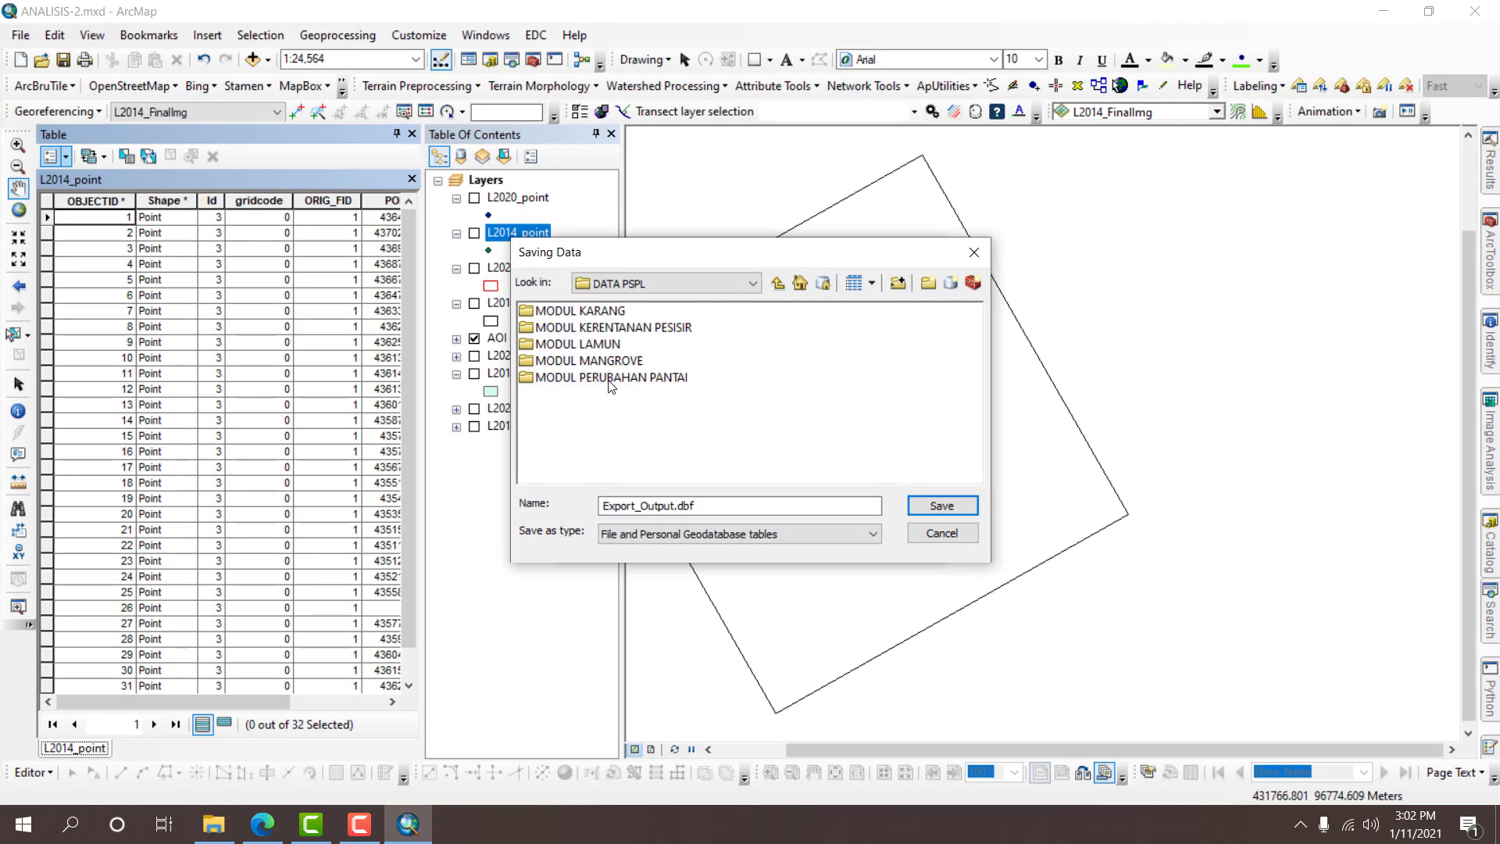
double_click(610, 379)
click(719, 506)
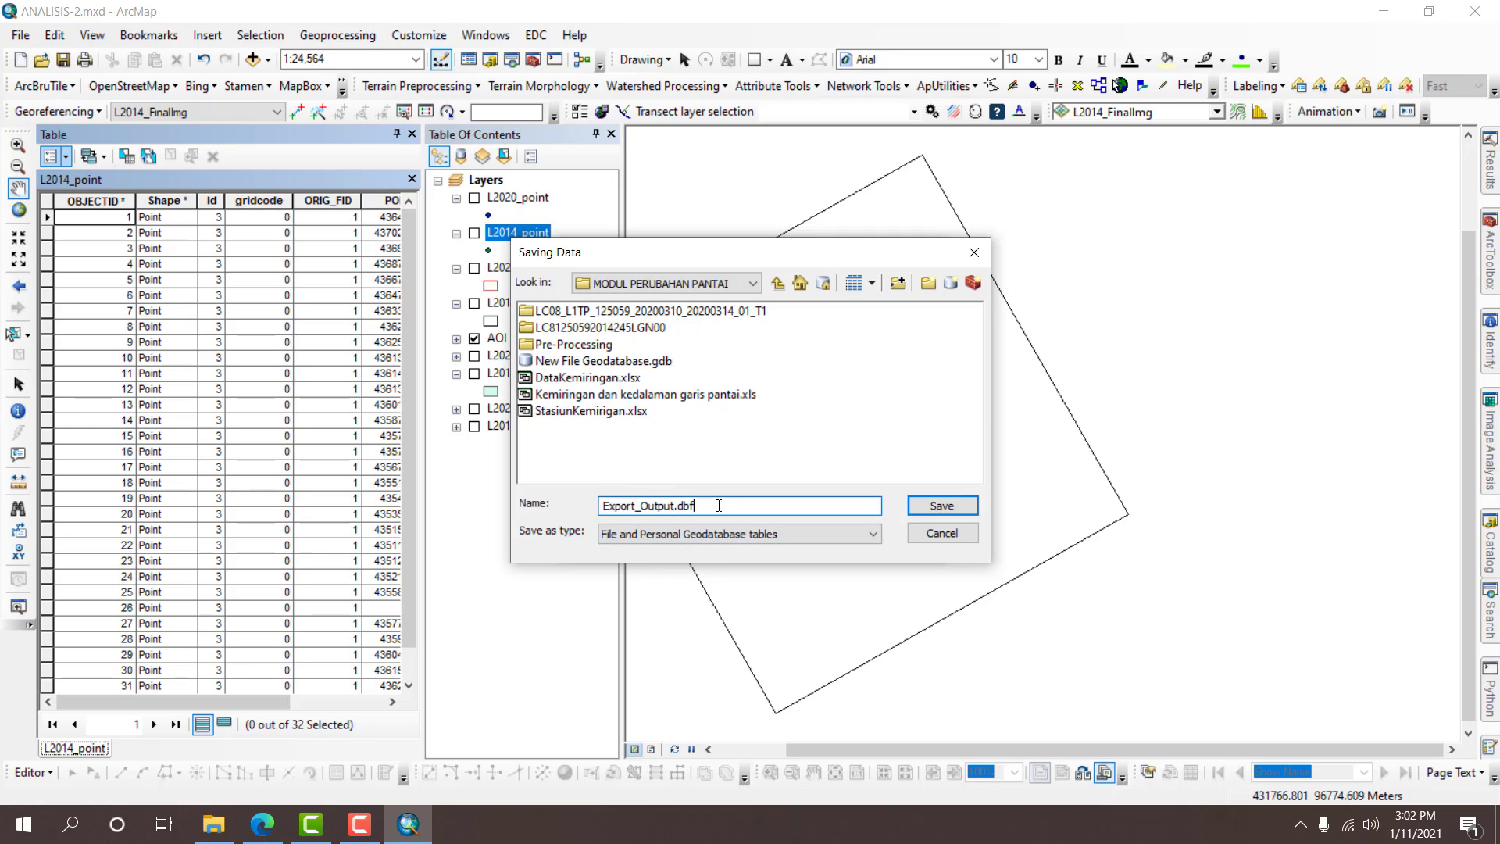
double_click(719, 506)
text(Garispantai2014)
key(Return)
click(892, 475)
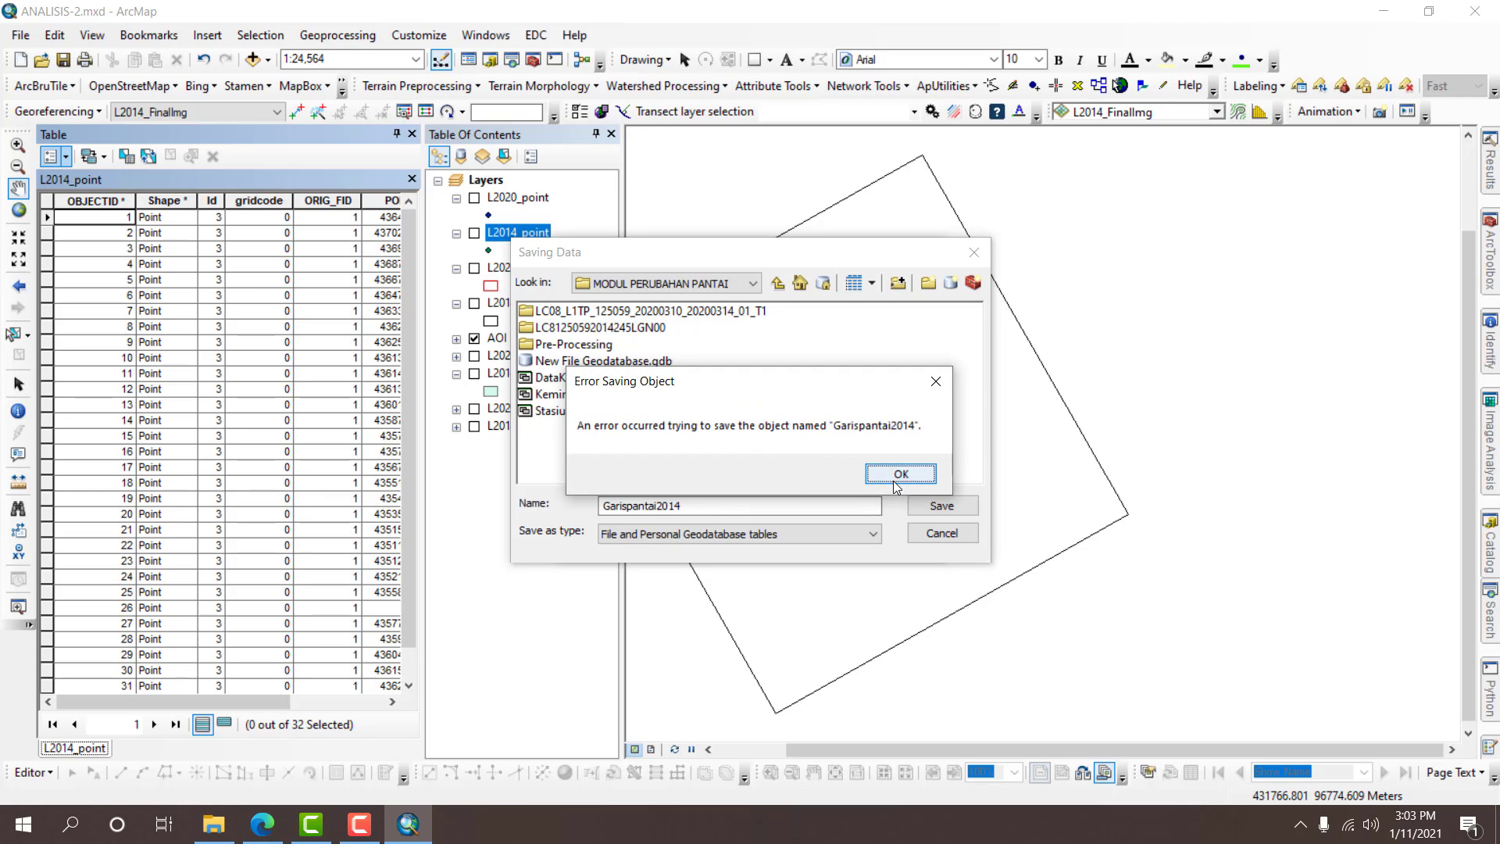
Export Garispantai2014 as a Text File without adding it to the map, and close the L2014_point table.
click(835, 533)
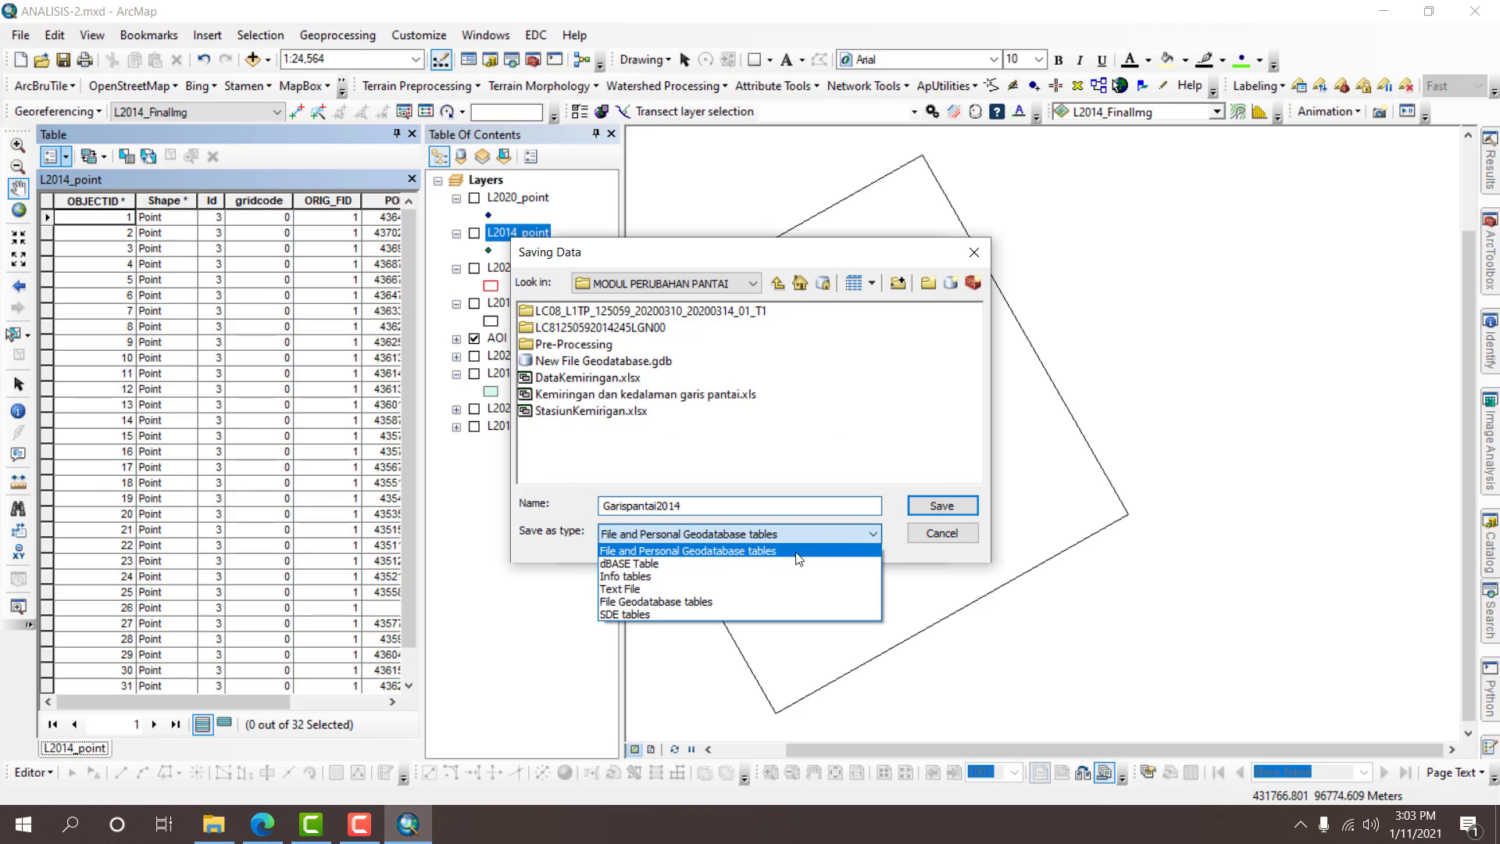
click(714, 589)
click(942, 505)
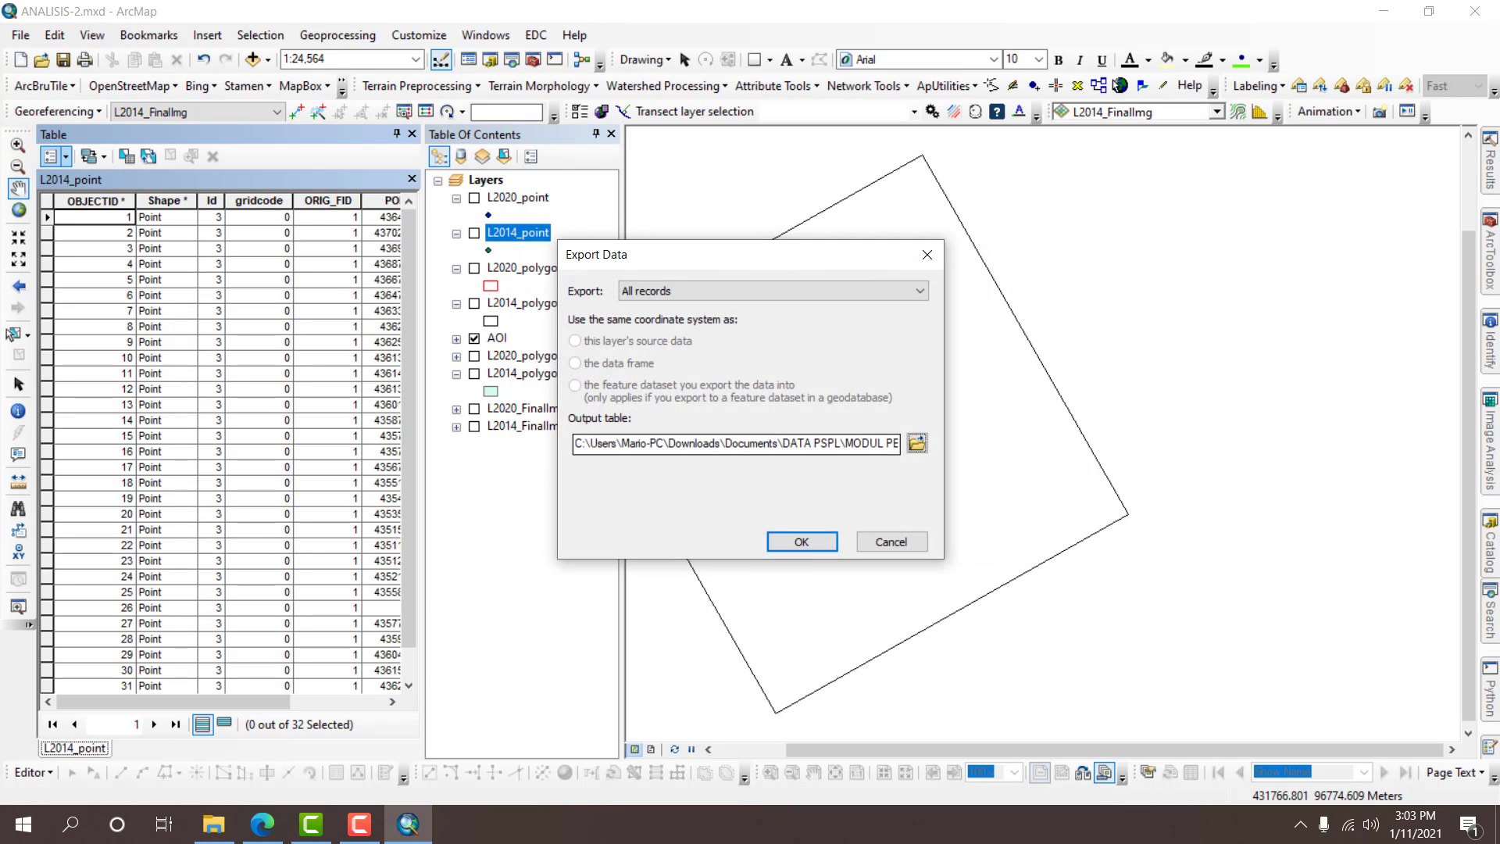
key(Return)
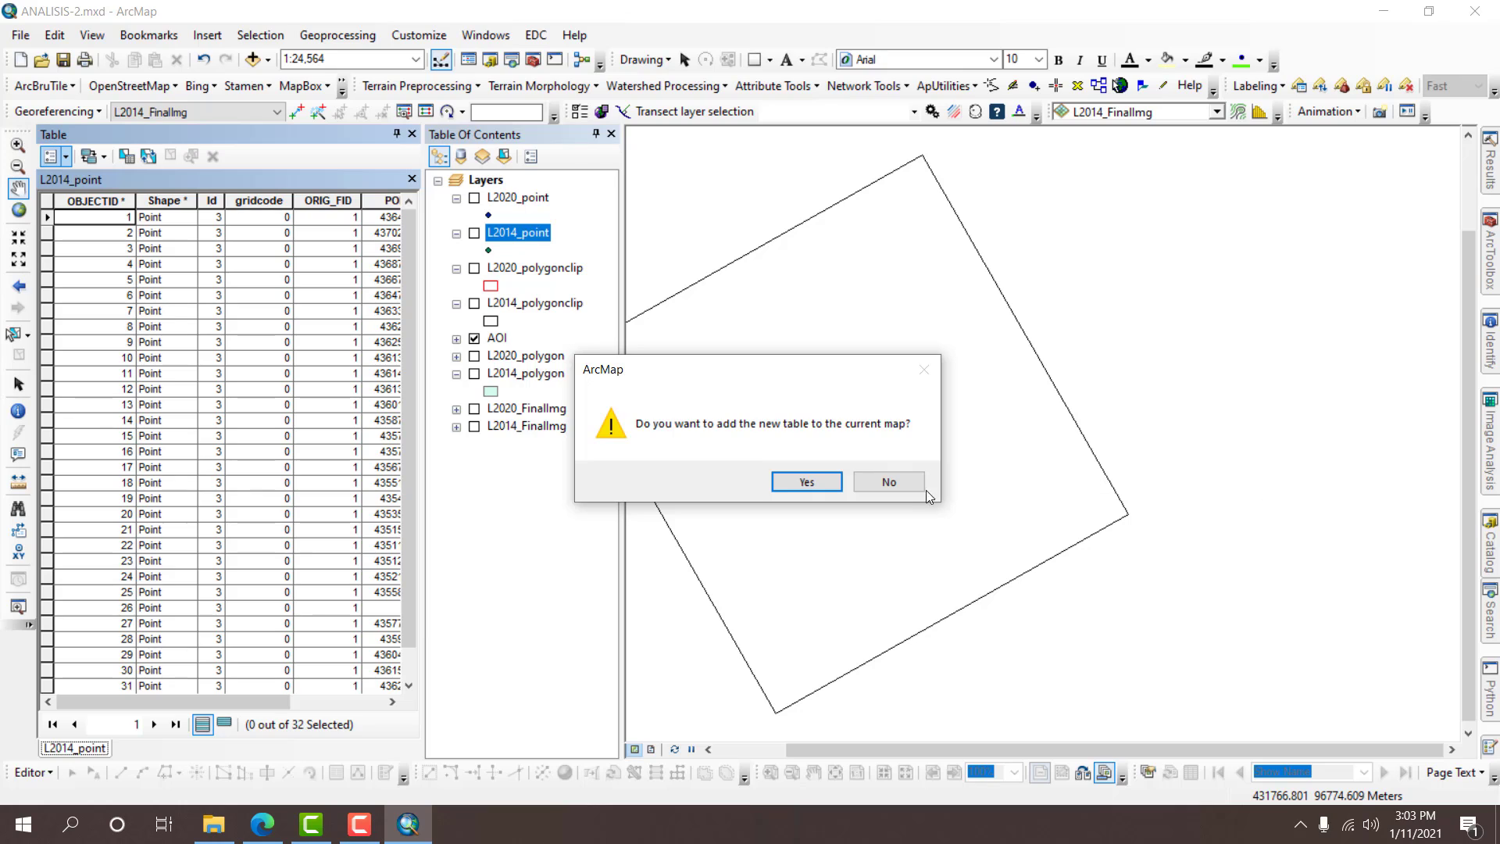
click(890, 482)
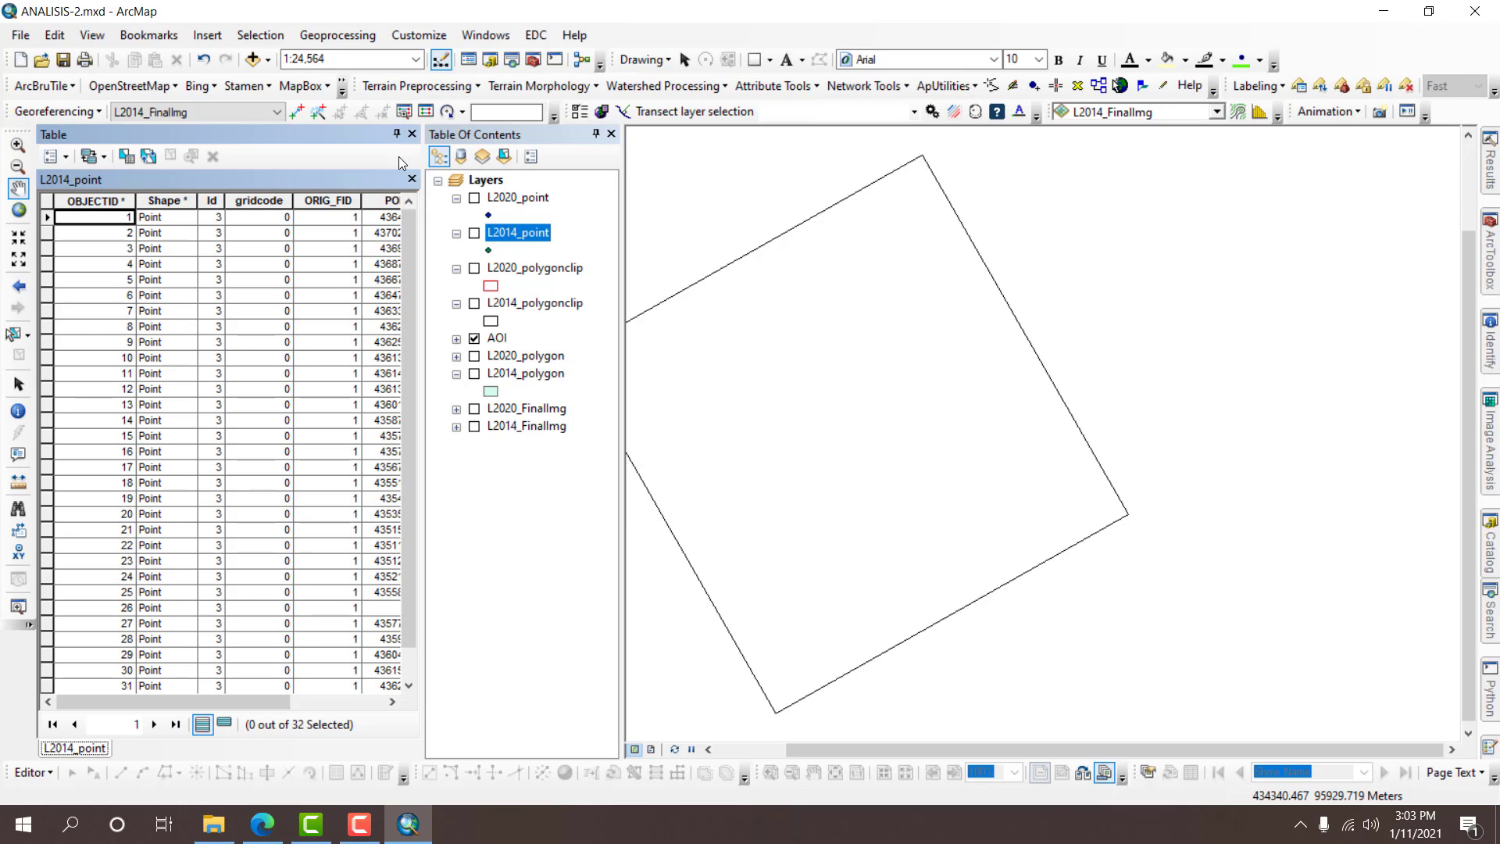
click(412, 135)
Open the attribute table of L2020_point and set up an export of all records as a Text File.
right_click(158, 197)
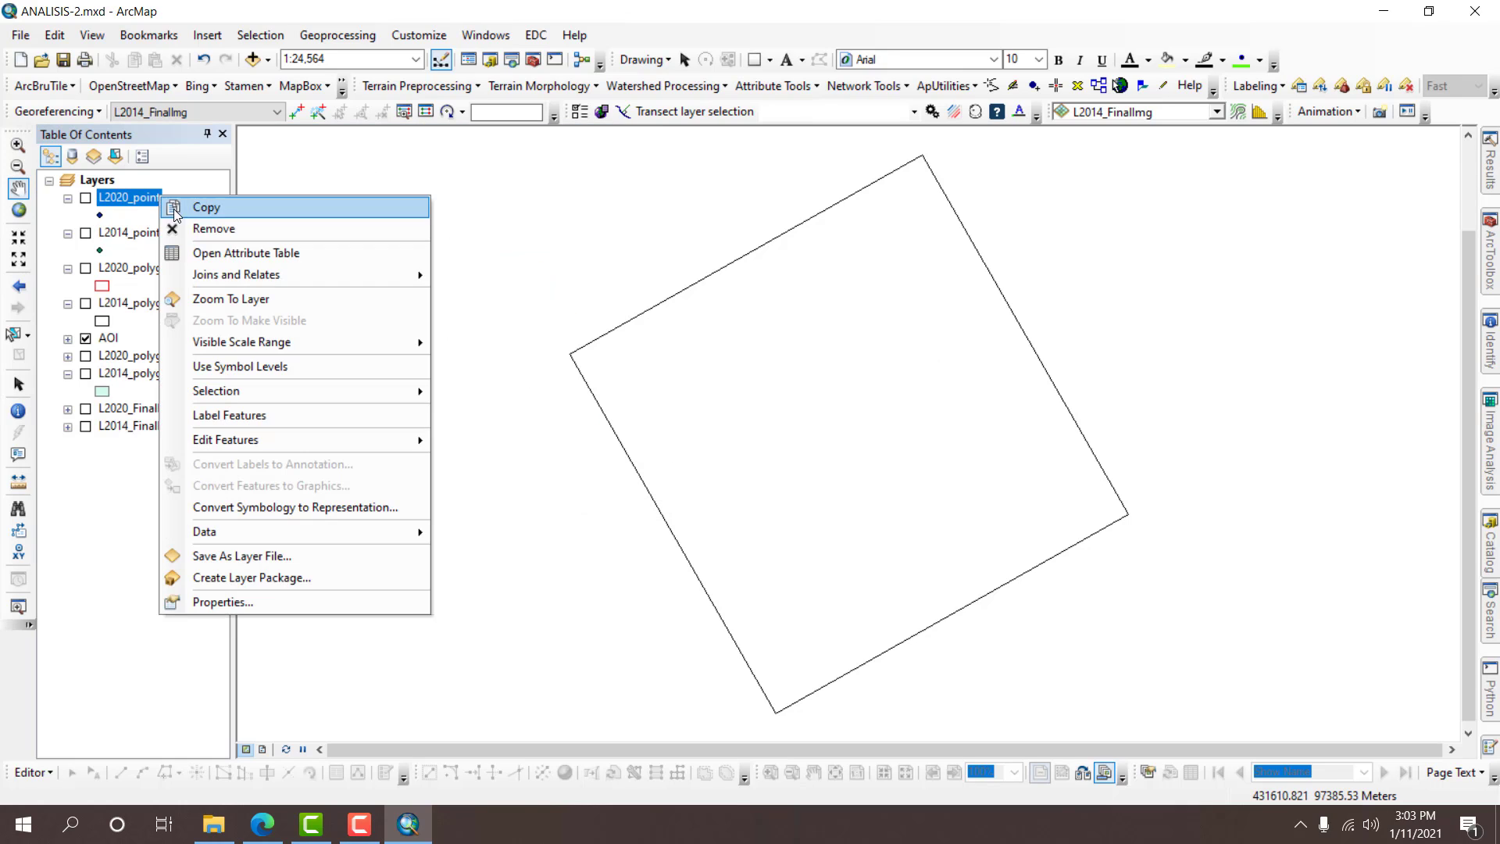
click(207, 253)
click(63, 160)
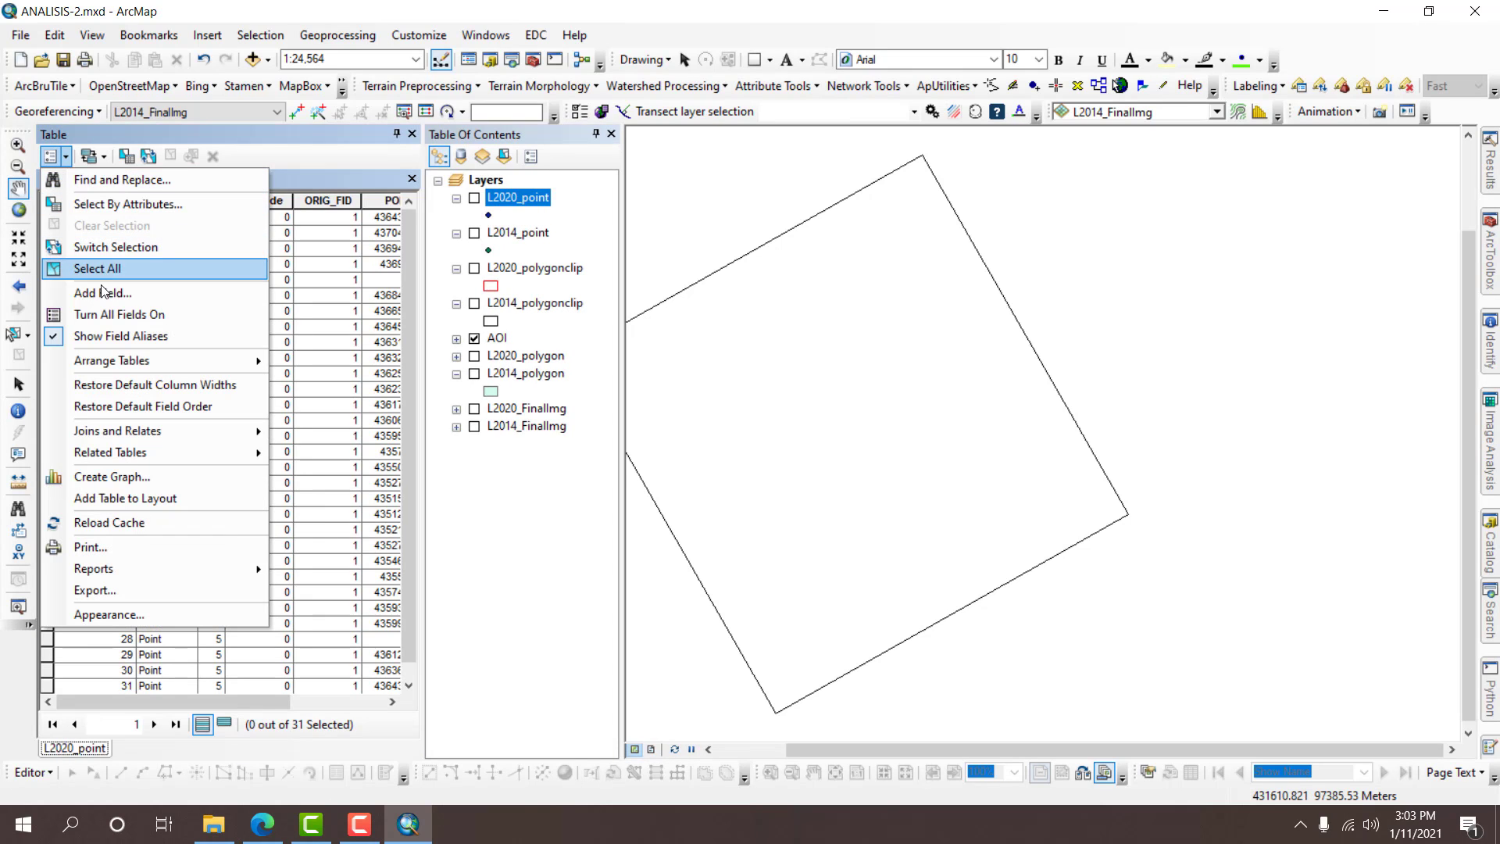
click(129, 592)
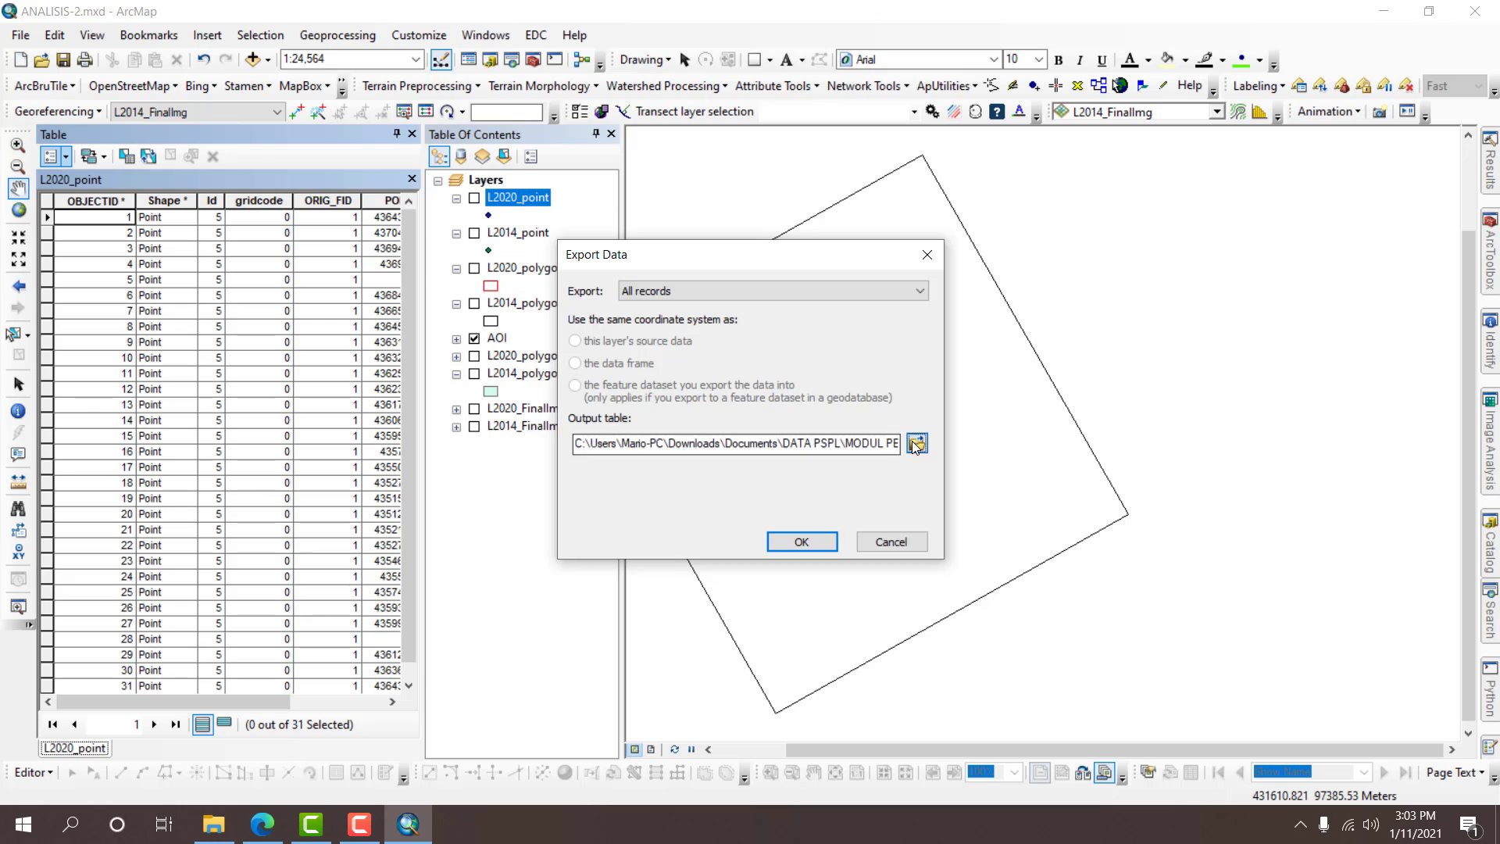
click(915, 442)
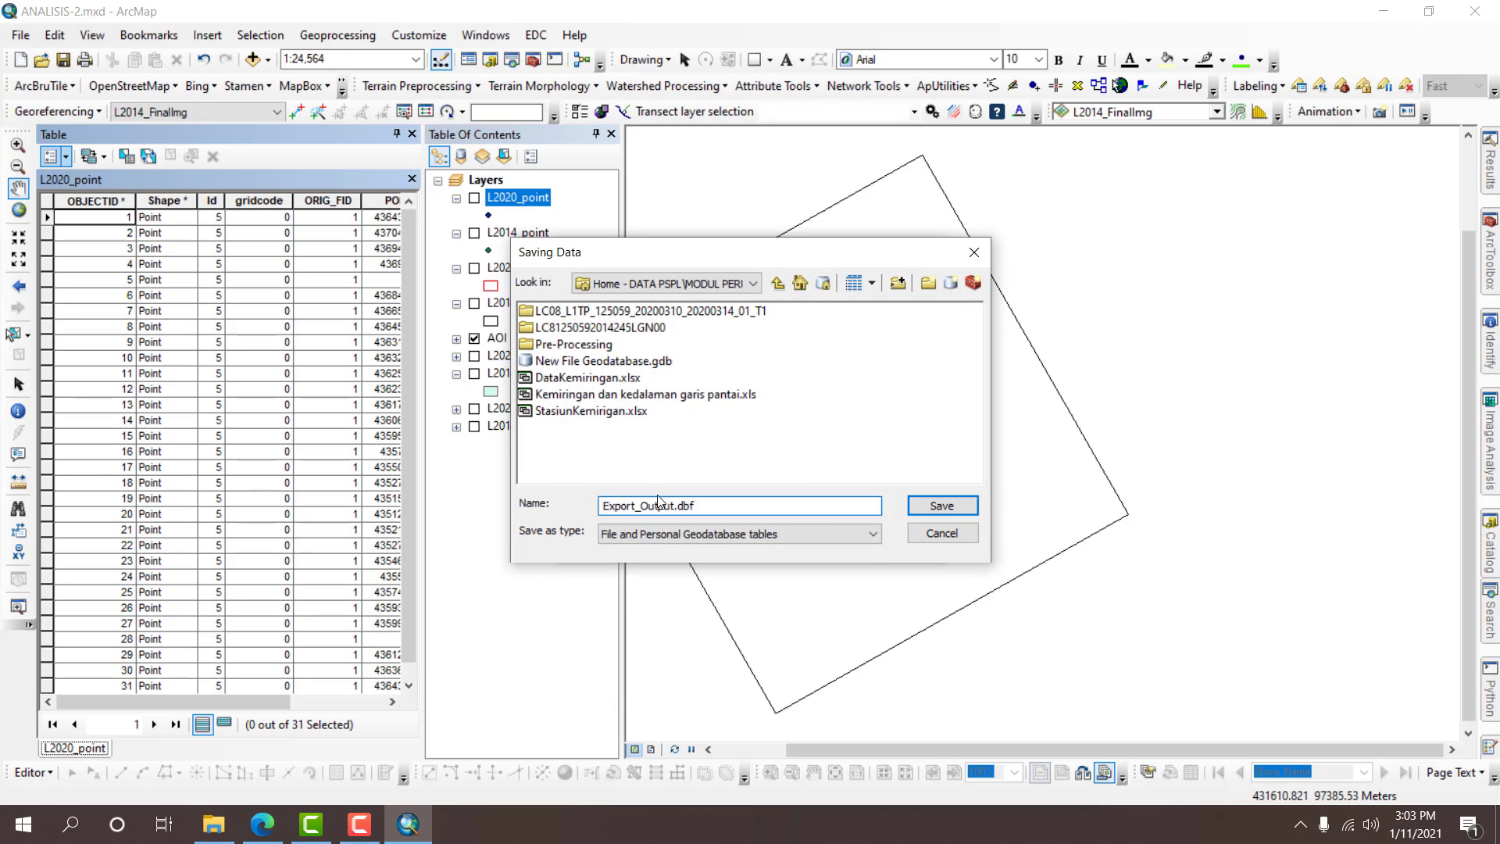
click(664, 533)
click(625, 595)
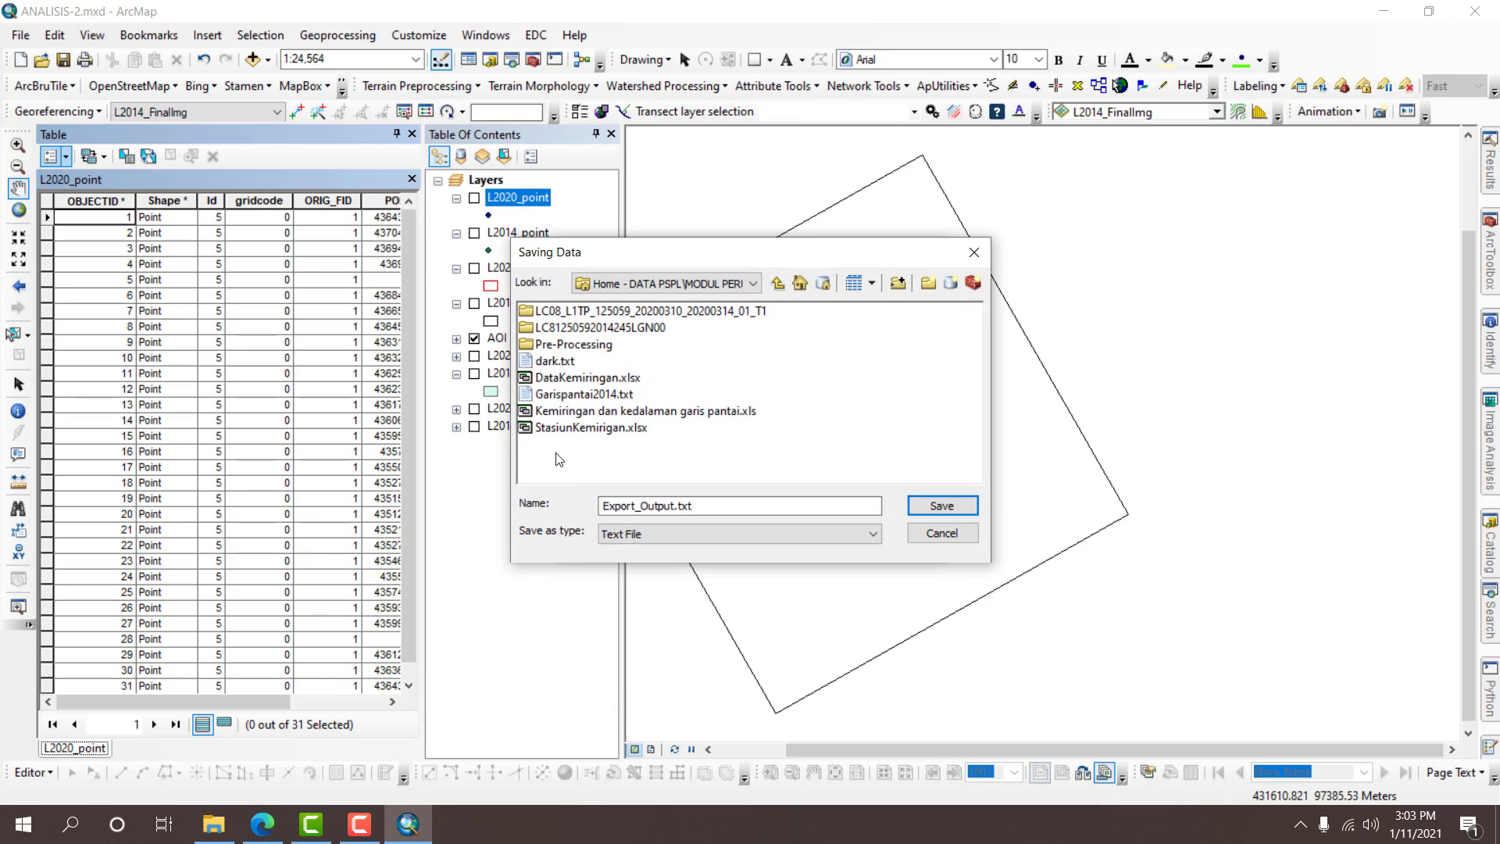
Name the output Garispantai2020, export it without adding it to the map, and close the L2020_point table.
click(582, 393)
click(673, 505)
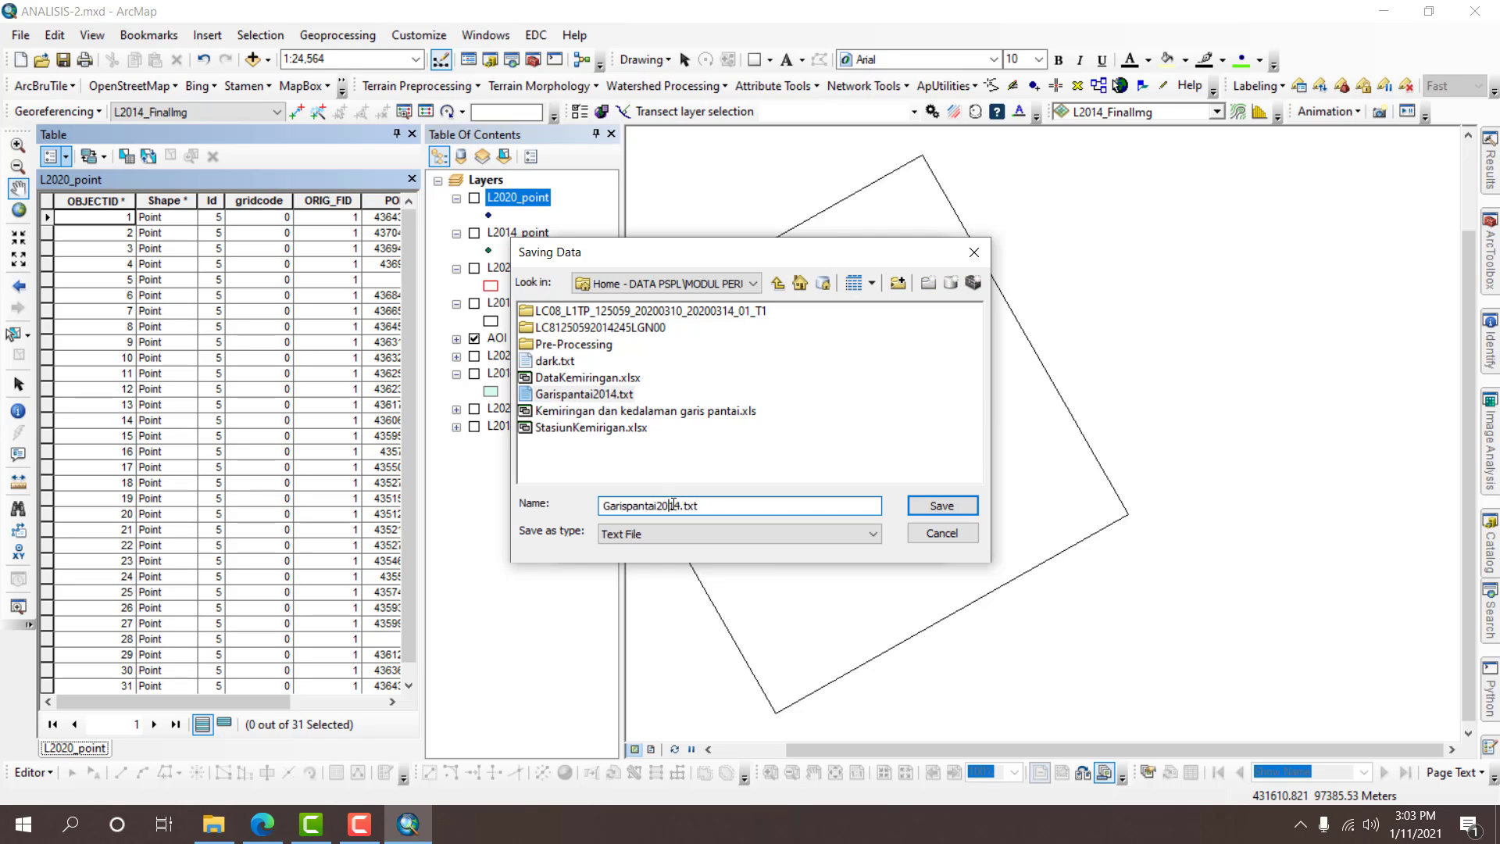
key(BackSpace)
key(BackSpace)
text(20)
key(Return)
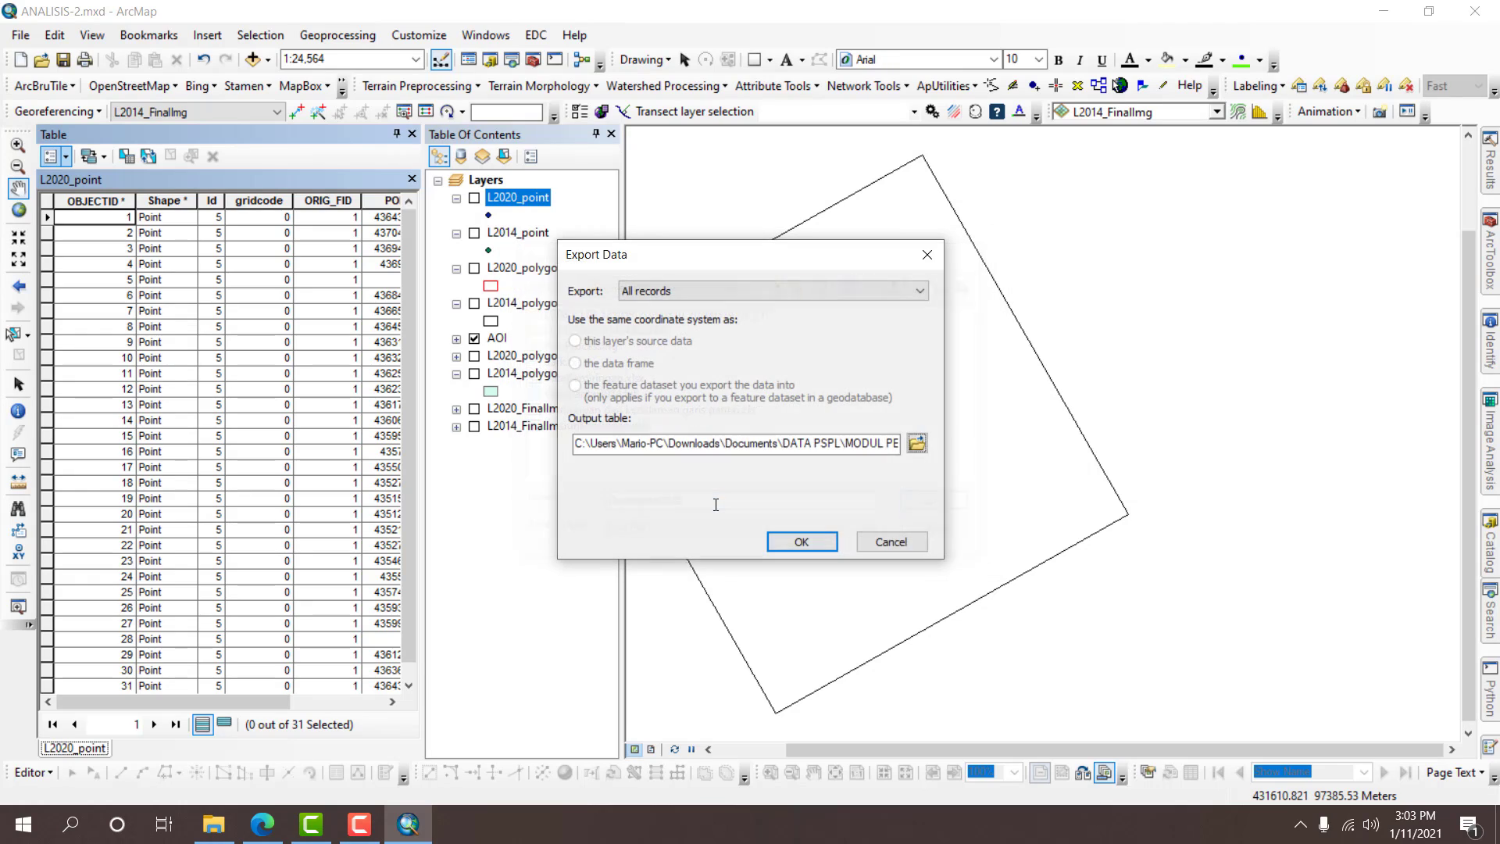
click(782, 541)
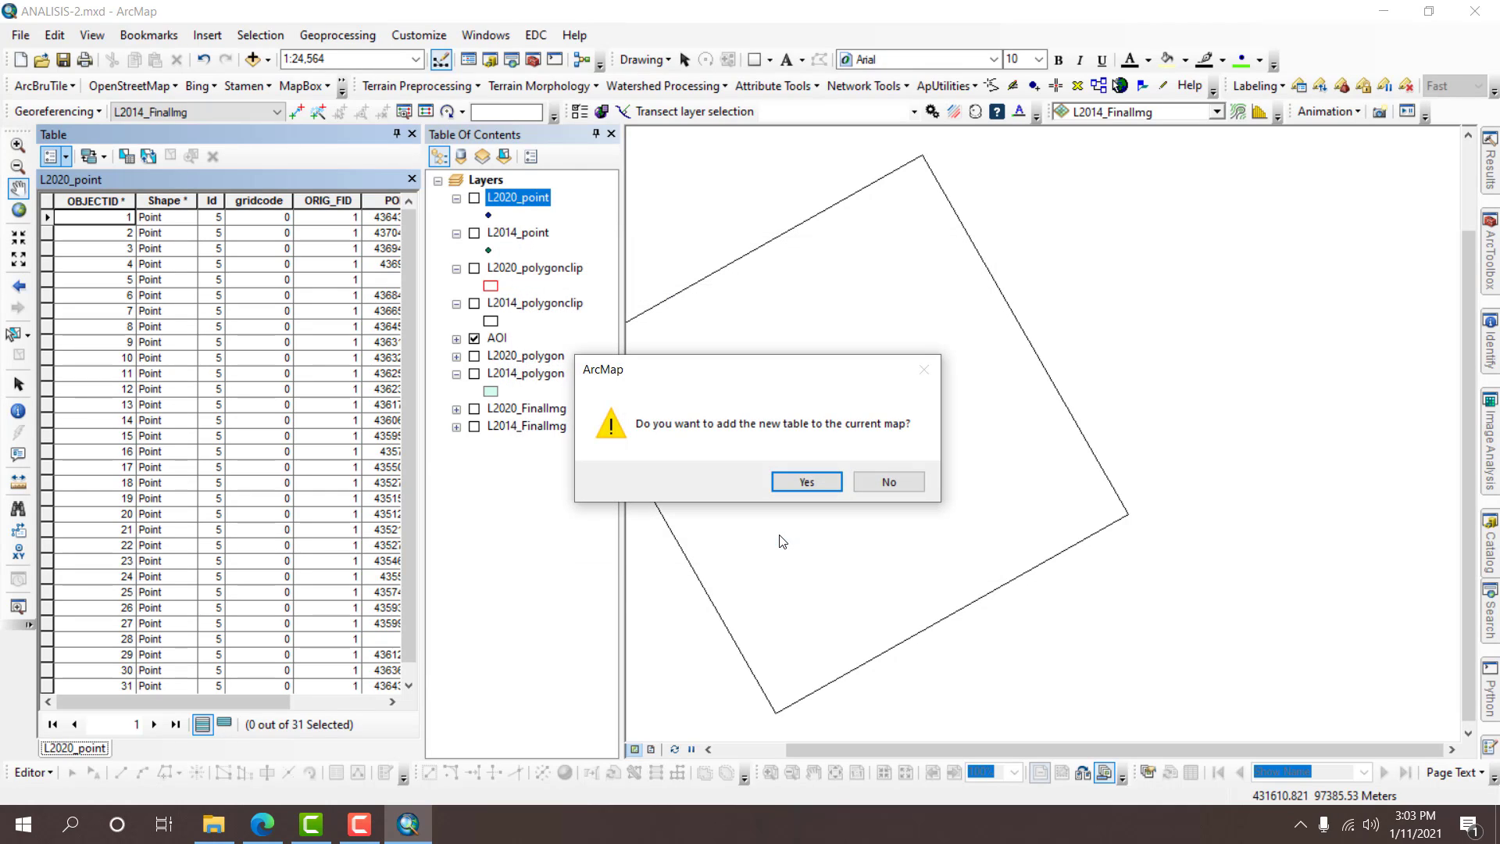
click(863, 486)
click(413, 134)
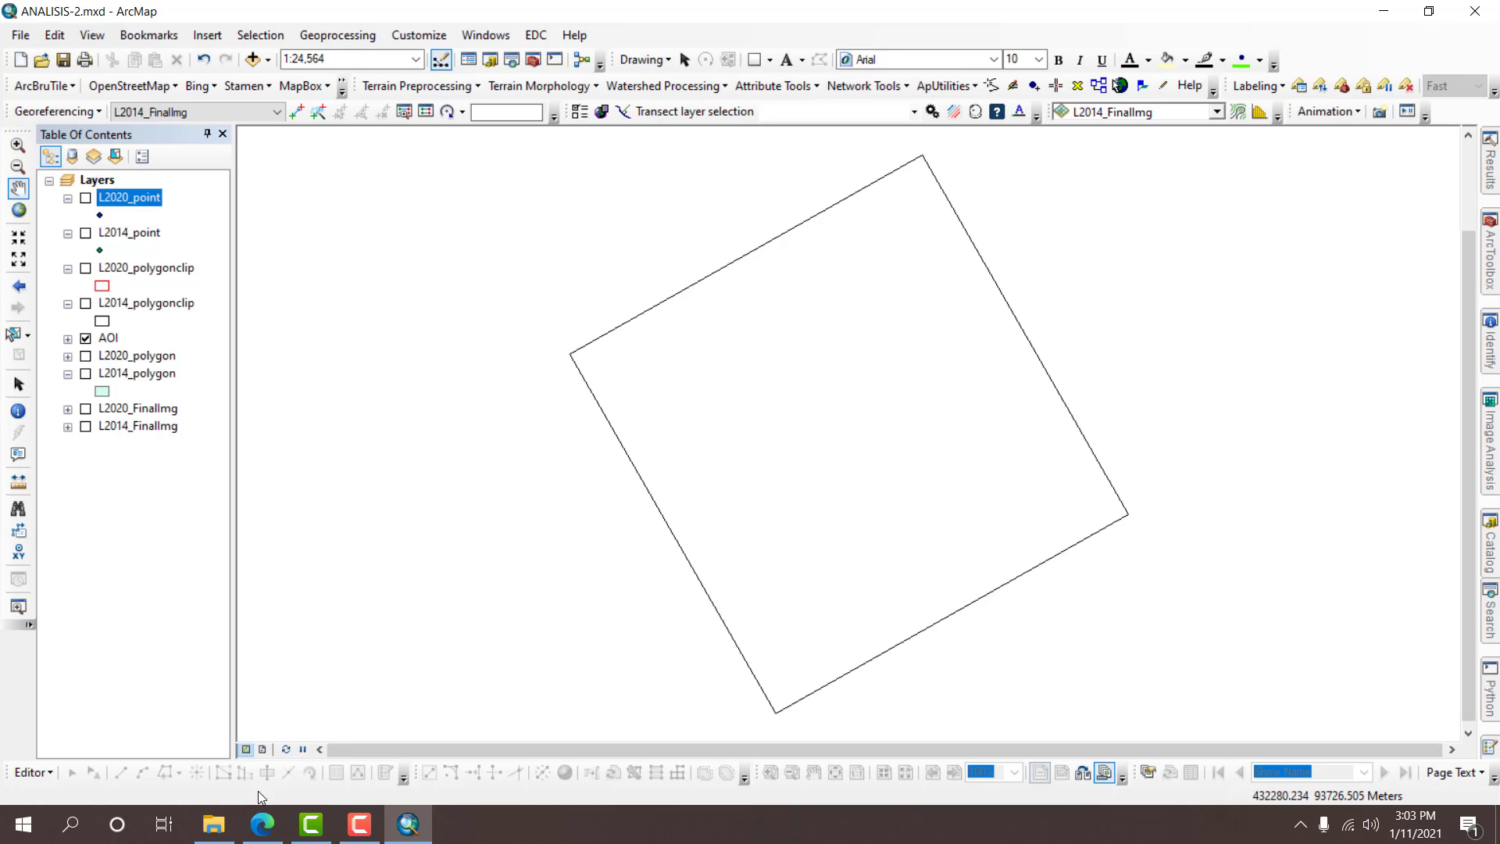
Switch to File Explorer and open DataKemiringan.xlsx from the MODUL PERUBAHAN PANTAI folder in Excel.
click(222, 827)
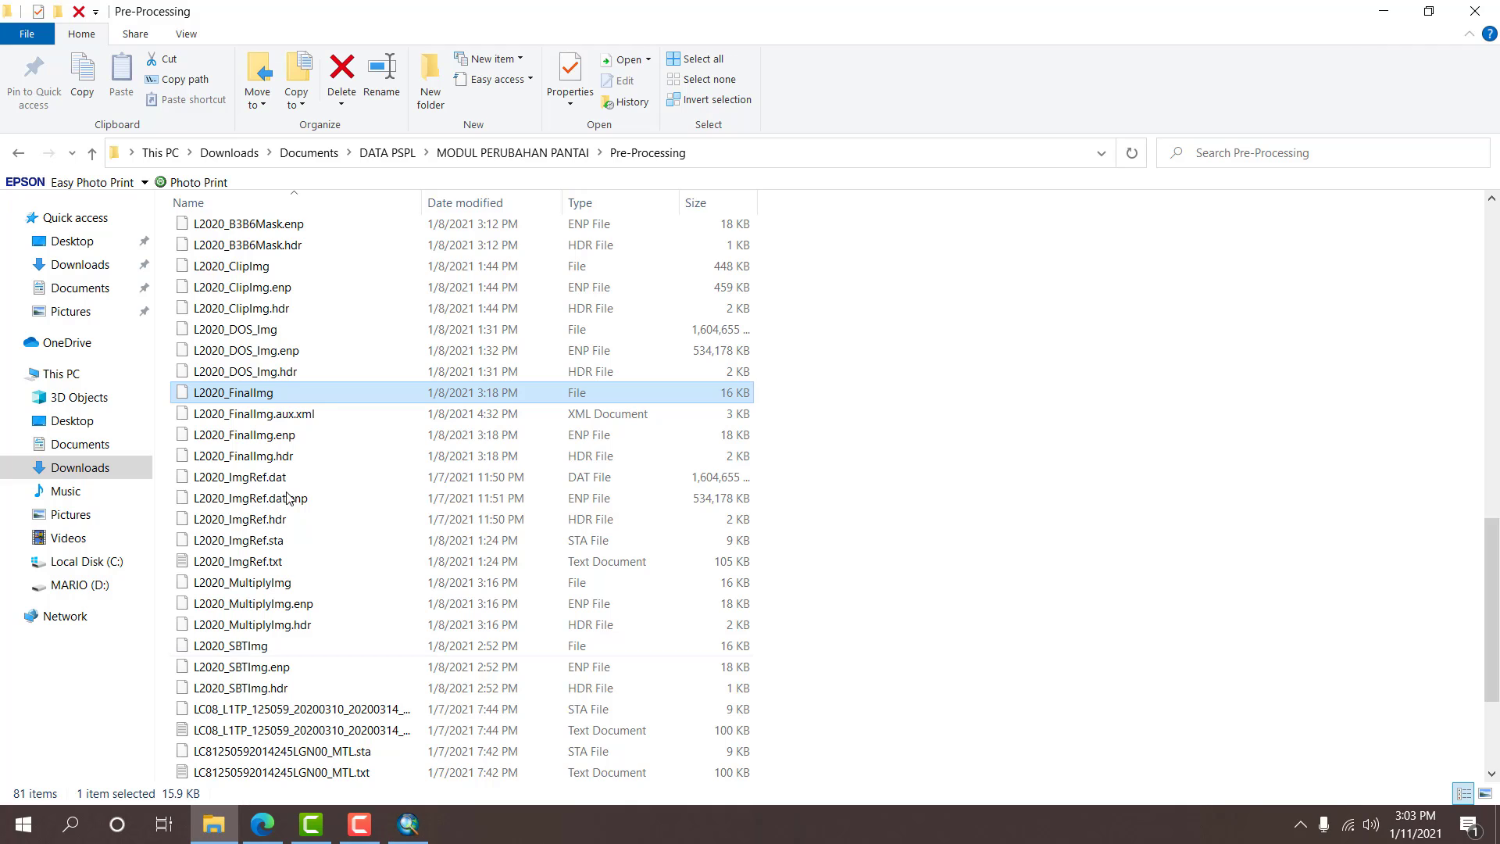
click(459, 150)
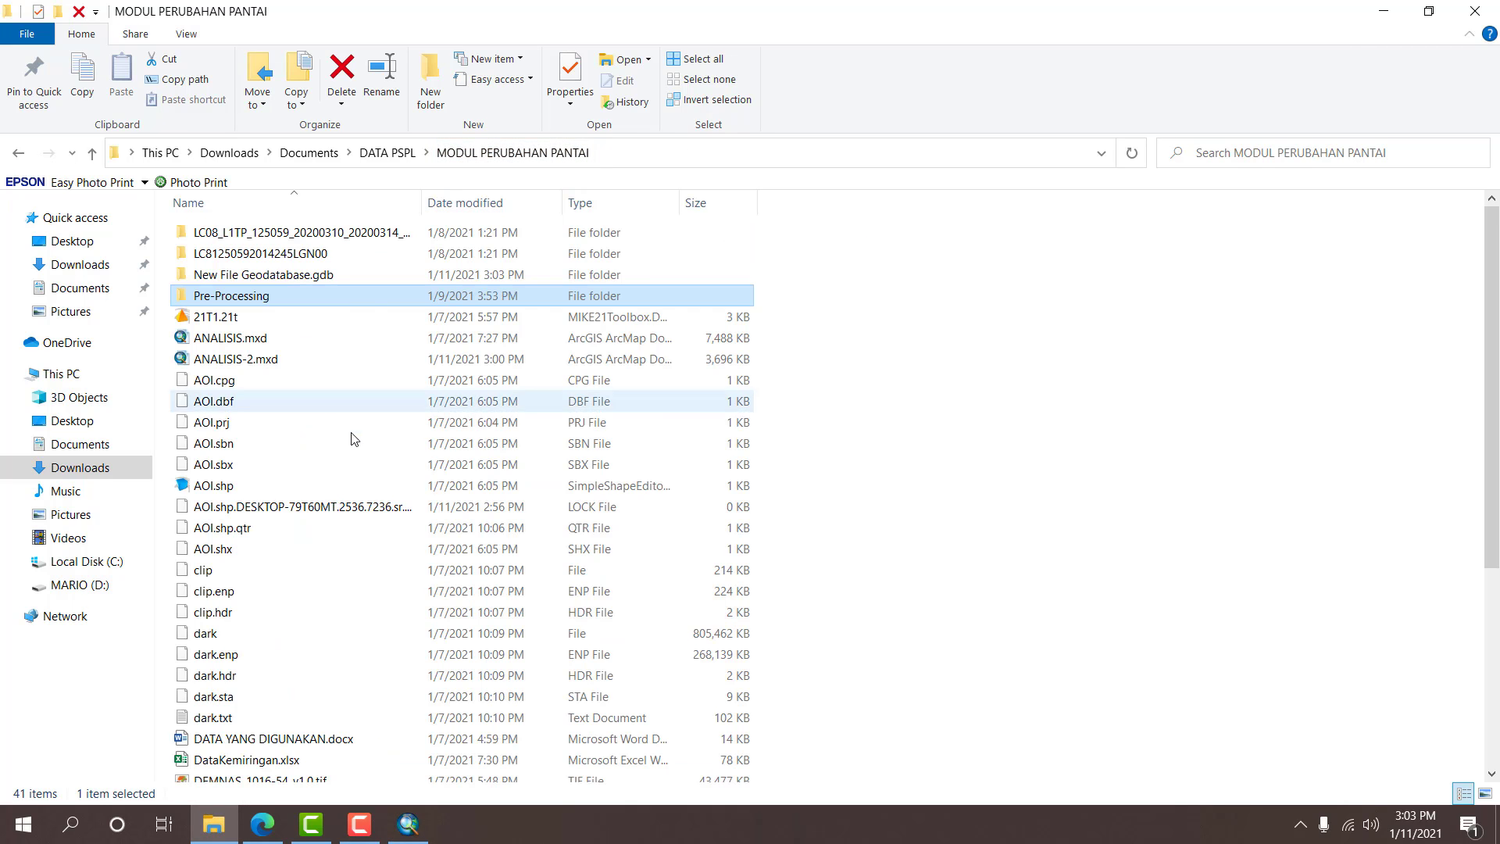
scroll(351, 438, down, 4)
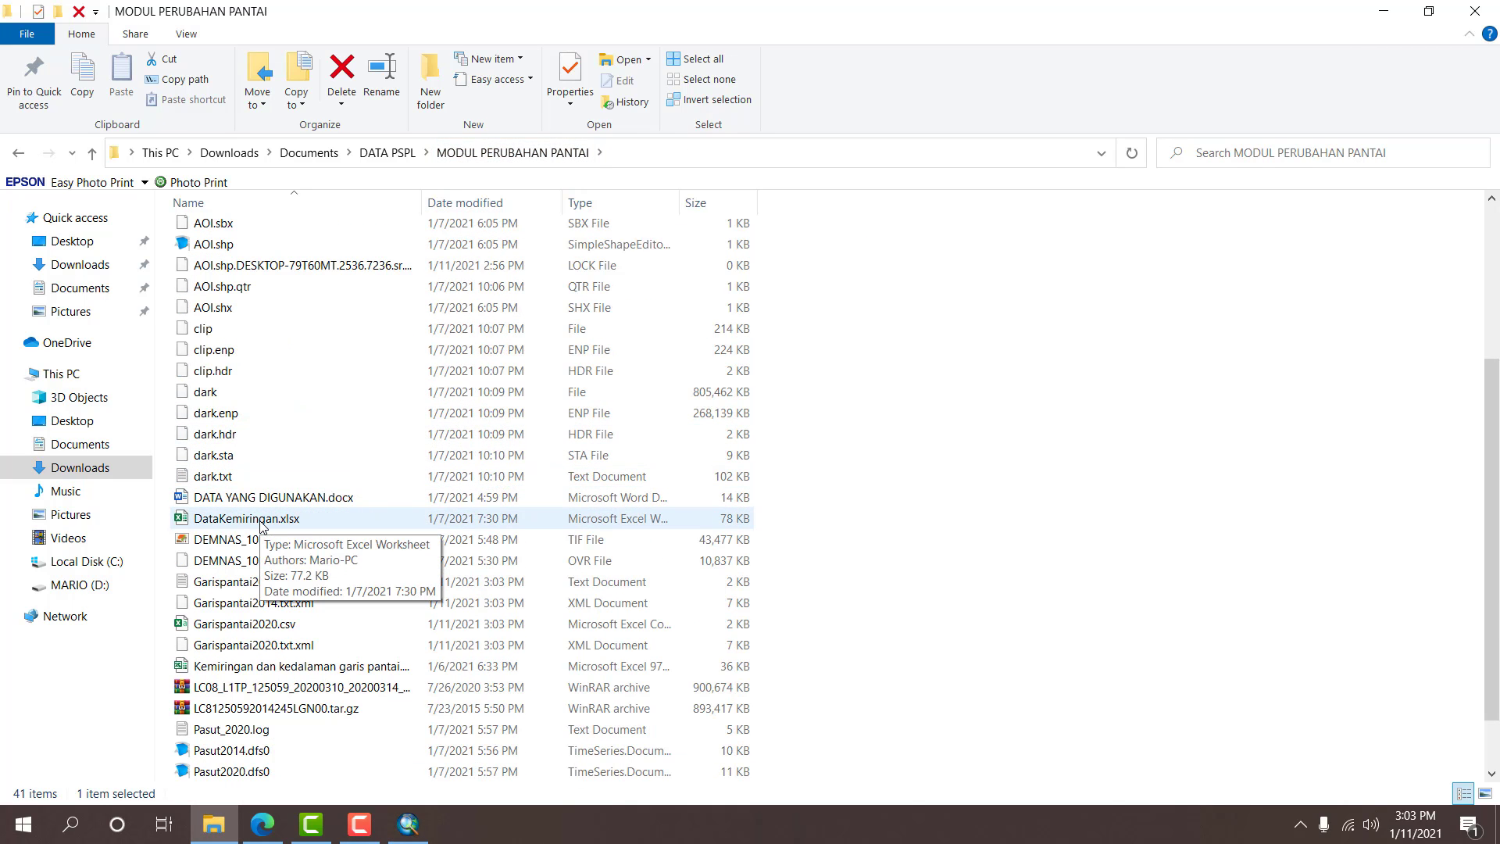
click(260, 522)
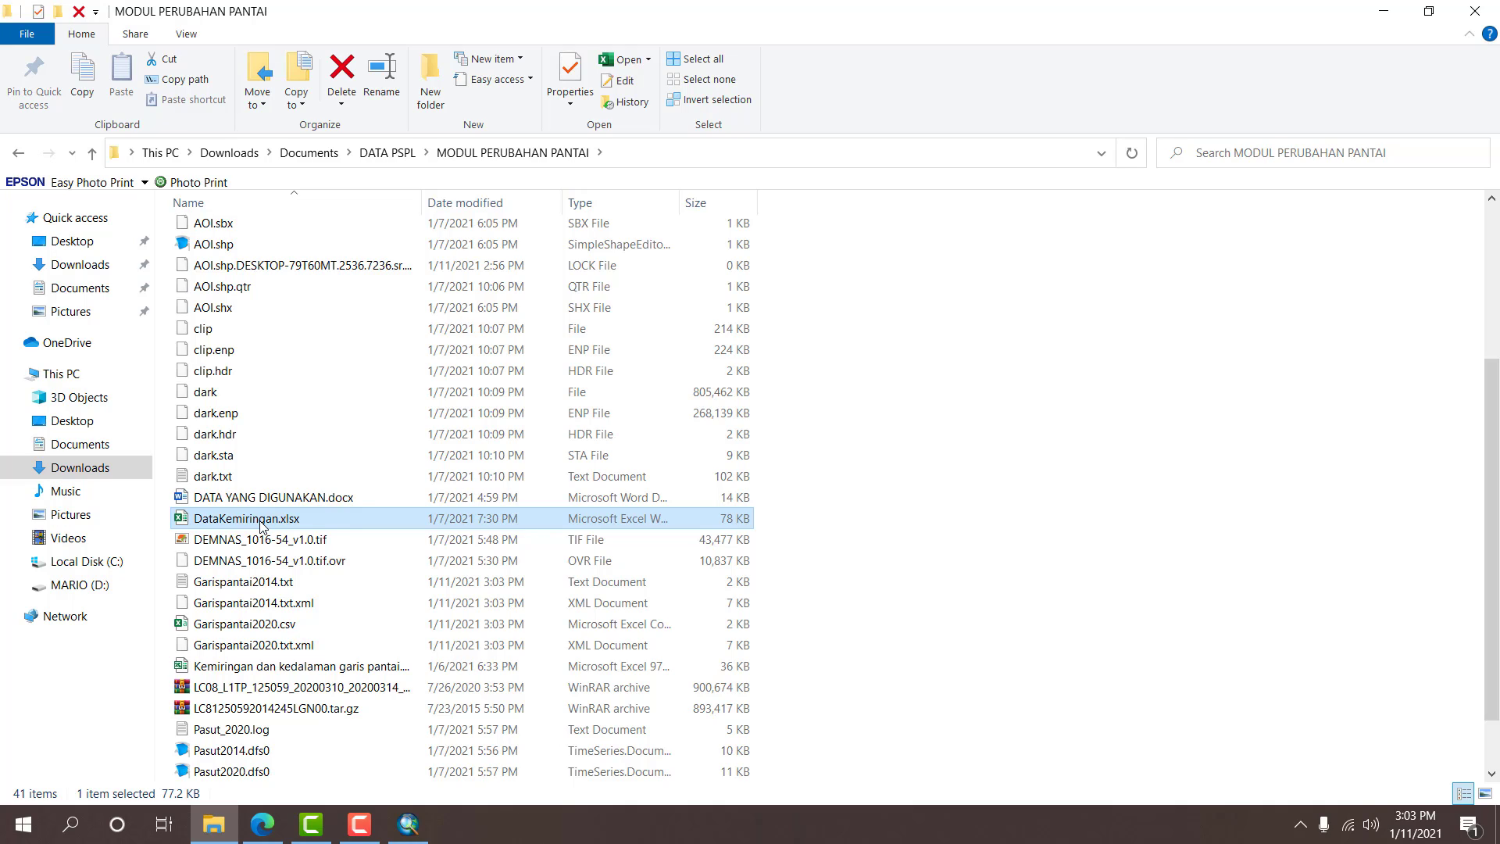
double_click(261, 519)
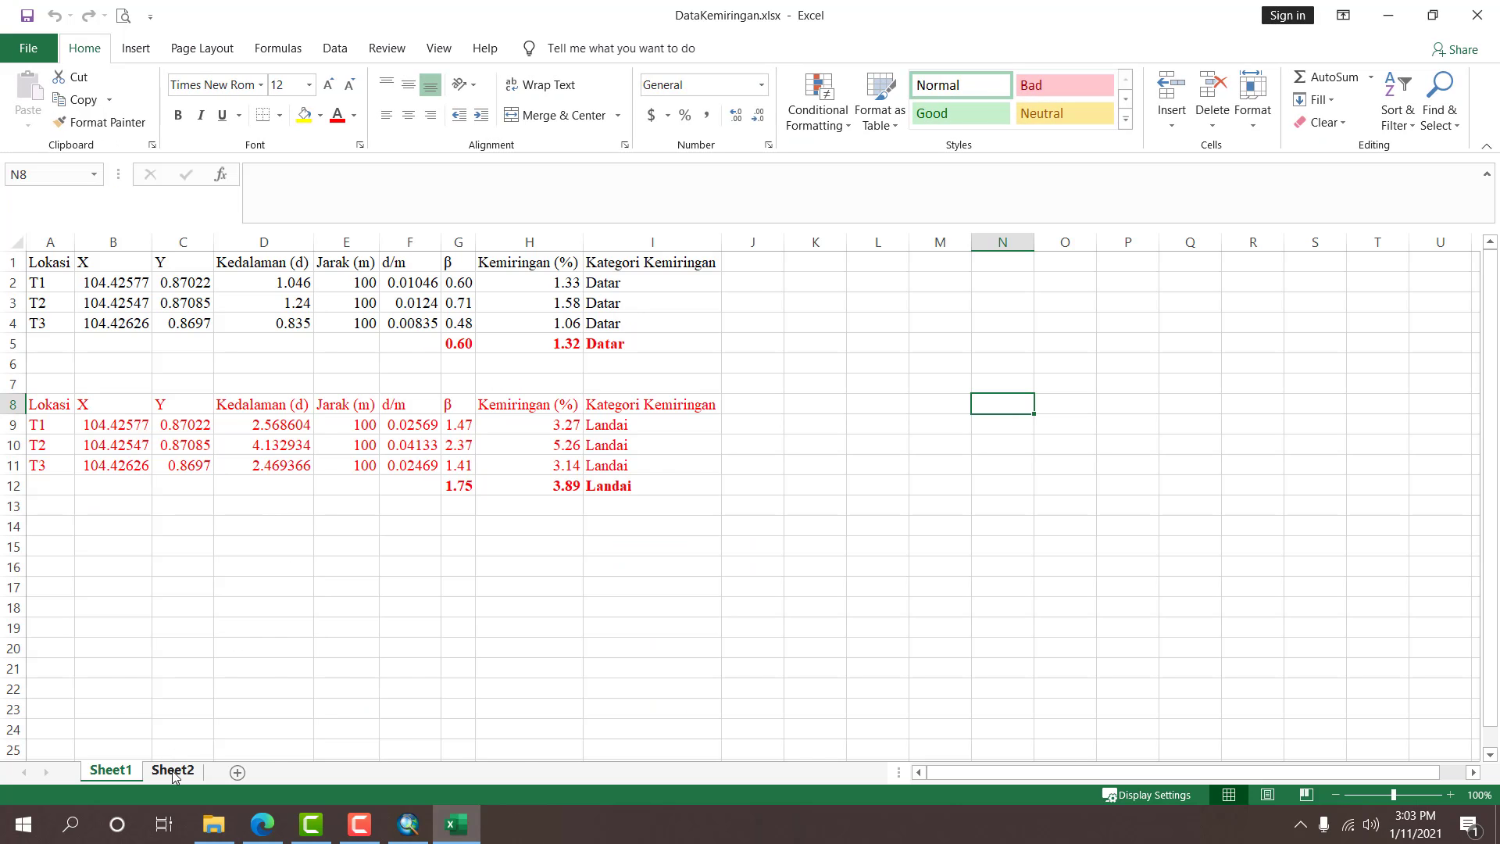
Examine the 2014 and 2020 tide time series with their SSE, msl and tide values on Sheet2.
click(173, 770)
scroll(346, 520, up, 15)
scroll(346, 520, down, 5)
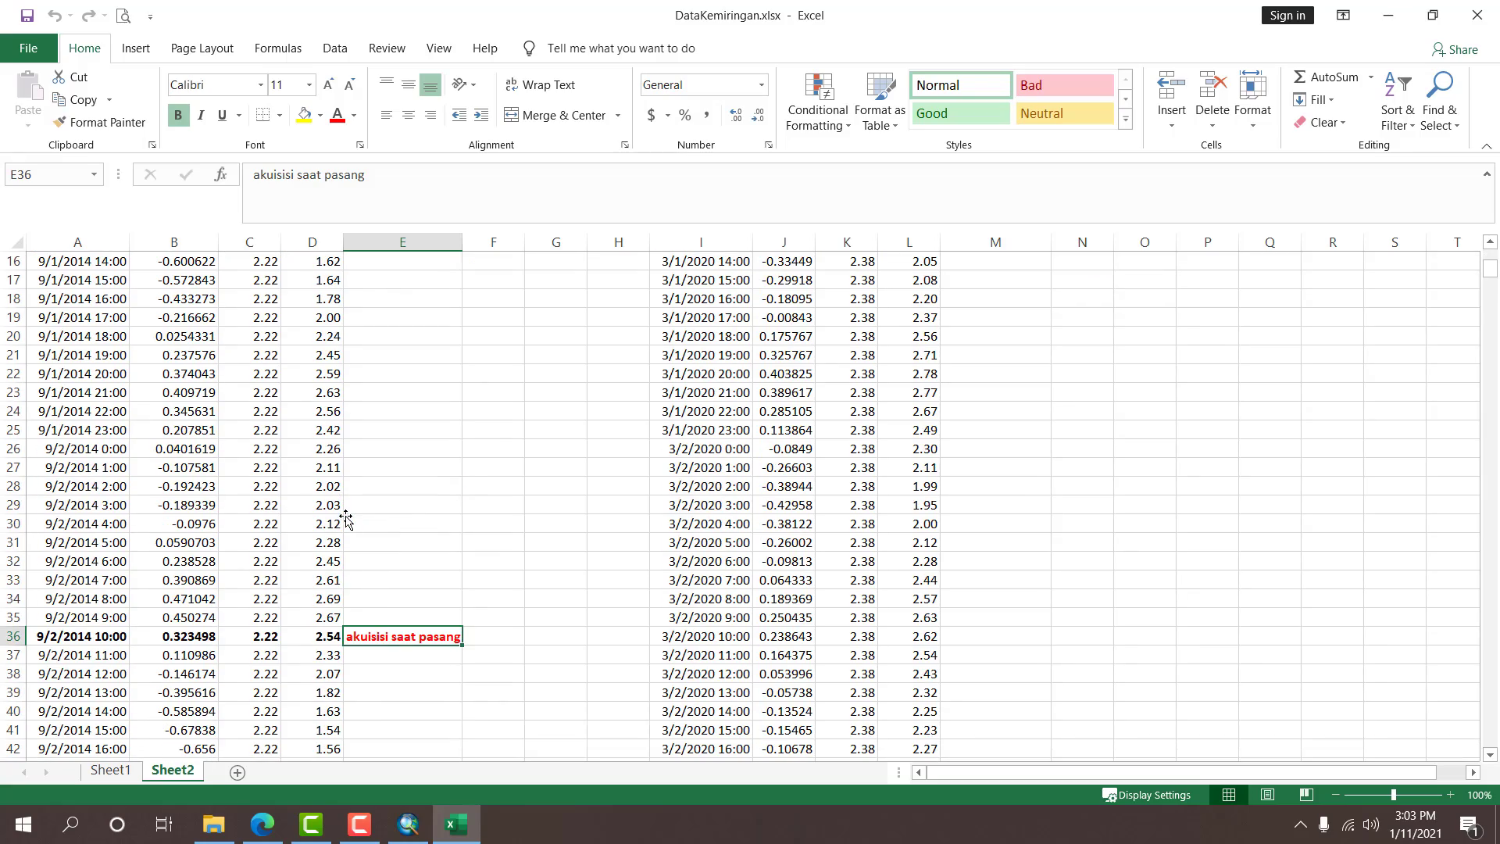
scroll(895, 578, up, 5)
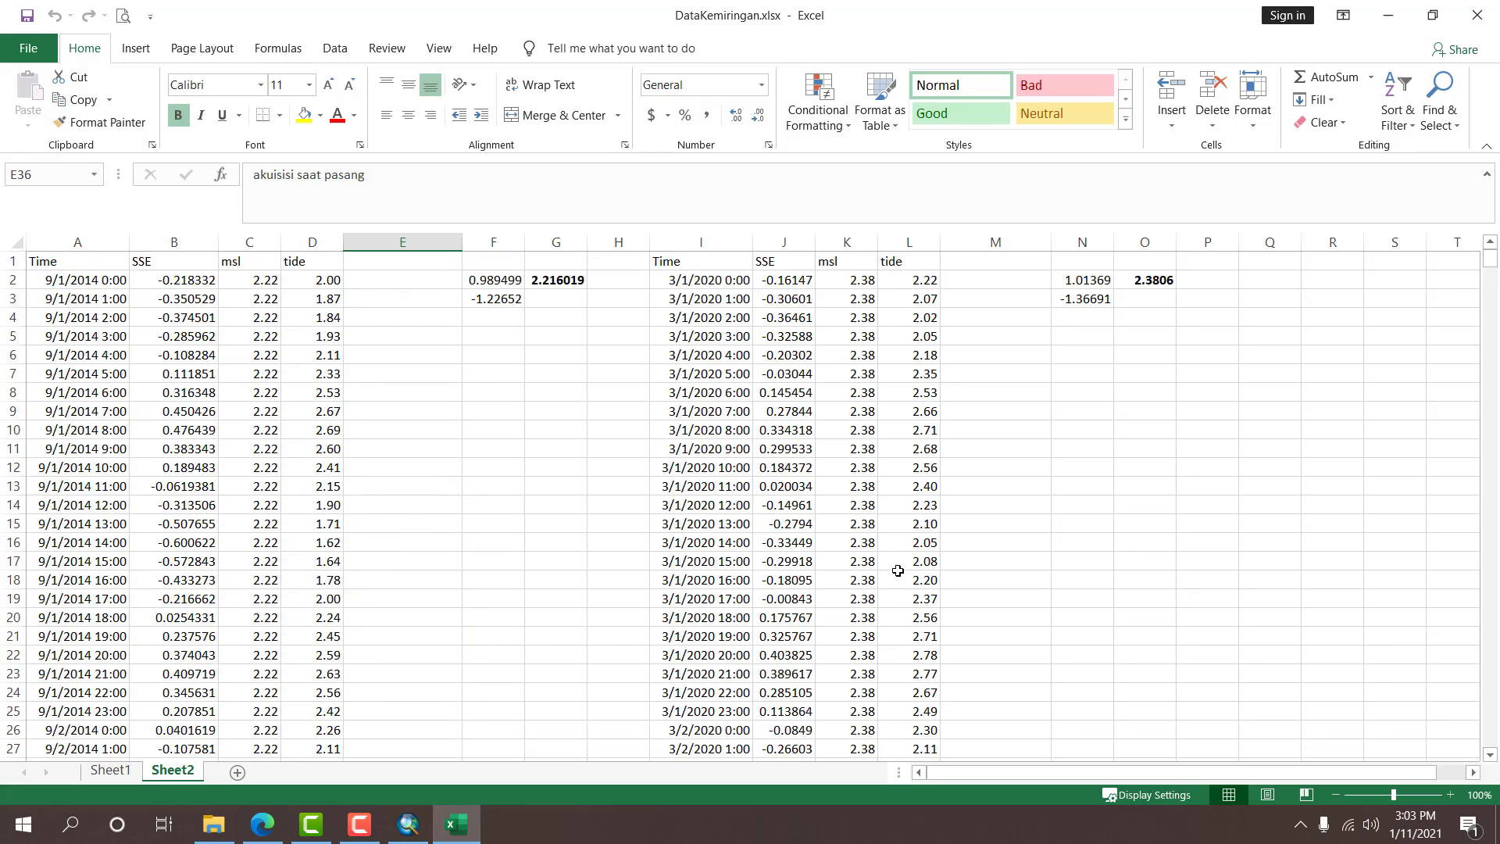
scroll(898, 571, down, 16)
scroll(898, 571, down, 20)
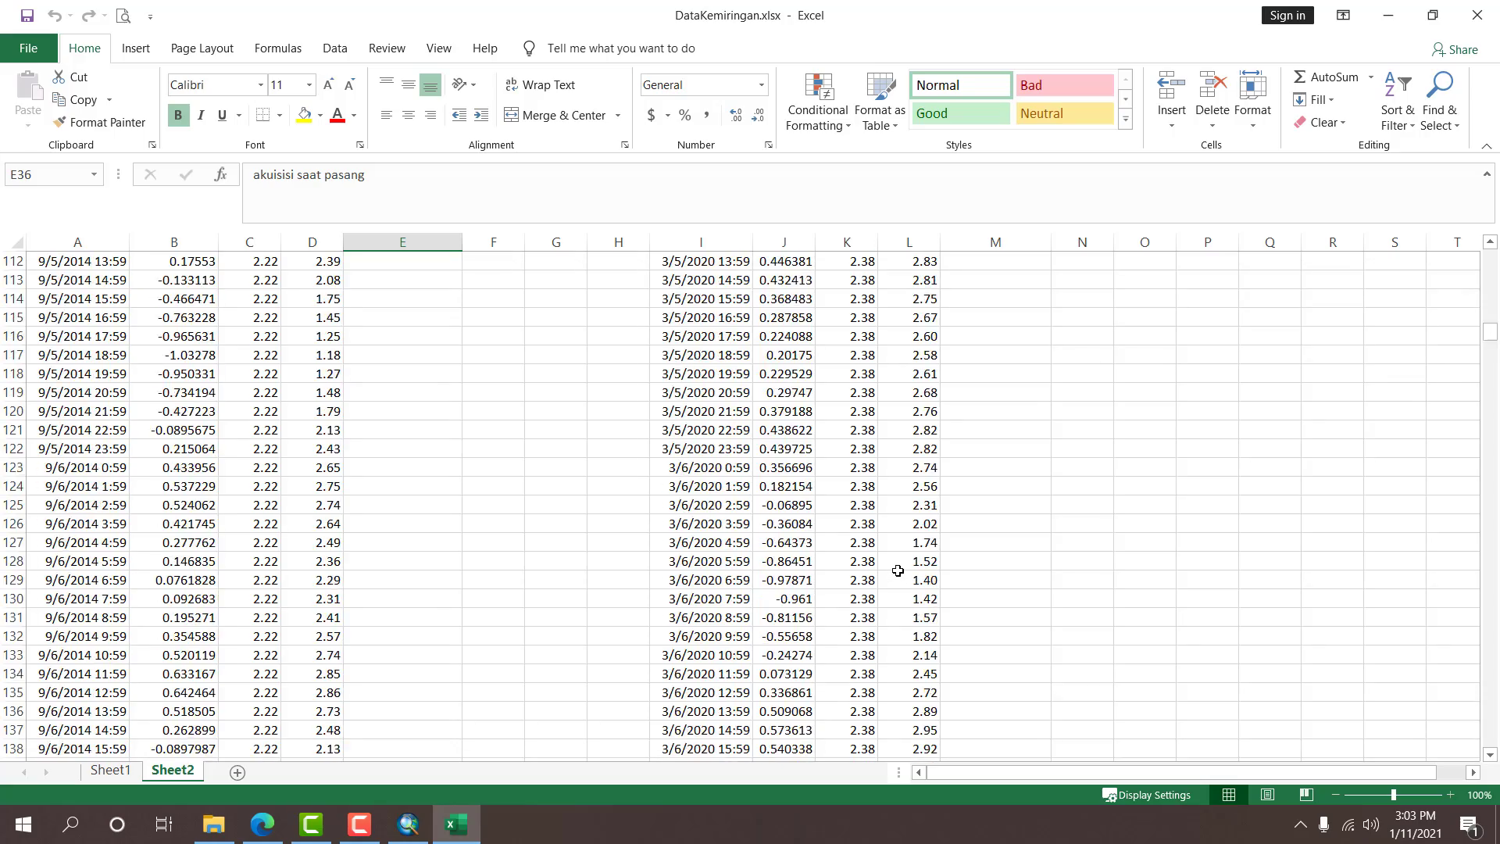
scroll(897, 568, down, 7)
scroll(894, 565, up, 20)
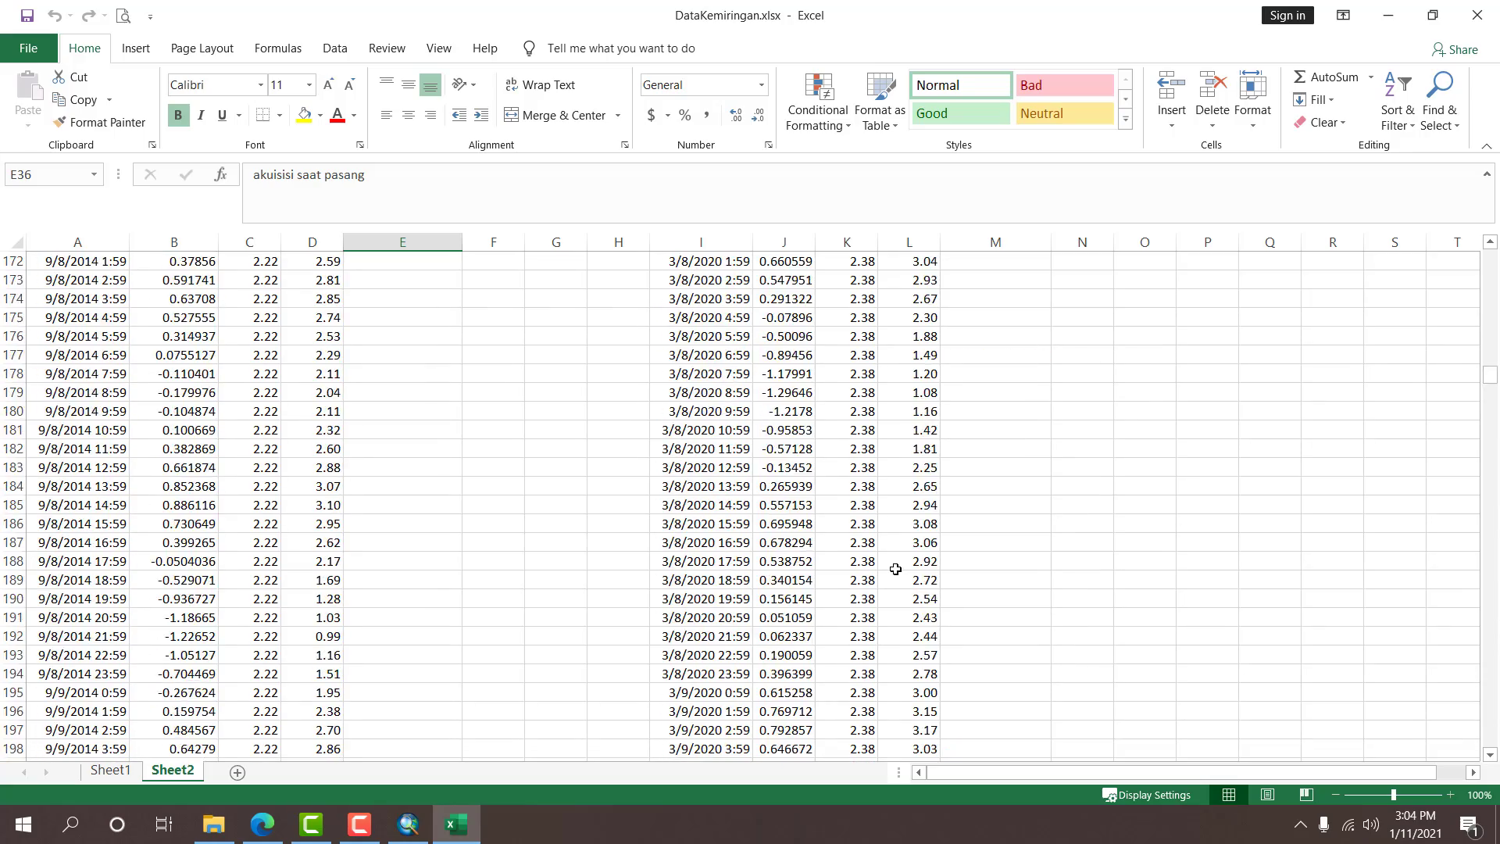
scroll(889, 562, up, 20)
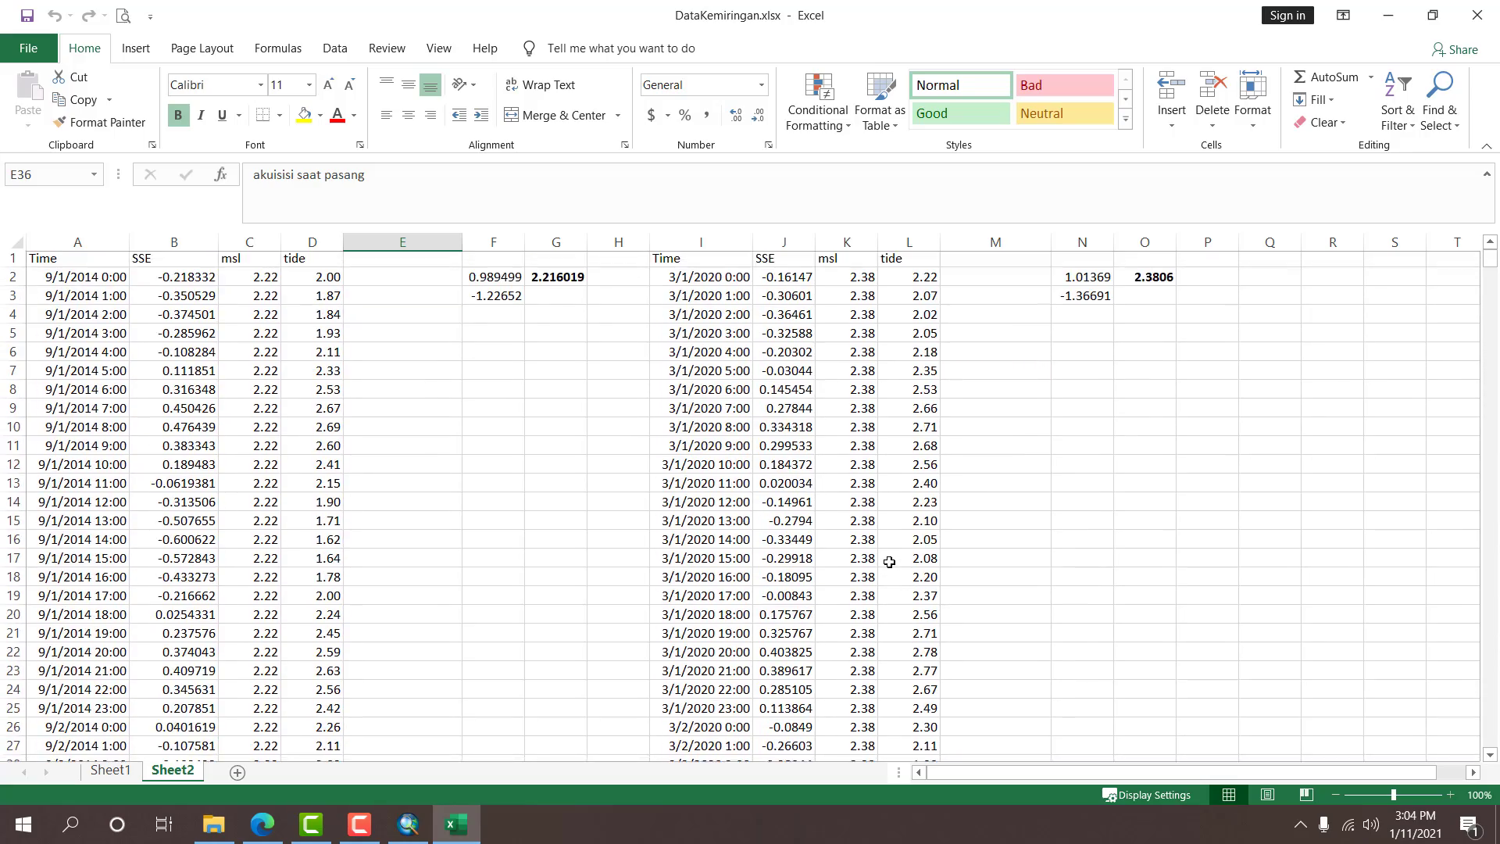
Return to the MODUL PERUBAHAN PANTAI folder in File Explorer and open Garispantai2014.txt in Excel.
click(213, 824)
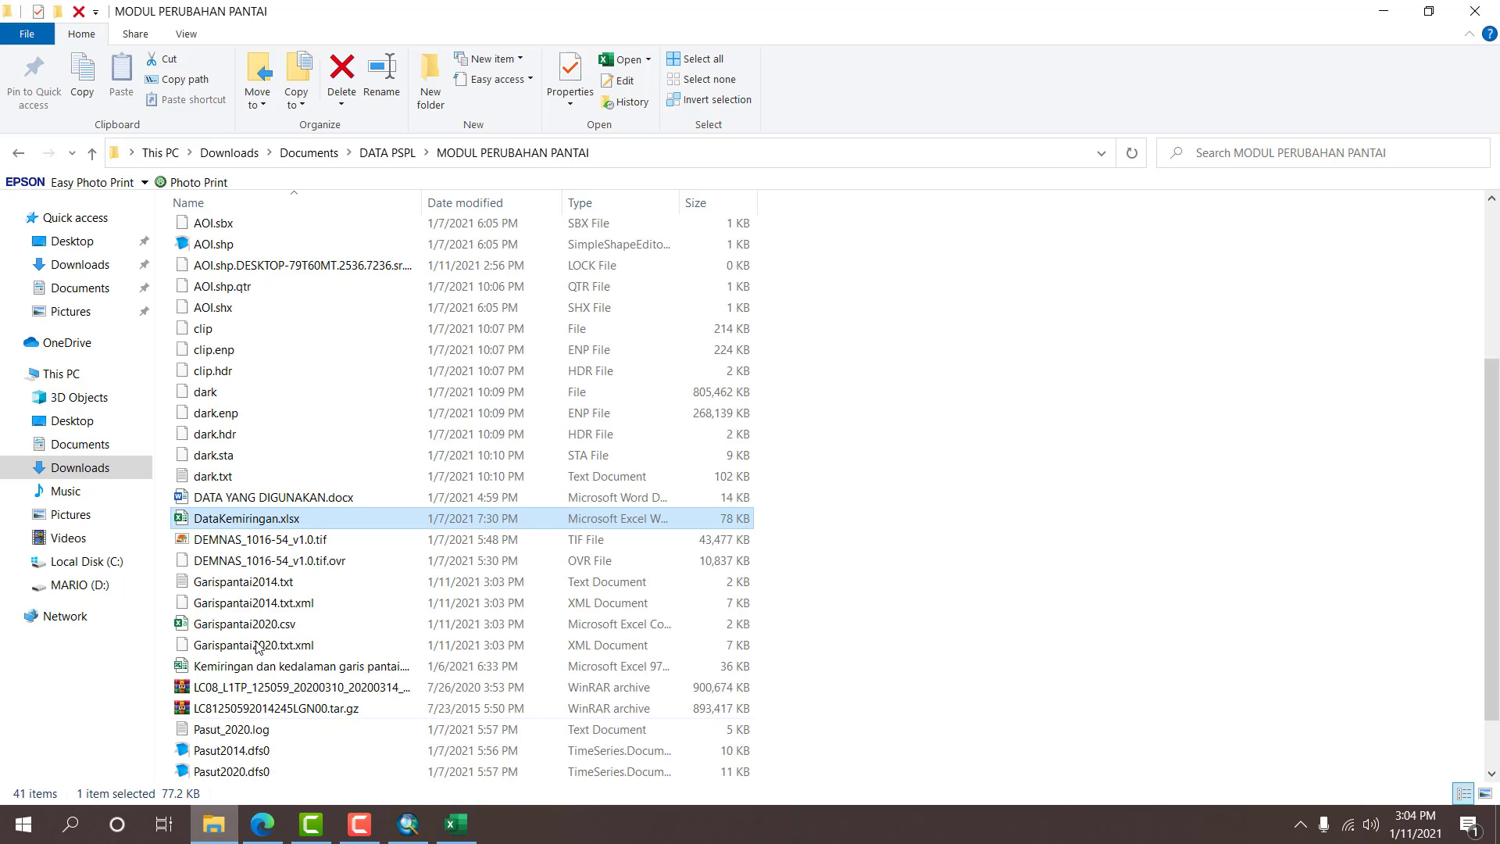
scroll(371, 449, down, 1)
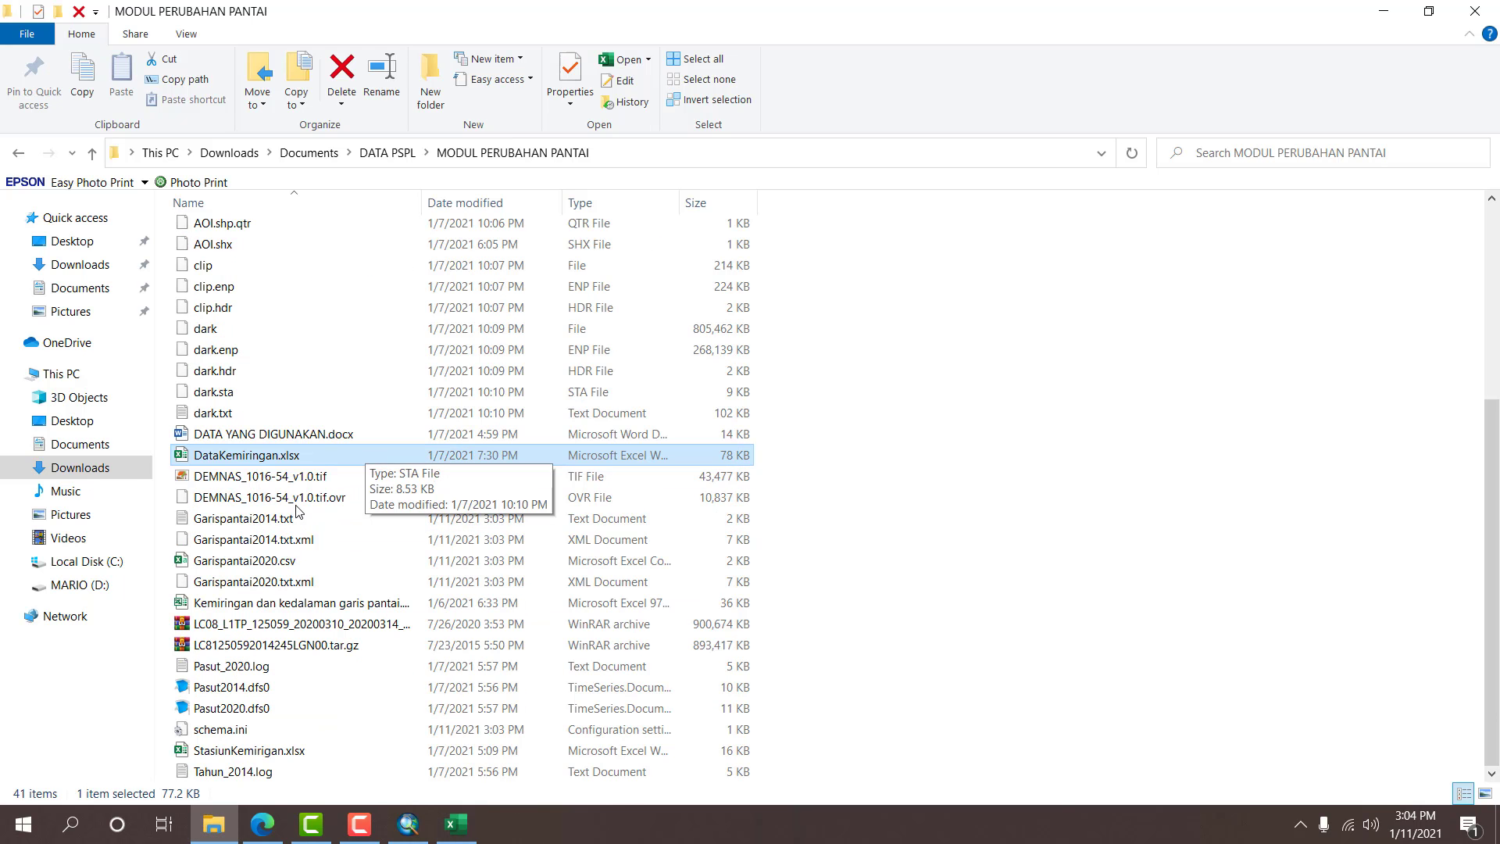
click(264, 526)
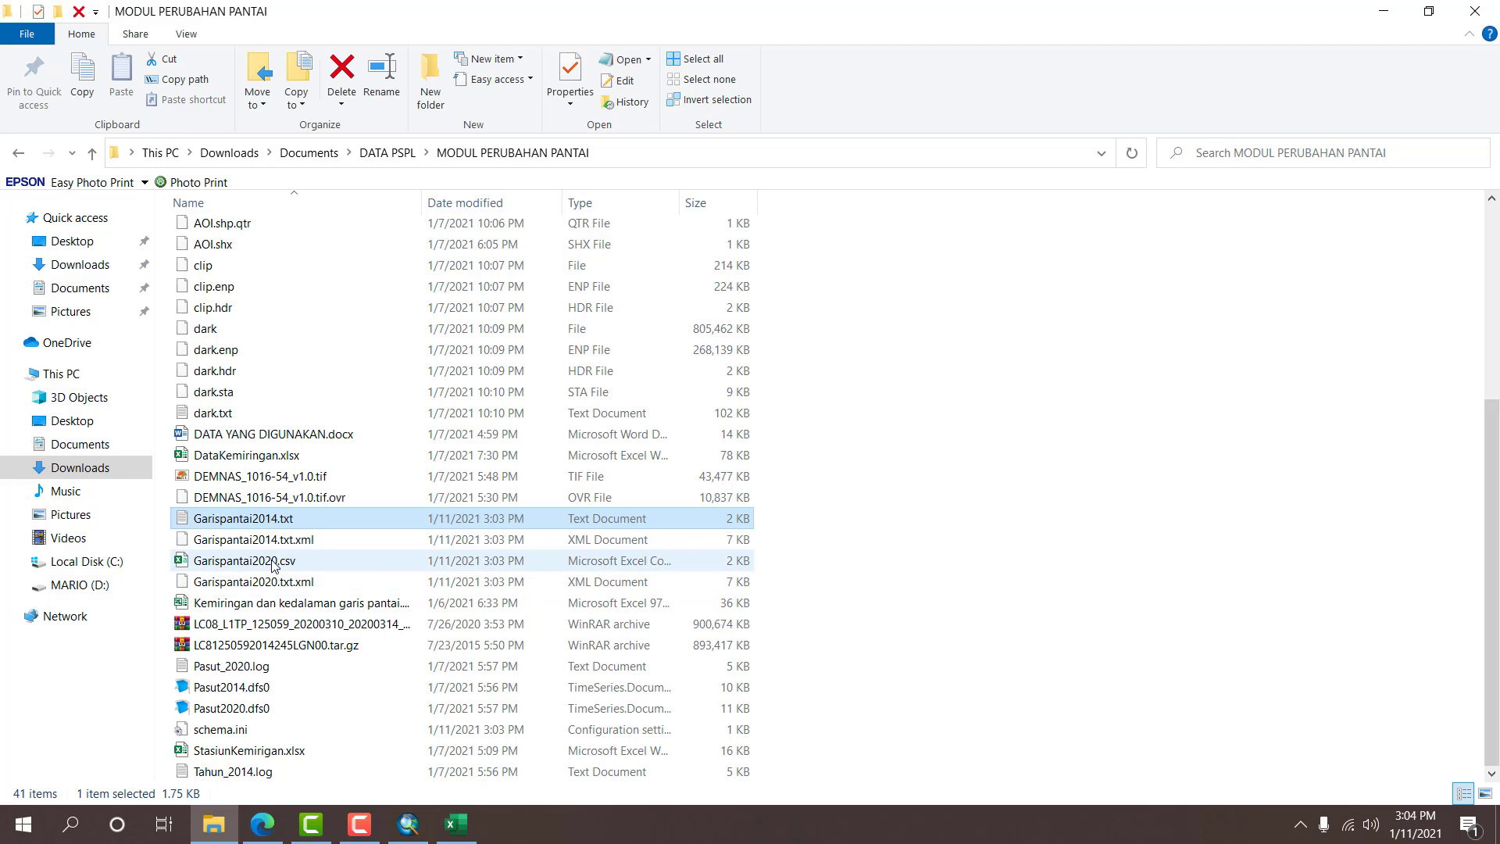
drag(268, 521, 495, 596)
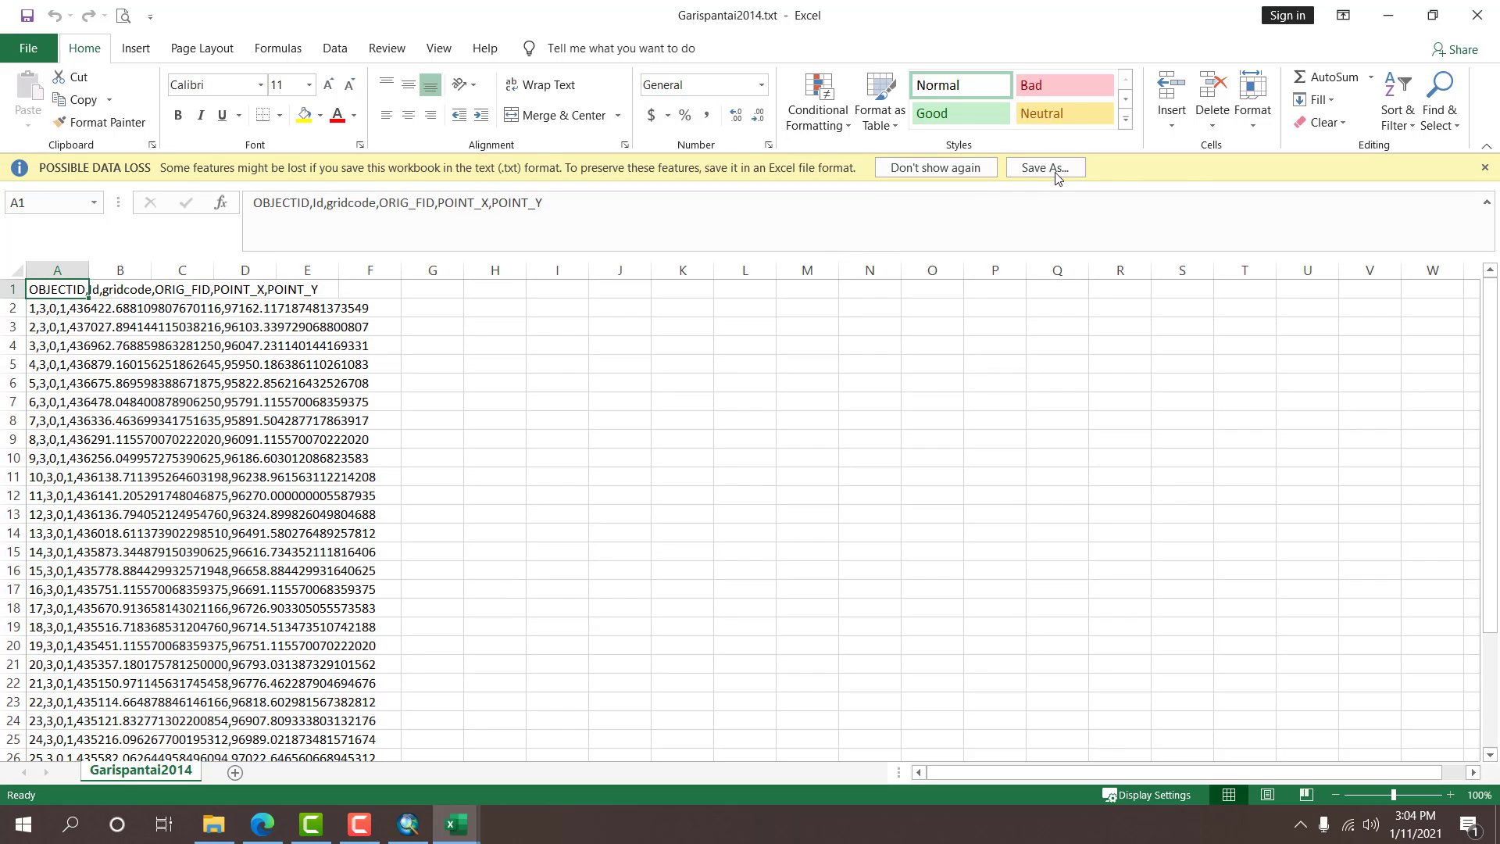
Split the comma-separated text in column A of Garispantai2014.txt into separate columns, using comma as an additional delimiter.
click(1485, 167)
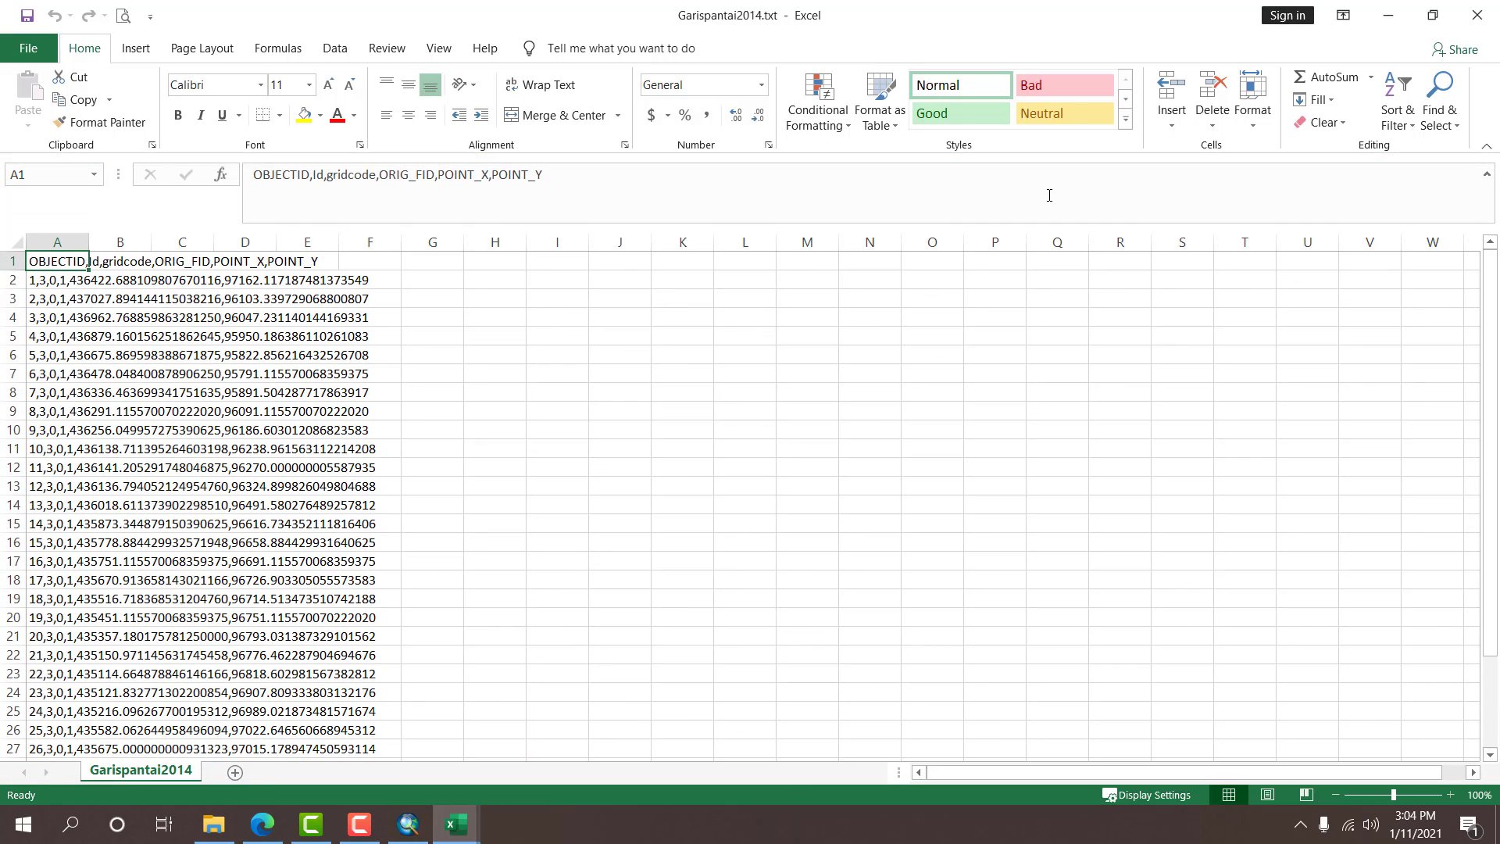
click(724, 334)
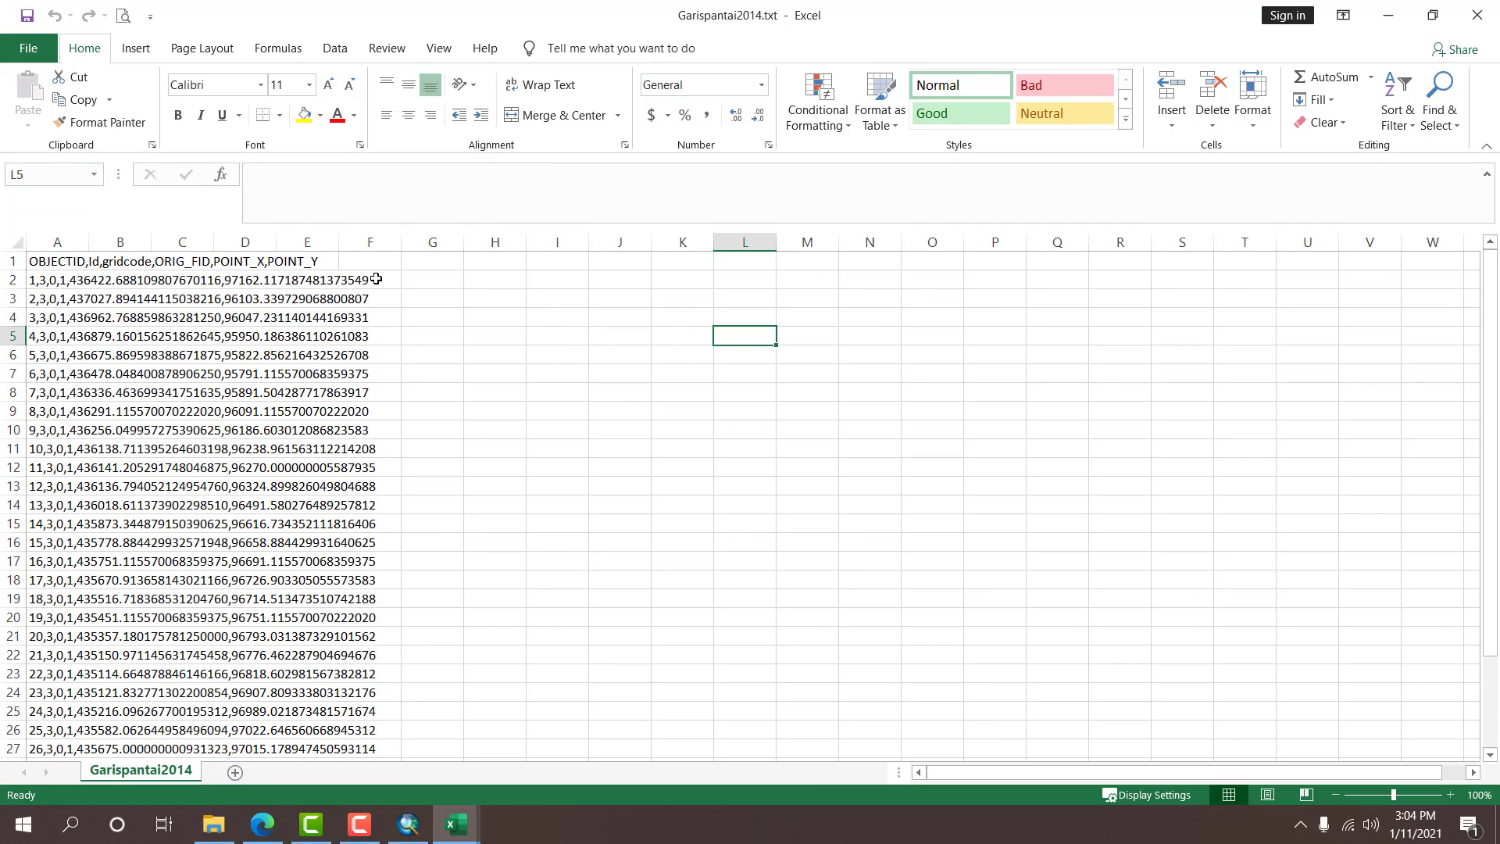
click(49, 242)
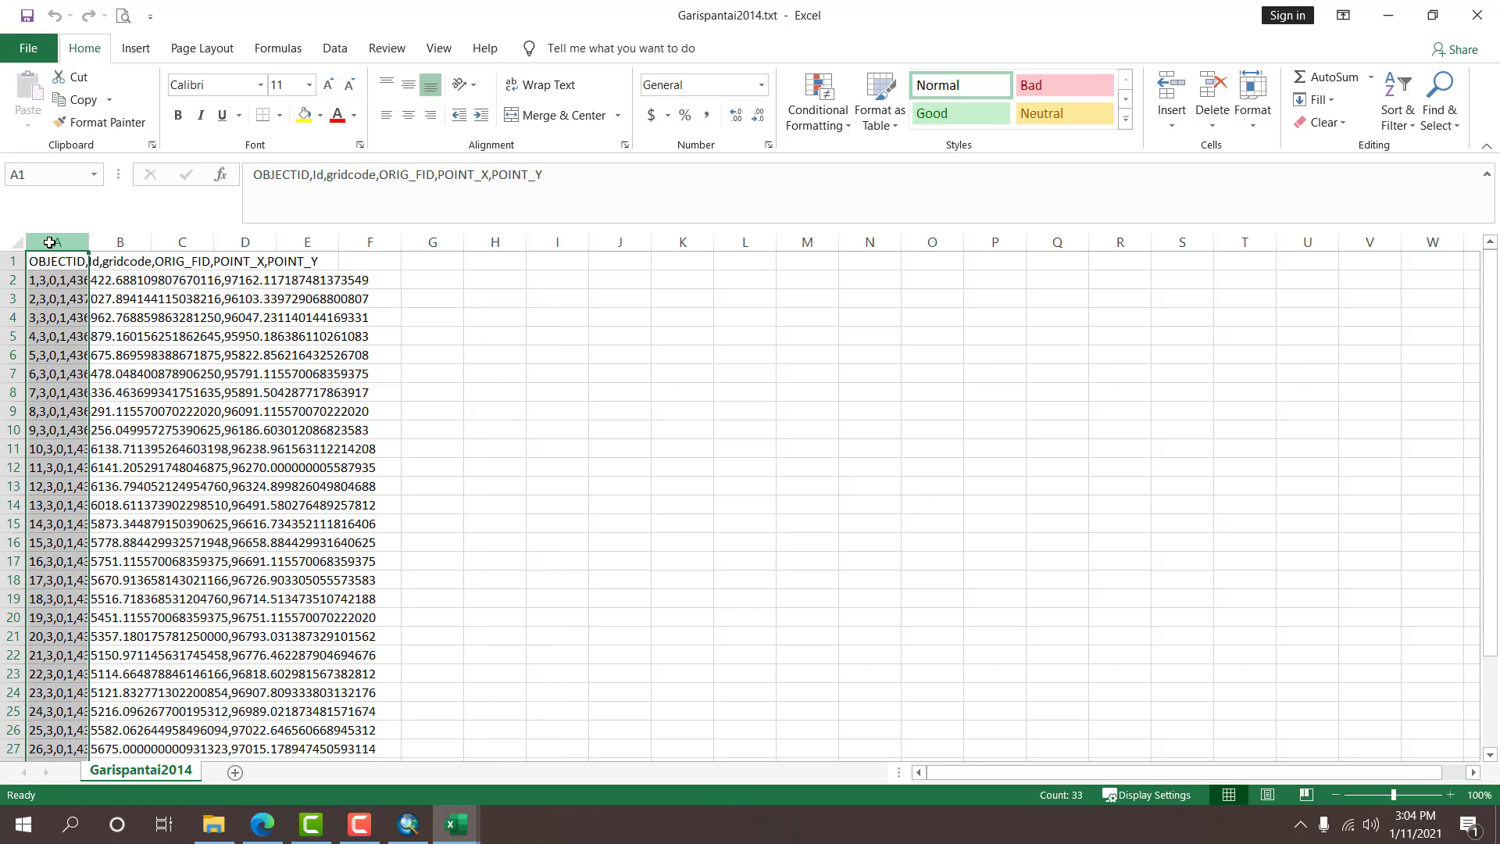
click(335, 47)
click(776, 92)
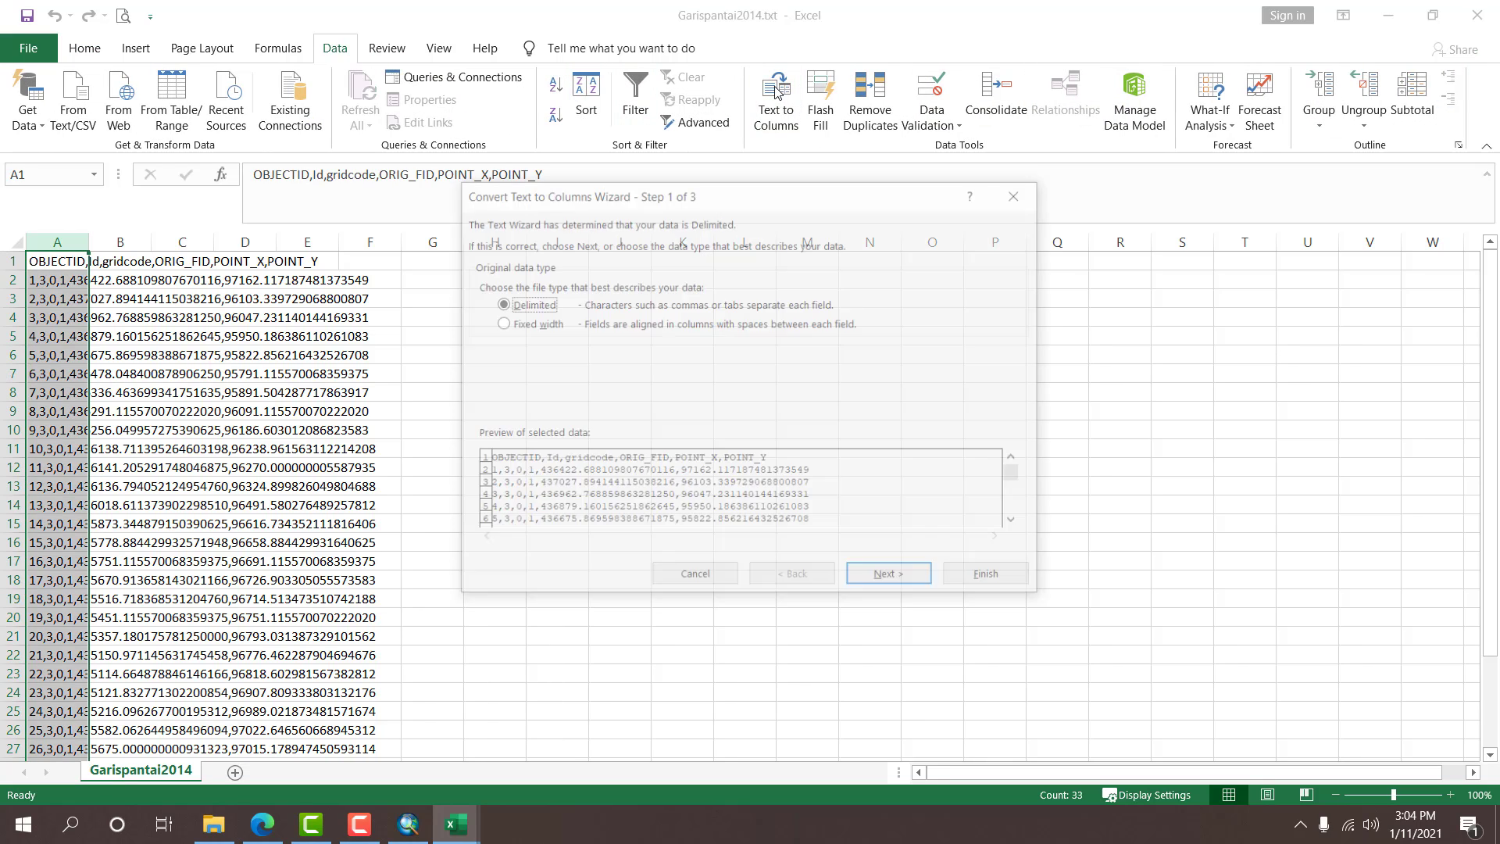
click(876, 586)
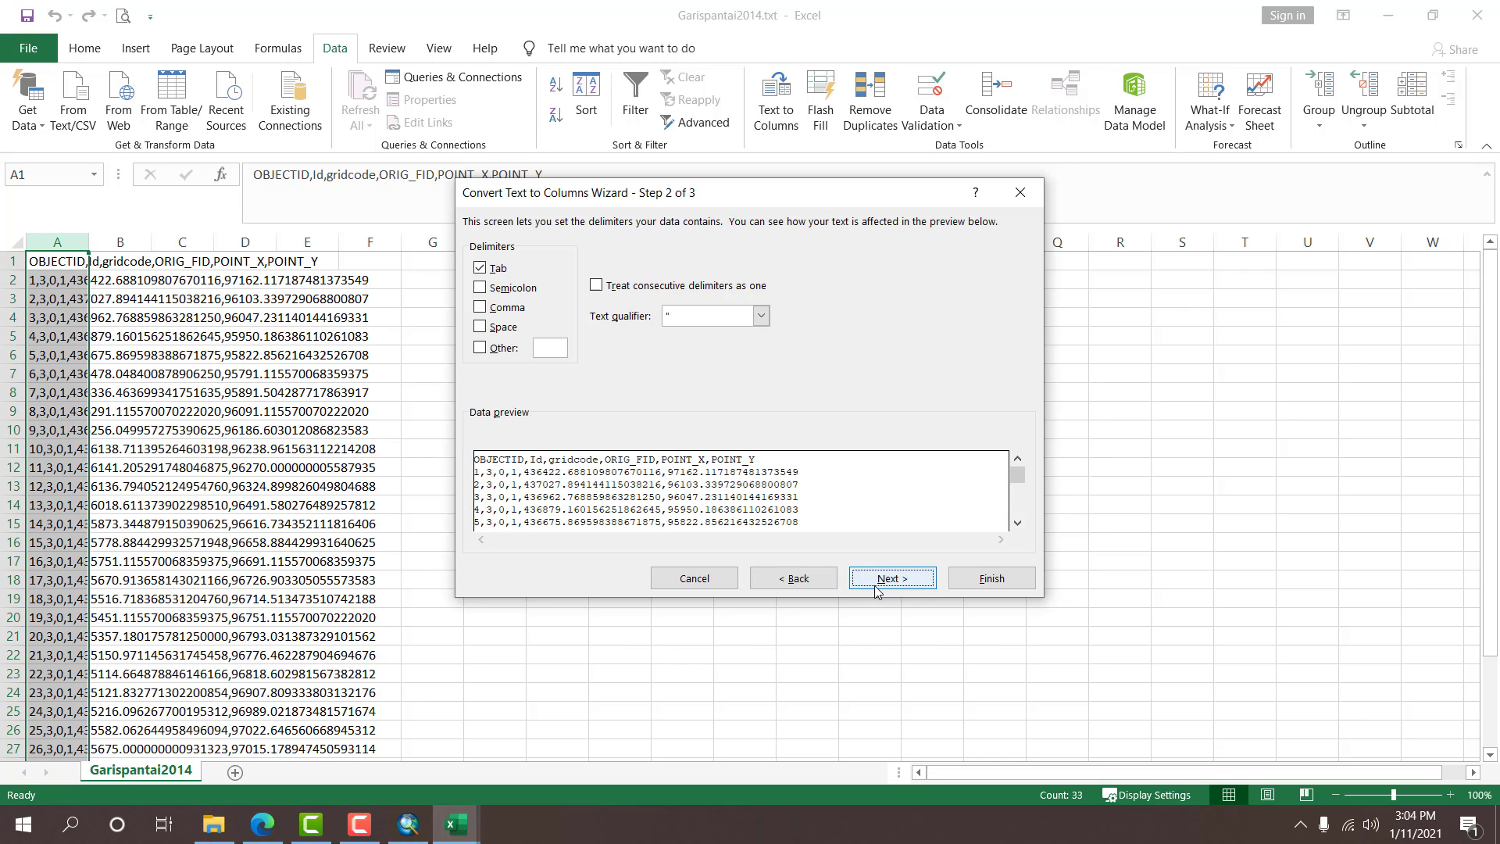
click(480, 307)
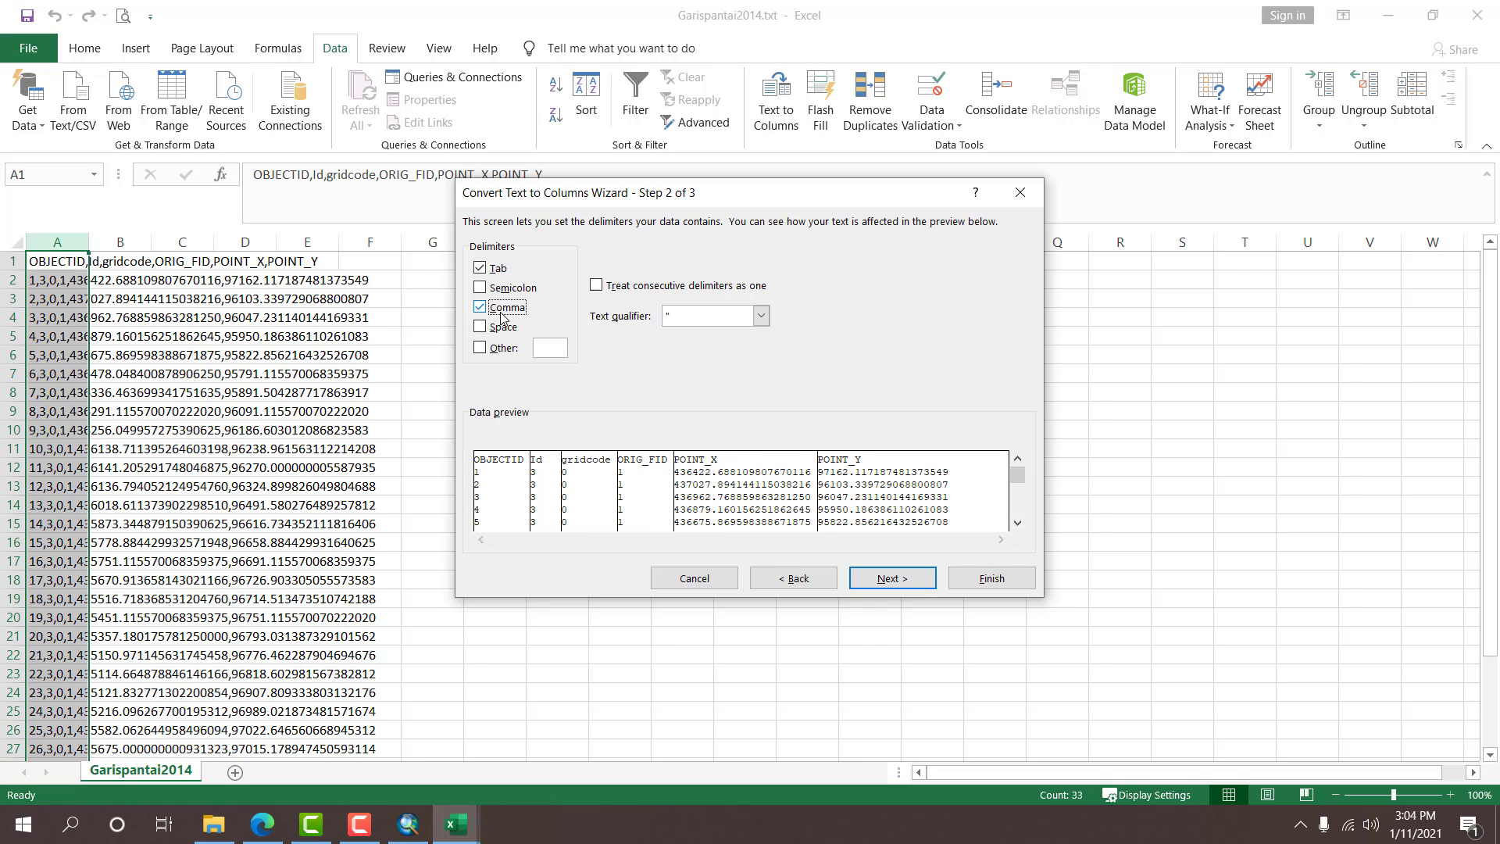
click(891, 579)
click(973, 582)
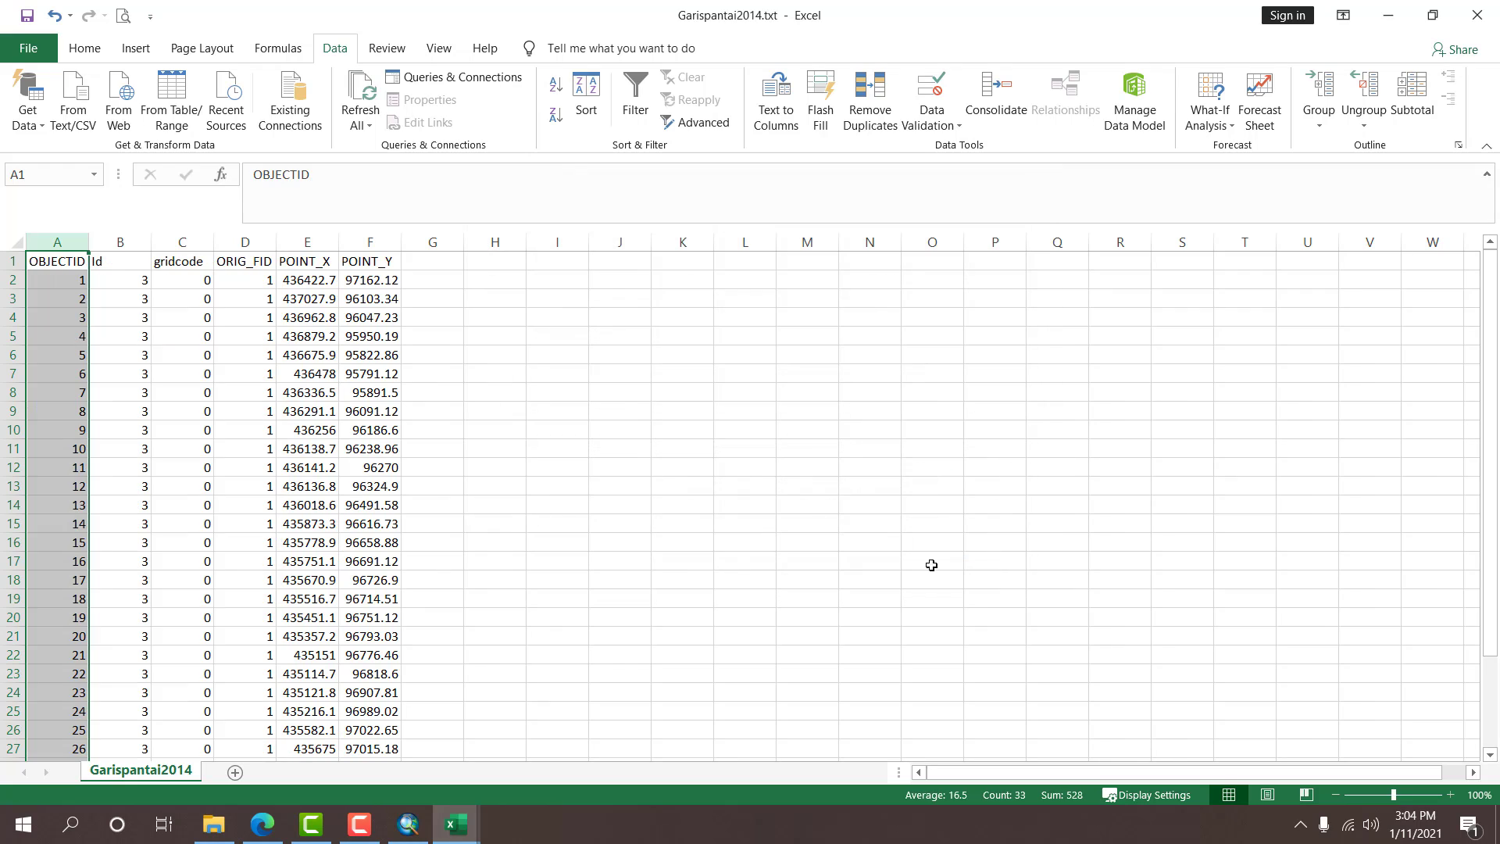
click(624, 397)
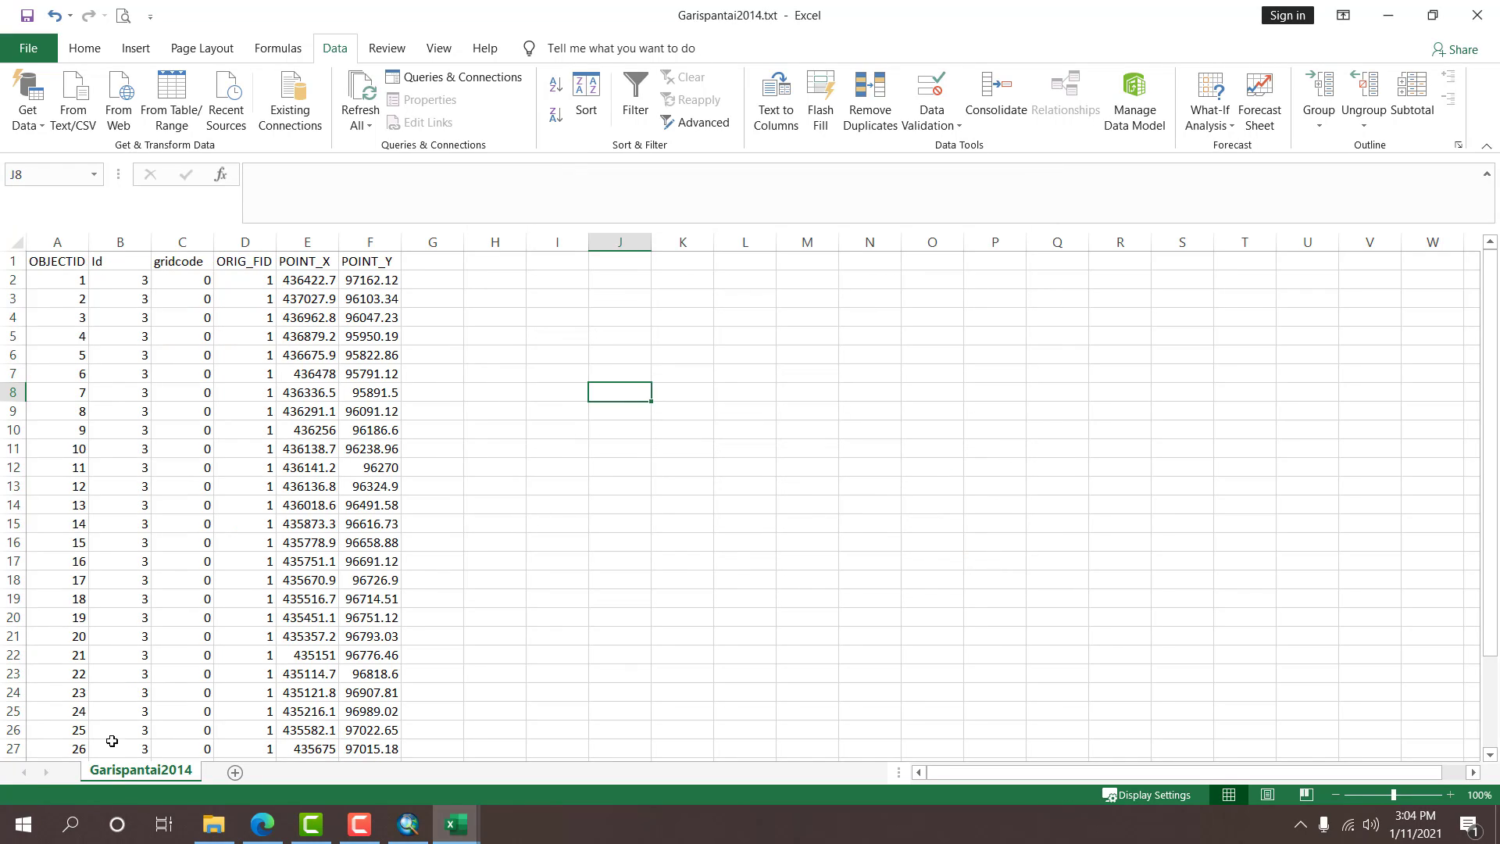
Switch to File Explorer, open Garispantai2020.csv in Excel and look through its rows.
click(214, 824)
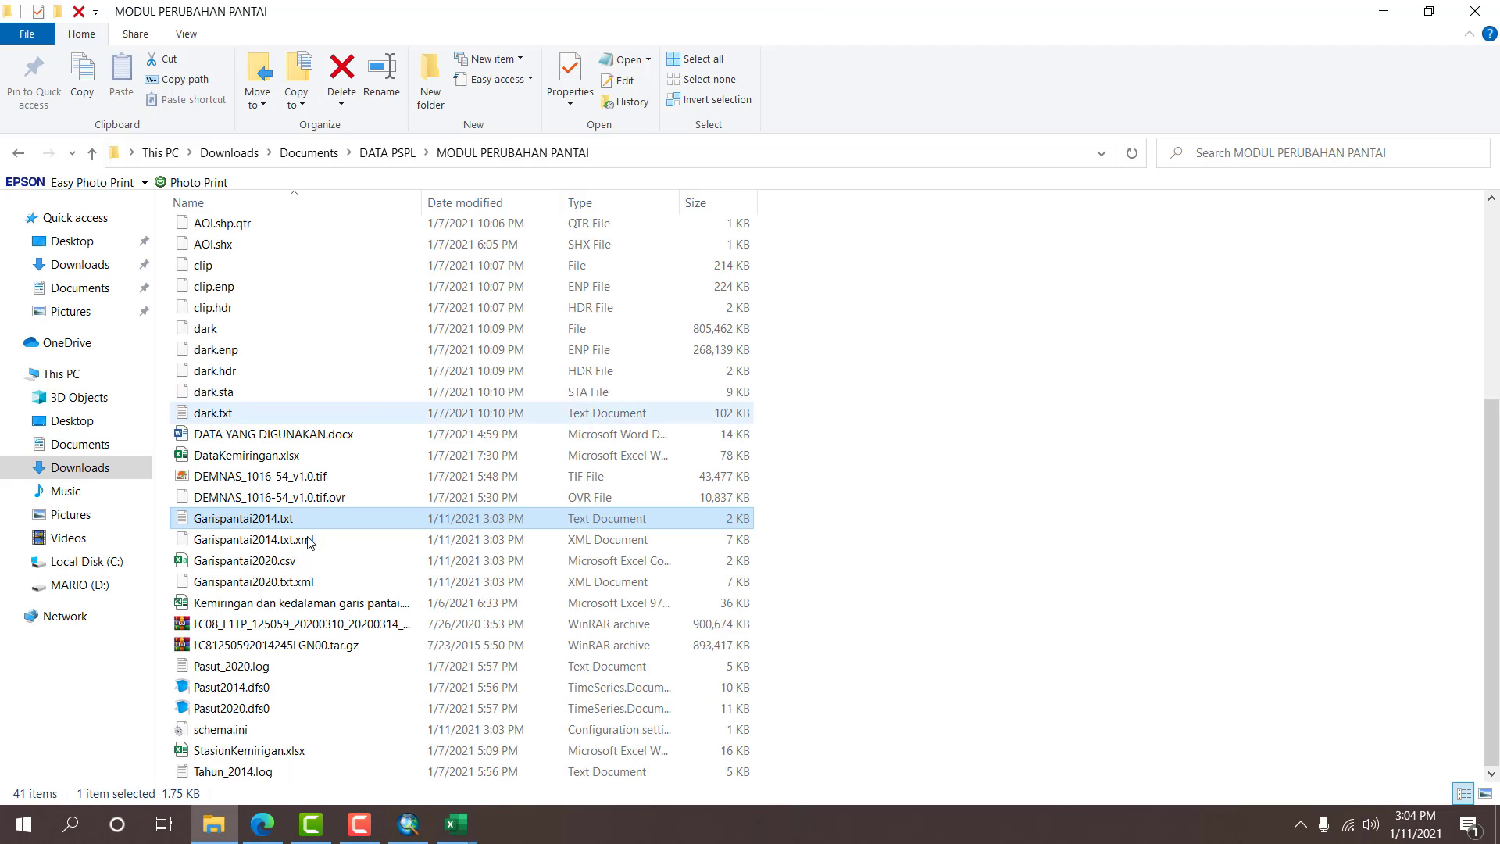
double_click(281, 560)
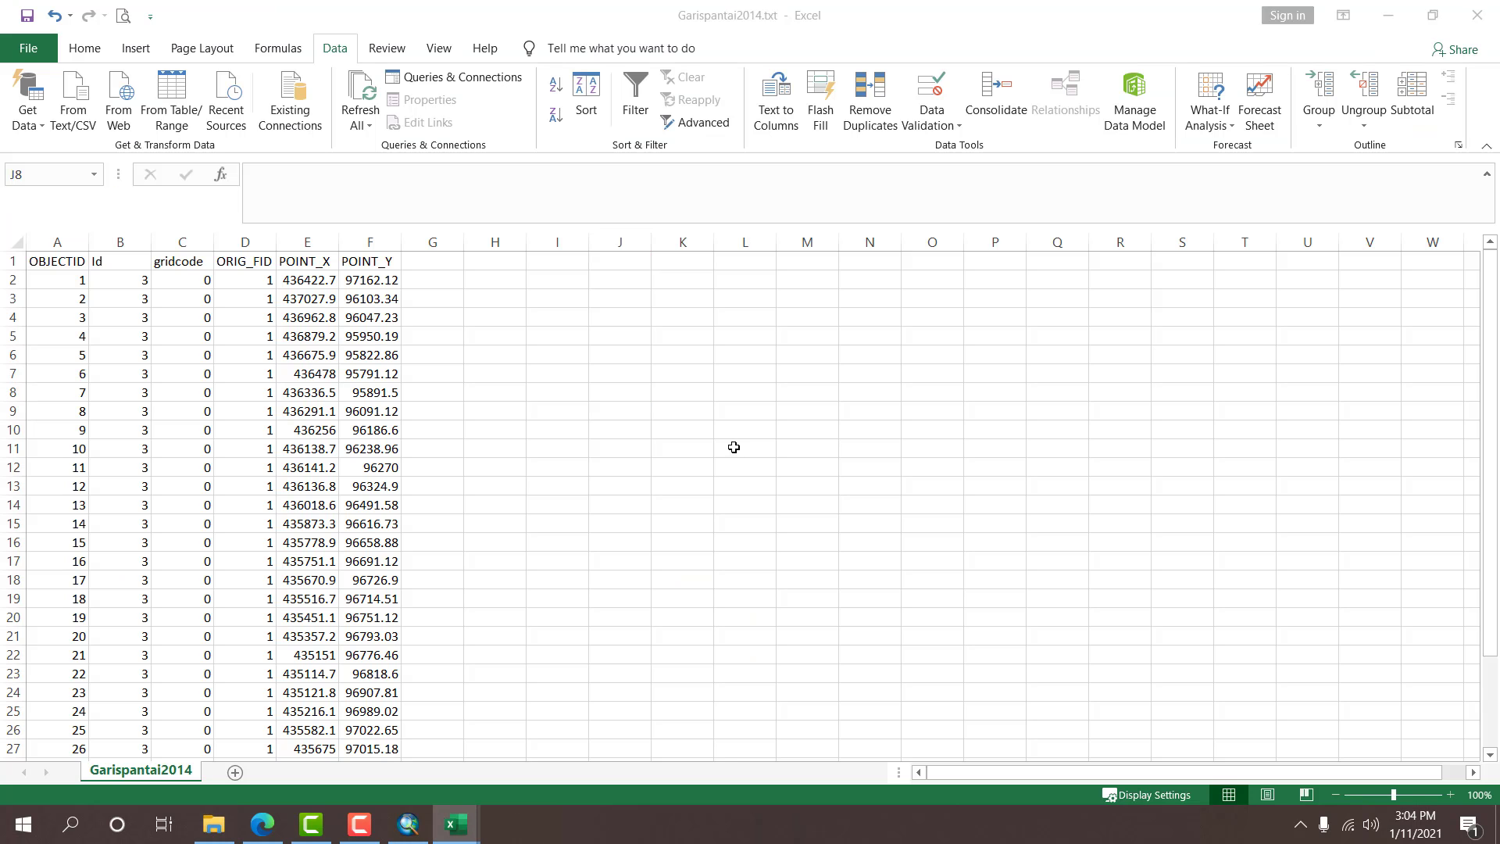
scroll(644, 455, down, 2)
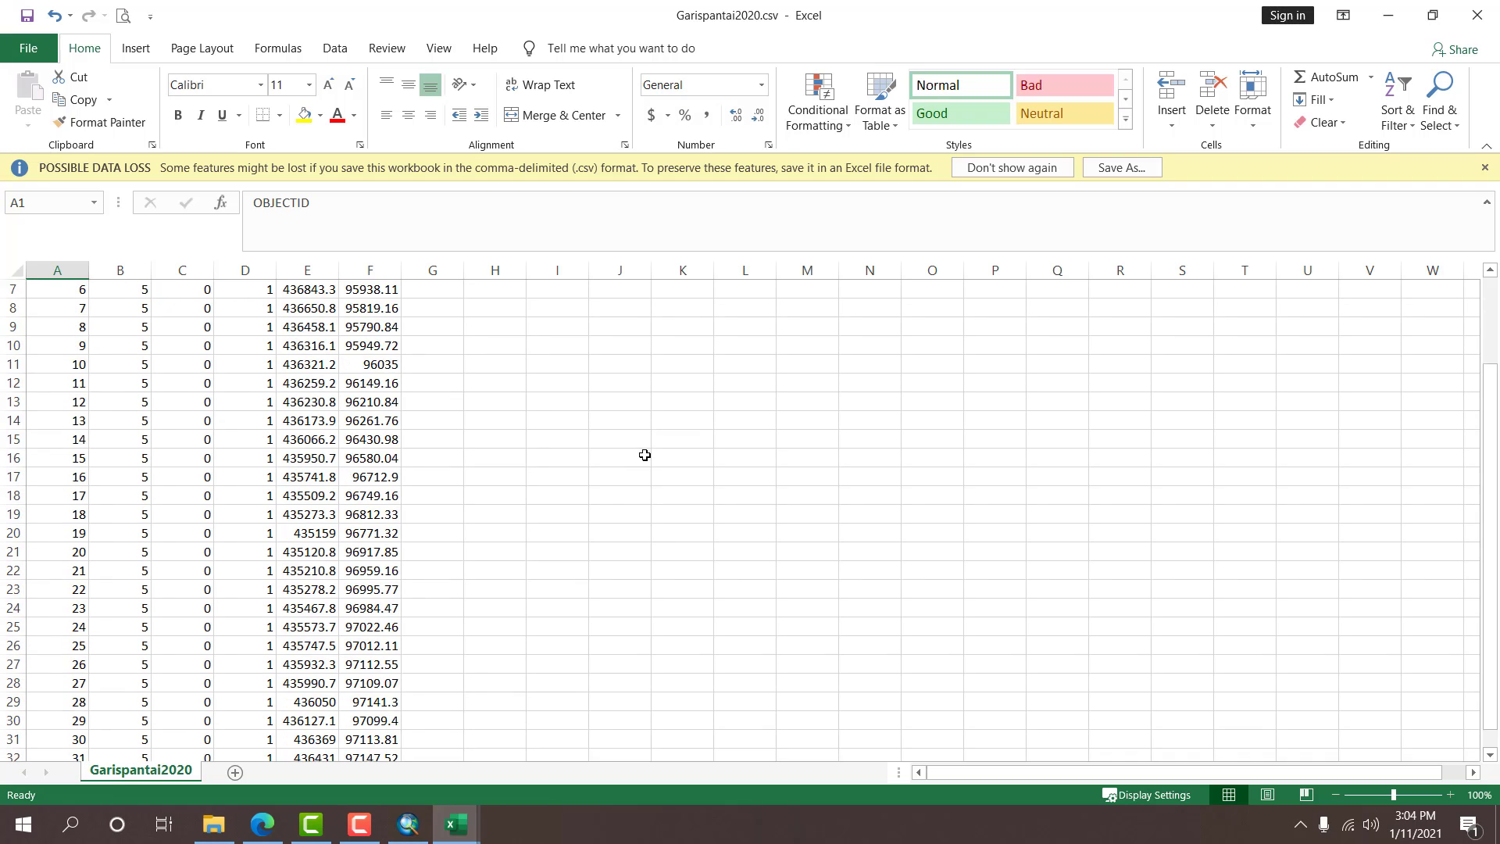
scroll(643, 455, up, 2)
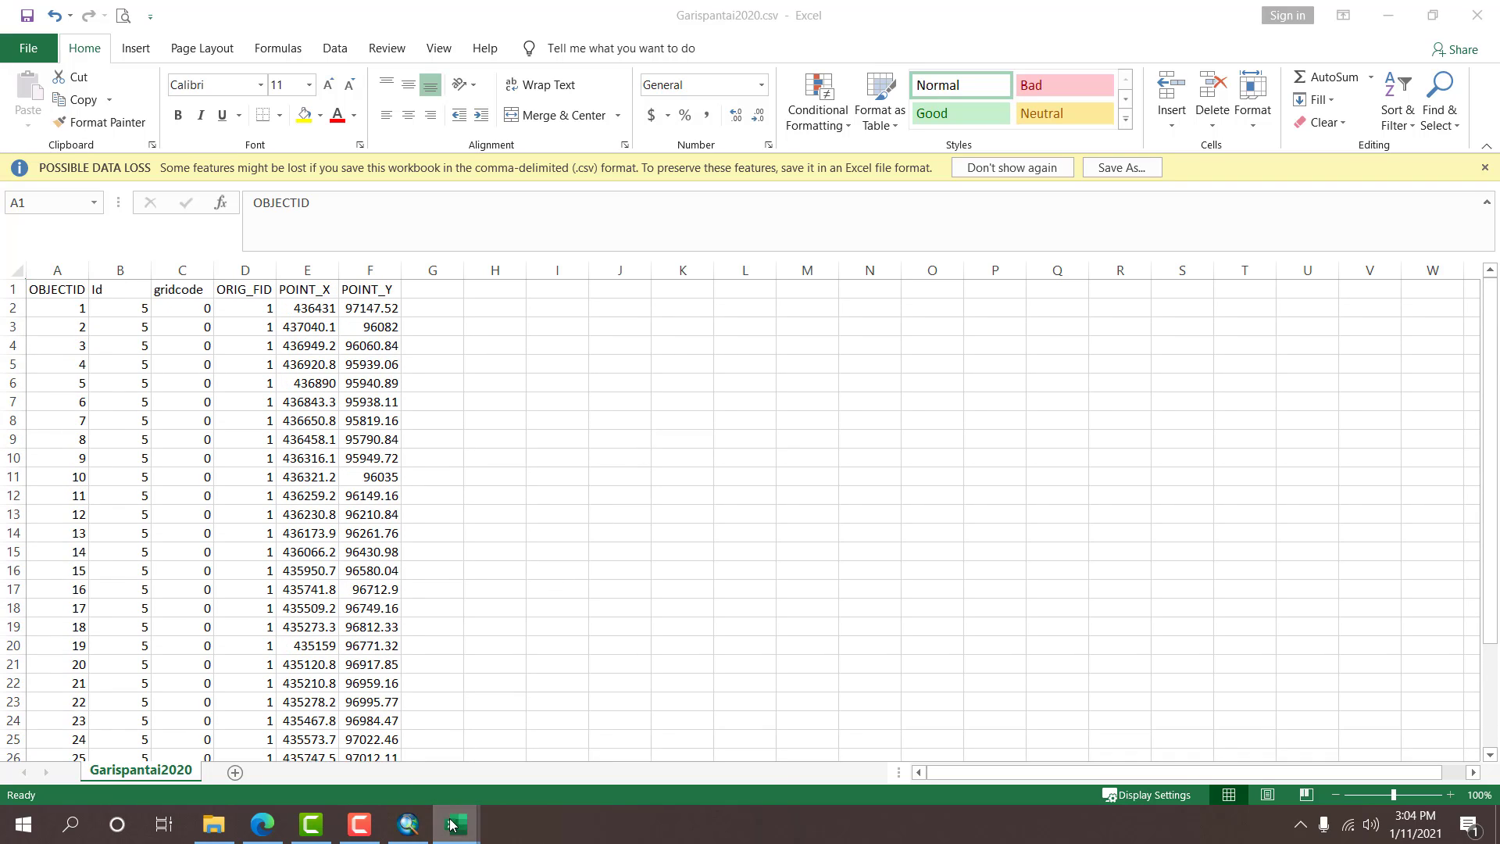
Copy the full POINT_X and POINT_Y columns, headers included, from Garispantai2014.txt.
mouse_move(456, 825)
click(453, 718)
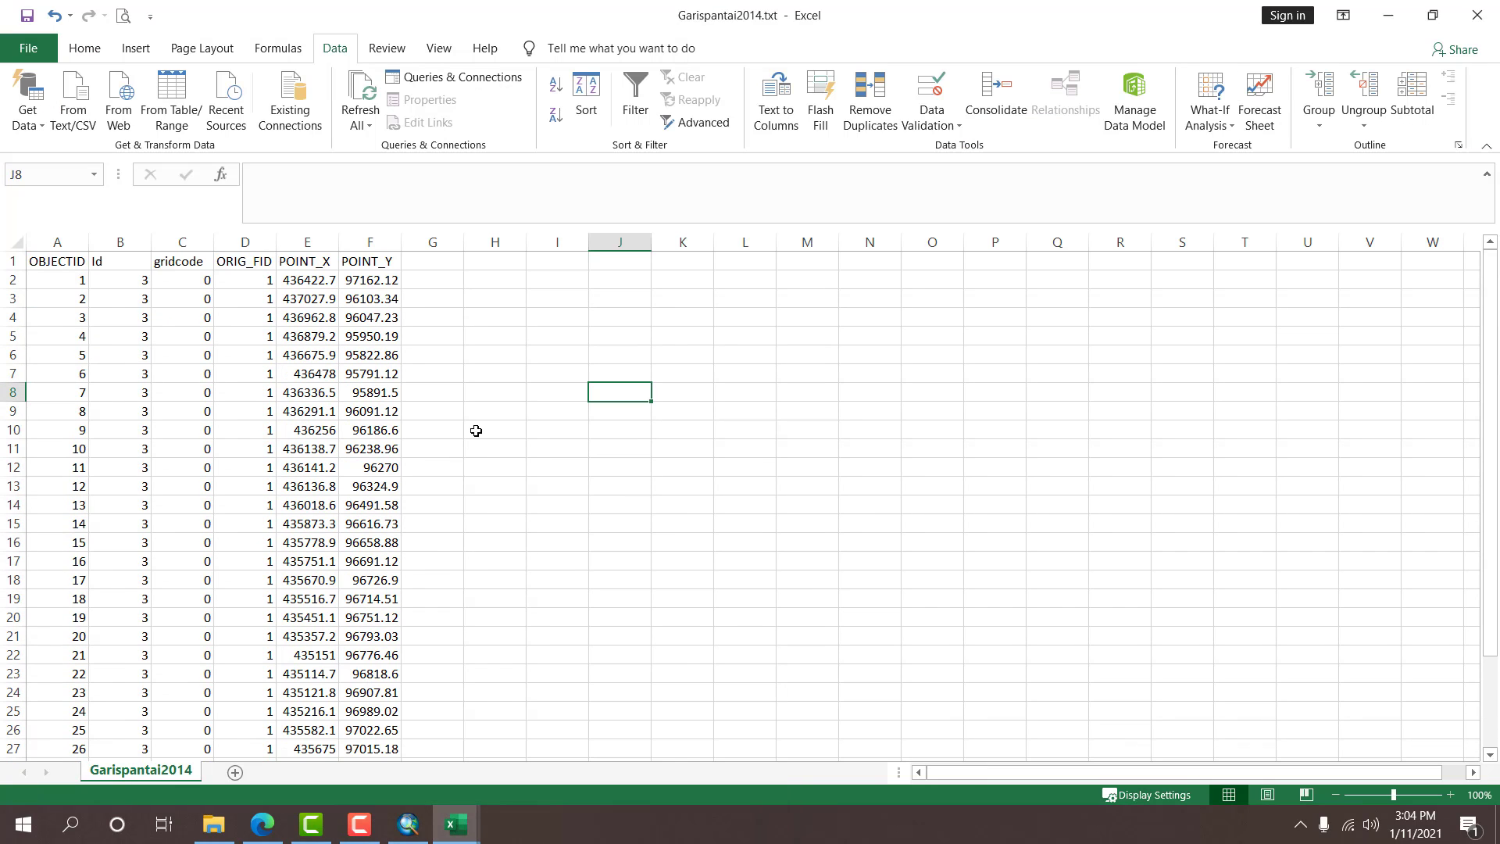
click(311, 264)
key(shift+Right)
key(ctrl+shift+Down)
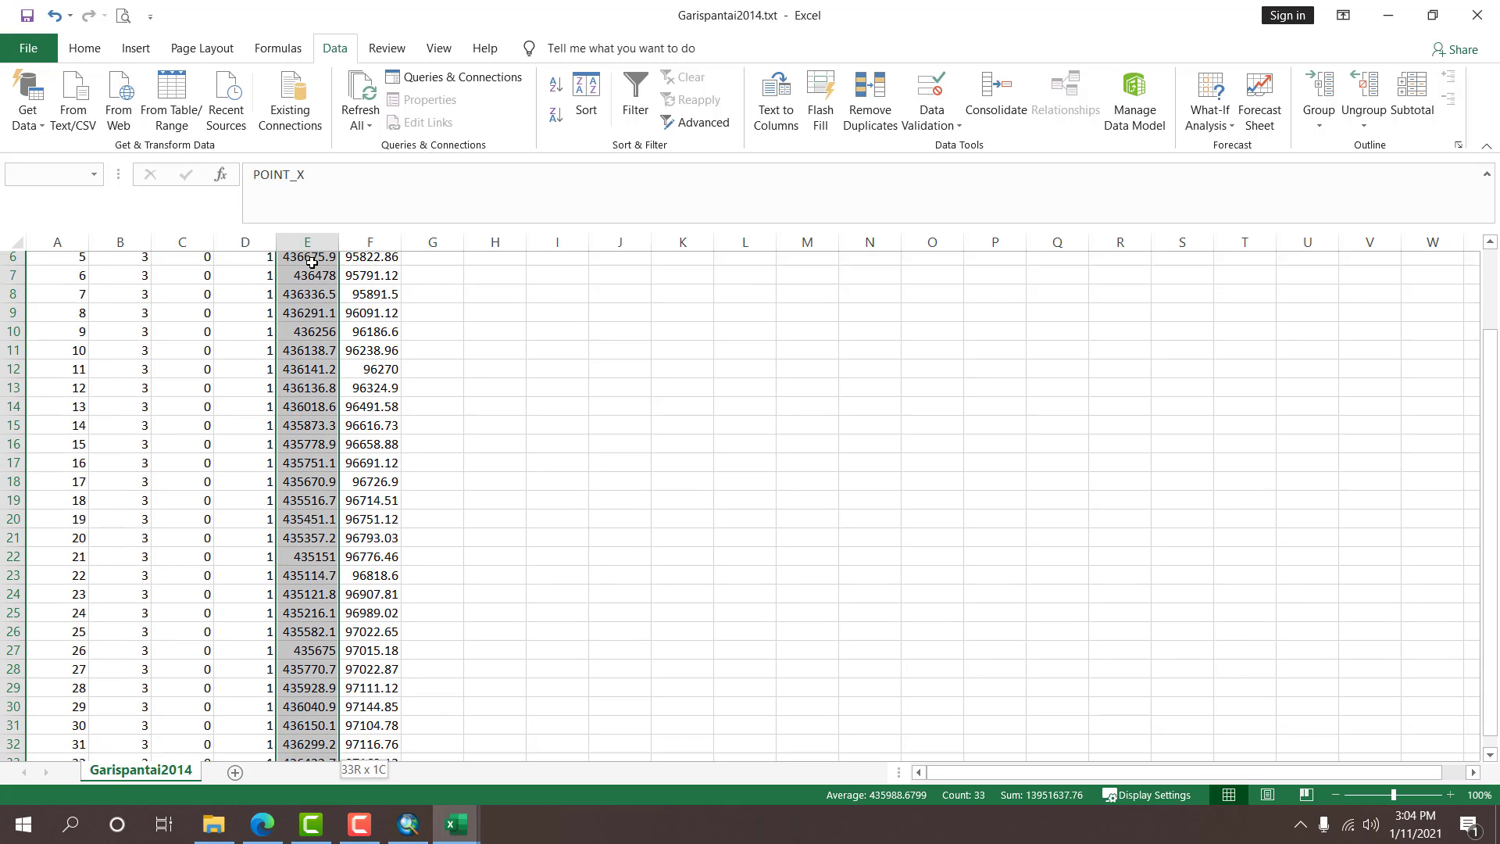
key(ctrl+c)
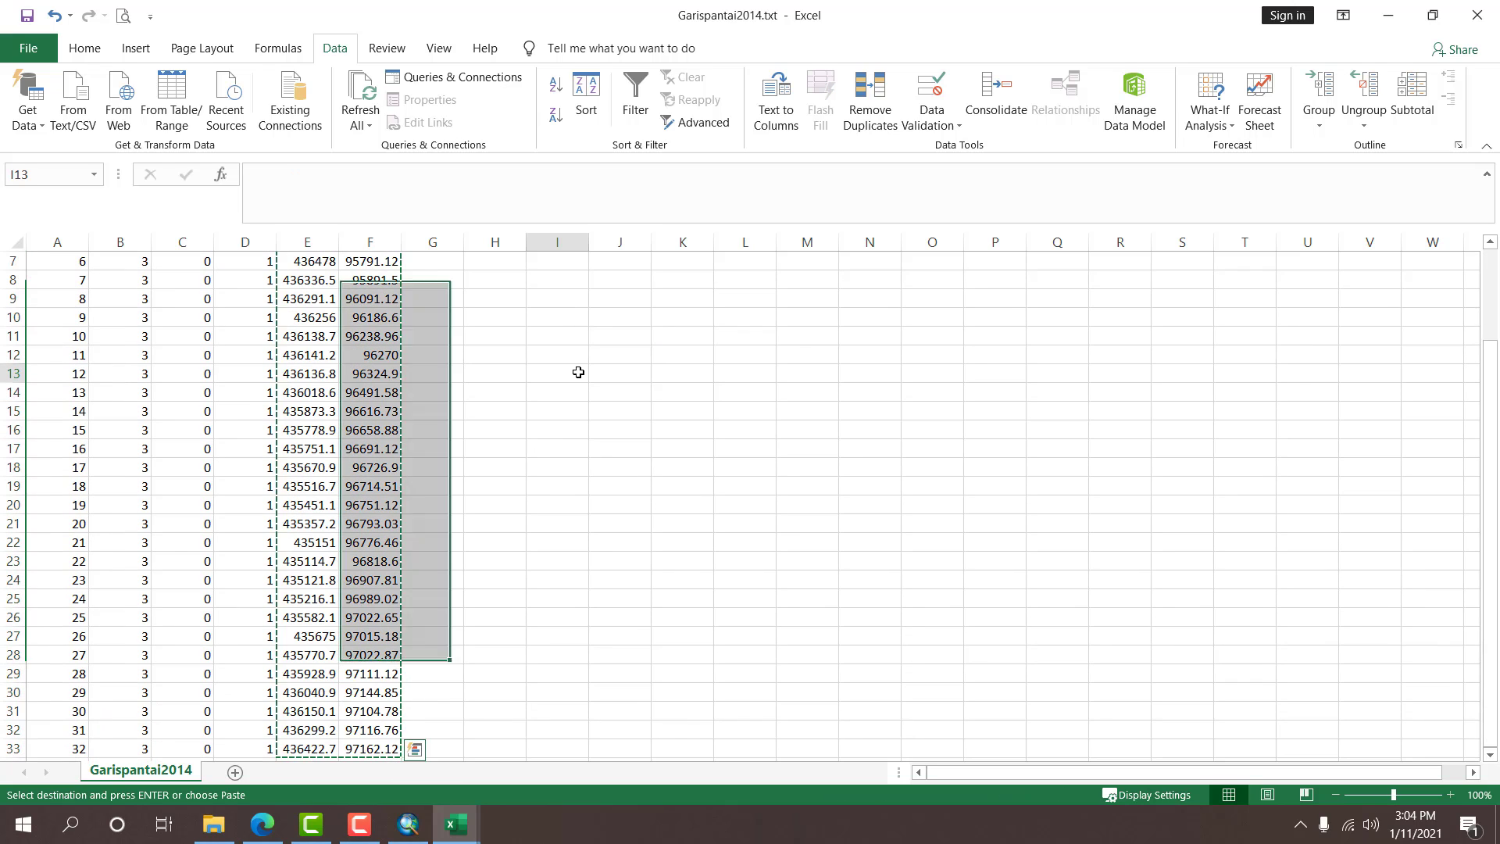
click(557, 373)
Paste the copied 2014 coordinates into Sheet2 of DataKemiringan.xlsx, starting at cell Q2.
click(447, 825)
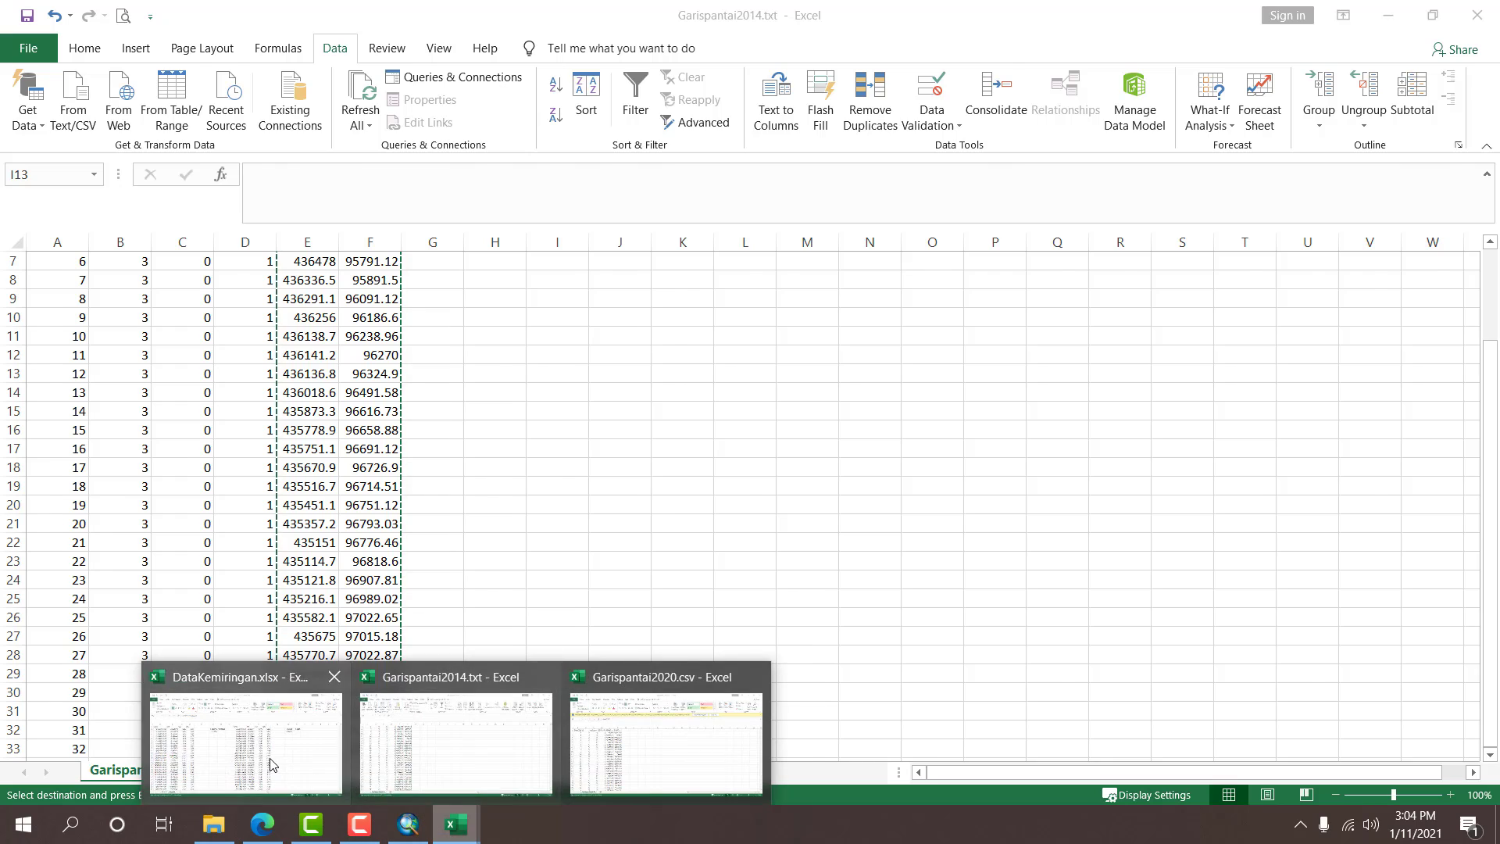
click(250, 723)
drag(996, 772, 1039, 775)
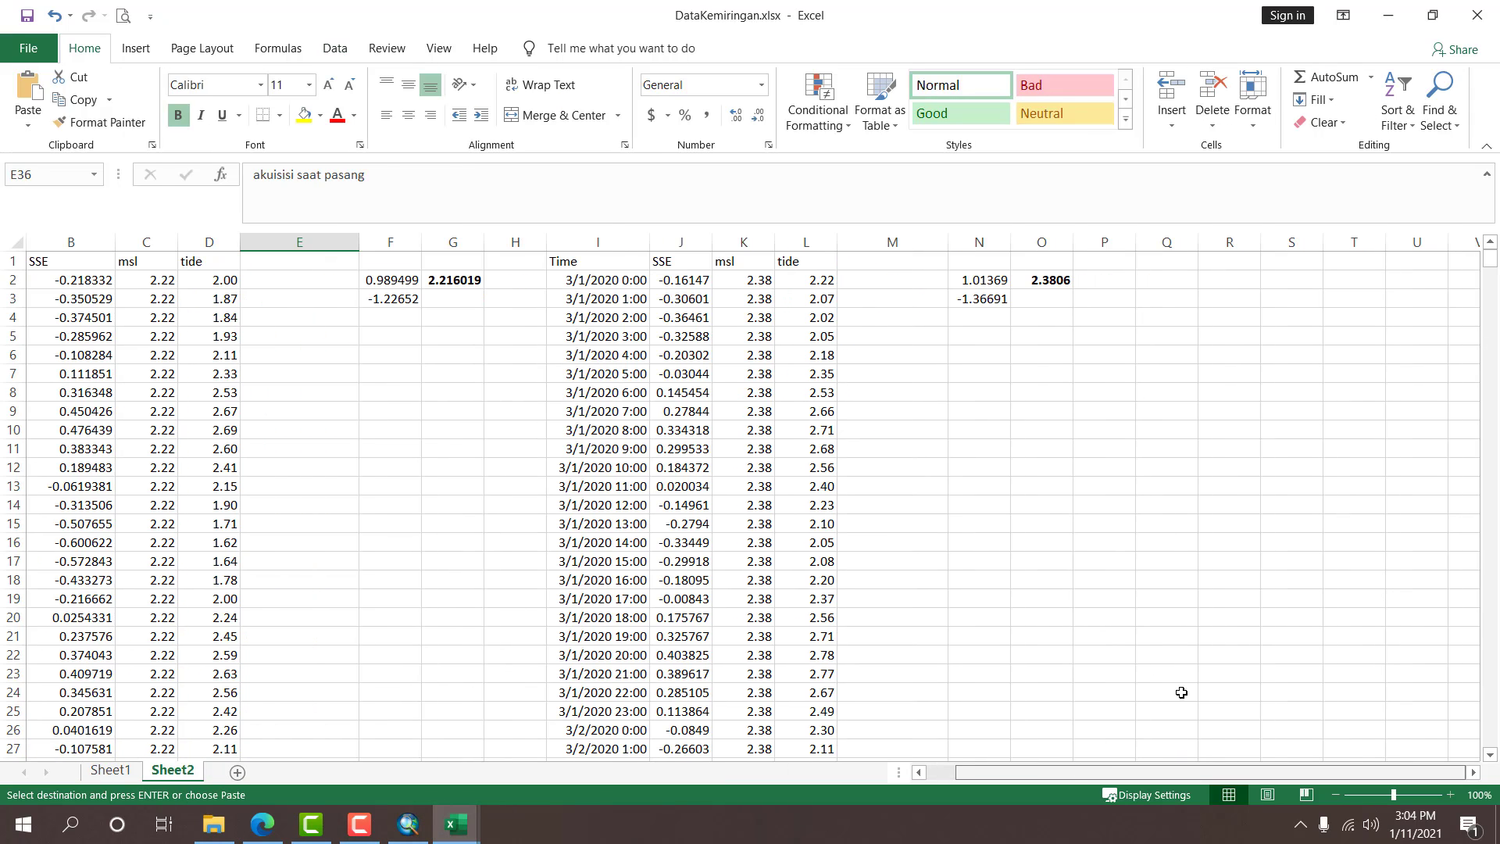
click(1178, 278)
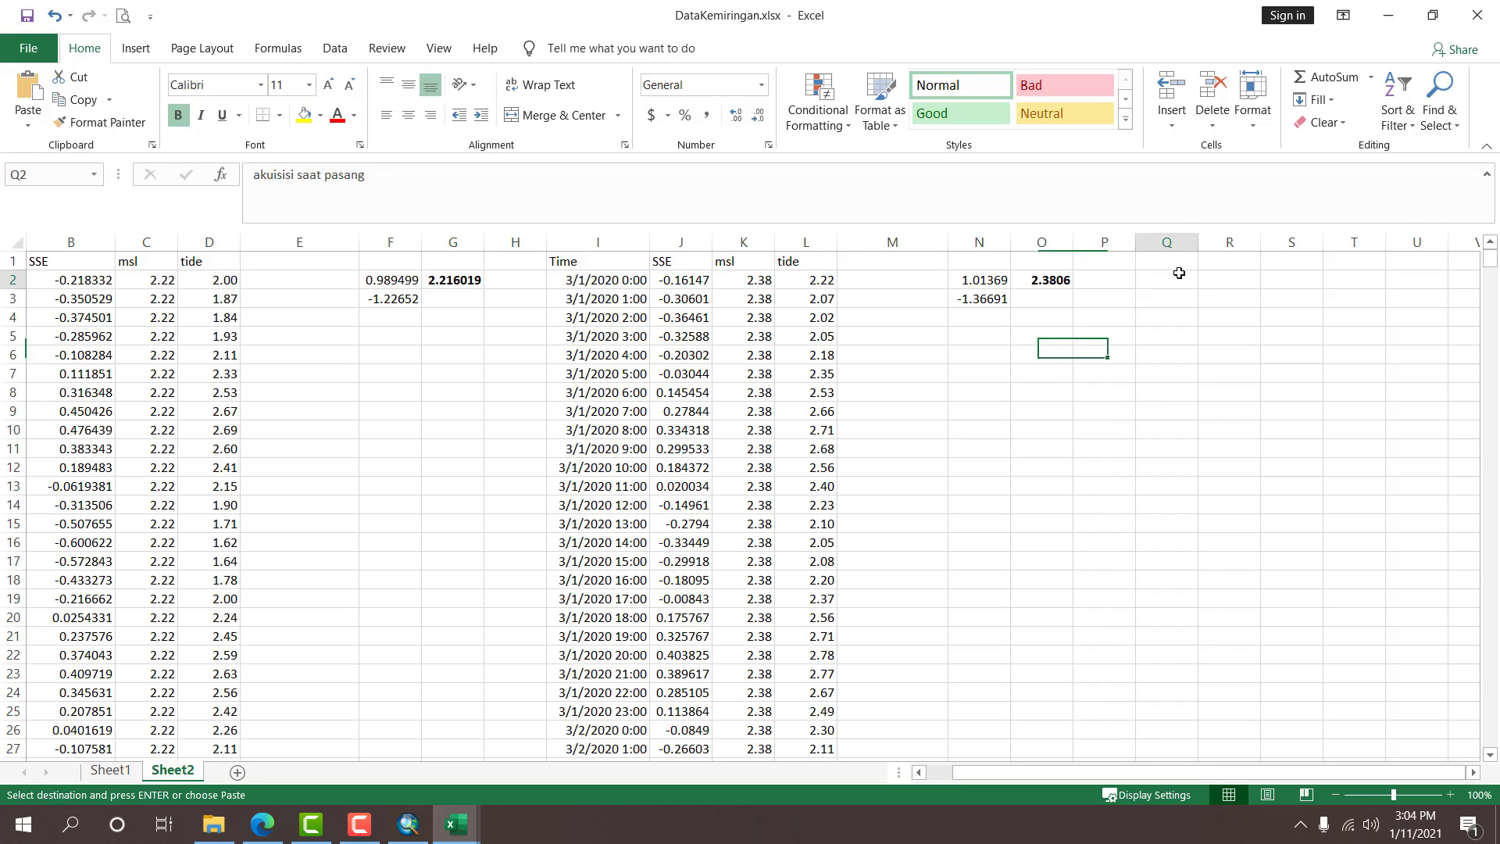
right_click(1181, 279)
click(1250, 359)
click(1252, 360)
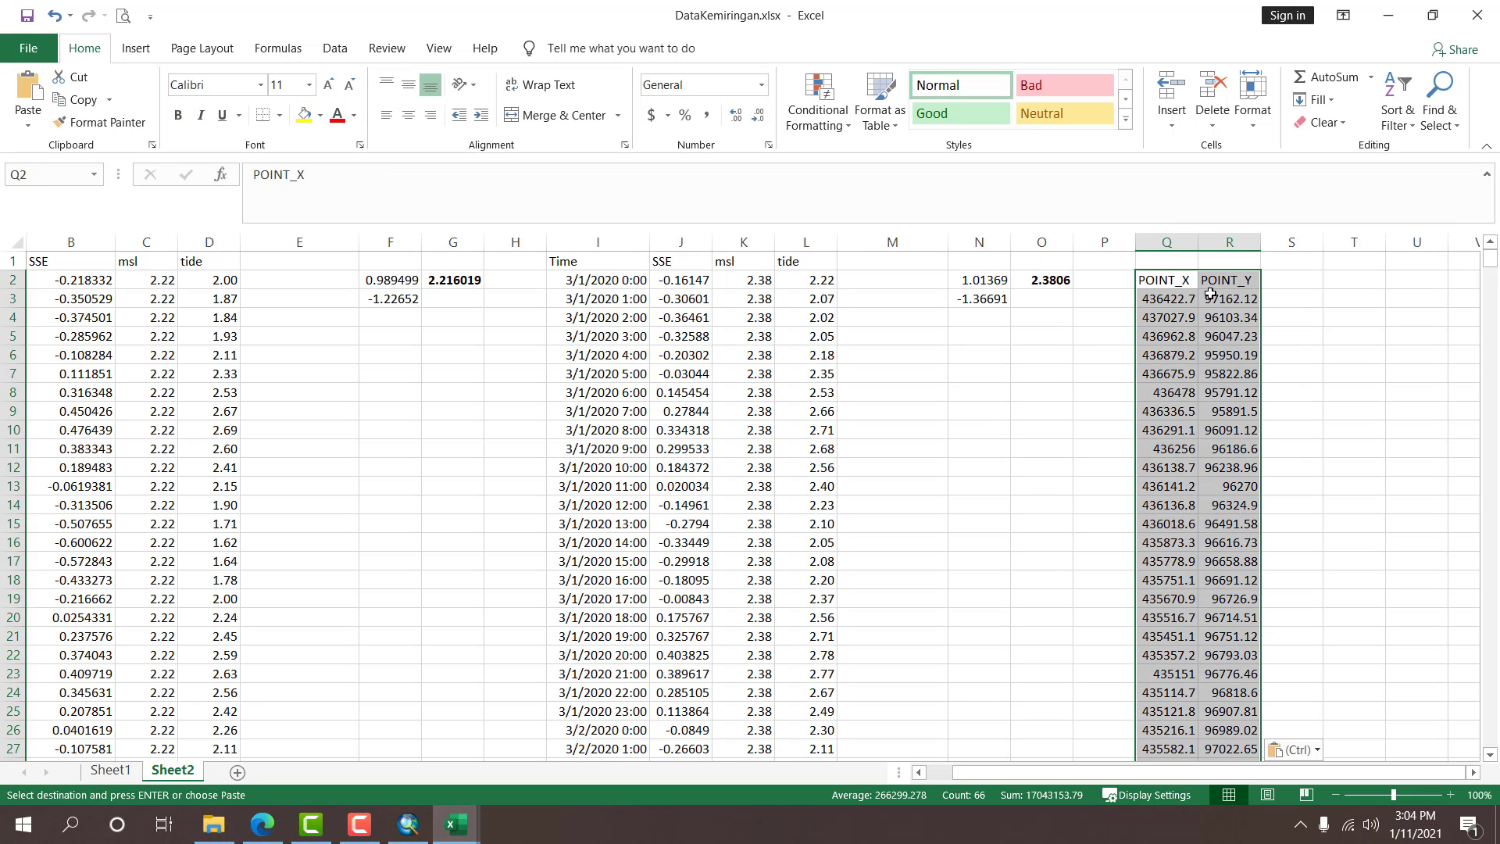
Insert a blank column before the pasted coordinates and enter the label 2014 in cell Q2.
click(1156, 242)
click(1171, 98)
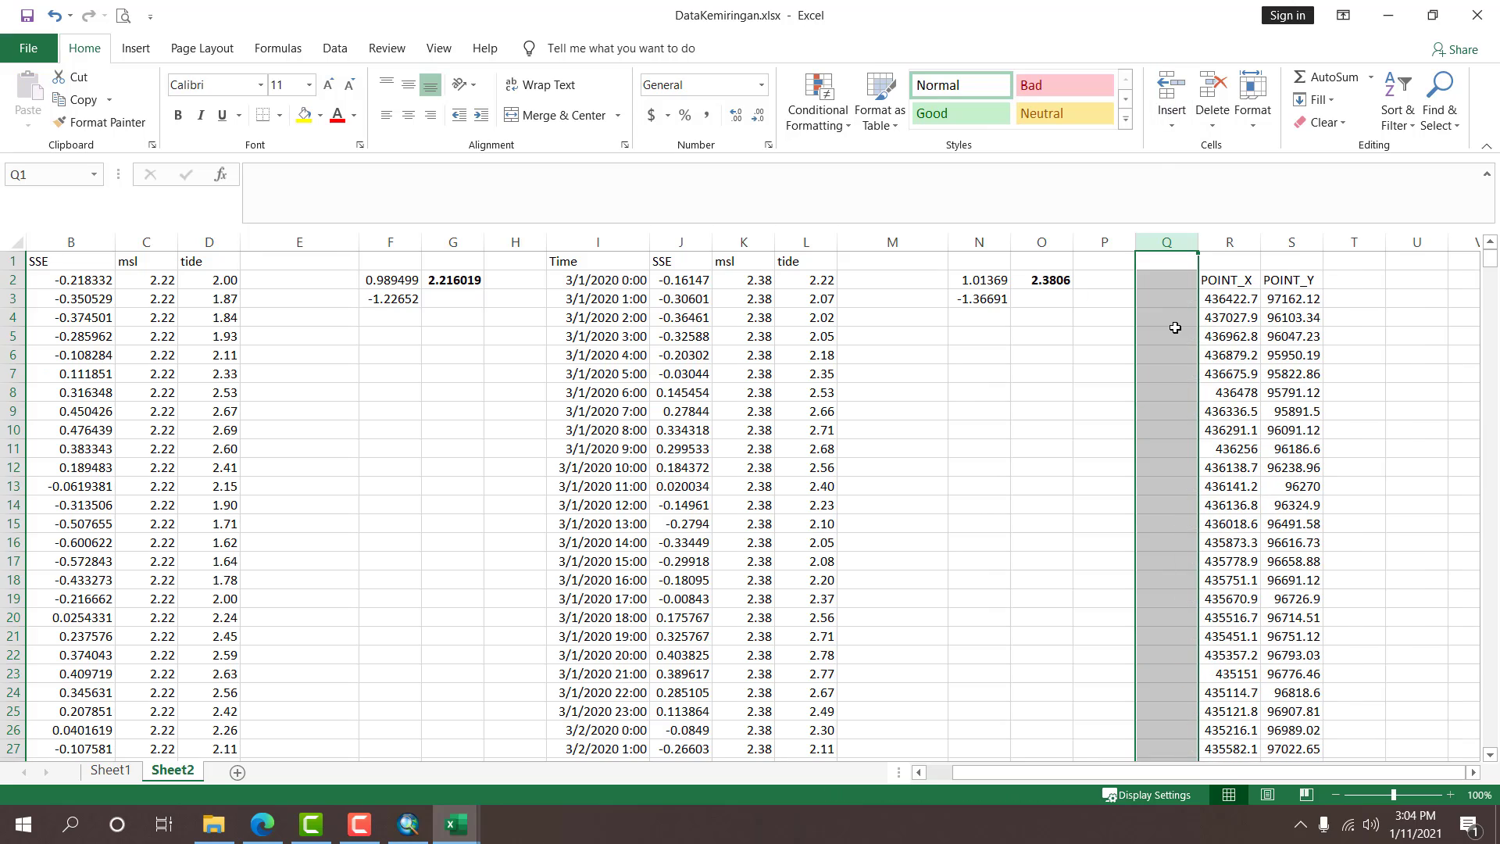
click(1166, 336)
click(1172, 280)
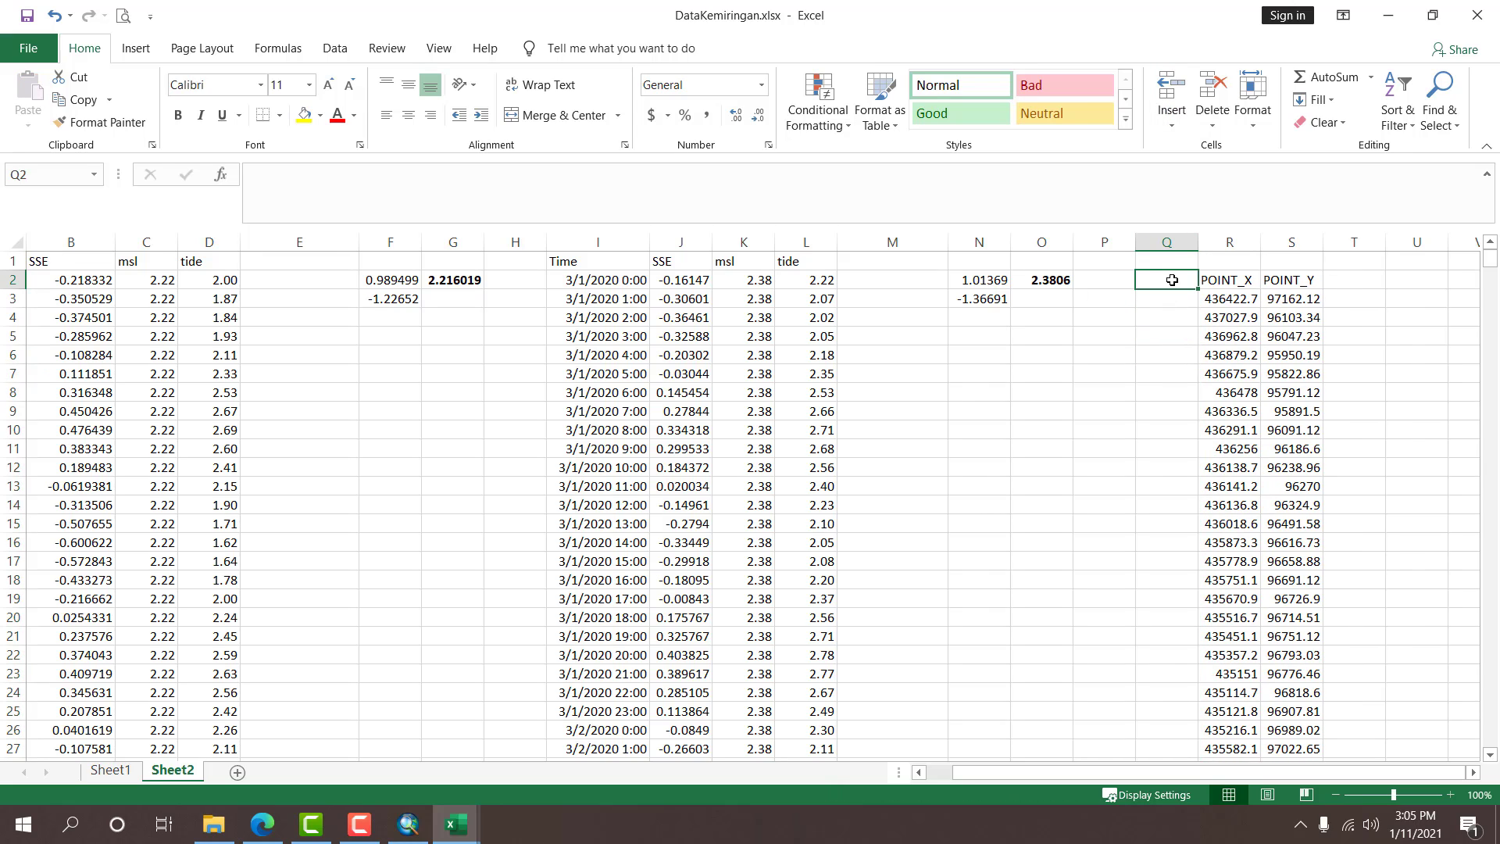
text(2014)
key(Tab)
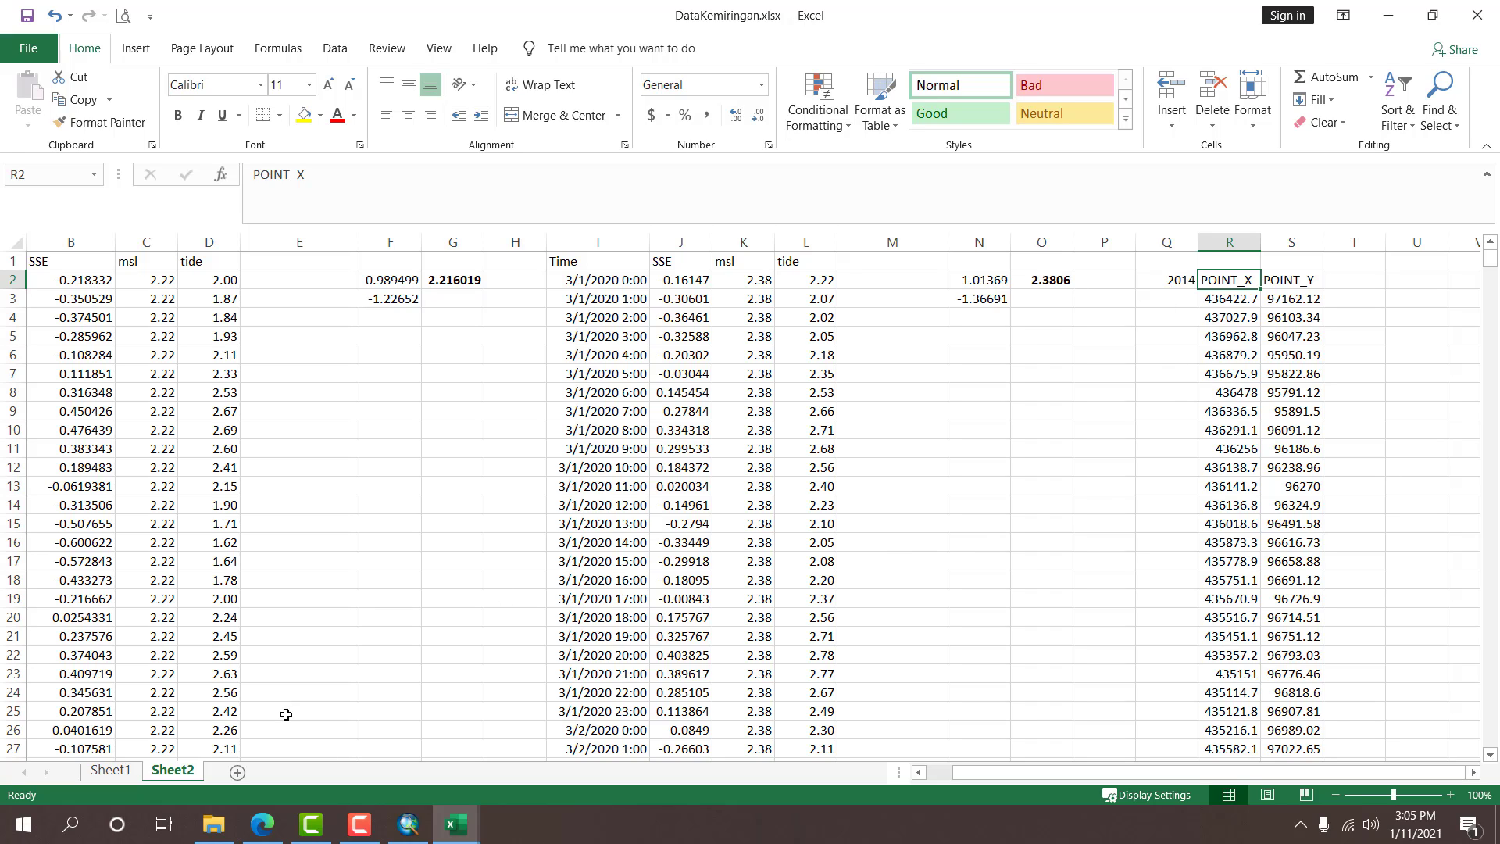
Copy the full POINT_X and POINT_Y columns, headers included, from Garispantai2020.csv.
click(461, 828)
click(579, 742)
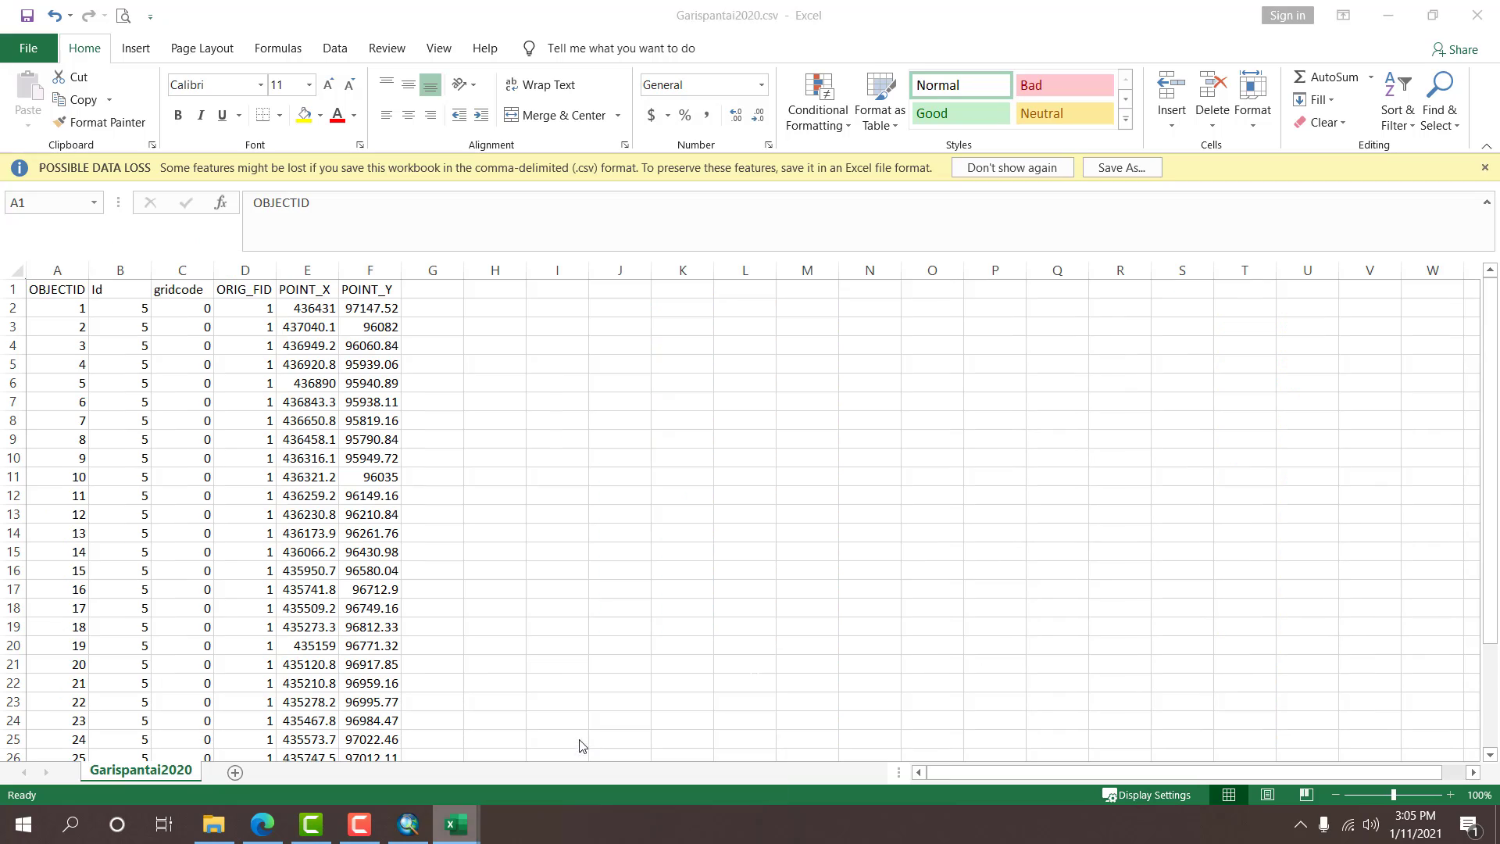
click(305, 292)
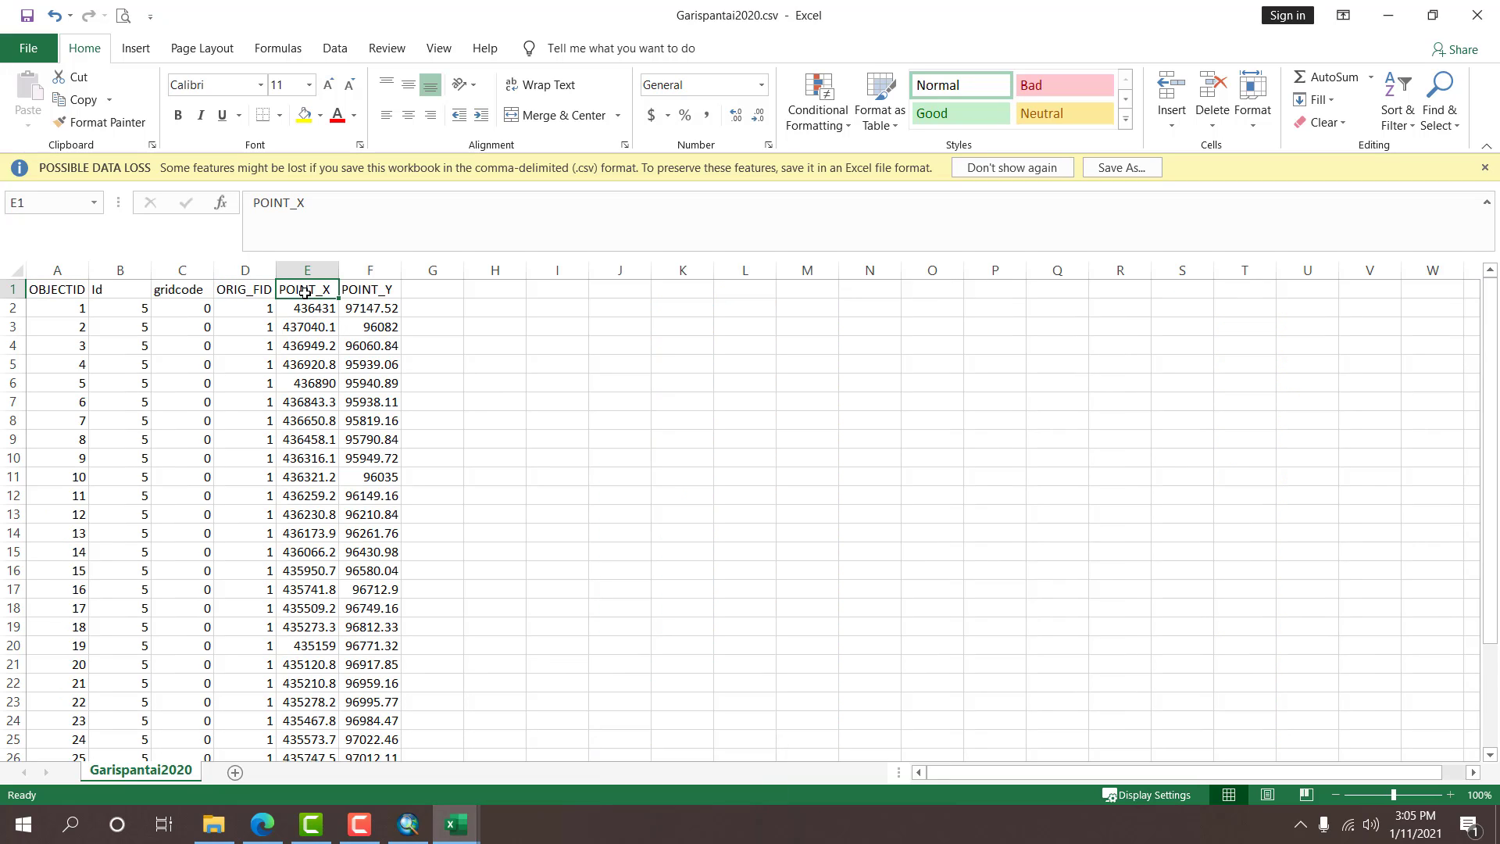
key(ctrl+shift+Right)
key(ctrl+shift+Down)
key(ctrl+c)
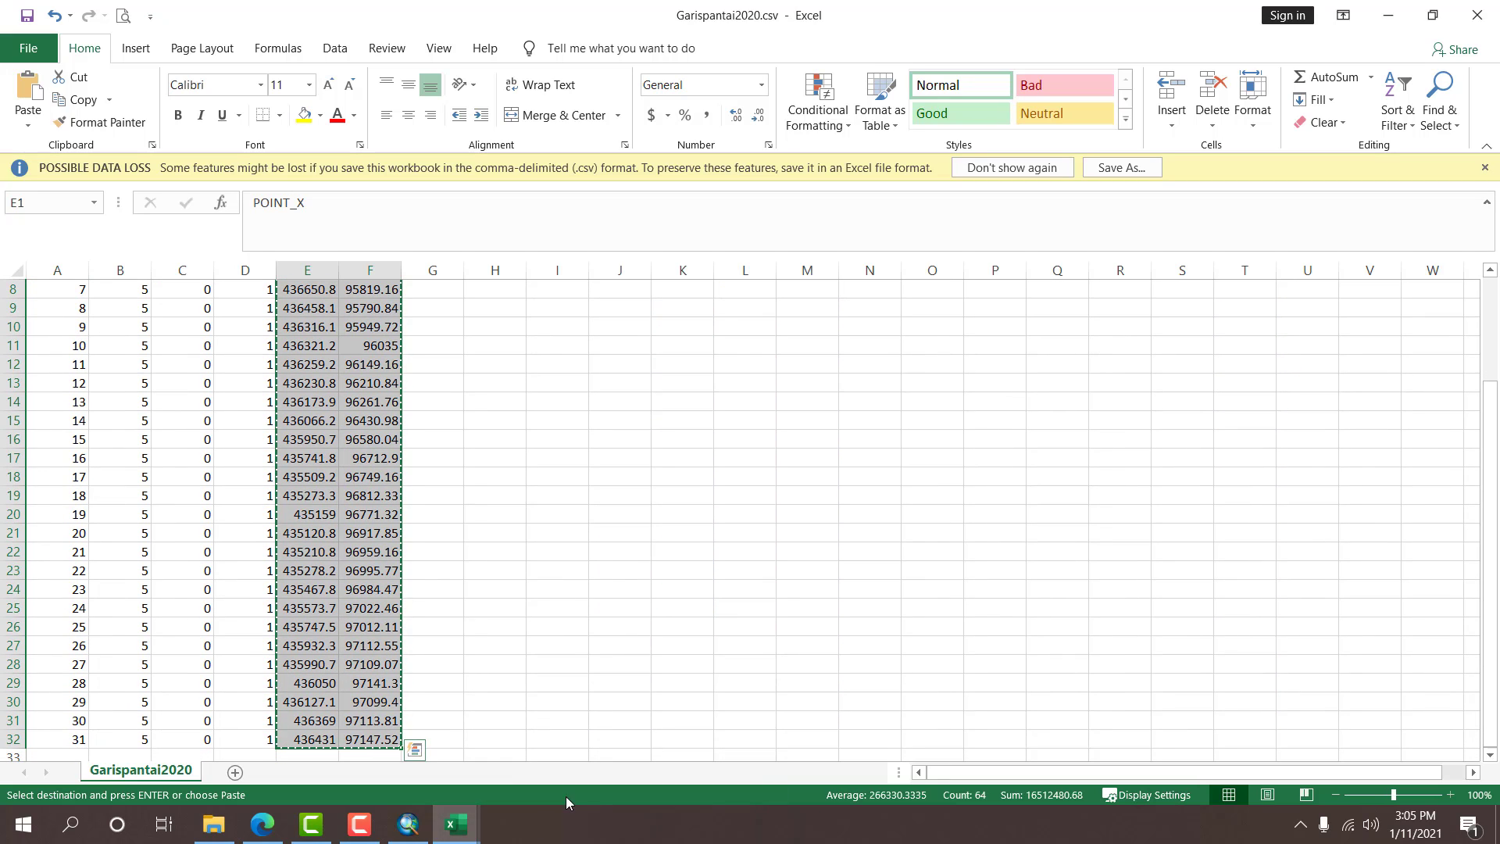
Paste the copied 2020 coordinates into Sheet2 of DataKemiringan.xlsx, starting at cell W2.
key(alt+Tab)
drag(1200, 775, 1202, 775)
drag(1475, 772, 1478, 776)
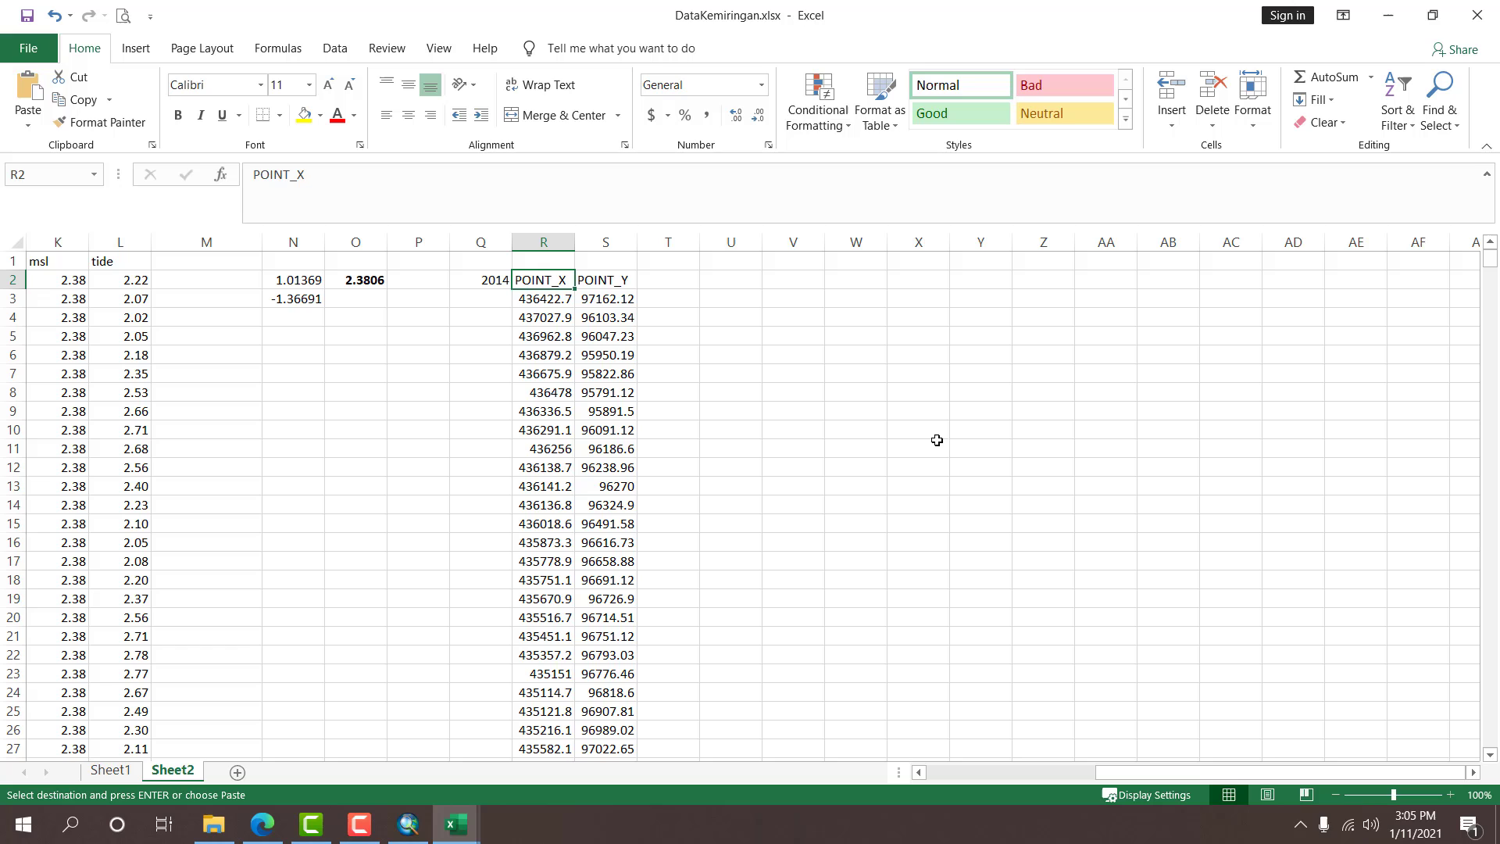
right_click(853, 272)
click(919, 353)
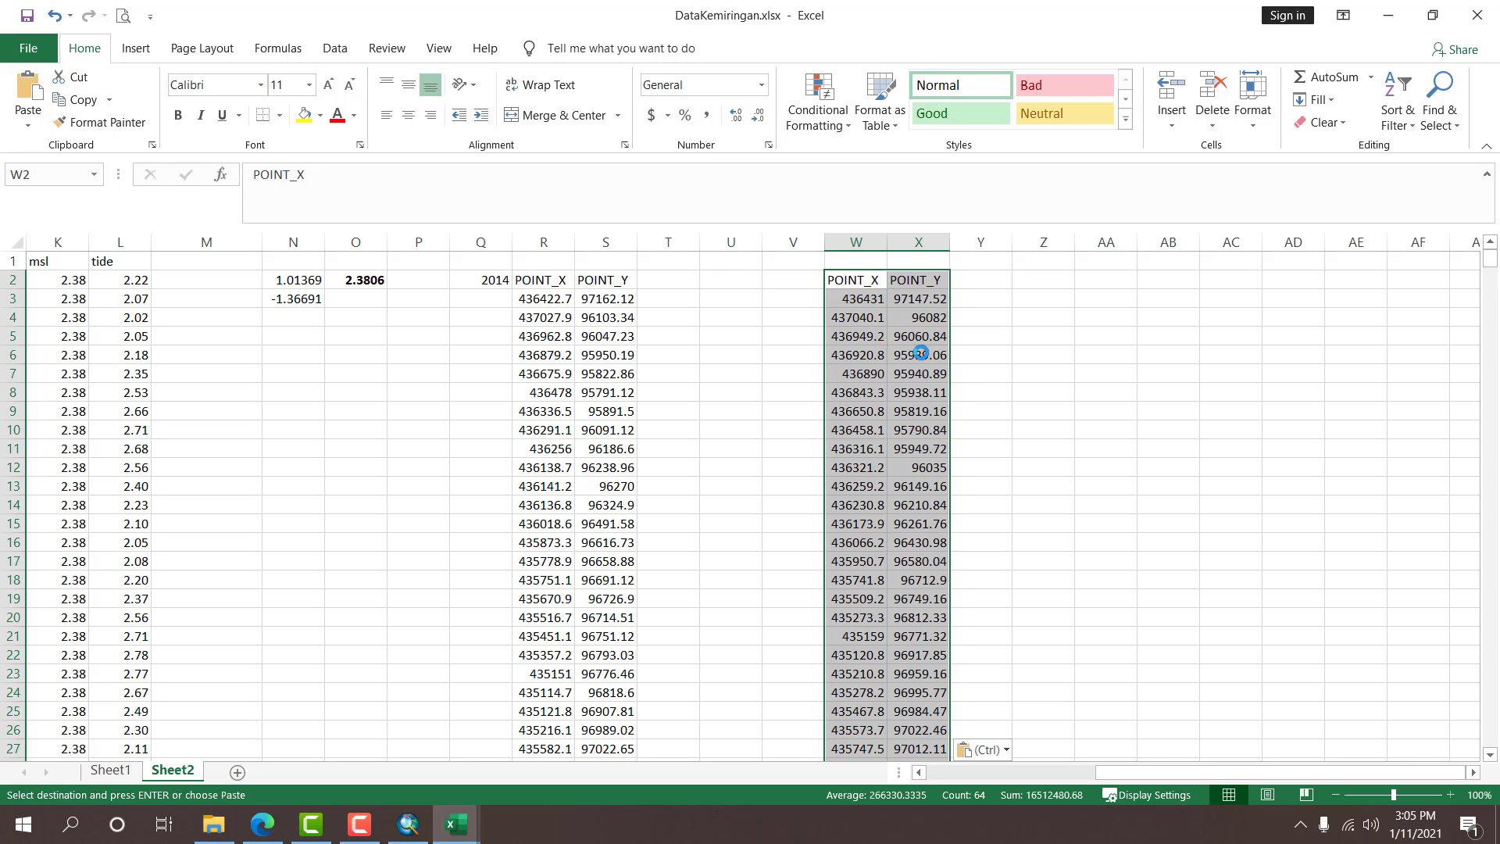
Enter the label 2020 in cell V2, beside the 2020 coordinate headers.
click(815, 287)
text(2020)
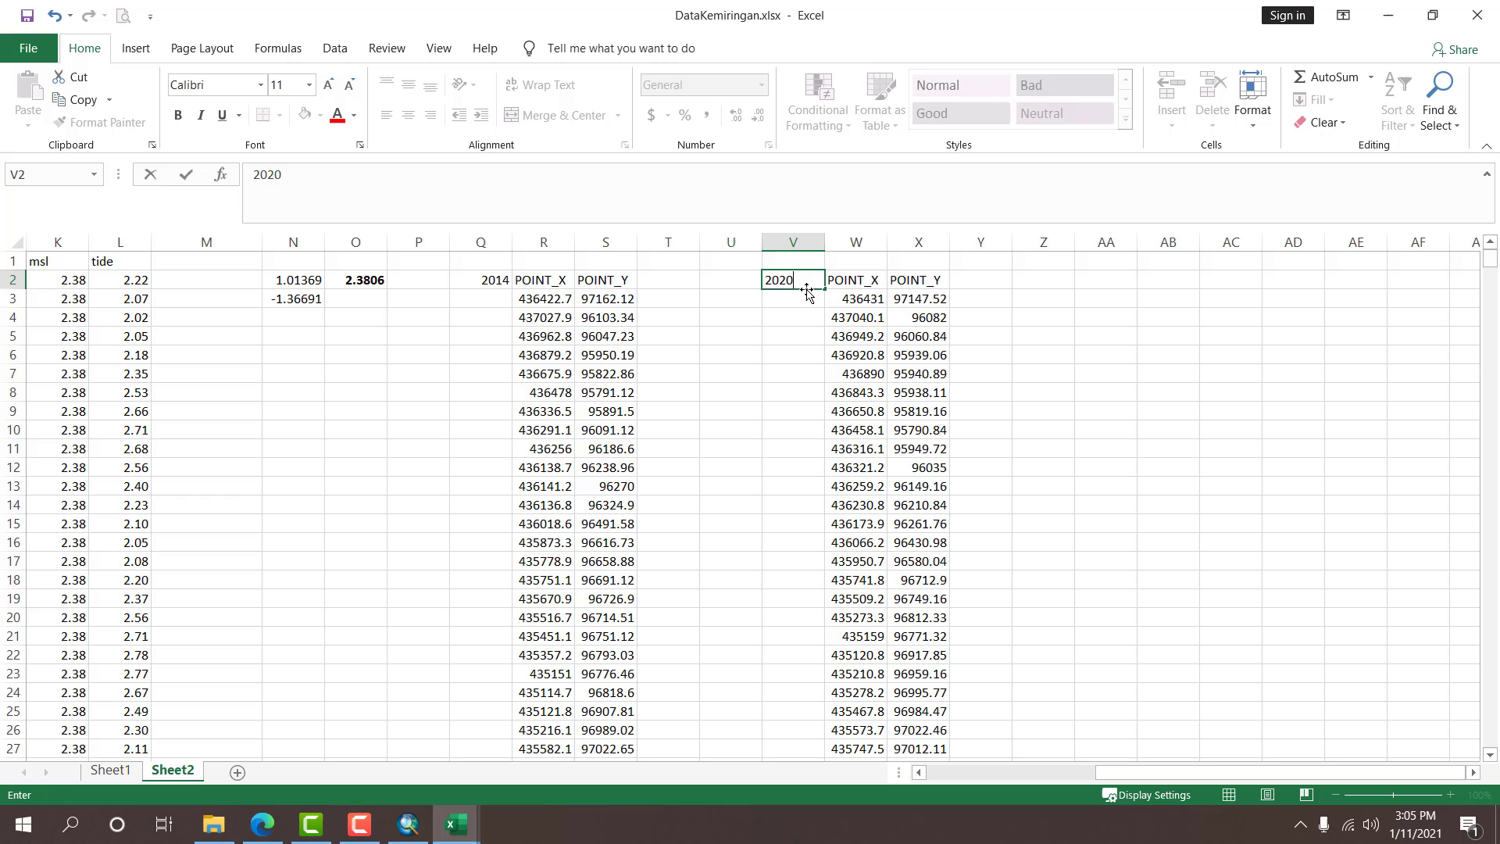
key(Tab)
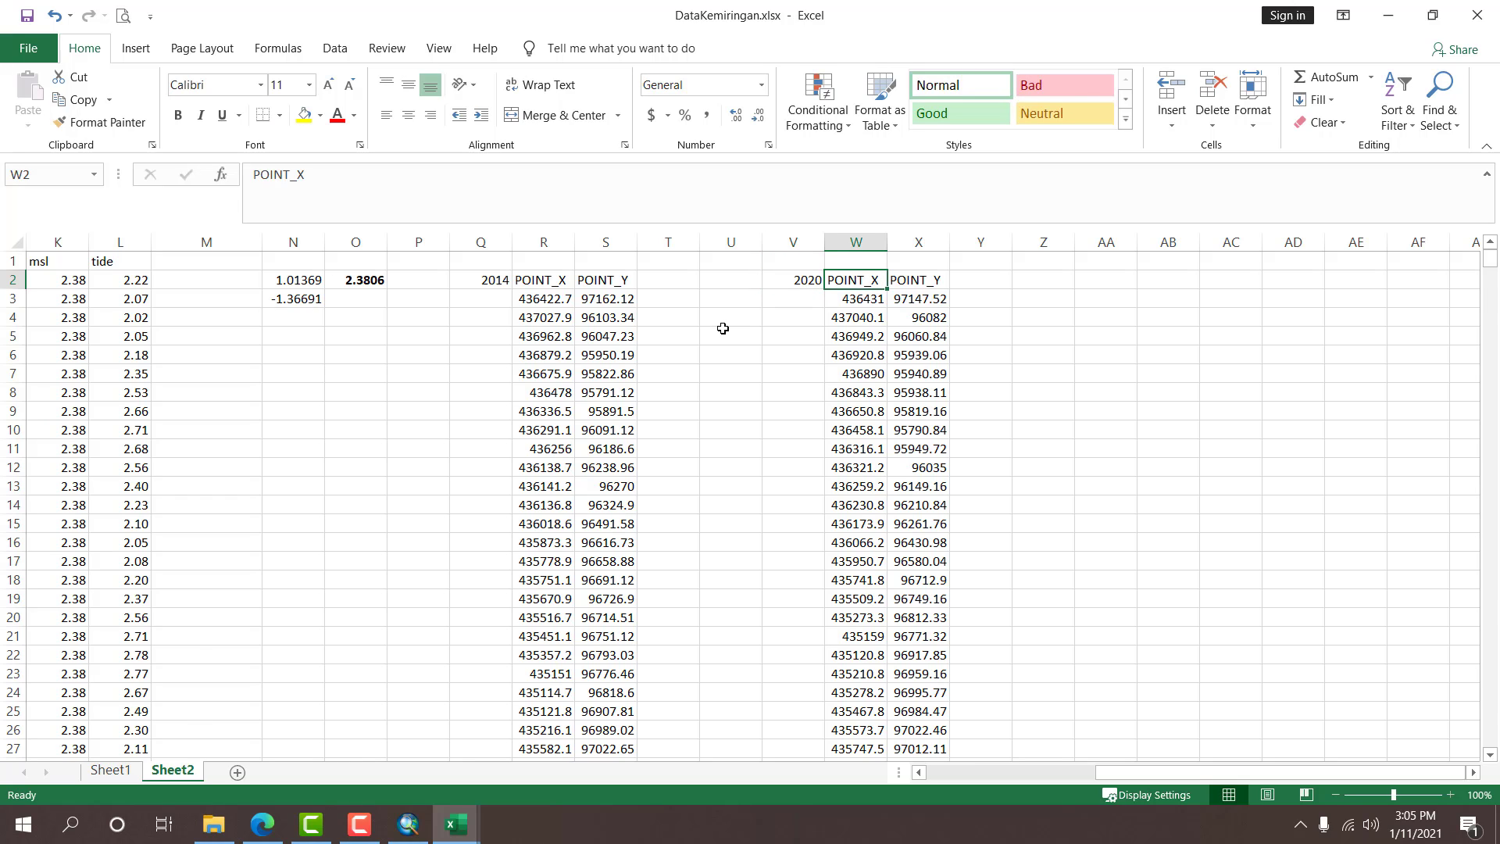
Close Garispantai2020.csv and Garispantai2014.txt, discarding the changes to the 2014 file, and return to DataKemiringan.xlsx.
click(456, 831)
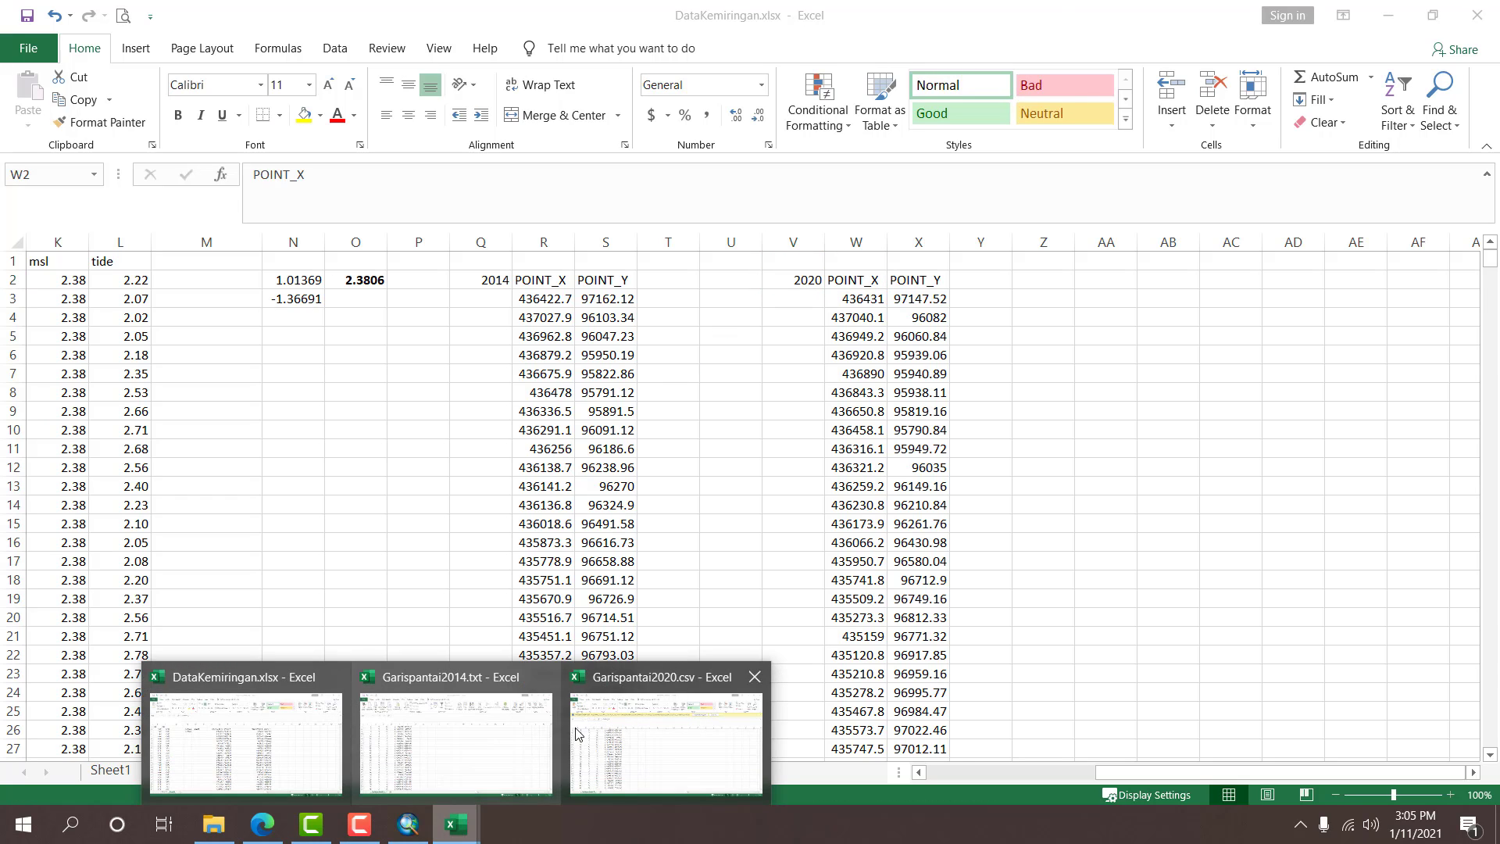
click(581, 737)
click(1481, 15)
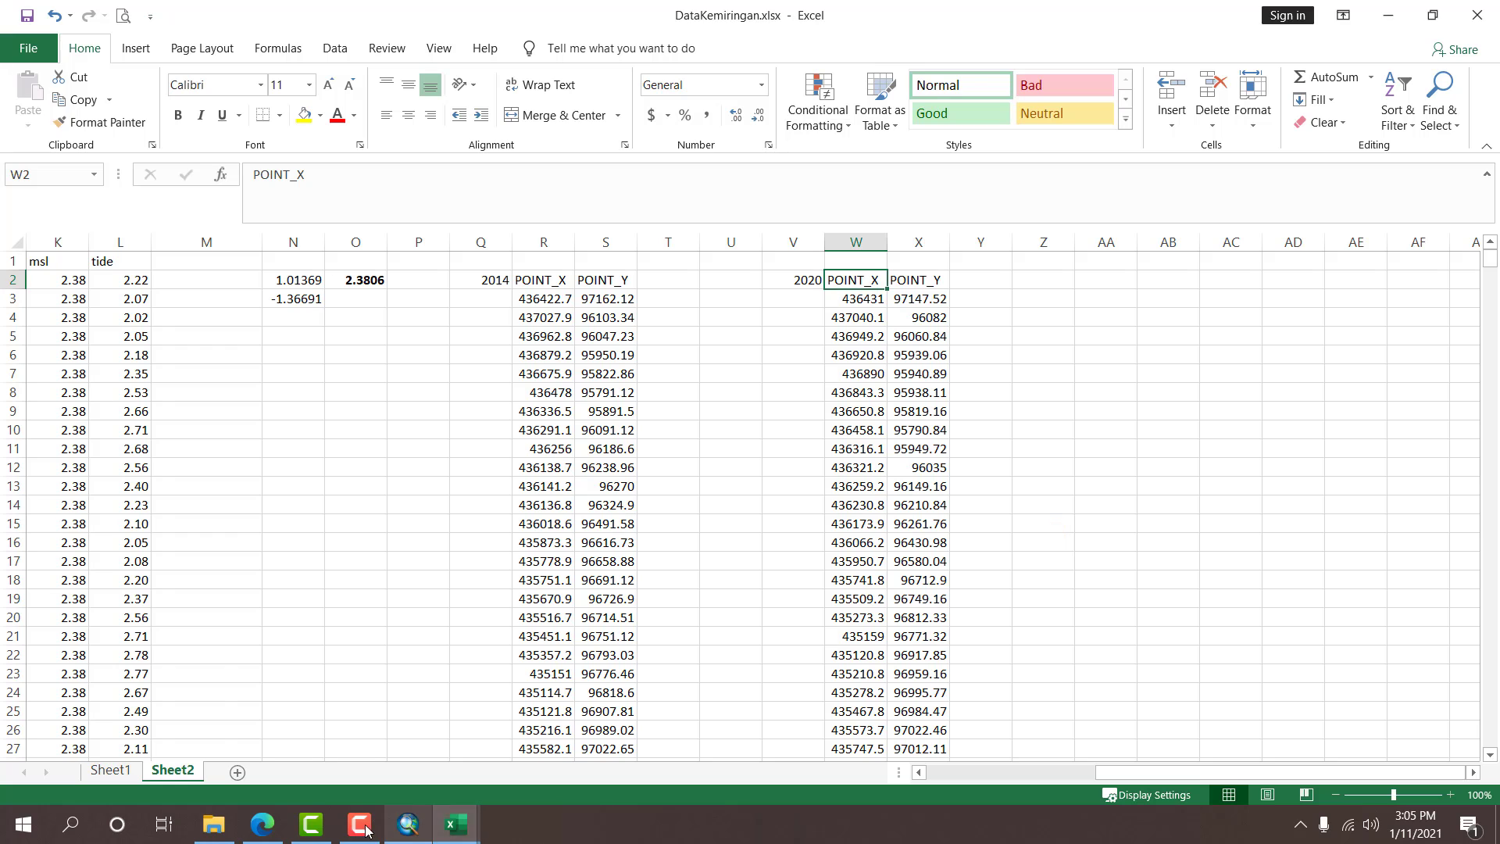
click(456, 826)
click(580, 737)
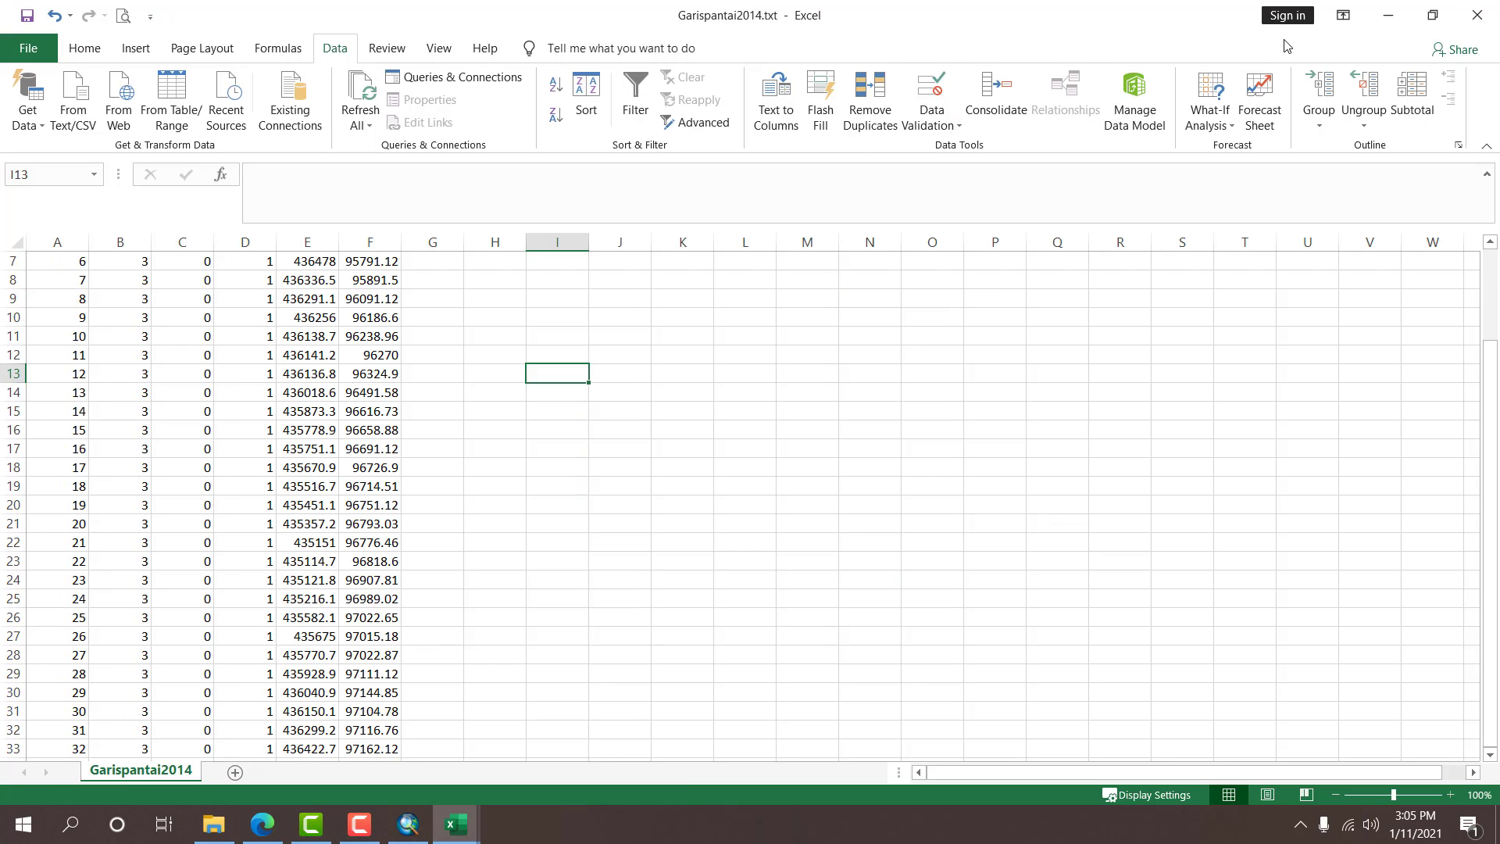
click(1476, 16)
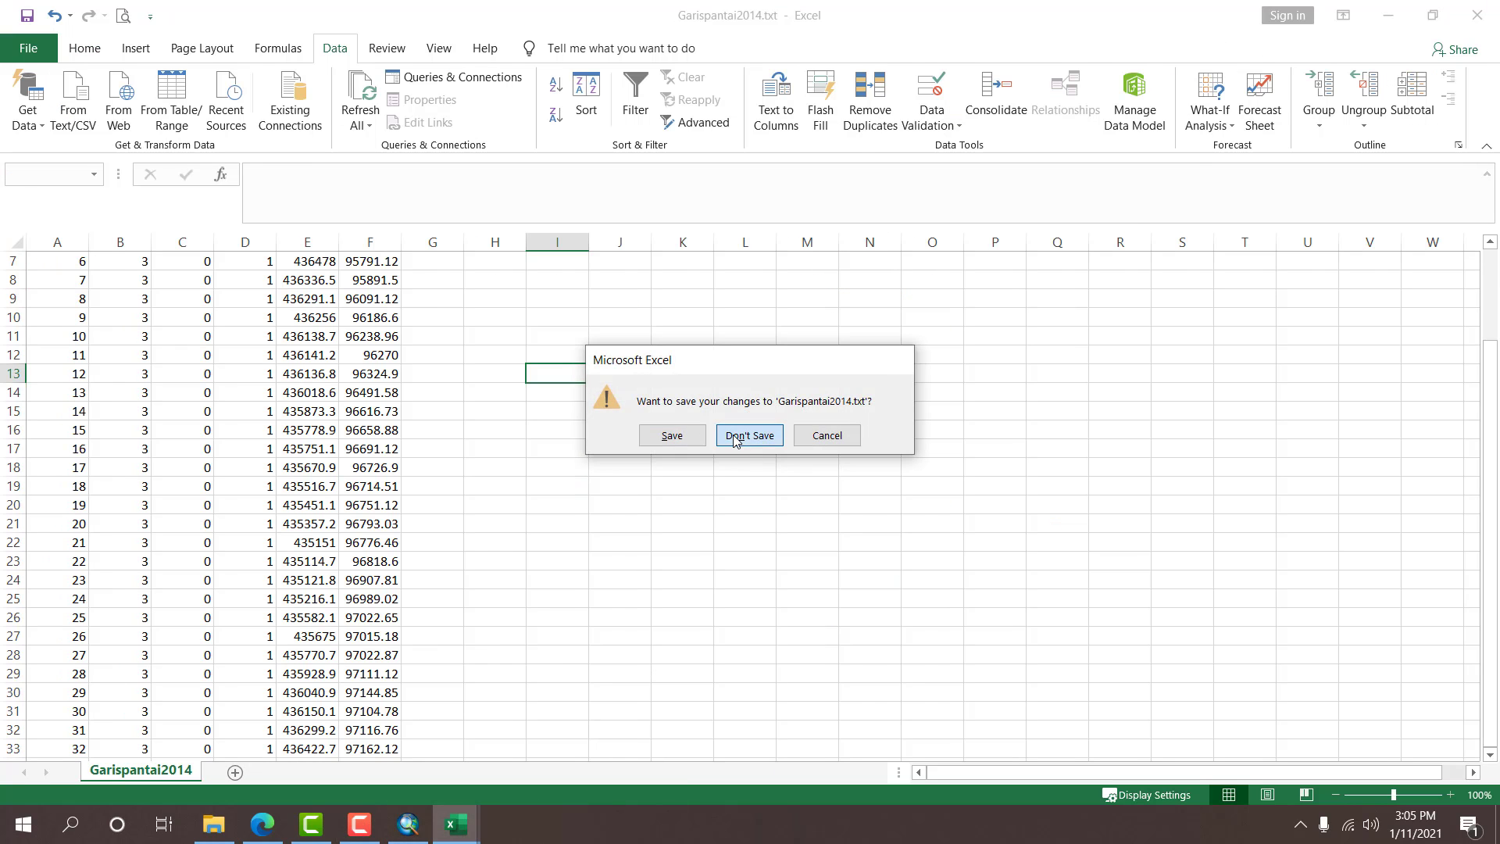
click(734, 435)
click(748, 519)
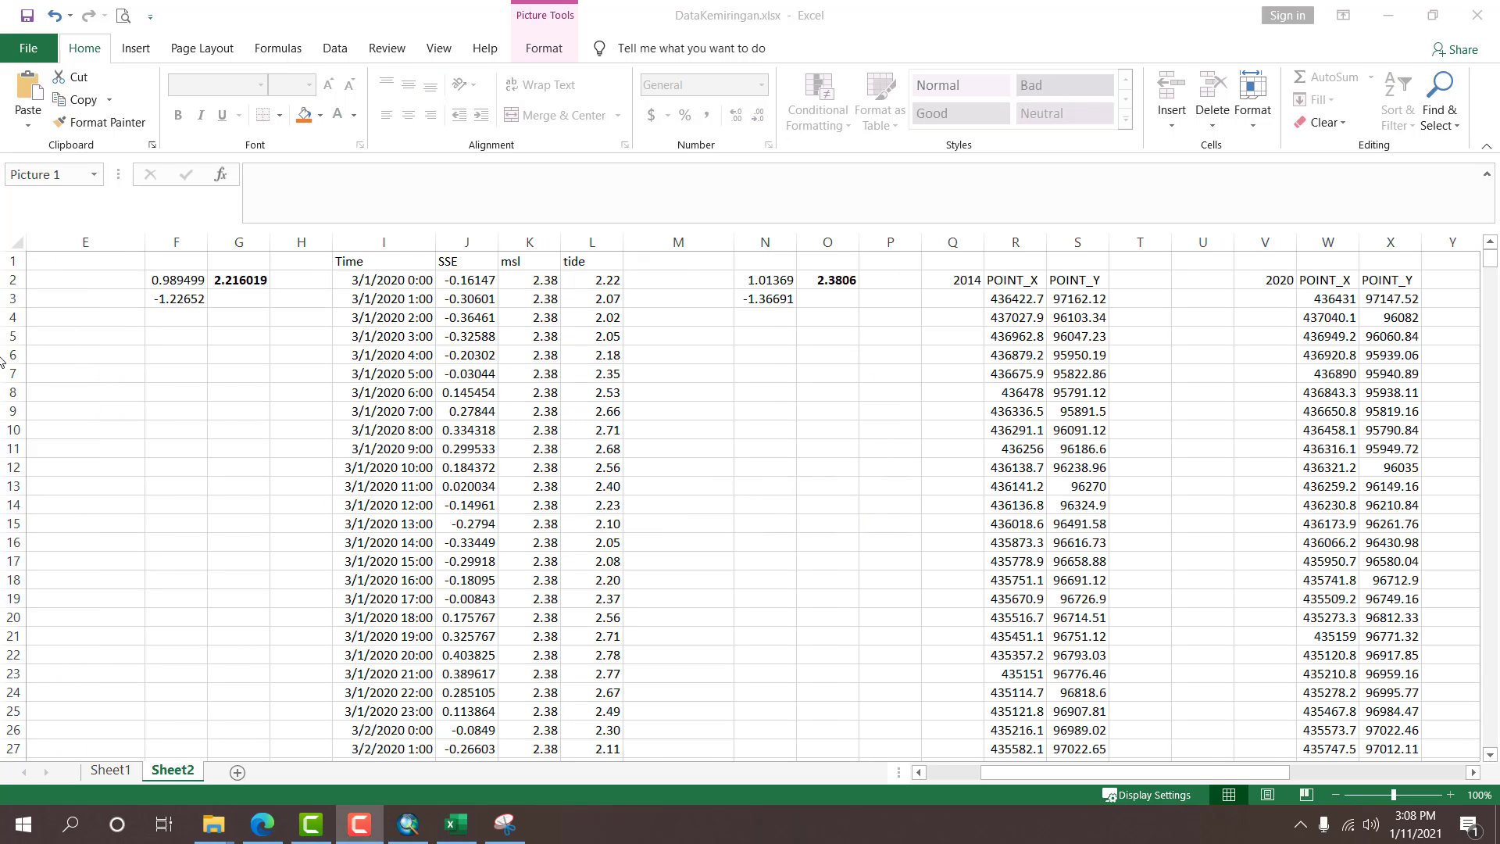
click(660, 37)
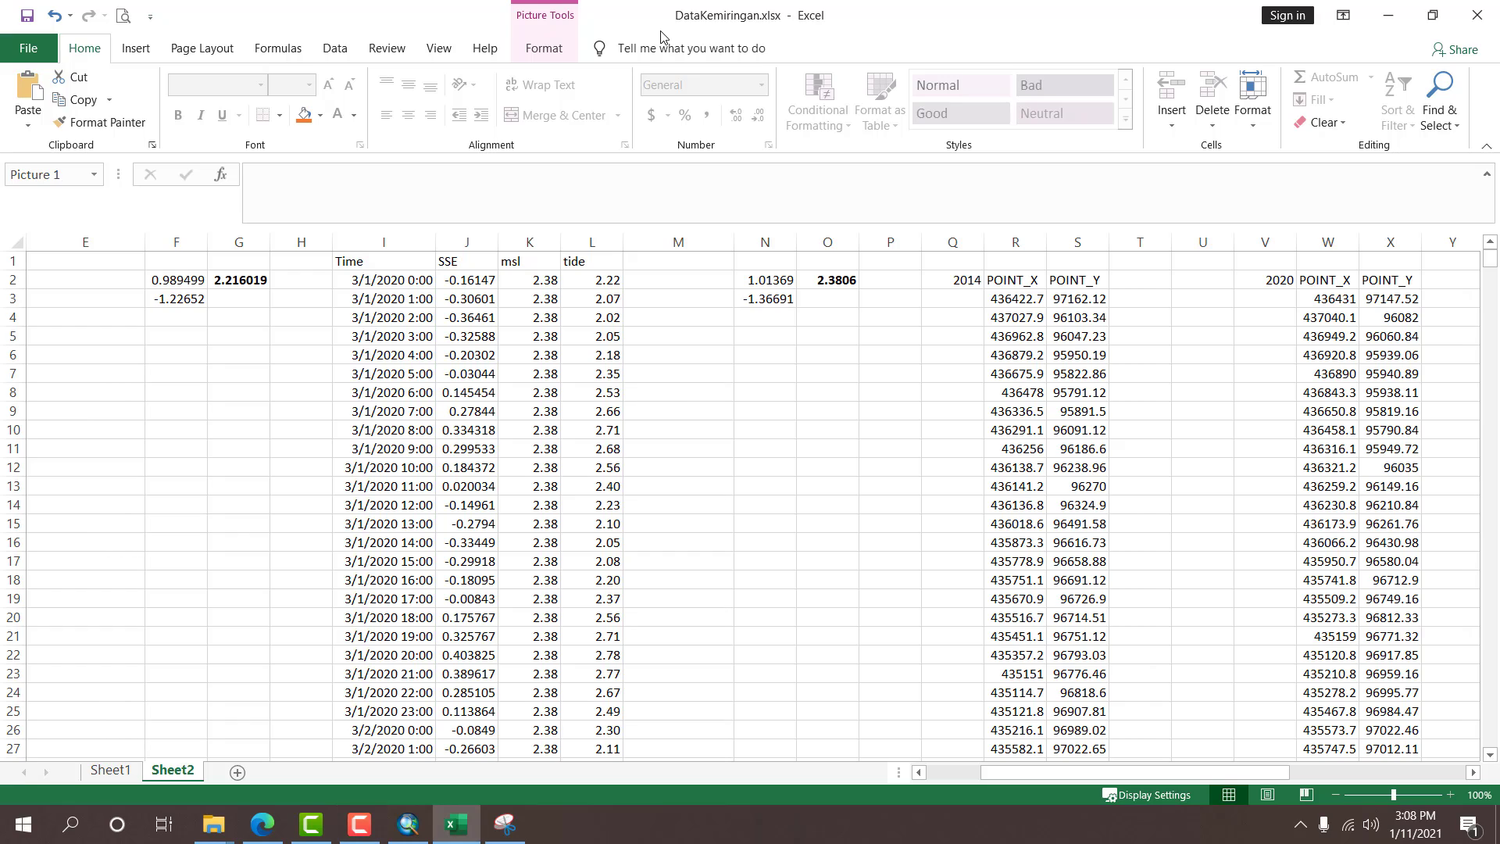
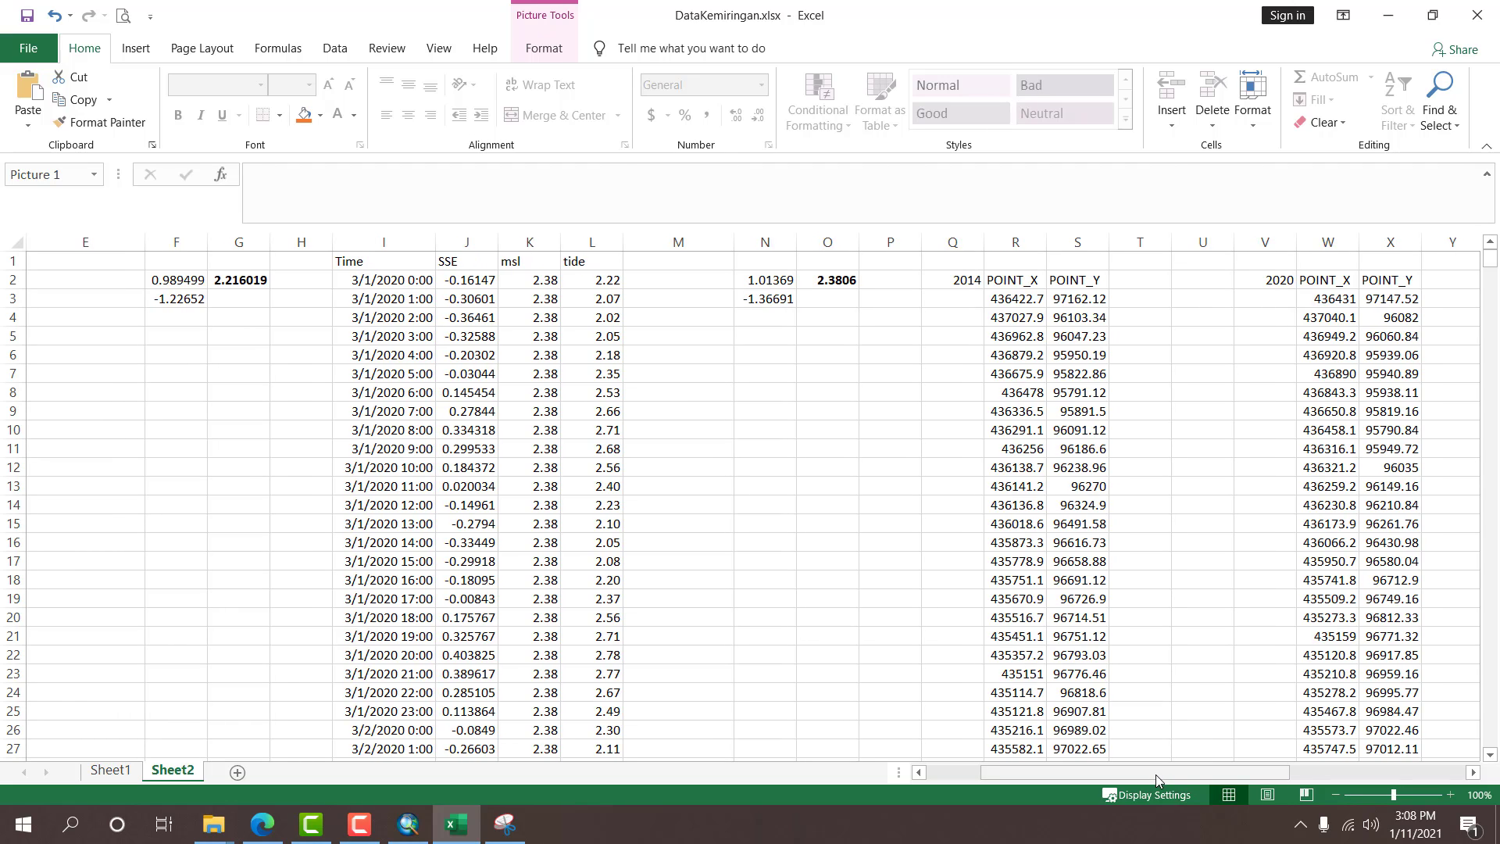
Review the formula picture x = η/β with its variable definitions on Sheet2, and check the average β values on Sheet1.
drag(1155, 775, 1370, 776)
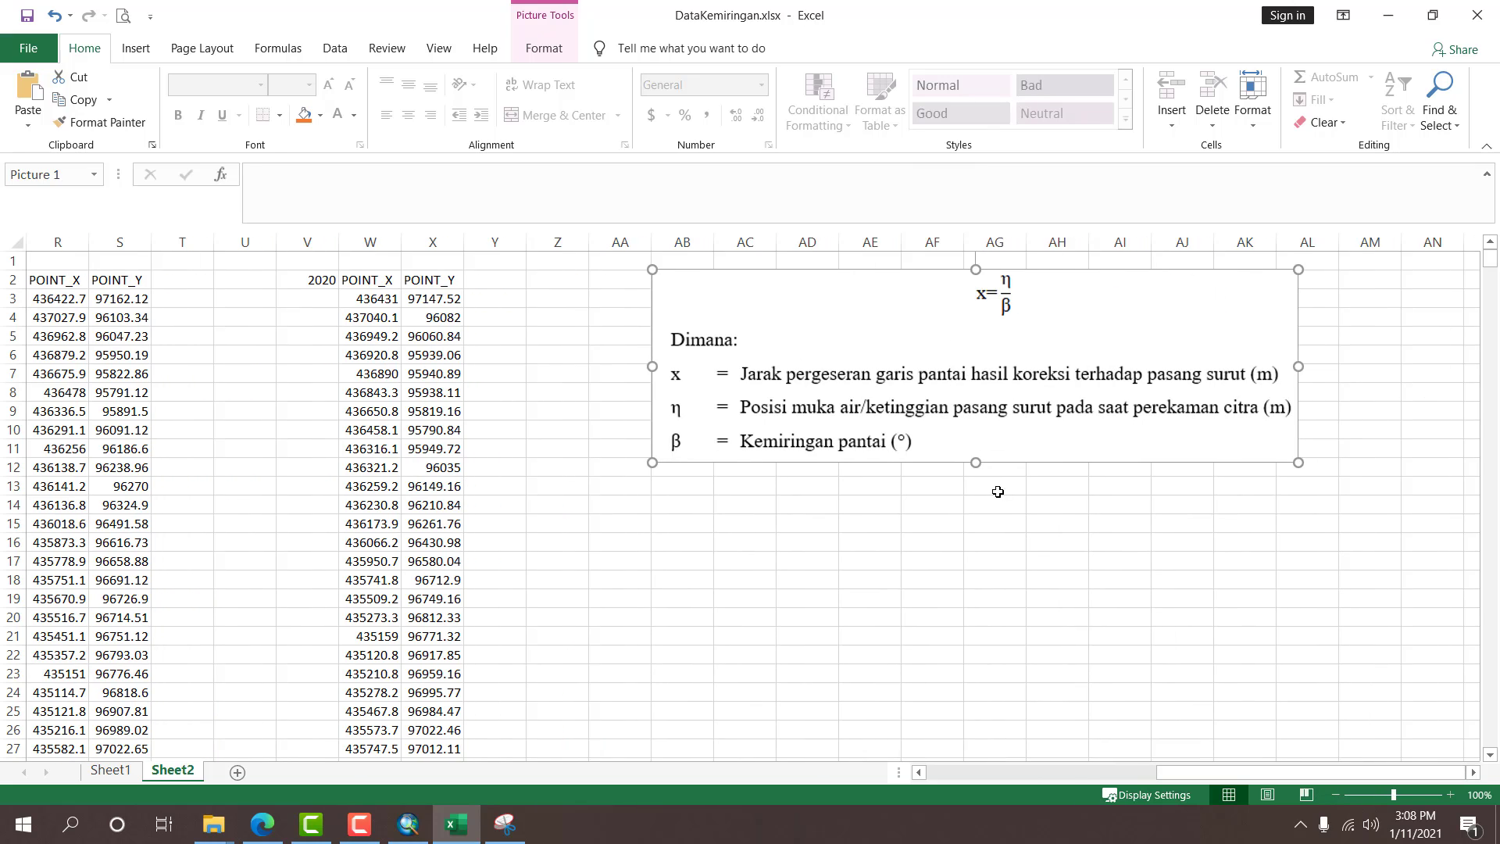
click(935, 526)
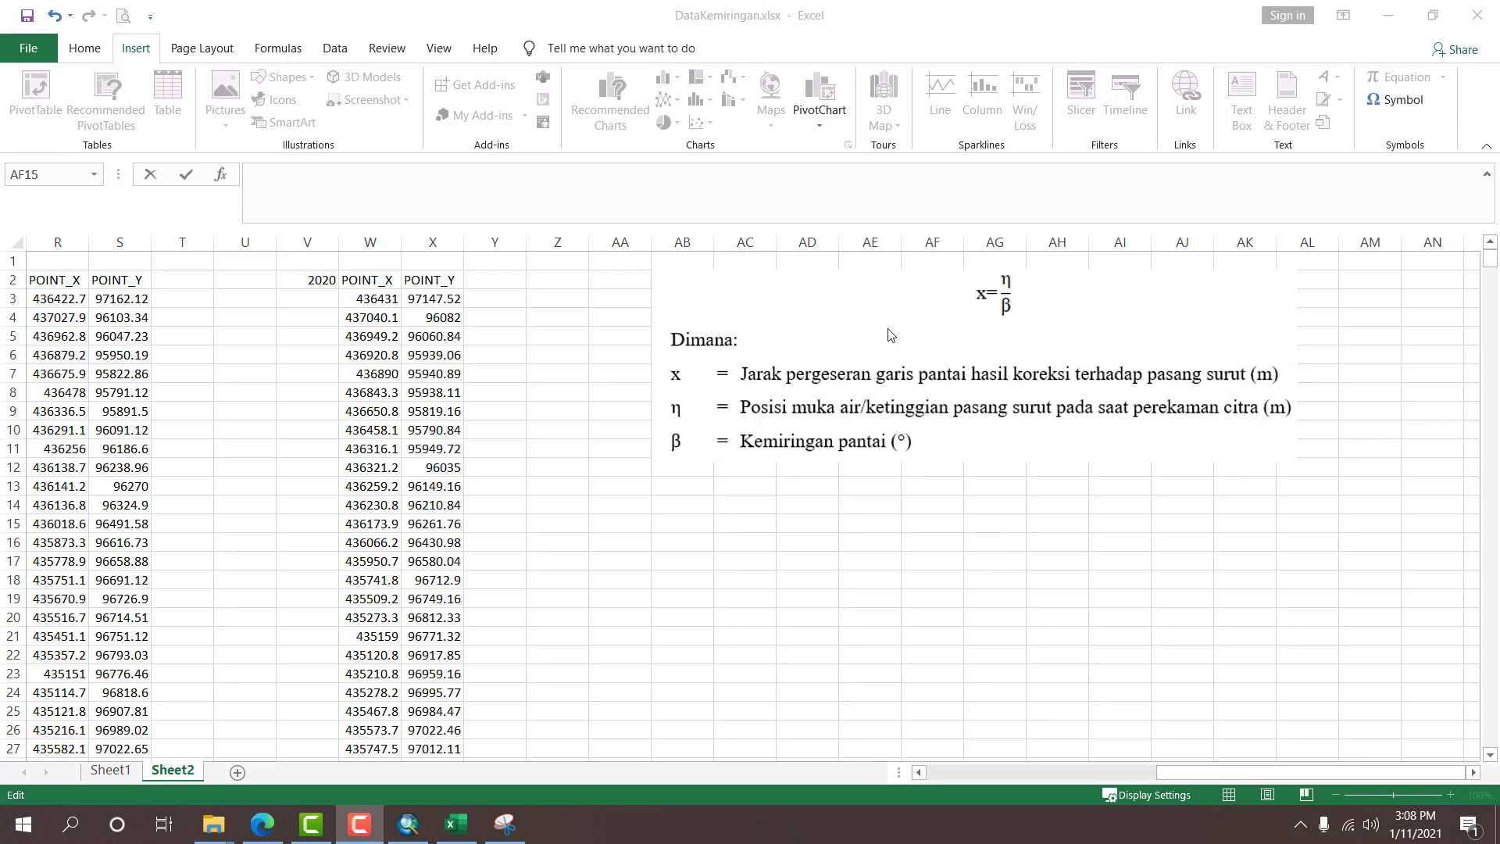
click(958, 414)
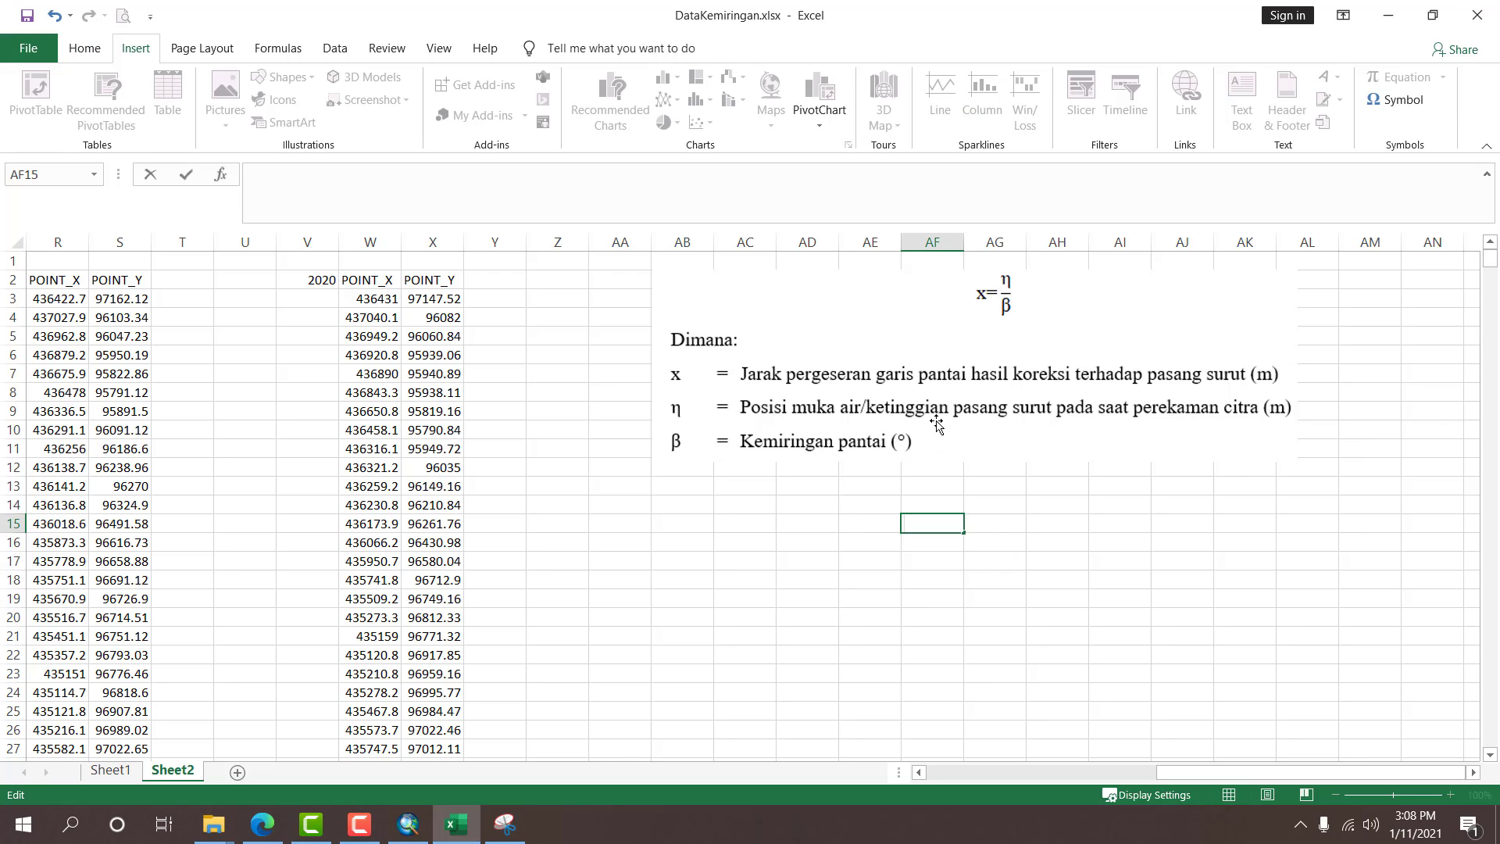
click(934, 422)
click(873, 480)
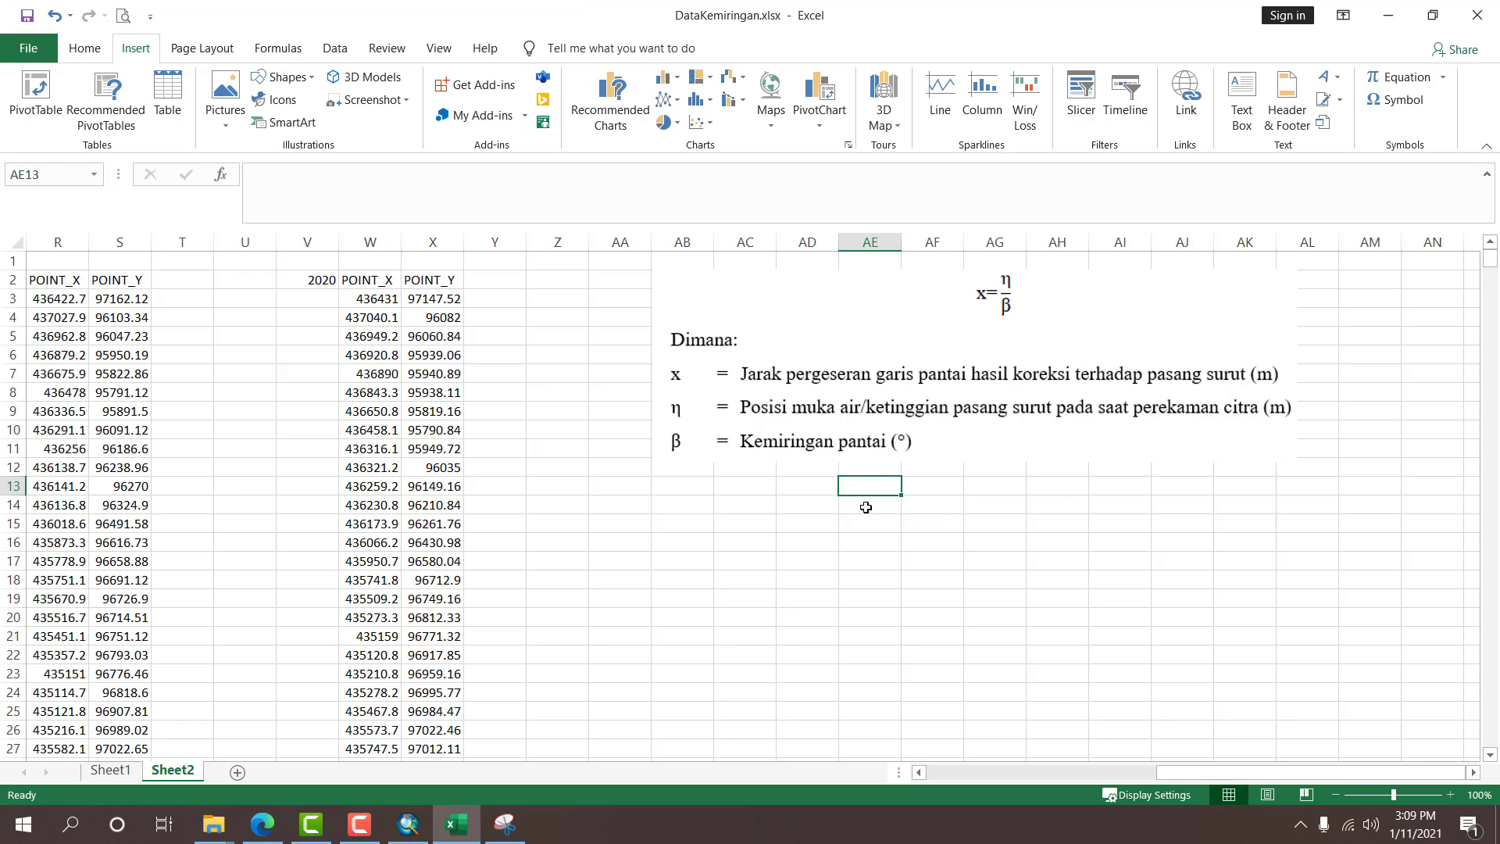
click(1127, 396)
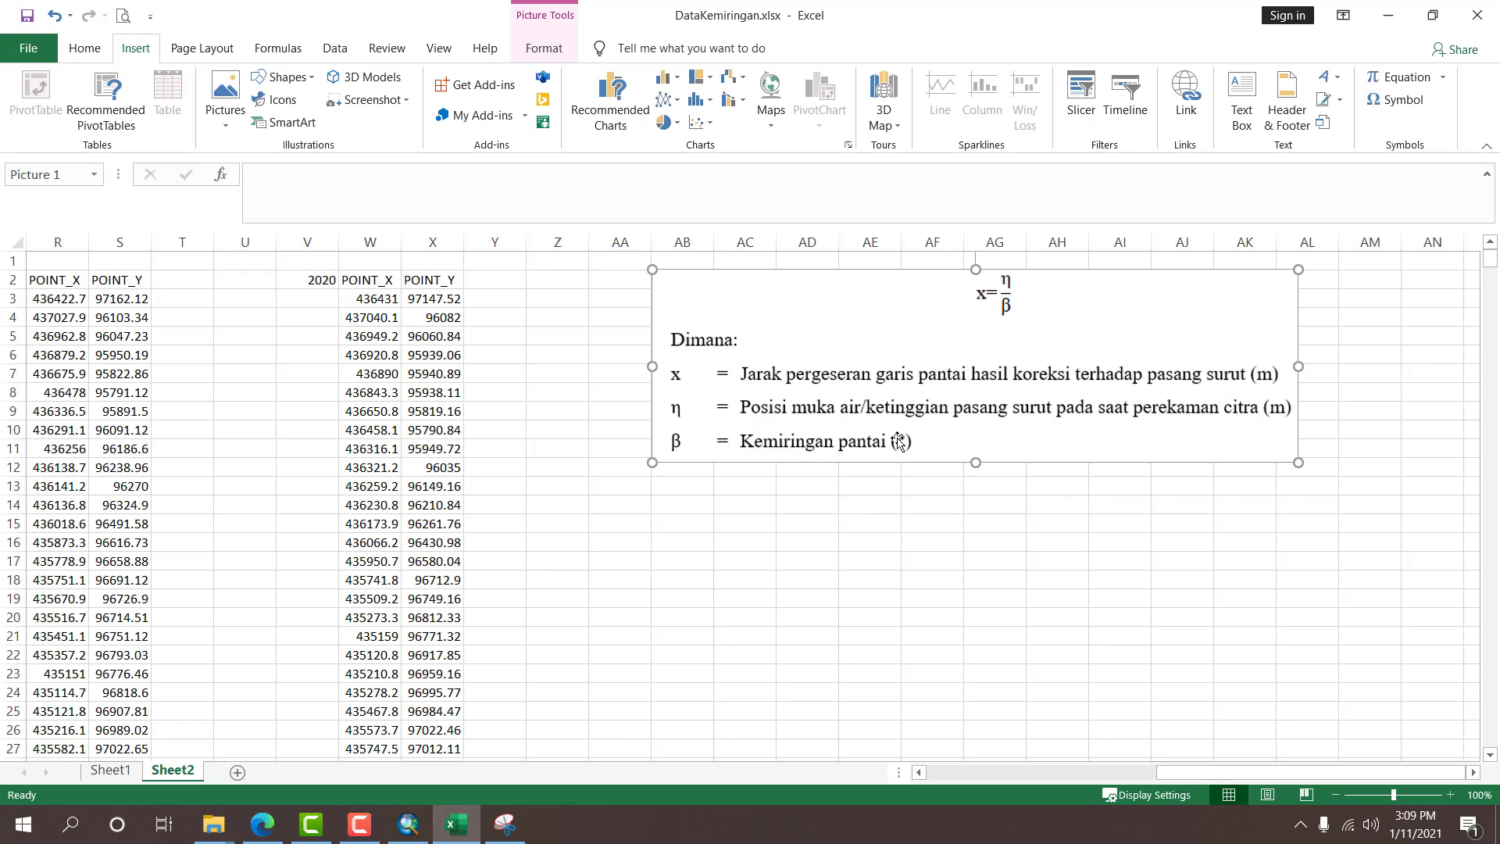
click(796, 528)
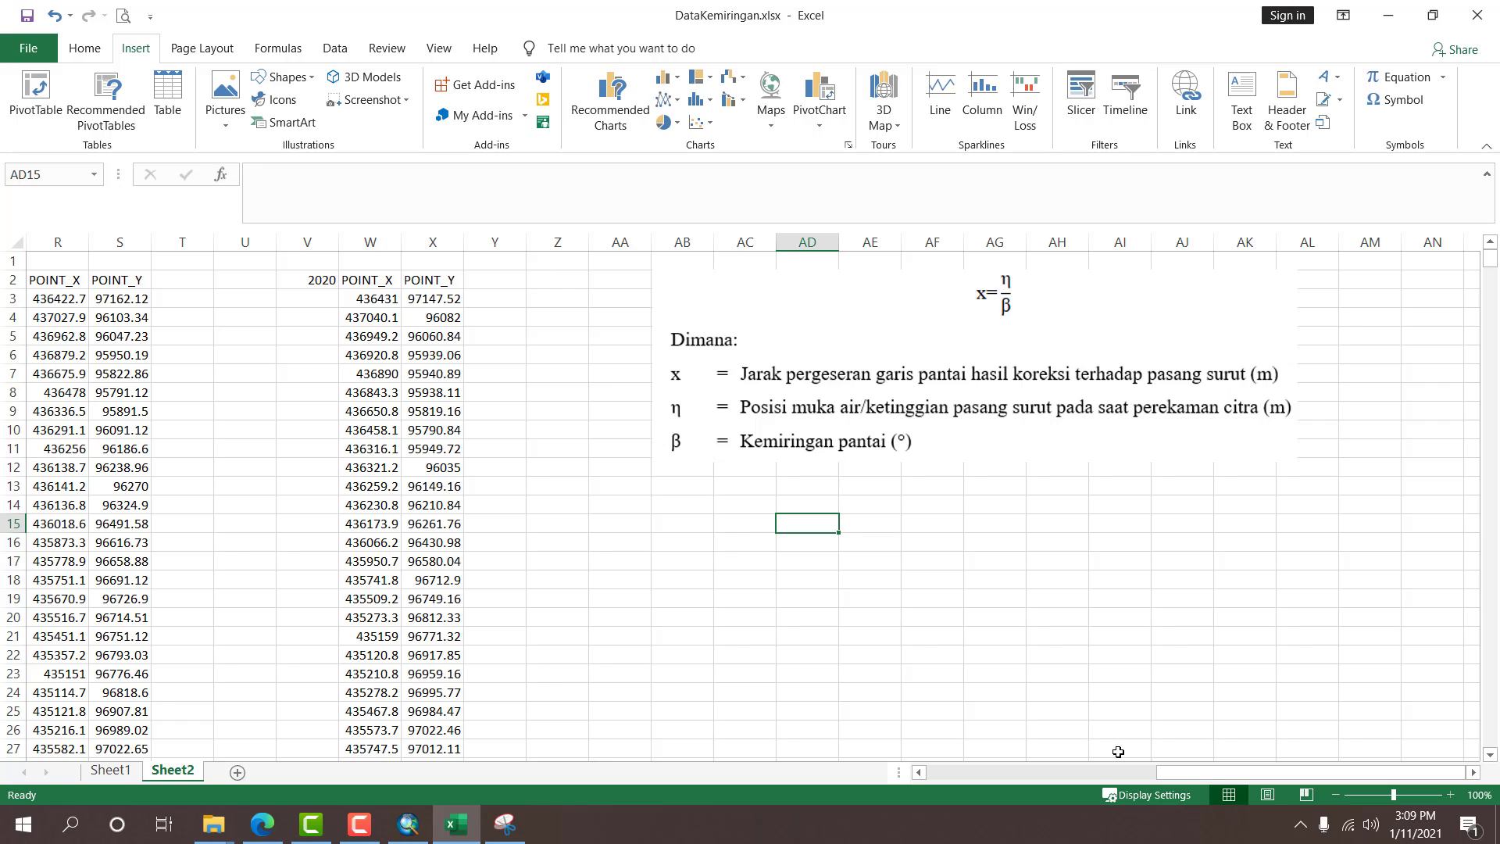
click(110, 770)
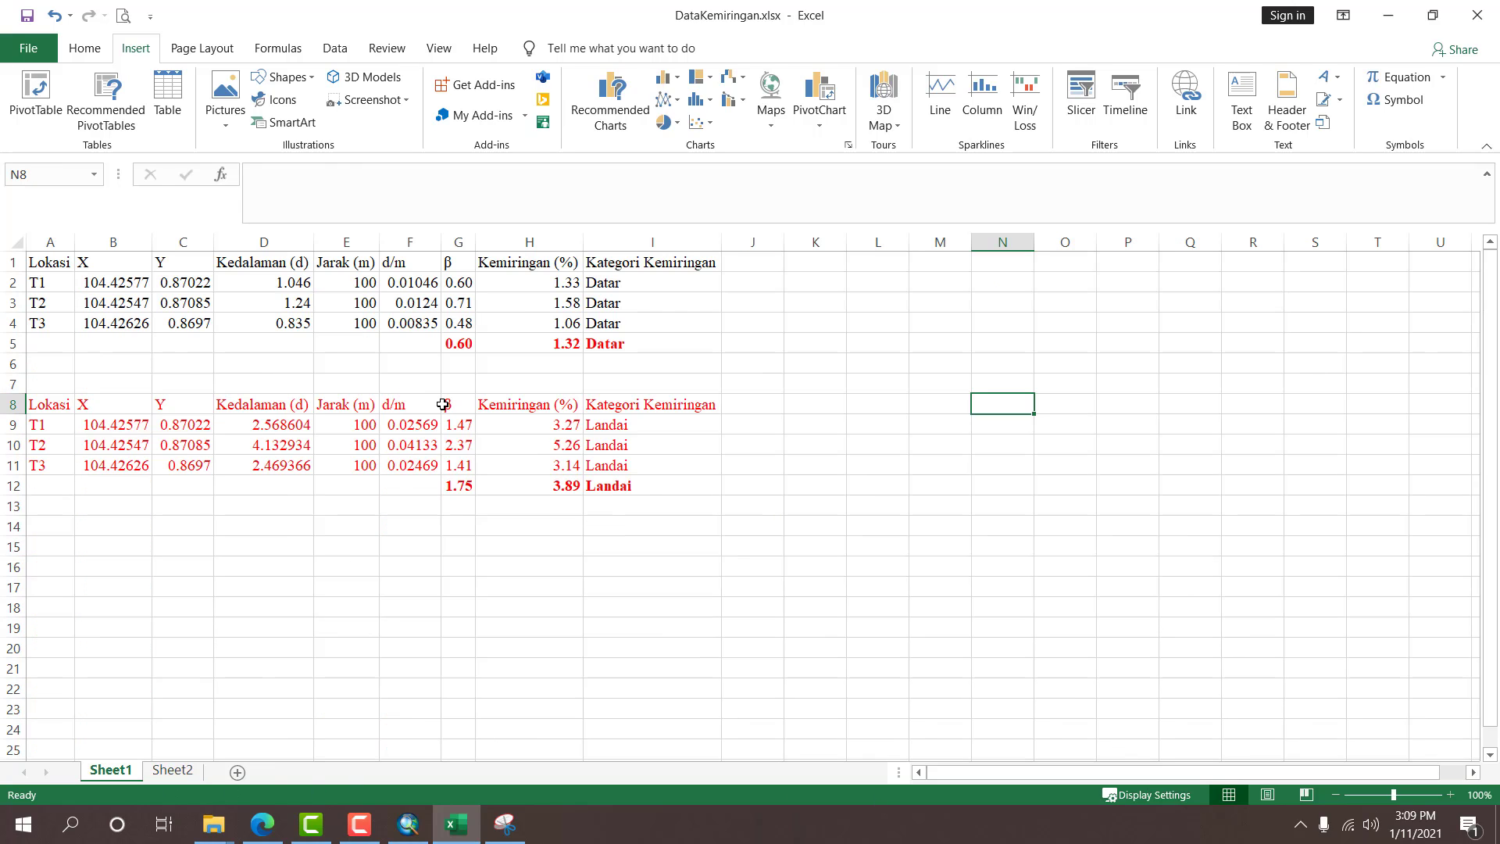
click(459, 344)
click(915, 586)
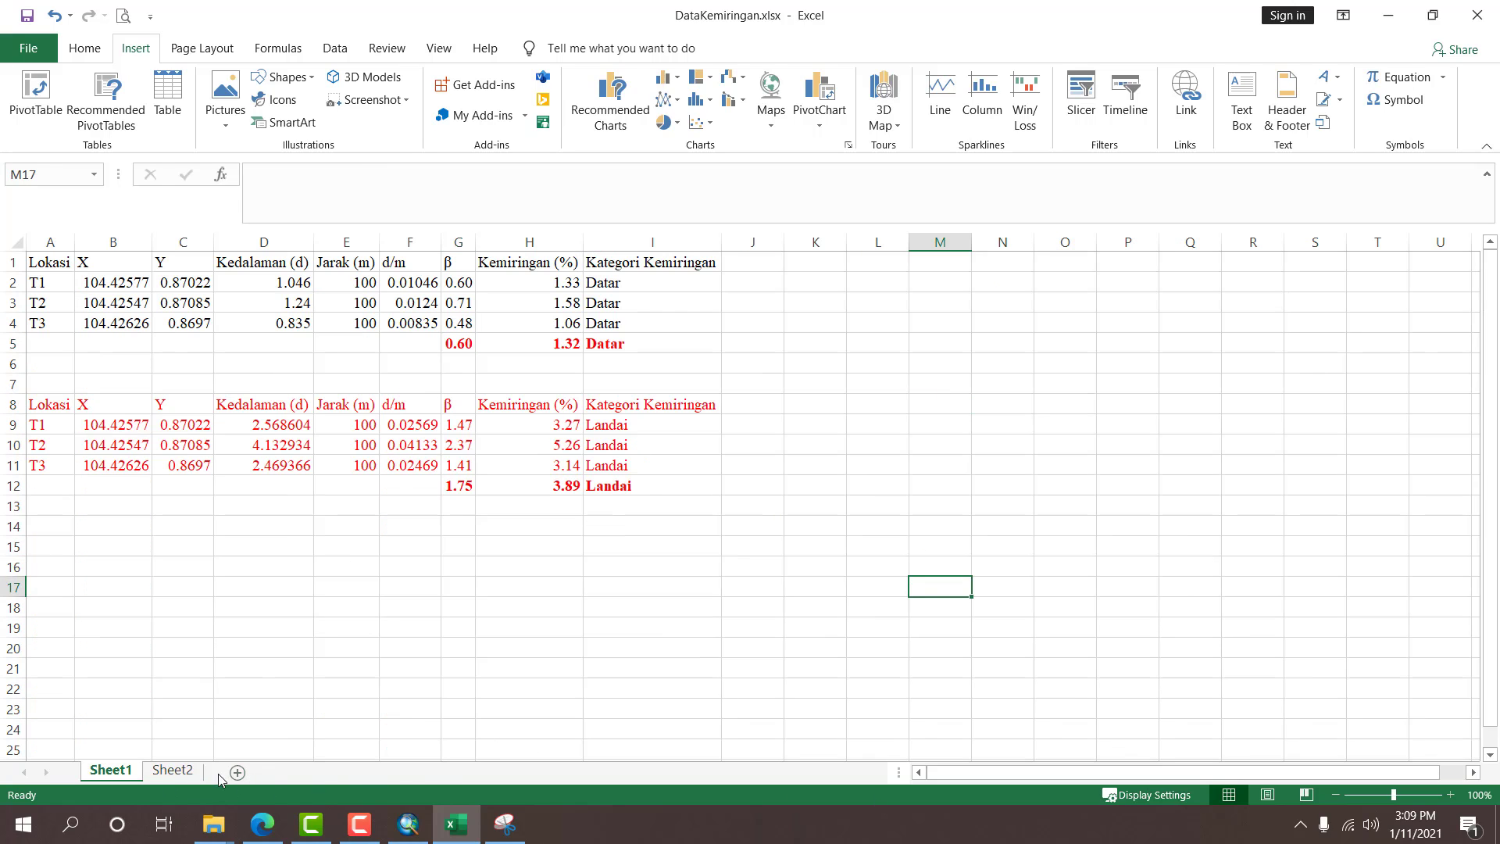
click(172, 770)
click(694, 412)
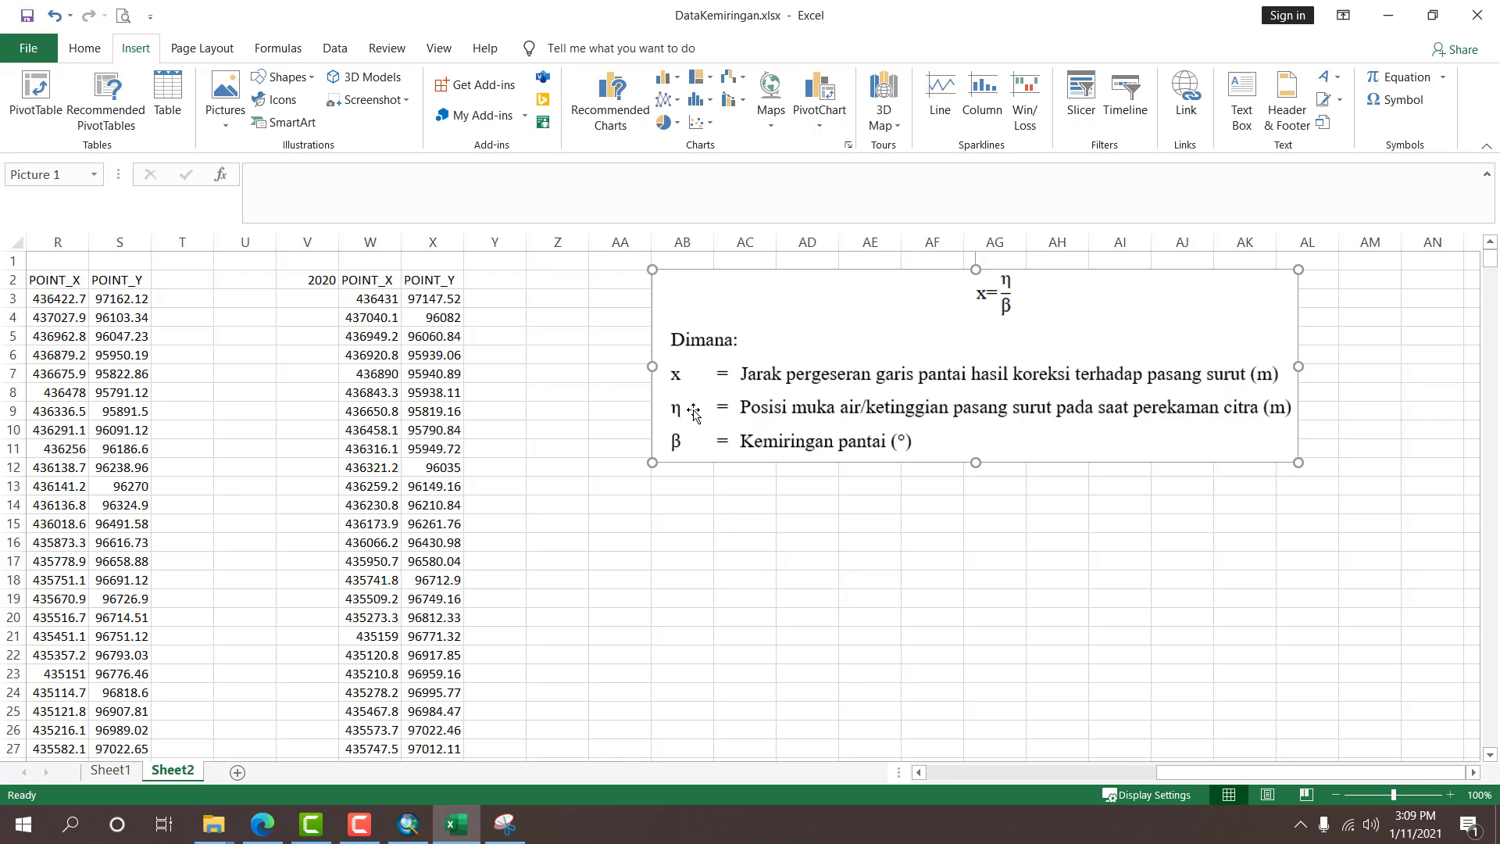
click(821, 541)
Examine the 2014 tide table on Sheet2, inspecting the tide and msl cells in the row marked "akuisisi saat pasang".
drag(1167, 770, 942, 760)
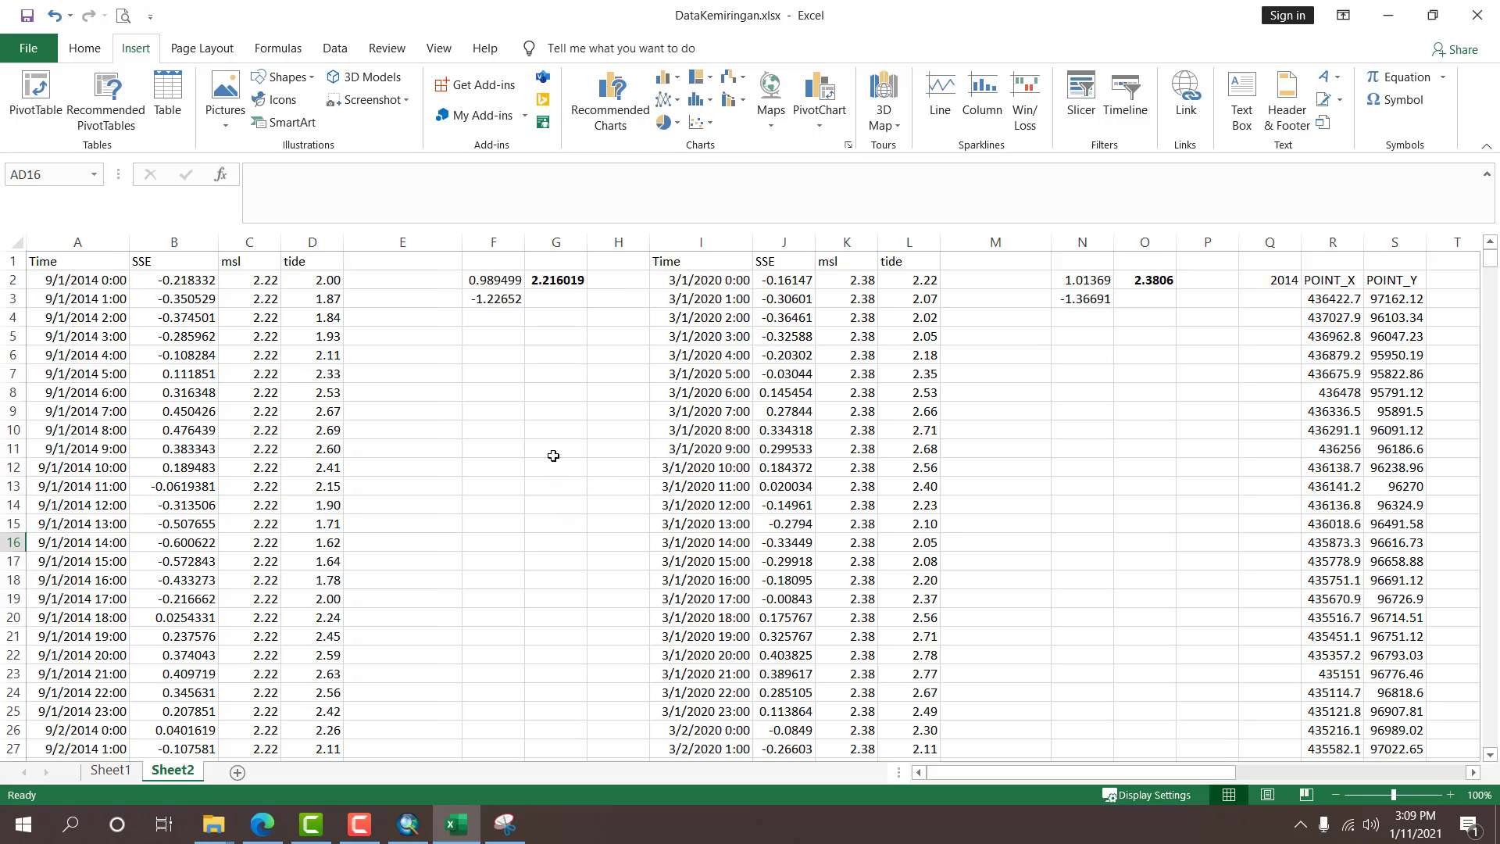
scroll(377, 393, down, 5)
scroll(402, 384, up, 5)
drag(1109, 769, 542, 425)
click(1331, 321)
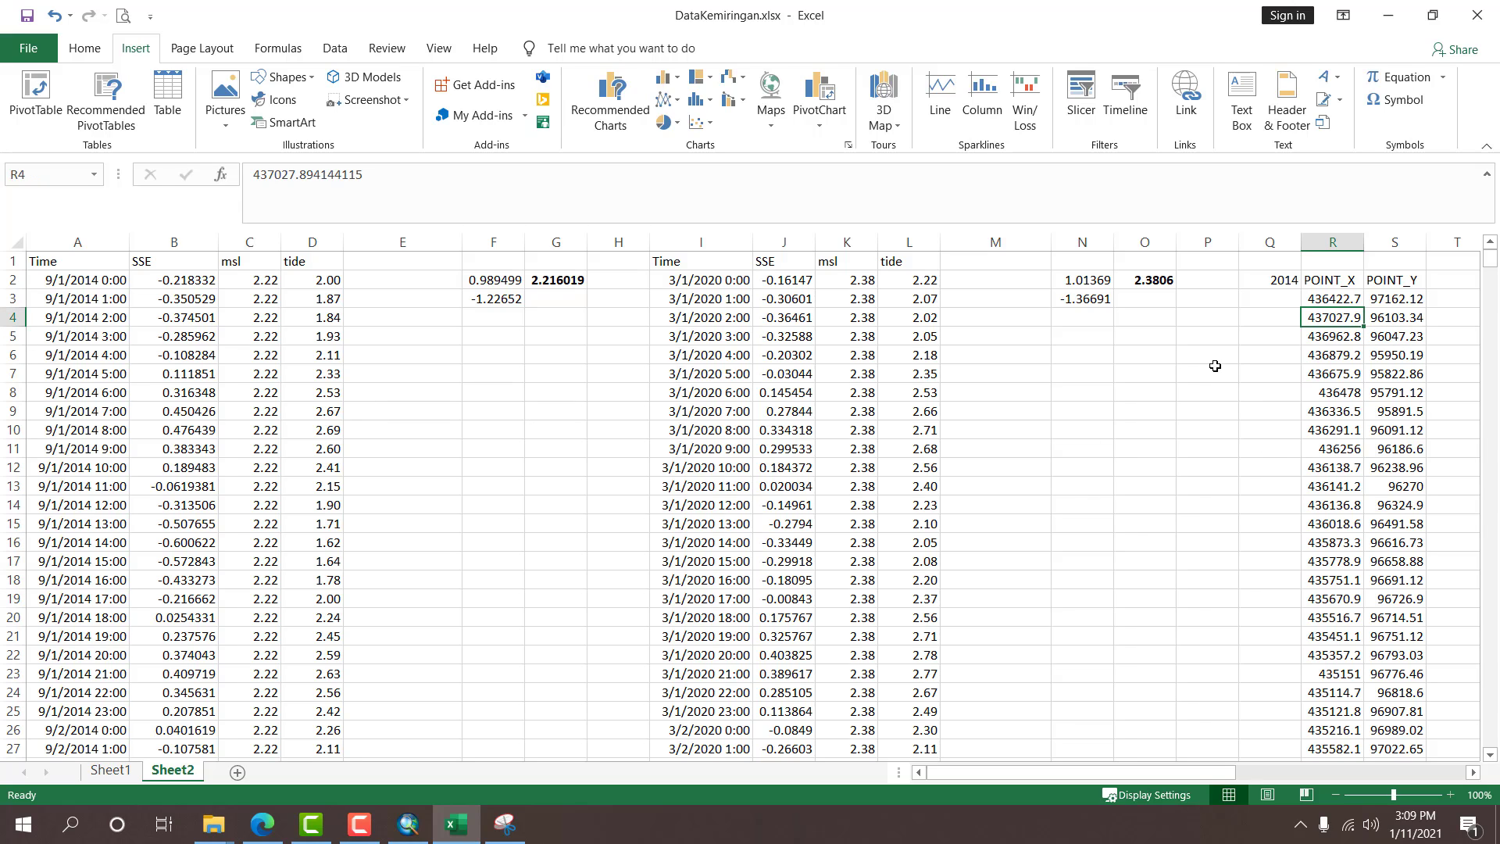
click(376, 575)
scroll(406, 538, down, 5)
click(412, 630)
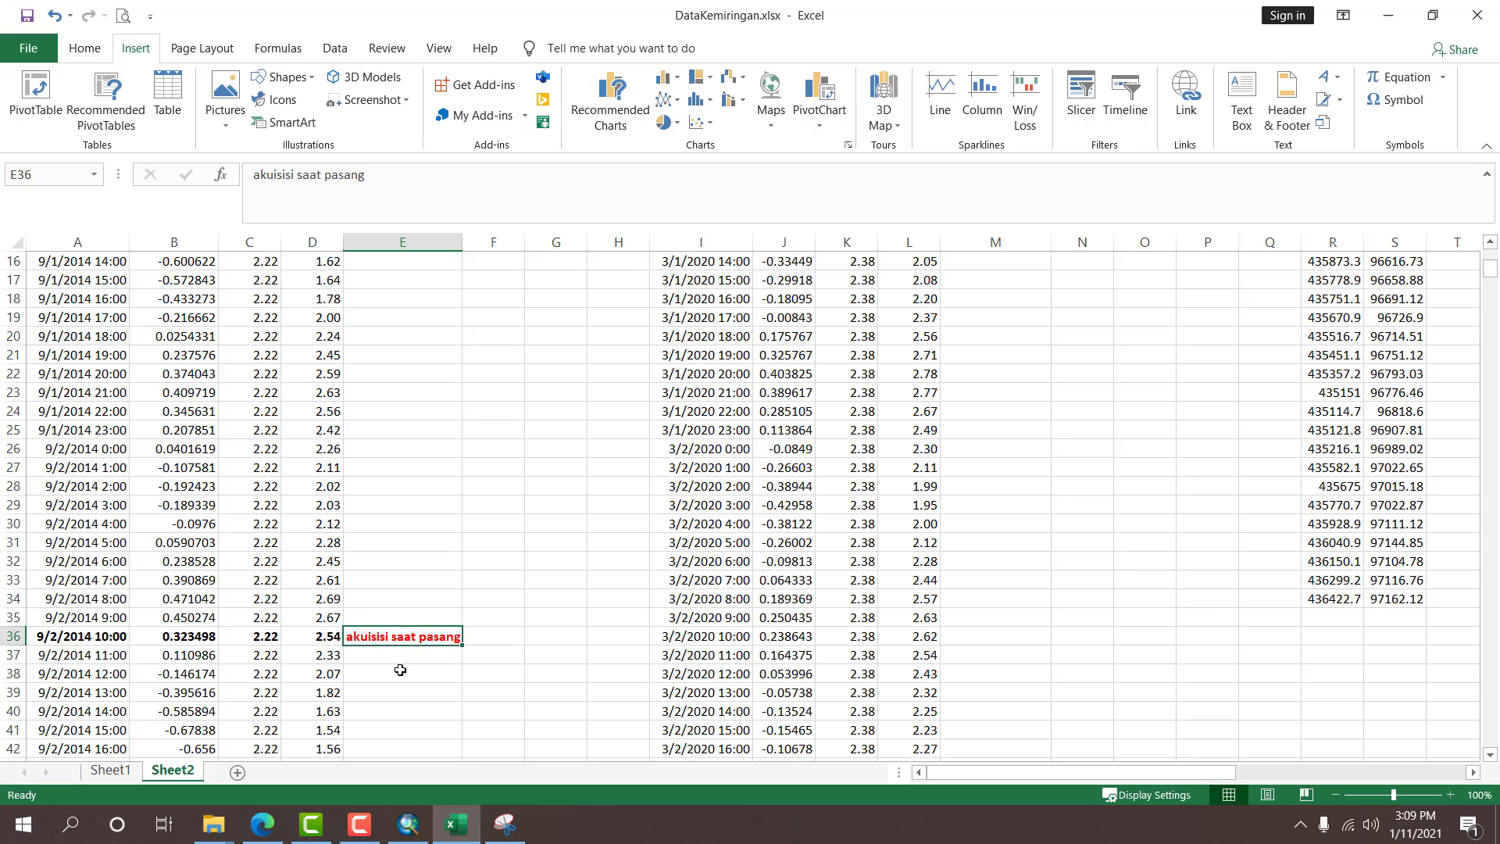
click(326, 637)
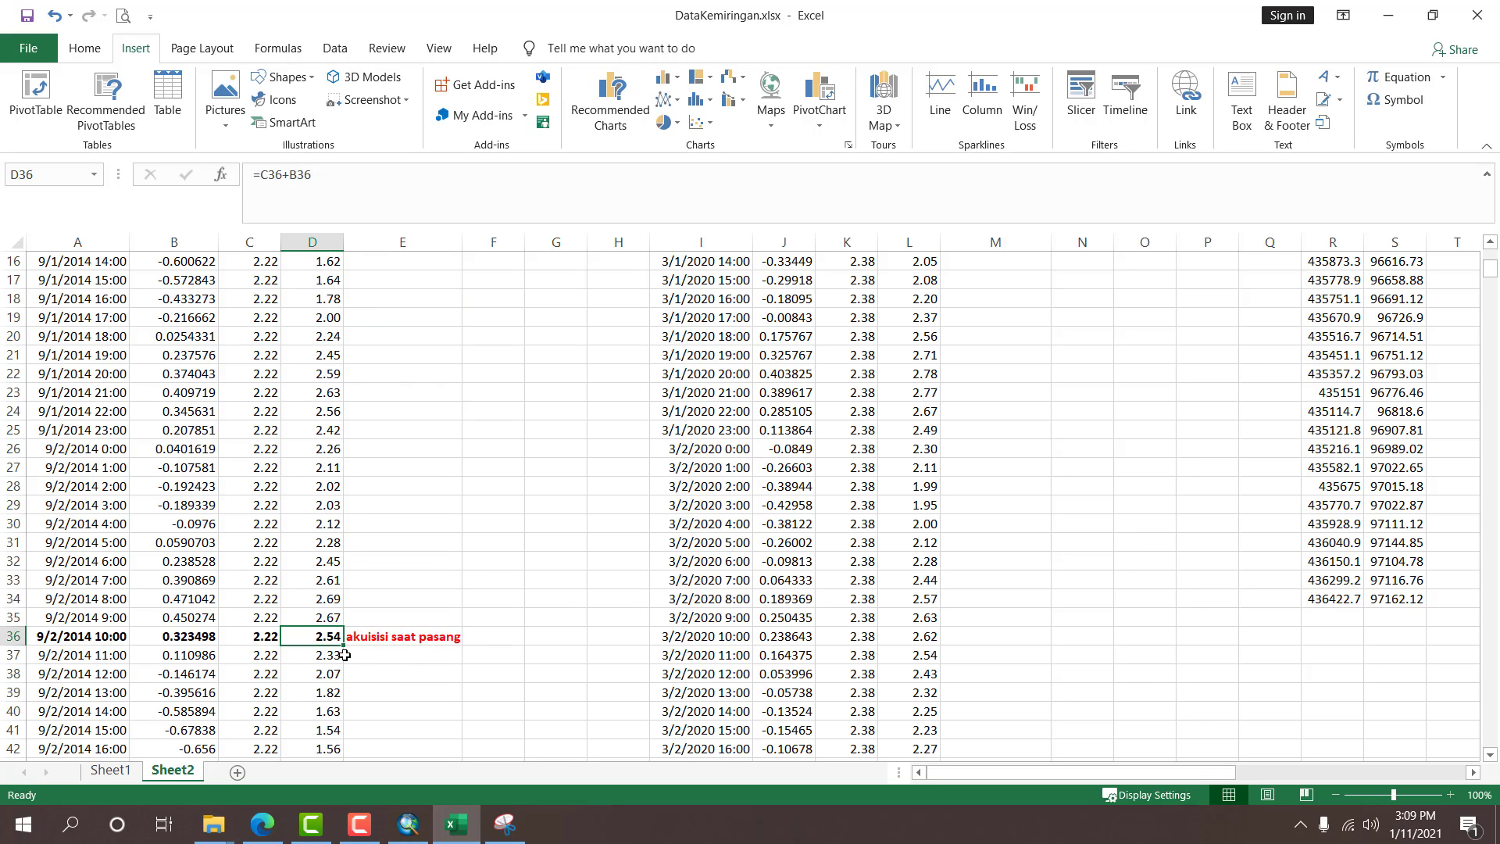
click(249, 642)
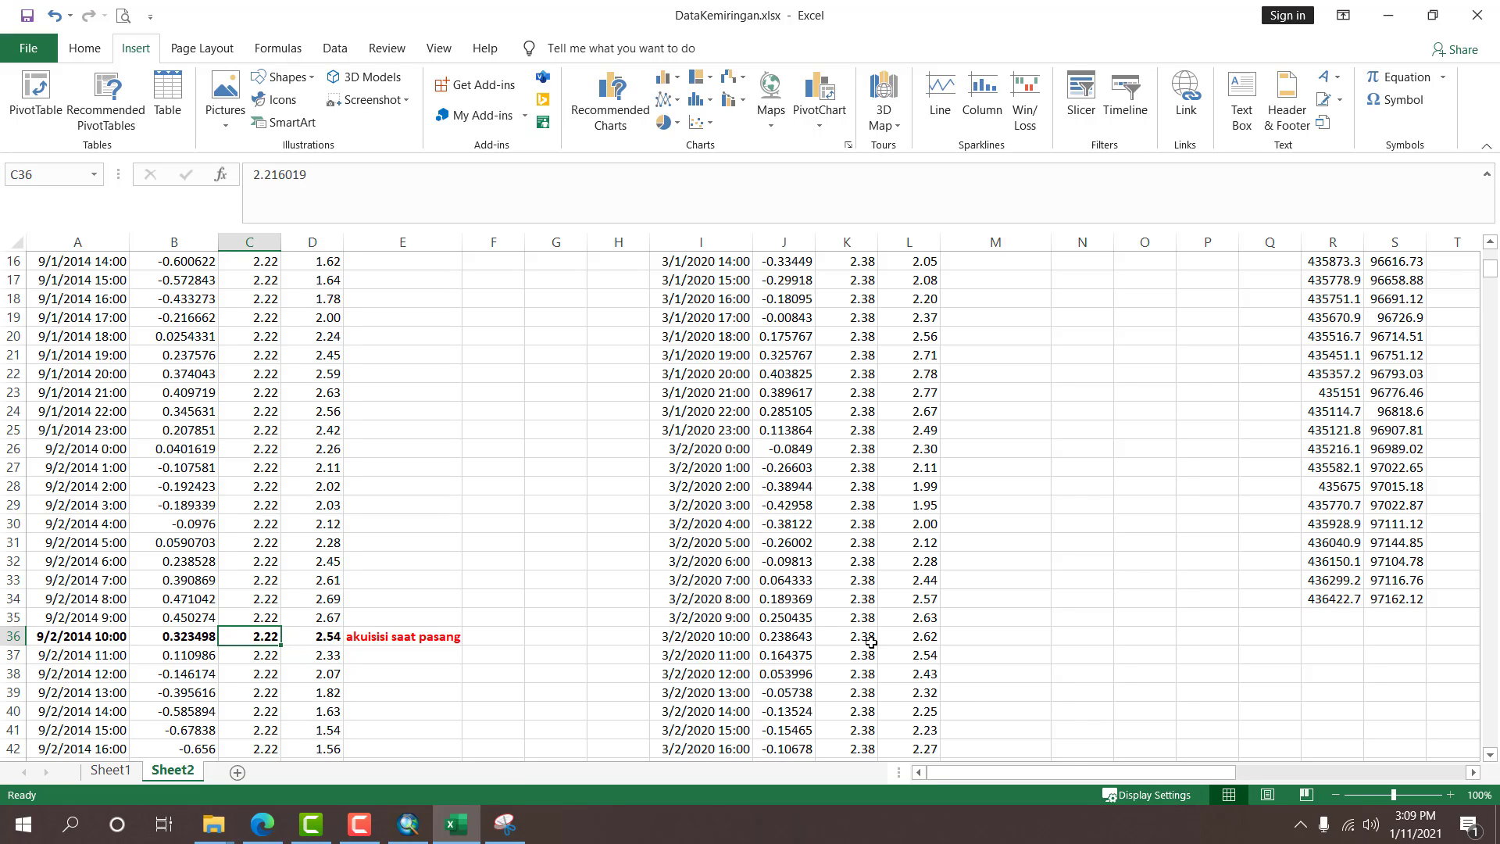
Examine the 2020 tide table, inspecting the tide and msl cells in the row marked "akuisisi saat surut".
drag(1098, 776, 1180, 773)
scroll(348, 511, down, 14)
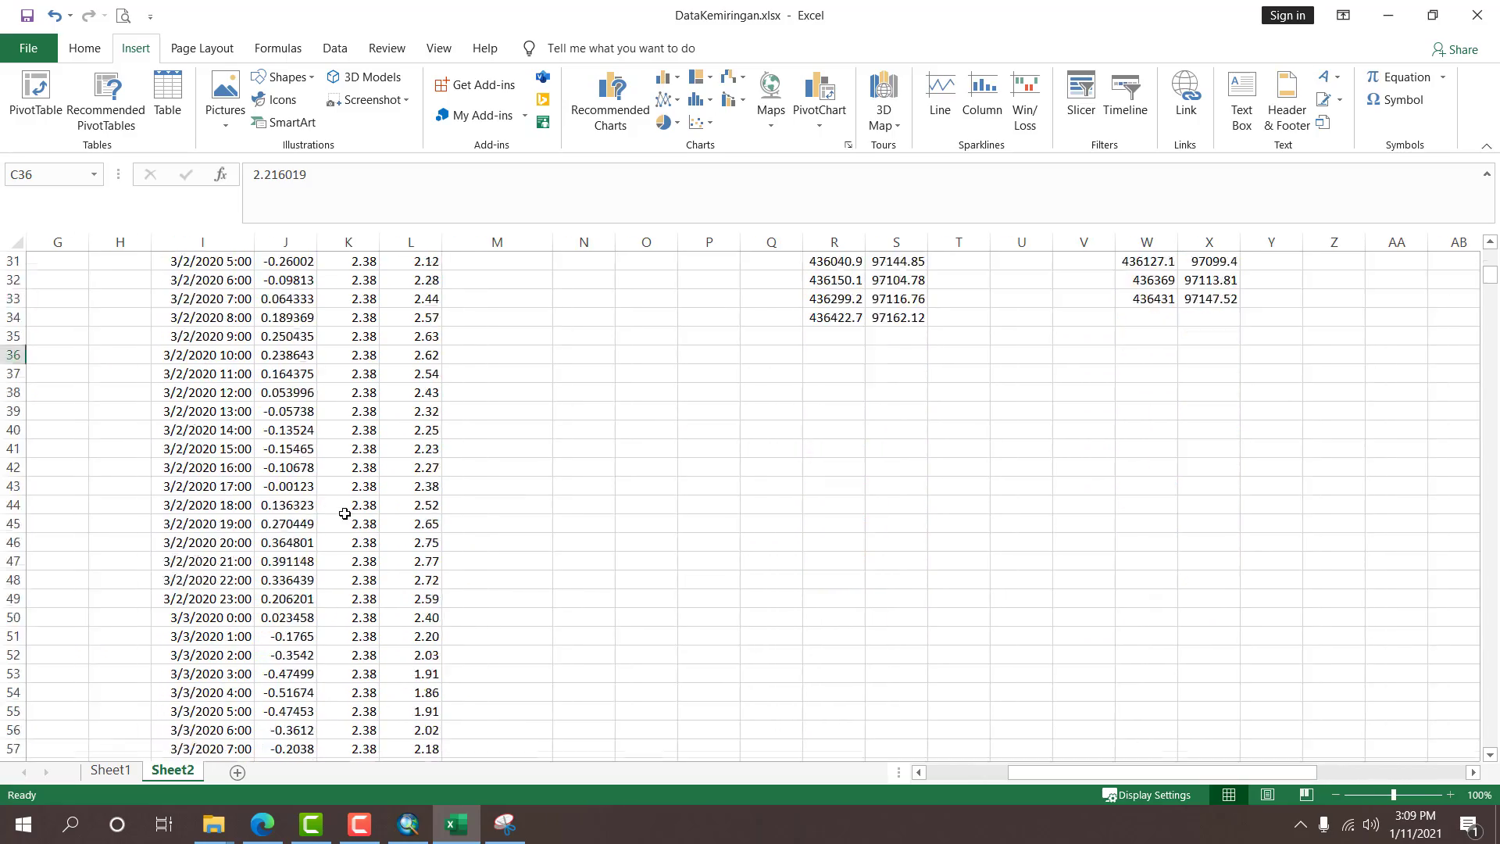
scroll(348, 512, down, 20)
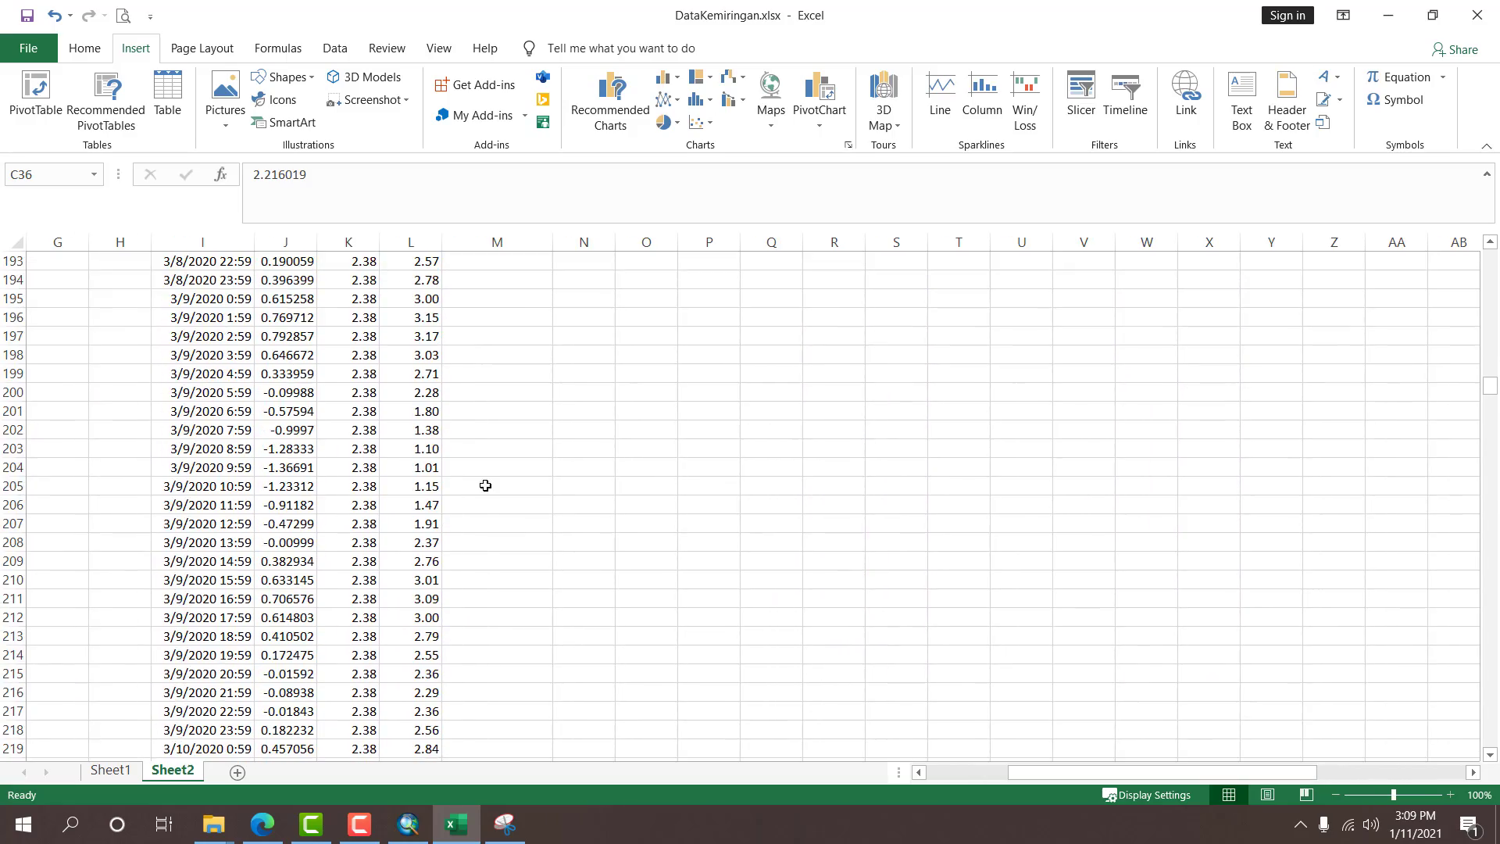
click(487, 486)
key(ctrl+Down)
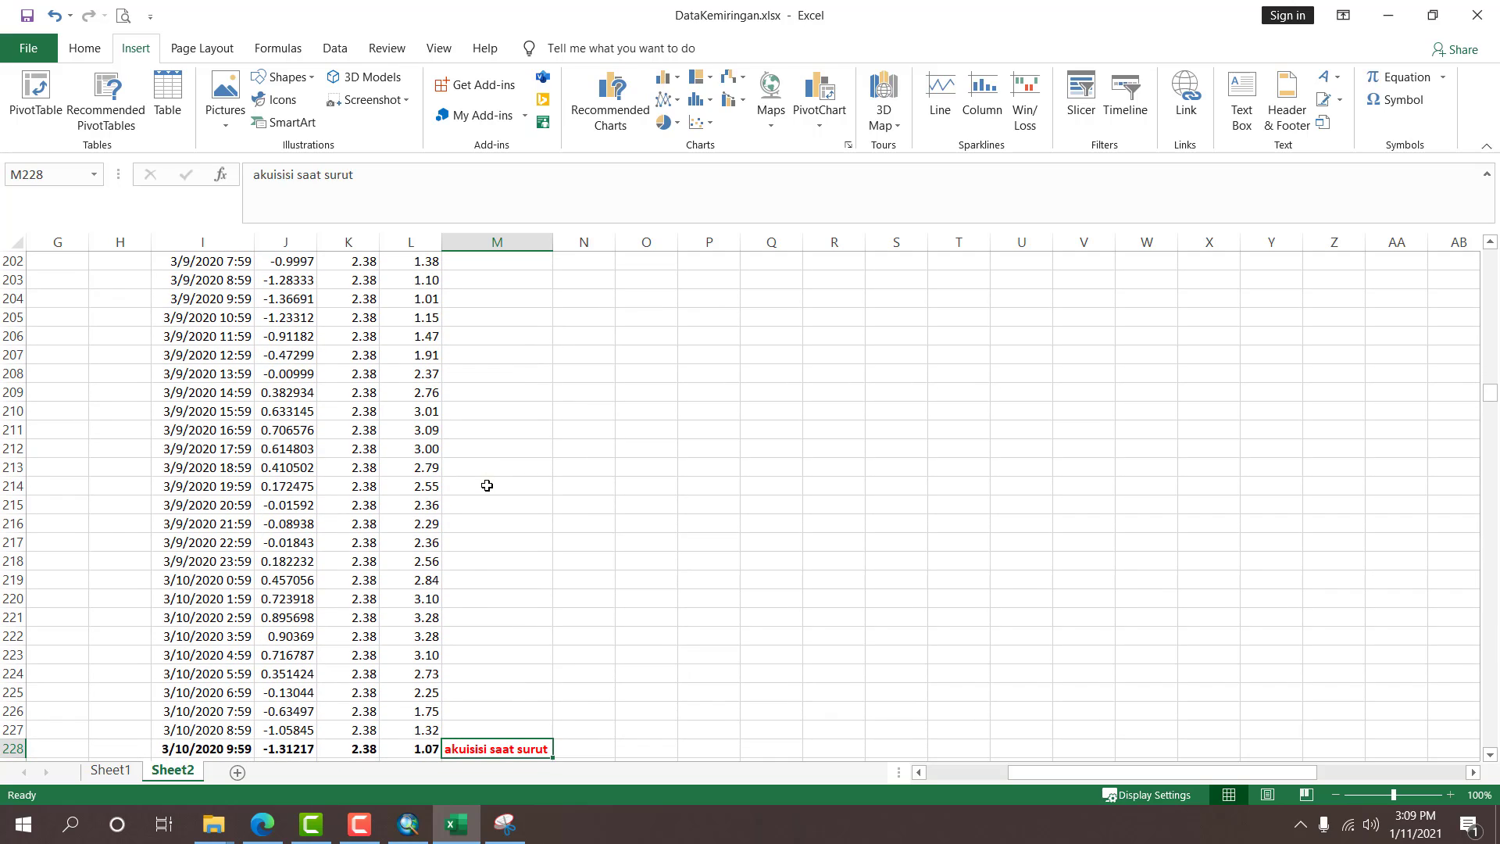
scroll(506, 502, down, 2)
click(430, 636)
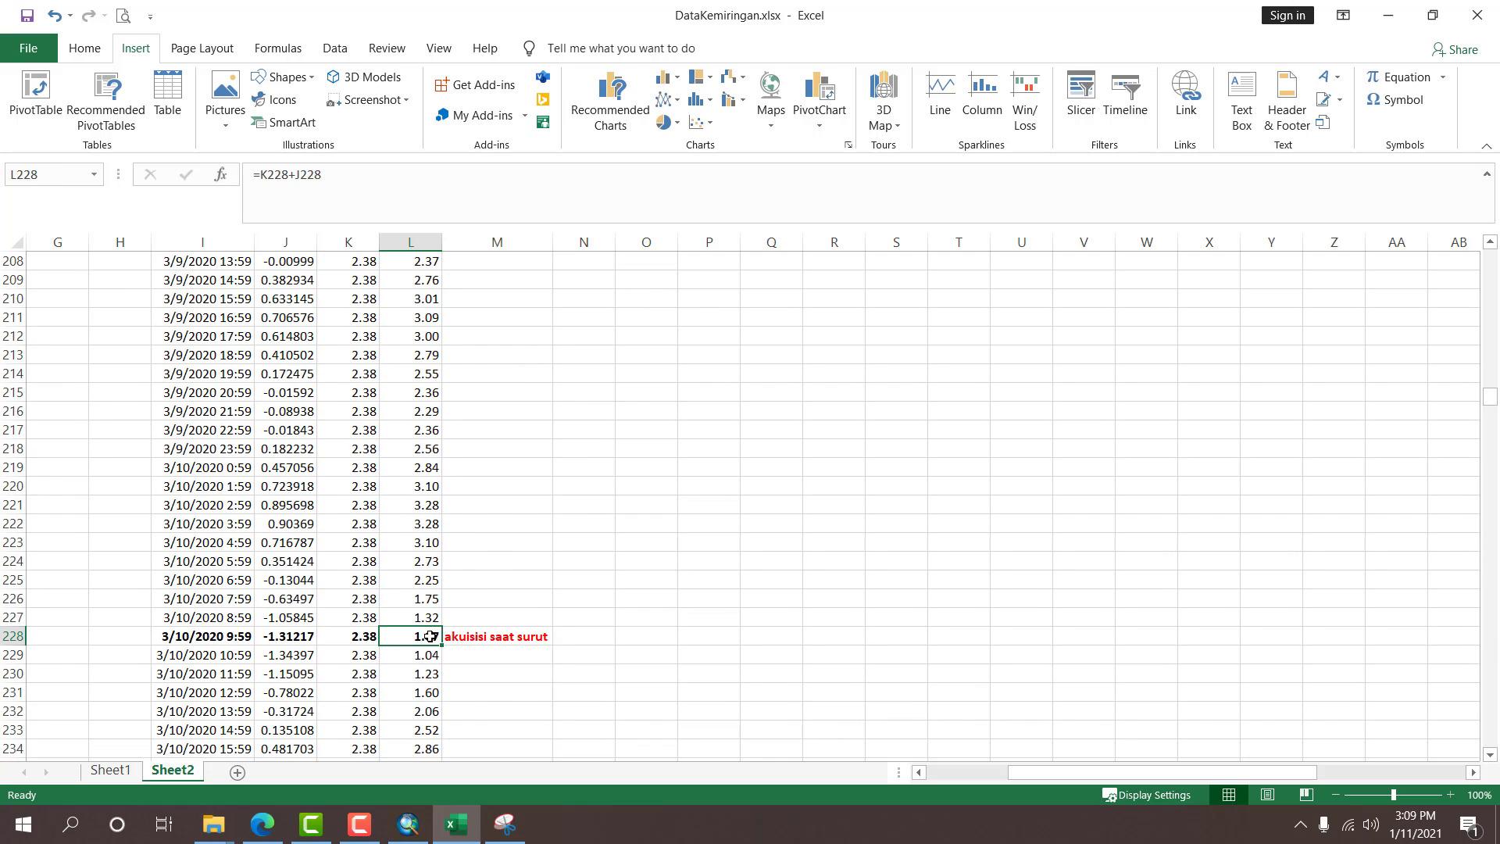
click(359, 636)
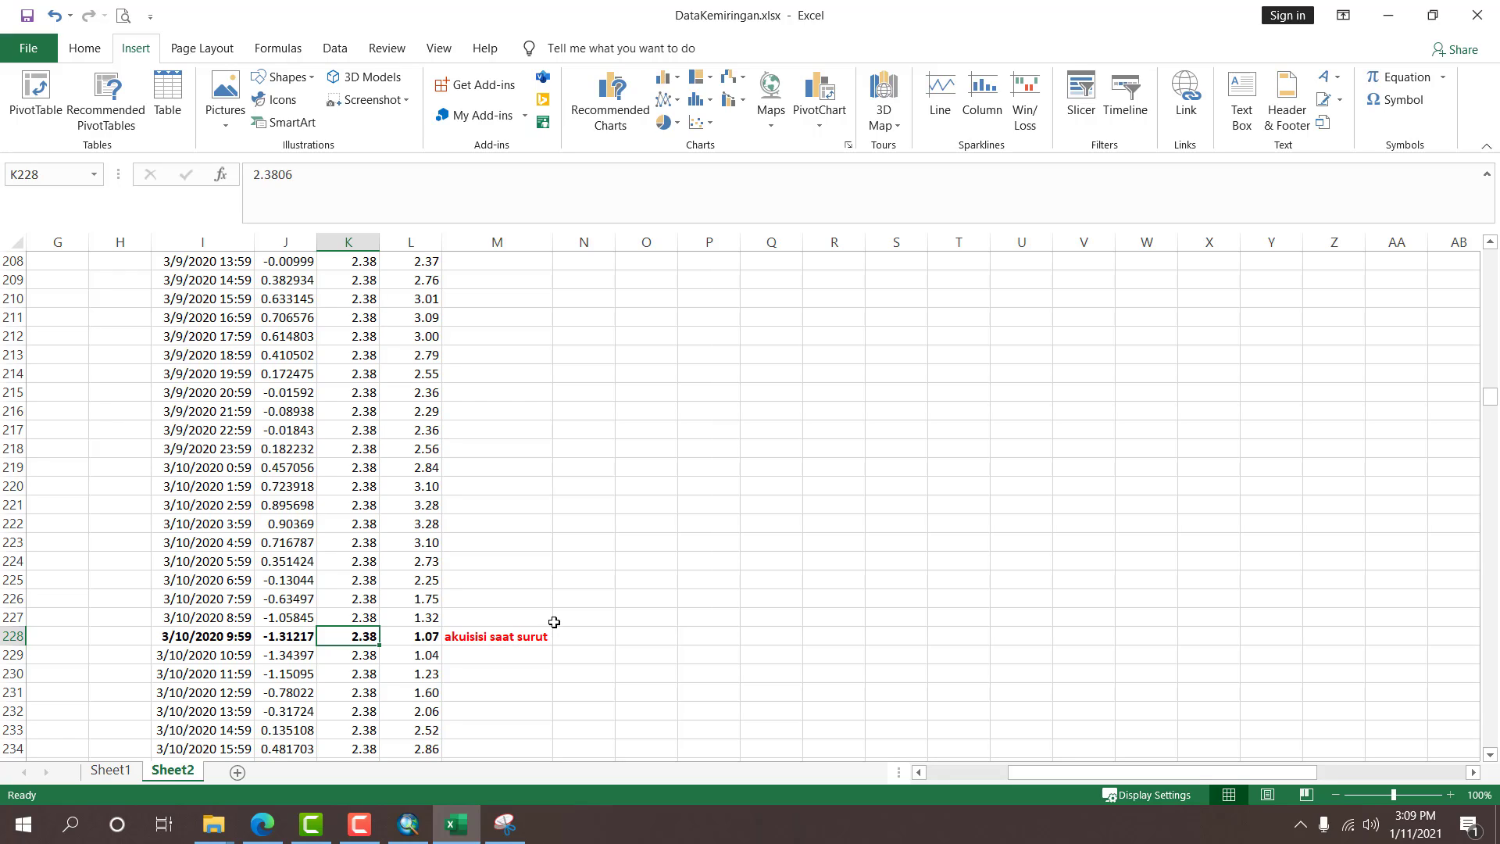
click(519, 635)
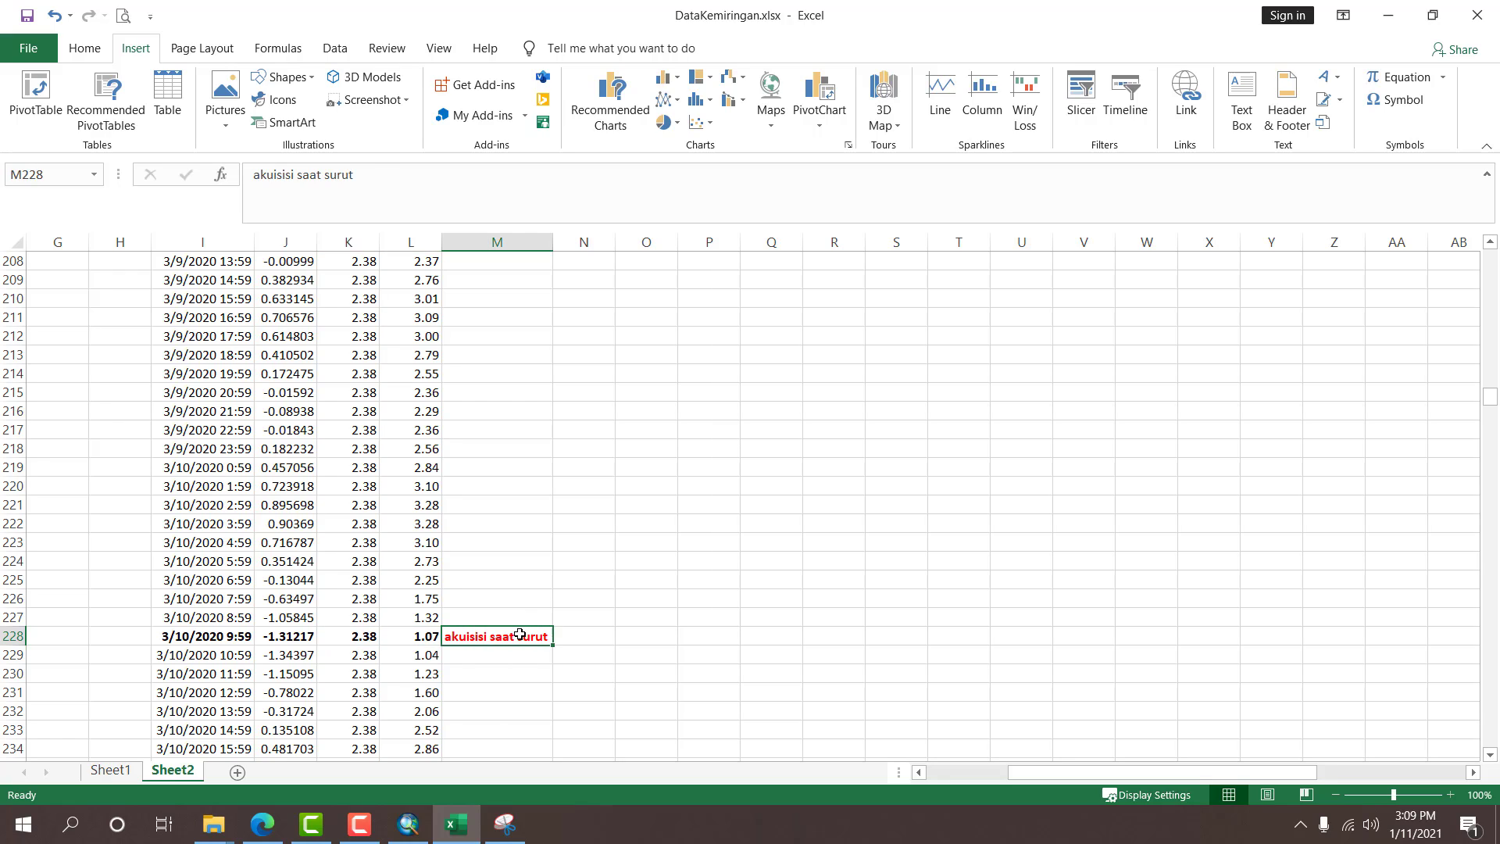
Insert the symbol η in cell AB17, below the formula picture on Sheet2.
scroll(594, 600, up, 20)
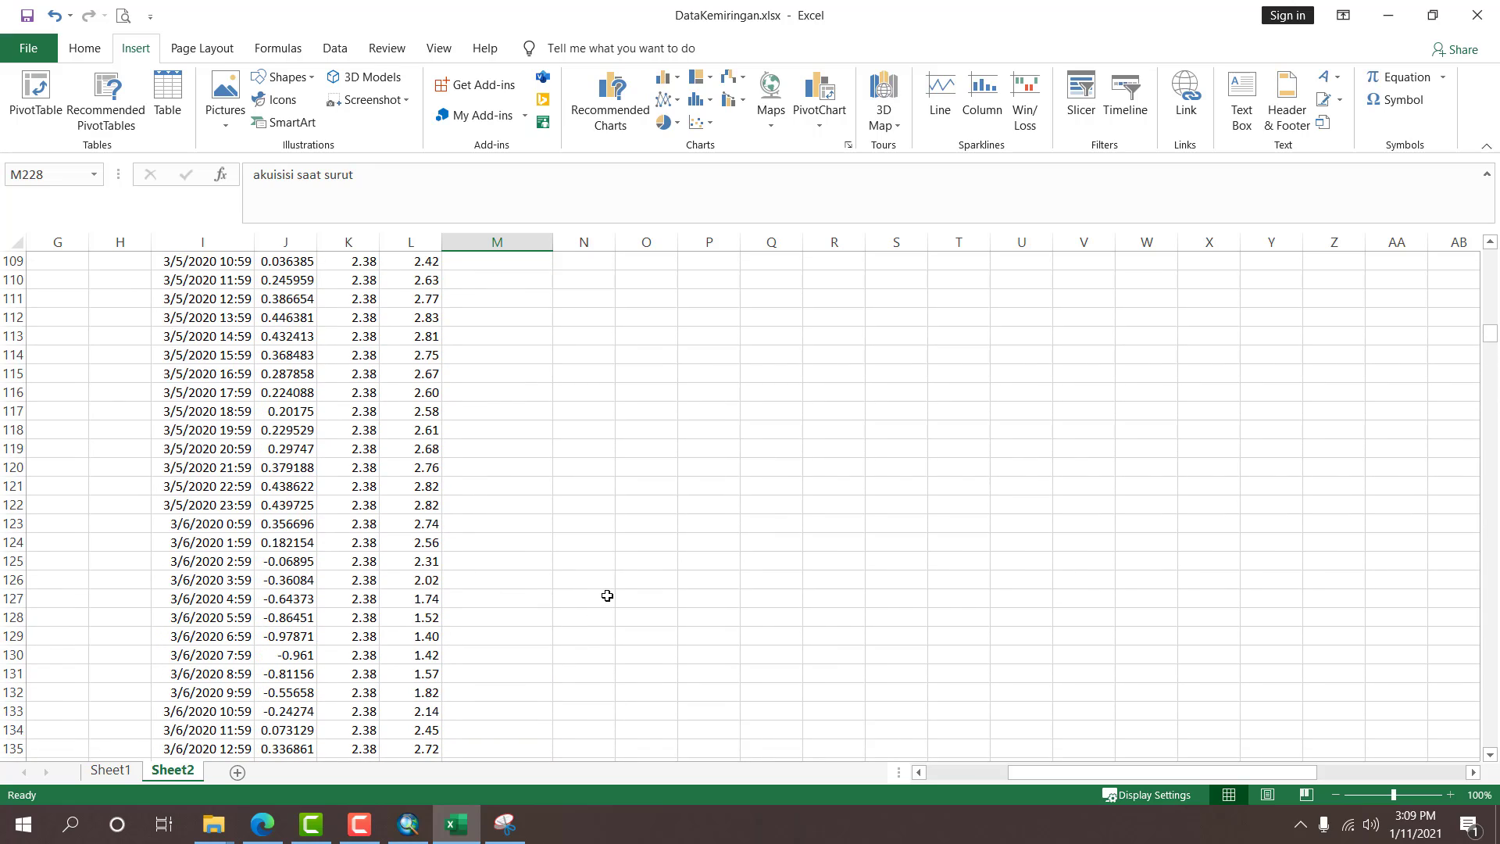
key(ctrl+Up)
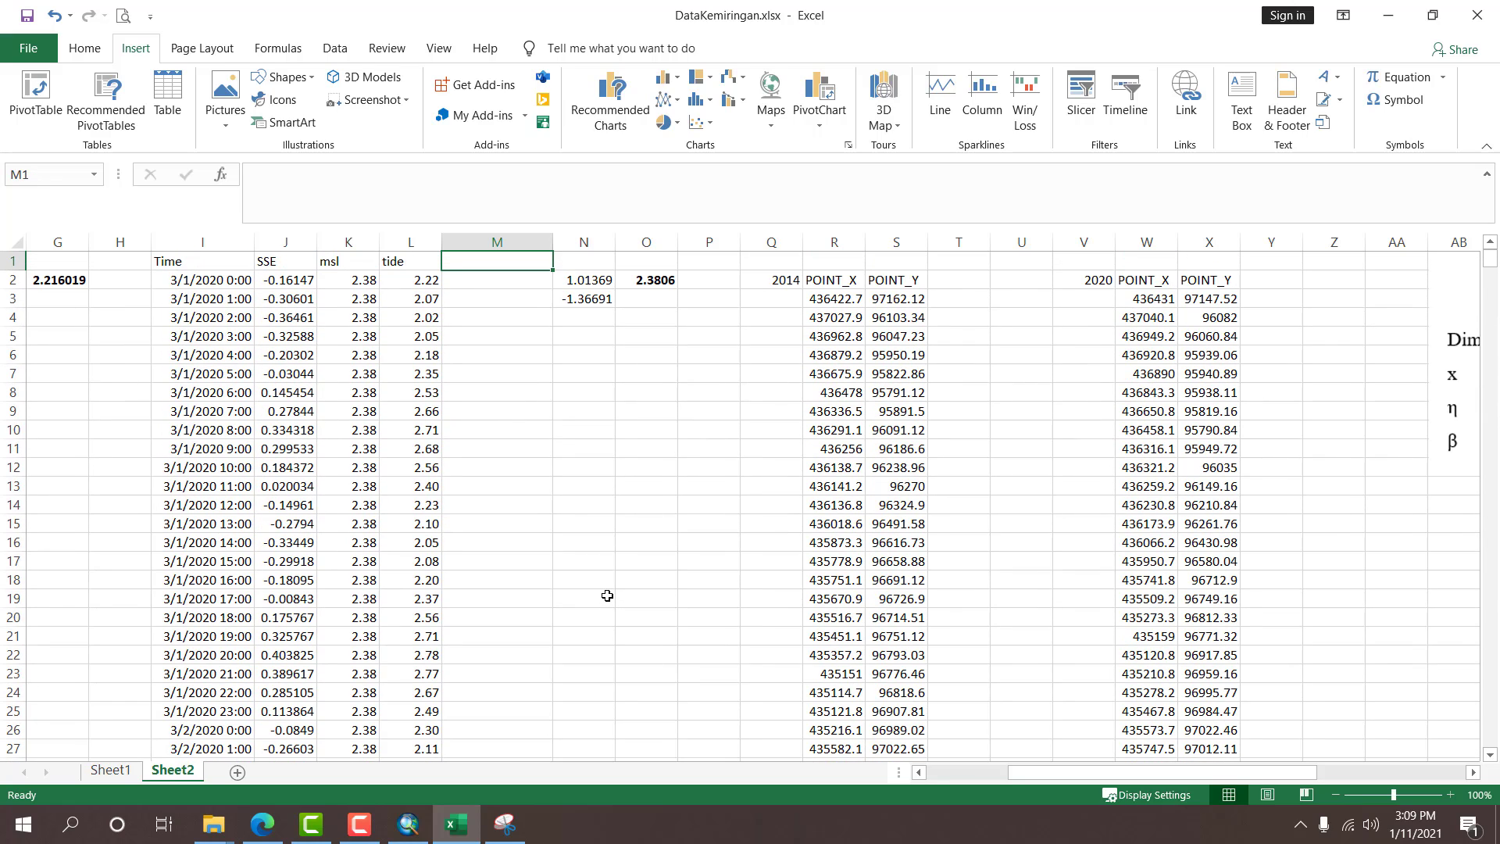
key(Left)
key(Left)
key(Left)
key(Left)
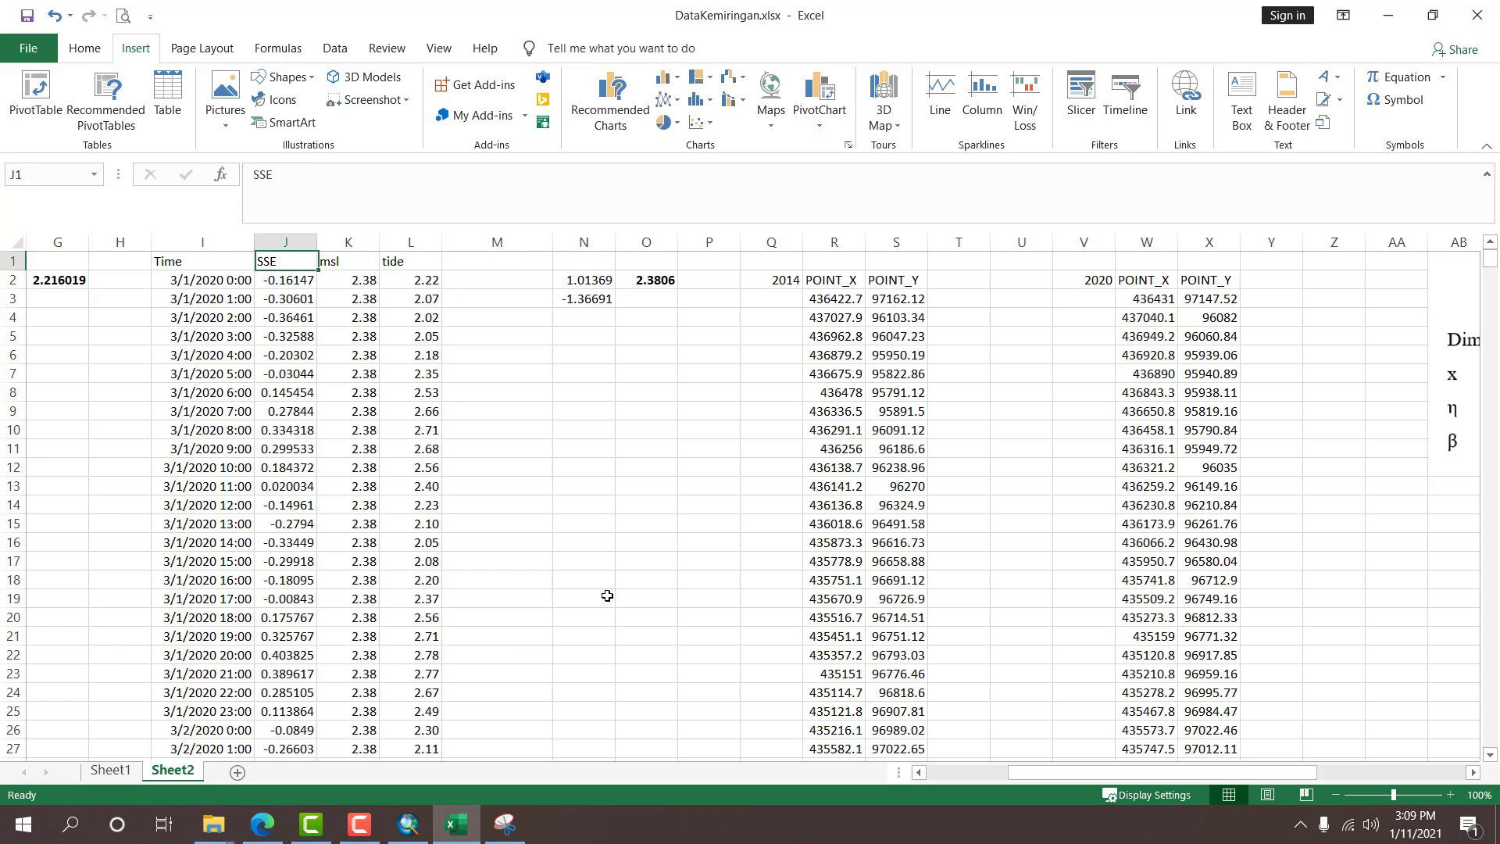
key(Right)
key(Right)
key(Right)
key(Right)
key(Right)
key(Right)
key(Right)
key(Right)
key(Right)
key(Right)
key(Right)
key(Right)
key(Right)
key(Right)
key(Right)
key(Right)
key(Right)
key(Right)
key(Right)
key(Right)
key(Down)
key(Down)
key(Down)
key(Down)
key(Down)
key(Down)
key(Down)
key(Down)
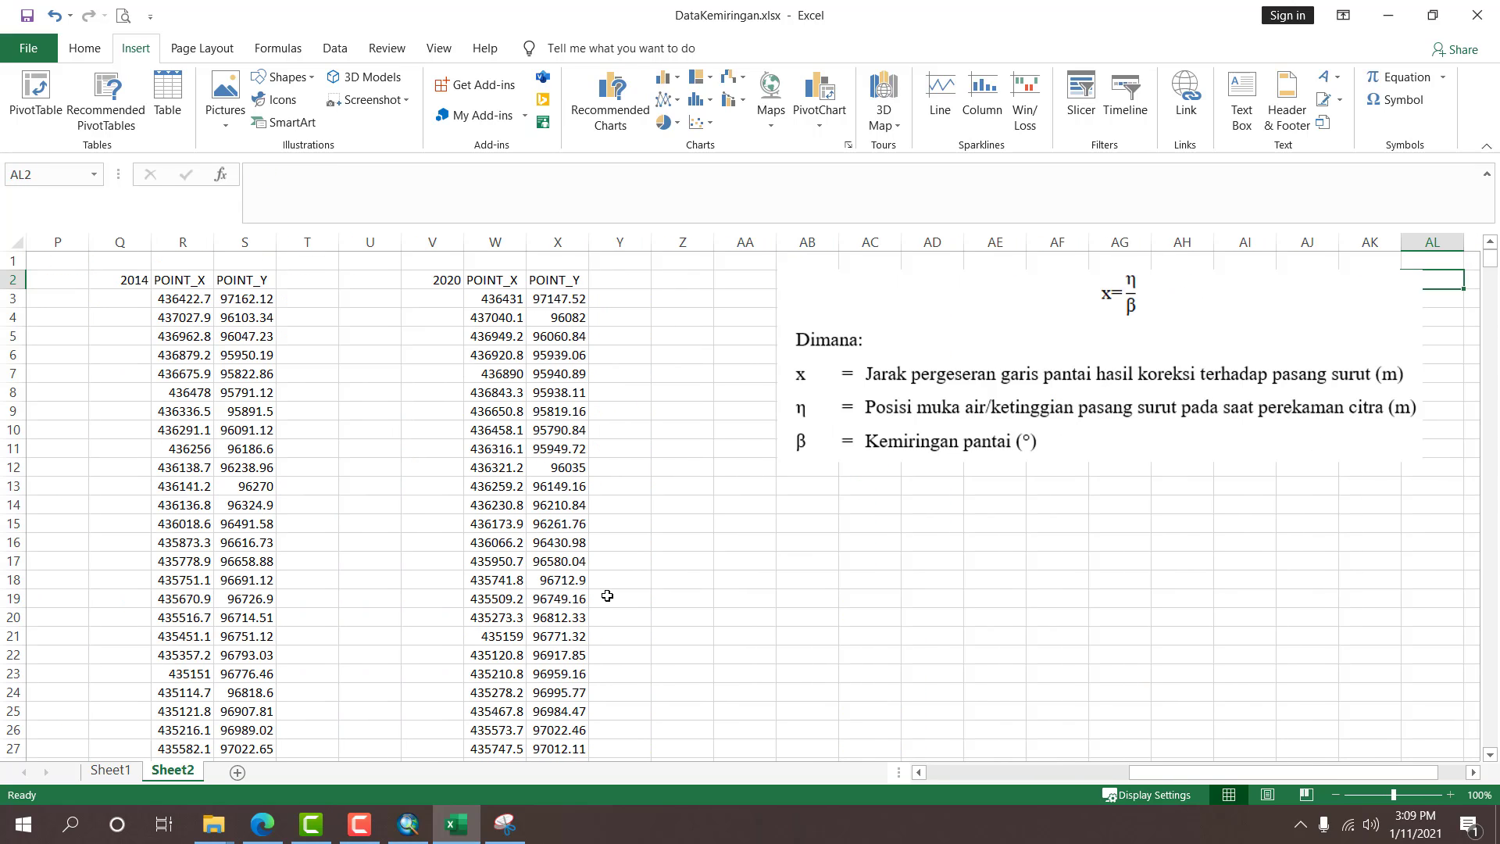
key(Left)
key(Left)
key(Left)
key(Left)
key(Left)
key(Left)
key(Left)
key(Left)
key(Left)
key(Left)
key(Left)
key(Left)
key(Left)
key(Left)
key(Left)
key(Left)
key(Left)
key(Left)
key(Down)
key(Down)
key(Down)
key(Down)
key(Down)
key(Down)
key(Down)
key(Down)
key(Down)
key(Right)
key(Right)
key(Right)
key(Right)
key(Right)
key(Right)
key(Right)
key(Right)
key(Right)
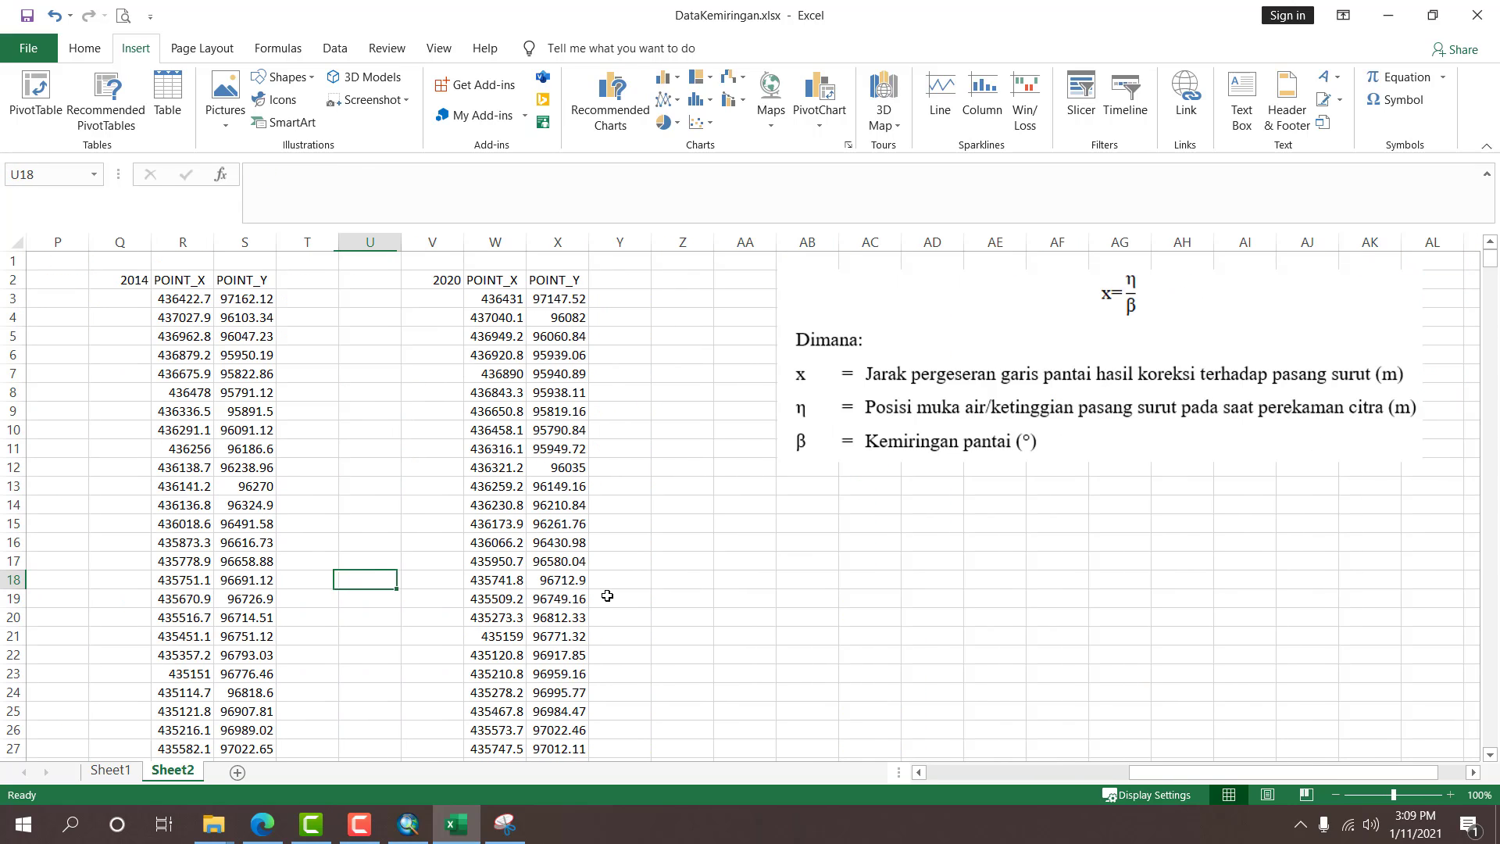
key(Up)
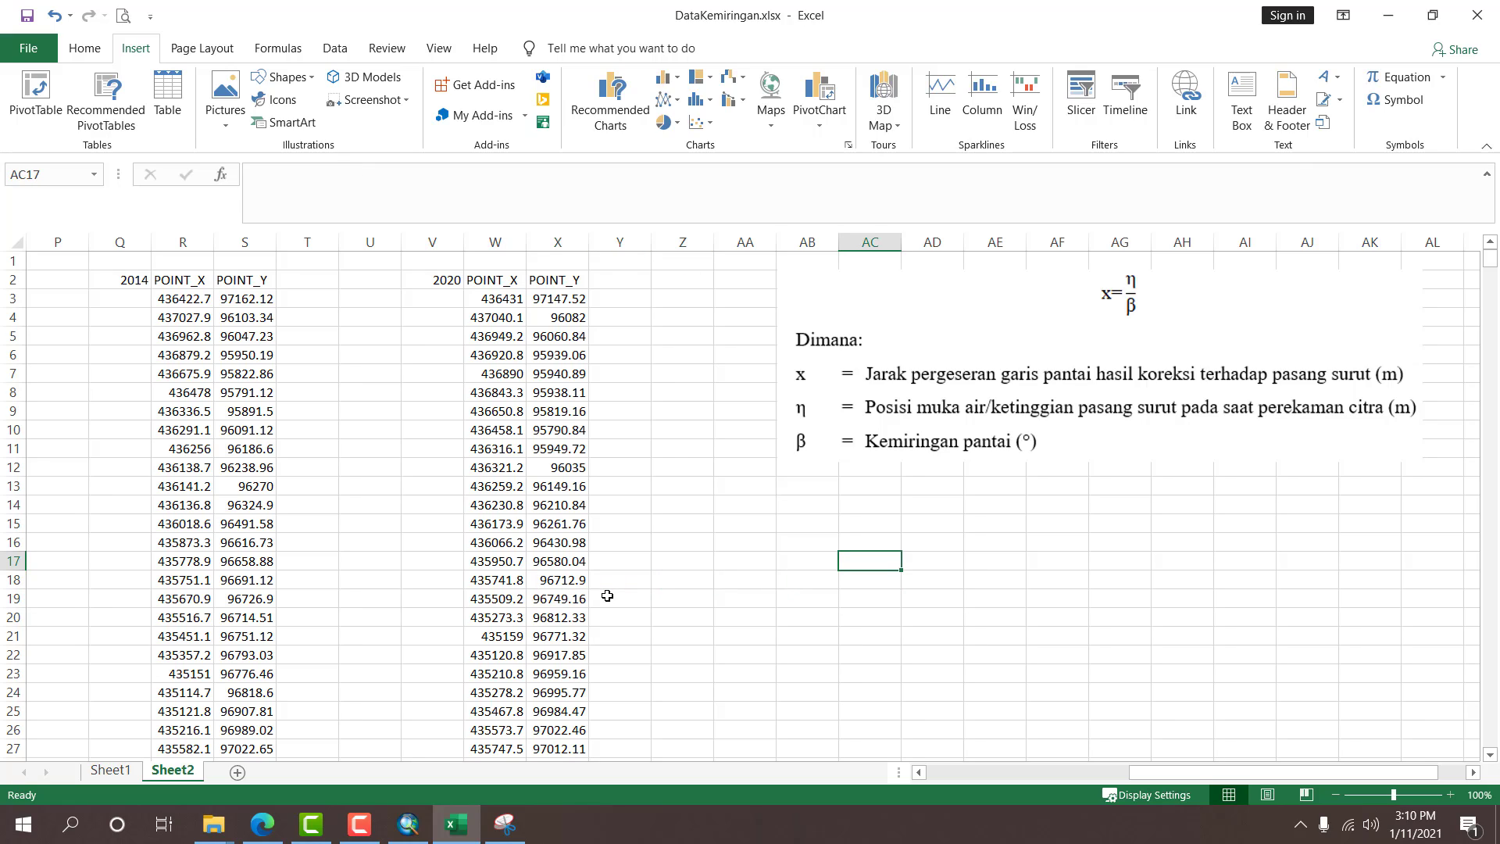
key(Left)
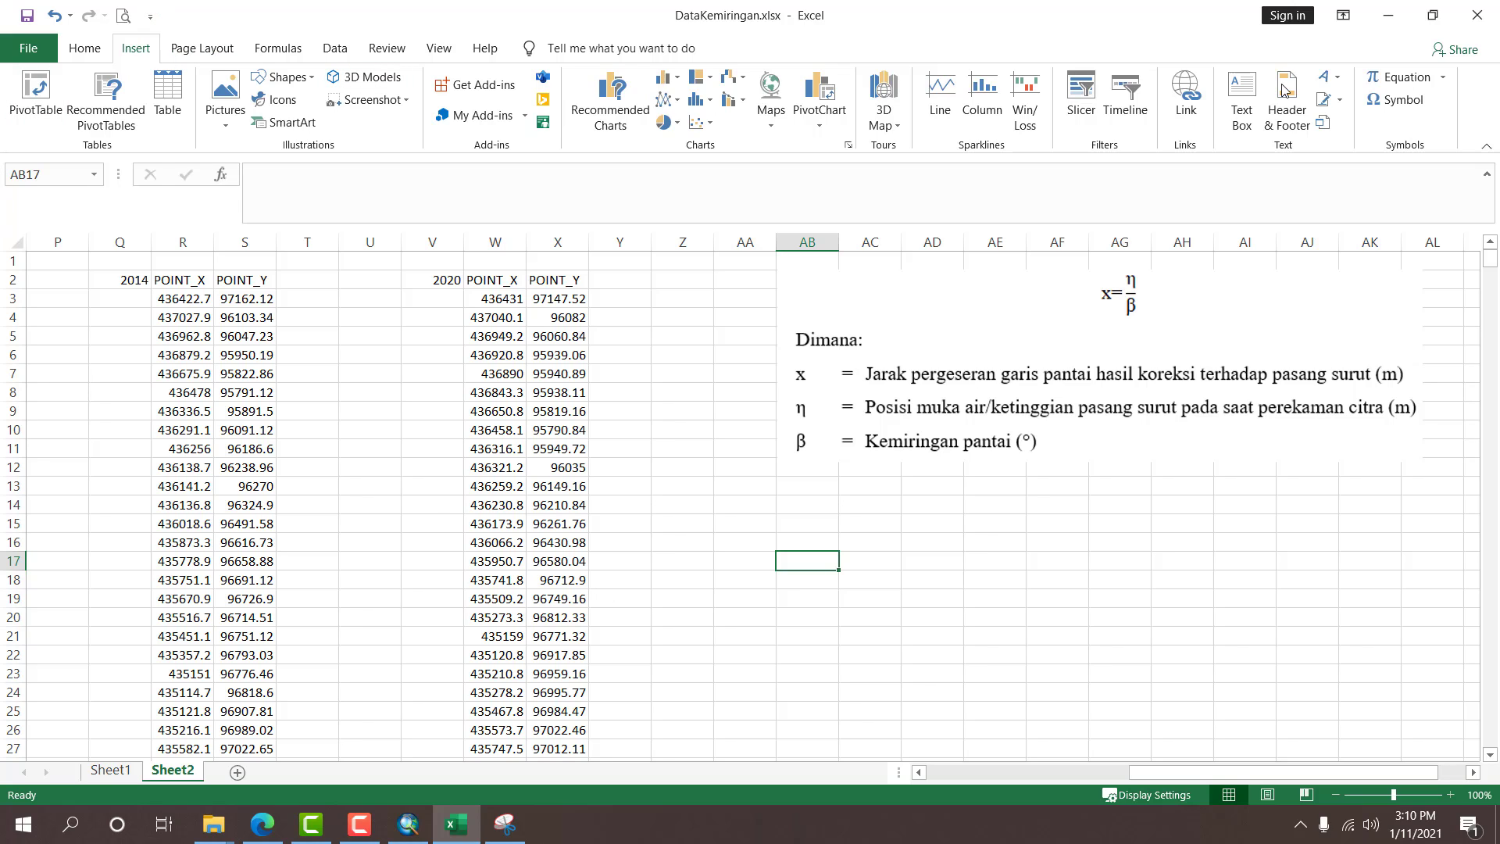
click(1395, 100)
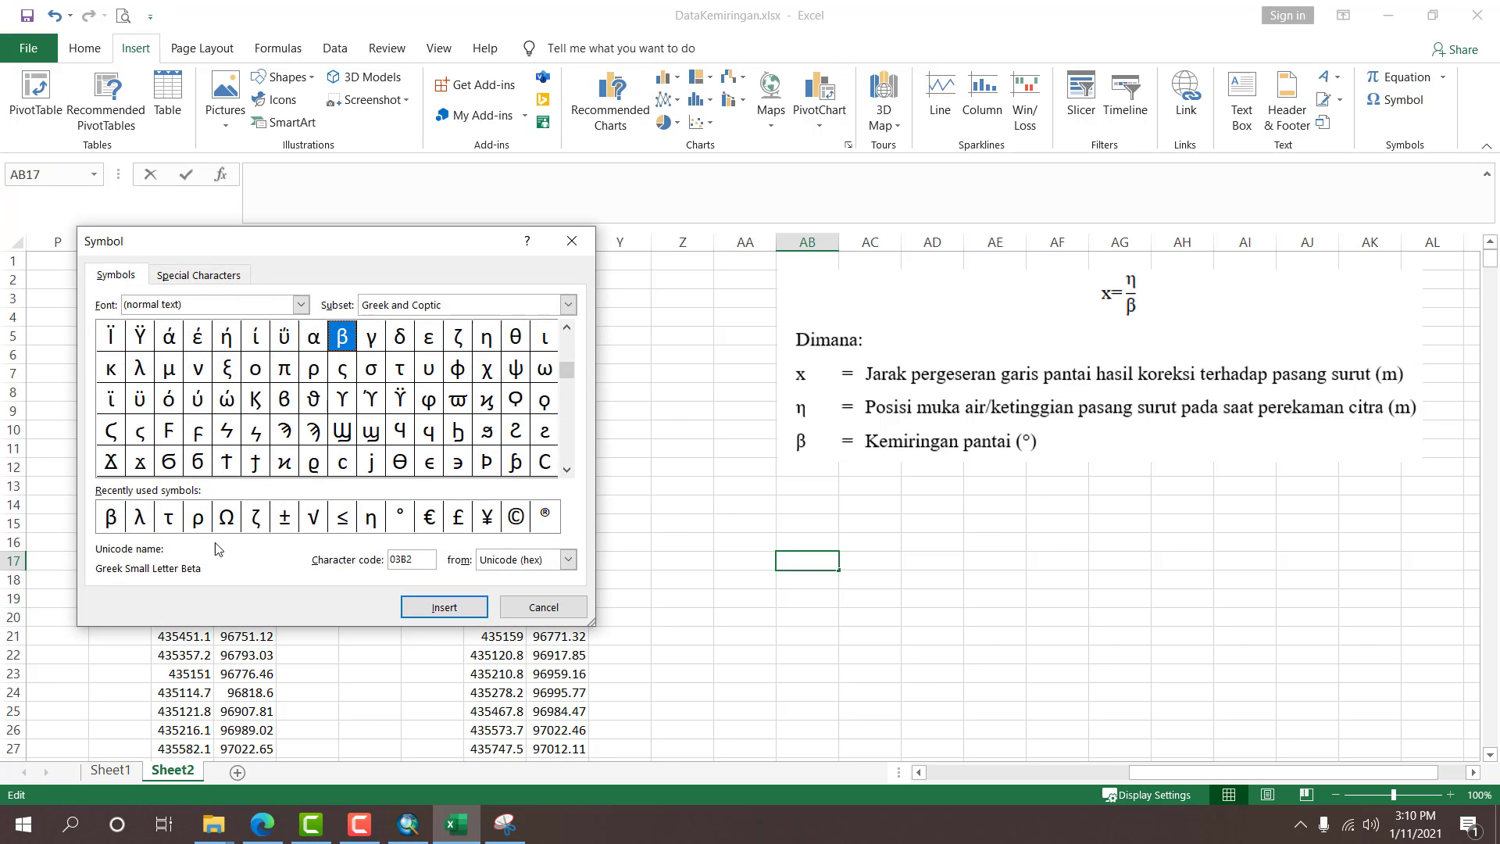
double_click(376, 516)
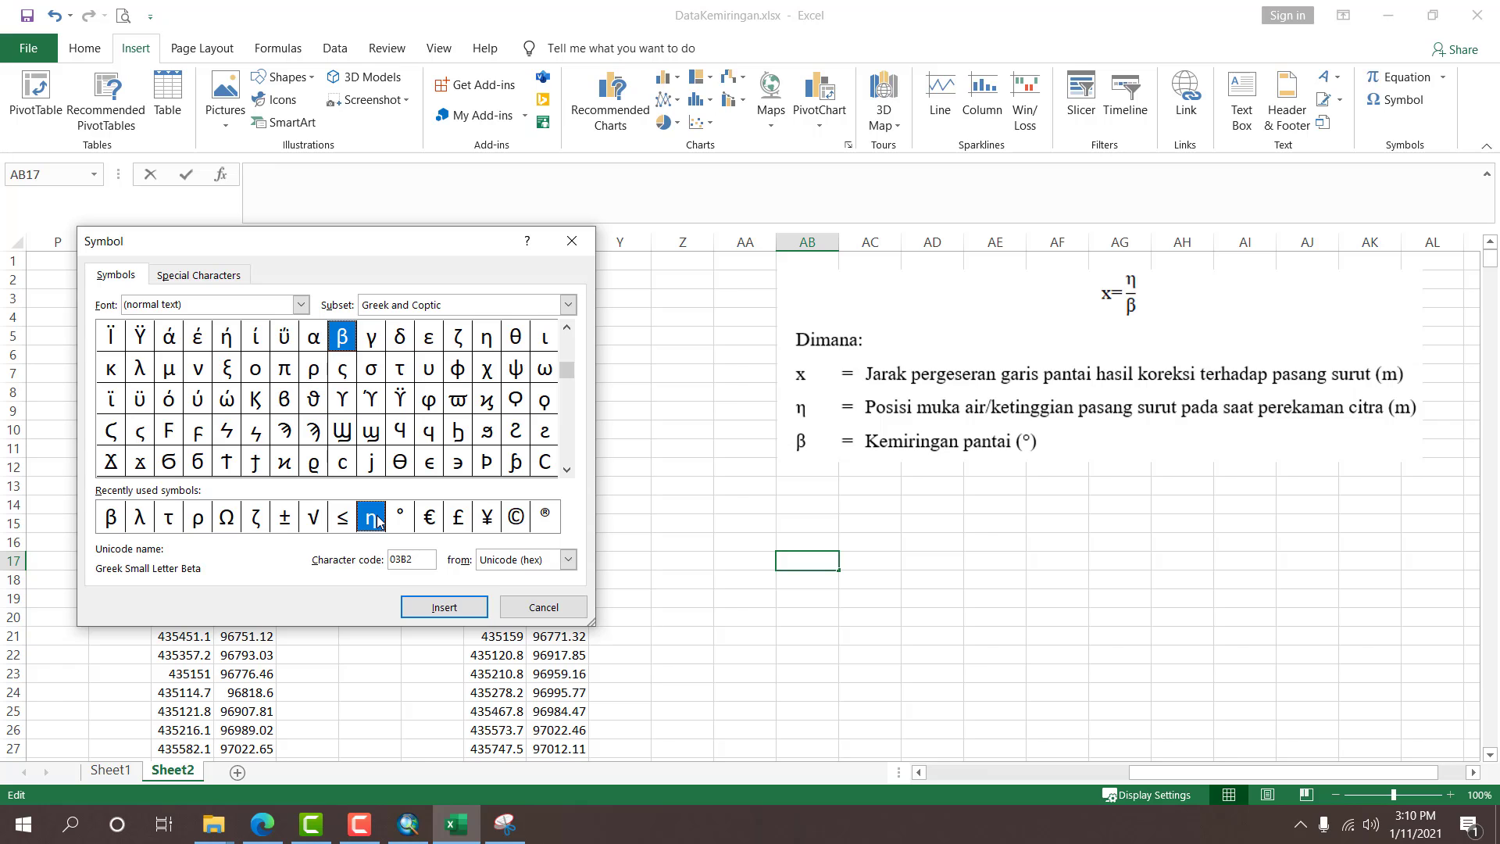
click(544, 607)
click(785, 586)
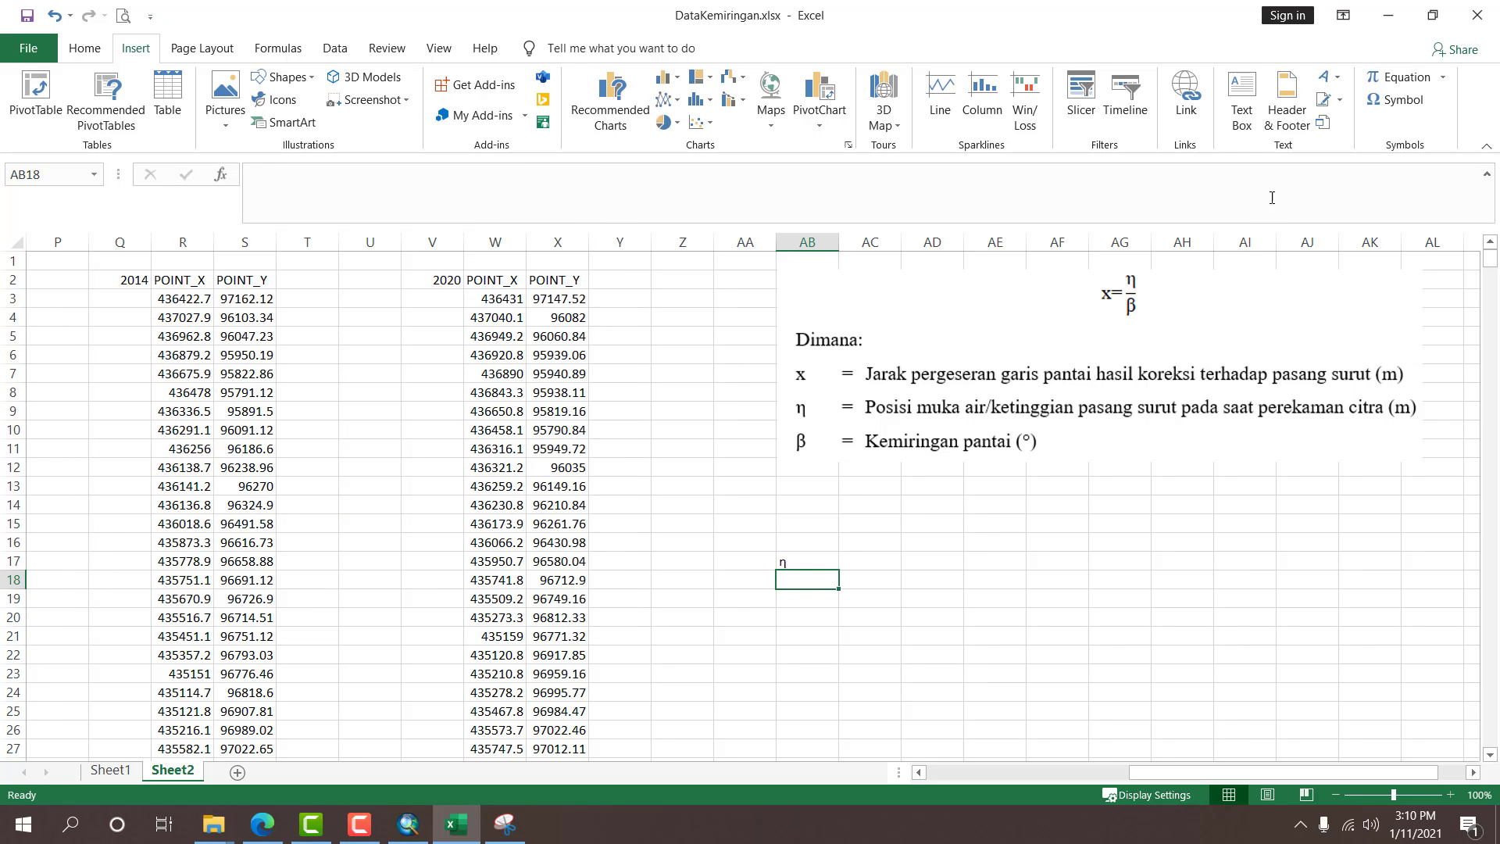
Insert the symbol β in cell AB18 and enter the label x in cell AB19.
click(1395, 99)
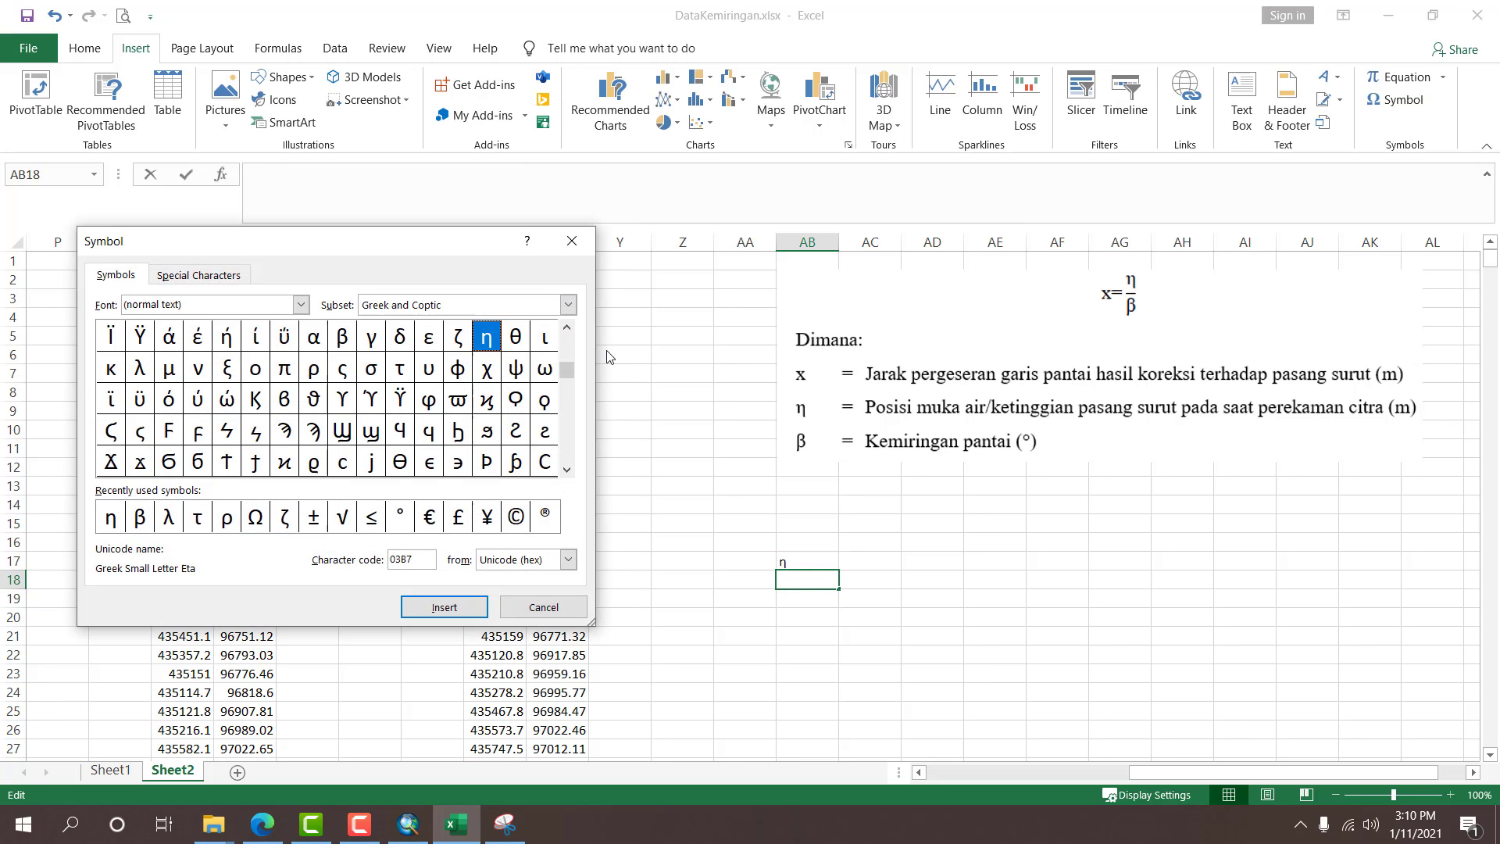
double_click(141, 517)
click(538, 607)
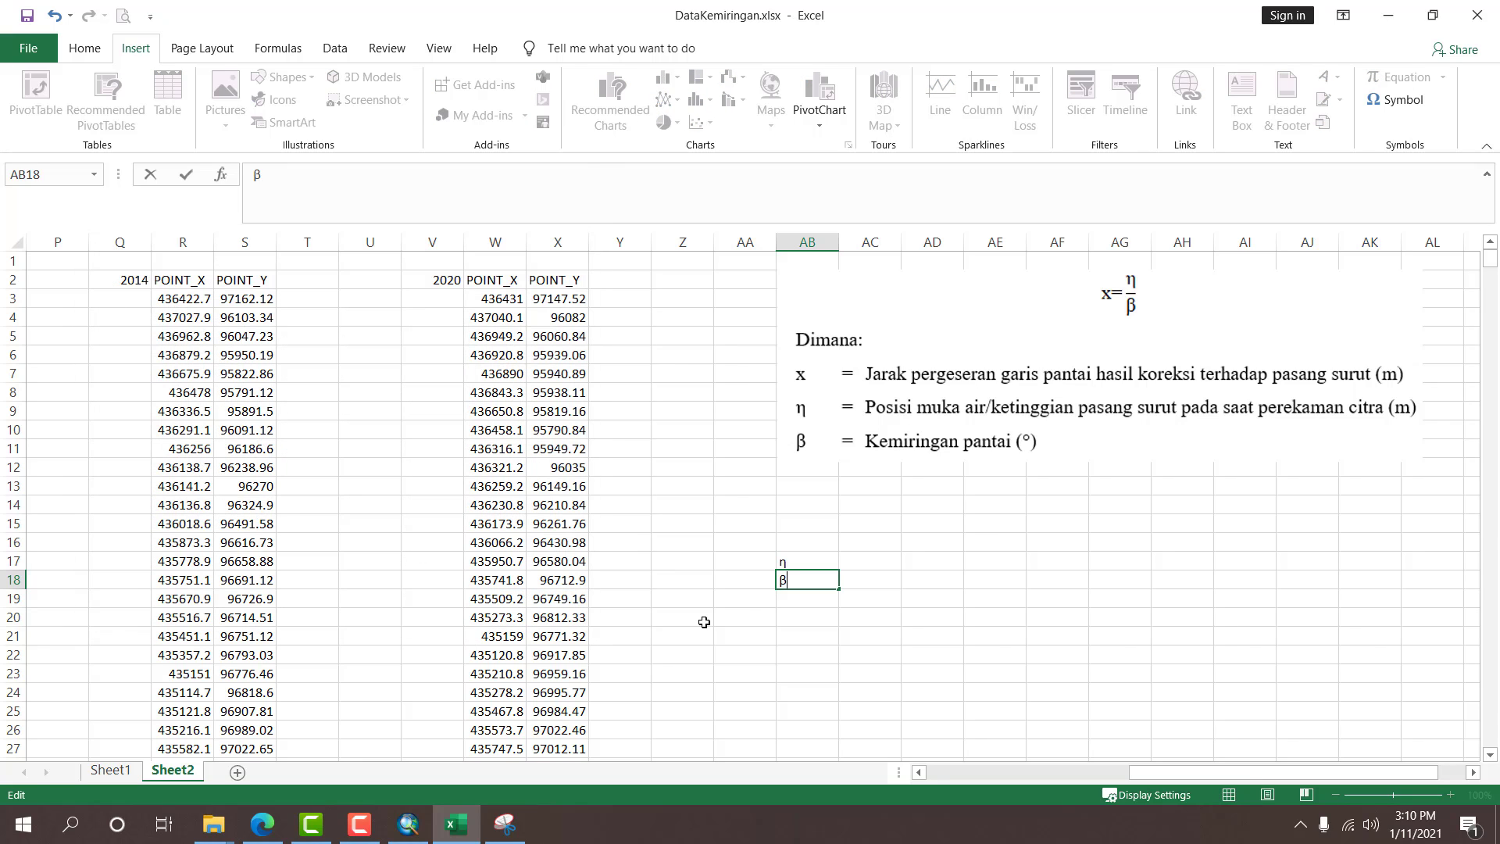
click(798, 606)
text(x)
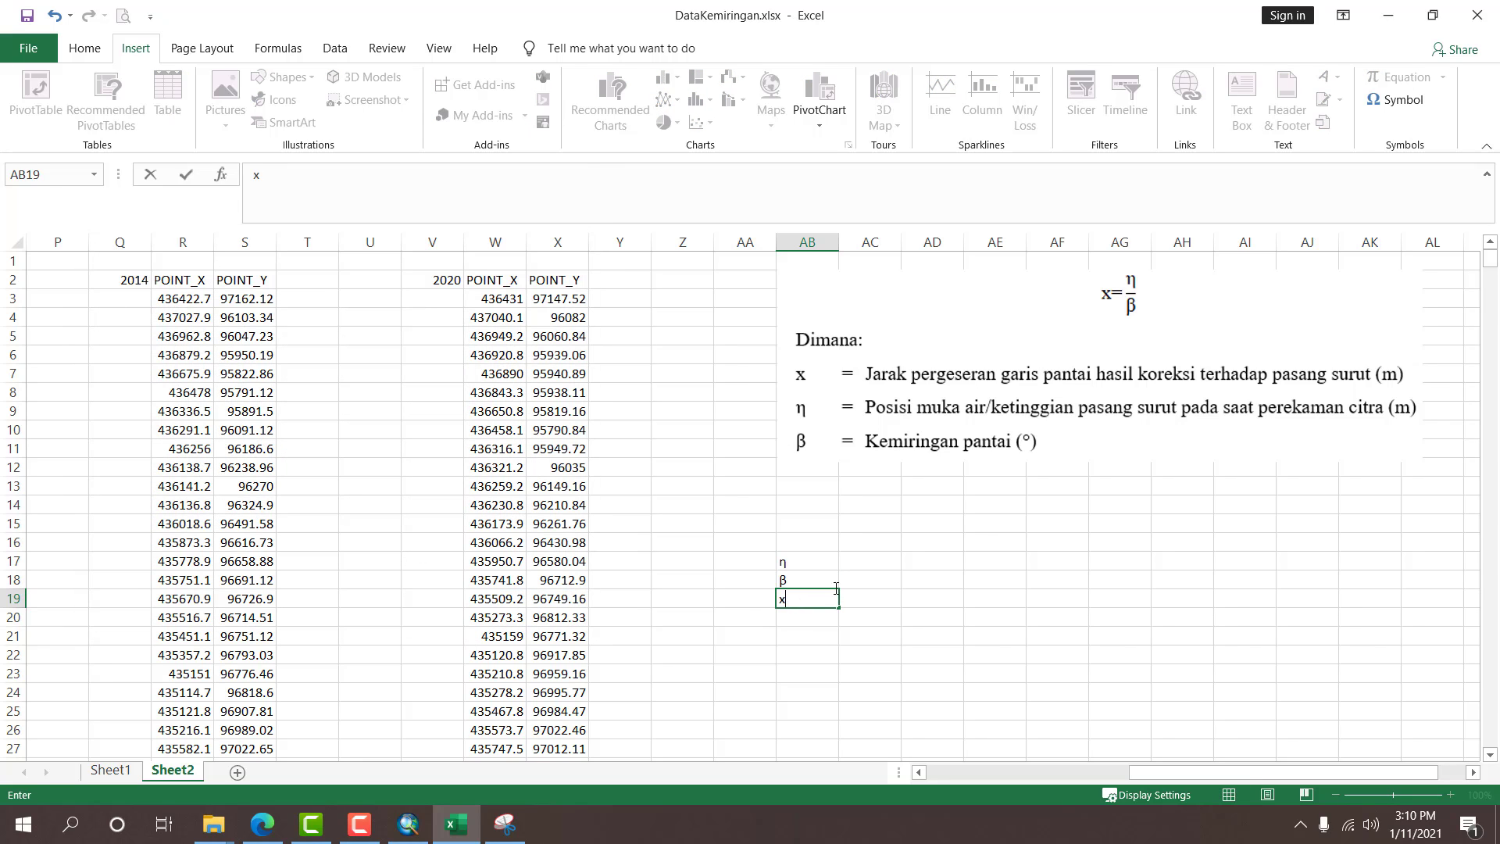
Enter 2014 as a column header in cell AC16, above and beside the η, β and x labels.
click(869, 538)
text(2014)
key(Tab)
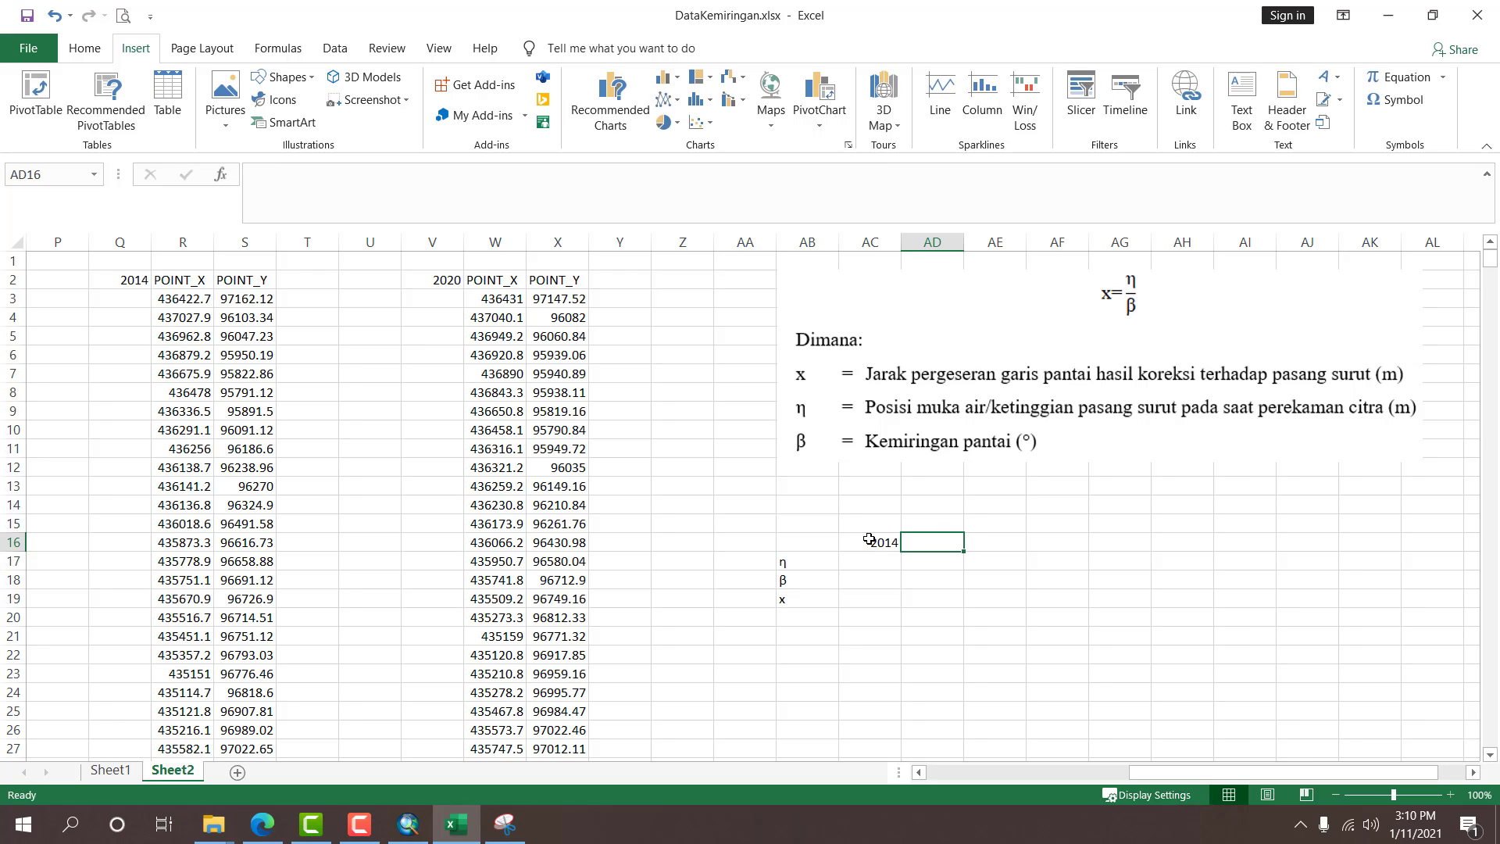
Enter 2020 as the second column header in cell AD16, beside the 2014 header.
text(2020)
key(Tab)
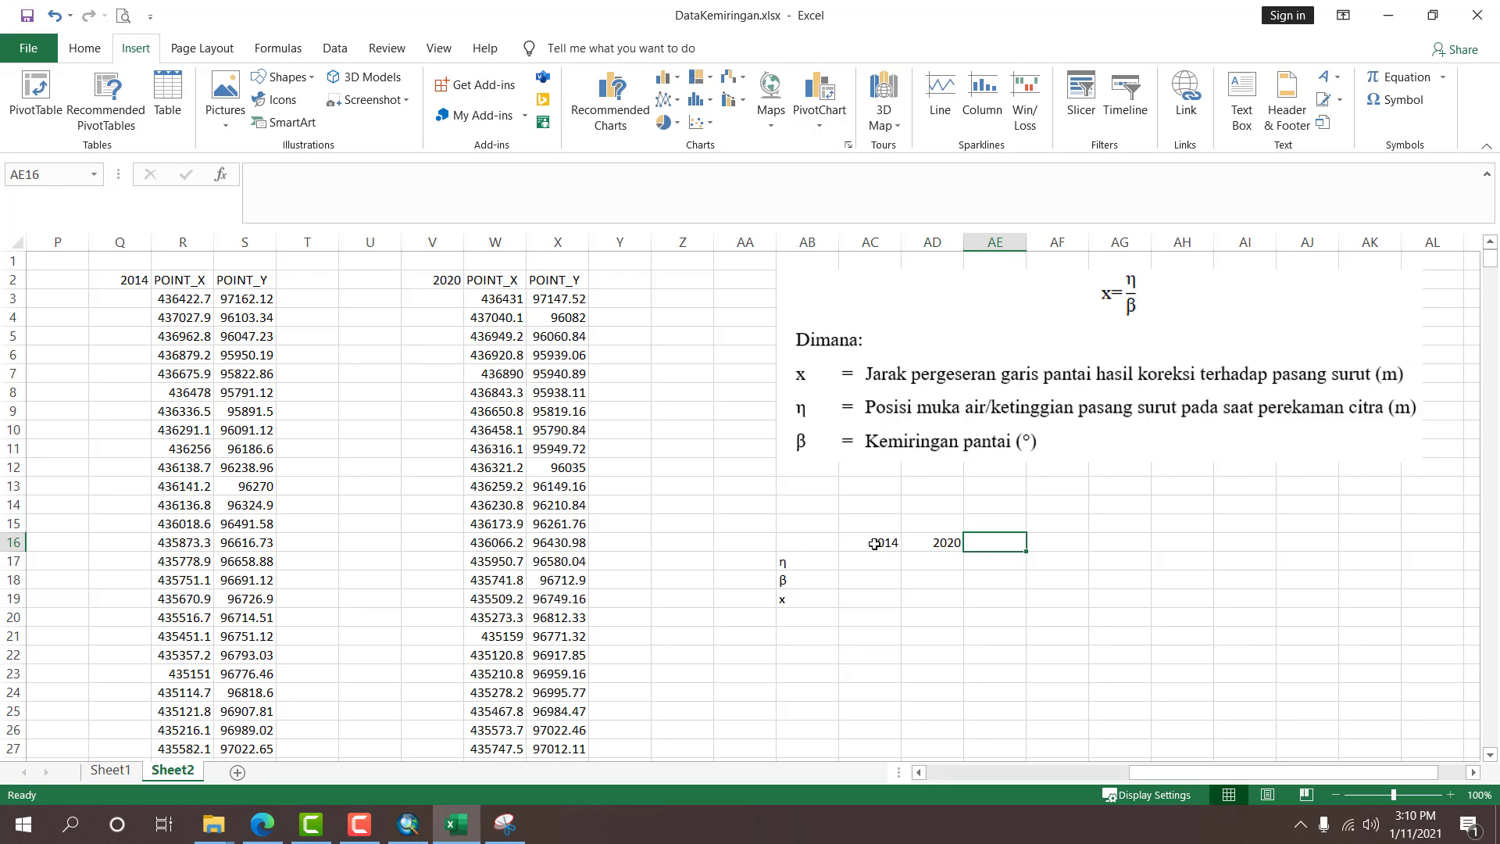
click(877, 560)
click(798, 567)
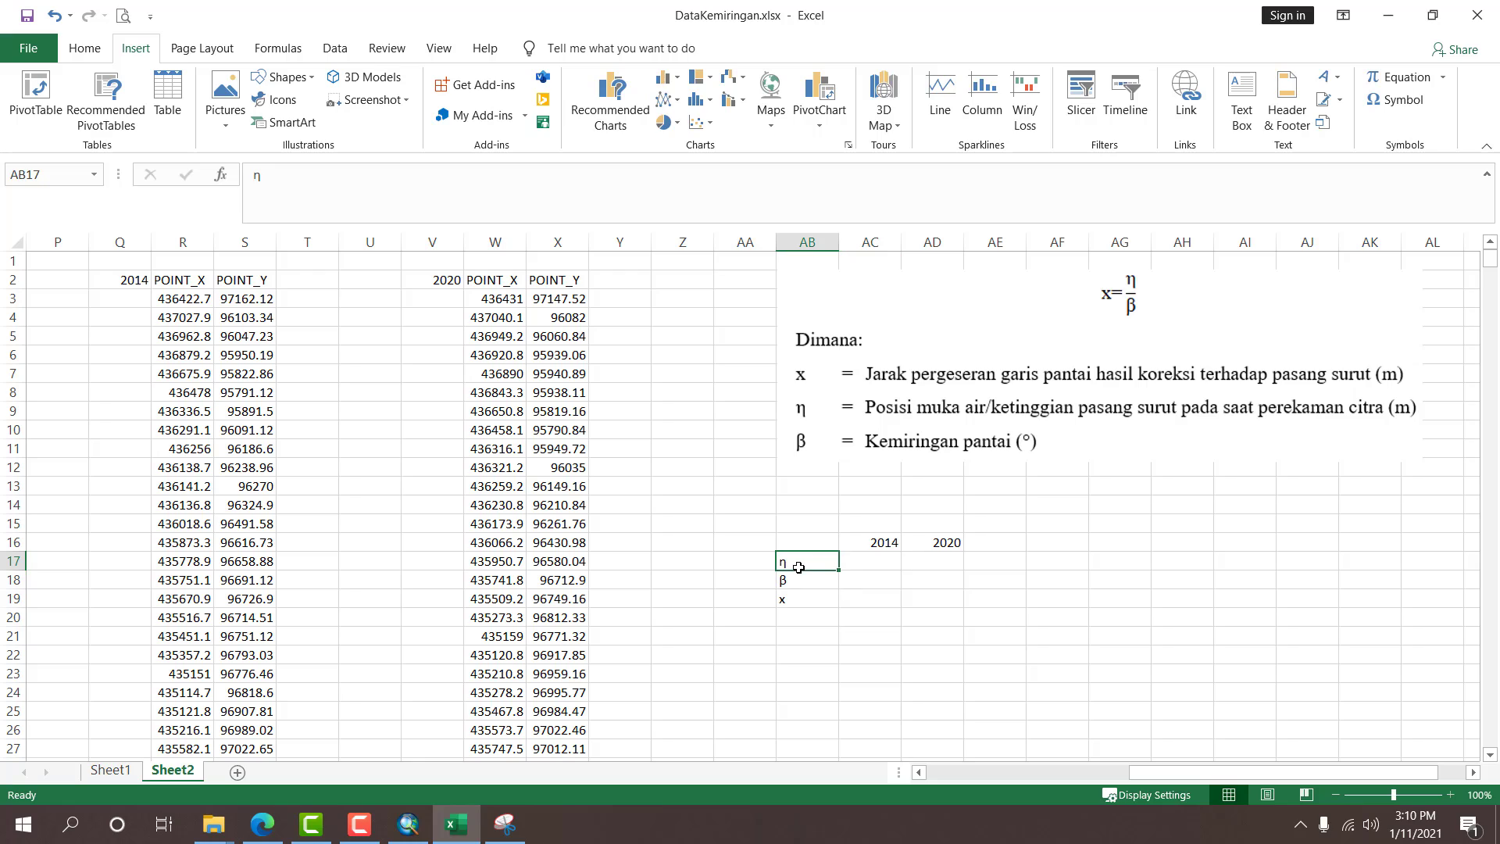
Copy the 2014 tide value from D36, the "akuisisi saat pasang" row, into the 2014 η cell AC17 as a value only.
drag(1140, 772, 937, 772)
click(374, 422)
key(ctrl+Down)
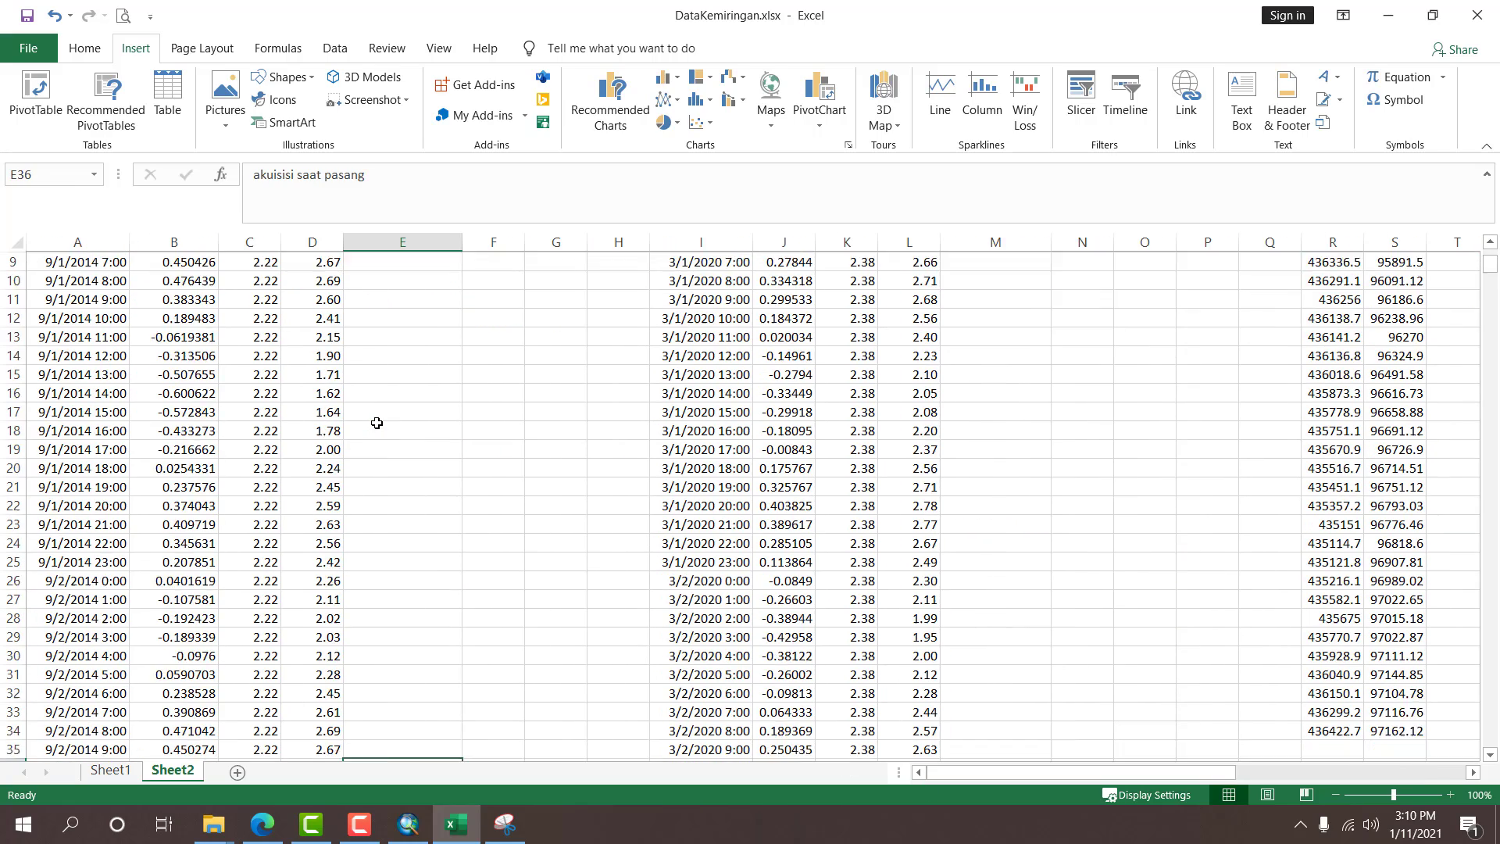
key(Left)
key(ctrl+c)
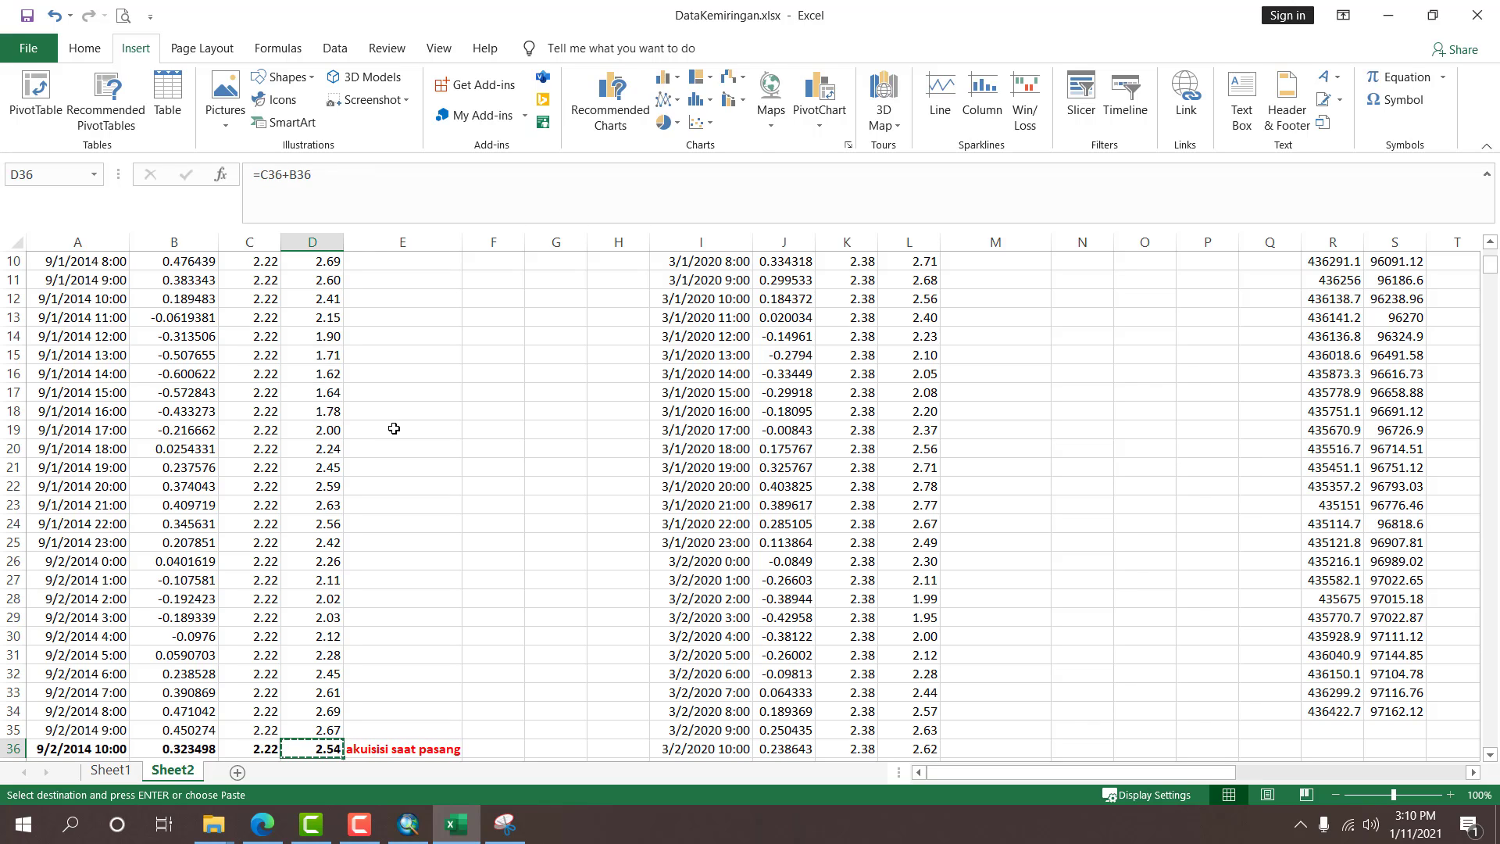
scroll(1178, 776, right, 5)
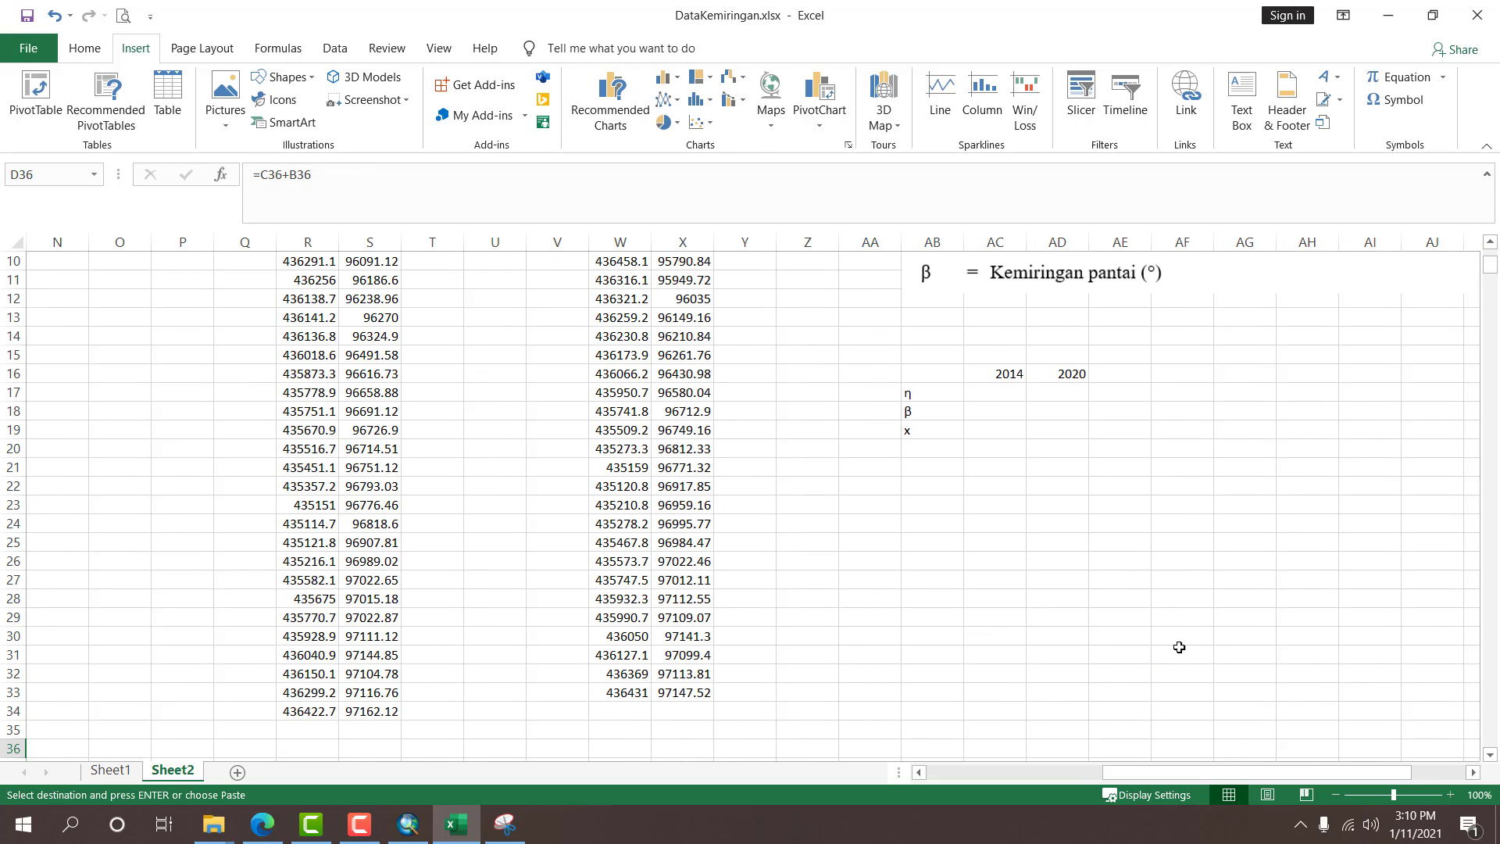
right_click(1004, 396)
click(1074, 444)
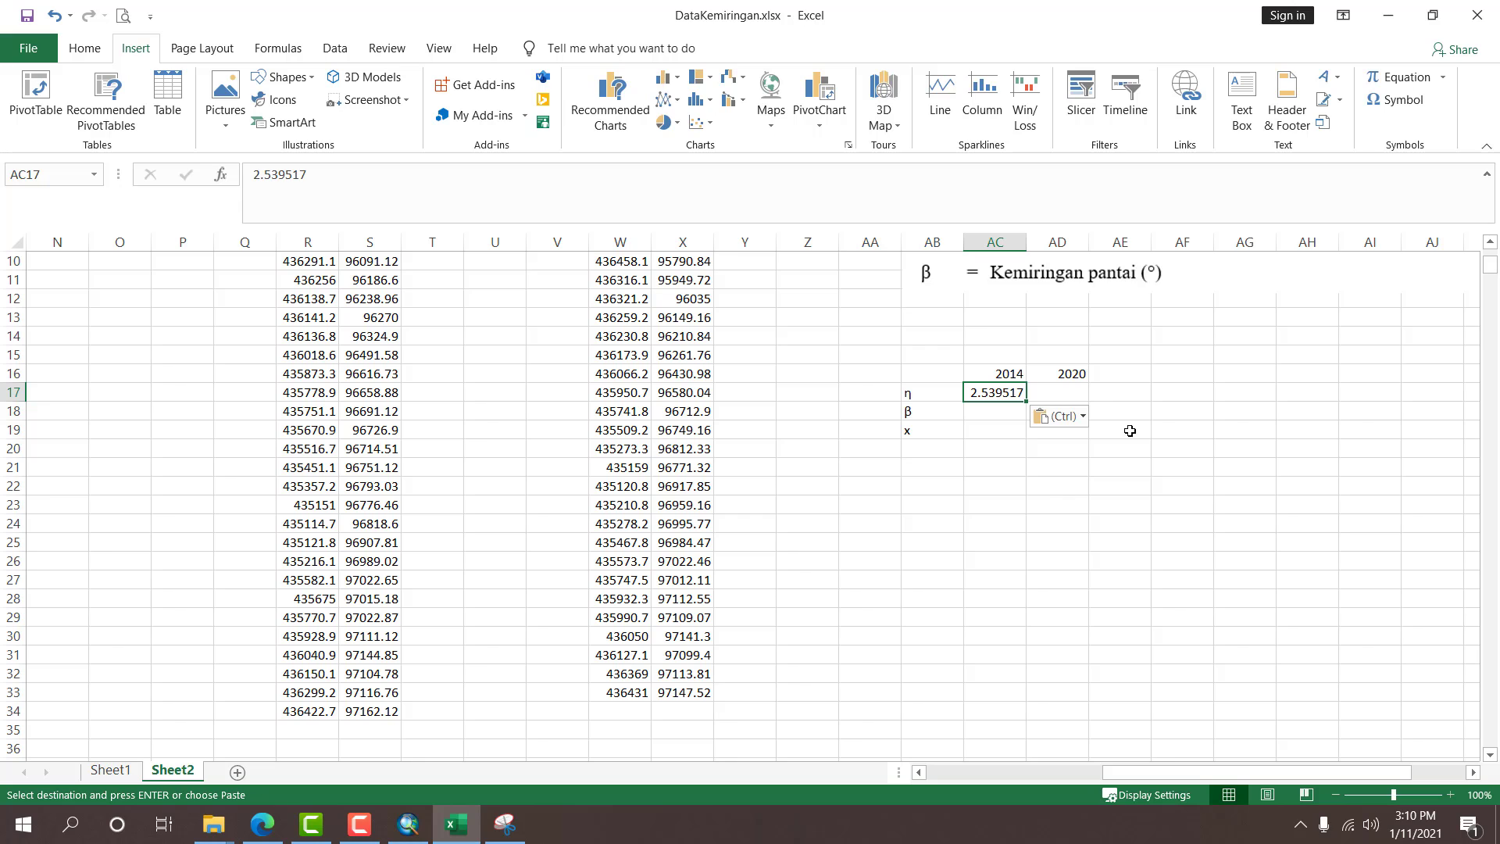
Copy the 2020 tide value from L228, the "akuisisi saat surut" row, into the 2020 η cell AD17 as a value only.
click(1074, 393)
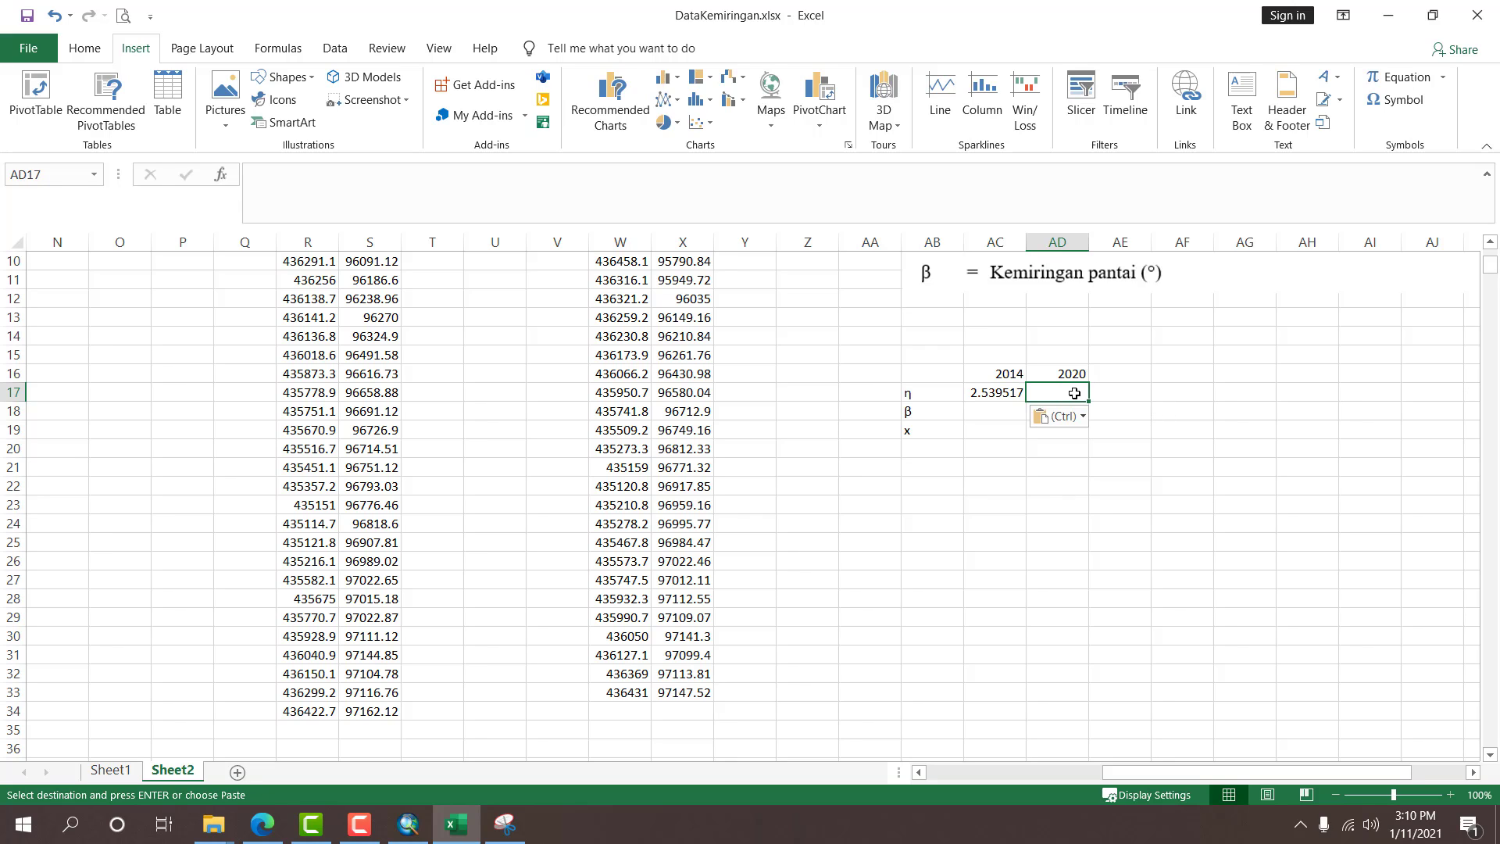
click(307, 440)
key(Left)
key(Left)
key(Left)
key(Left)
key(Left)
key(Left)
key(Left)
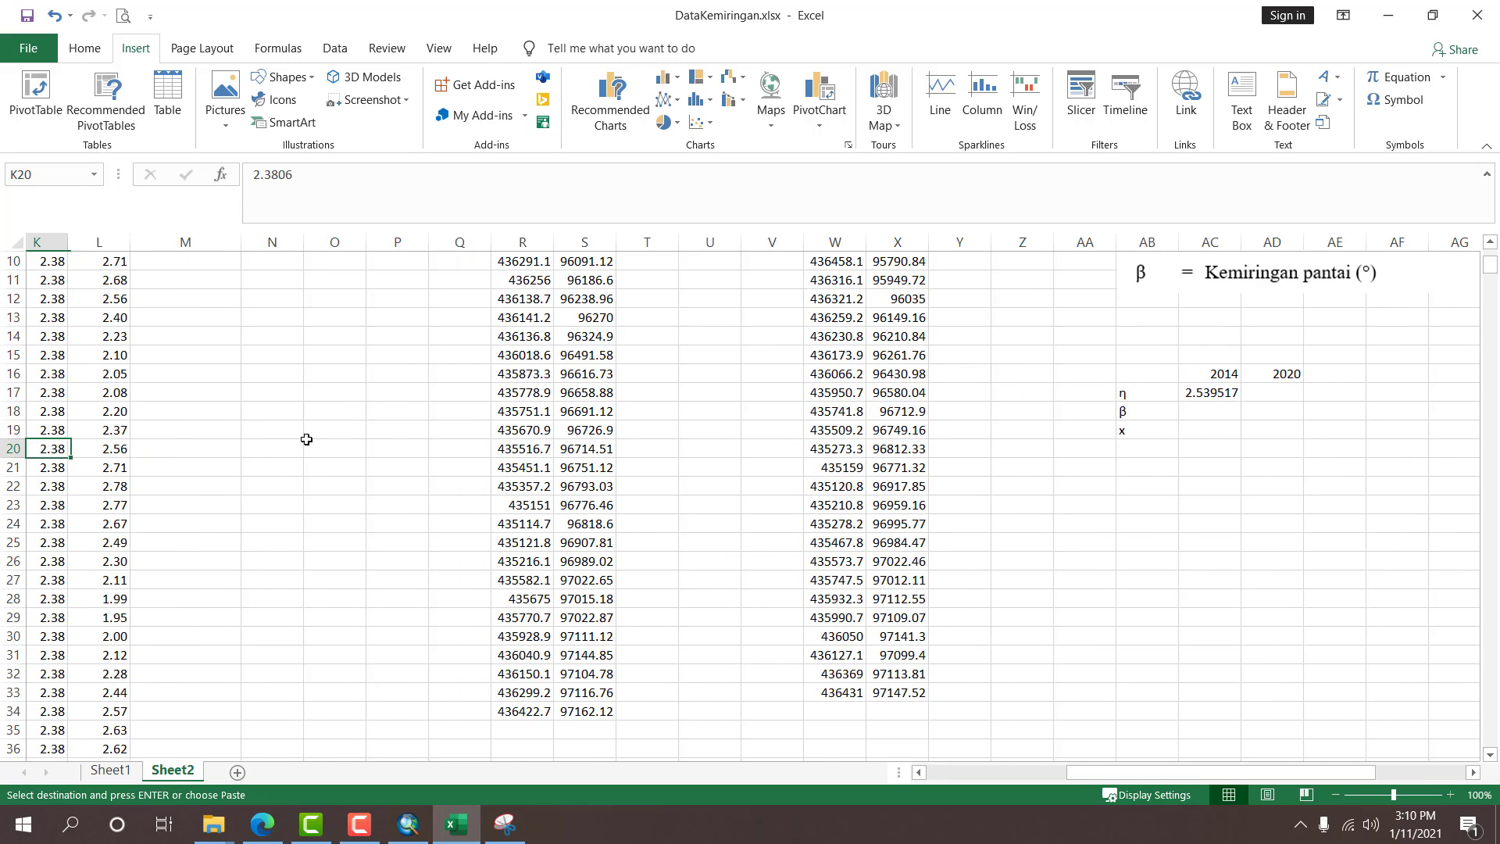
key(Right)
key(Right)
key(ctrl+Down)
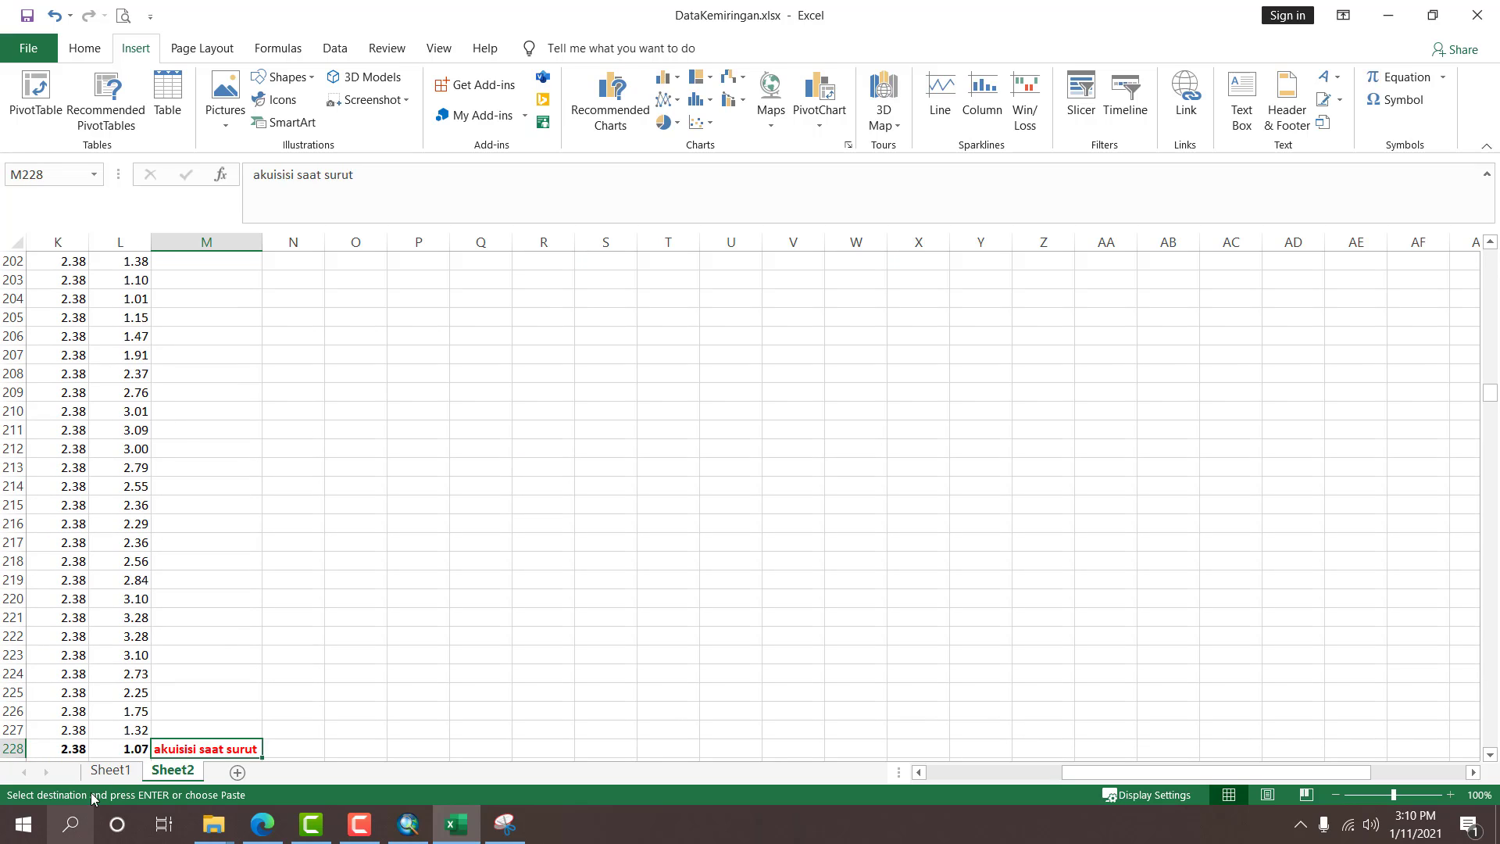
key(Left)
key(ctrl+c)
click(869, 673)
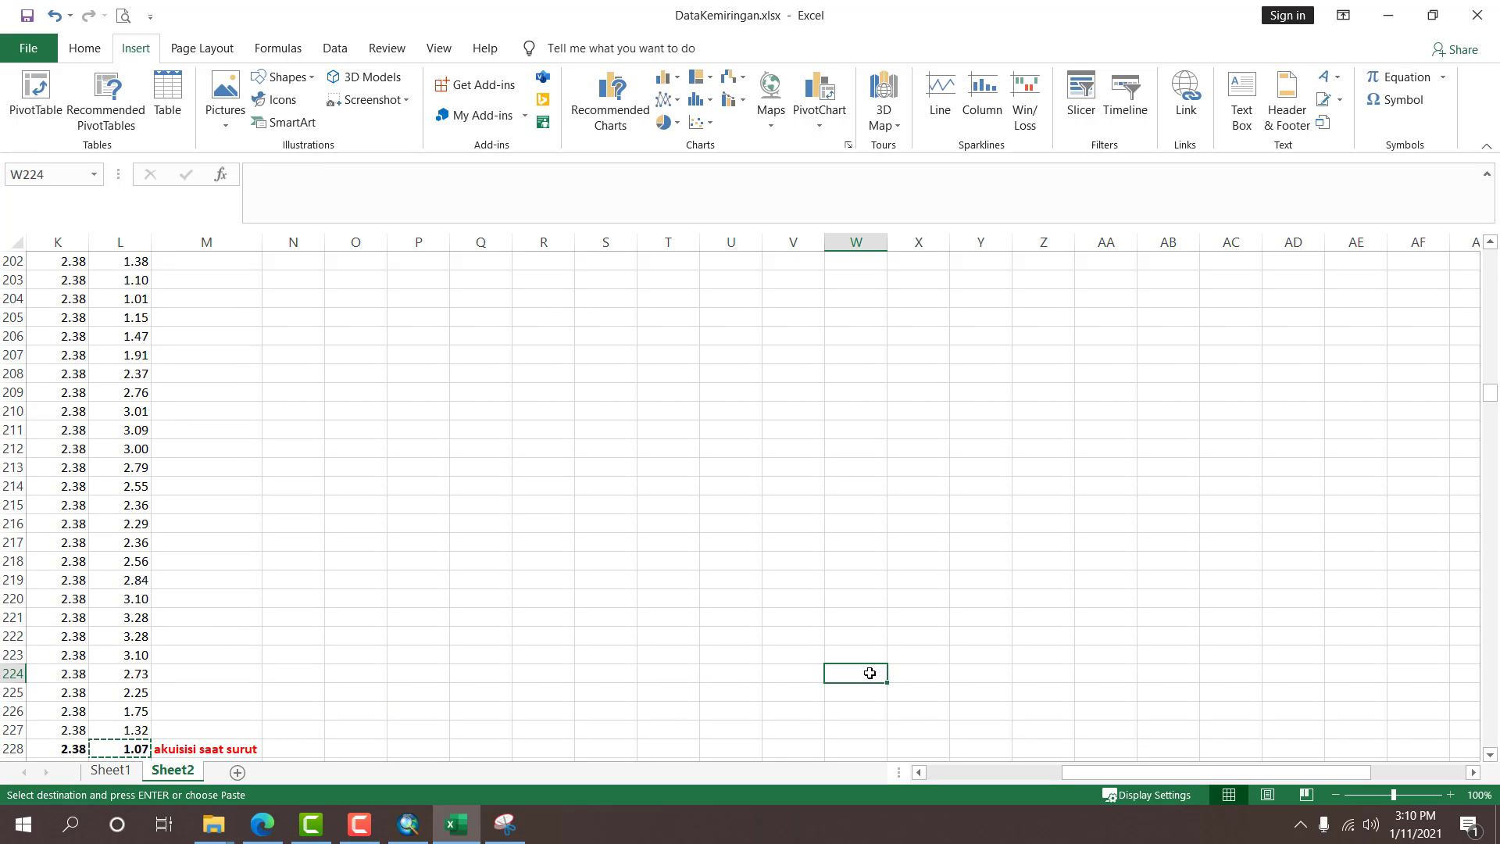
scroll(869, 673, up, 20)
click(1274, 561)
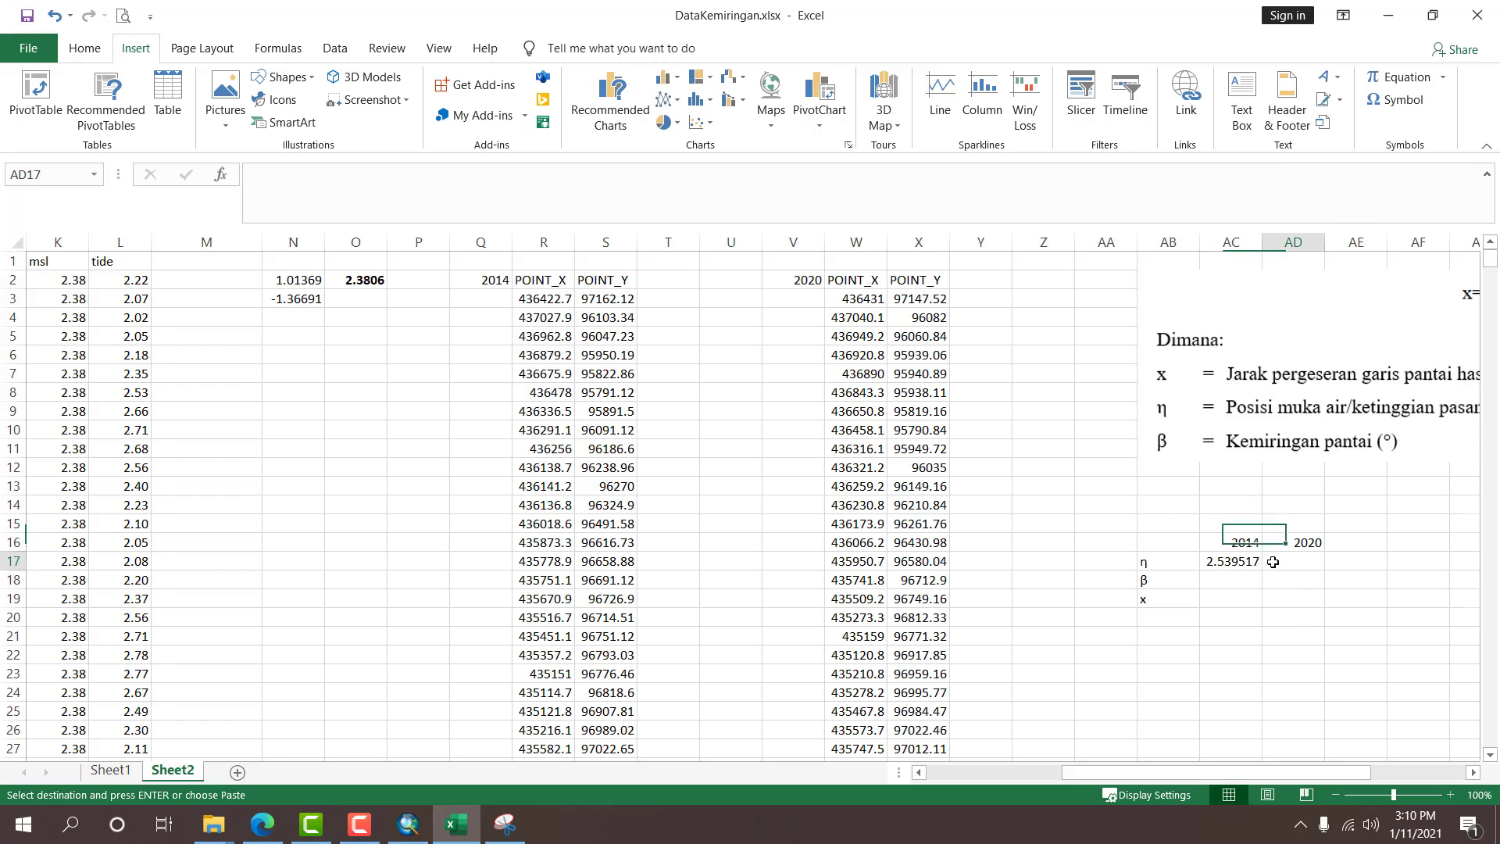
right_click(1273, 561)
click(1318, 205)
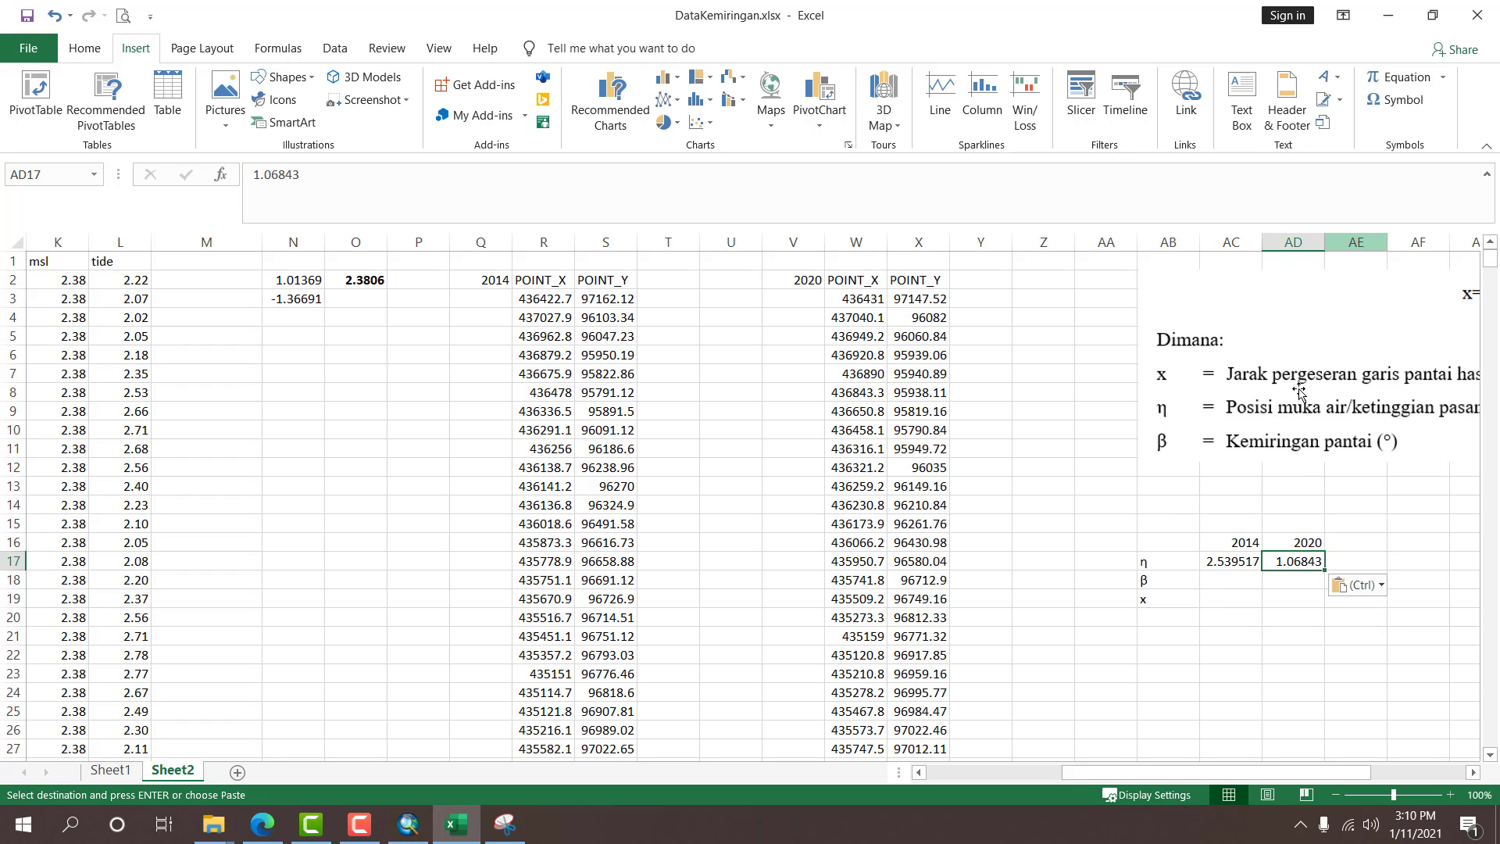
Format cells AC17:AD19 of the correction table to show two decimal places.
drag(1239, 562, 1312, 603)
click(84, 47)
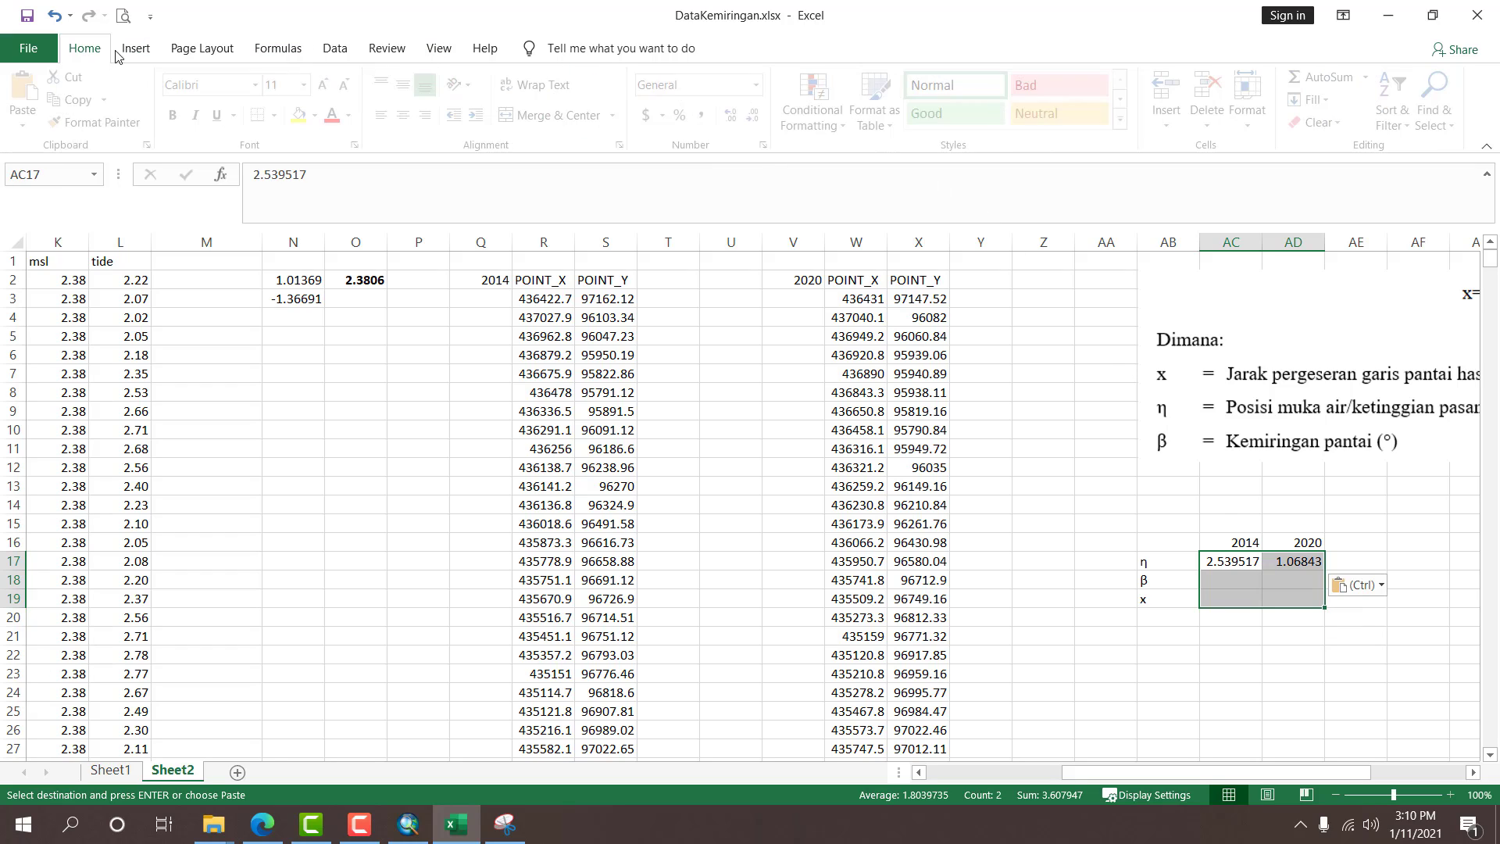
click(756, 118)
click(756, 117)
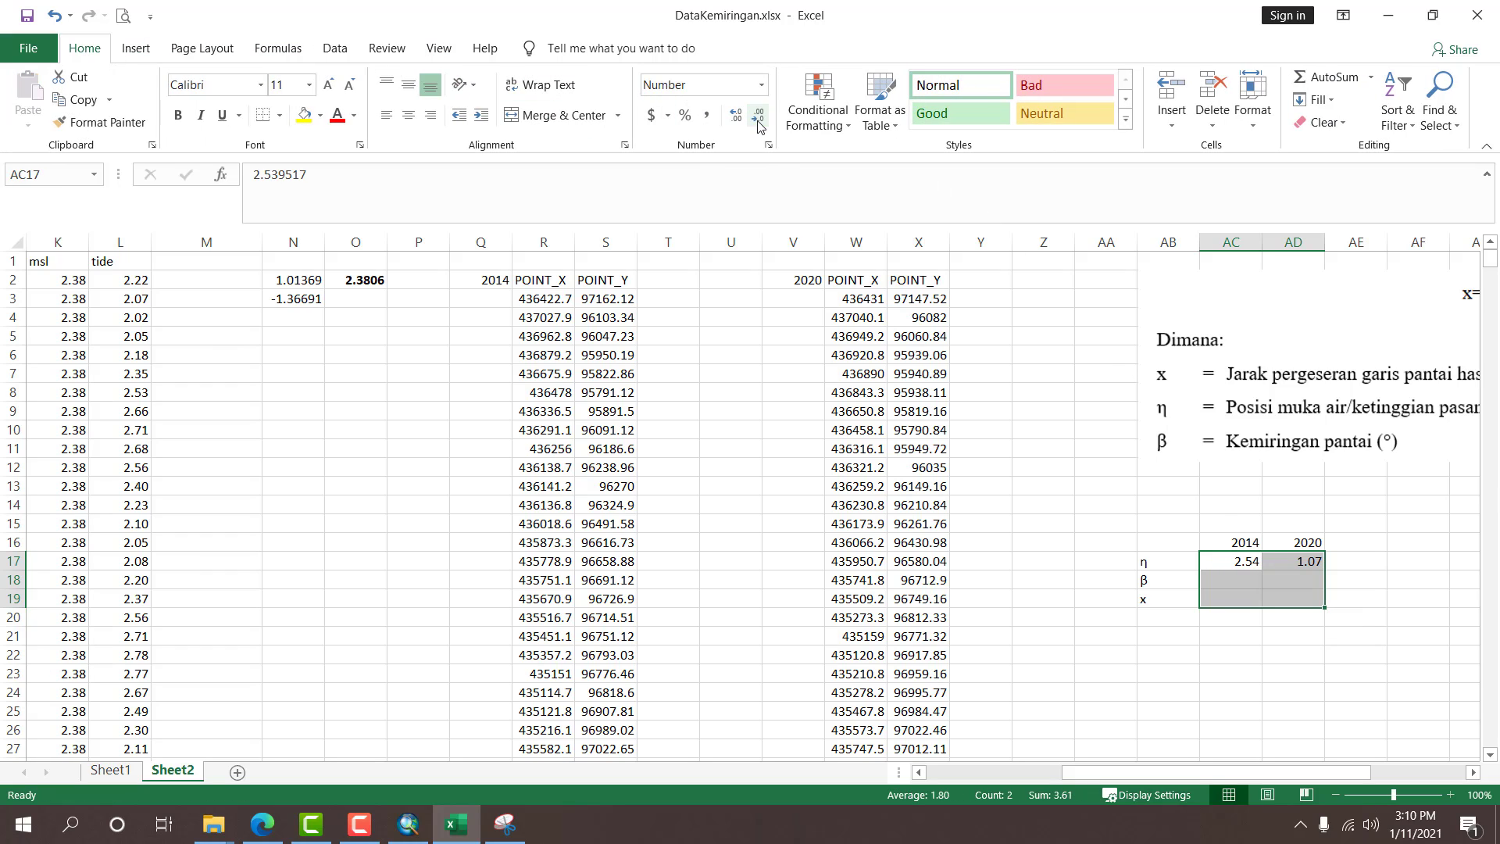
click(1106, 617)
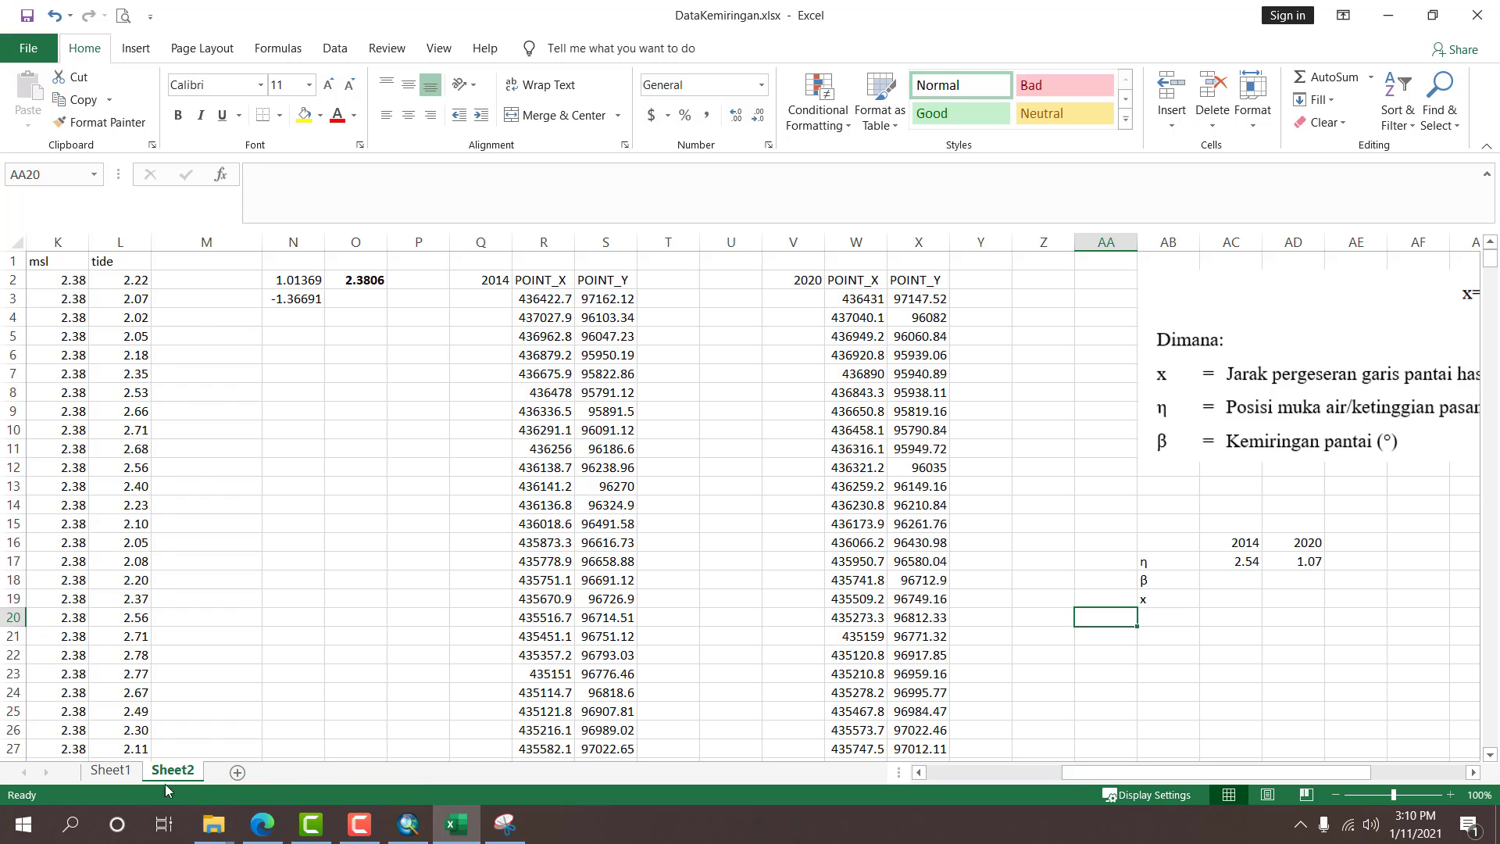
Copy the average β in Sheet1 cell G5 into Sheet2 cells AC18 and AD18 as values only.
click(113, 769)
click(445, 349)
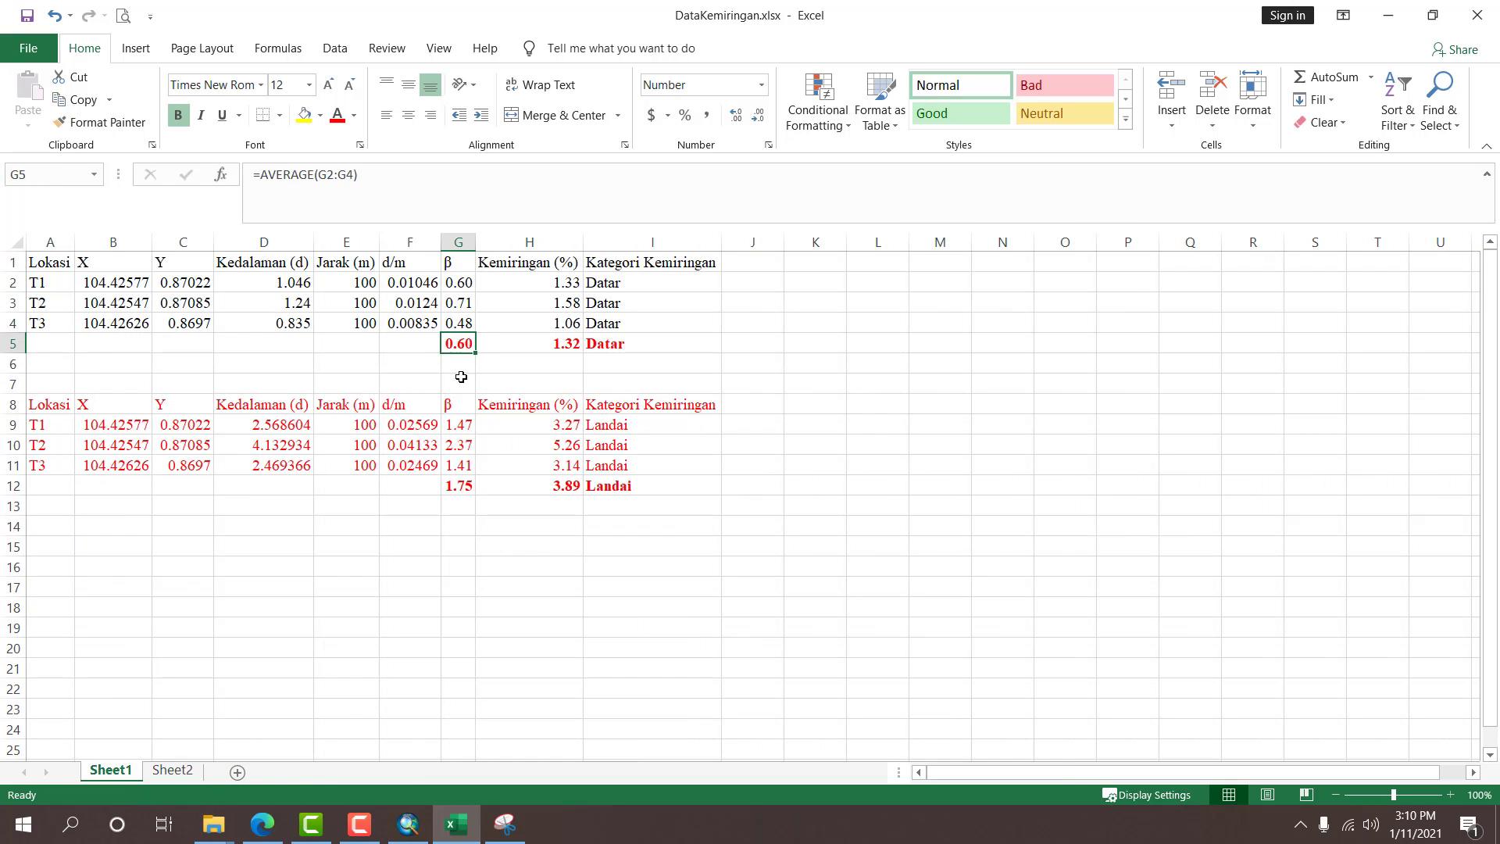
key(ctrl+c)
click(998, 542)
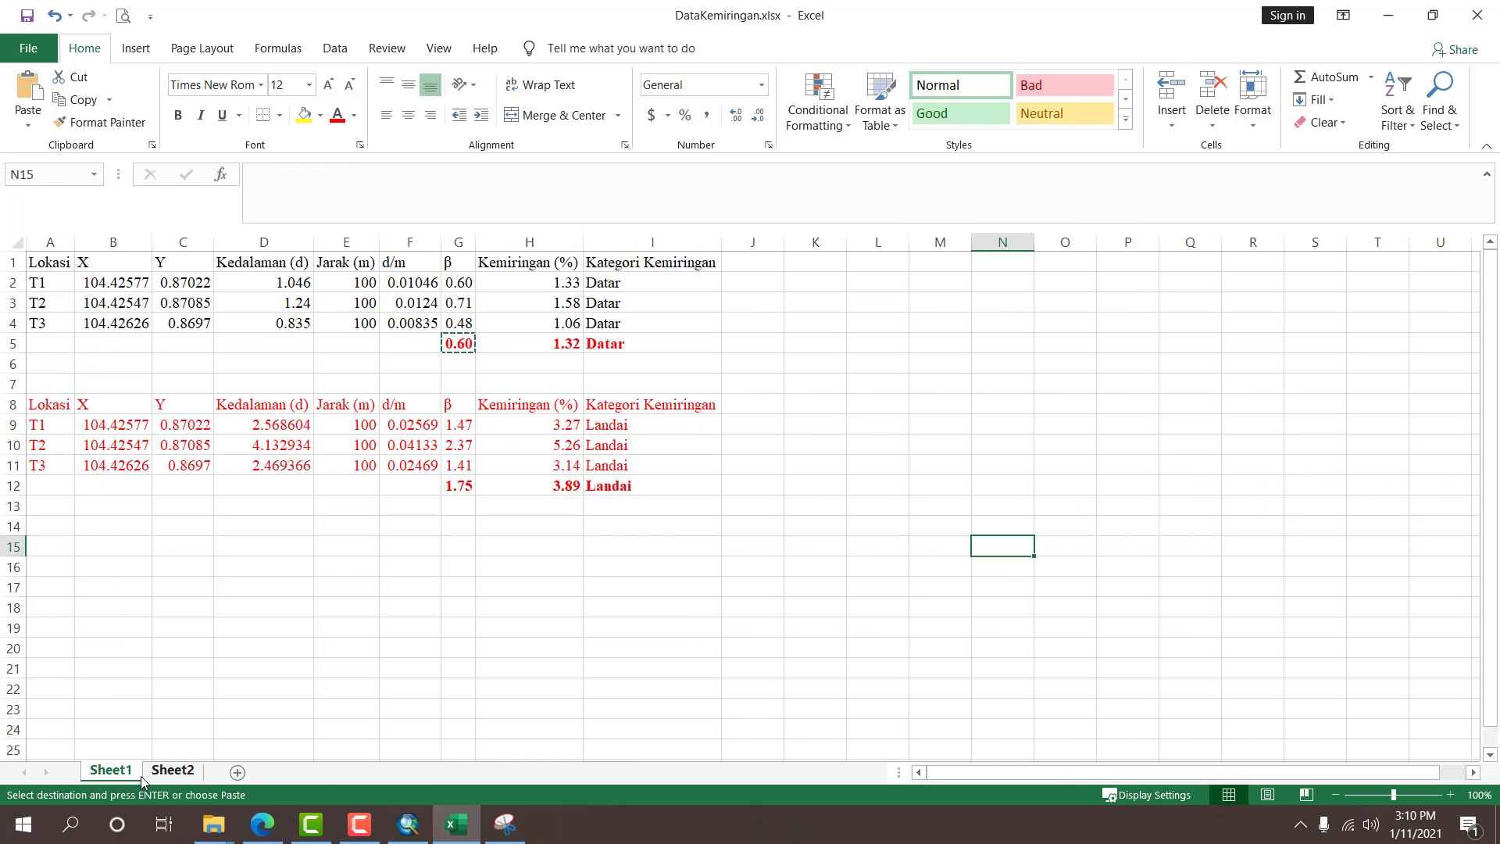
click(172, 770)
right_click(1248, 578)
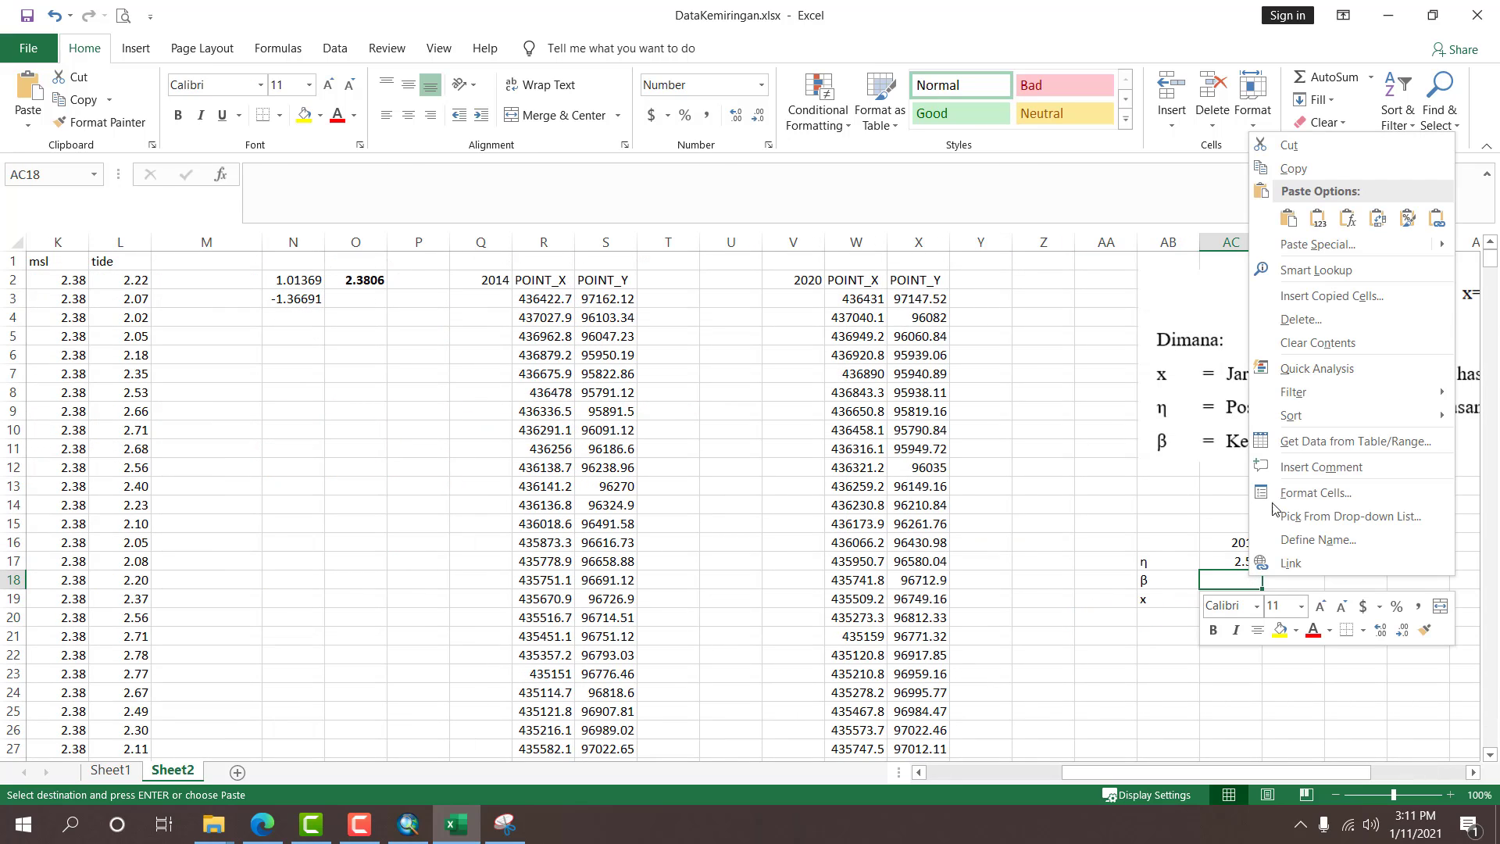
click(1317, 217)
right_click(1287, 575)
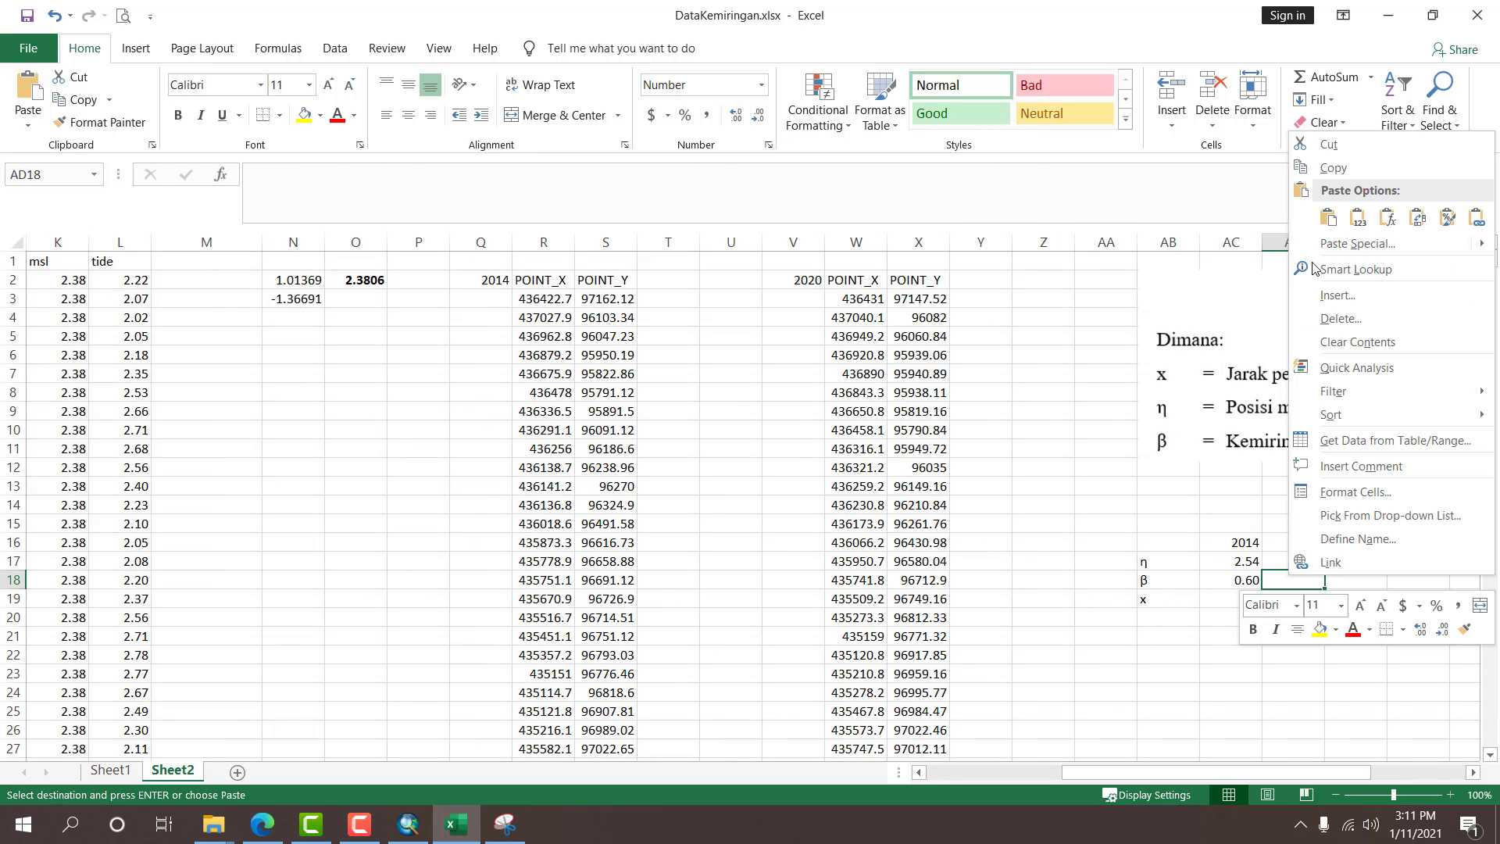
click(1358, 219)
click(1191, 607)
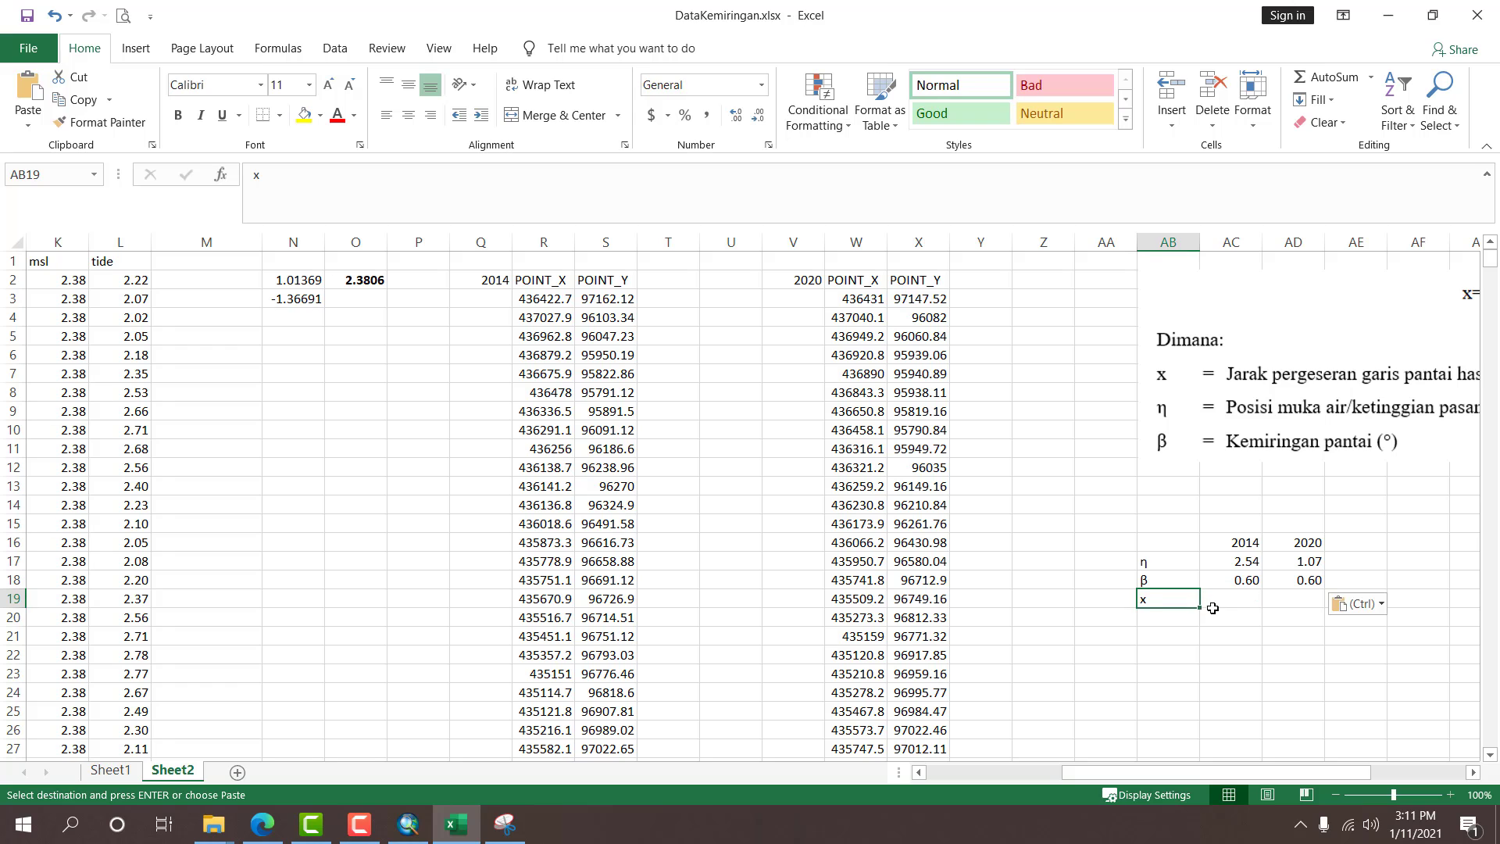
Make the x row AB19:AD19 and the year headers AC16:AD16 of the correction table bold.
click(1218, 604)
drag(1156, 774, 1220, 772)
click(1131, 293)
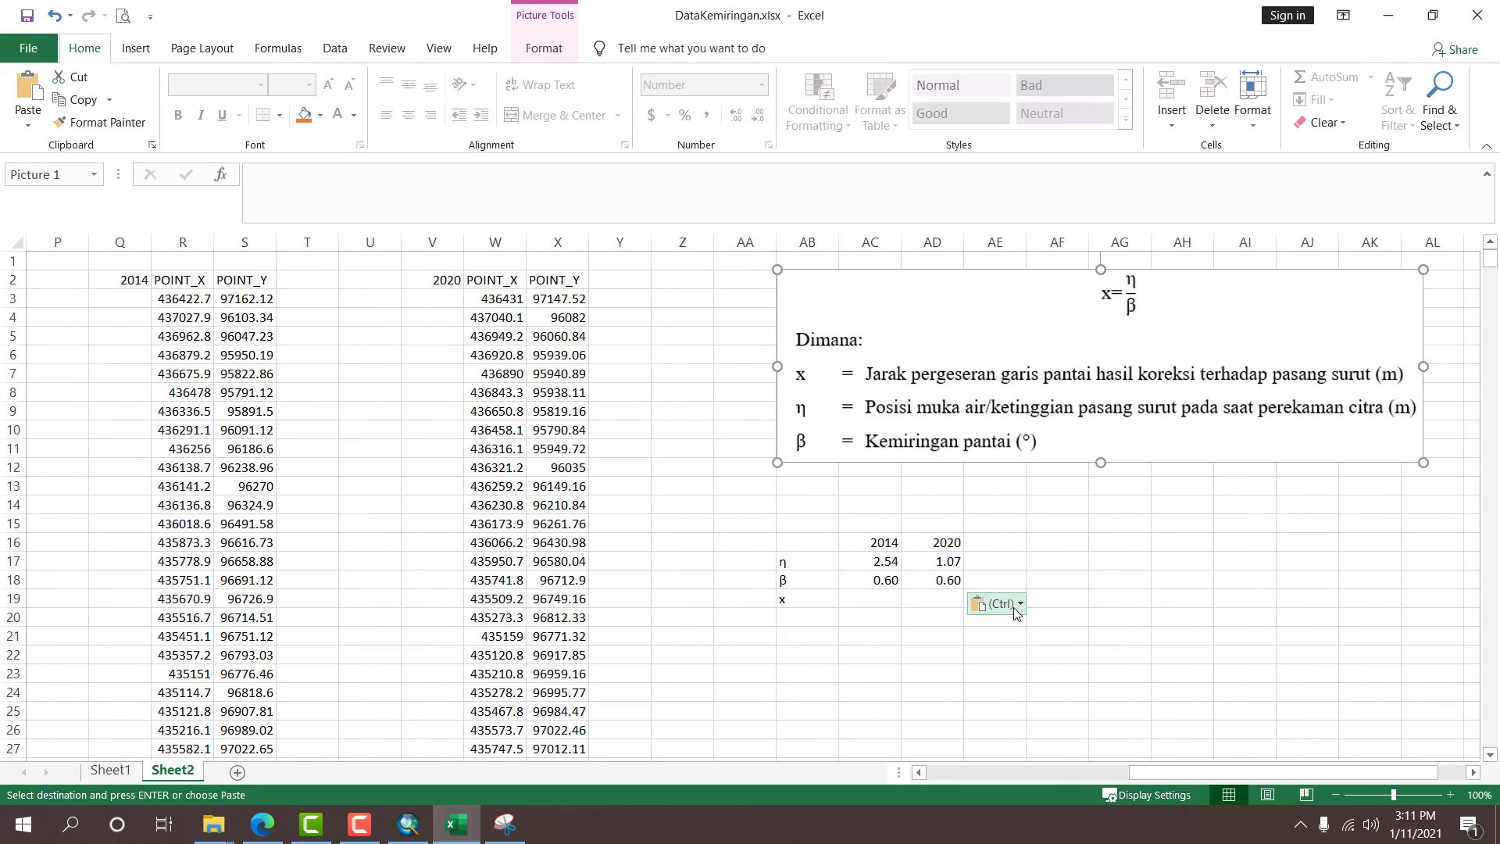
drag(806, 596, 950, 596)
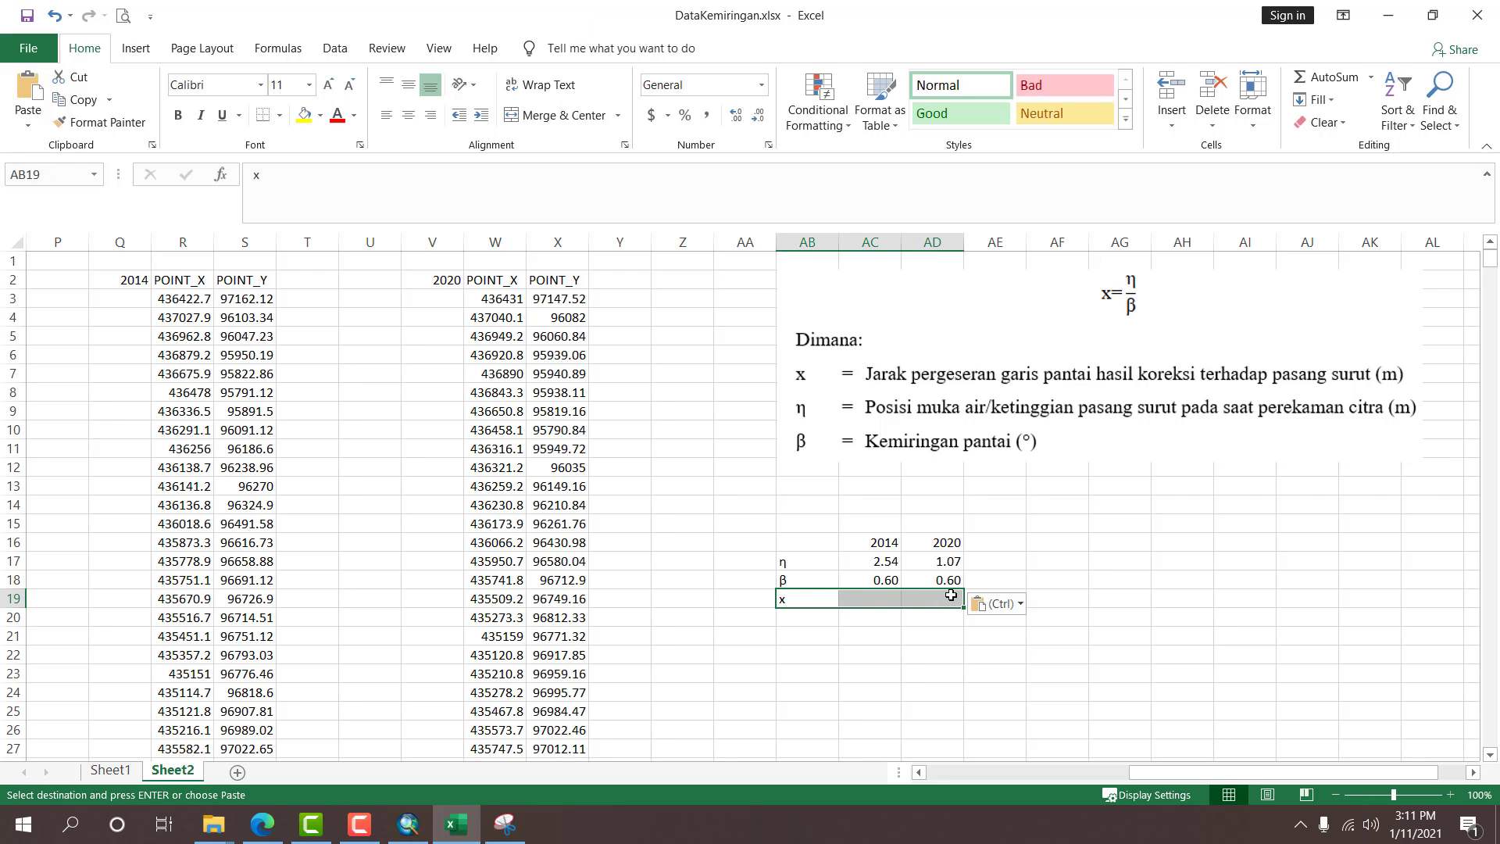
key(ctrl+b)
click(898, 654)
click(872, 600)
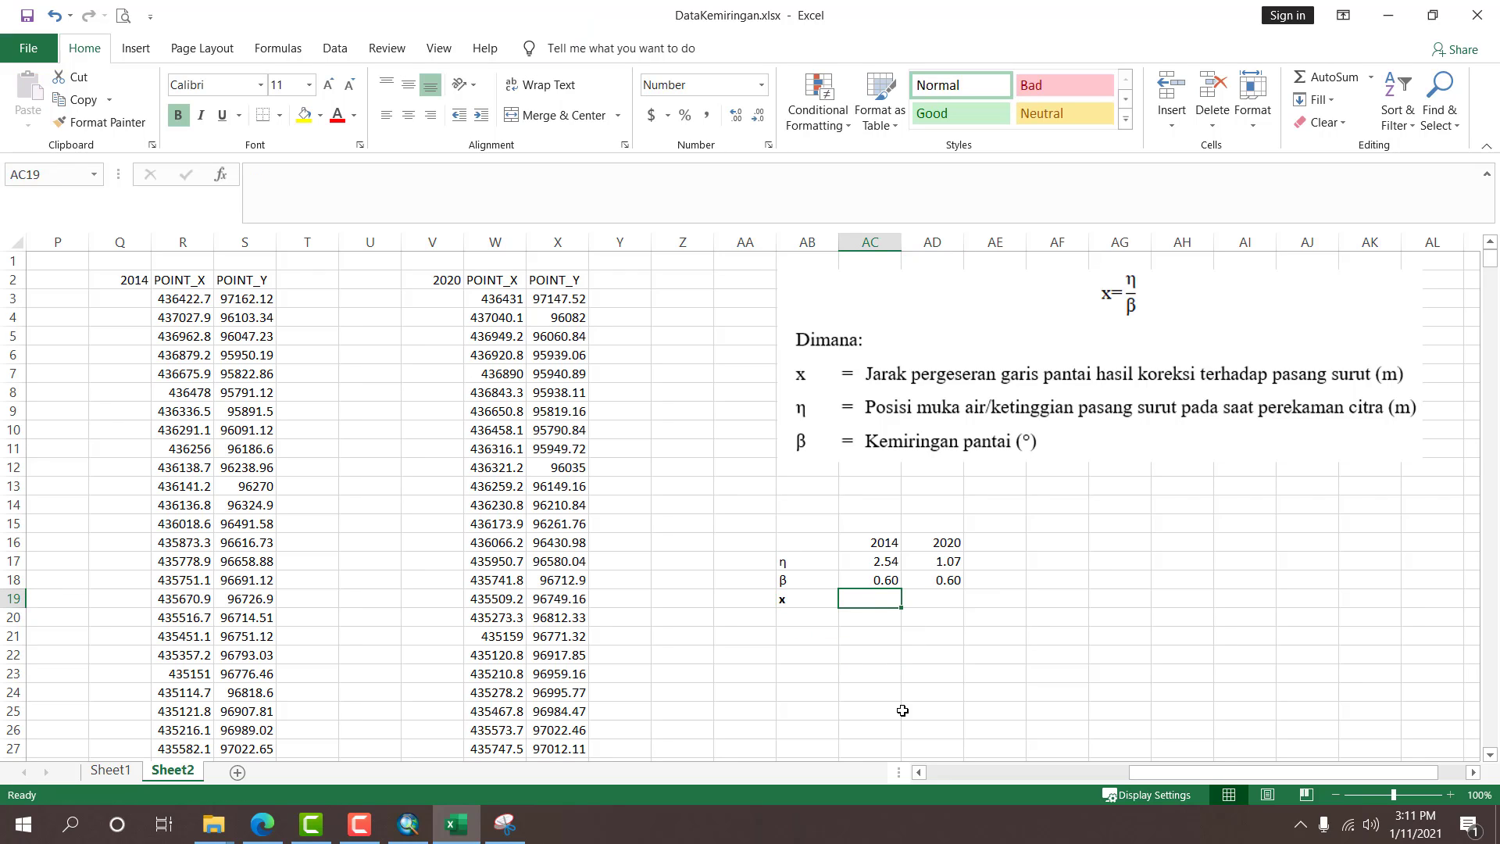
drag(881, 544, 938, 542)
key(ctrl+b)
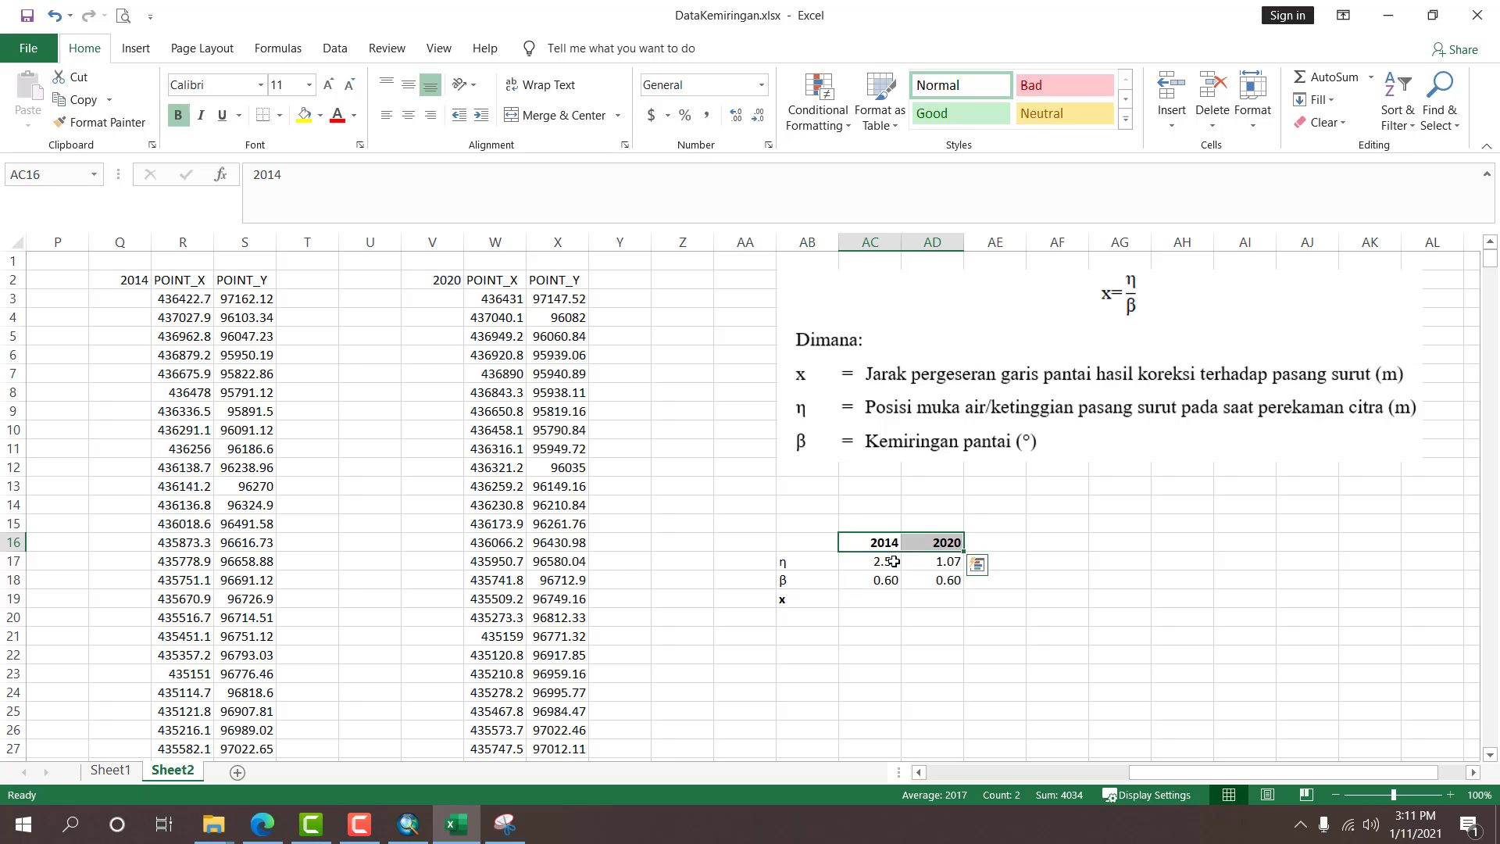
Calculate x for 2014 in AC19 with the formula =AC17/AC18 and fill it across to the 2020 cell AD19.
click(871, 601)
text(=)
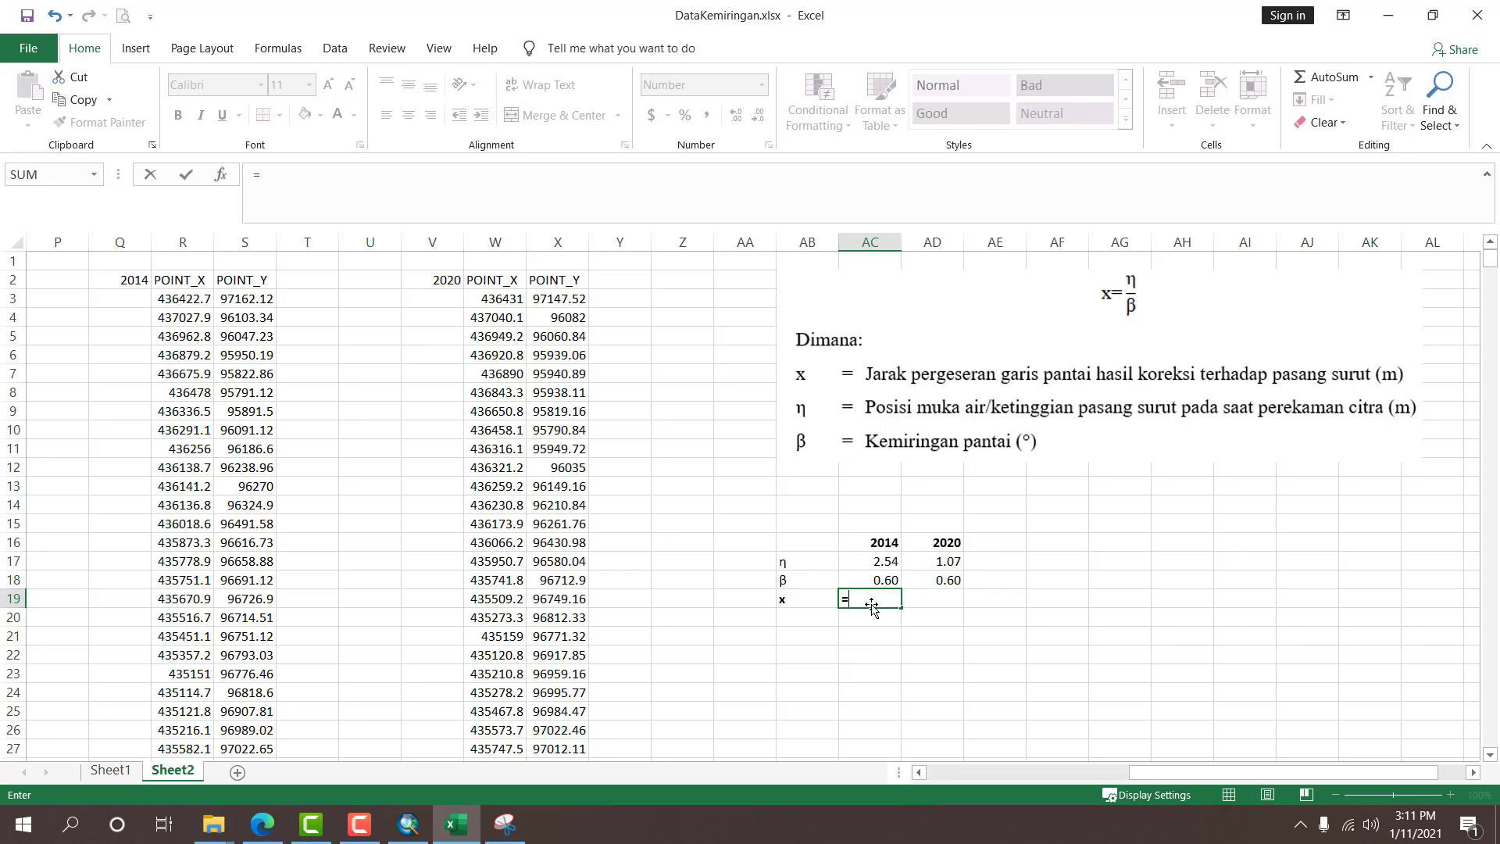
click(875, 566)
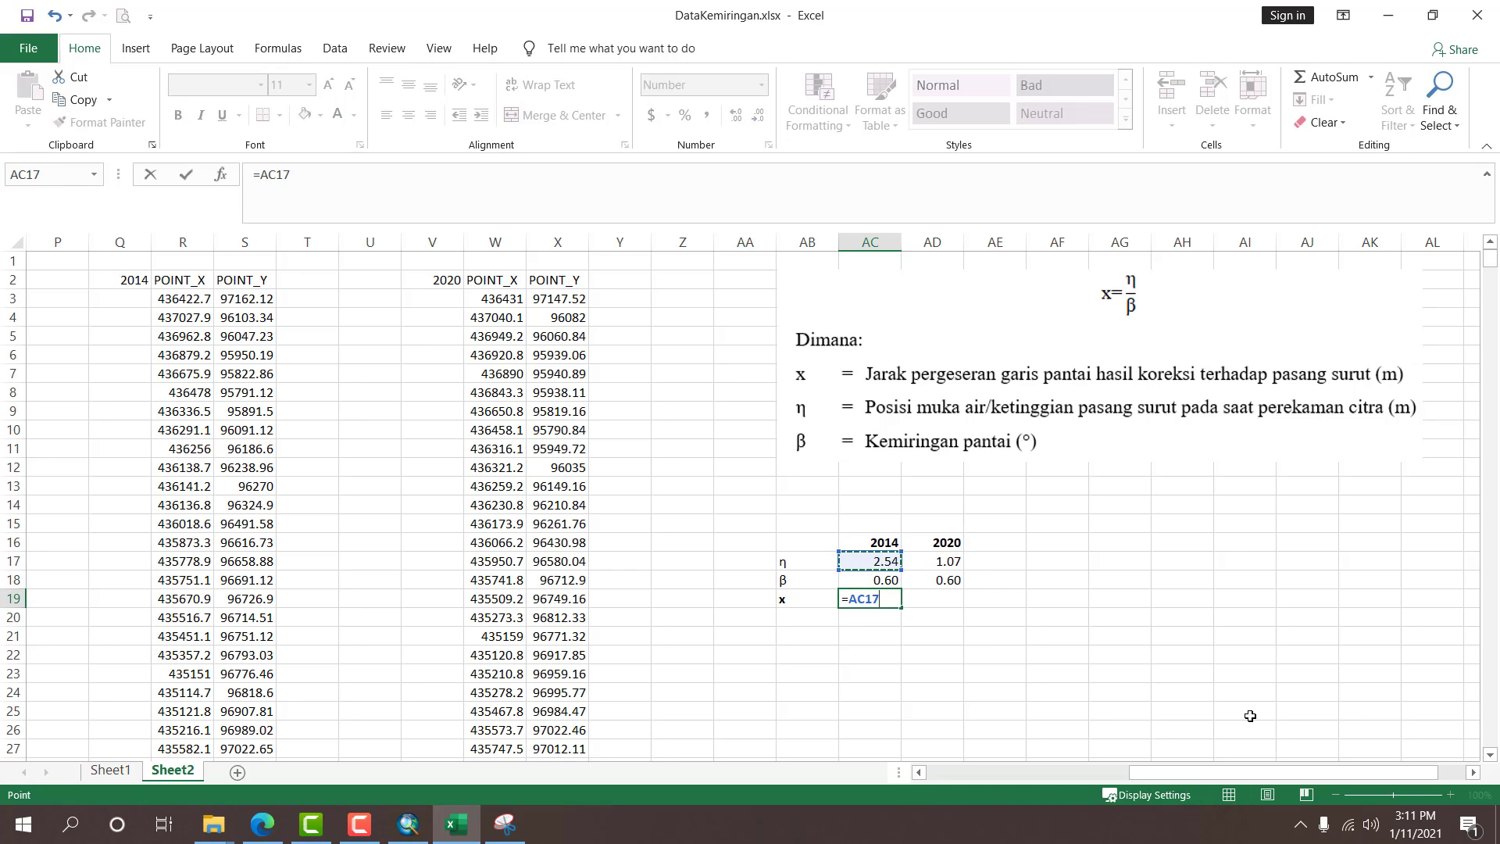
text(/)
click(887, 582)
key(Tab)
click(891, 594)
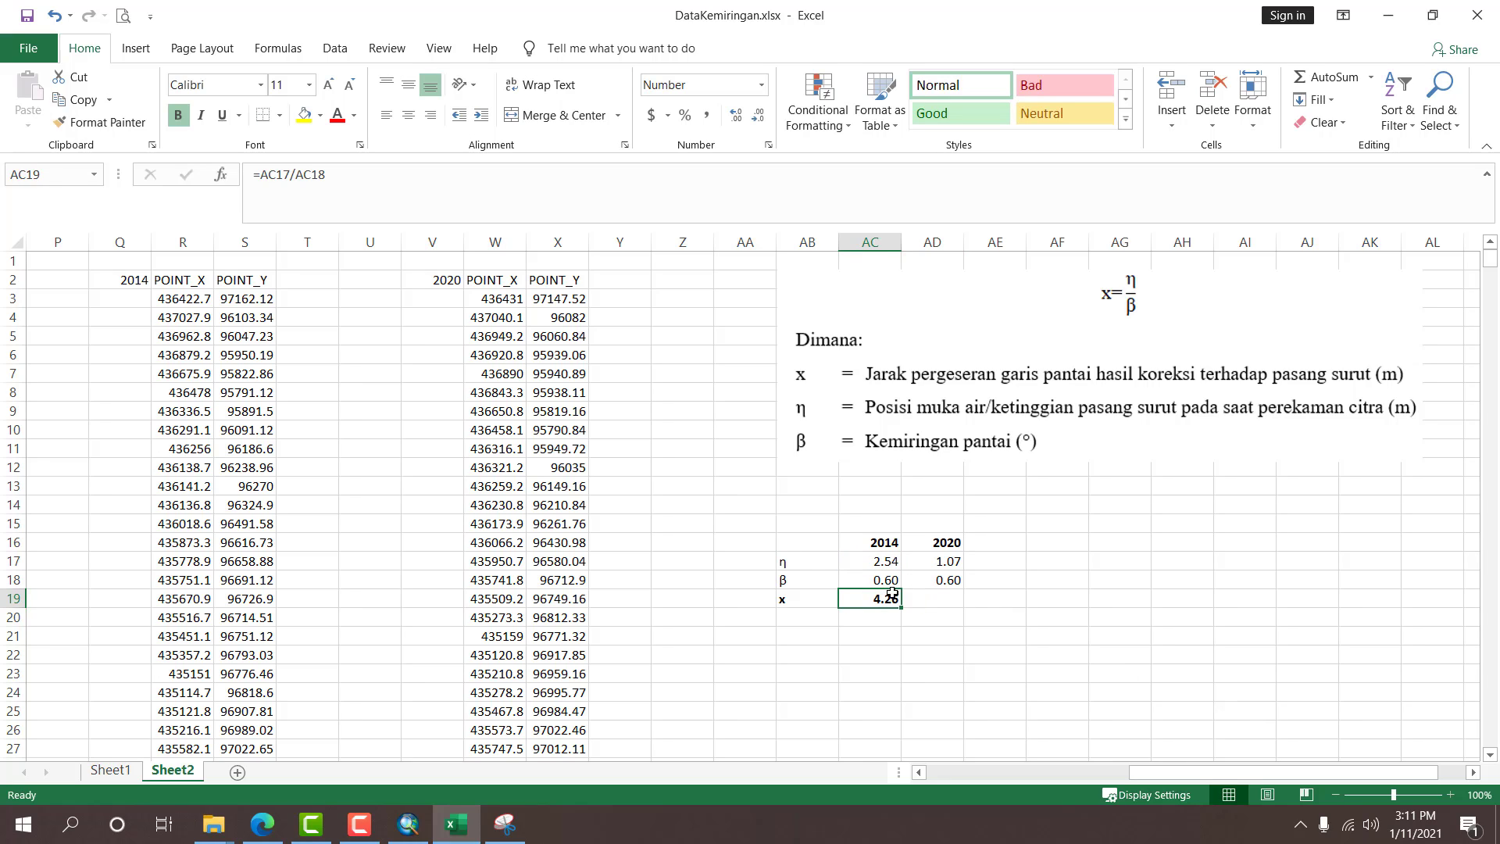
drag(899, 607, 941, 603)
click(955, 669)
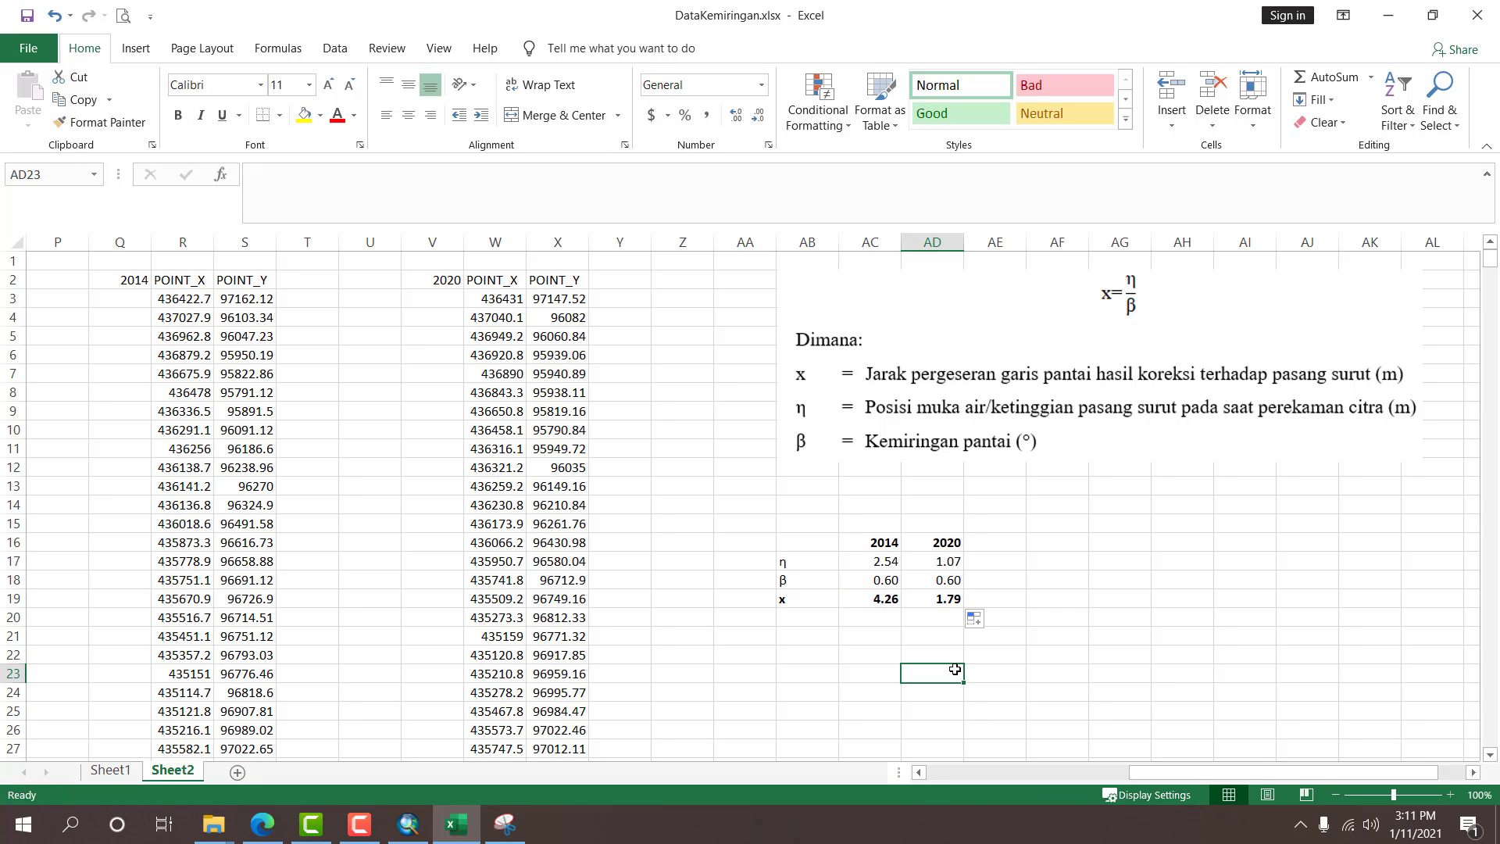
Colour the text of the x row, AB19:AD19, red.
click(788, 594)
shift+click(947, 599)
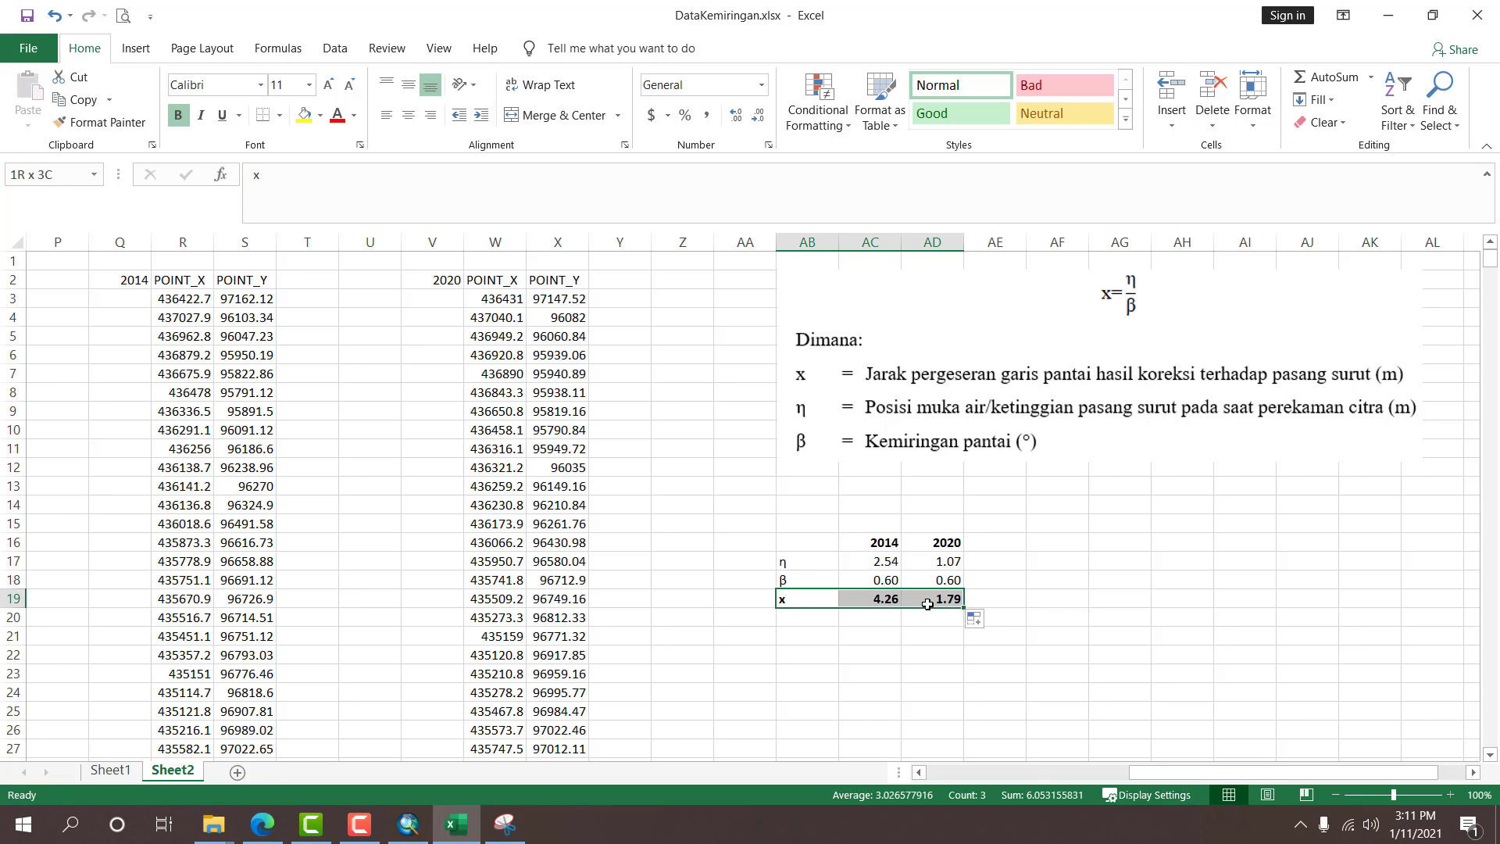
click(336, 115)
click(867, 687)
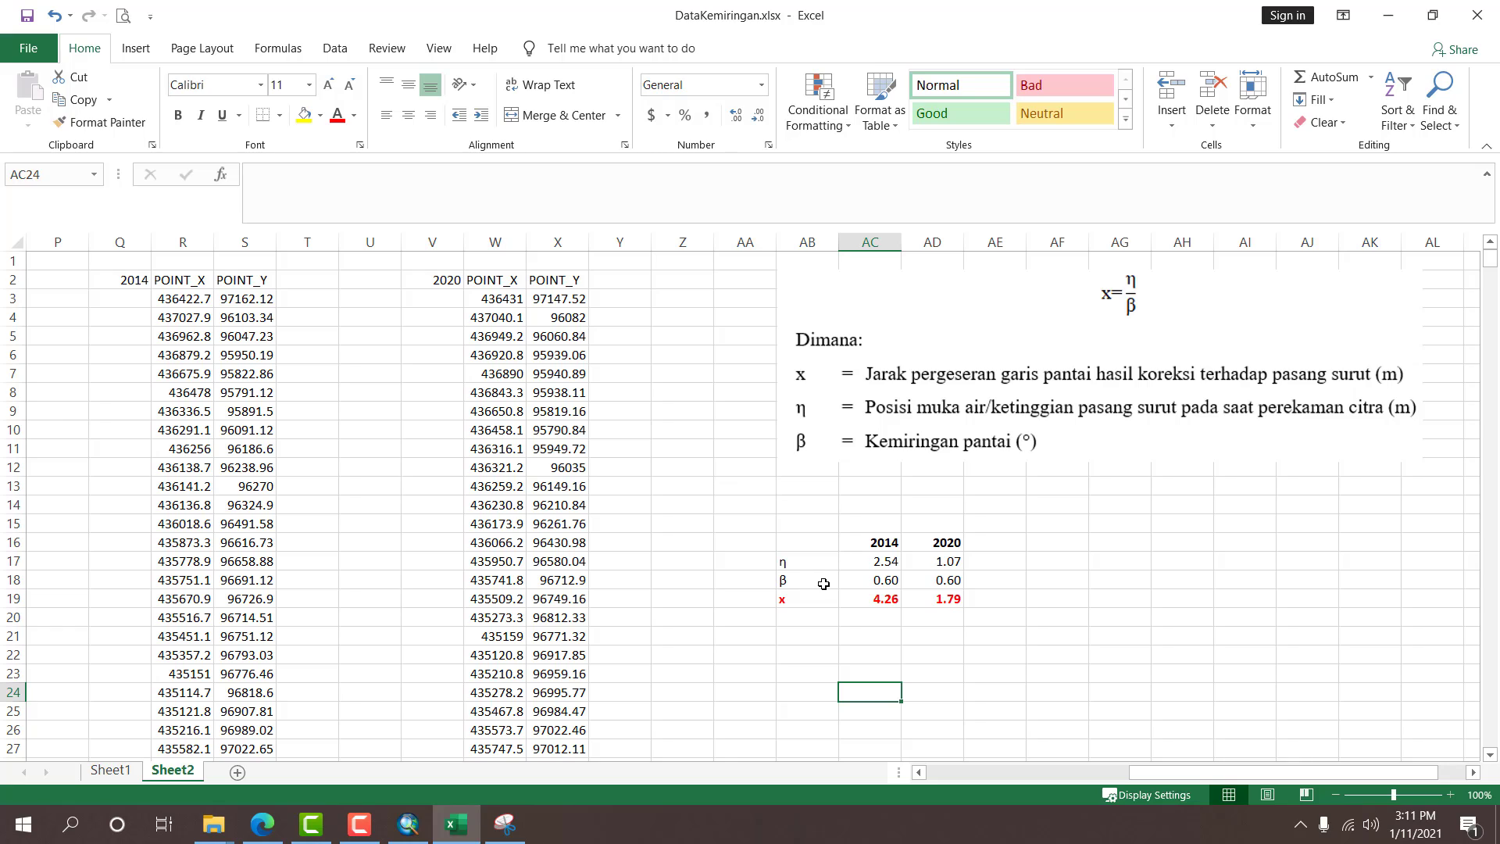
Label the tide condition below the x row: pasang for 2014 in AC20 and surut for 2020 in AD20.
click(1014, 559)
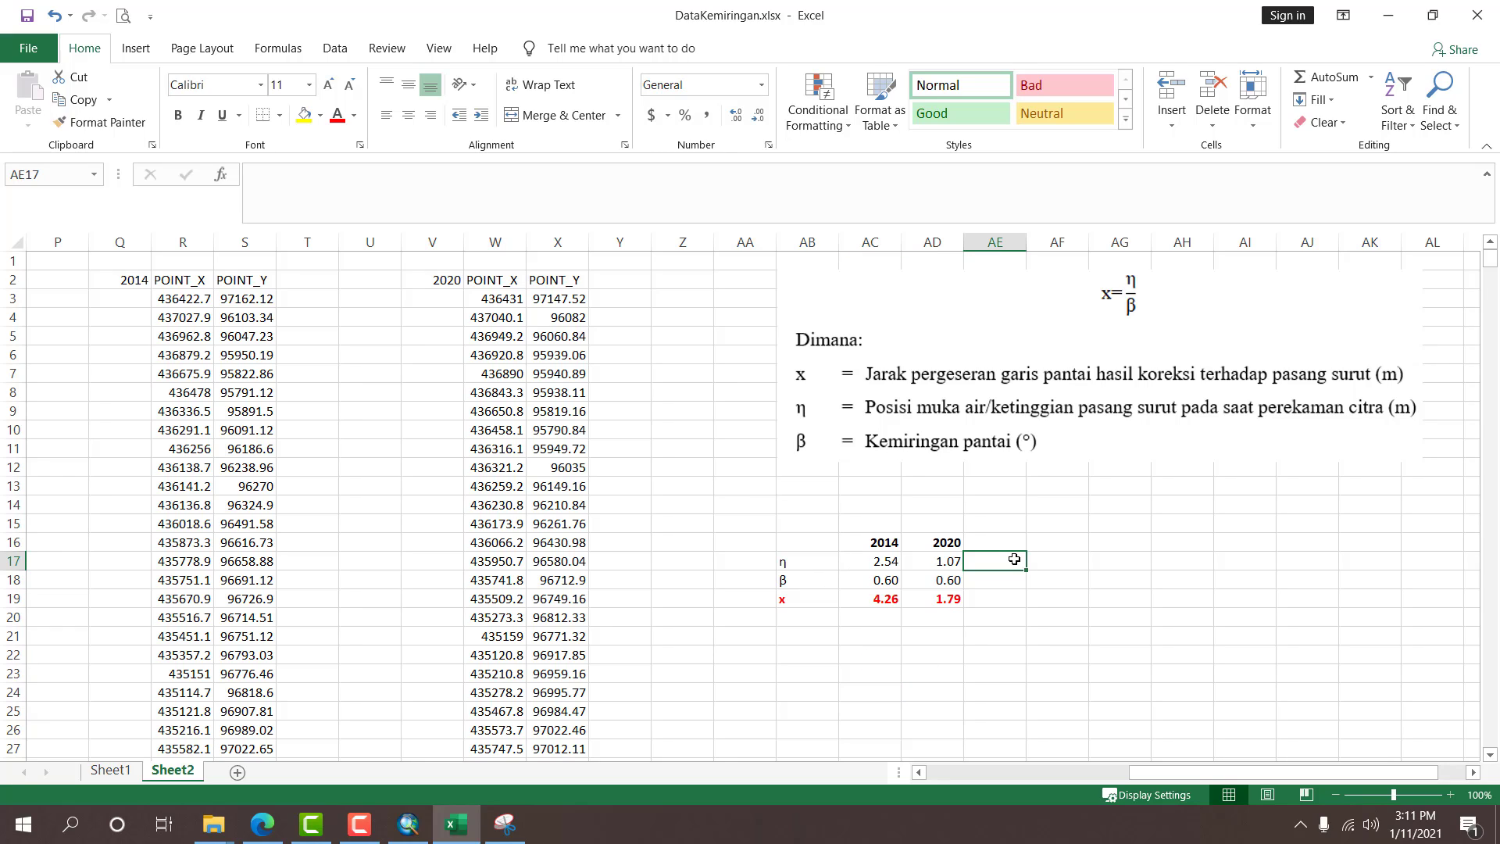
click(883, 538)
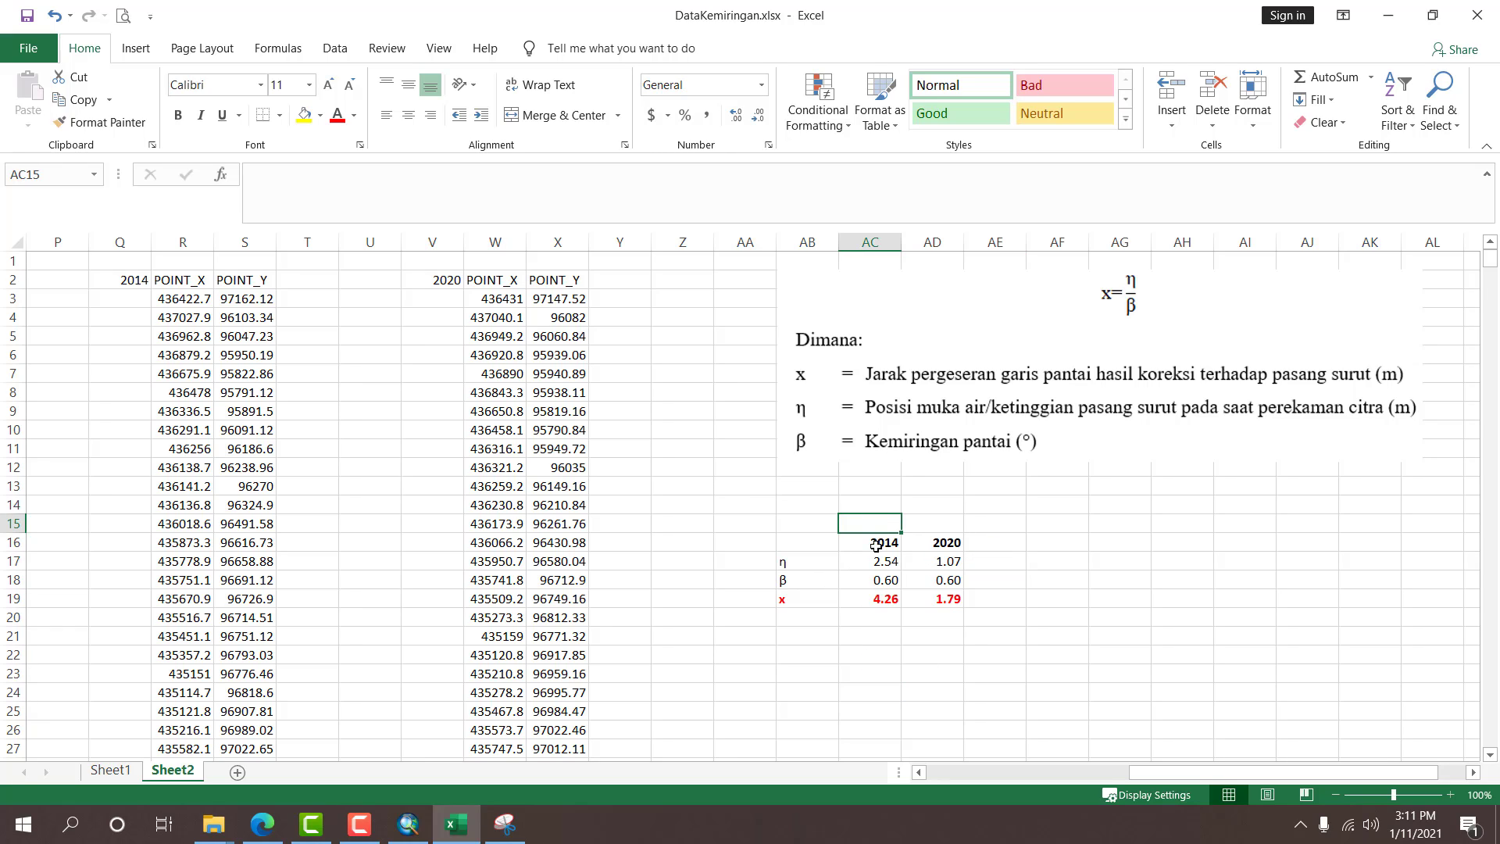
click(816, 617)
click(886, 618)
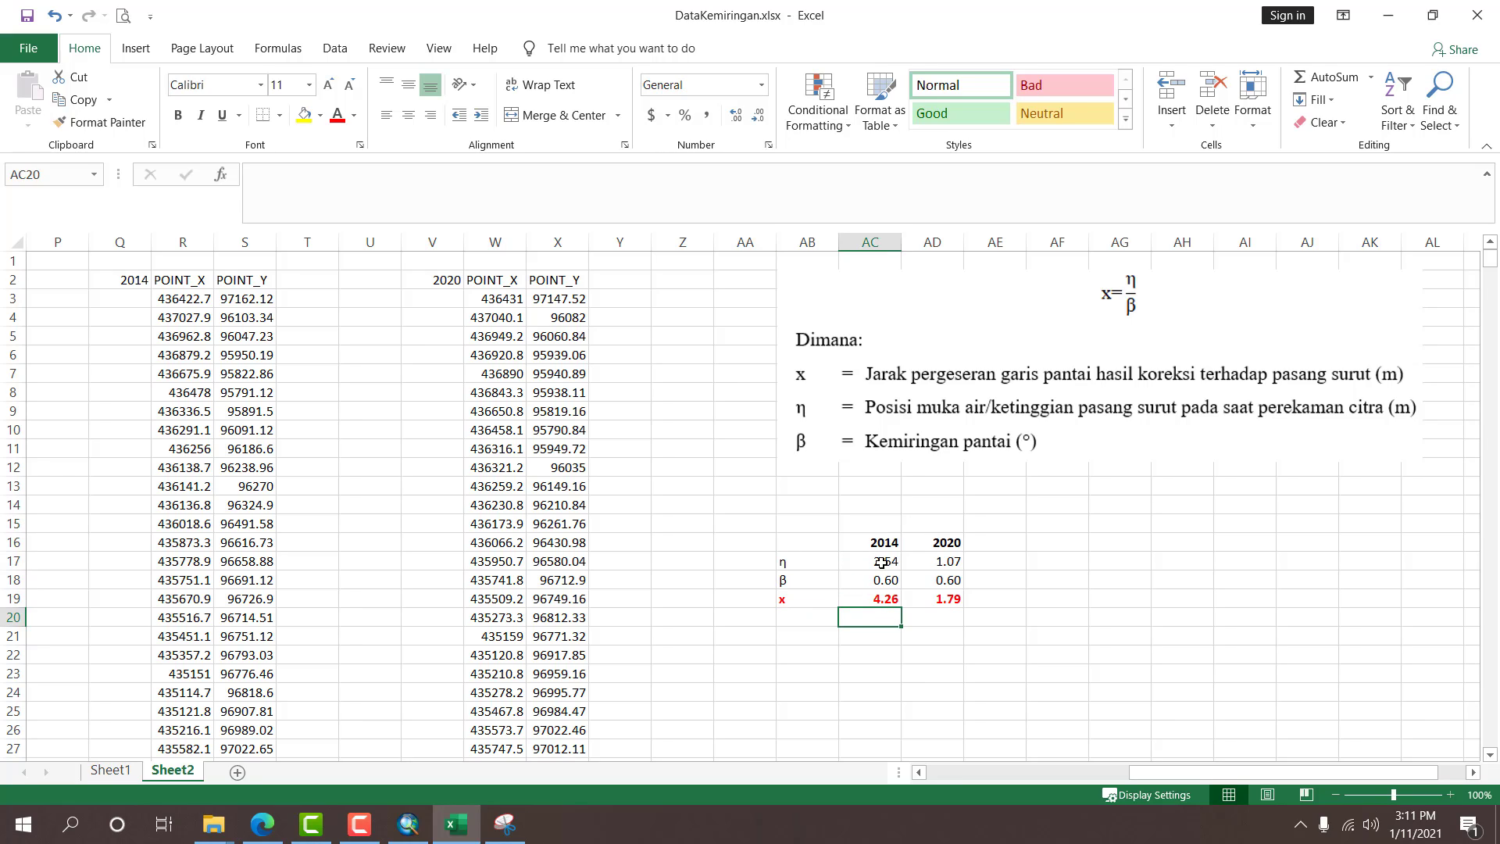
text(pasang)
key(Tab)
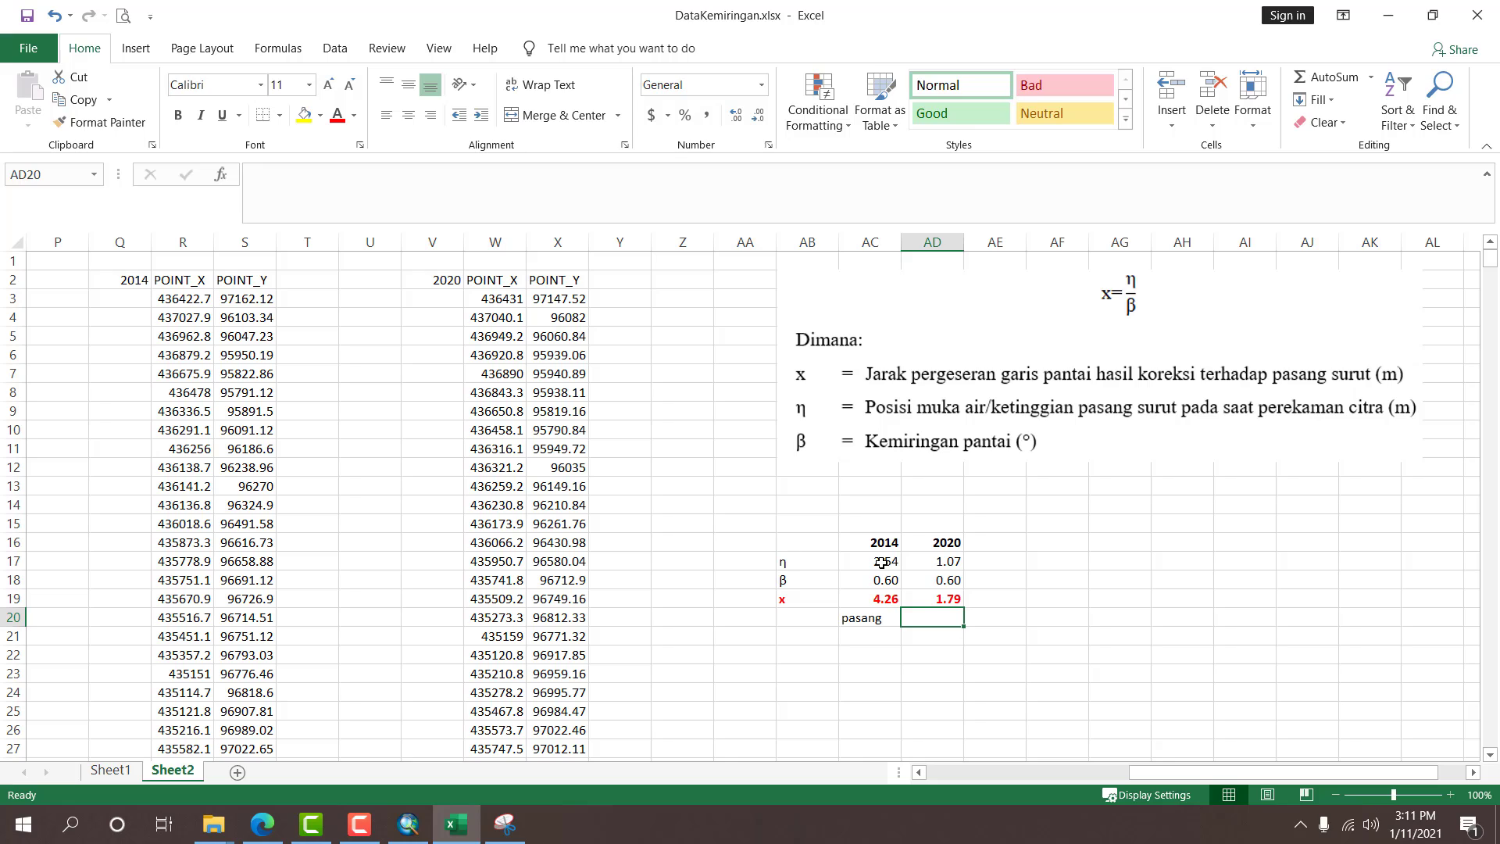
text(surut)
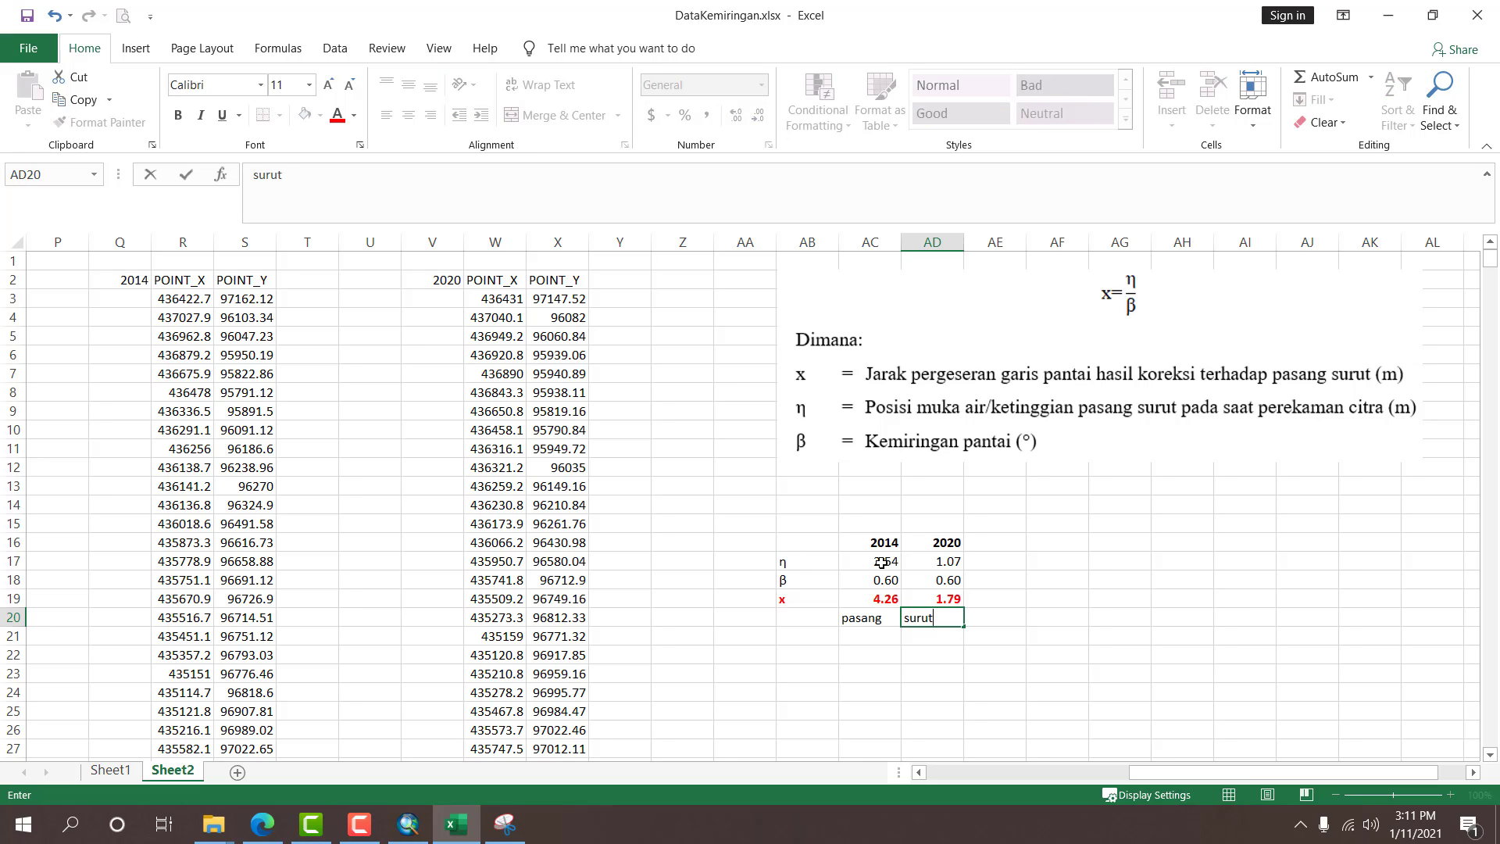
key(Tab)
Colour the text of the tide condition labels in AC20:AD20 red.
click(890, 634)
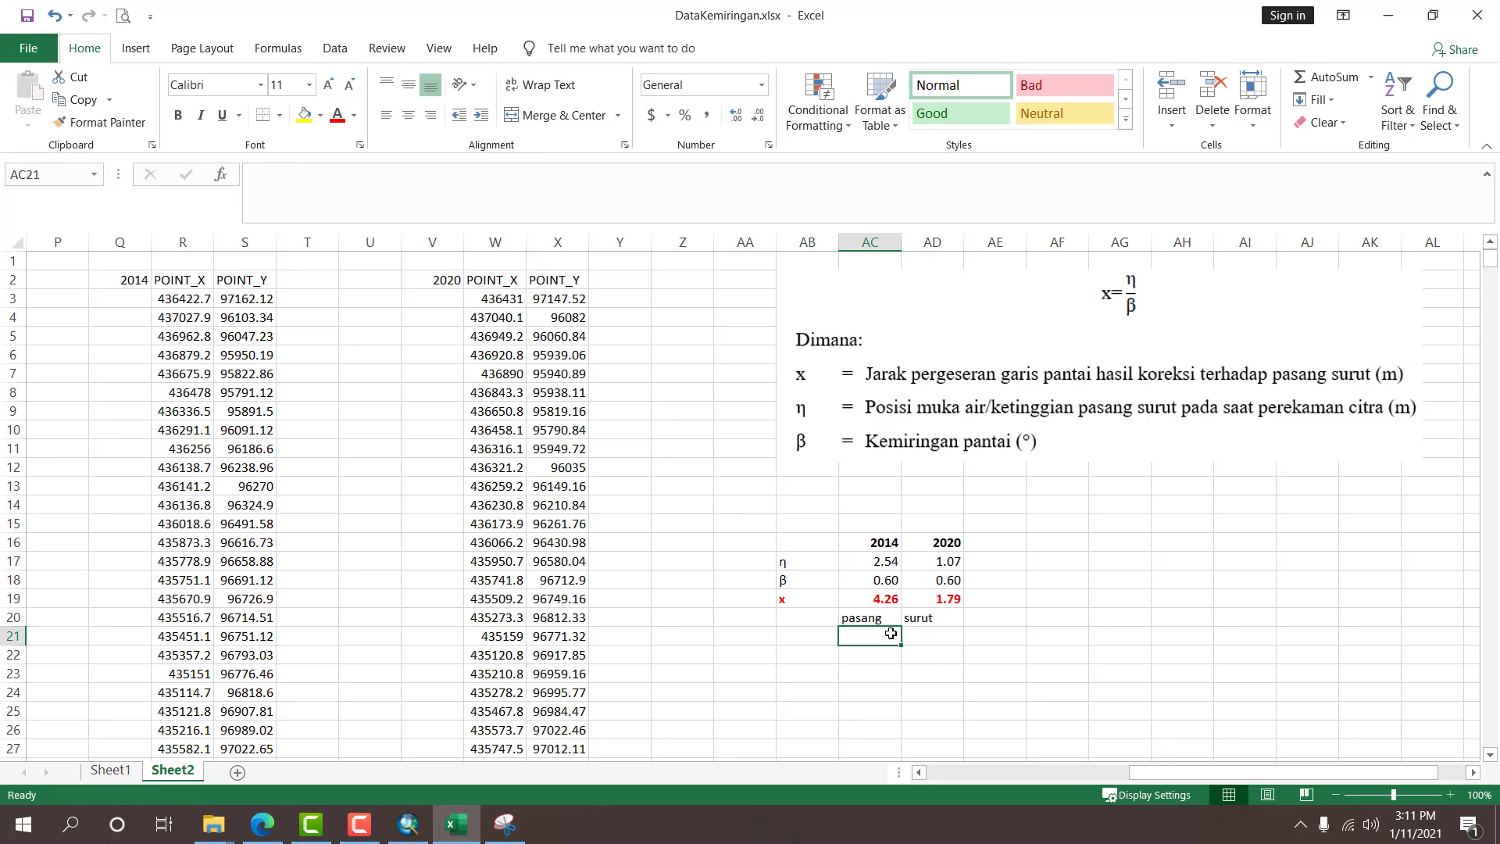
drag(889, 621, 933, 618)
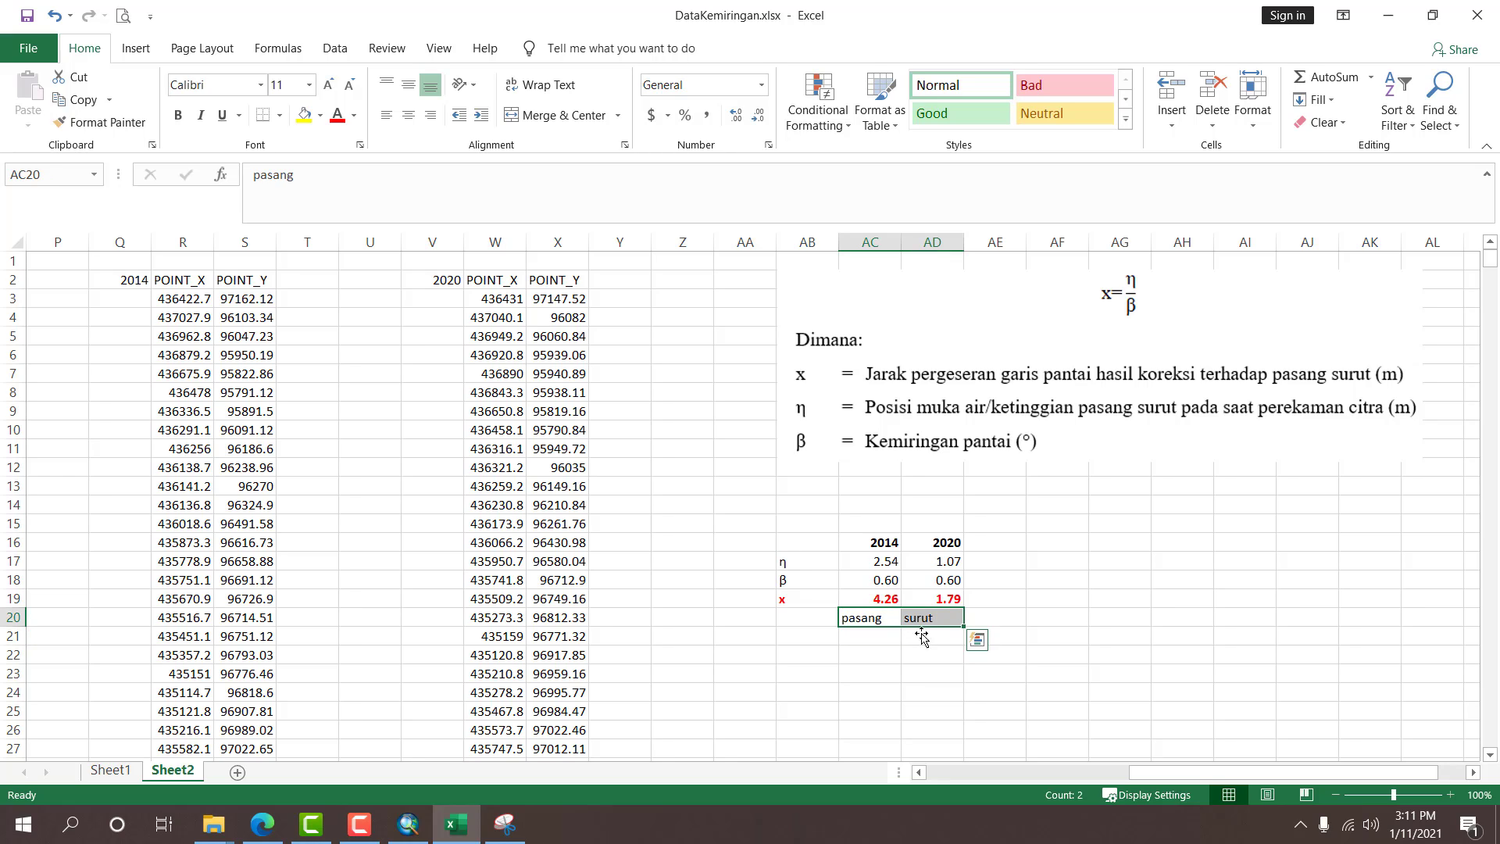
click(338, 114)
click(1046, 580)
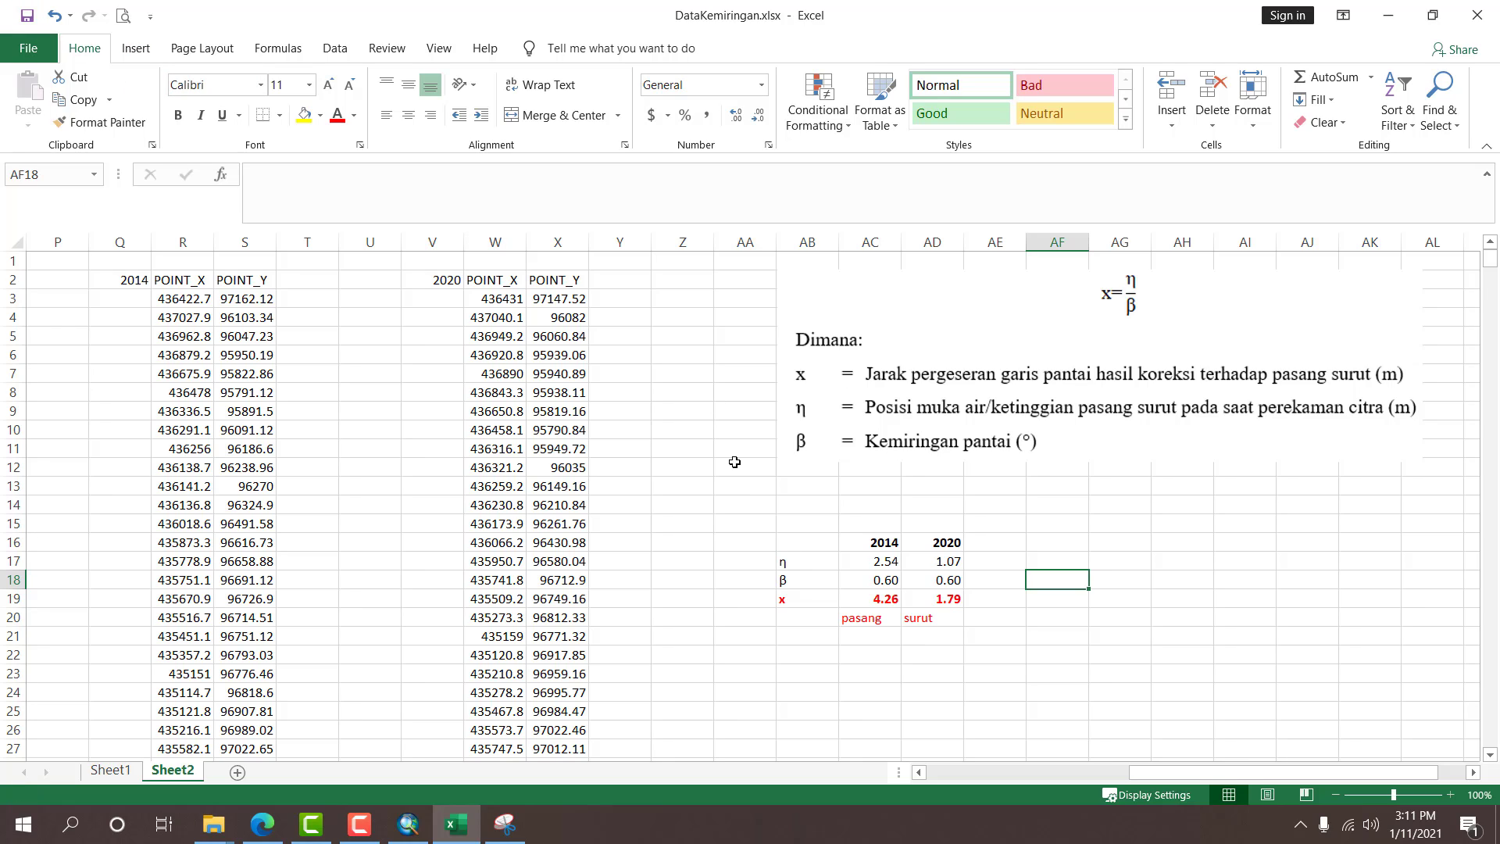
click(898, 624)
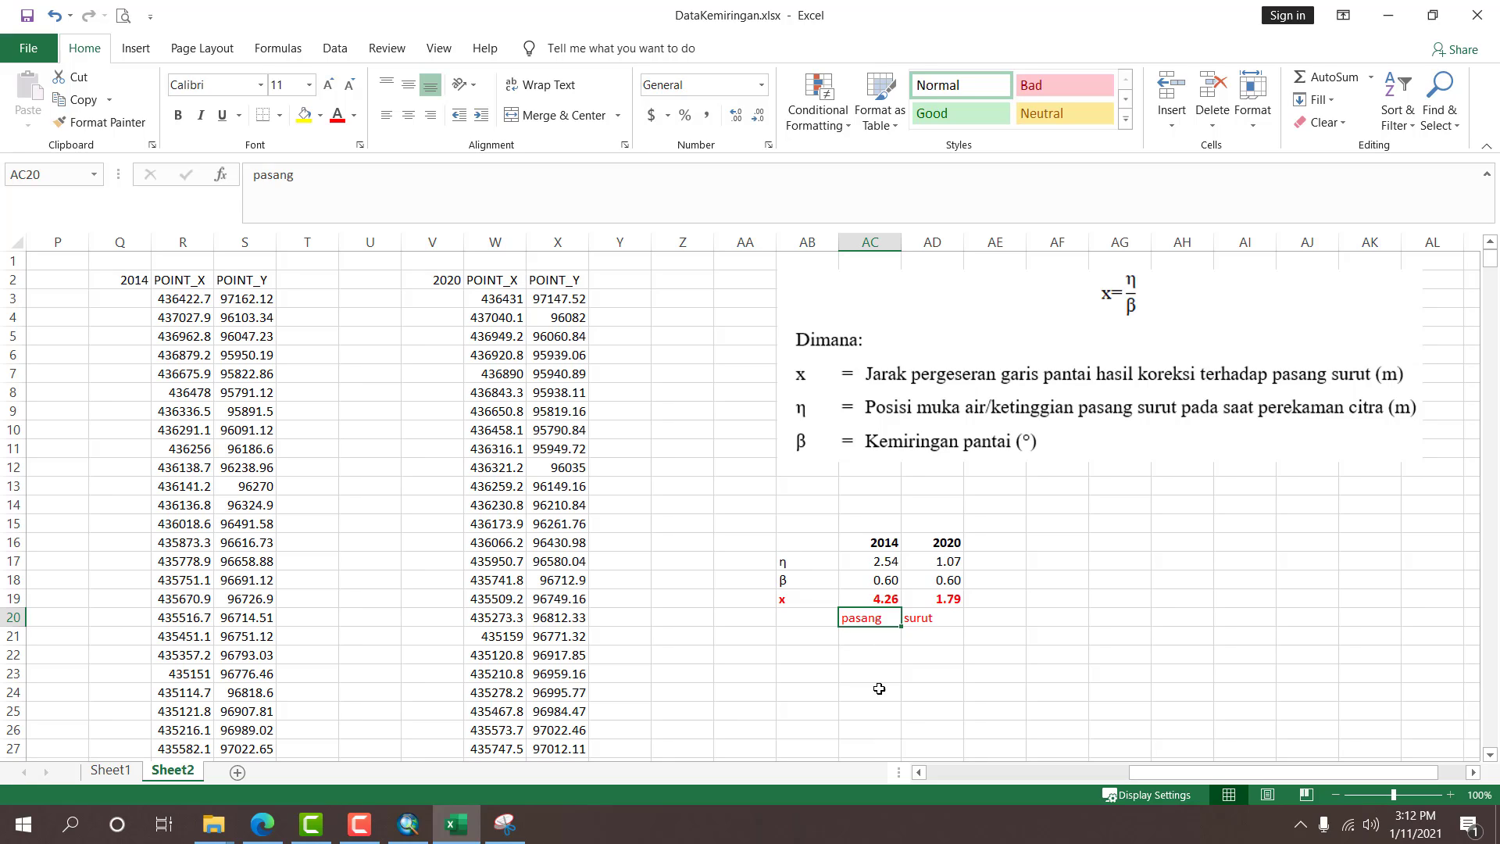
click(878, 635)
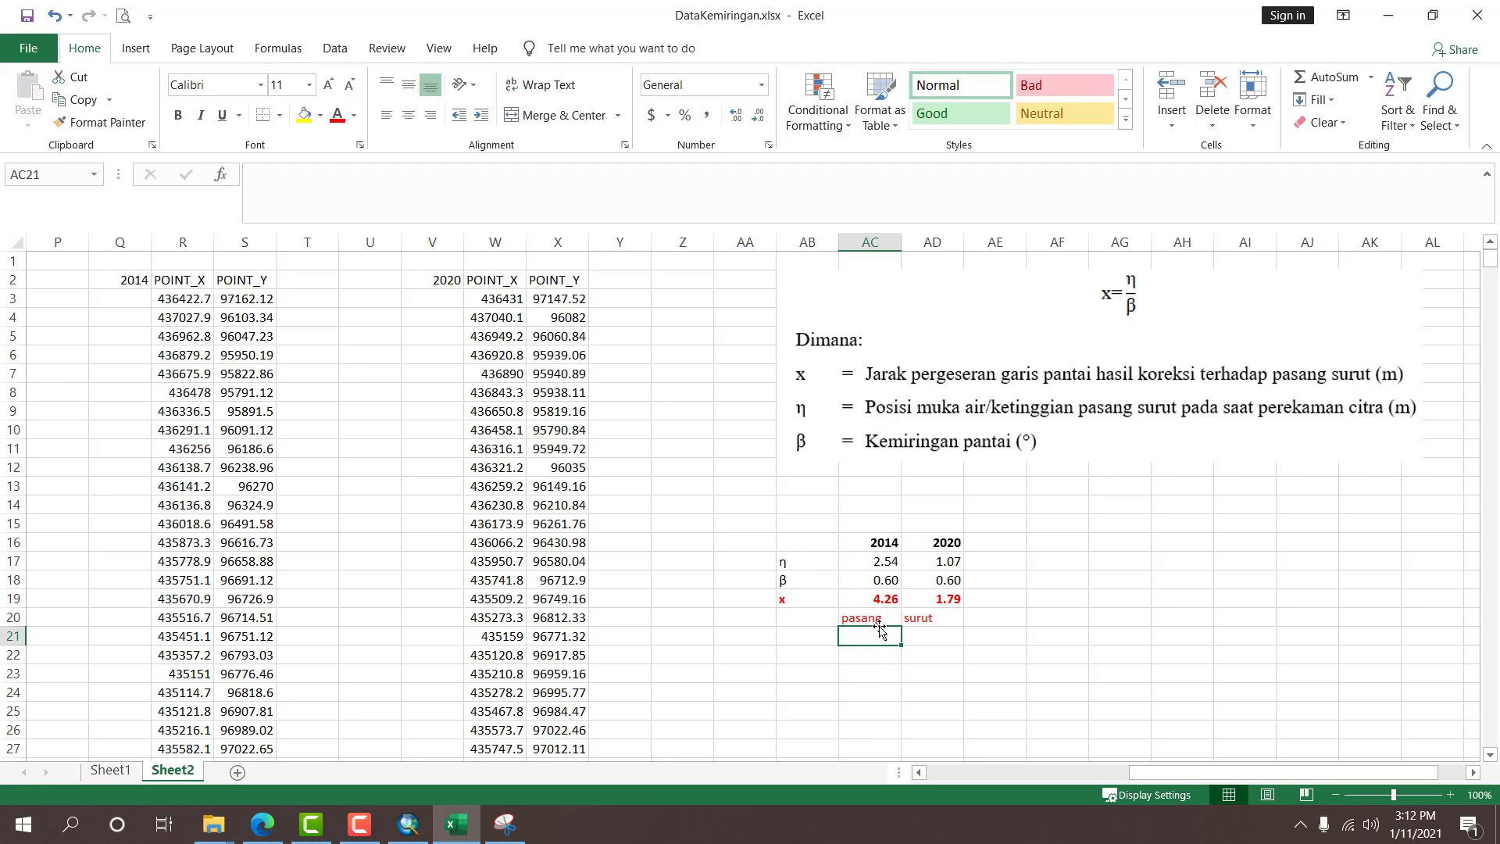
click(879, 618)
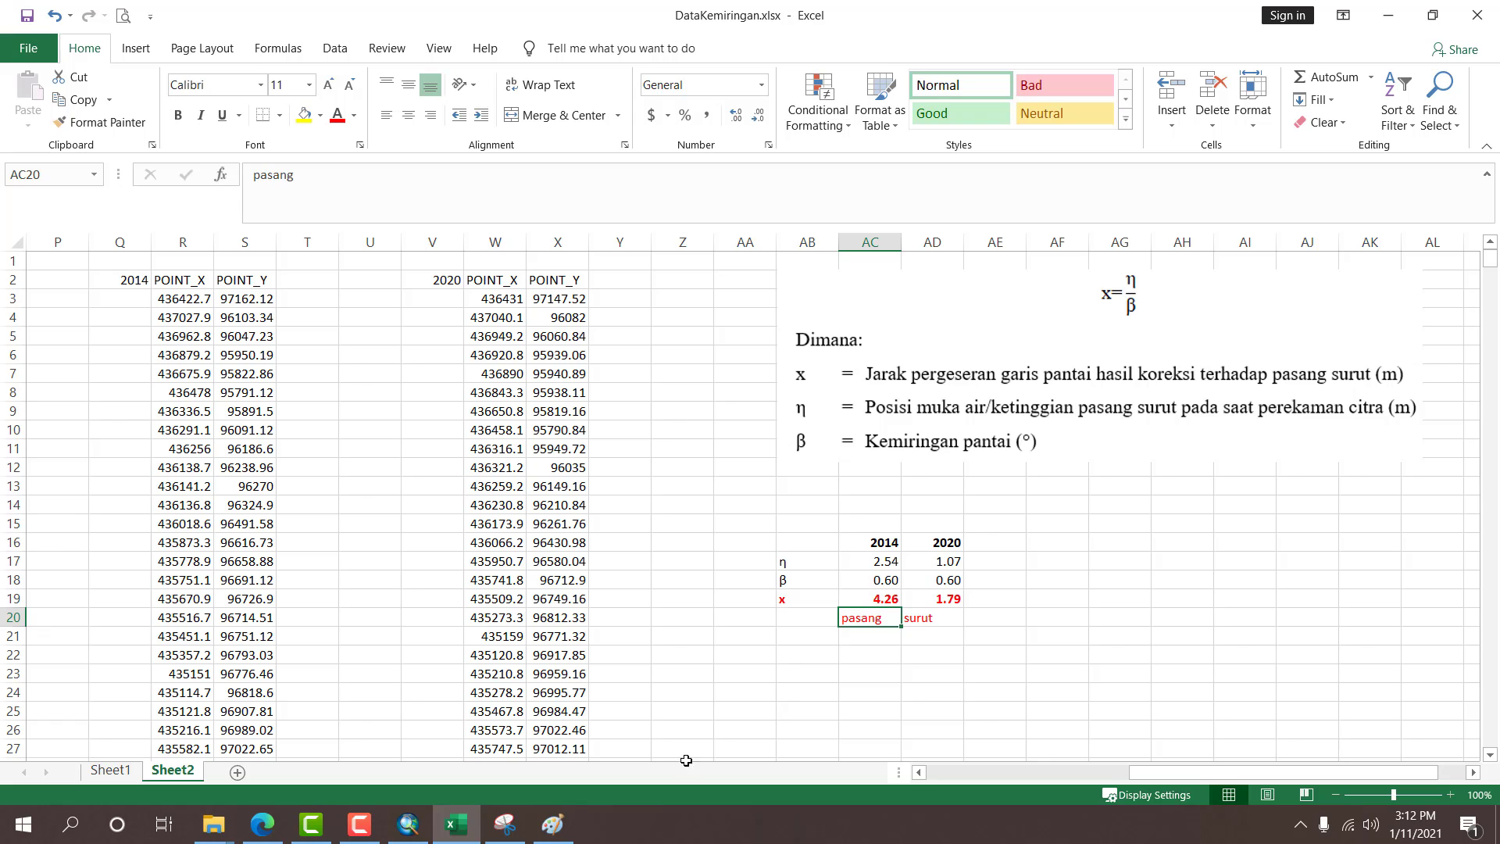
Switch to Paint and sketch the shoreline as a black freehand curve running diagonally down across the blank canvas.
click(550, 830)
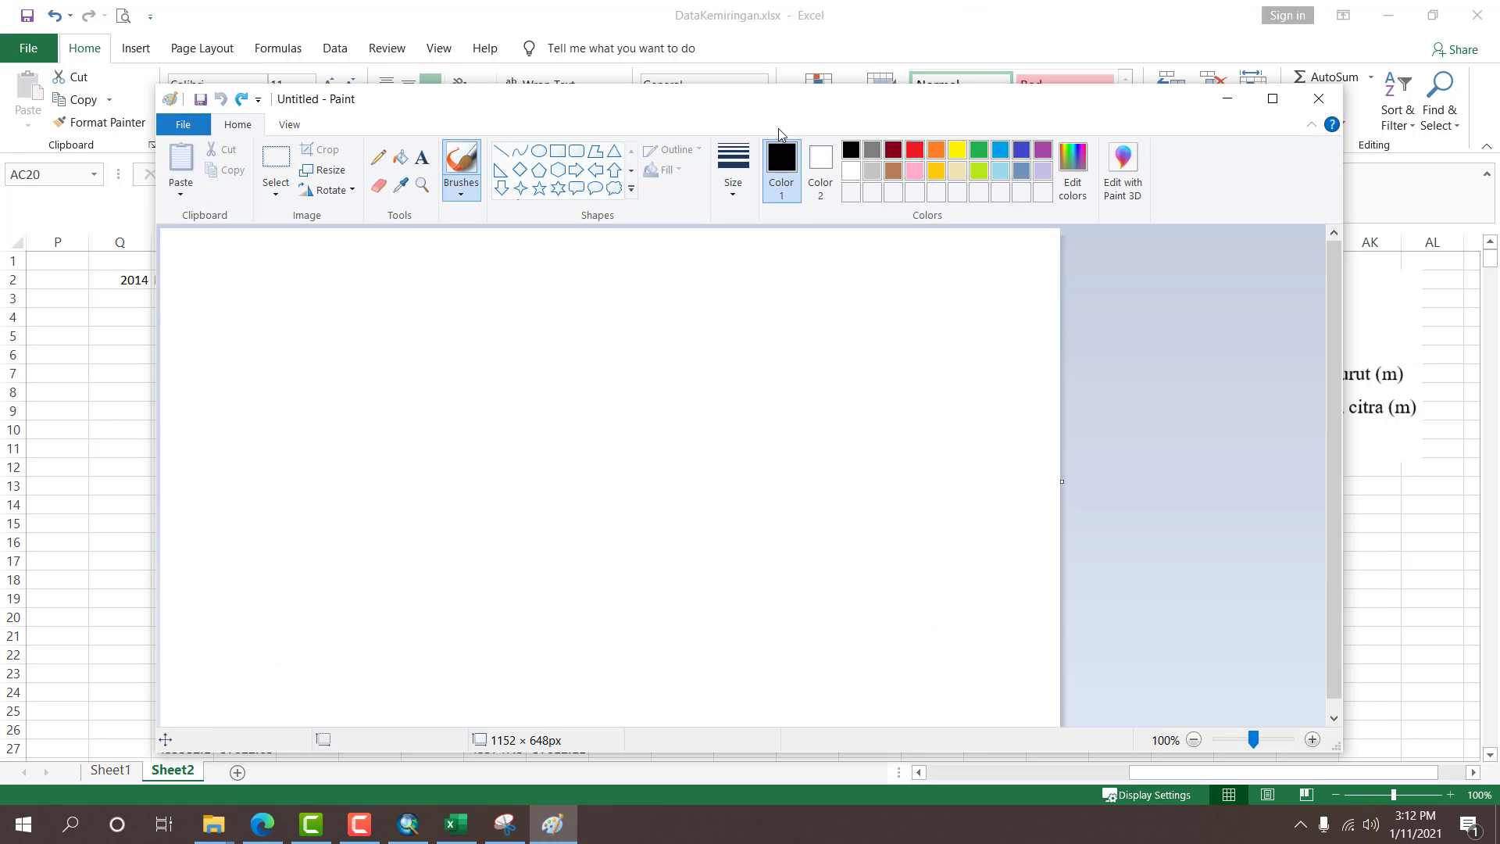
mouse_move(779, 113)
mouse_down()
mouse_move(929, 75)
mouse_move(401, 100)
mouse_move(258, 68)
mouse_move(372, 72)
mouse_move(116, 93)
mouse_move(824, 127)
mouse_move(862, 104)
mouse_up()
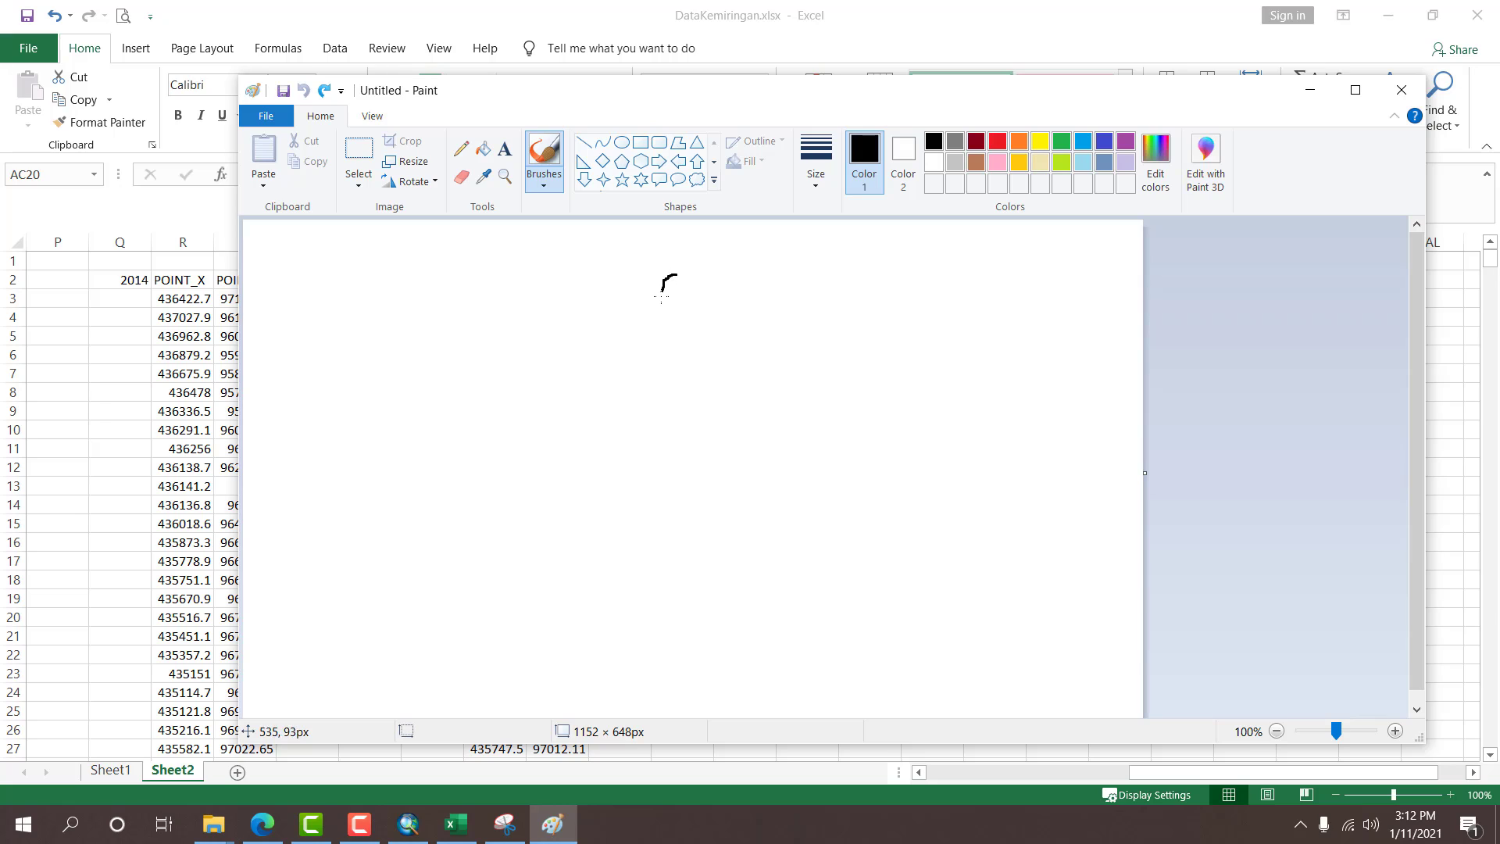
drag(661, 297, 904, 594)
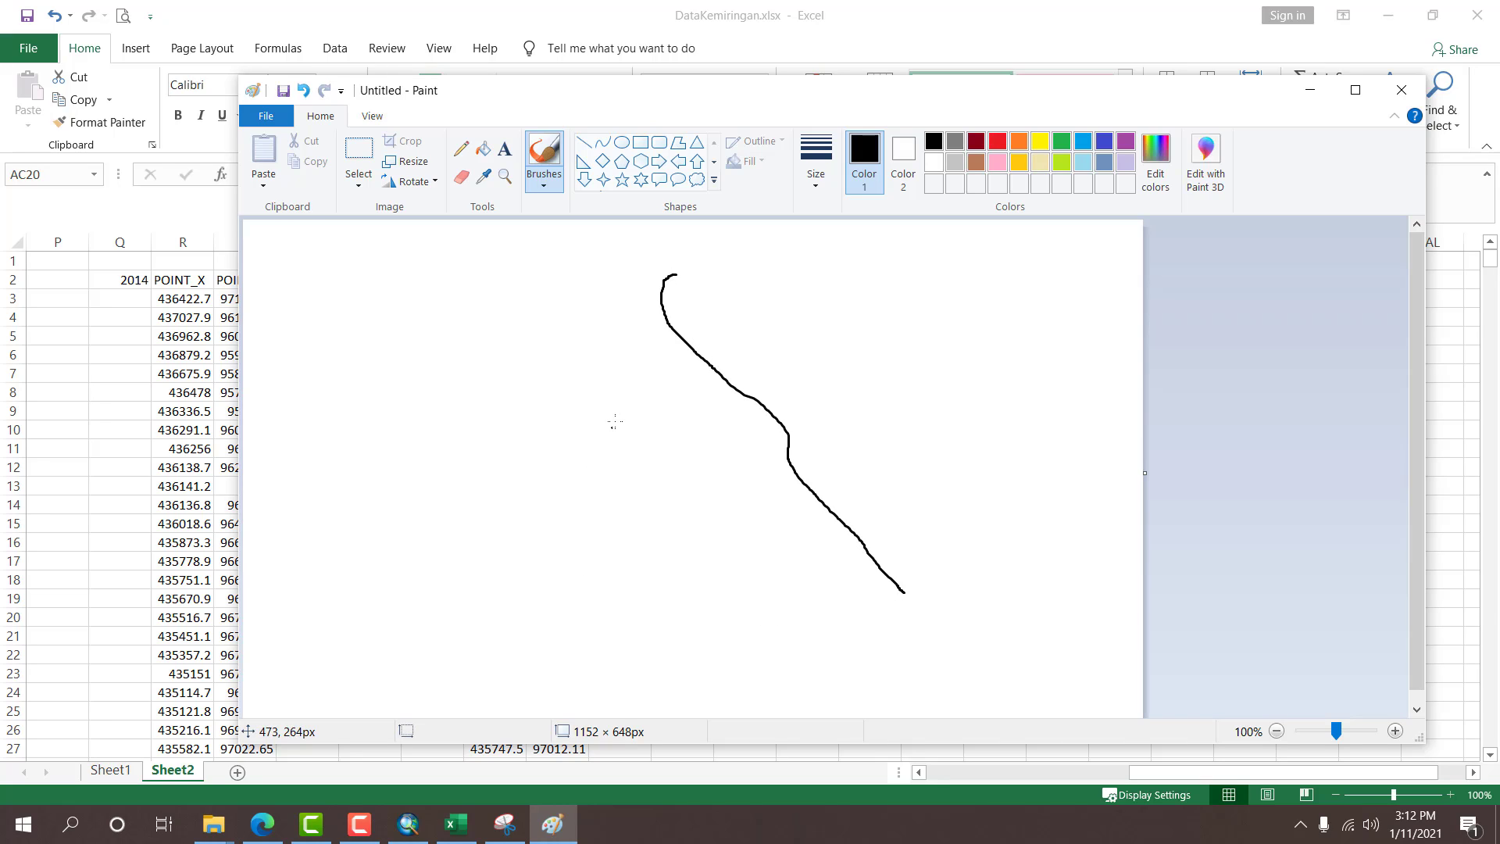
Draw a blue arrow pointing away from the shoreline on its seaward side and a blue arrowhead pointing towards the shoreline.
click(1085, 143)
mouse_move(684, 429)
mouse_down()
mouse_move(582, 435)
mouse_move(581, 455)
mouse_up()
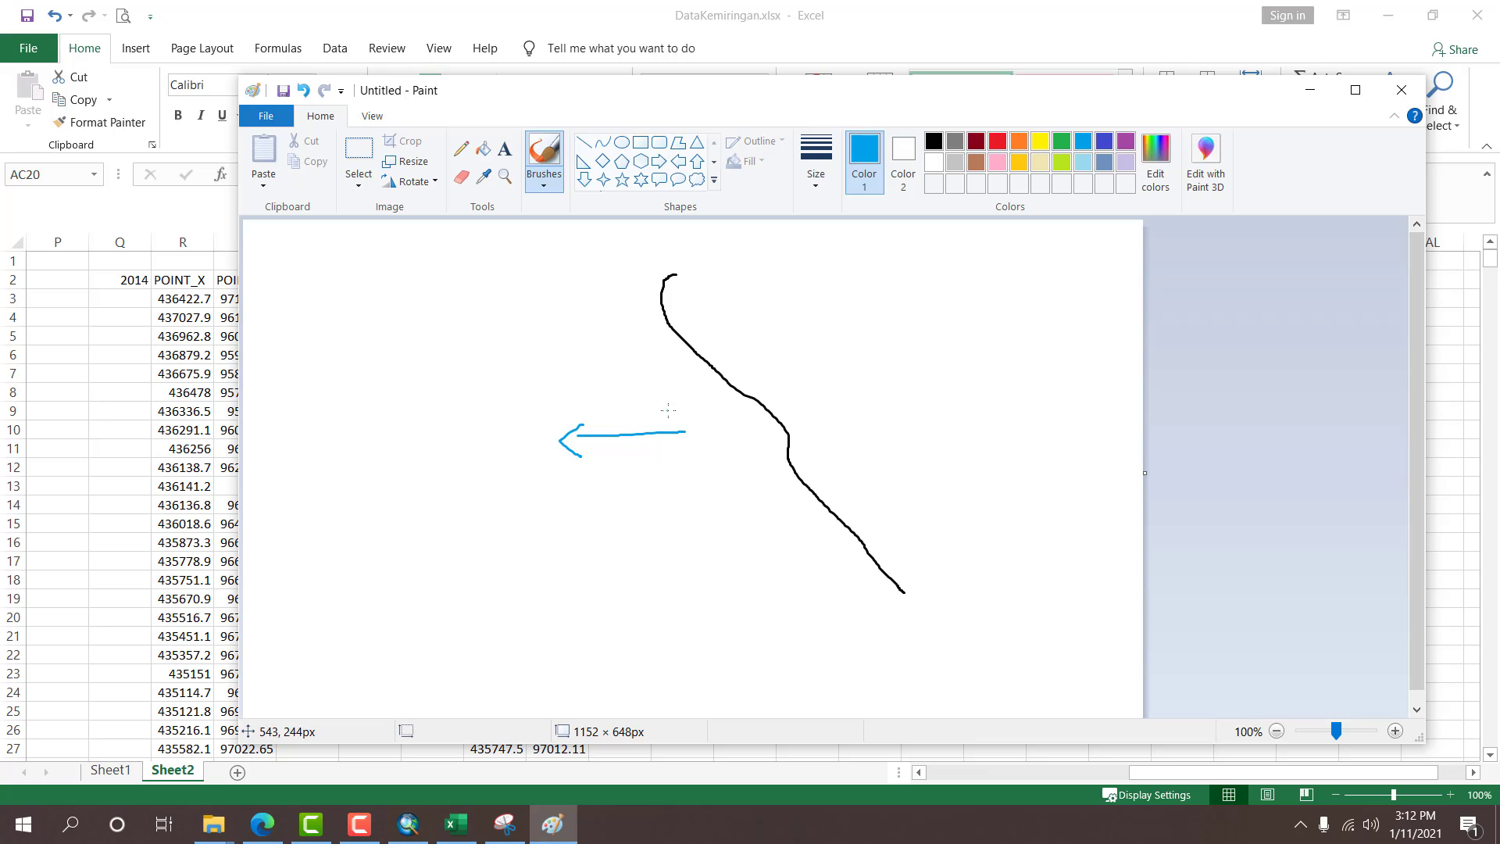
mouse_move(670, 410)
mouse_down()
mouse_move(738, 466)
mouse_move(635, 492)
mouse_up()
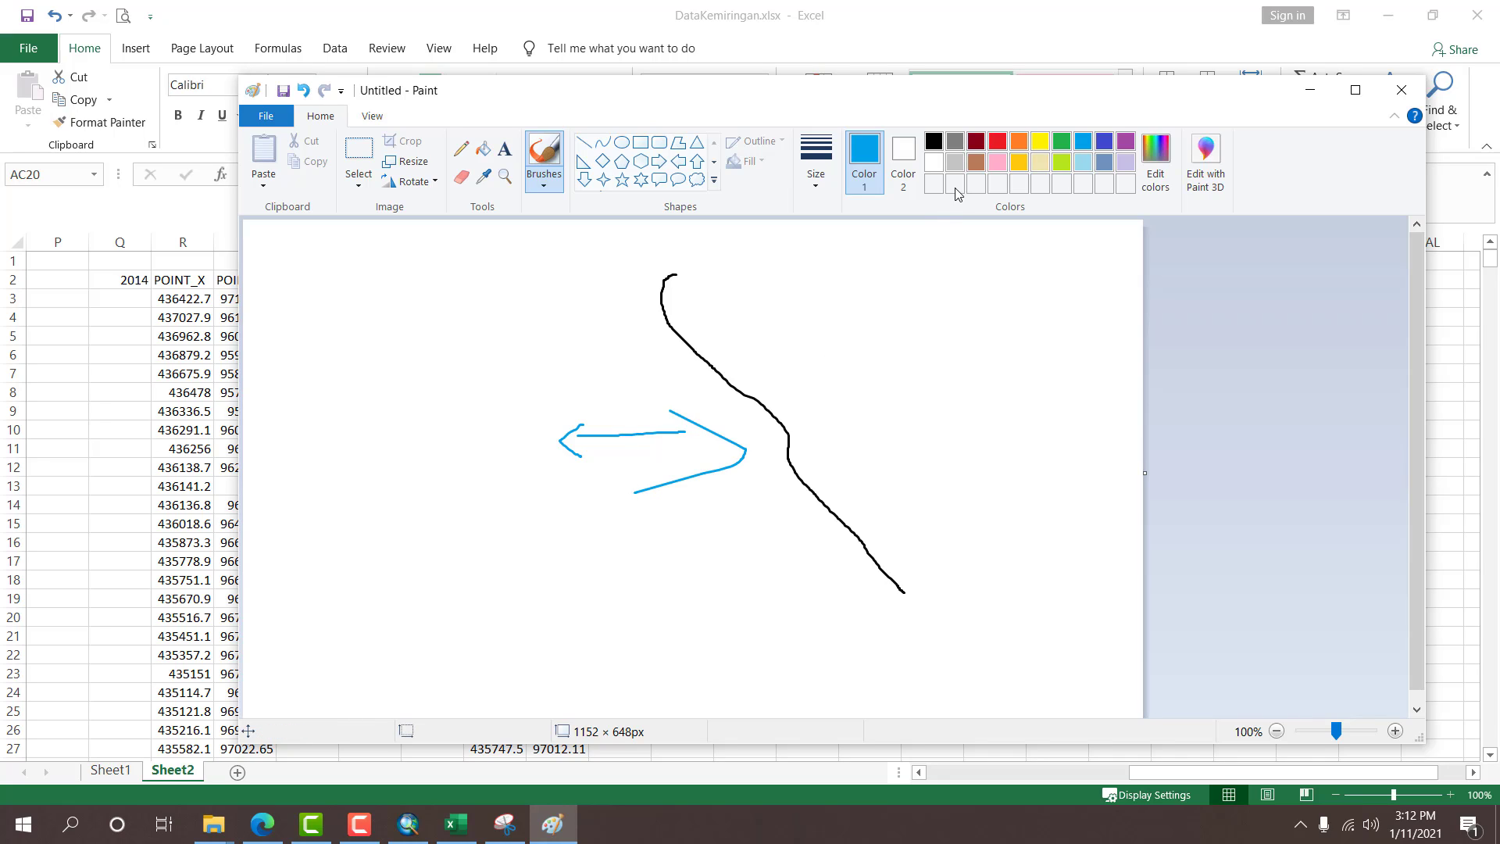
Draw a red double-headed arrow on the landward side, and mark the land with a red d and the sea with L.
click(998, 140)
mouse_move(866, 326)
mouse_down()
mouse_move(820, 346)
mouse_move(961, 346)
mouse_move(955, 364)
mouse_up()
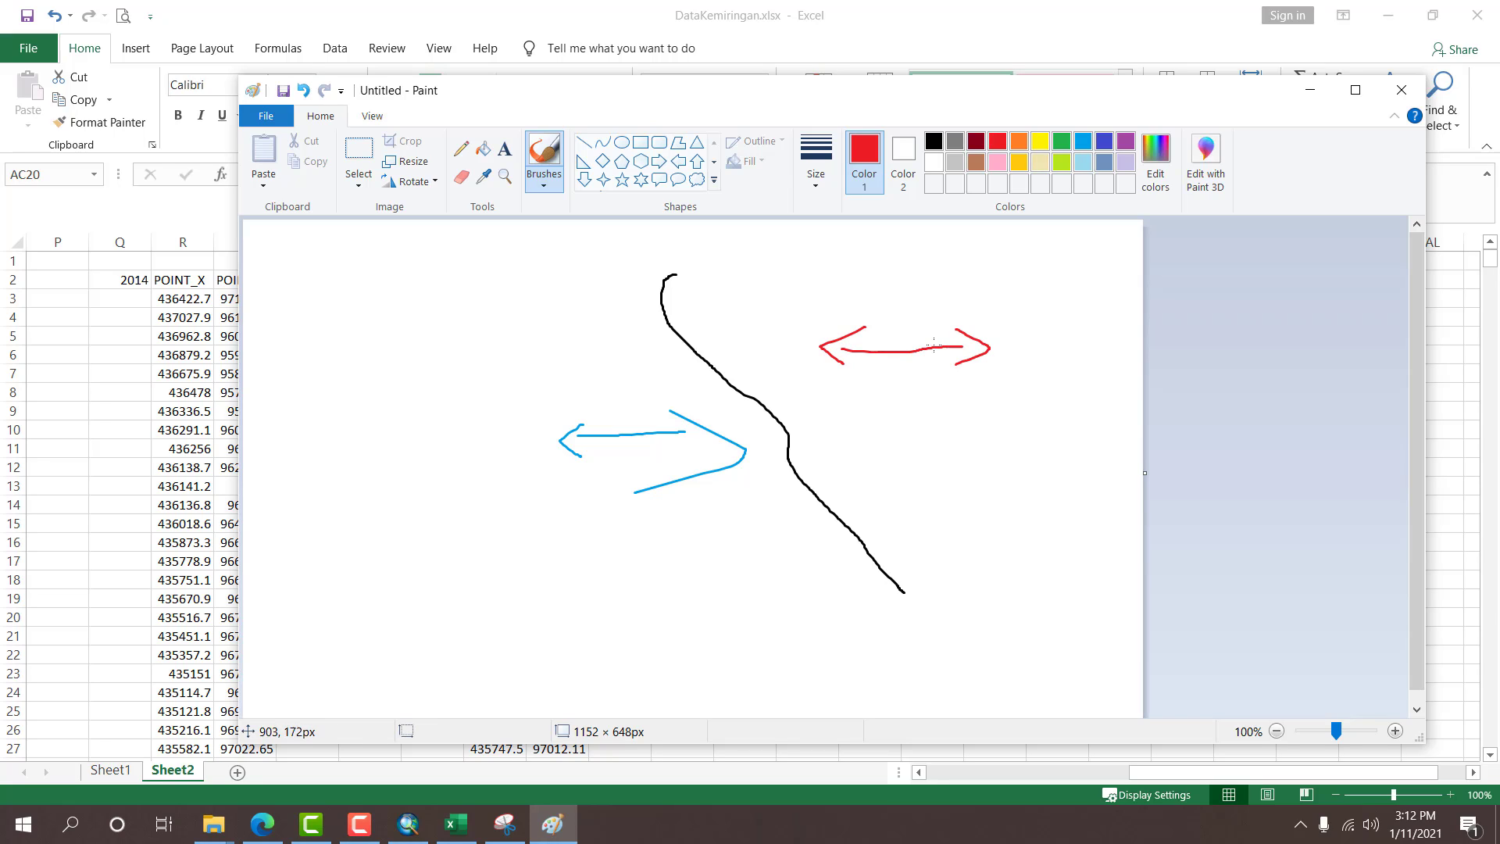
drag(761, 261, 763, 309)
mouse_move(505, 293)
mouse_down()
mouse_move(516, 321)
mouse_move(568, 341)
mouse_up()
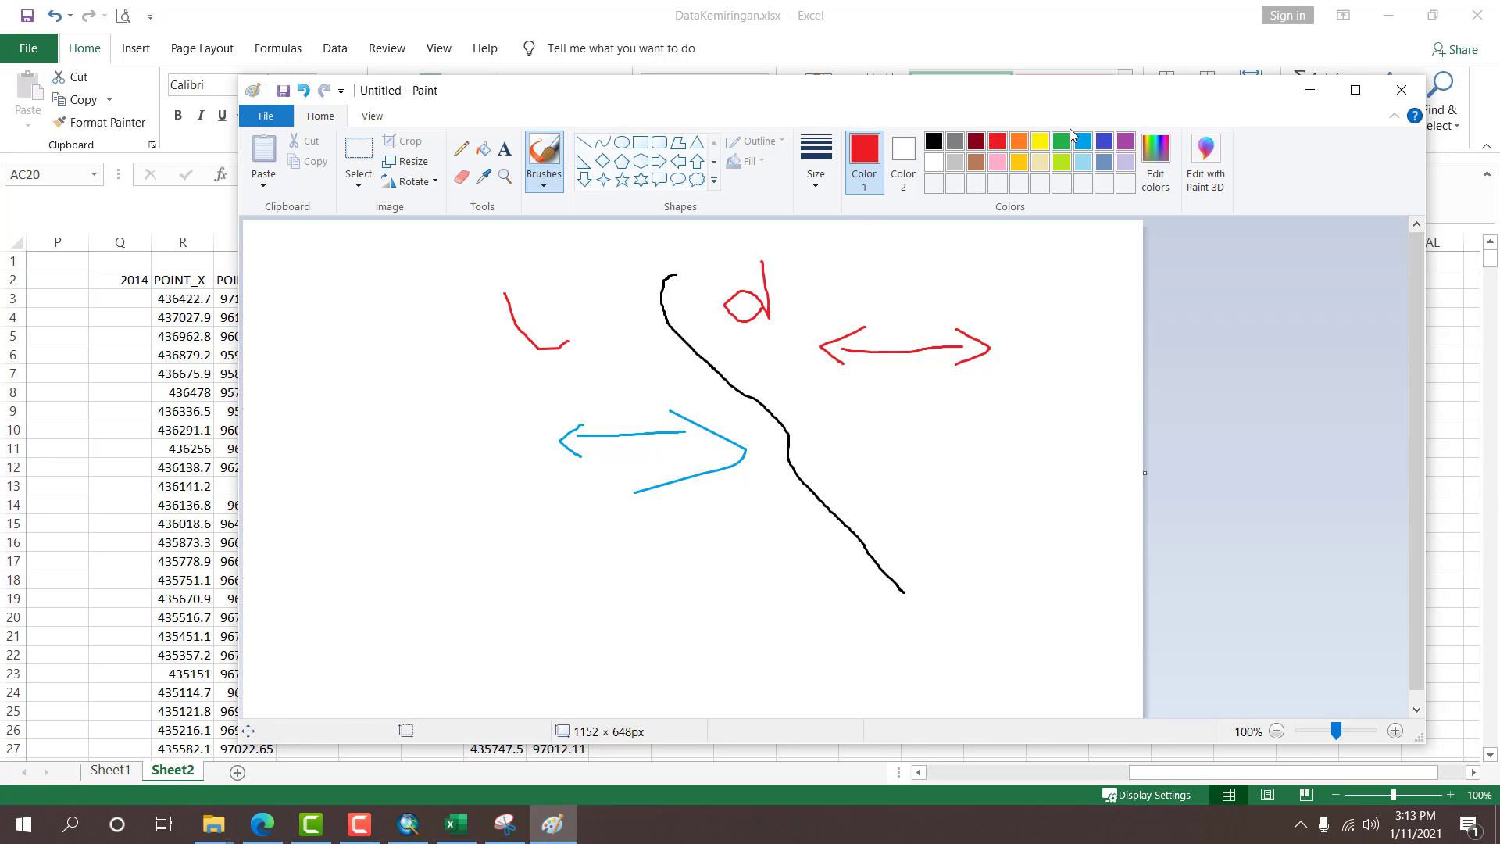
Draw a green arrow from the sea side pointing onto the upper part of the black shoreline.
click(935, 142)
click(1040, 142)
mouse_move(1093, 103)
mouse_down()
mouse_move(830, 82)
mouse_move(545, 87)
mouse_move(879, 67)
mouse_move(266, 59)
mouse_move(732, 80)
mouse_move(1049, 75)
mouse_up()
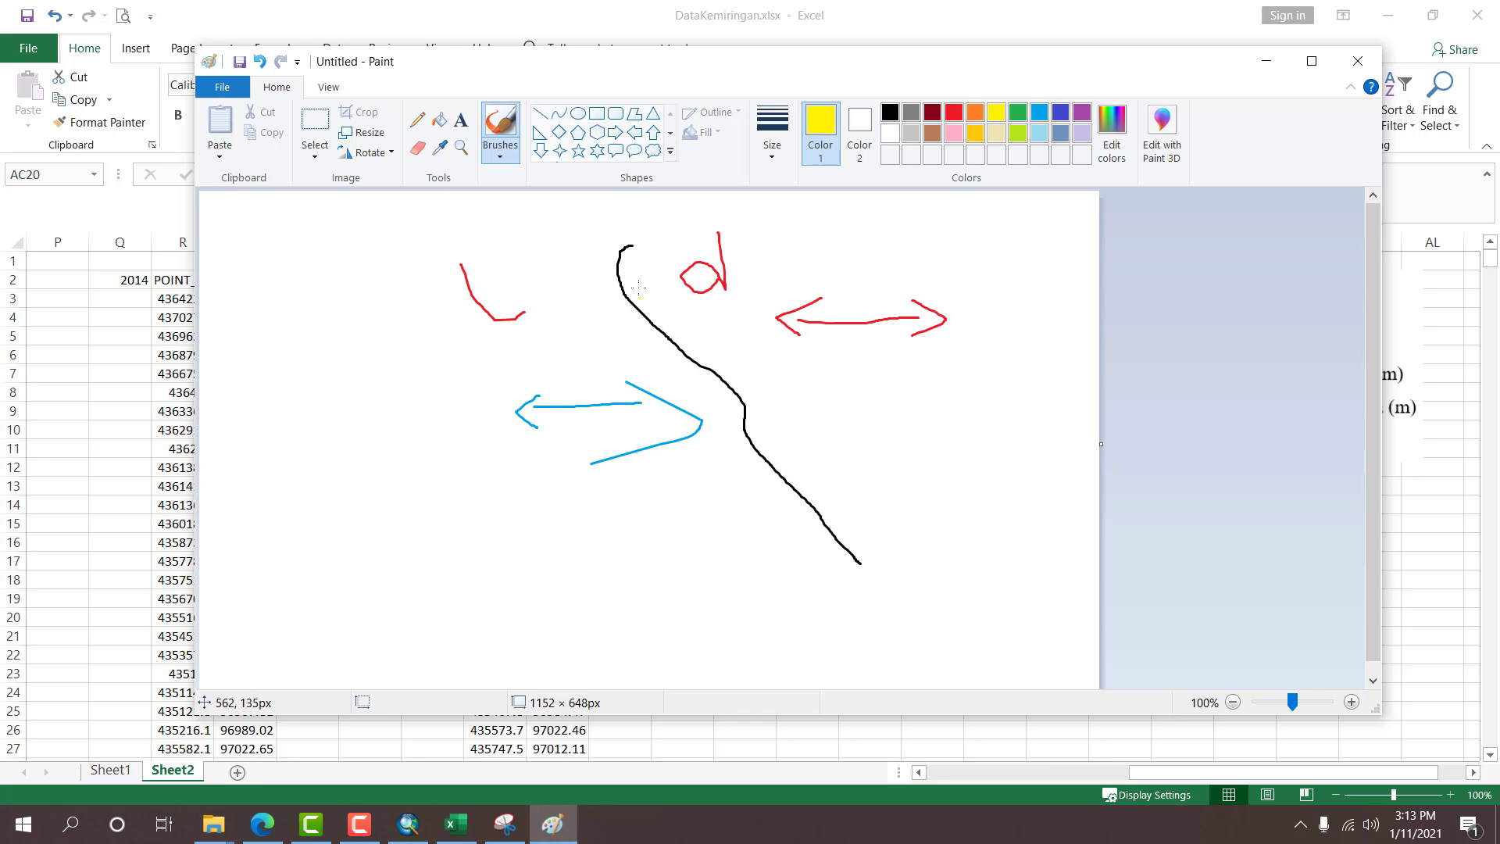
click(1017, 111)
mouse_move(435, 359)
mouse_down()
mouse_move(653, 324)
mouse_move(639, 341)
mouse_up()
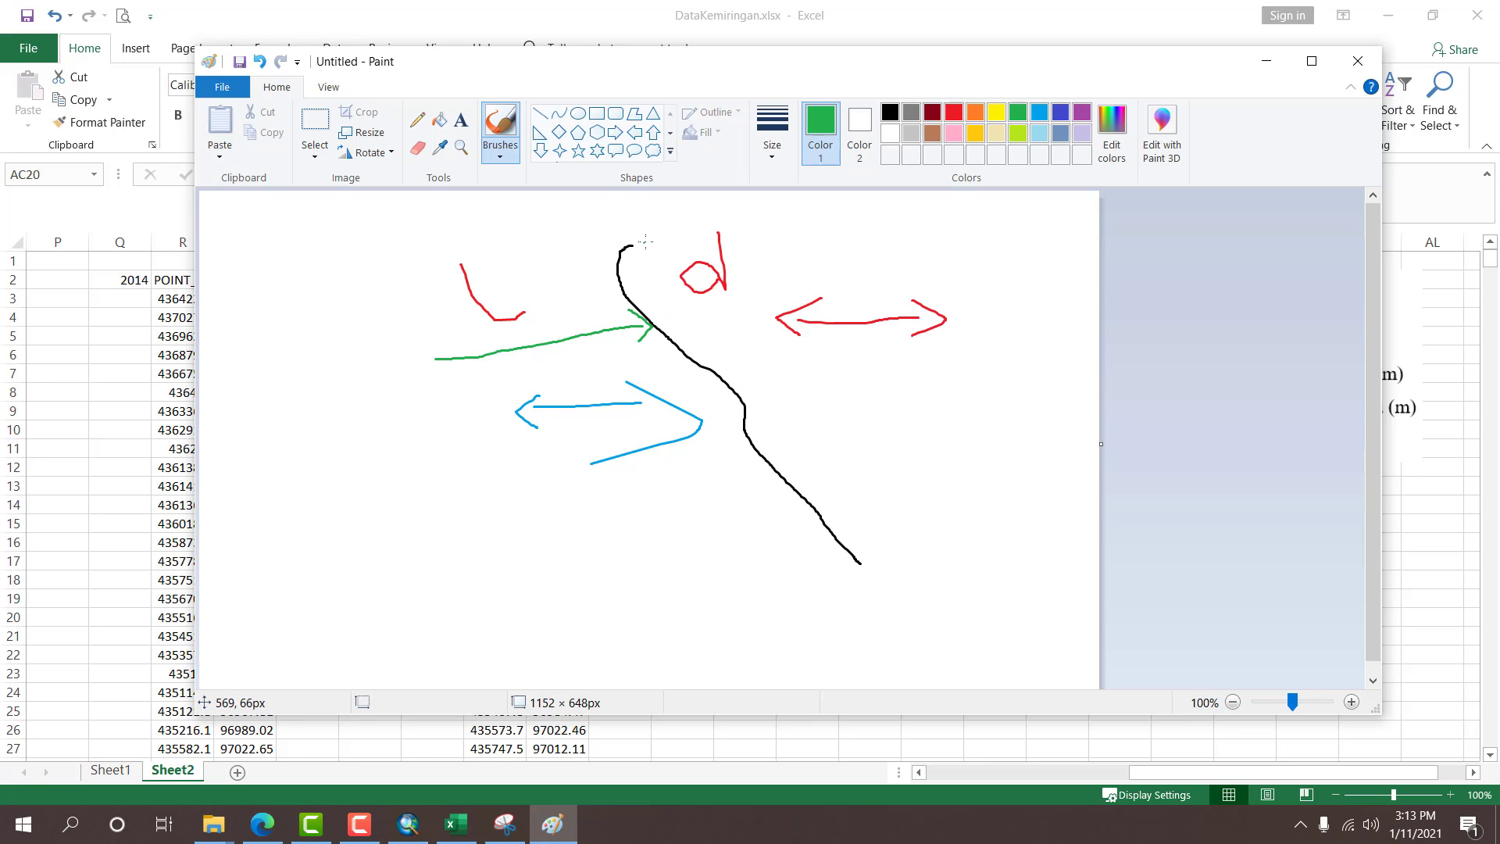
Draw a green buffer outline around the whole black shoreline and a short green arrow pointing from it towards the sea.
mouse_move(606, 247)
mouse_down()
mouse_move(672, 400)
mouse_move(891, 595)
mouse_move(638, 220)
mouse_up()
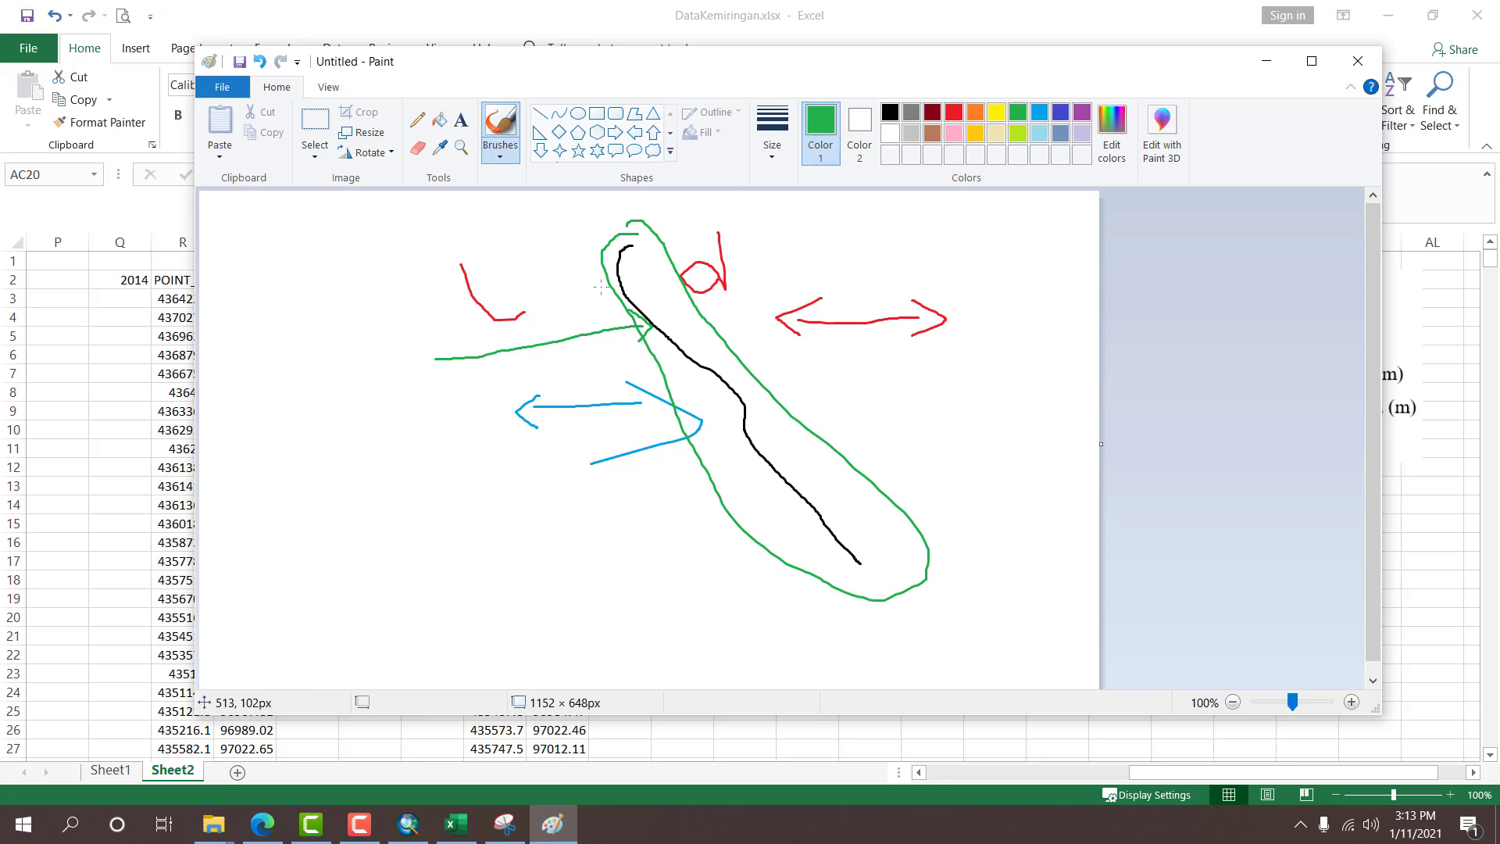
mouse_move(546, 287)
mouse_down()
mouse_move(548, 254)
mouse_move(566, 303)
mouse_up()
mouse_move(1008, 57)
mouse_down()
mouse_move(688, 46)
mouse_move(367, 58)
mouse_move(789, 68)
mouse_up()
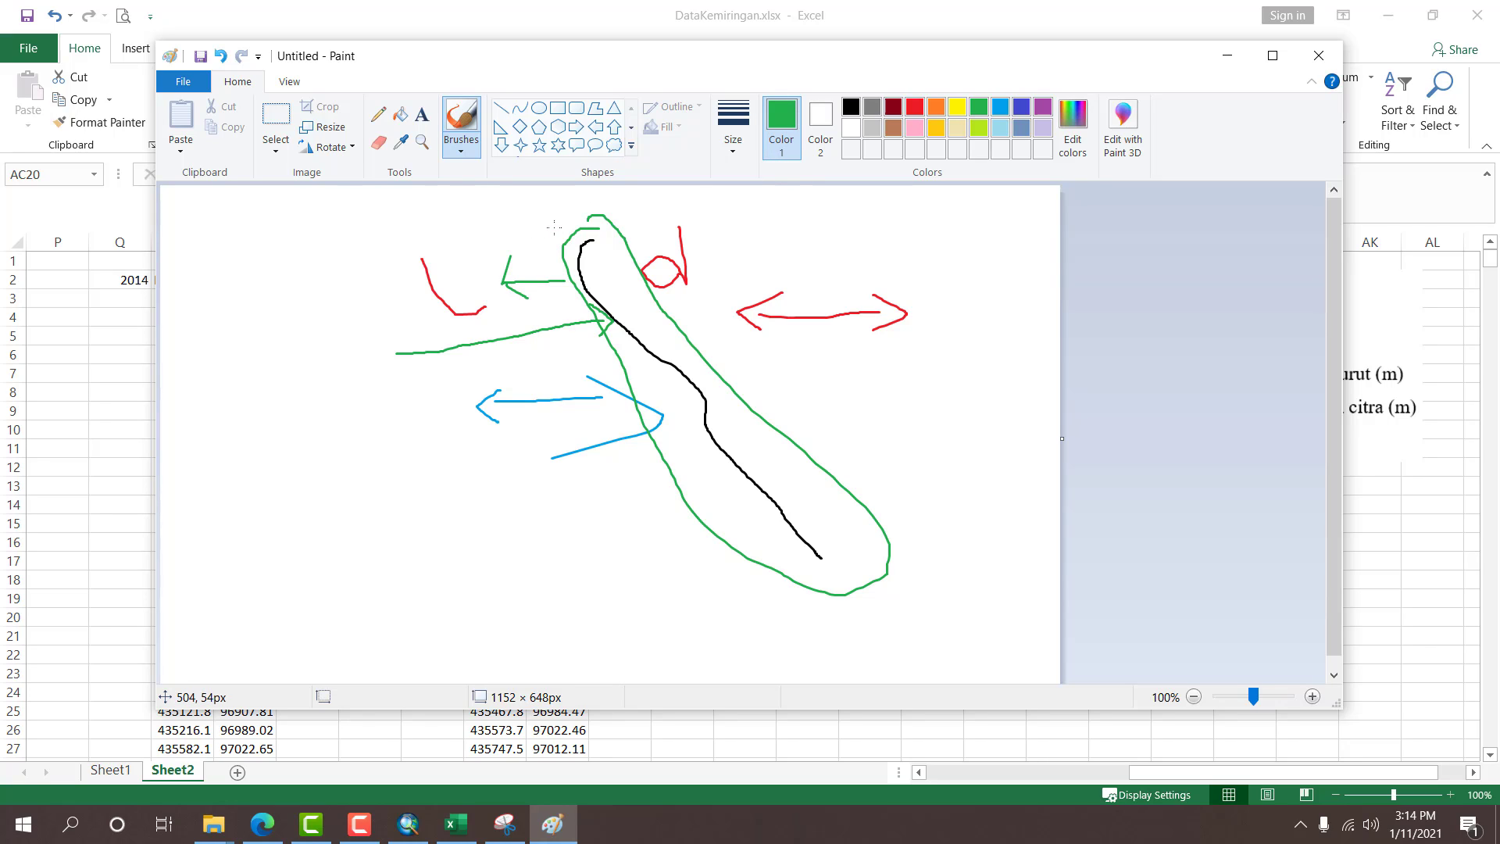
Add green arrows pointing seaward and landward from the buffer outline, and mark both directions with an x.
drag(555, 227, 477, 245)
mouse_move(386, 191)
mouse_down()
mouse_move(363, 234)
mouse_move(389, 232)
mouse_up()
mouse_move(855, 615)
mouse_down()
mouse_move(965, 606)
mouse_move(941, 619)
mouse_up()
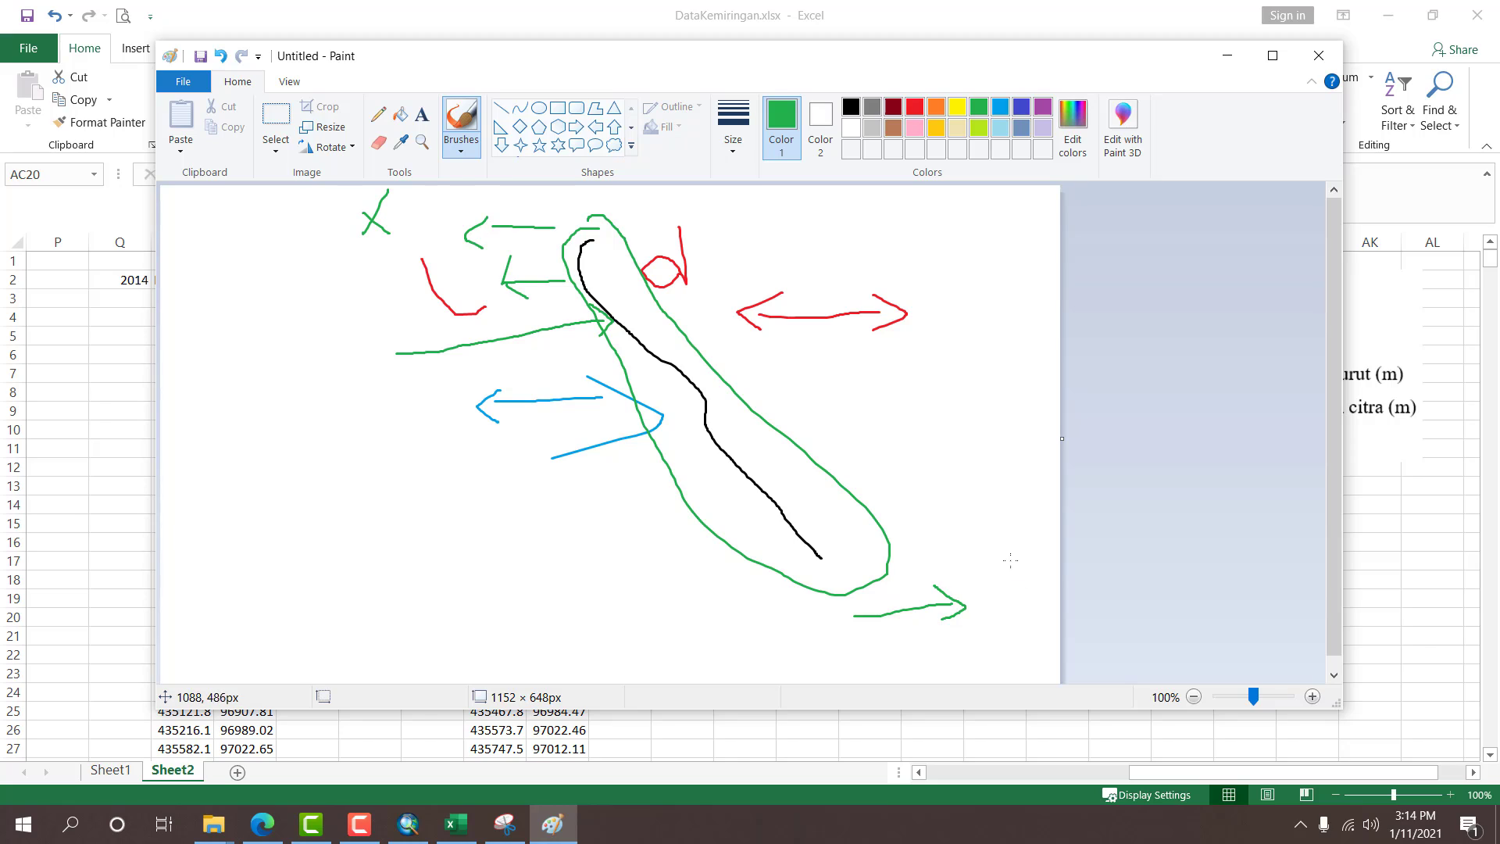
mouse_move(1018, 543)
mouse_down()
mouse_move(989, 574)
mouse_move(1019, 570)
mouse_up()
mouse_move(635, 504)
mouse_down()
mouse_move(380, 533)
mouse_move(373, 568)
mouse_up()
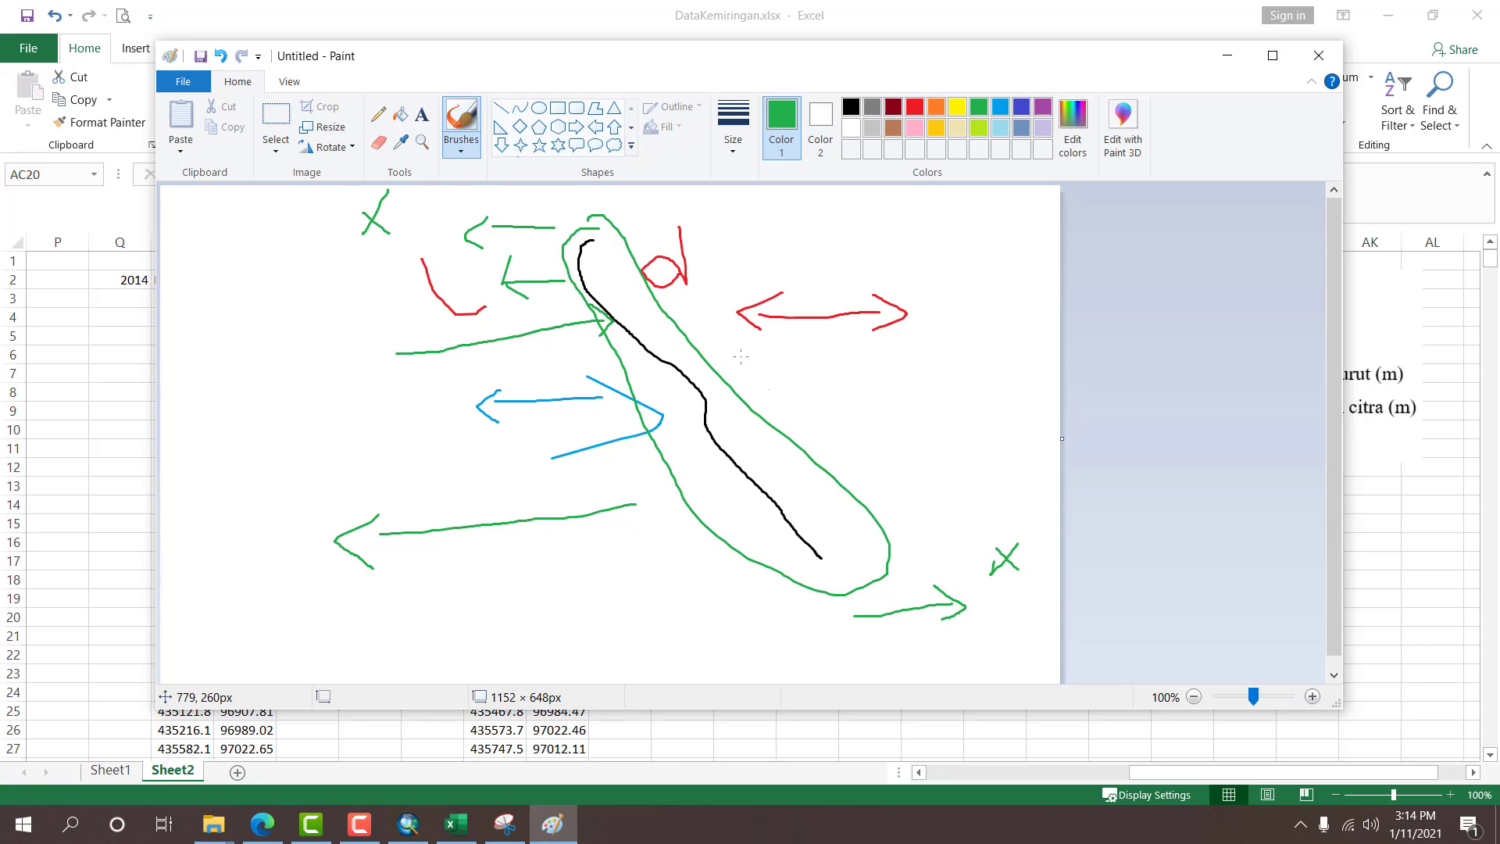
mouse_move(752, 212)
mouse_down()
mouse_move(738, 234)
mouse_move(750, 320)
mouse_move(859, 422)
mouse_move(919, 527)
mouse_up()
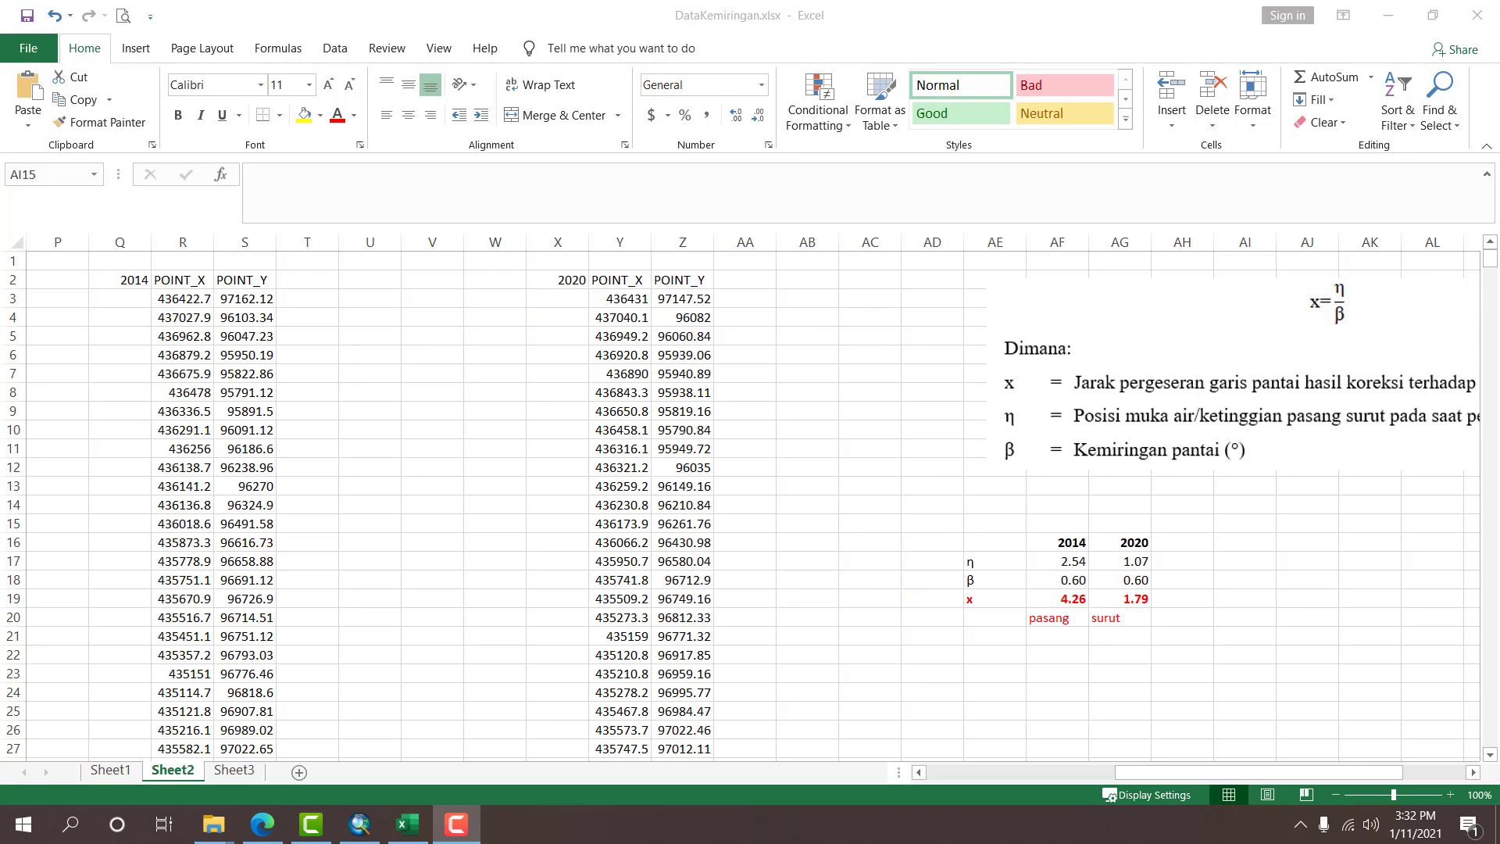
In Excel's Sheet2, enter the headers koreksi, x and y in T2:V2 beside the 2014 coordinates.
click(361, 537)
click(361, 537)
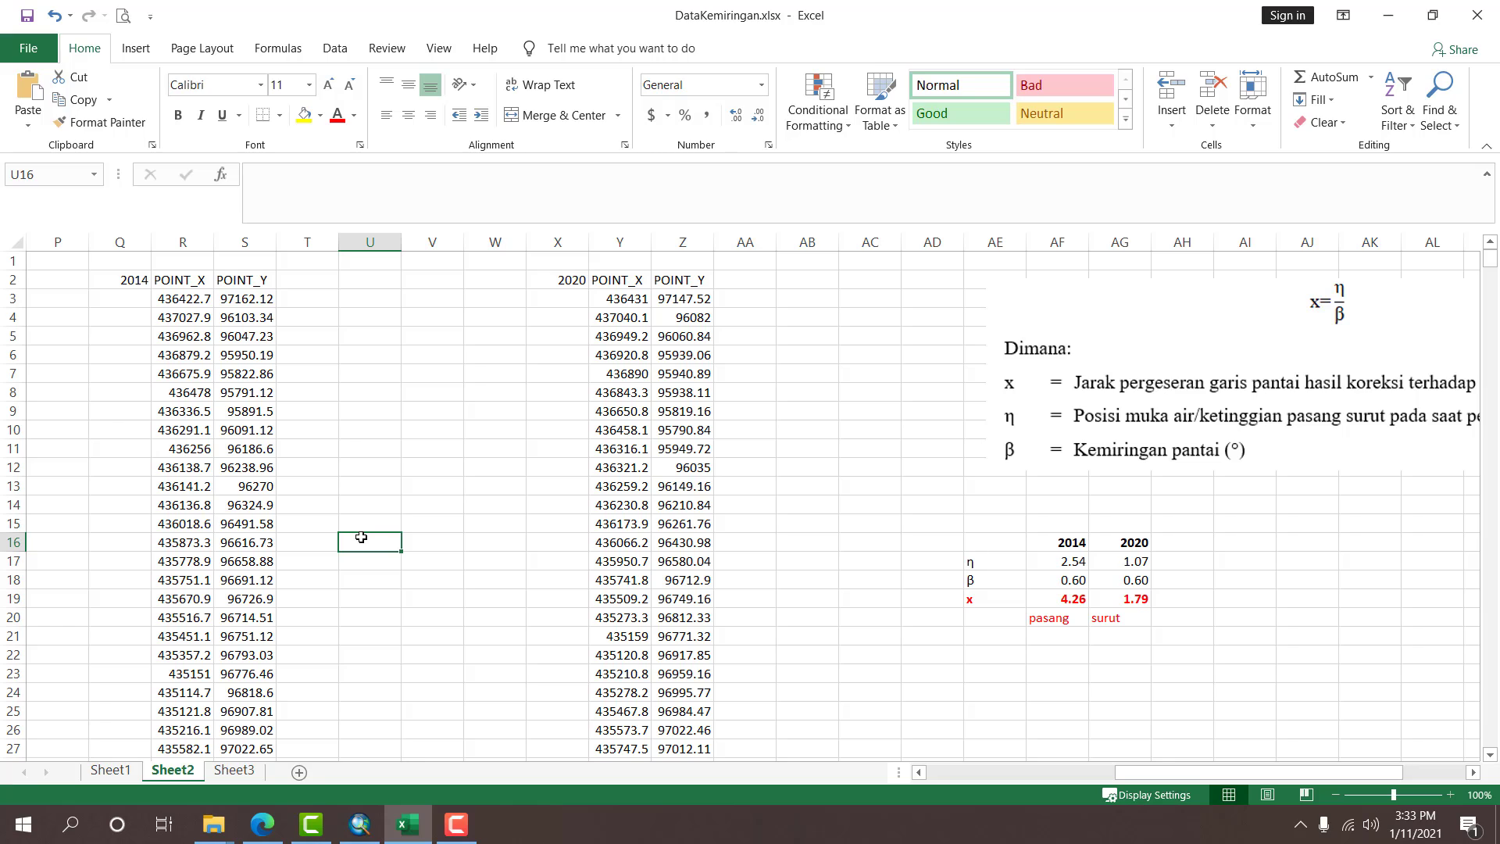
click(326, 279)
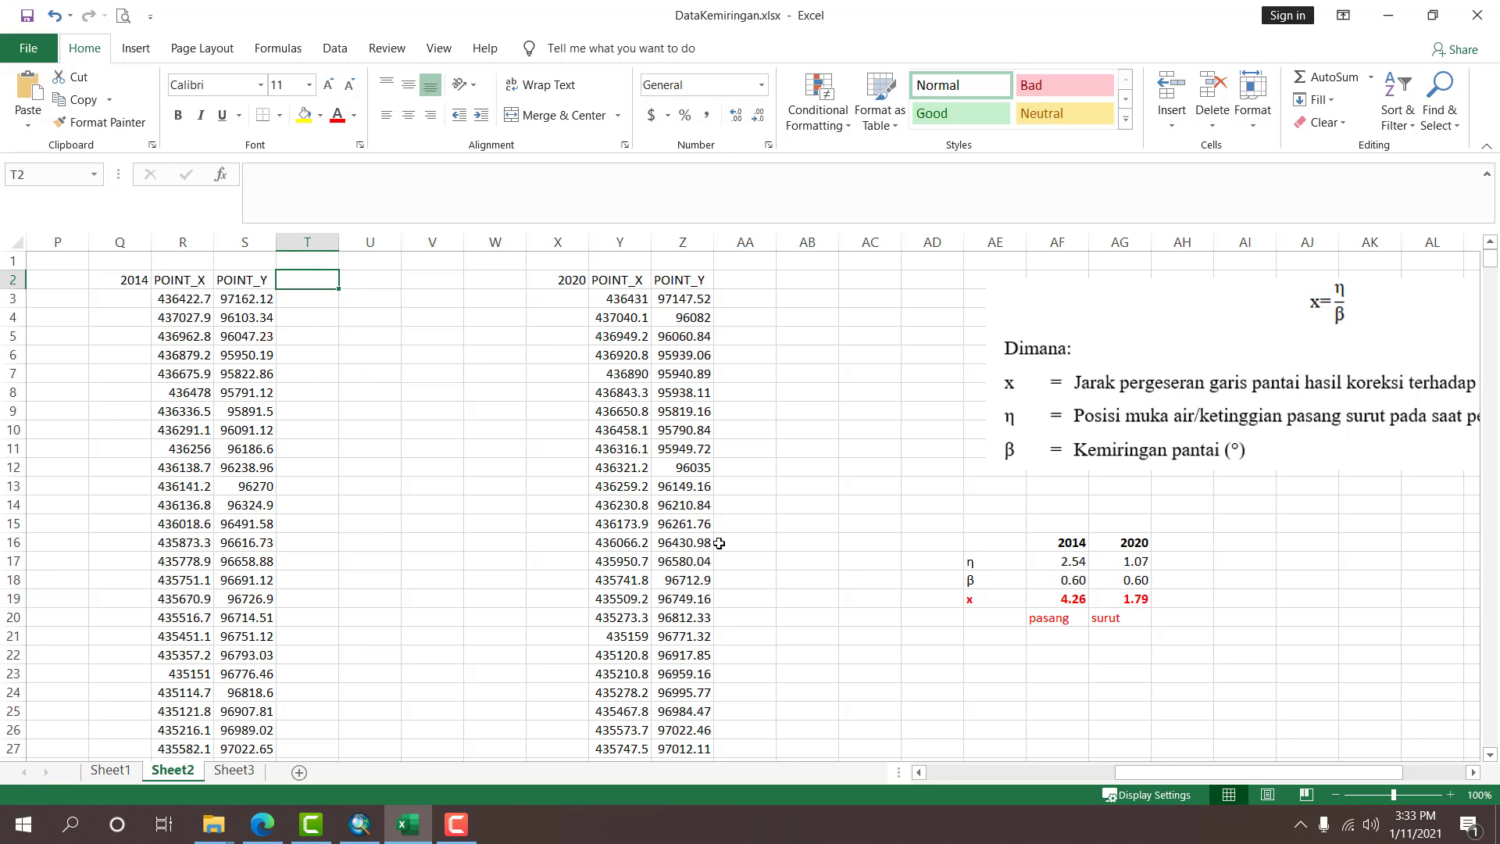
text(koreksi)
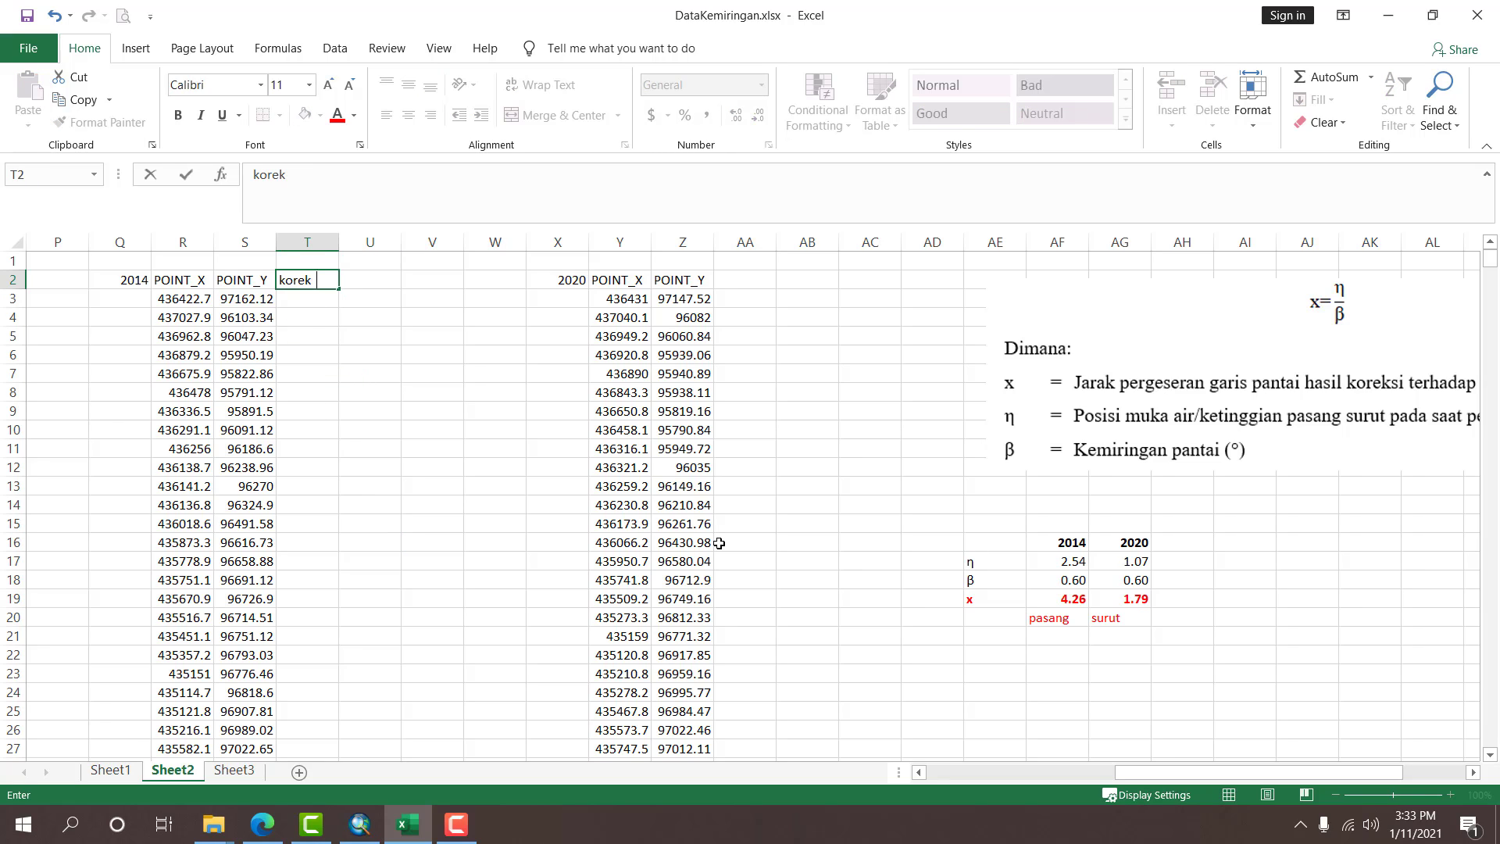
key(Tab)
text(x)
key(Tab)
text(y)
key(Tab)
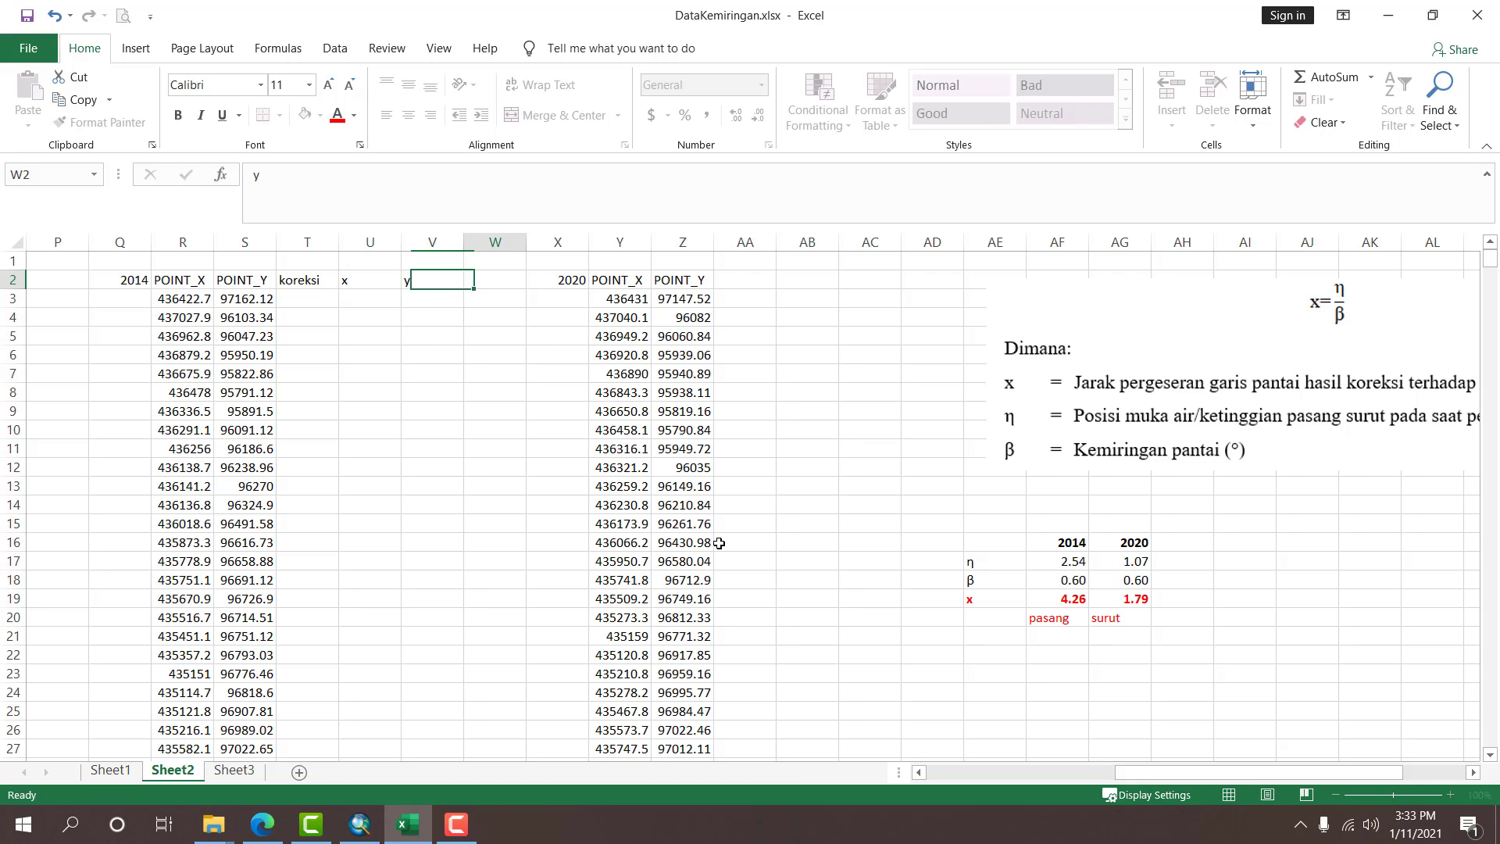
Copy the headers koreksi, x and y from T2:V2 to AA2:AC2 beside the 2020 coordinates.
drag(320, 281, 418, 274)
key(ctrl+c)
click(752, 279)
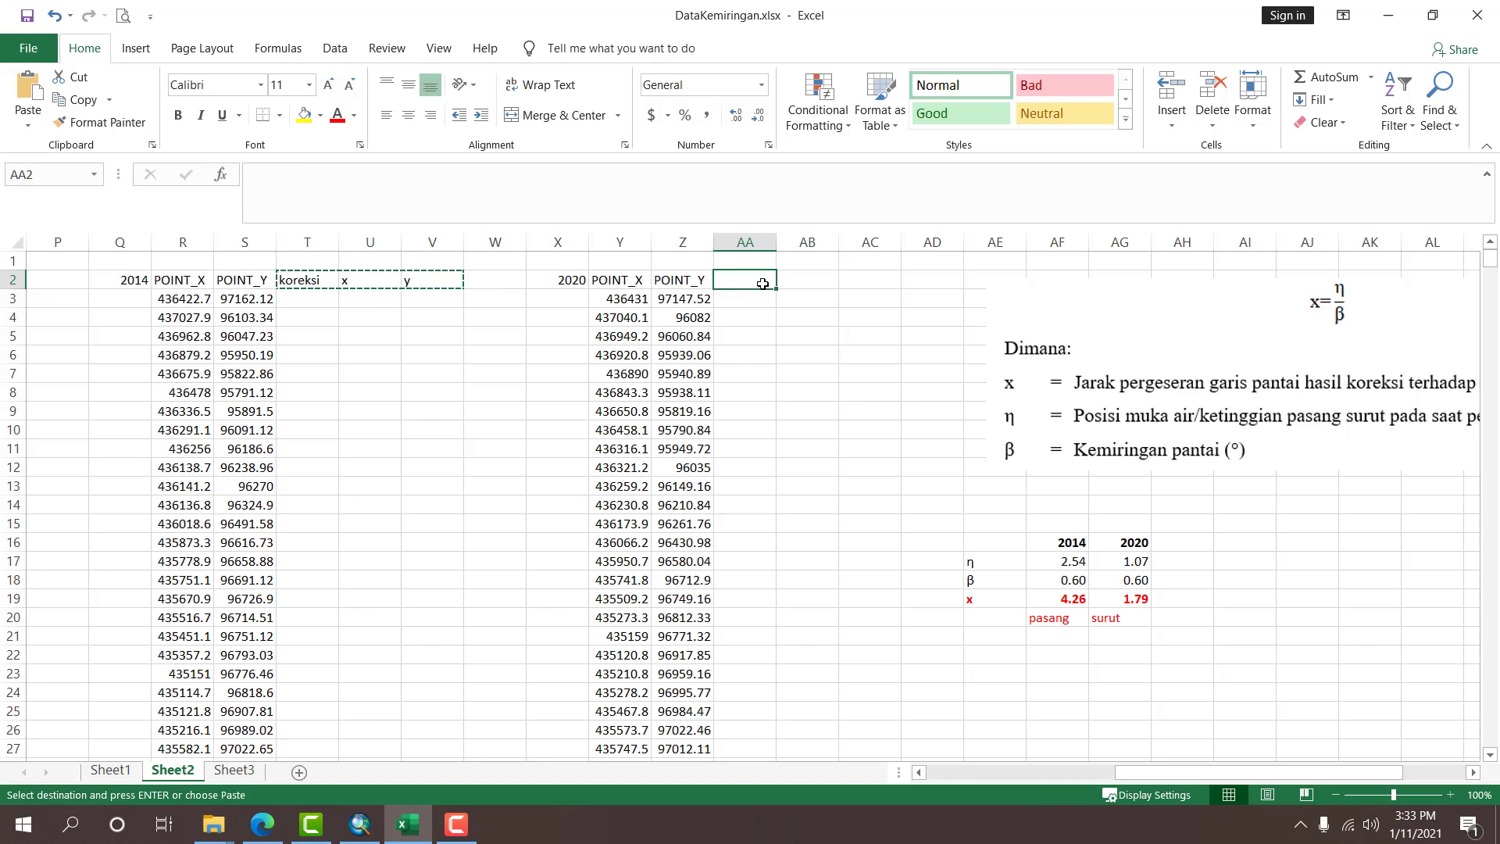
key(ctrl+v)
click(773, 407)
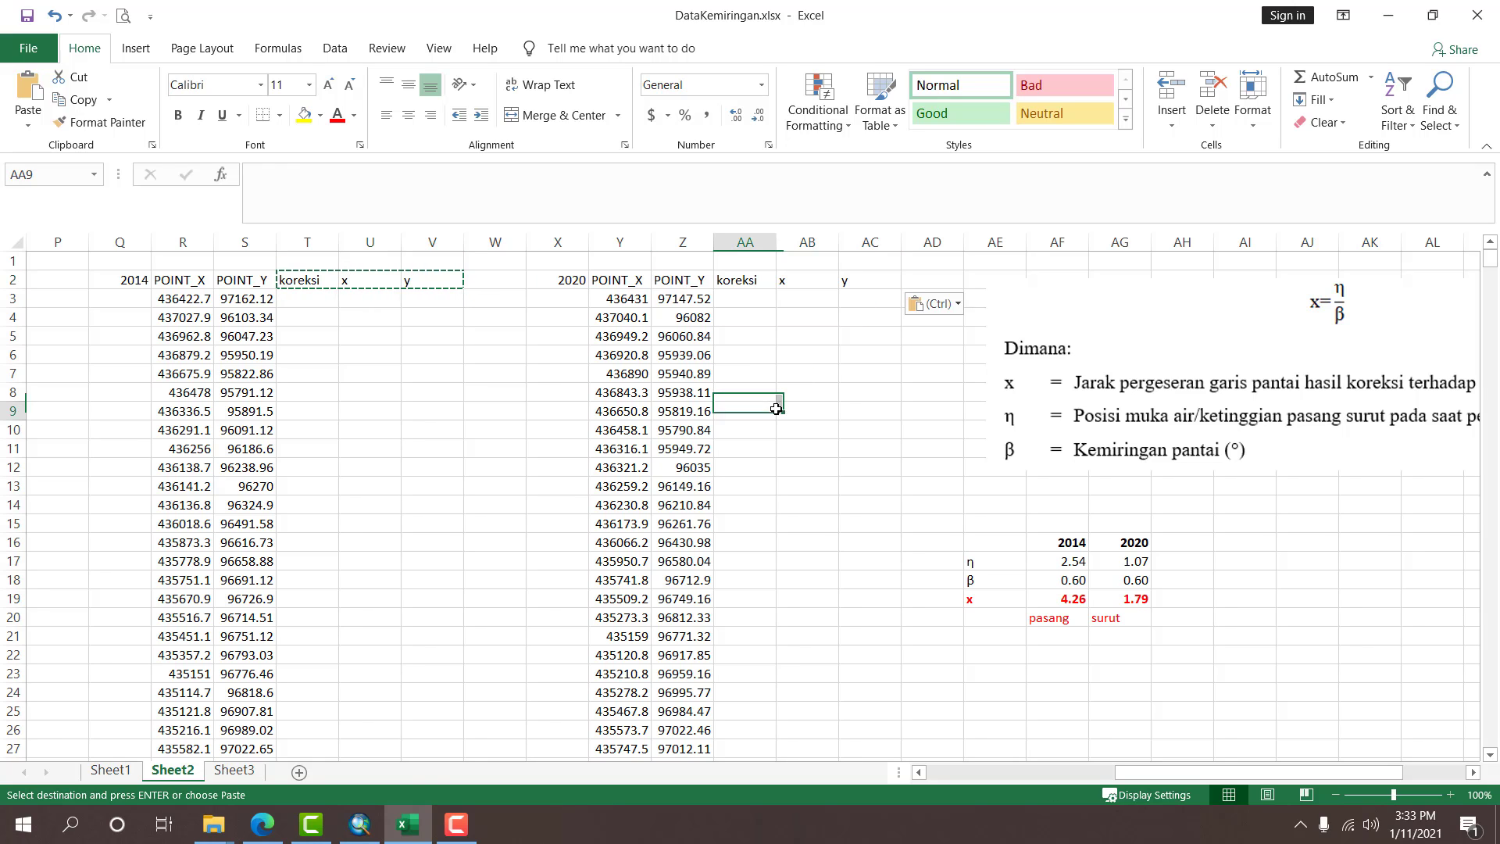
Switch to ArcMap and show the L2014_polygon layer while hiding the L2020_point layer.
click(359, 825)
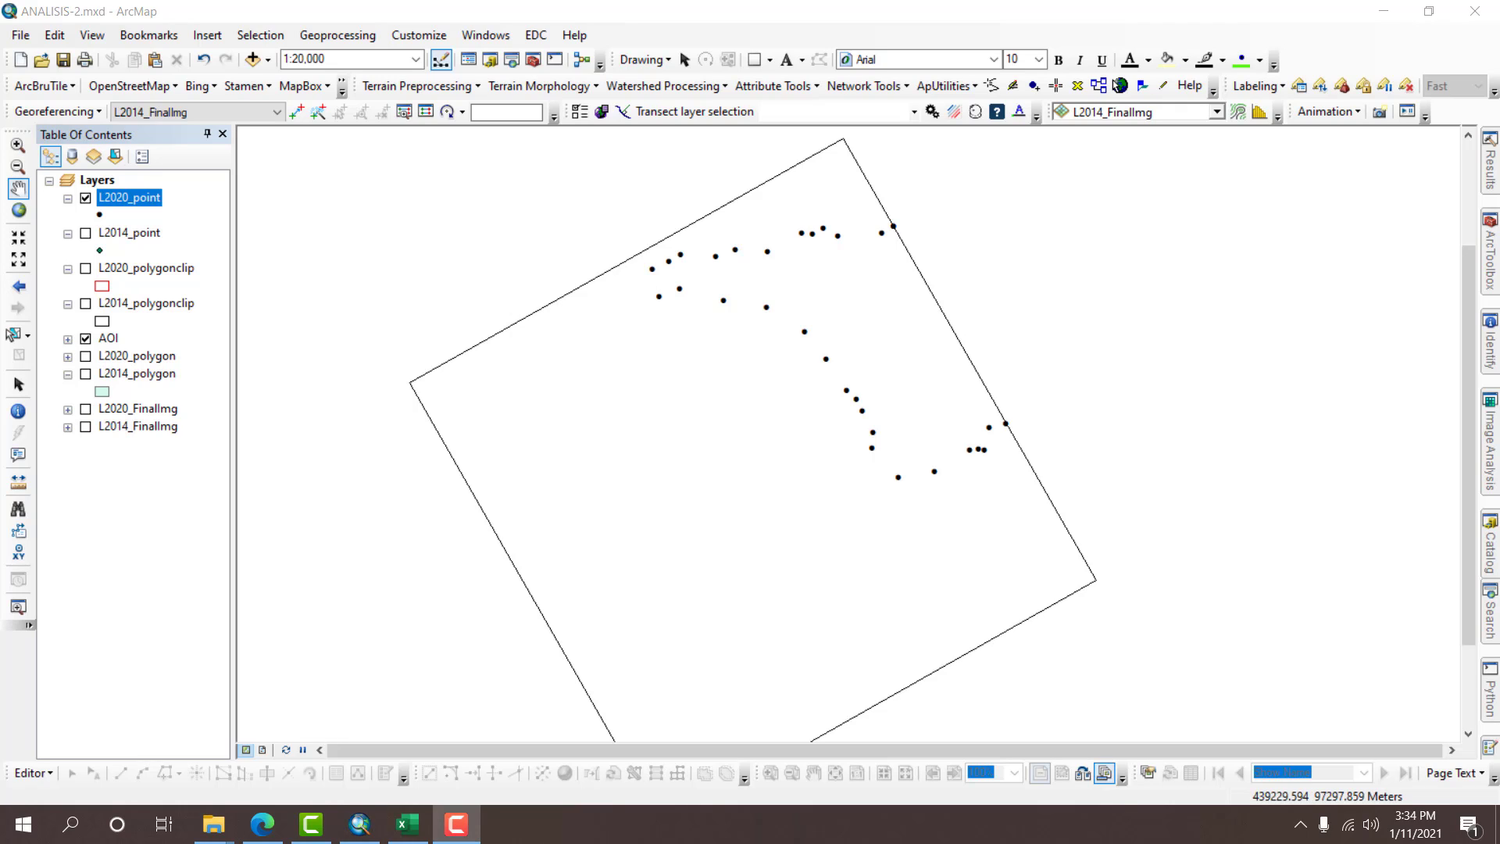
click(322, 3)
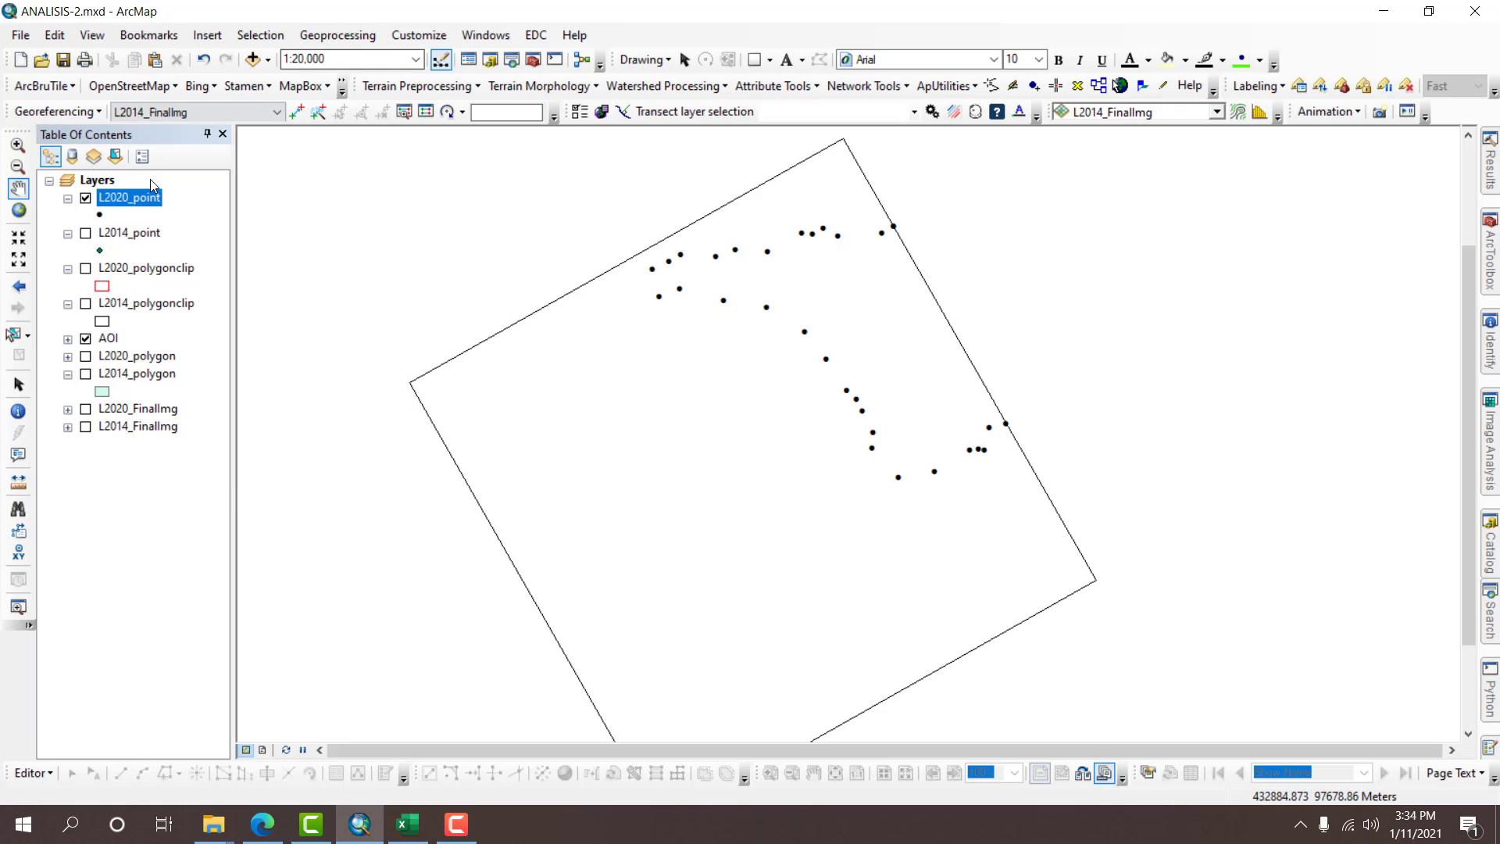
ctrl+click(84, 380)
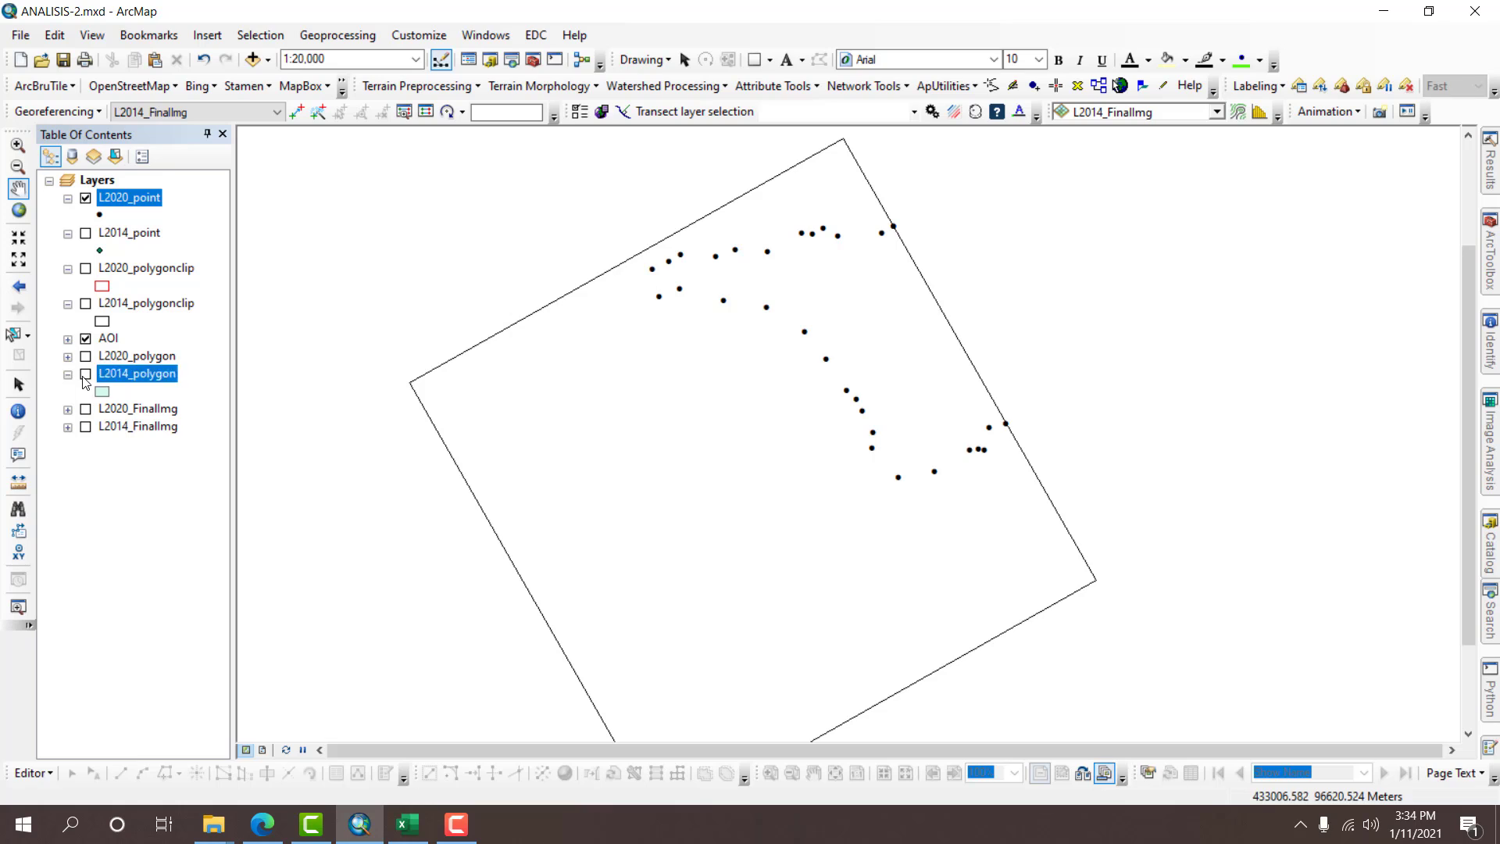
click(85, 374)
click(86, 198)
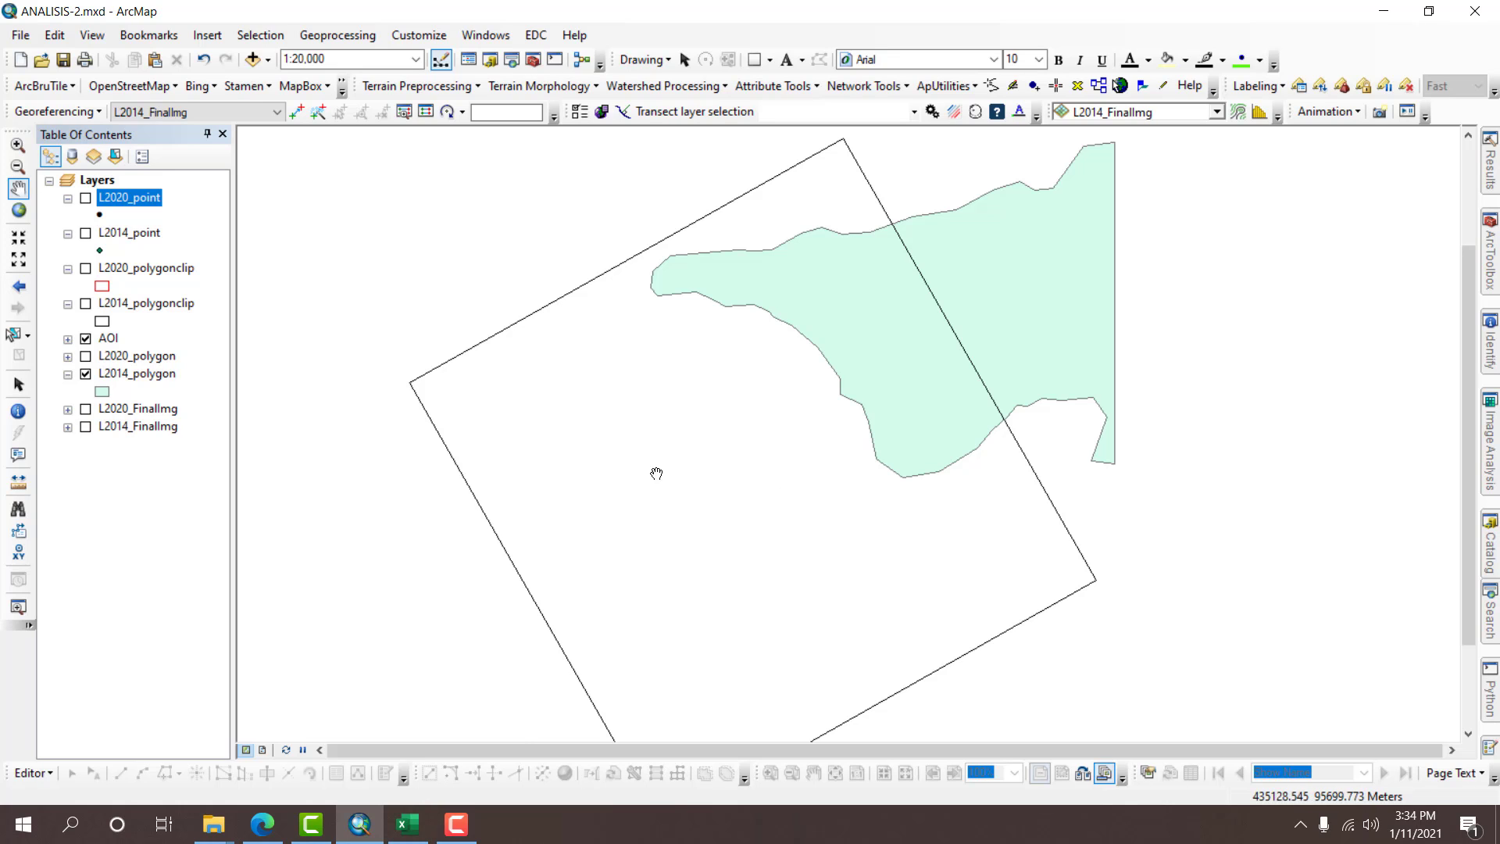
Compare the 2014 tide label and POINT_X coordinates in Excel with the L2014_polygon shoreline in ArcMap to judge the correction direction.
click(407, 824)
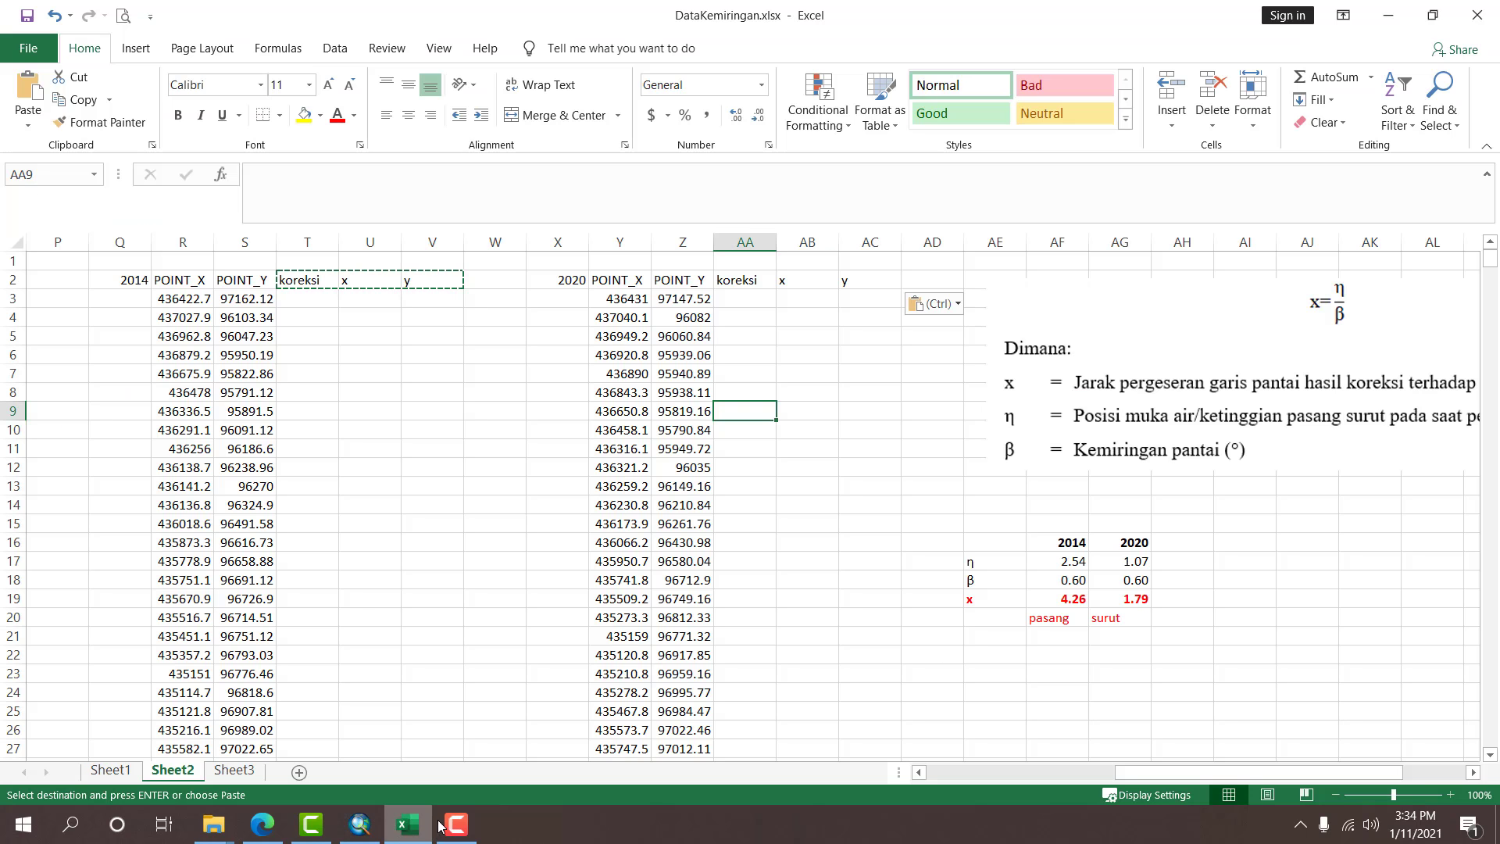
click(1050, 618)
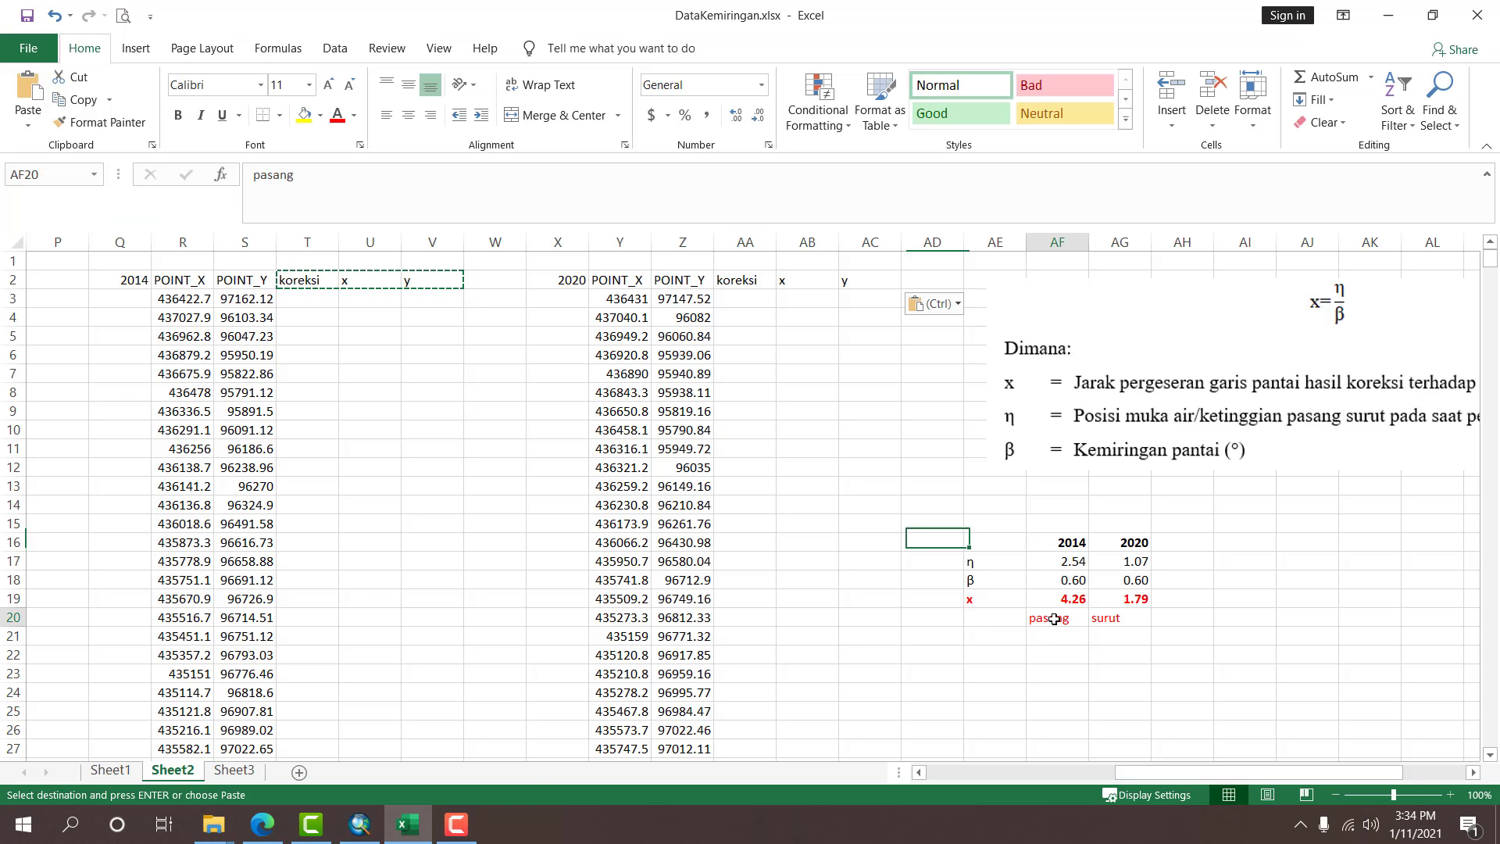
click(360, 823)
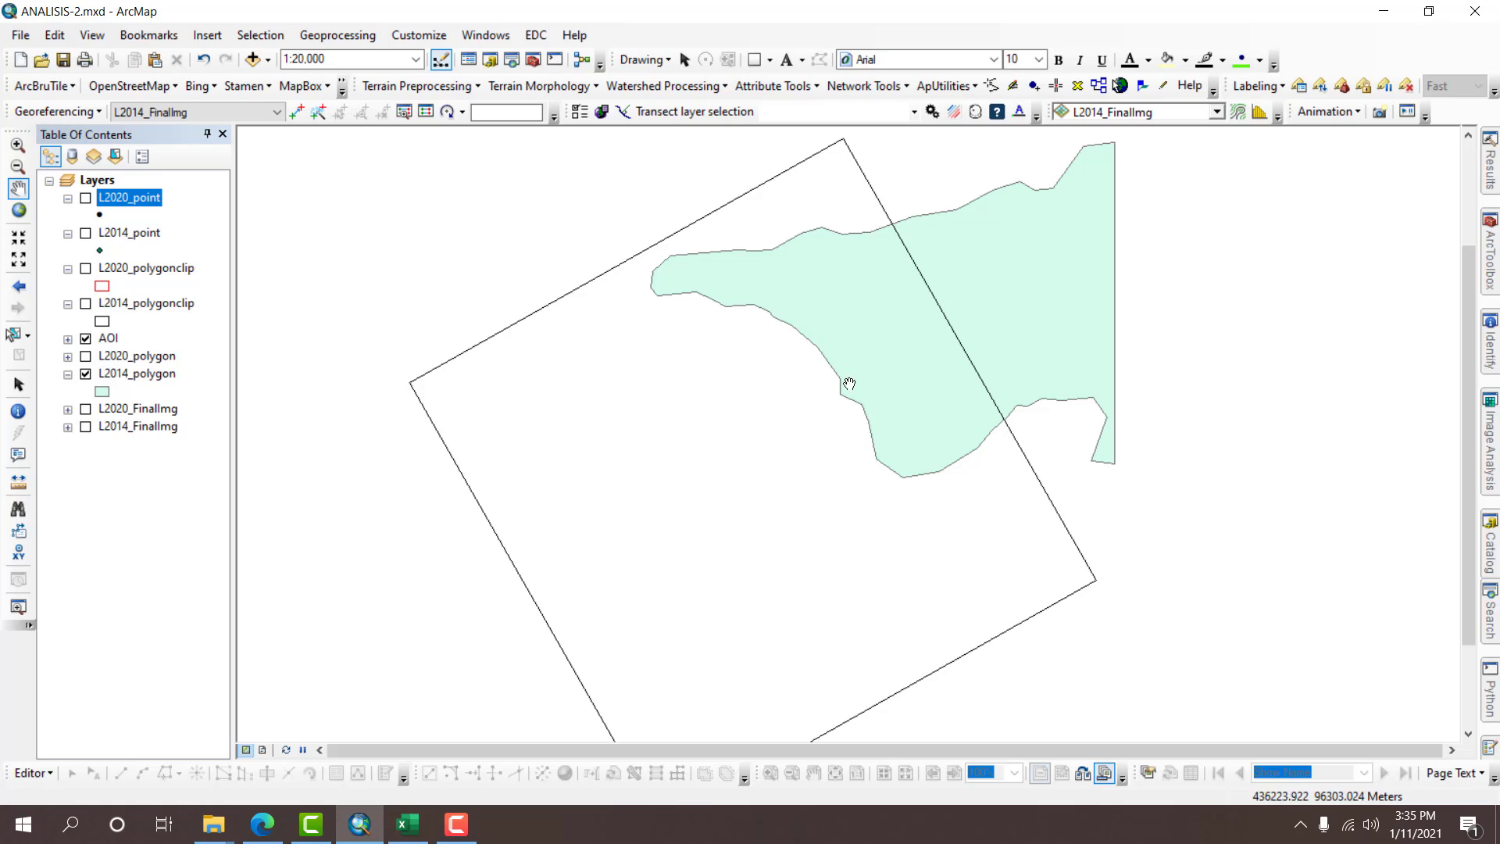
click(410, 824)
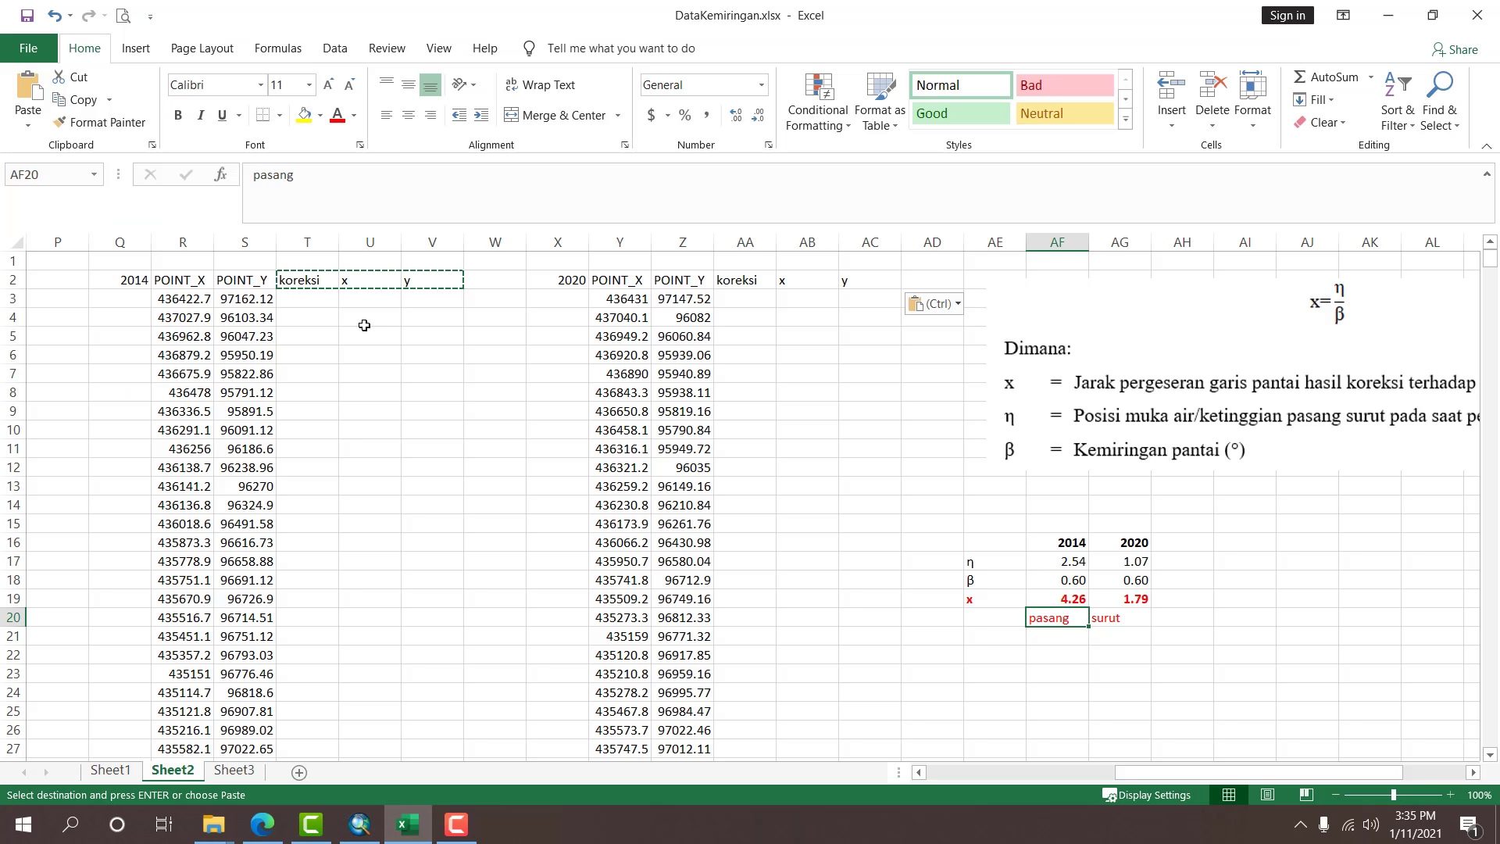
click(191, 283)
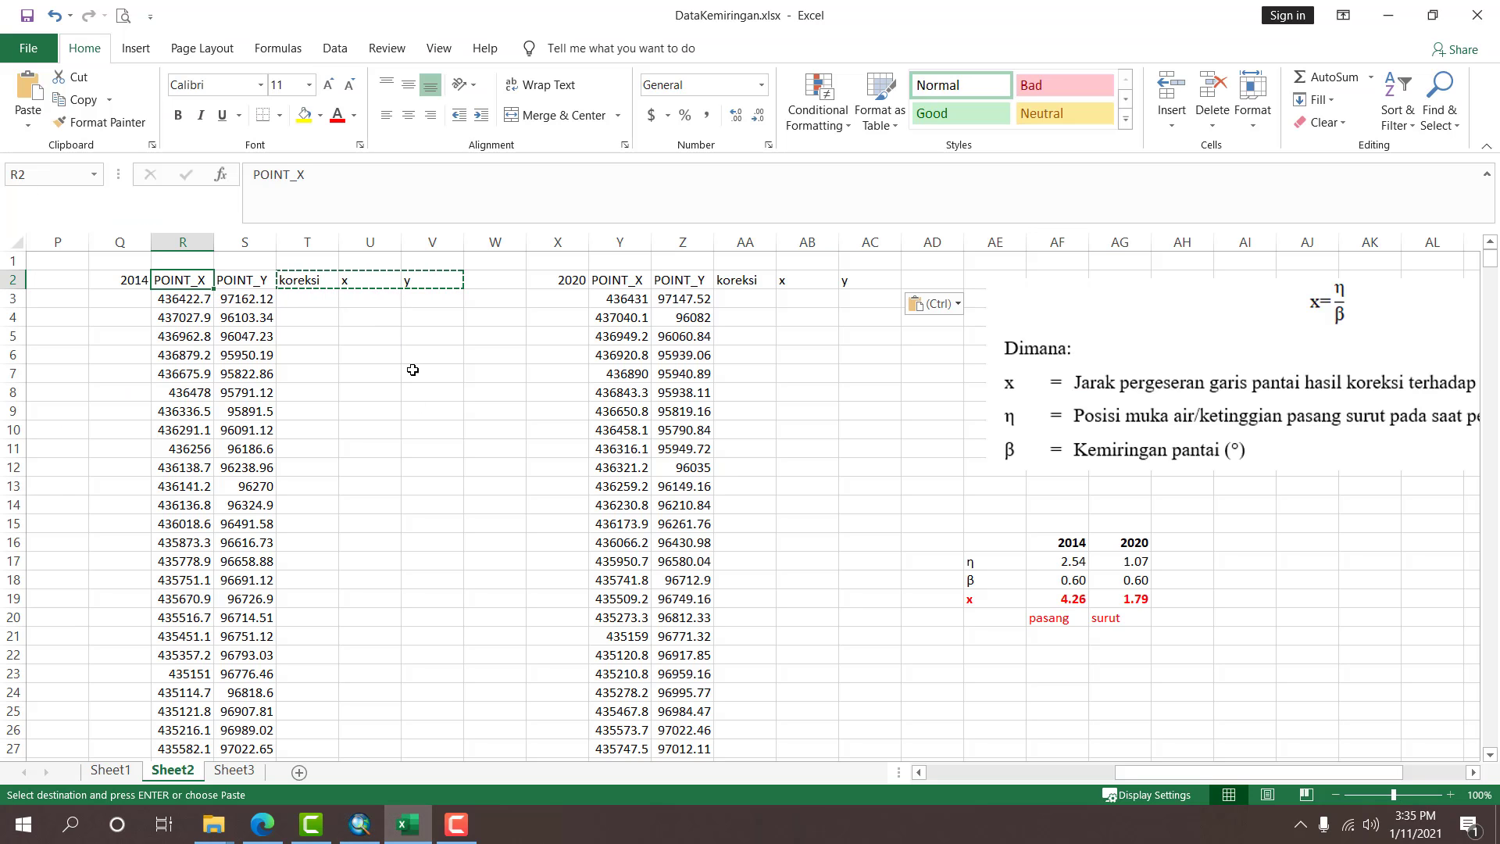
click(369, 824)
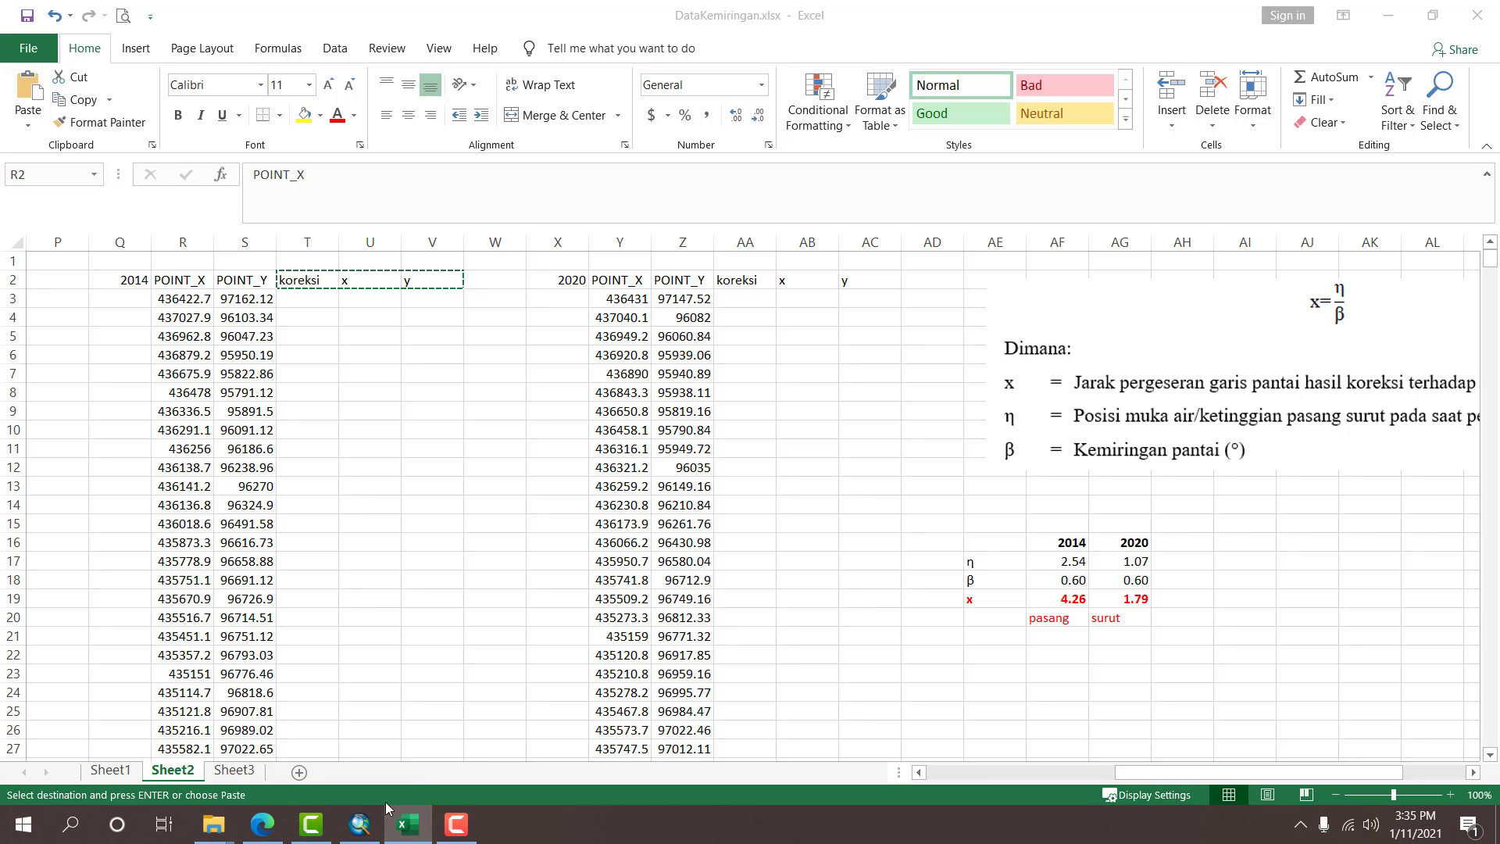
click(359, 825)
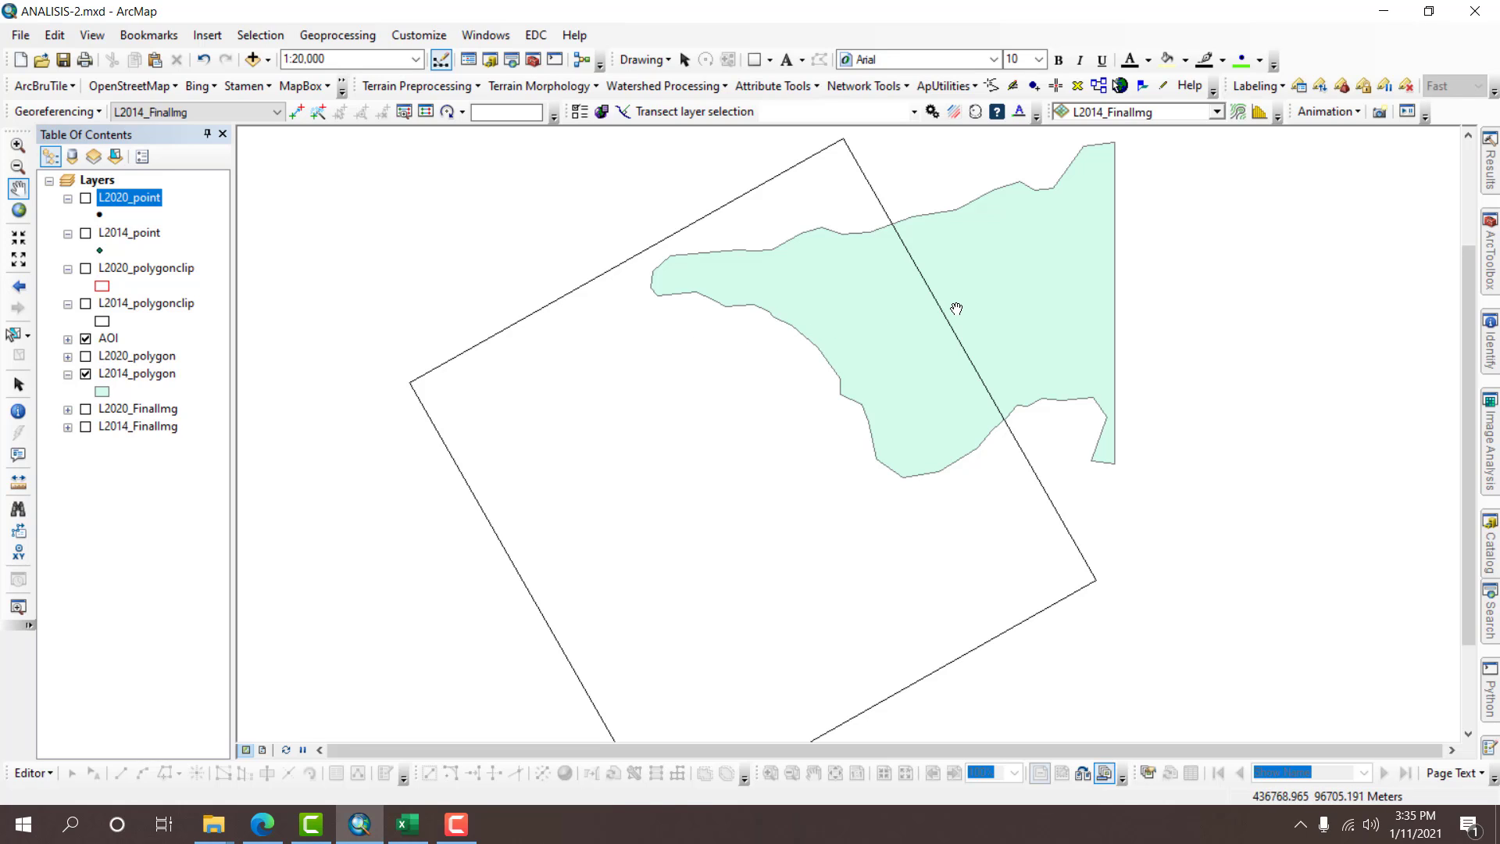
click(407, 824)
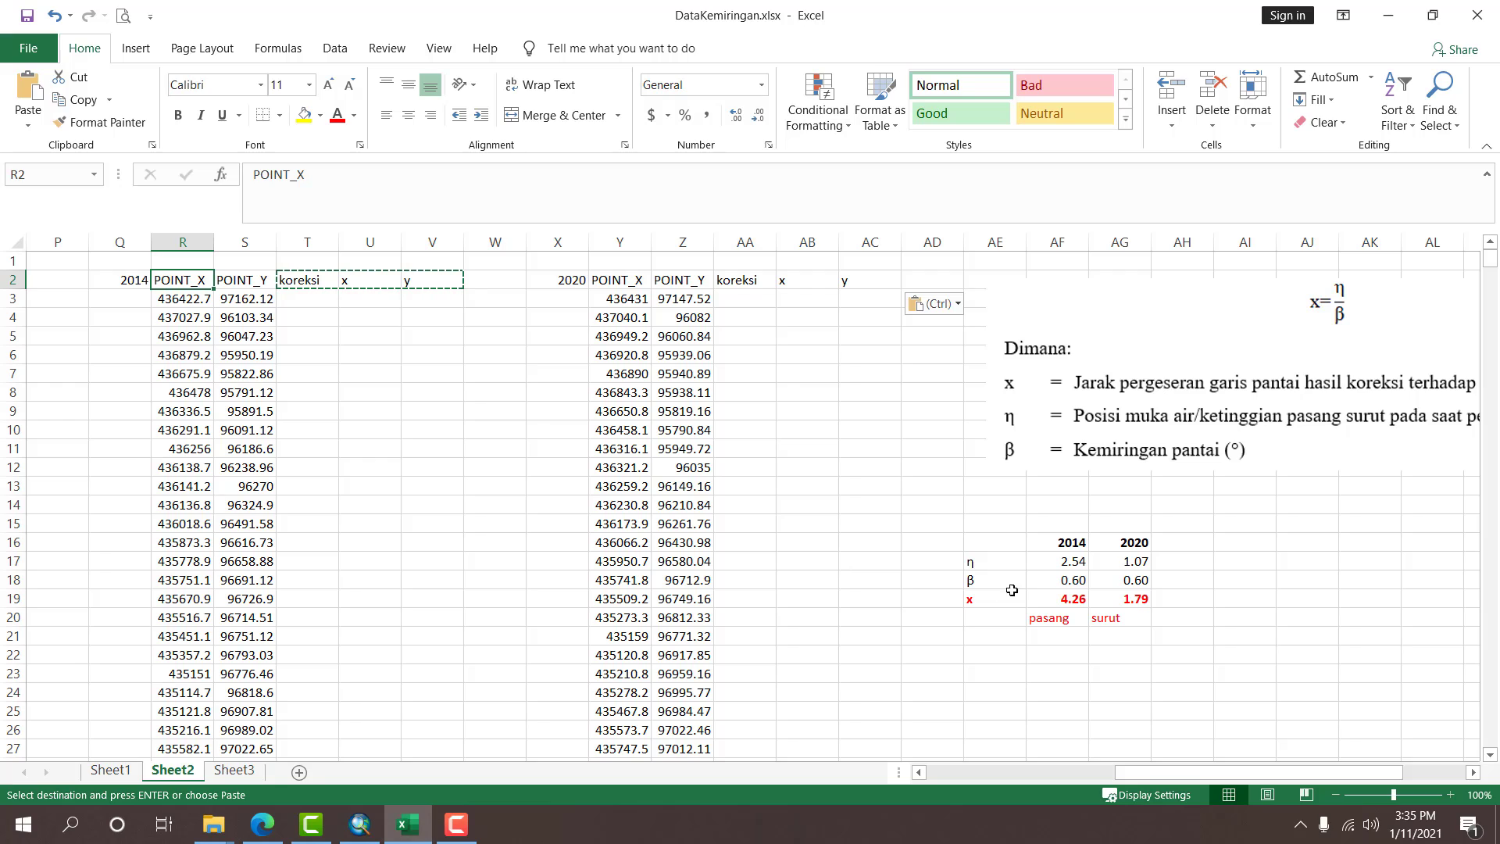
click(173, 296)
click(169, 391)
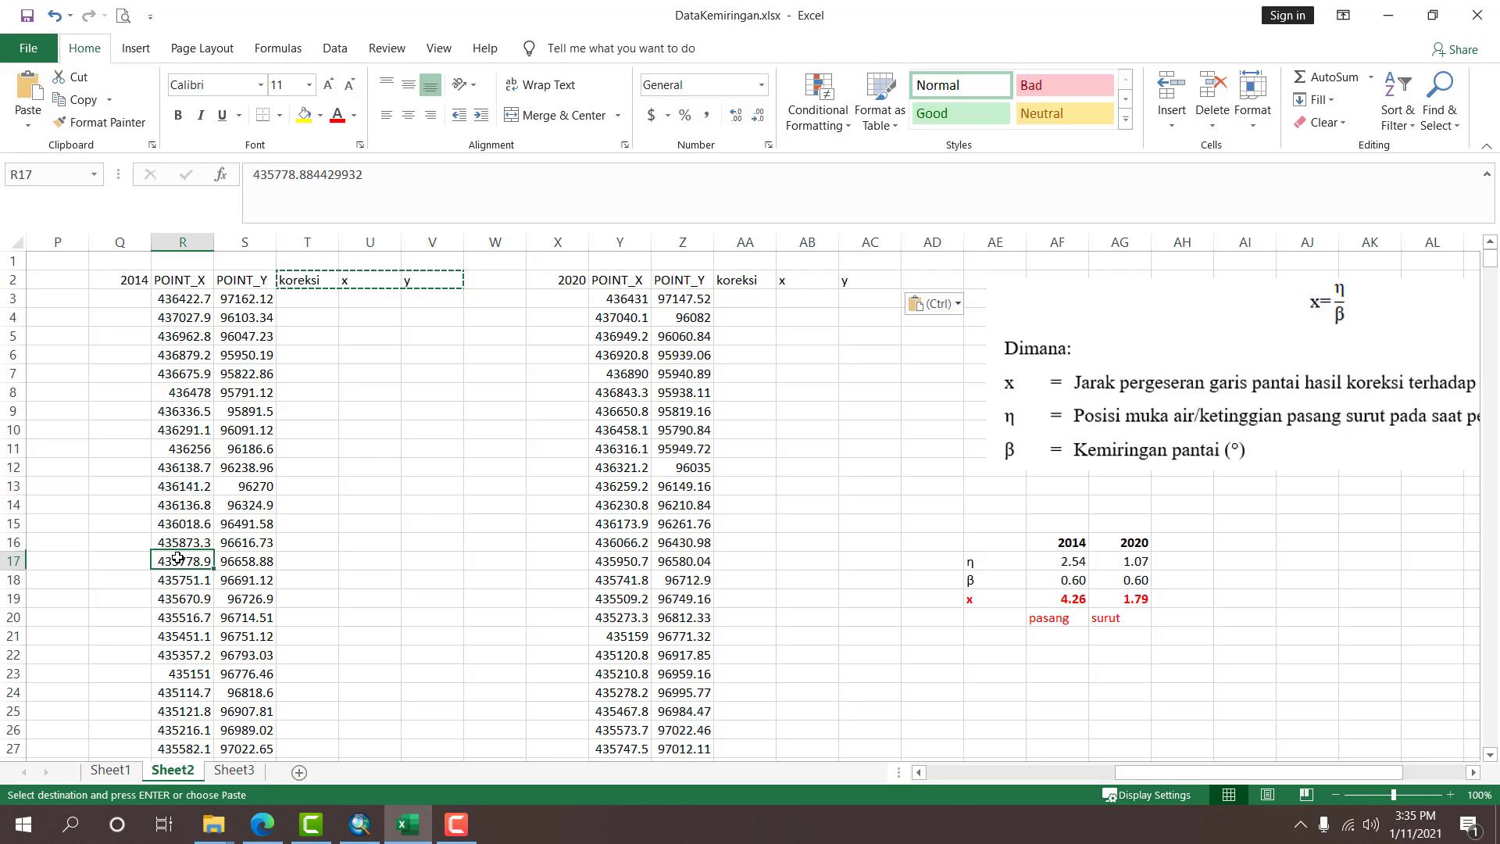
Copy the 2014 x result from AF19 into T3 under koreksi as a value only.
click(1065, 600)
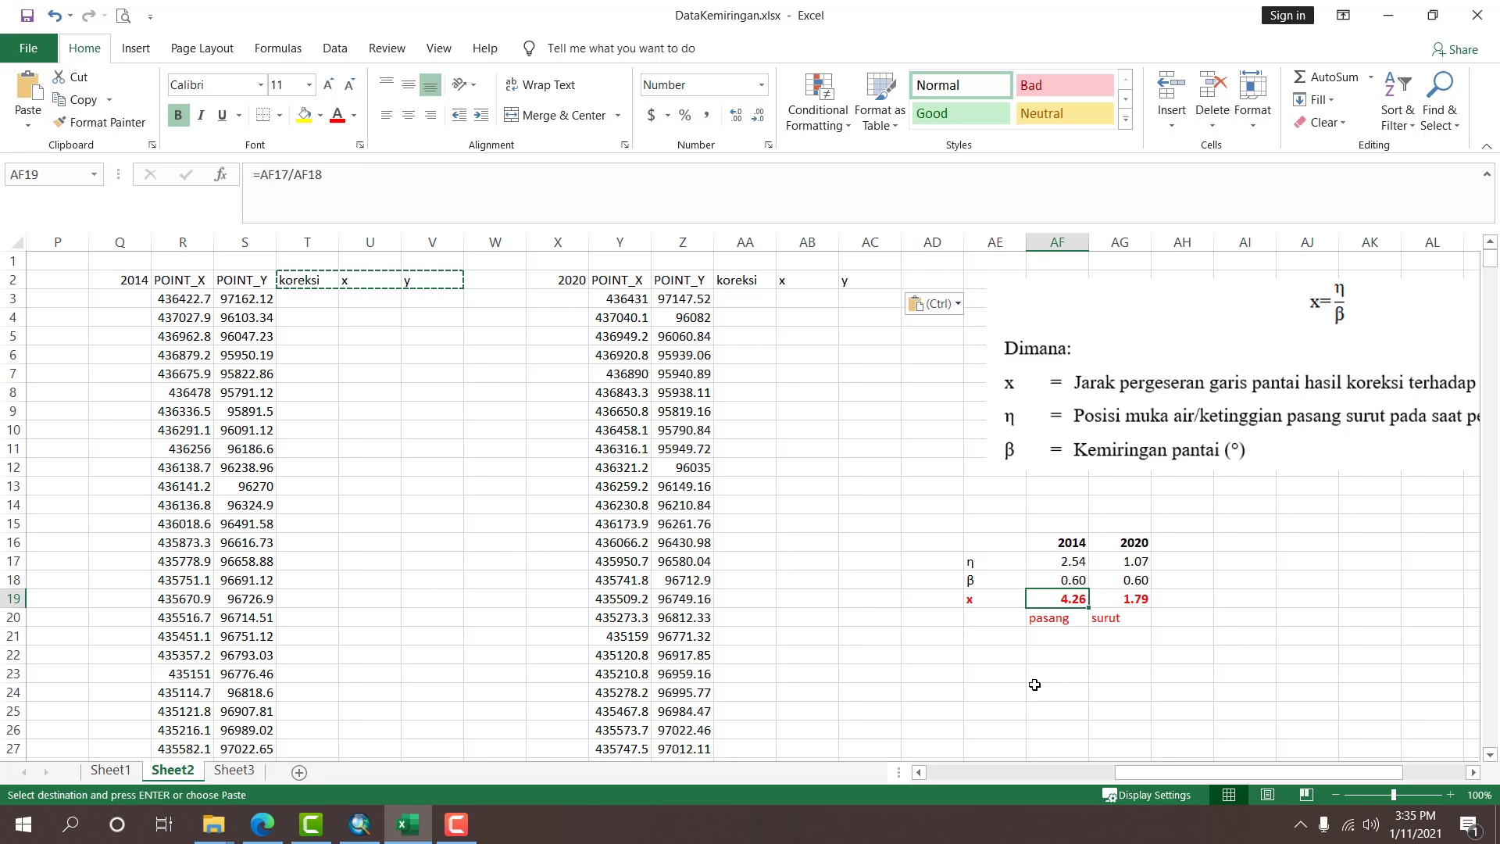
key(ctrl+c)
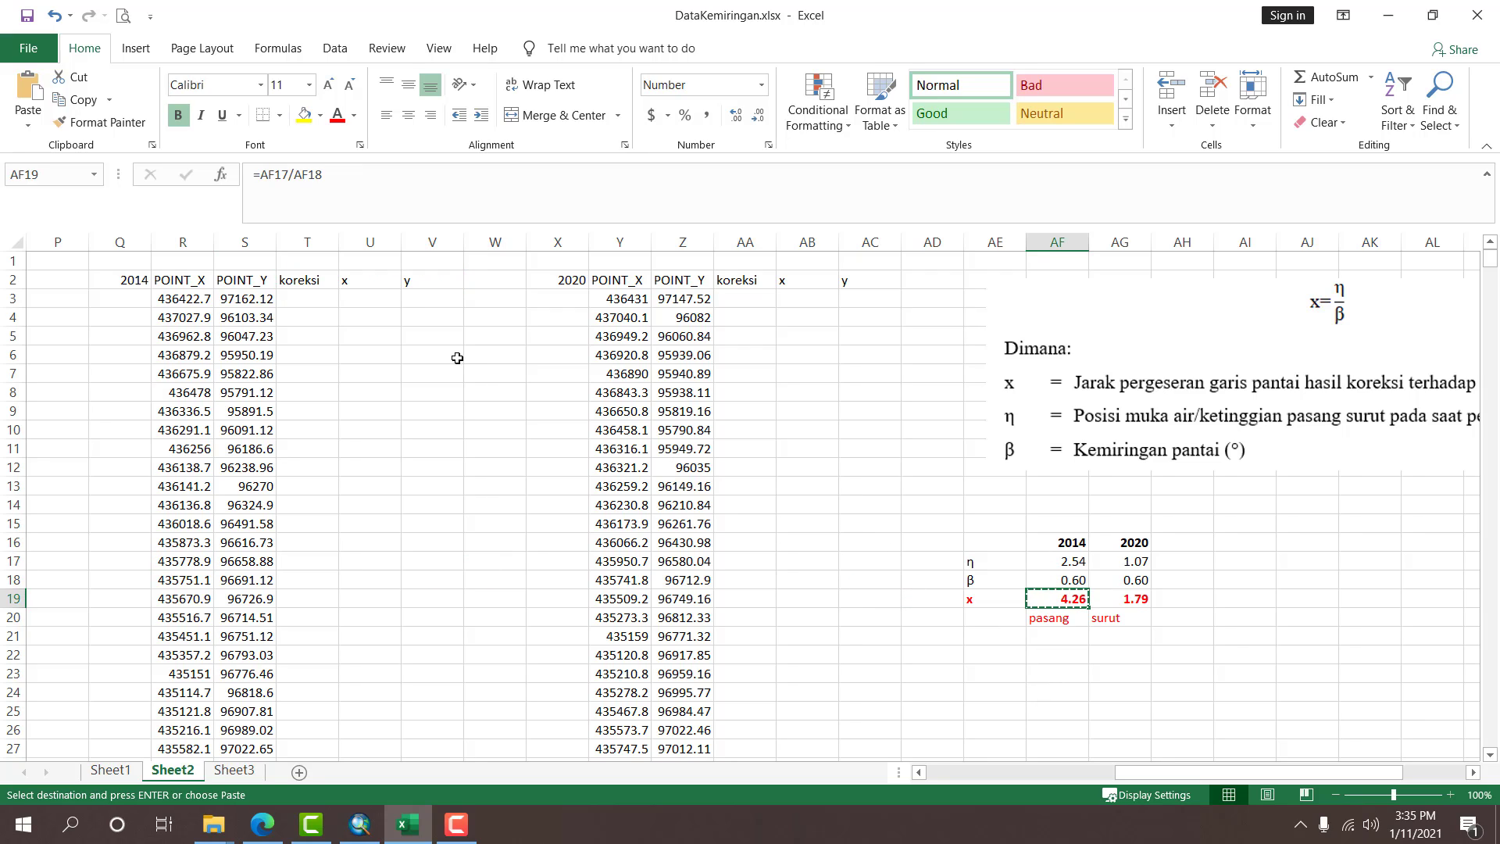
right_click(322, 299)
click(390, 384)
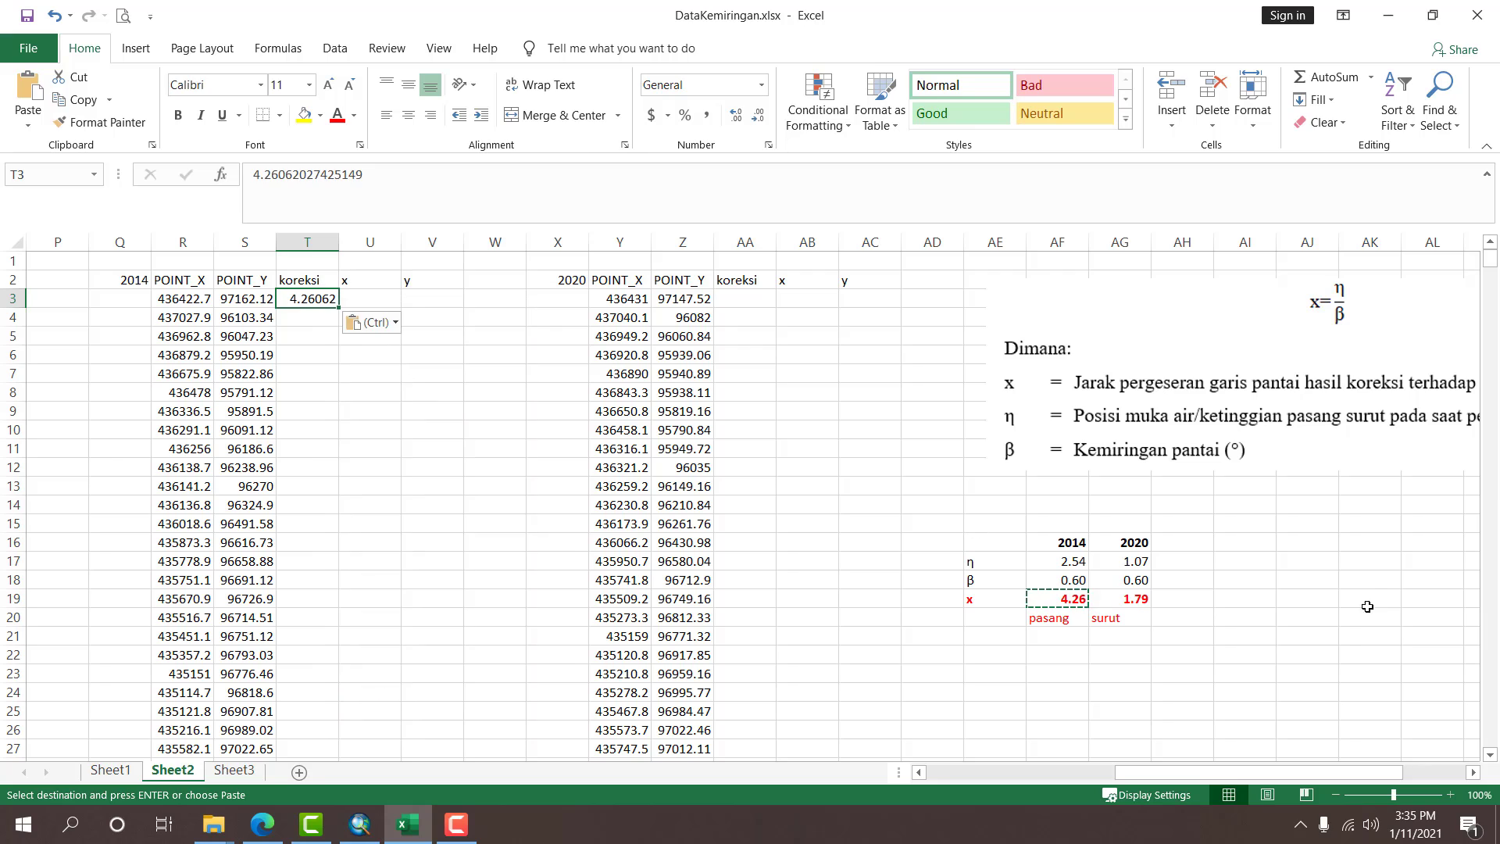
Copy the 2020 x result from AG19 into AA3 as a value only, and fill T3's 2014 correction down its column.
click(1125, 599)
key(ctrl+c)
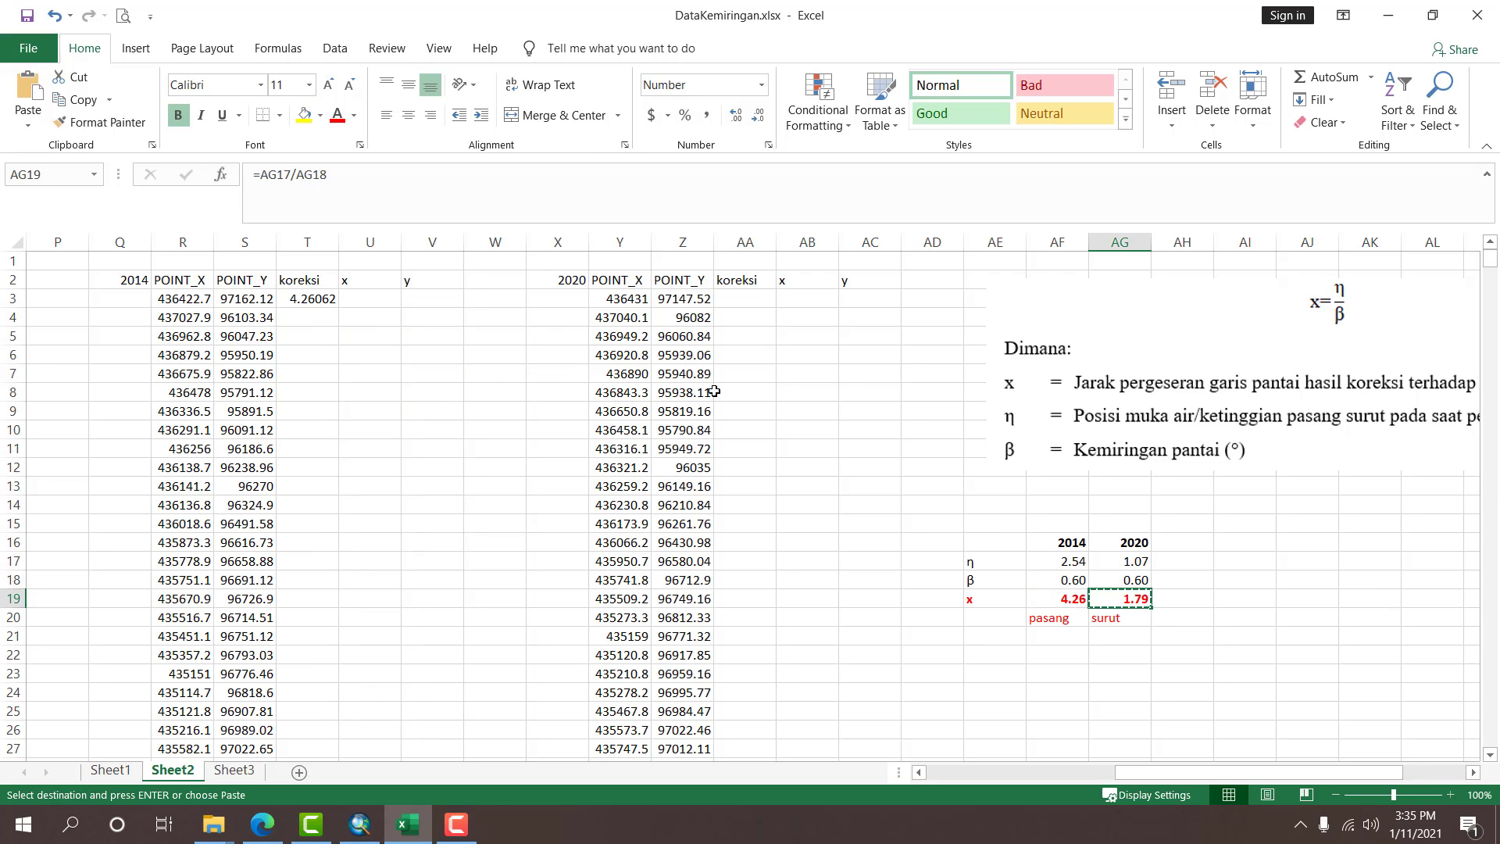
click(752, 300)
right_click(754, 303)
click(813, 387)
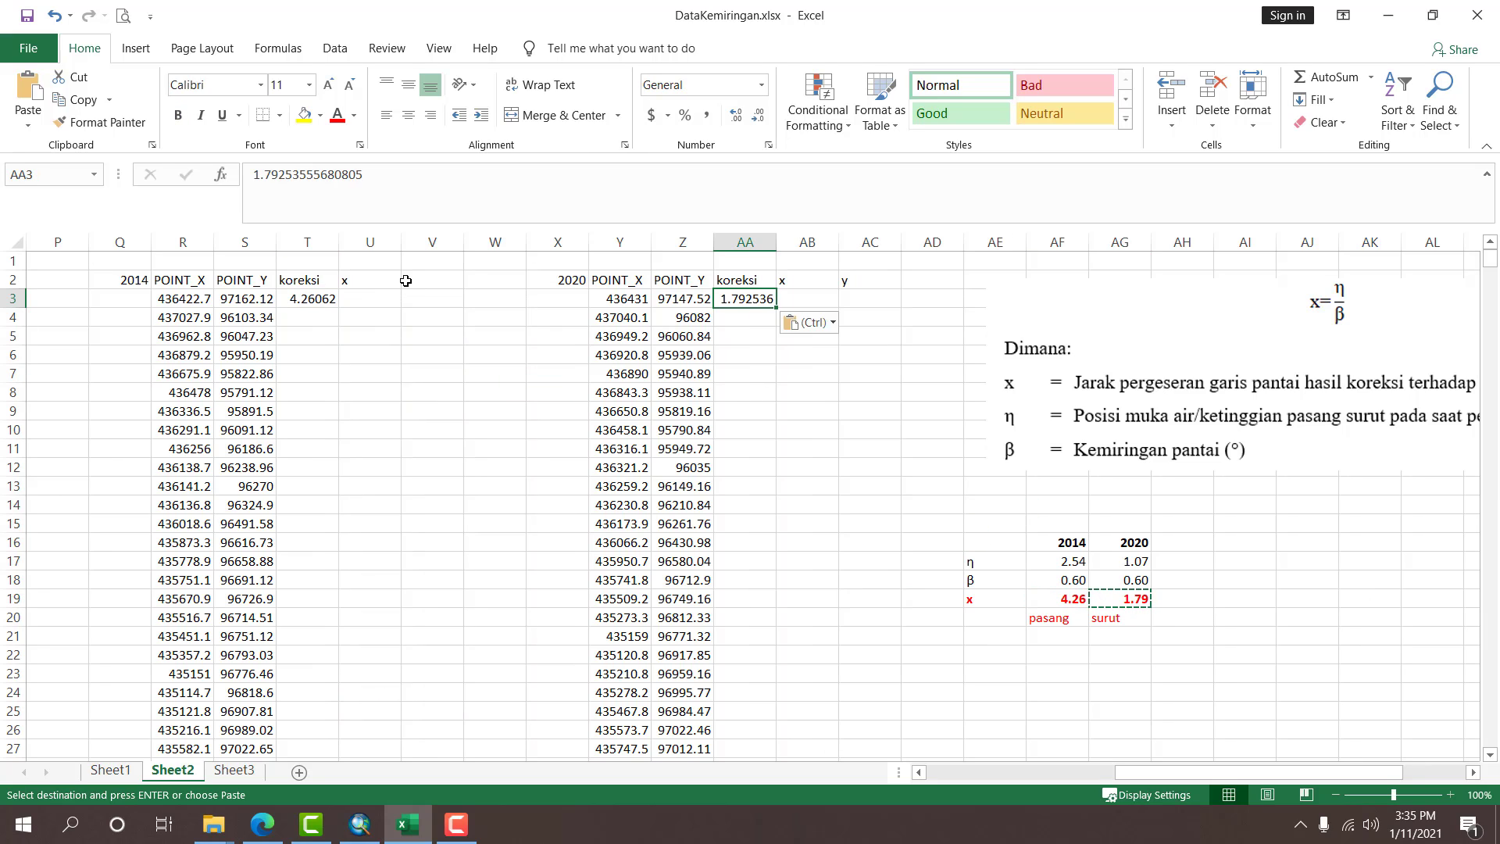
click(313, 299)
double_click(339, 307)
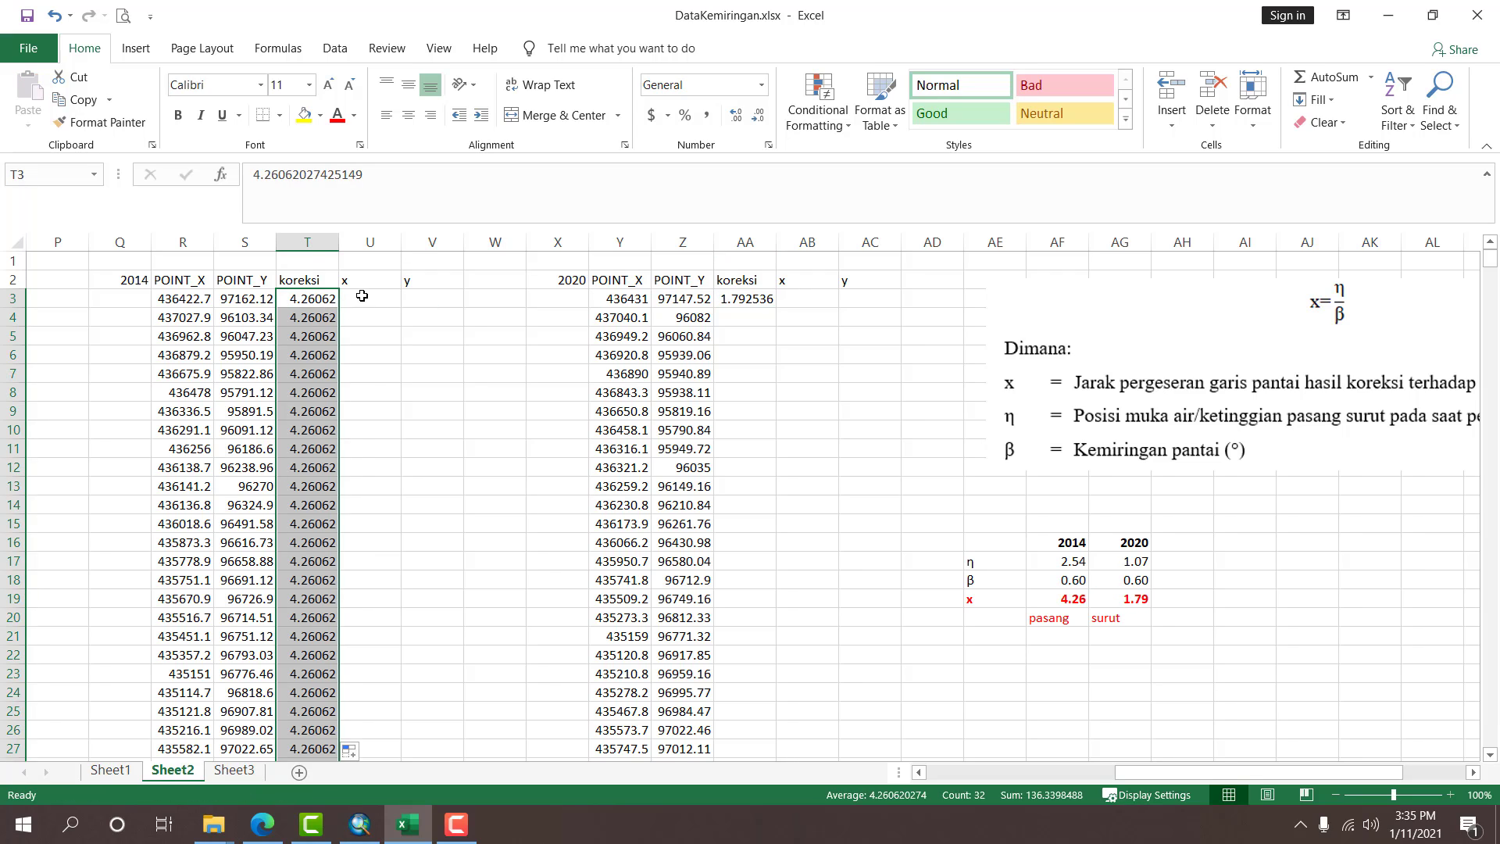
Calculate the corrected 2014 x coordinate in U3 with =R3-T3 and fill the formula down for all 2014 points.
click(369, 300)
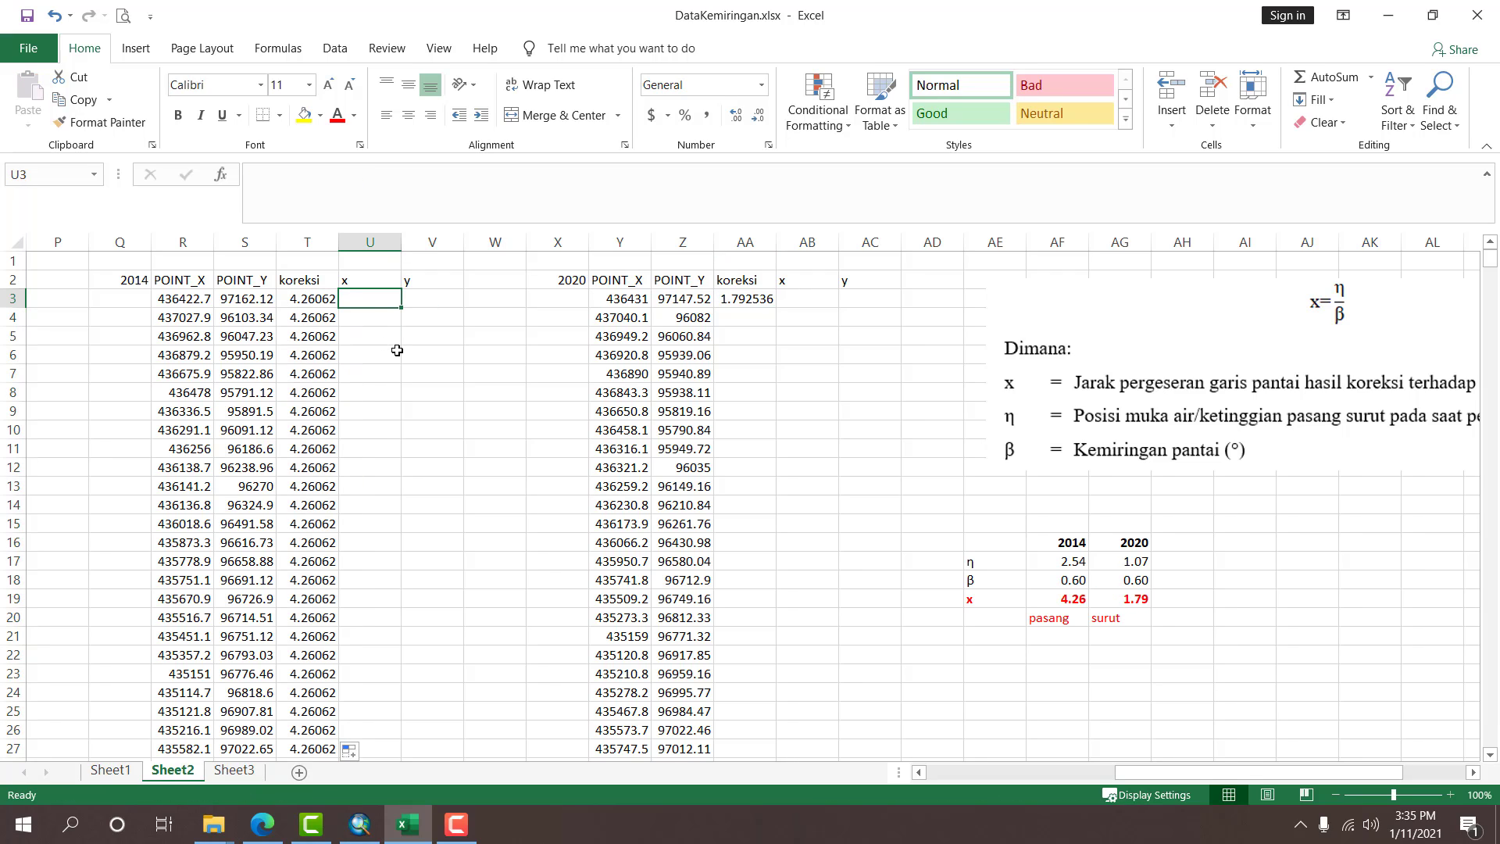
text(=)
click(201, 301)
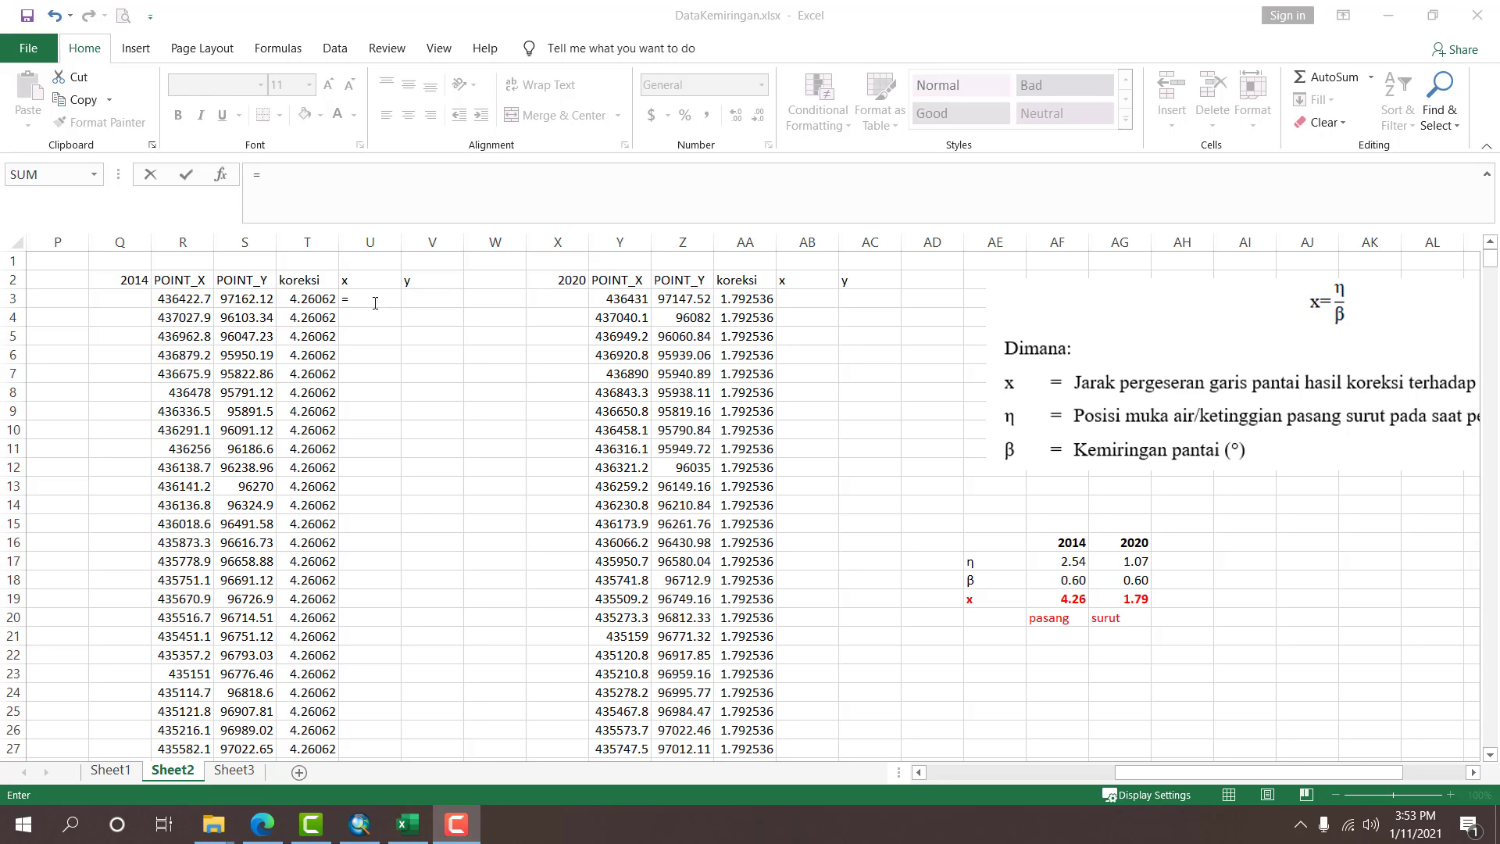
click(375, 303)
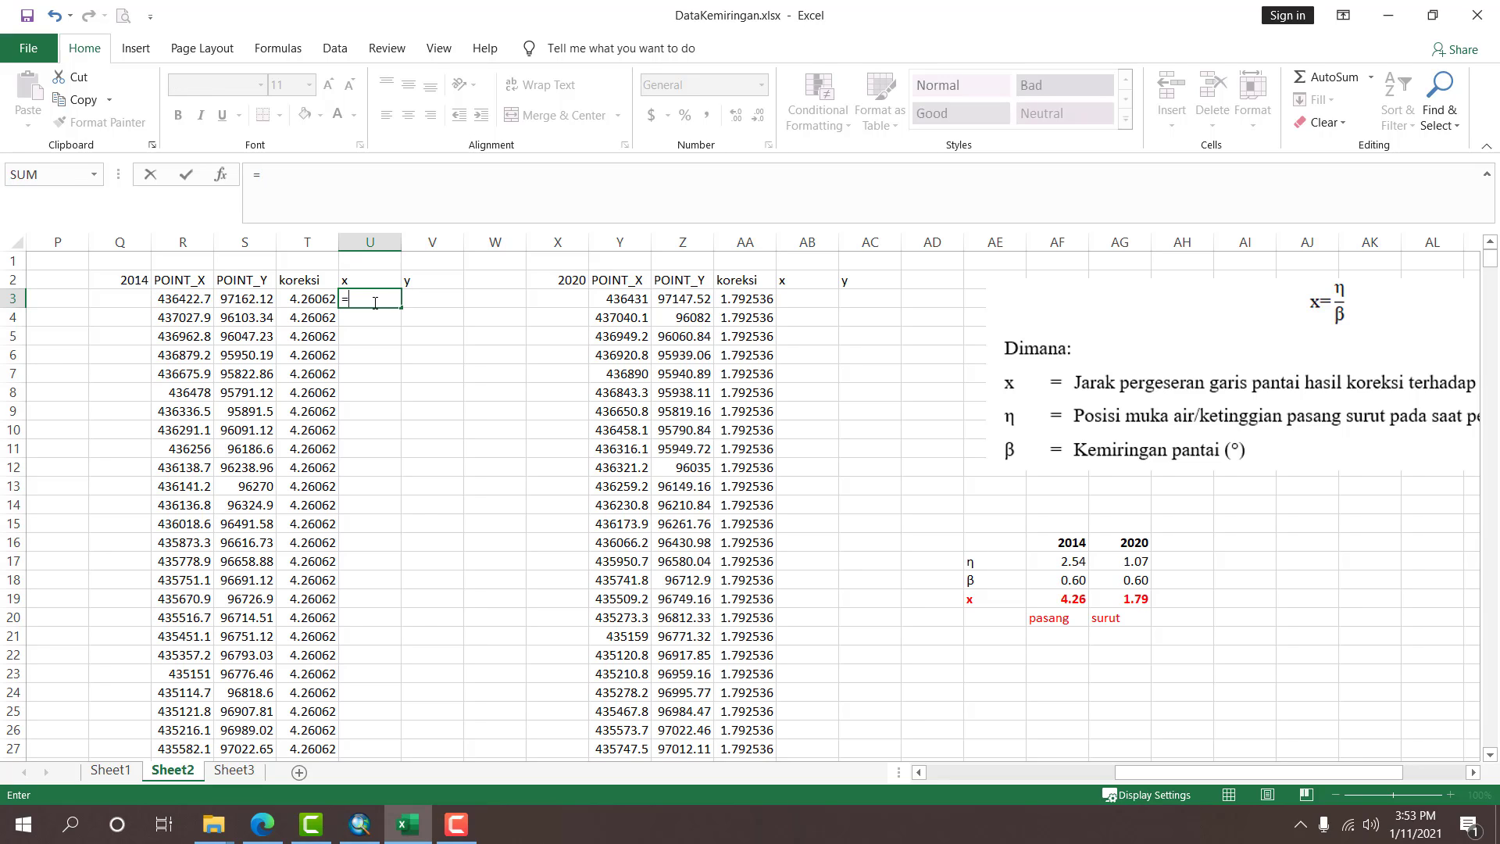
click(201, 308)
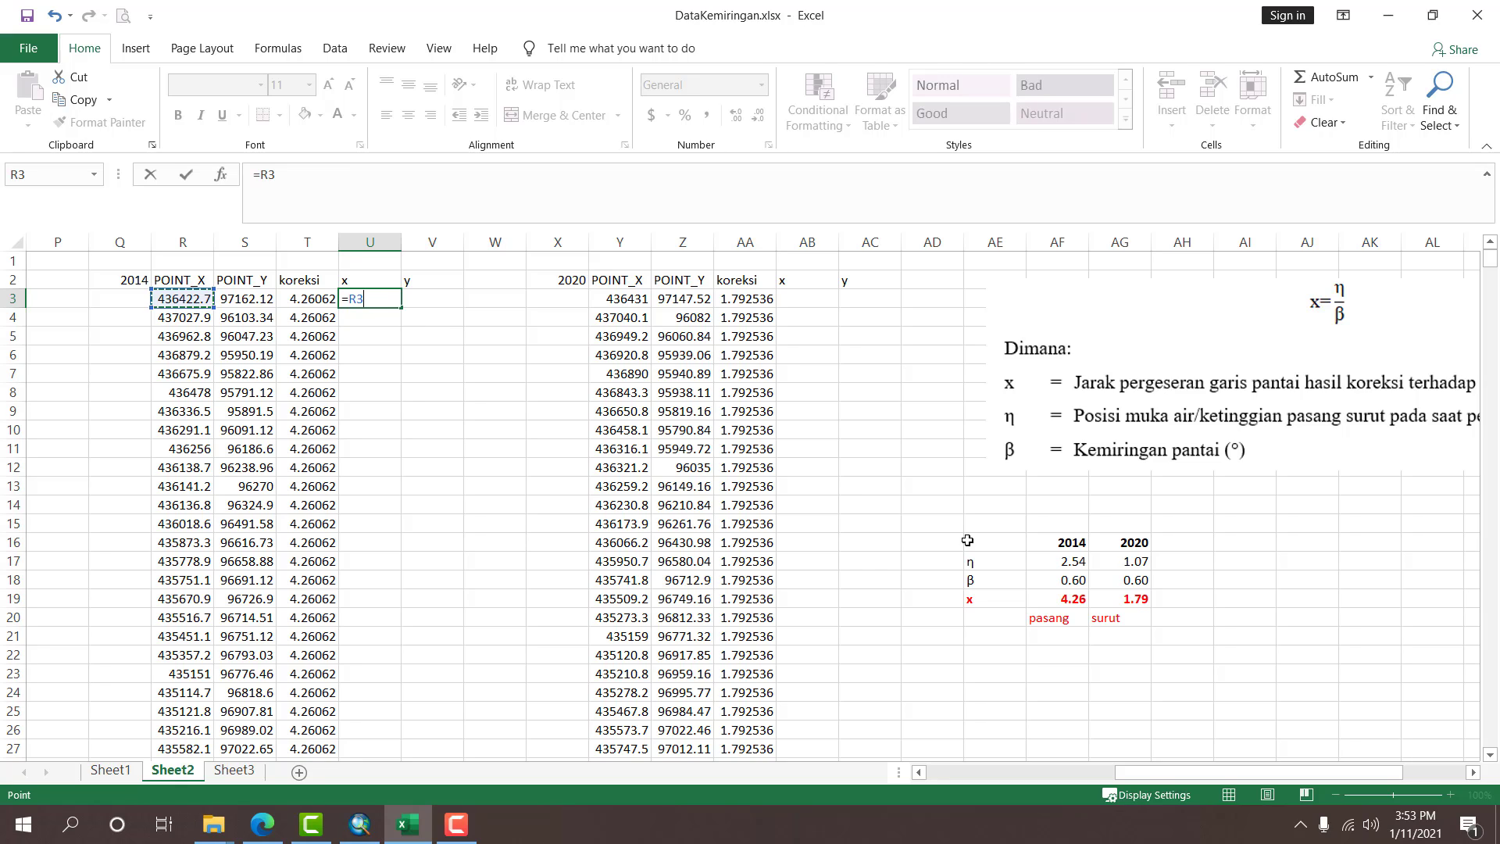
text(-)
click(299, 297)
key(Return)
click(395, 304)
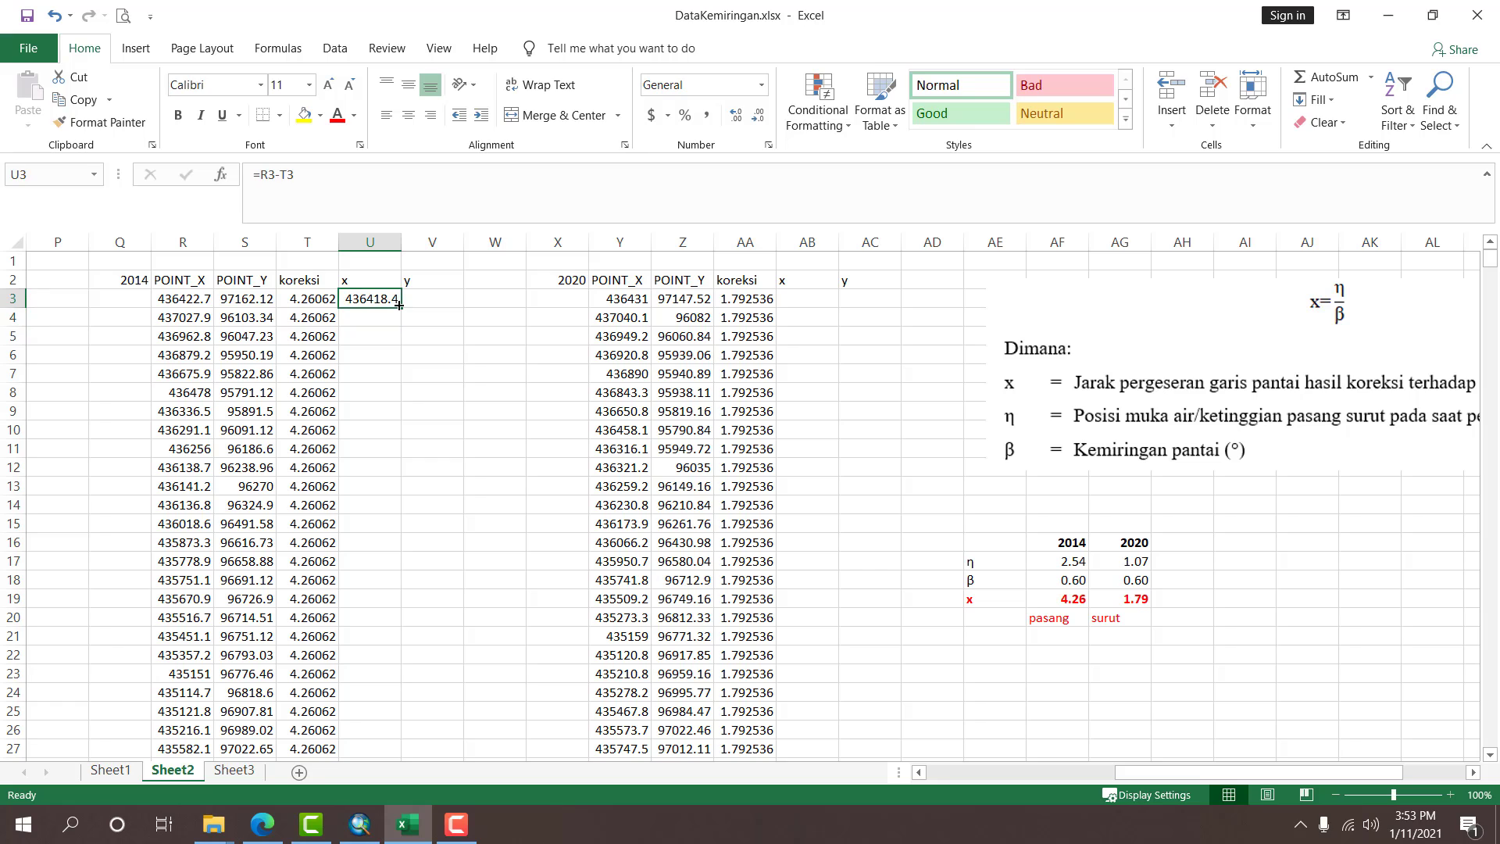
drag(398, 305, 399, 752)
Carry POINT_Y over to the 2014 y column with =S3 in V3, filled down for all 2014 points.
click(418, 296)
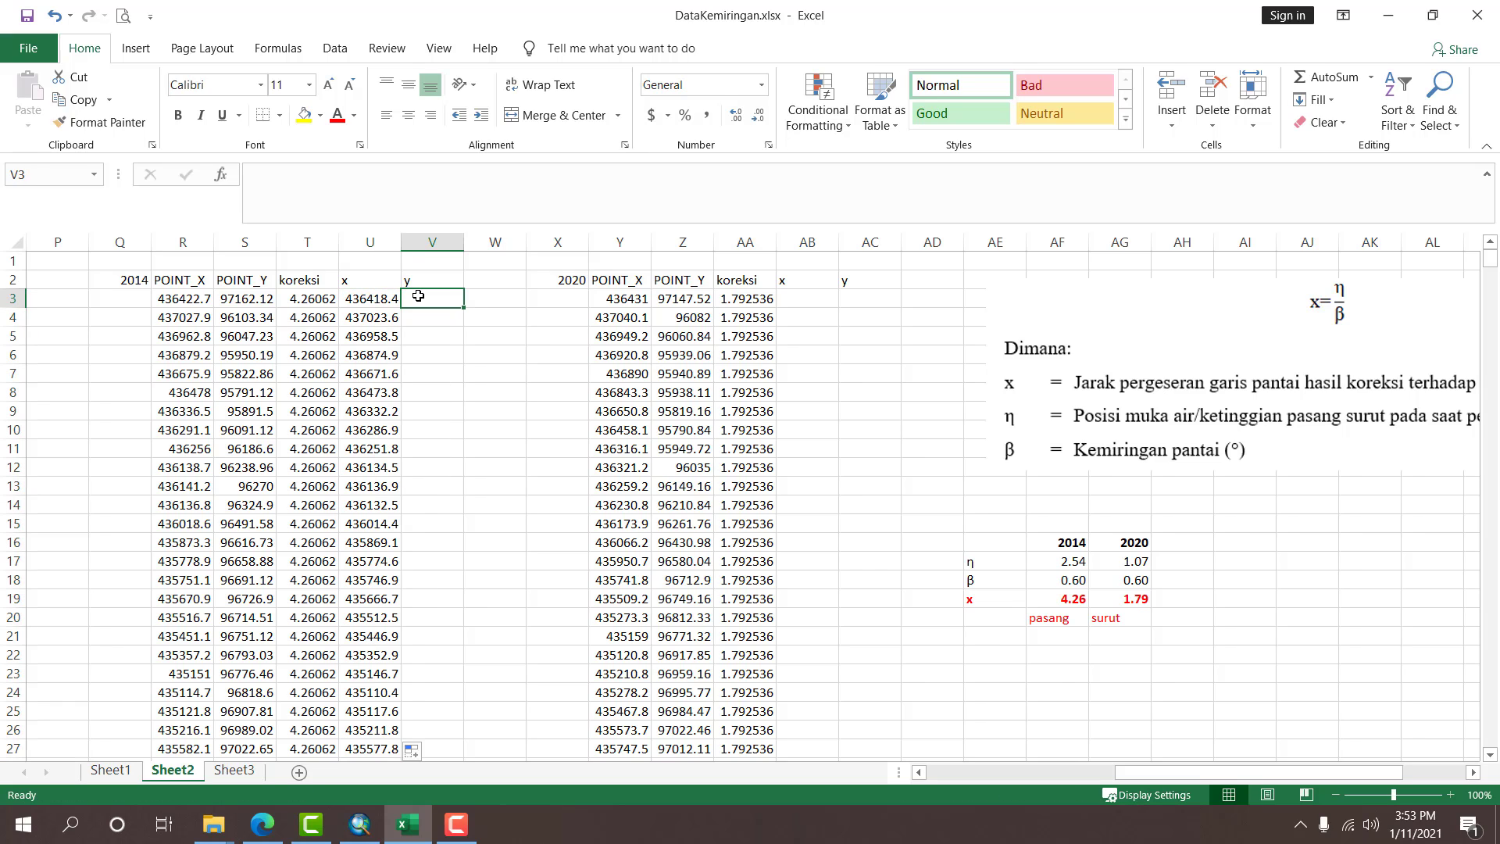
text(=)
click(223, 304)
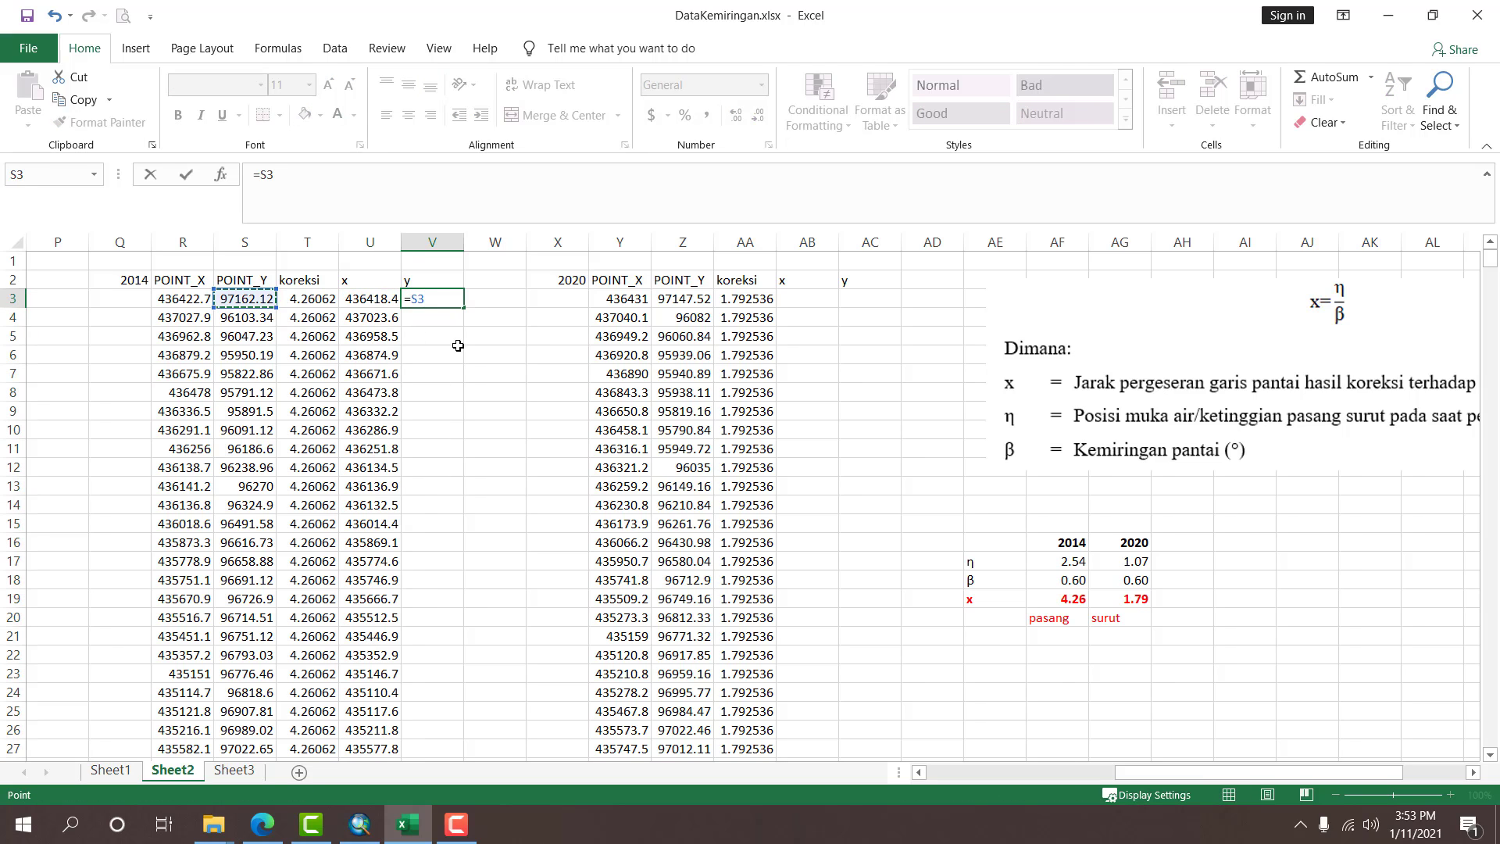
key(Return)
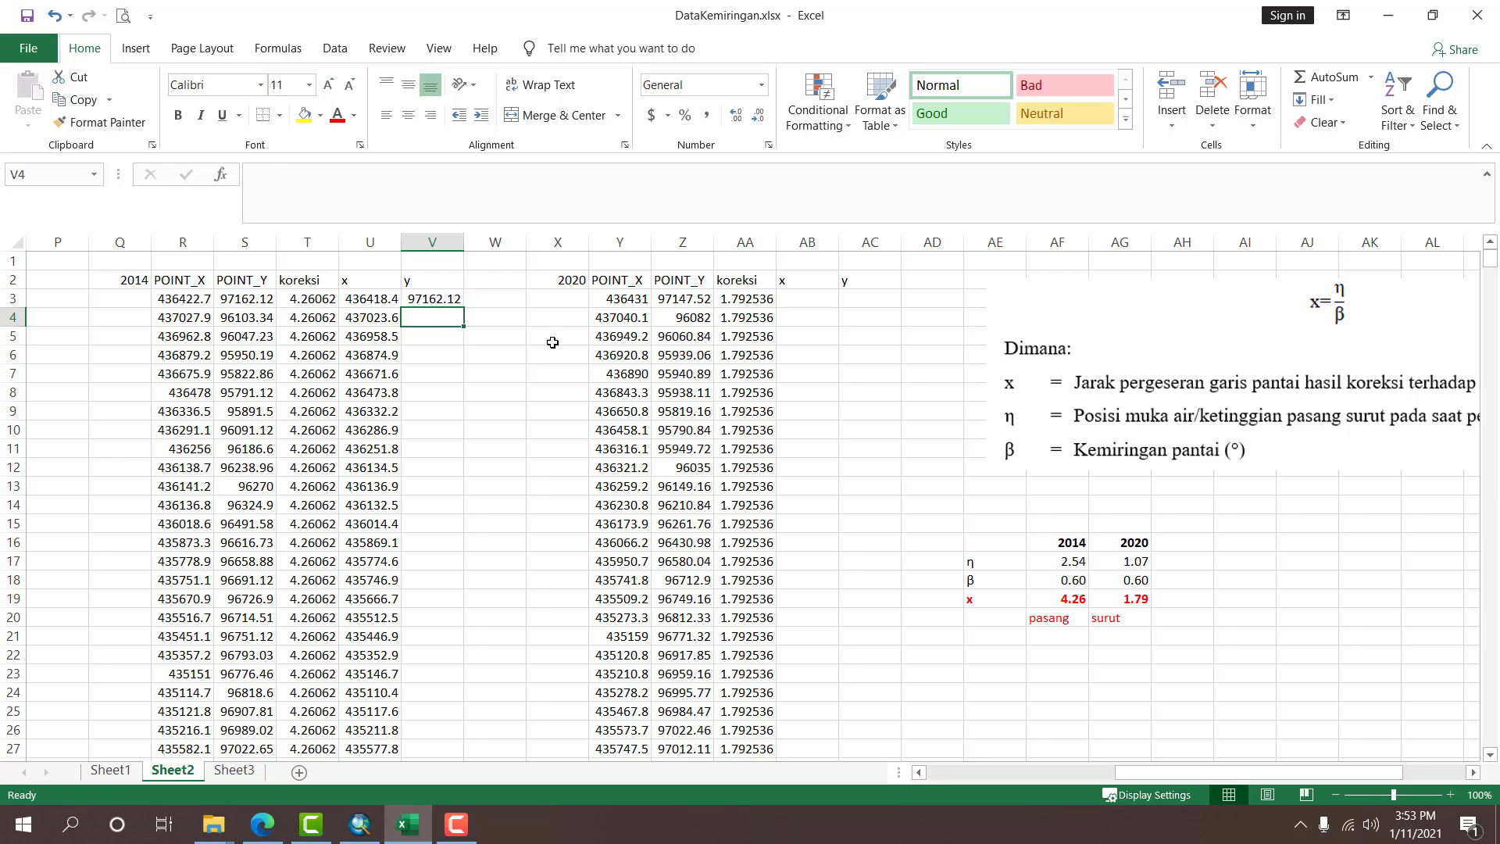
click(446, 295)
double_click(464, 308)
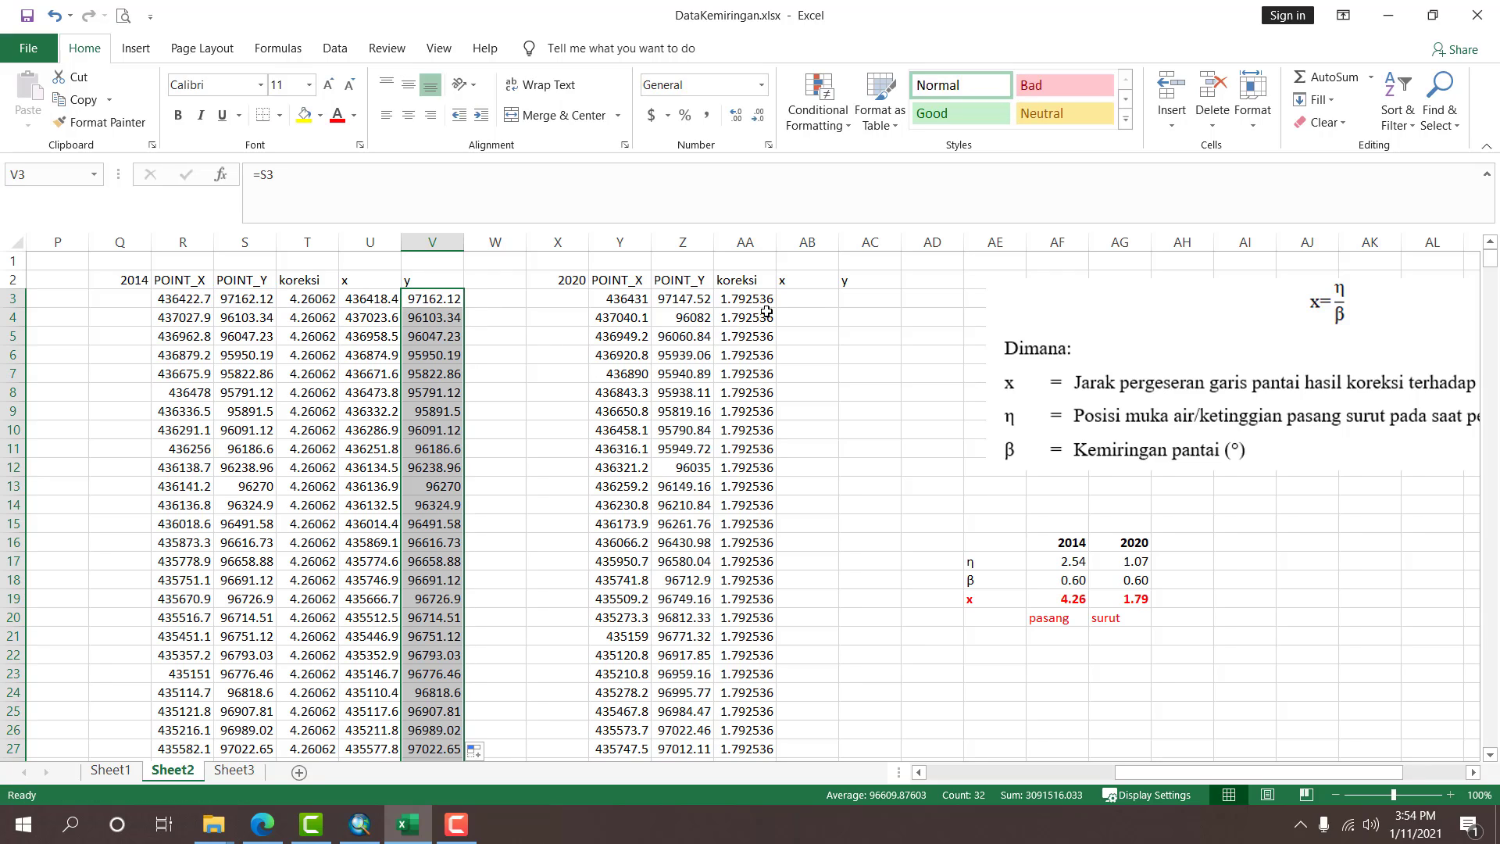
Calculate the corrected 2020 x coordinates in column AB with the formula =Y3+AA3, filled down from AB3 to the end of the data.
click(802, 307)
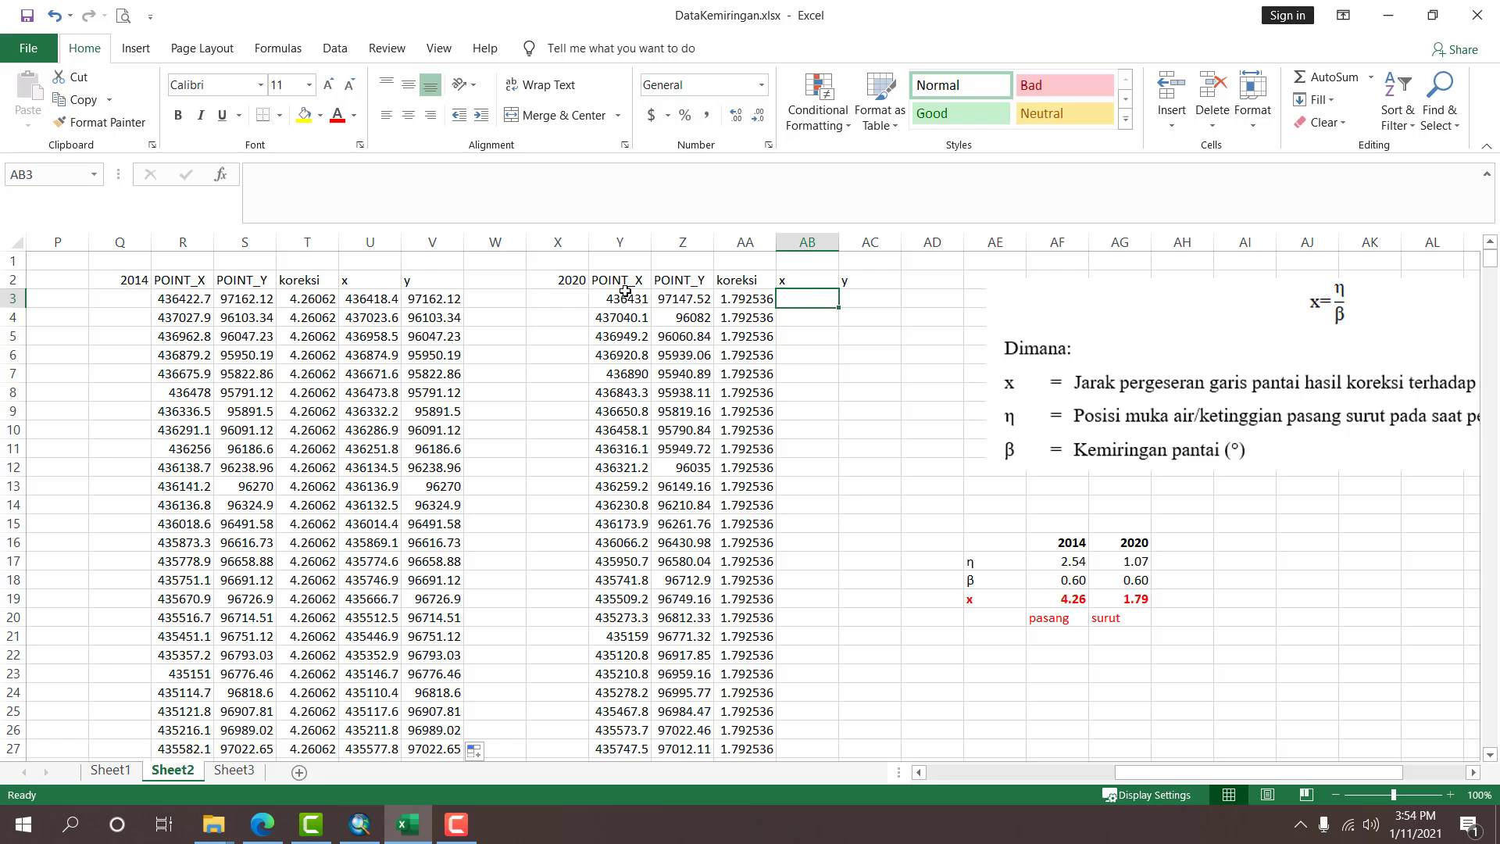
click(1103, 617)
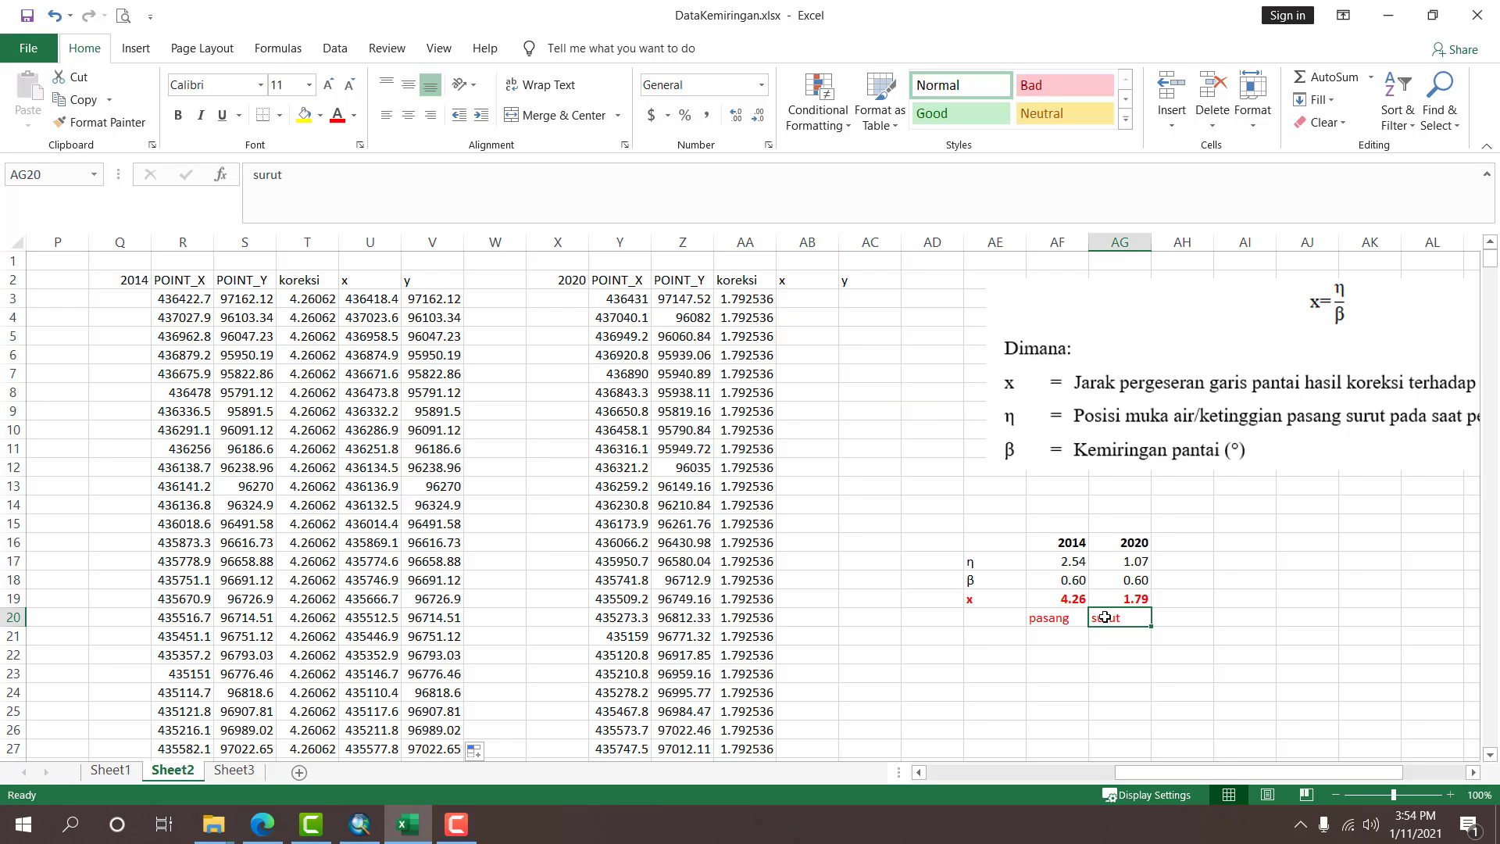
click(621, 300)
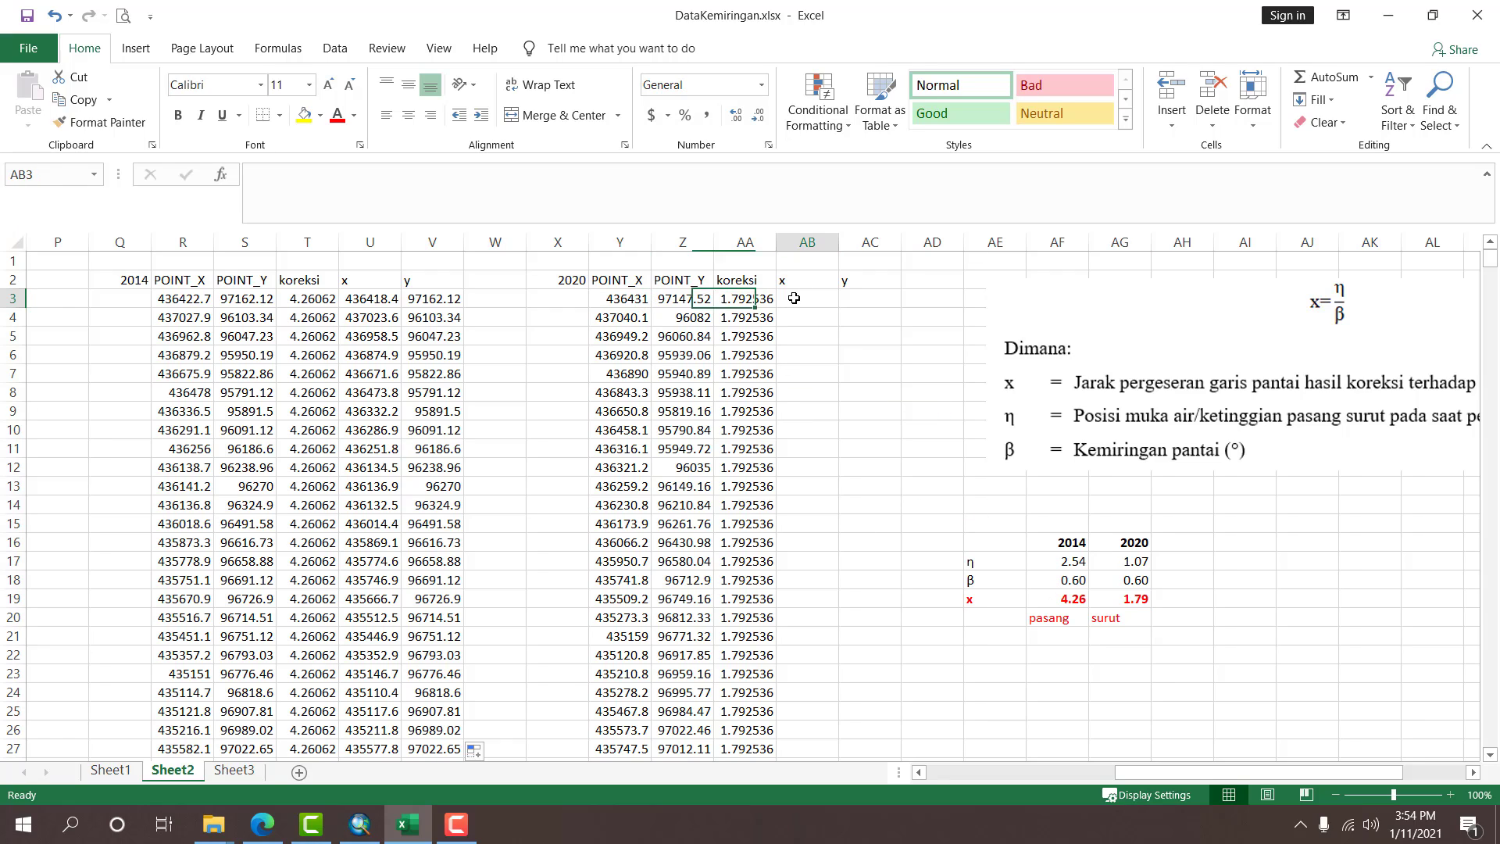
click(789, 304)
text(=)
click(618, 300)
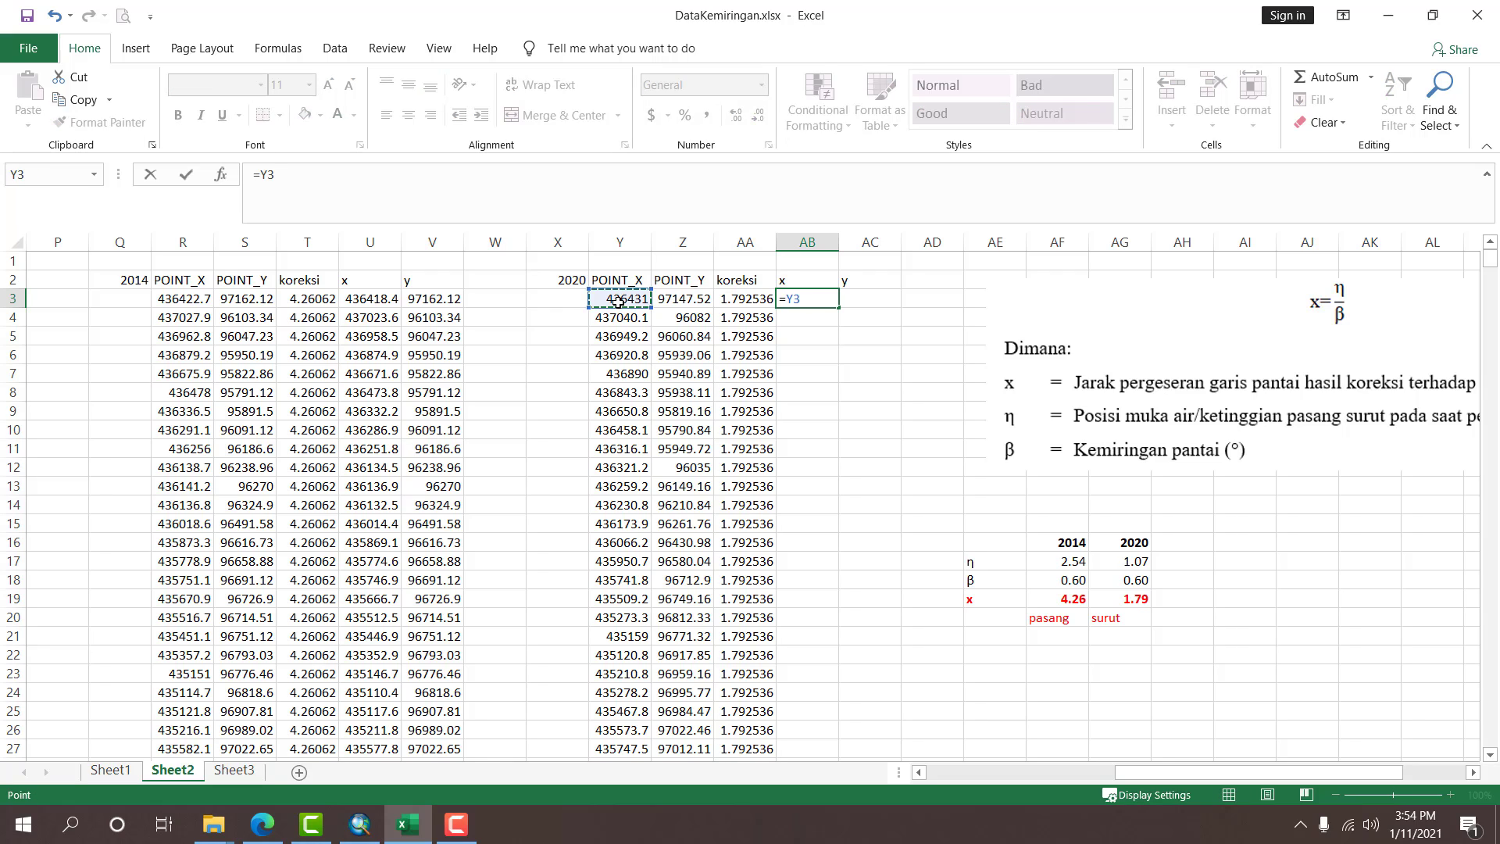
text(+)
click(744, 299)
key(Return)
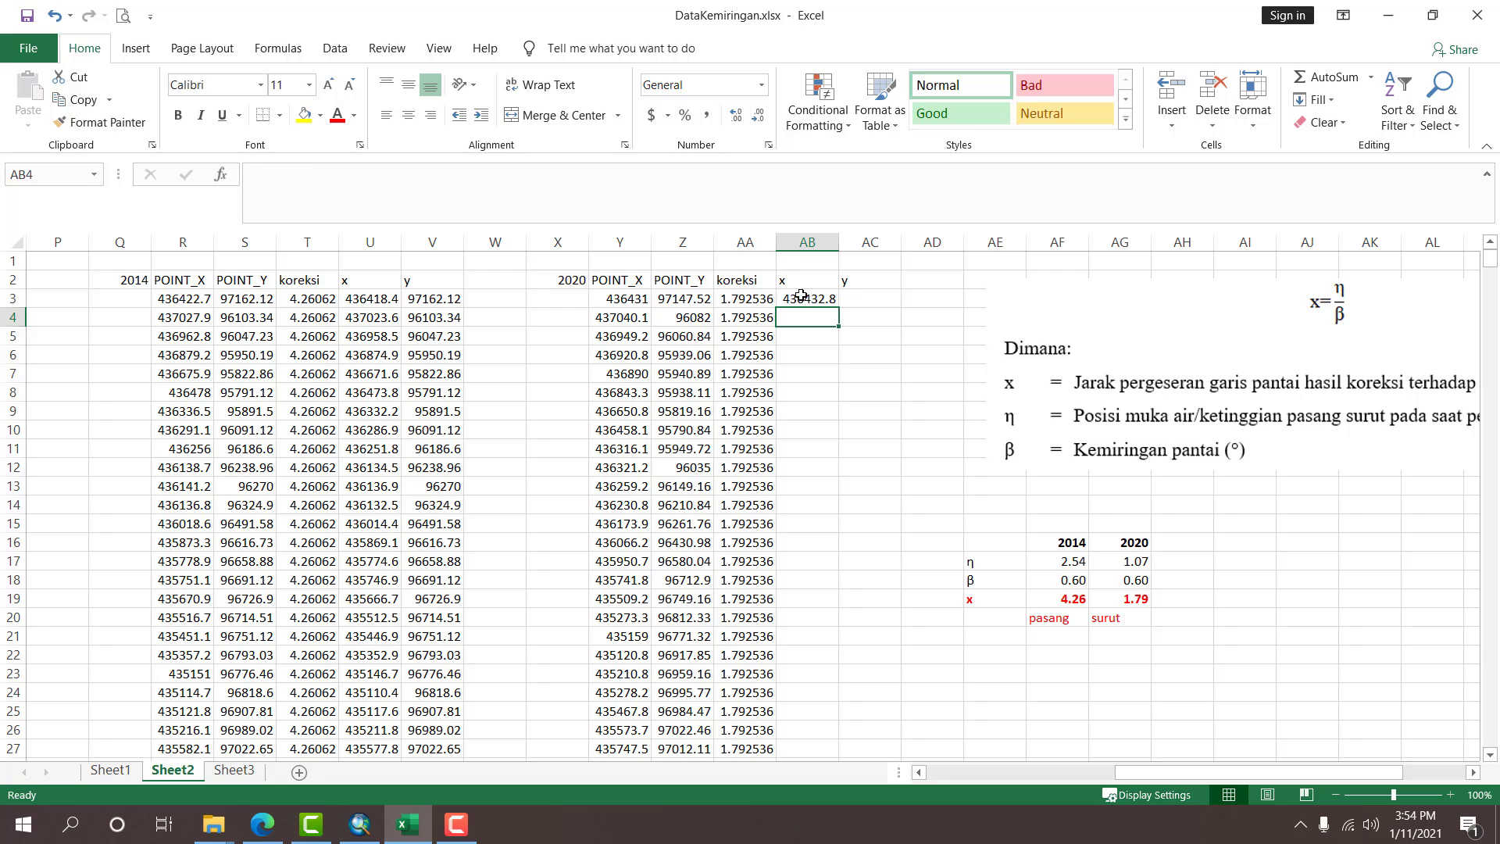
click(801, 296)
double_click(838, 307)
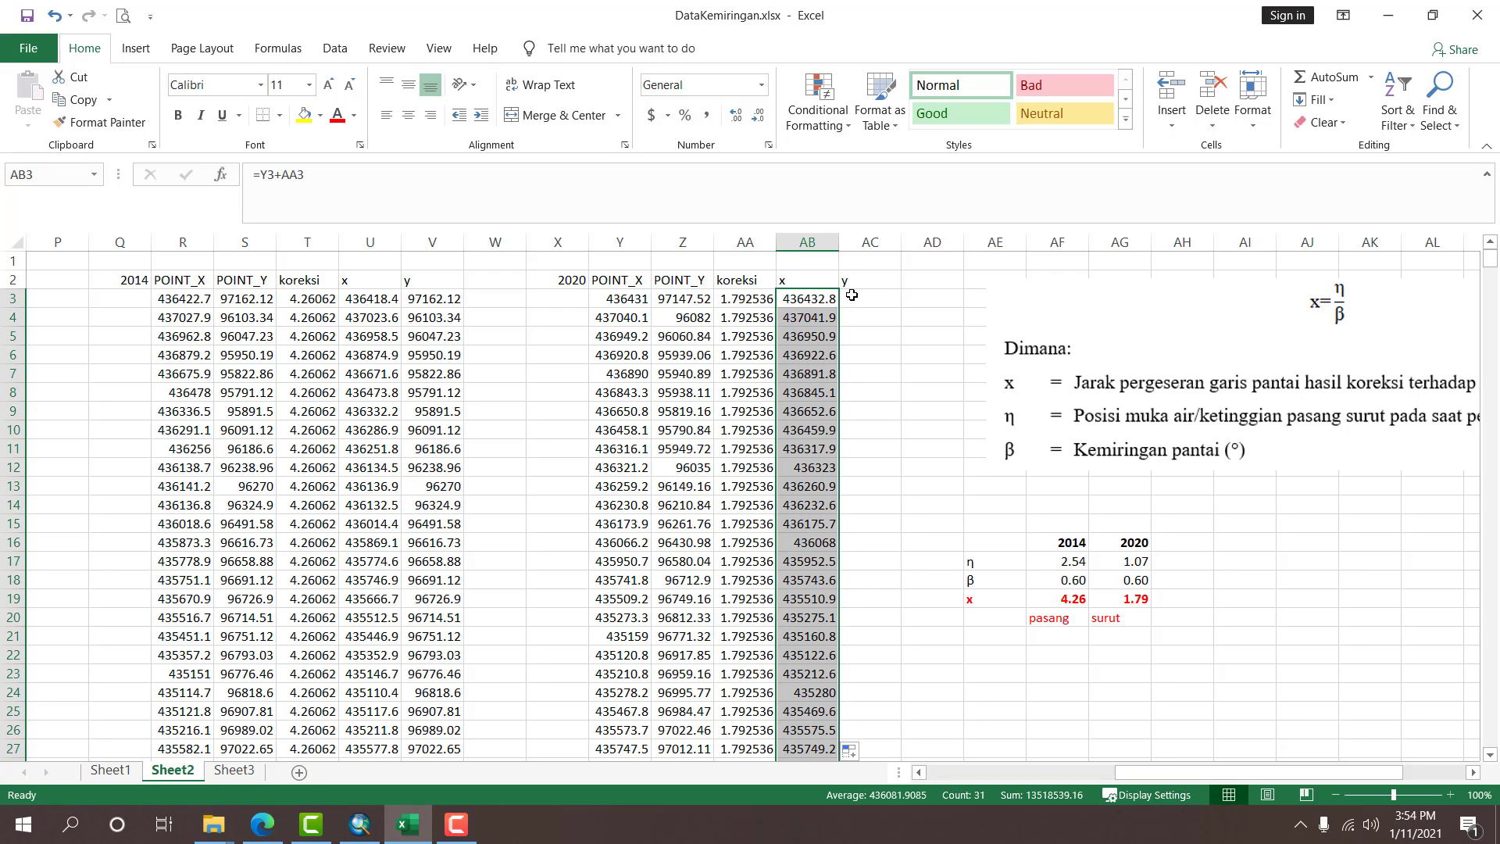
Fill the 2020 y column AC with the POINT_Y values, using the formula =Z3 from AC3 down through the data rows.
click(849, 295)
text(=)
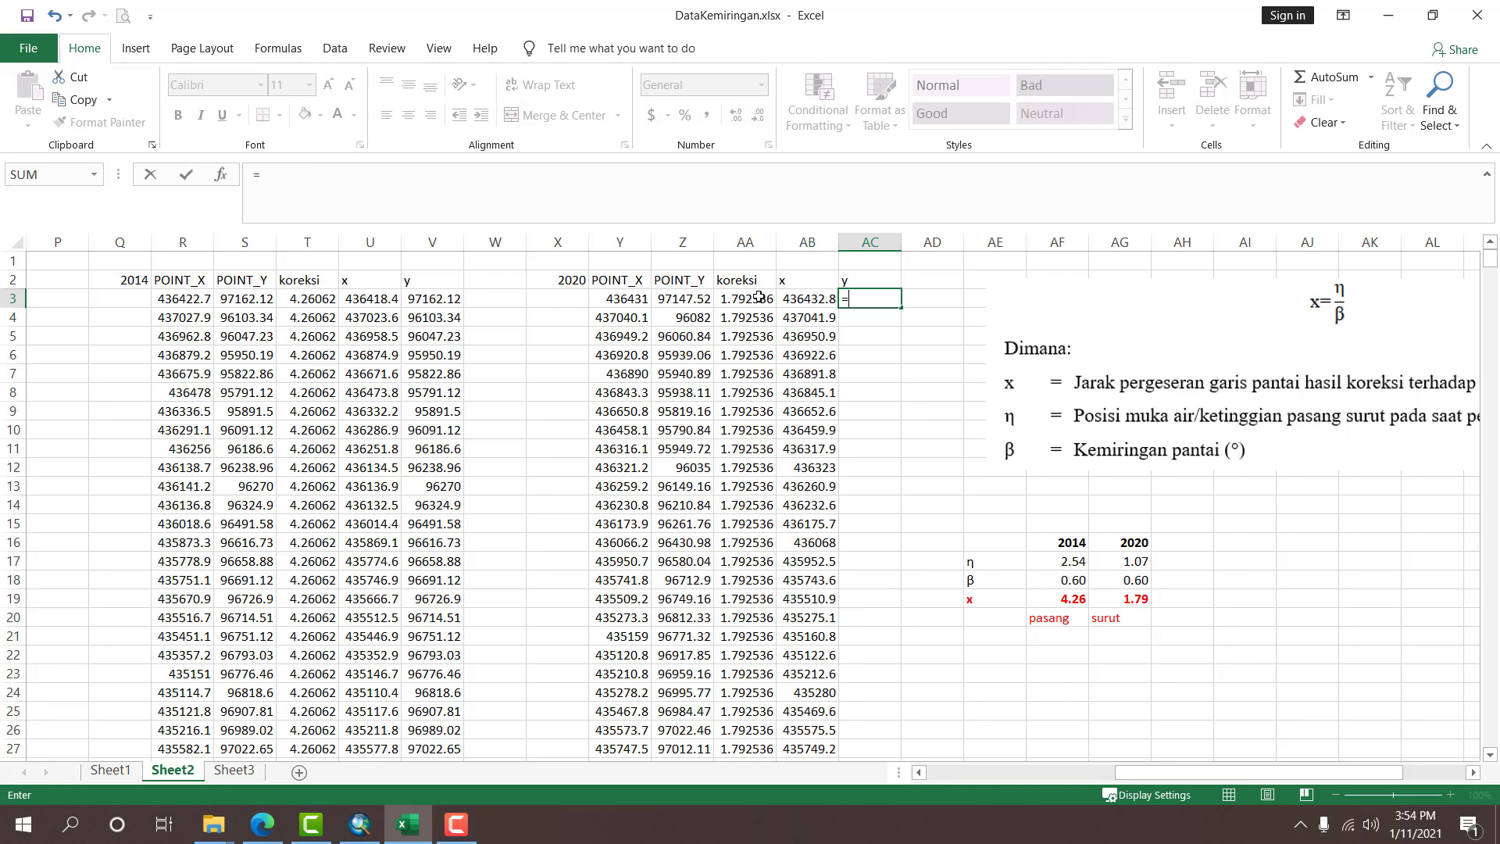
click(699, 301)
key(Return)
click(895, 305)
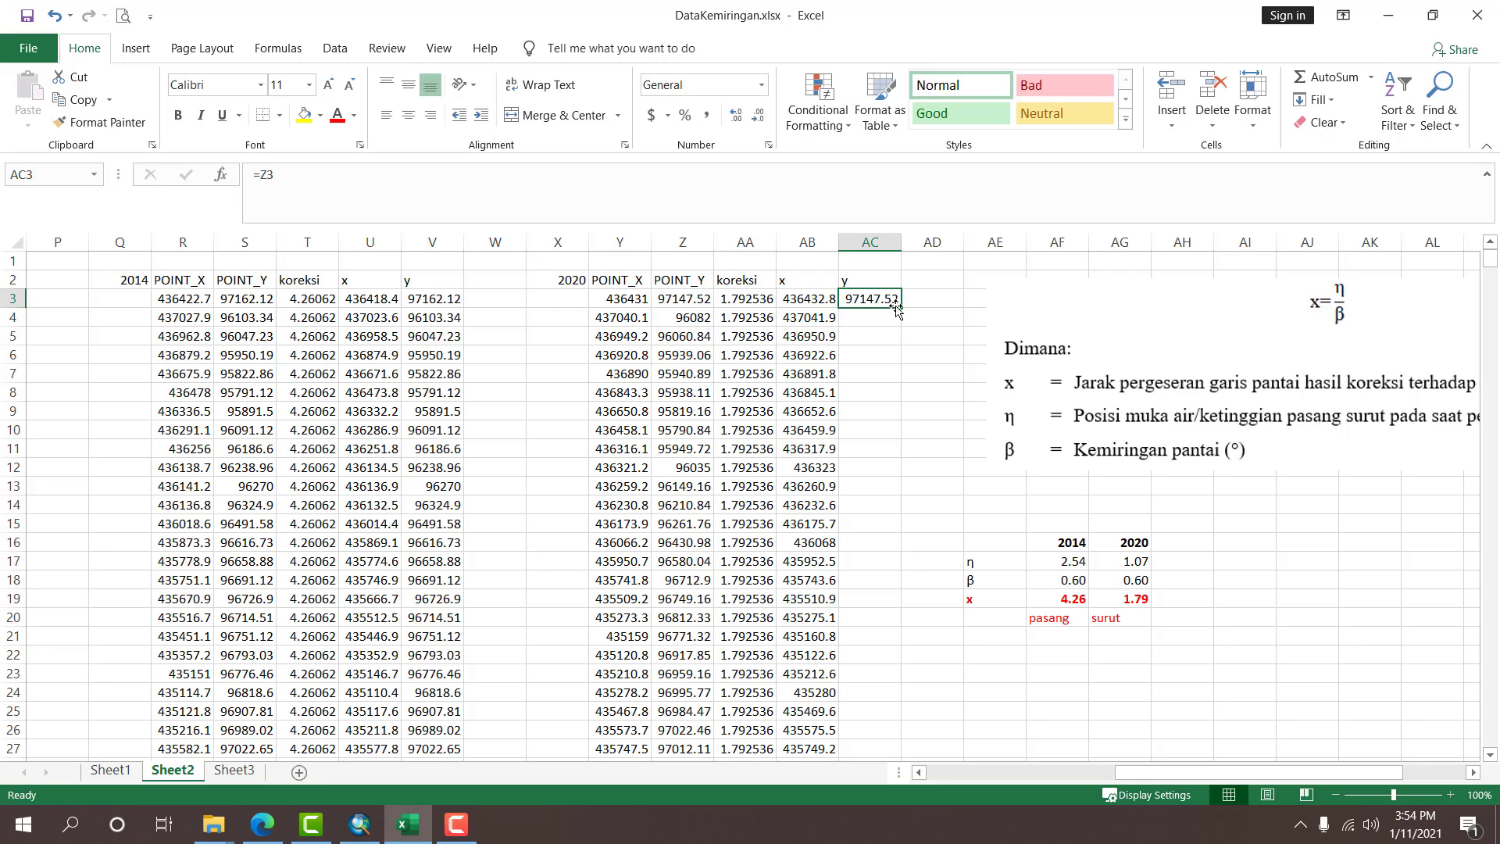
double_click(898, 308)
click(939, 391)
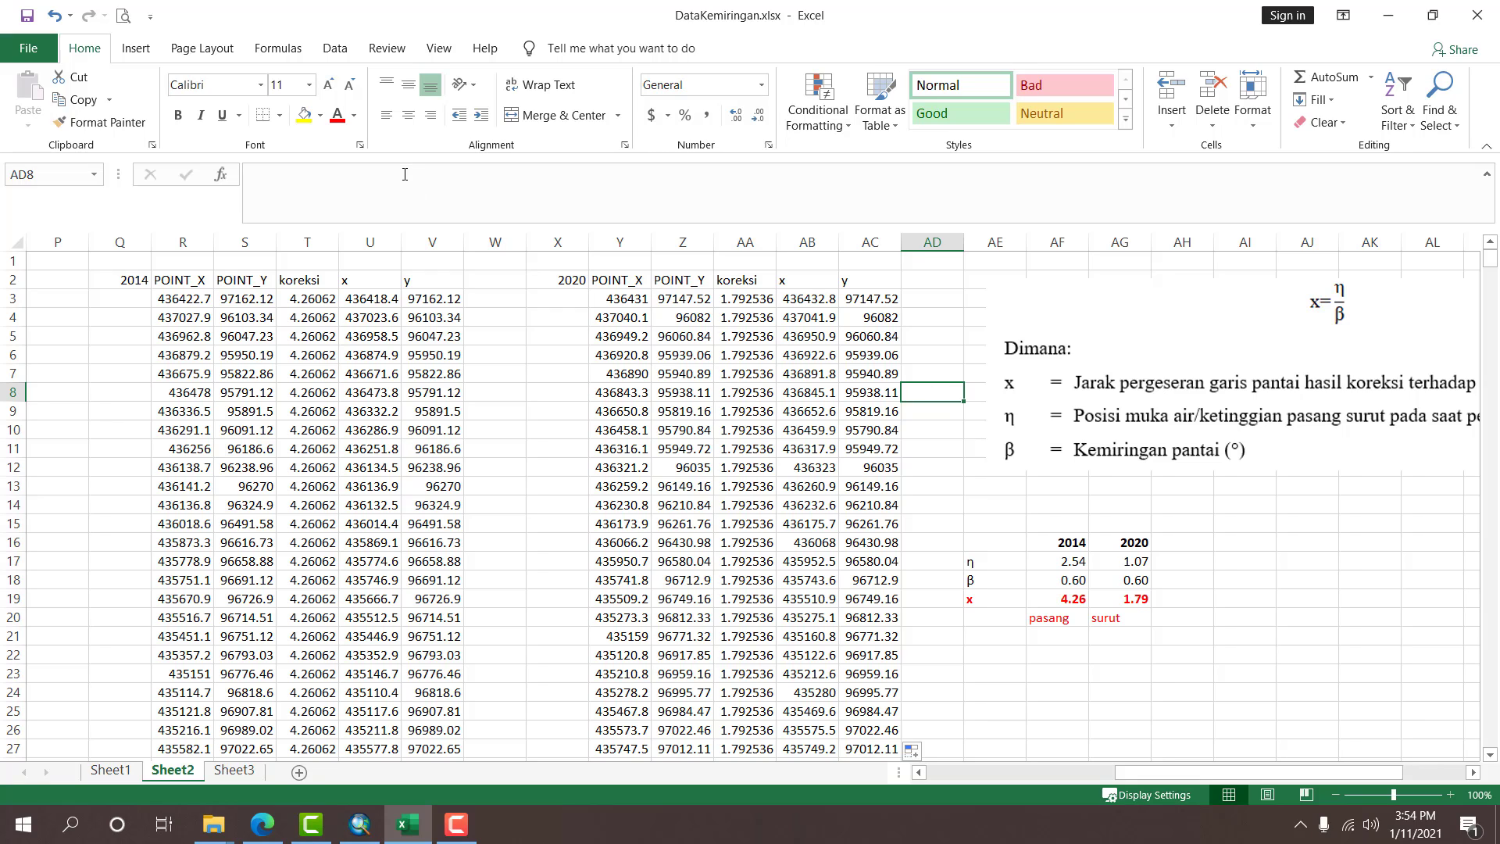
Create a new blank workbook and rename its first sheet to 2014.
key(ctrl+n)
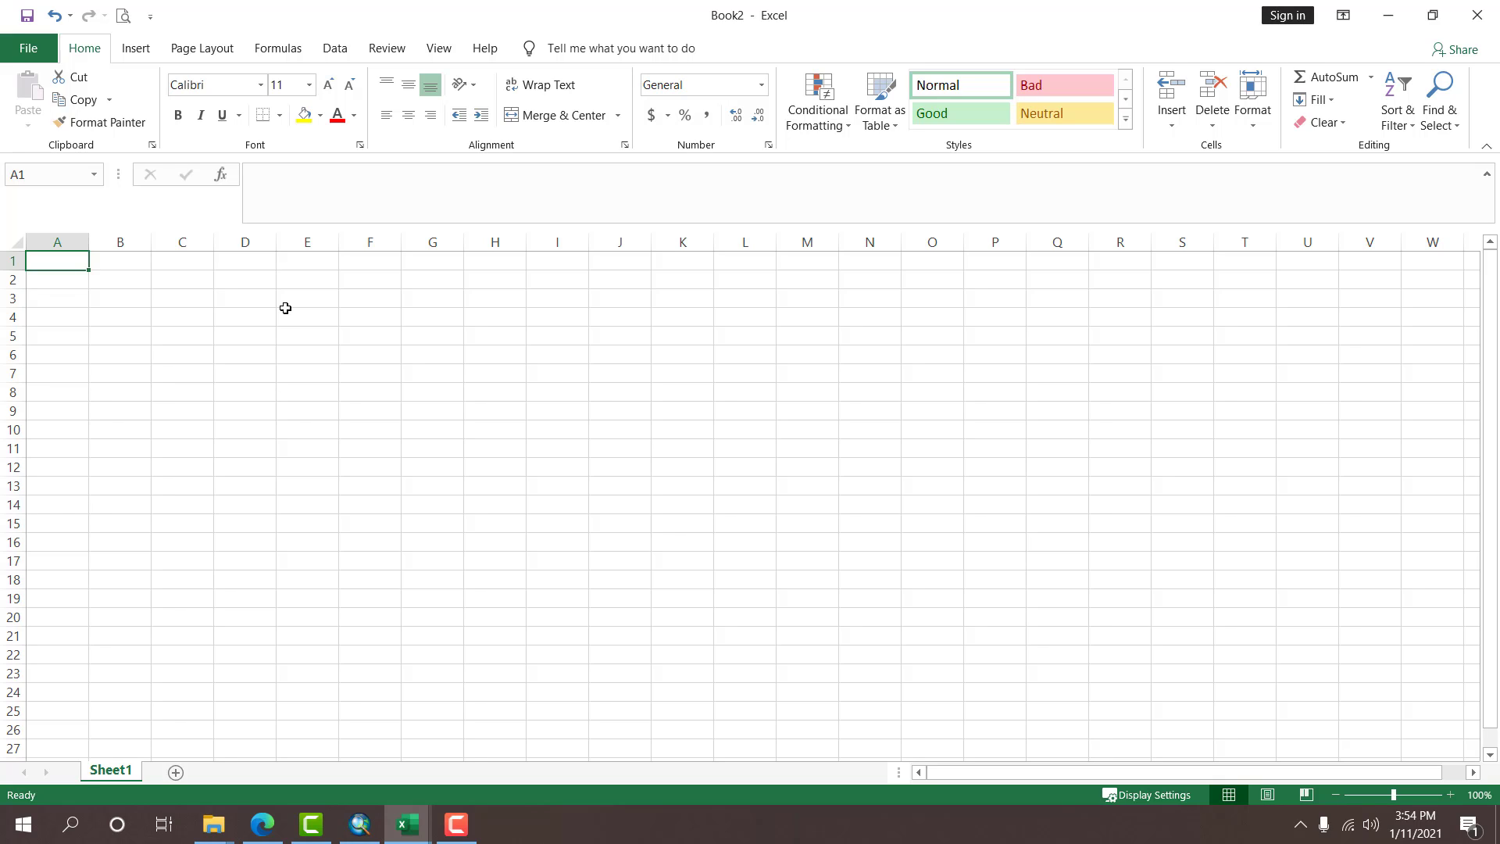
double_click(111, 770)
text(2014)
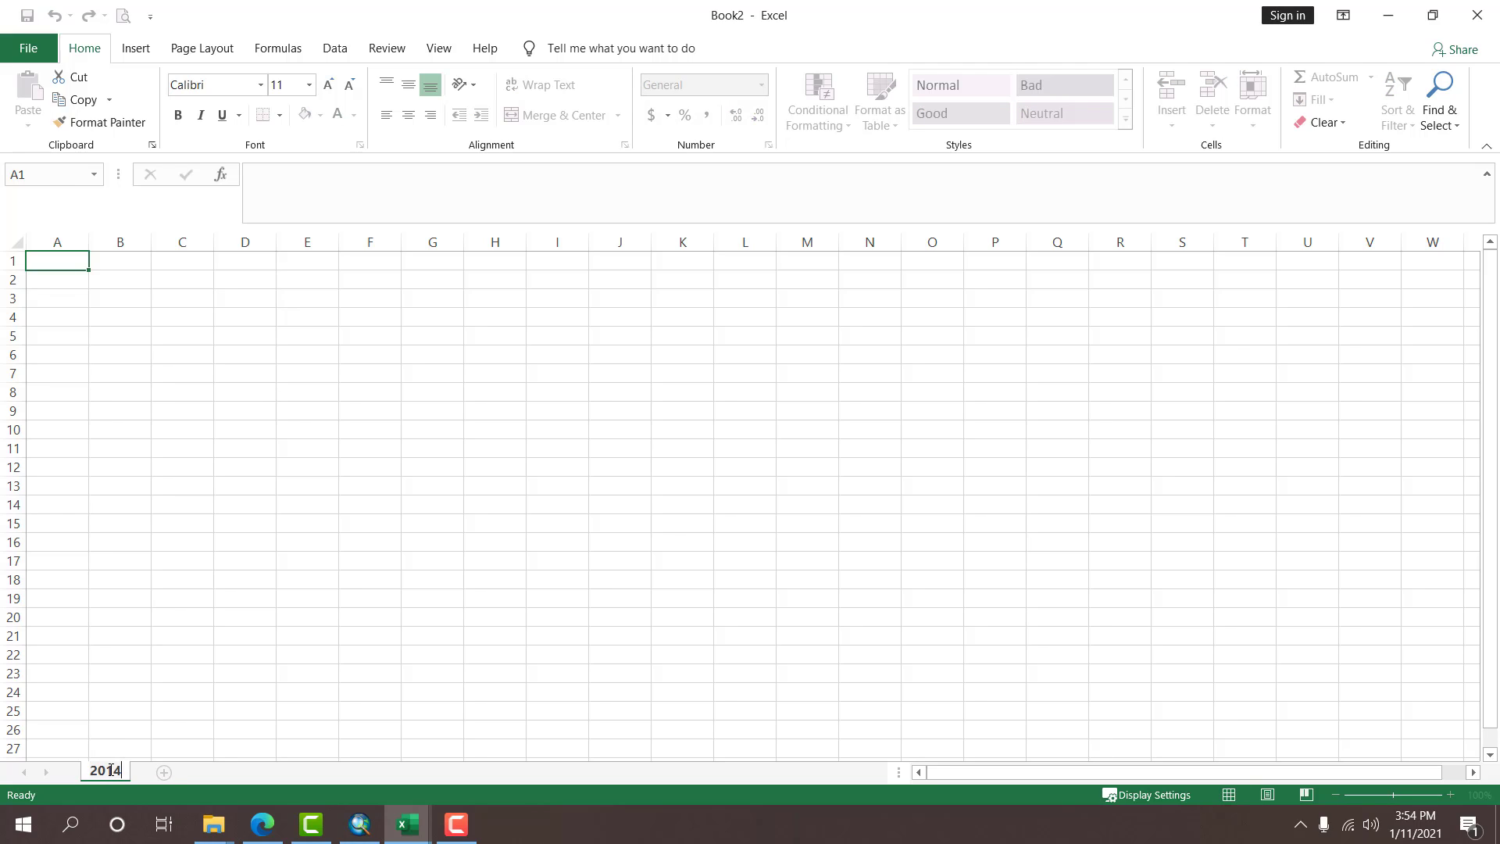
key(Return)
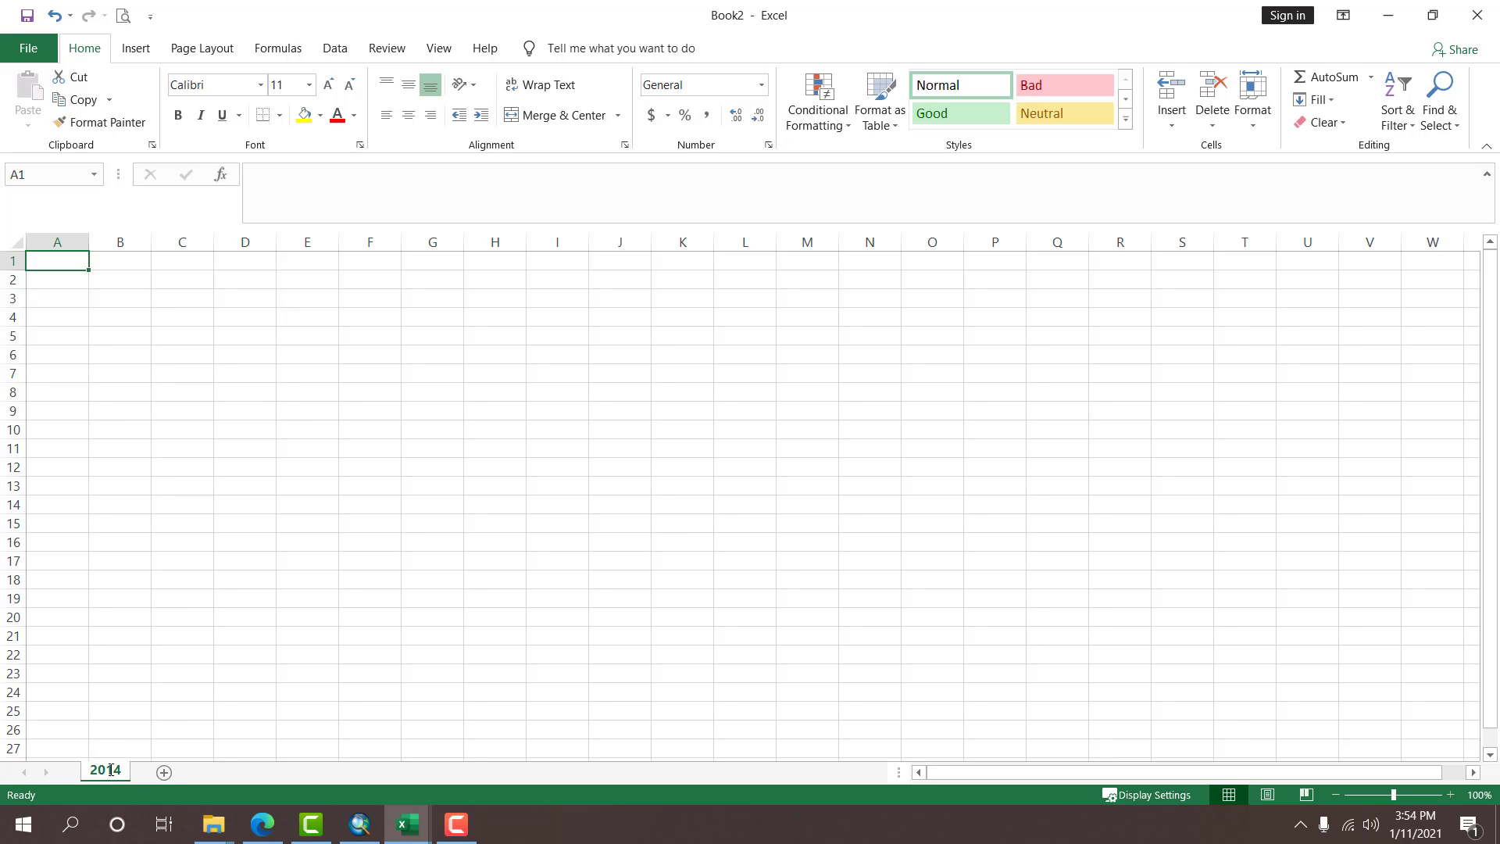
Add a second sheet to the new workbook and name it 2020.
click(163, 771)
double_click(163, 771)
text(202)
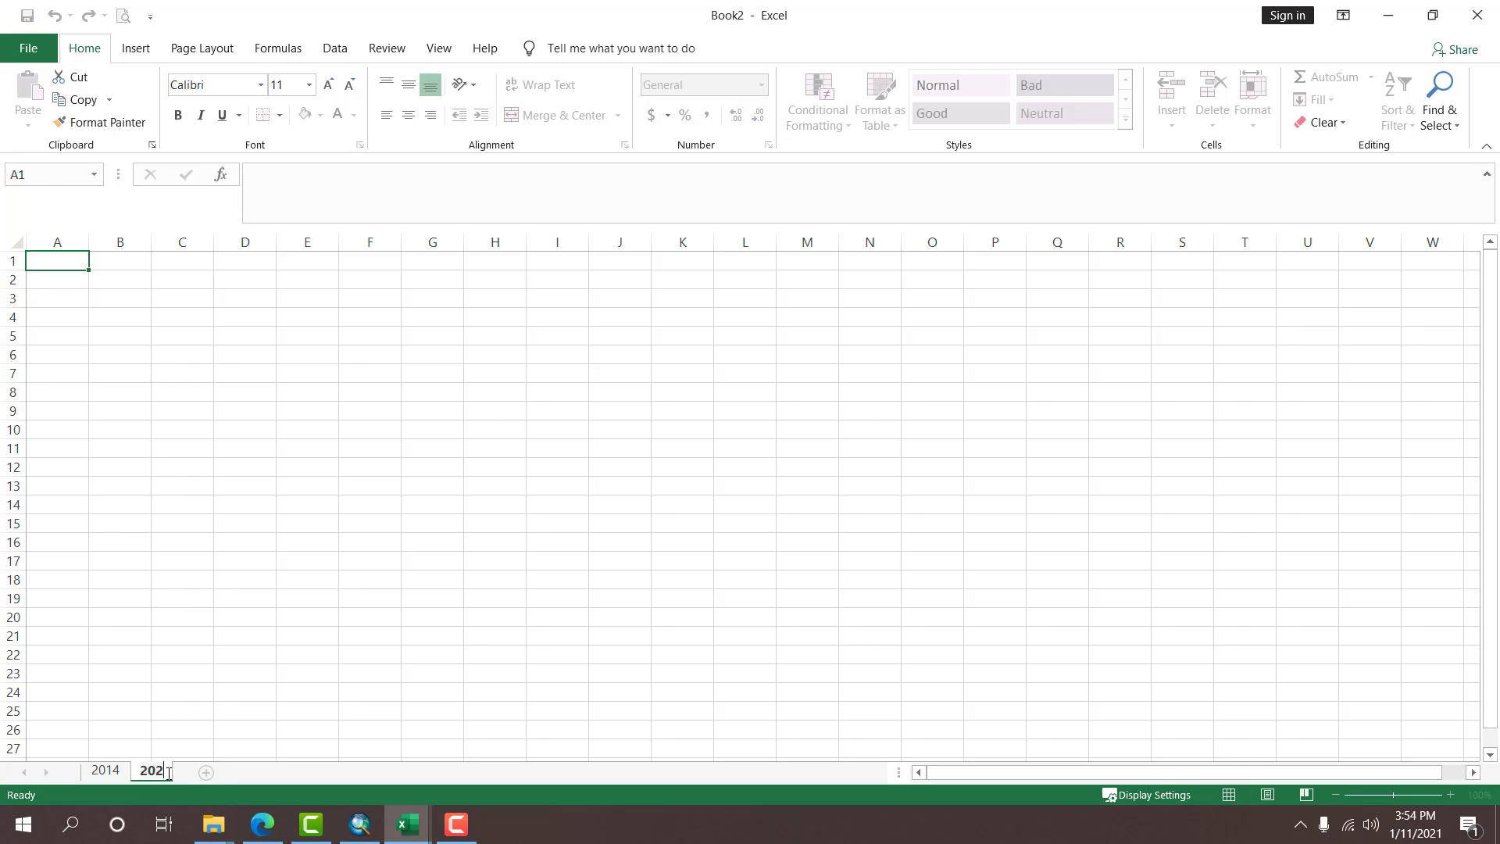
text(0)
key(Return)
Copy the 2014 x and y columns with headers from Sheet2 of DataKemiringan.xlsx and paste them as values at A1 of Book2's 2014 sheet.
click(105, 771)
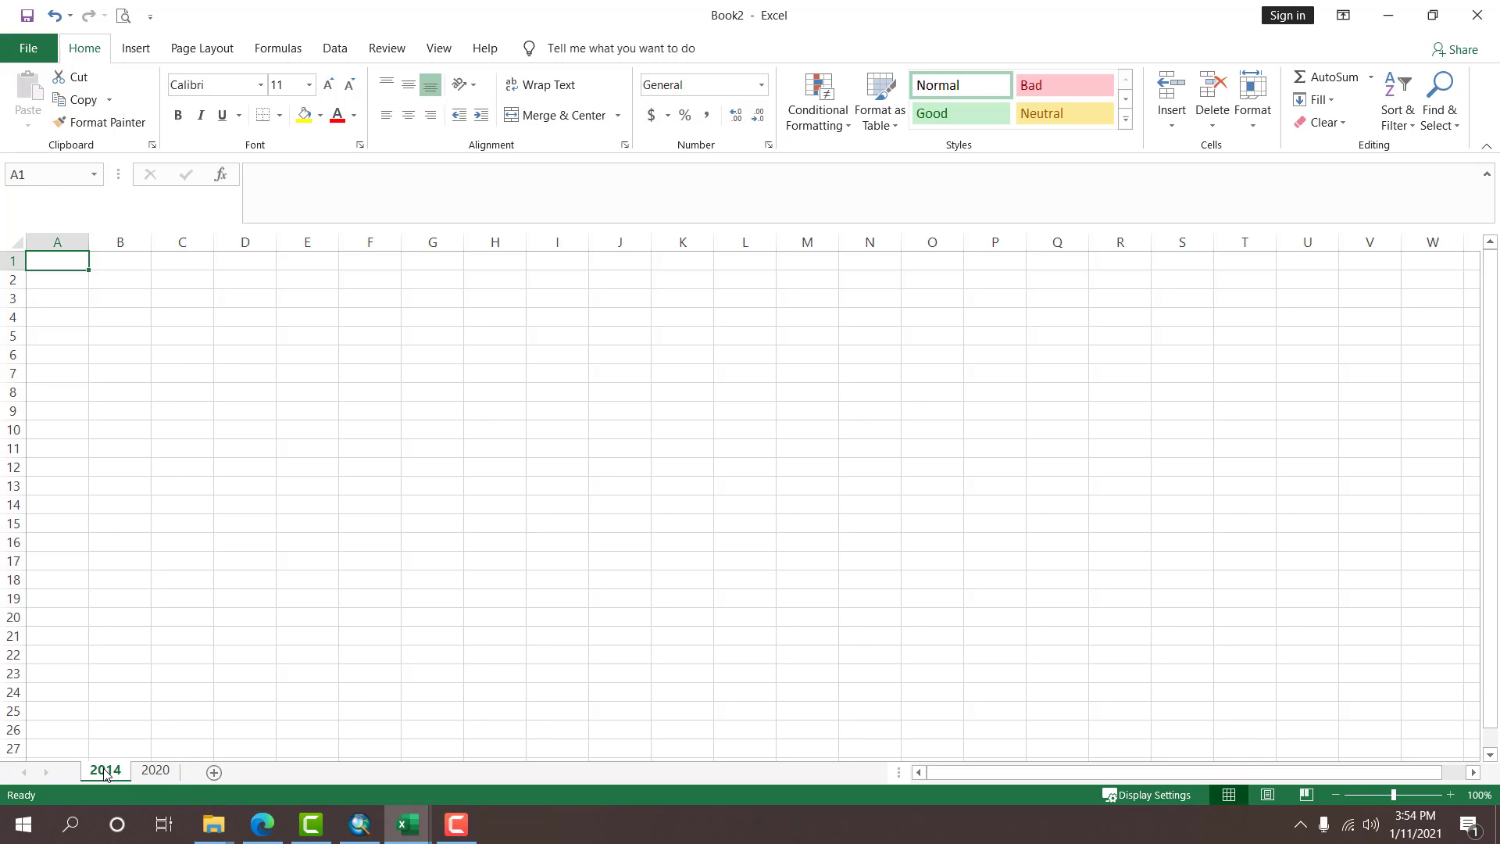
mouse_move(407, 820)
click(374, 738)
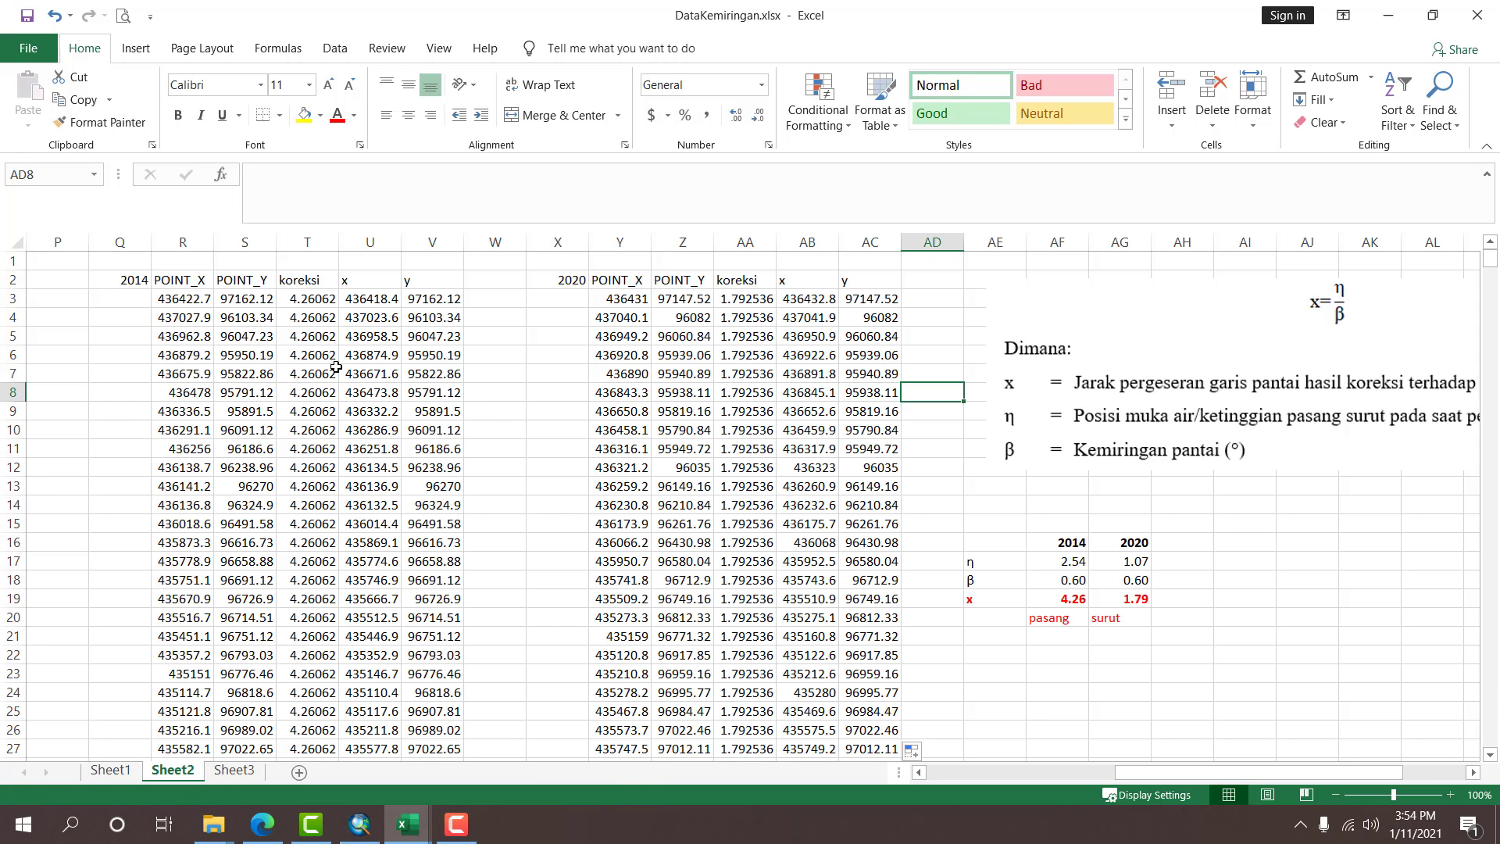
click(351, 284)
key(ctrl+shift+Down)
key(shift+Right)
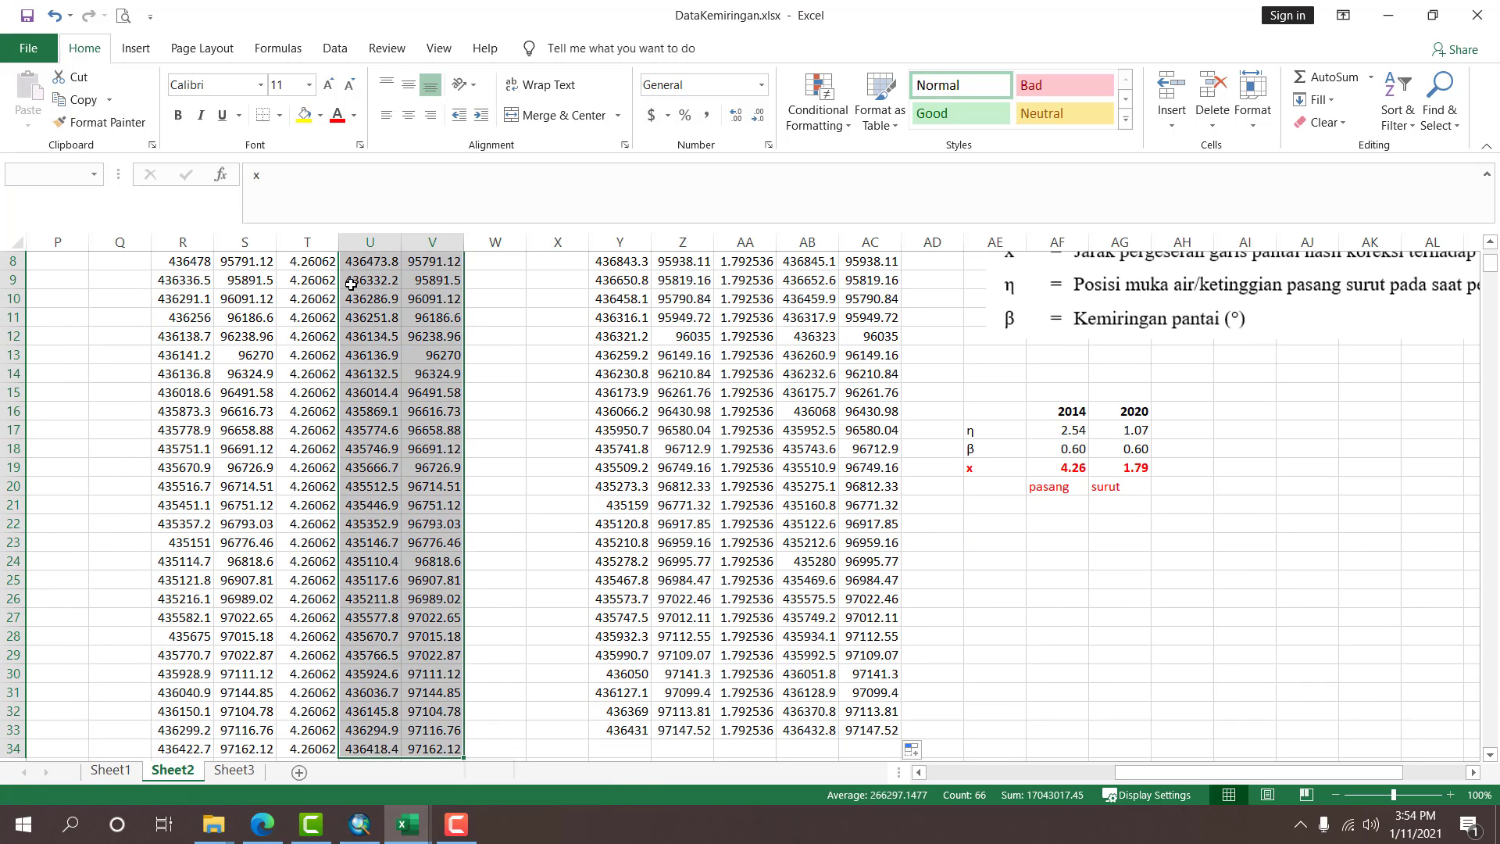
key(ctrl+c)
click(570, 426)
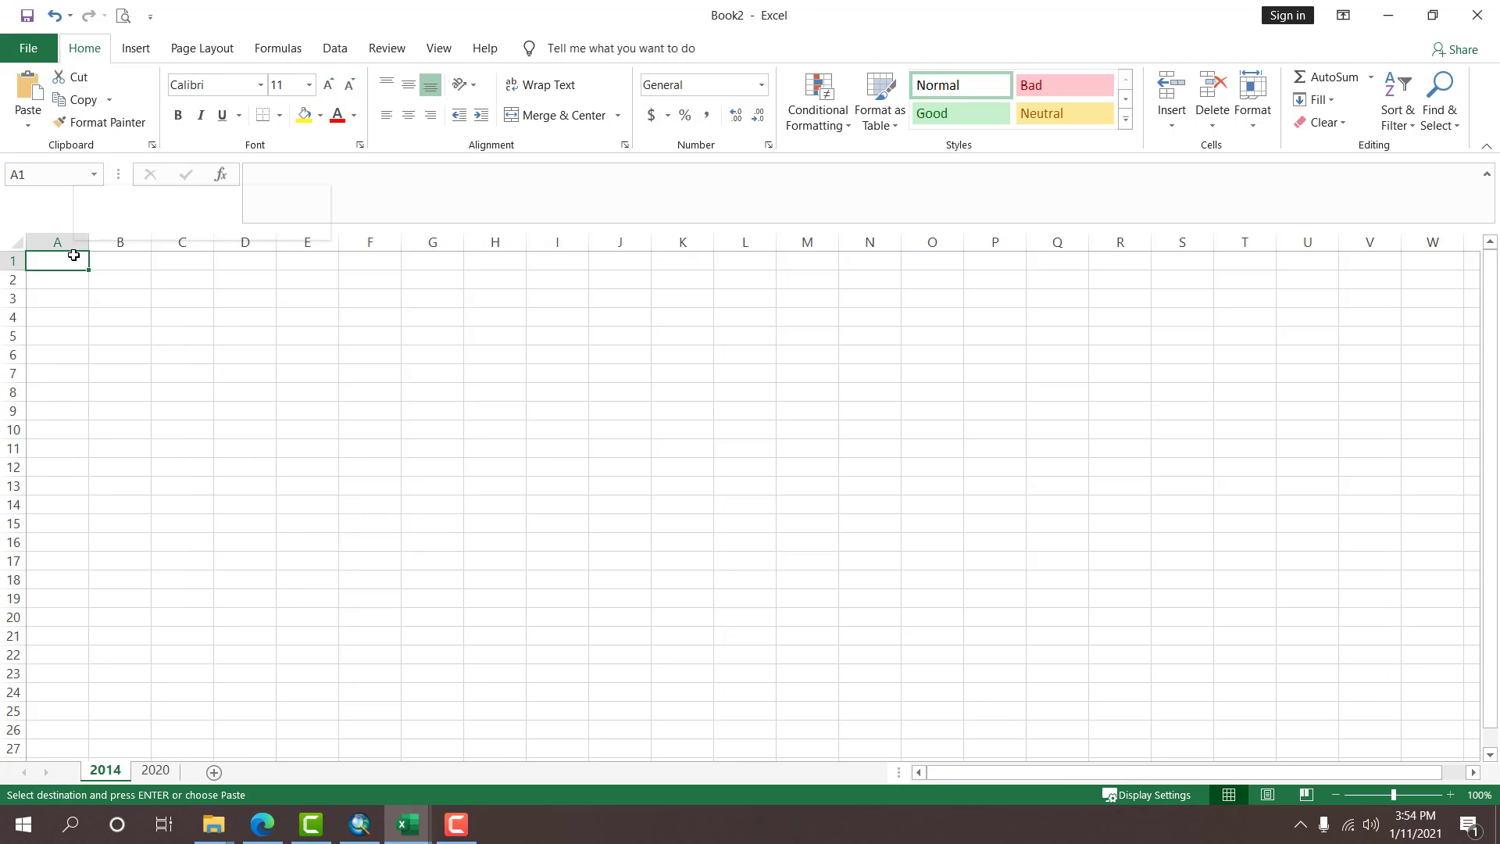
right_click(74, 258)
click(142, 339)
click(372, 361)
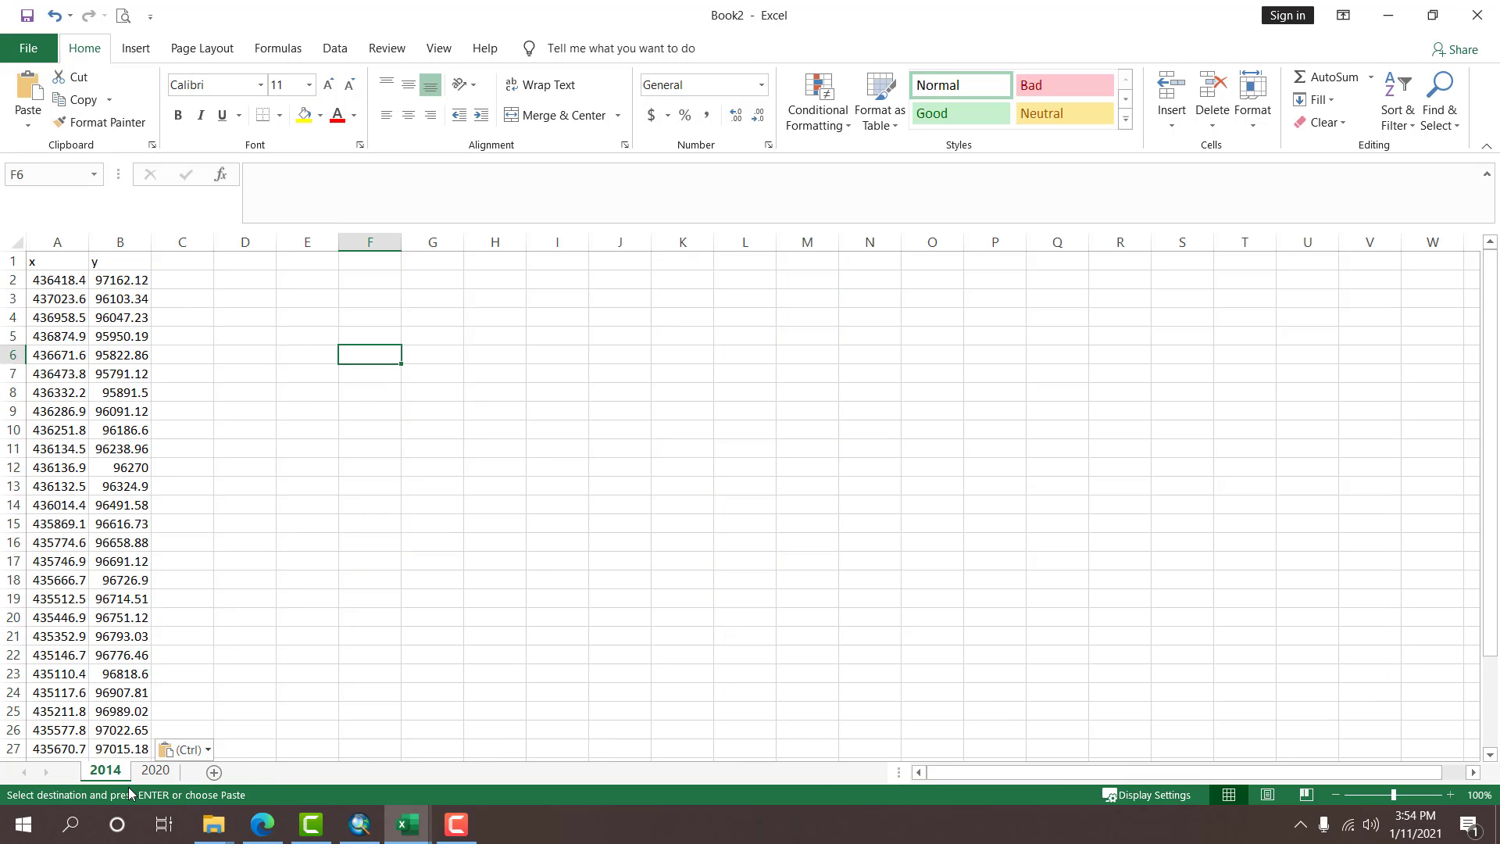
Activate Book2's 2020 sheet and copy the 2020 x and y columns with headers, starting at AB2, from Sheet2 of DataKemiringan.xlsx.
click(155, 771)
mouse_move(426, 832)
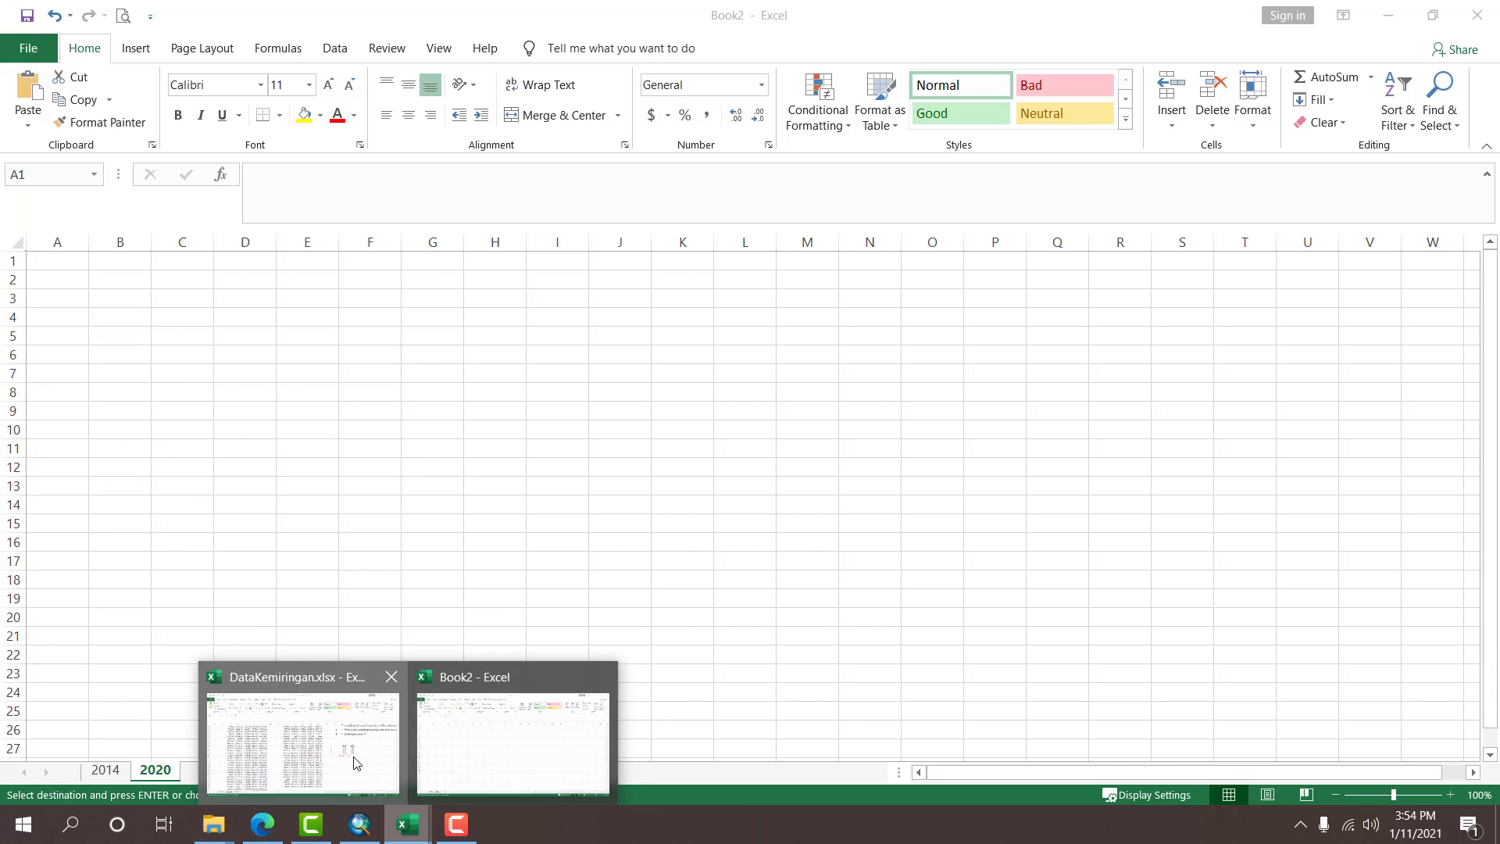
click(353, 761)
click(706, 416)
key(ctrl+Up)
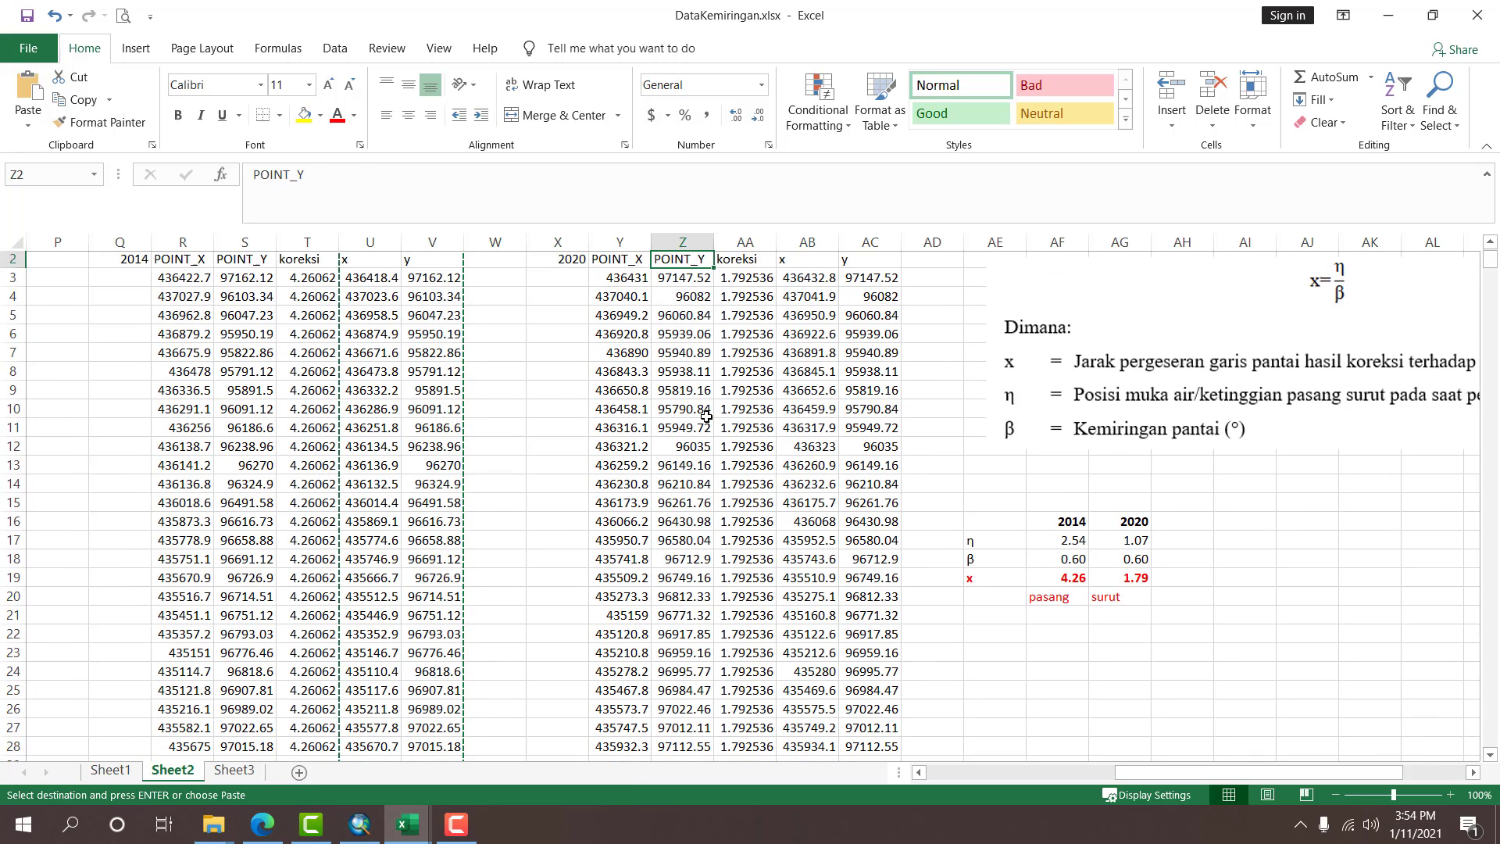
key(Right)
key(Right)
key(ctrl+shift+Down)
key(shift+Right)
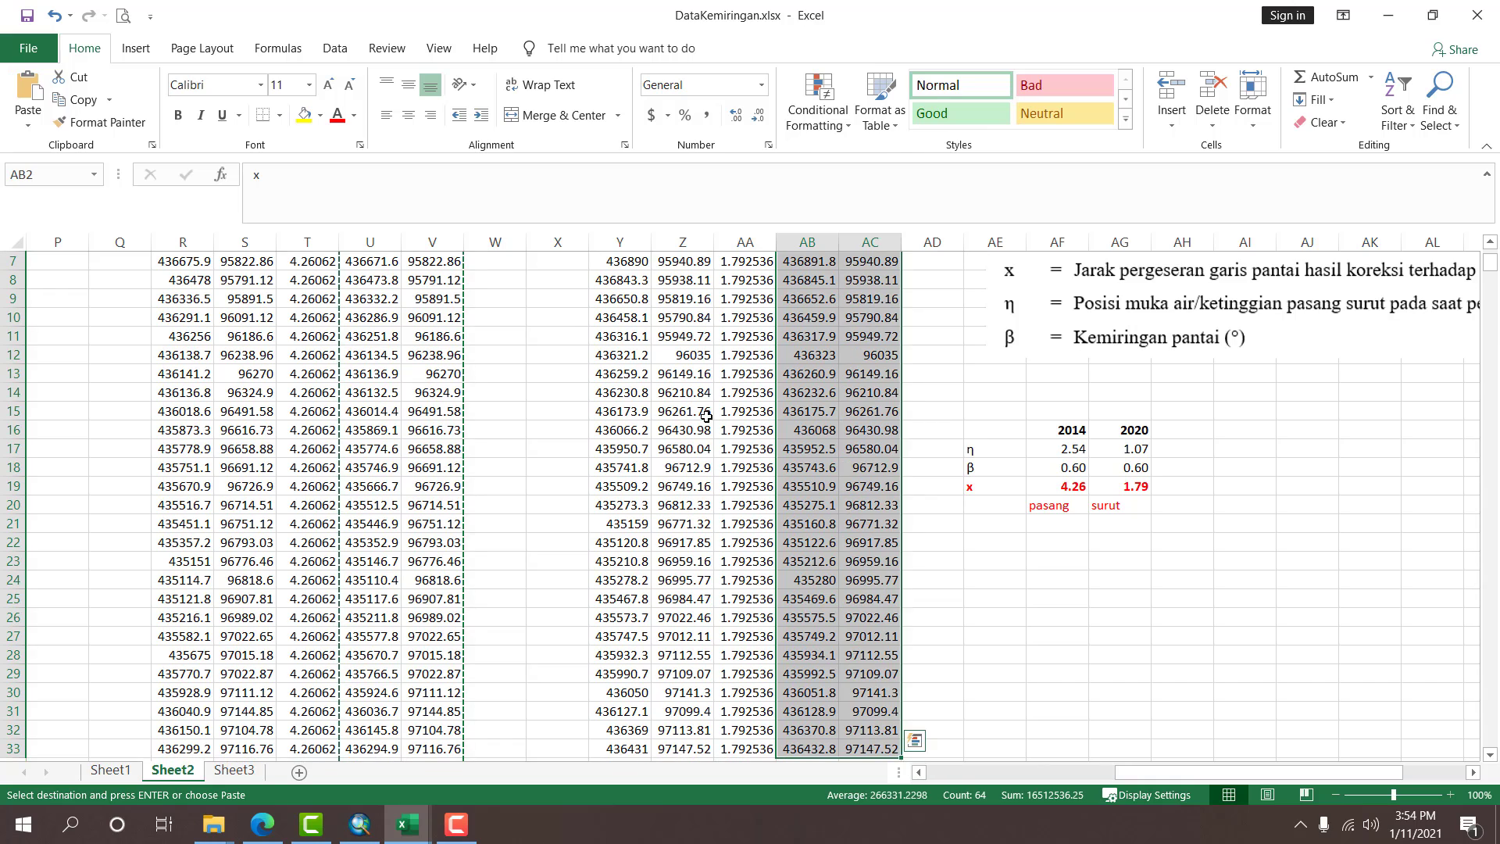
key(ctrl+c)
Paste the copied 2020 x and y columns as values at cell A1 of Sheet3 in DataKemiringan.xlsx.
click(559, 466)
click(234, 770)
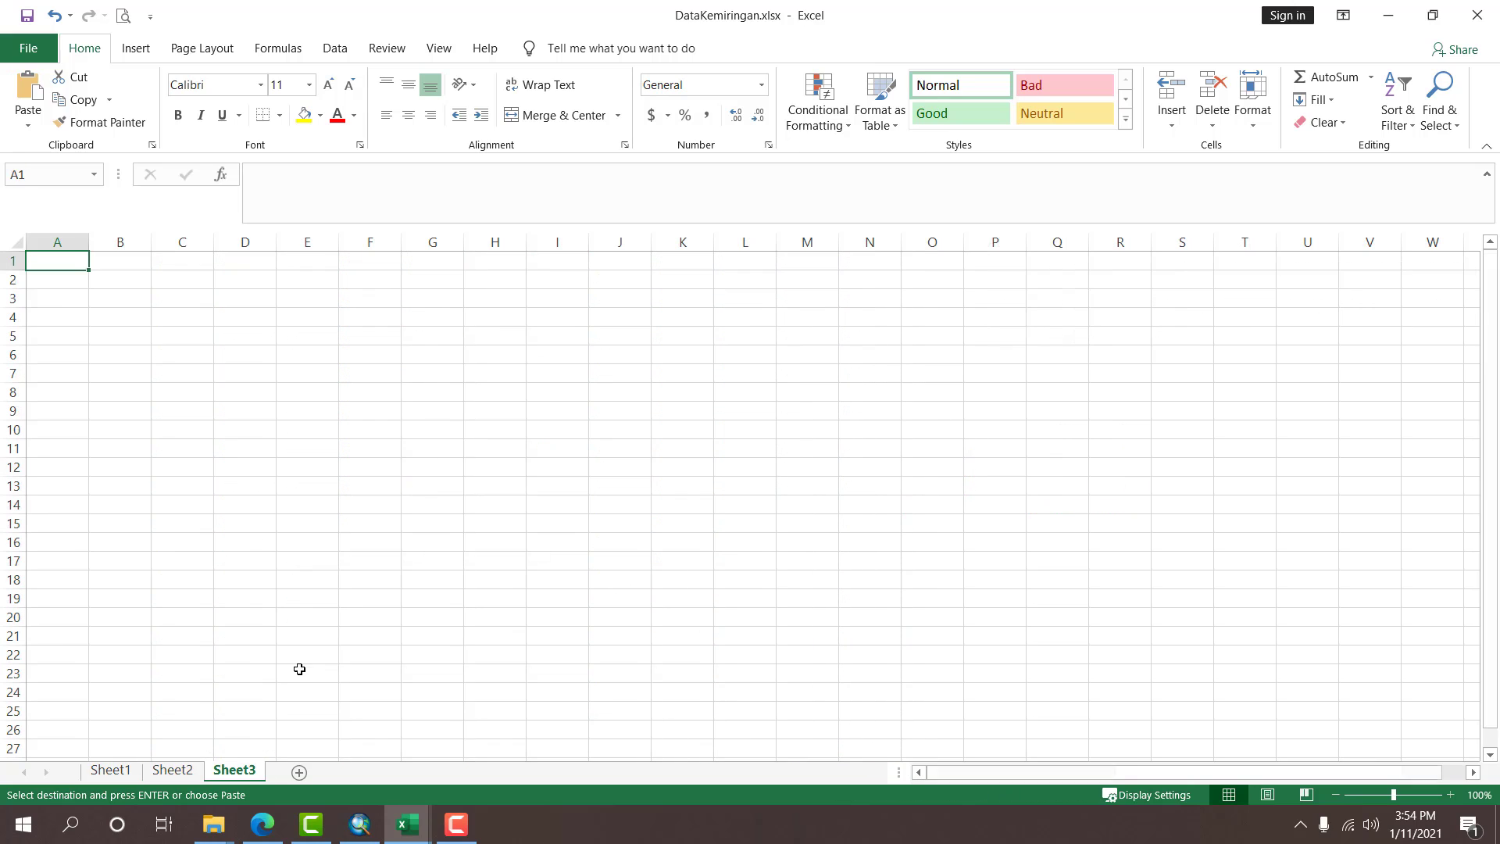
right_click(78, 263)
click(137, 340)
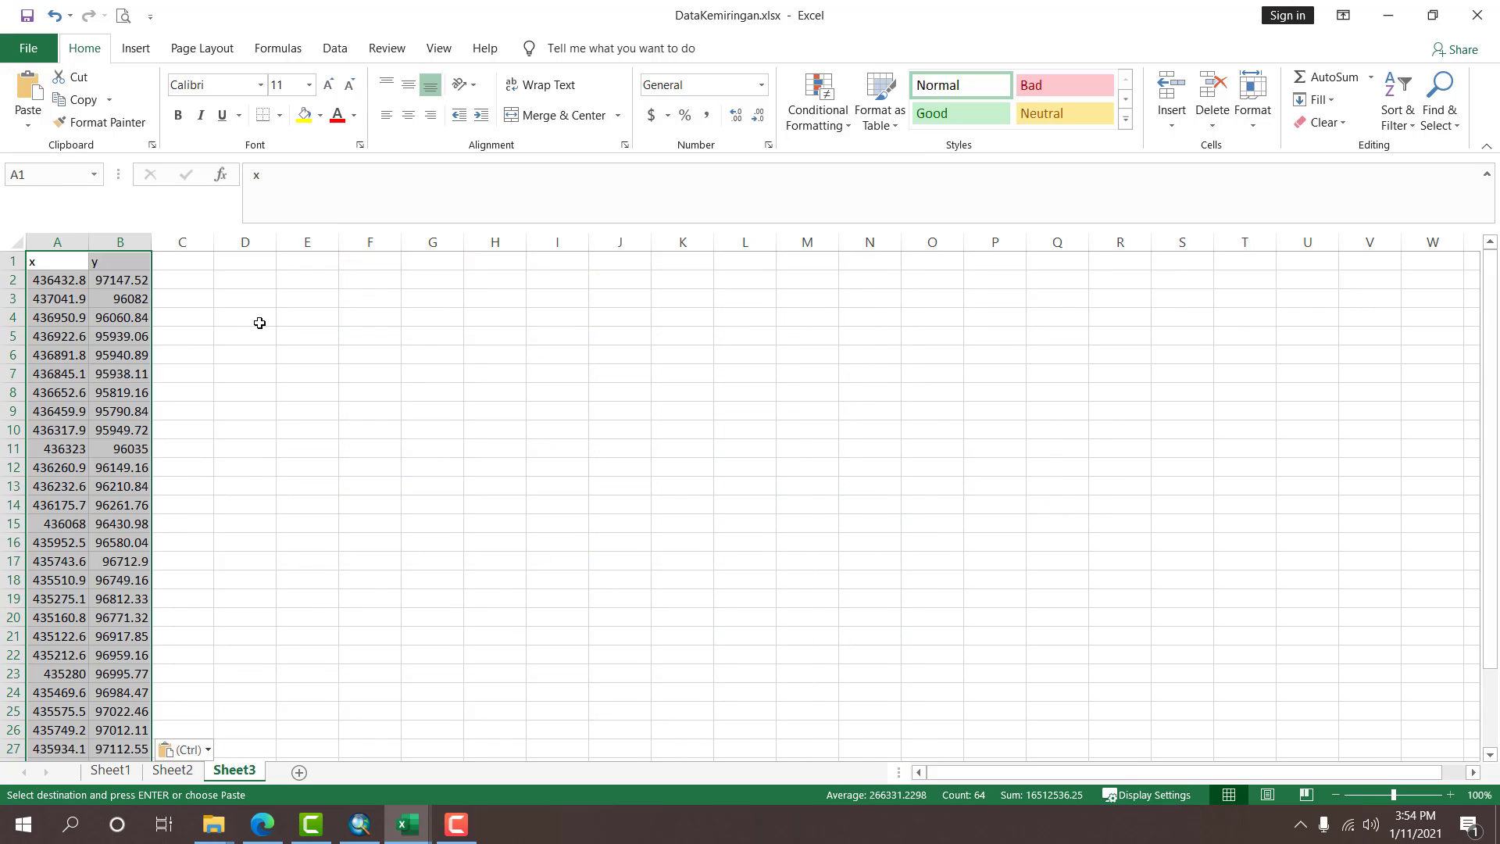
click(254, 319)
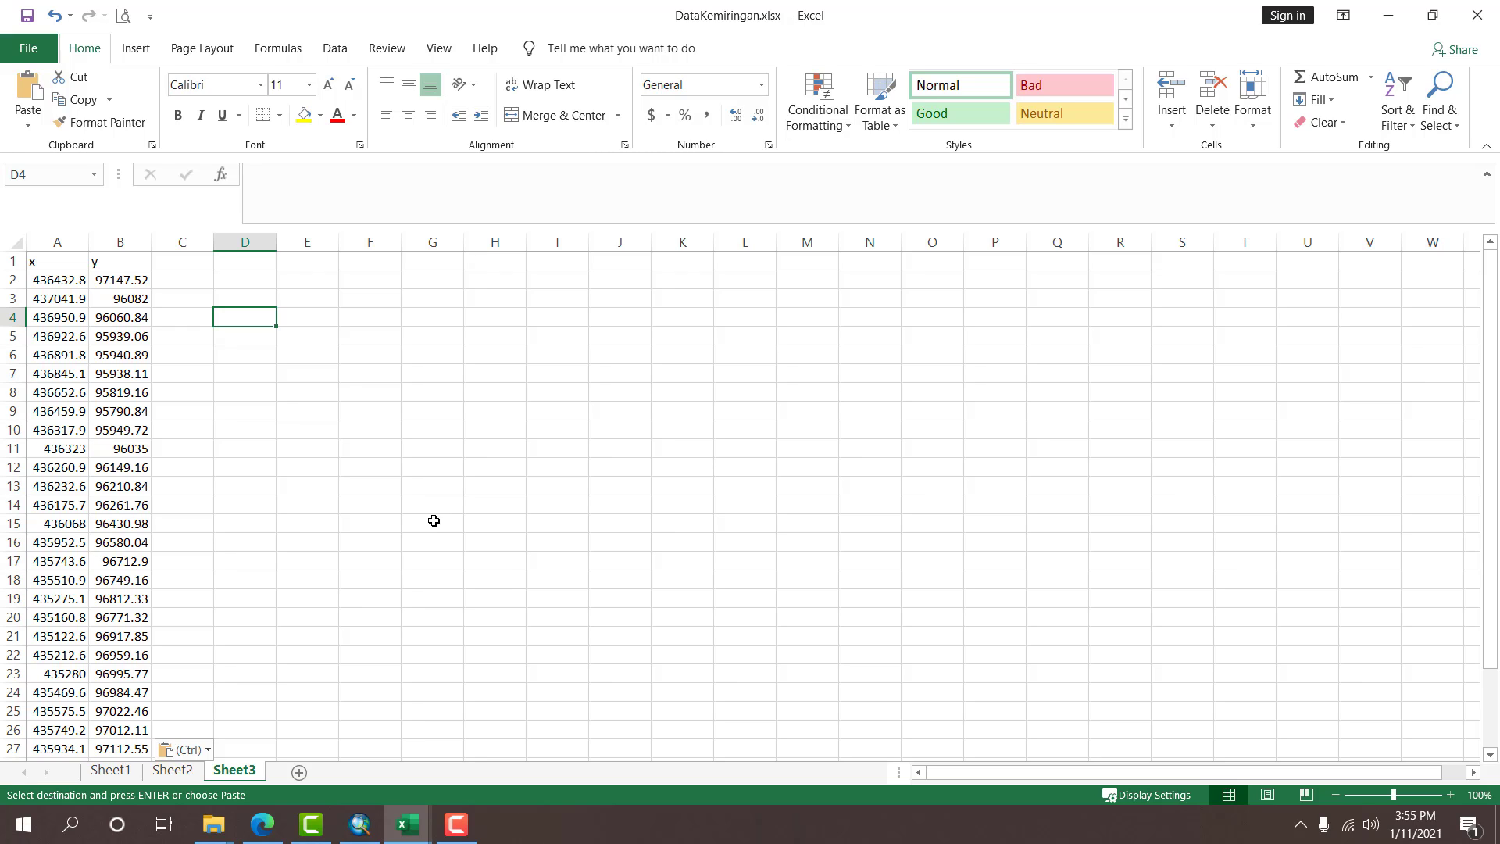
key(Escape)
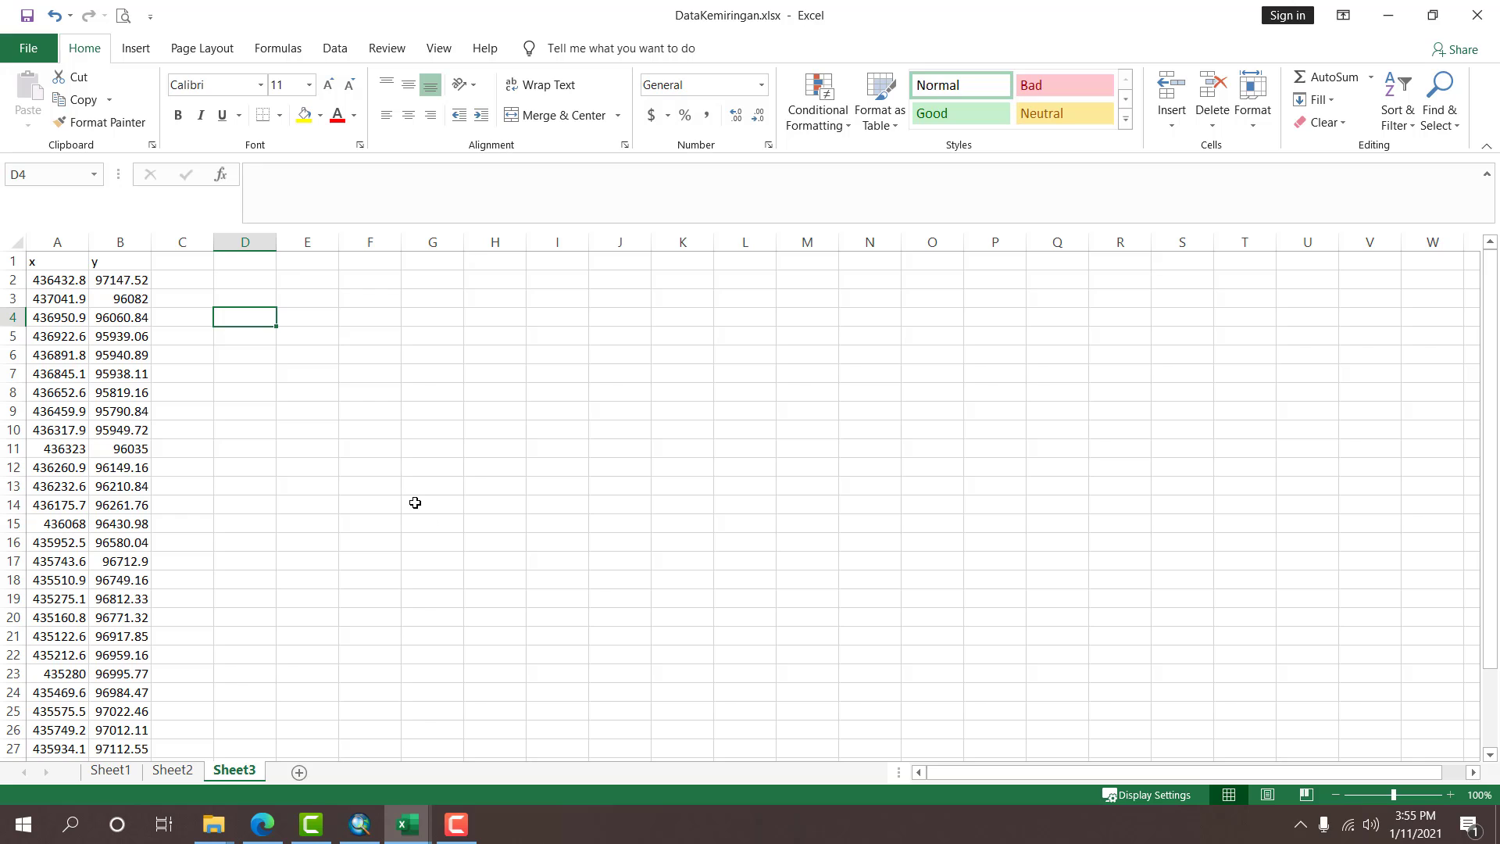
mouse_move(406, 824)
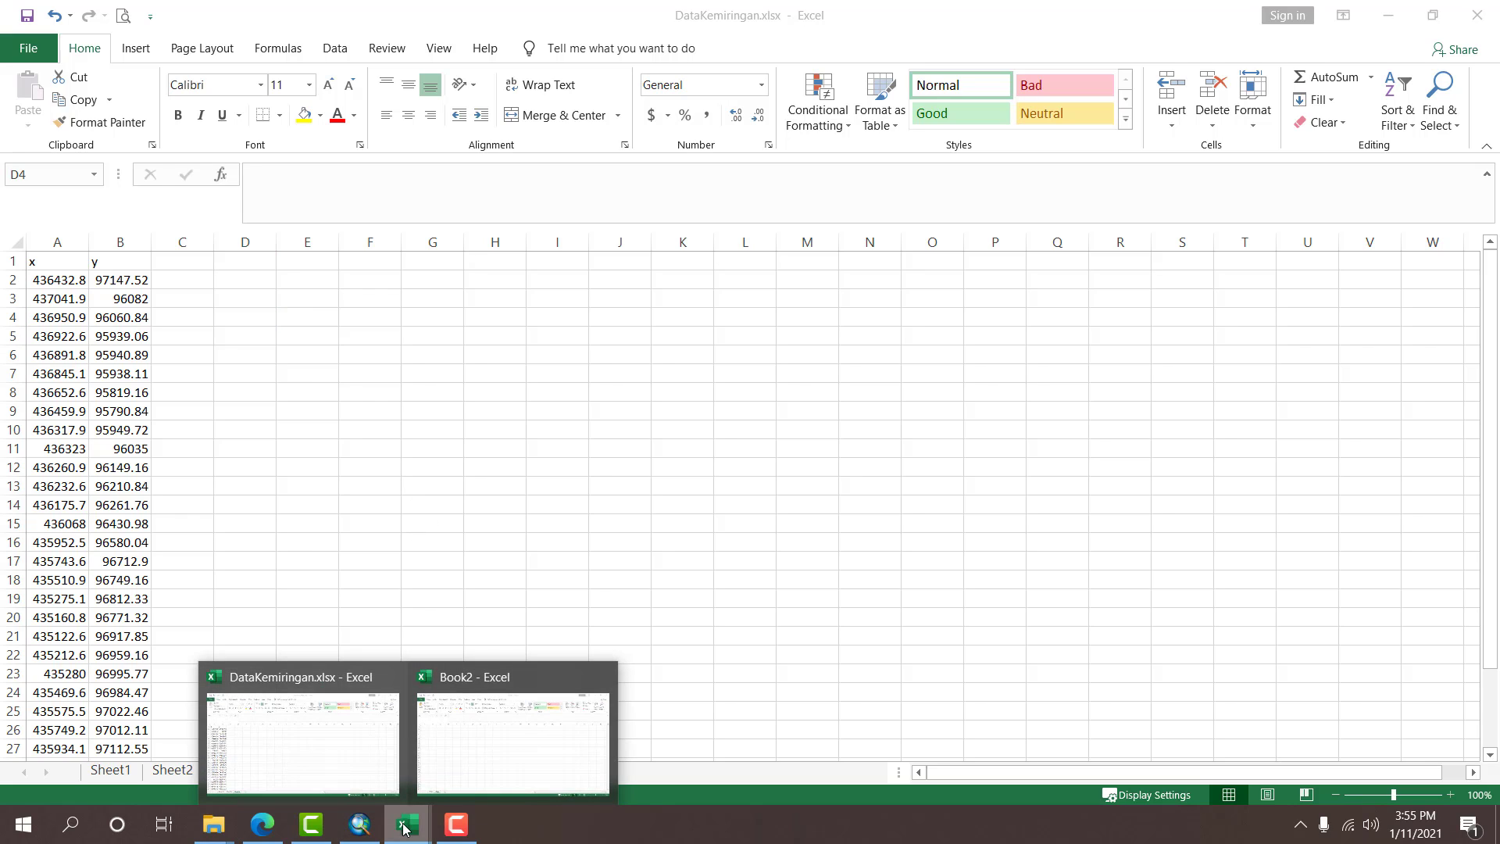
click(485, 740)
click(378, 548)
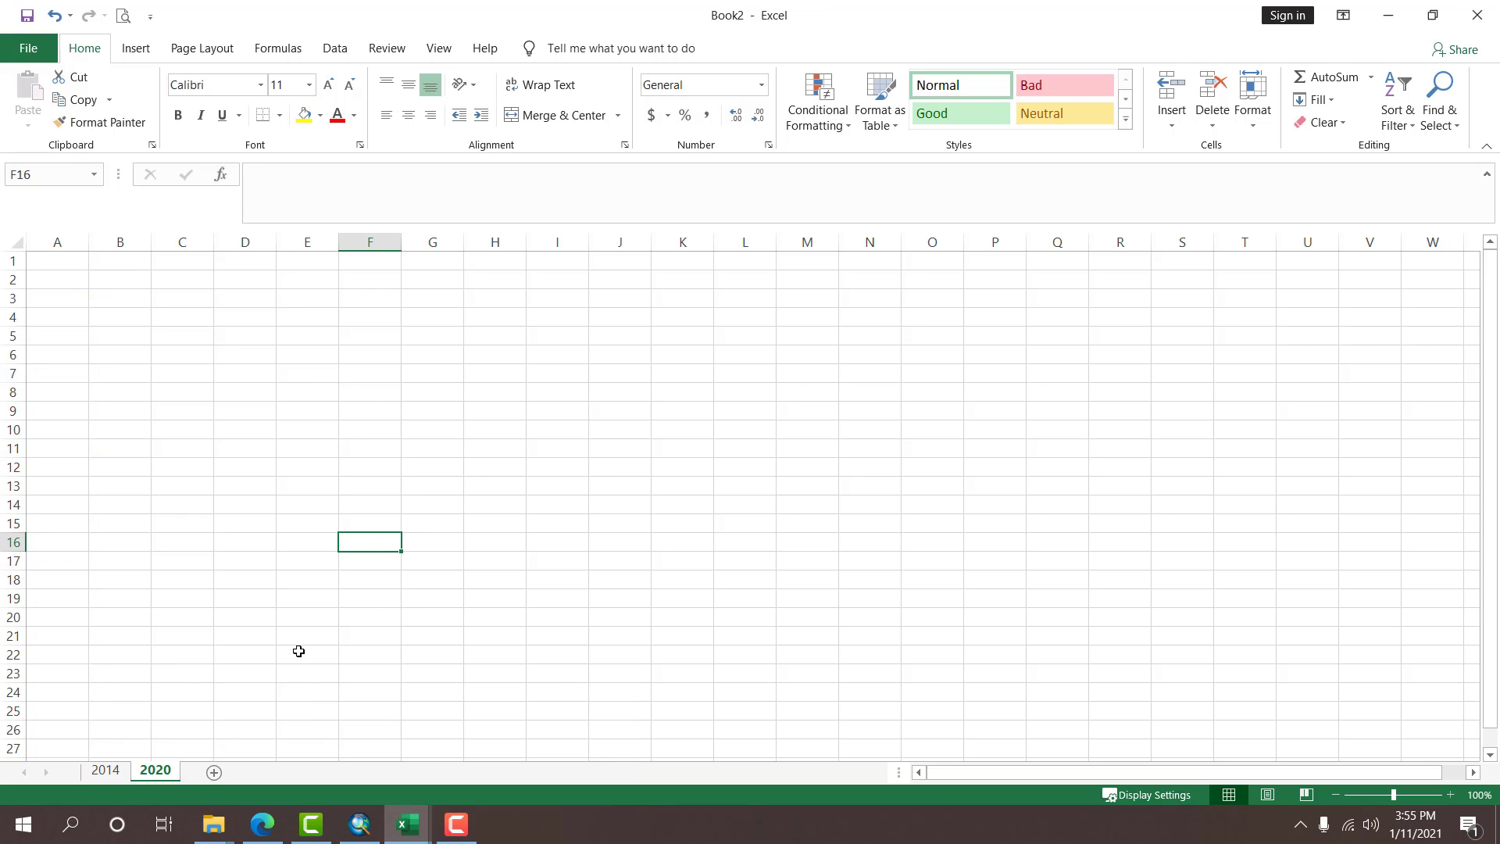
click(125, 772)
click(146, 773)
mouse_move(407, 824)
click(314, 767)
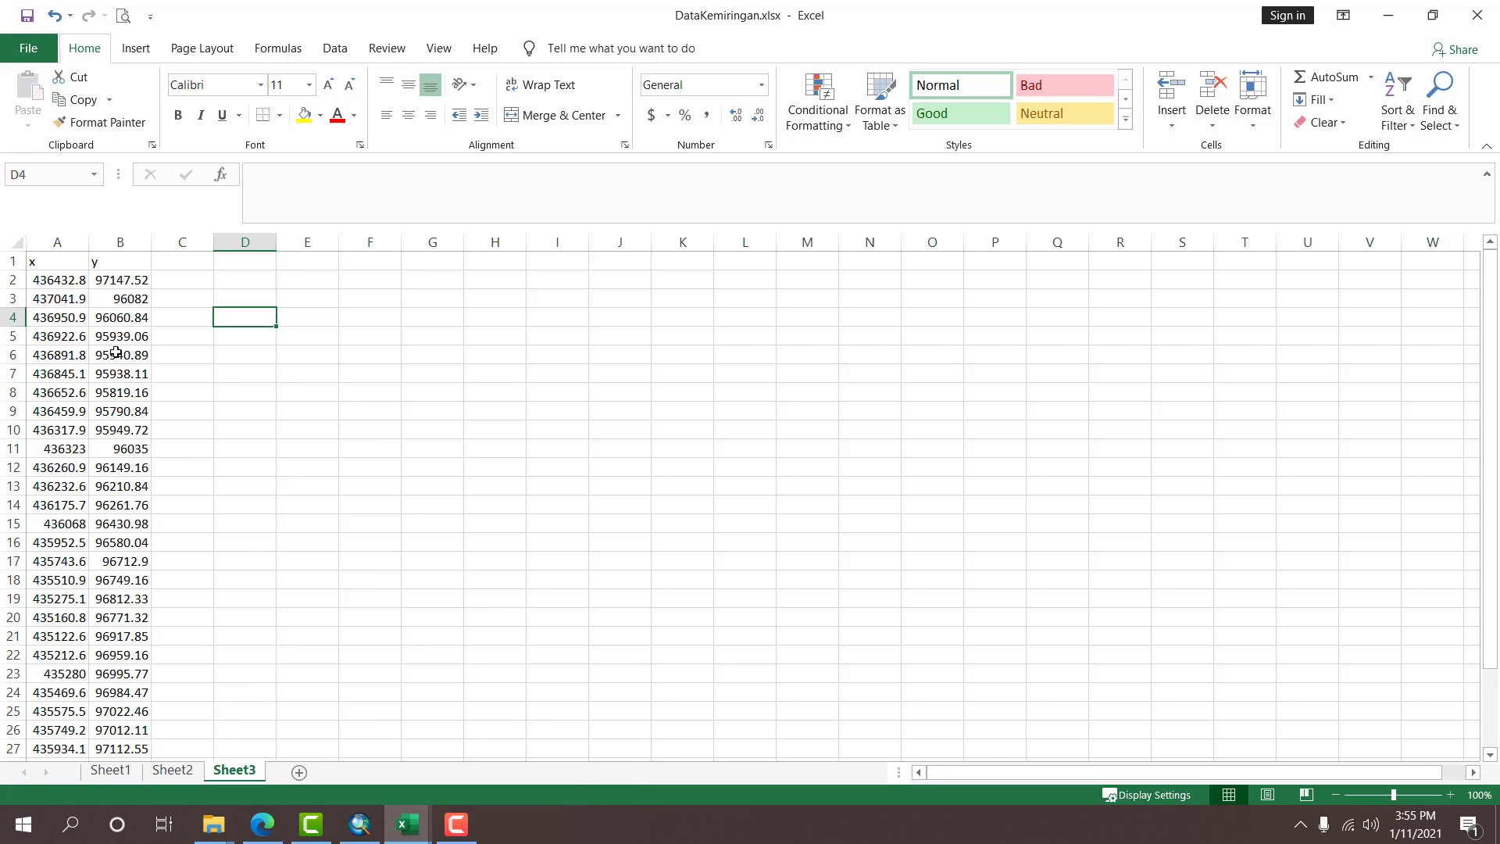
Copy the x and y columns with headers from Sheet3 and paste them at A1 of the 2020 sheet in Book2.
key(ctrl+shift+Right)
key(ctrl+shift+Down)
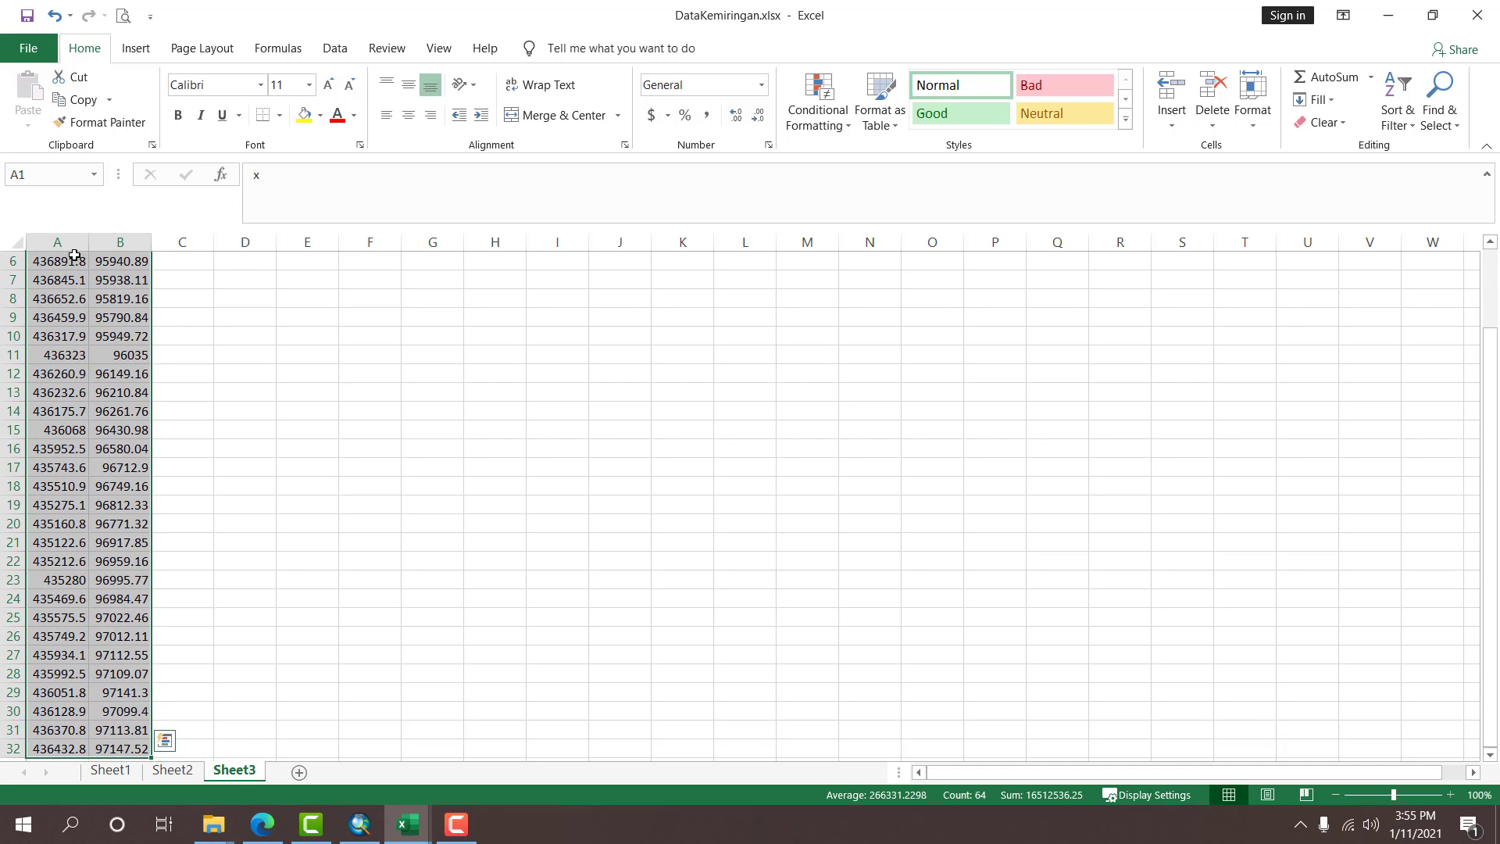
key(ctrl+c)
click(251, 421)
mouse_move(406, 825)
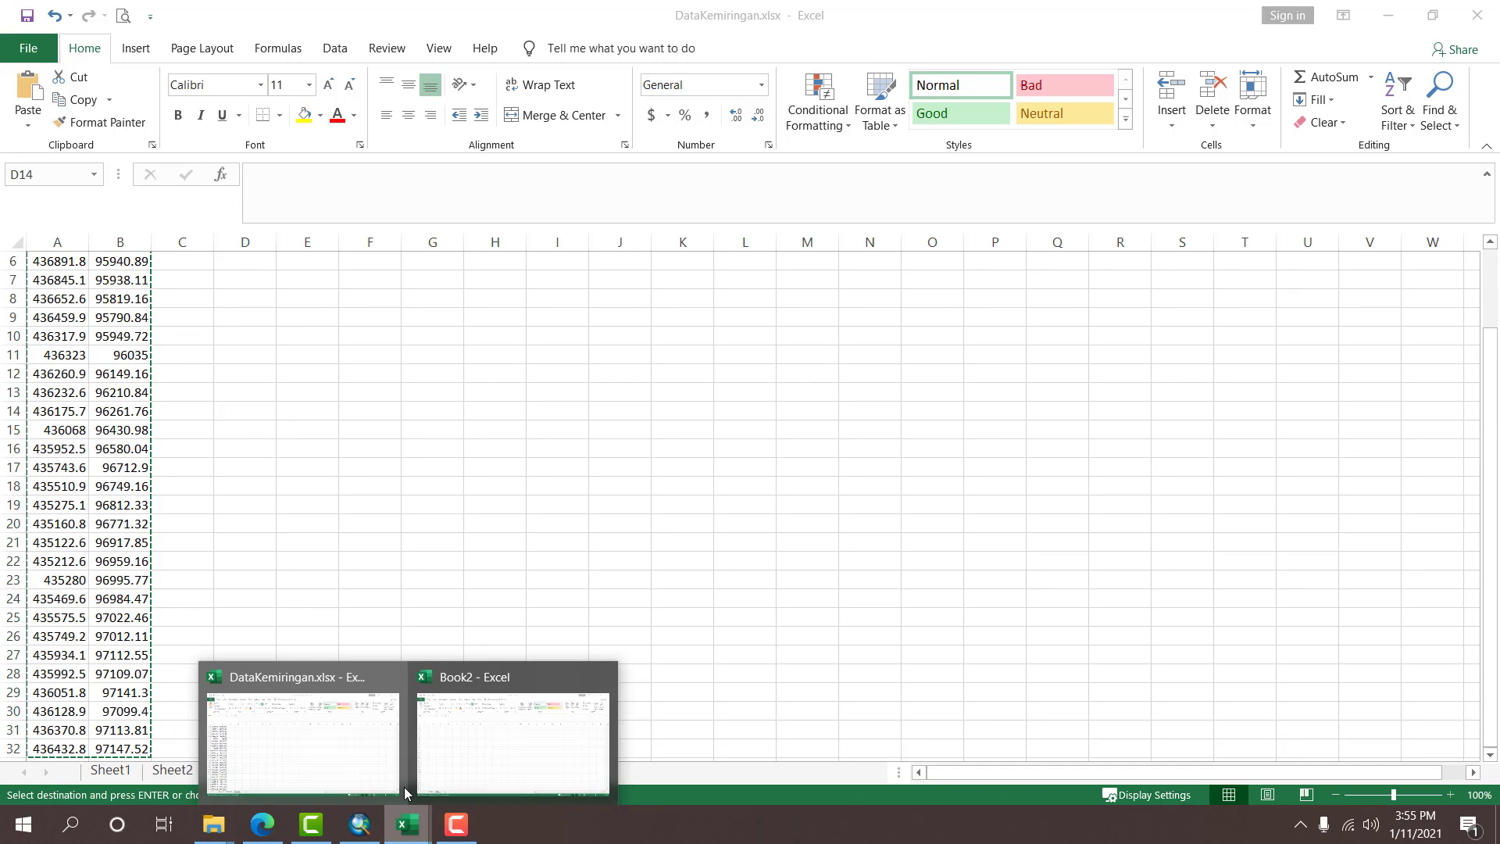
click(430, 700)
click(57, 260)
key(ctrl+v)
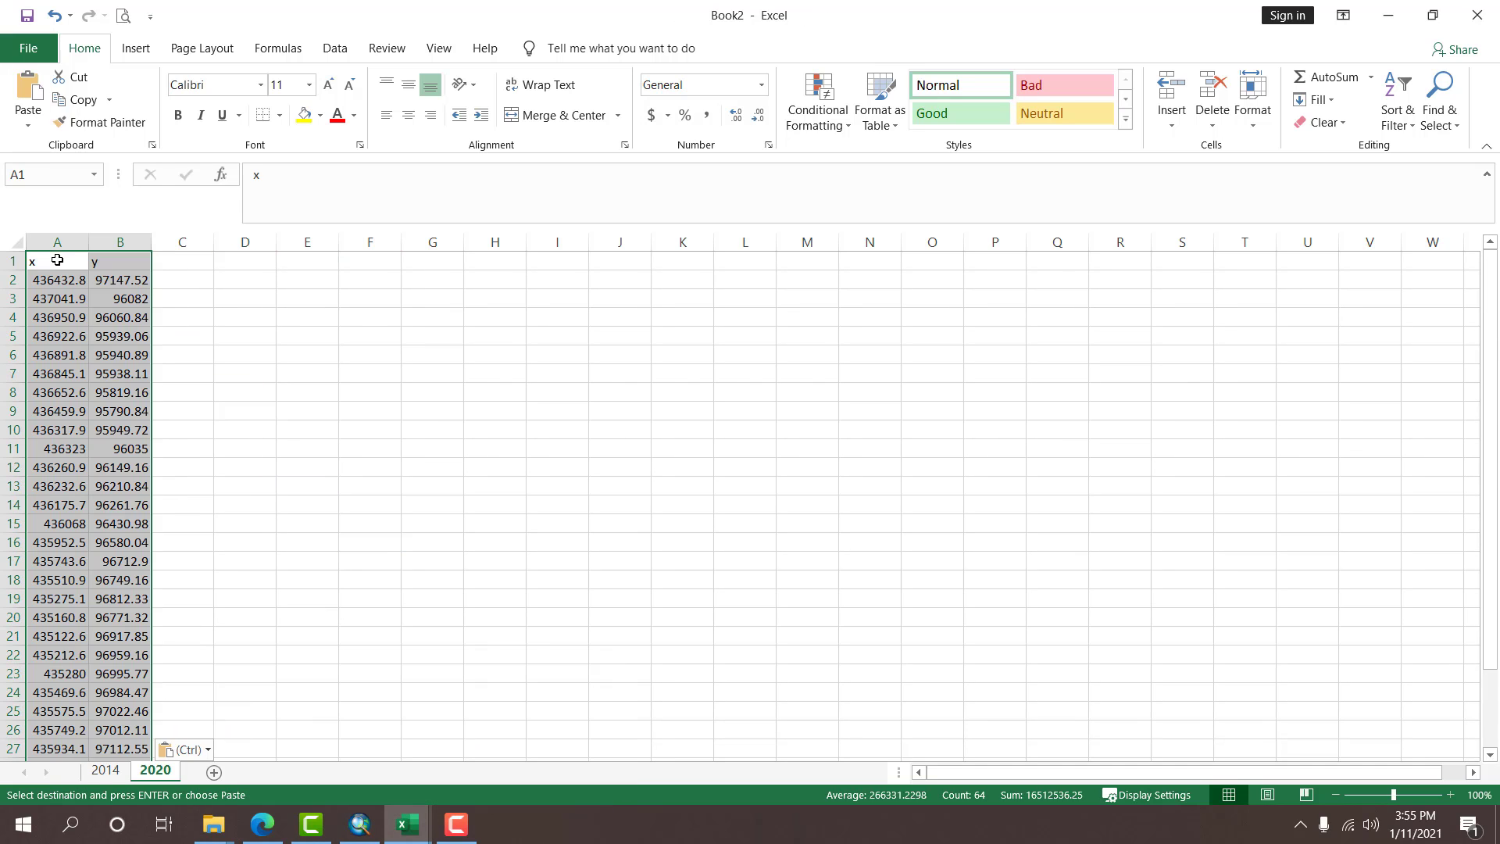
click(408, 350)
Save the workbook as koordinatbaru.xls in the MODUL PERUBAHAN PANTAI folder in Excel 97-2003 Workbook format, replacing the existing file.
key(ctrl+s)
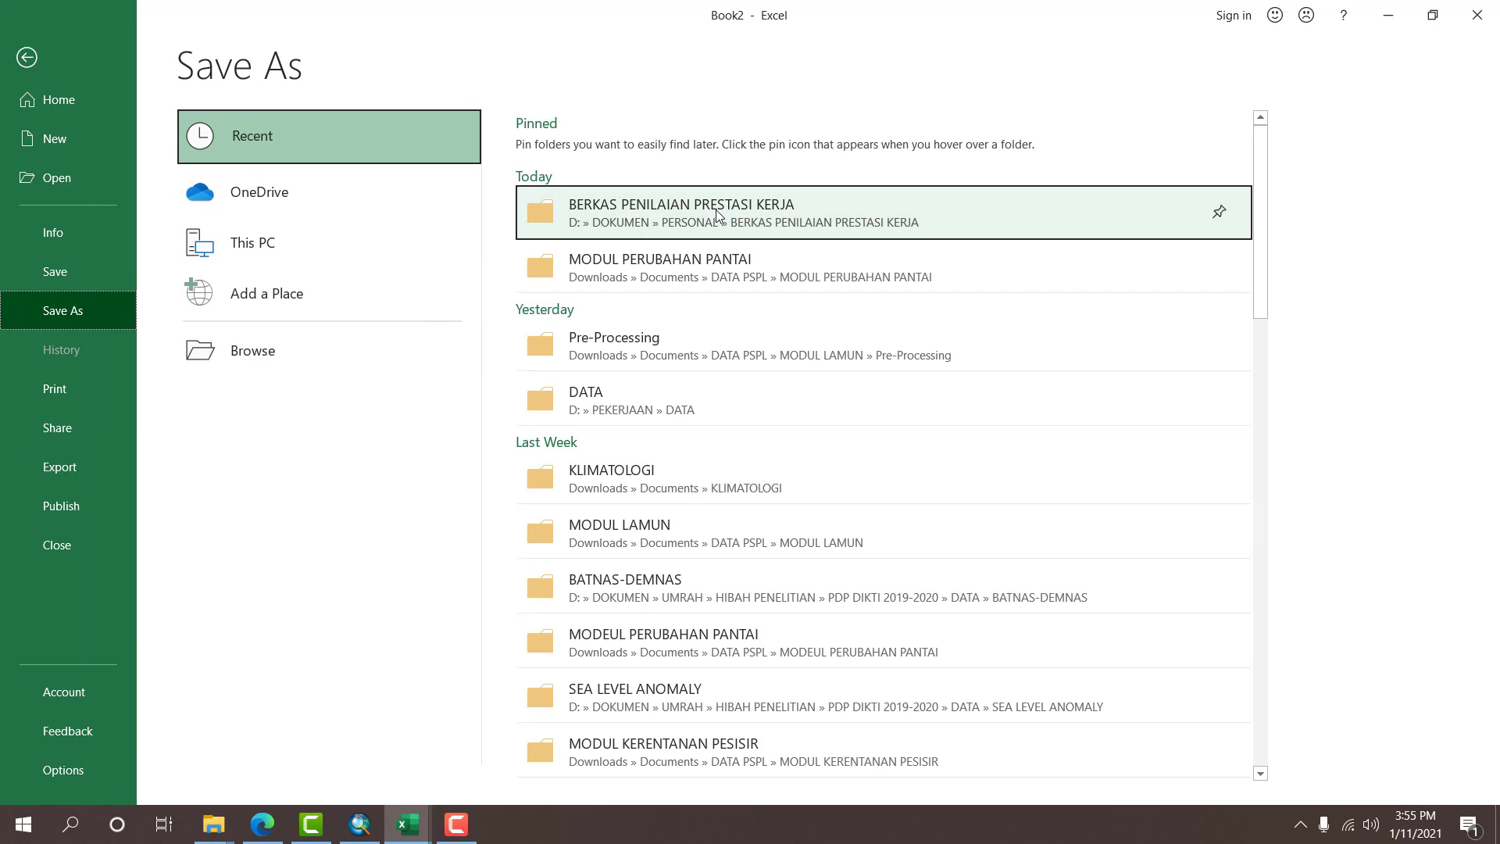
click(706, 261)
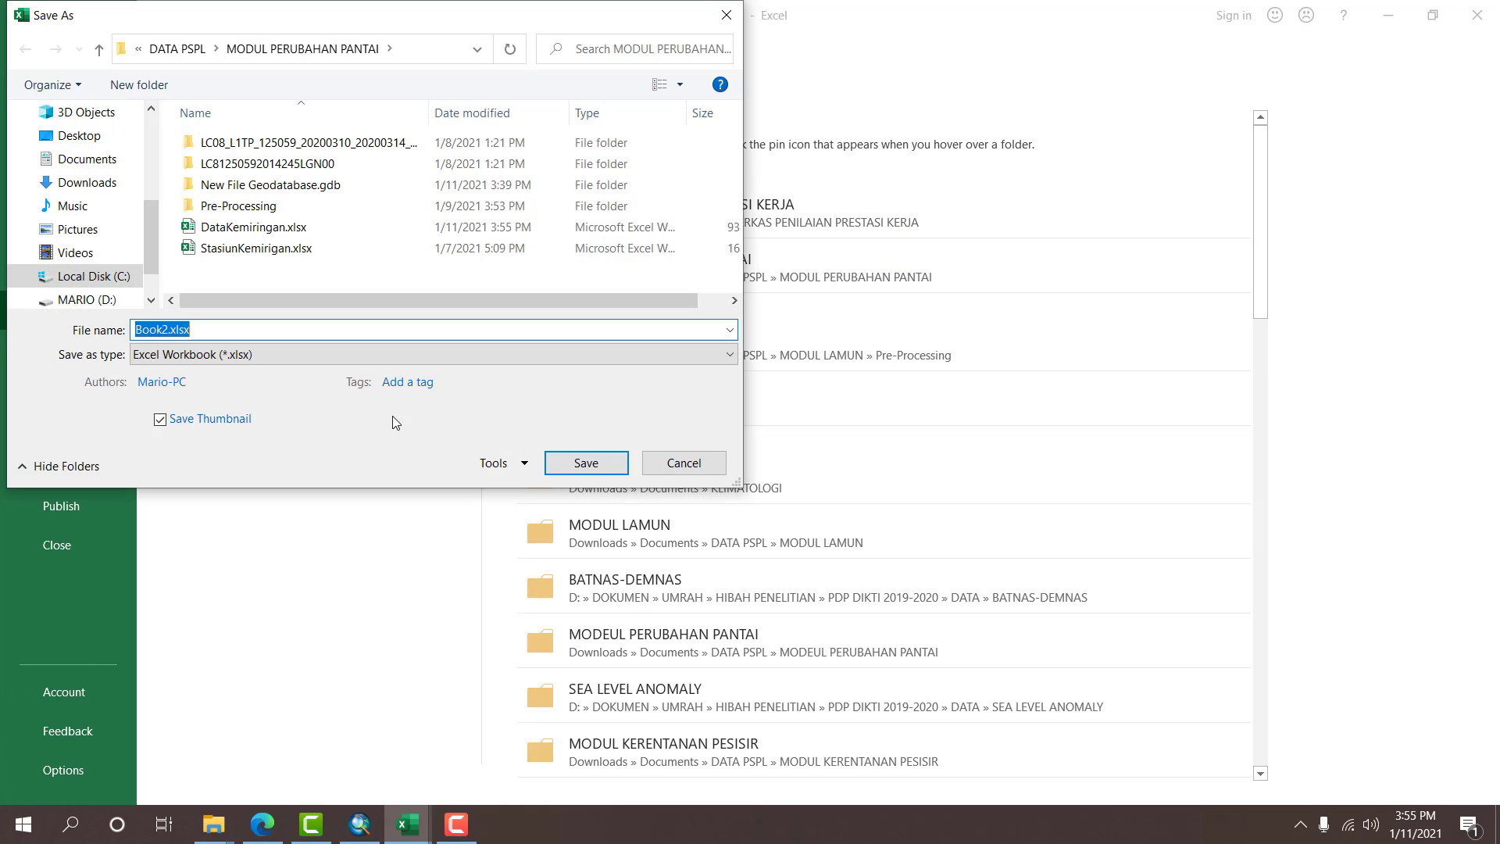
text(koordinat)
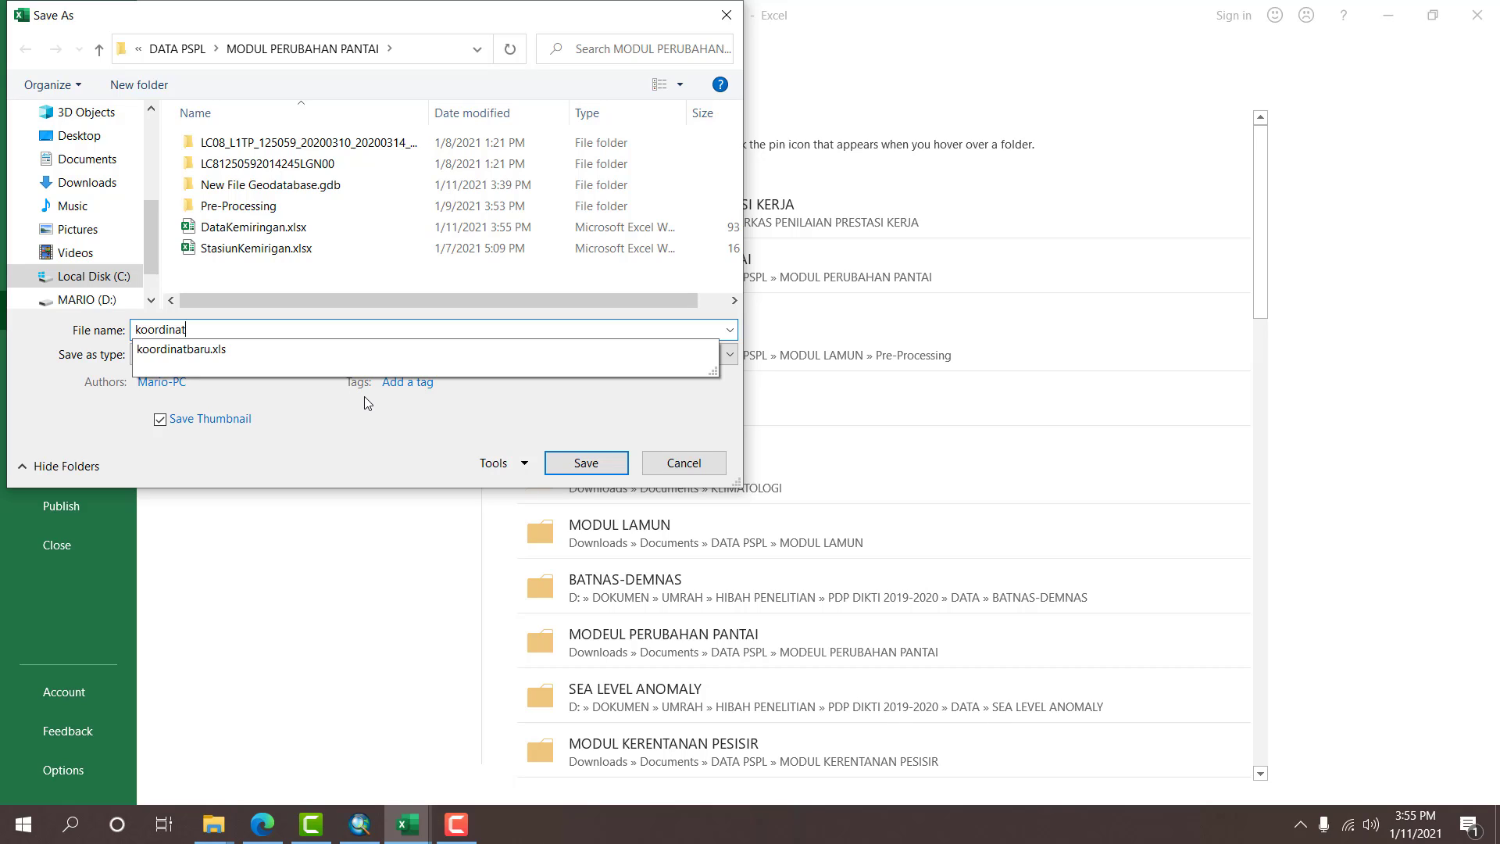
text(baru)
click(249, 349)
click(390, 354)
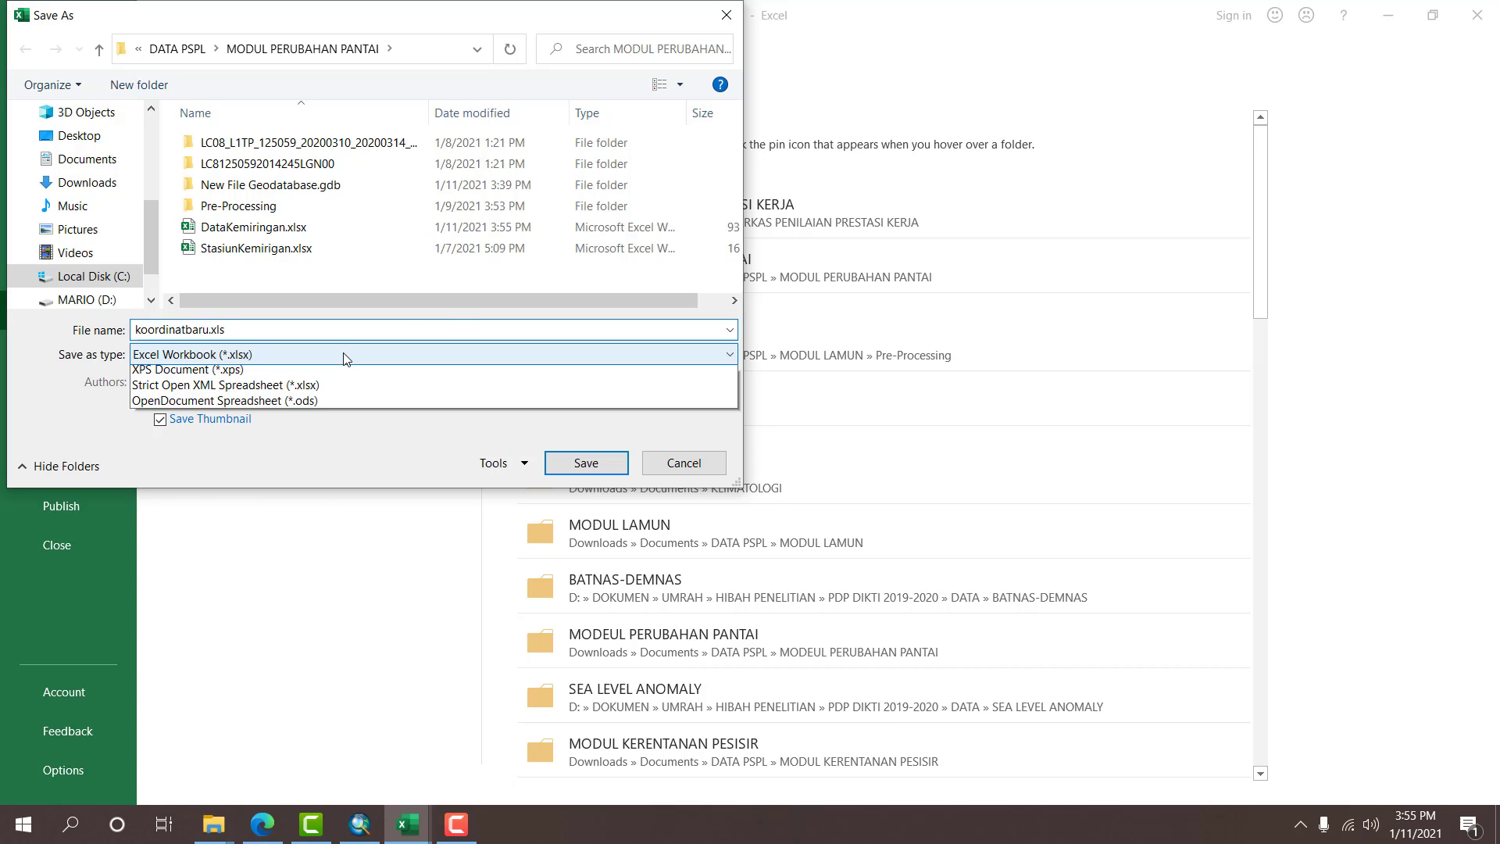
click(251, 426)
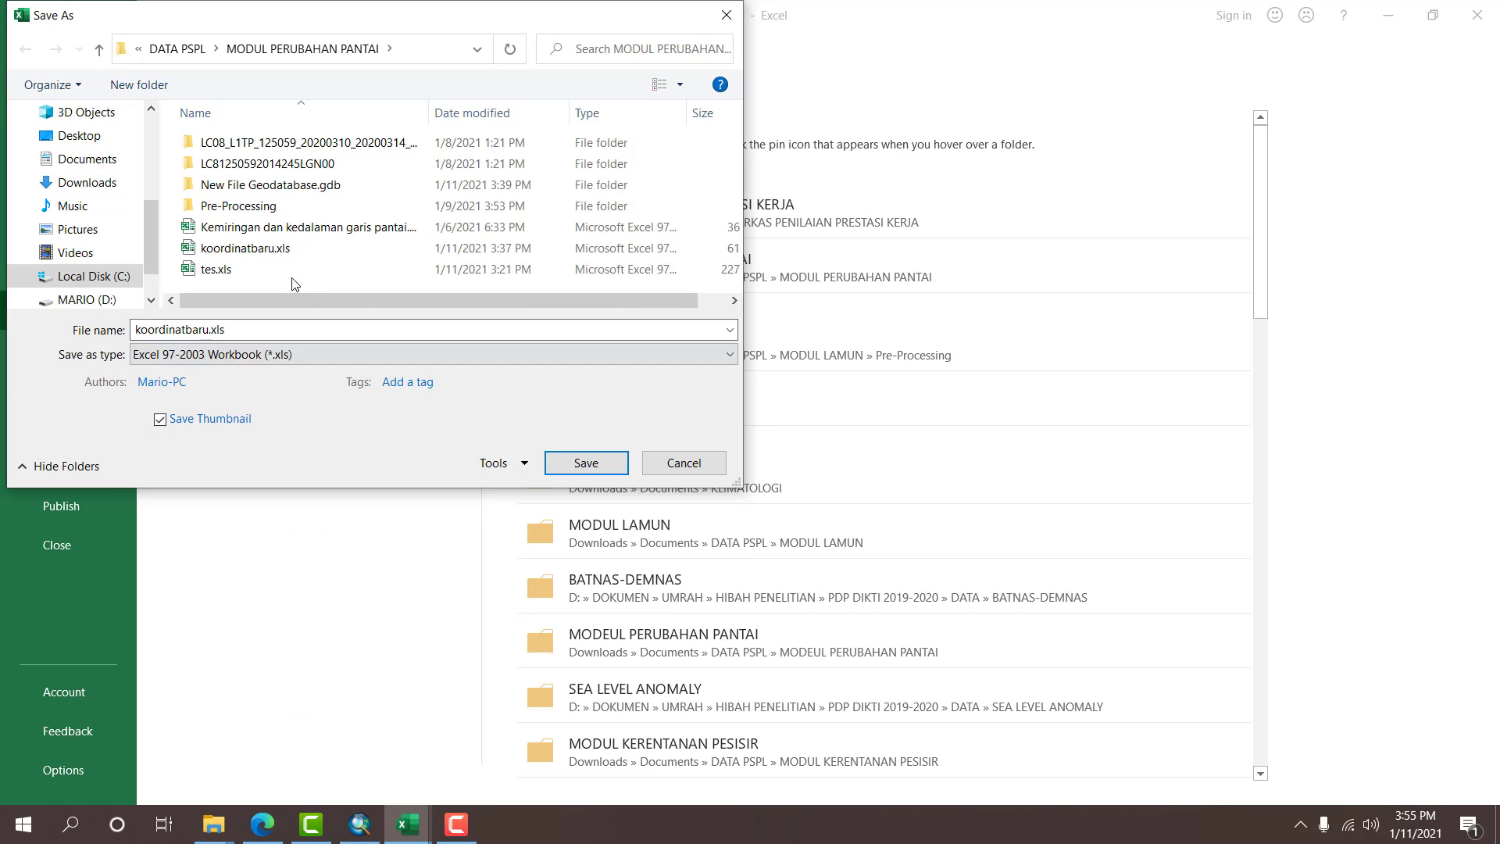
double_click(257, 247)
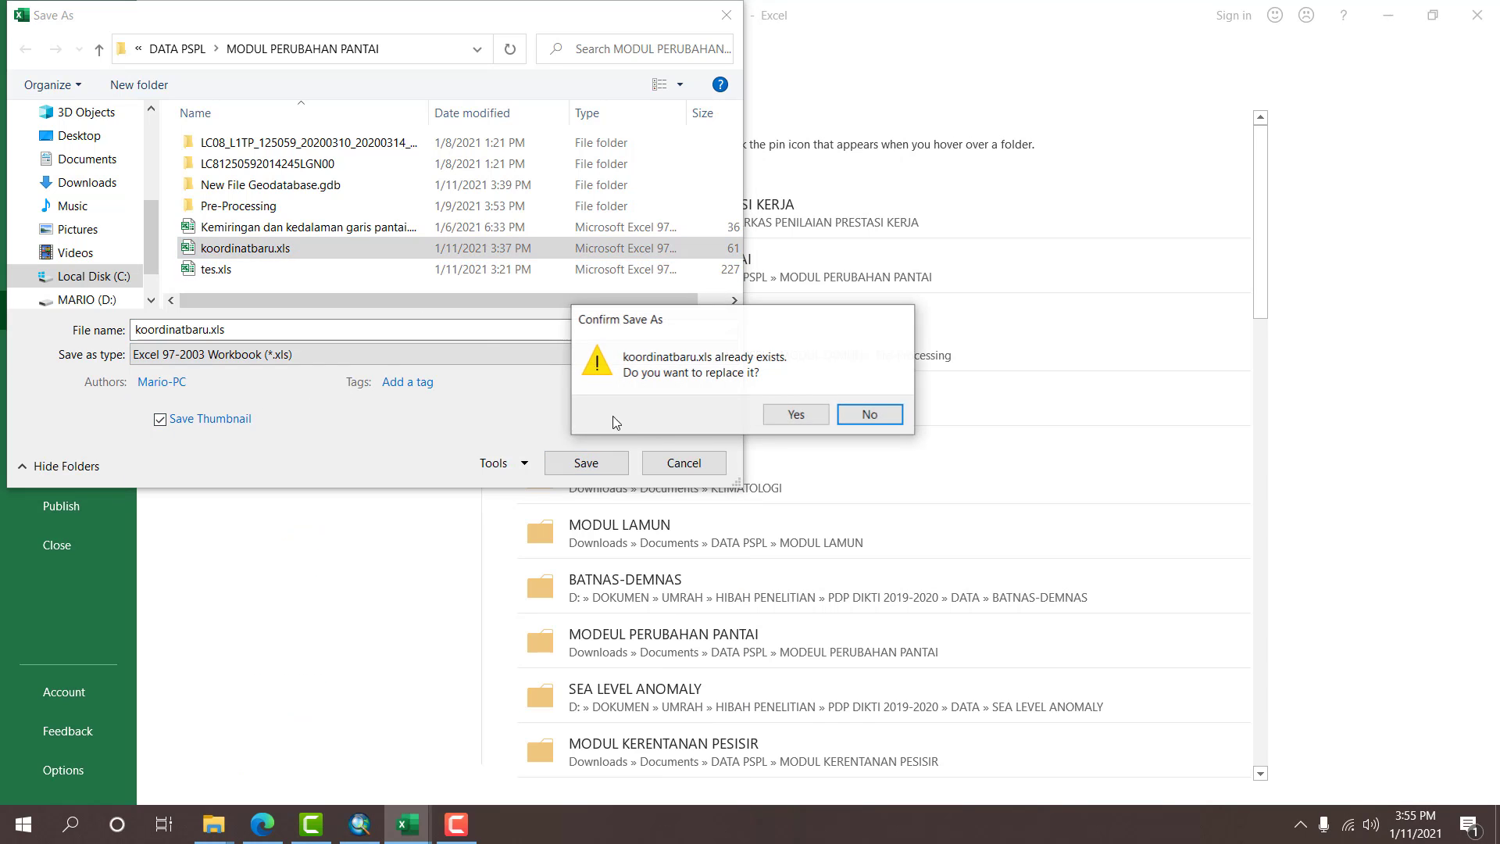
click(796, 415)
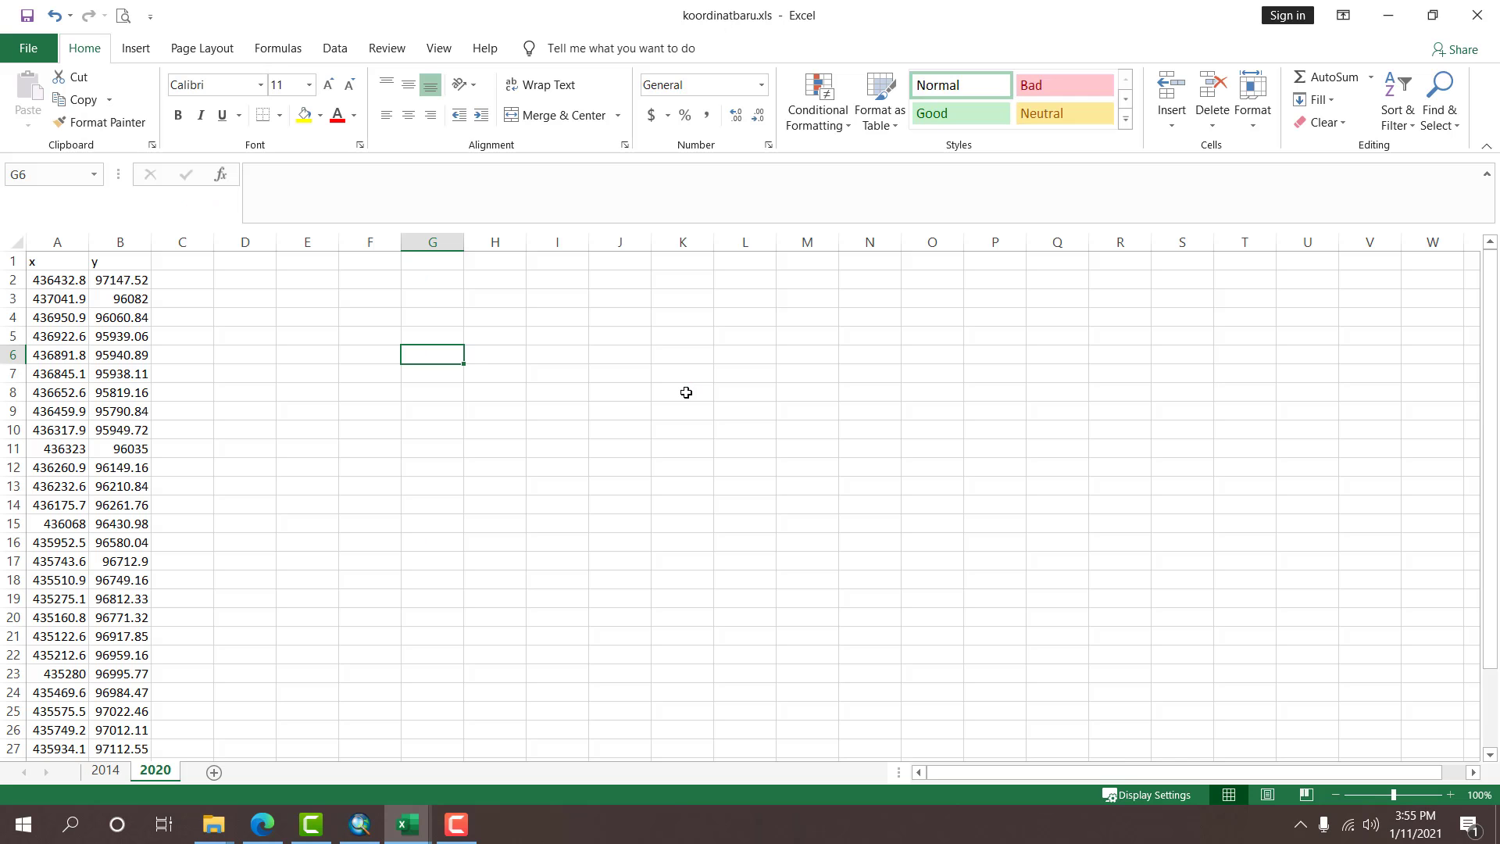
click(686, 392)
Switch to ArcMap and add the '2014$' and '2020$' sheets of koordinatbaru.xls from the home folder to the map.
click(359, 824)
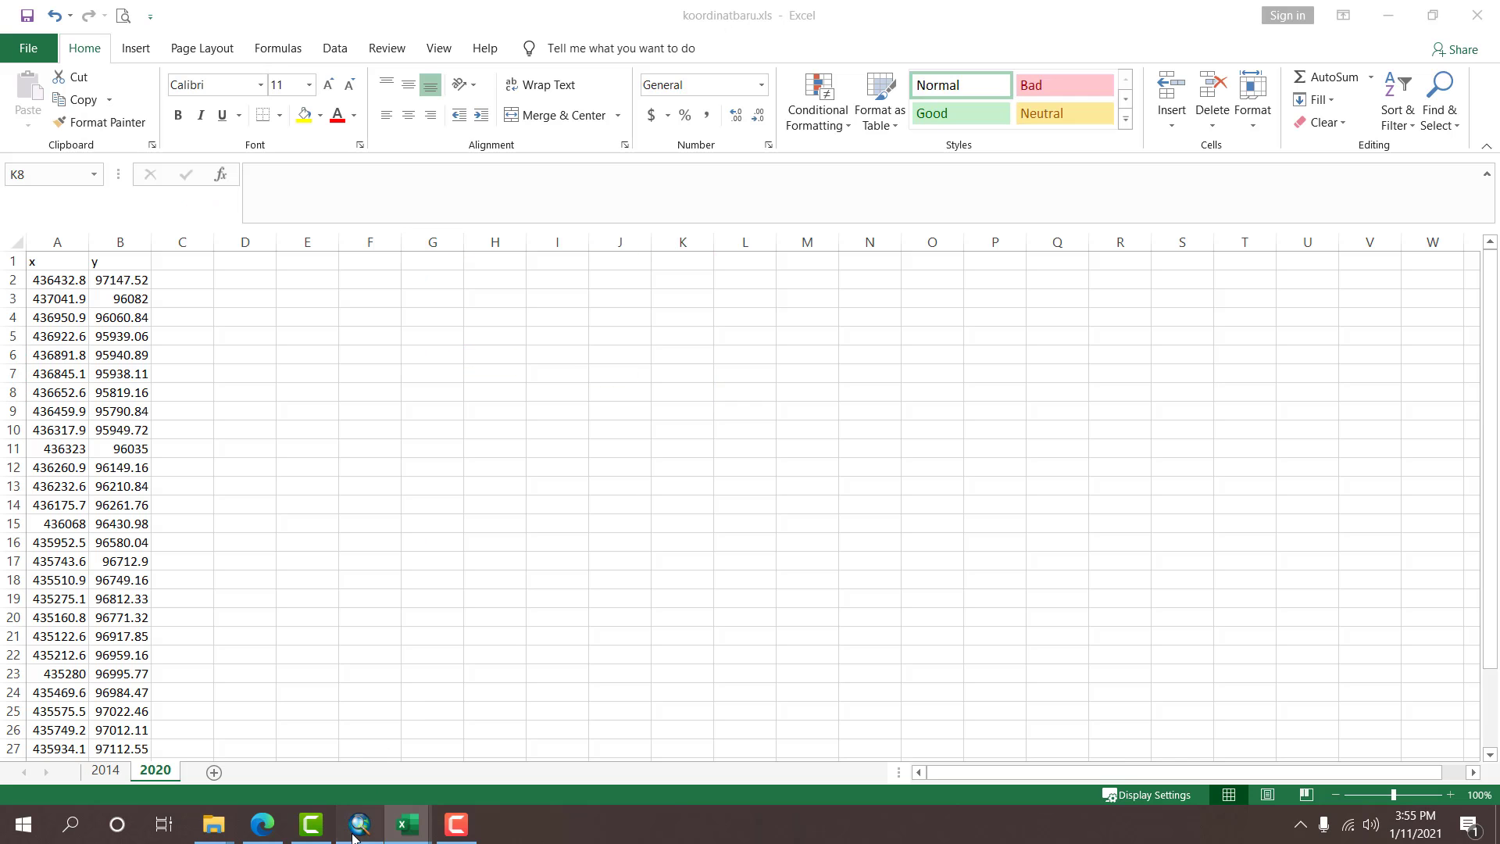
click(51, 157)
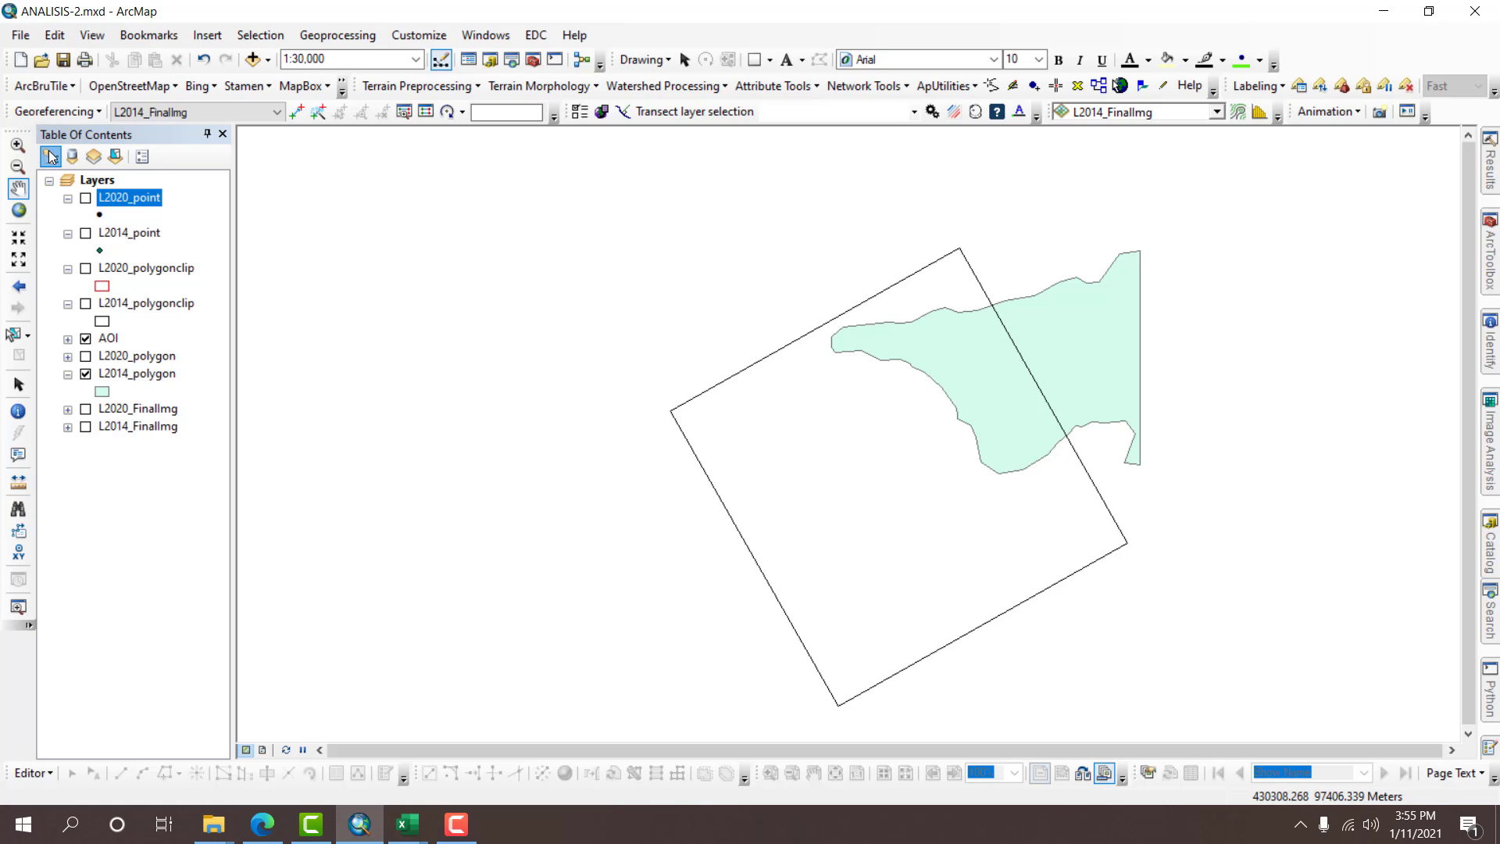
click(252, 60)
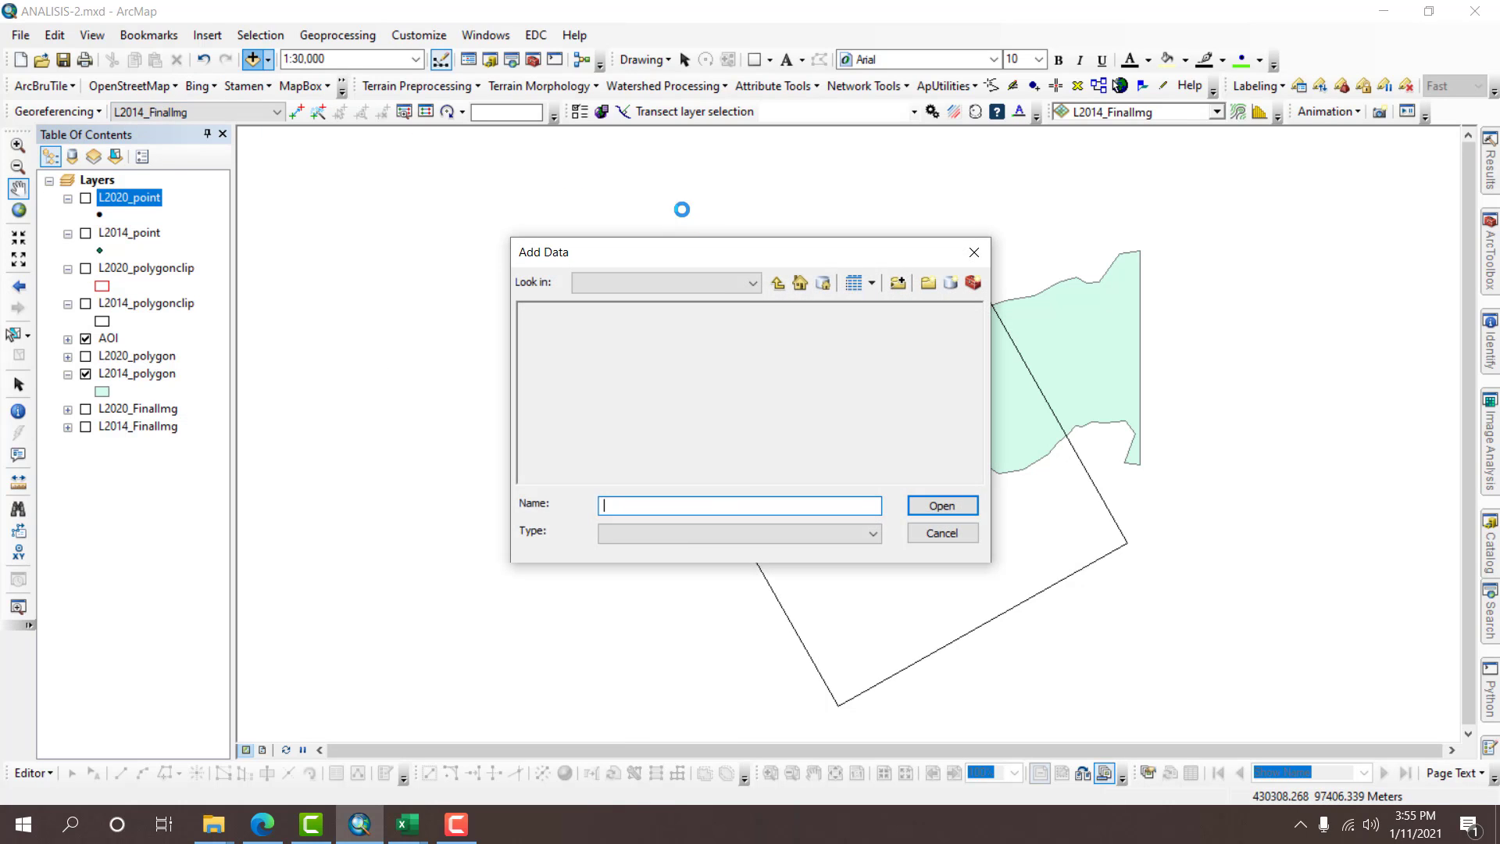
click(782, 283)
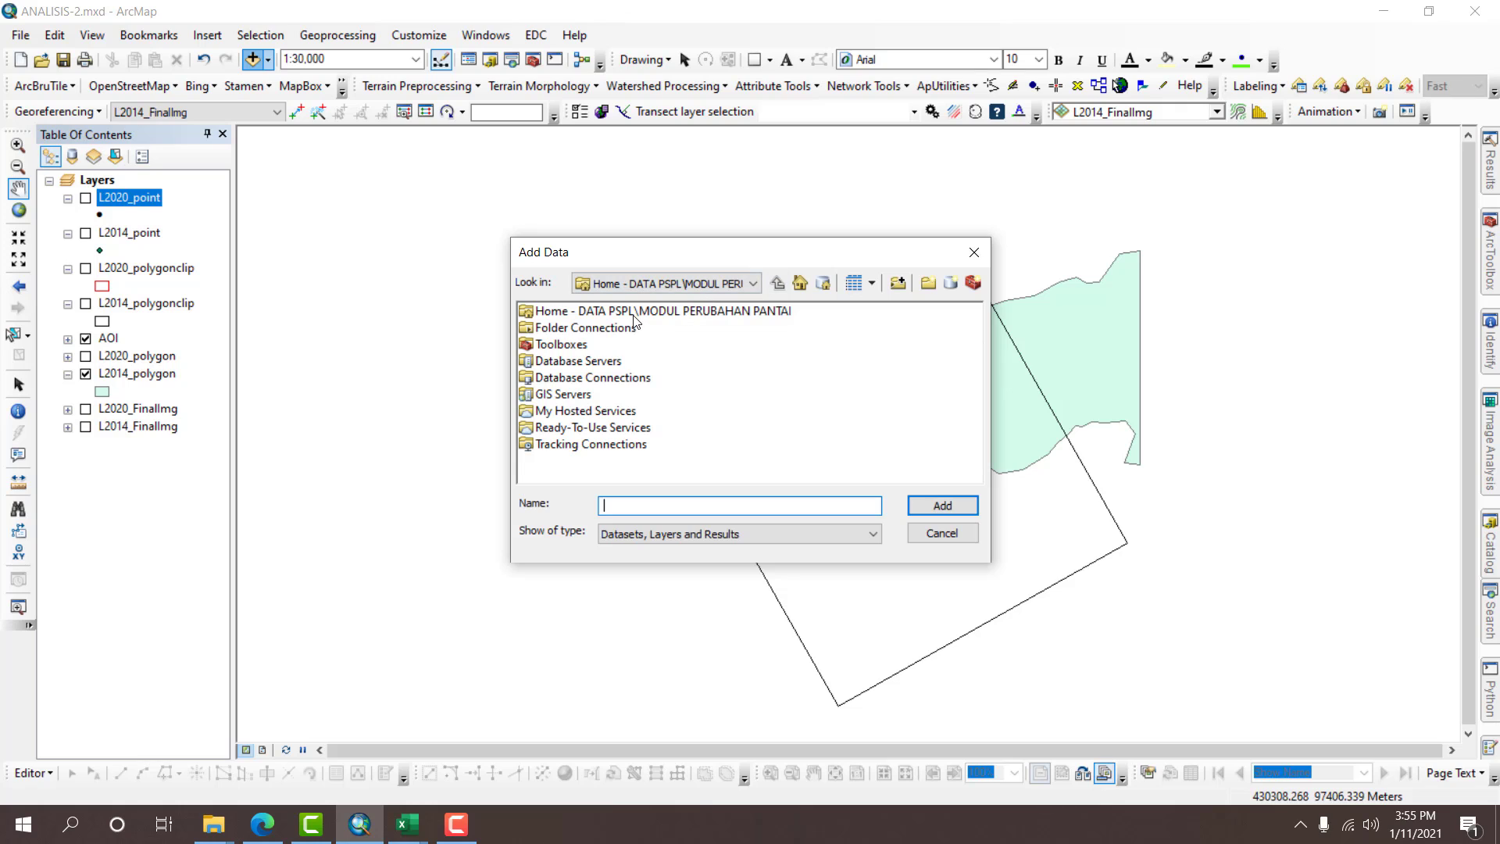
double_click(633, 312)
double_click(839, 361)
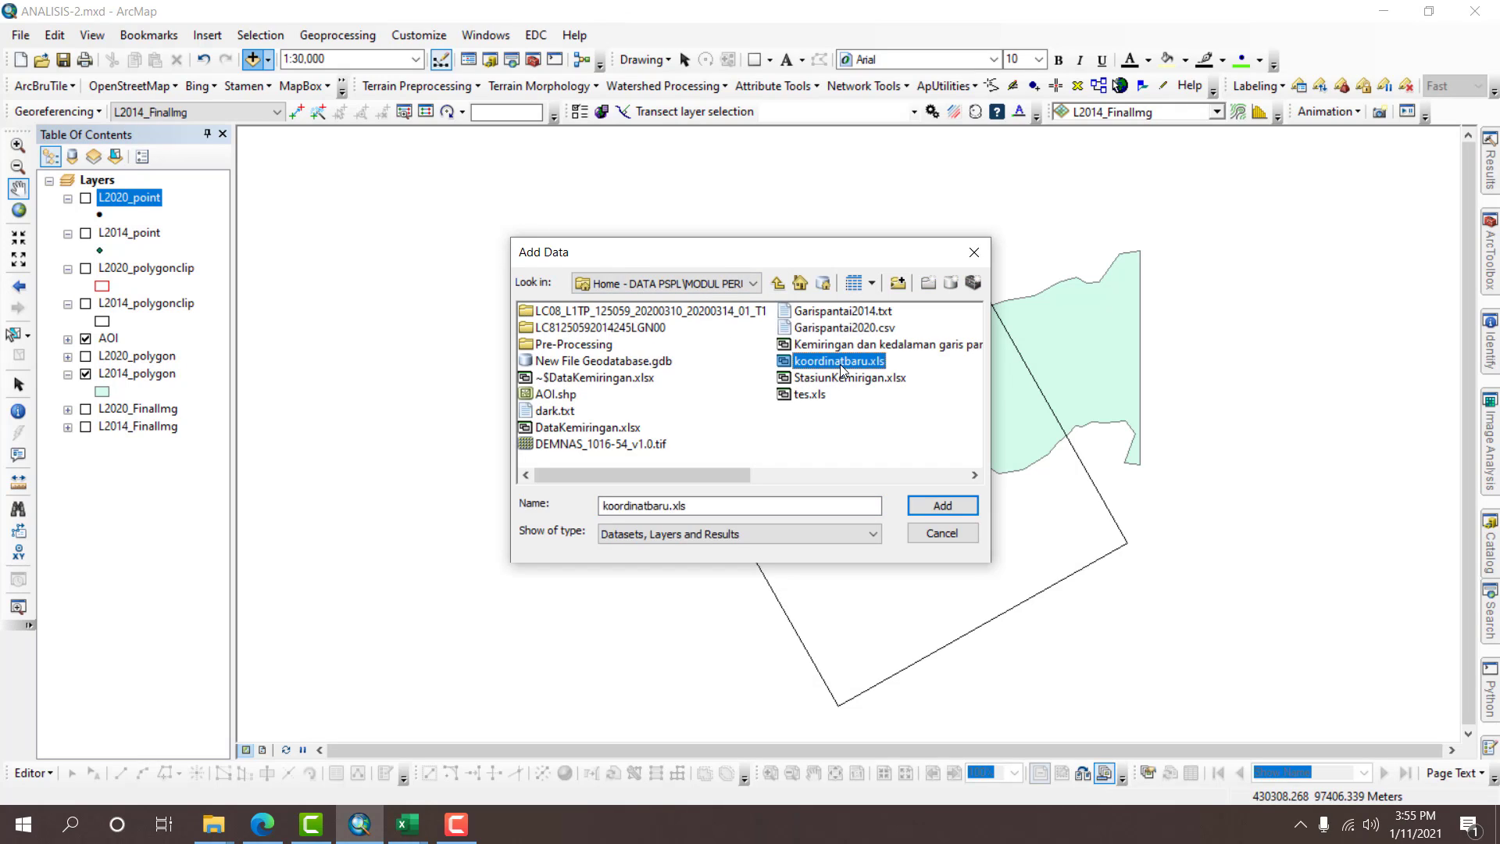
click(551, 312)
shift+click(556, 328)
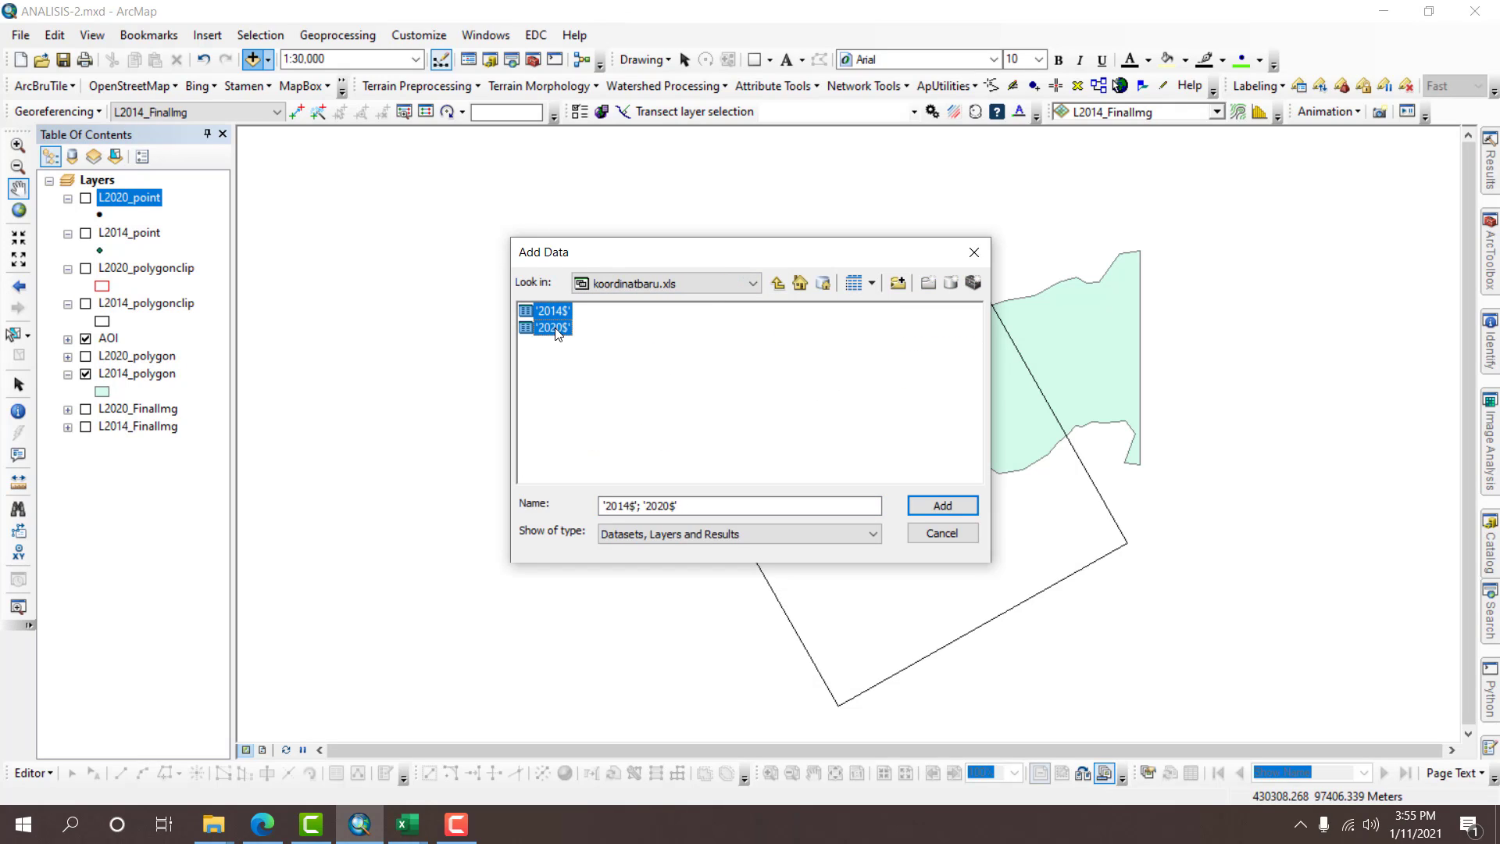
click(934, 504)
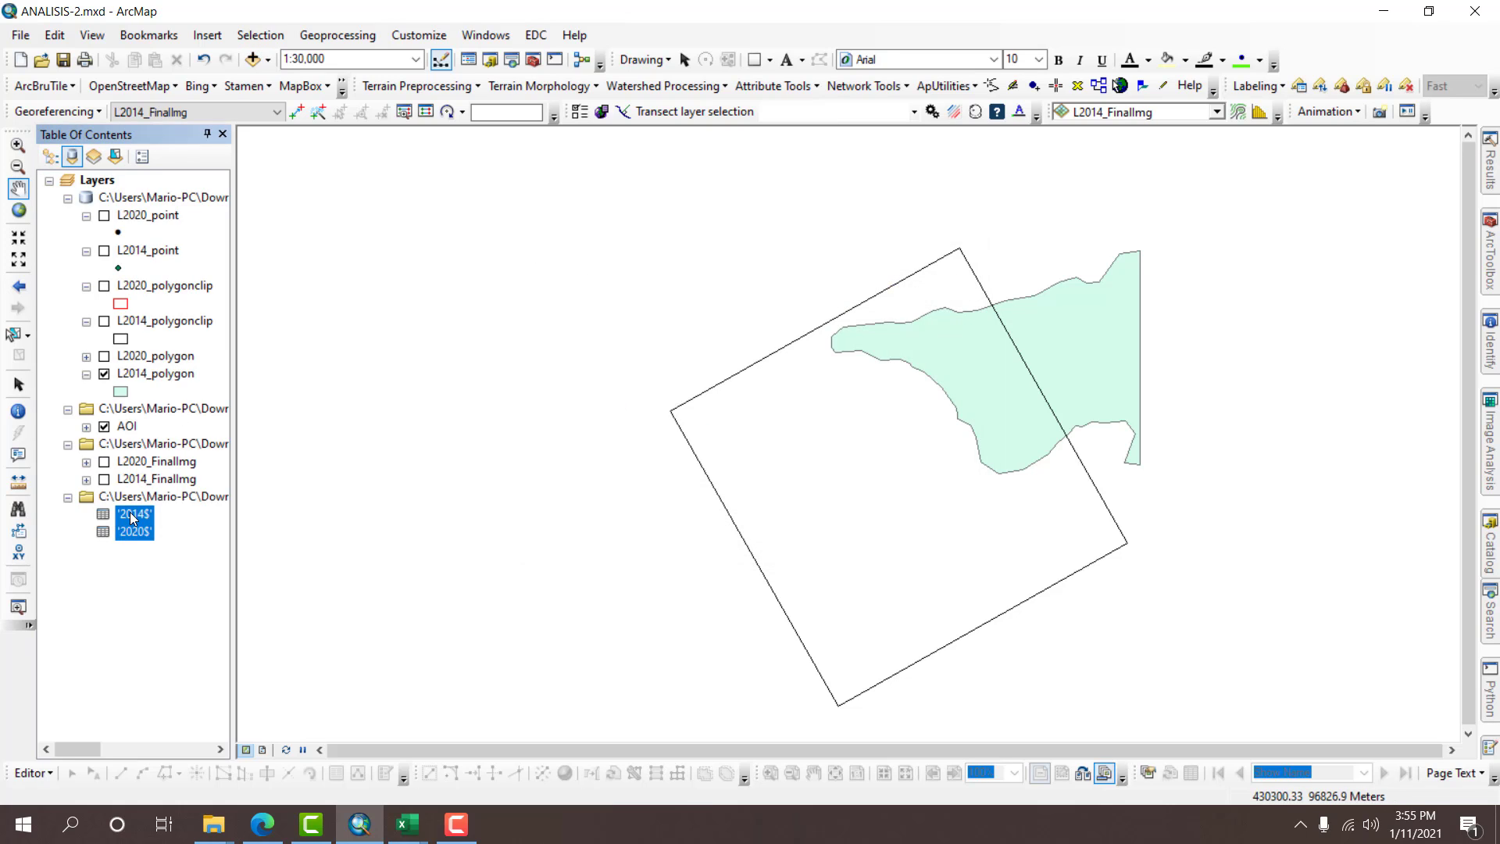
Try to display the '2014$' table as XY points with the default settings.
right_click(131, 518)
click(187, 686)
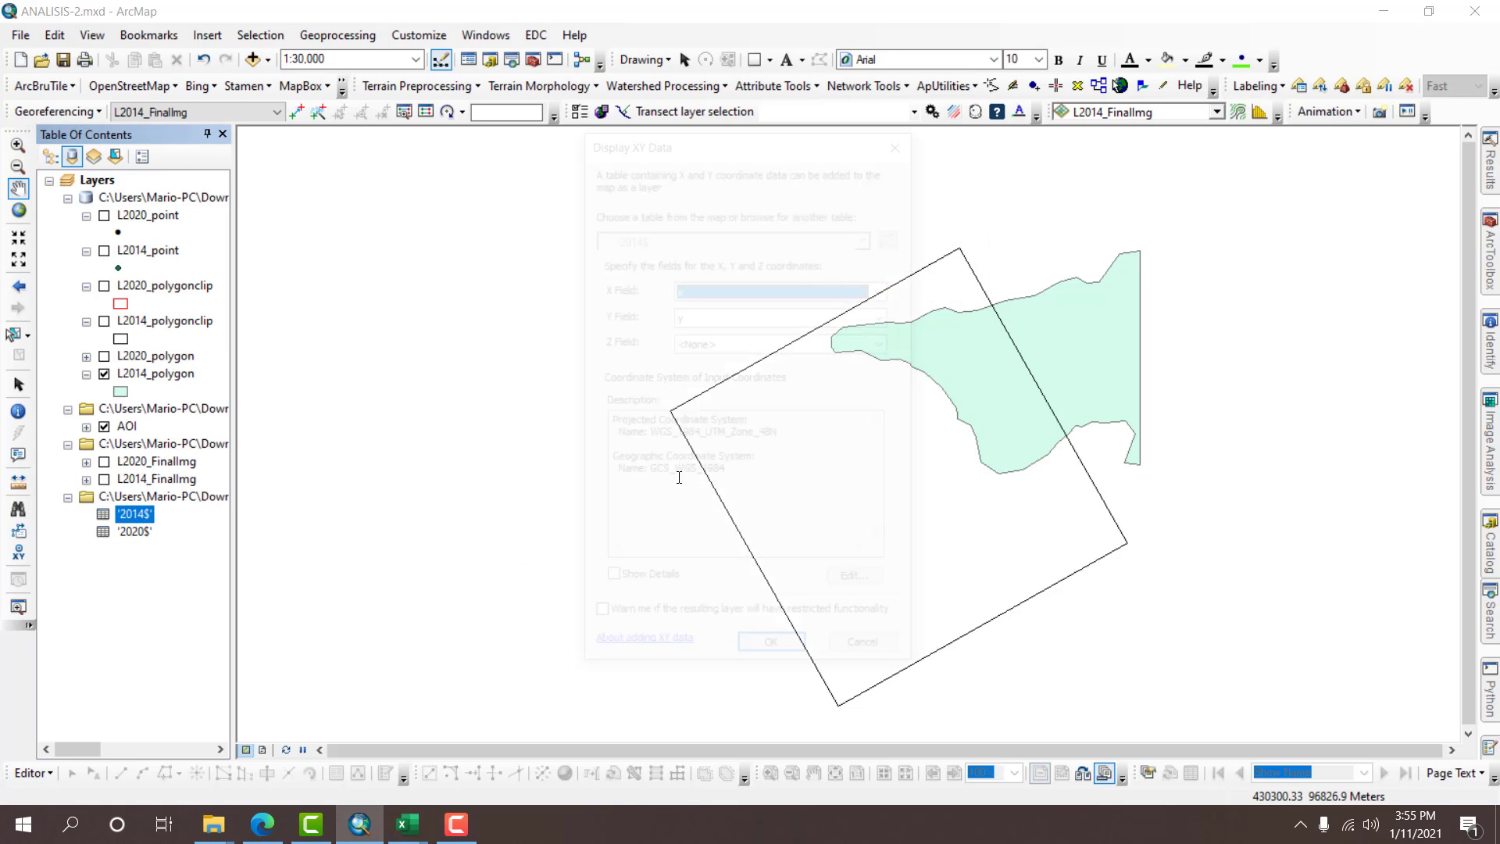
click(774, 644)
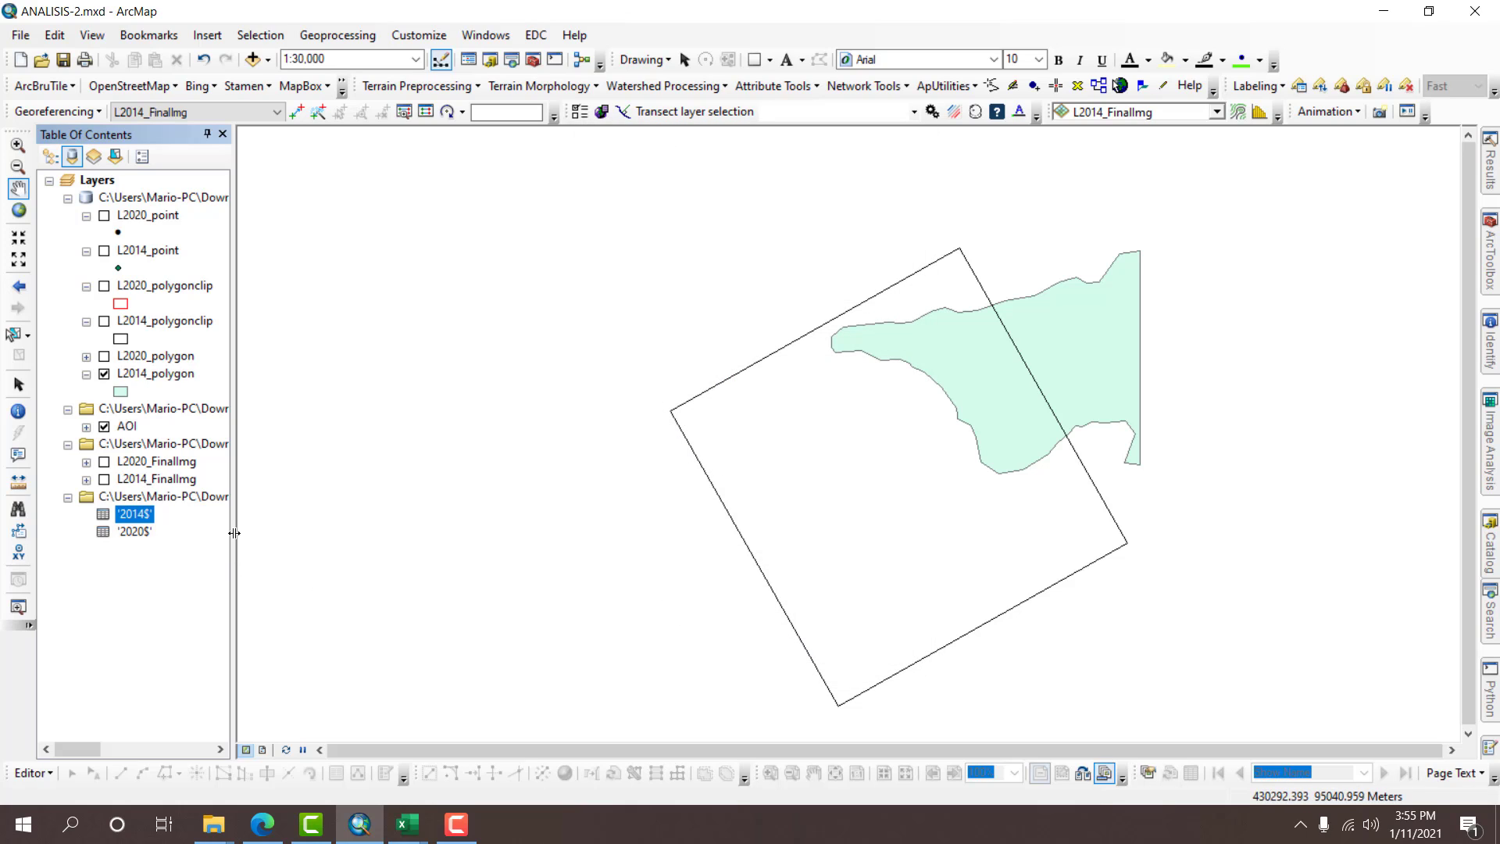
Display the '2014$' table as XY data using fields x and y and the WGS 1984 UTM Zone 48N coordinate system.
right_click(134, 512)
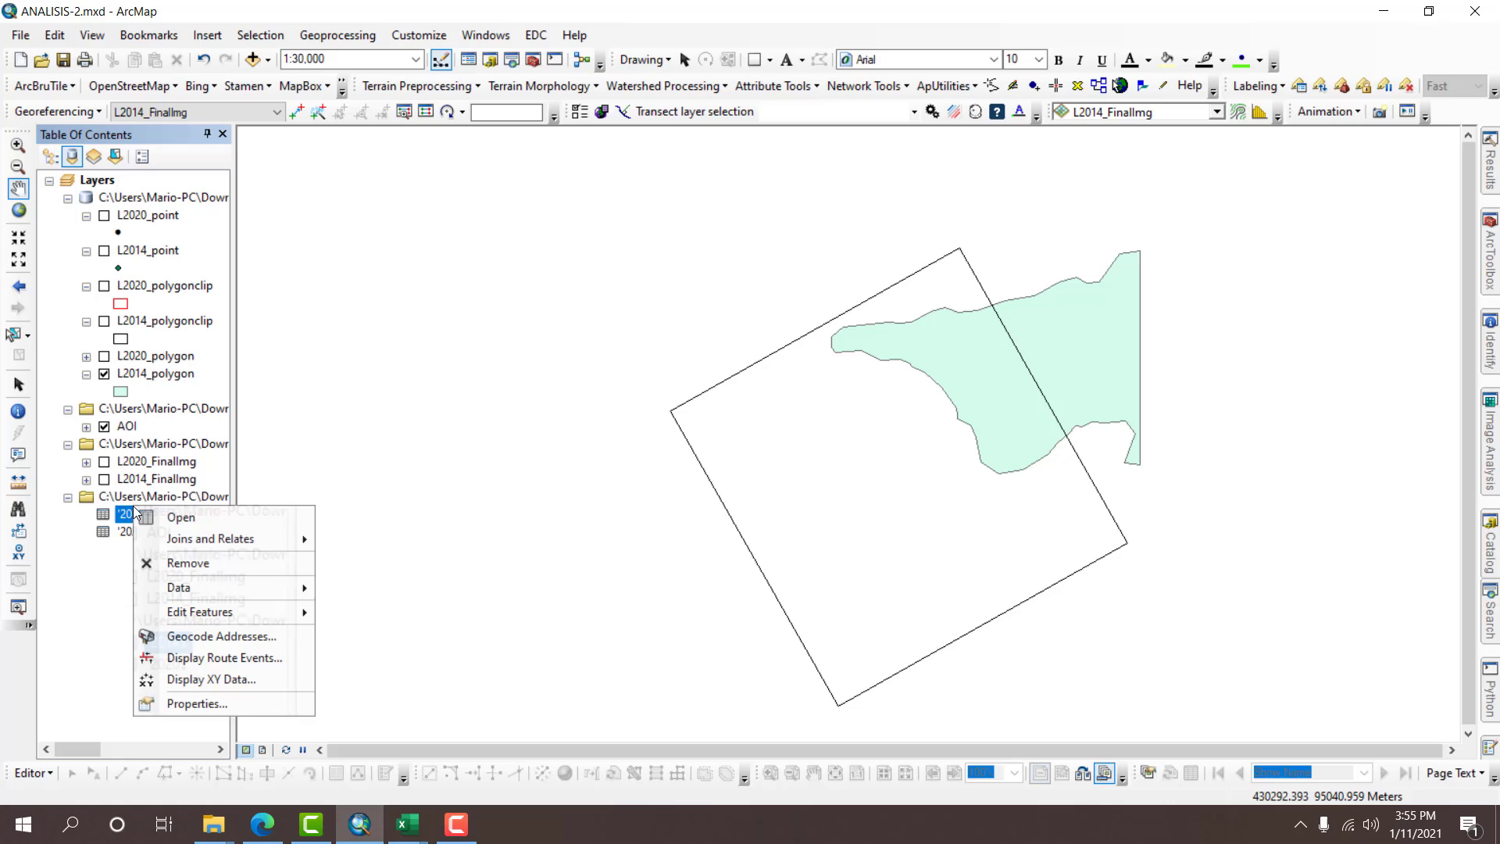
click(236, 678)
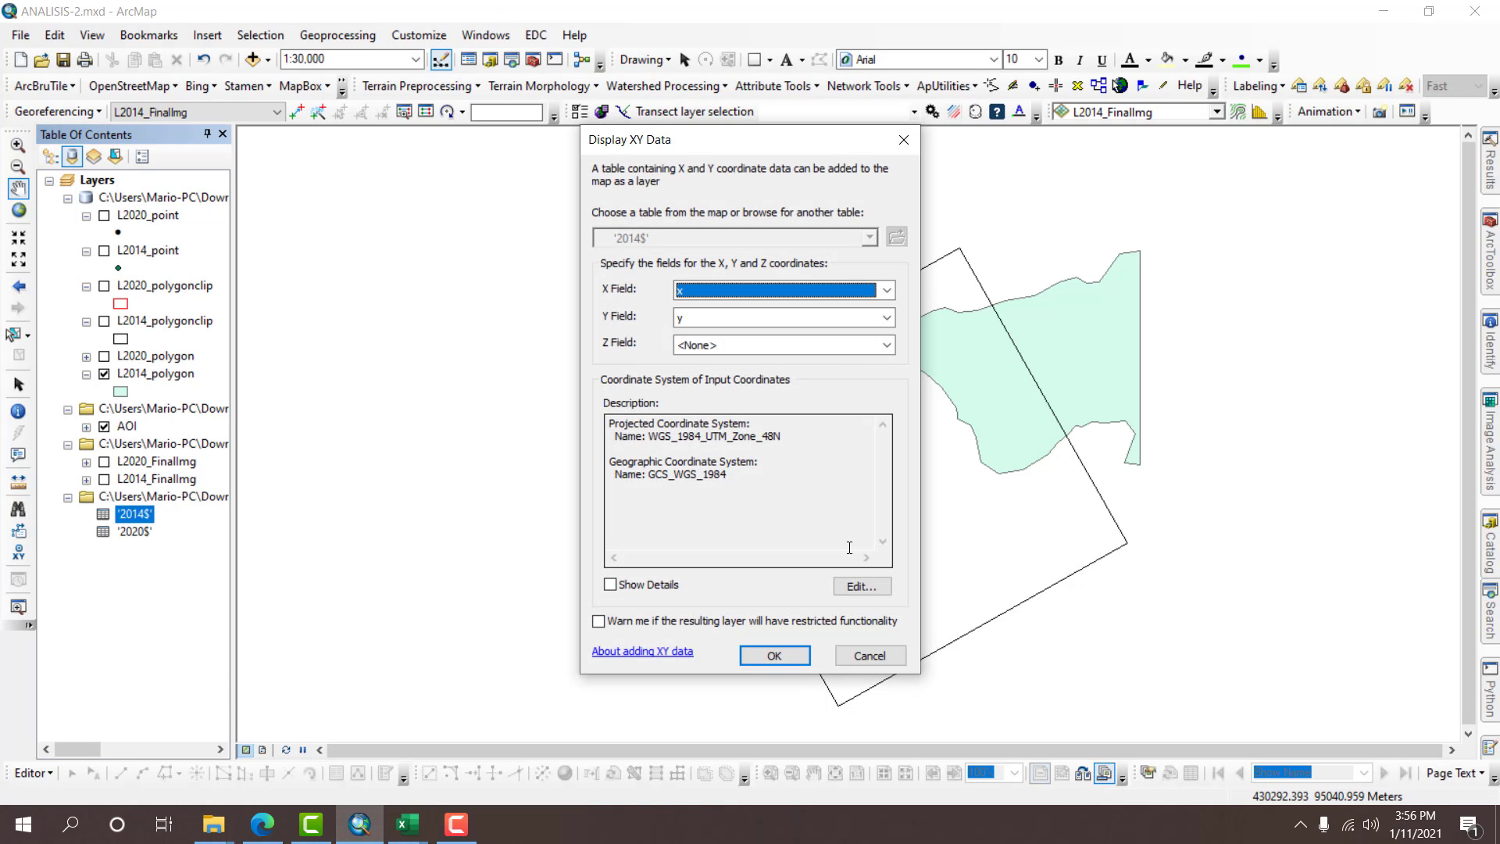
click(859, 586)
click(660, 278)
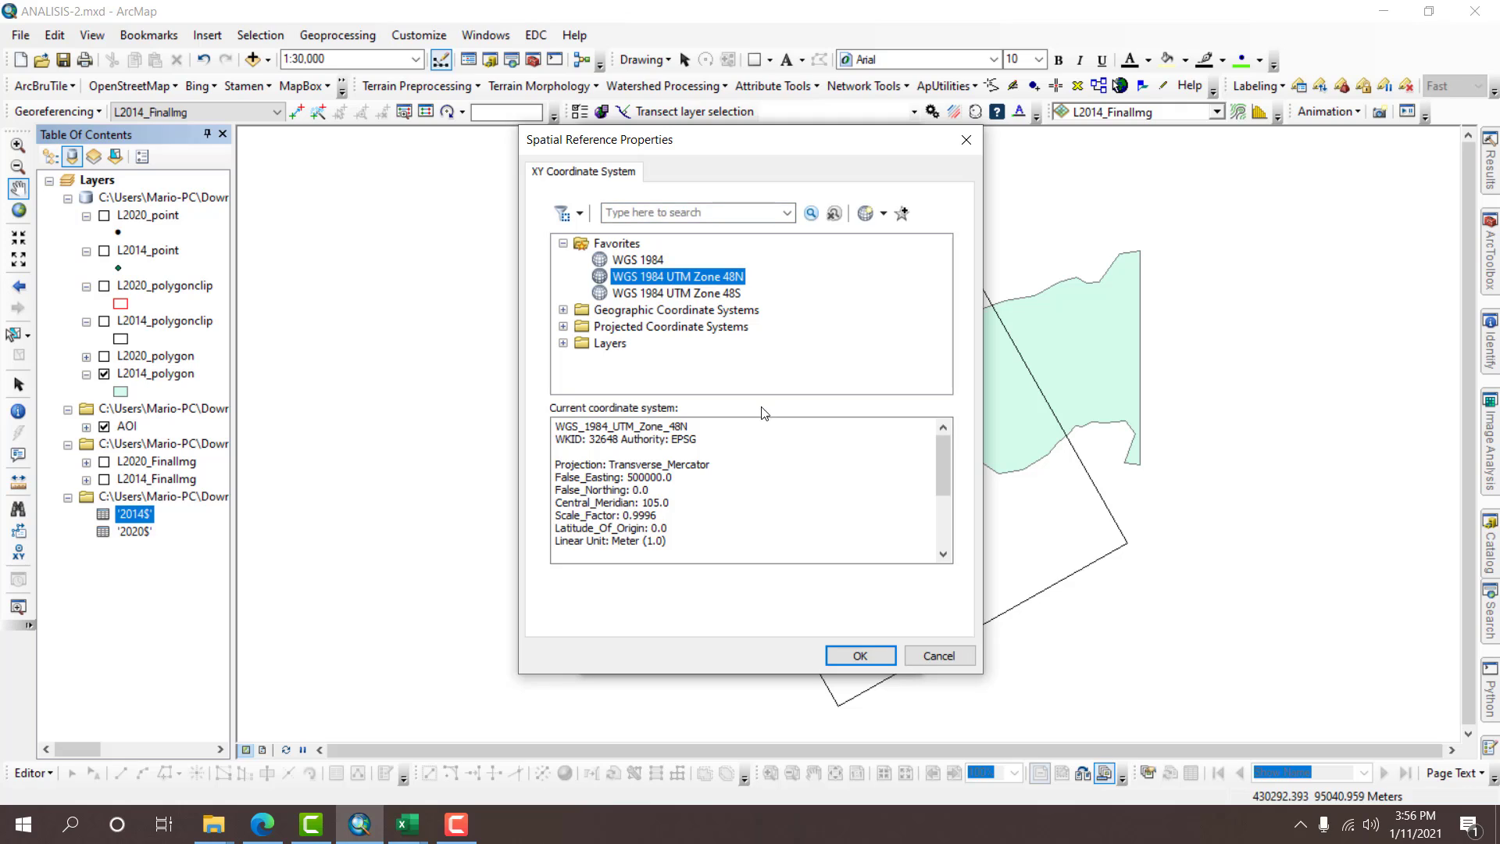
click(876, 654)
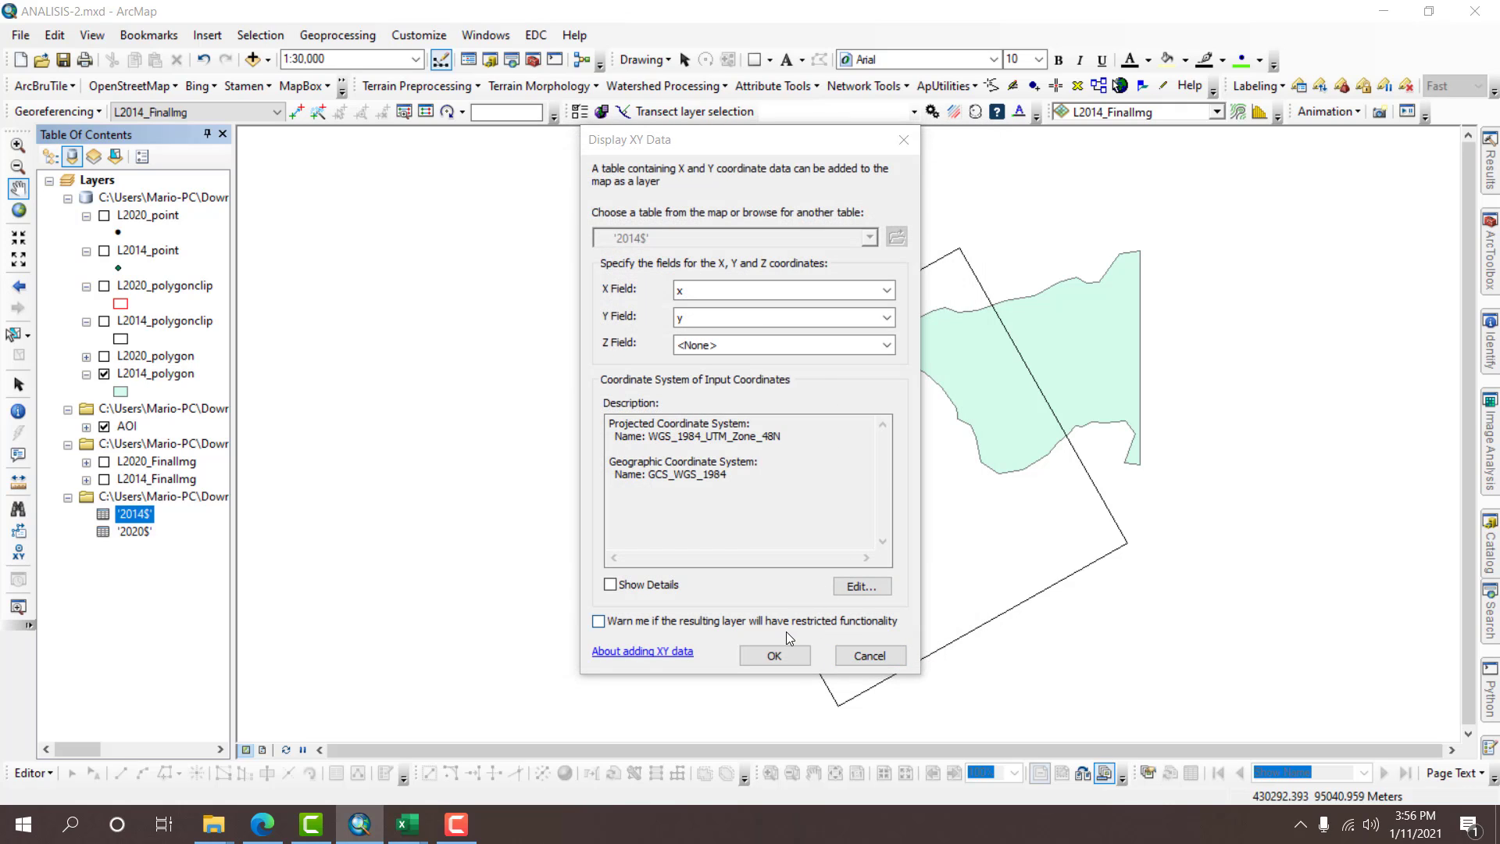
click(779, 649)
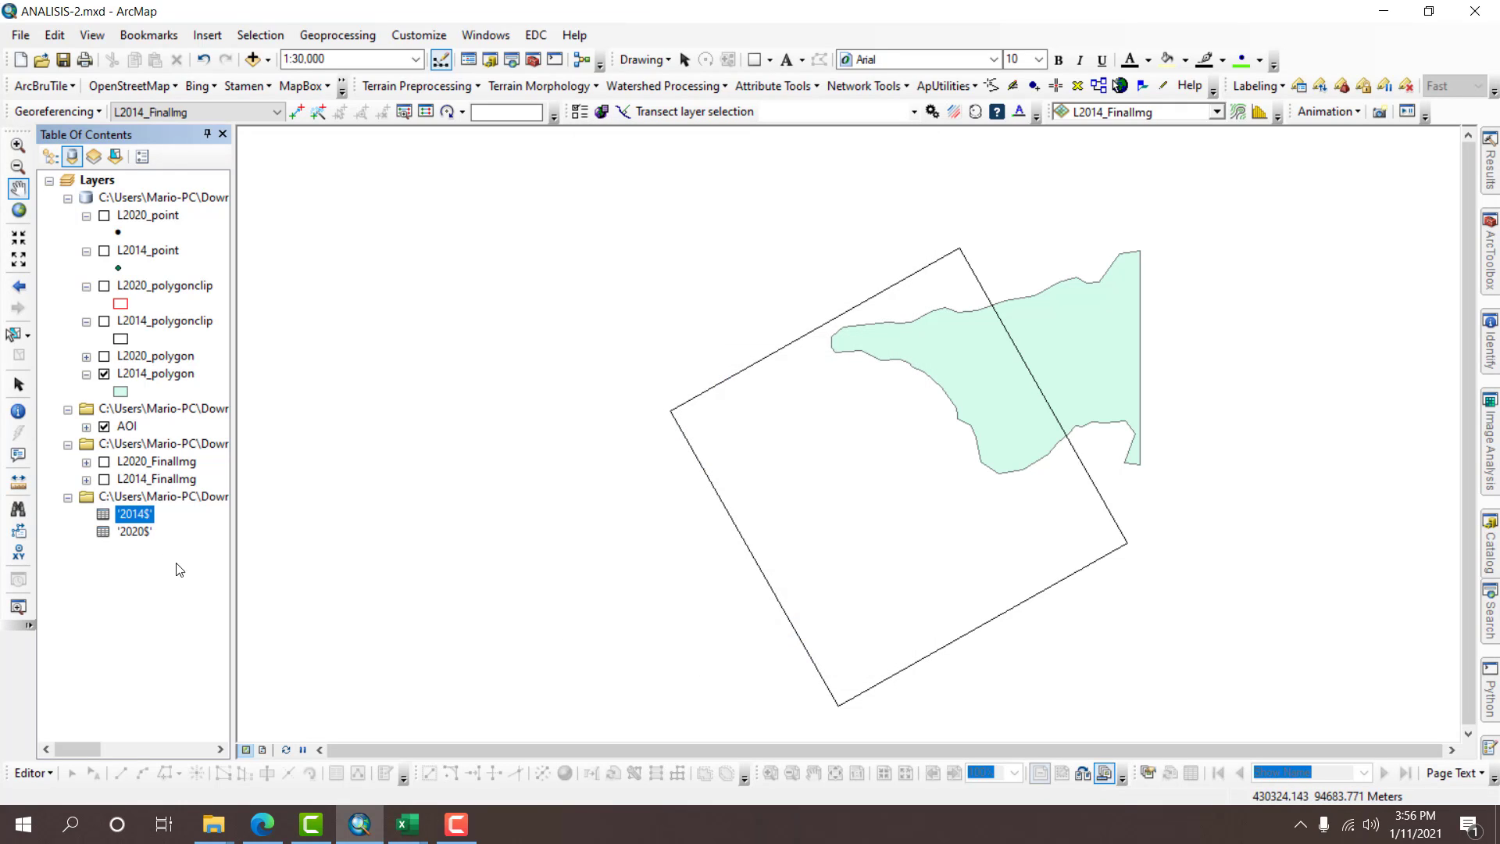
Display the '2020$' table as XY data using fields x and y in WGS 1984 UTM Zone 48N.
right_click(145, 532)
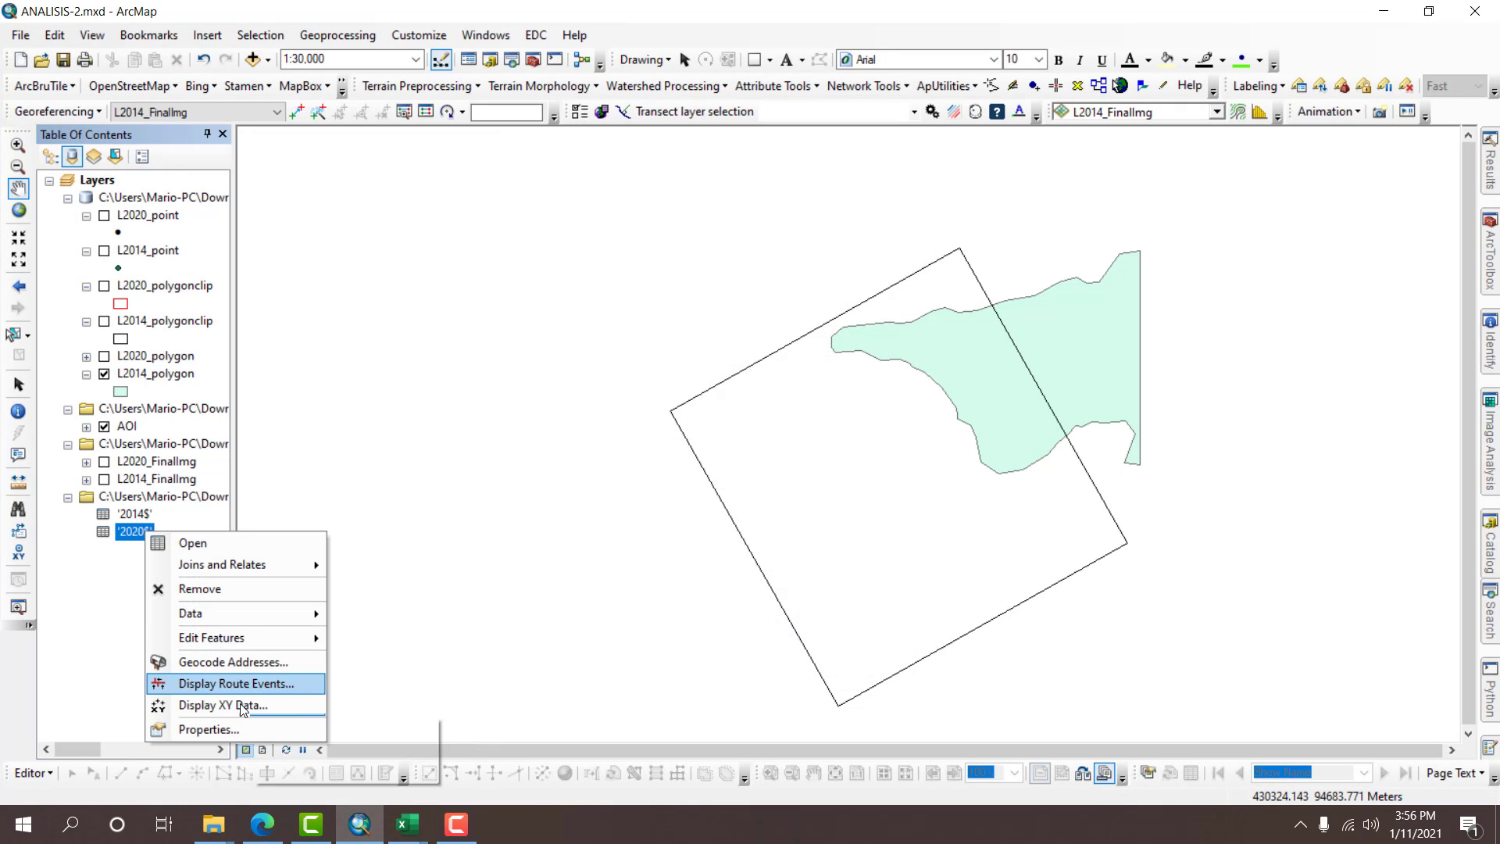
click(234, 705)
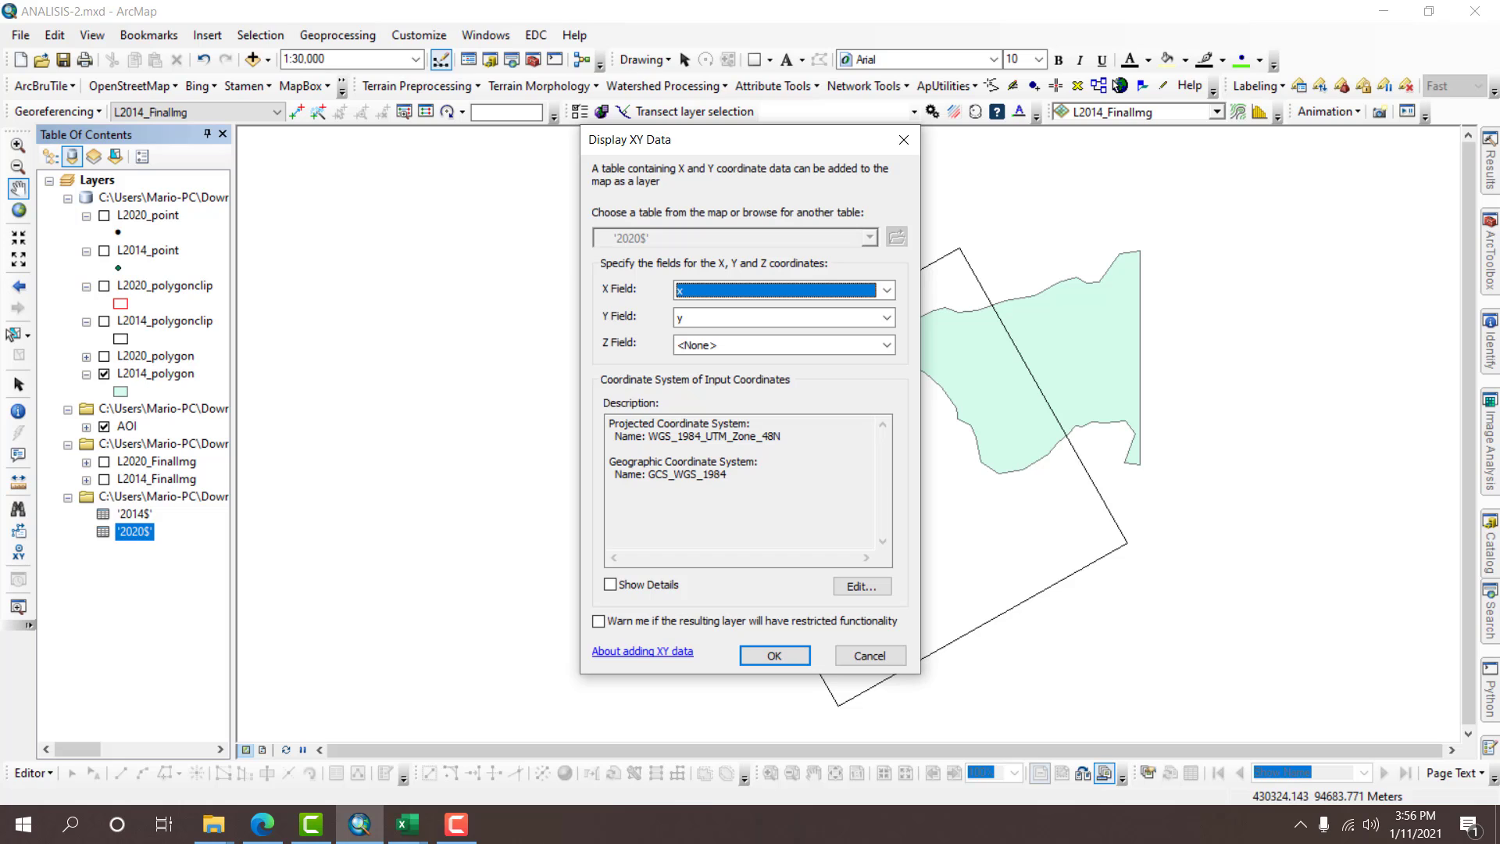
click(840, 588)
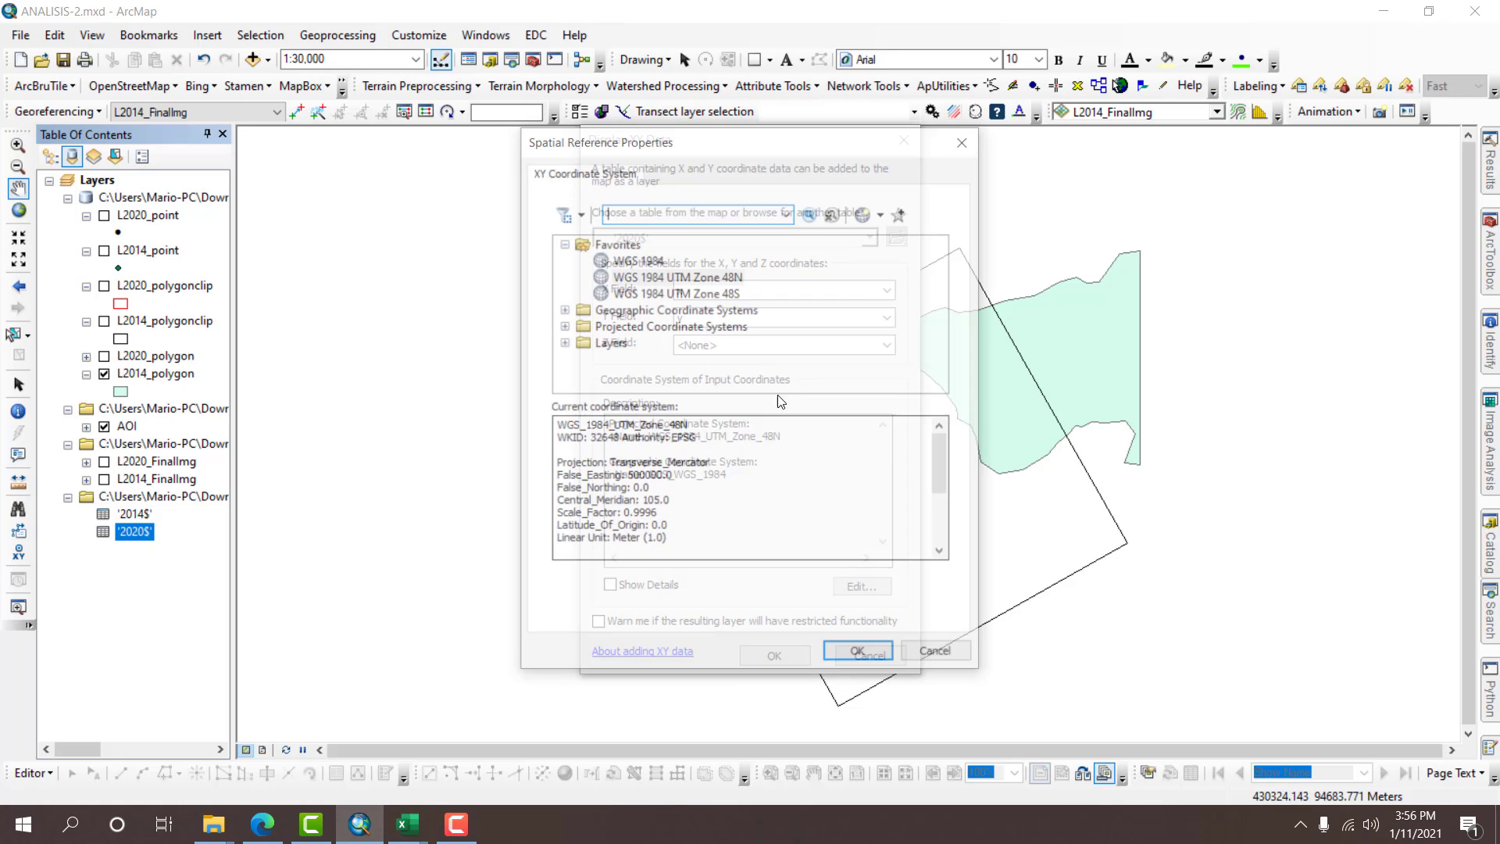
click(847, 656)
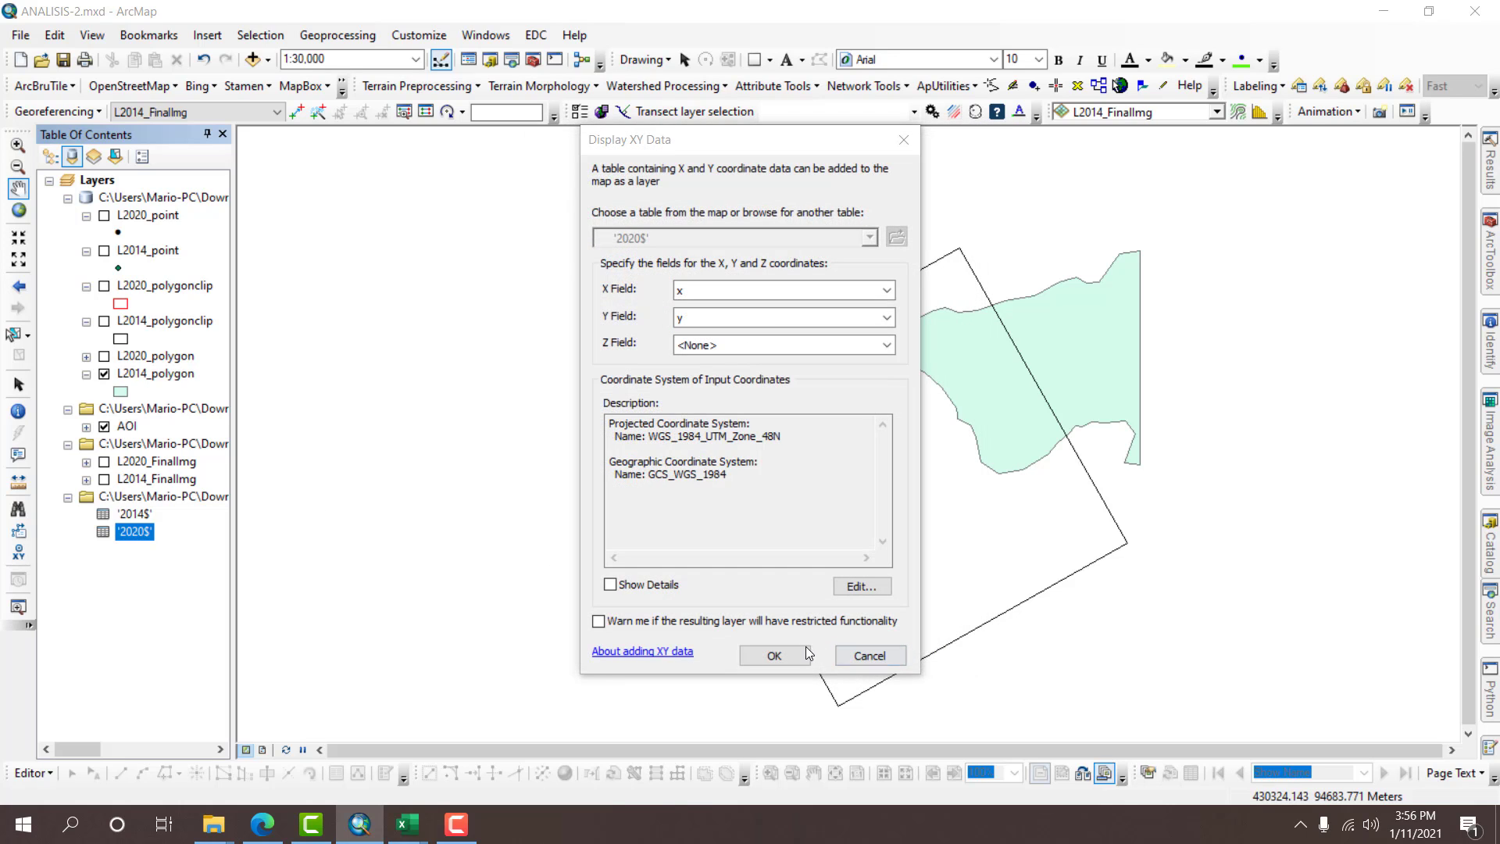
click(793, 652)
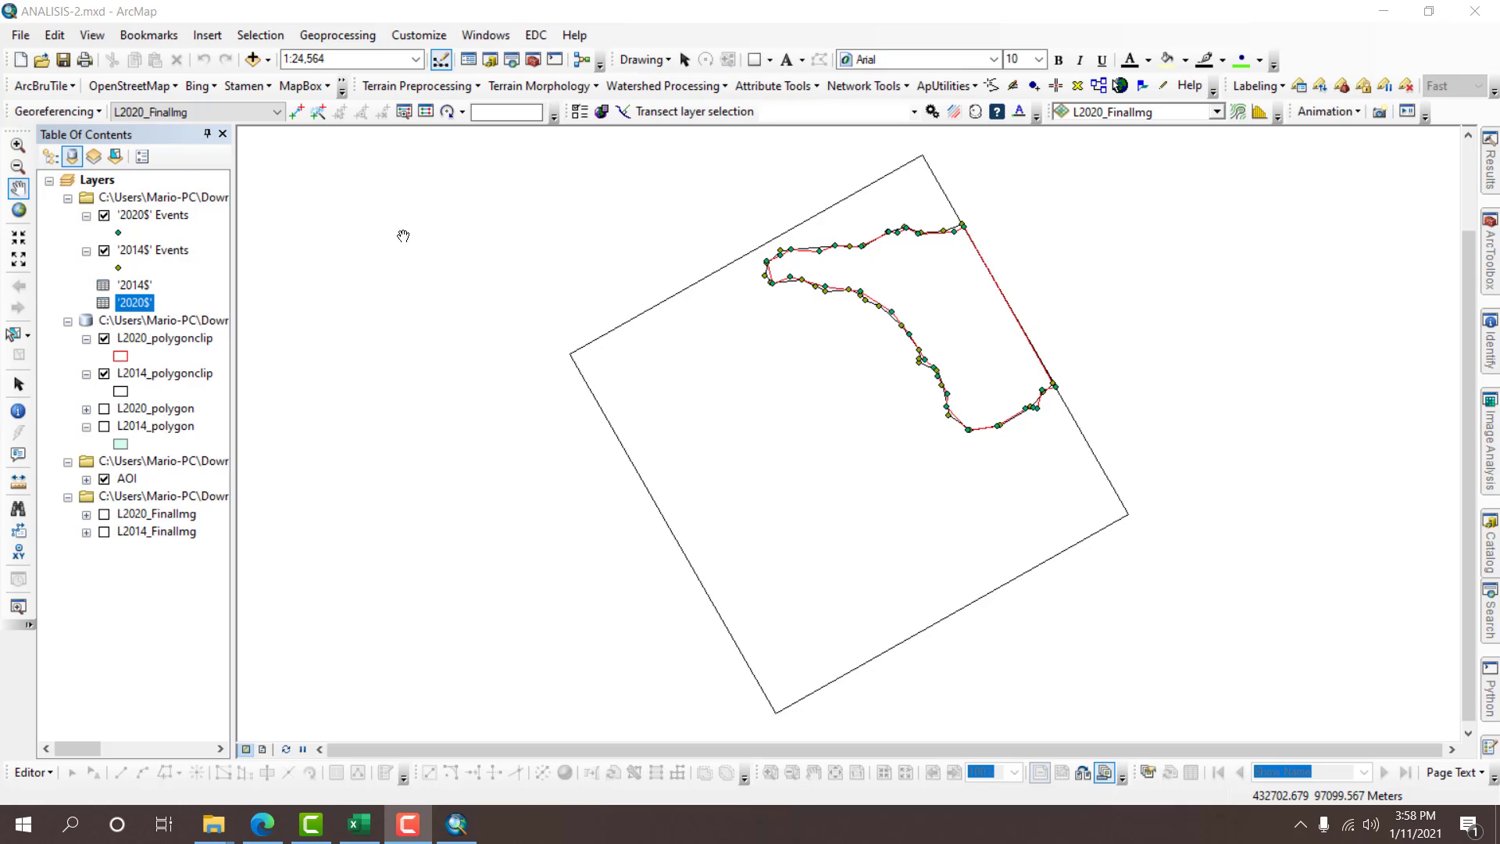
Start exporting all features of the '2014$' Events layer as a geodatabase feature class in New File Geodatabase.gdb.
click(180, 221)
ctrl+click(182, 250)
click(185, 271)
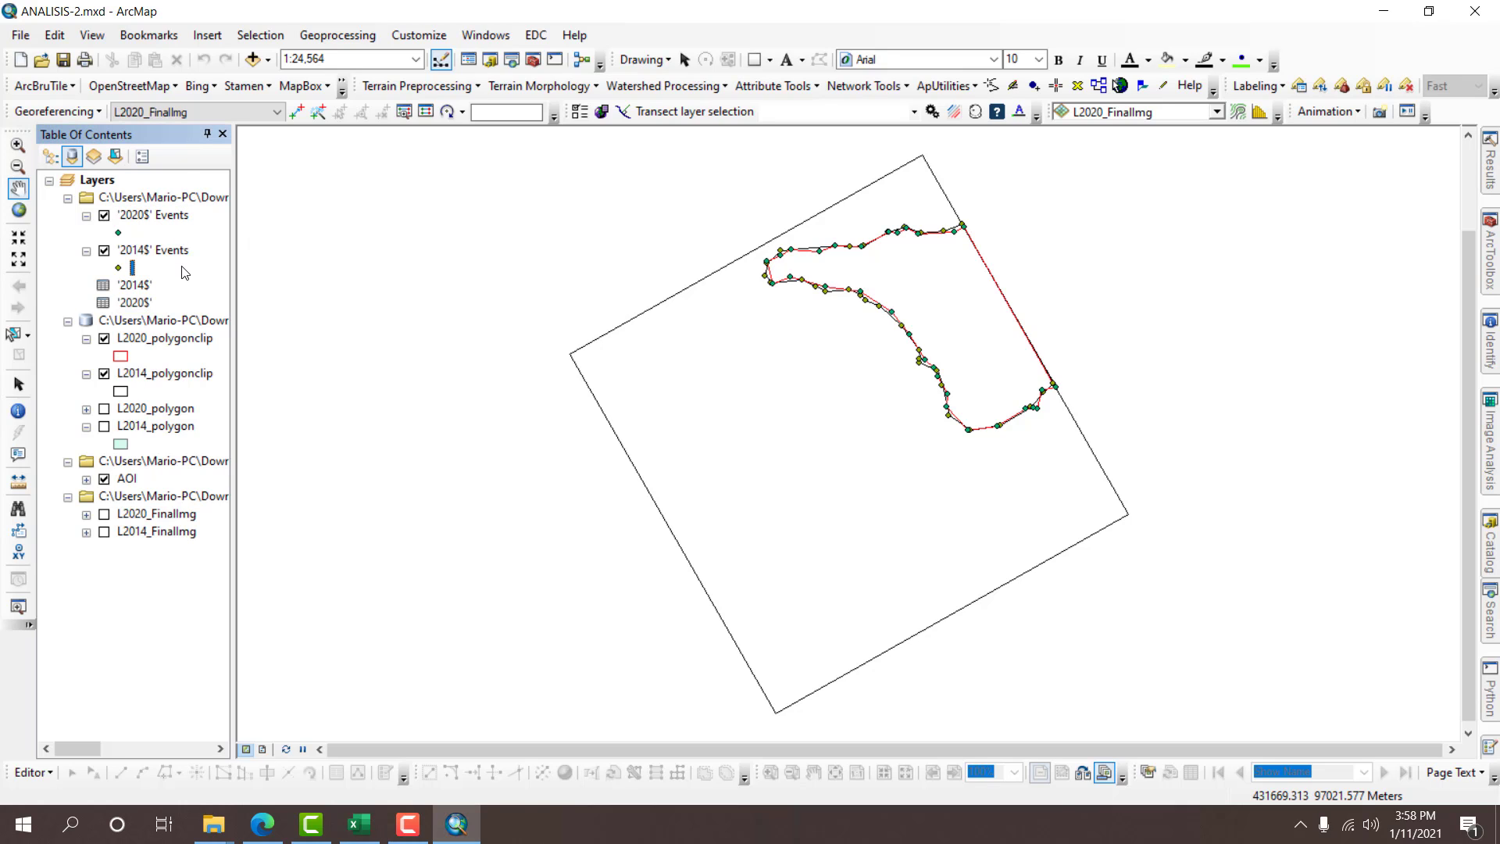
right_click(179, 251)
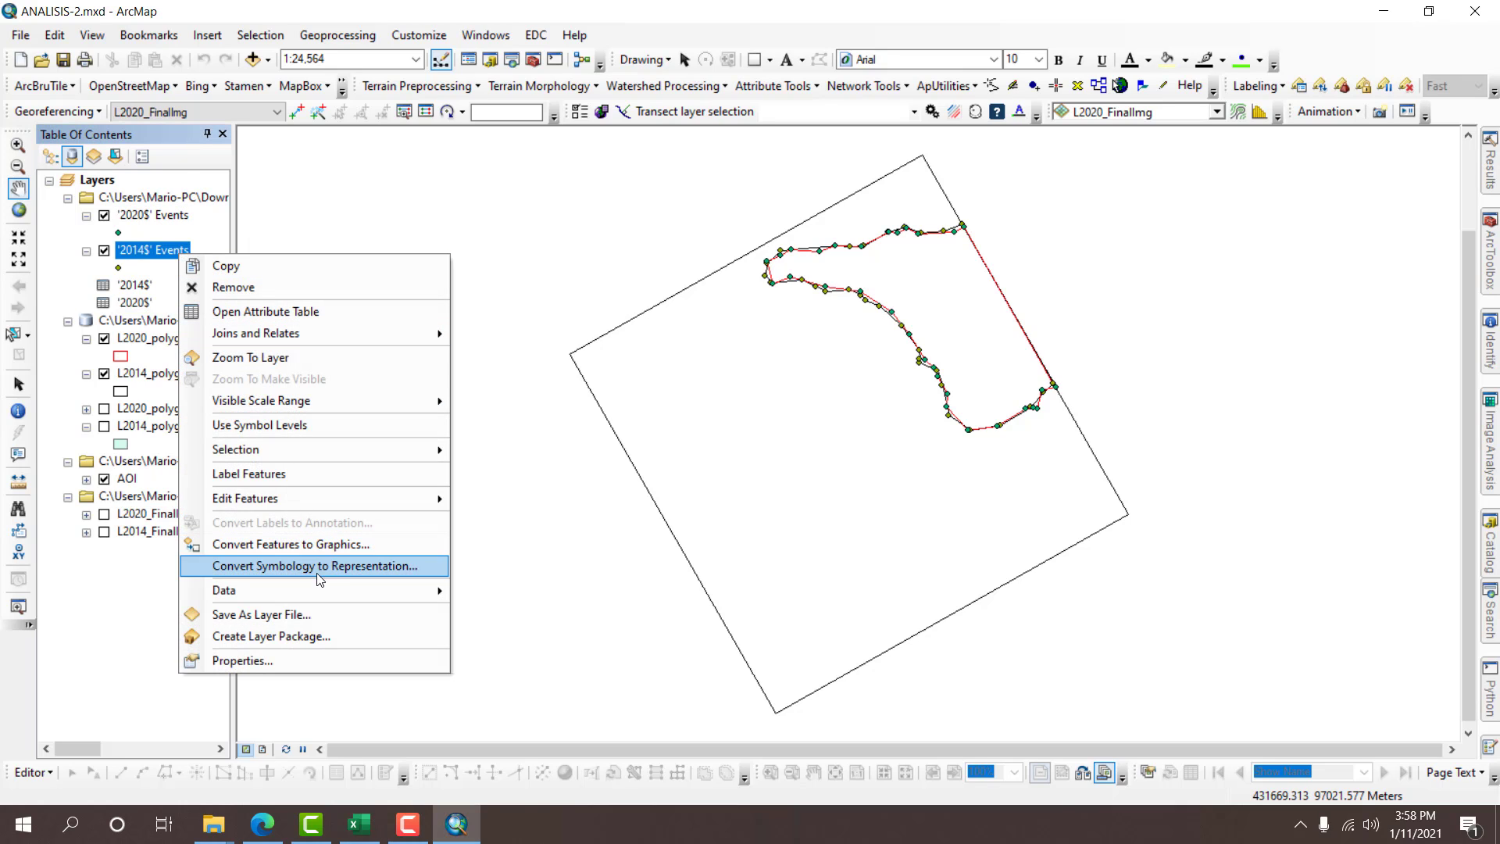
mouse_move(378, 600)
click(517, 612)
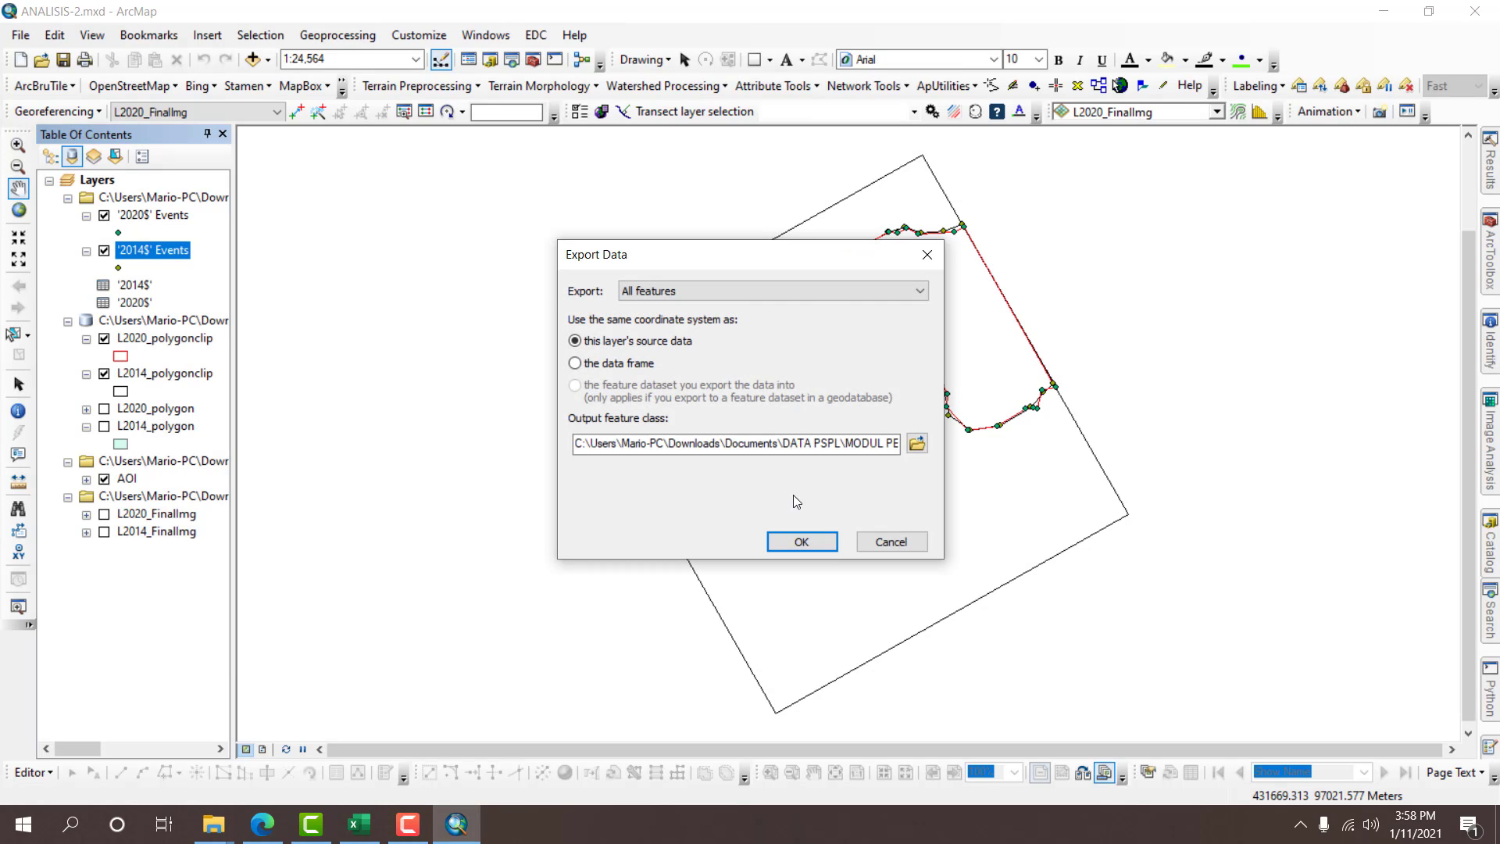
click(914, 444)
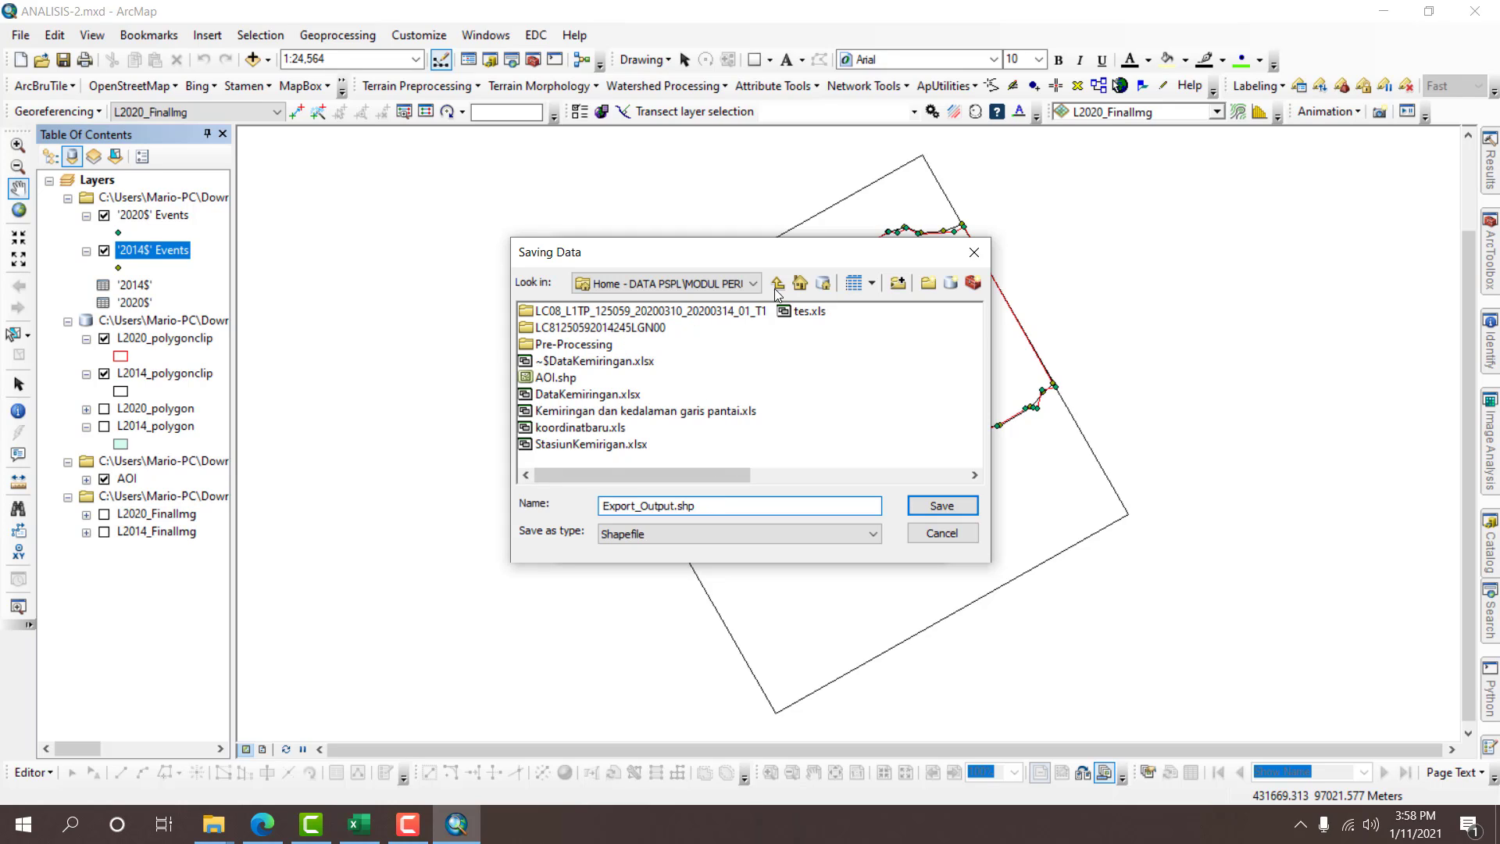
click(639, 539)
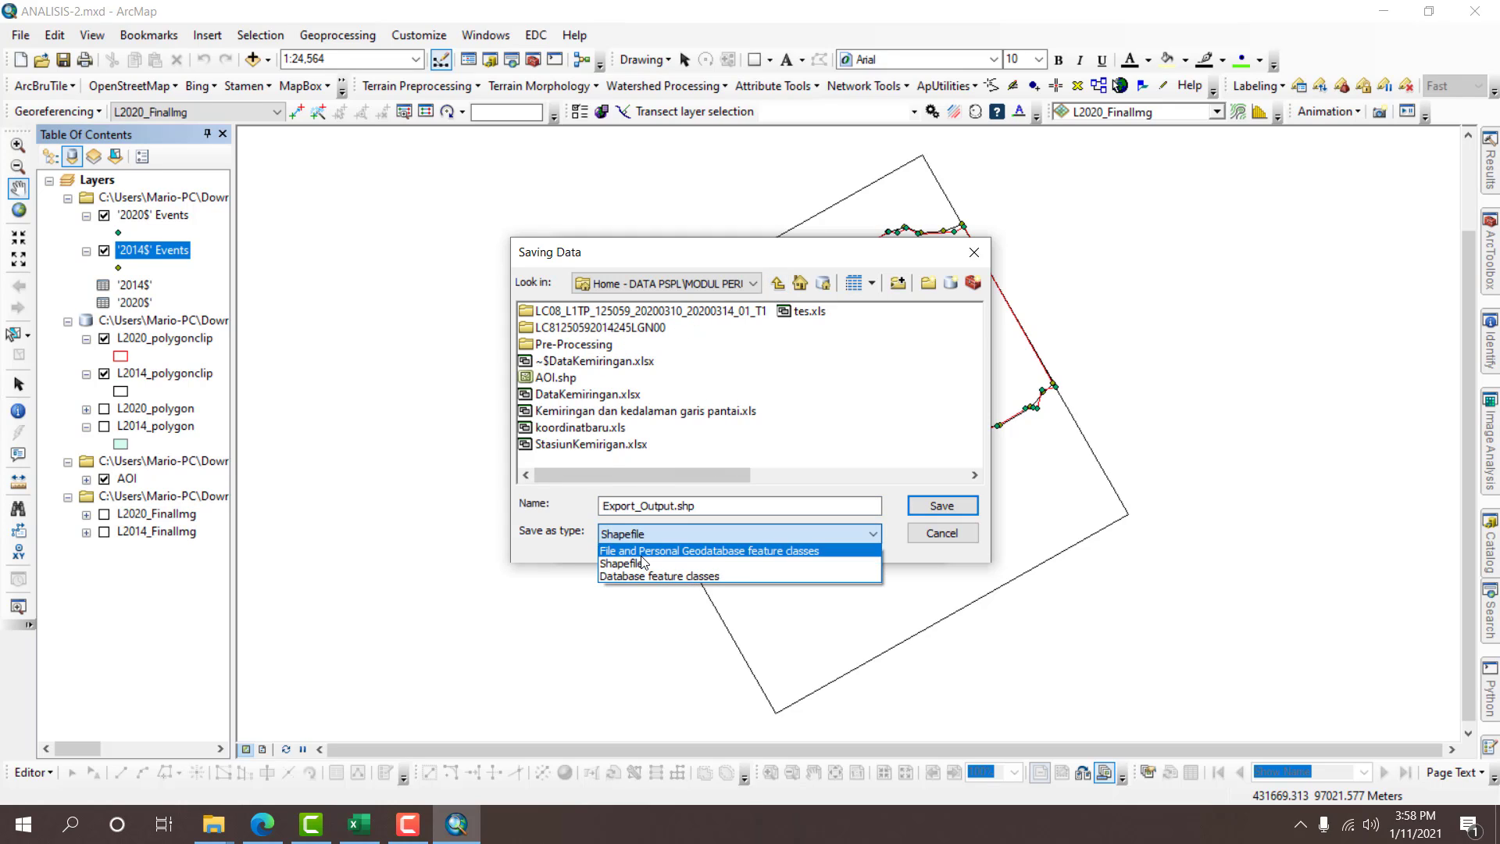
click(672, 551)
double_click(593, 361)
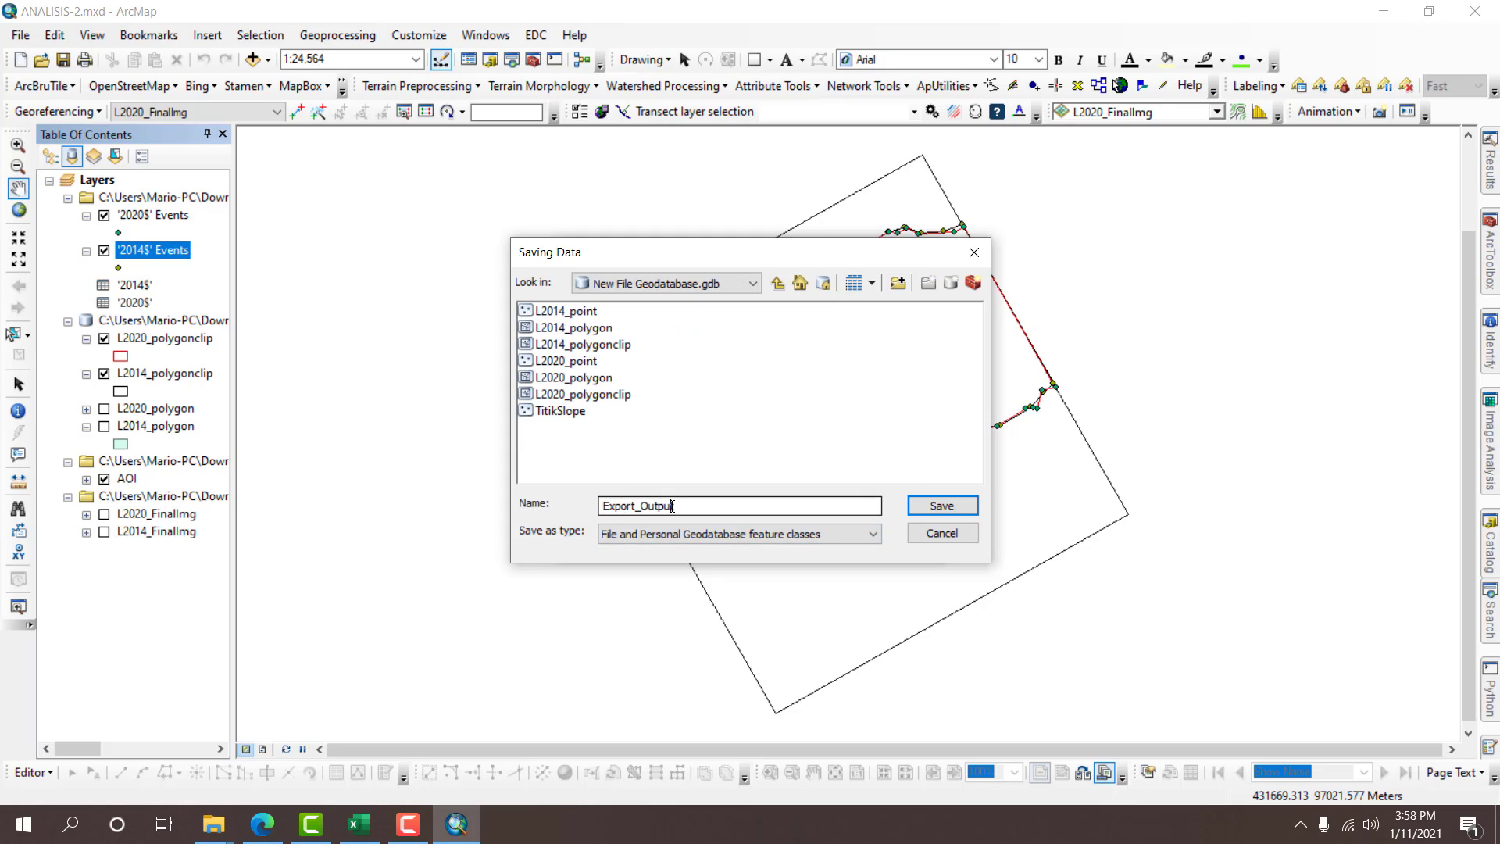
Name the output feature class L2014_pointkorek and run the export.
click(666, 505)
double_click(665, 505)
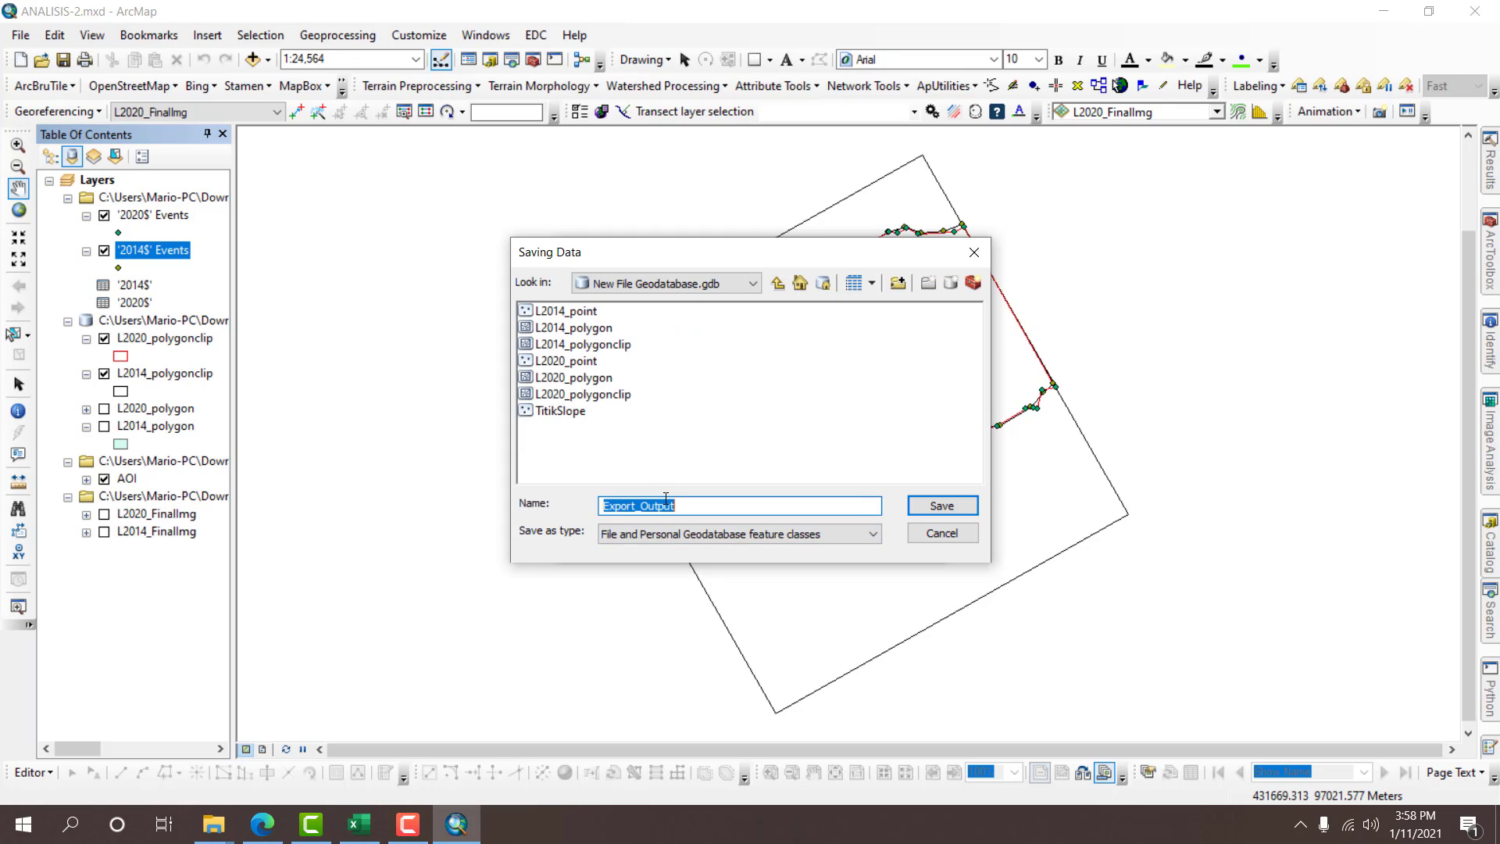
text(L2014_pointkorek)
key(Return)
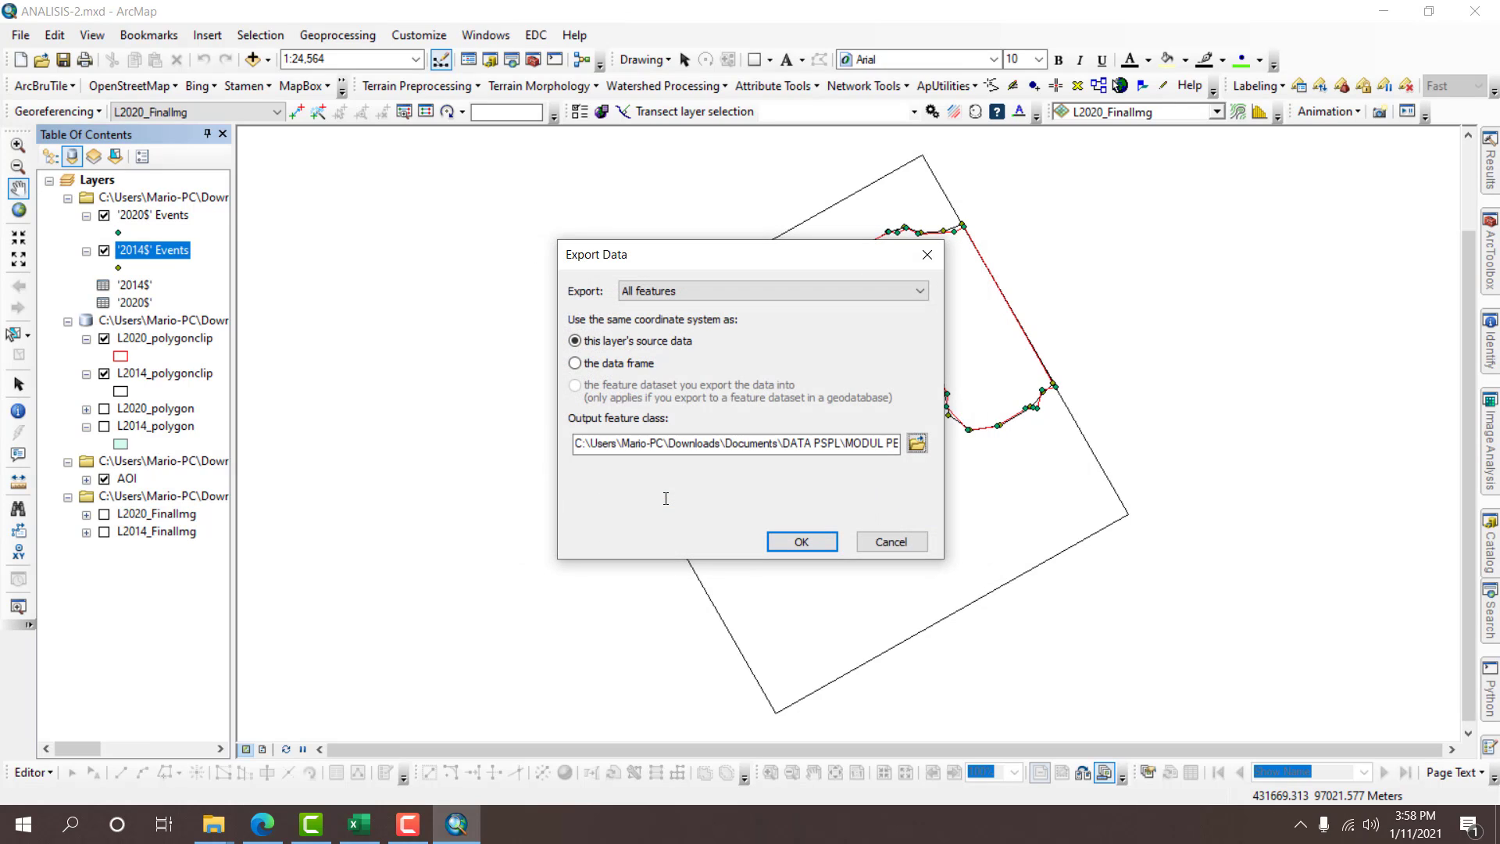
click(803, 542)
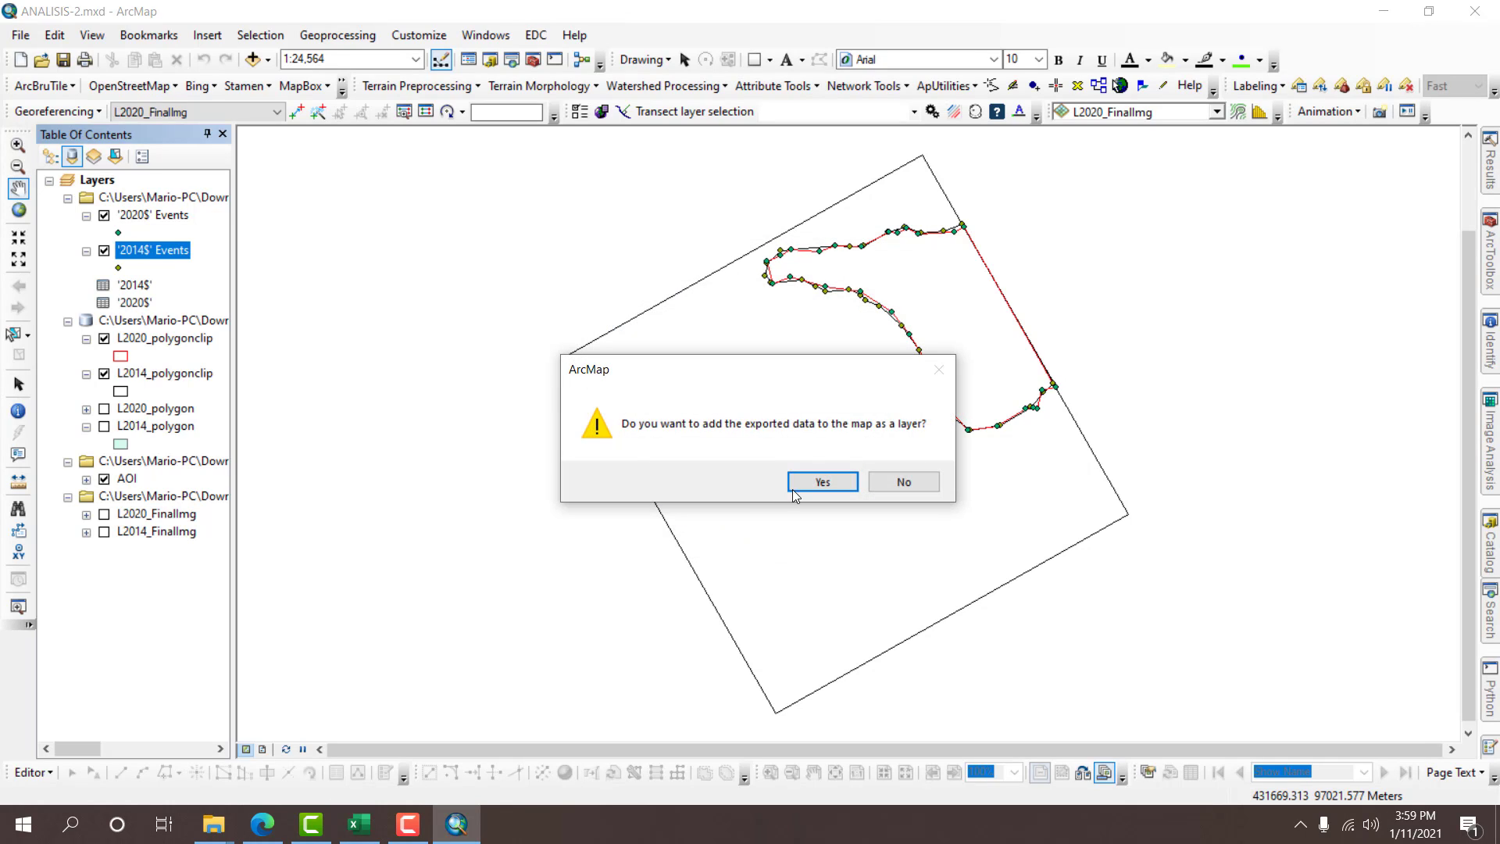
Add the exported 2014 points to the map and start exporting all features of the '2020$' Events layer.
click(796, 482)
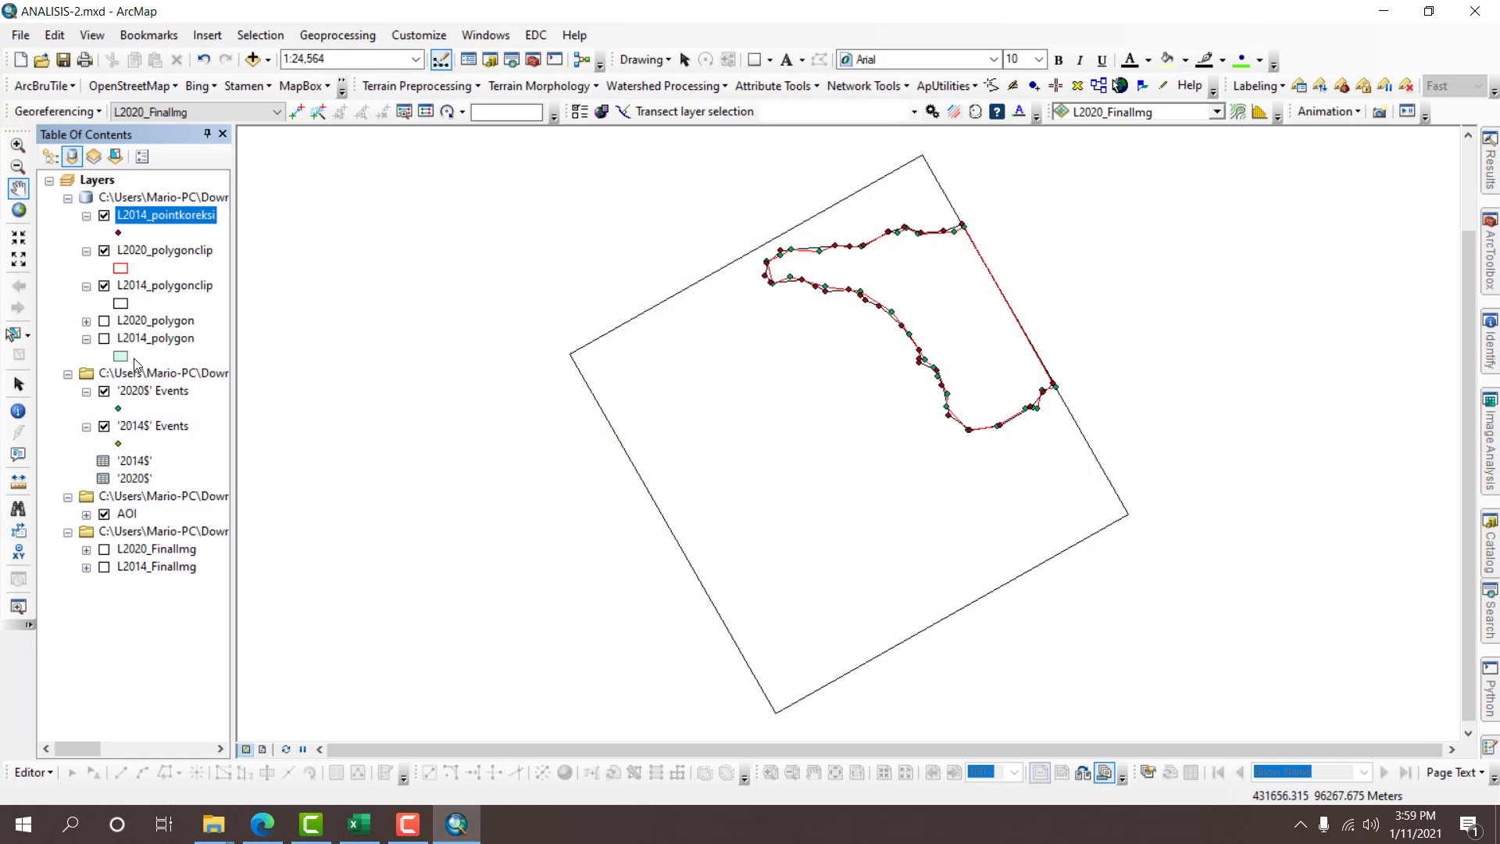
right_click(149, 390)
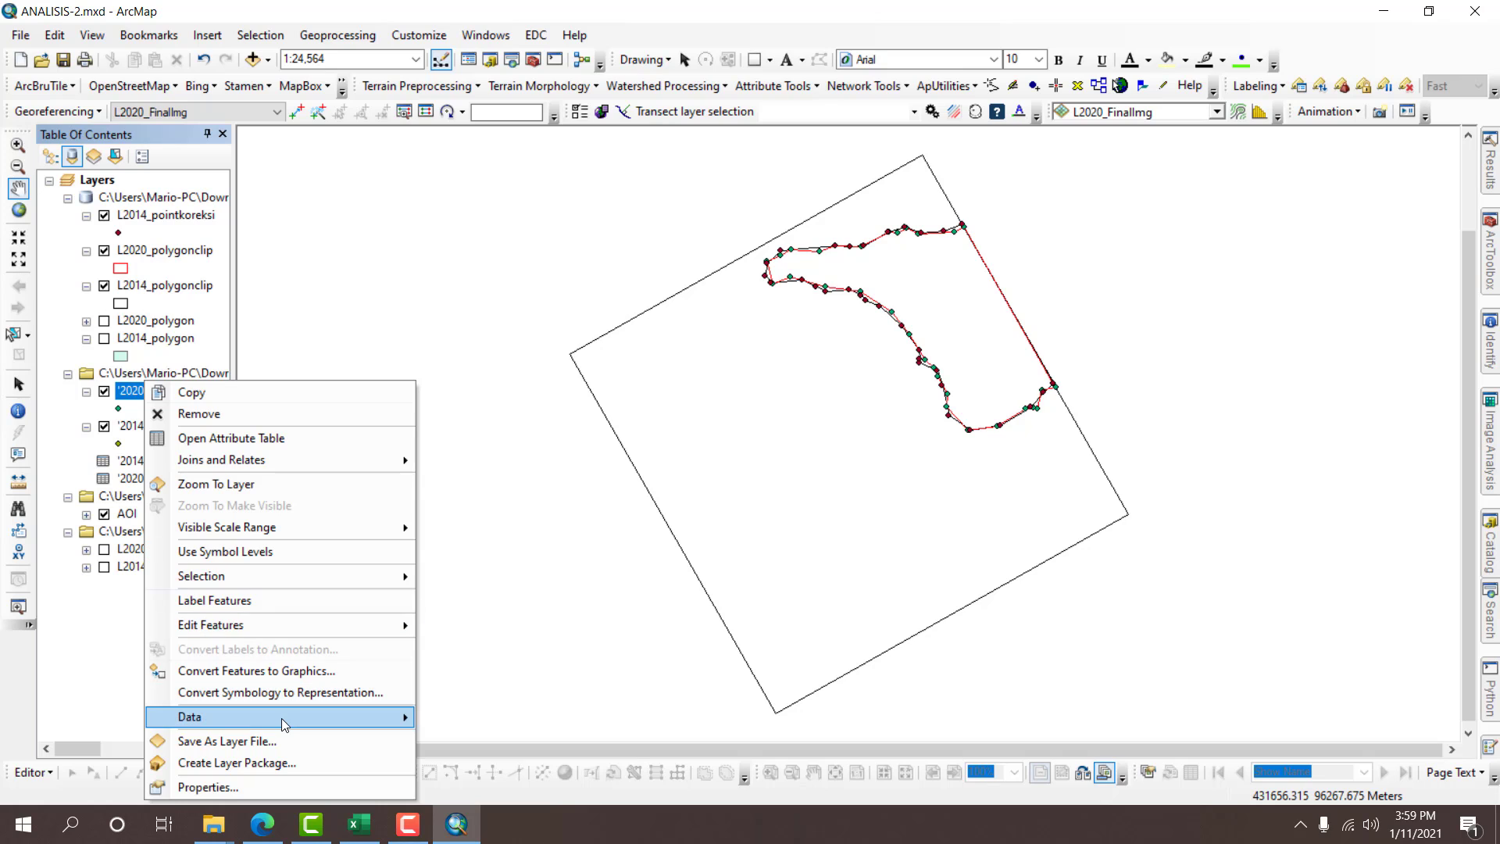
mouse_move(281, 717)
click(478, 696)
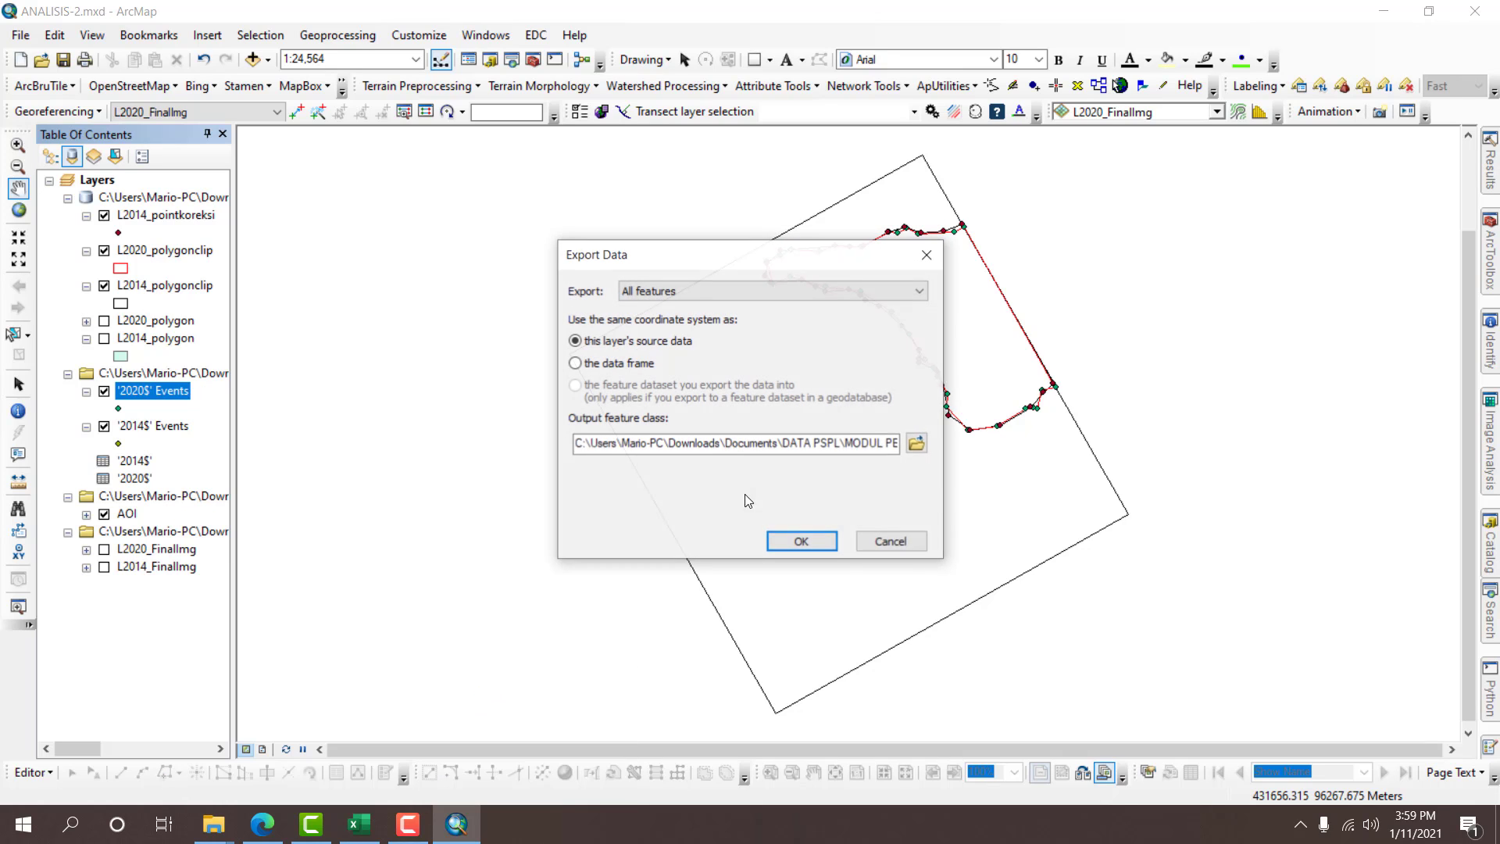
click(915, 444)
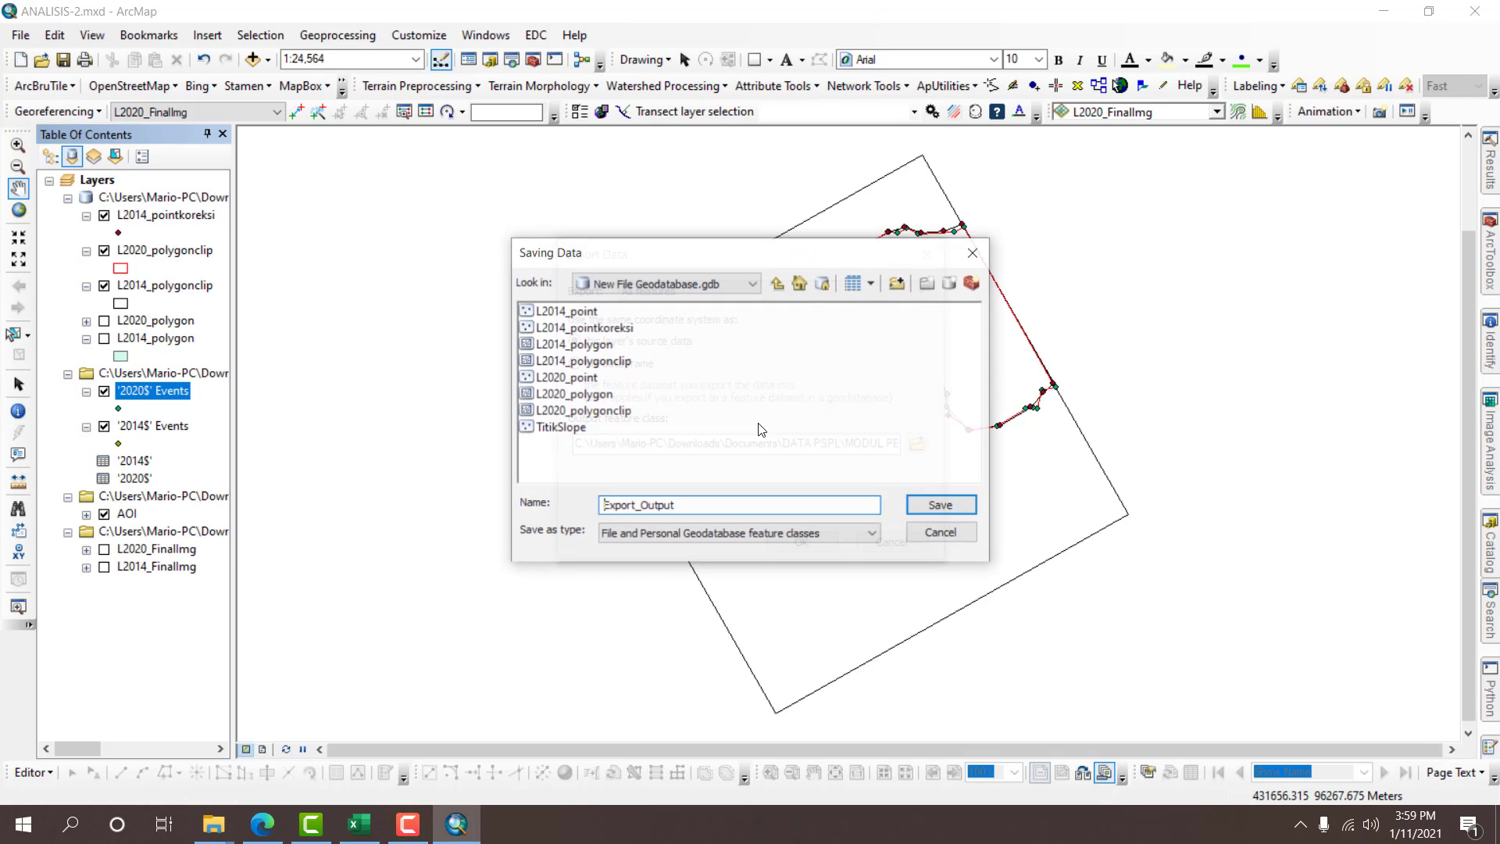
Export the 2020 points as L2020_pointkoreksi in New File Geodatabase.gdb and add the result to the map.
click(602, 329)
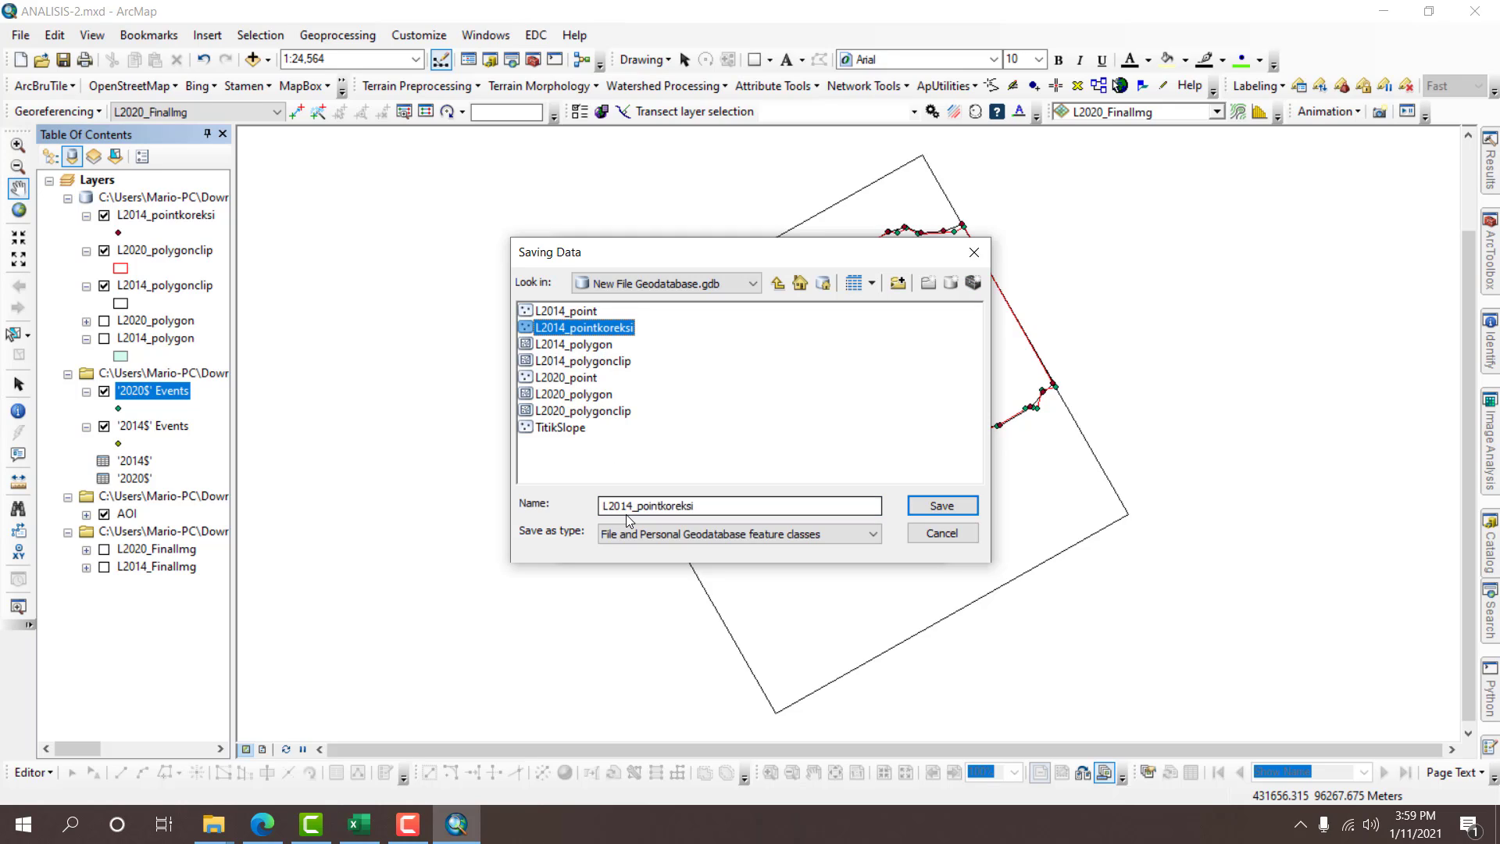
click(622, 506)
drag(622, 507, 627, 507)
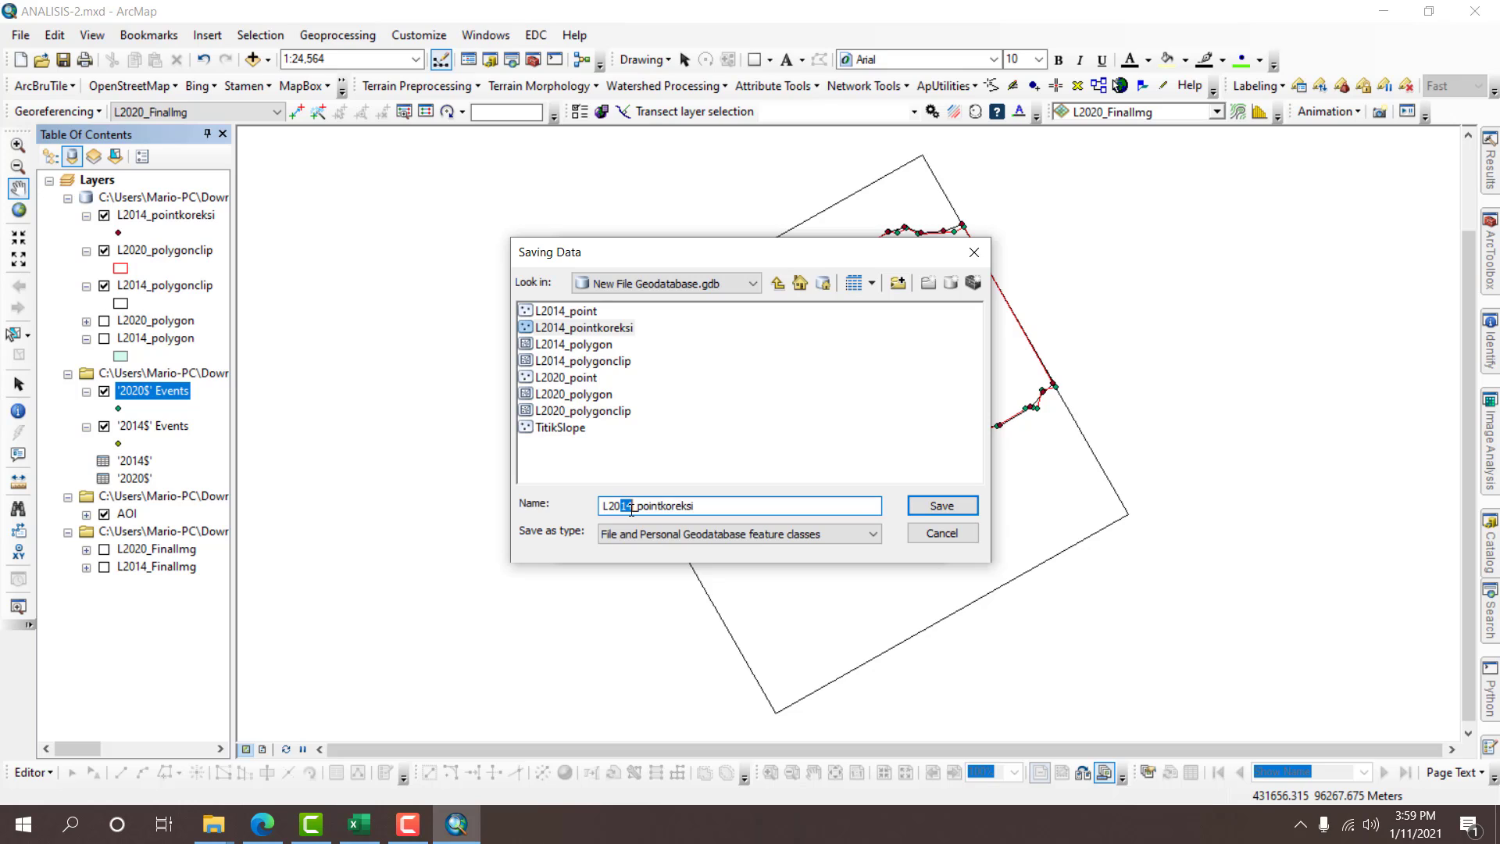
text(20)
key(Return)
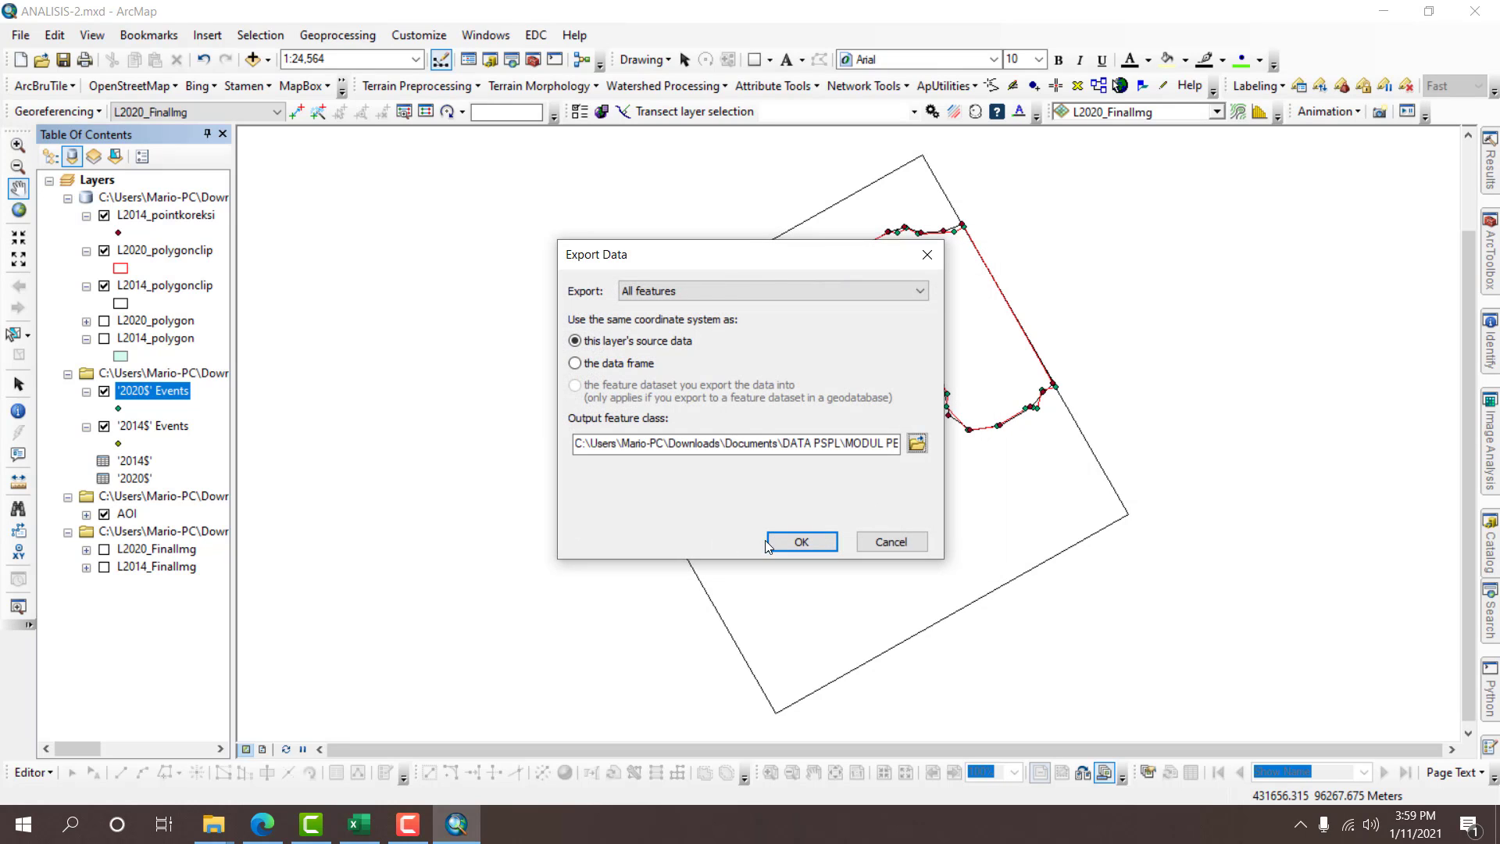
click(768, 541)
click(808, 486)
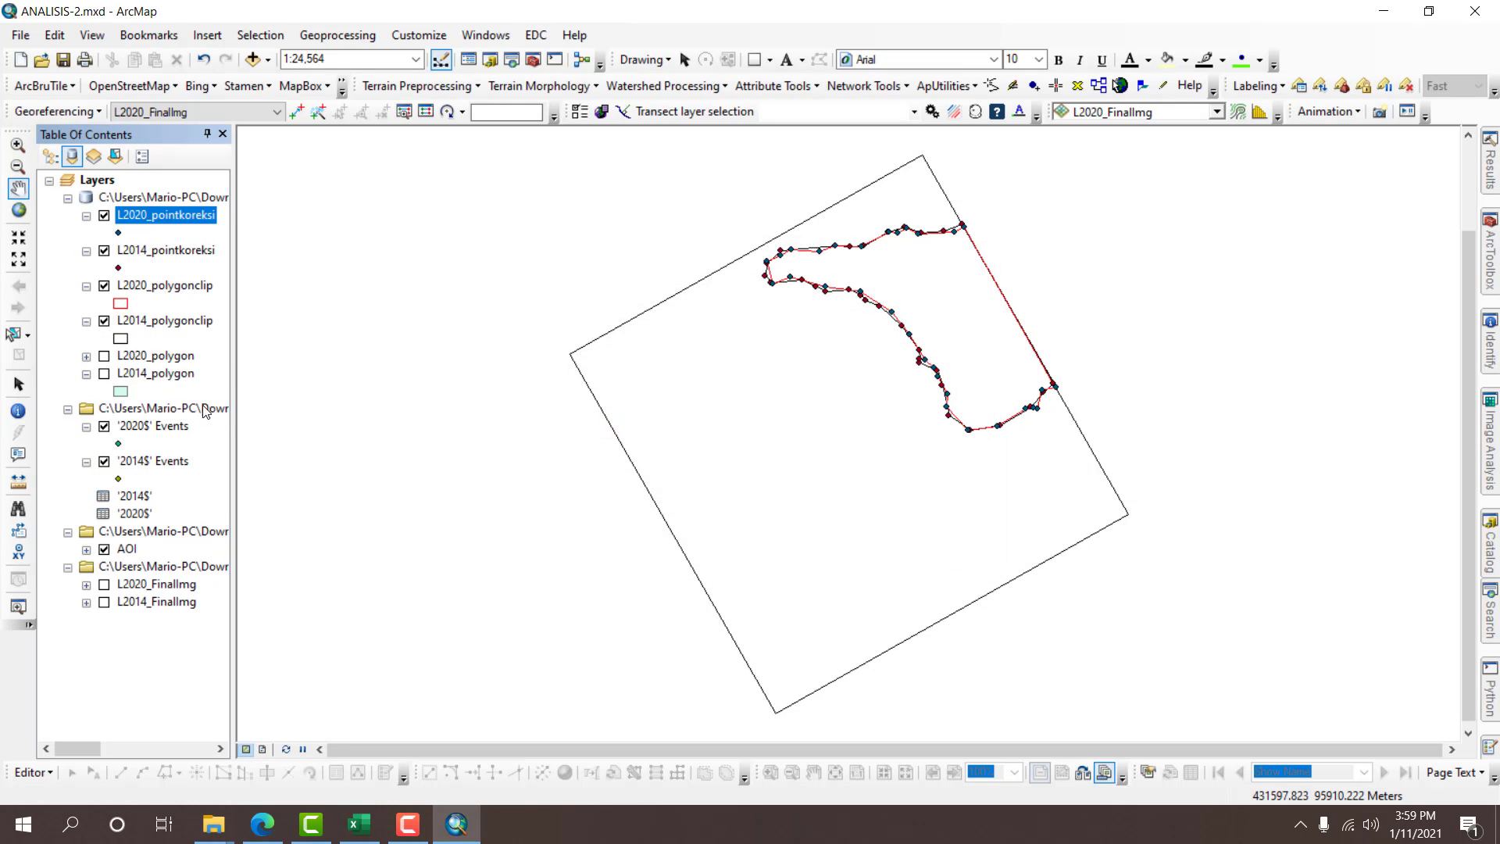
Remove the source group holding both Events layers and their tables, and list the layers by drawing order.
right_click(166, 409)
click(173, 424)
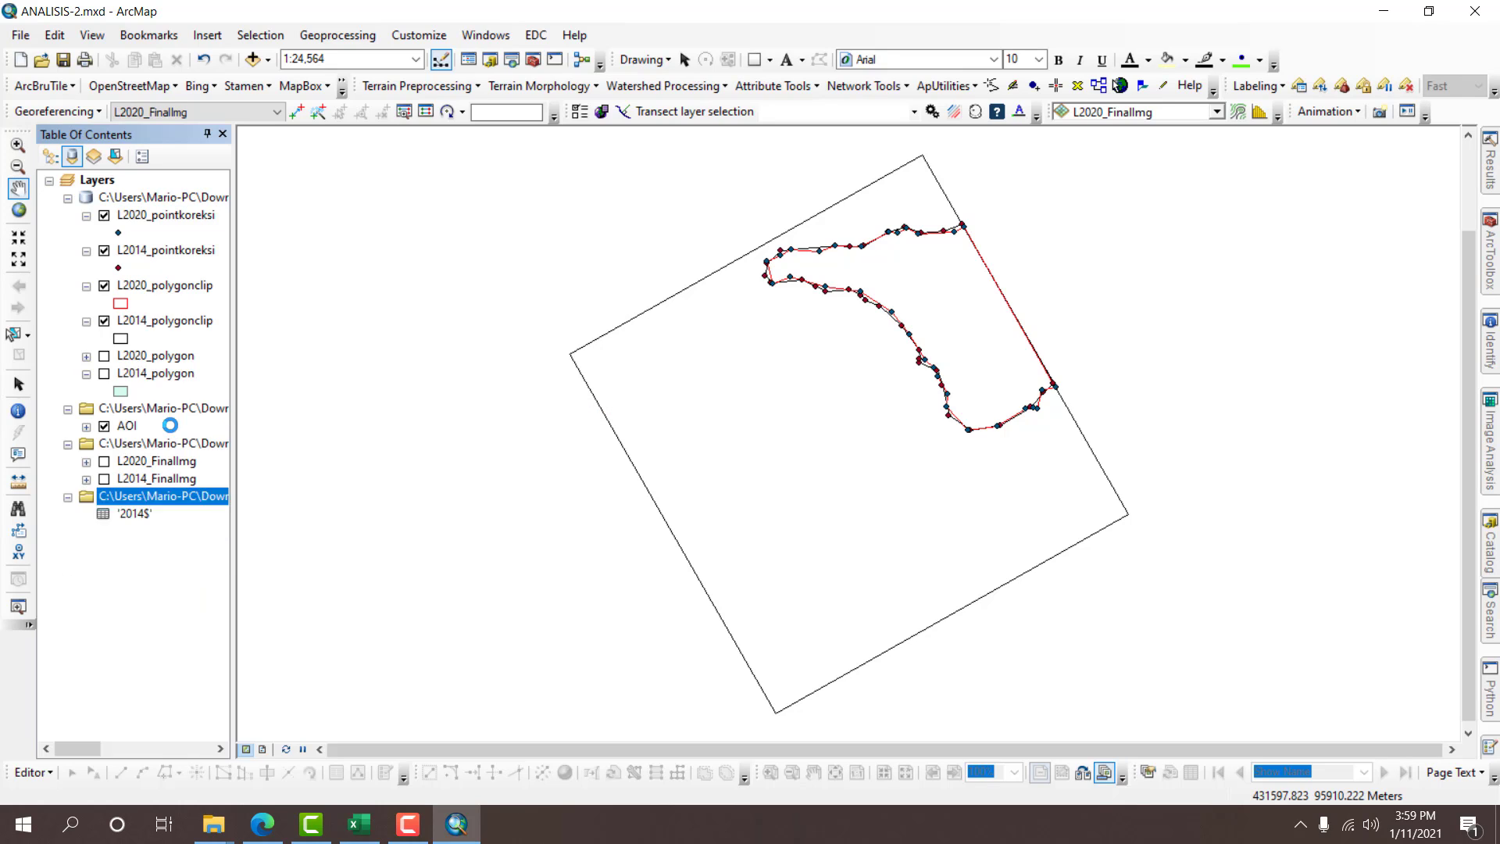
click(52, 157)
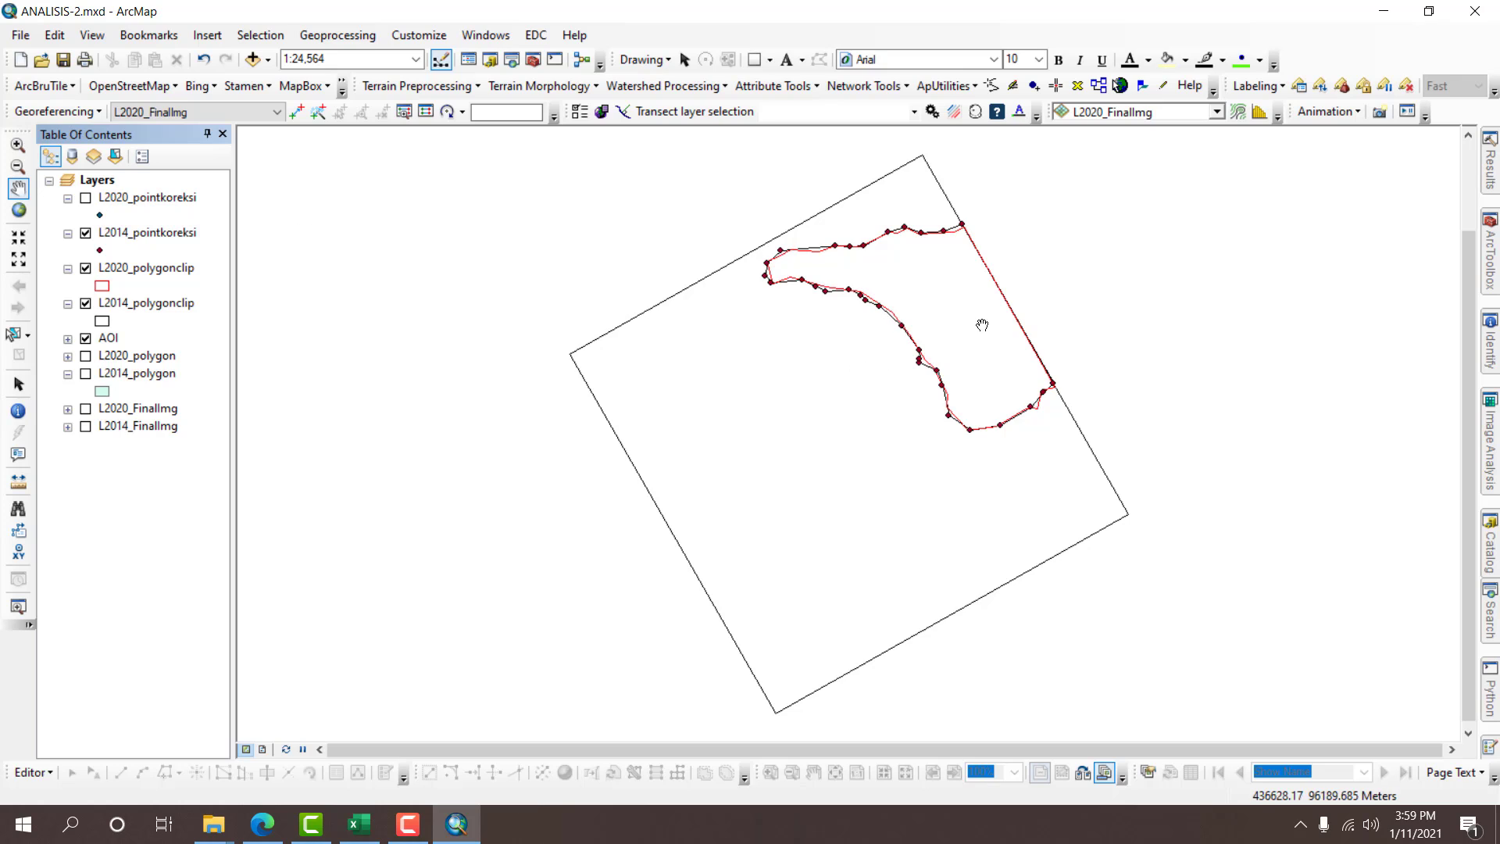
Hide the L2014_polygonclip and L2020_polygonclip layers and expand the AOI layer's legend.
scroll(984, 239, up, 5)
drag(656, 416, 872, 453)
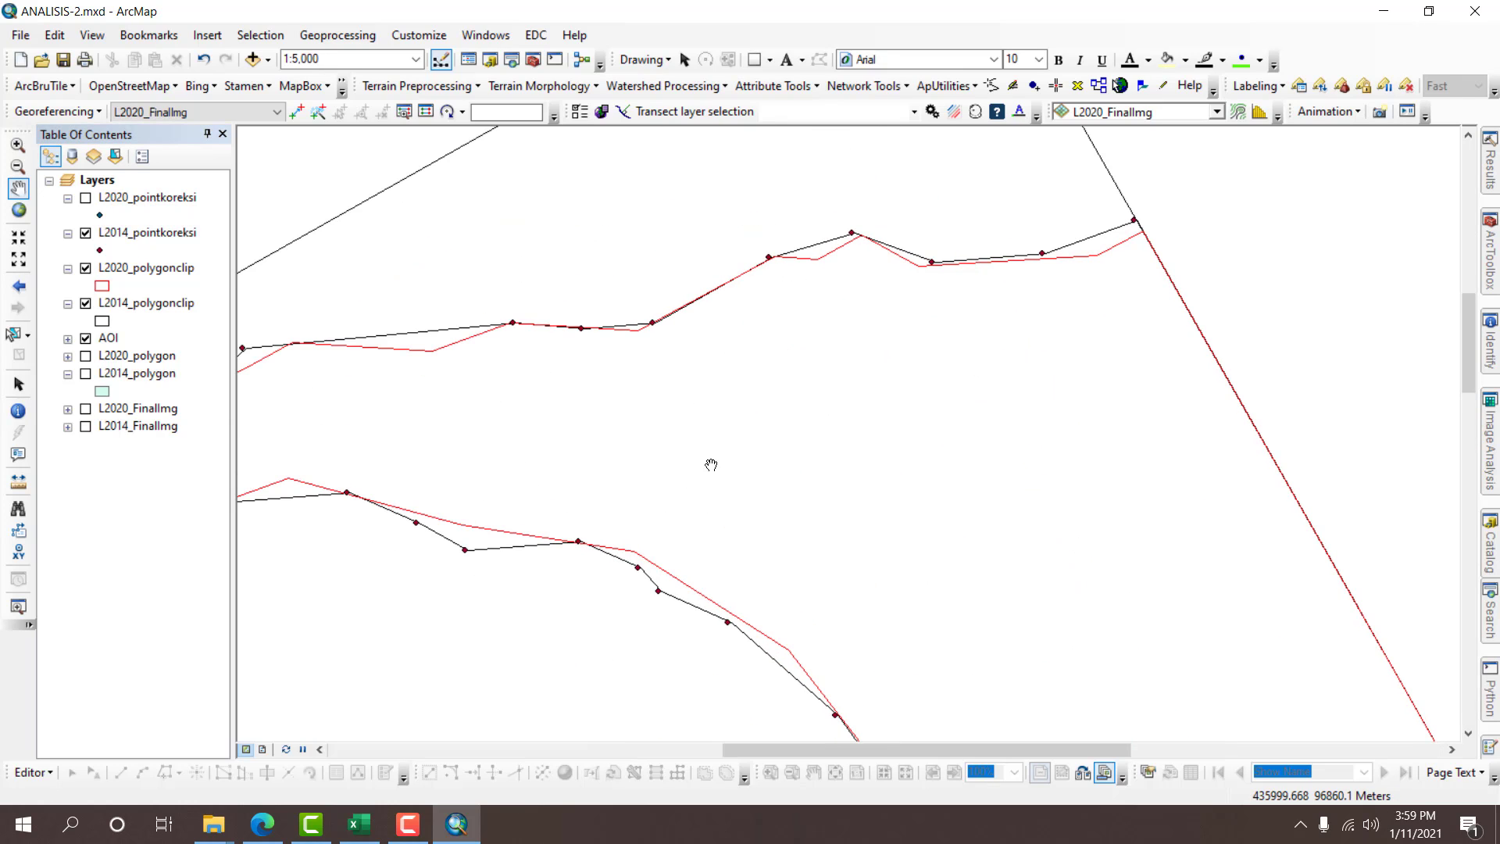
click(86, 303)
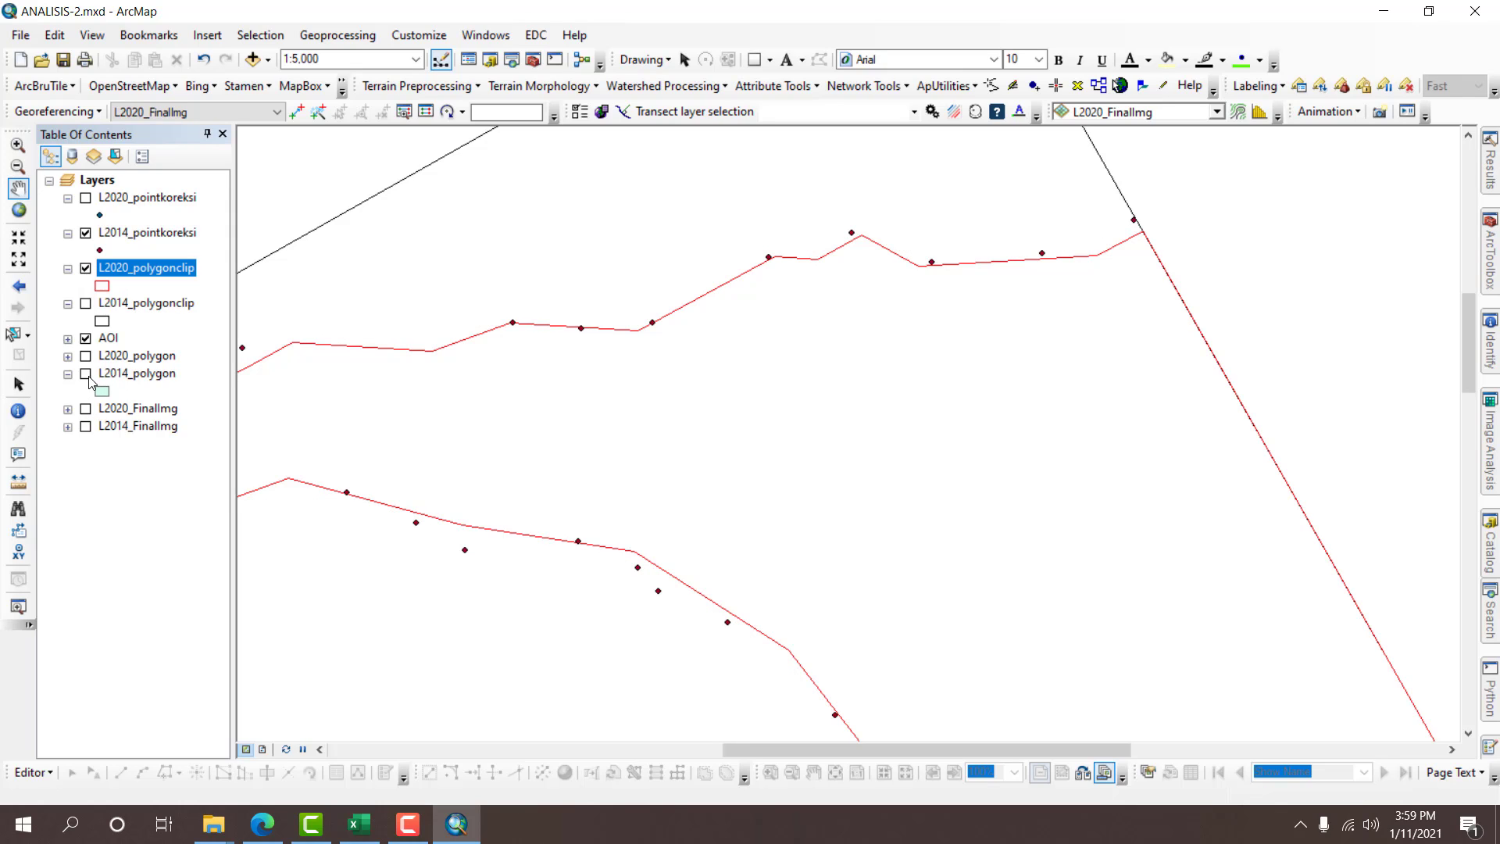
click(86, 269)
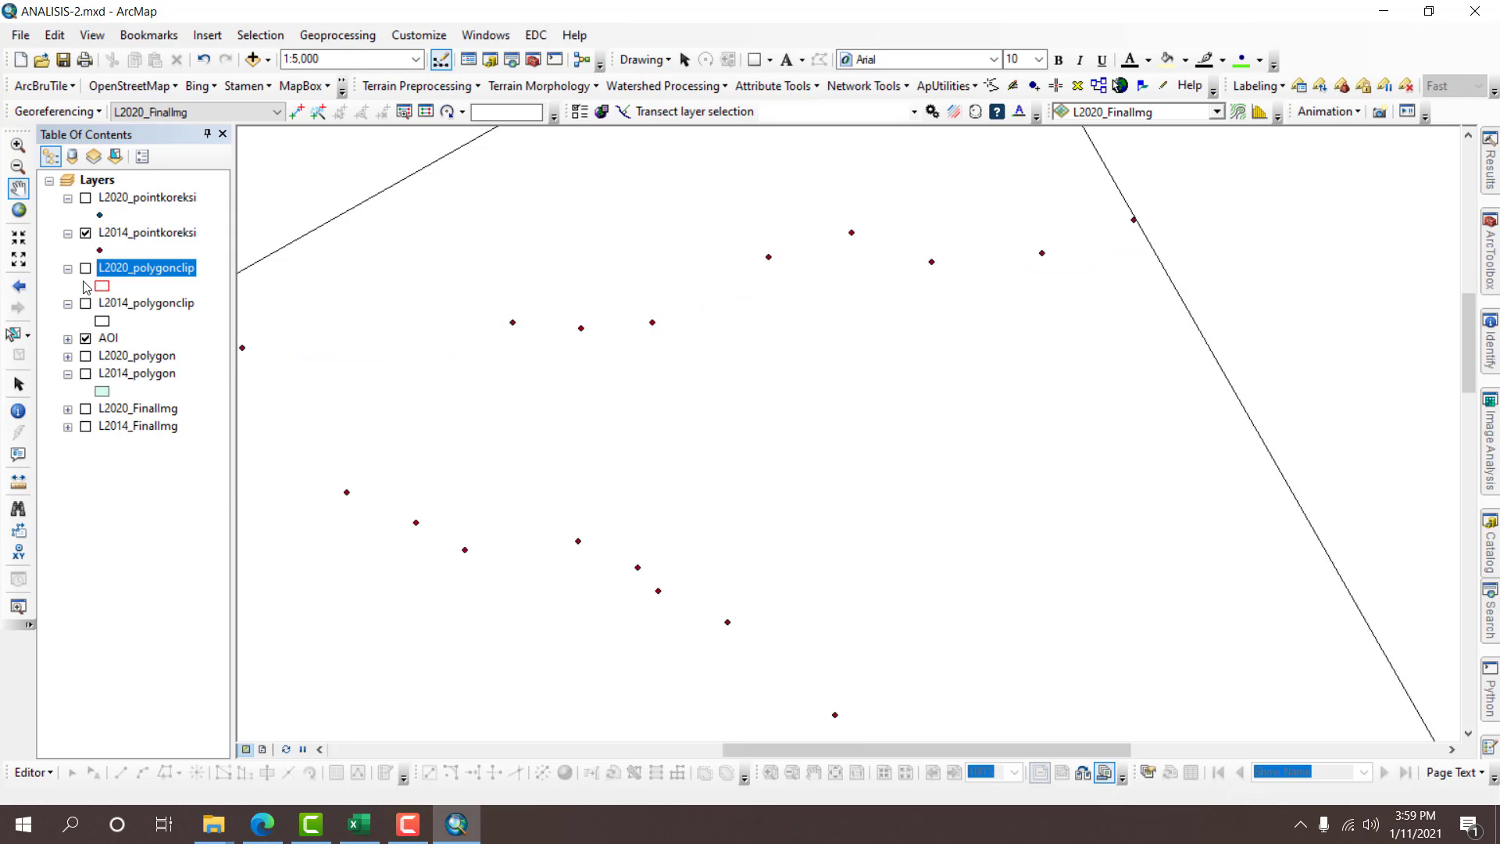
scroll(625, 378, down, 1)
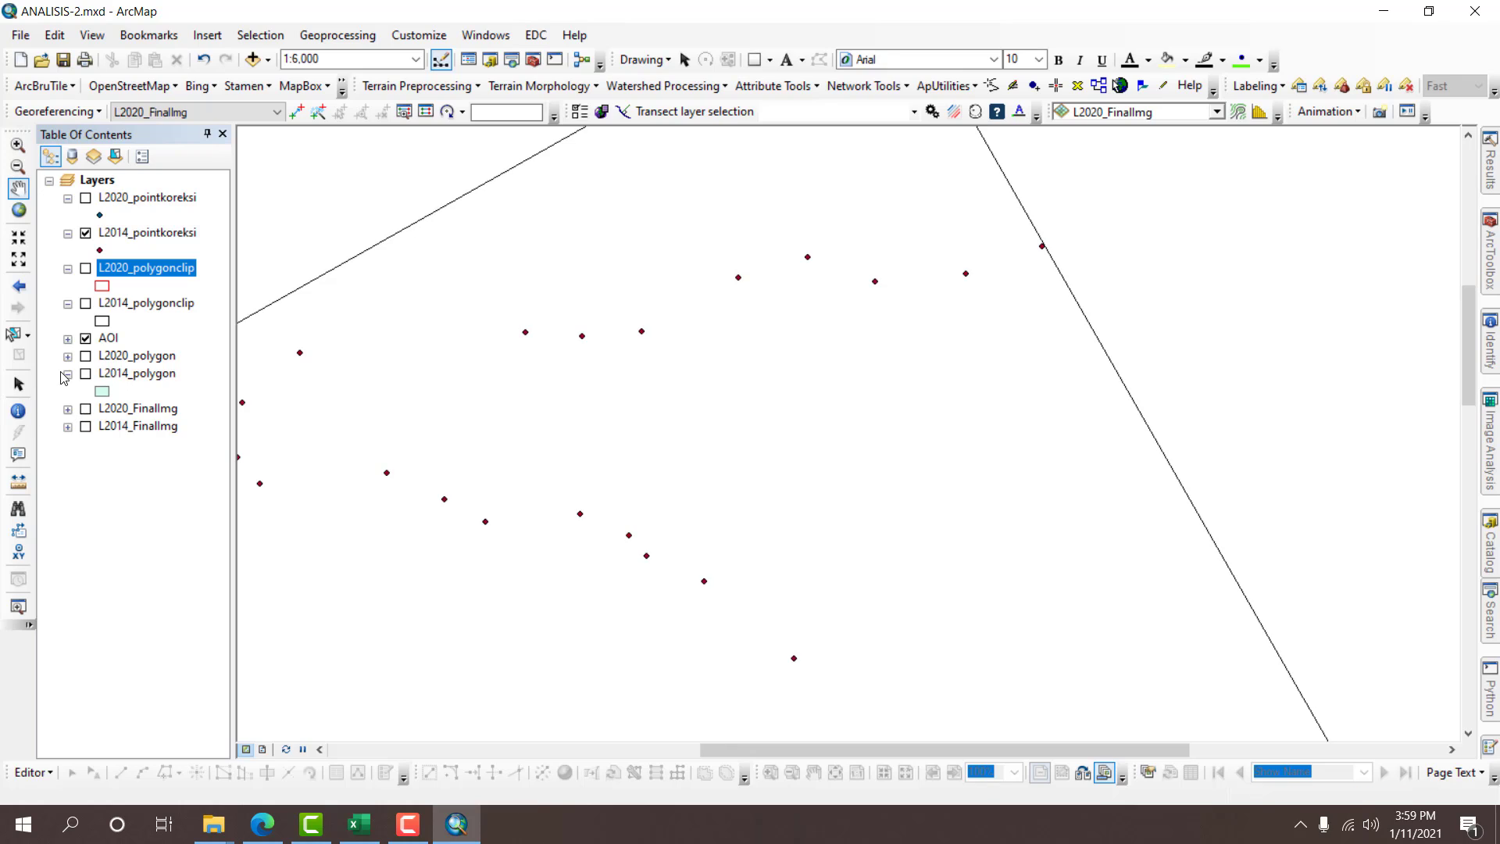
click(68, 339)
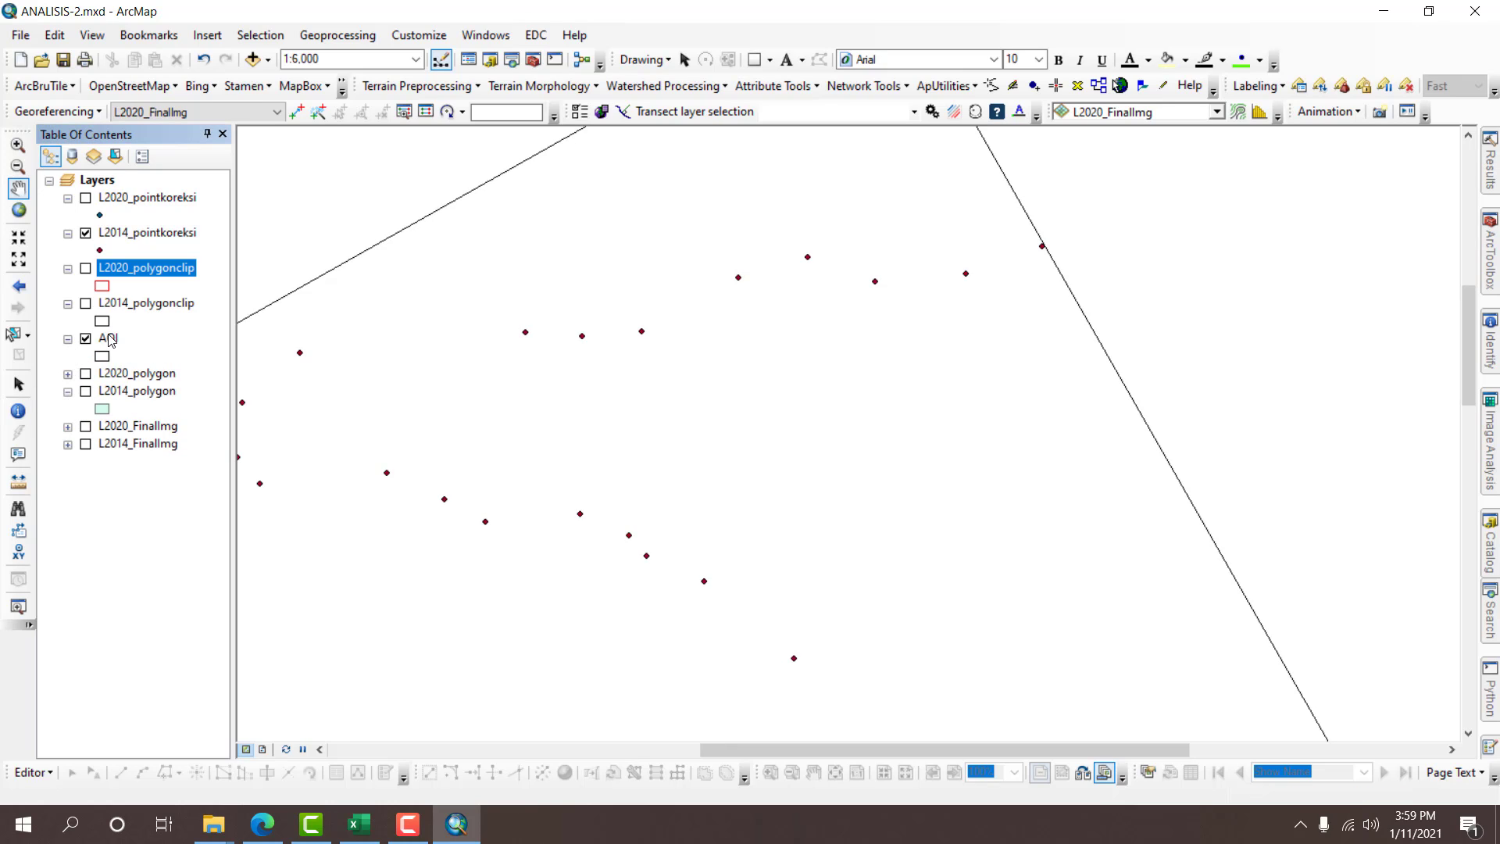
drag(559, 396, 840, 402)
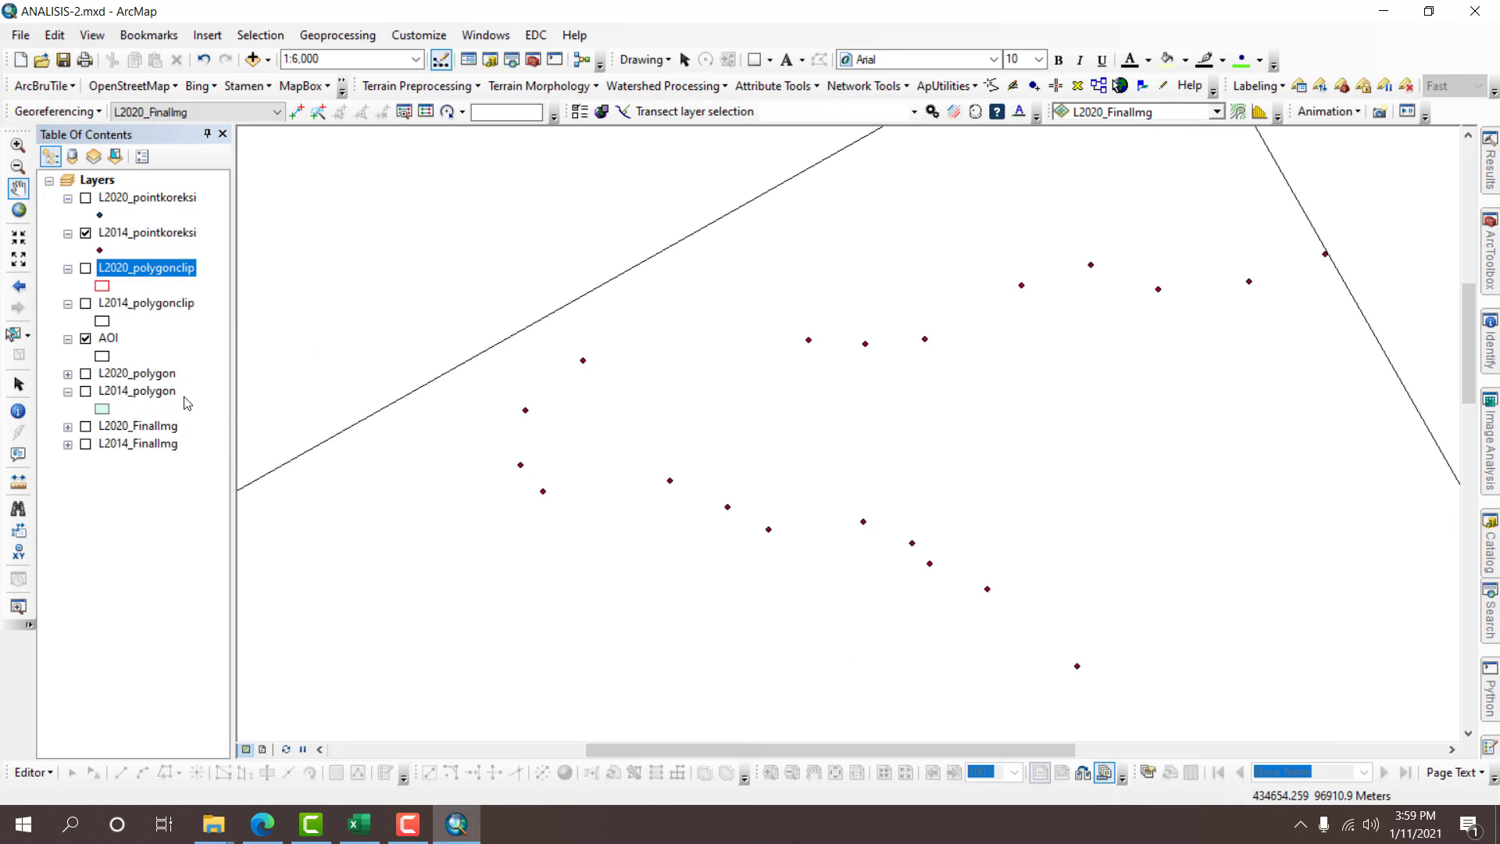
scroll(347, 329, up, 1)
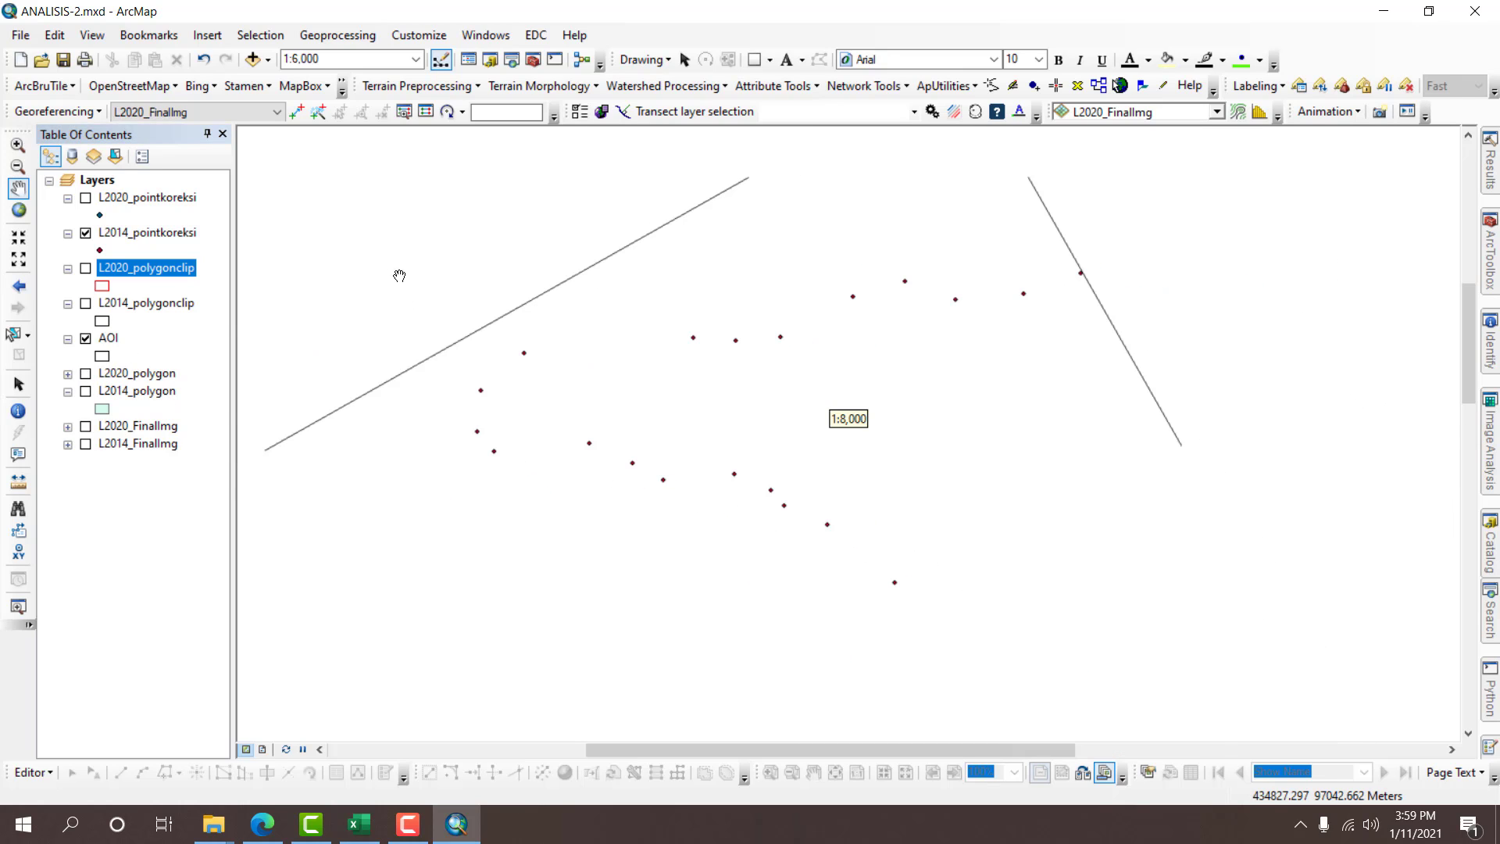
Add the original L2014_point feature class from New File Geodatabase.gdb to the map.
click(251, 61)
click(777, 283)
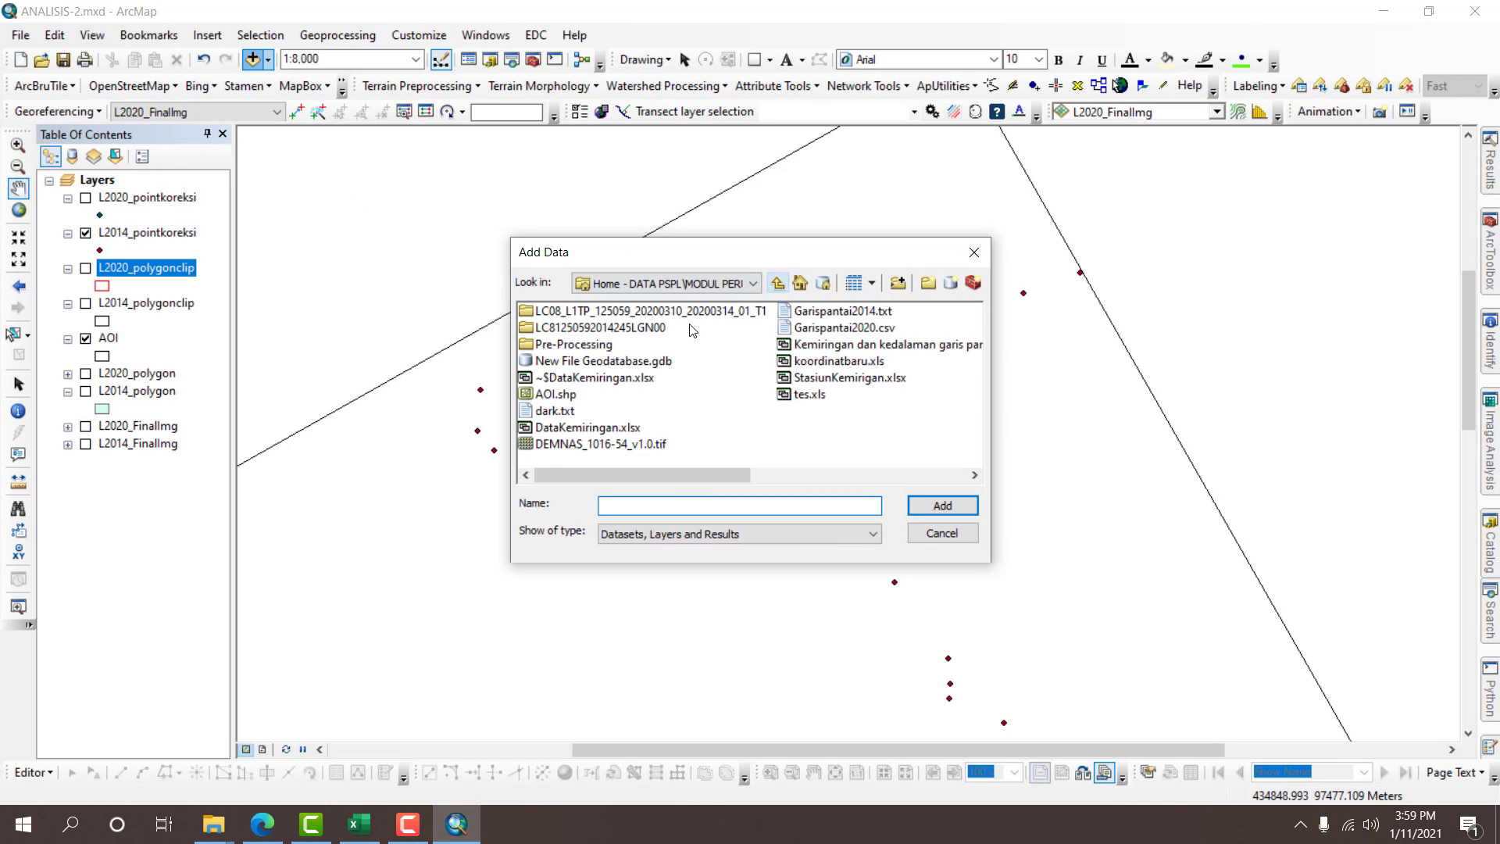
click(561, 362)
double_click(561, 362)
double_click(566, 313)
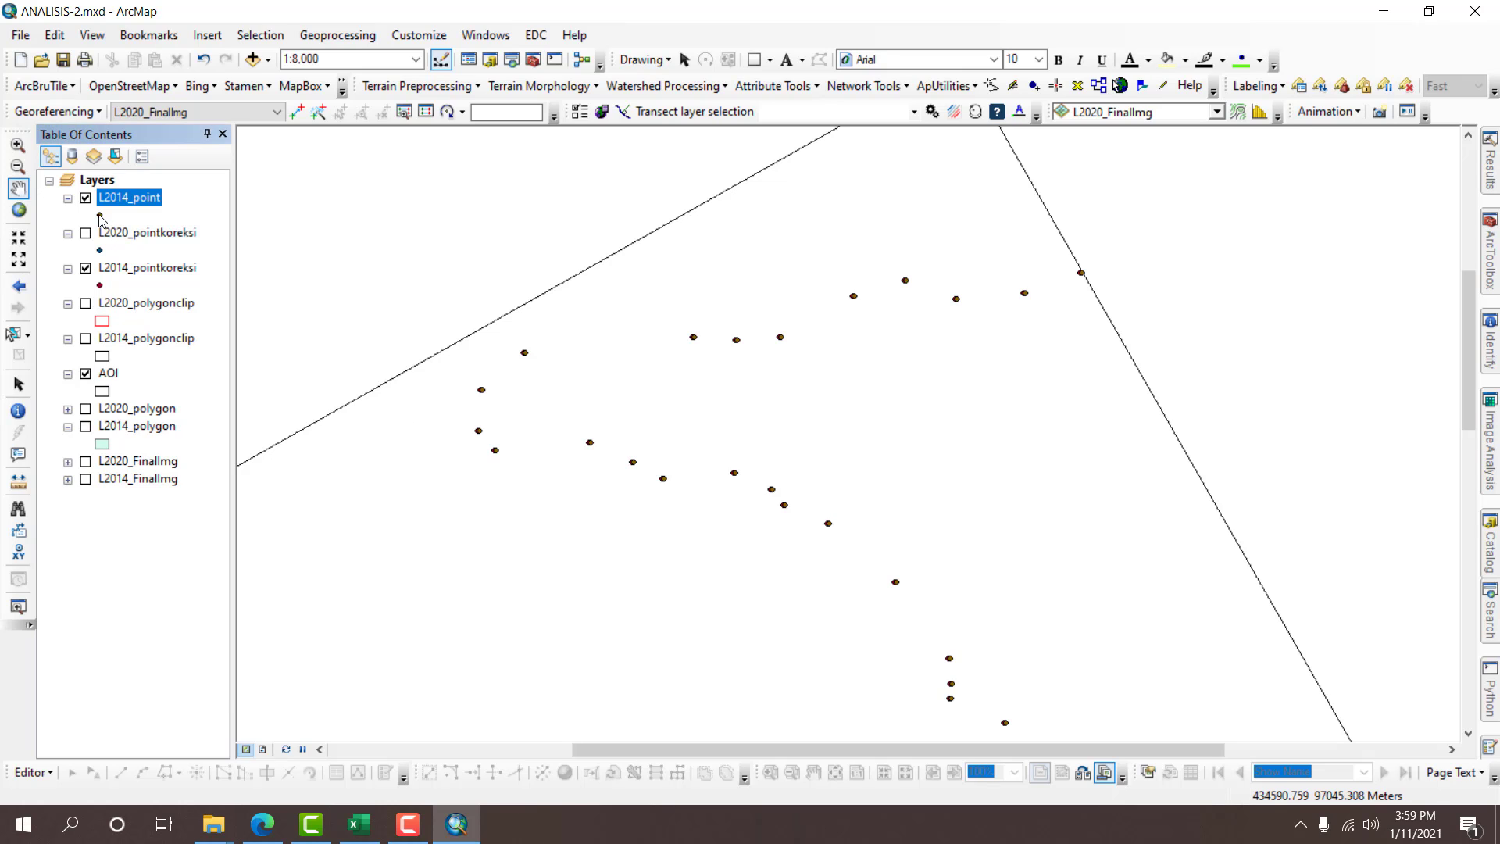
Symbolize L2014_point with the black Circle 1 symbol and L2014_pointkoreksi with Circle 1 in red.
click(100, 216)
double_click(266, 485)
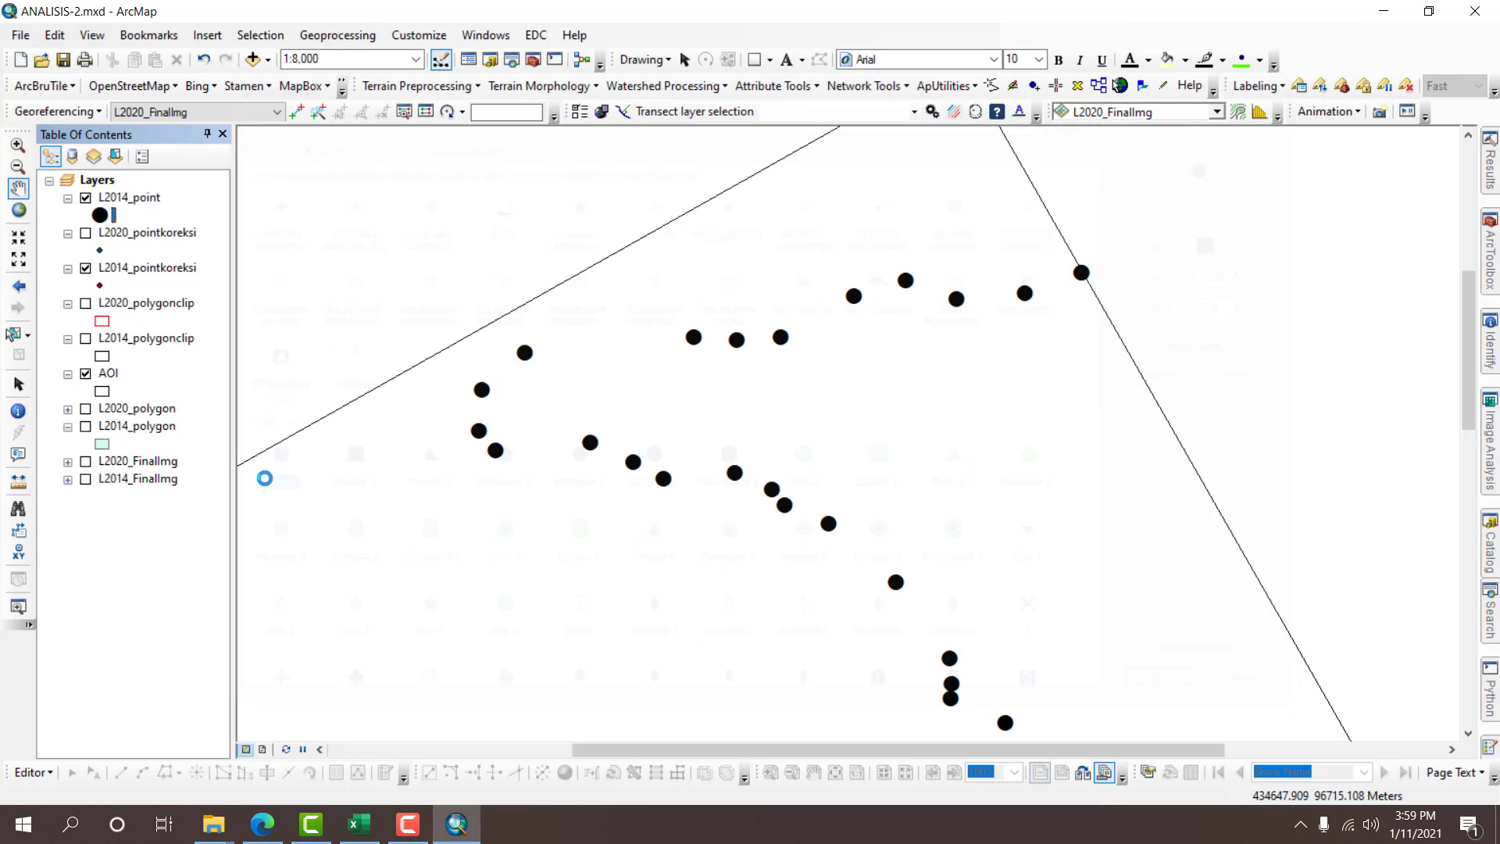
click(100, 286)
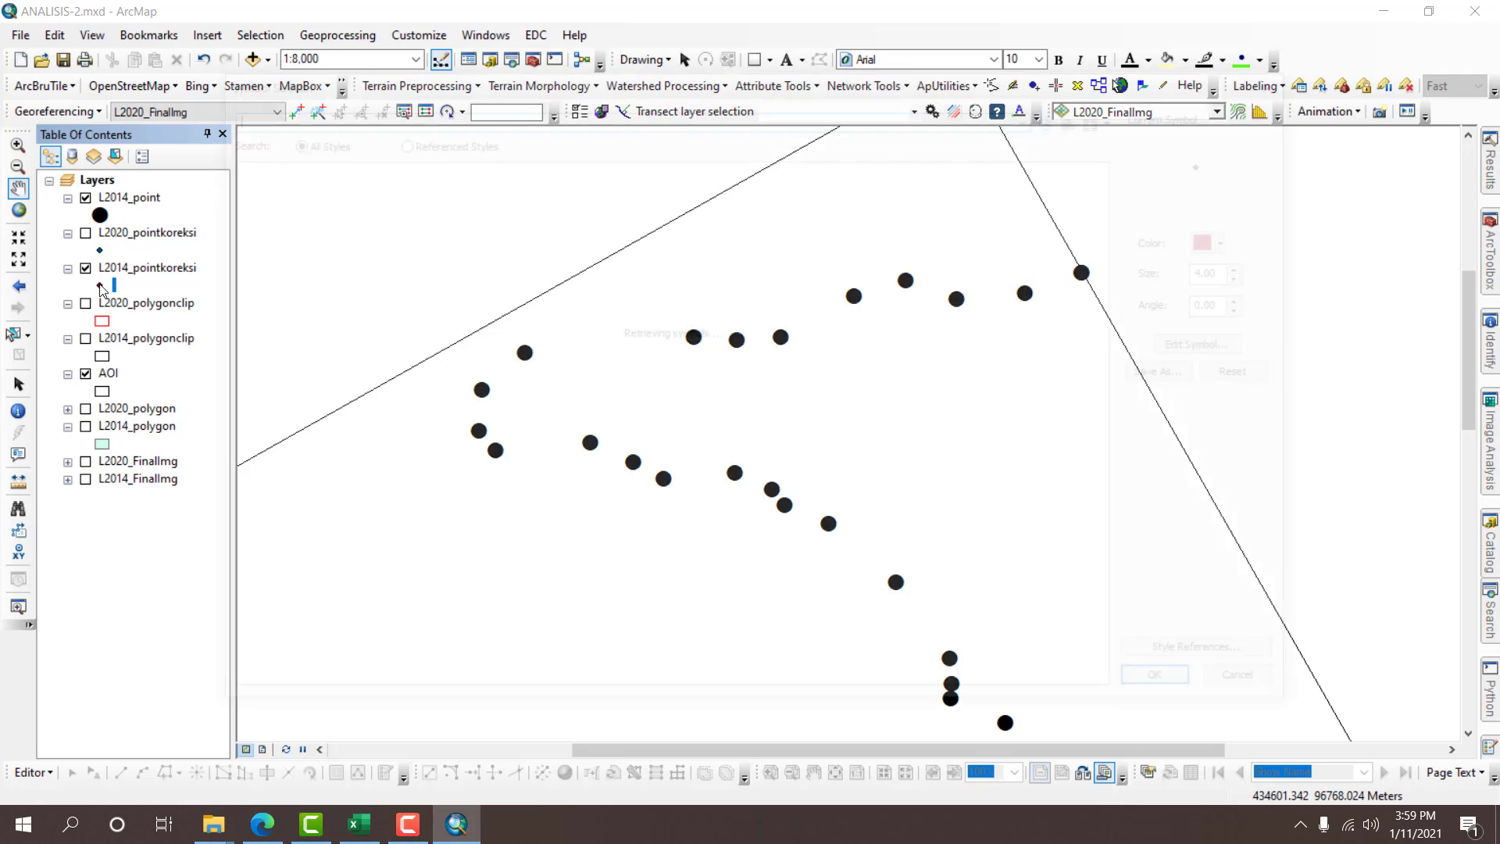
click(260, 461)
click(1247, 239)
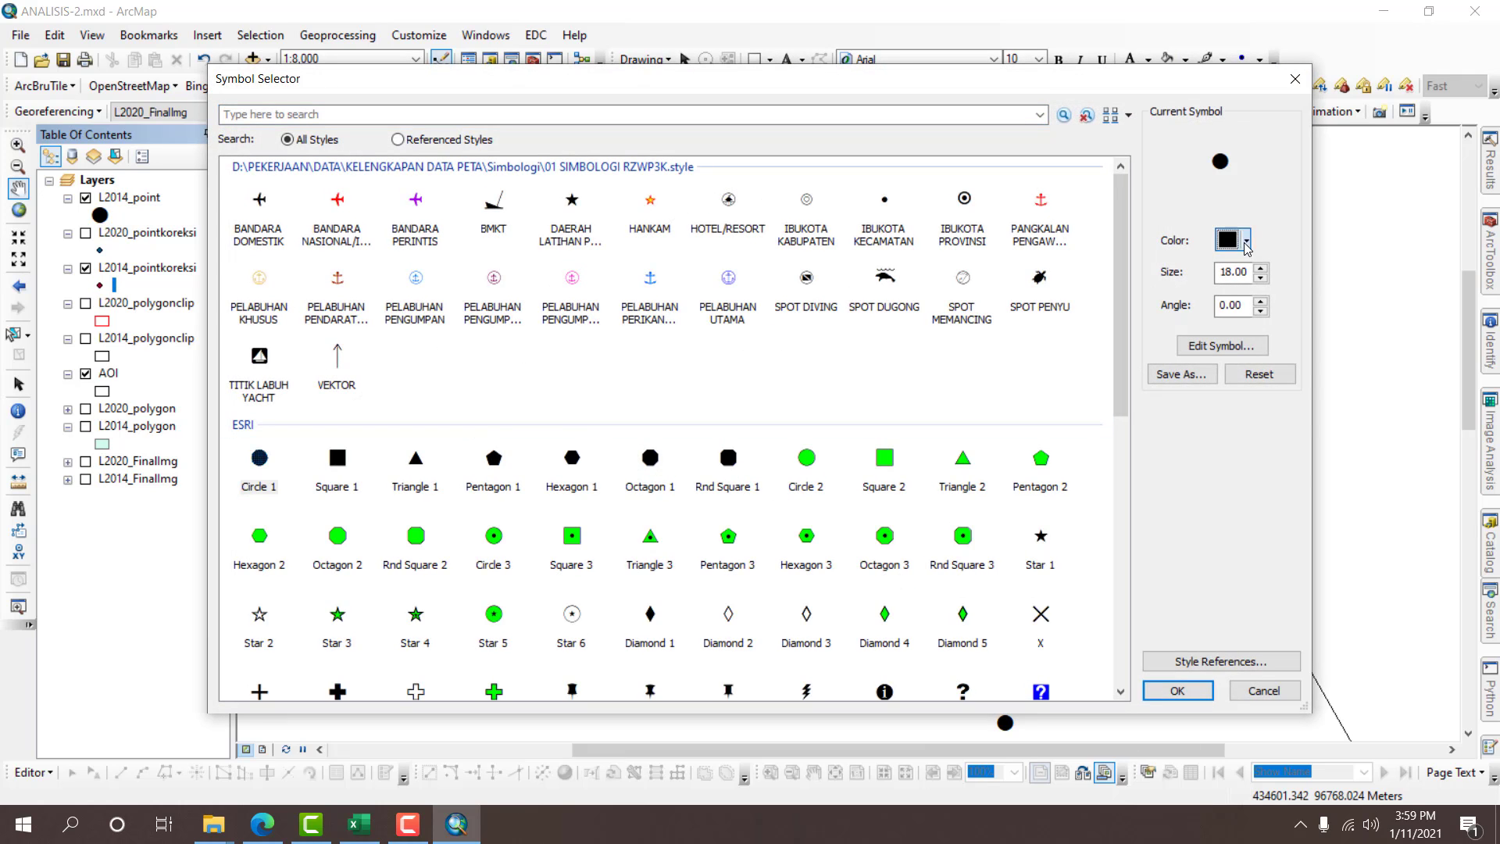
click(1222, 332)
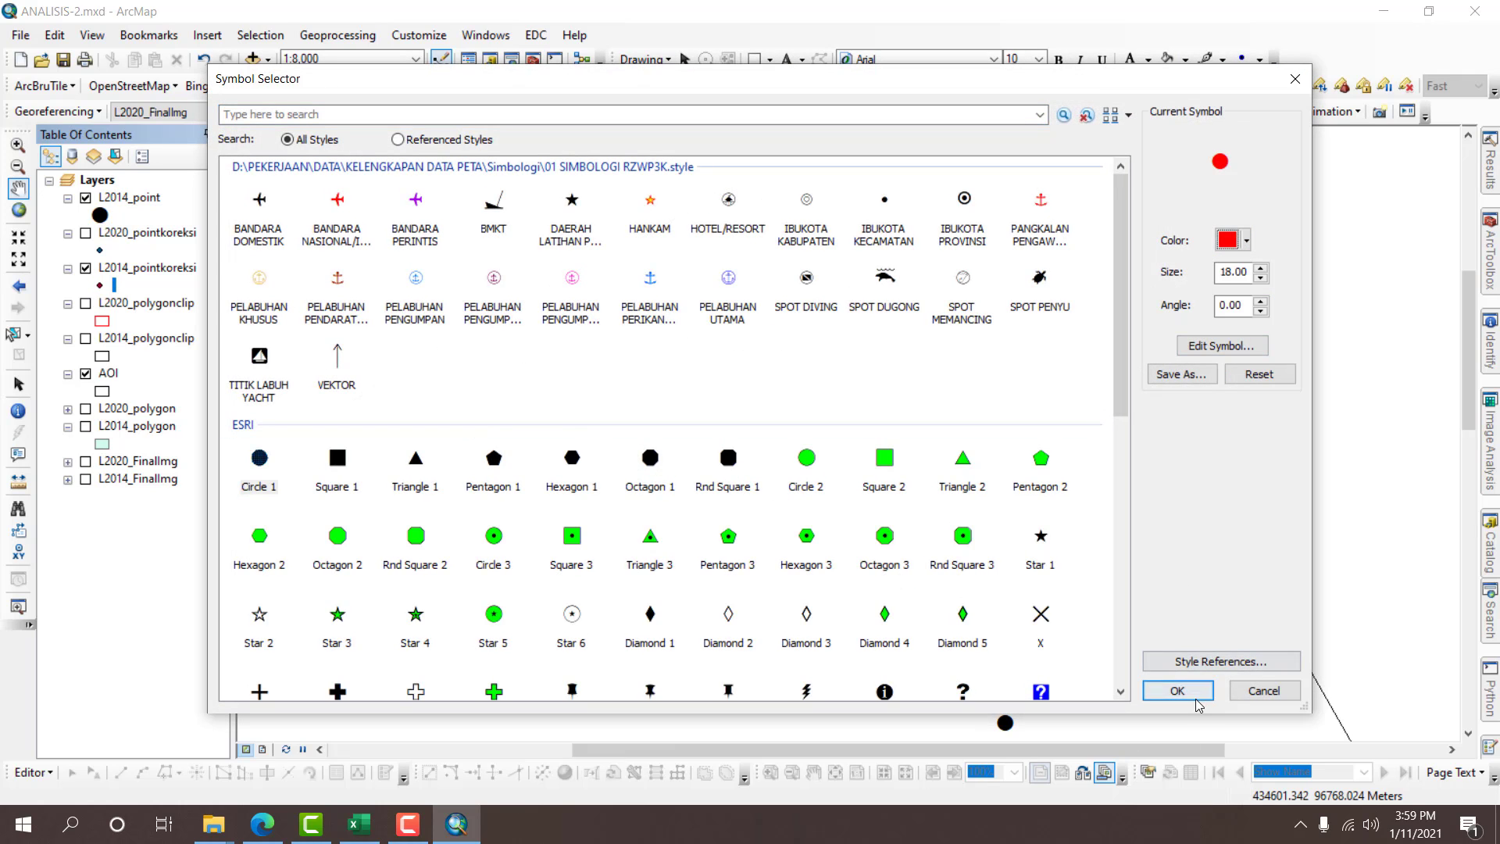
click(1177, 691)
Compare the original and corrected 2014 points up close to examine the shift between them.
scroll(484, 399, up, 4)
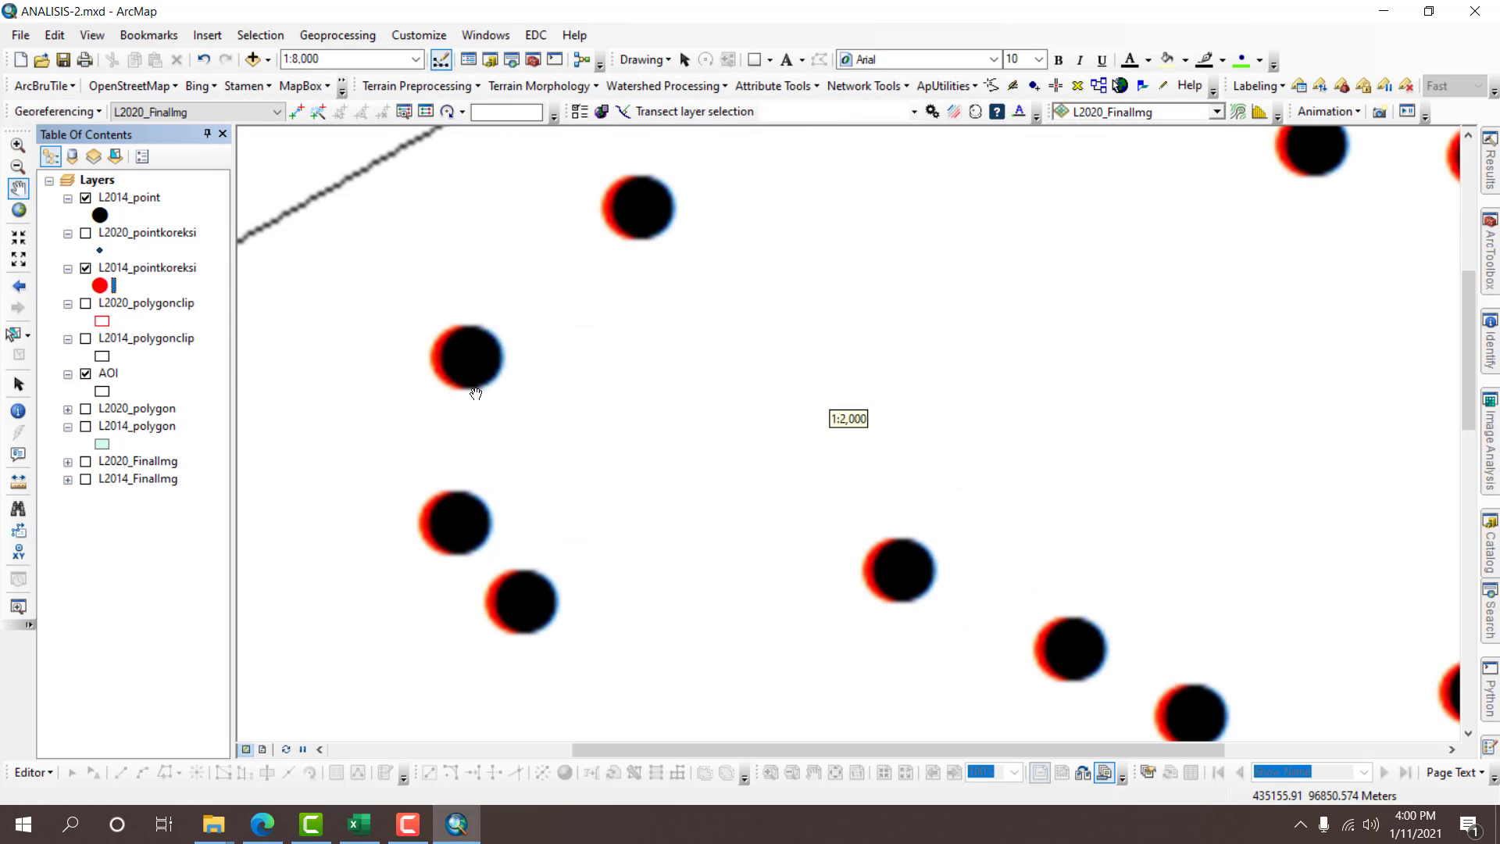
scroll(445, 359, up, 8)
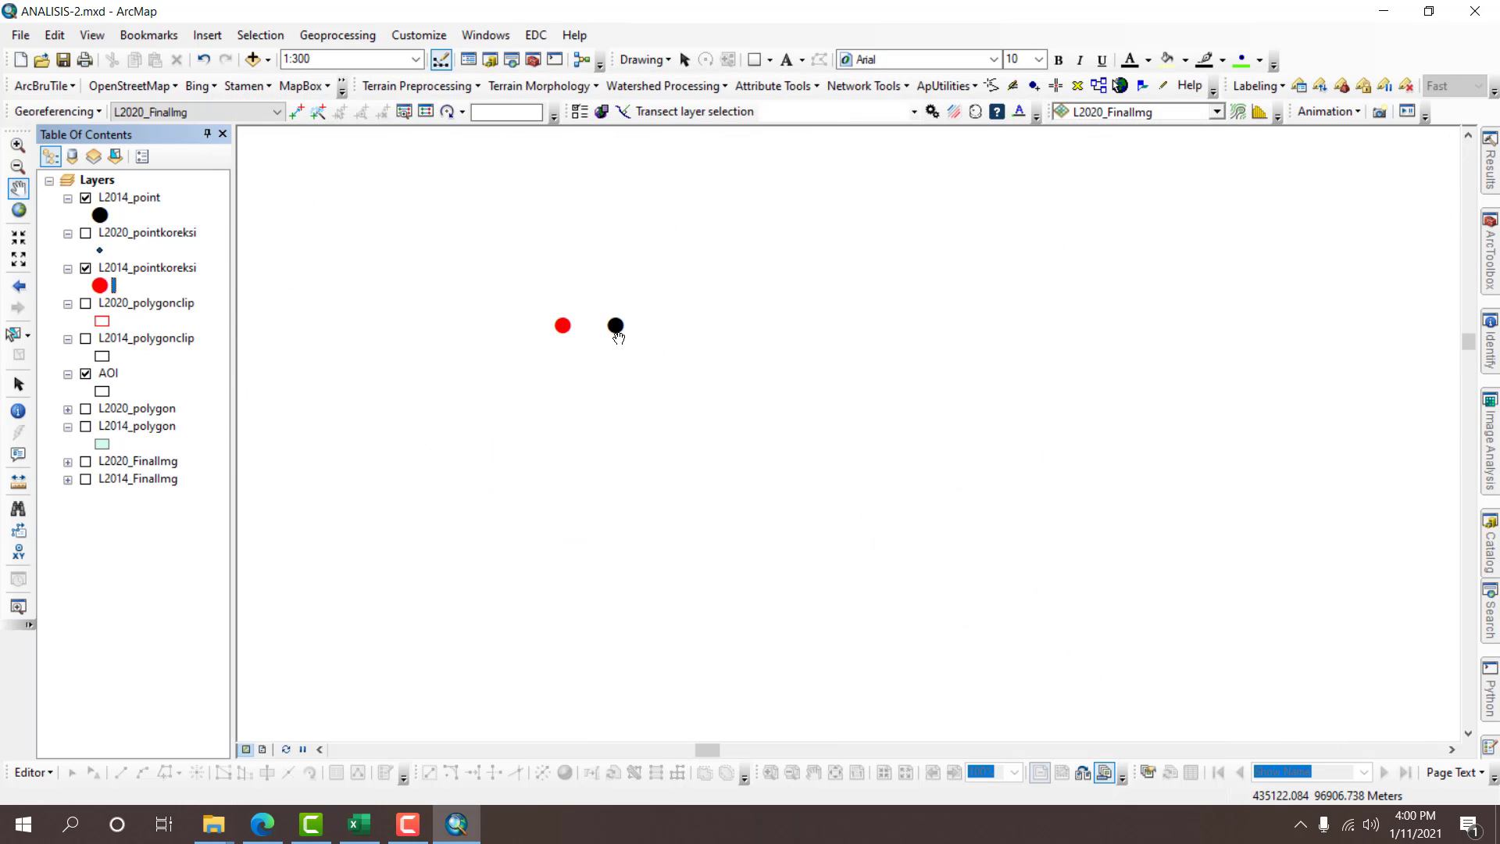
scroll(606, 328, up, 2)
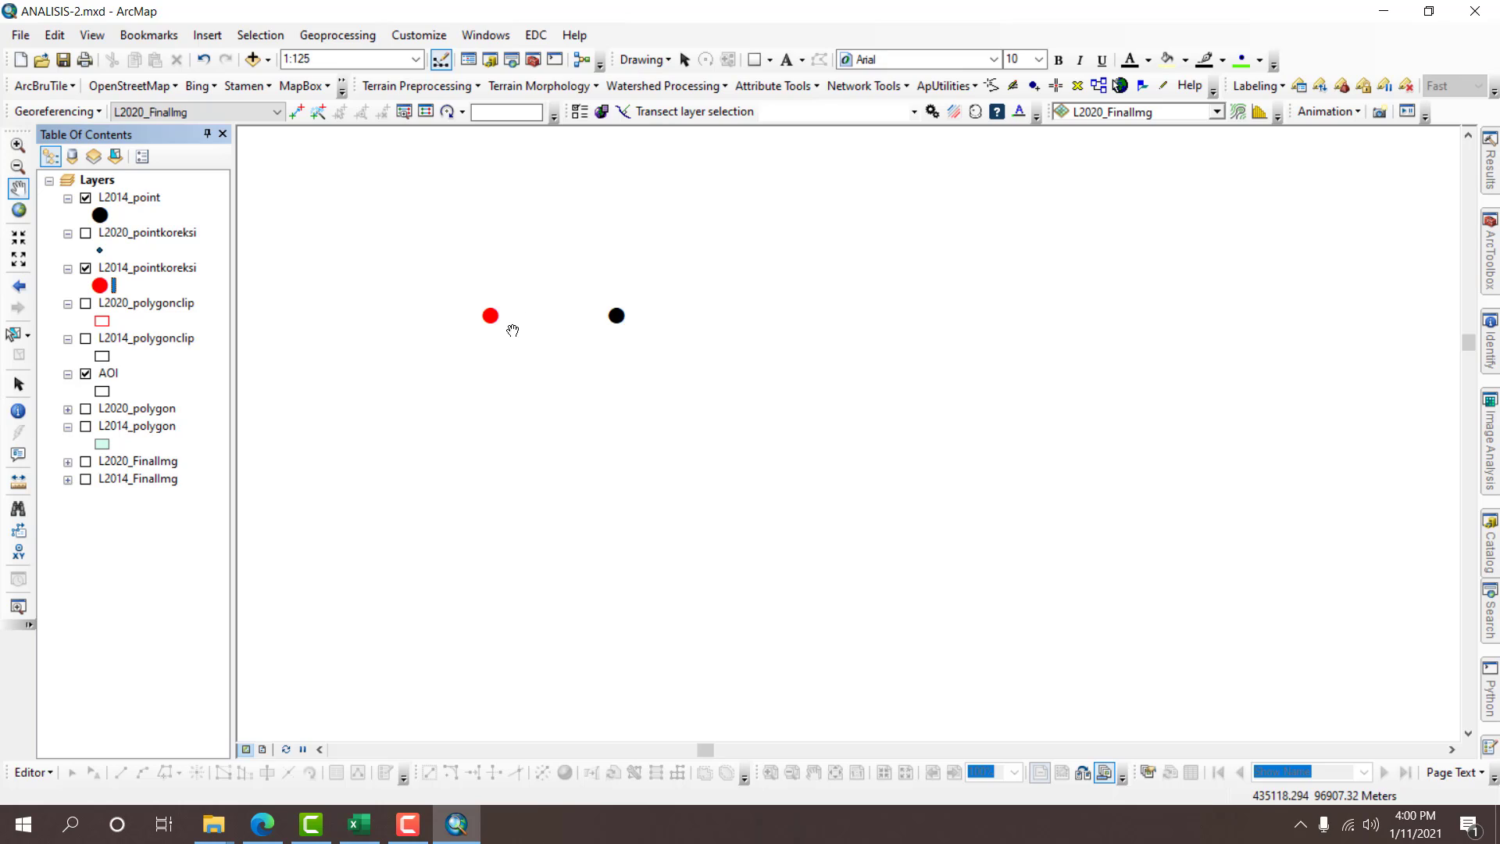
scroll(677, 422, down, 3)
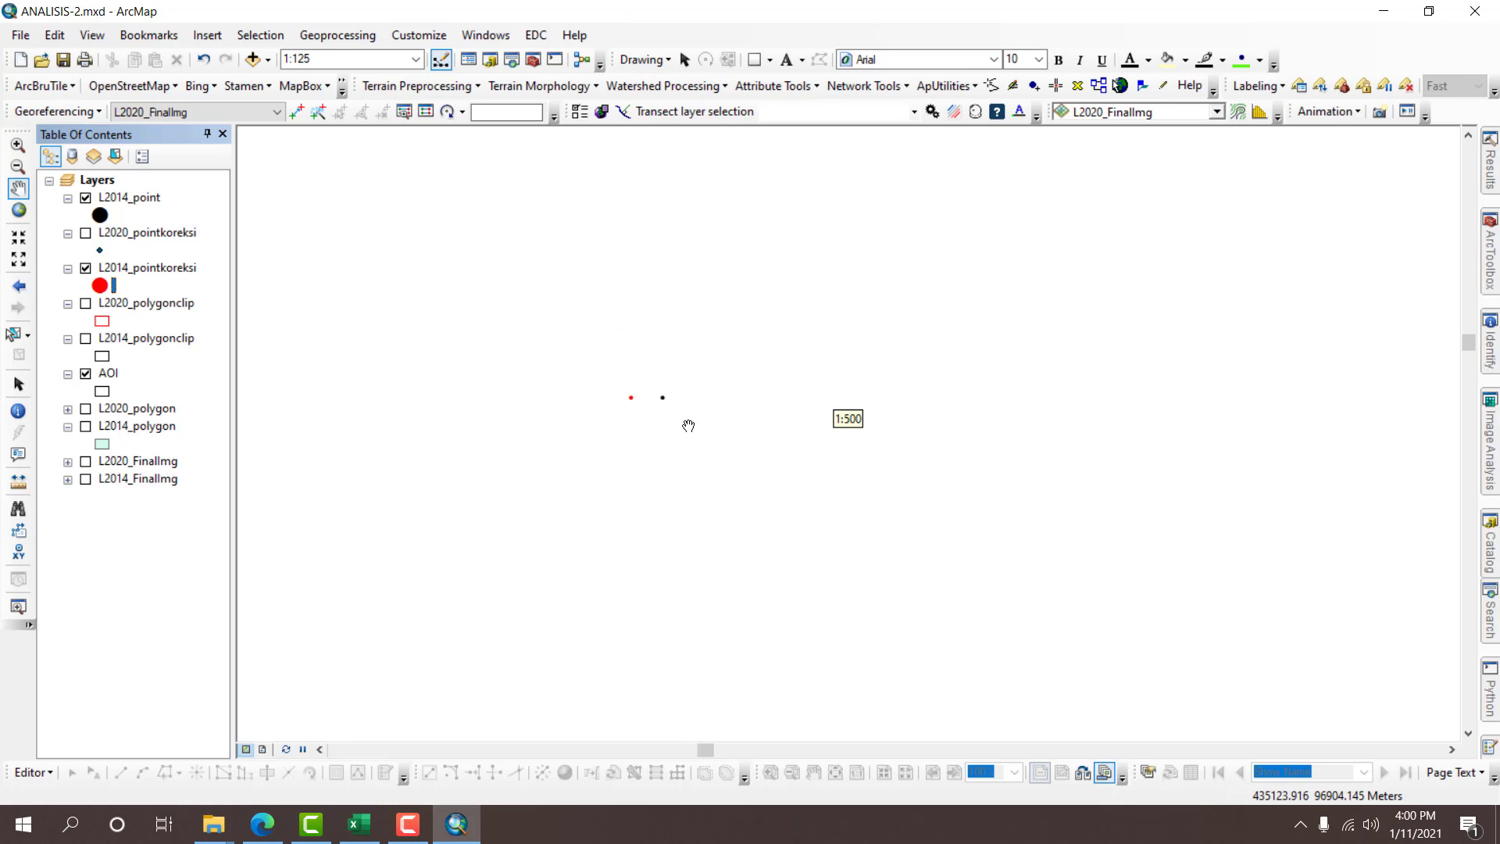
scroll(648, 342, down, 3)
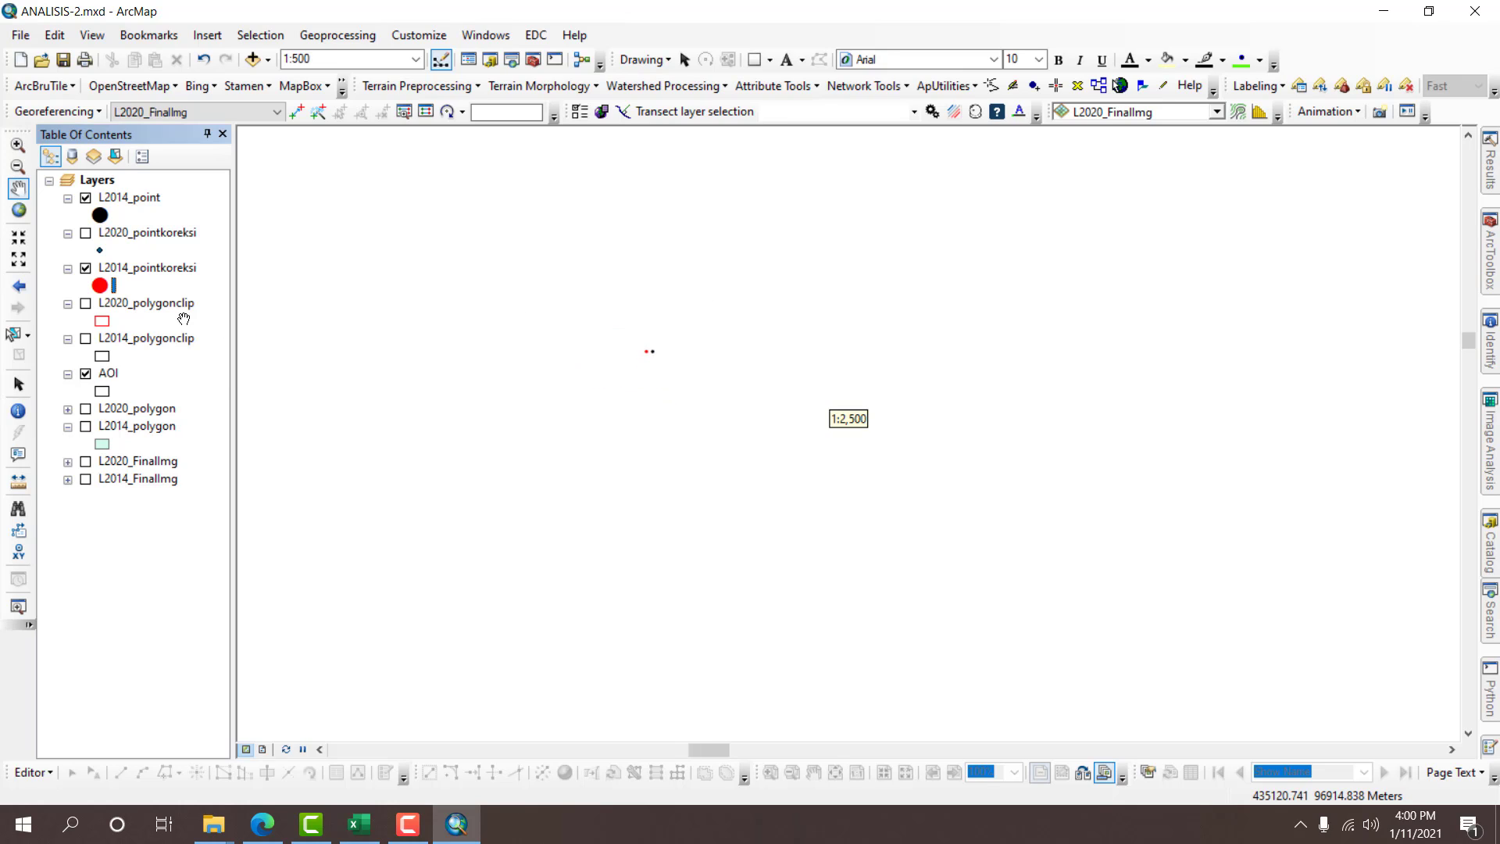
scroll(712, 319, down, 2)
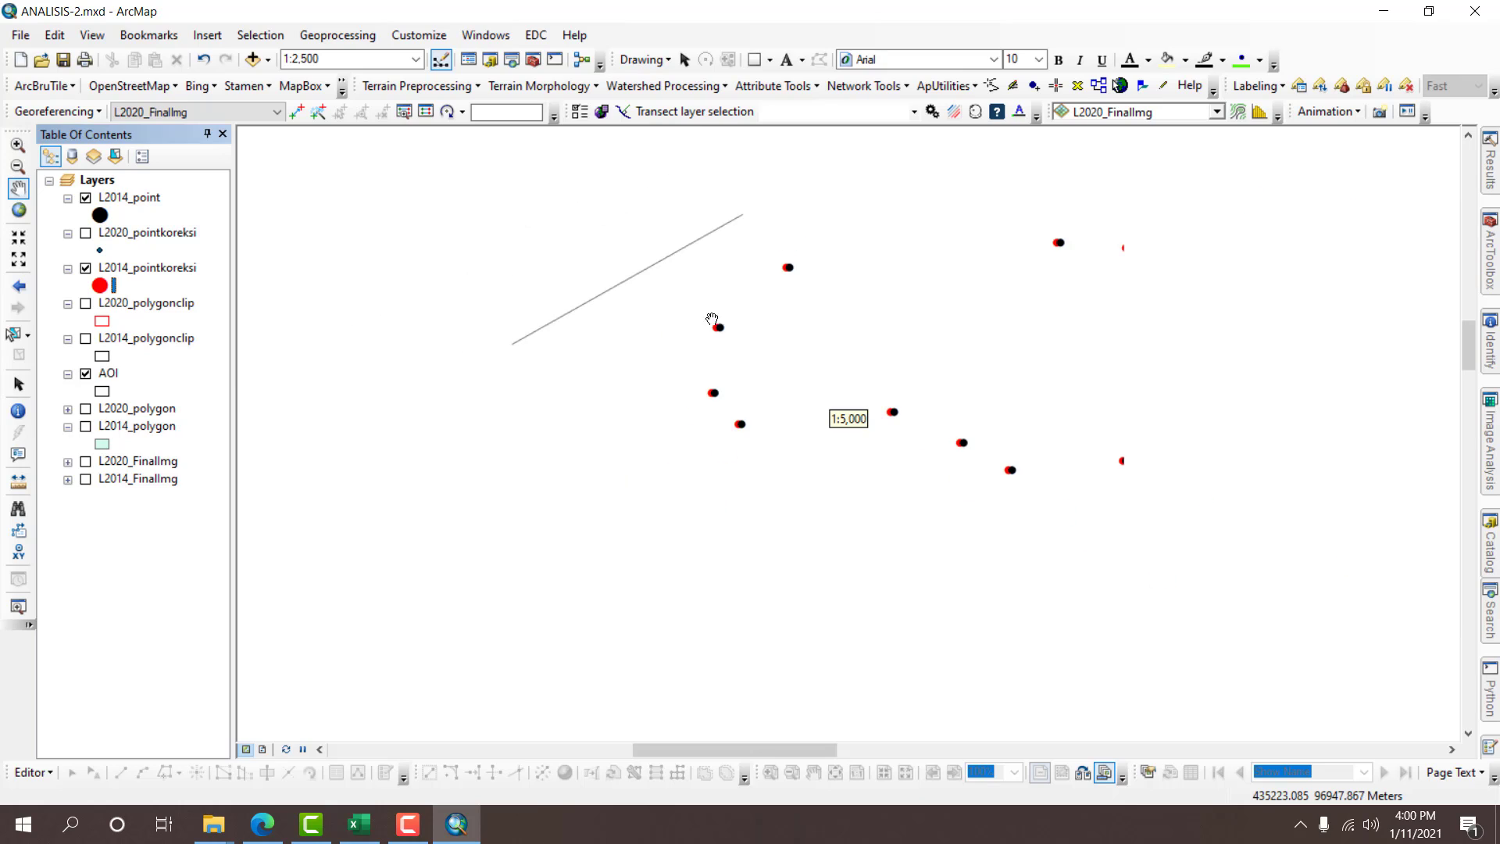
Show L2020_pointkoreksi in place of the two 2014 point layers and add L2020_point from the geodatabase.
click(85, 233)
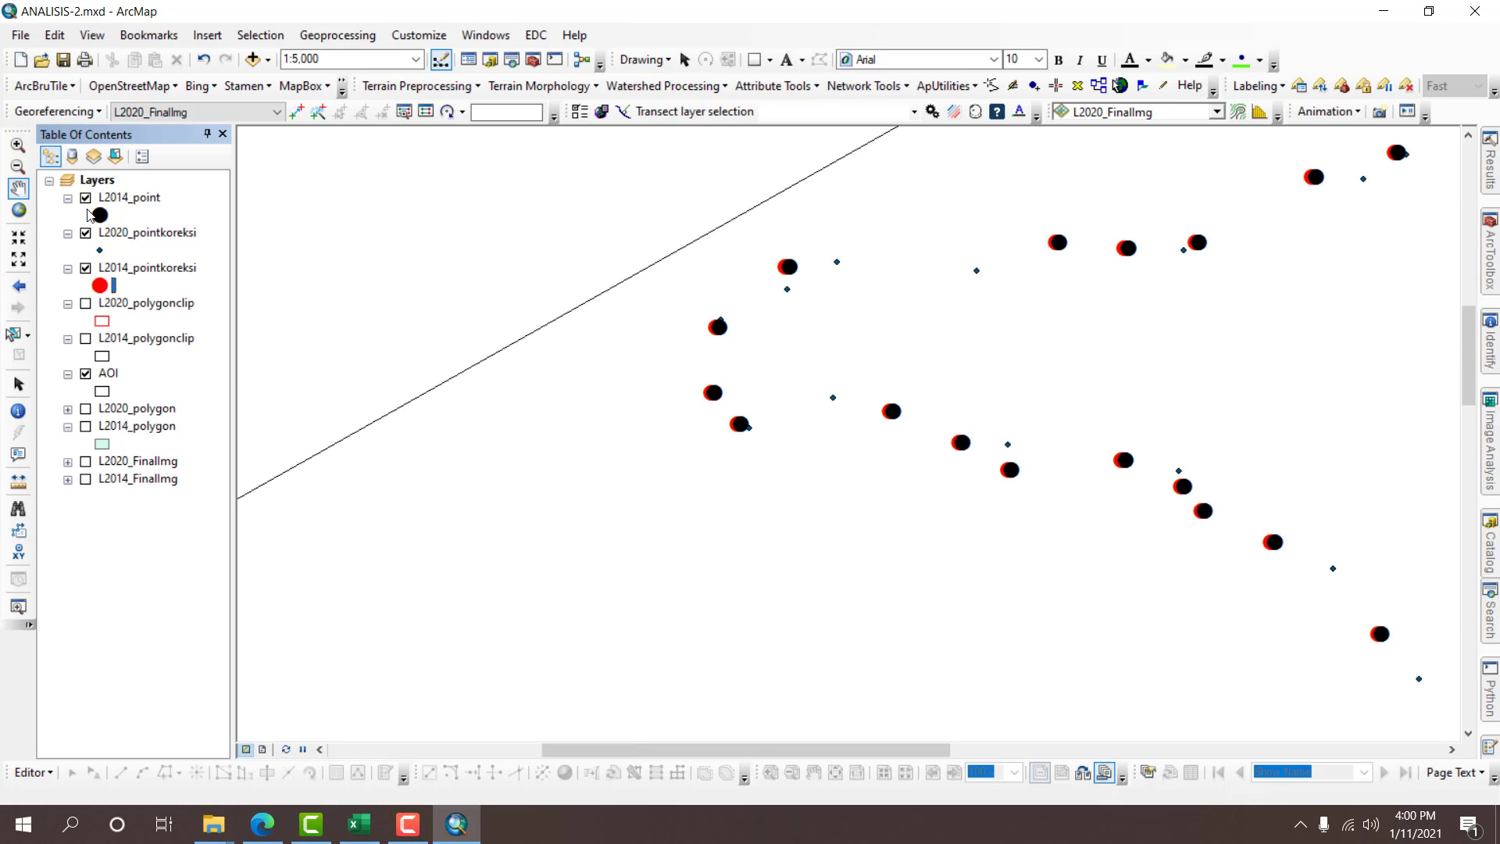
click(86, 268)
click(248, 59)
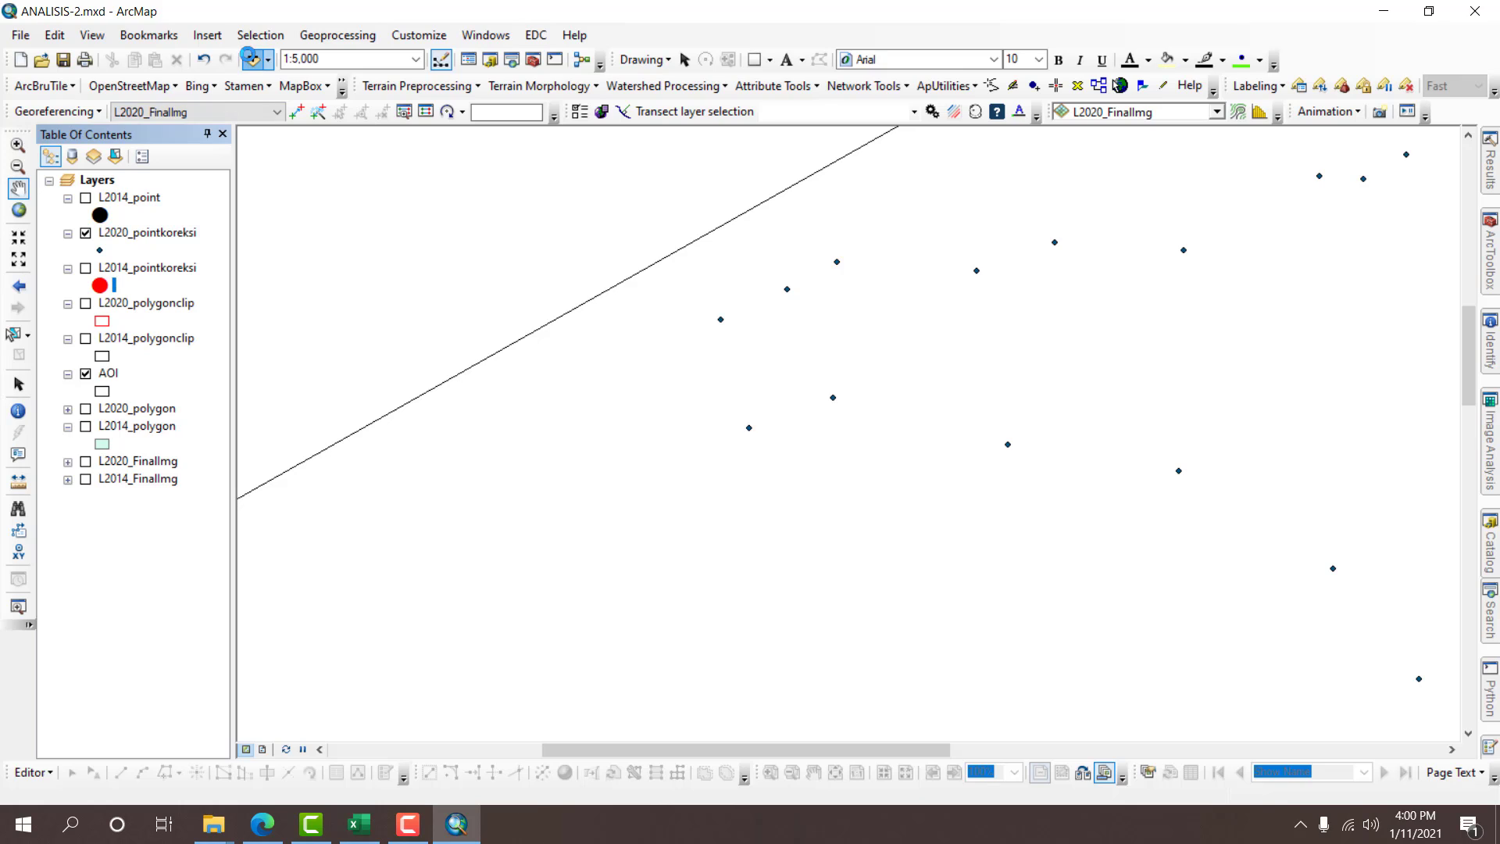
double_click(581, 378)
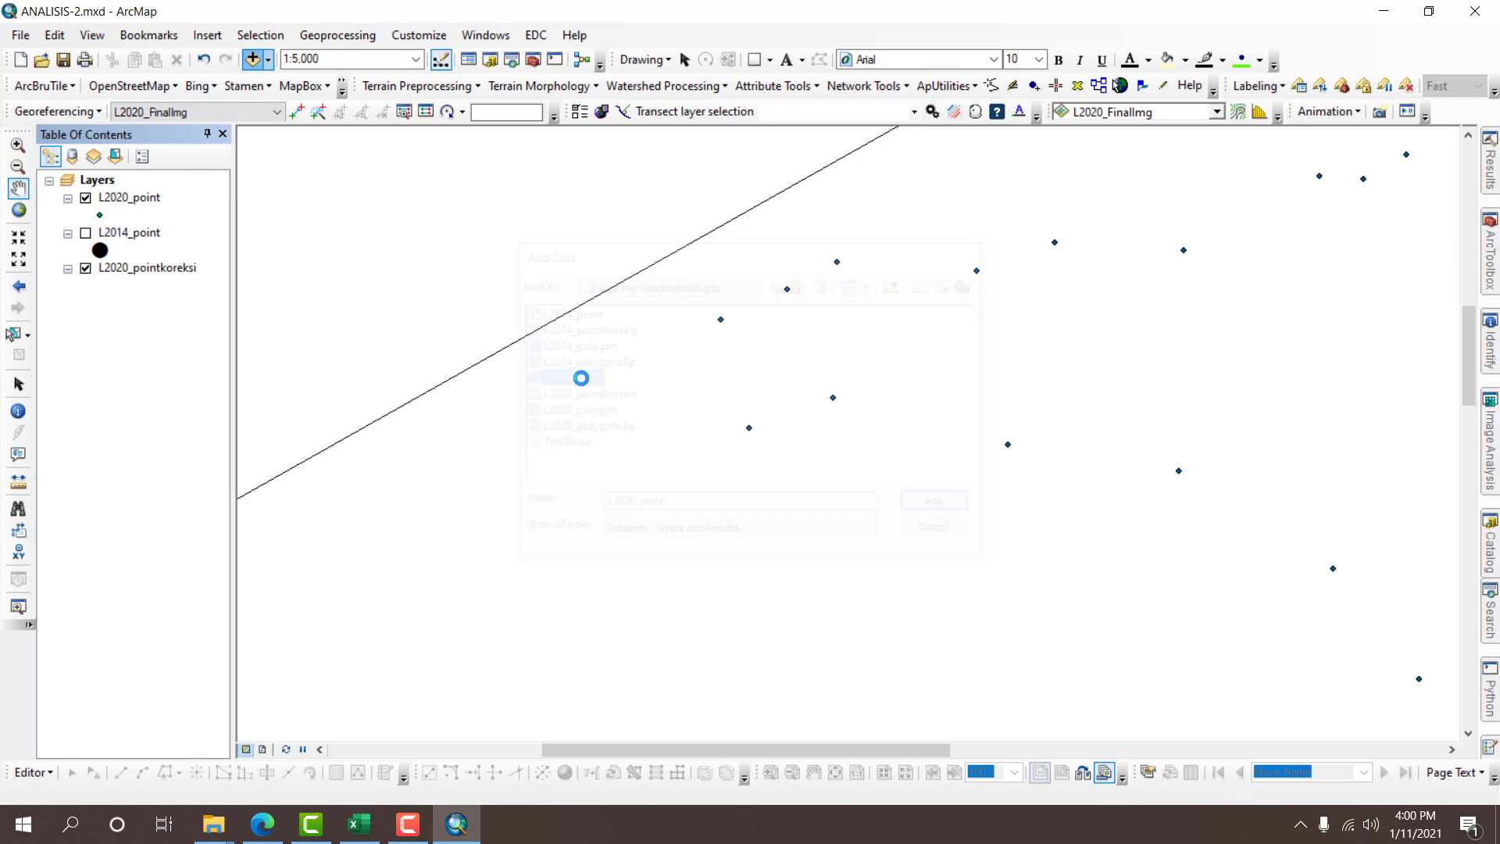
Recolour the L2020_point symbol bright green and compare it up close with L2020_pointkoreksi.
scroll(736, 325, up, 5)
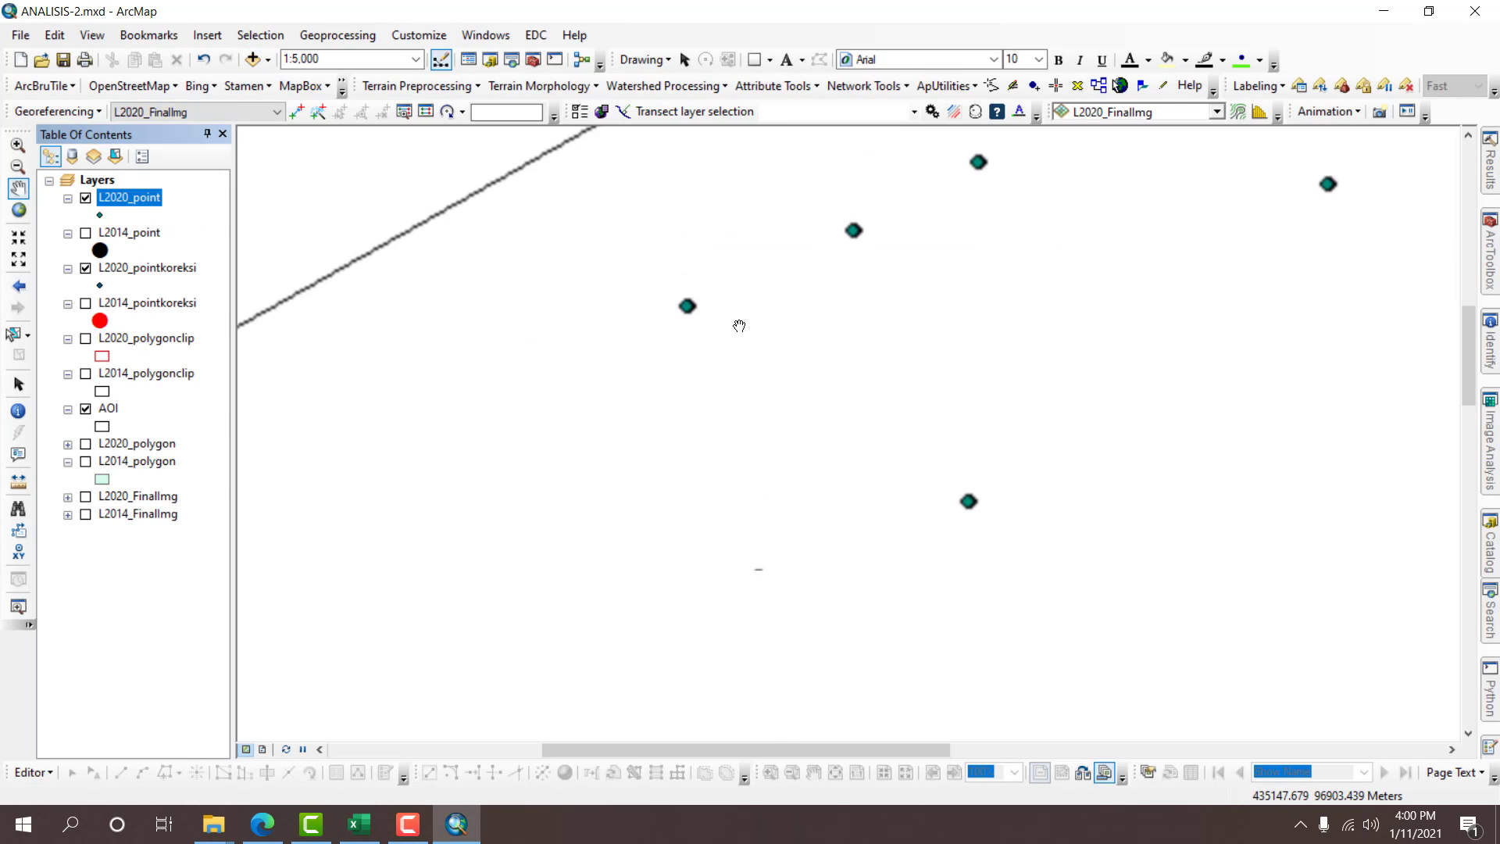
click(100, 214)
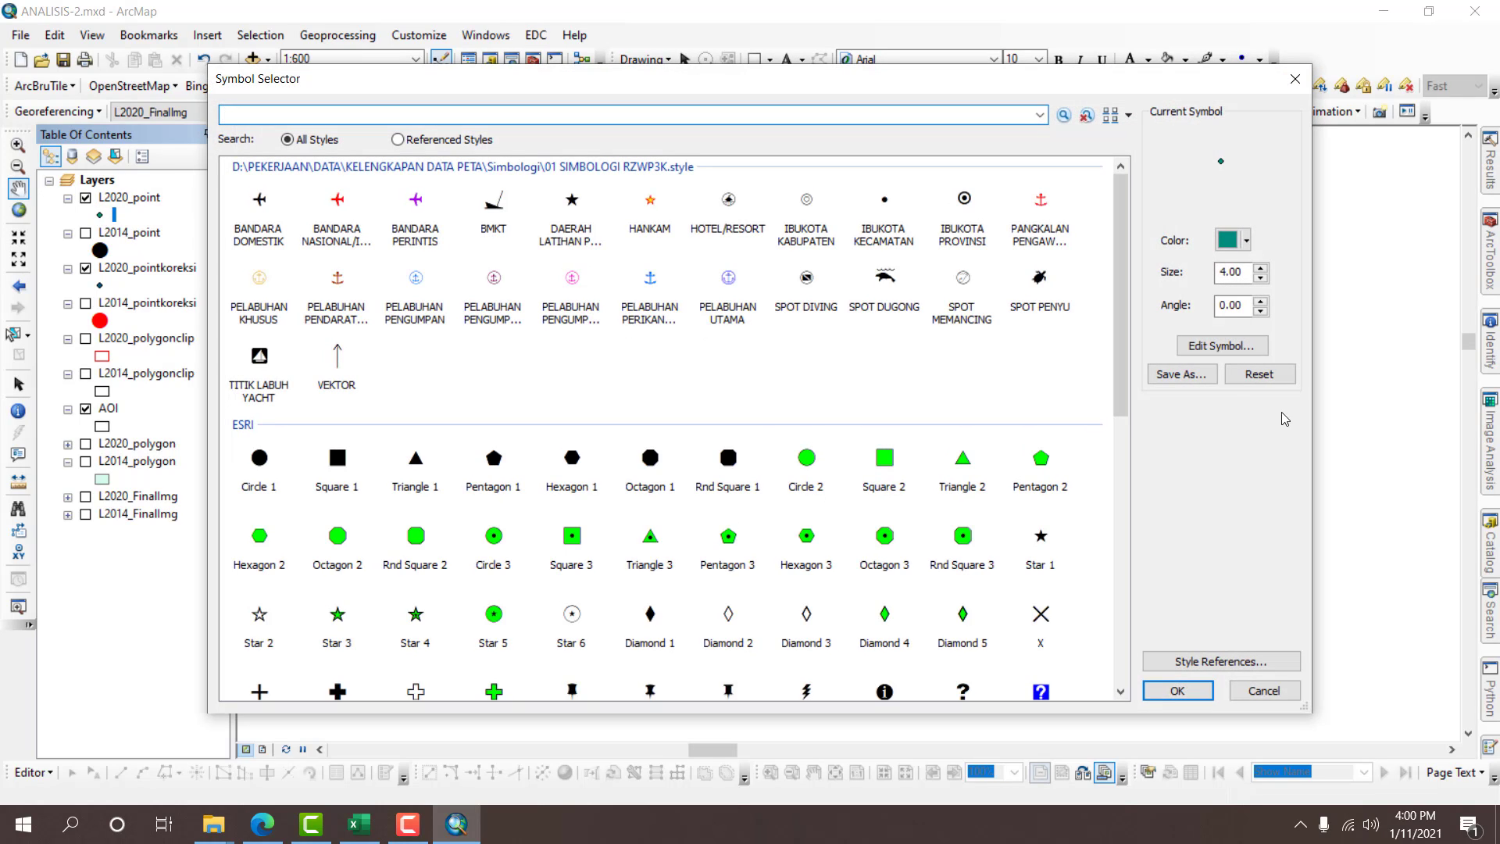
click(1235, 240)
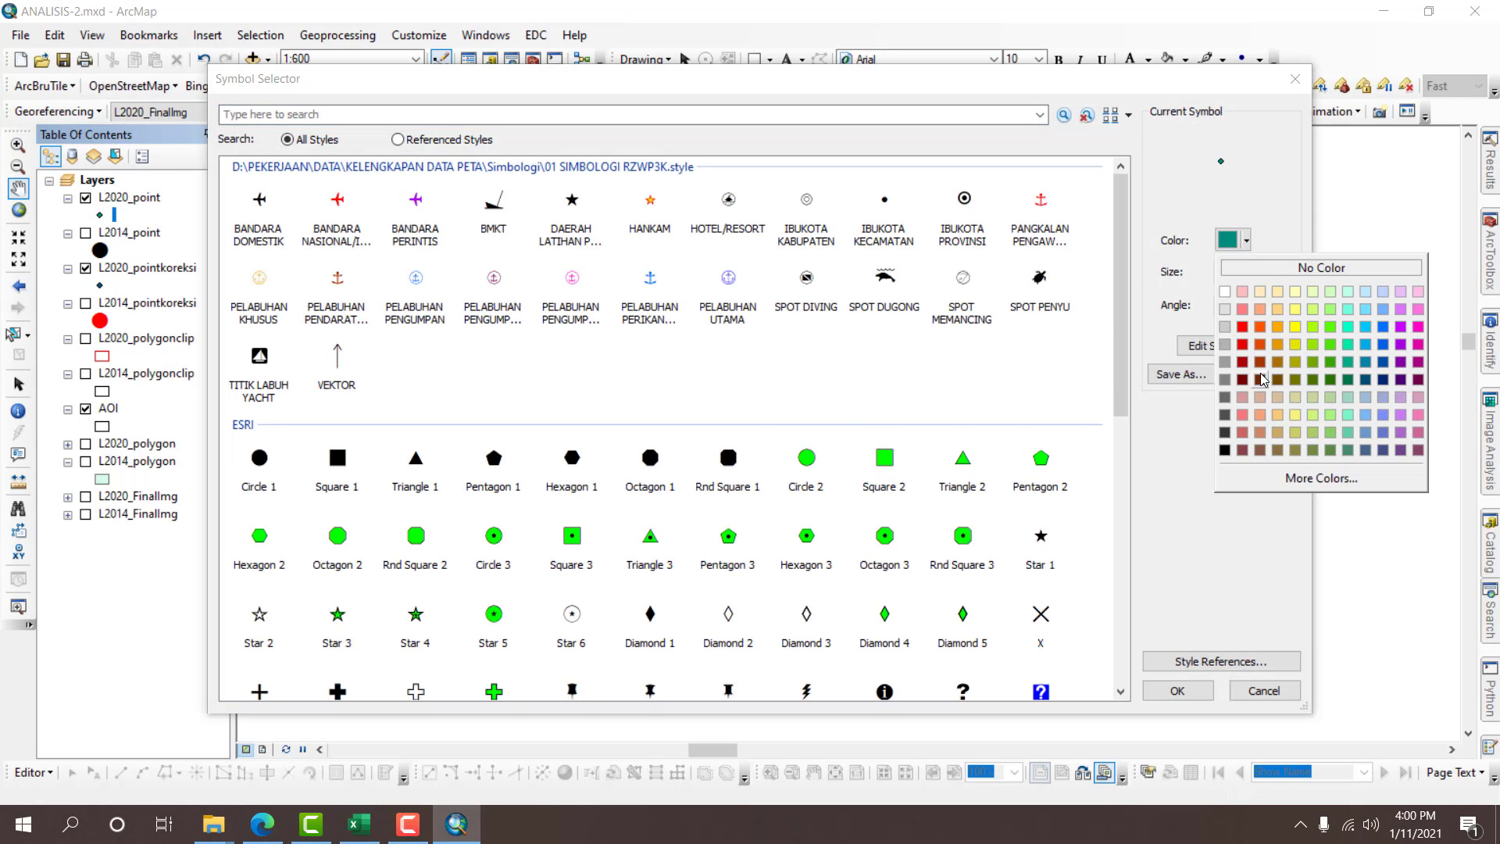
click(1330, 327)
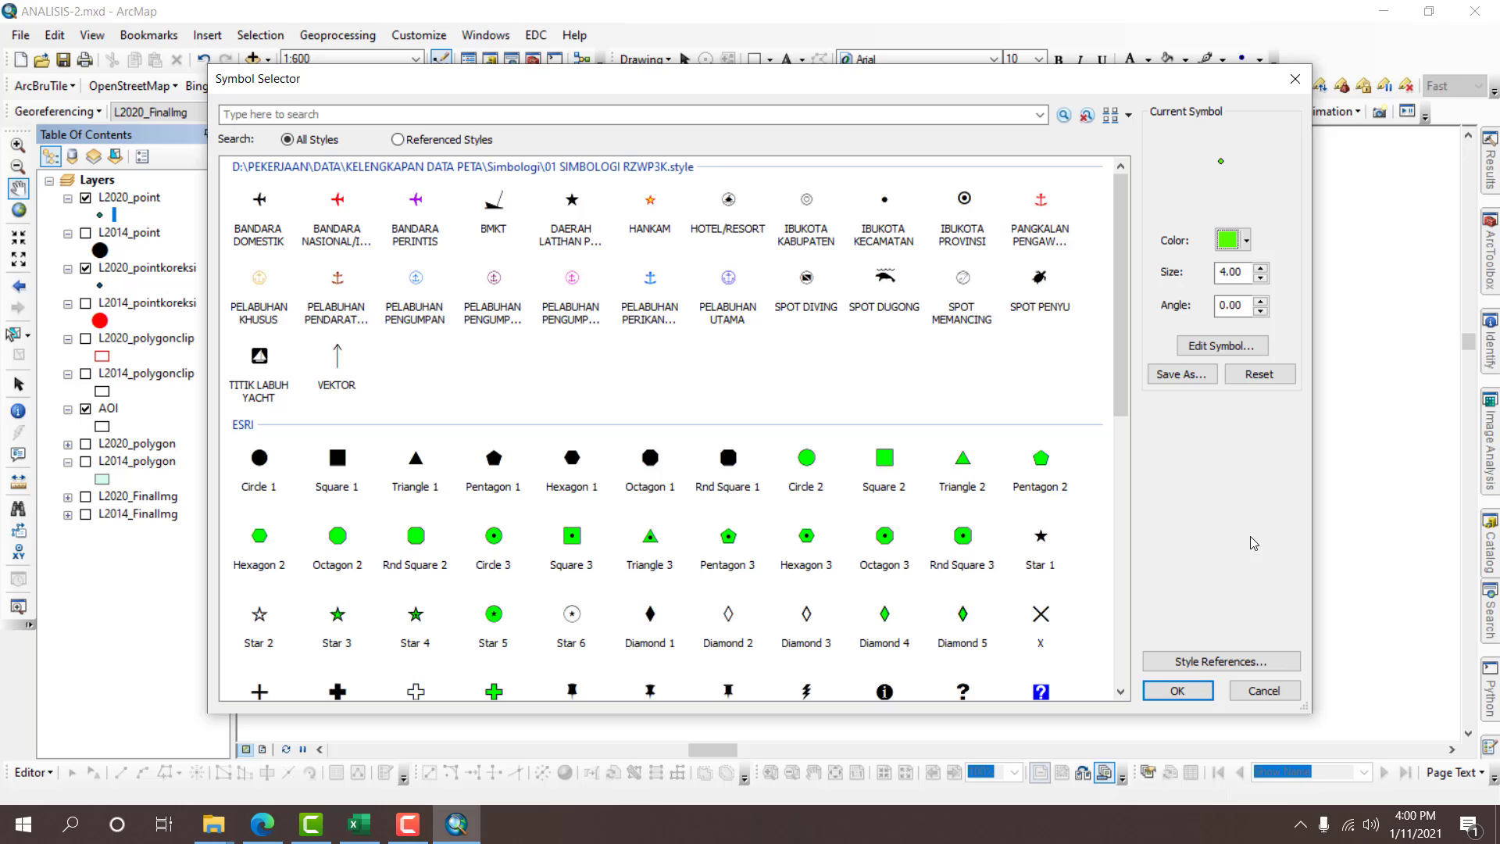
click(1177, 690)
scroll(573, 274, up, 3)
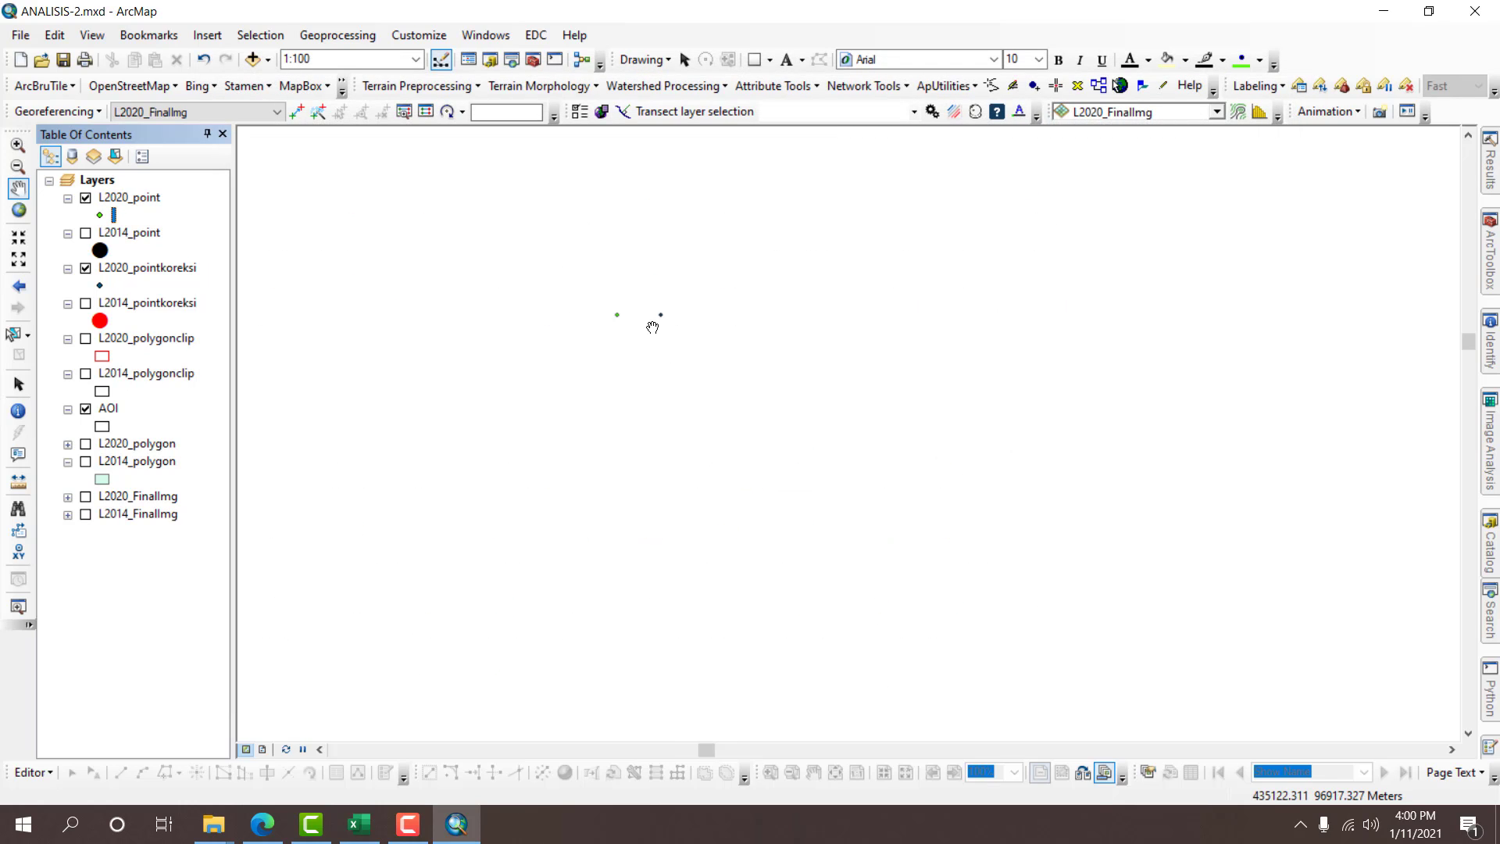
scroll(653, 327, down, 2)
scroll(652, 315, up, 2)
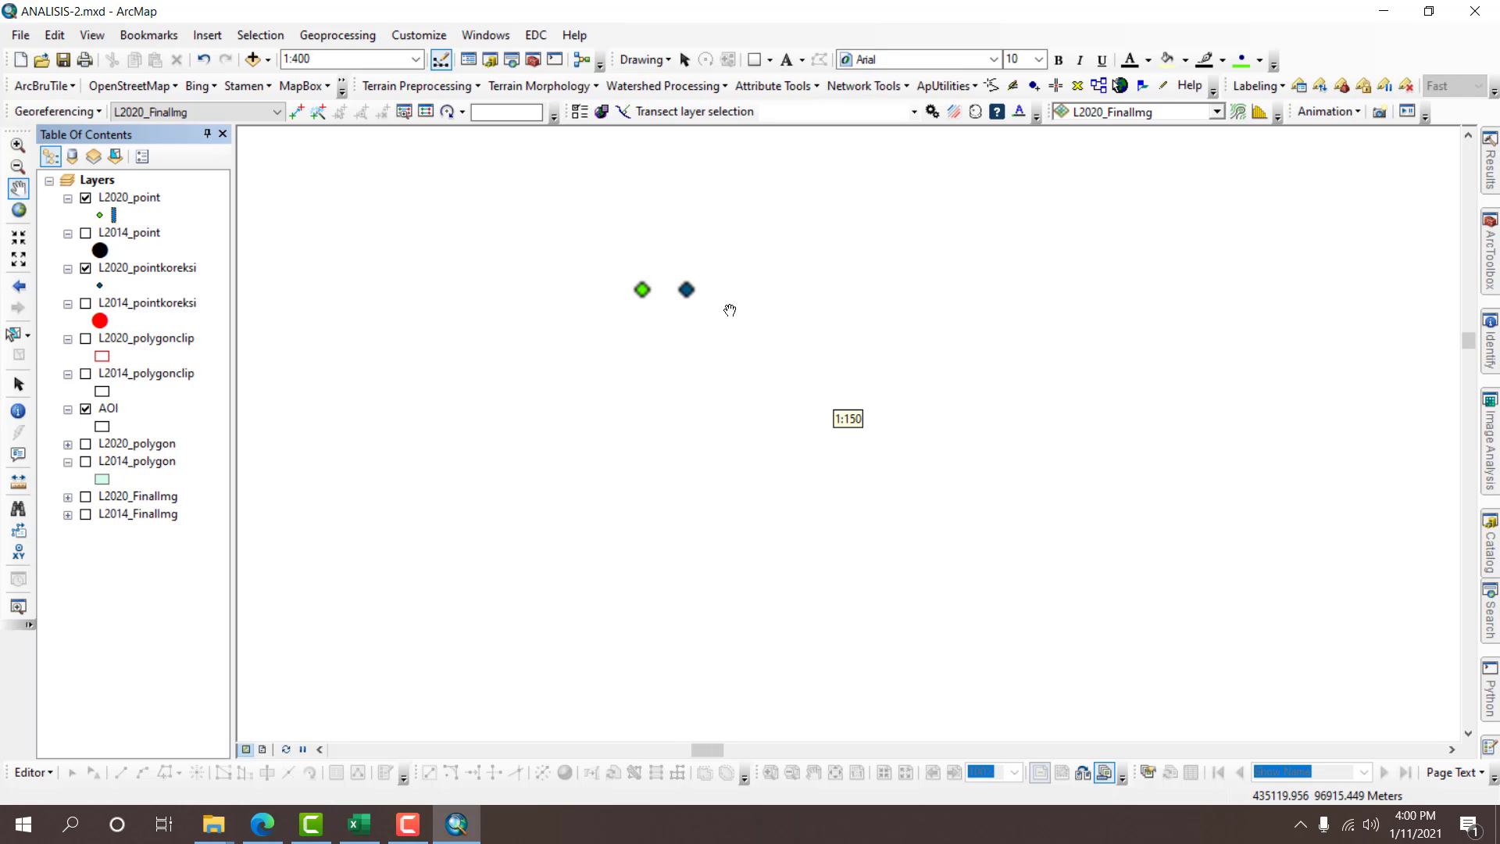
Check the 2020 points against L2020_polygon over the full L2020_point extent, leaving only L2020_pointkoreksi and AOI displayed.
click(86, 444)
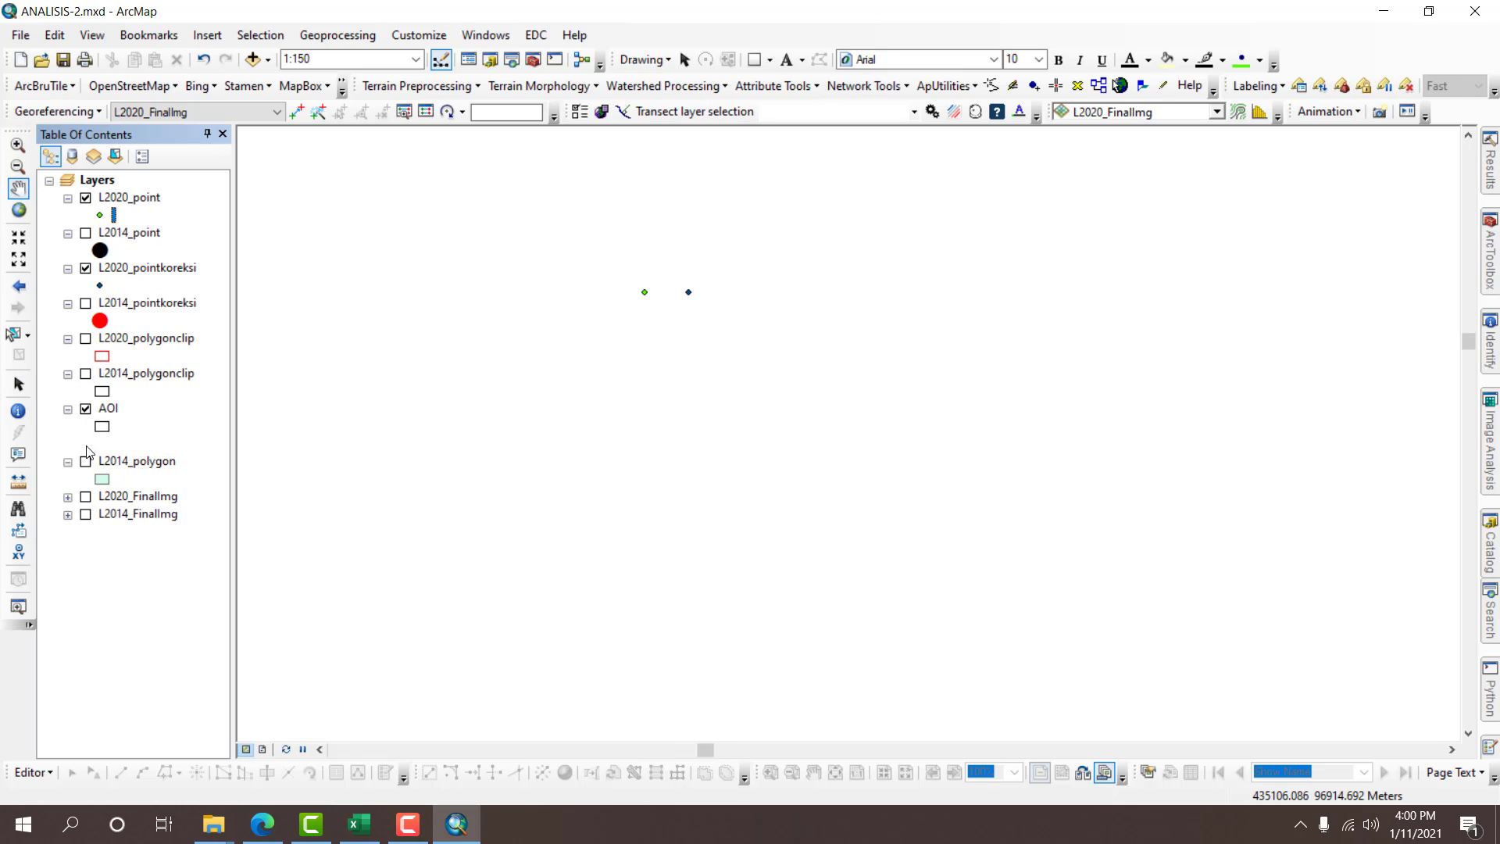
scroll(804, 309, down, 8)
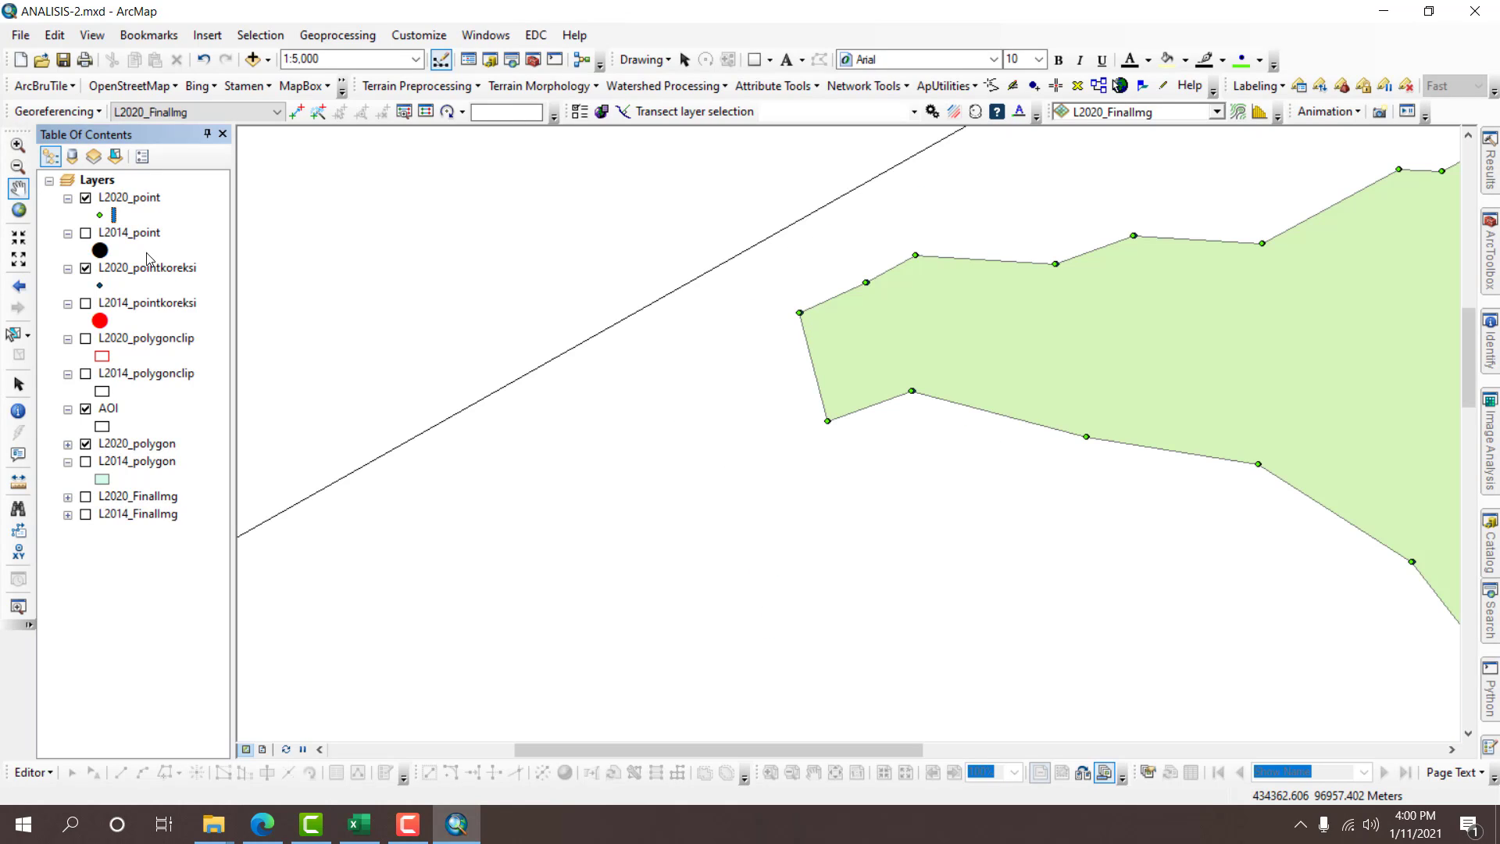
right_click(149, 201)
click(187, 325)
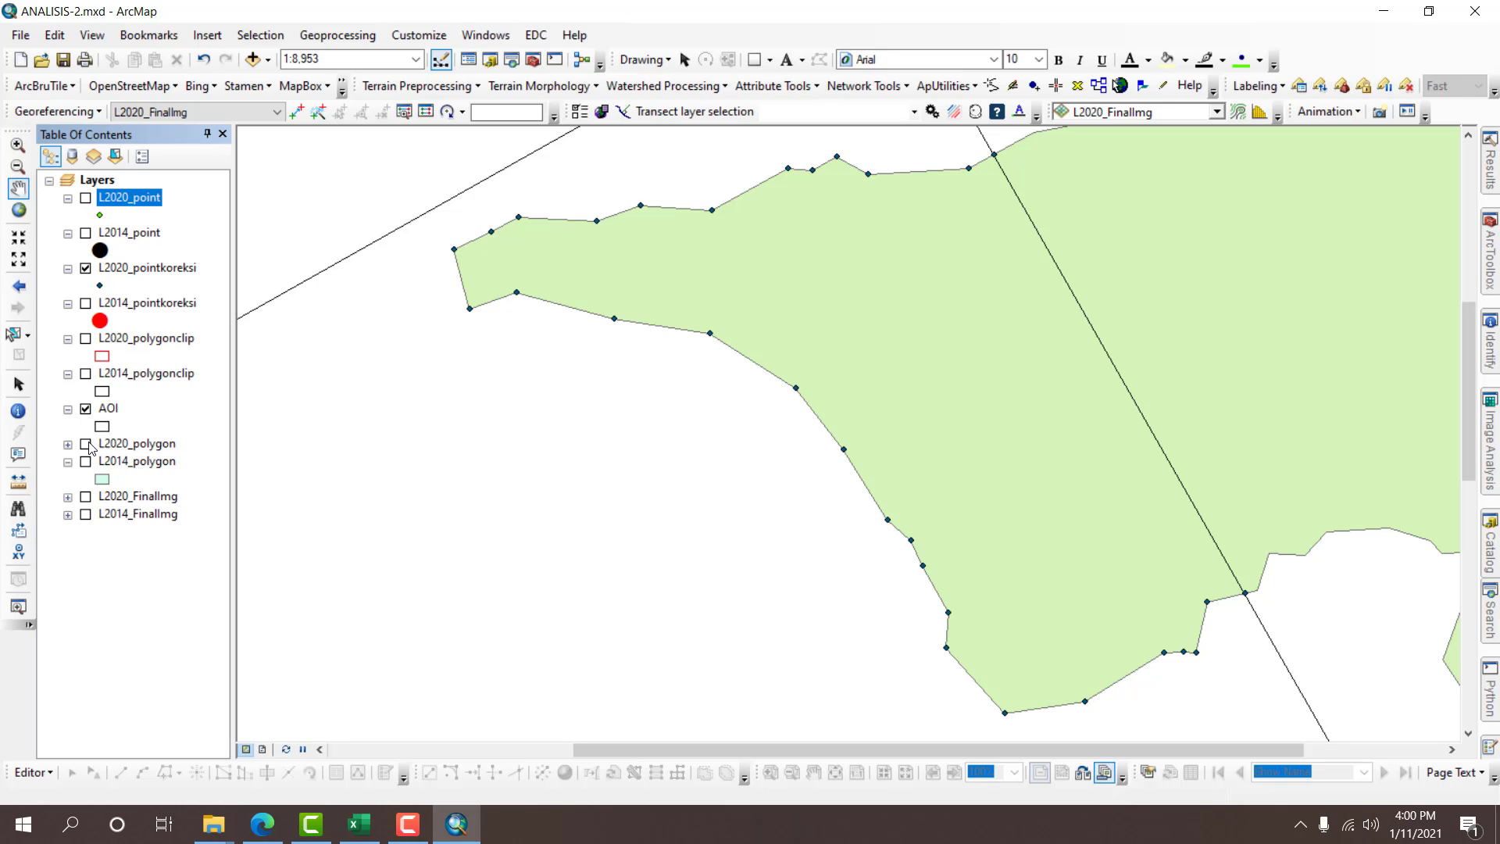
scroll(793, 337, up, 3)
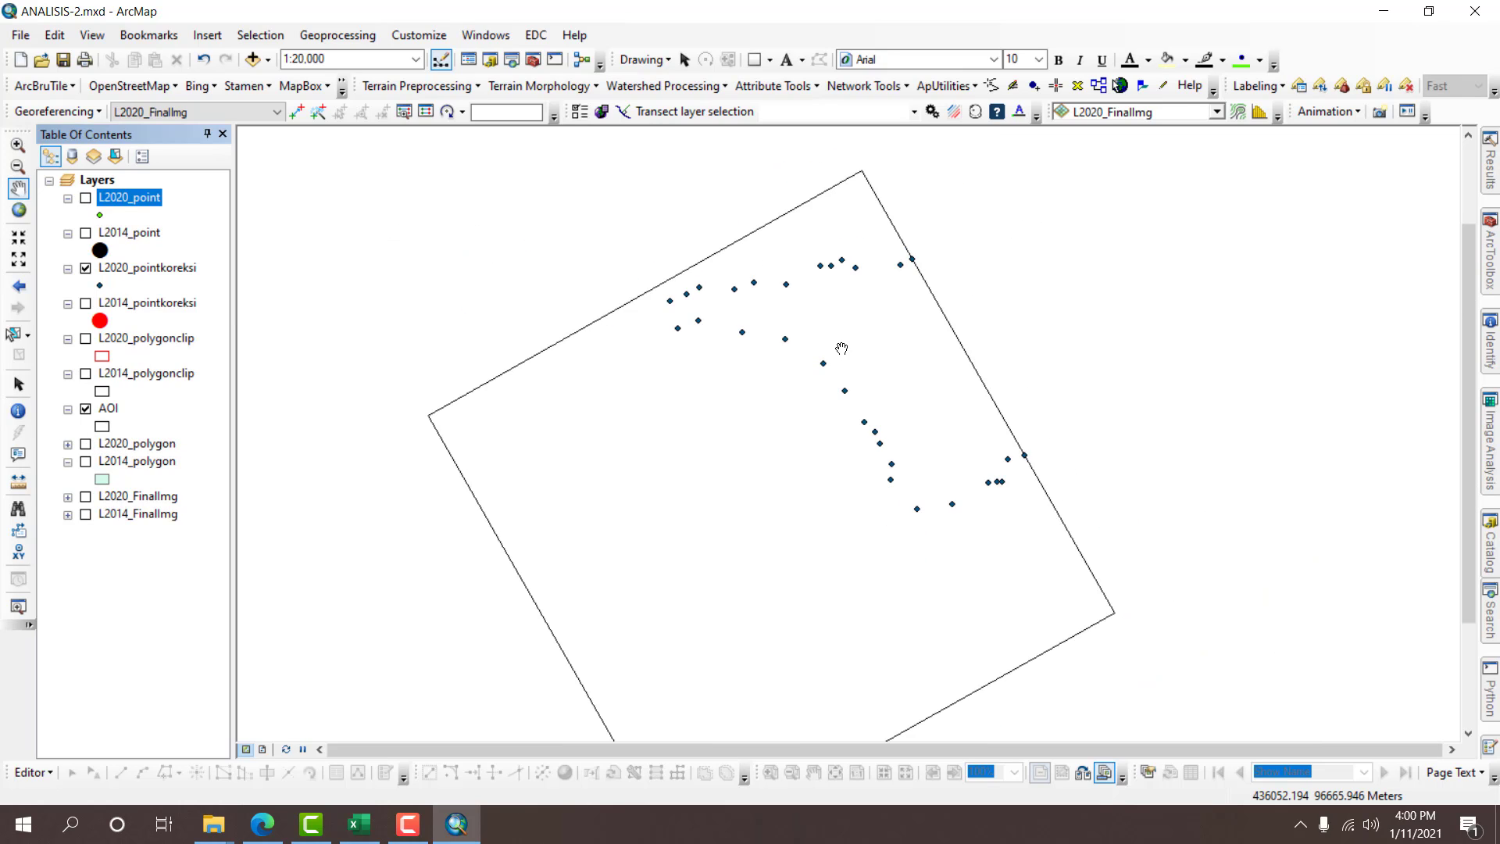
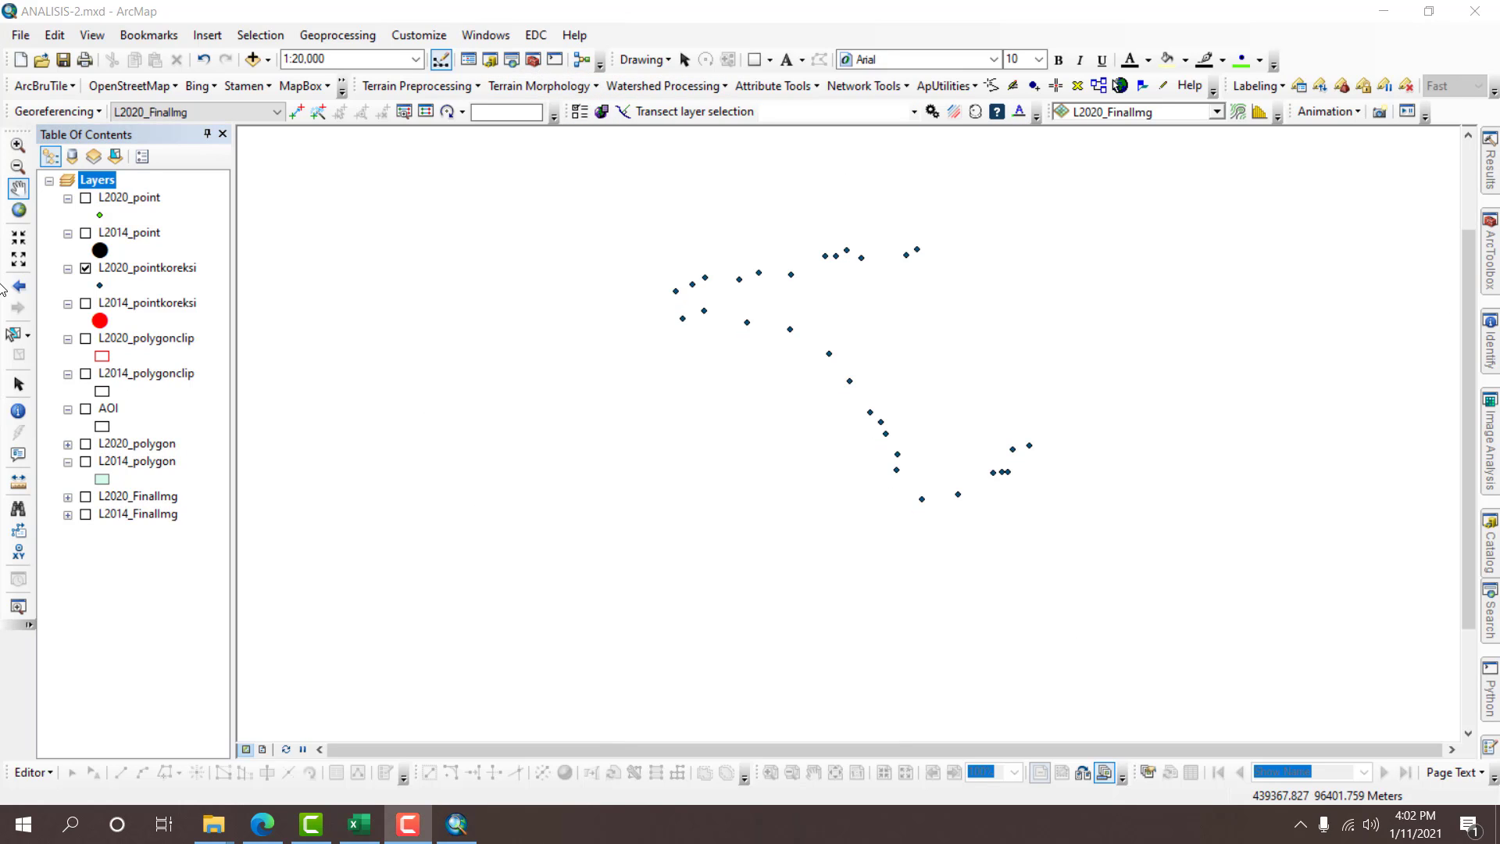
Open the Points To Line tool from the Data Management feature tools and use L2014_pointkoreksi as the input features.
click(533, 60)
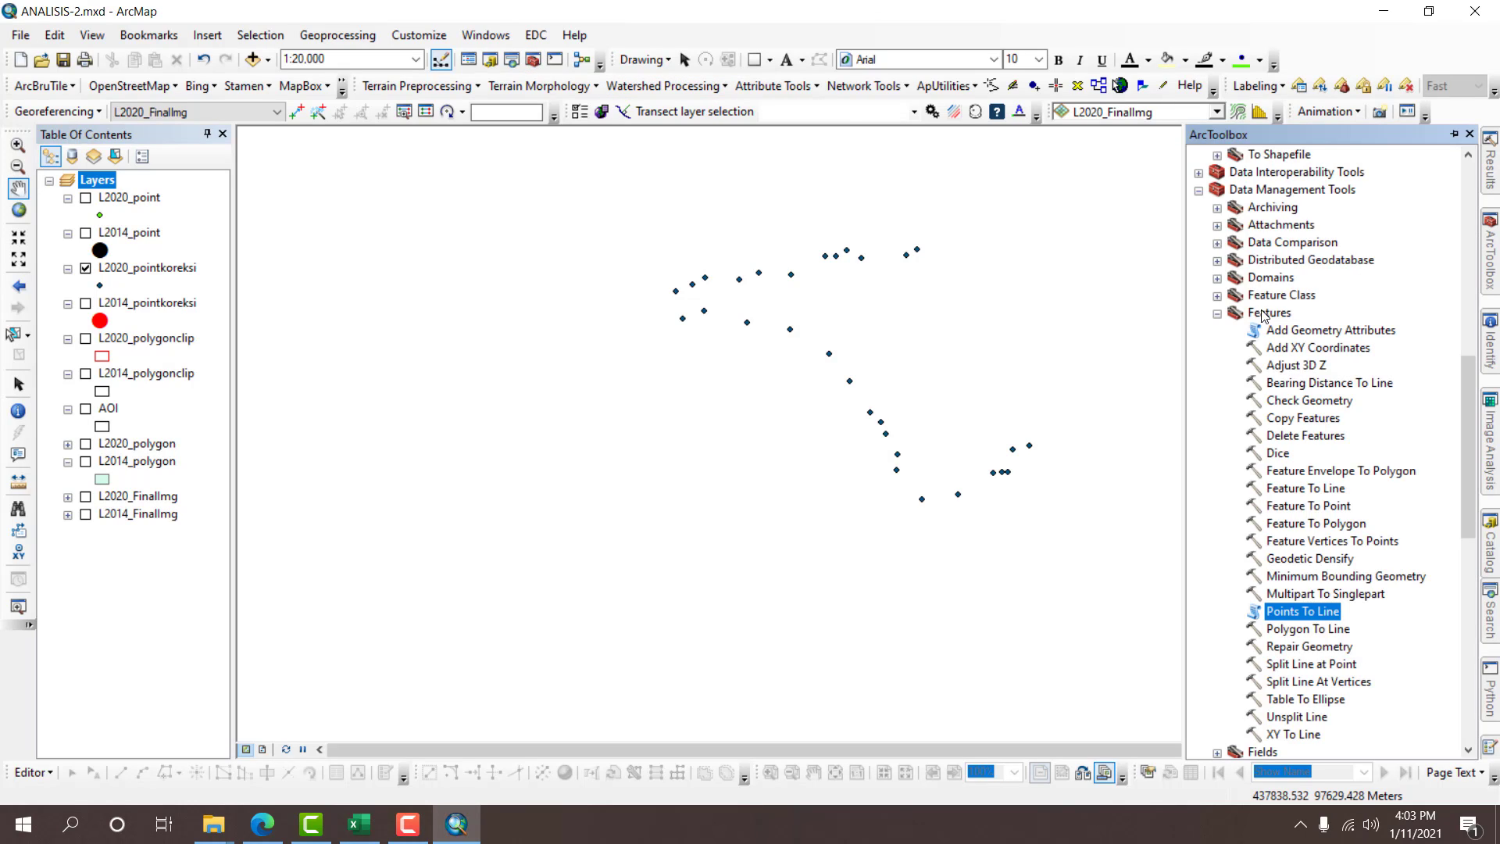
click(1274, 192)
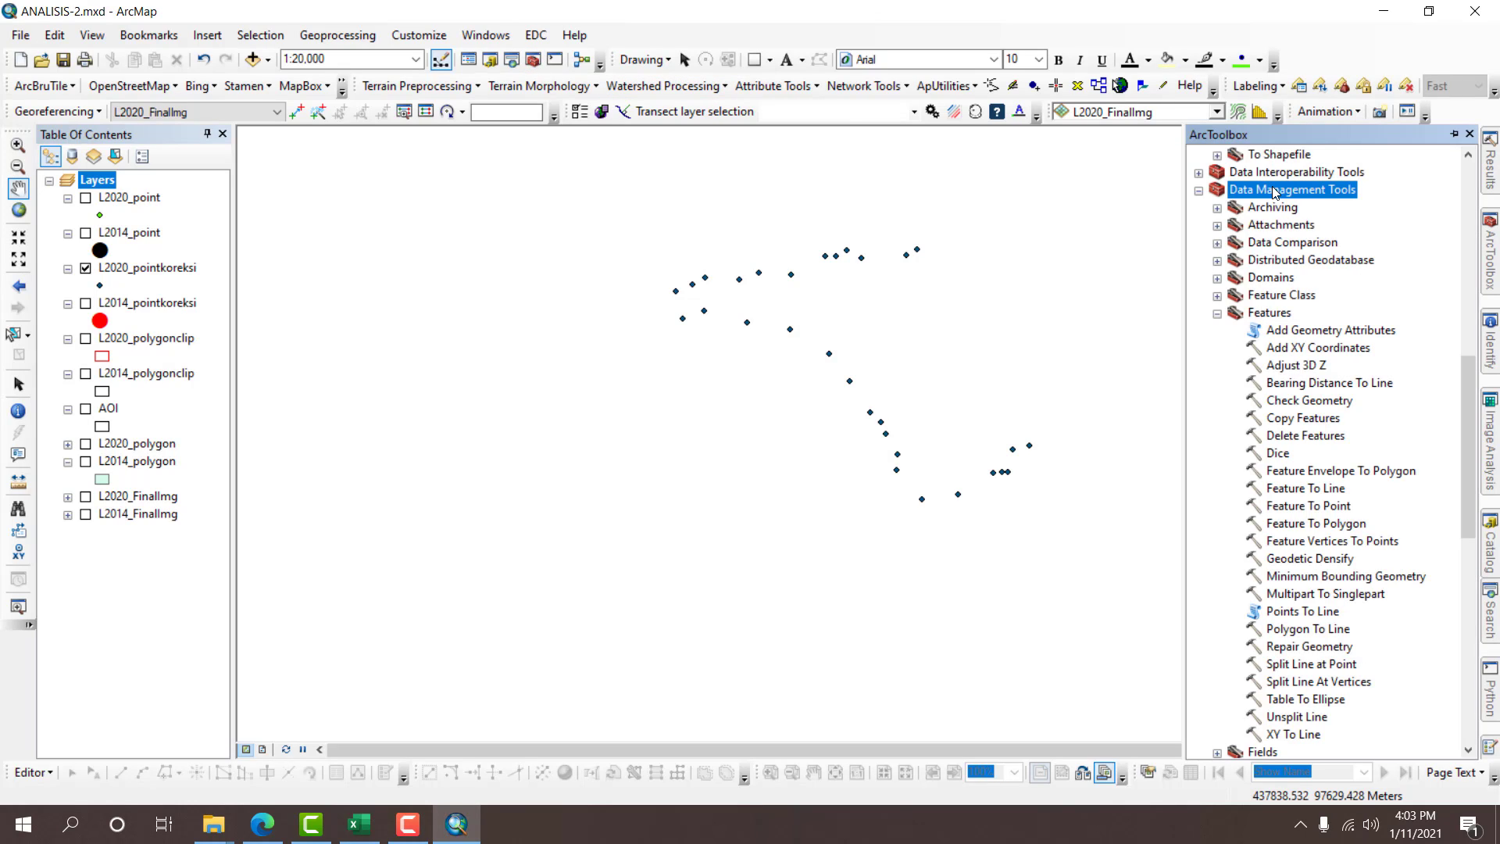
click(1263, 312)
double_click(1288, 613)
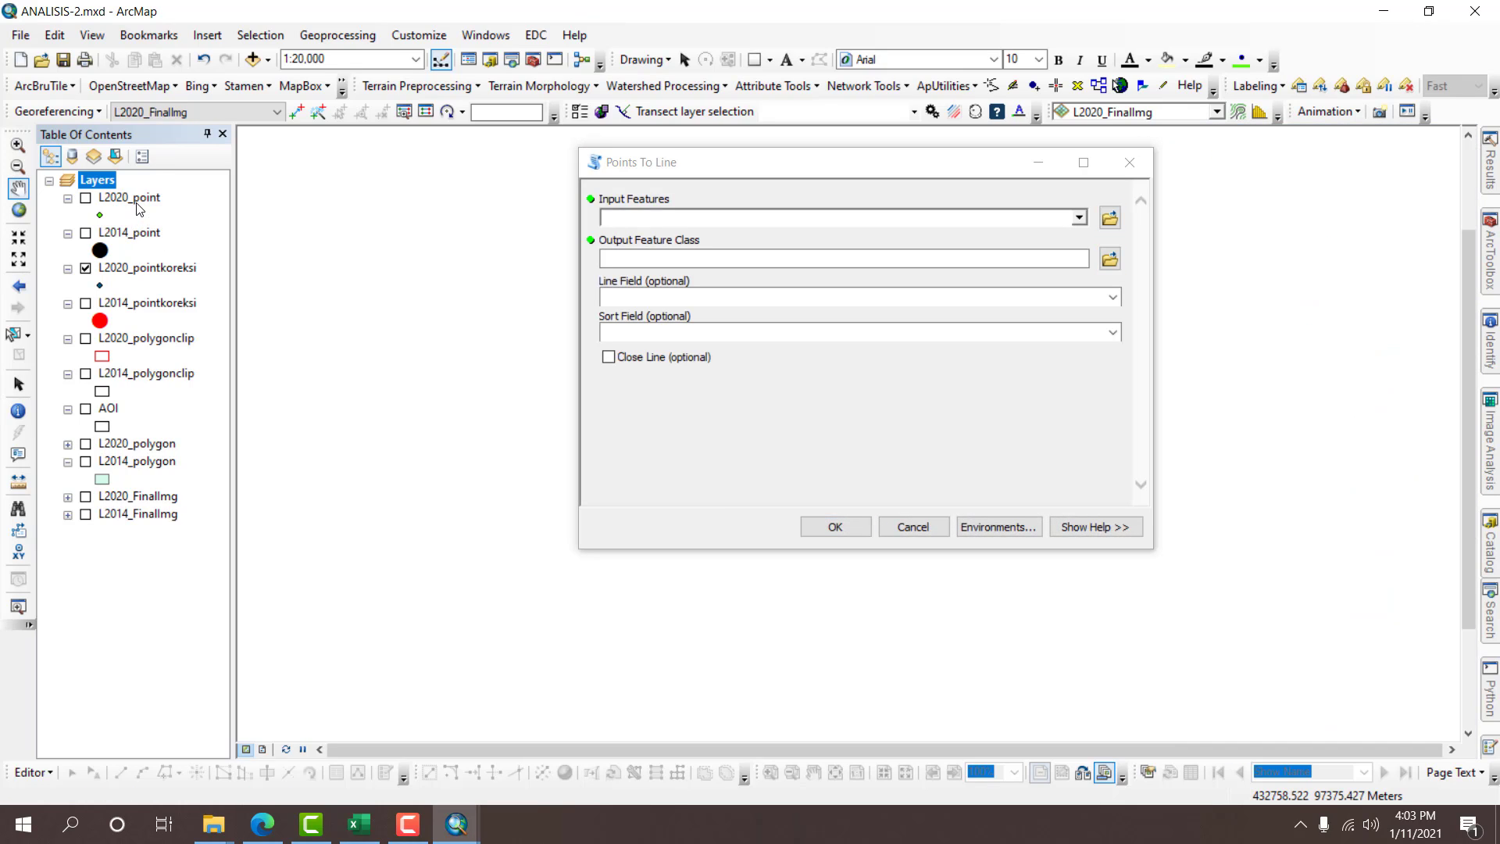
click(144, 304)
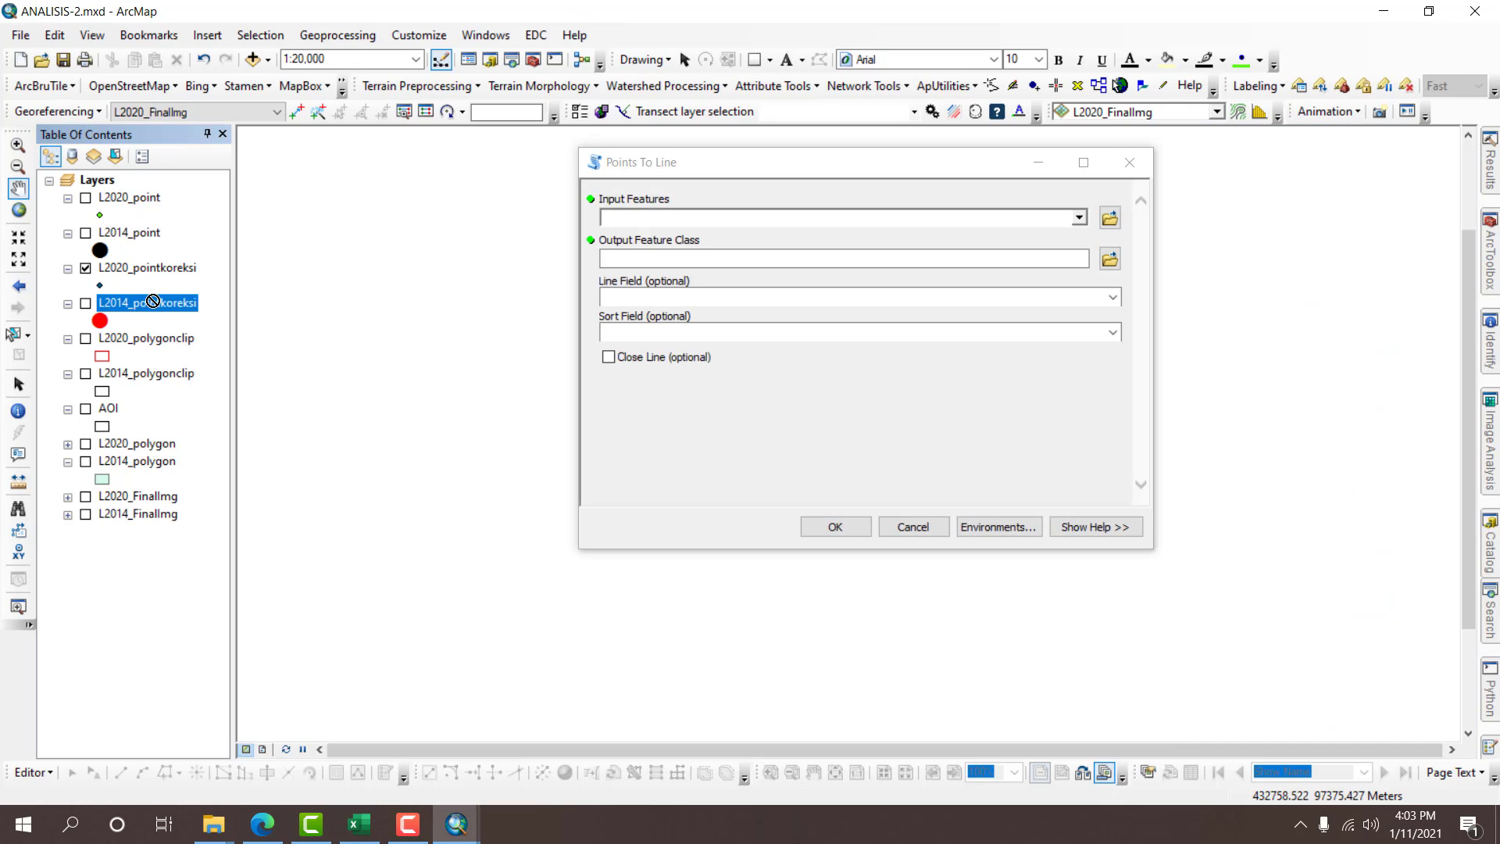
Create the line as GarisPantai_2014 in New File Geodatabase.gdb and hide the L2020_pointkoreksi layer.
click(1109, 260)
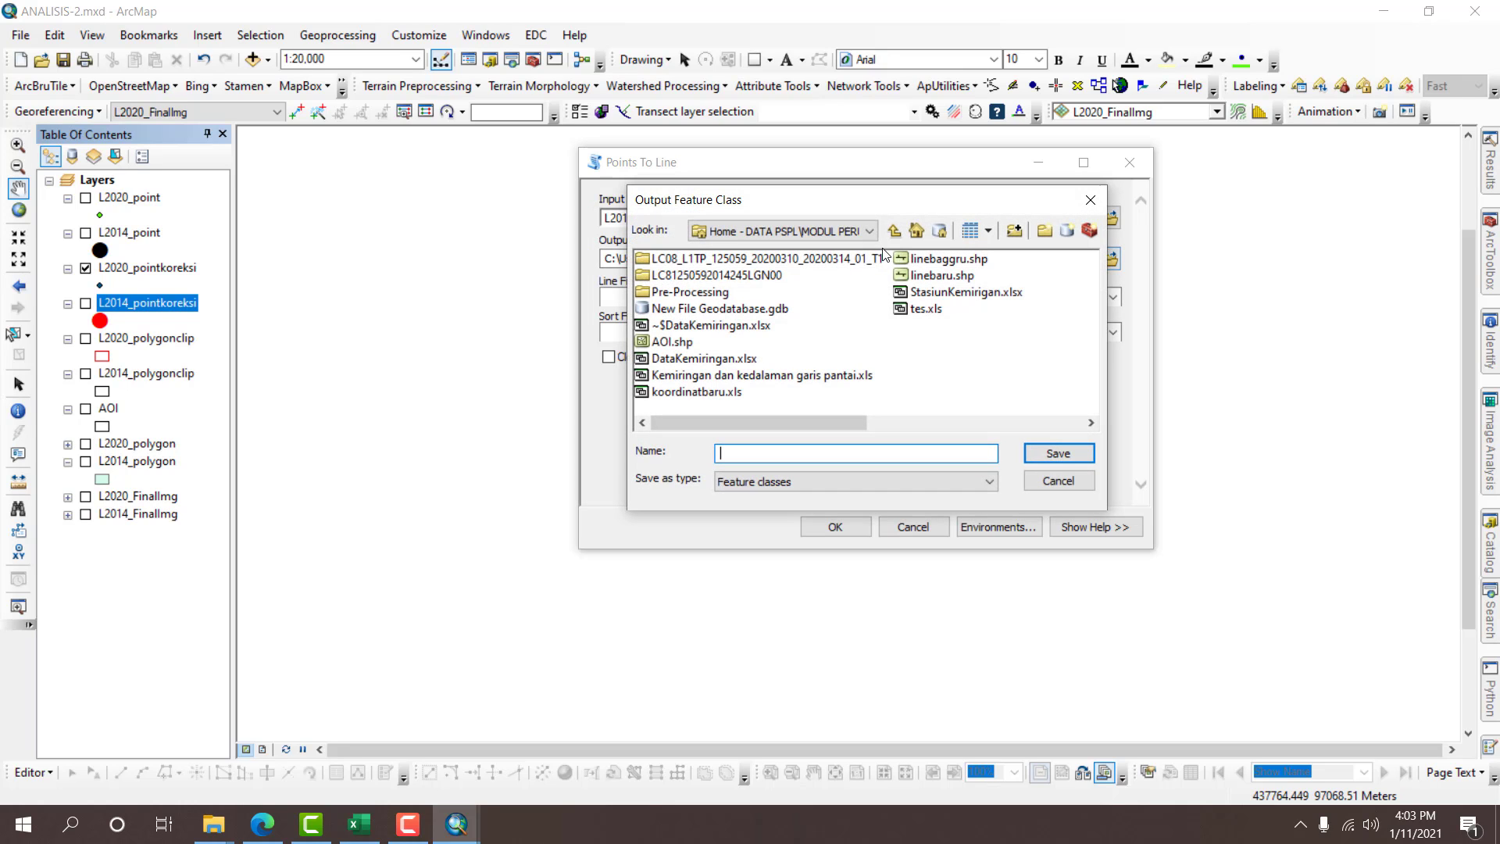
double_click(704, 309)
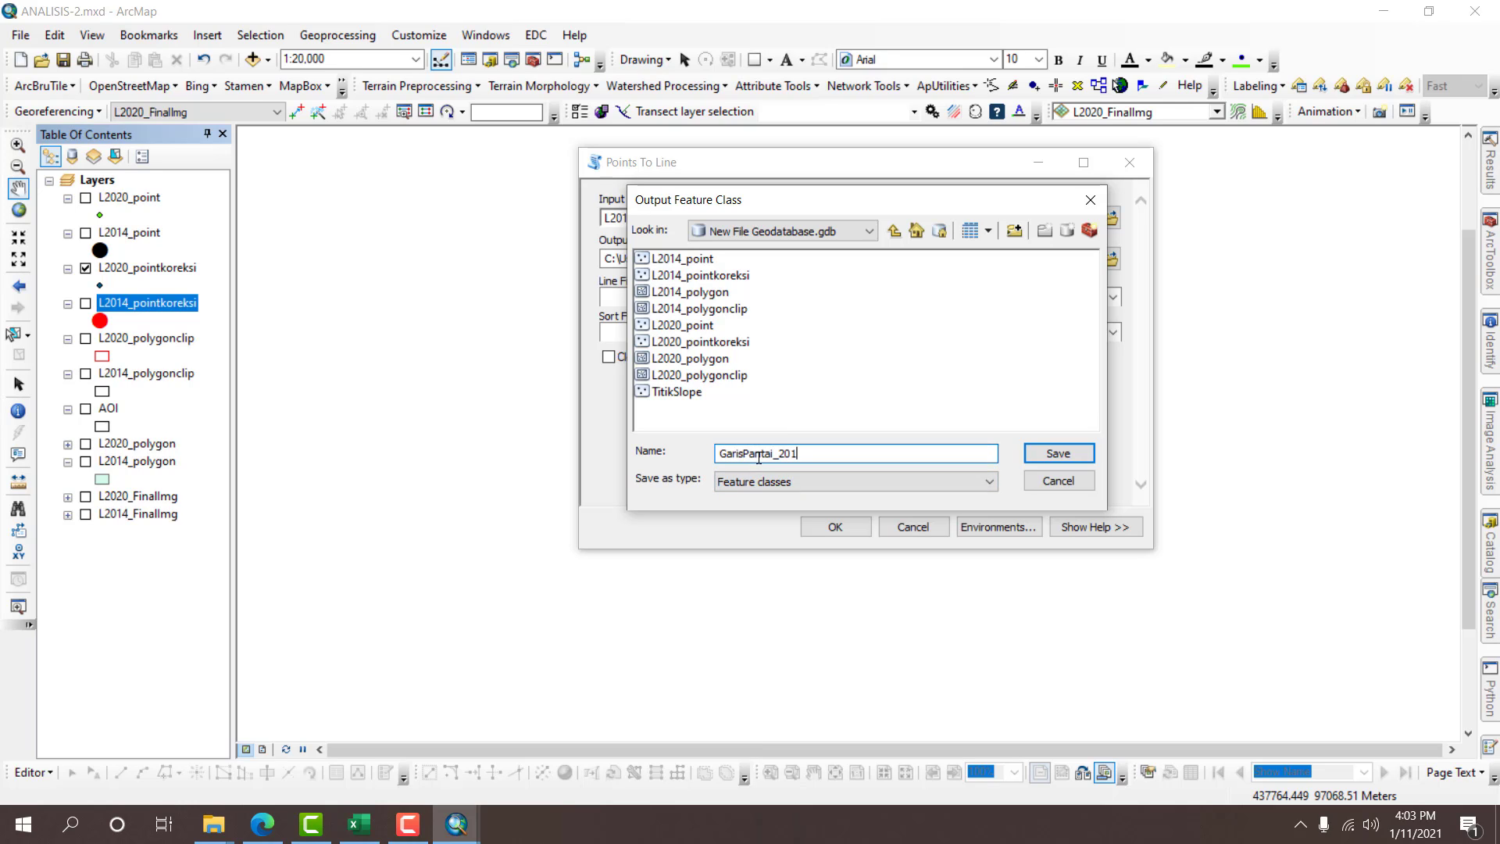
click(759, 457)
text(GarisPantai_2014)
key(Return)
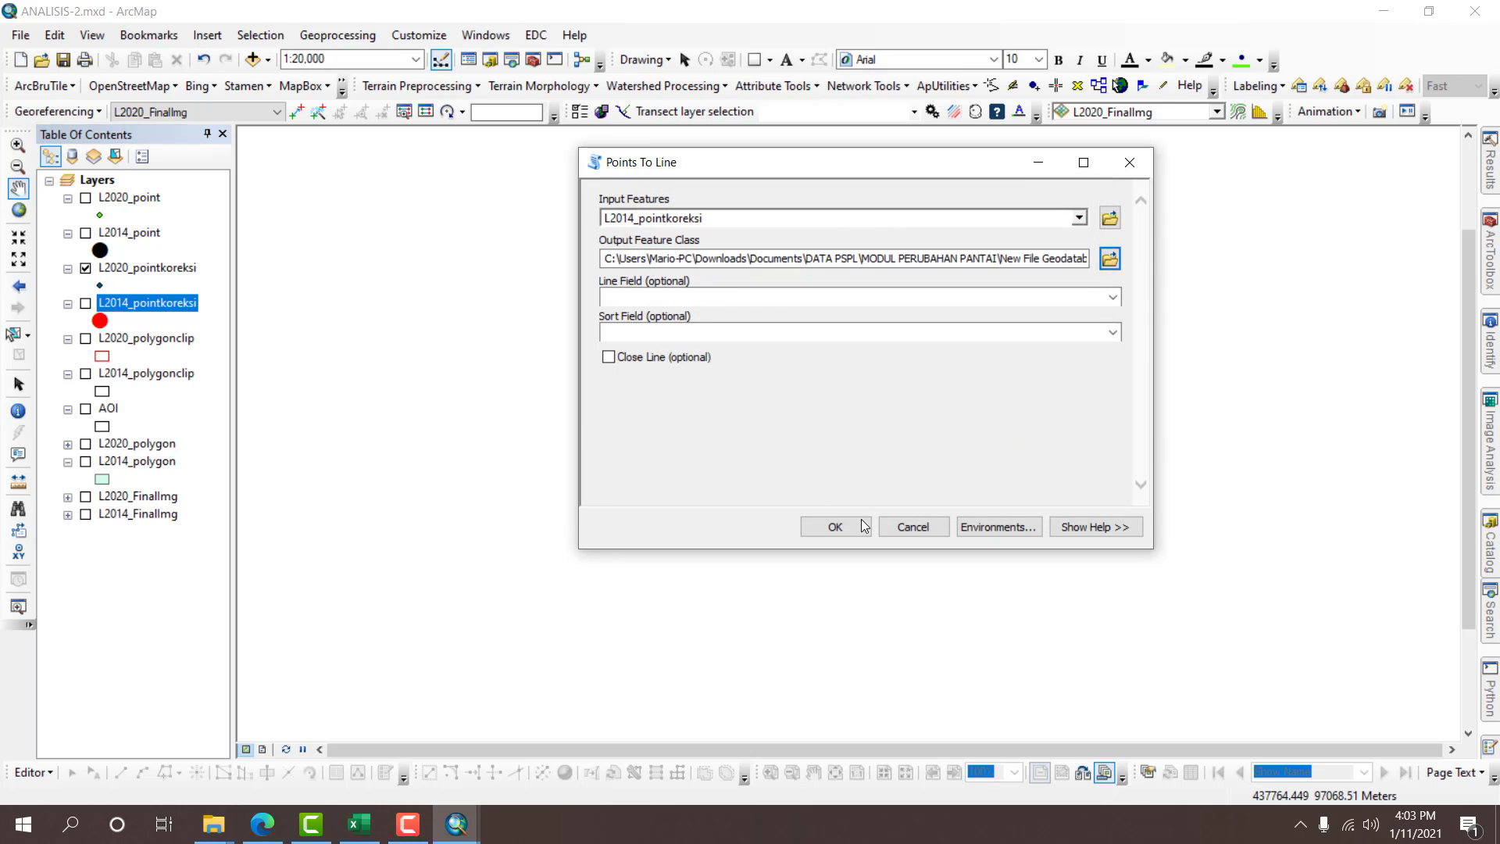
click(835, 527)
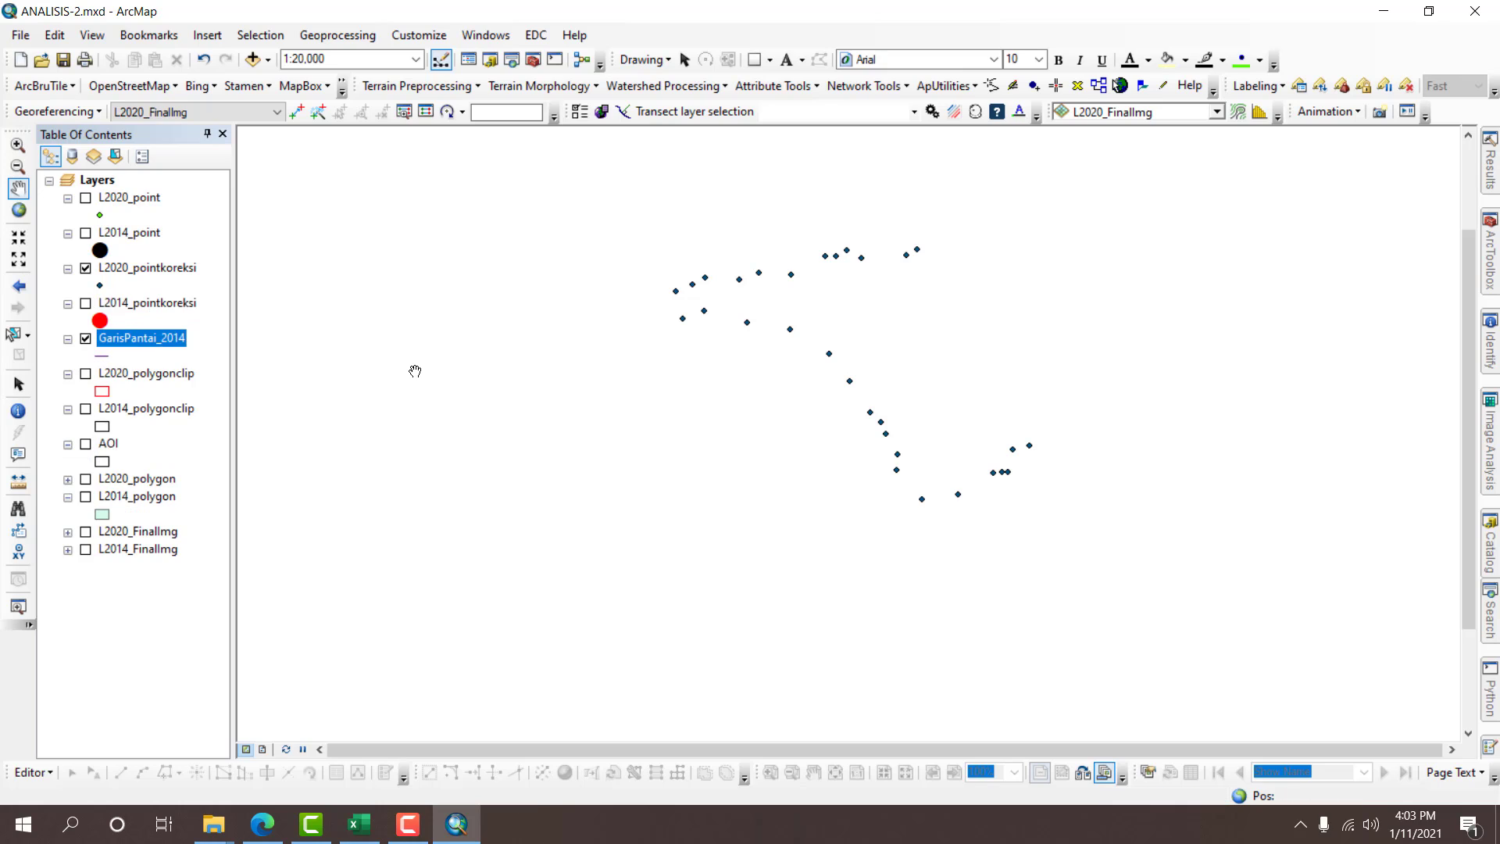
click(86, 268)
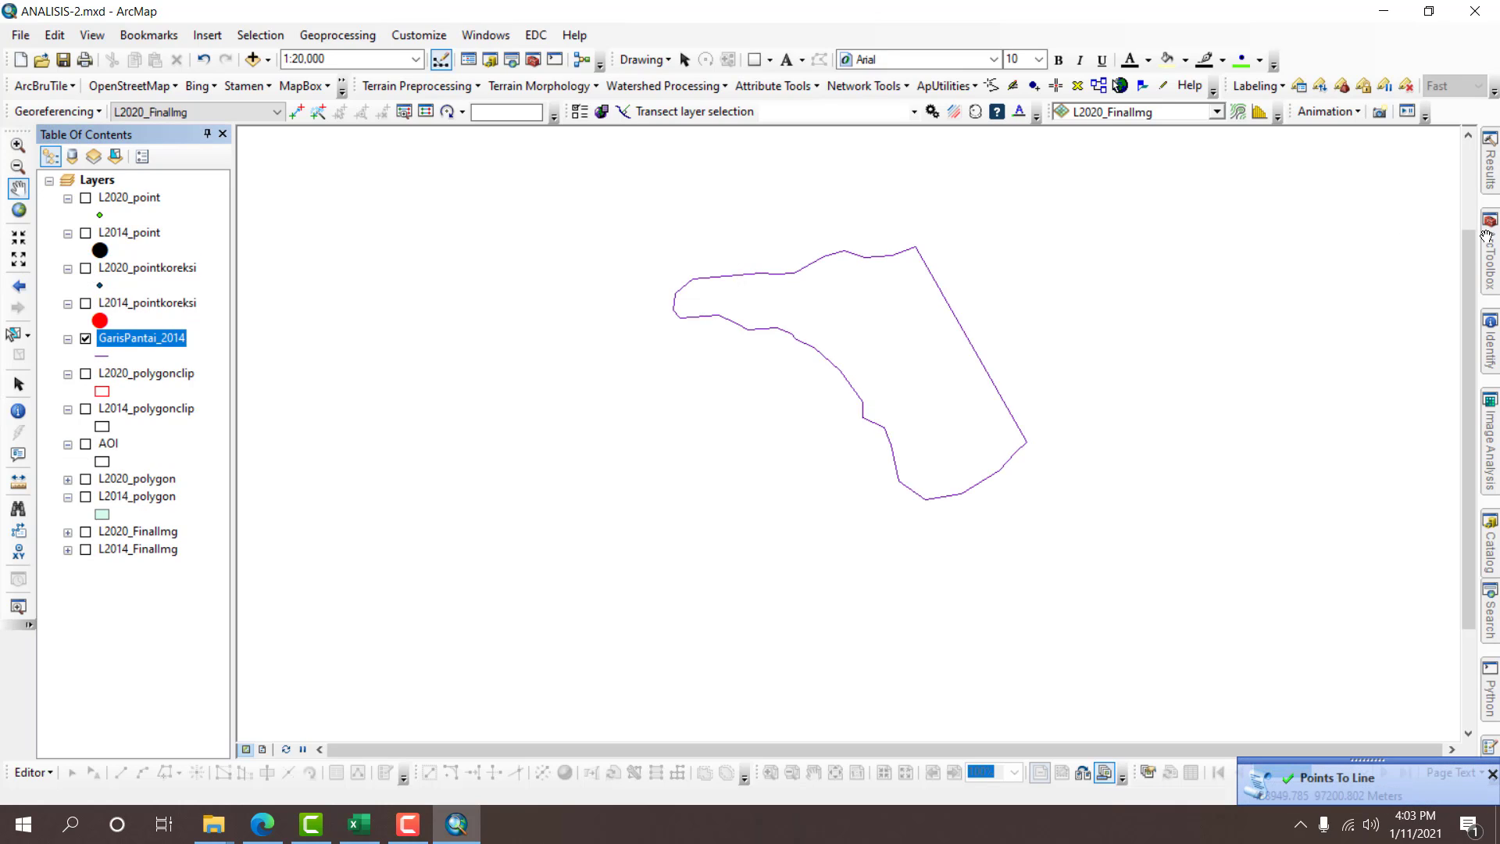
Open Points To Line again with L2020_pointkoreksi as the input features.
click(538, 61)
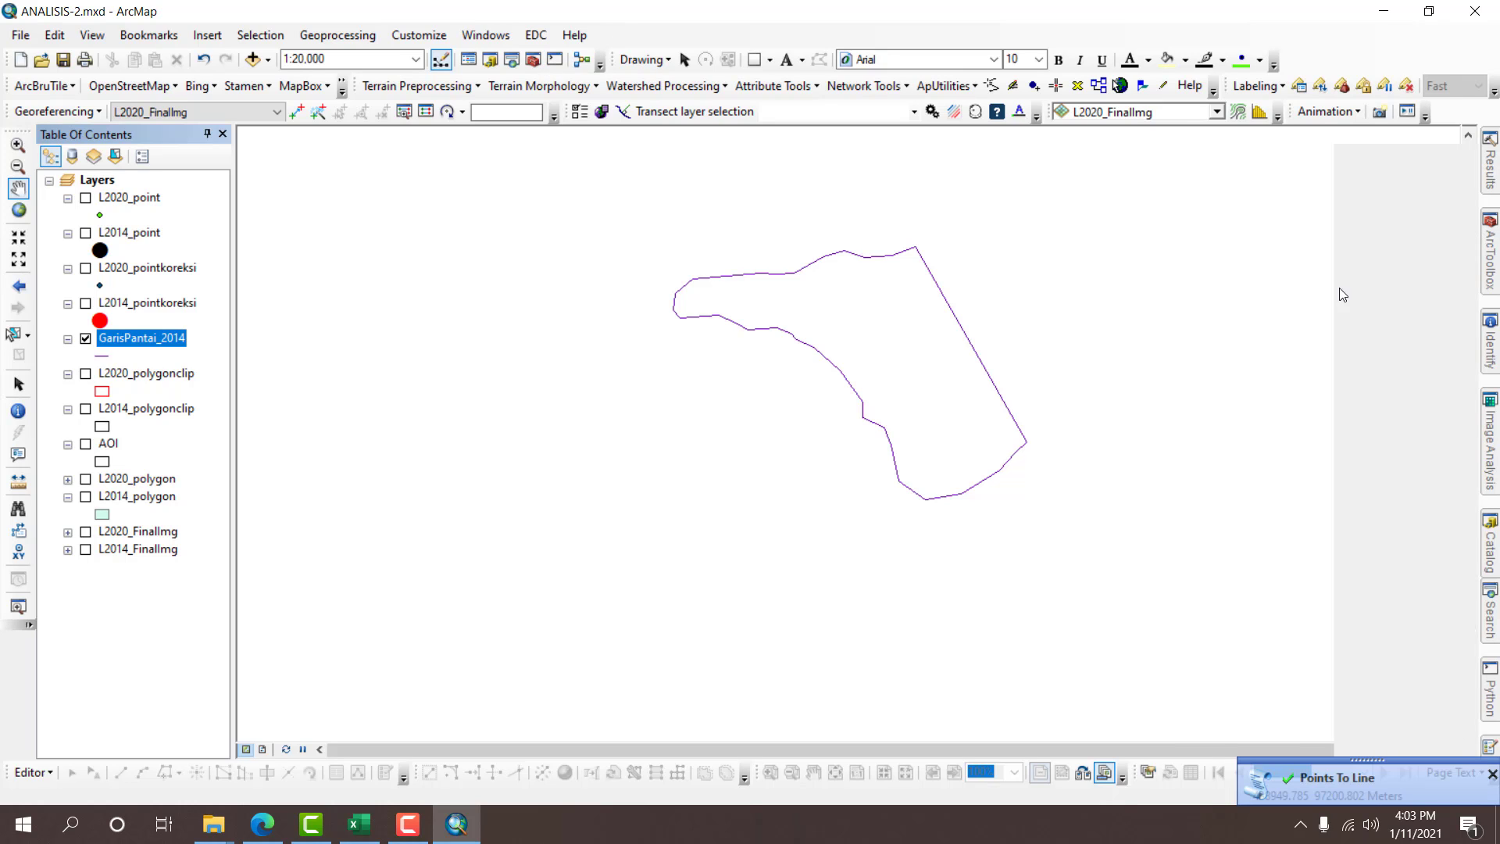
double_click(1314, 613)
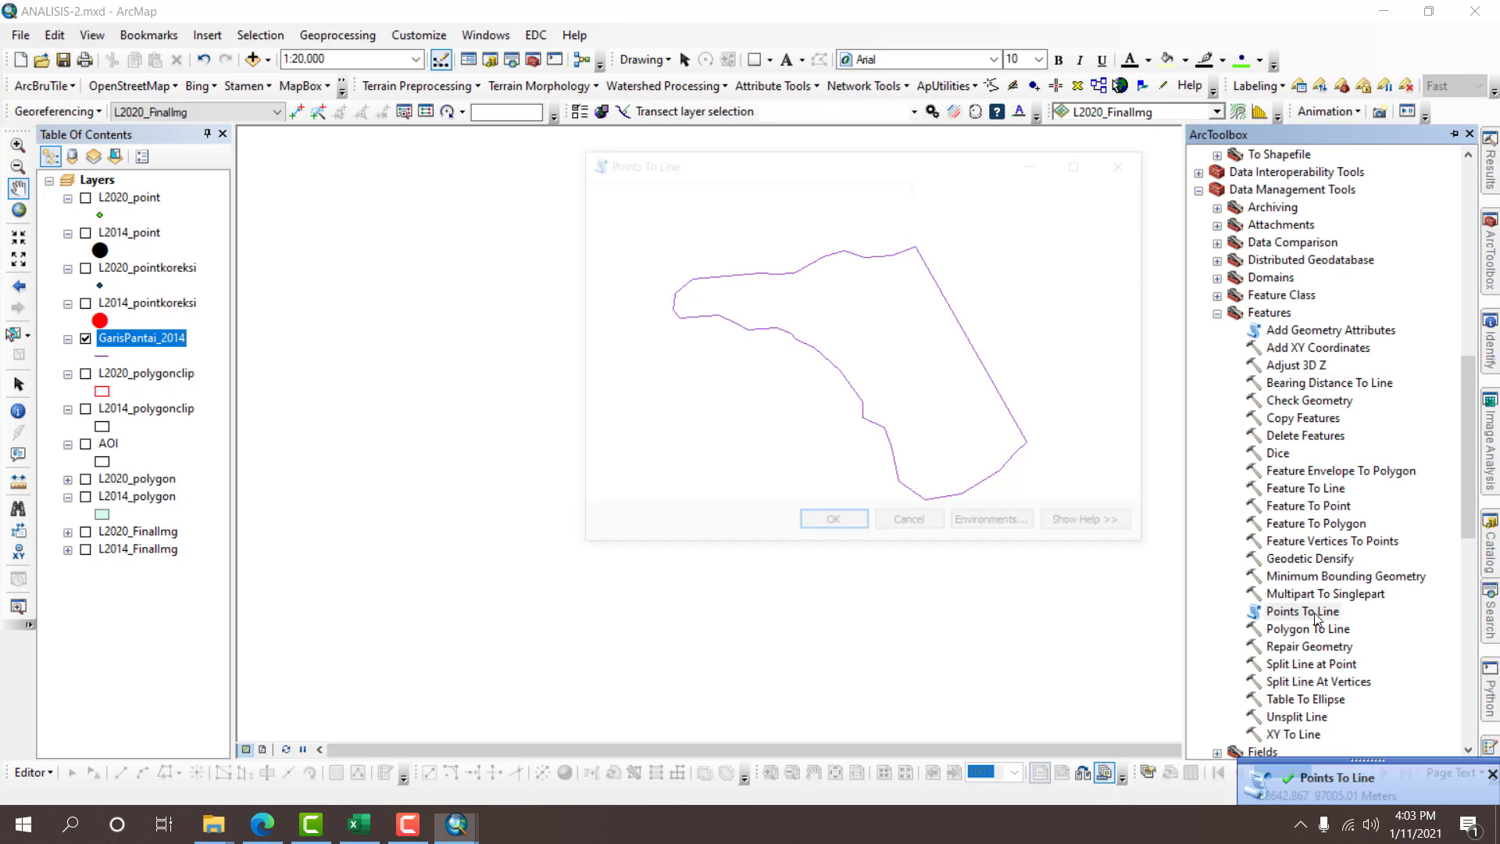
click(141, 270)
drag(141, 271, 693, 218)
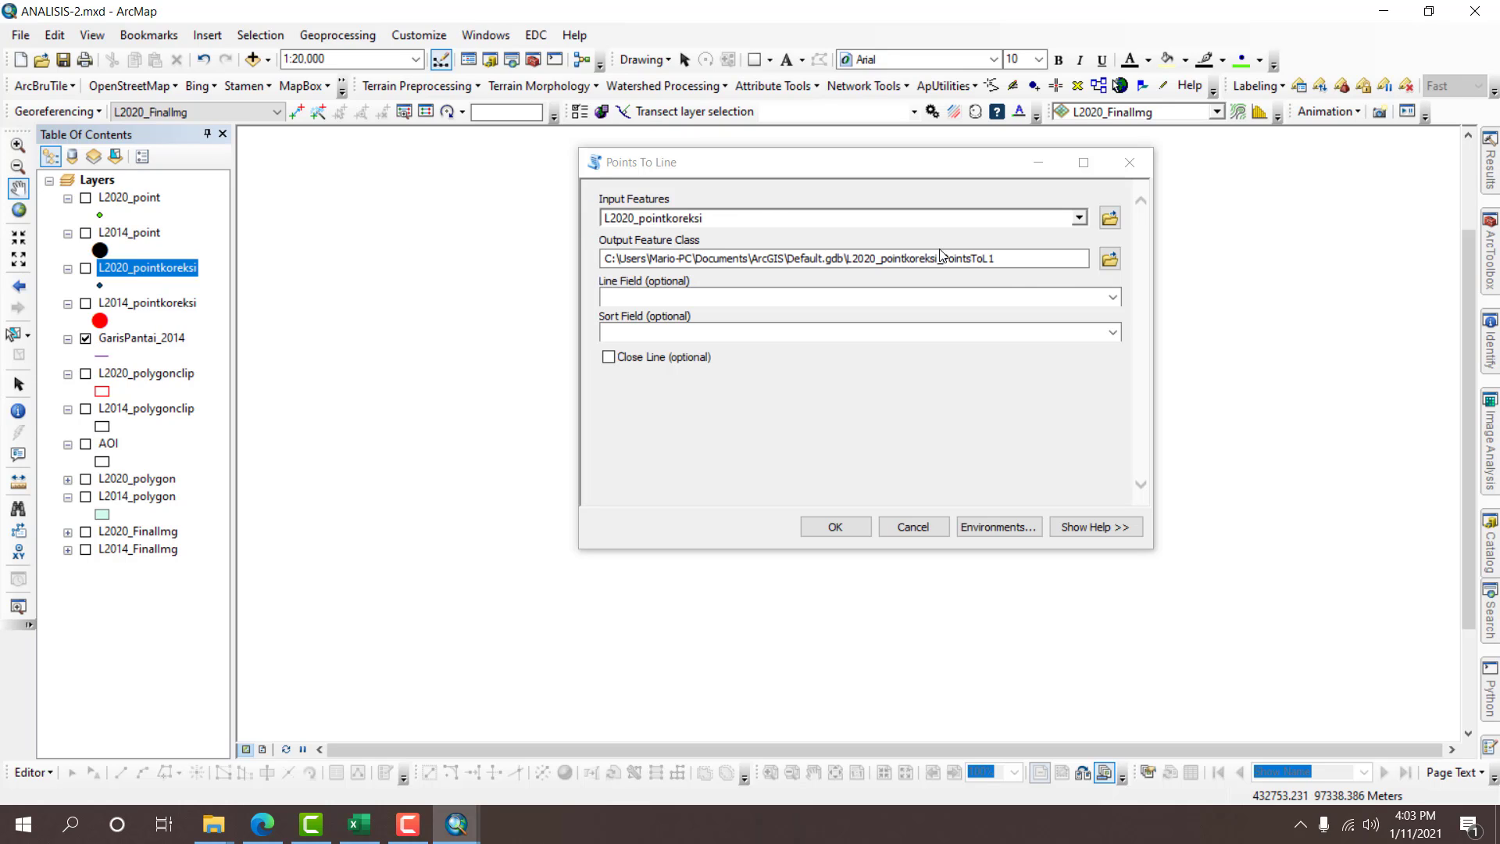
Create the 2020 shoreline as GarisPantai_2020 in New File Geodatabase.gdb.
click(1108, 259)
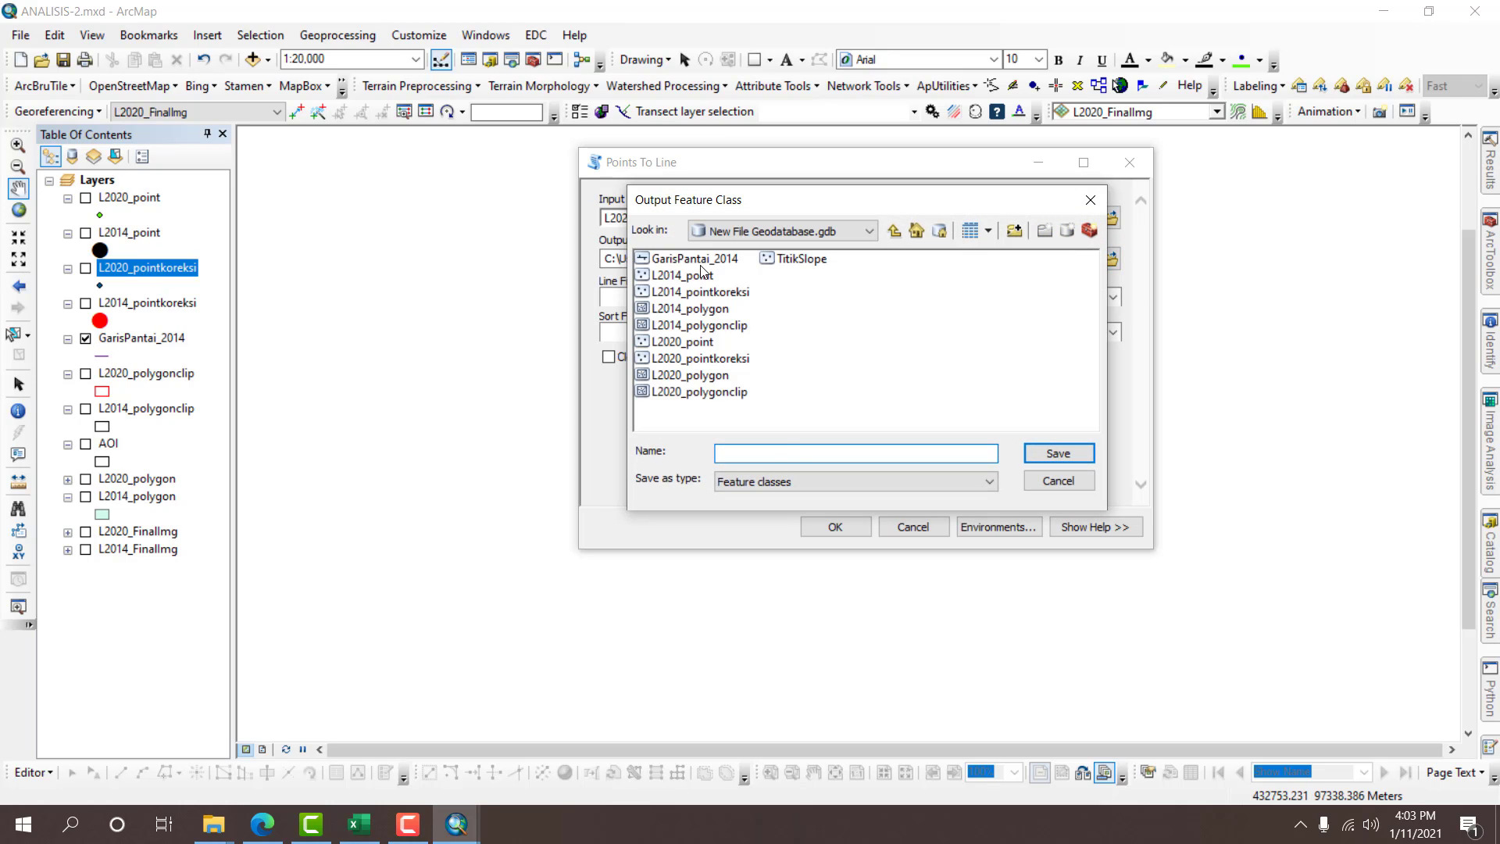
click(697, 261)
click(844, 446)
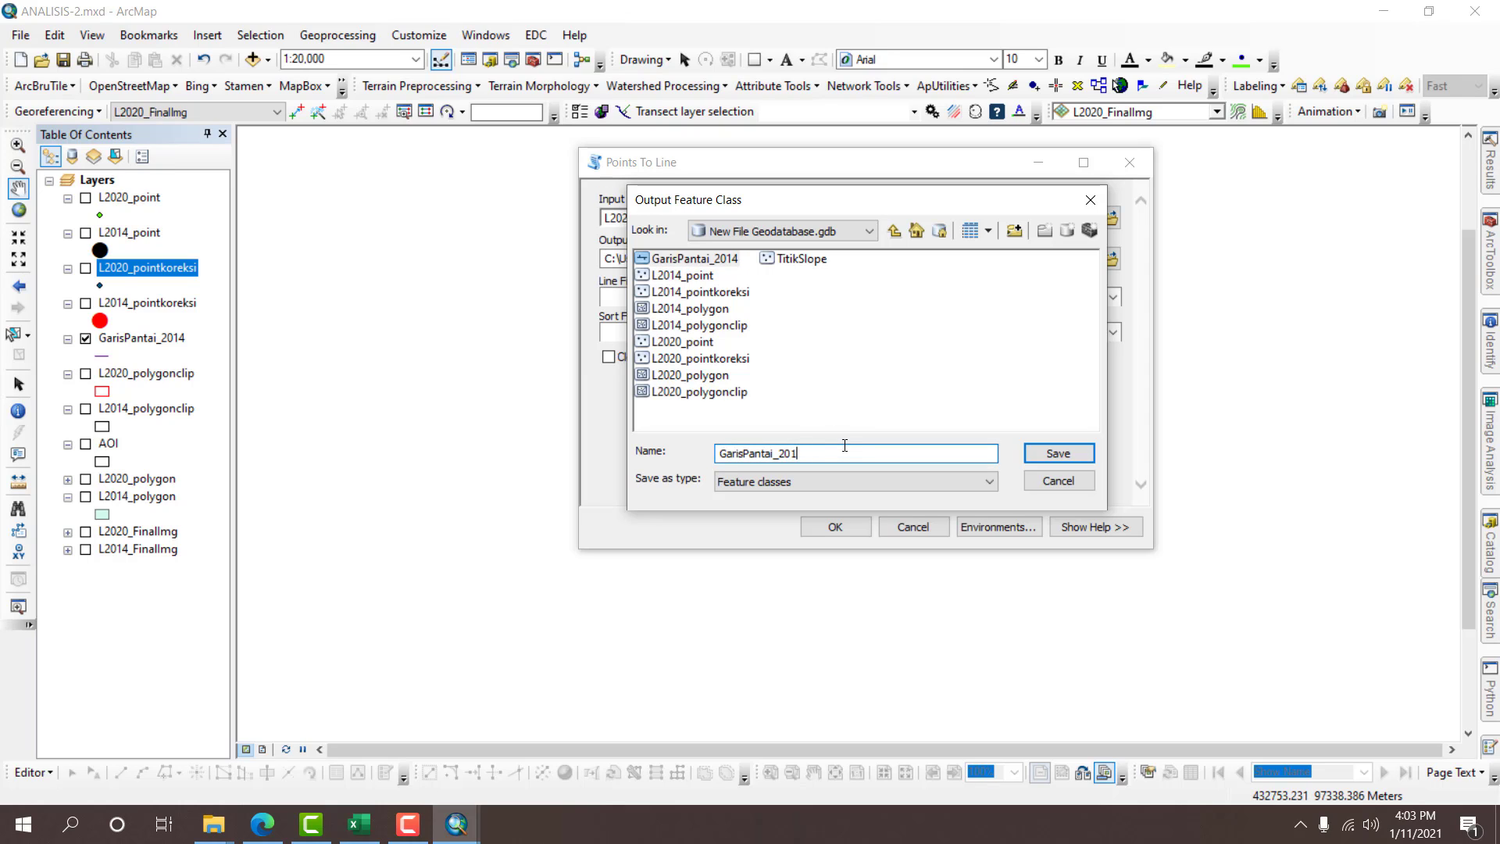
text(20)
key(Return)
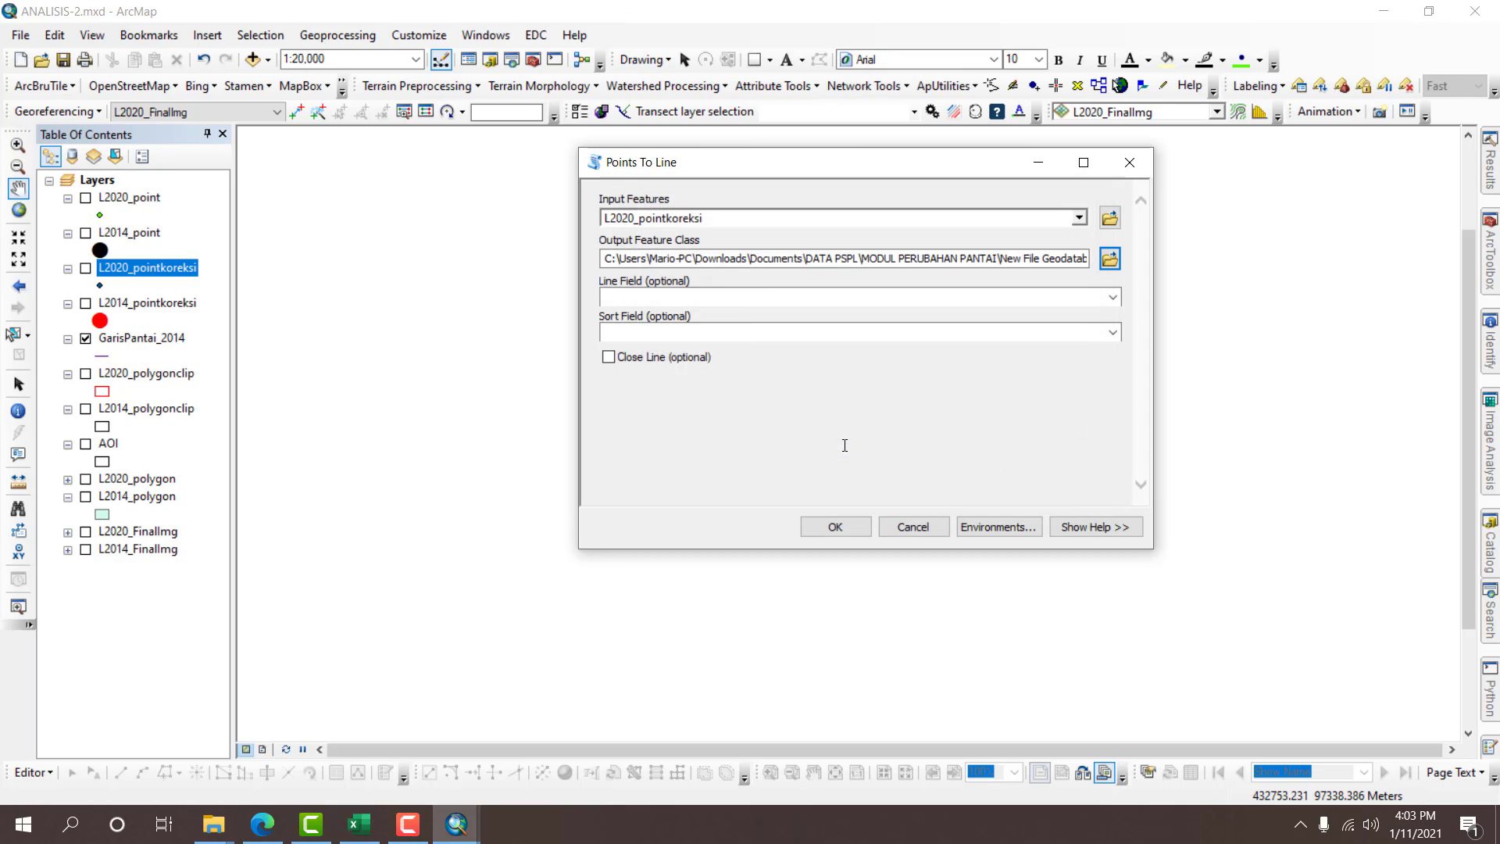
click(852, 519)
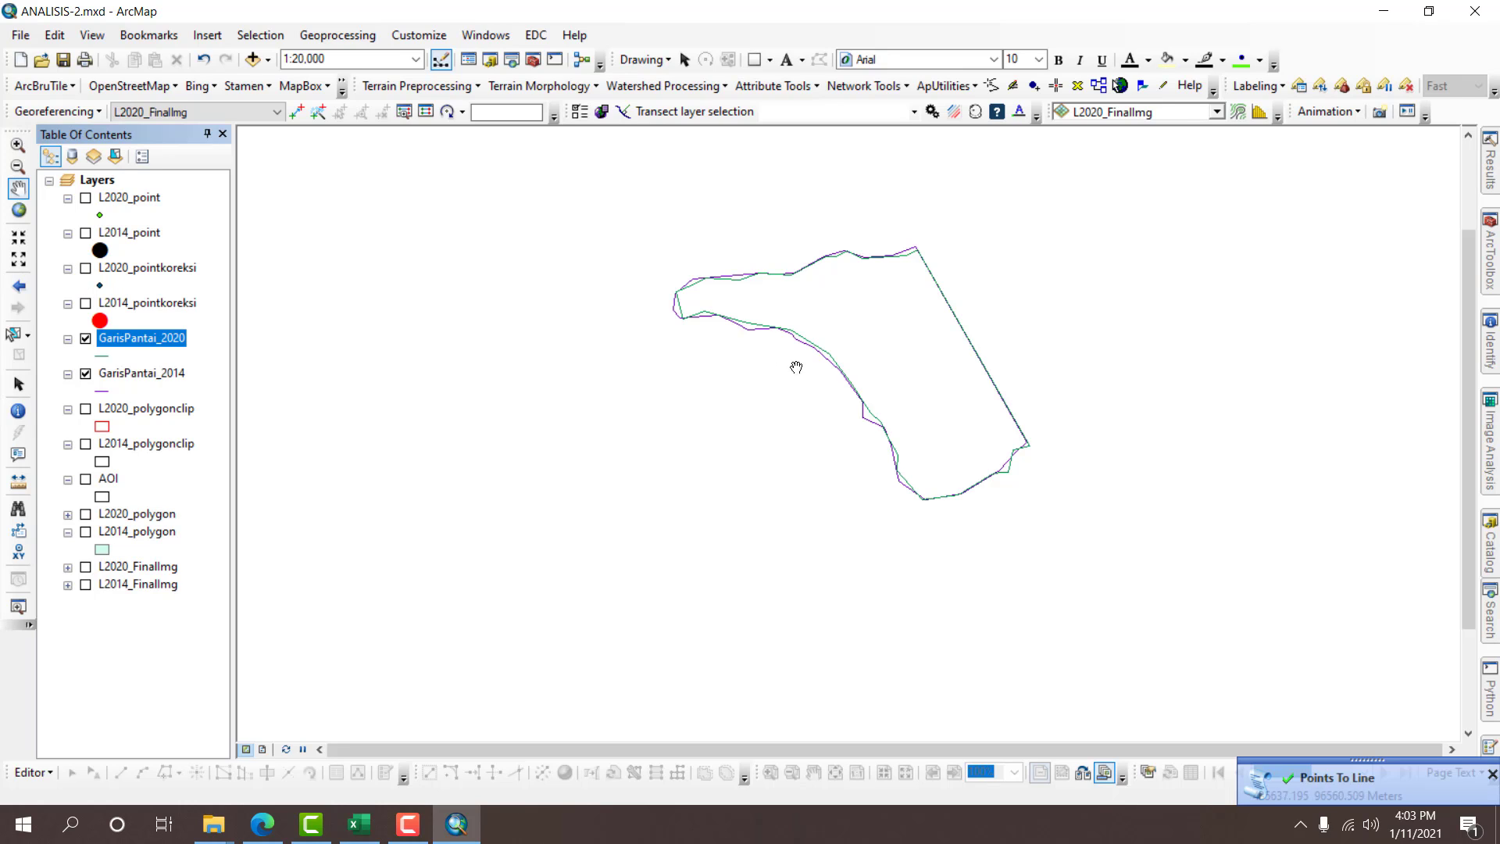
Examine the differences between the GarisPantai_2014 and GarisPantai_2020 lines along the whole coast.
scroll(898, 348, up, 2)
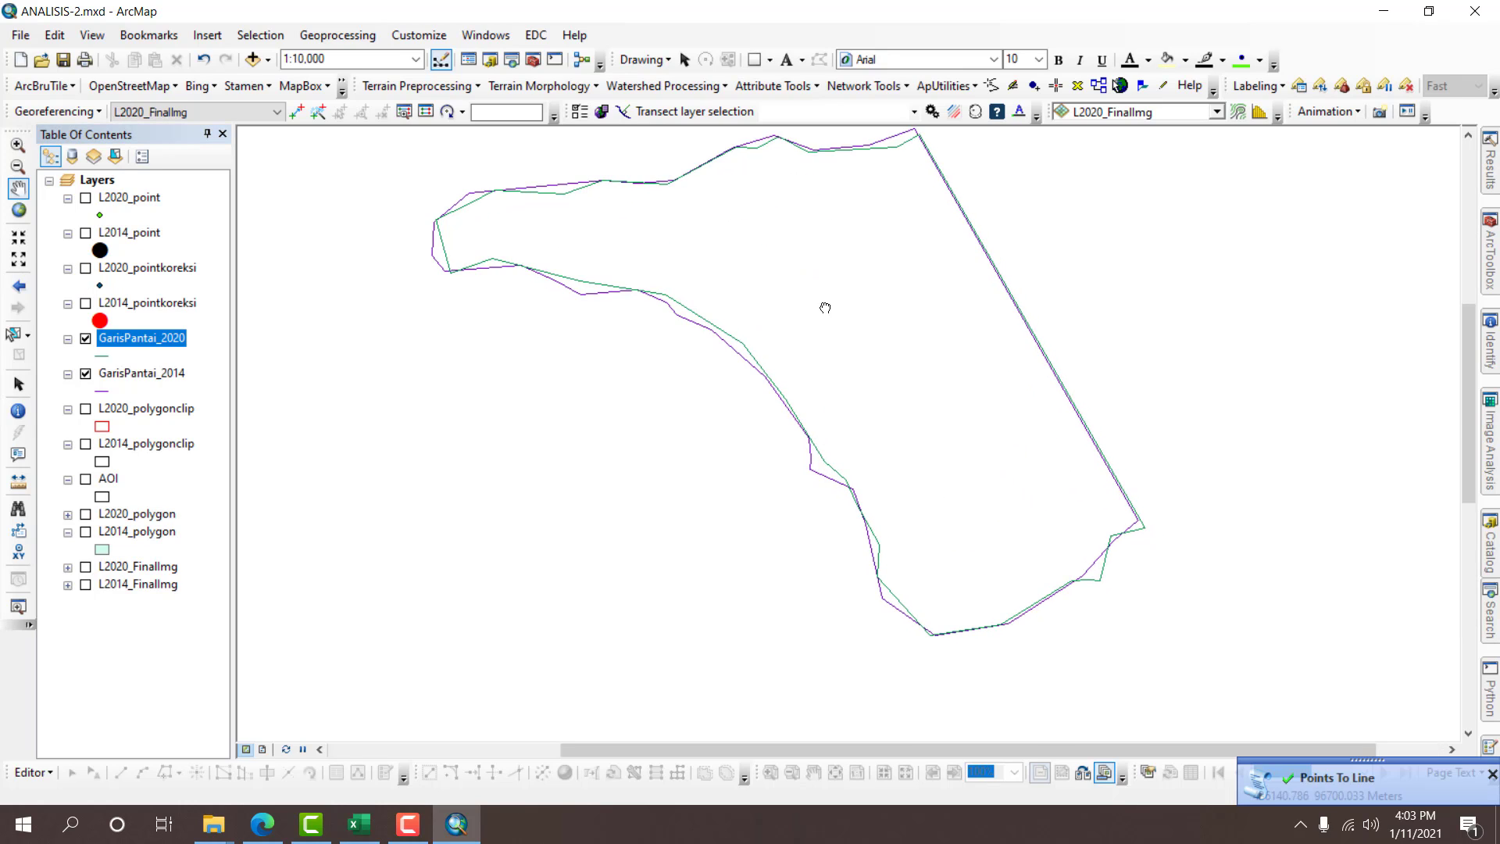
drag(825, 308, 845, 290)
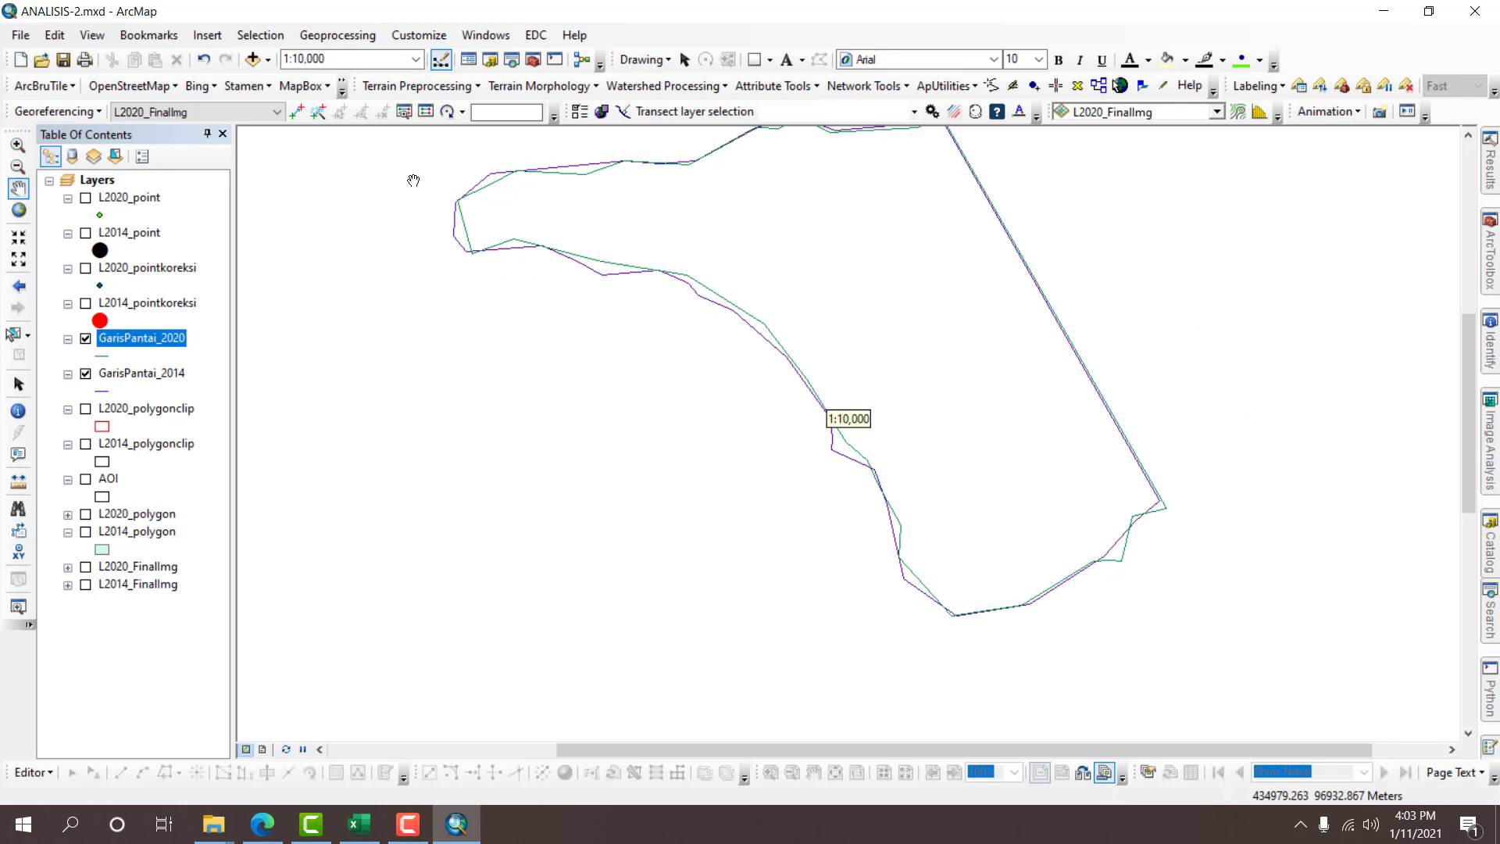
drag(782, 407, 919, 531)
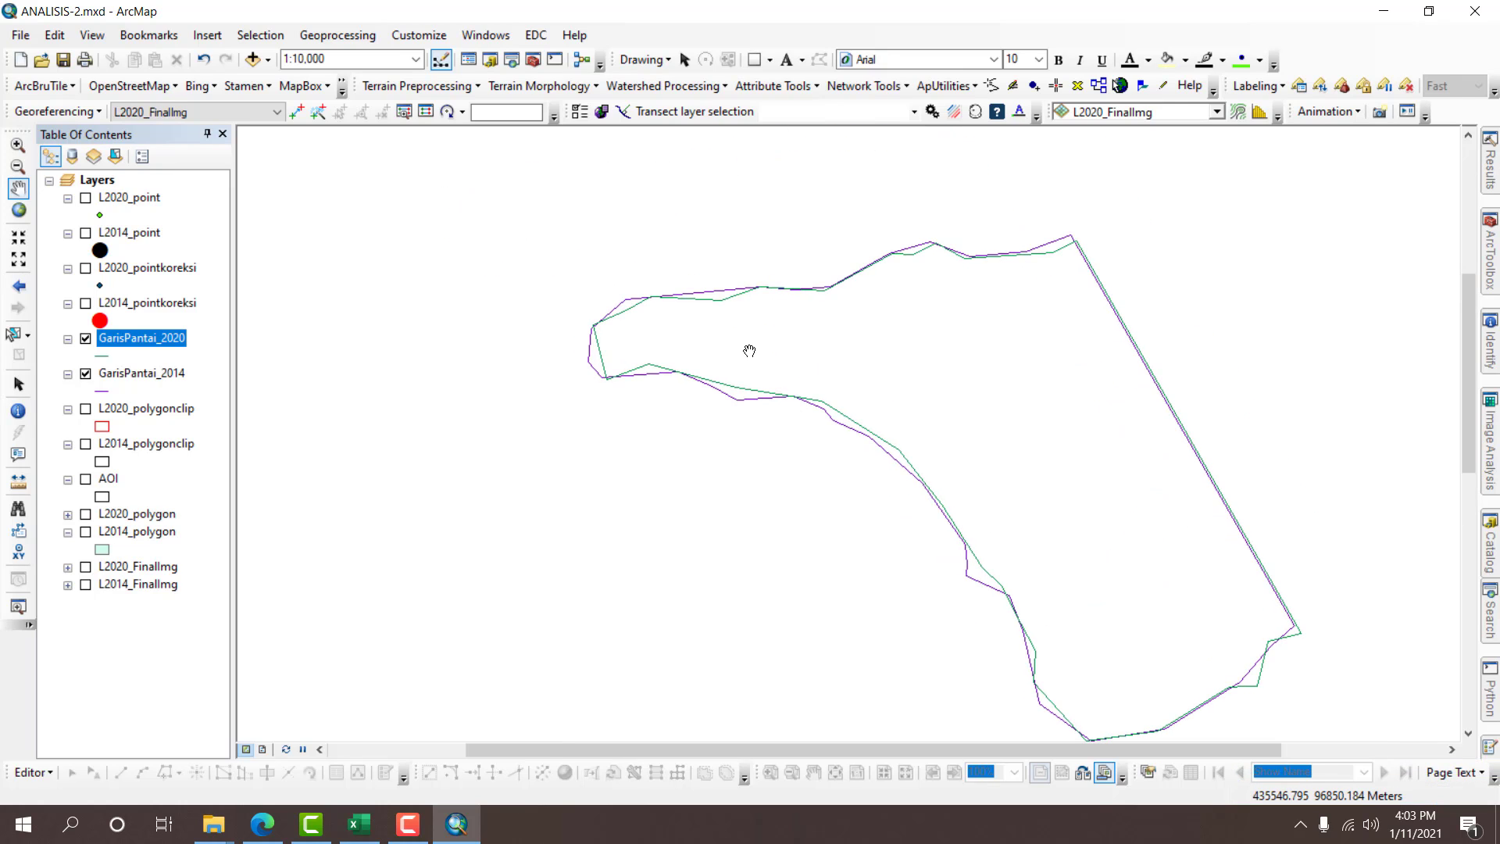
scroll(752, 347, down, 2)
scroll(492, 312, down, 2)
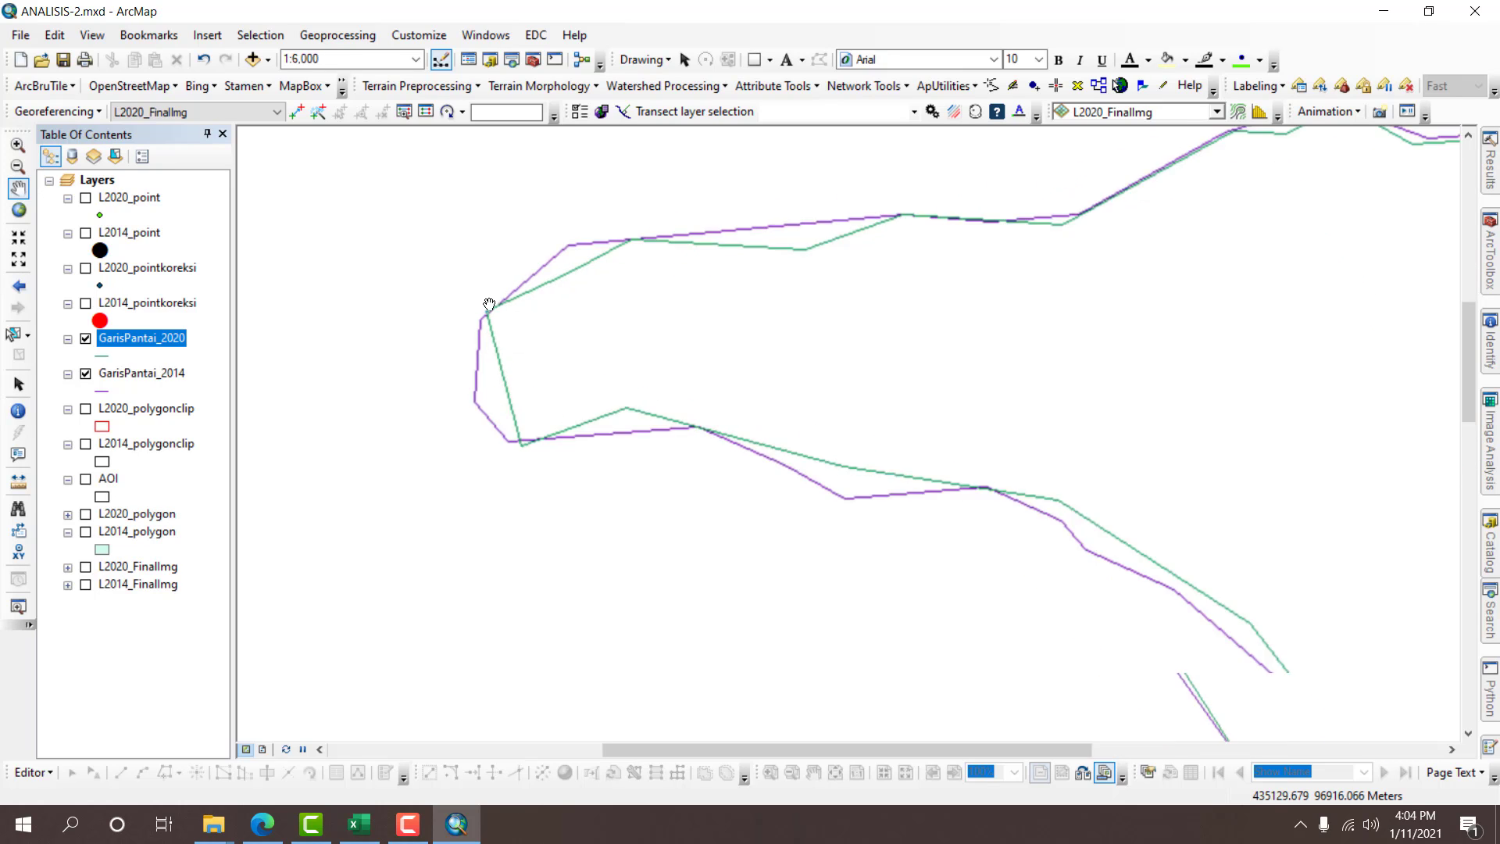
scroll(520, 322, up, 2)
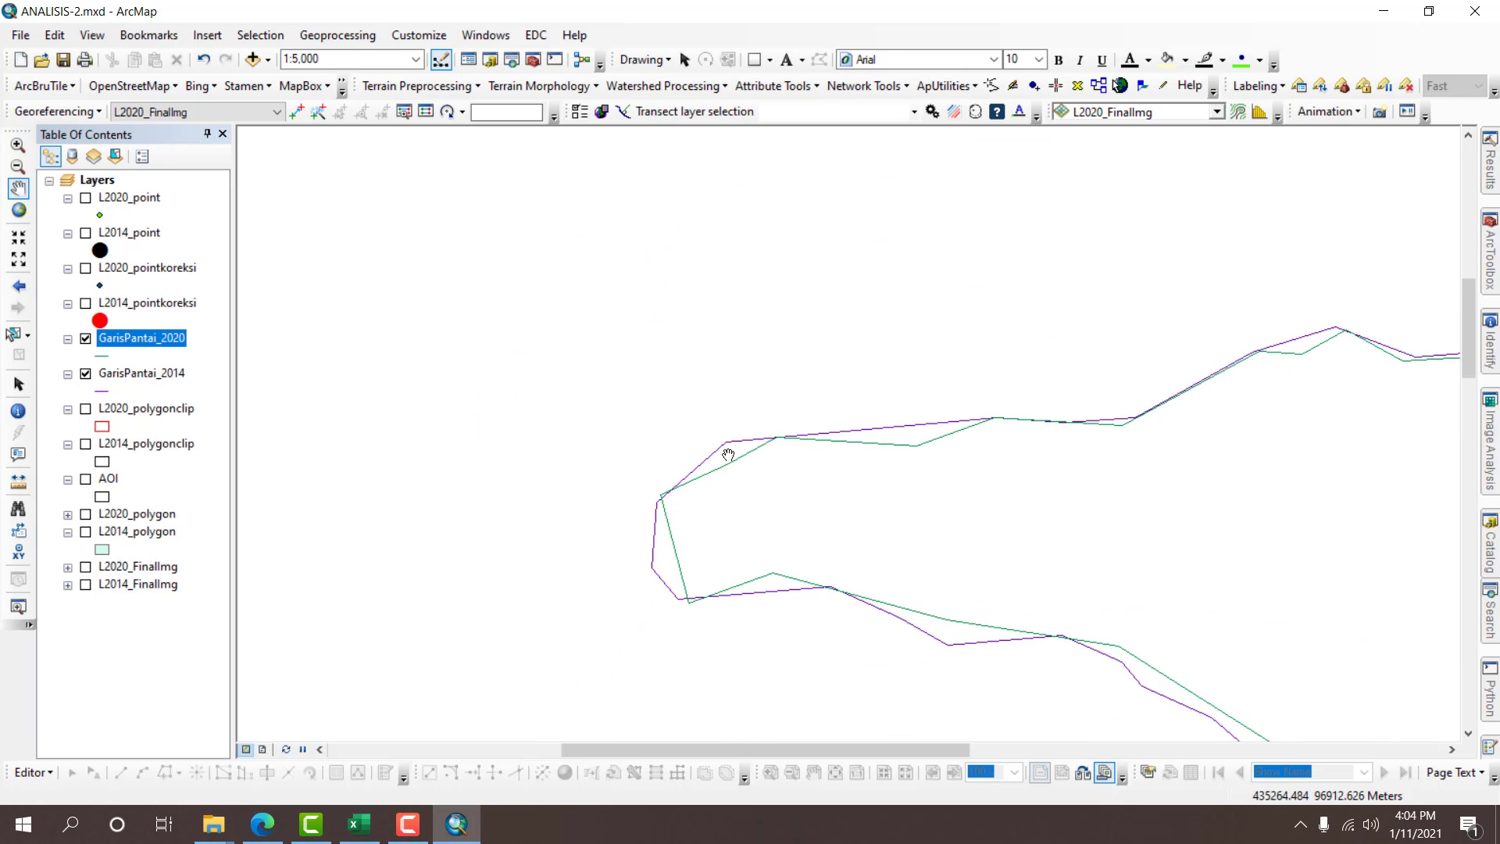
scroll(626, 348, up, 3)
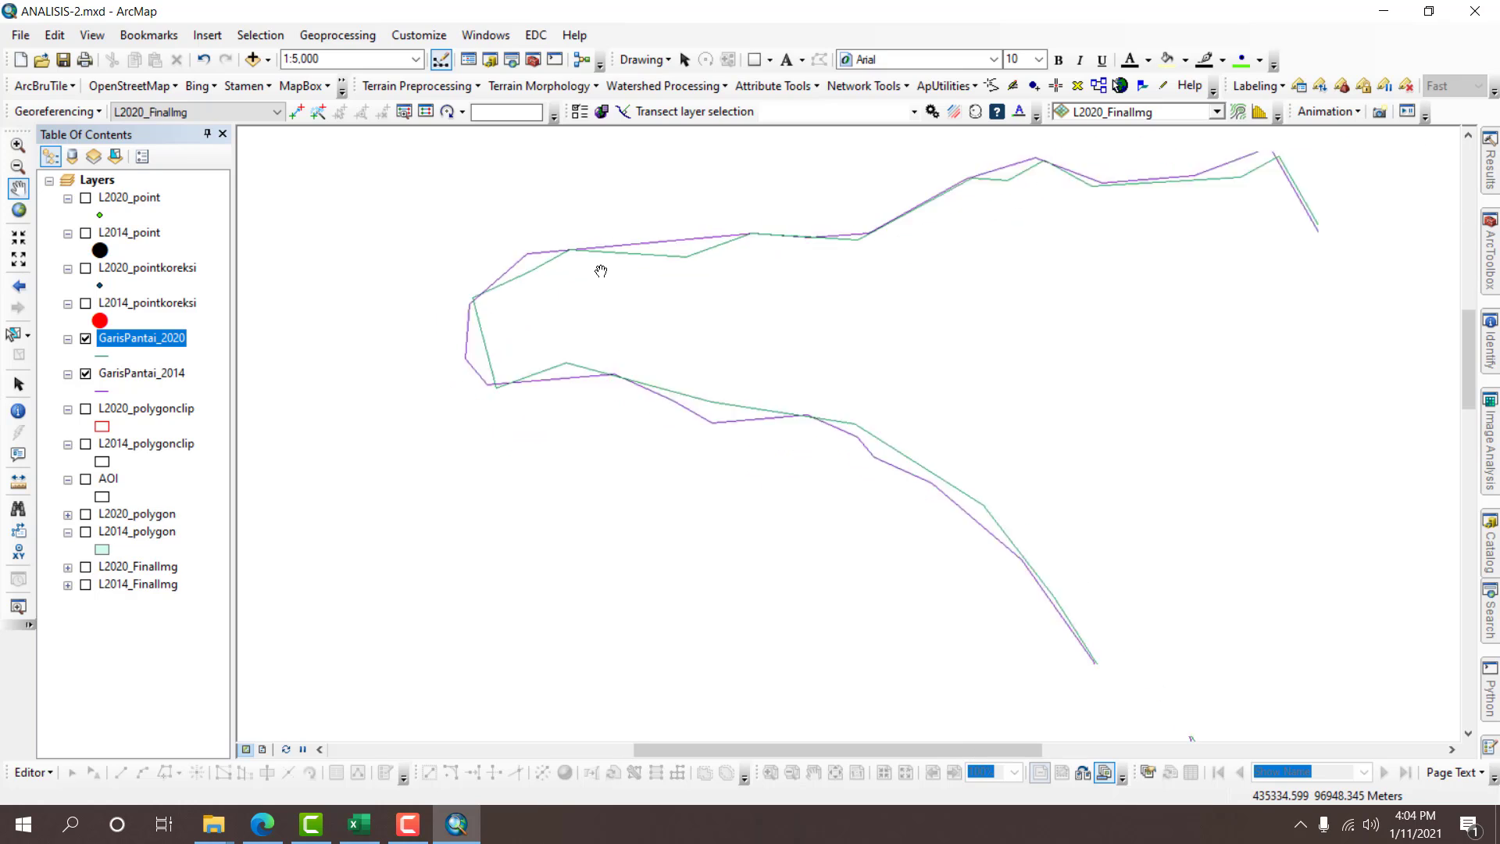
drag(843, 543, 779, 448)
drag(834, 401, 900, 503)
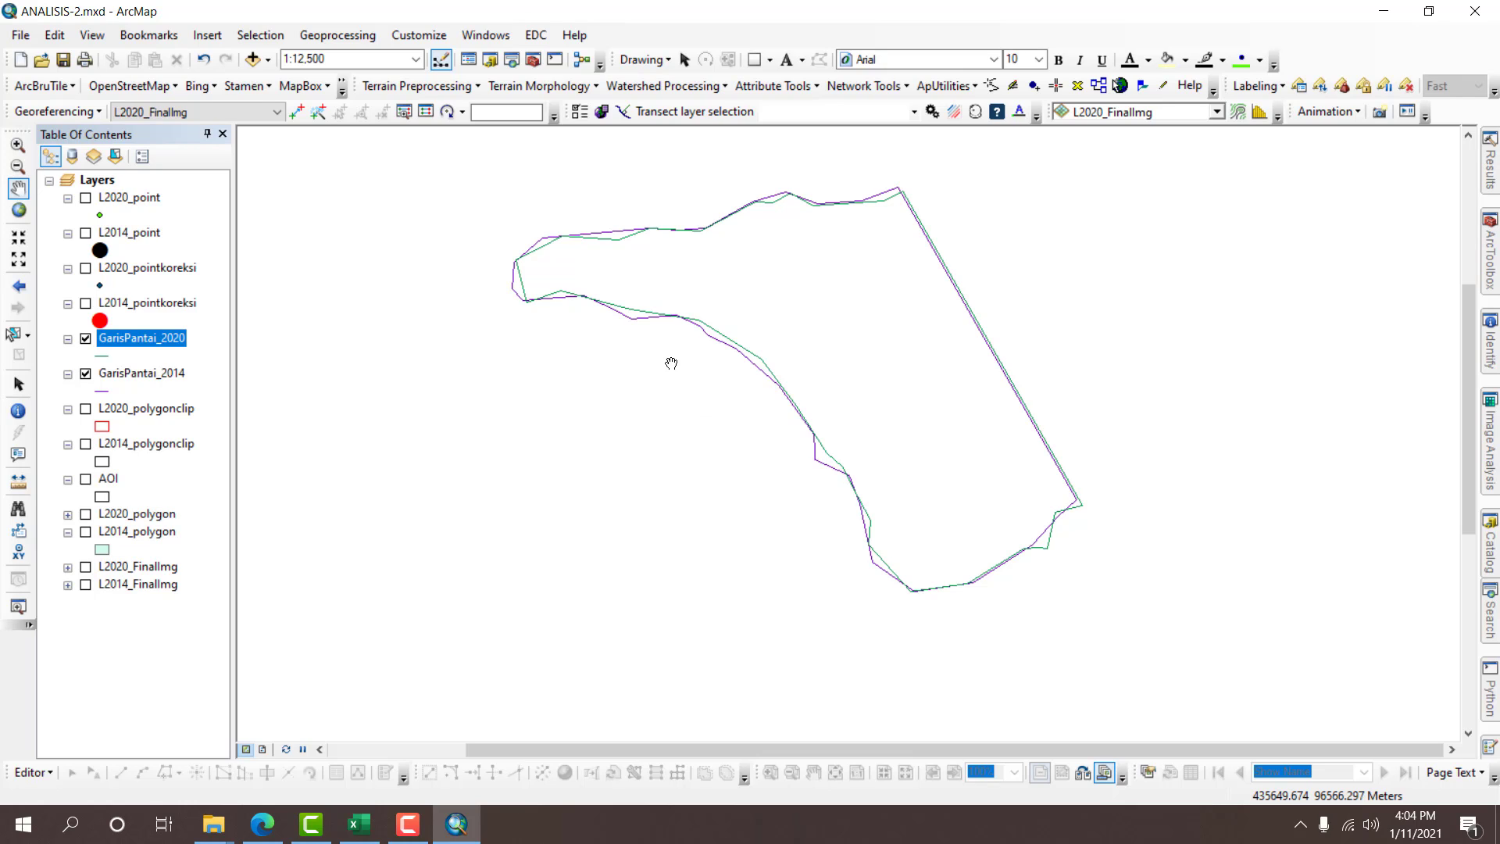
Display the AOI layer around the two shorelines.
click(85, 478)
scroll(649, 305, down, 2)
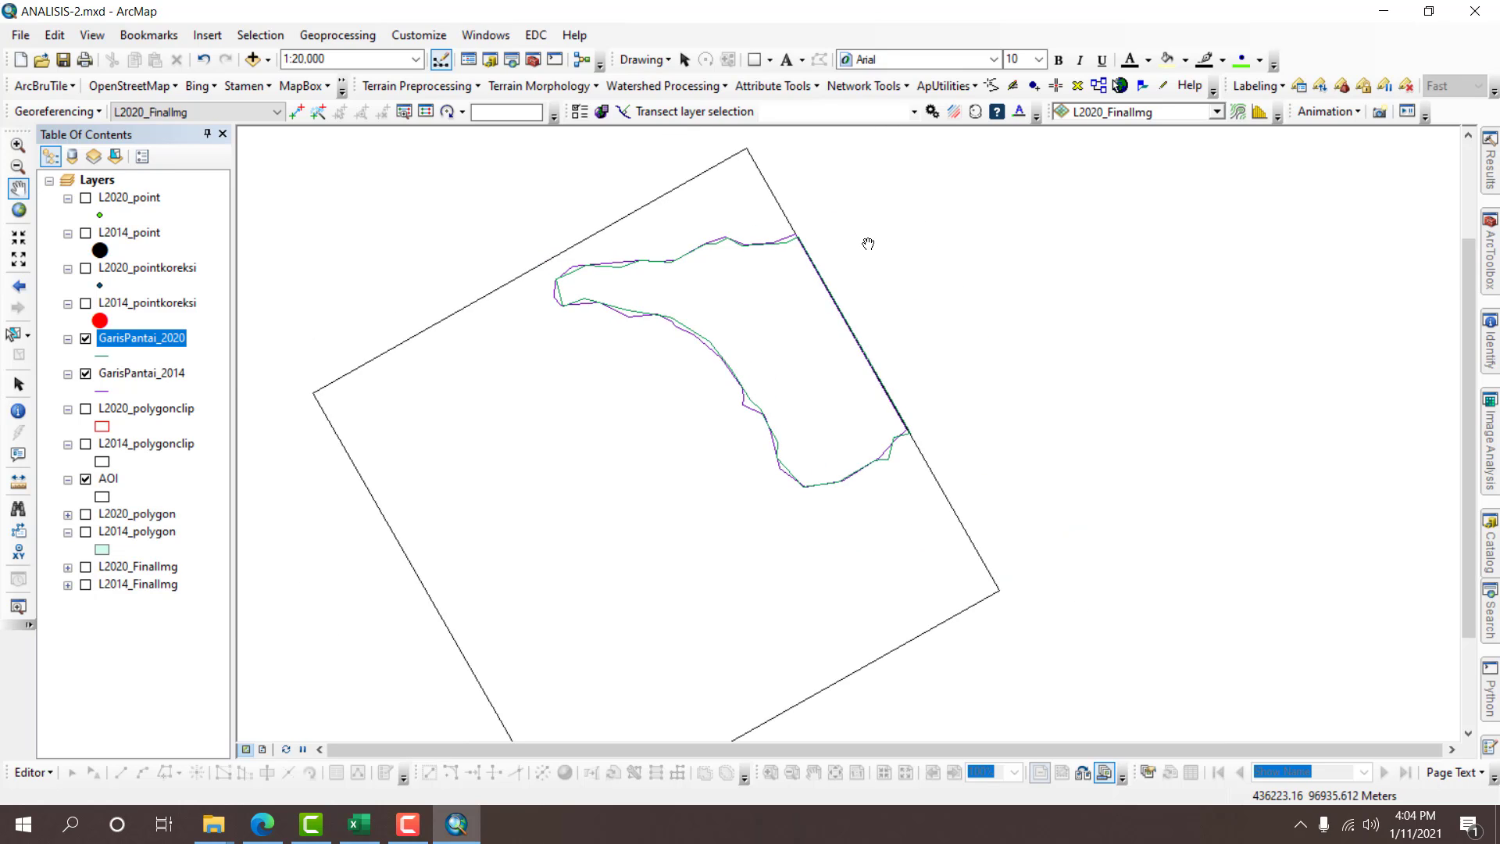
Start an edit session on the AOI layer after checking where its boundary meets the two shorelines.
scroll(897, 291, up, 6)
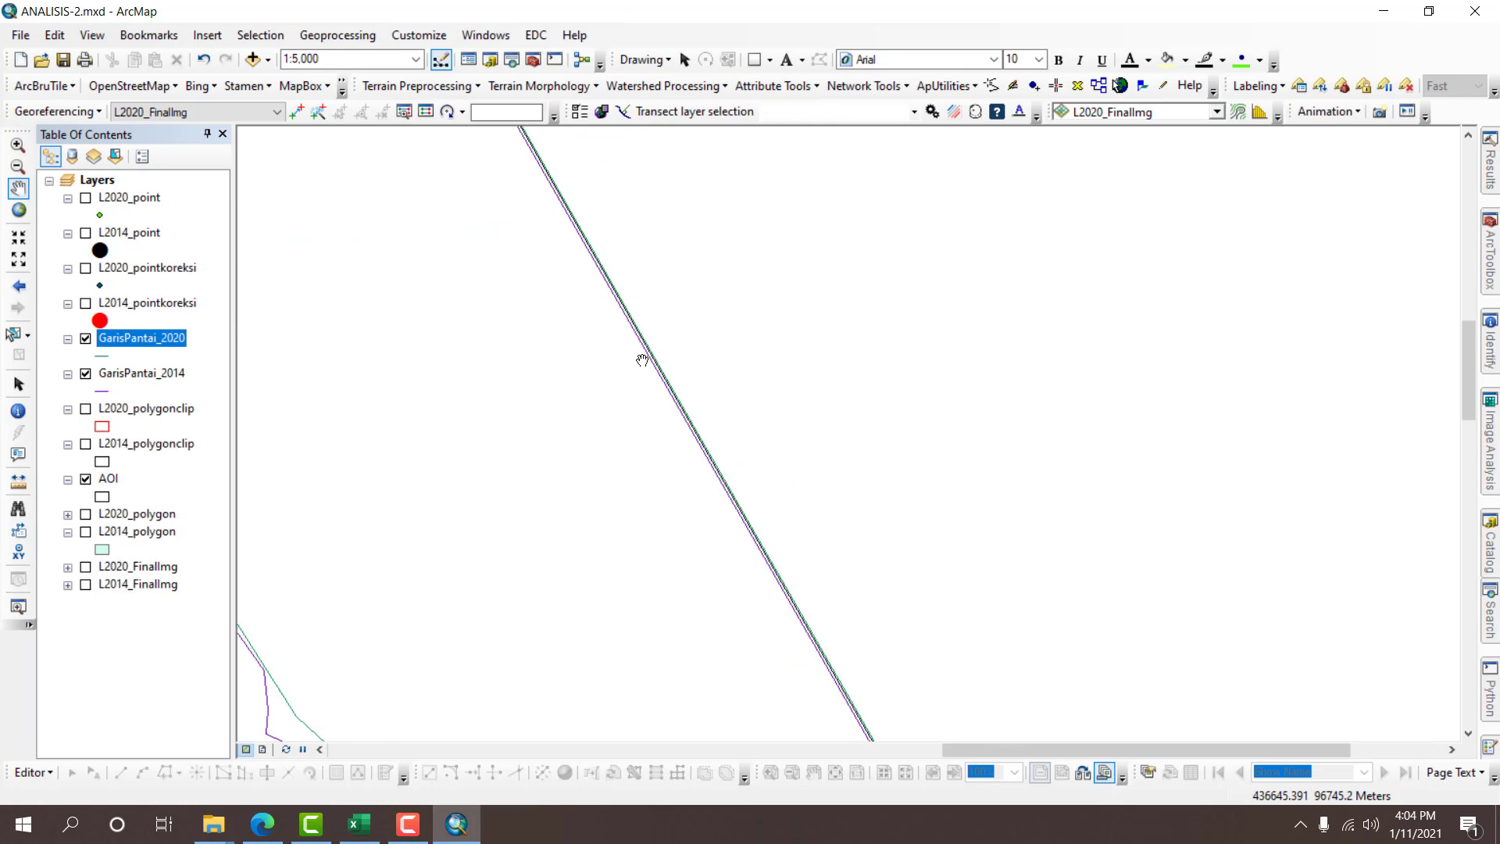
drag(639, 358, 1071, 545)
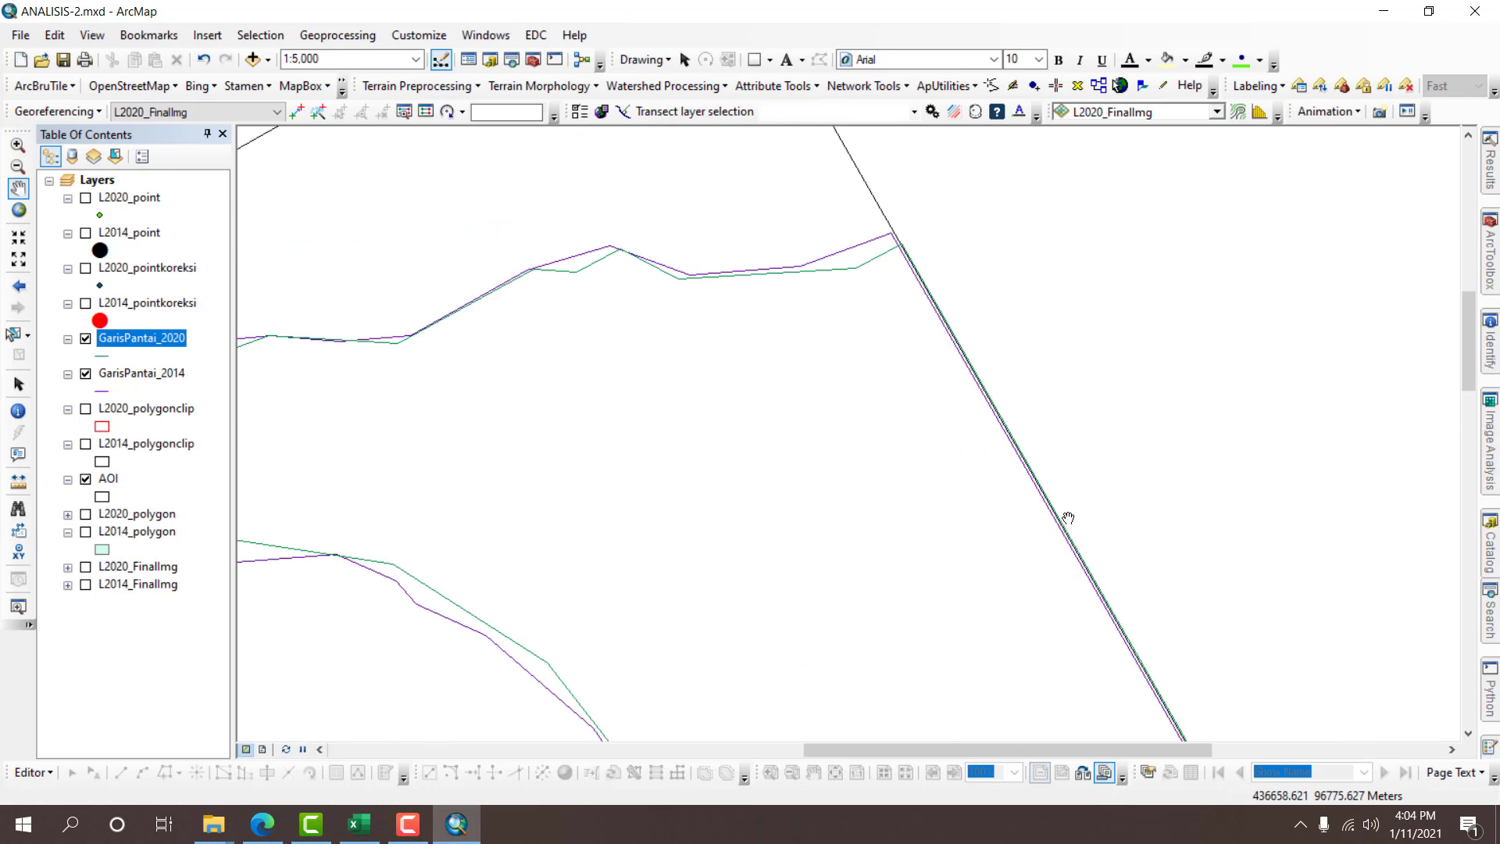
scroll(1234, 468, down, 4)
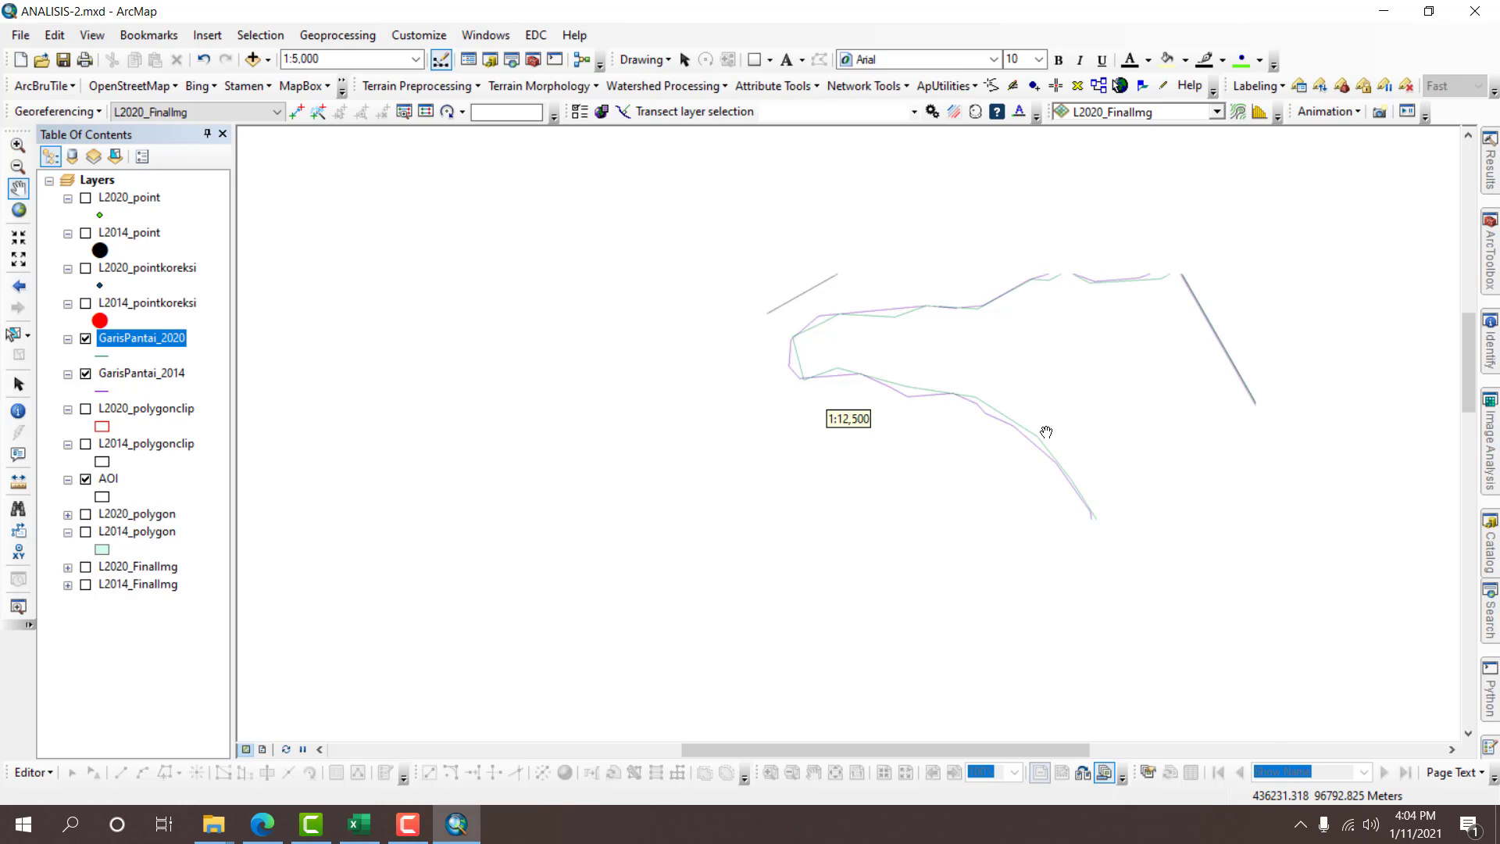
drag(987, 386, 863, 307)
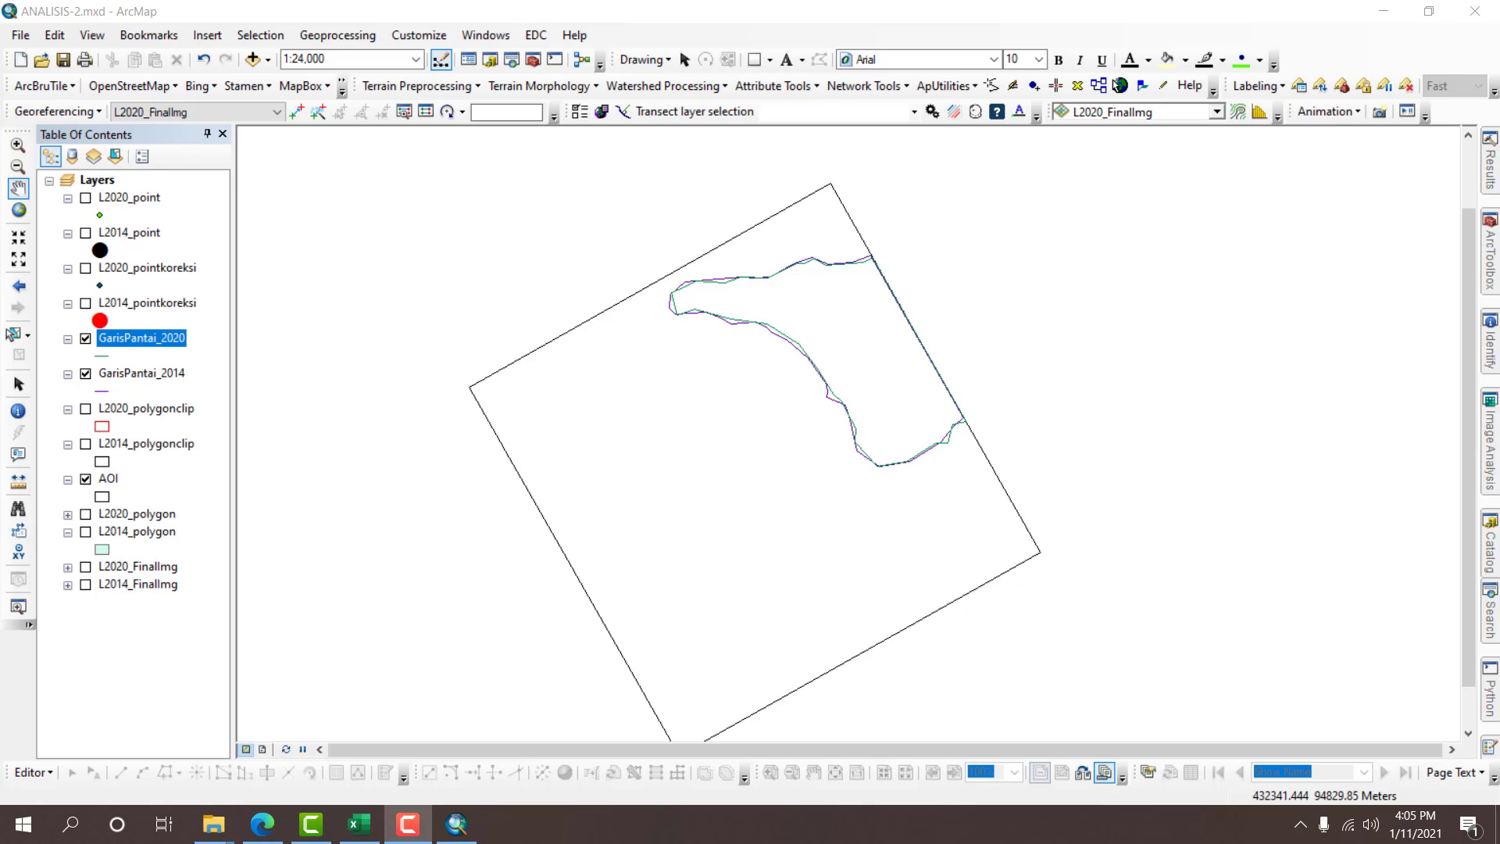
click(33, 772)
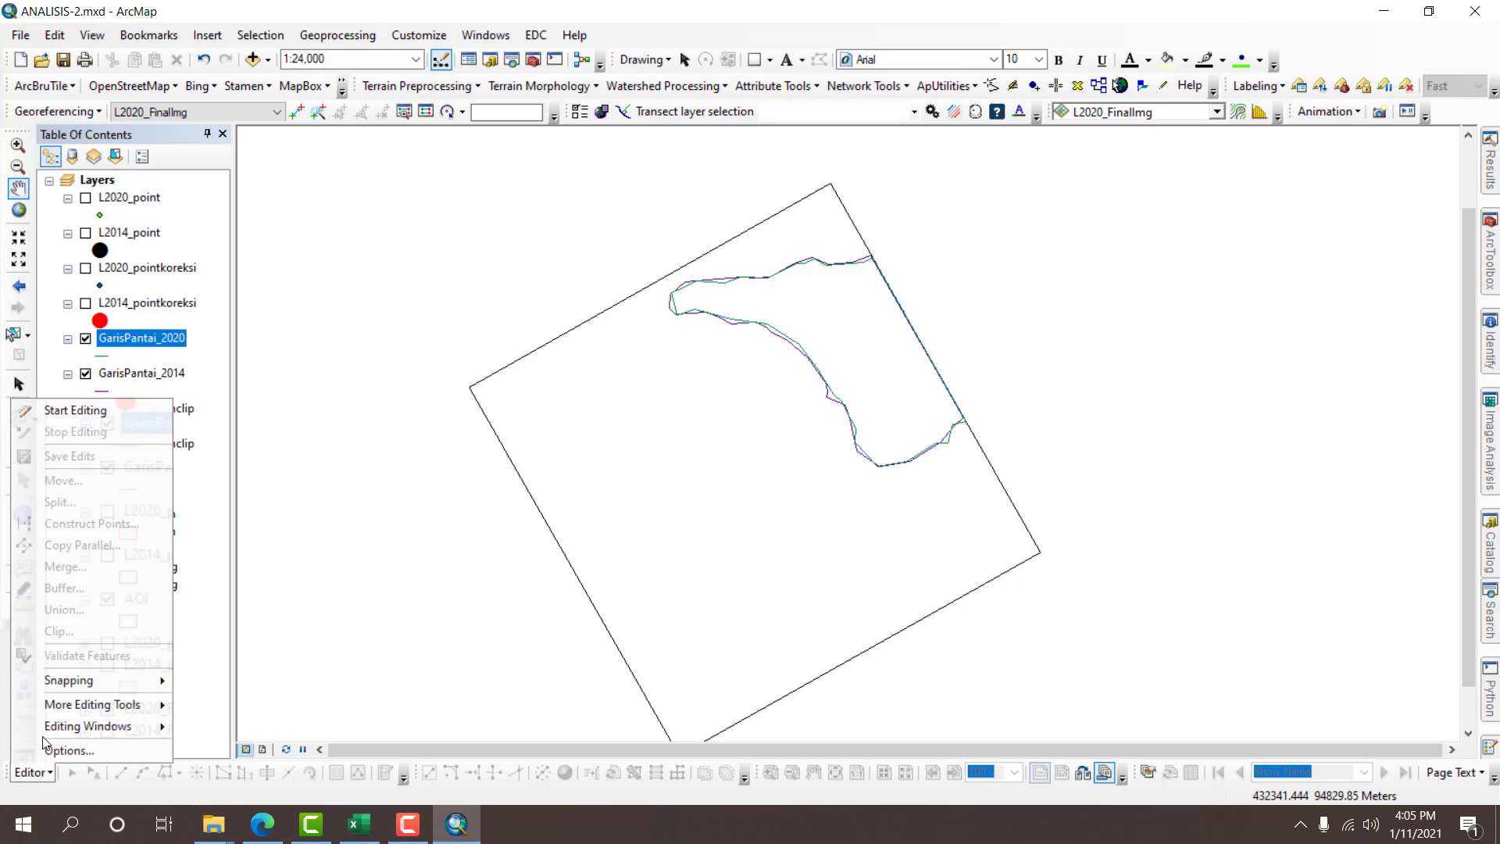
click(55, 411)
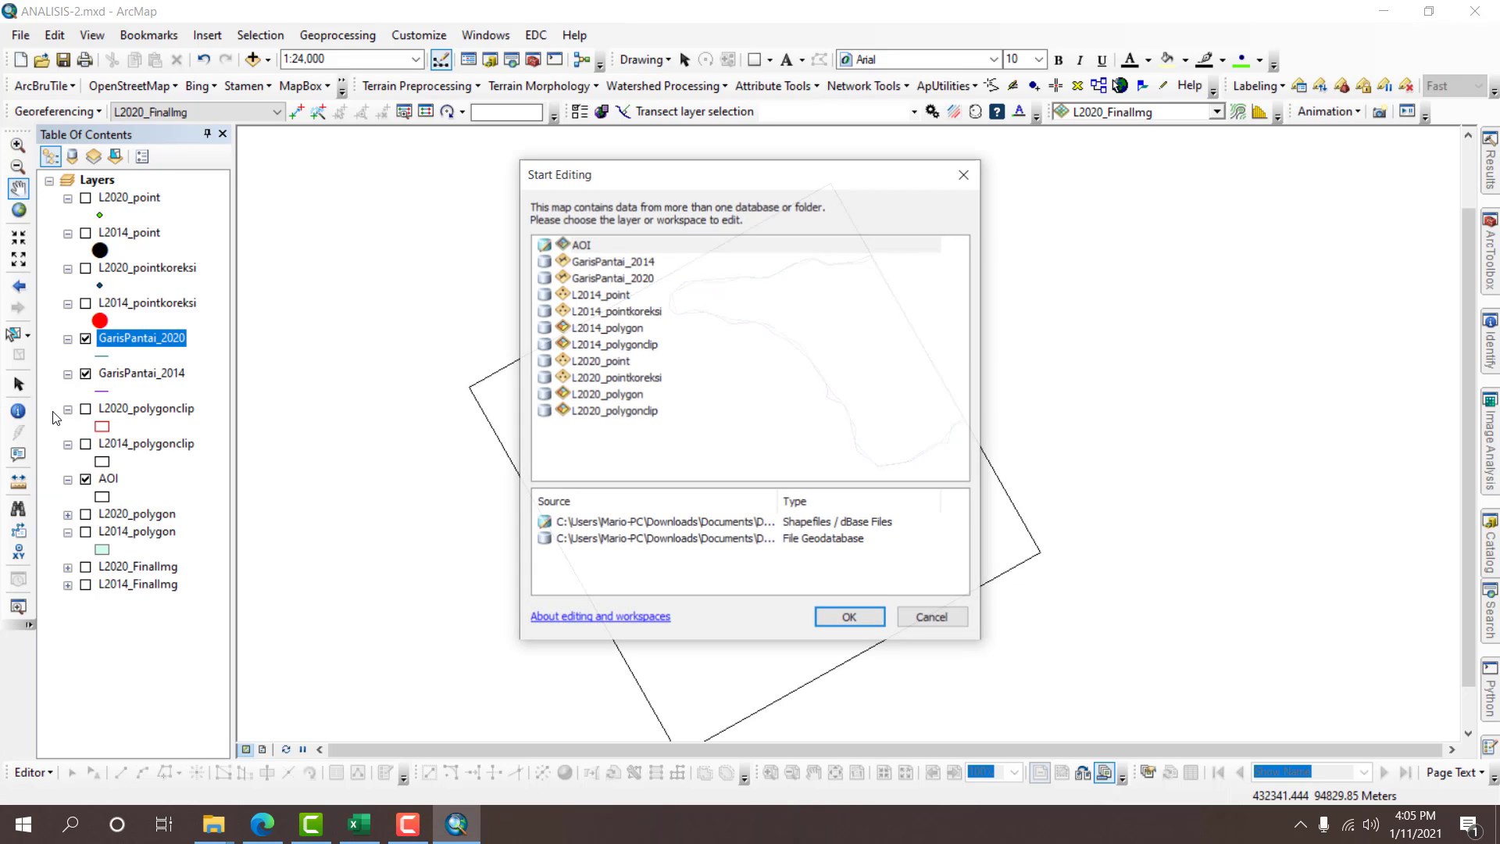
double_click(580, 245)
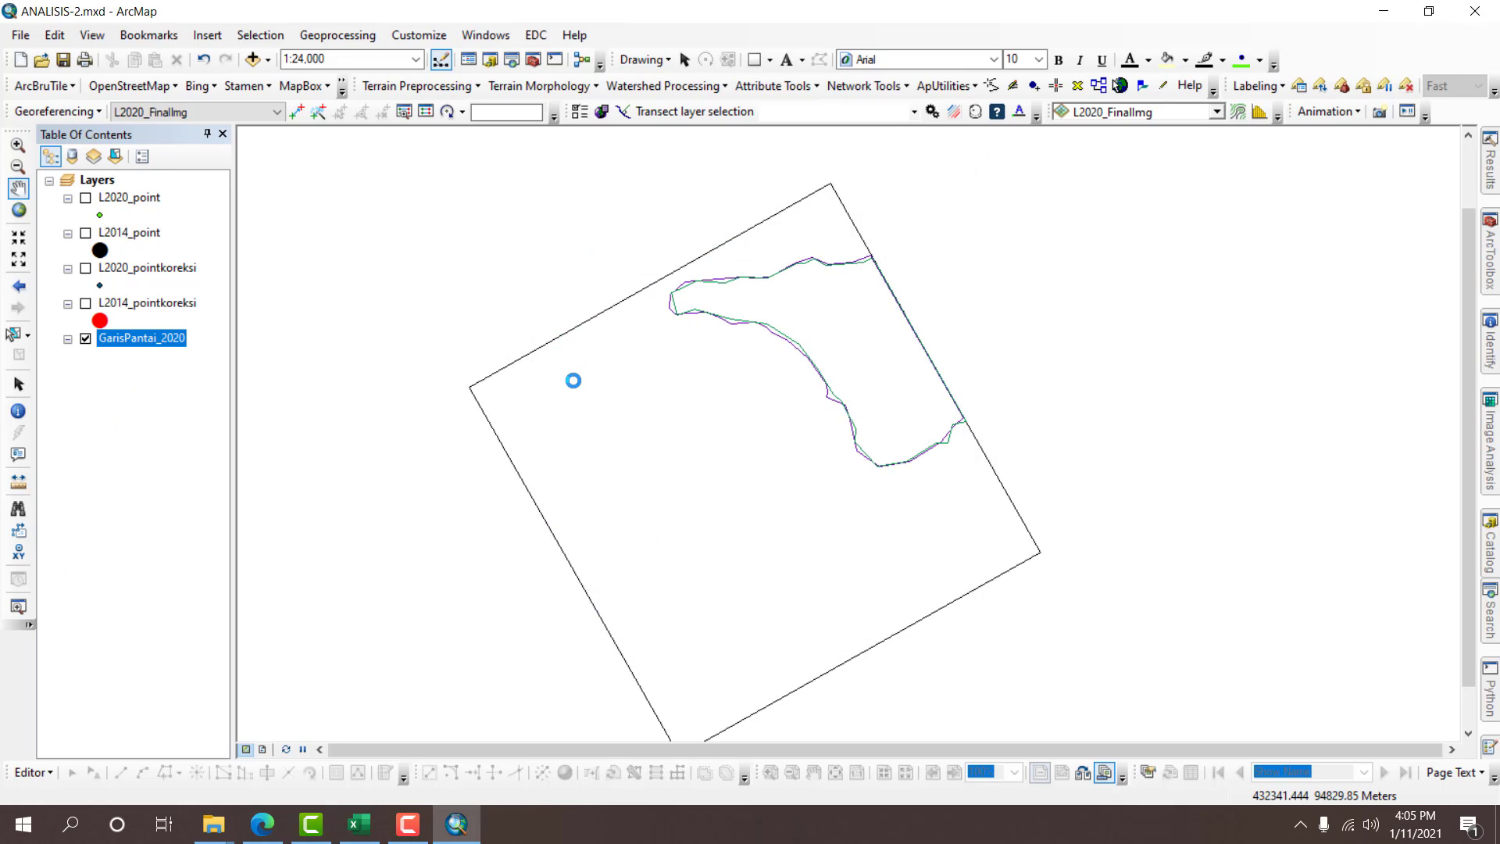
Cut the AOI polygon just inside its northwestern edge, with the crossing segment constrained to a direction of 27 degrees.
click(607, 360)
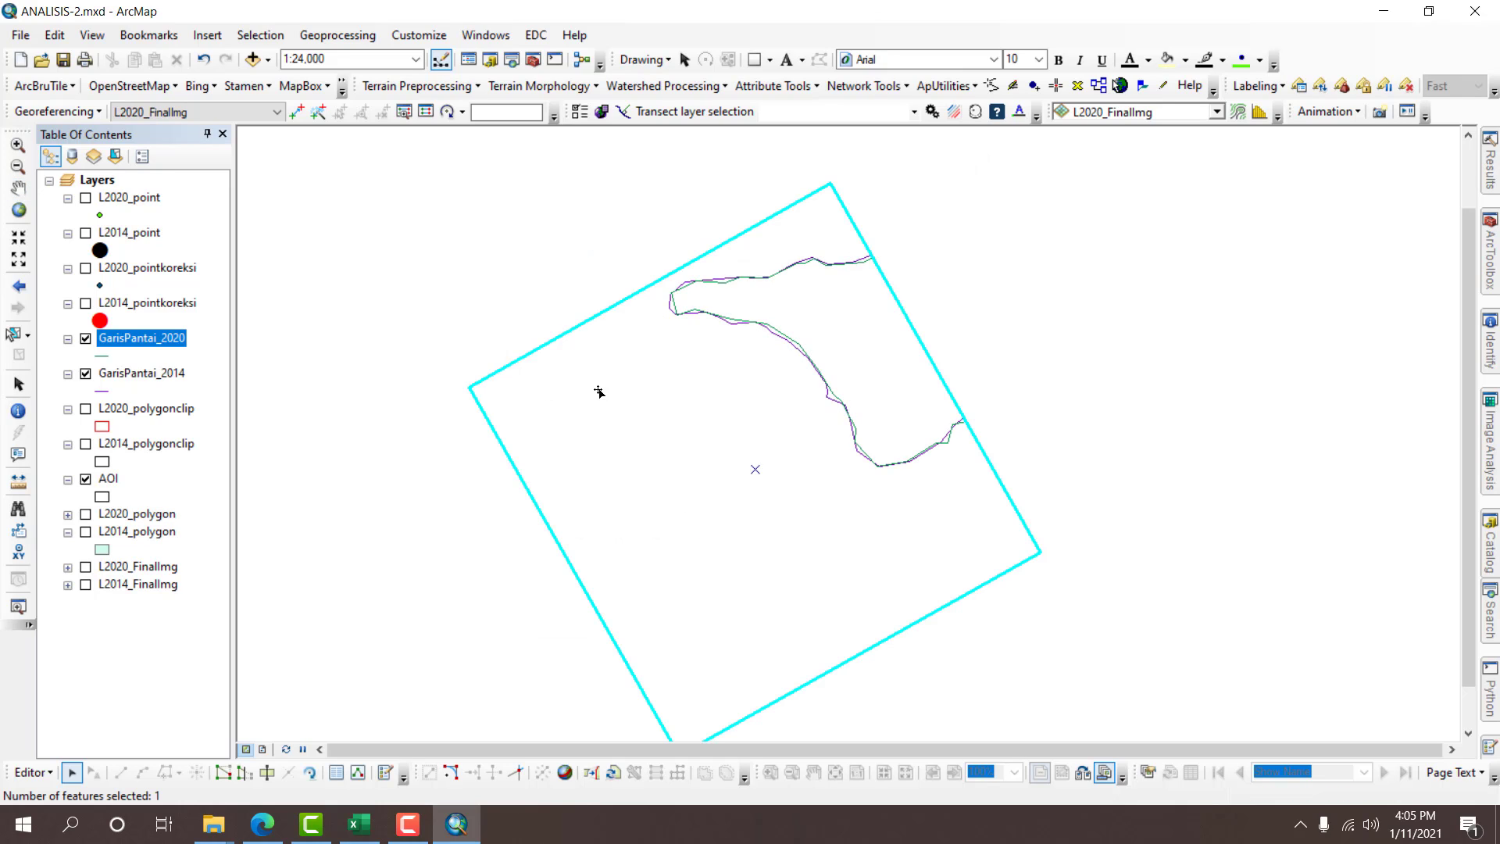
scroll(859, 418, up, 1)
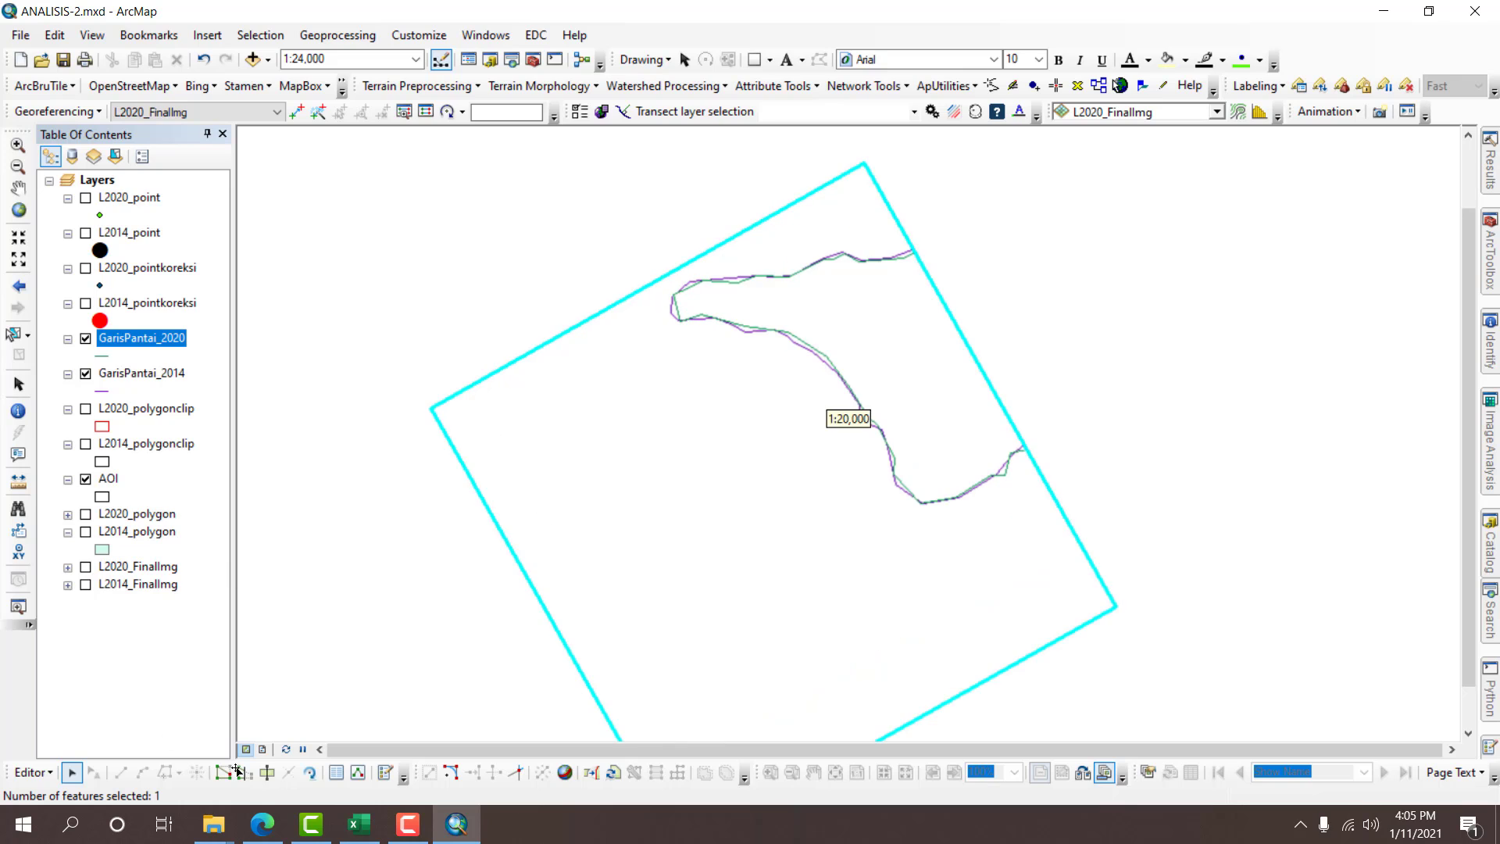
click(264, 777)
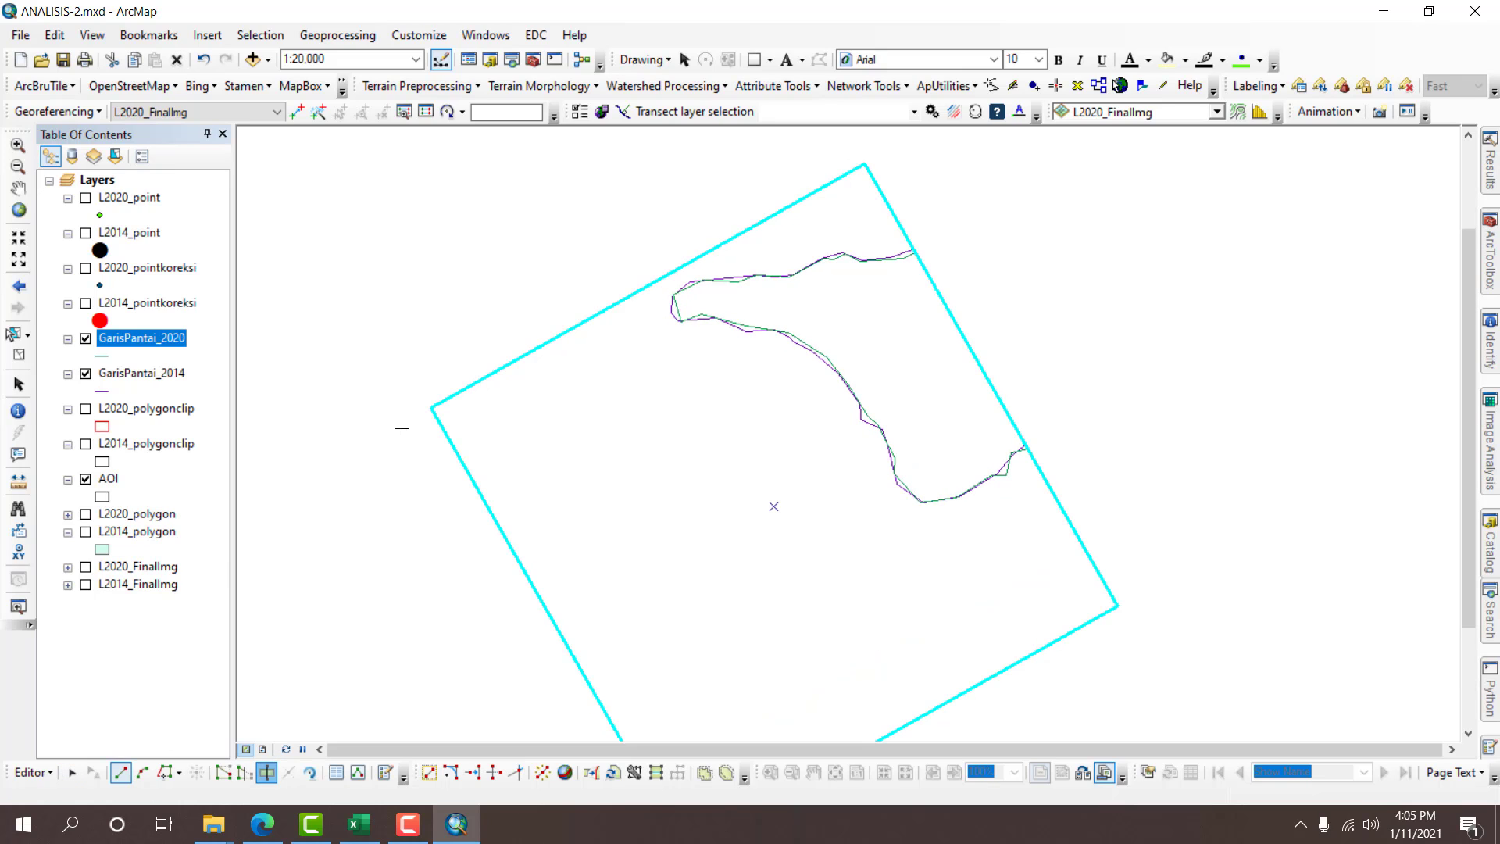
click(362, 462)
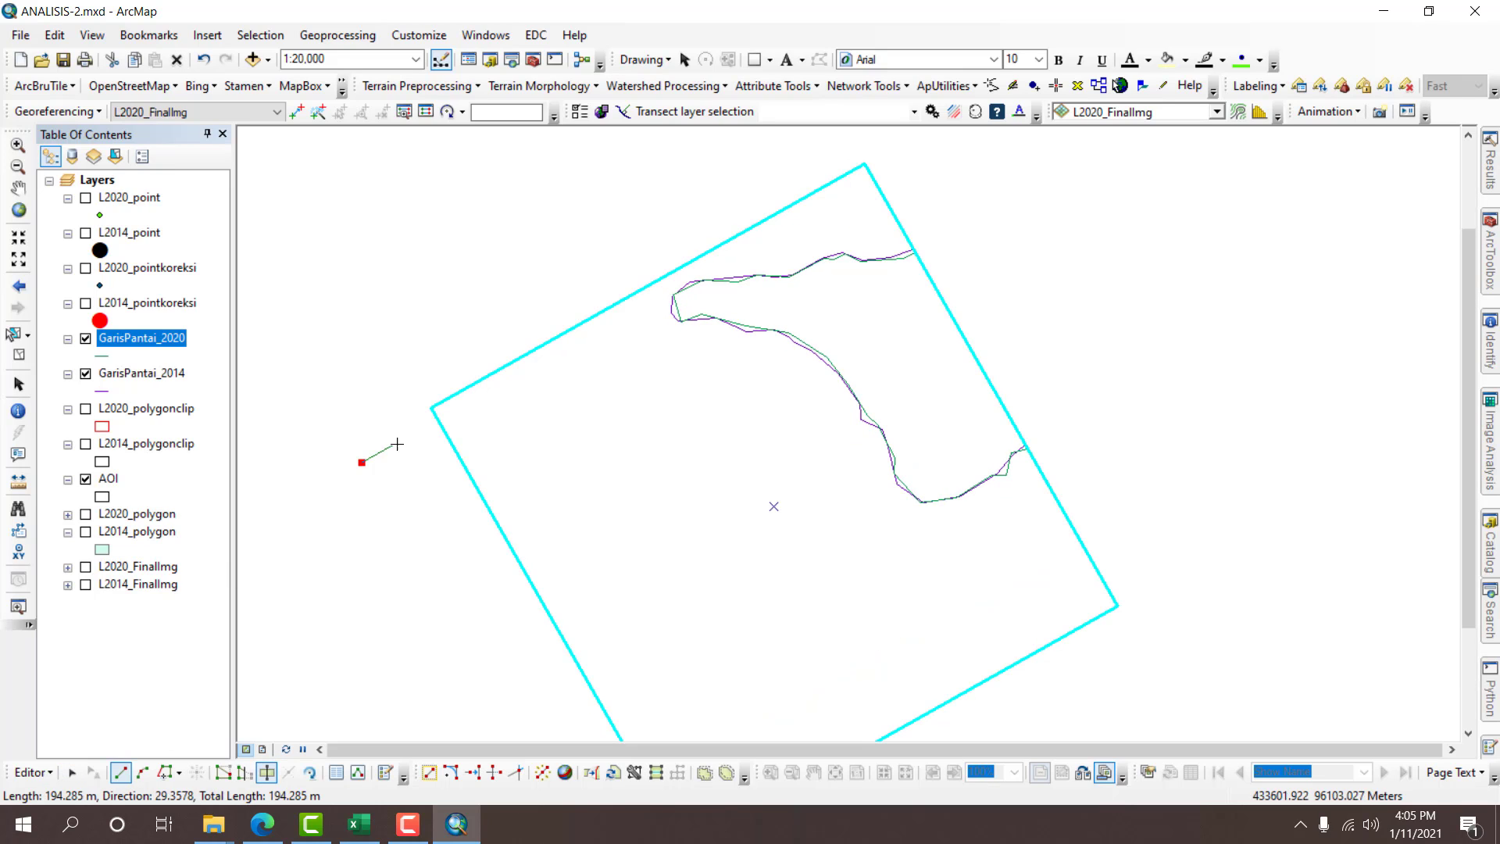
click(442, 428)
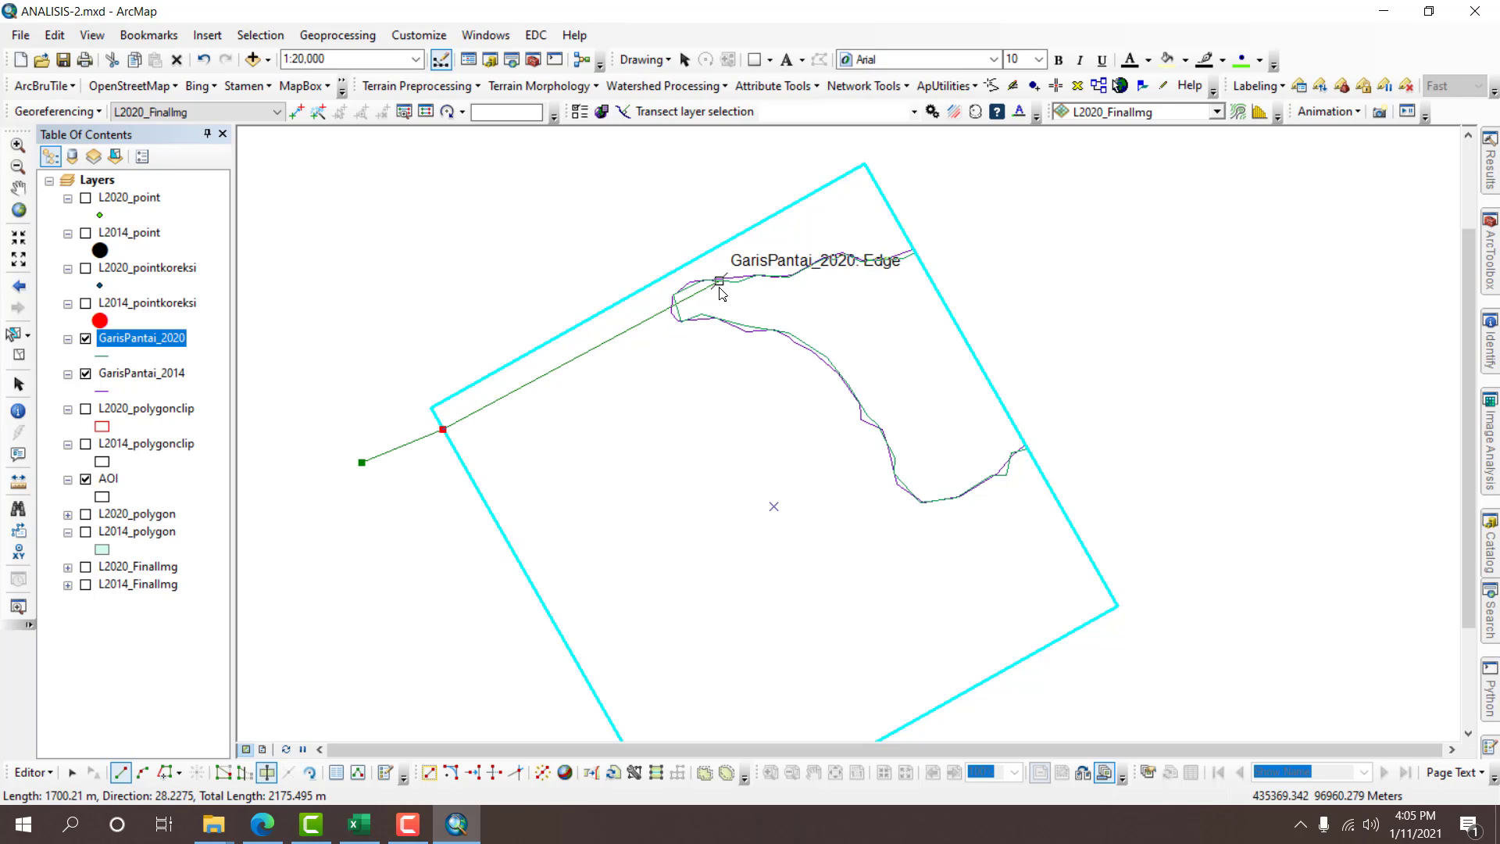
right_click(887, 197)
click(904, 227)
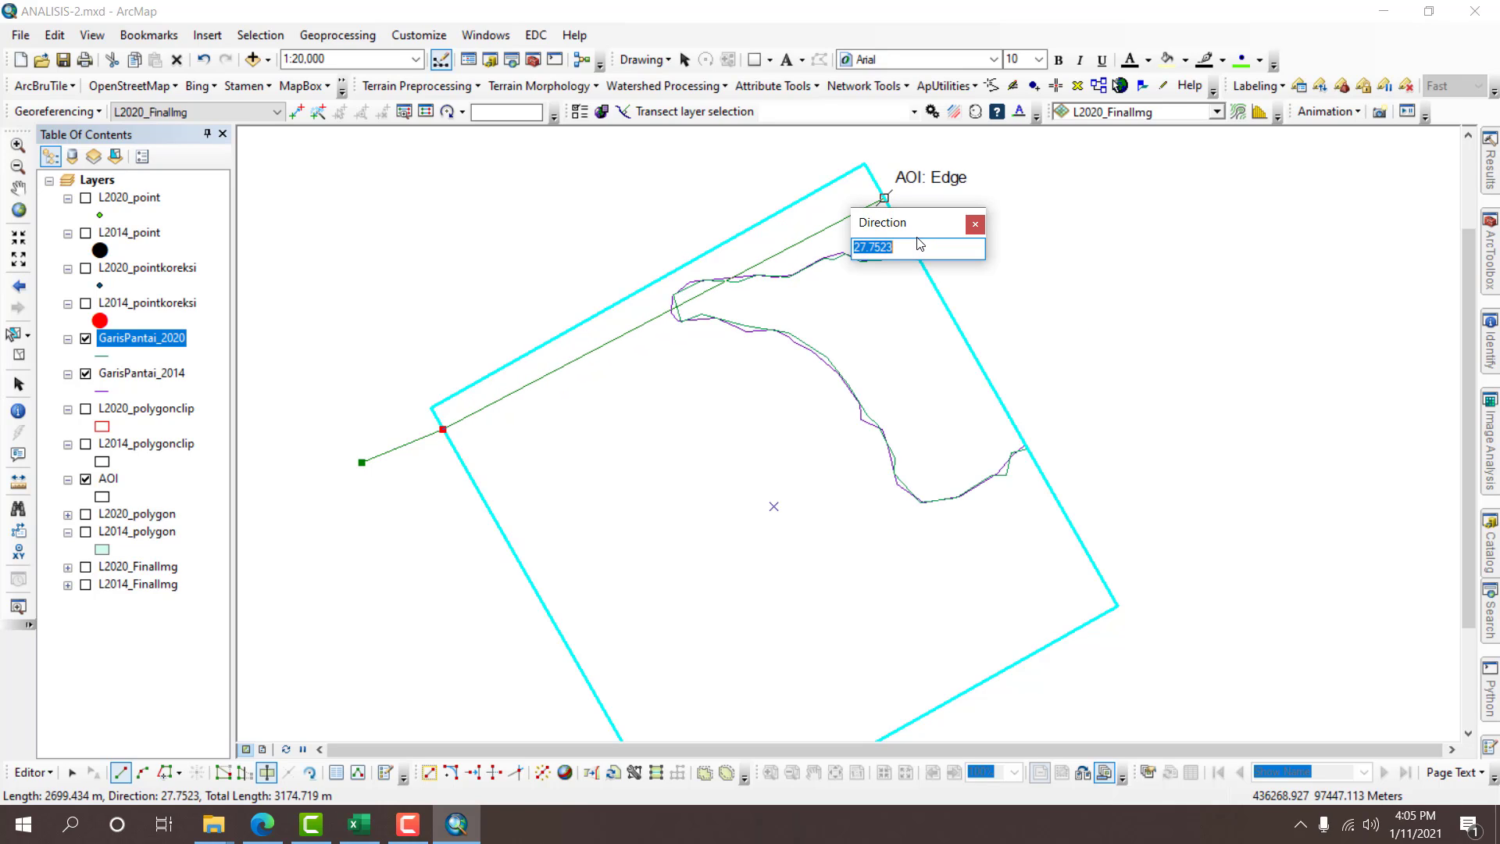
text(27)
key(Return)
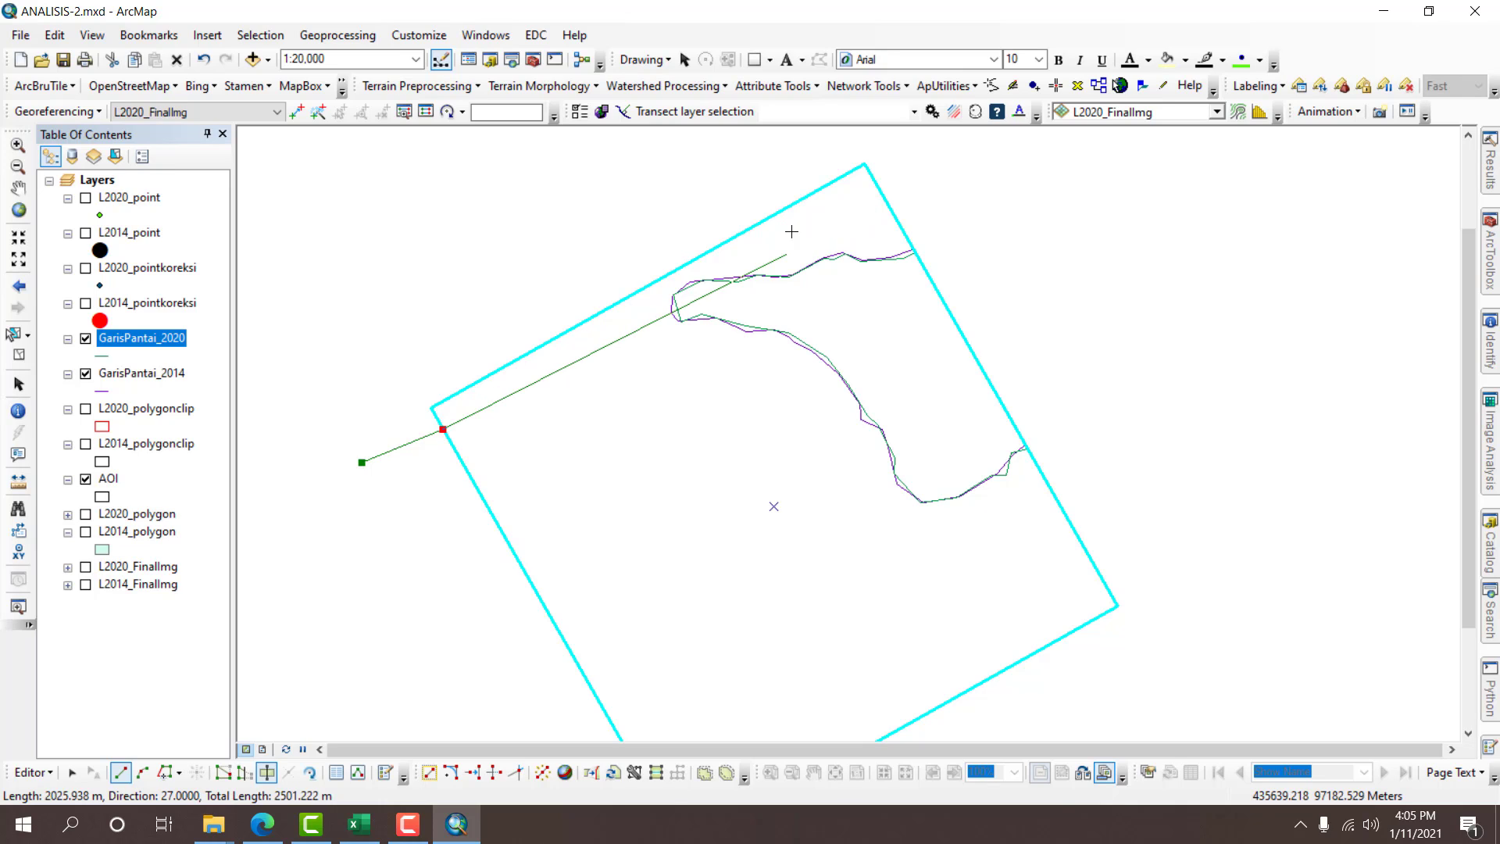
click(887, 203)
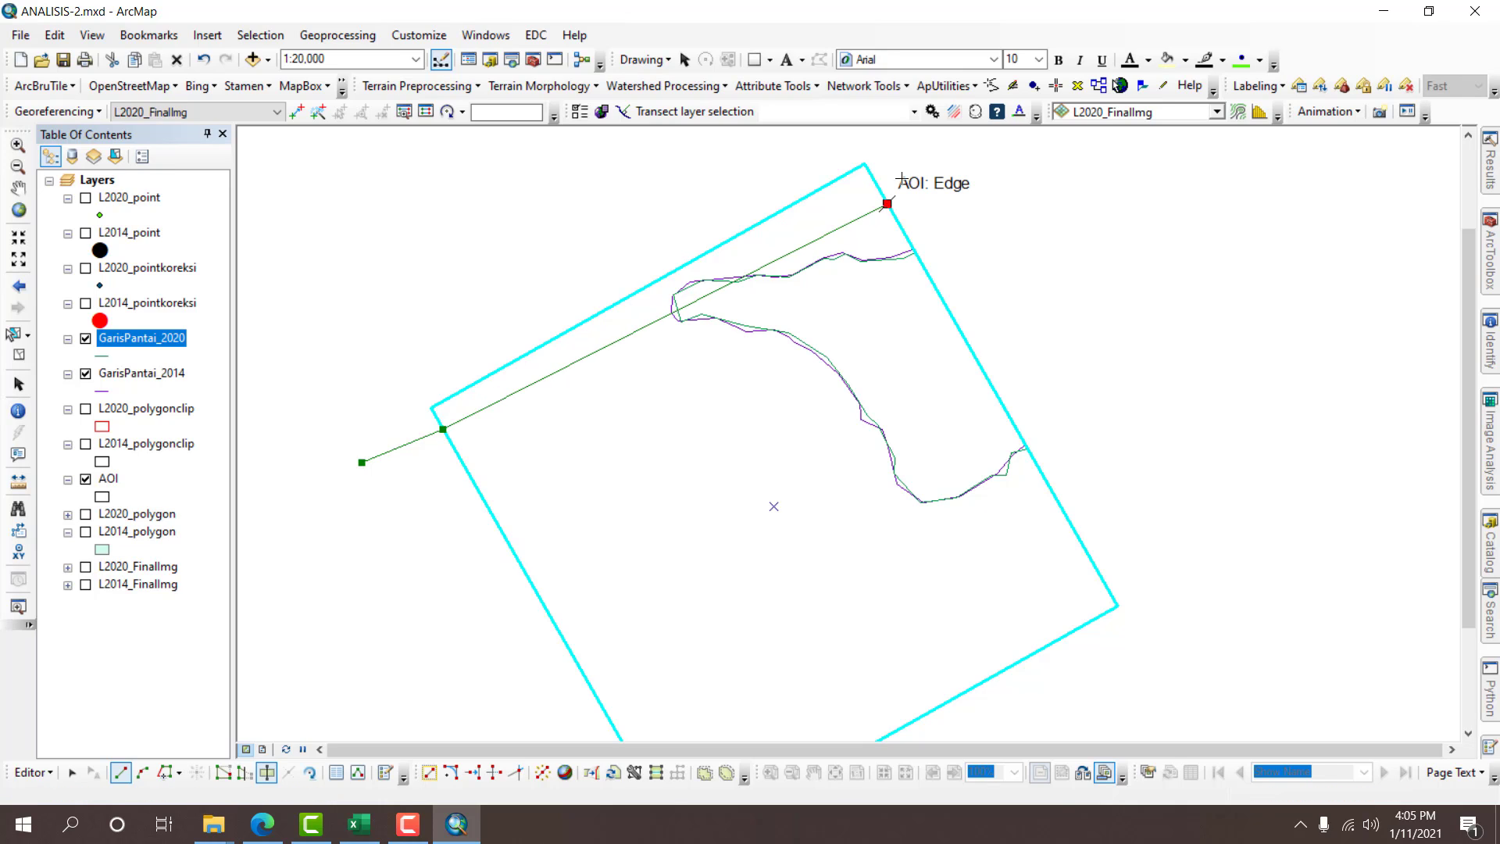
double_click(987, 167)
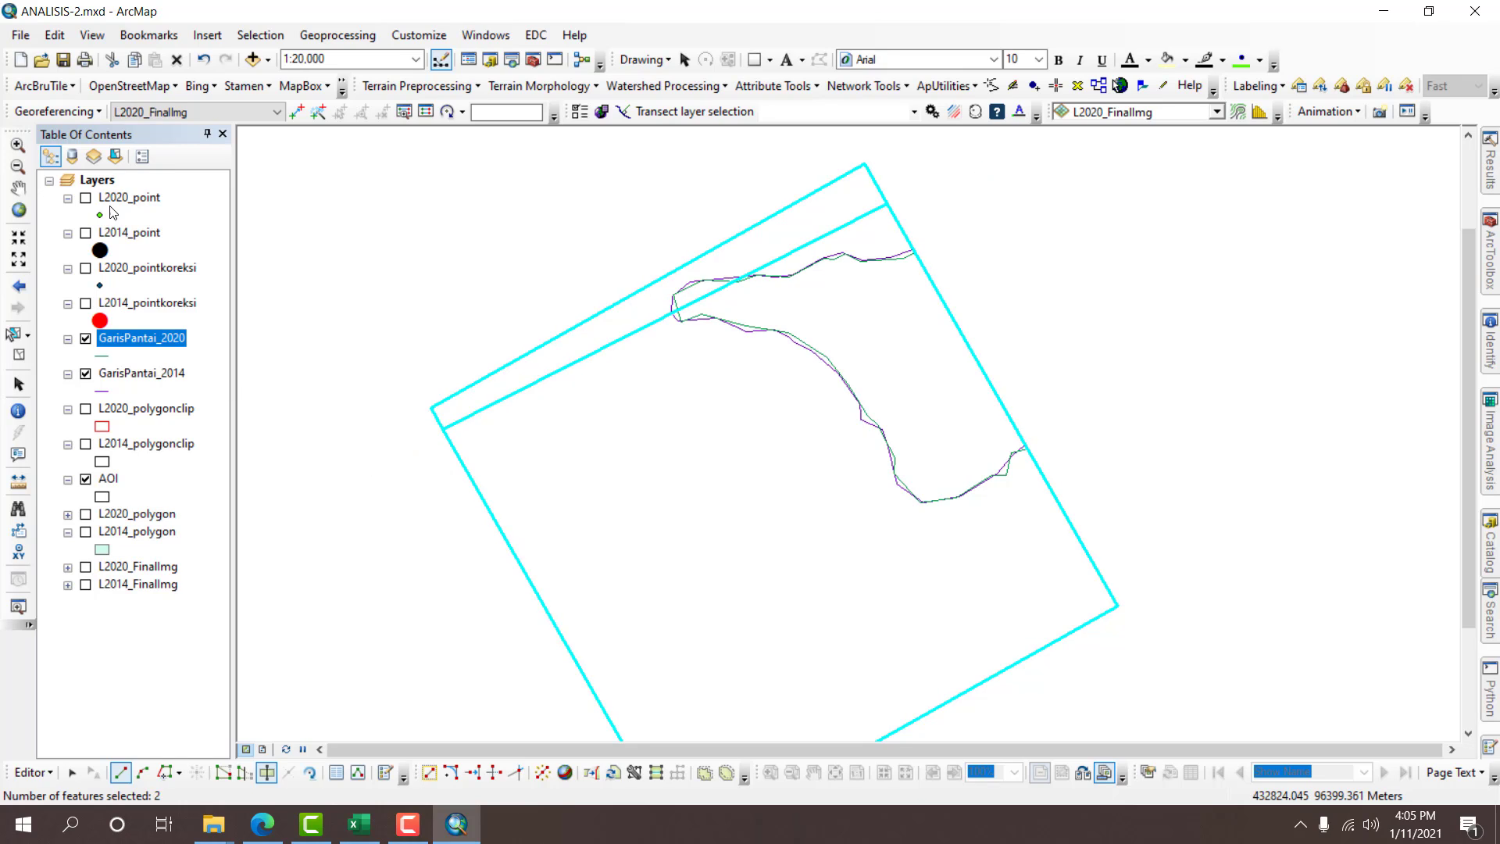
Delete the narrow strip cut off along the northwestern edge of the AOI polygon.
click(14, 334)
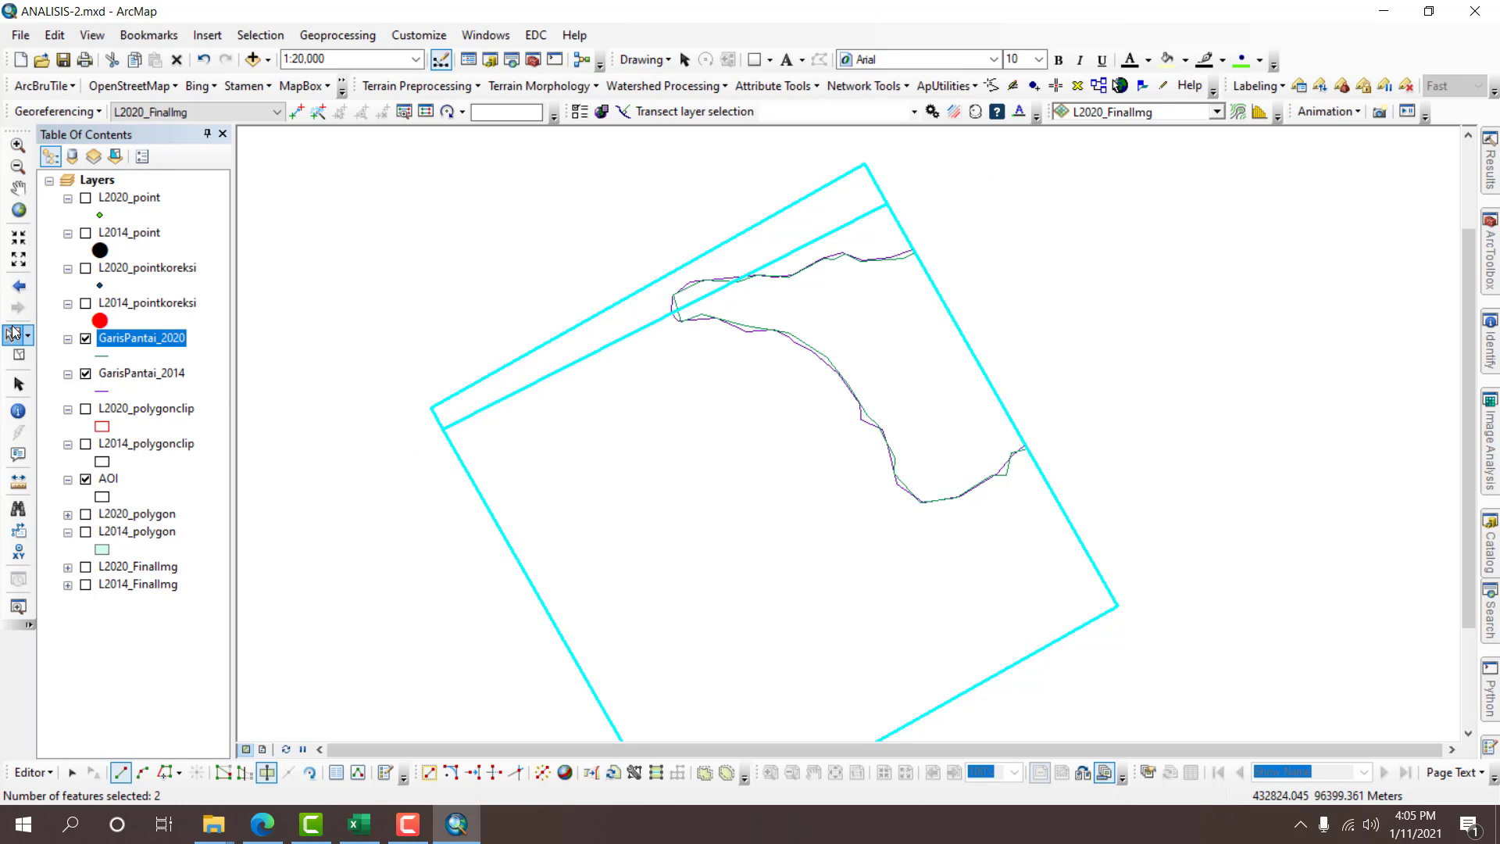
click(594, 327)
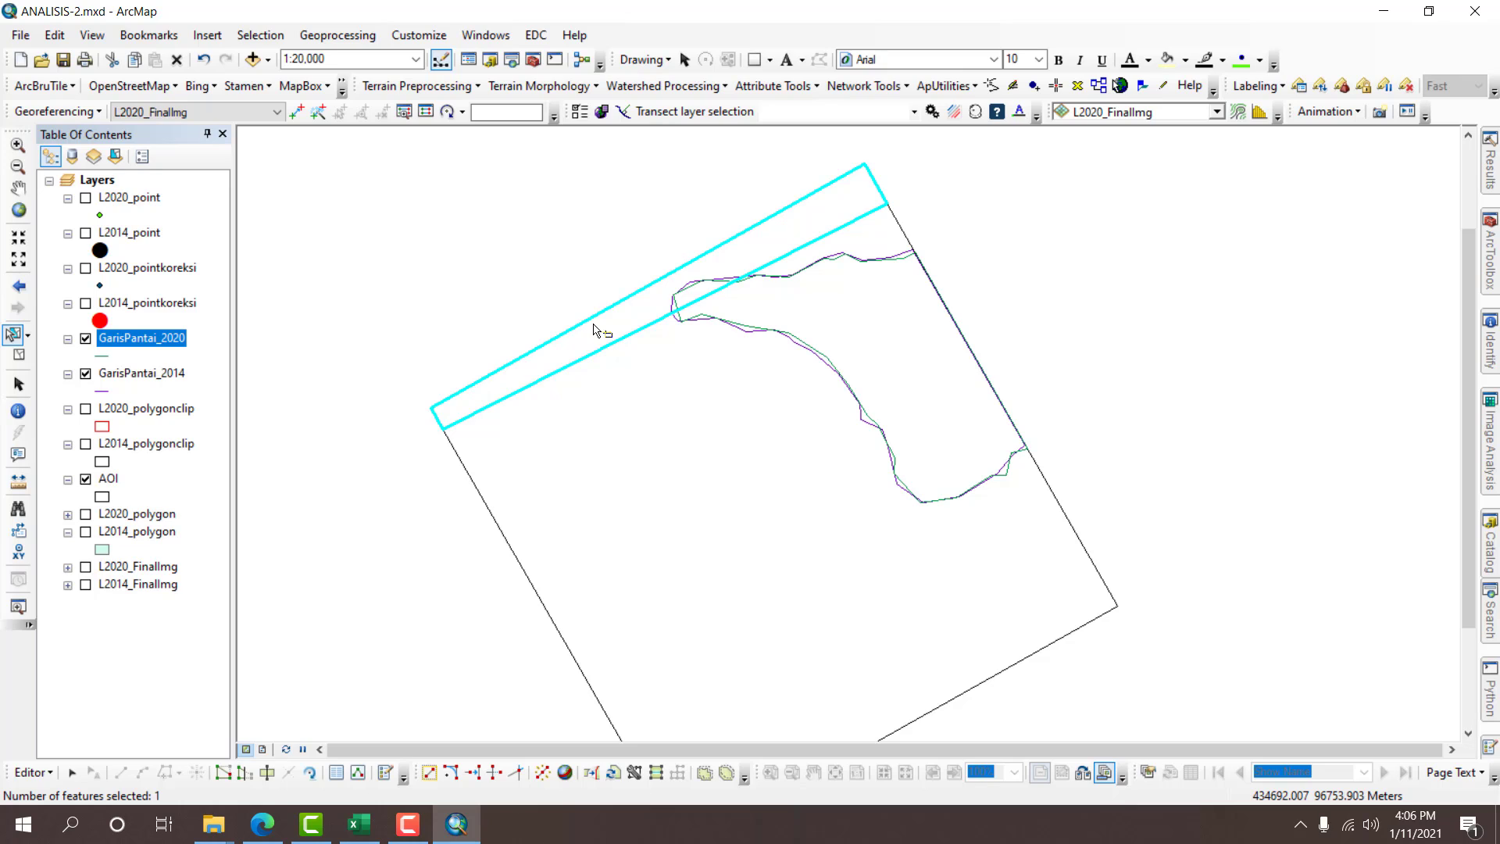
key(Delete)
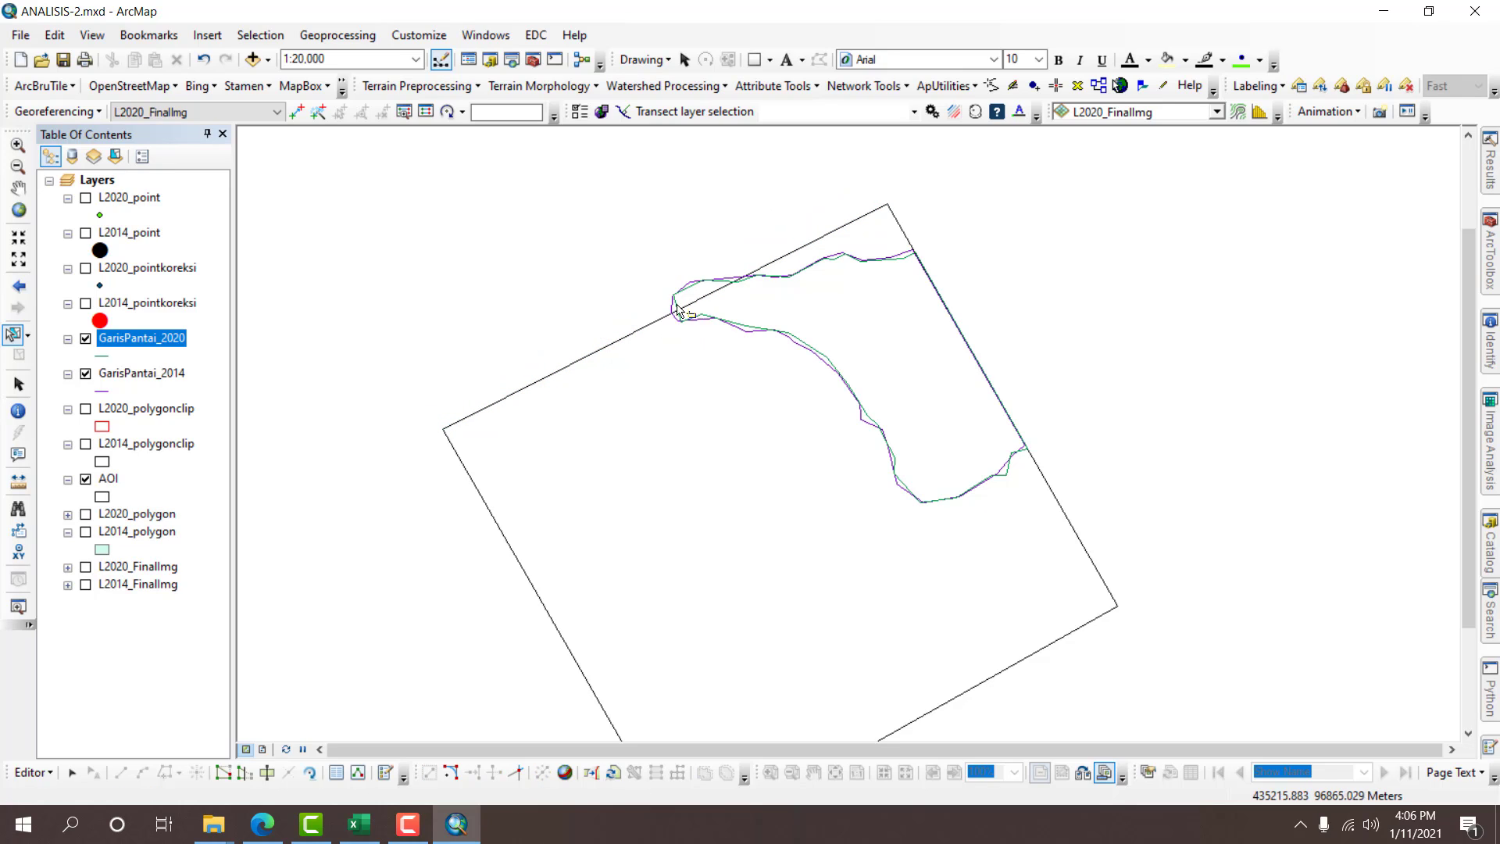
Cut the remaining AOI polygon from its southwestern edge through the southern tip of the shorelines to its eastern edge.
scroll(523, 224, up, 1)
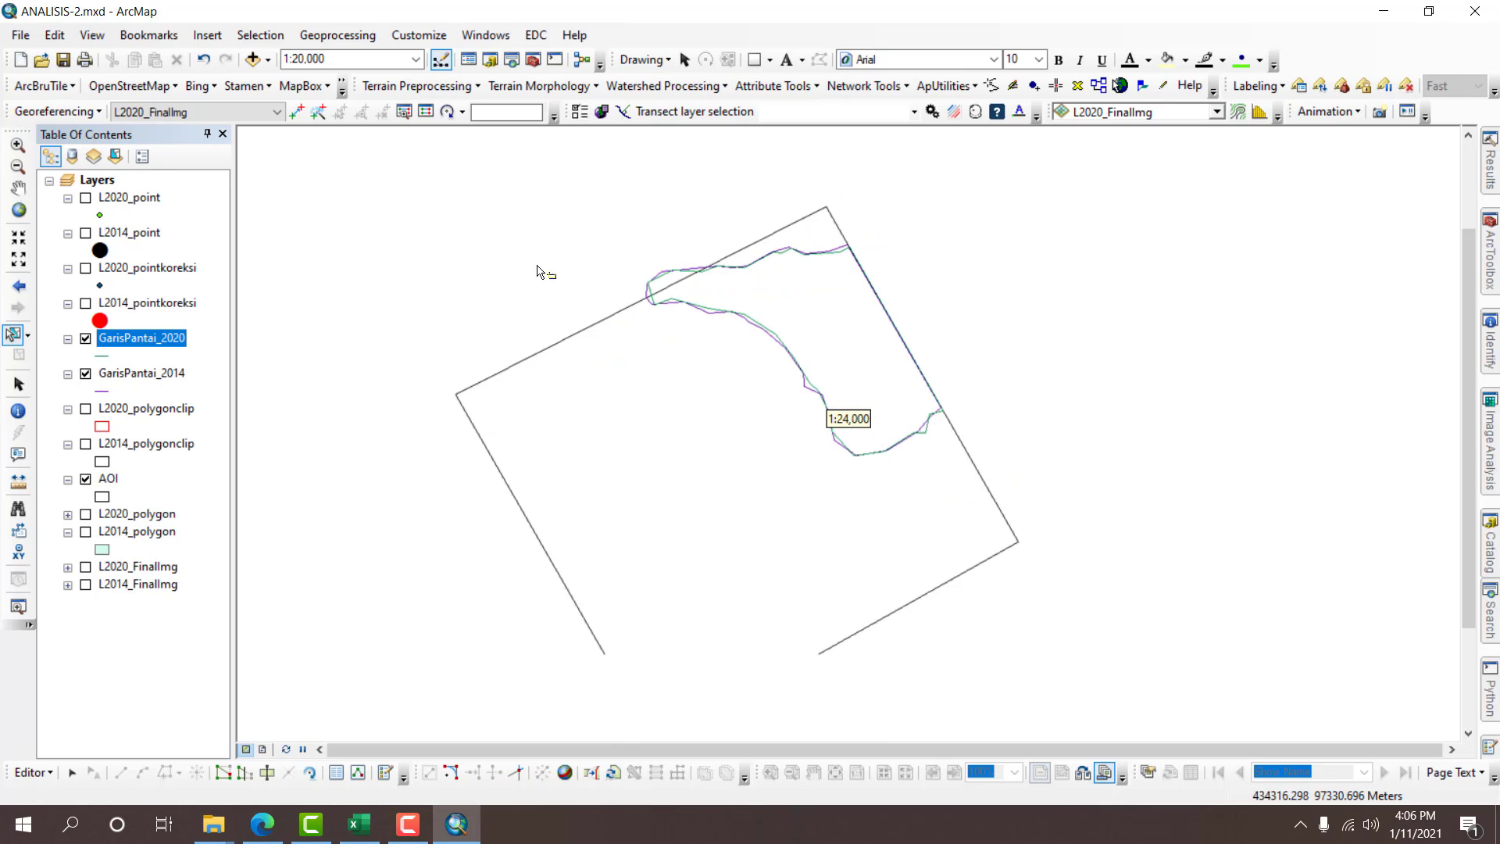
click(630, 592)
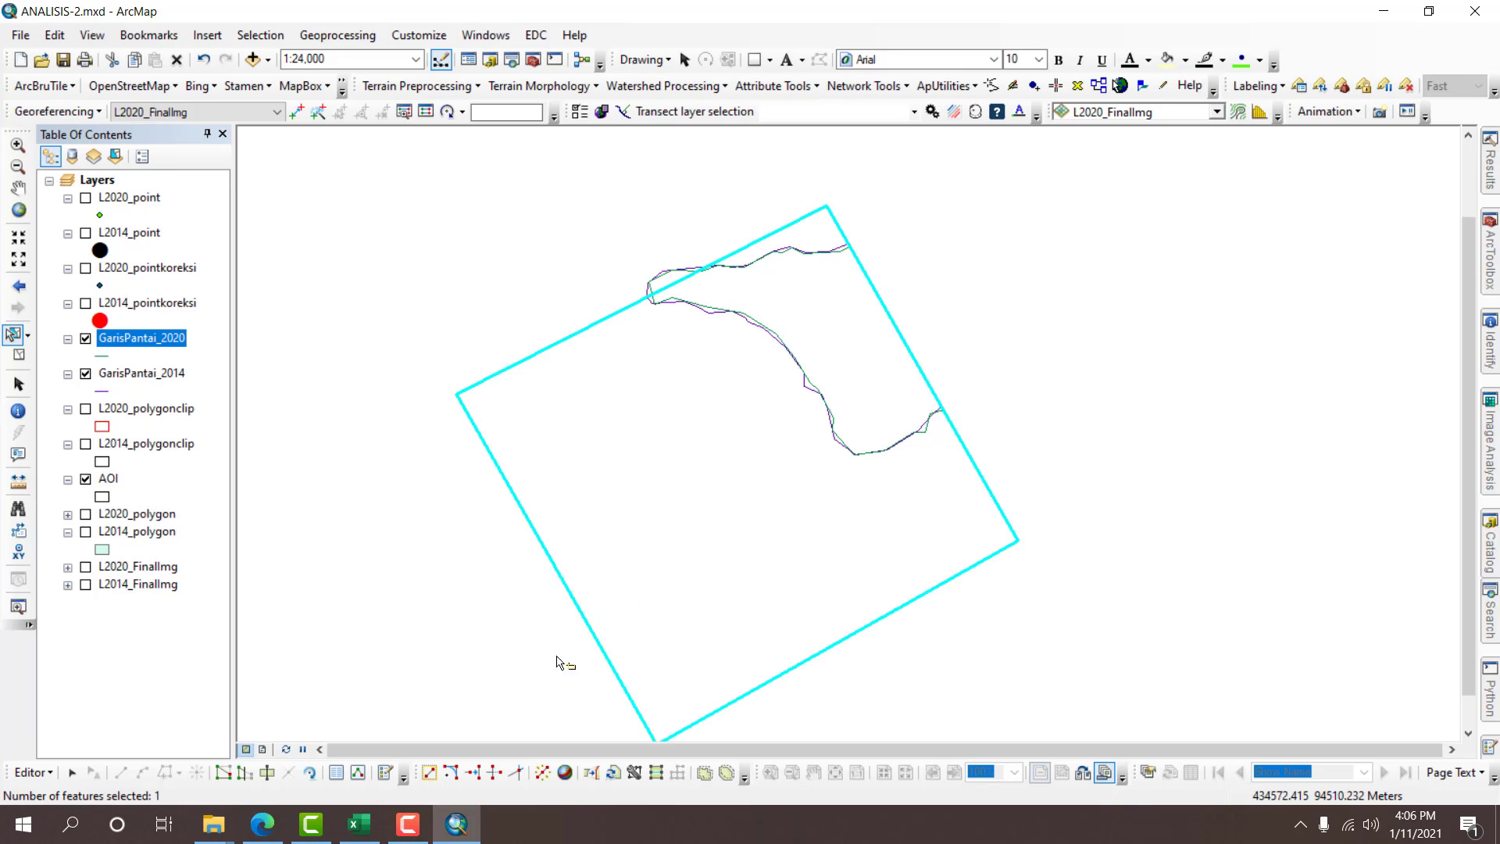
click(266, 772)
click(471, 626)
click(593, 635)
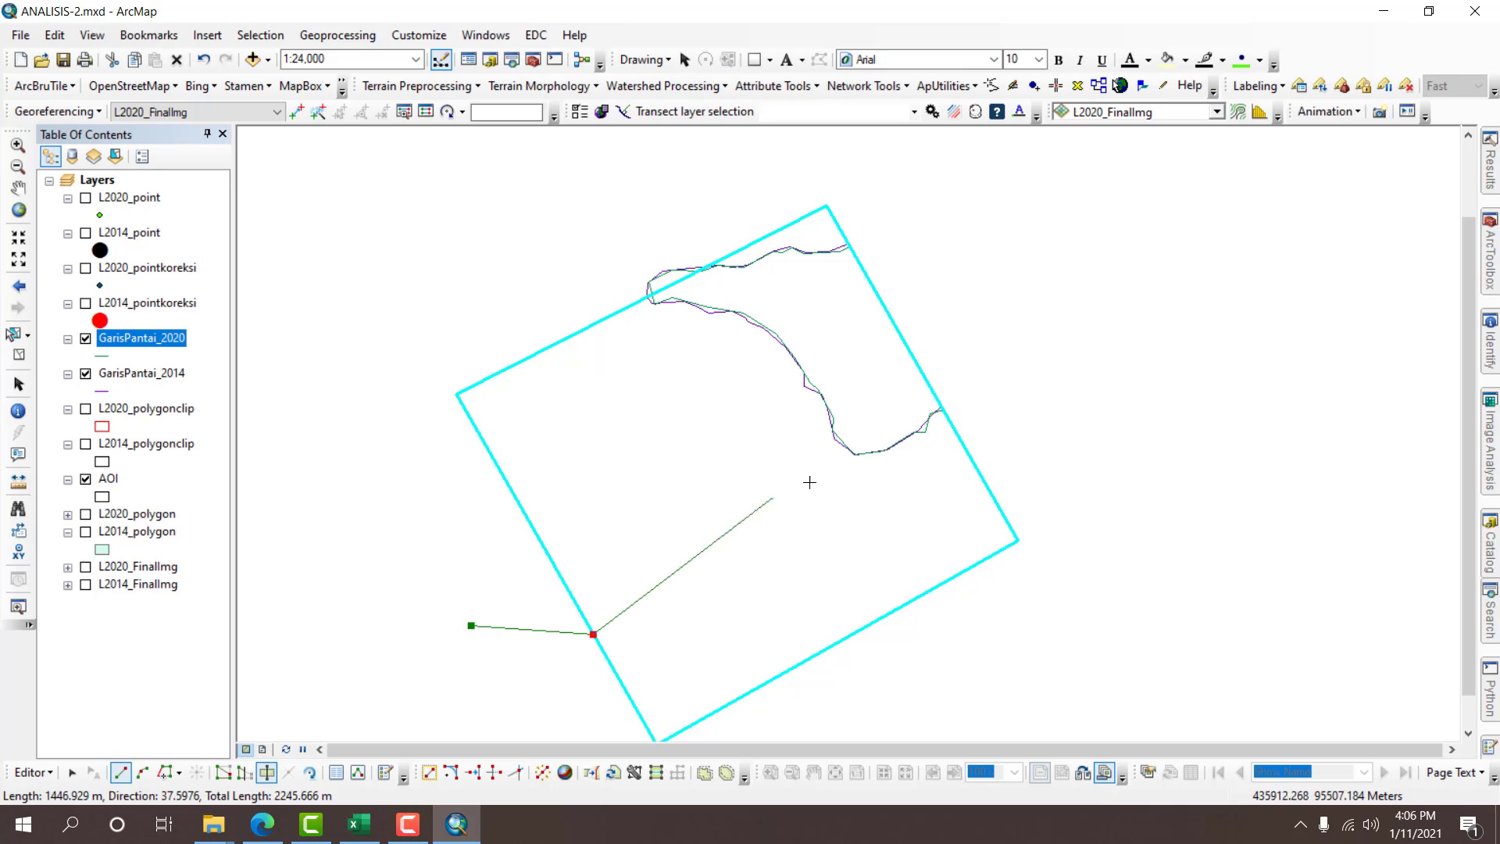
click(854, 454)
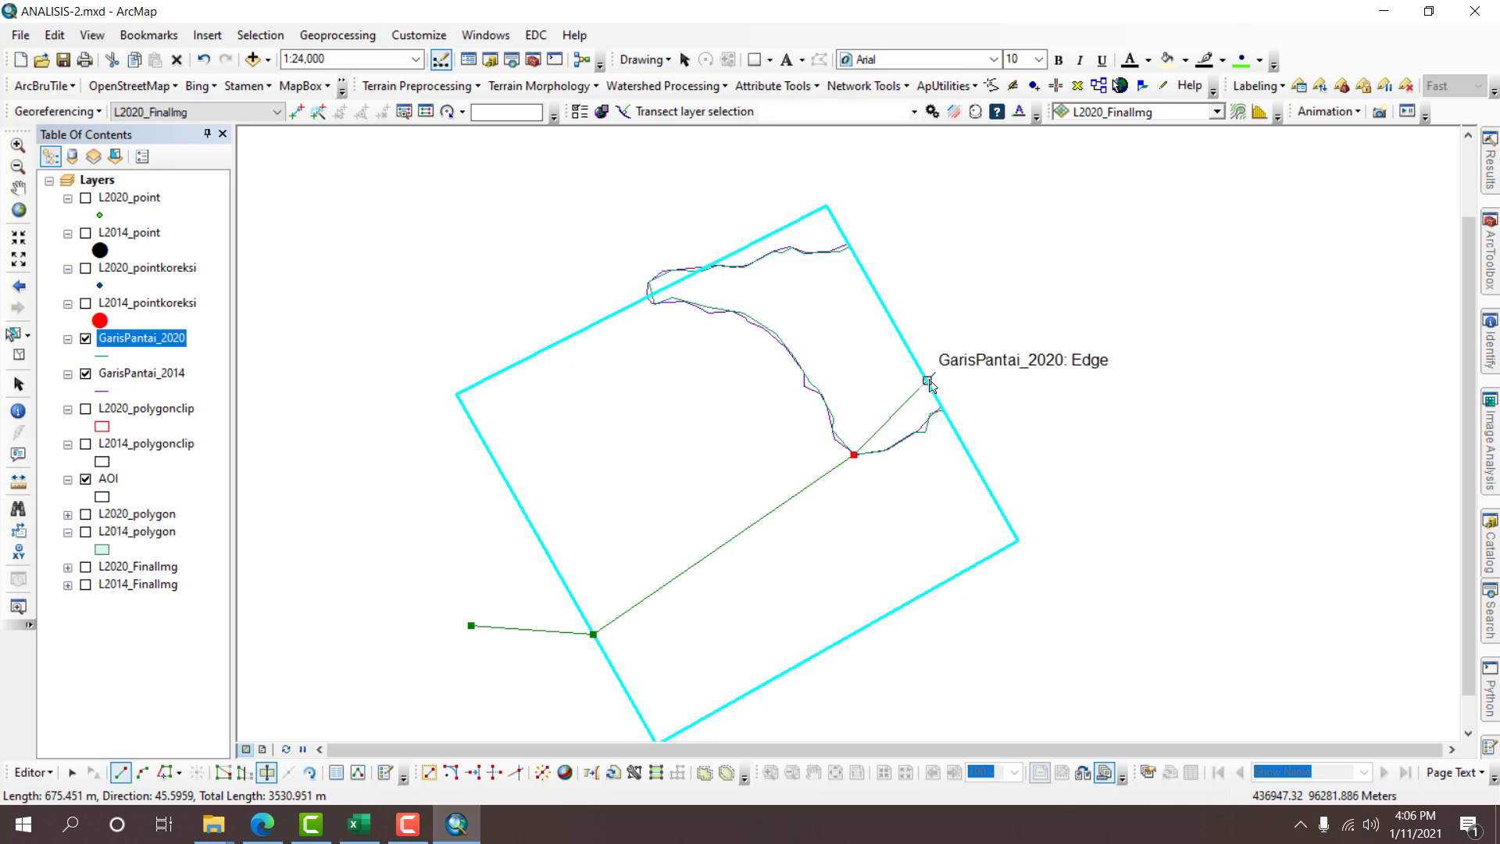
double_click(973, 340)
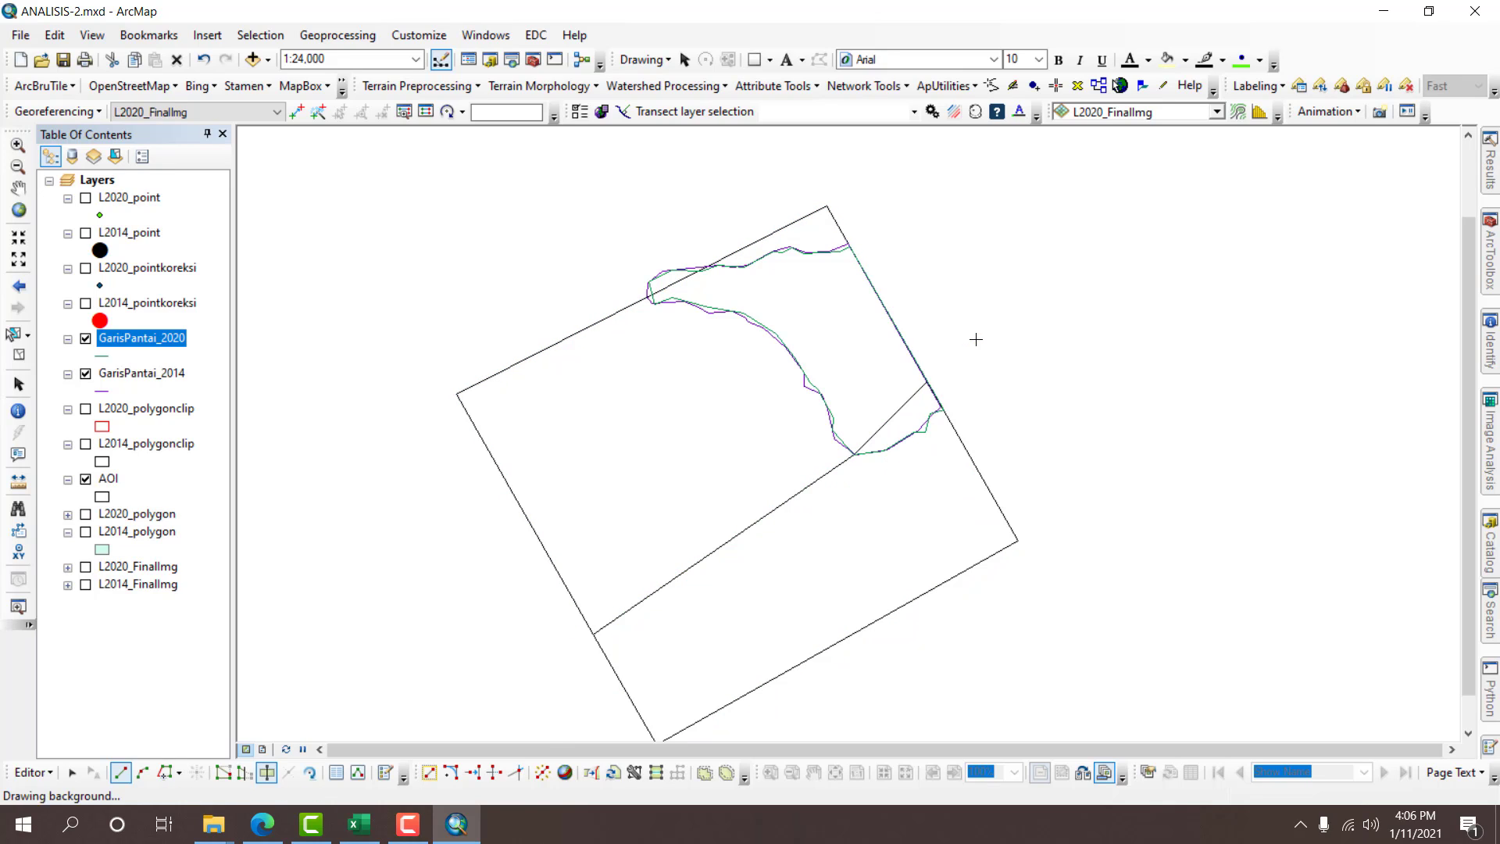
Delete the southeastern piece of the AOI polygon beyond the new cut.
click(12, 334)
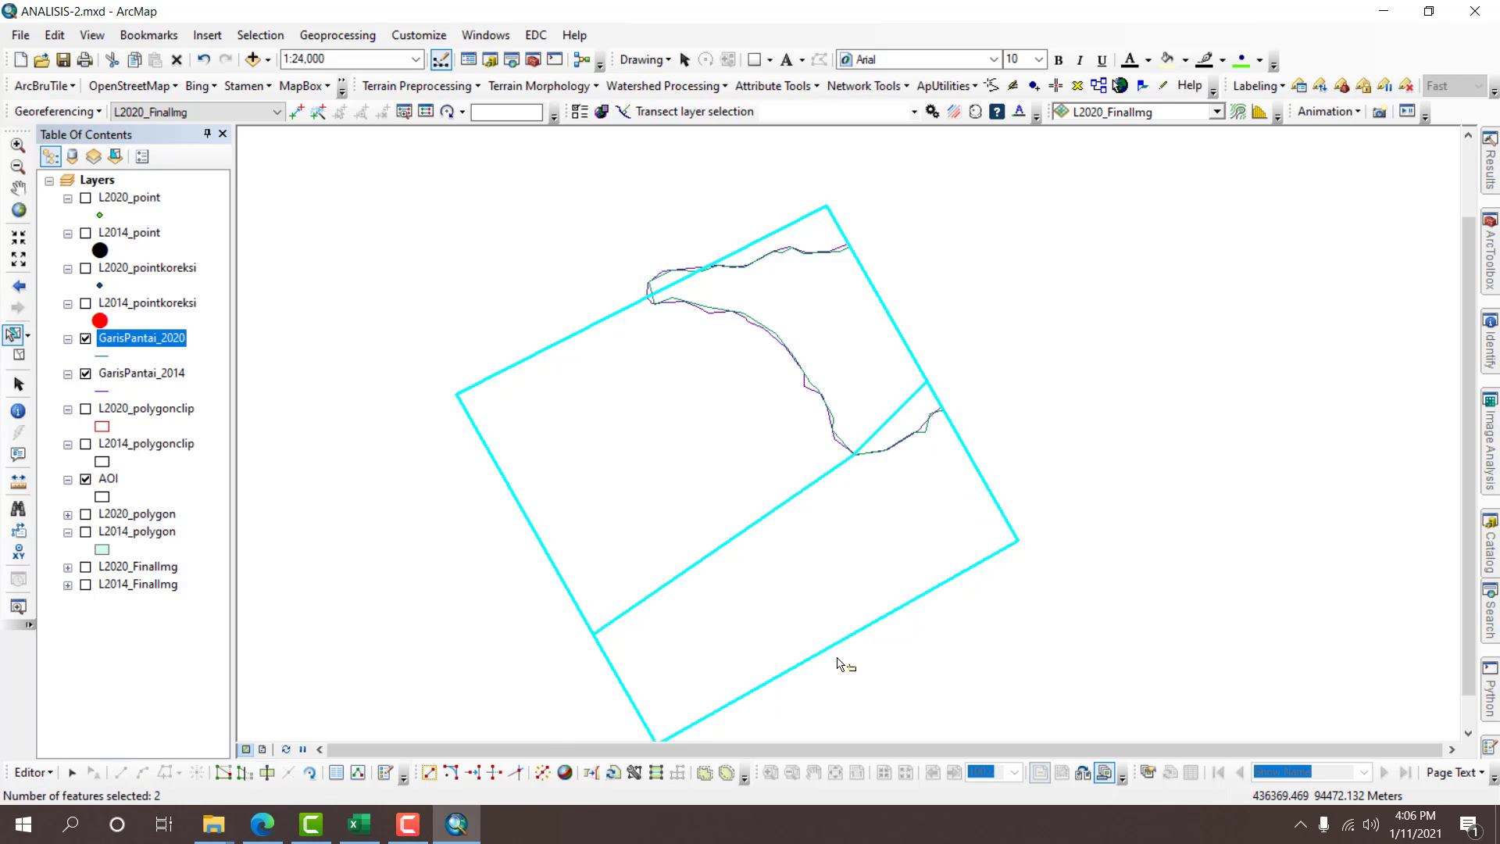
click(819, 627)
key(Delete)
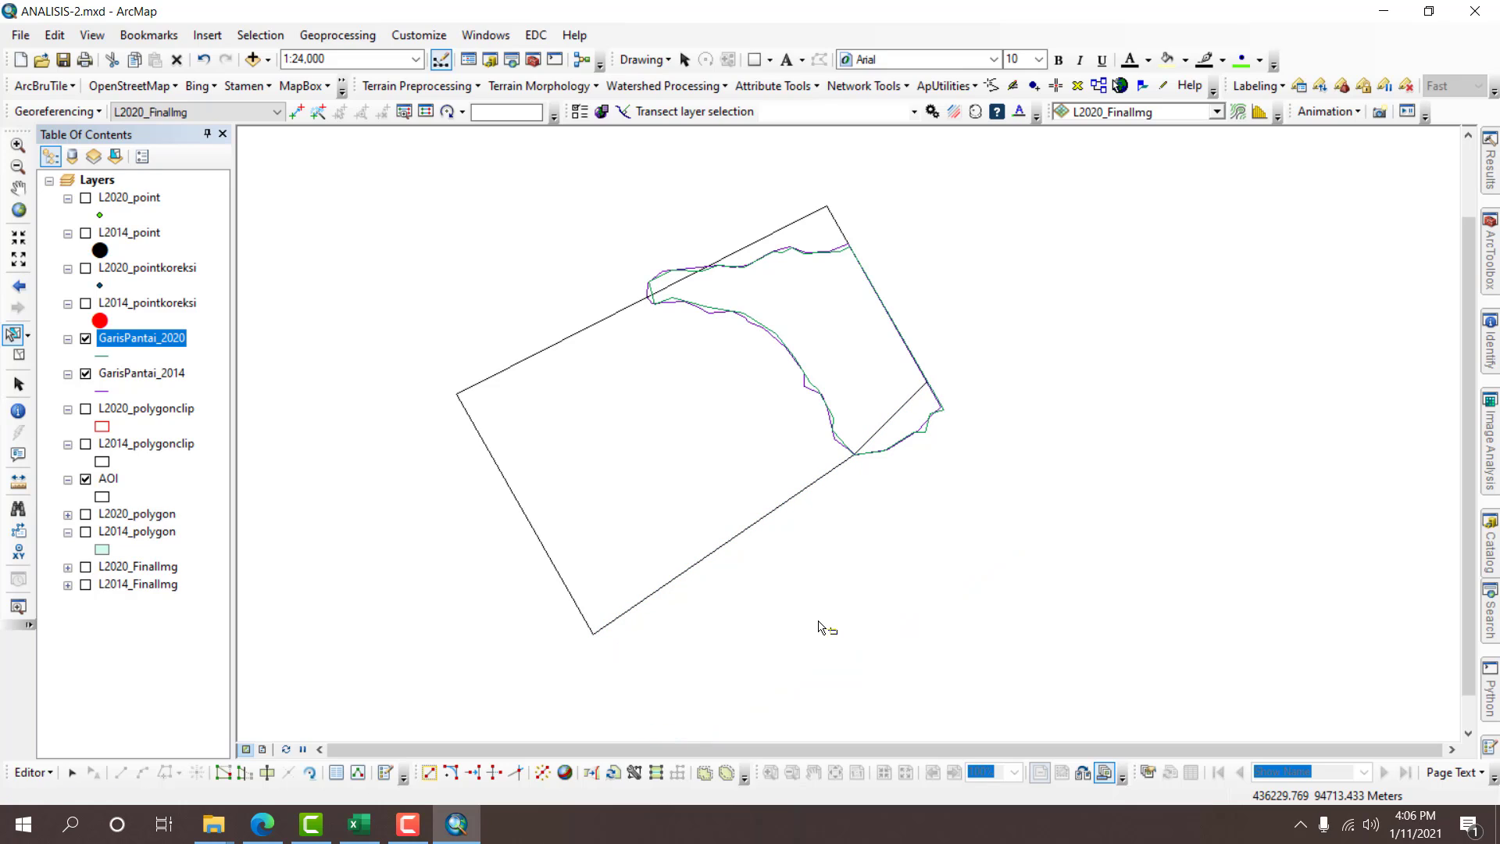
Cut the AOI polygon along a bent line just landward of the shorelines, from the northwestern edge to the southeastern cut edge.
scroll(694, 330, down, 2)
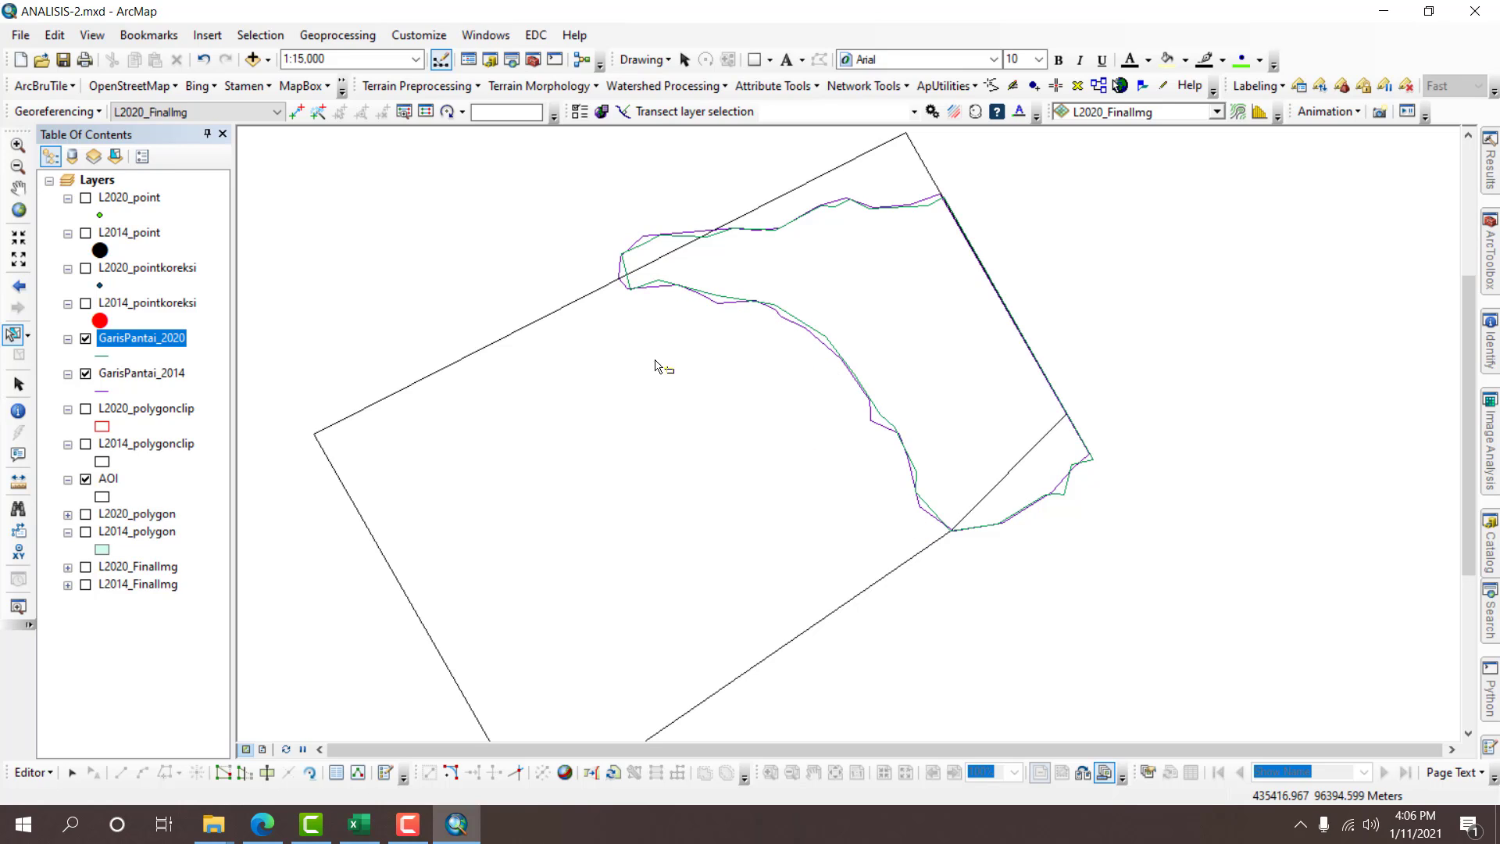
click(539, 361)
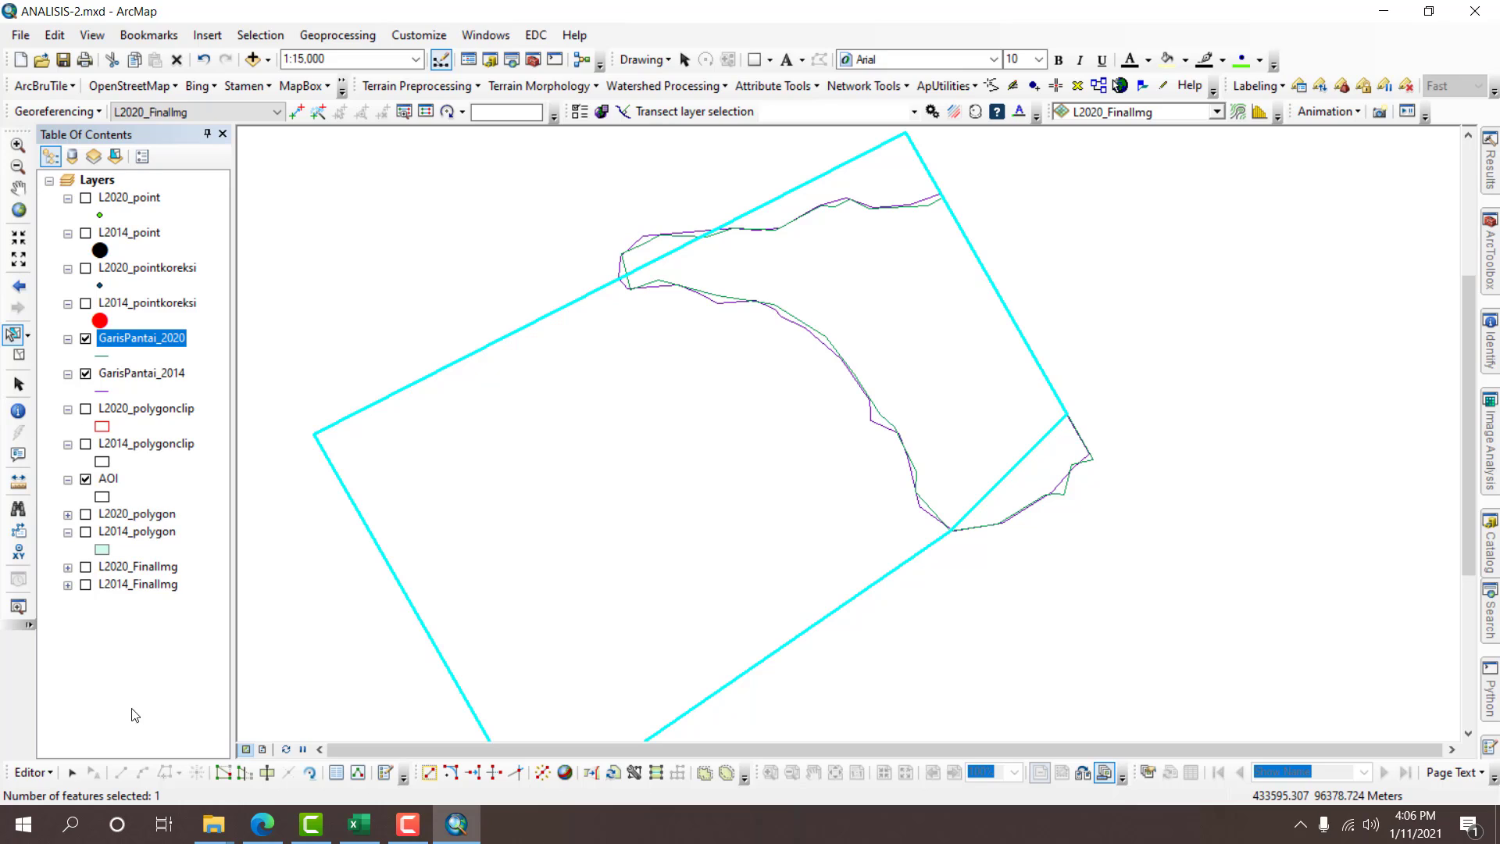
click(266, 772)
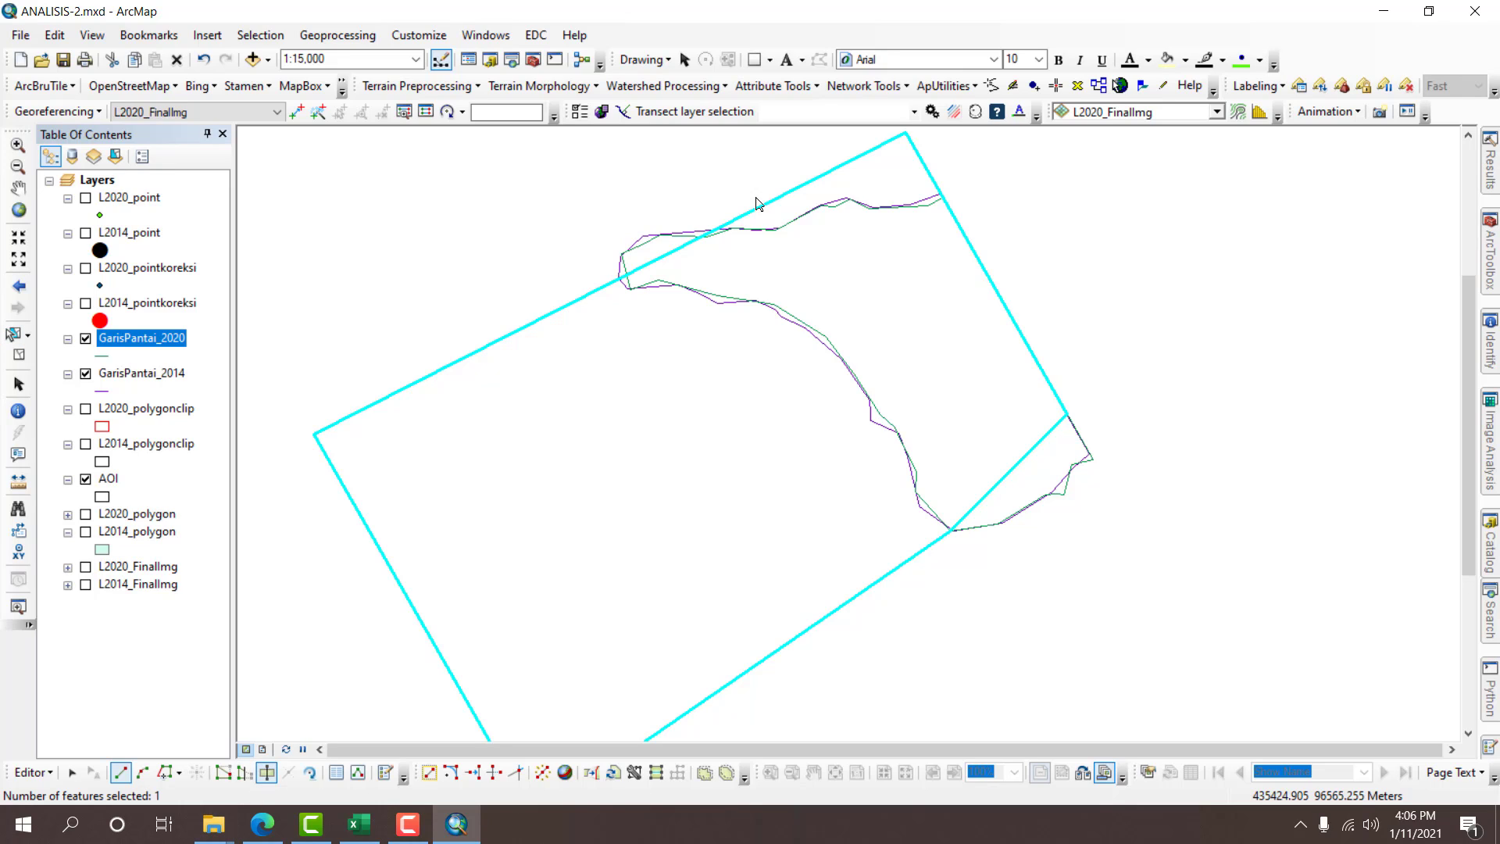
click(637, 162)
click(680, 247)
click(907, 346)
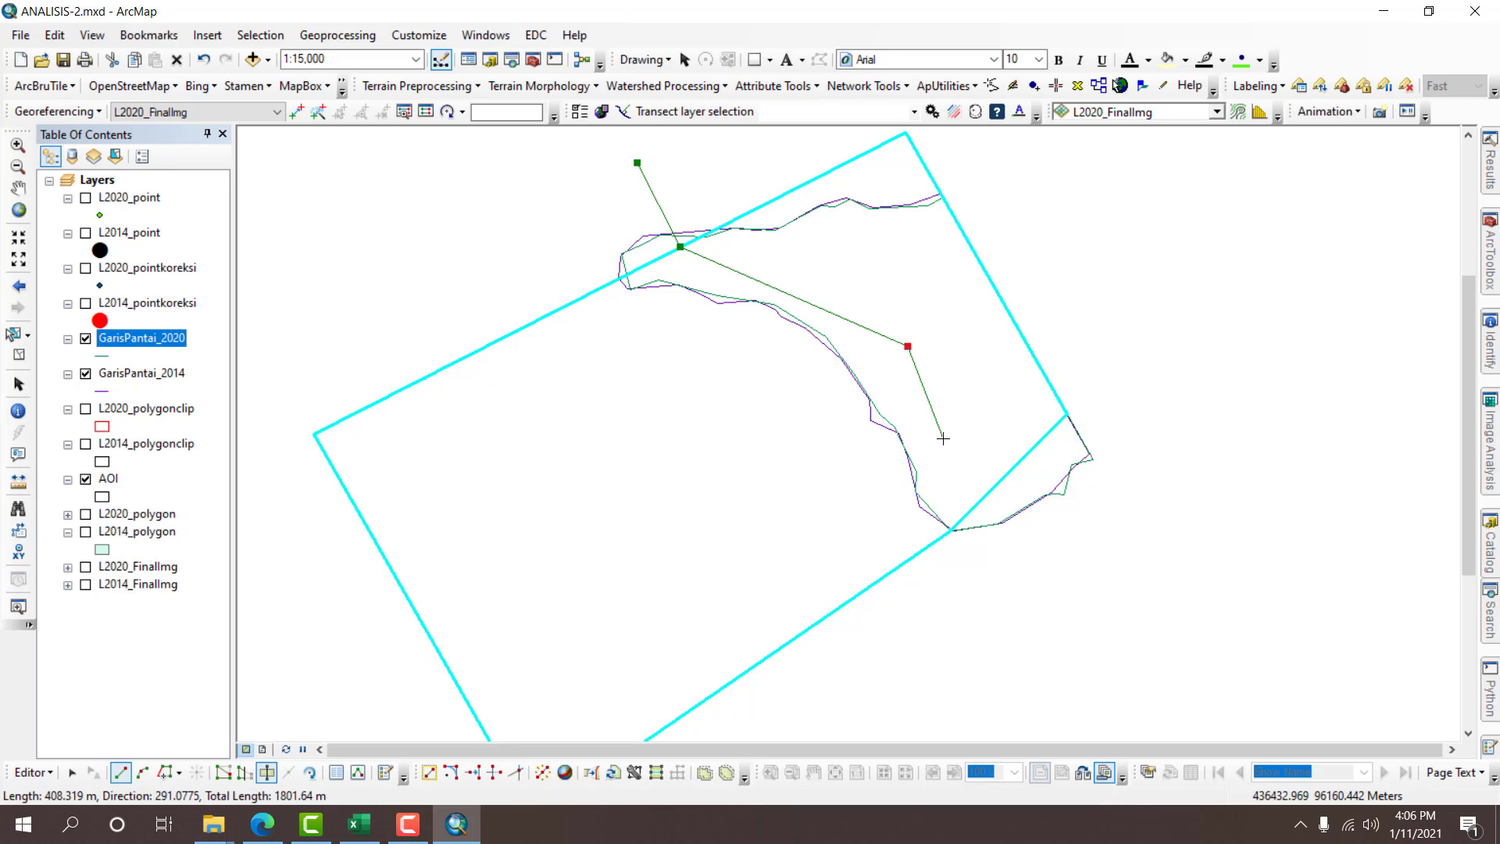
click(944, 438)
click(986, 494)
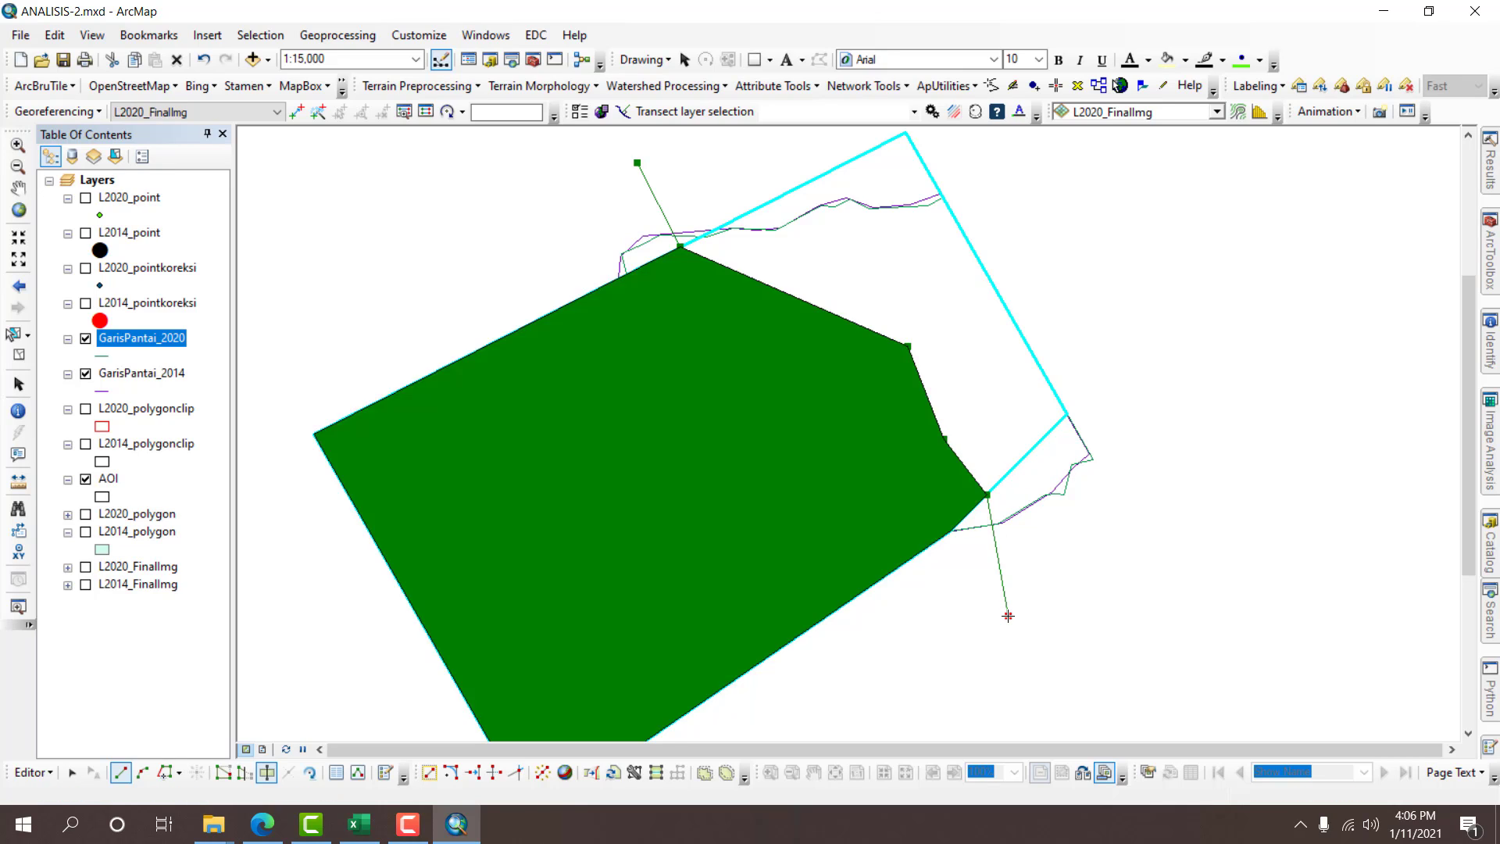
double_click(1007, 615)
Delete the landward northeastern piece of the AOI polygon.
click(10, 334)
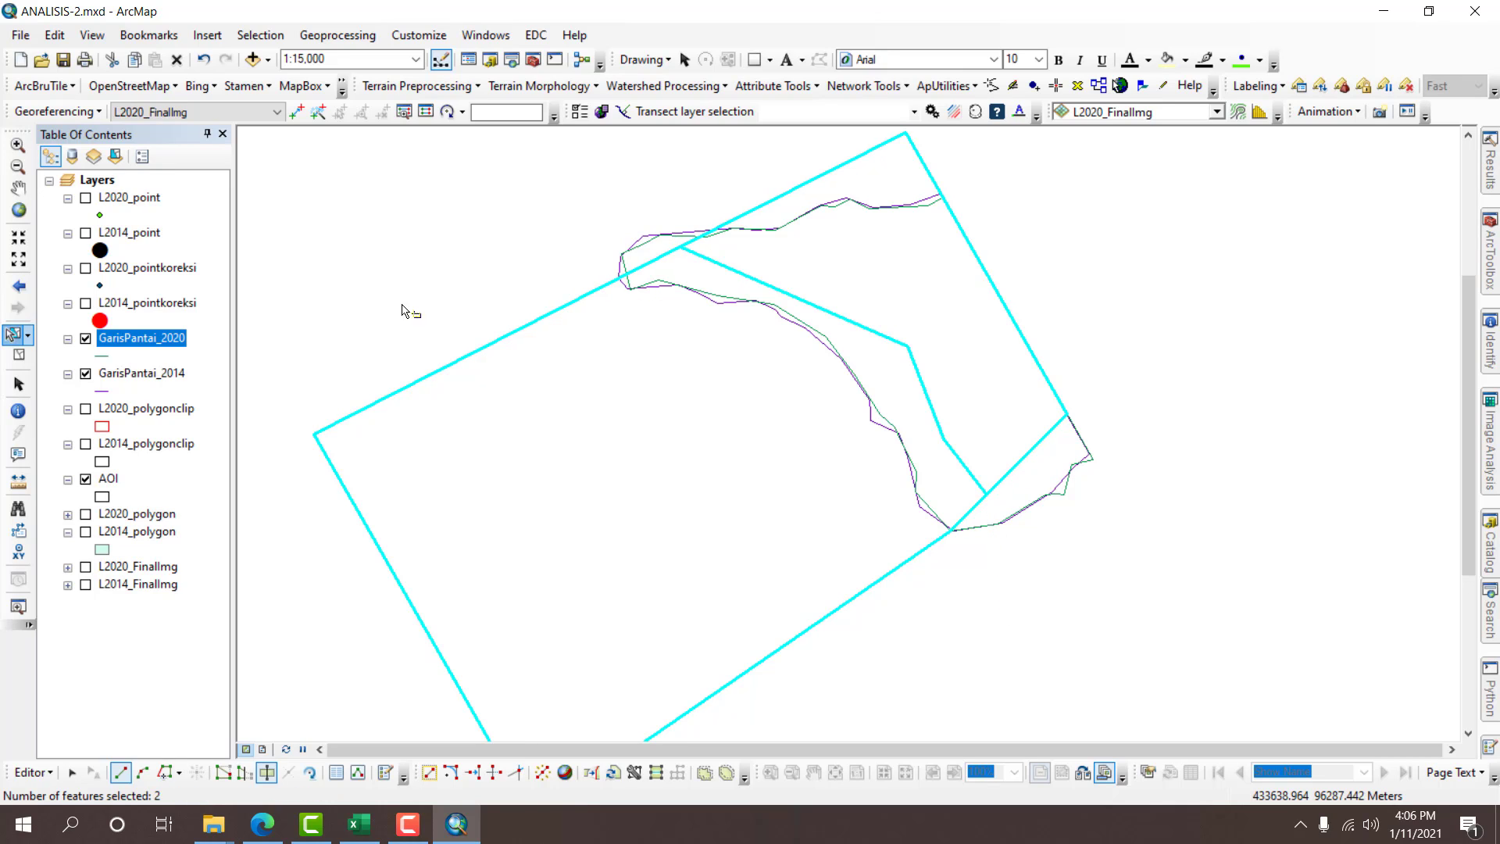
click(899, 162)
key(Delete)
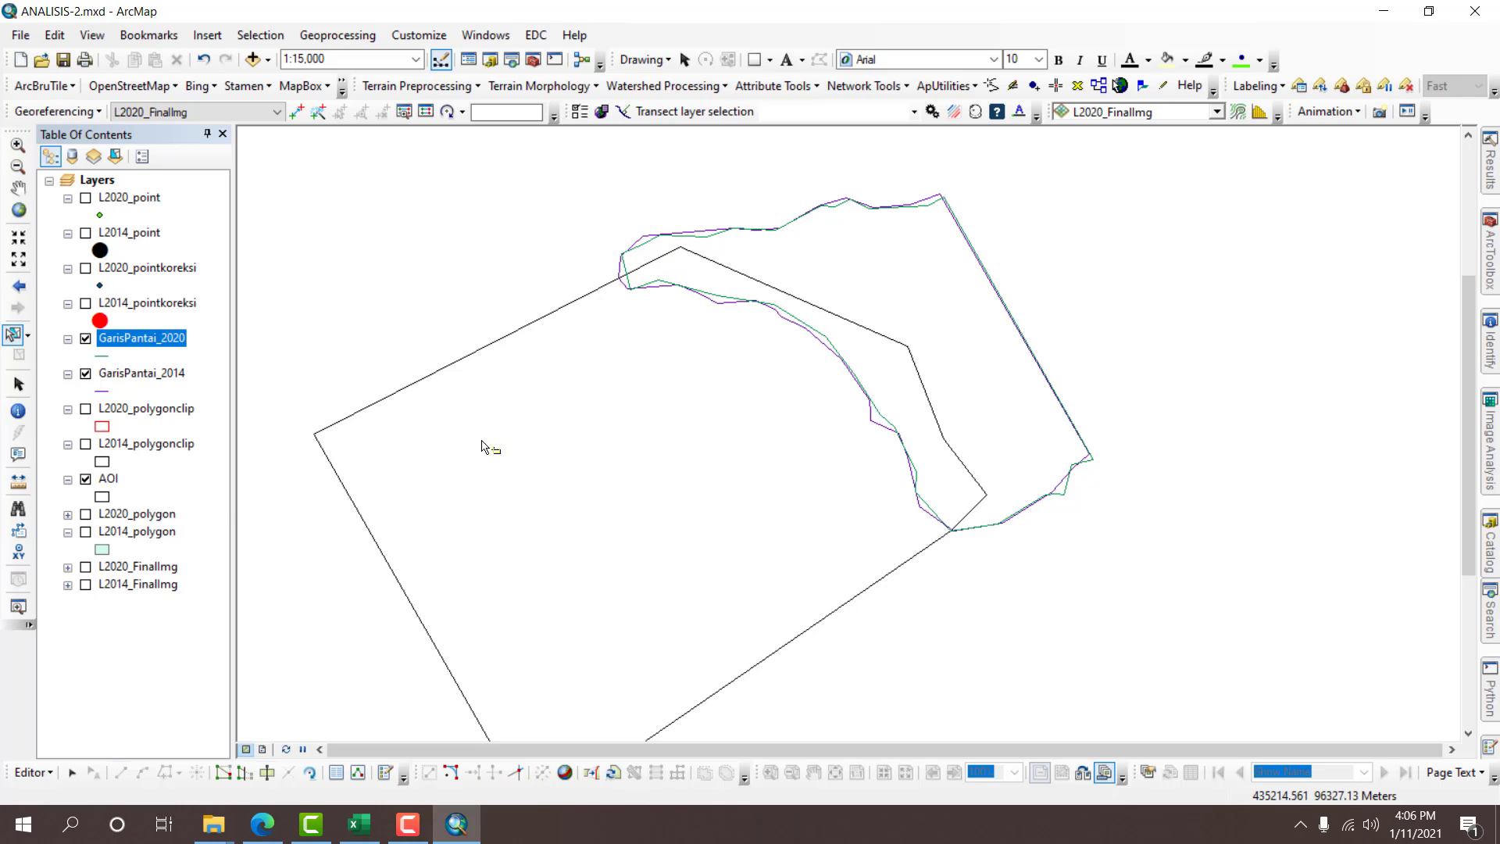
Stop editing the AOI layer and save the edits.
click(40, 779)
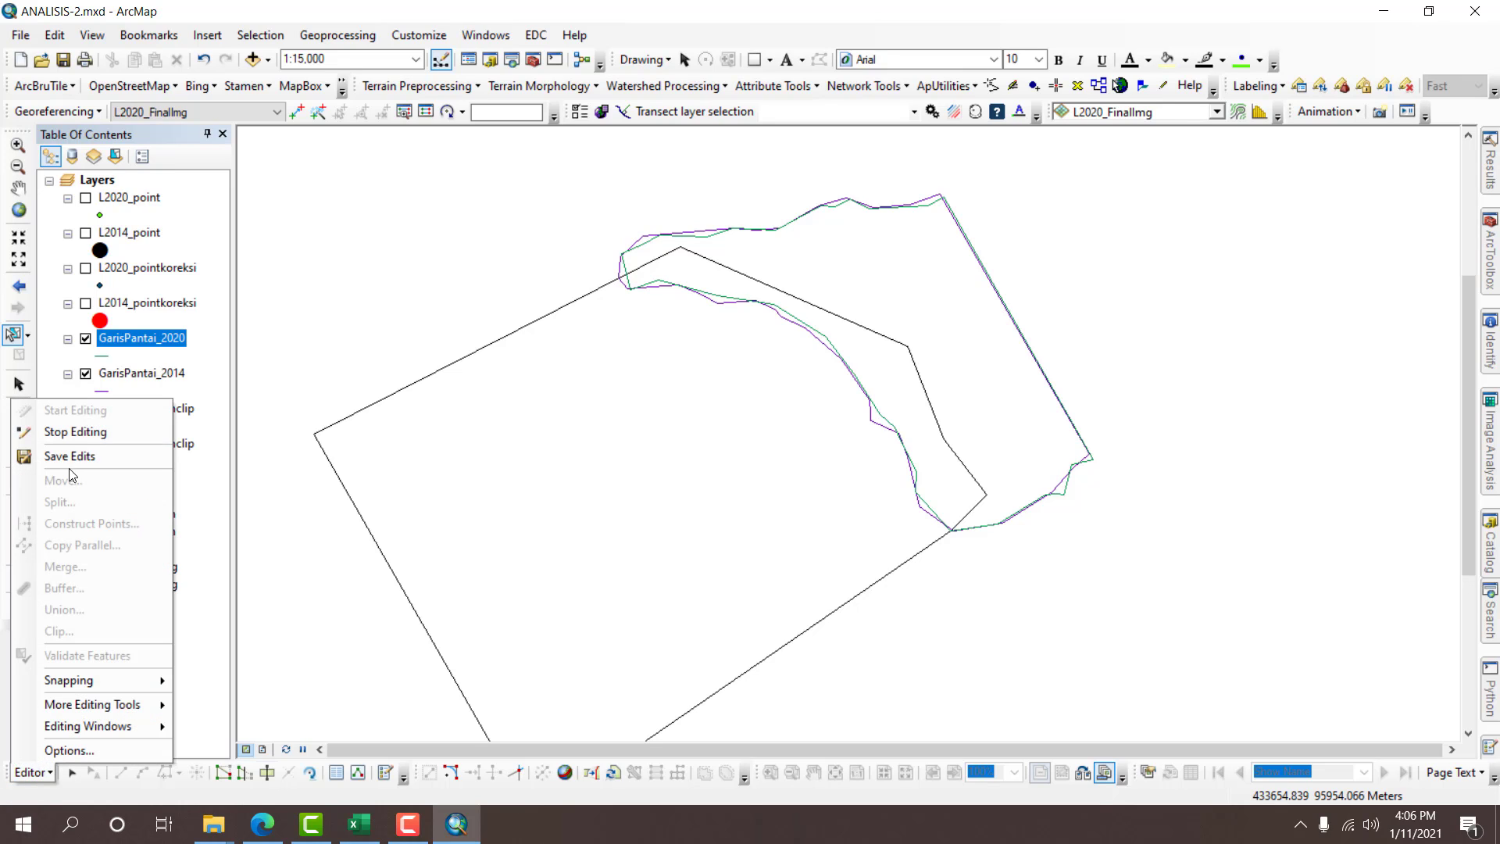
click(68, 434)
click(682, 473)
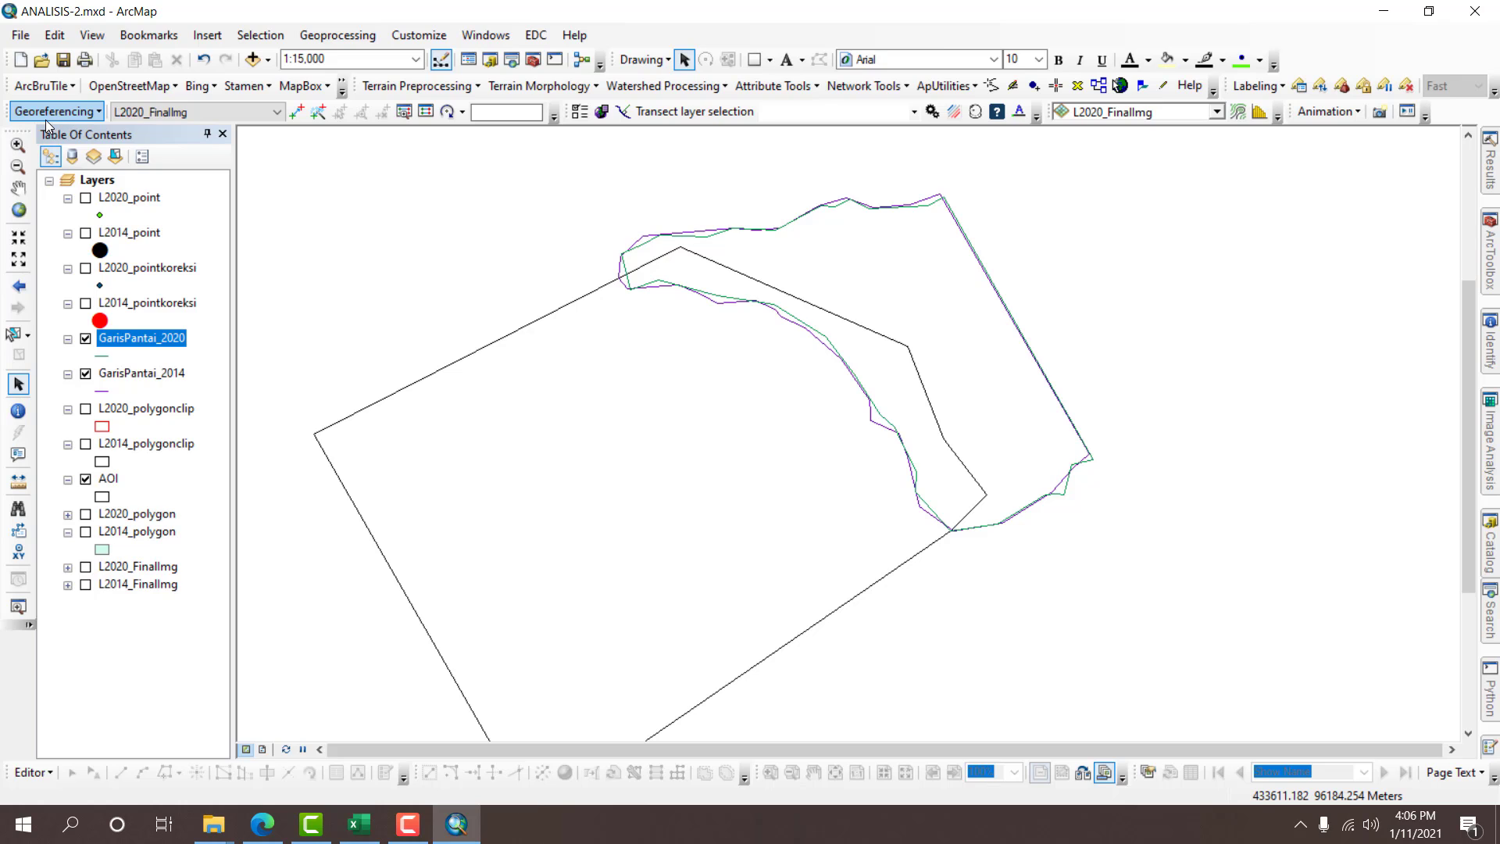
Start an edit session on GarisPantai_2014 and hide the GarisPantai_2020 layer.
click(31, 772)
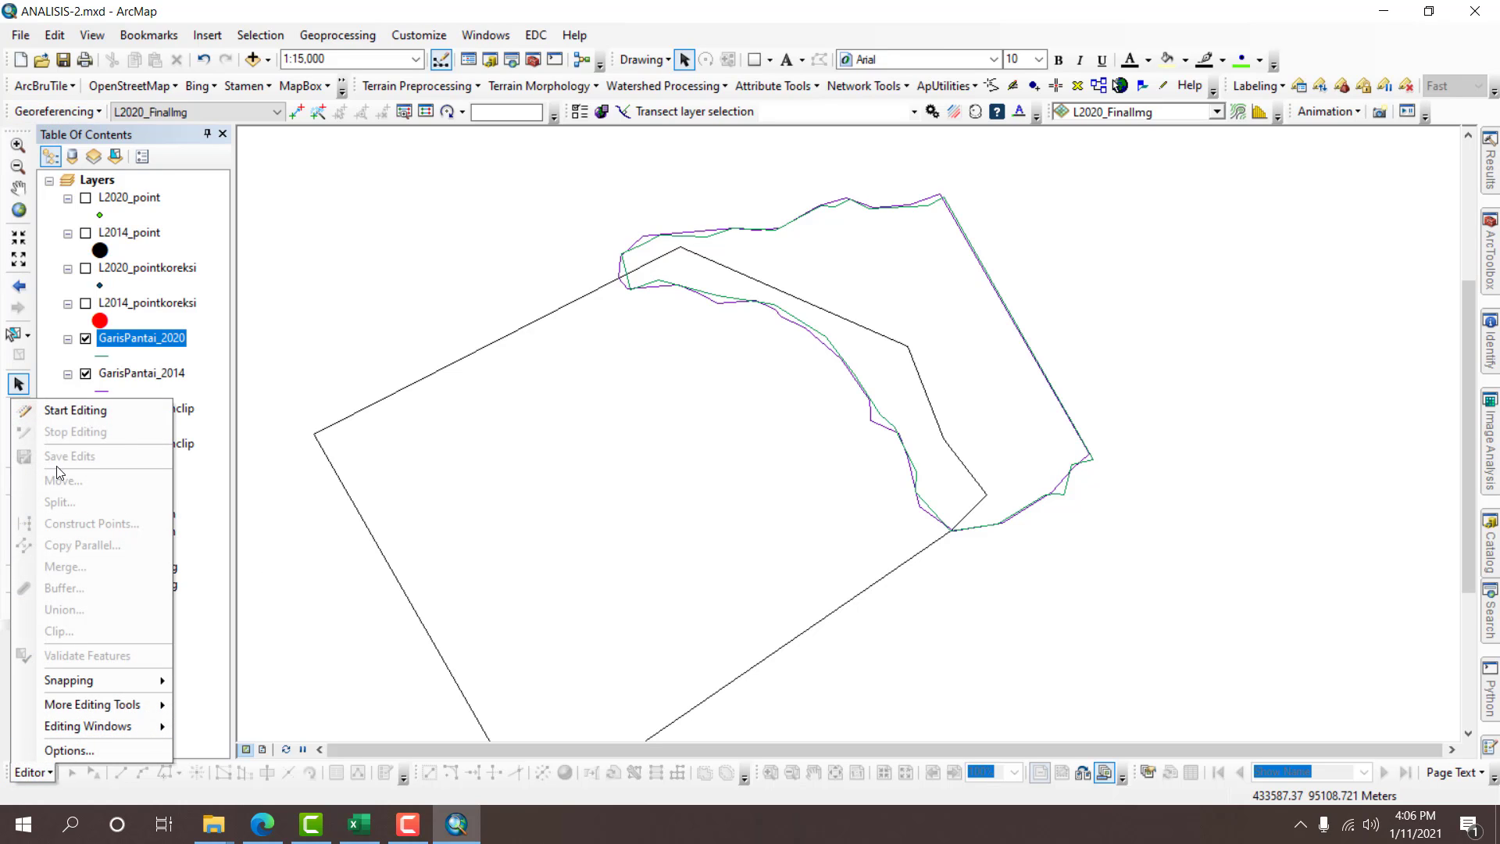
click(75, 410)
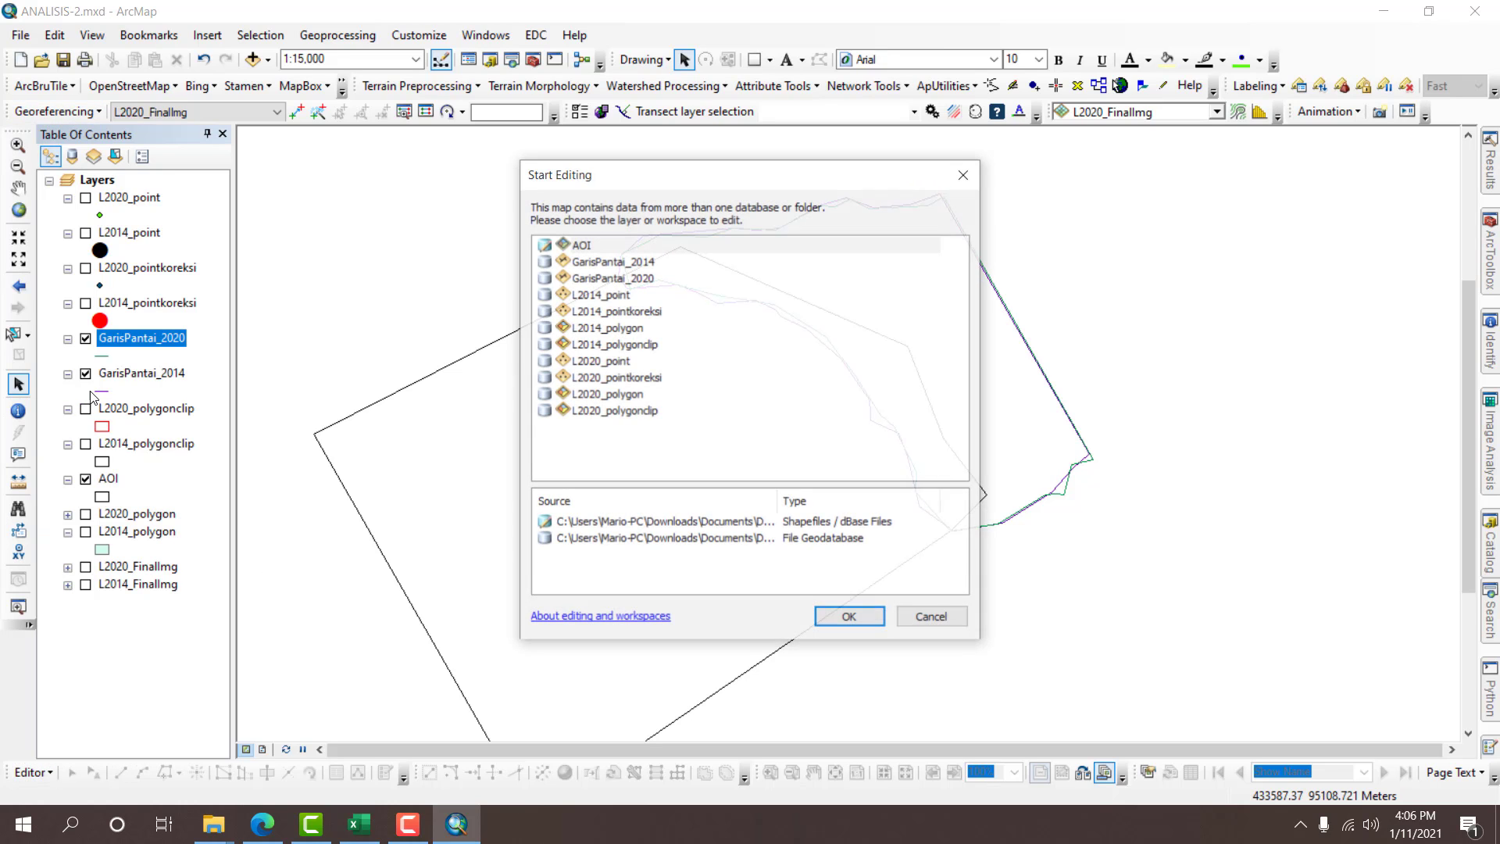
double_click(612, 264)
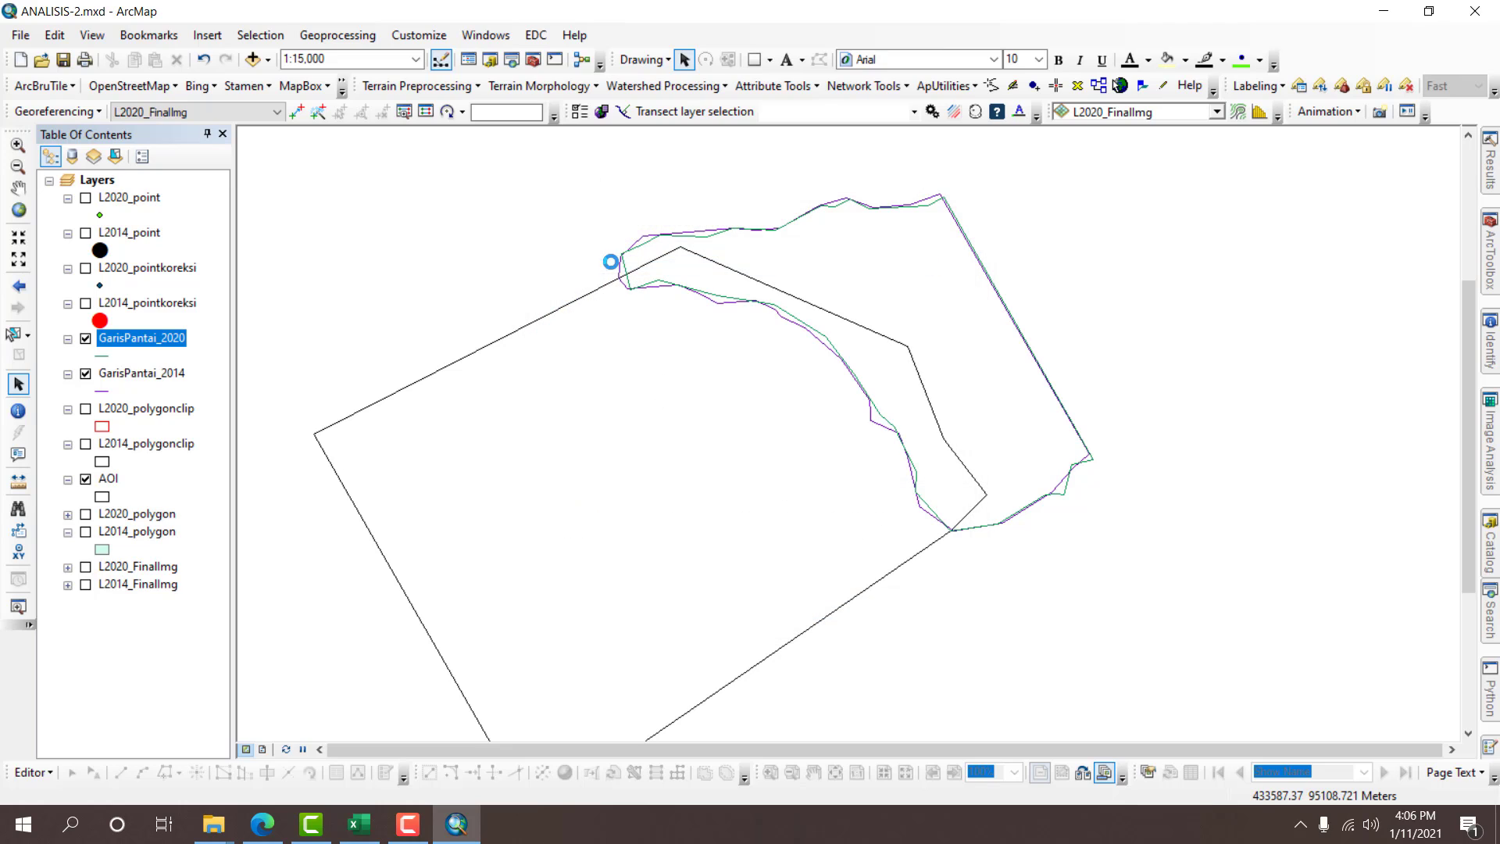
click(86, 339)
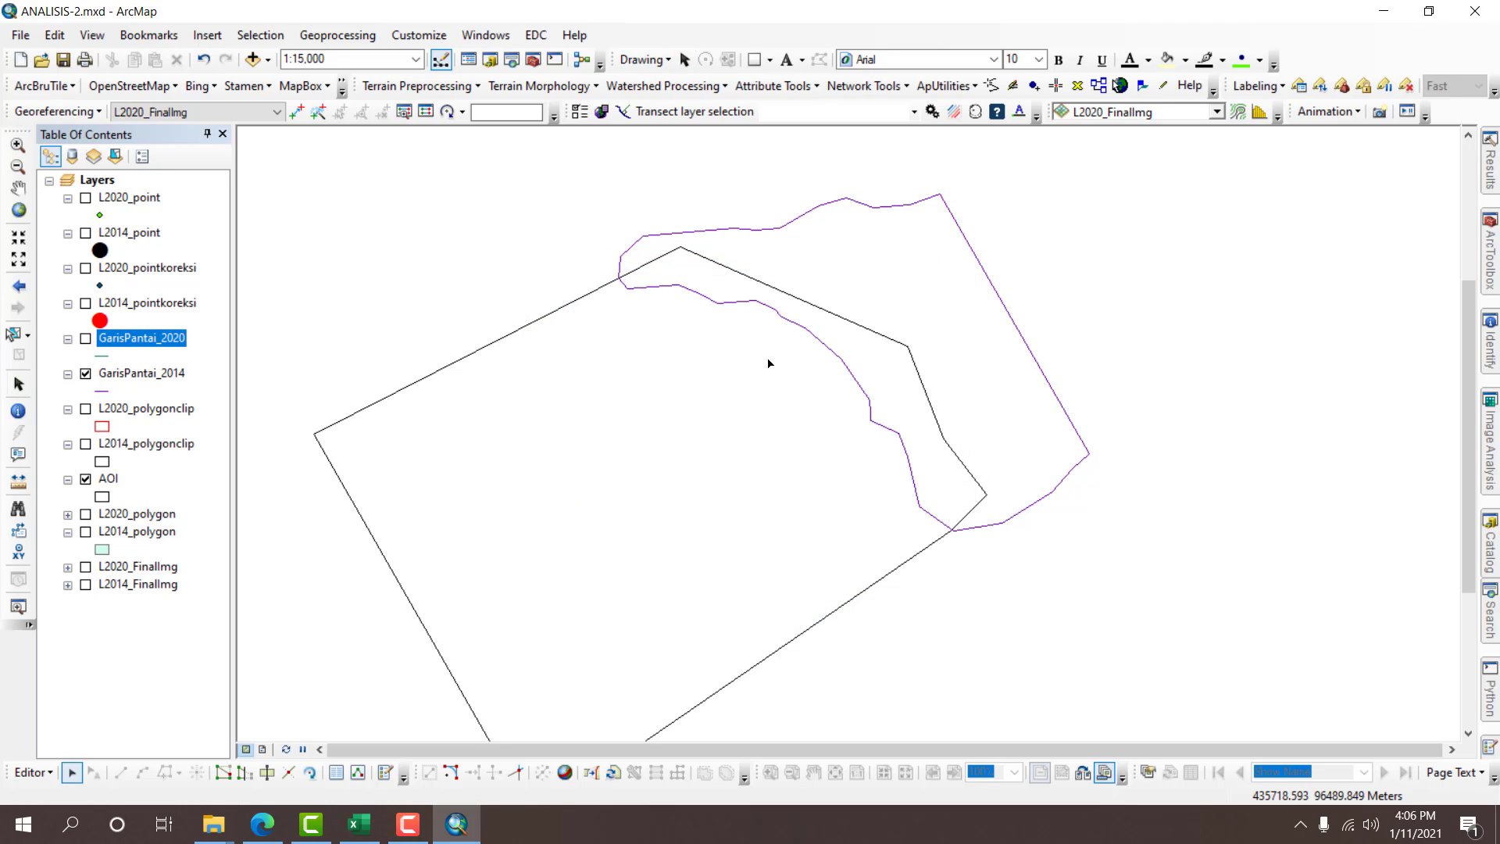
Split the 2014 shoreline where it crosses the northwestern edge of the AOI polygon.
click(727, 306)
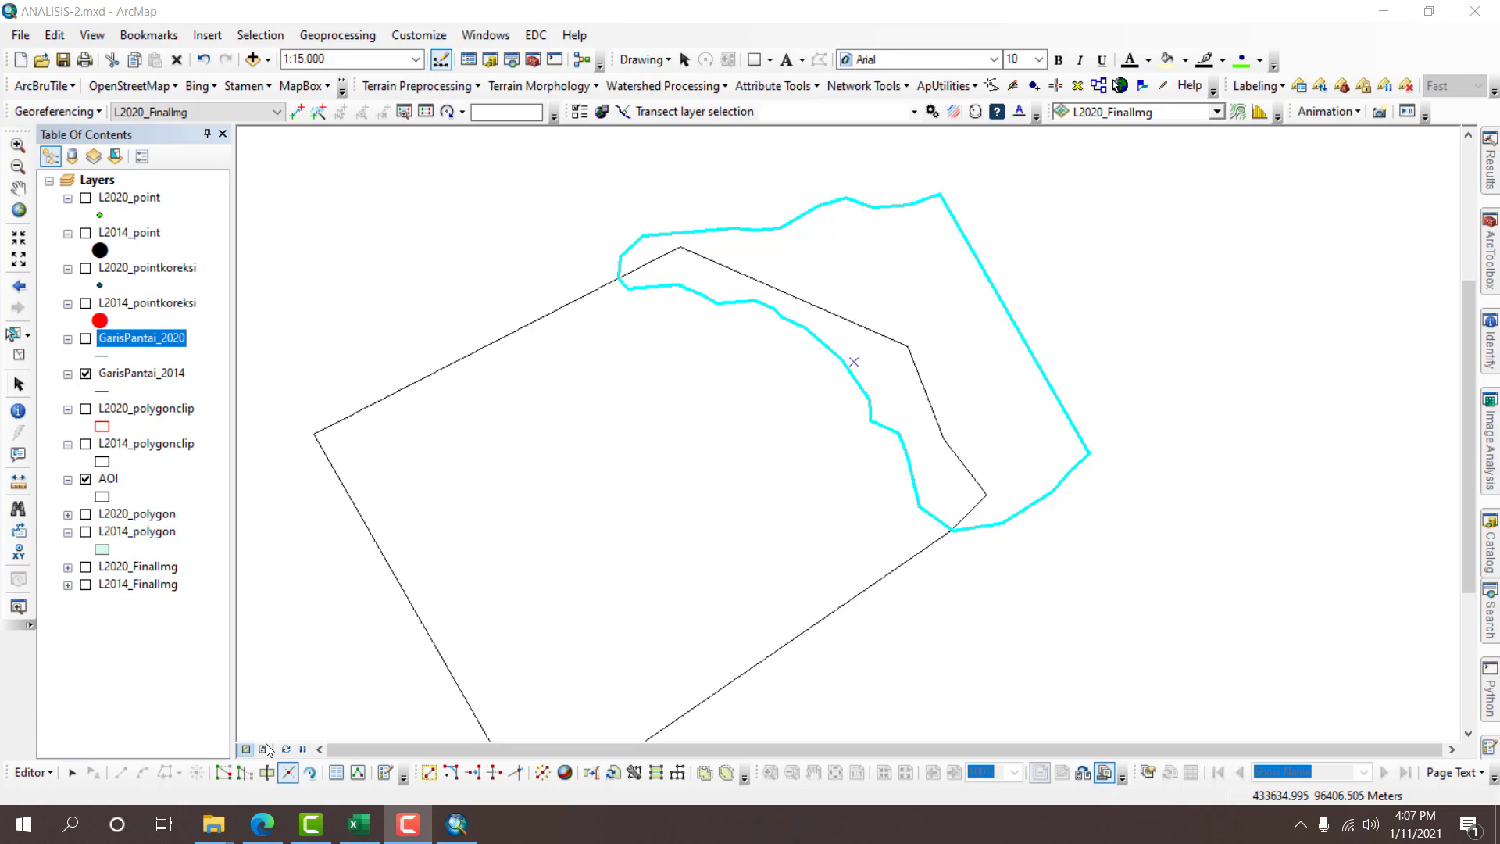
click(285, 781)
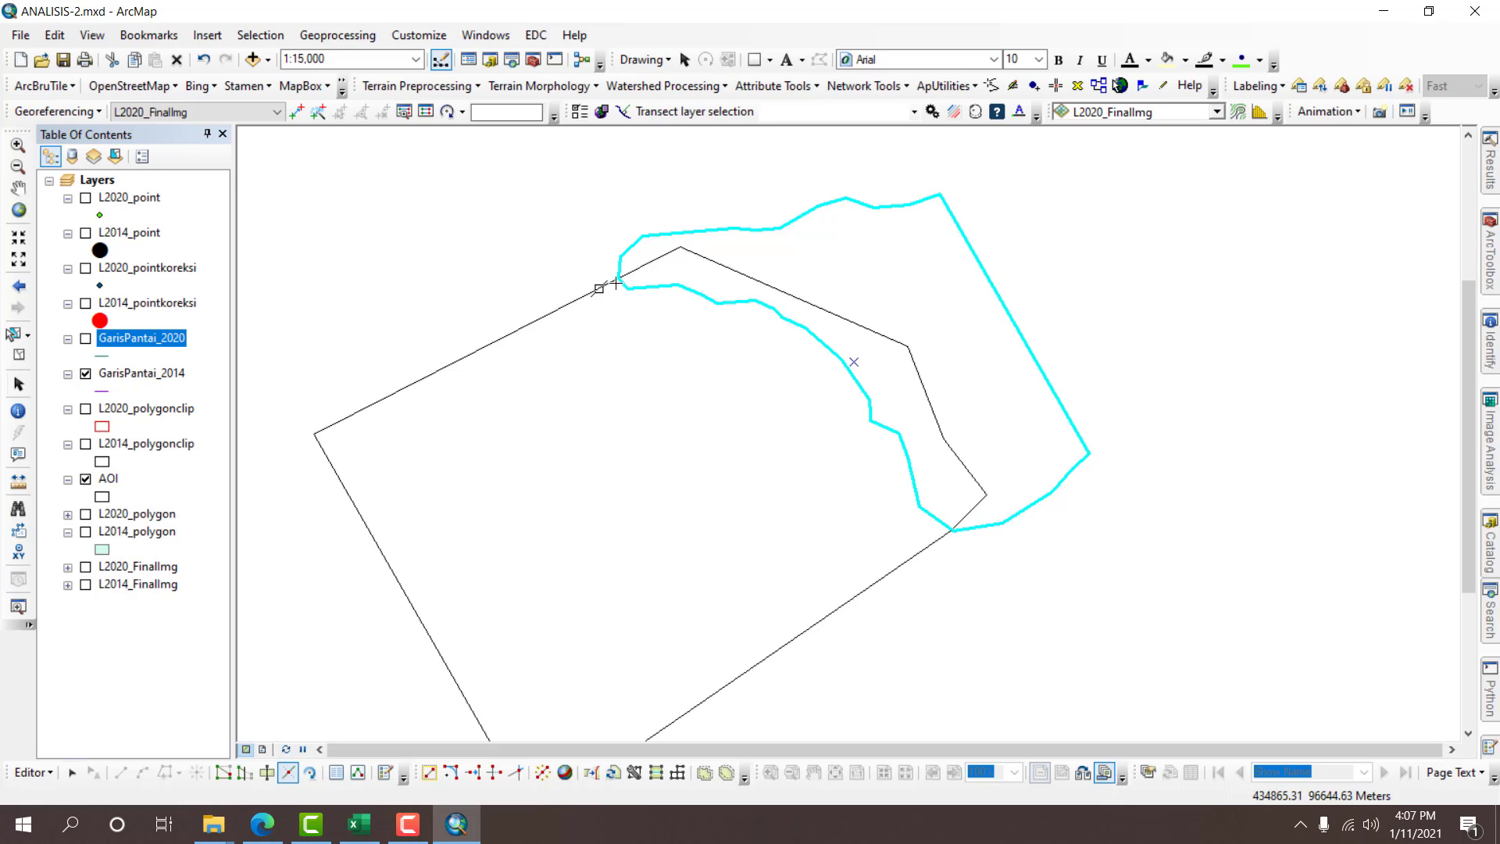
scroll(627, 324, up, 10)
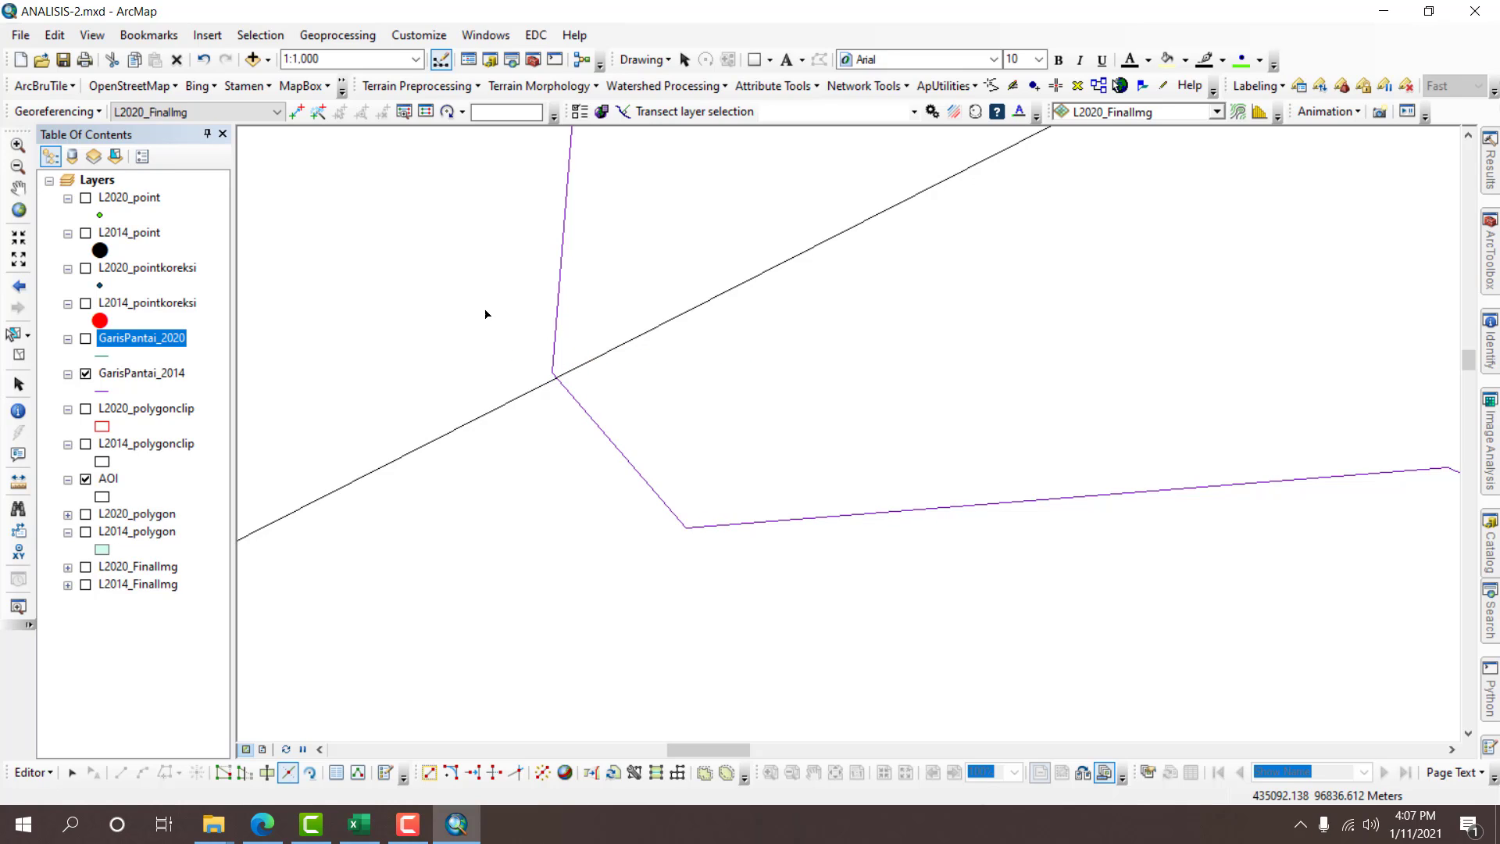
Split the 2014 shoreline at the vertex where it meets the southeastern edge of the AOI polygon.
scroll(486, 304, down, 1)
scroll(486, 305, down, 3)
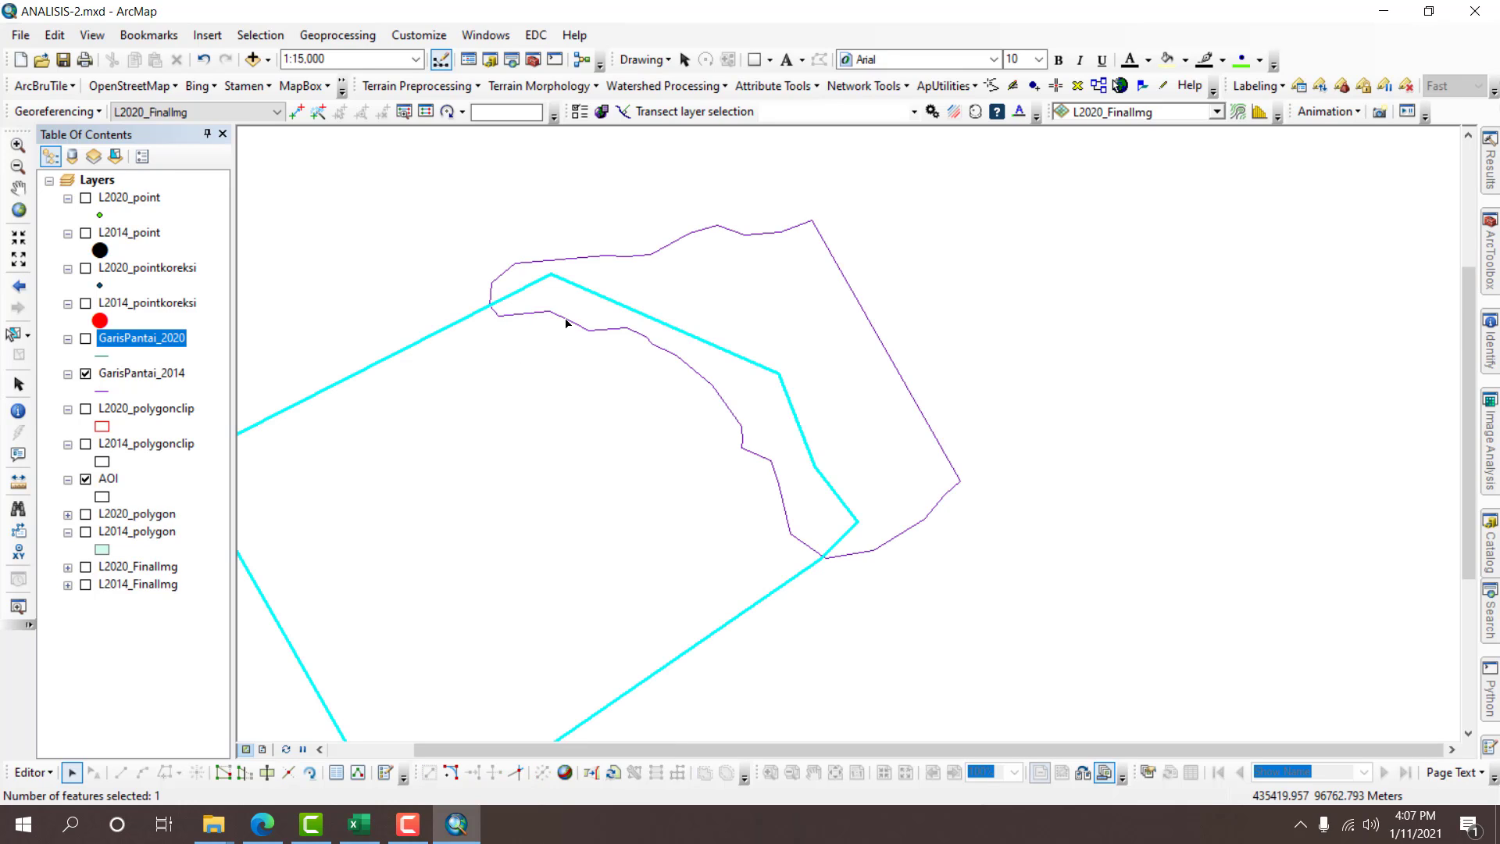
click(567, 322)
scroll(809, 553, up, 4)
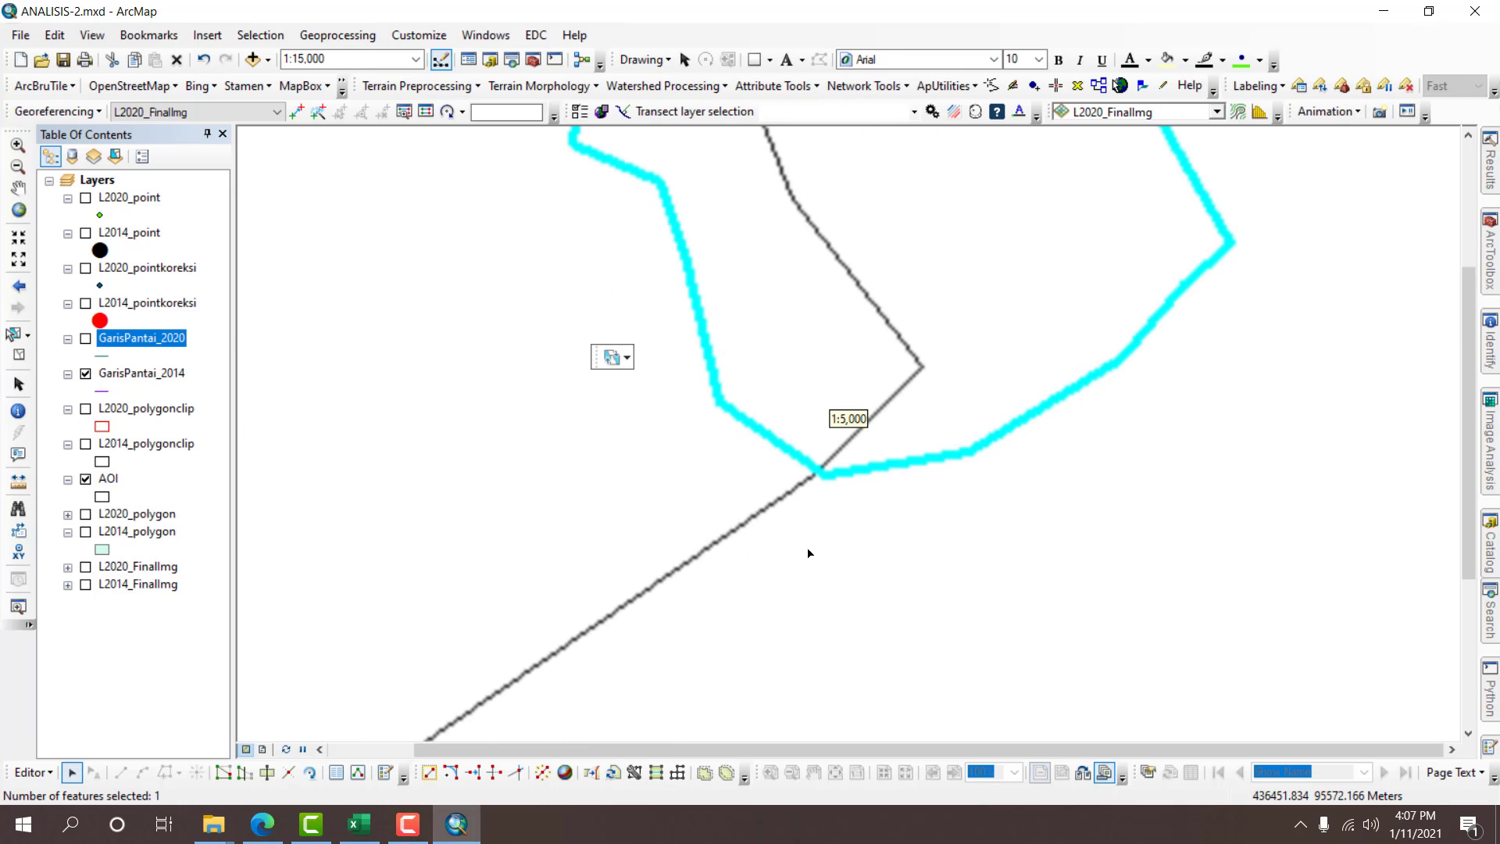
click(288, 772)
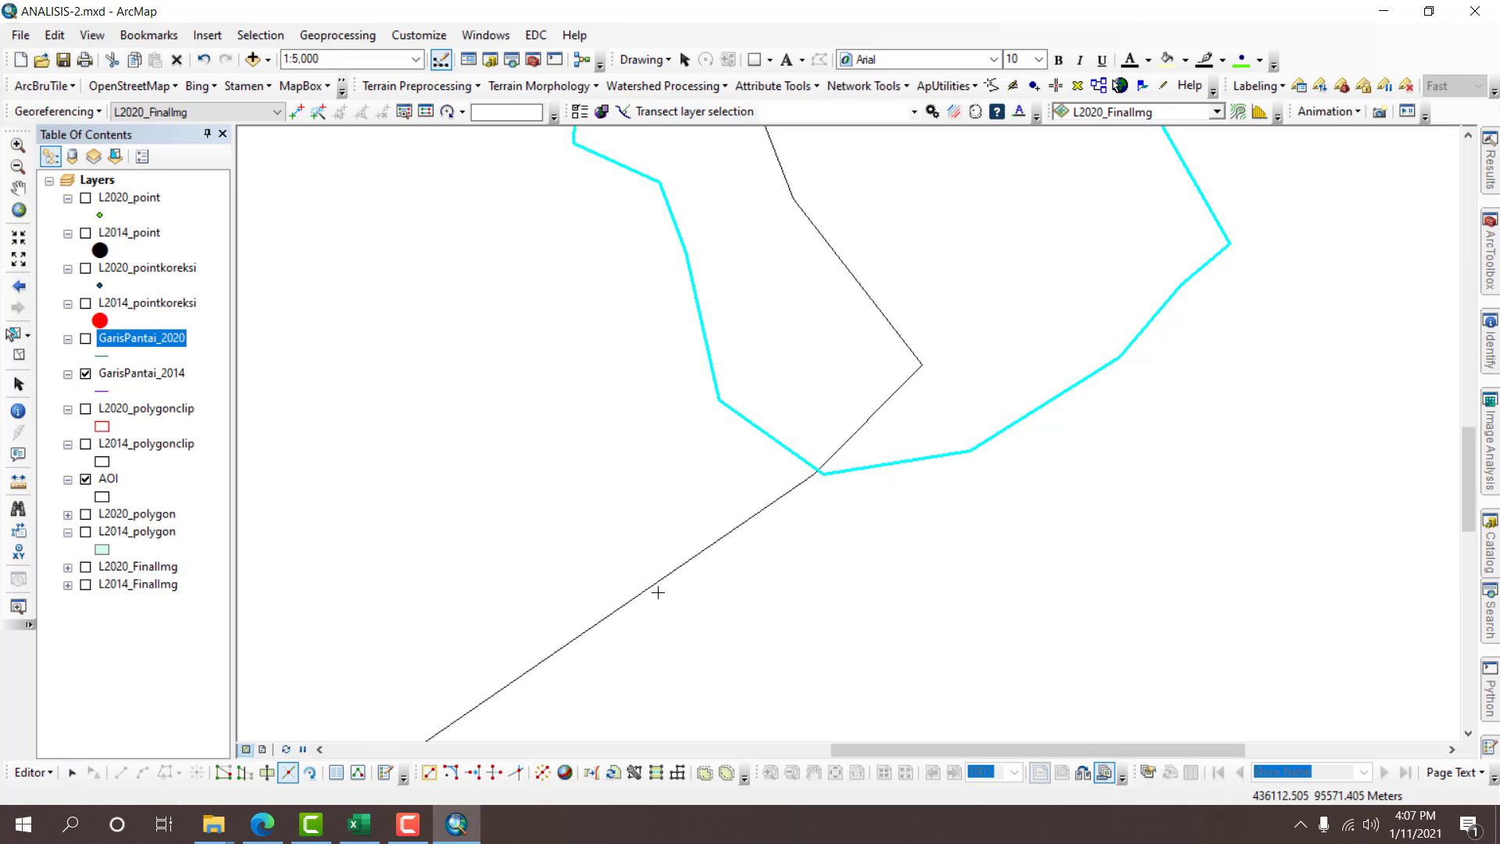
click(824, 473)
Delete the northern and eastern pieces of the 2014 shoreline that lie outside the AOI polygon.
scroll(857, 560, down, 3)
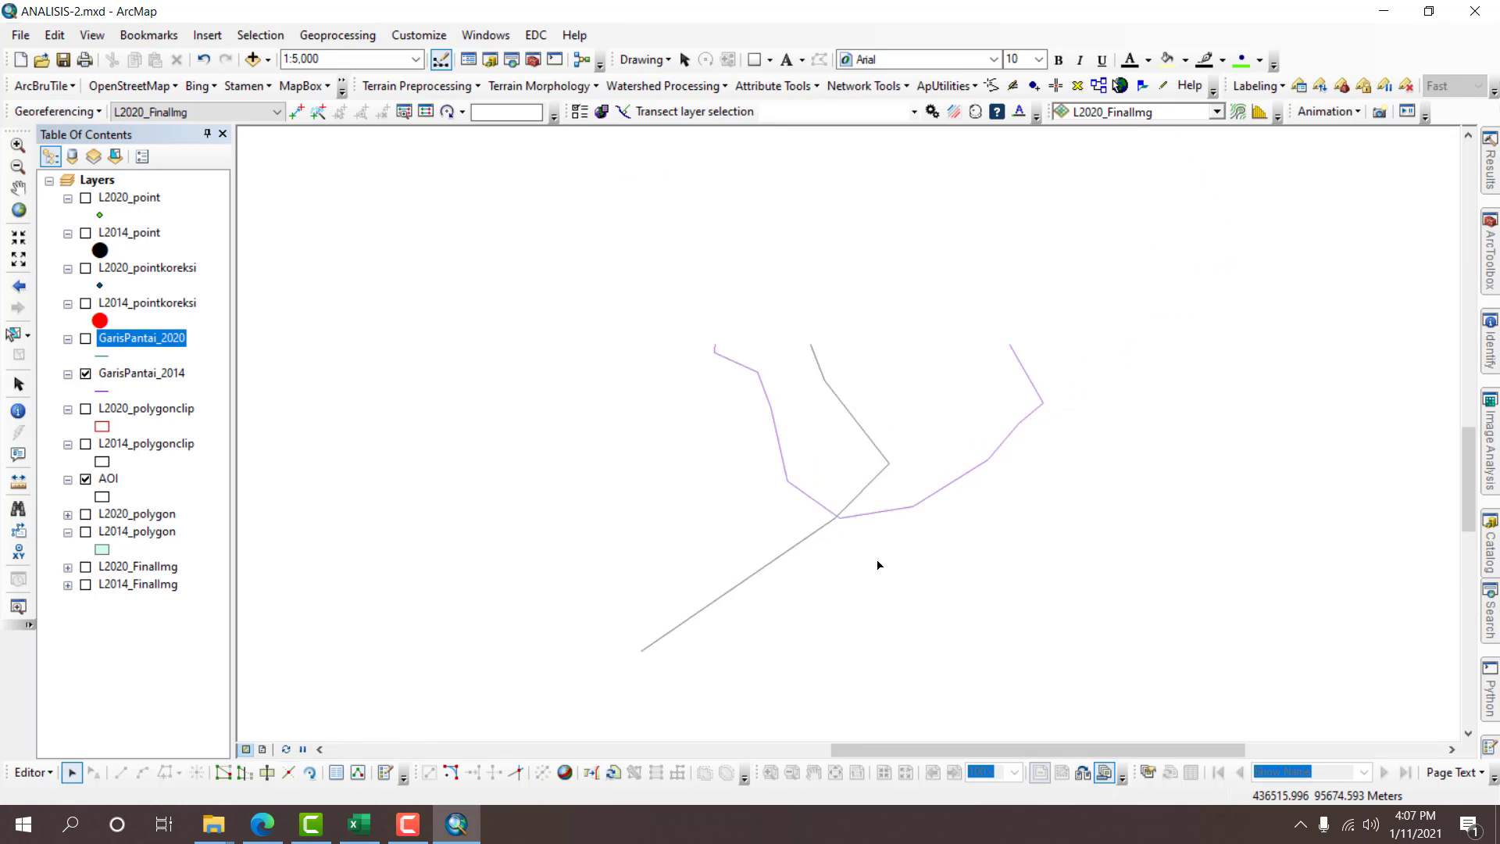
scroll(886, 559, down, 1)
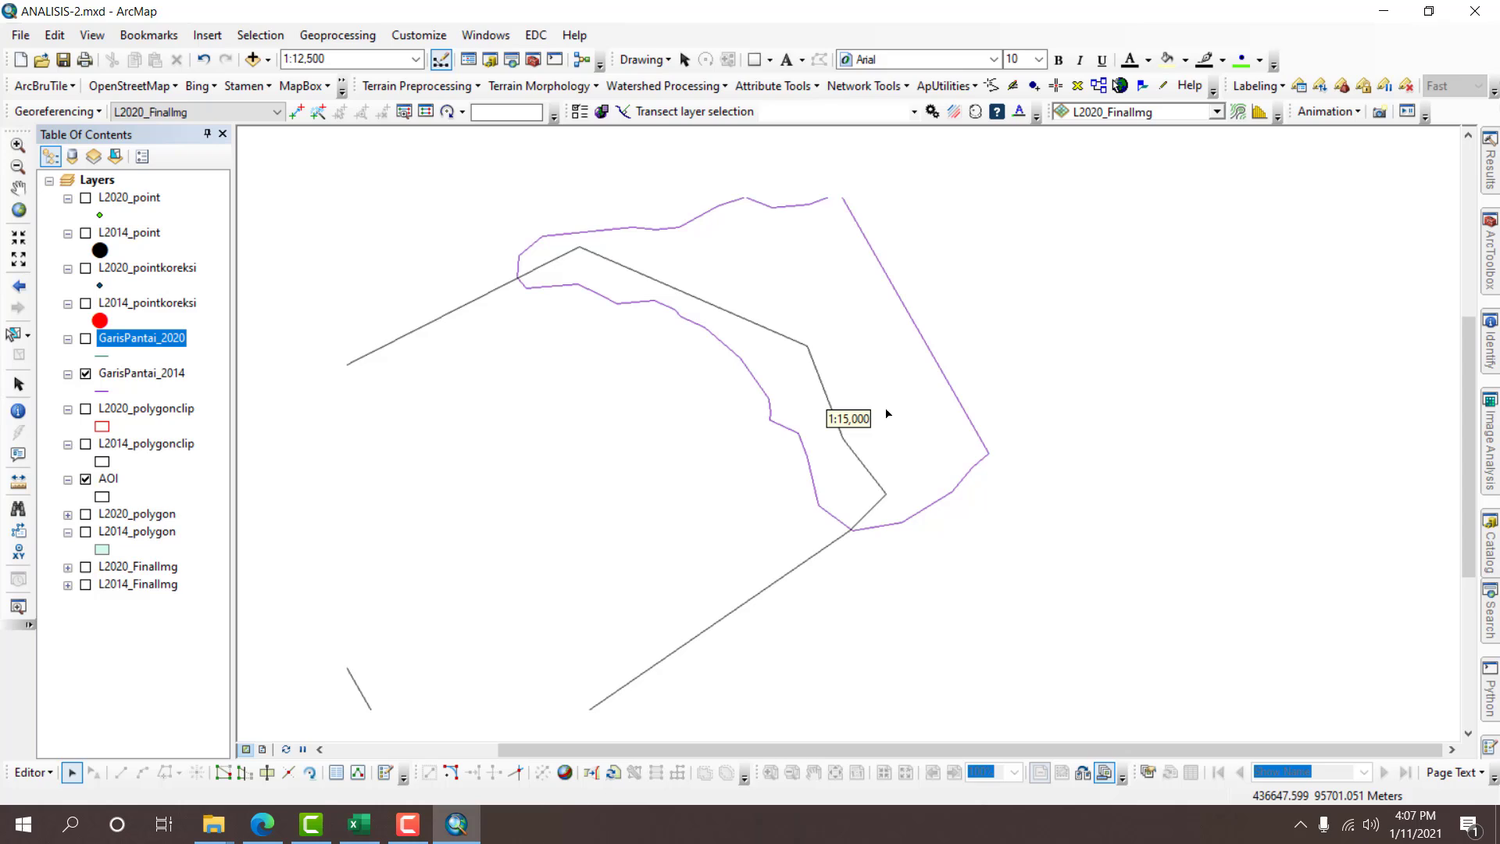
click(809, 210)
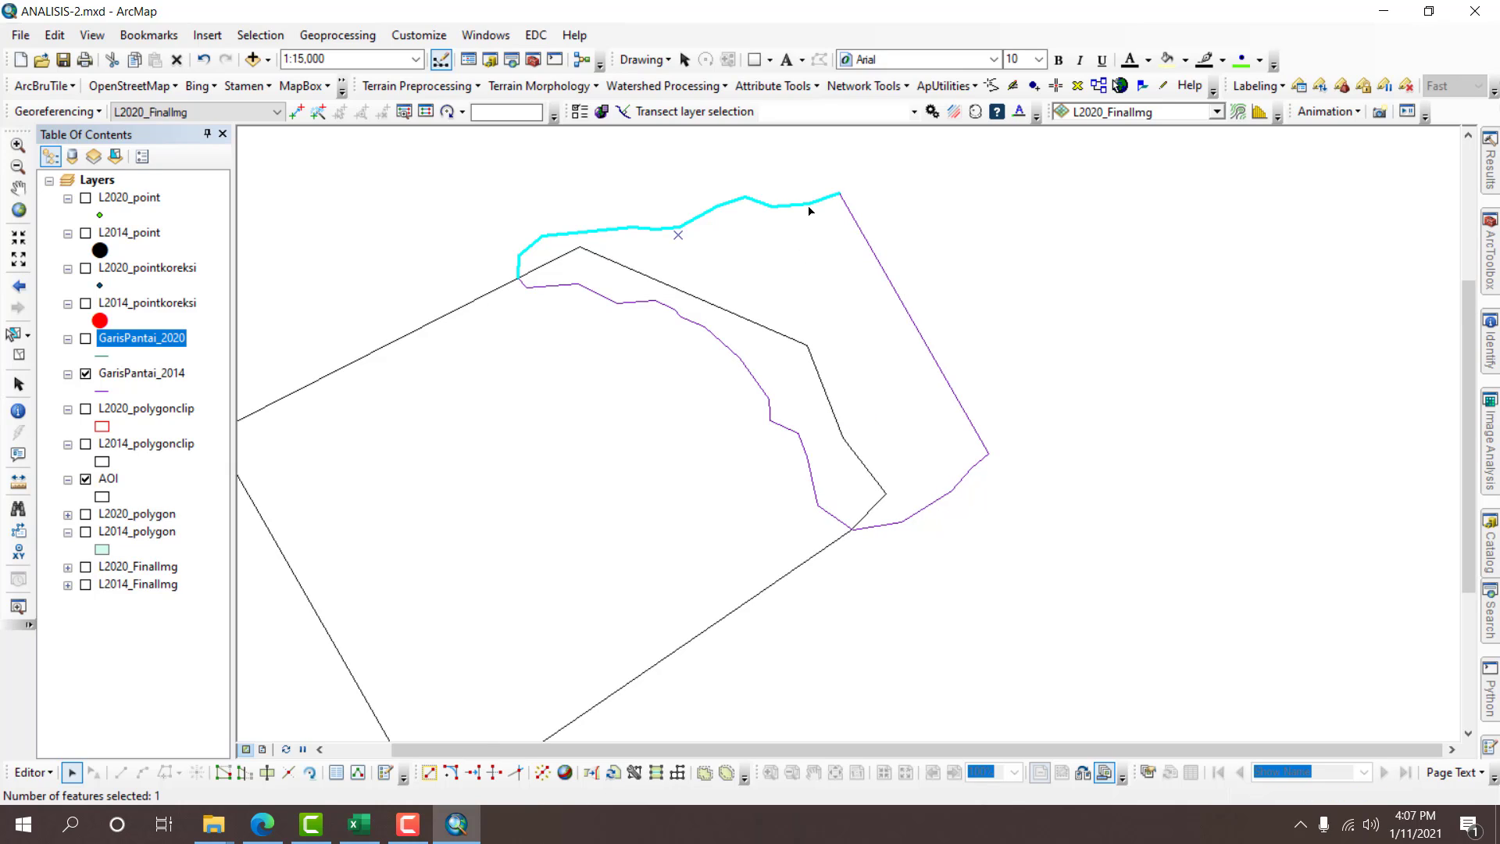
click(176, 59)
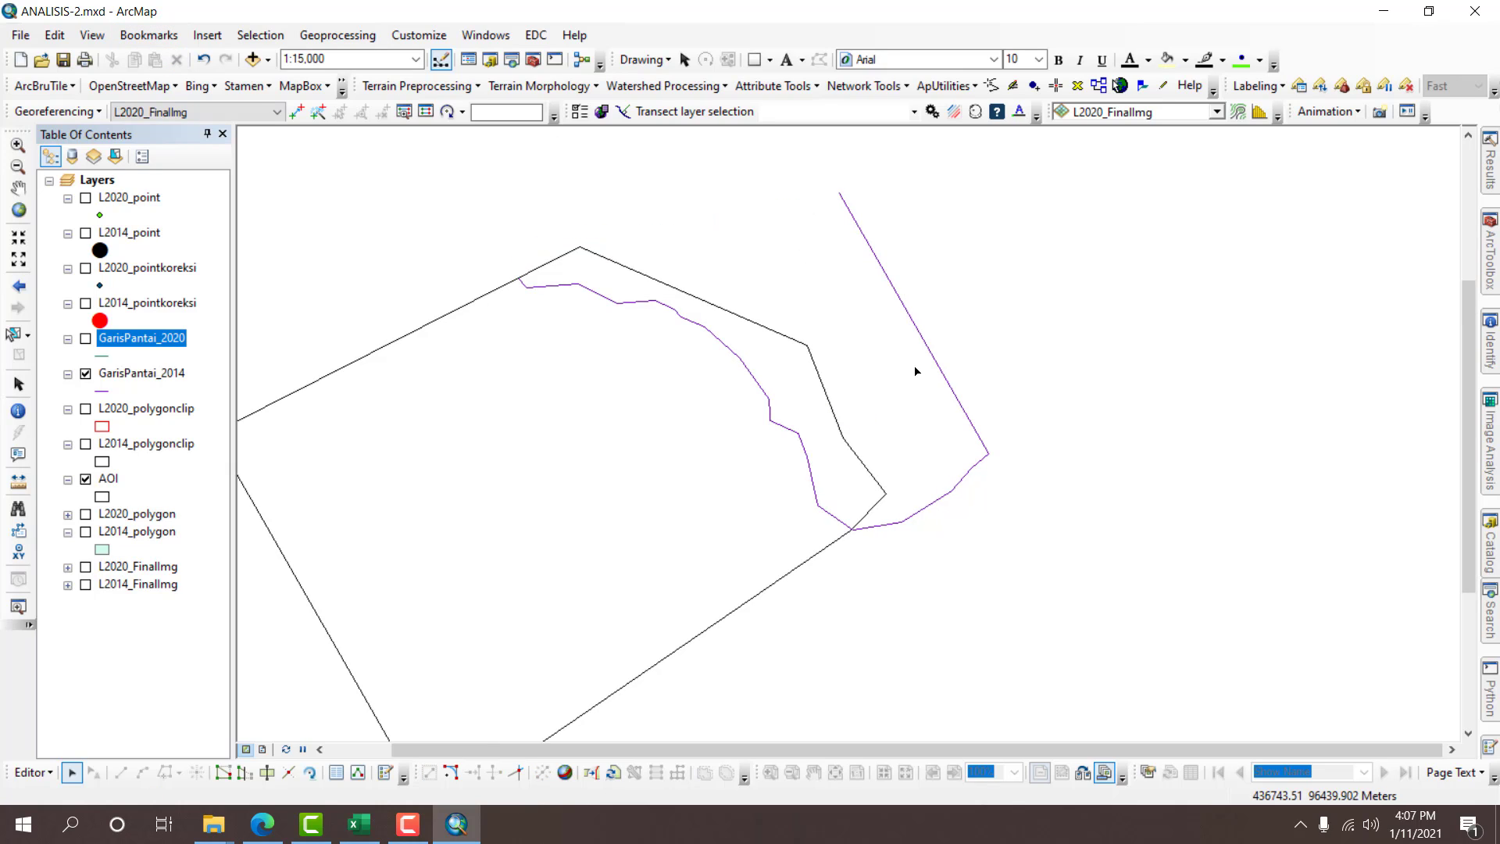
click(934, 361)
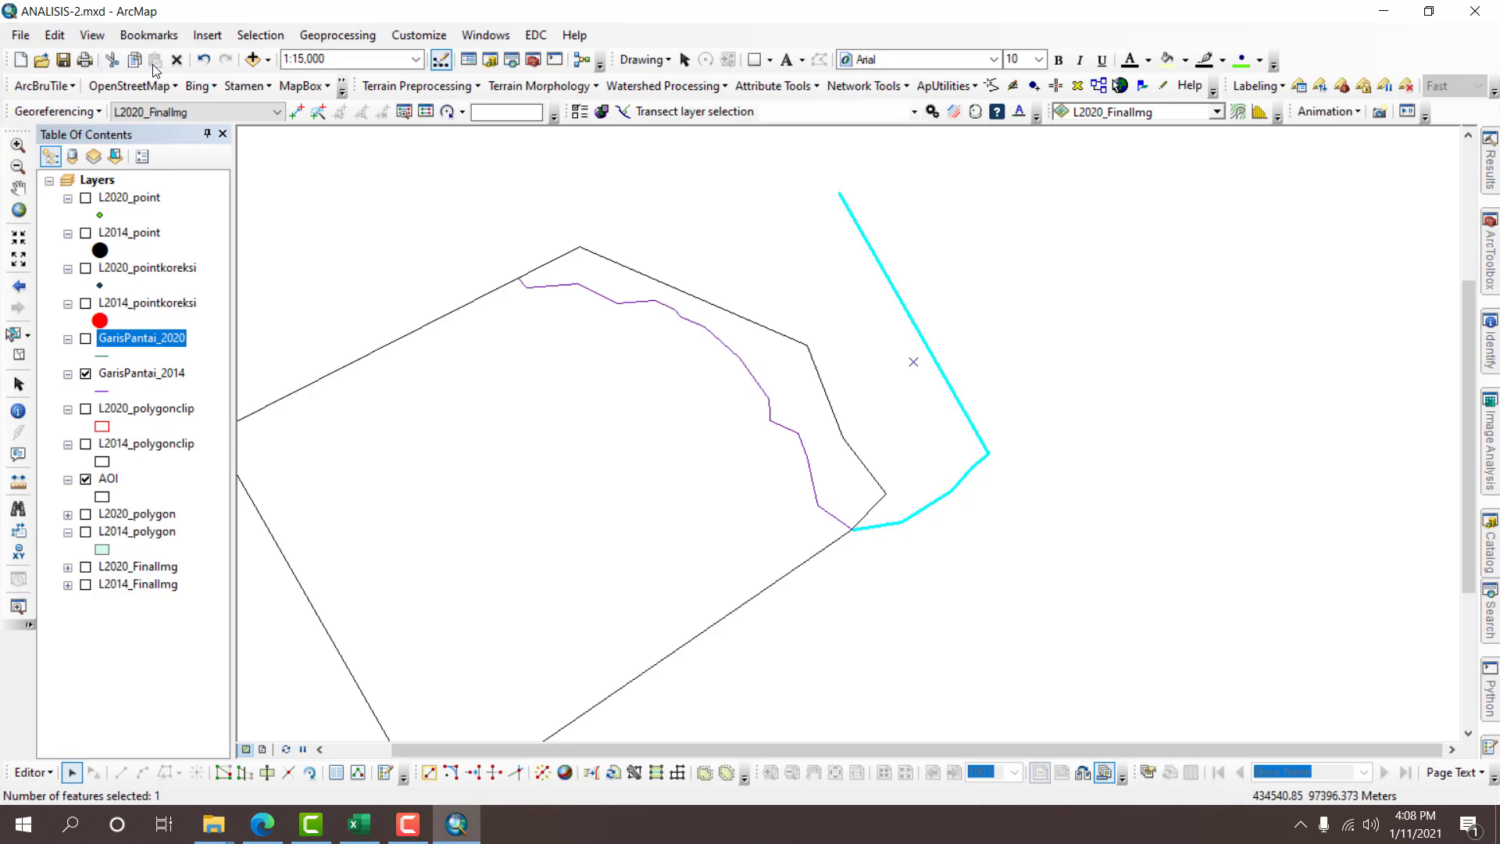
click(177, 59)
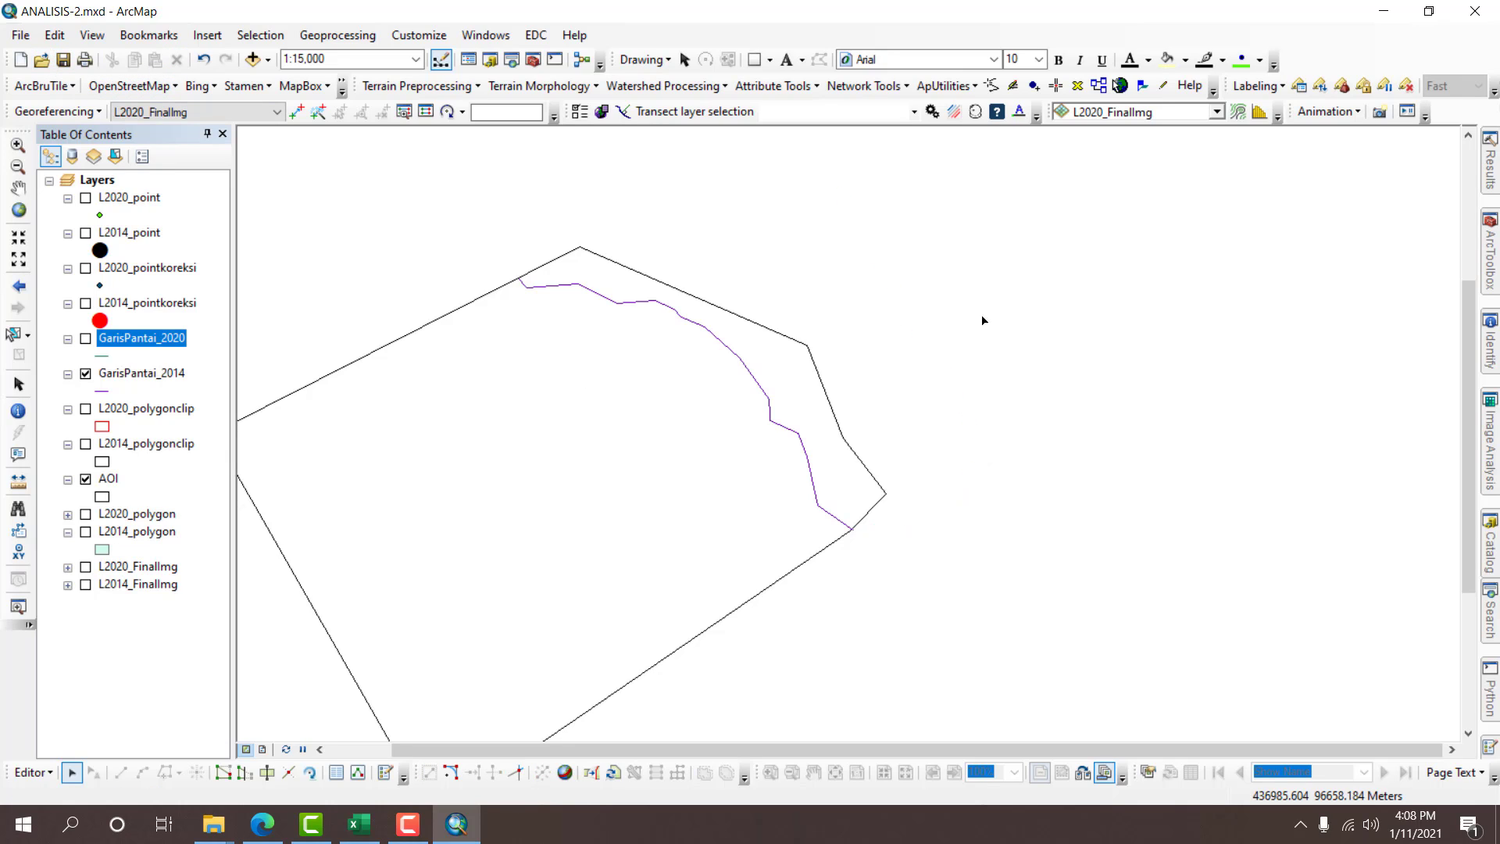
Stop editing GarisPantai_2014 and save the edits.
scroll(982, 320, down, 2)
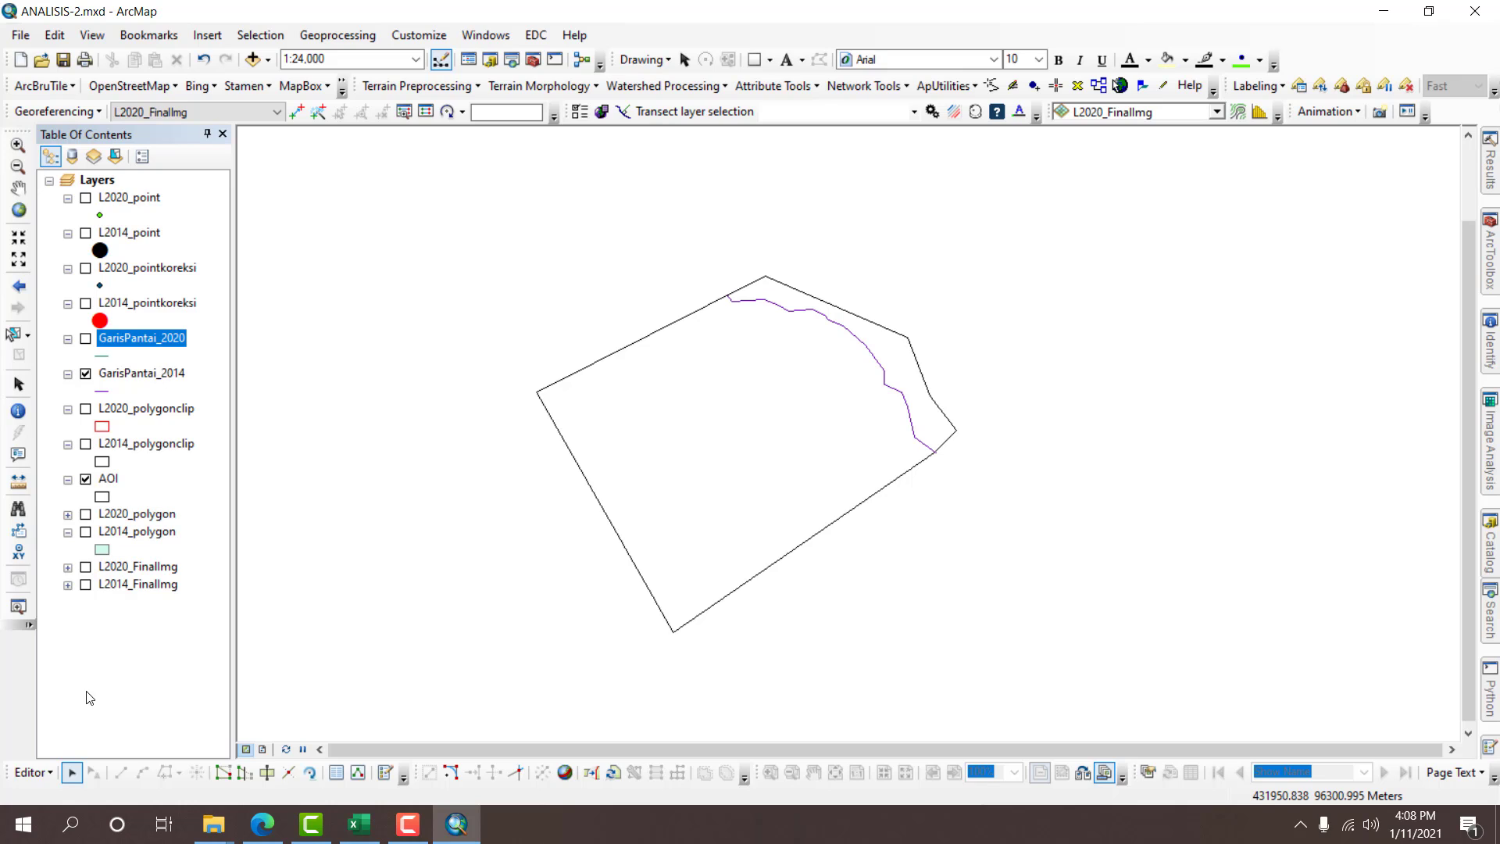
click(31, 772)
click(72, 433)
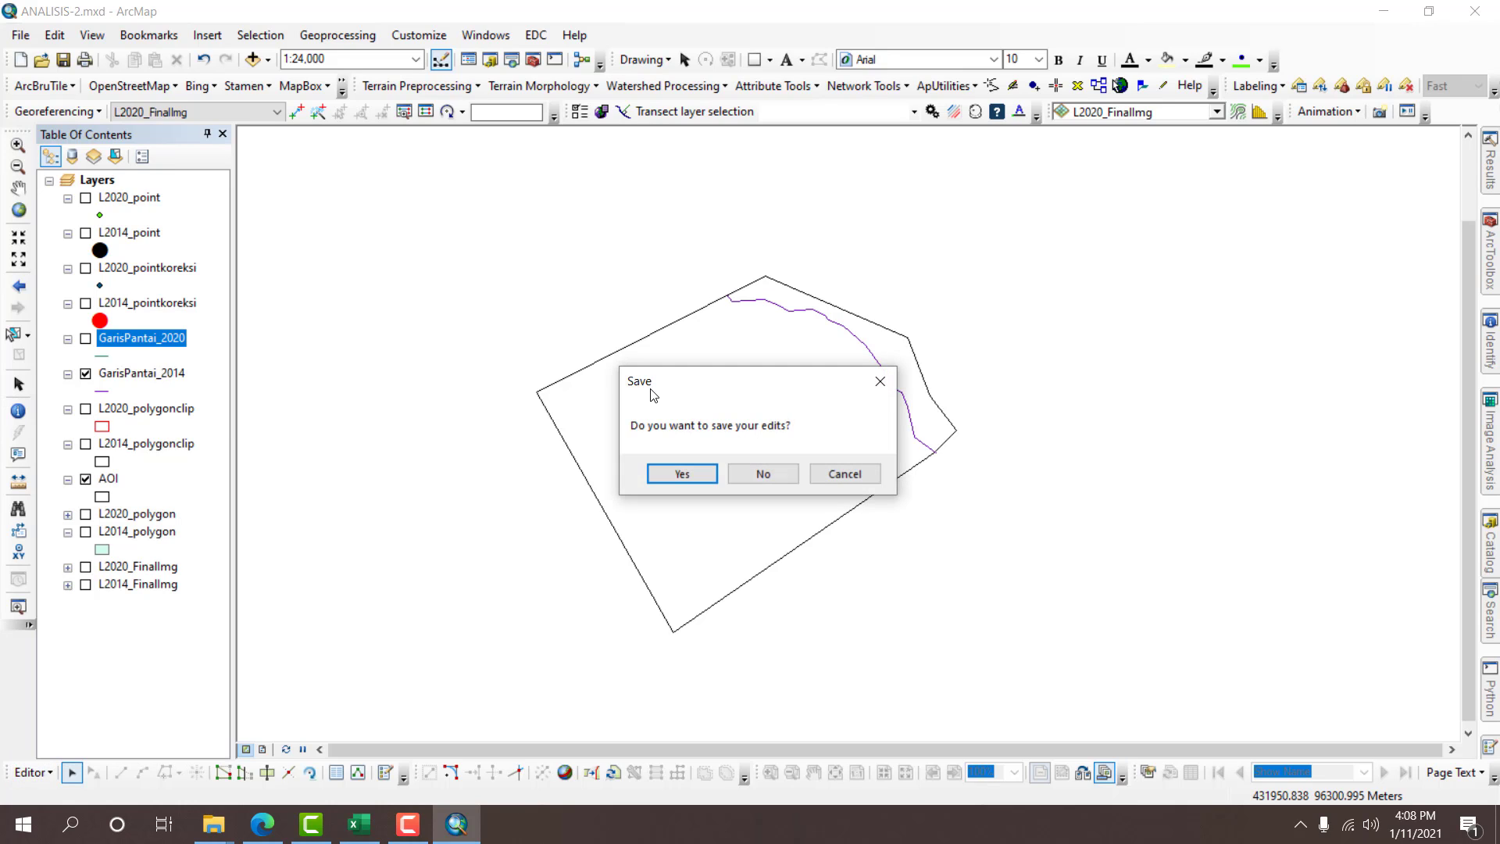
click(703, 482)
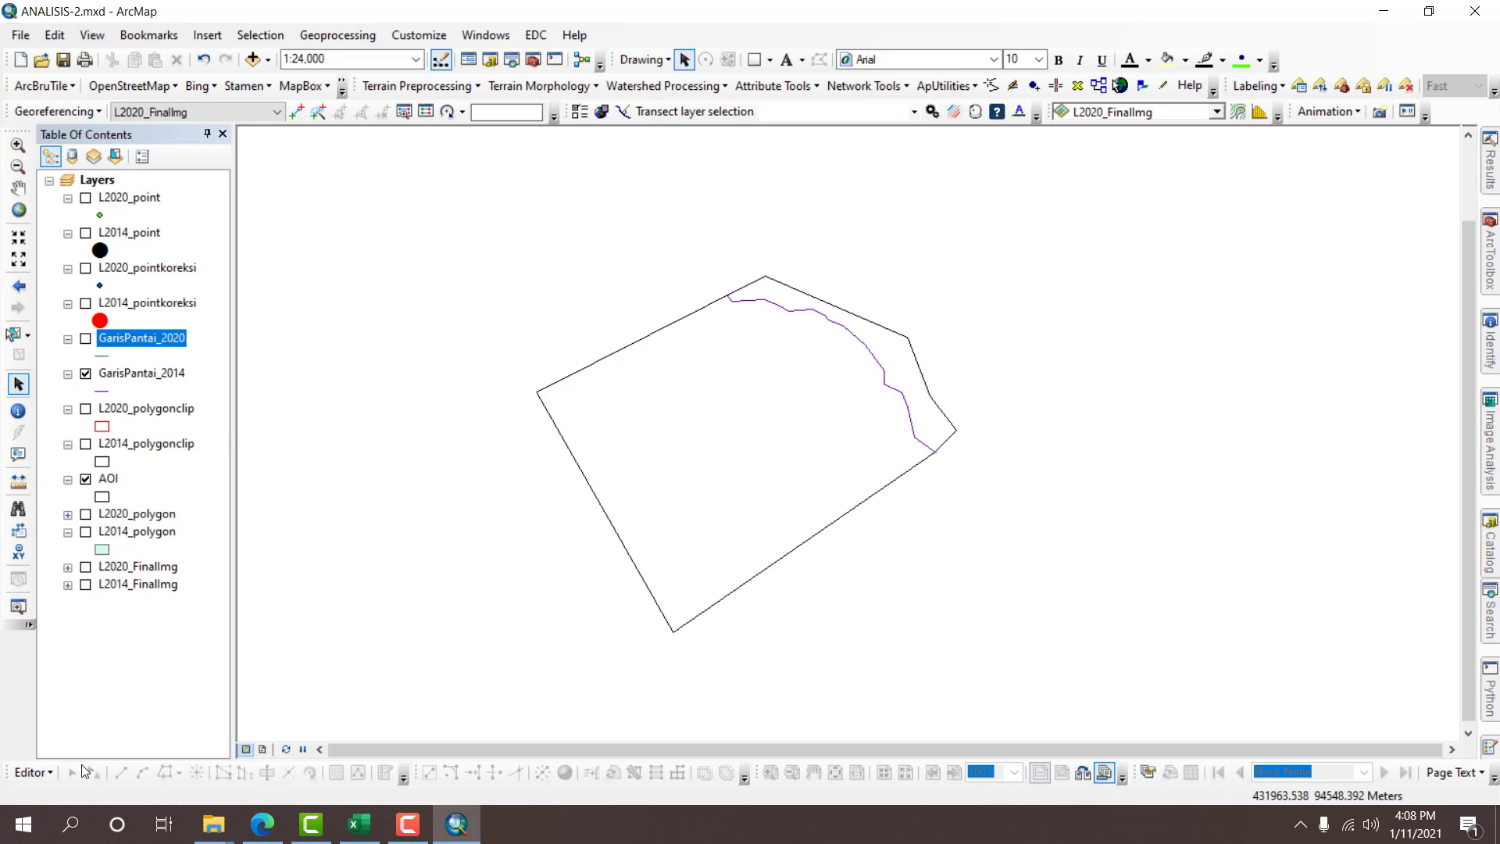
Start an edit session on GarisPantai_2020, hide GarisPantai_2014 and show the GarisPantai_2020 layer.
click(47, 772)
click(77, 411)
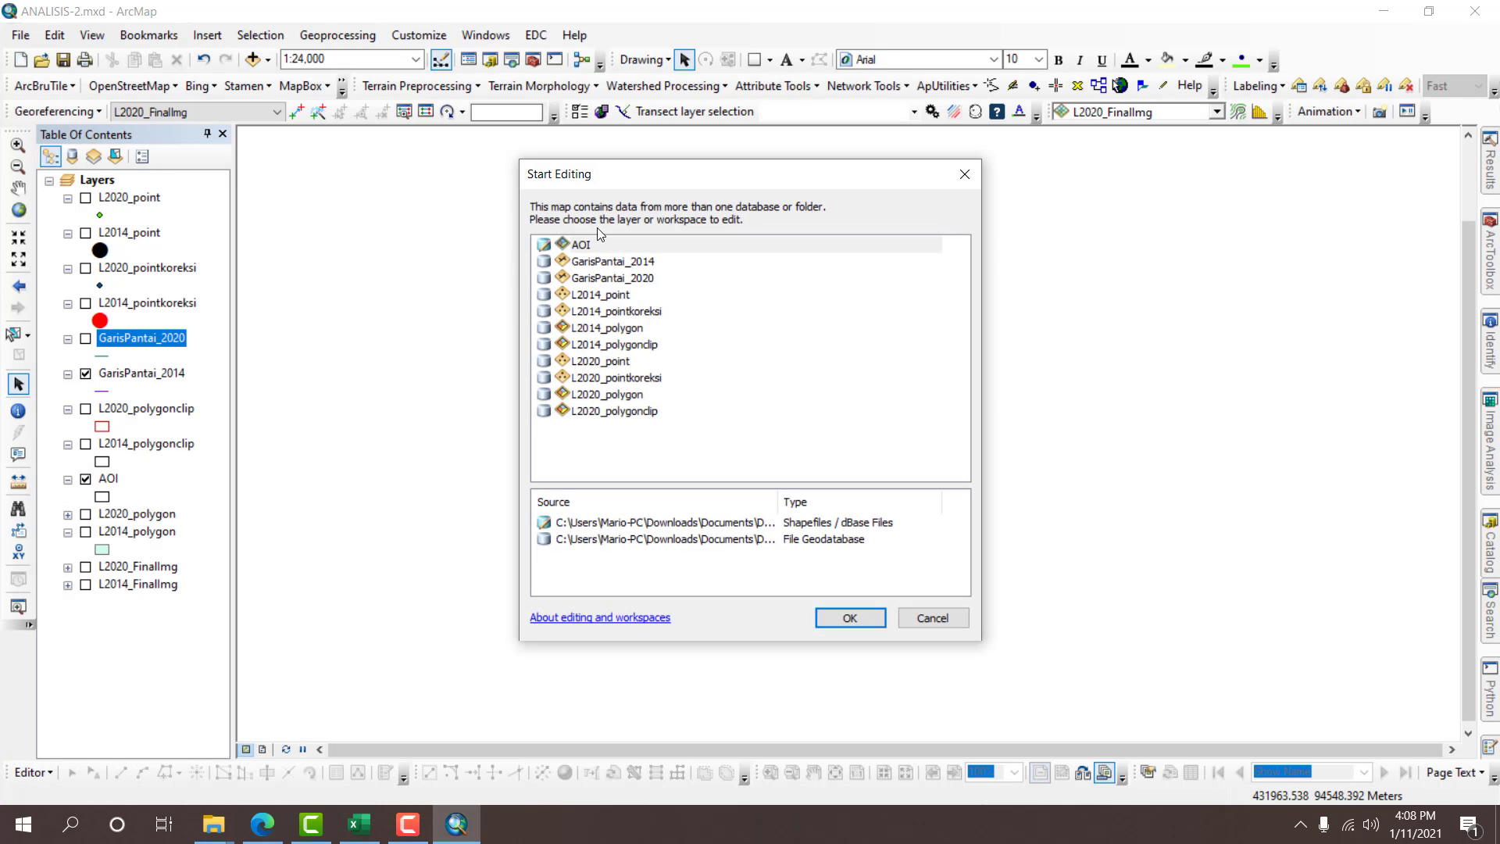
double_click(615, 275)
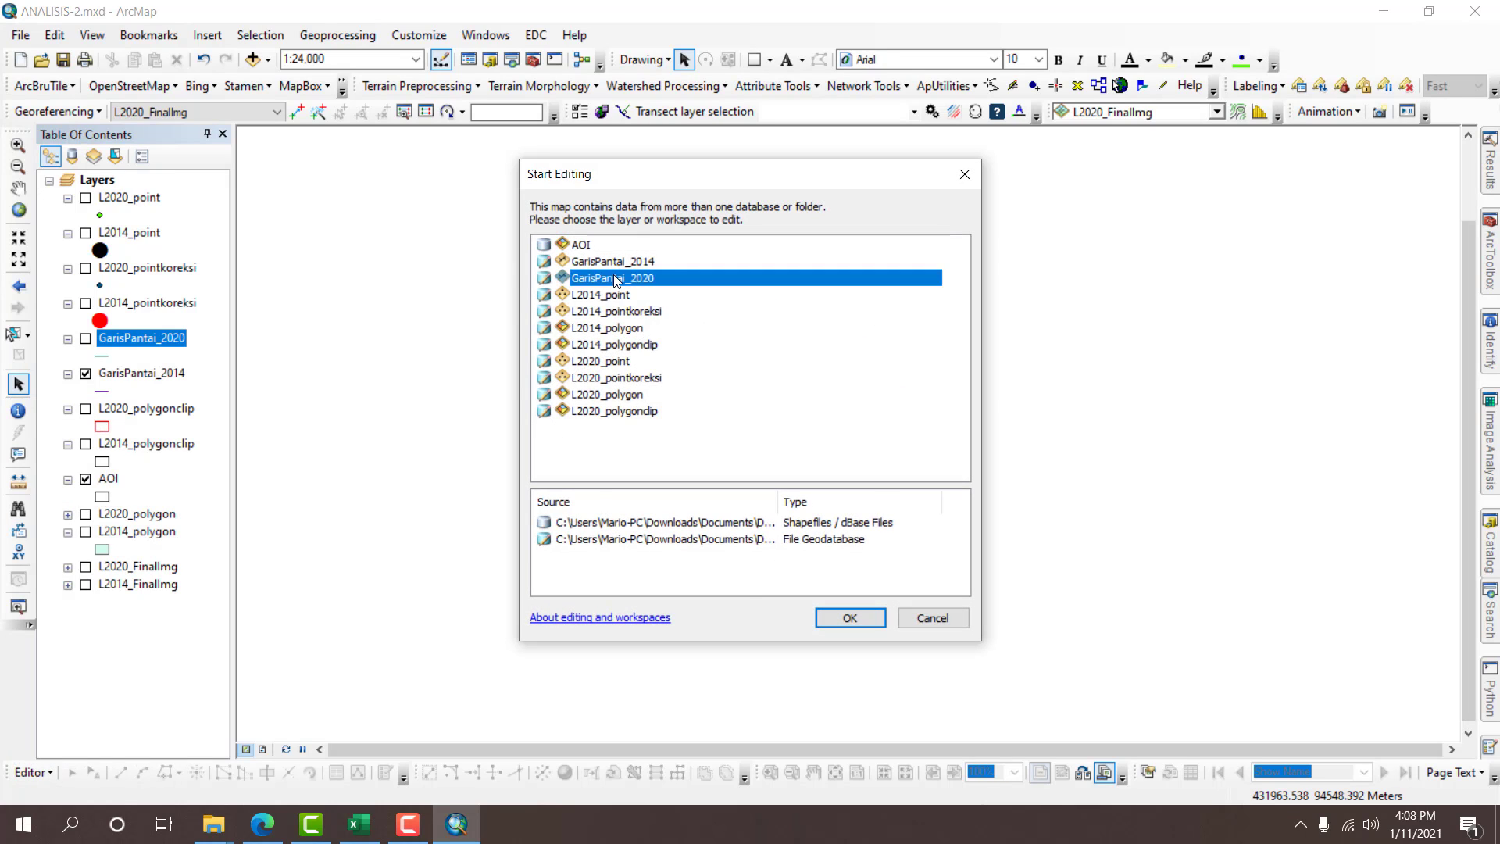
click(86, 374)
click(86, 338)
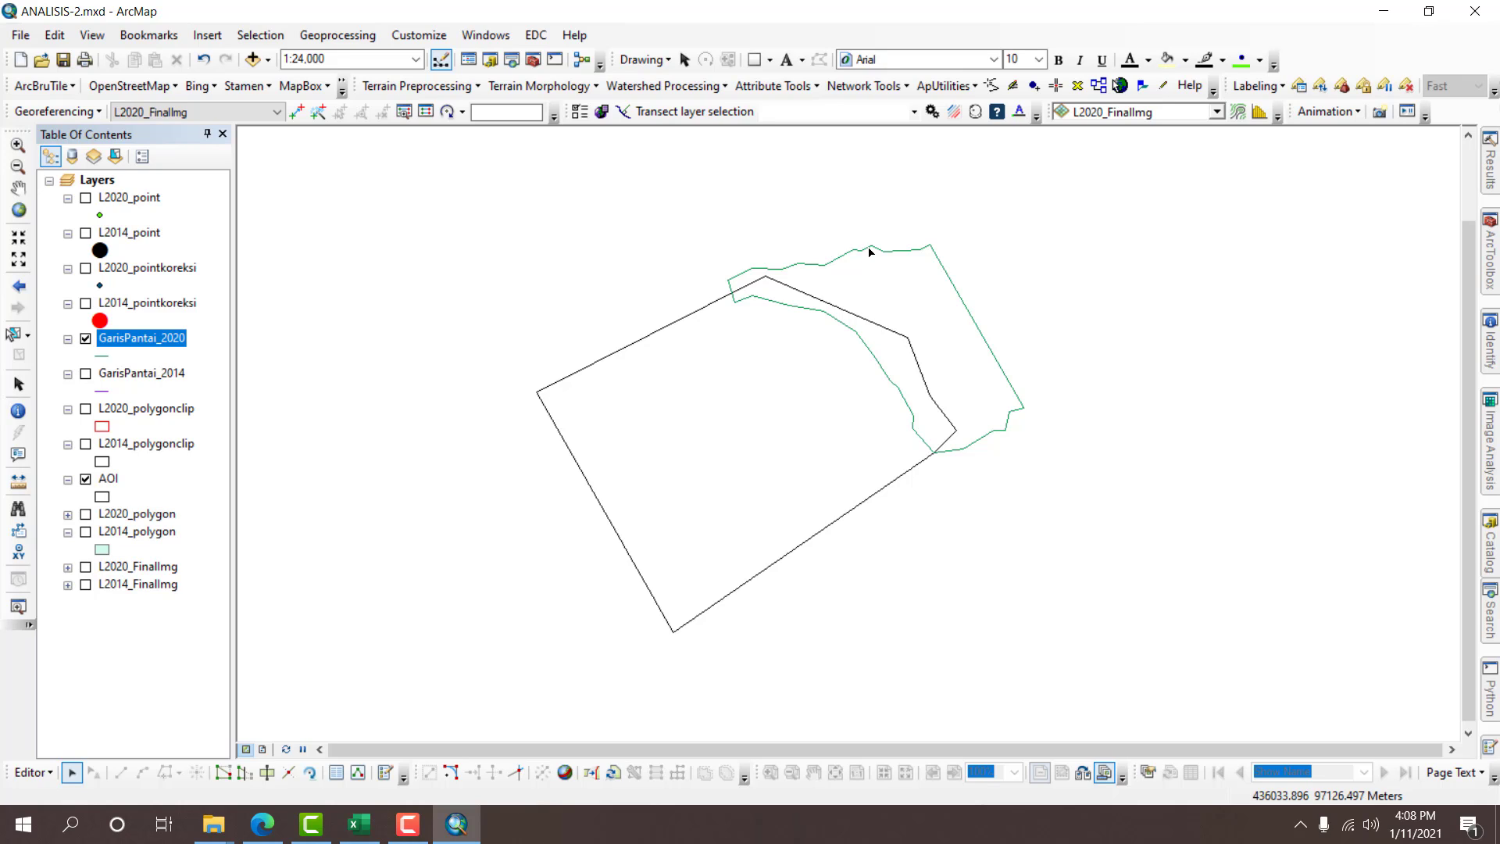
Split the 2020 shoreline at the vertex where it meets the southeastern edge of the AOI polygon.
click(869, 250)
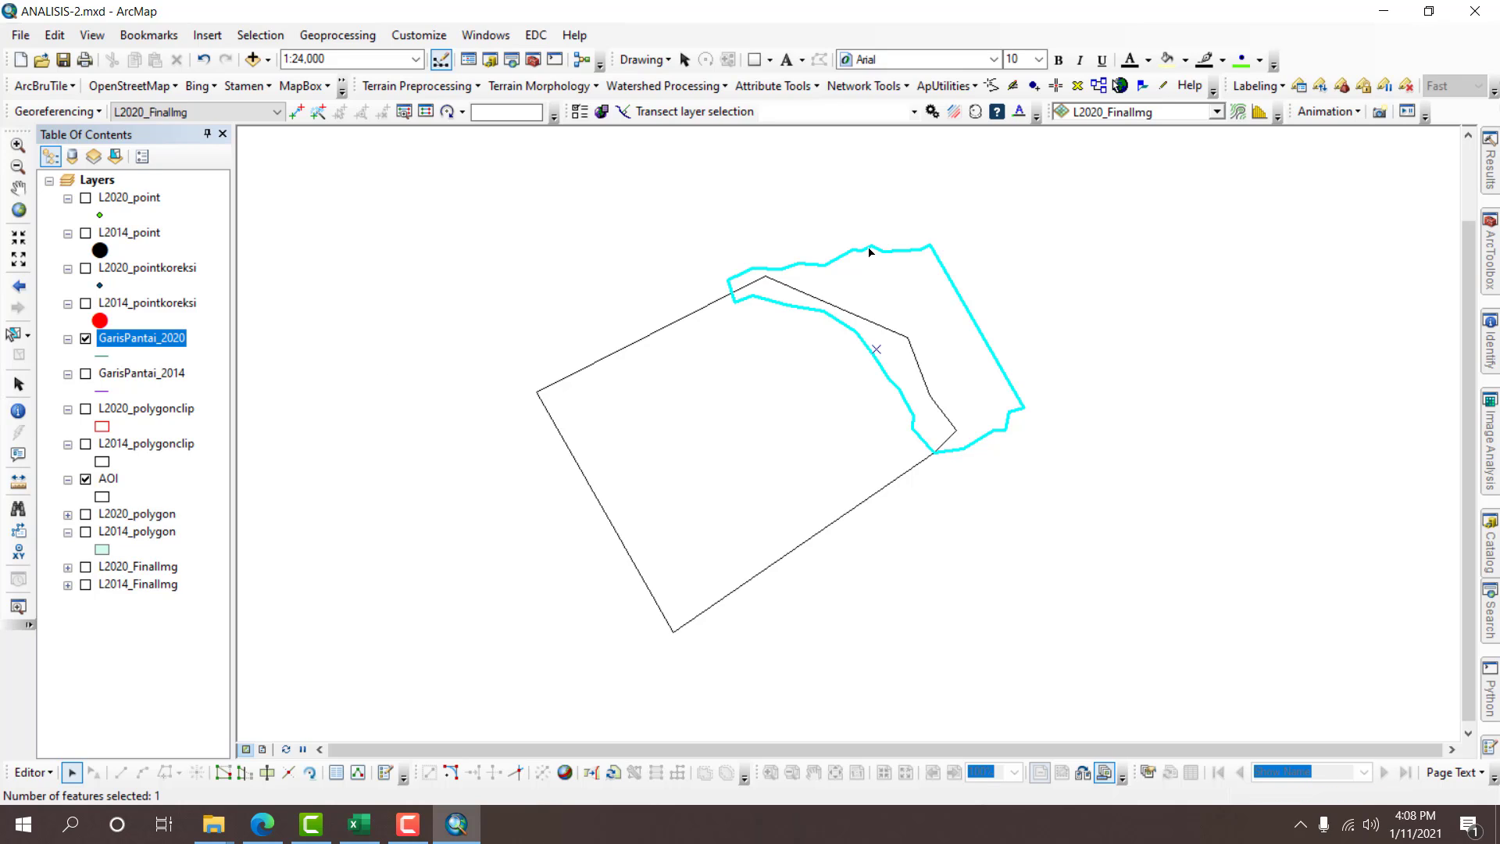
click(288, 772)
scroll(932, 468, up, 3)
scroll(933, 467, up, 1)
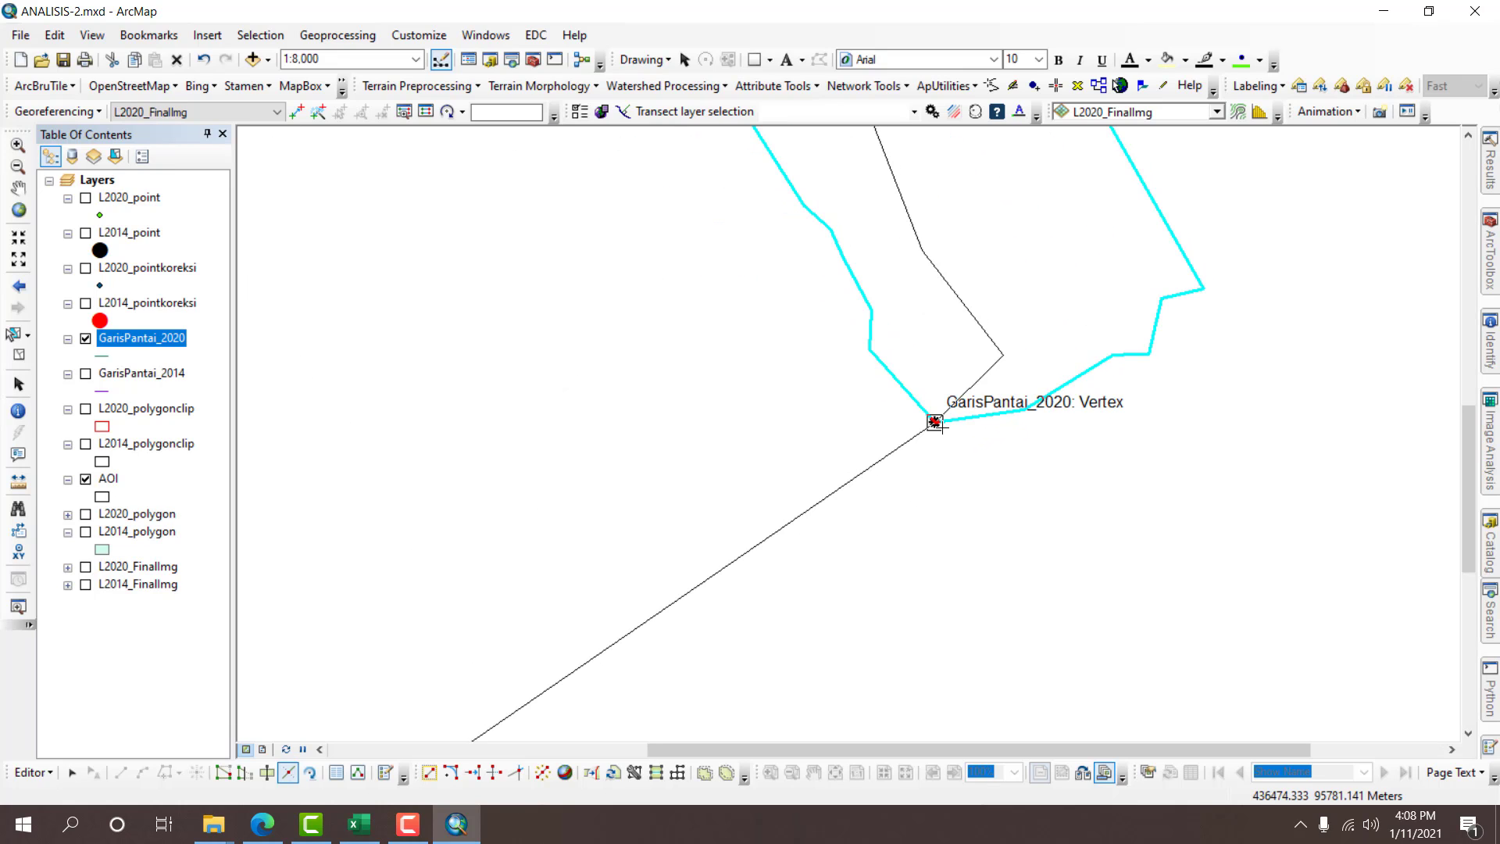
click(942, 424)
Split the remaining western part of the 2020 shoreline where it crosses the northwestern edge of the AOI polygon.
scroll(1102, 546, down, 5)
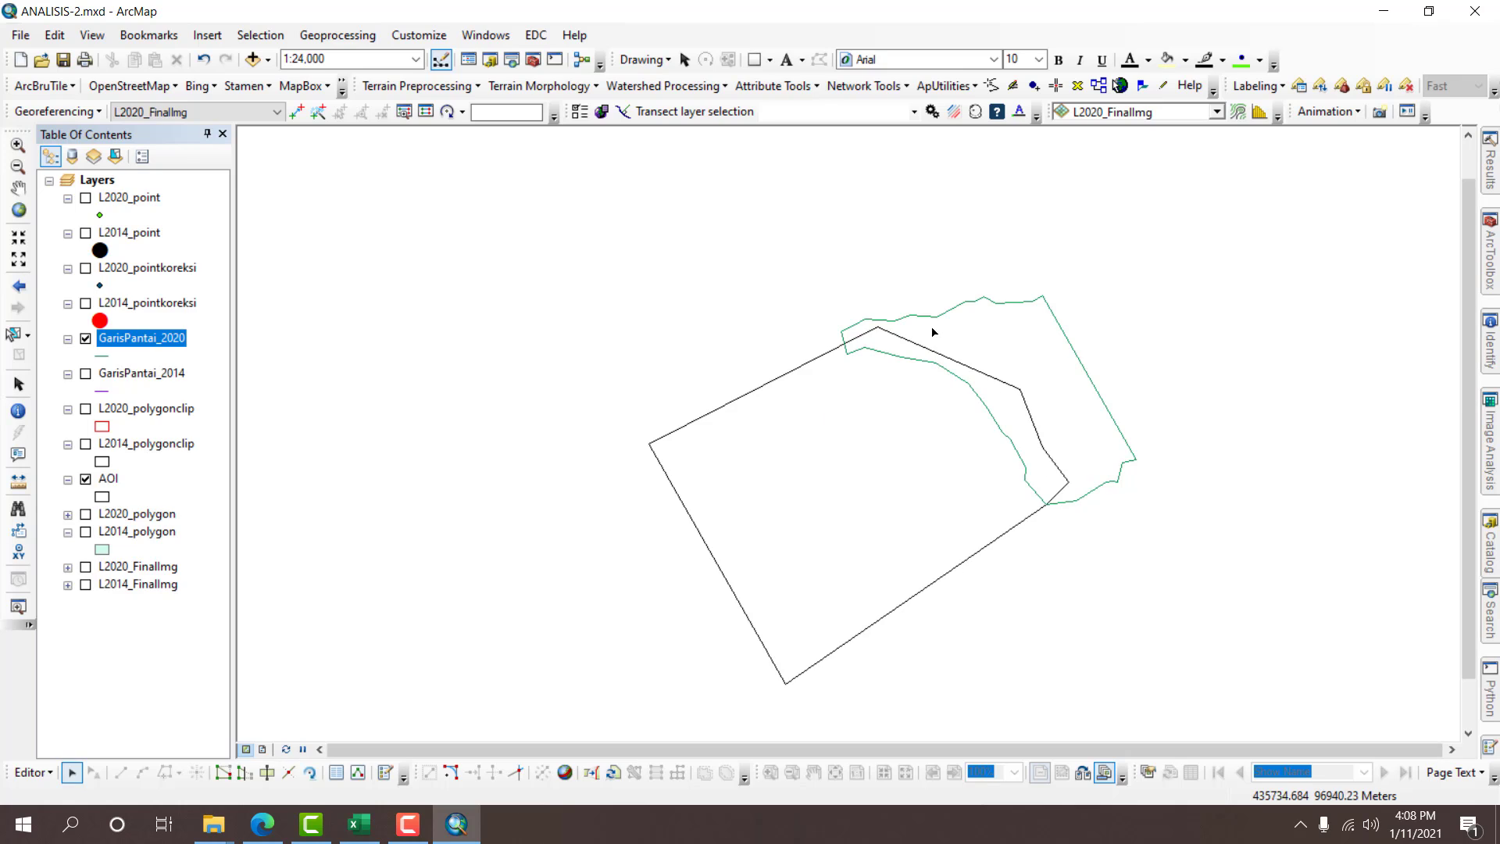
scroll(858, 341, up, 3)
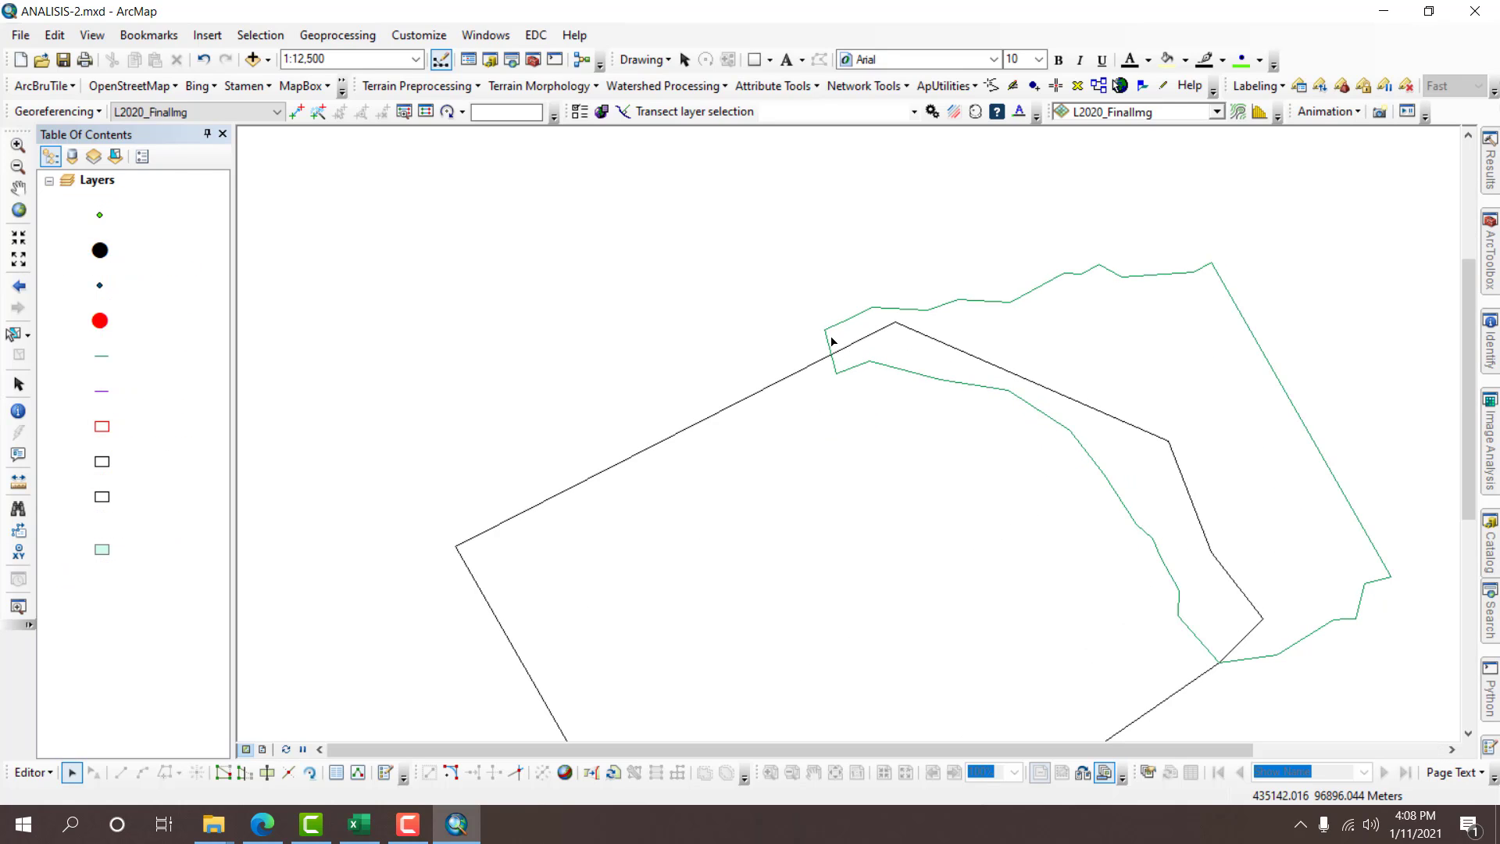
click(829, 342)
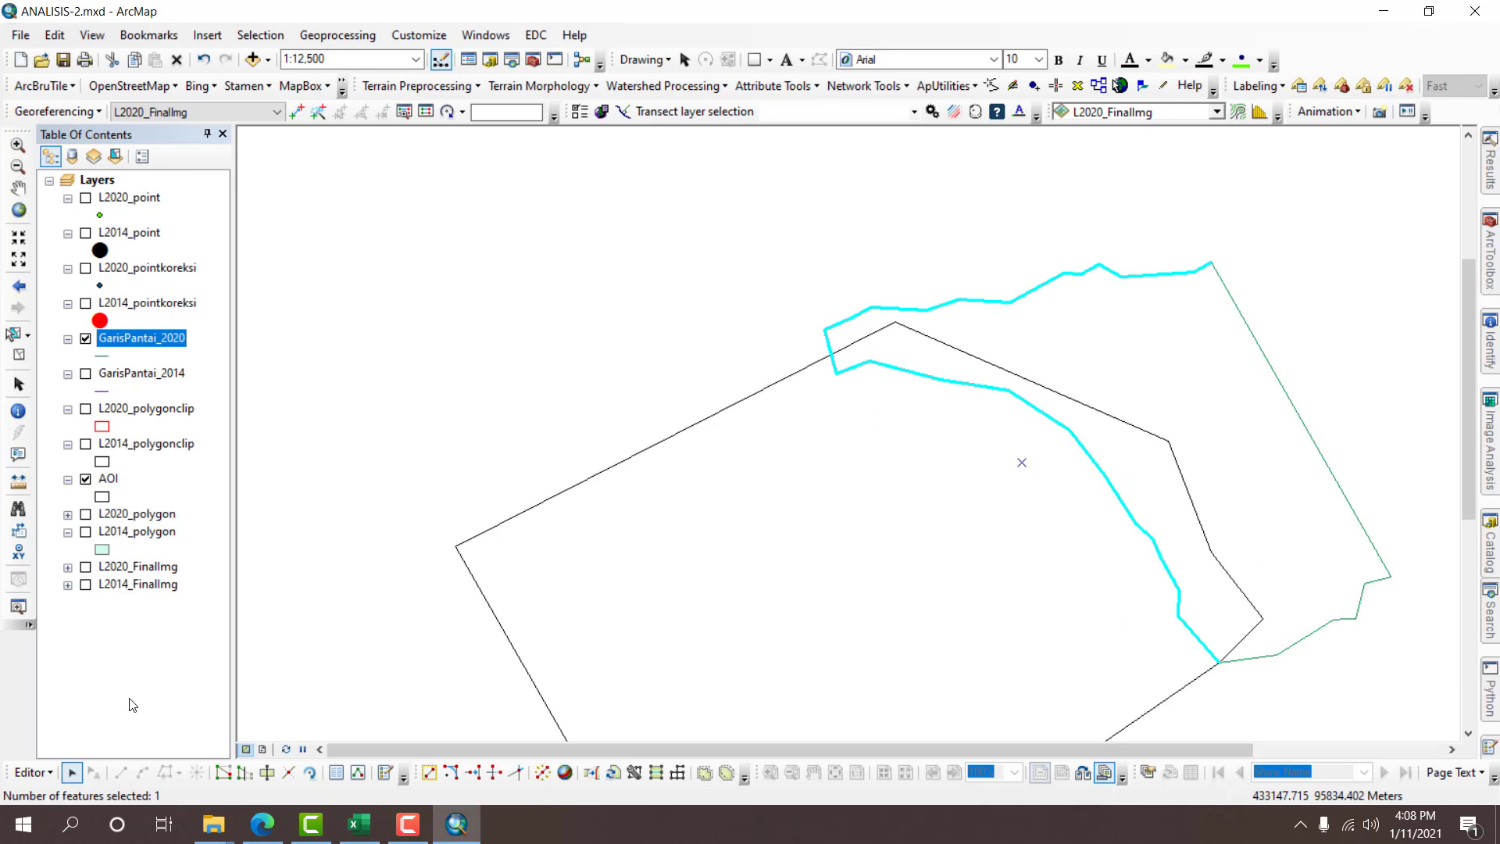
click(288, 772)
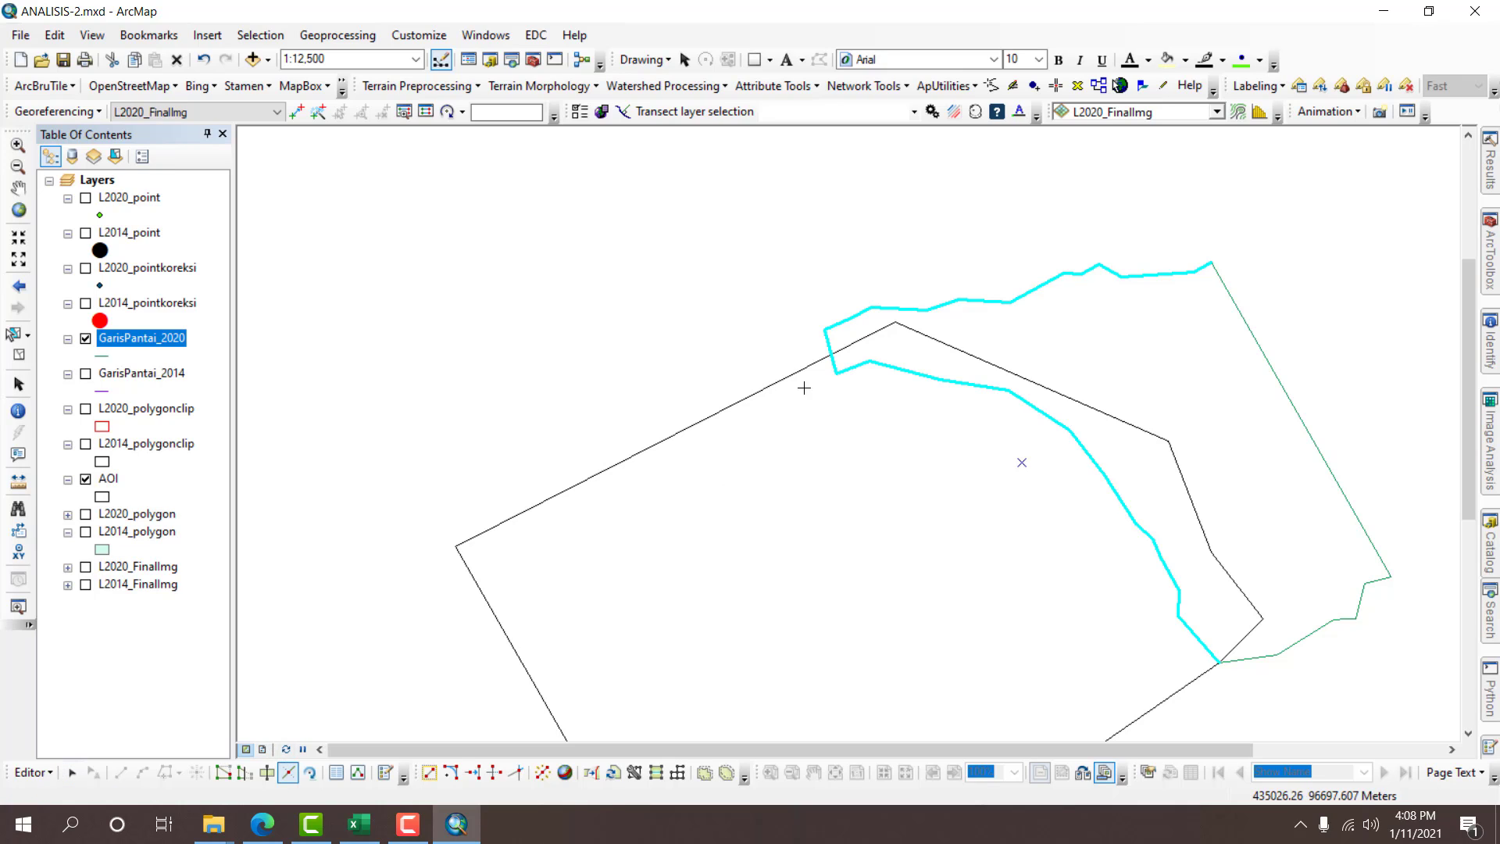
click(831, 356)
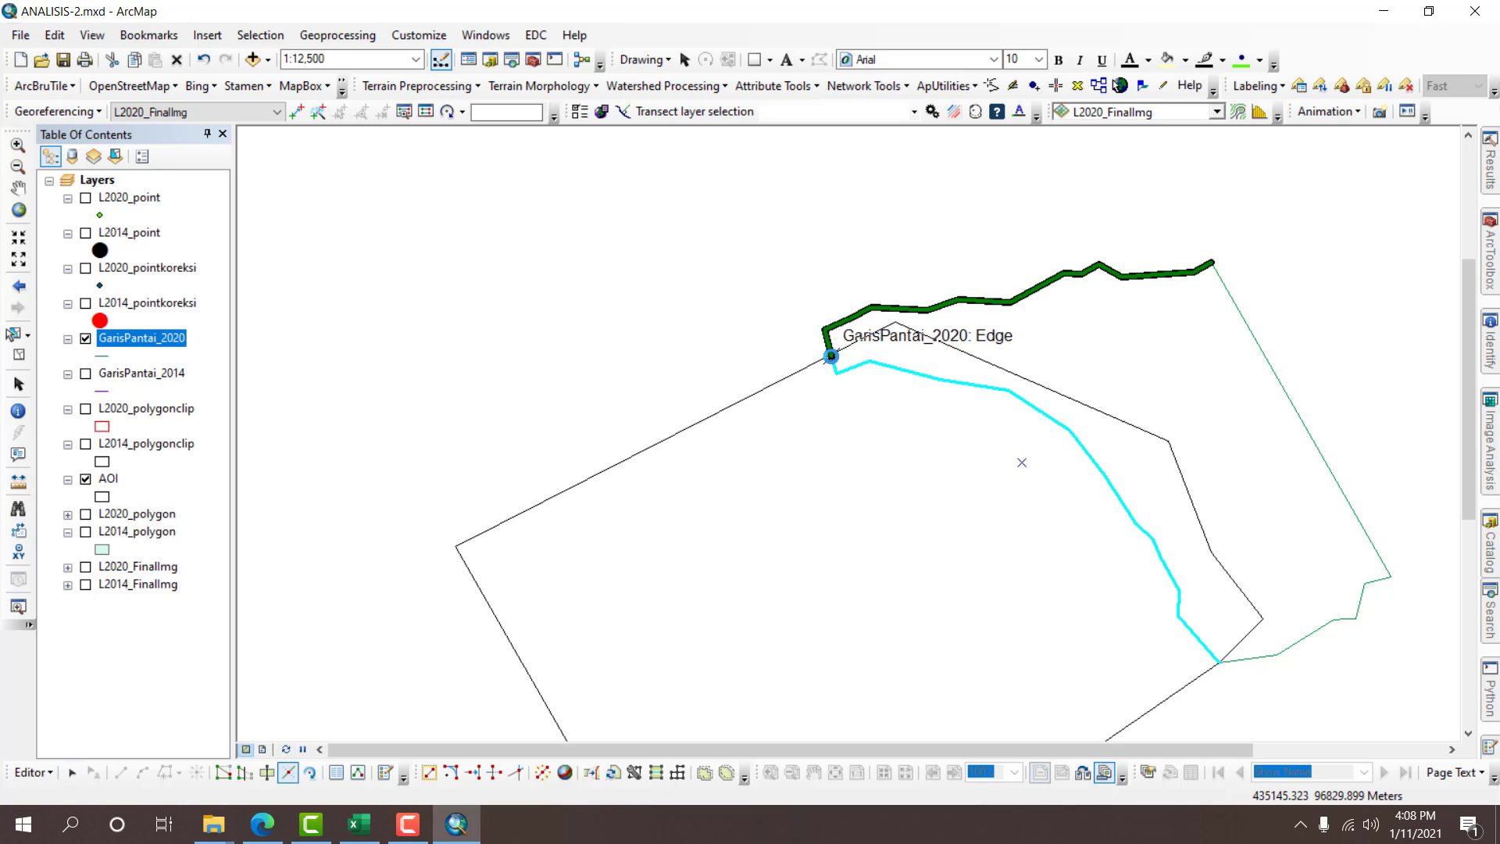
Delete the northern and eastern pieces of the 2020 shoreline that lie outside the AOI polygon.
click(955, 305)
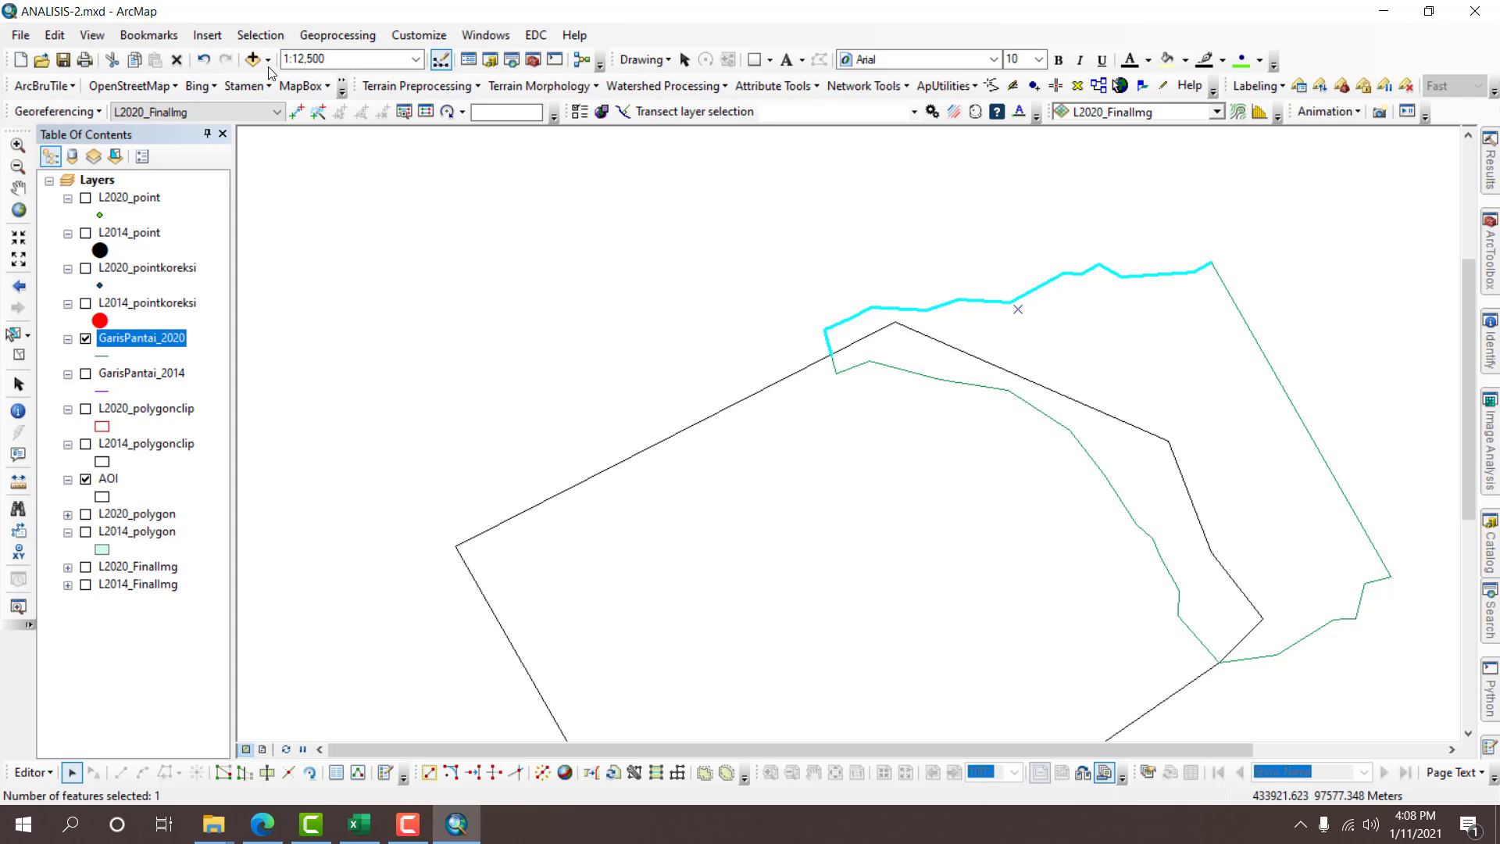
click(176, 59)
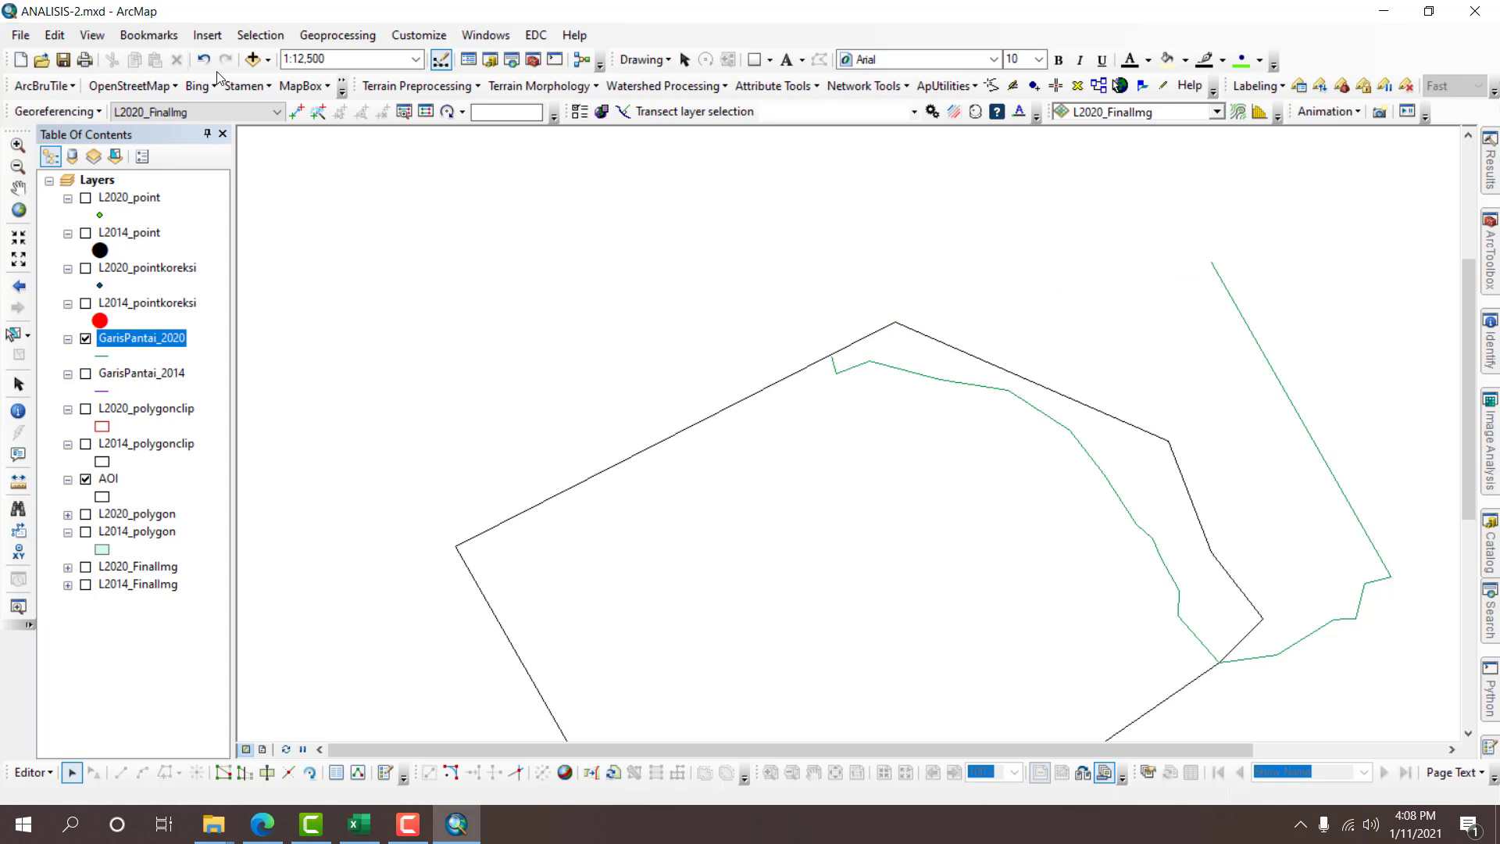
click(1266, 662)
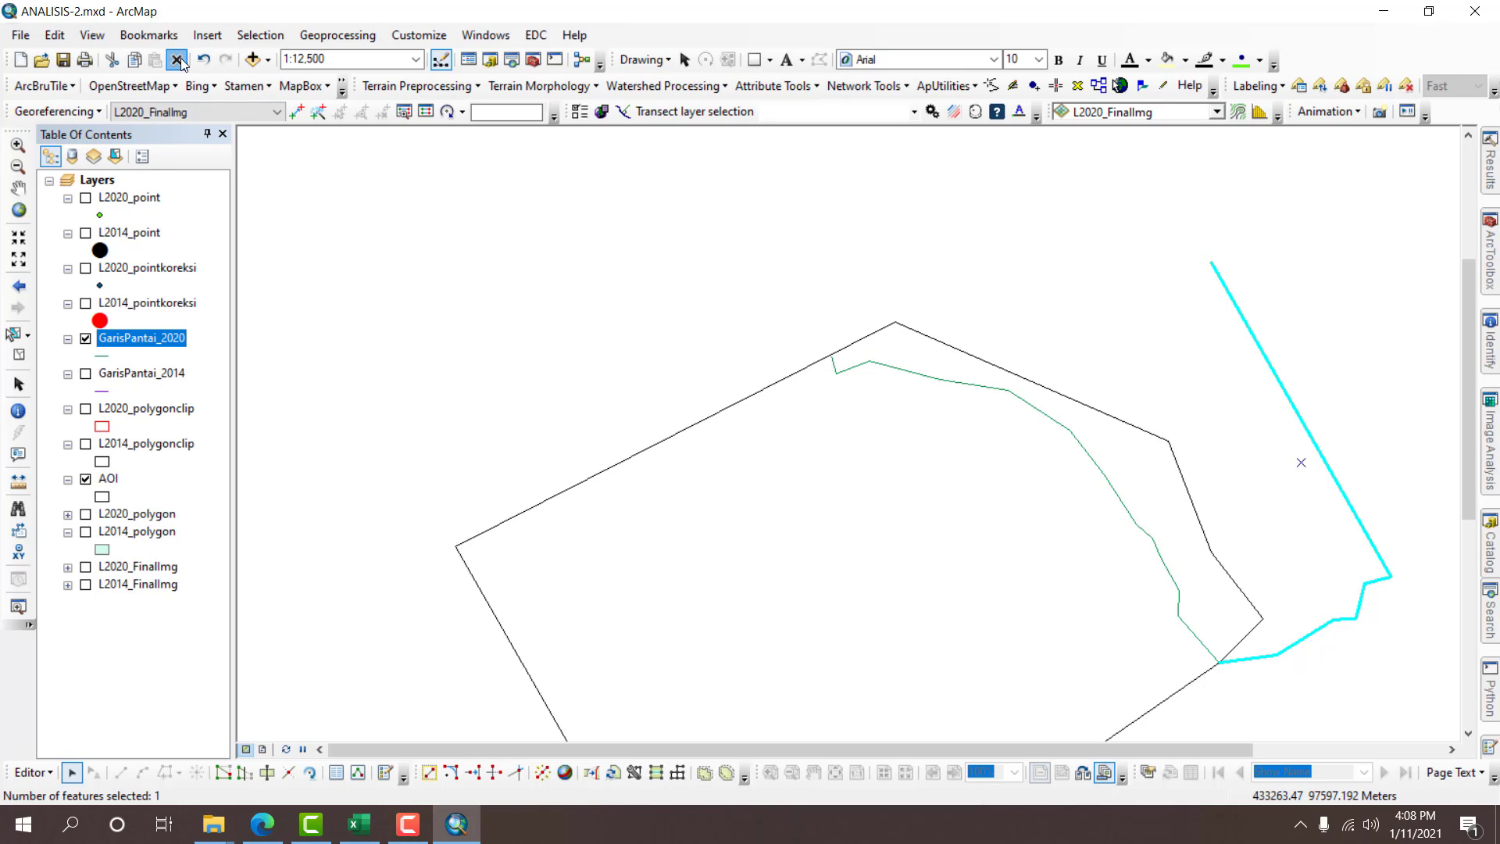
click(177, 59)
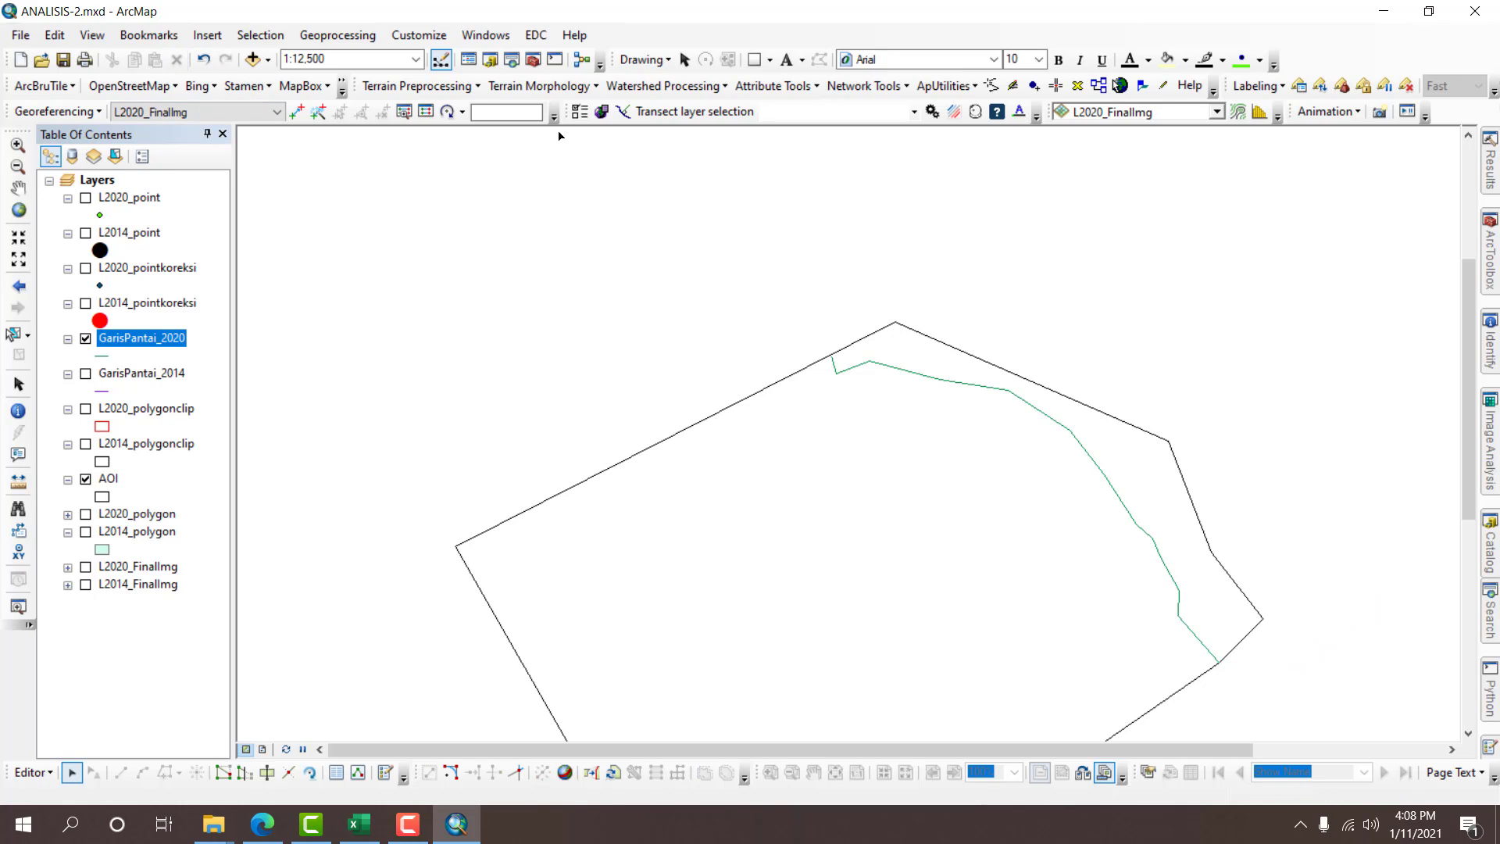
Hide the AOI layer, stop editing GarisPantai_2020 and save the edits.
click(87, 480)
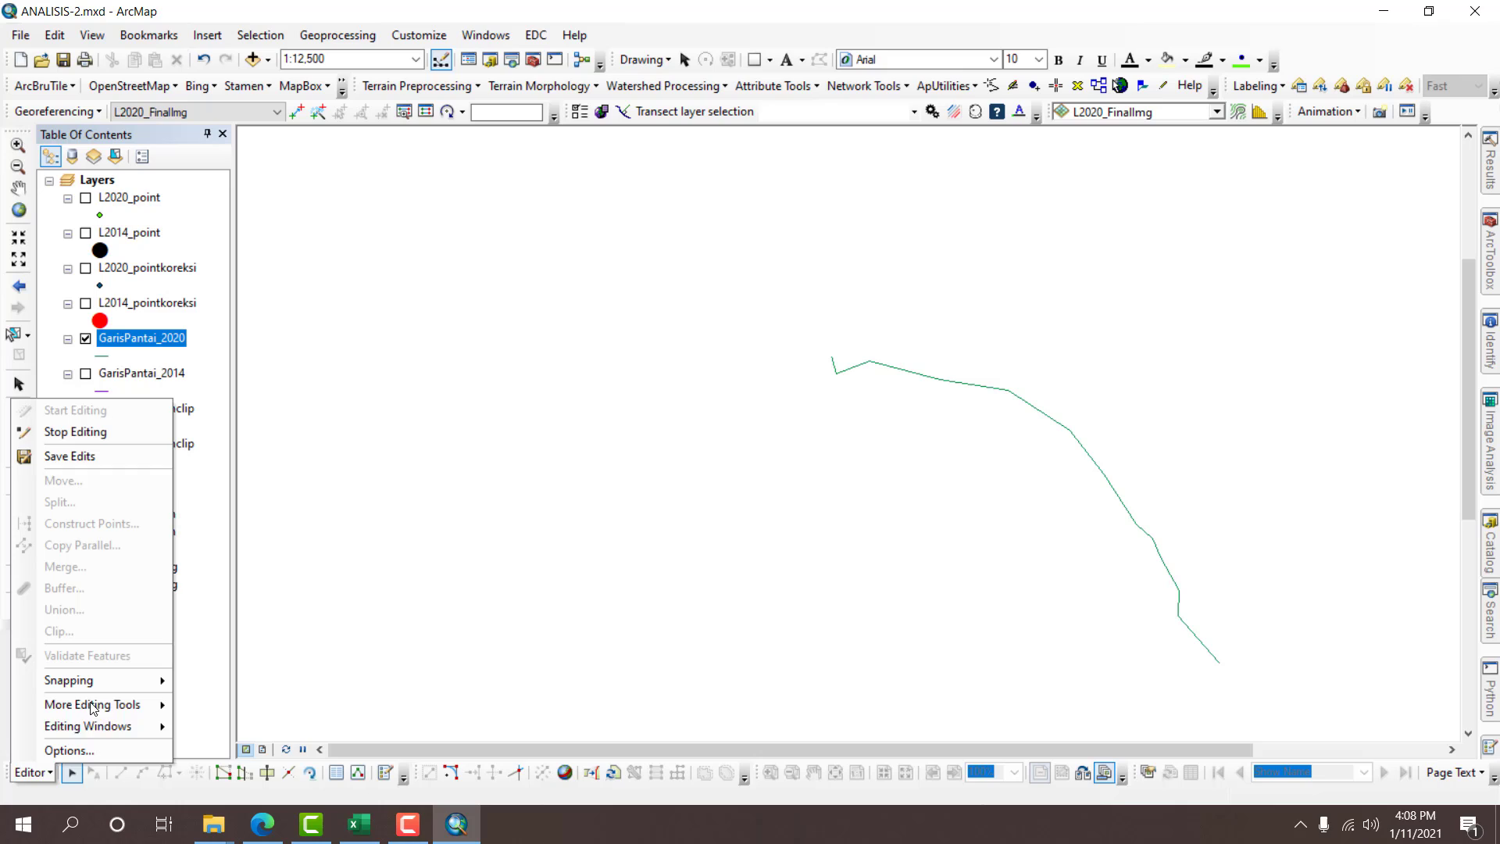
click(110, 431)
click(674, 481)
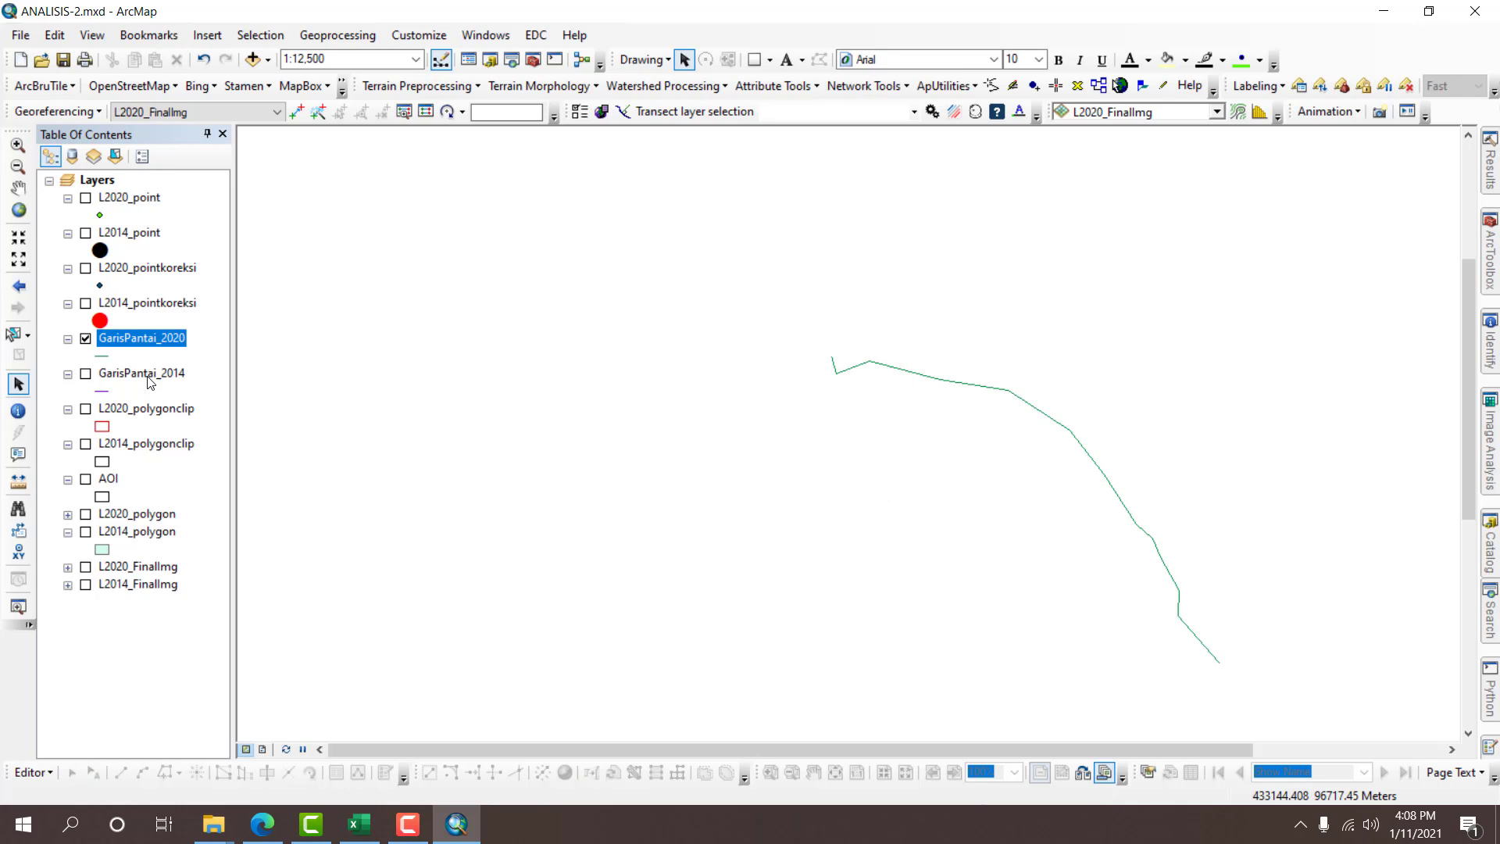
Show GarisPantai_2014 together with GarisPantai_2020 to compare the two shorelines, and save the map document.
click(86, 374)
scroll(601, 274, up, 2)
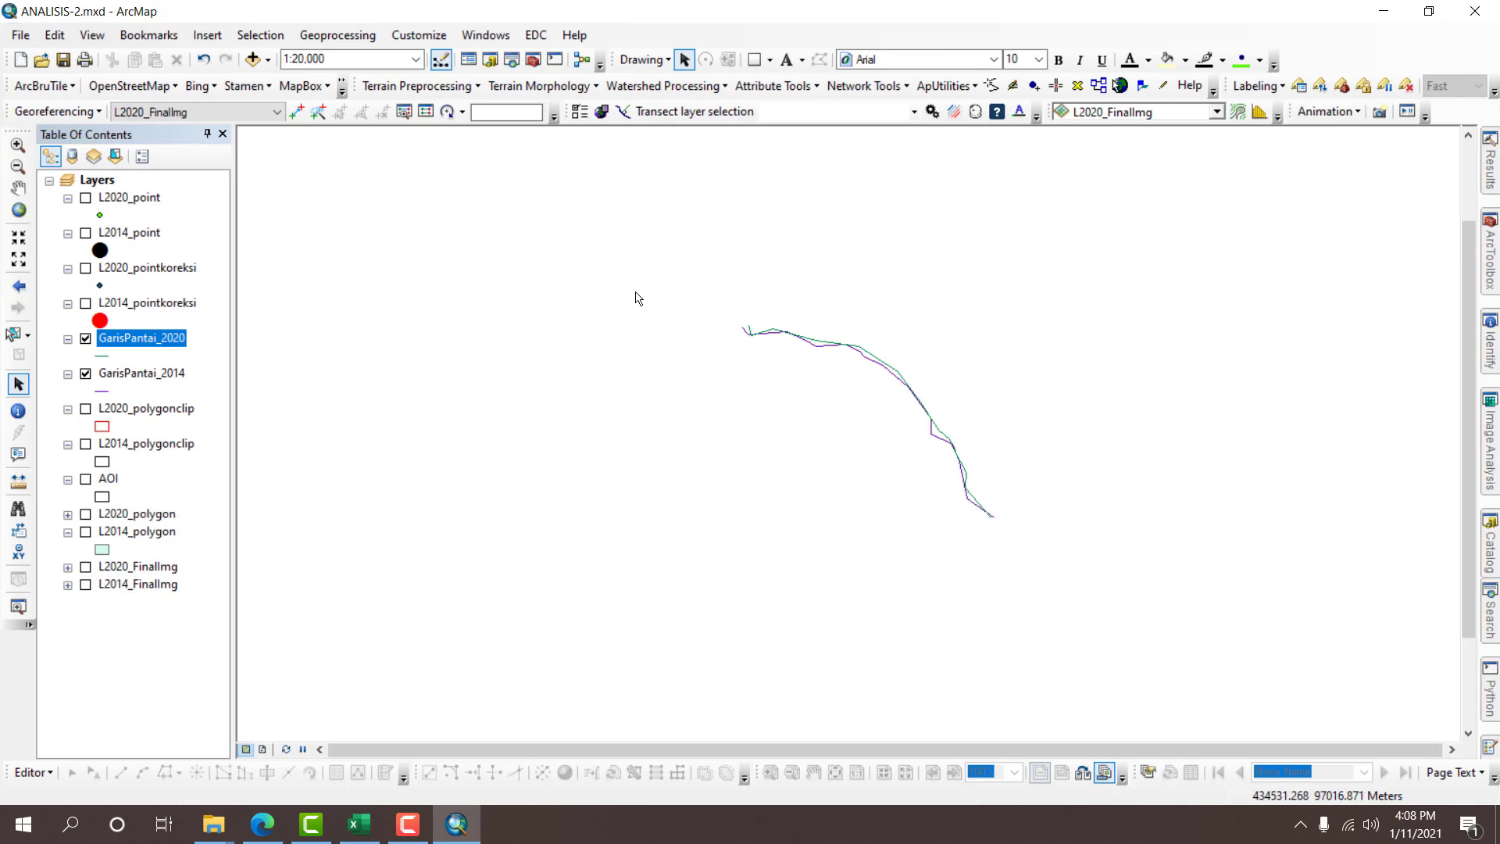
scroll(989, 439, down, 2)
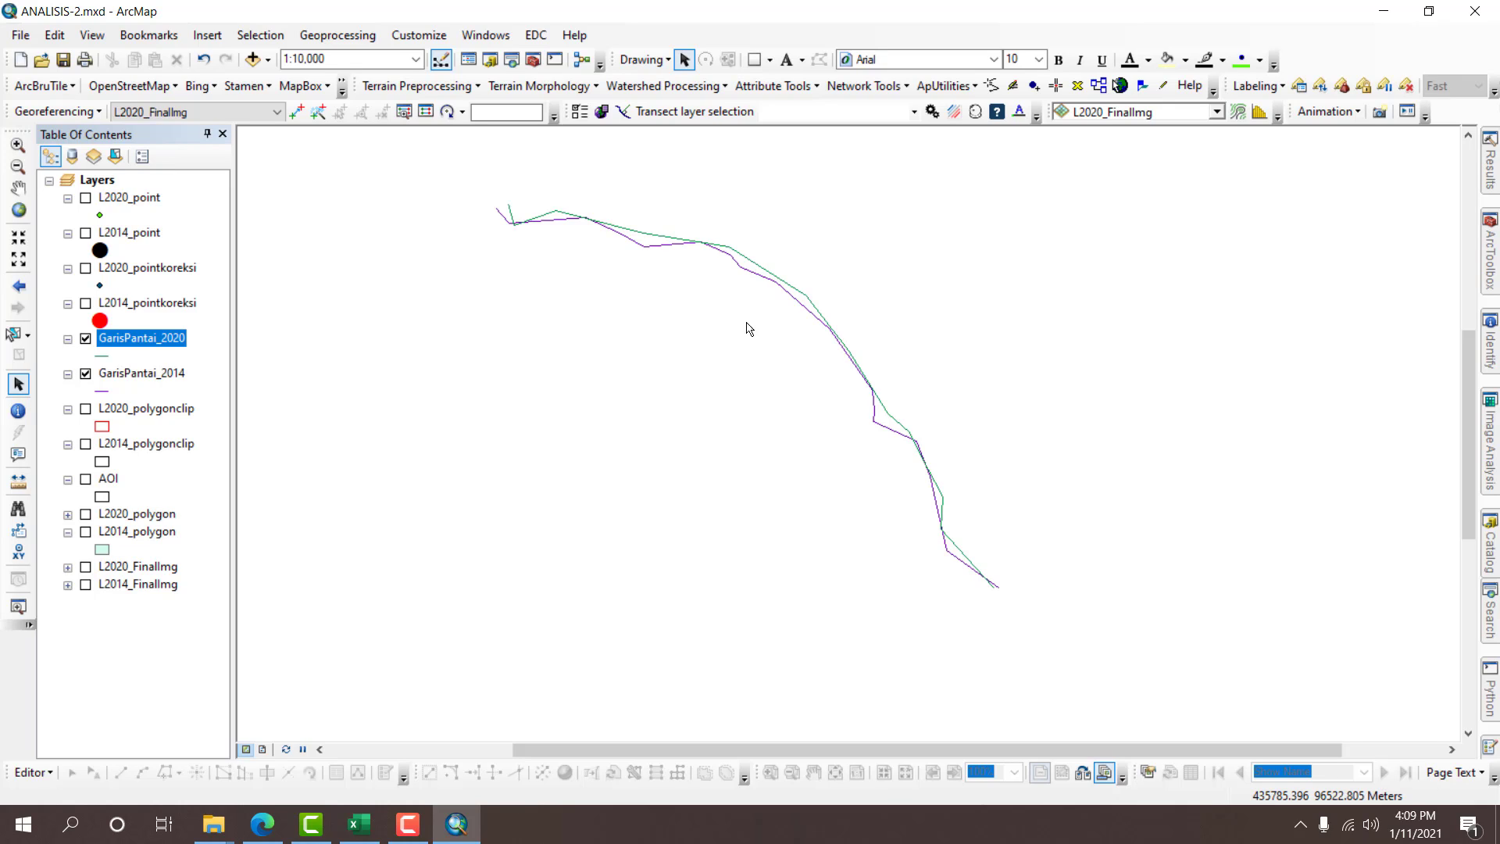
scroll(754, 323, up, 1)
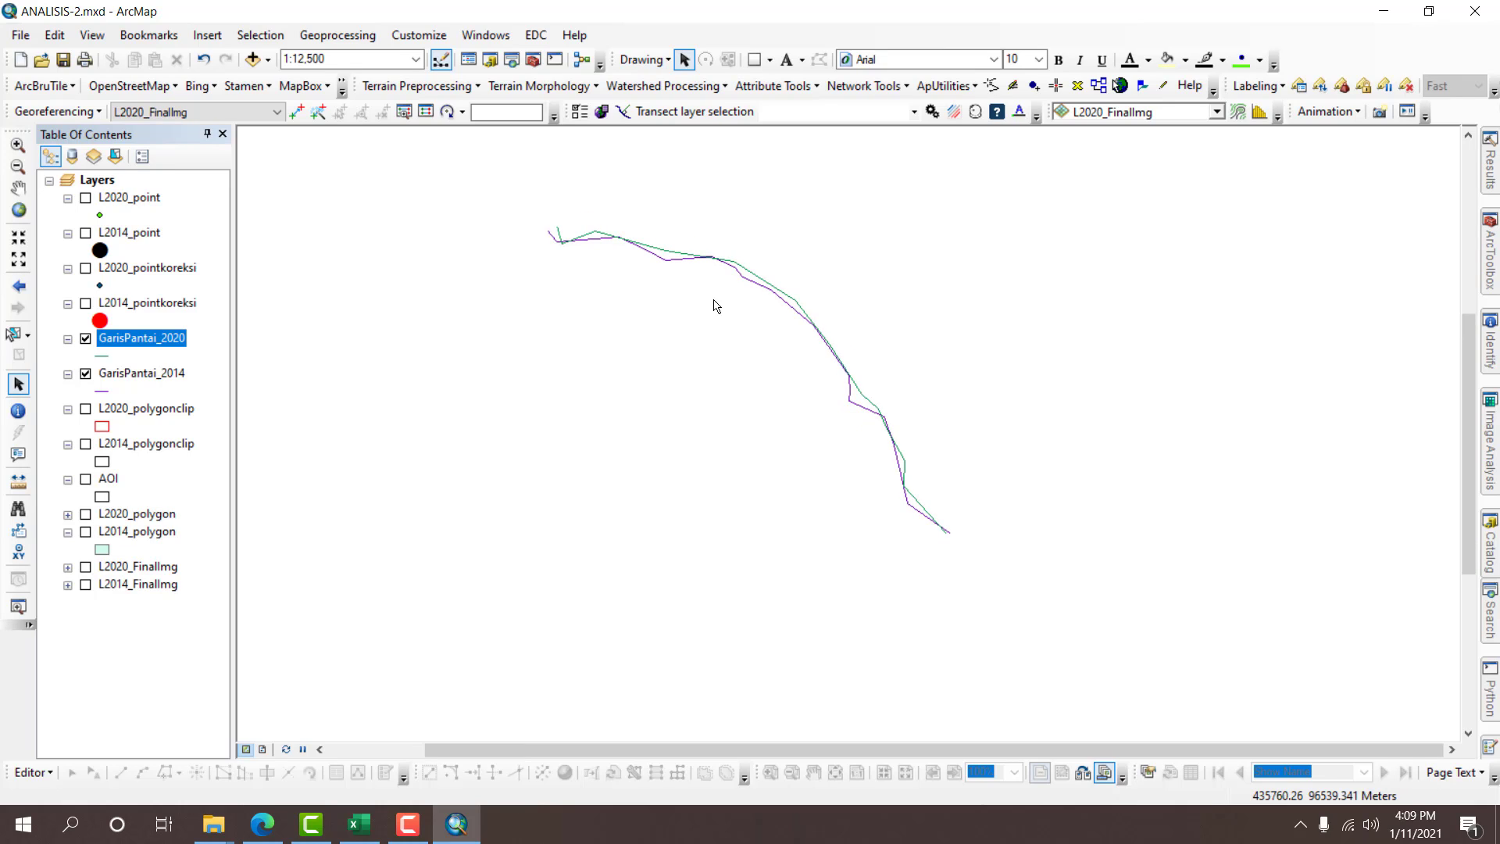
click(64, 58)
Switch to Microsoft Edge, open the USGS Digital Shoreline Analysis System page from the "dsas arcgis" search results and review it.
click(263, 824)
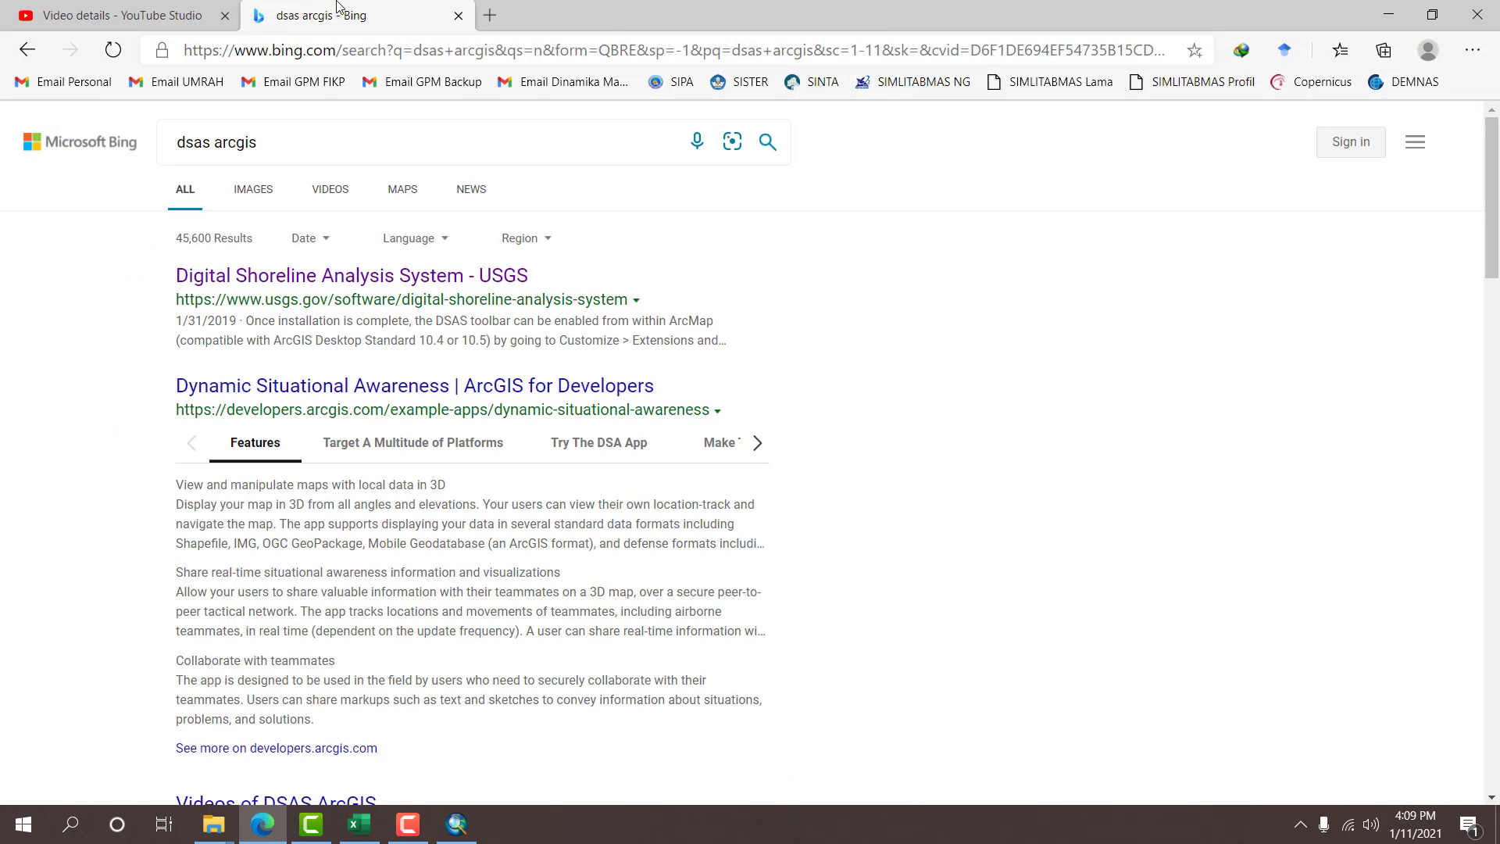
click(284, 142)
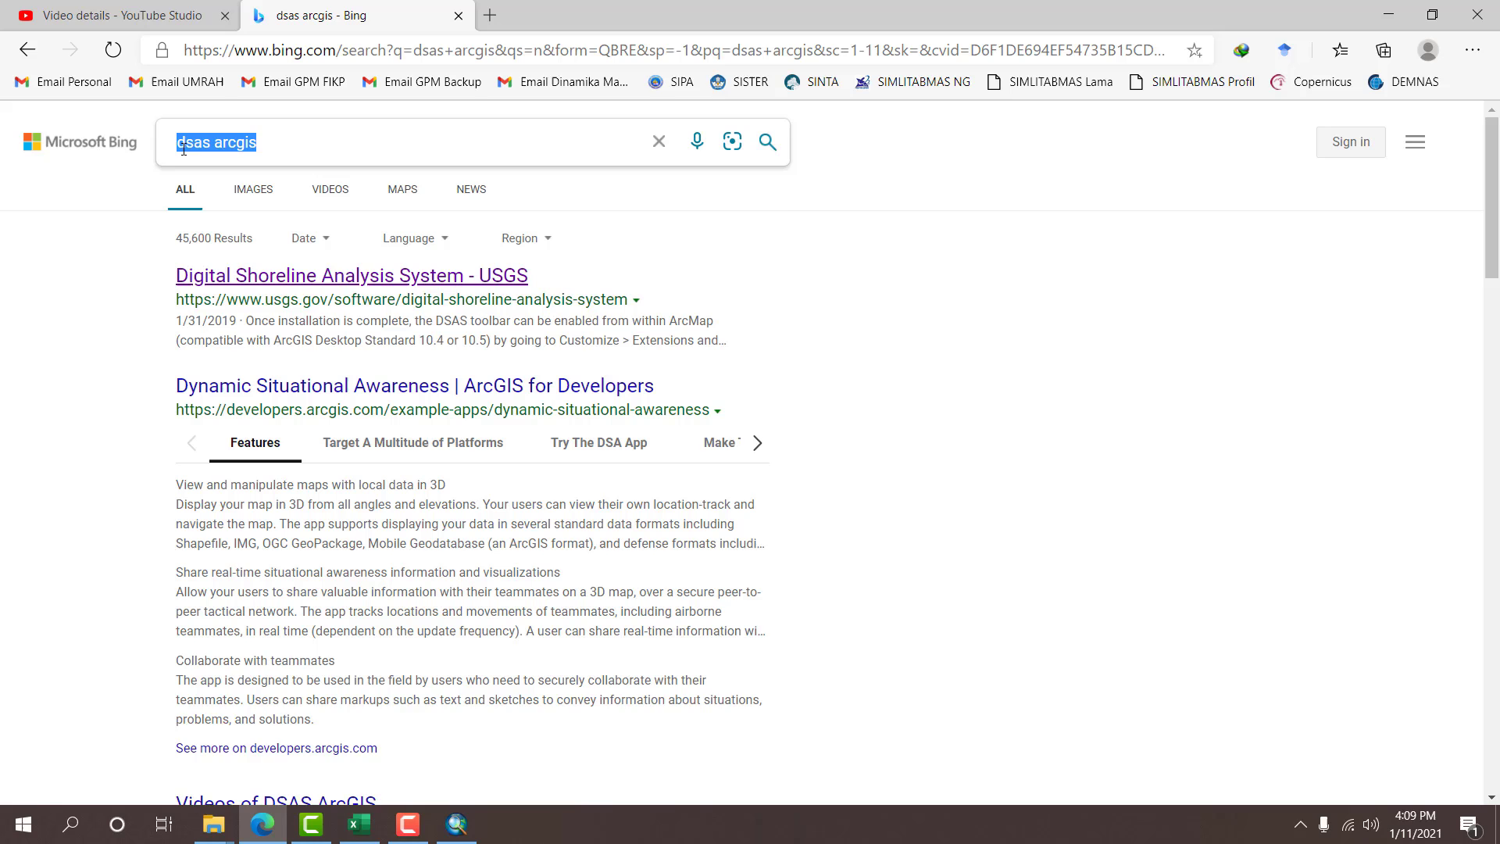
click(481, 278)
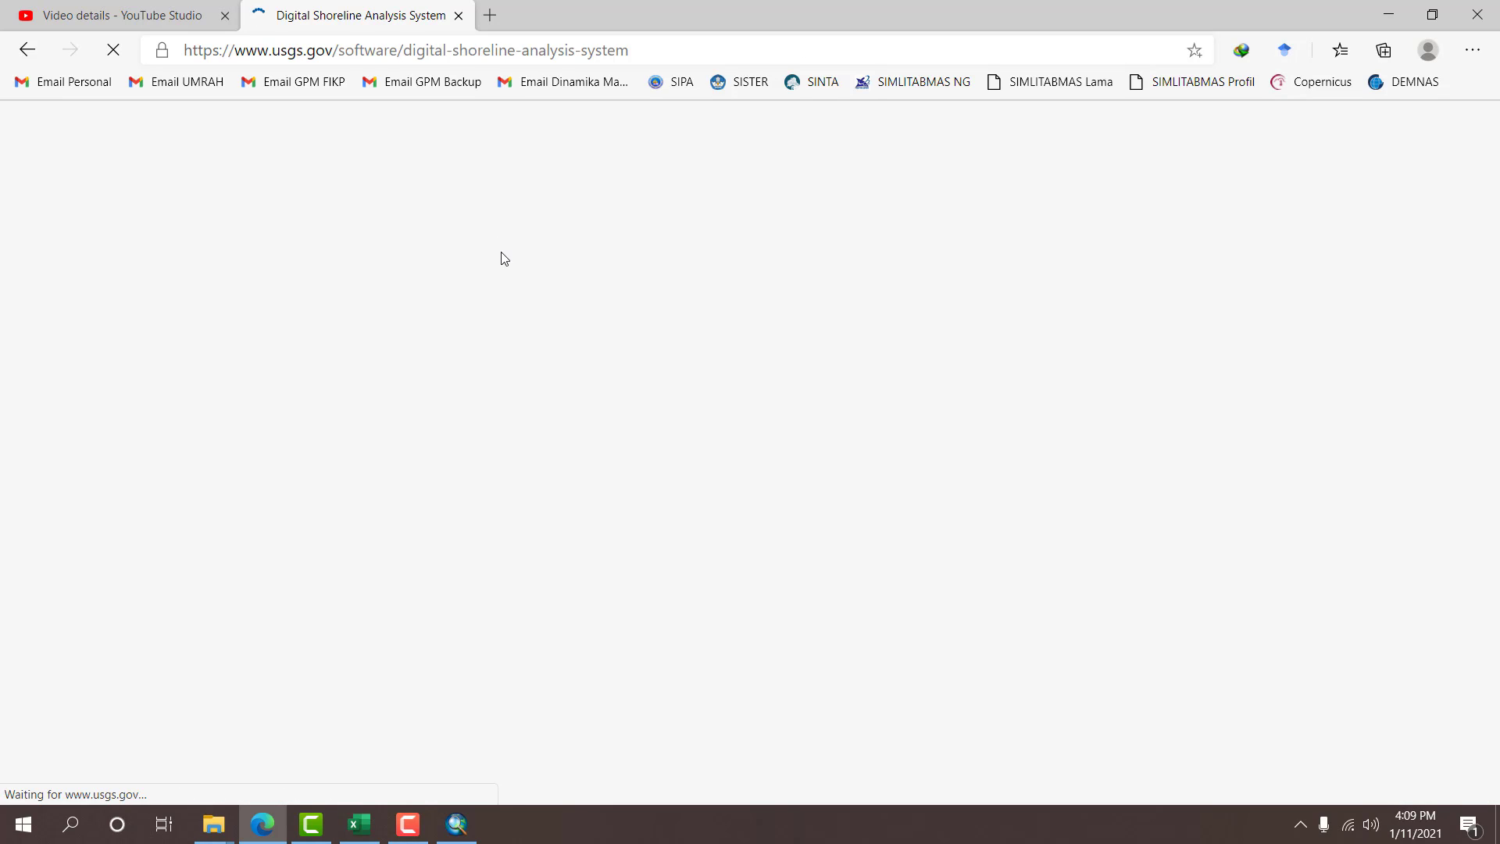
scroll(583, 341, down, 5)
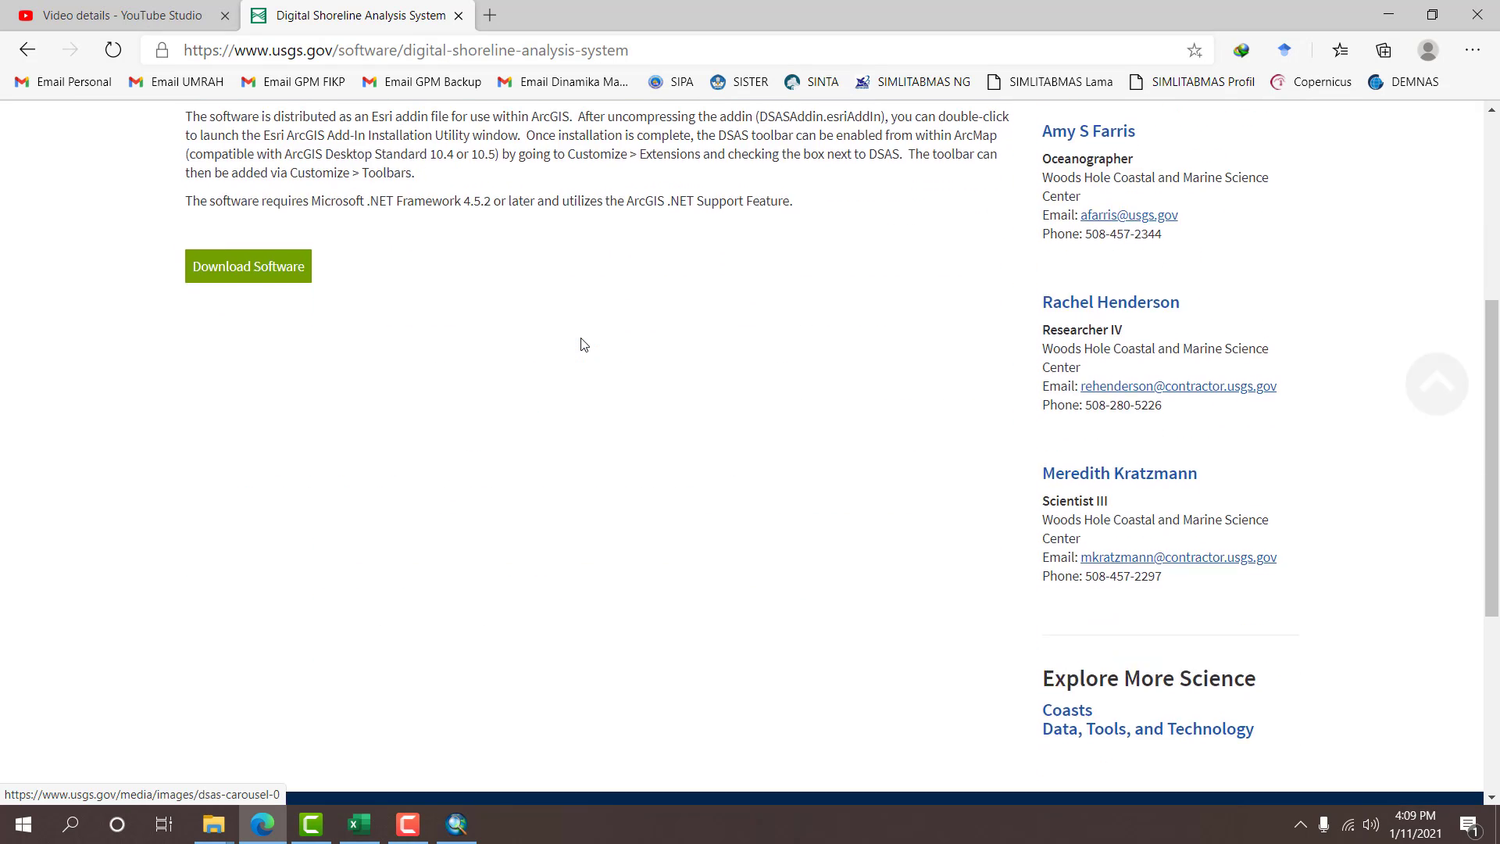
scroll(579, 345, up, 4)
scroll(298, 483, up, 2)
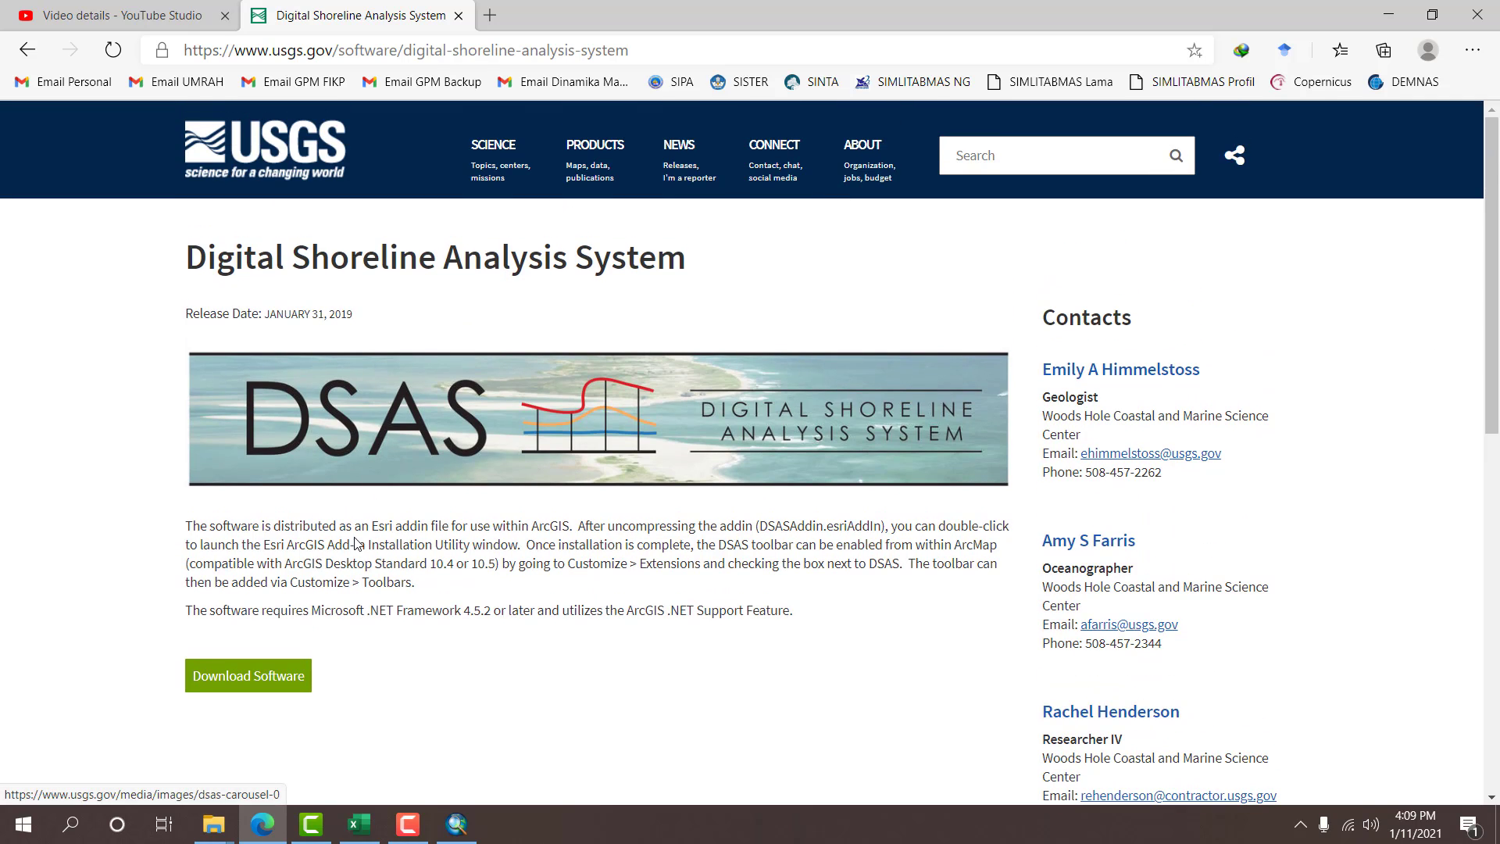
Open the DSAS software download repository from the USGS page and look through its files and download options.
scroll(375, 441, down, 5)
click(275, 271)
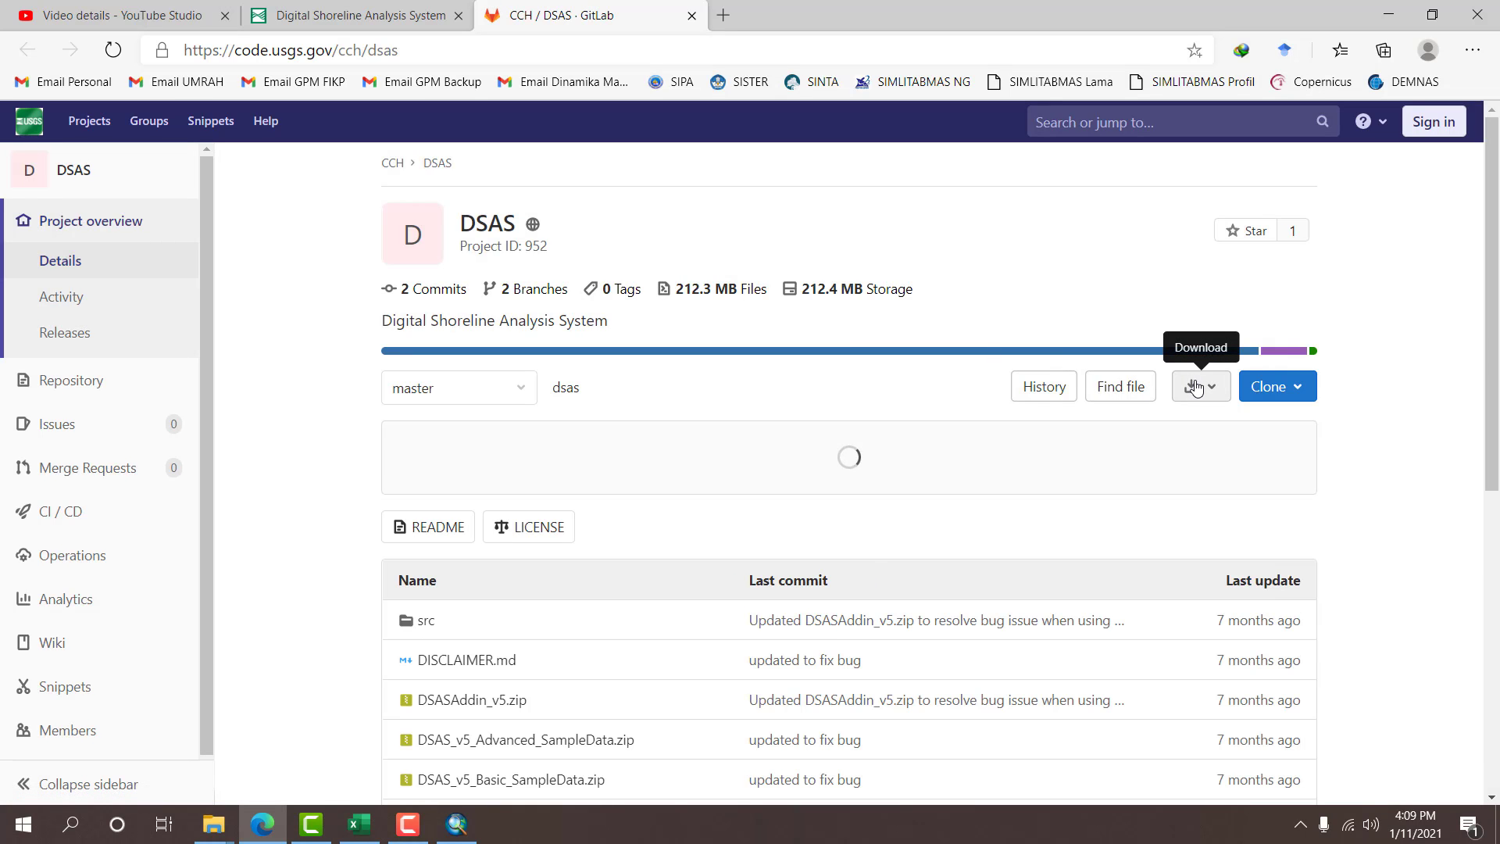
scroll(1196, 386, down, 3)
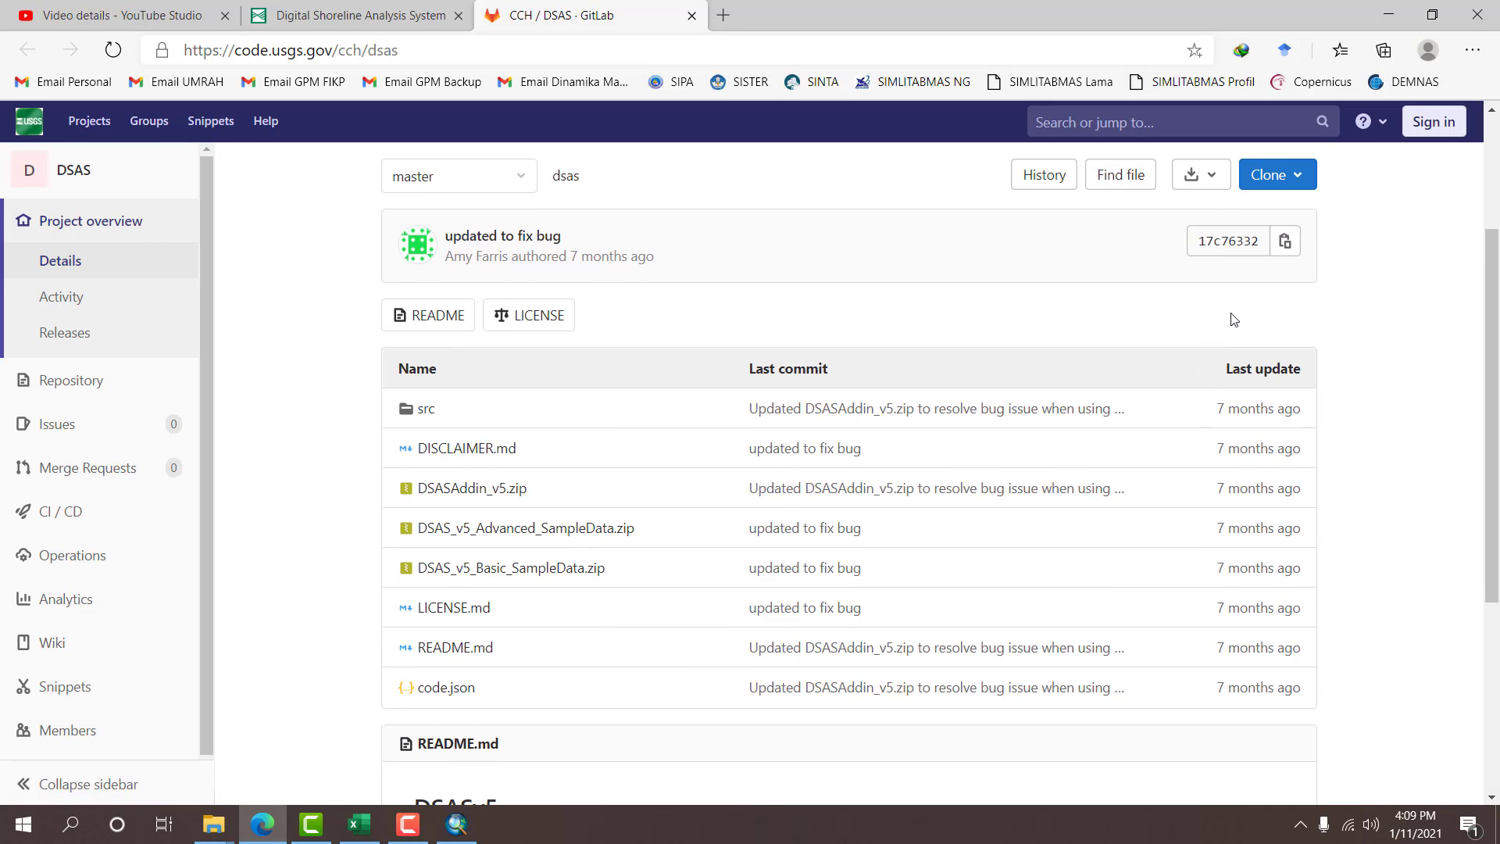
scroll(1231, 302, up, 3)
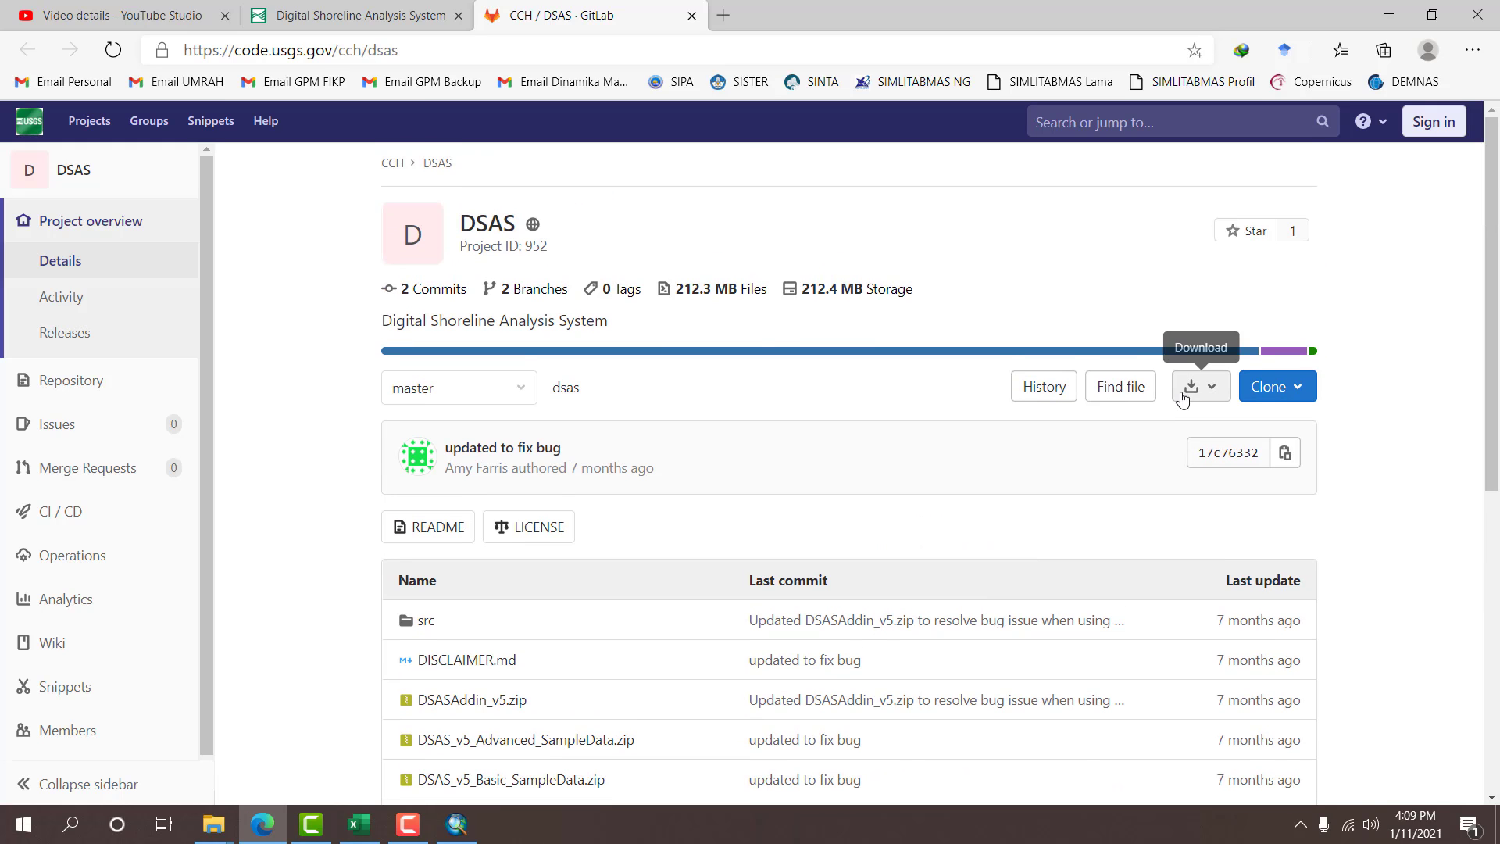
Return to the search results, reopen the Digital Shoreline Analysis System page and go from it to the USGS home page.
click(351, 10)
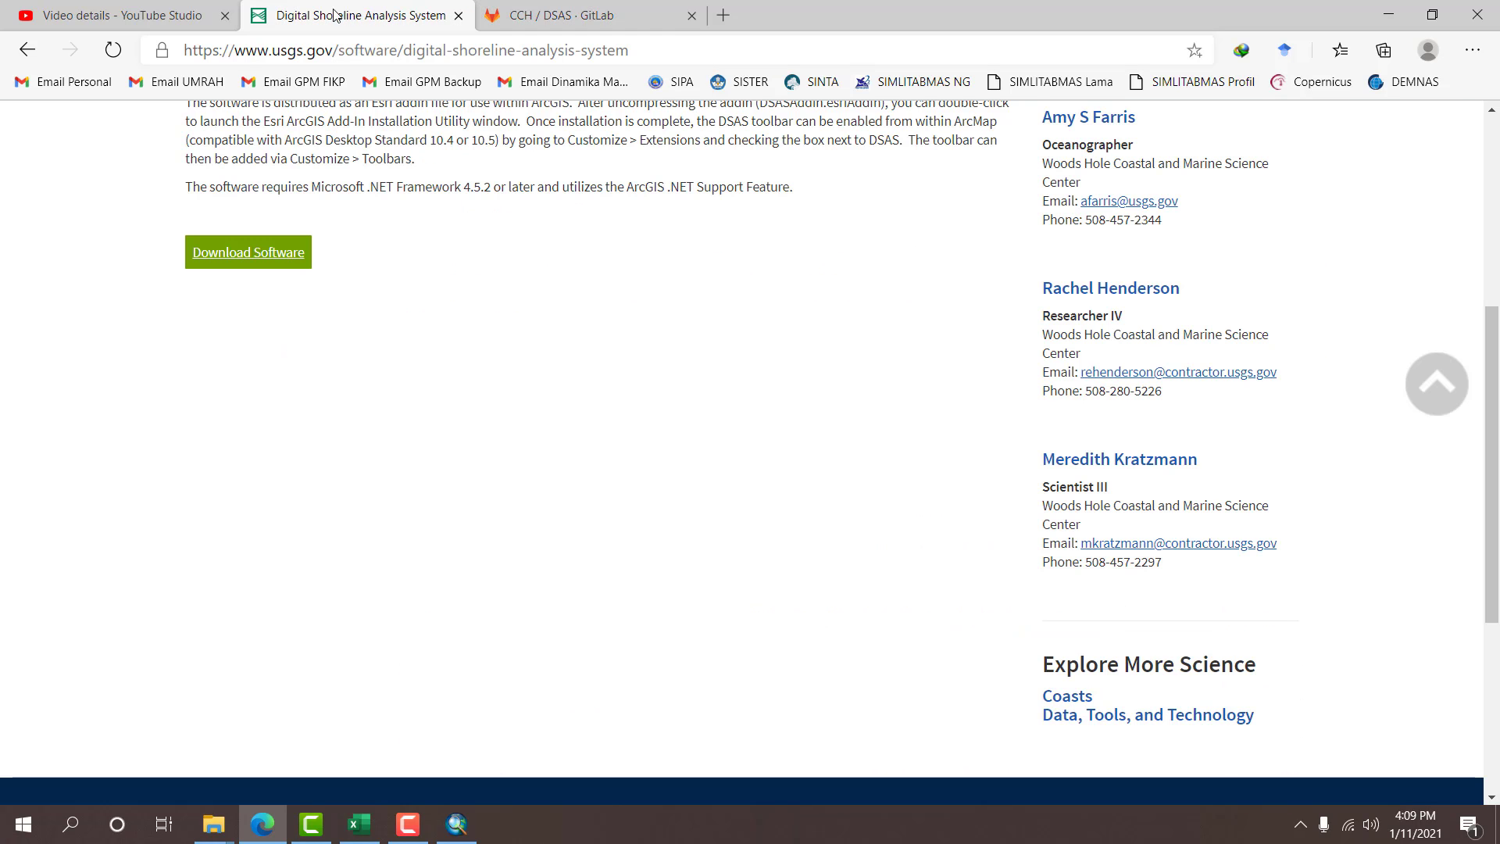
click(28, 49)
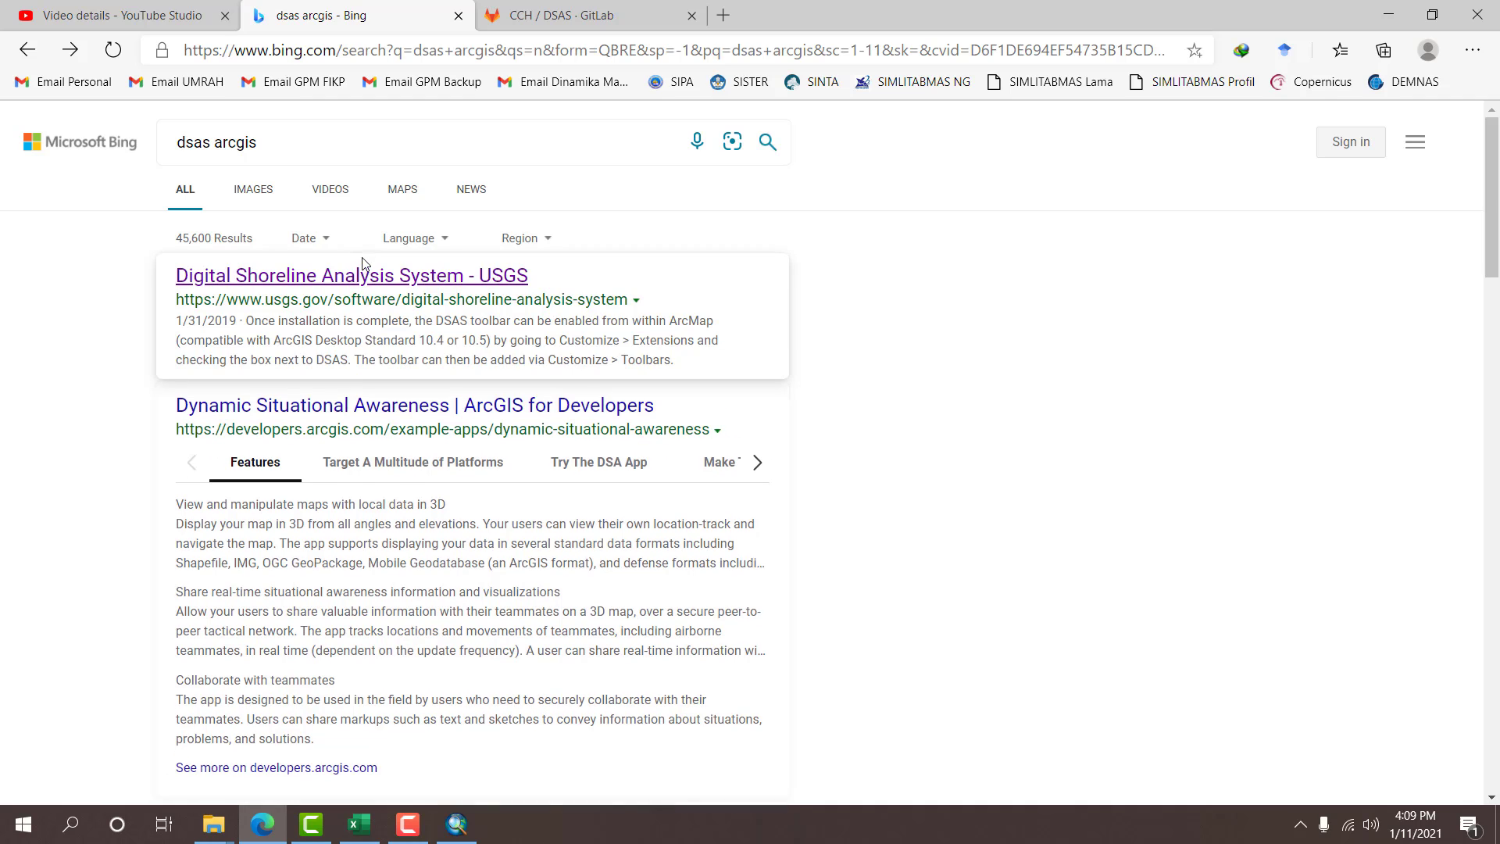
click(388, 298)
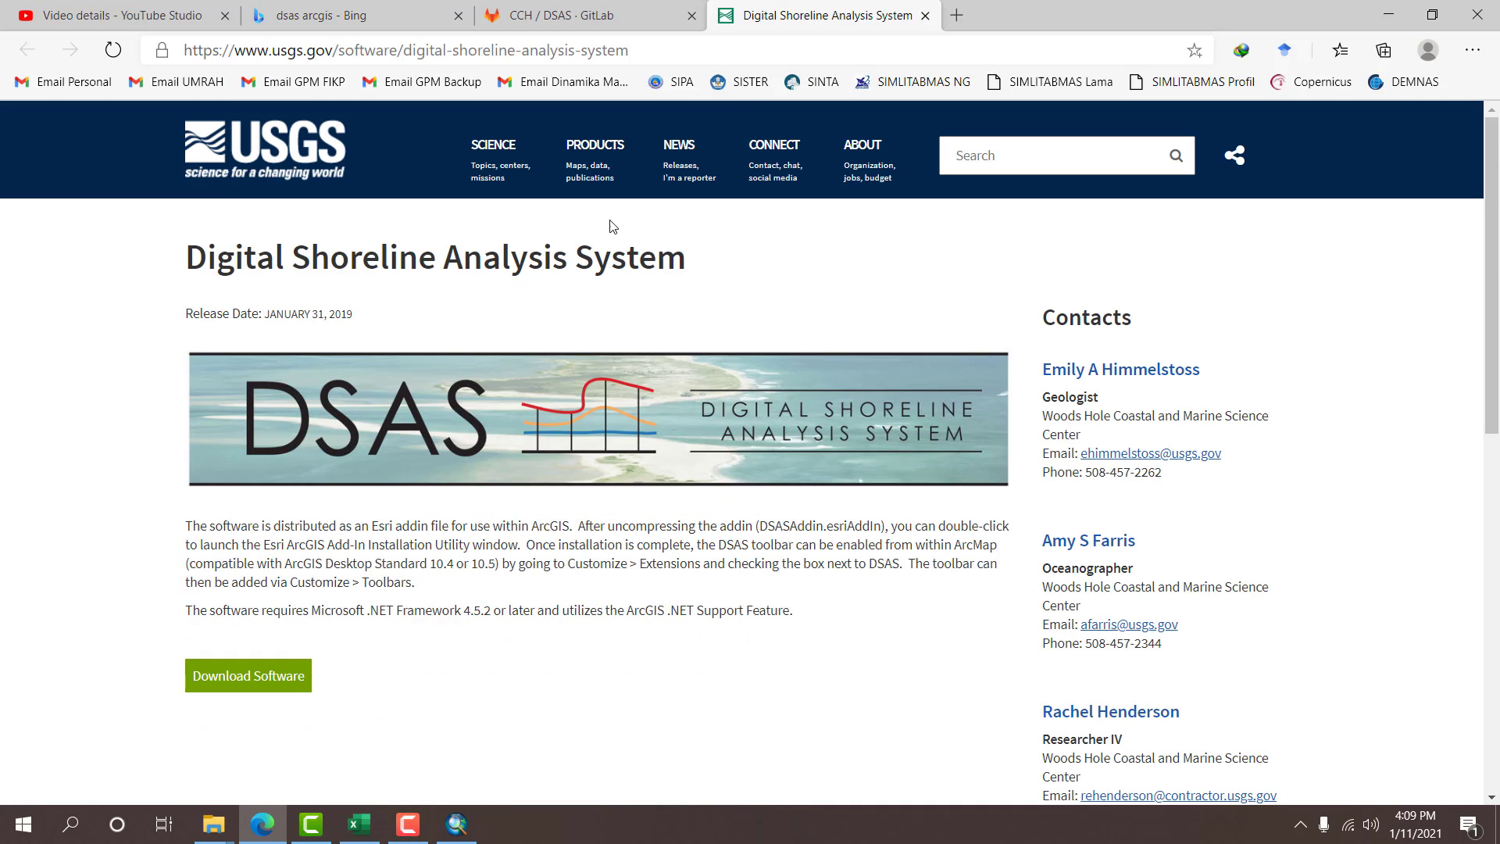
click(297, 166)
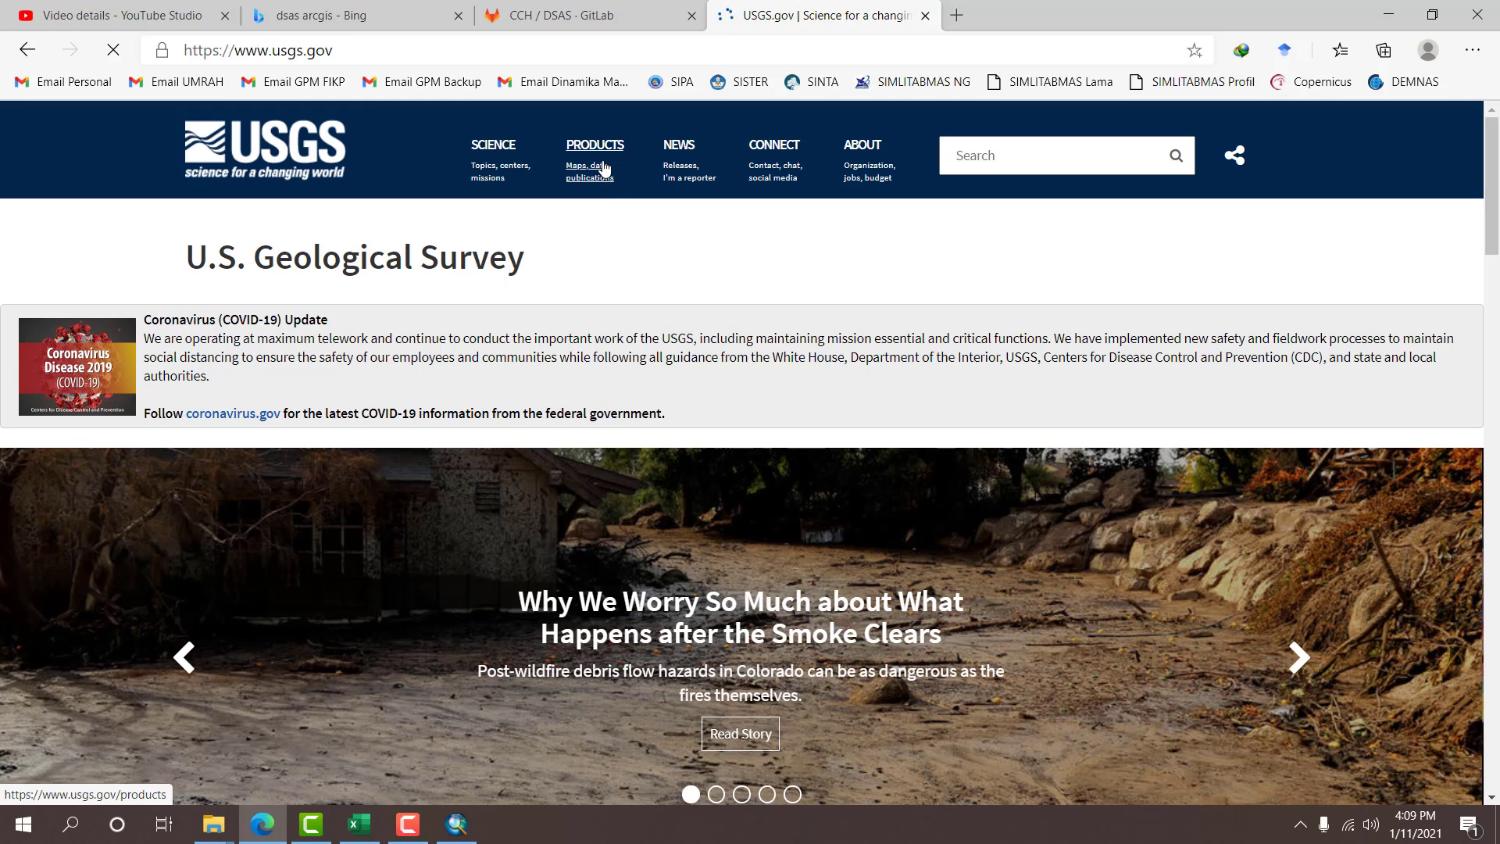
Open the Coasts topic within the USGS Data and Tools Topics.
mouse_move(607, 160)
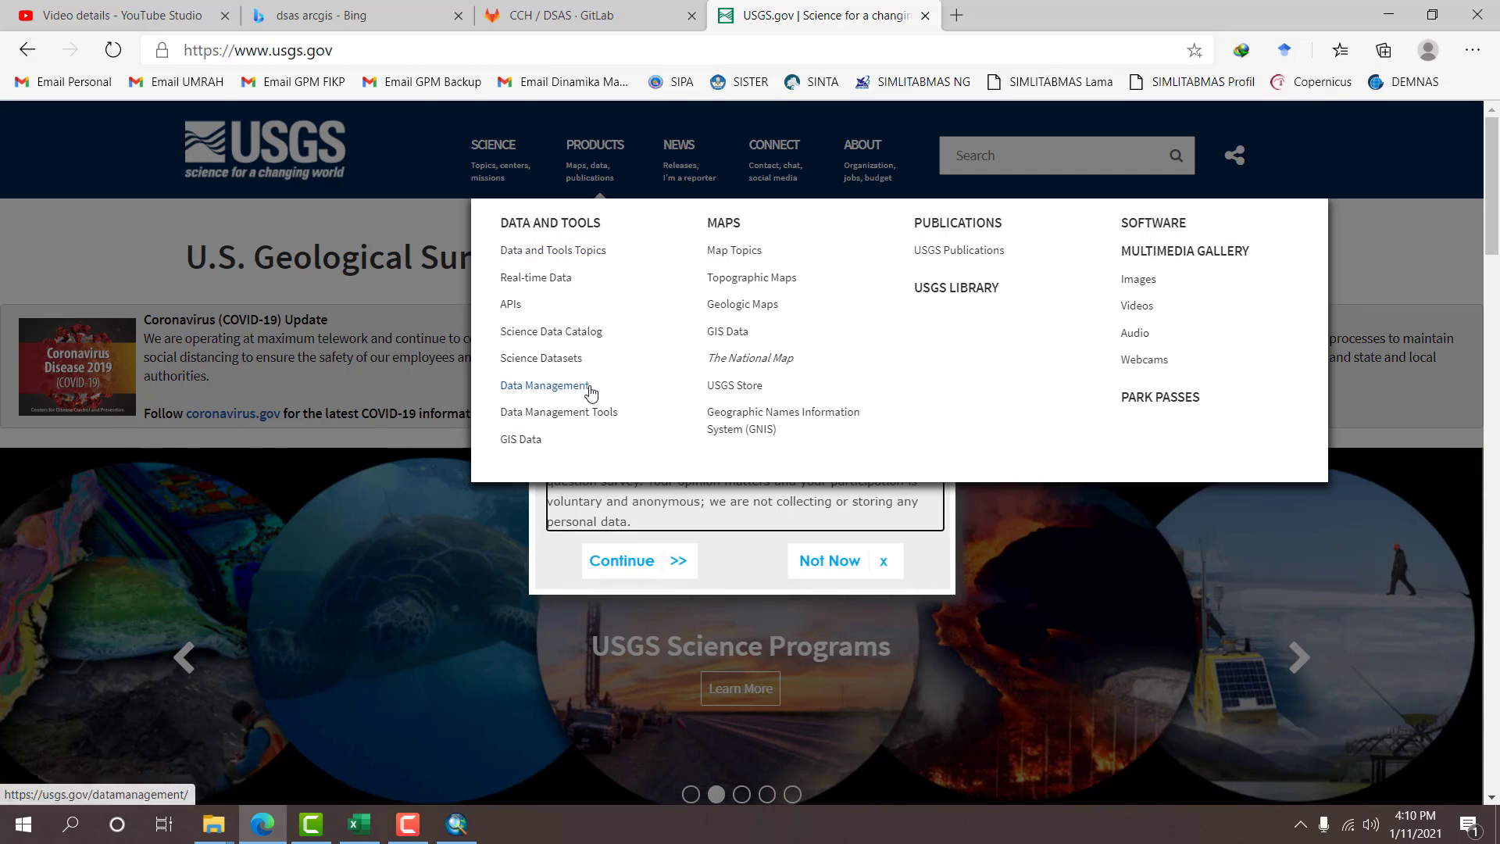
click(567, 251)
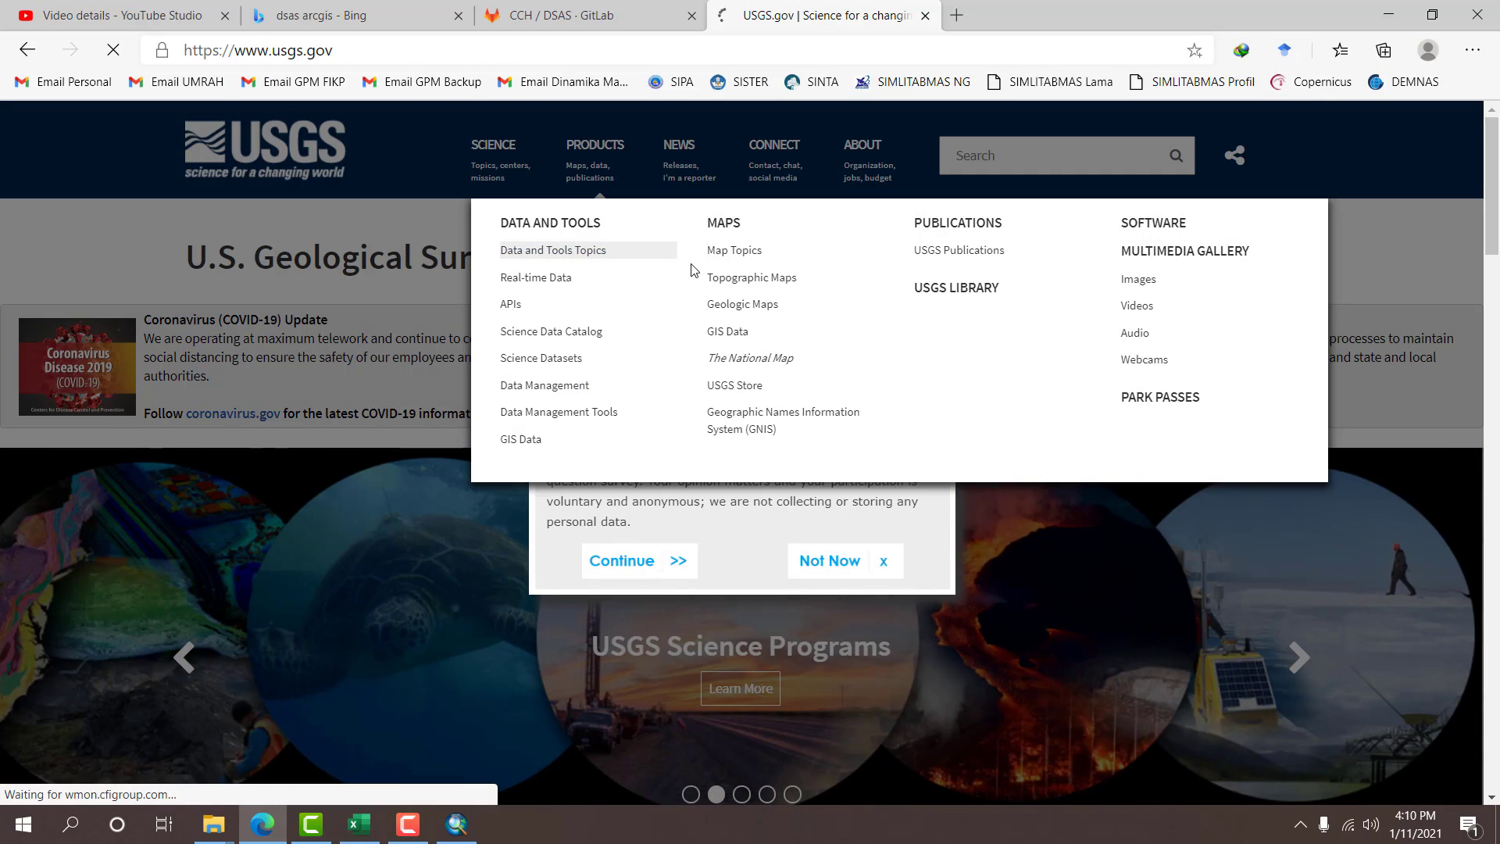
scroll(668, 438, down, 4)
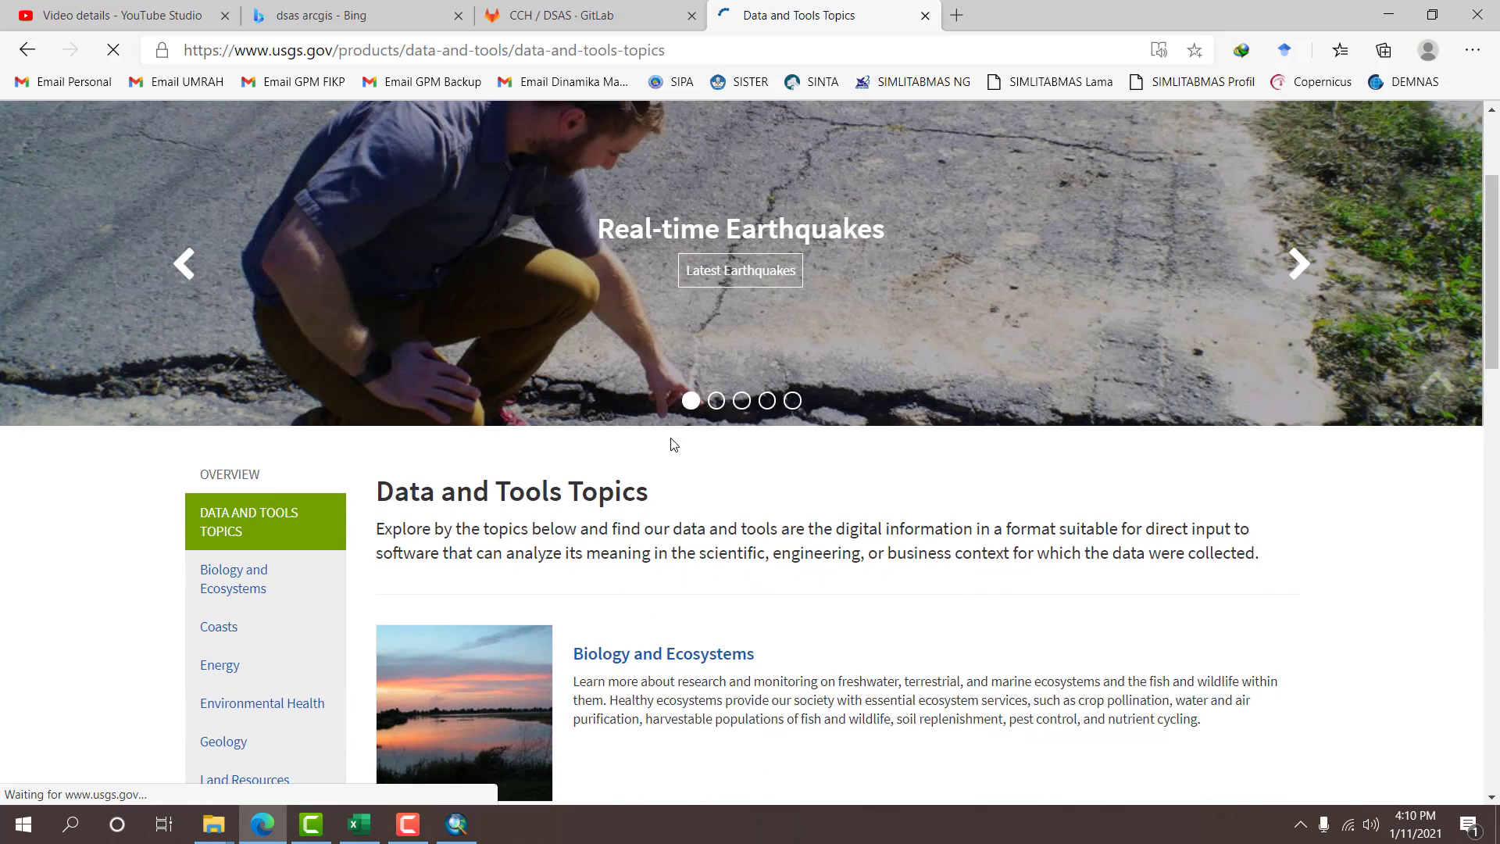
scroll(450, 576, down, 3)
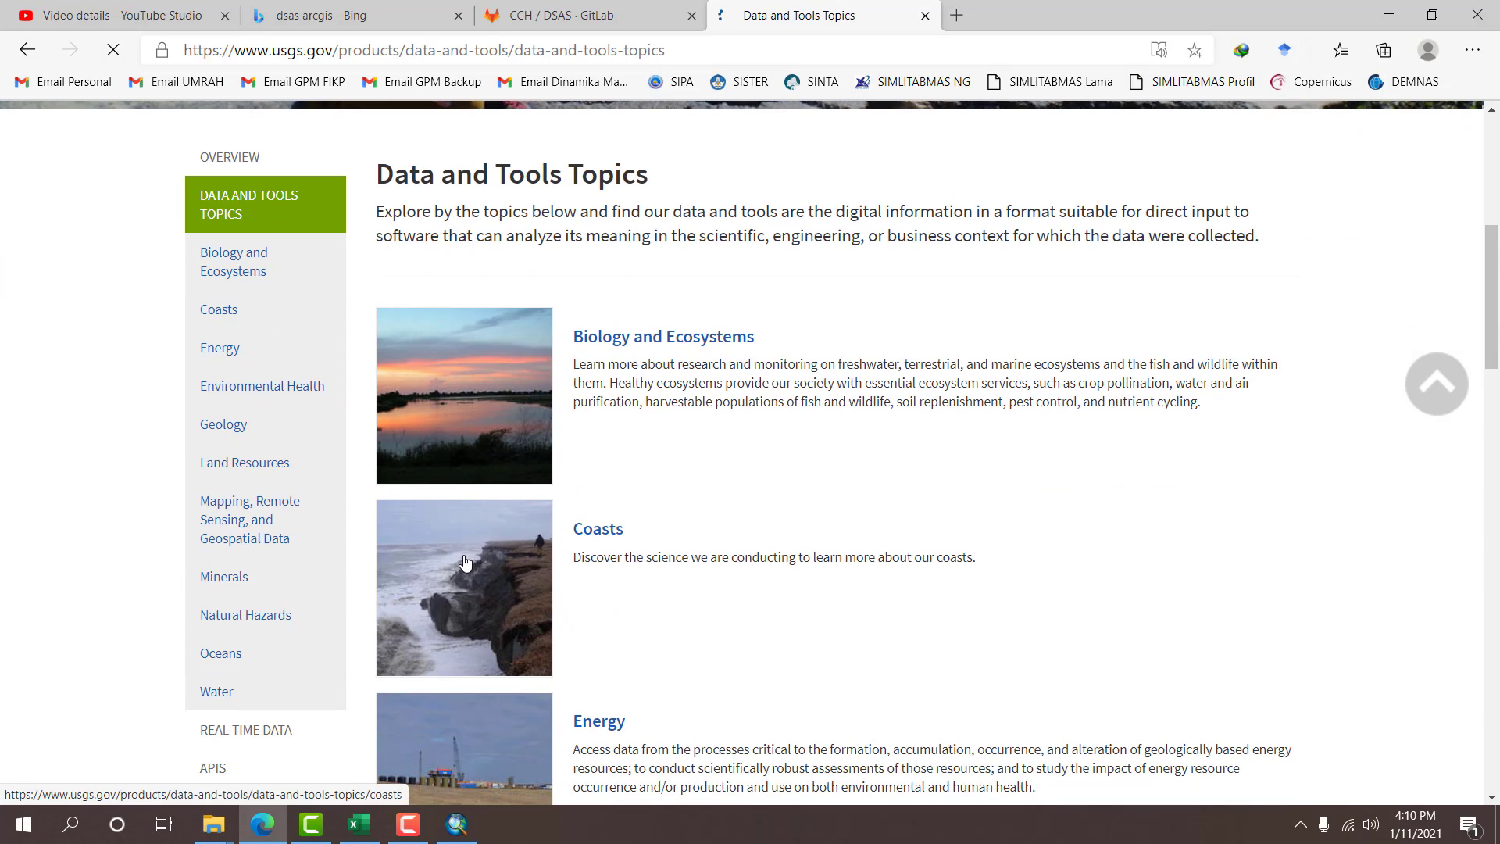
click(243, 312)
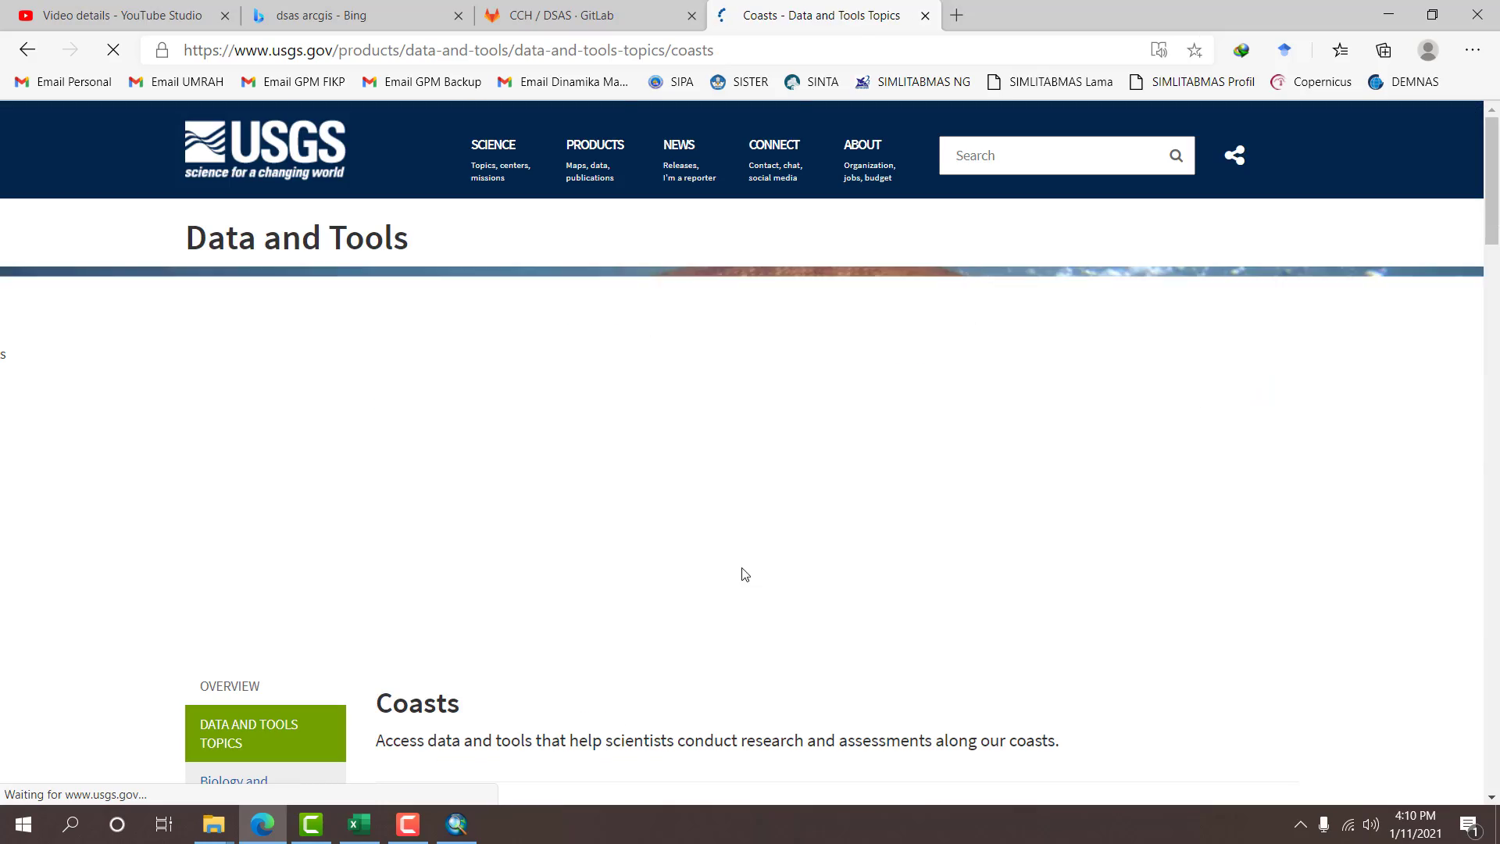
Browse the published coastal data and tools listed under the Coasts topic.
scroll(739, 559, down, 6)
scroll(753, 547, down, 20)
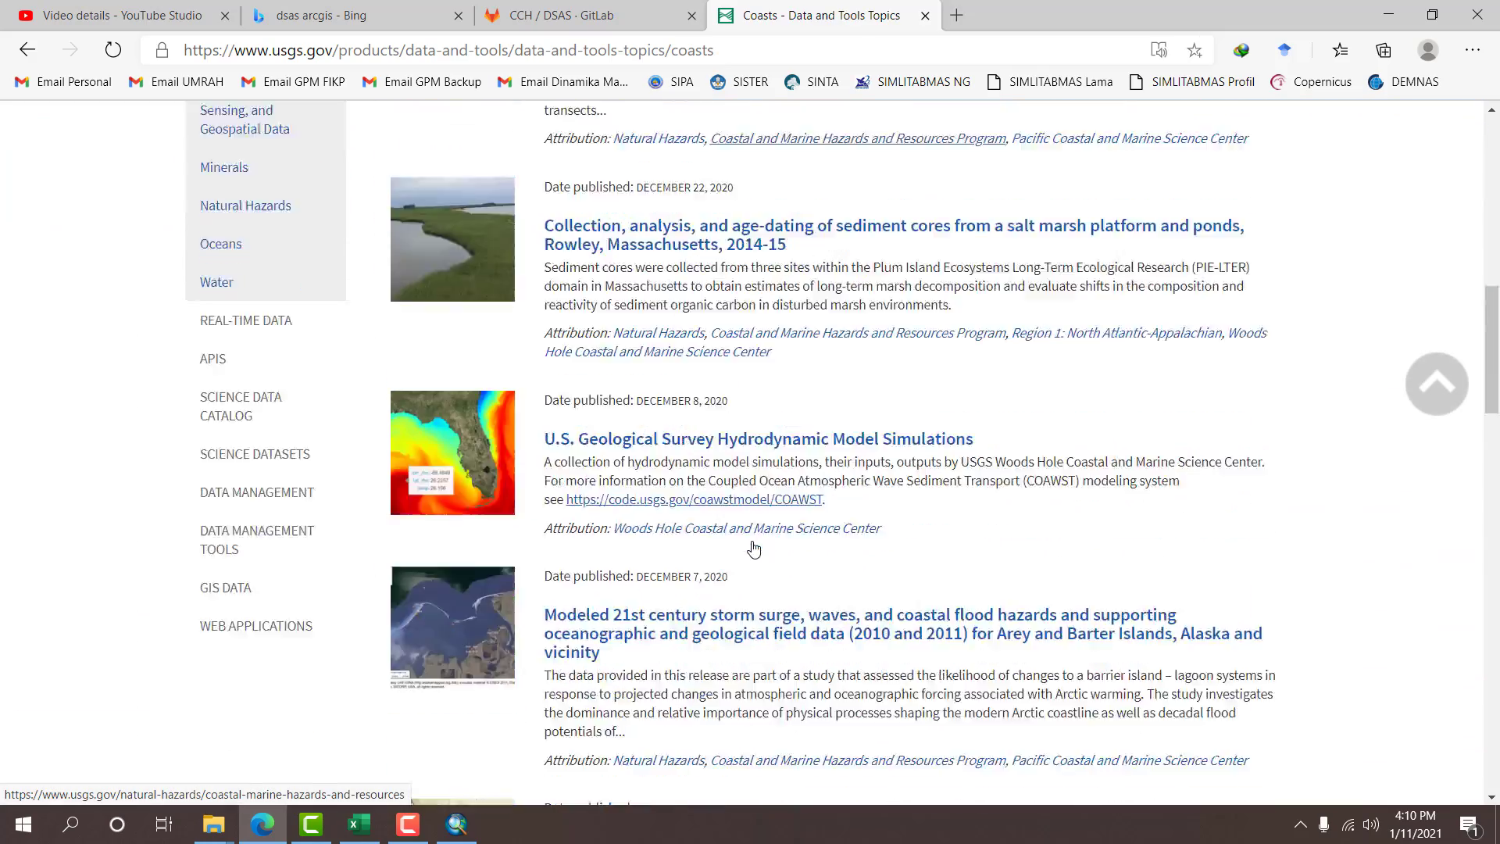
scroll(753, 541, up, 8)
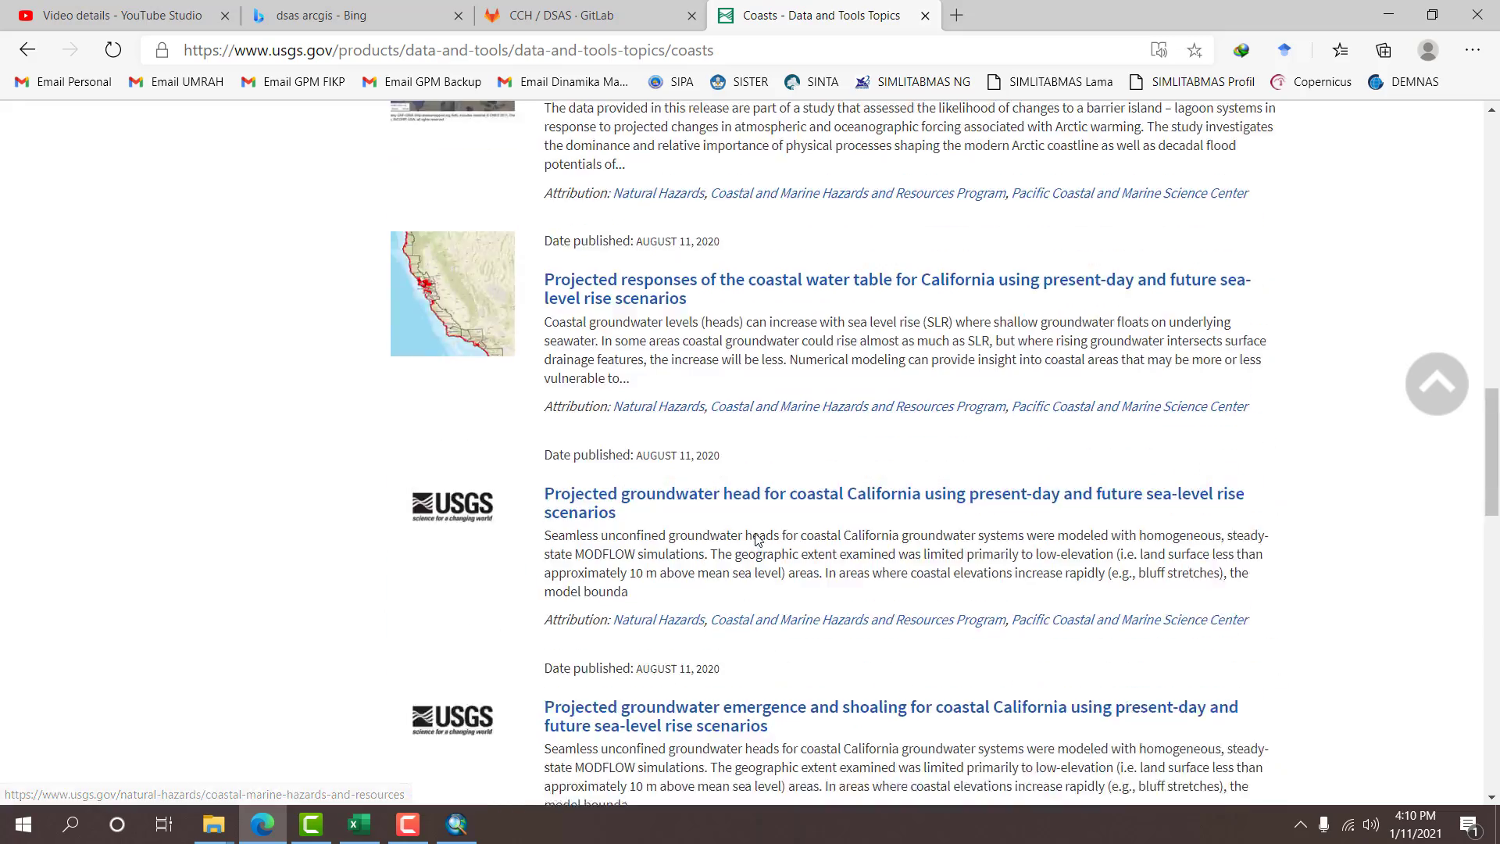
scroll(755, 535, down, 16)
scroll(755, 534, up, 8)
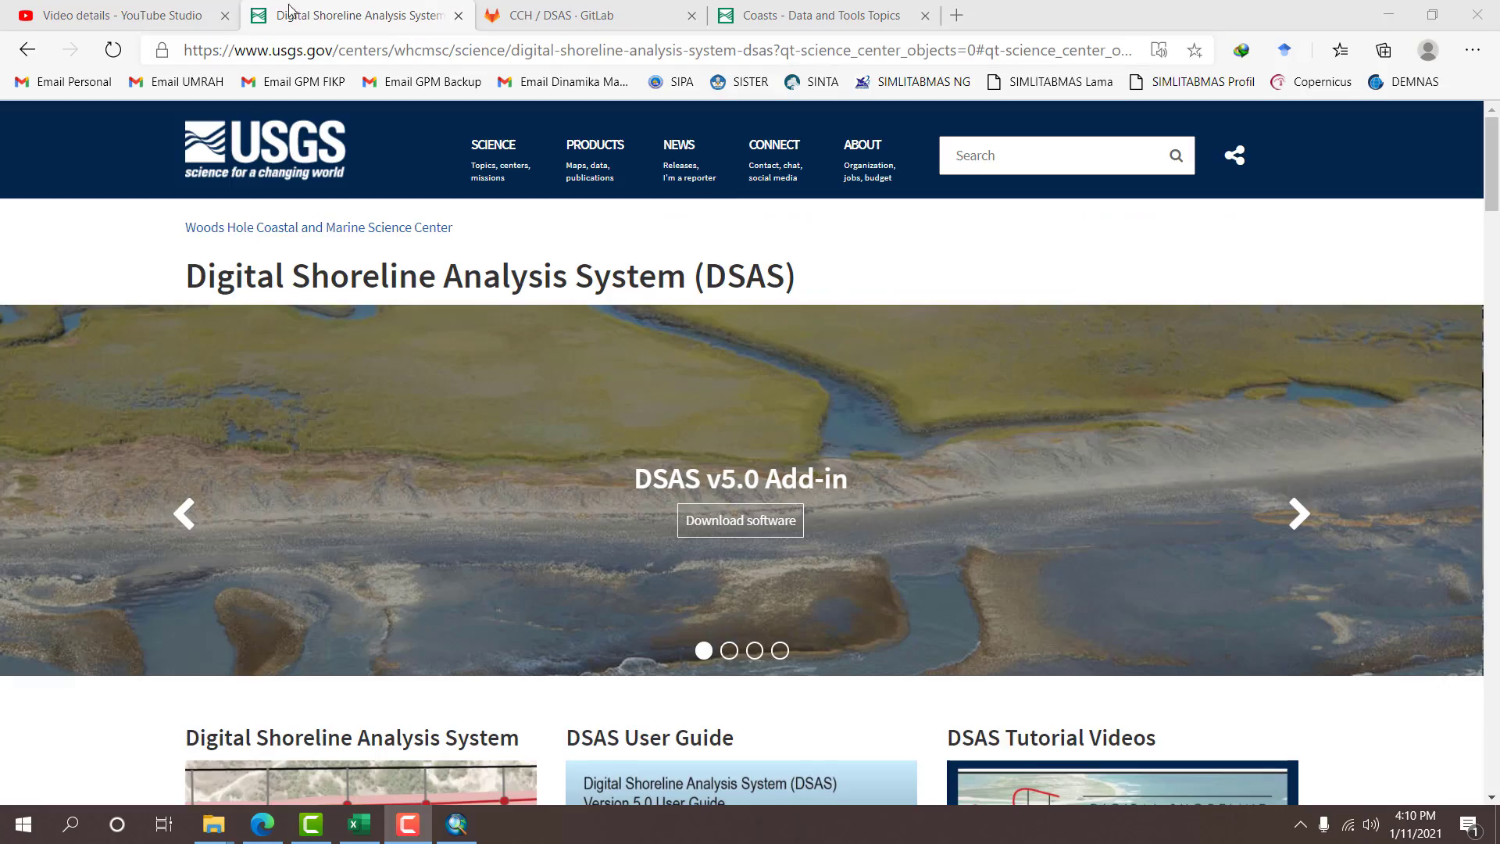
Review the software, user guide and tutorial video sections of the Woods Hole DSAS v5.0 page.
scroll(547, 289, down, 8)
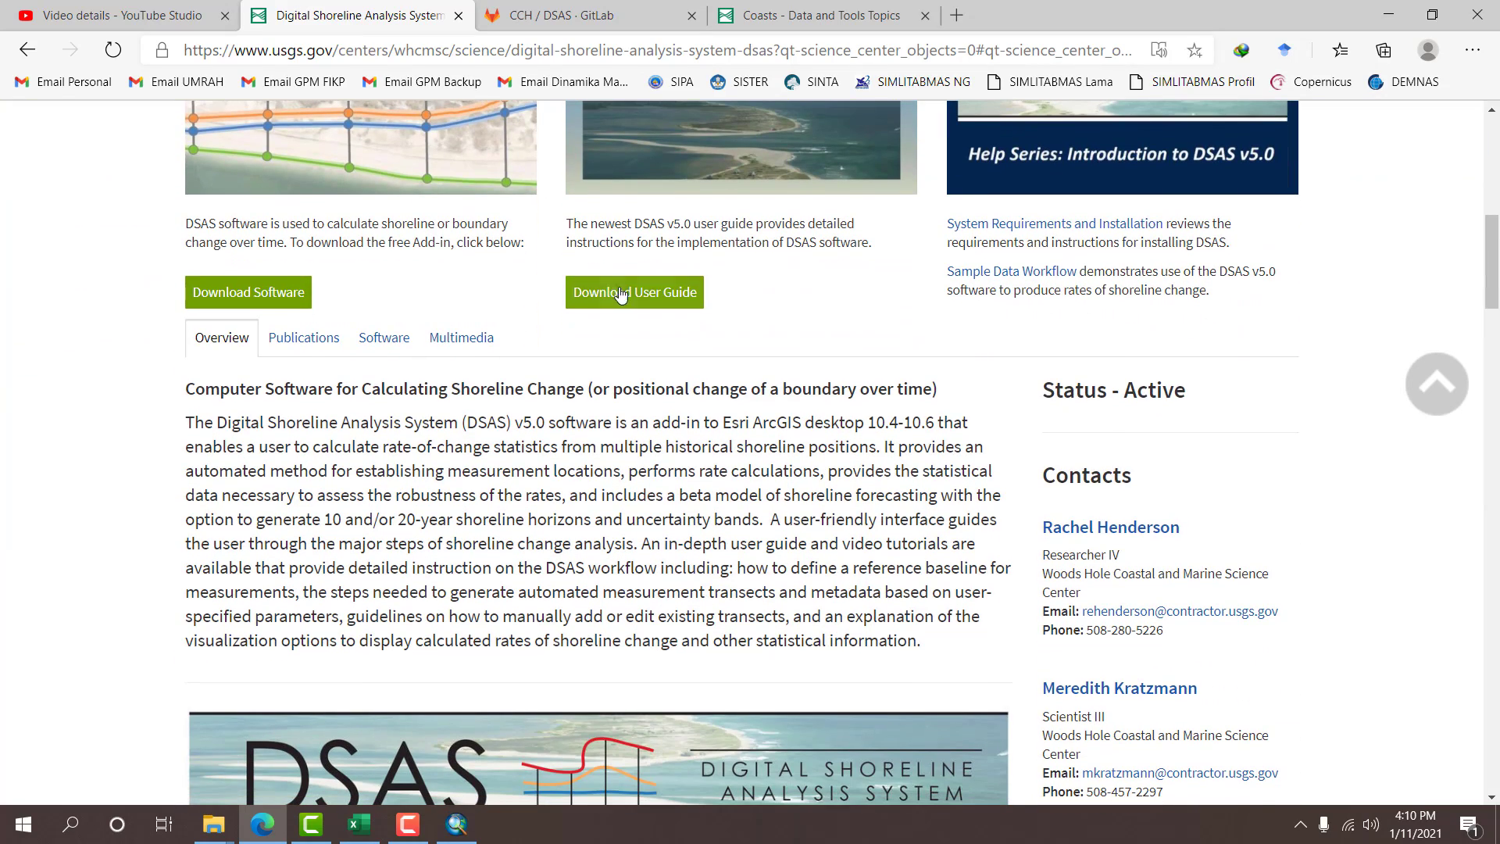
scroll(664, 335, up, 1)
scroll(672, 350, up, 2)
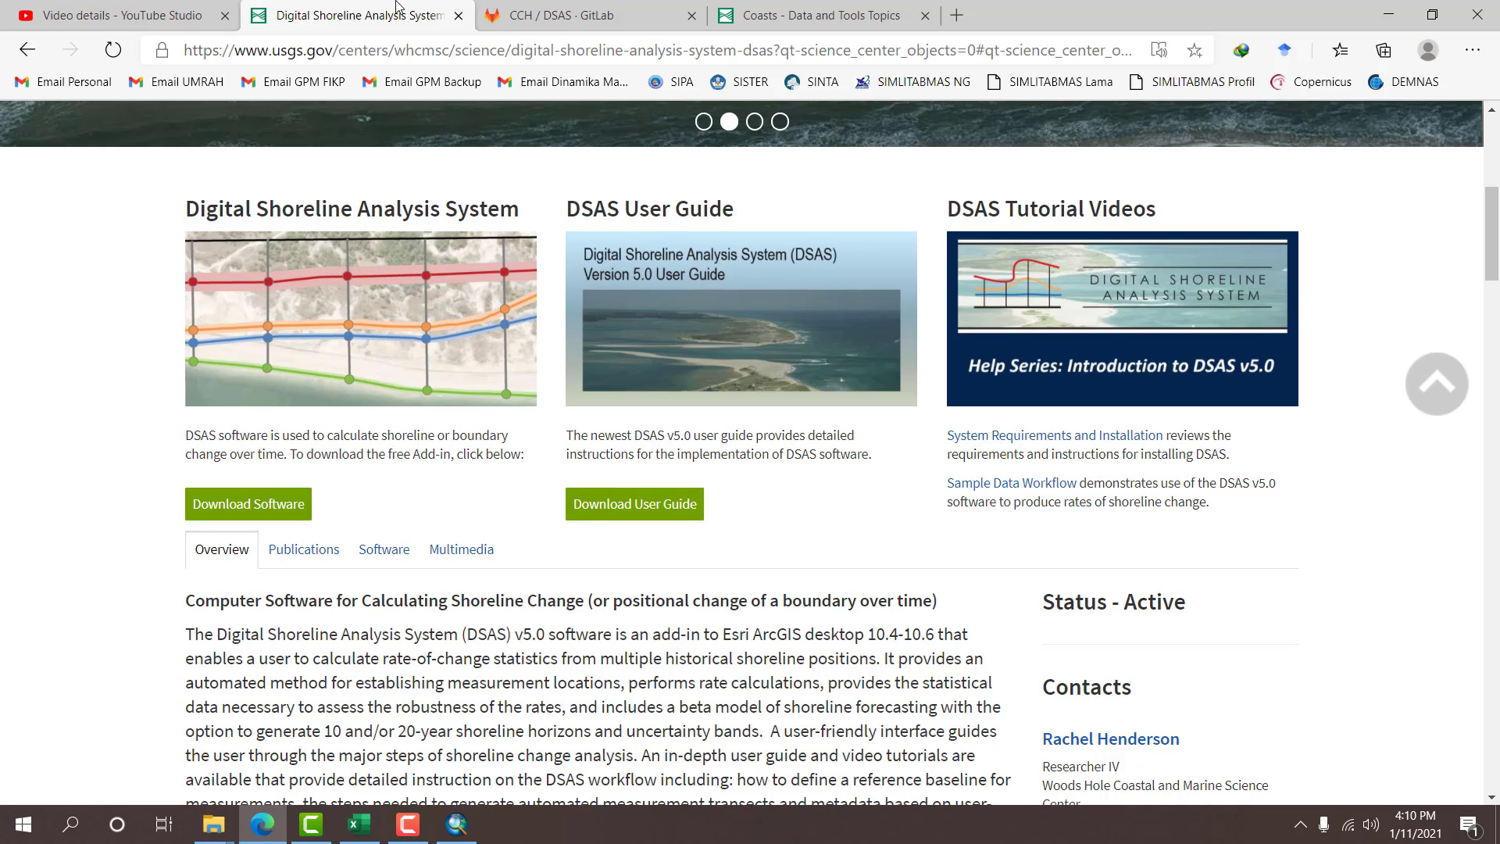
Search the web for "dsas arcgis 10.1" and look through the results.
click(316, 41)
text(d)
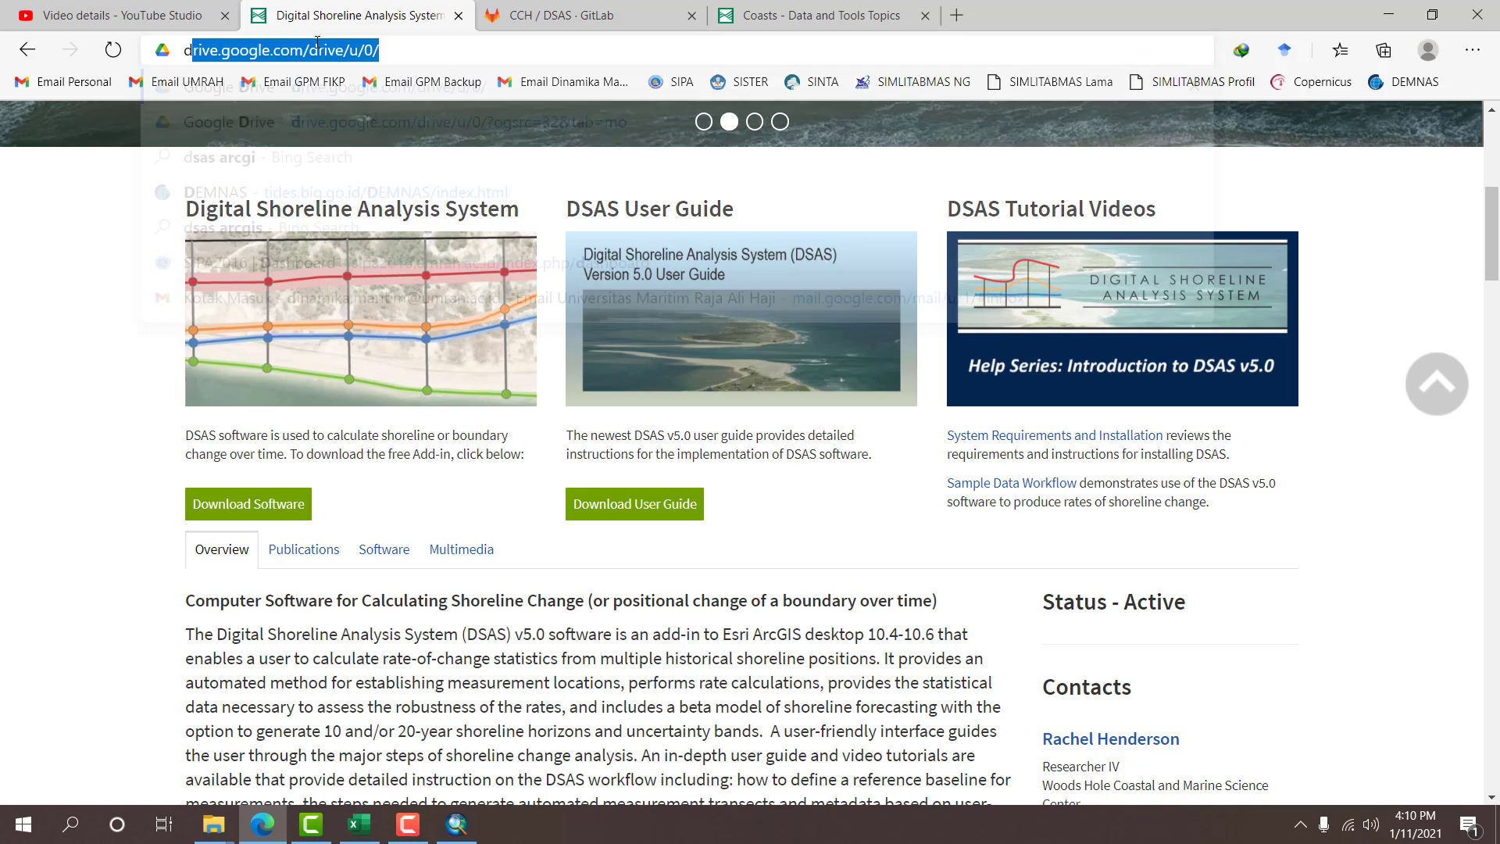
text(sas arcgi )
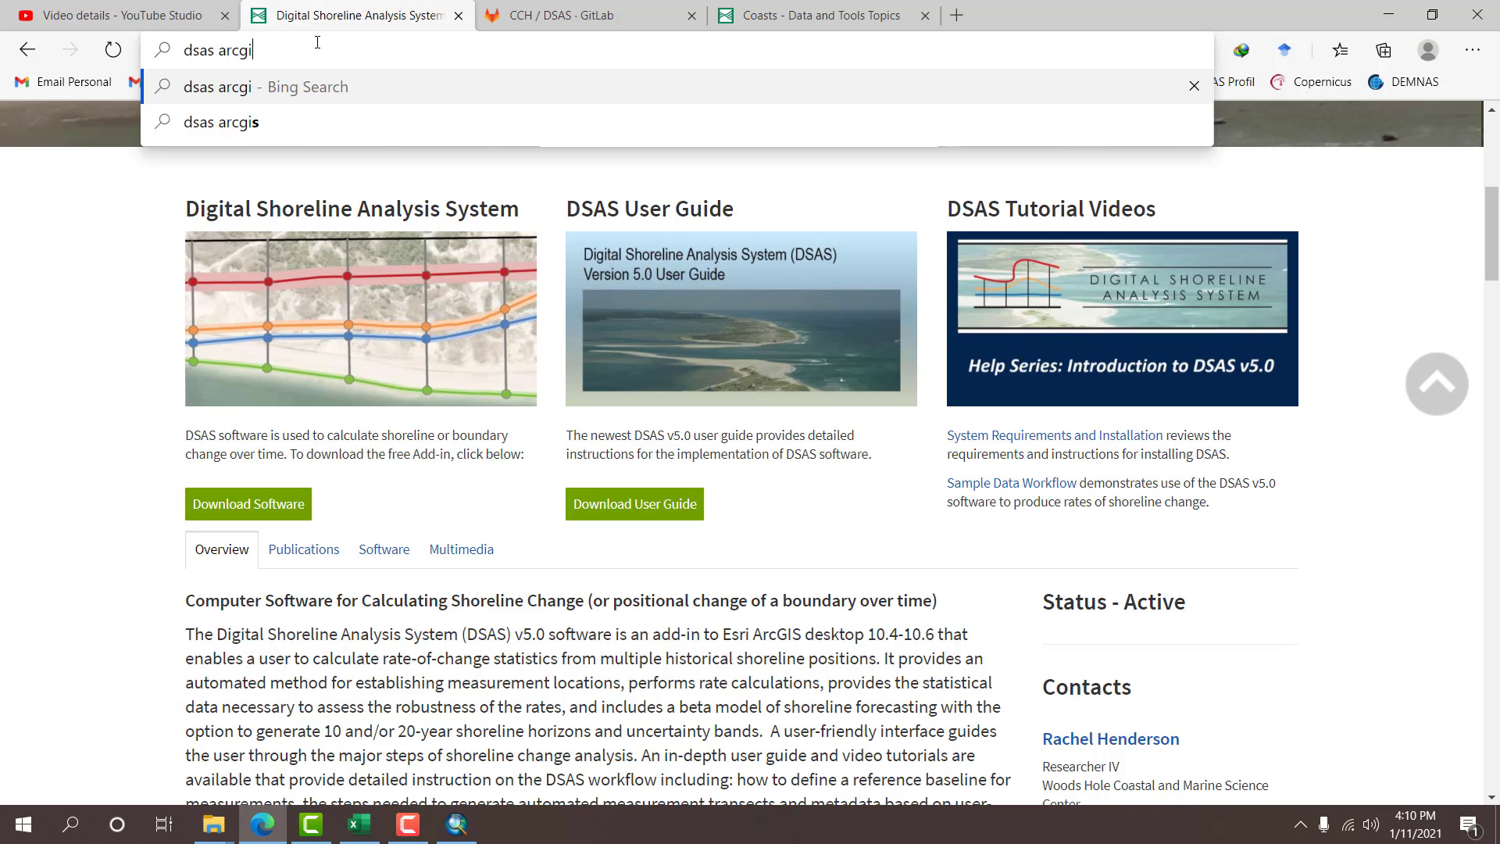
text(s 10.1)
key(Return)
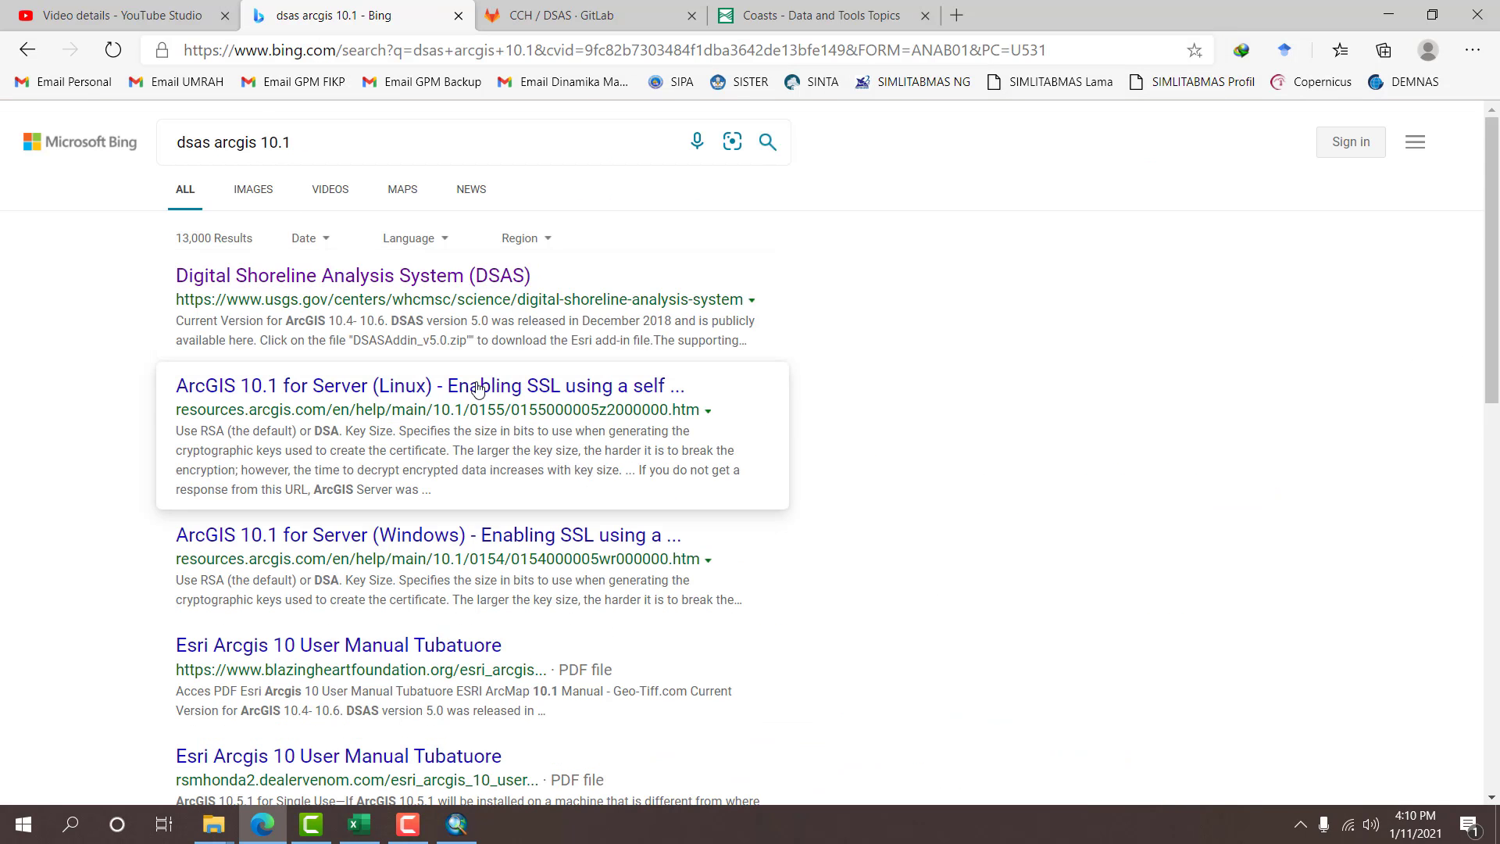
scroll(977, 528, down, 3)
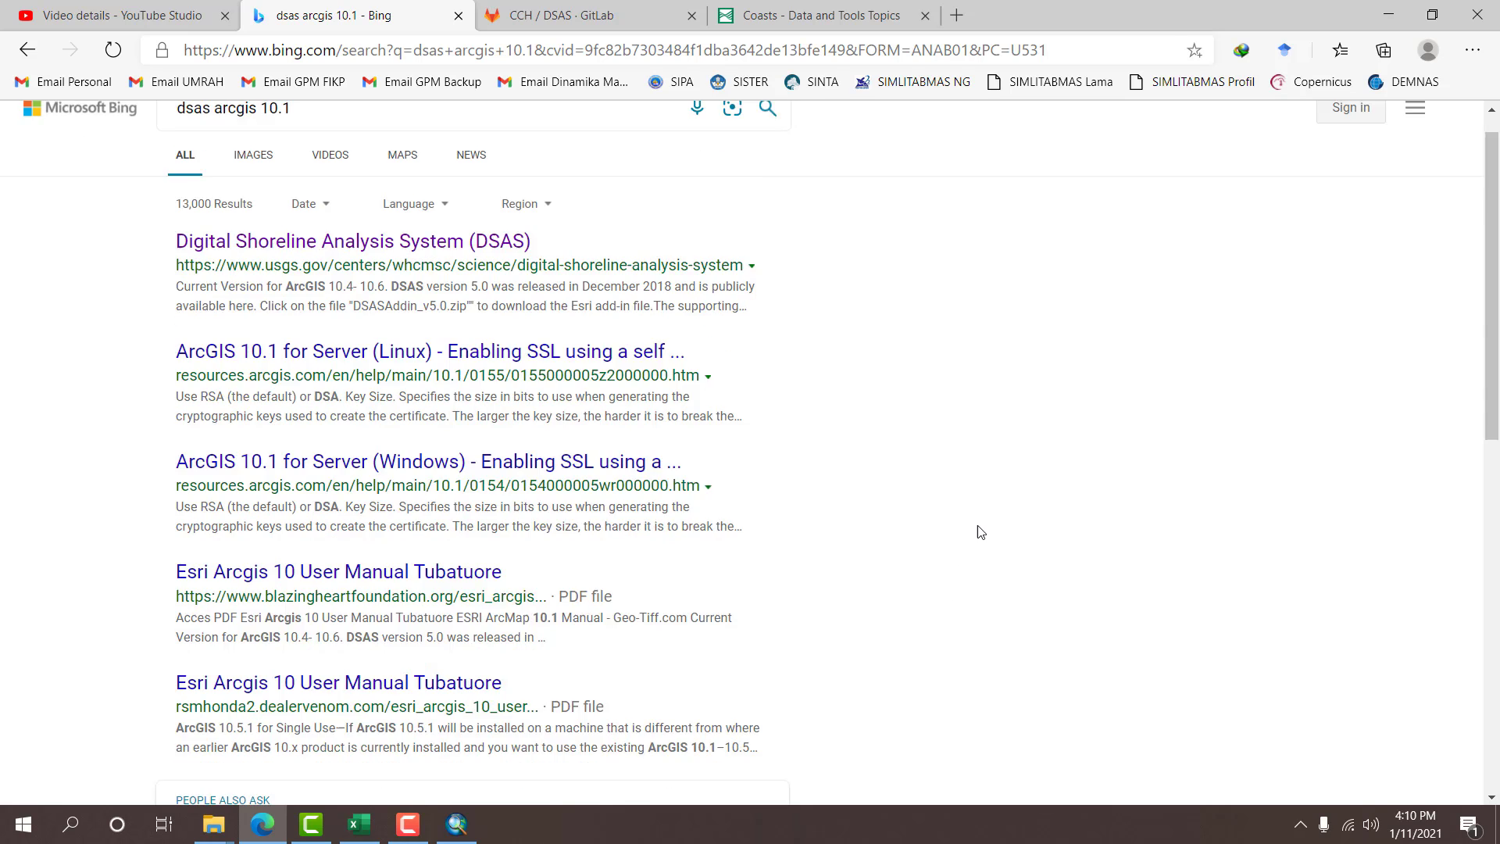
scroll(992, 530, up, 3)
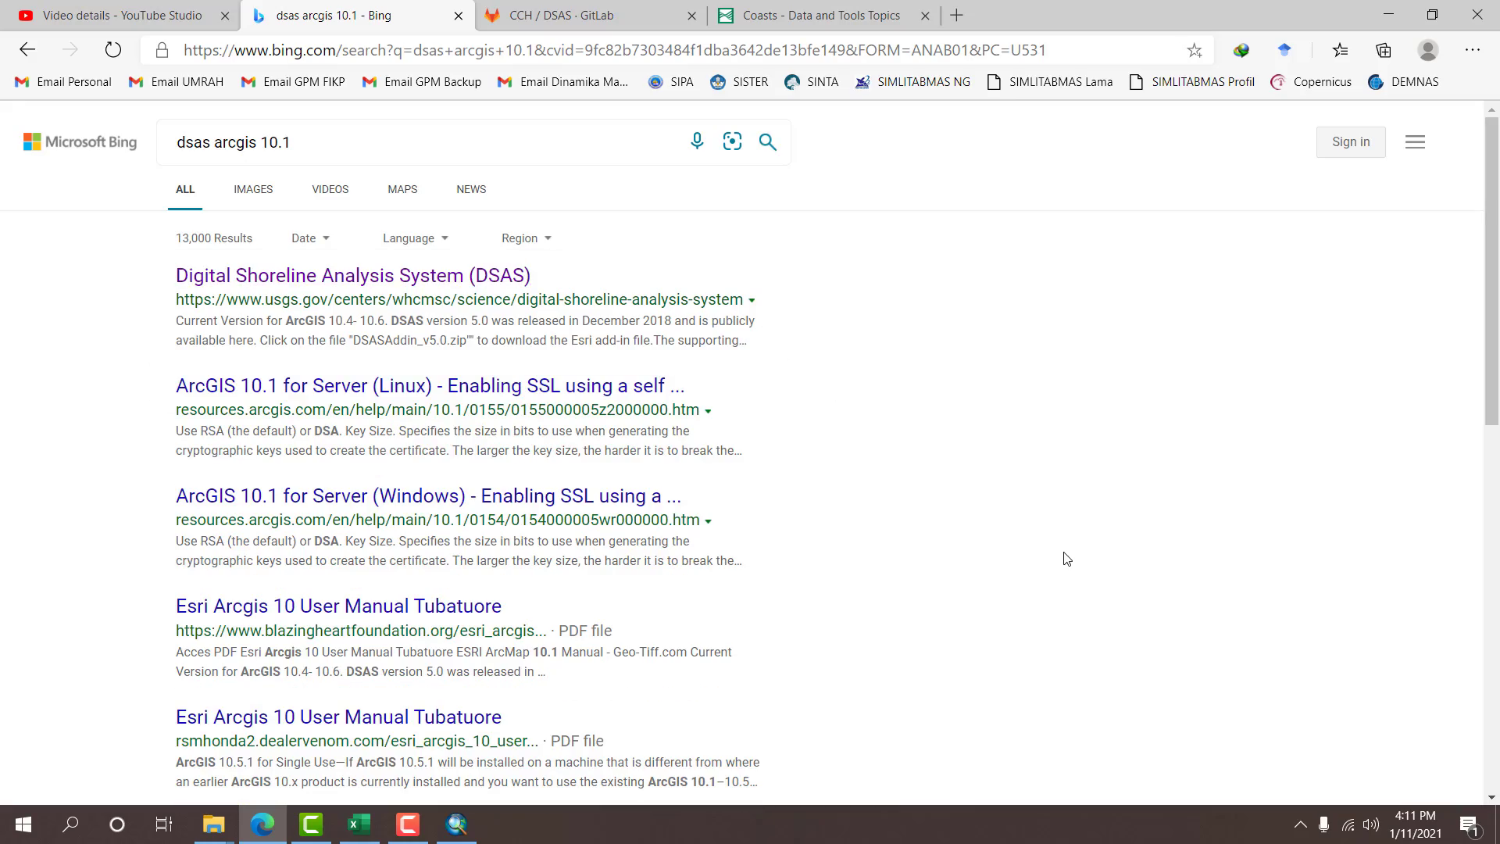
Return to the USGS Coasts page and look back over its listings up to the filter options.
click(718, 9)
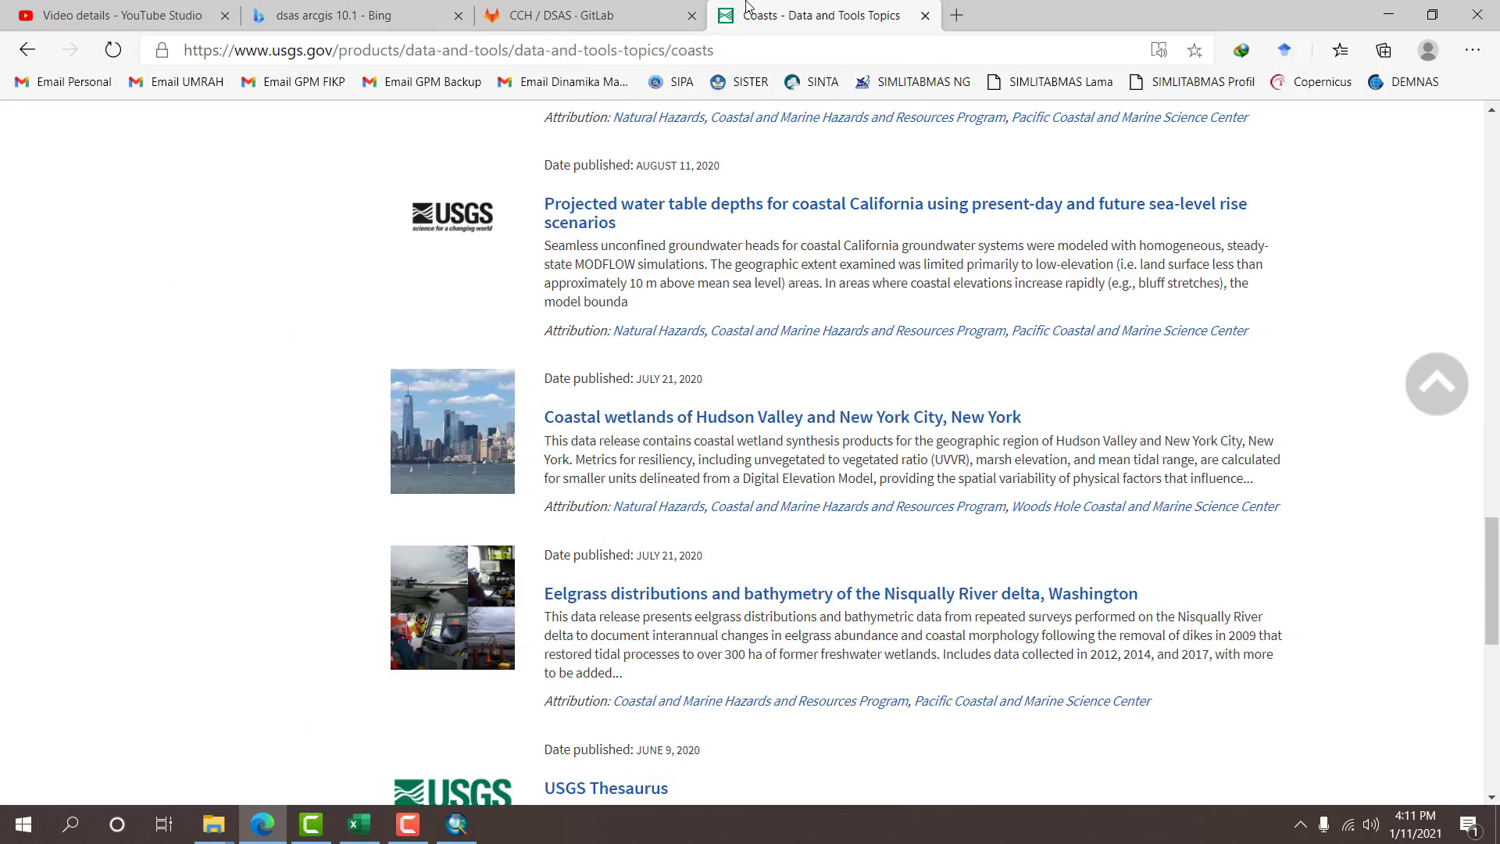
scroll(962, 478, up, 15)
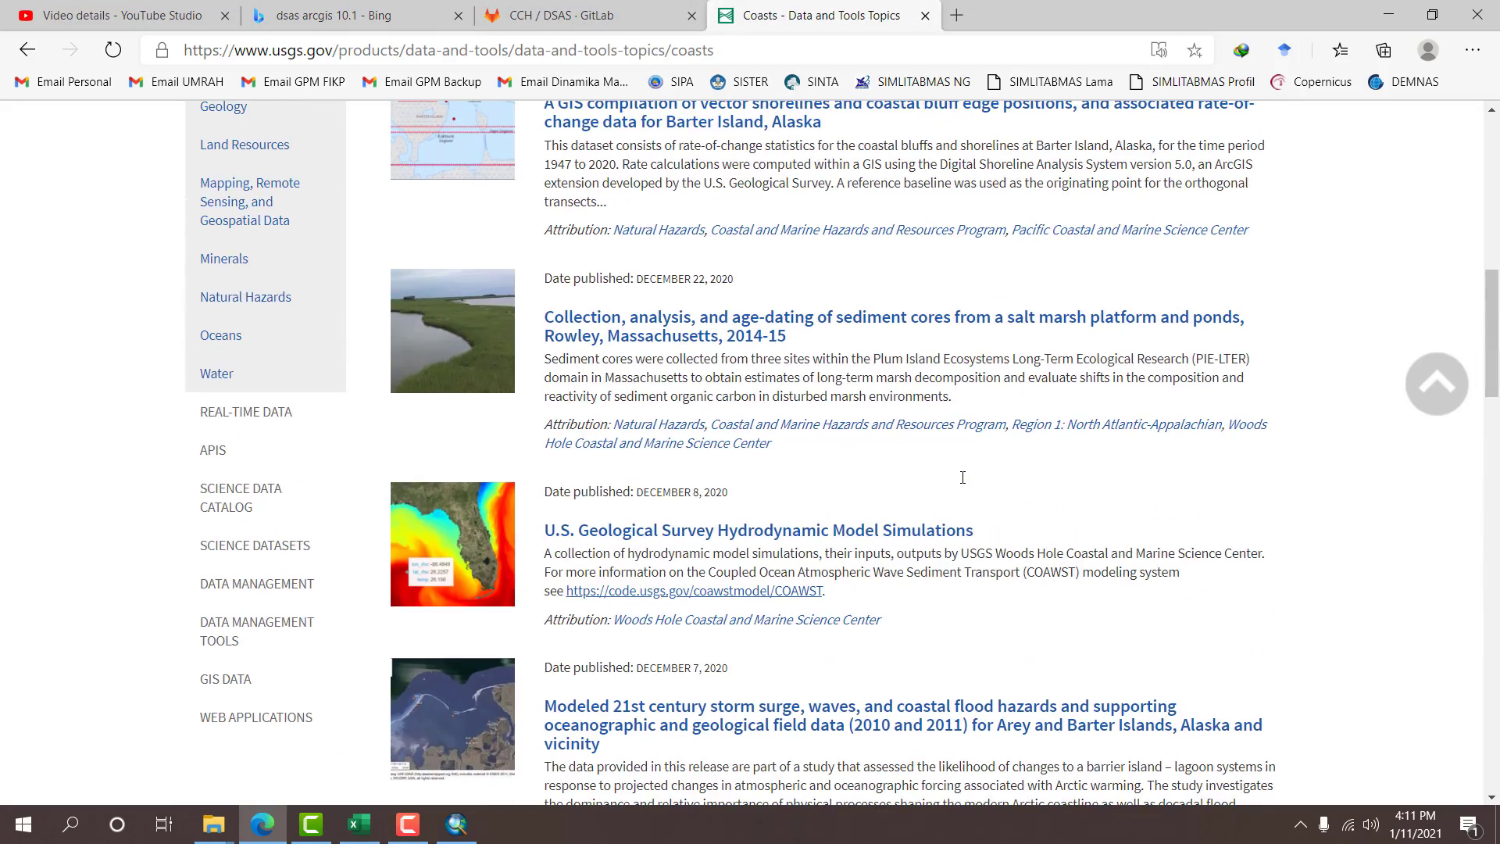
scroll(962, 477, up, 10)
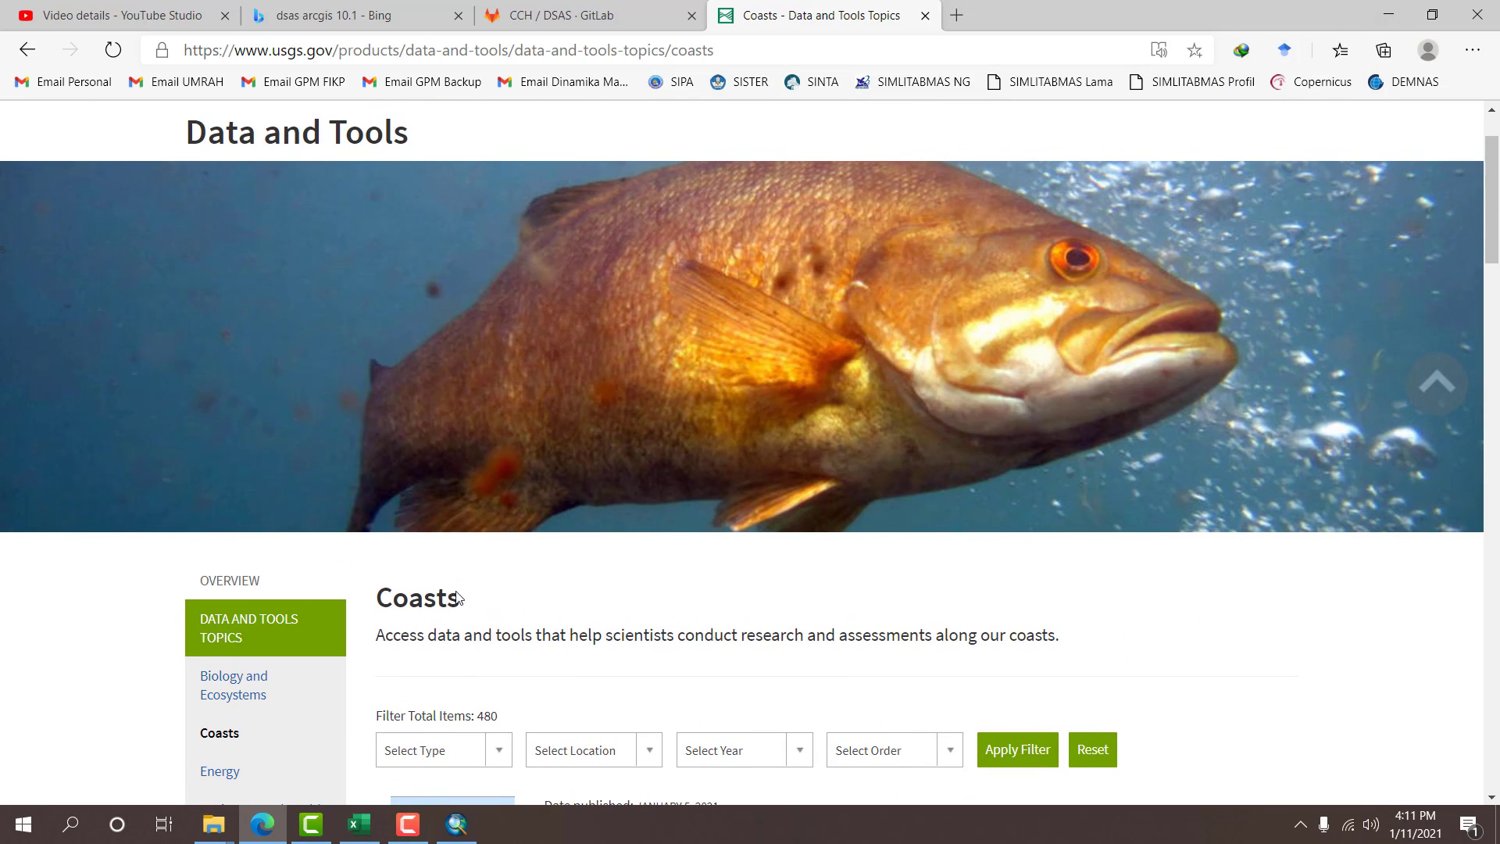
Switch back to ArcMap and pick DSAS v5 Toolbar in the list of available toolbars.
click(456, 823)
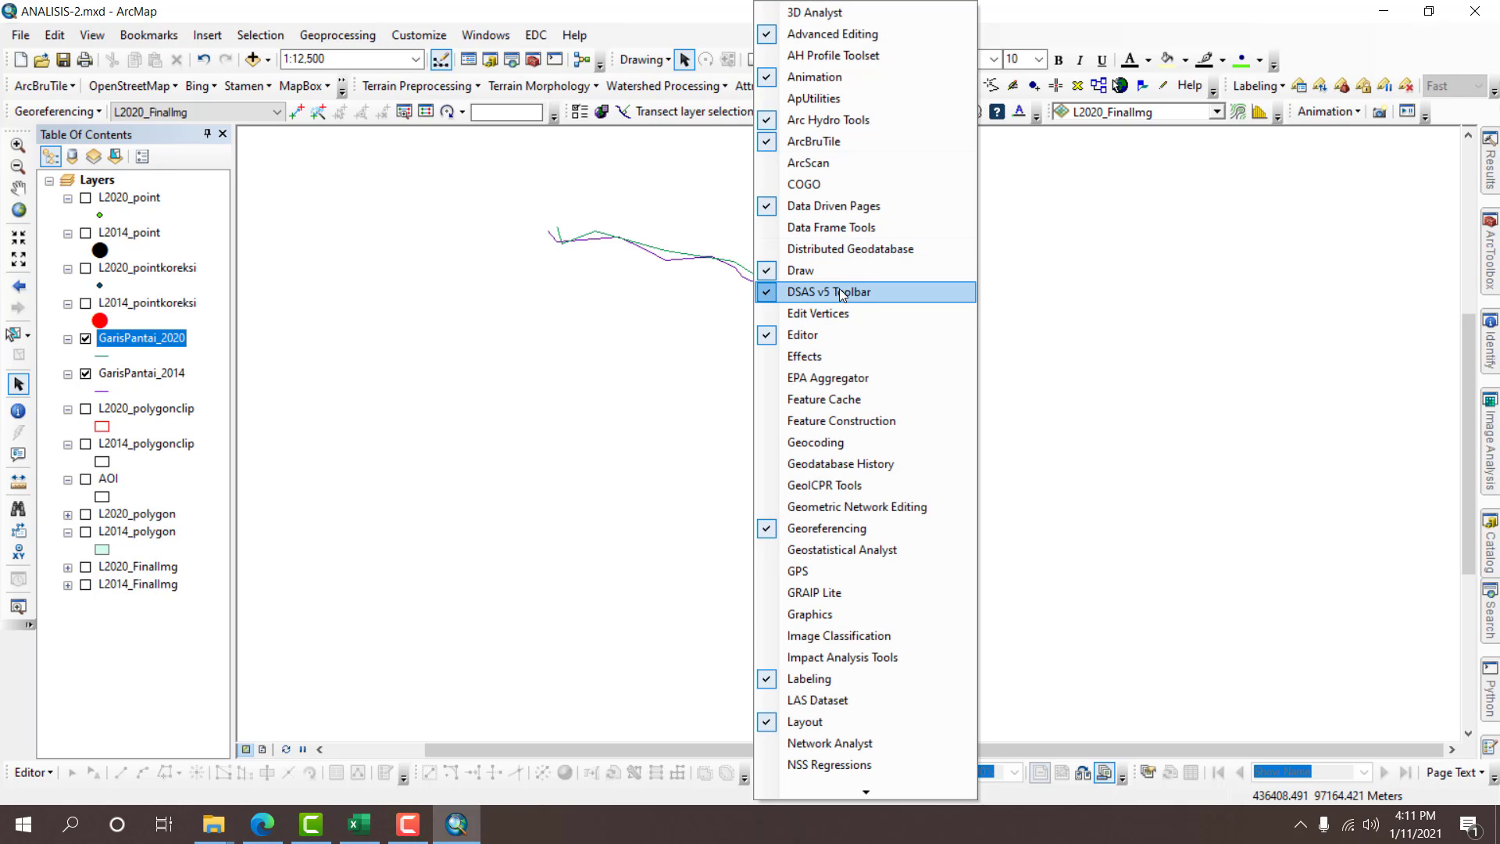
click(841, 294)
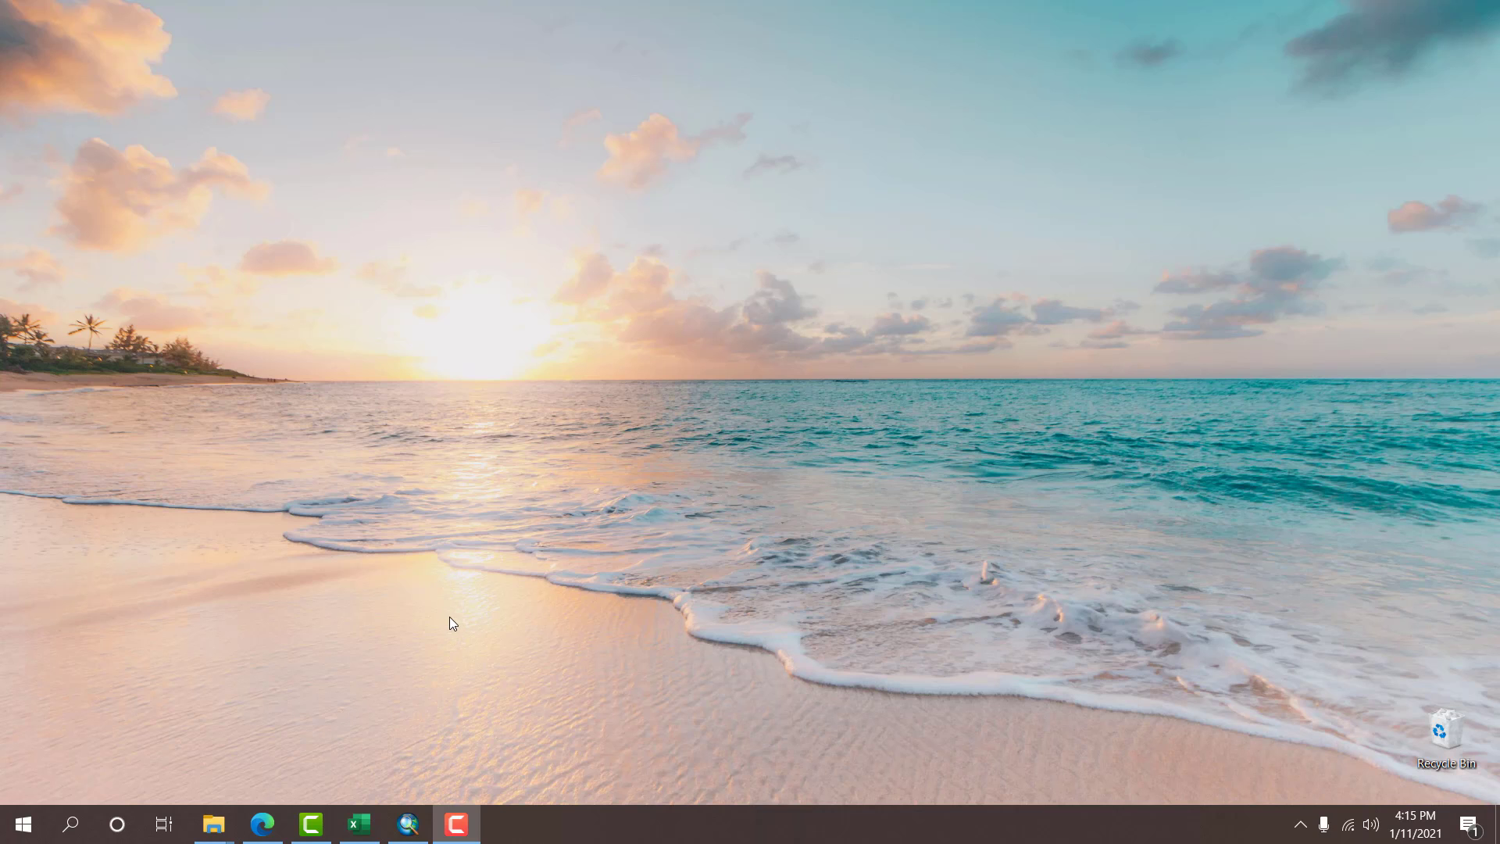
Switch back to ArcMap and collapse the symbol legends of all layers in the table of contents.
click(407, 823)
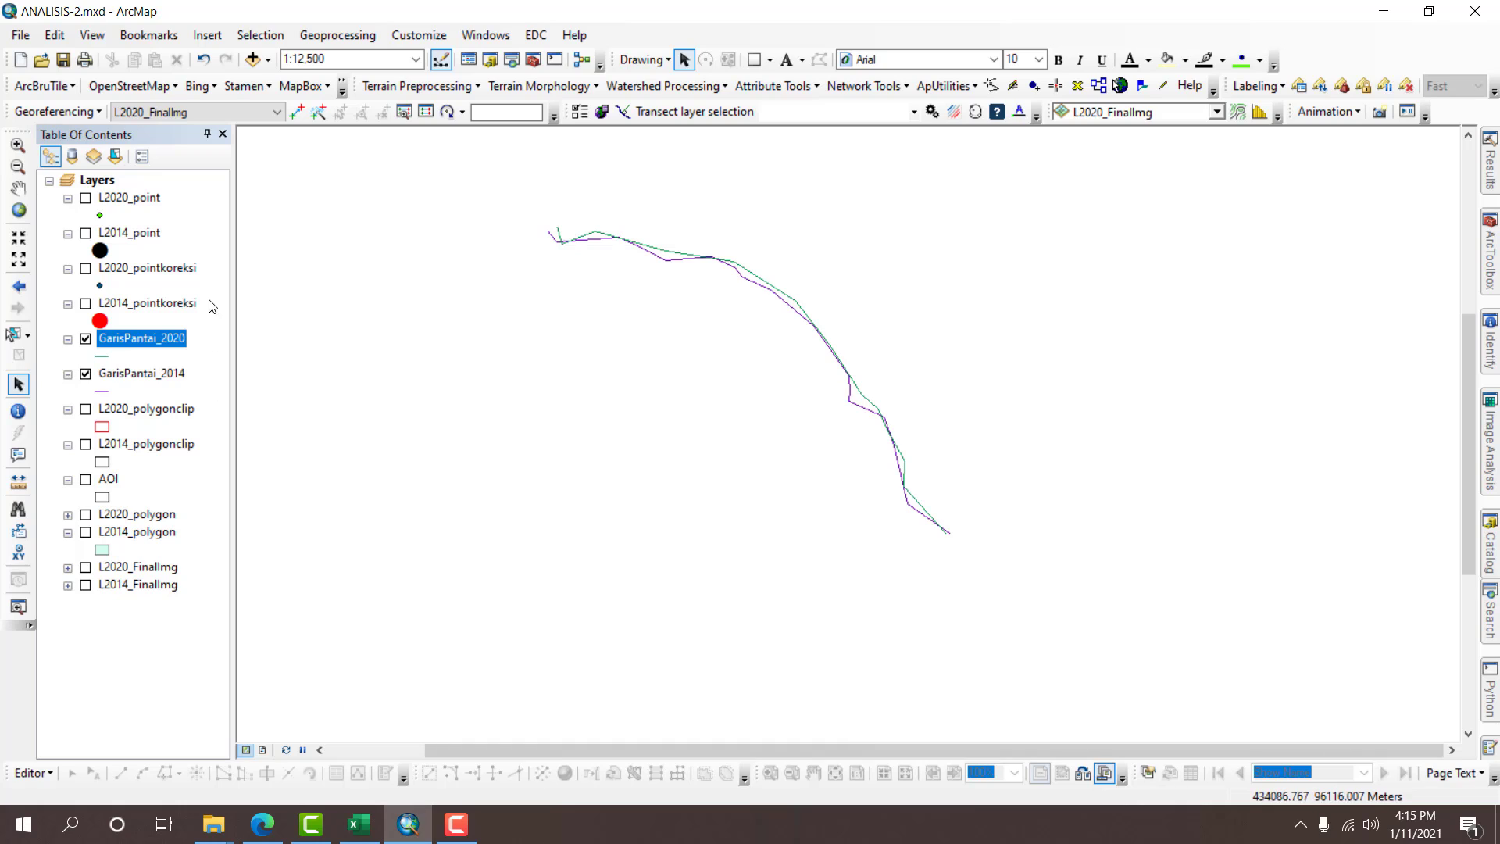
click(69, 198)
ctrl+click(69, 199)
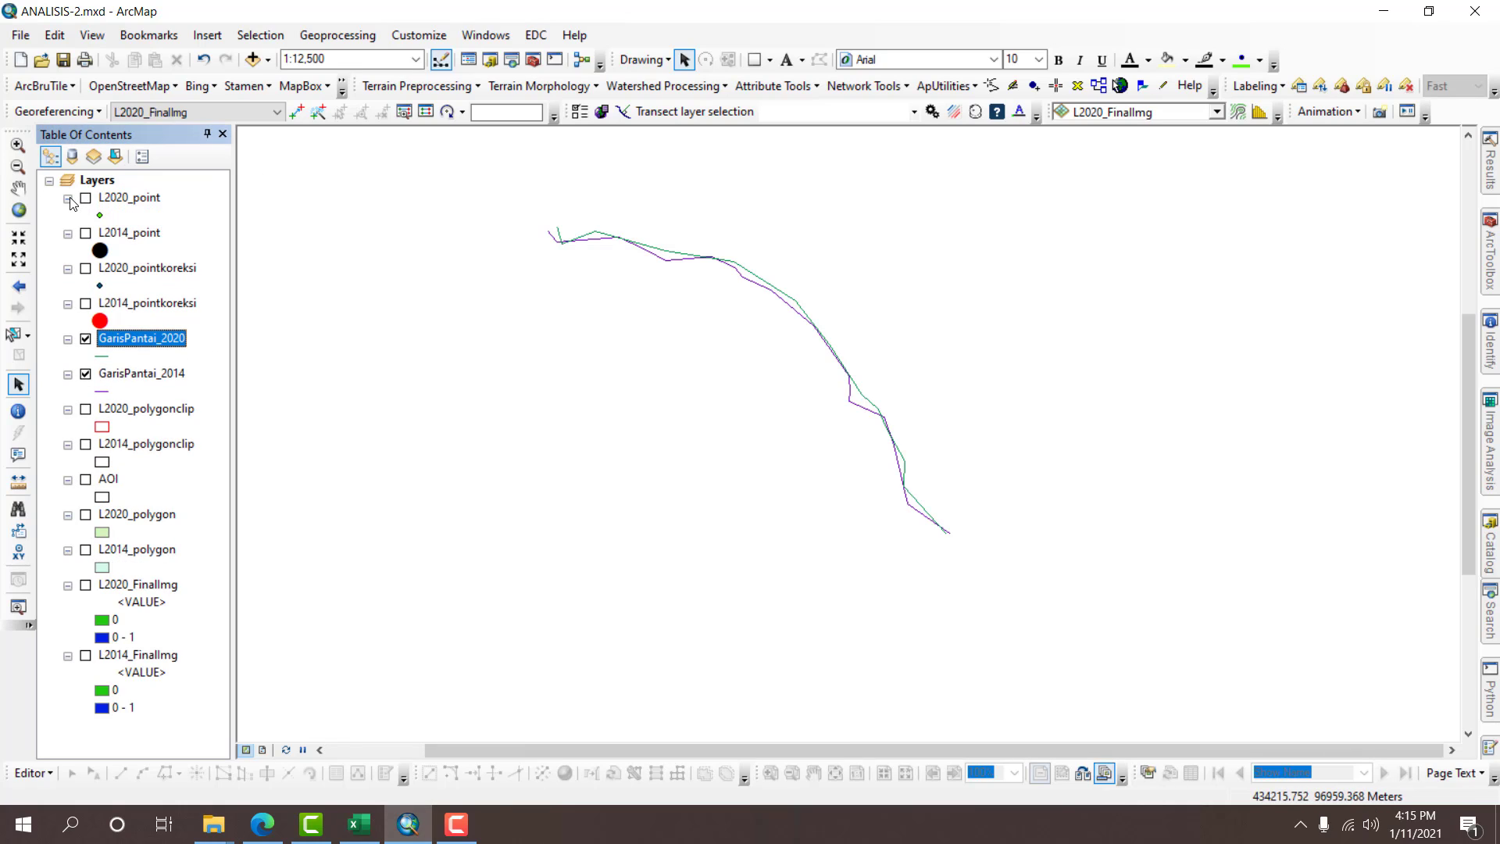
ctrl+click(69, 198)
Remove all layers from the map except GarisPantai_2020 and GarisPantai_2014.
click(134, 204)
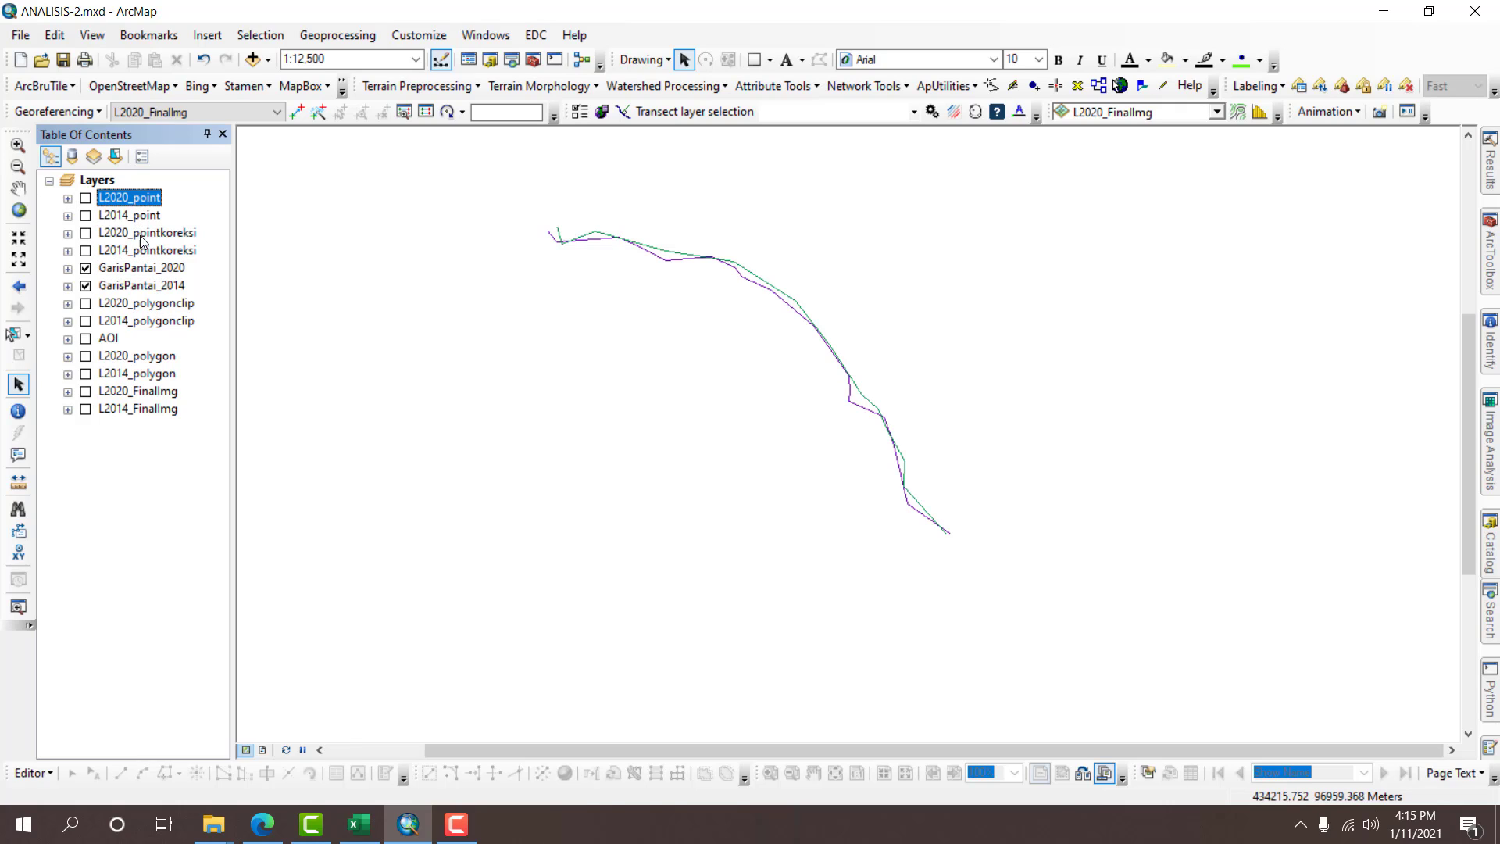
shift+click(152, 410)
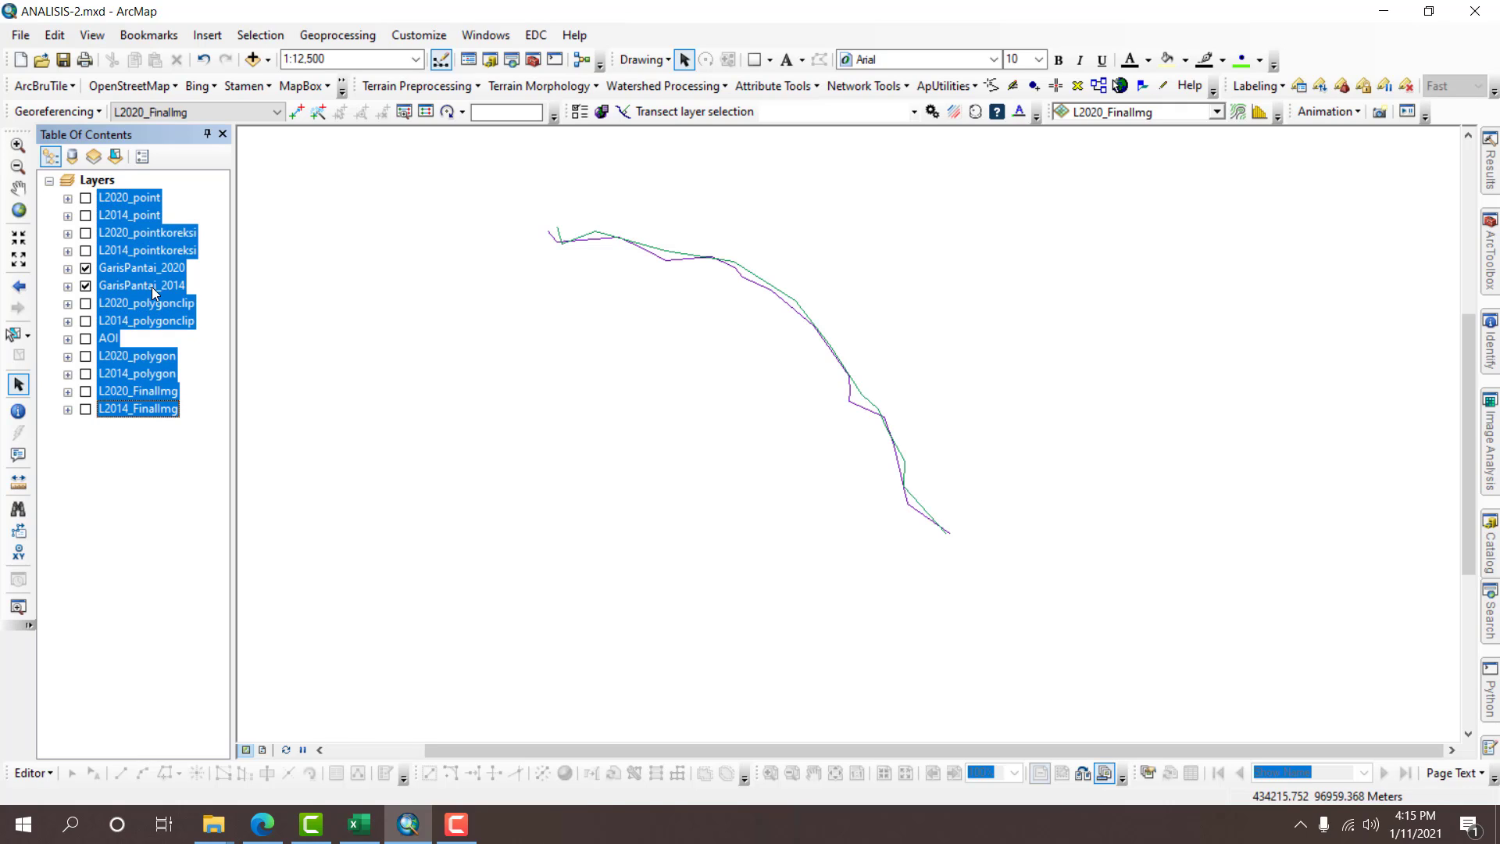
right_click(145, 312)
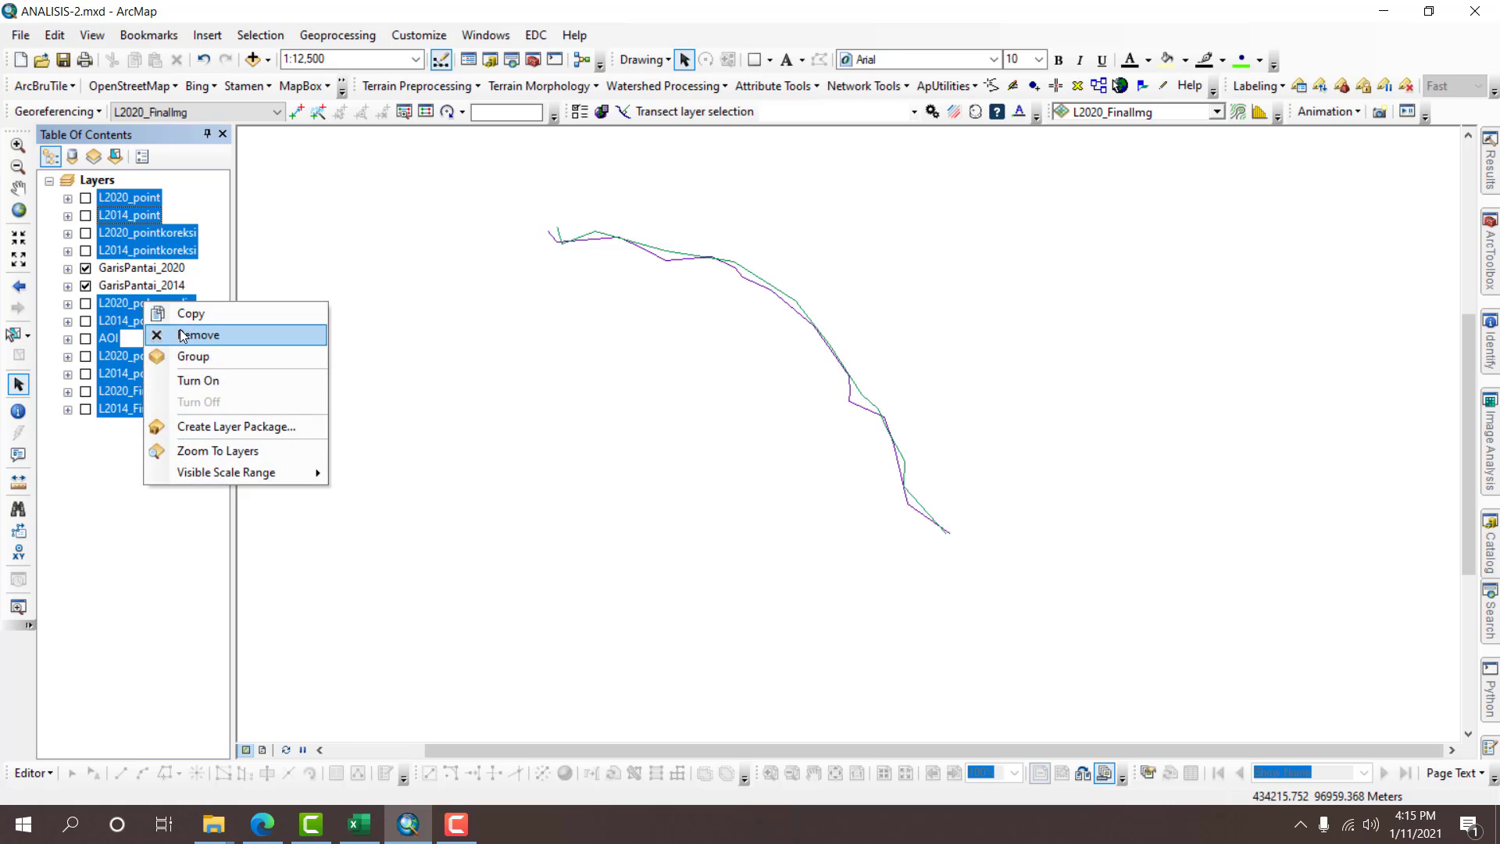
click(188, 331)
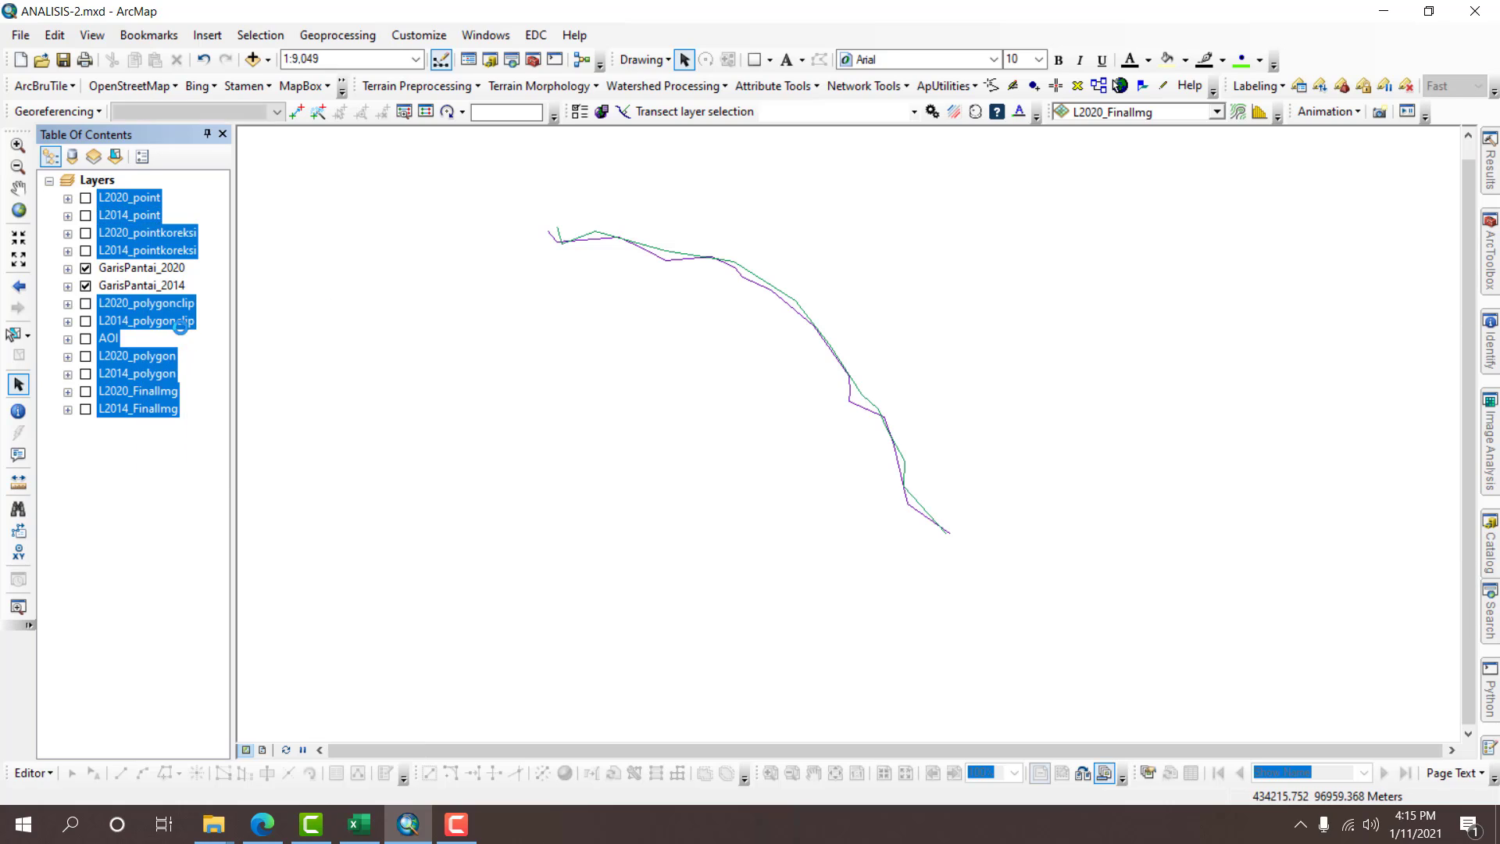
Fit the map view to the full extent and centre the two shorelines at a scale of 1:10,000.
click(18, 209)
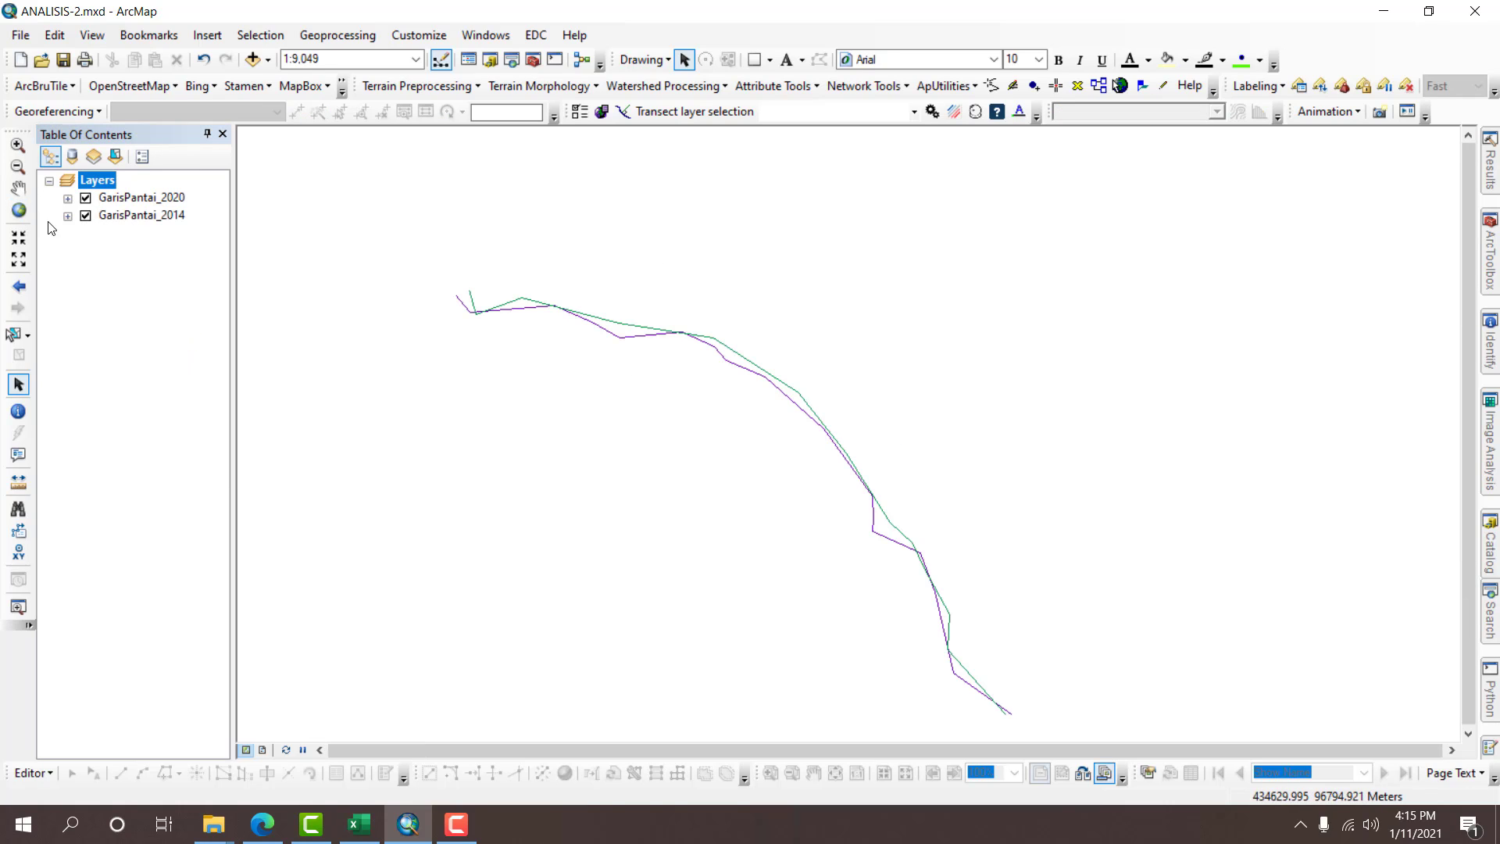
click(21, 190)
drag(612, 448, 629, 364)
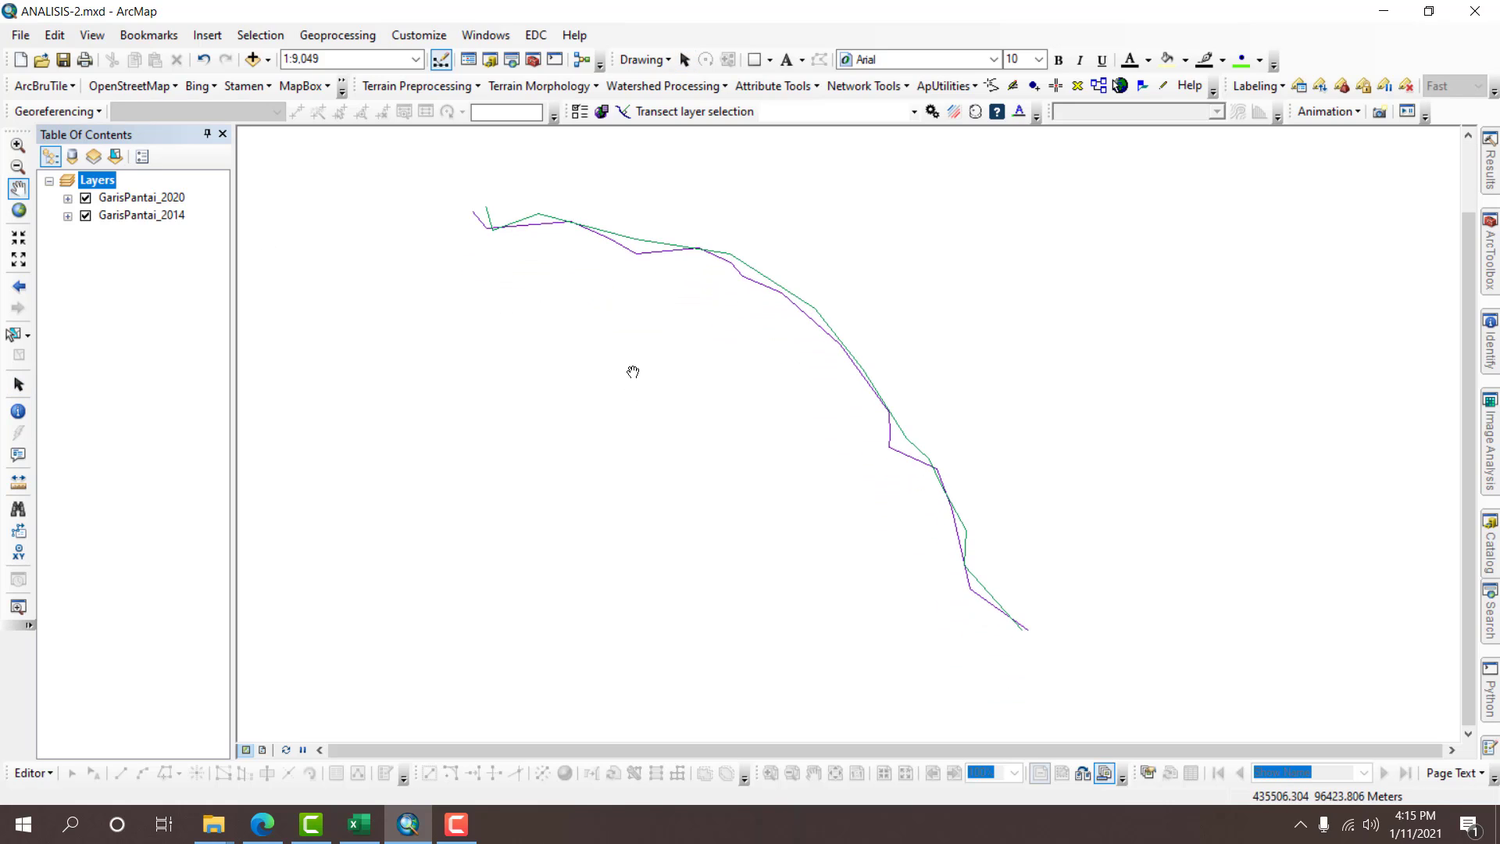
drag(751, 385, 540, 446)
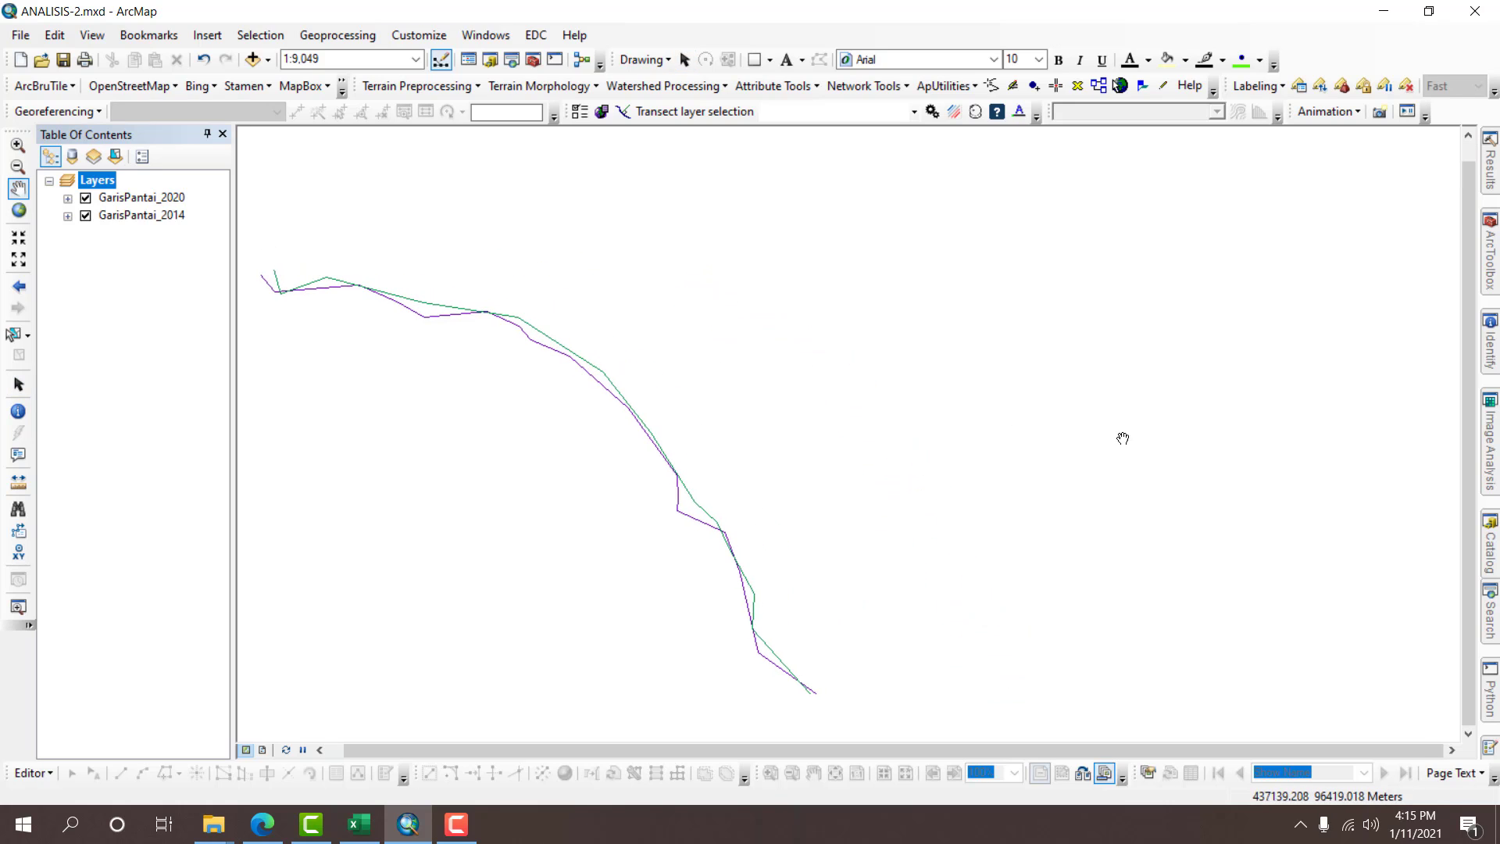
scroll(1119, 426, down, 2)
drag(689, 405, 1035, 348)
scroll(899, 316, up, 2)
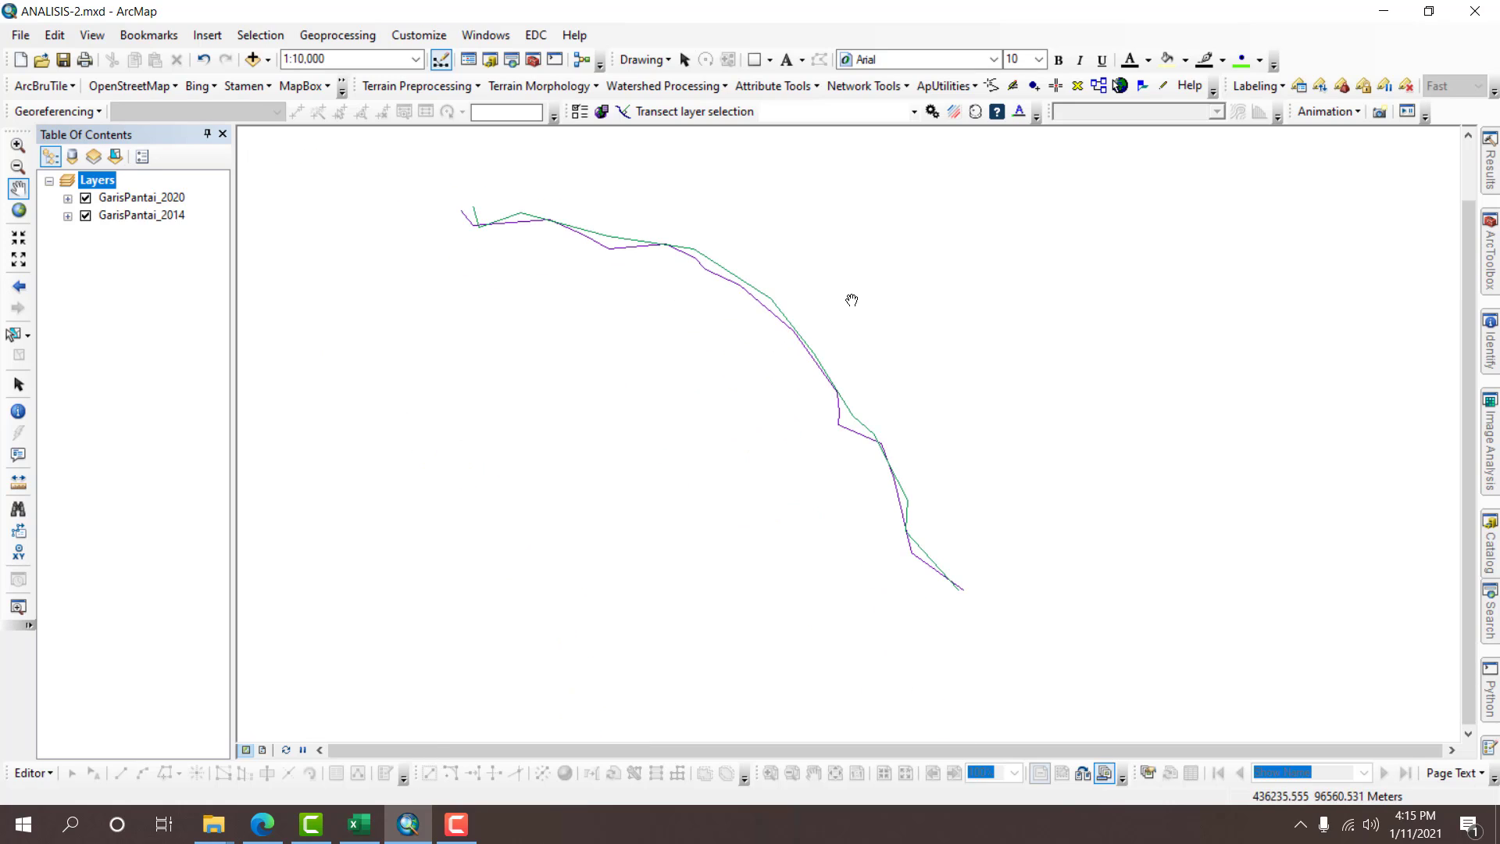
Browse the Catalog on drive C to the MODUL PERUBAHAN PANTAI folder inside DATA PSPL and display its contents.
click(489, 61)
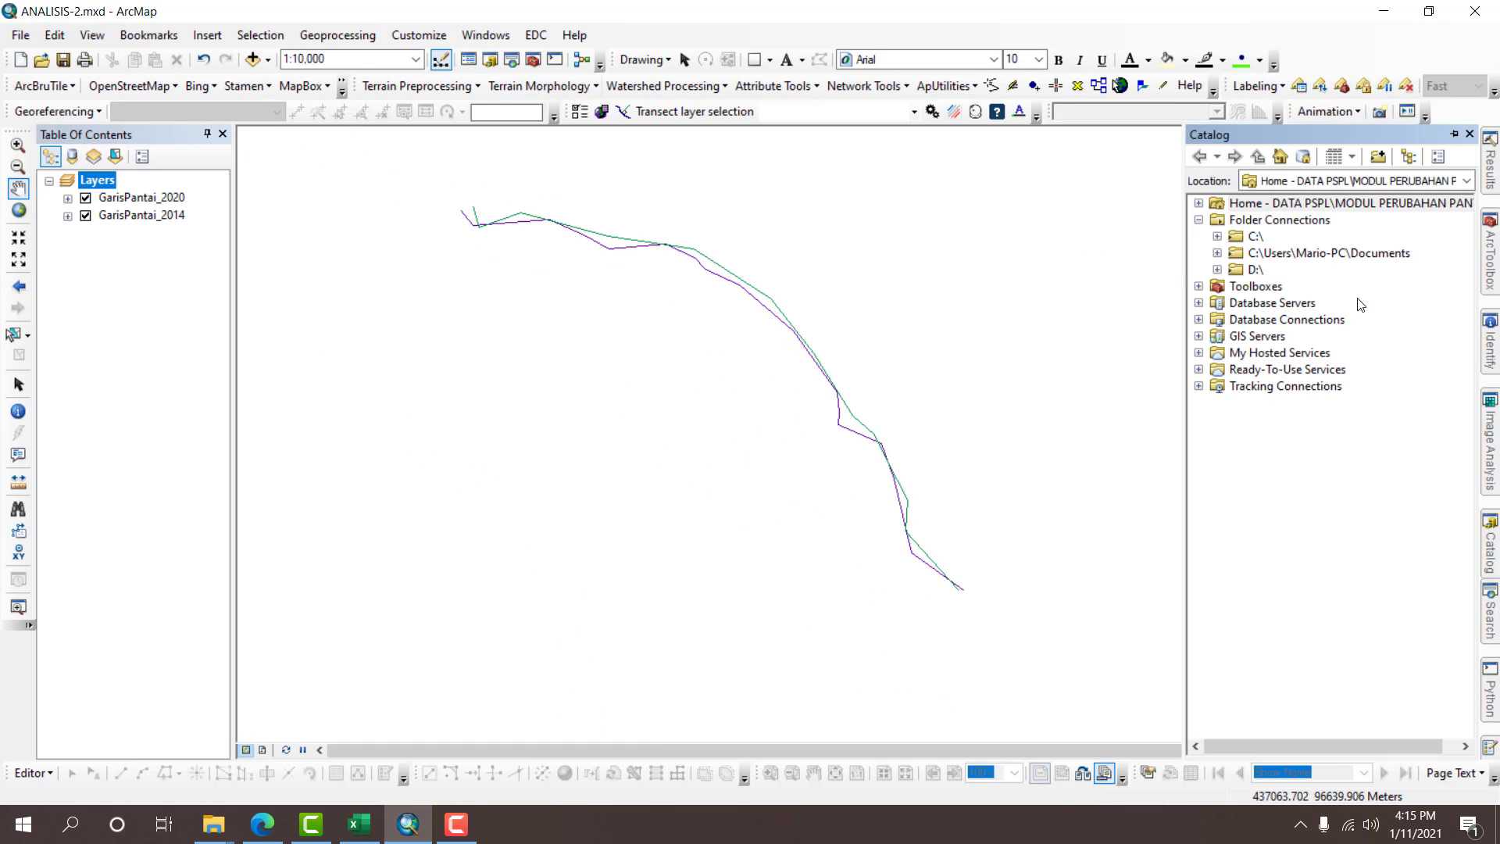
double_click(1256, 234)
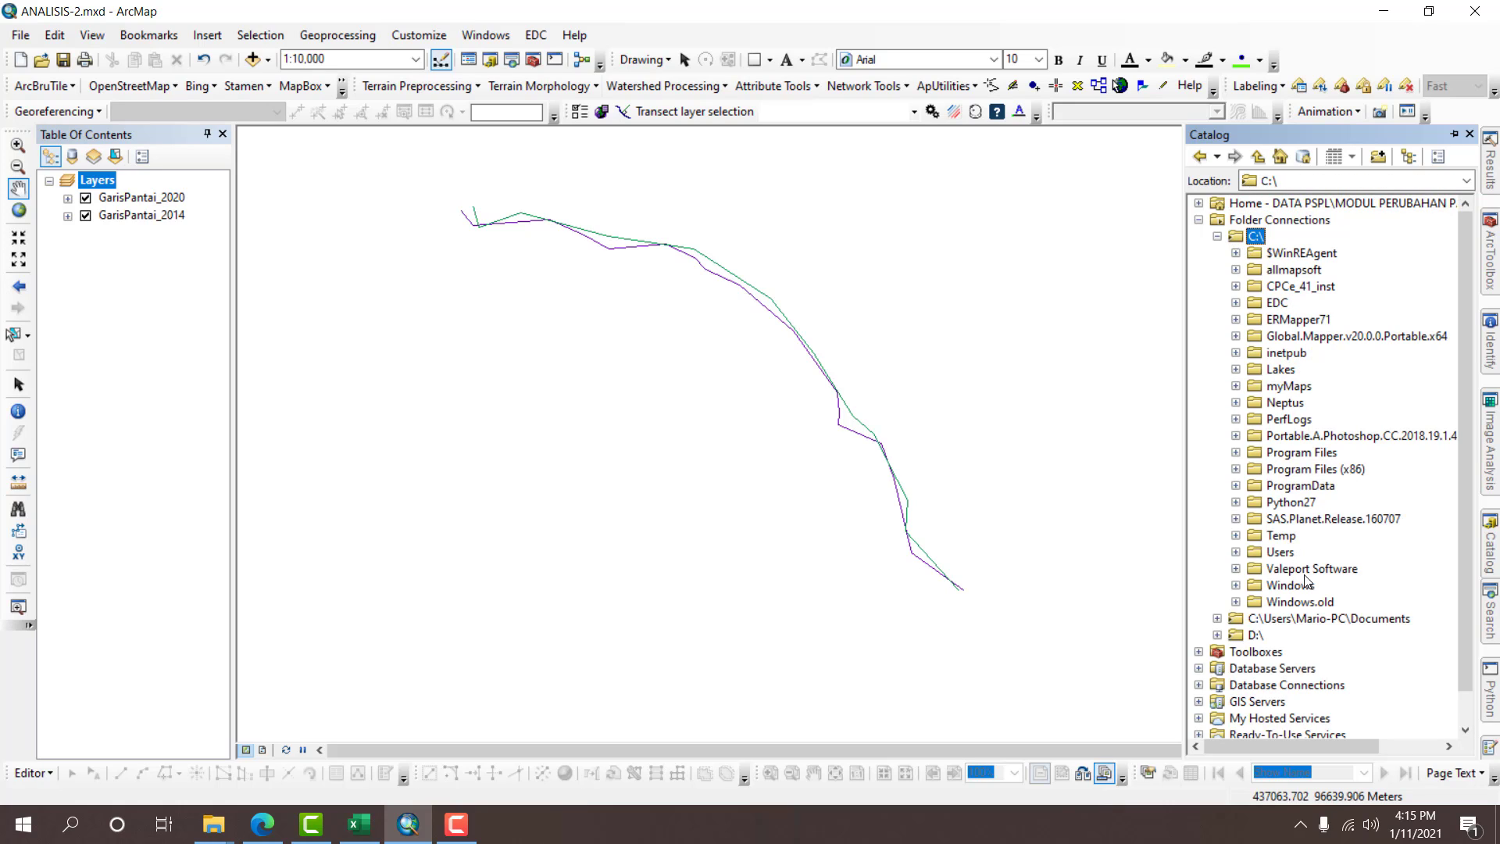
double_click(1293, 551)
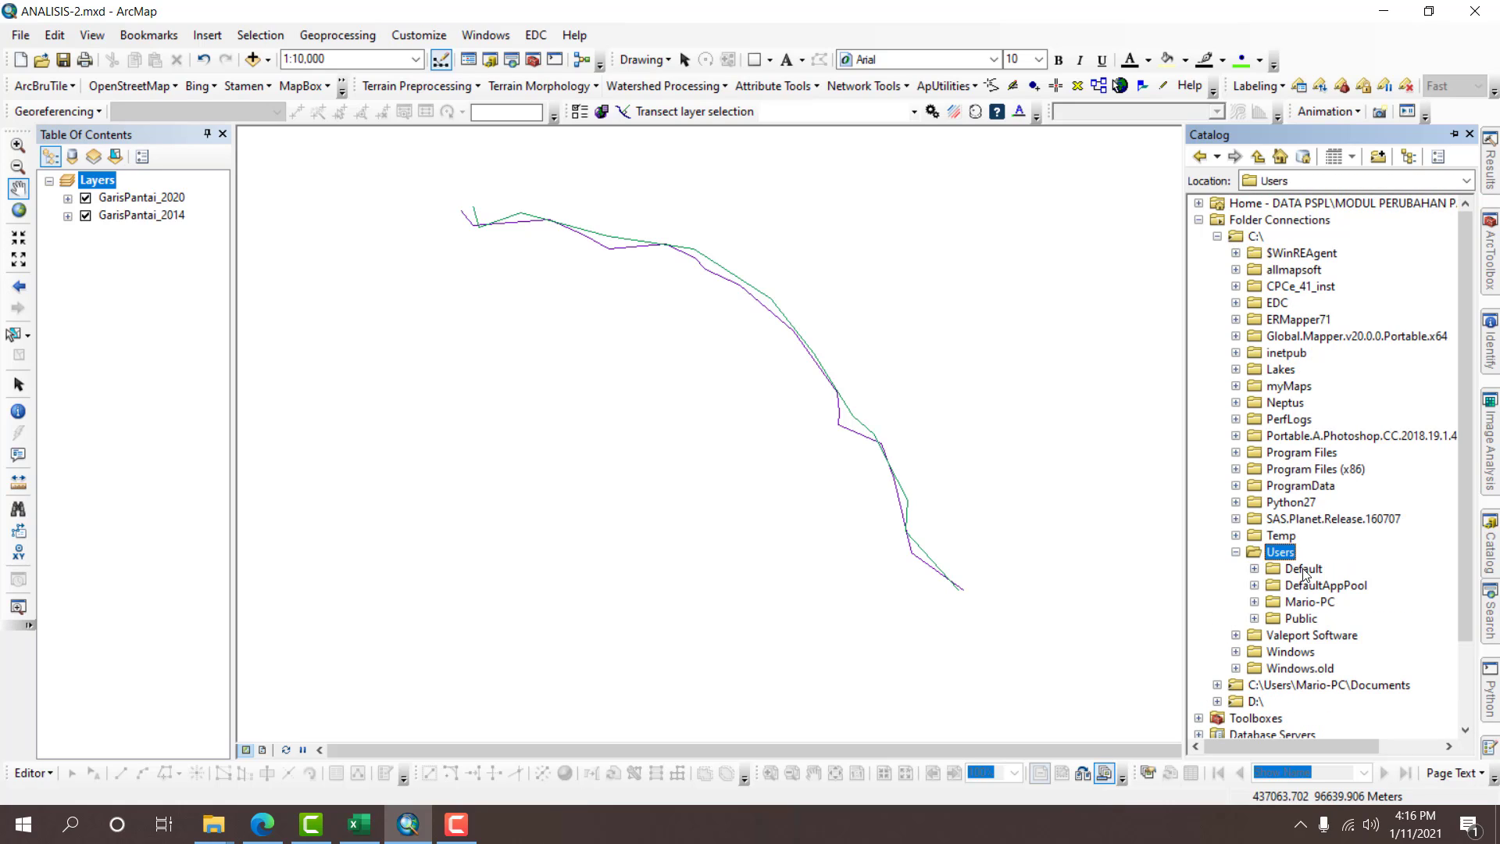
double_click(1307, 601)
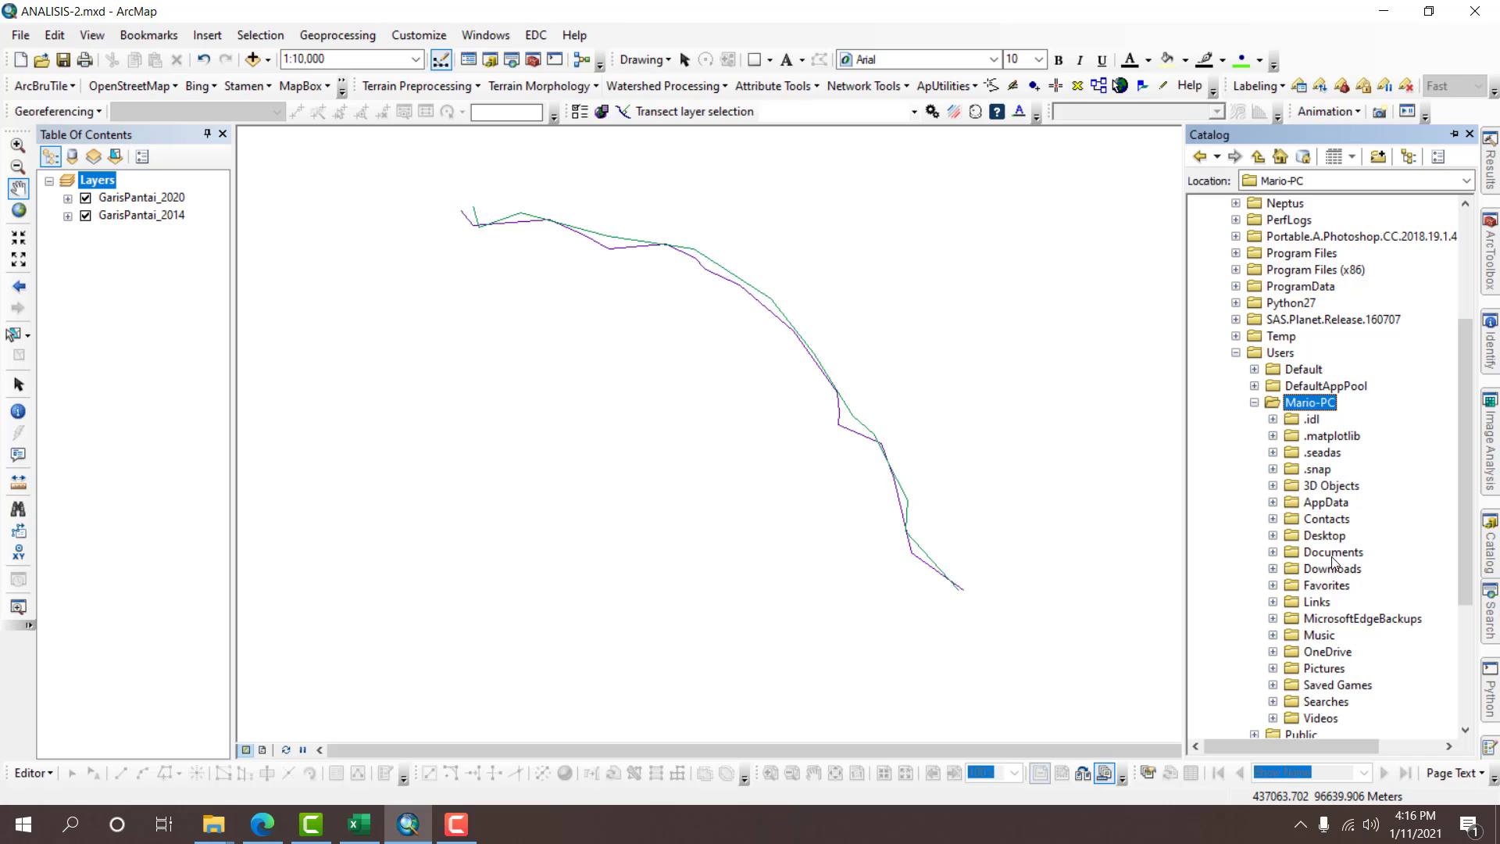
double_click(1332, 569)
double_click(1340, 602)
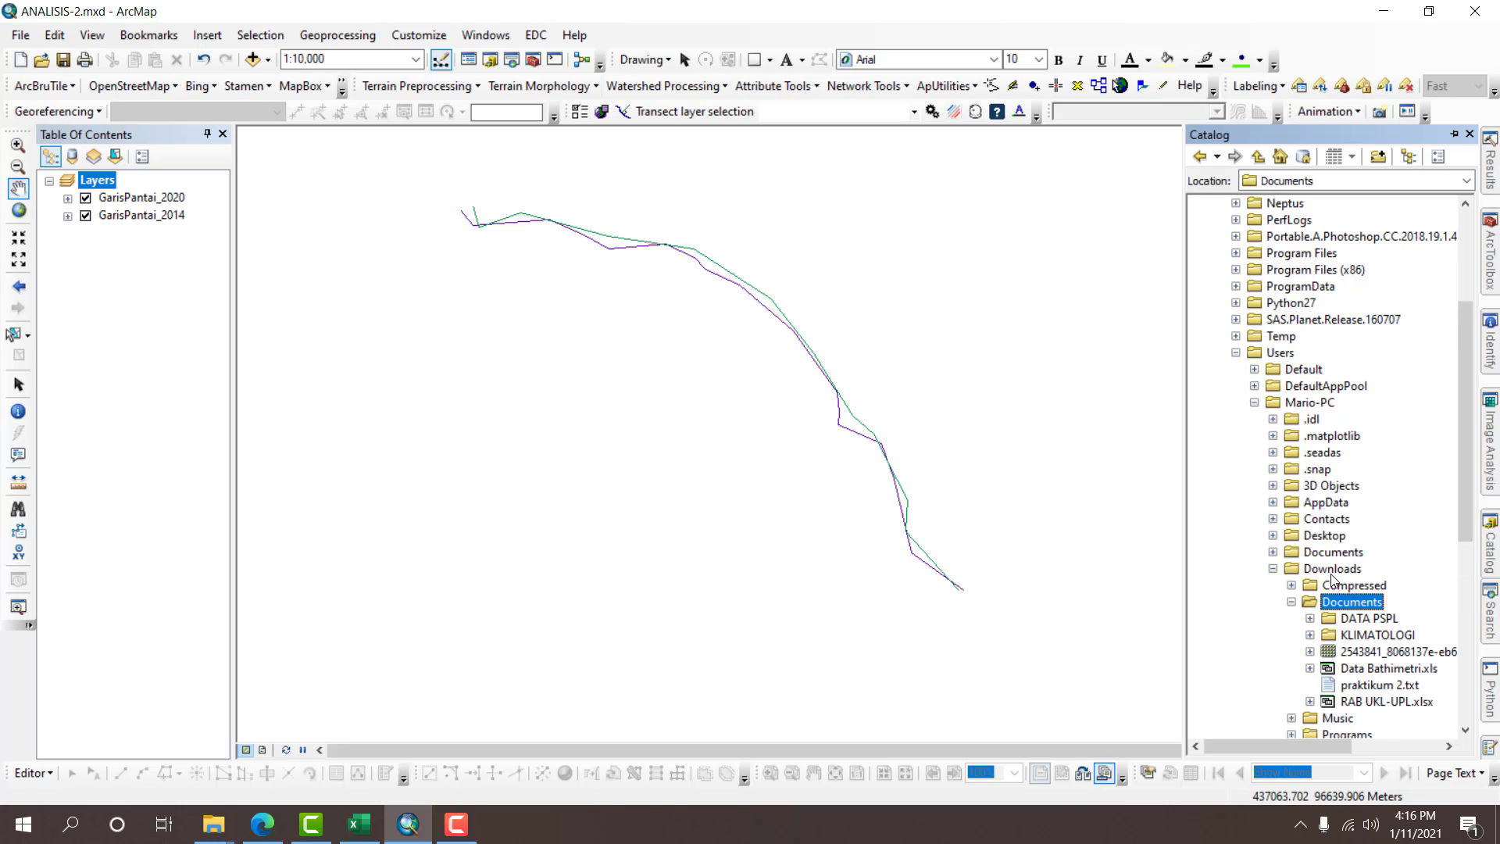
double_click(1357, 620)
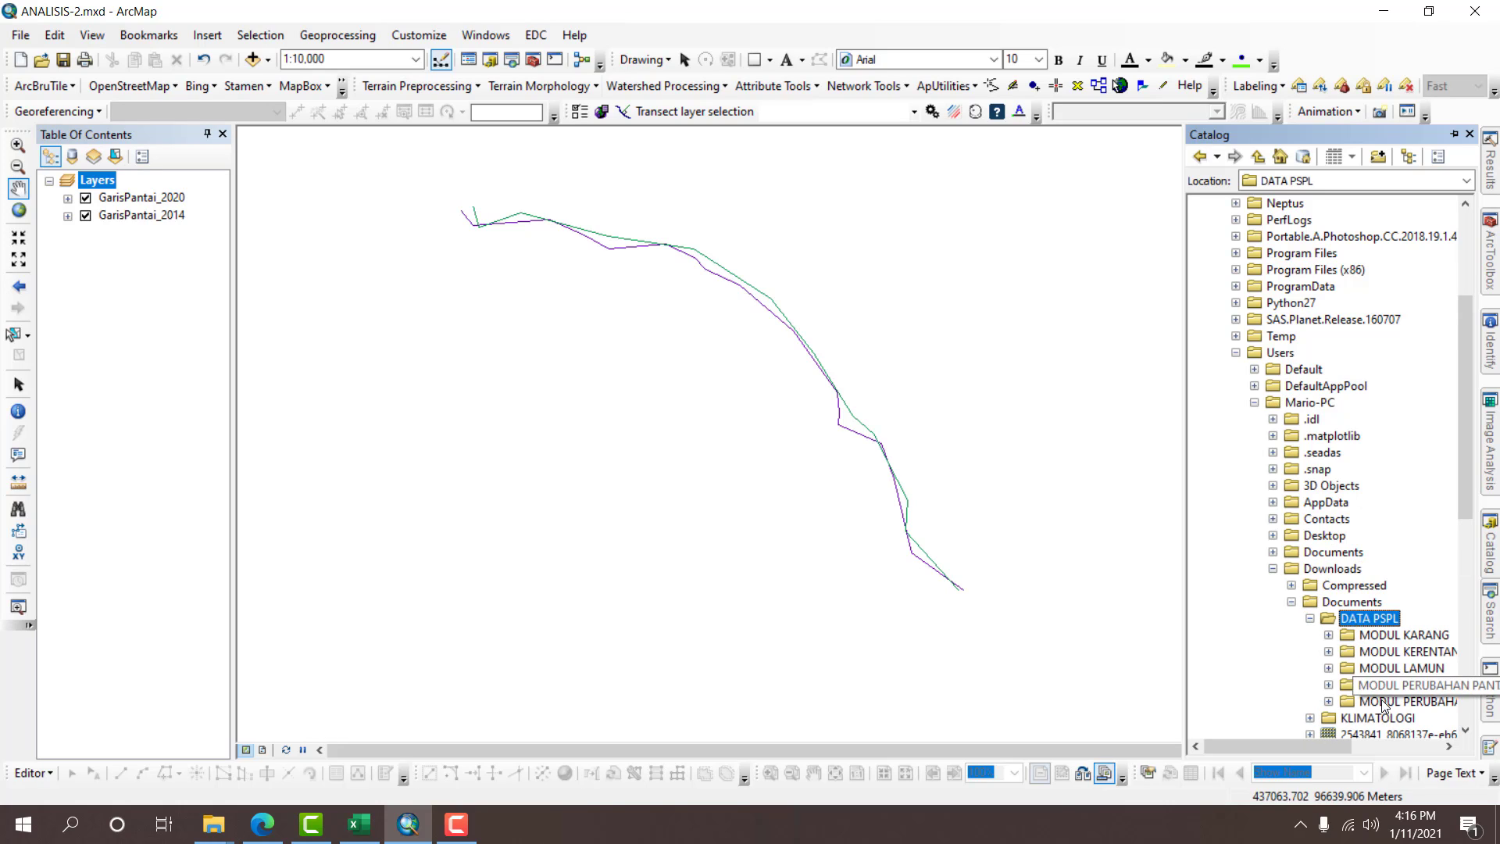
double_click(1378, 700)
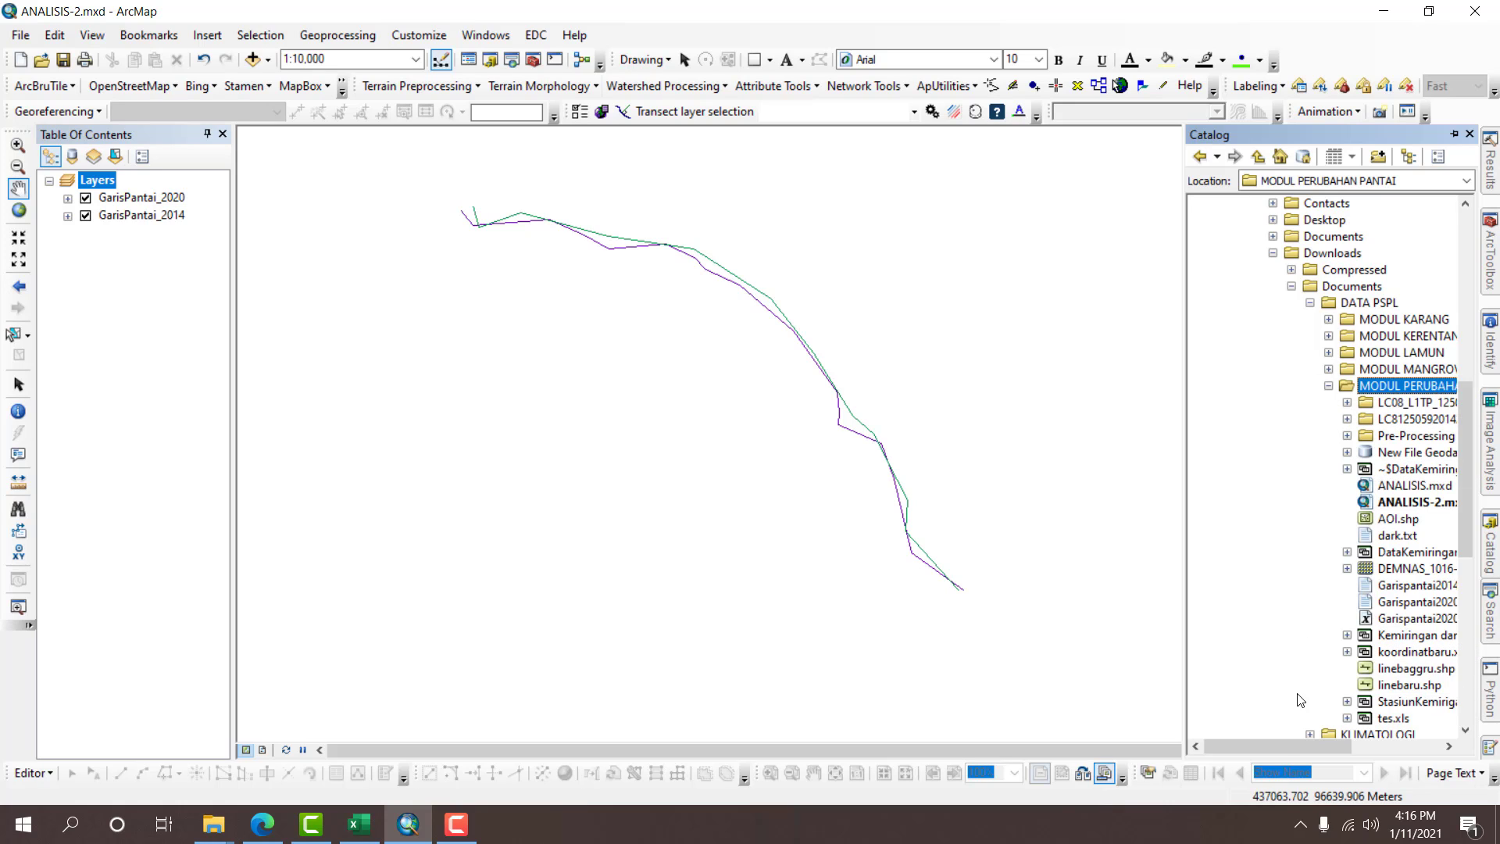
drag(1296, 742, 1364, 738)
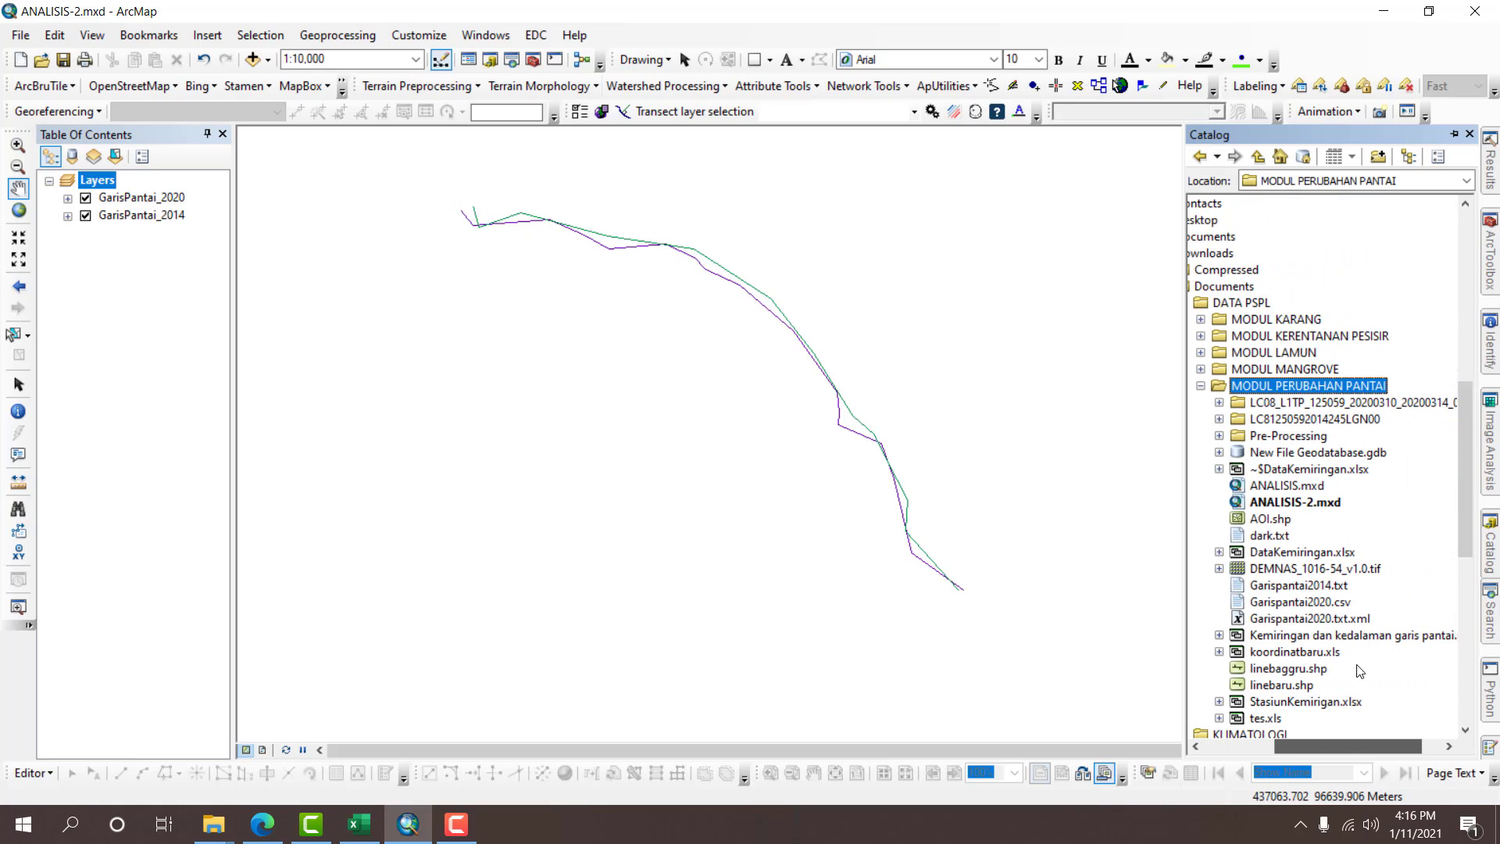
Create a personal geodatabase in the MODUL PERUBAHAN PANTAI folder and name it DSAS.
right_click(1356, 388)
mouse_move(1395, 511)
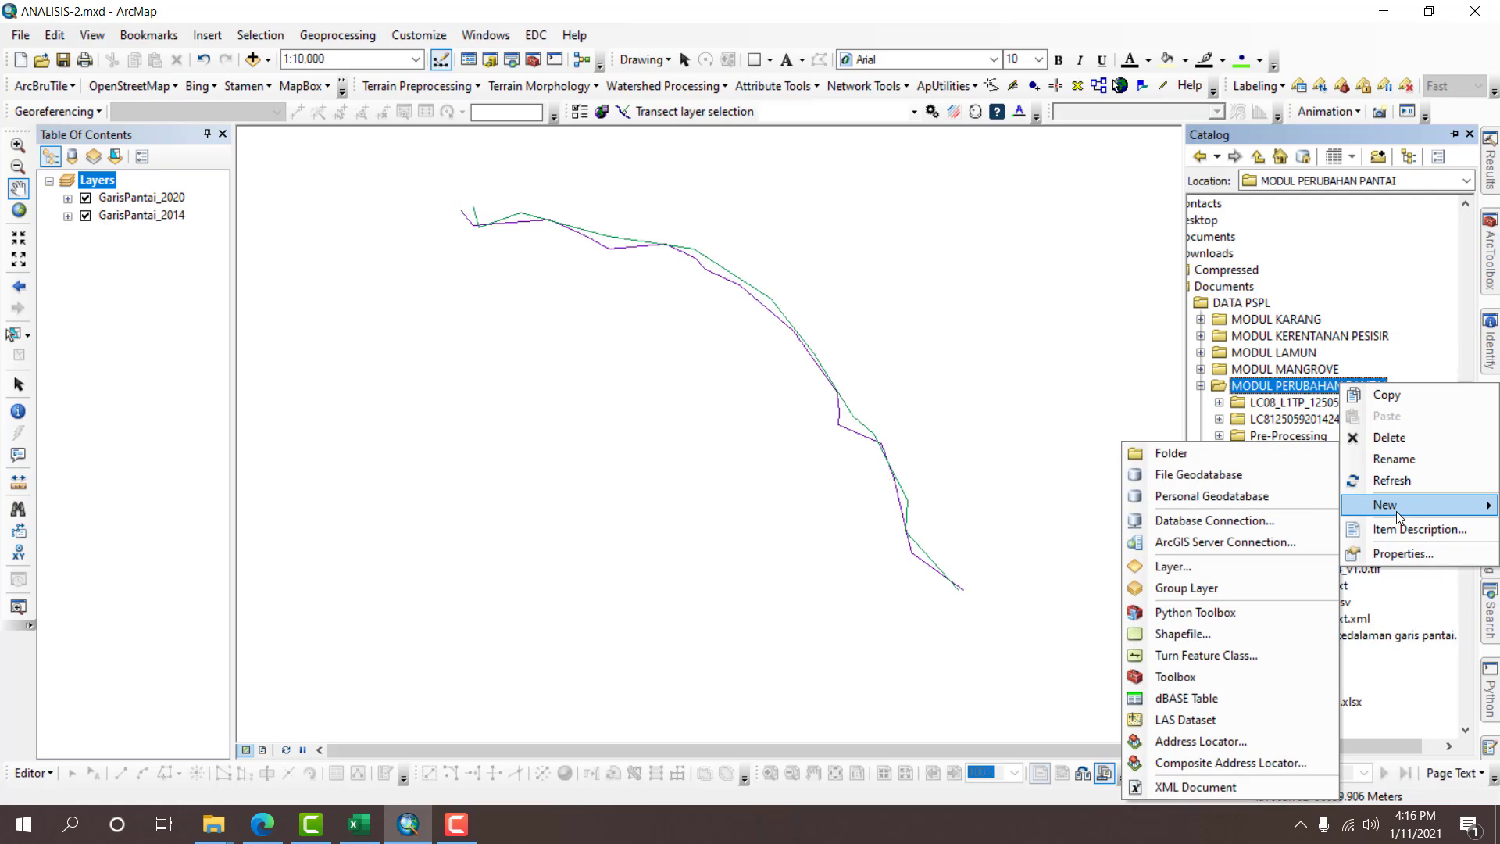
click(1228, 504)
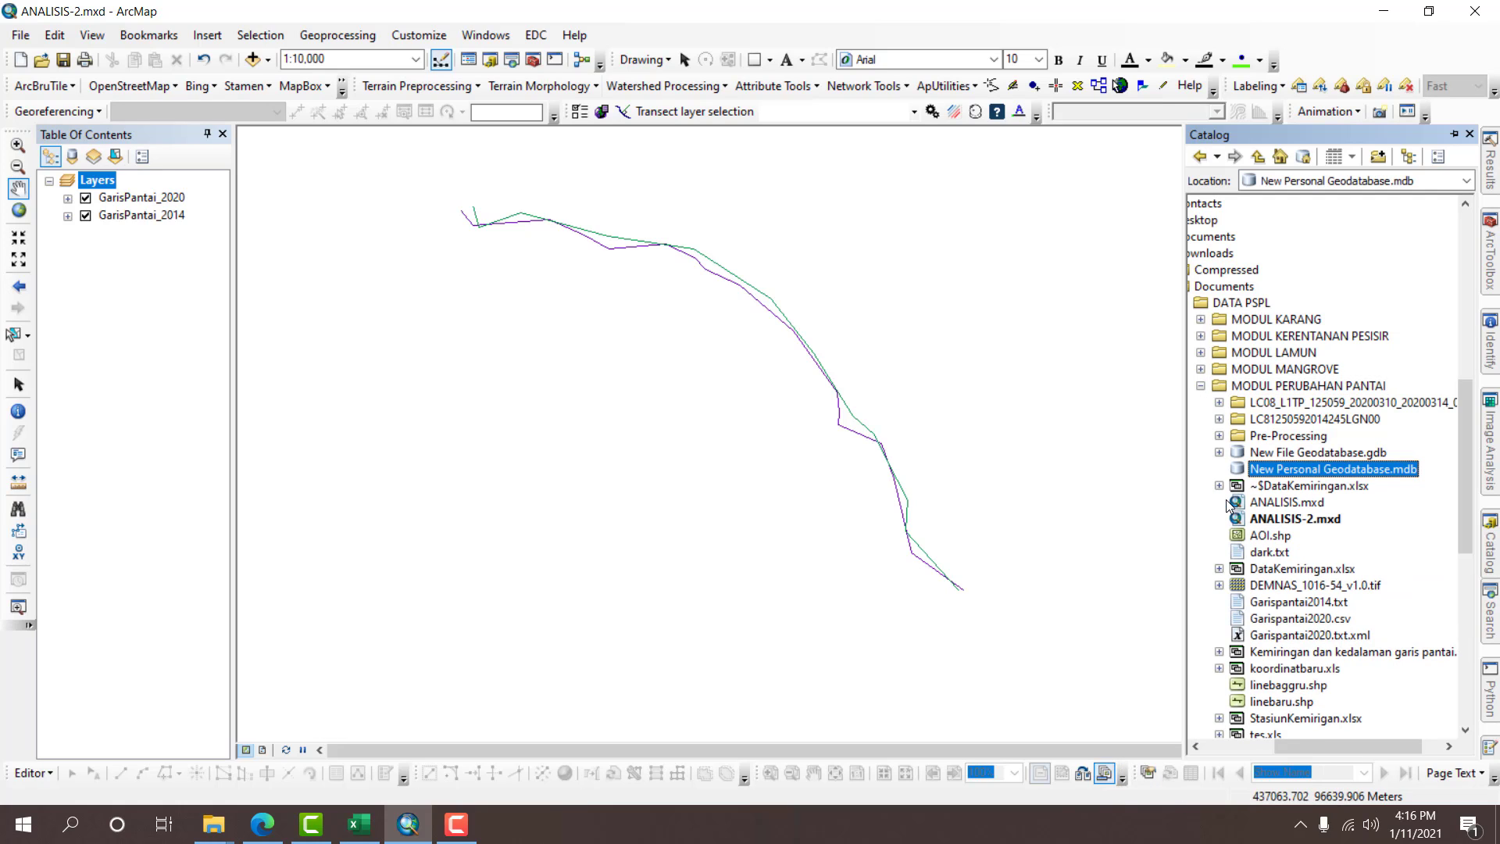
click(1320, 469)
drag(1252, 467, 1389, 450)
text(DSAS)
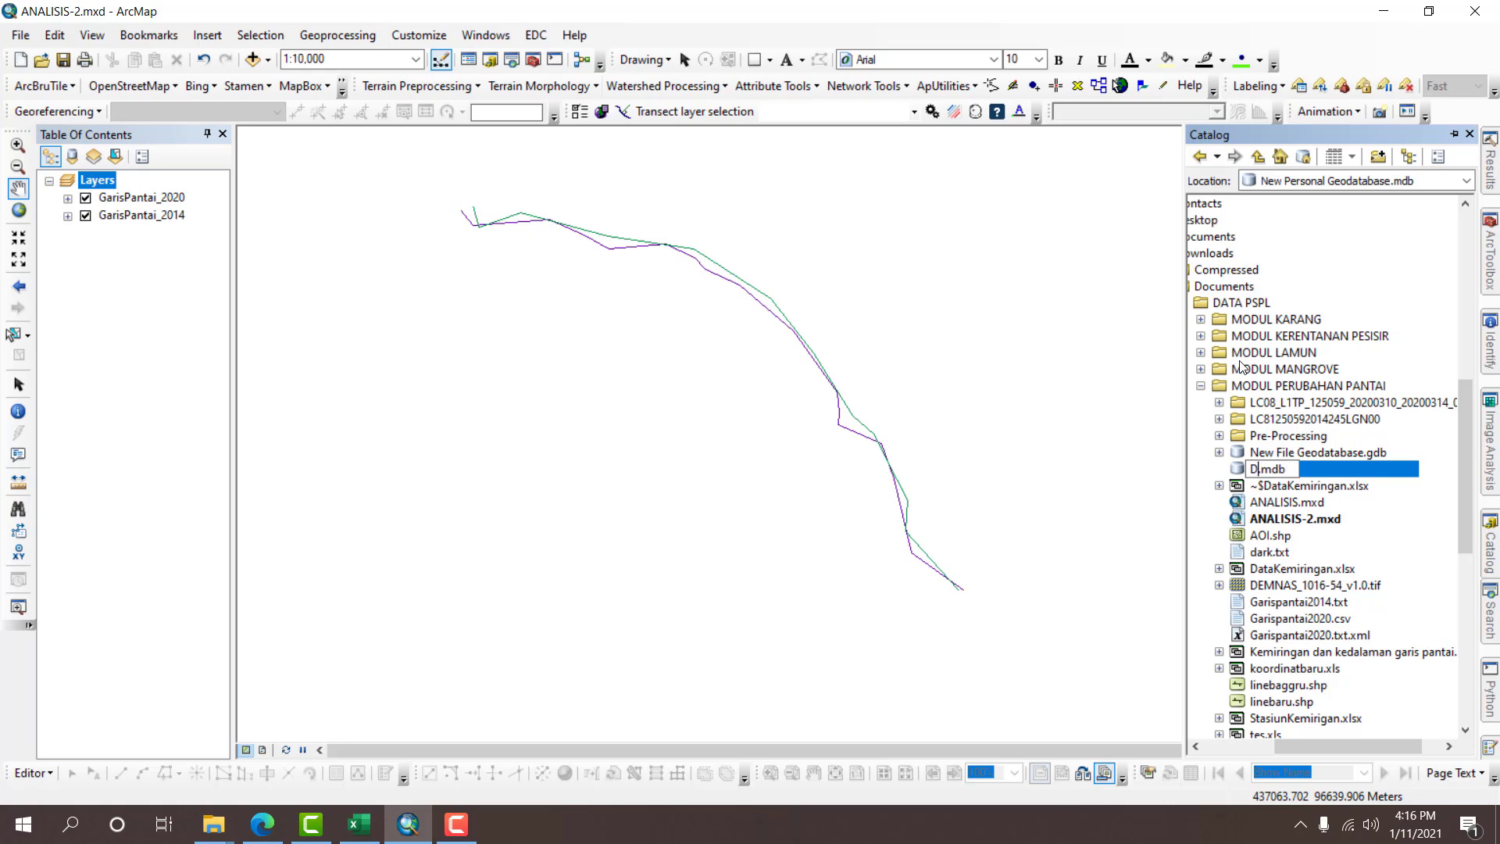
key(Return)
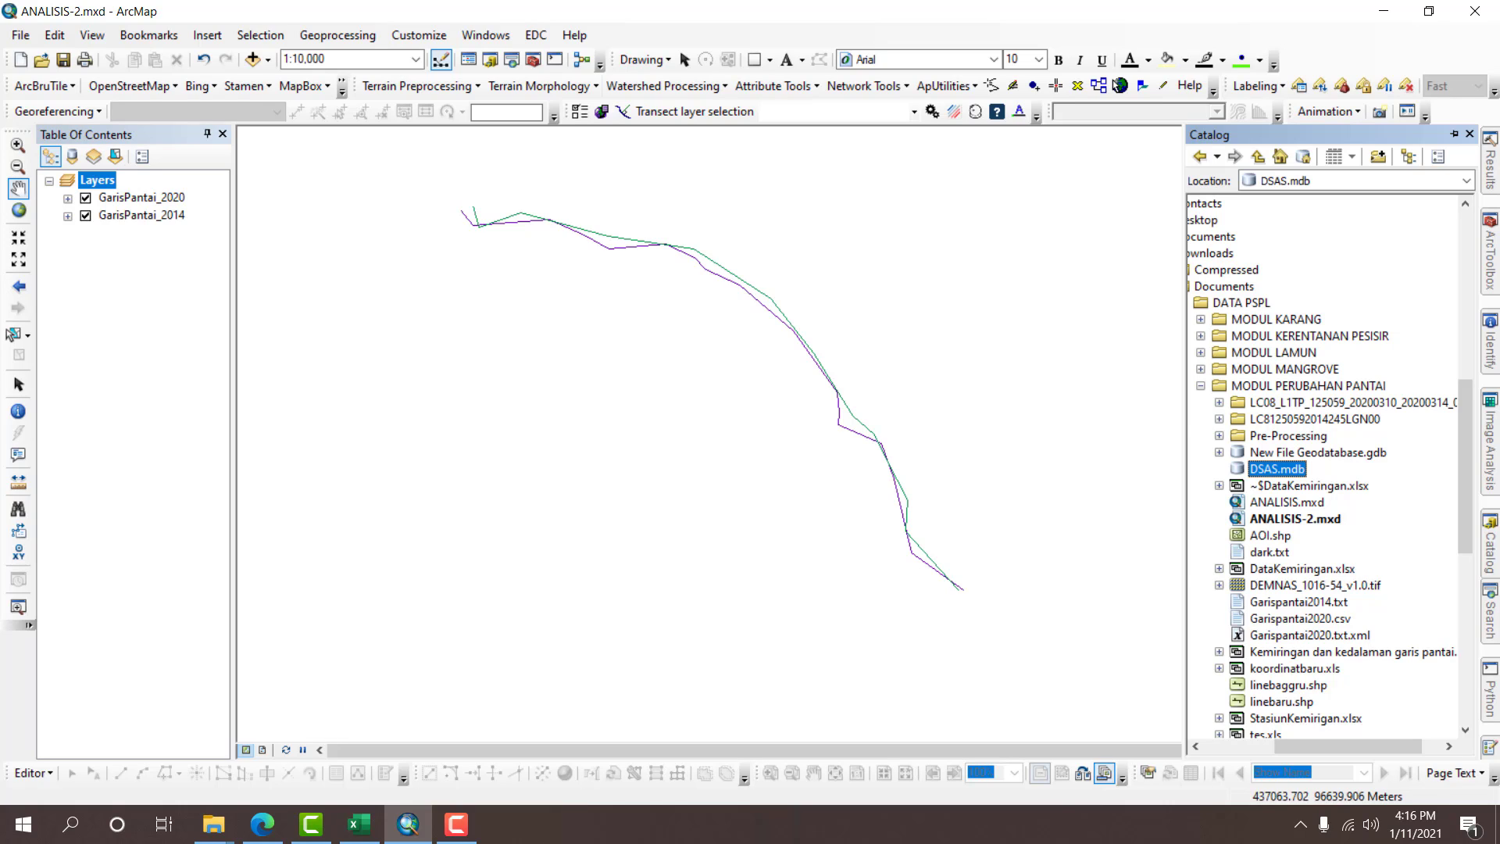
key(alt+Tab)
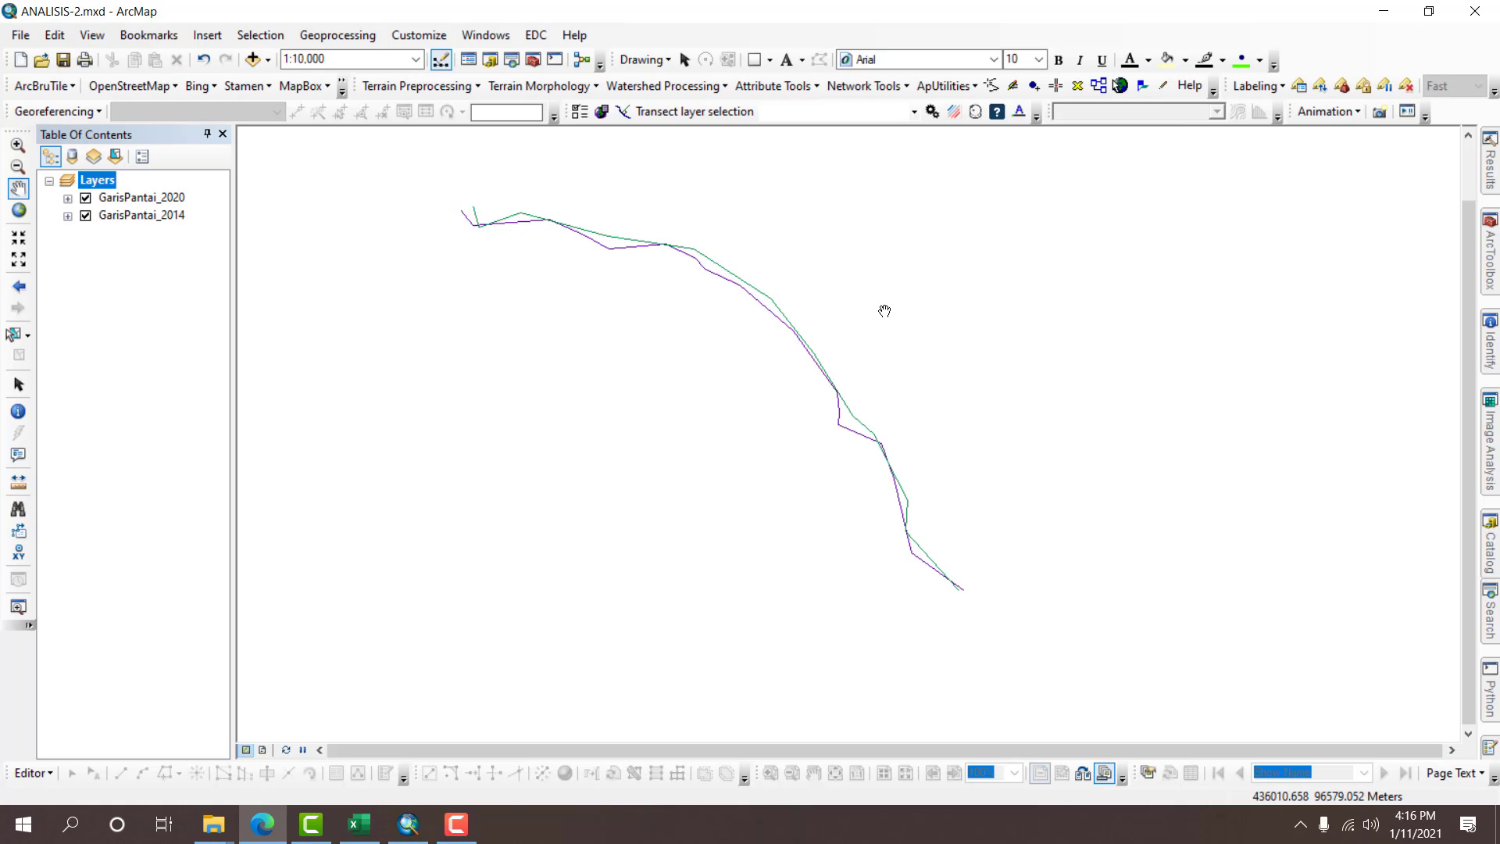
mouse_move(1494, 551)
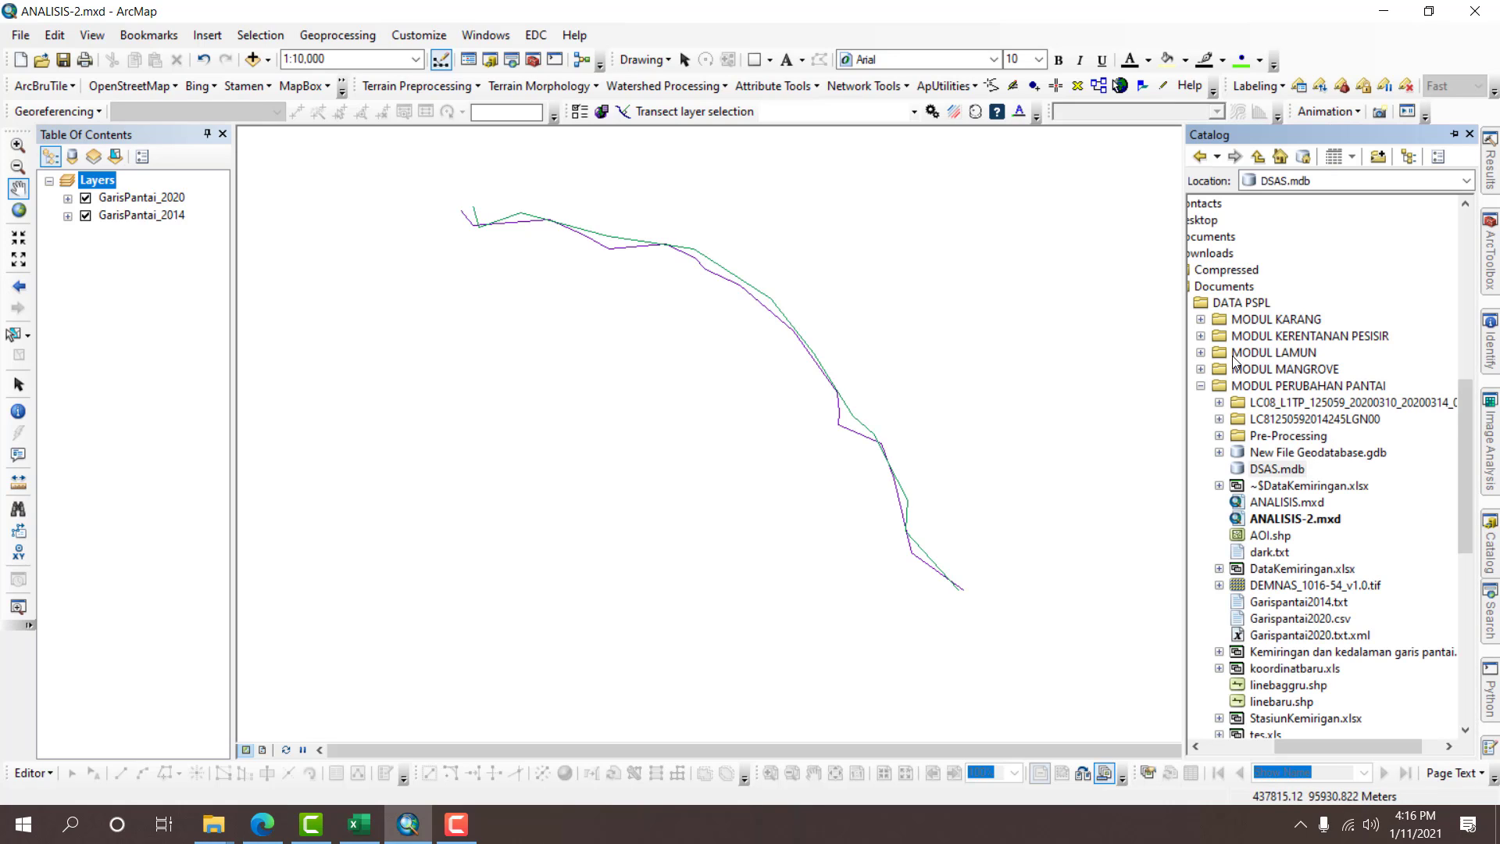
click(1280, 473)
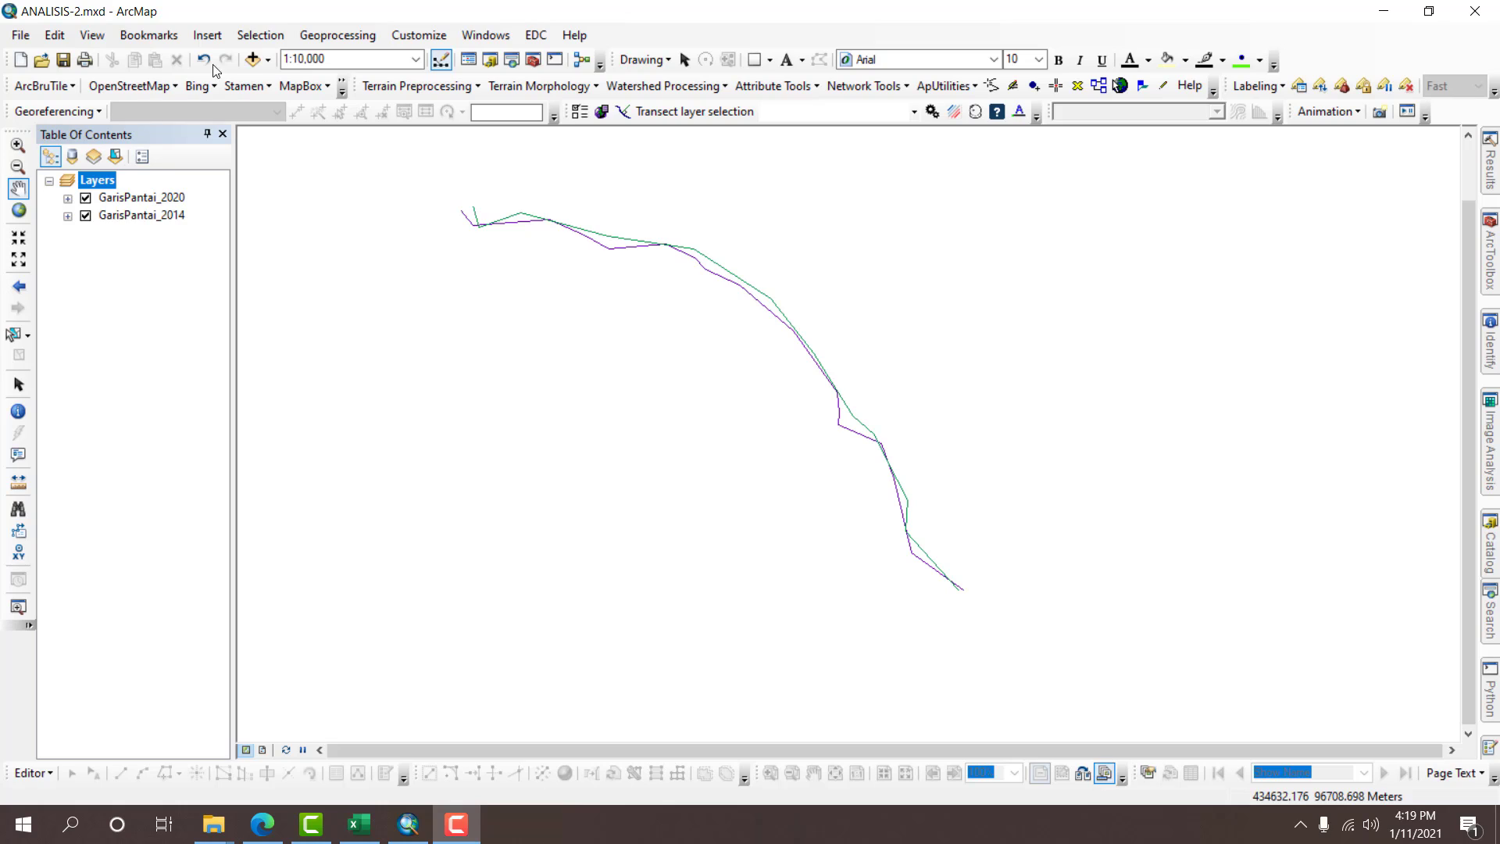
click(280, 12)
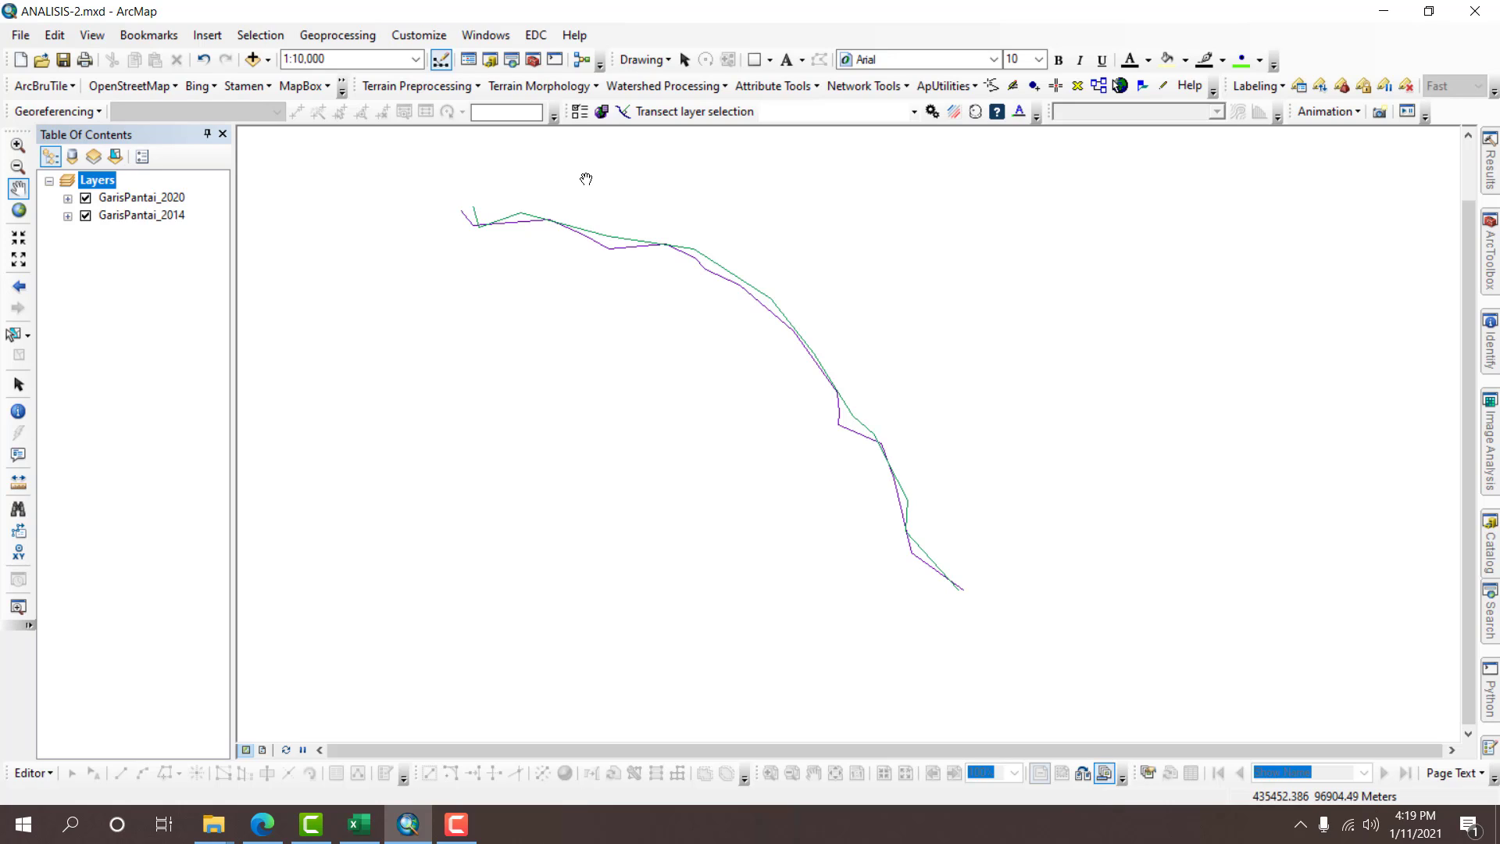
Compare the two shorelines up close, and hide GarisPantai_2020 temporarily to examine GarisPantai_2014 alone.
scroll(484, 219, up, 4)
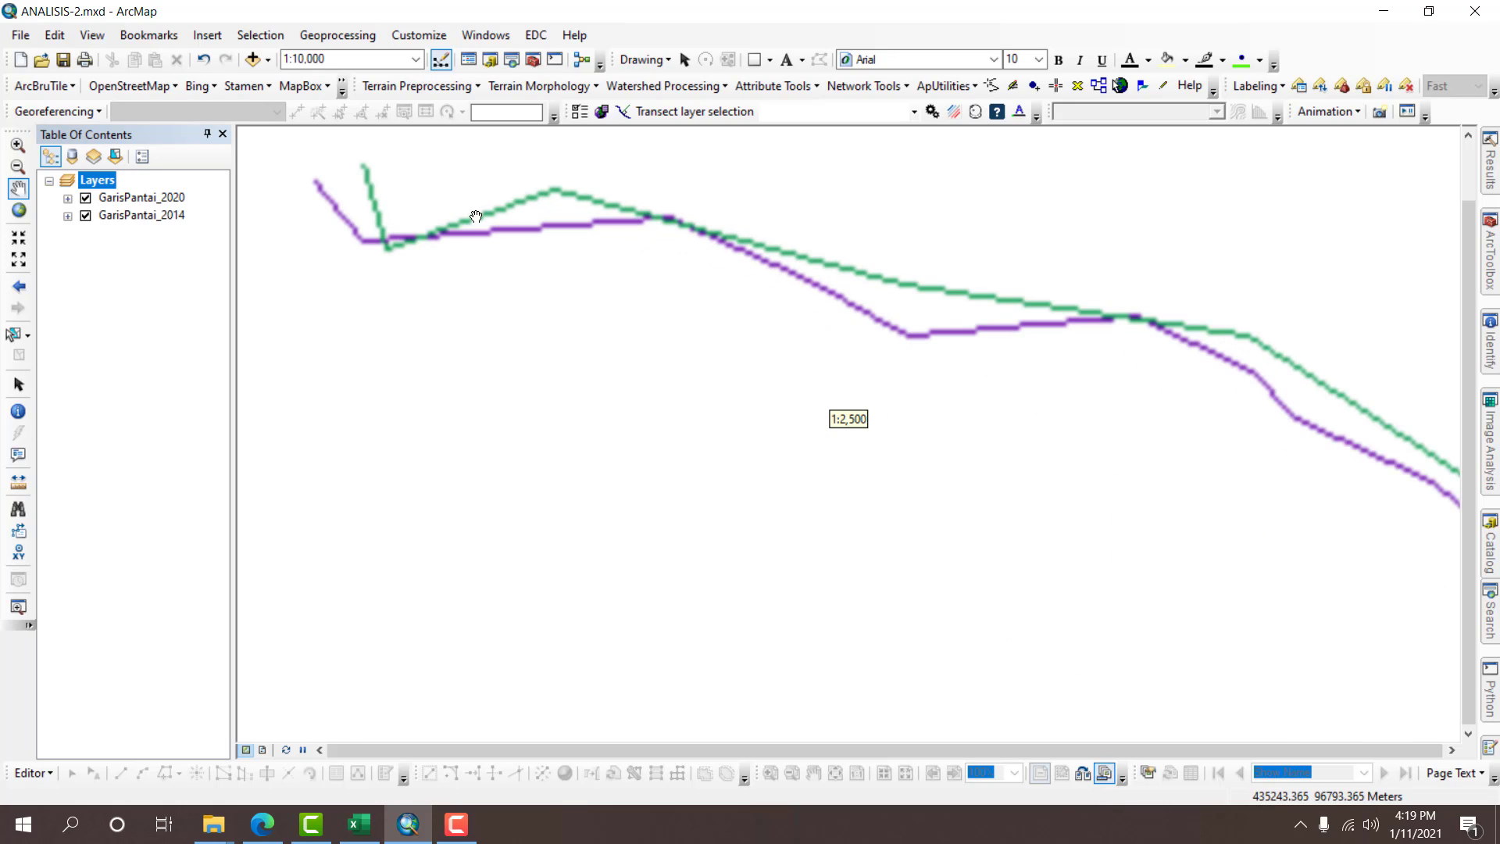
scroll(515, 204, down, 4)
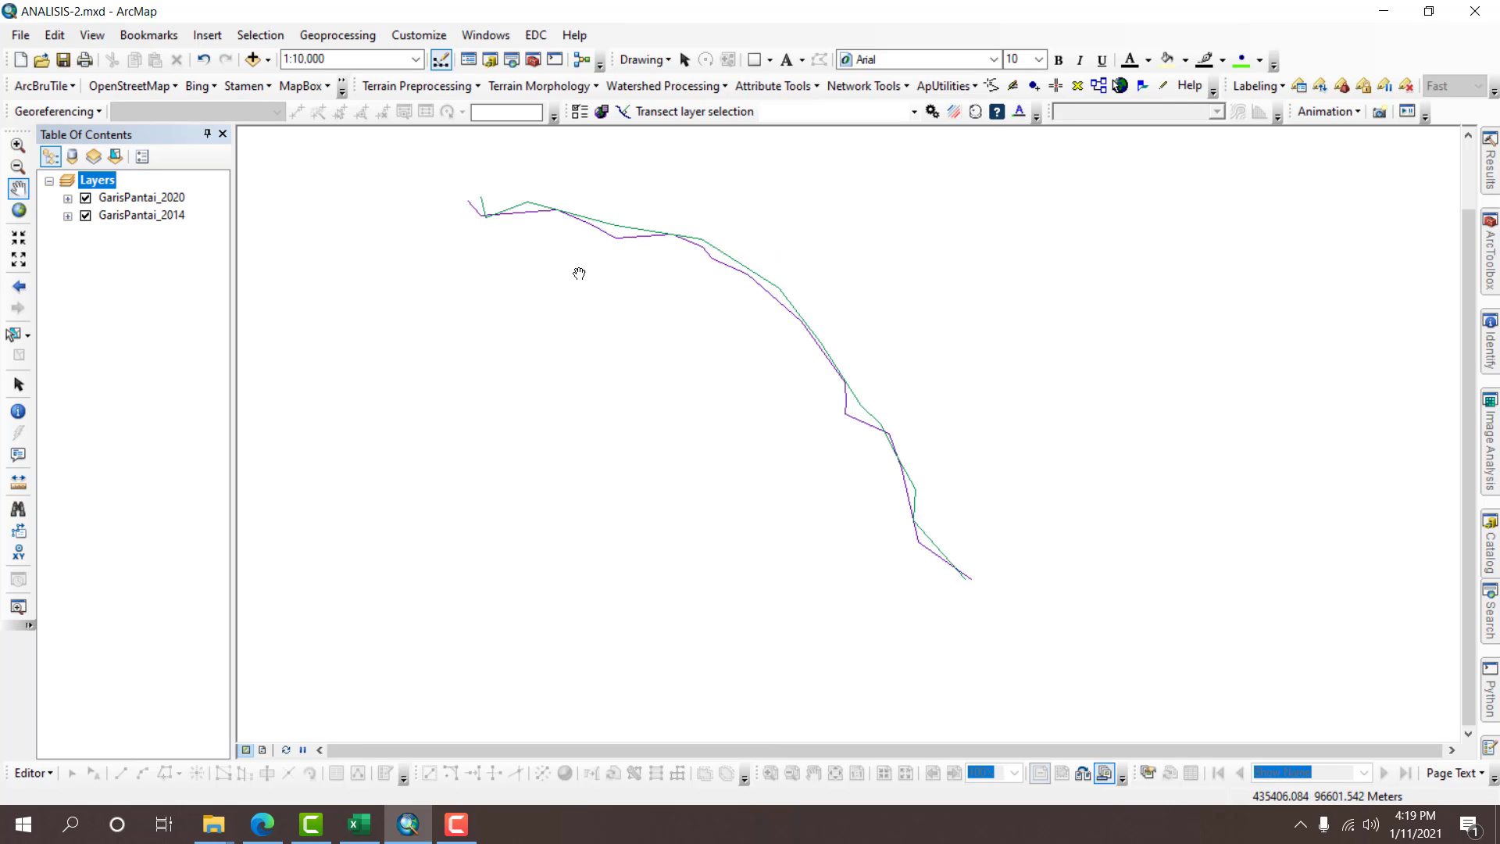
click(86, 197)
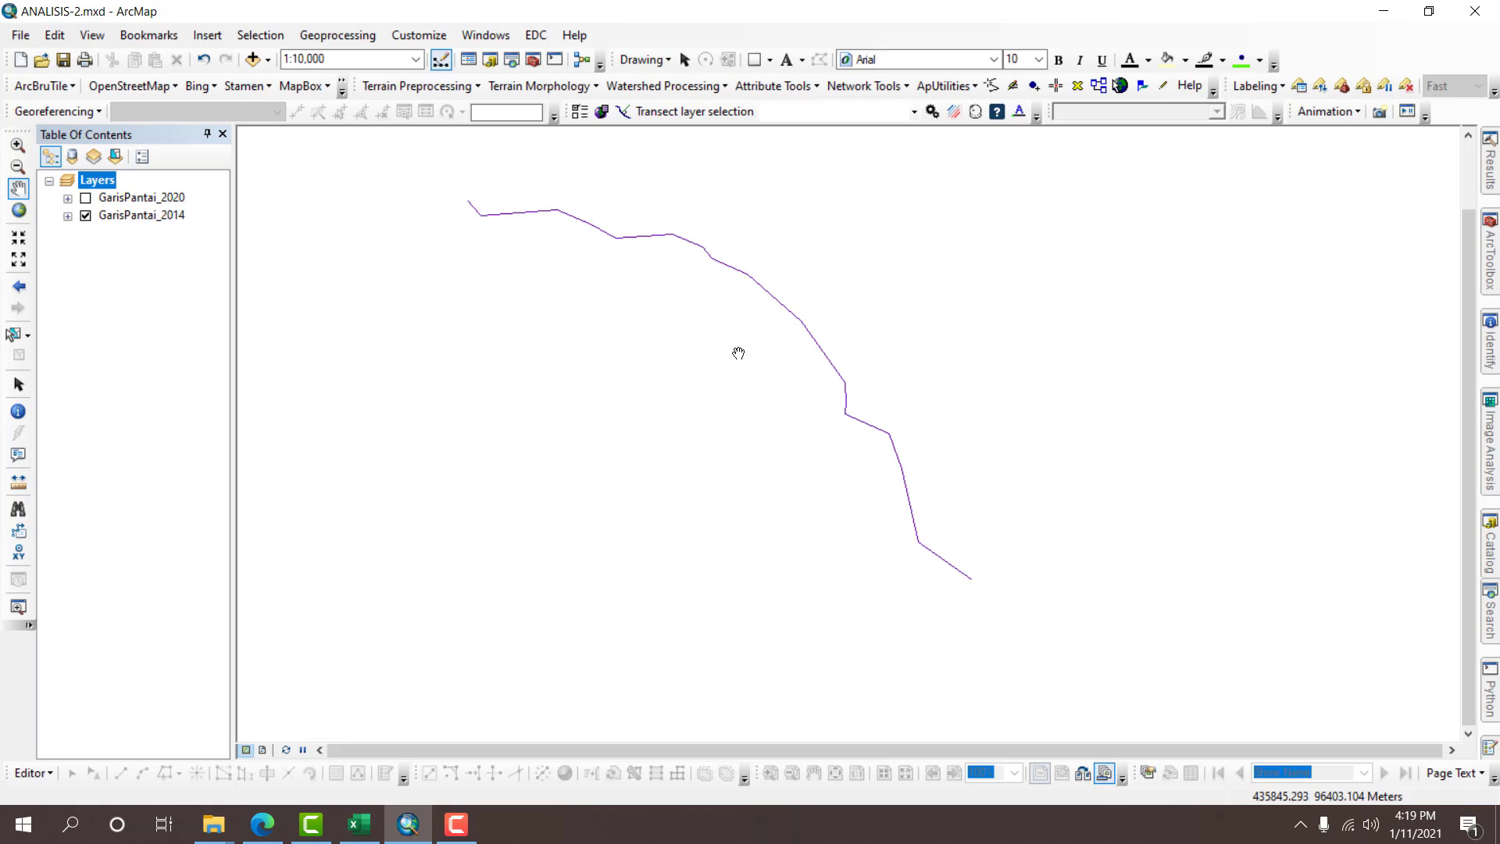
drag(531, 236, 622, 302)
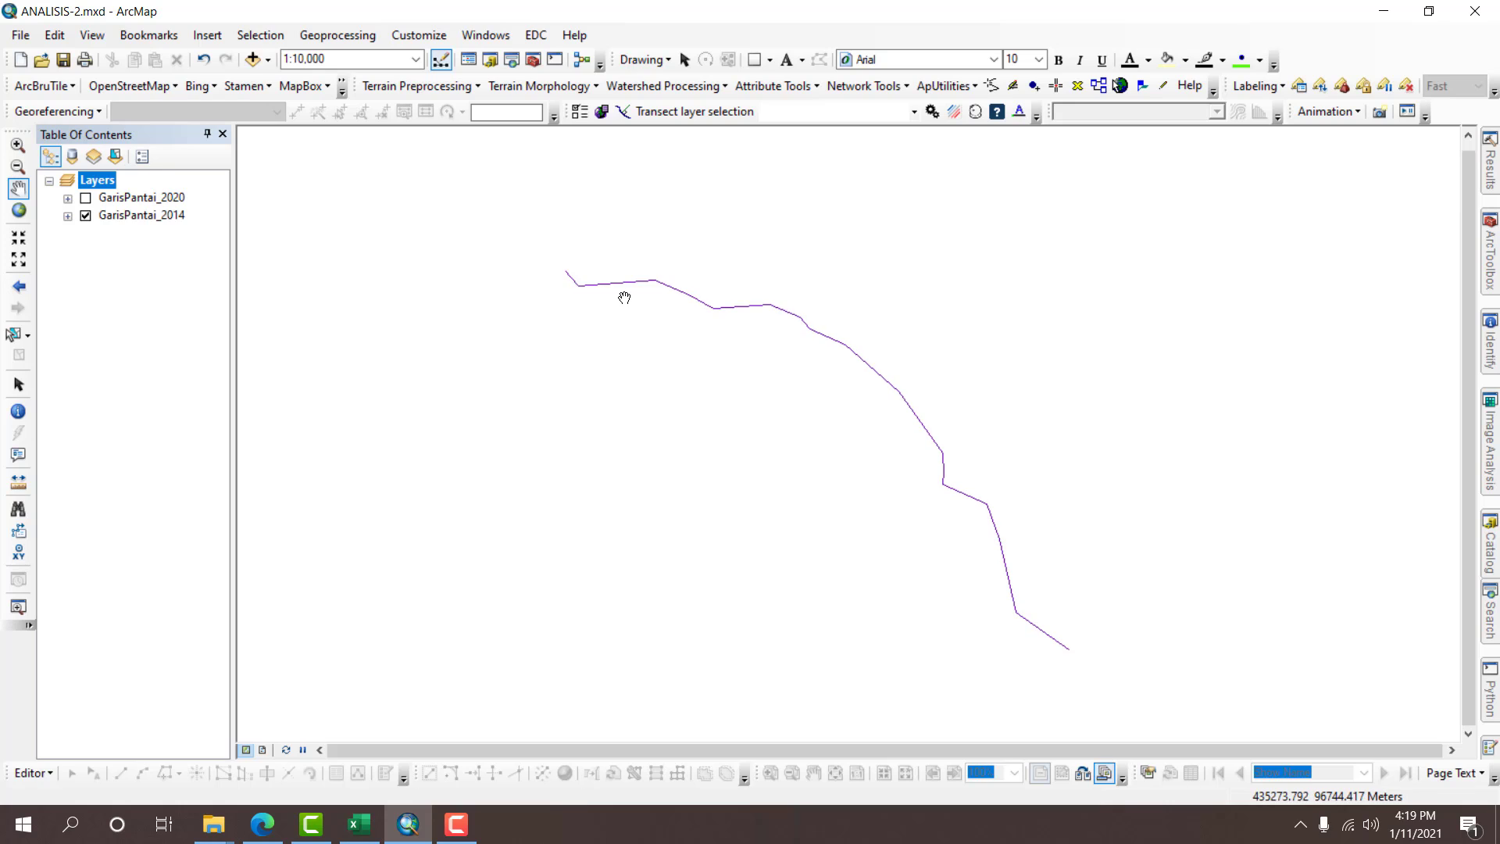
drag(774, 367, 626, 284)
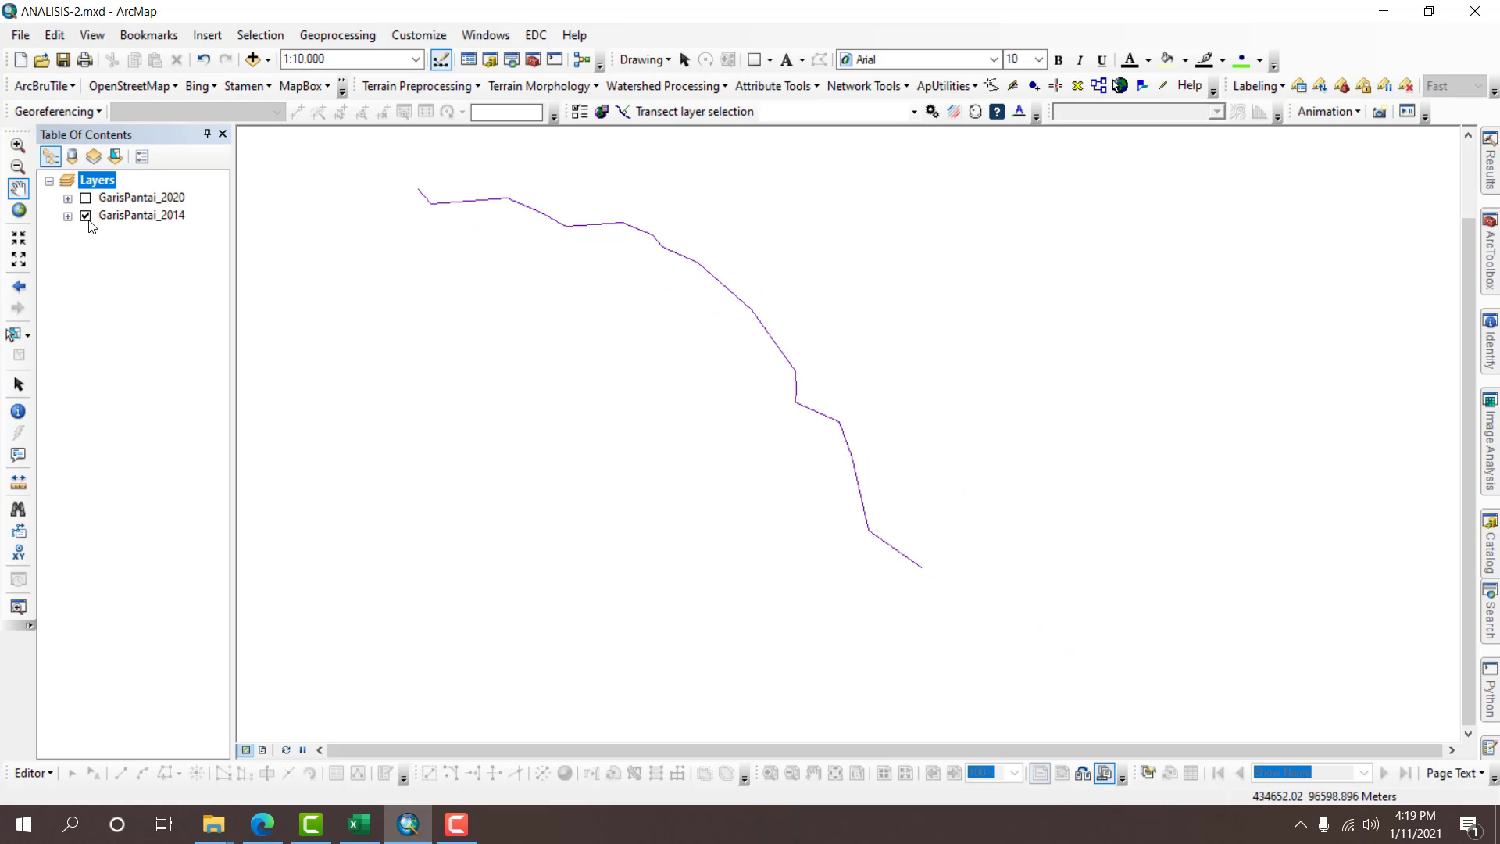
click(86, 198)
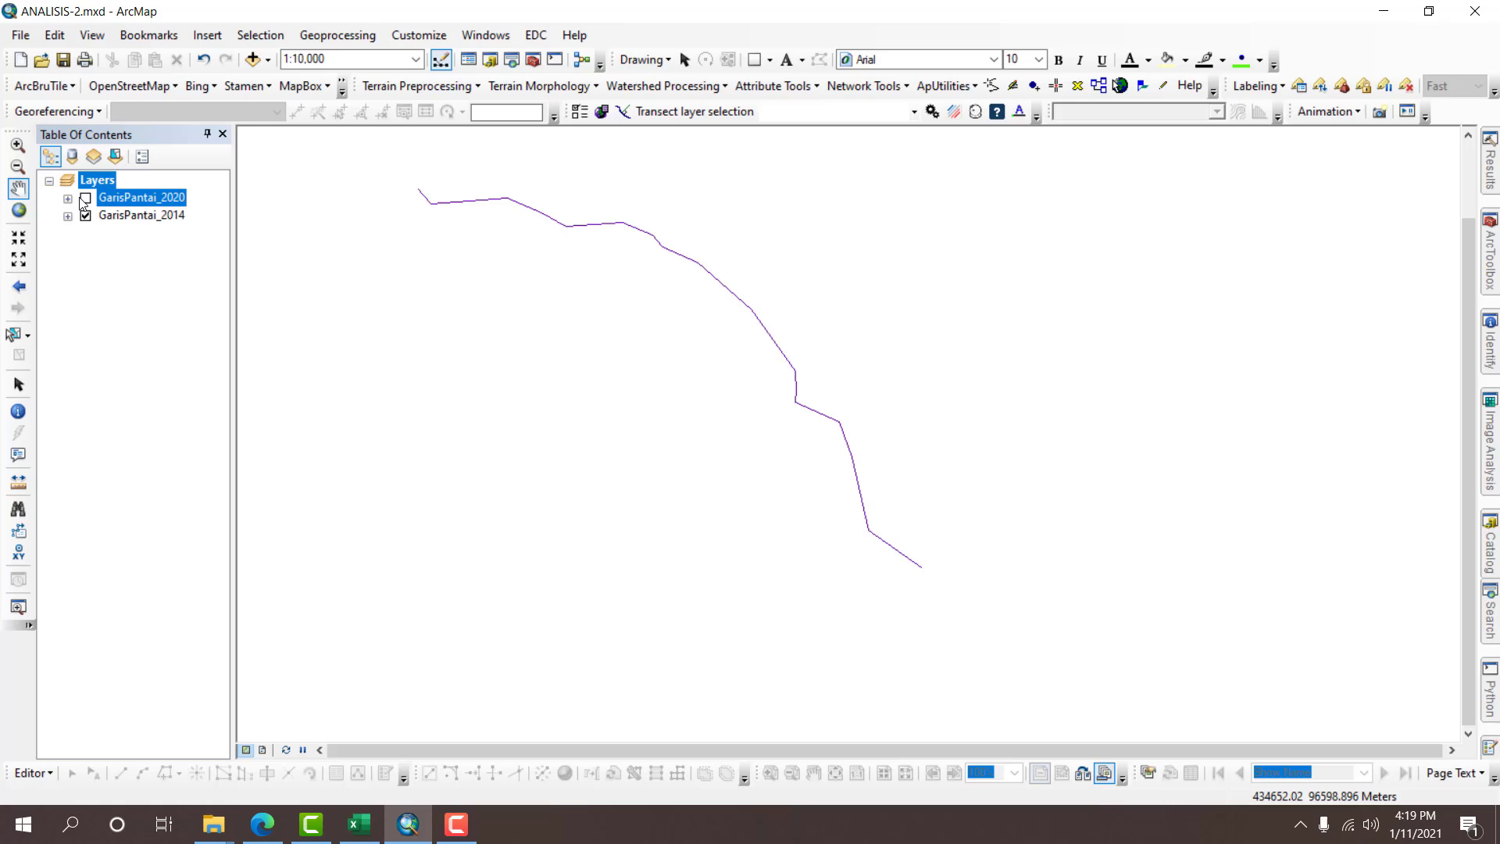
Sketch a two-segment graphic line along the seaward side of both shorelines and delete it.
click(769, 60)
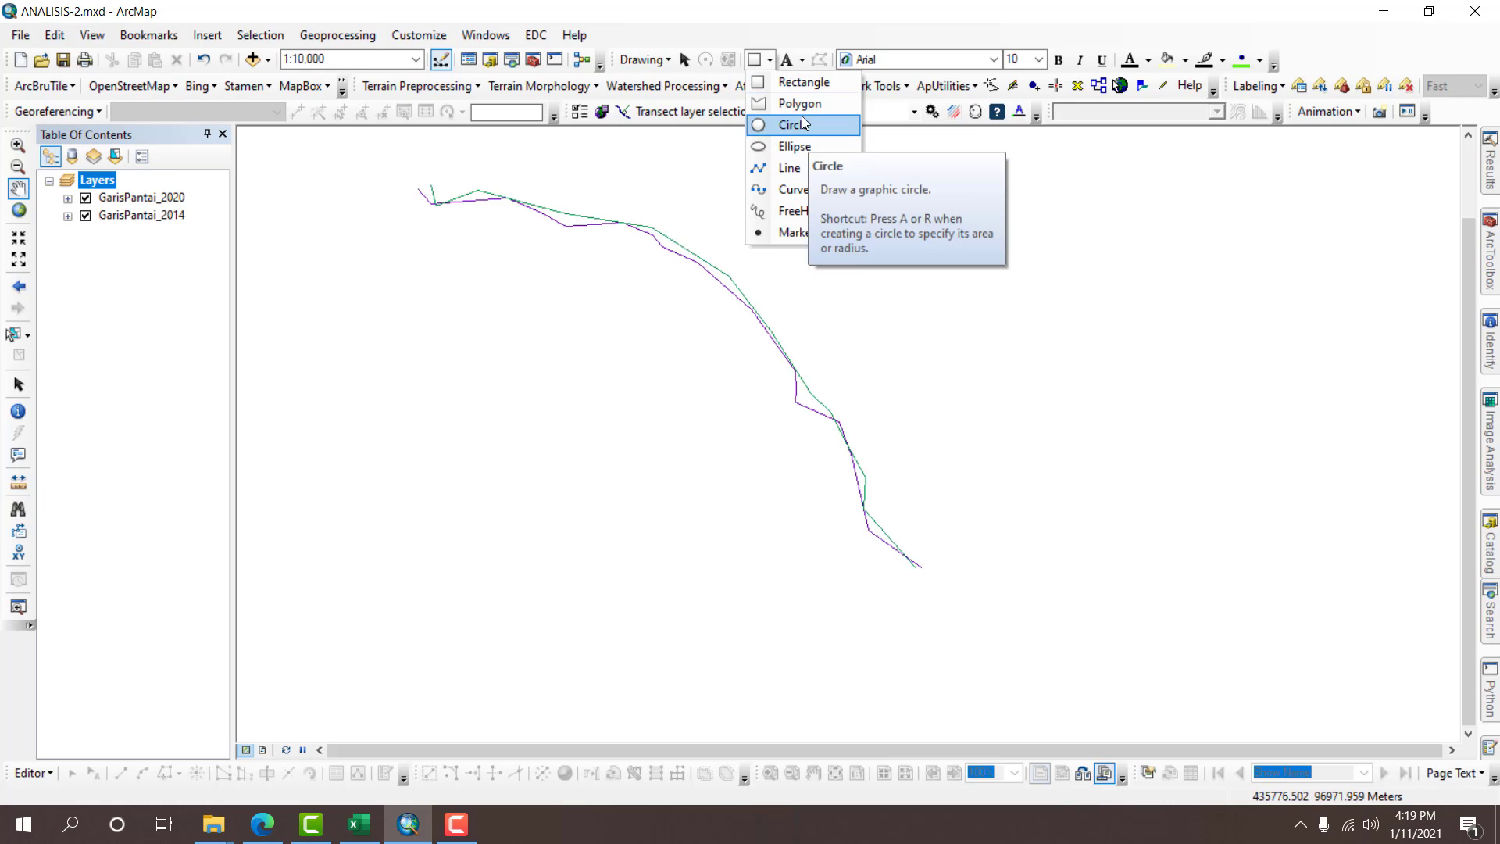
click(788, 168)
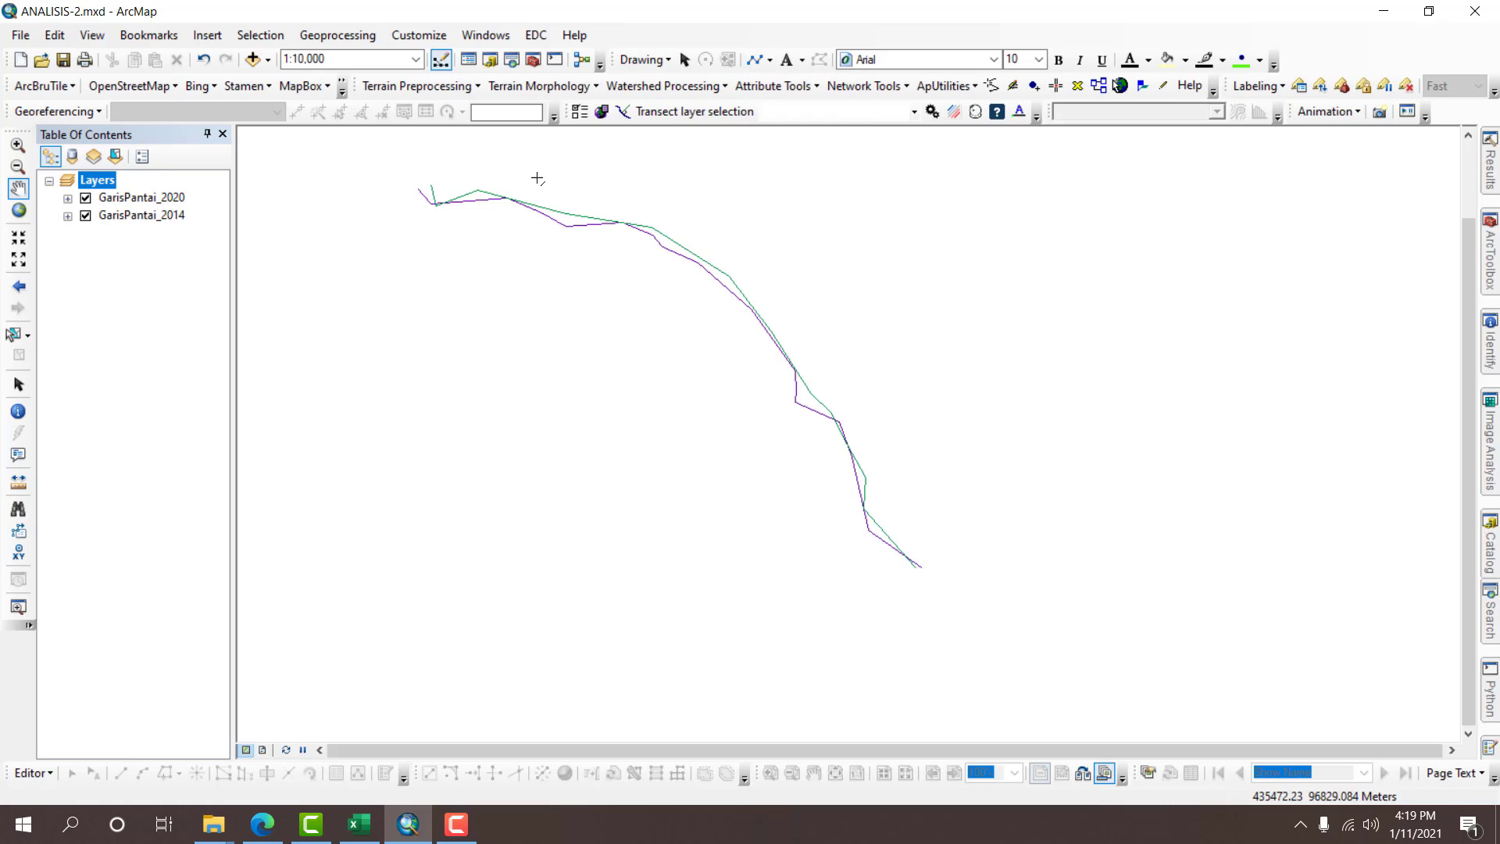
click(468, 151)
click(788, 237)
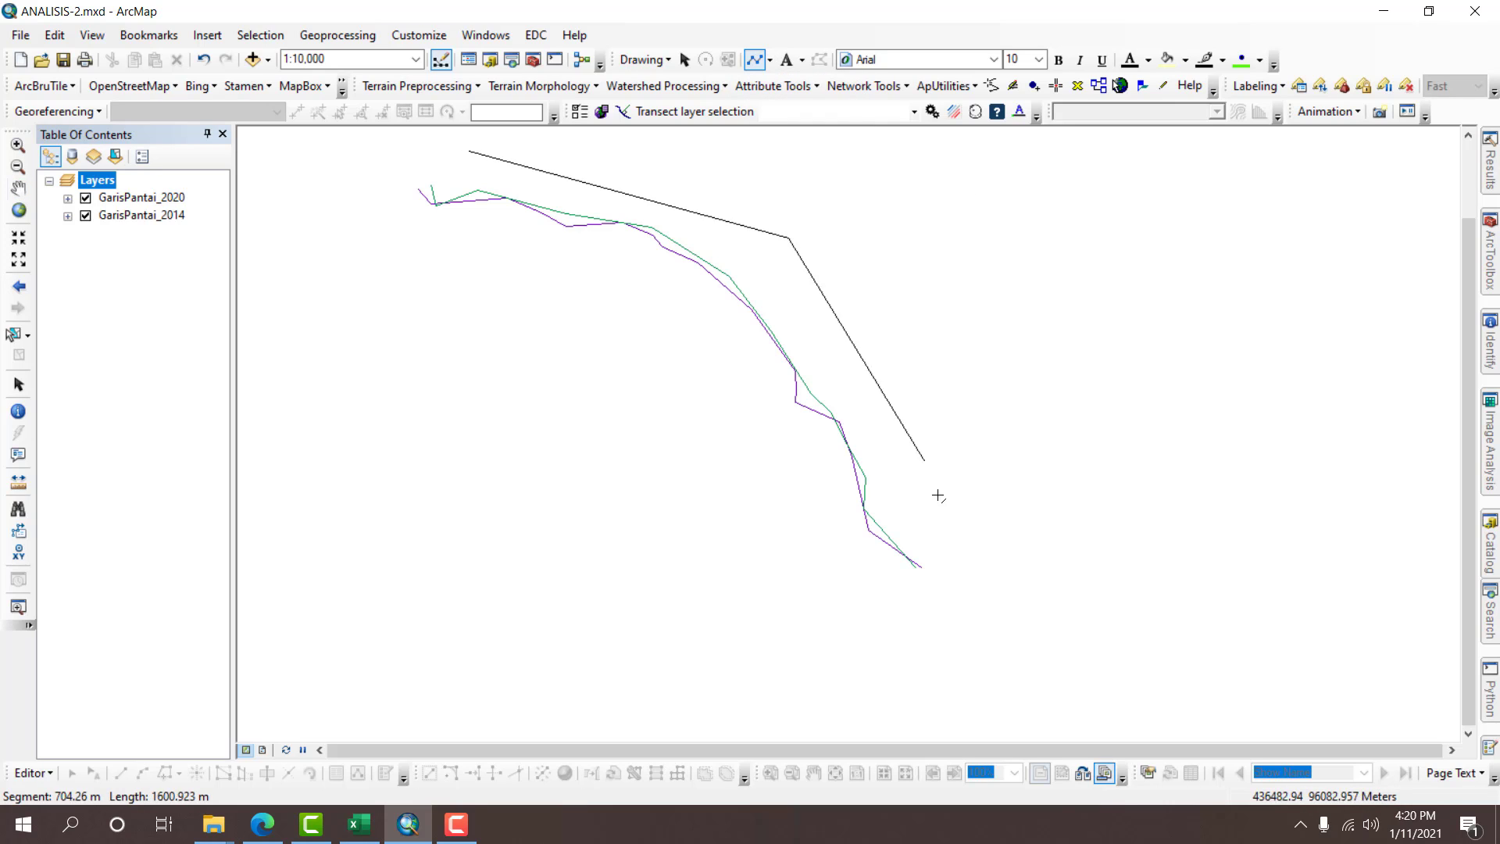
double_click(969, 546)
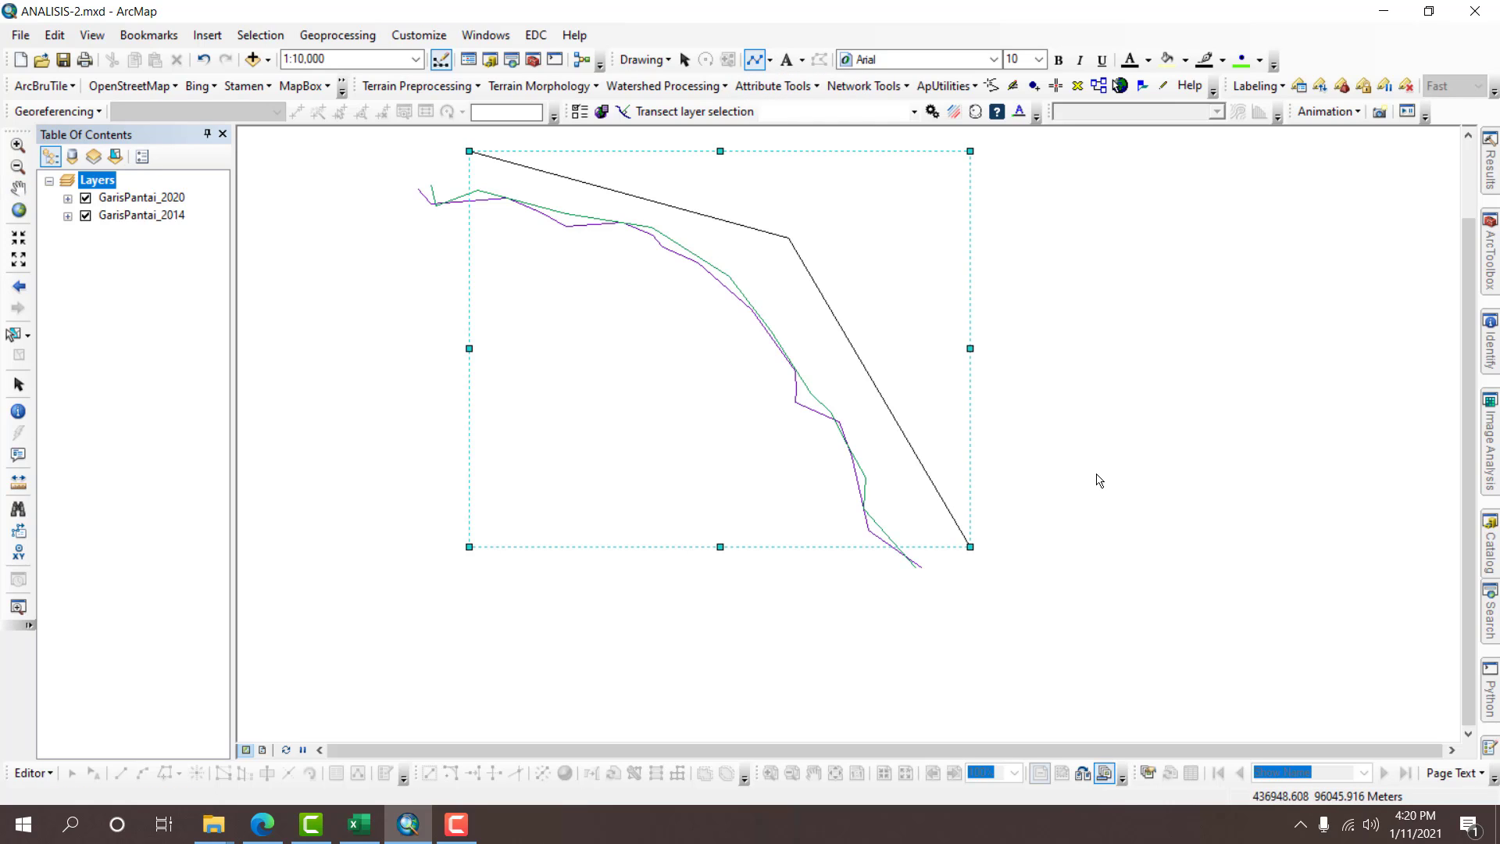
key(Delete)
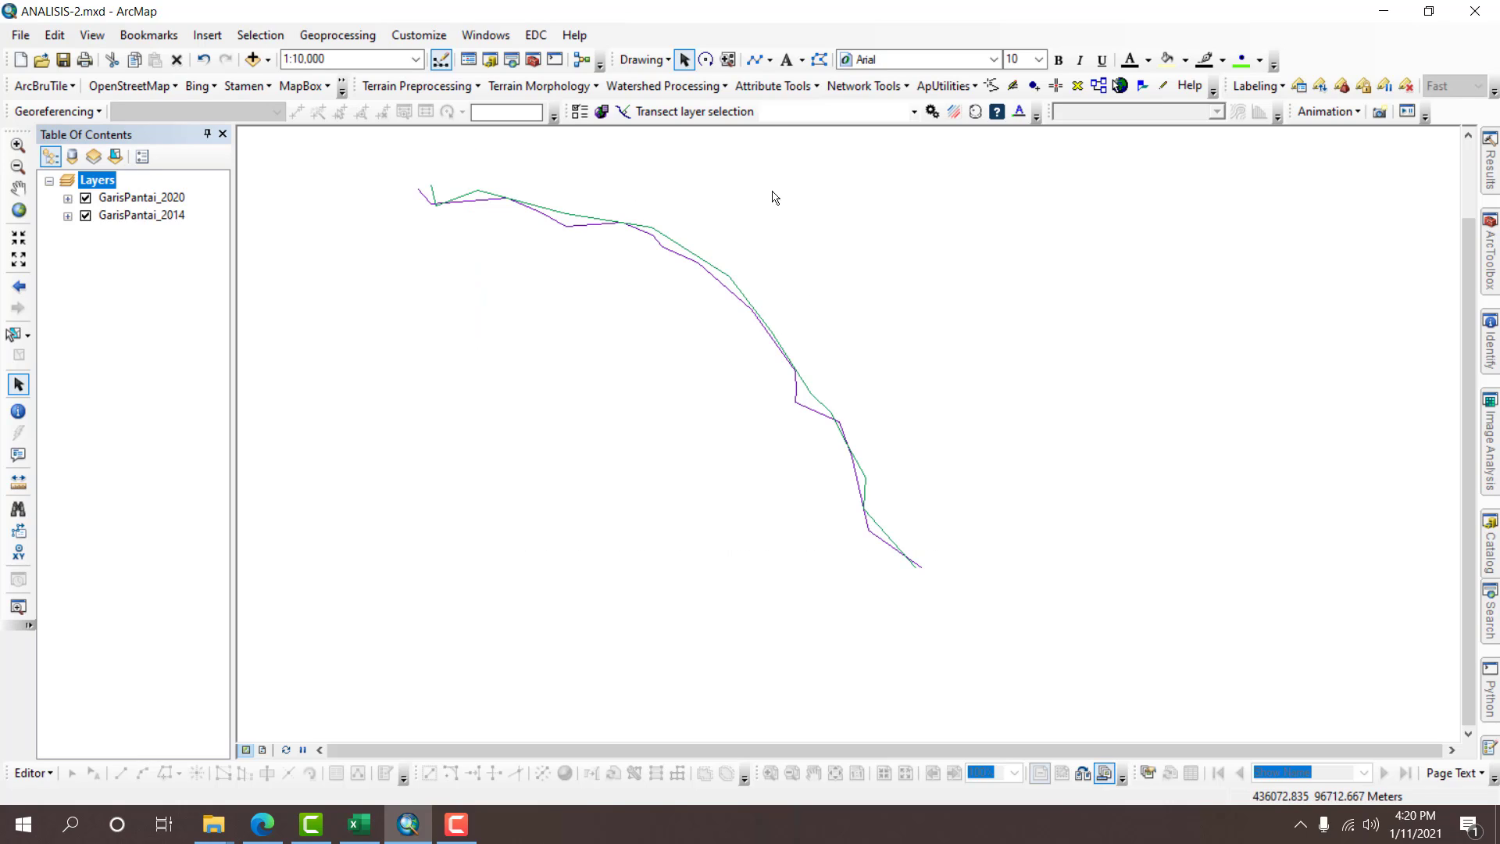
Hide GarisPantai_2020, sketch a two-segment graphic line just seaward of GarisPantai_2014, and delete the line.
click(761, 60)
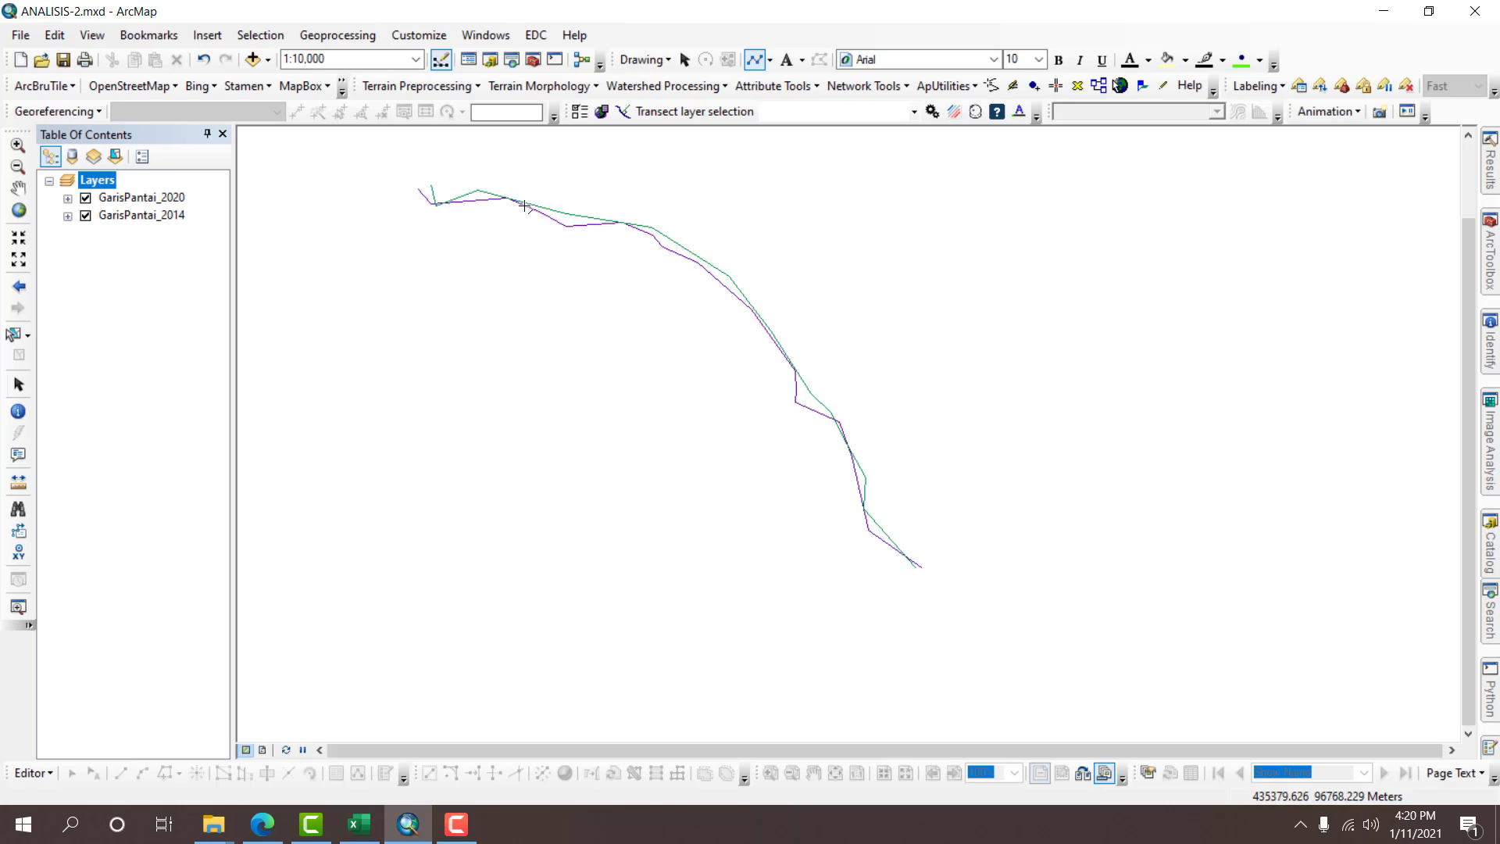
click(86, 198)
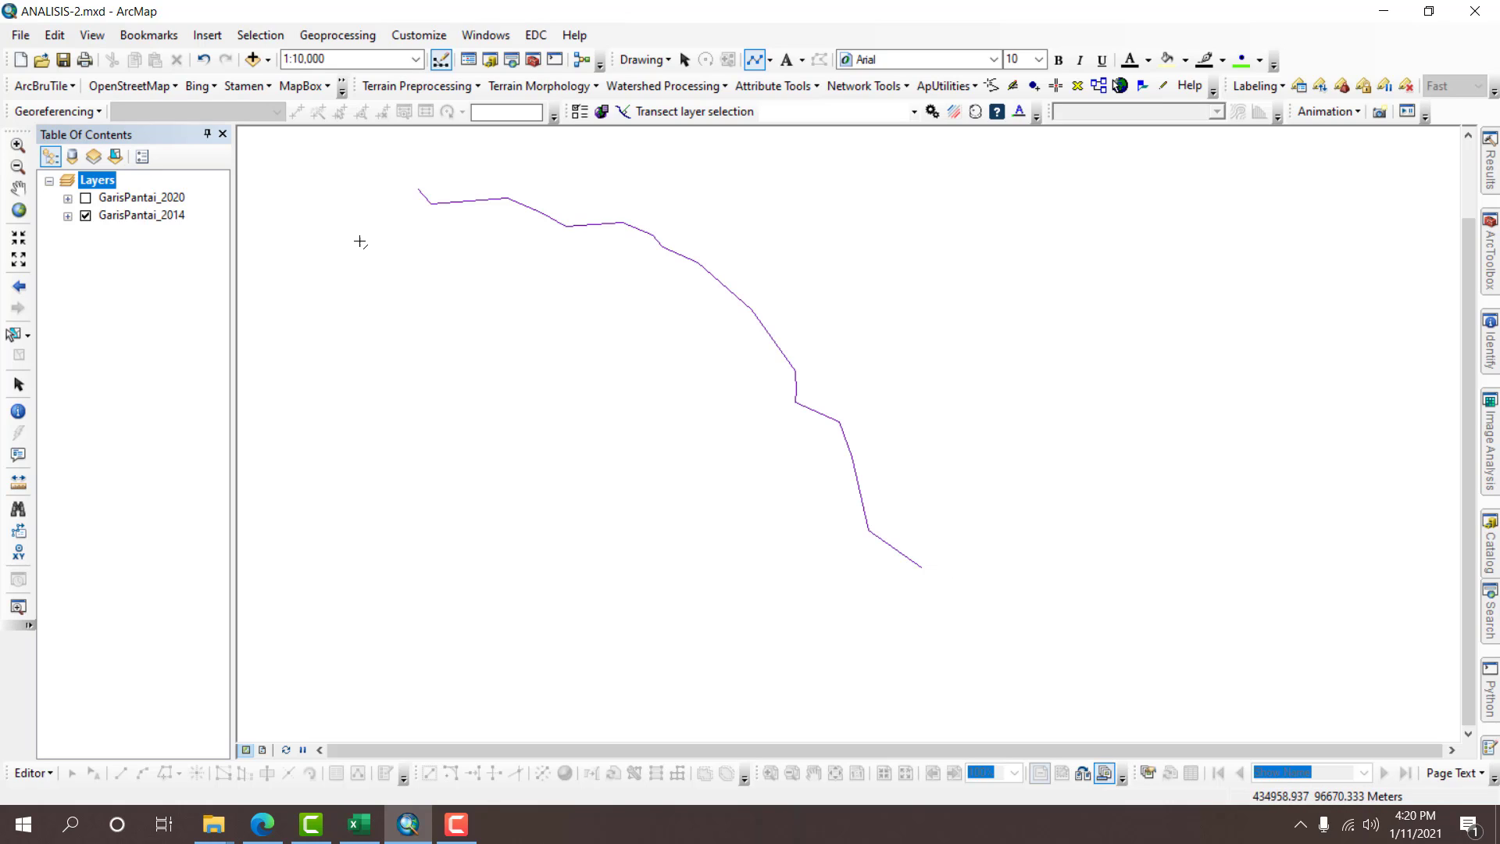
click(452, 163)
click(691, 230)
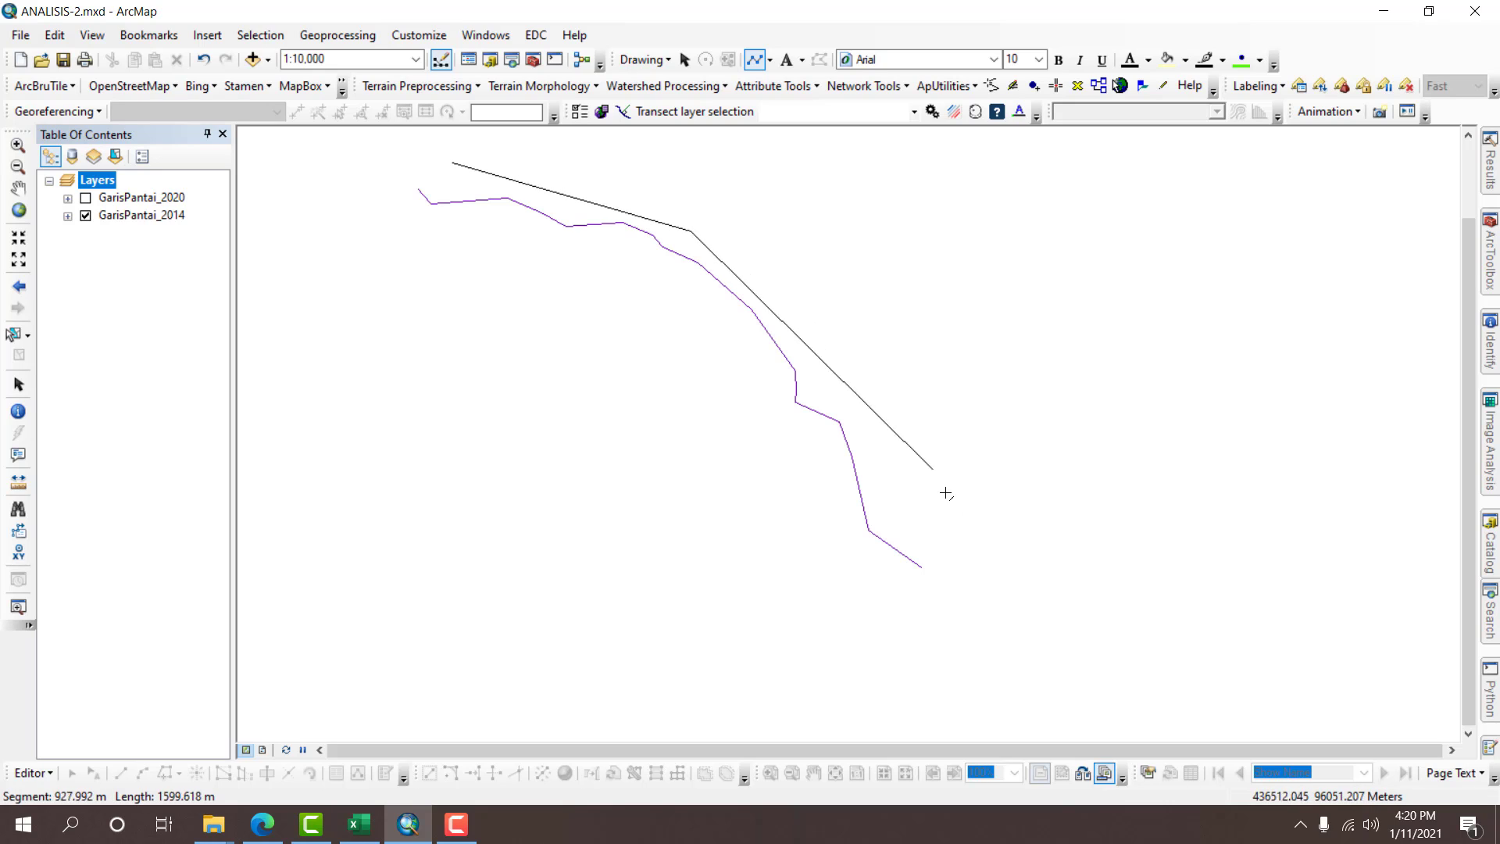
double_click(970, 536)
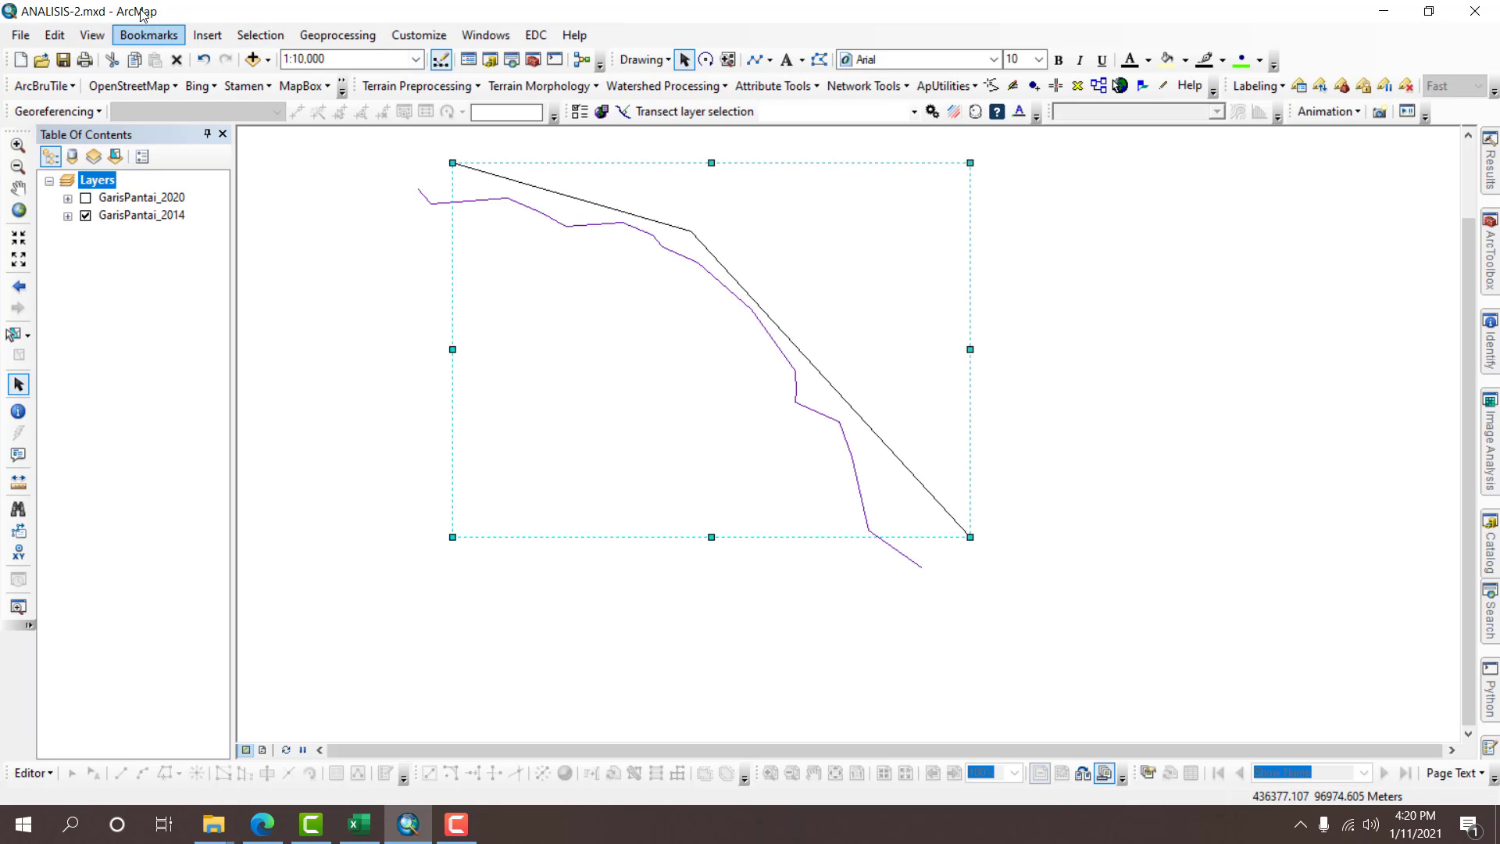
click(176, 60)
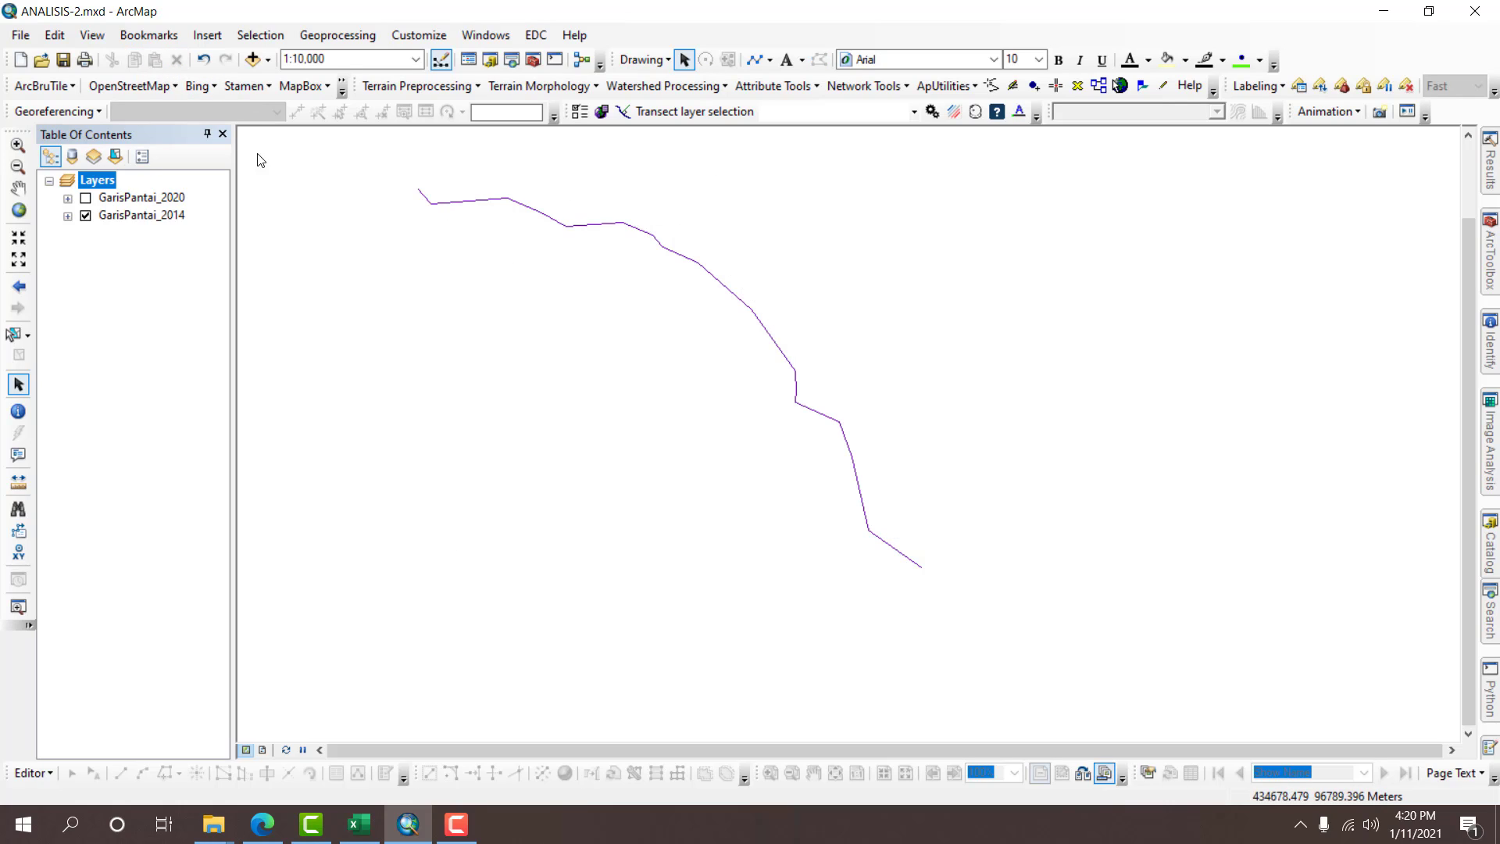
Sketch a single straight graphic line on the landward side of GarisPantai_2014 and delete it.
click(753, 60)
click(370, 207)
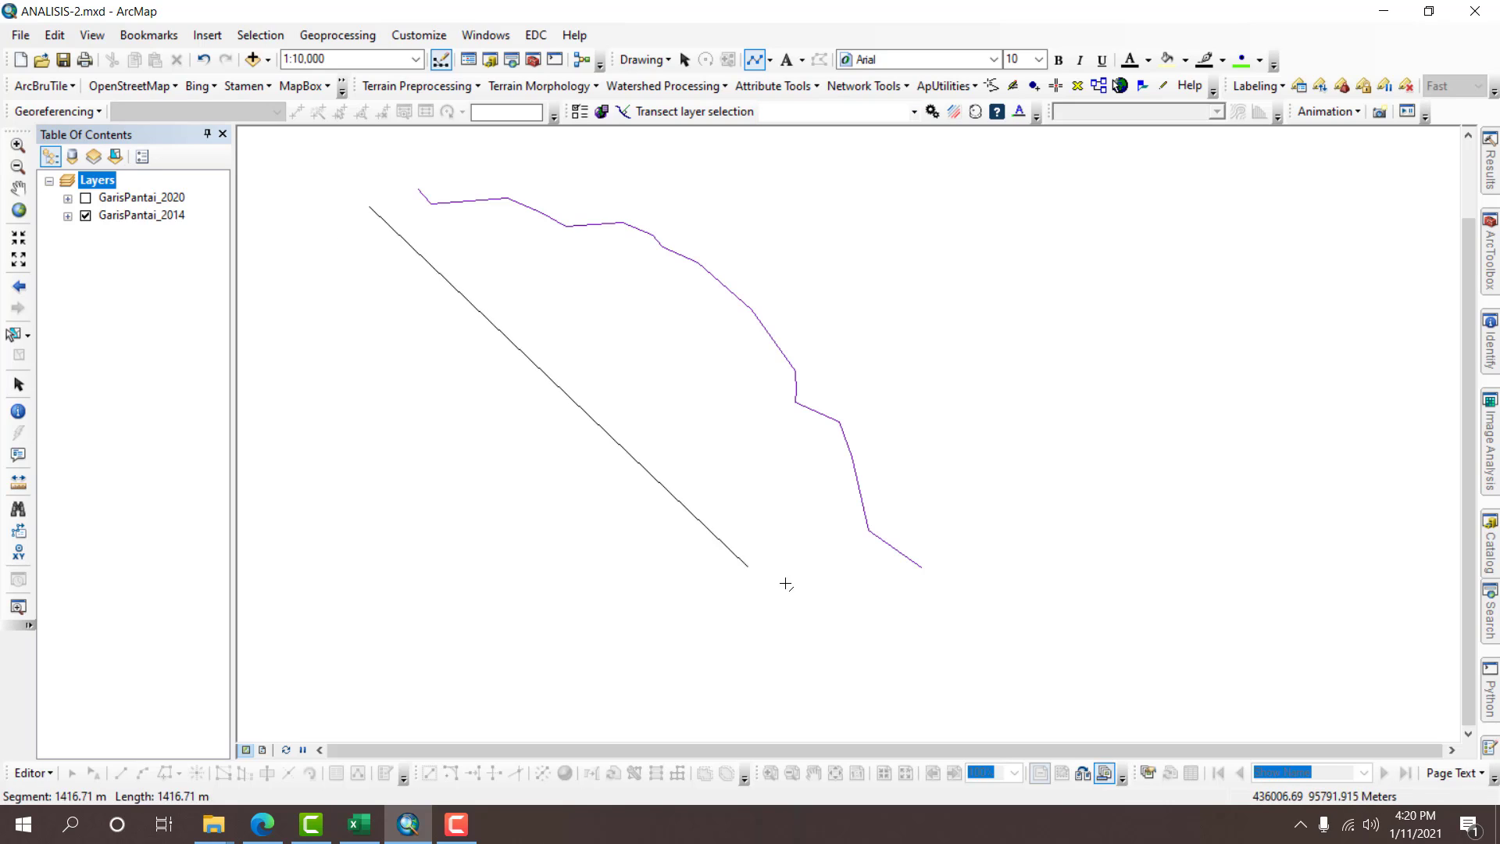
double_click(854, 609)
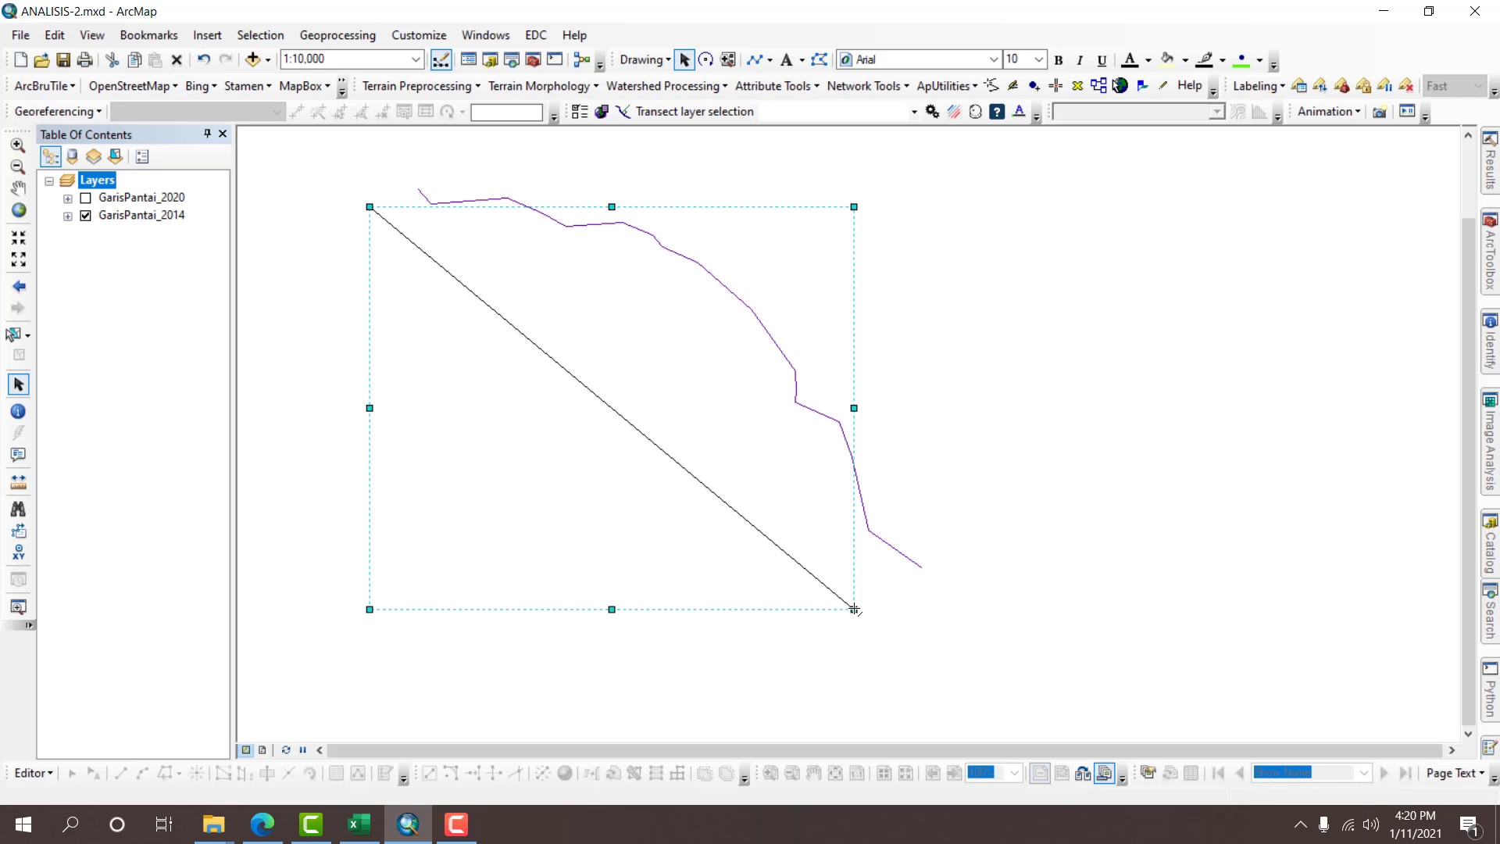
key(Delete)
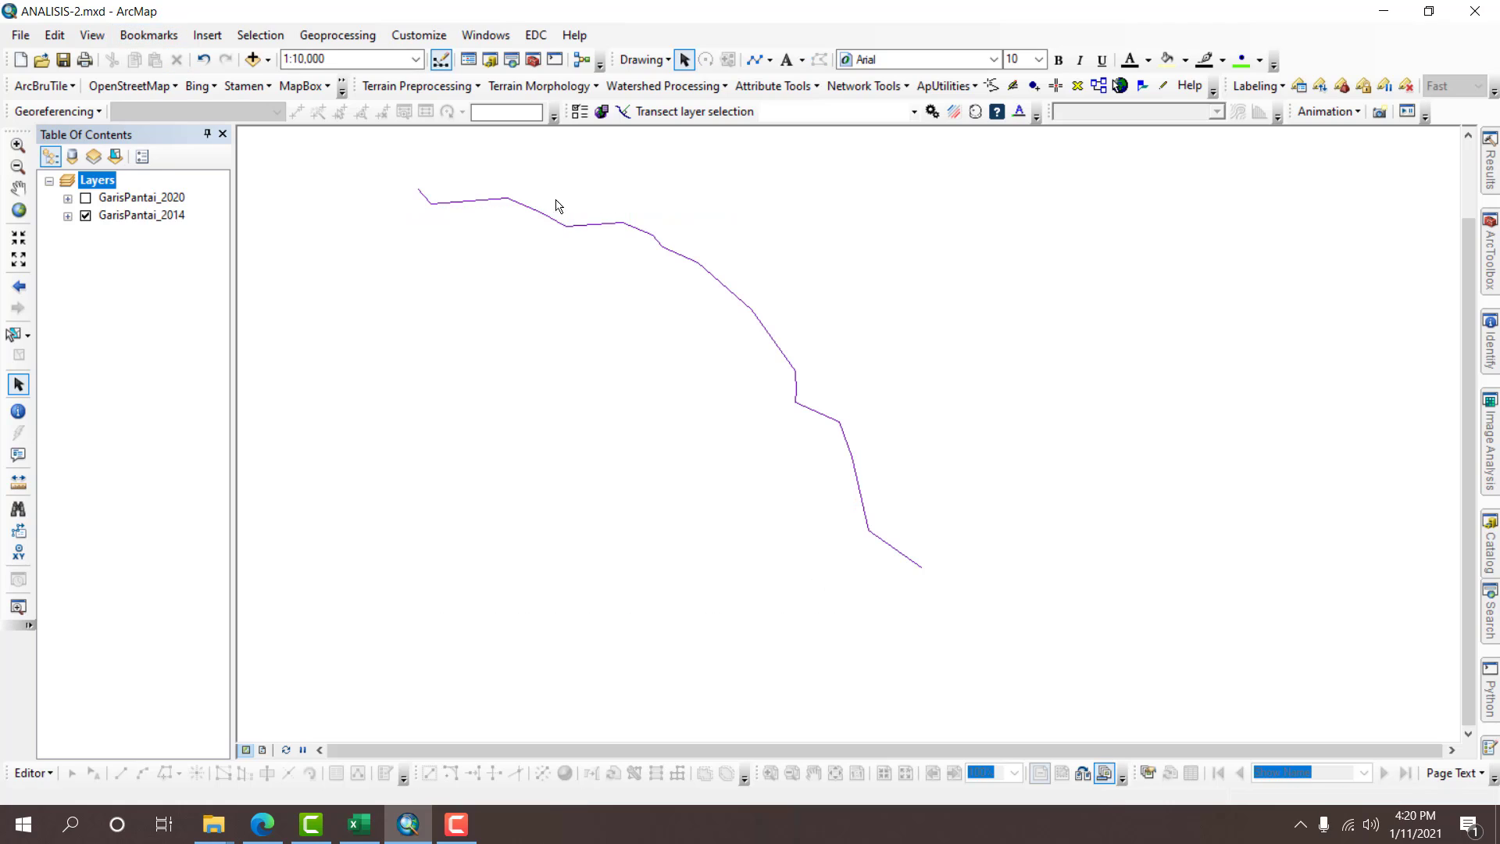
Sketch a graphic line crossing close to GarisPantai_2014's seaward side with a short hooked end, and delete it.
click(753, 60)
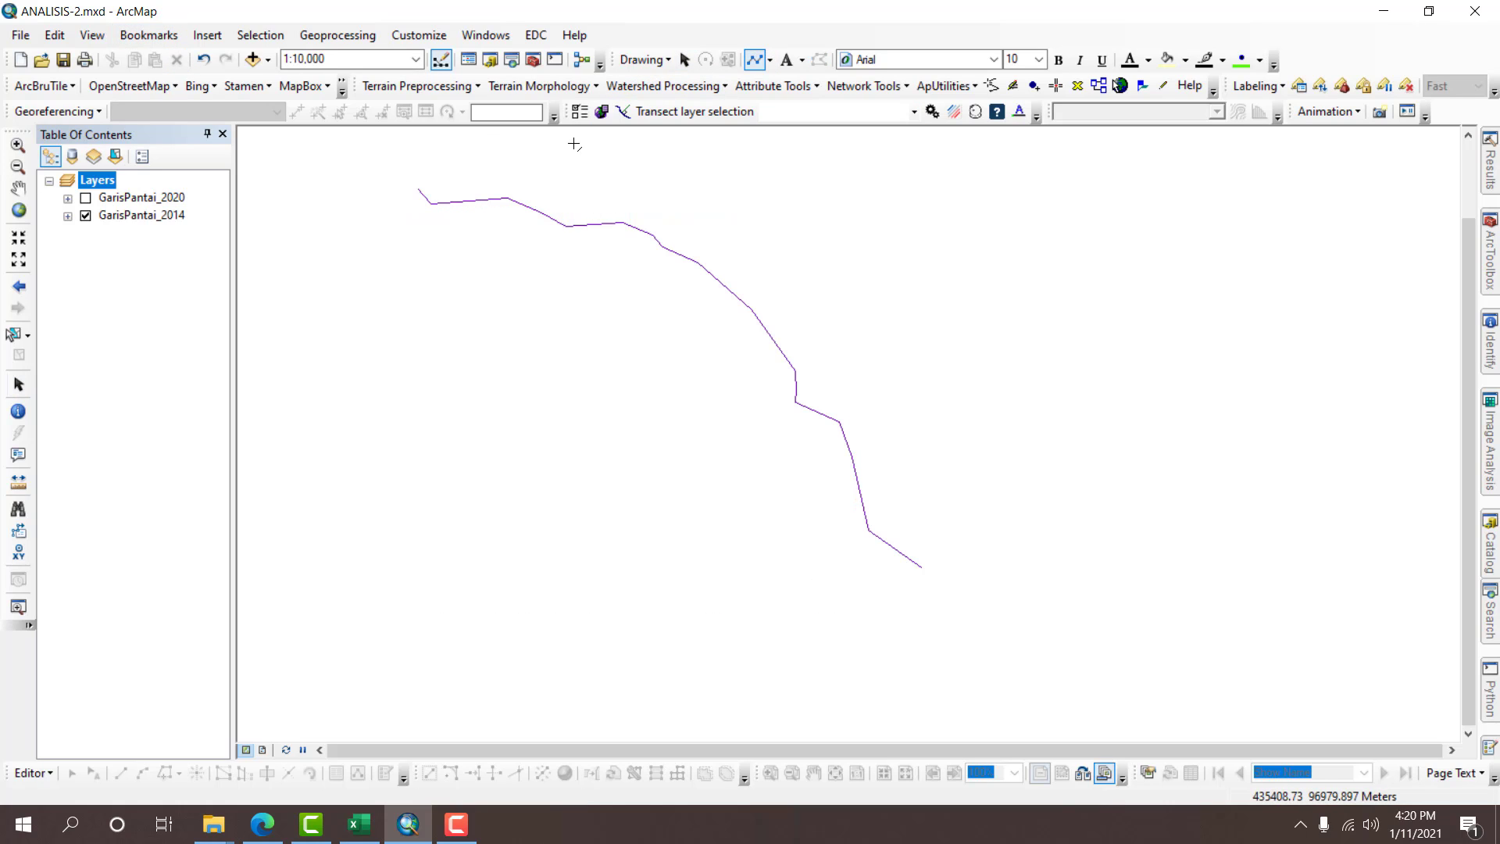
click(551, 134)
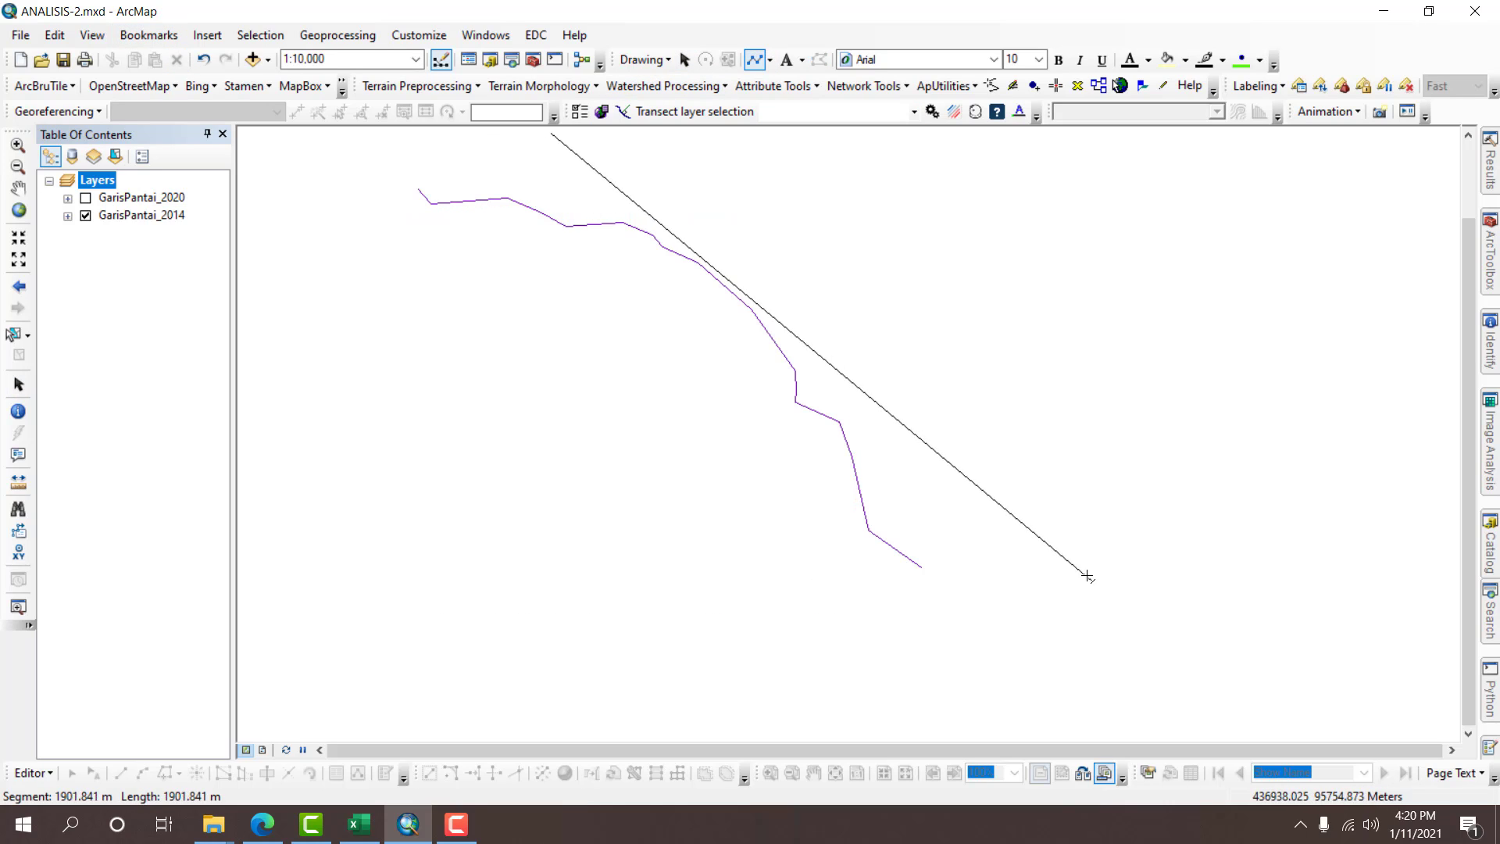
click(1048, 541)
double_click(1094, 463)
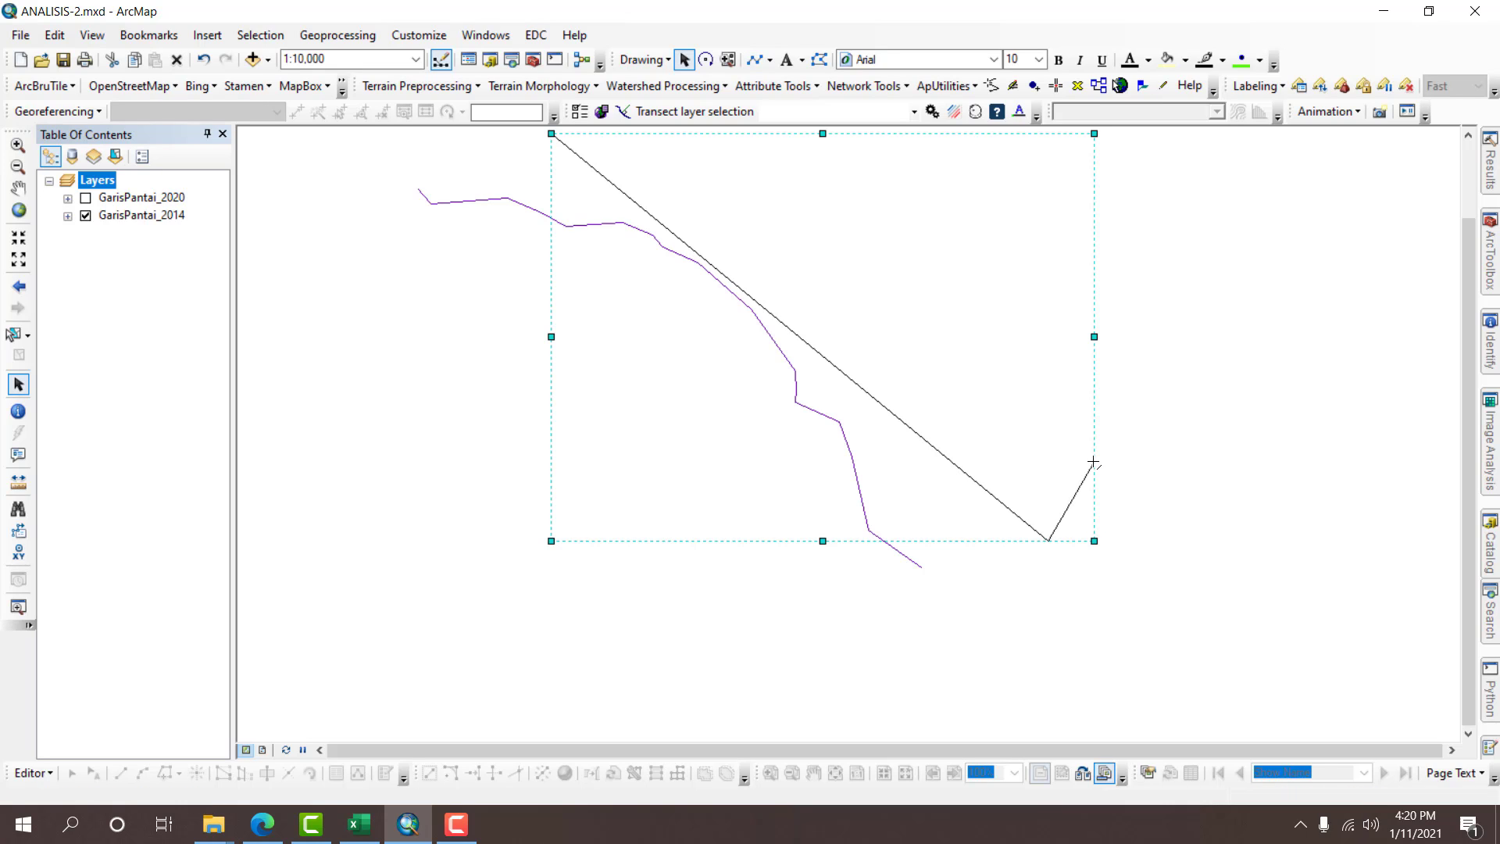
key(Delete)
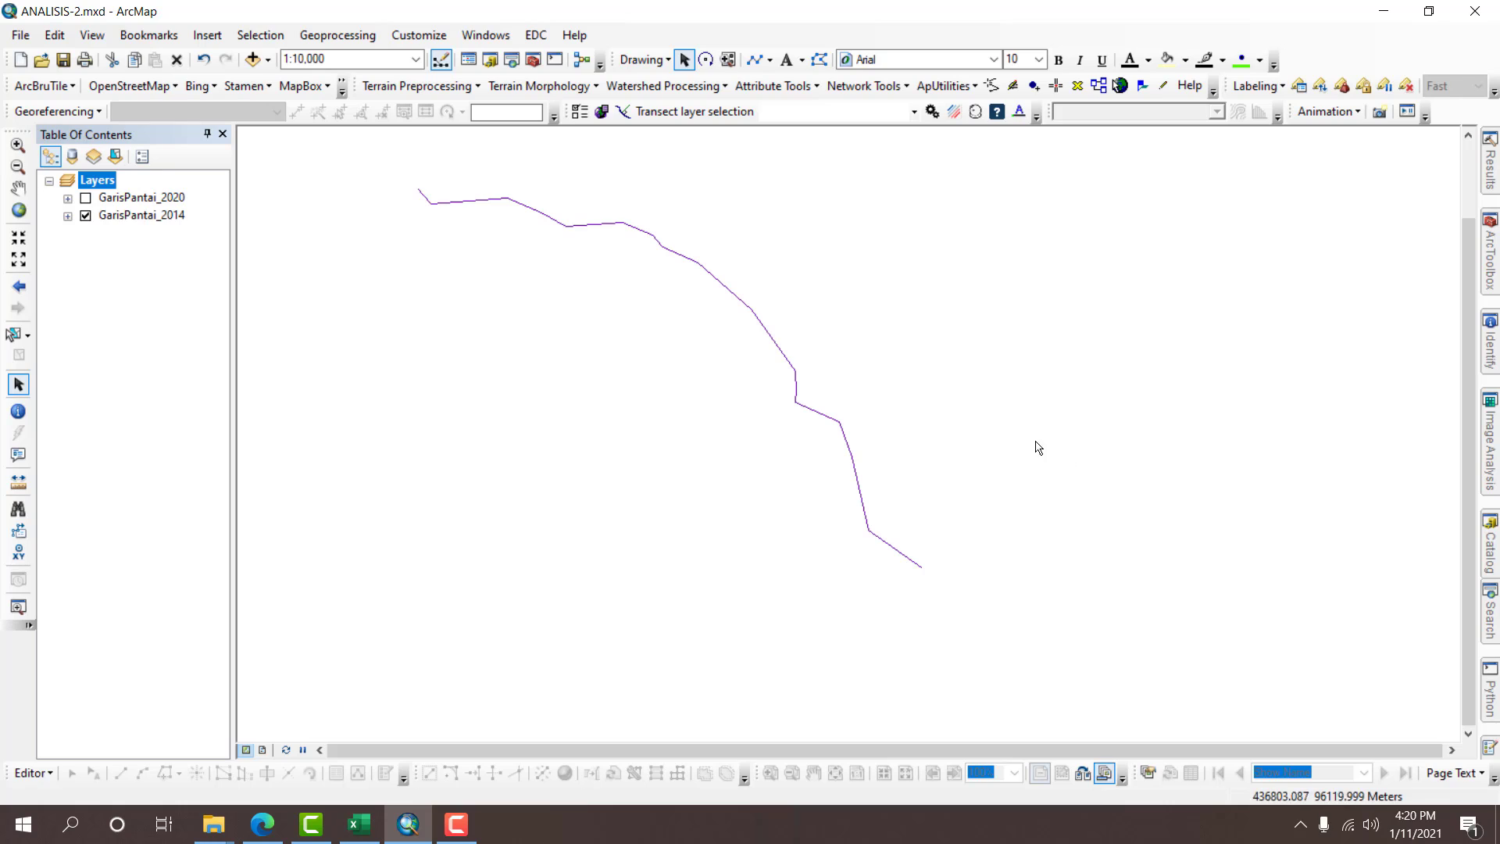
Fit the map view to the full extent and save the map document.
click(18, 209)
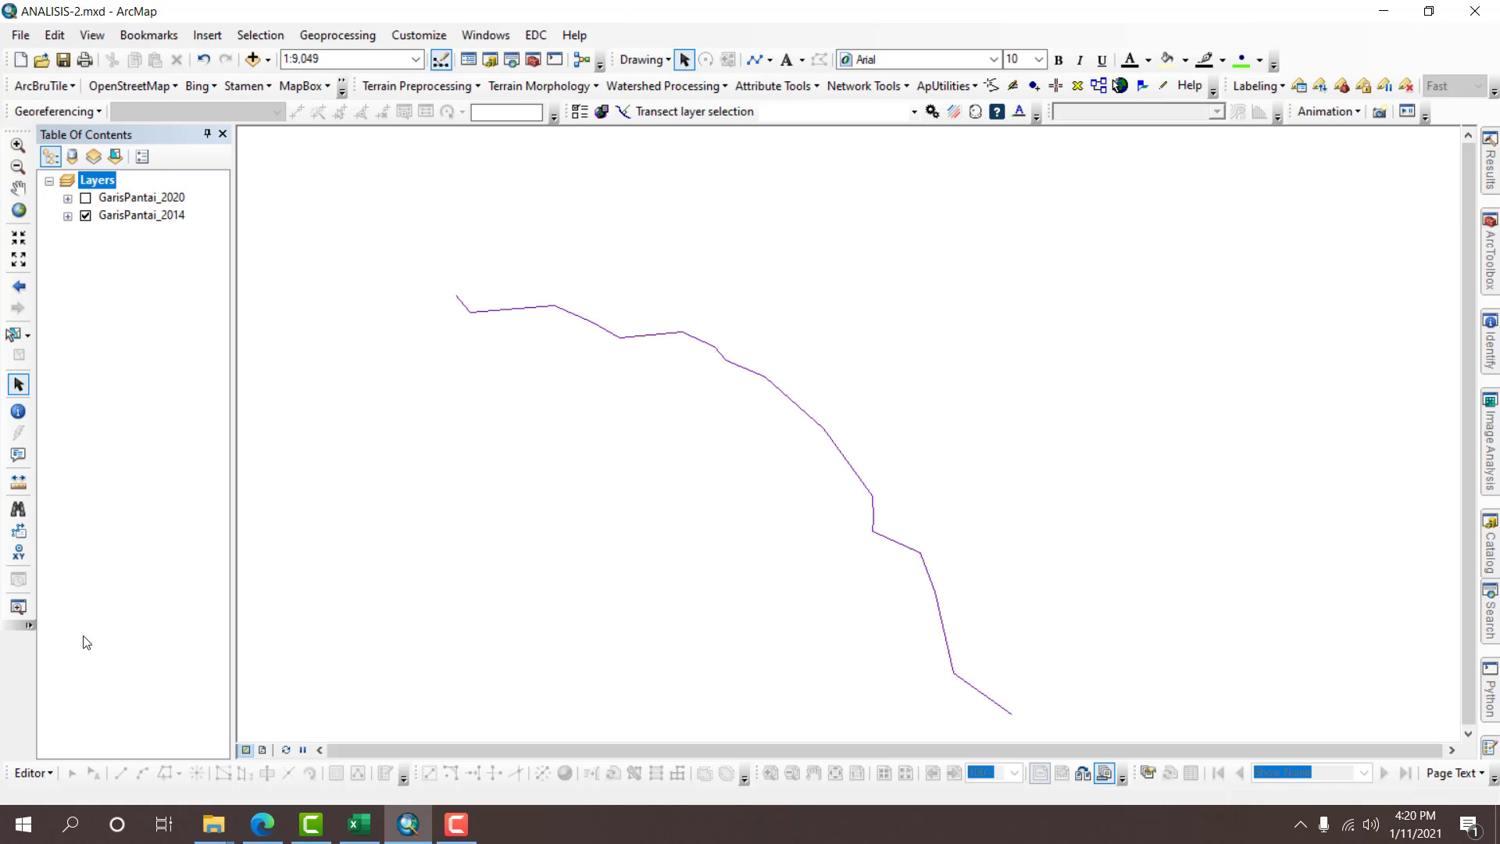
click(66, 61)
Start a new feature class in the DSAS.mdb geodatabase, storing line features and named Baseline.
click(490, 59)
click(1261, 455)
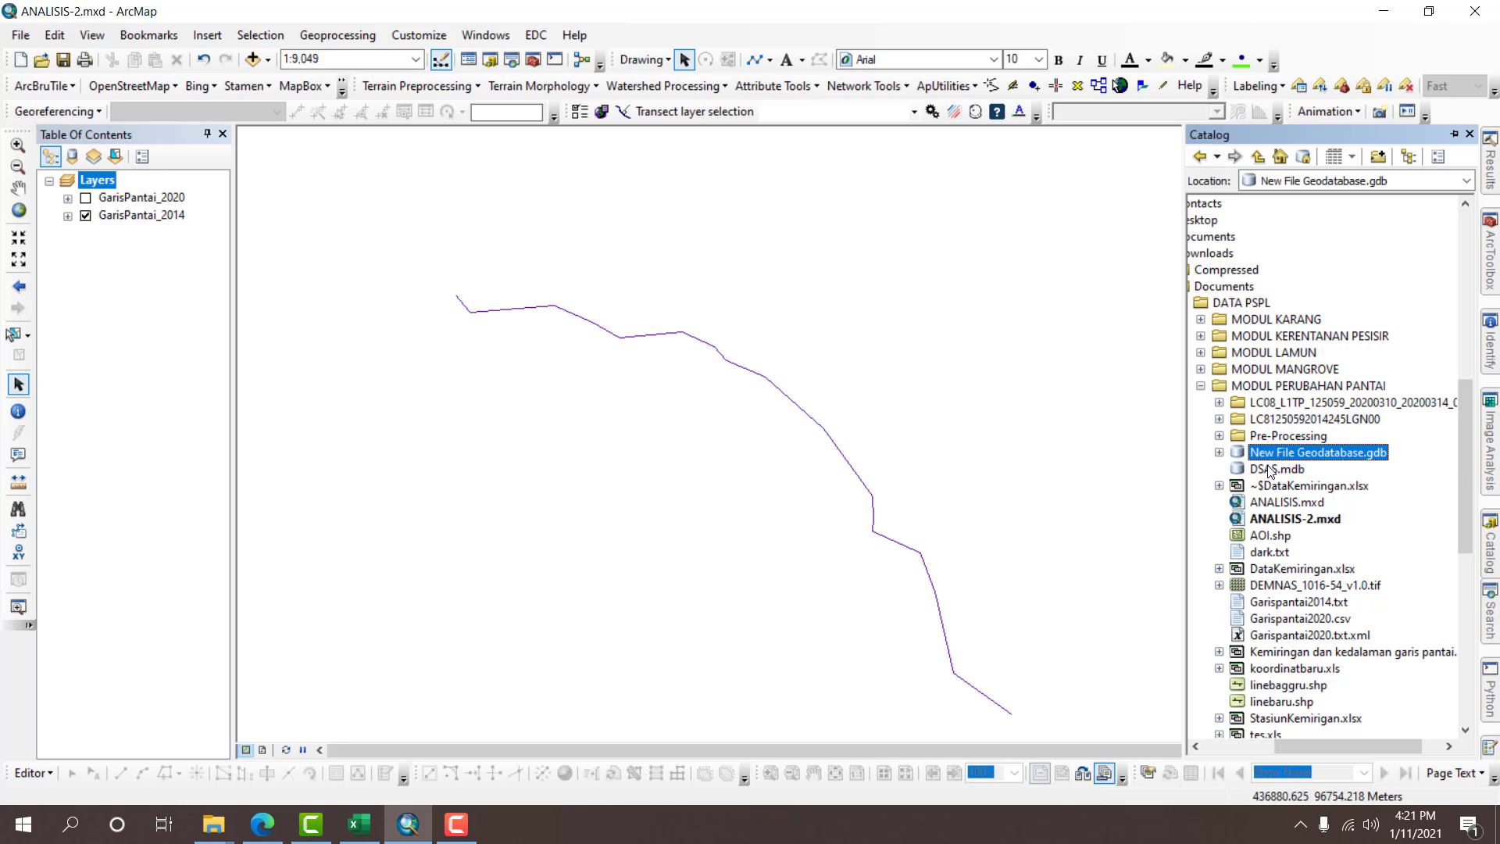
right_click(1270, 469)
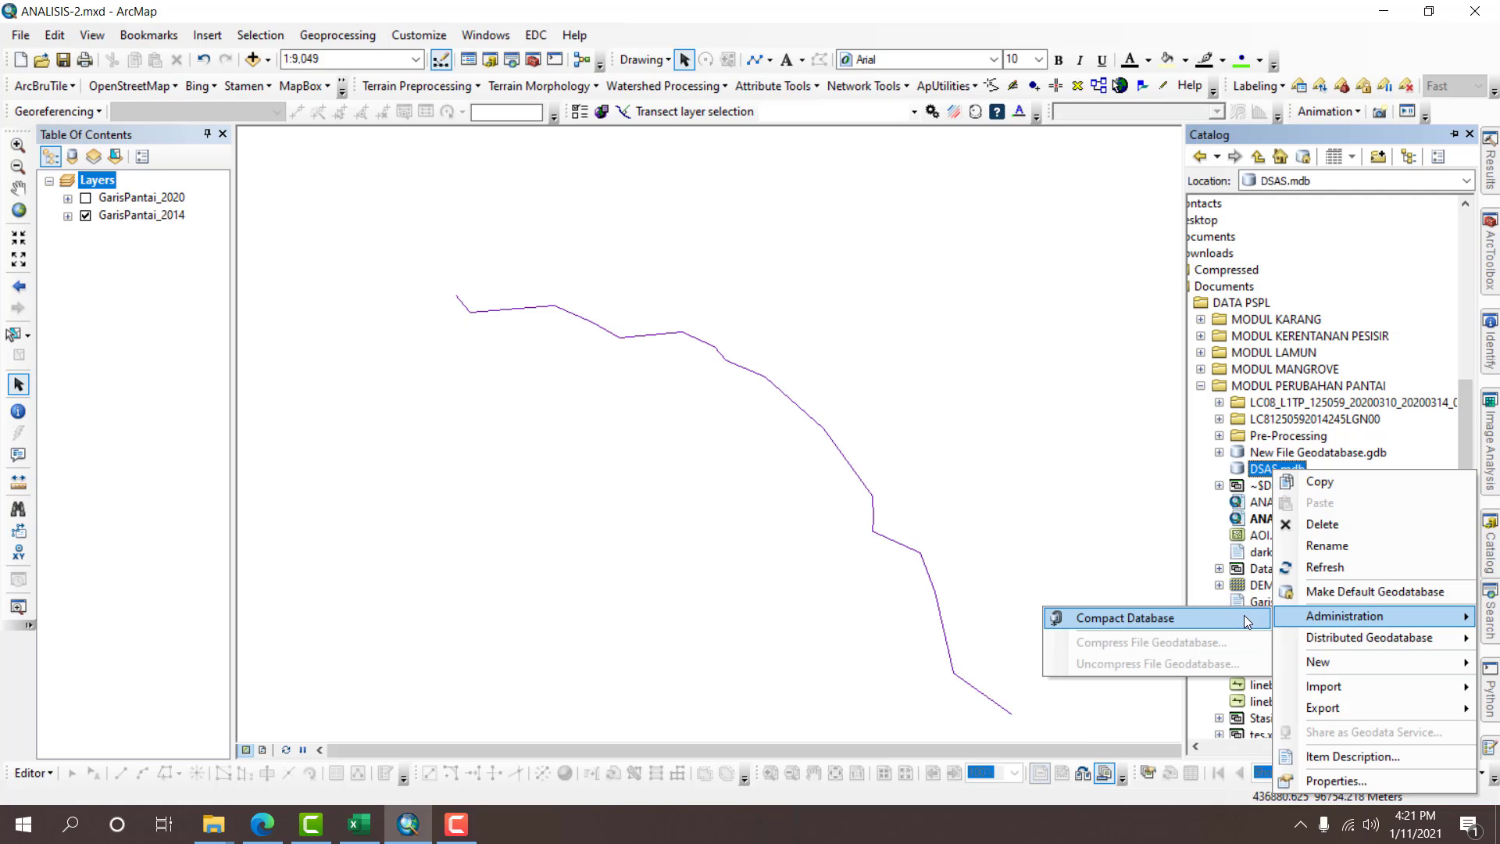
mouse_move(1309, 662)
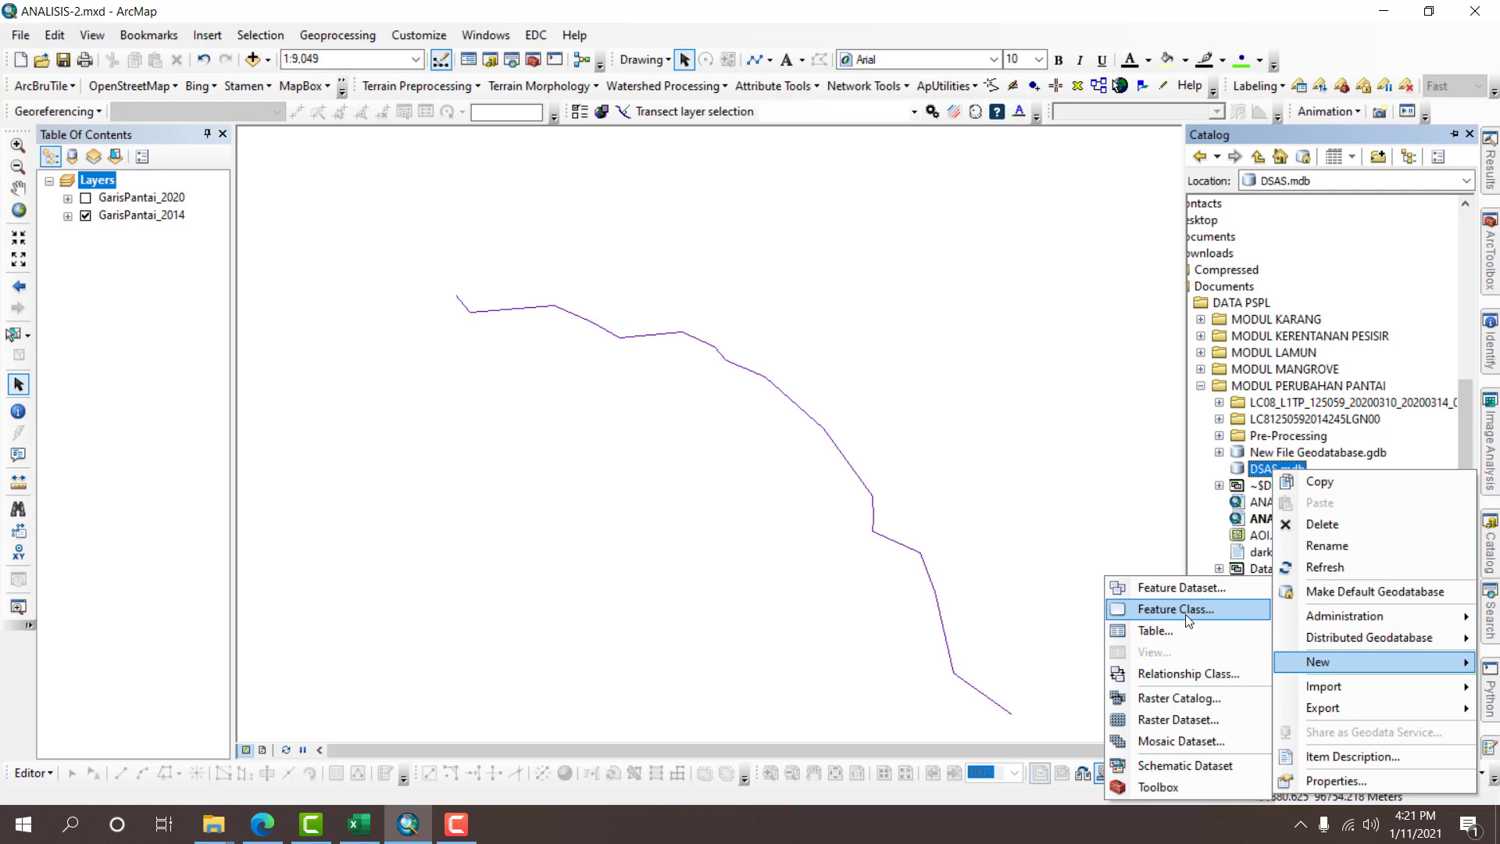
click(1171, 609)
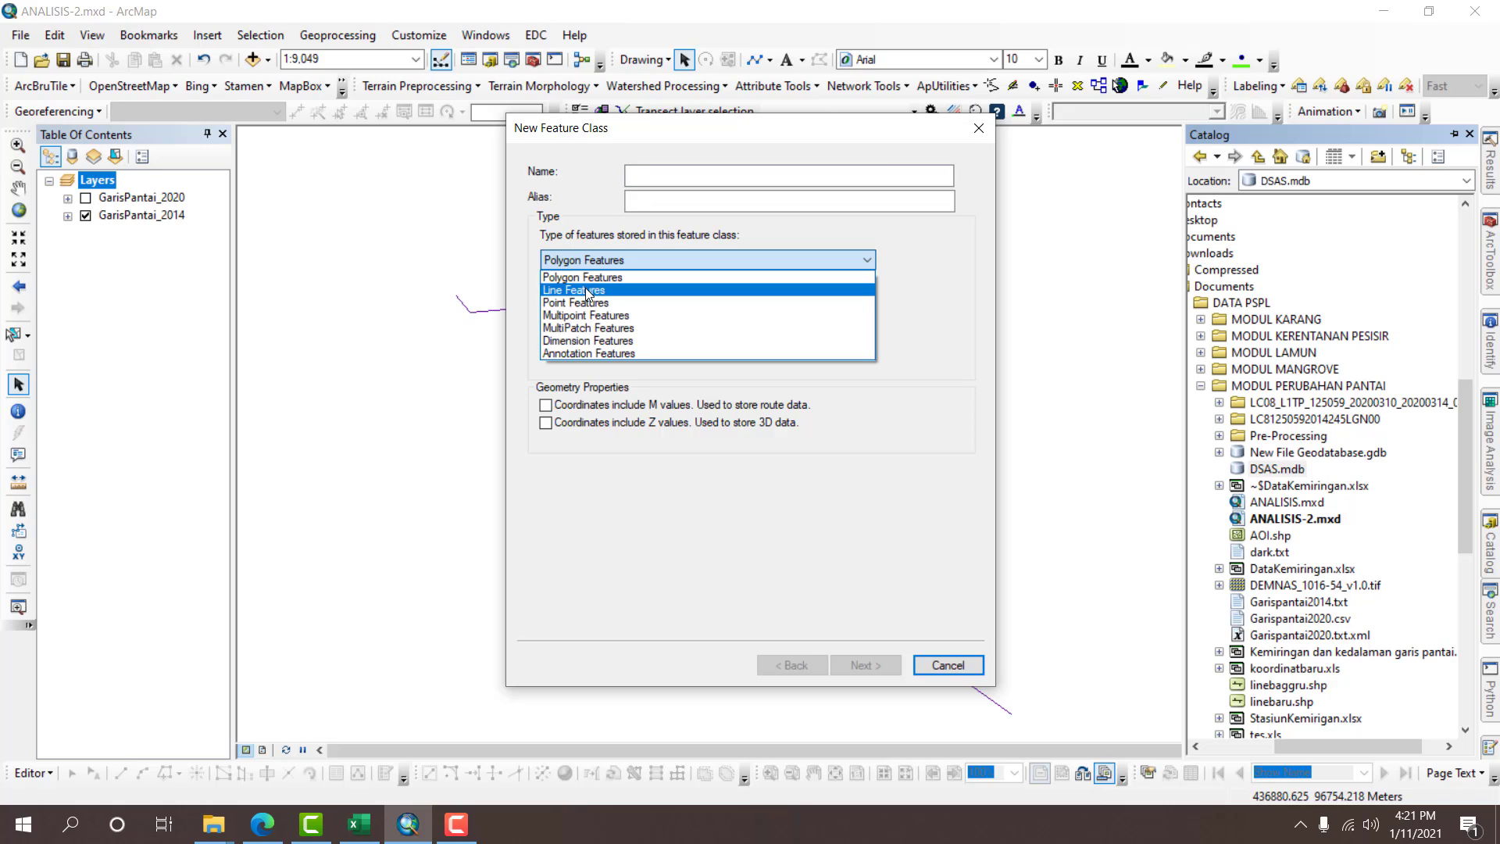
click(680, 293)
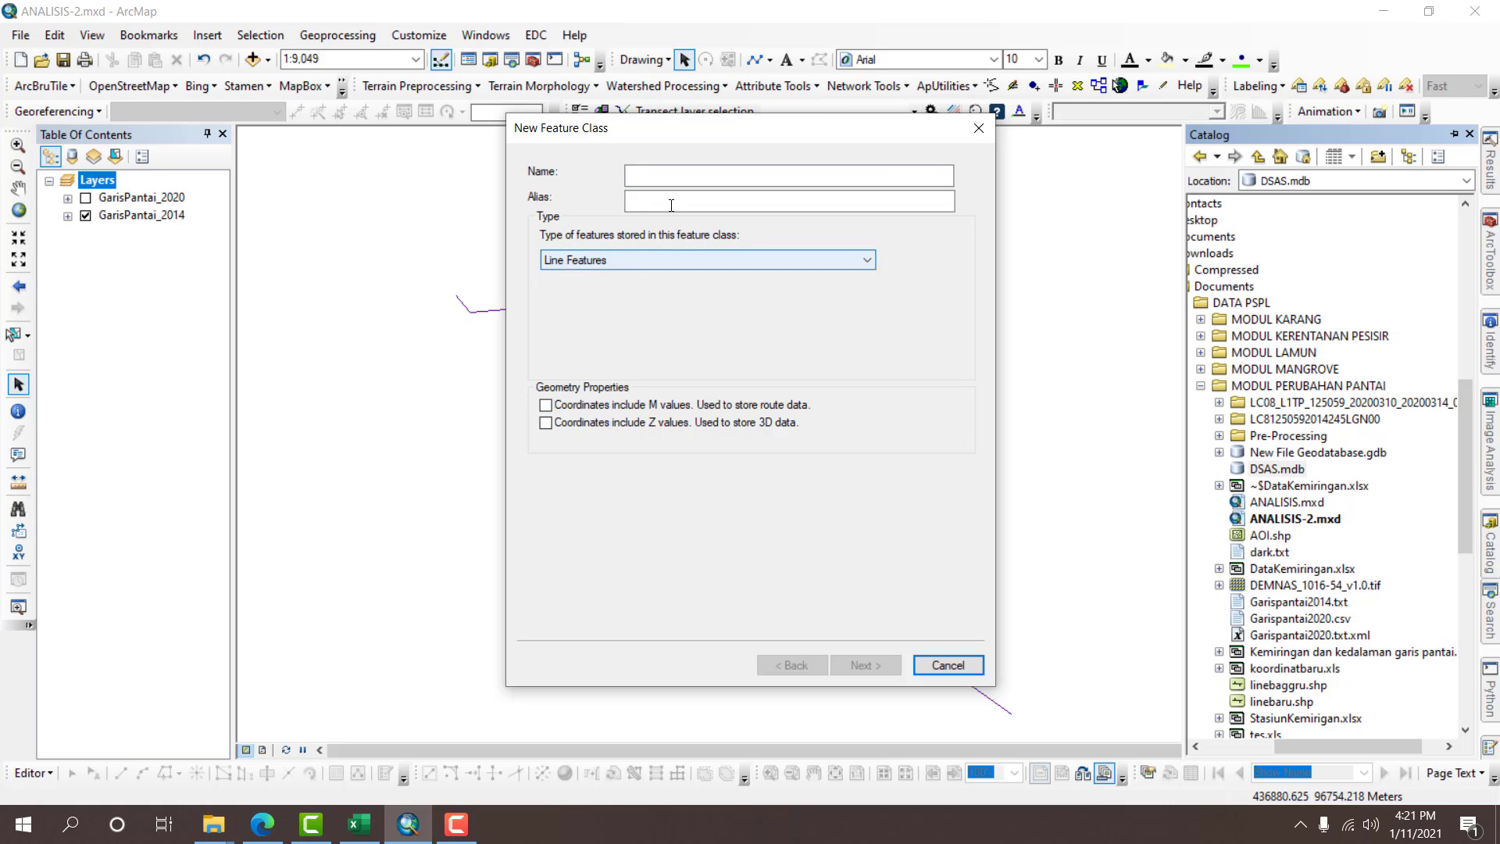
click(676, 178)
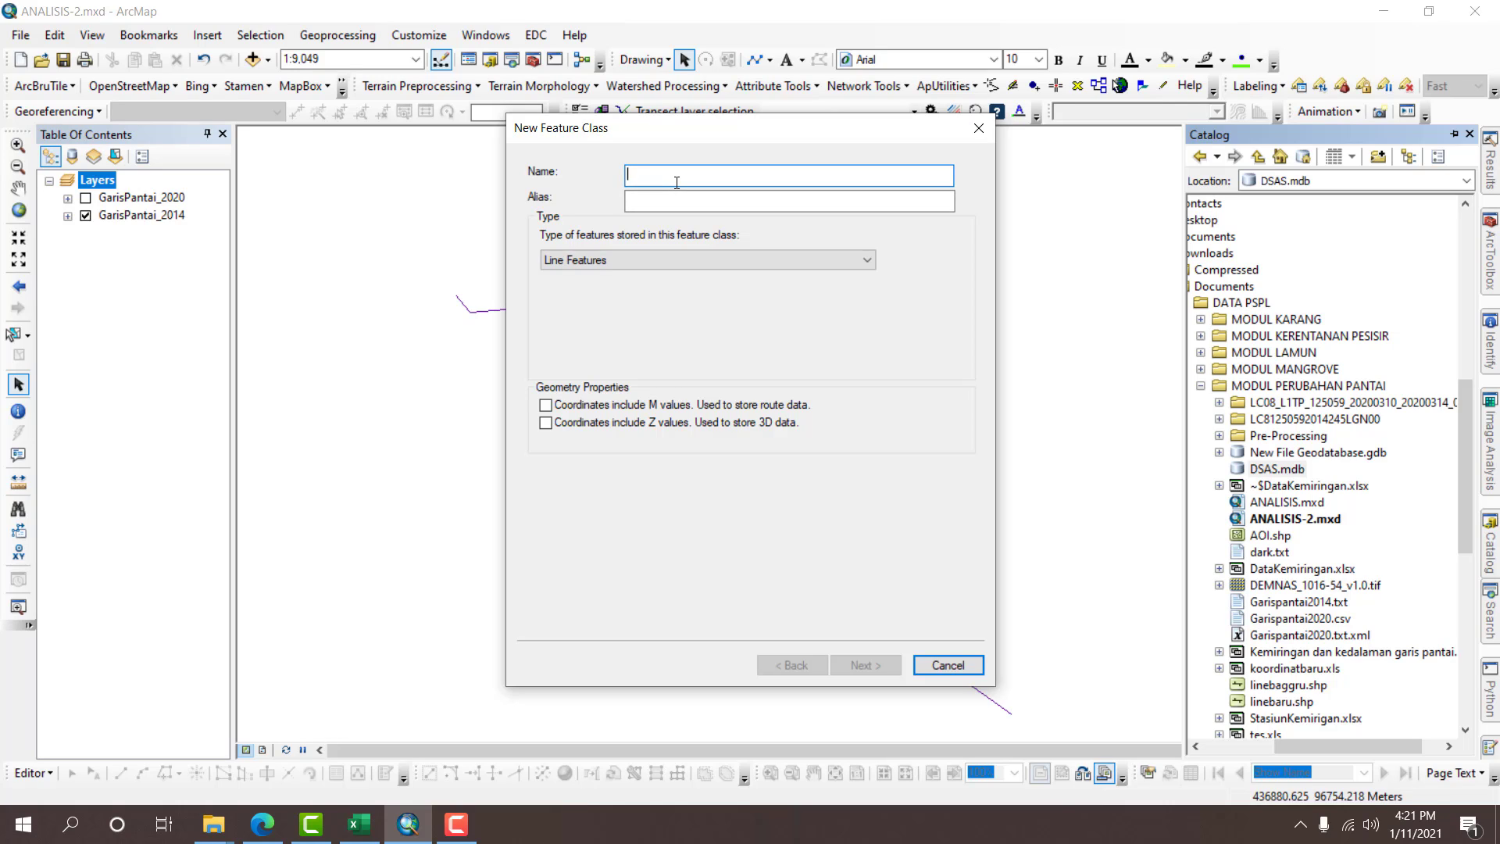
text(Baseline)
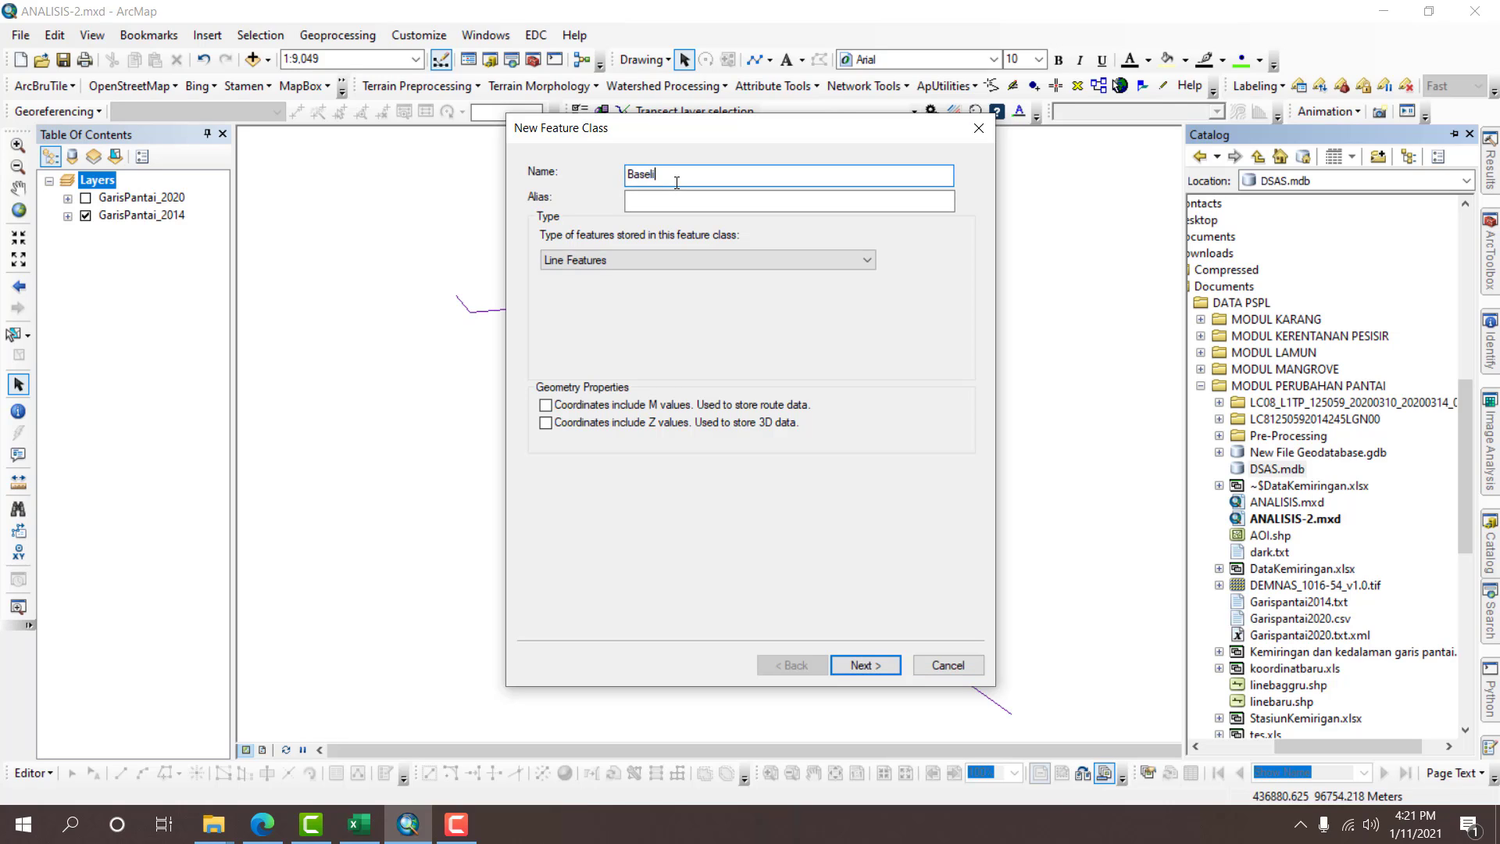
Assign the WGS 1984 UTM Zone 48N coordinate system to the feature class and accept the default XY tolerance.
click(876, 663)
click(717, 337)
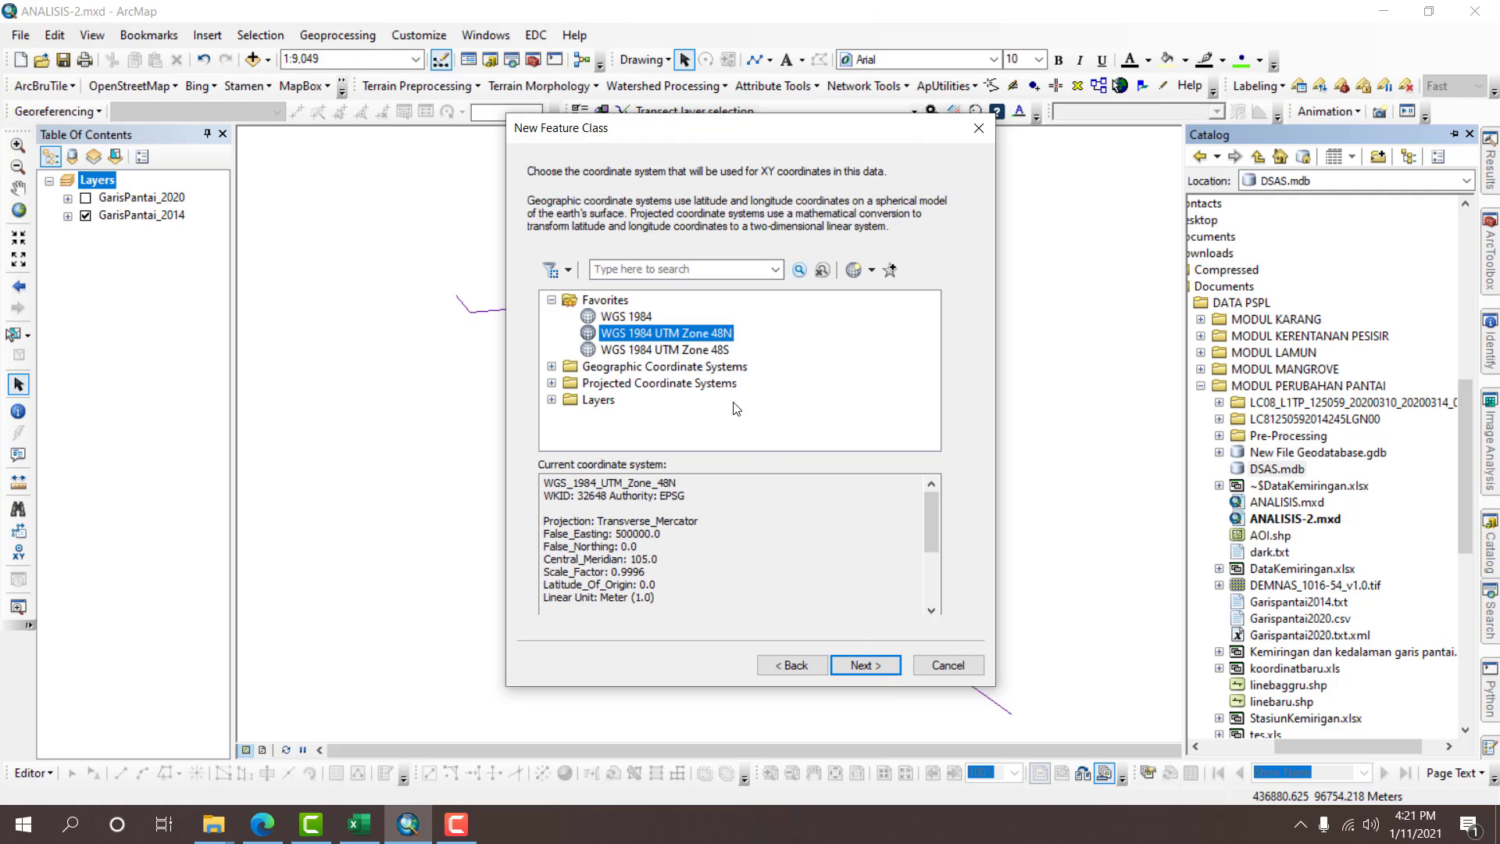
click(875, 663)
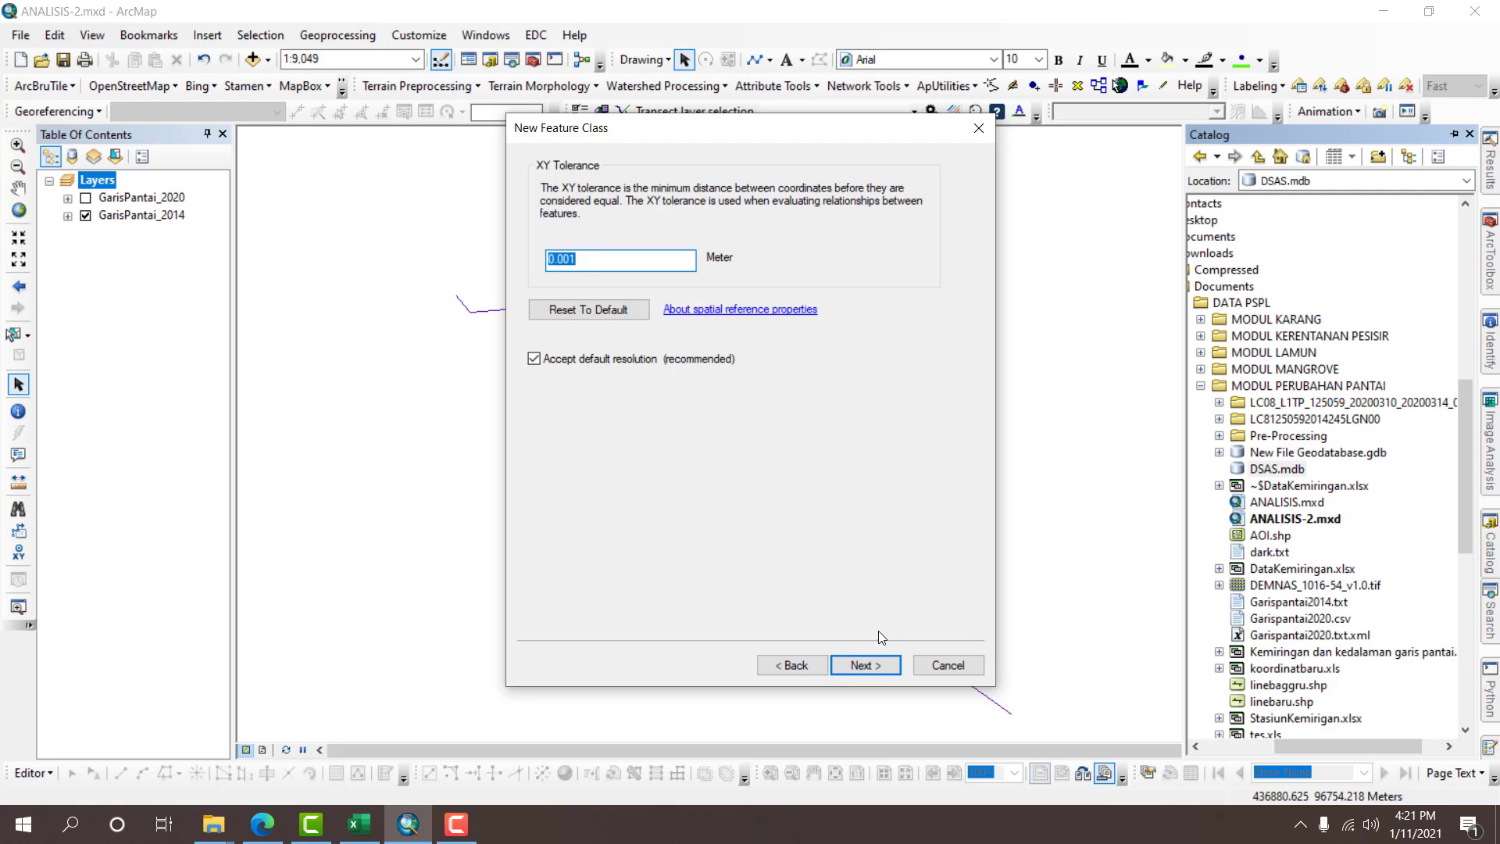
click(865, 665)
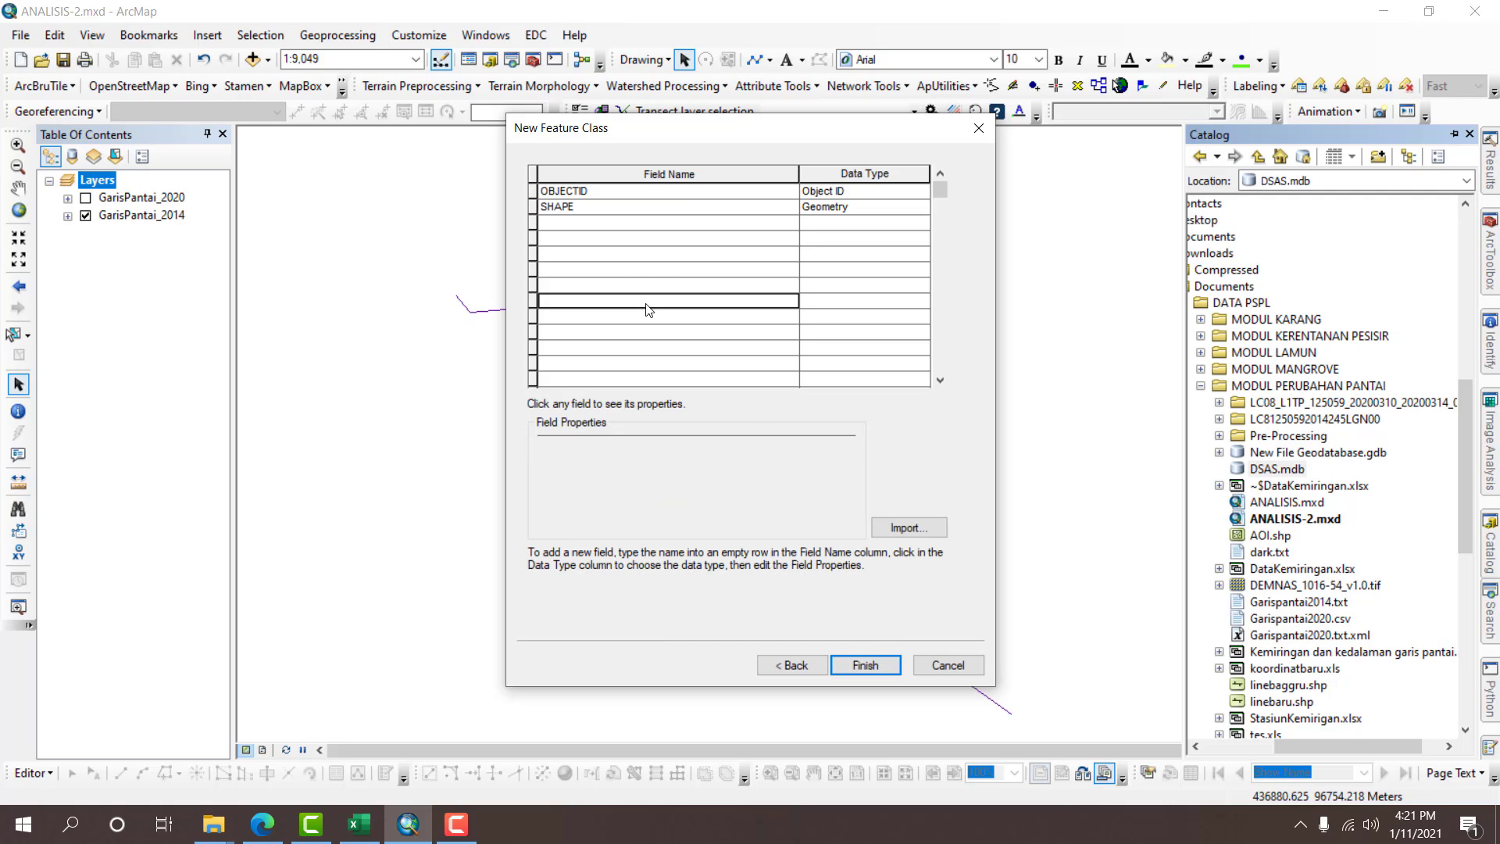
Add a field named SHAPE_Length with the Double data type to the Baseline feature class.
click(687, 223)
click(710, 286)
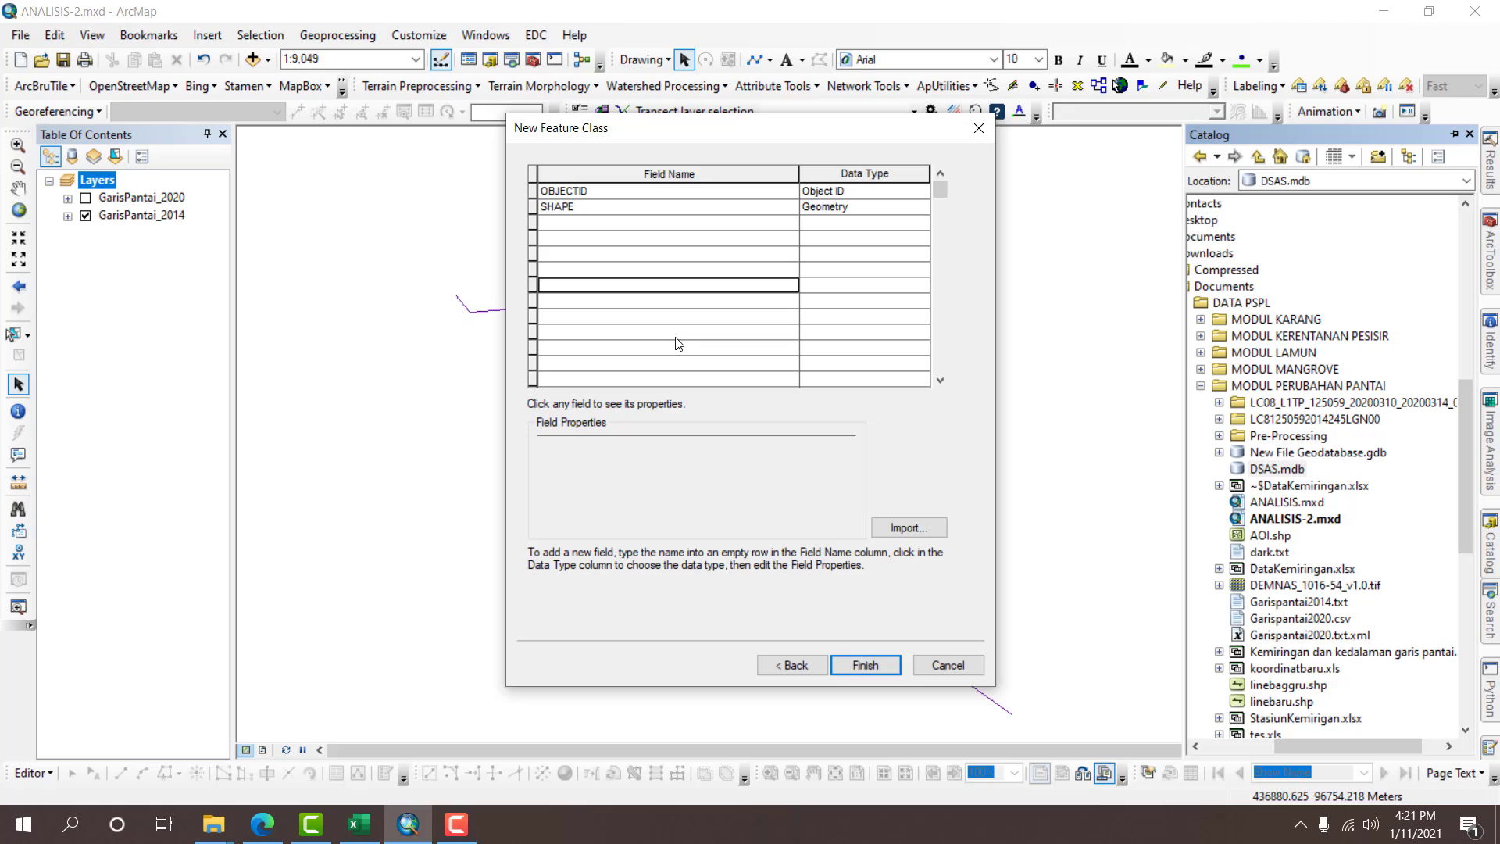
click(656, 255)
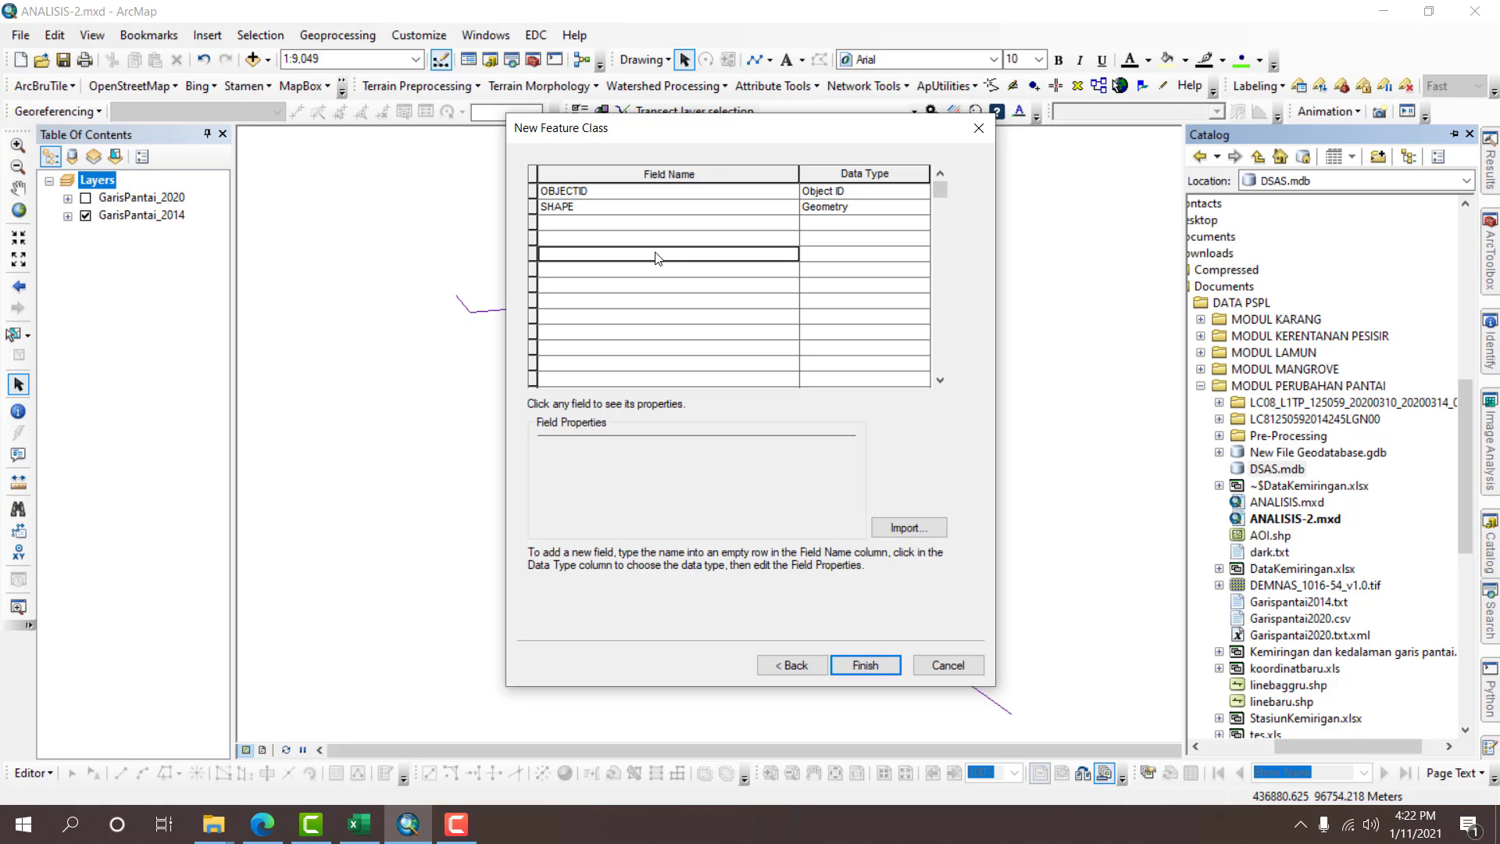
click(664, 225)
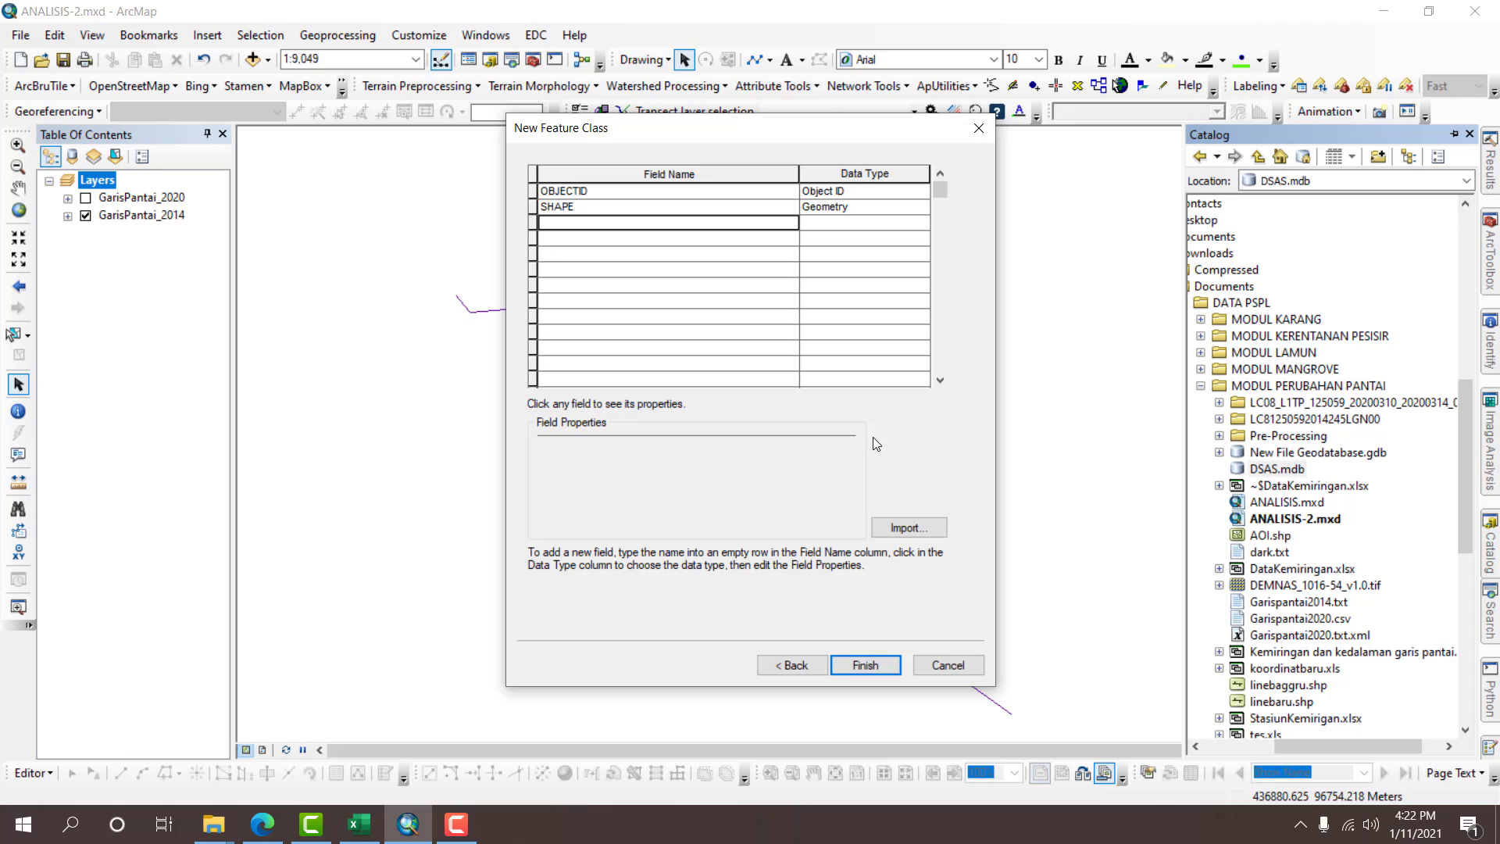
text(SHAPE_)
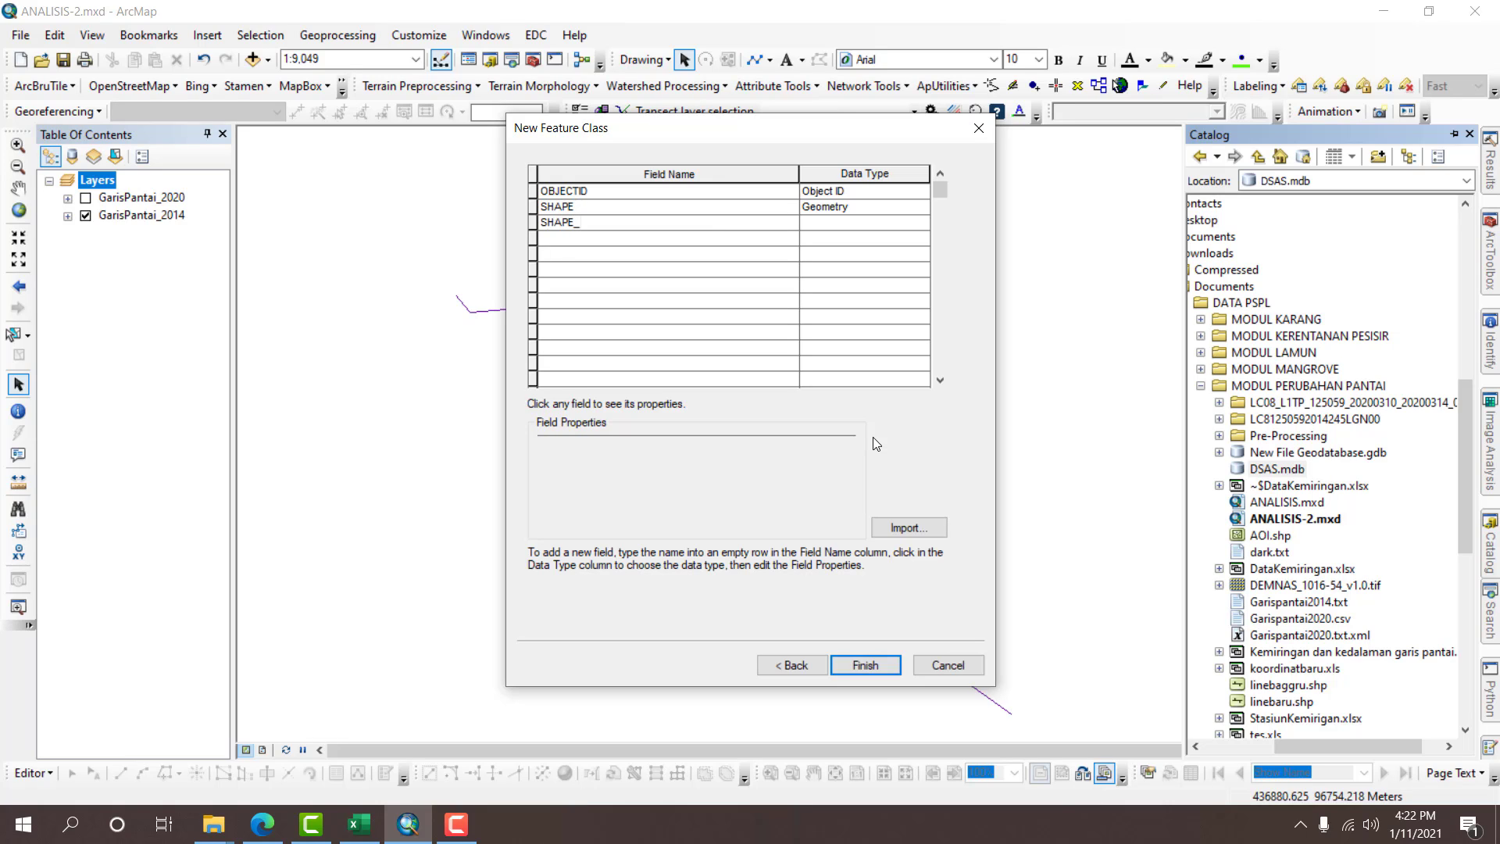
text(Length)
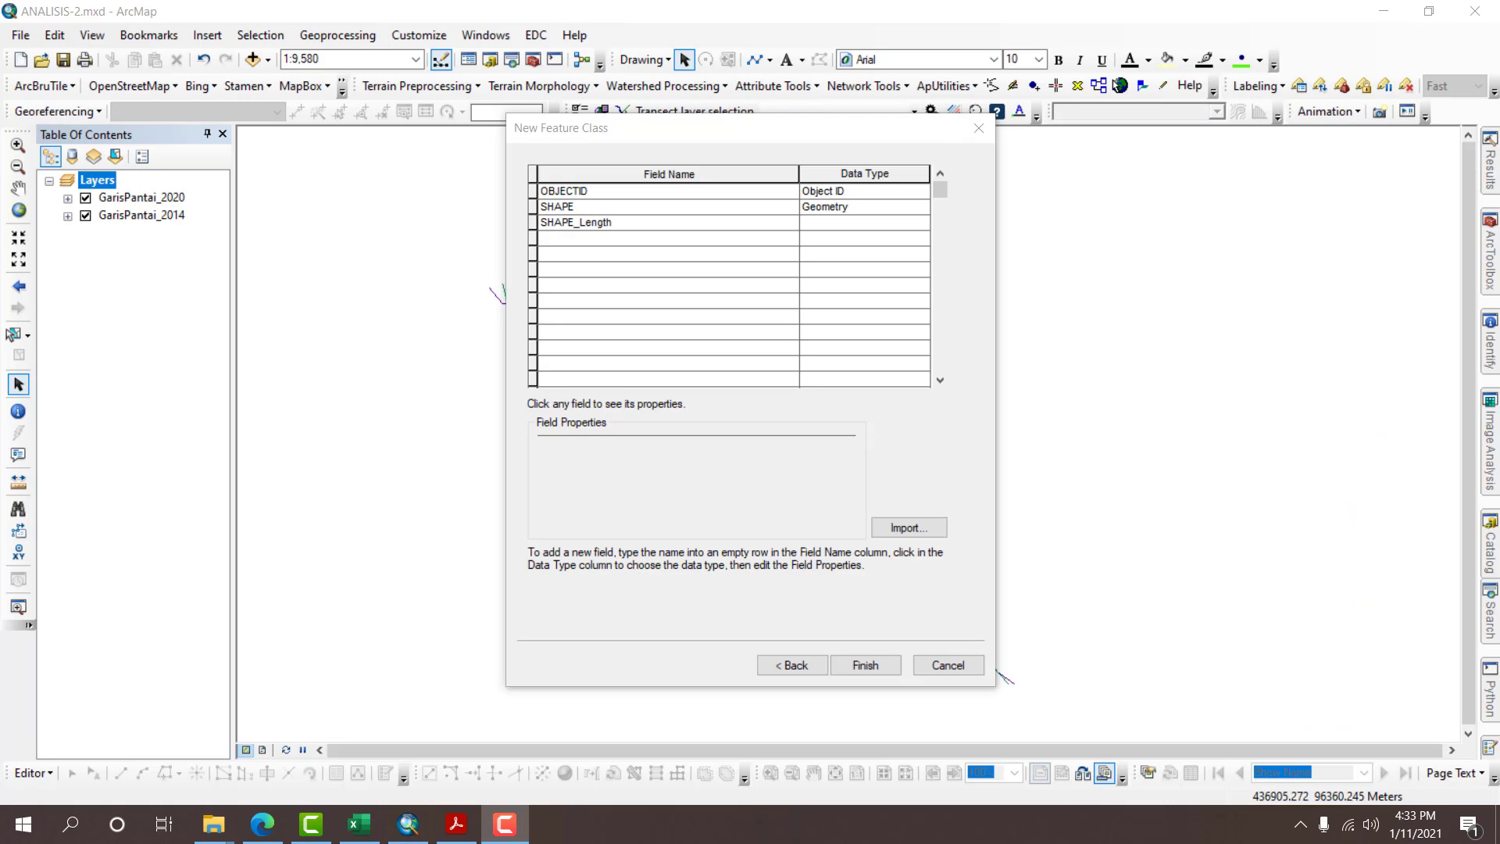
click(906, 222)
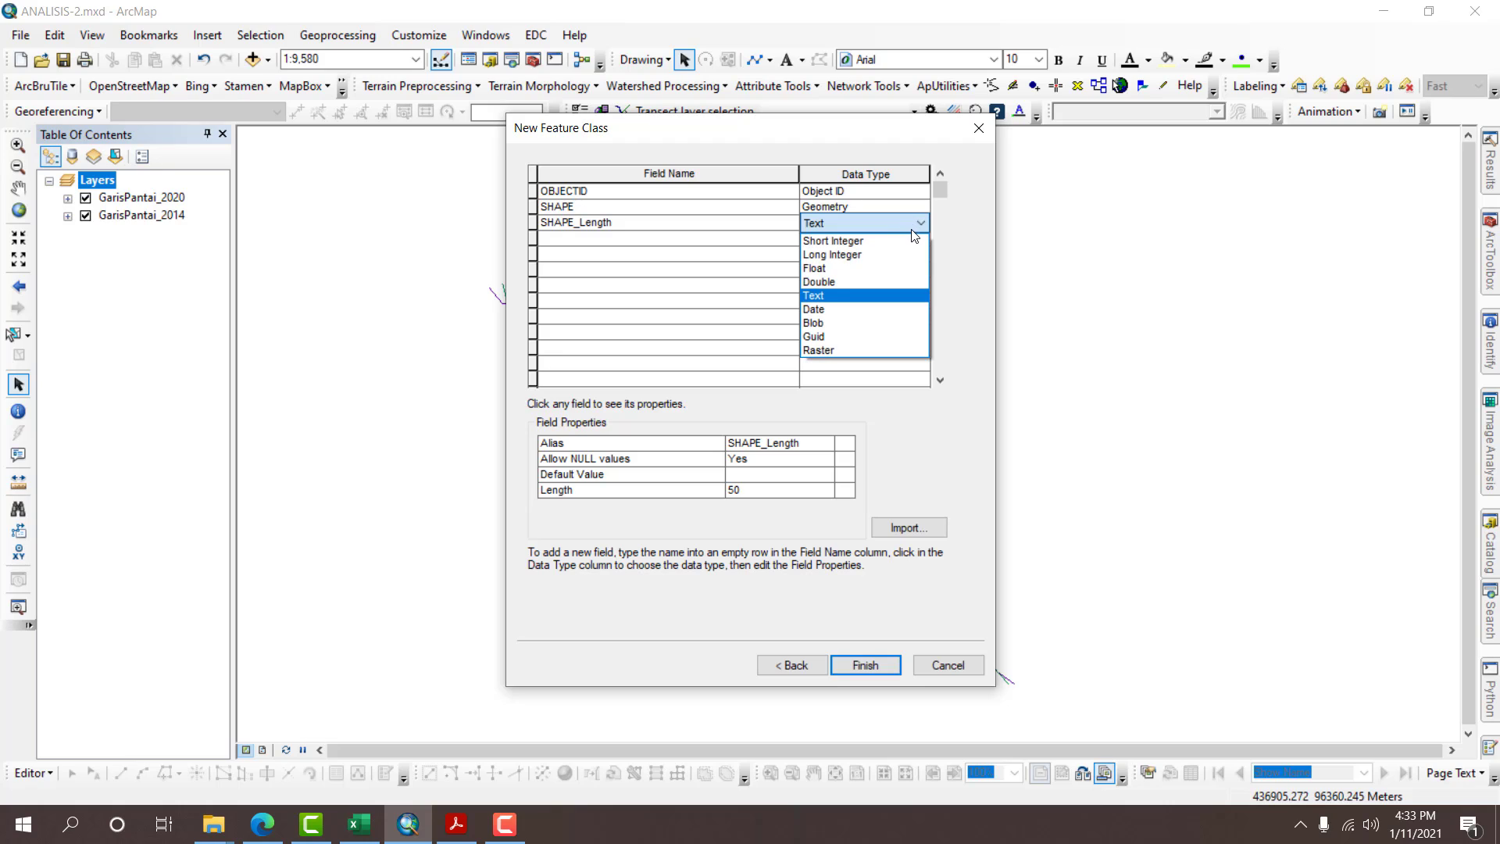
click(853, 285)
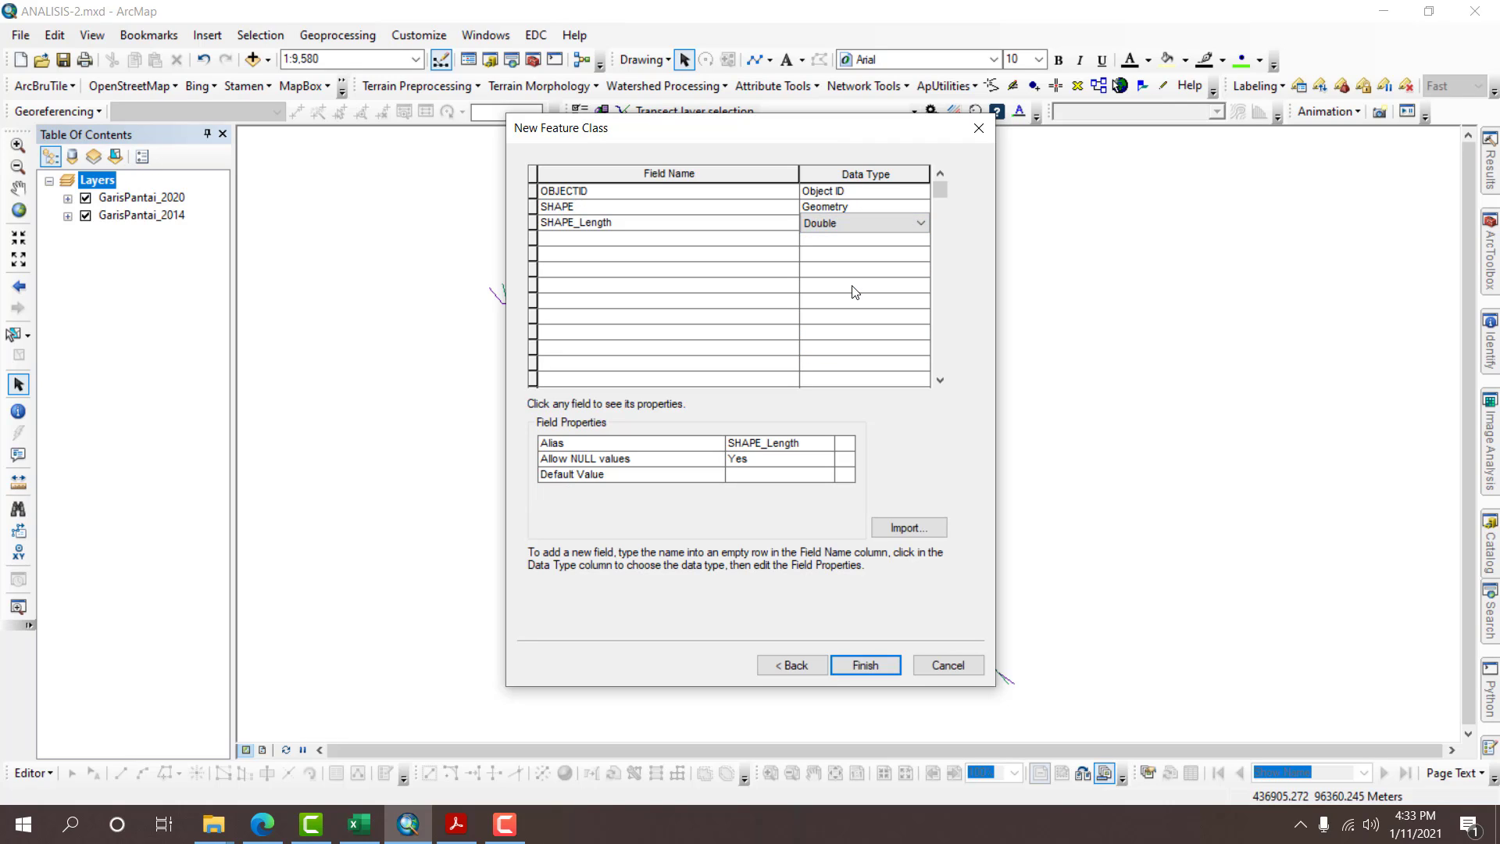
Add a field named ID with the Long Integer data type to the Baseline feature class.
click(632, 239)
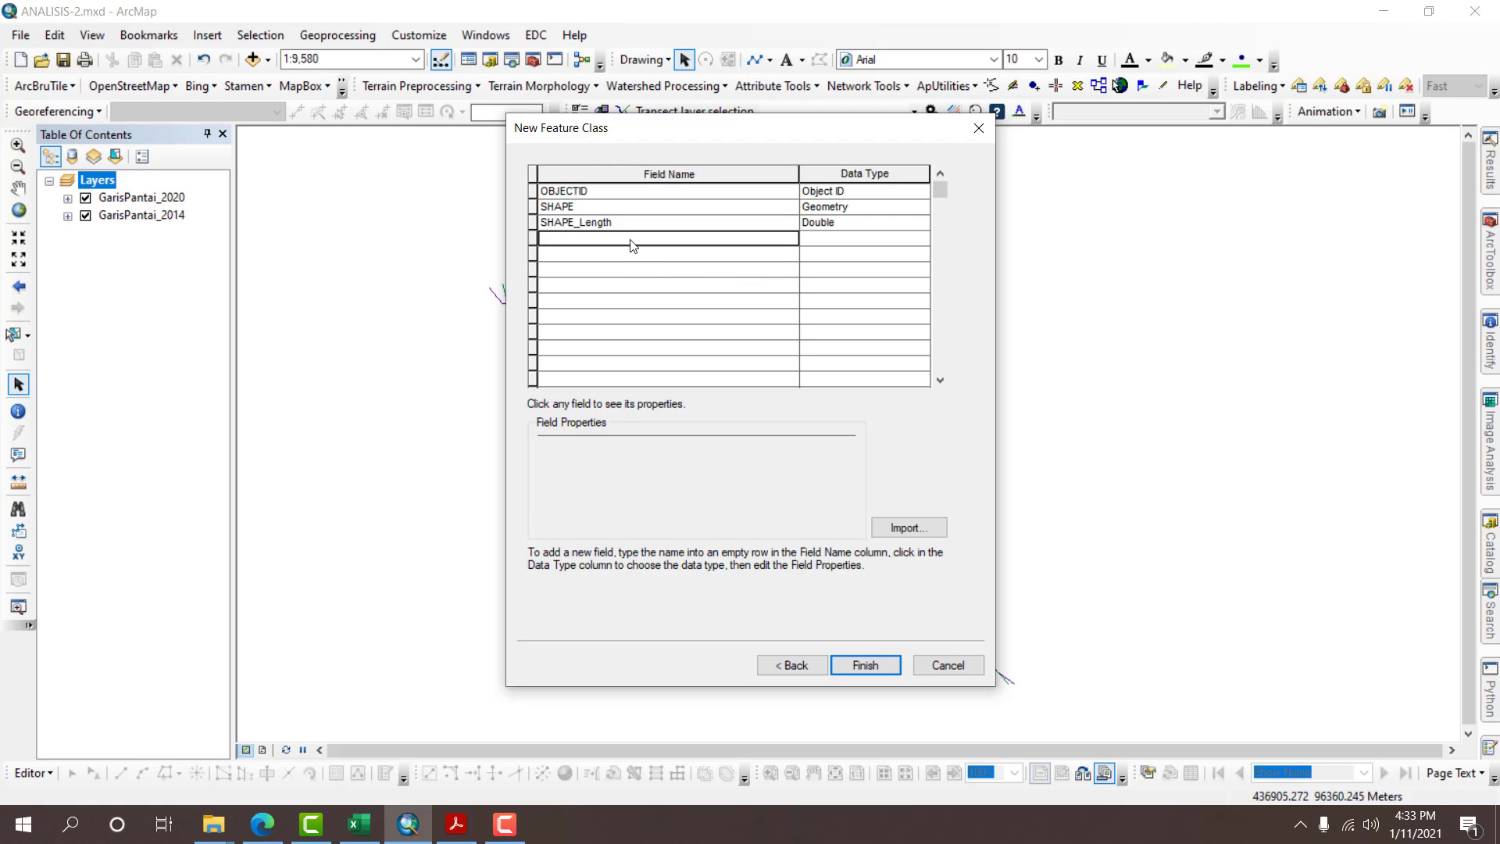
text(ID)
click(833, 241)
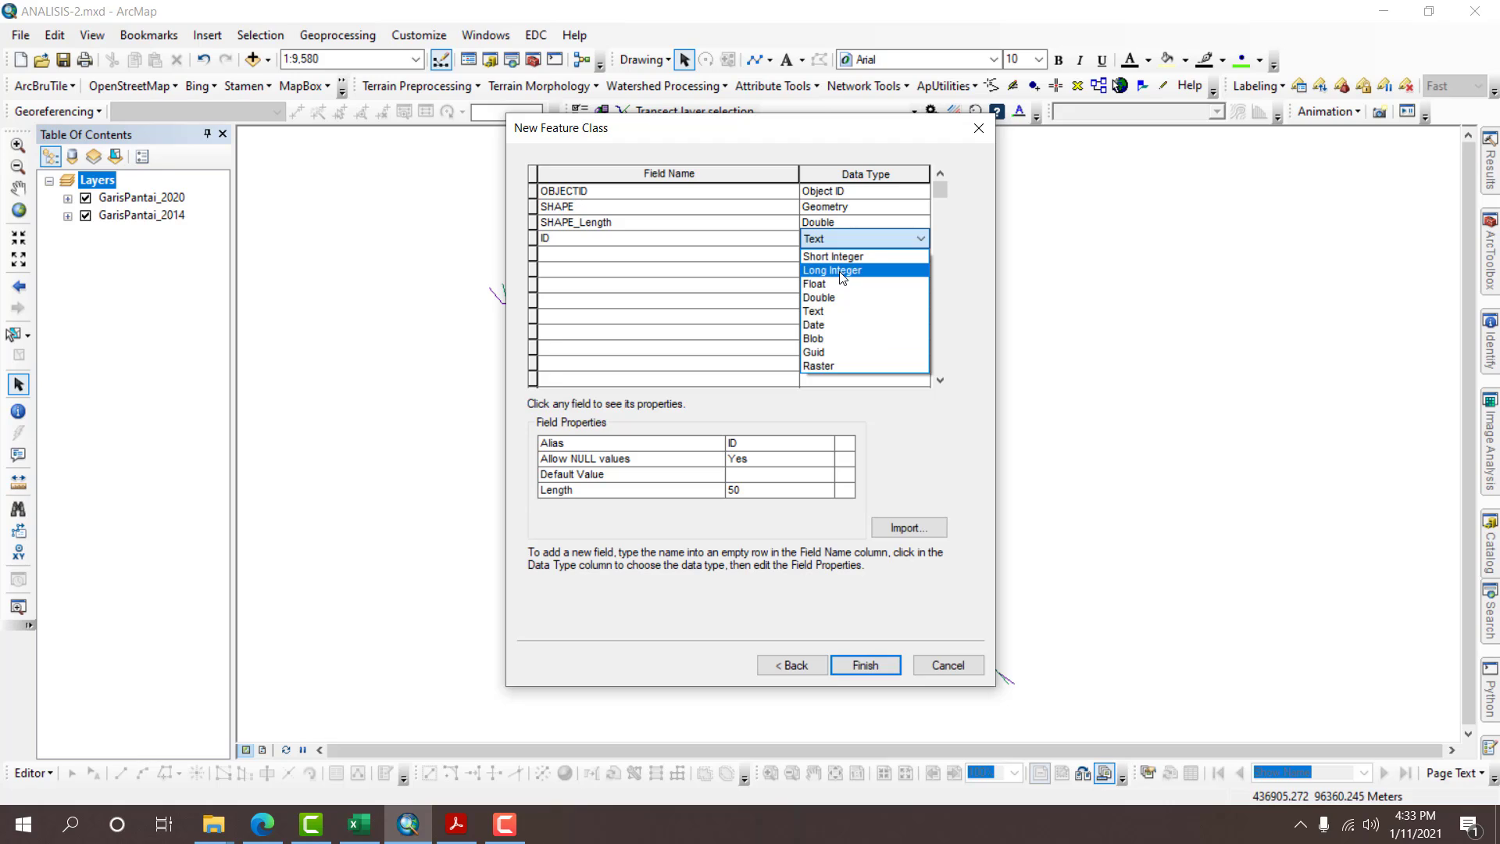
click(839, 271)
Add a field named DSAS_group with the Long Integer data type to the Baseline feature class.
click(674, 262)
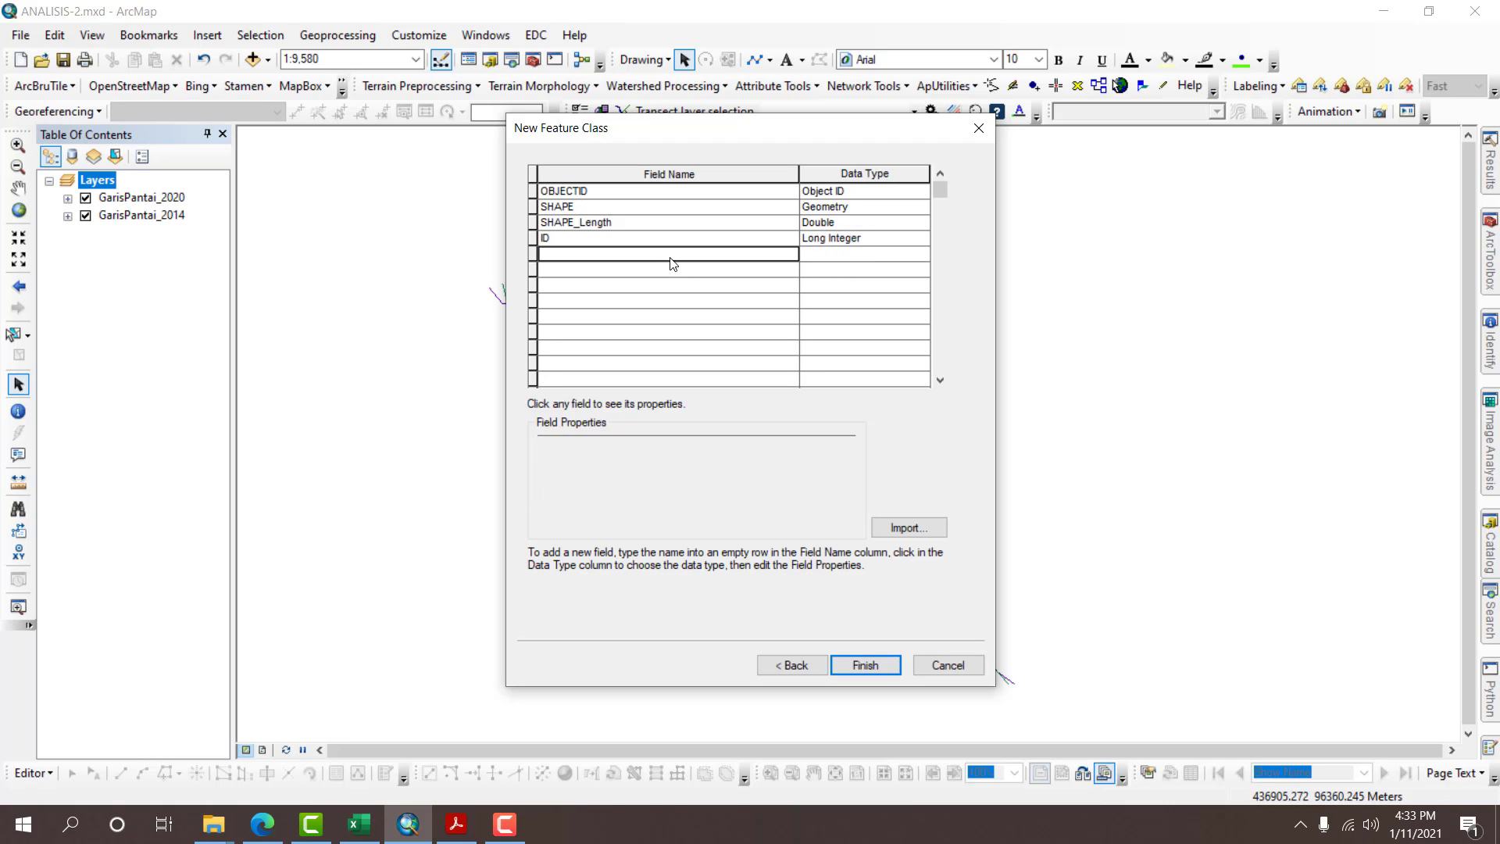
text(G)
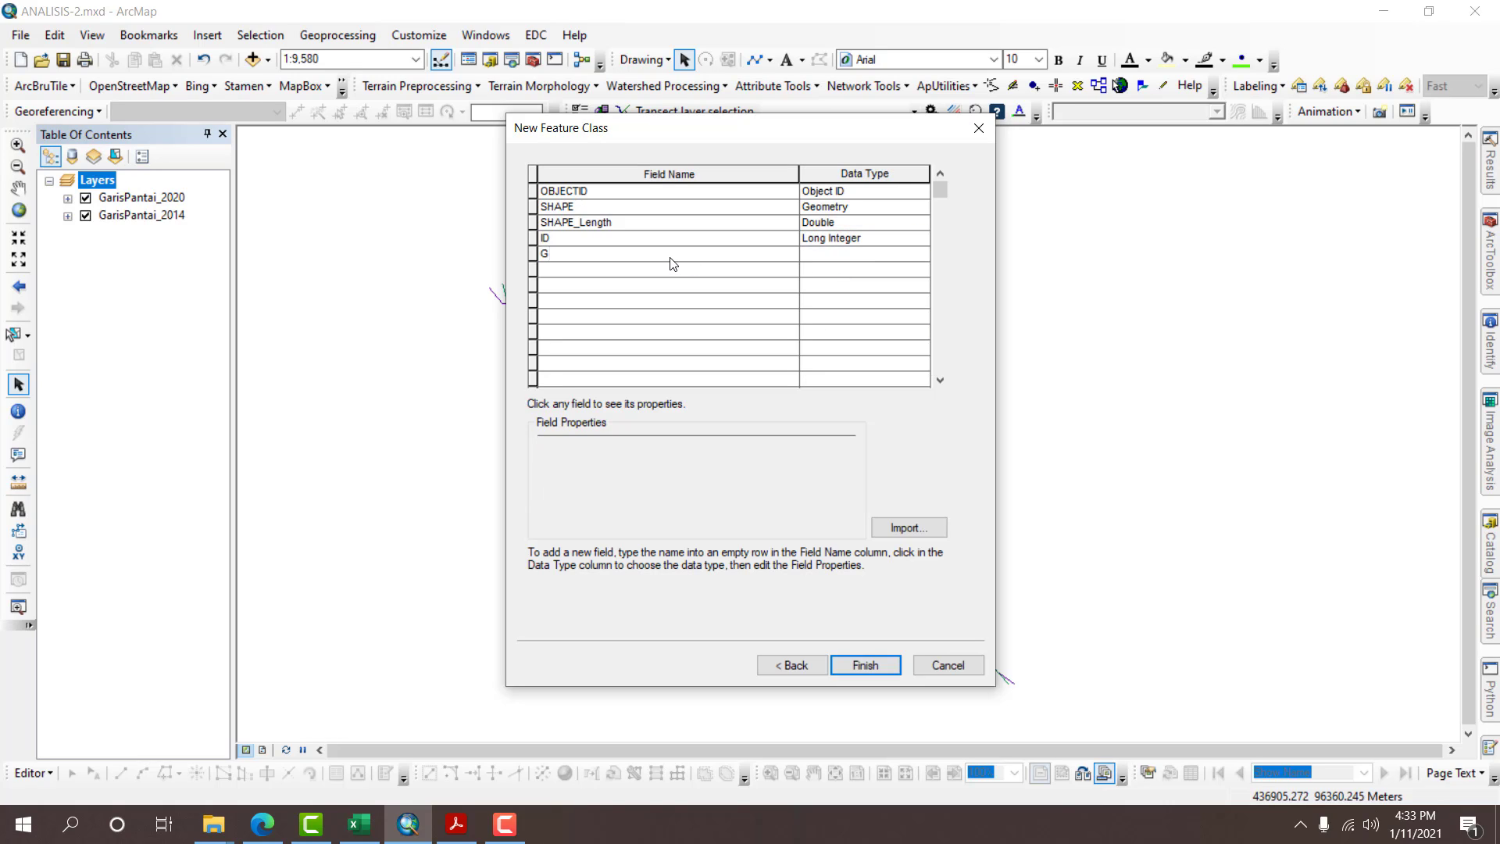
text(roup)
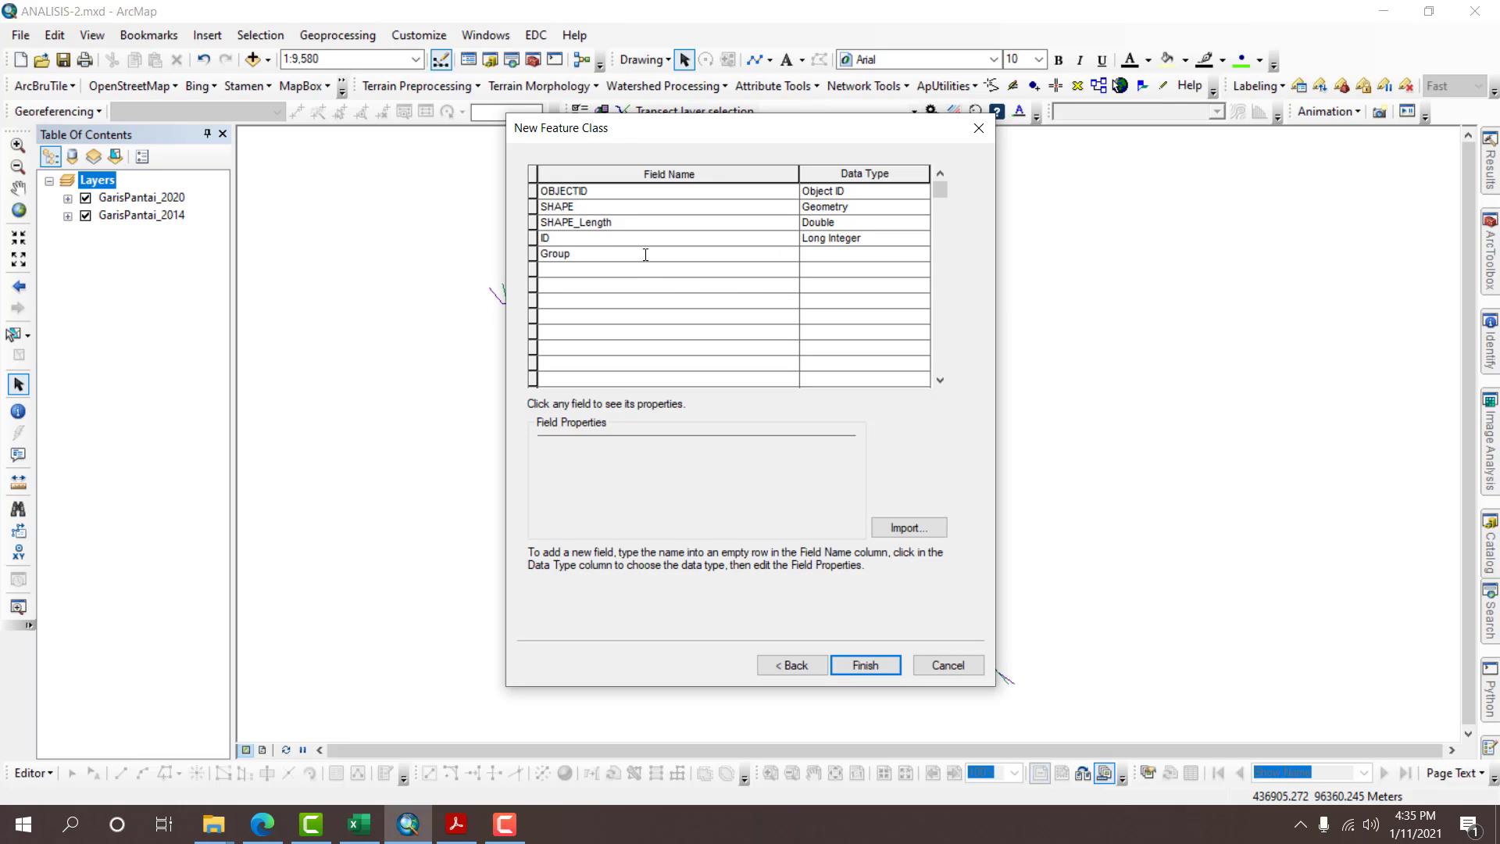
key(BackSpace)
key(BackSpace)
key(BackSpace)
key(BackSpace)
key(BackSpace)
text(DSAS_group)
click(811, 258)
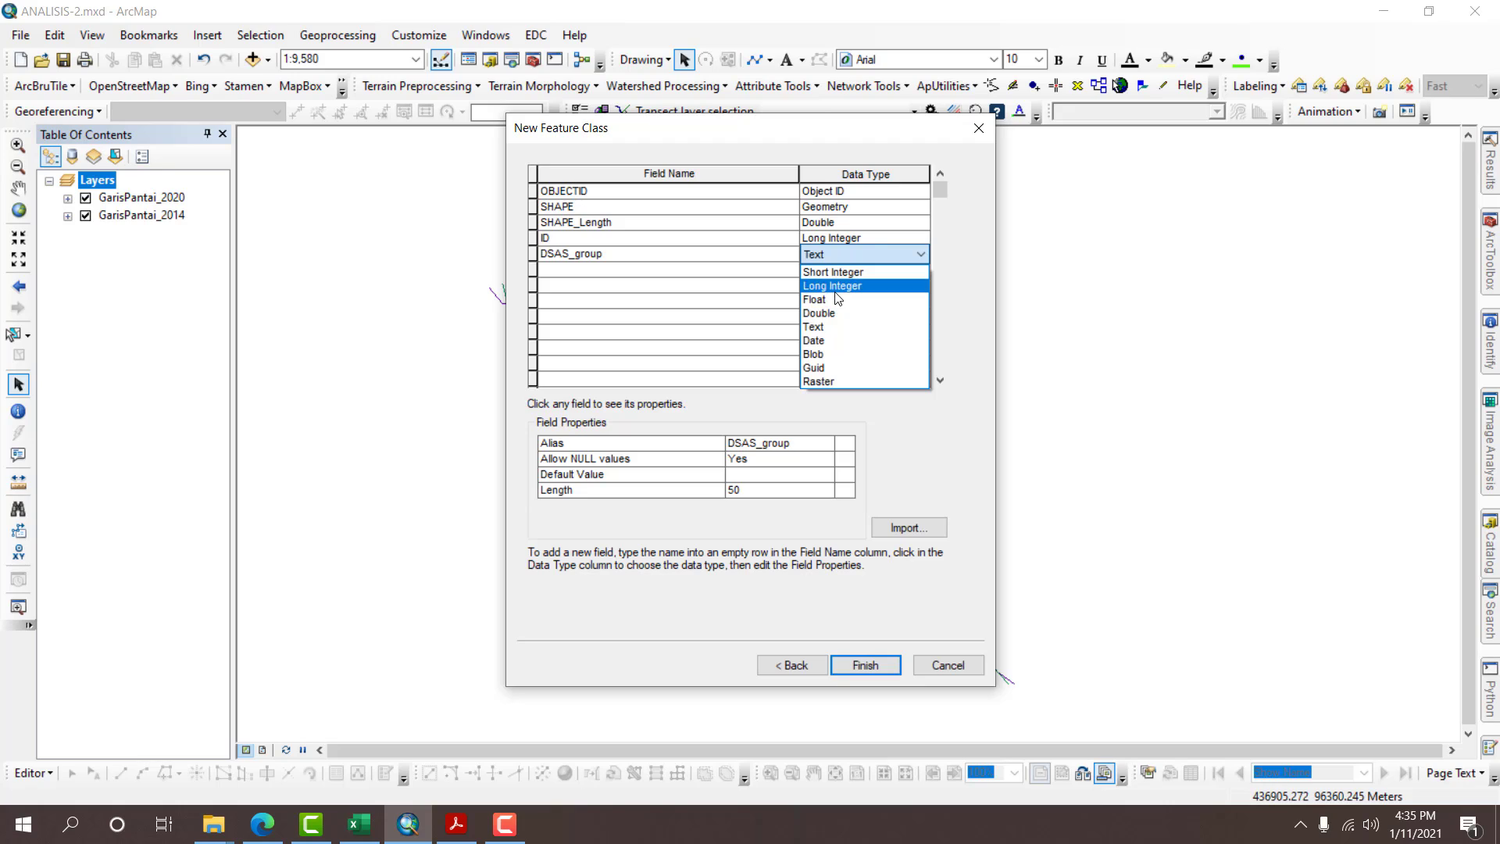
click(831, 286)
Add a DSAS_search field with the Double data type and finish creating the Baseline feature class.
click(669, 269)
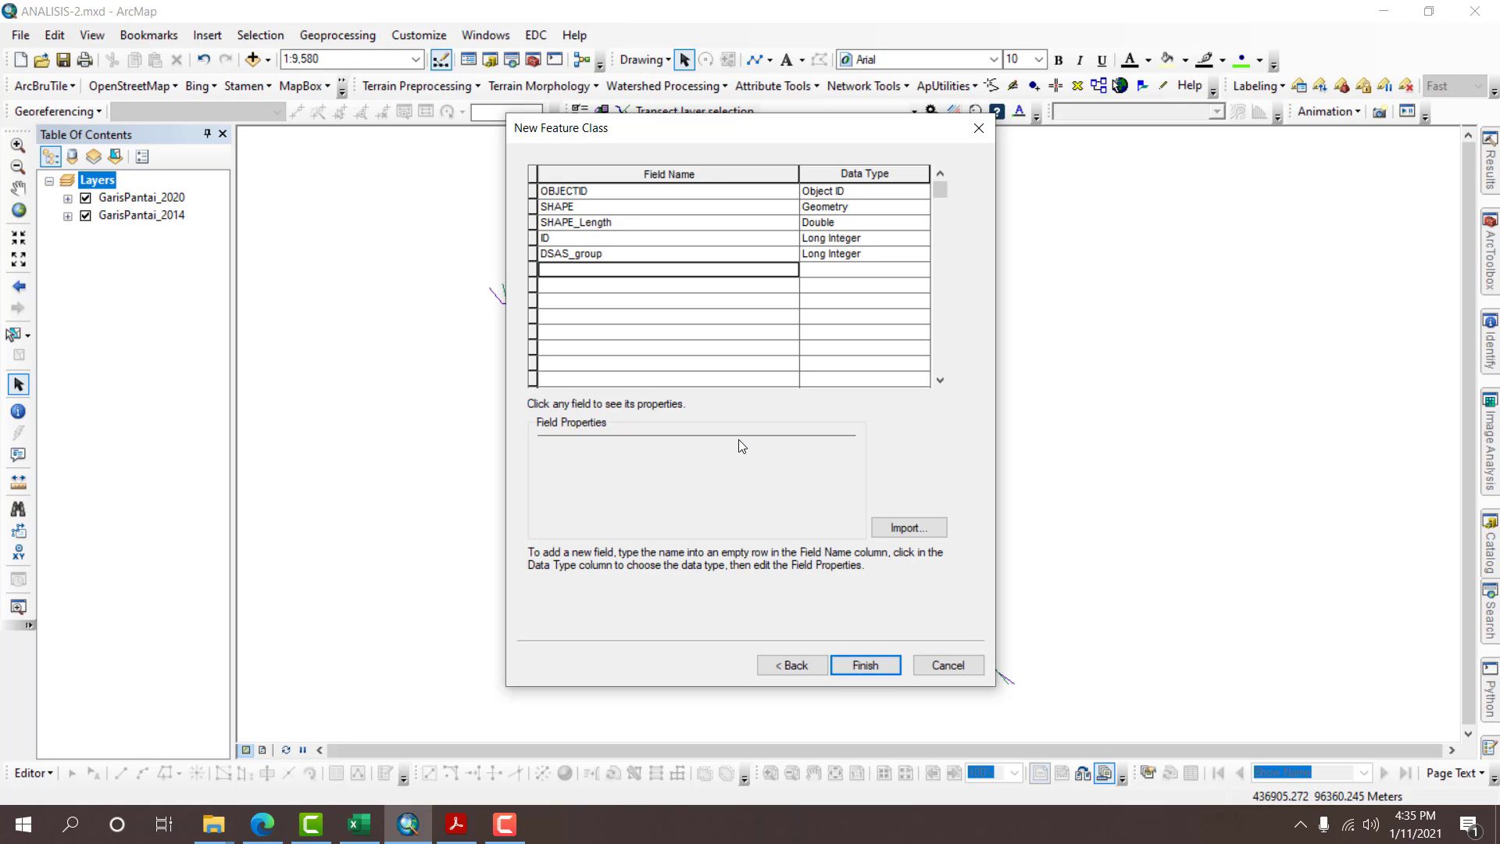
text(DS)
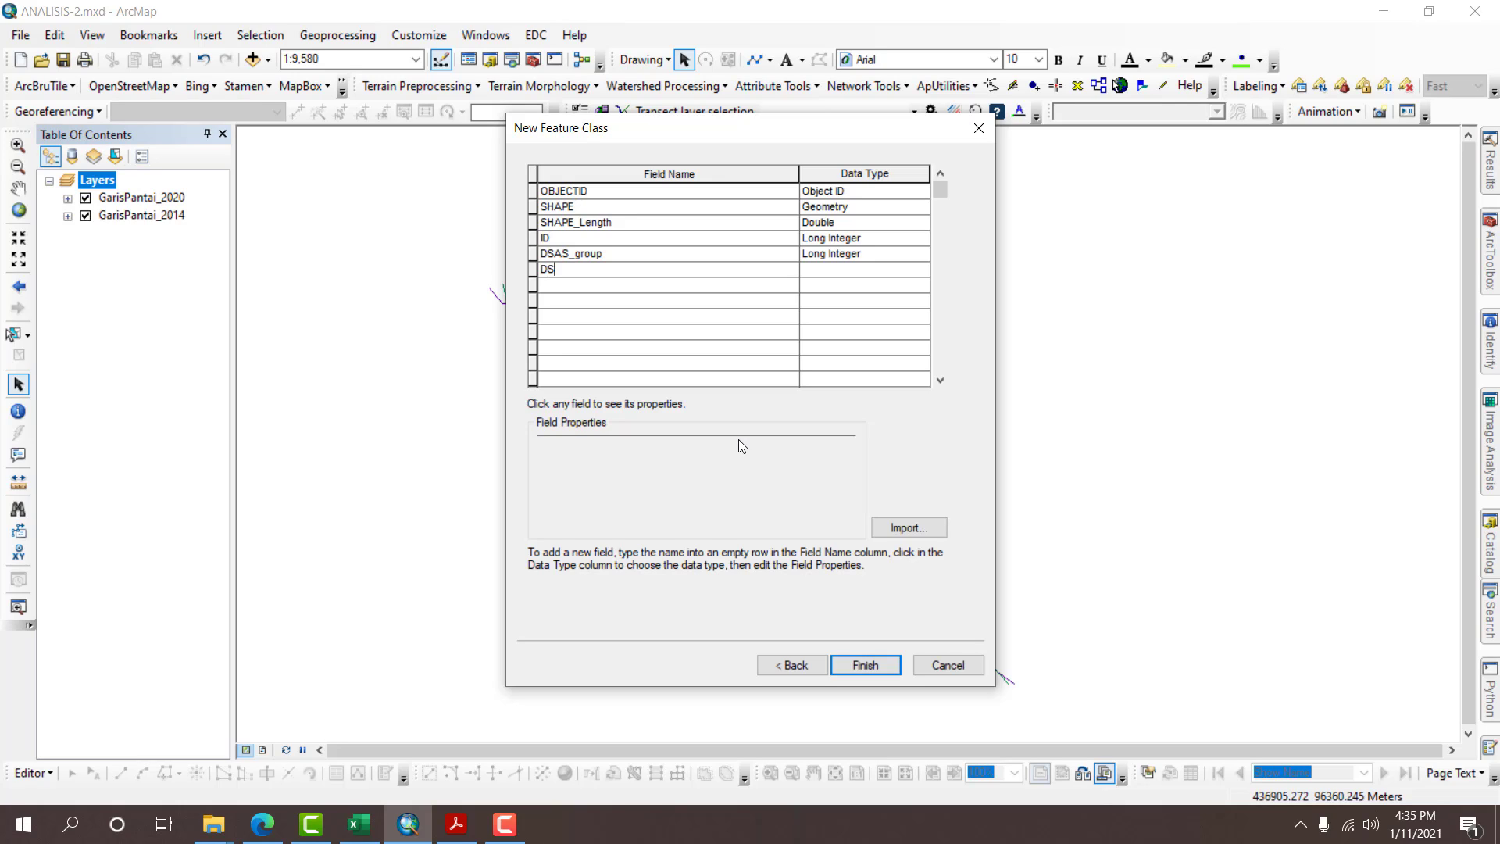
text(AS_search)
click(855, 269)
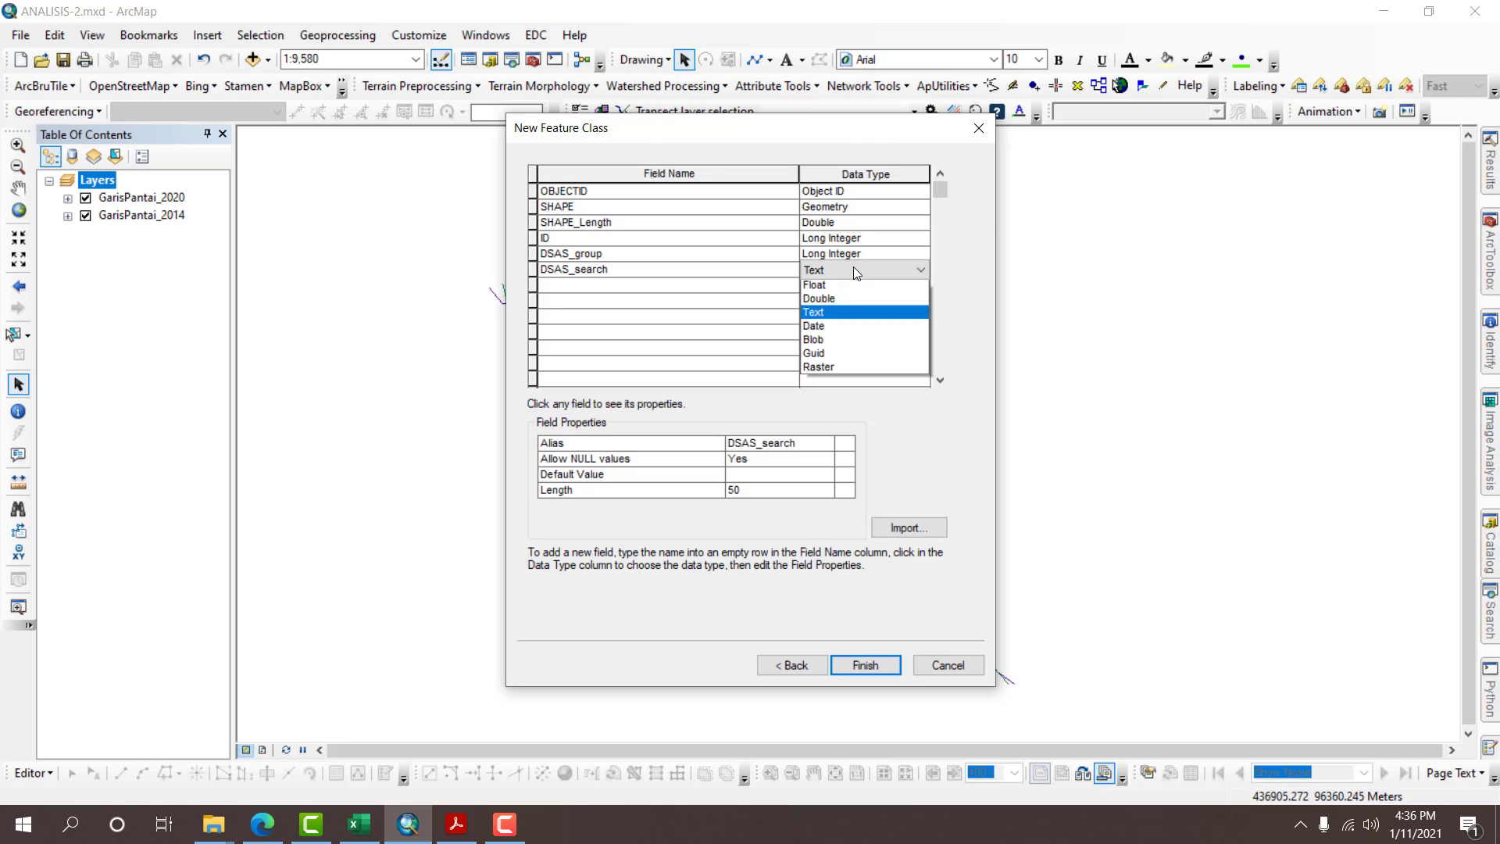
click(853, 300)
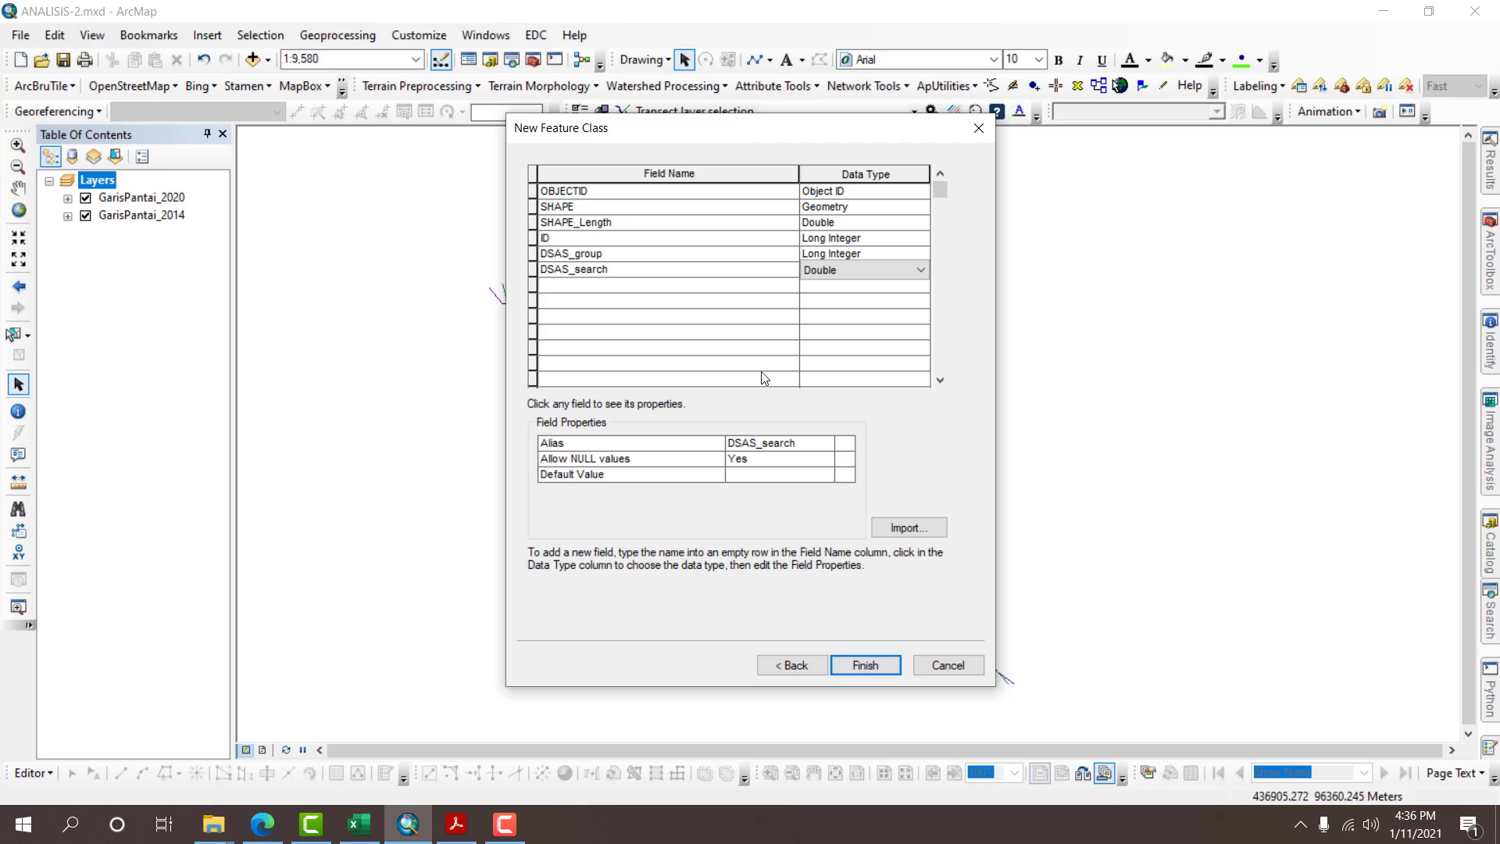
scroll(765, 375, down, 1)
scroll(781, 365, up, 1)
click(857, 667)
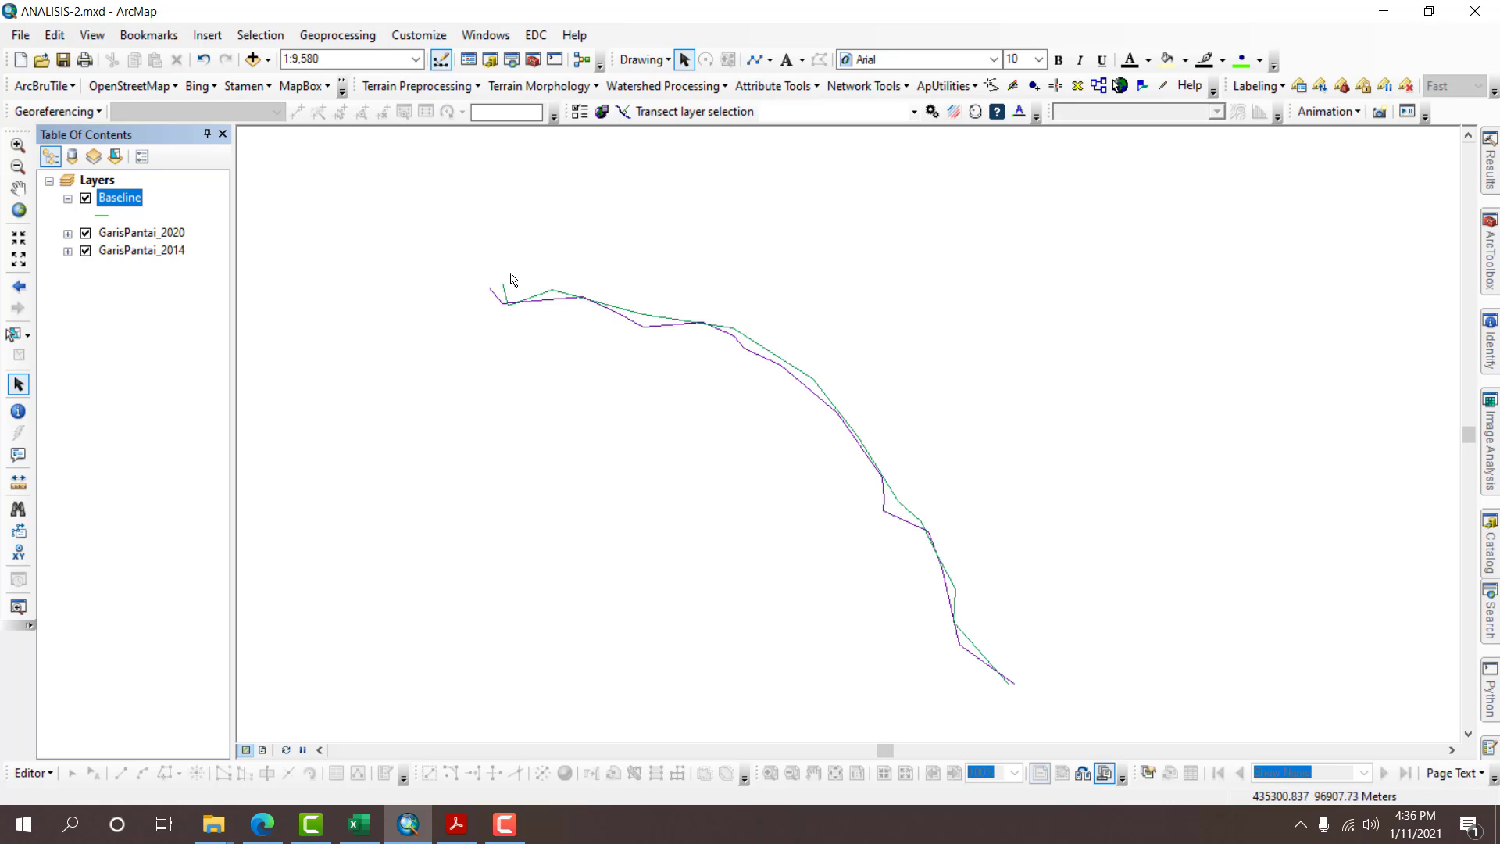
Start an edit session on the Baseline layer and choose its template with the Line construction tool.
click(45, 775)
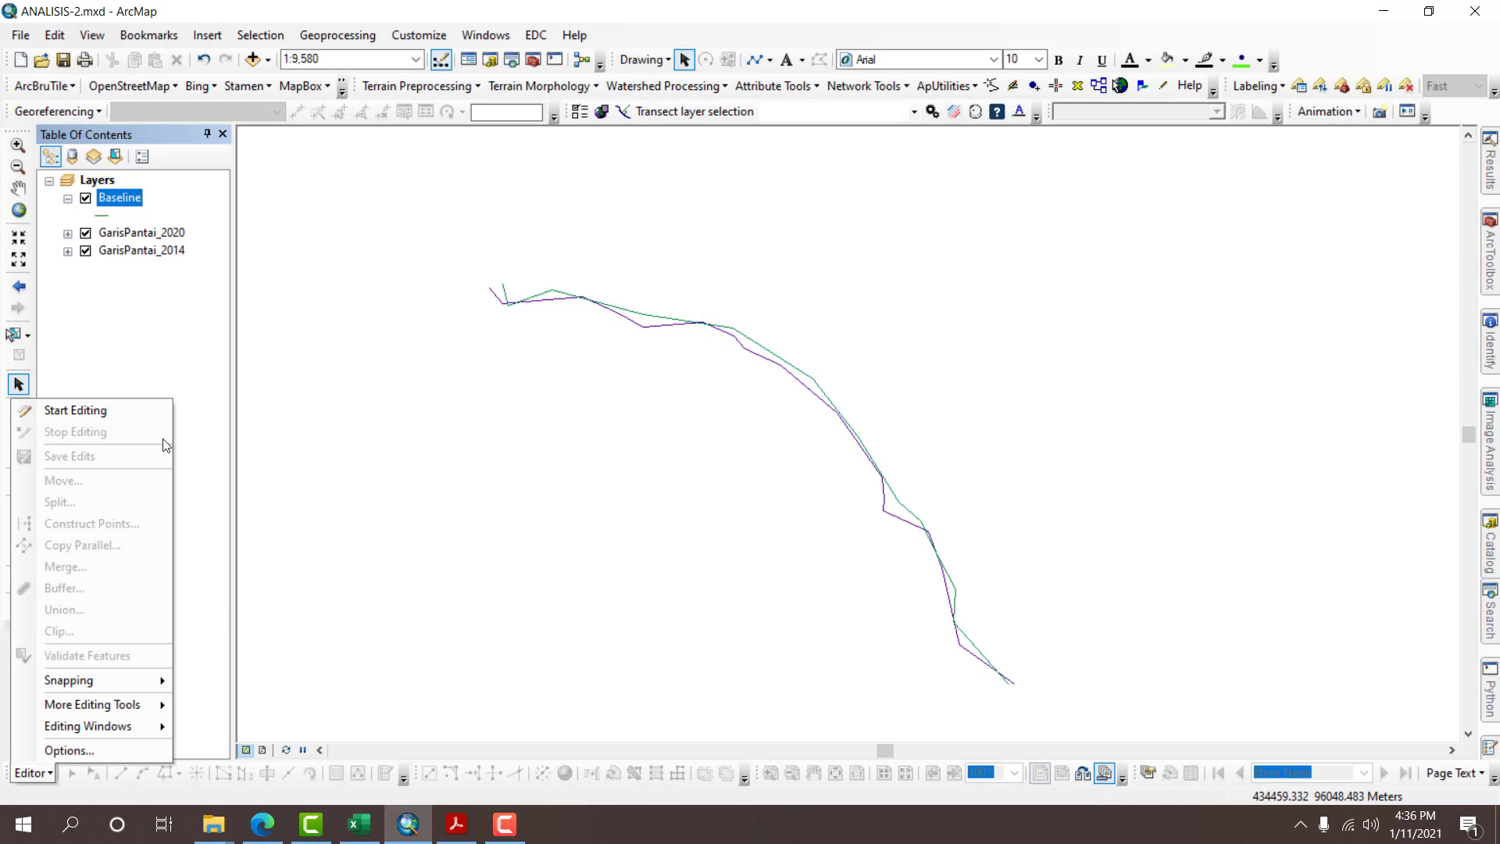
click(75, 410)
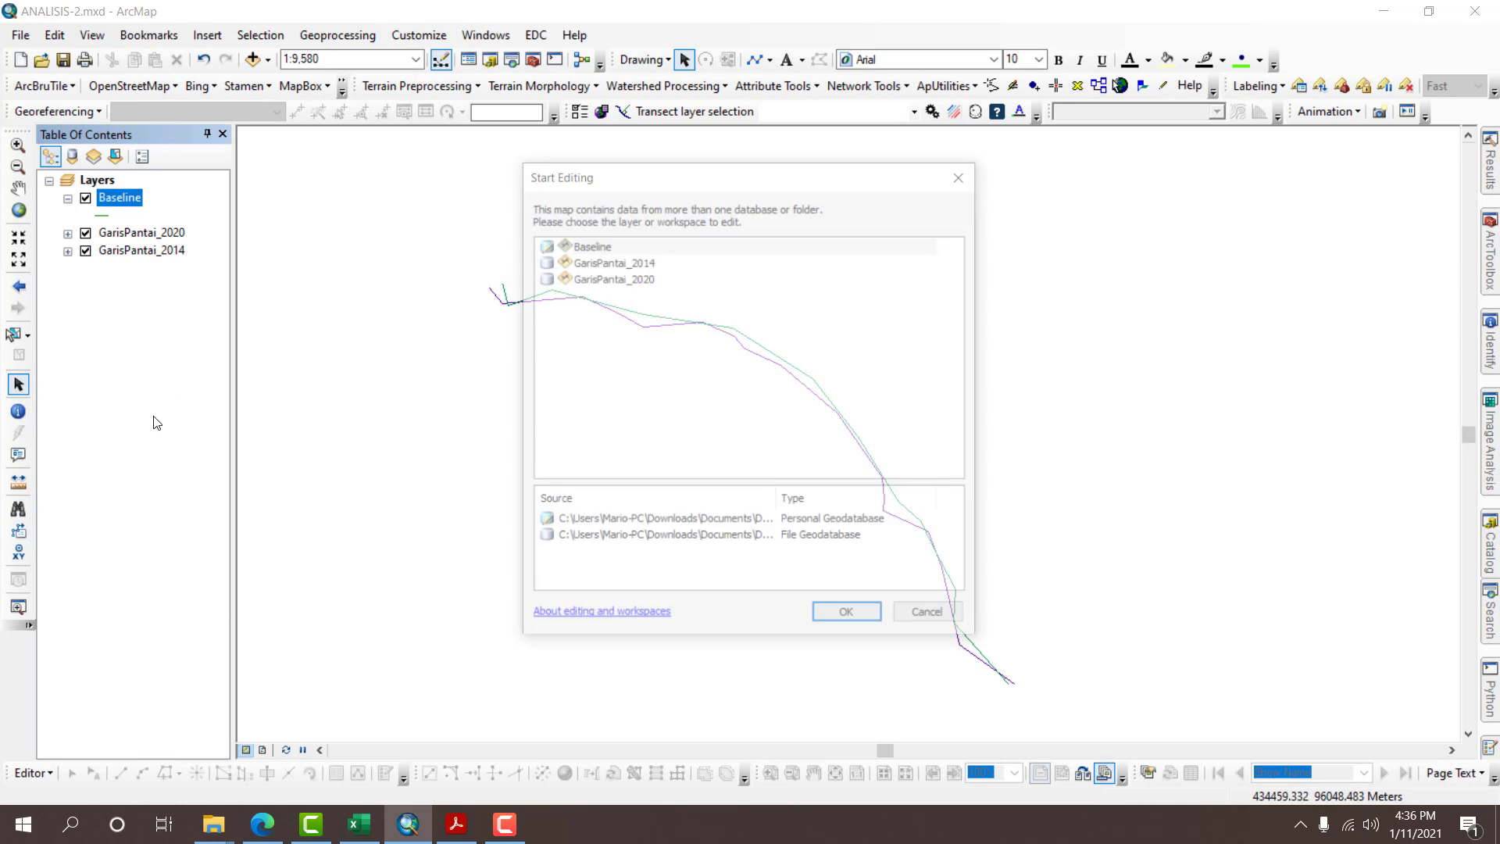
double_click(581, 246)
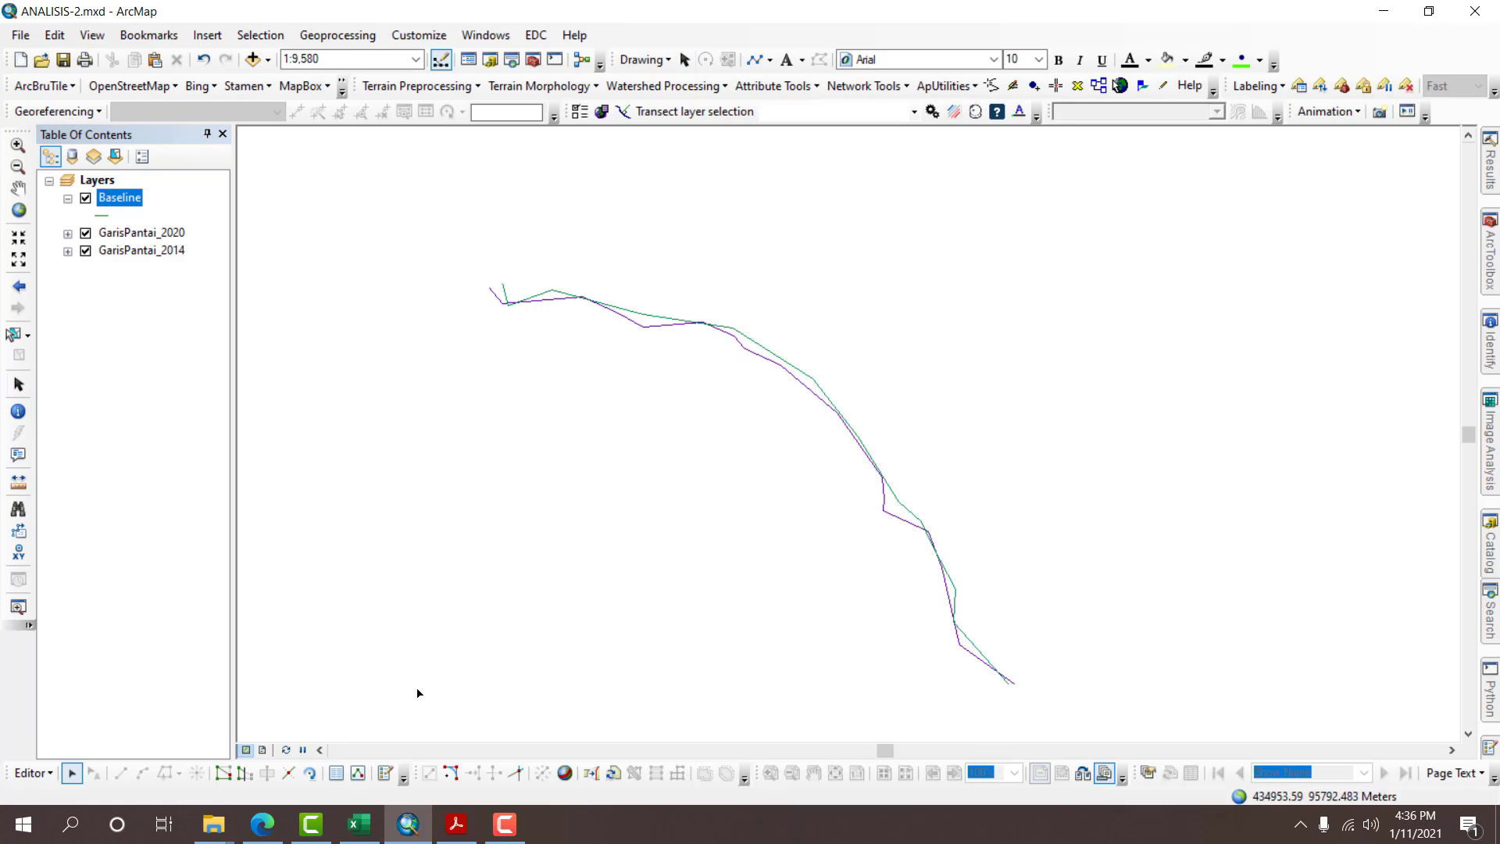
click(391, 772)
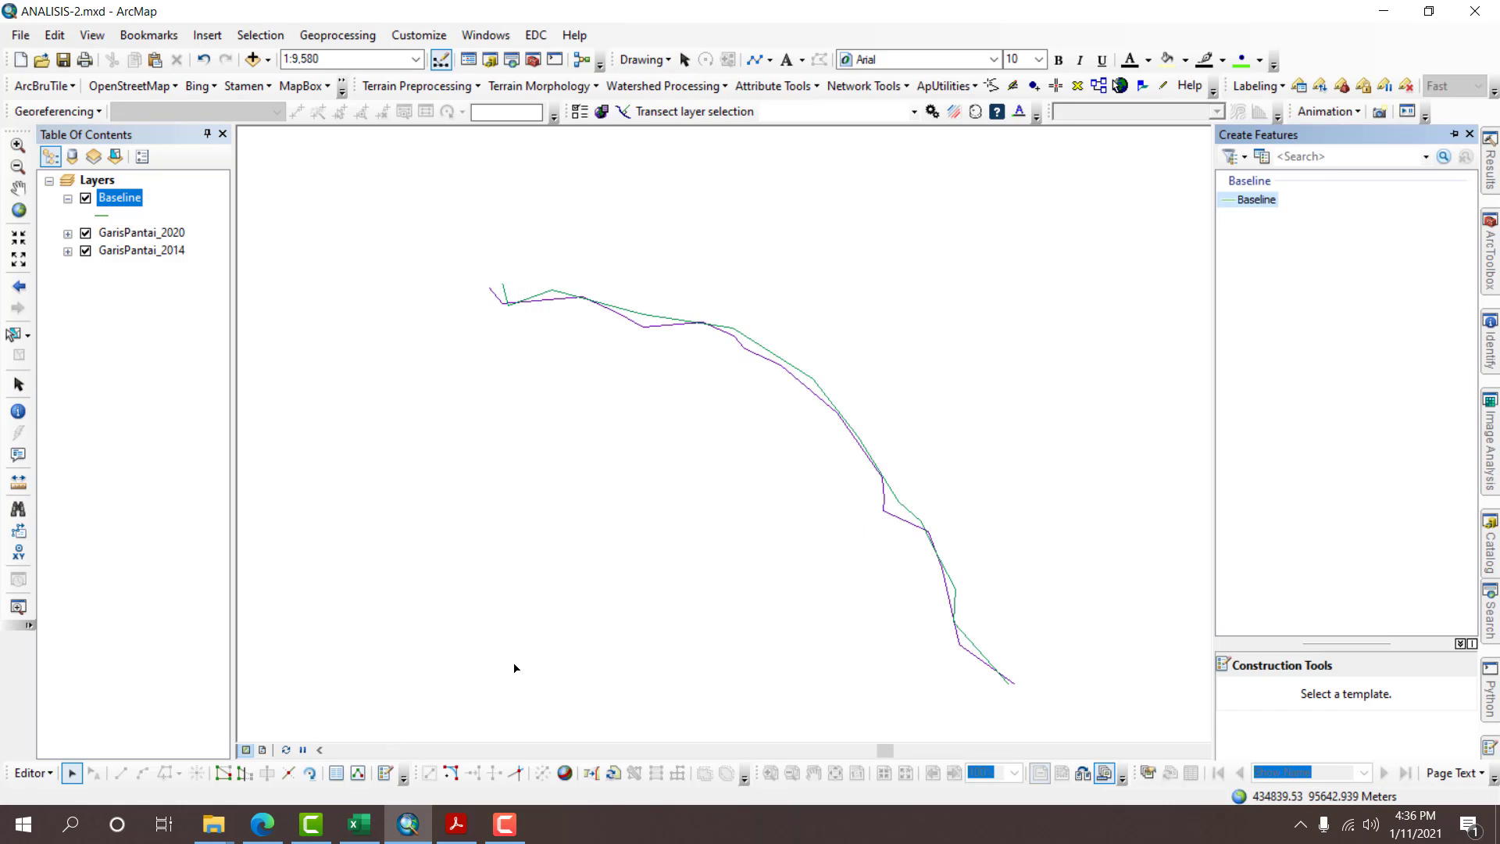
click(1246, 201)
click(1242, 696)
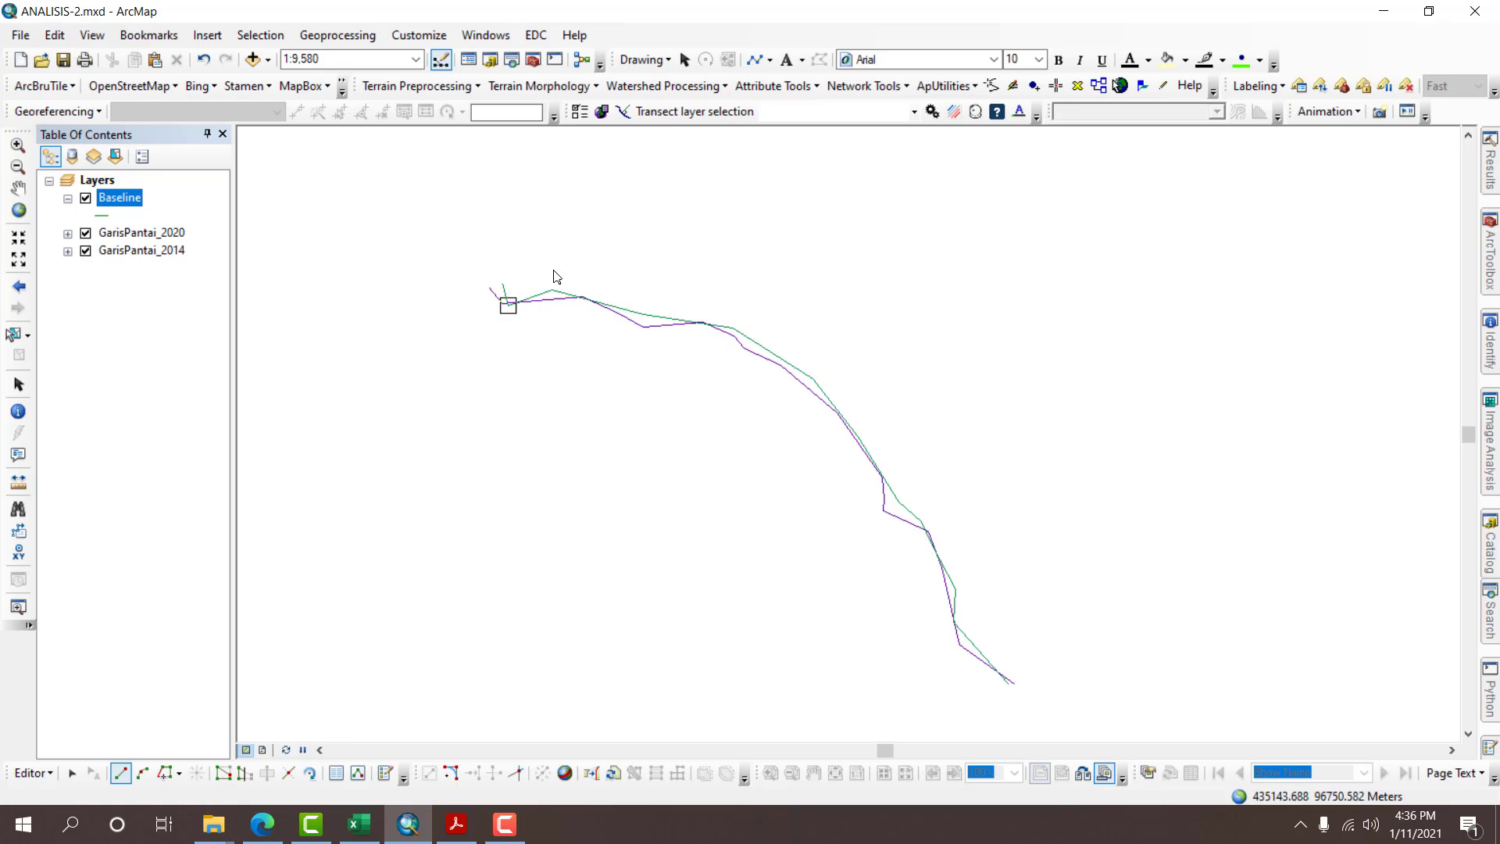
Draw a straight baseline about 1823 m long from northwest to southeast, on the southwest side of both shorelines.
click(454, 287)
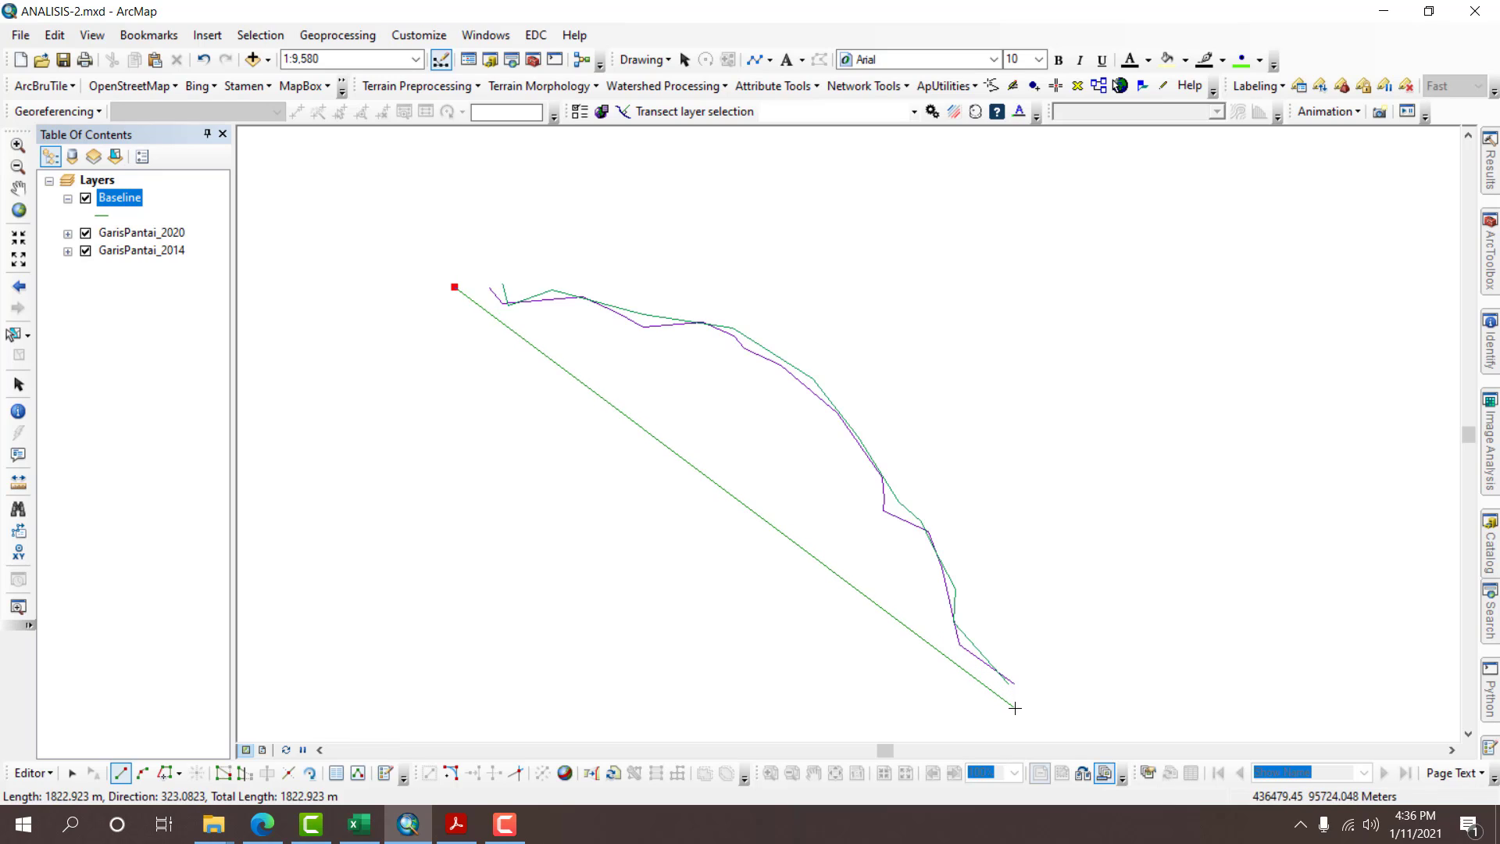
right_click(1015, 708)
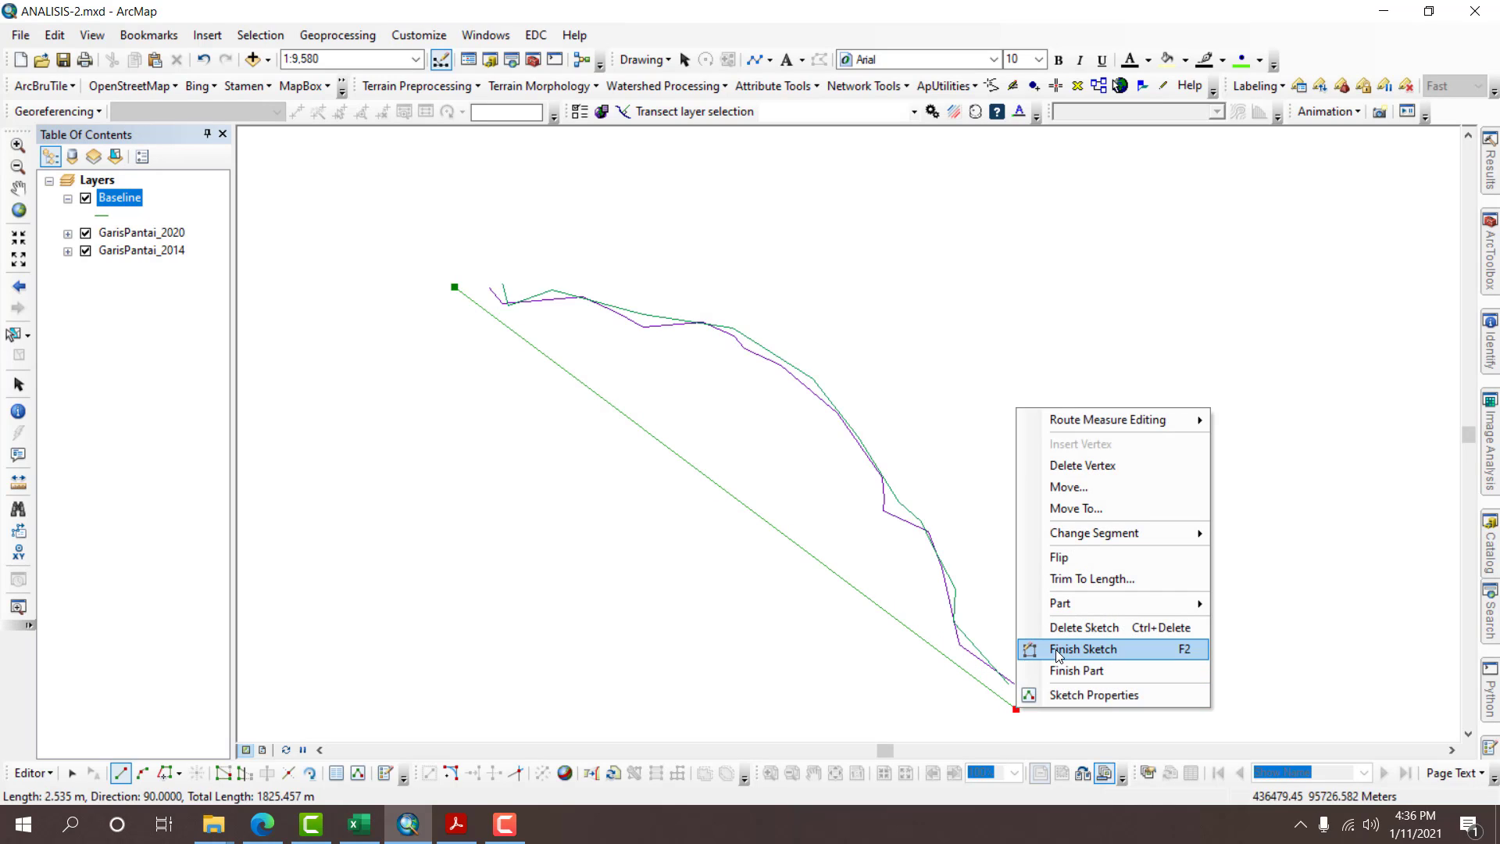
click(1053, 648)
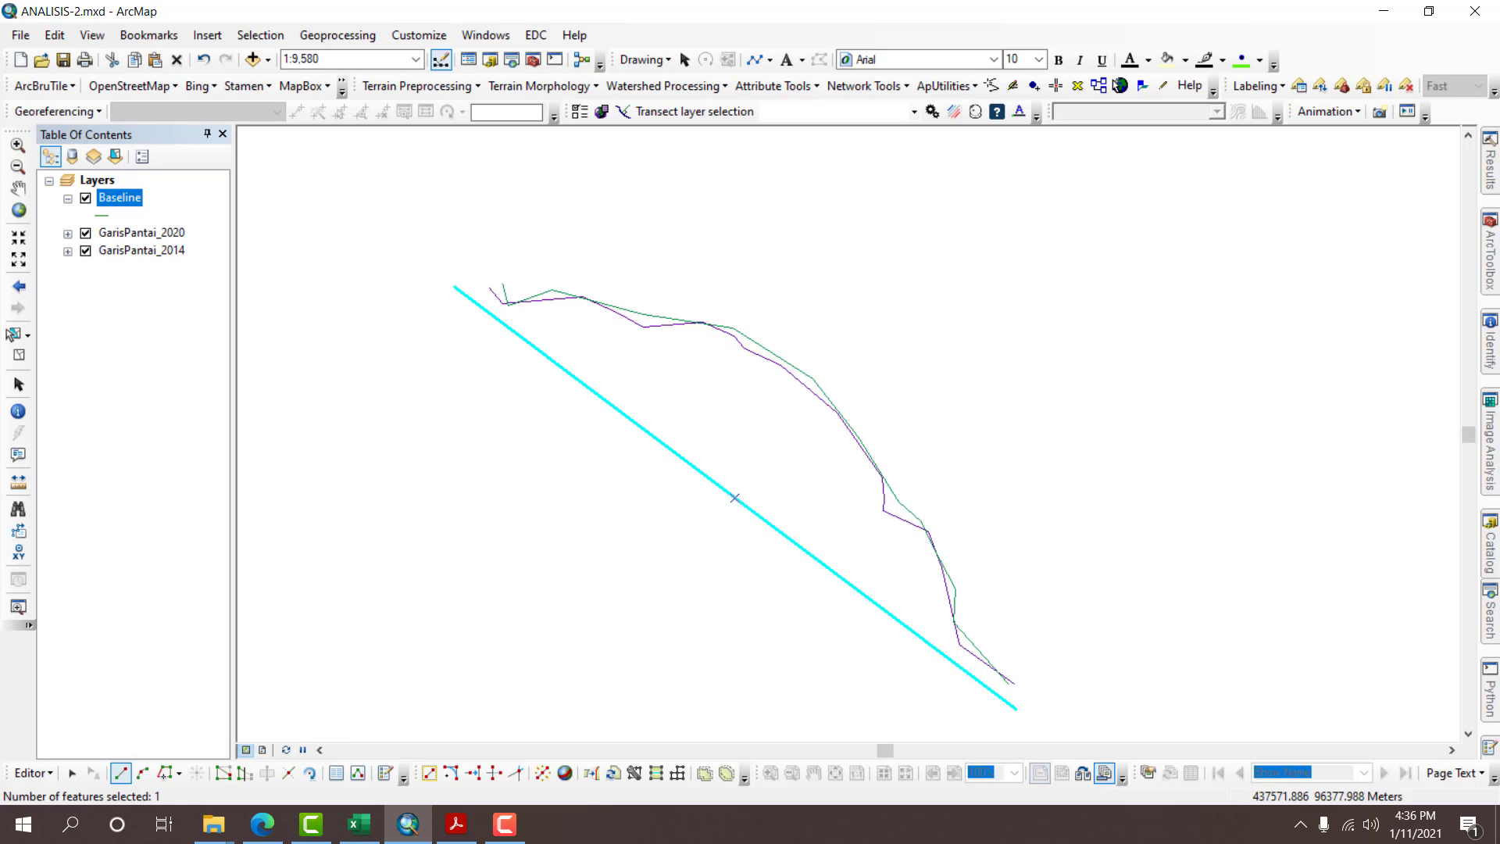
Set both ID and DSAS_group to 1 for the new line in the Baseline attribute table.
right_click(111, 197)
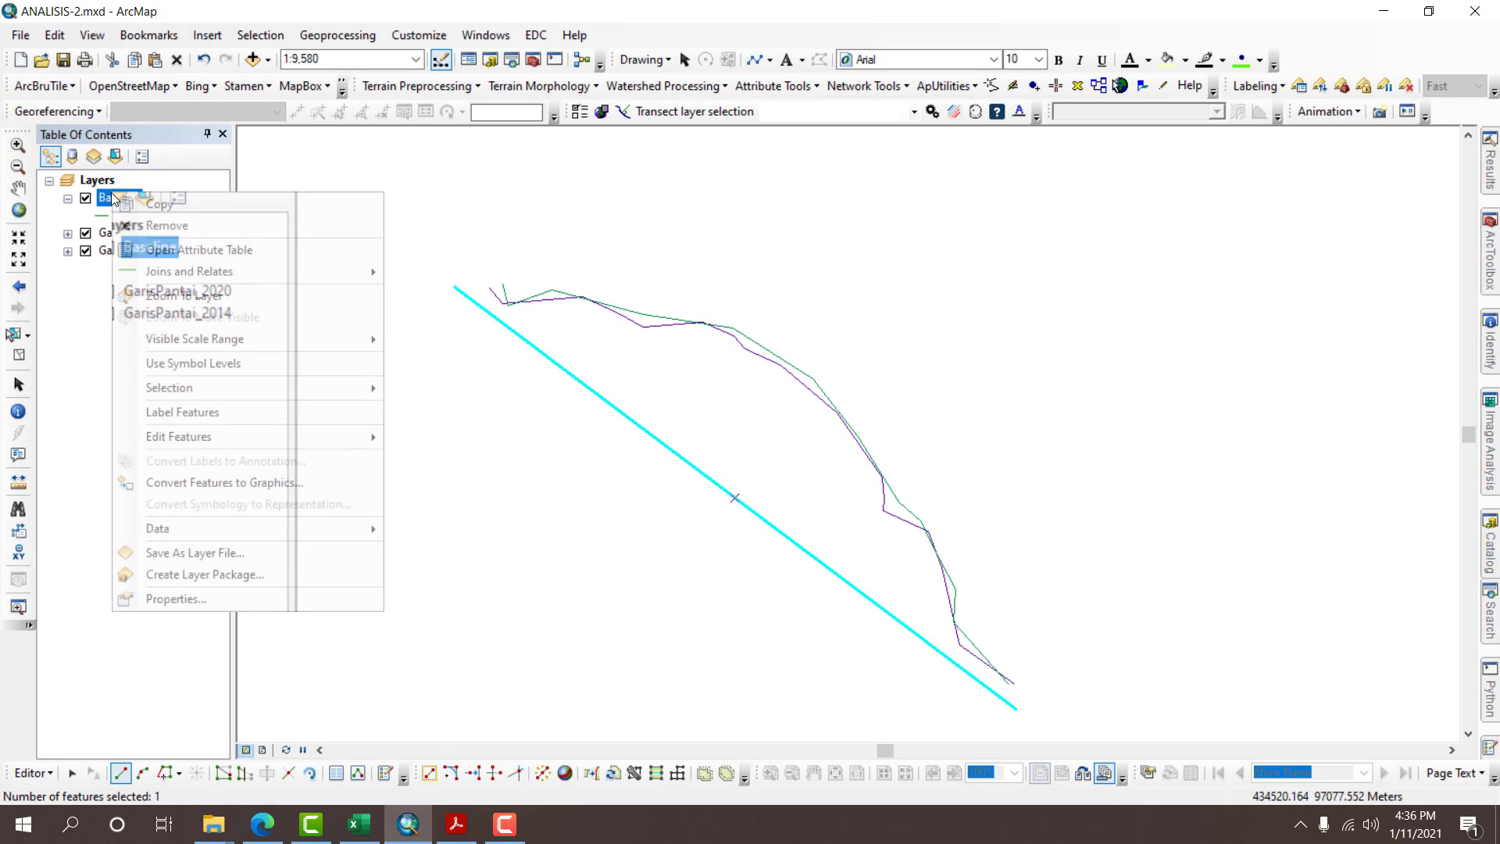
click(130, 250)
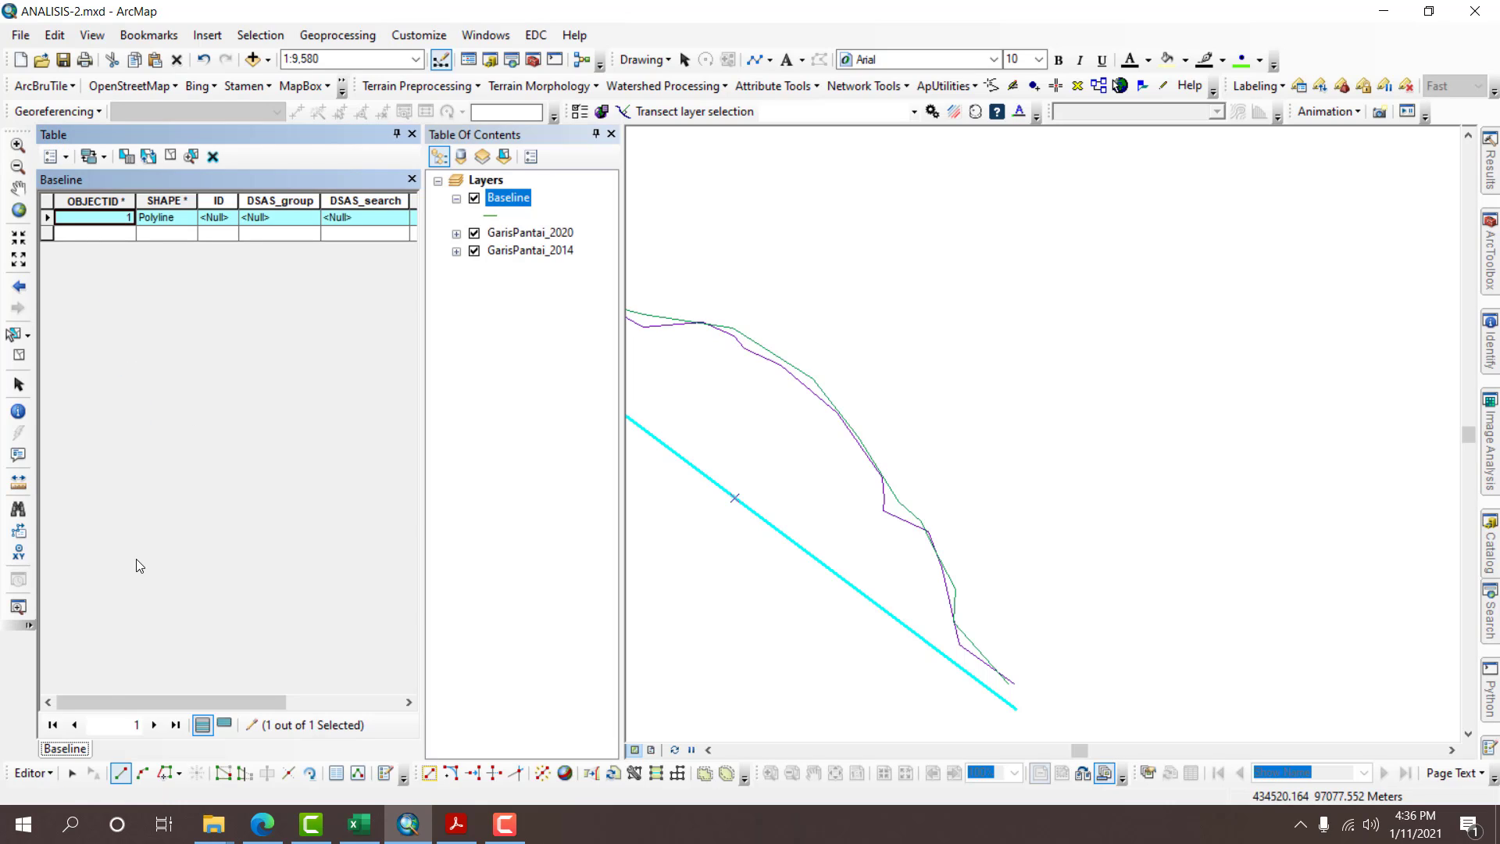
mouse_move(114, 690)
mouse_down()
mouse_move(205, 696)
mouse_move(140, 676)
mouse_up()
click(223, 219)
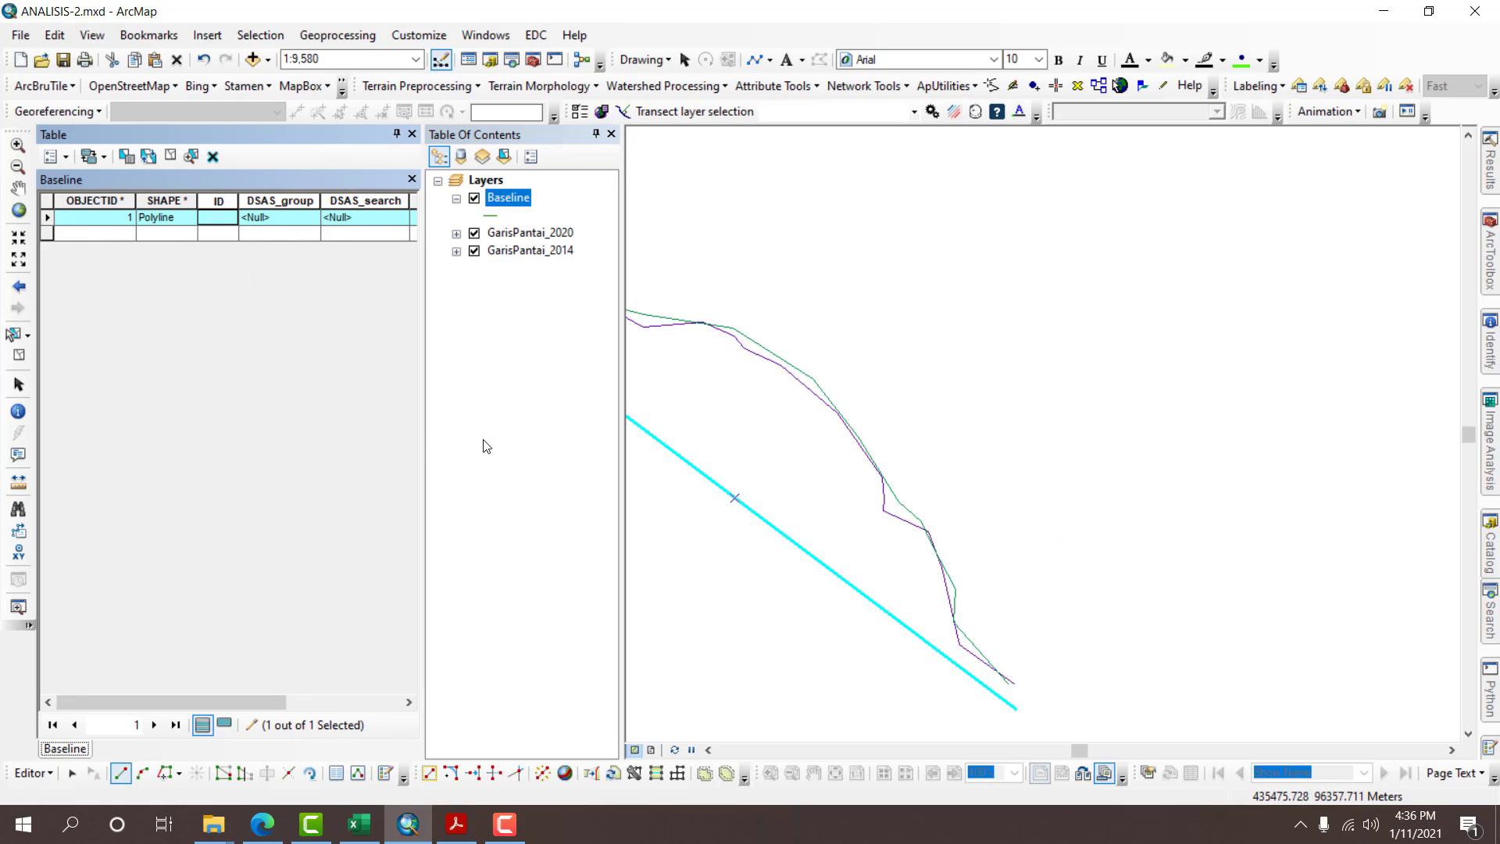
text(1)
click(287, 219)
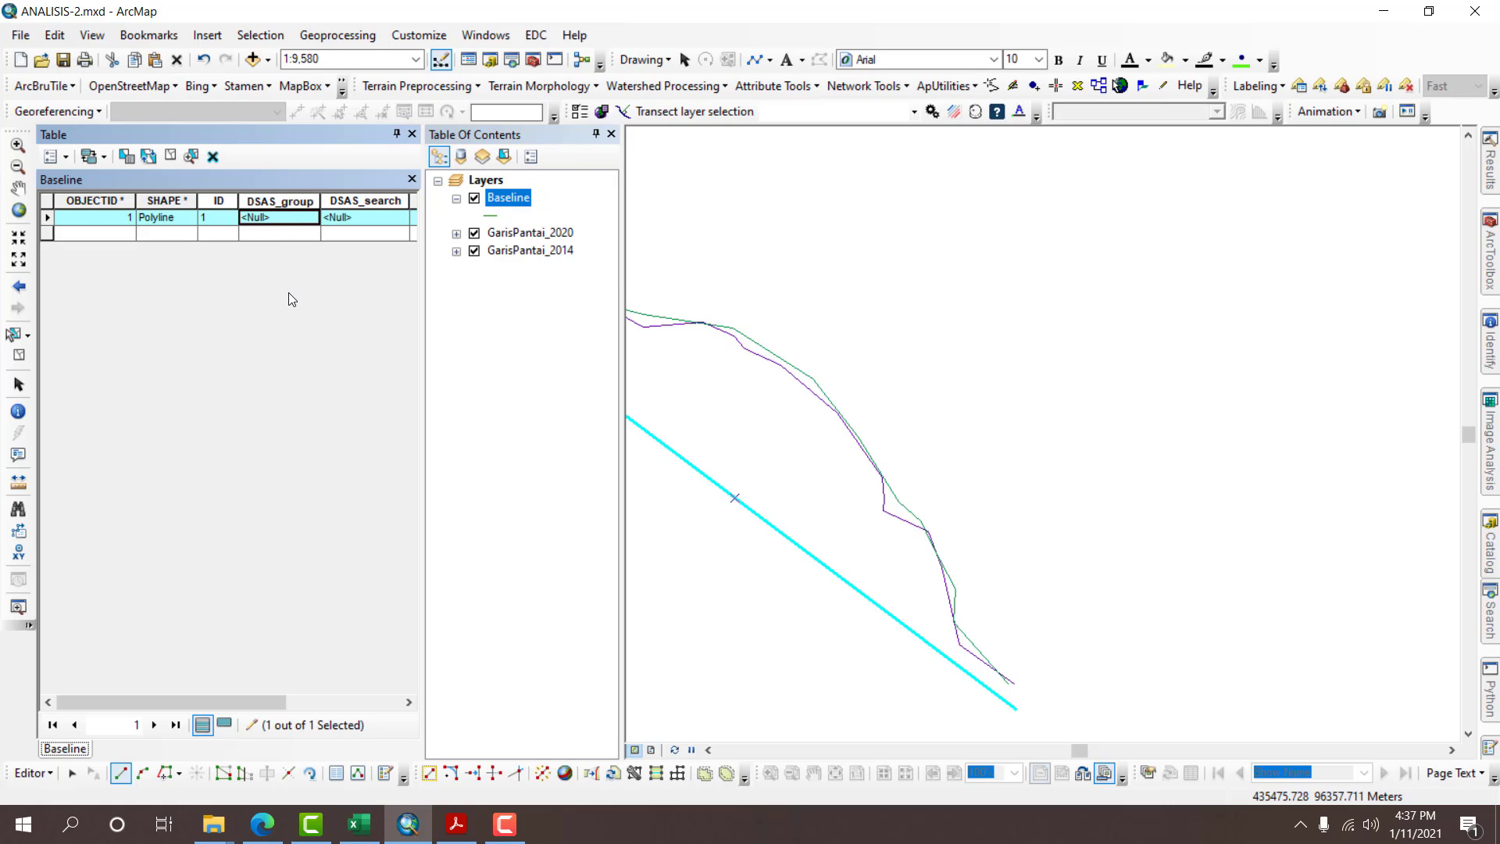
text(1)
drag(210, 696, 288, 681)
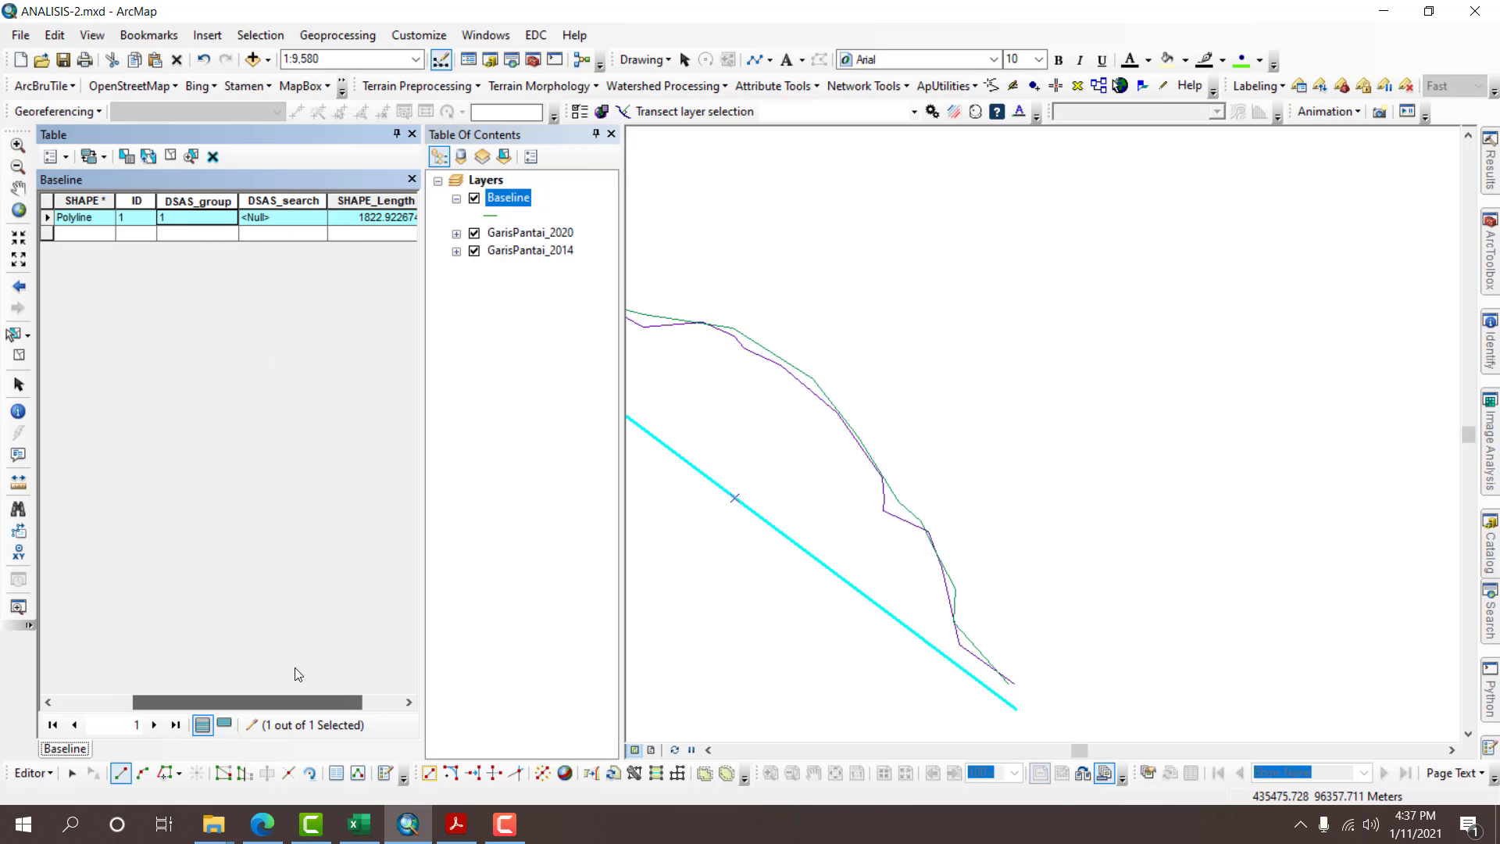
Stop editing and save the Baseline edits, close the attribute table and fit the map to the full extent.
click(31, 773)
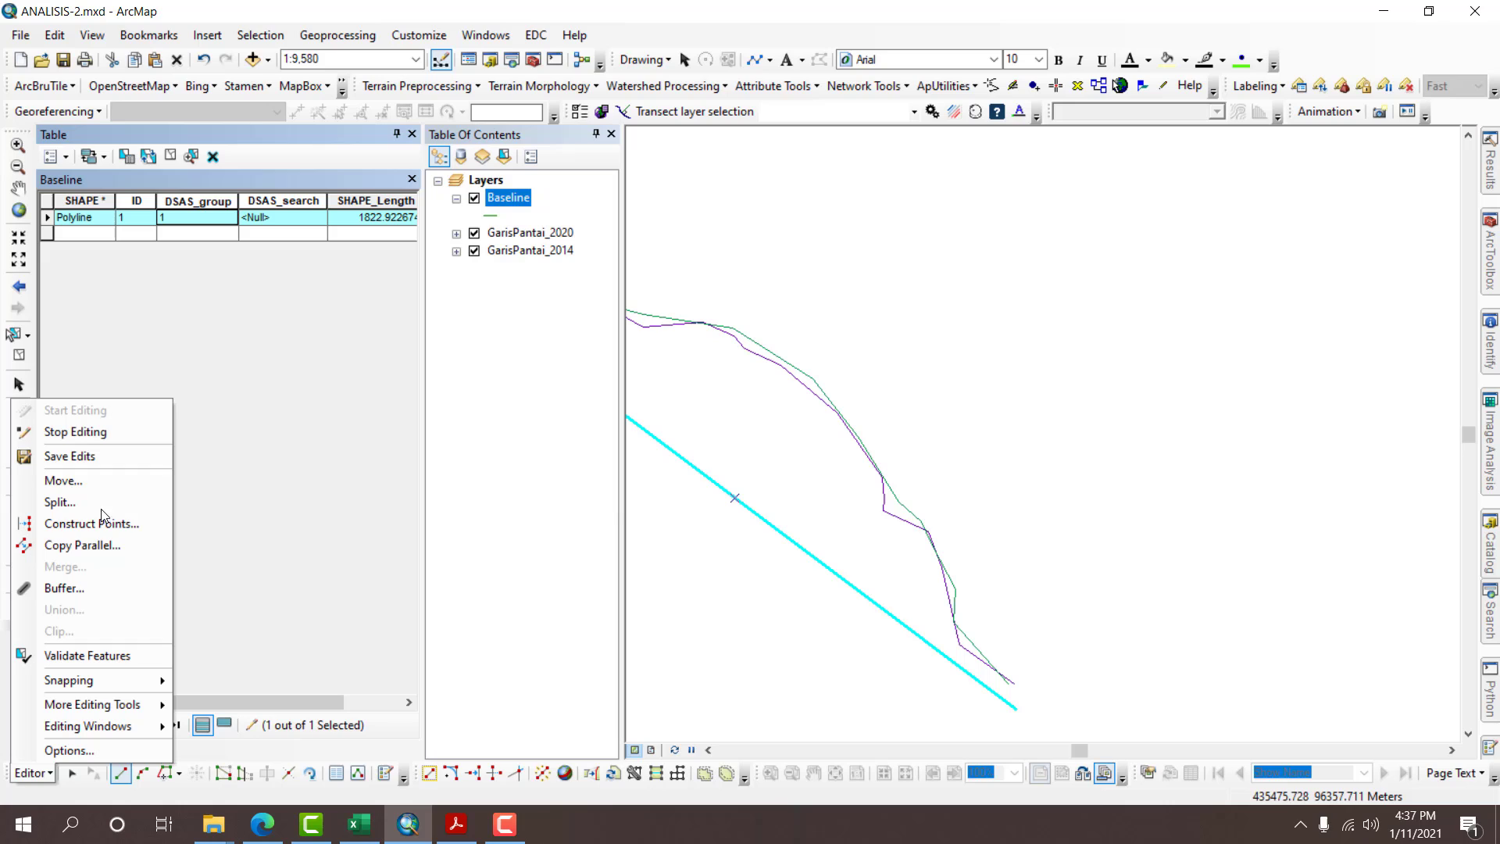
click(76, 436)
click(680, 475)
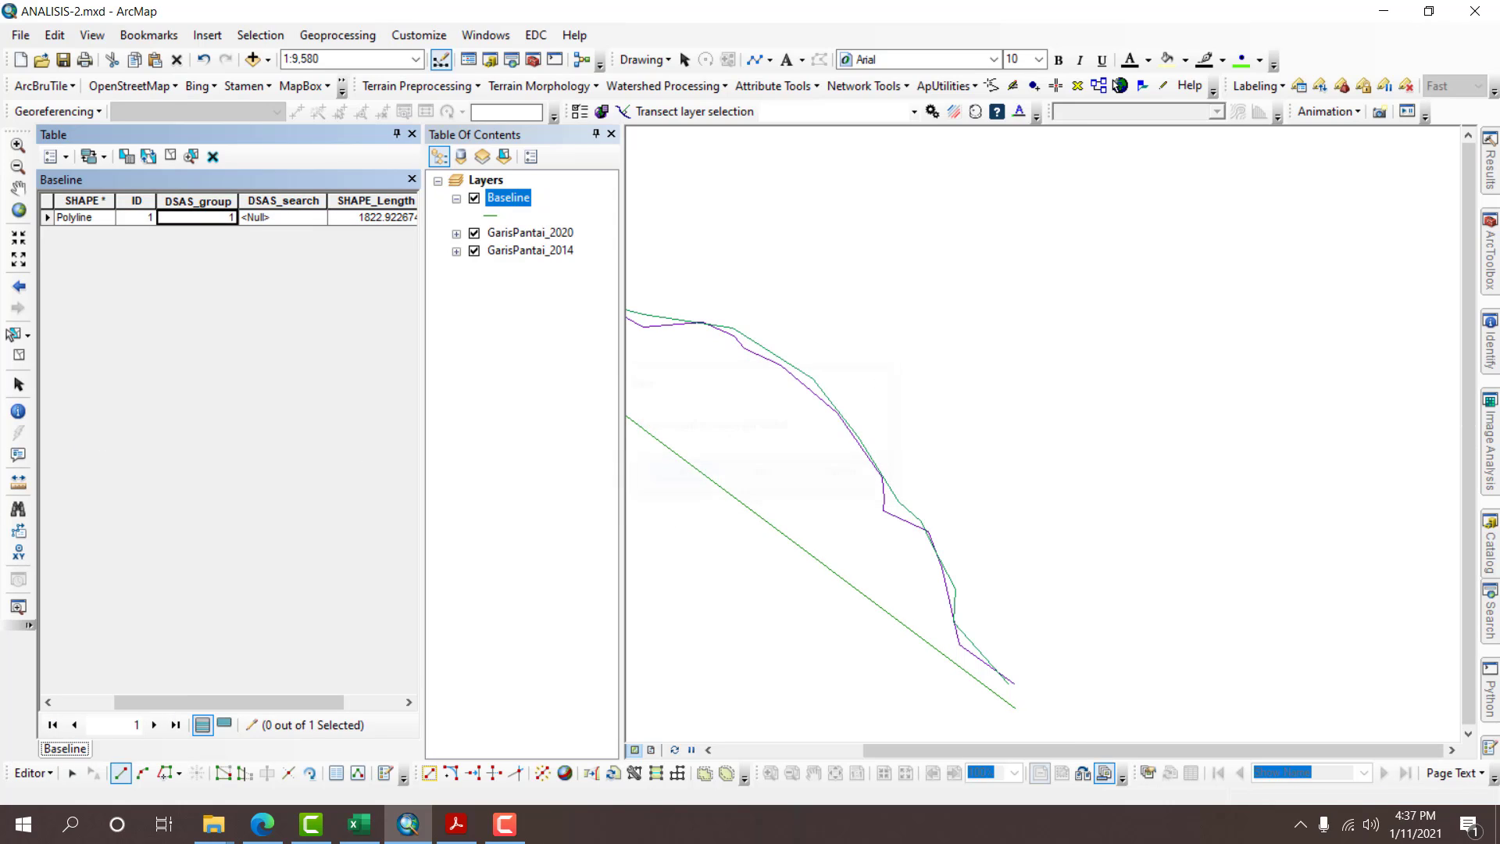
click(412, 134)
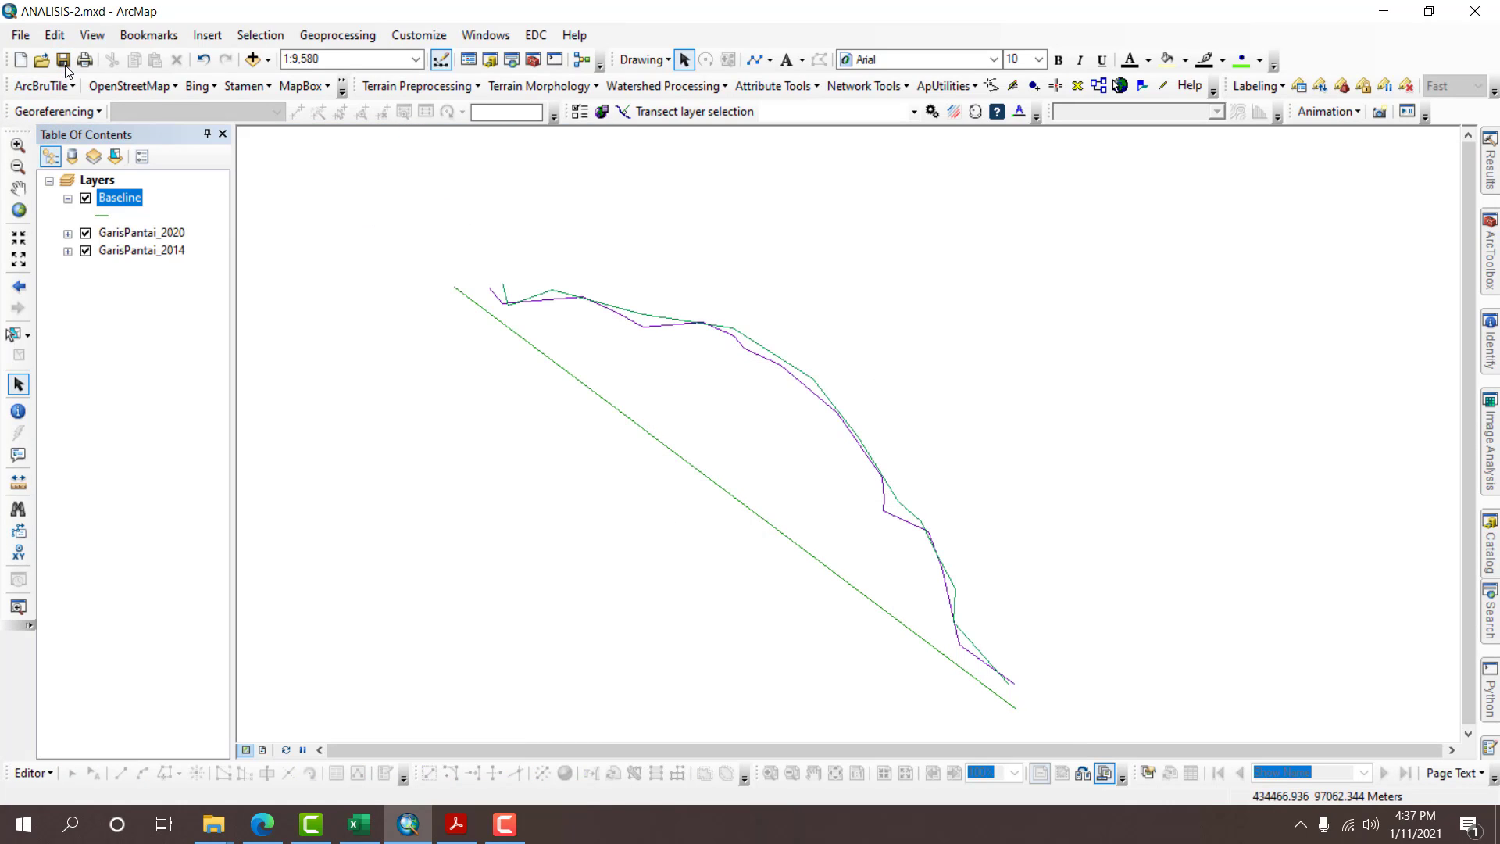
click(19, 211)
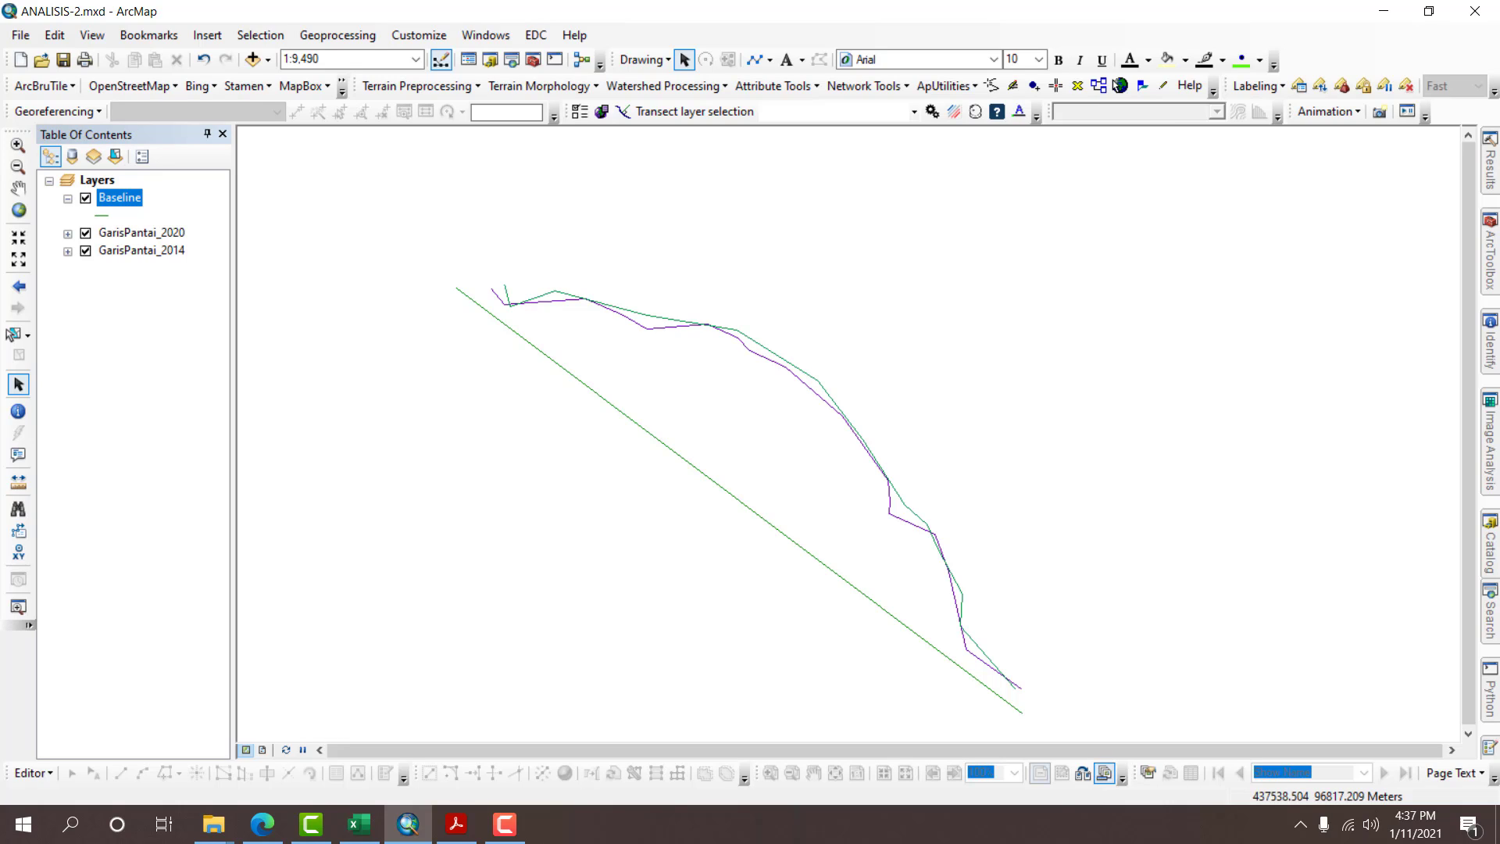
scroll(630, 428, down, 1)
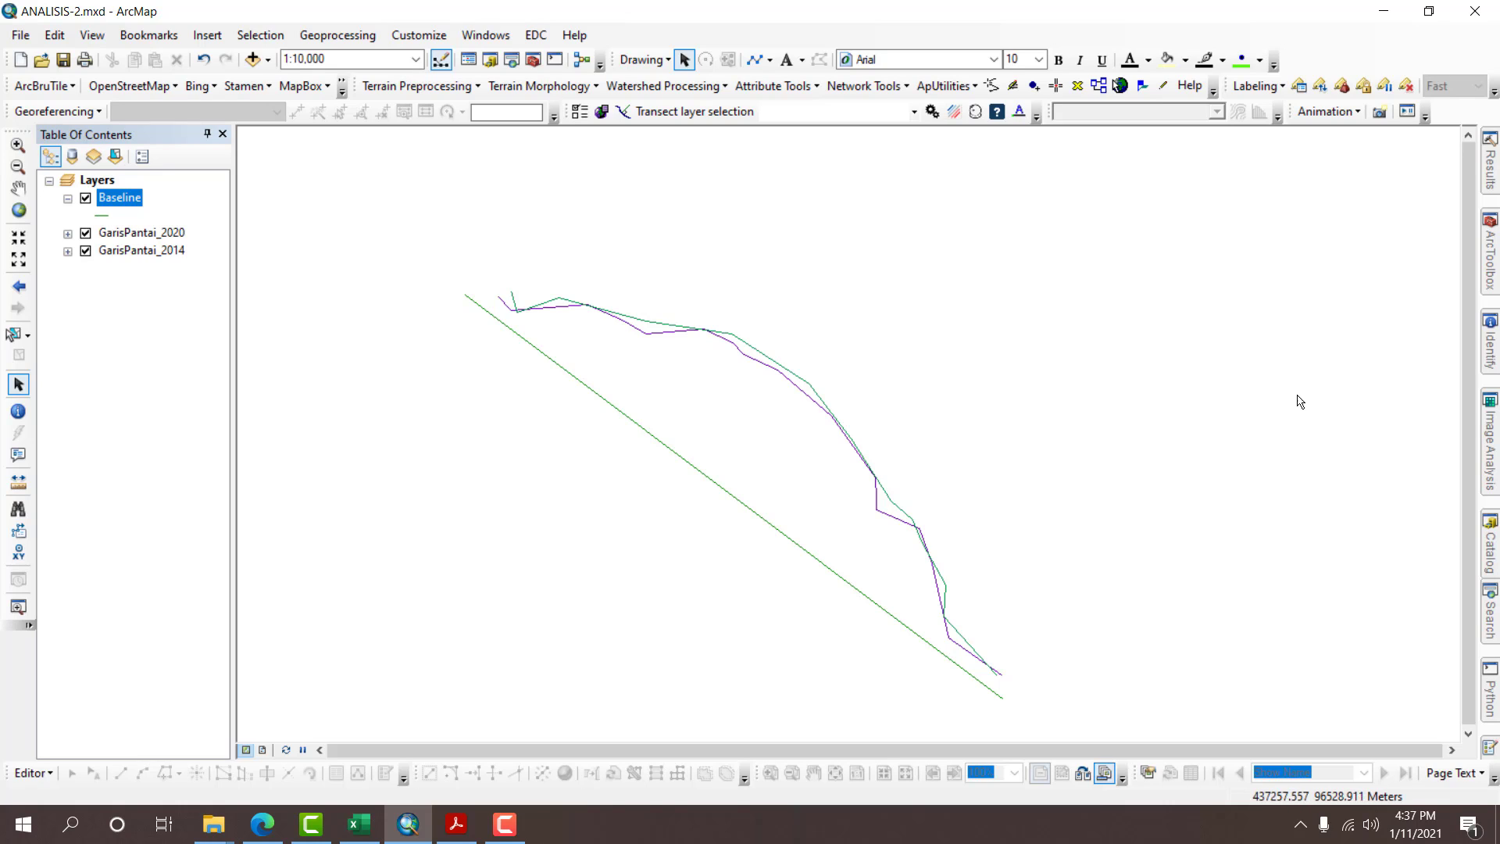
Start a new feature class in the DSAS.mdb geodatabase, storing line features and named Shoreline.
click(490, 60)
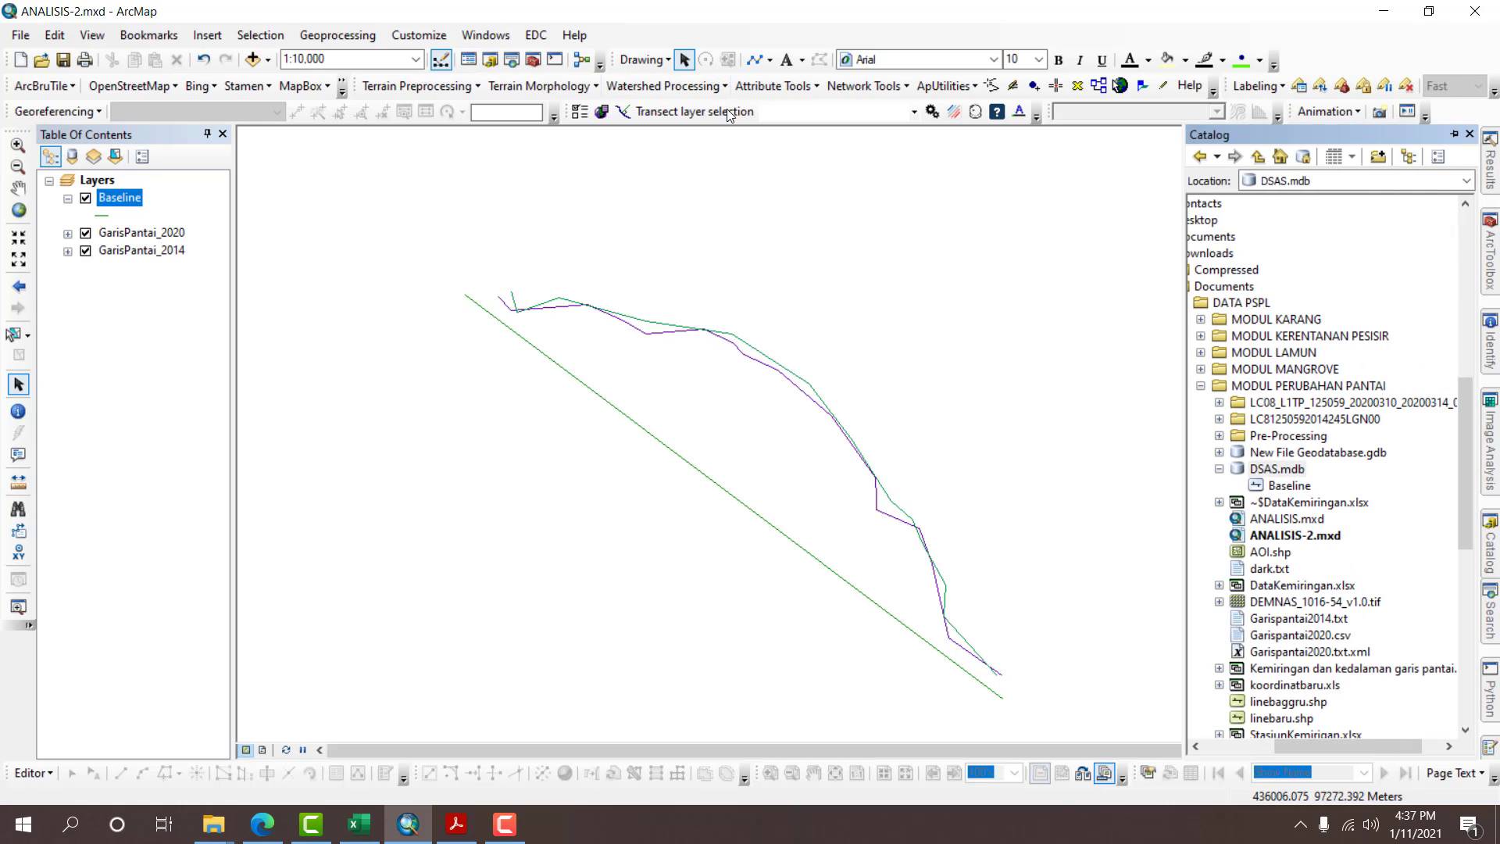
right_click(1285, 471)
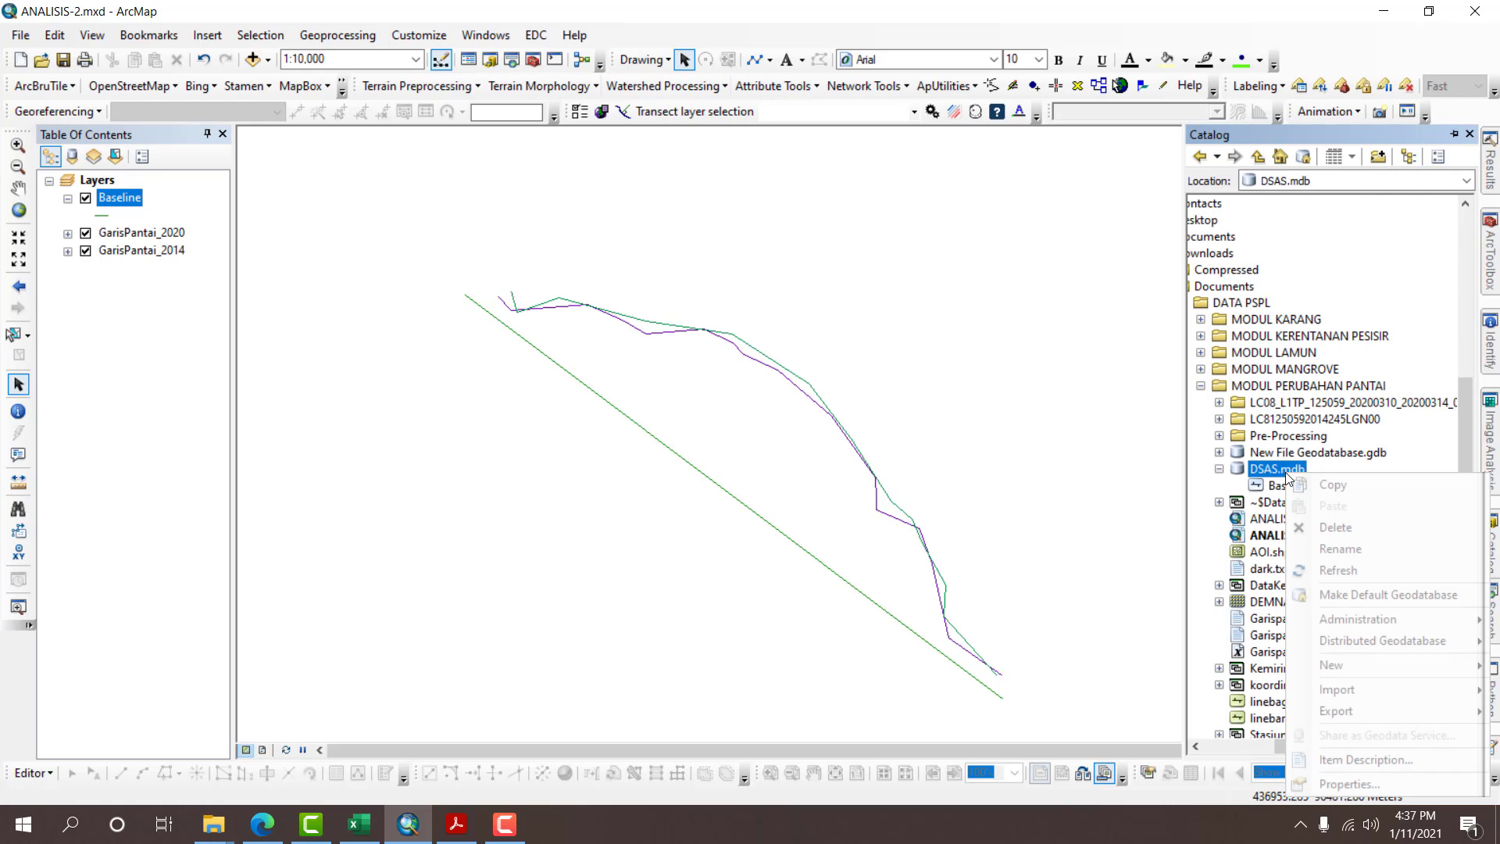
mouse_move(1367, 667)
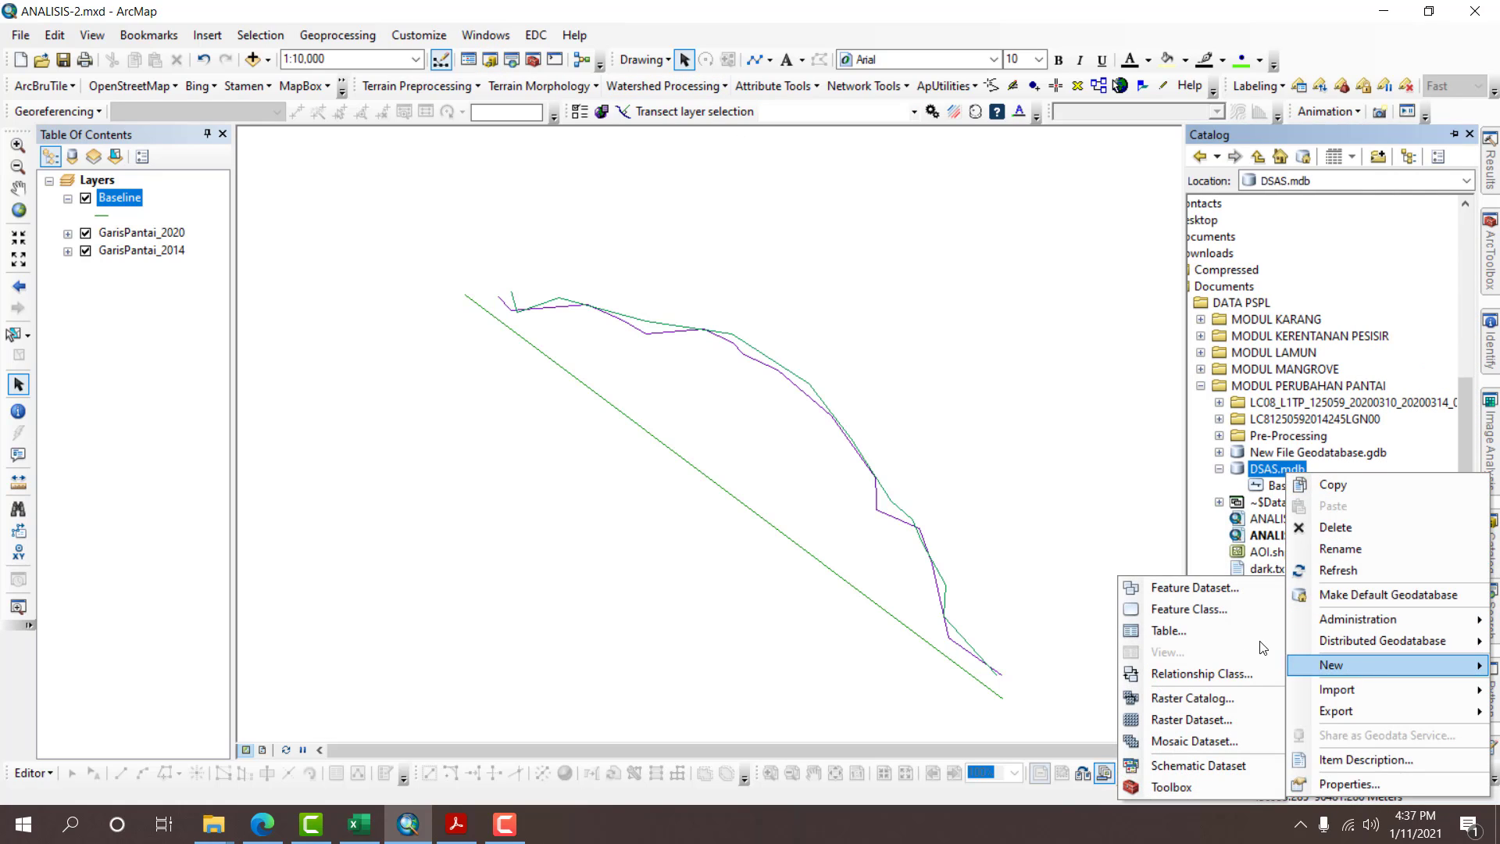
click(1196, 608)
text(Shore)
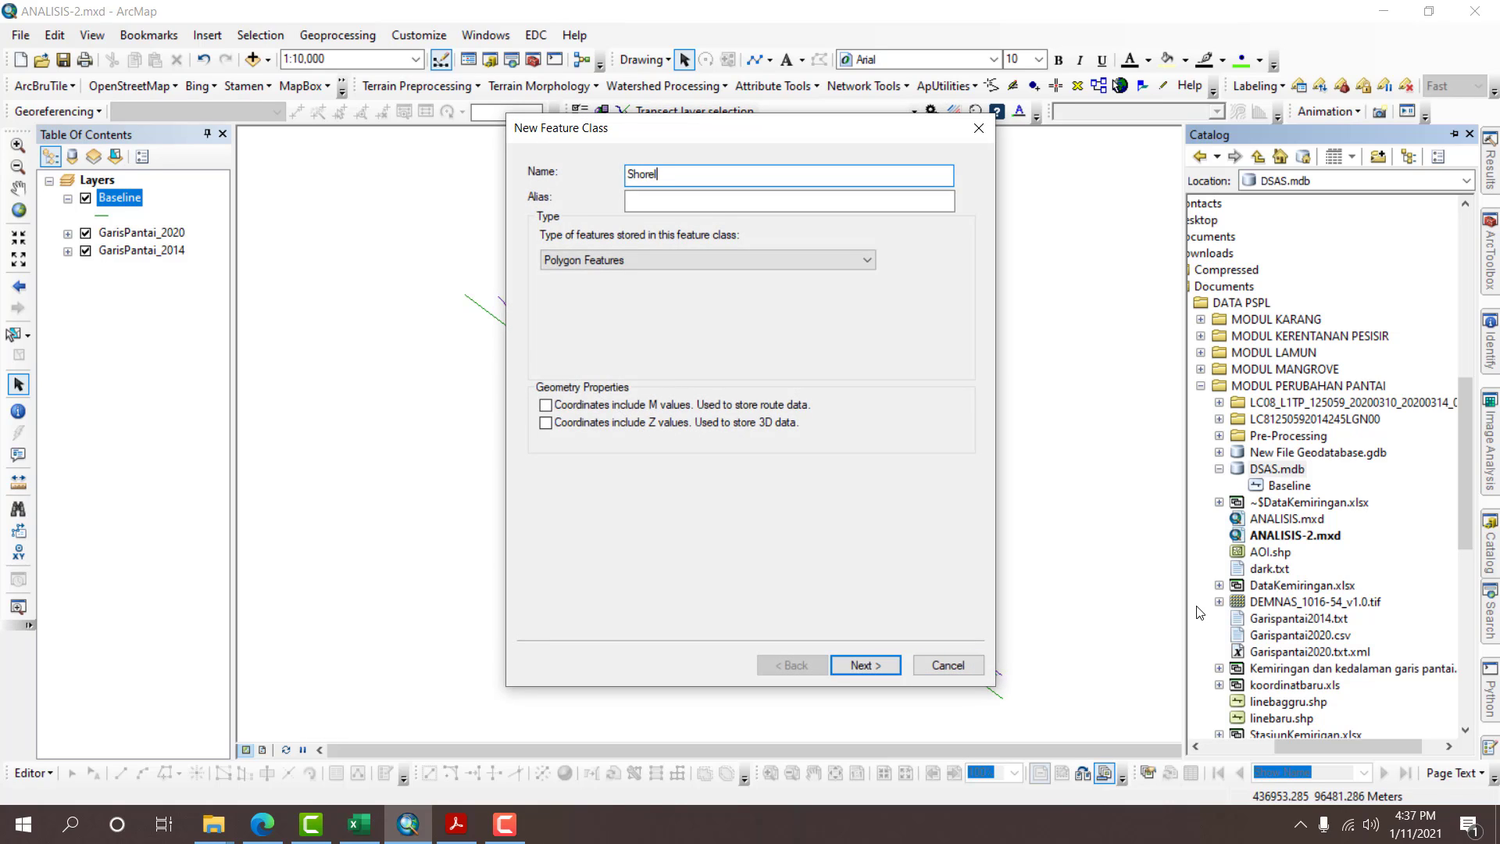
text(line)
click(743, 266)
click(715, 278)
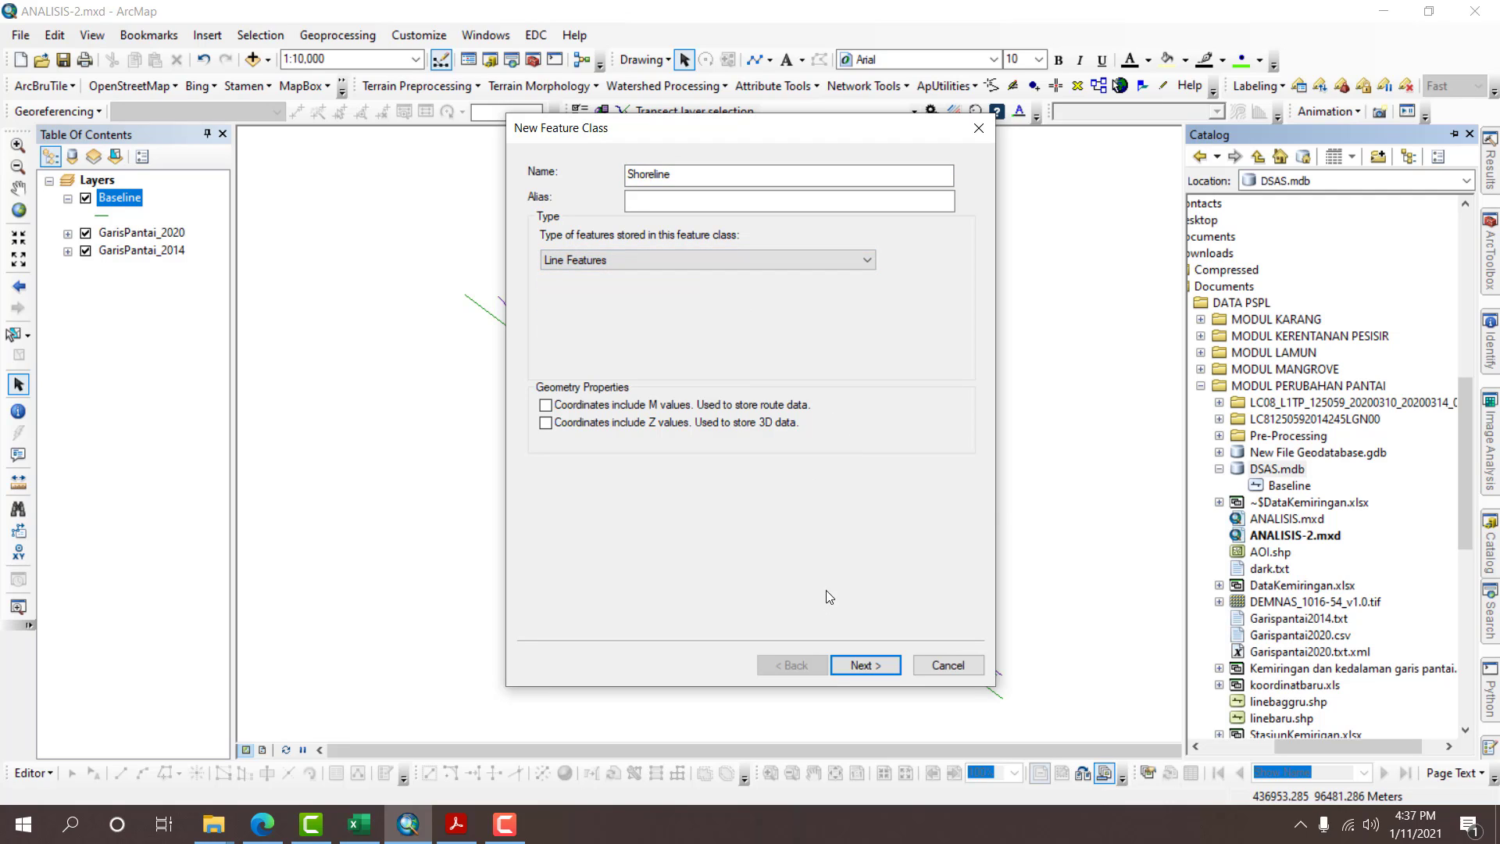
click(864, 664)
Assign the WGS 1984 UTM Zone 48N coordinate system to the Shoreline feature class and accept the default tolerance.
click(660, 336)
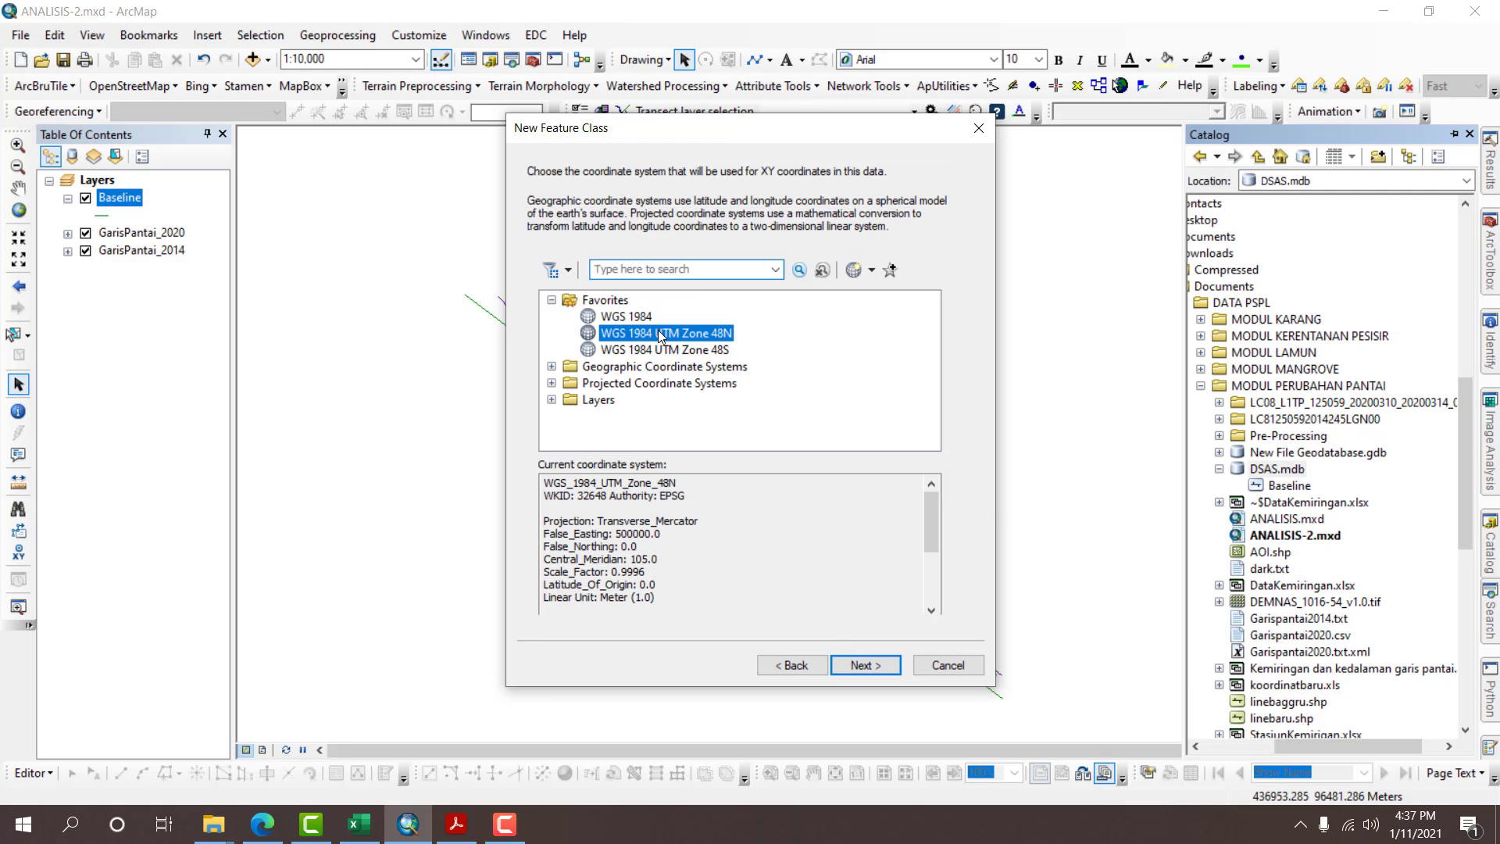
click(870, 660)
click(870, 664)
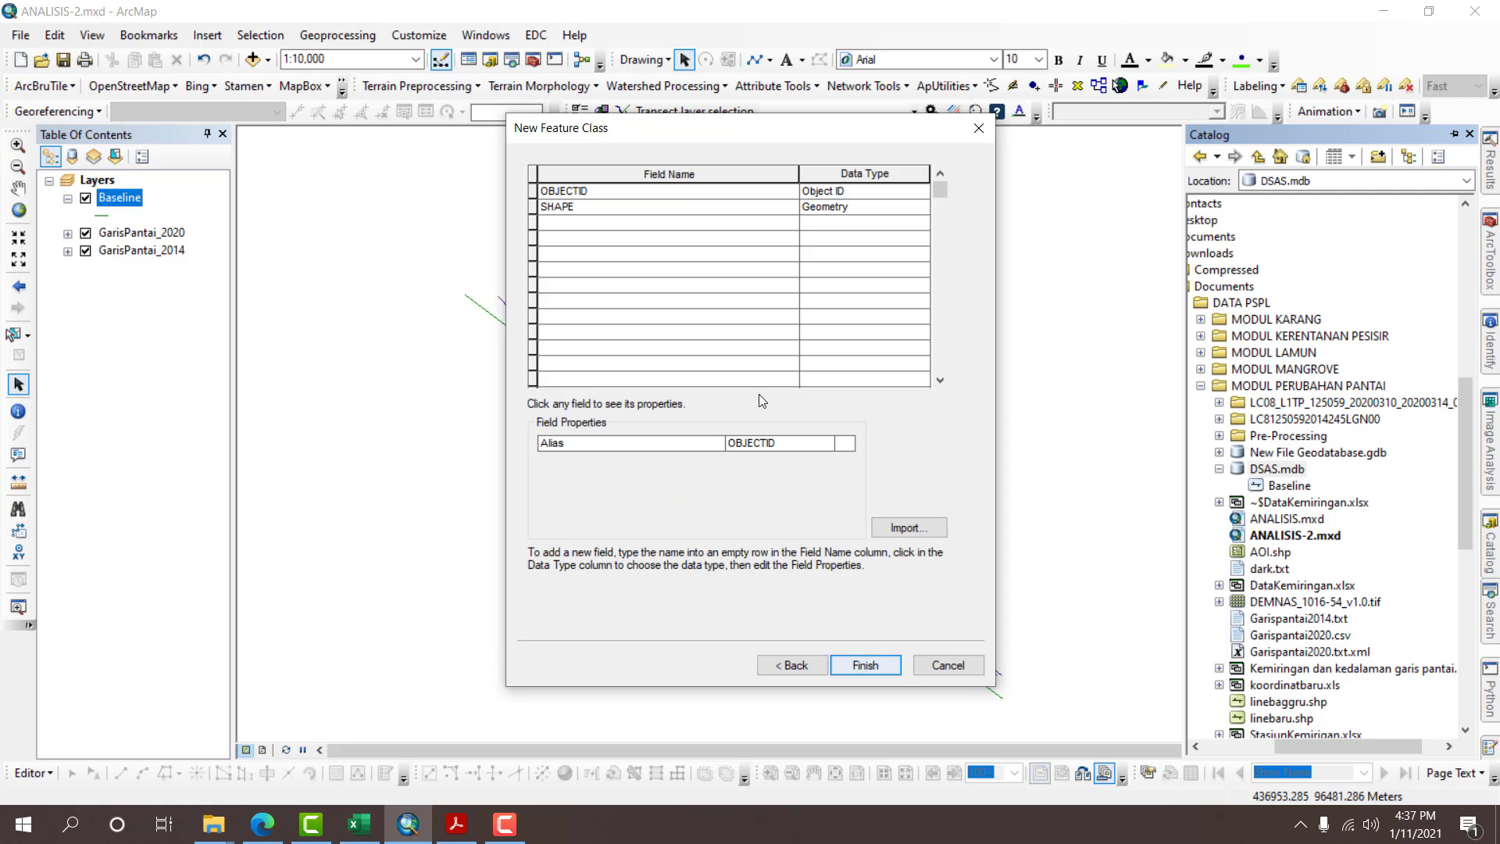
Add a field named SHAPE_Length with the Date data type to the Shoreline feature class.
click(691, 223)
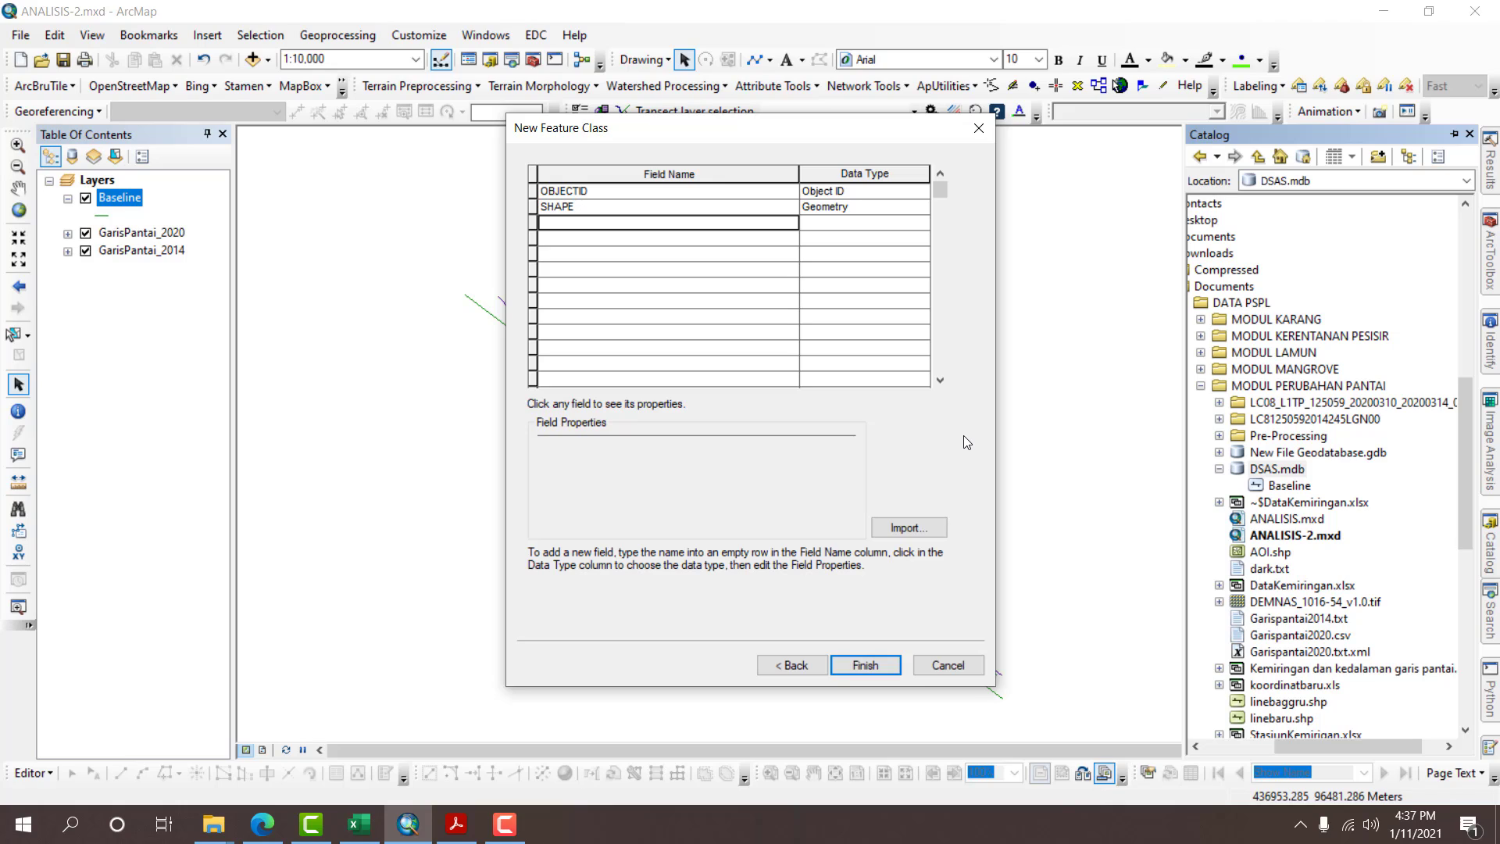
text(S)
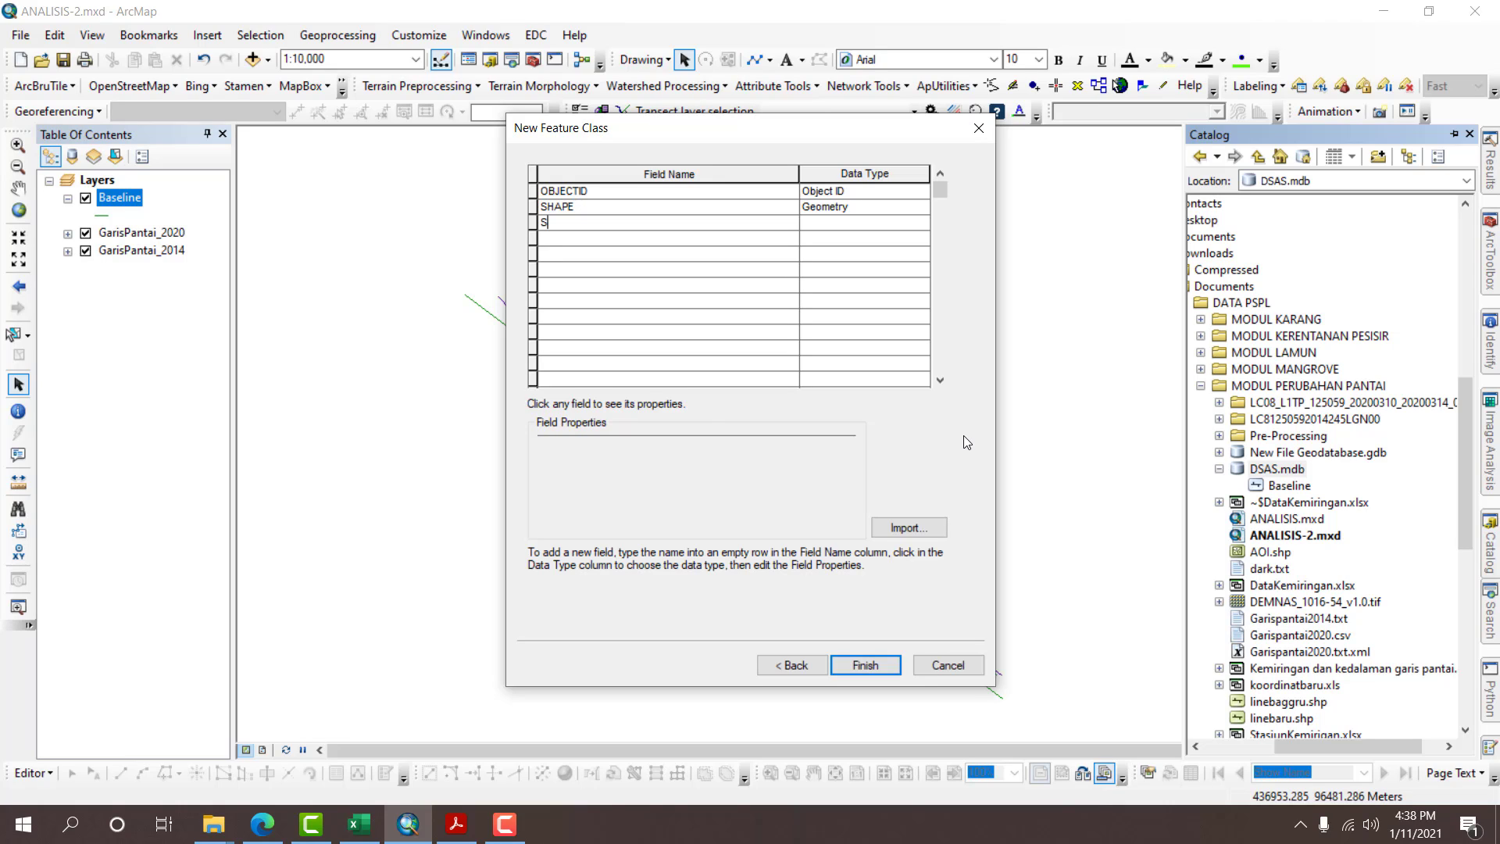
text(HAPE_Length)
key(Tab)
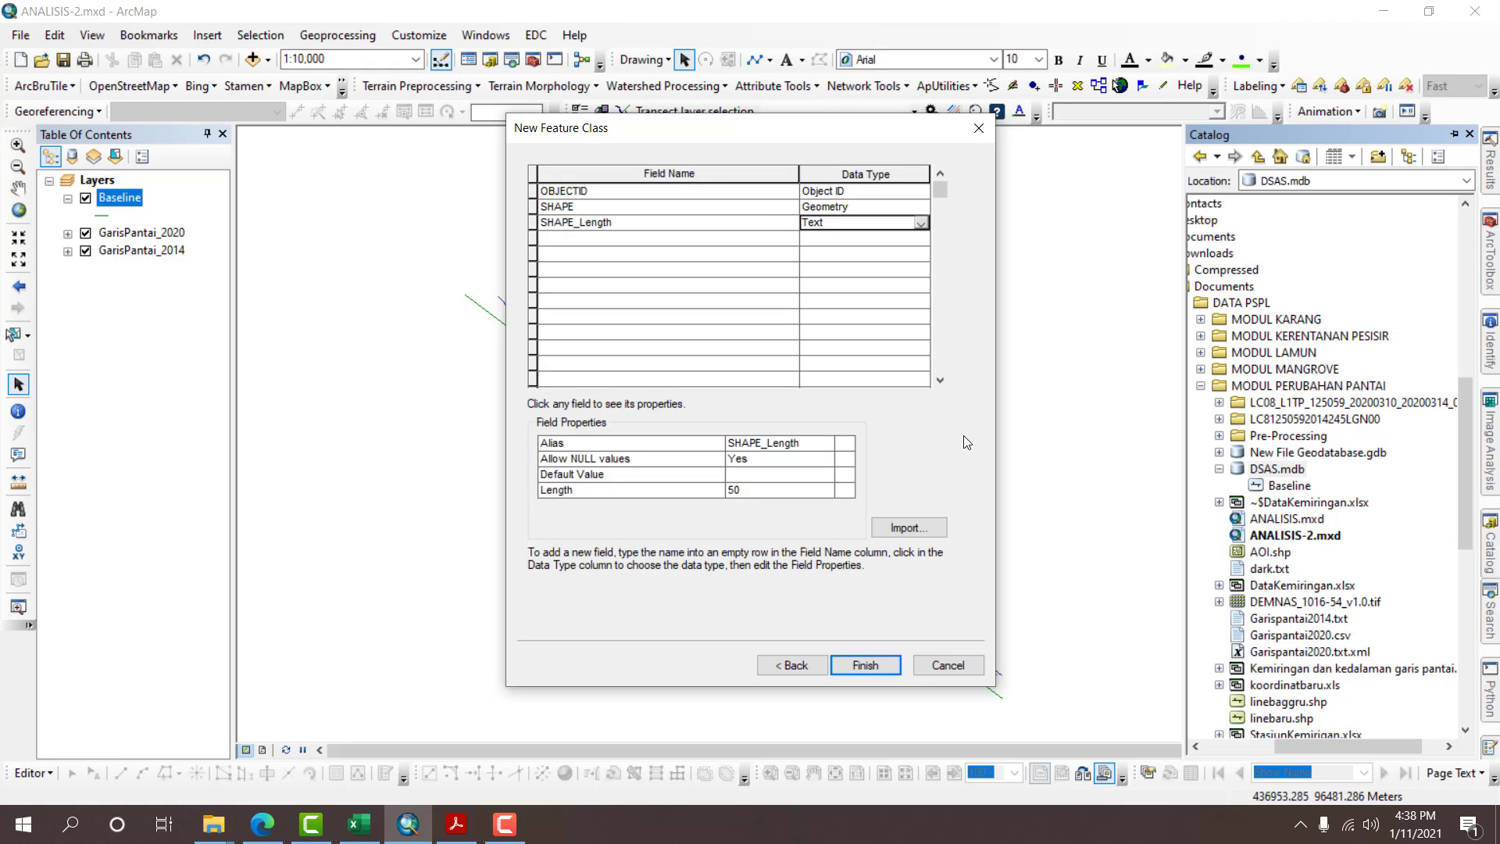
key(Down)
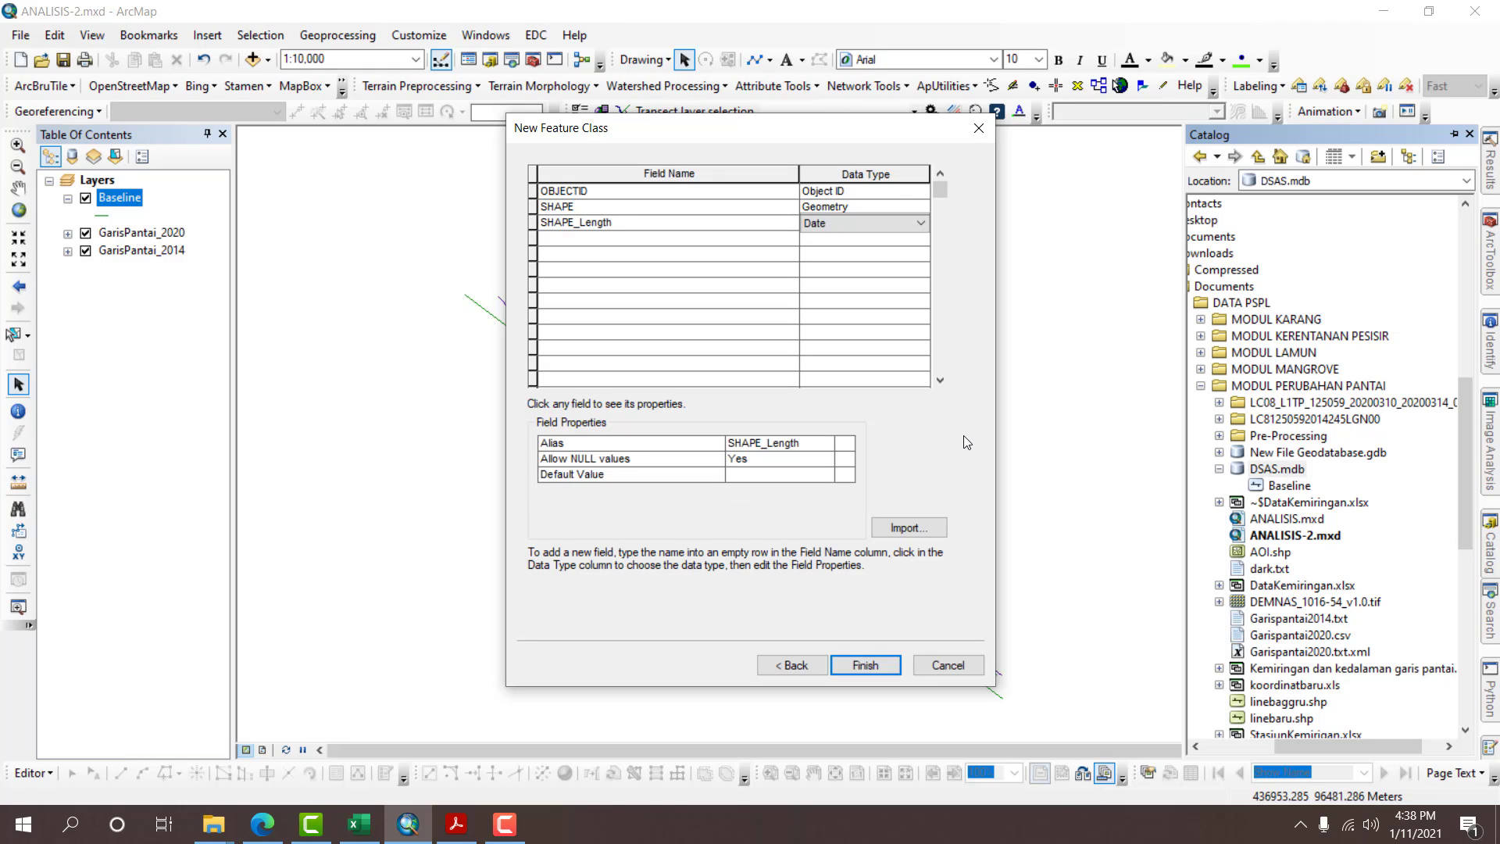
key(Tab)
Add a DATE_ field with the Text data type and a DSAS_Uncy field with the Date data type.
text(DATE)
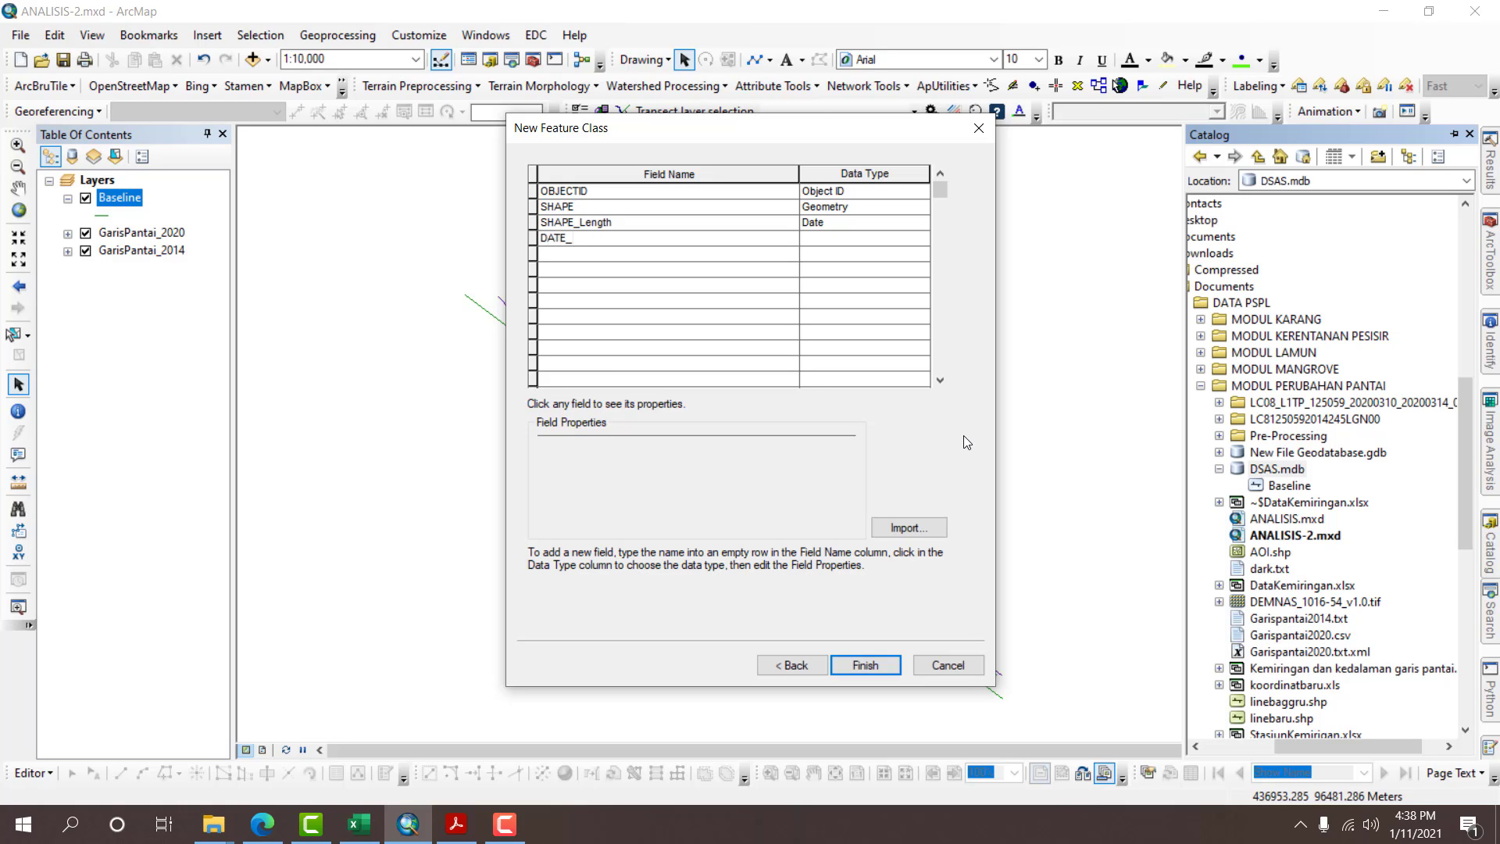
key(Tab)
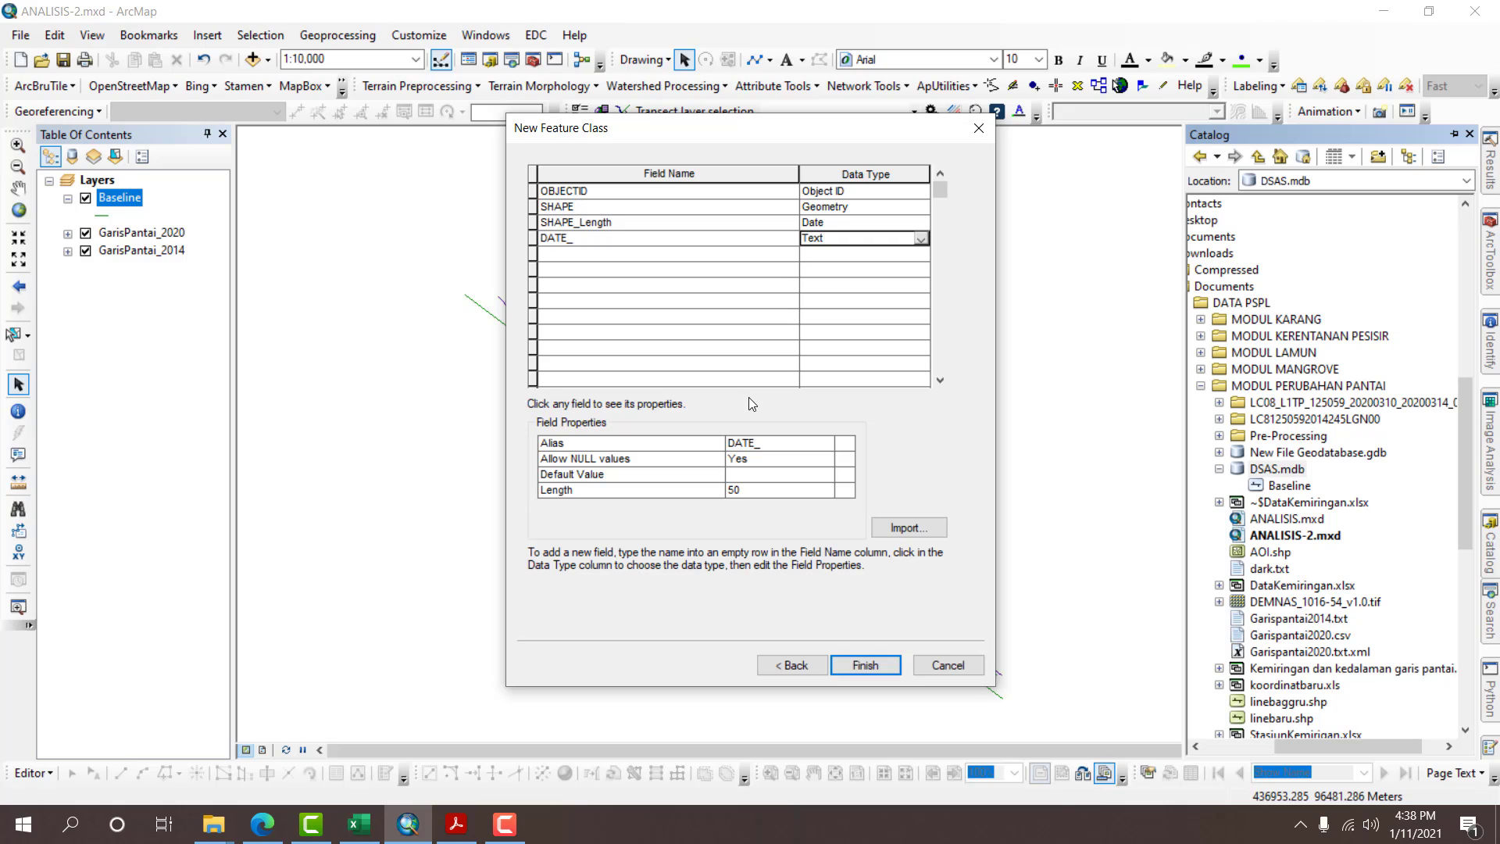
click(593, 253)
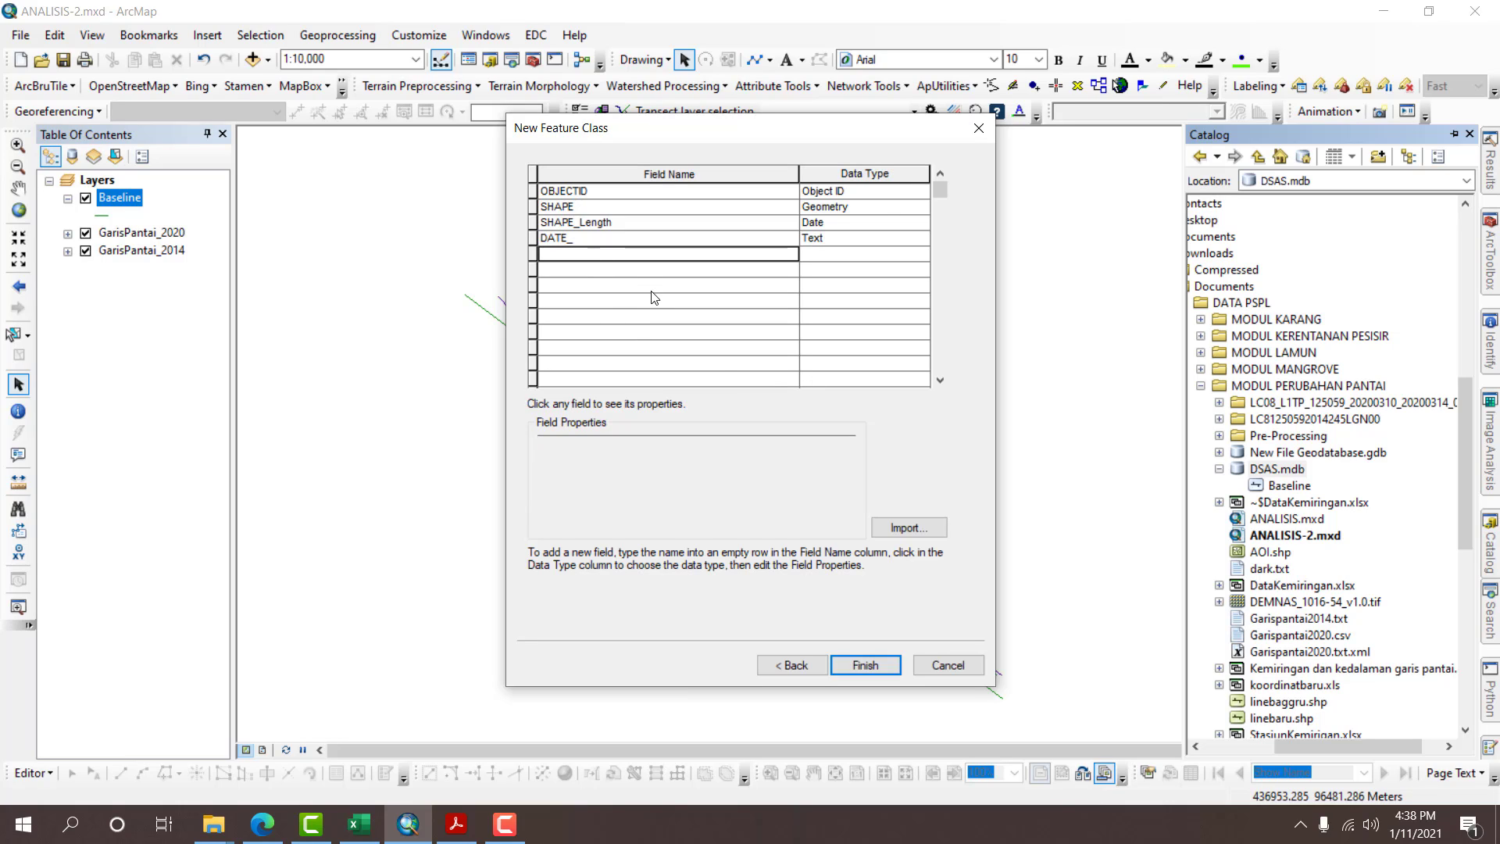
text(DSAS_Uncy)
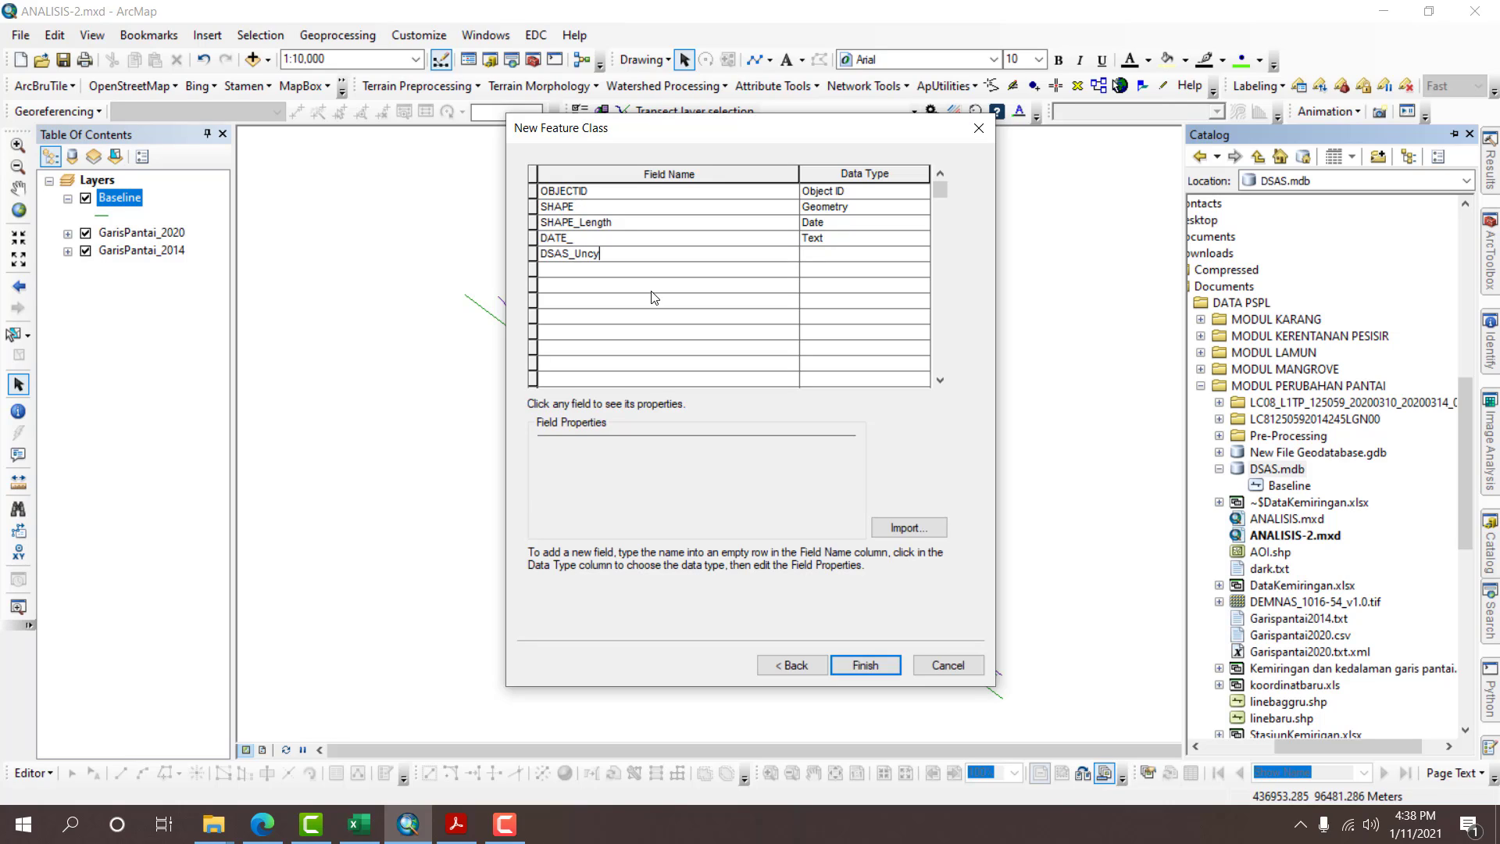
key(Tab)
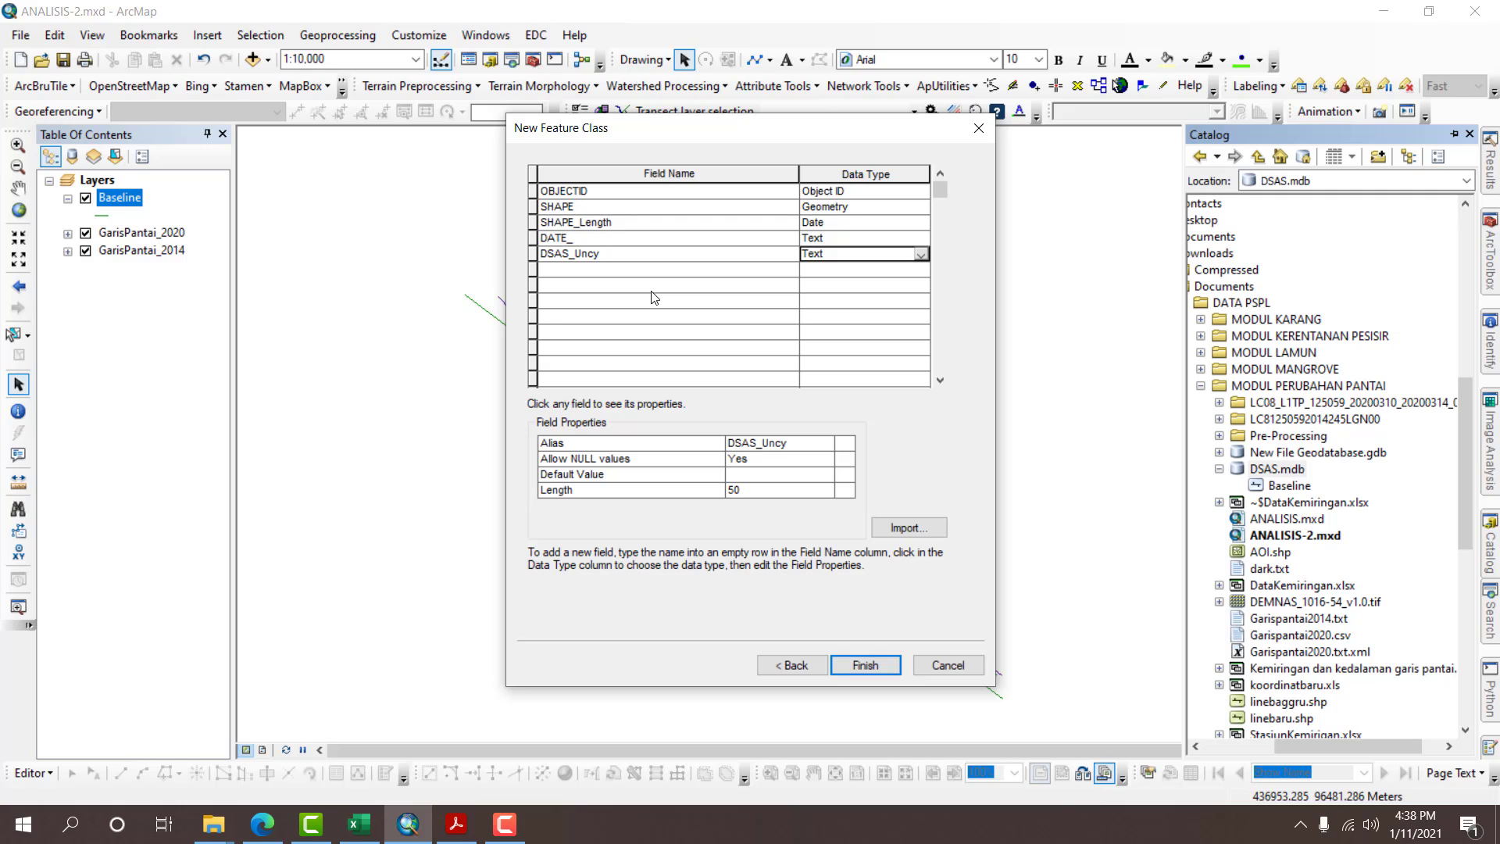
key(Down)
key(Tab)
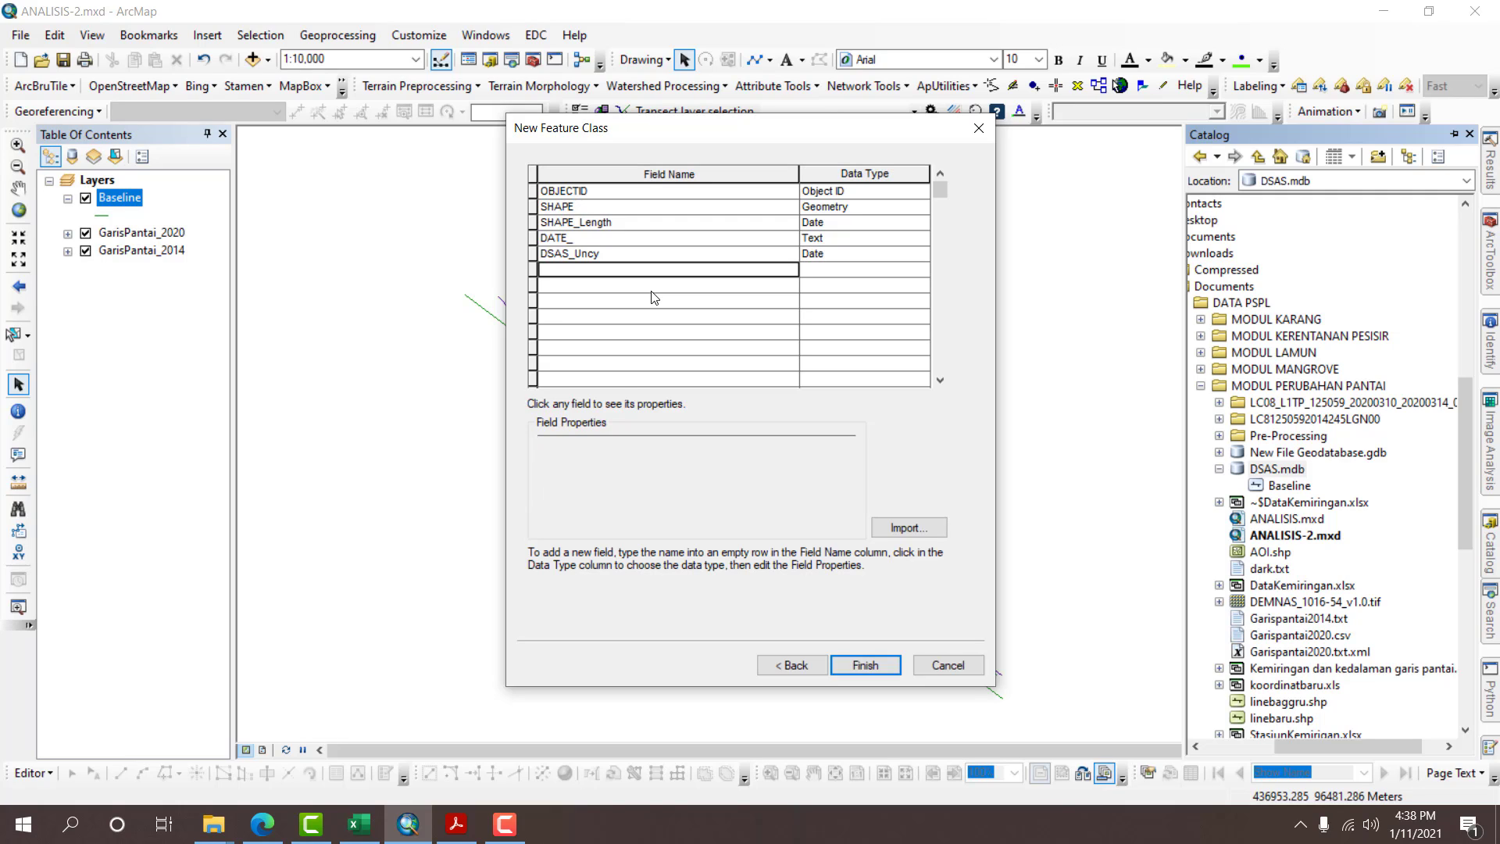
Change the data types of the SHAPE_Length and DSAS_Uncy fields to Double.
click(845, 223)
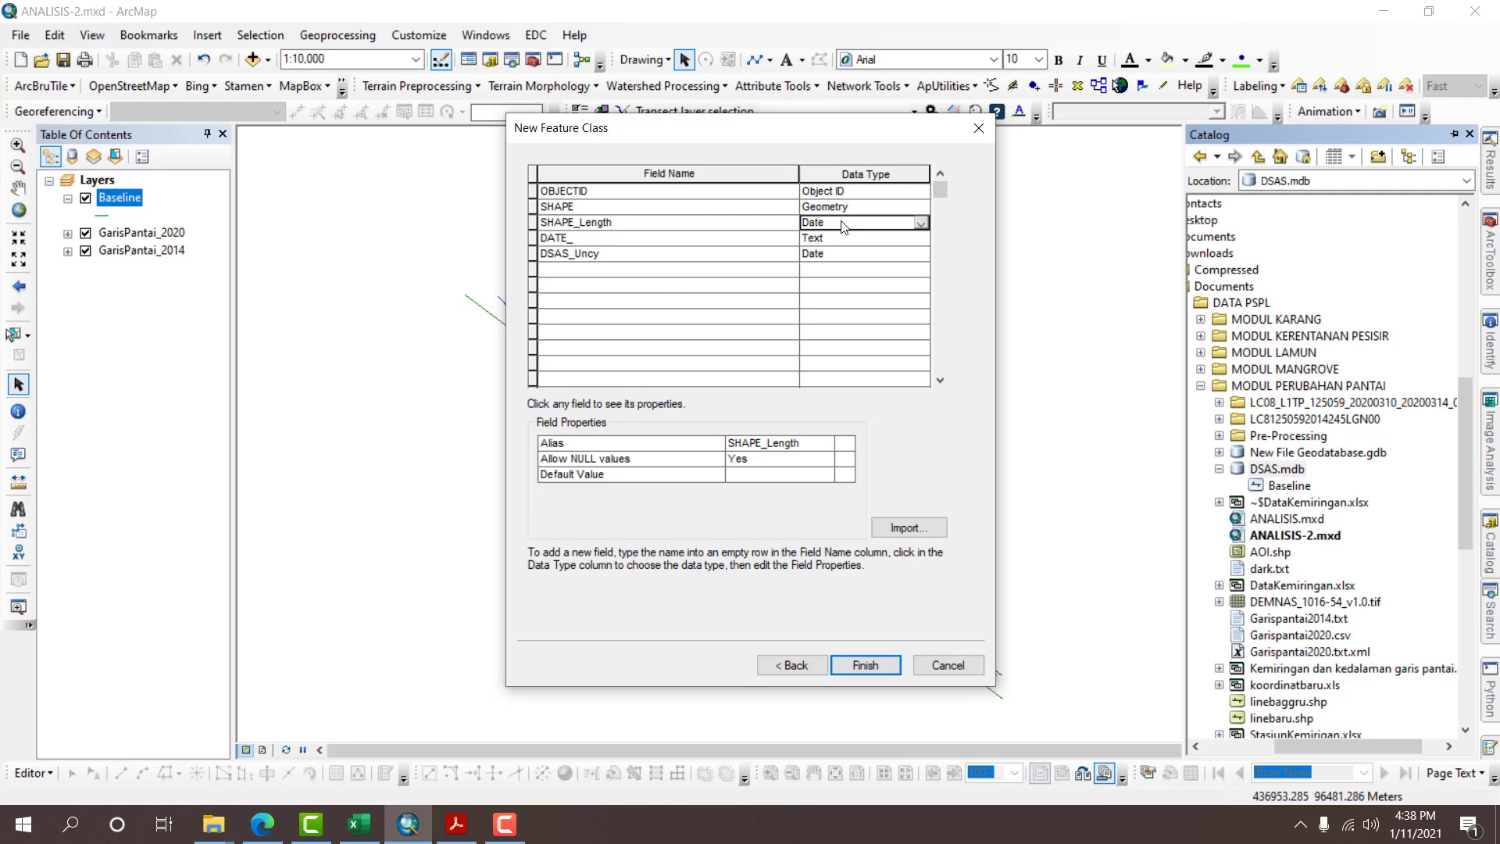
click(846, 222)
click(821, 283)
click(859, 254)
click(860, 254)
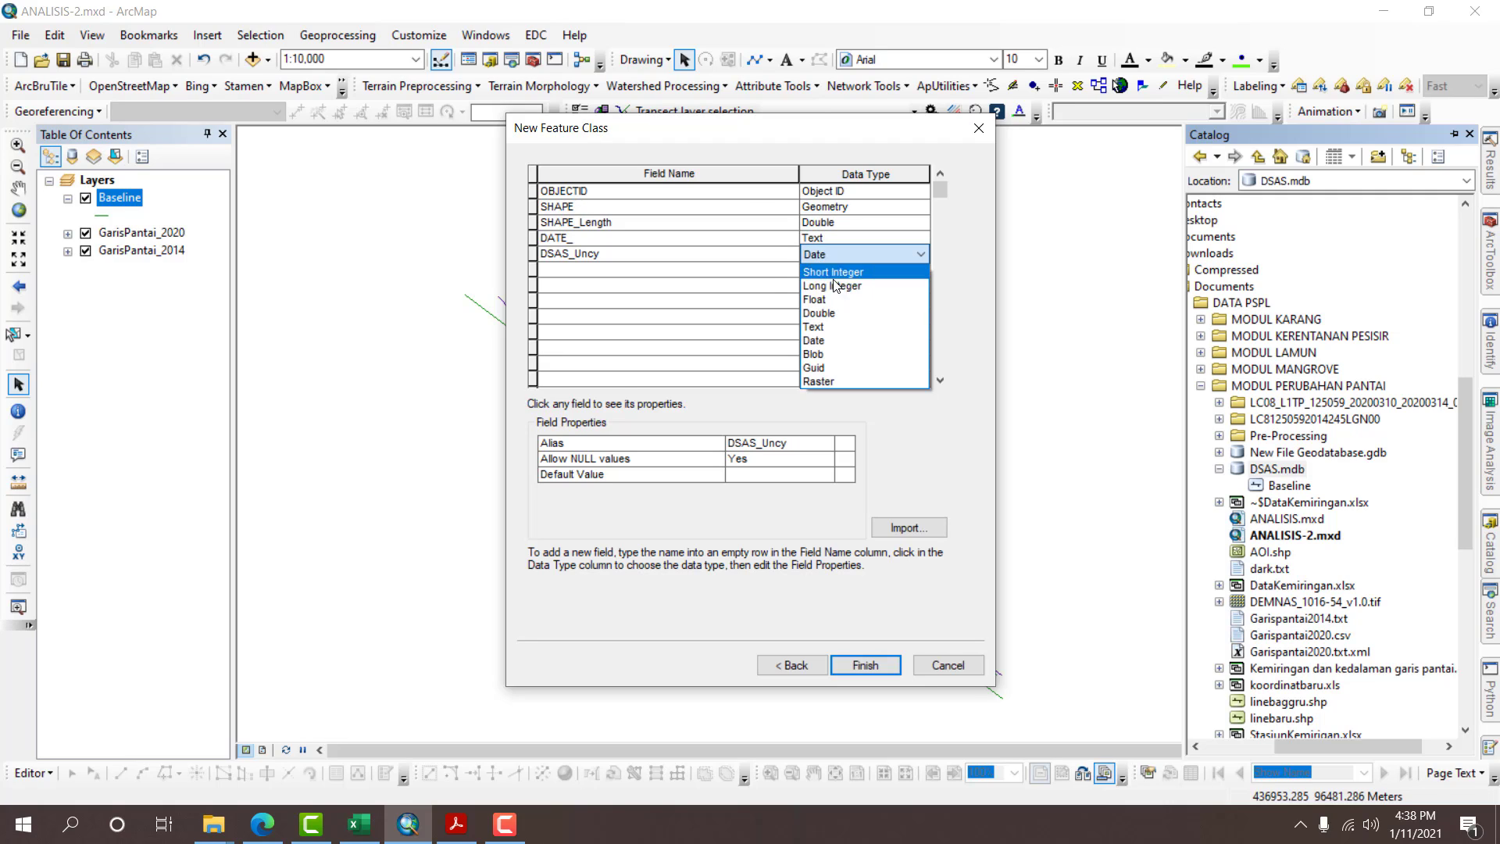
click(831, 313)
Check the entered field rows and finish creating the Shoreline feature class.
click(731, 270)
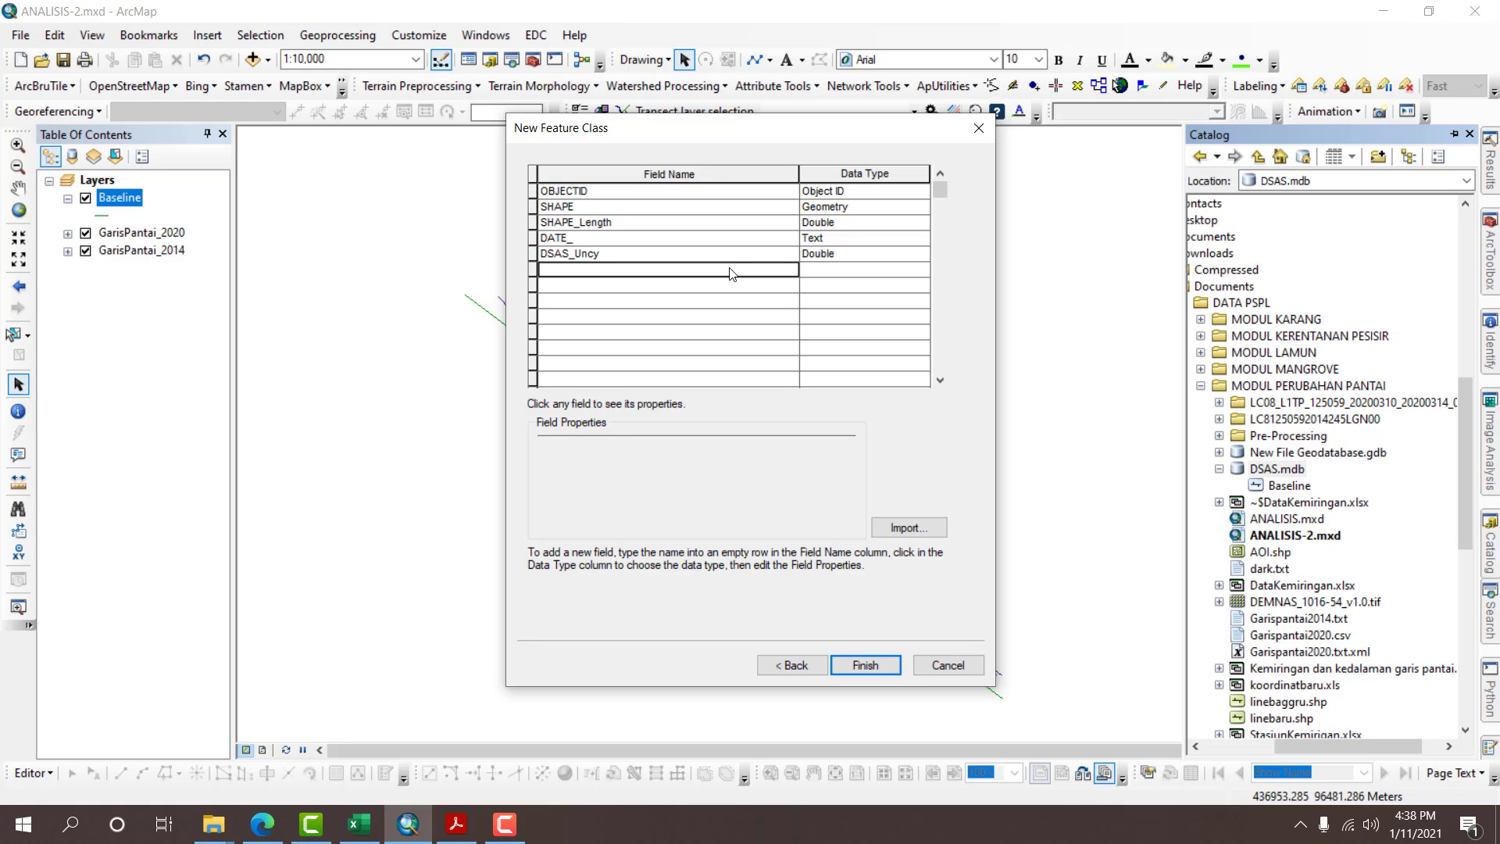
click(731, 253)
click(715, 223)
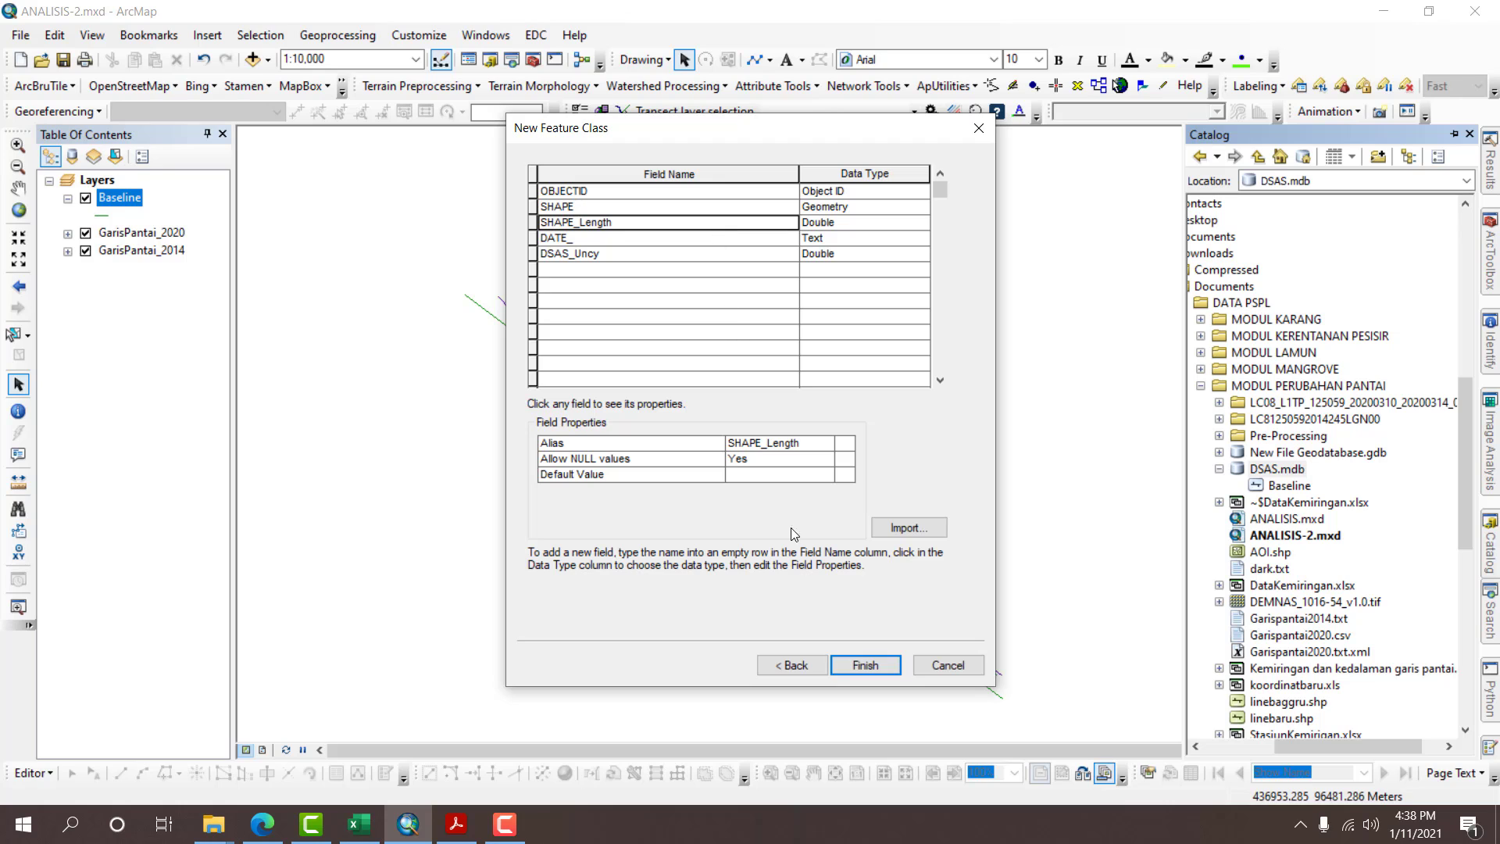
click(857, 663)
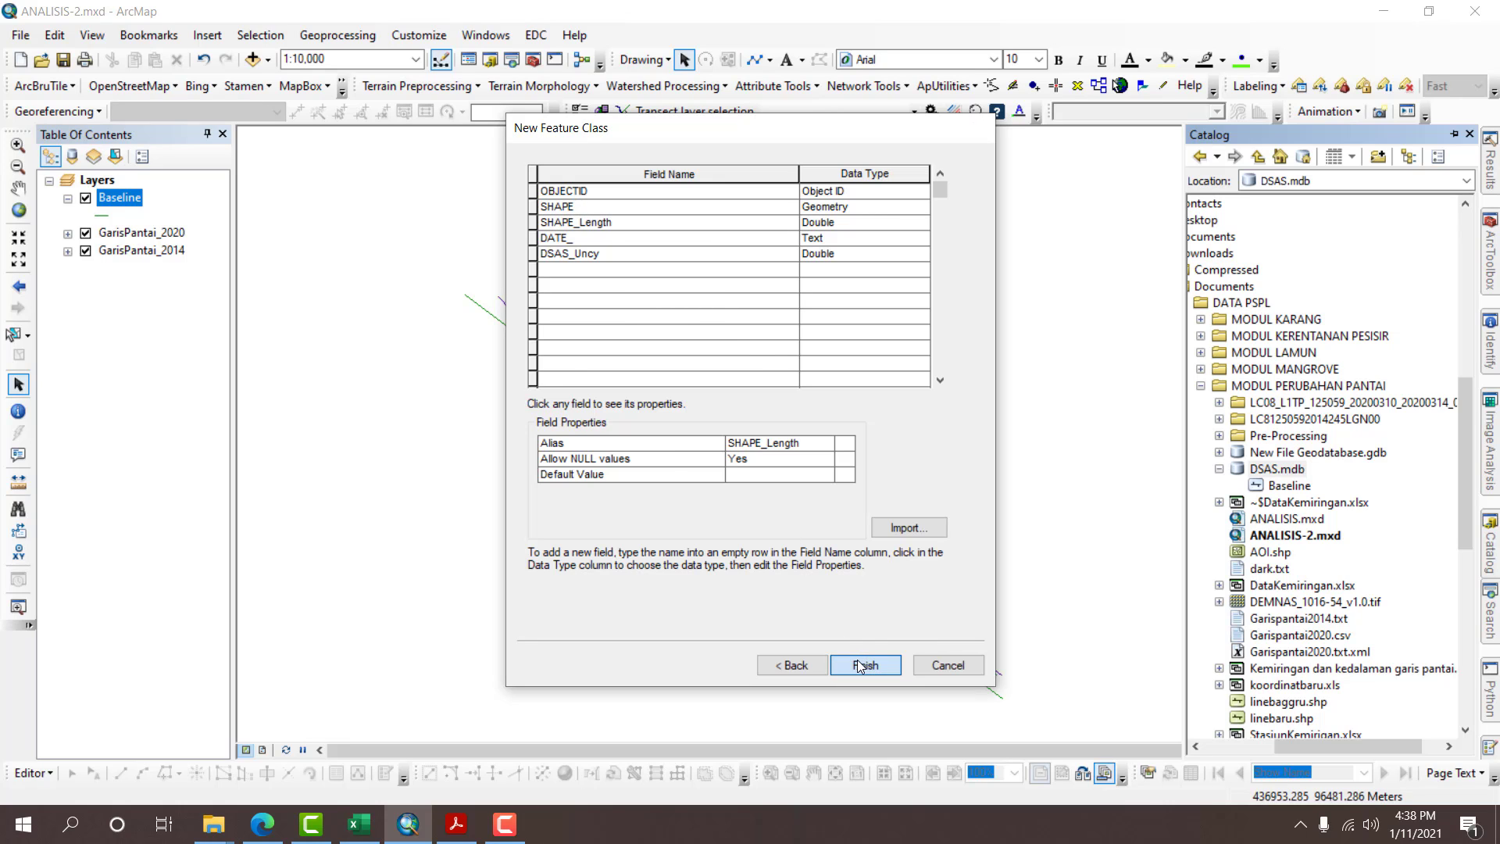
Open the Shoreline layer's attribute table and inspect the properties of its DATE_ field.
click(81, 220)
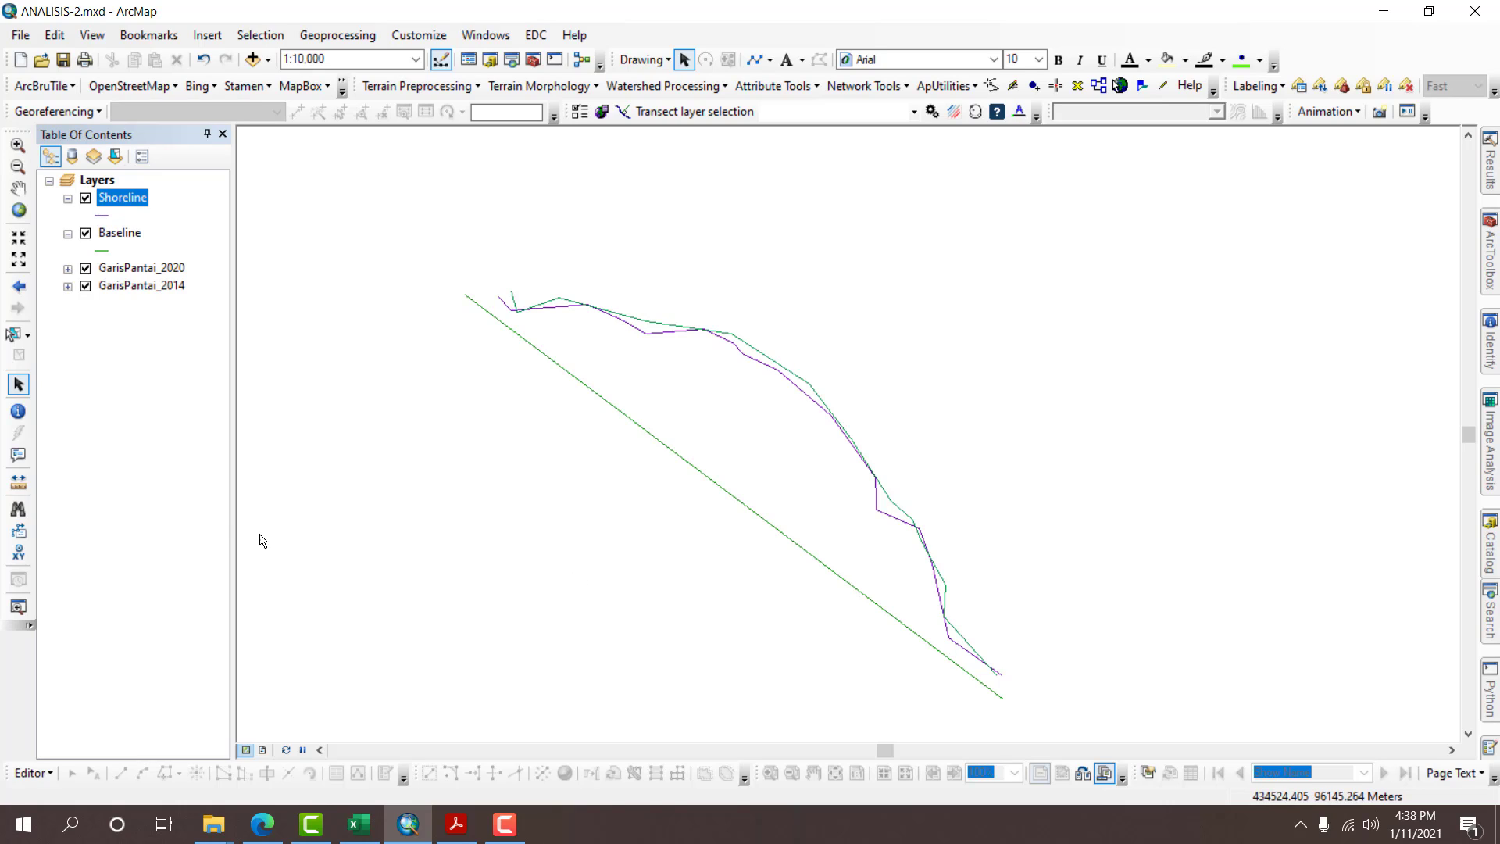
right_click(137, 200)
click(206, 264)
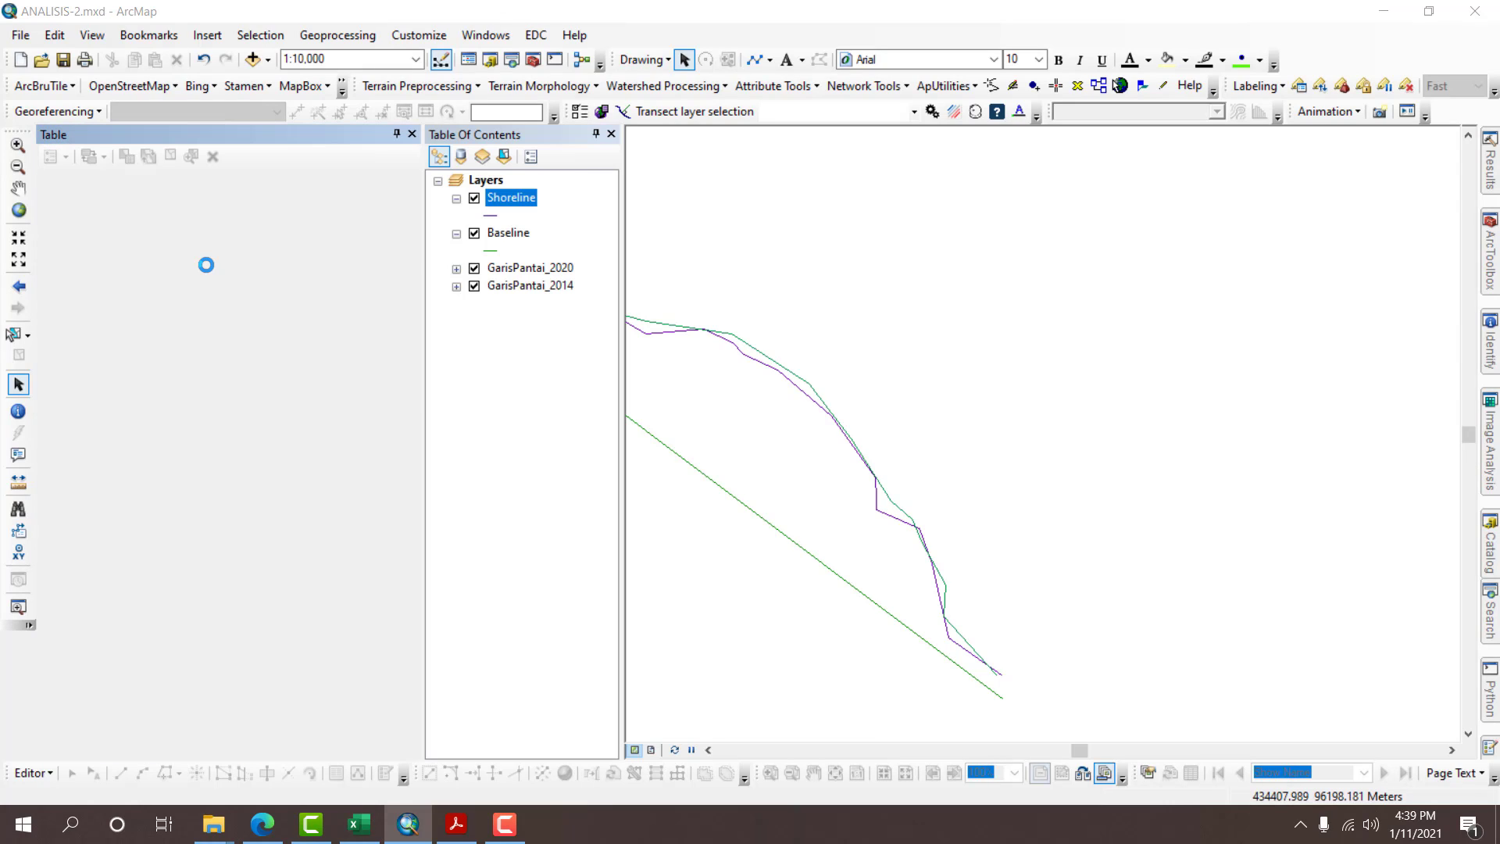
click(281, 200)
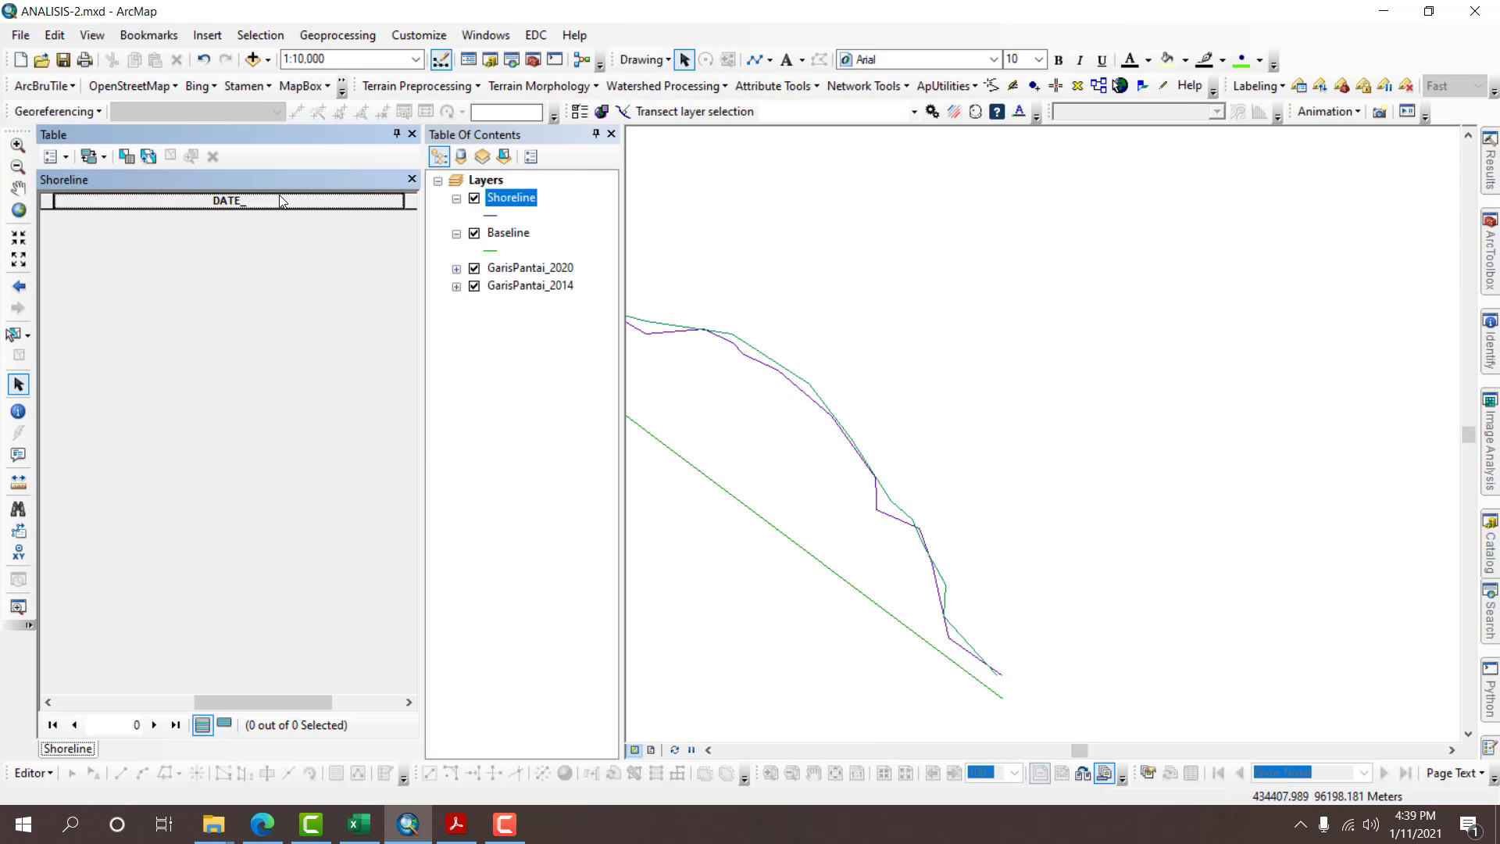
right_click(281, 201)
click(367, 442)
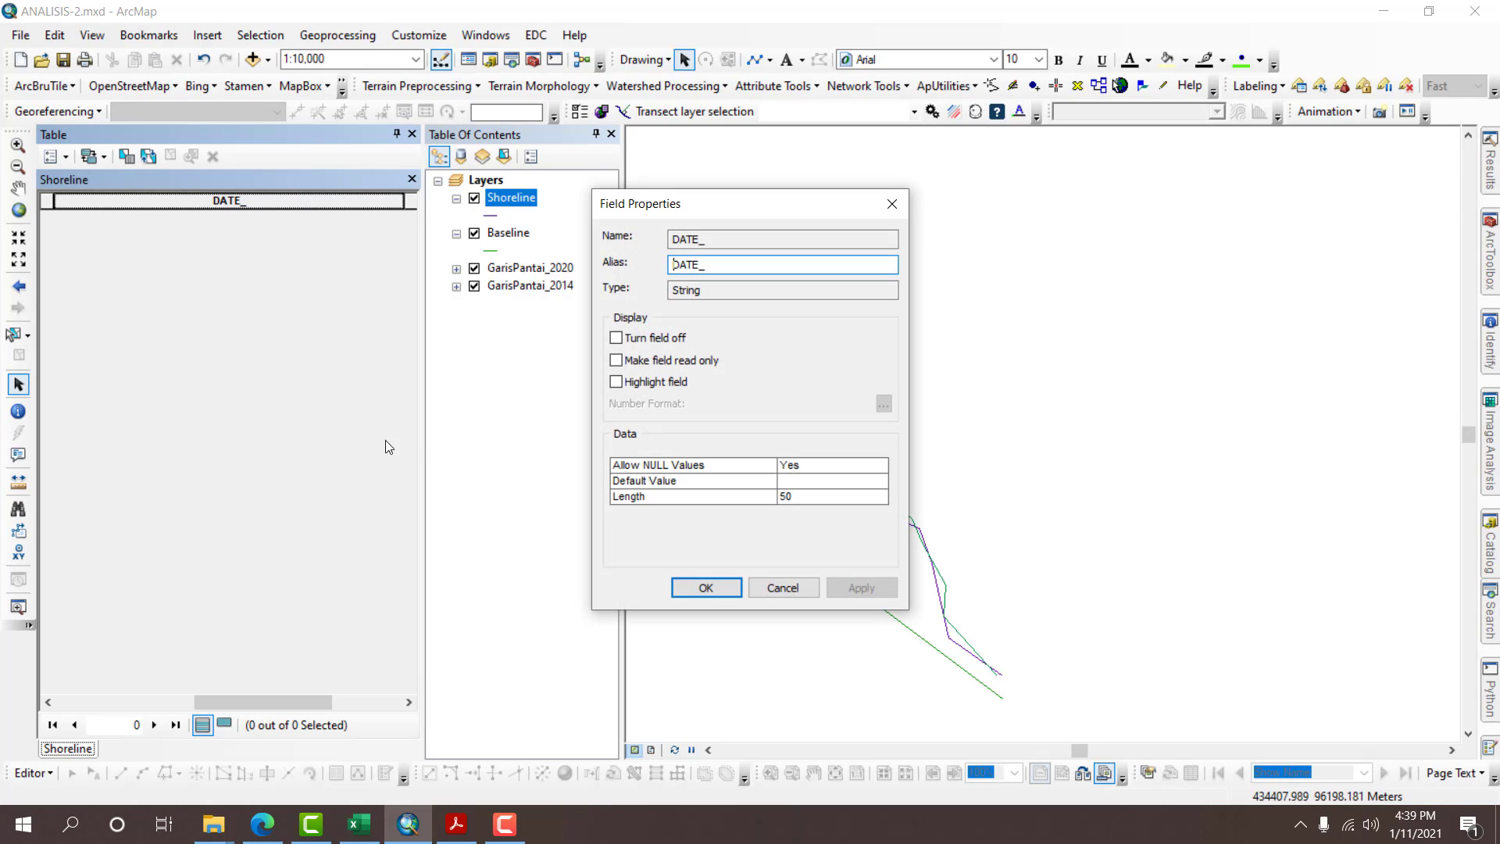
click(757, 587)
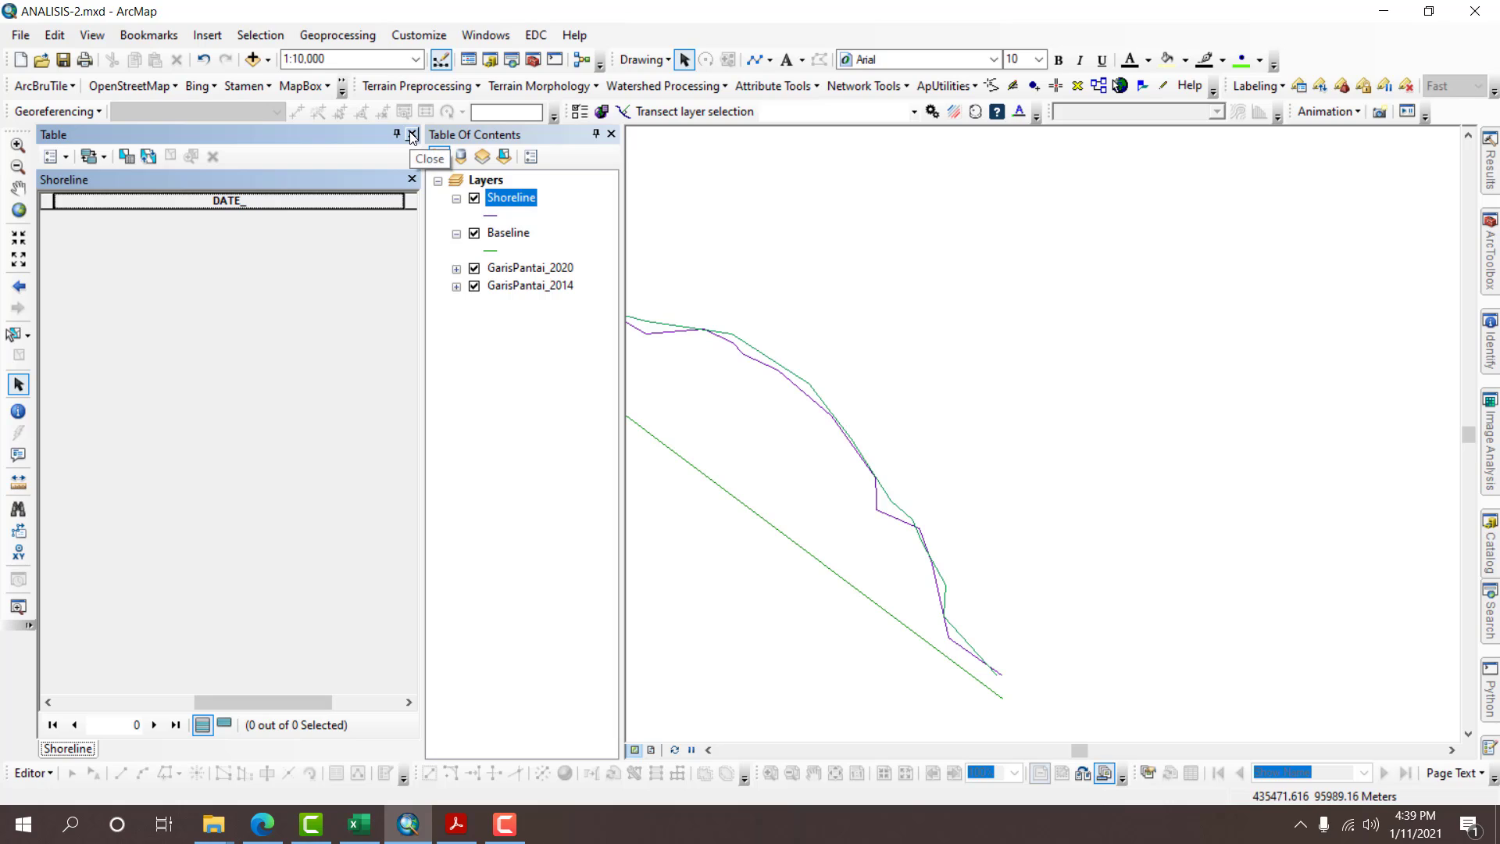
Start an edit session on the geodatabase that holds the Shoreline layer.
click(44, 771)
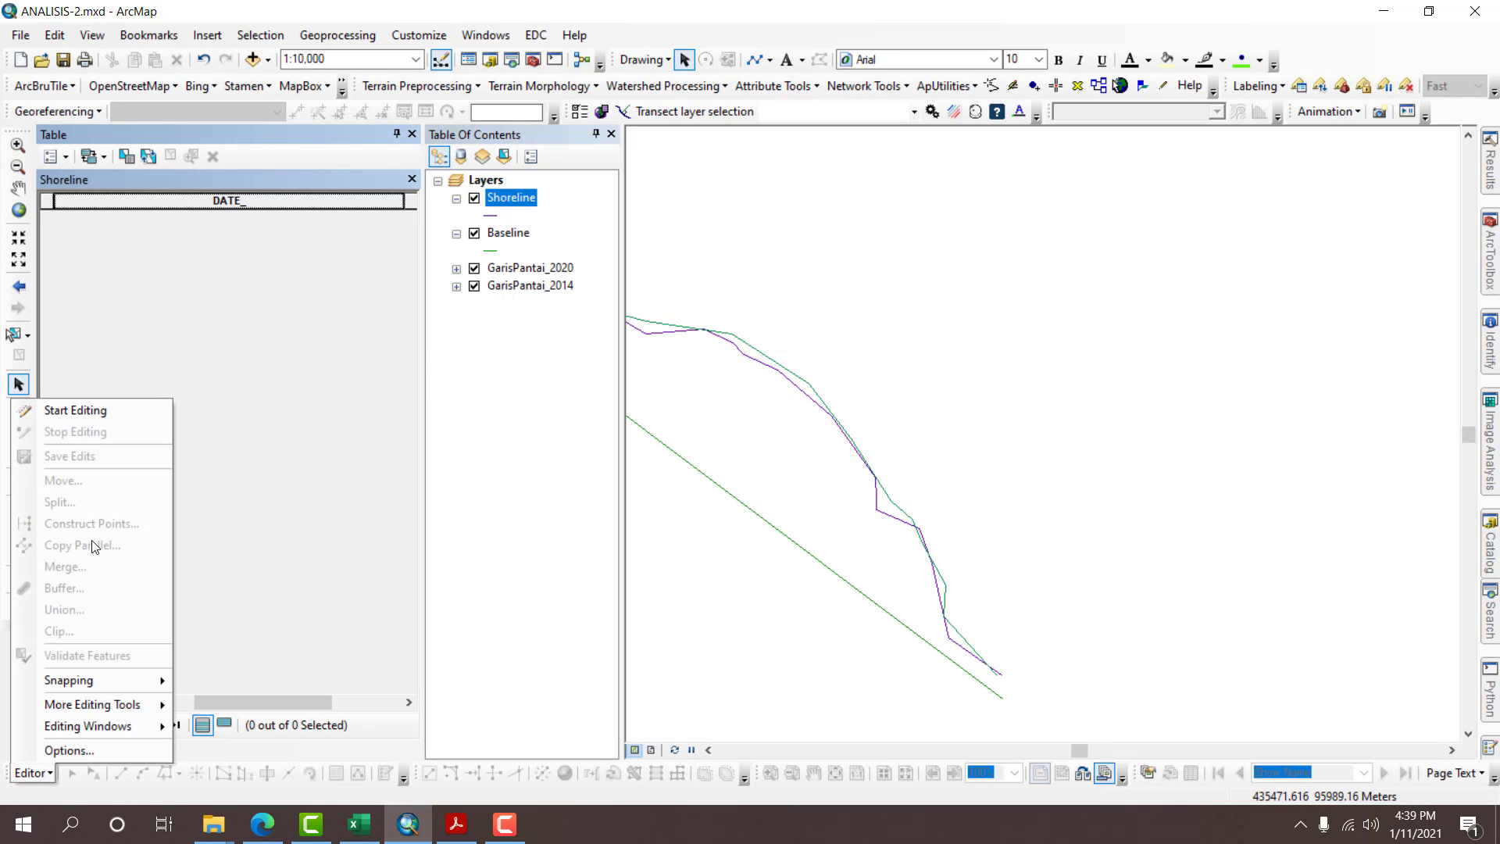
click(91, 413)
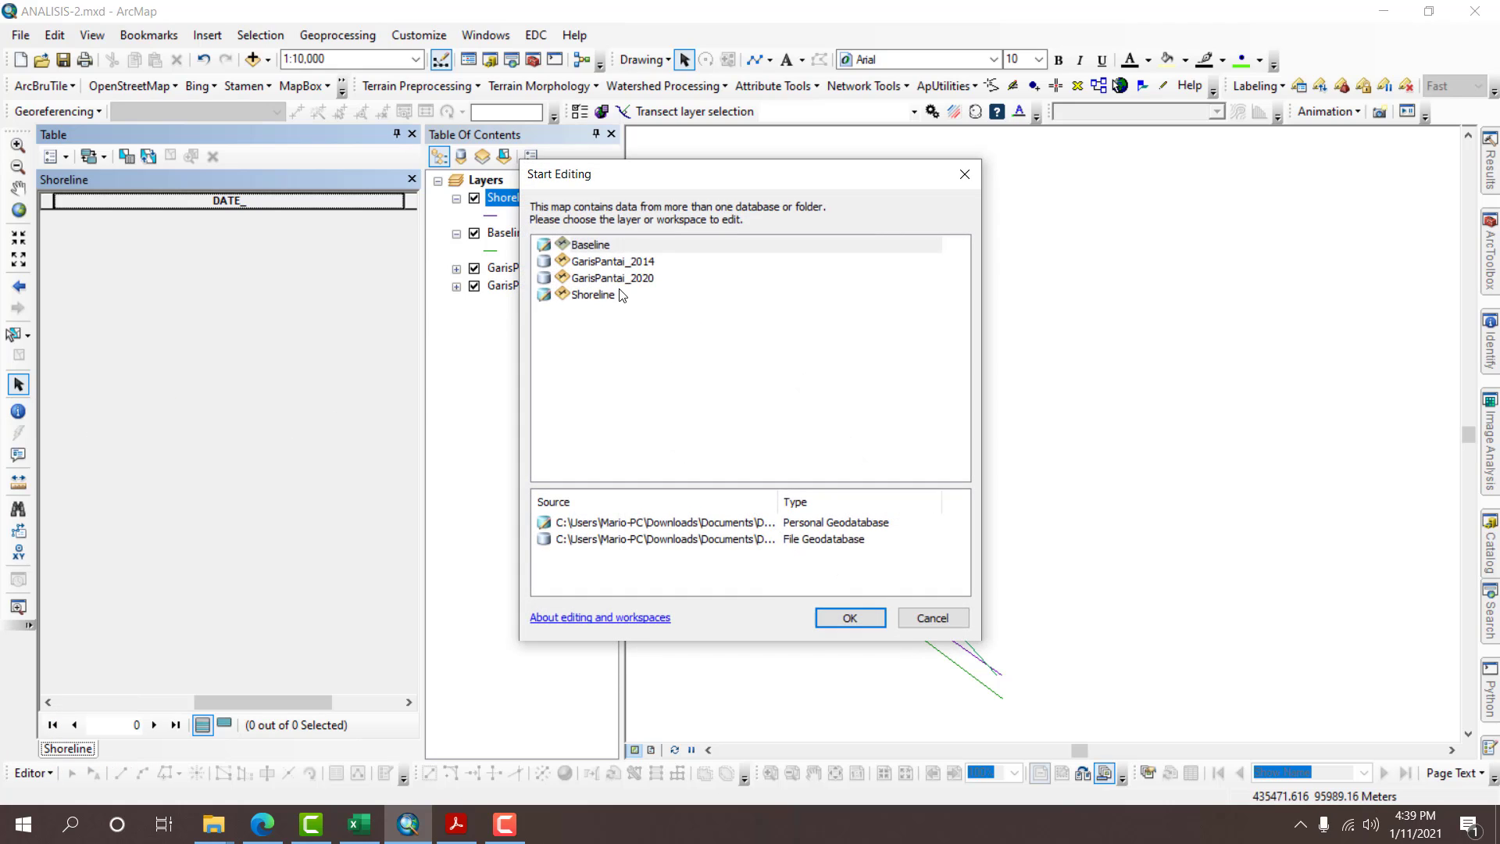
click(598, 295)
double_click(568, 295)
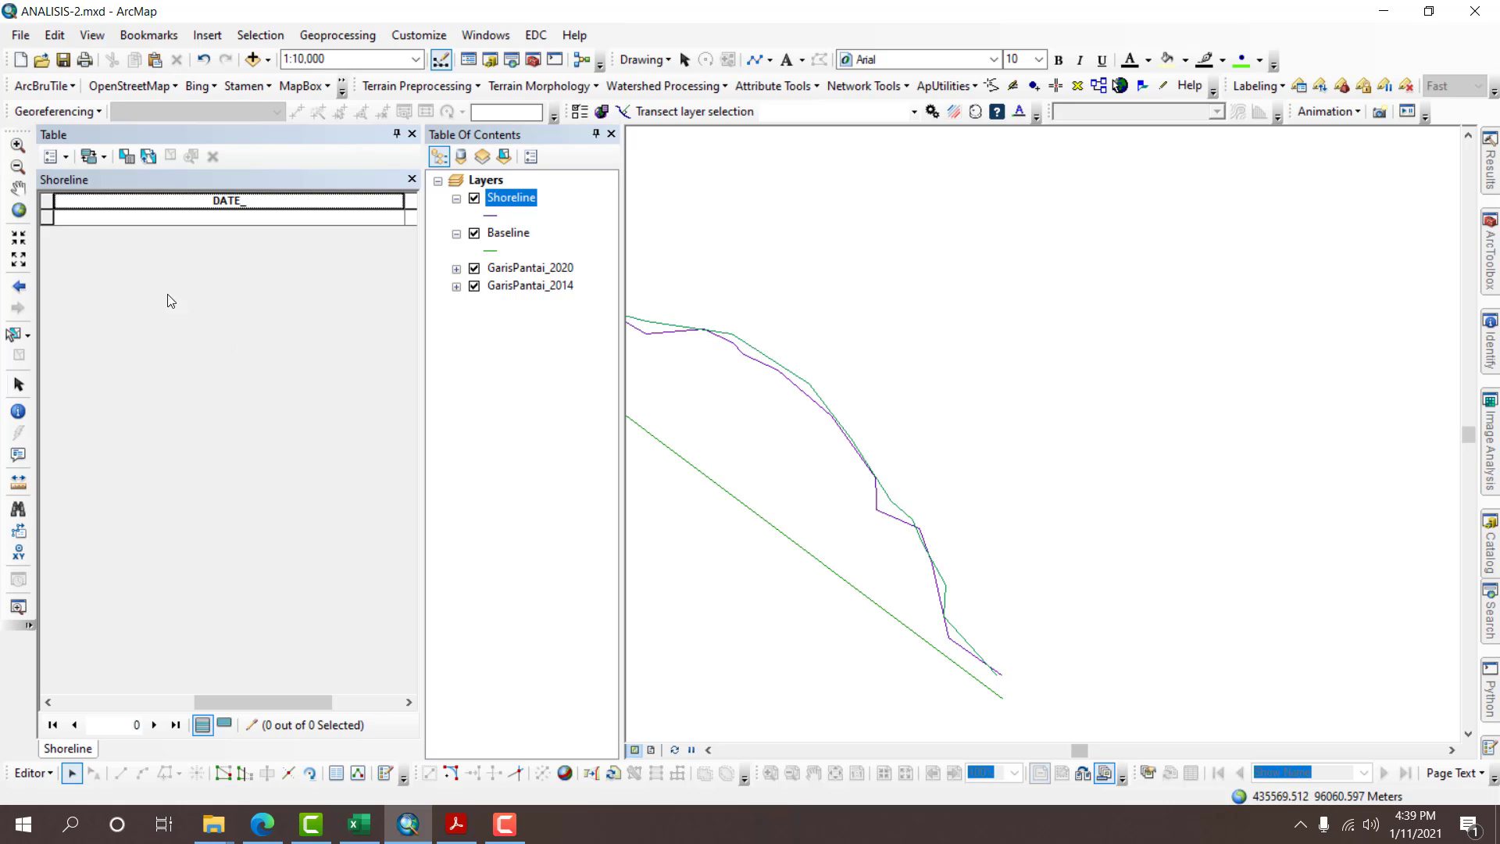
Change the line colour of the GarisPantai_2014 layer to red.
click(18, 209)
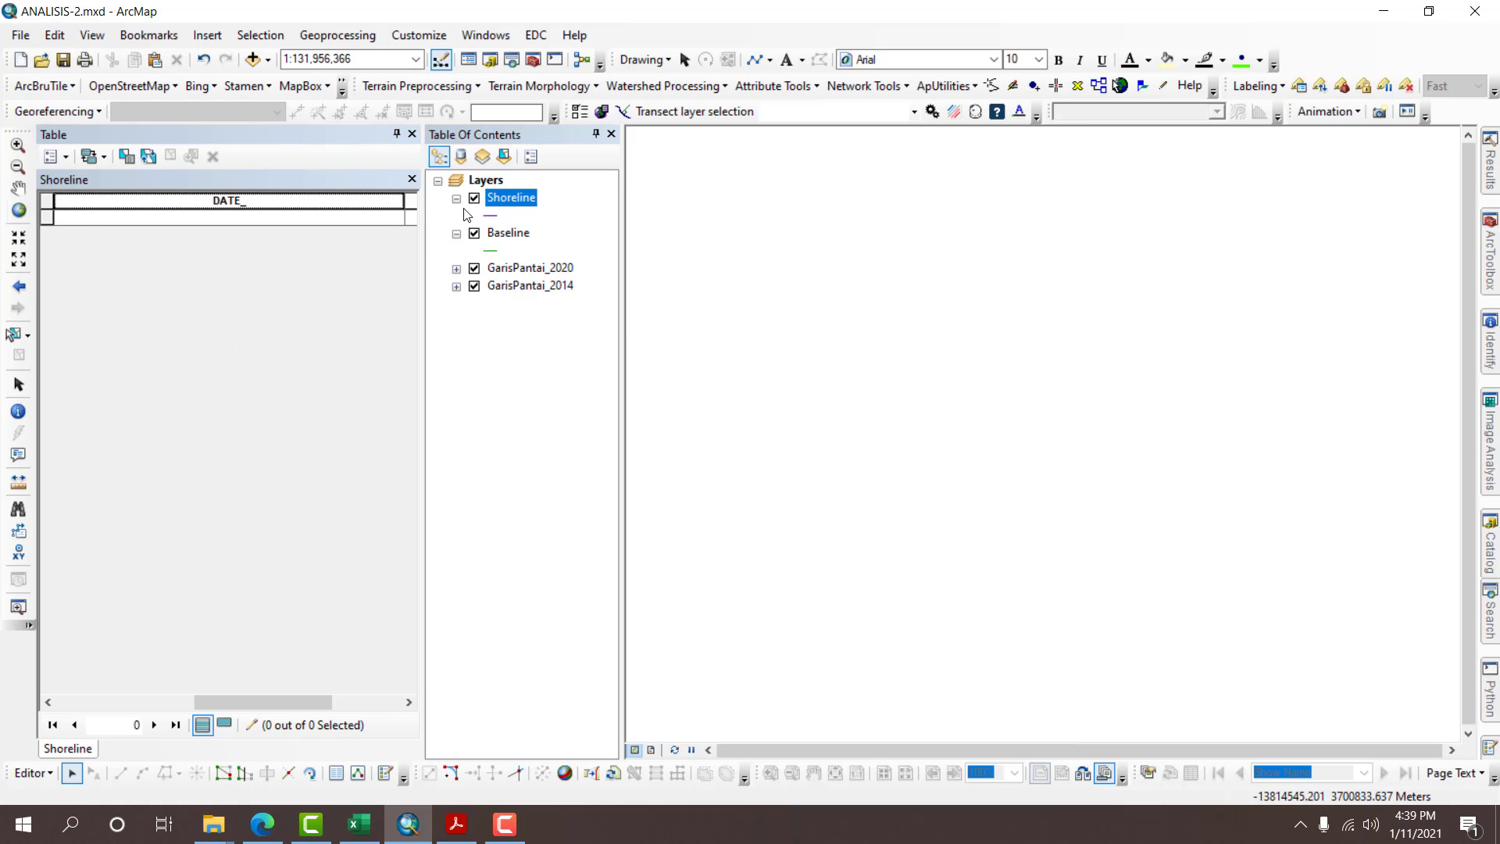
right_click(509, 269)
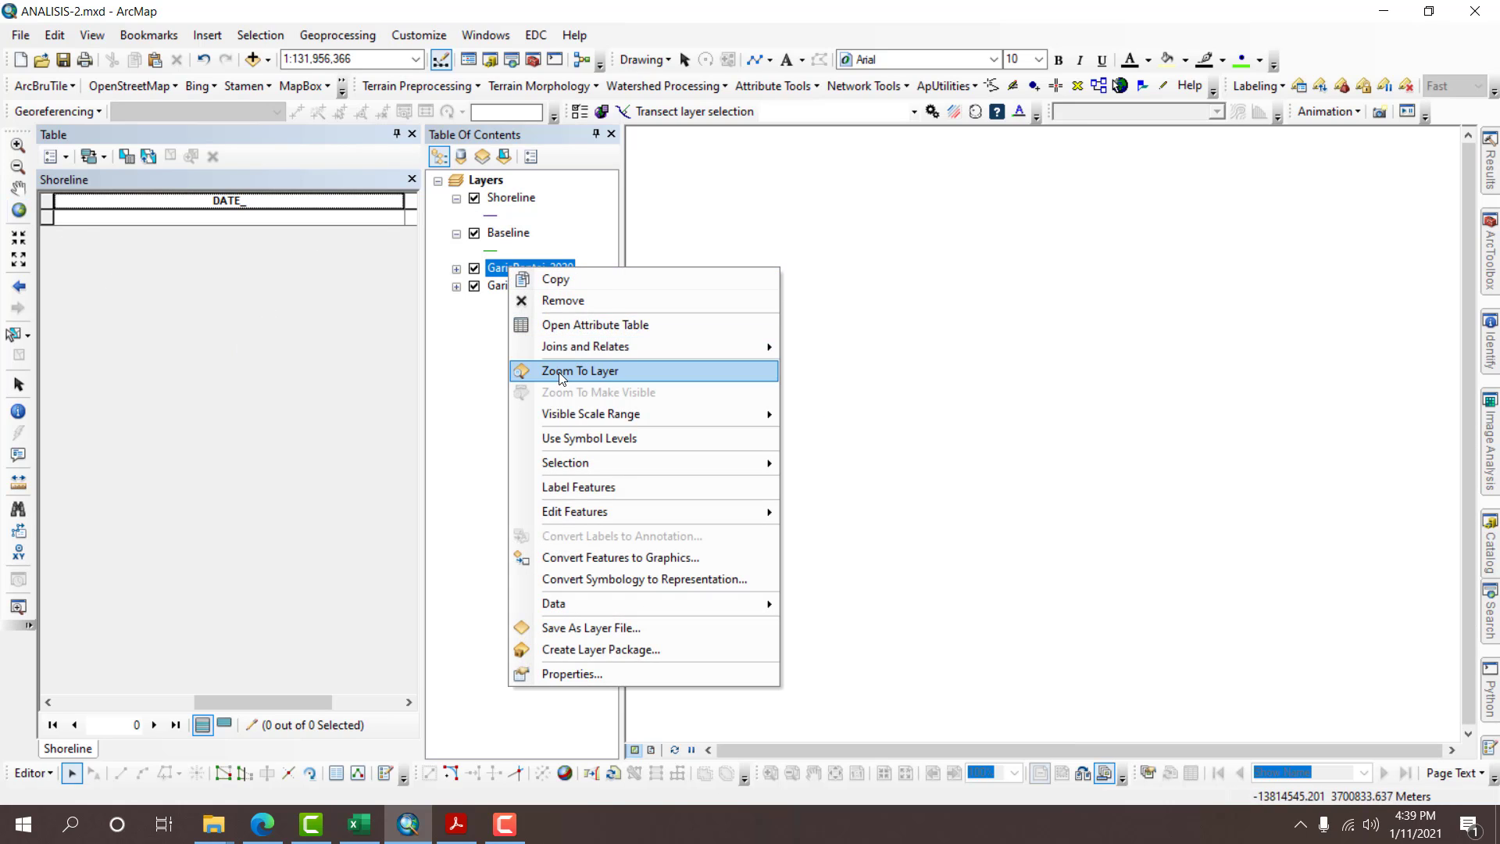
click(559, 372)
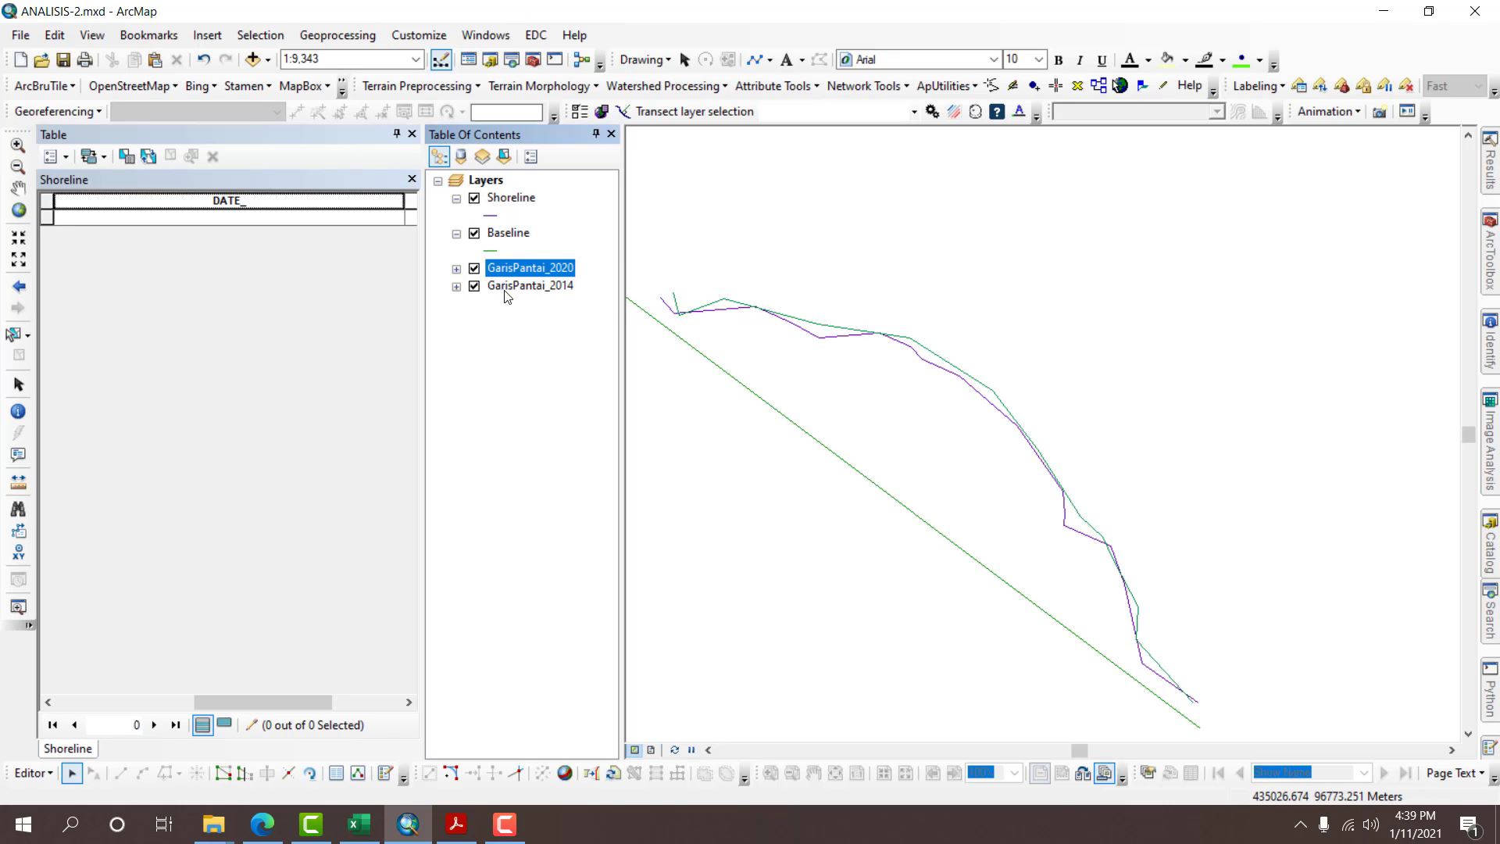
click(456, 268)
click(456, 304)
click(493, 321)
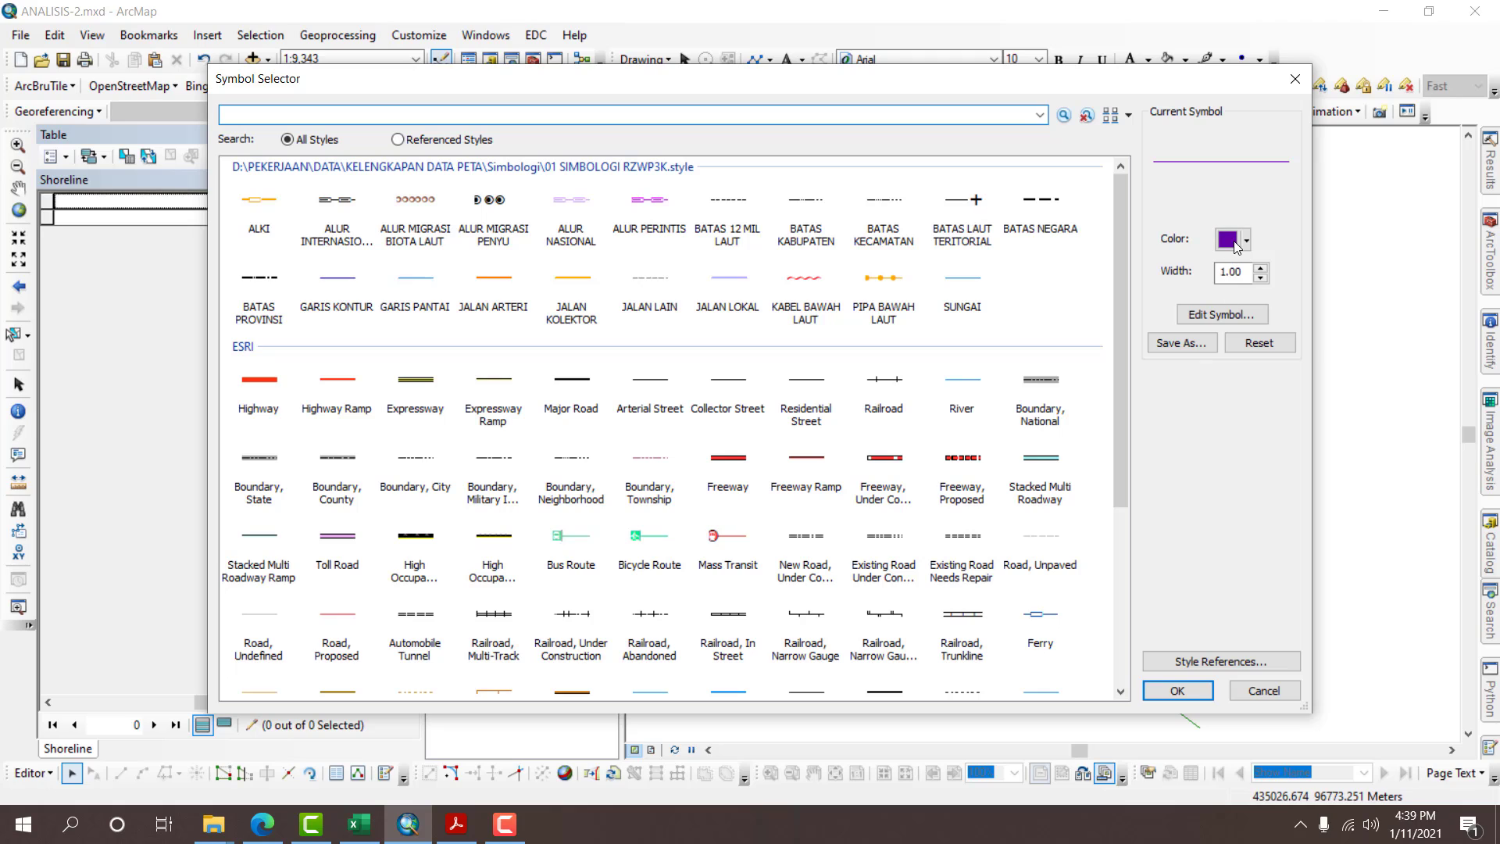
click(1232, 251)
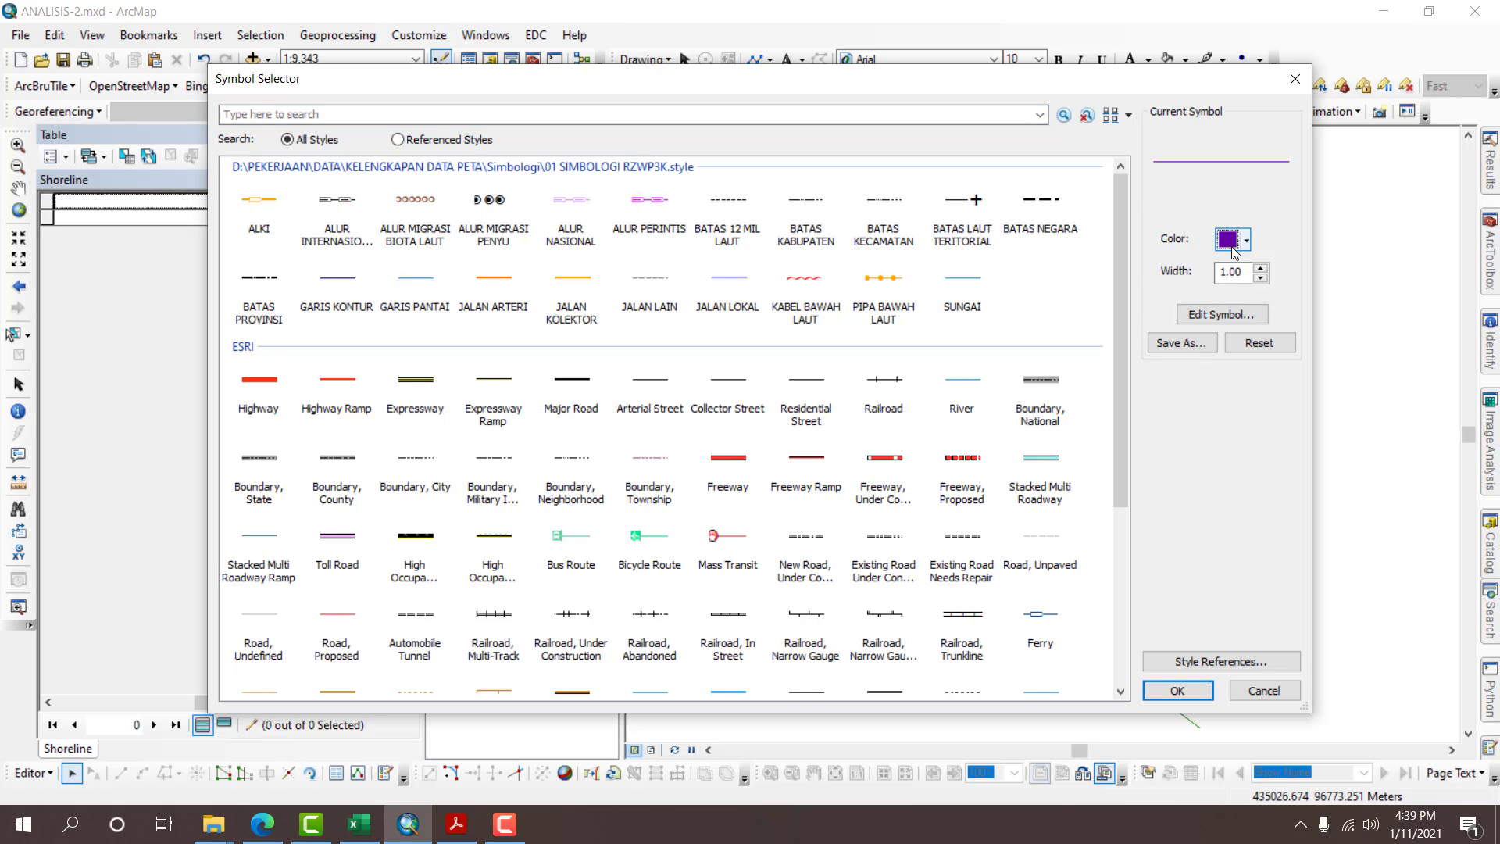
click(1246, 238)
click(1249, 326)
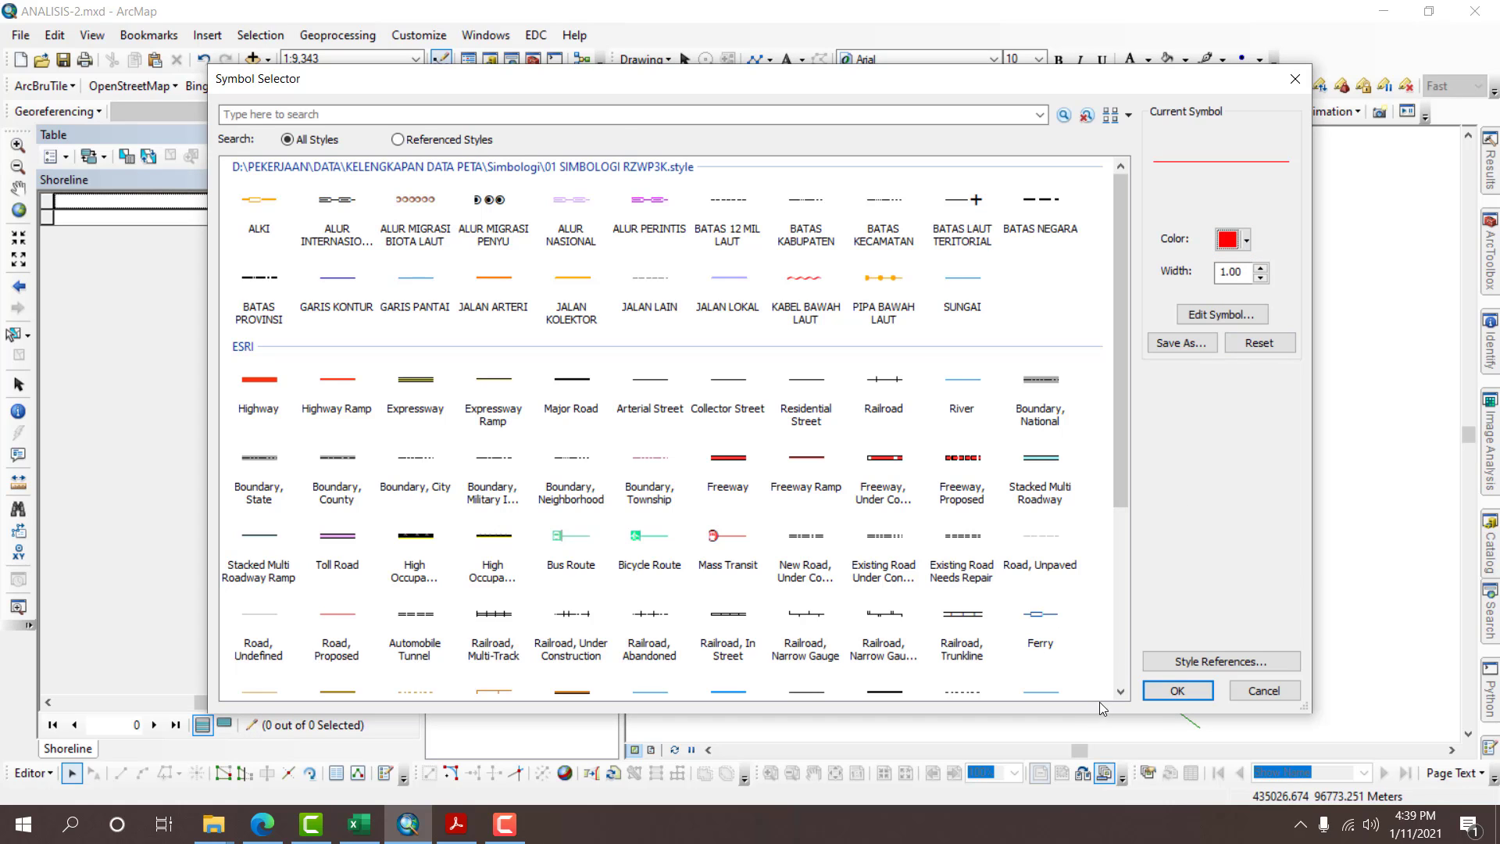
click(1178, 691)
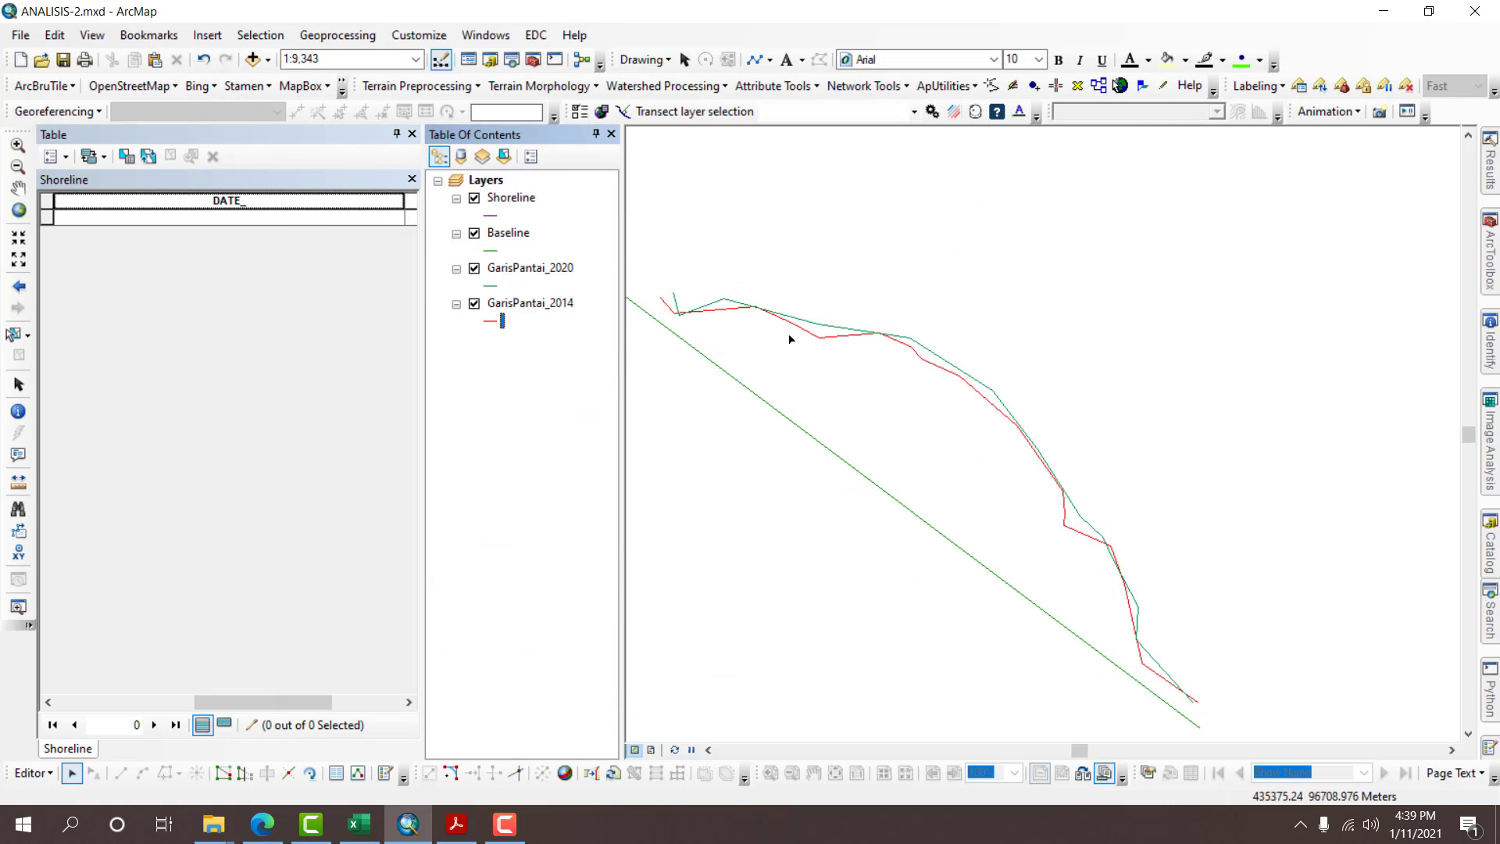
Copy the GarisPantai_2014 line and paste it into the Shoreline layer.
click(813, 335)
right_click(814, 336)
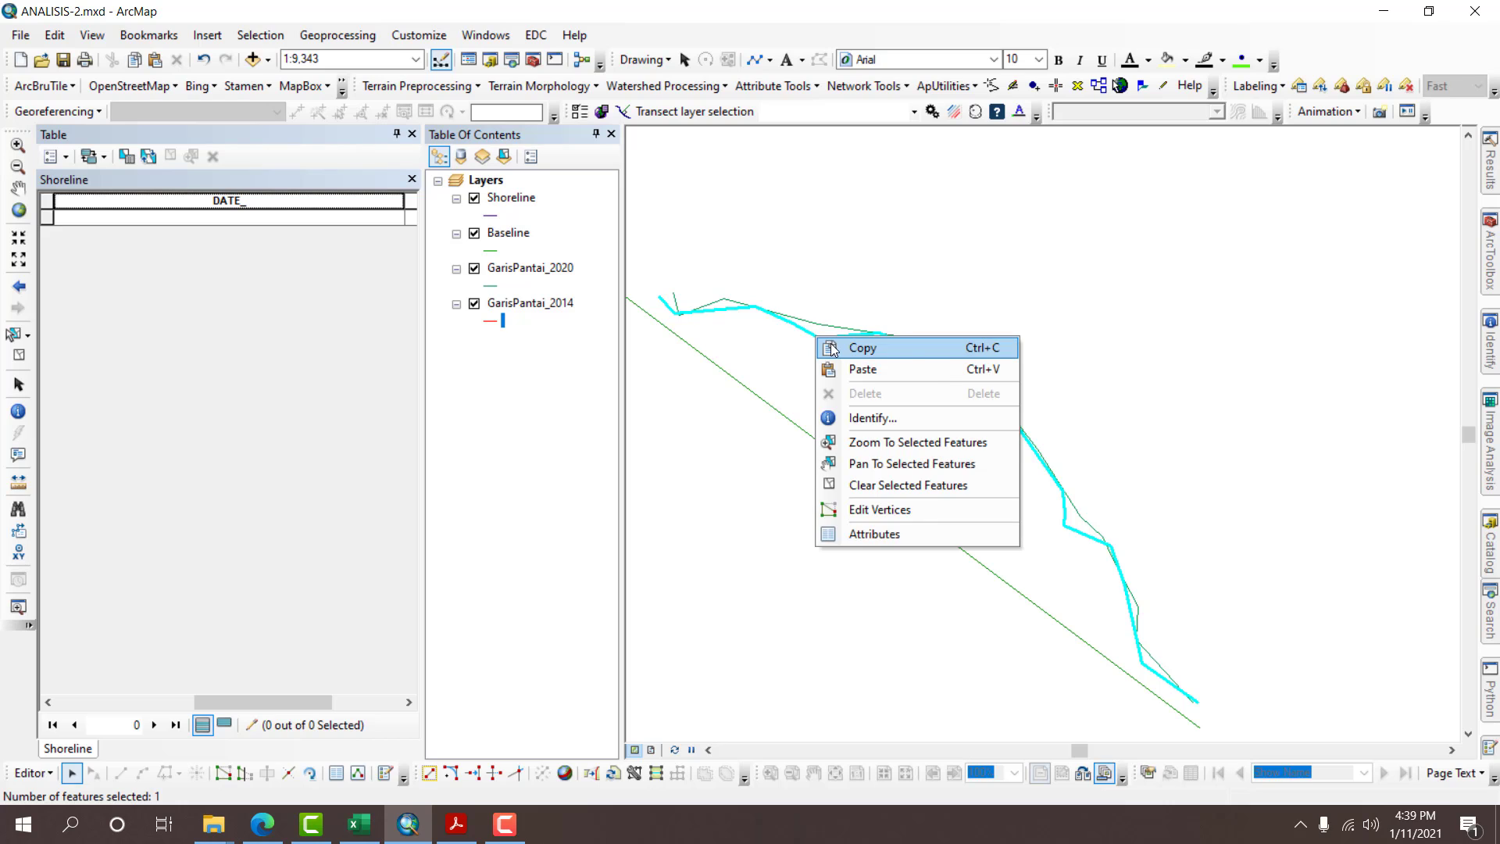
click(833, 349)
right_click(831, 257)
click(870, 290)
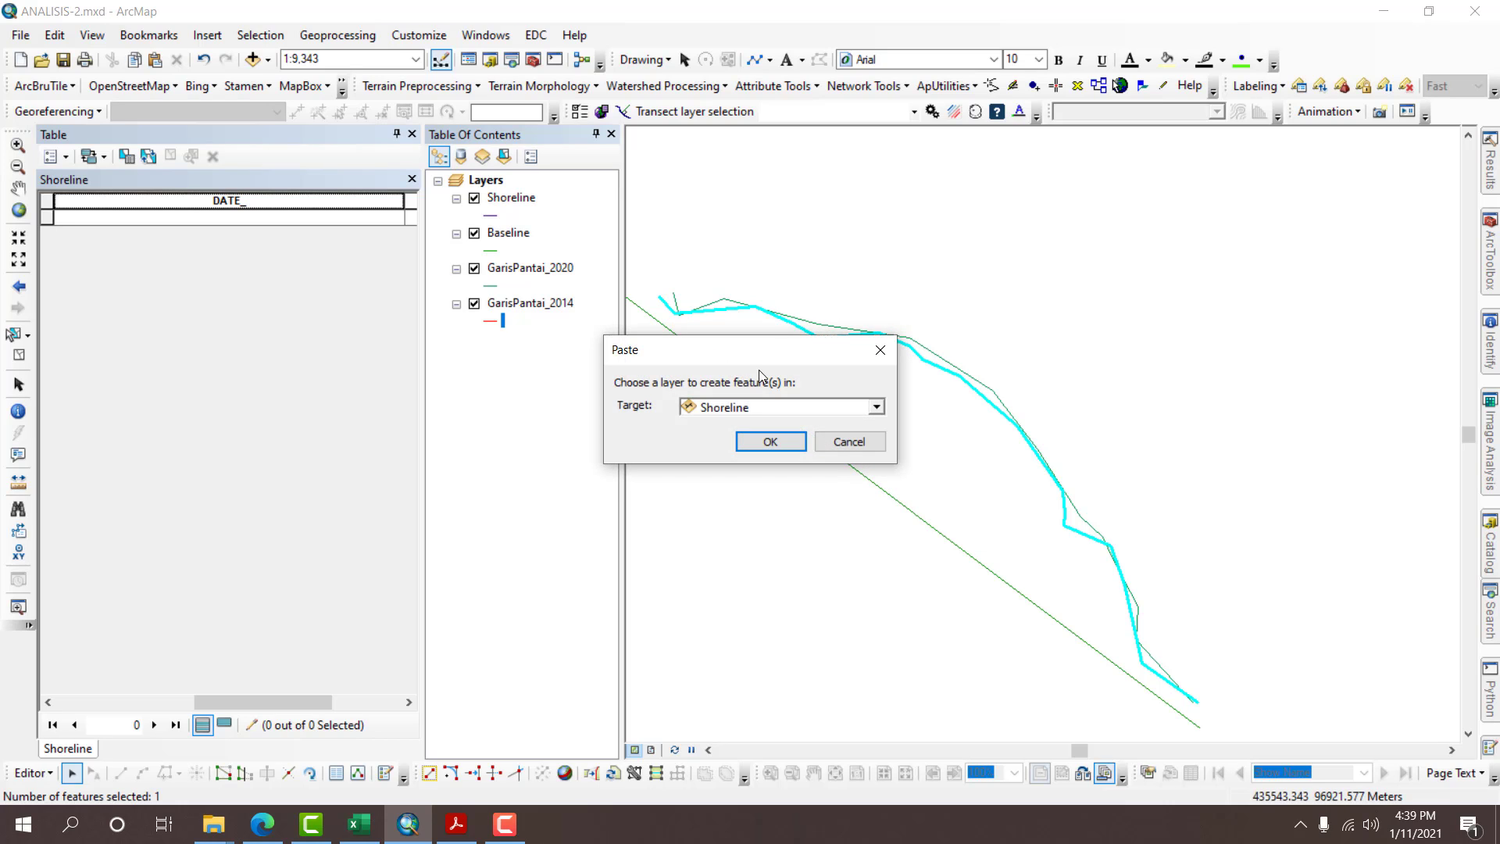
click(772, 438)
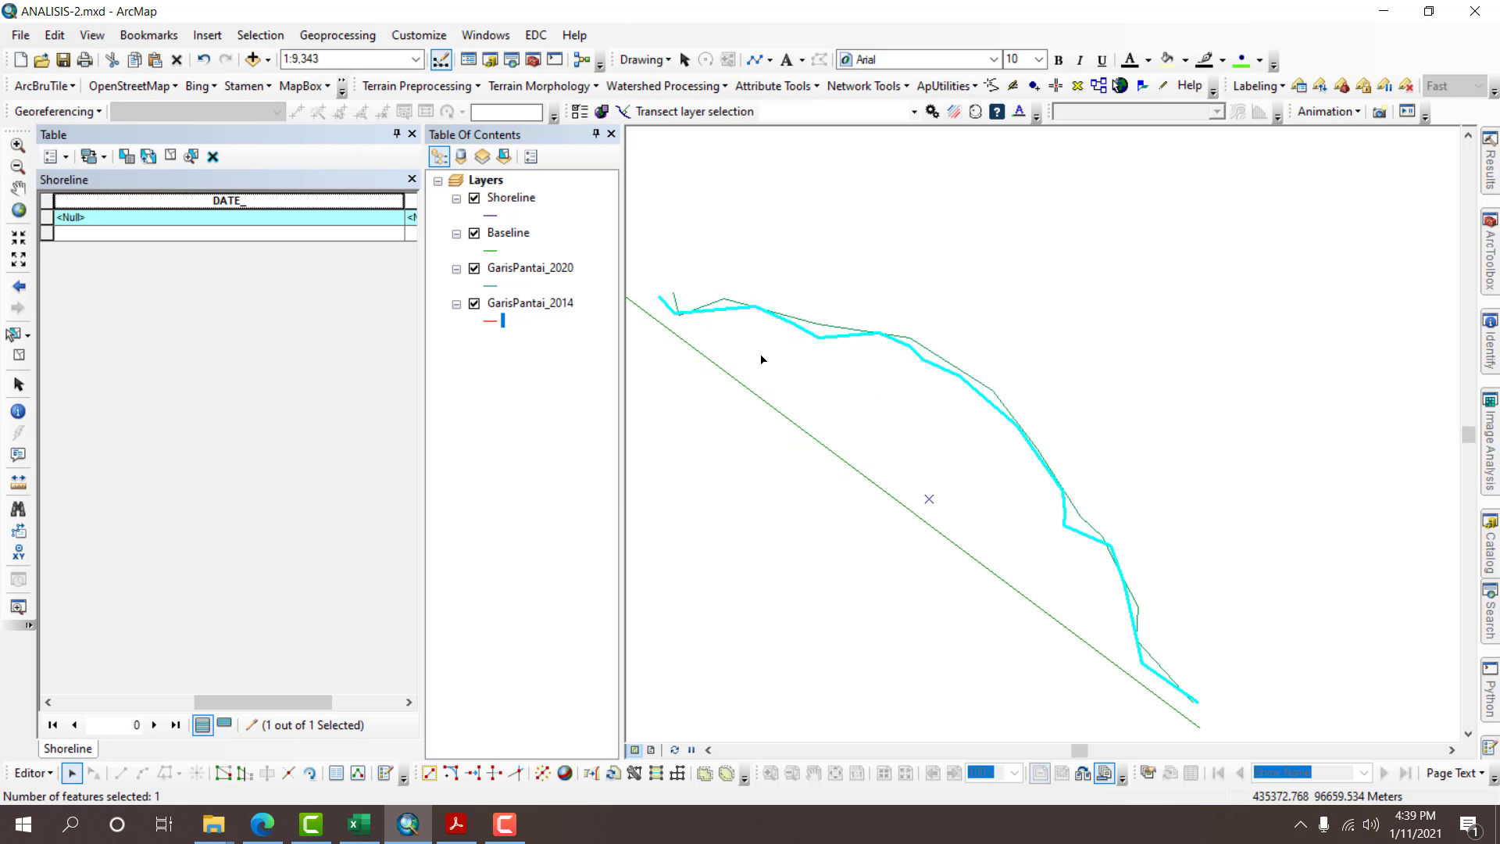
Copy the GarisPantai_2020 line and paste it into the Shoreline layer.
click(722, 305)
right_click(721, 305)
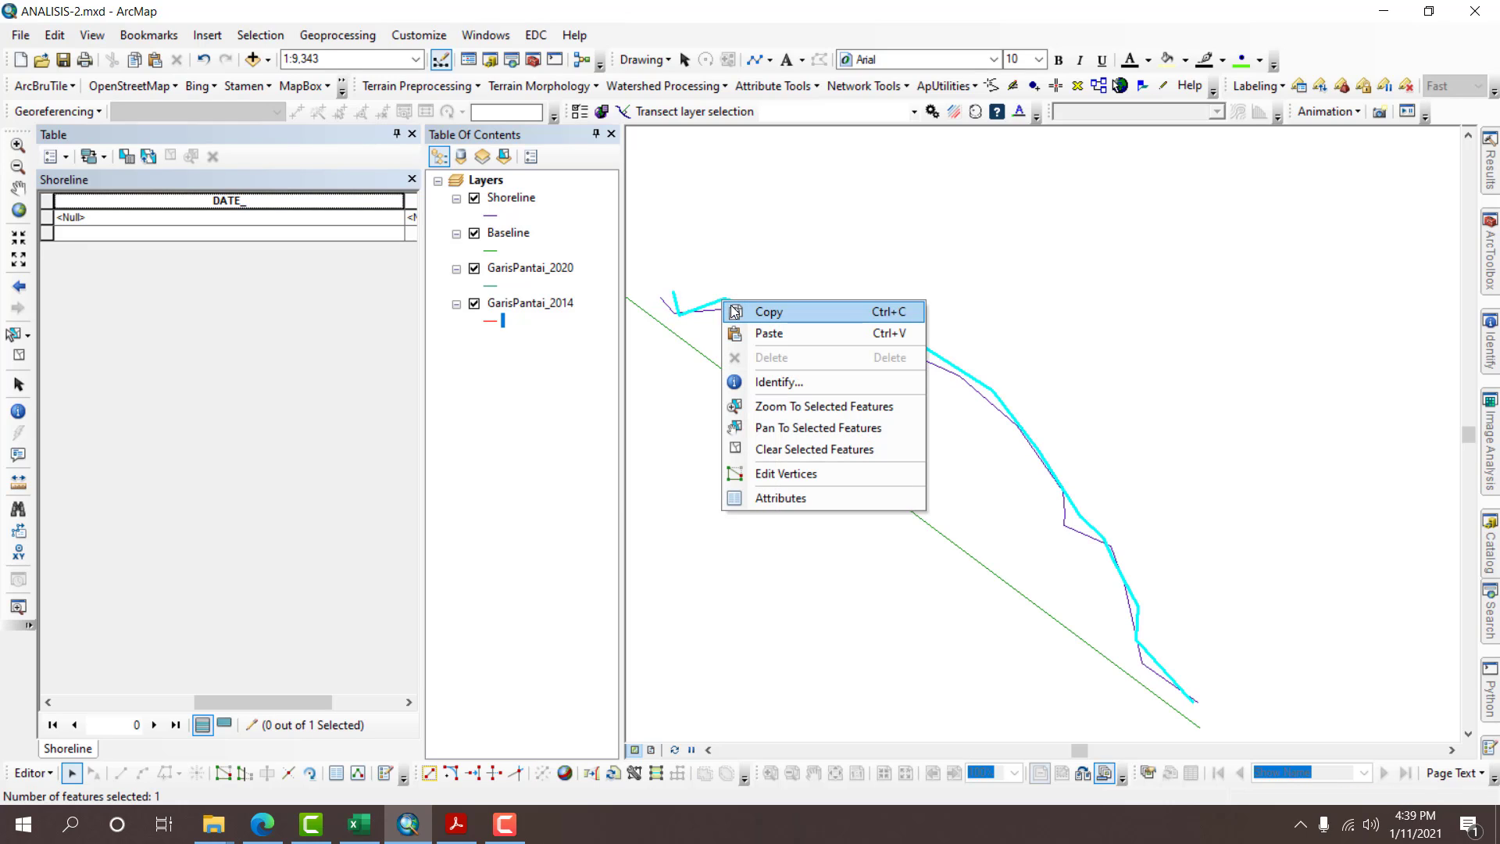
click(734, 311)
right_click(828, 255)
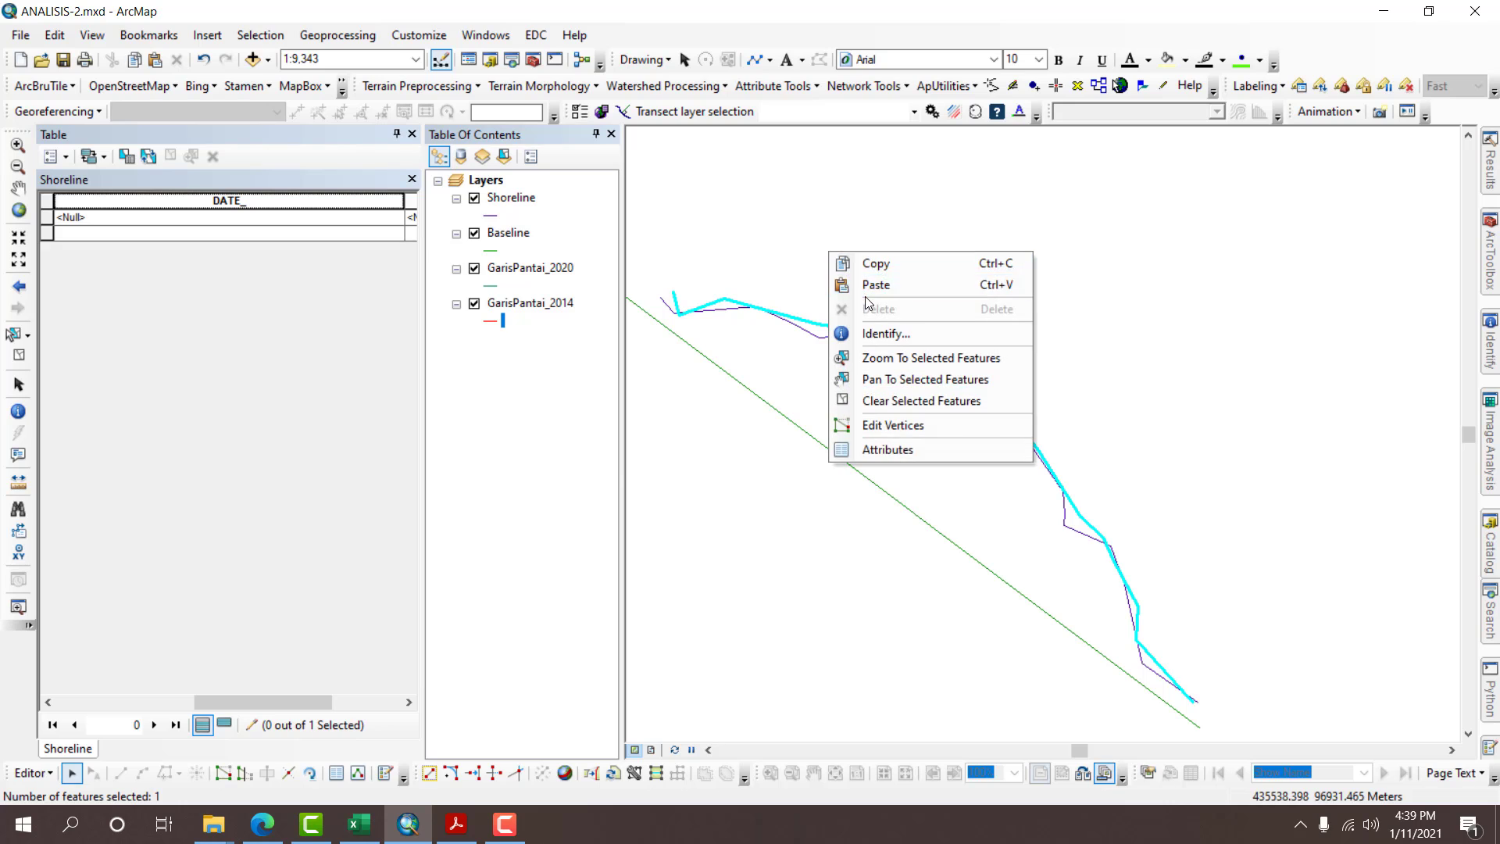
click(865, 293)
click(770, 440)
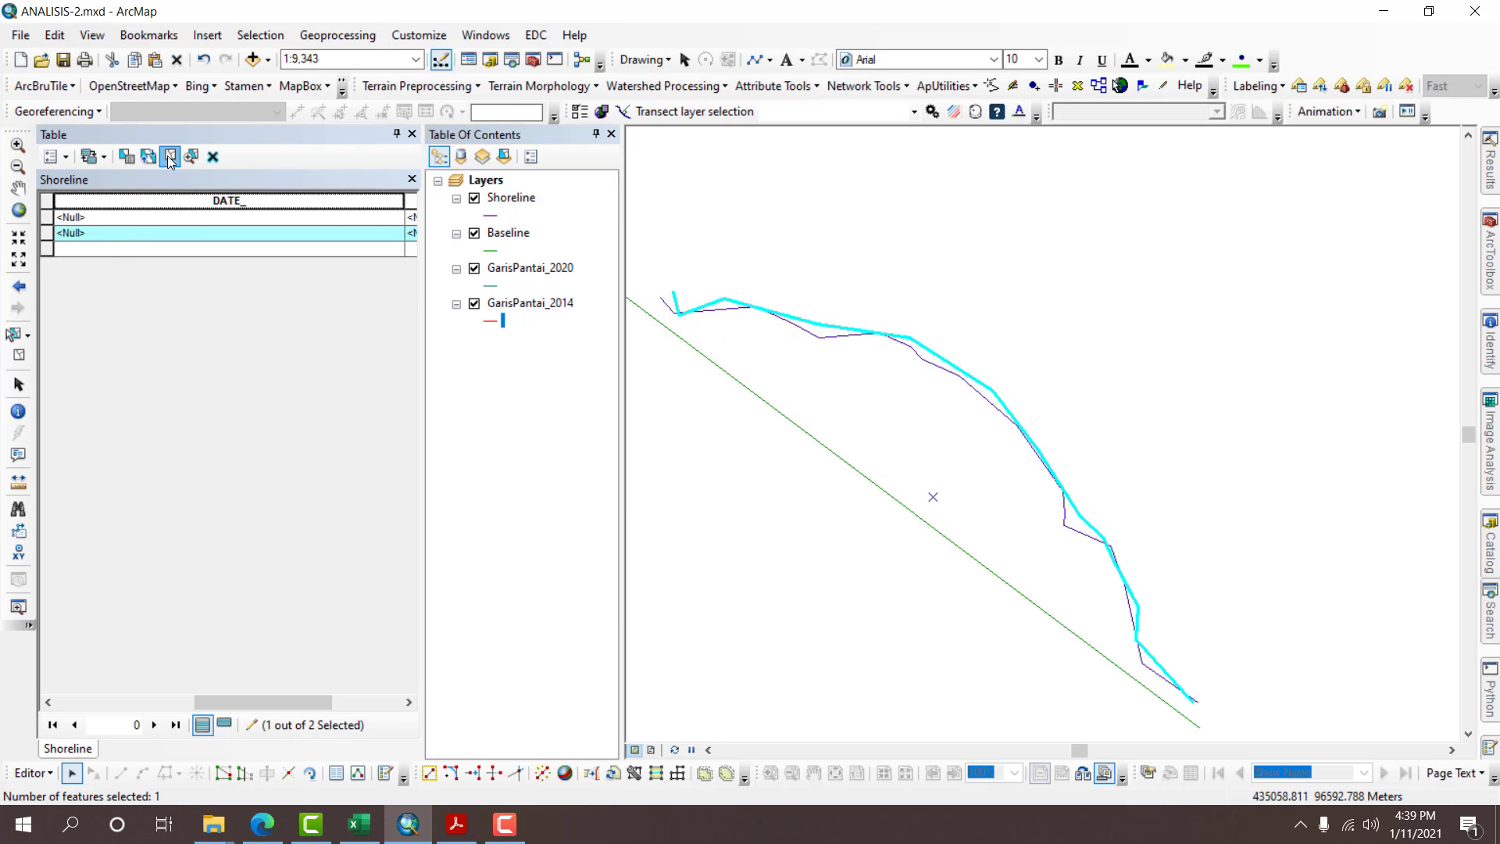
Clear the feature selection and hide the GarisPantai_2020 and GarisPantai_2014 layers.
click(170, 158)
click(474, 269)
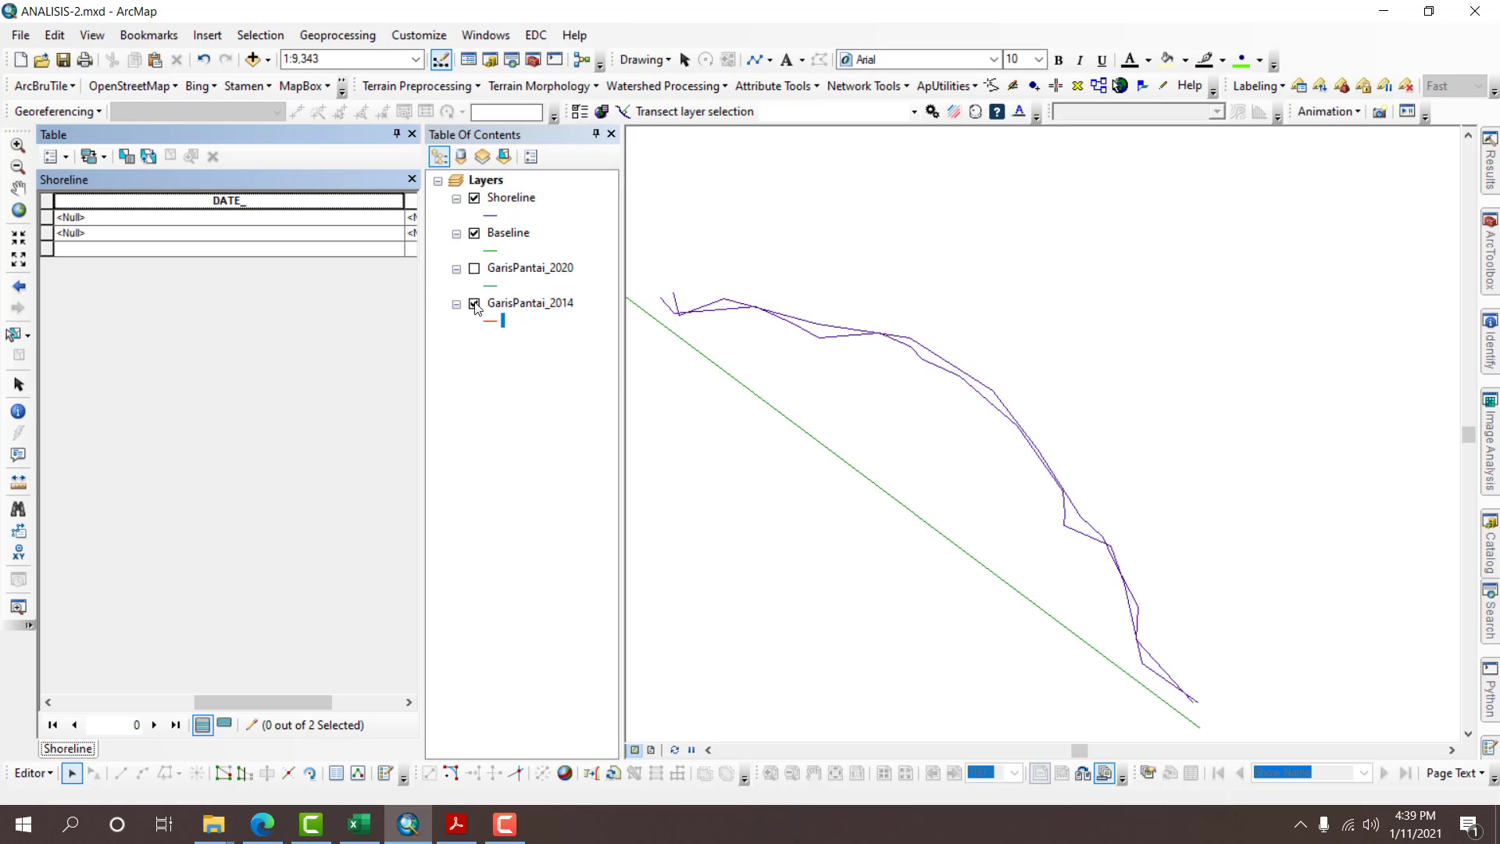
click(474, 305)
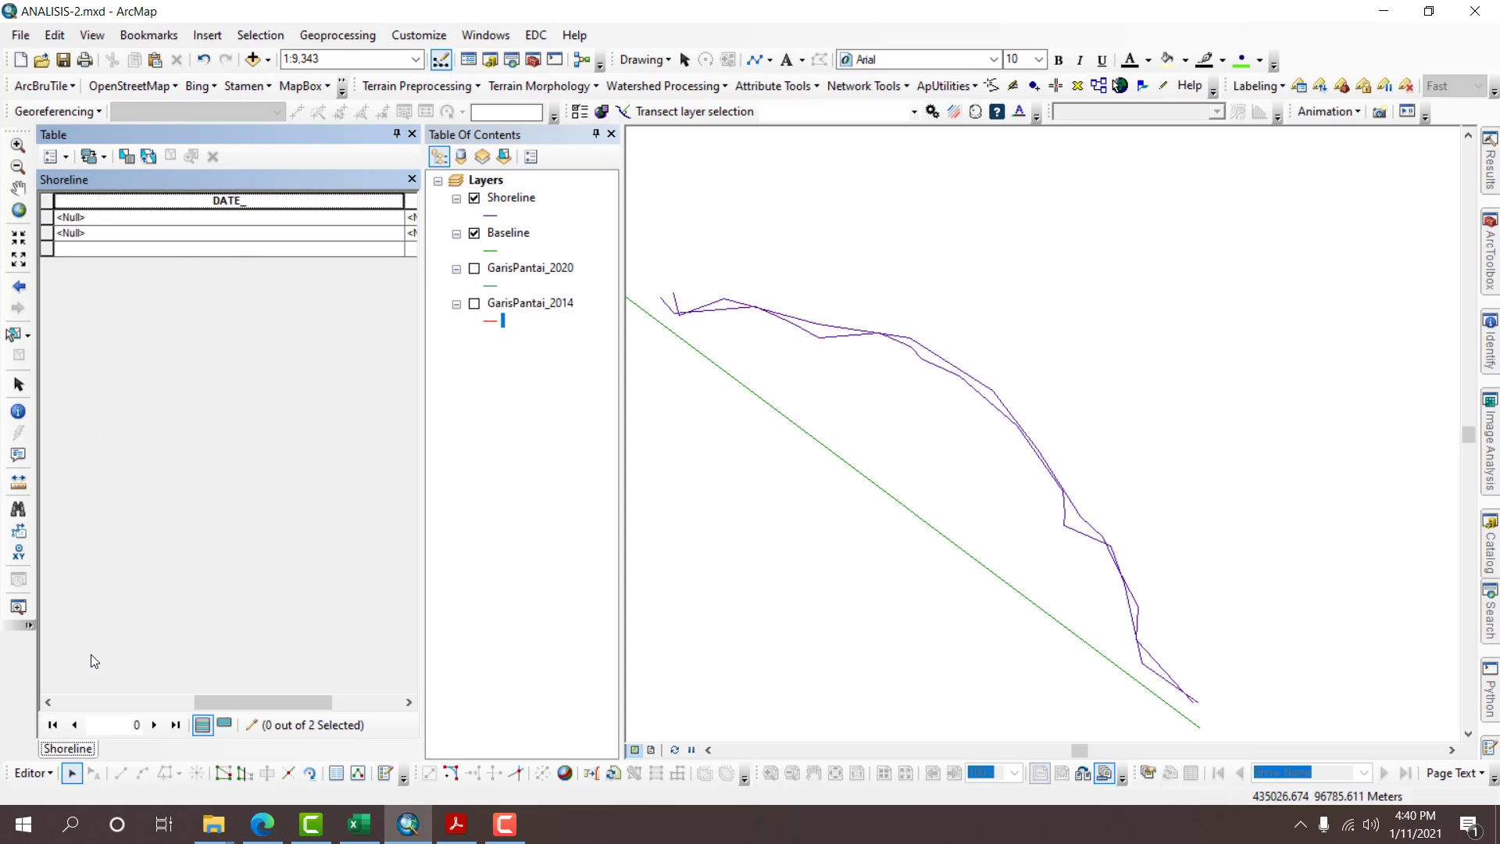
Select the first Shoreline record, comparing it with the GarisPantai_2014 layer, and activate its DATE_ cell.
drag(200, 701, 62, 701)
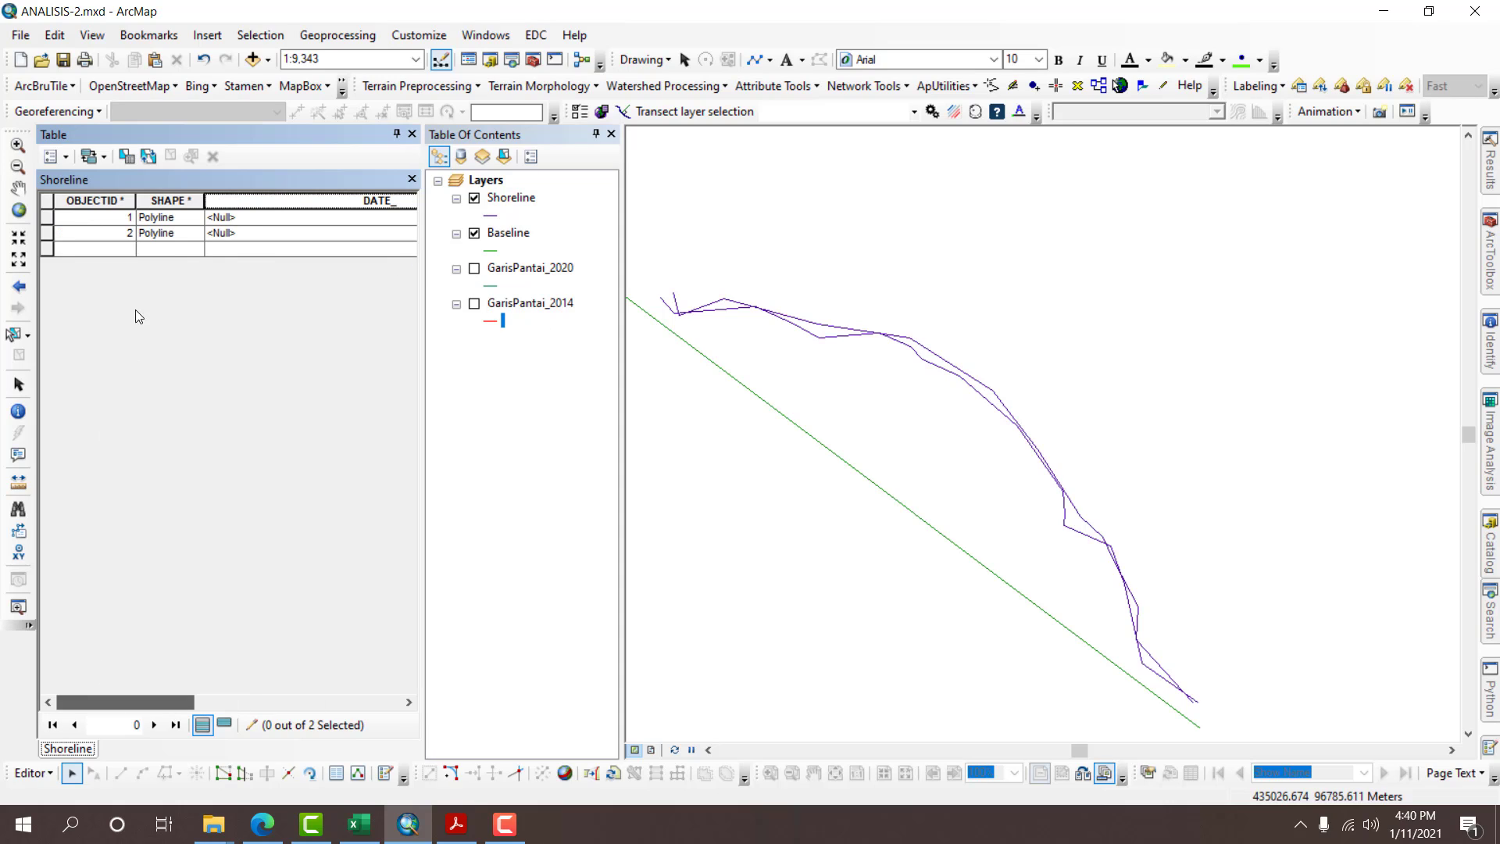
click(46, 217)
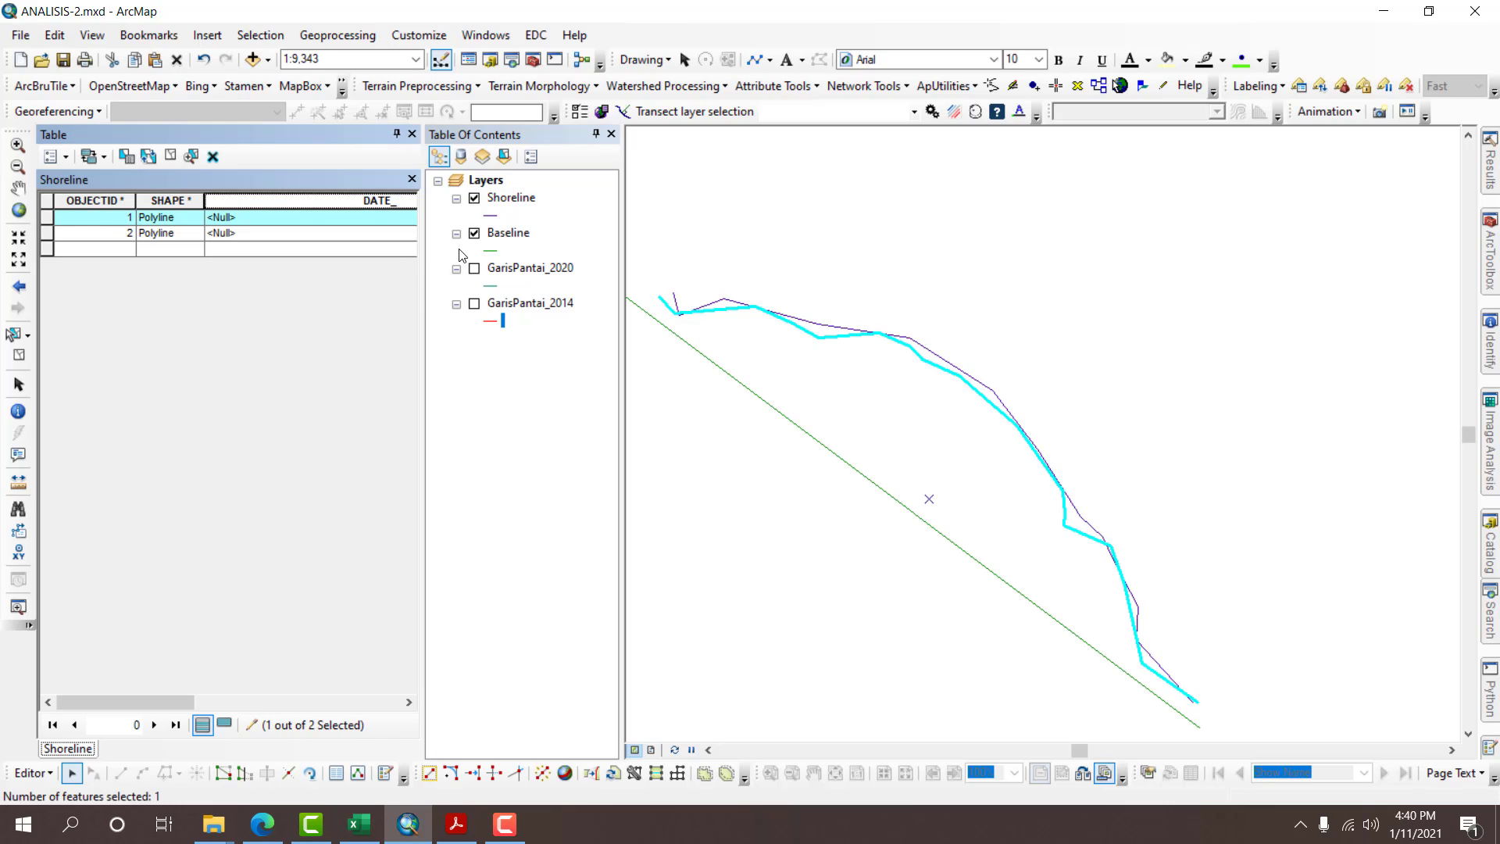
click(473, 304)
click(473, 304)
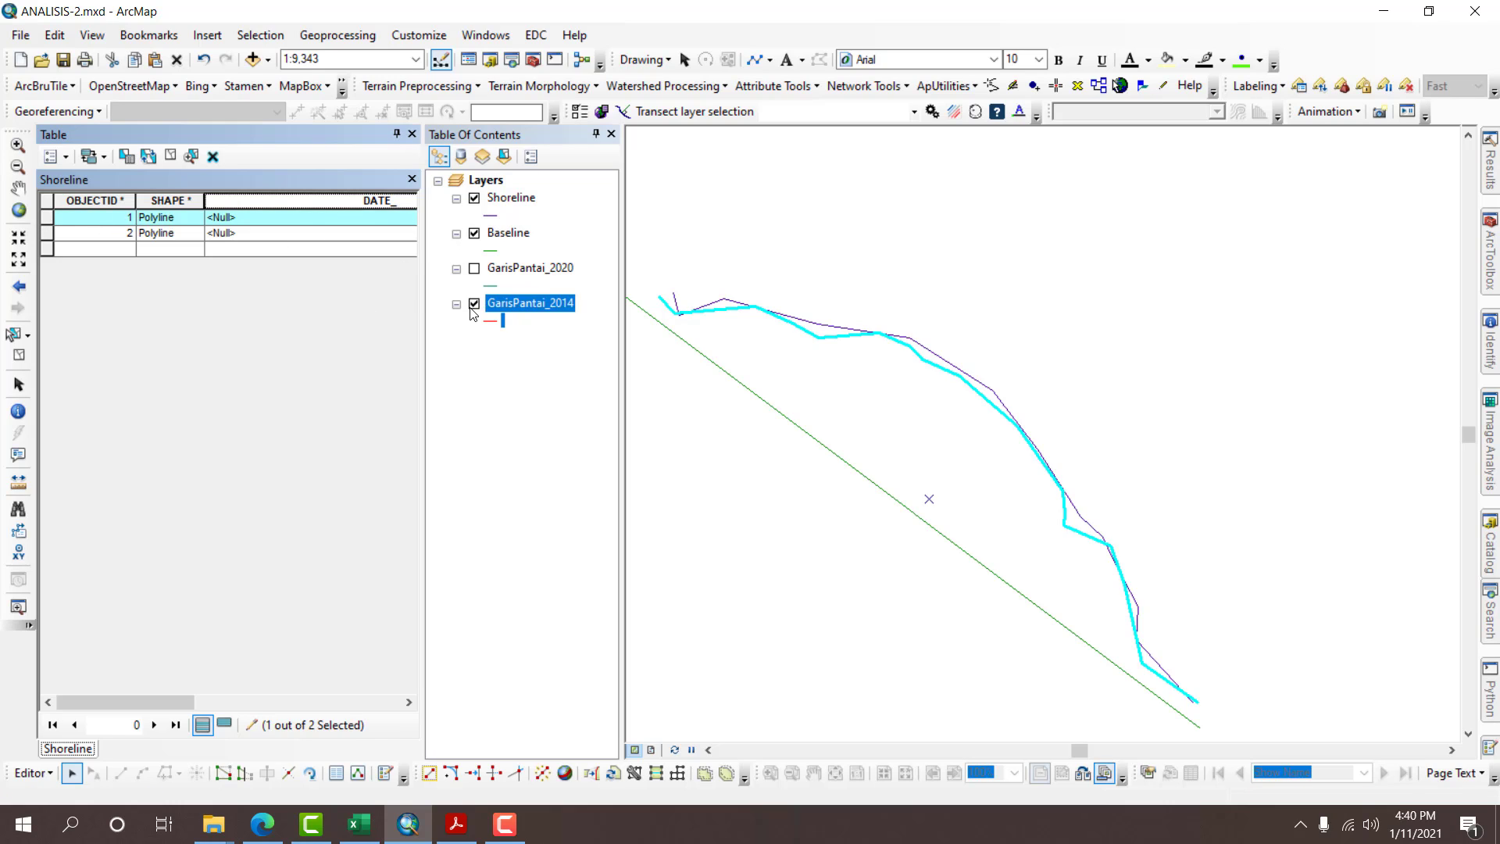
click(241, 222)
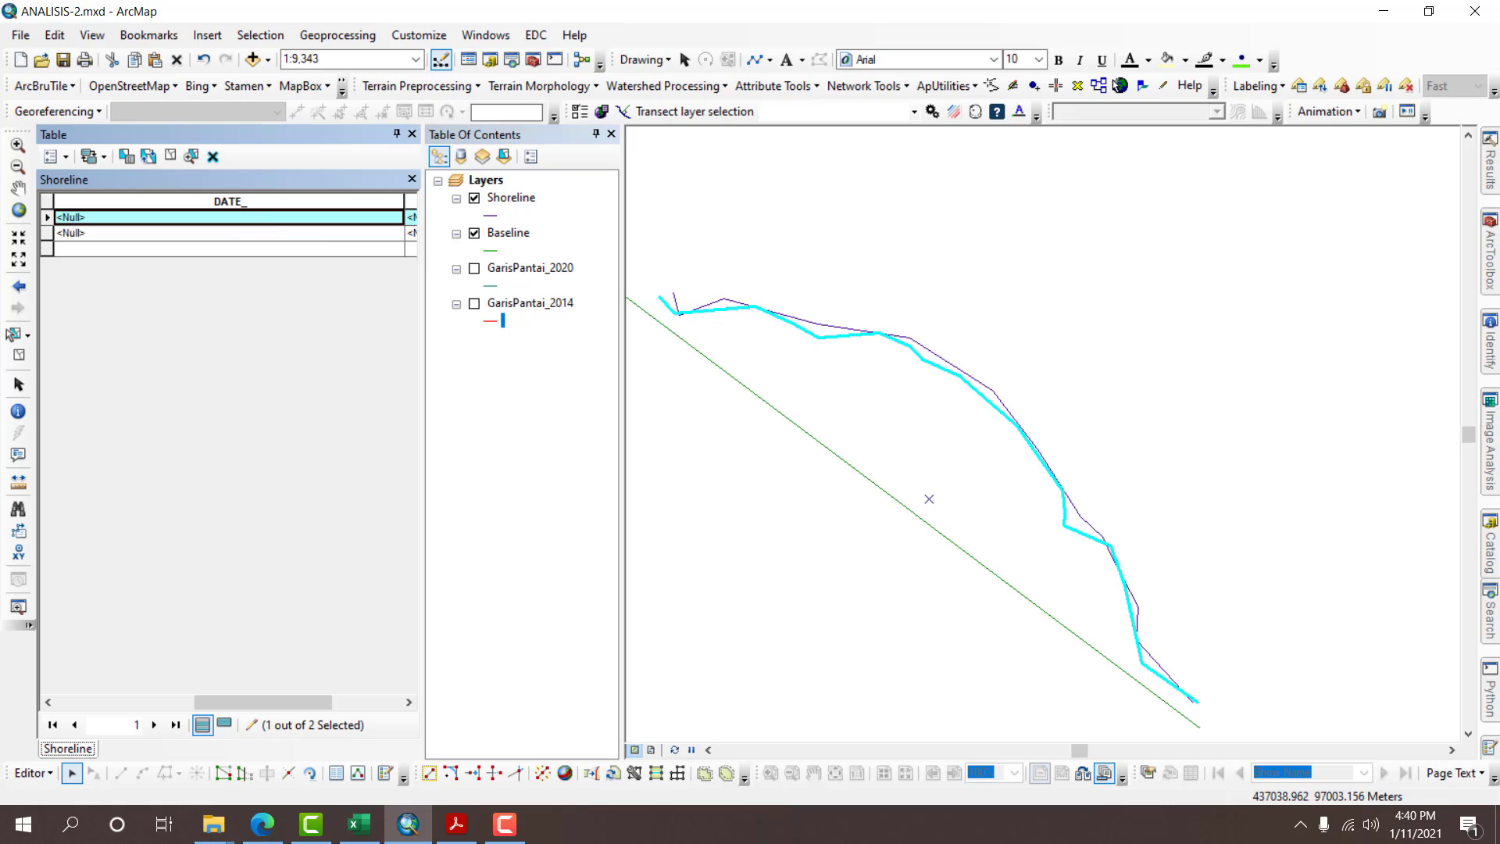
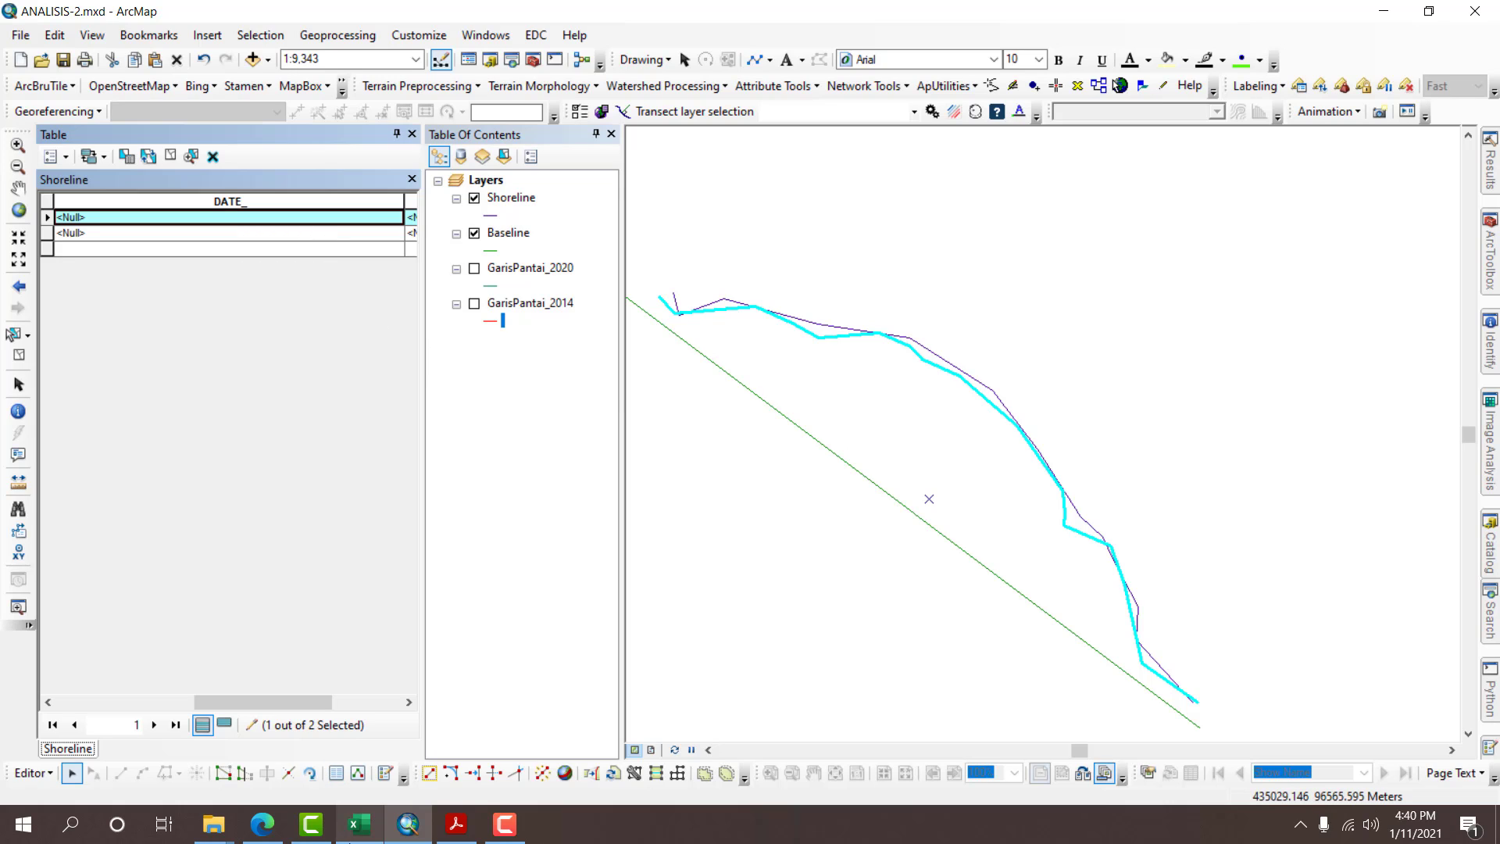
Switch to the DataKemiringan.xlsx workbook in Excel and locate the "akuisisi saat surut" row in the 2020 data on Sheet2.
click(359, 824)
click(110, 769)
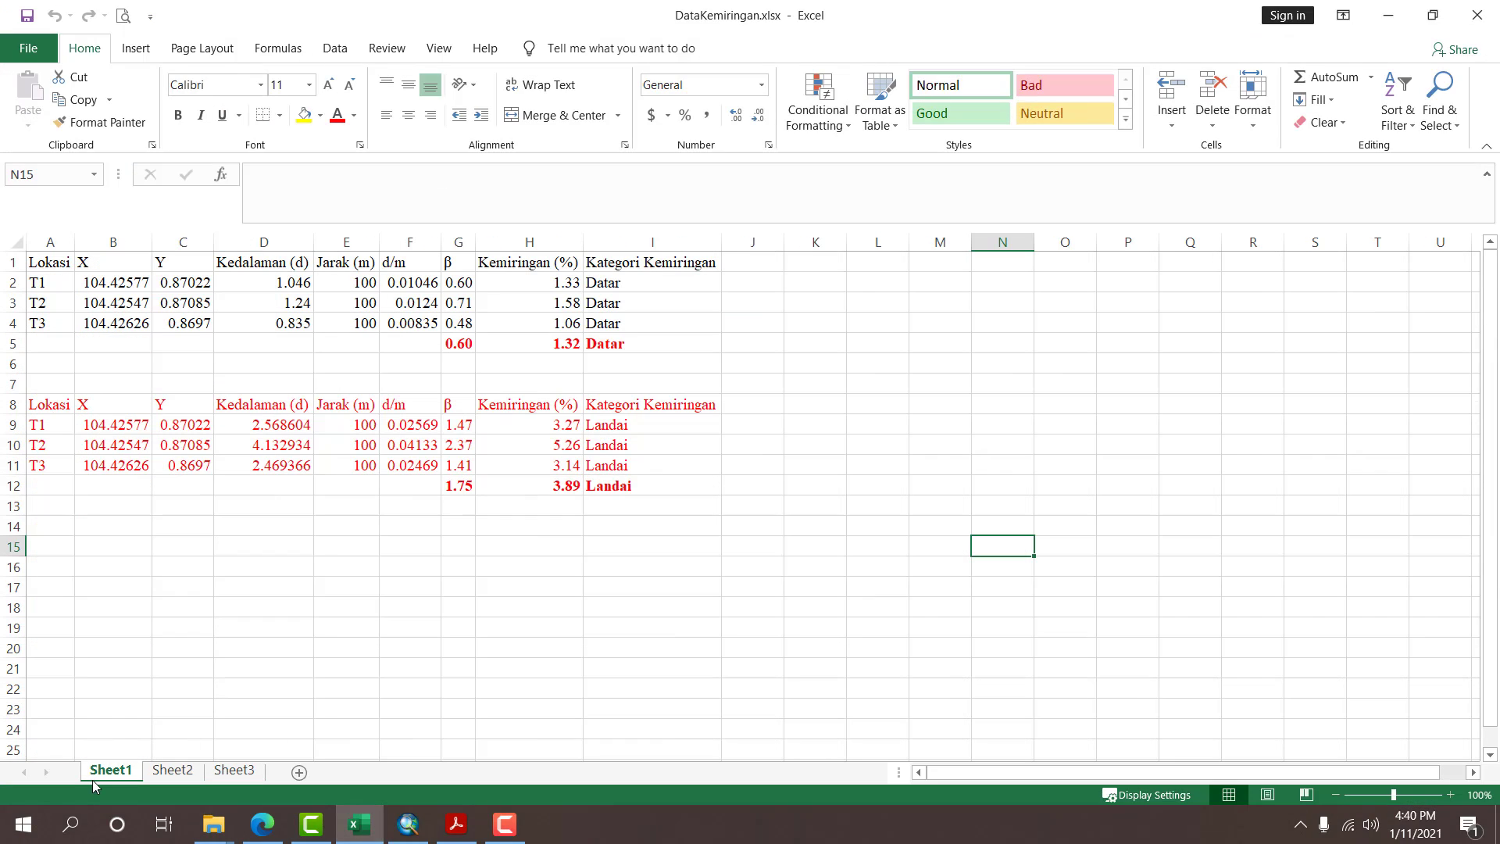
click(170, 770)
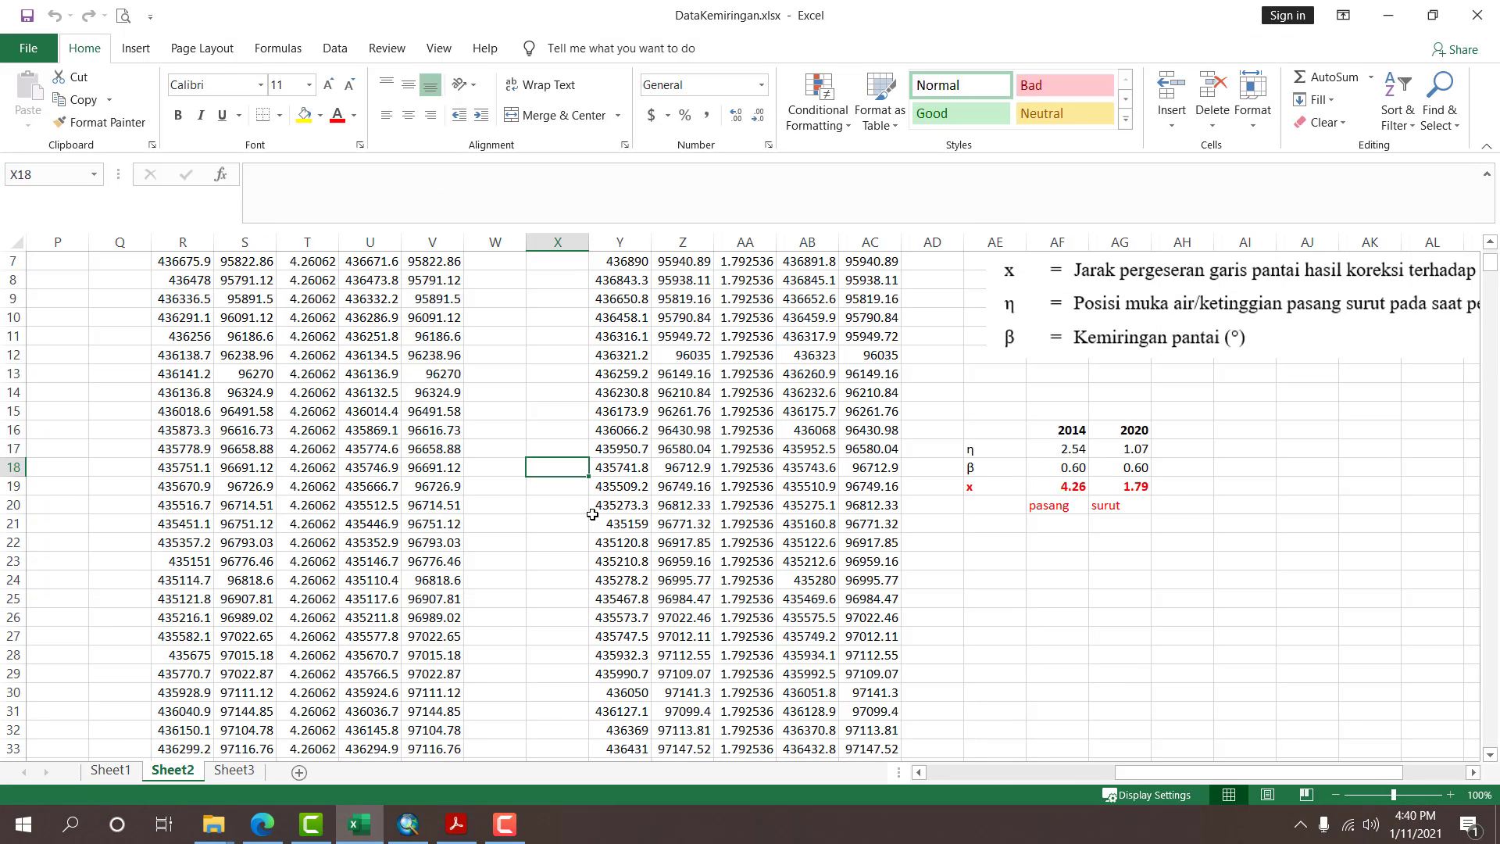
click(211, 542)
key(ctrl+Left)
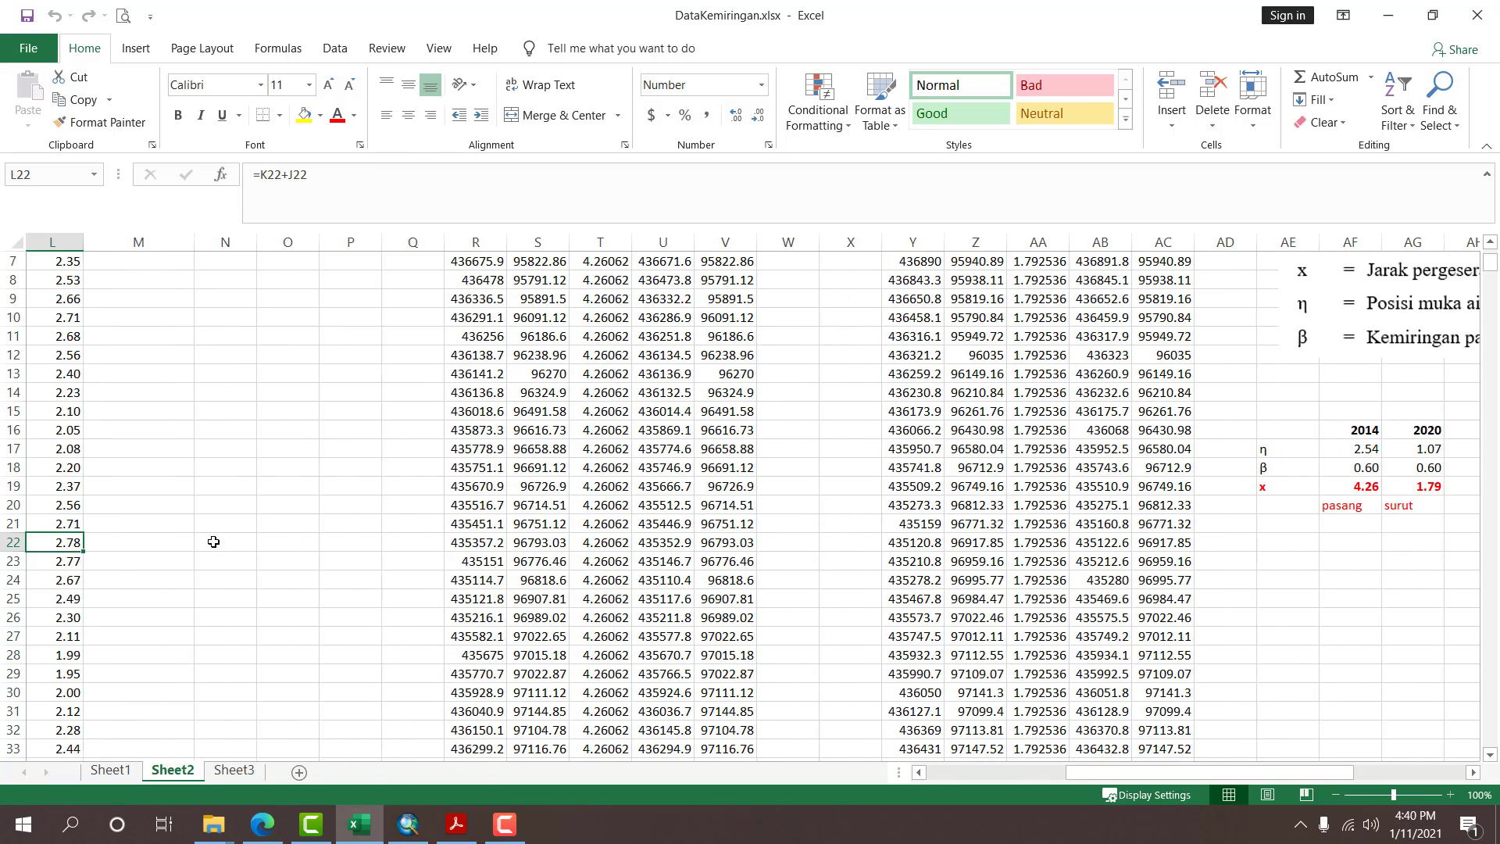
key(Right)
key(ctrl+Down)
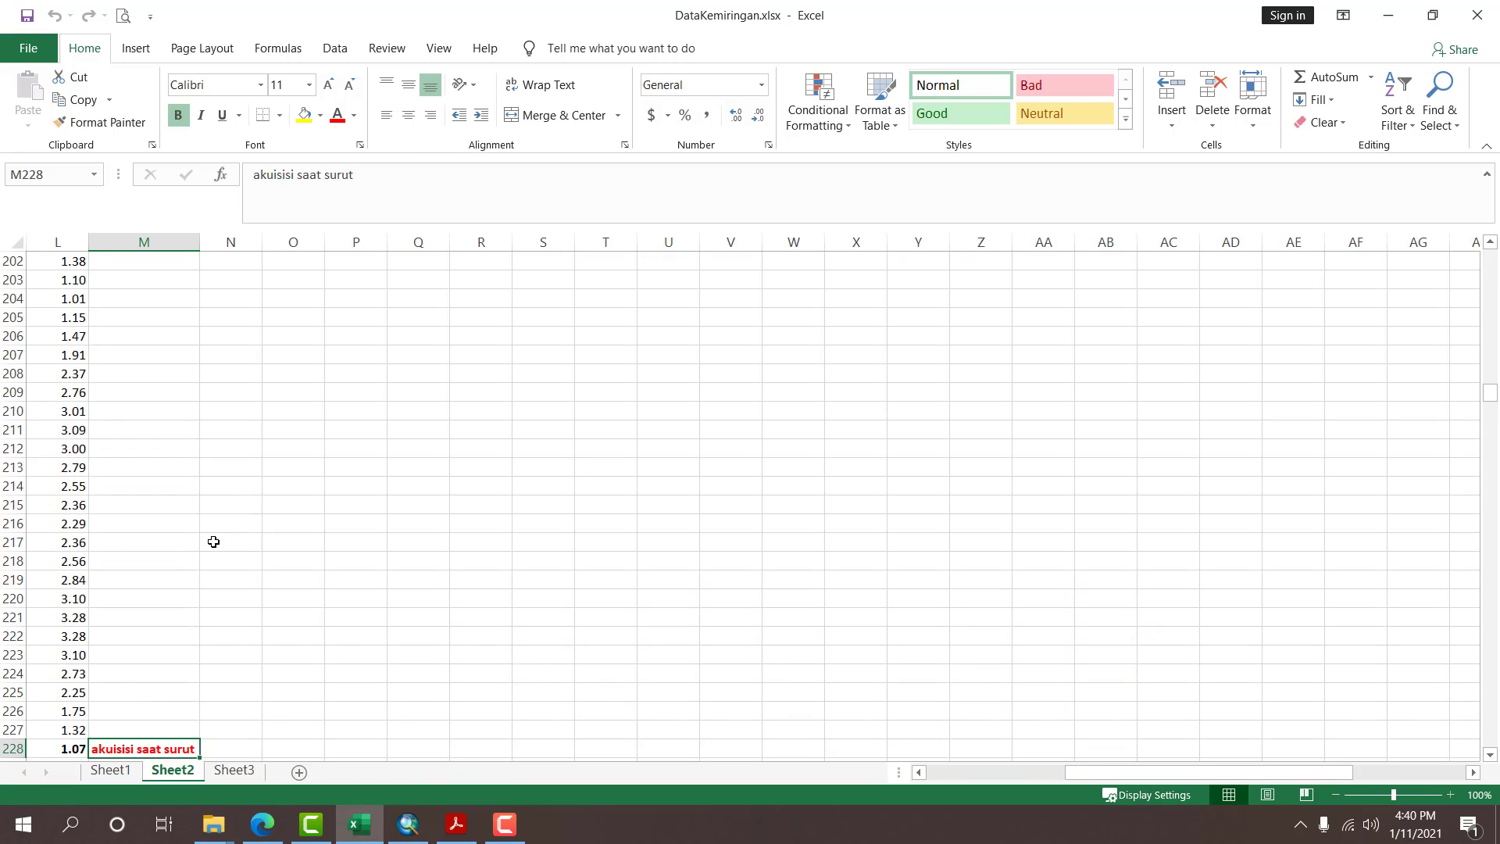
Look up the 2014 acquisition date and time in the row marked "akuisisi saat pasang" on Sheet2.
key(Left)
key(ctrl+Left)
key(ctrl+Left)
key(ctrl+Left)
key(Right)
key(Right)
key(Right)
key(Right)
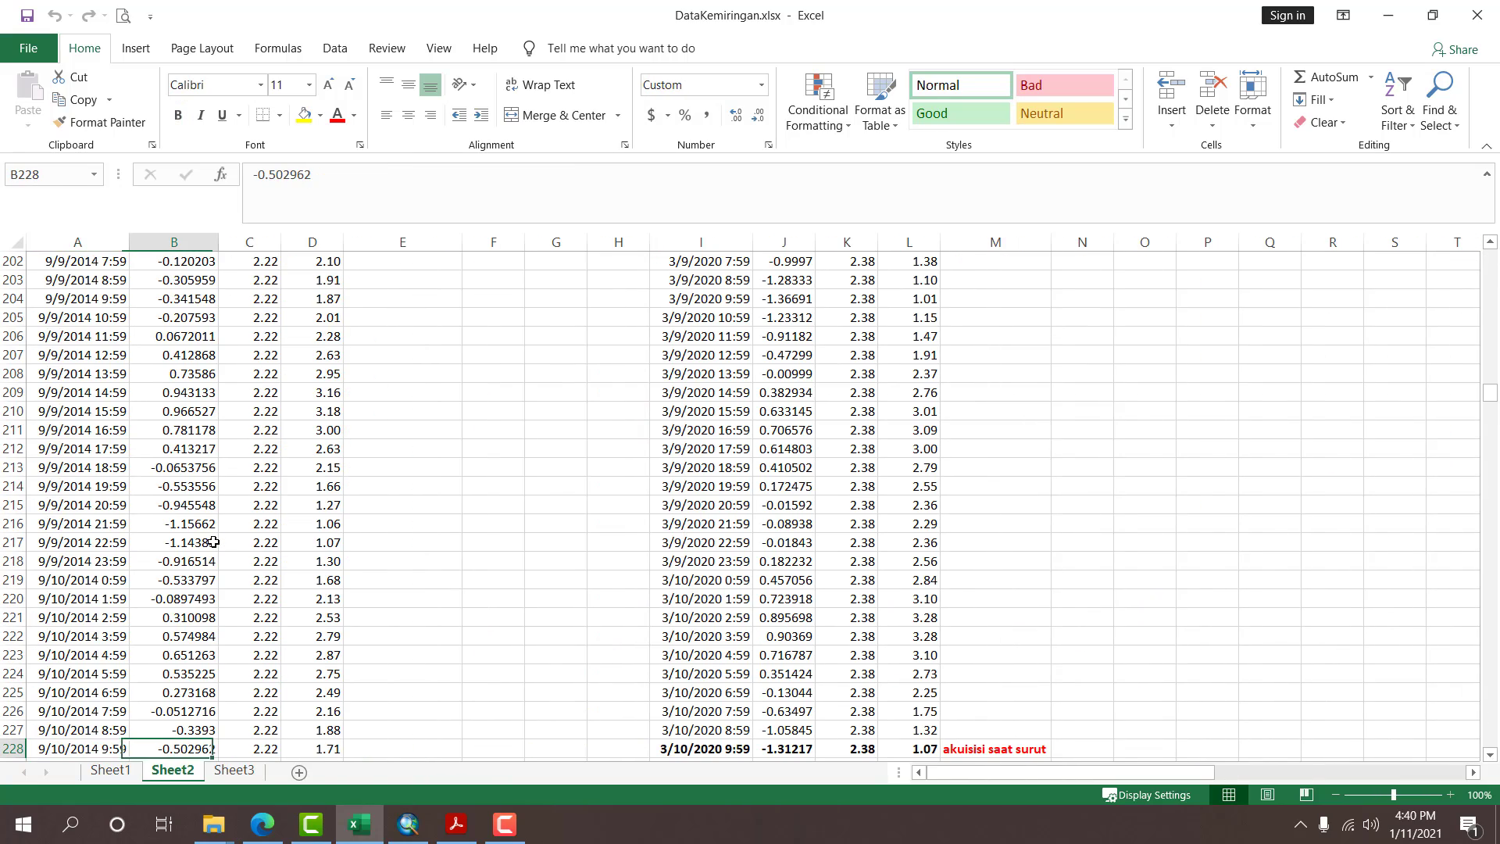
key(ctrl+Up)
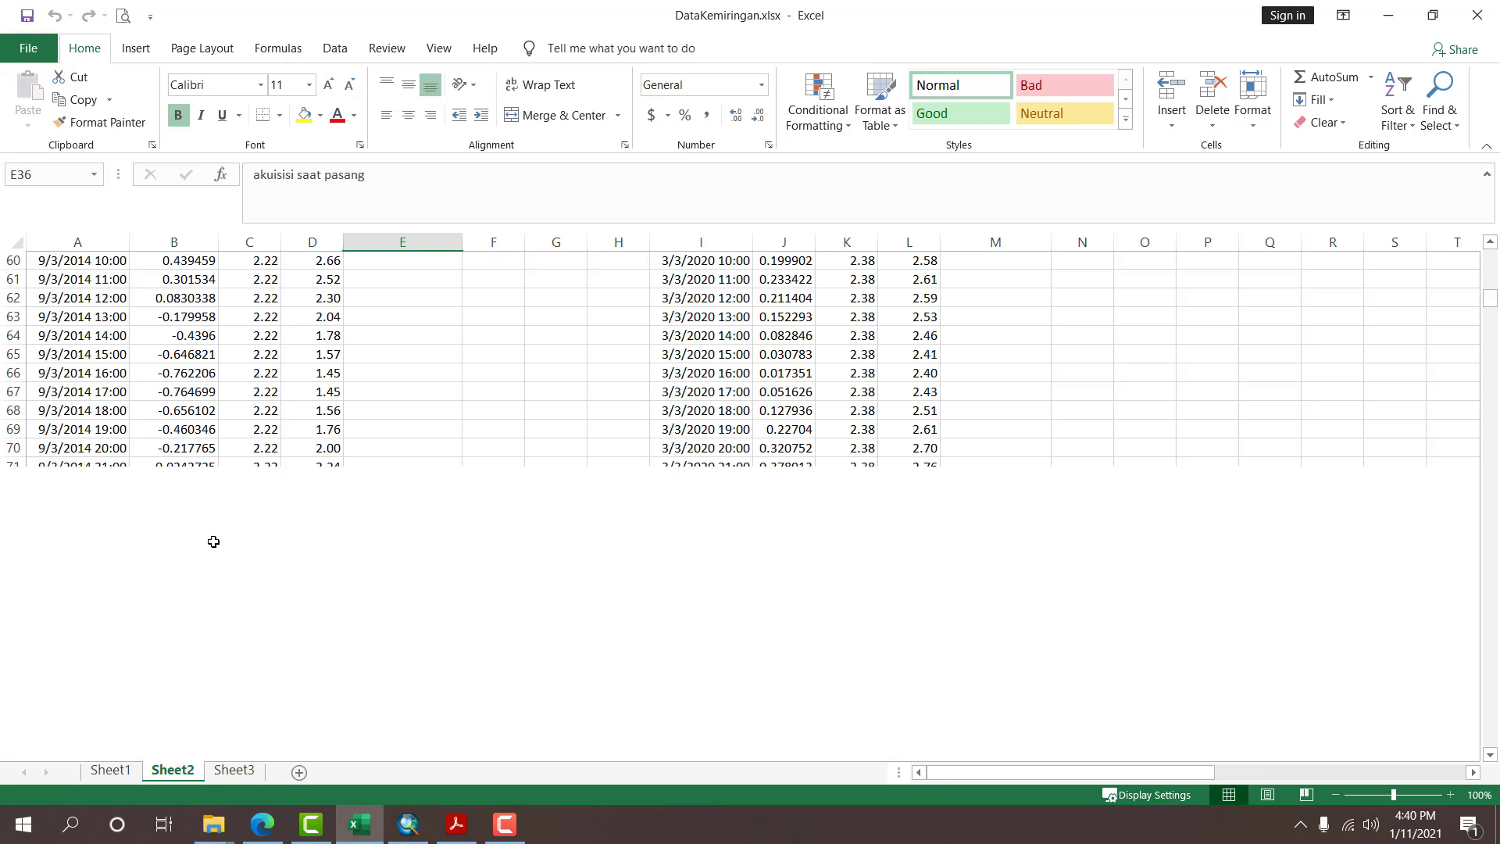
key(Left)
key(Left)
key(Left)
key(Left)
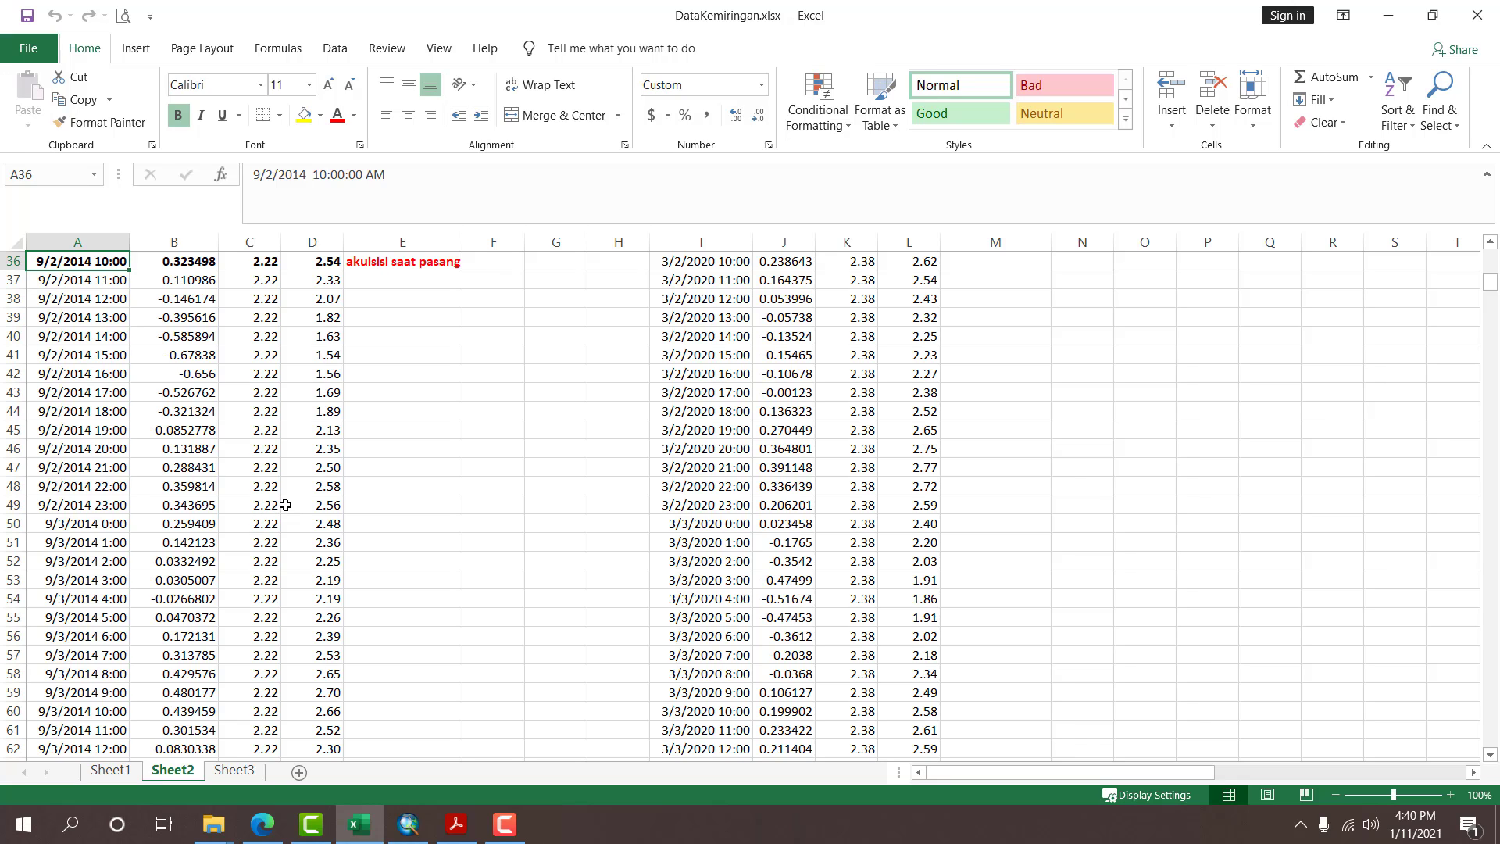
Switch back to ArcMap and set the DATE_ value of the first Shoreline record to 09/02/2014.
click(408, 823)
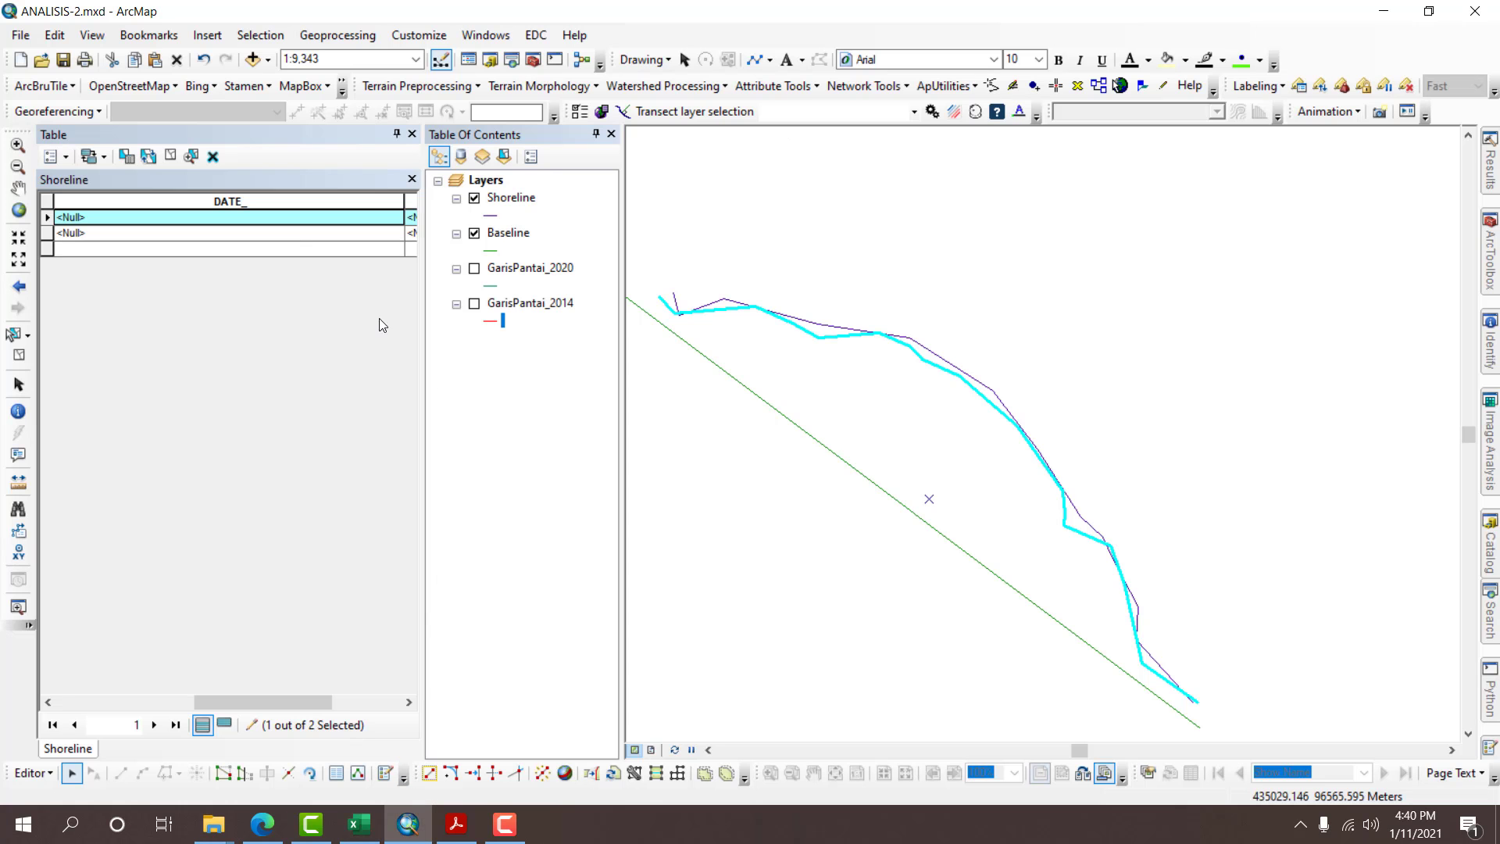
click(307, 221)
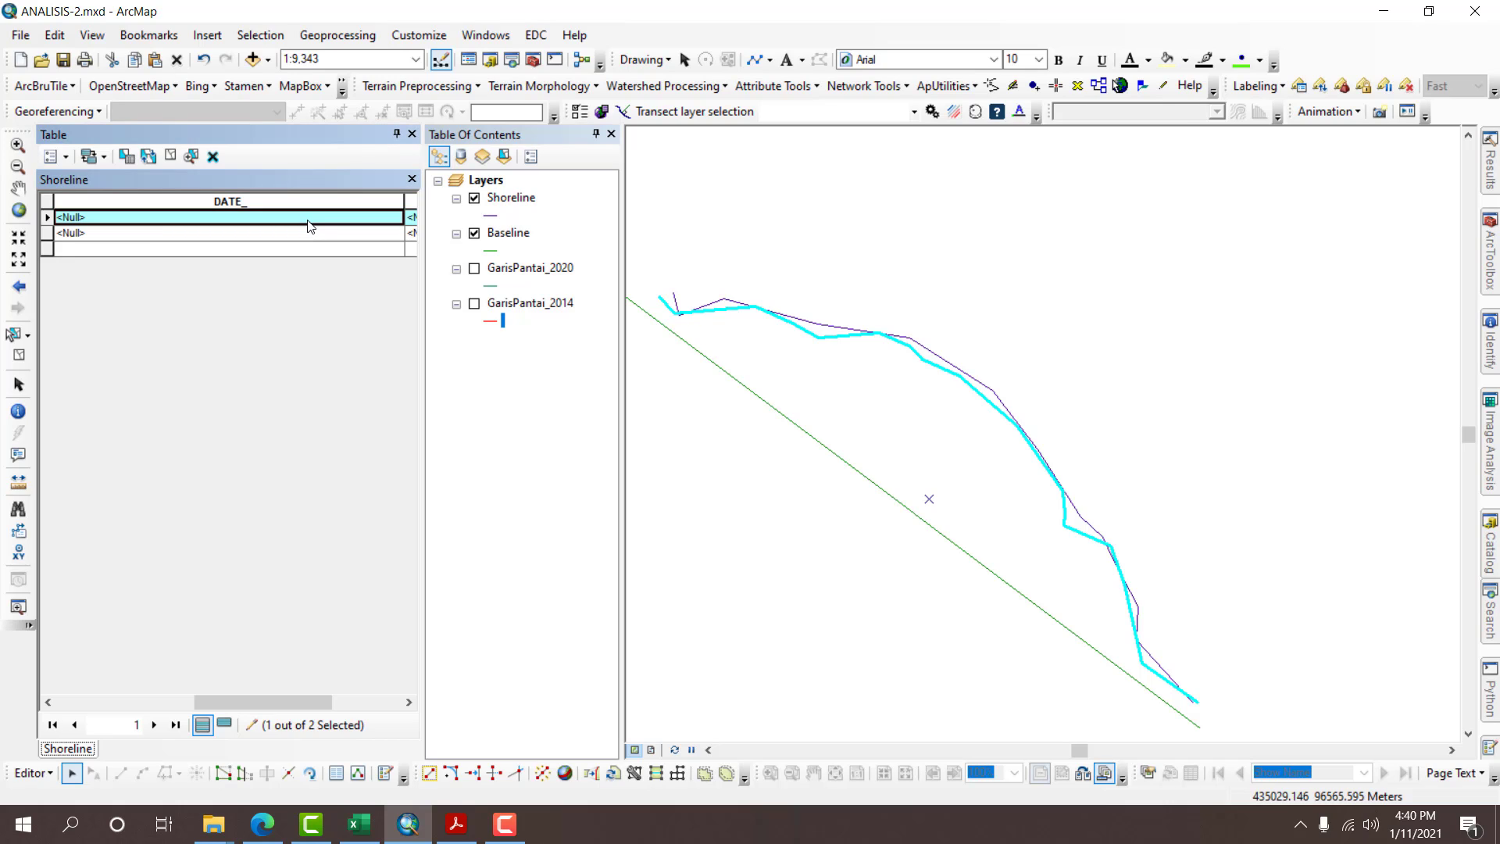
text(09/0)
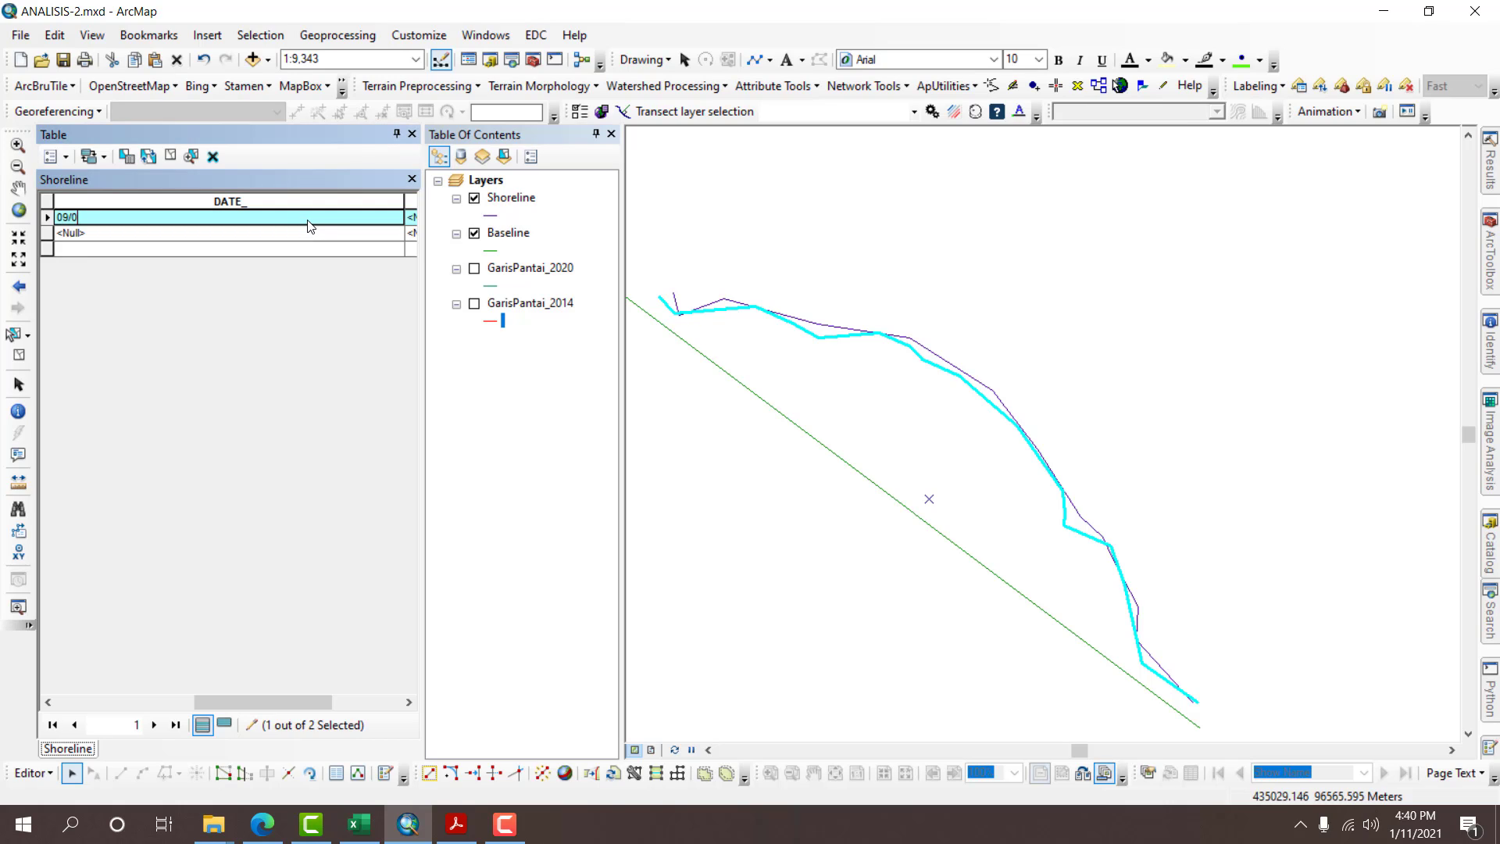
text(2/2014)
Set the DATE_ value of the second Shoreline record to 03/10/2020 and clear the record selection.
click(185, 233)
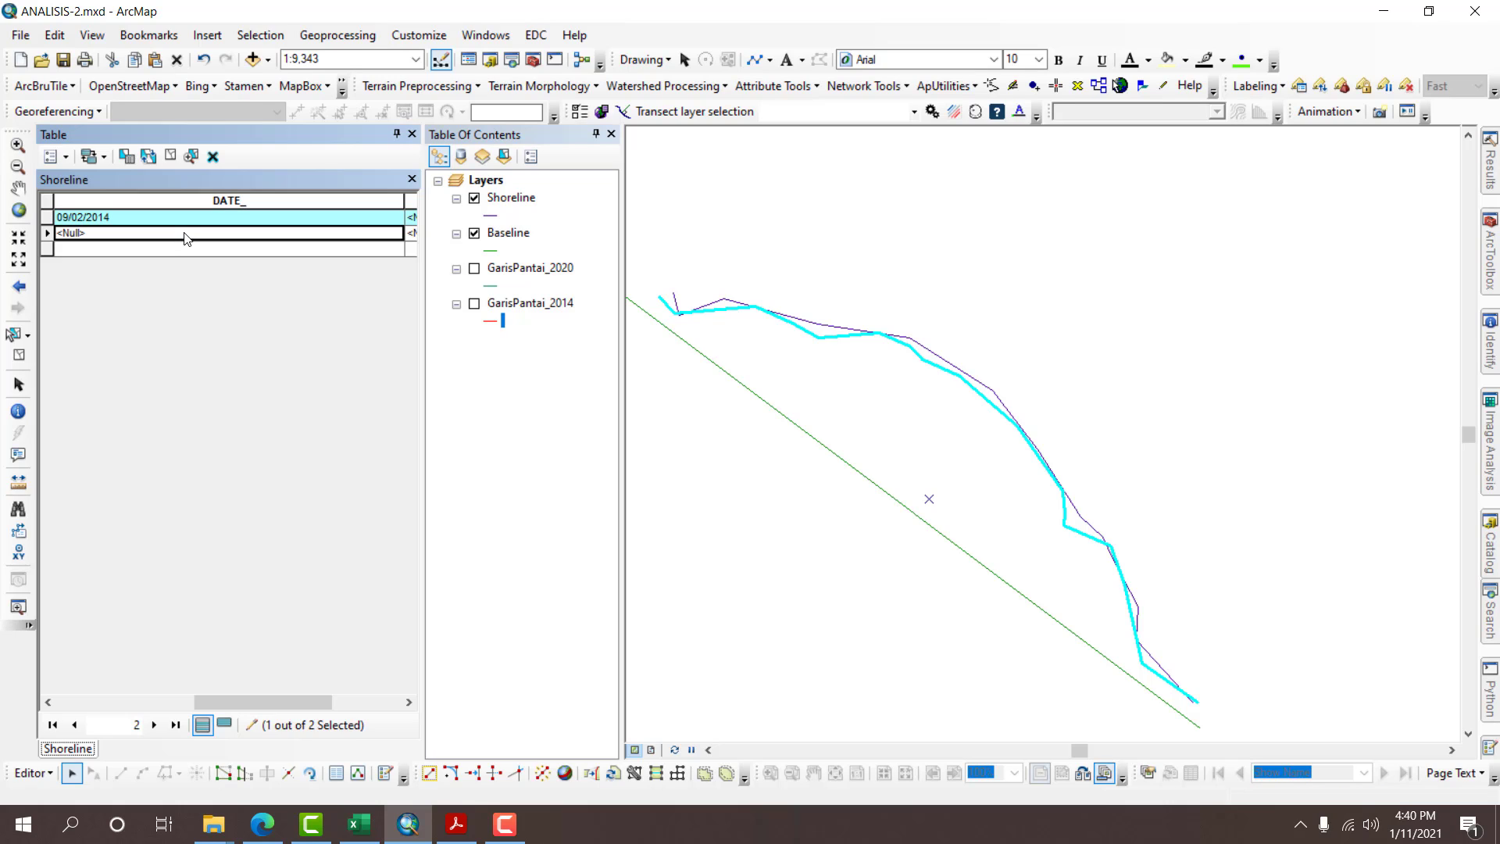
text(0)
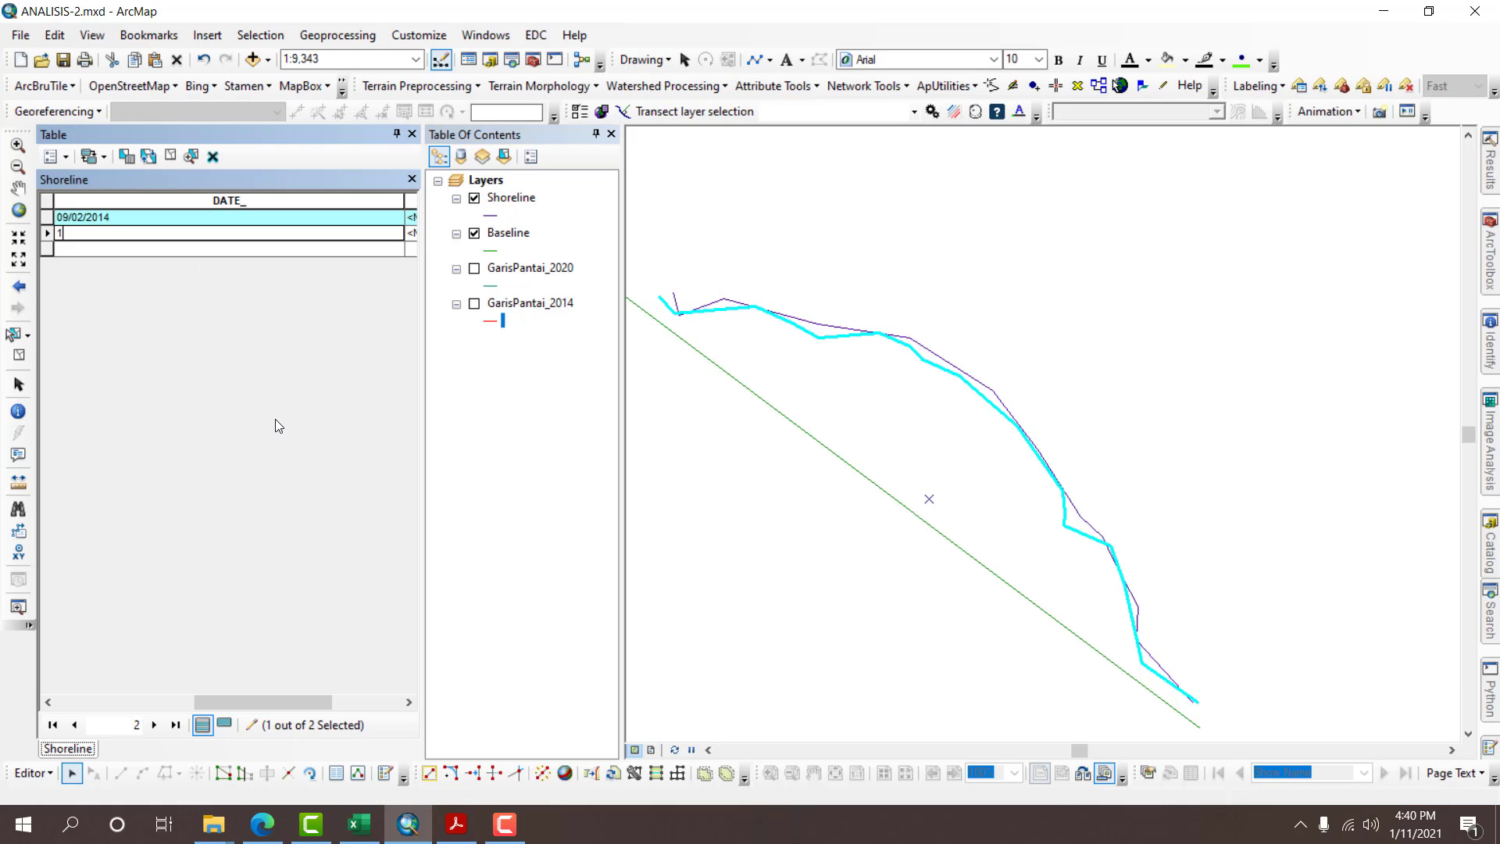
key(BackSpace)
text(03/10/2020)
click(171, 156)
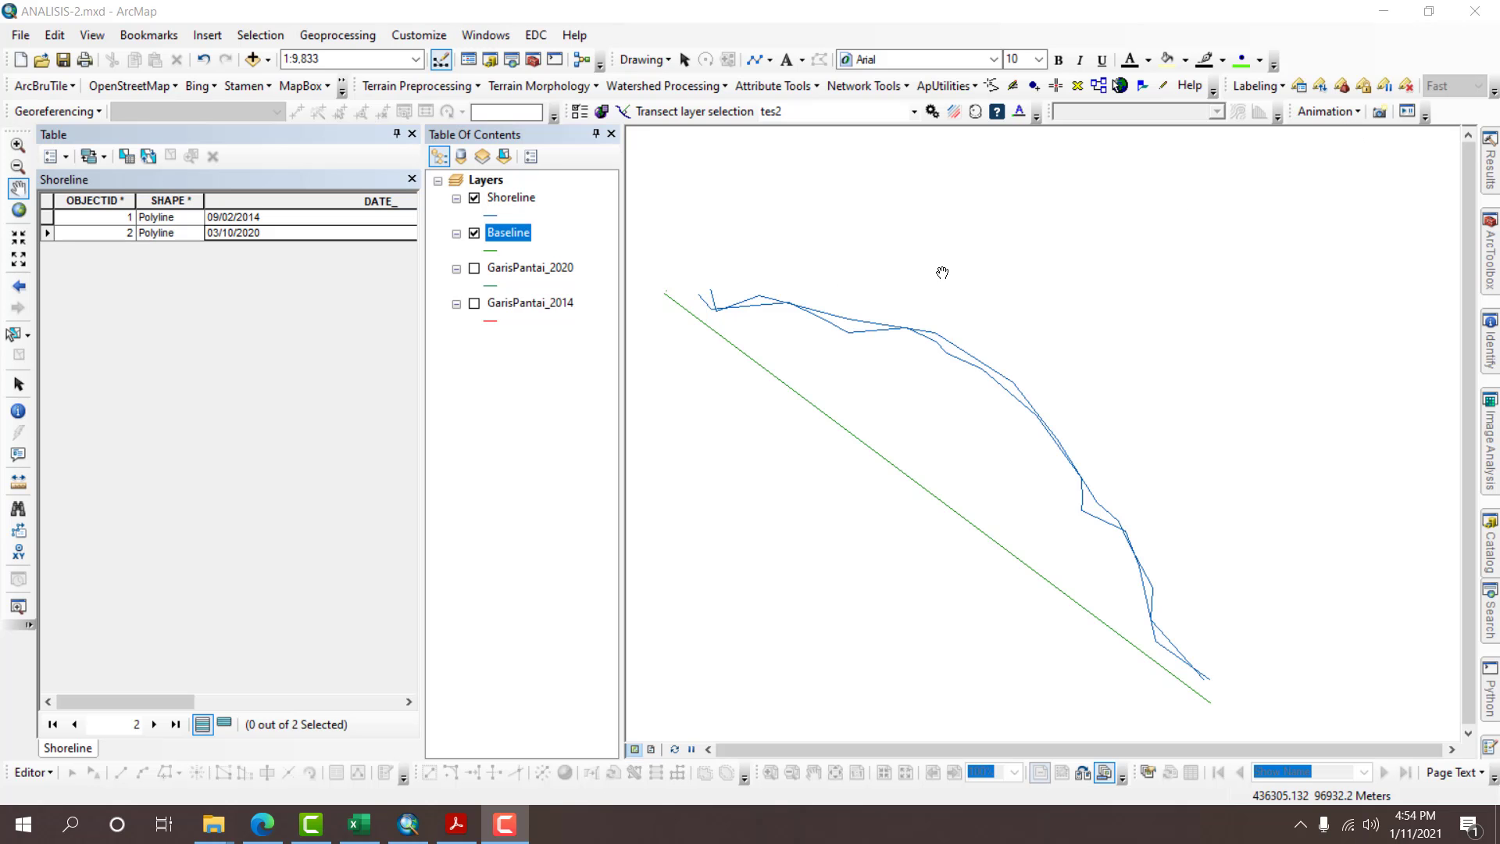
Symbolize the Shoreline layer by unique values of DATE_, adding all values and excluding the all other values symbol.
click(504, 198)
double_click(501, 195)
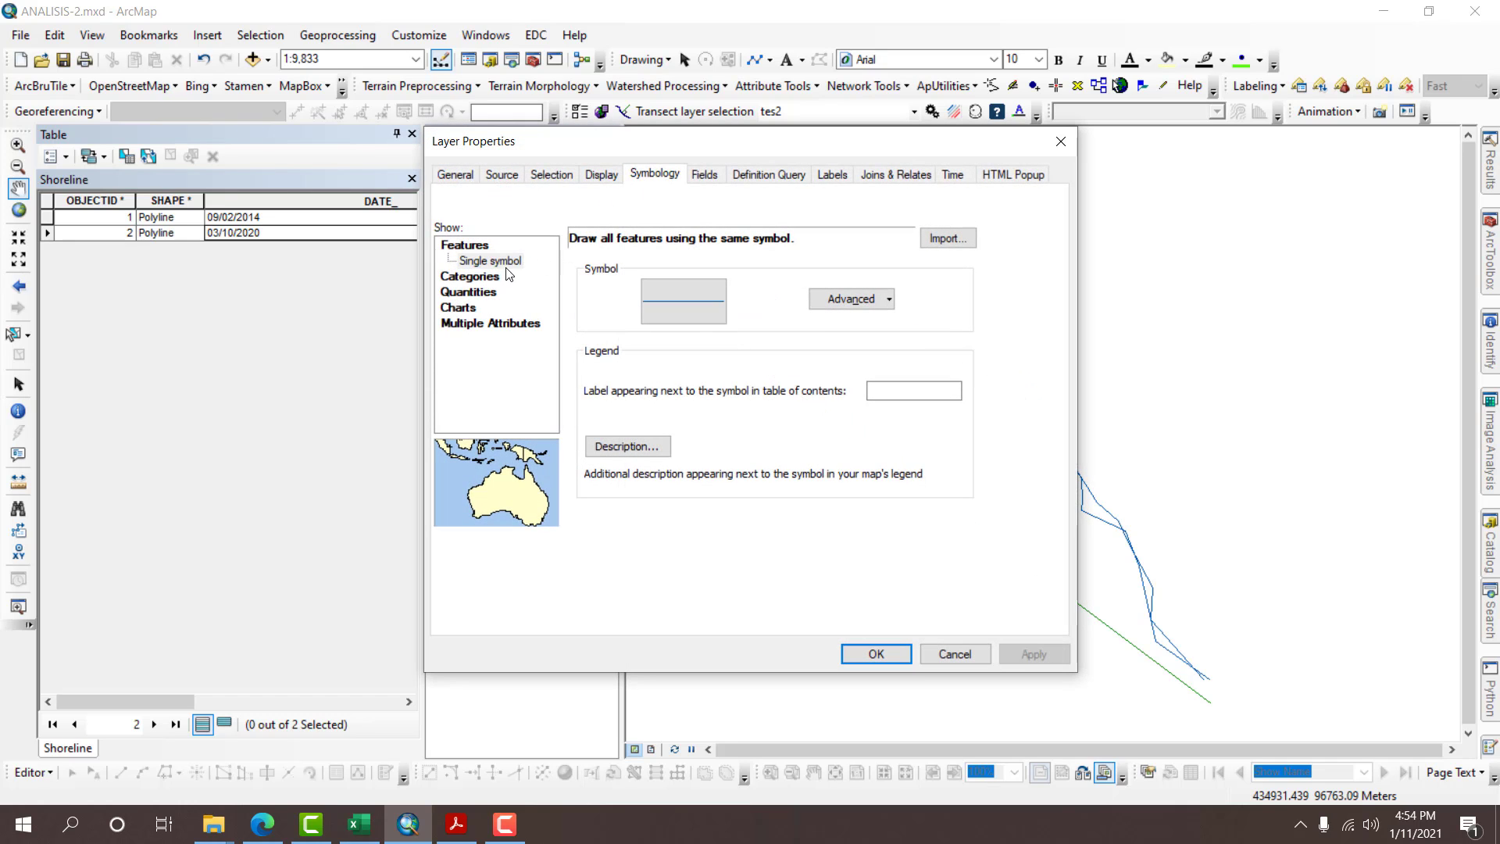
click(493, 275)
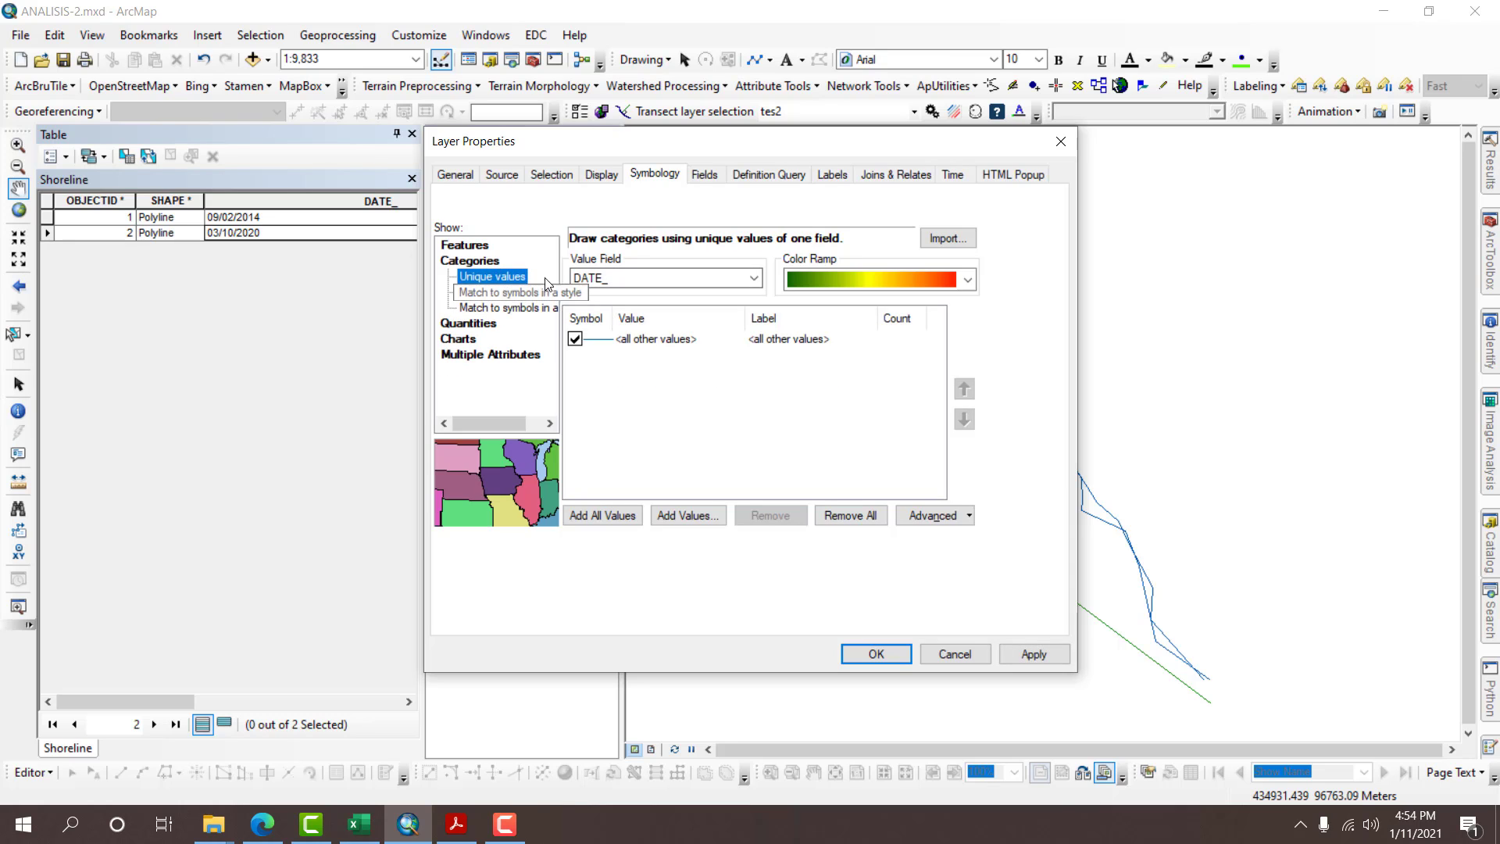
drag(931, 139, 1205, 115)
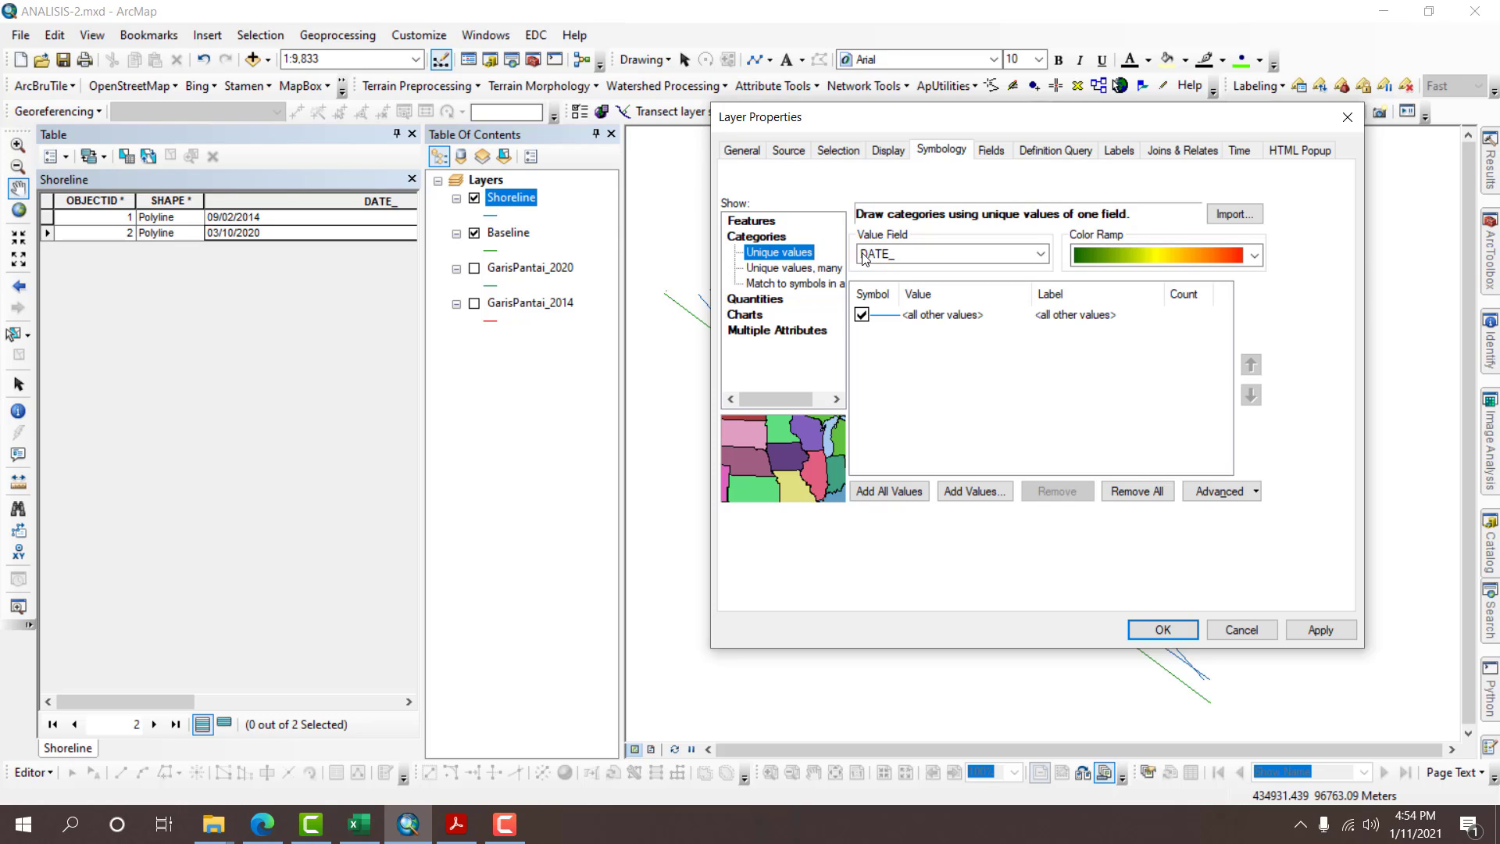
click(861, 314)
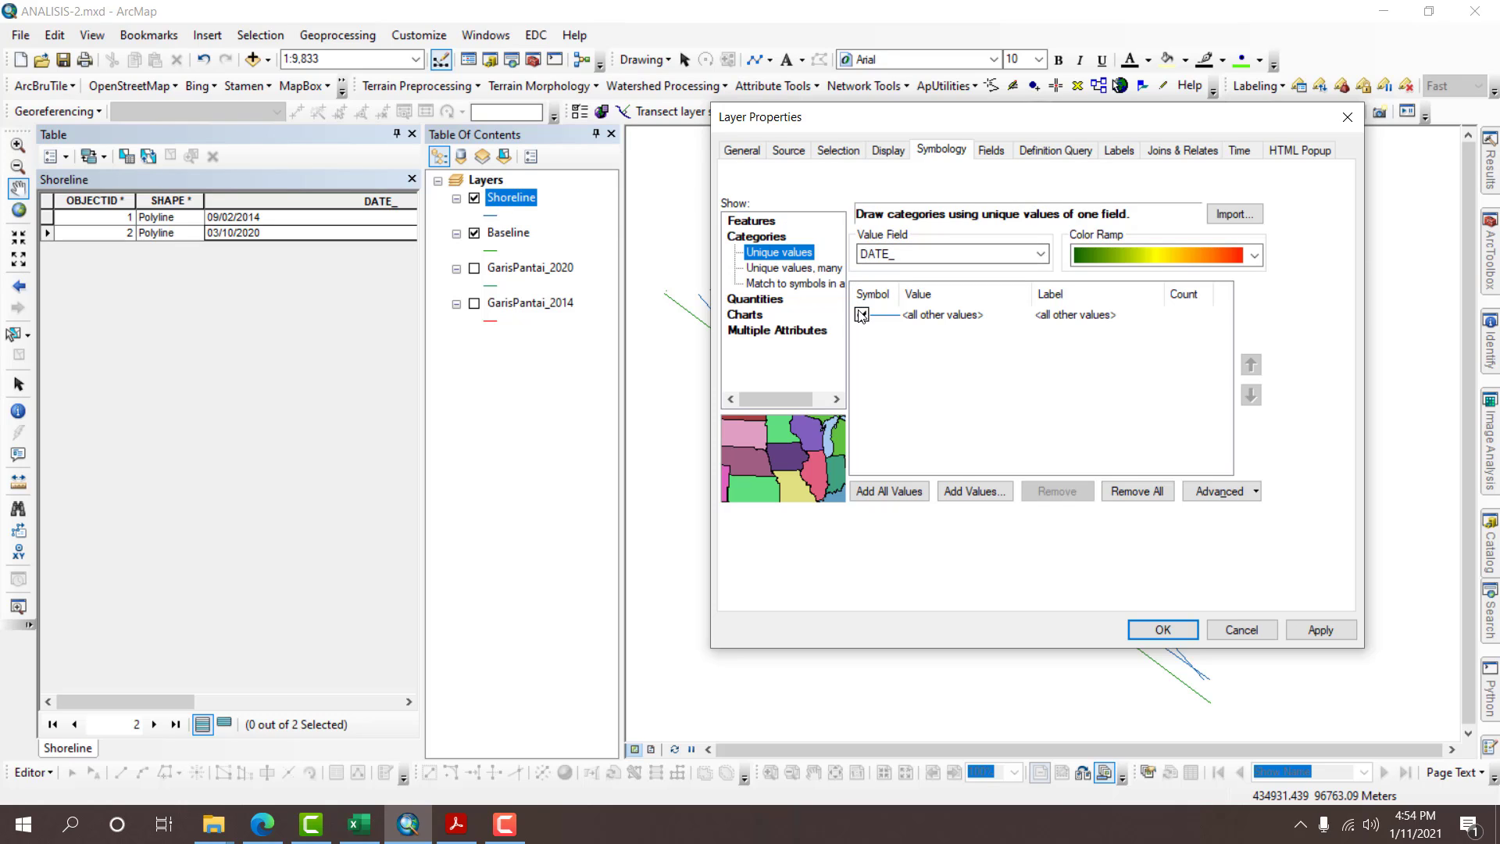
click(896, 492)
click(1136, 628)
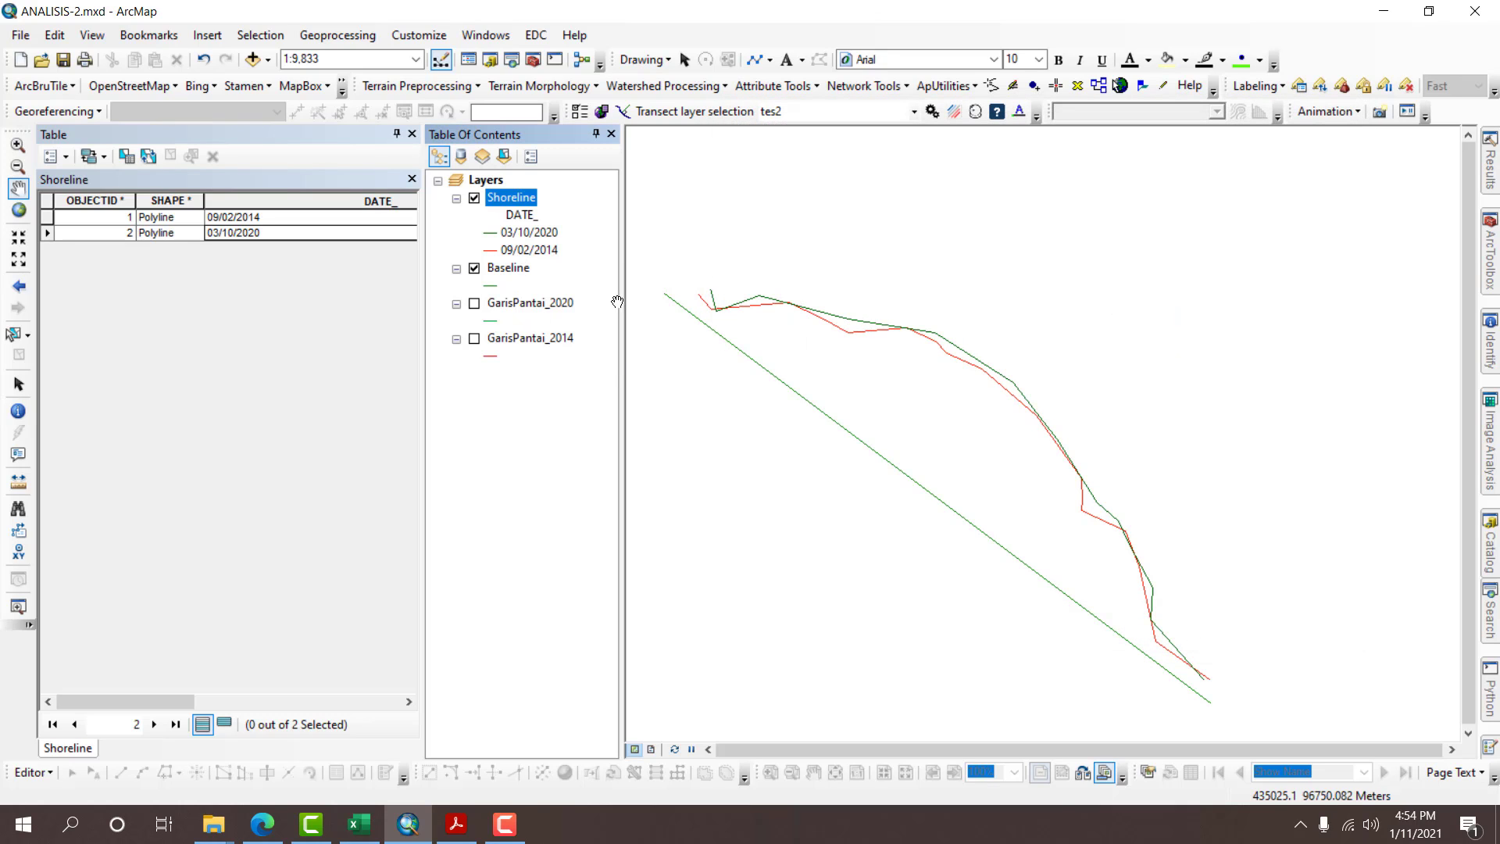
Change the line color of the Baseline layer's symbol to black.
click(490, 284)
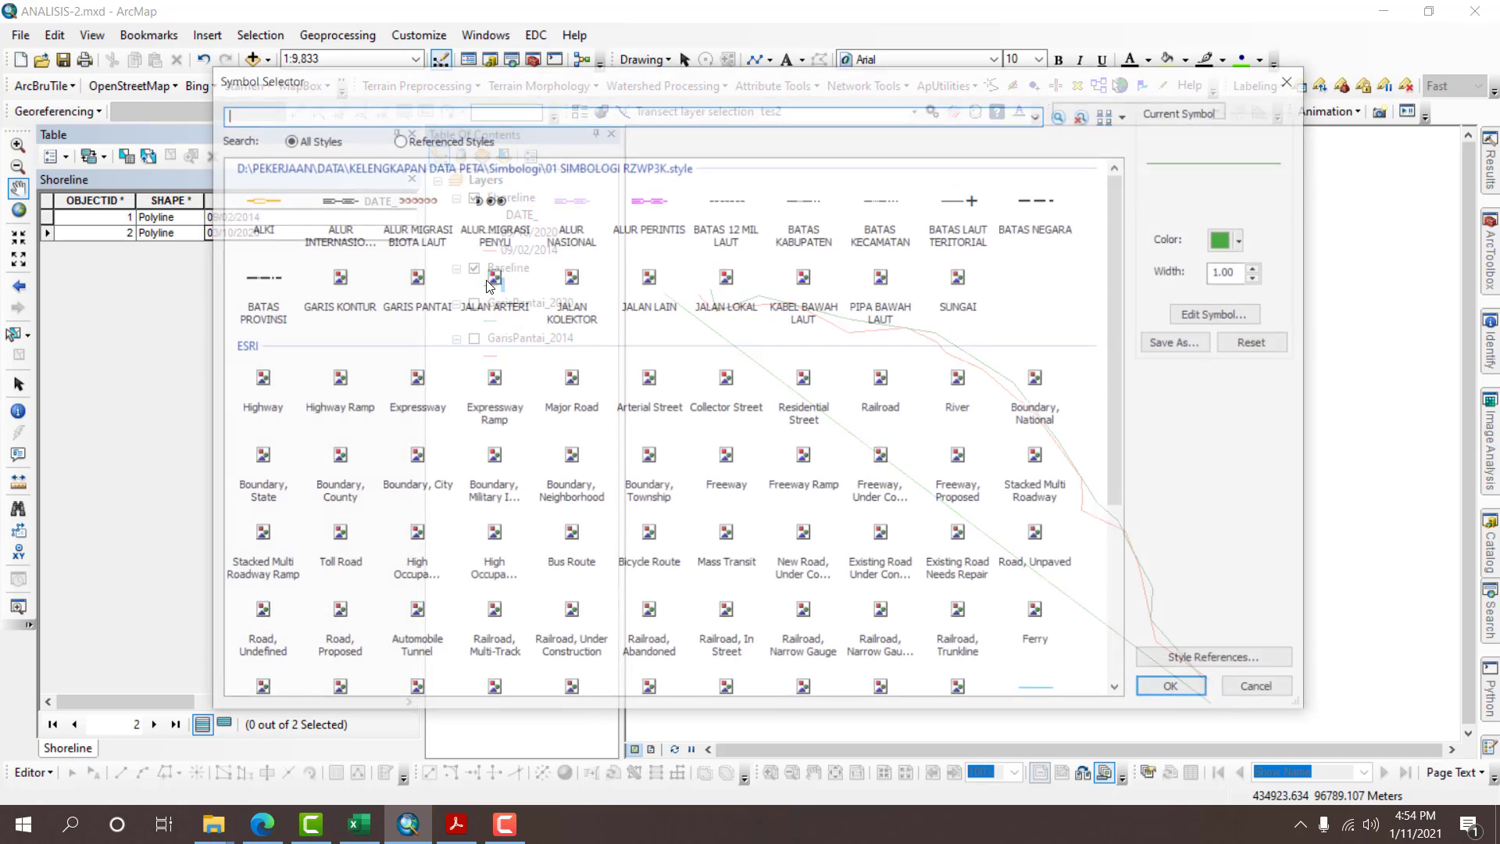
click(1227, 240)
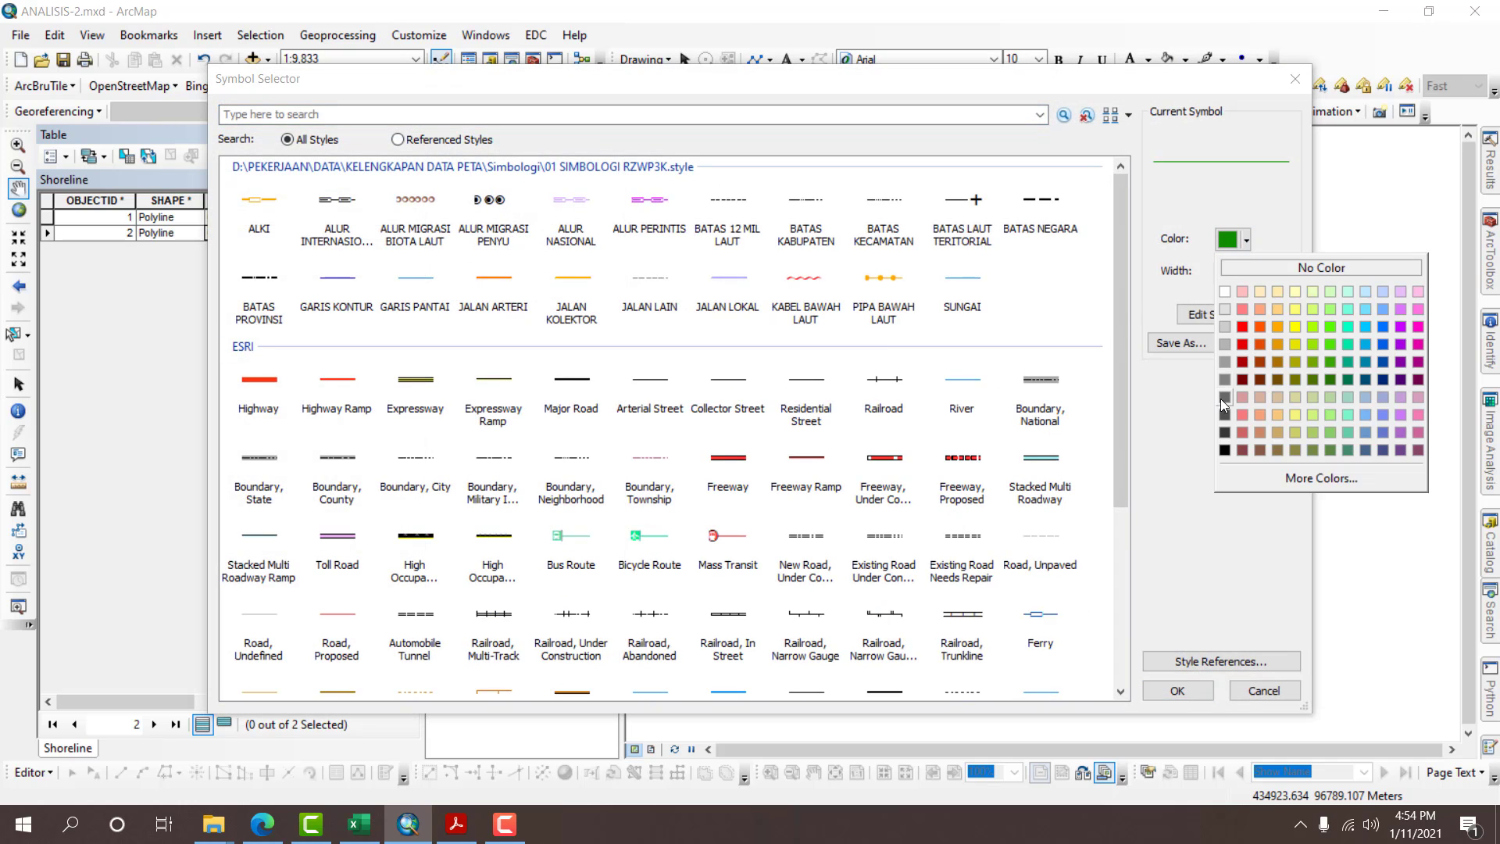
click(1224, 449)
click(1177, 691)
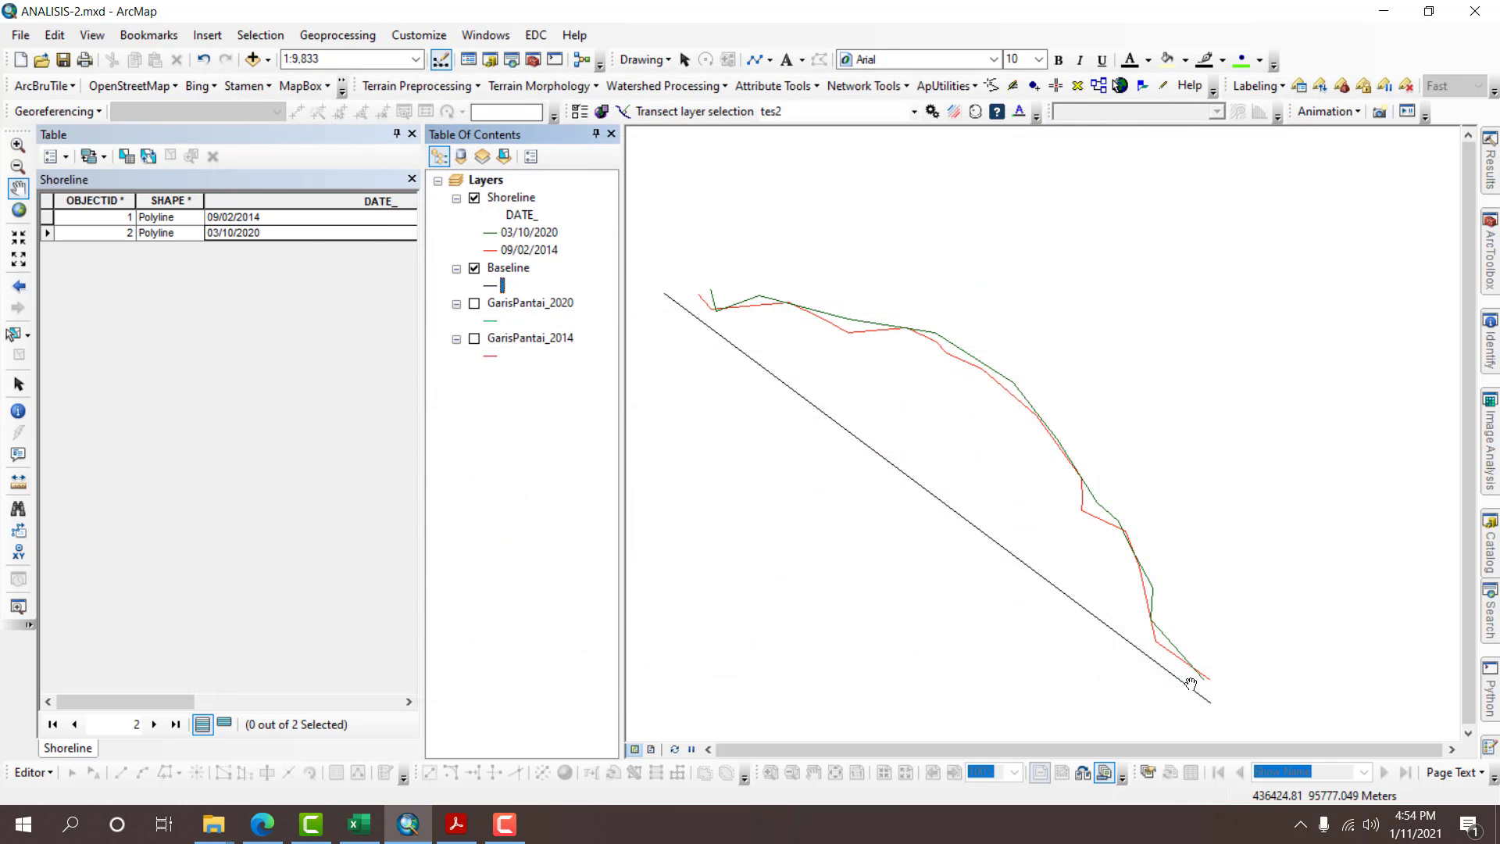
Try labeling the Baseline layer's features, and turn the labels off again.
right_click(519, 267)
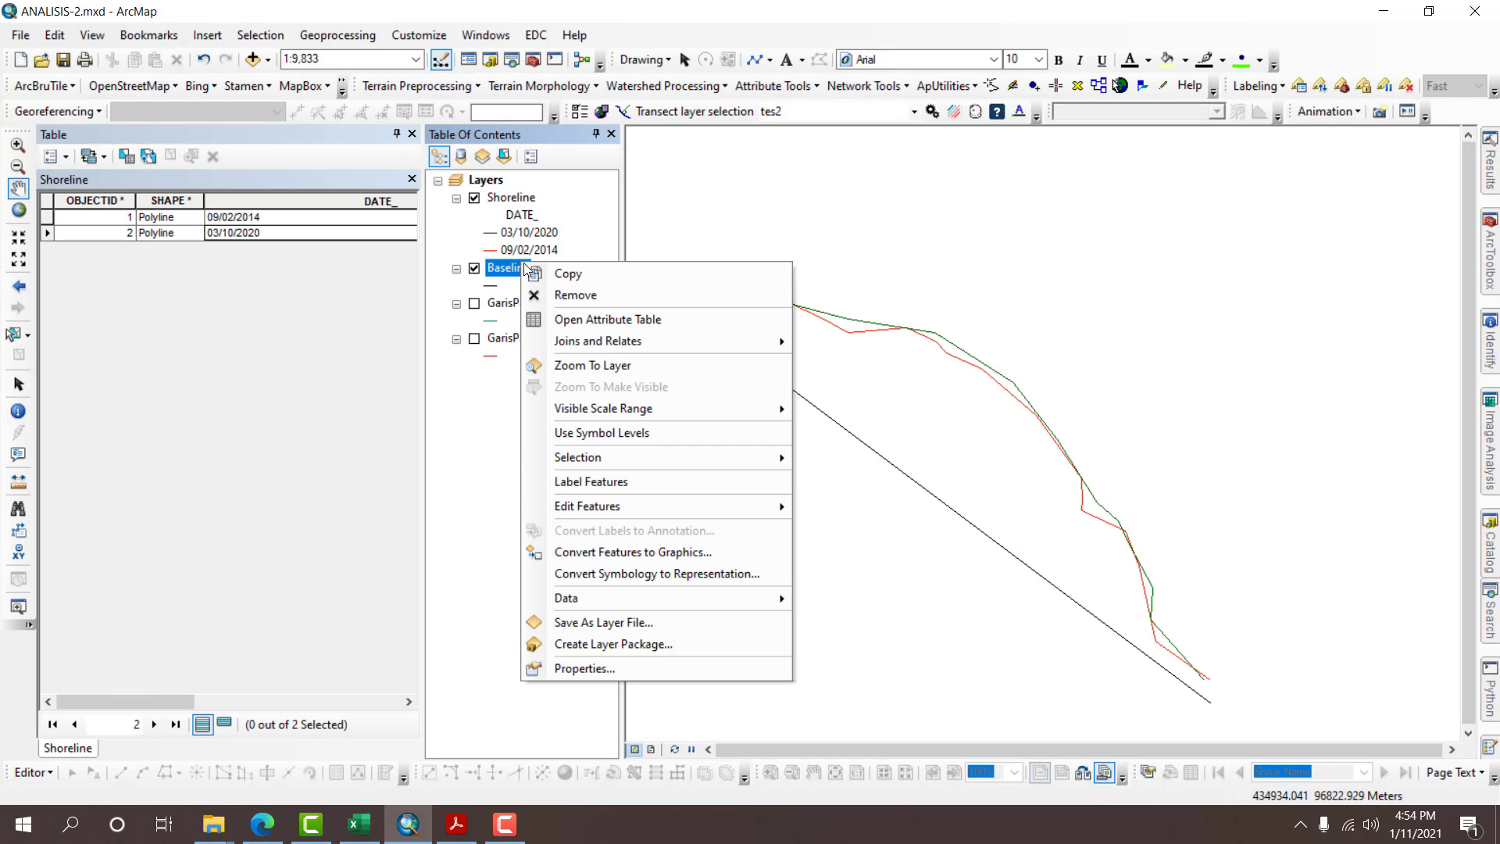
click(566, 482)
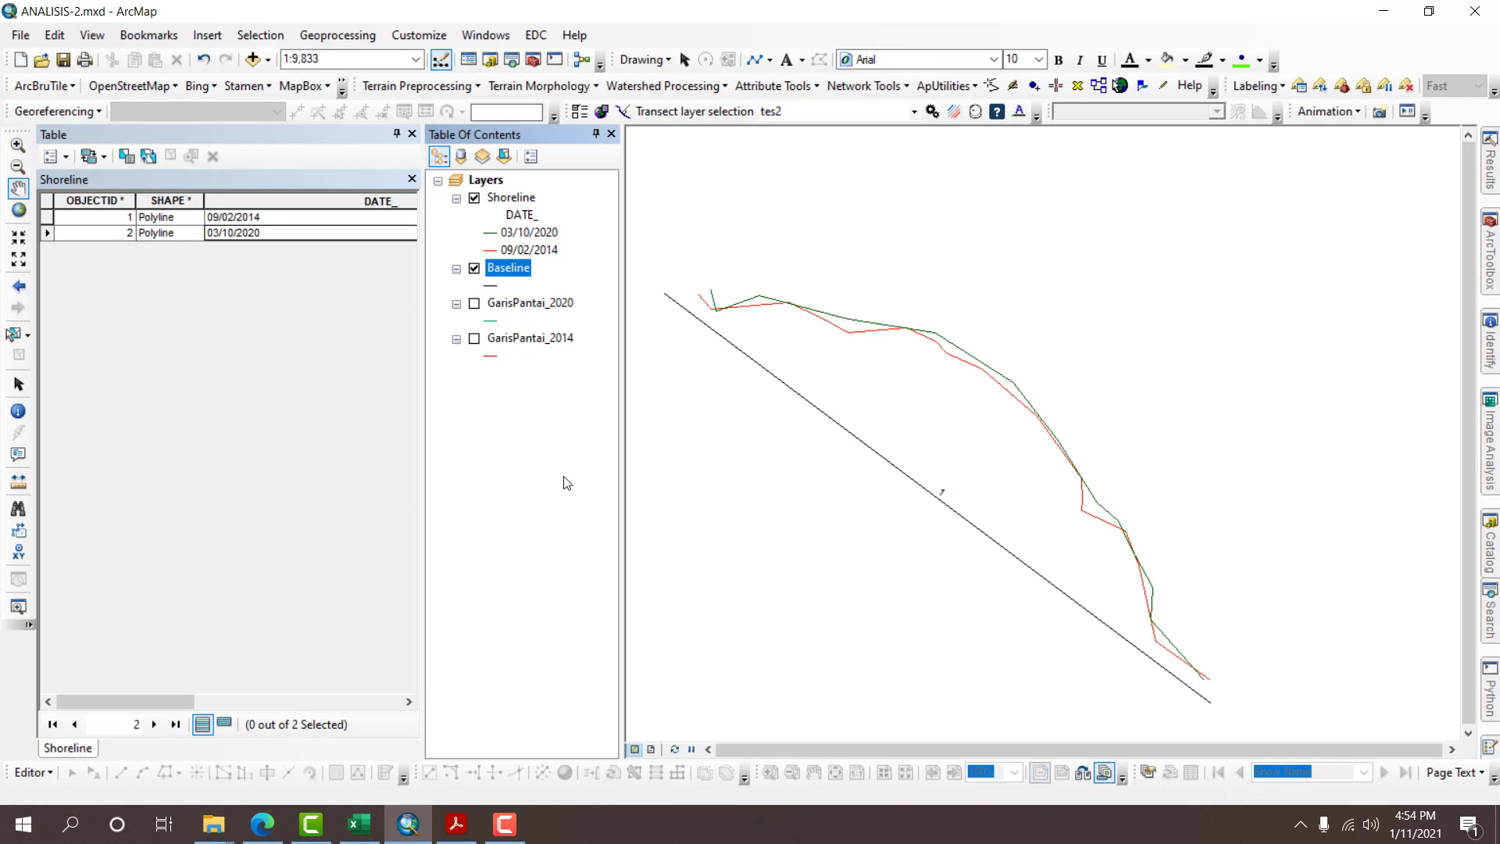
right_click(515, 277)
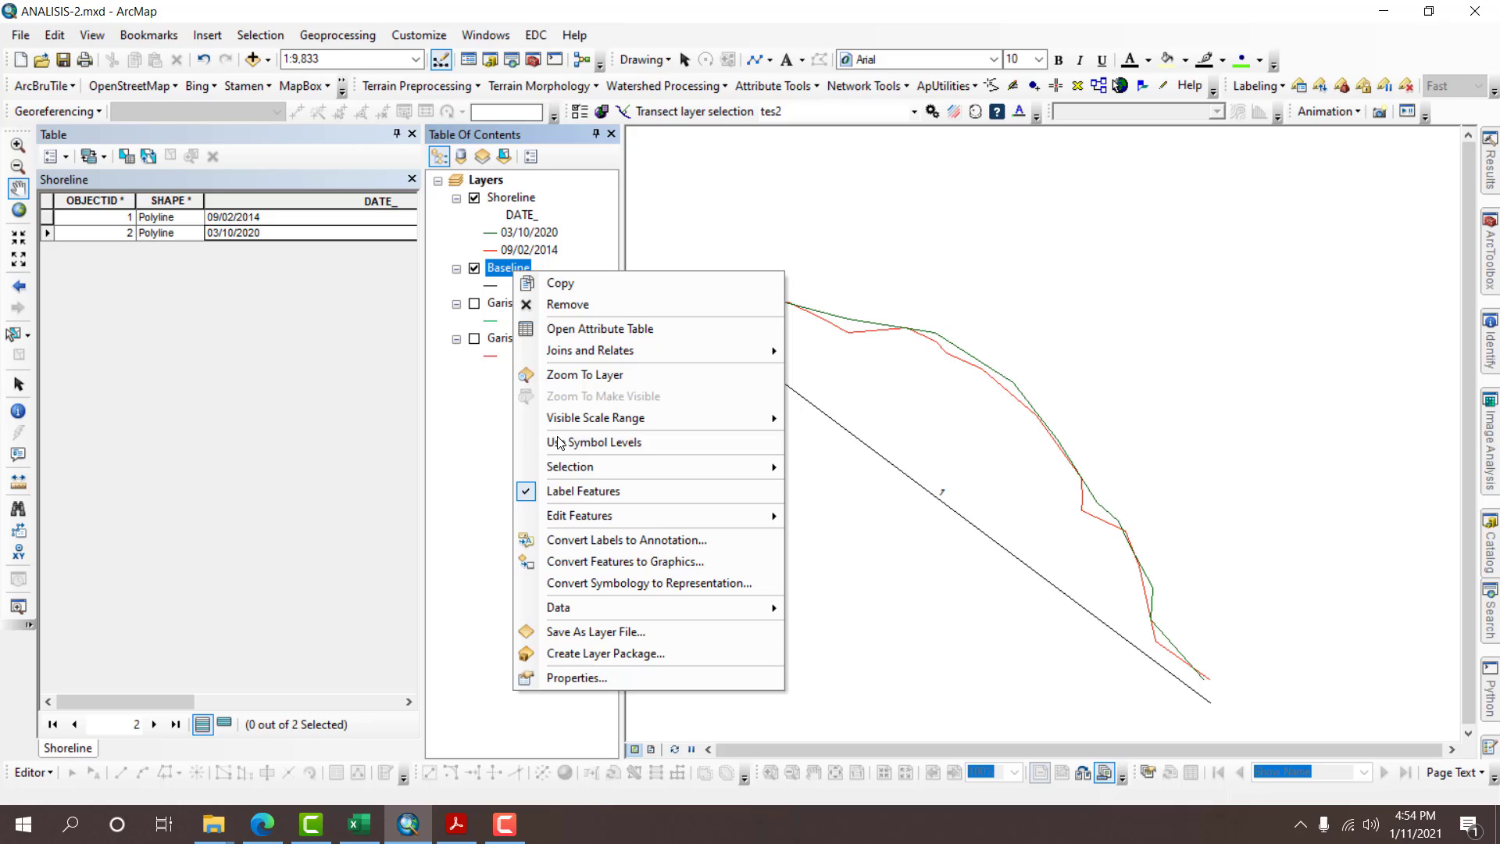
click(563, 492)
Label the Shoreline features and examine the date labels along both shorelines.
right_click(522, 197)
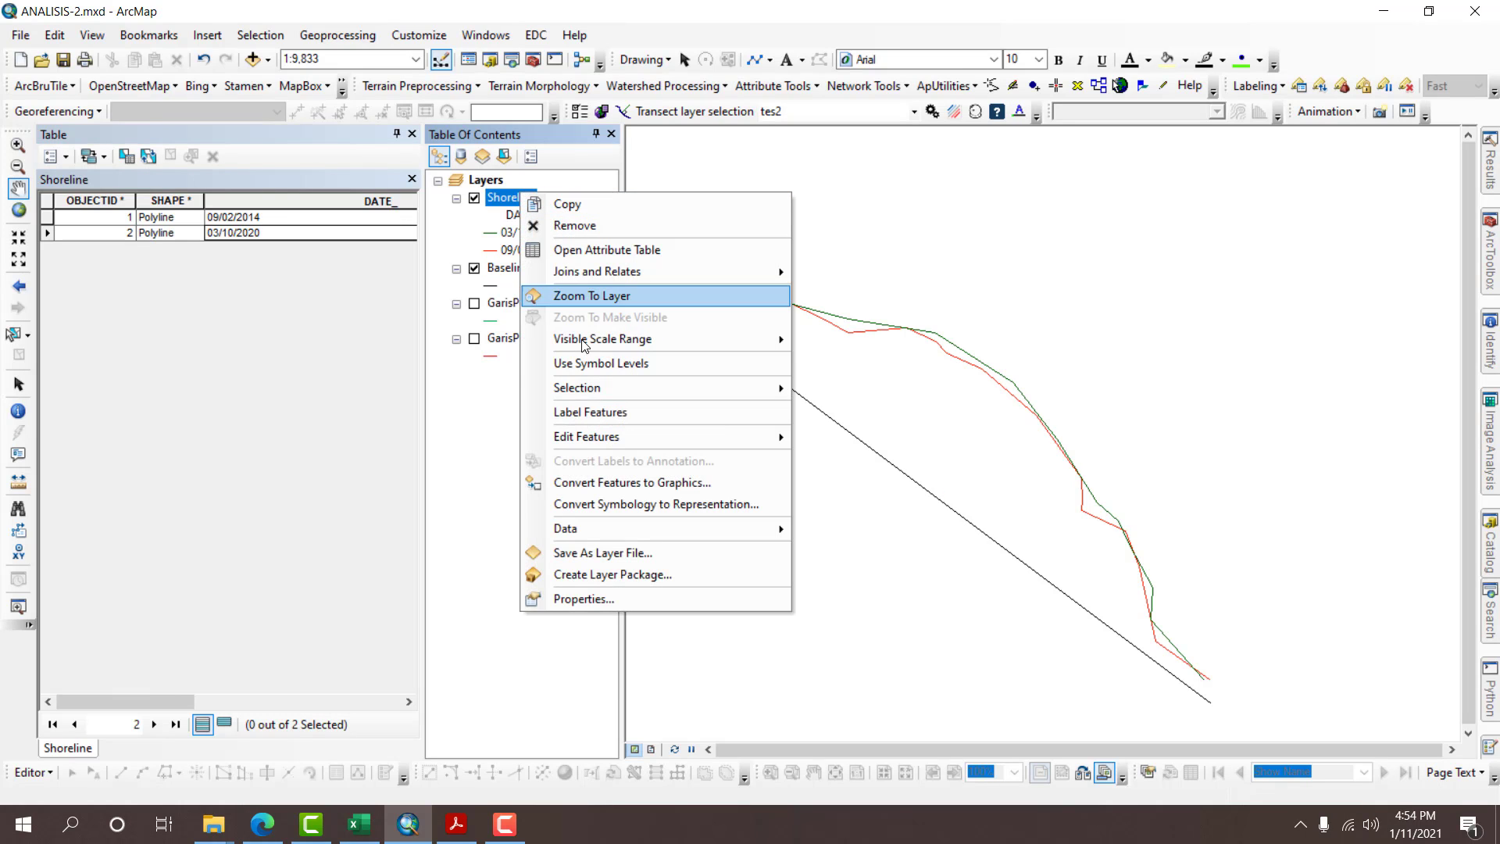
click(586, 406)
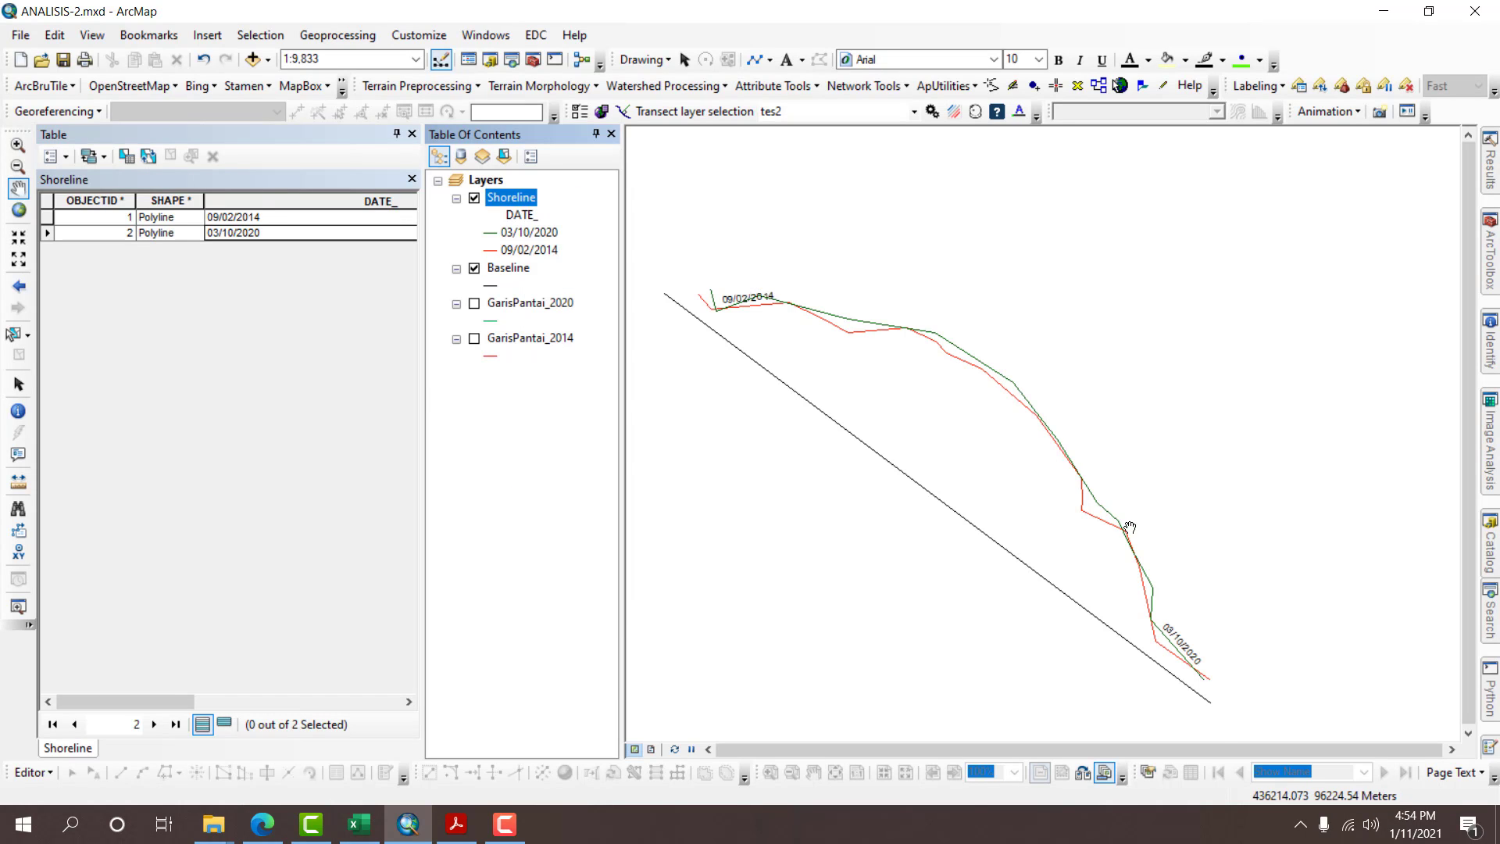
scroll(1149, 522, up, 3)
drag(1038, 471, 969, 223)
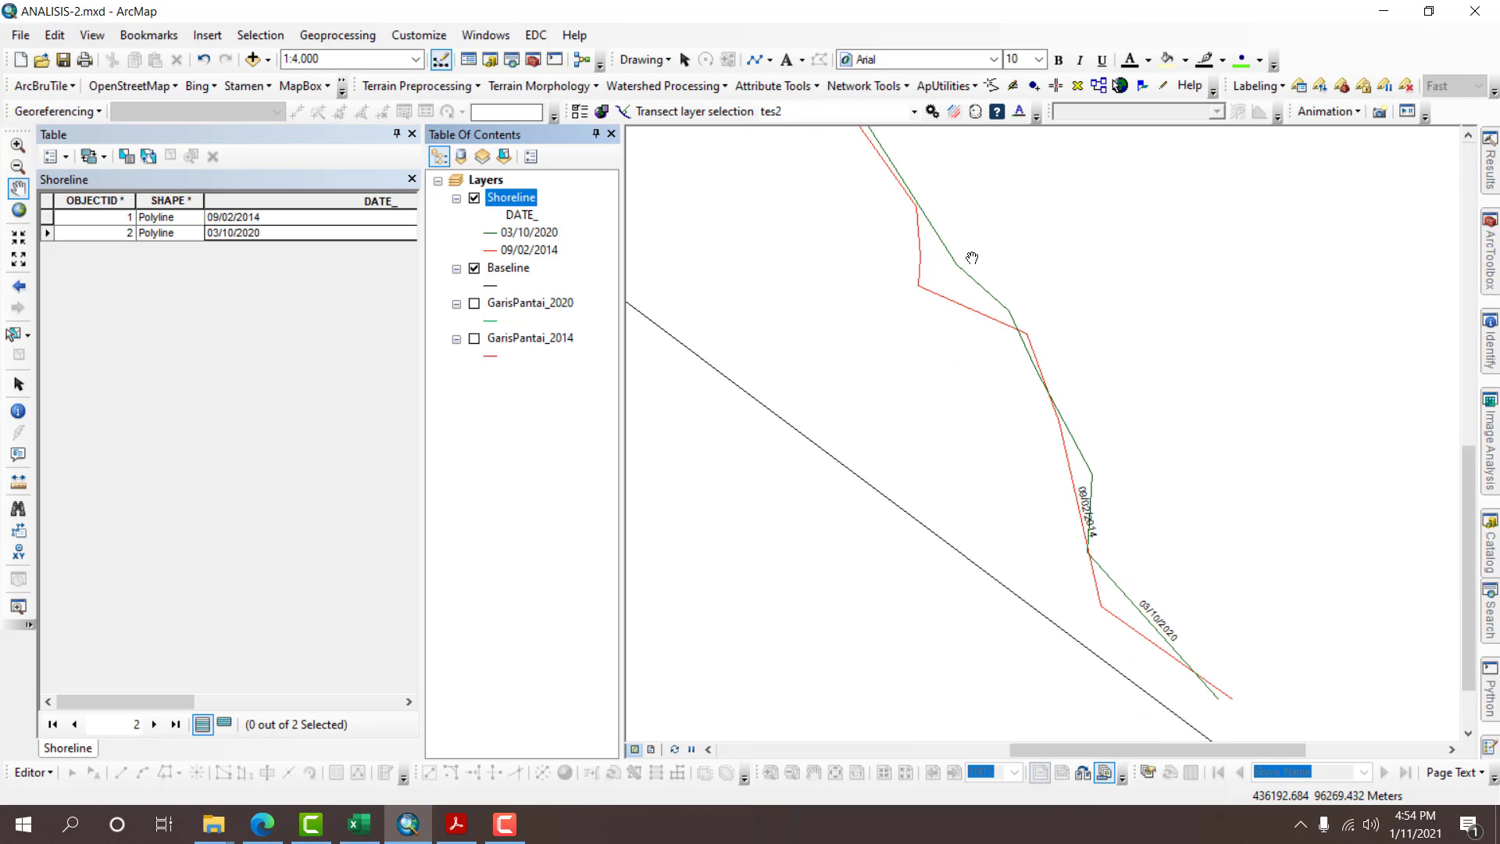
drag(999, 445, 1169, 518)
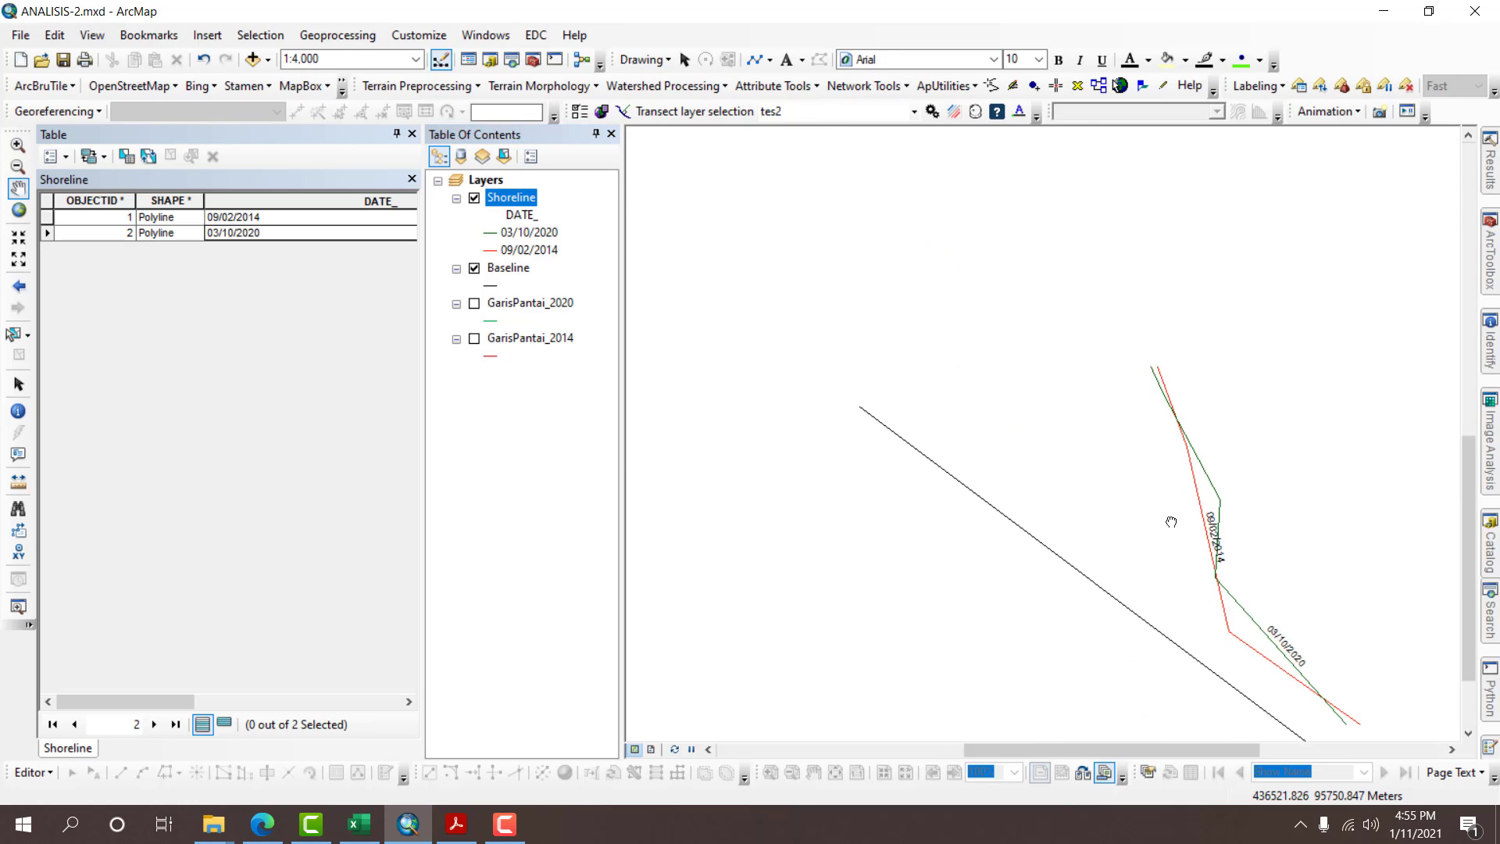
scroll(1054, 395, down, 4)
scroll(903, 294, up, 1)
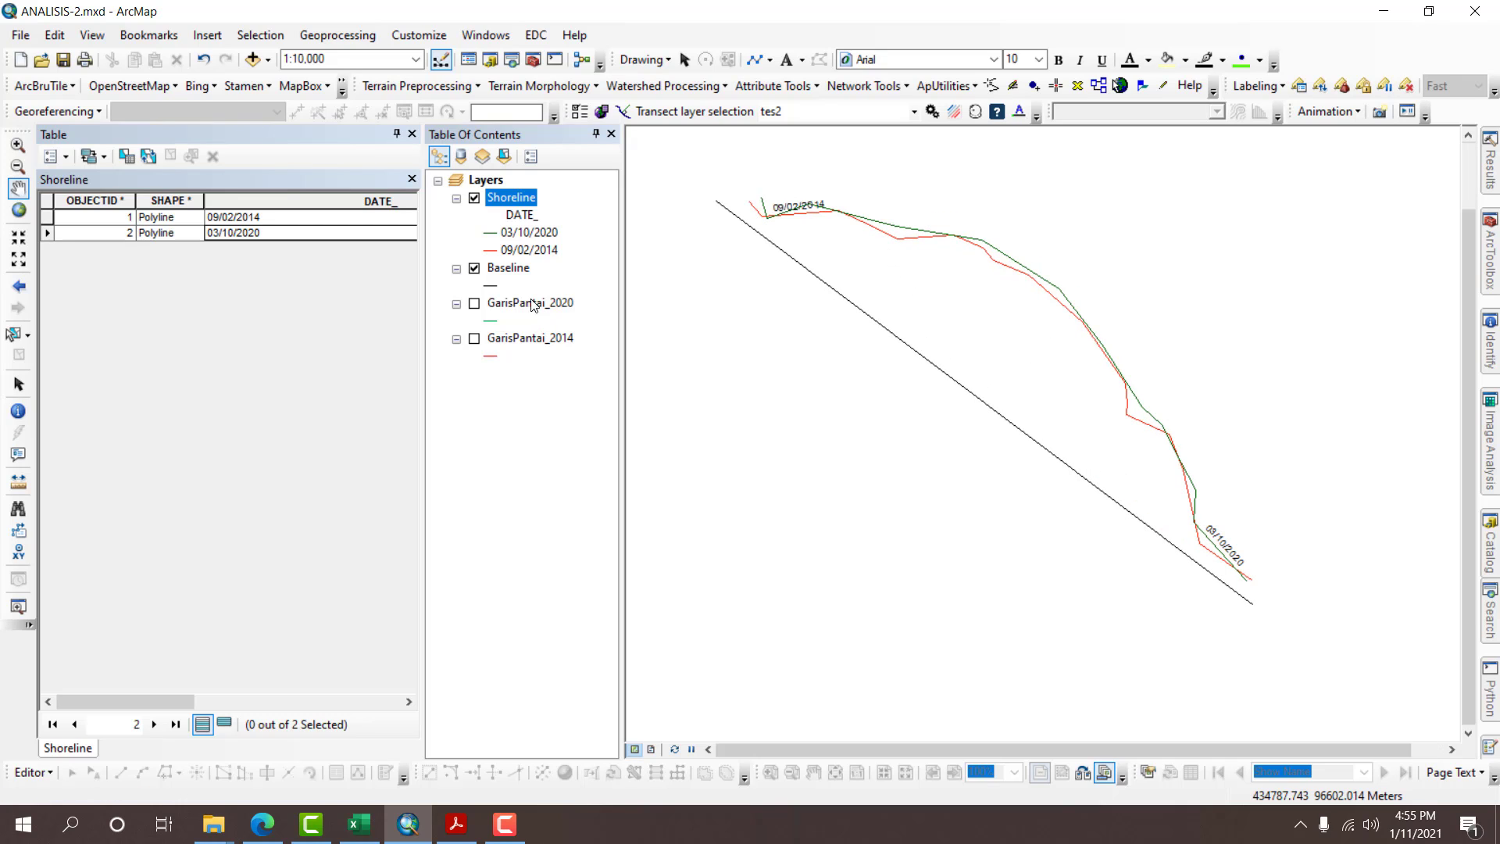
Close the Shoreline attribute table and show the full extent of the shorelines and baseline.
click(412, 133)
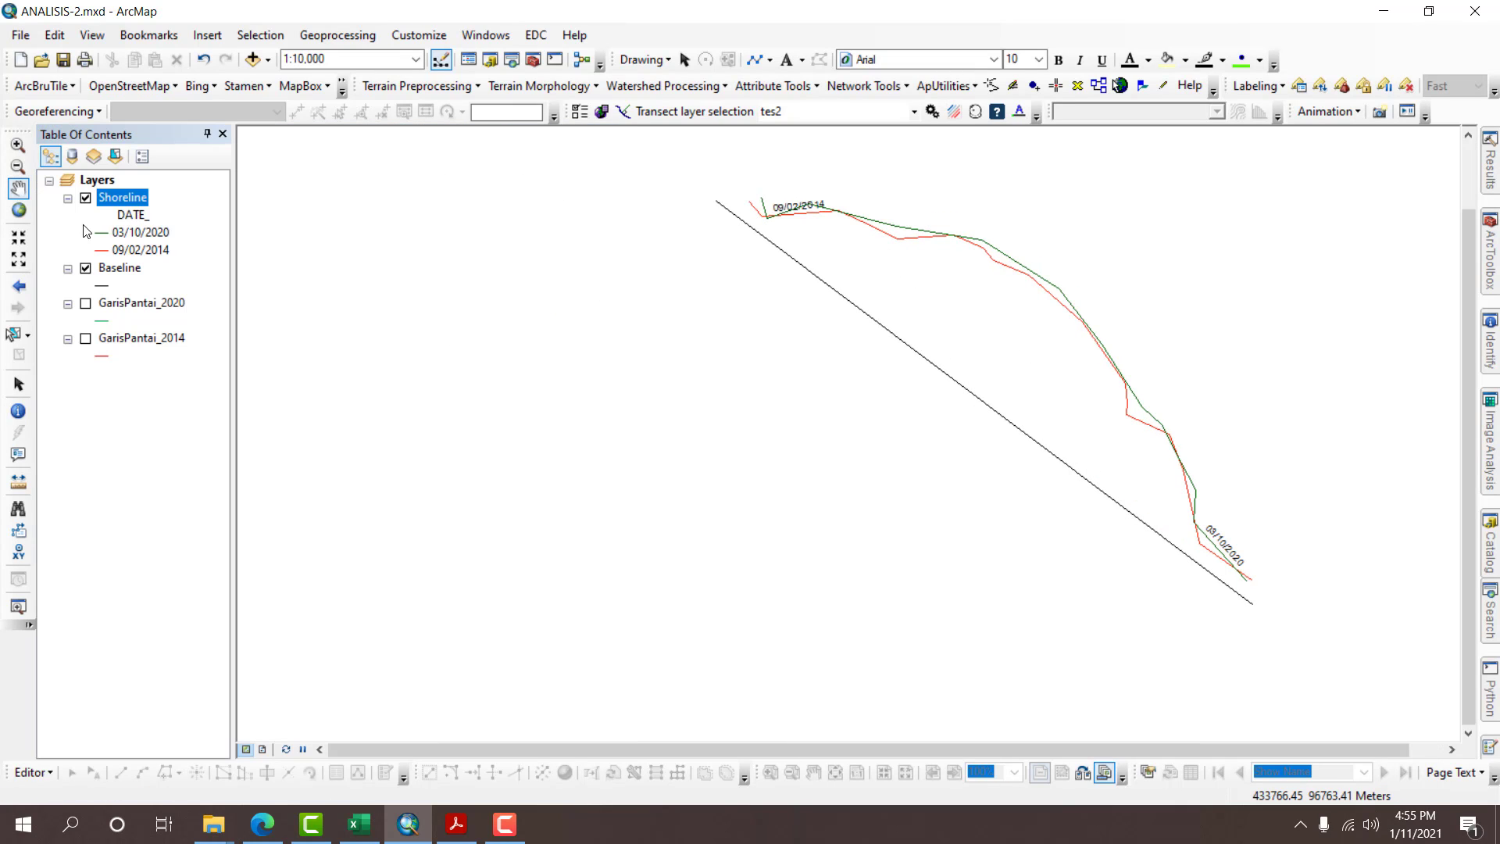
click(20, 211)
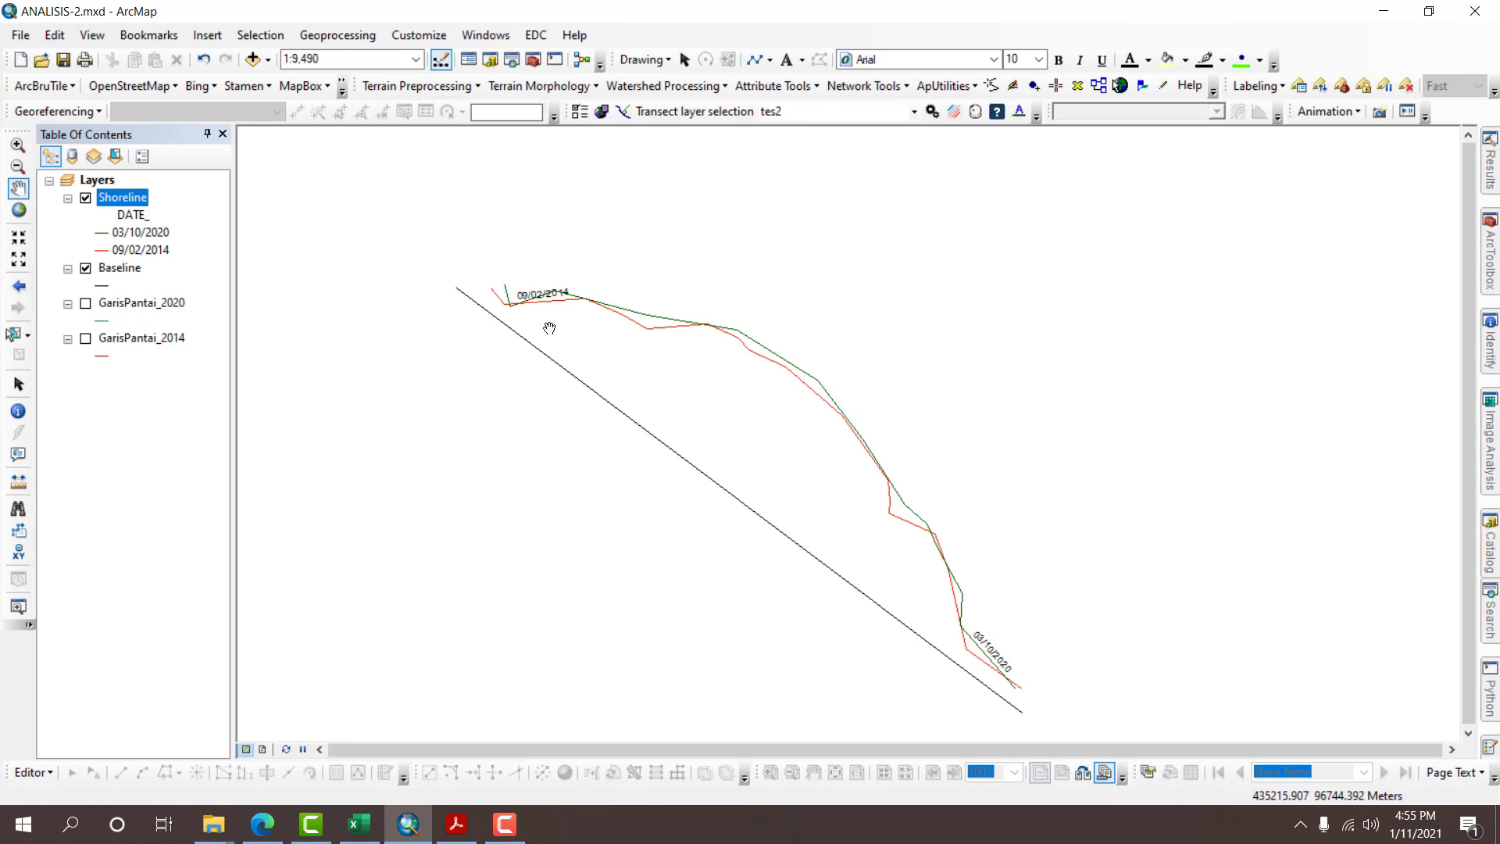
drag(562, 337, 580, 268)
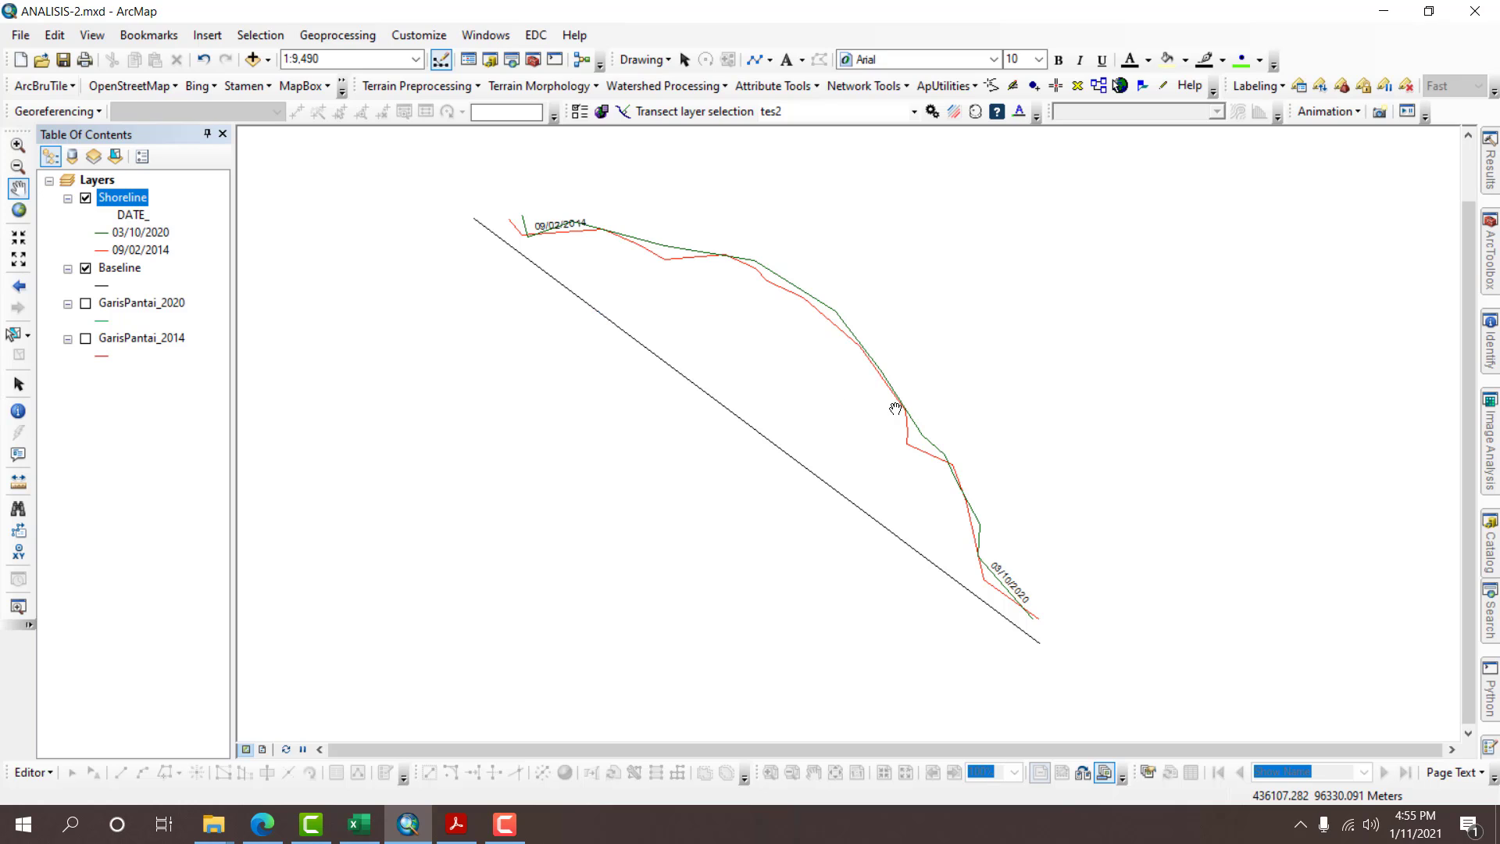
Check the list of available toolbars for the DSAS v5 Toolbar.
right_click(865, 34)
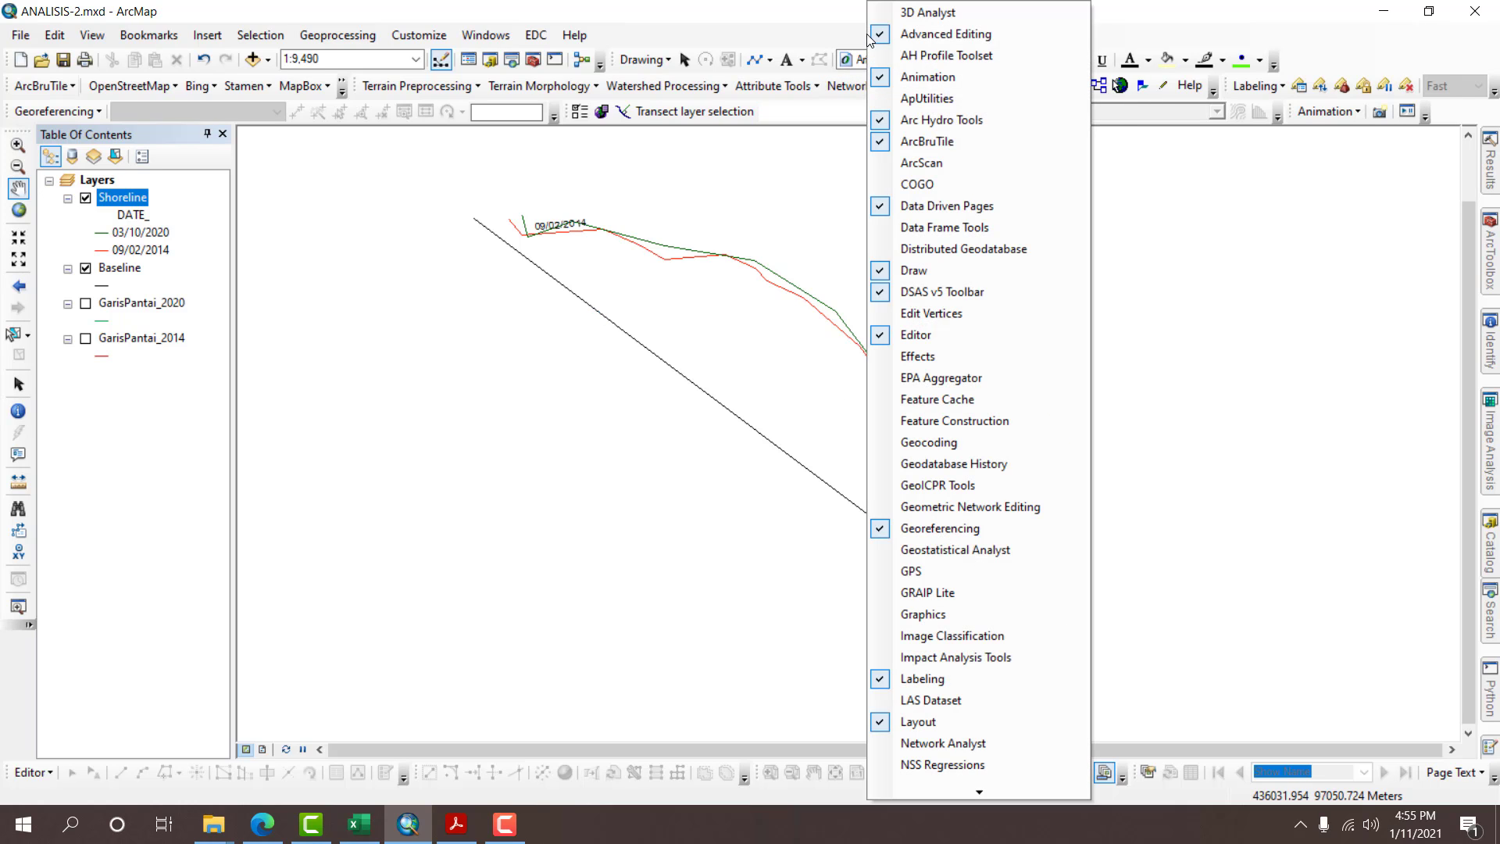
right_click(620, 28)
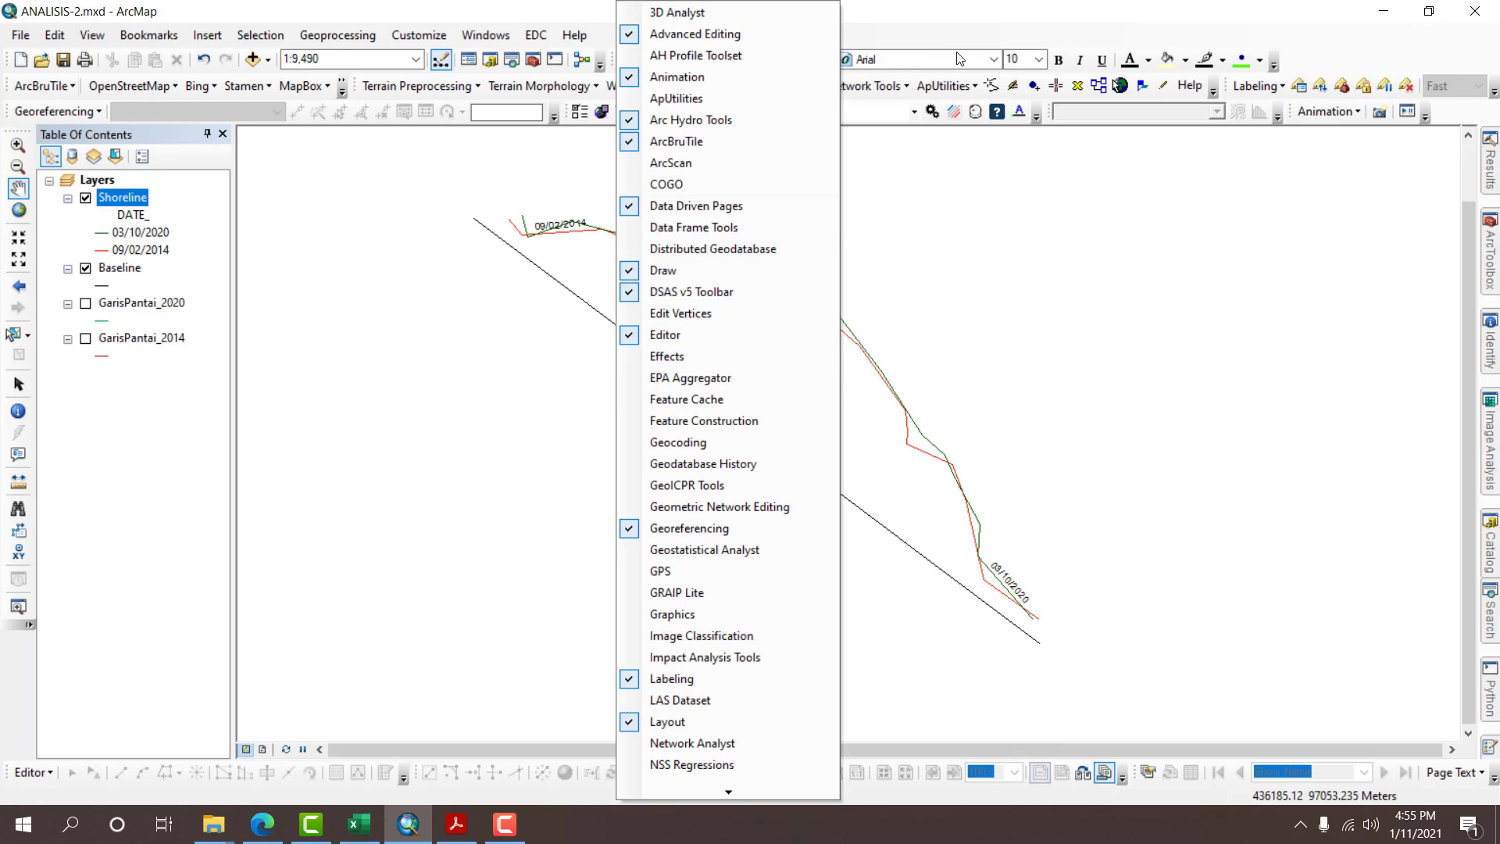
click(947, 29)
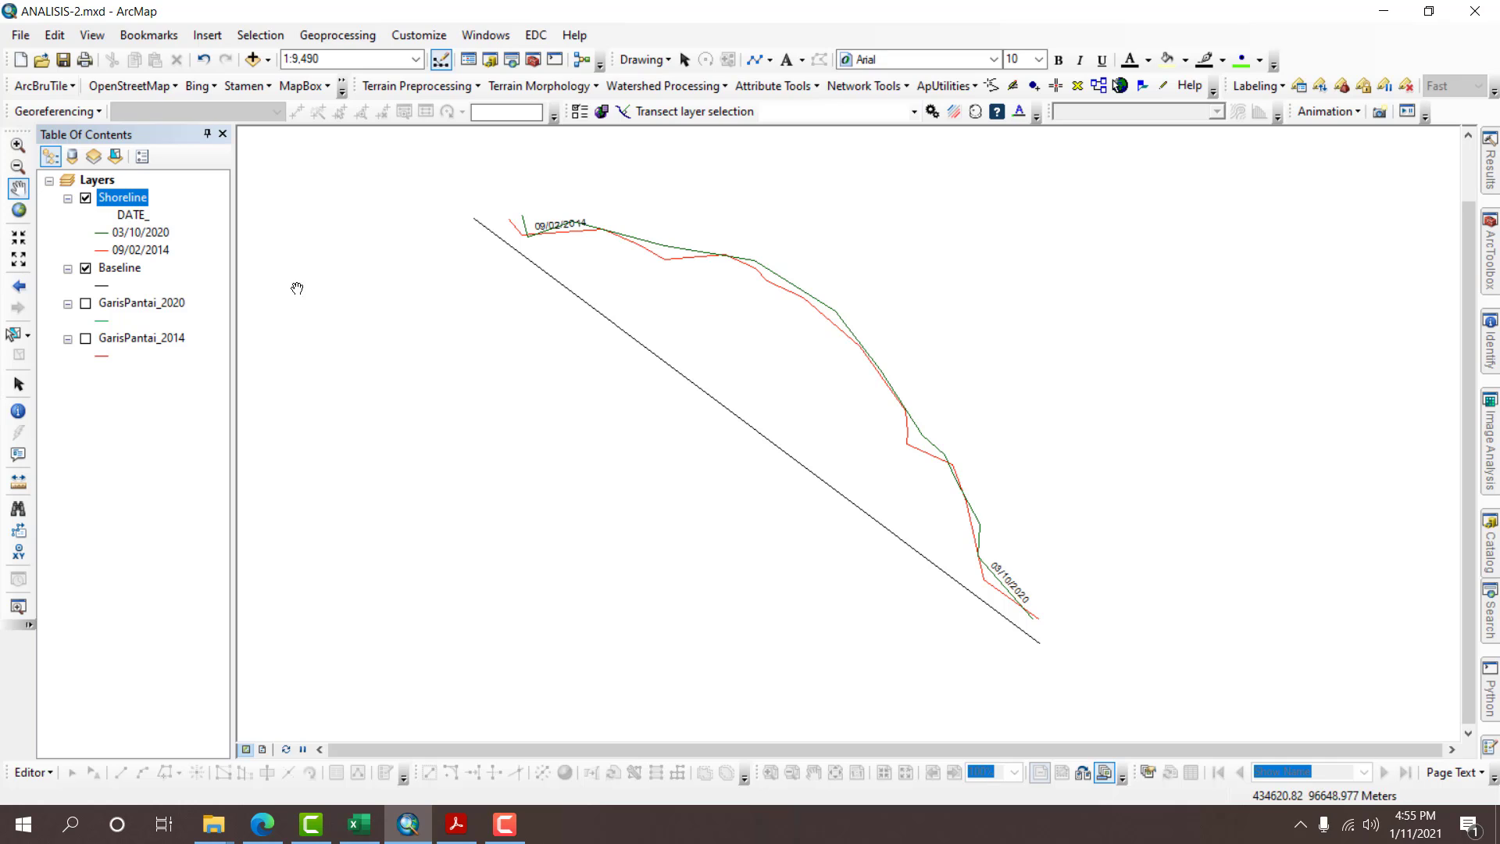
Remove the GarisPantai_2020 and GarisPantai_2014 layers from the map.
right_click(164, 309)
click(185, 344)
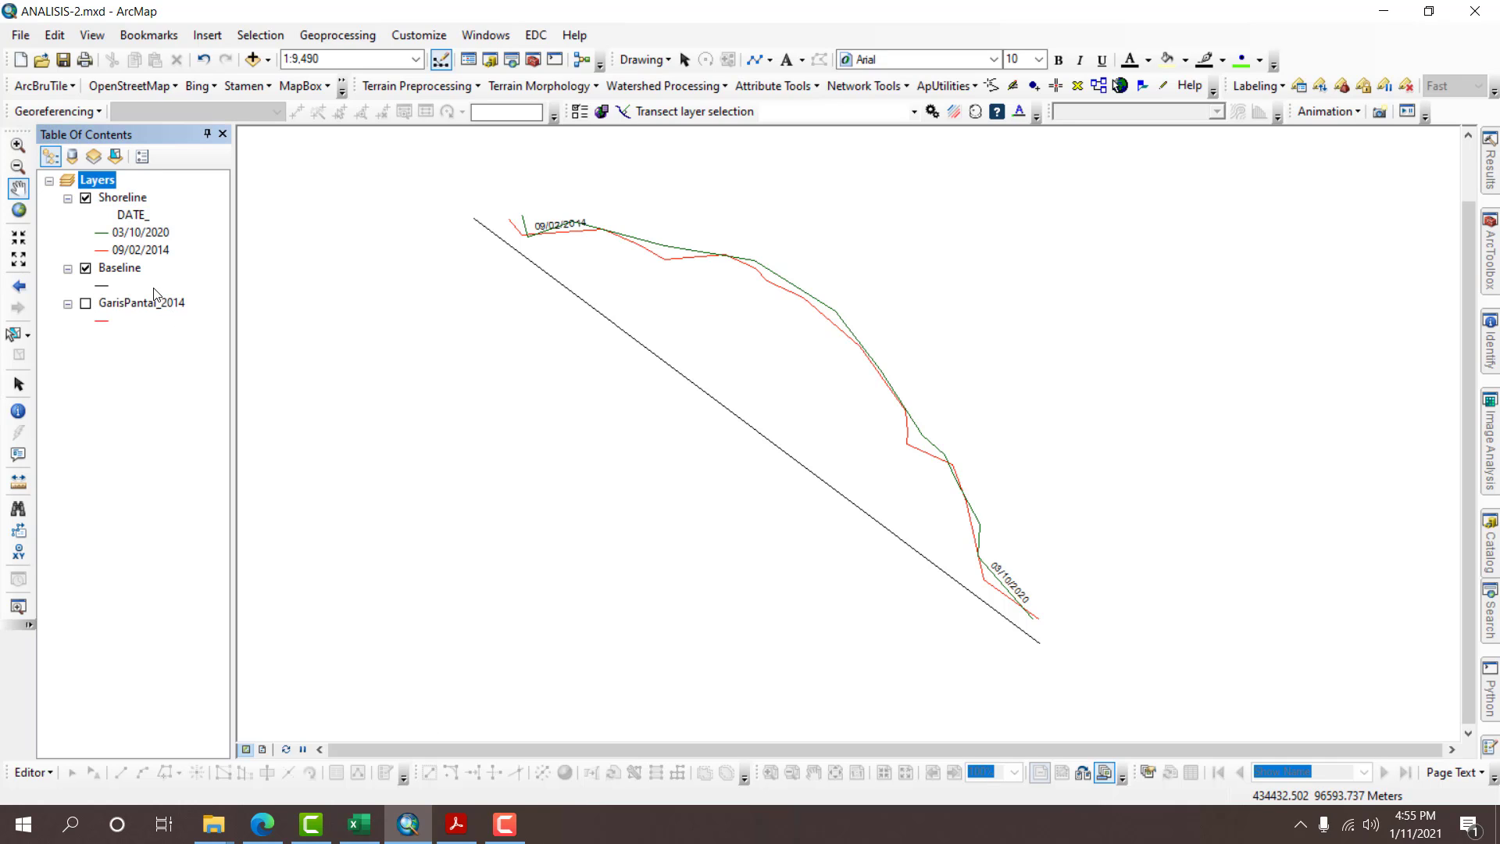
right_click(155, 302)
click(189, 334)
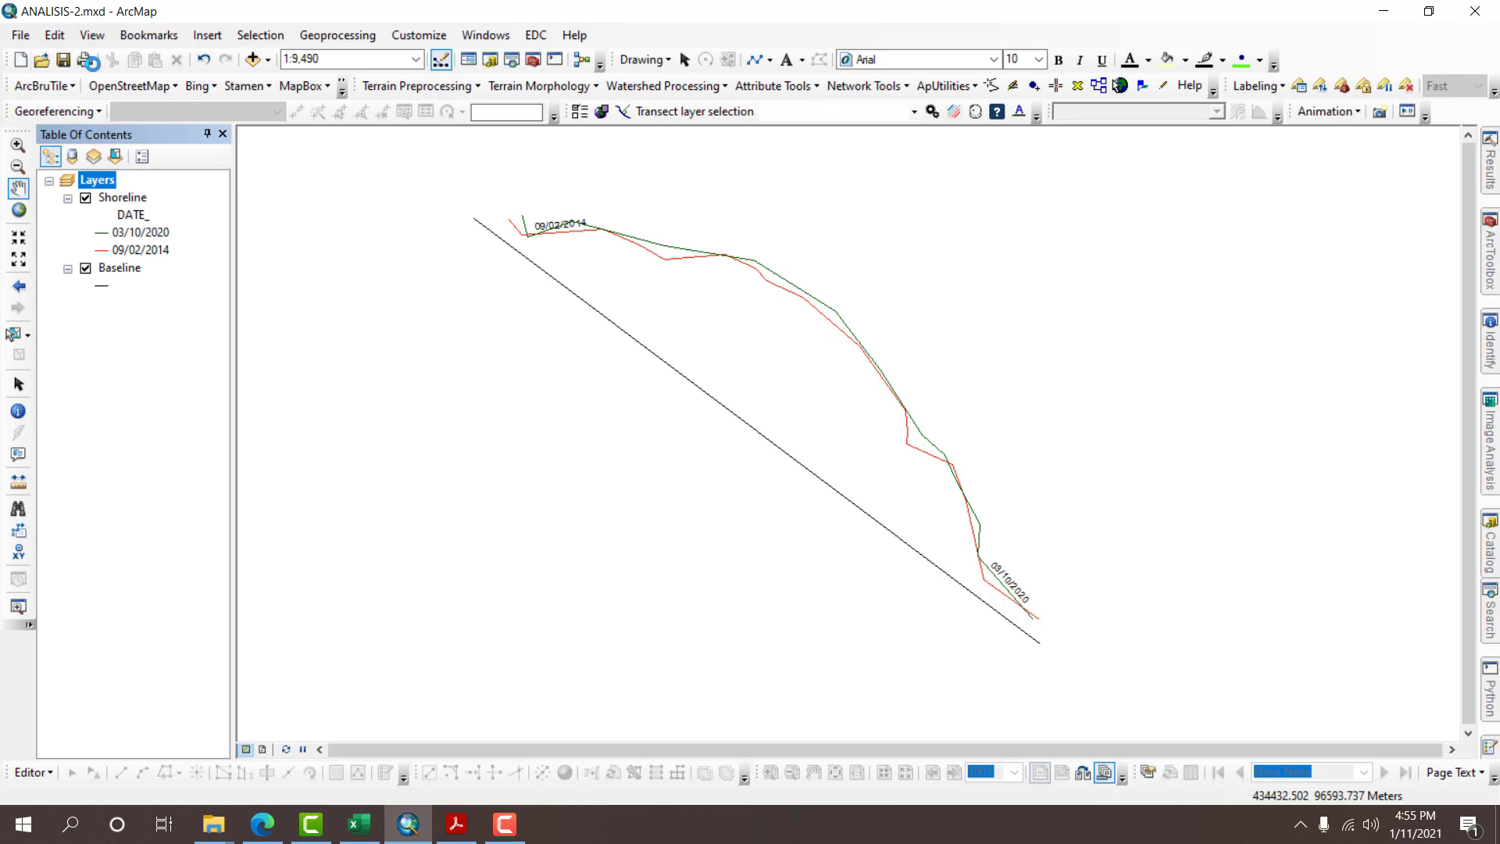
Open the DSAS v5 Shoreline Attribute Automator and move its window clear of the layer list.
click(579, 113)
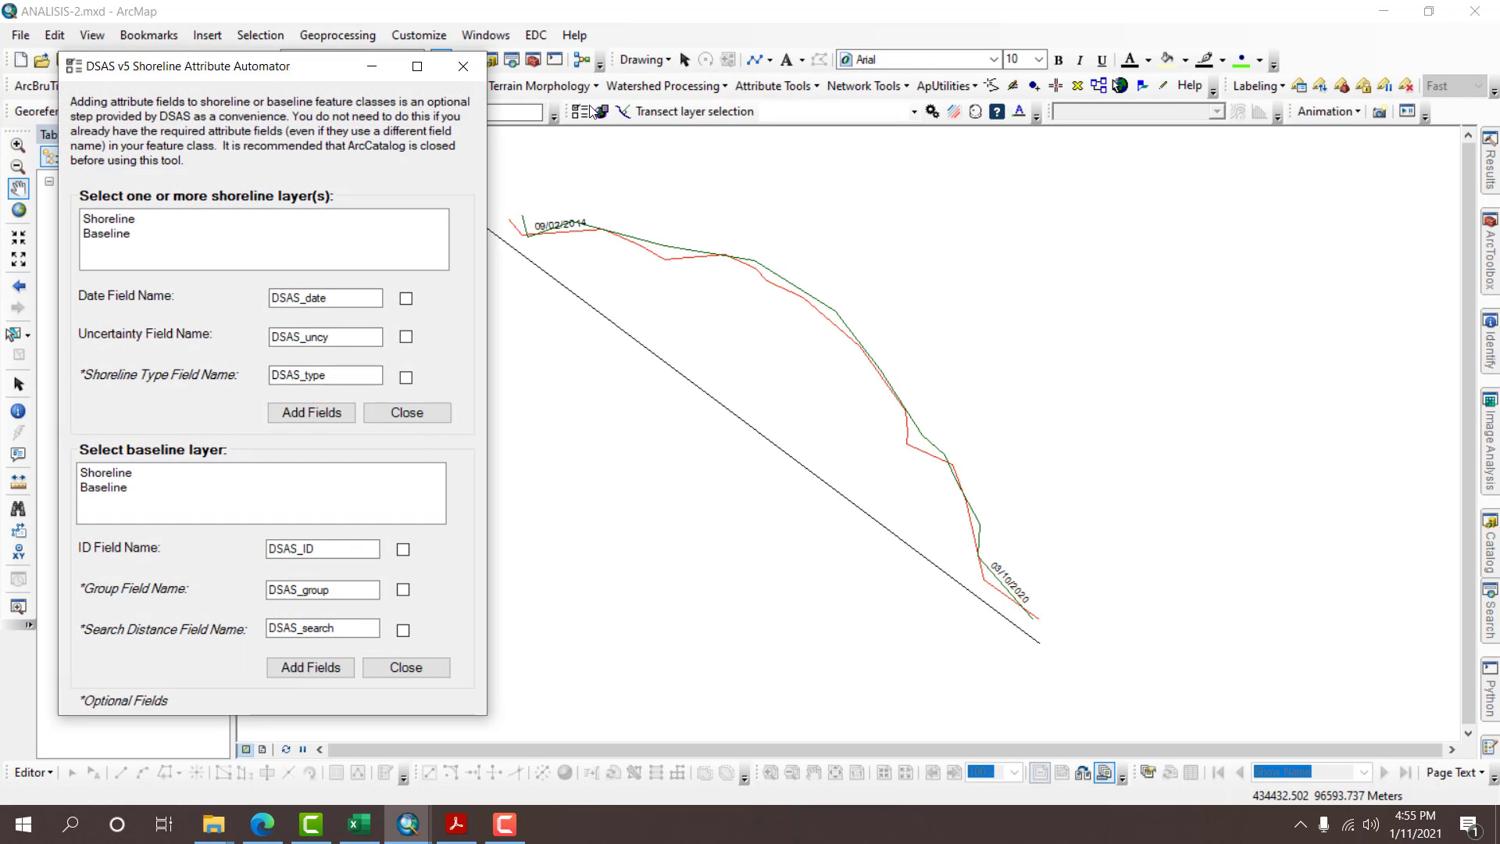
drag(242, 62, 1153, 43)
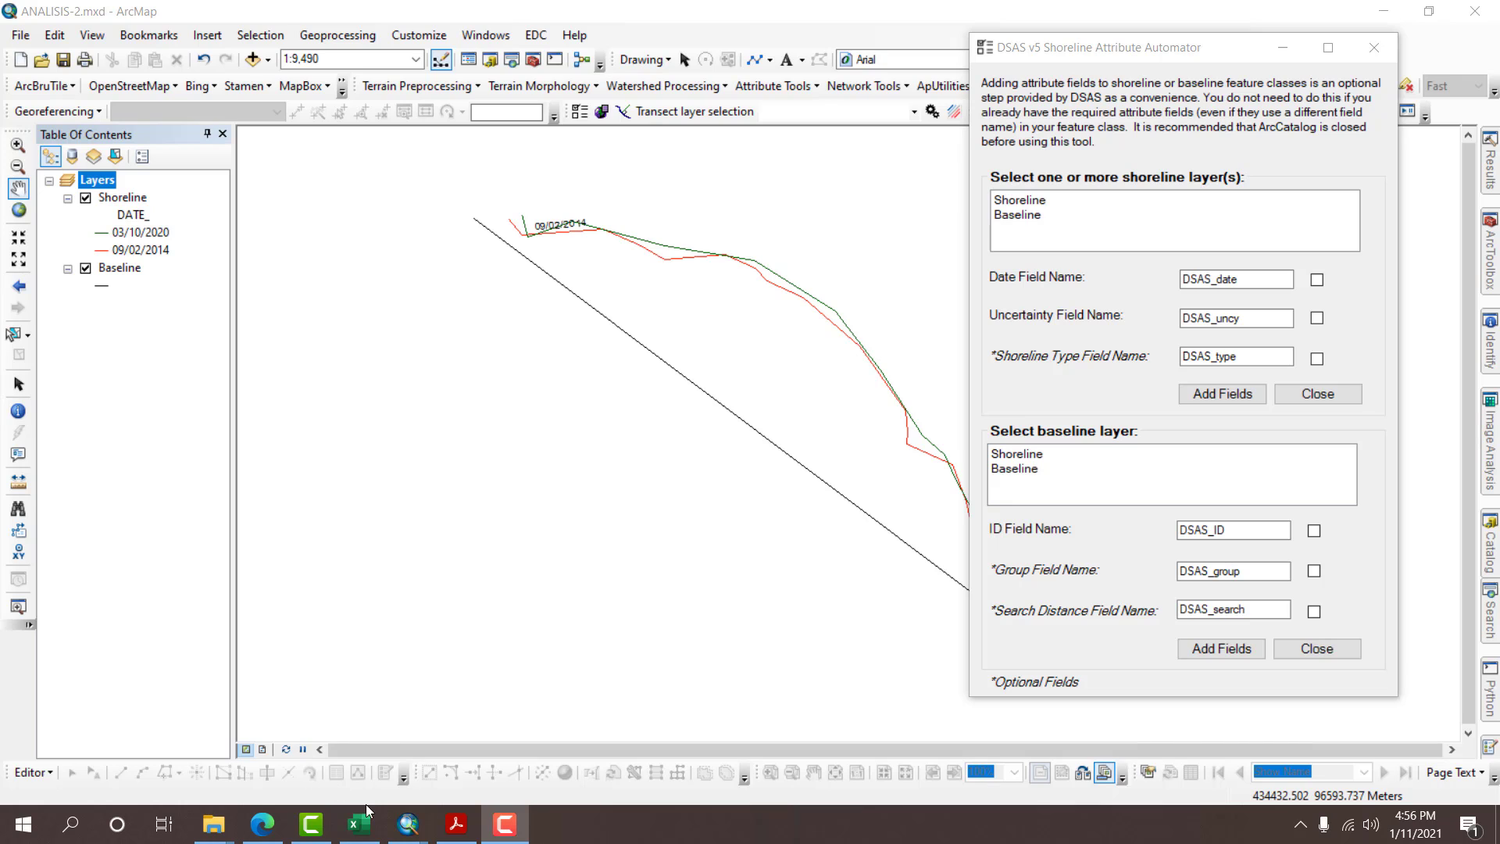
click(262, 823)
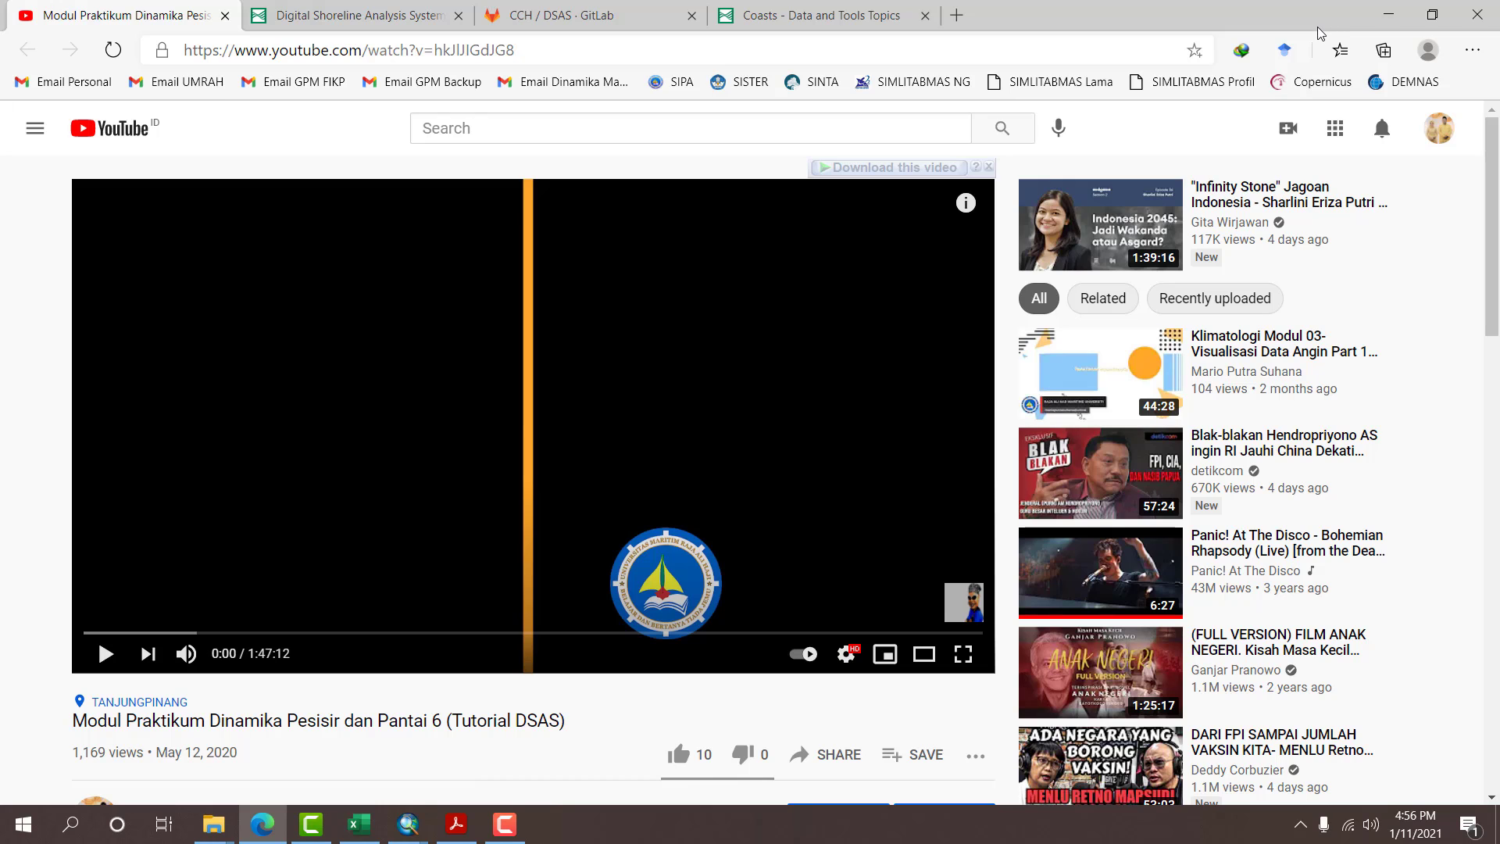
click(1388, 14)
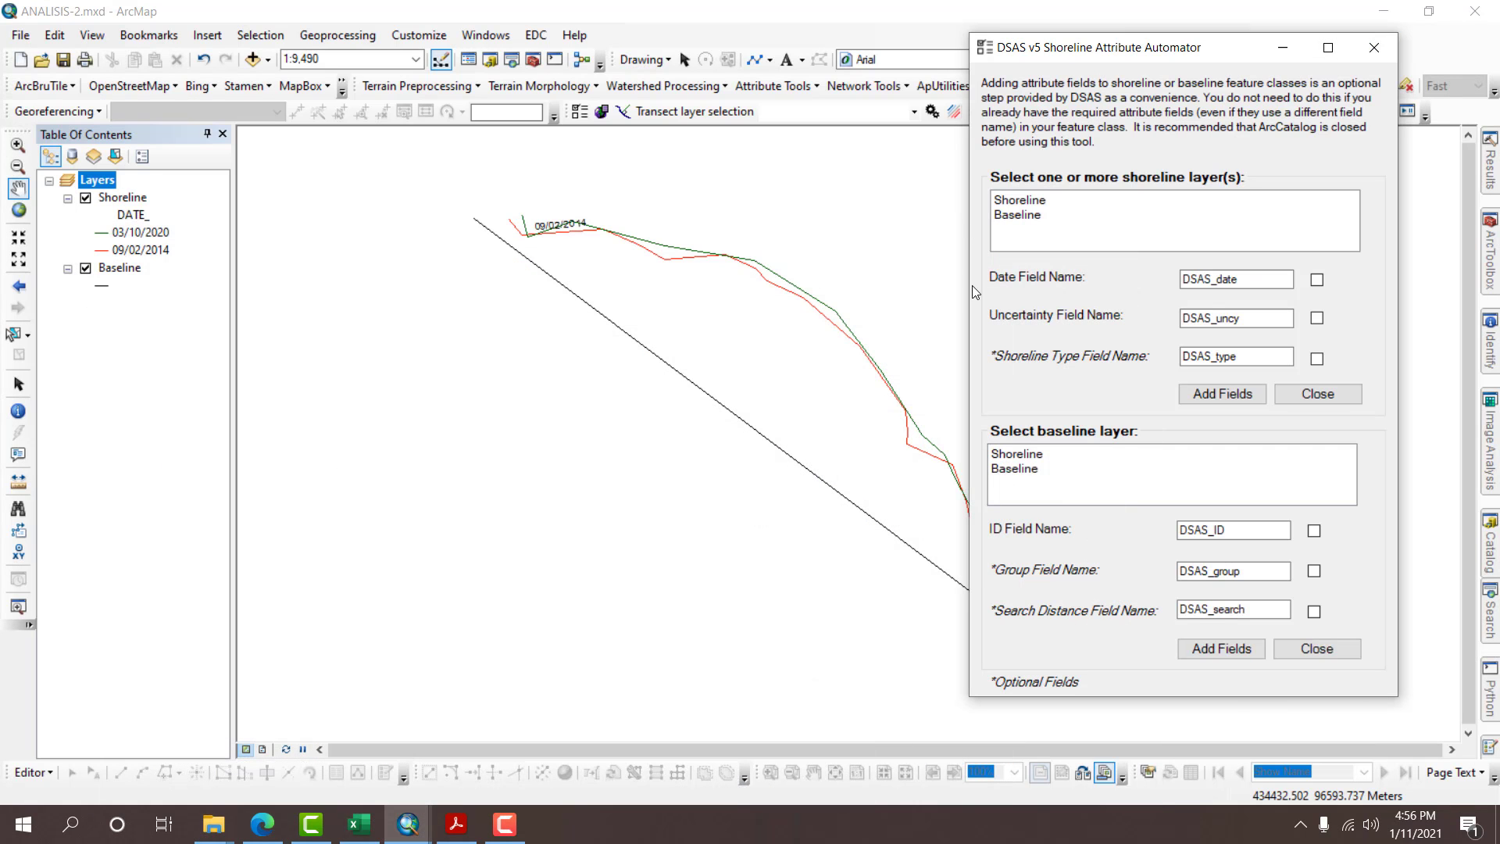
drag(1176, 53, 844, 15)
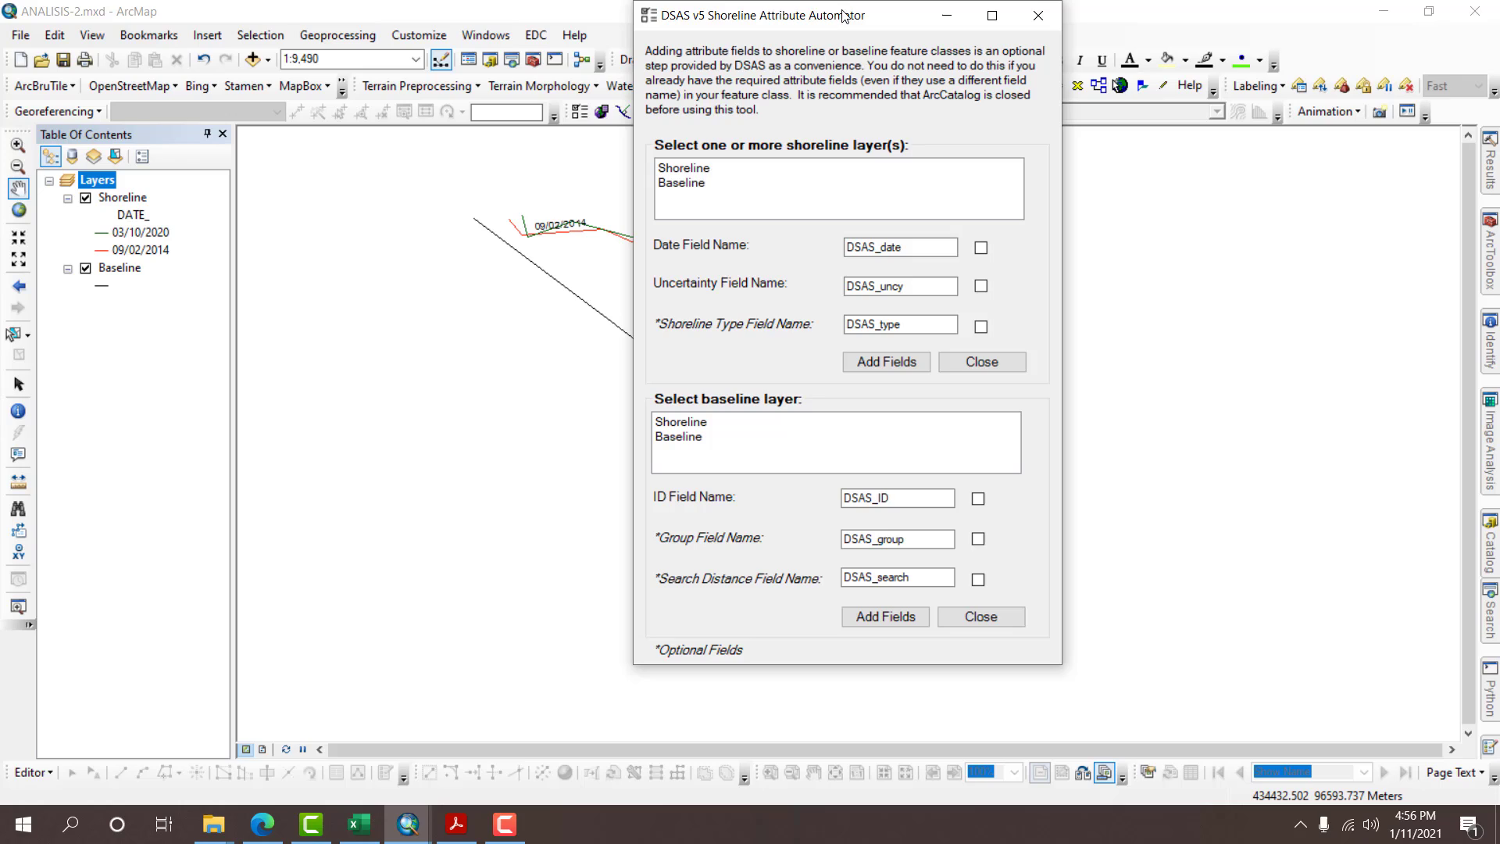
Mark all DSAS fields for the Shoreline and Baseline layers and close the attribute automator without adding them.
click(981, 287)
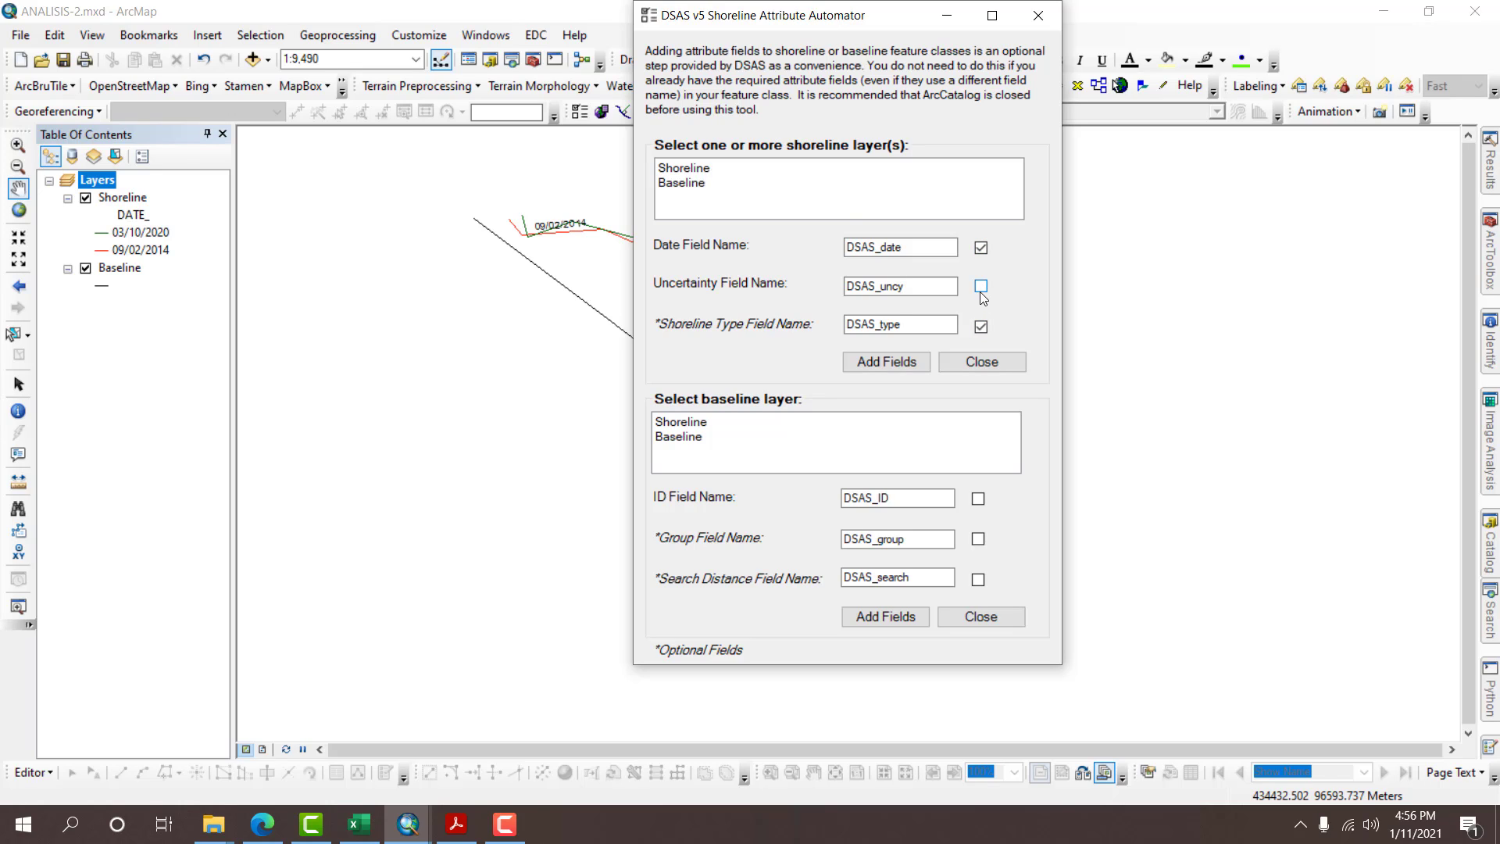
click(978, 498)
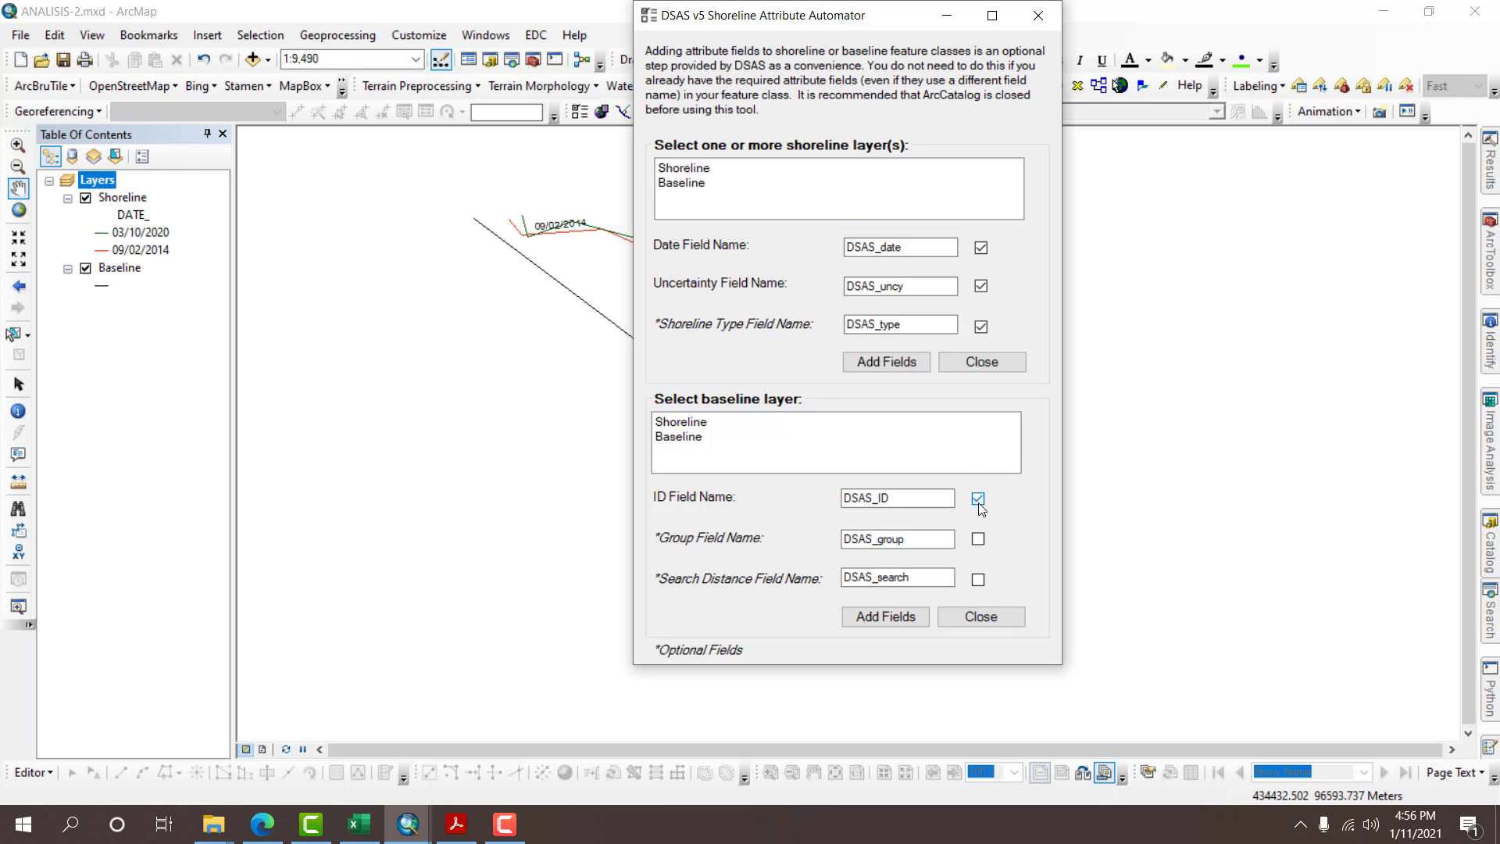
click(977, 580)
click(691, 169)
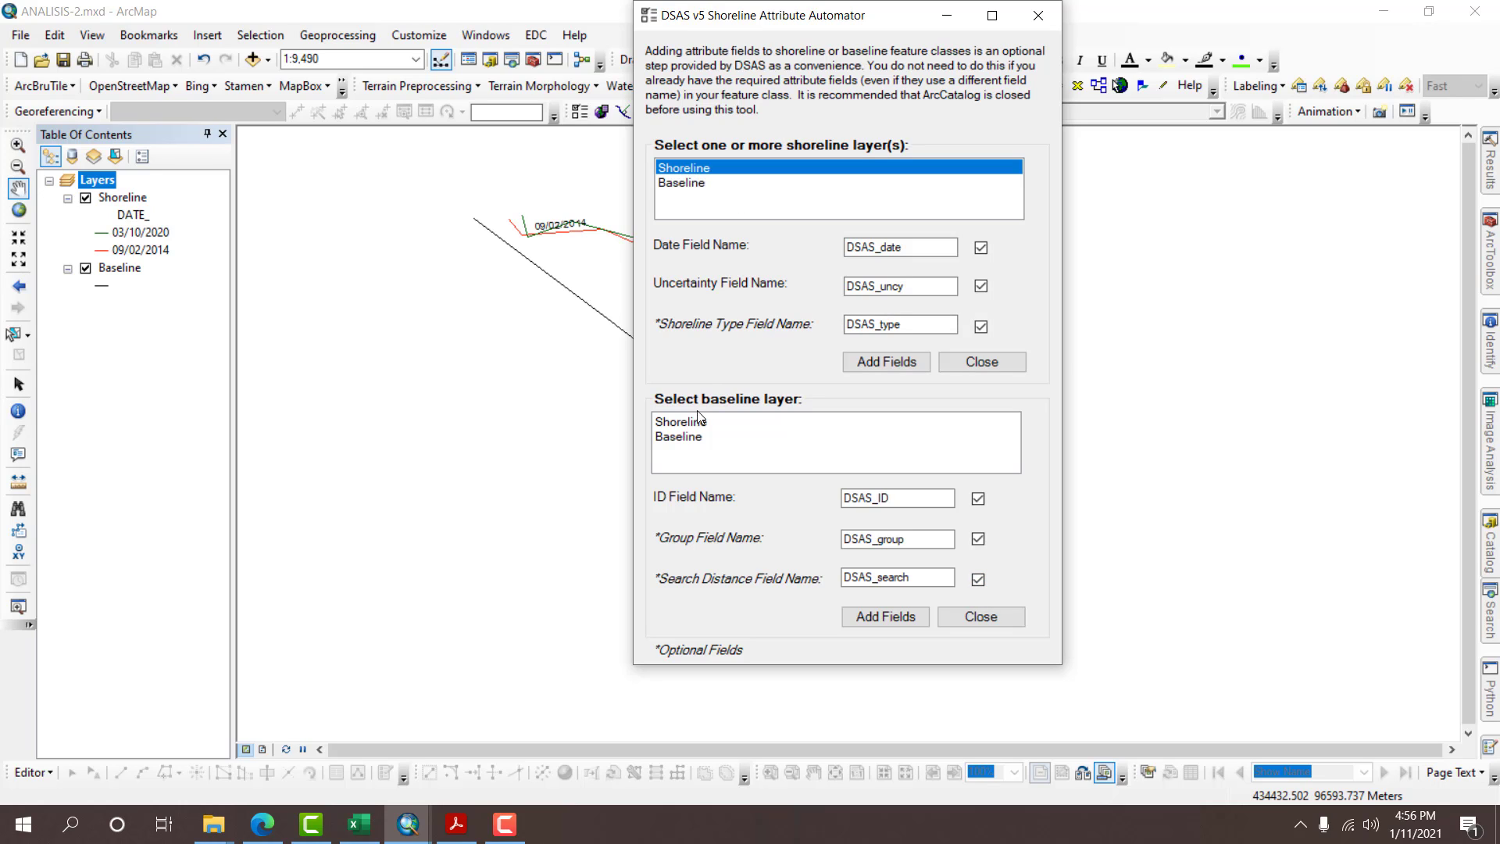
click(700, 438)
click(977, 624)
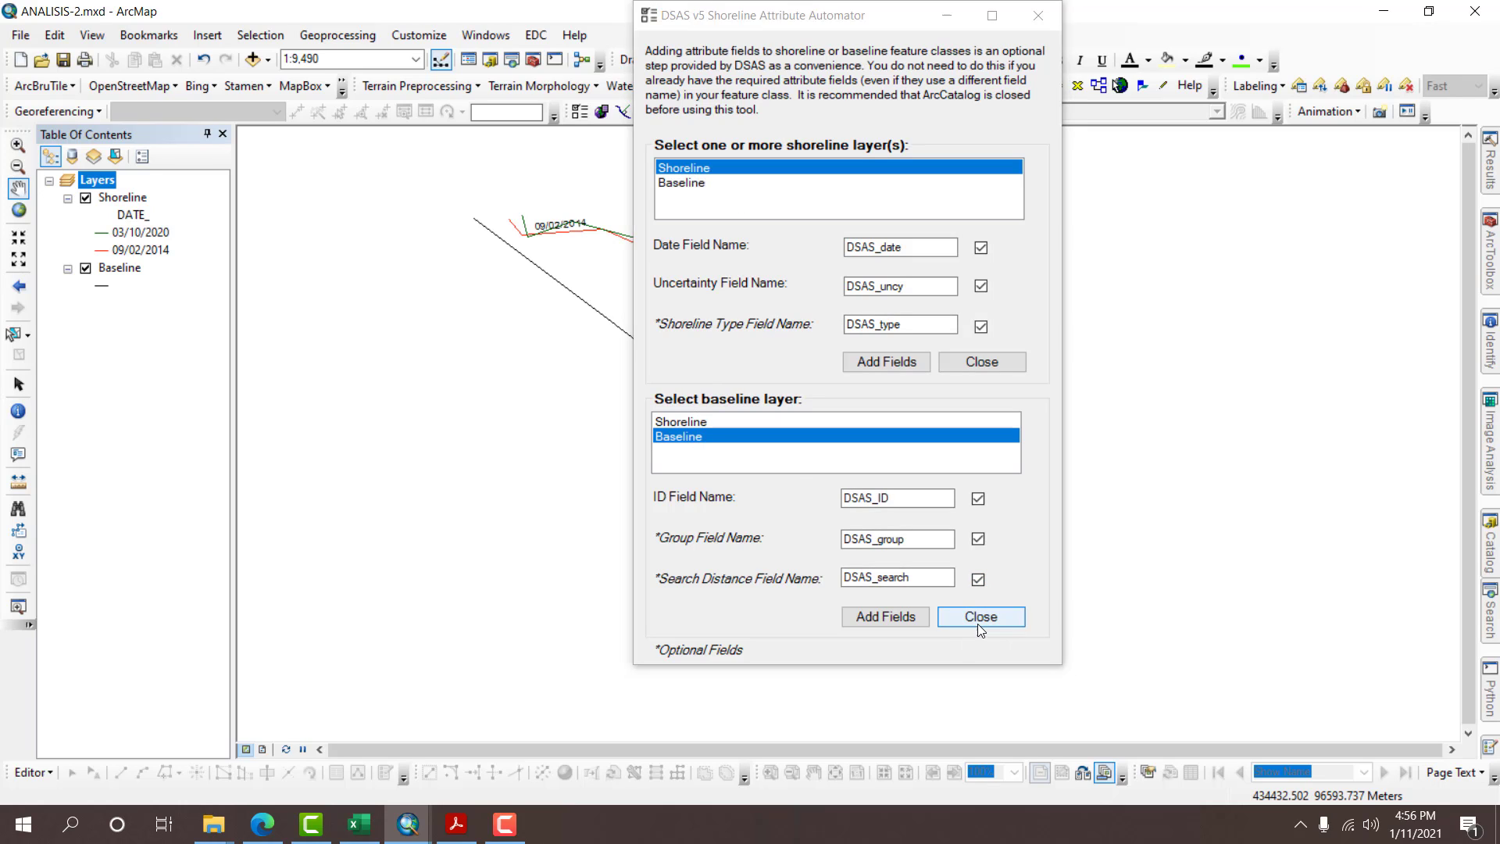
Open the DSAS default parameters and set Baseline as the baseline layer with ID as its ID field.
click(601, 113)
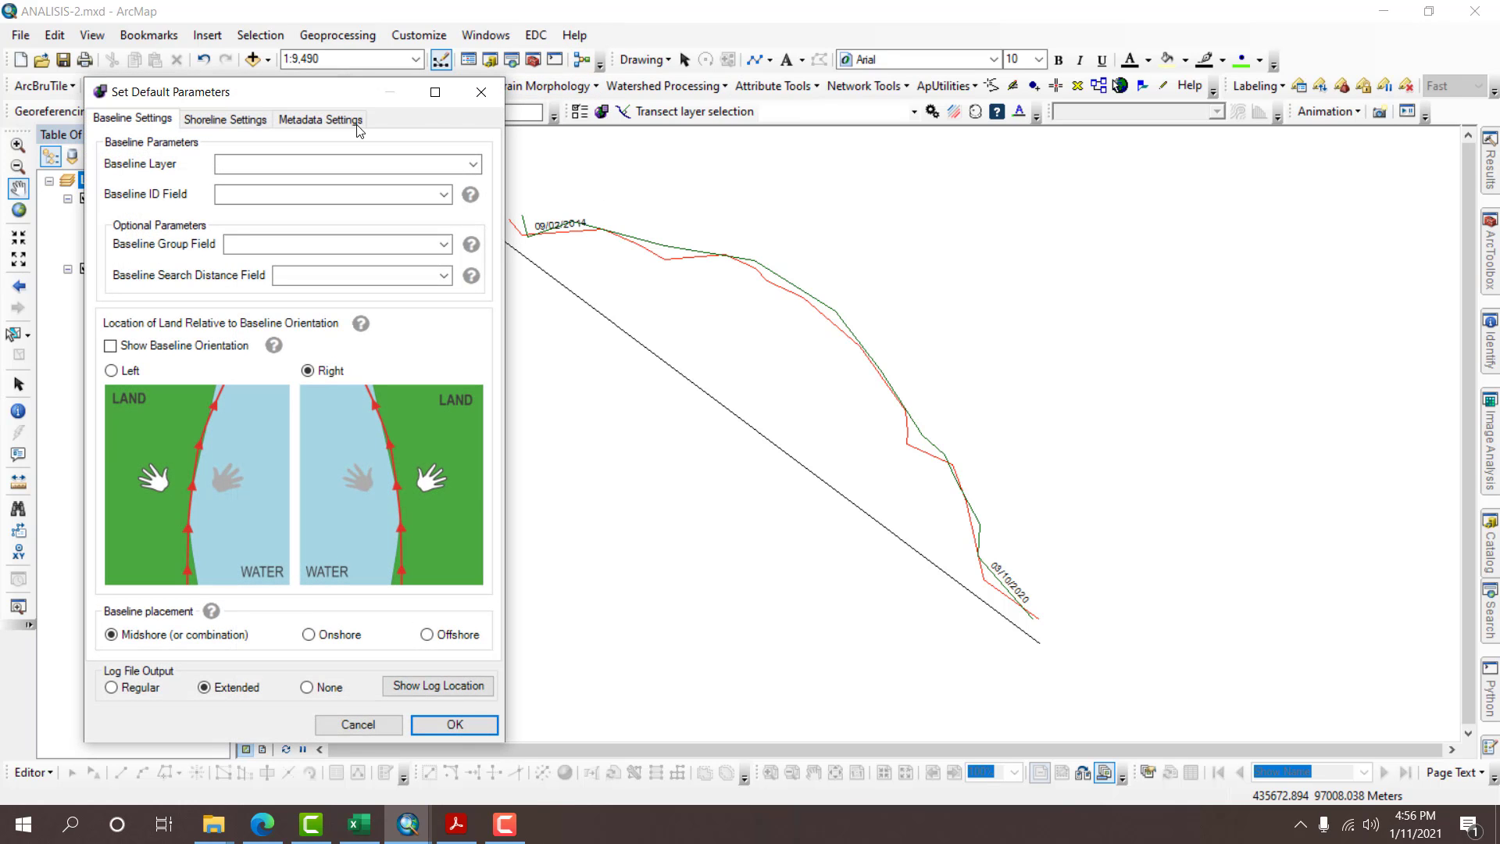
drag(295, 93, 849, 102)
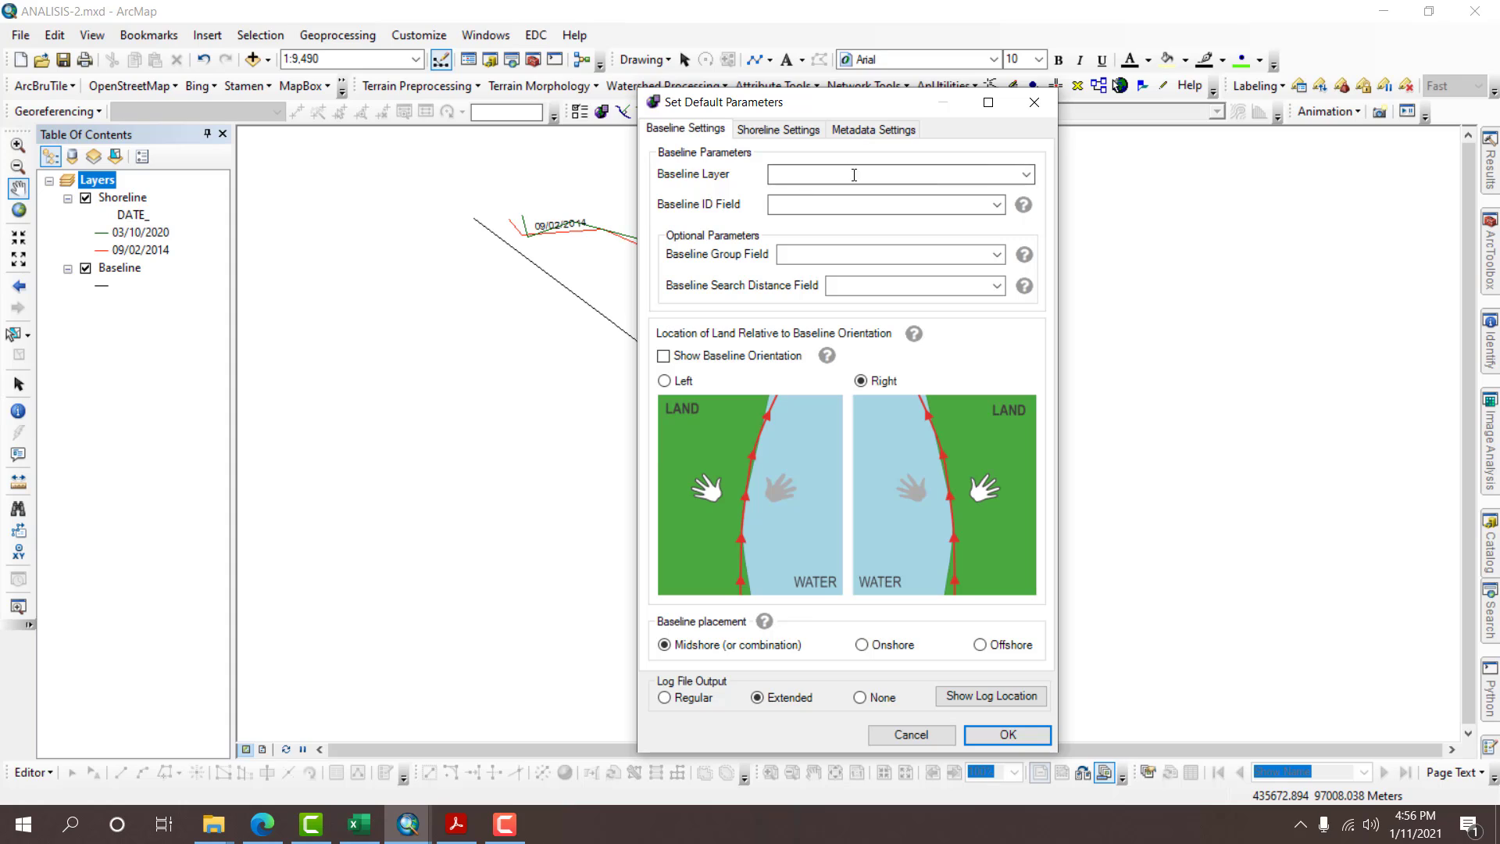
click(1026, 175)
click(944, 202)
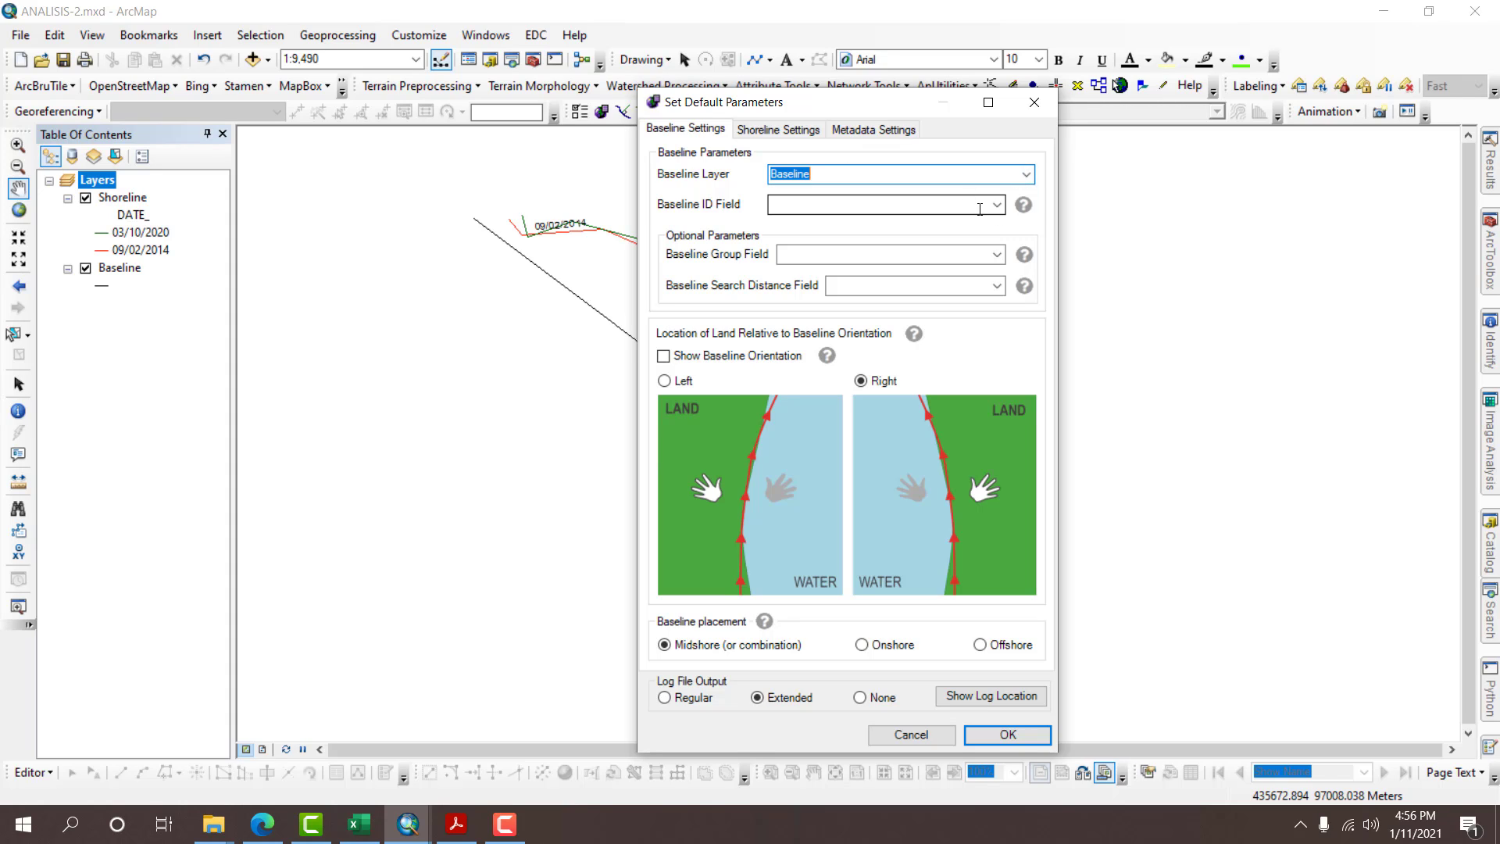
click(997, 205)
click(976, 222)
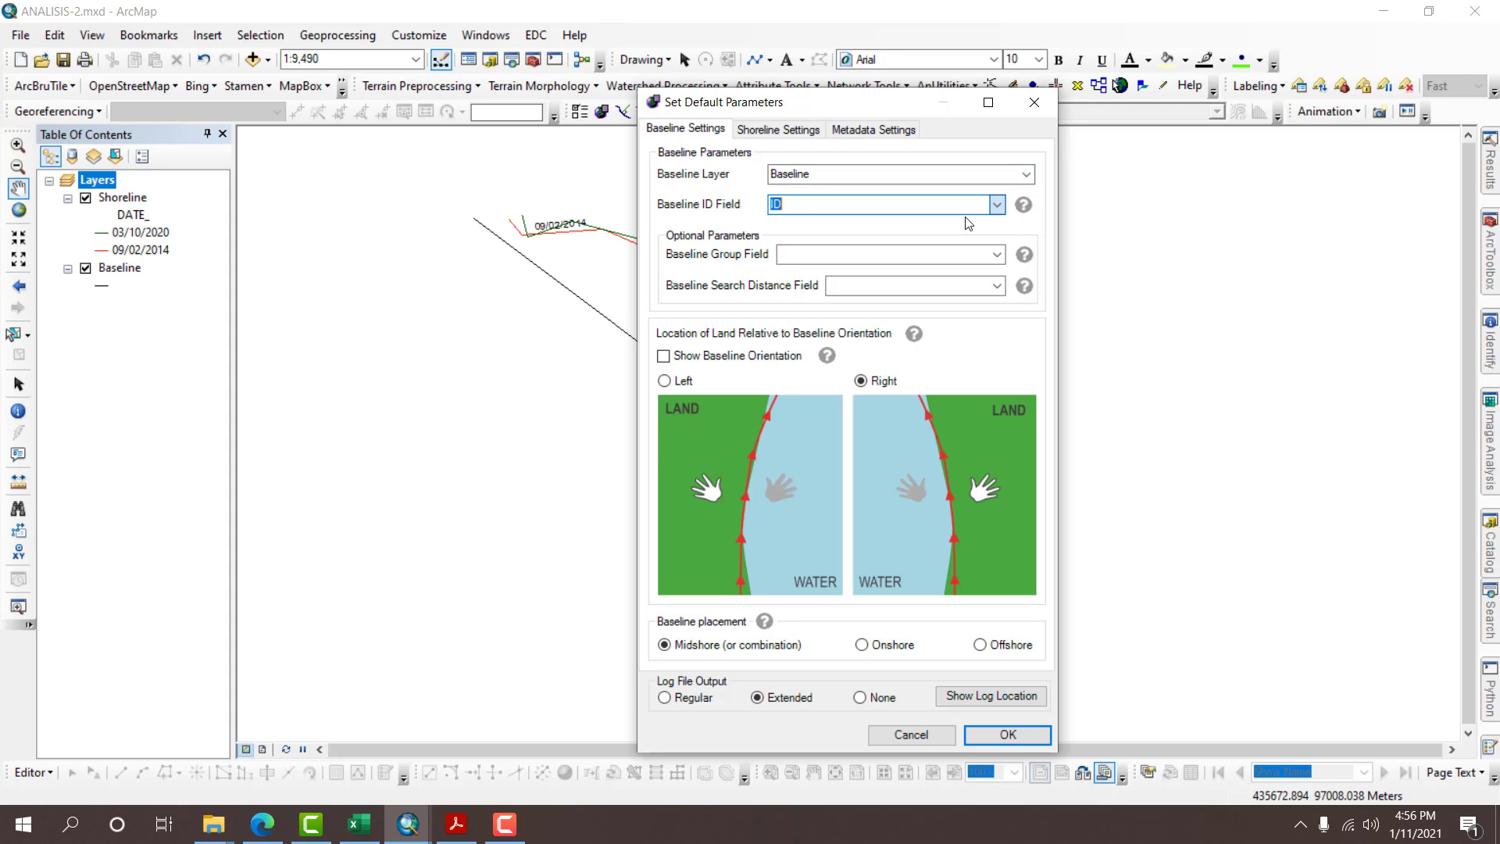
Set the baseline group field to DSAS_group and the baseline search distance field to DSAS_search.
click(997, 254)
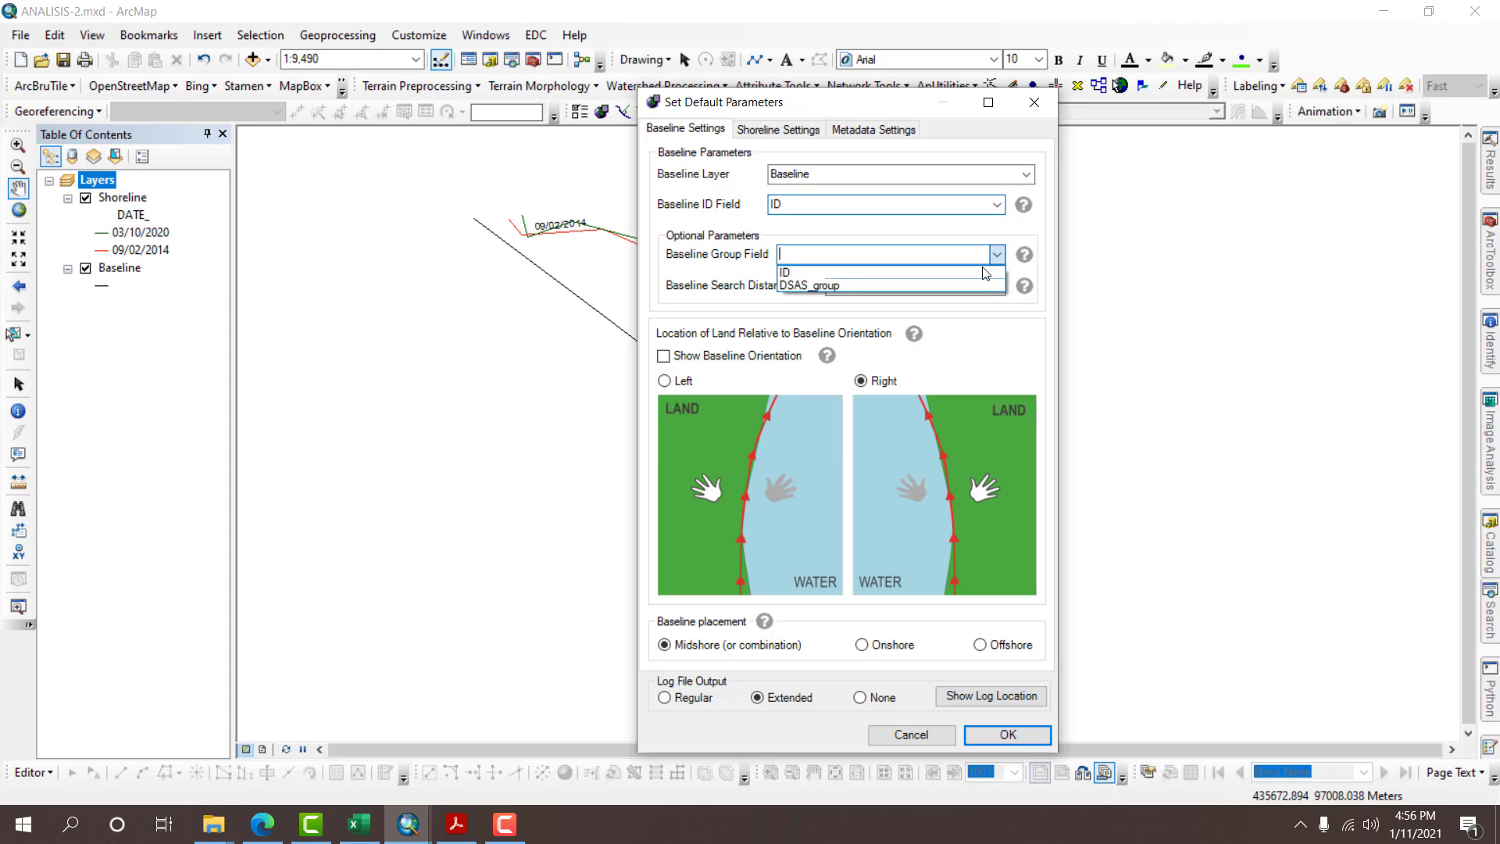
click(978, 284)
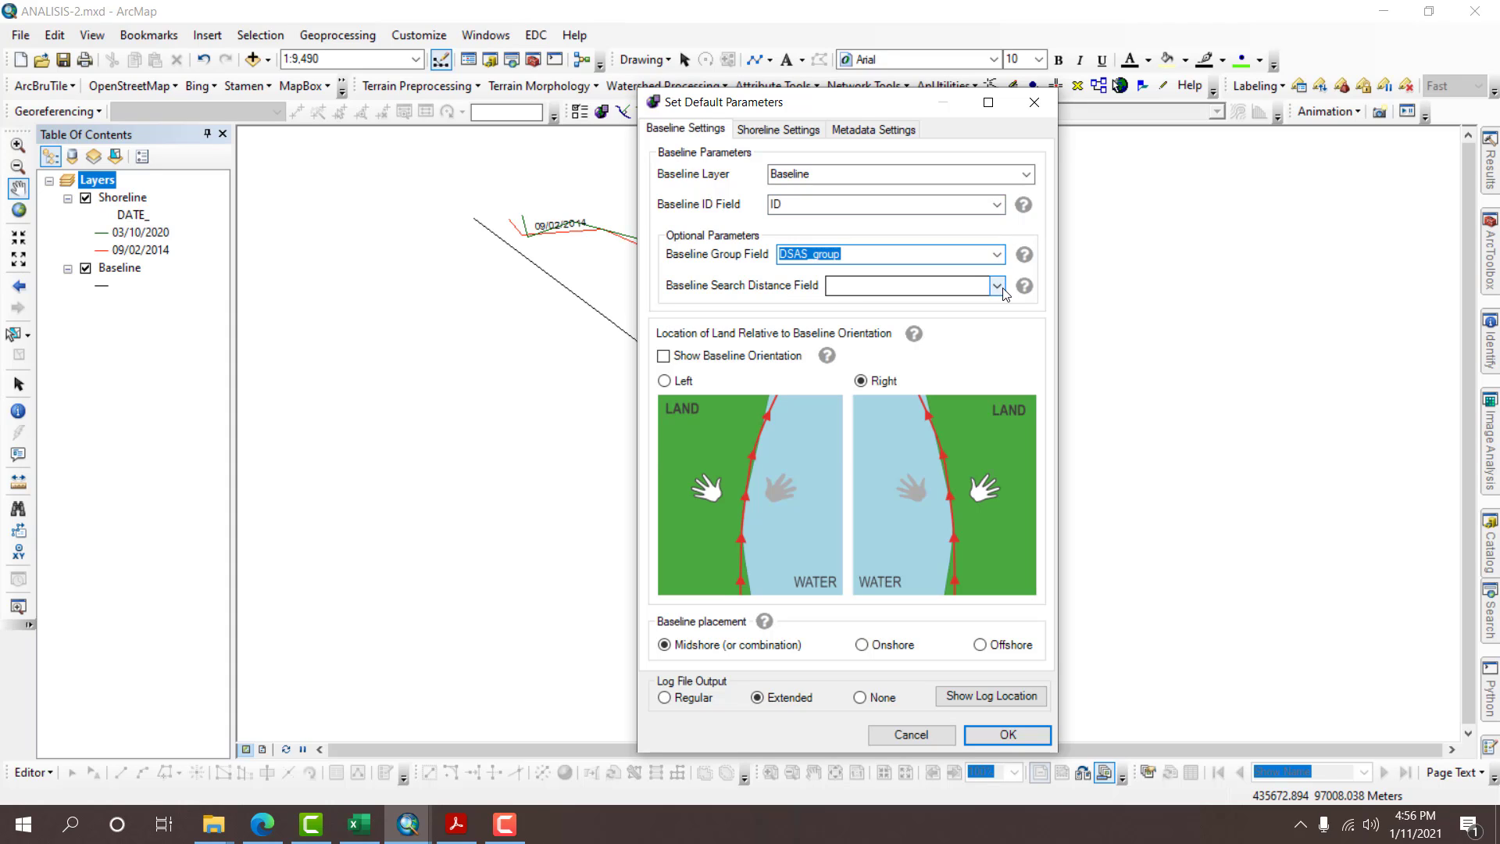
click(996, 286)
click(889, 330)
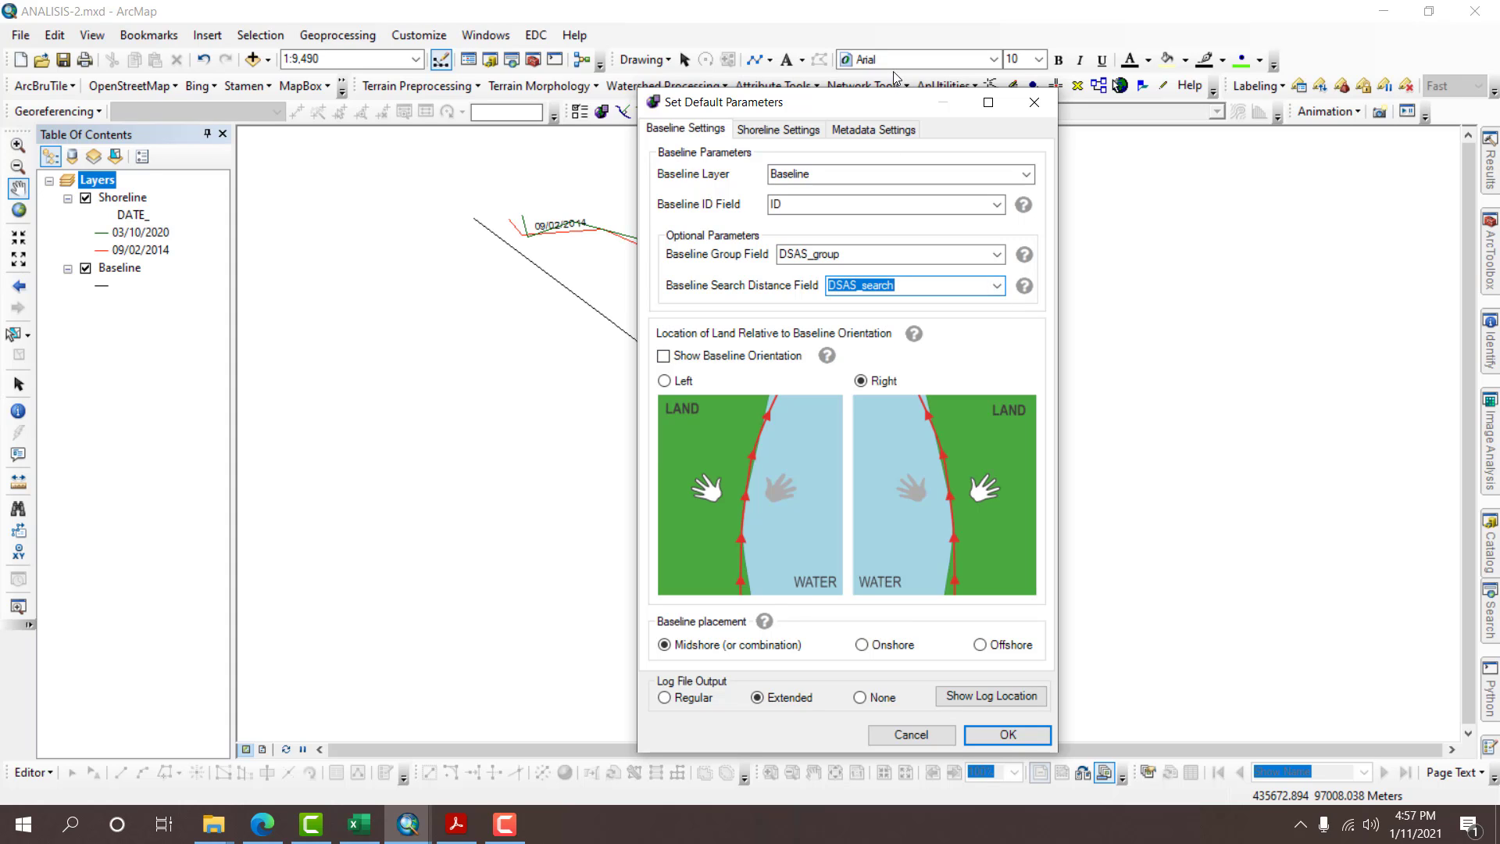
Show the baseline orientation, set the land location to Left and set the baseline placement to Offshore.
drag(846, 114, 1133, 73)
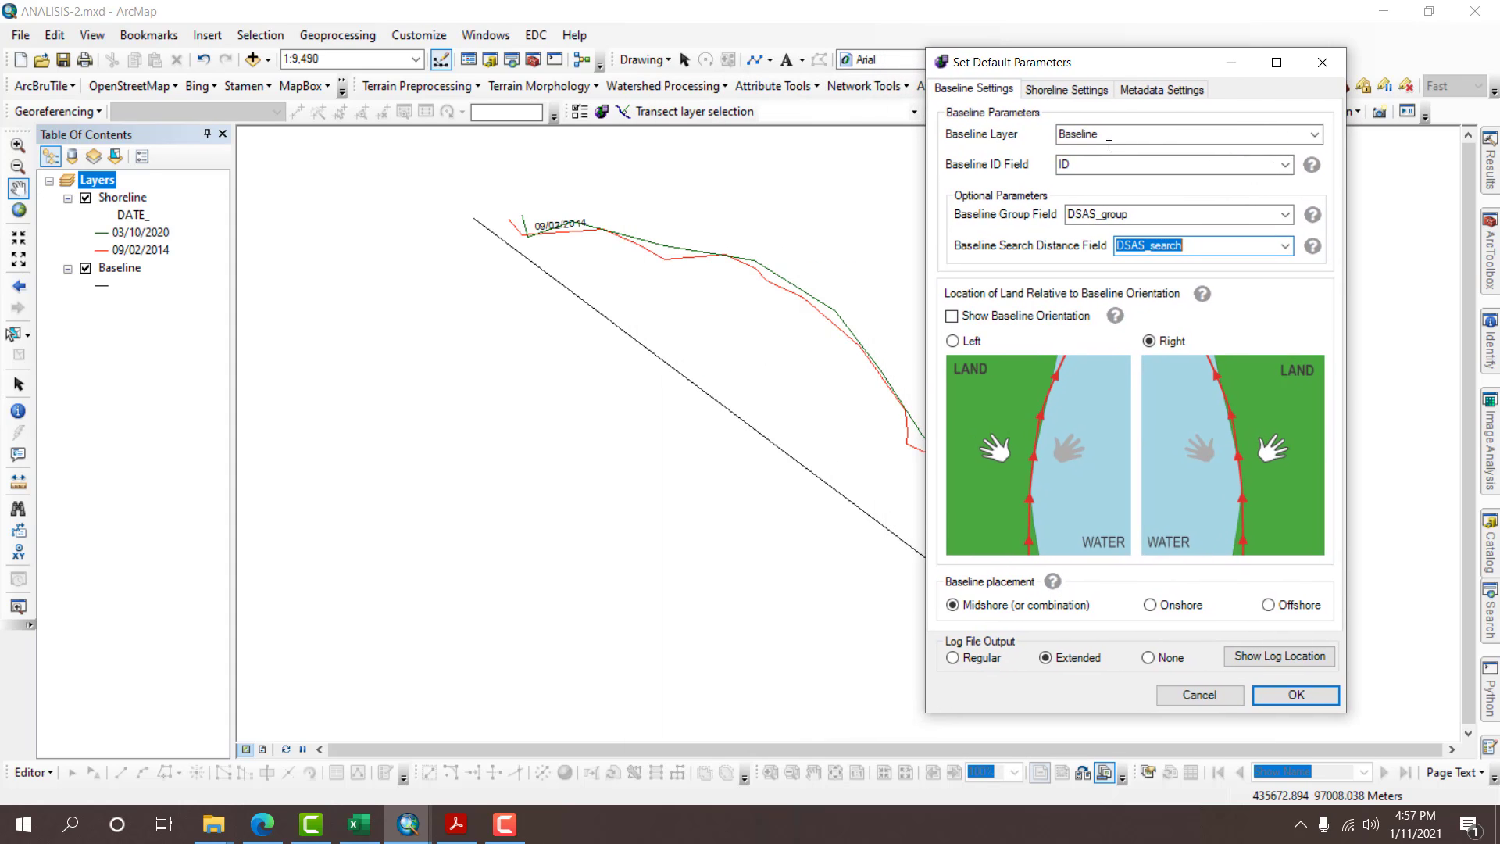
click(1042, 318)
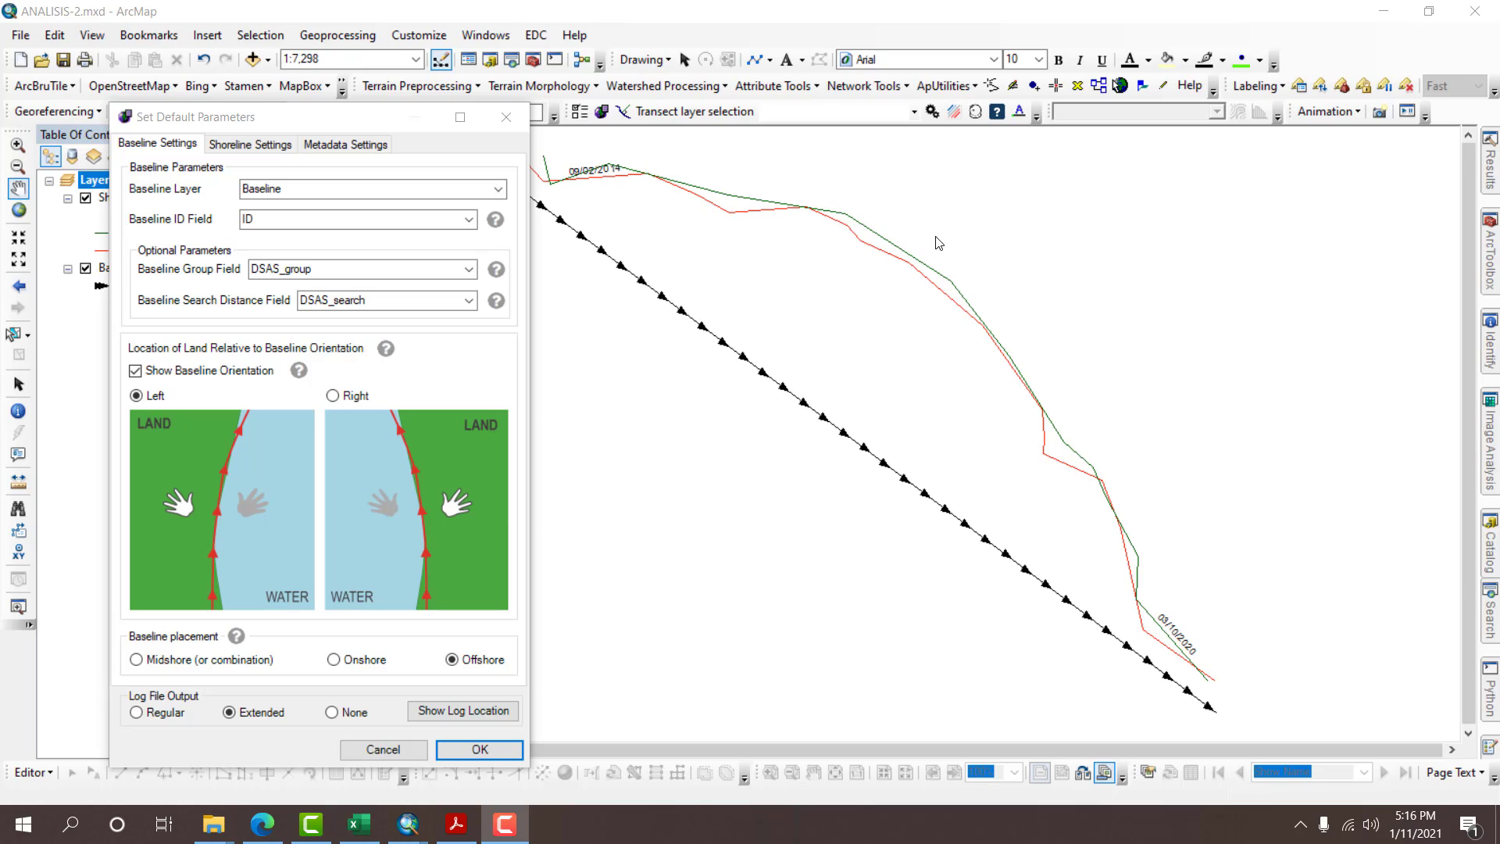
click(154, 392)
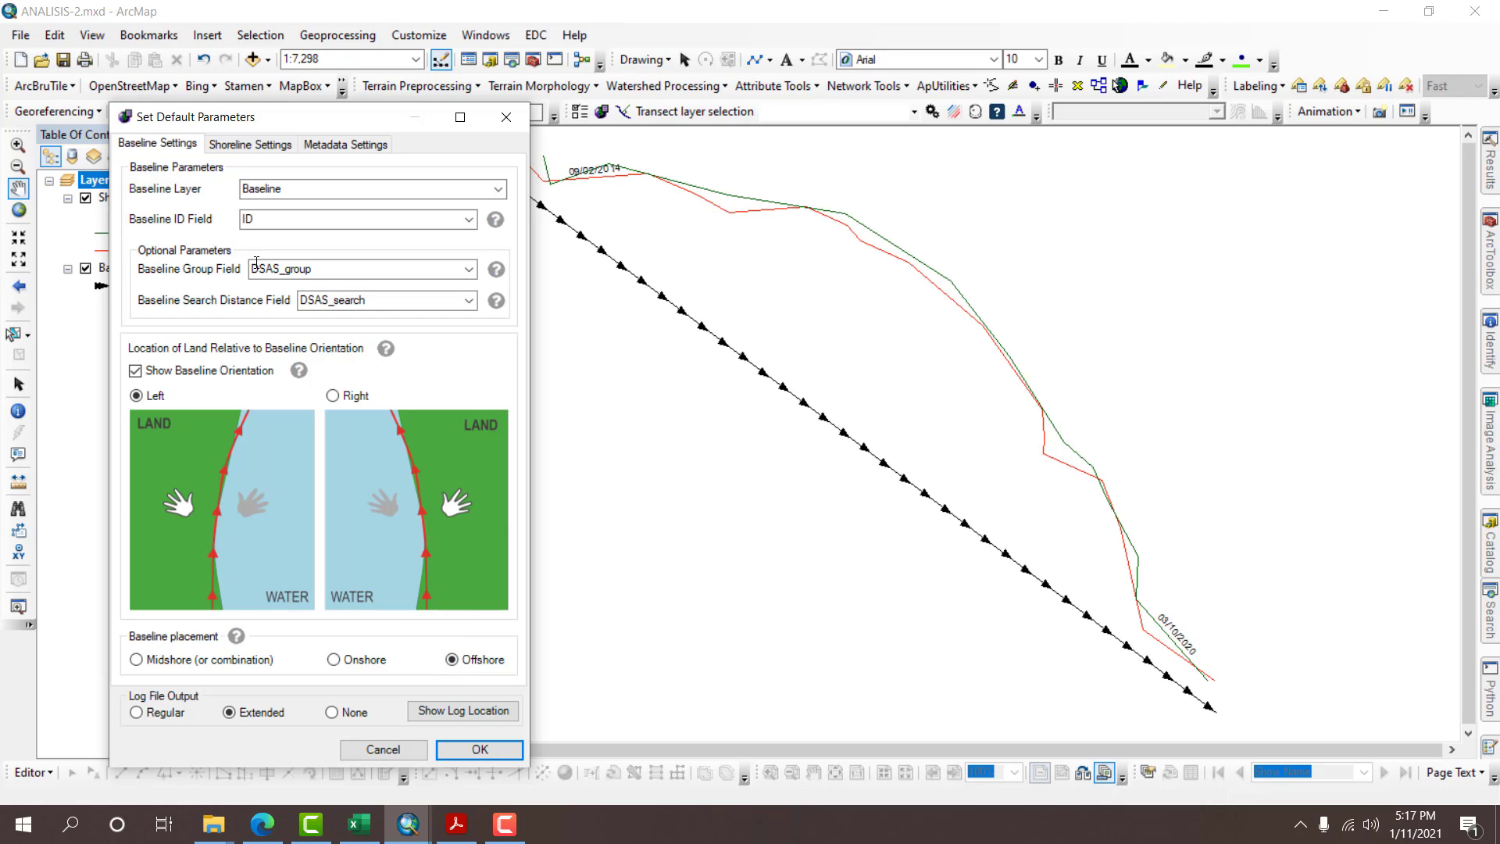
Set Shoreline as the shoreline layer, with DATE_ as the date field and DSAS_Uncy as the uncertainty field.
click(245, 145)
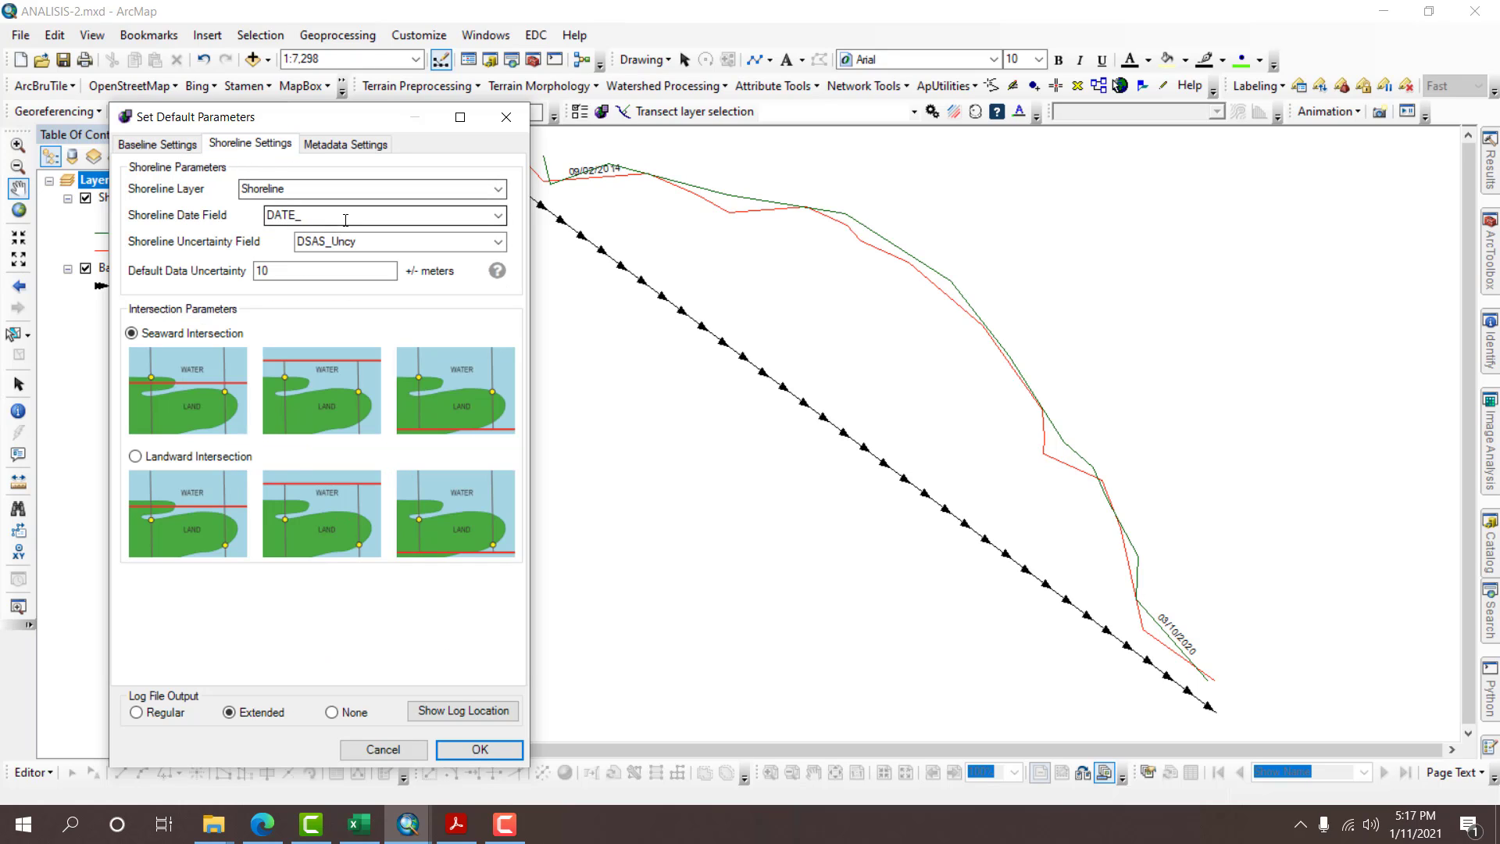
click(500, 189)
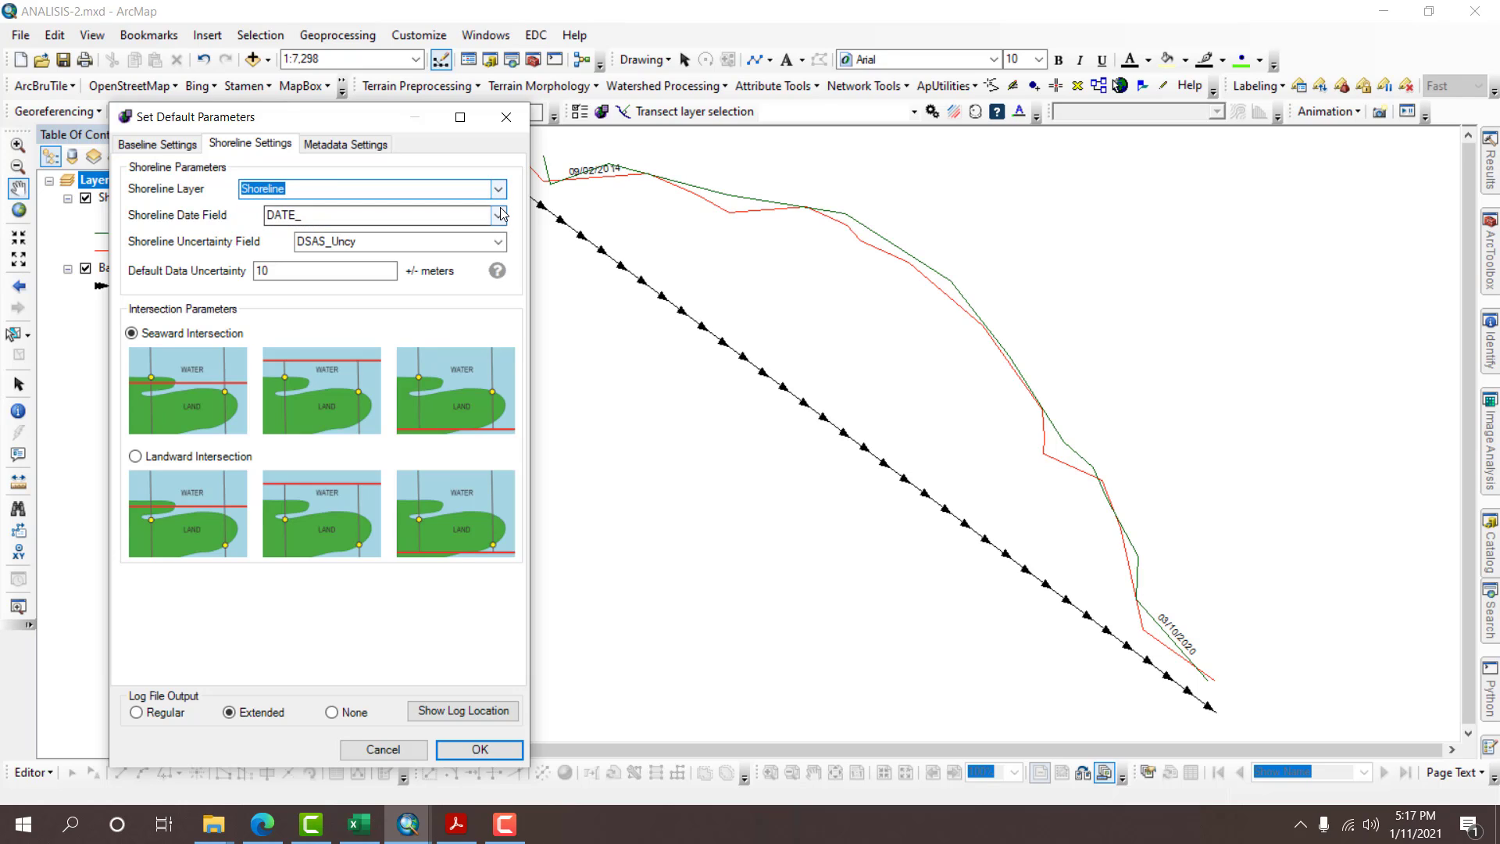
click(498, 216)
click(469, 228)
click(497, 242)
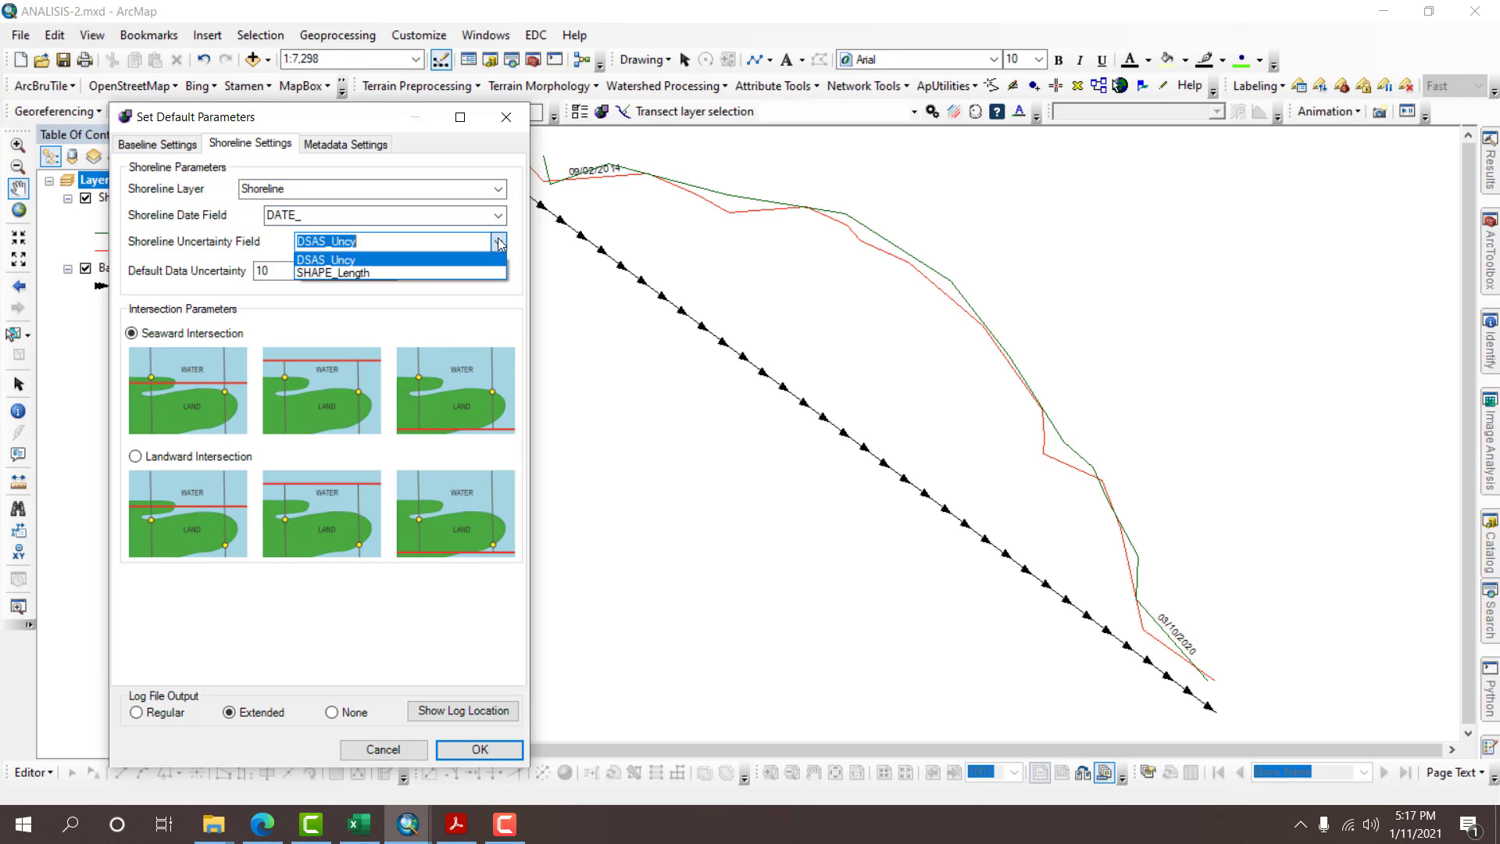
click(468, 255)
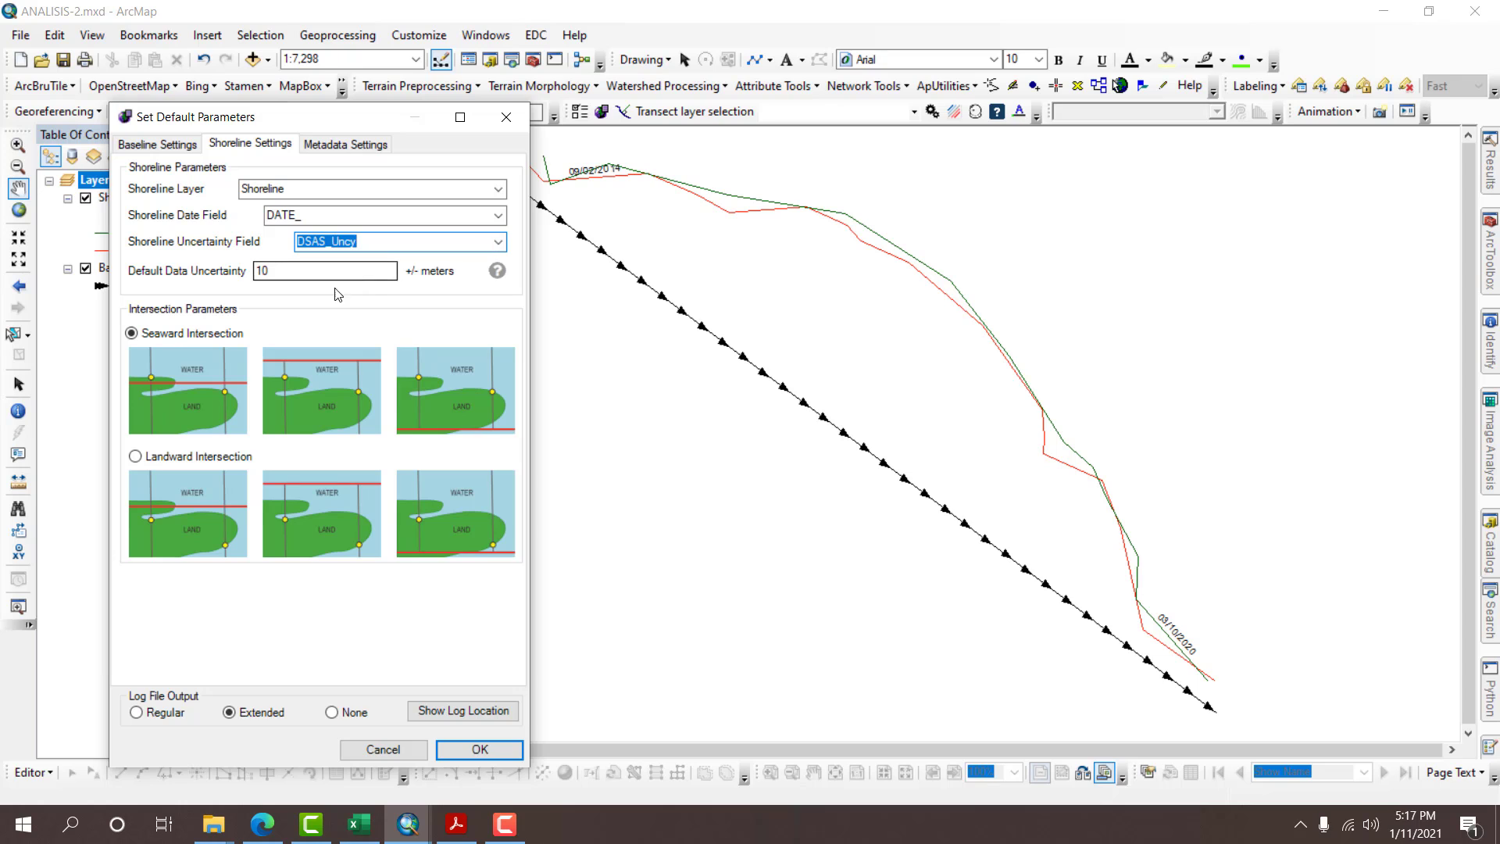
Review the metadata settings, keeping update frequency None planned and data currency ground condition, and apply the default parameters.
click(323, 147)
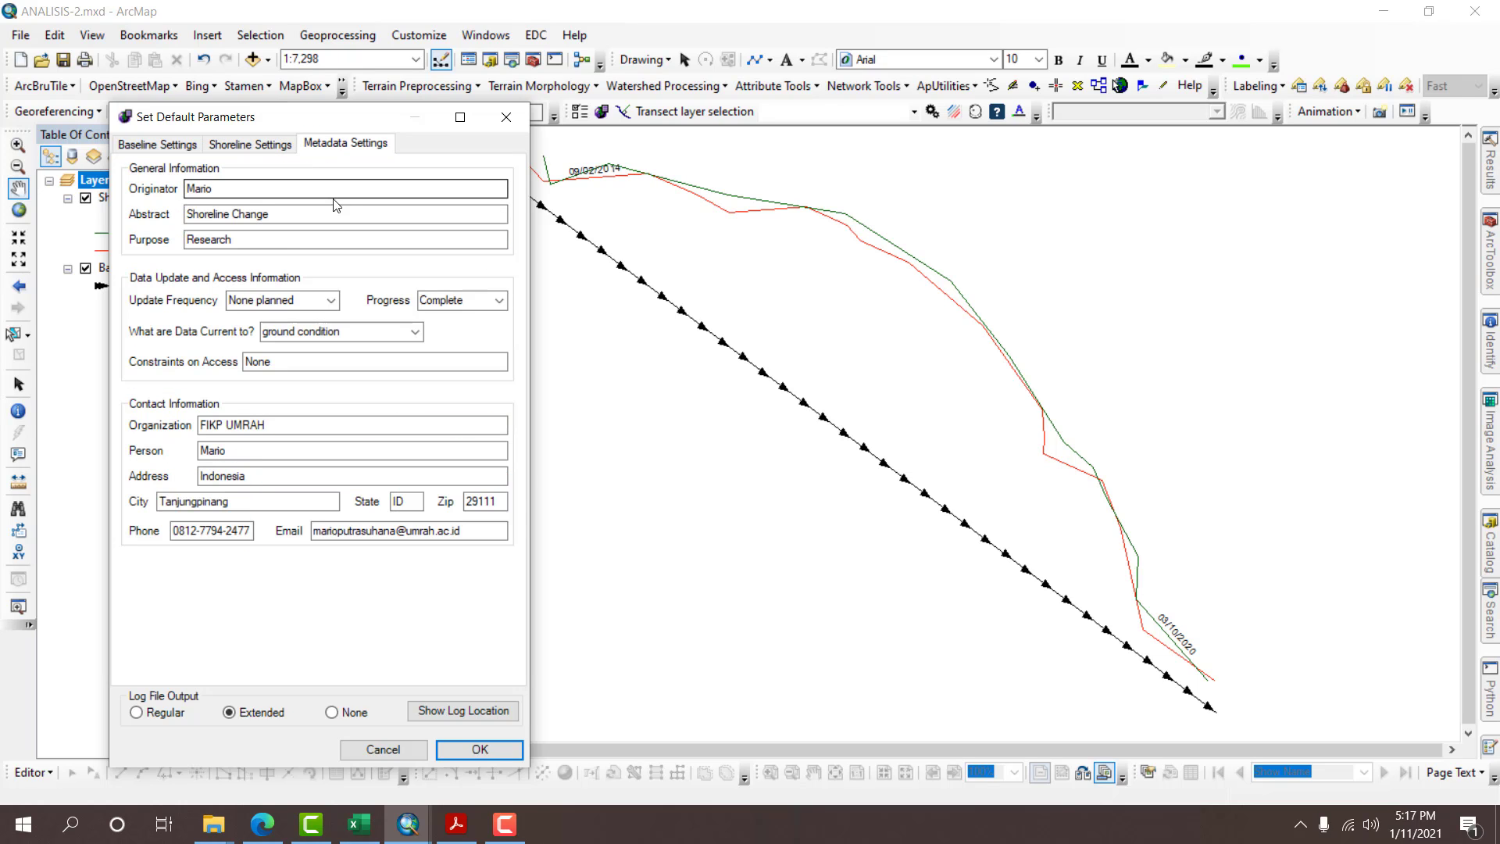
drag(320, 122, 885, 80)
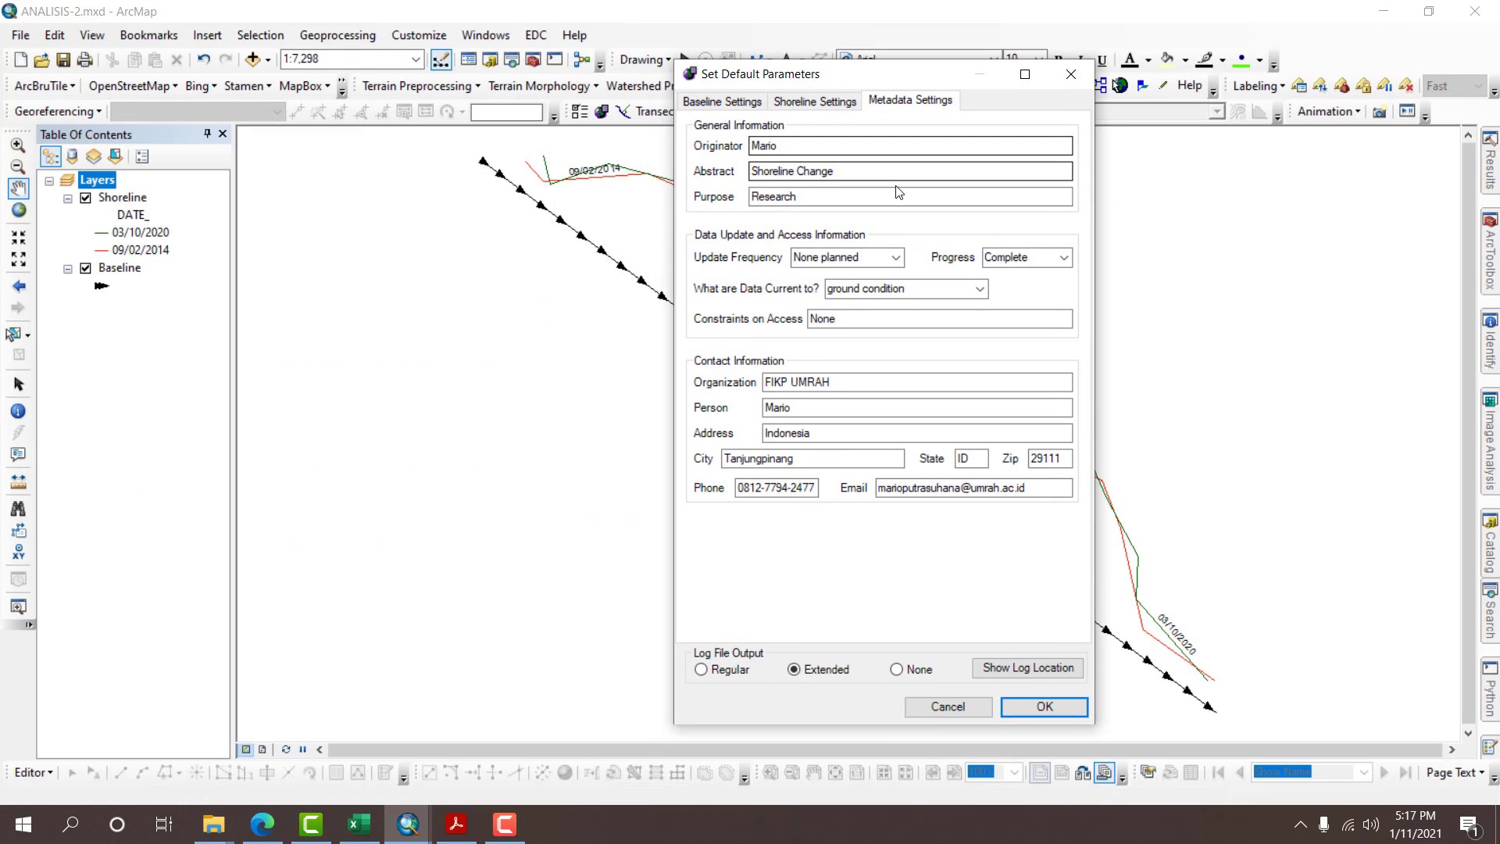
drag(837, 171, 807, 143)
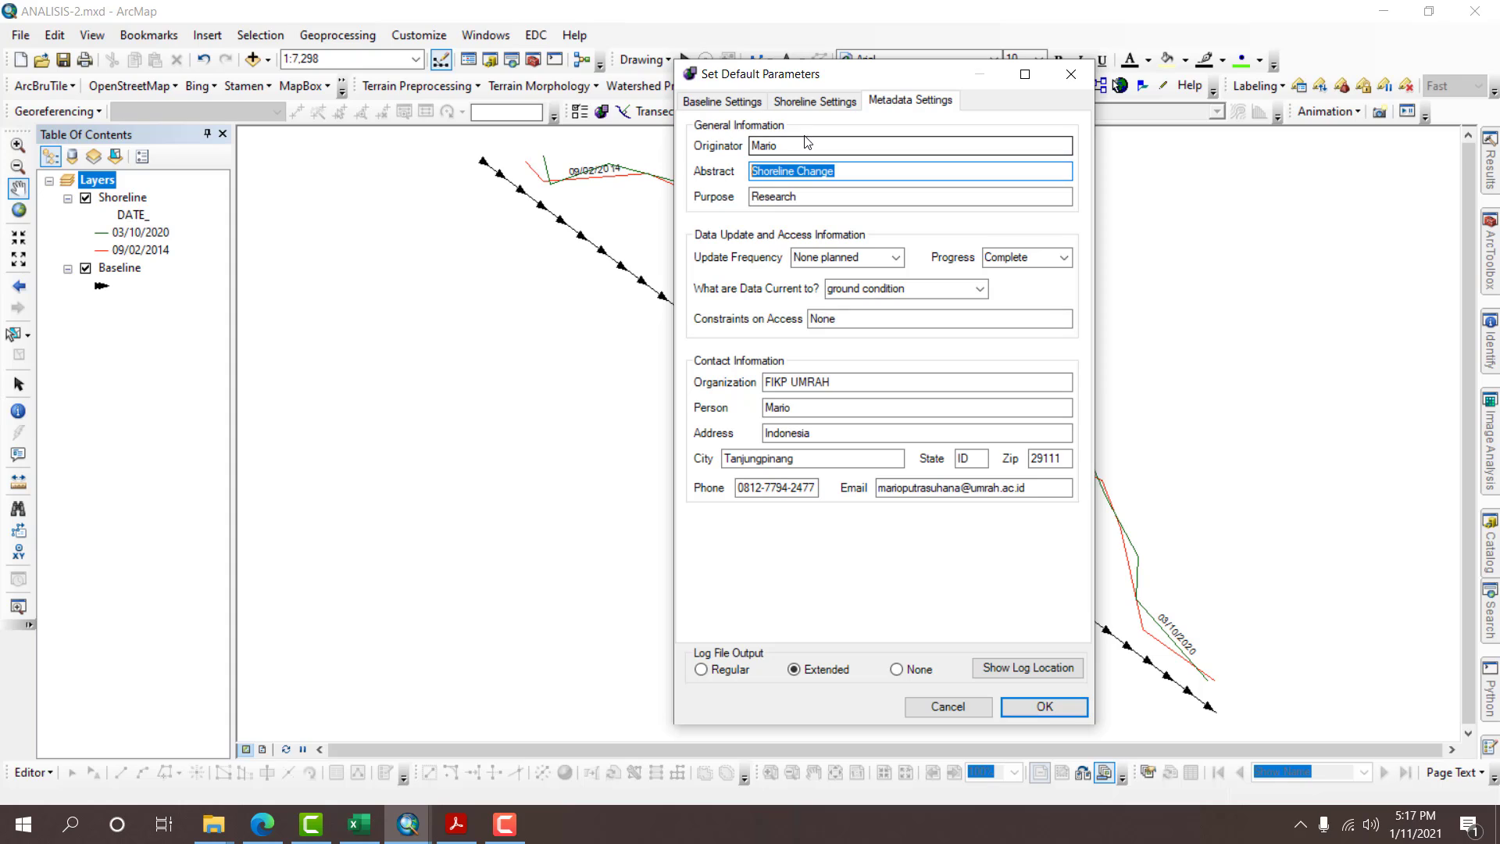
double_click(749, 145)
drag(820, 197, 744, 195)
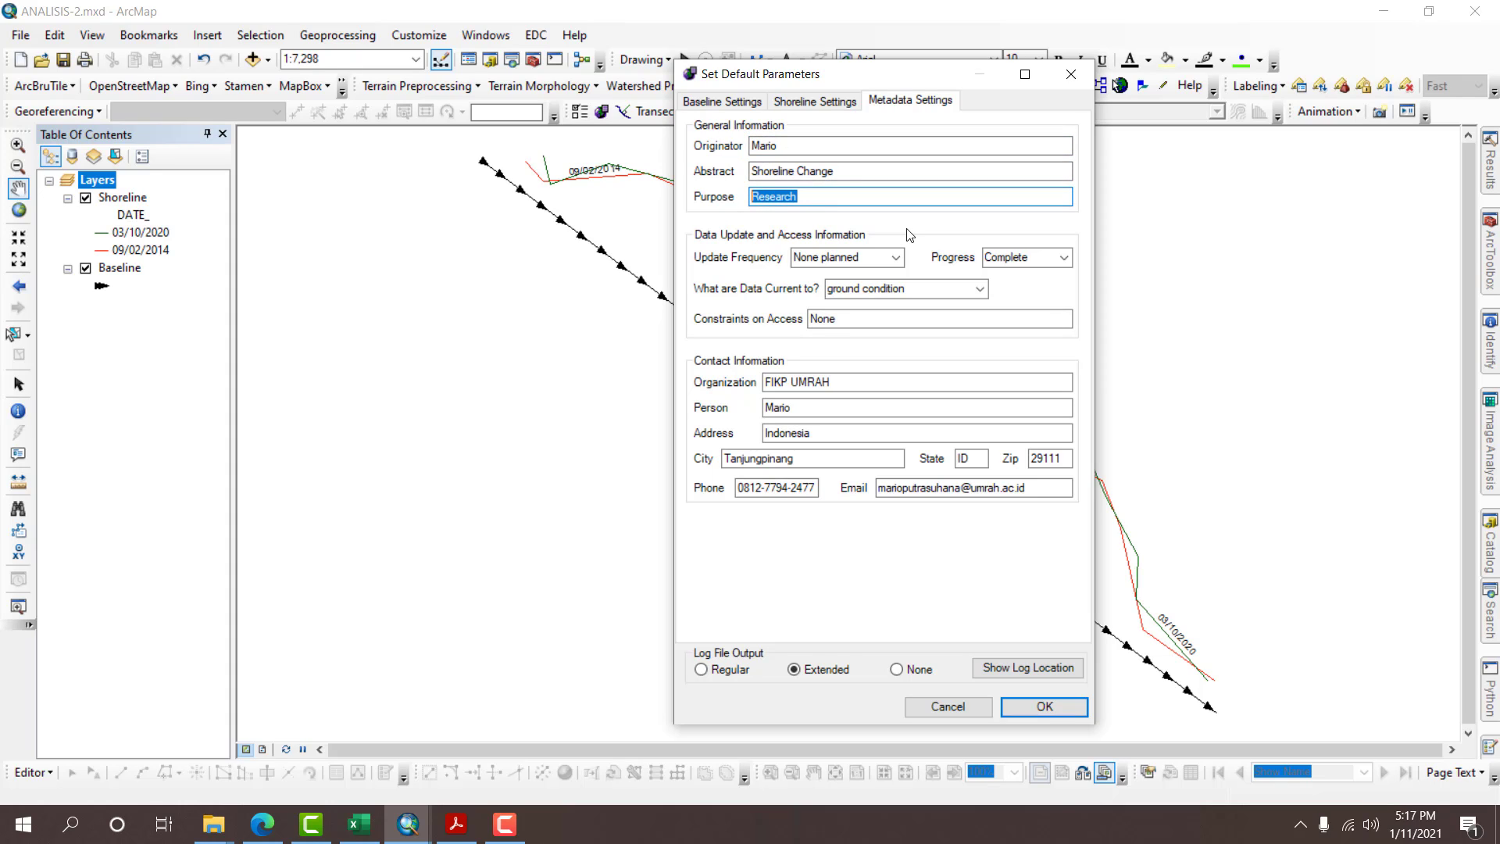
click(896, 258)
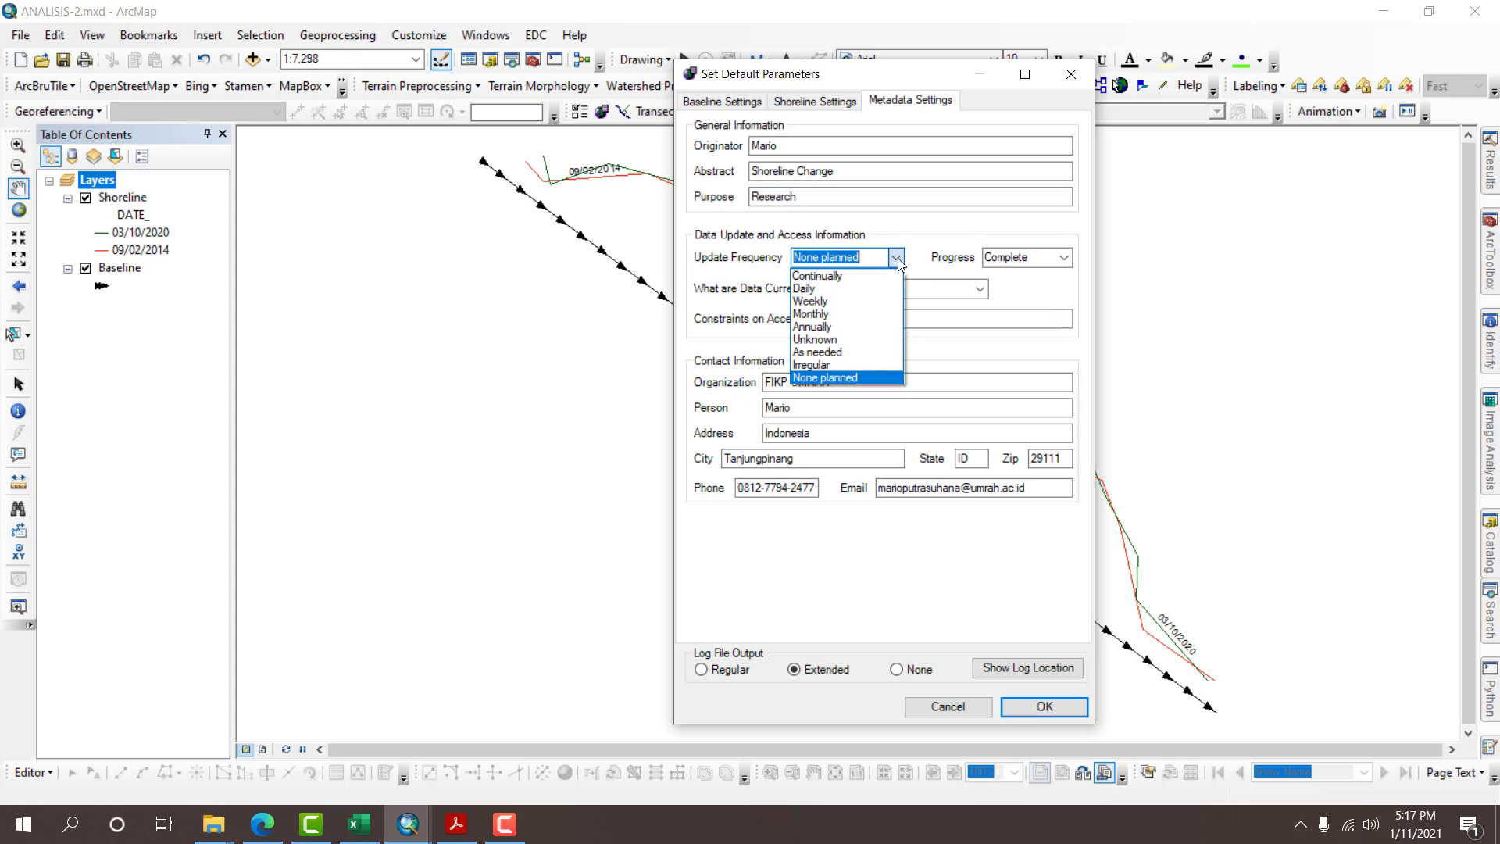
click(898, 260)
click(980, 291)
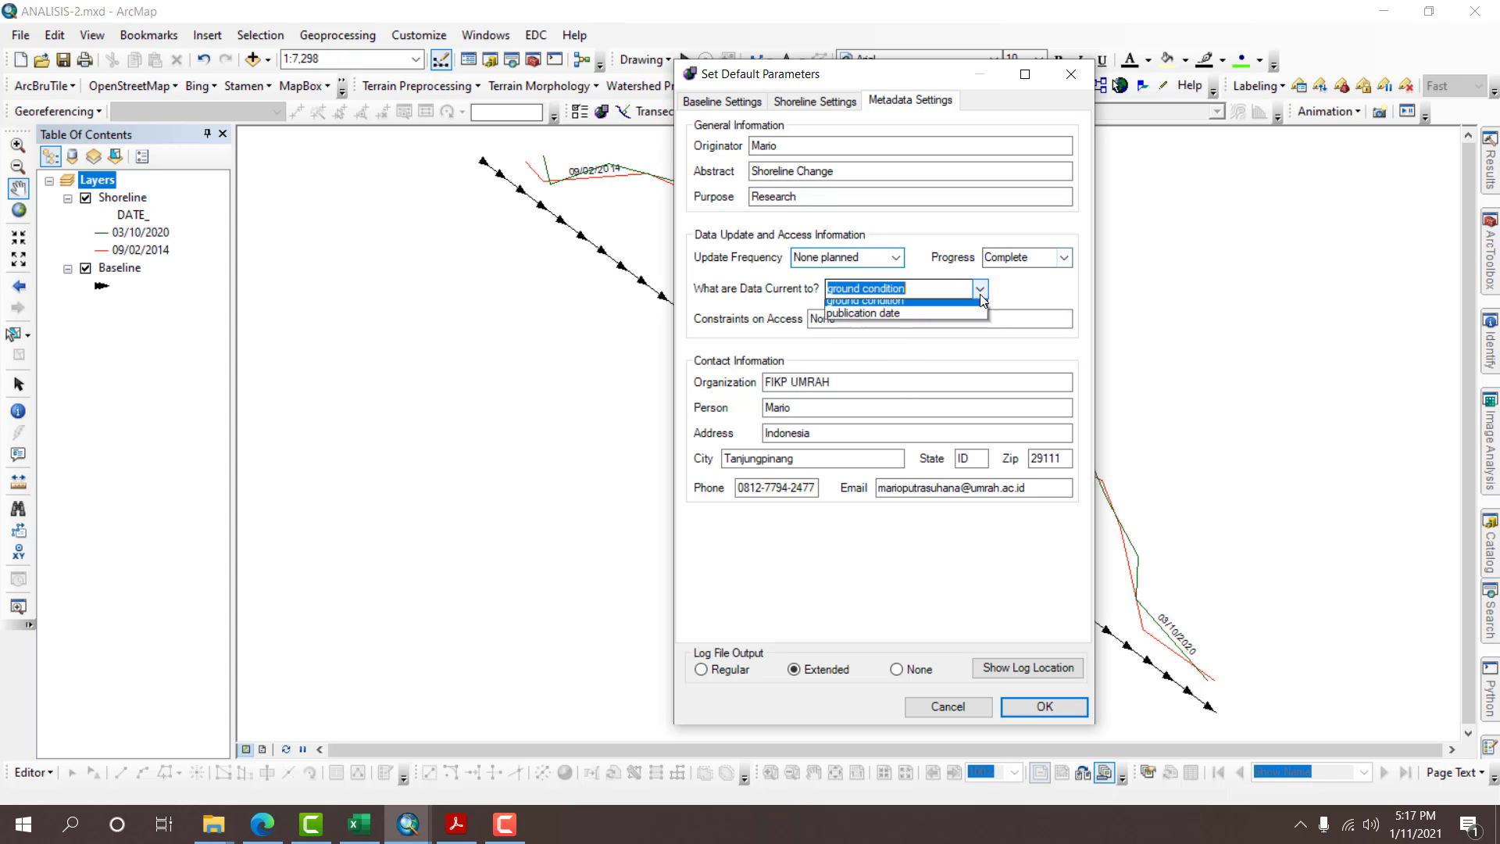
click(982, 300)
key(Tab)
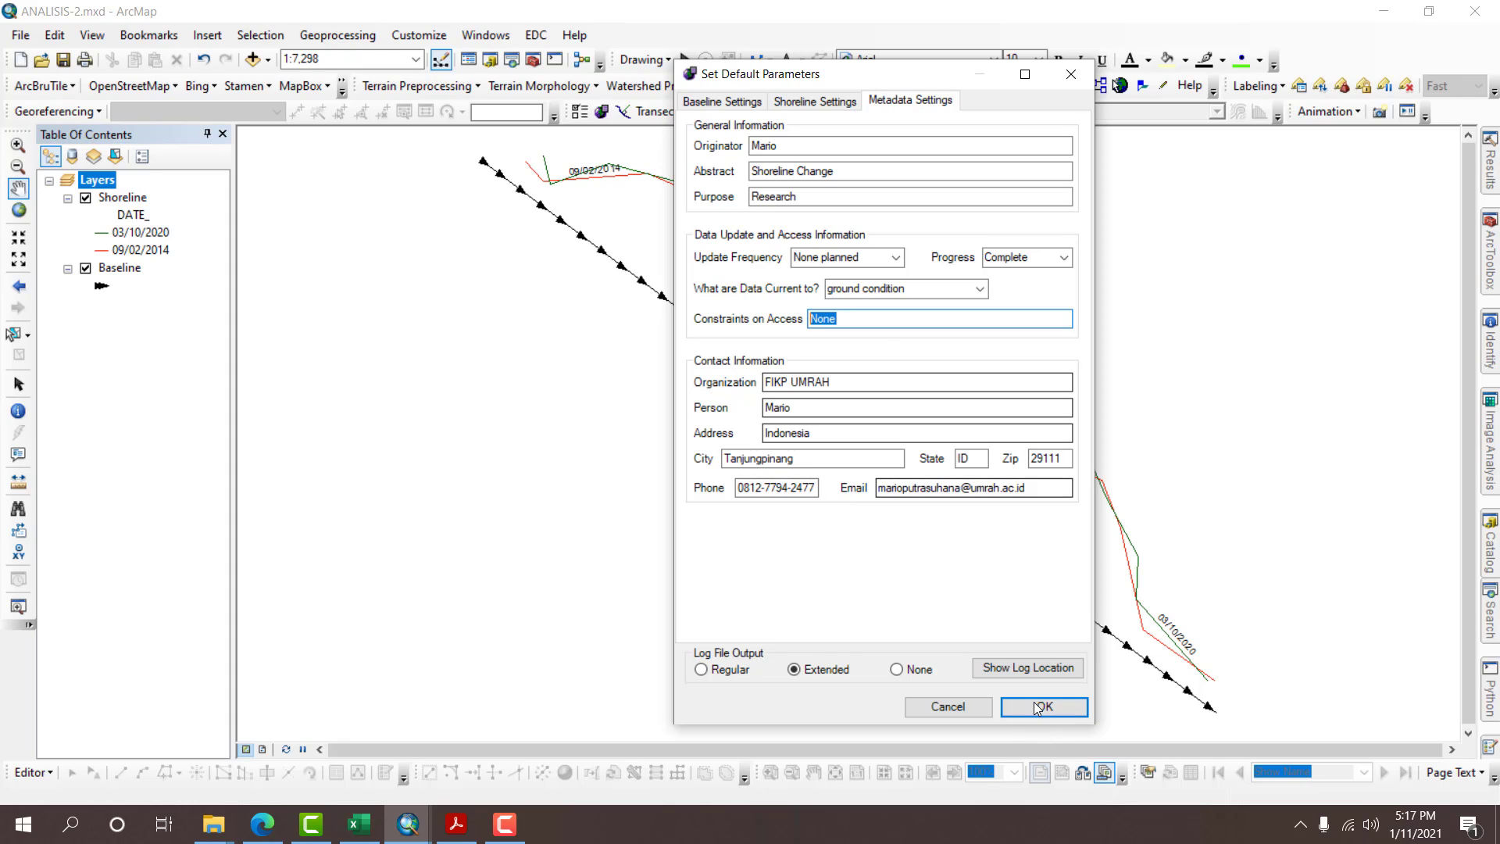
key(Return)
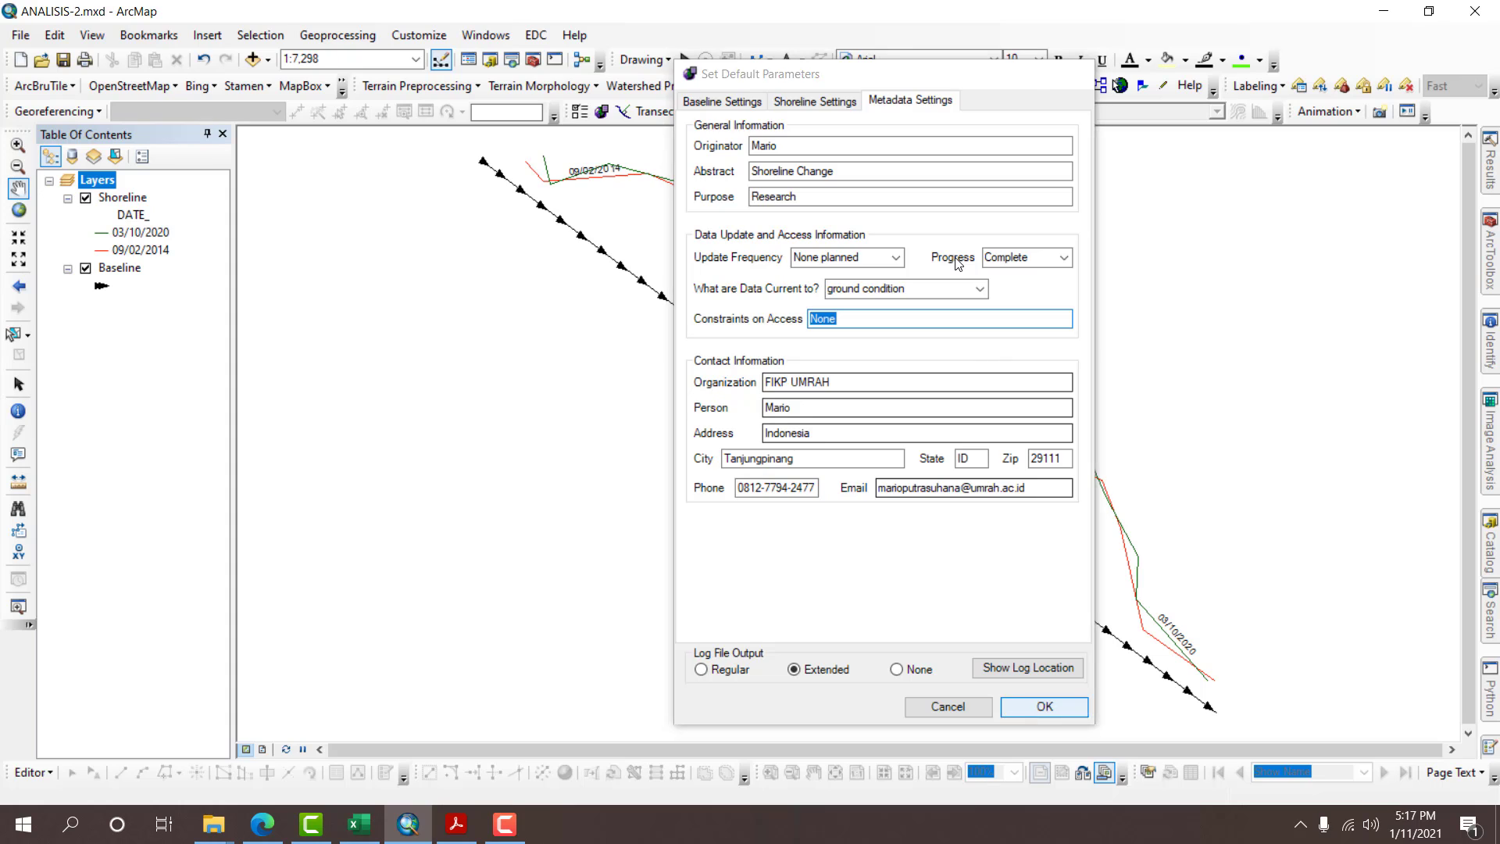
Set up a transect cast named DSAS_Tes_Transek1 with a transect spacing of 1 m.
click(623, 114)
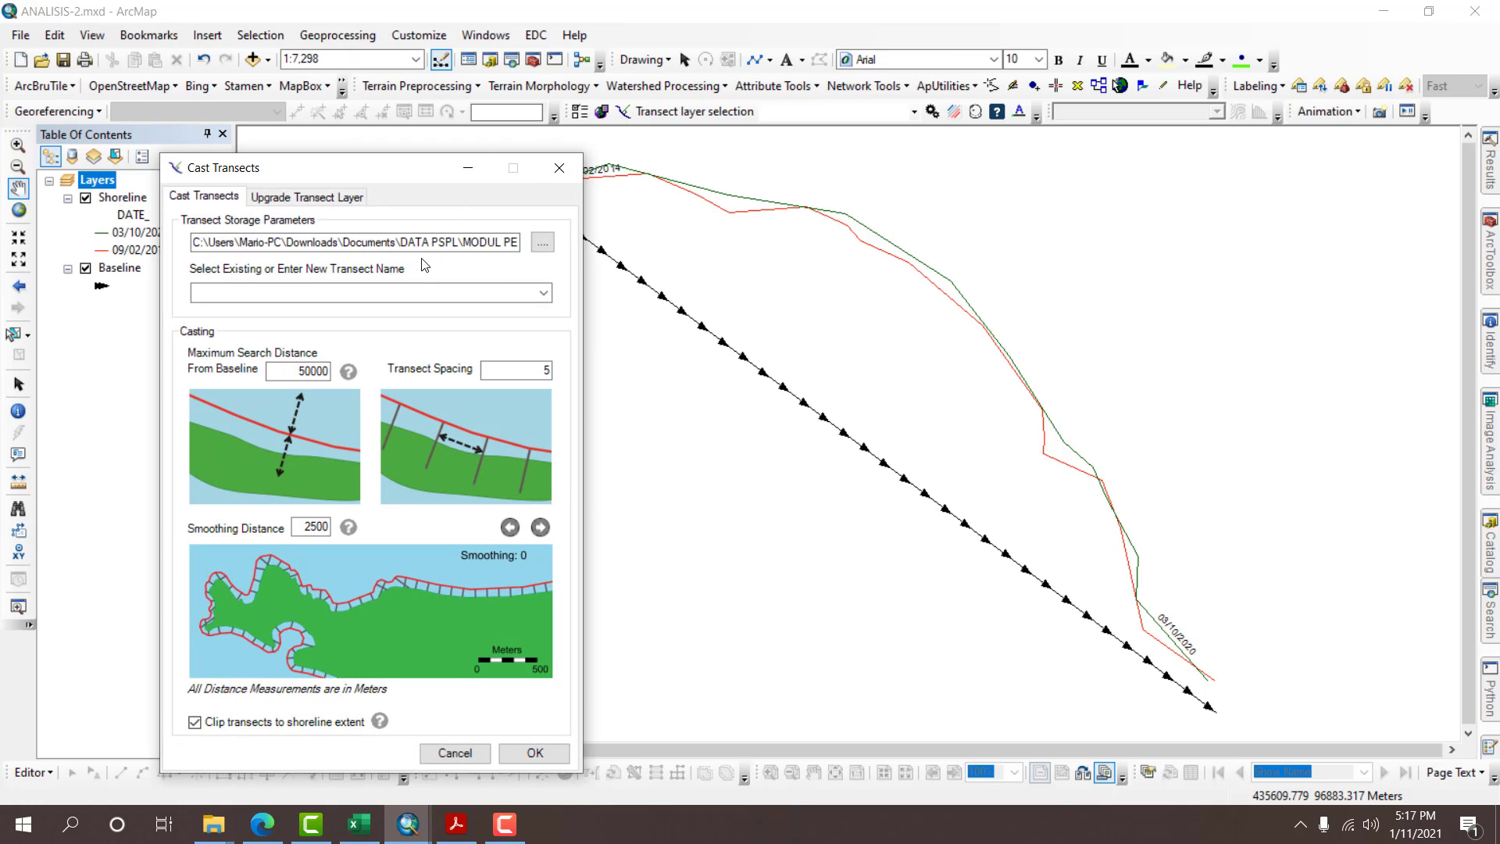
click(414, 292)
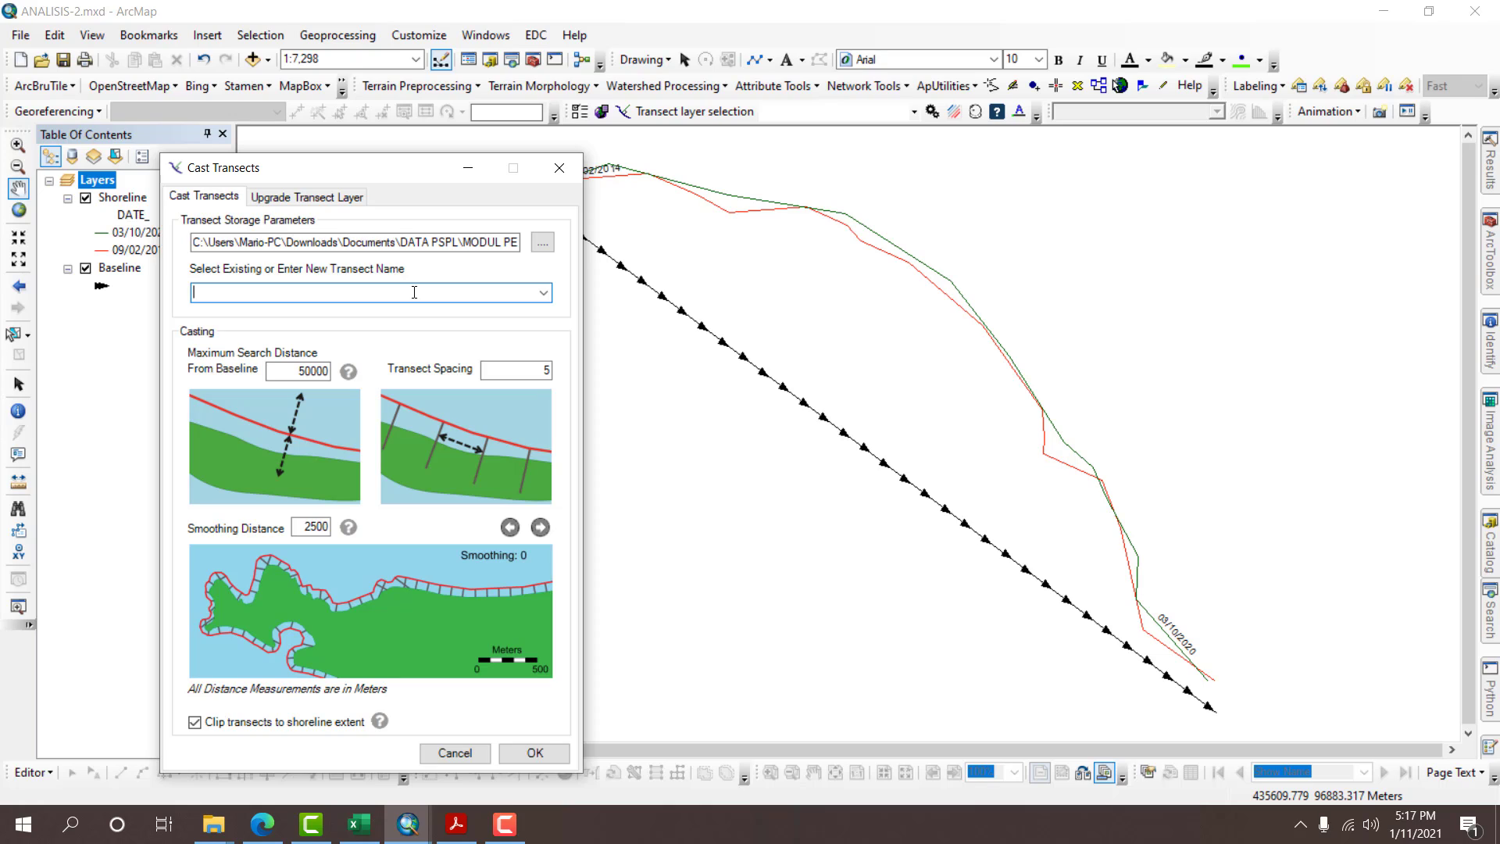
text(DSAS_Tes_Transek1)
drag(295, 372, 364, 363)
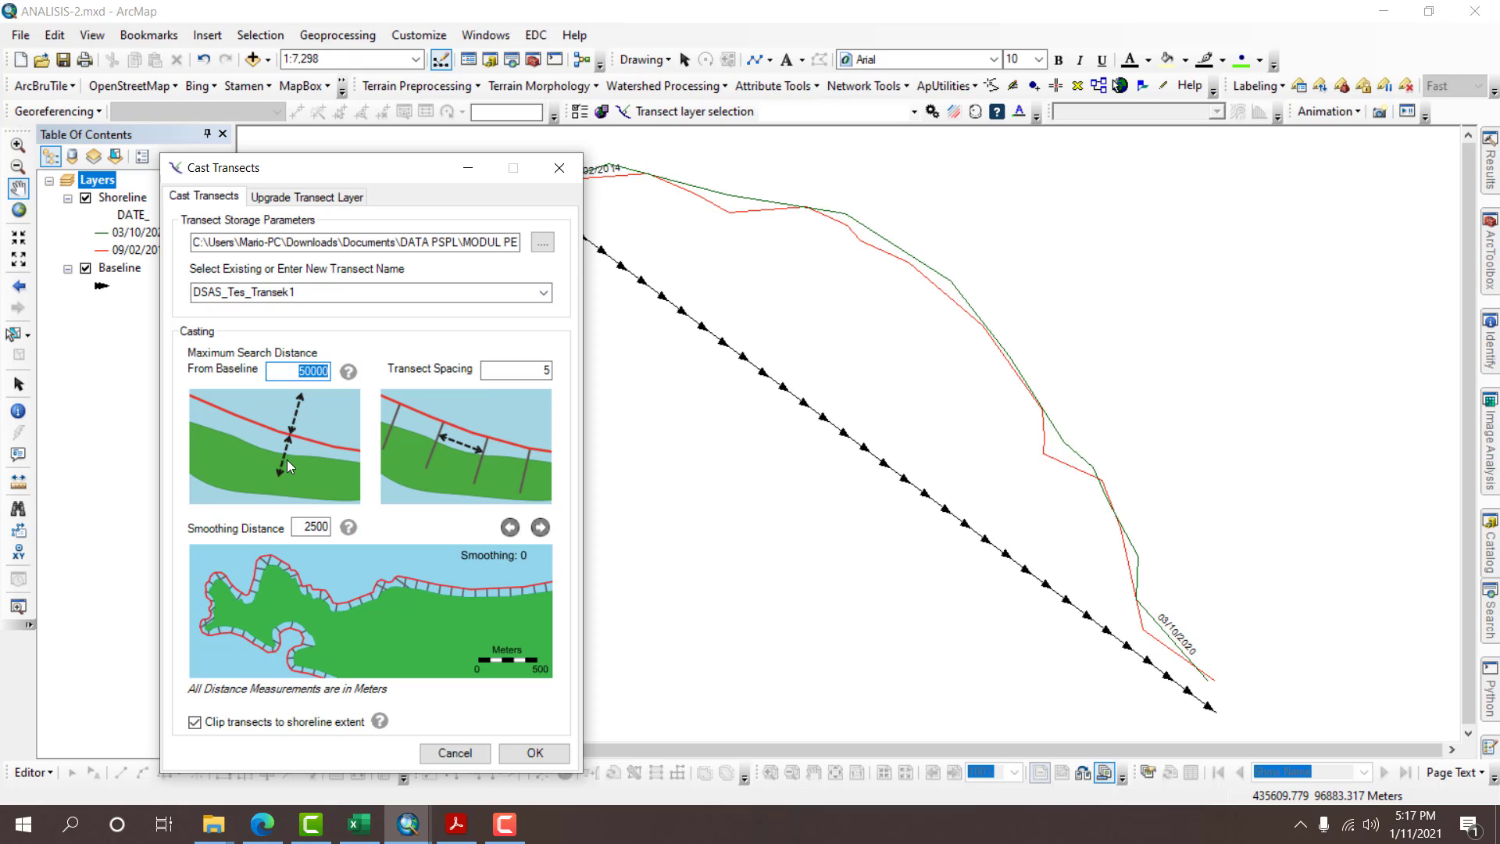
click(514, 371)
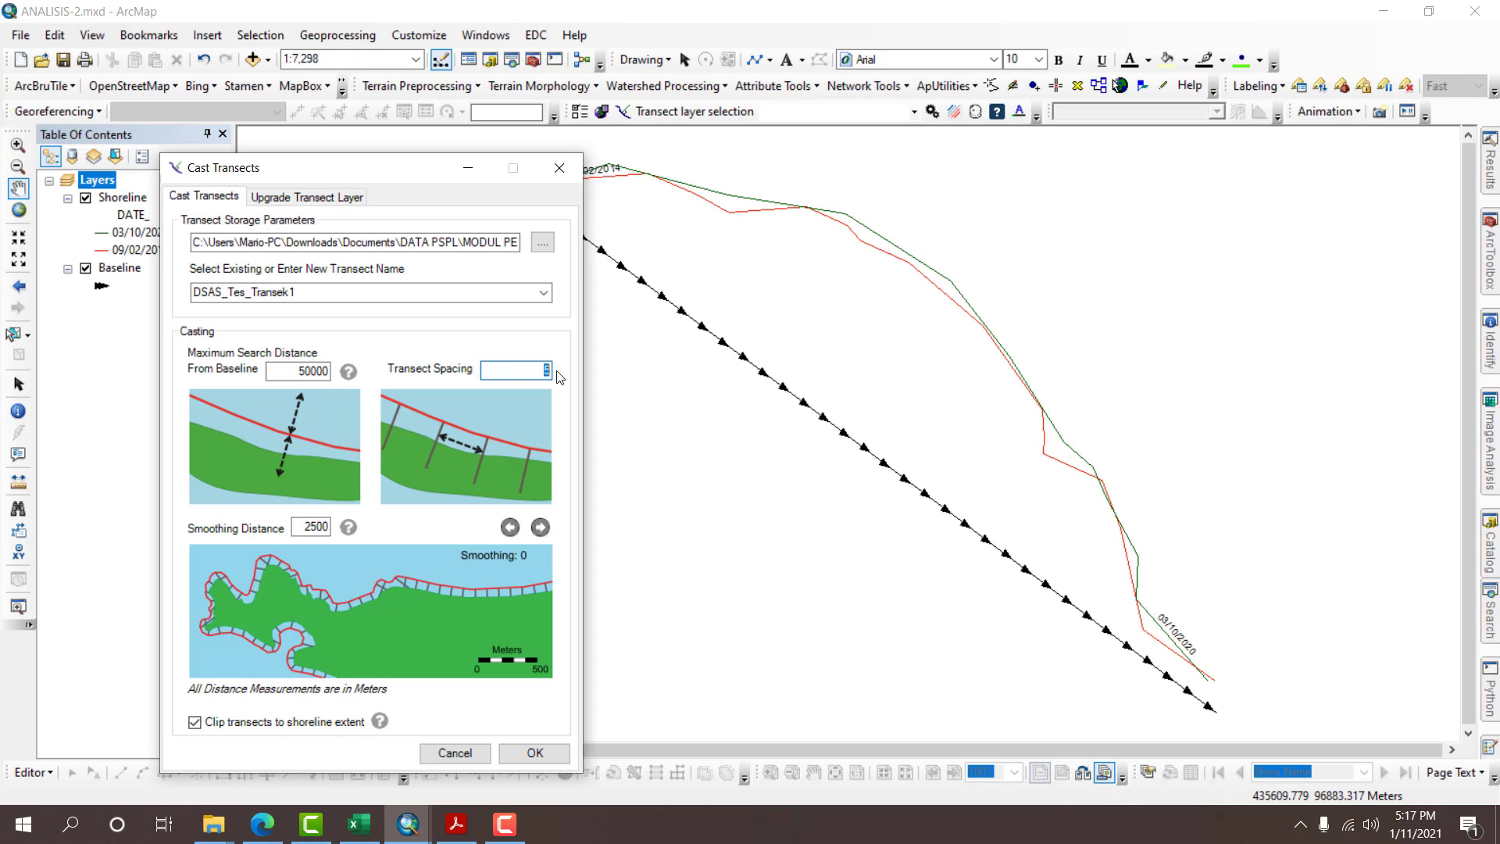
text(1)
Cast the transects clipped to the shoreline extent and dismiss the completion alert.
click(258, 723)
click(541, 760)
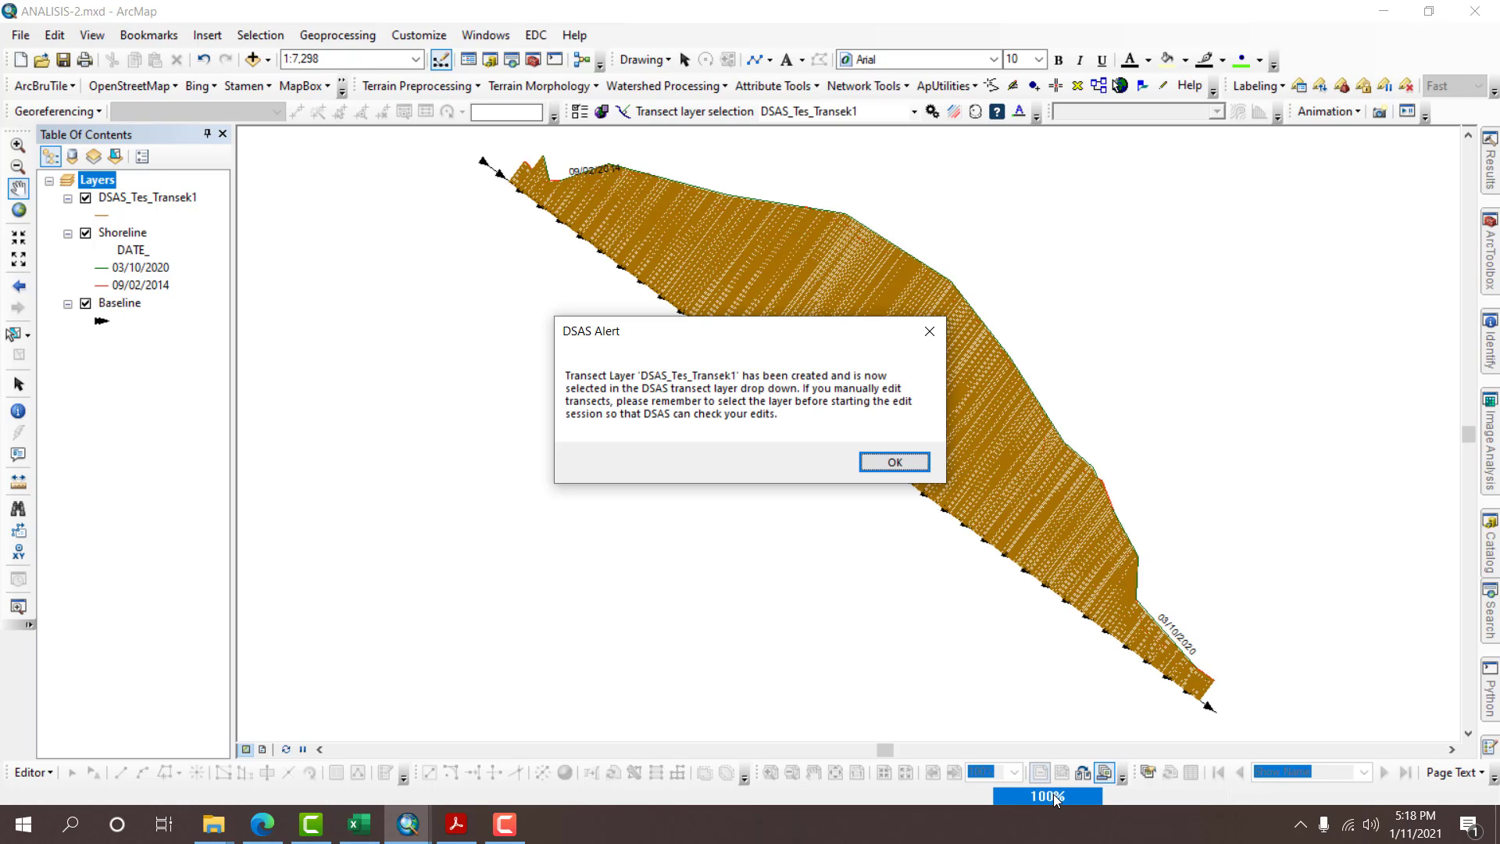
click(881, 462)
Examine the spacing and extent of the cast transects between the baseline and the two shorelines.
scroll(561, 359, up, 6)
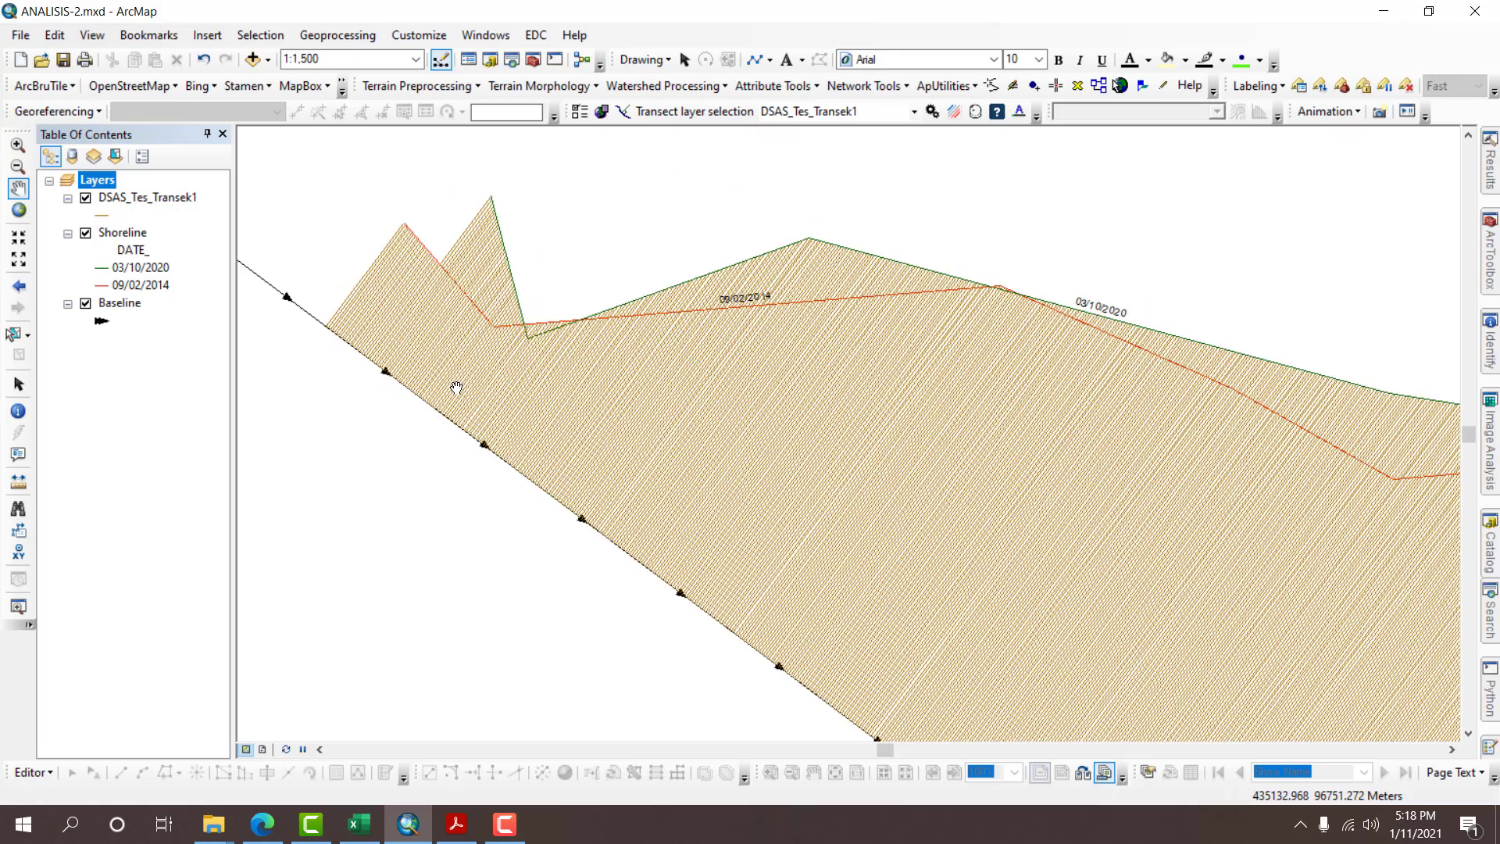
scroll(455, 383, up, 4)
scroll(461, 390, up, 4)
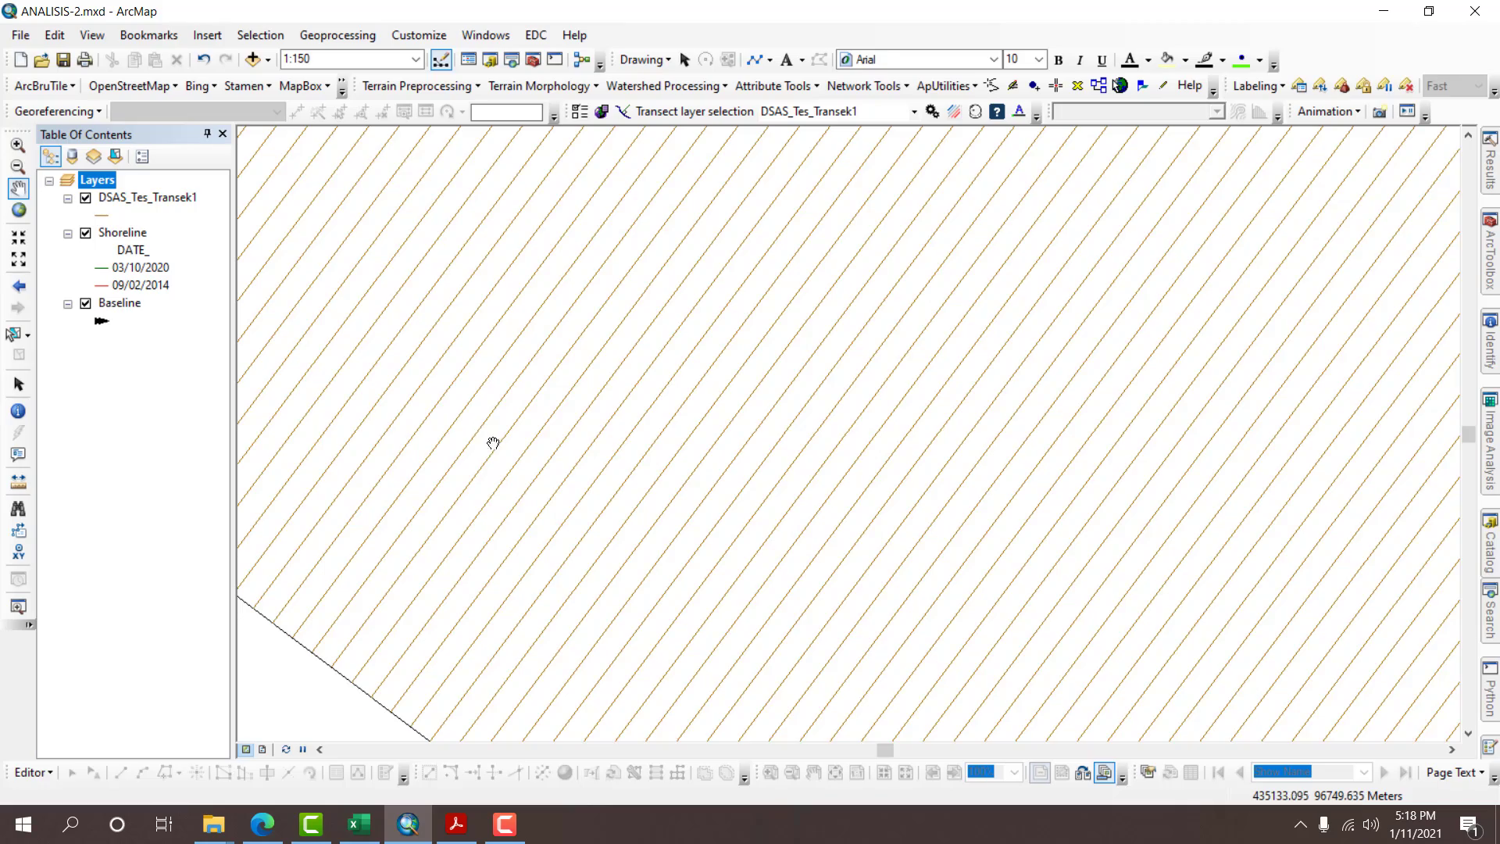
scroll(542, 451, down, 3)
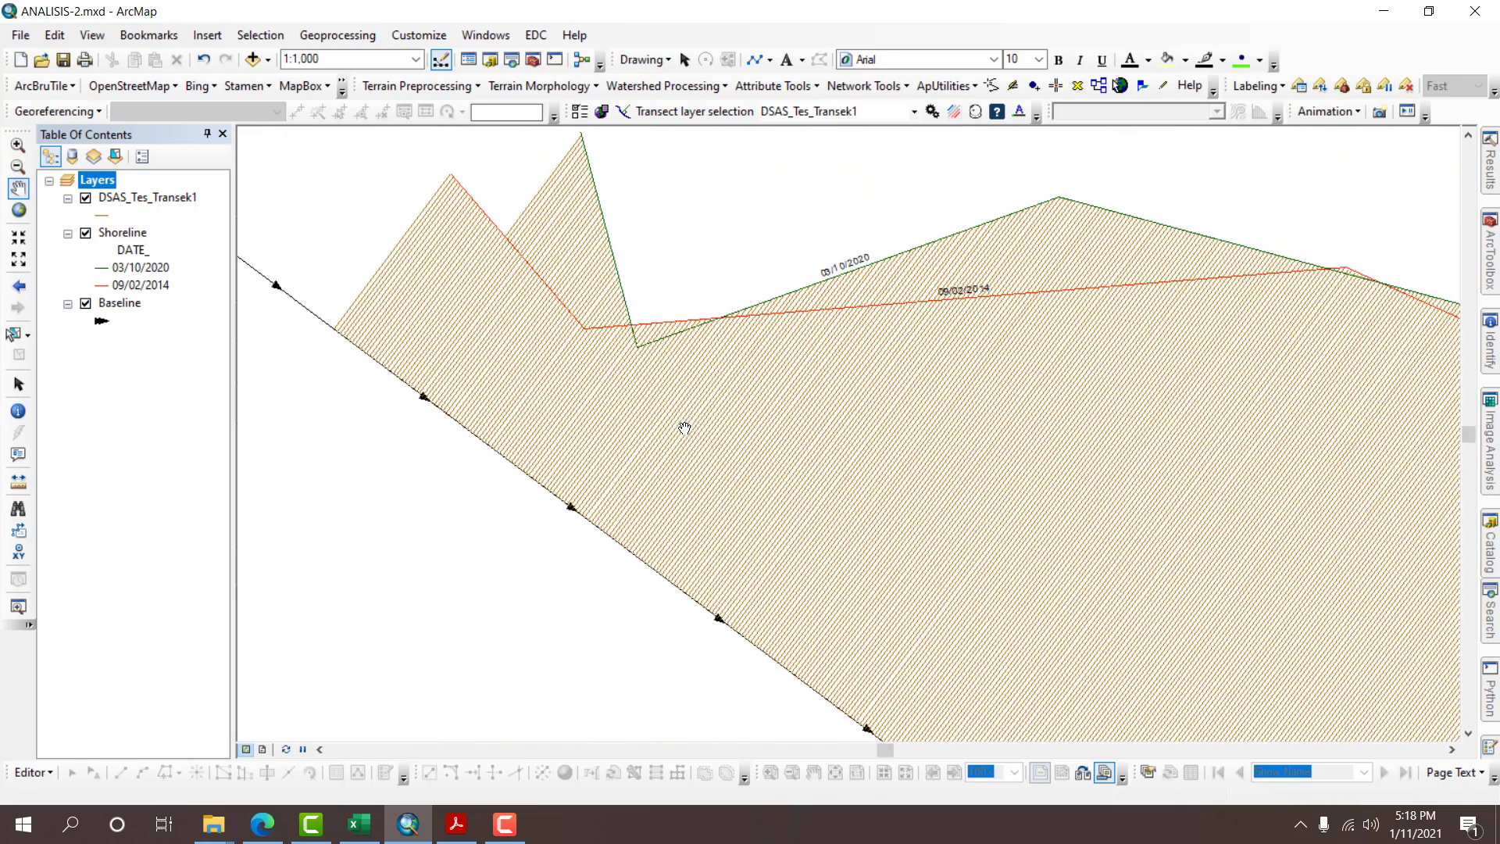
scroll(512, 324, down, 2)
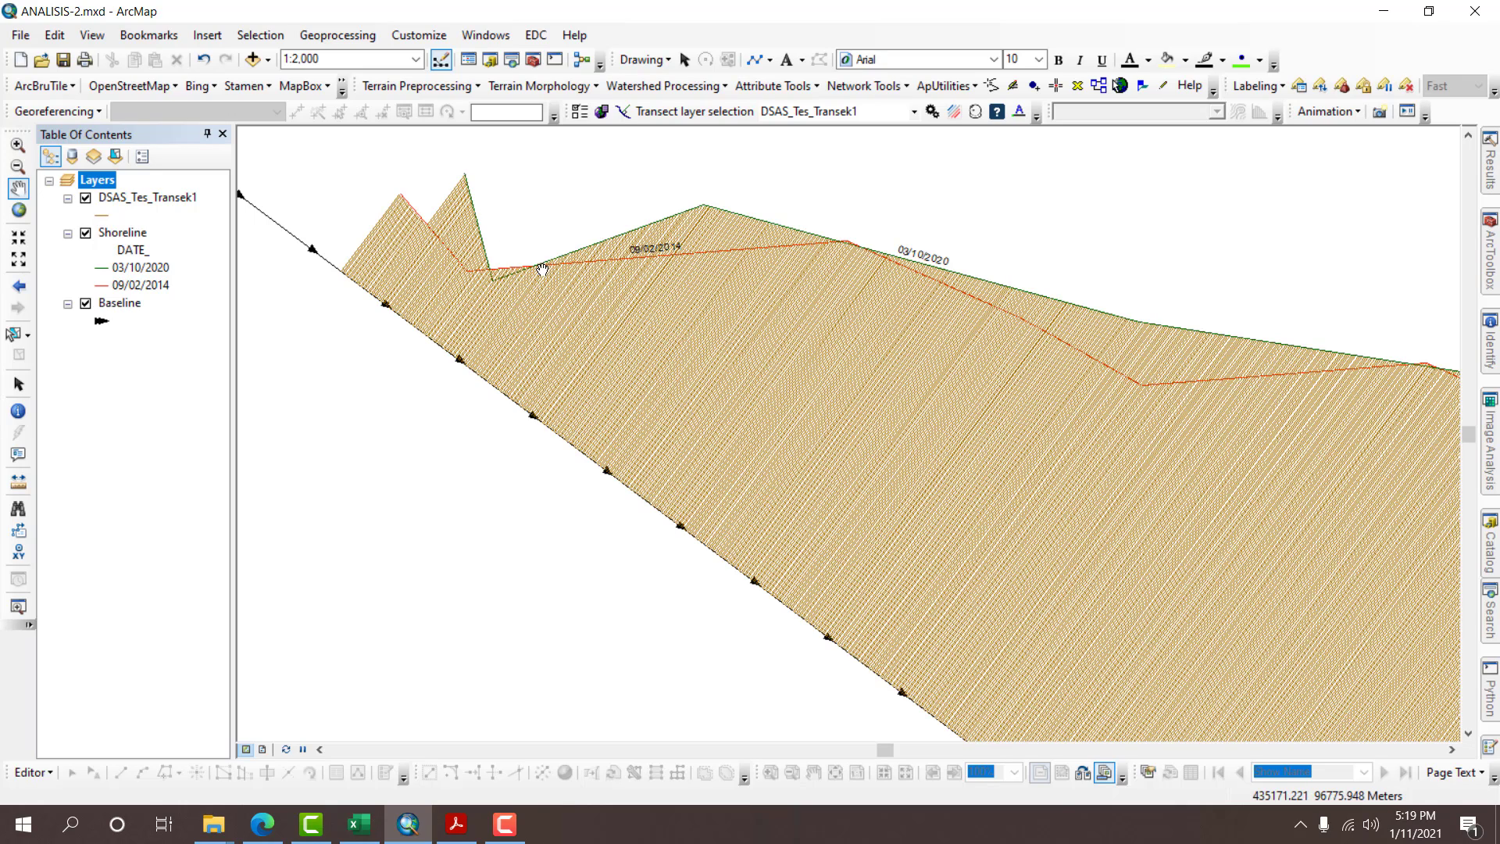
Examine how the cast transects run from the baseline across the 2014 and 2020 shorelines along the coast.
scroll(675, 281, down, 3)
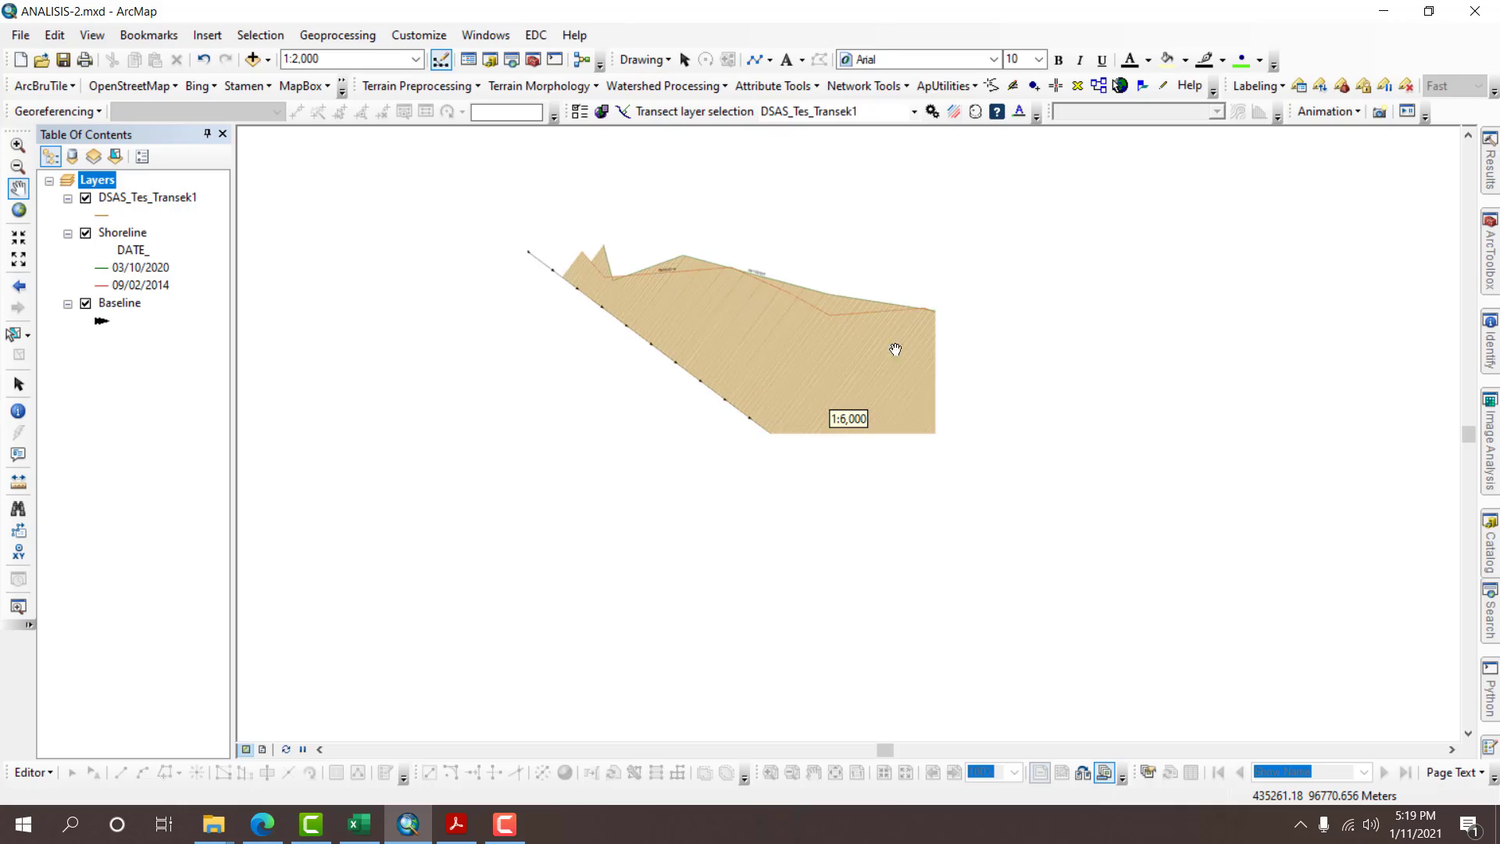
scroll(997, 413, up, 5)
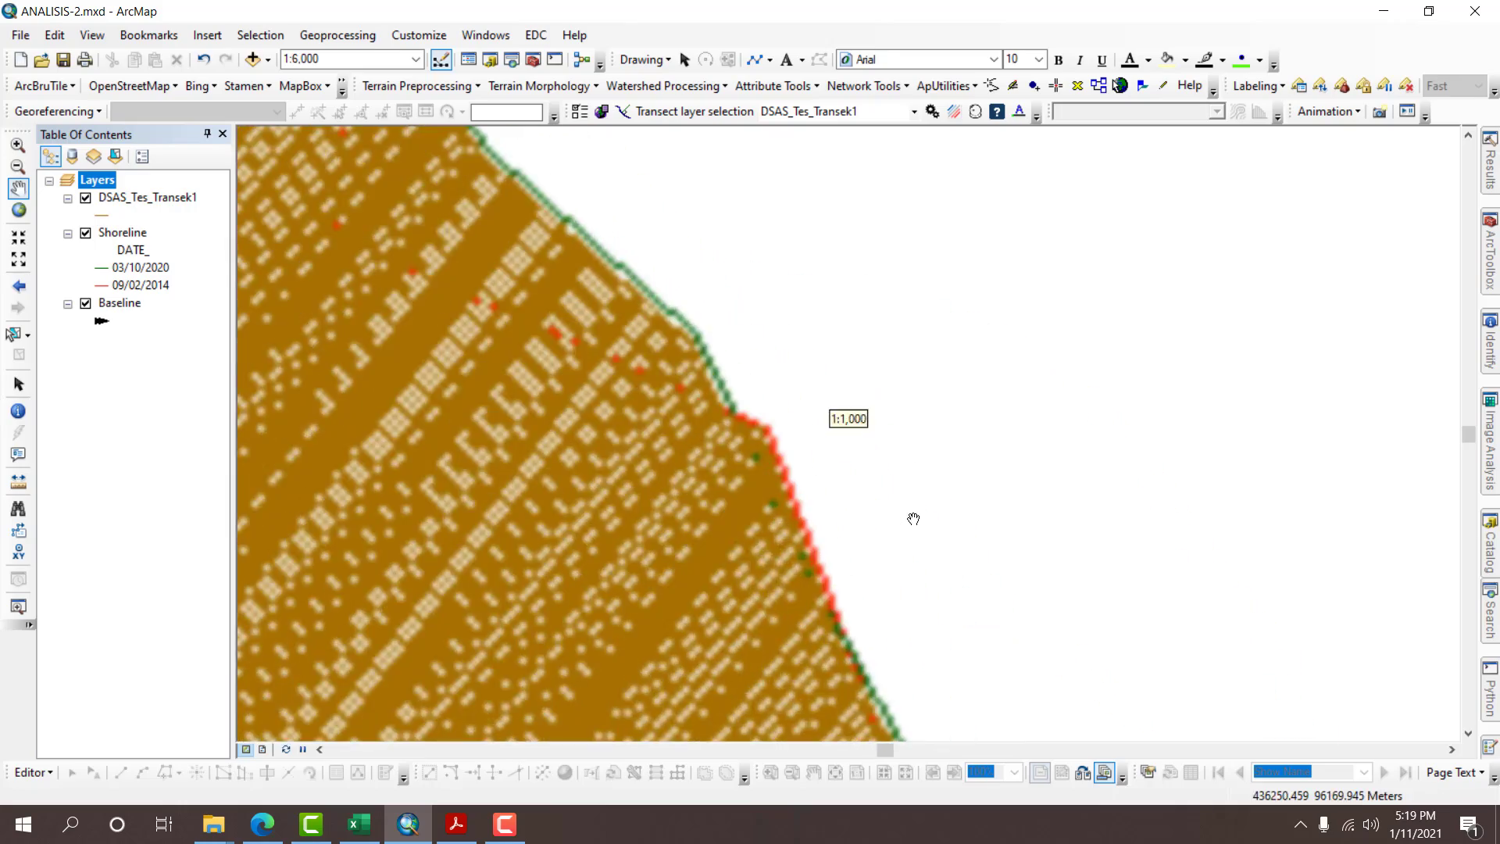
drag(680, 493, 777, 401)
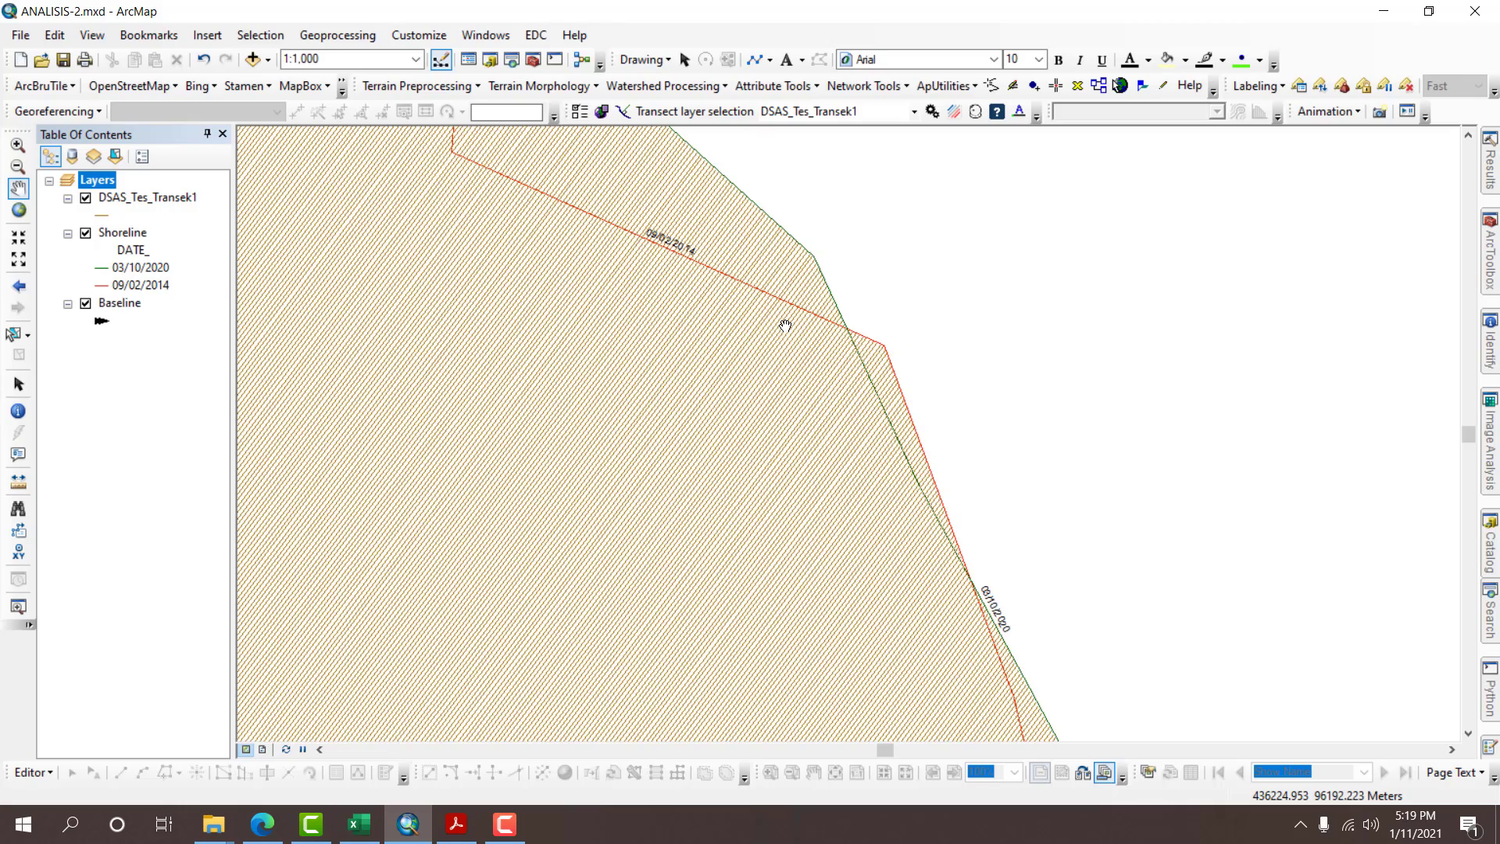
scroll(847, 340, up, 5)
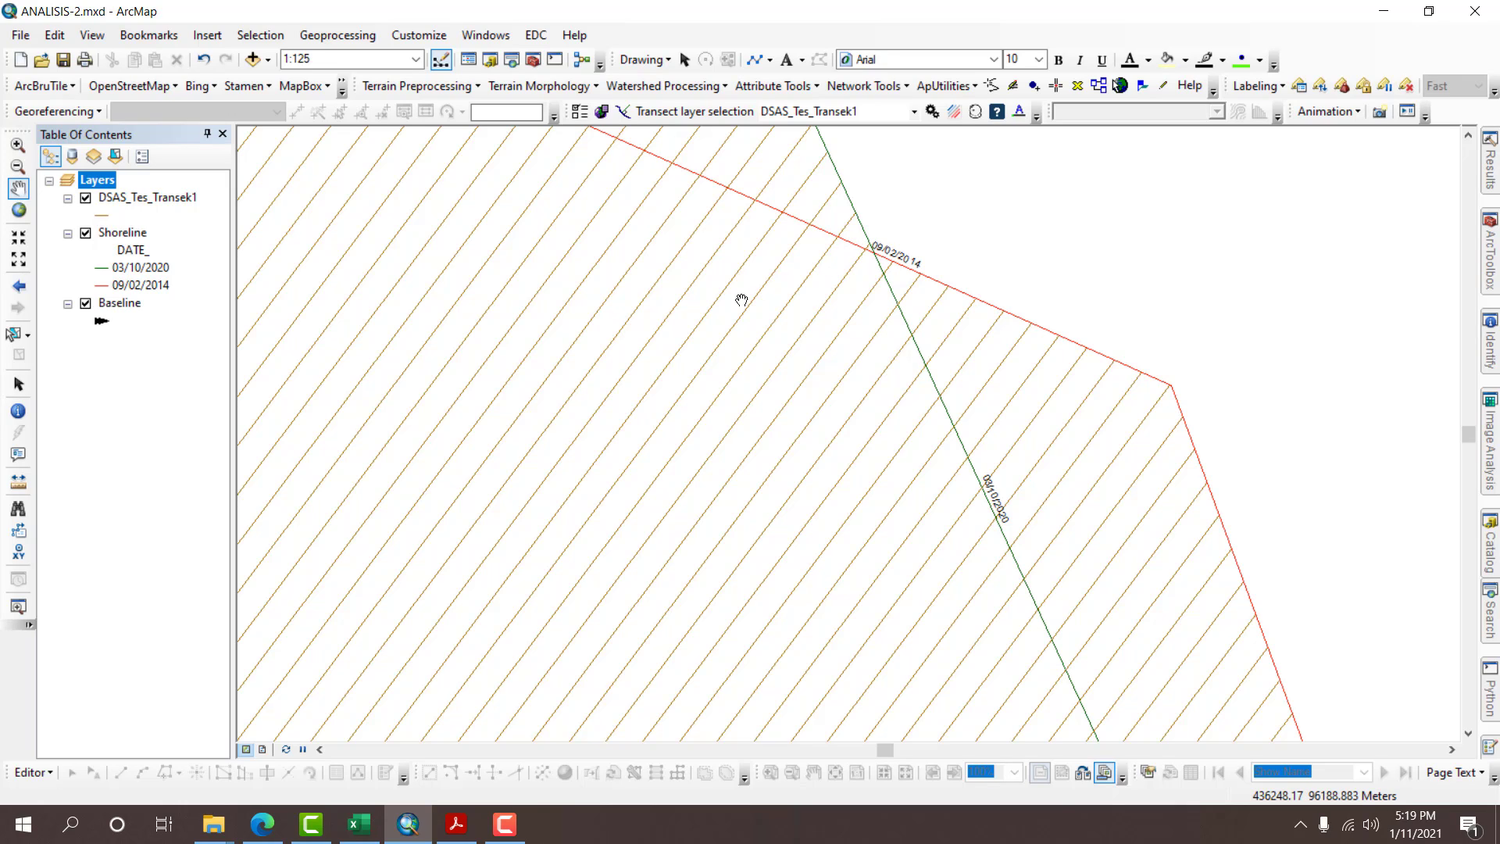
scroll(867, 360, up, 1)
scroll(867, 360, up, 12)
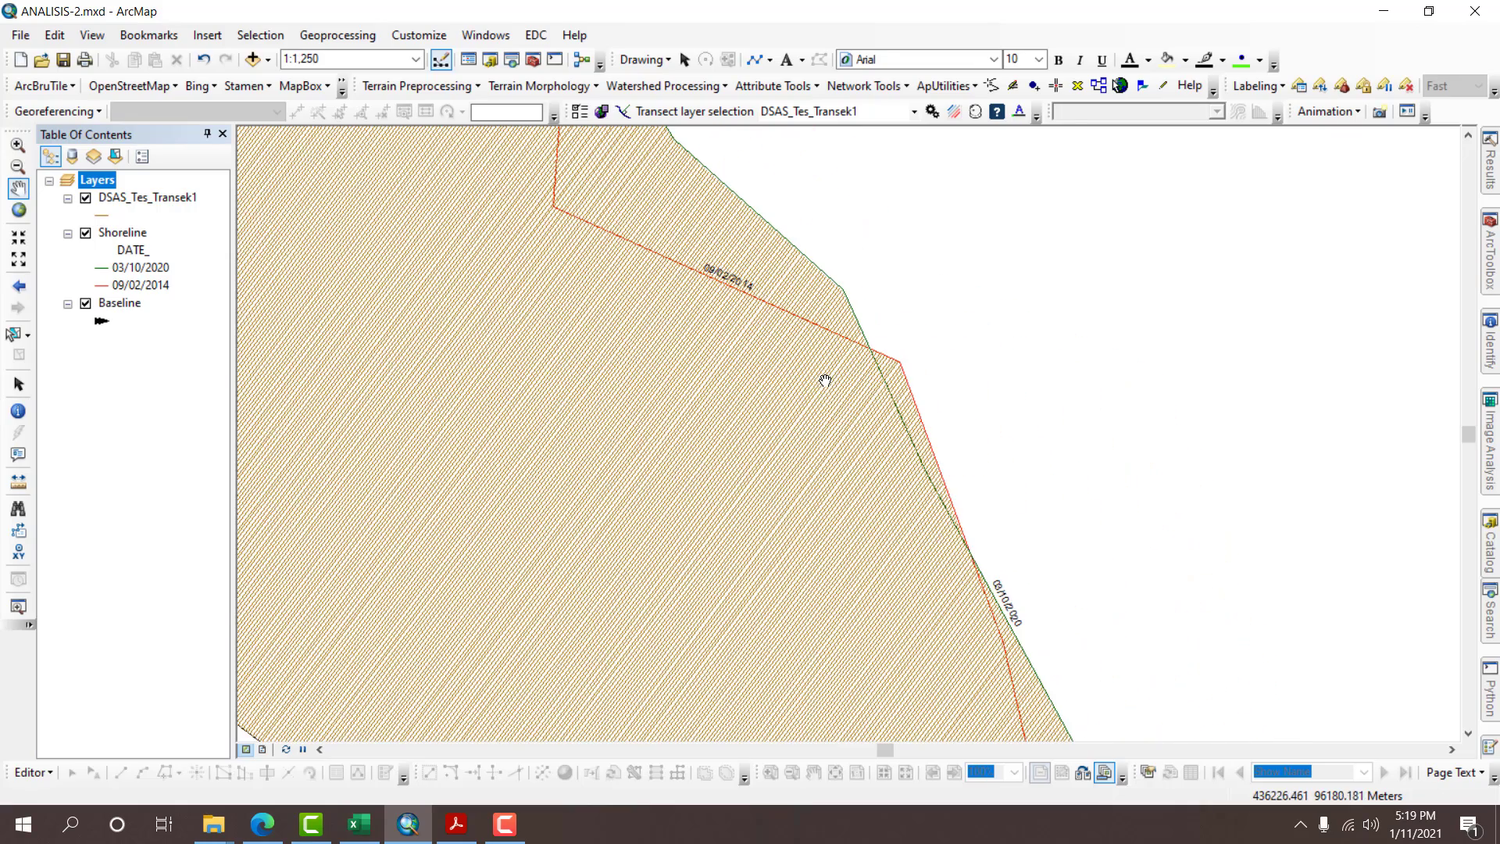
drag(686, 392, 992, 507)
scroll(698, 378, up, 4)
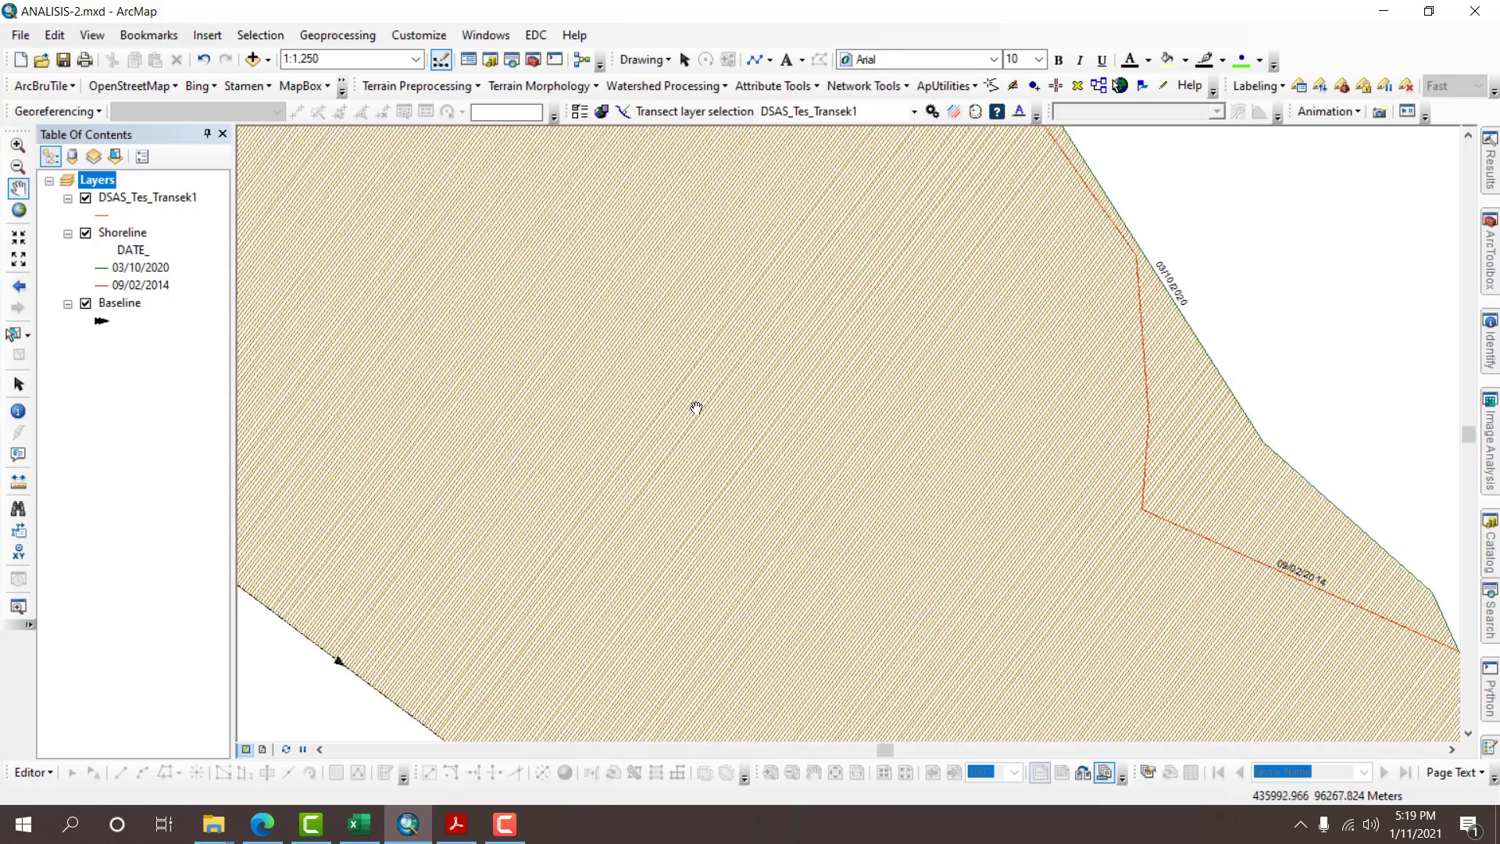
scroll(865, 355, up, 5)
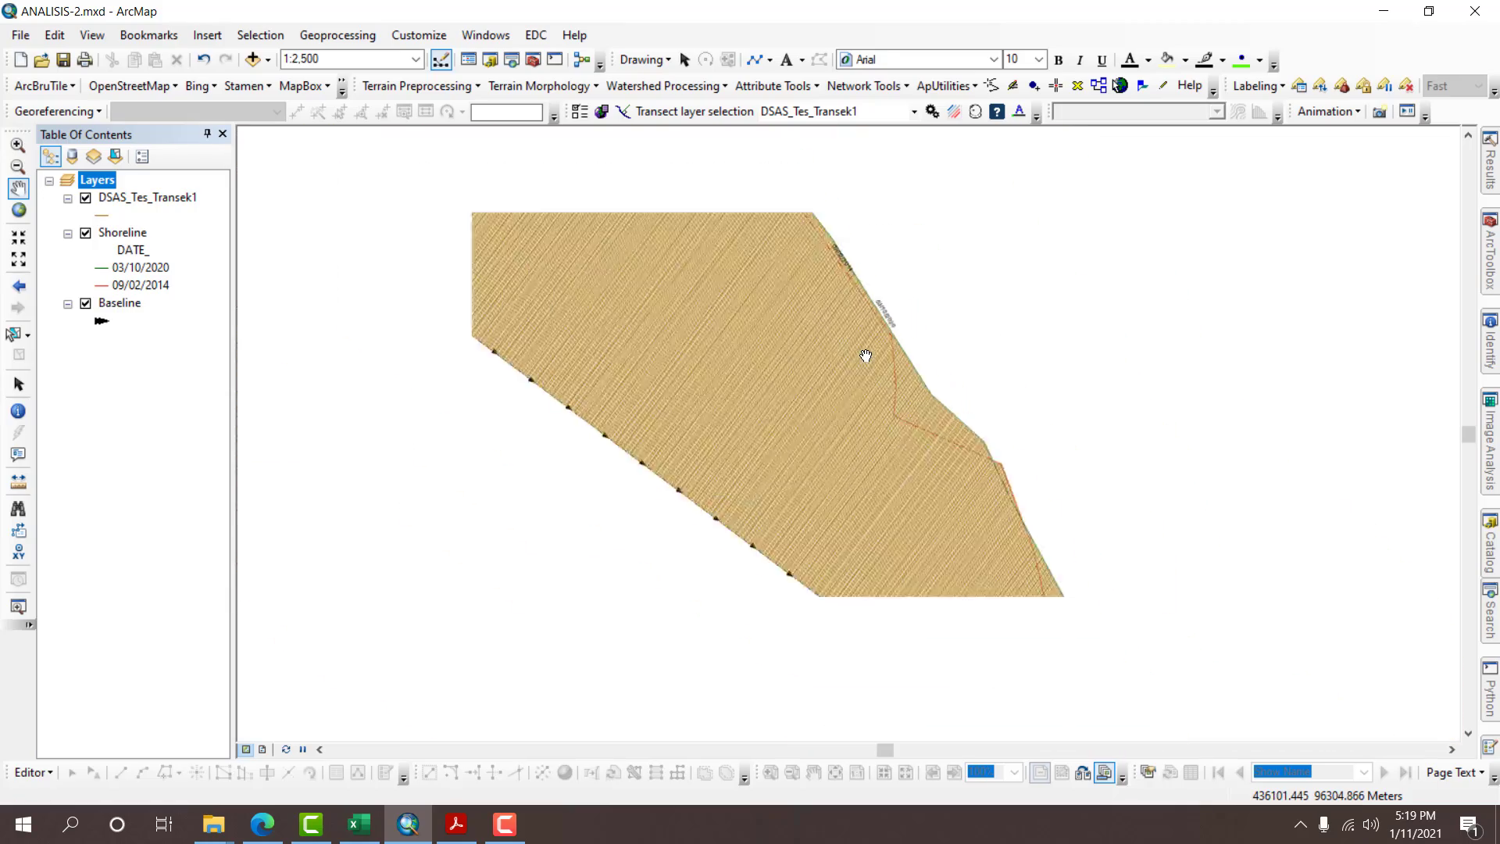
scroll(865, 355, up, 3)
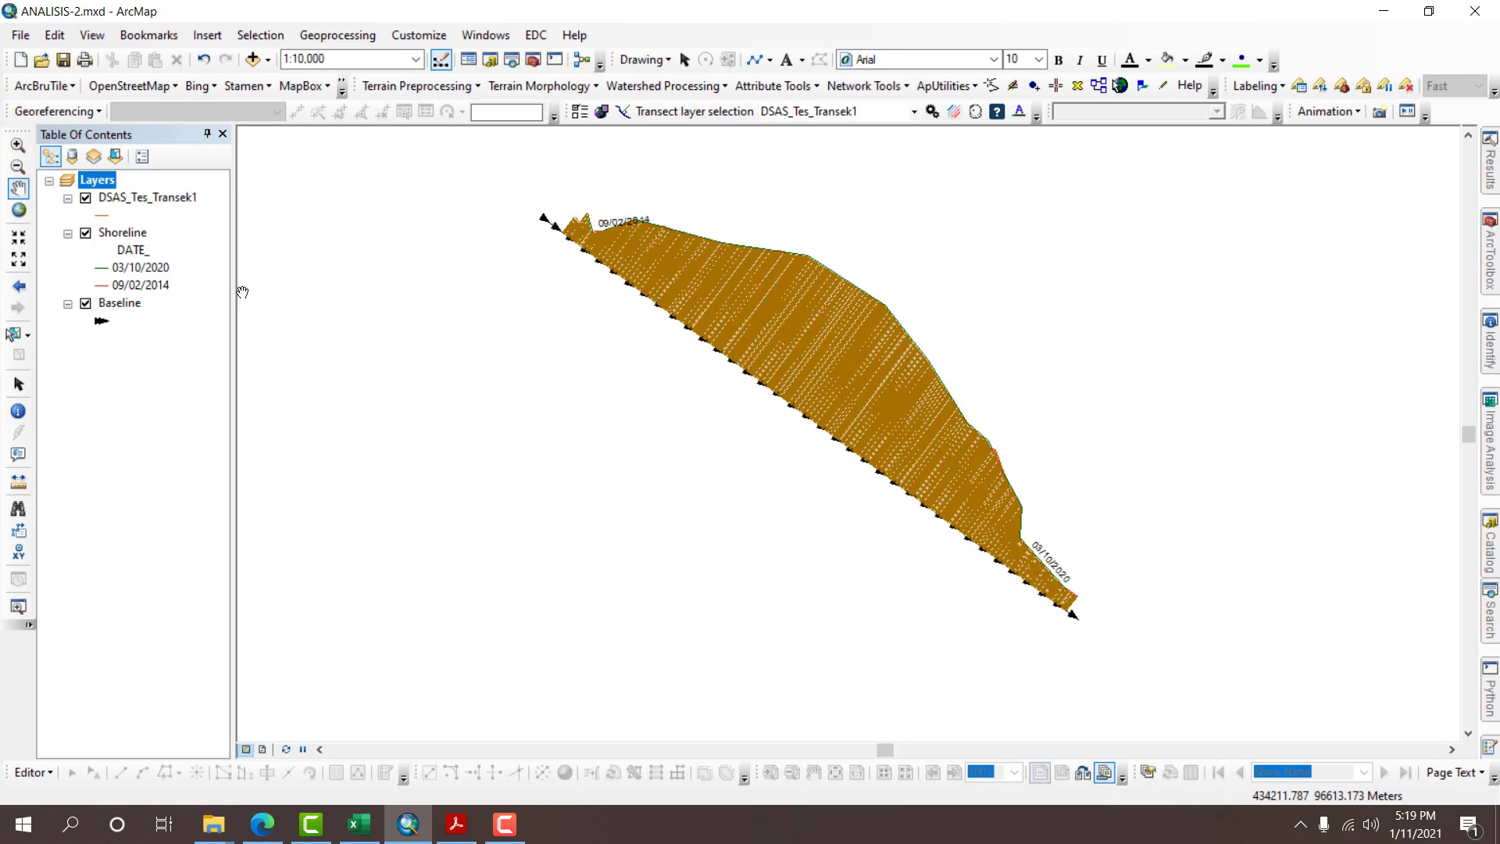
Review the transect records in the DSAS_Tes_Transek1 attribute table against the full transect extent, and close the table.
click(146, 196)
right_click(146, 195)
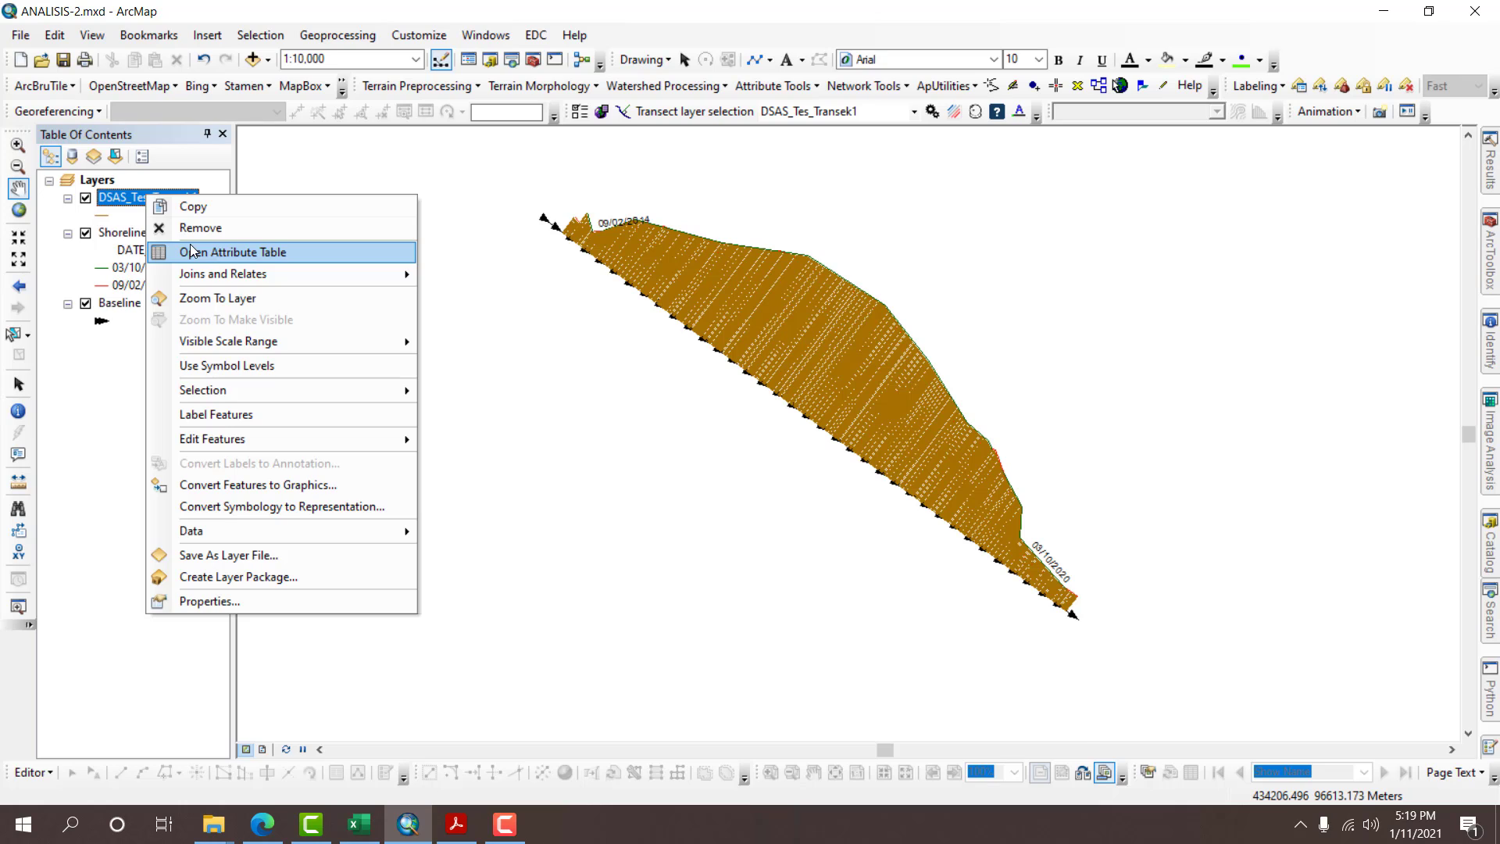
click(192, 250)
scroll(196, 252, down, 8)
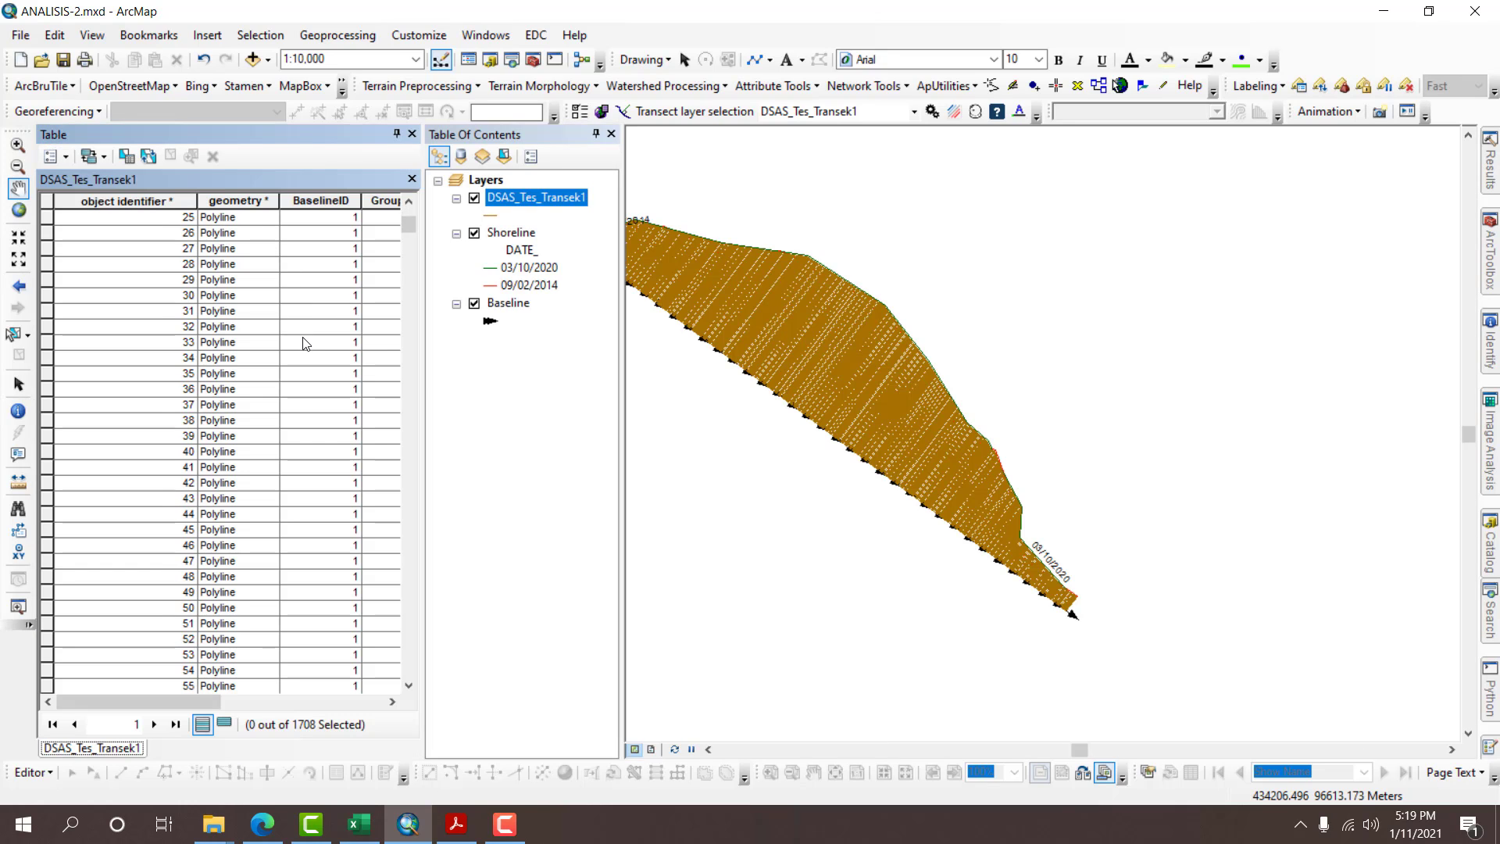
scroll(304, 344, down, 20)
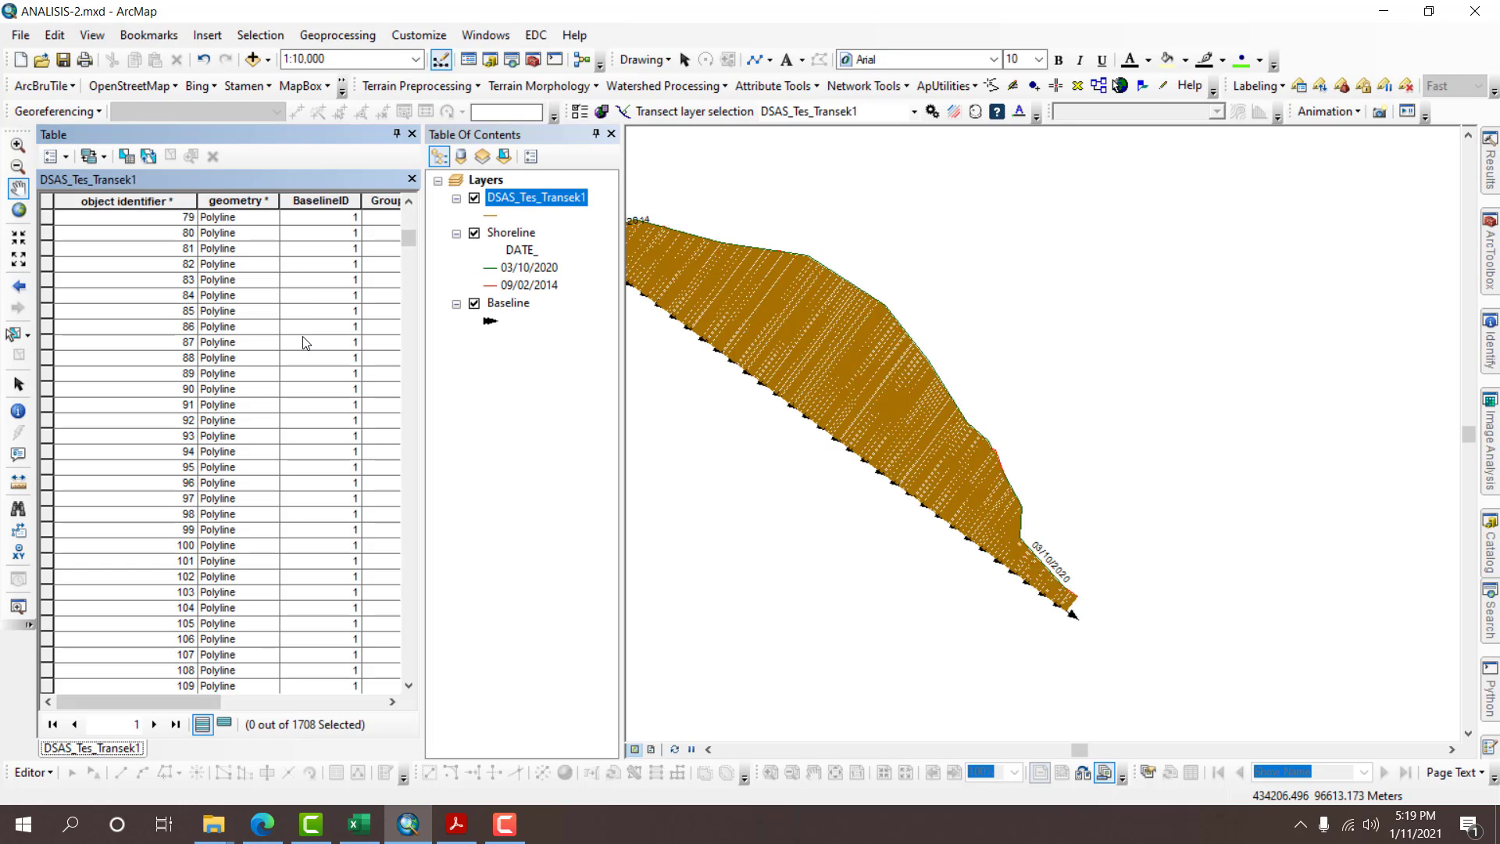
click(19, 210)
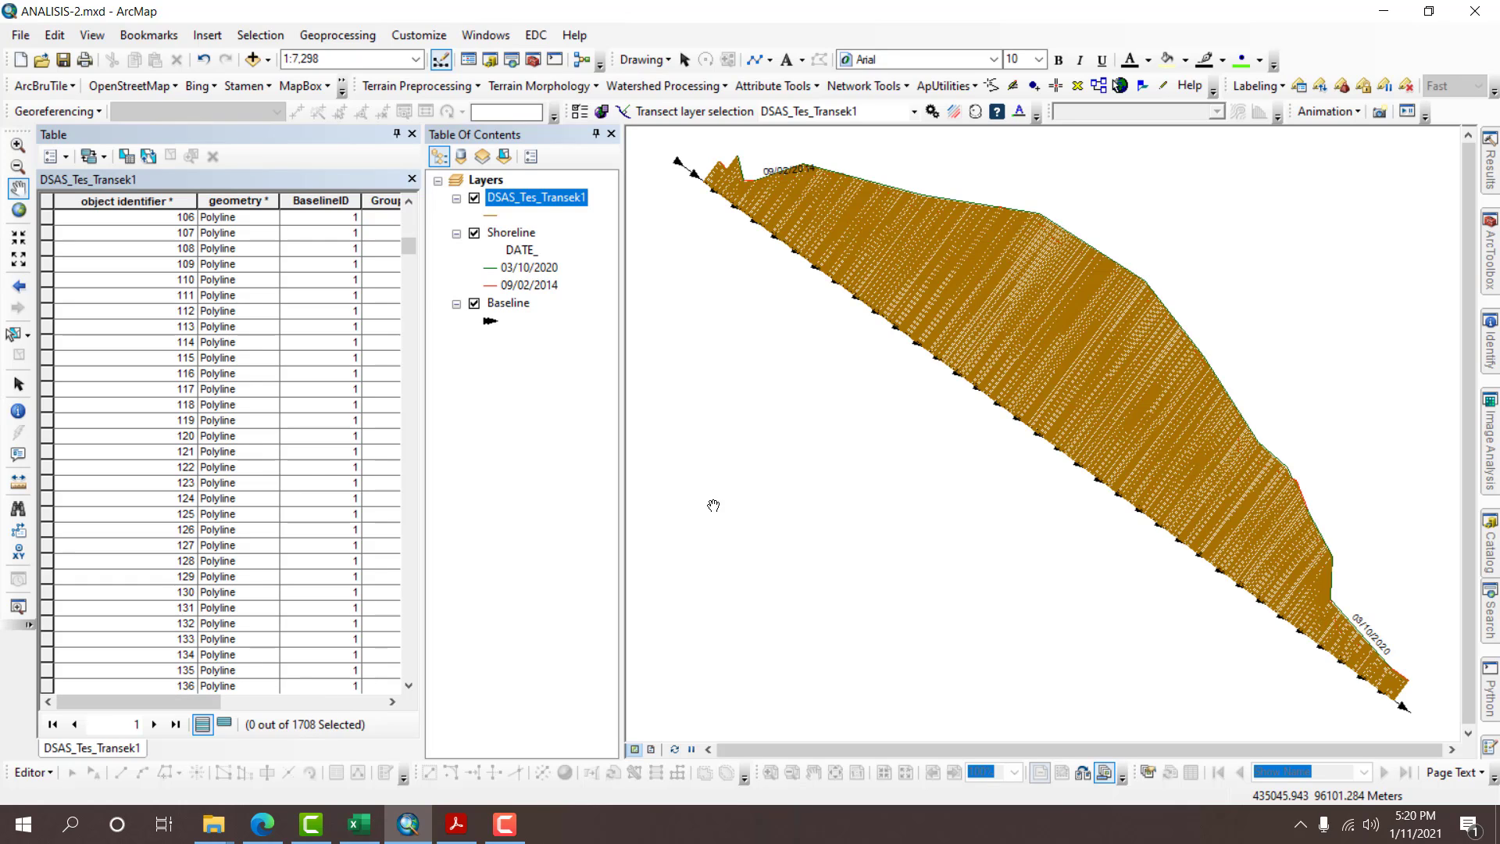
scroll(922, 252, up, 3)
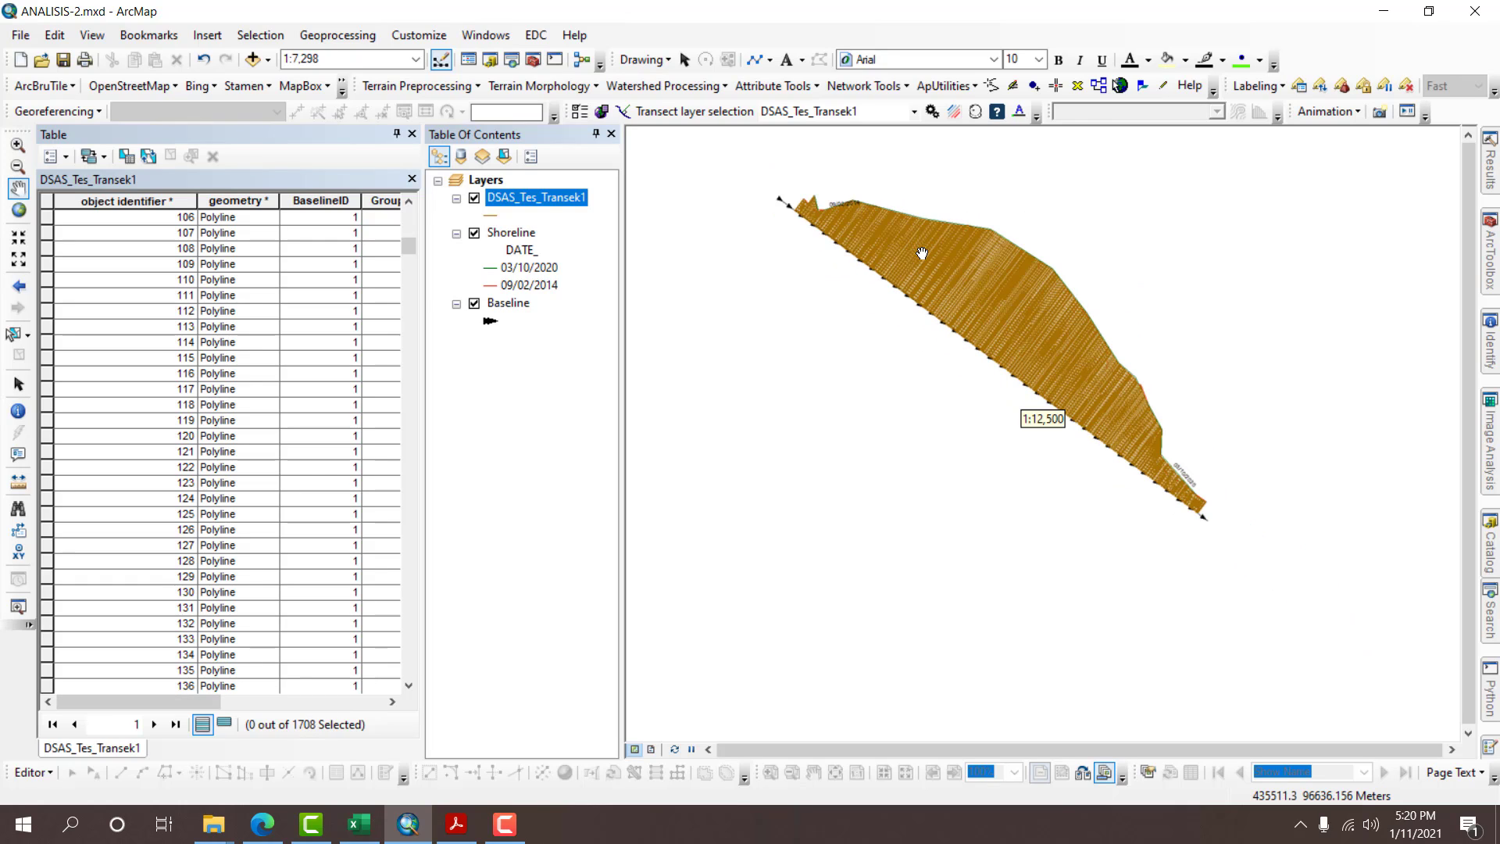
click(412, 134)
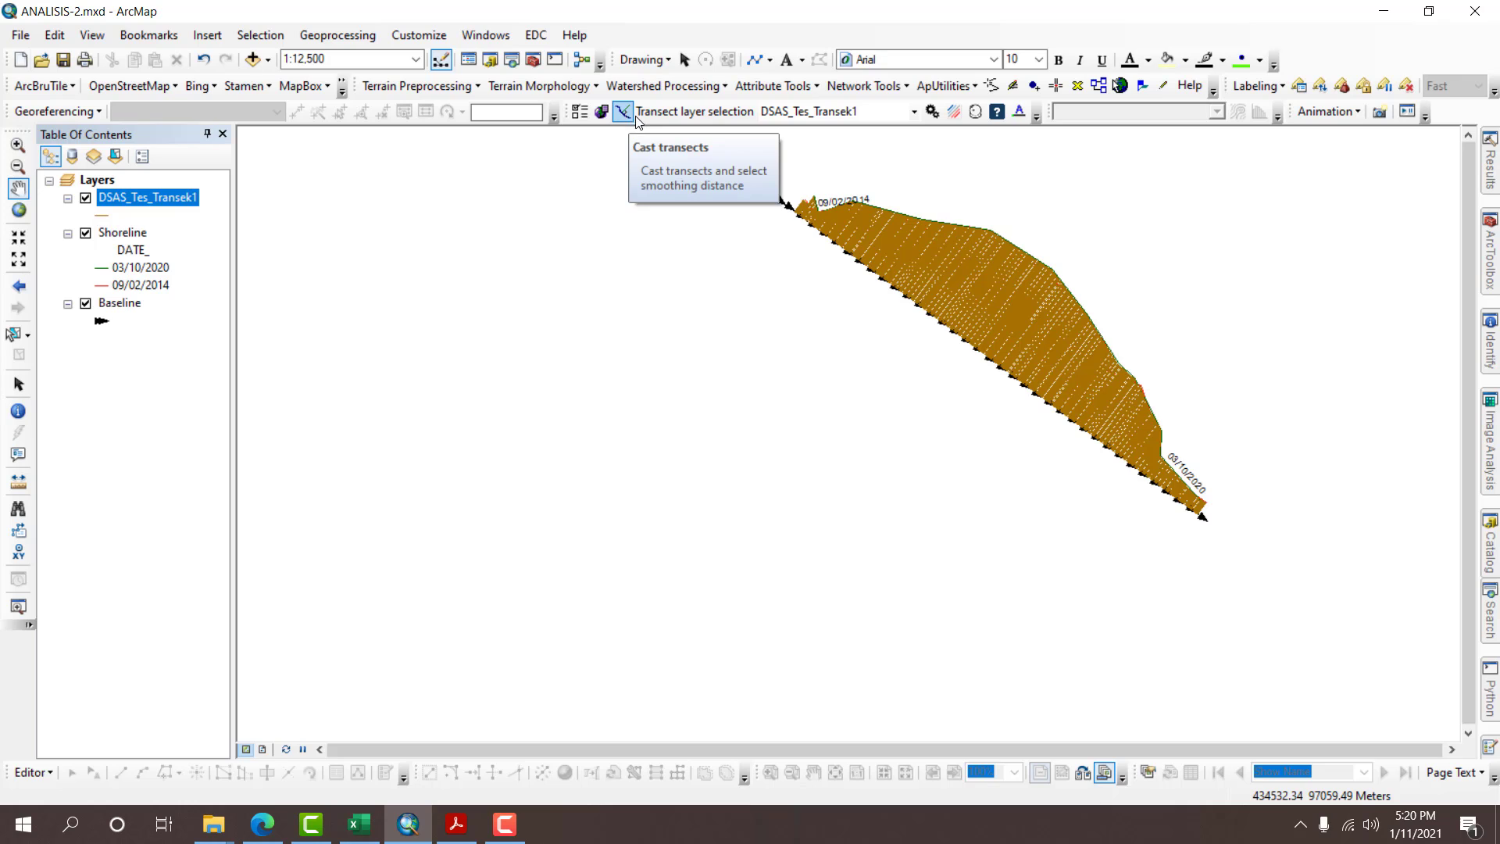
Set up a rate calculation with the SCE, NSM and EPR statistics selected.
click(931, 110)
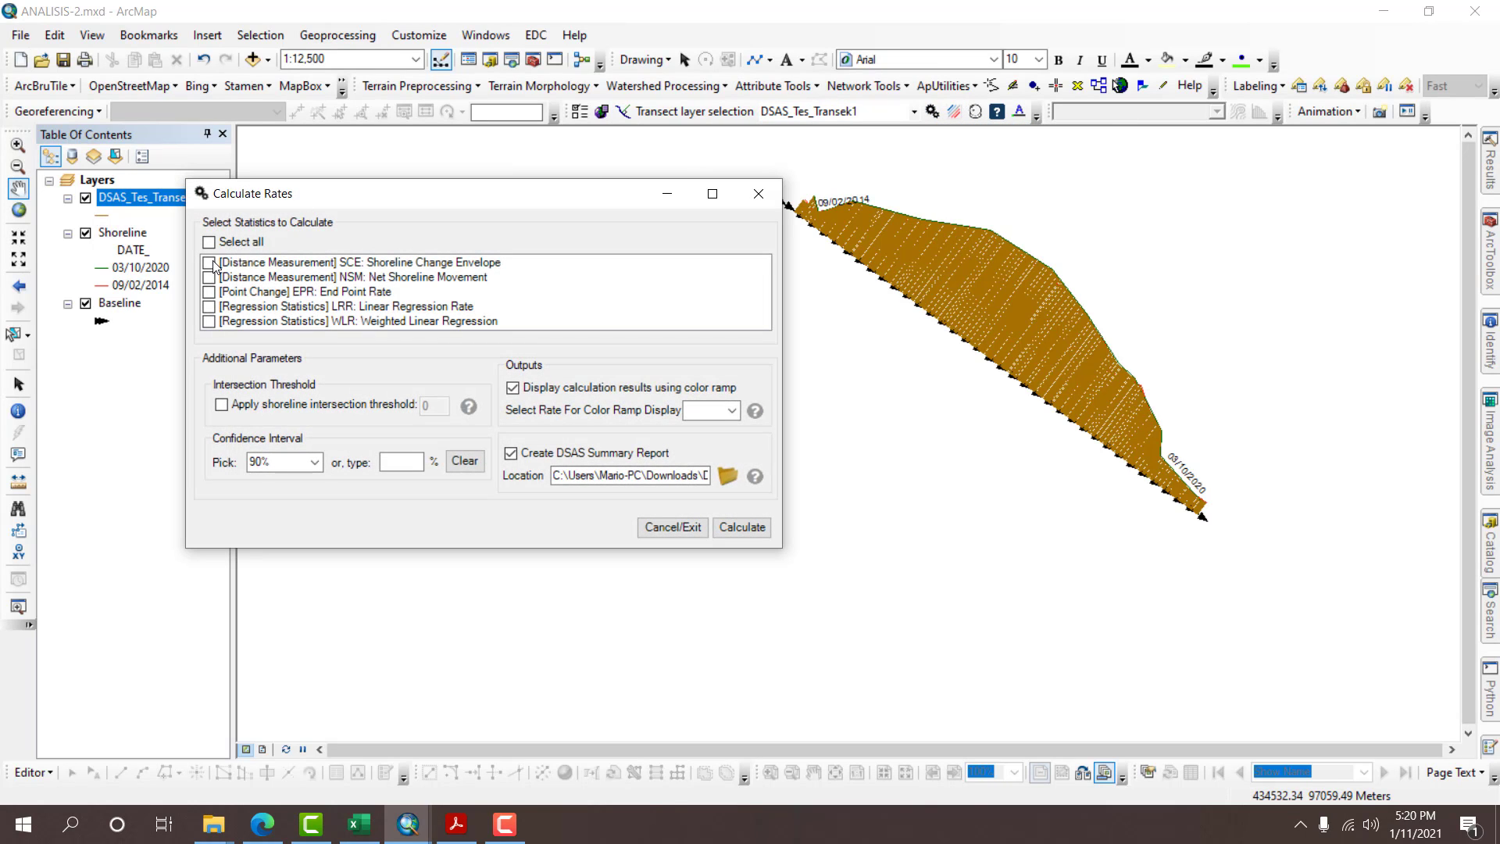
click(211, 263)
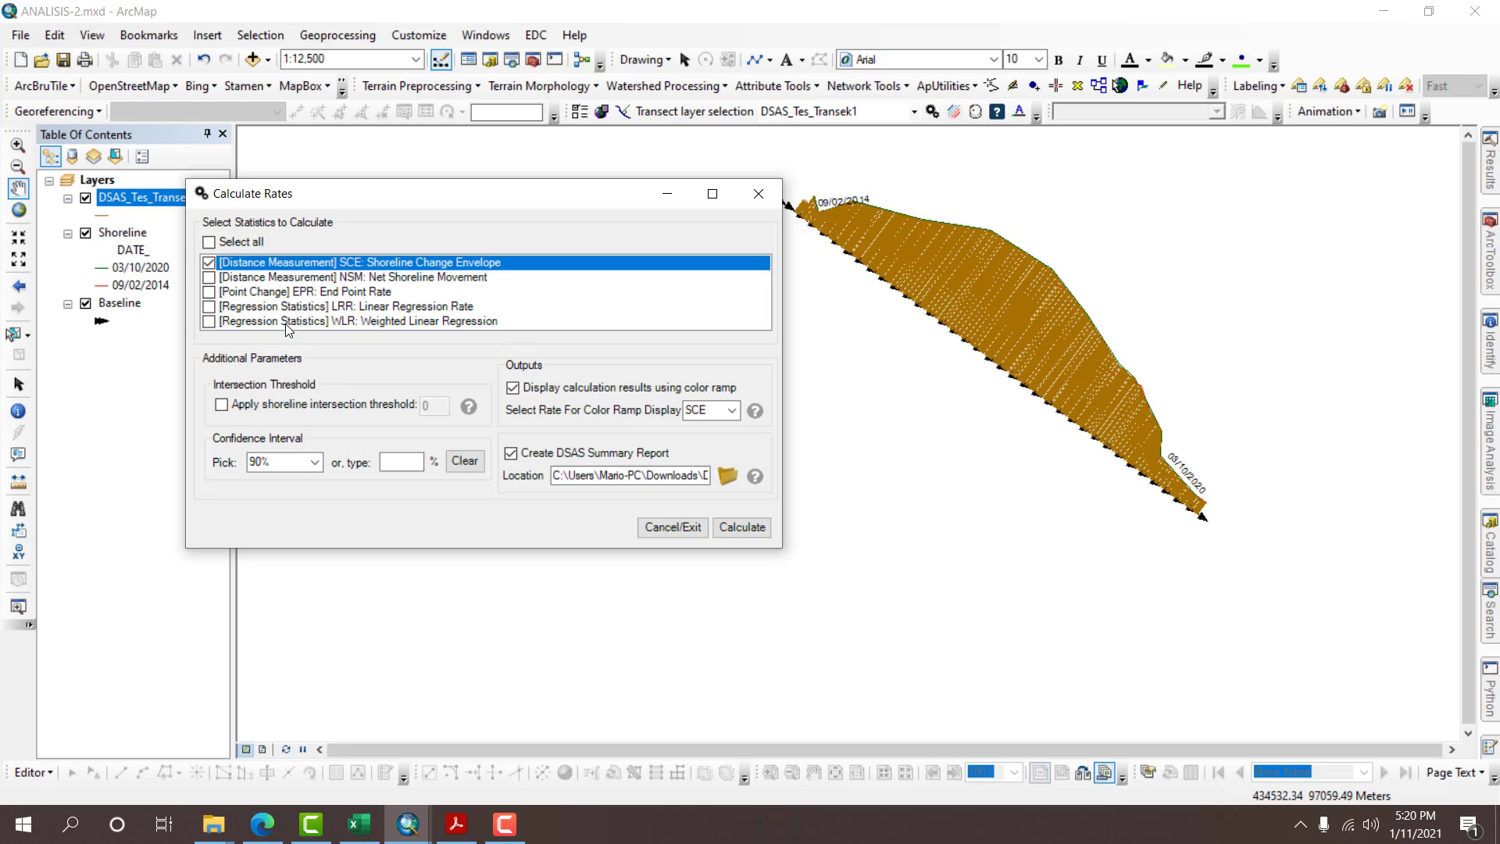
click(209, 278)
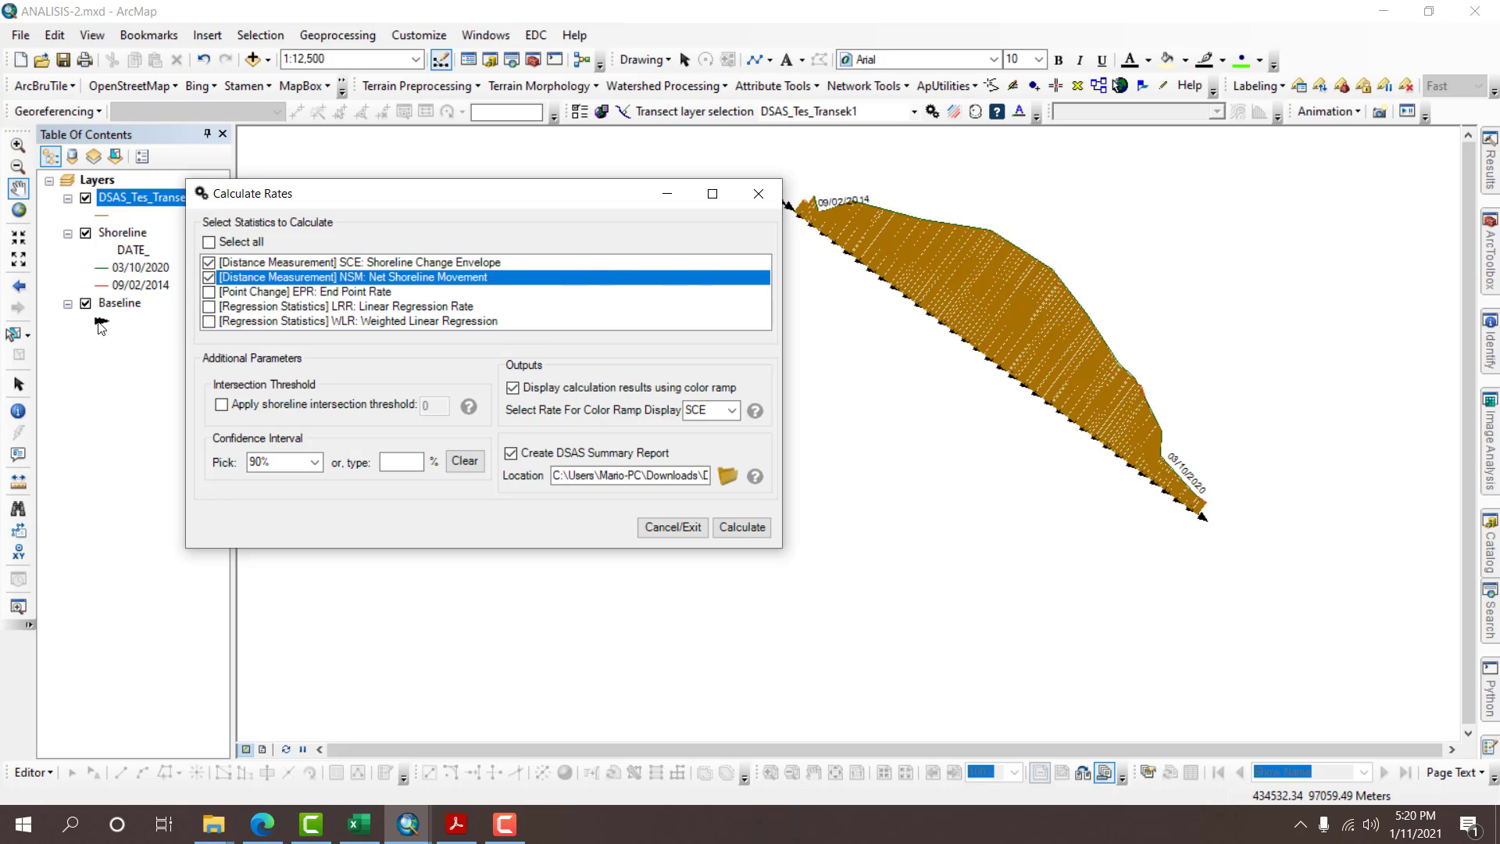
click(210, 292)
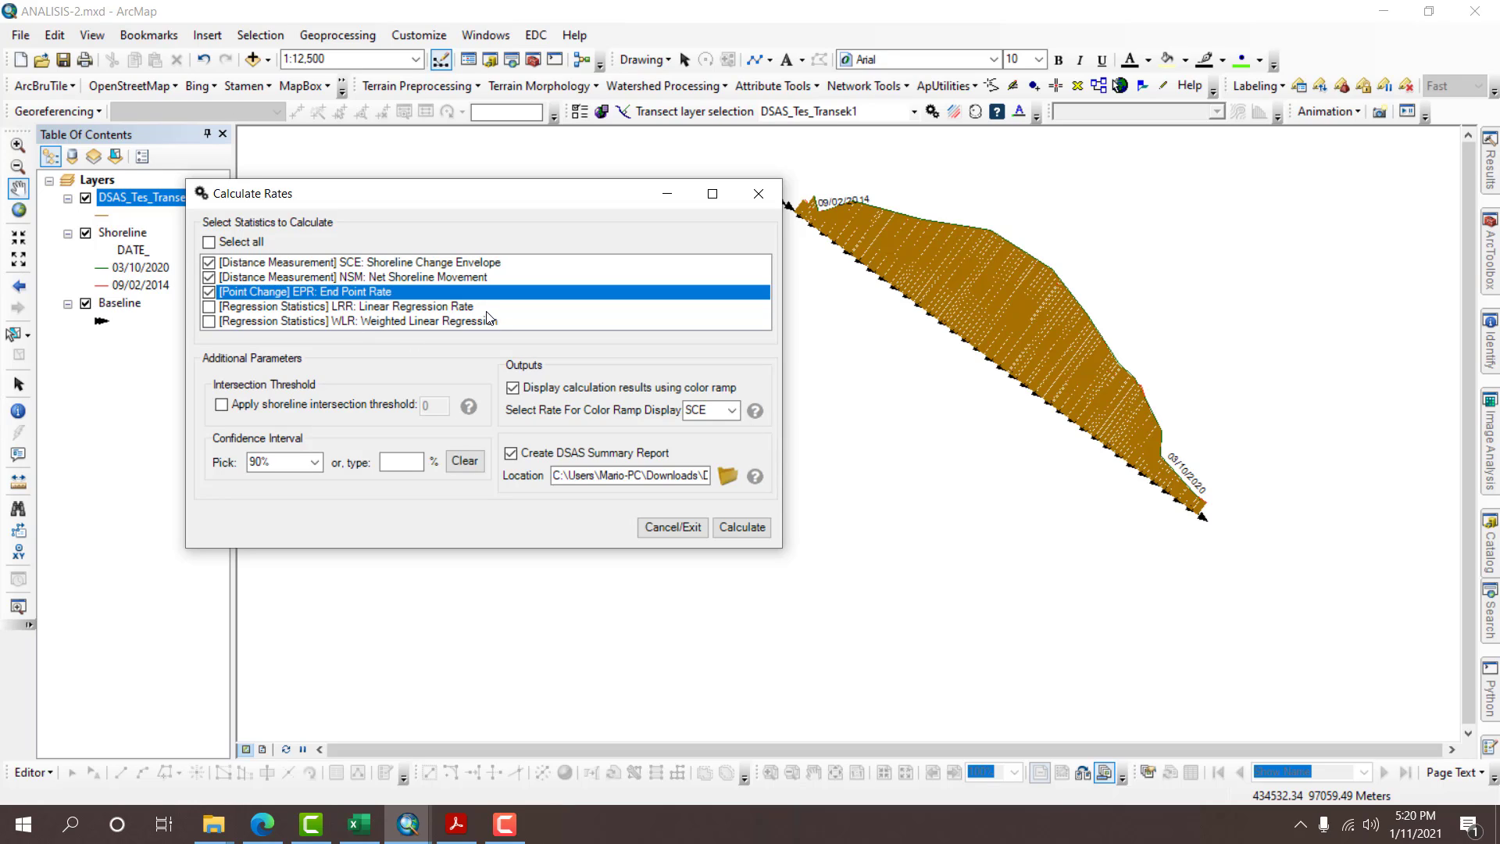
Calculate the rates with NSM as the color ramp display, close the calculation dialog and show the full map extent.
click(731, 411)
click(706, 425)
click(731, 528)
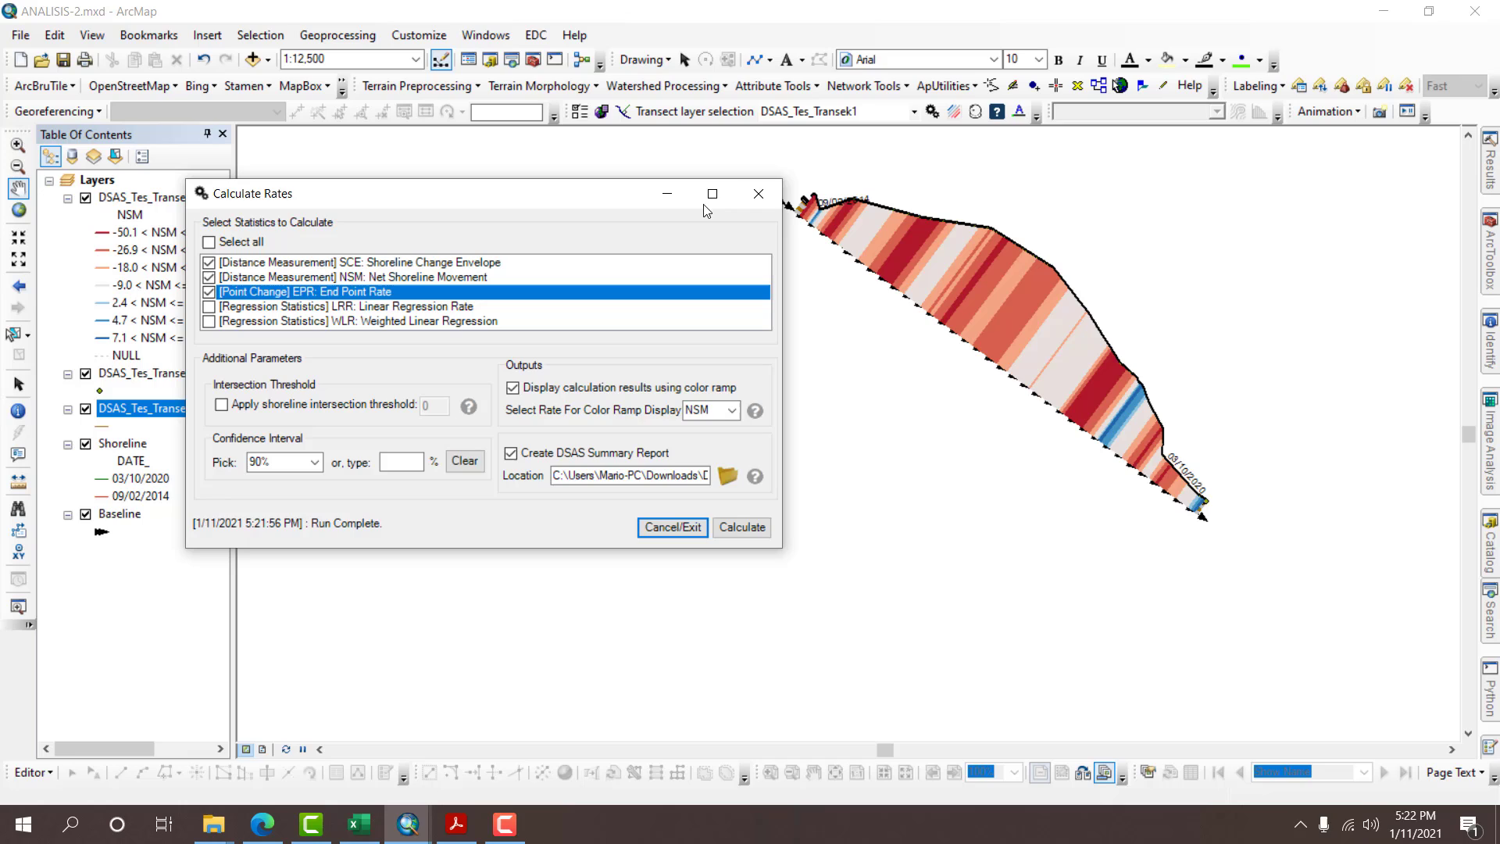
click(758, 193)
click(18, 209)
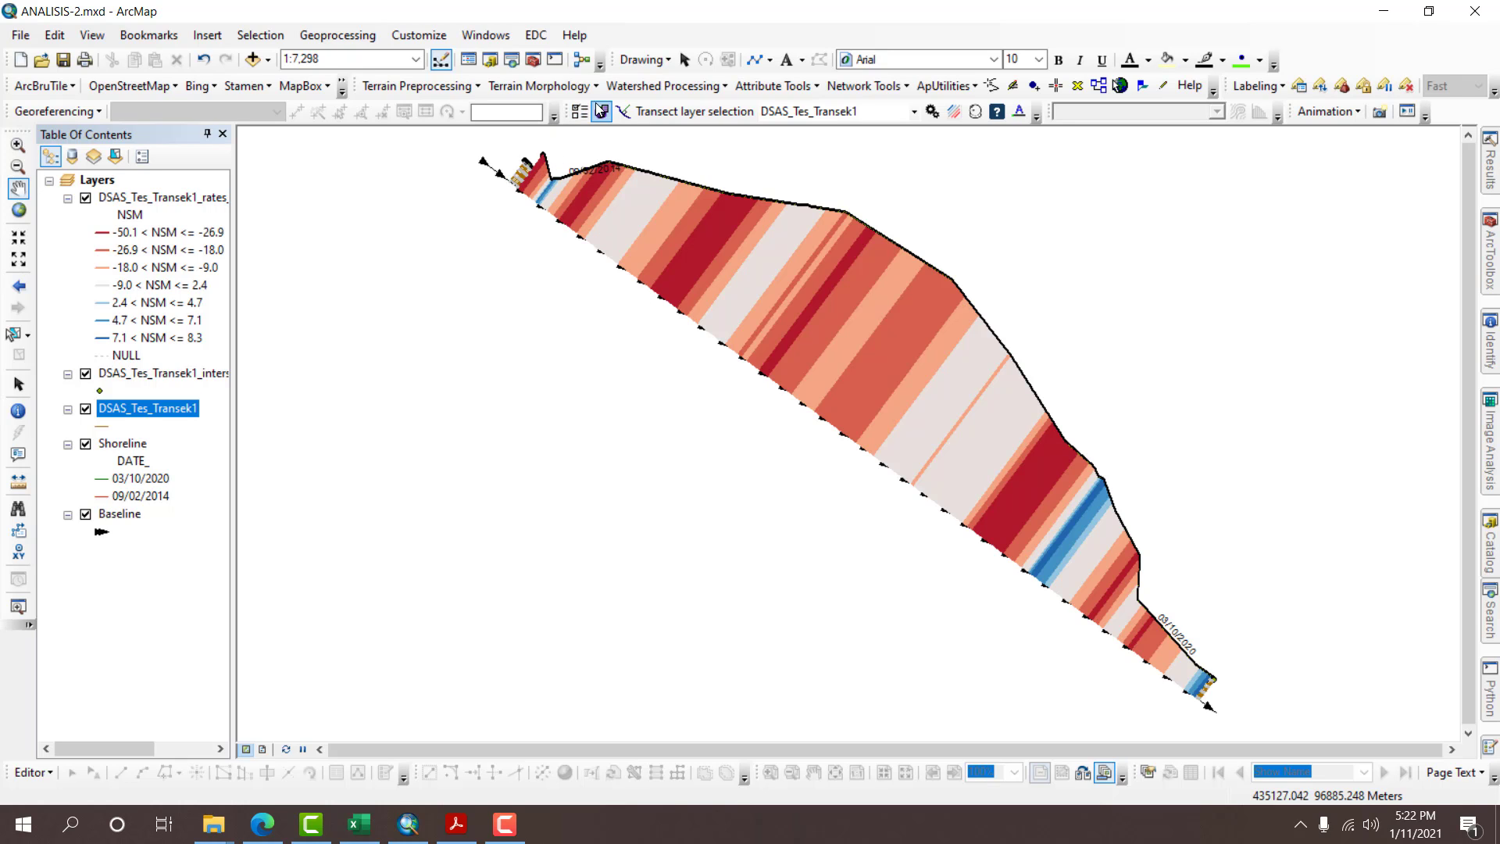
Try the right-side land location and onshore baseline placement in the default parameters, and discard the changes.
click(623, 111)
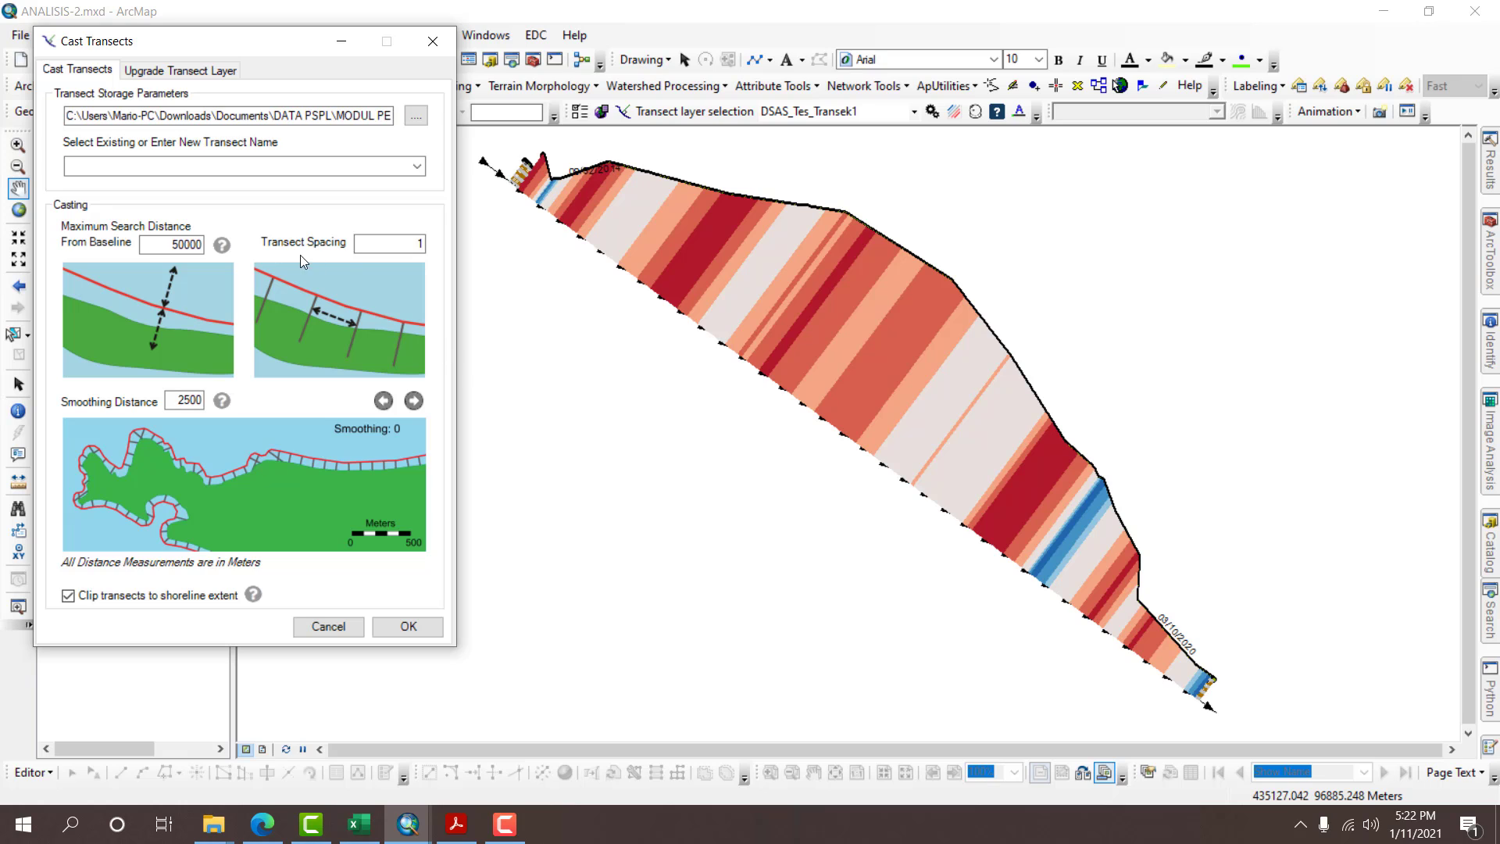
click(432, 42)
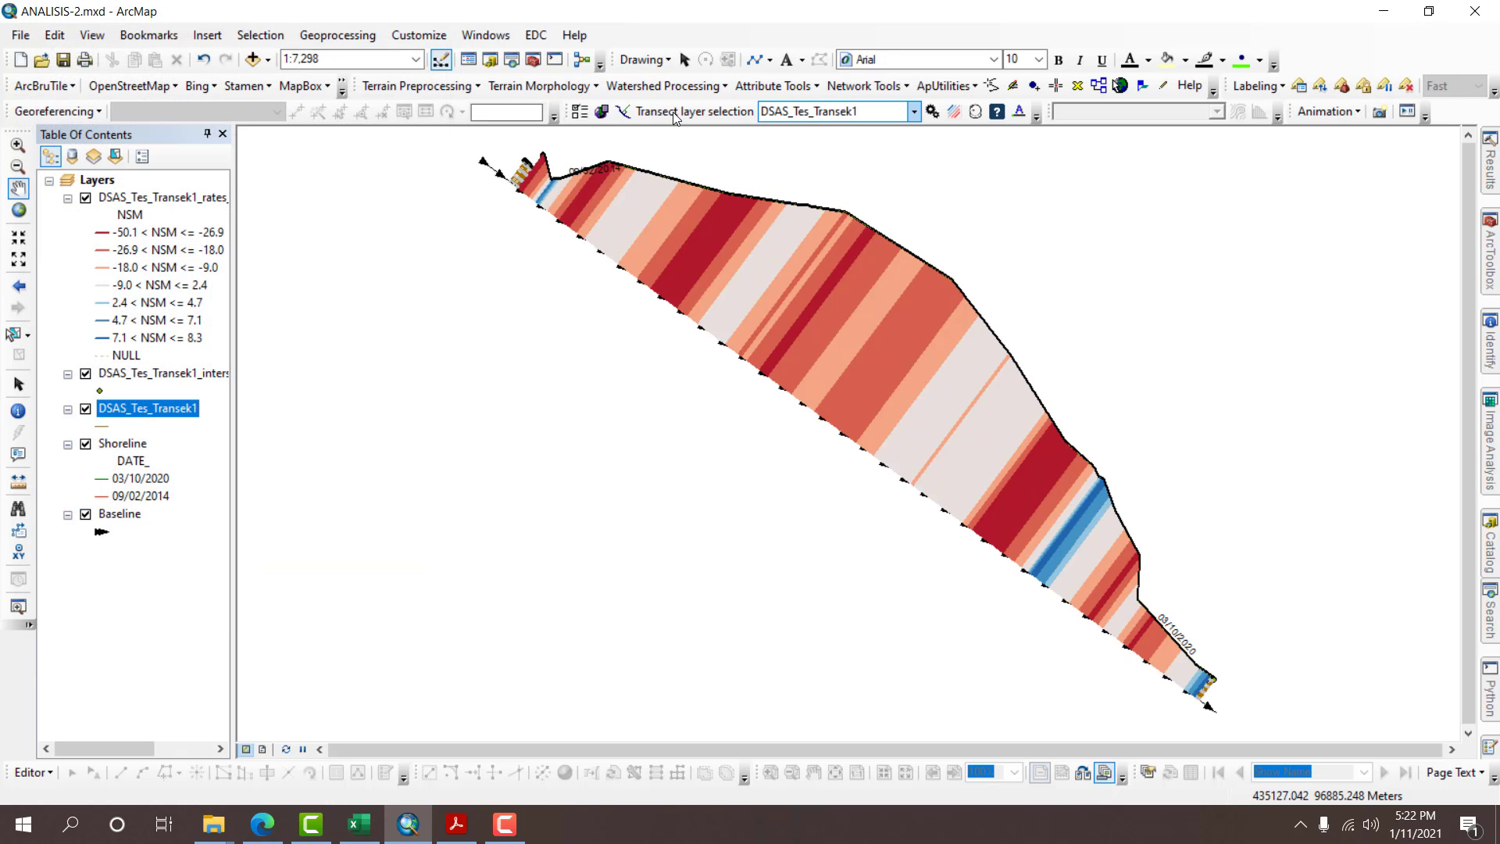
click(605, 111)
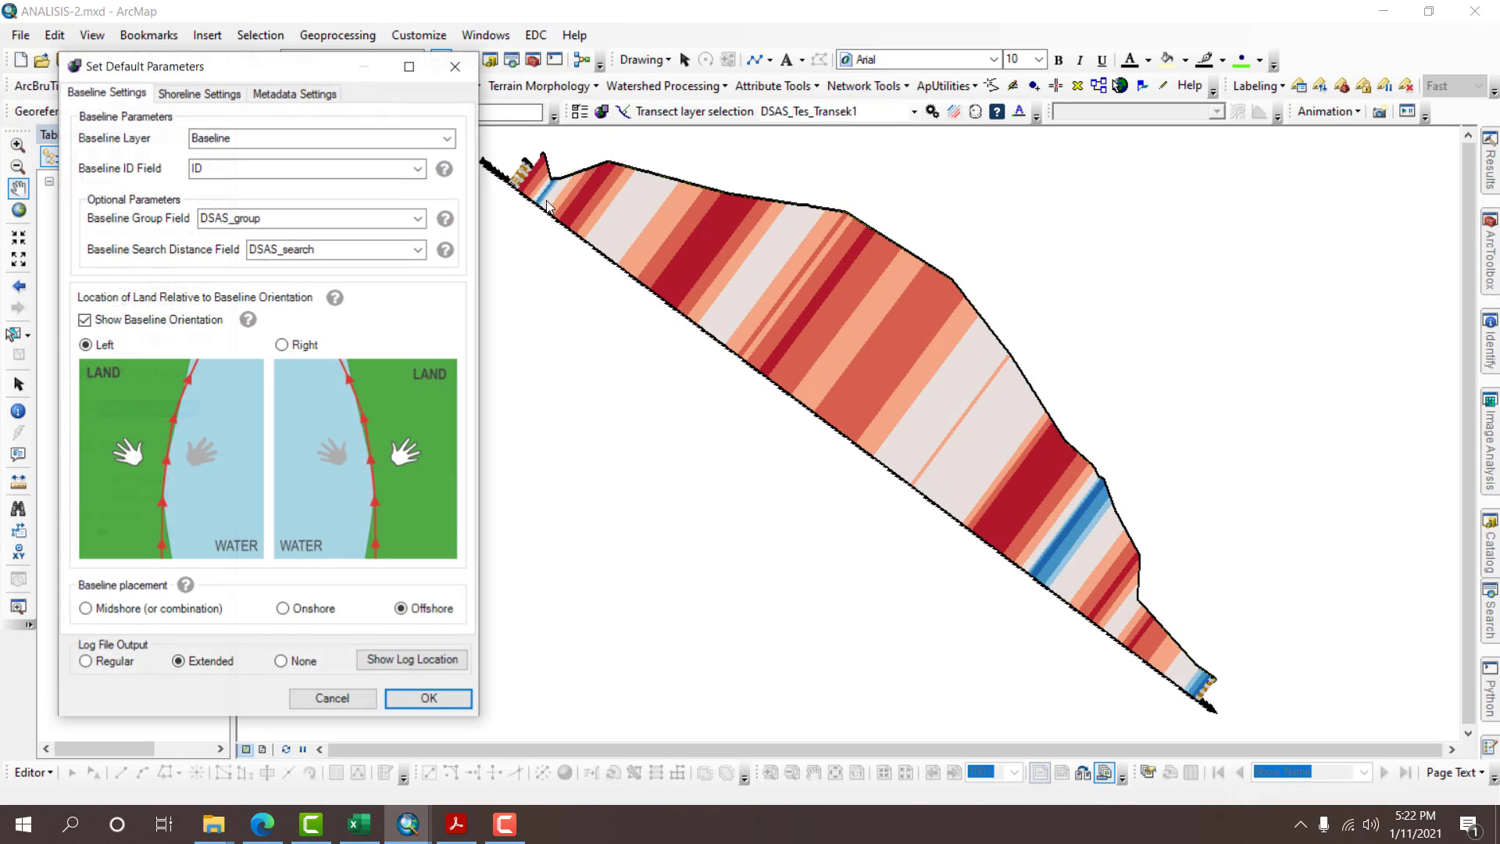
click(282, 345)
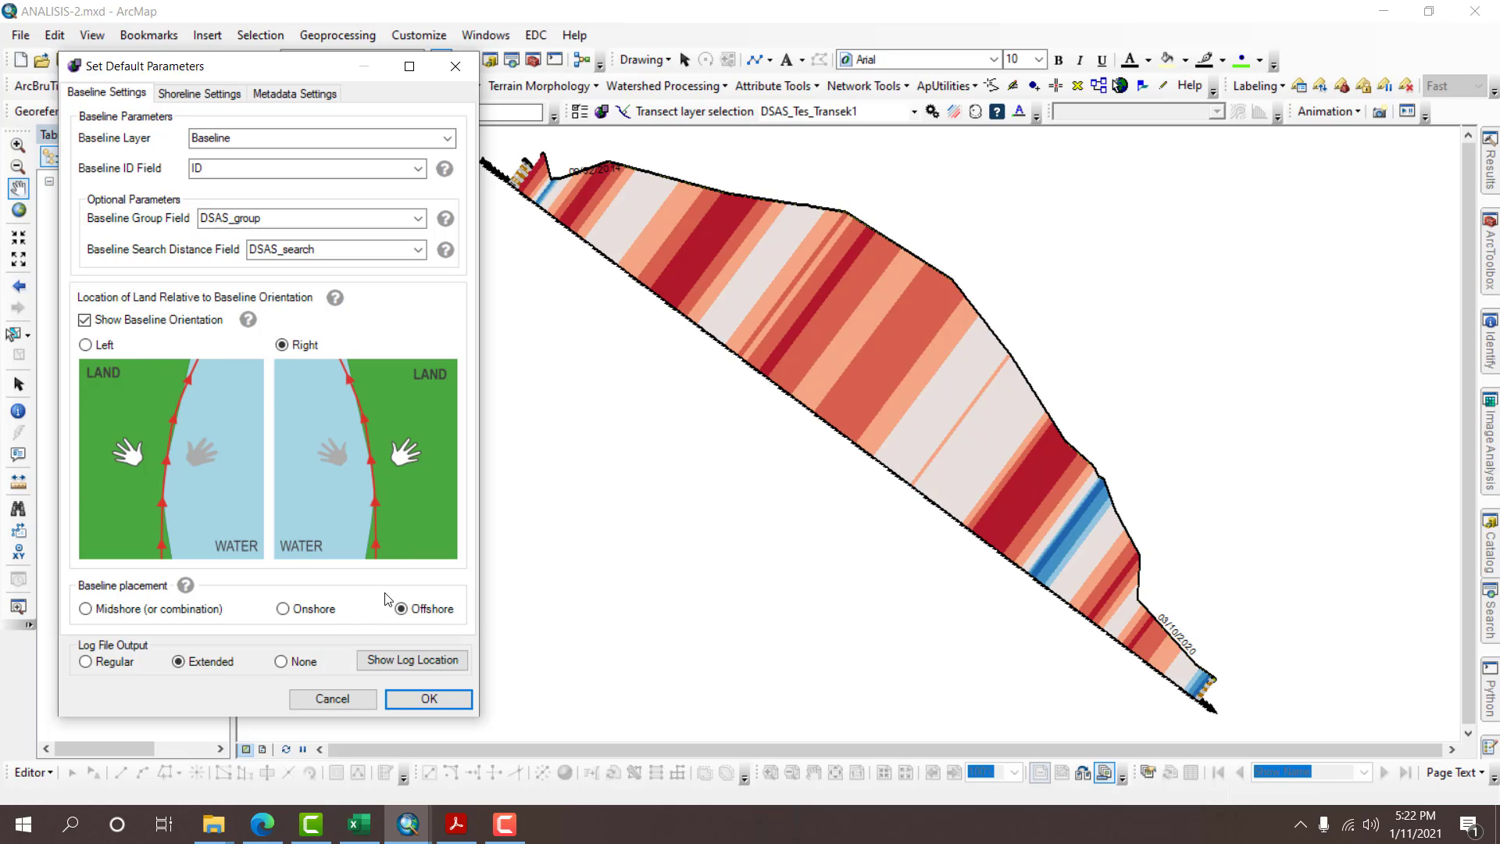
click(282, 608)
click(339, 705)
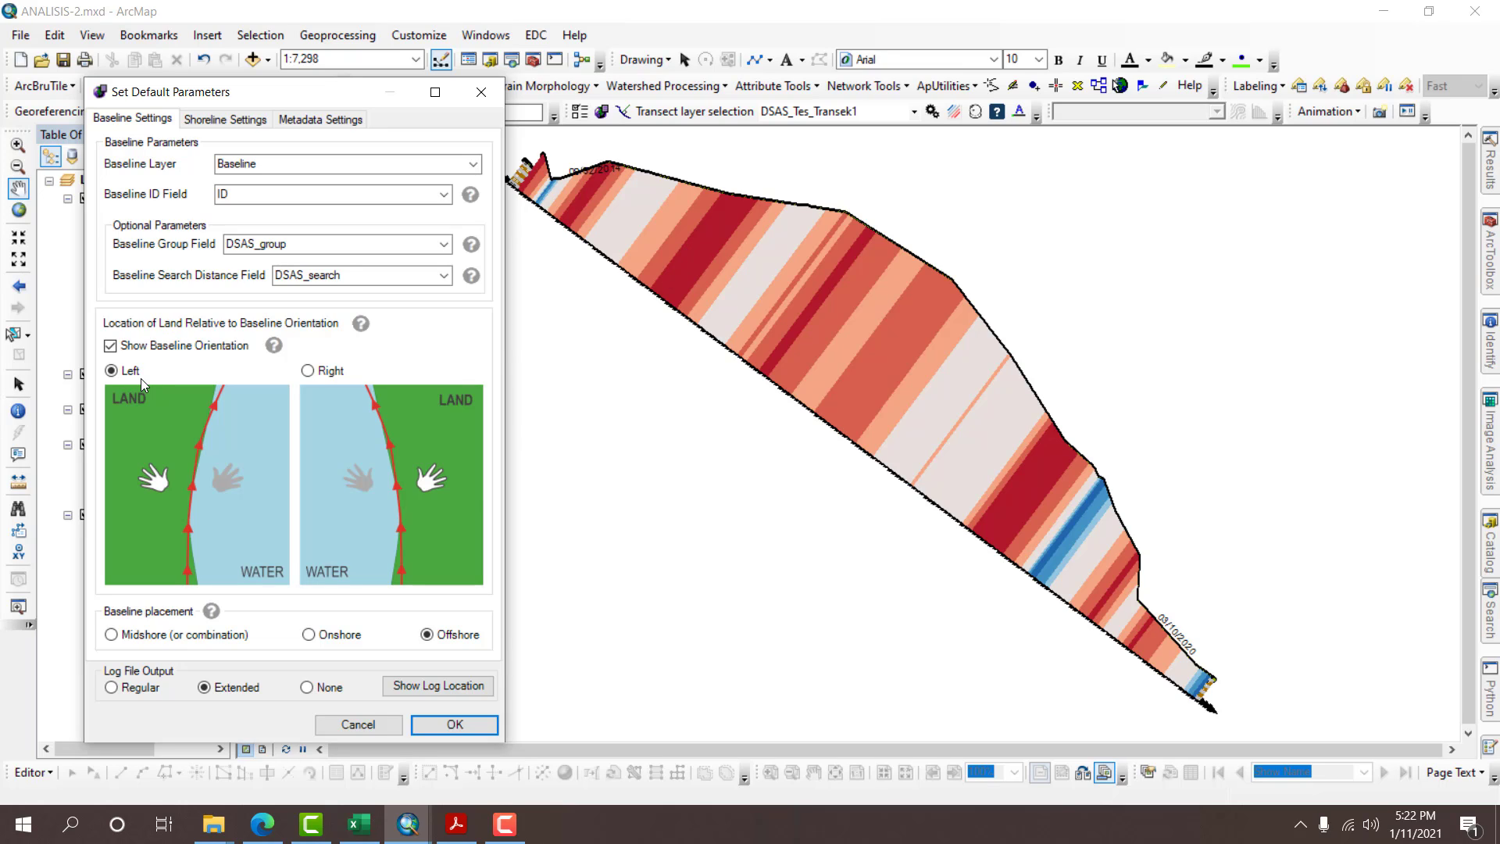
click(323, 373)
click(346, 635)
click(459, 637)
click(476, 92)
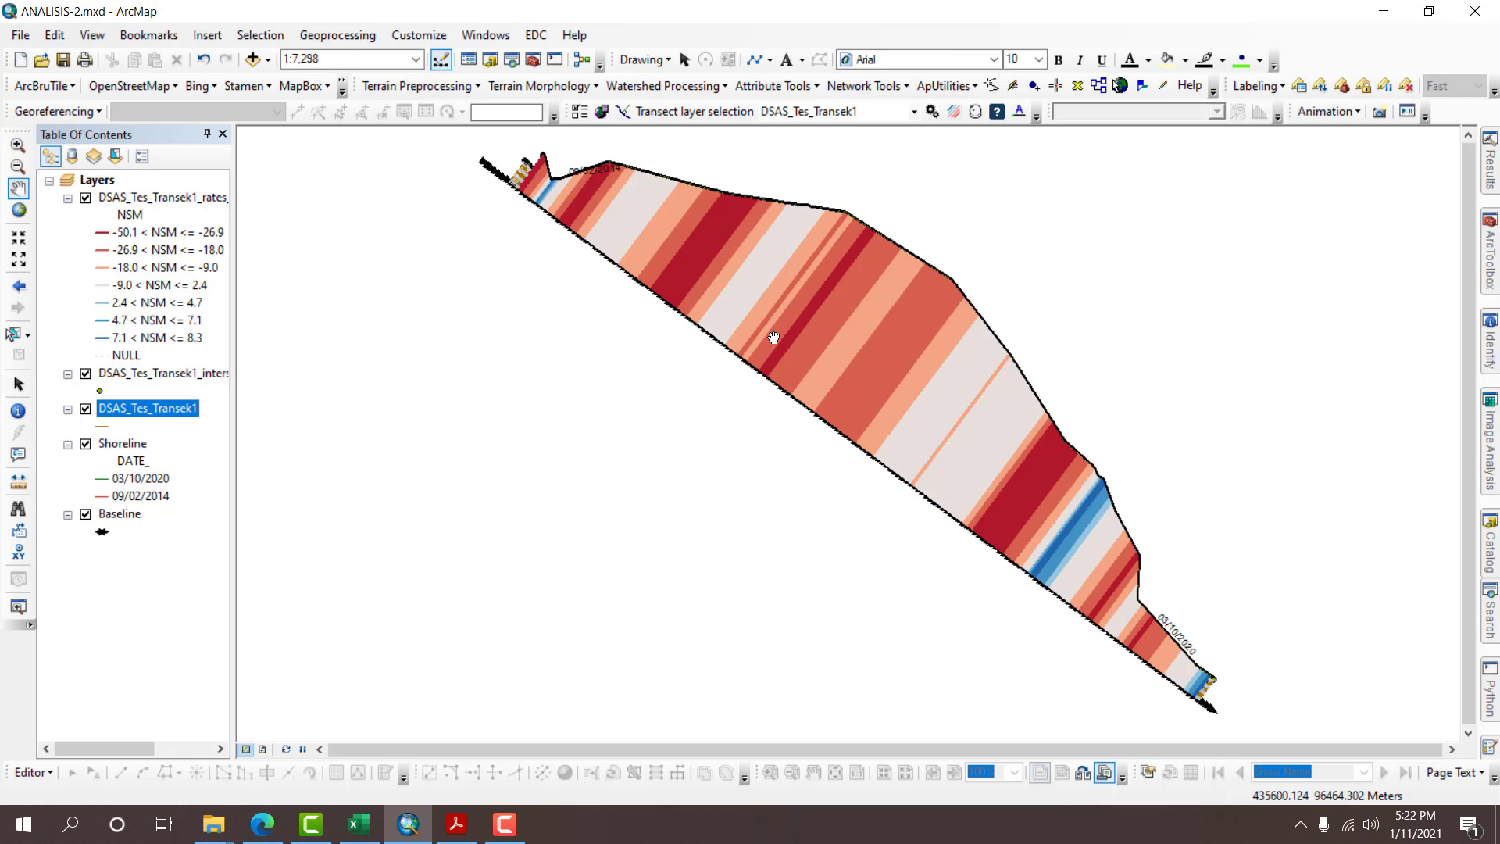
Hide the NSM rates, intersection and DSAS_Tes_Transek1 layers to leave only the Shoreline and Baseline layers displayed.
scroll(773, 337, up, 7)
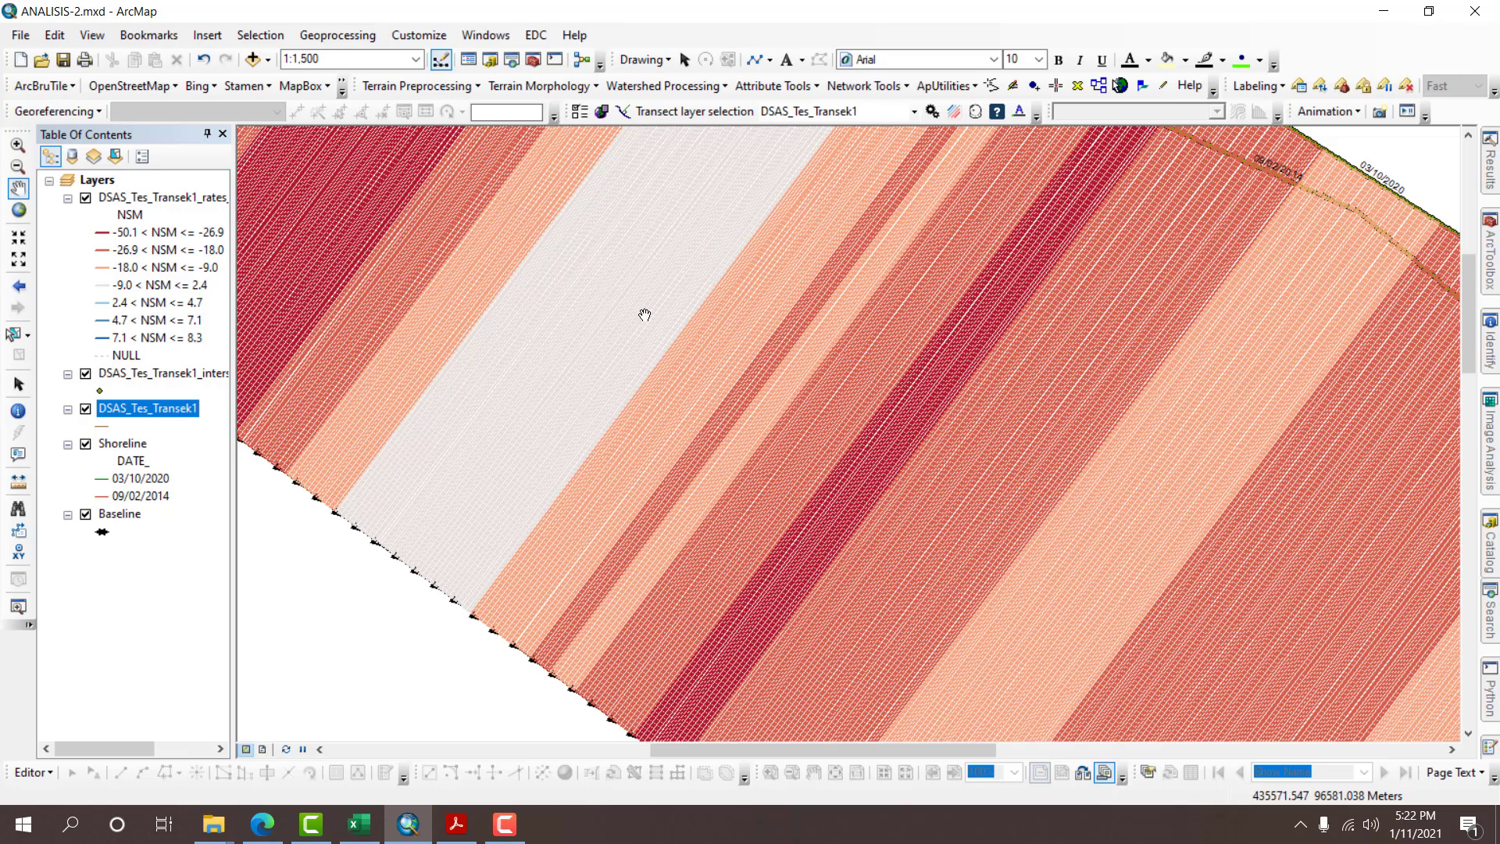
scroll(655, 327, down, 3)
scroll(672, 327, up, 2)
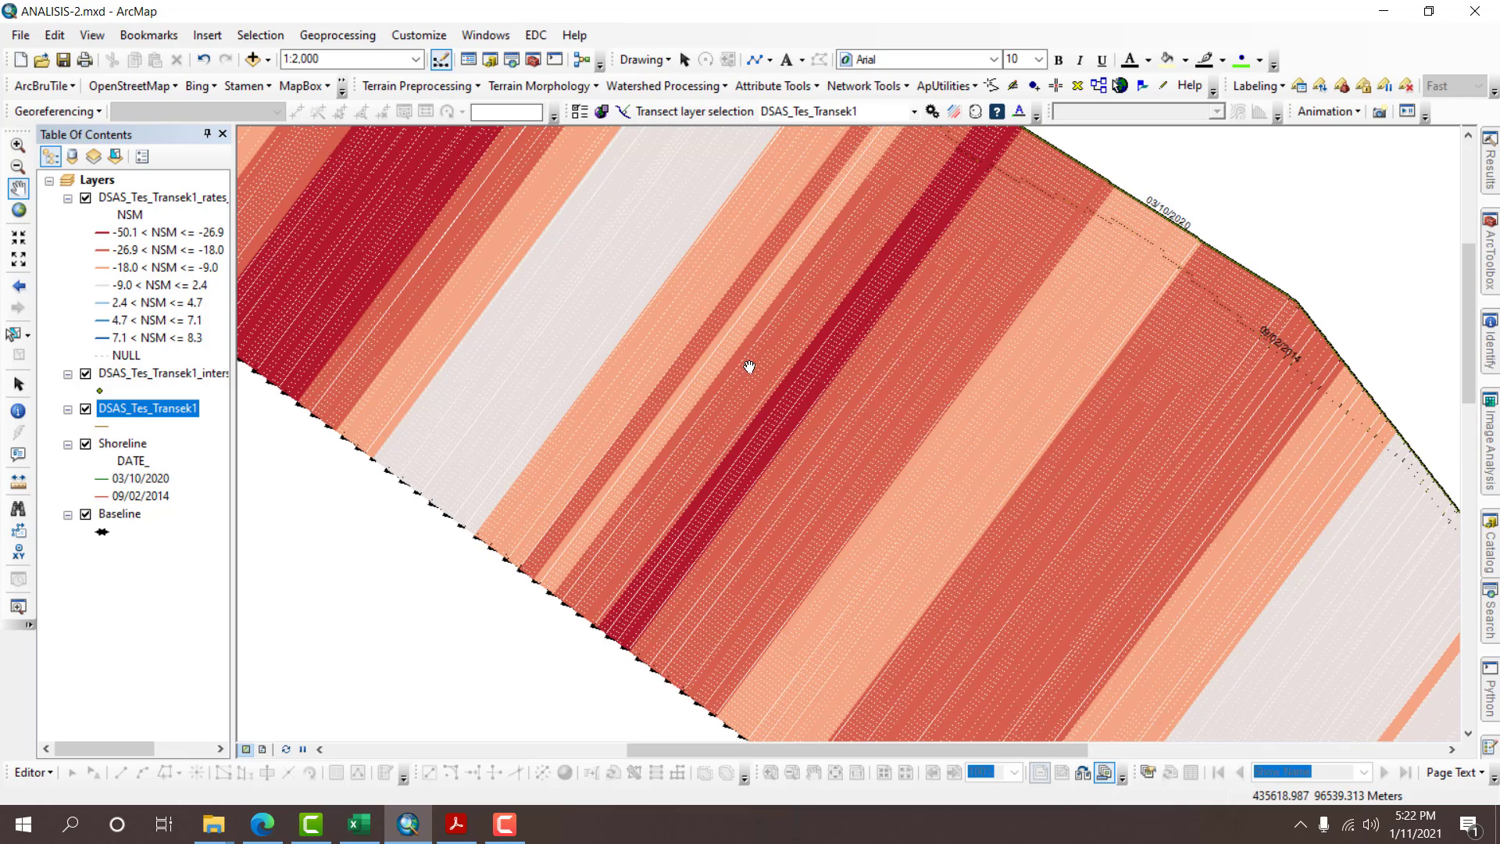
scroll(1004, 314, down, 1)
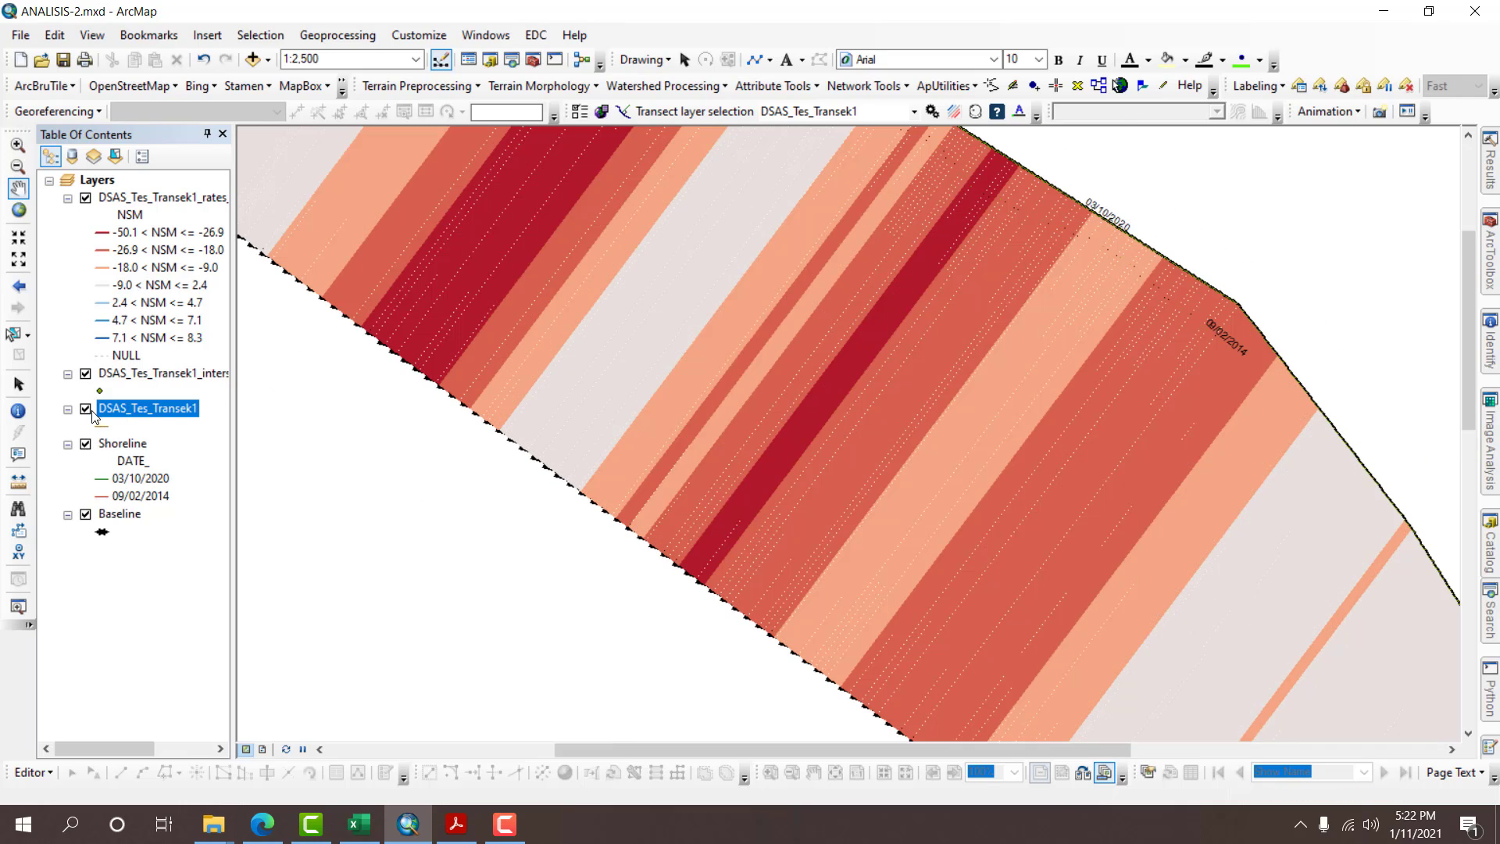
click(85, 198)
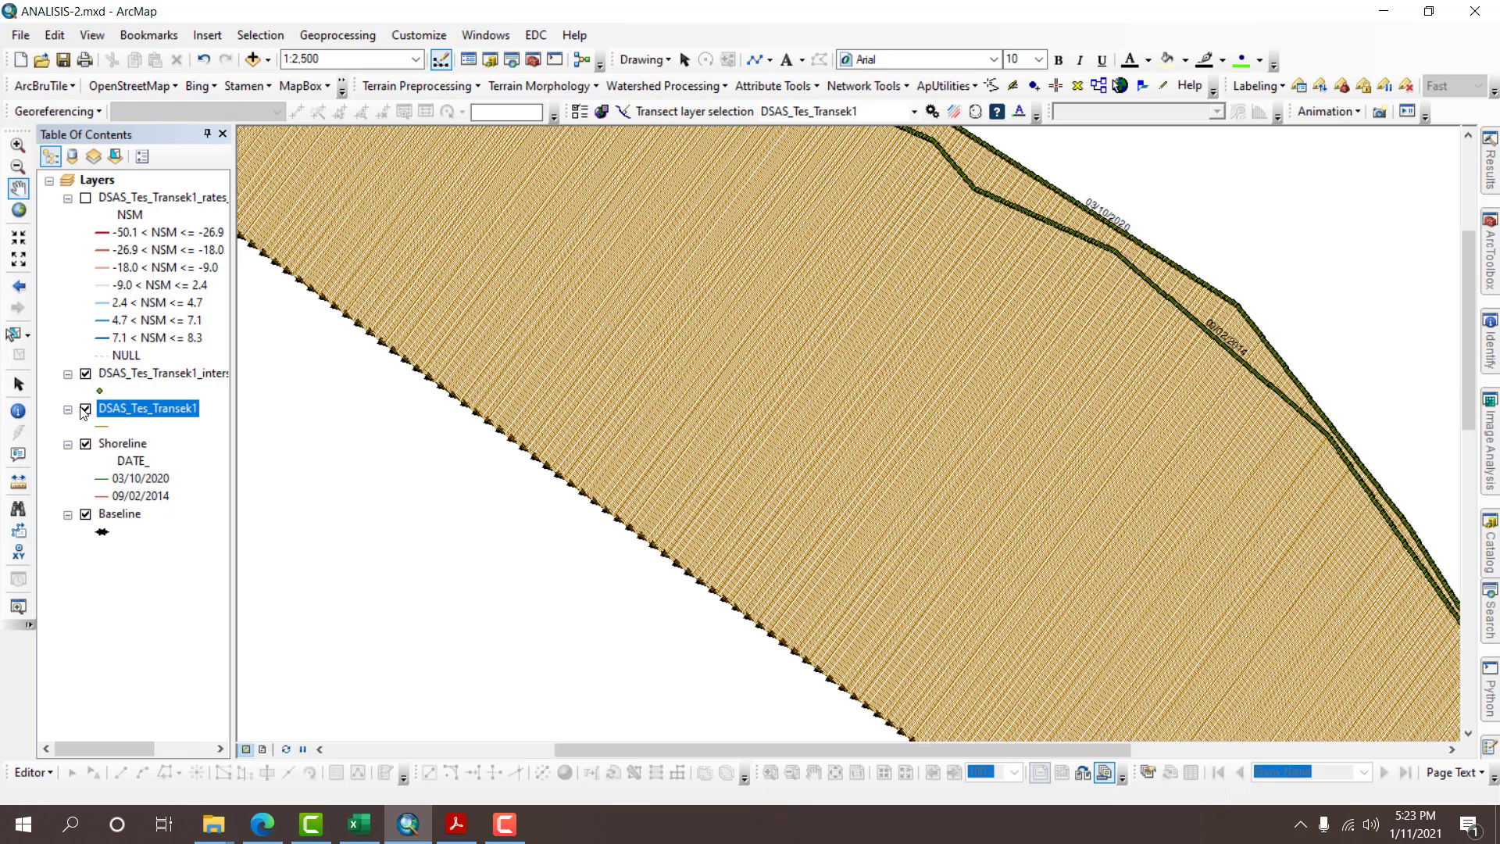
click(85, 408)
click(86, 375)
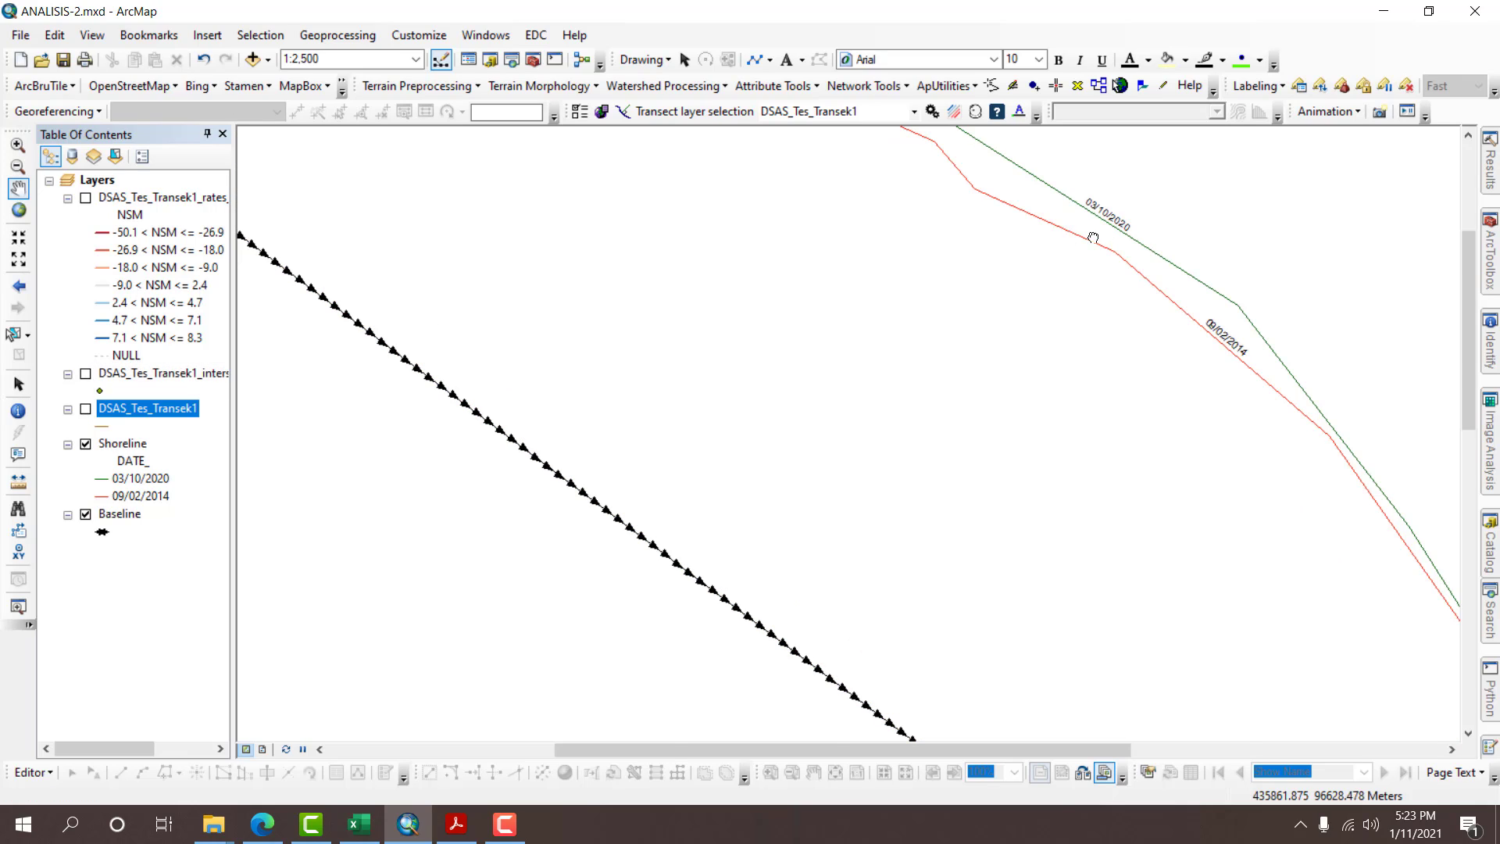
drag(1098, 208, 828, 400)
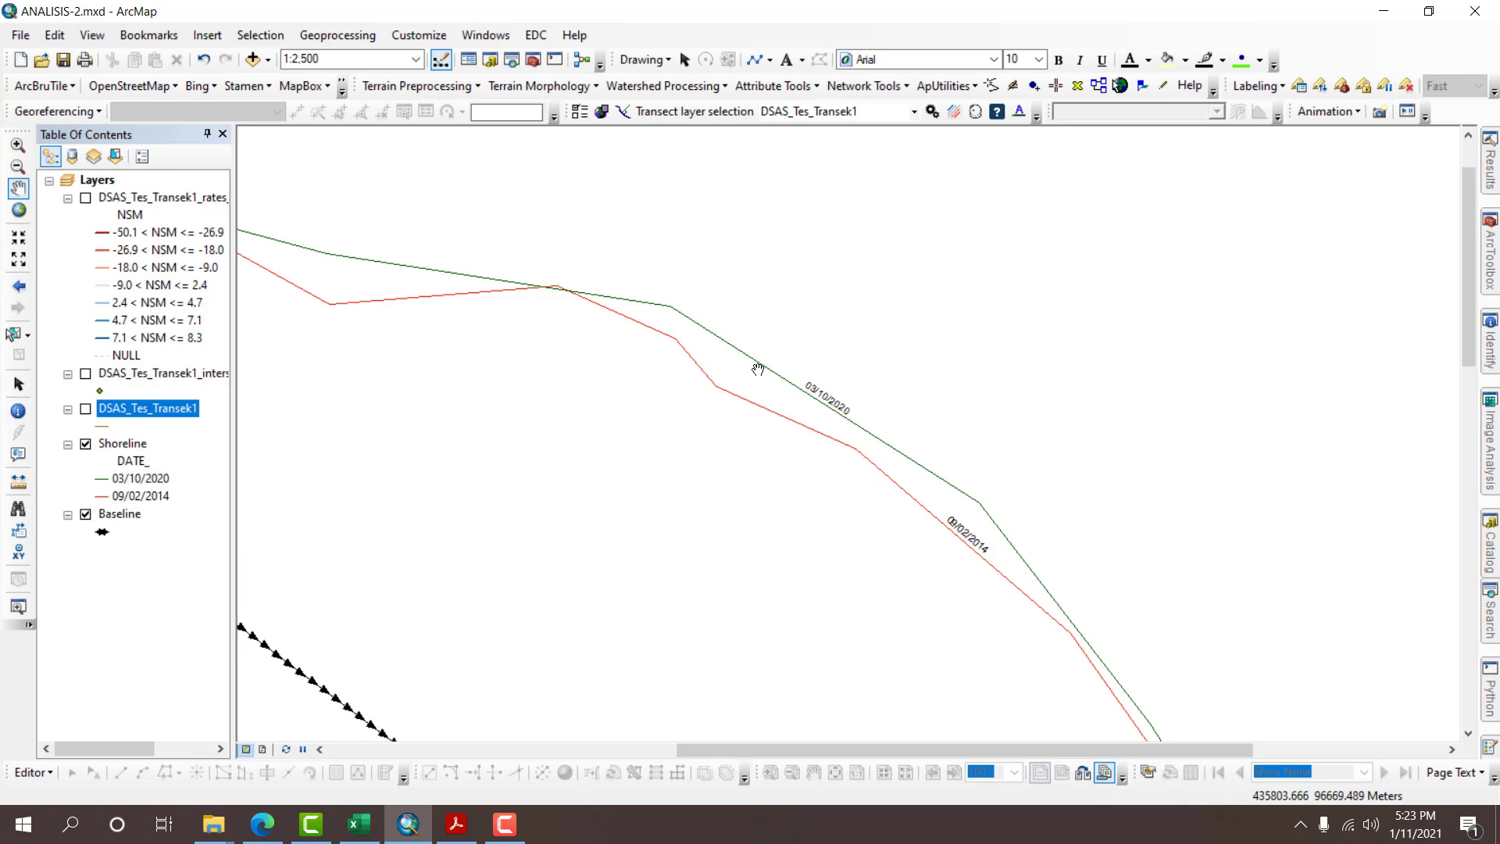
Review the land location and baseline placement in the default parameters, and compare them with the shorelines on the map.
click(600, 111)
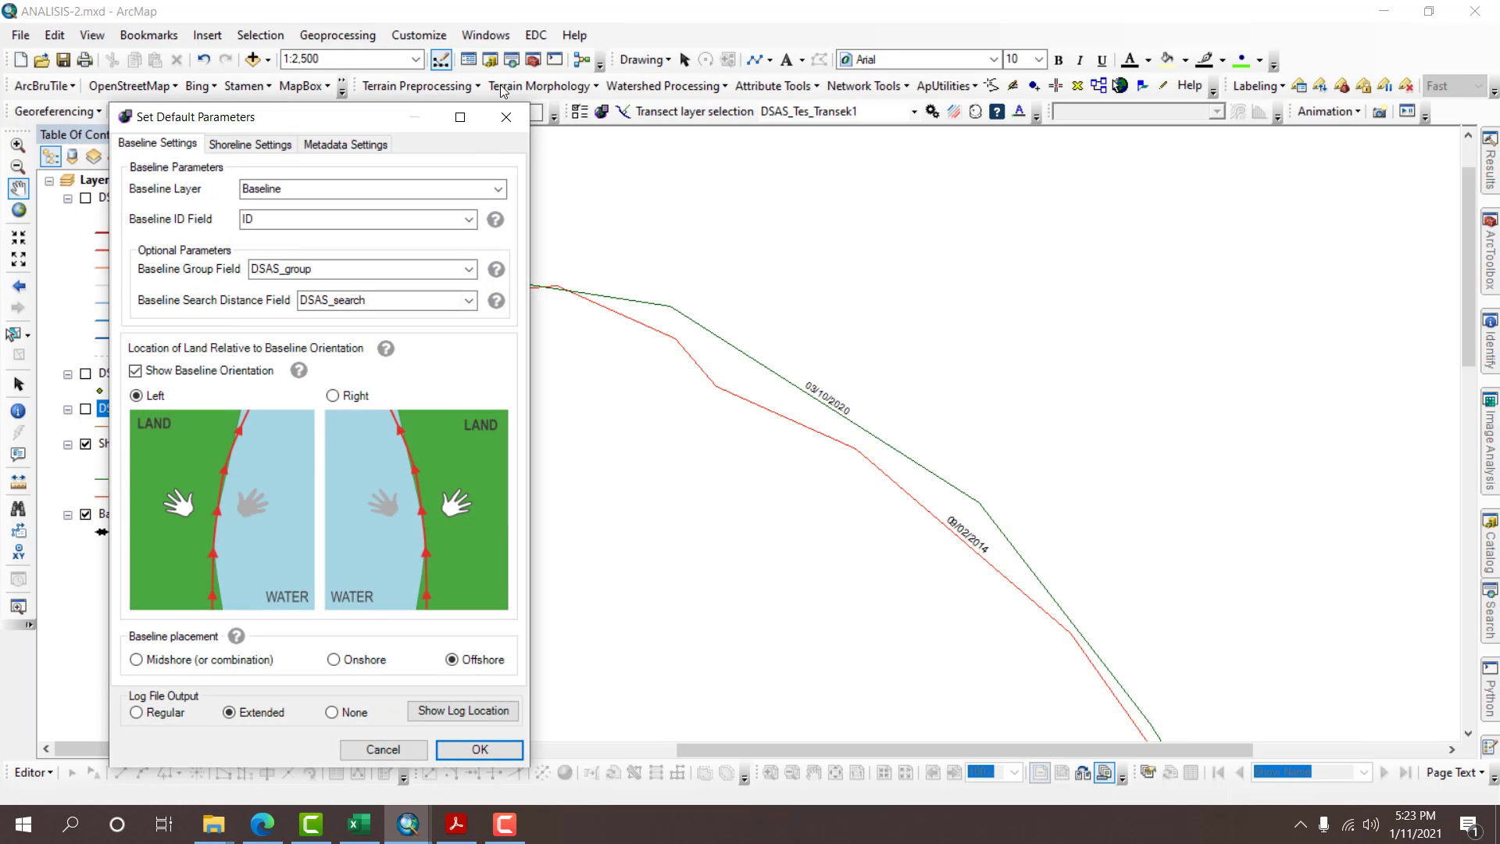
click(506, 116)
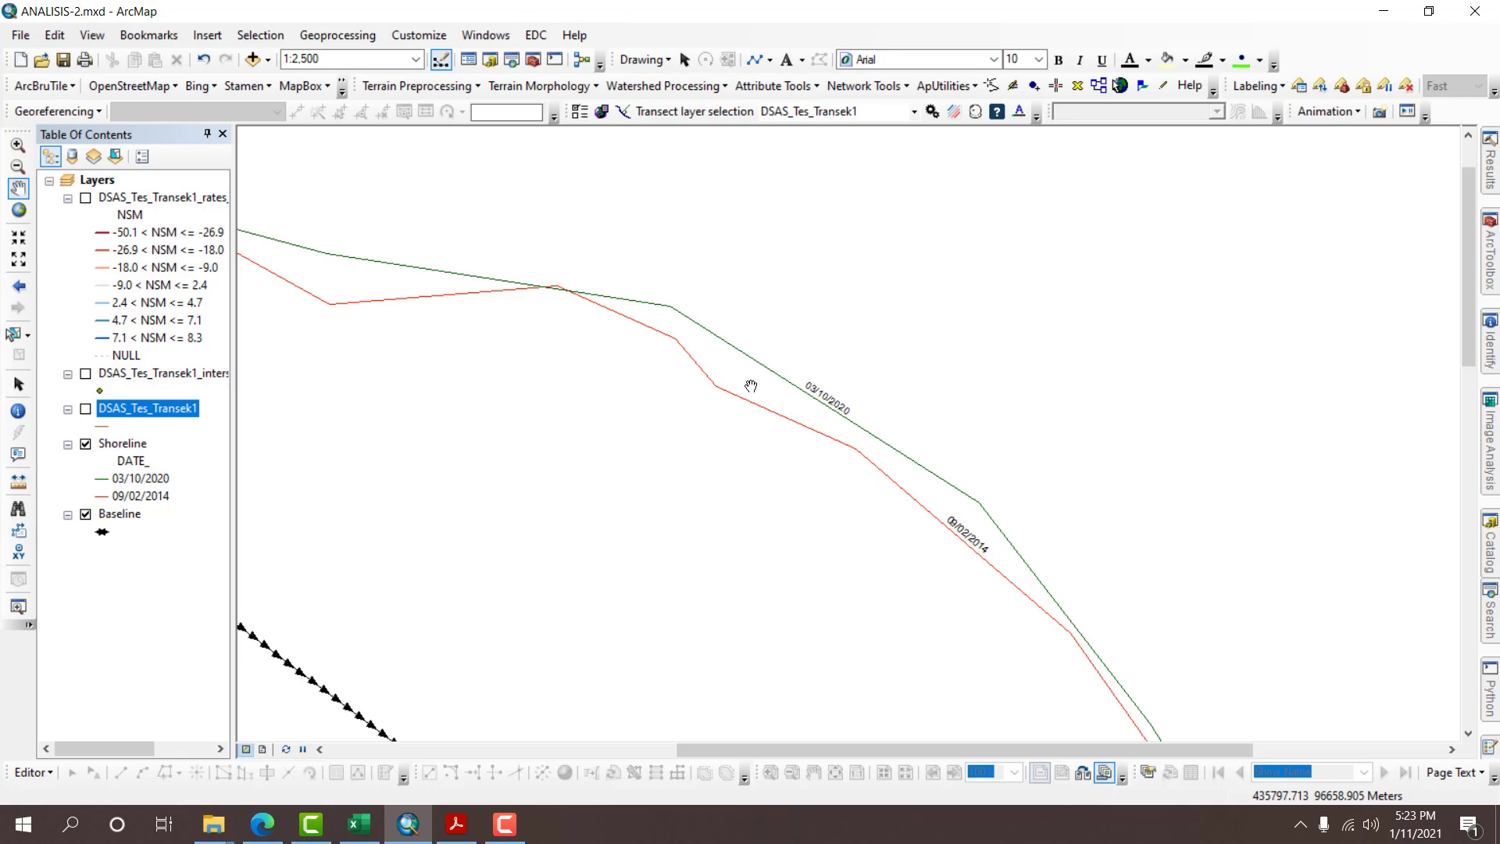
scroll(750, 386, up, 2)
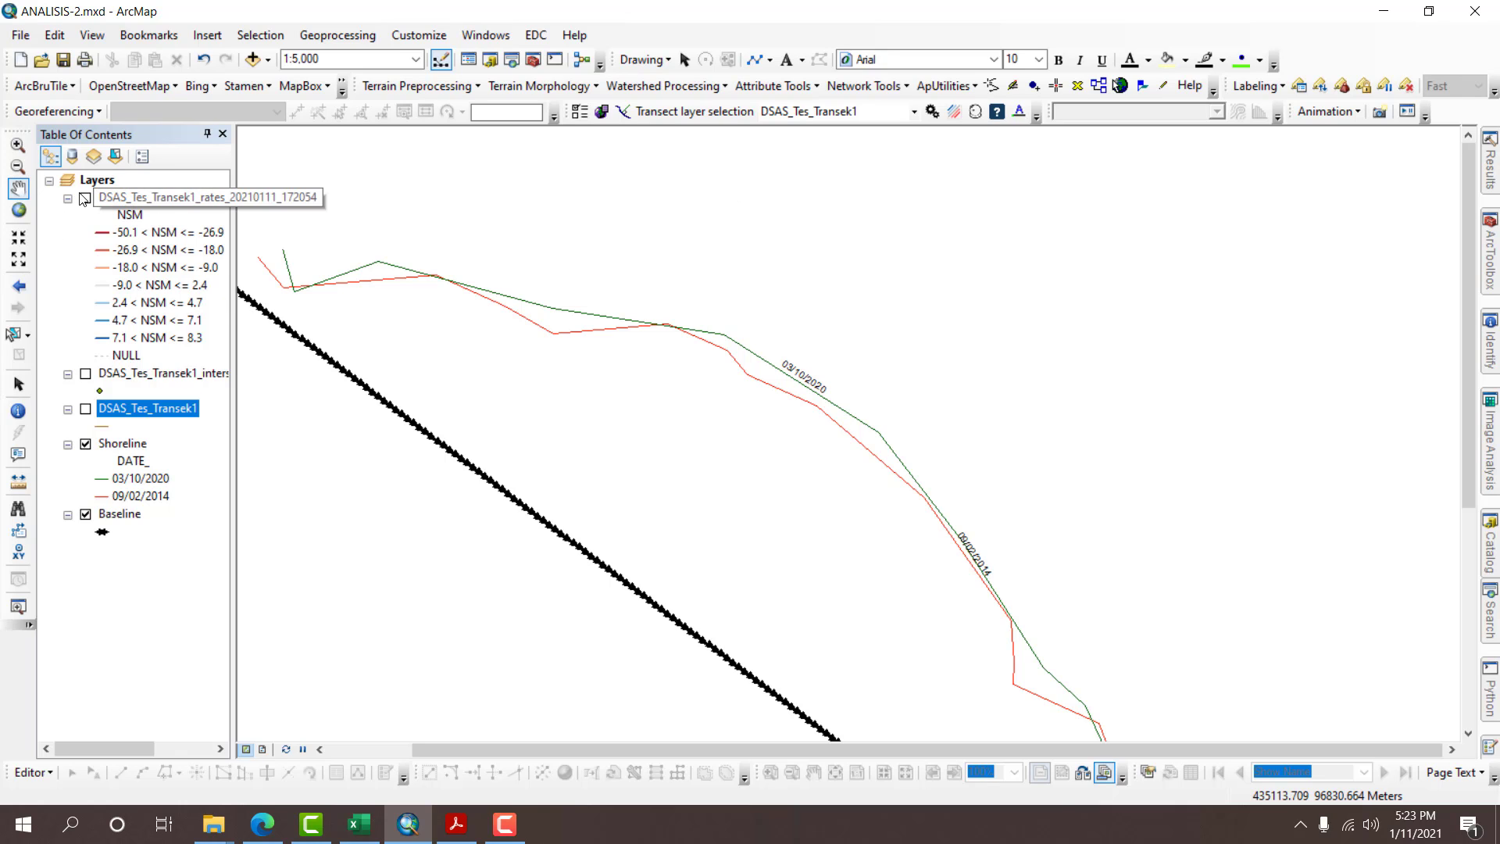
Redisplay the NSM rates and intersection layers and inspect the transect colors at the northwestern end of the shorelines.
click(86, 197)
click(86, 374)
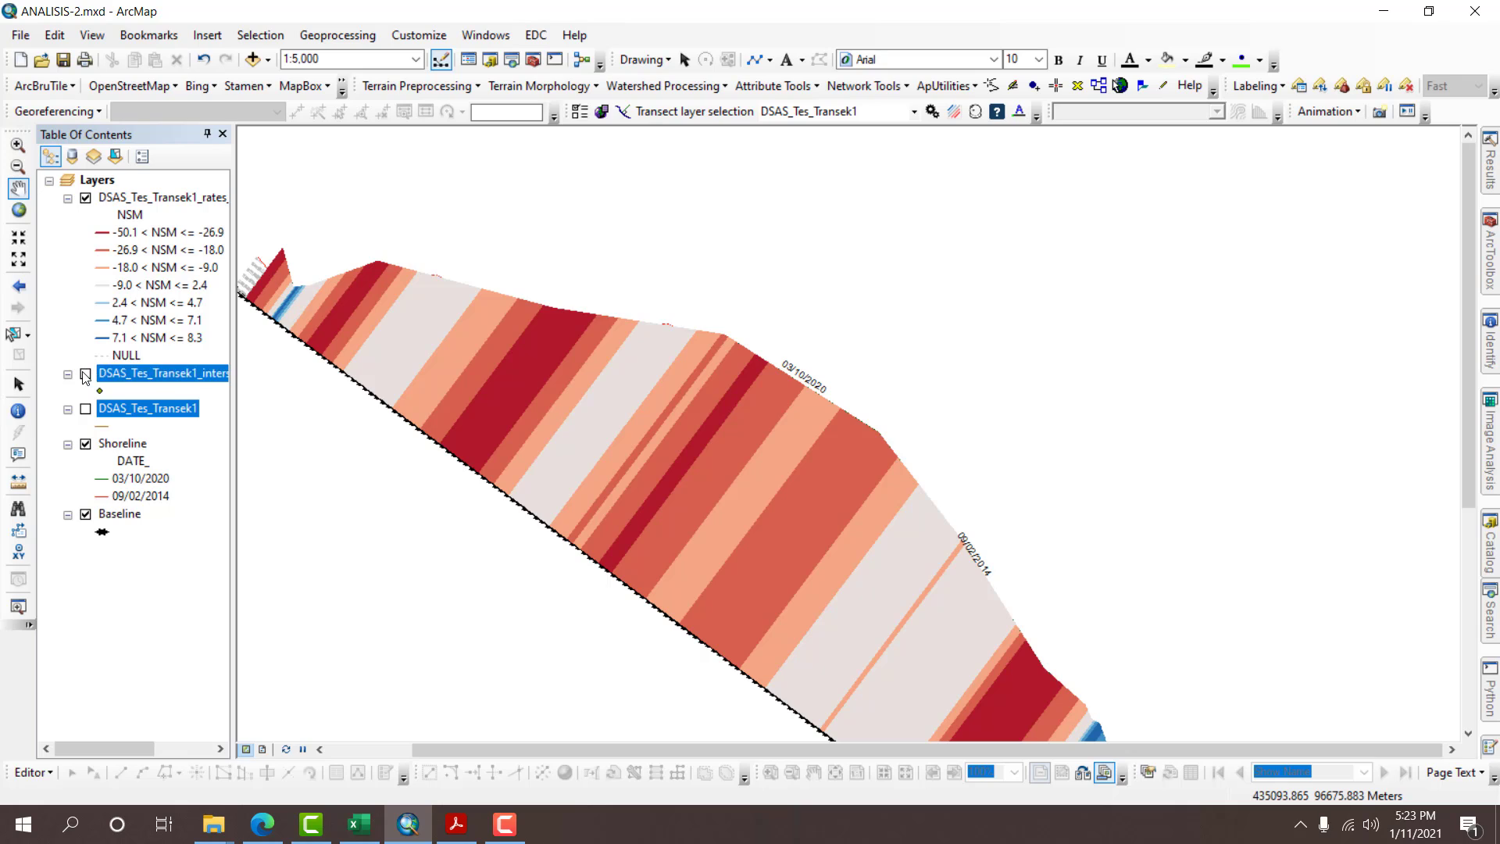
click(86, 408)
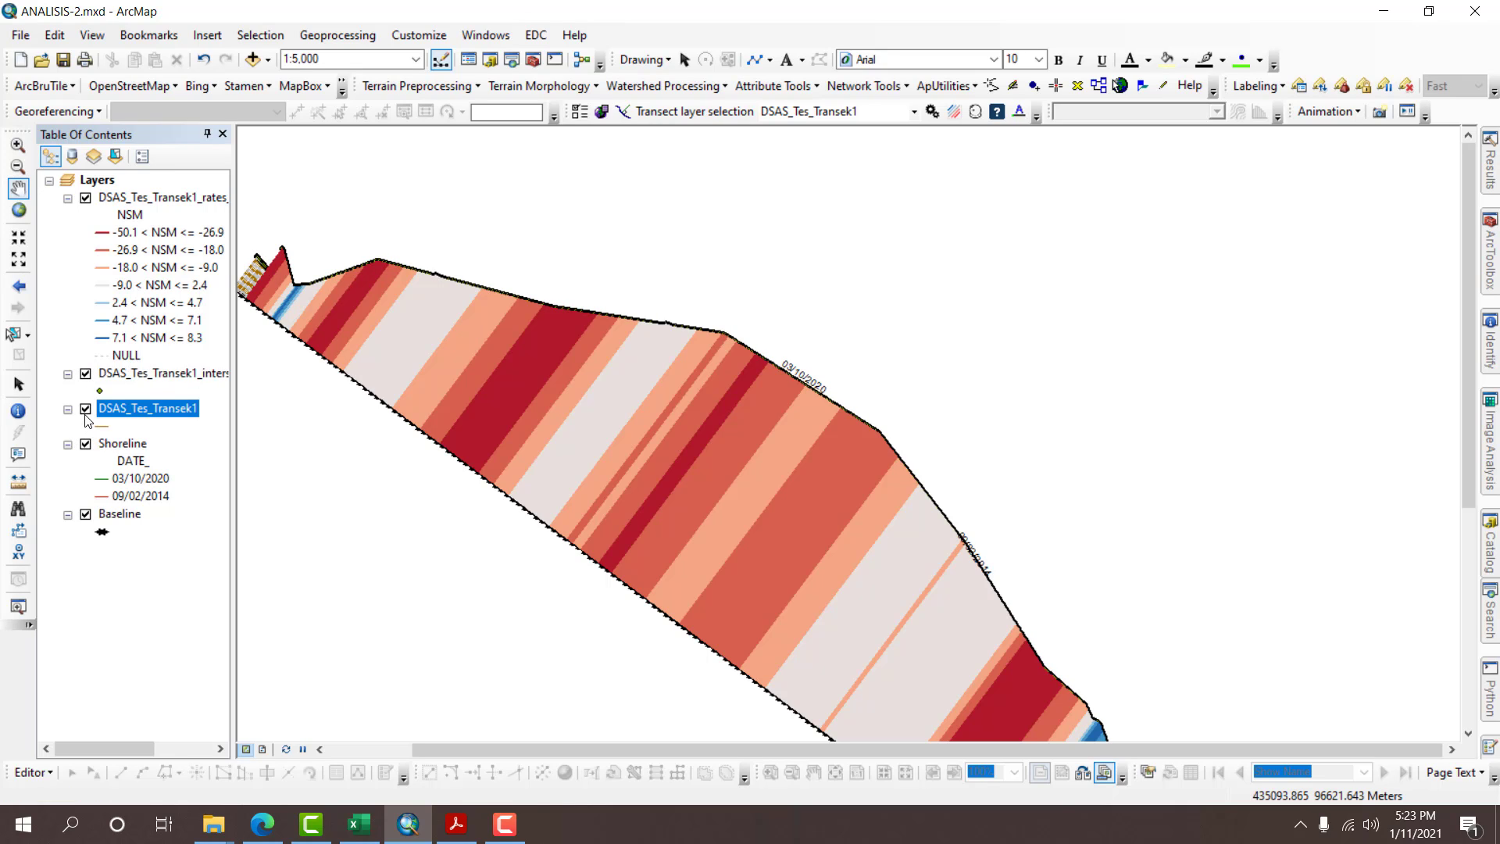
click(86, 409)
drag(410, 364, 652, 357)
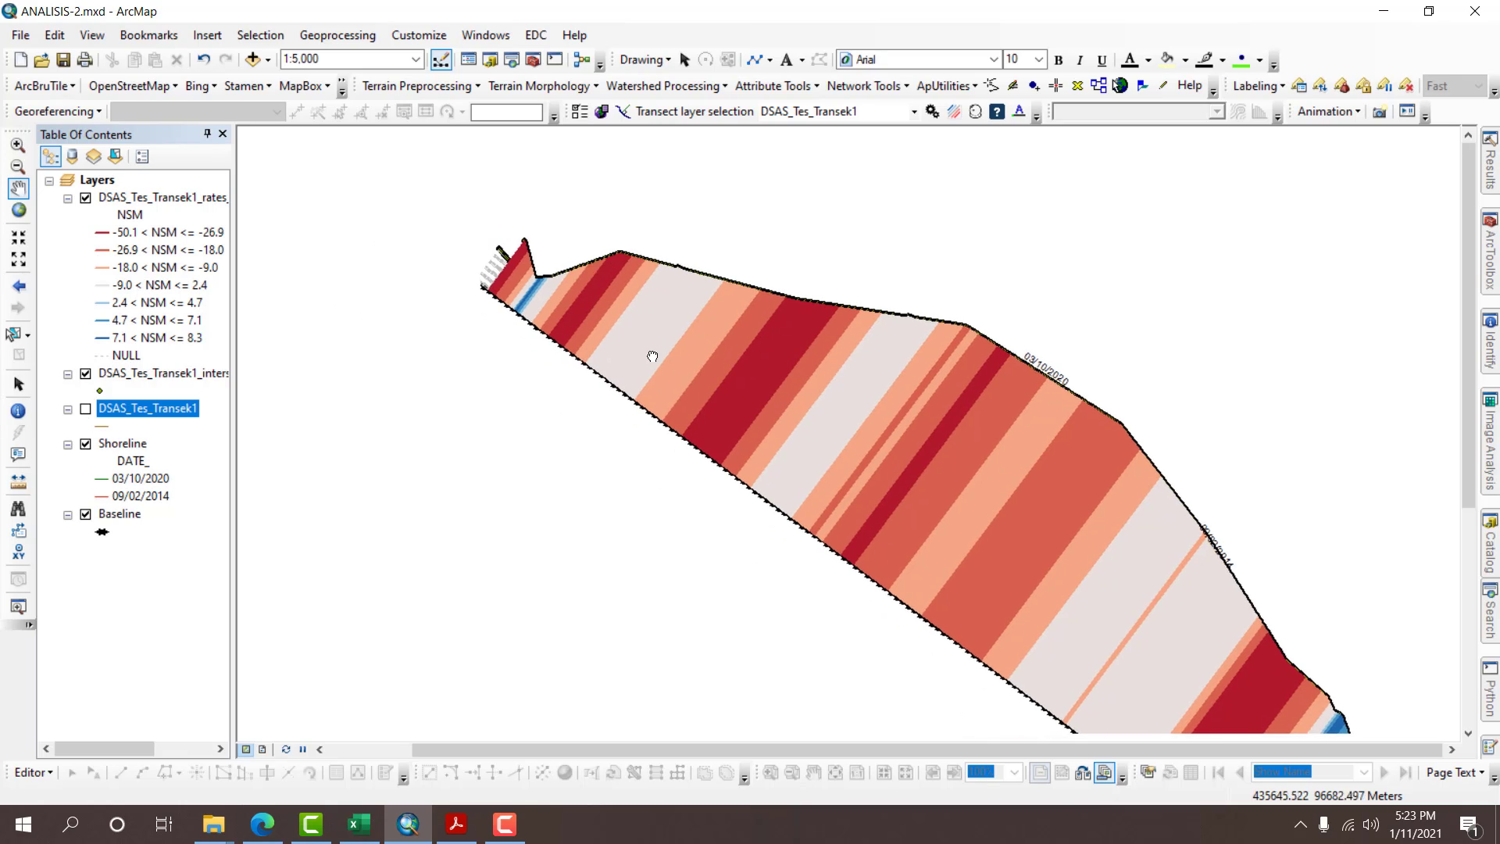
scroll(535, 279, up, 4)
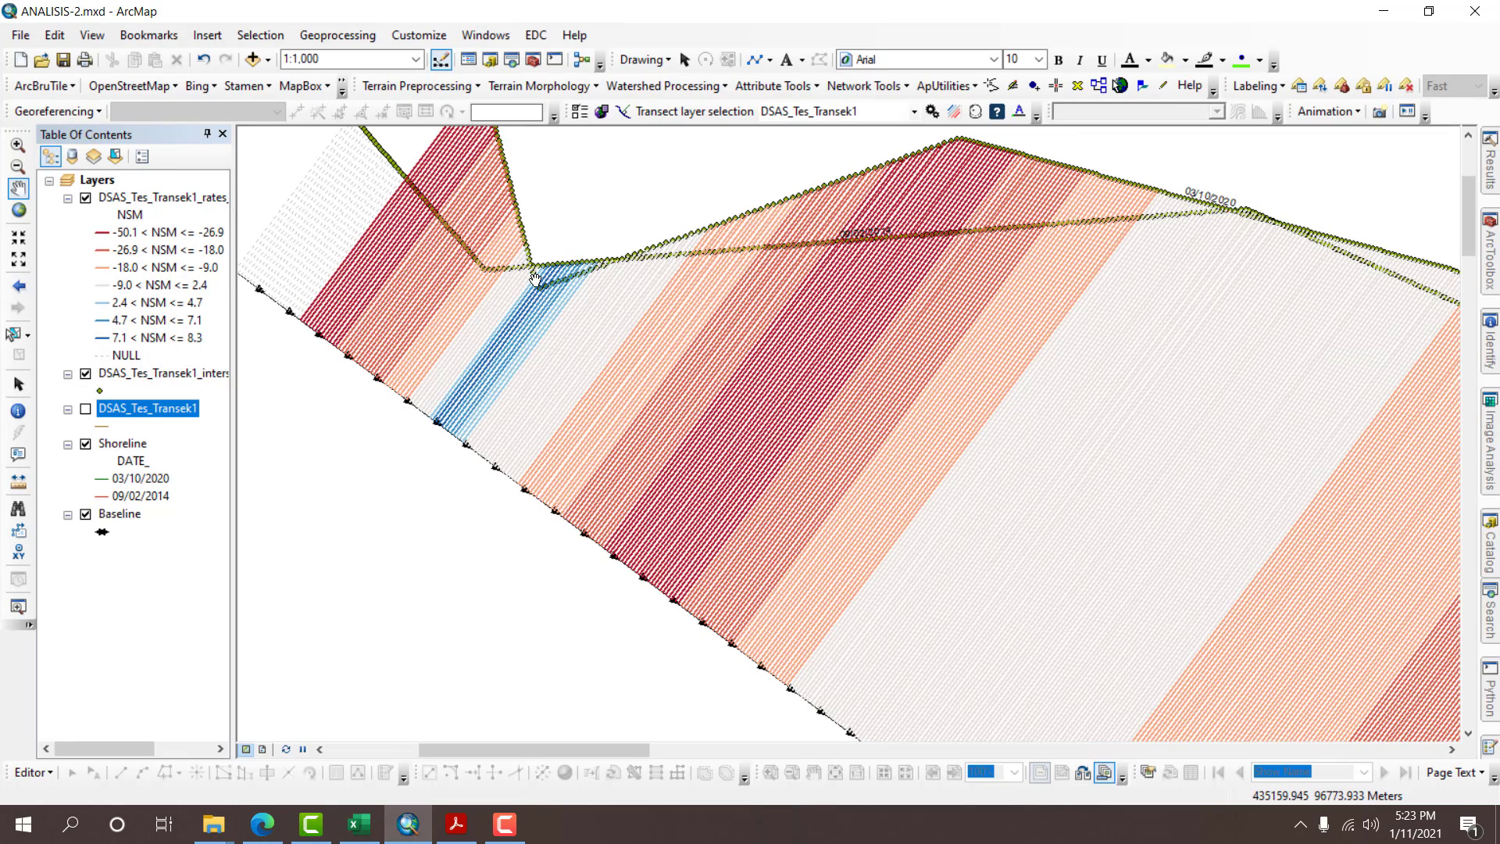
drag(590, 326, 733, 425)
scroll(618, 339, down, 2)
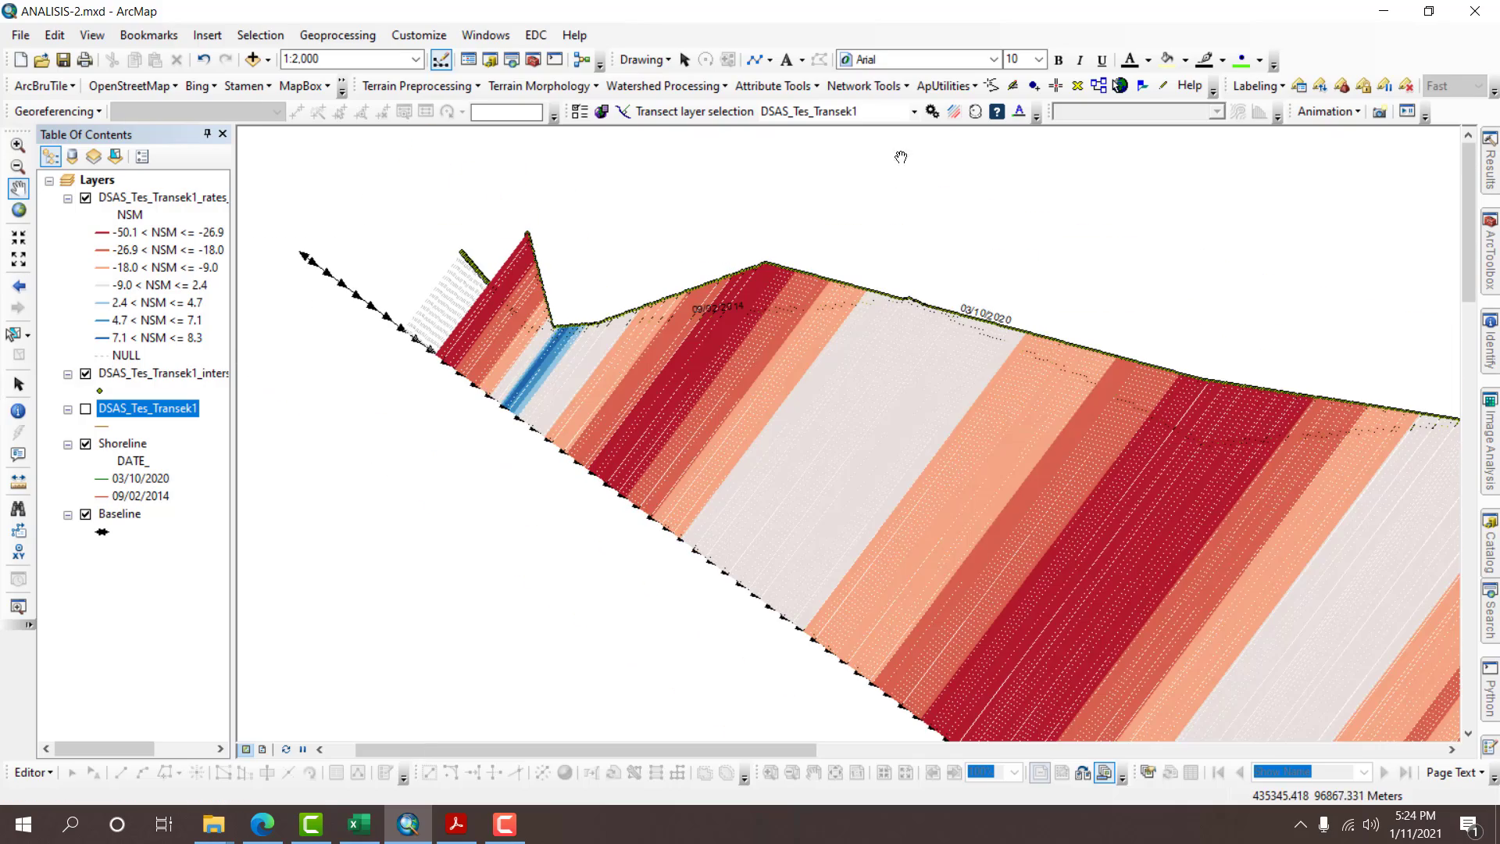
Open DSAS Data Visualization and select the DSAS_Tes_Transek1_rates_20210111_172054 layer with NSM as the color ramp rate.
click(954, 116)
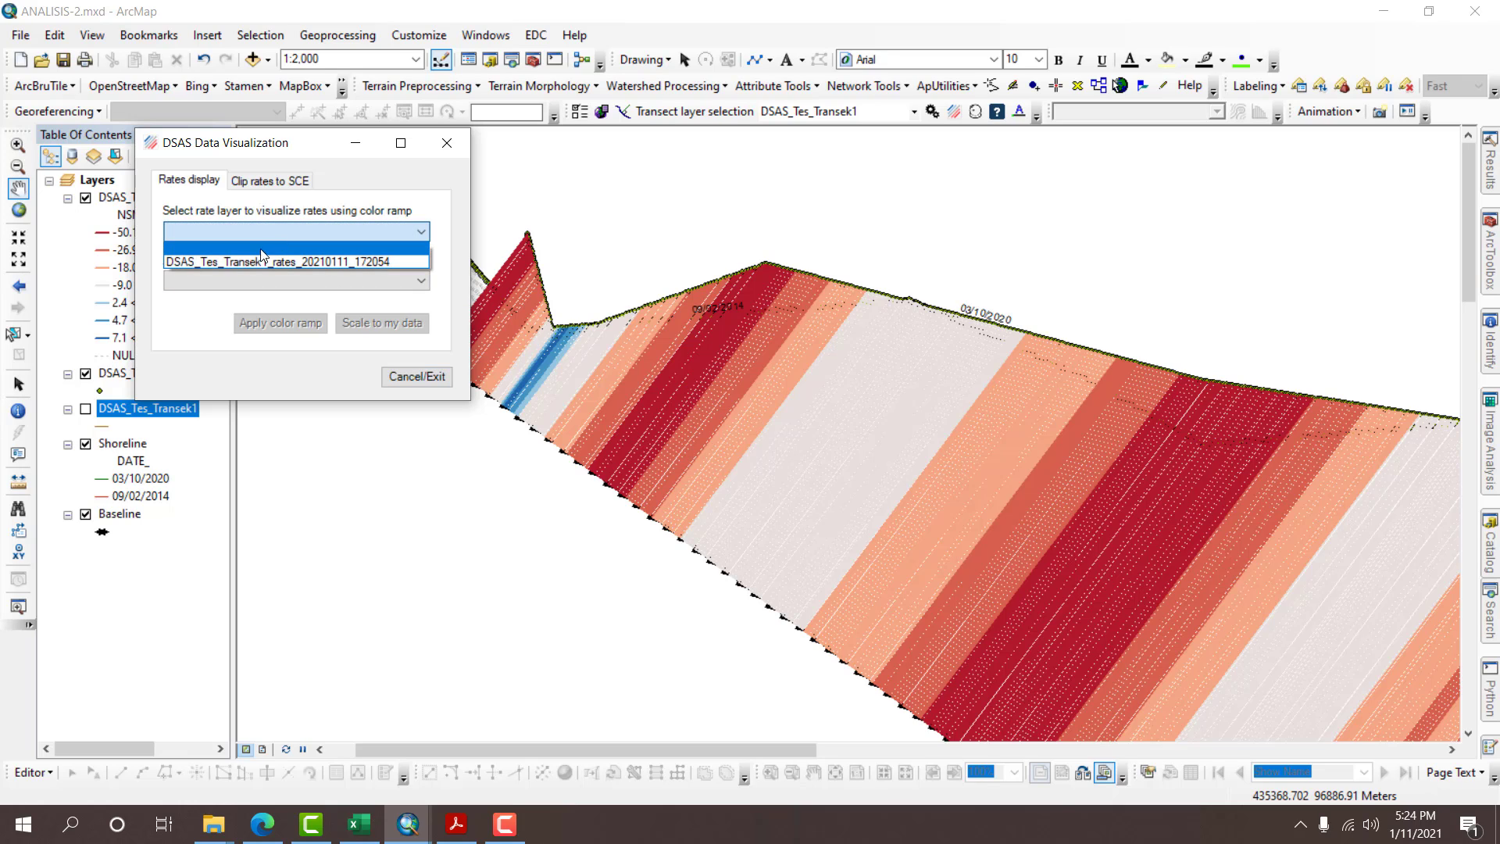
click(251, 256)
click(255, 279)
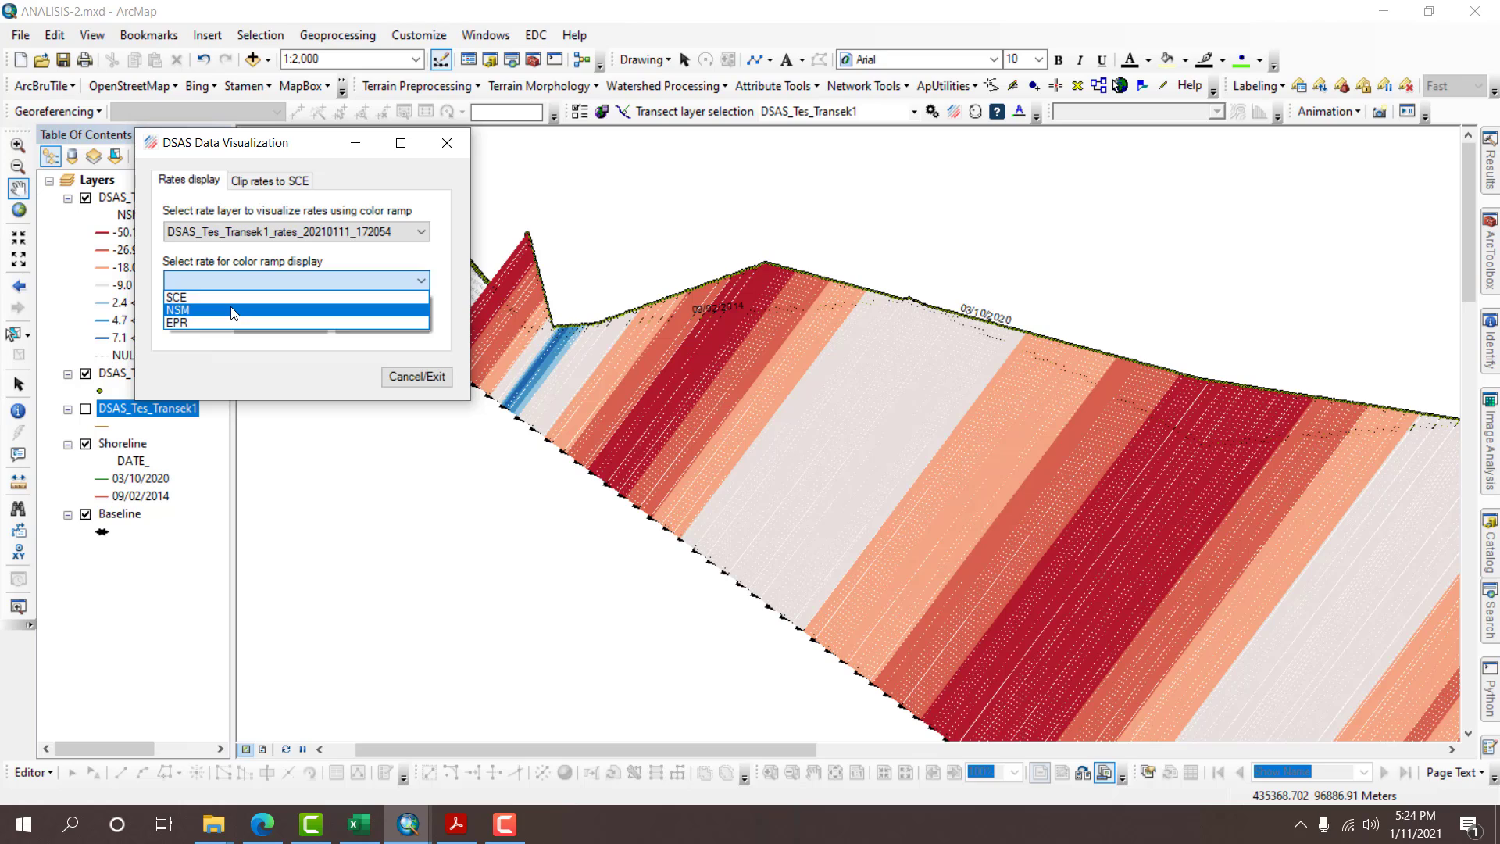
click(231, 311)
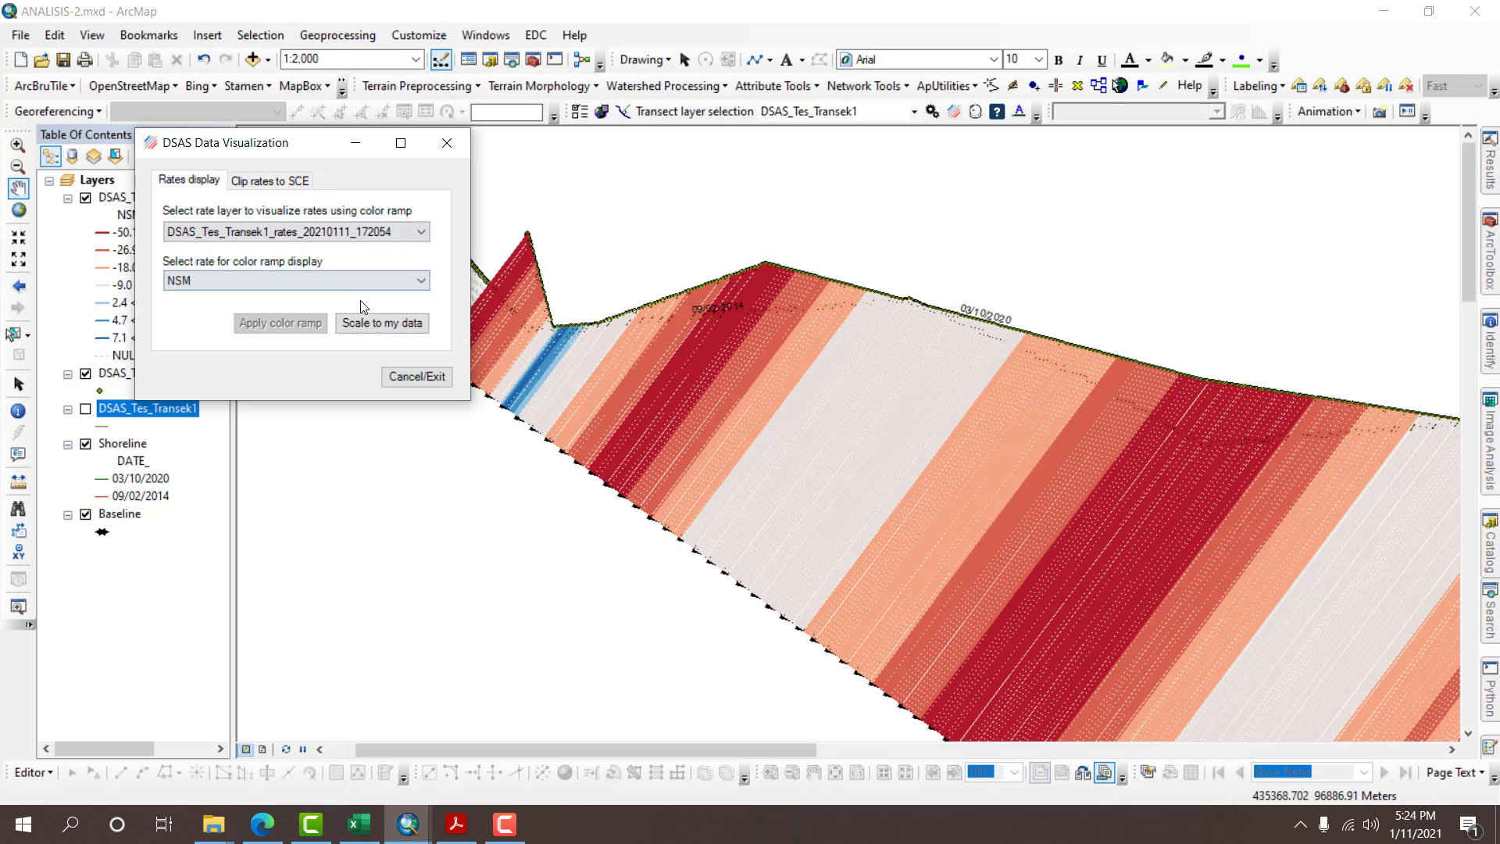
Create a copy of the DSAS_Tes_Transek1_rates_20210111_172054 layer clipped to SCE, and hide the original rates and intersection layers.
click(260, 180)
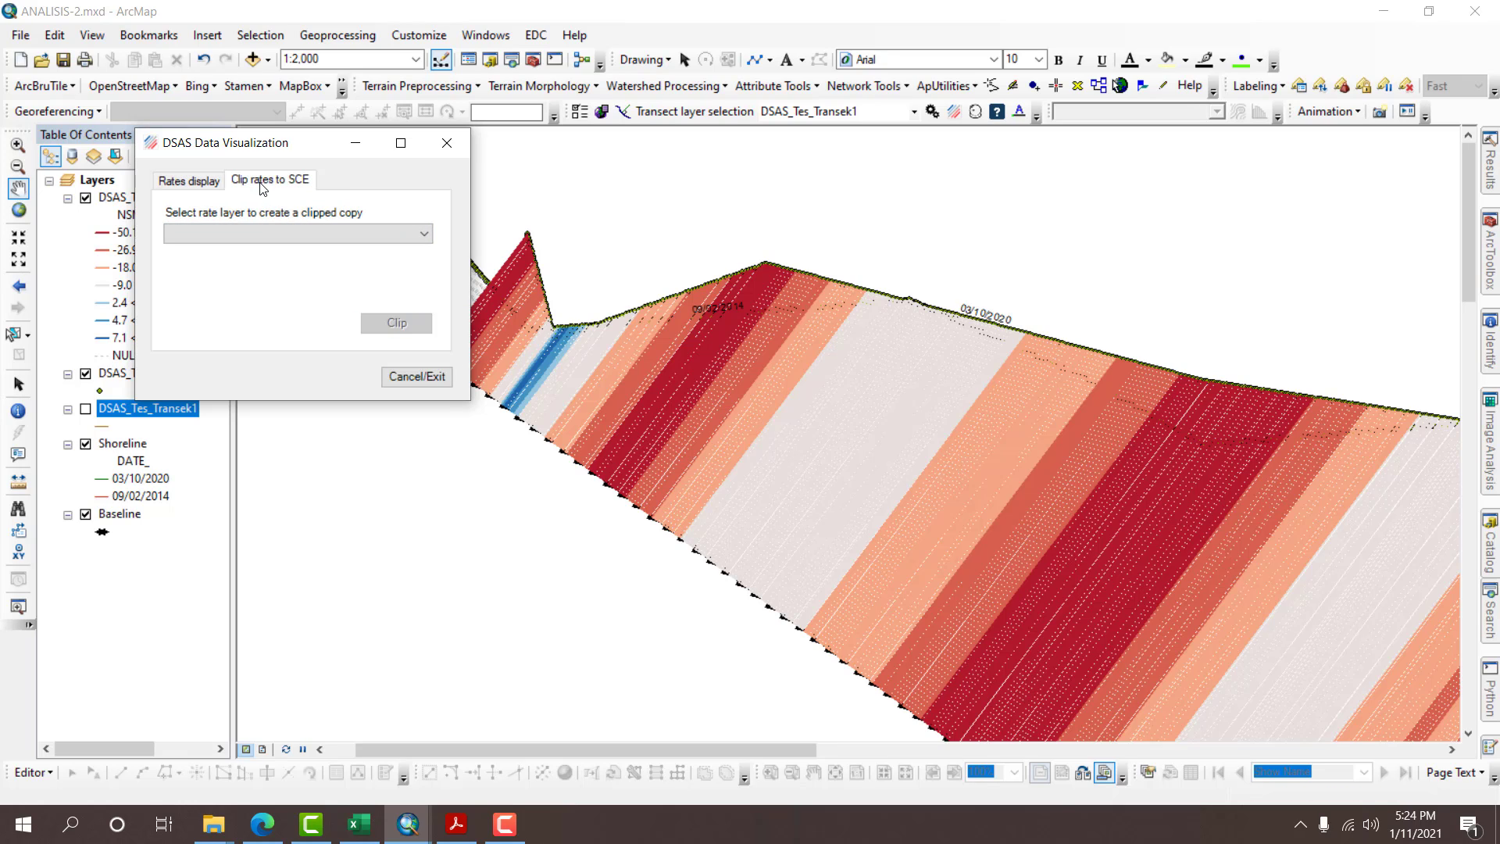
click(279, 234)
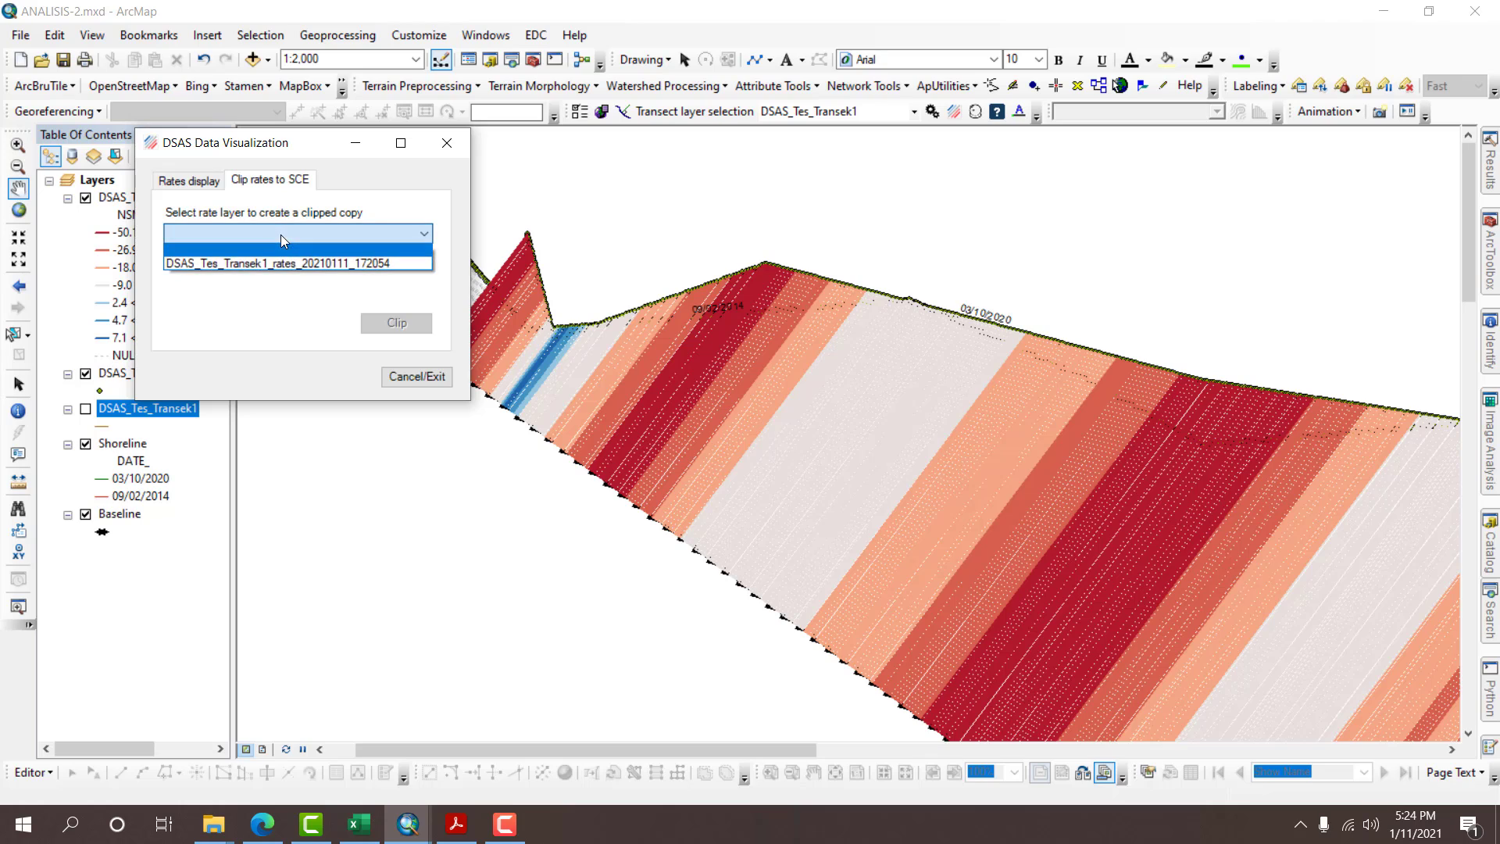
click(251, 264)
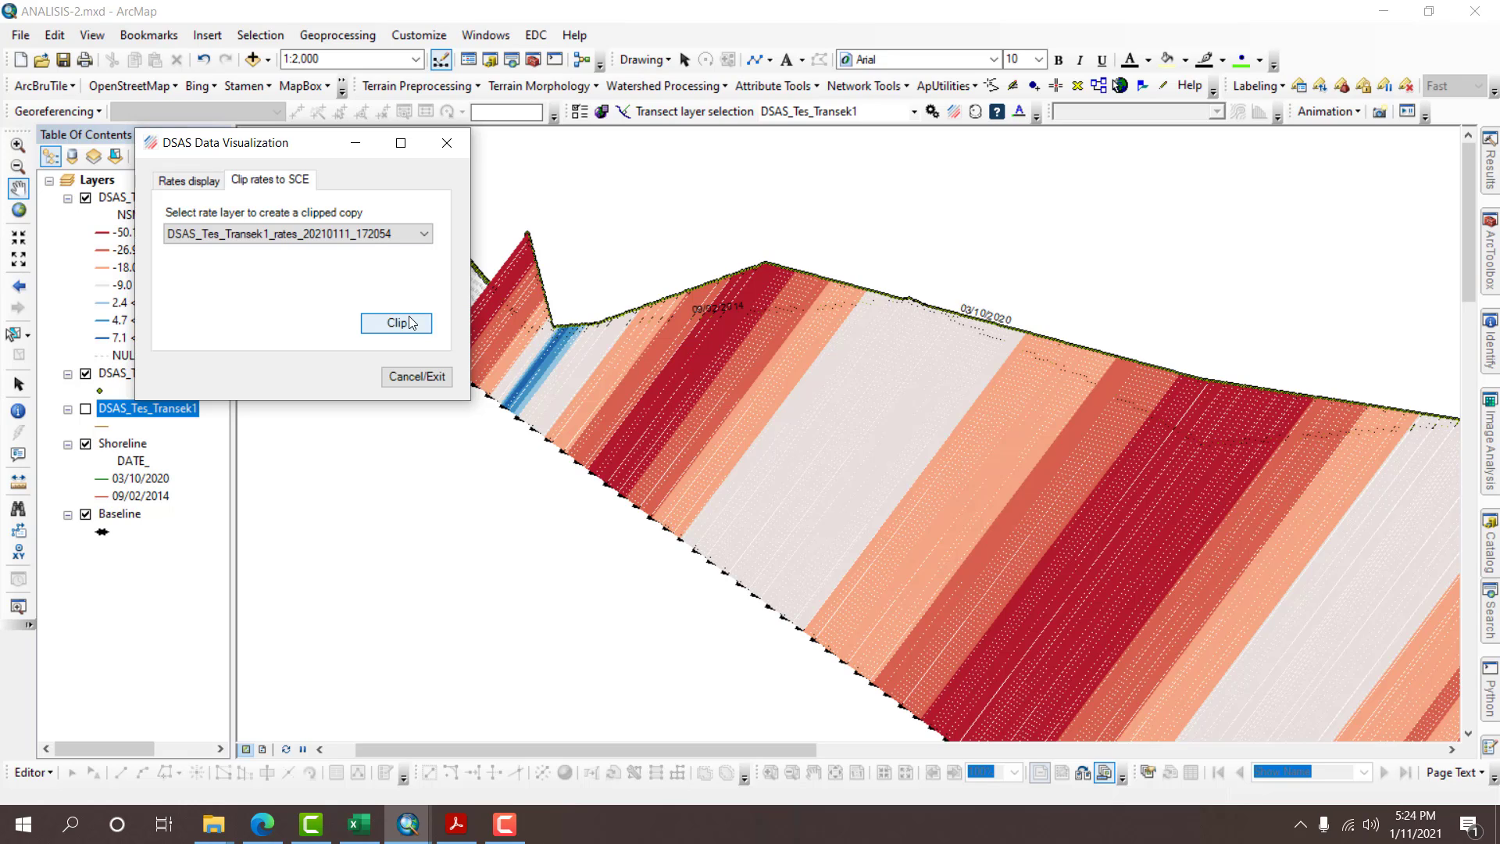
click(208, 183)
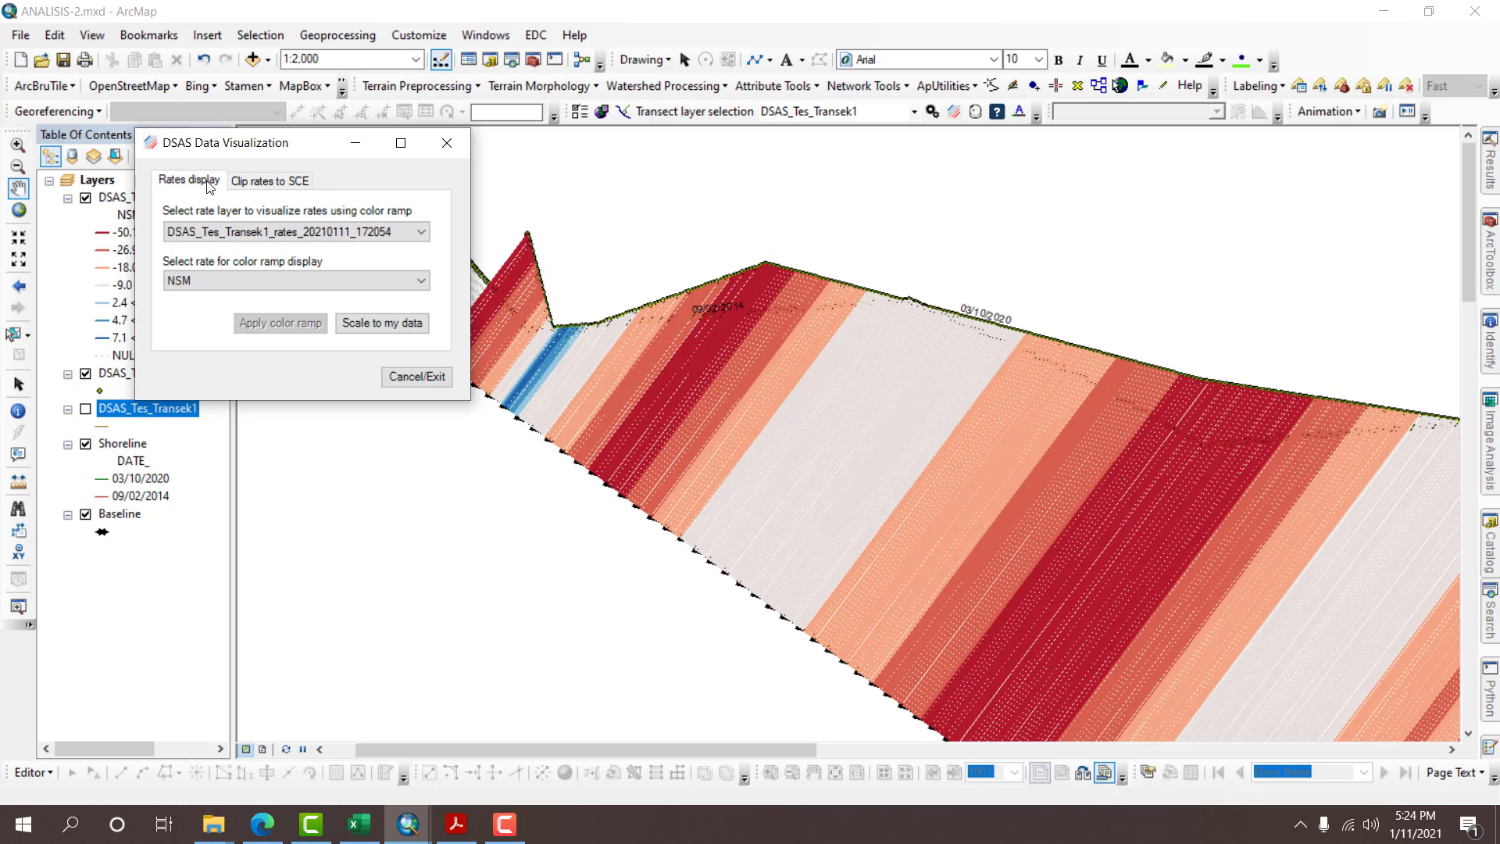
click(263, 181)
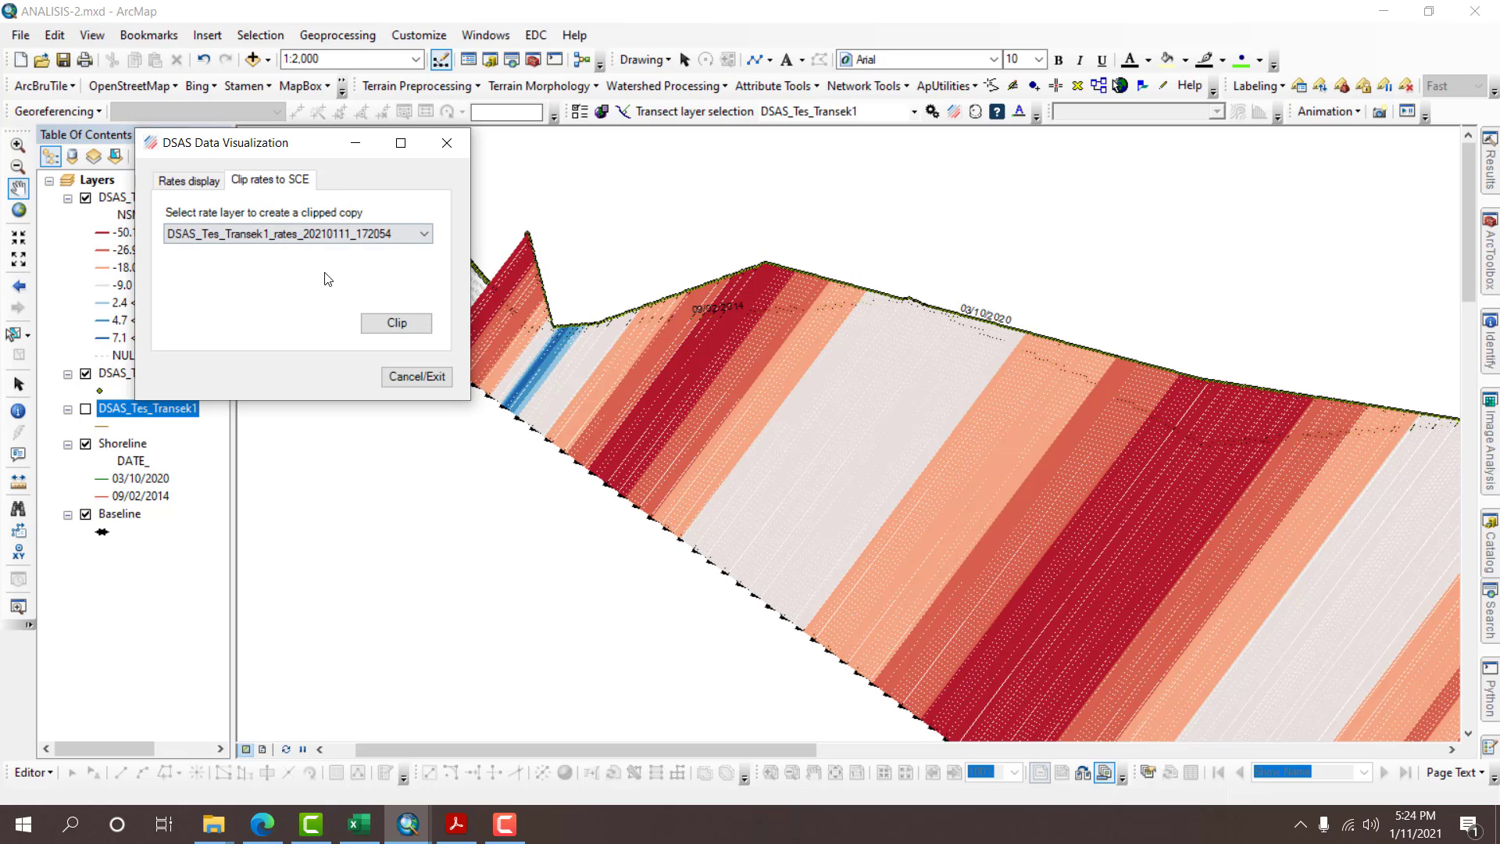
click(394, 331)
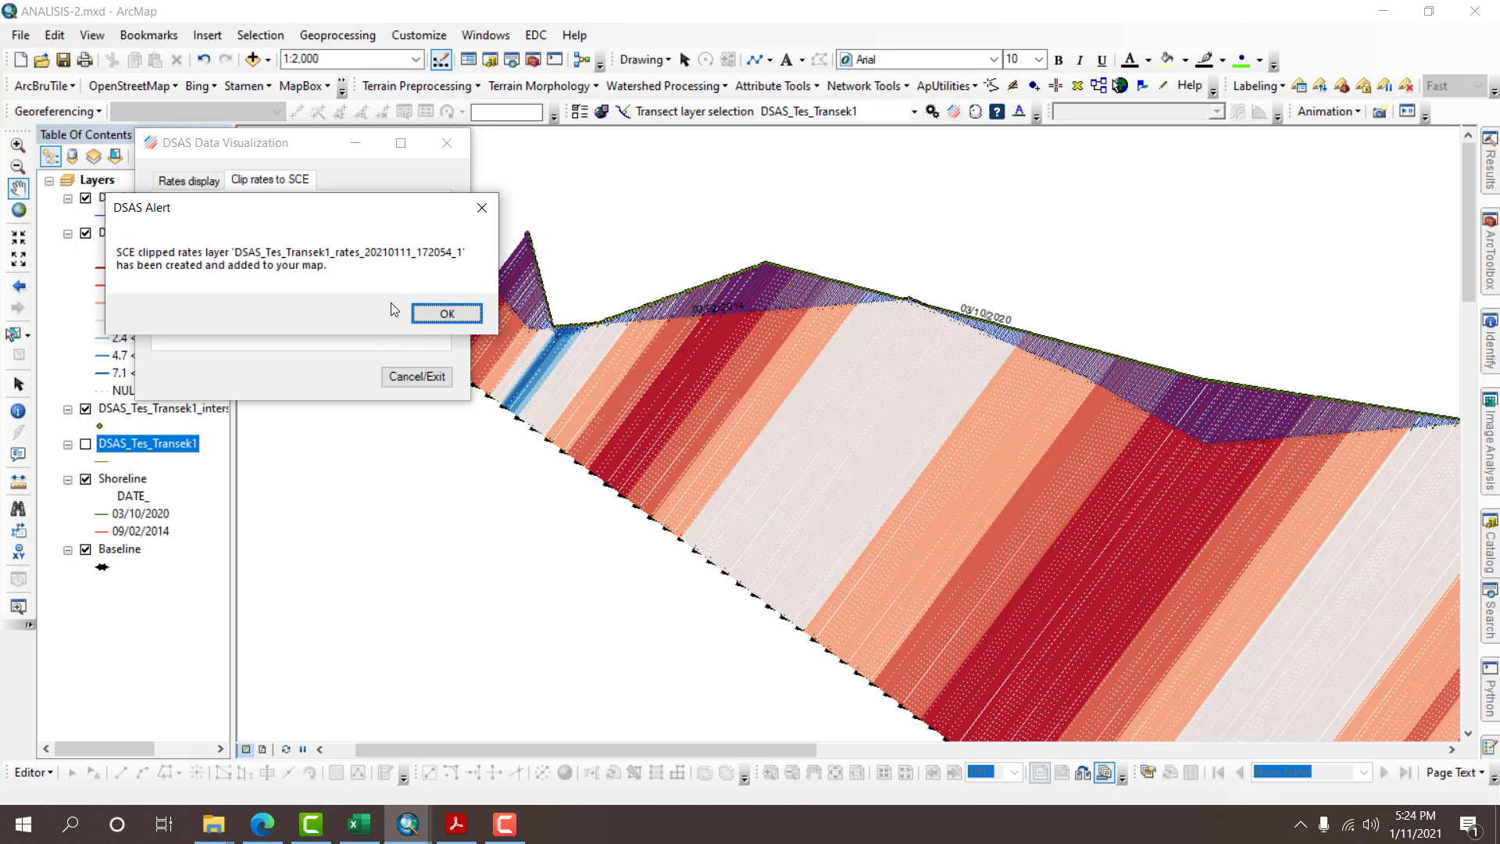
click(446, 313)
click(447, 142)
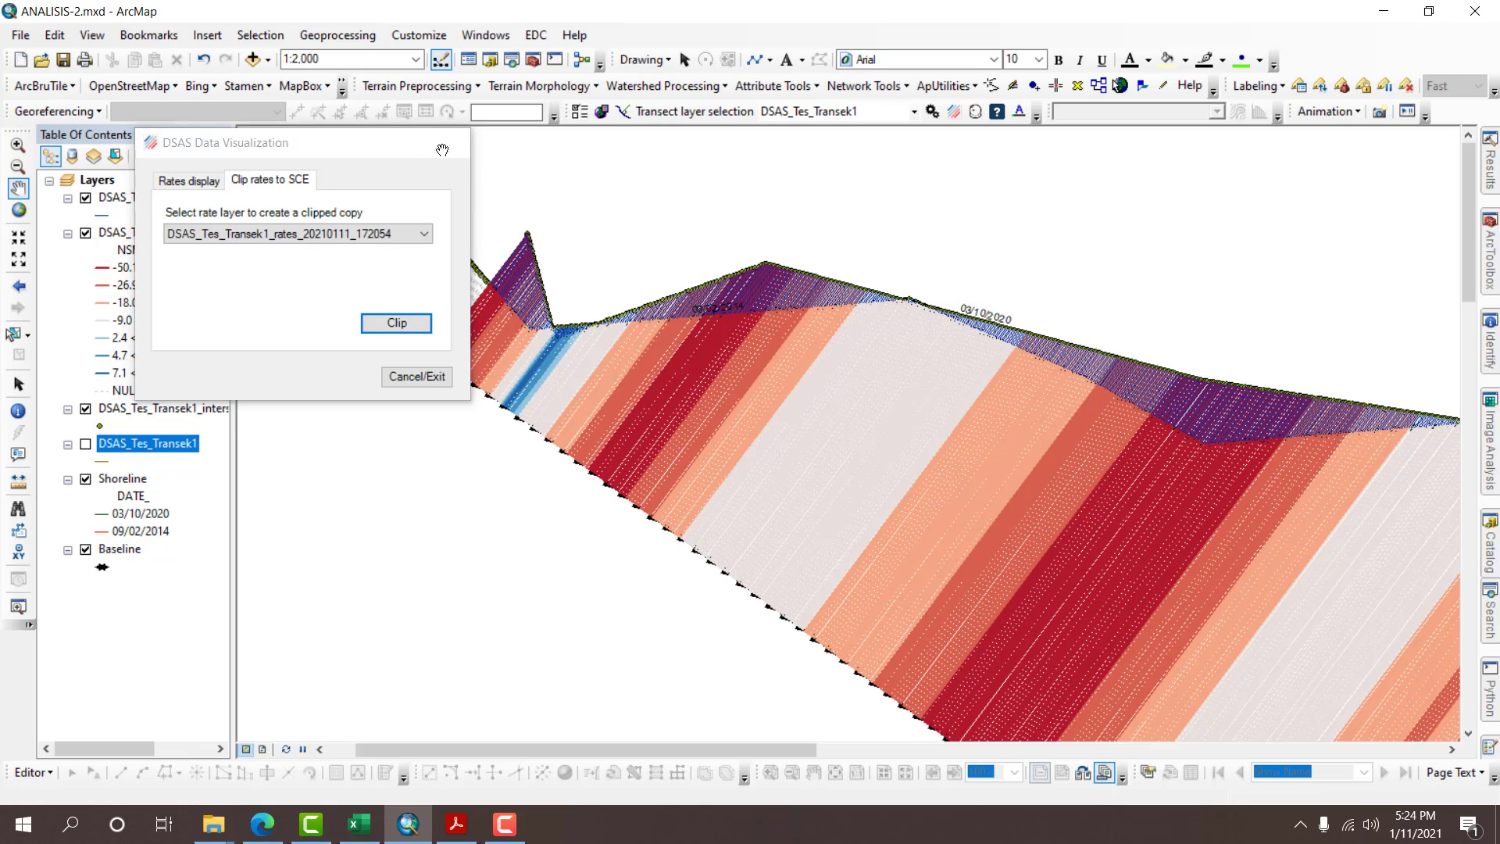
click(86, 233)
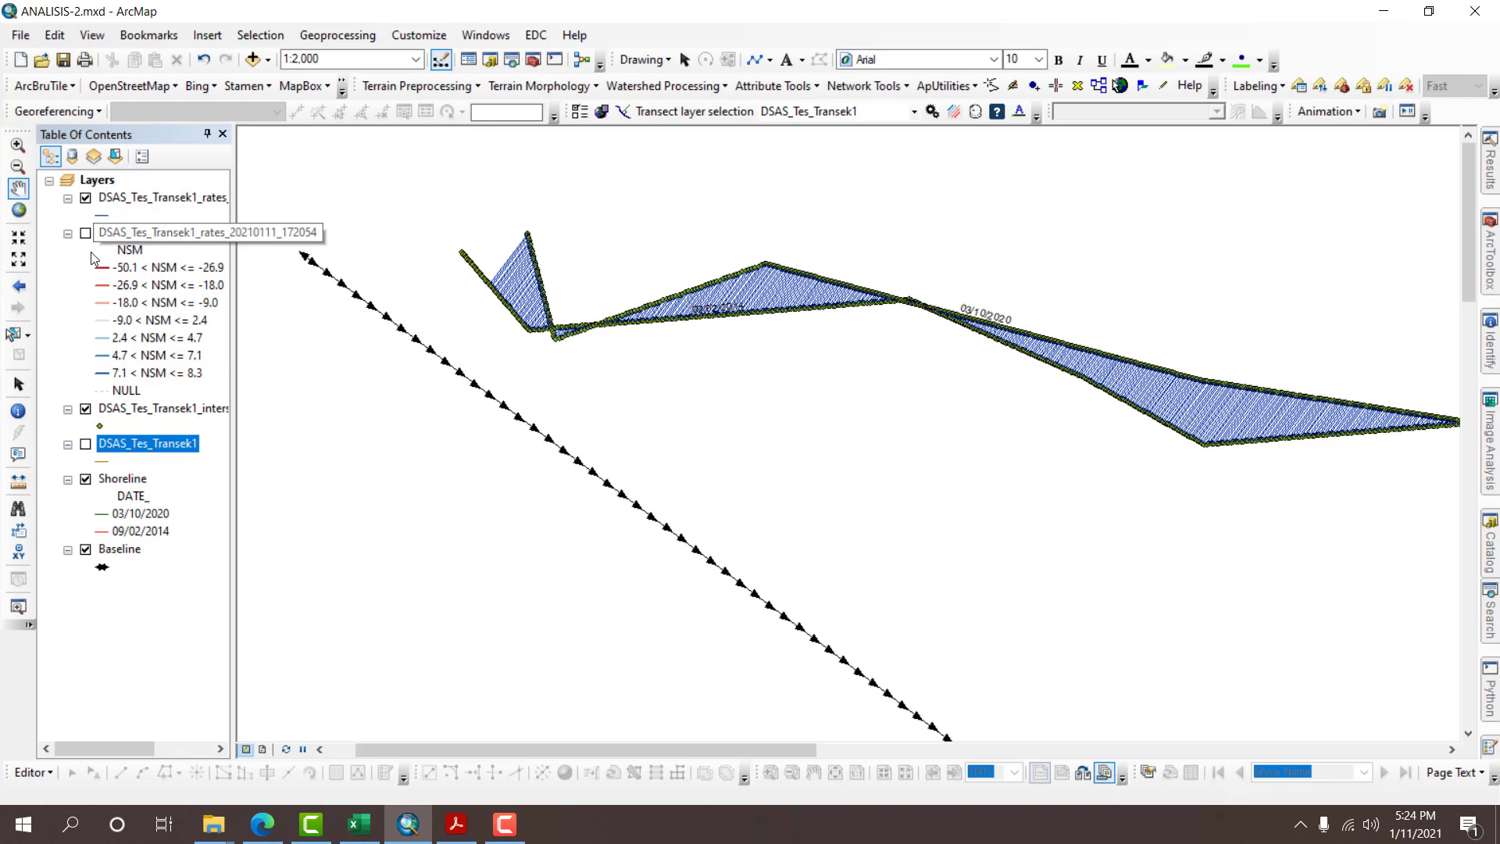
click(87, 408)
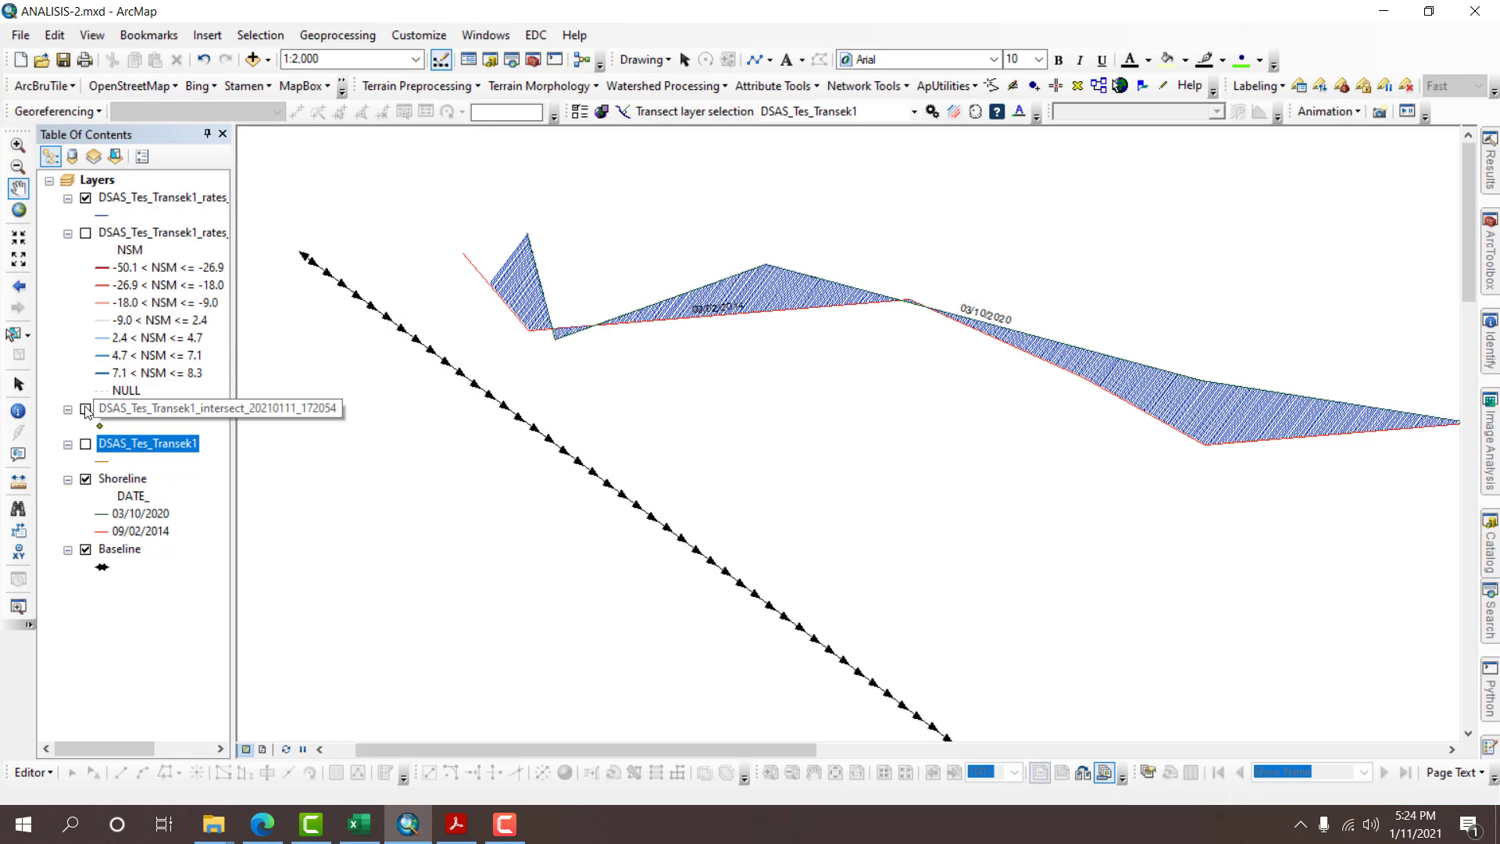
Symbolize the clipped rates layer with graduated colors based on the NSM field.
right_click(152, 200)
click(204, 302)
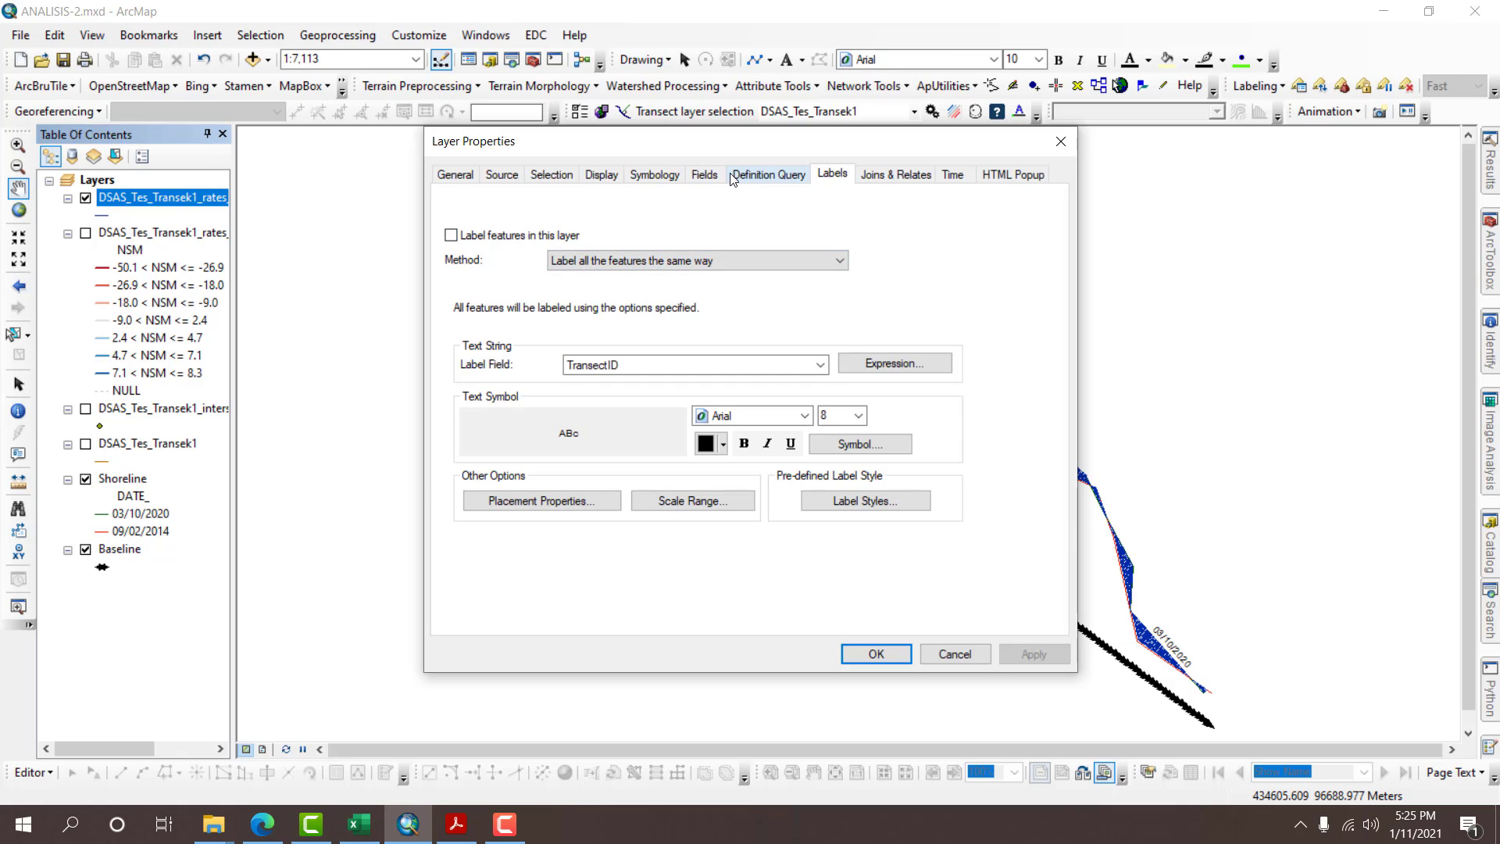
click(656, 177)
click(474, 257)
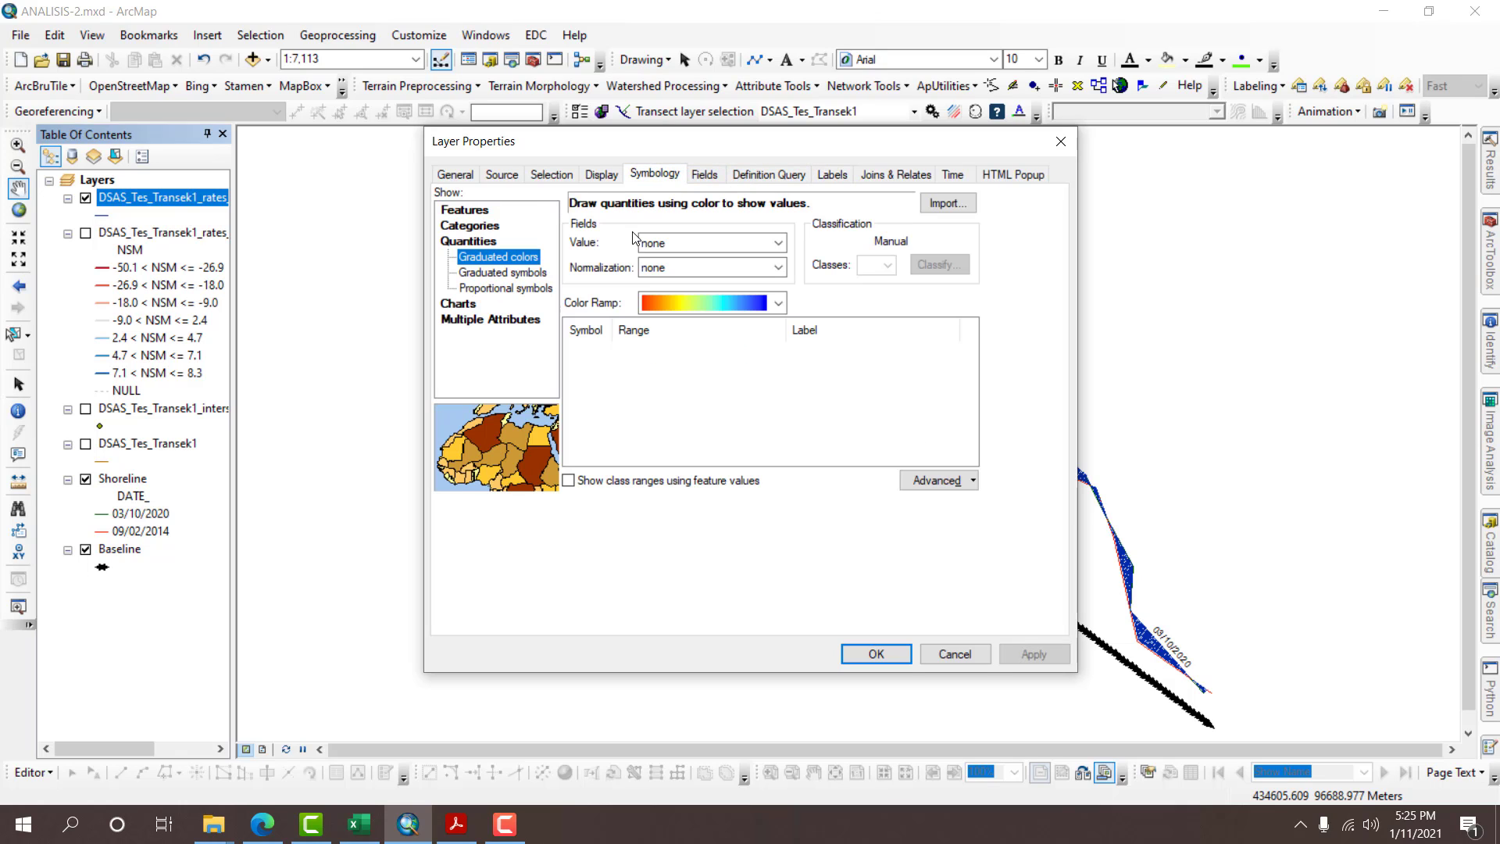
click(647, 243)
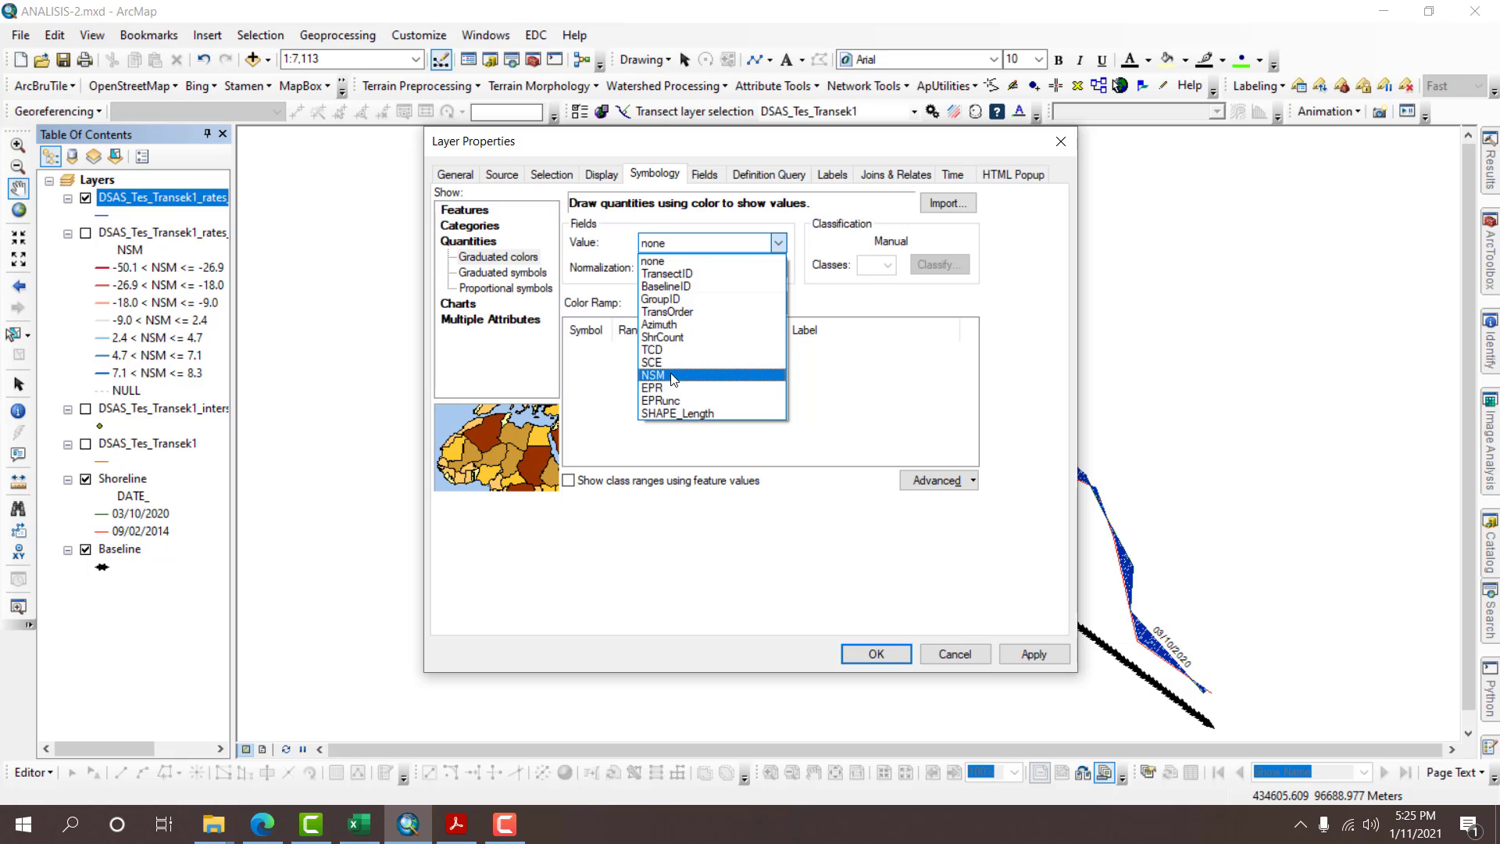
click(669, 377)
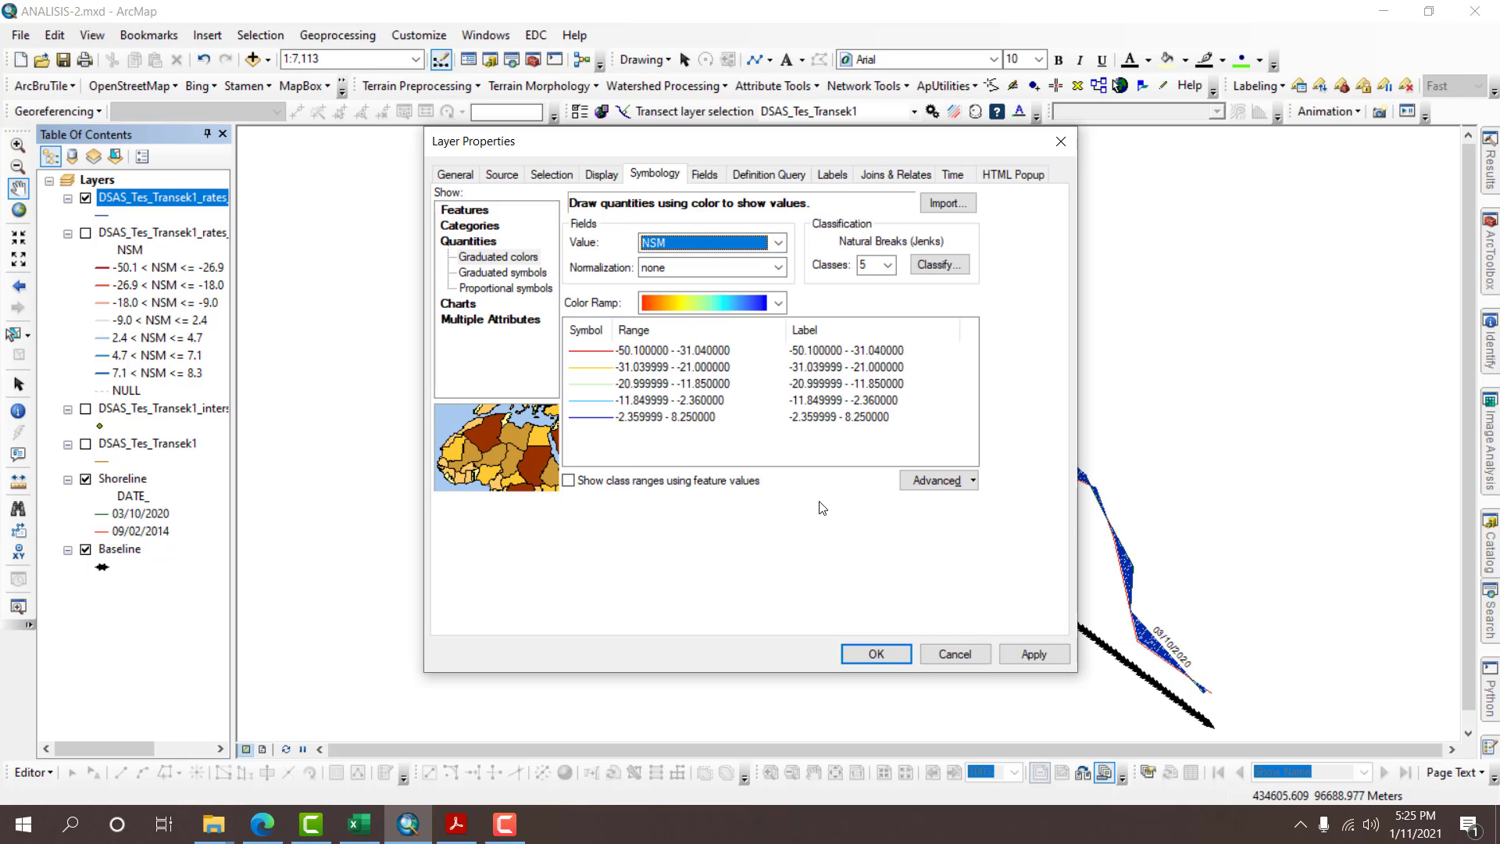
click(872, 651)
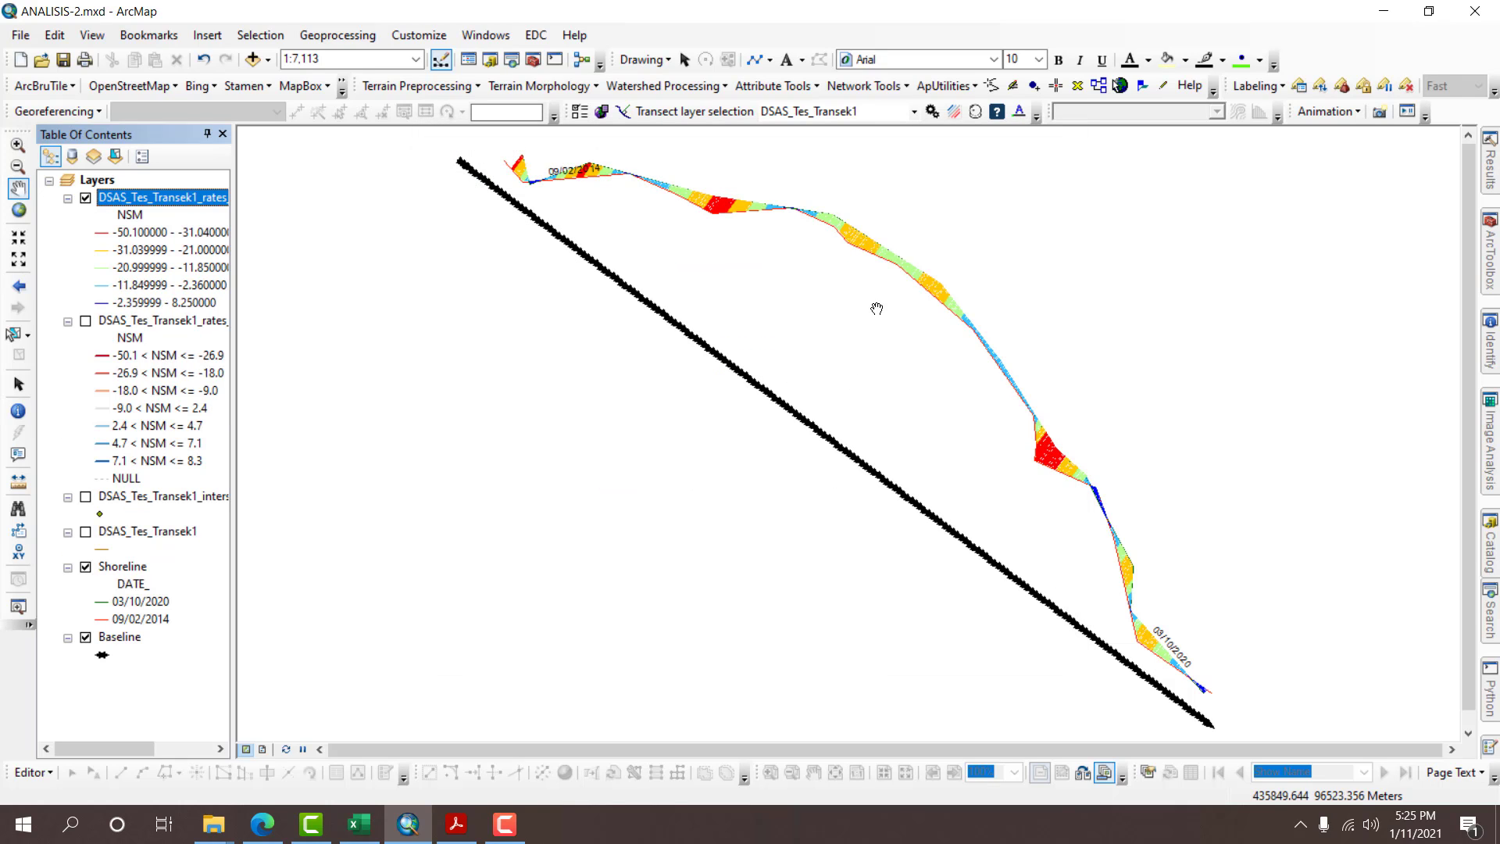
Examine the NSM color classes of the clipped transects along the shorelines down to their southeastern end.
drag(1065, 485, 864, 419)
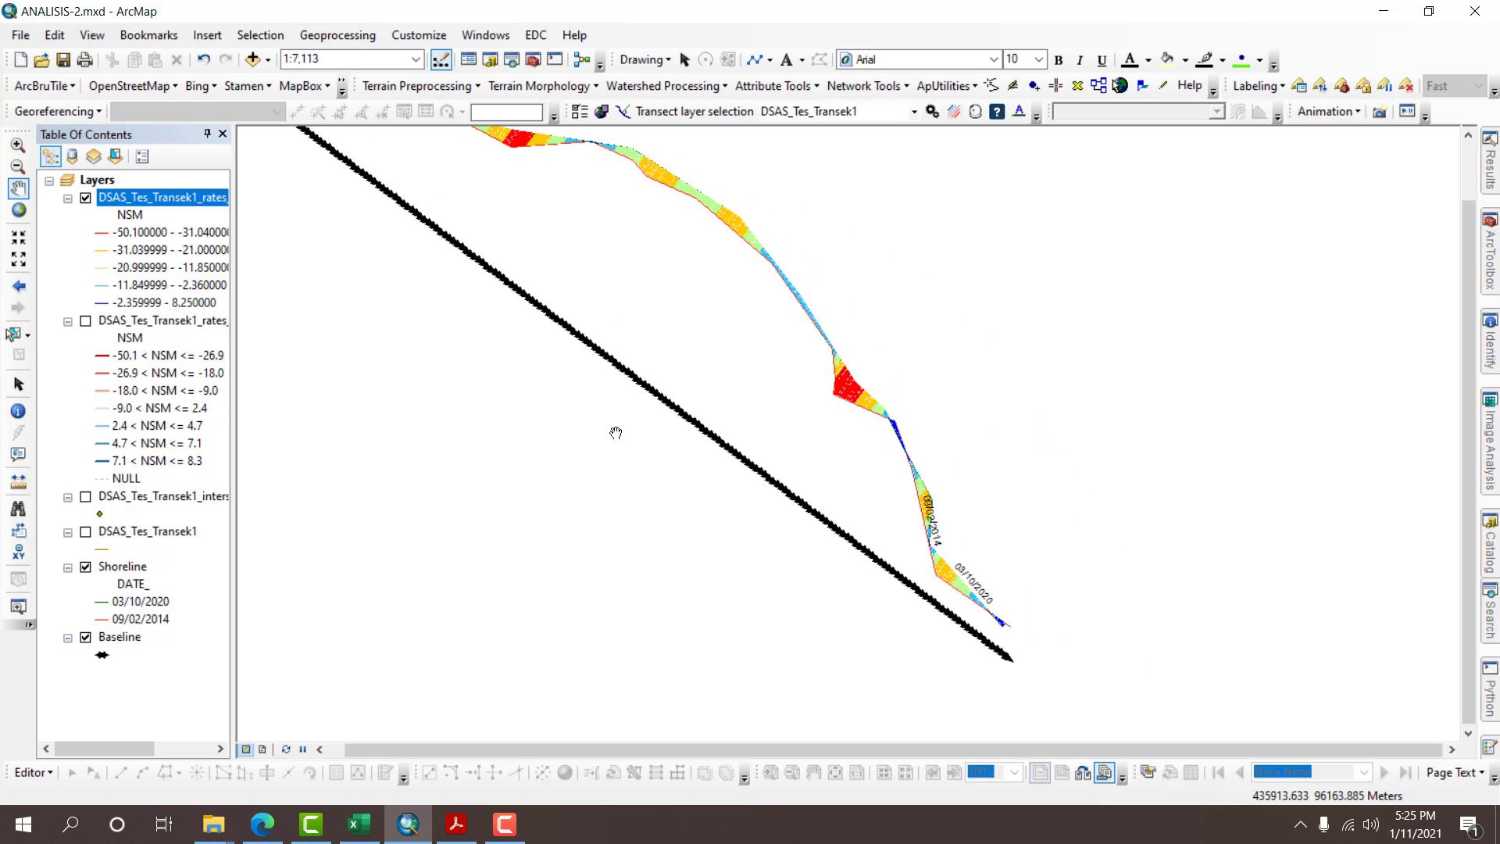
drag(575, 193, 685, 300)
scroll(611, 241, down, 5)
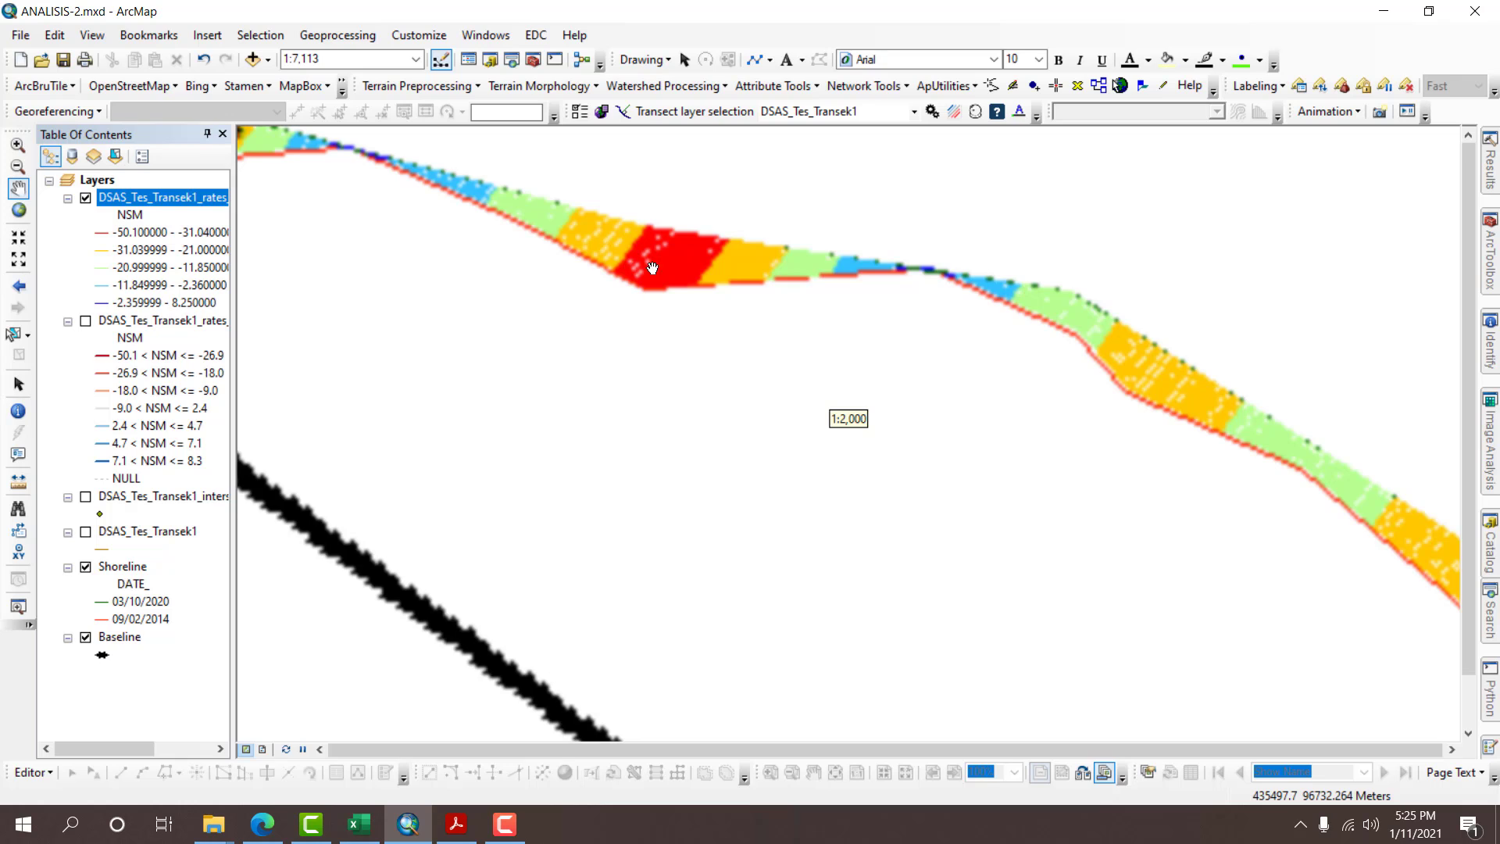
scroll(652, 268, up, 4)
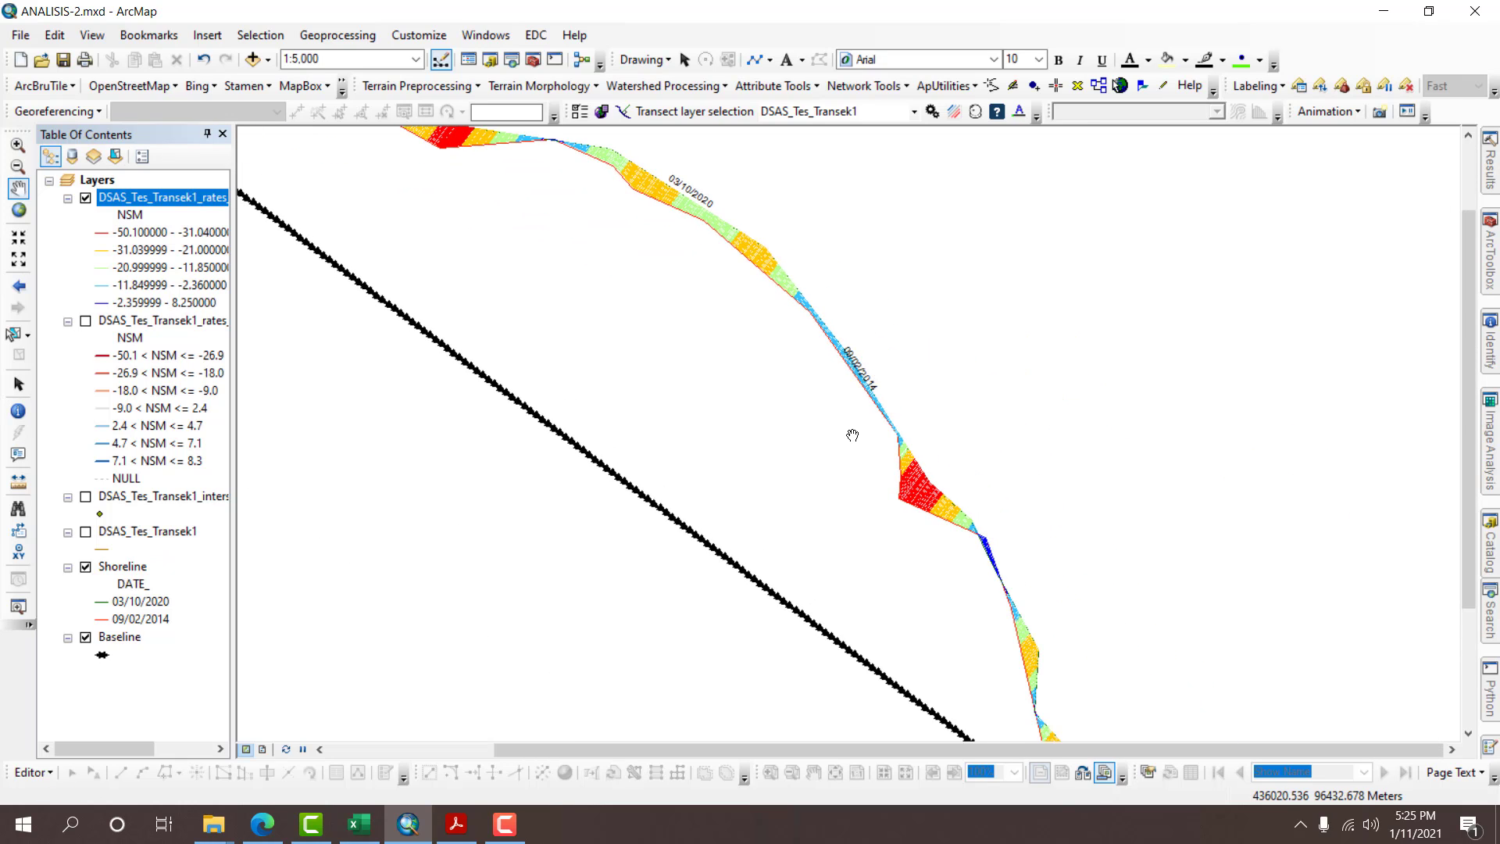
drag(818, 239, 821, 56)
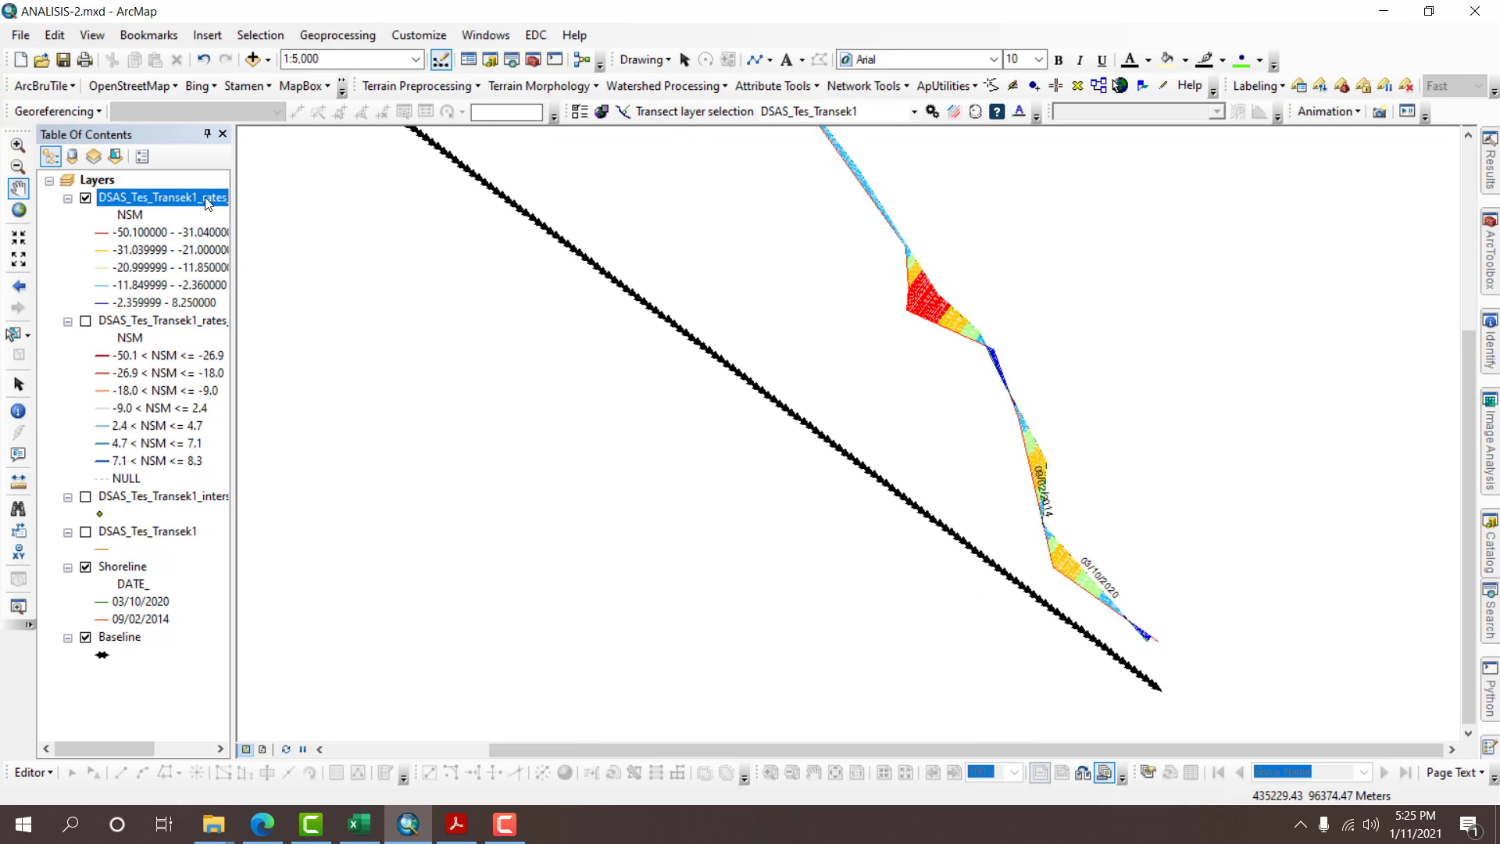
Open the clipped rates layer's attribute table and review the negative and positive values in the NSM column.
right_click(197, 197)
click(235, 258)
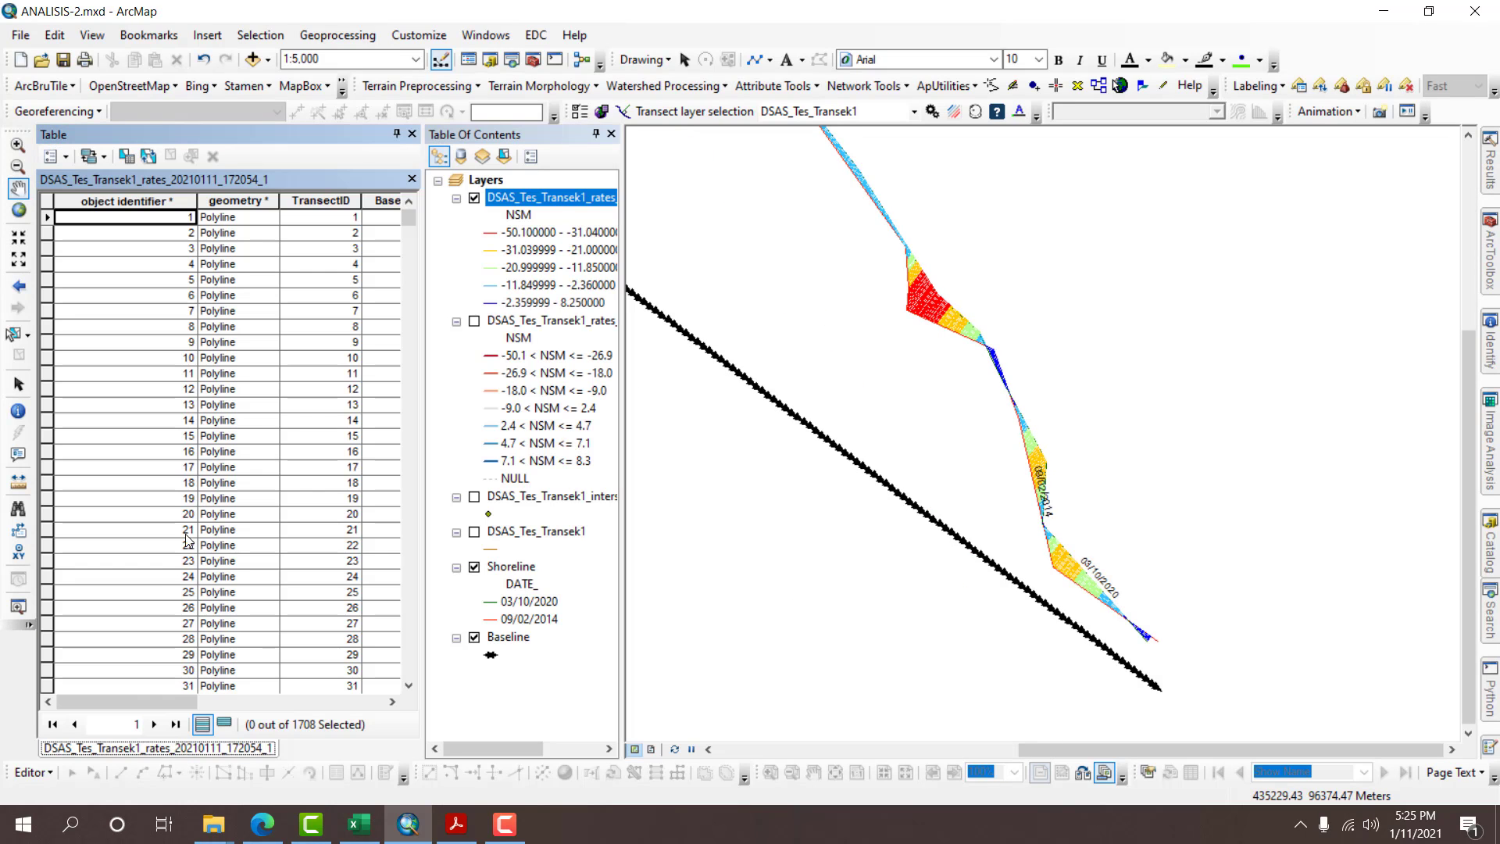
drag(123, 697, 282, 710)
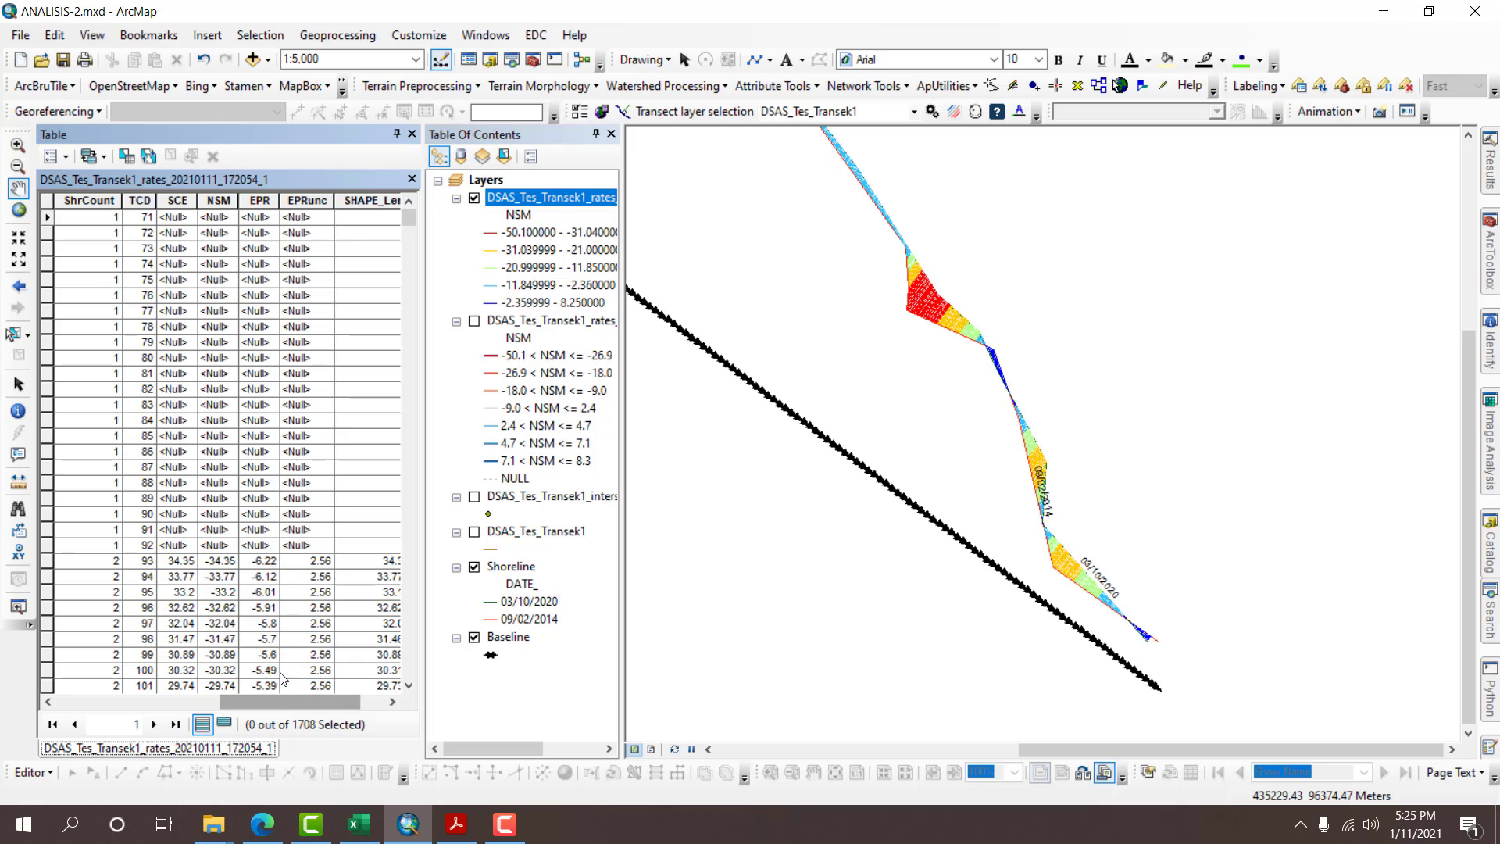
scroll(249, 557, down, 7)
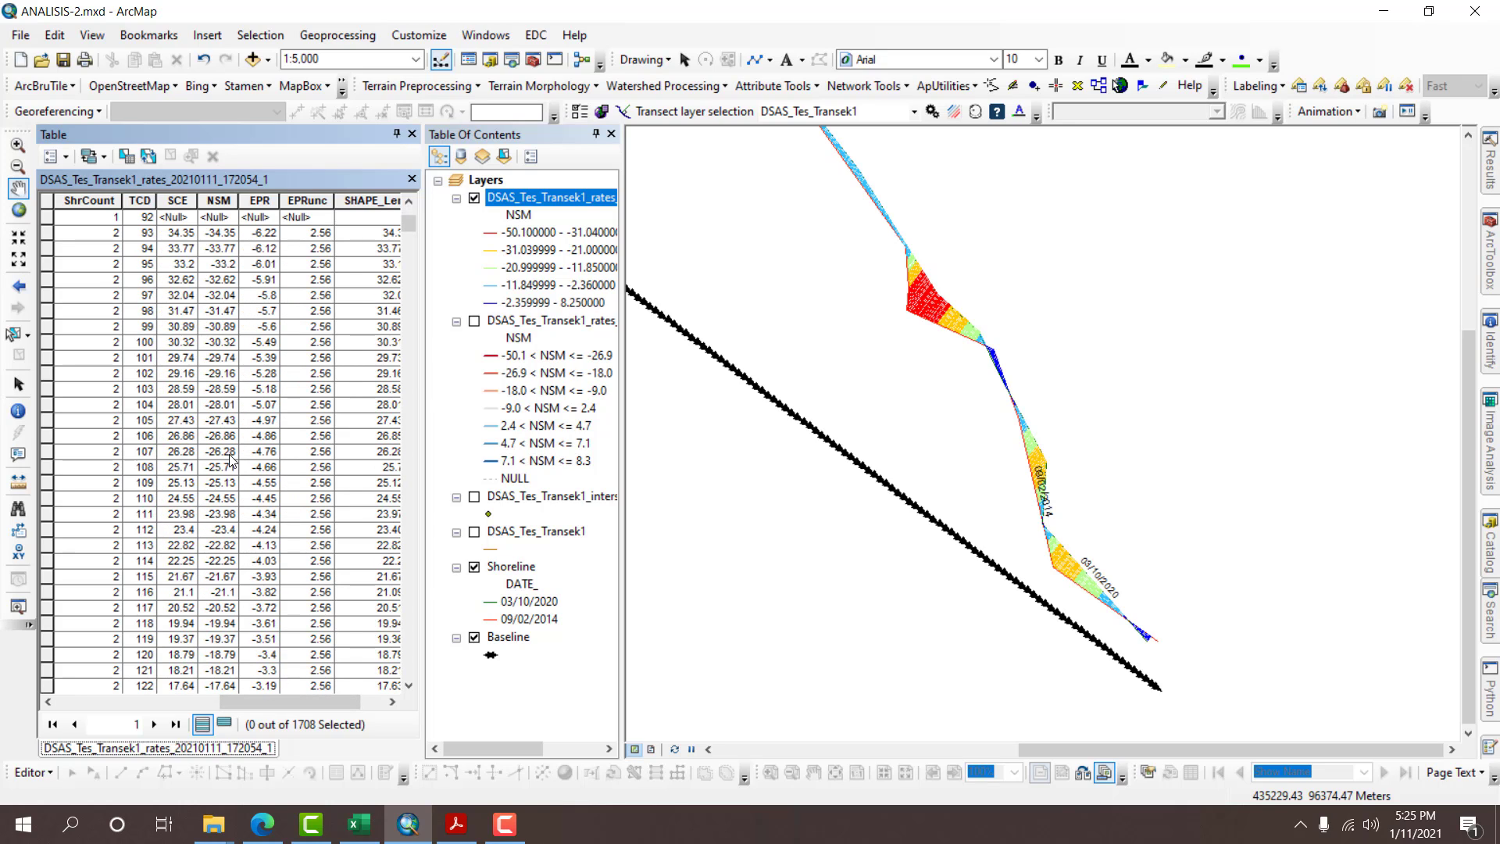
scroll(230, 461, up, 3)
click(214, 389)
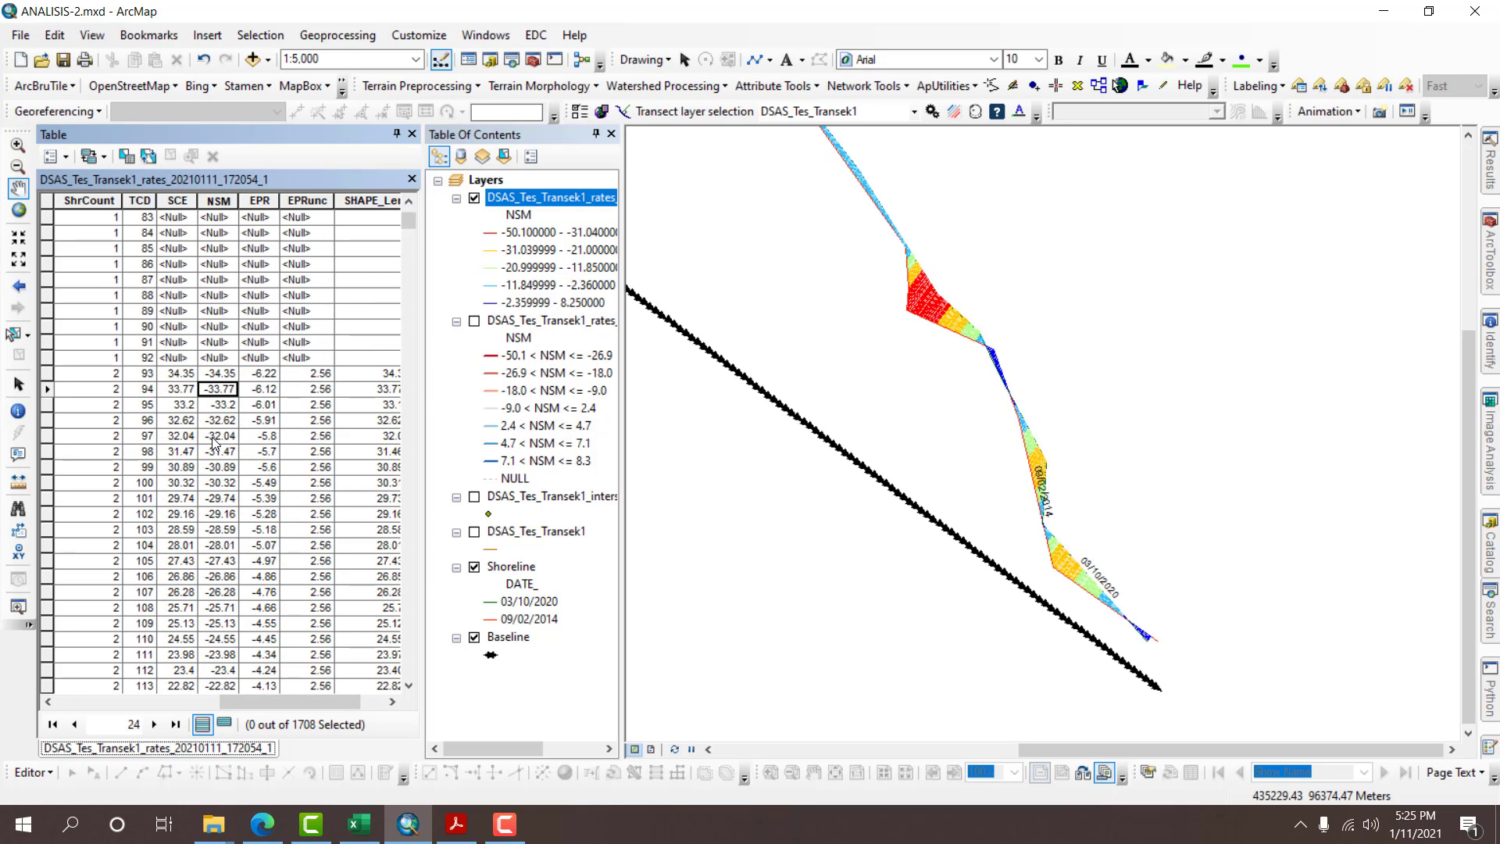
click(214, 437)
click(208, 499)
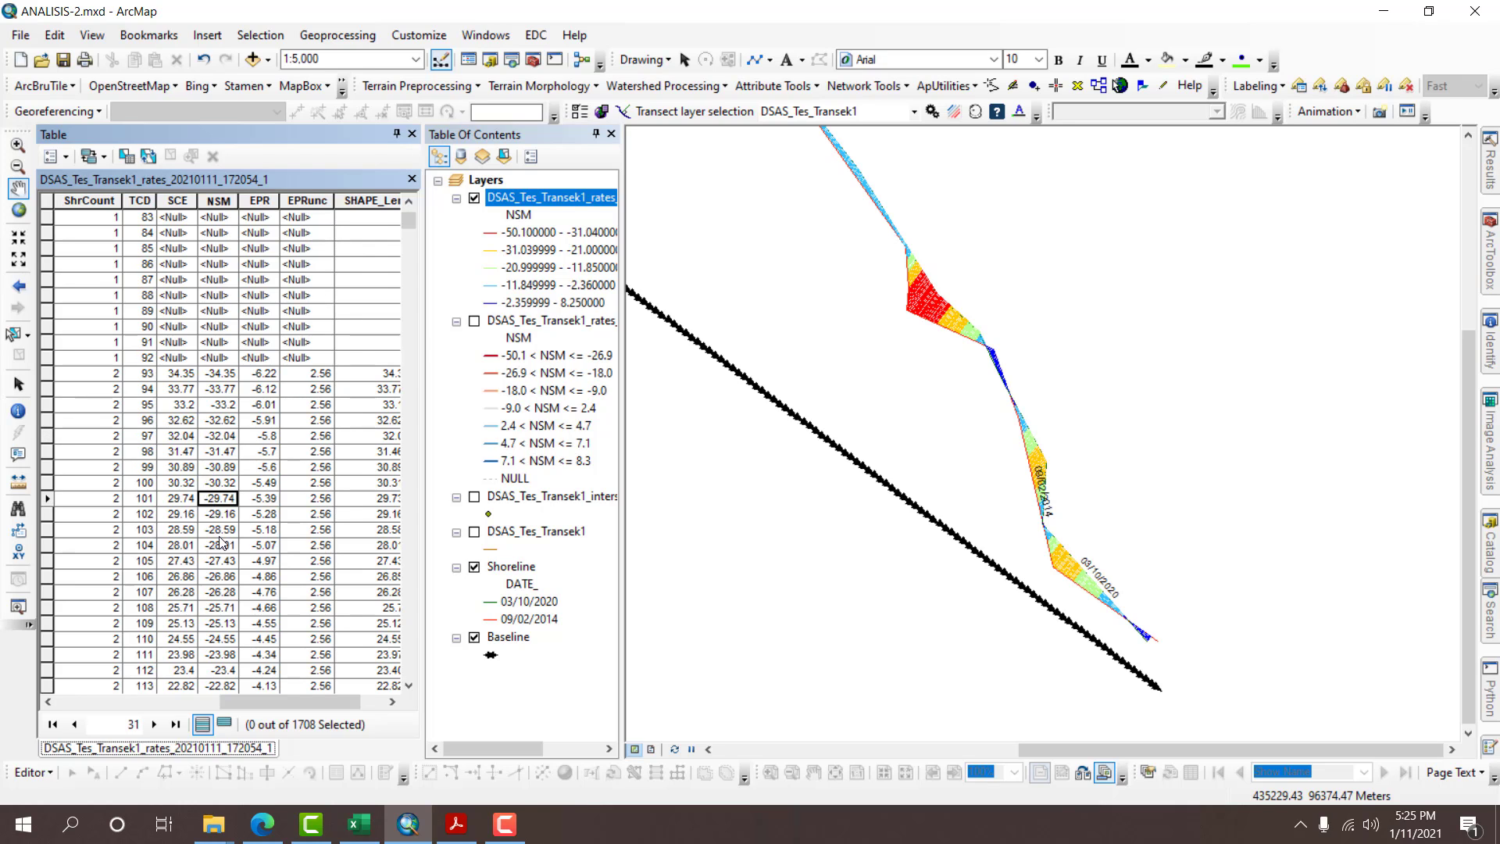
scroll(221, 542, down, 5)
scroll(221, 542, down, 10)
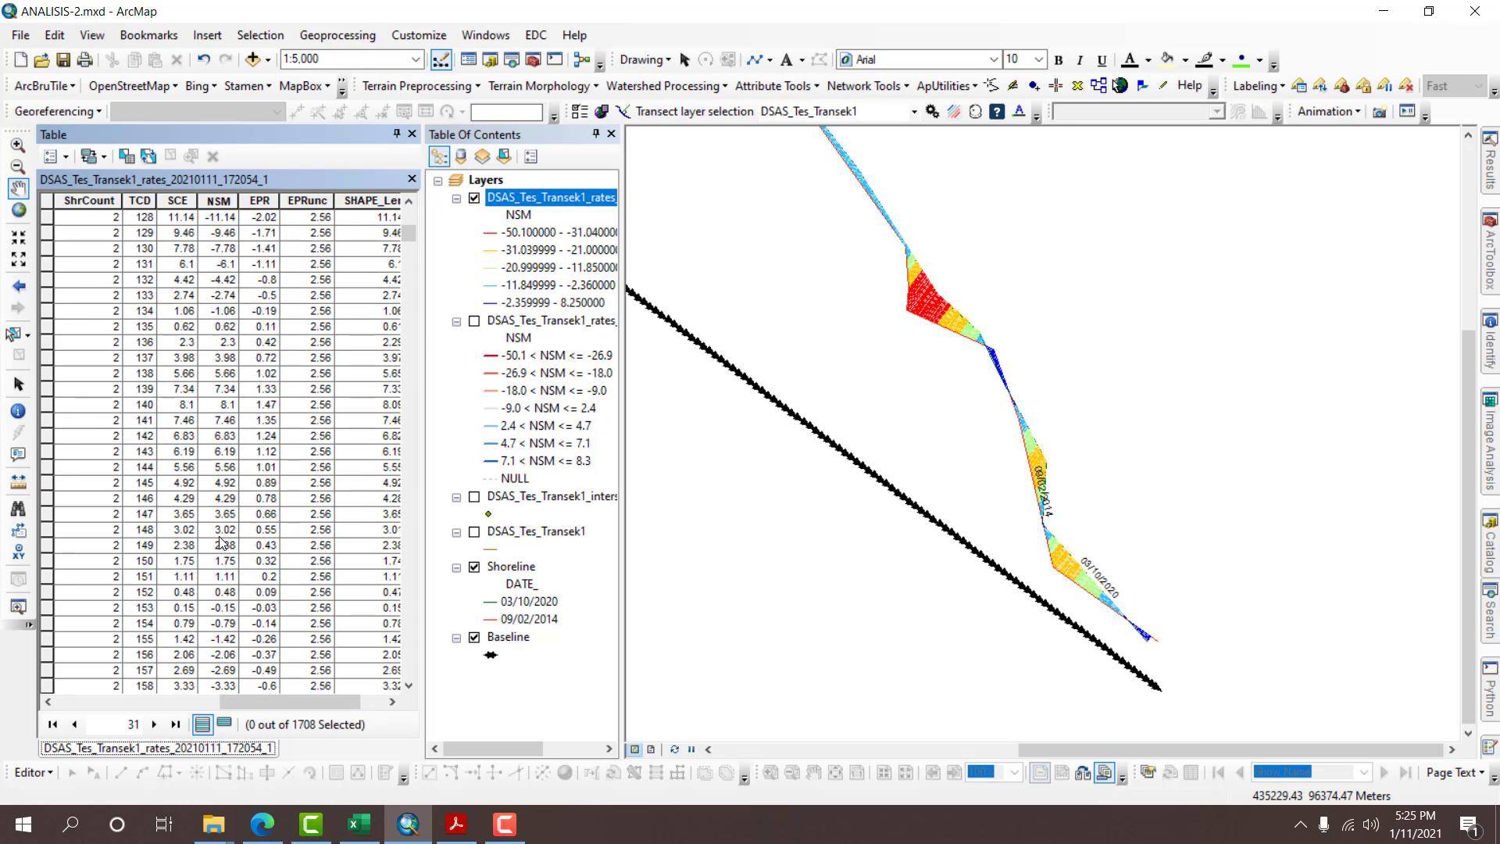
scroll(221, 542, up, 19)
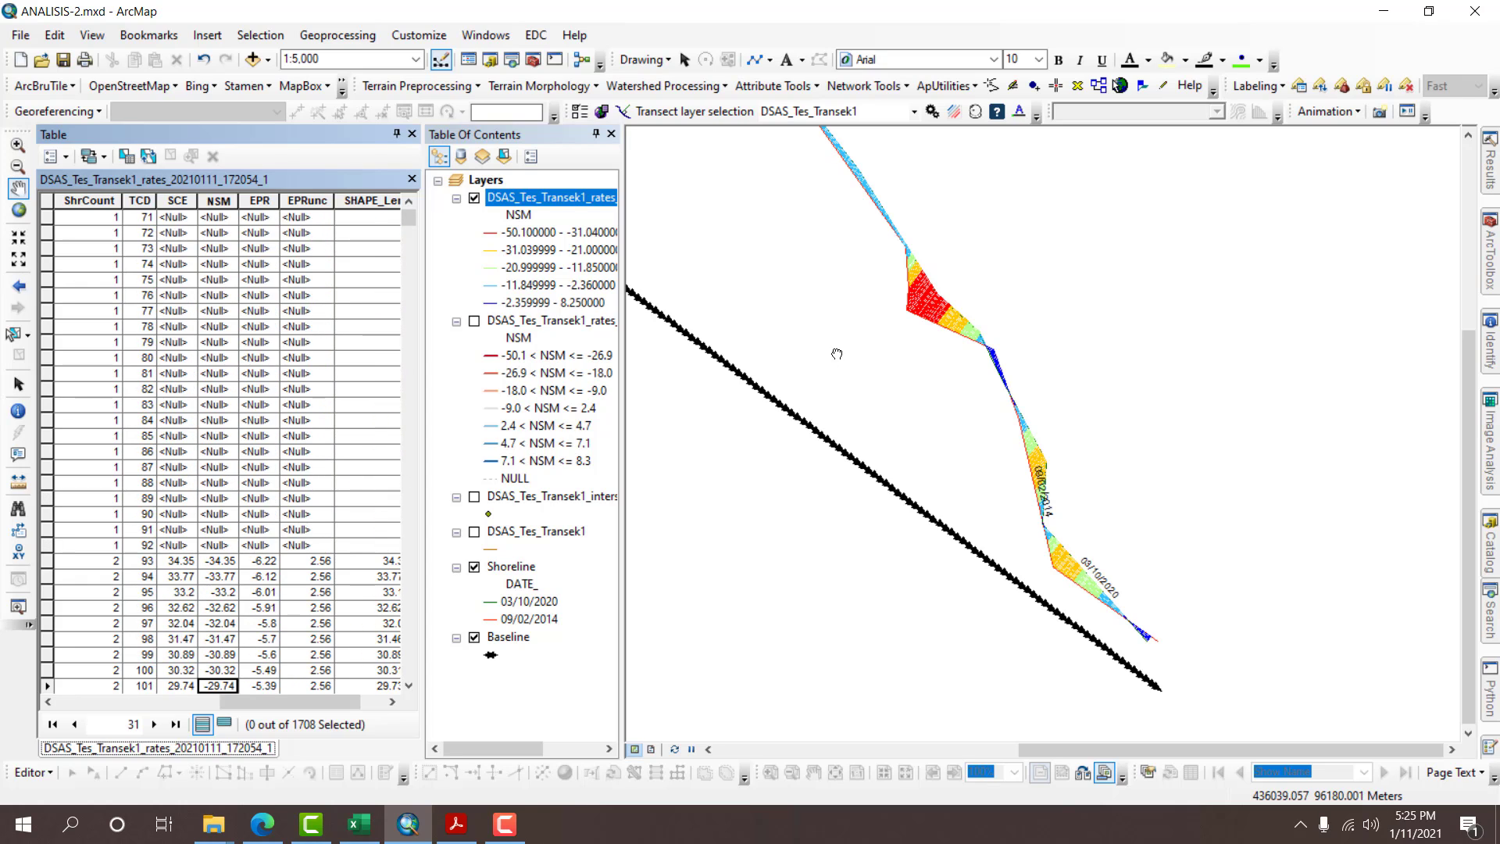
Hide the clipped rates layer and show the original rates layer at the northwestern end of the shorelines.
drag(837, 351, 1149, 582)
drag(889, 327, 1158, 508)
drag(914, 348, 1008, 419)
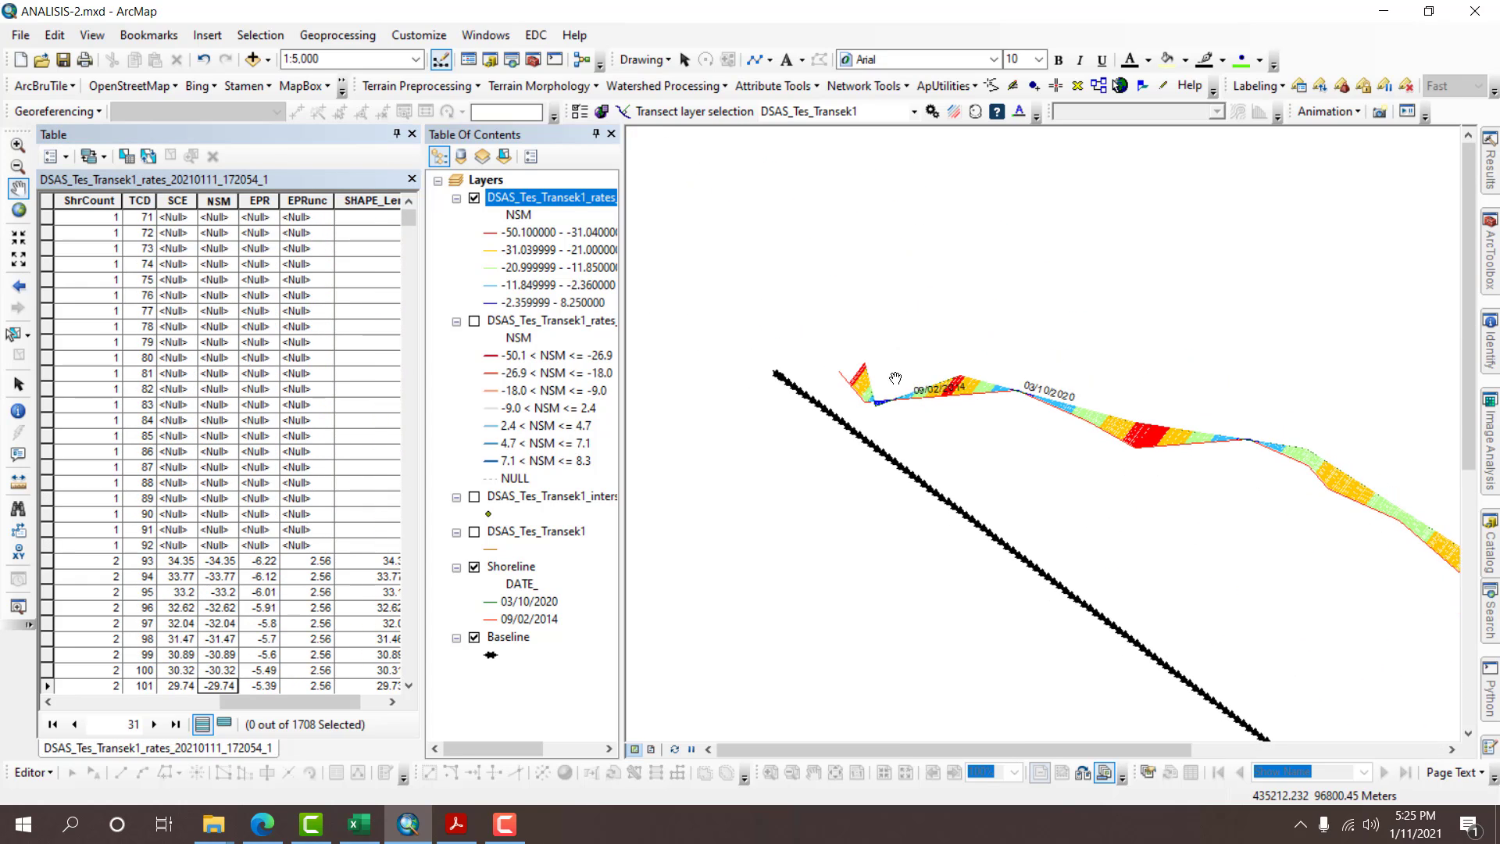
scroll(870, 367, up, 4)
scroll(858, 394, up, 2)
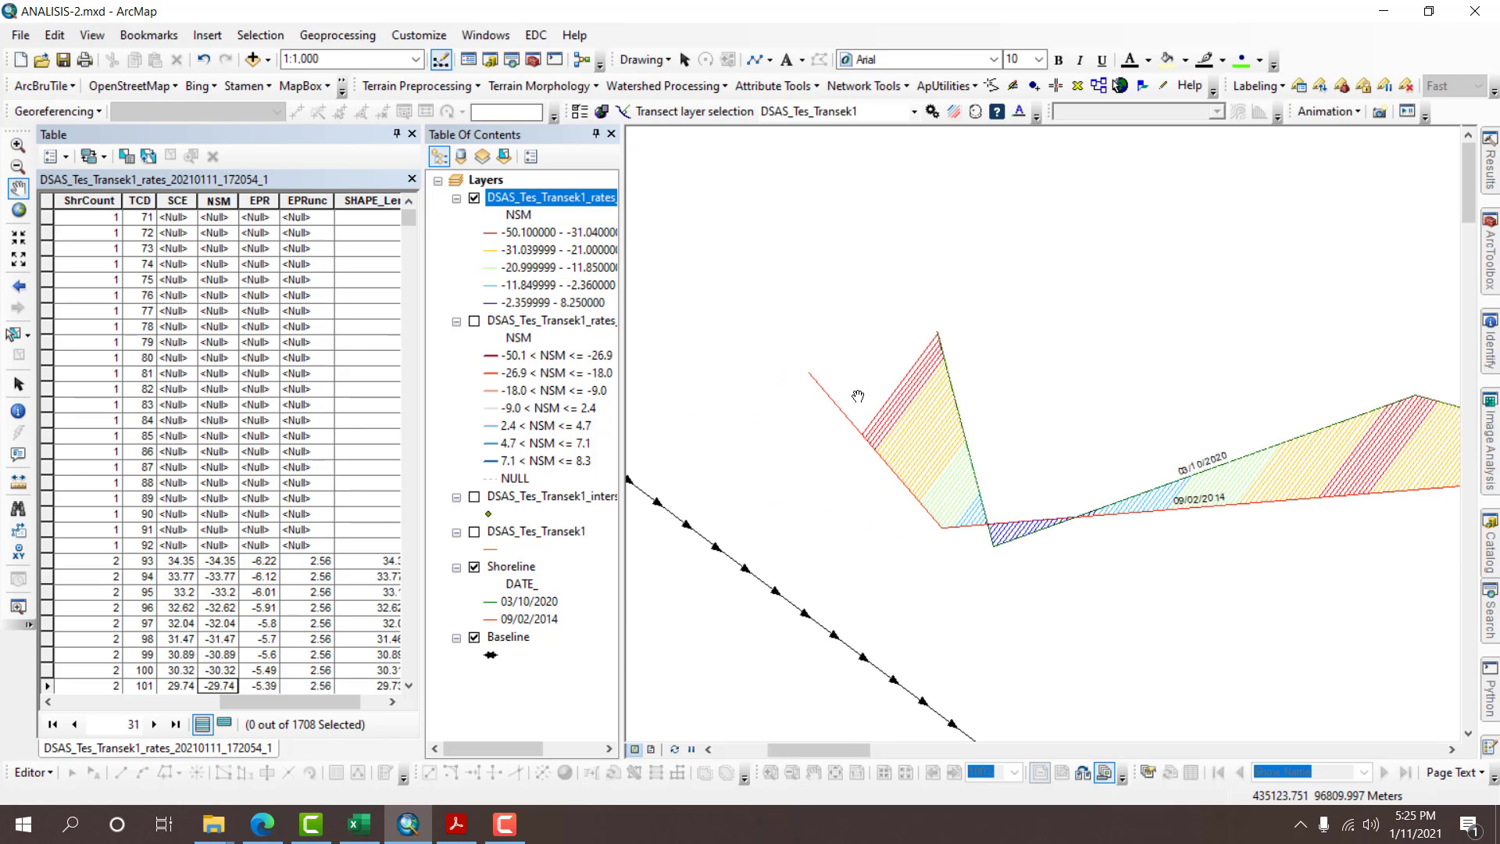
click(474, 198)
click(475, 321)
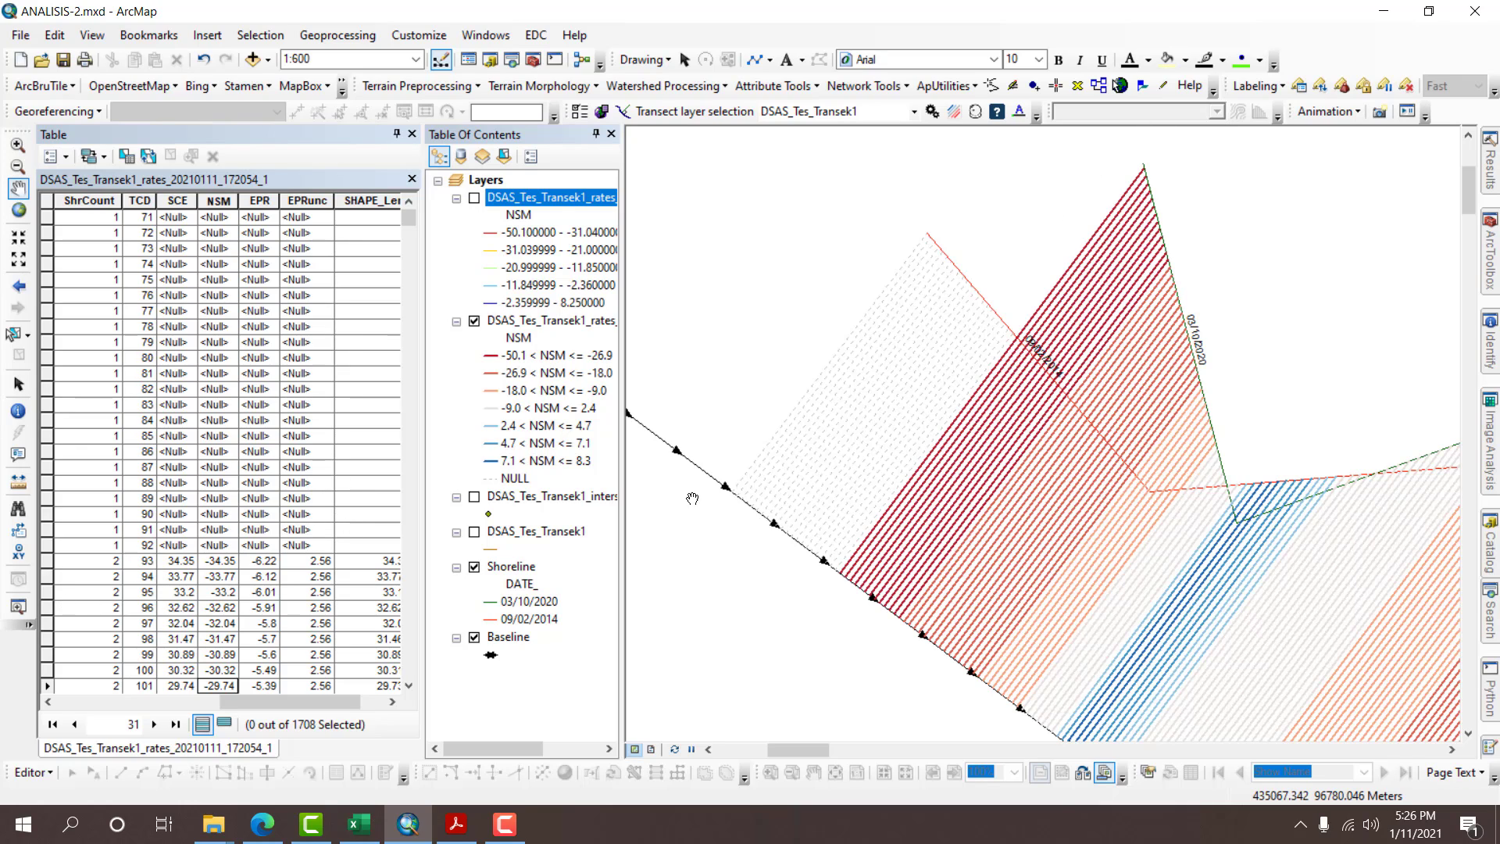
Start an edit session, sort the clipped rates table ascending by NSM, and delete all transects with null NSM values.
click(31, 771)
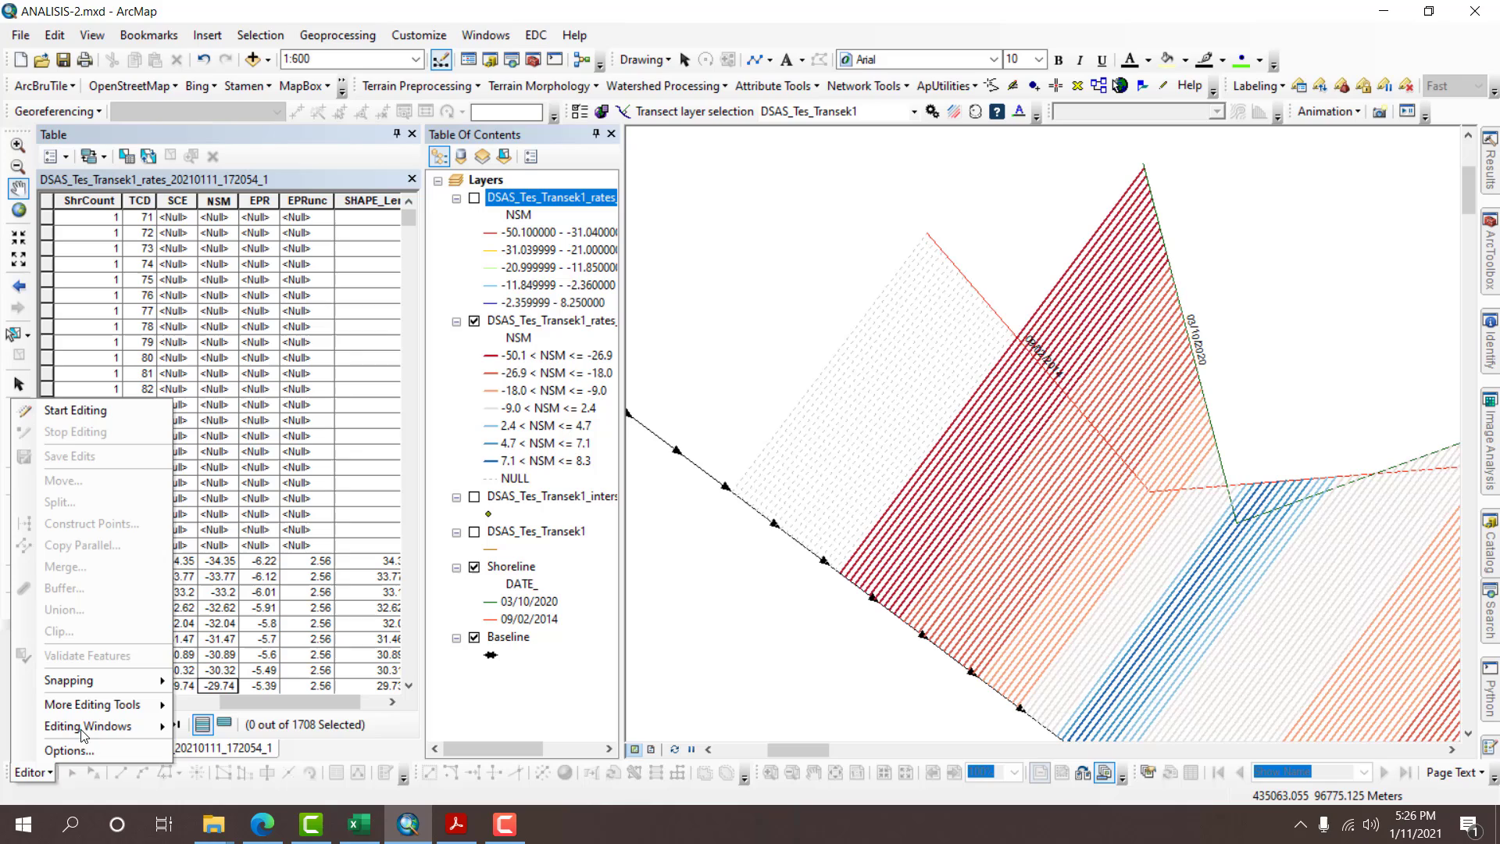
click(101, 410)
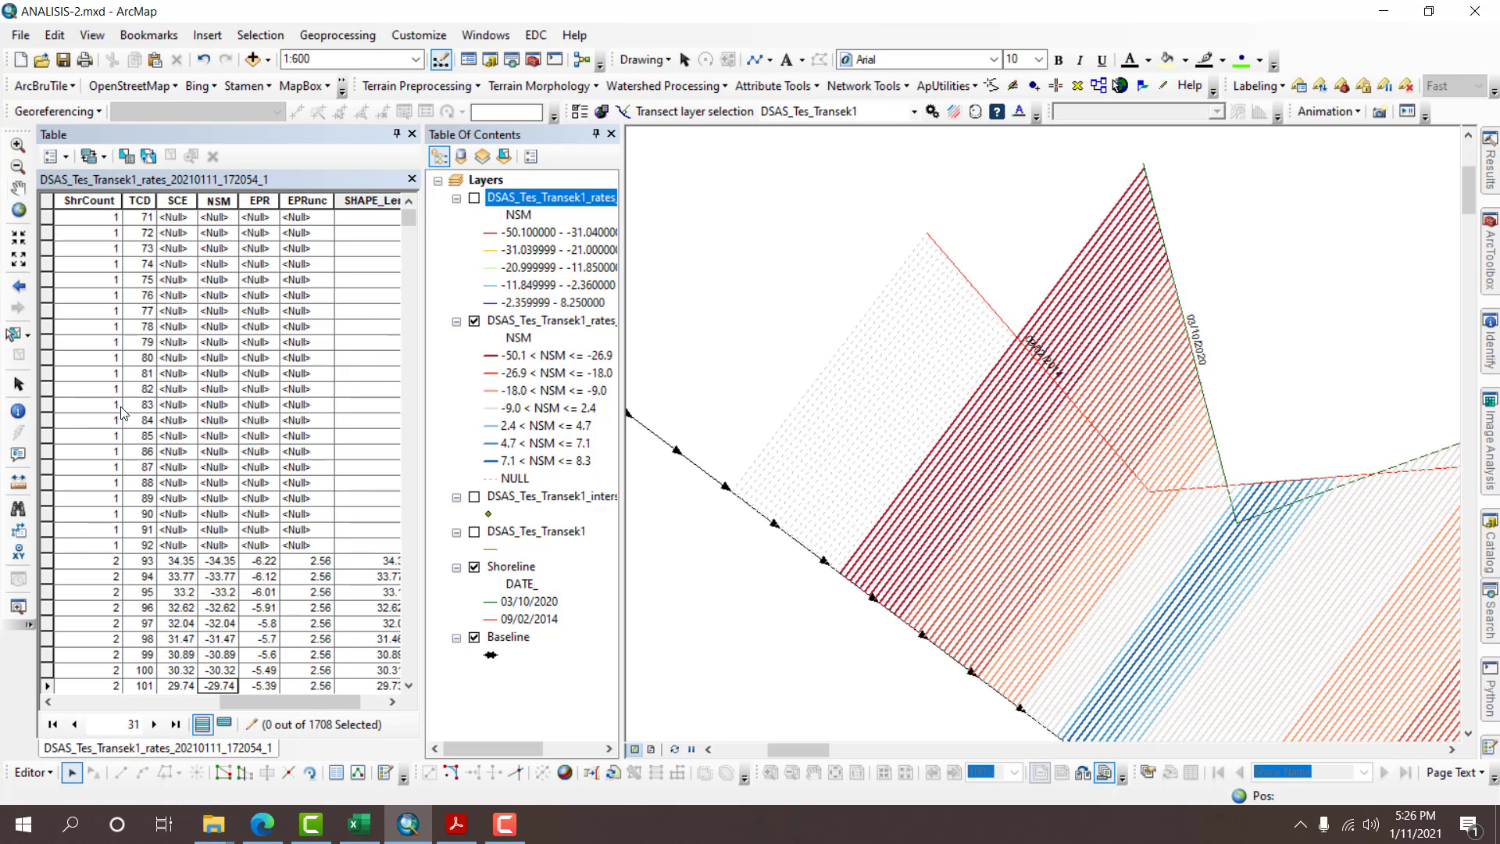
click(51, 217)
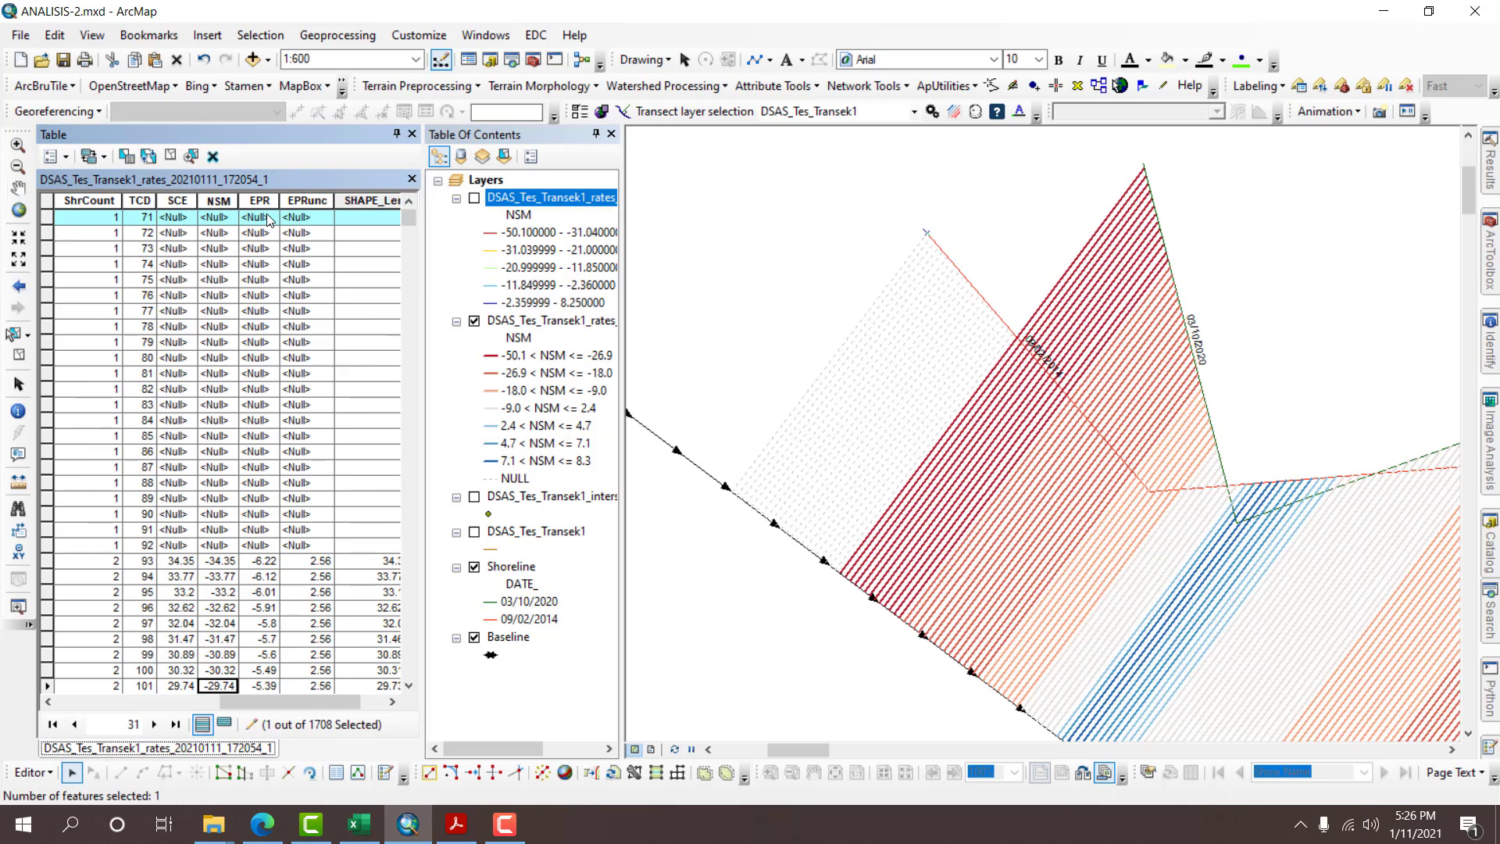
right_click(230, 201)
click(245, 214)
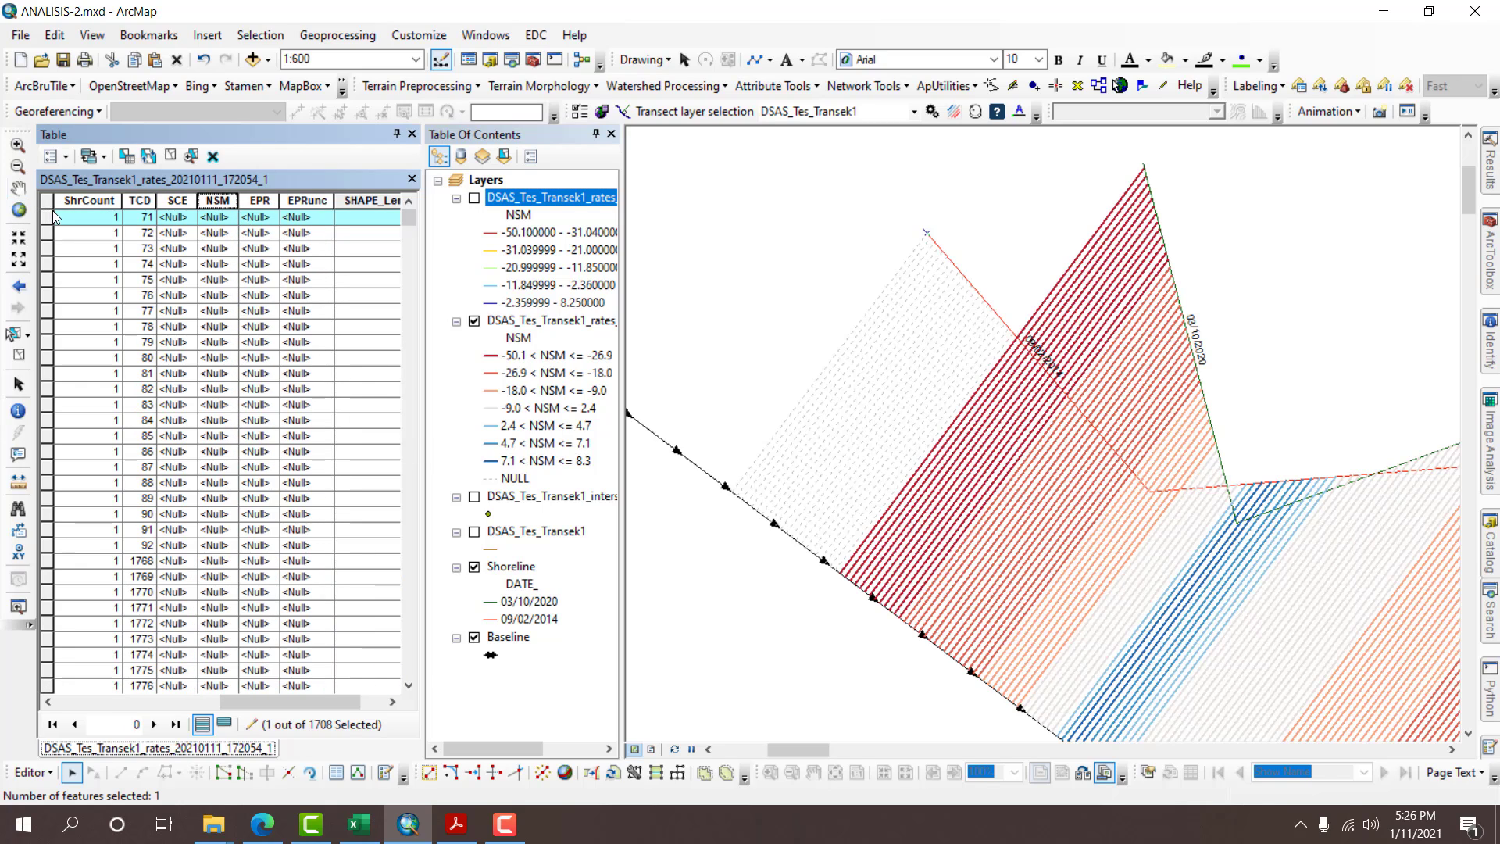
scroll(71, 397, down, 7)
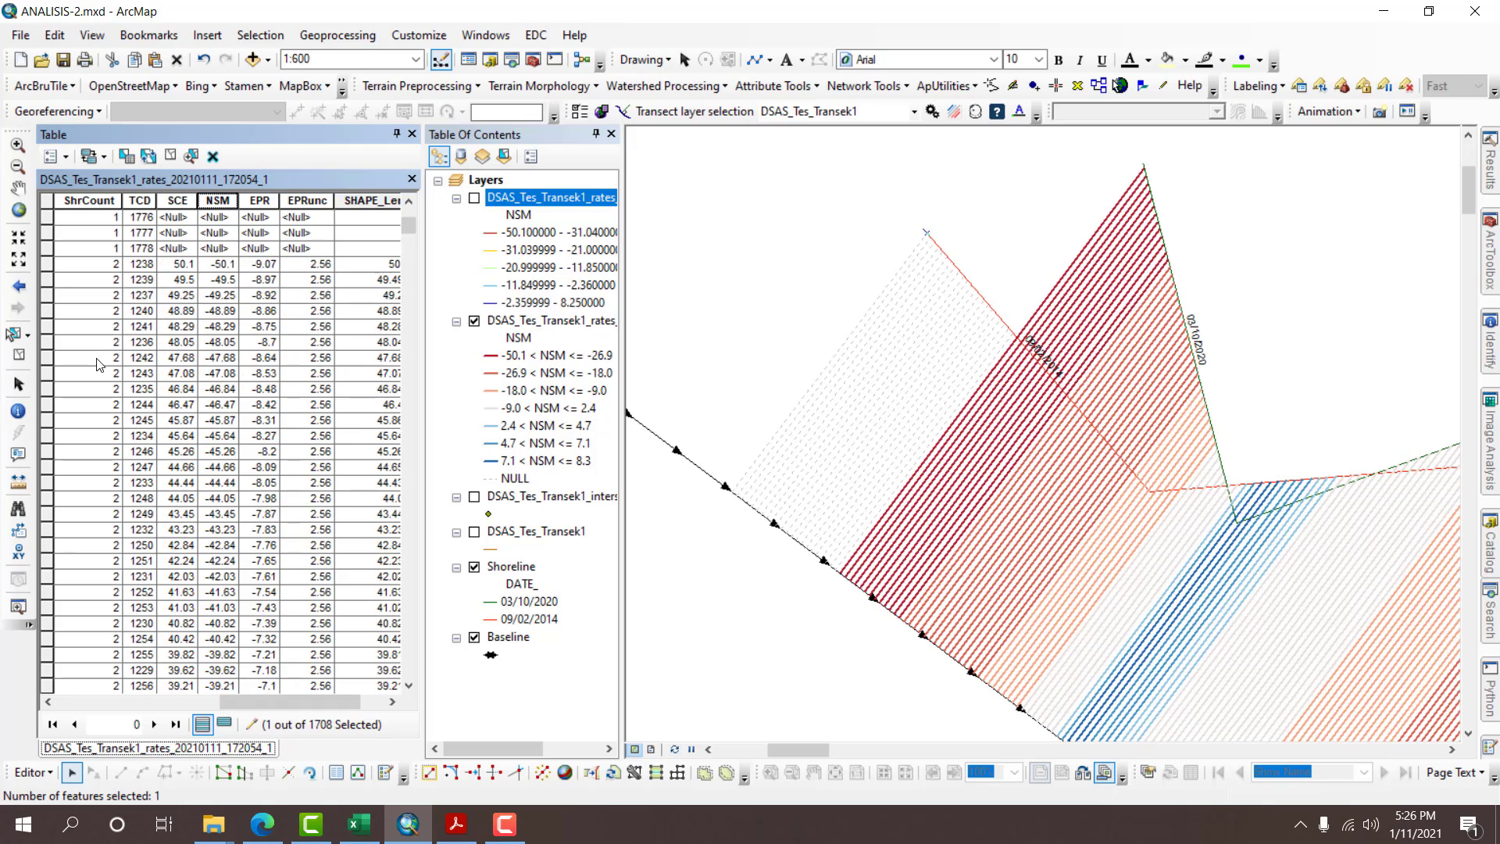
shift+click(46, 389)
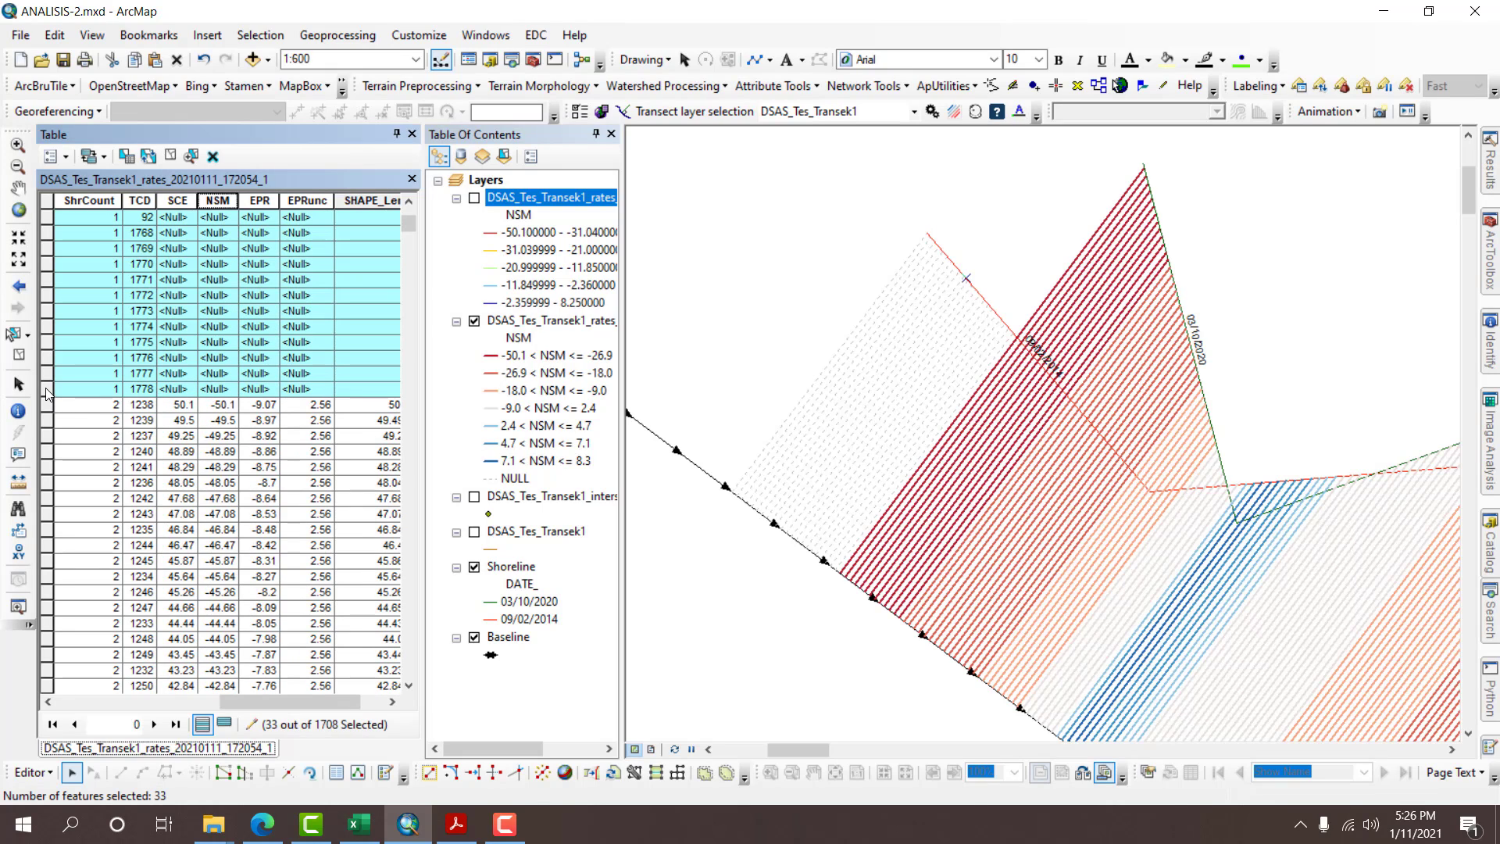
scroll(221, 391, up, 7)
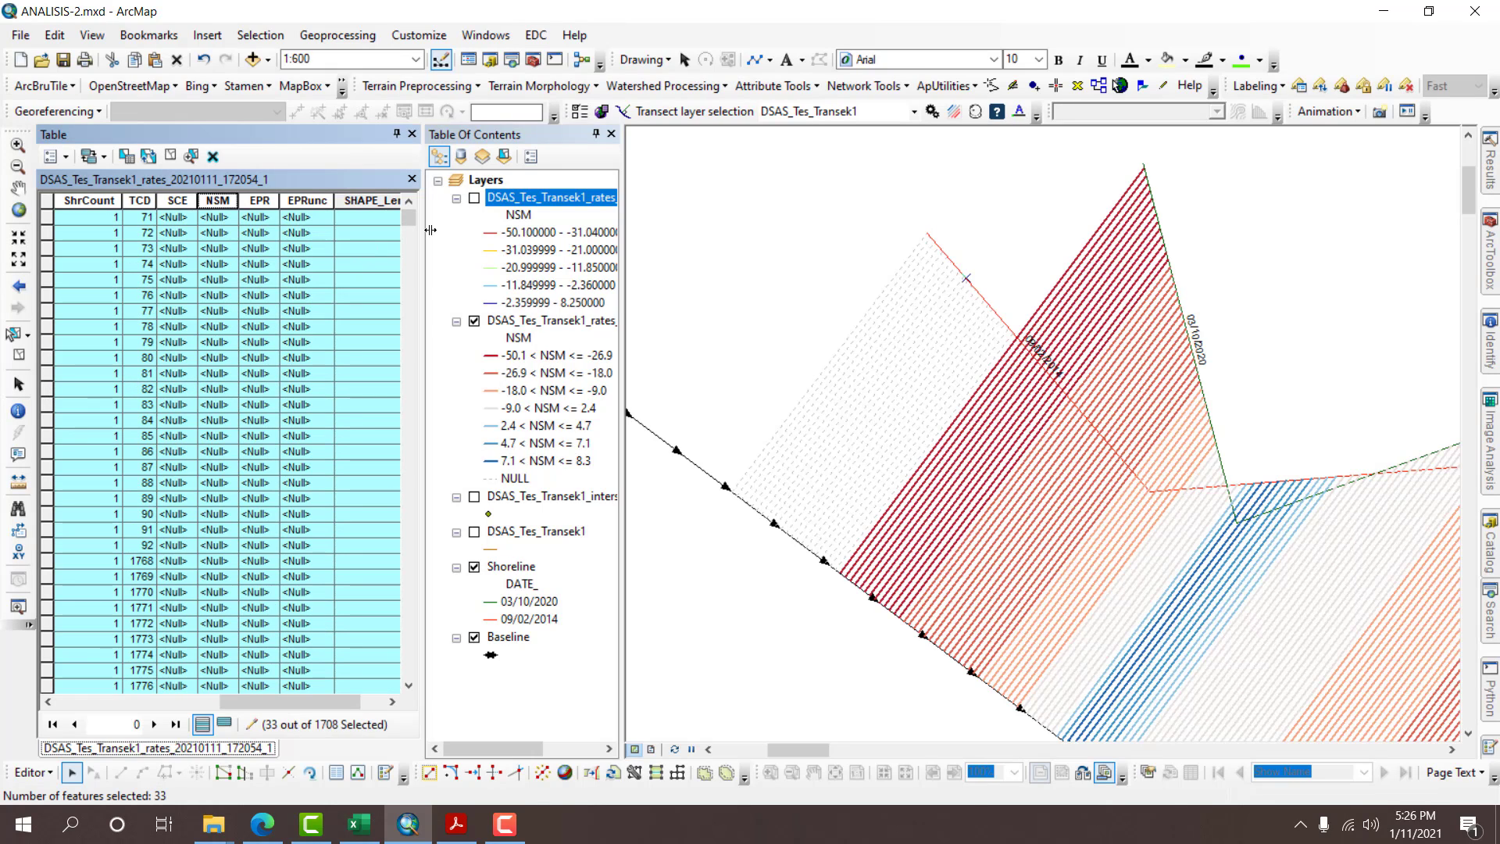
click(188, 157)
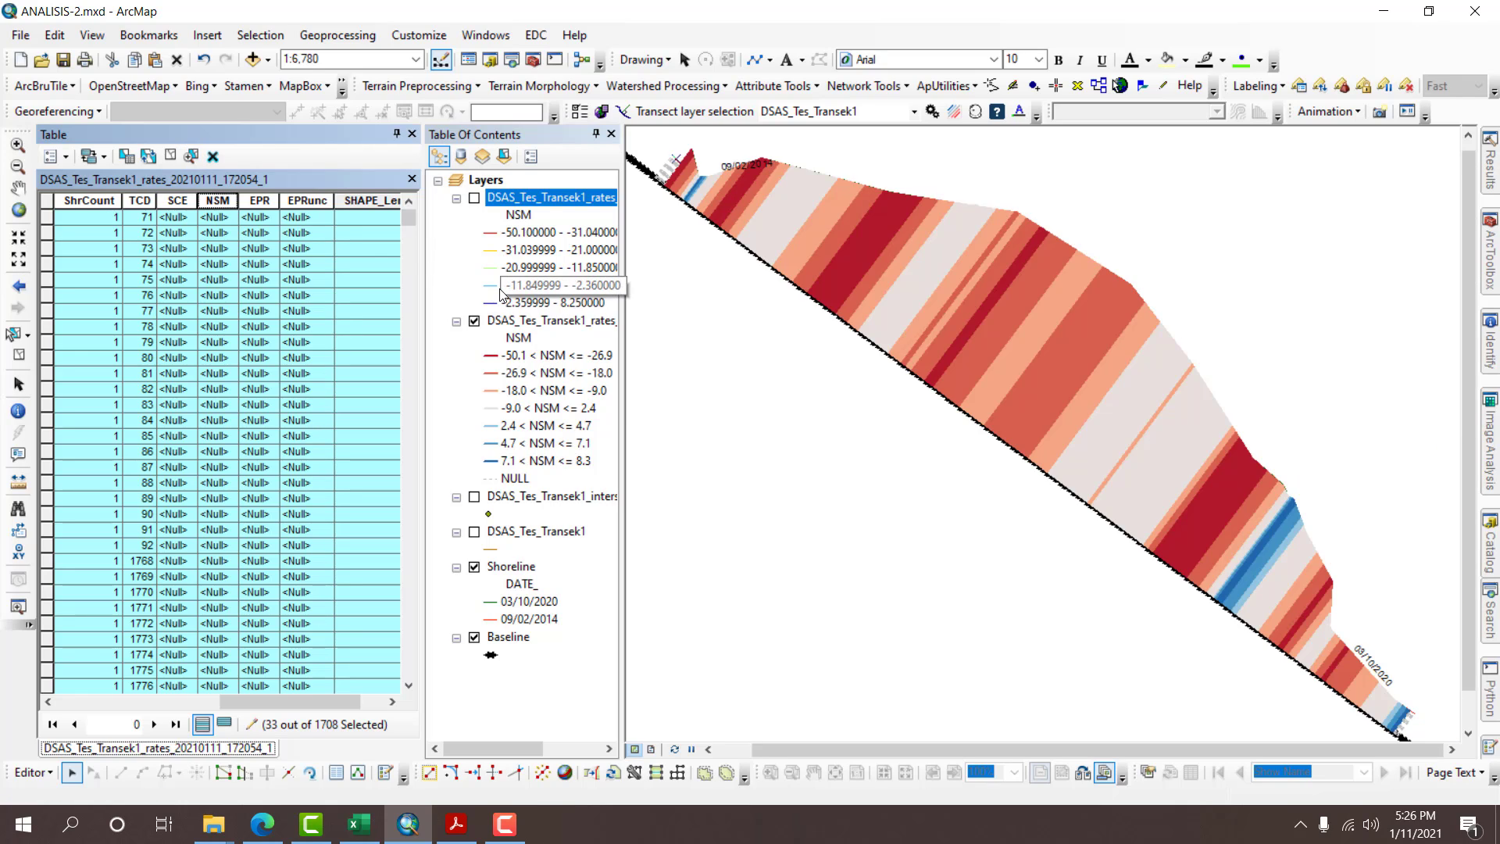
click(213, 157)
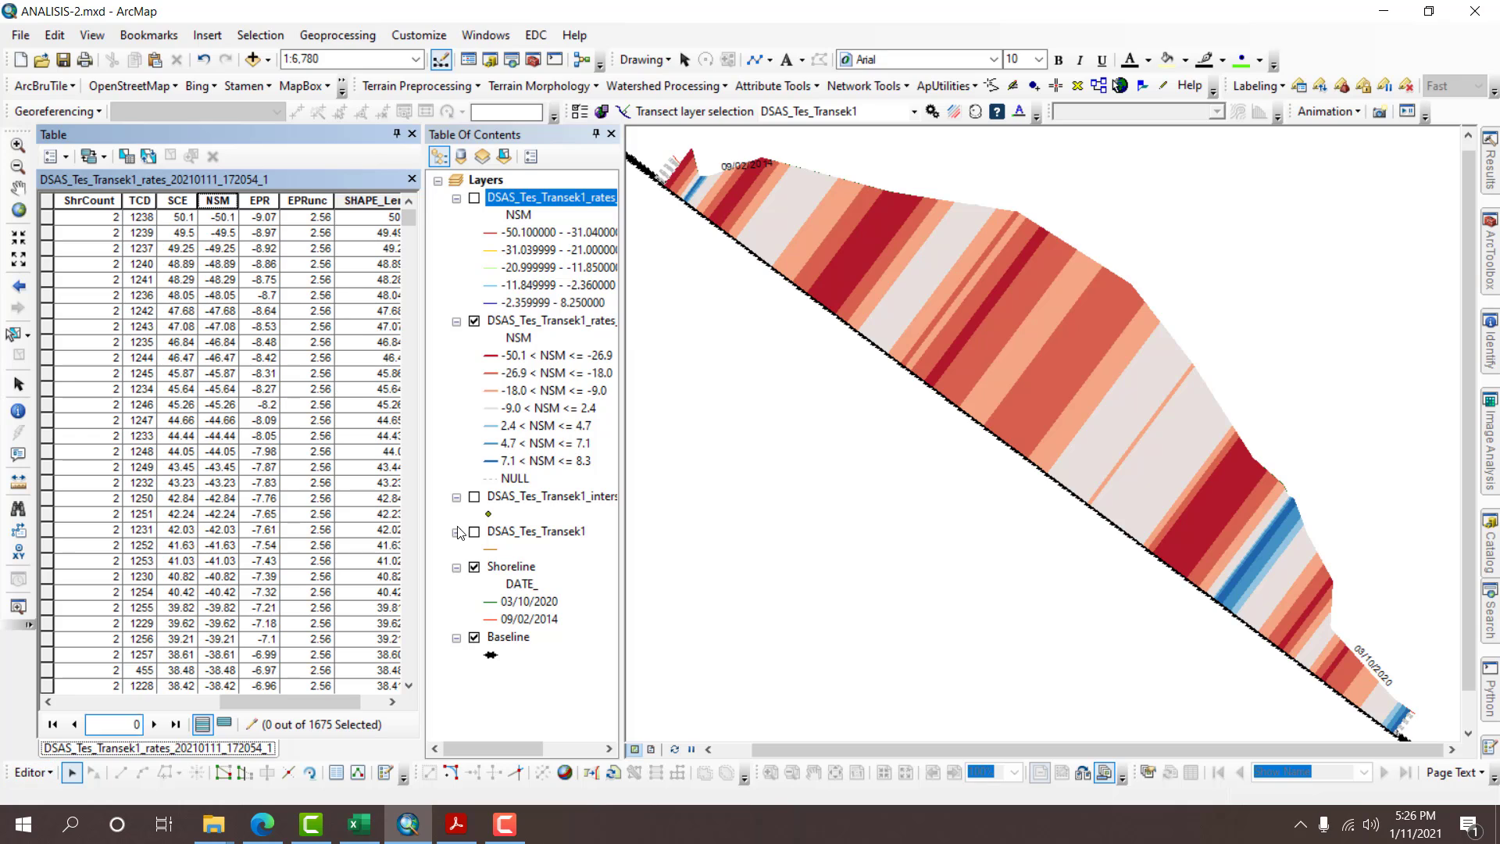
Open the original rates layer's attribute table, sort it ascending by NSM, and delete all transects with null NSM values.
right_click(531, 321)
click(625, 374)
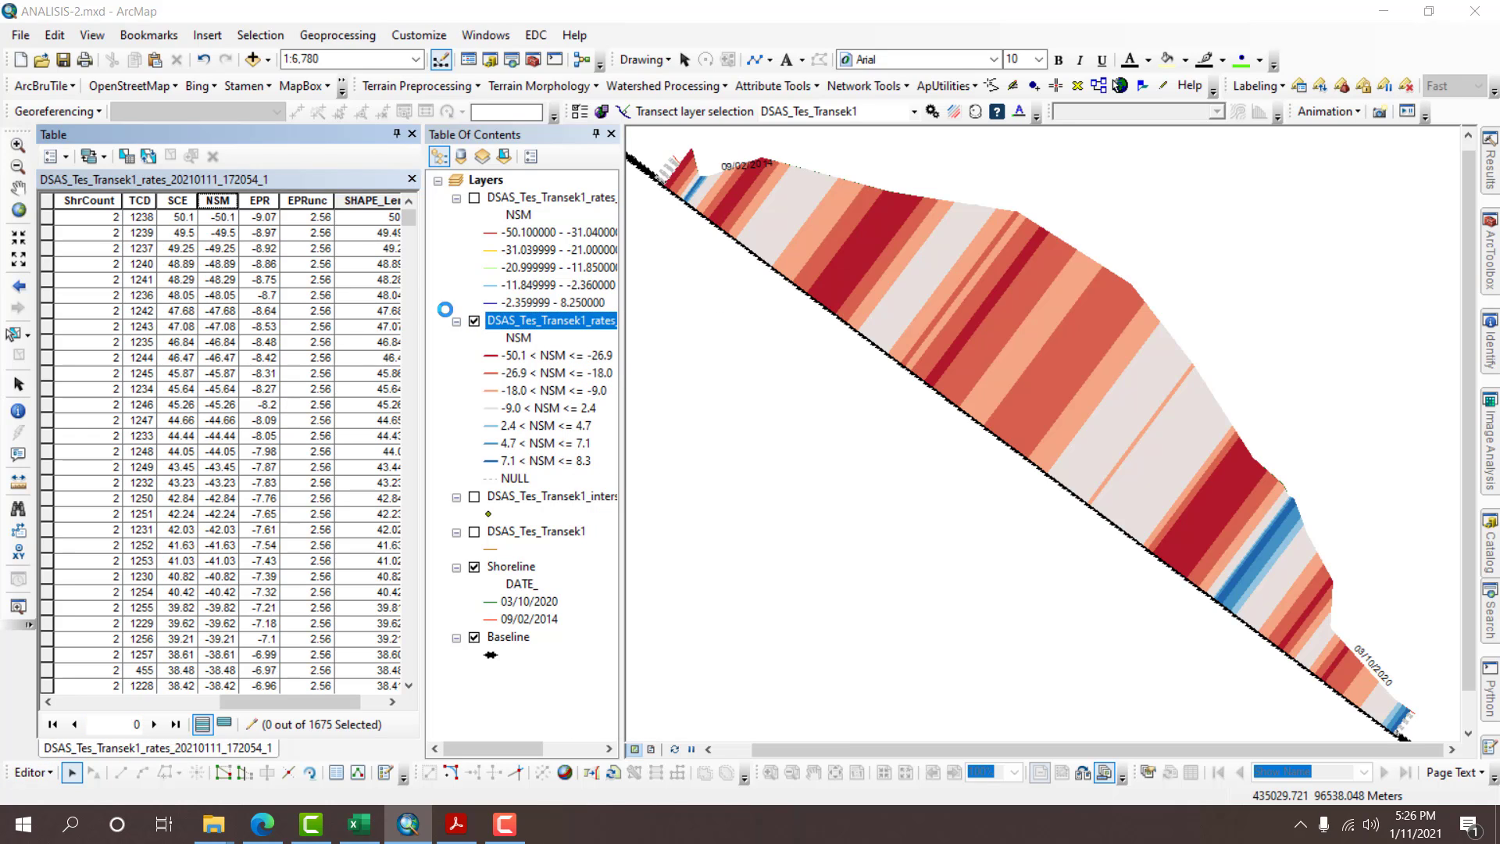
drag(155, 701, 350, 673)
right_click(245, 200)
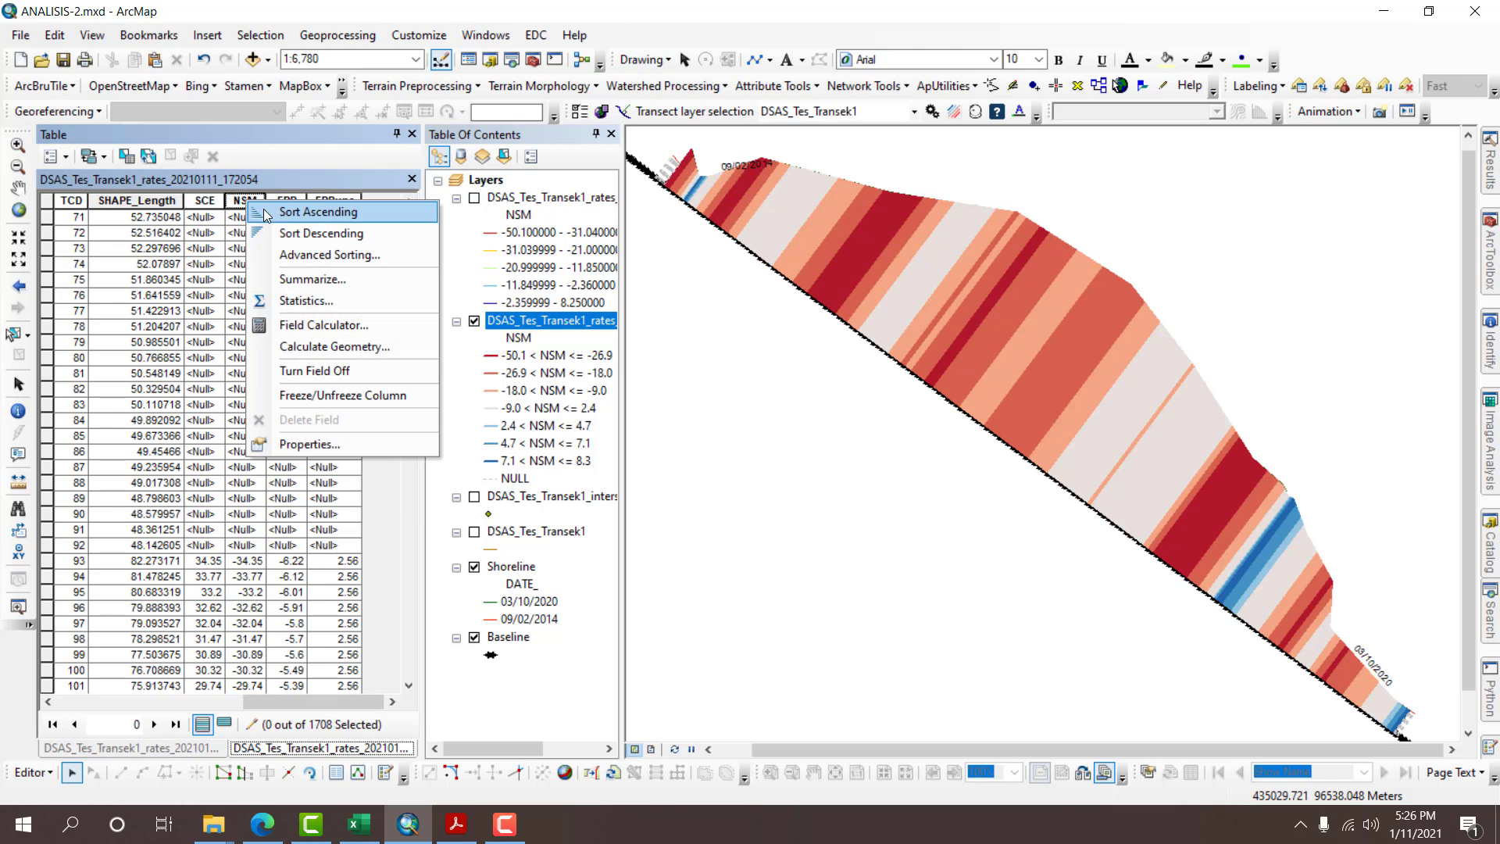
click(269, 208)
click(47, 221)
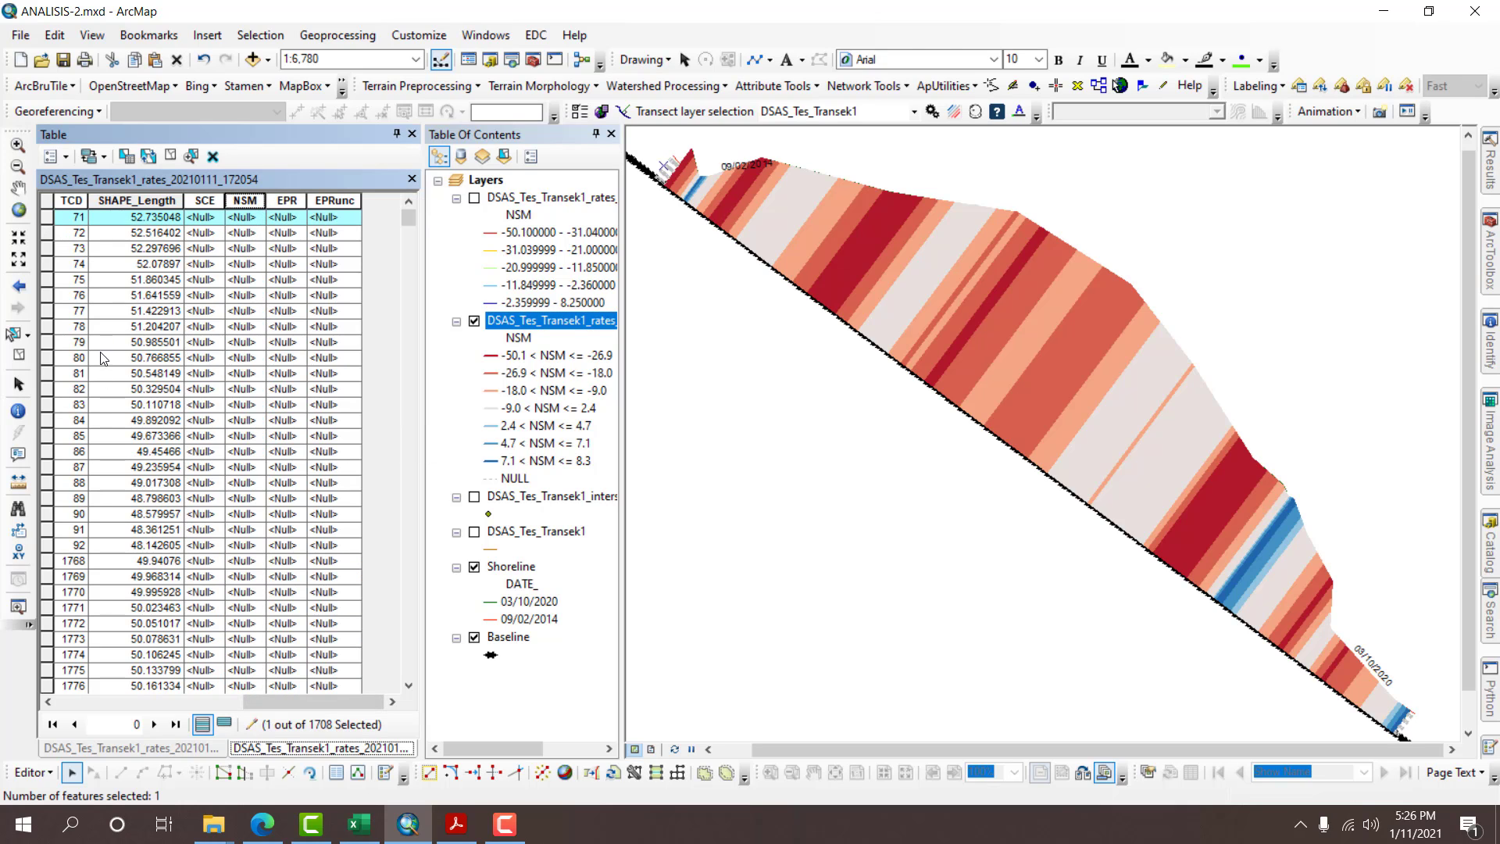
scroll(116, 419, down, 7)
shift+click(50, 388)
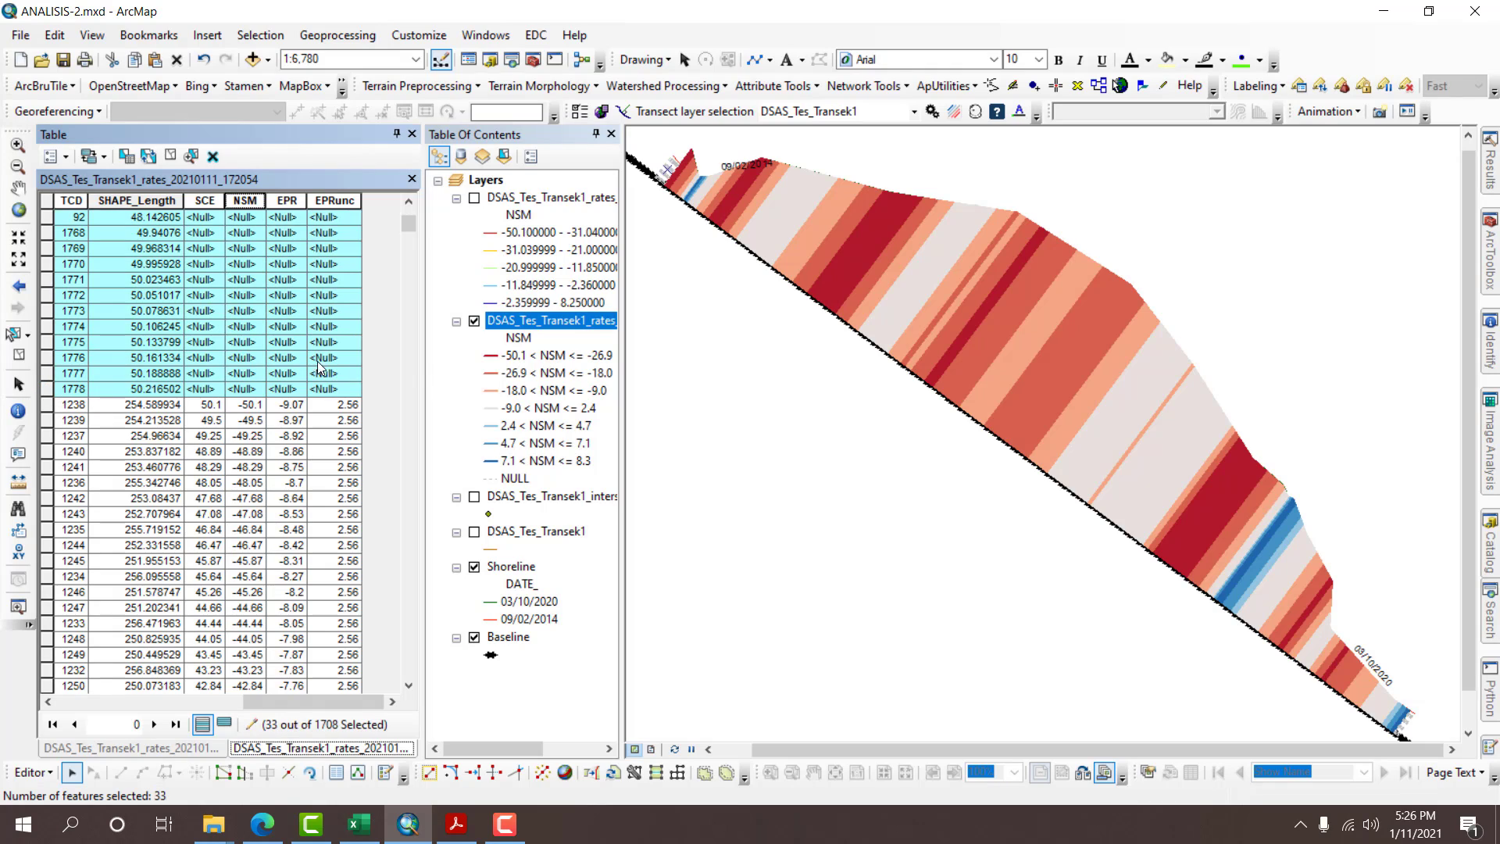
click(210, 158)
Stop editing with the edits saved, and close the attribute tables with the map at full extent.
scroll(744, 199, down, 5)
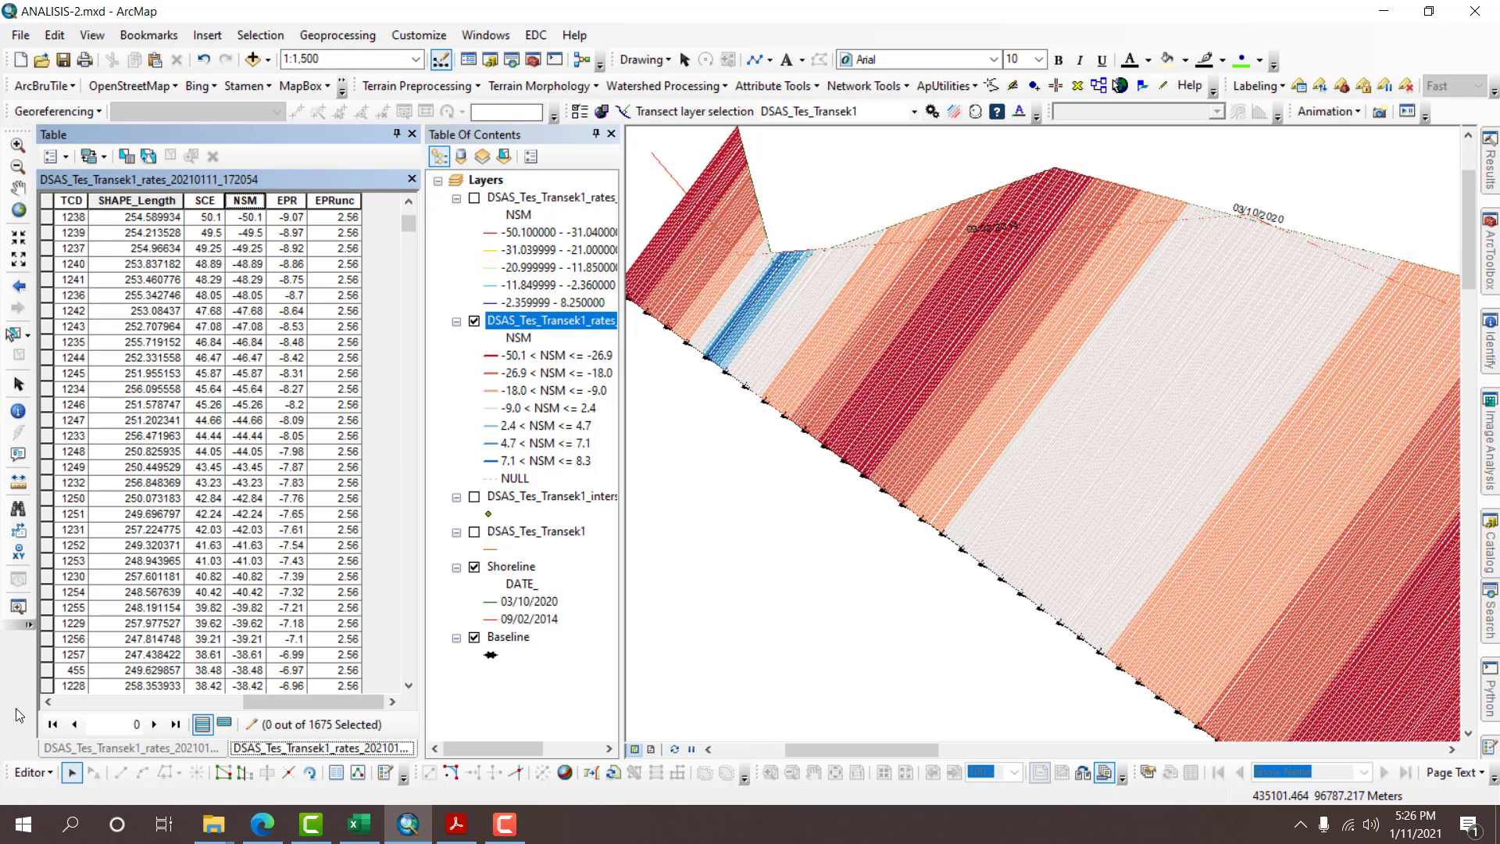
click(31, 772)
click(75, 431)
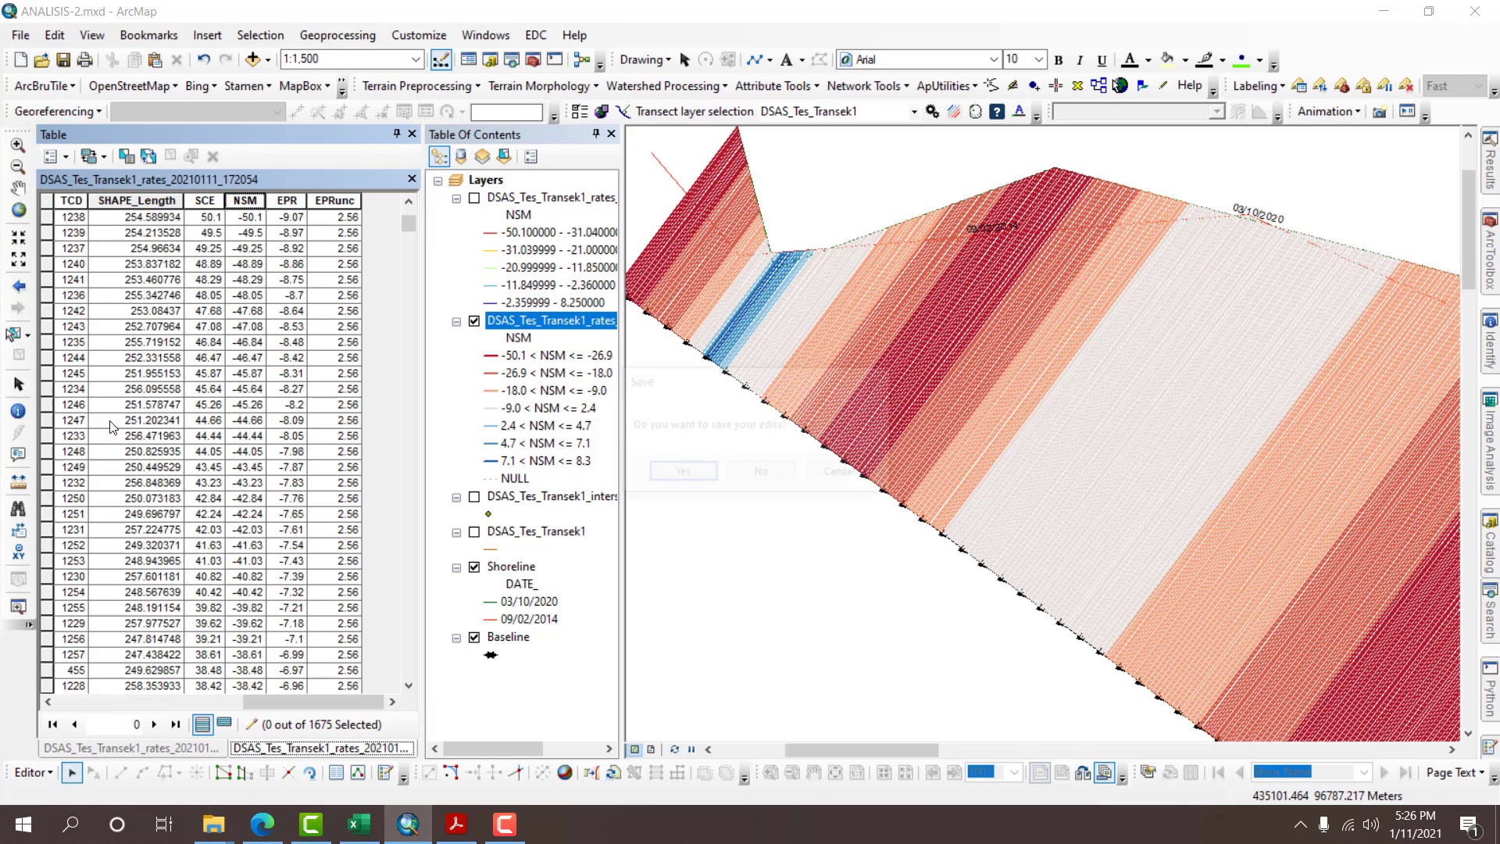
click(682, 474)
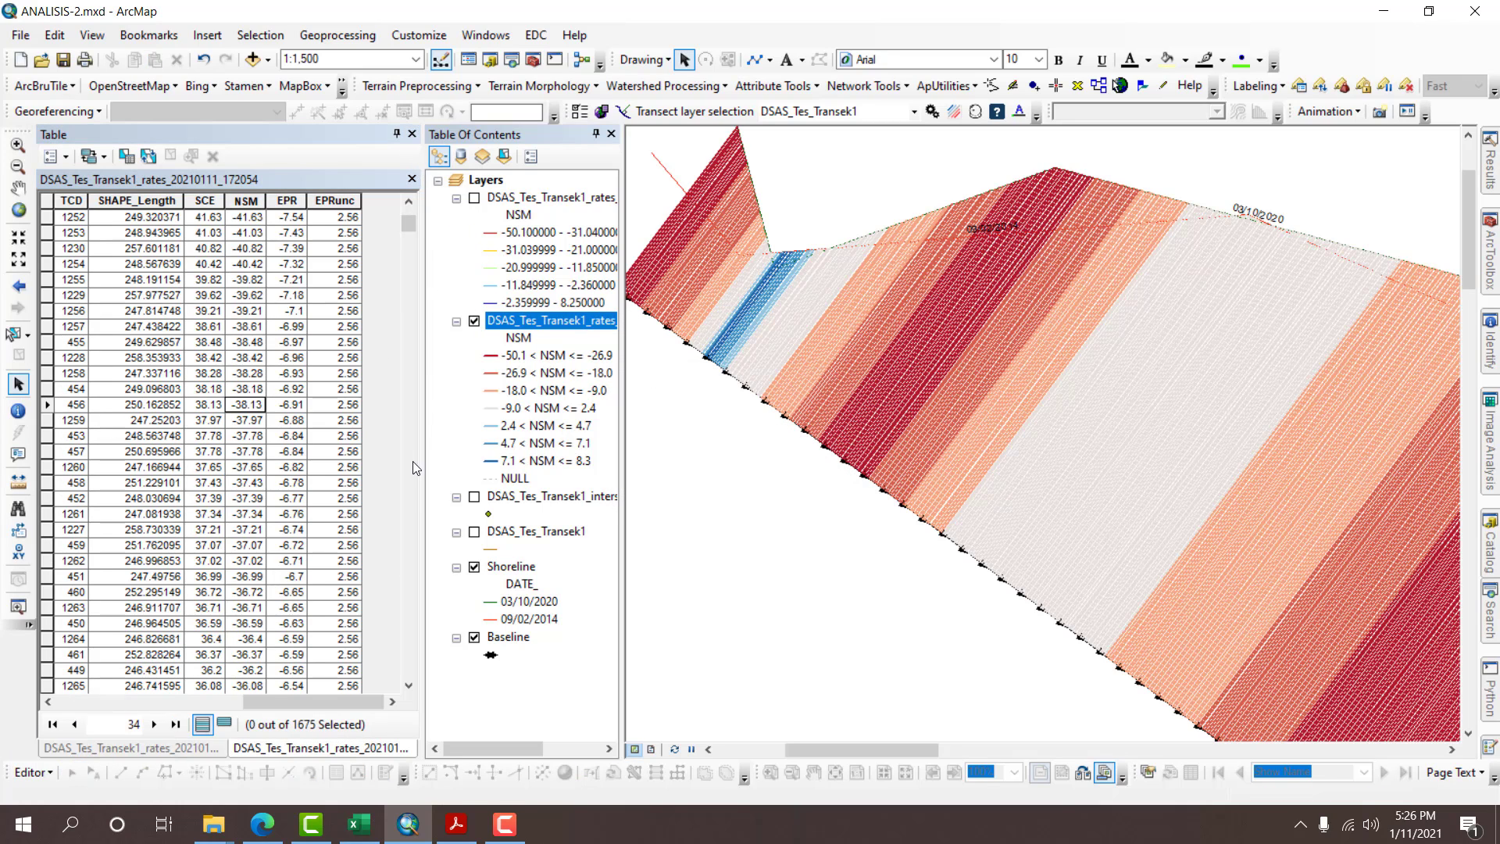
click(17, 210)
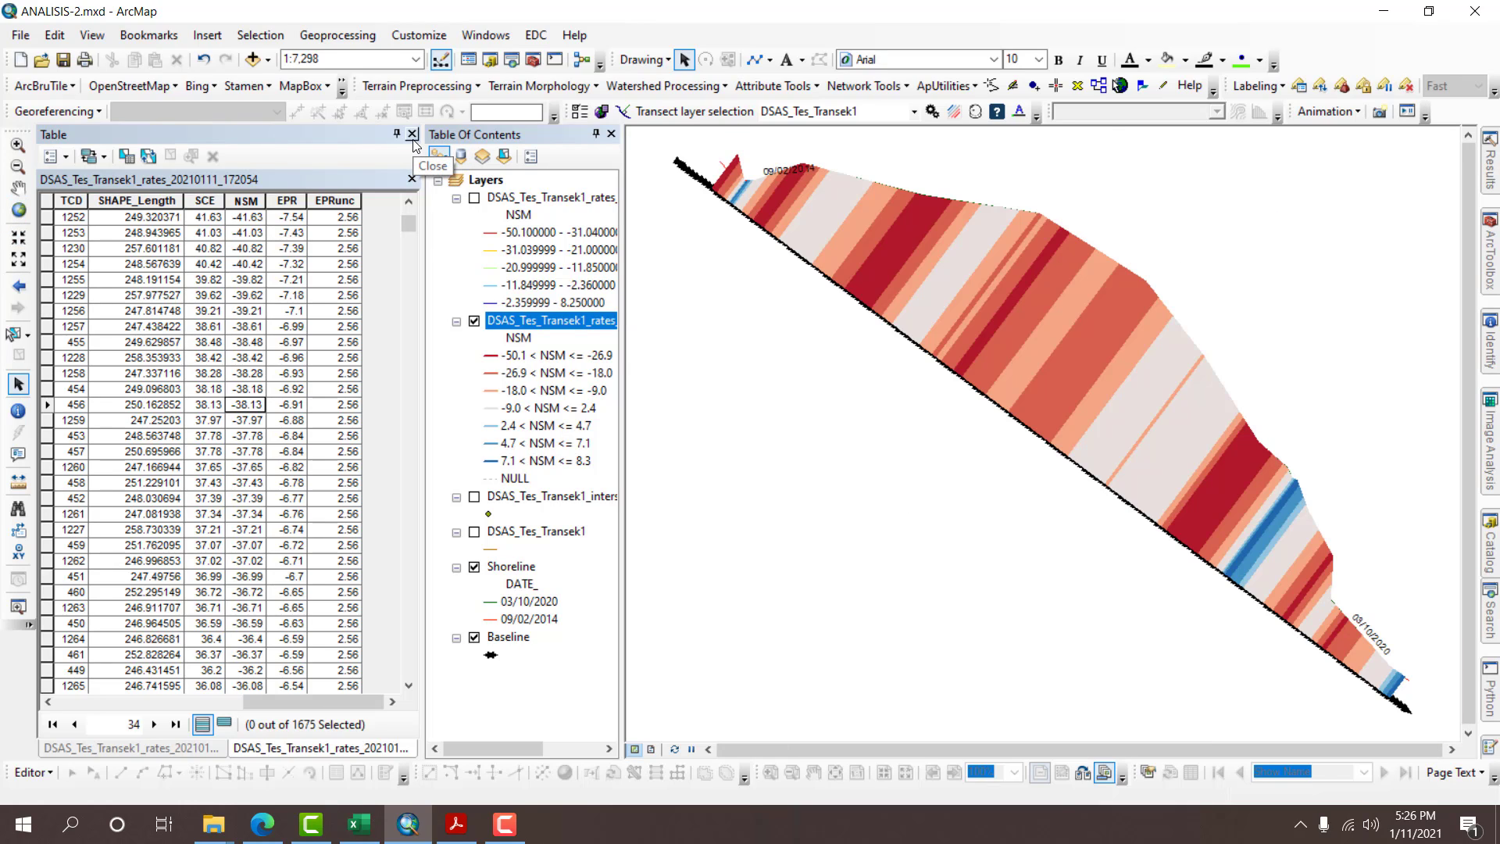
click(413, 135)
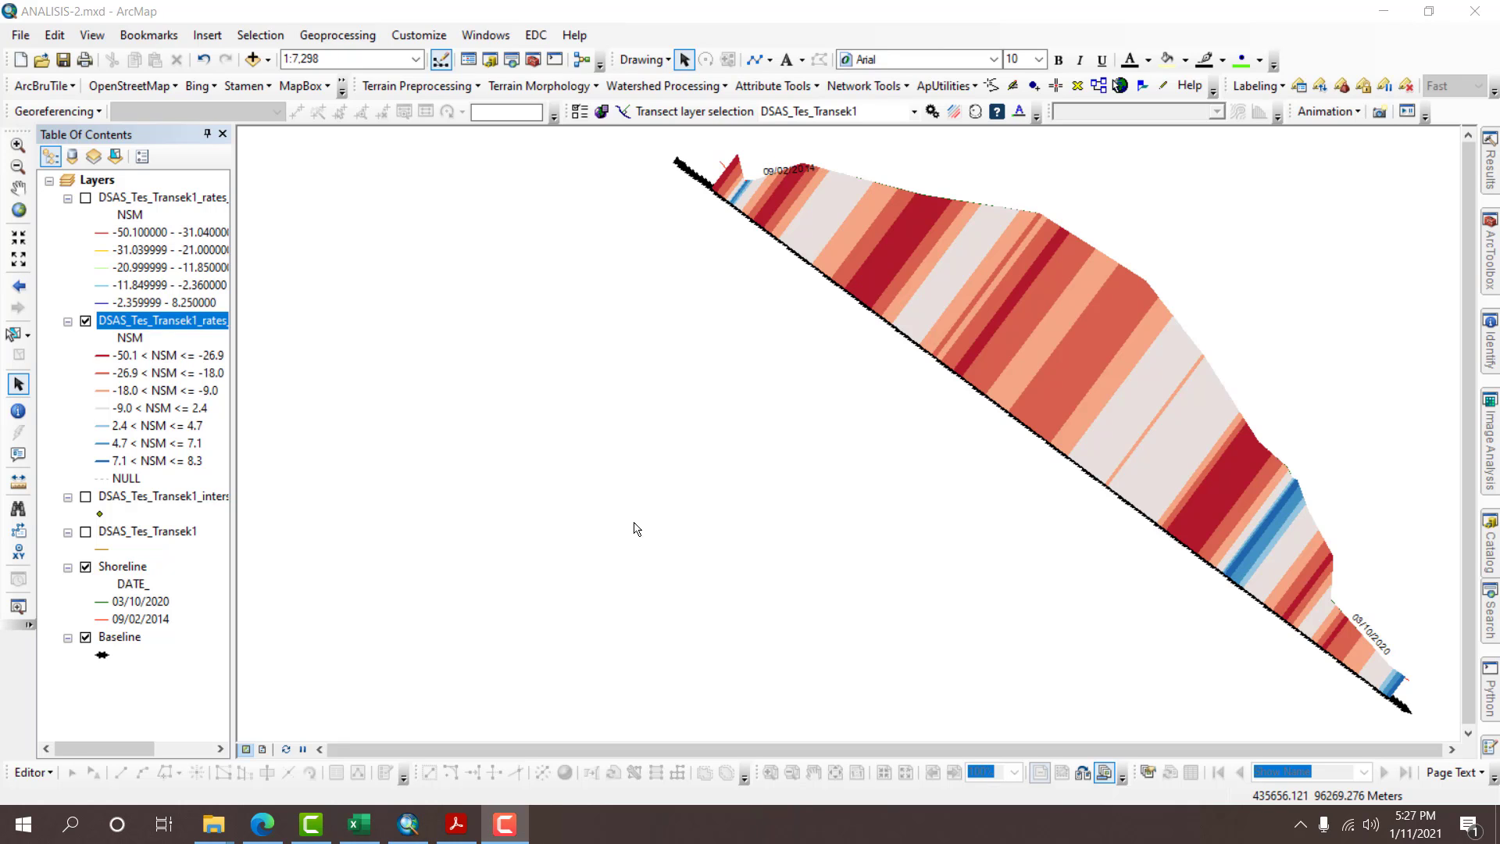
Switch to File Explorer's MODUL PERUBAHAN PANTAI folder and locate the DSAS database files.
mouse_move(211, 824)
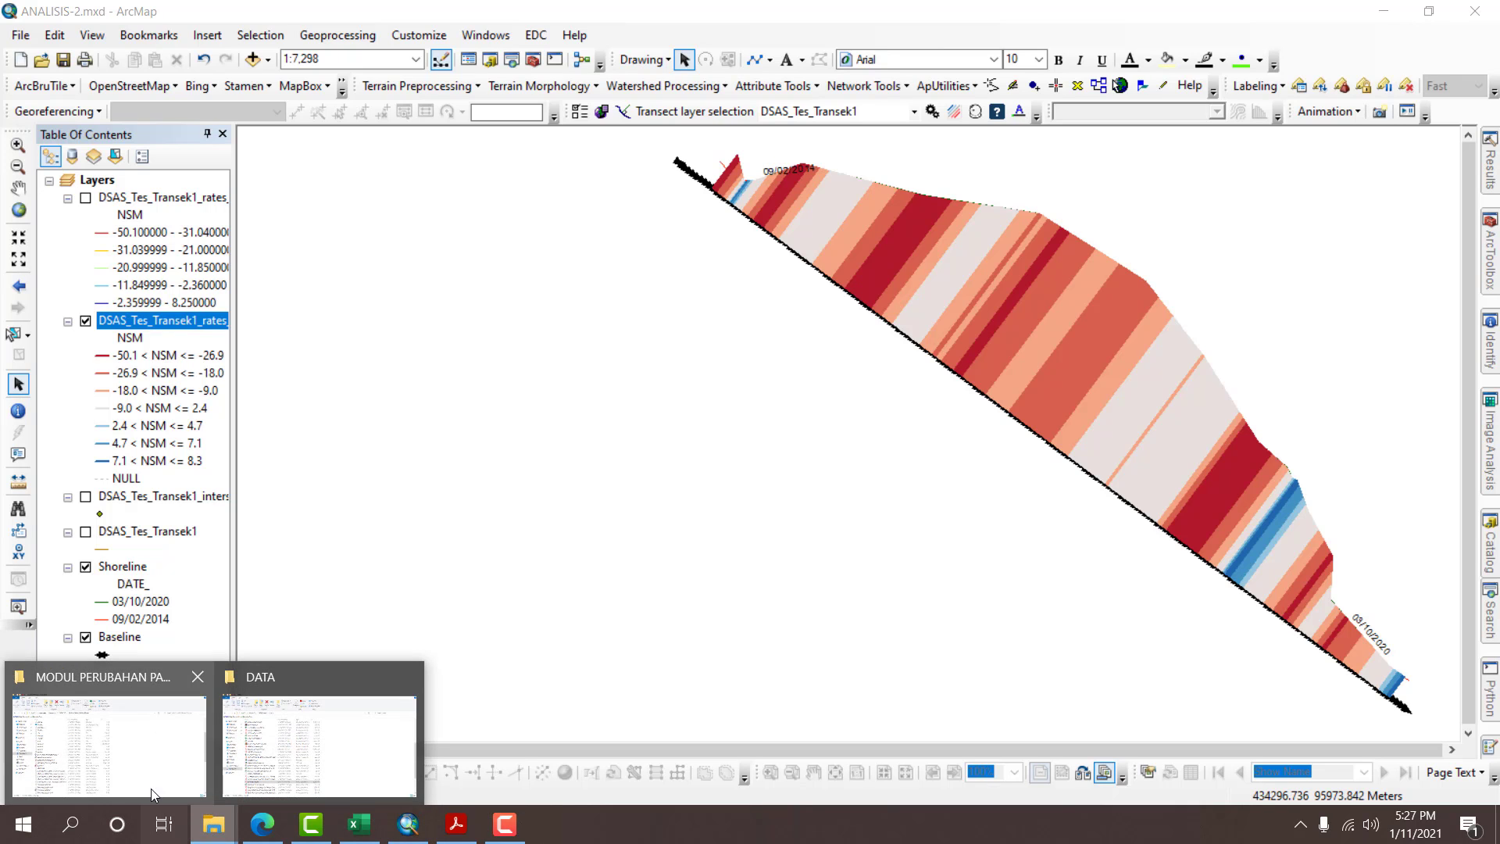
click(164, 744)
scroll(488, 361, up, 3)
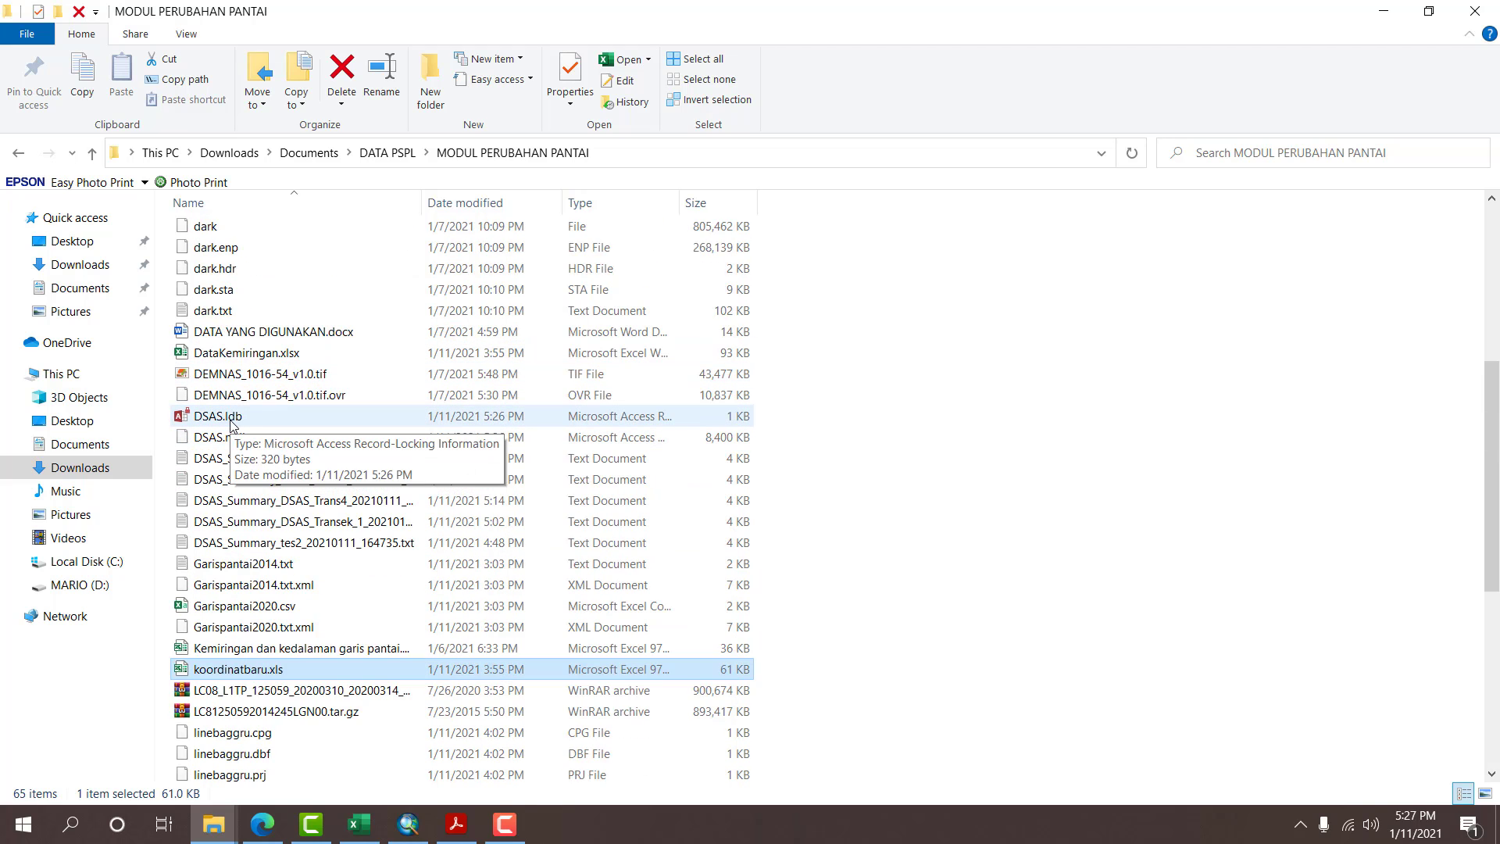
double_click(230, 420)
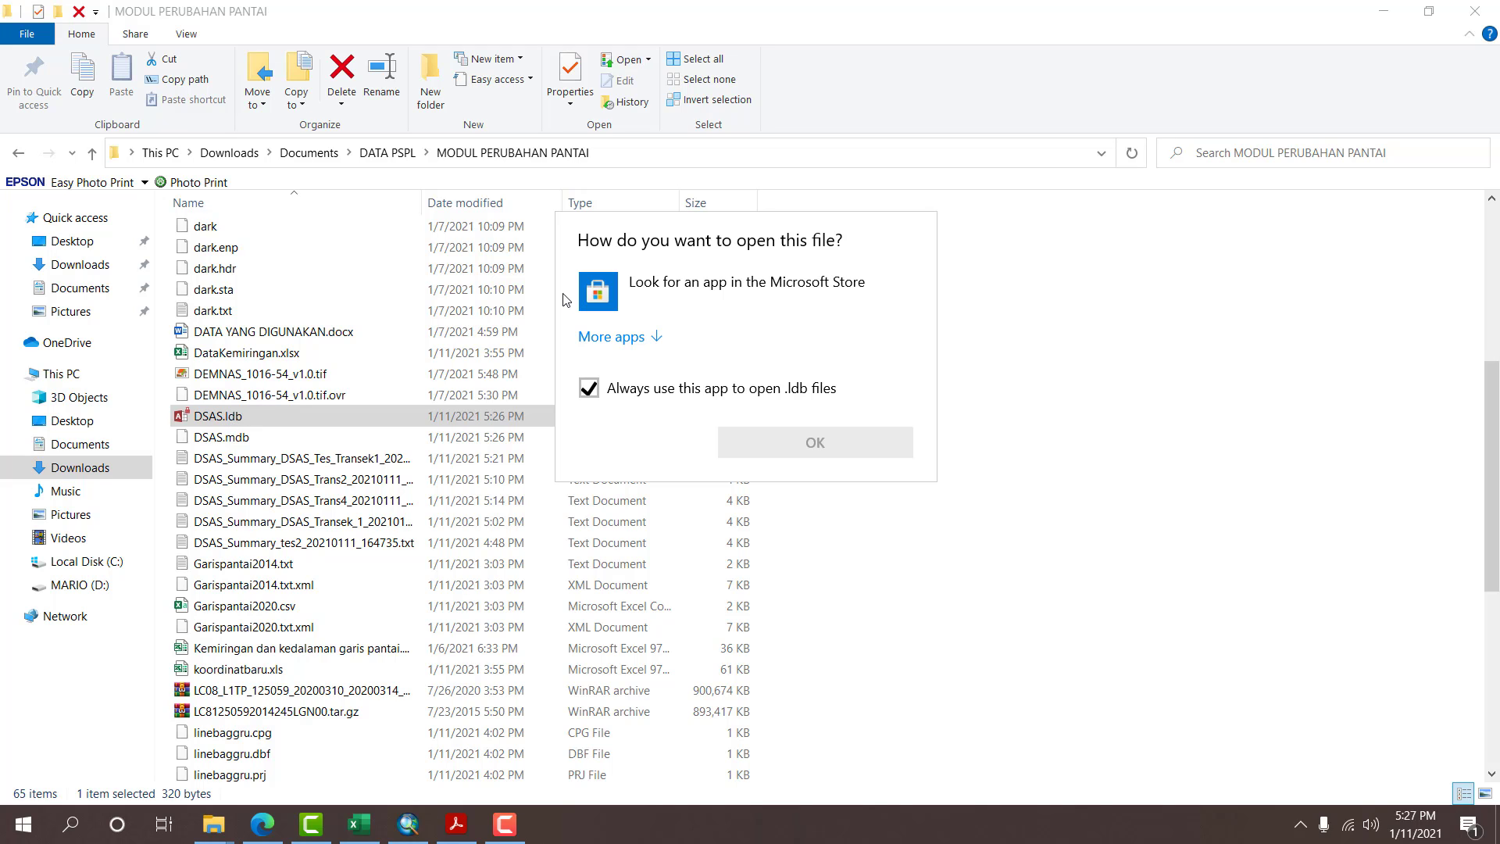
click(636, 341)
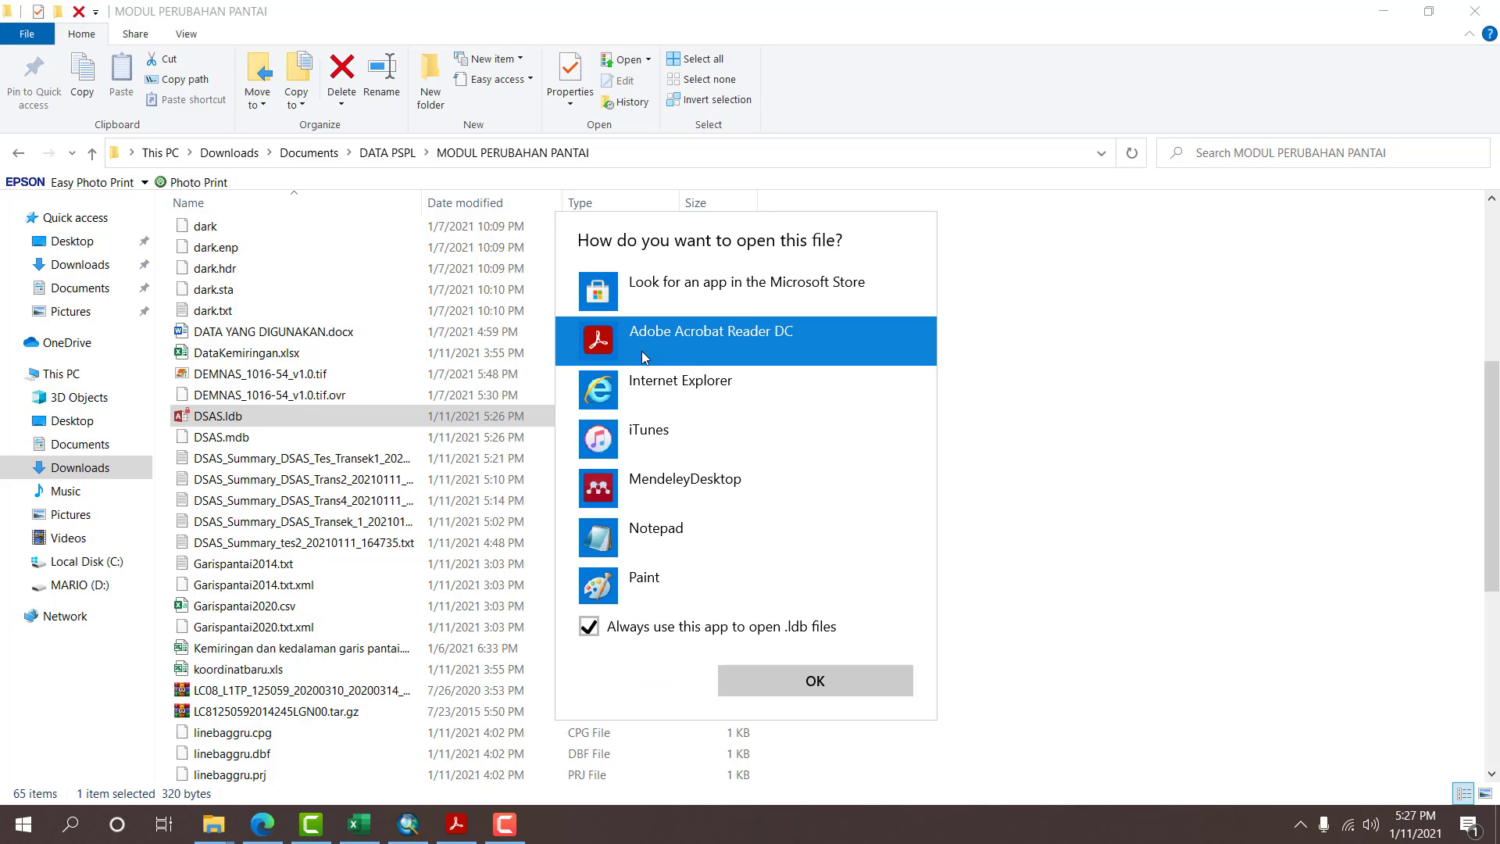
click(664, 633)
scroll(706, 526, down, 5)
scroll(706, 524, up, 5)
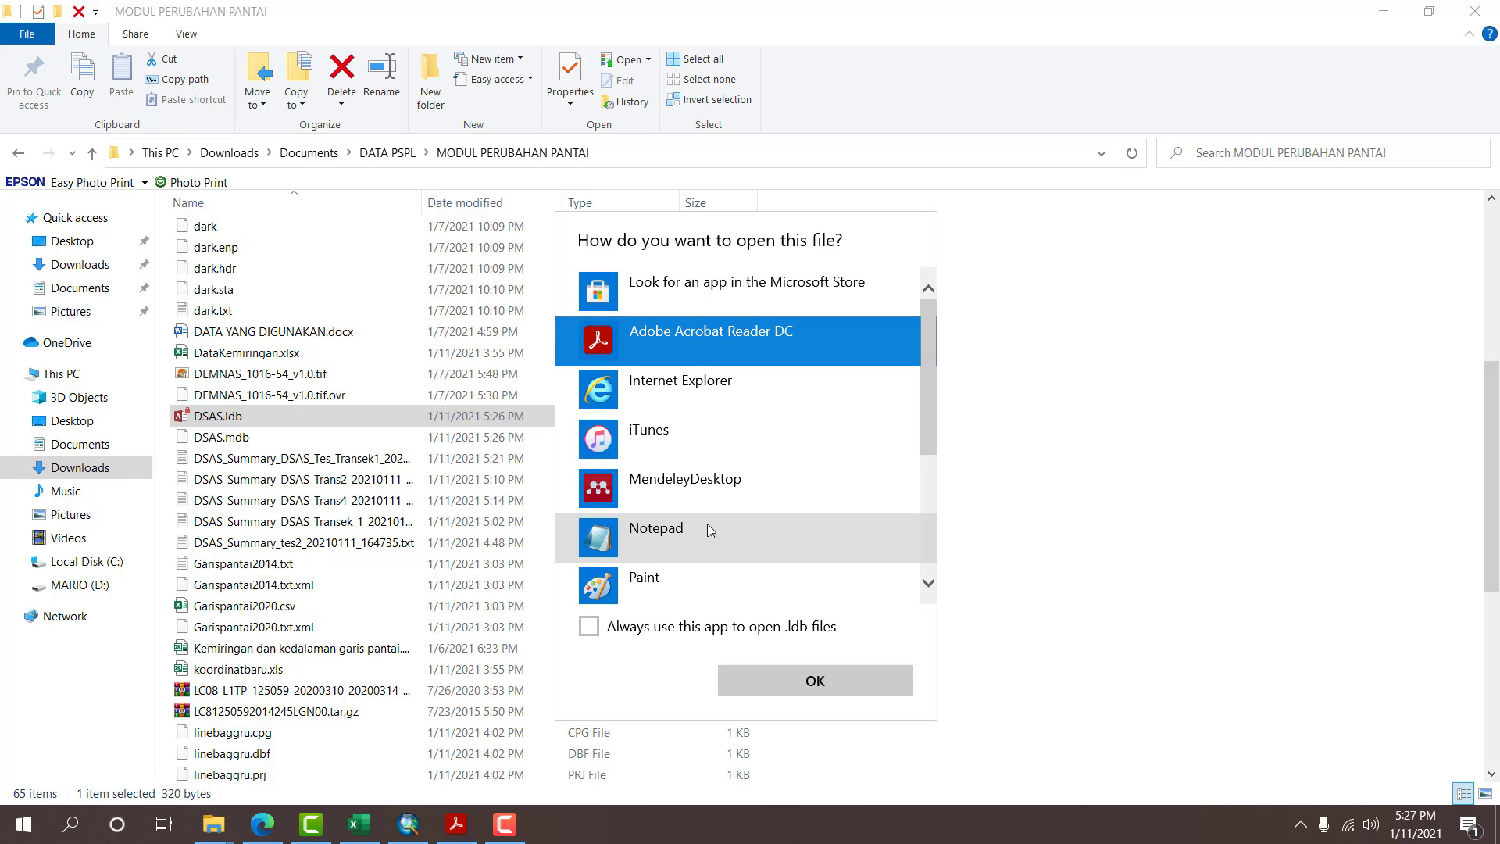
scroll(706, 523, down, 5)
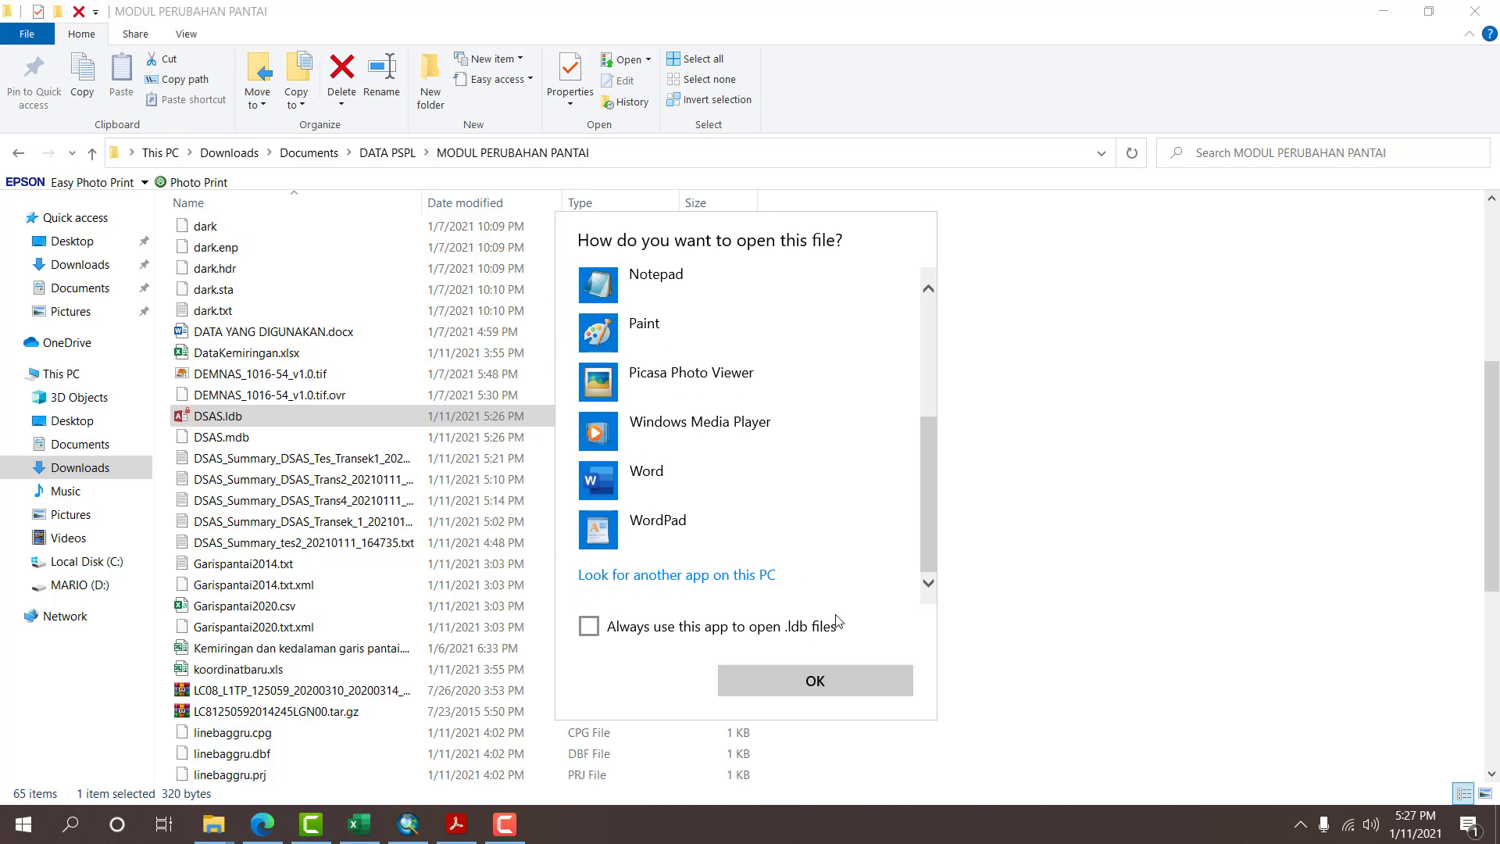
click(656, 576)
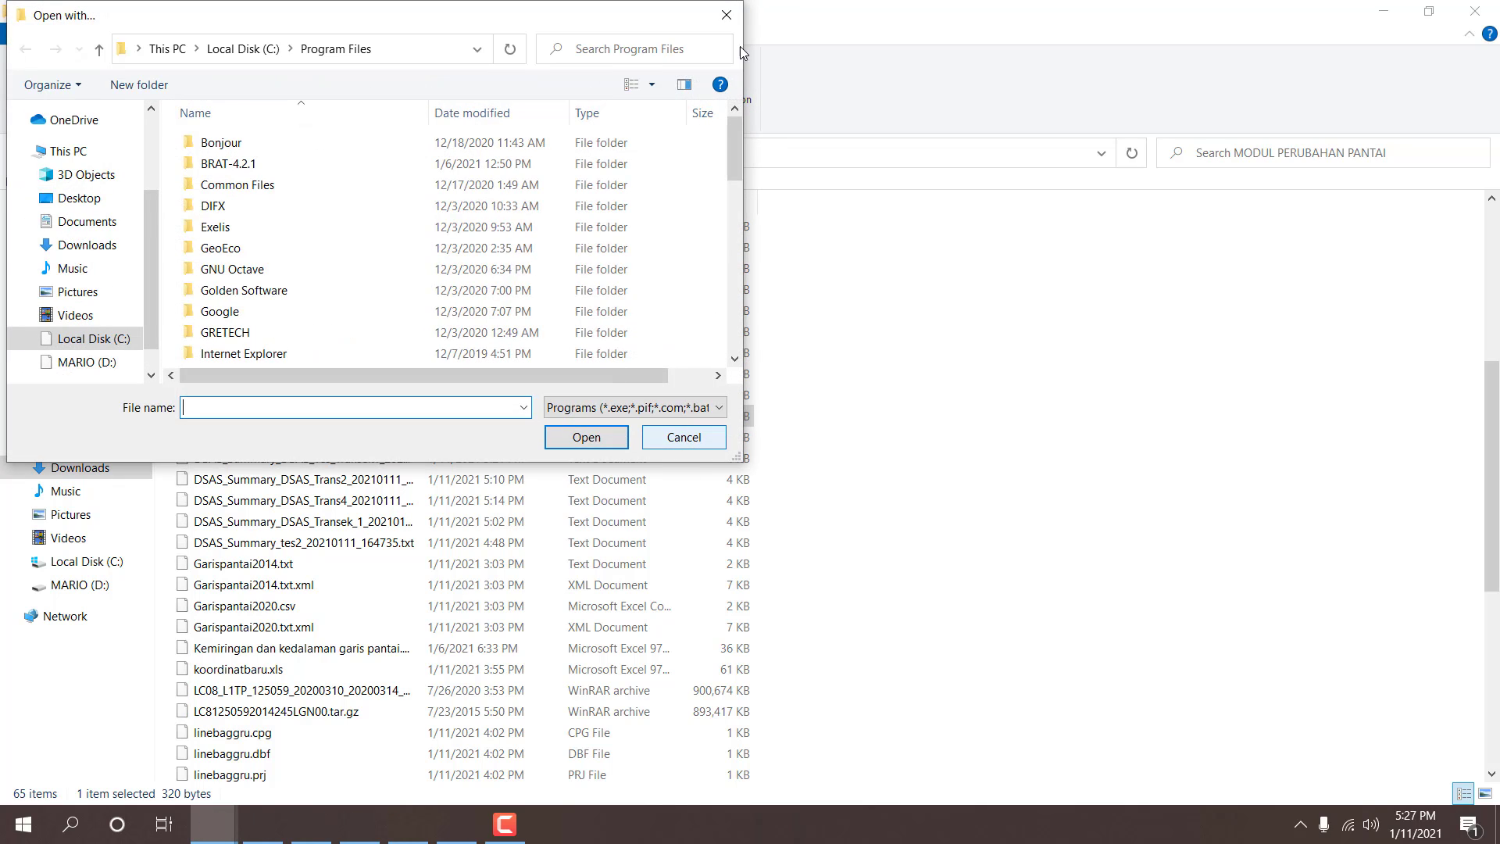
click(683, 437)
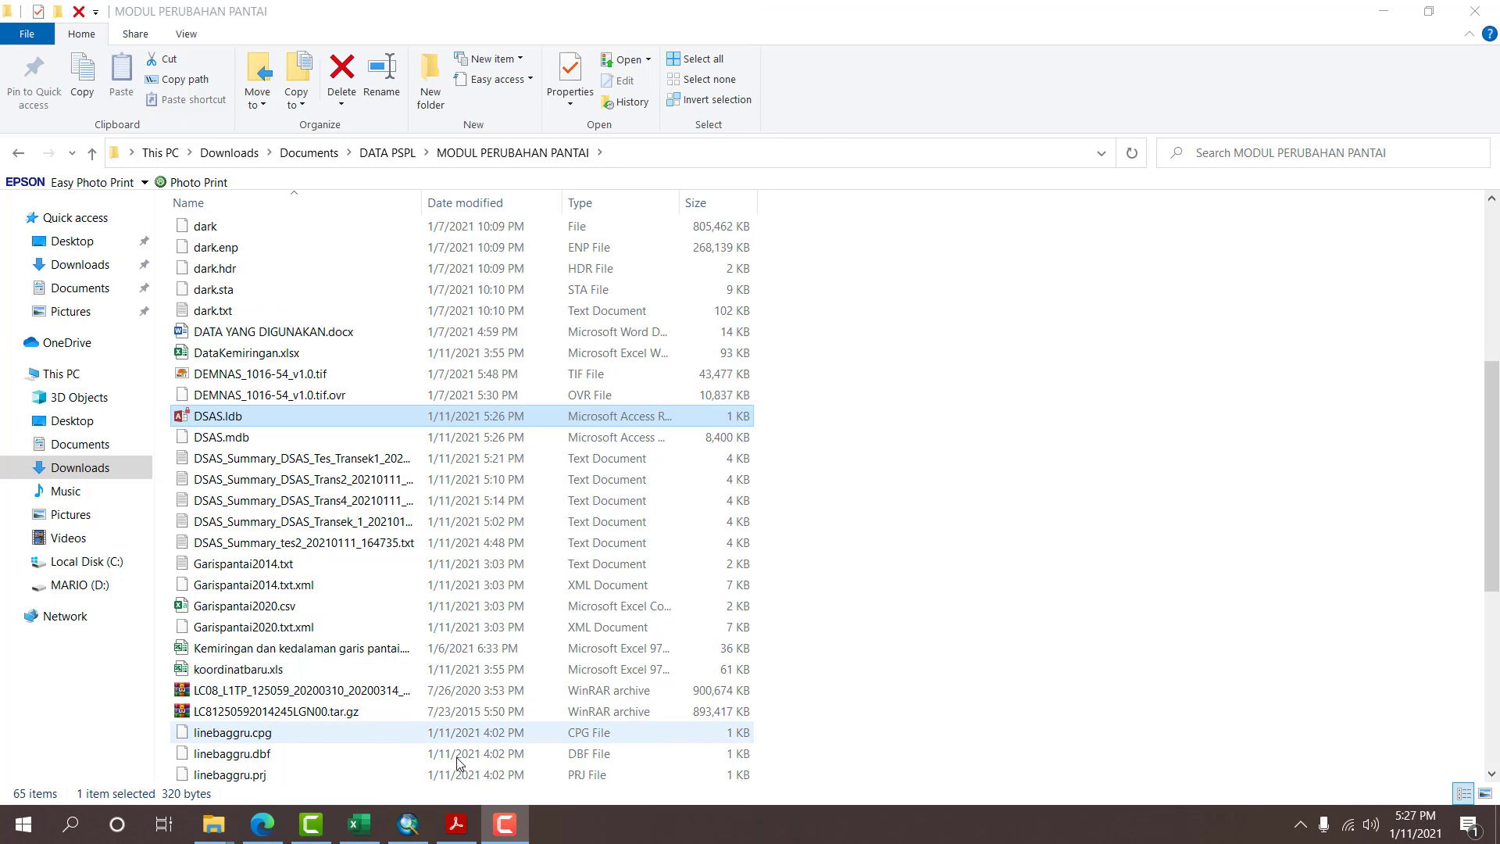
right_click(208, 422)
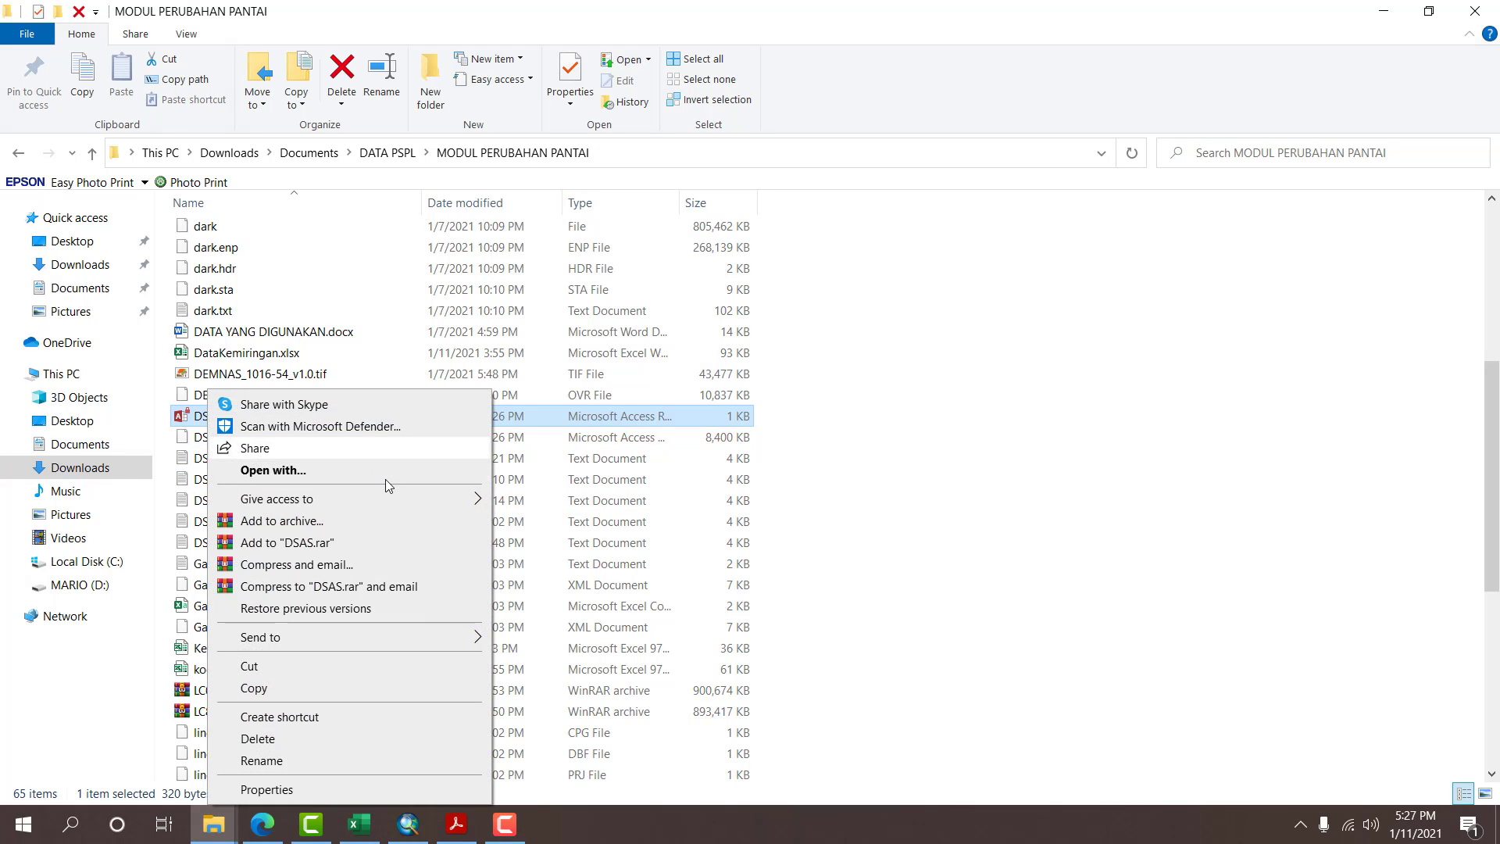
click(386, 473)
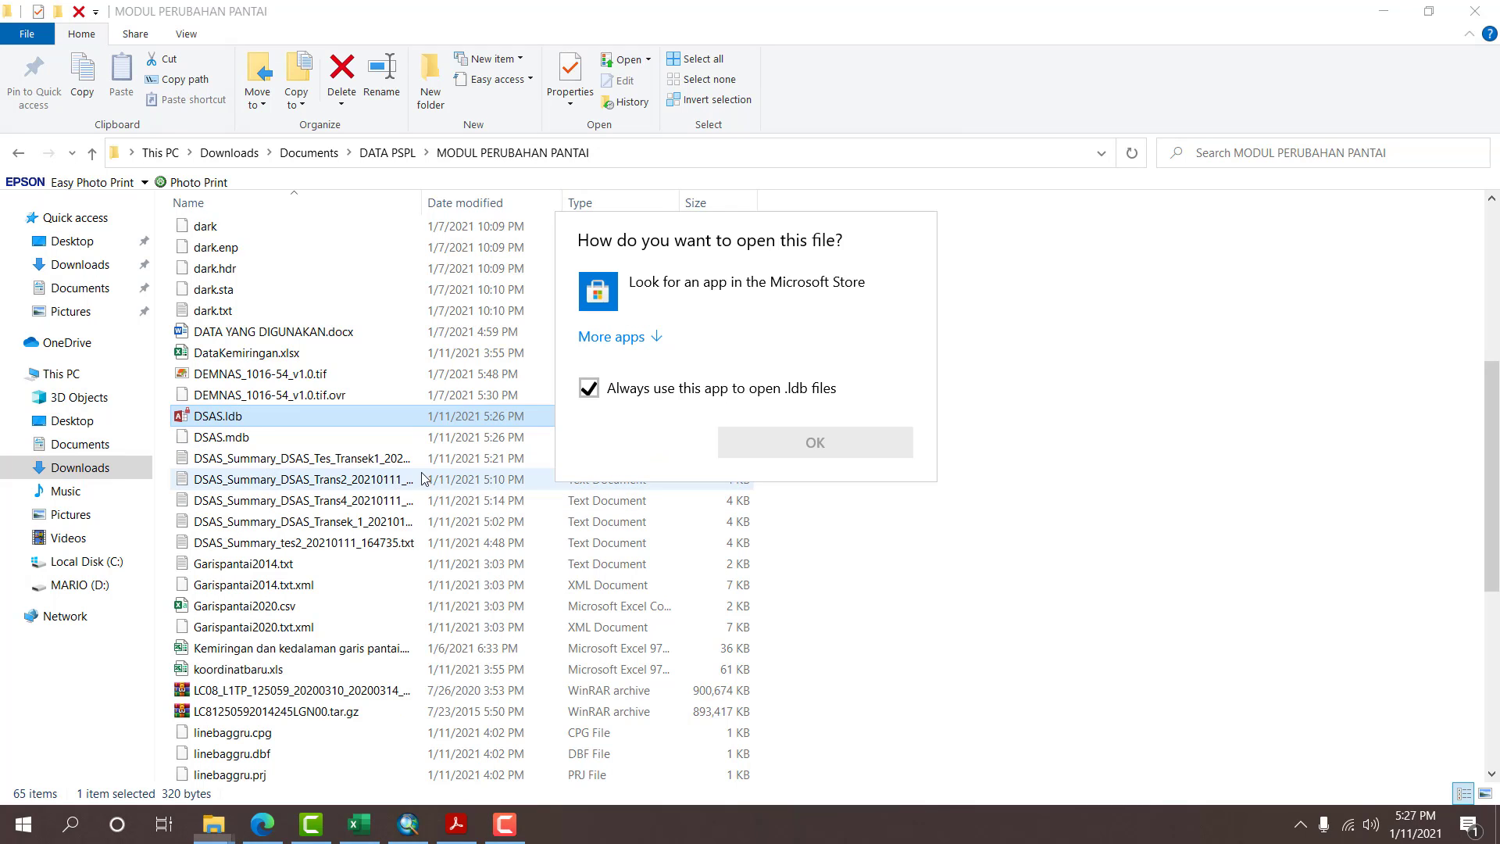
click(639, 338)
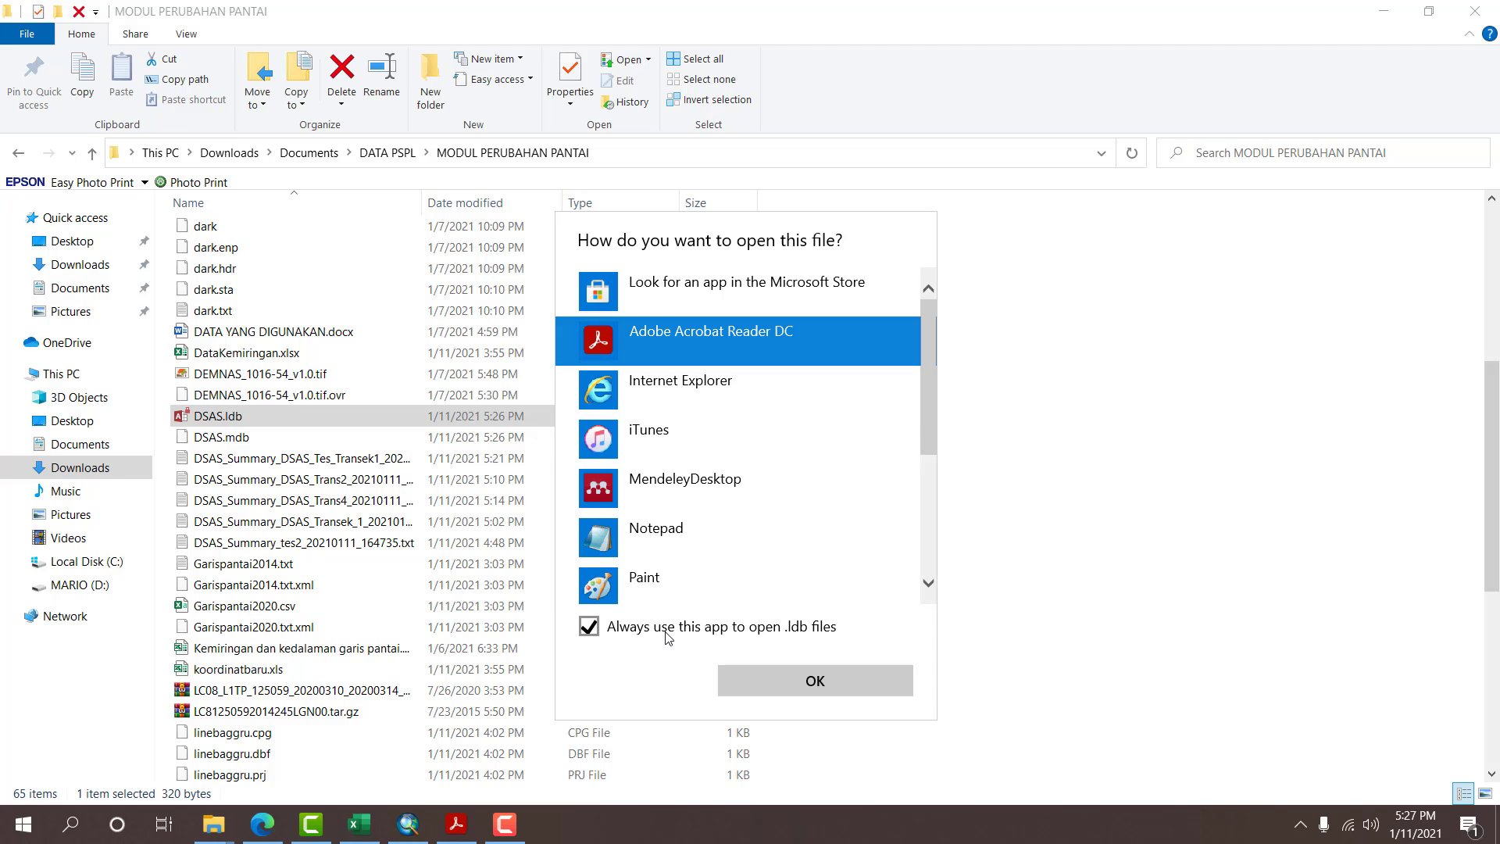
scroll(716, 552, down, 5)
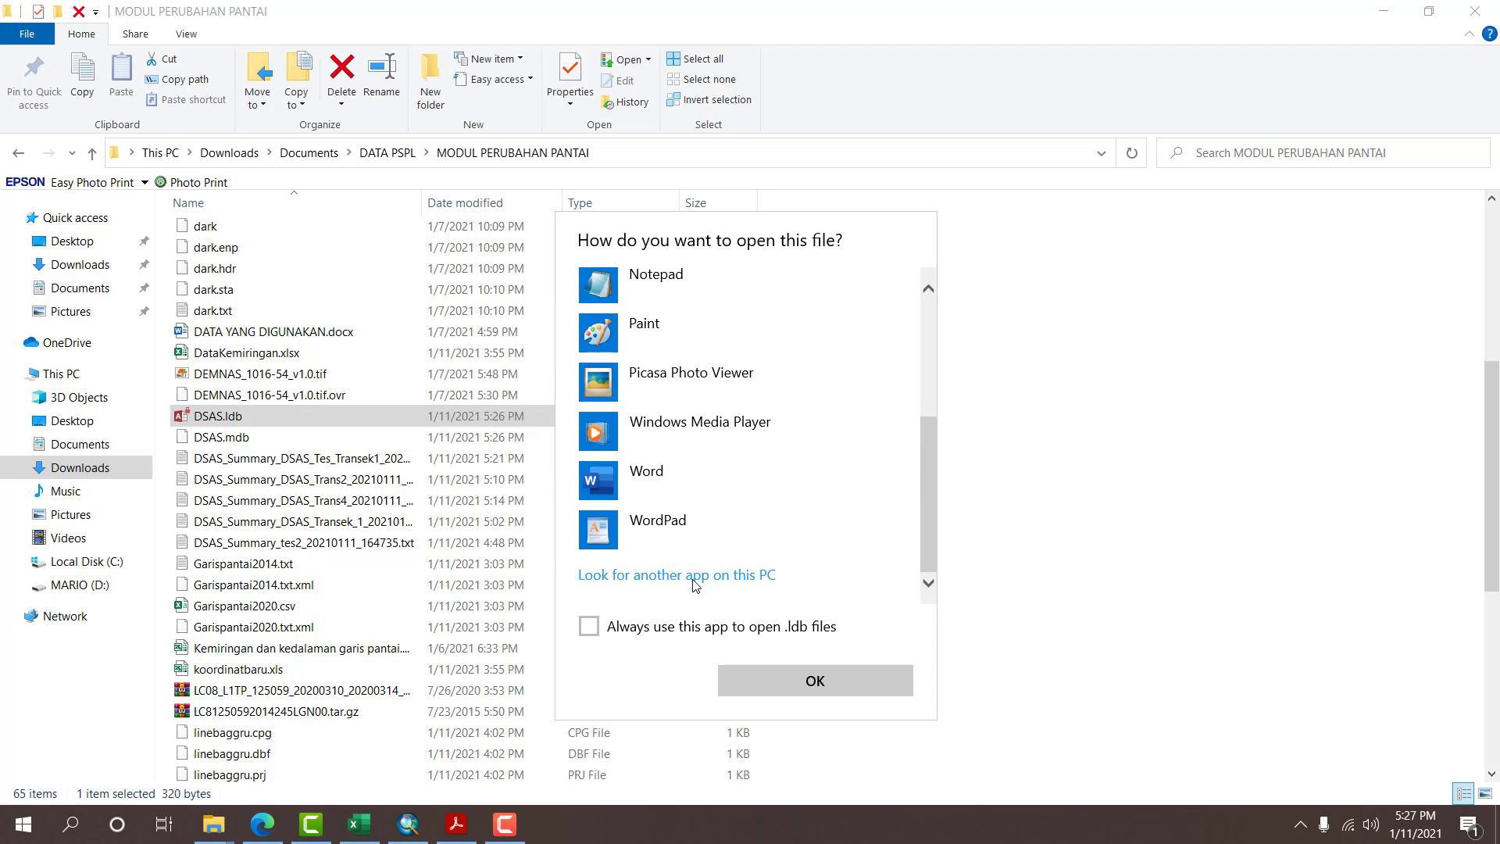
click(695, 586)
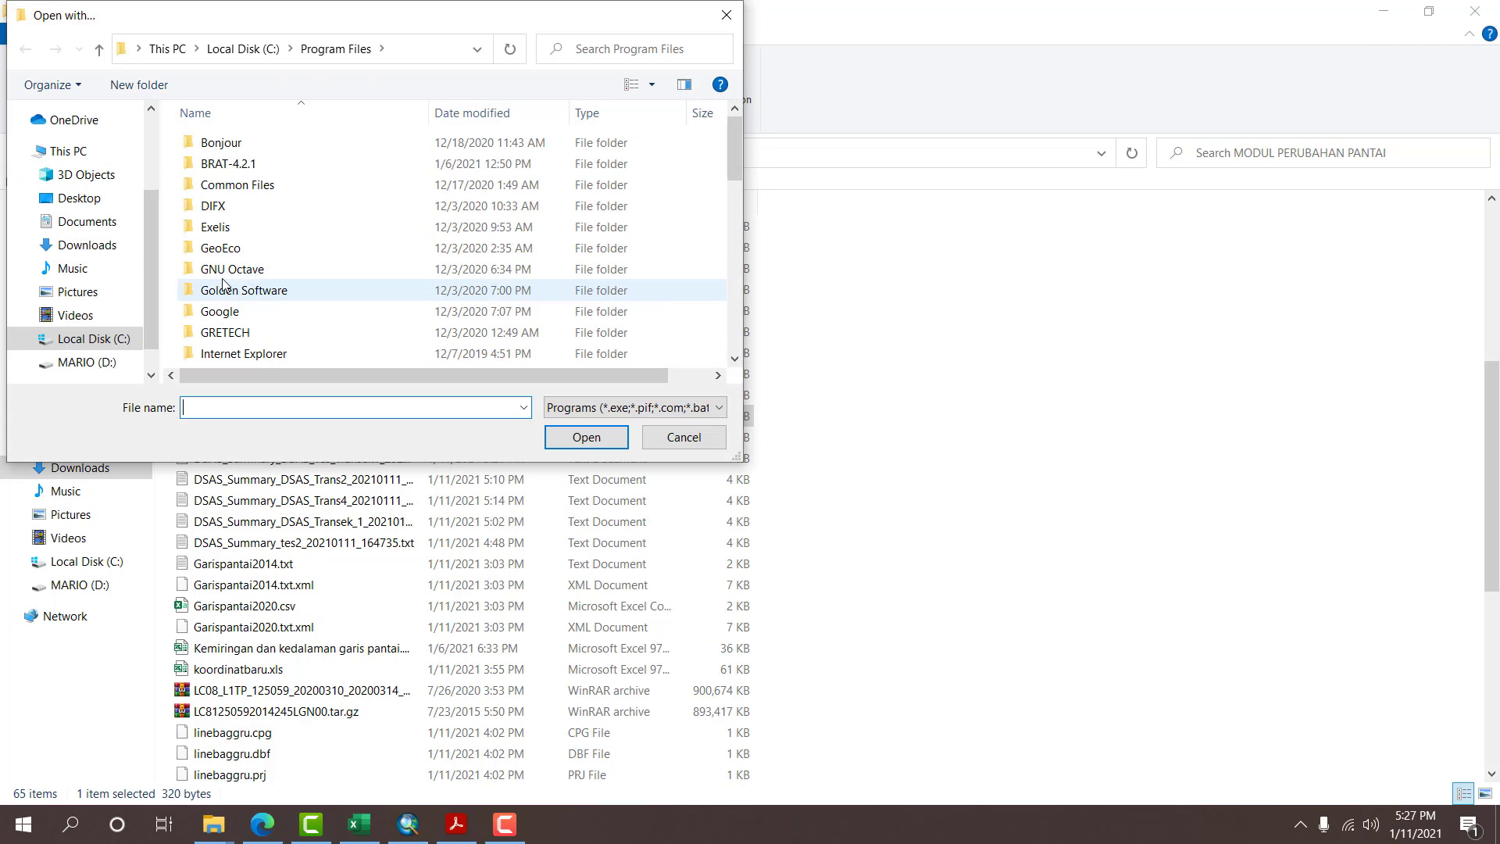
scroll(243, 252, down, 5)
scroll(244, 257, down, 2)
scroll(254, 274, up, 2)
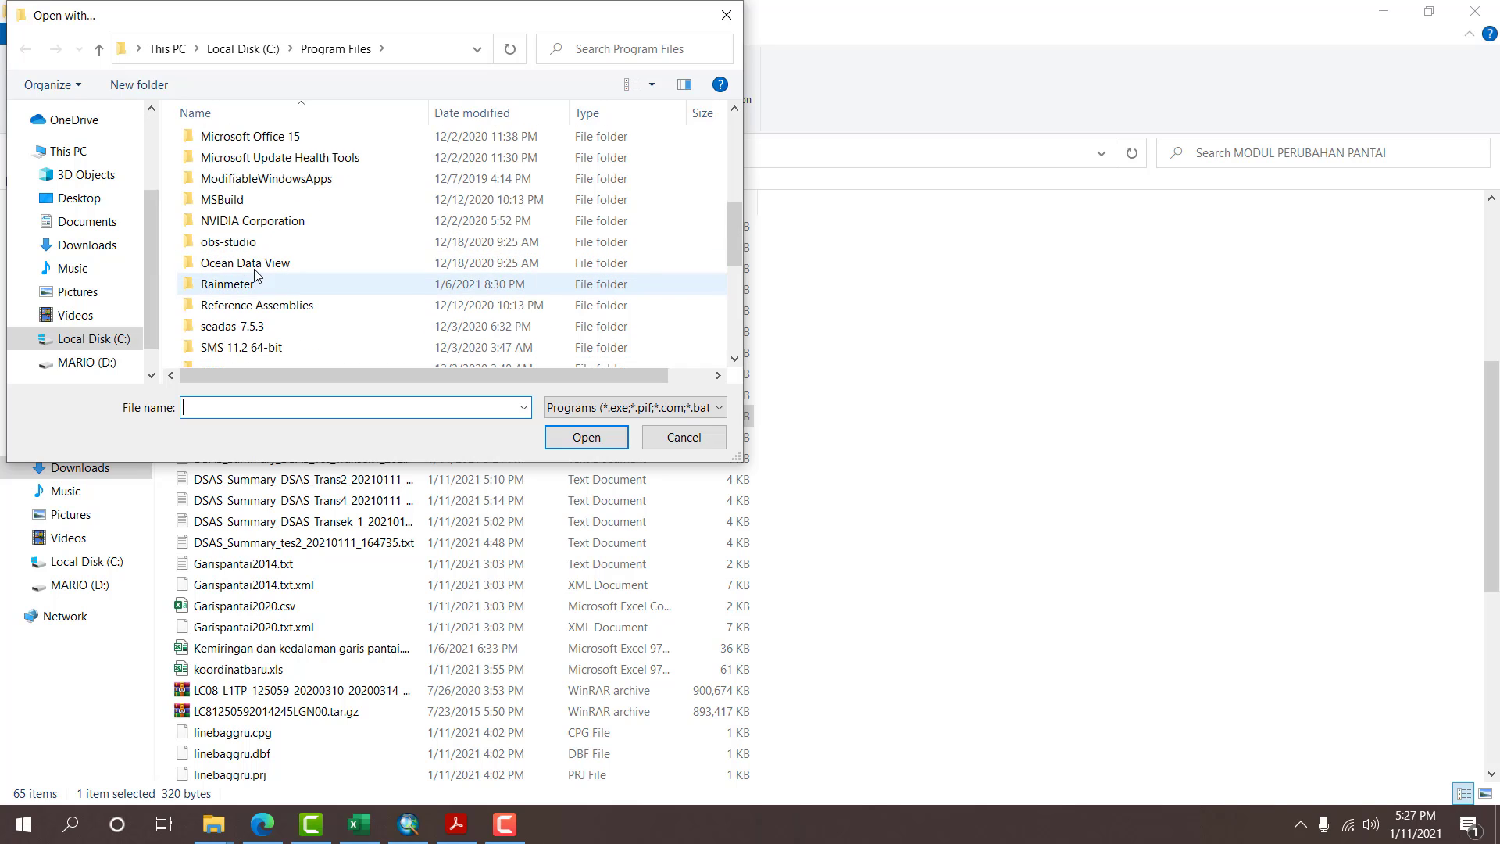
click(277, 141)
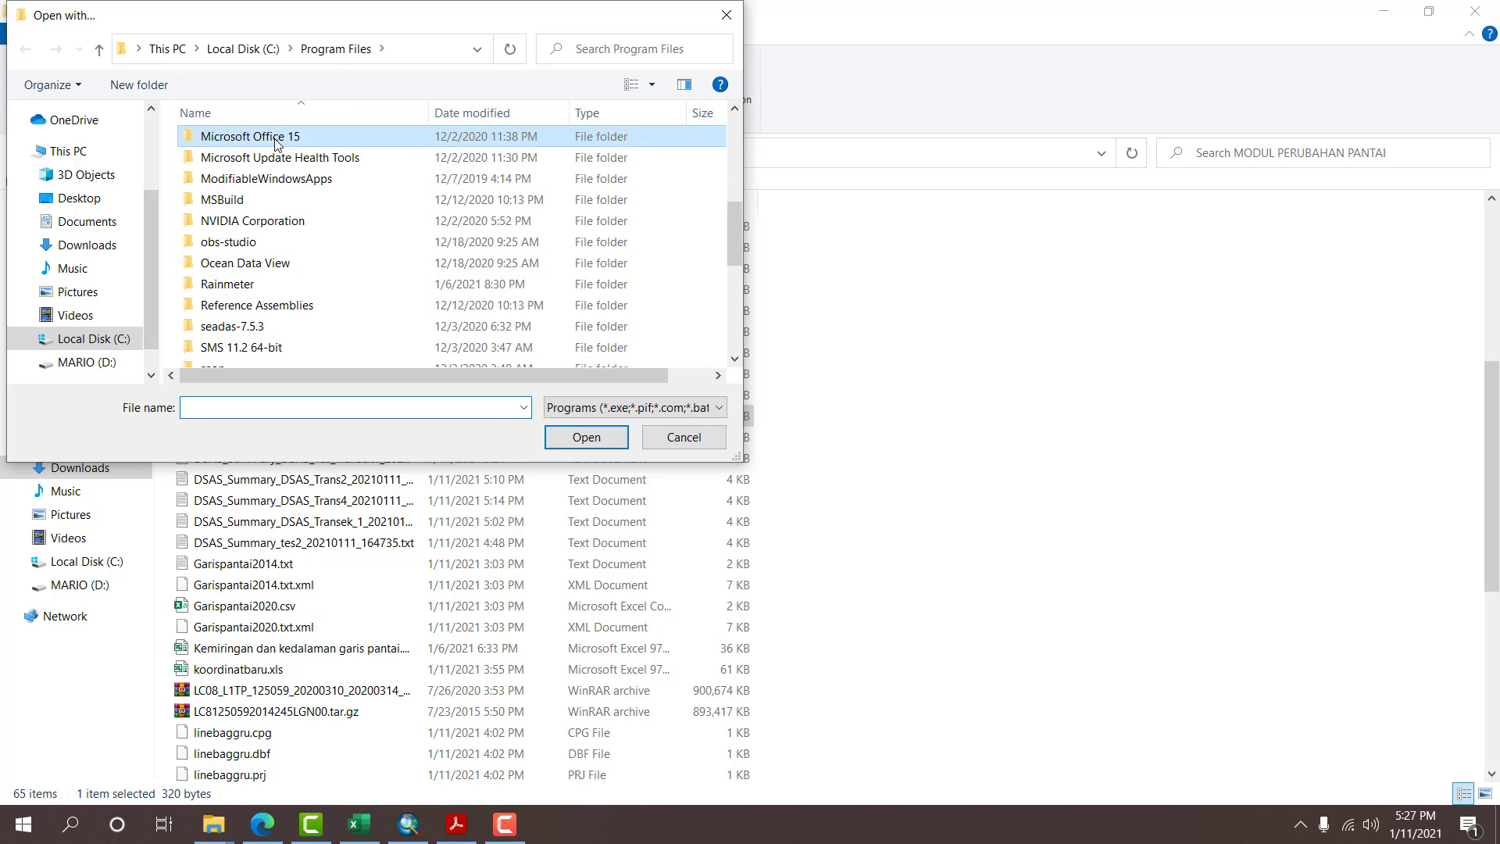
double_click(275, 140)
double_click(280, 139)
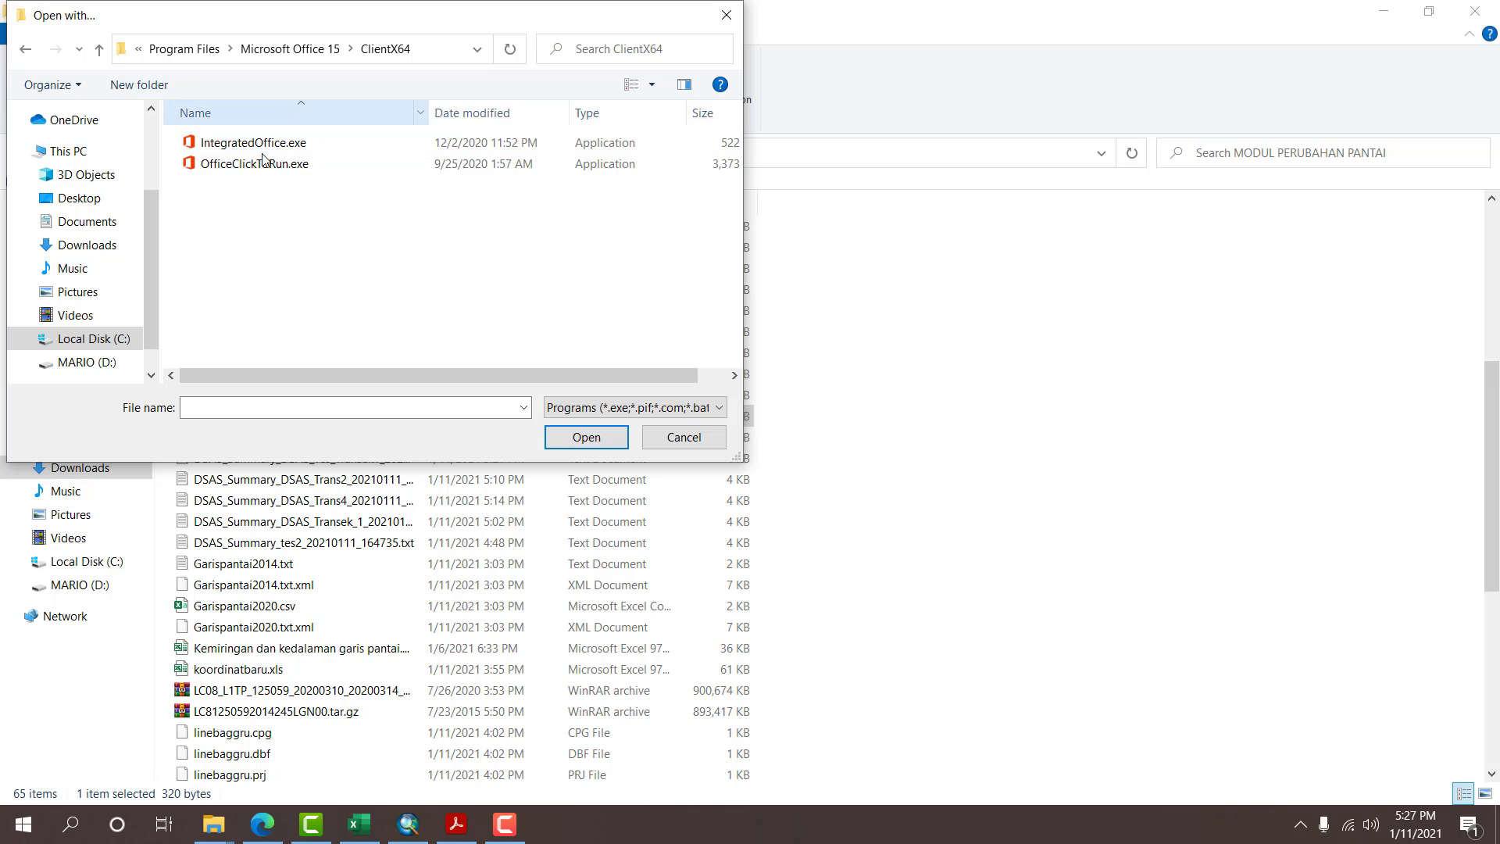
click(725, 16)
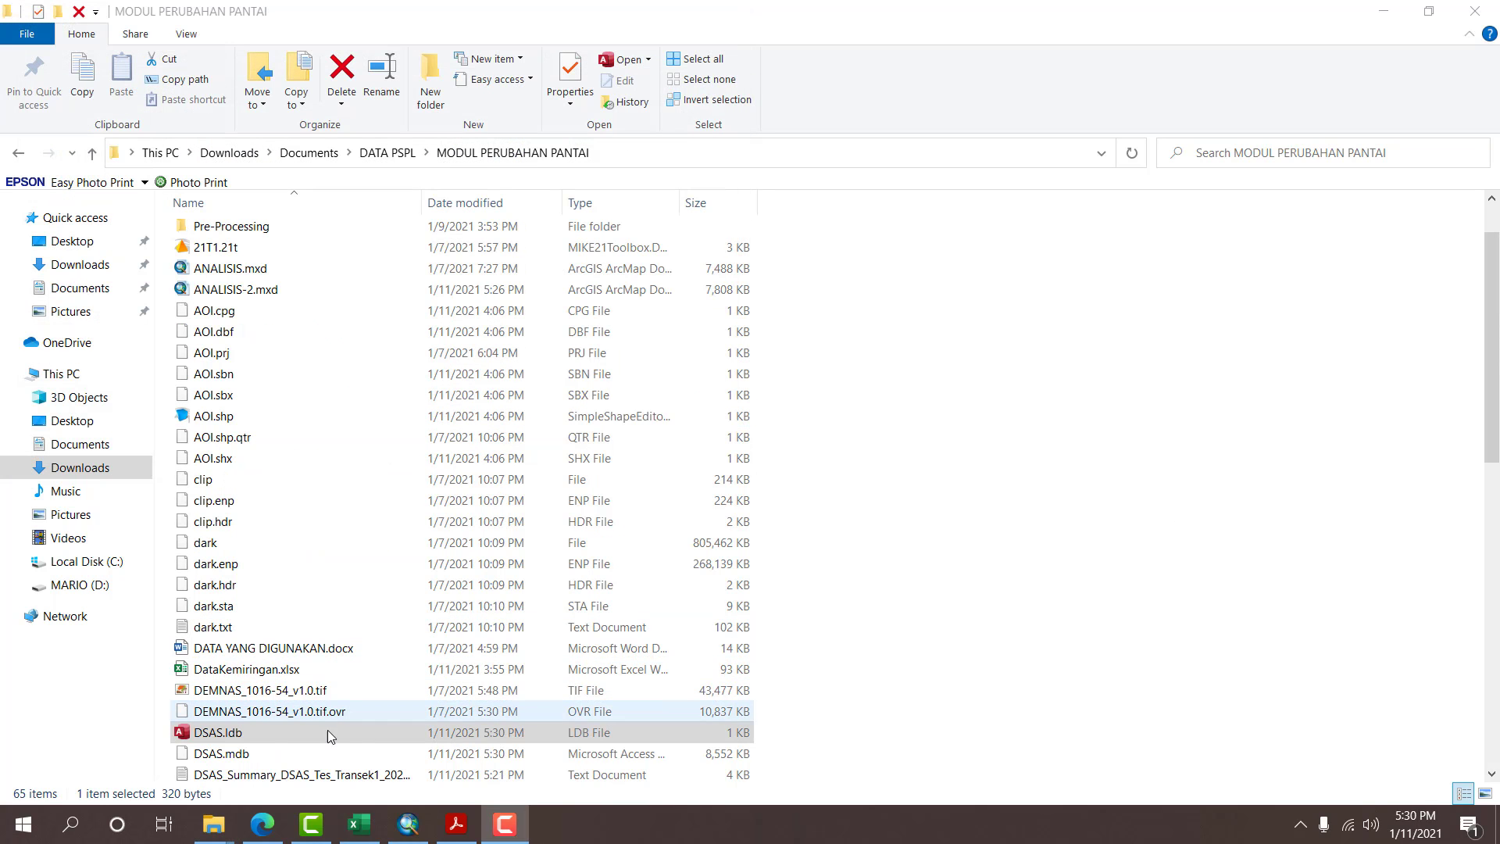
Launch Access from the DSAS.ldb file, choosing it as the app that always opens .ldb files.
right_click(235, 734)
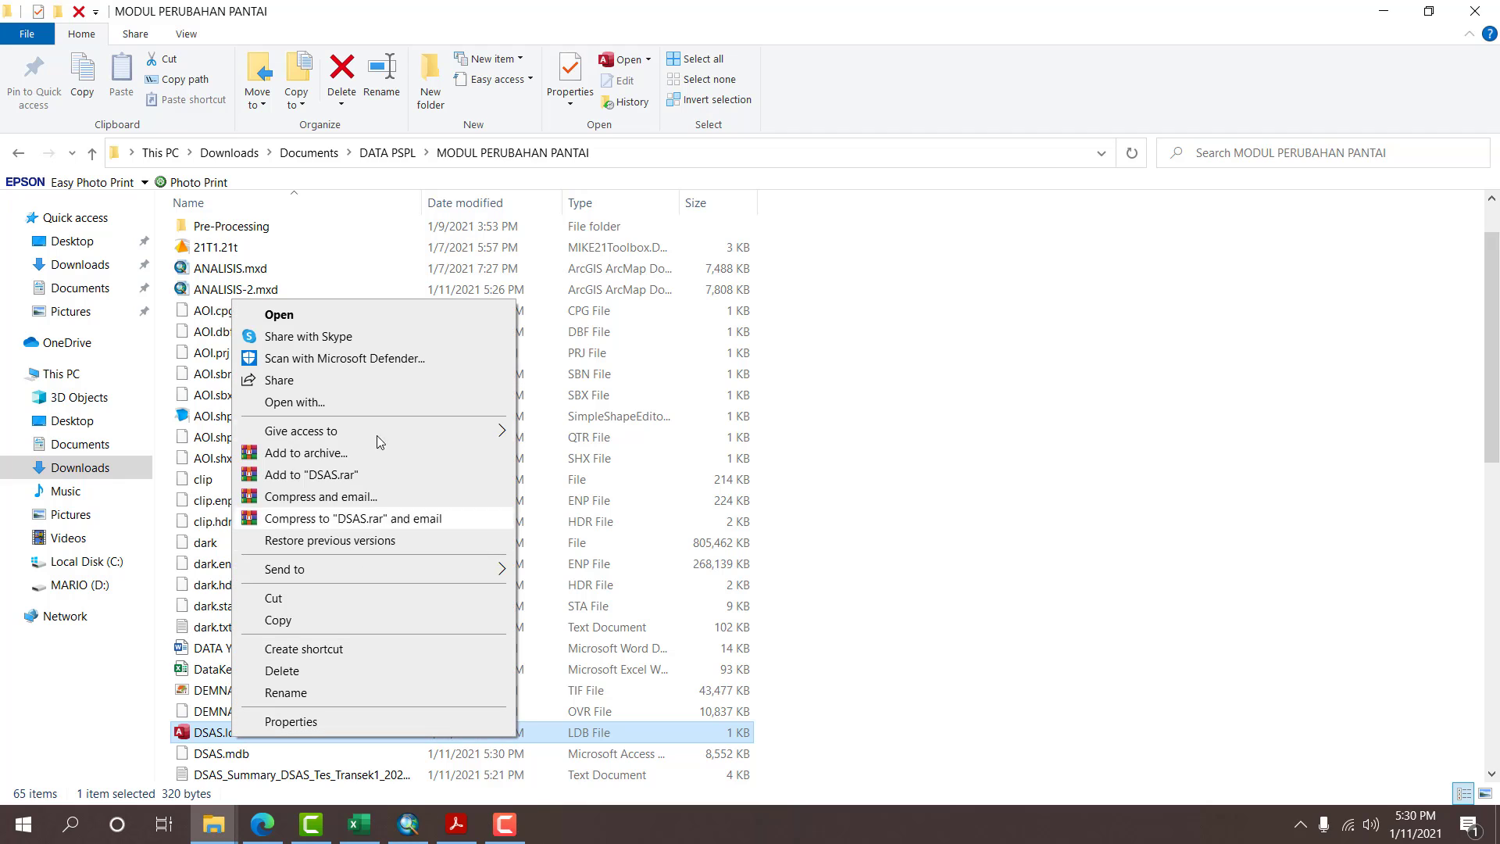
click(328, 402)
click(613, 453)
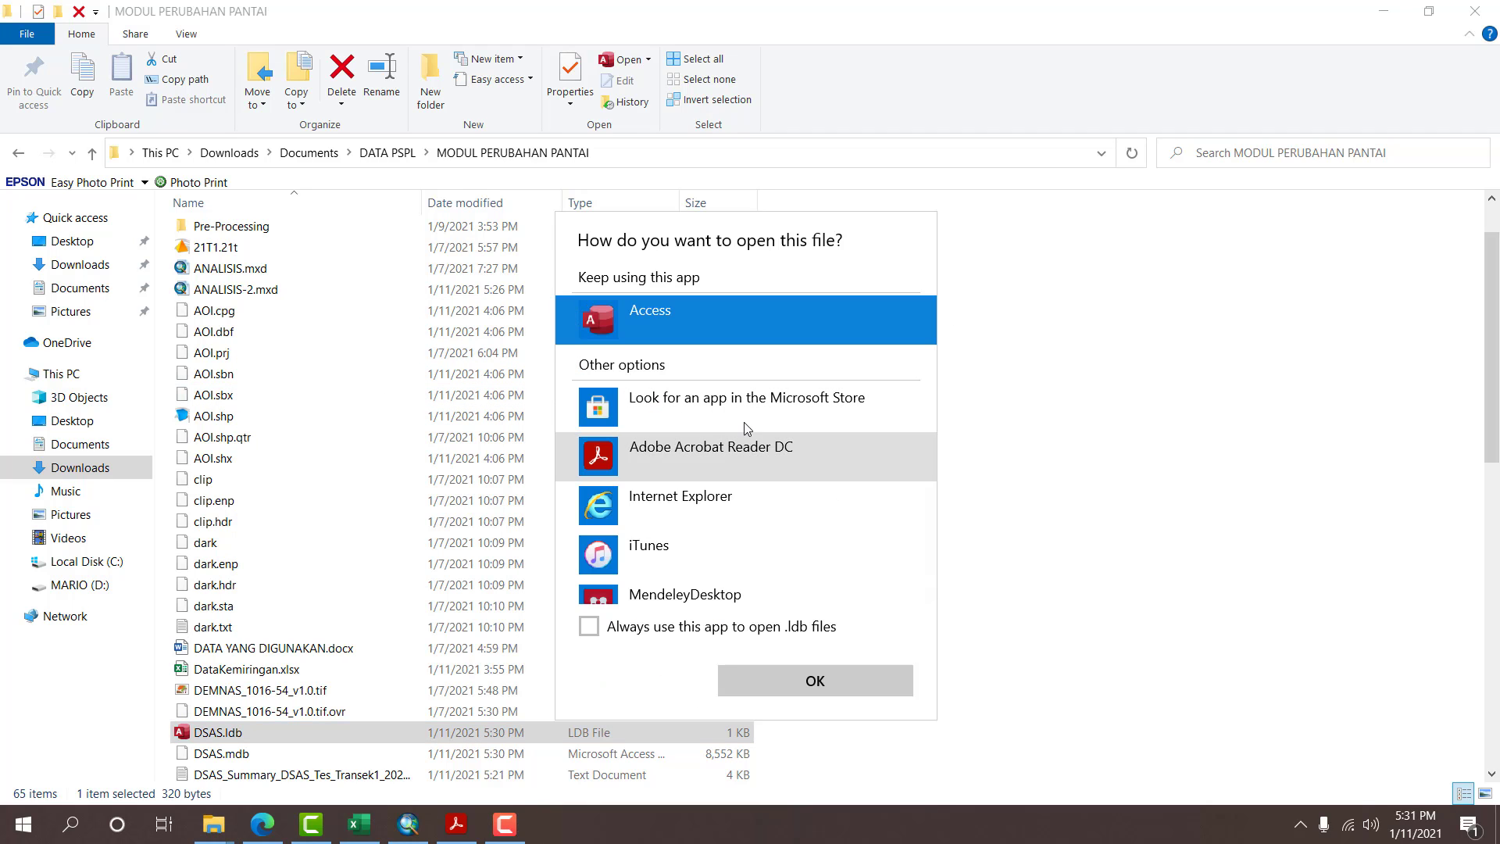
scroll(814, 414, down, 5)
scroll(710, 531, up, 5)
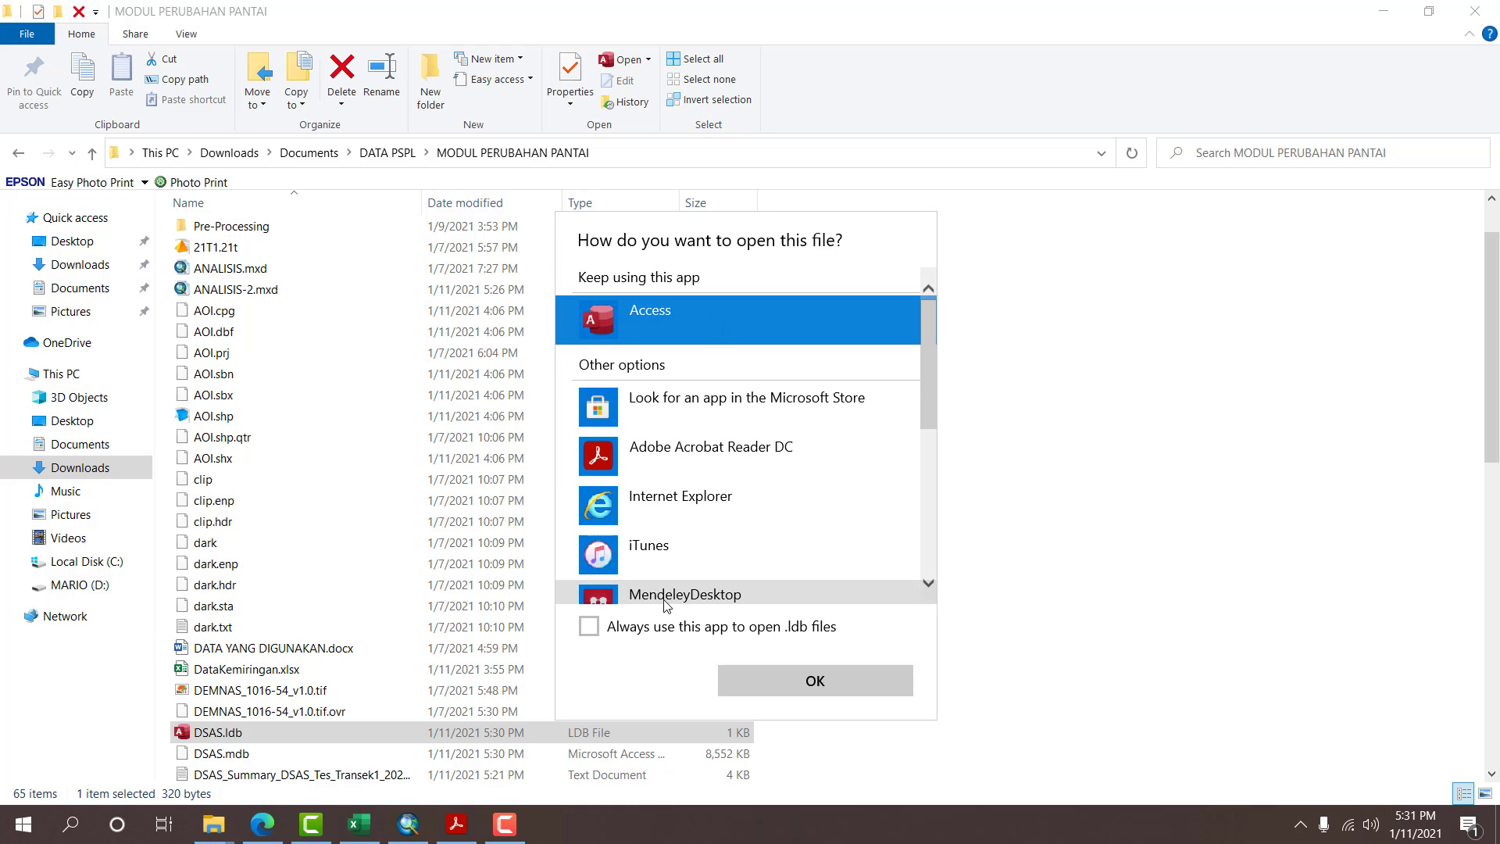
click(658, 628)
click(772, 675)
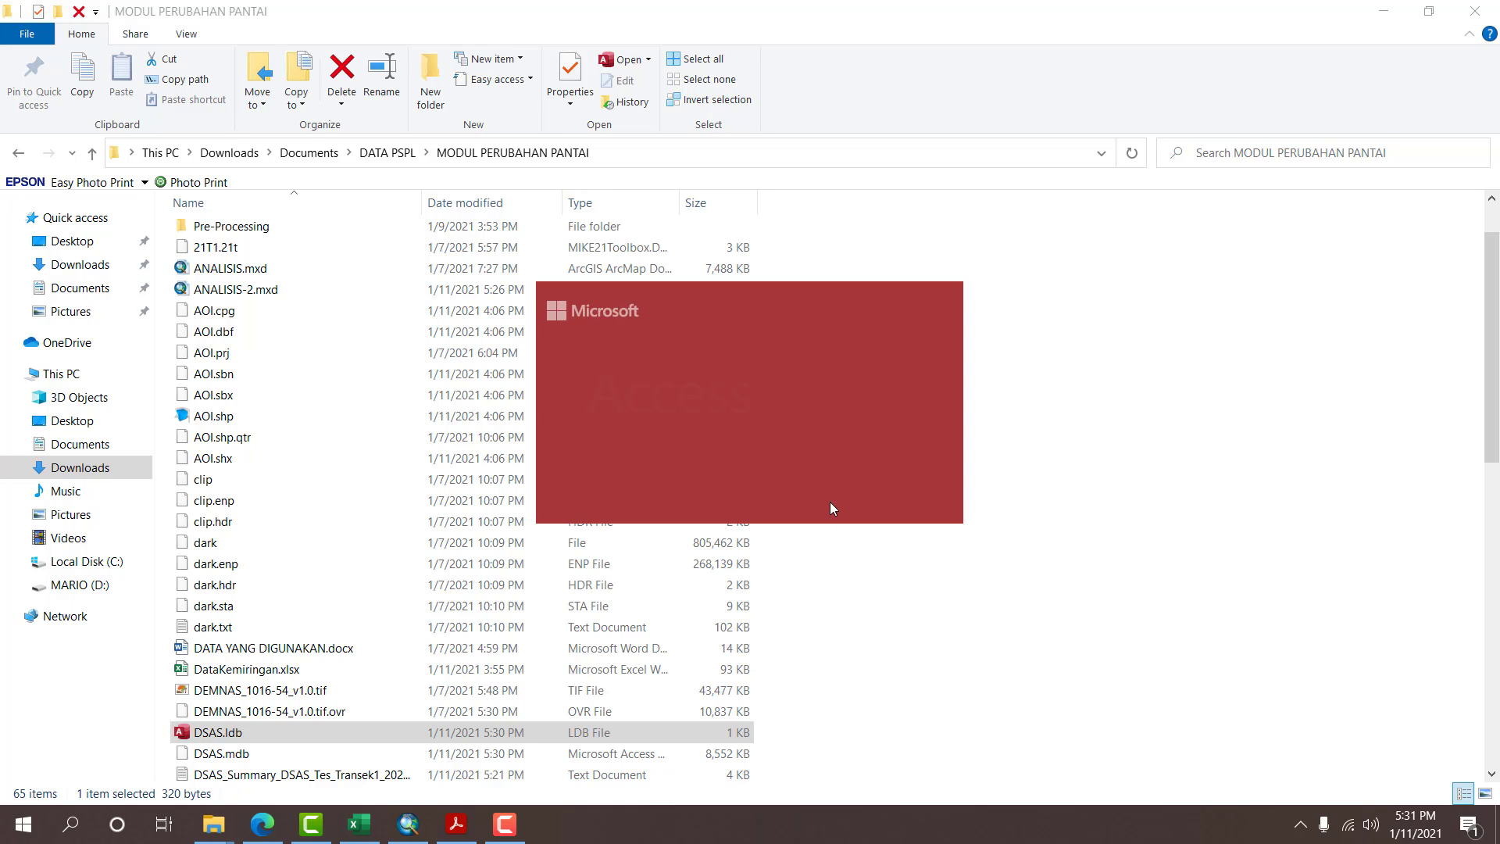
click(738, 474)
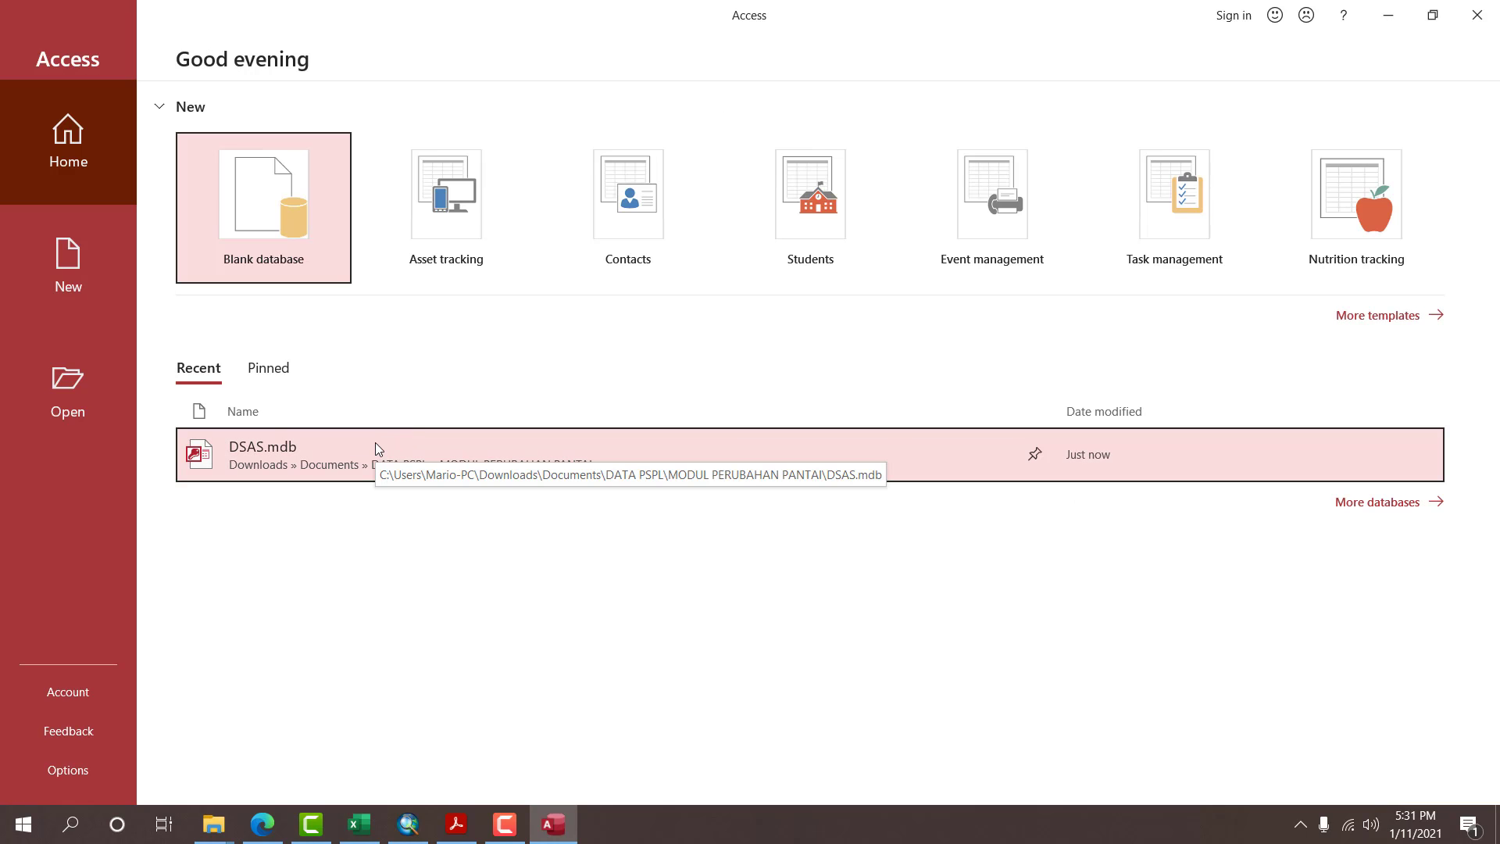
Open the recent DSAS.mdb database and its DSAS_Tes_Transek1_rates_20210111_172054_1 table.
click(375, 442)
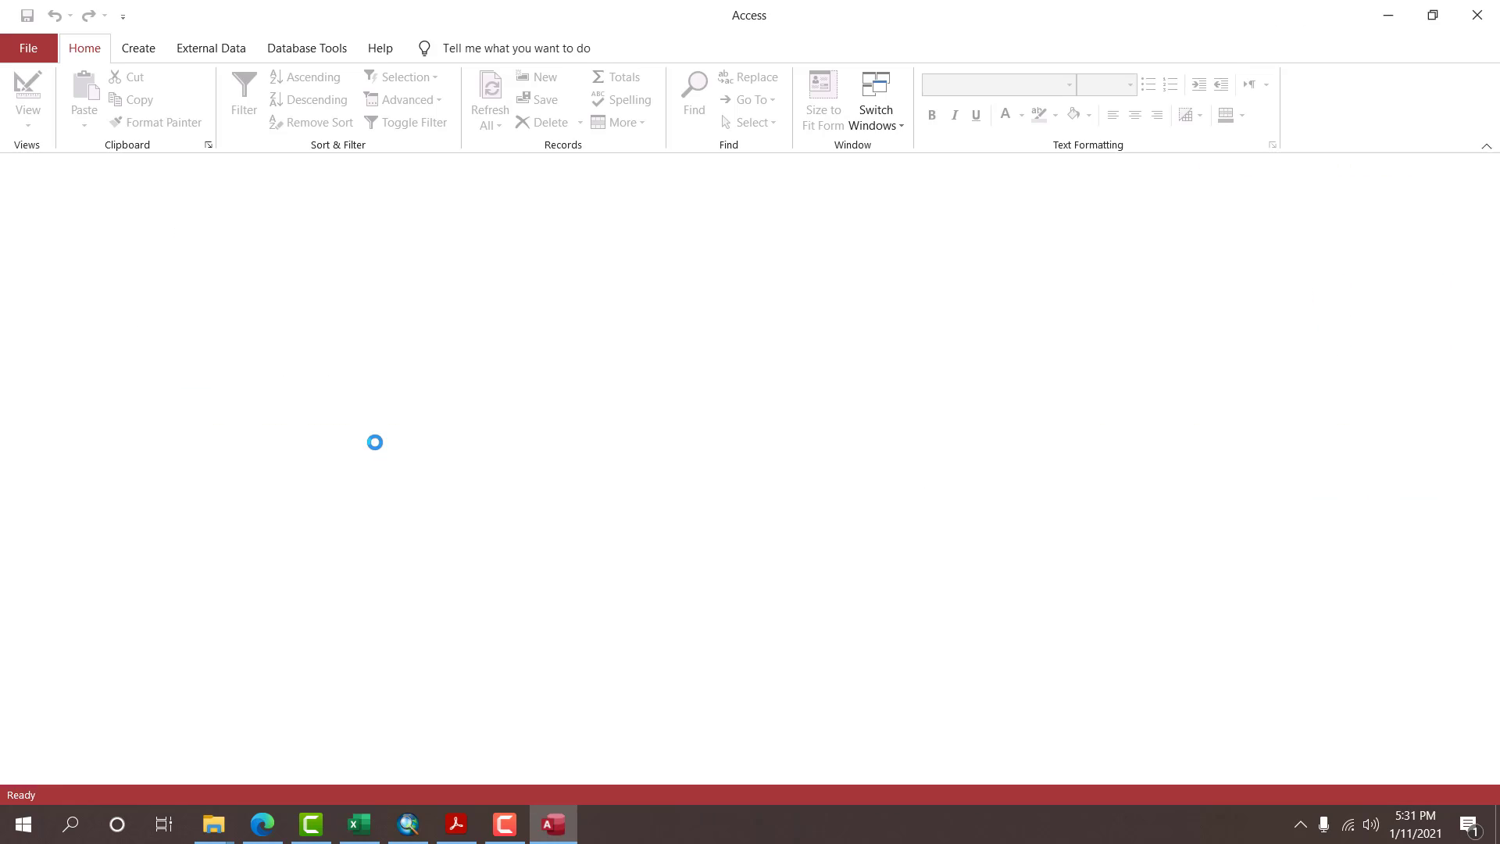
click(208, 376)
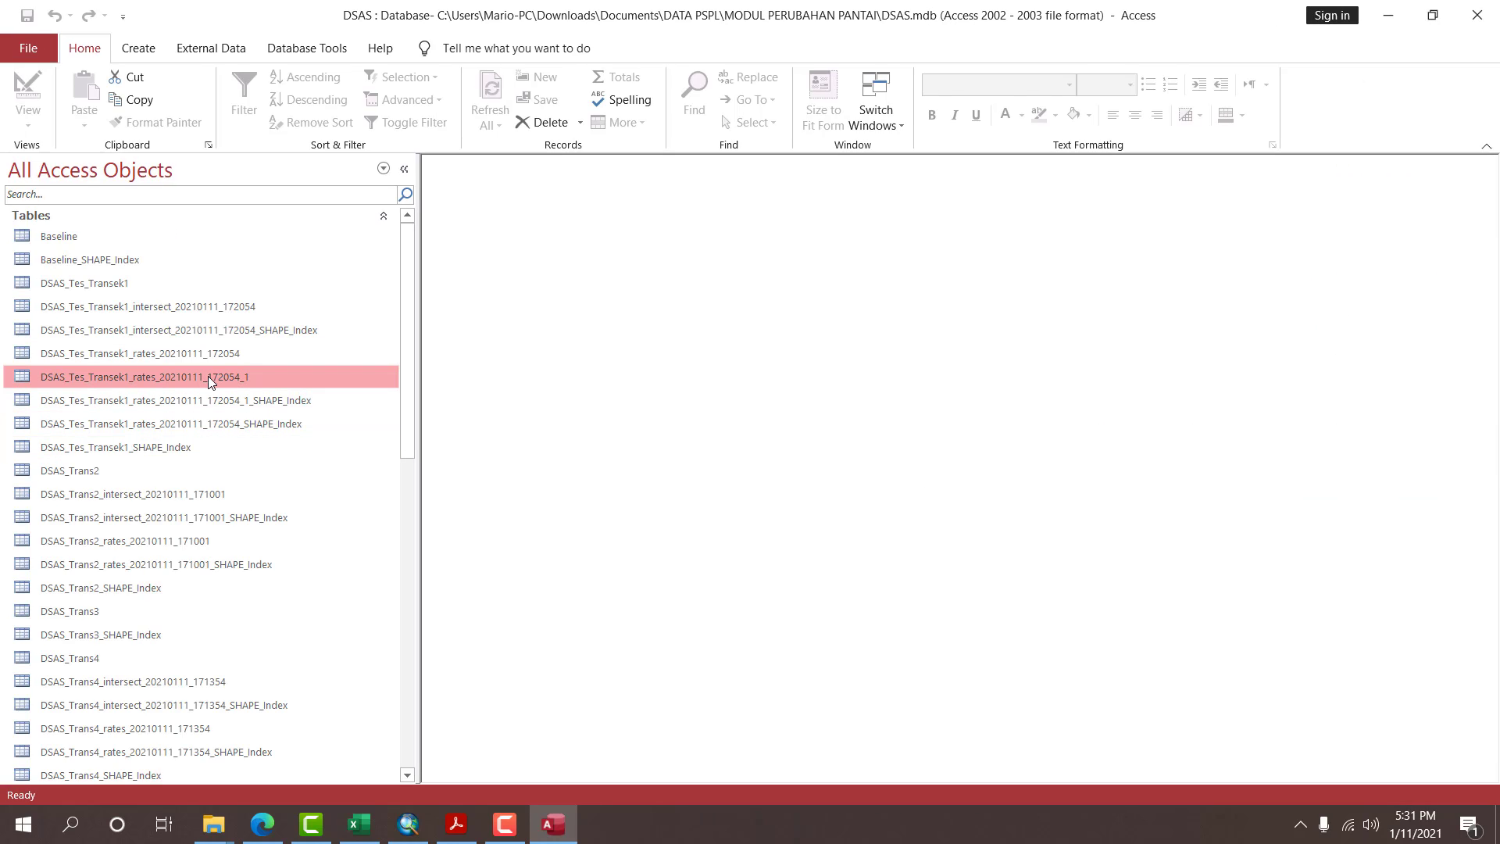
double_click(208, 377)
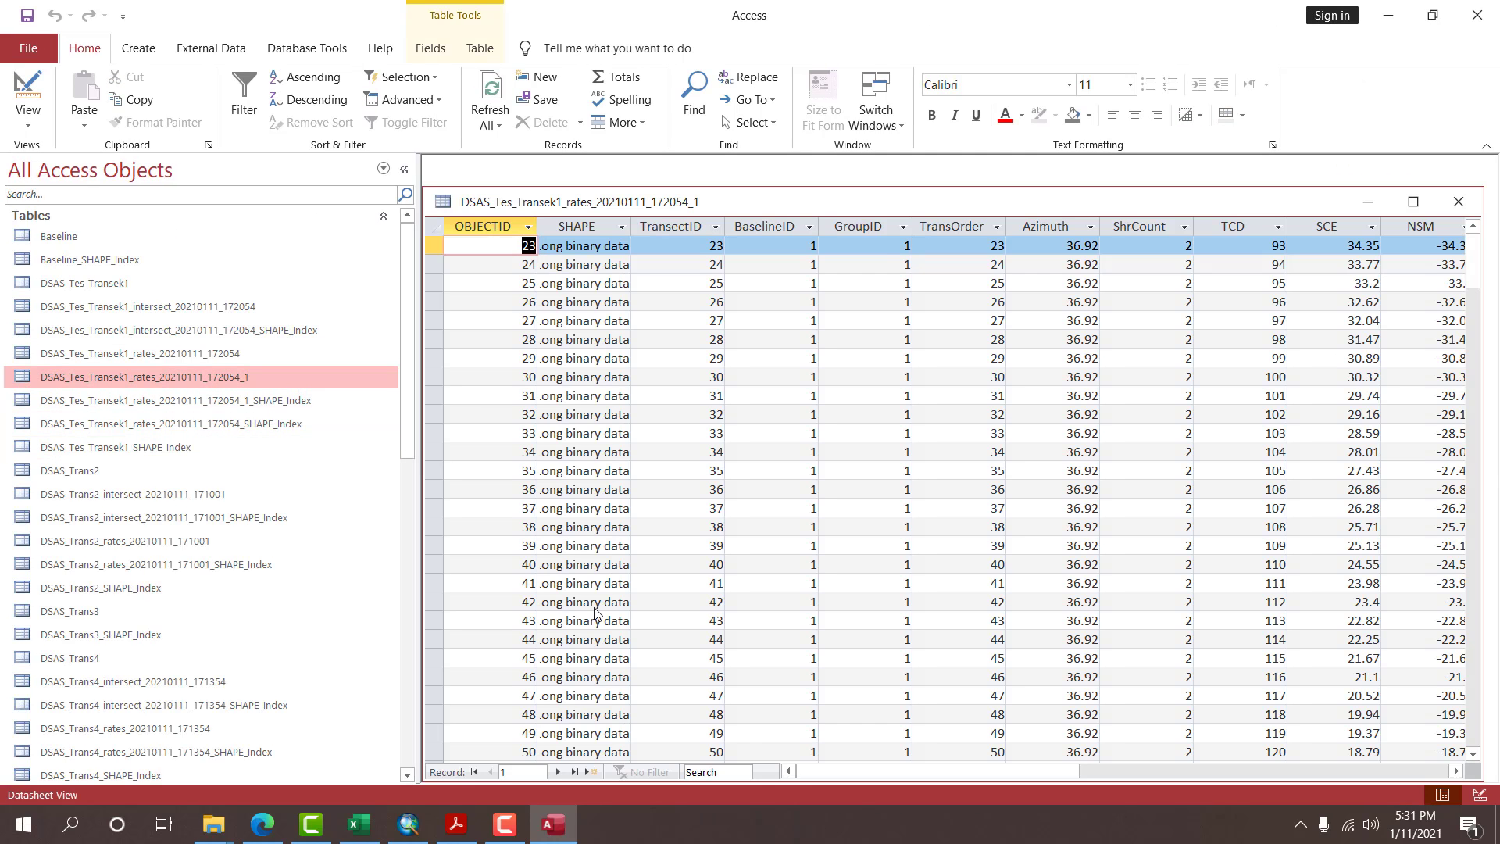
Examine the NSM and EPR rate values across the first records of the rates table.
drag(893, 773, 1115, 751)
click(675, 268)
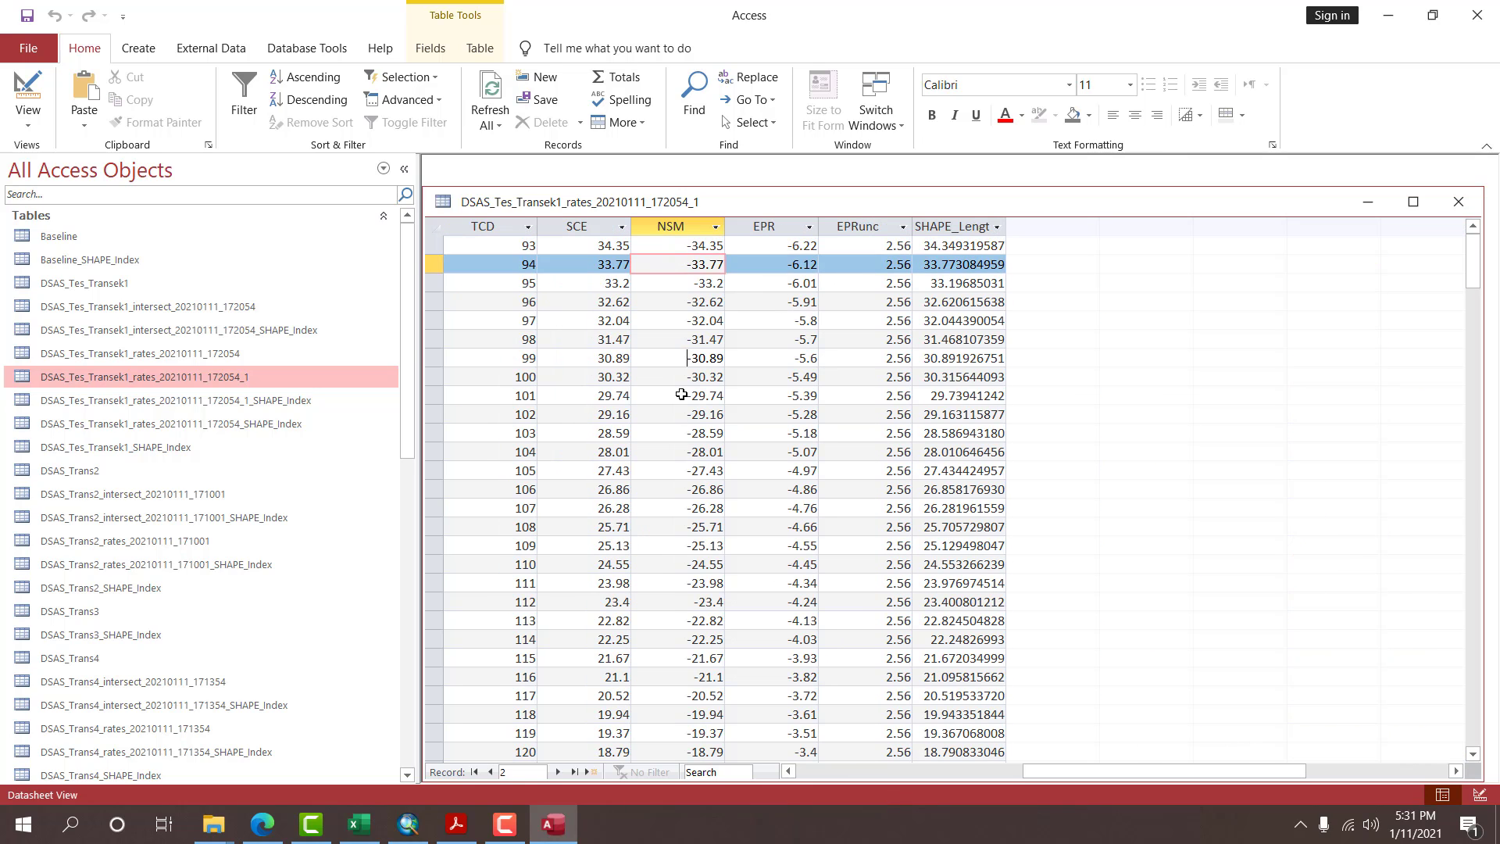
key(Down)
key(Down)
key(Down)
key(Down)
key(Down)
key(Down)
key(Down)
key(Down)
key(Down)
key(Down)
key(Down)
key(Down)
key(Down)
click(687, 339)
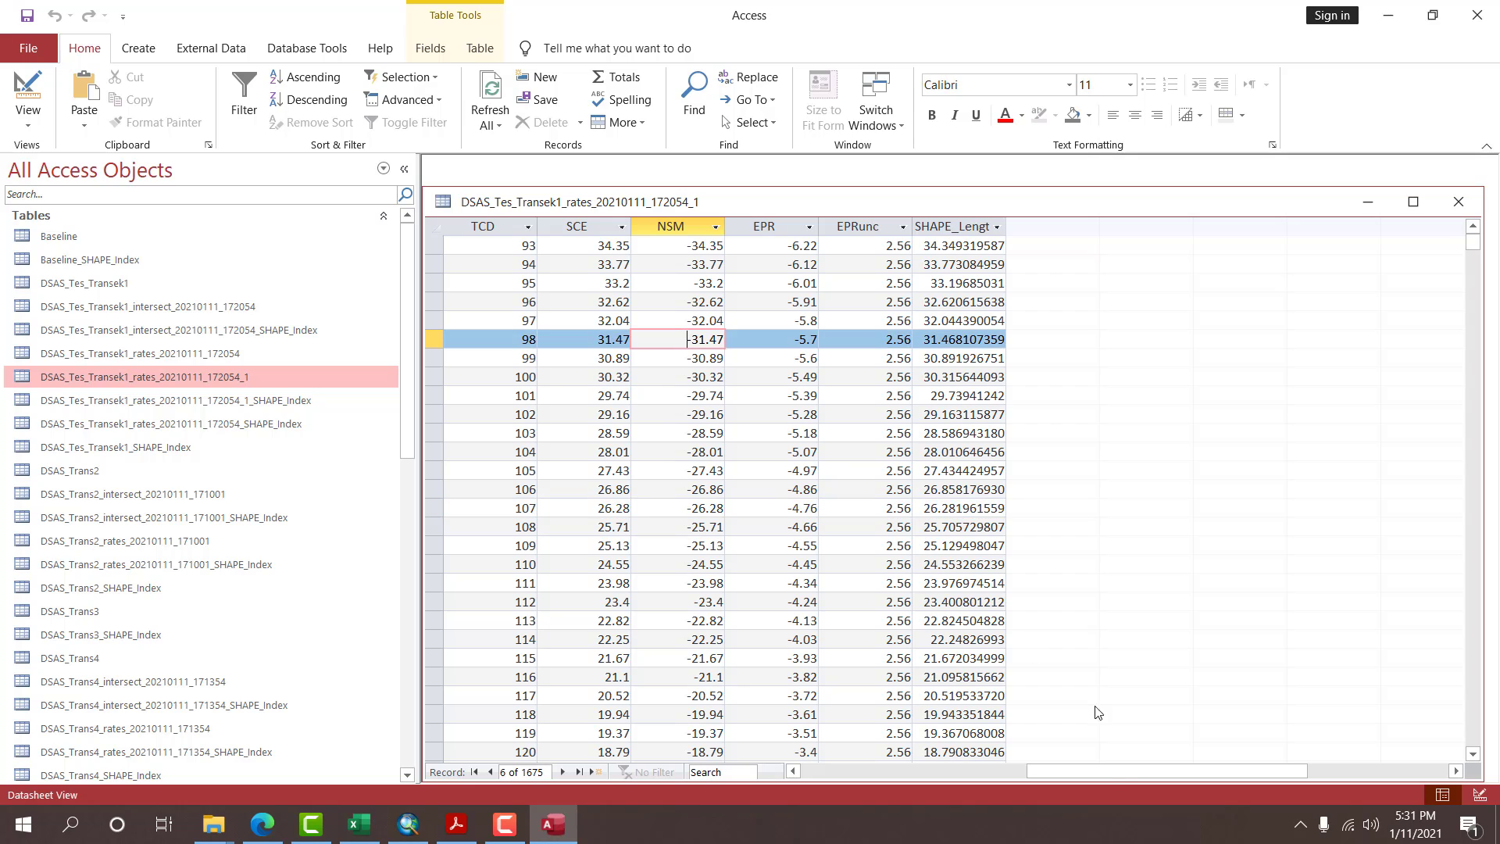
drag(1109, 776, 770, 799)
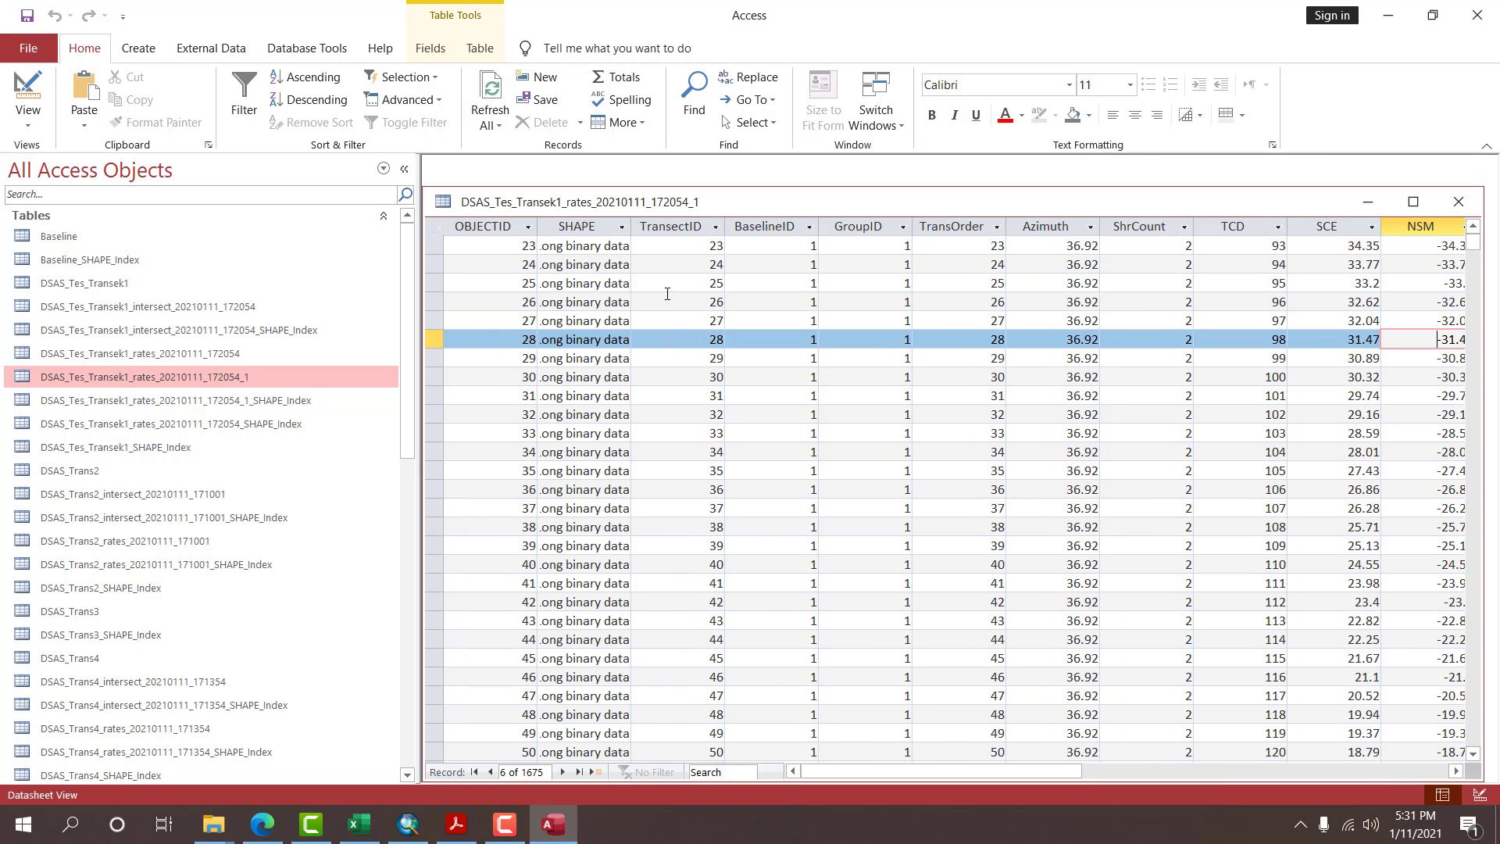
Sort the rates table ascending by TransectID.
click(674, 264)
click(672, 377)
click(671, 451)
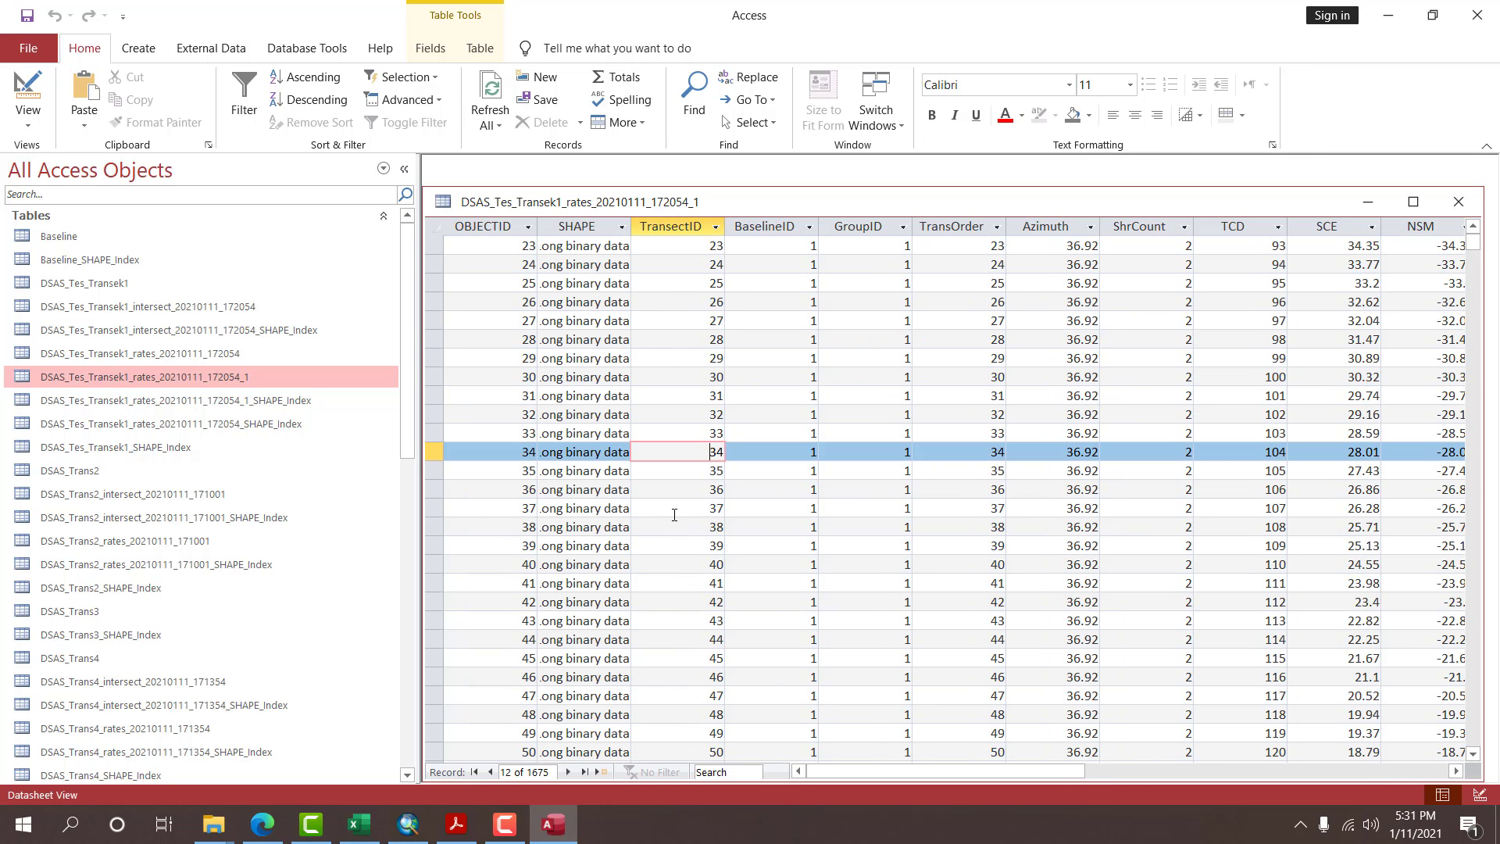
click(715, 227)
click(727, 245)
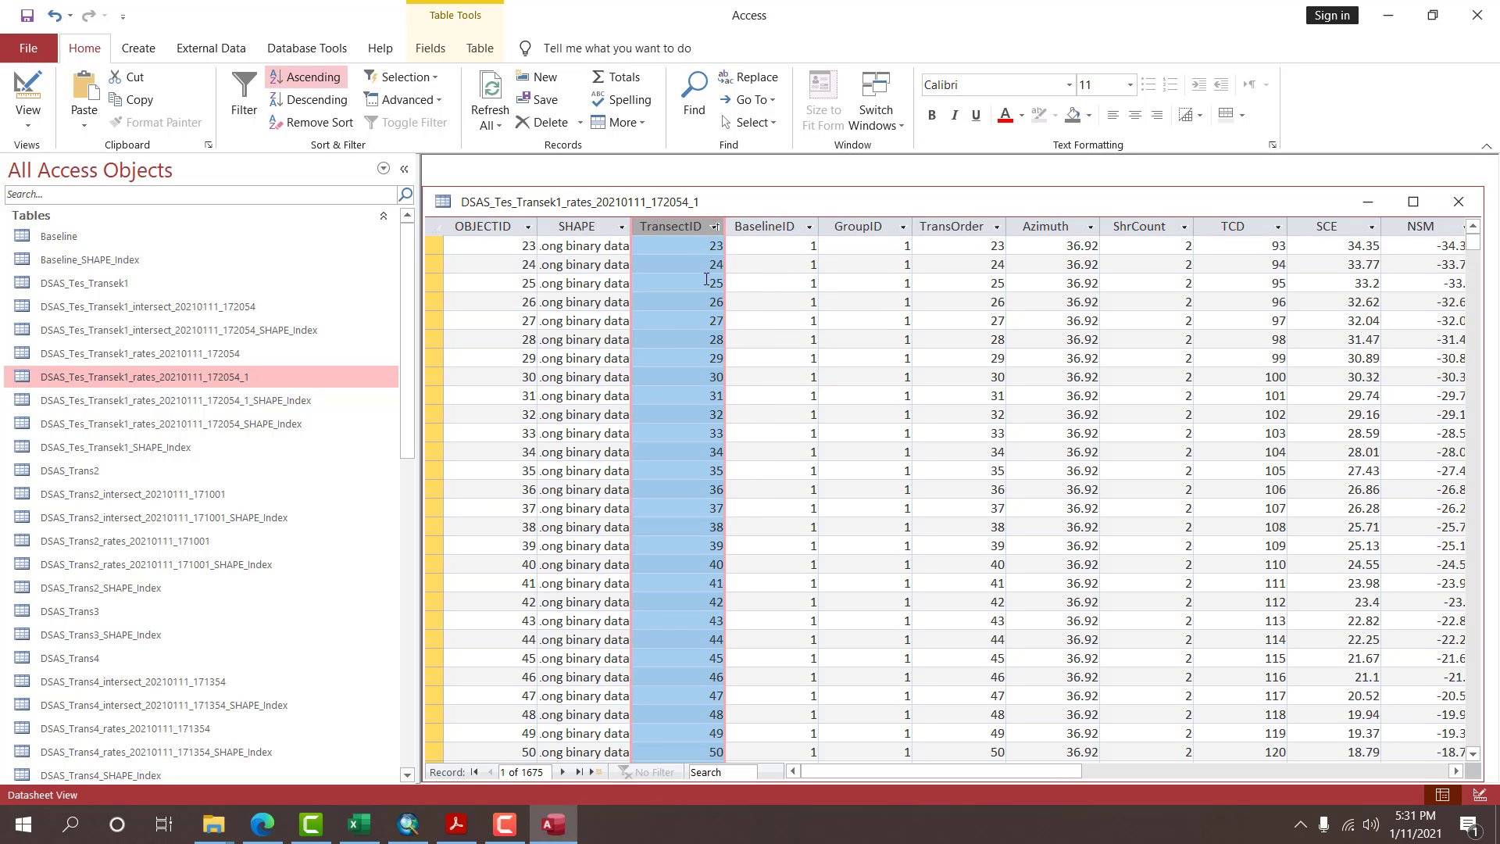
click(699, 264)
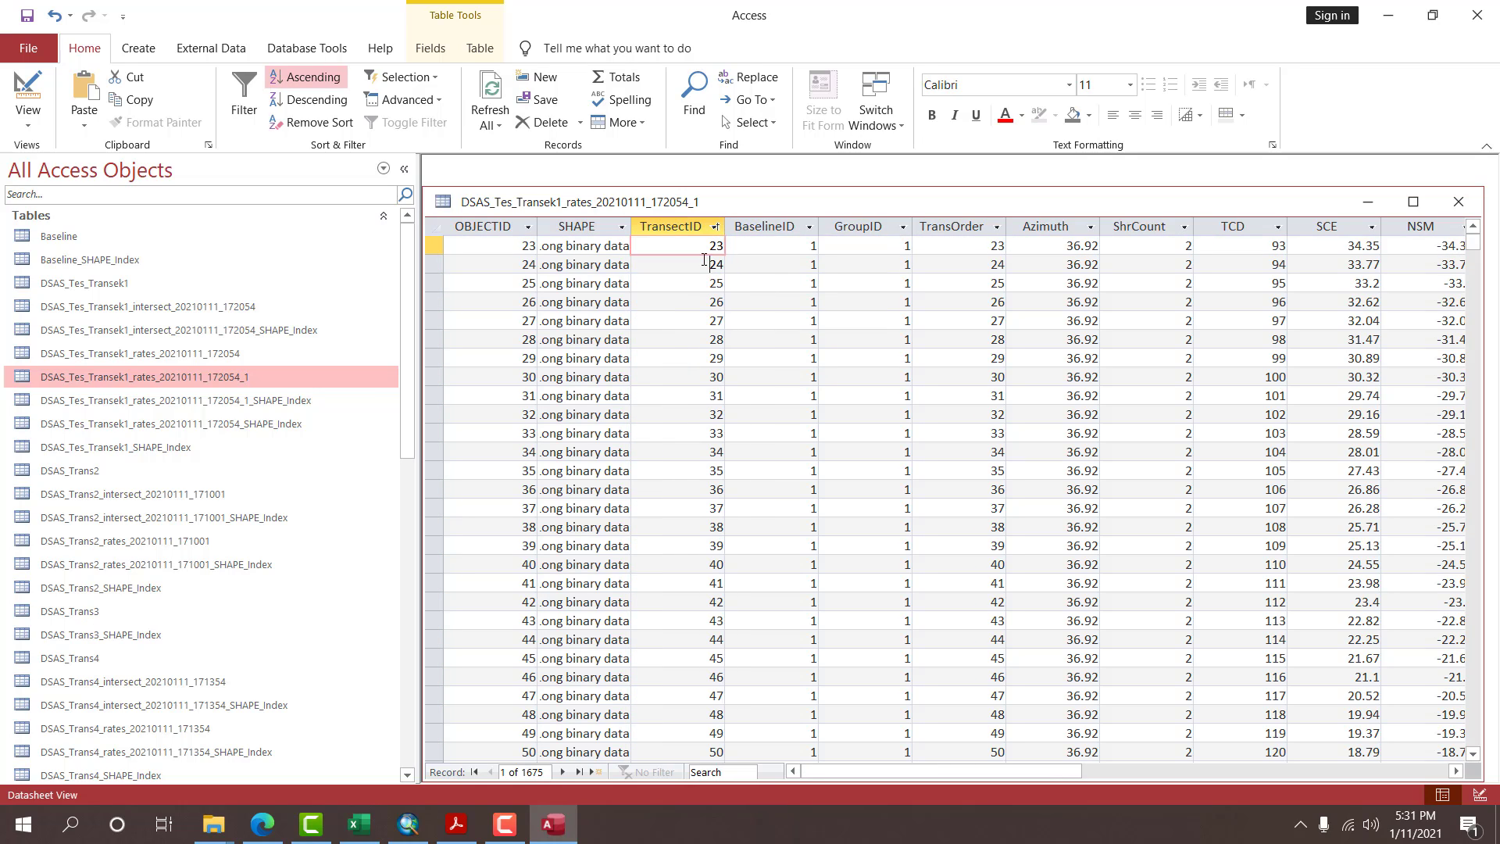
click(690, 350)
click(697, 464)
click(683, 251)
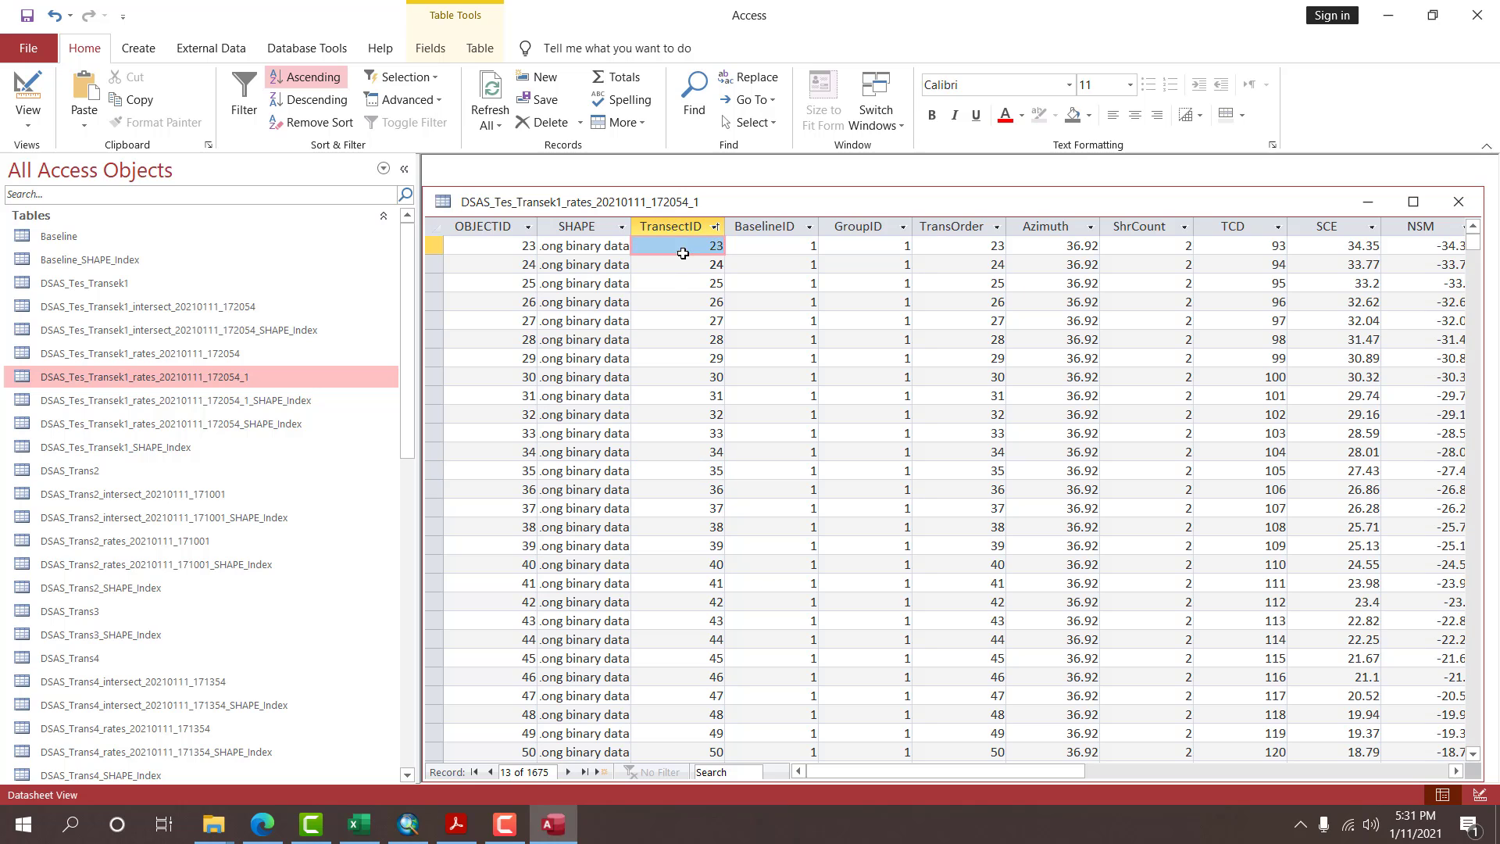
click(692, 320)
click(695, 451)
click(695, 508)
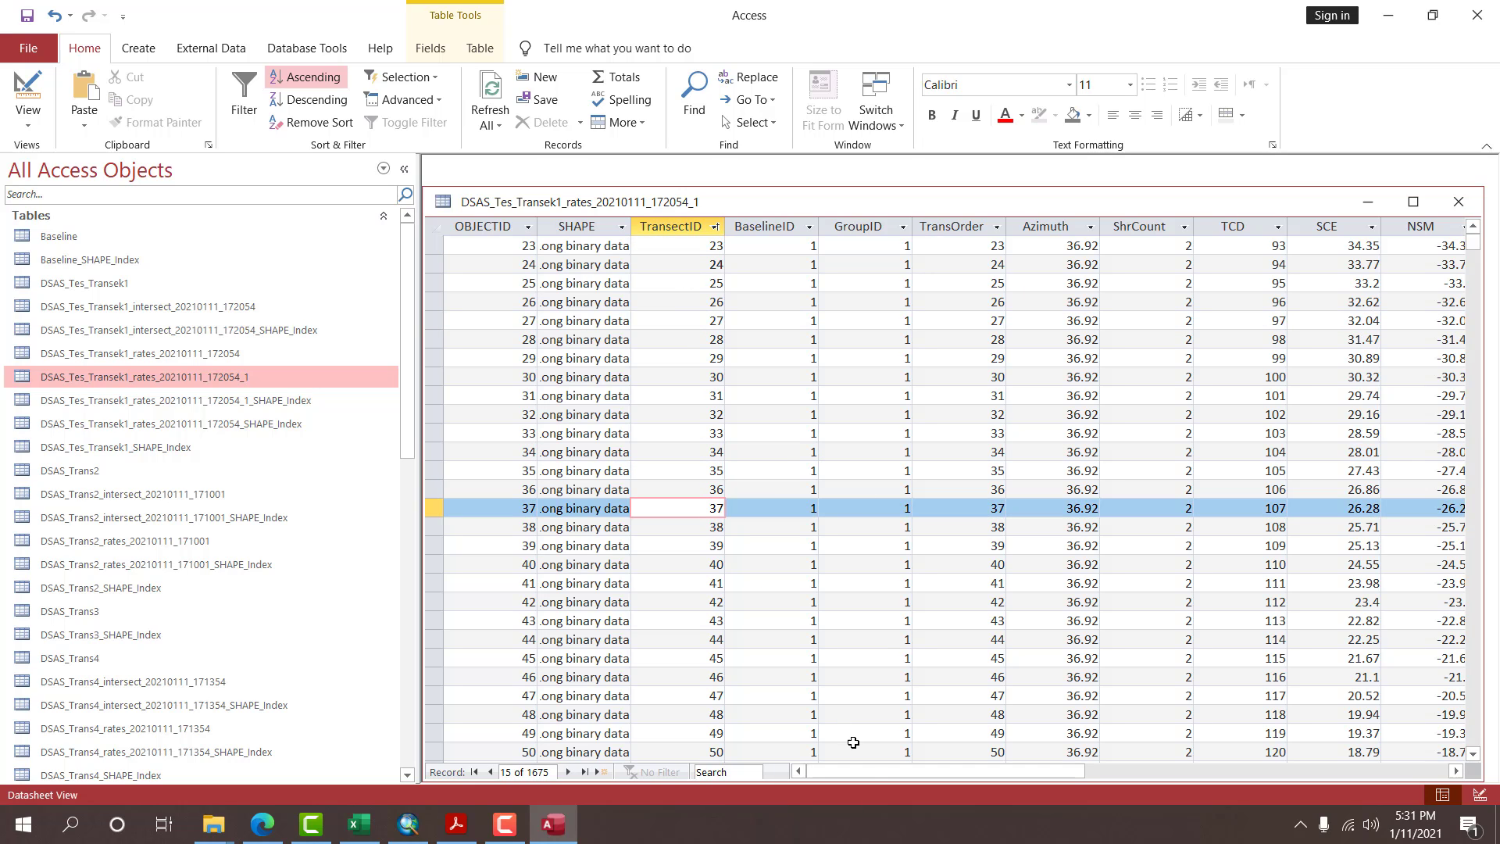
drag(880, 771, 859, 719)
Try to extend a selection through the TransectID column starting from transect 23.
click(686, 253)
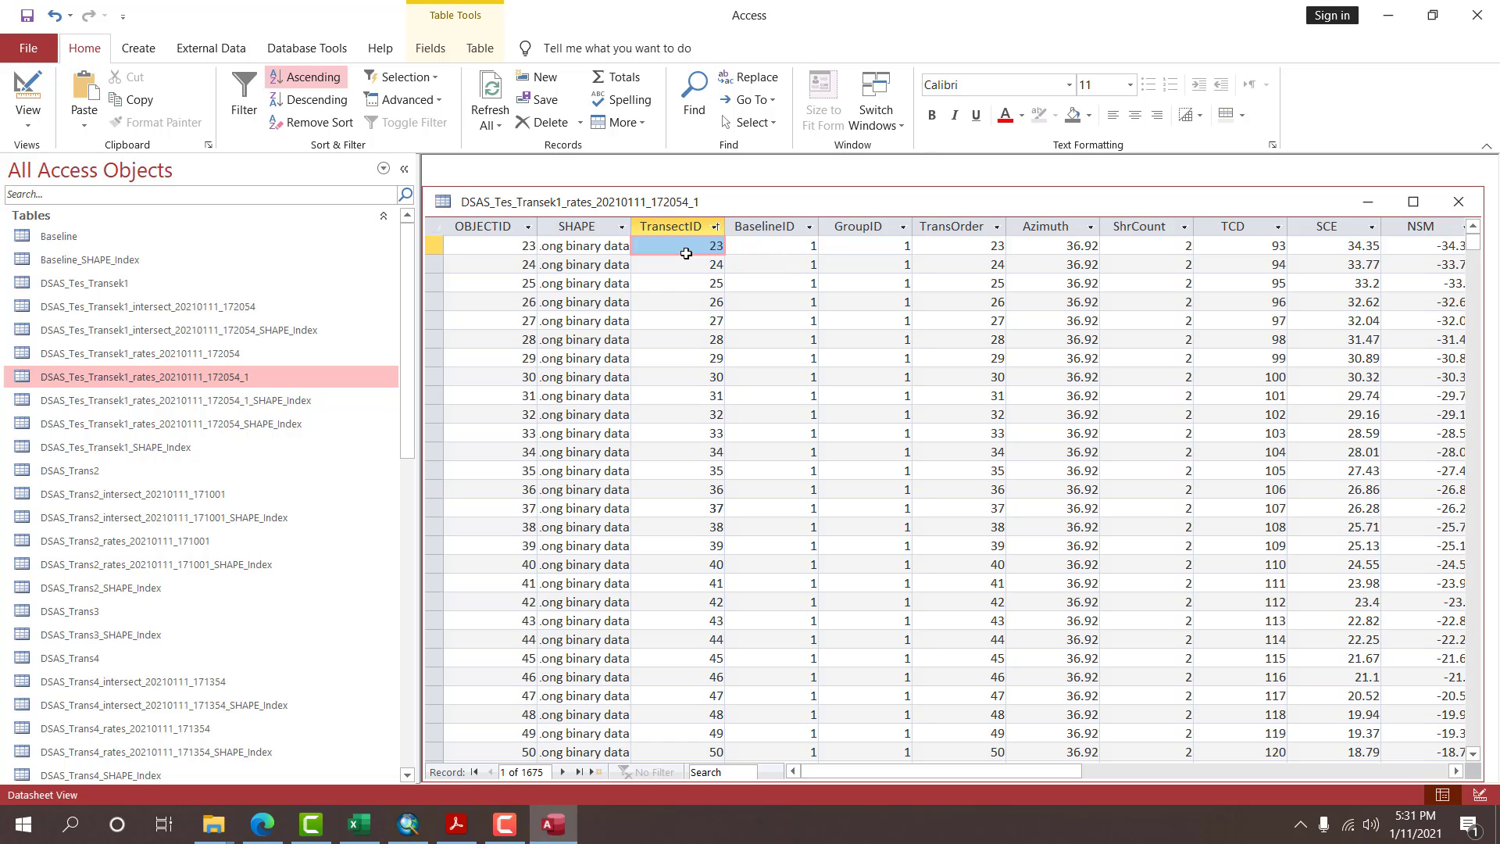
key(ctrl+shift+Right)
key(Down)
key(Up)
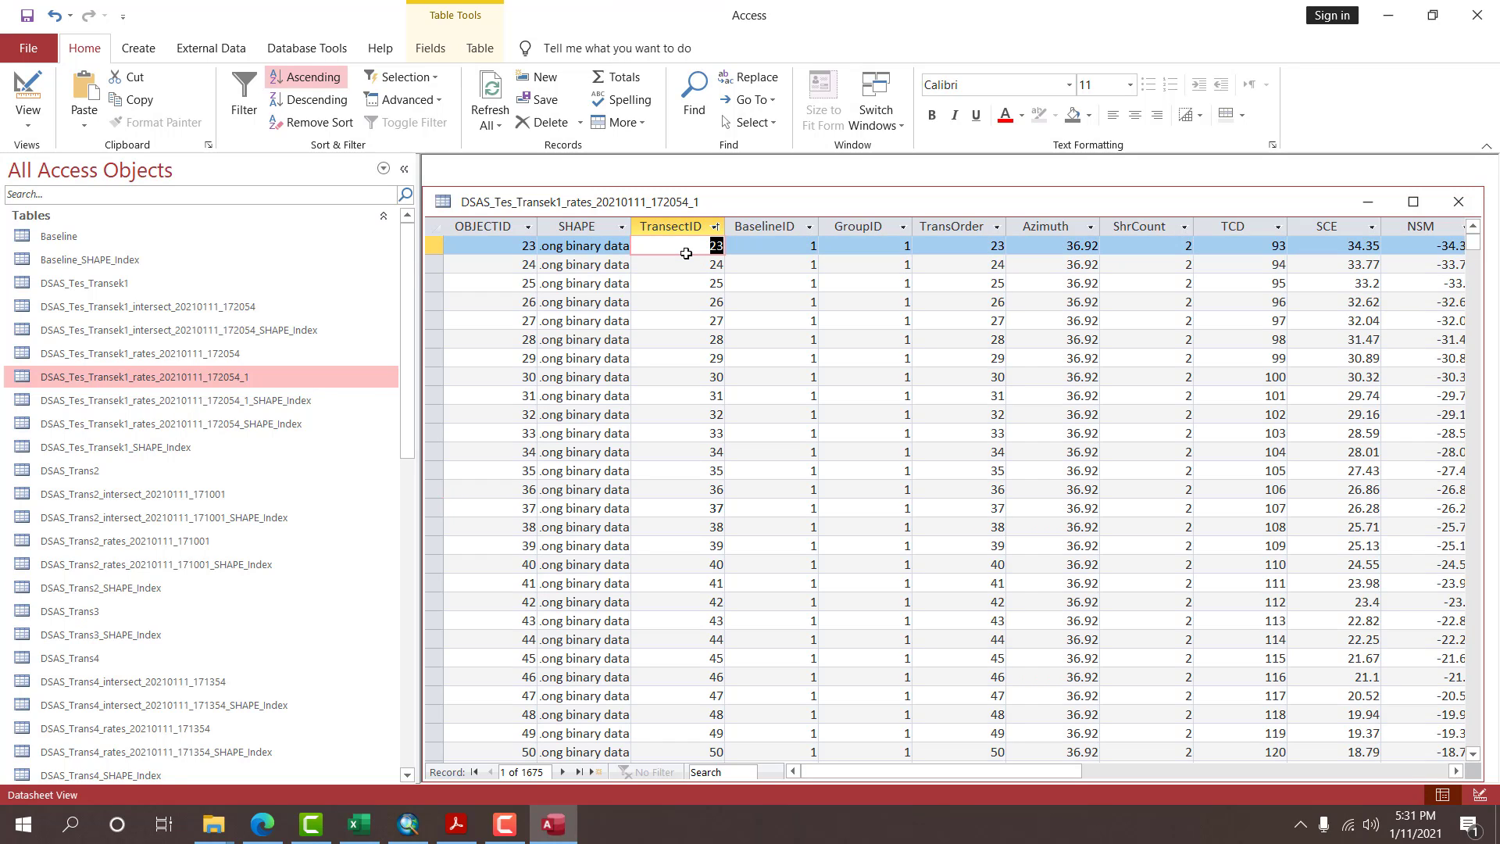
click(736, 322)
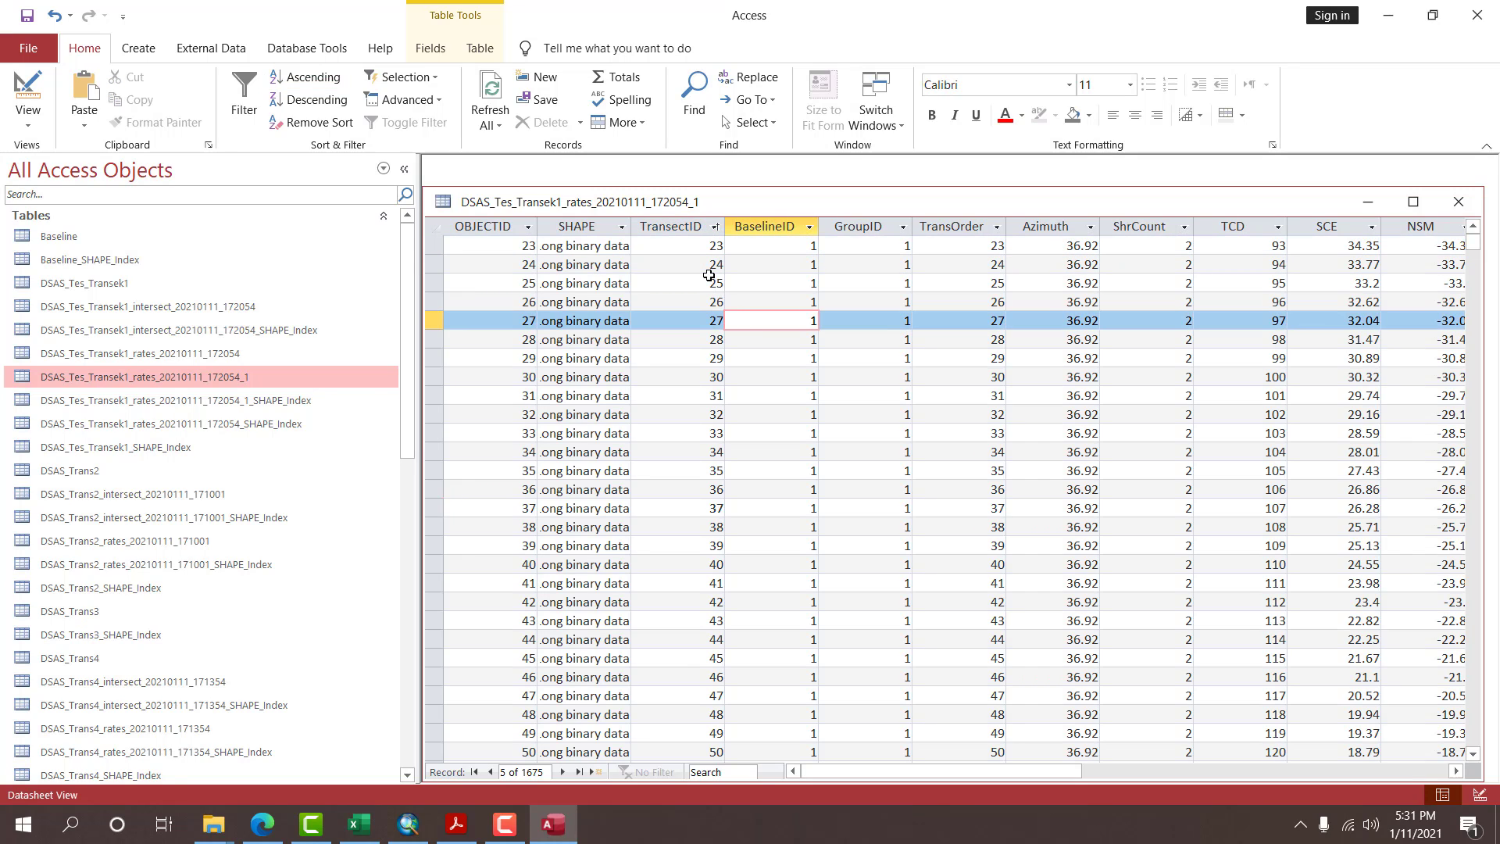
Select the TransectID values from 23 through 101 and copy them.
click(700, 243)
scroll(626, 535, down, 18)
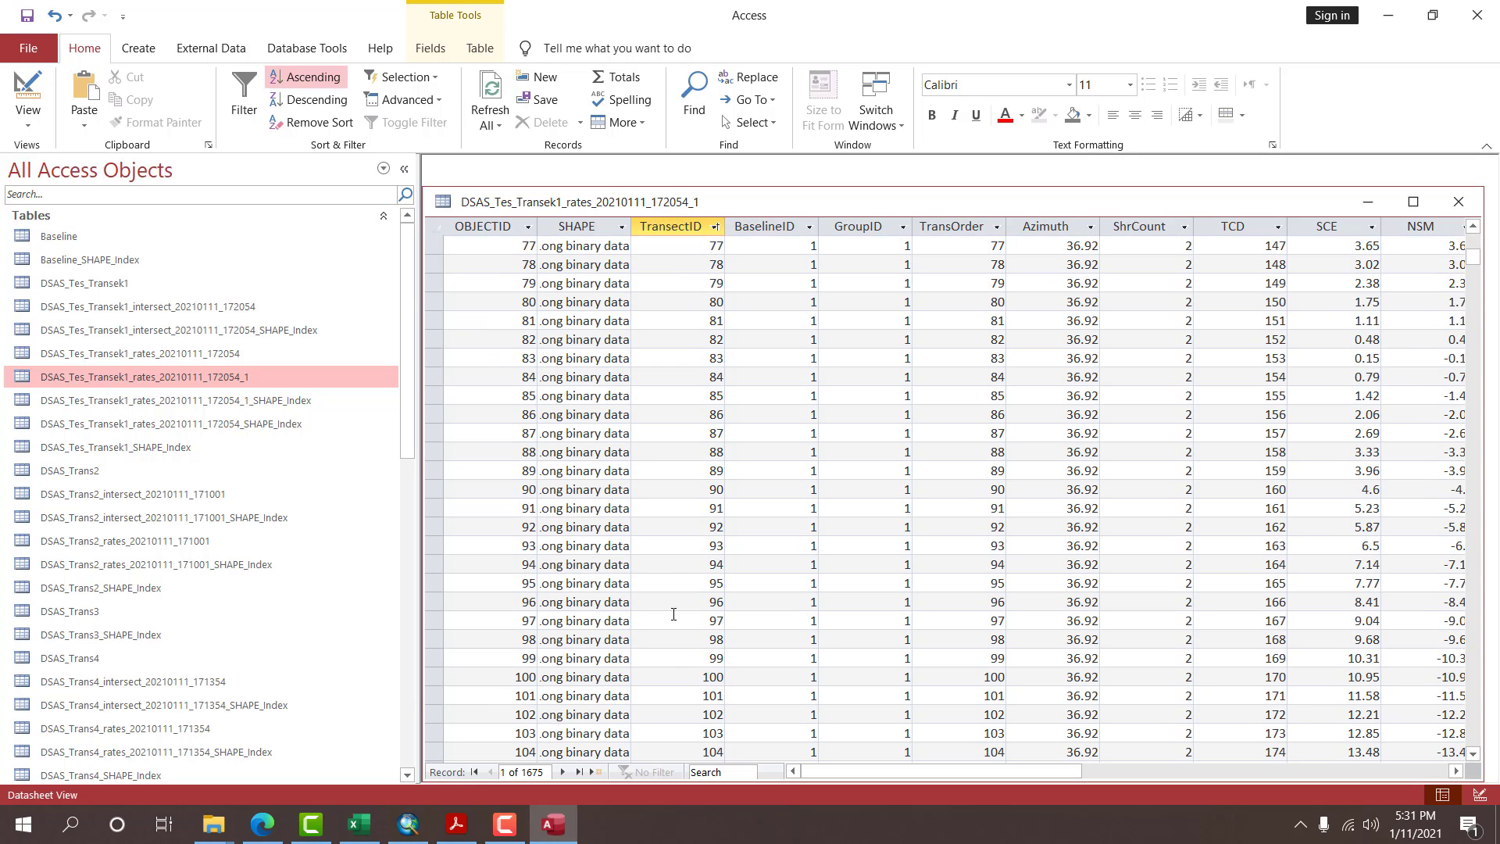
shift+click(675, 695)
scroll(687, 625, down, 9)
scroll(723, 496, up, 9)
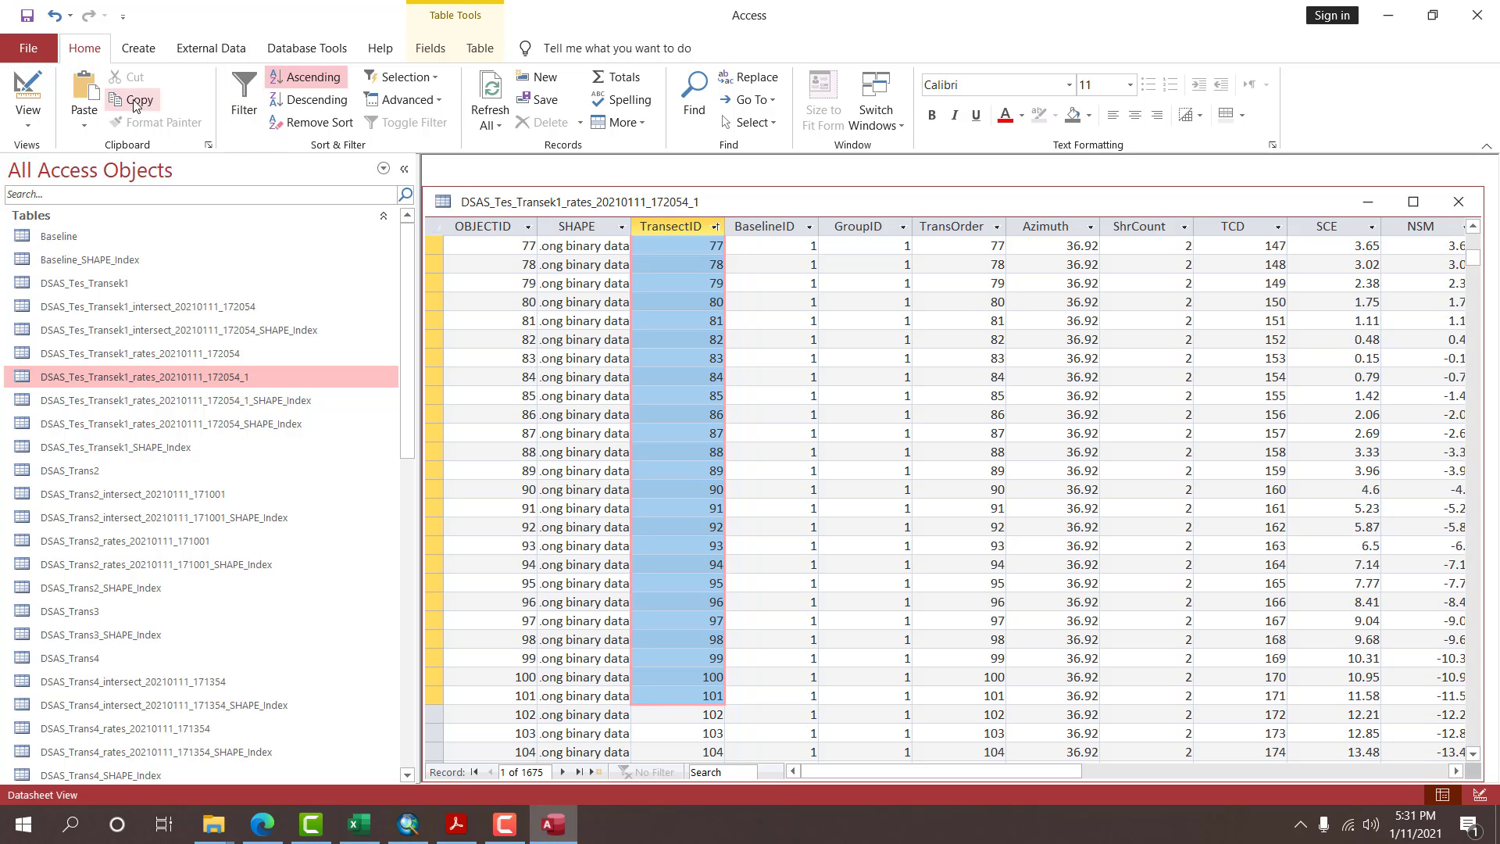
Switch to Excel, paste the copied TransectID values into Sheet2 of DataKemiringan.xlsx starting at cell N37, and return to Access.
click(358, 823)
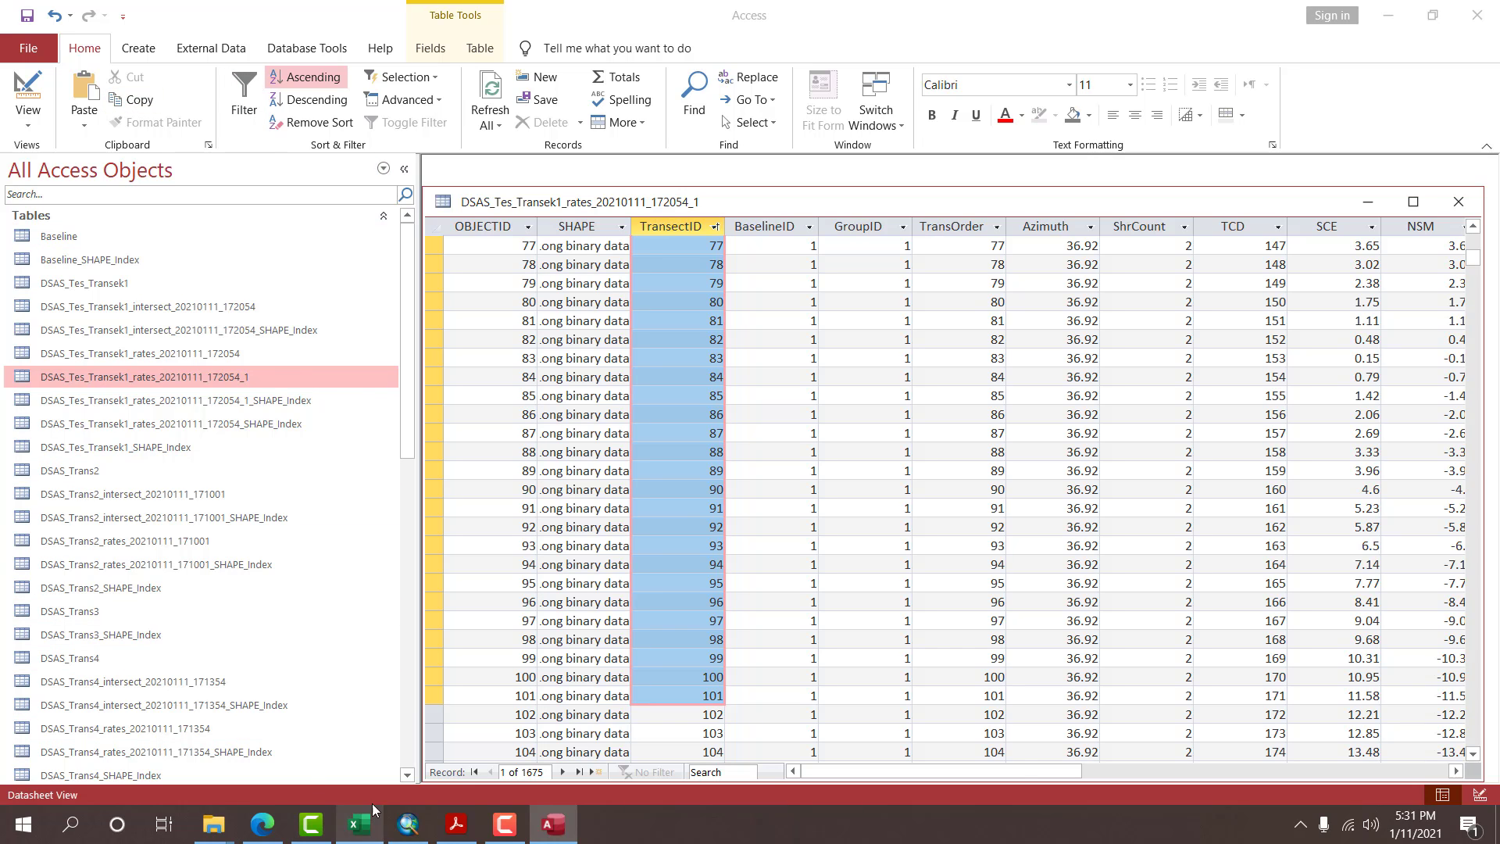
click(1043, 318)
right_click(1091, 271)
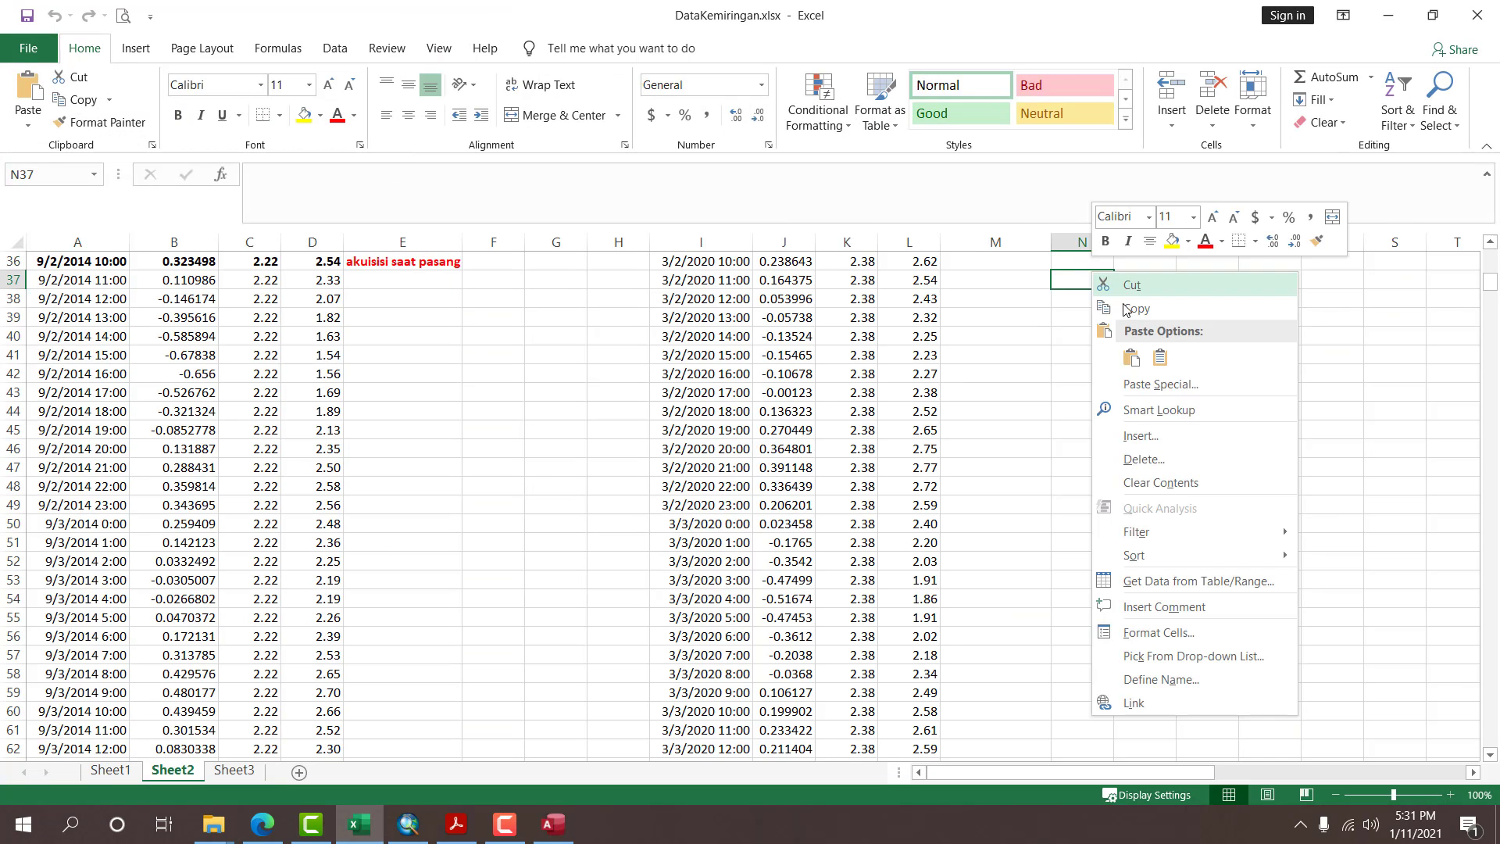
click(1129, 359)
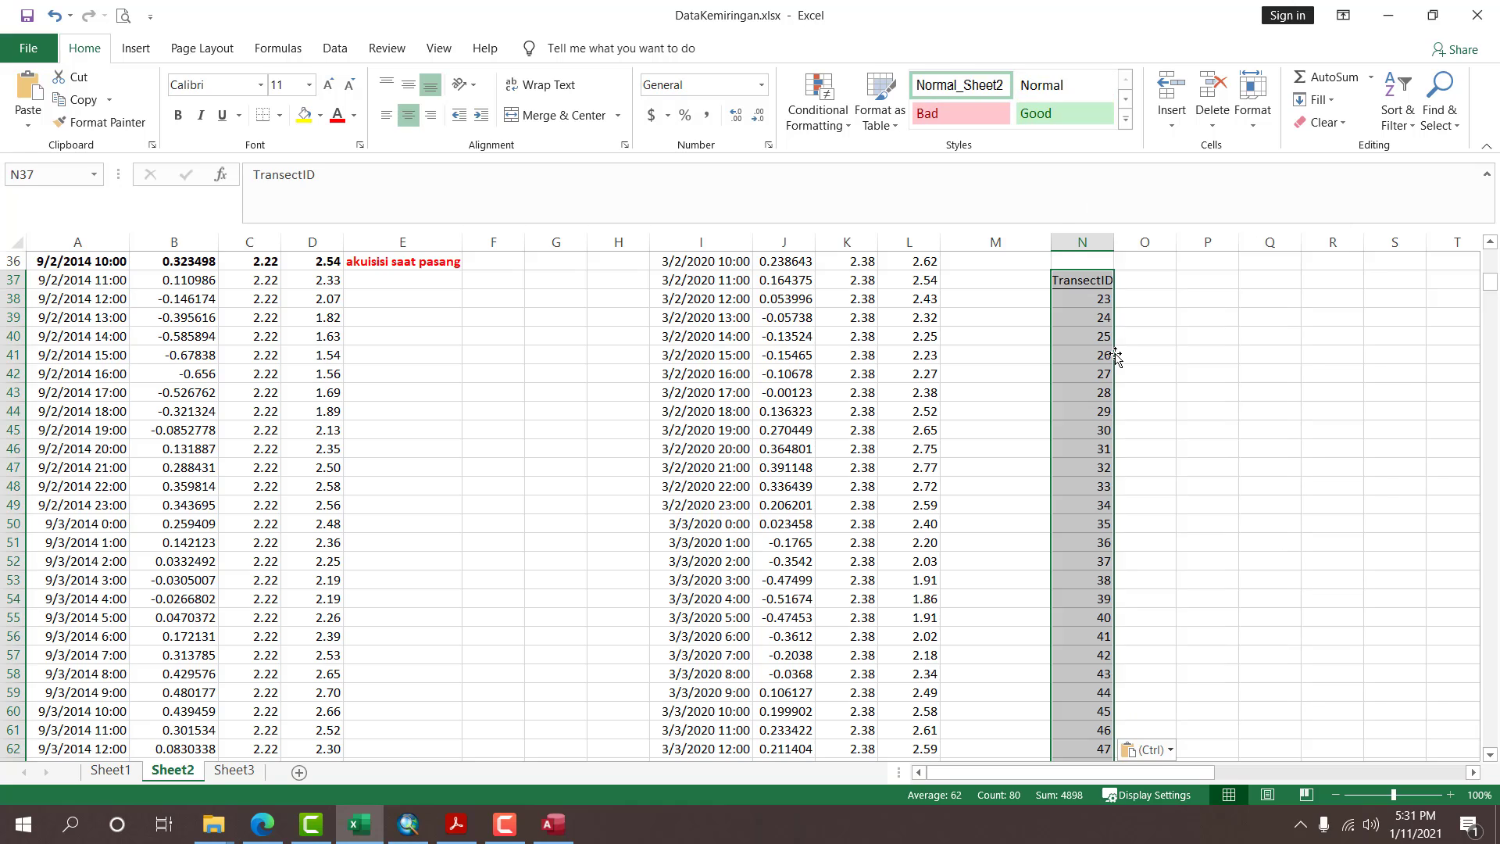
click(1184, 321)
click(1092, 316)
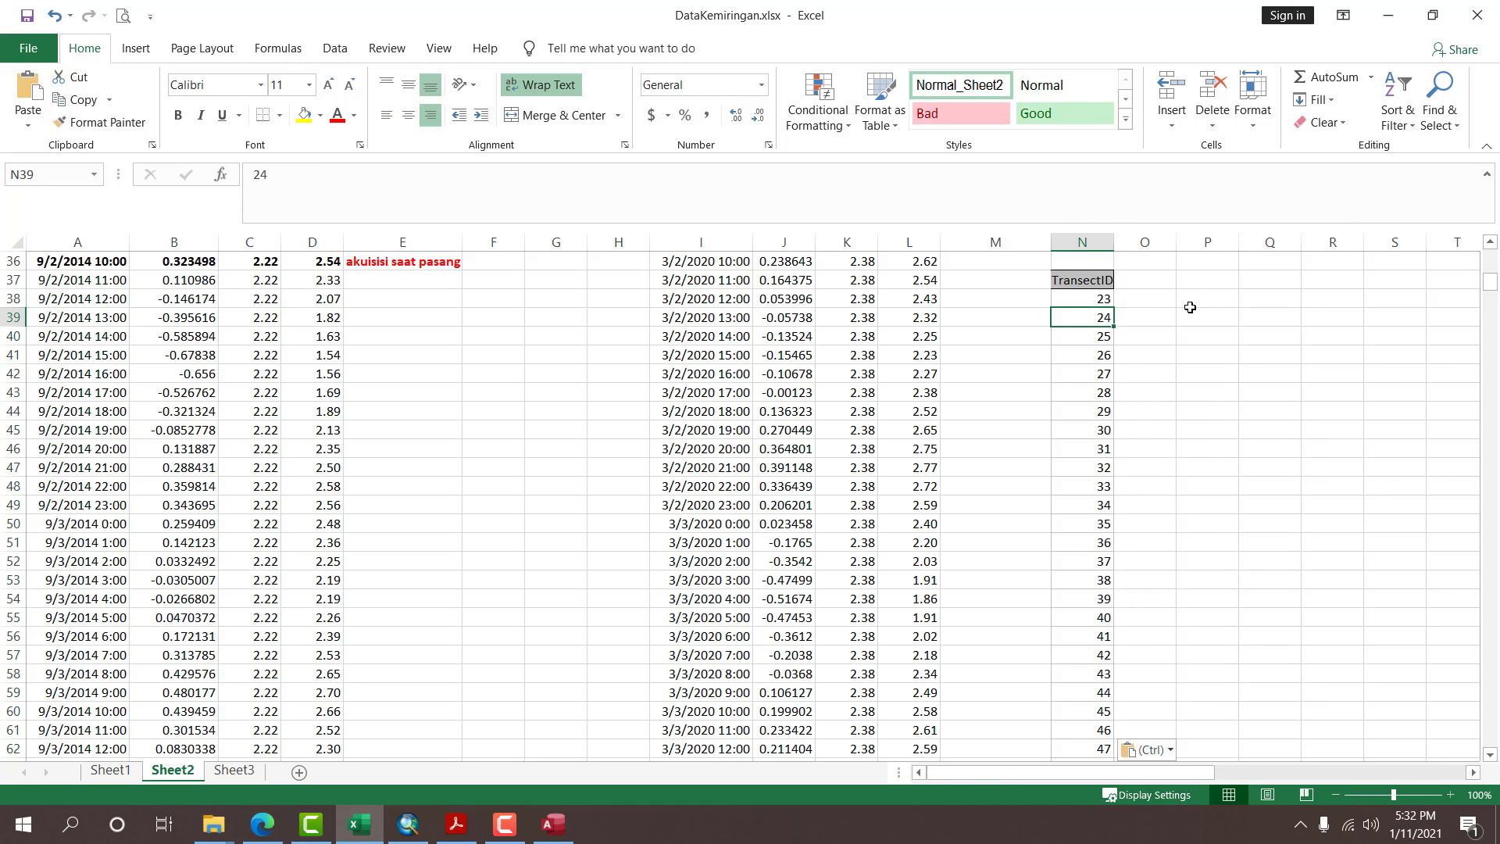
key(alt+Tab)
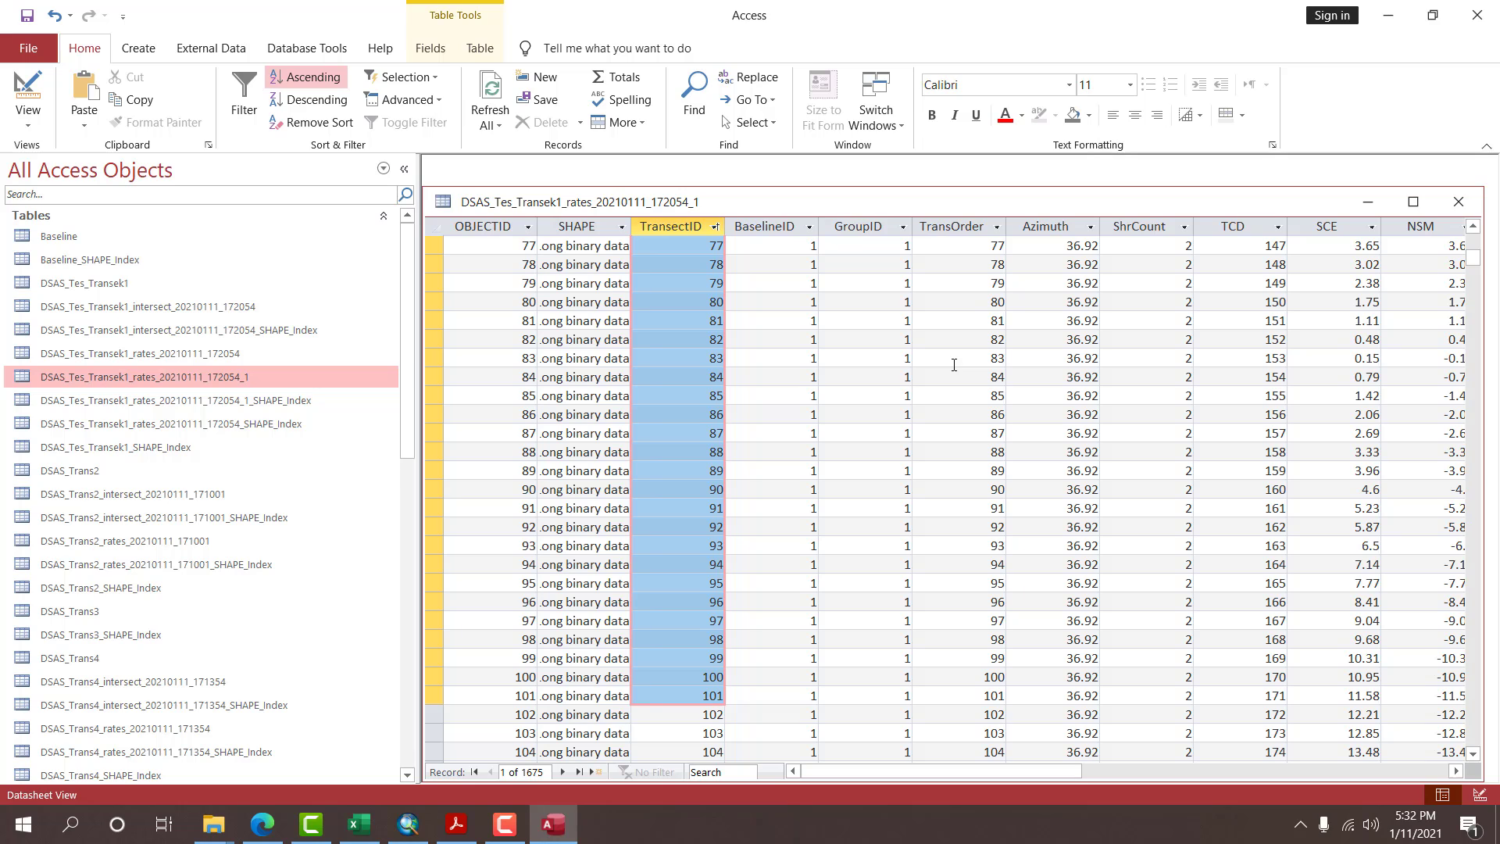
Copy the entire TransectID column of the rates table and paste it into Excel's Sheet2 starting at cell N37.
click(698, 227)
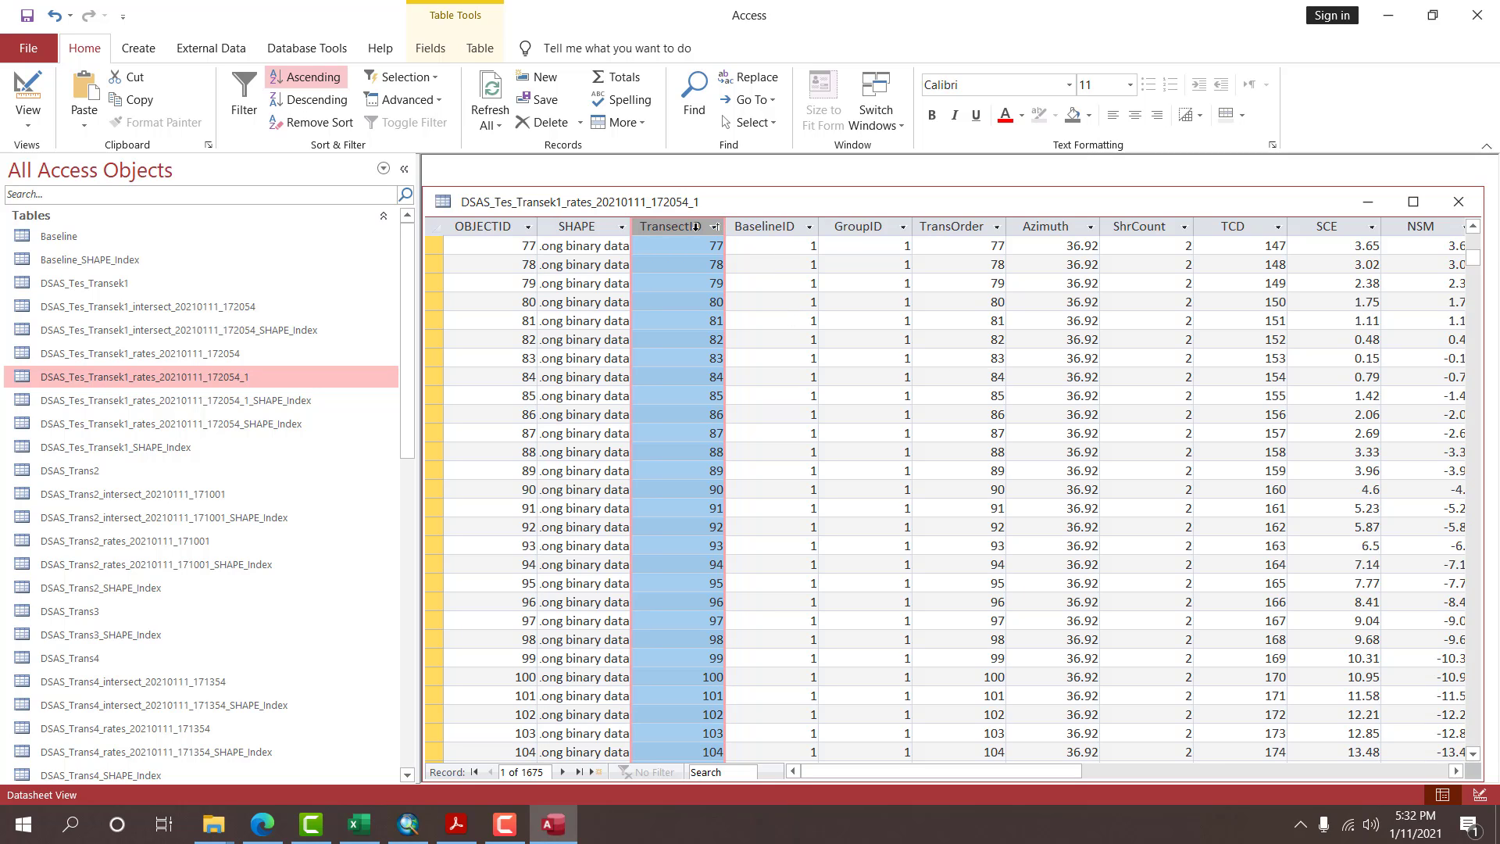
key(alt+Tab)
click(1098, 280)
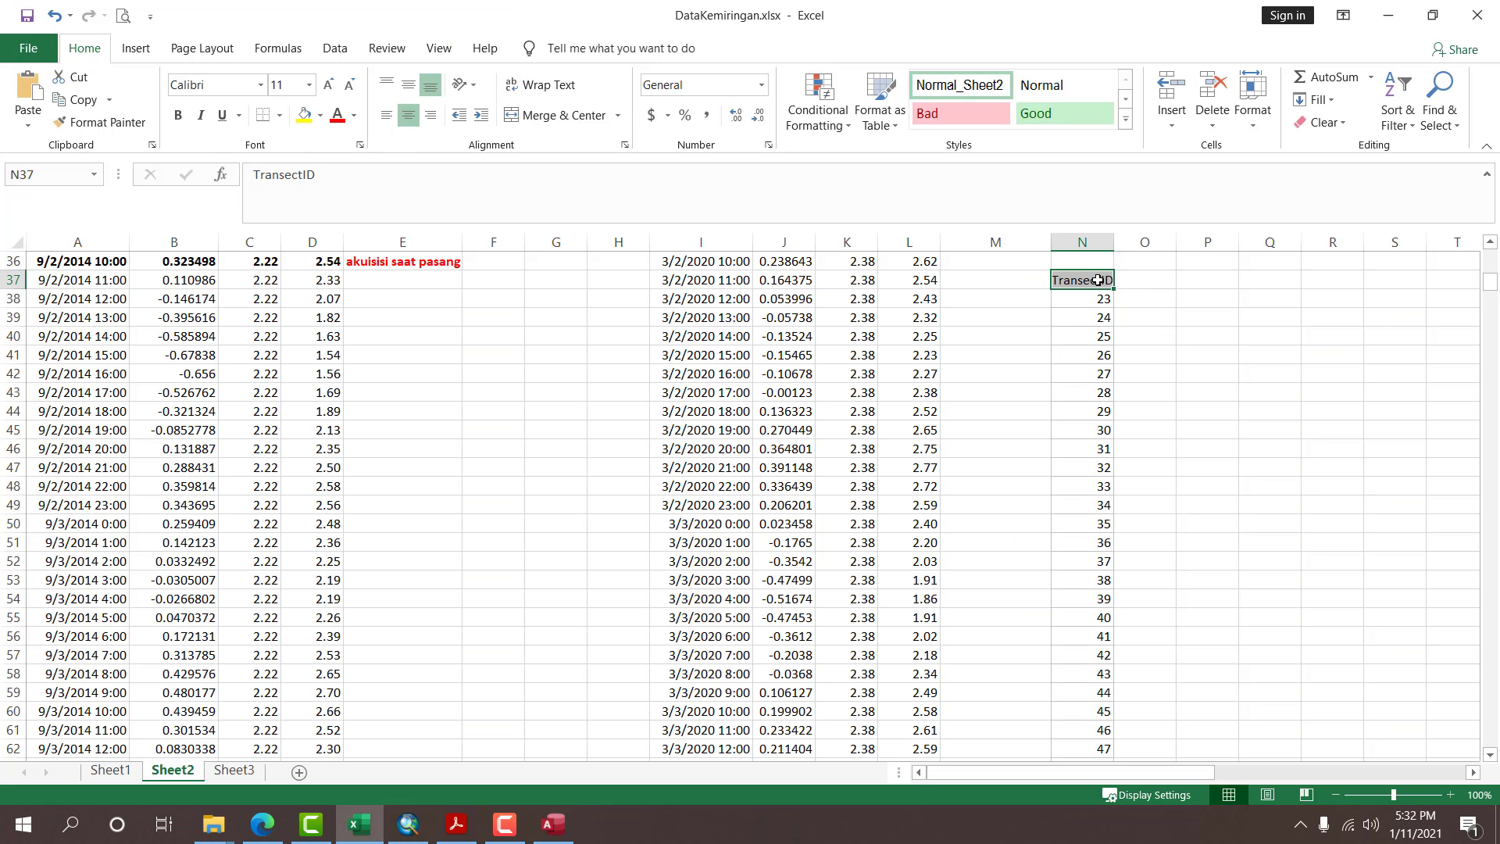
key(ctrl+shift+Down)
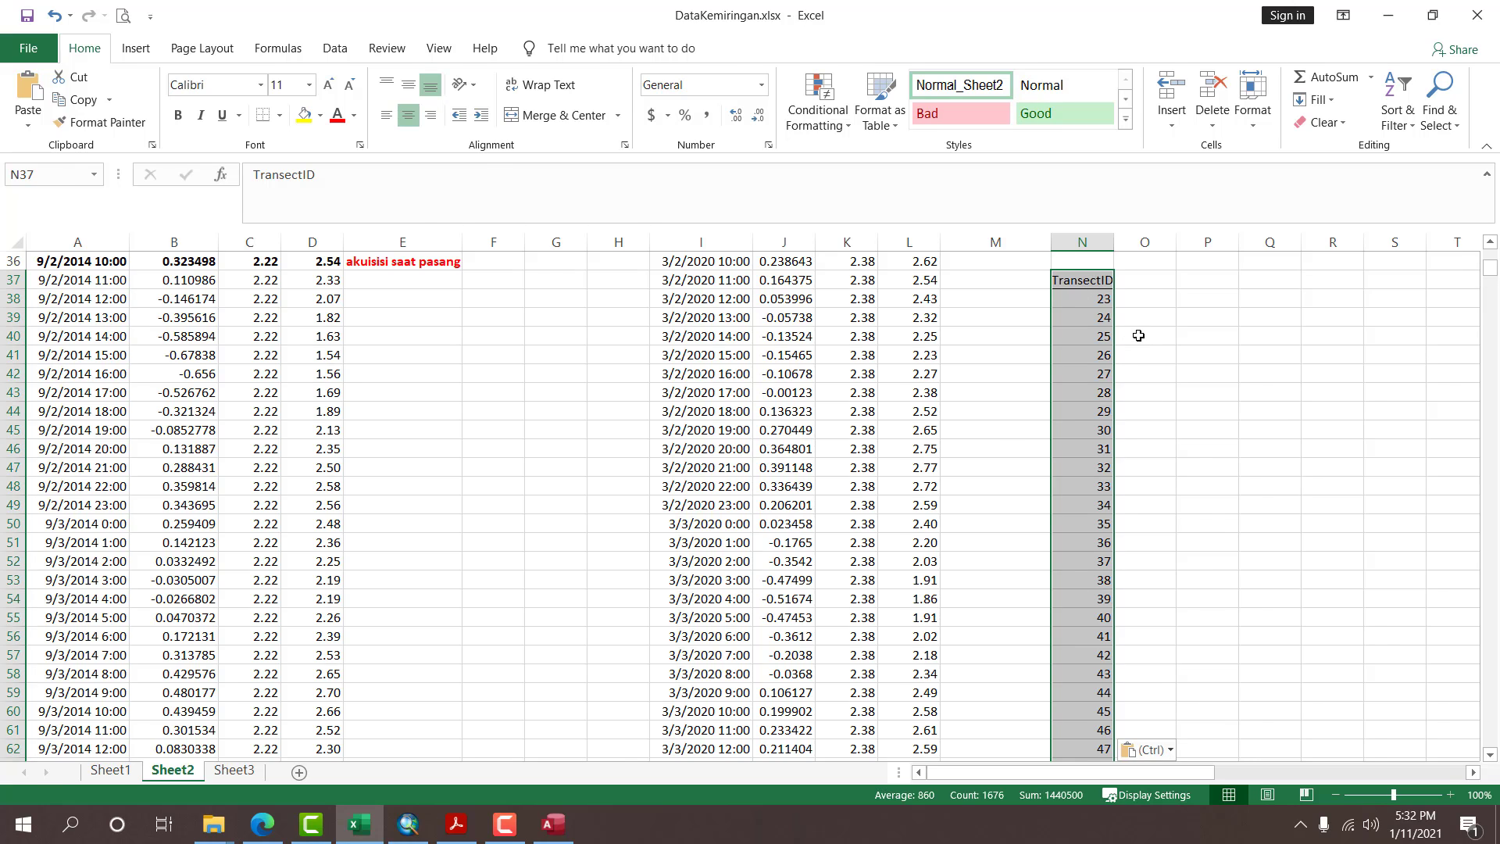
Return to Access, copy the whole NSM column of the rates table, and paste it into Excel's Sheet2 starting at cell O37.
key(alt+Tab)
drag(834, 773, 996, 766)
click(853, 221)
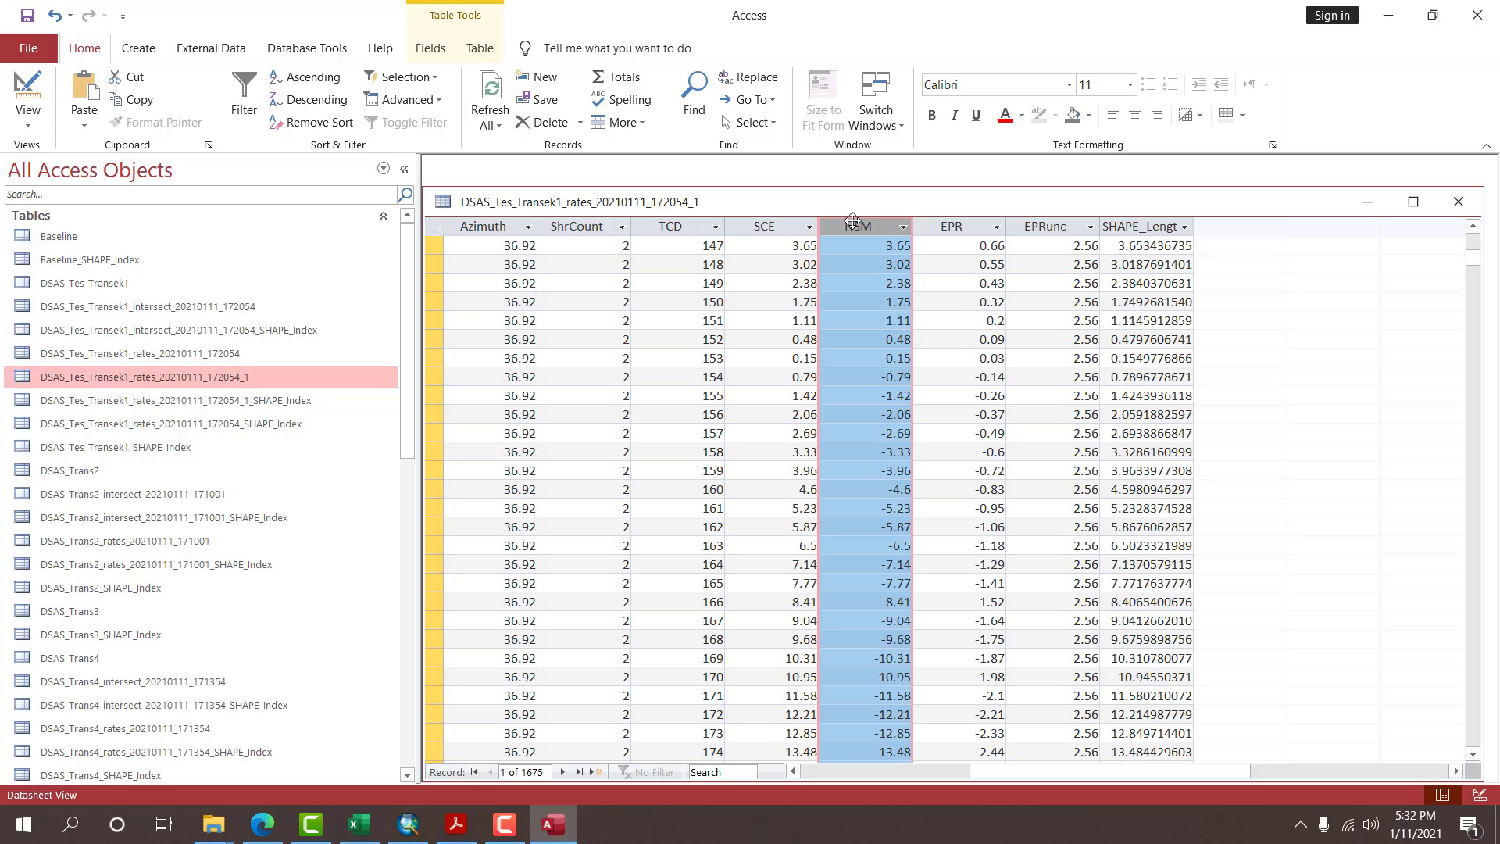
key(alt+Tab)
key(alt+Tab)
key(alt+Tab)
key(alt+Tab)
key(alt+Tab)
click(1125, 276)
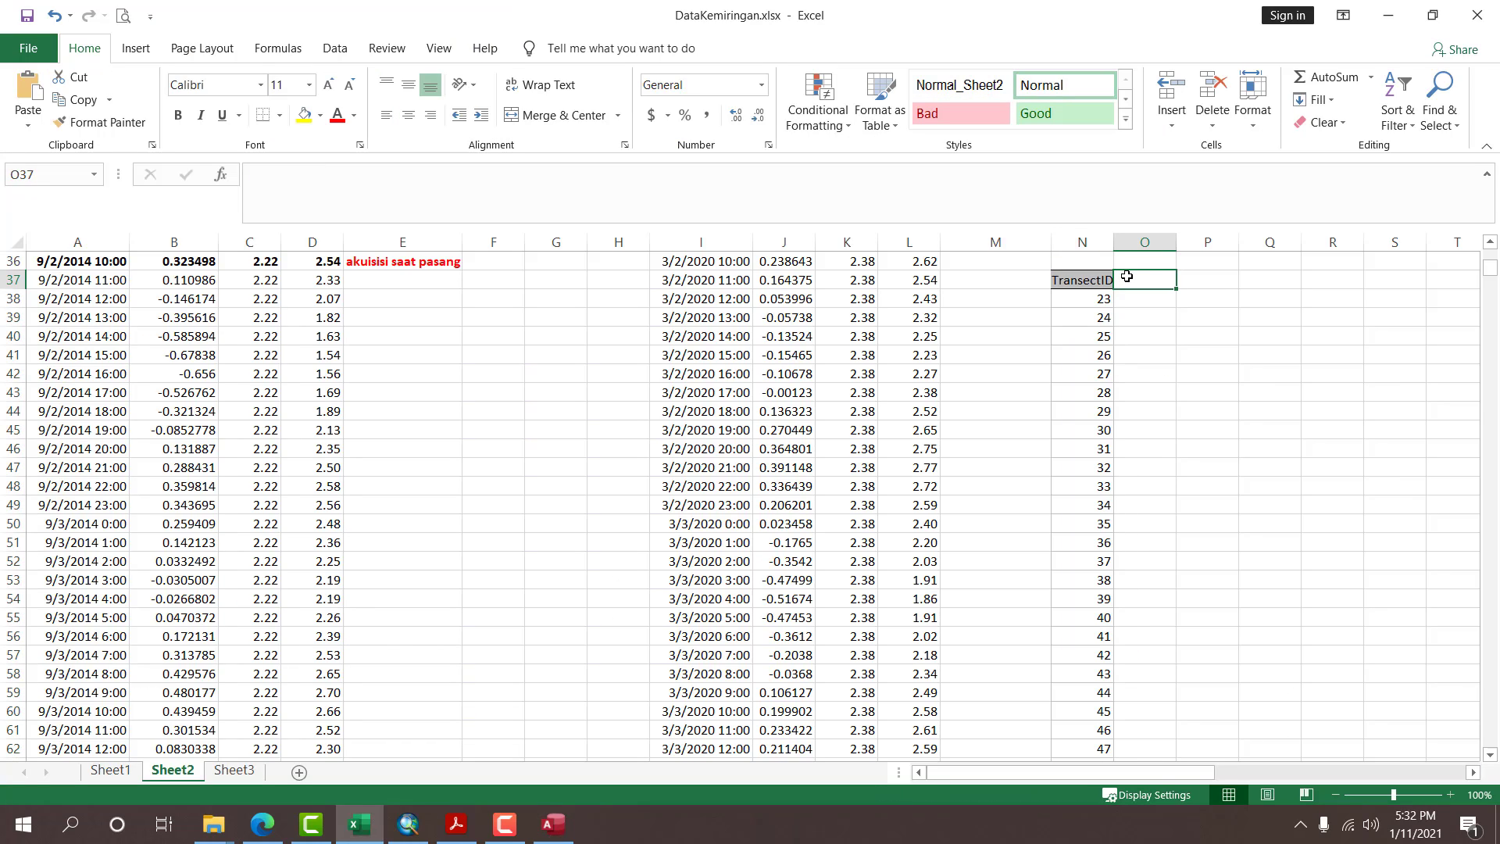
key(ctrl+v)
Insert an empty scatter chart with straight lines from blank cell Q38 on Sheet2.
click(1223, 336)
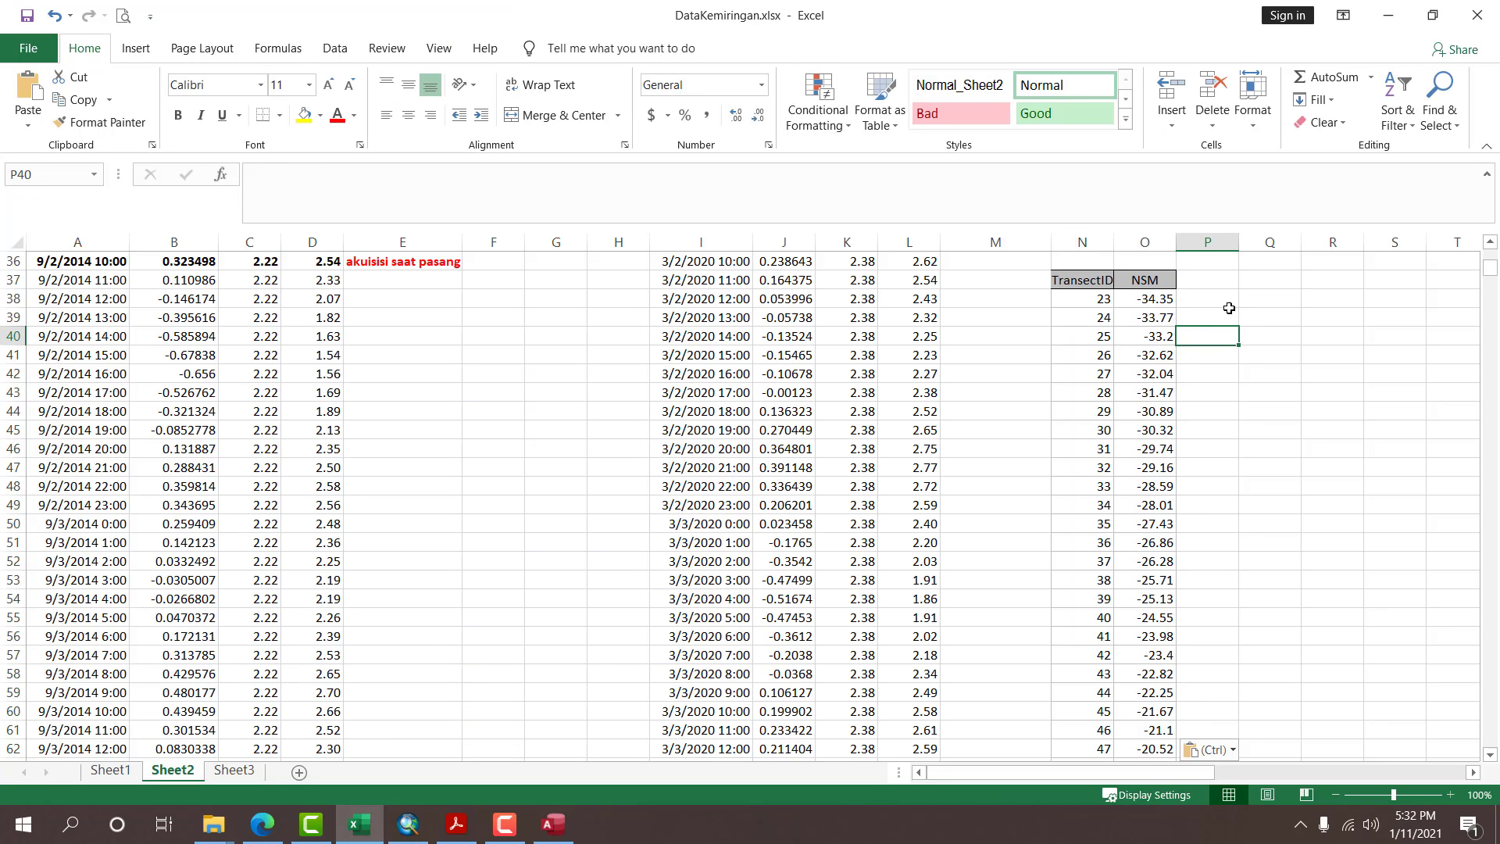
click(1229, 300)
click(1250, 298)
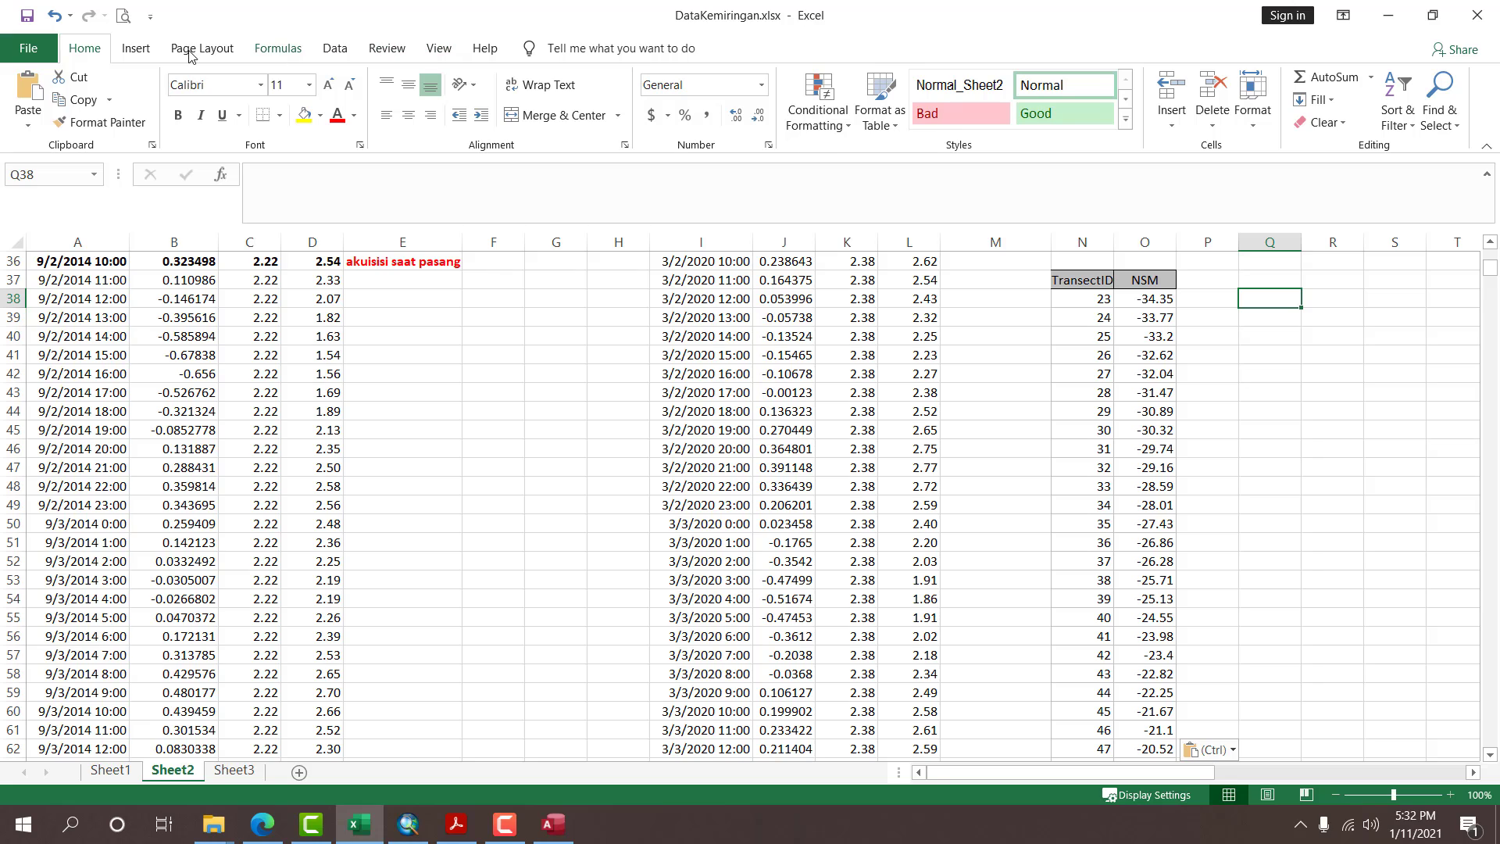
click(135, 49)
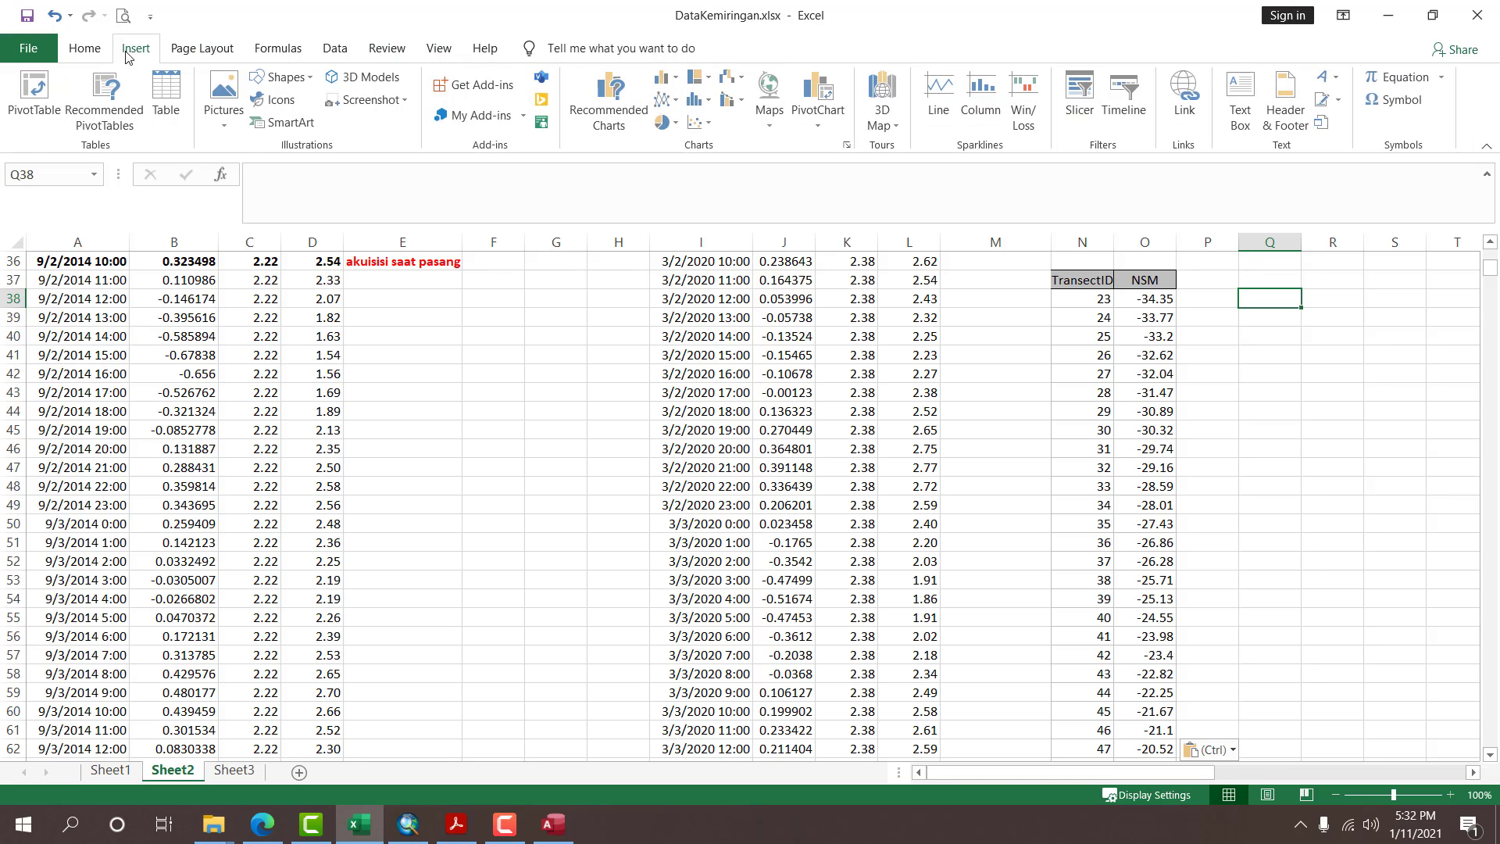
click(700, 126)
click(823, 189)
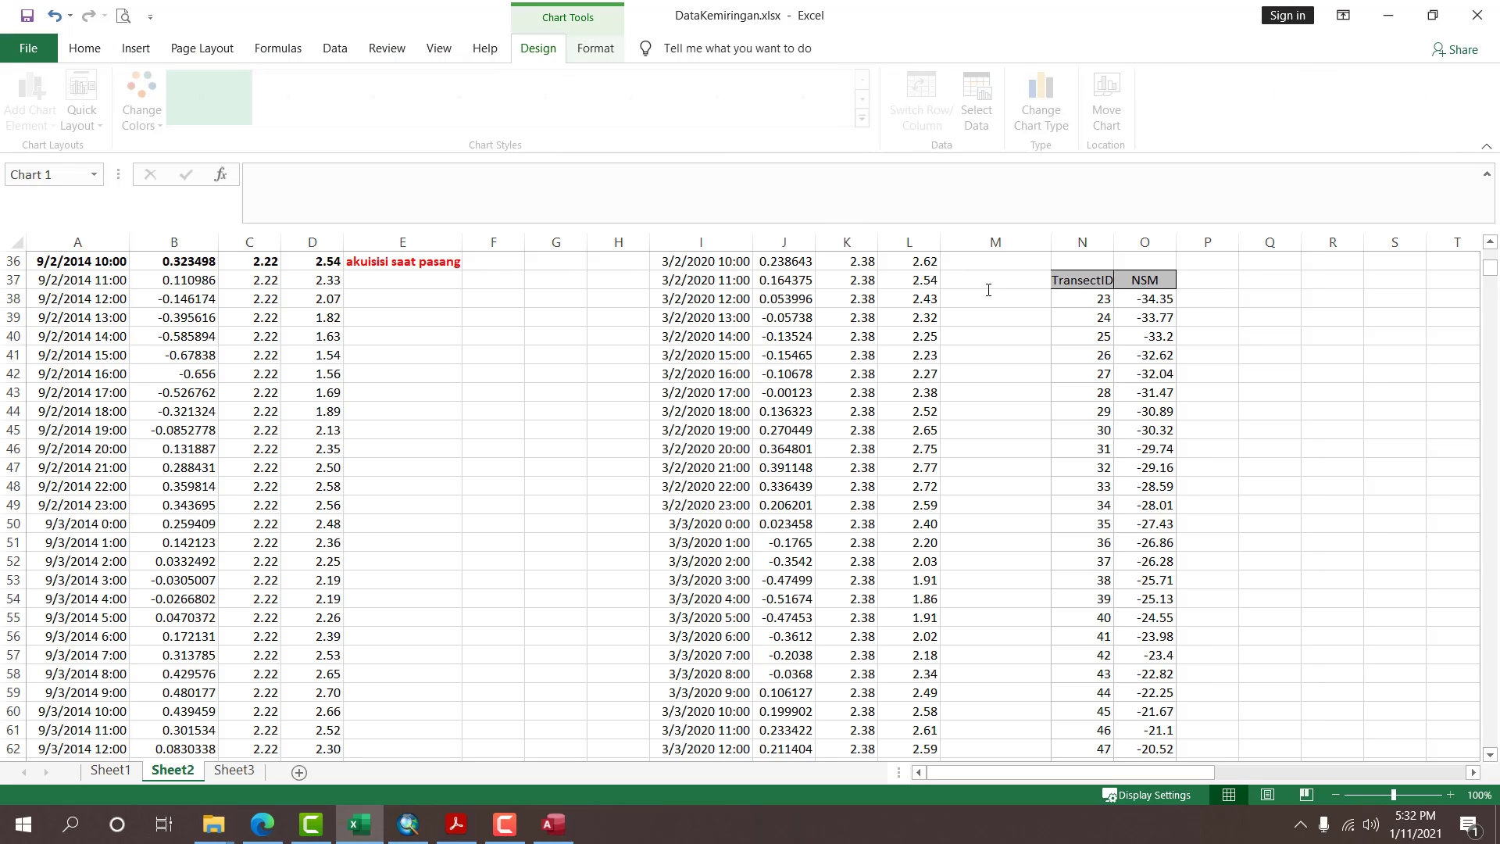
Add a data series to the chart with the TransectID values in N38:N1712 as its X values.
click(982, 102)
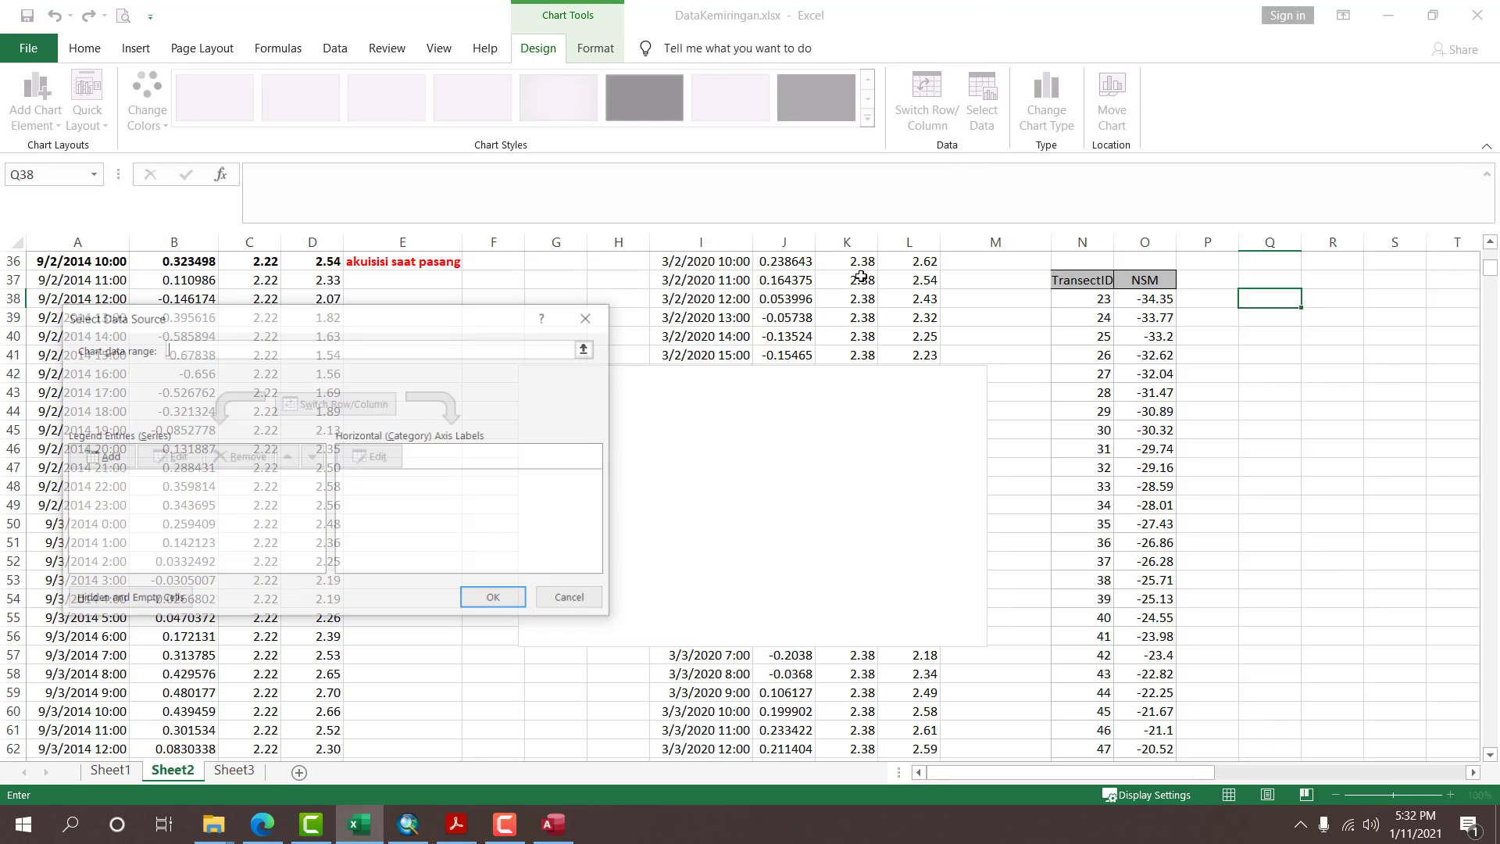
click(110, 457)
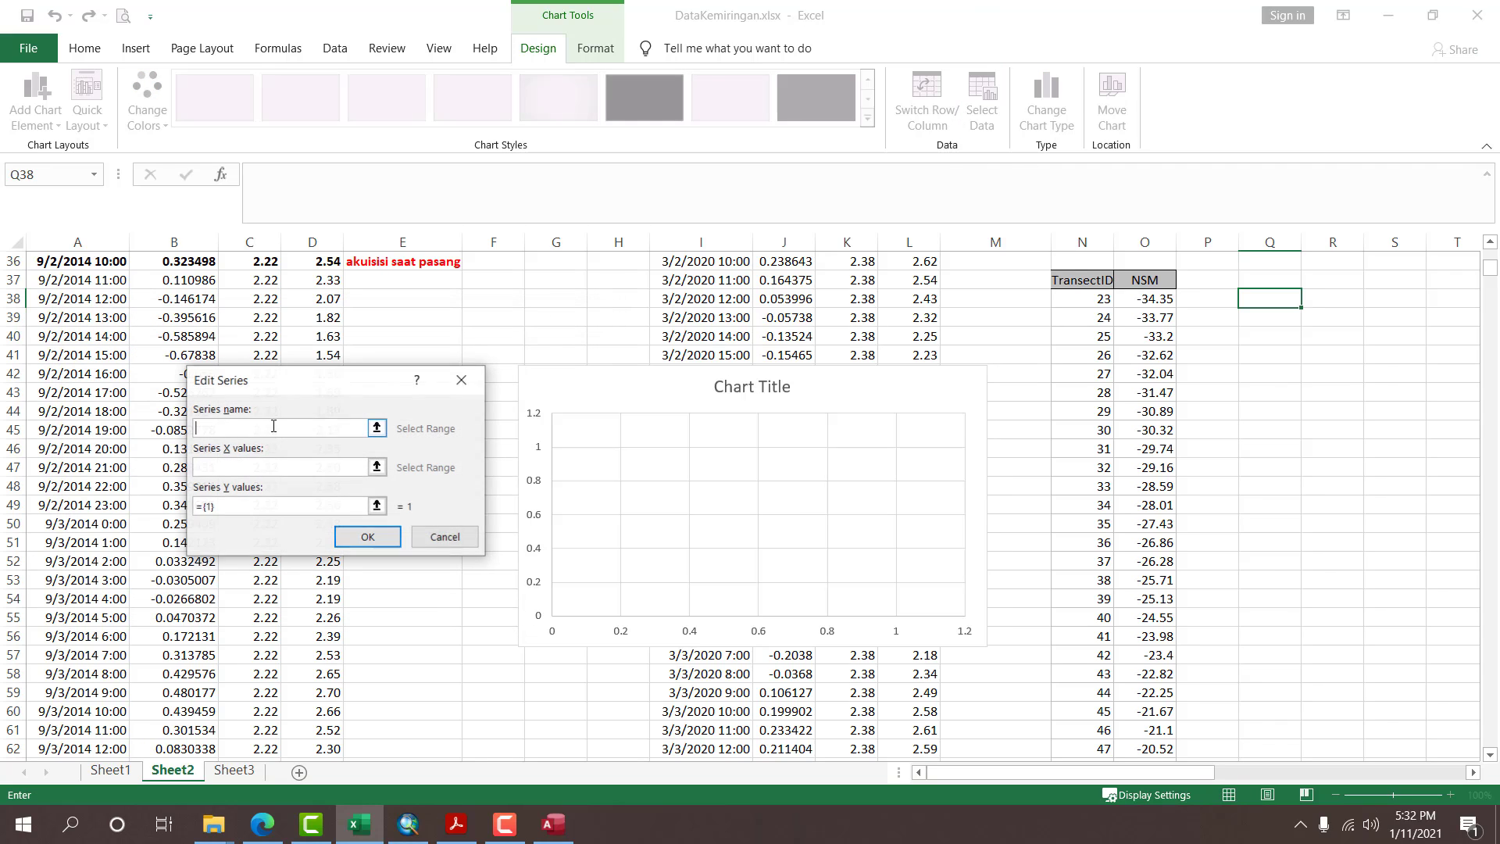
click(381, 477)
click(1099, 300)
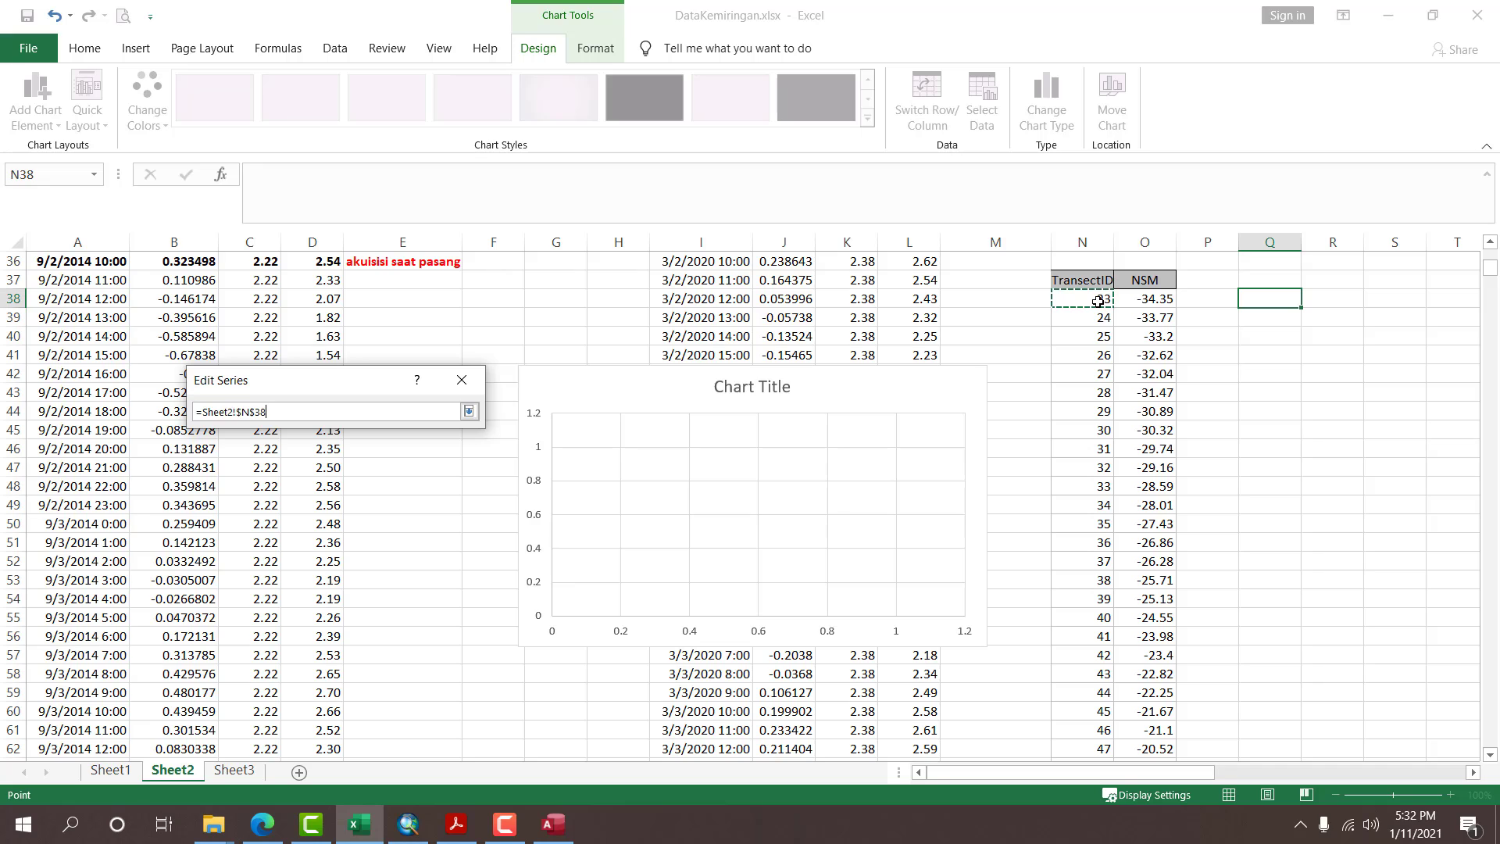
key(ctrl+shift+Down)
key(Return)
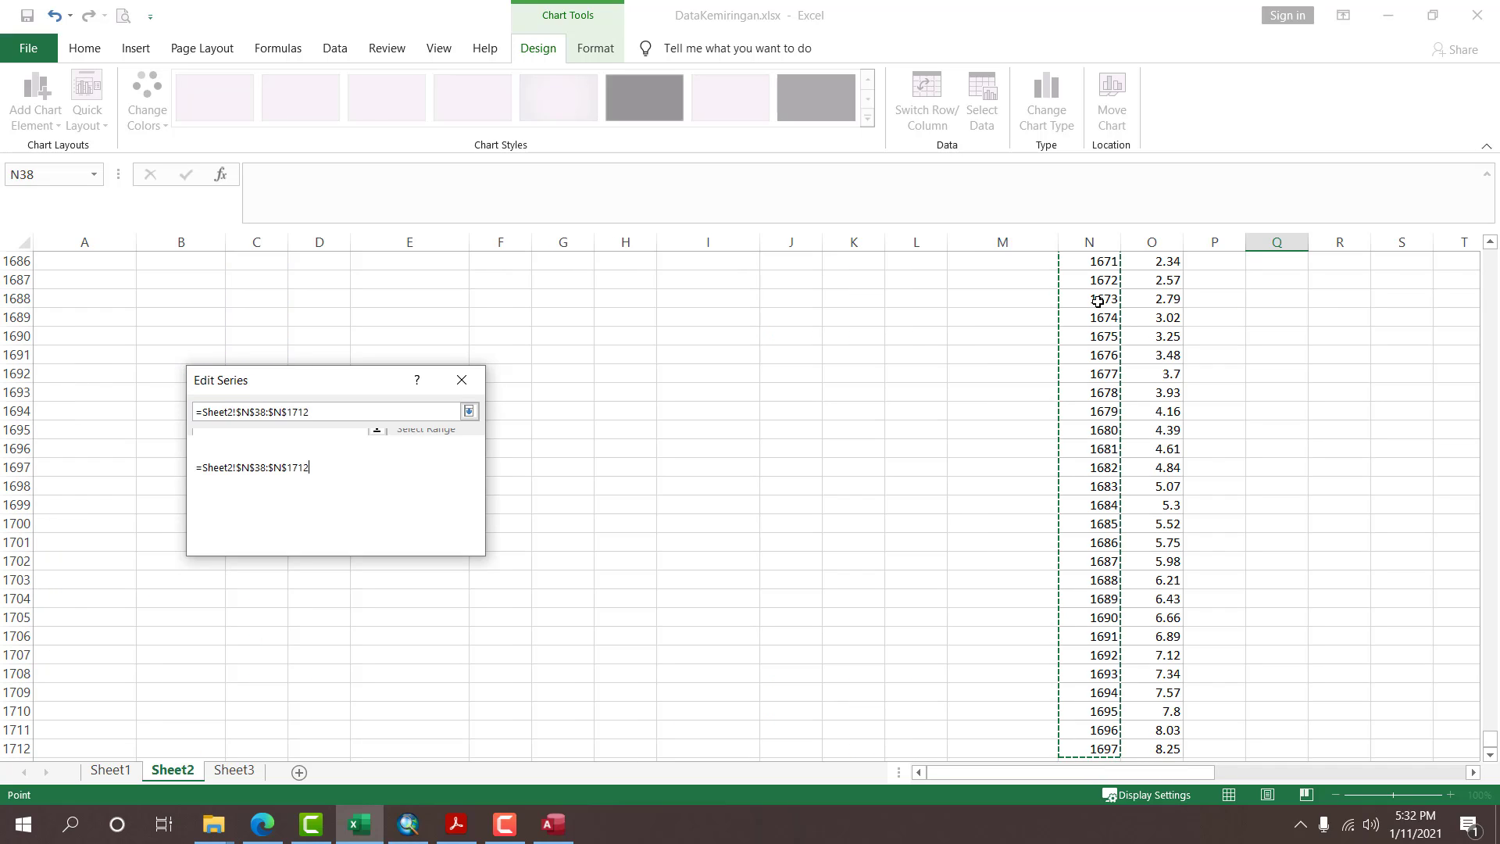
Use the NSM values in O38:O1712 as the series' Y values and apply the chart's data source.
click(376, 505)
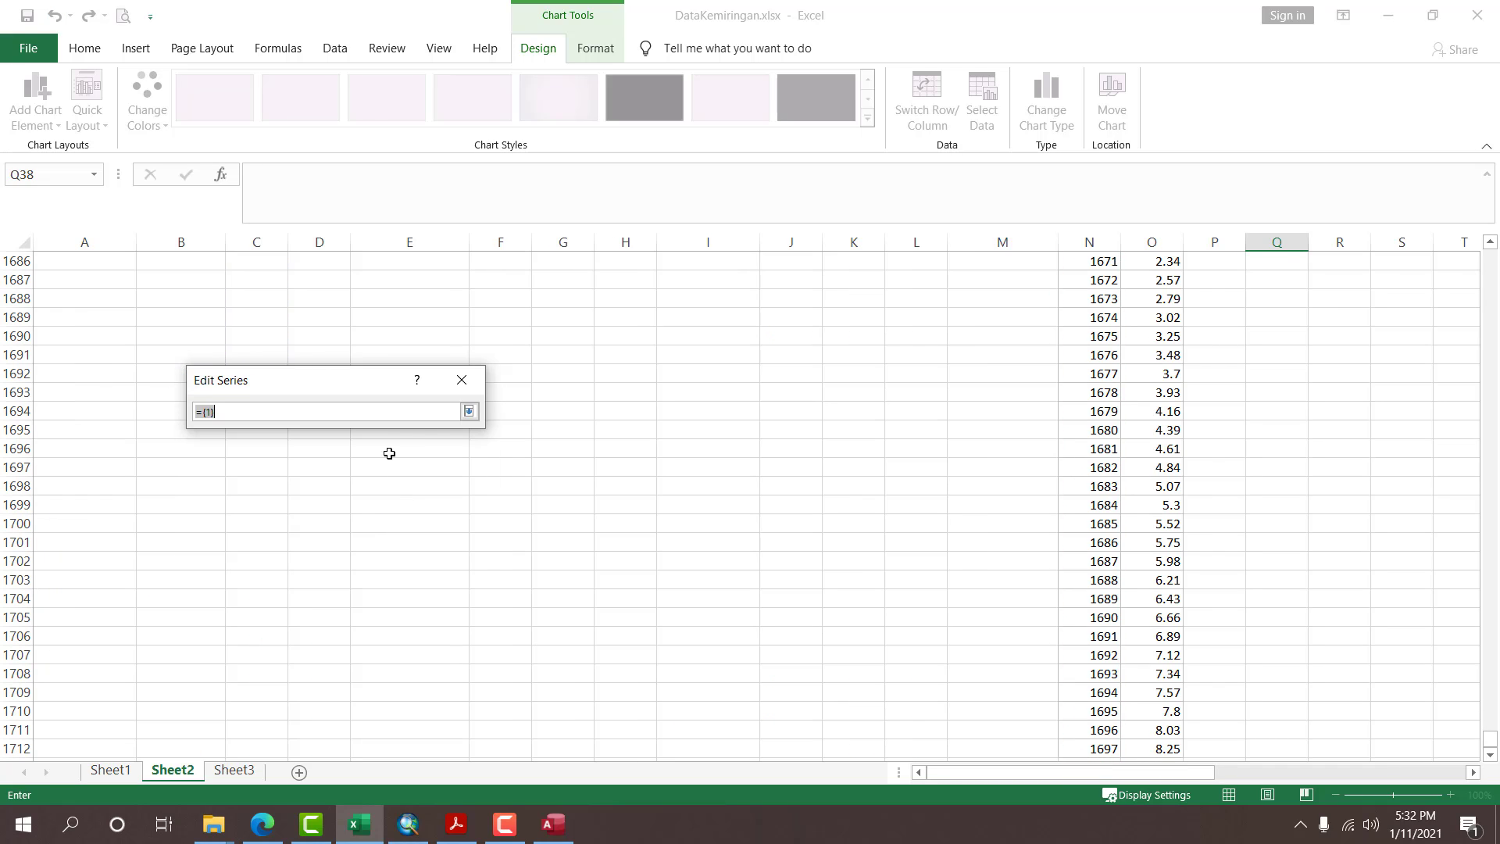
click(894, 394)
click(1156, 429)
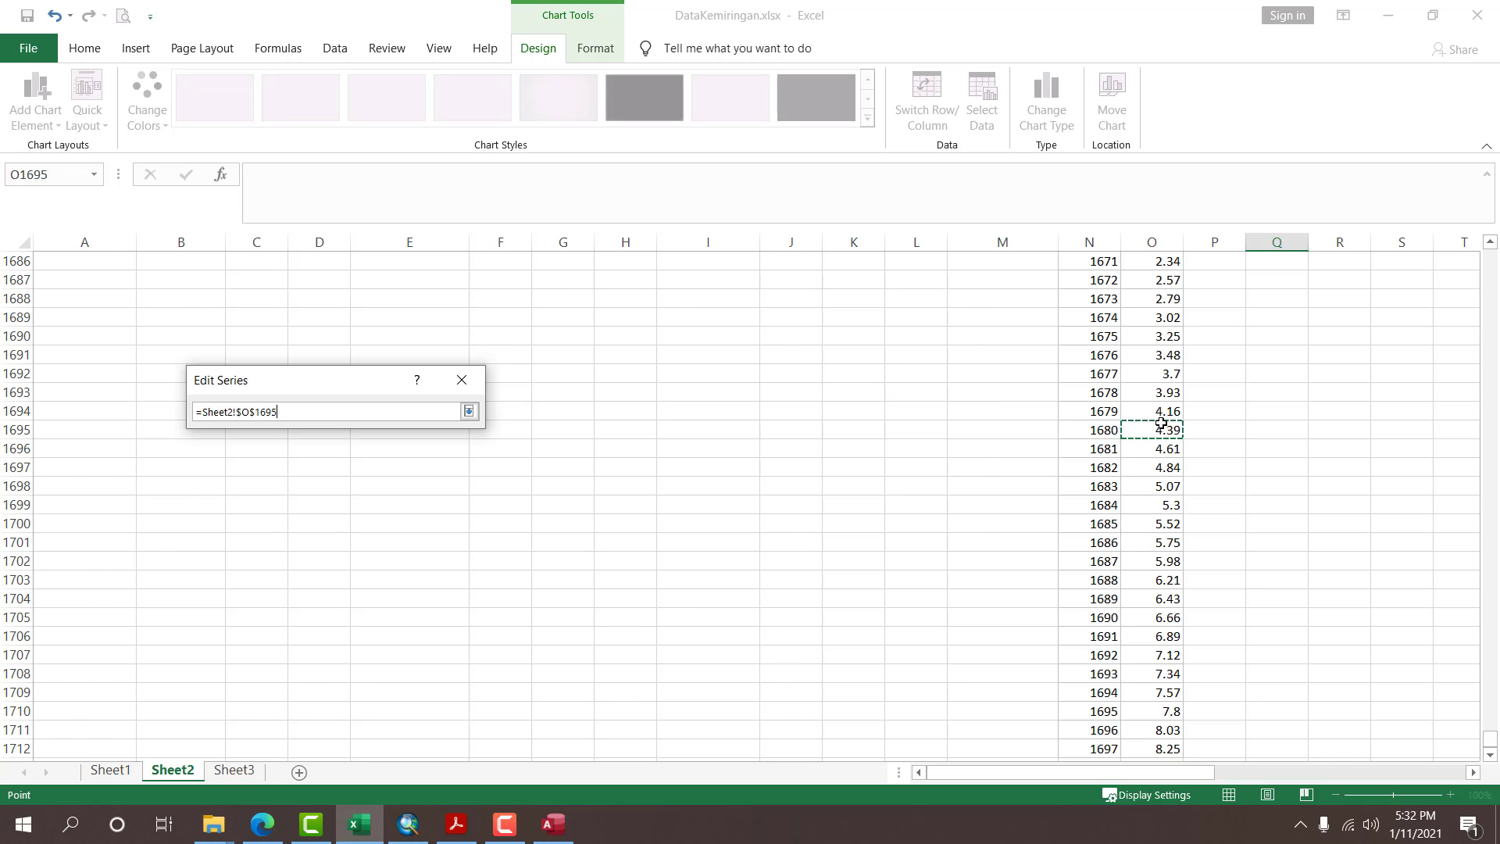
key(ctrl+Up)
key(Down)
key(ctrl+shift+Down)
key(Return)
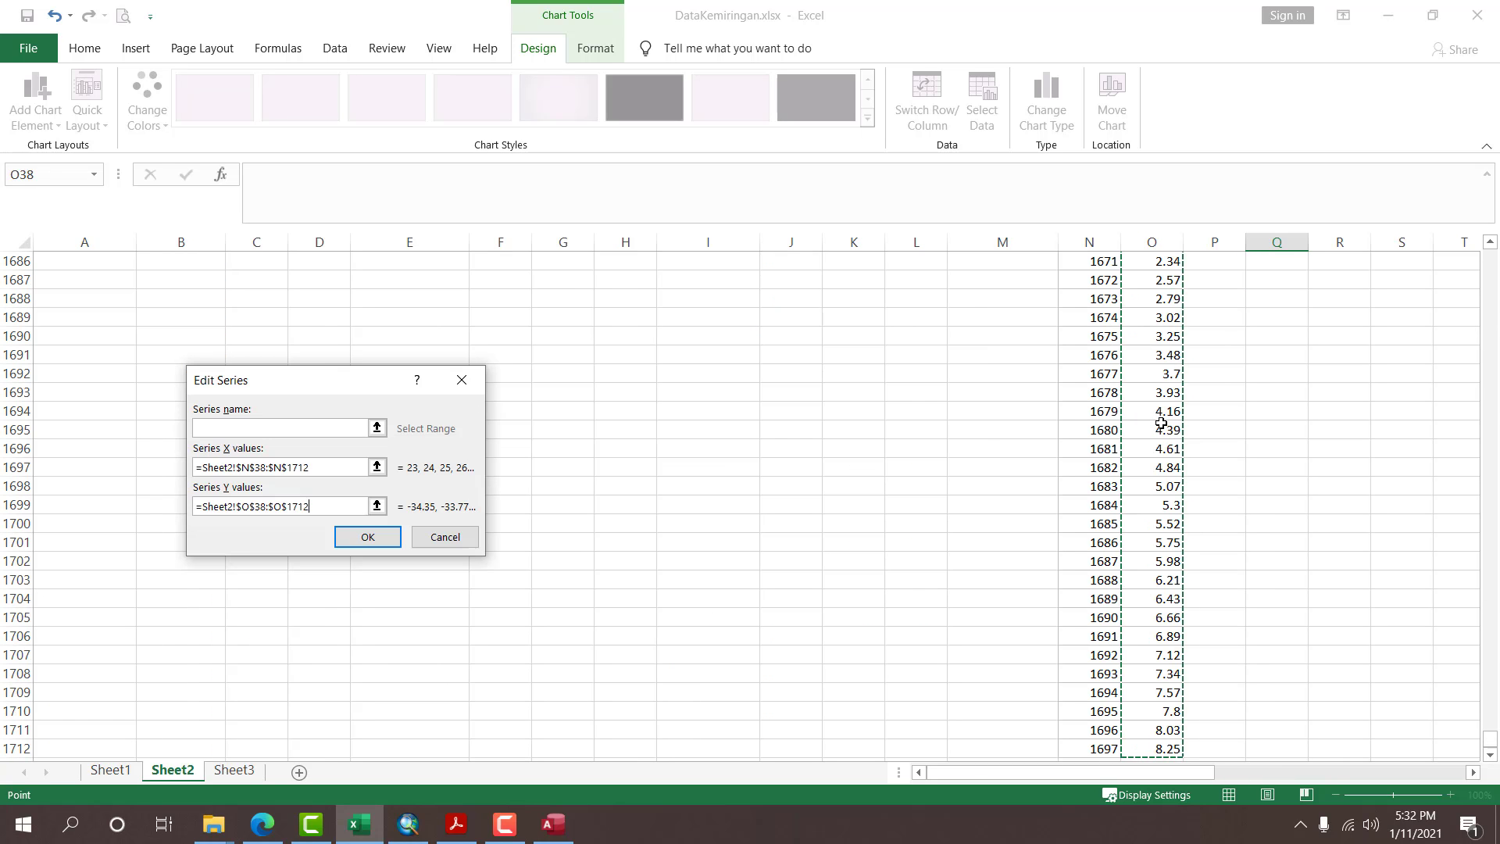
click(398, 542)
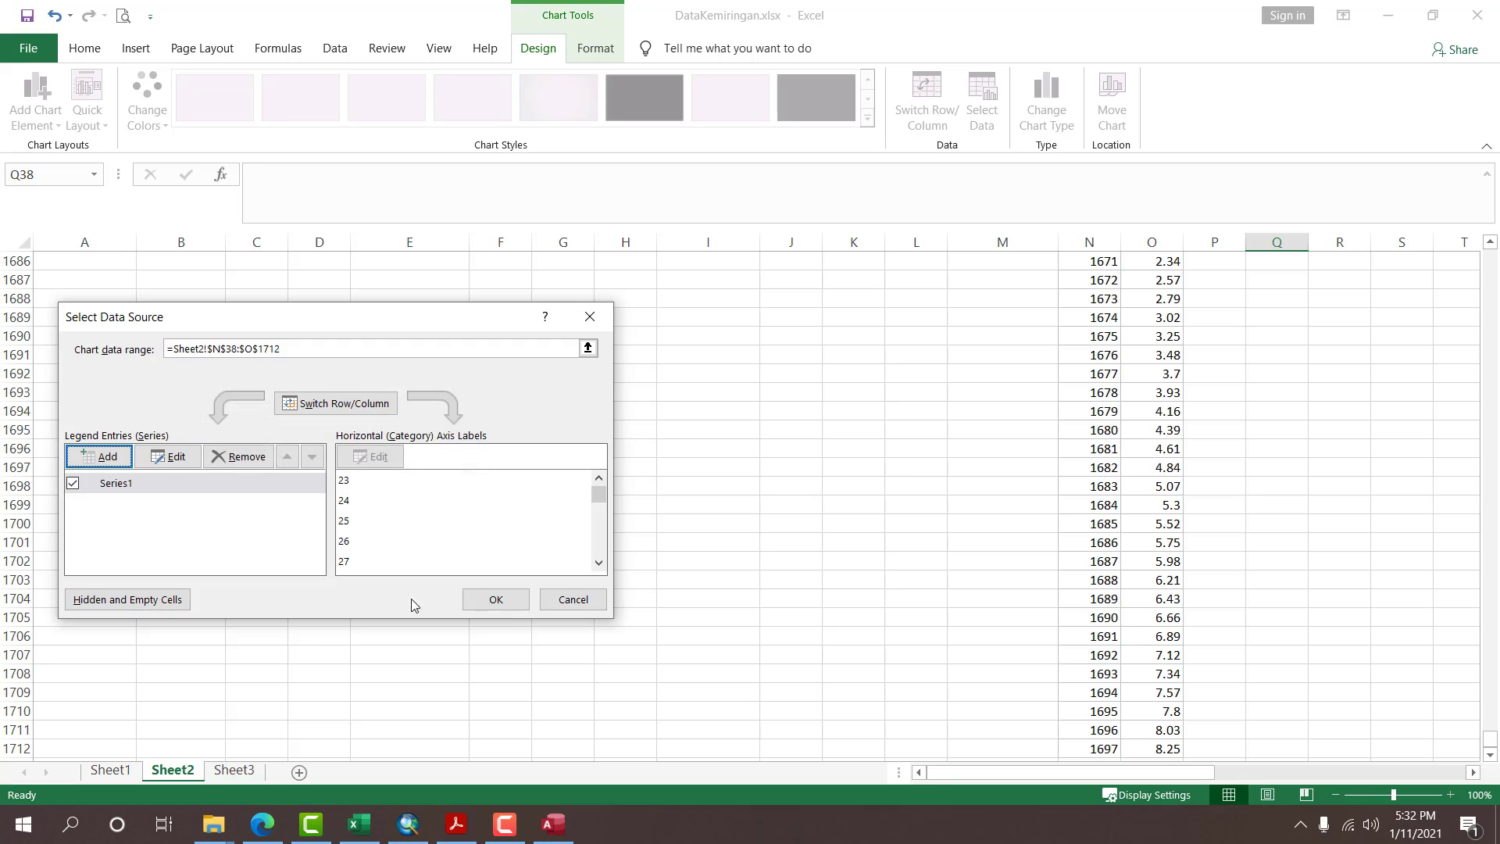
click(494, 599)
Go through the long data columns of Sheet2 to locate the new scatter chart.
click(1005, 544)
key(ctrl+Up)
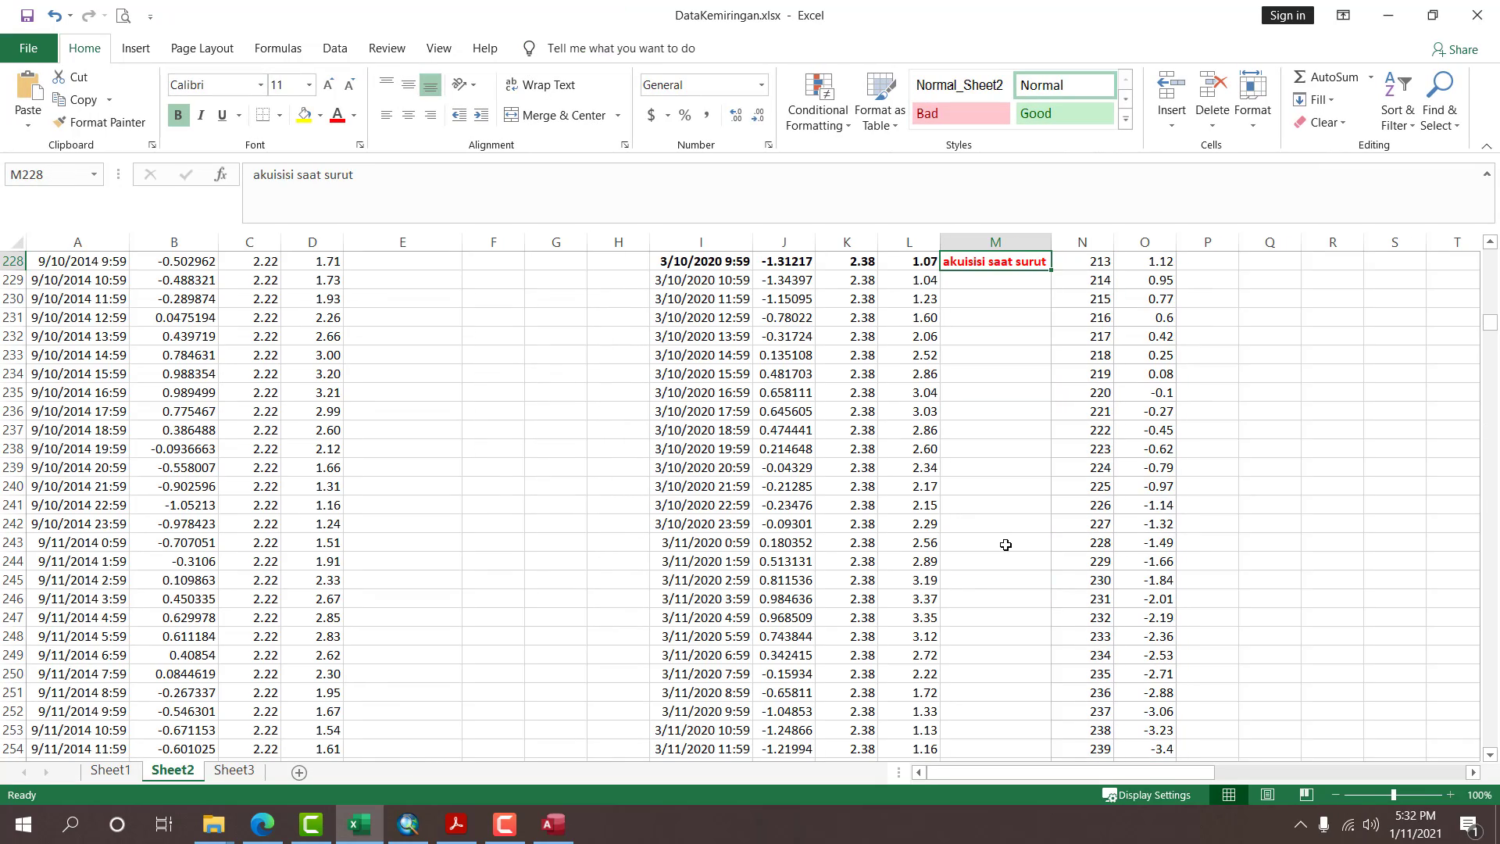
scroll(1005, 543, up, 7)
scroll(1005, 541, down, 20)
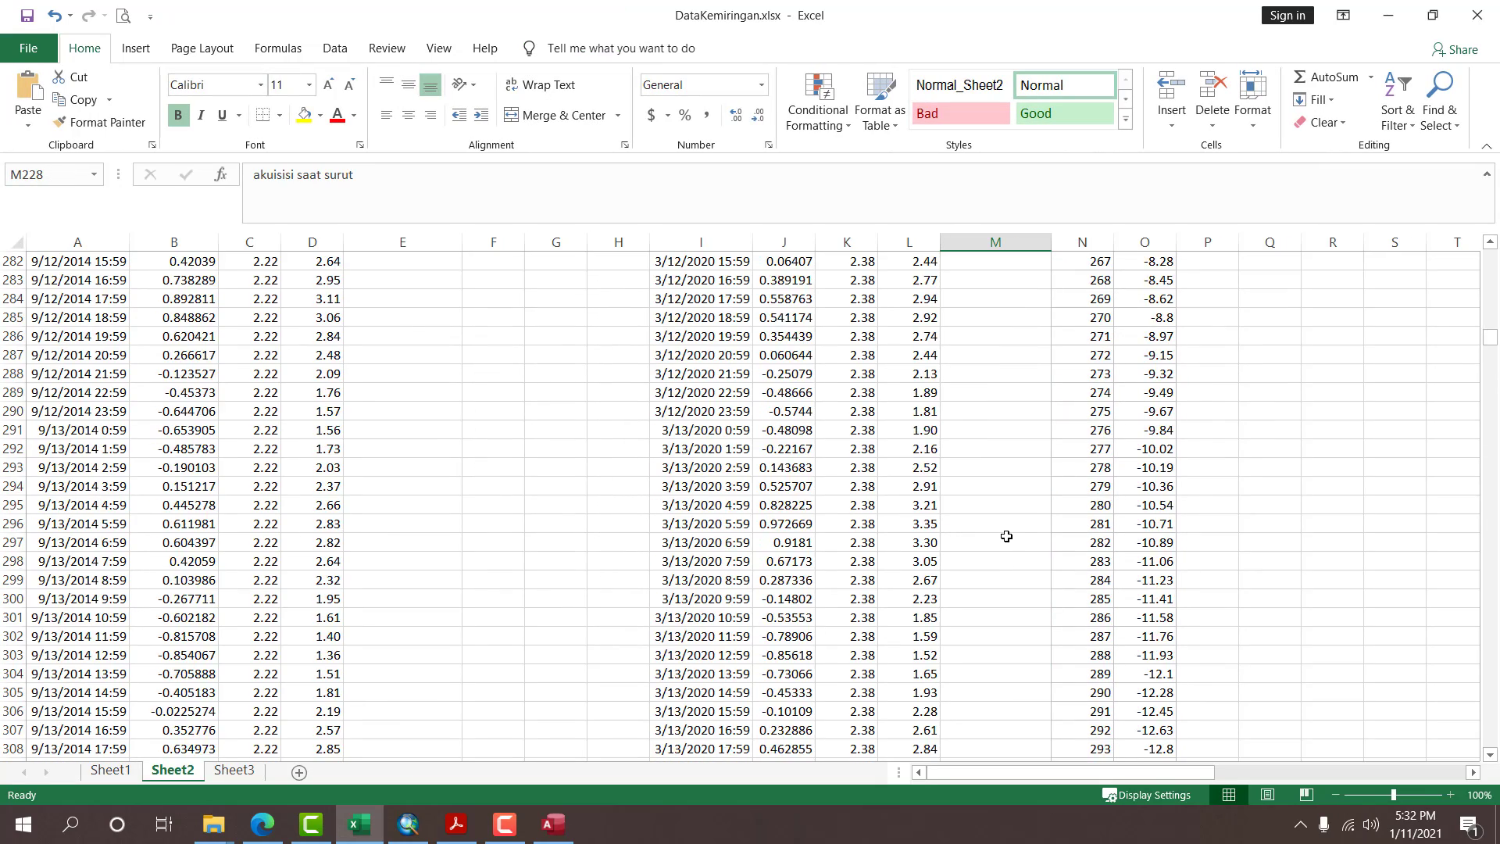
scroll(1006, 536, down, 20)
click(1075, 531)
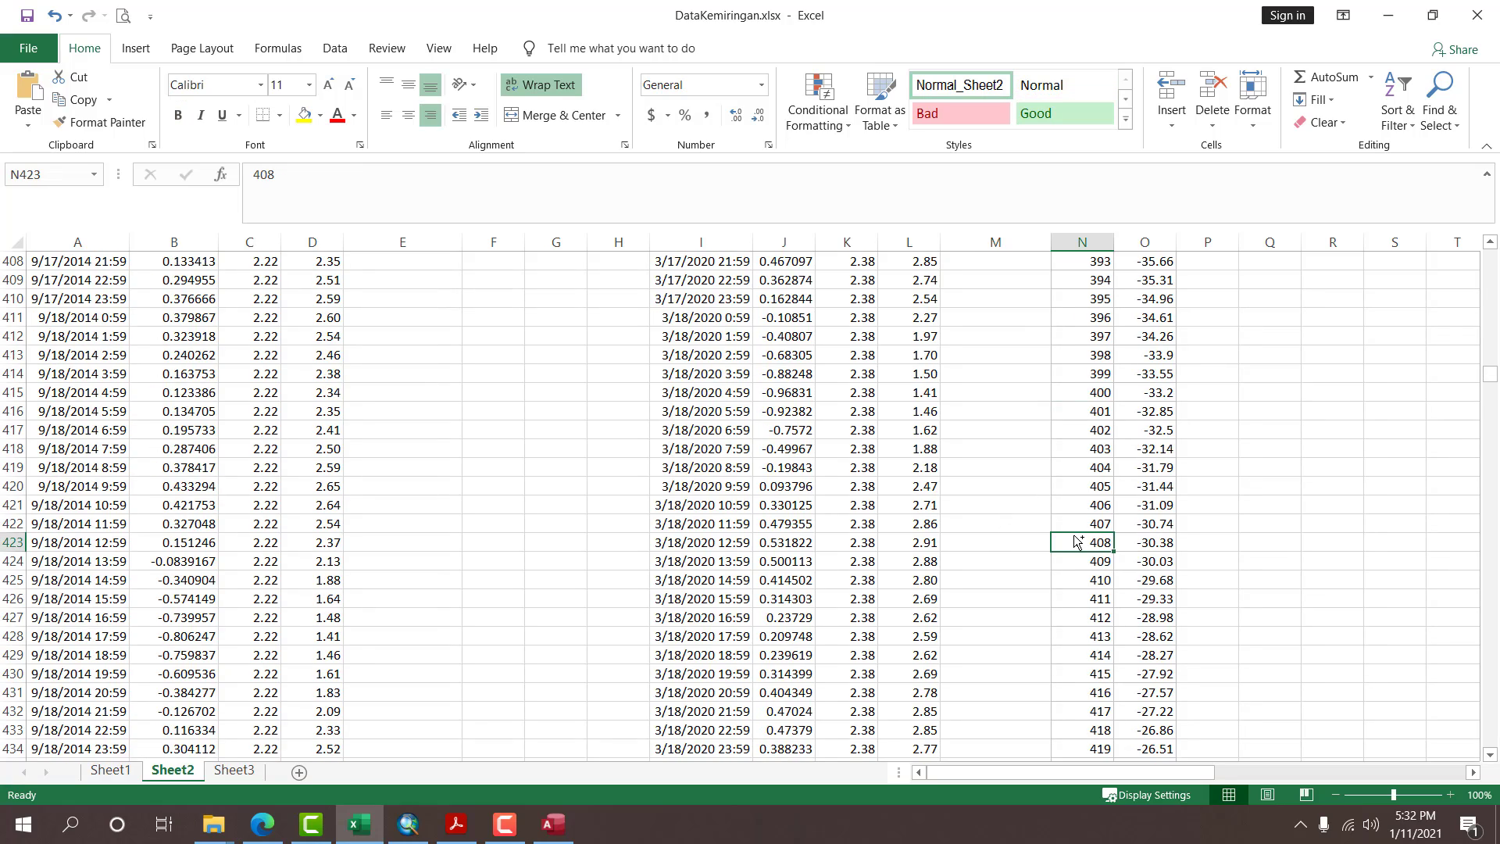
key(ctrl+Down)
key(ctrl+Up)
key(ctrl+Up)
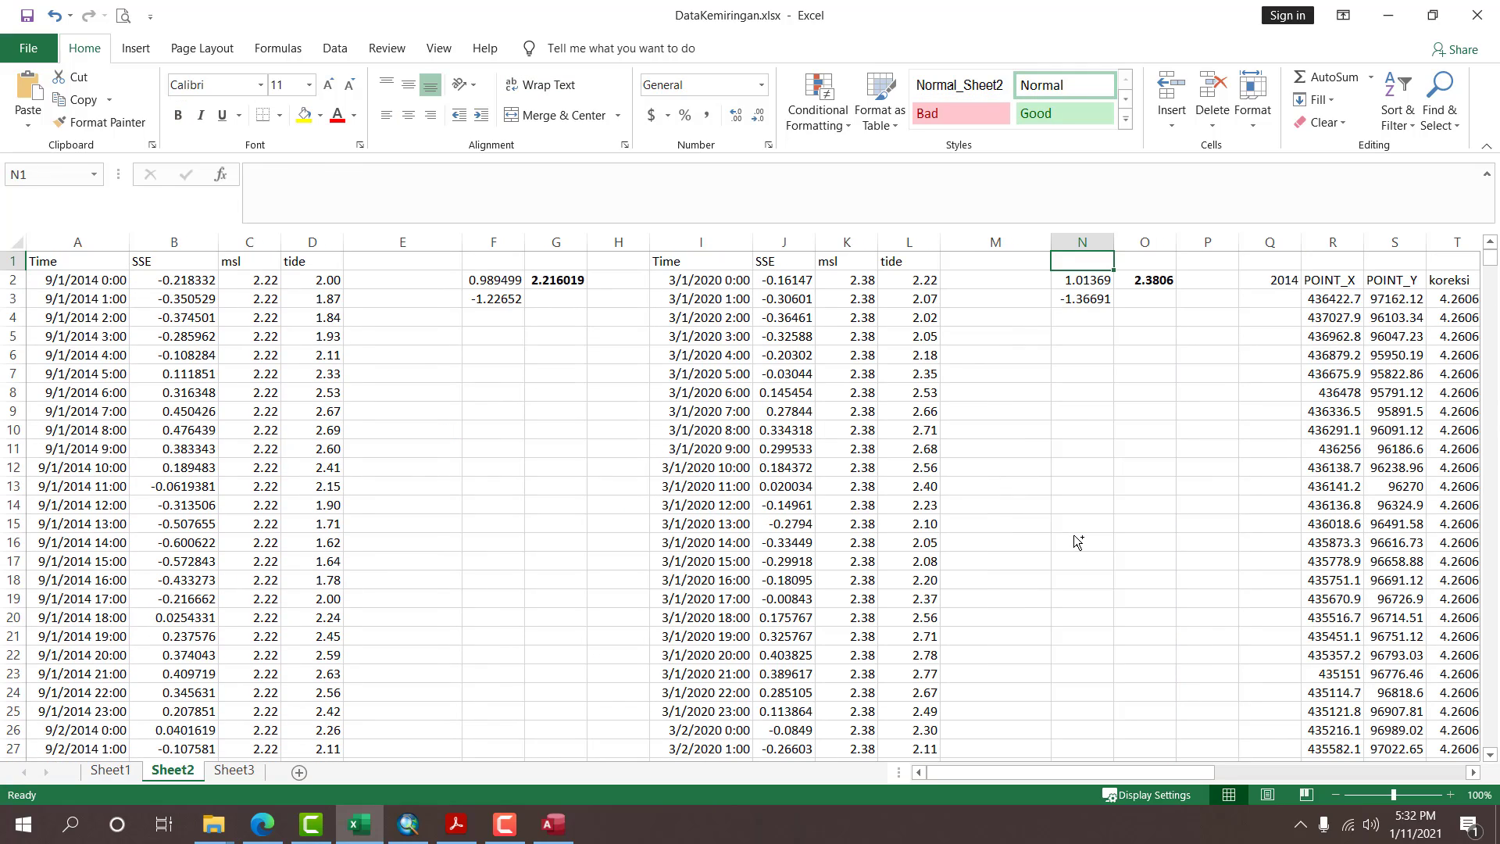
key(Left)
key(Left)
key(ctrl+Down)
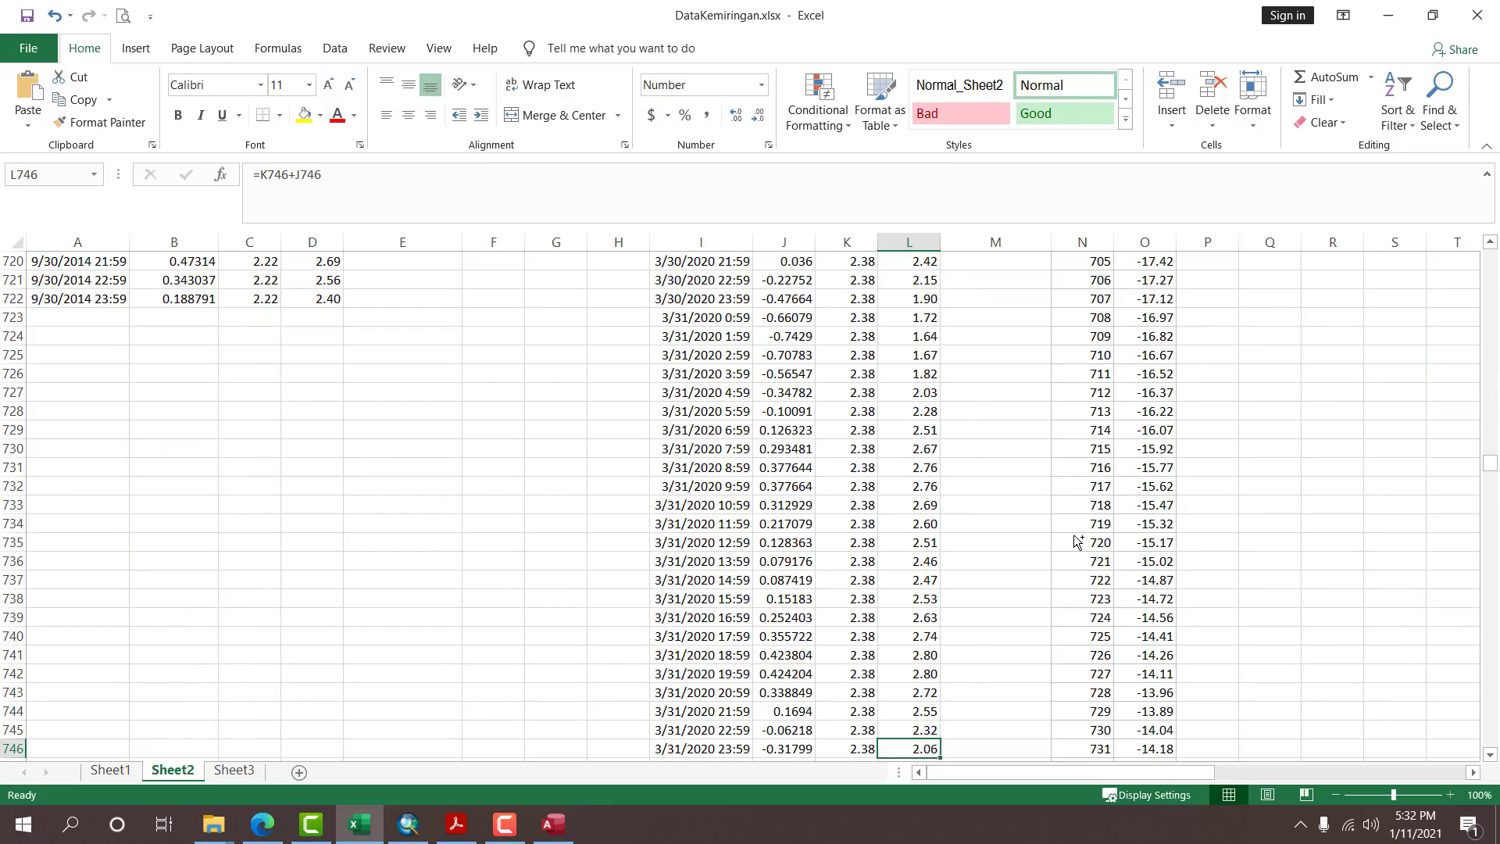
key(ctrl+Up)
scroll(1074, 537, down, 14)
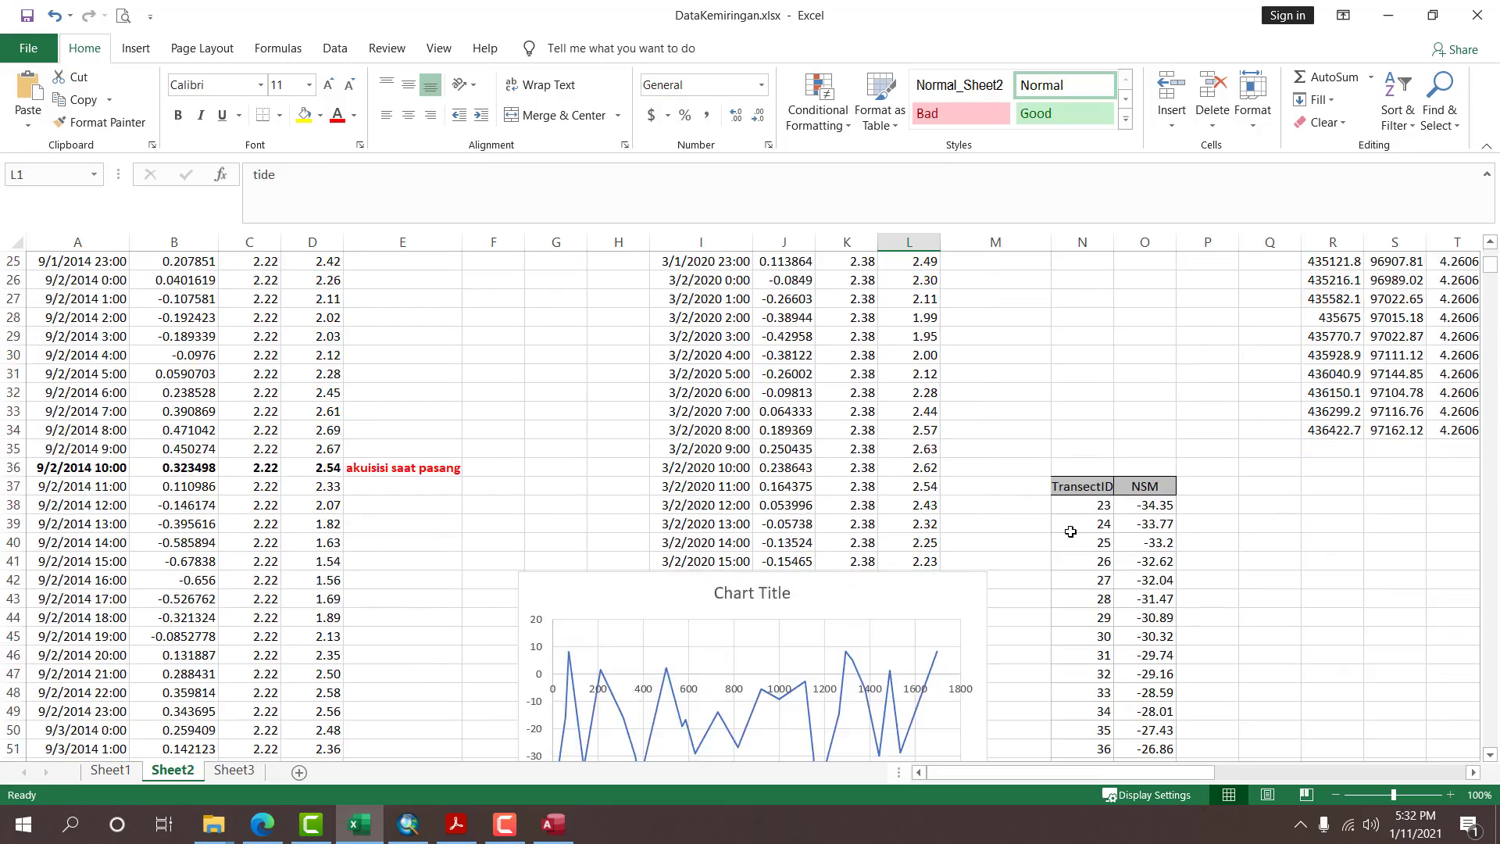
Cut the scatter chart and paste it beside the TransectID and NSM columns at cell Q42.
click(965, 451)
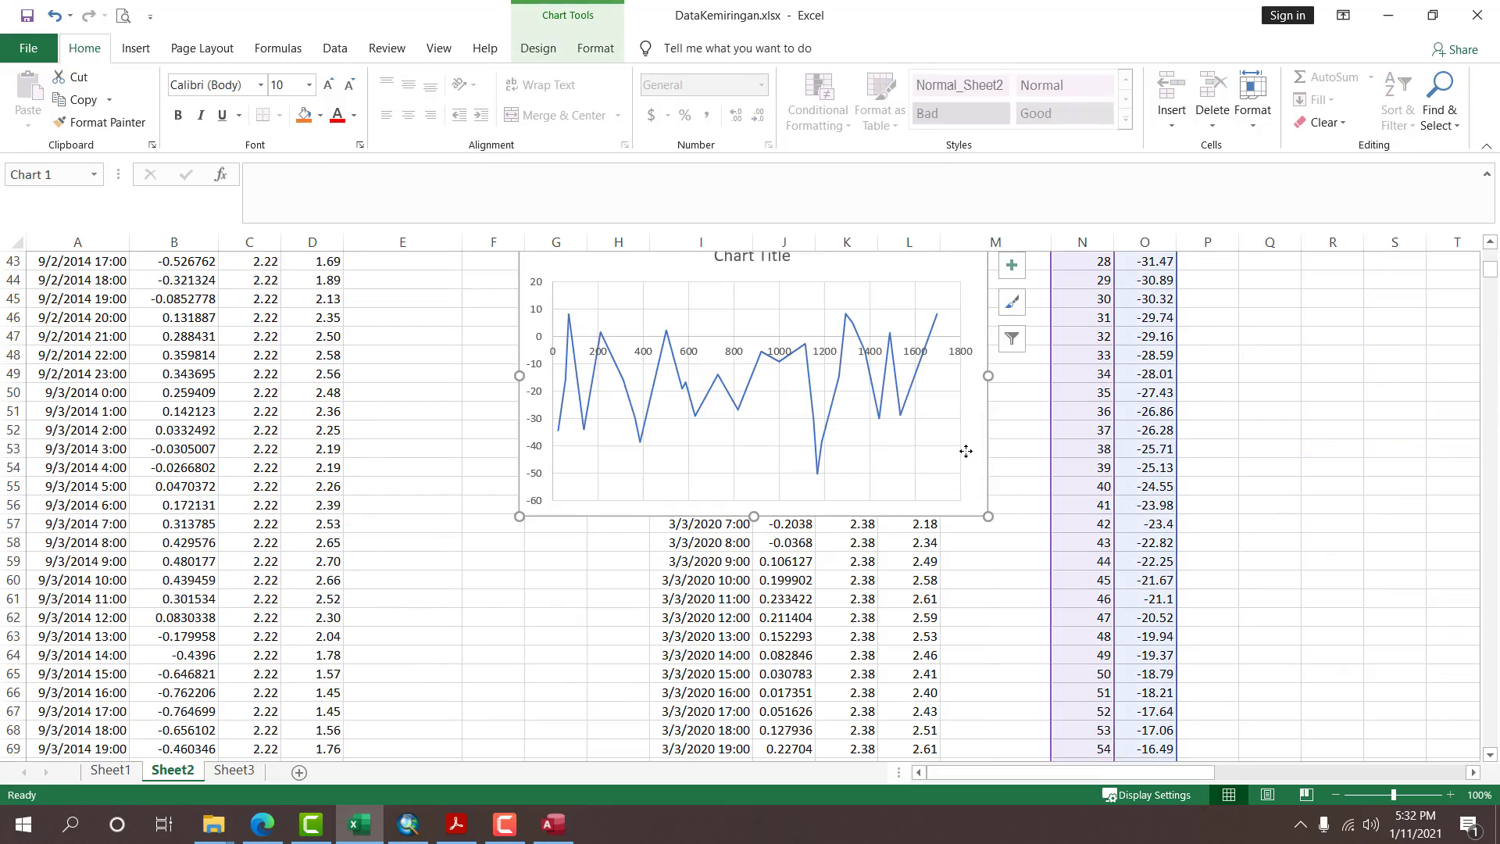
key(Delete)
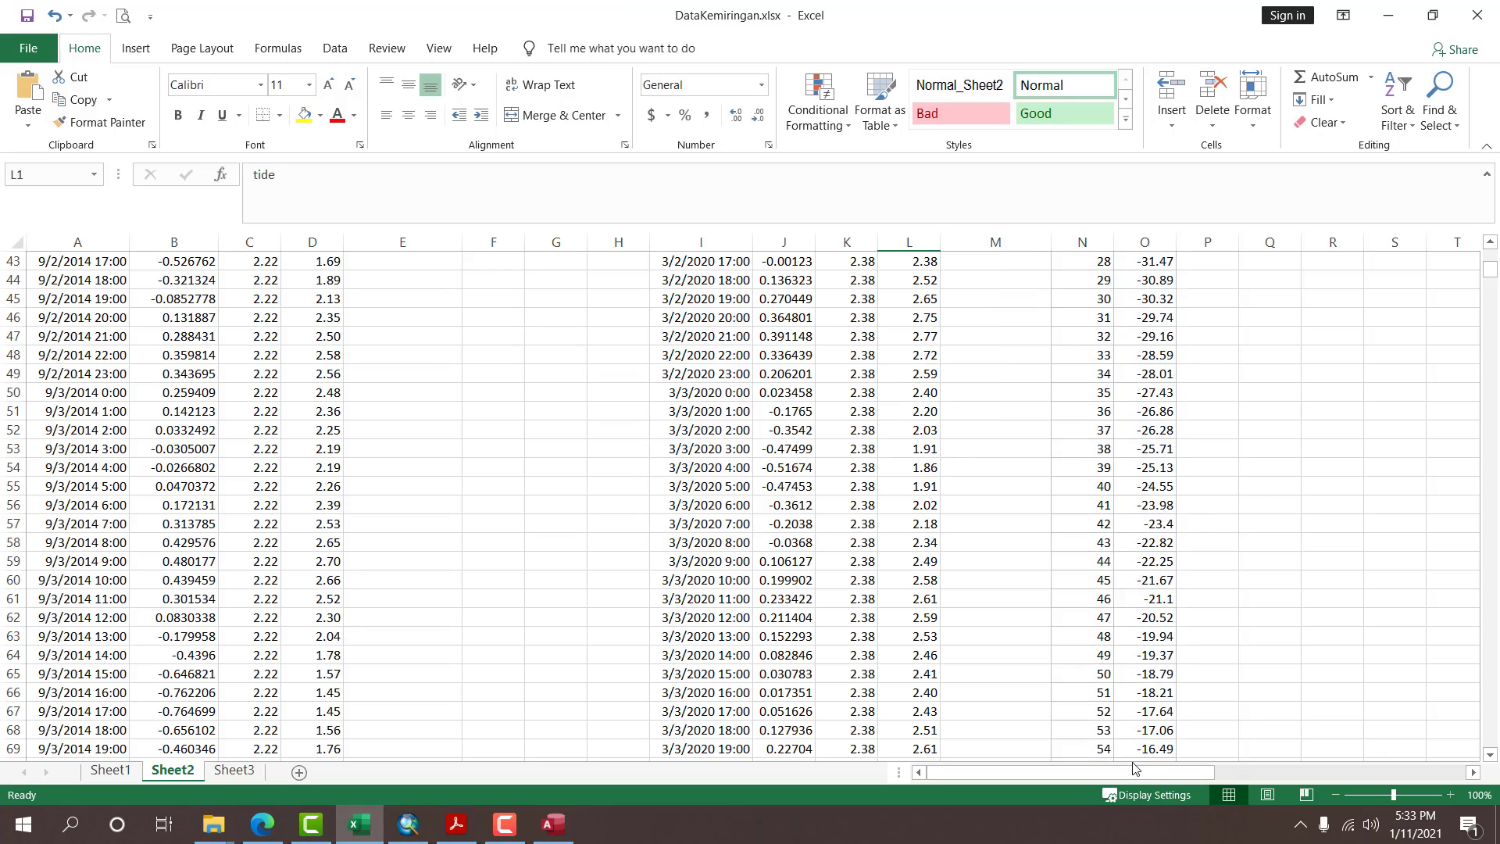
scroll(1031, 616, right, 4)
scroll(977, 578, up, 9)
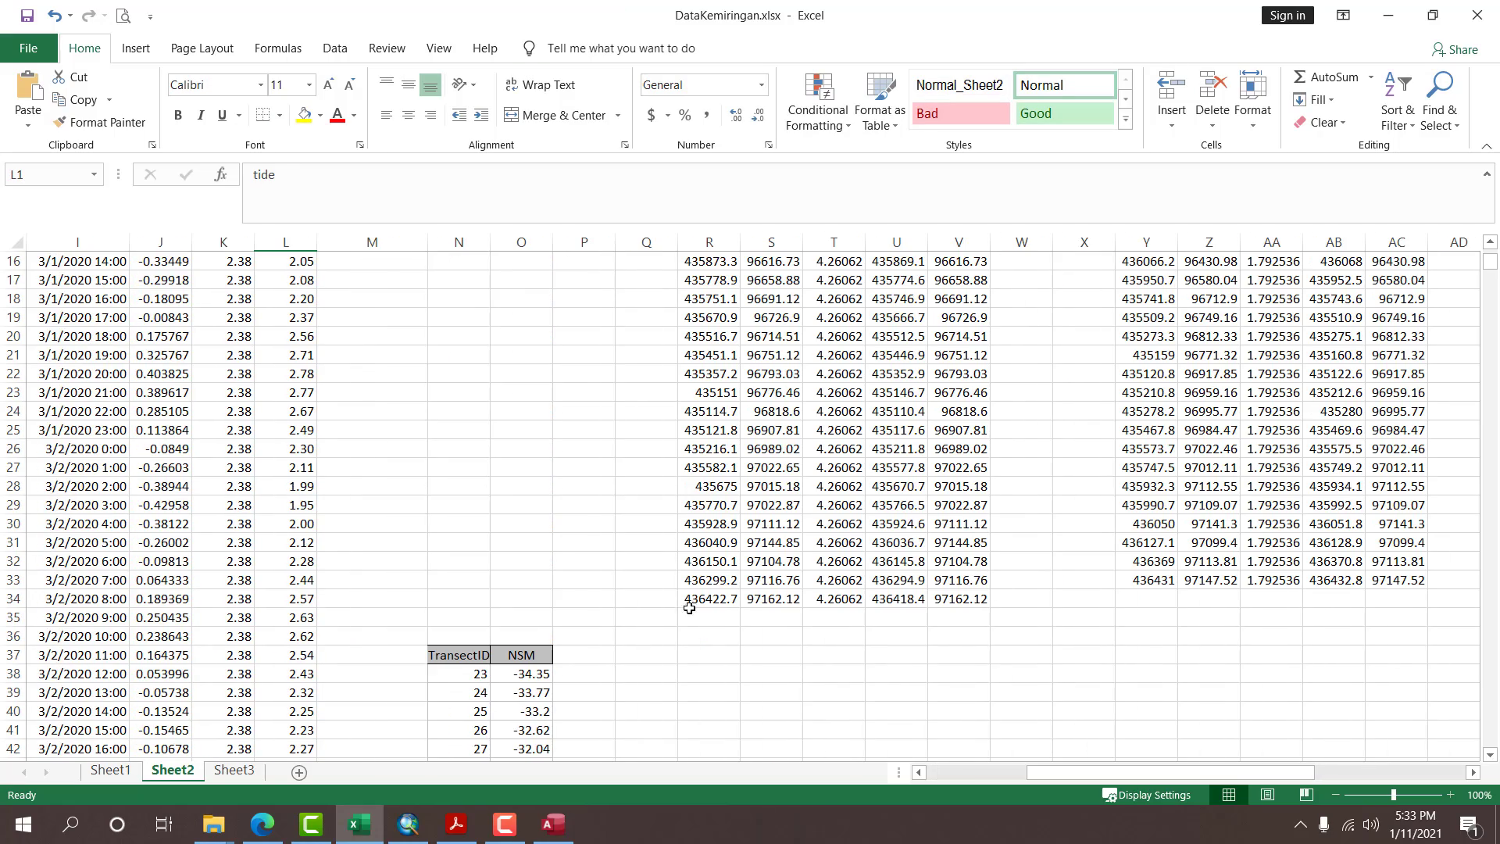
scroll(625, 653, down, 2)
click(632, 635)
key(ctrl+v)
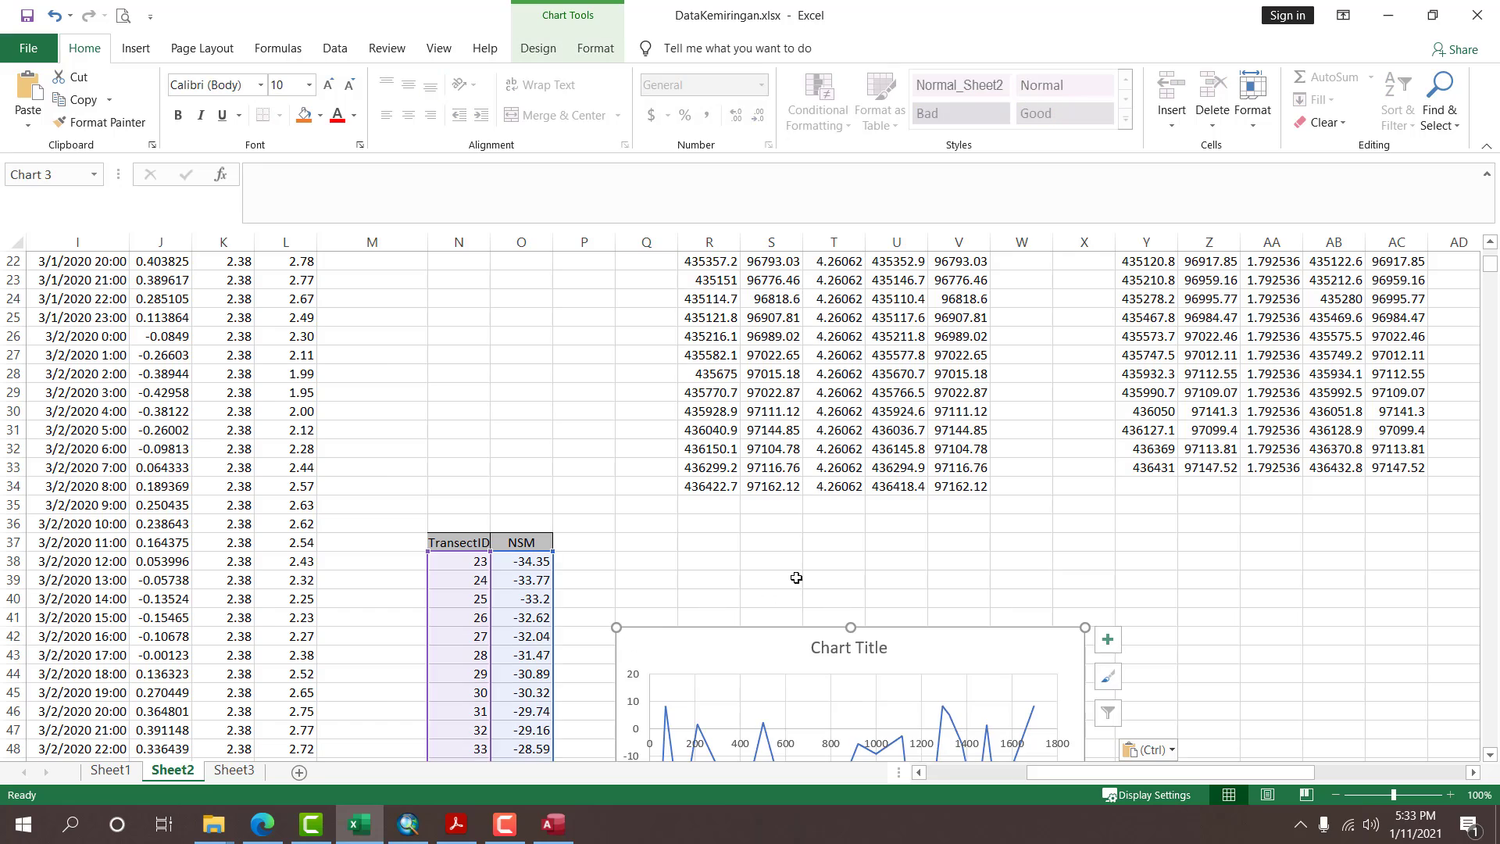
Renumber the TransectID column from 1 by entering 1 in N38 and 2 in N39 and filling the series down.
click(476, 563)
text(1)
key(Tab)
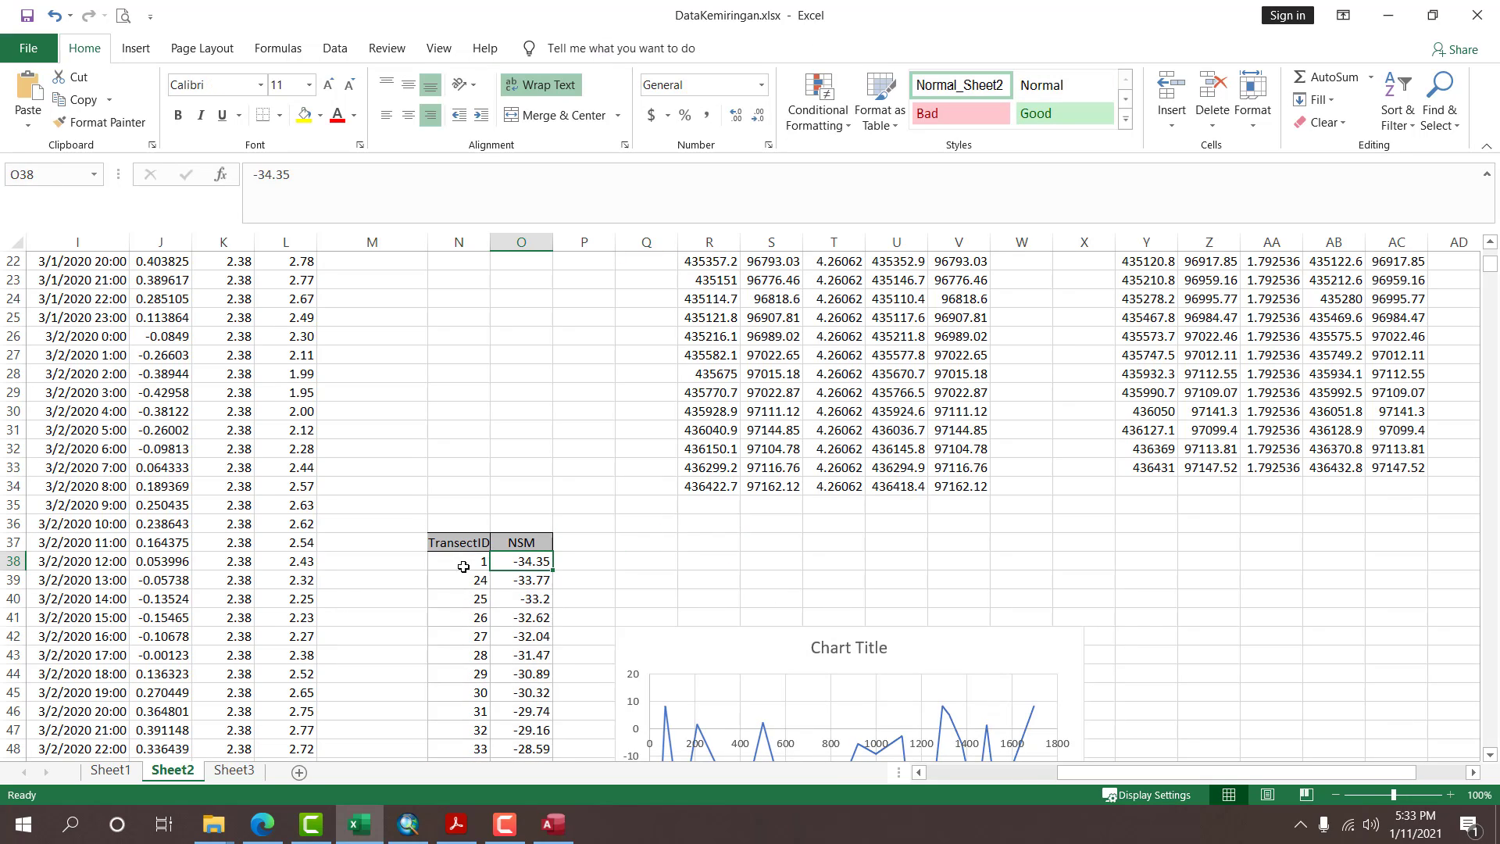
click(466, 575)
text(2)
key(Tab)
drag(466, 563, 470, 577)
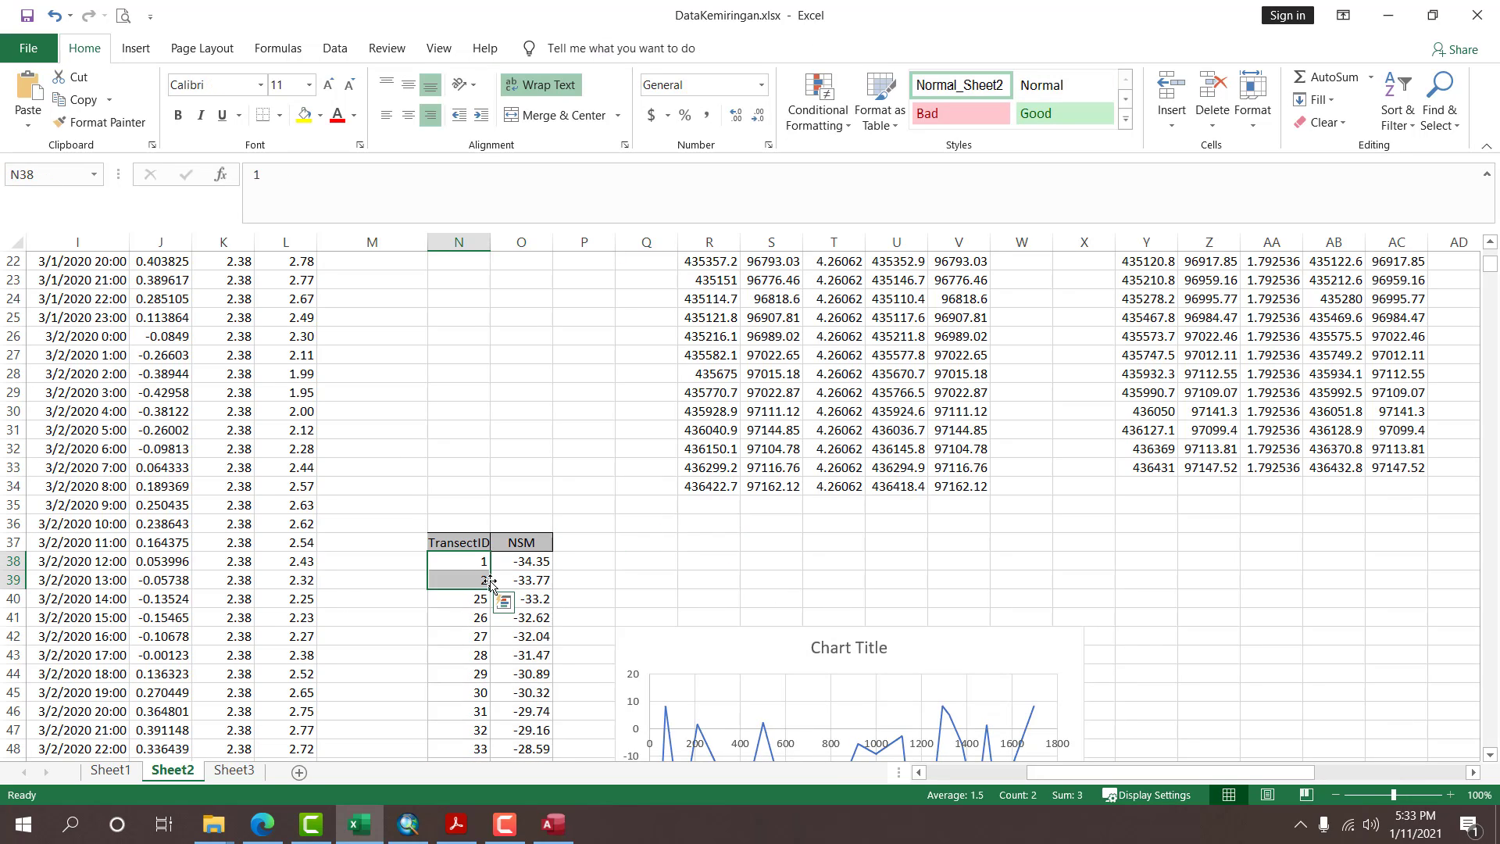
double_click(491, 587)
click(630, 561)
Open the formatting of the chart's vertical axis and set its maximum bound to 60.
scroll(976, 595, down, 3)
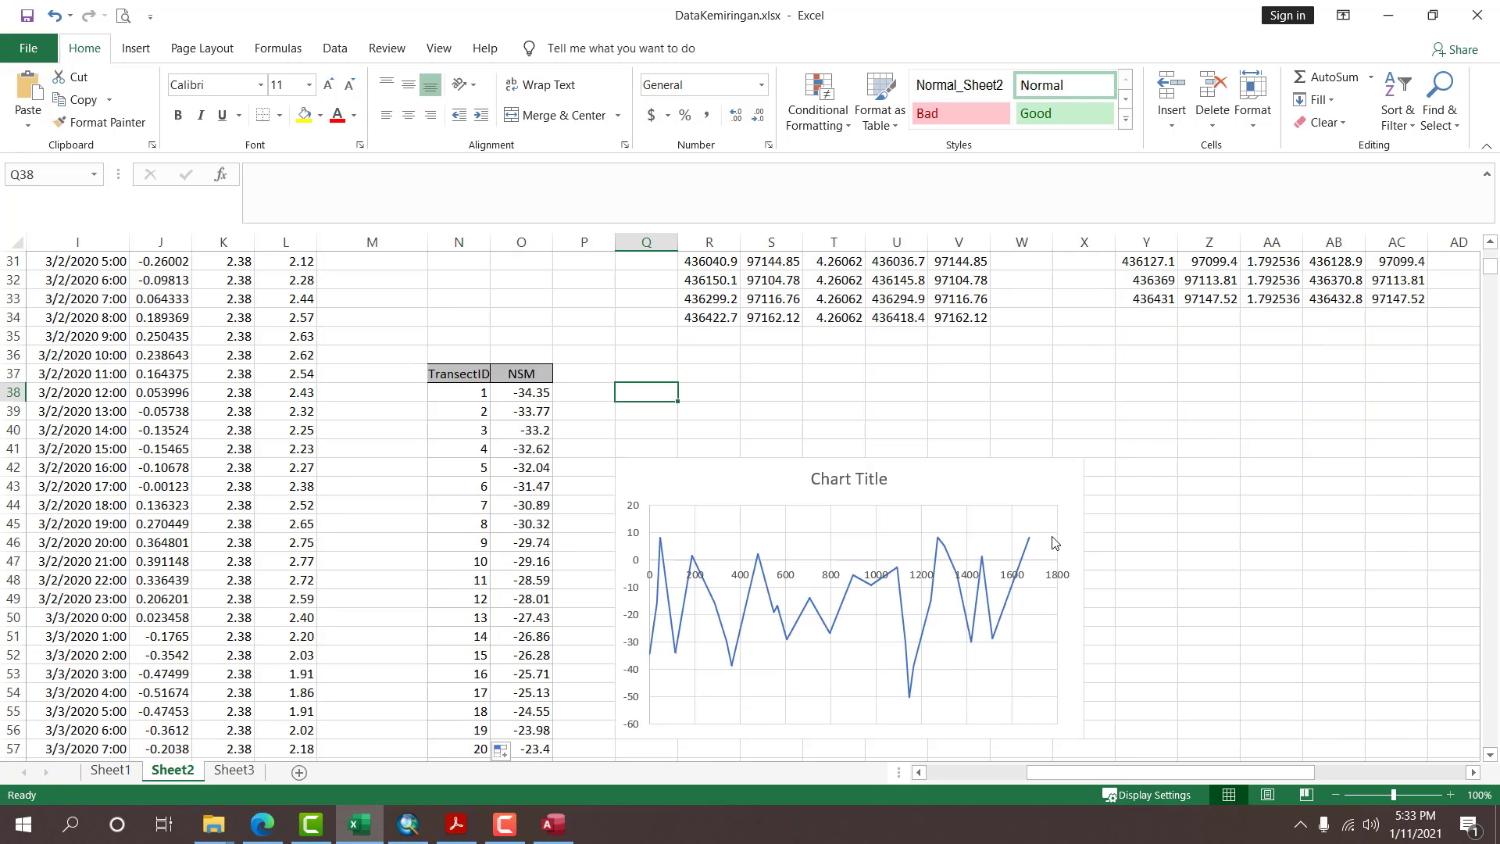
right_click(629, 533)
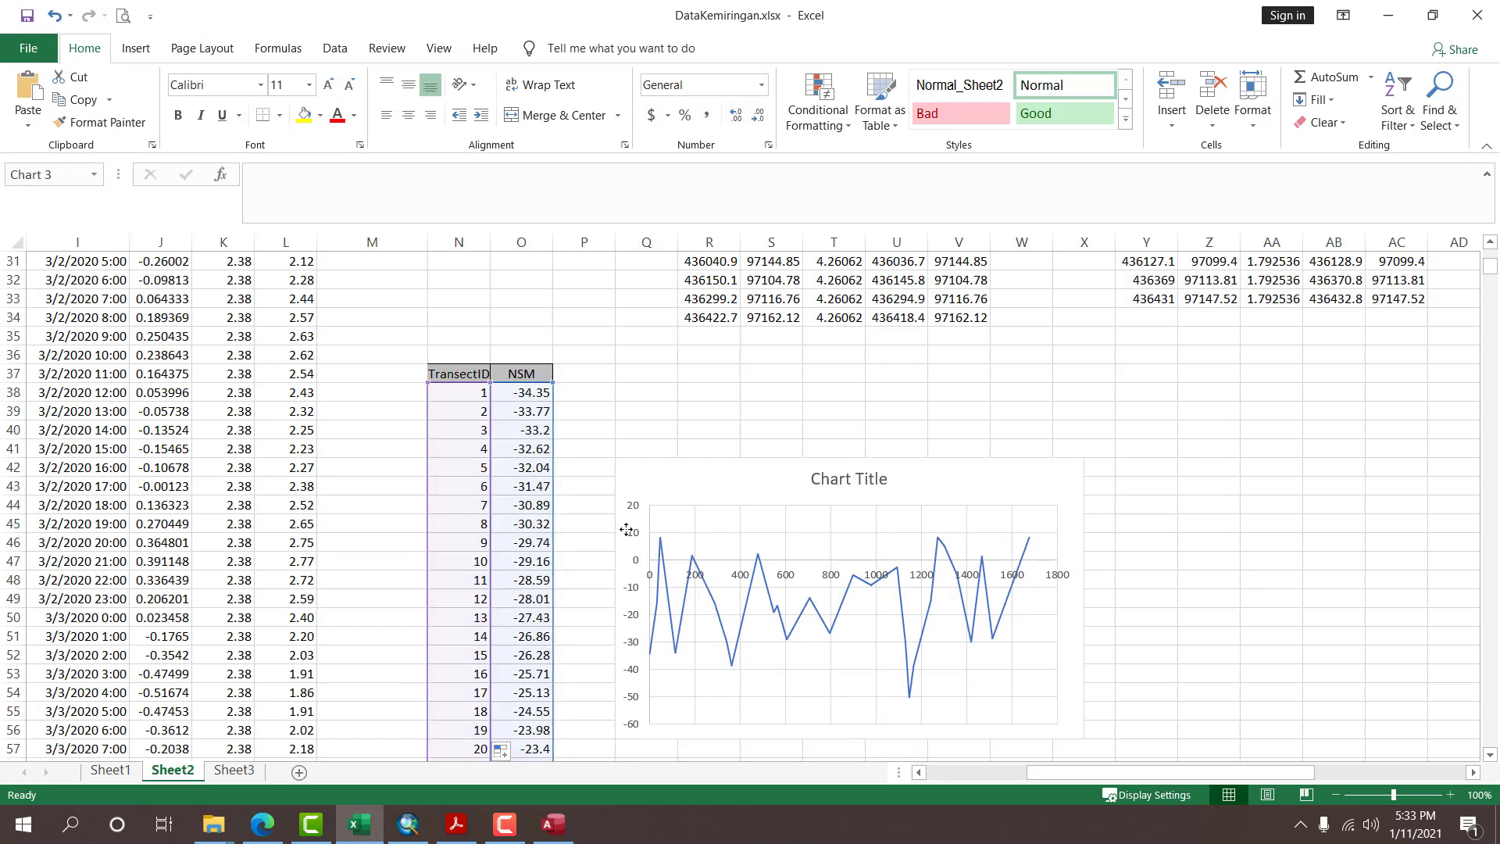
click(692, 738)
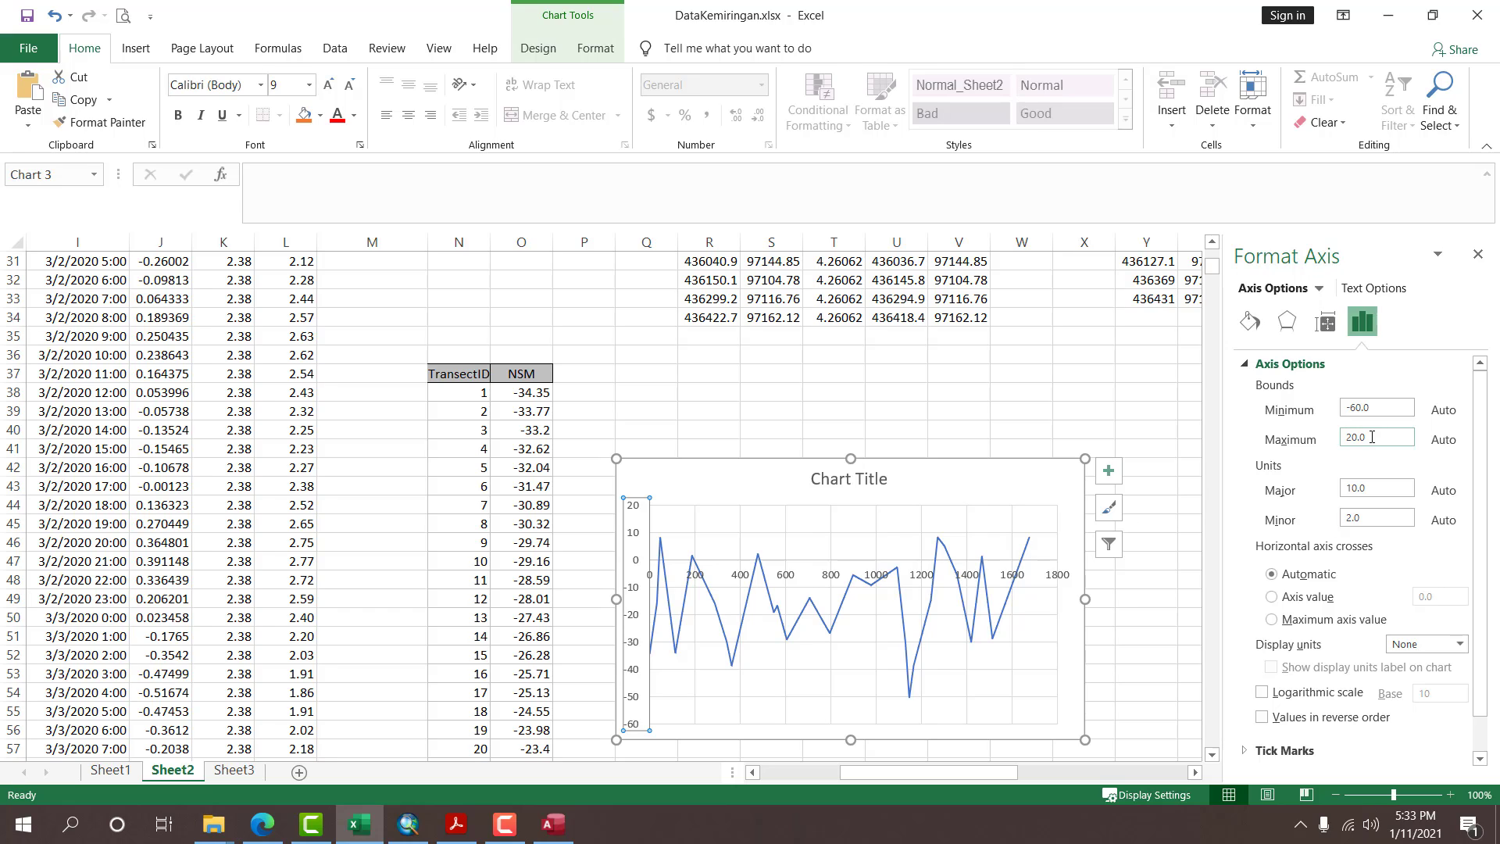
double_click(1372, 437)
text(60)
key(Return)
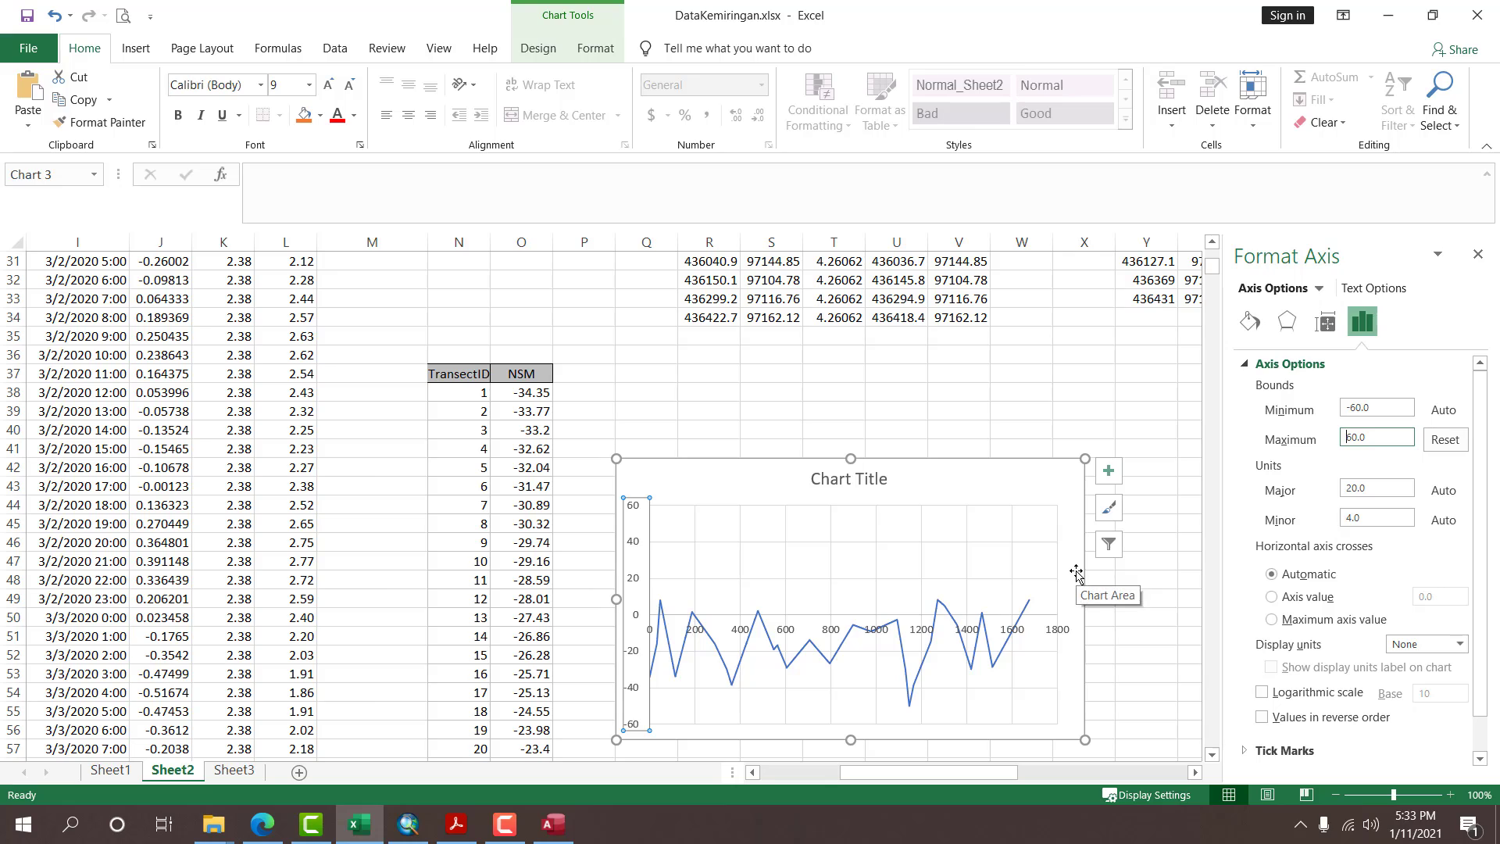
Remove the chart title from the scatter chart through its chart elements.
click(1125, 666)
click(1051, 485)
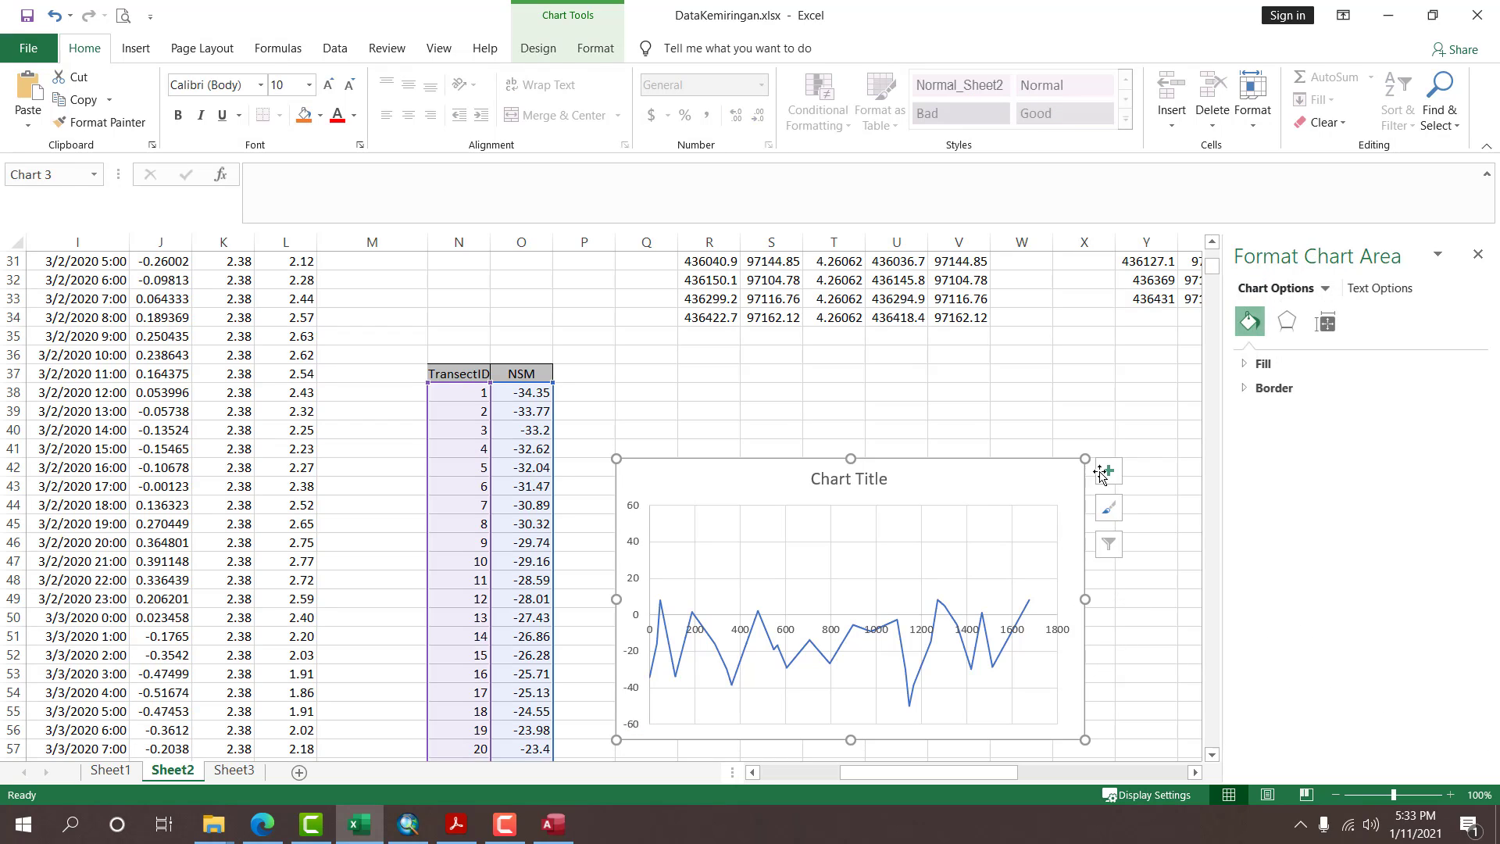
click(1107, 471)
click(1172, 533)
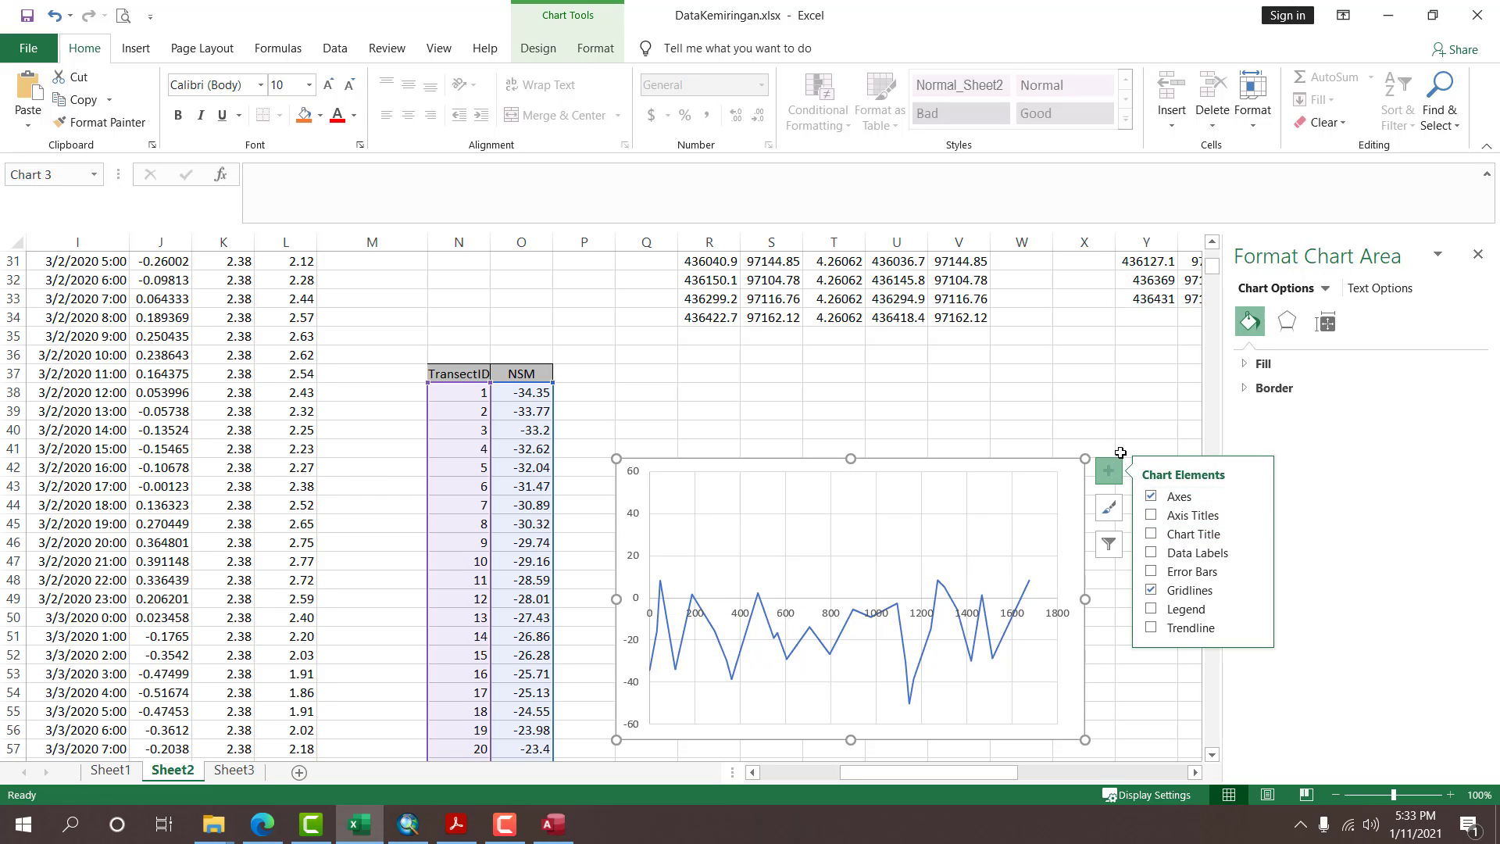
Move the chart up beside the NSM column and change its type from scatter to Clustered Bar.
click(1076, 430)
mouse_move(1044, 489)
mouse_down()
mouse_move(1071, 472)
mouse_move(1109, 485)
mouse_move(1041, 388)
mouse_move(1003, 289)
mouse_up()
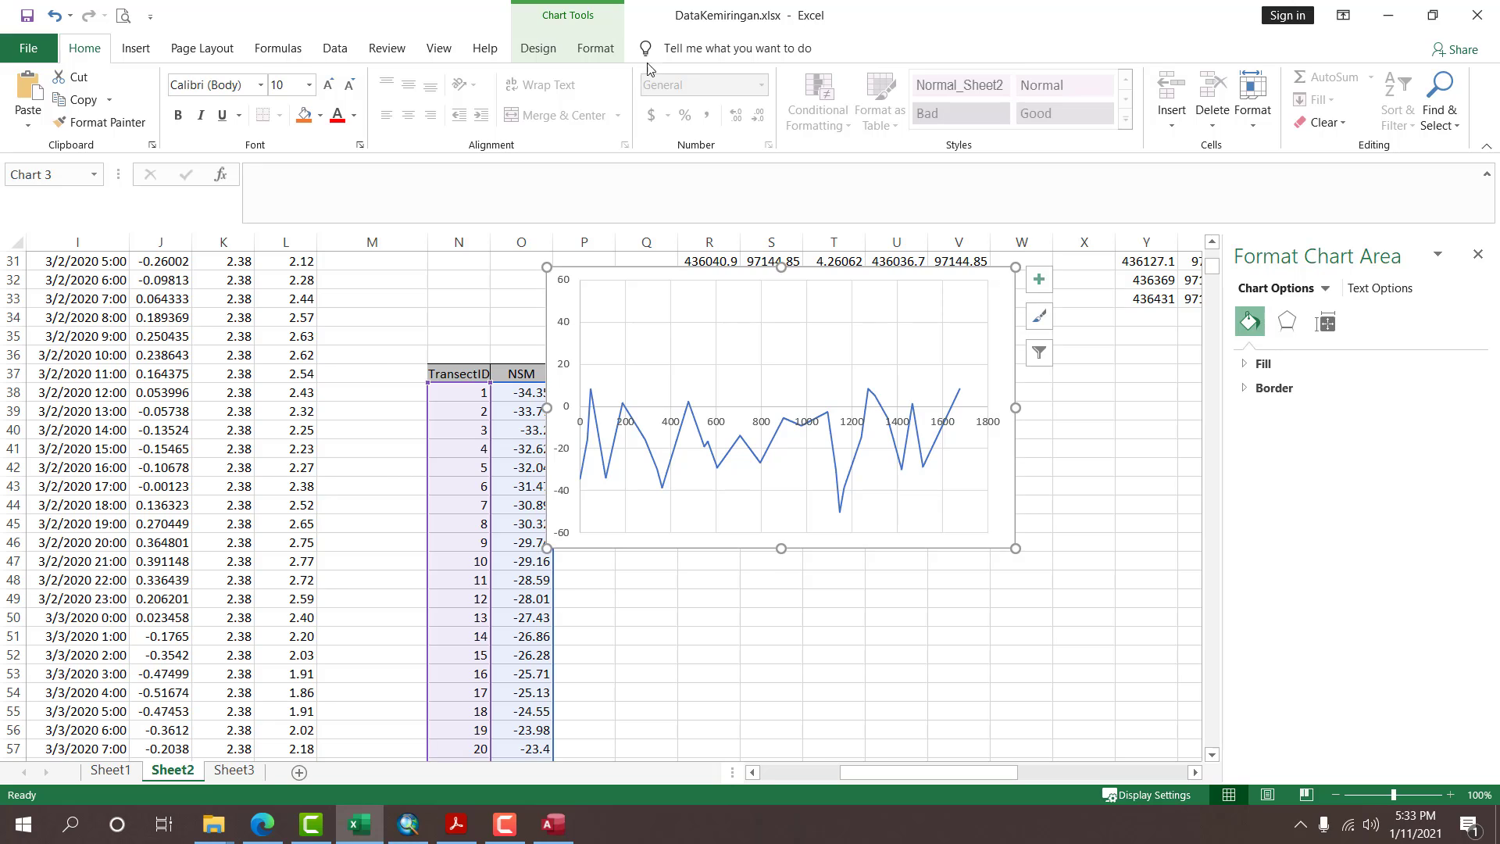
click(539, 48)
click(597, 50)
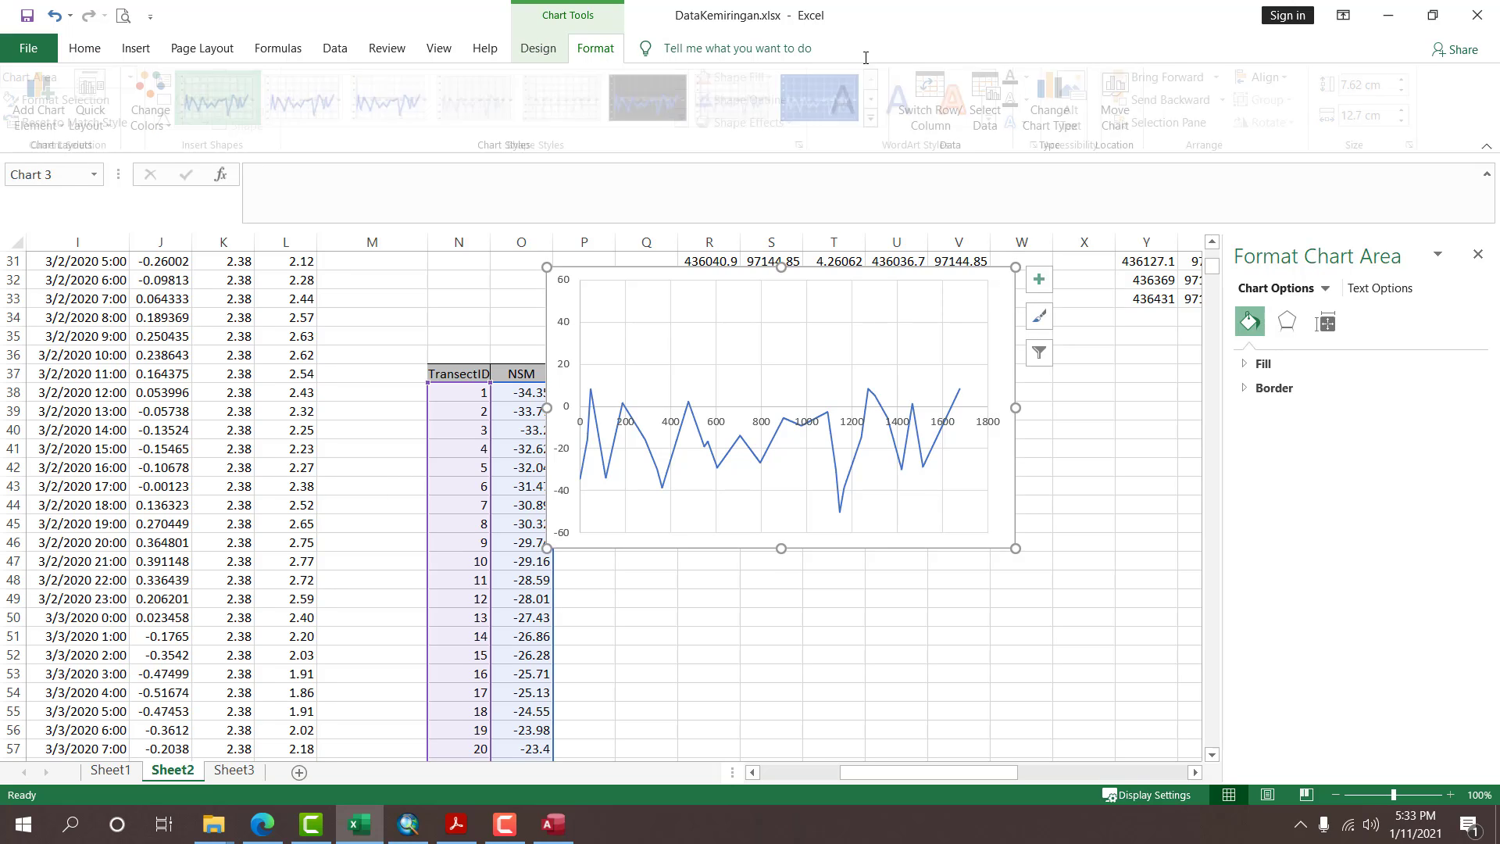
click(547, 48)
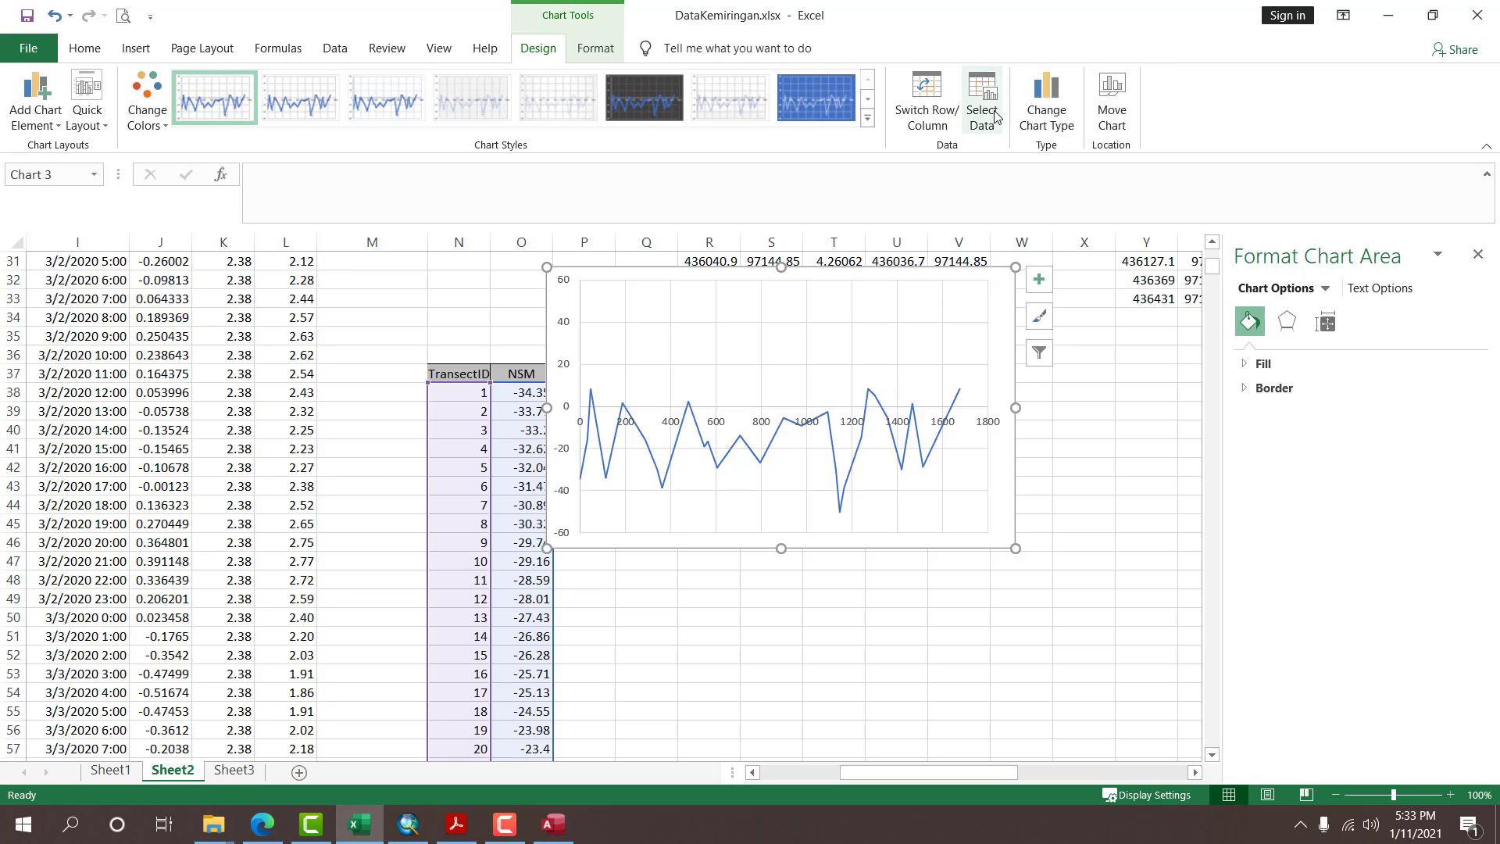
click(1046, 109)
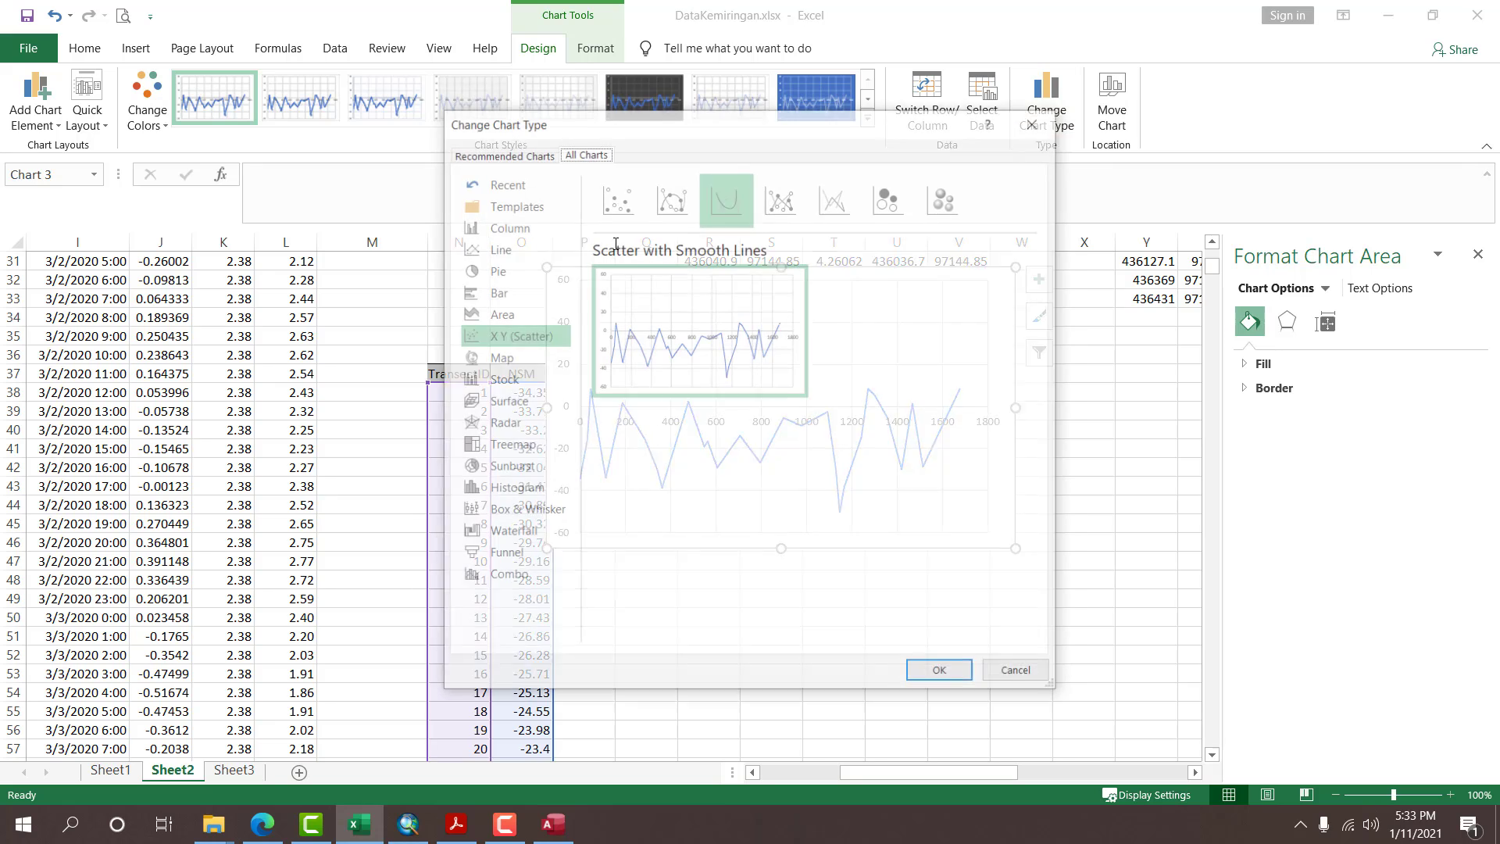
click(726, 197)
click(505, 293)
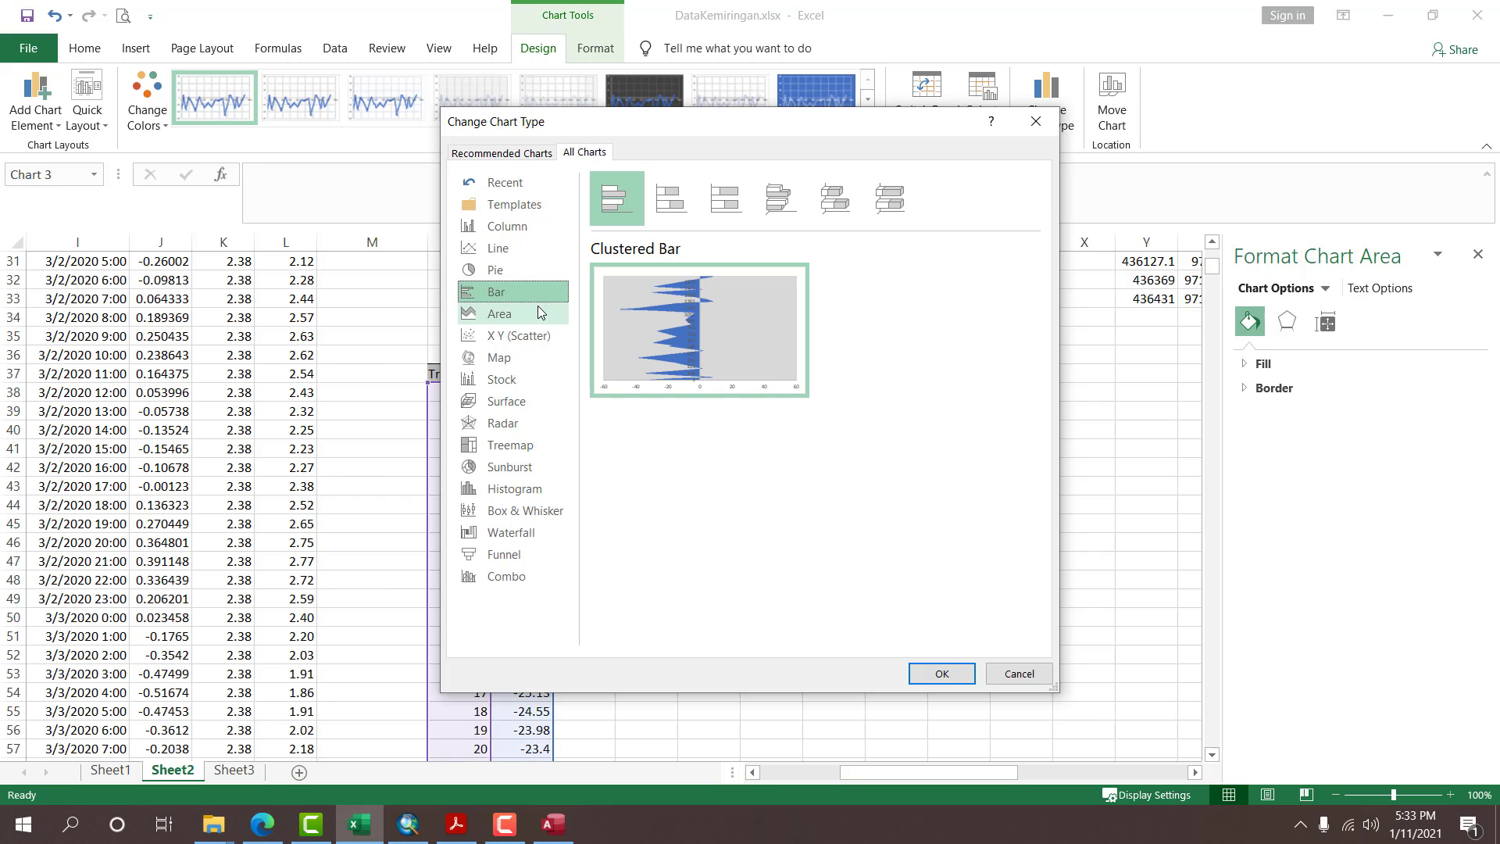
click(531, 272)
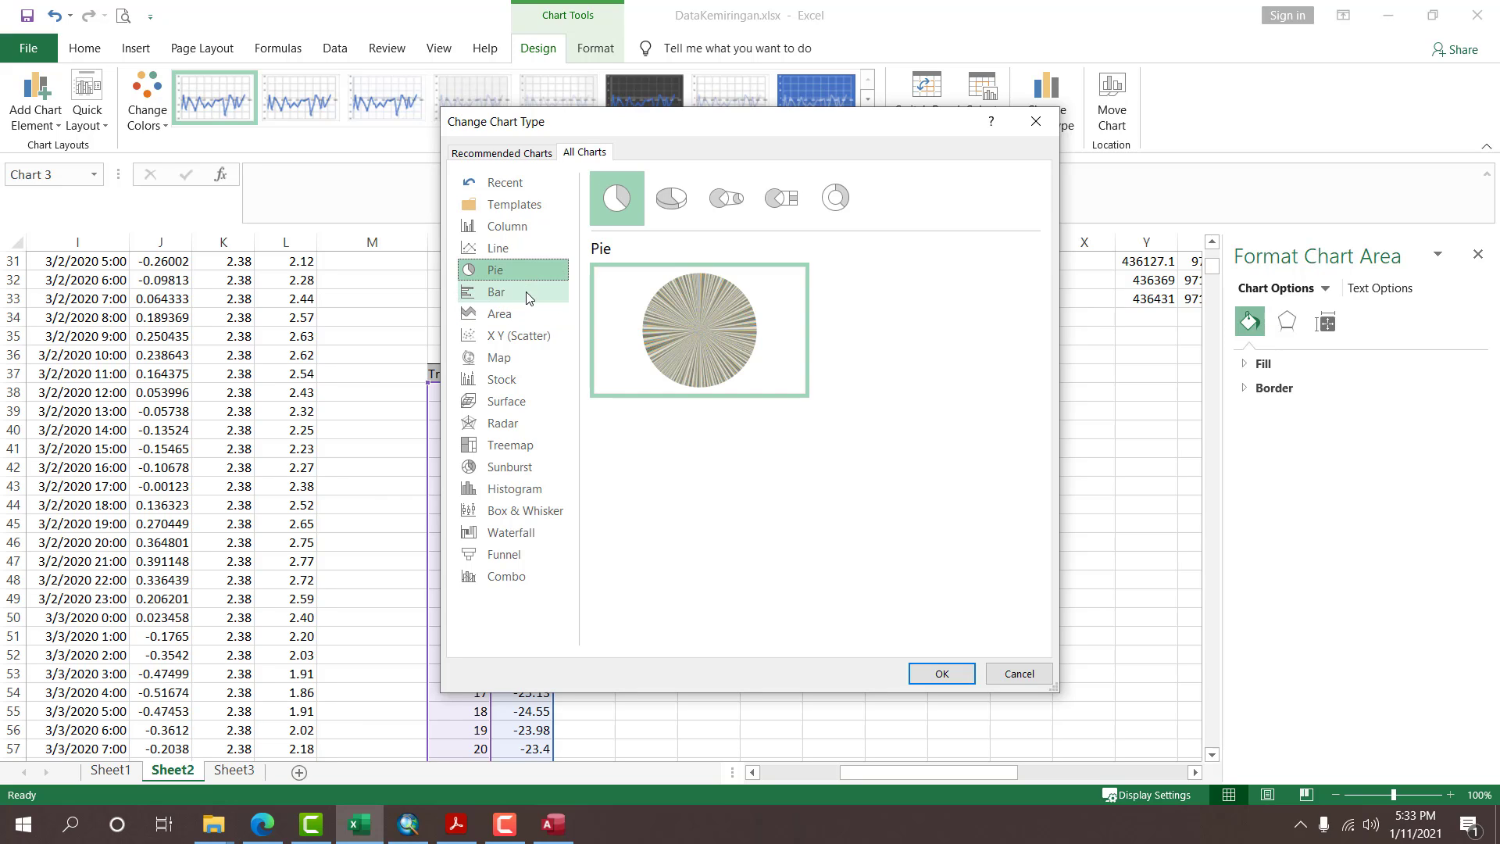
click(494, 293)
click(941, 673)
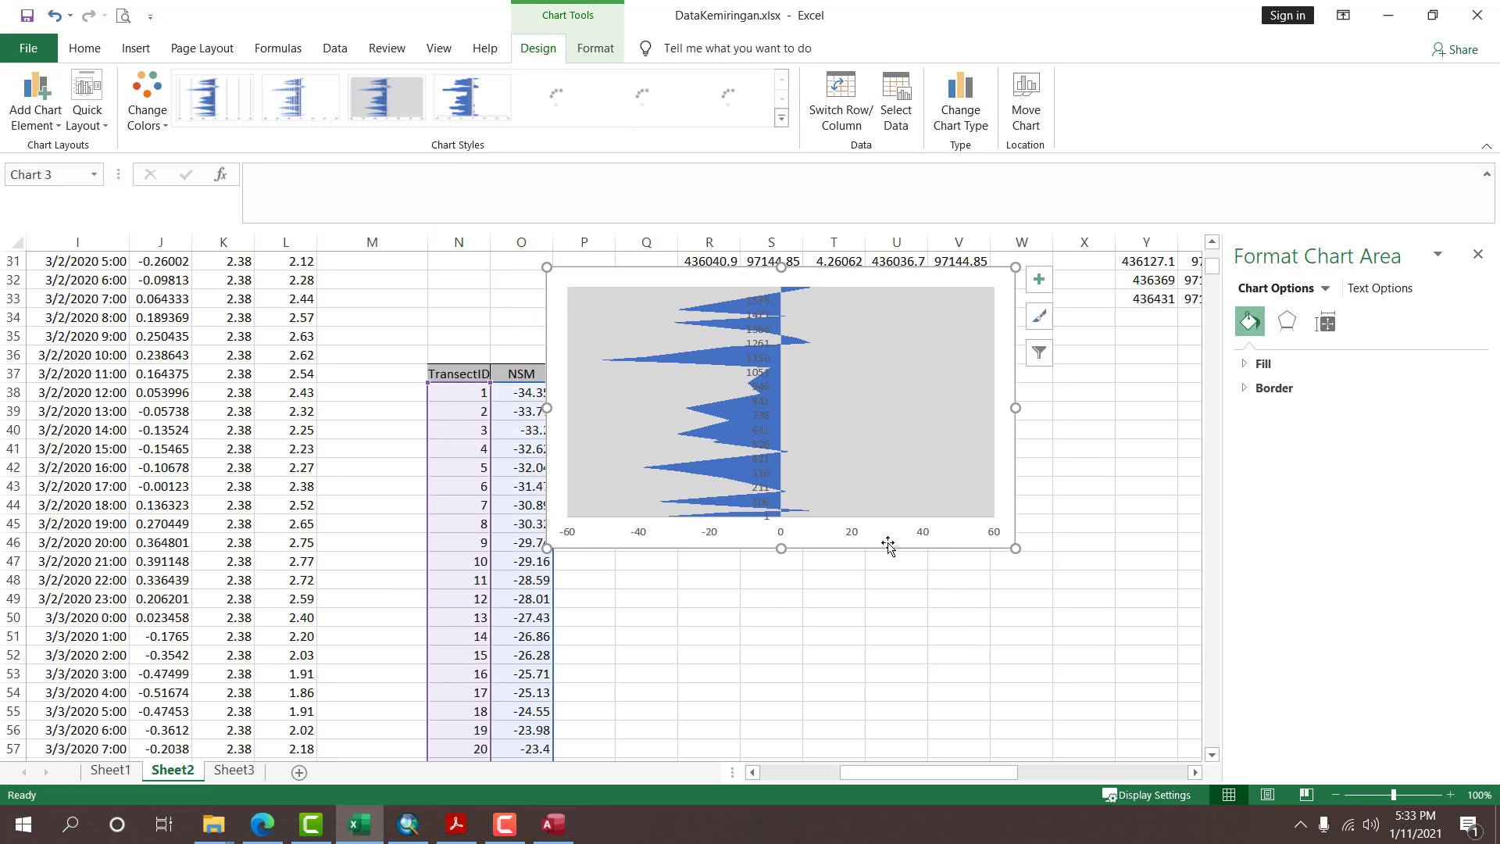
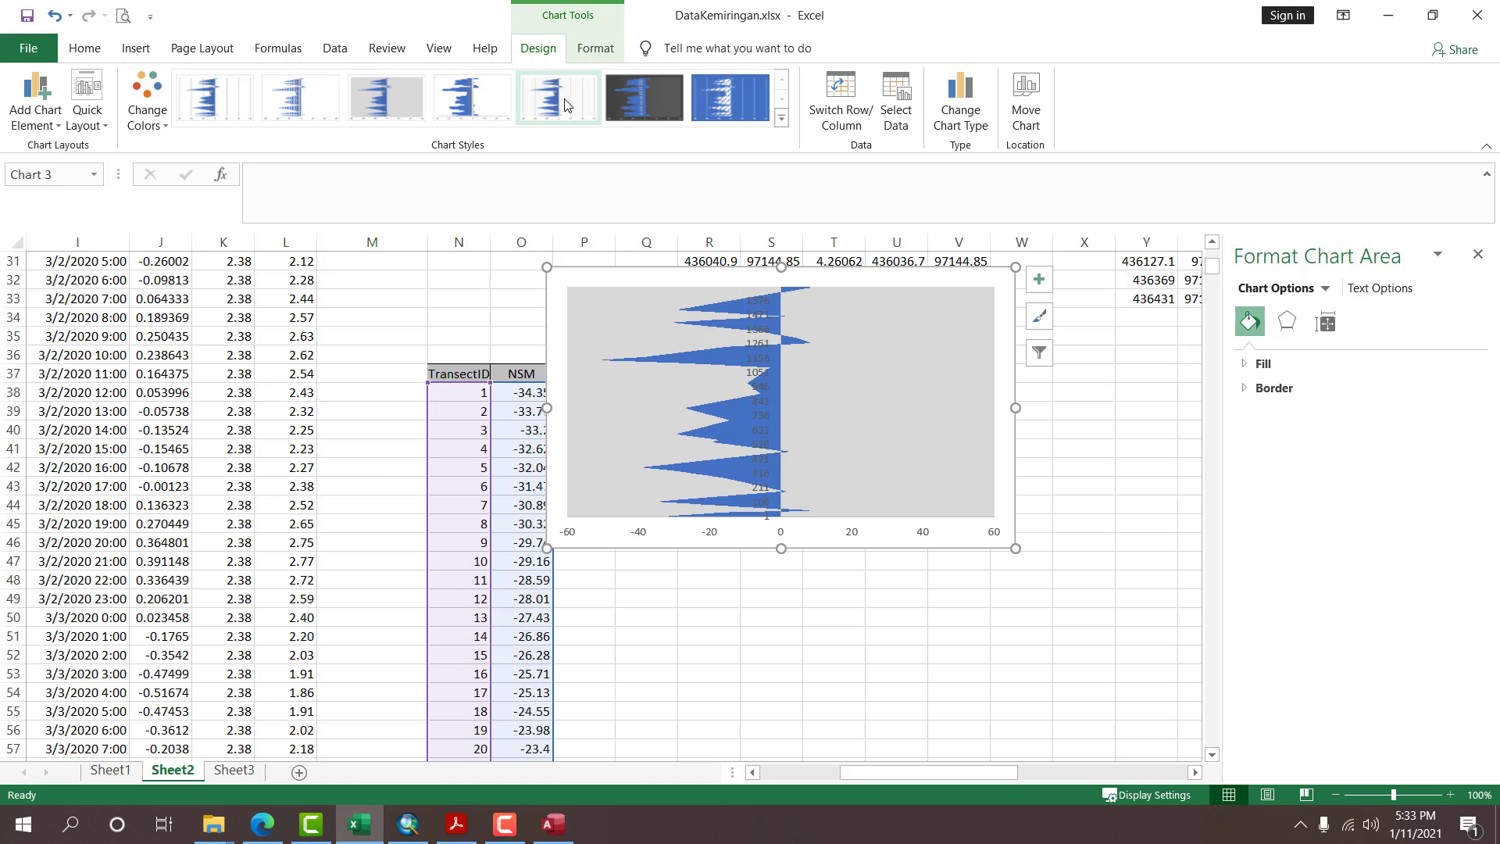
Apply the first preset chart style to the bar chart, deselect the chart and save the workbook.
click(228, 96)
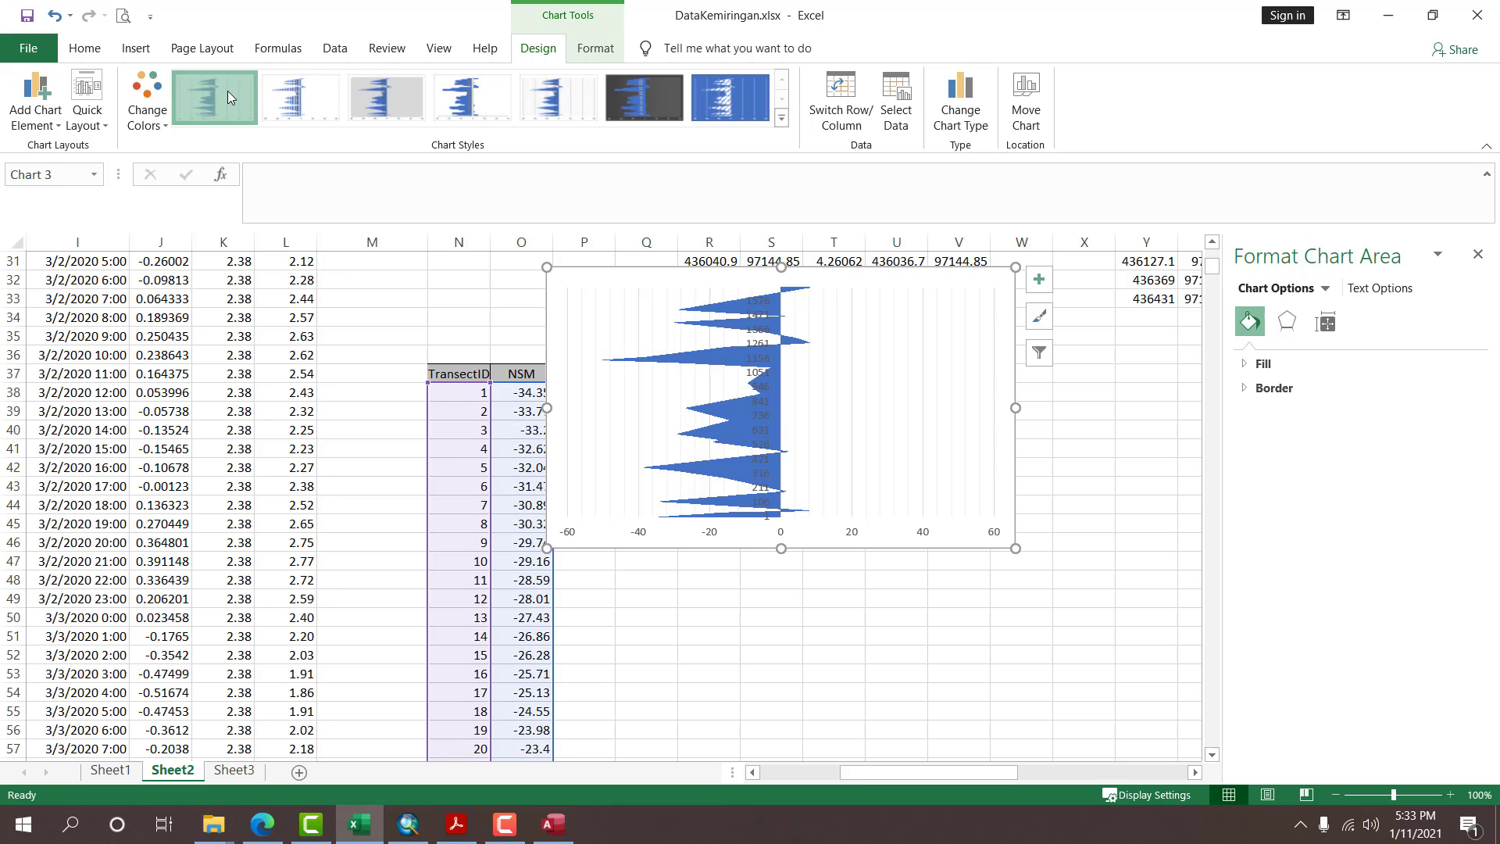
click(1116, 387)
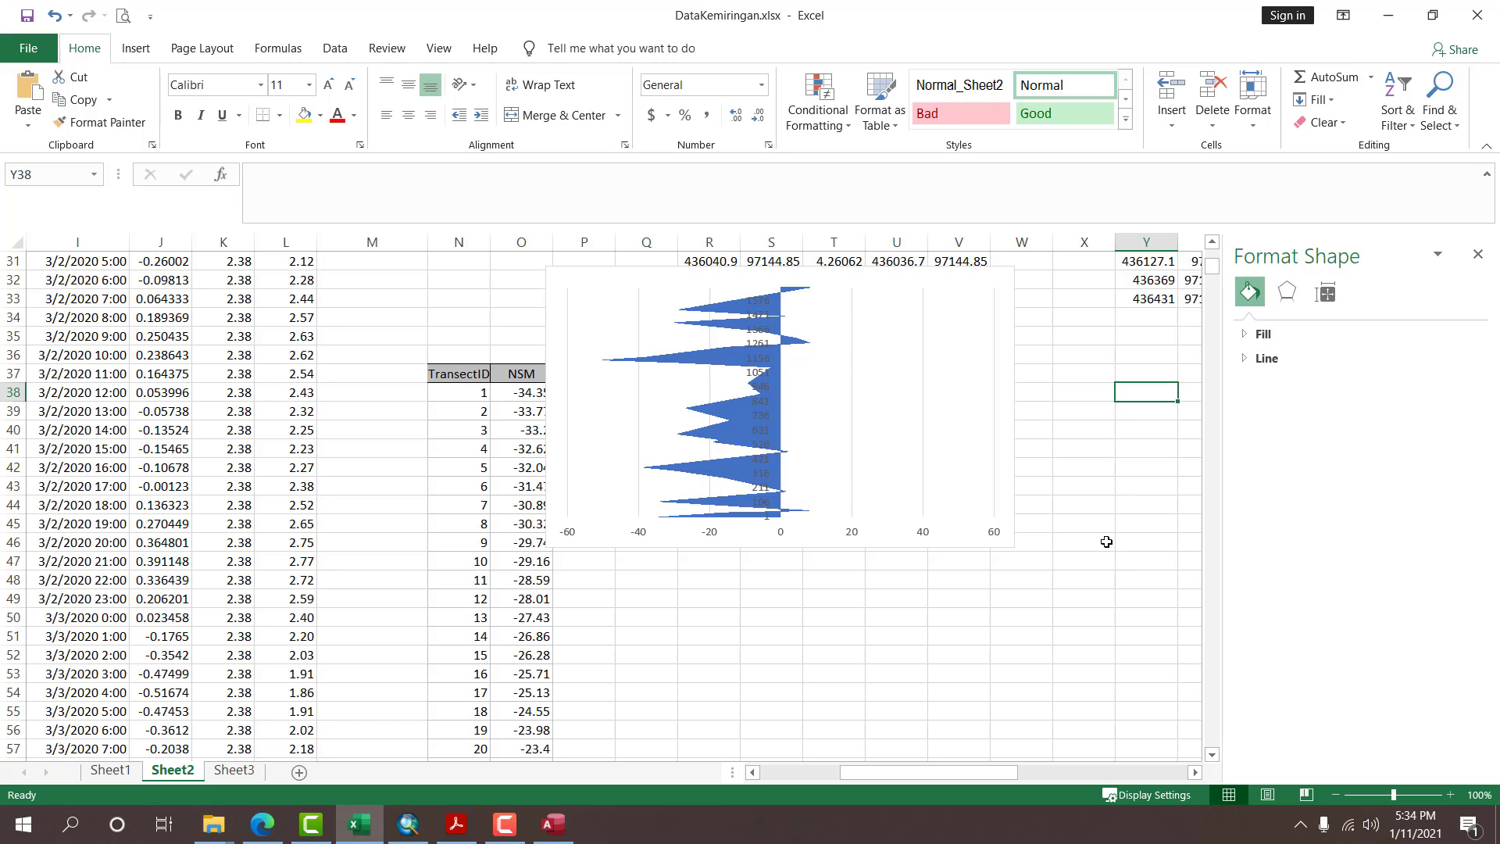
click(17, 21)
click(29, 13)
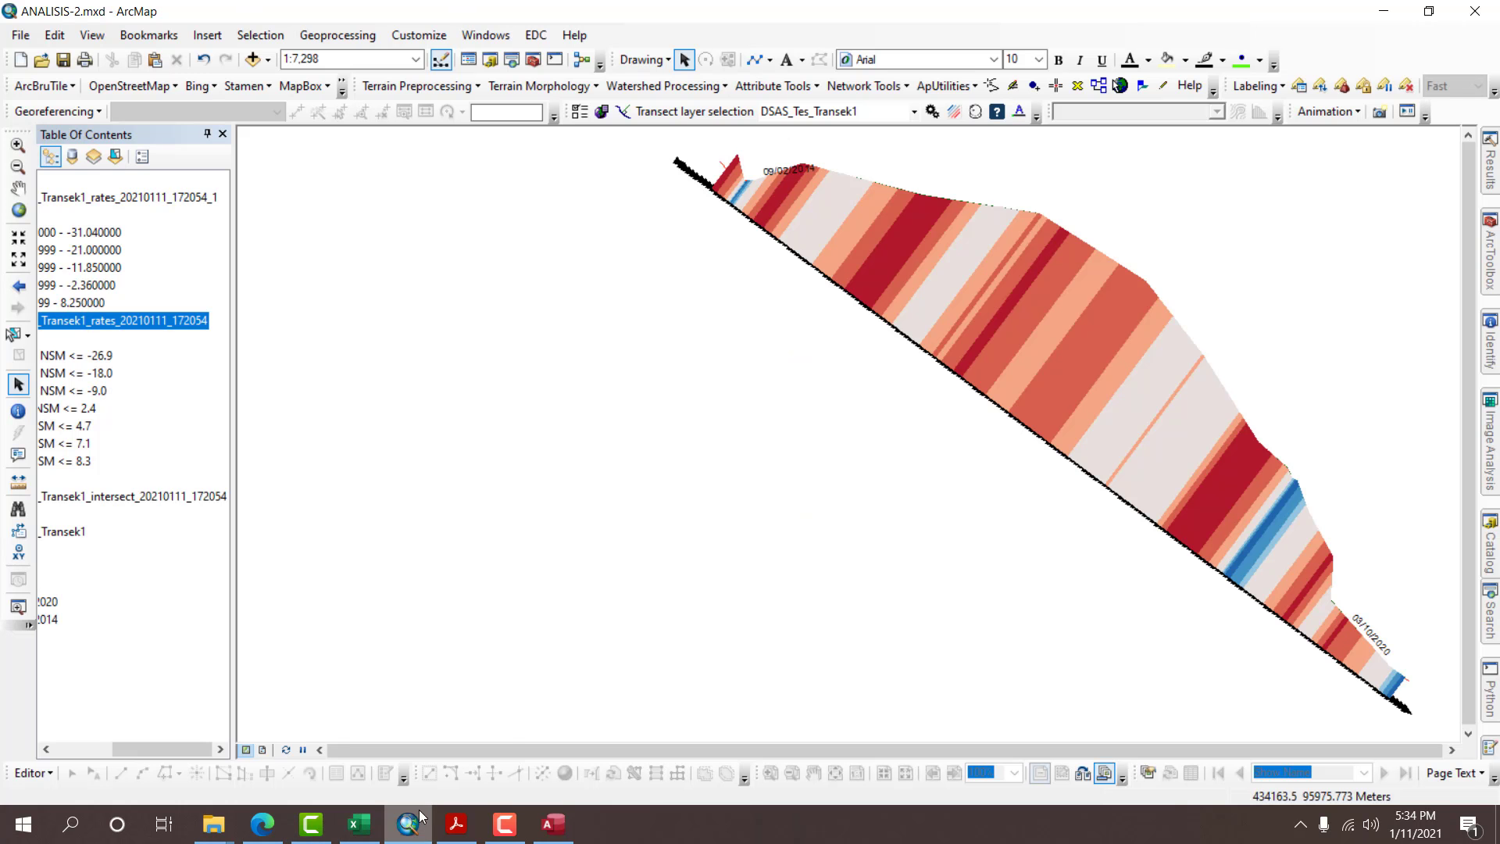
Switch to ArcMap, show the DSAS_Tes_Transek1_rates_20210111_172054_1 layer and hide the DSAS_Tes_Transek1_rates_20210111_172054 layer.
click(408, 823)
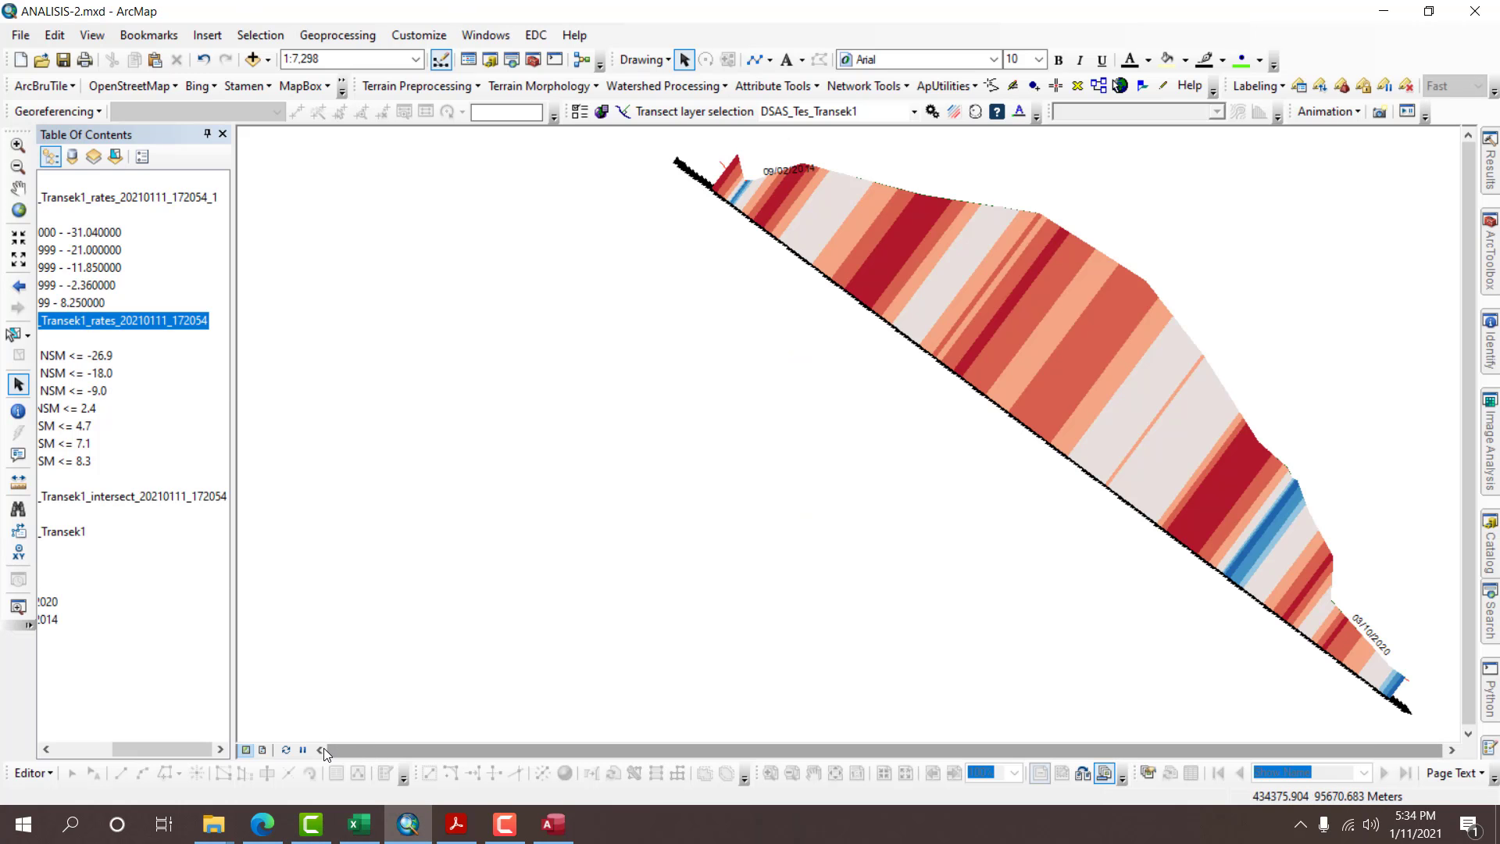
drag(177, 750, 139, 750)
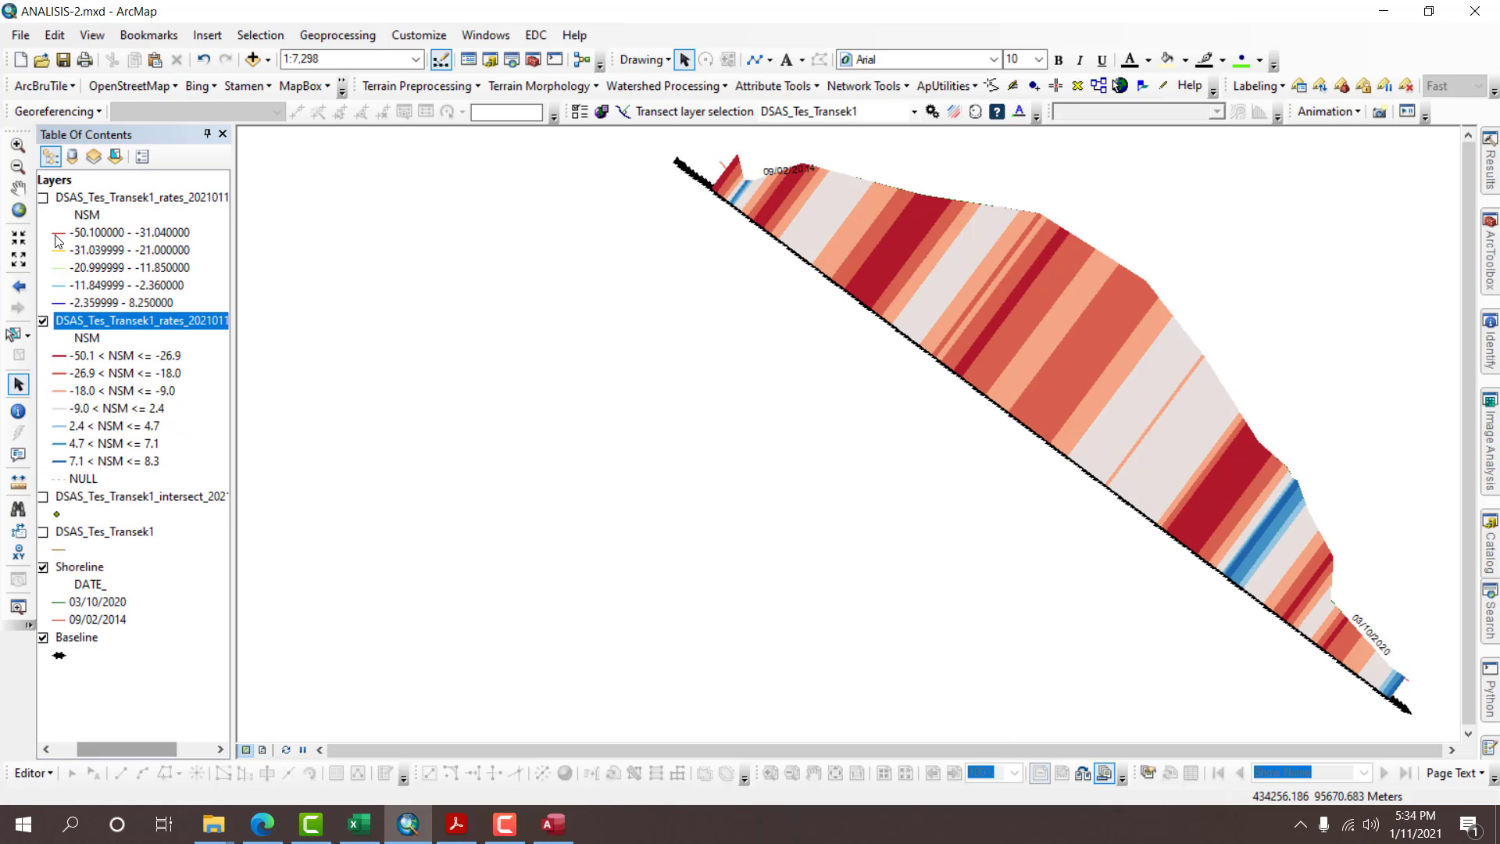
click(43, 197)
click(43, 320)
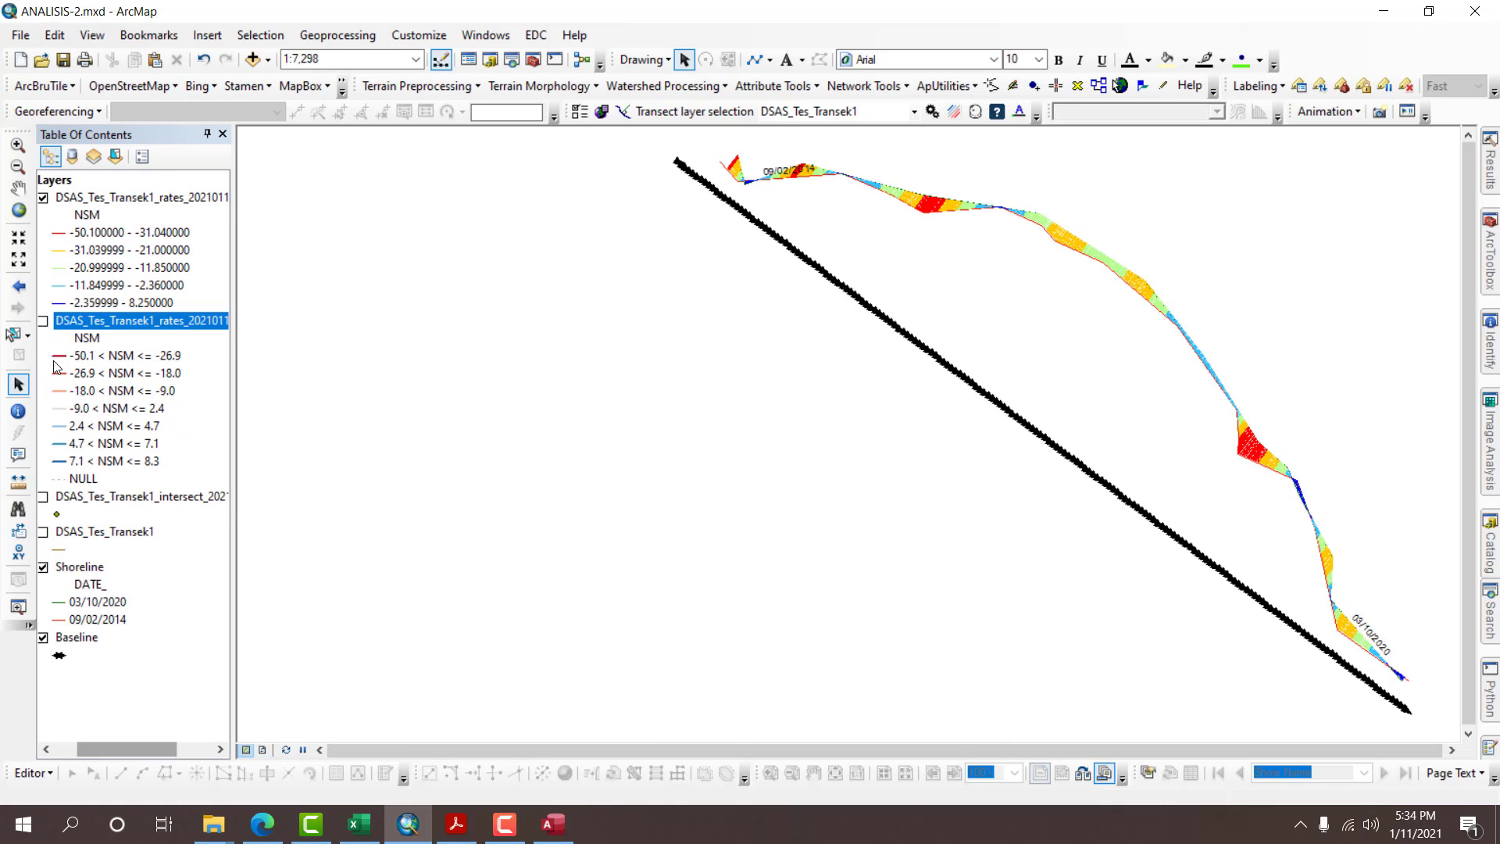
drag(122, 748, 99, 748)
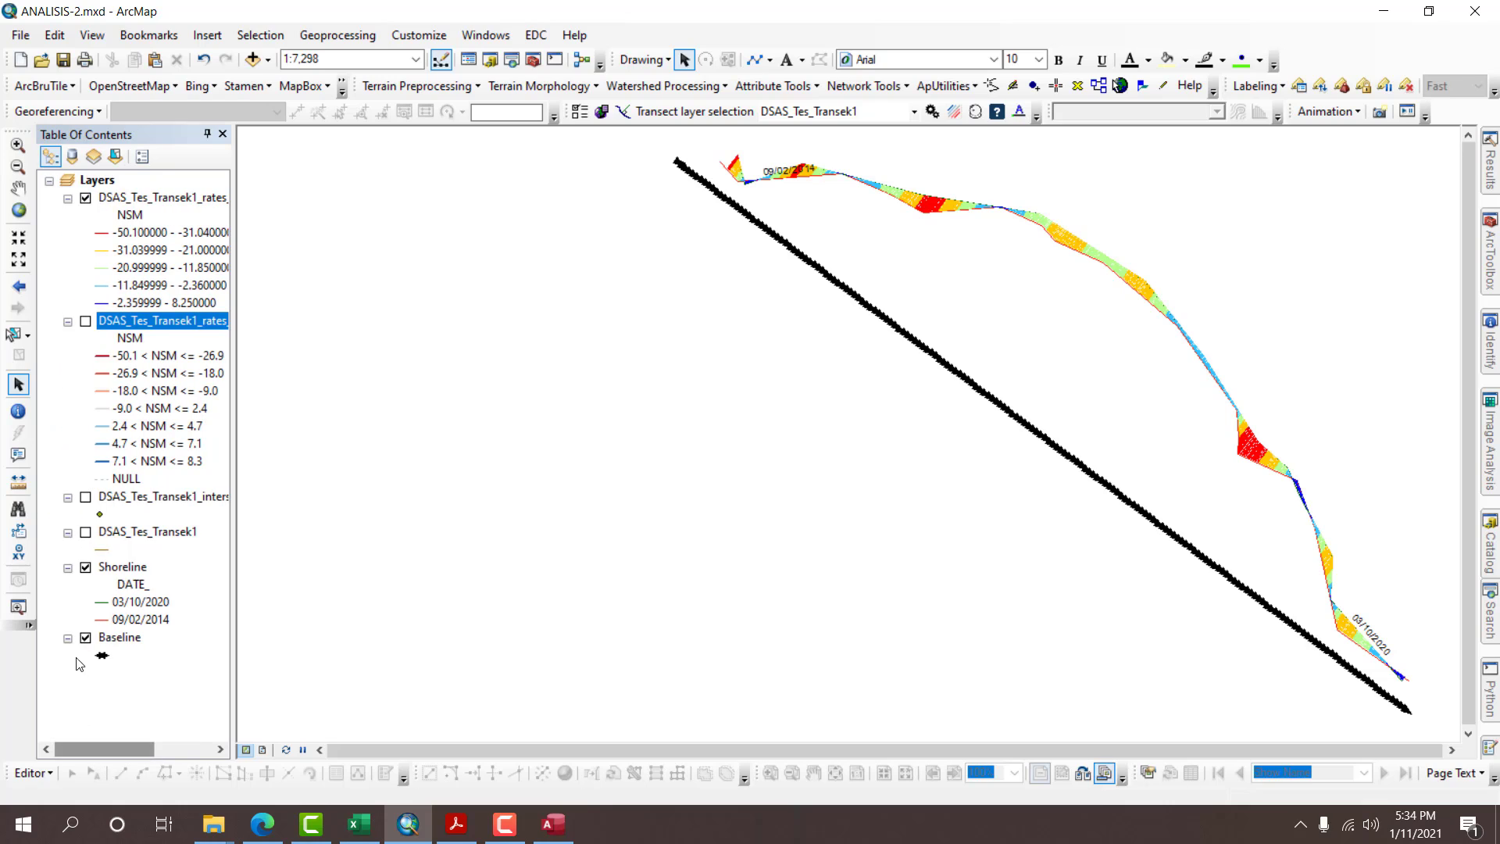
Hide the Baseline layer and toggle the Shoreline layer off and back on.
click(19, 209)
click(85, 567)
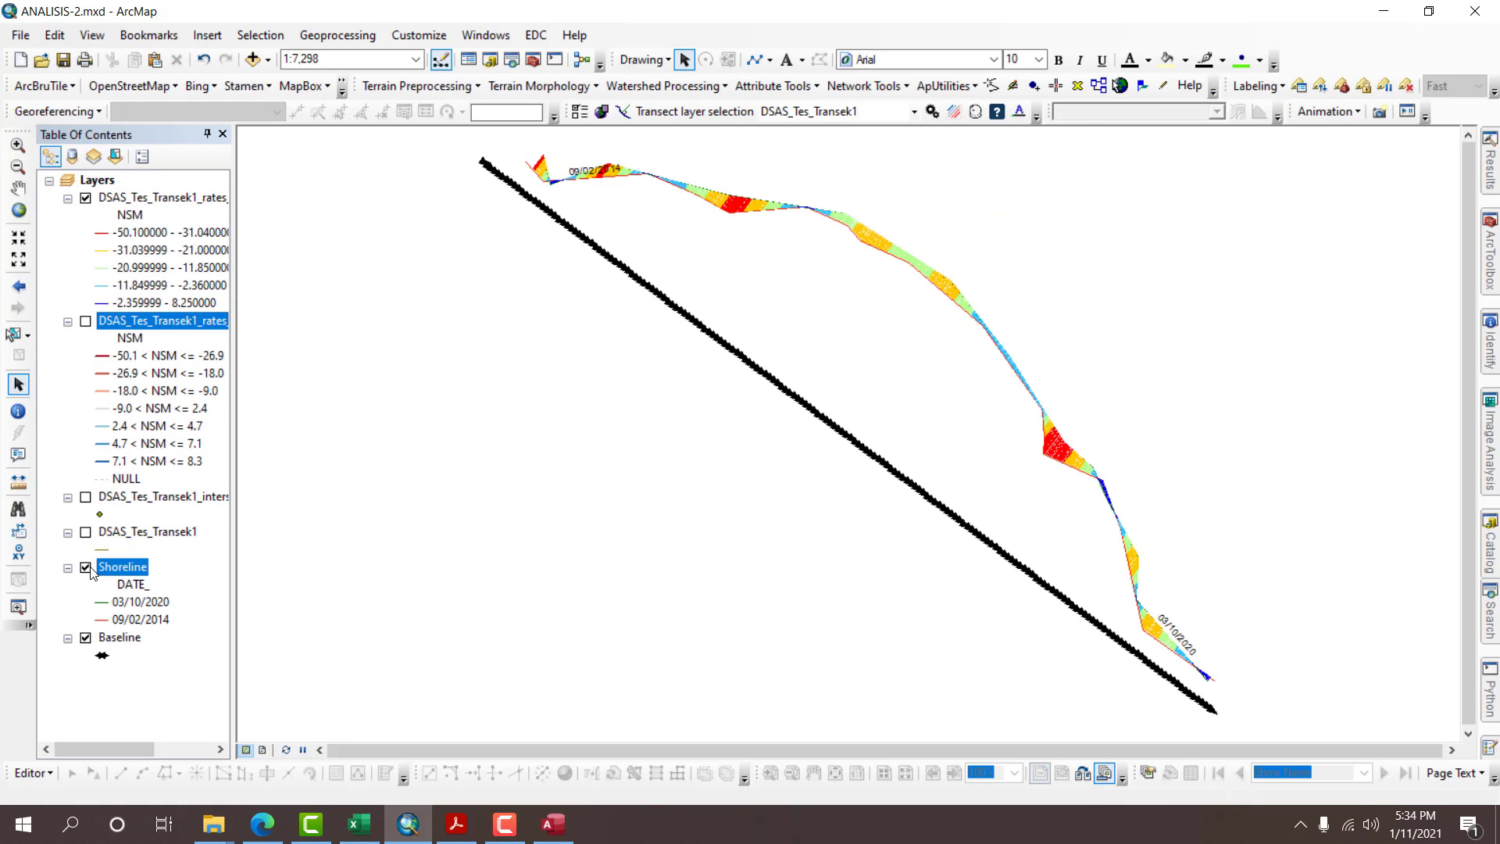
click(86, 638)
click(86, 638)
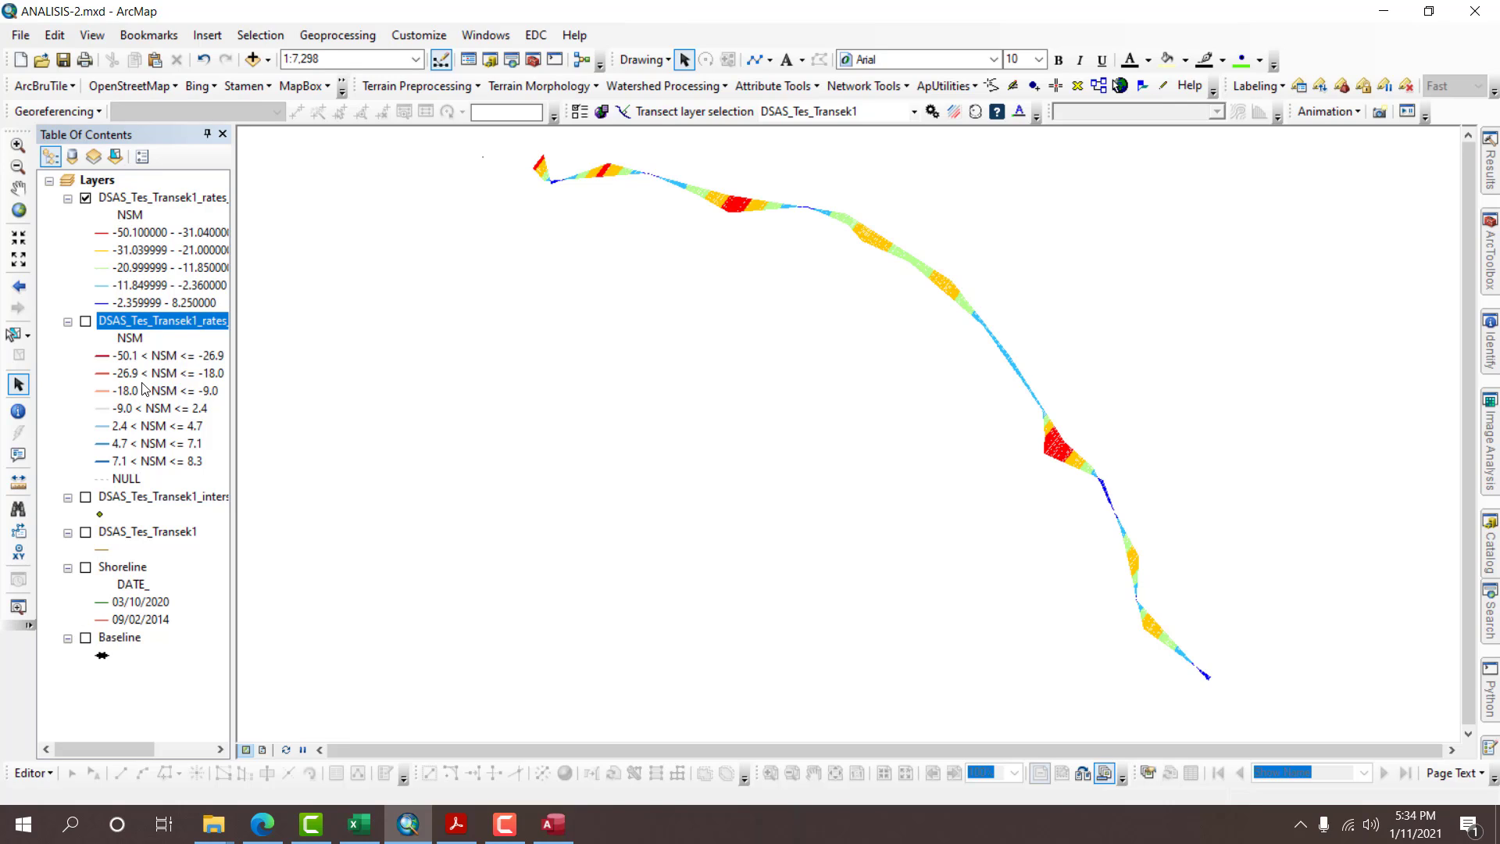
click(86, 568)
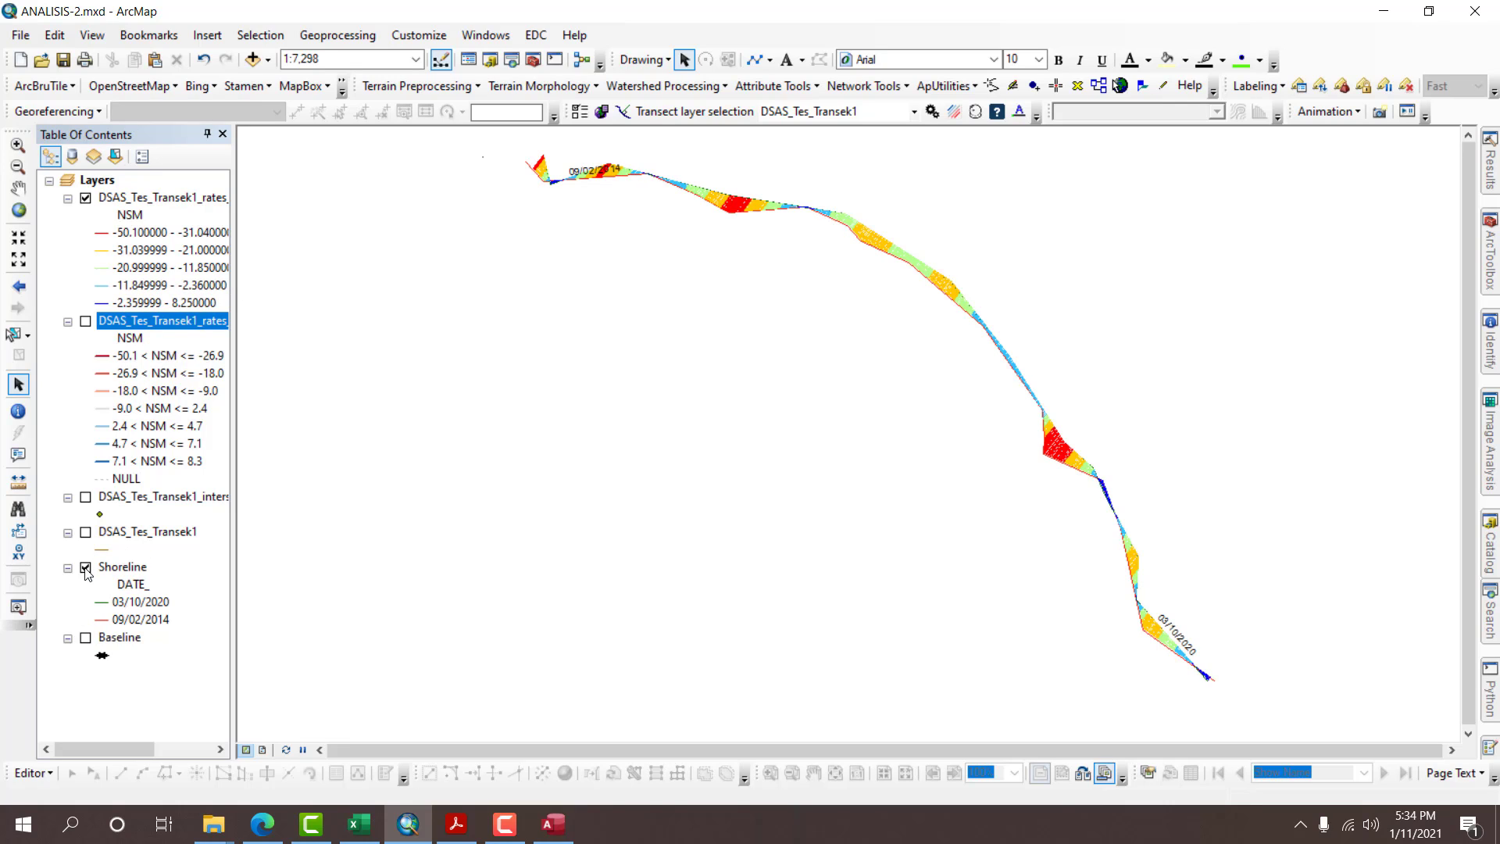
Open the attribute table of the DSAS_Tes_Transek1_rates_20210111_172054_1 layer and try to add a field.
click(144, 198)
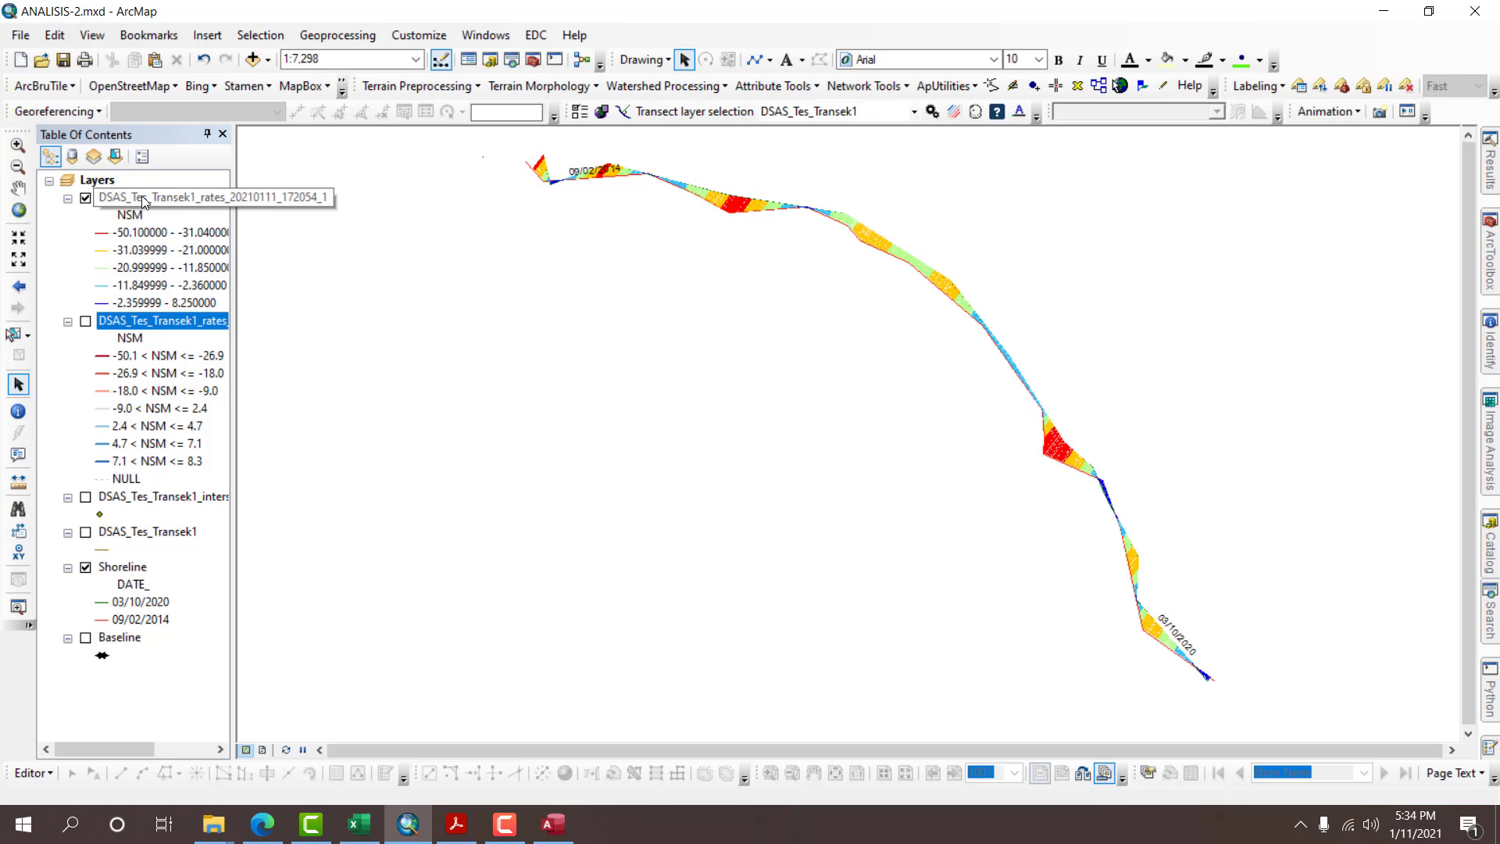
right_click(191, 198)
click(178, 249)
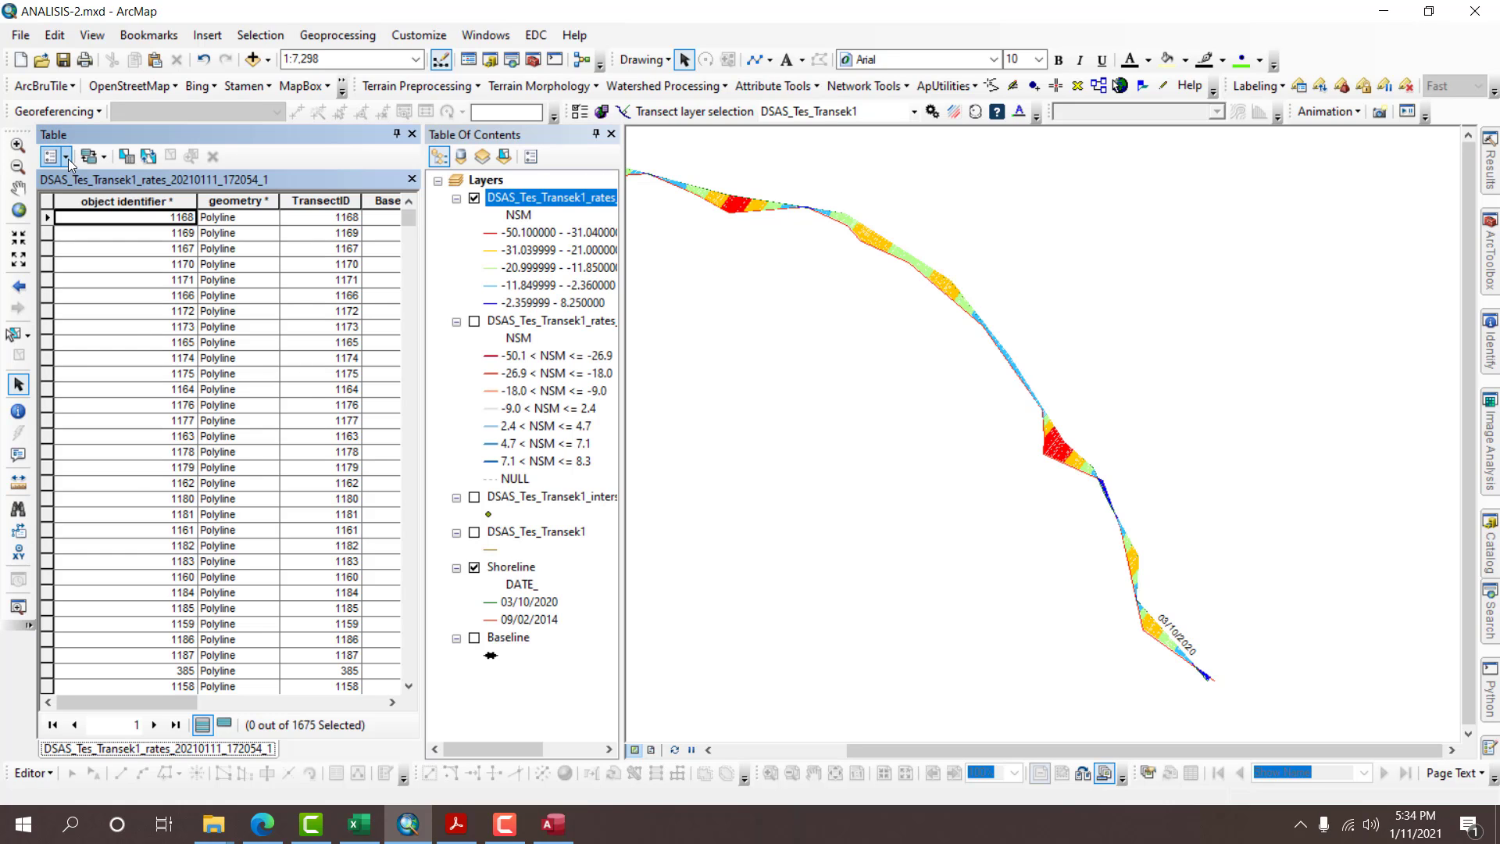
click(53, 157)
click(81, 293)
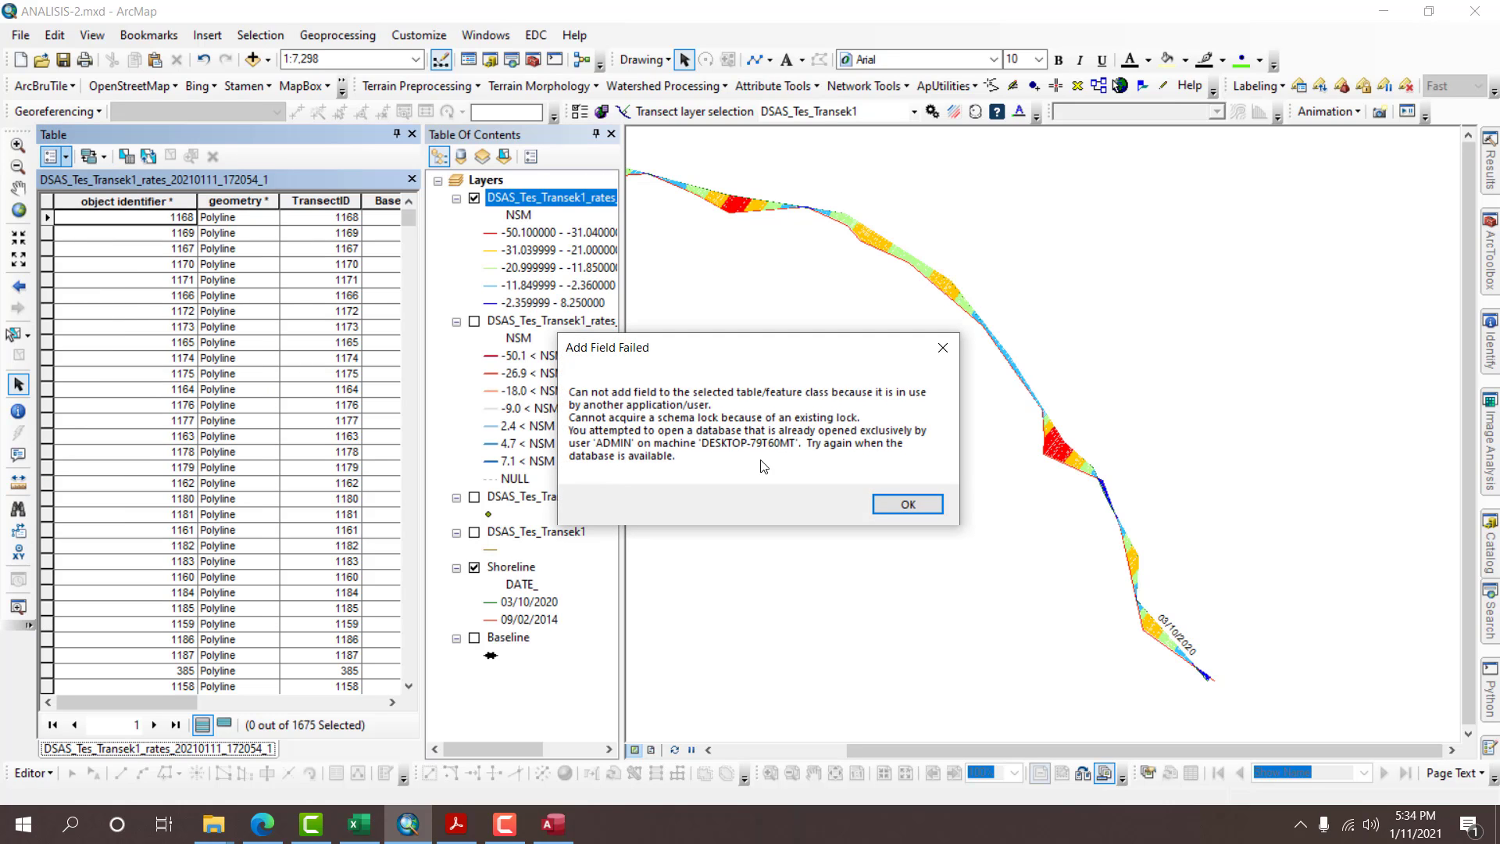
click(908, 504)
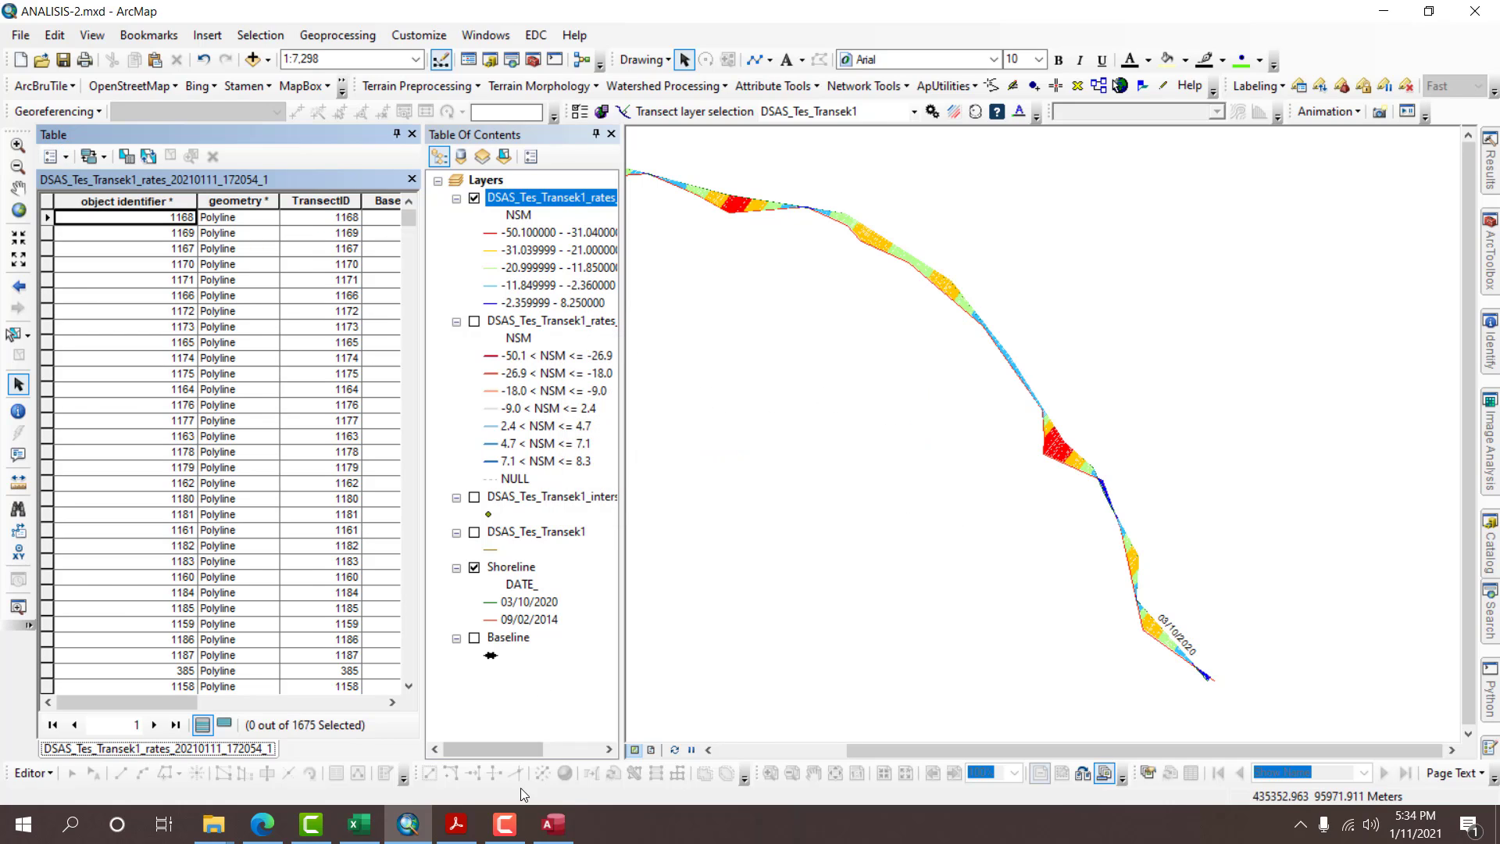
Switch to Access and close it without saving the table's design changes.
click(553, 824)
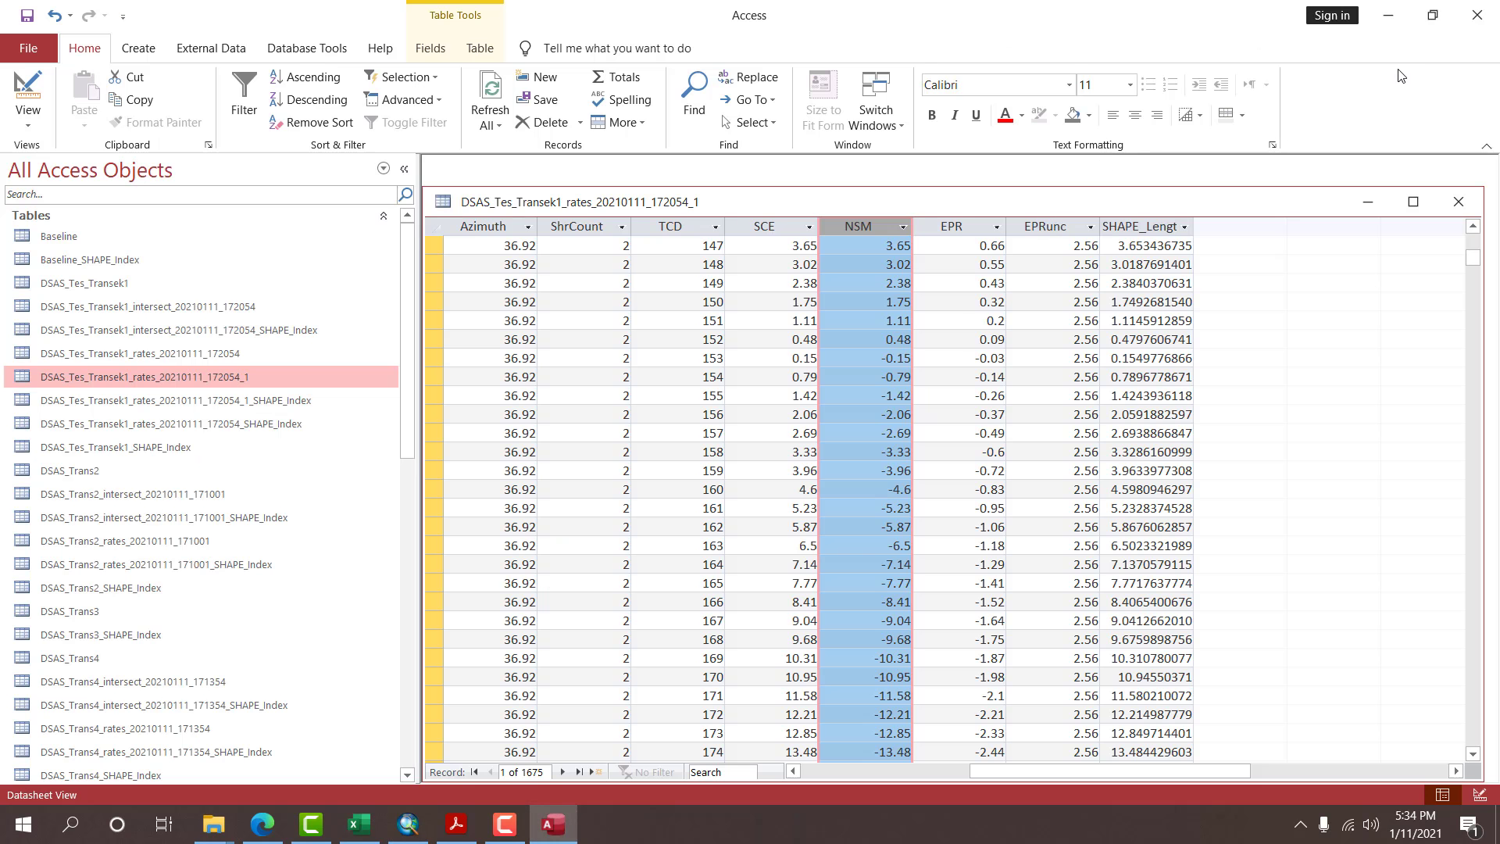
click(1477, 15)
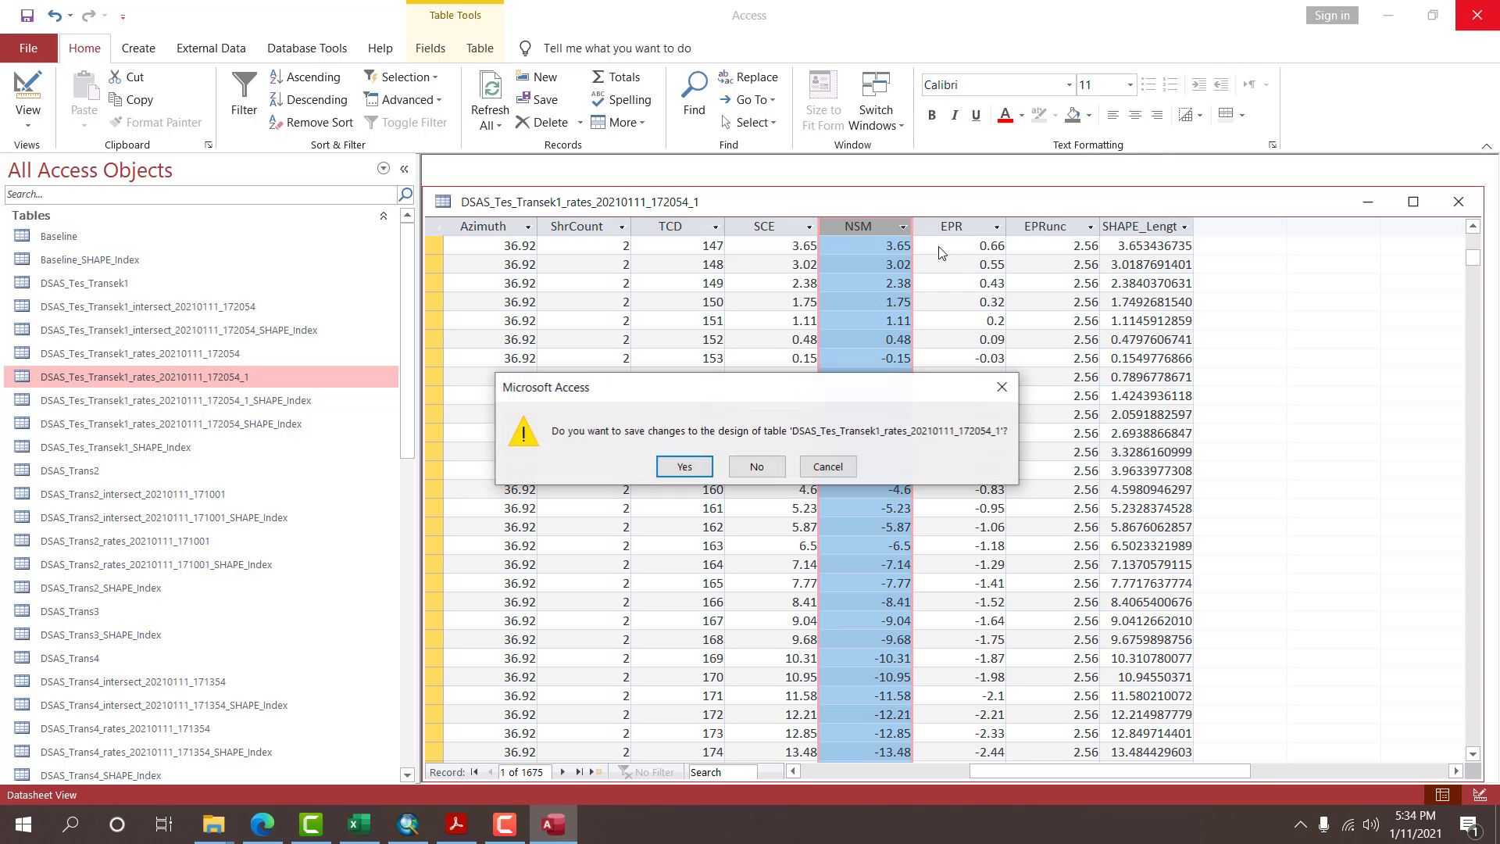
click(756, 465)
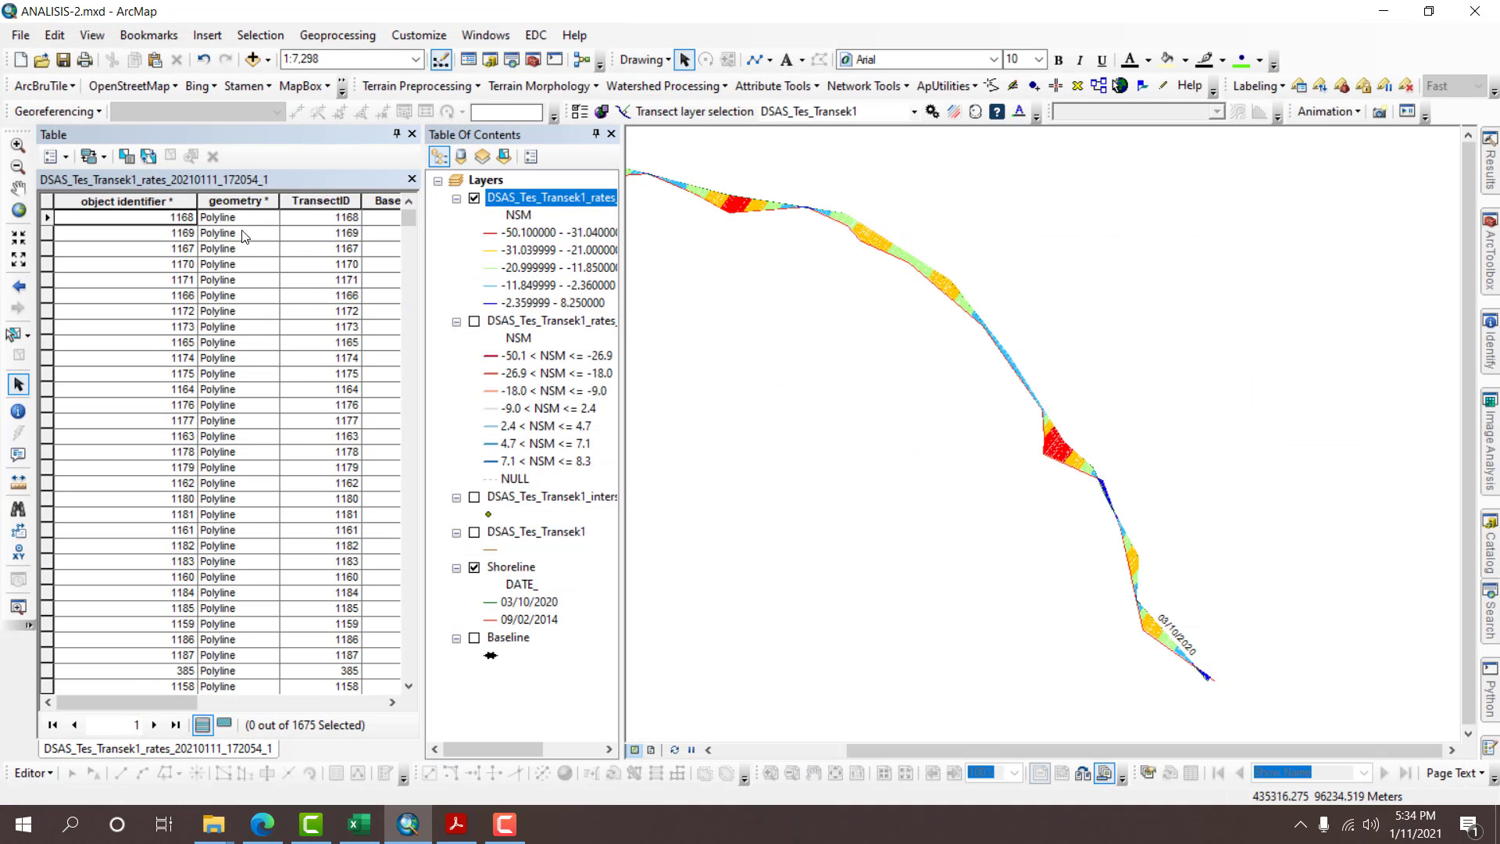
Add a Text field named Keterangan to the attribute table of the rates layer.
drag(134, 709, 321, 696)
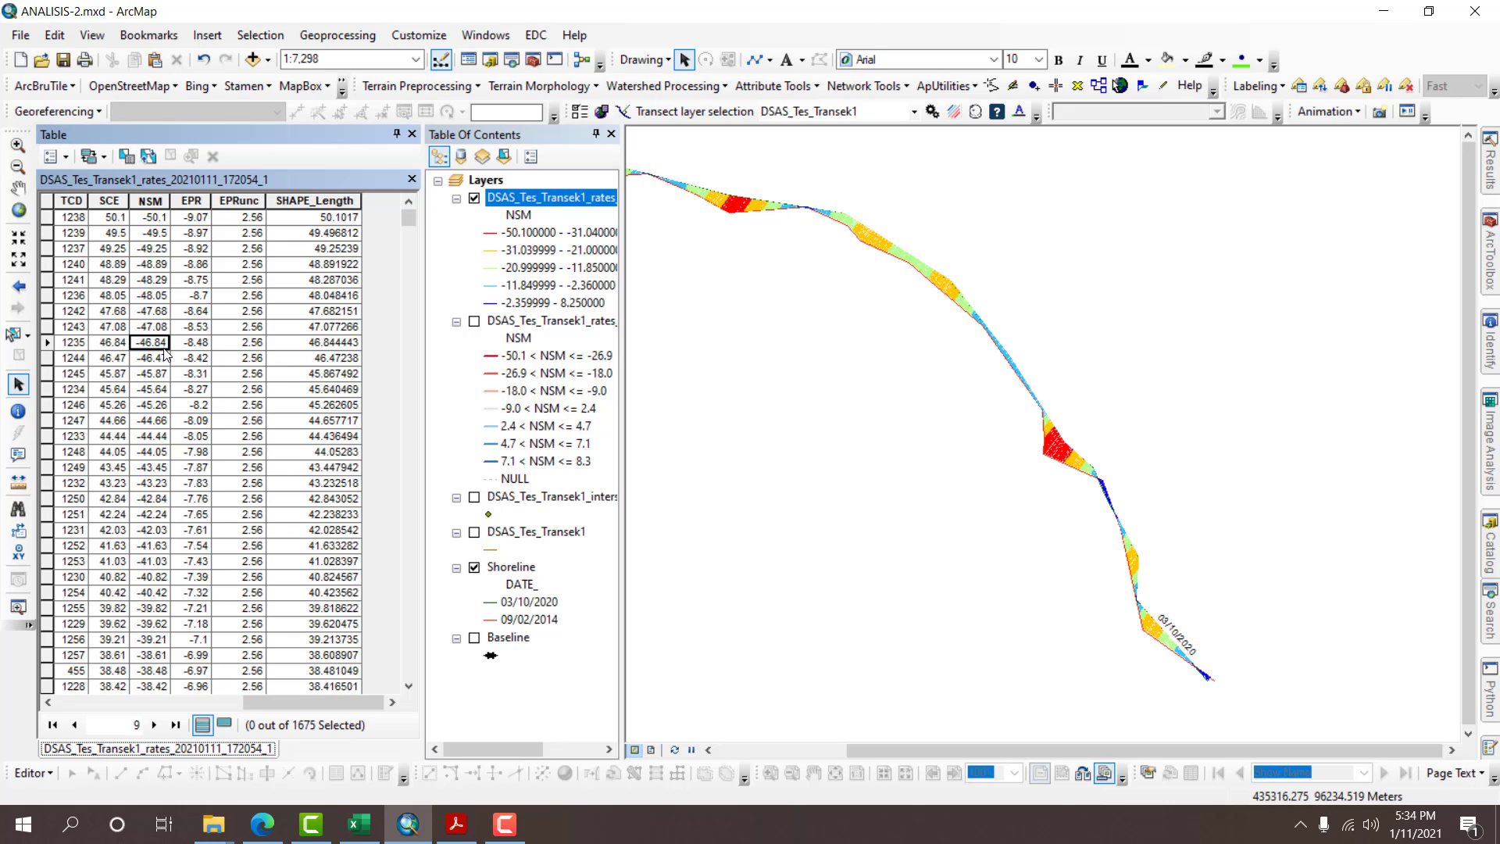
click(151, 436)
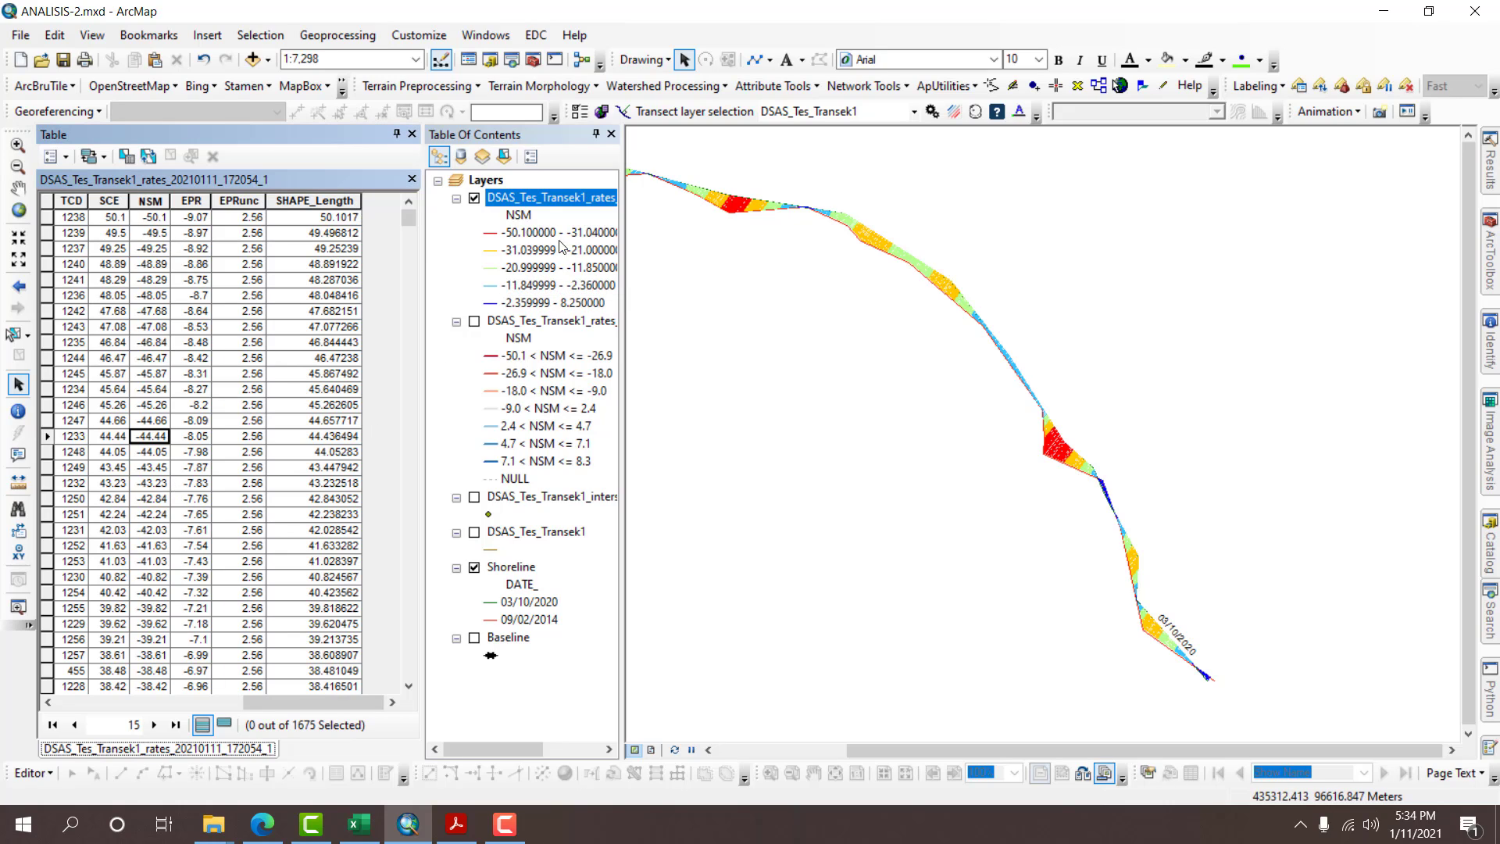
click(66, 156)
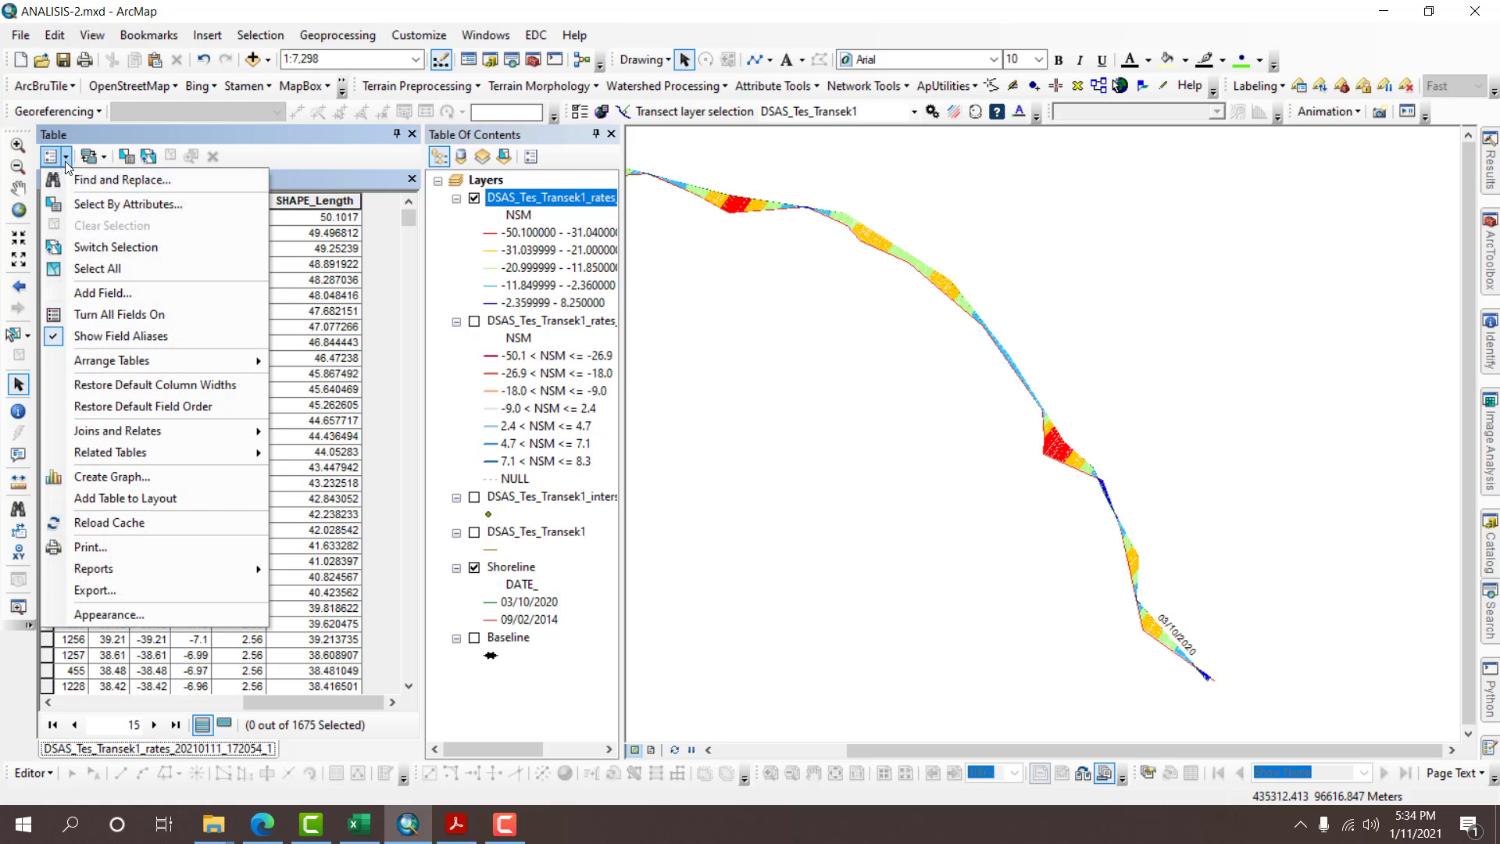
click(92, 293)
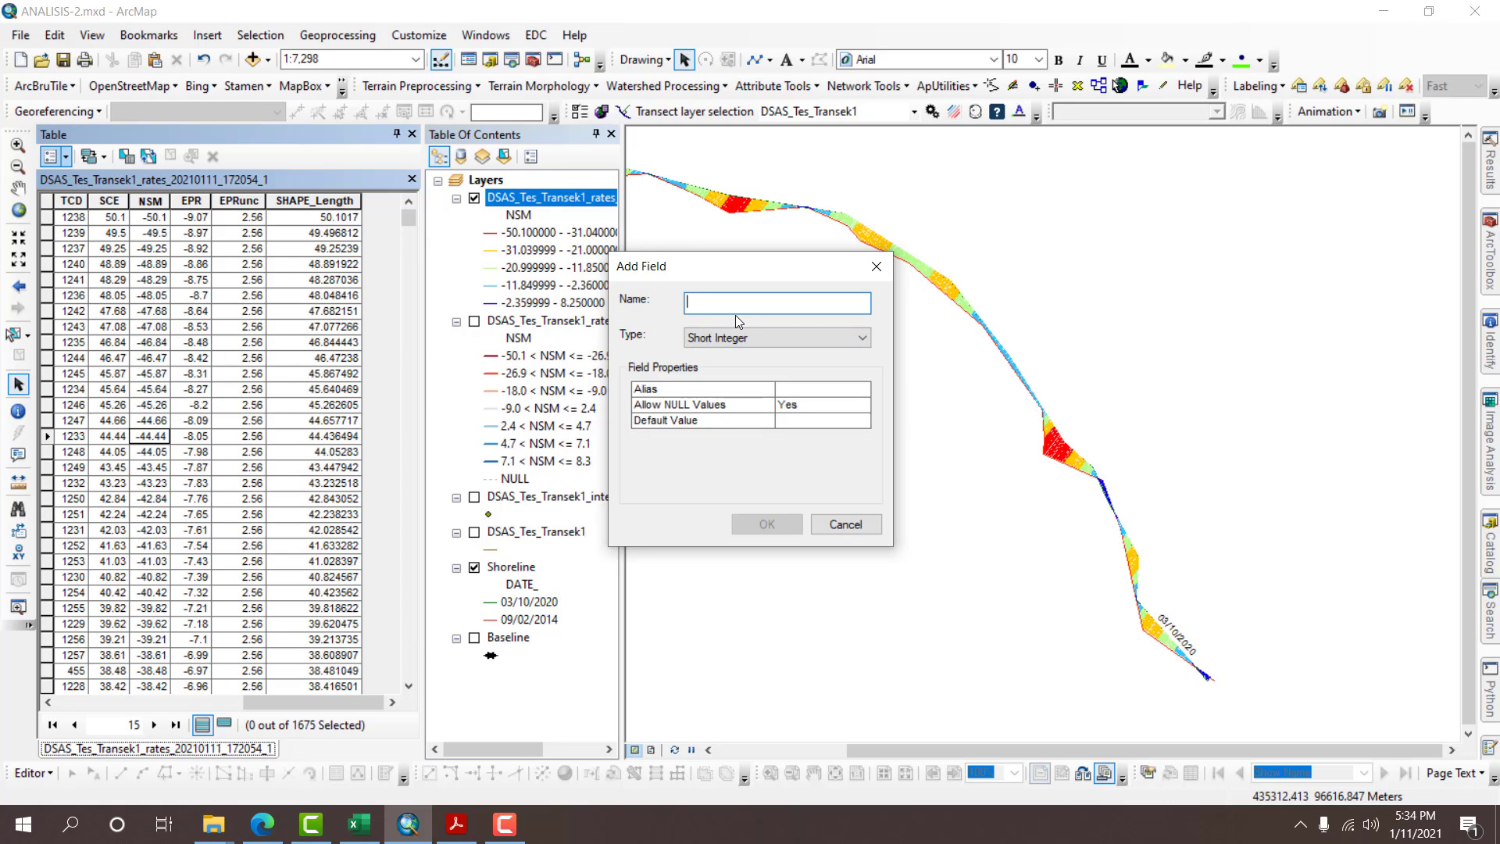
text(Kete)
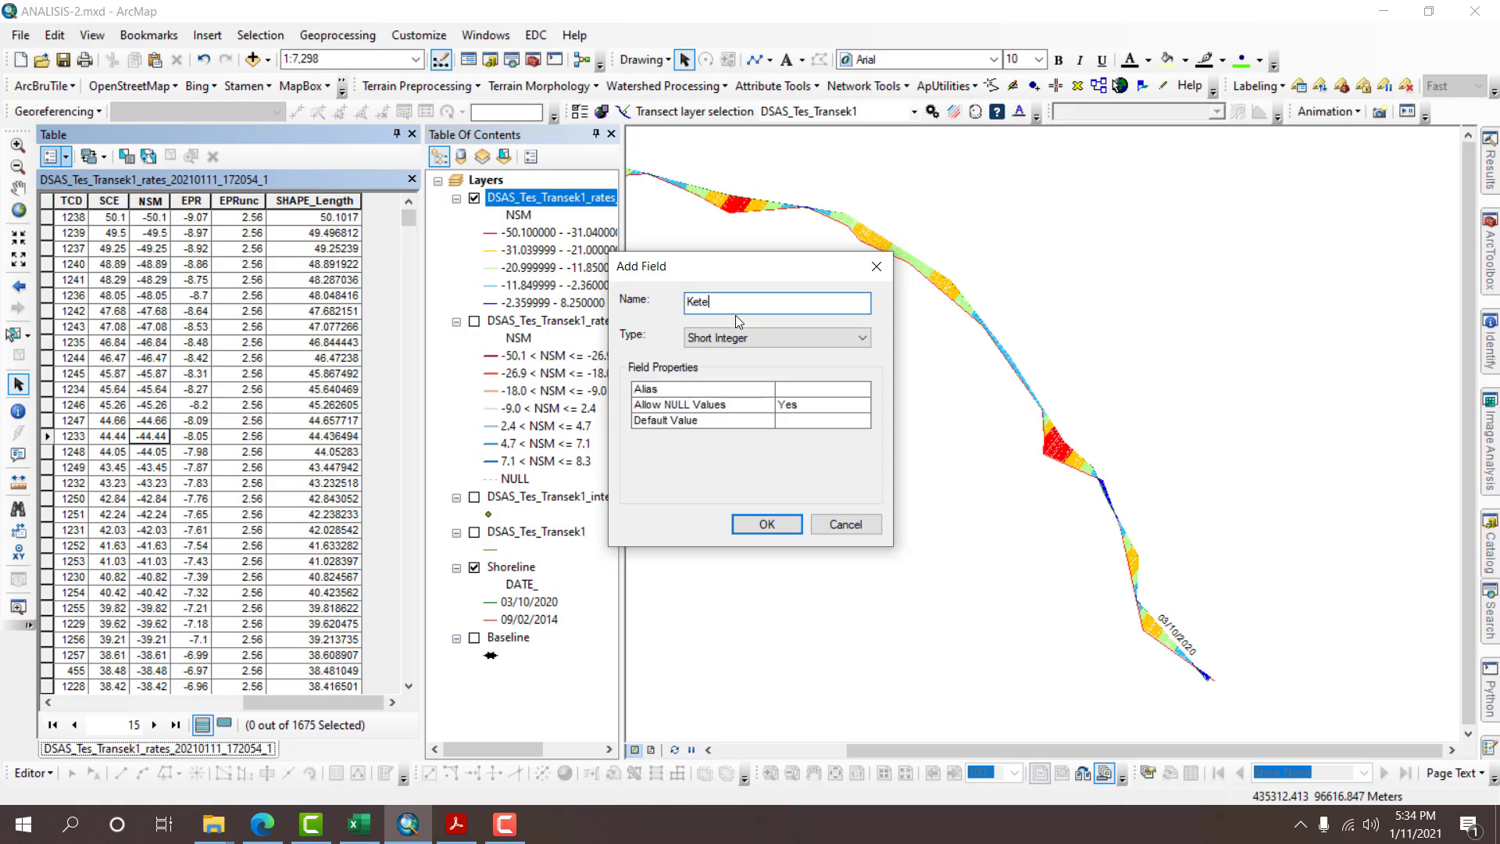
text(rangan)
key(Tab)
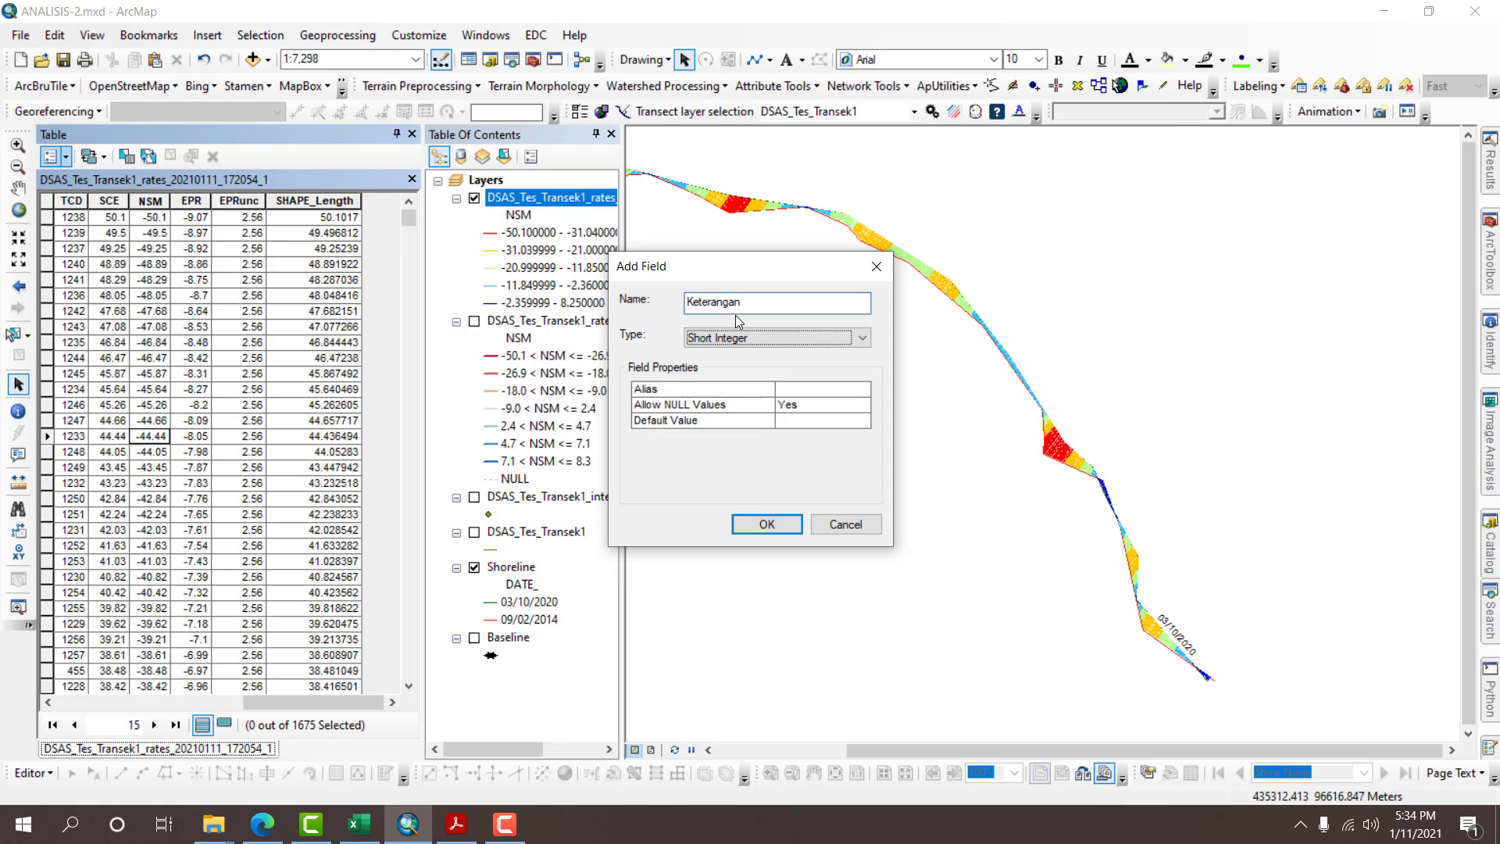
key(t)
key(Return)
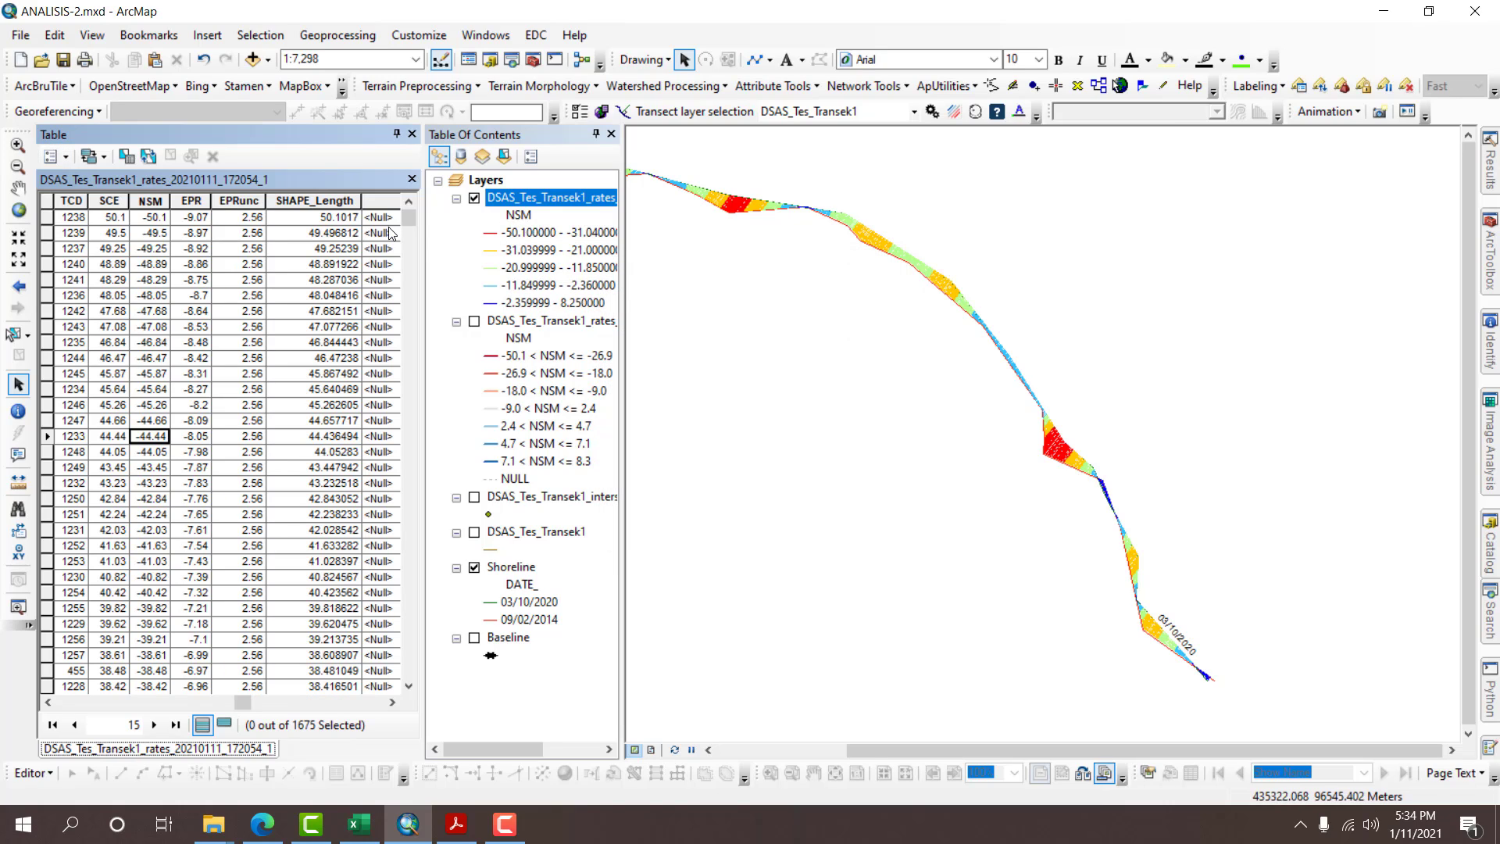
click(383, 200)
right_click(390, 201)
click(461, 323)
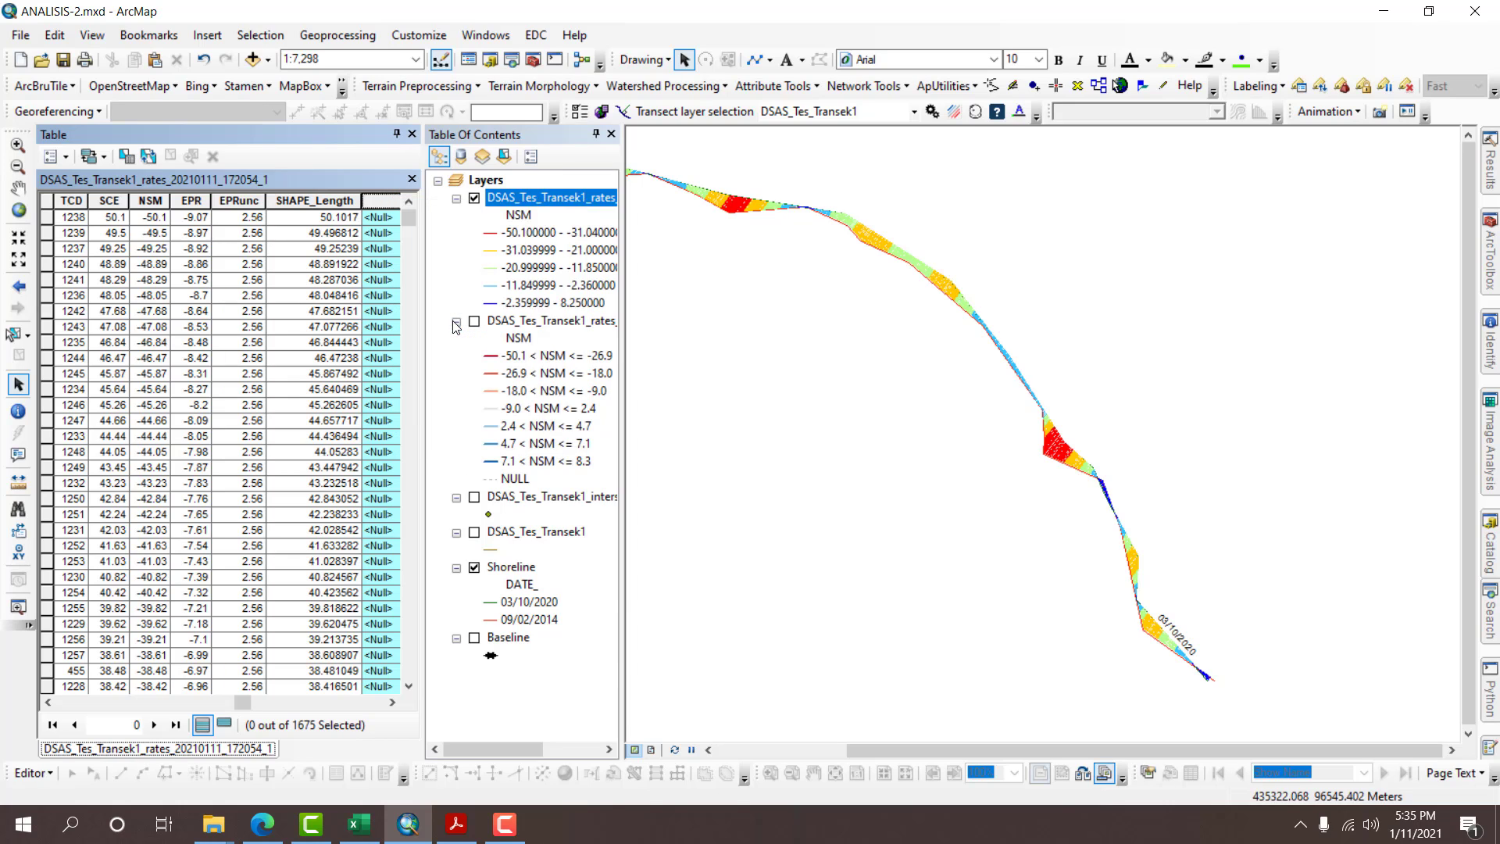
click(929, 650)
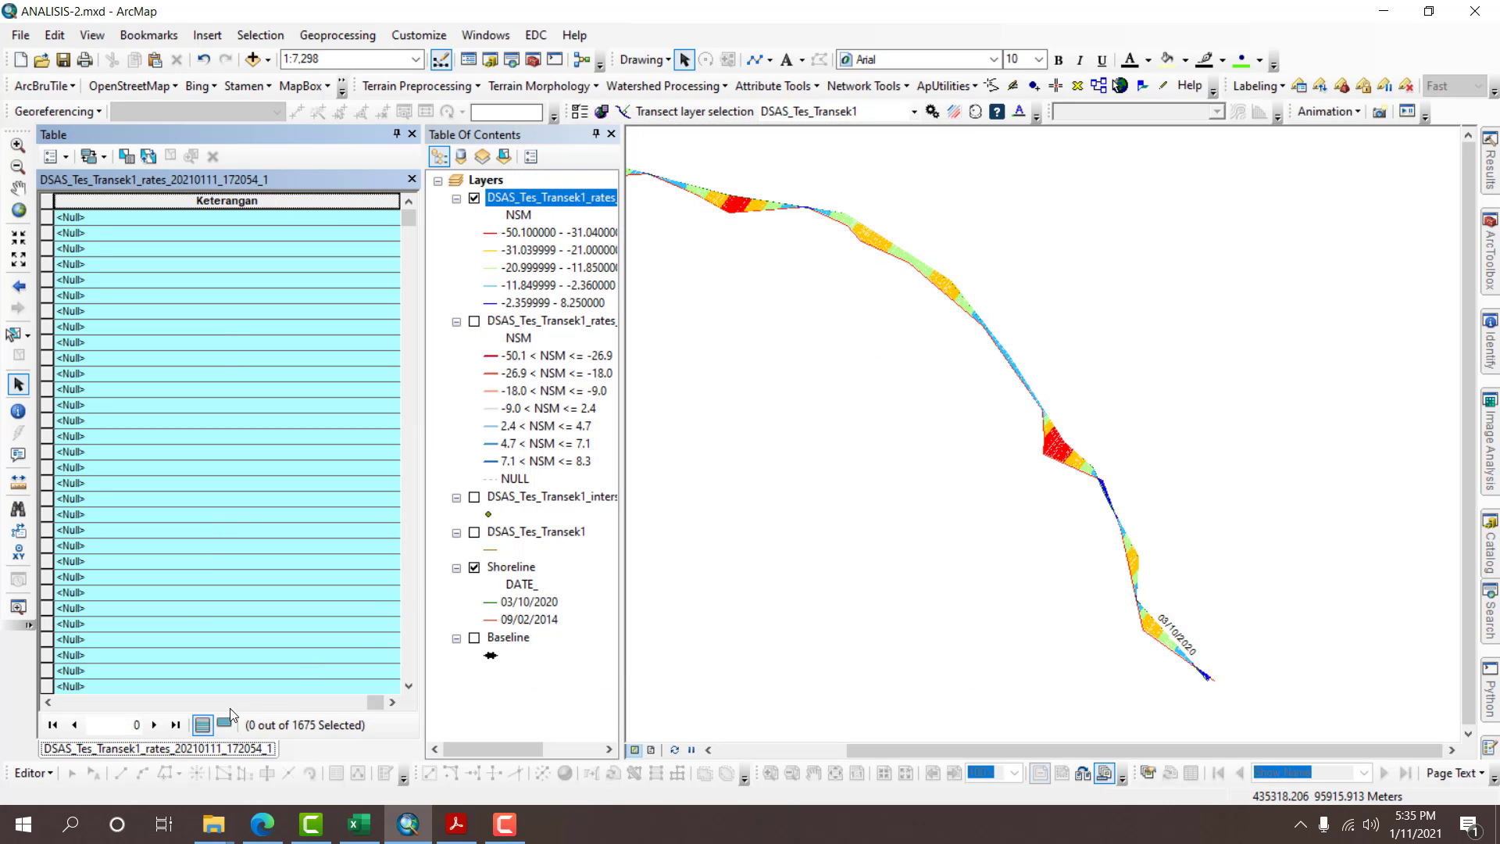
Select the records in the rates table that meet the condition [NSM]<0.
click(127, 158)
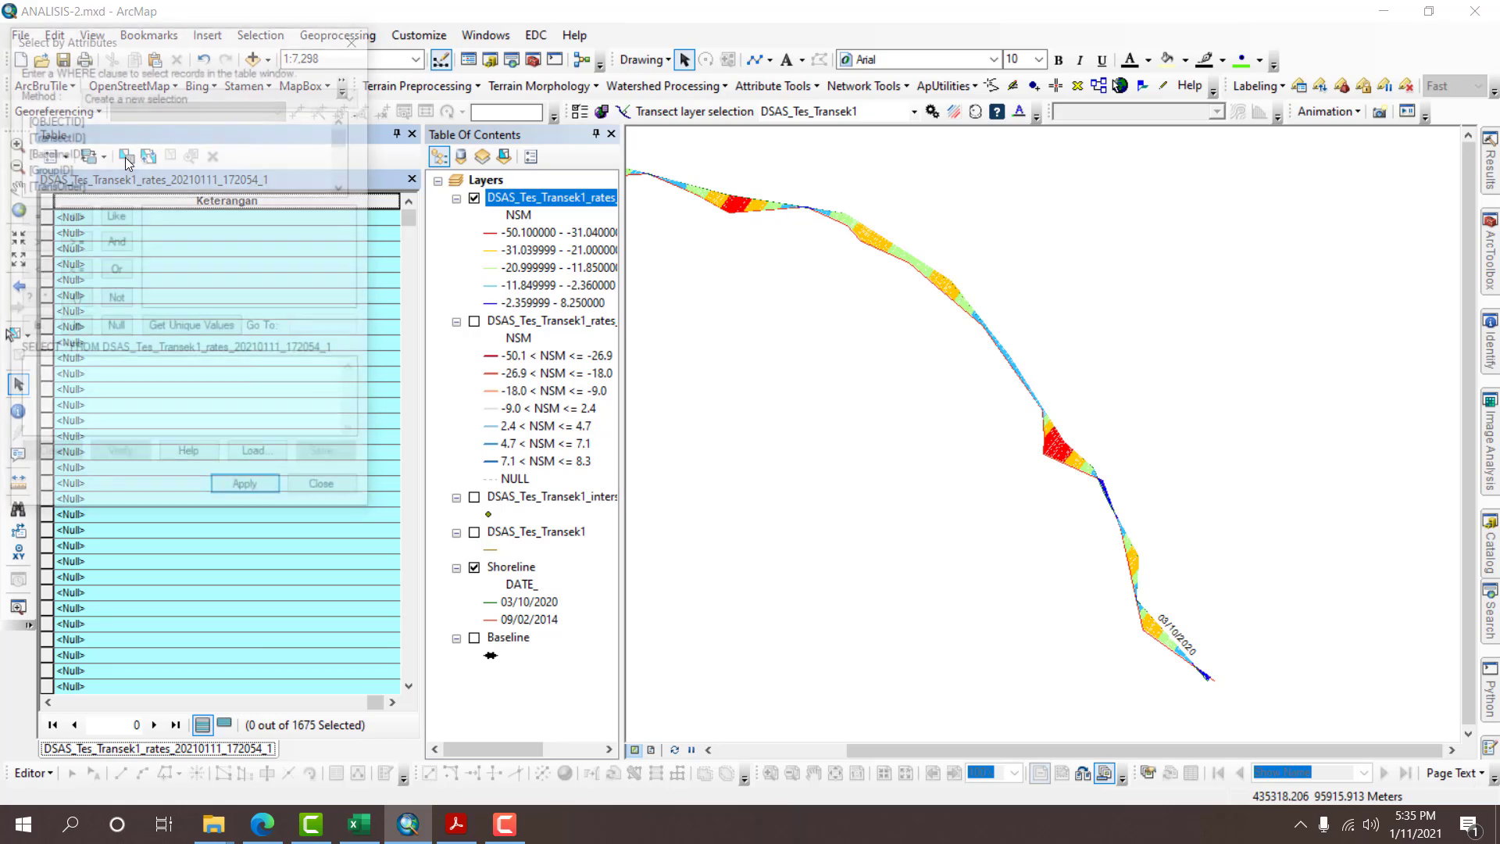
scroll(66, 166, down, 5)
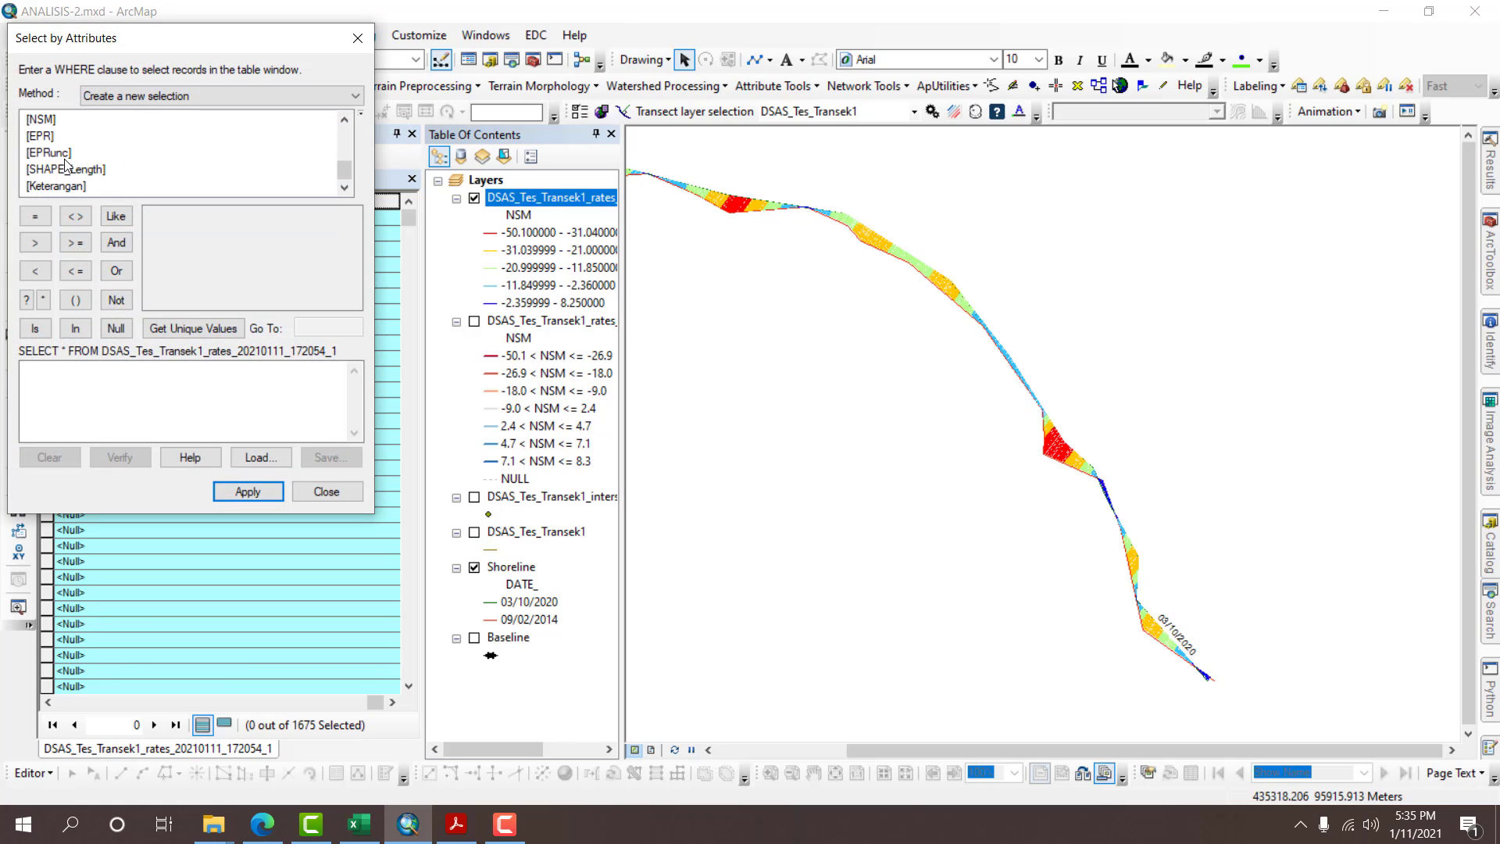
scroll(66, 168, up, 1)
click(53, 170)
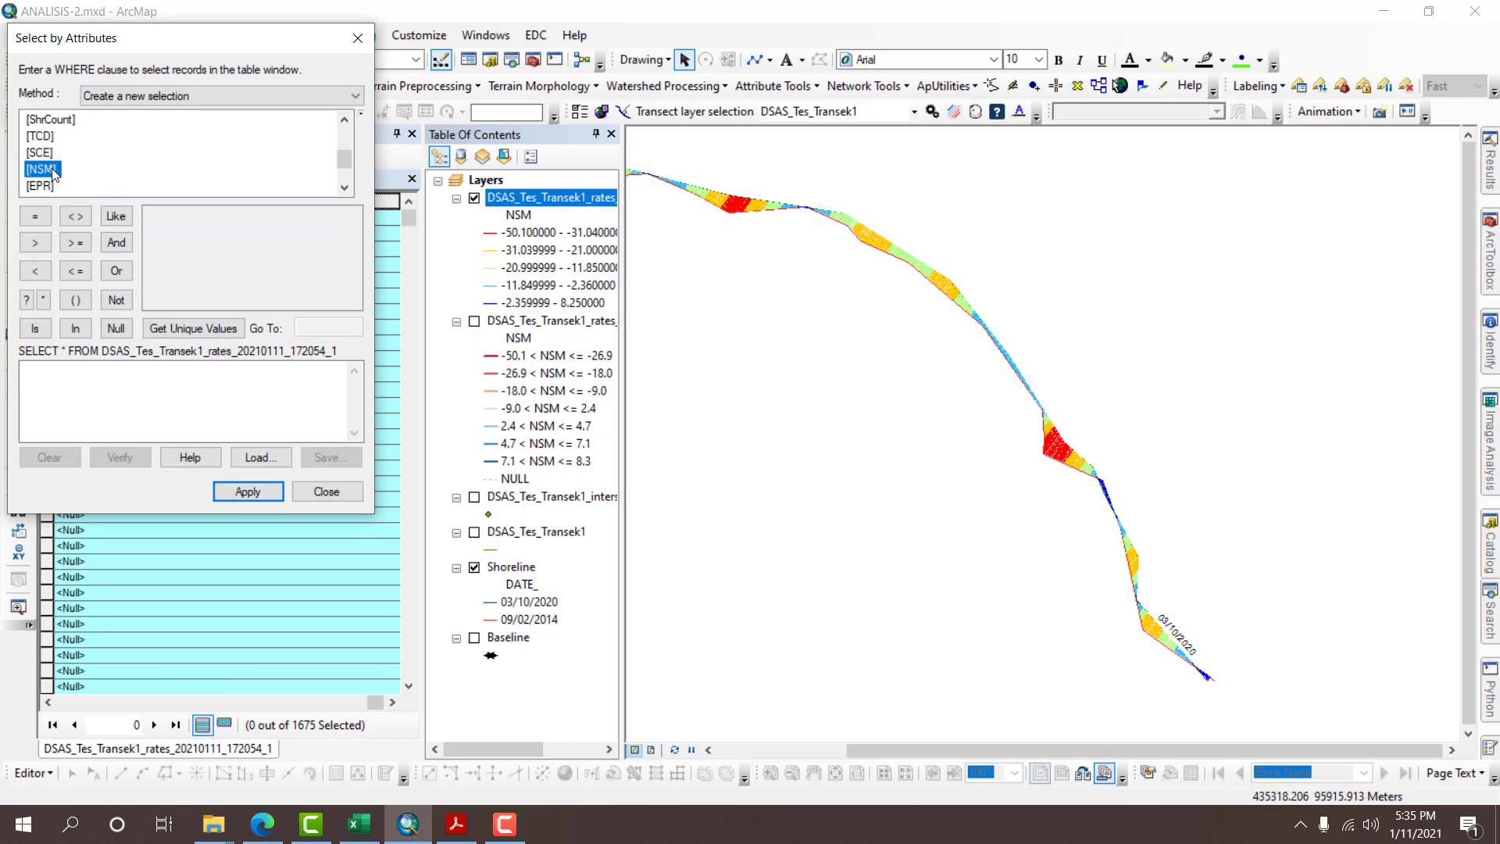
double_click(51, 170)
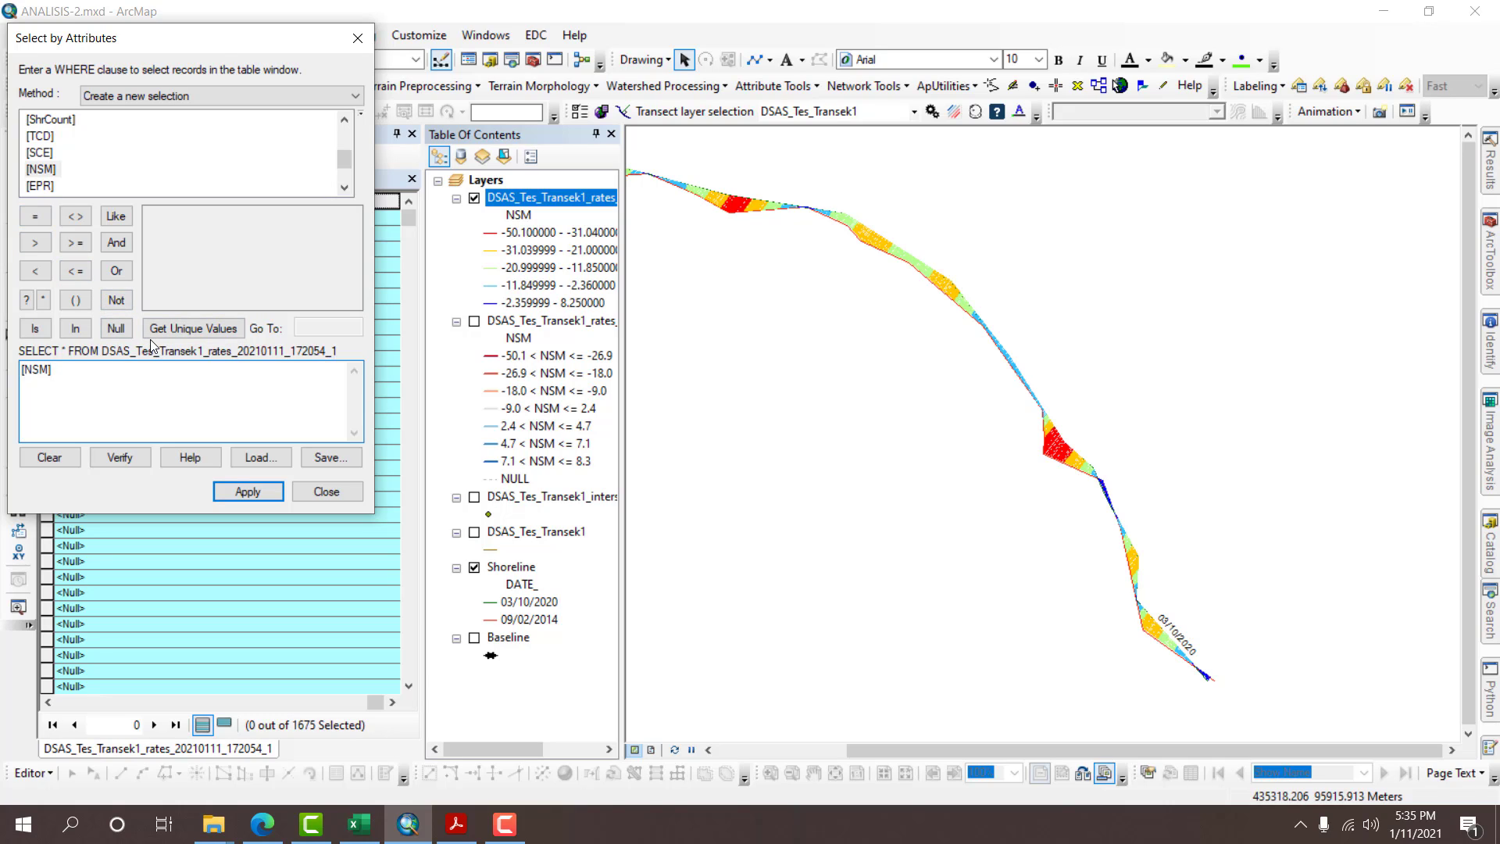
text(<0)
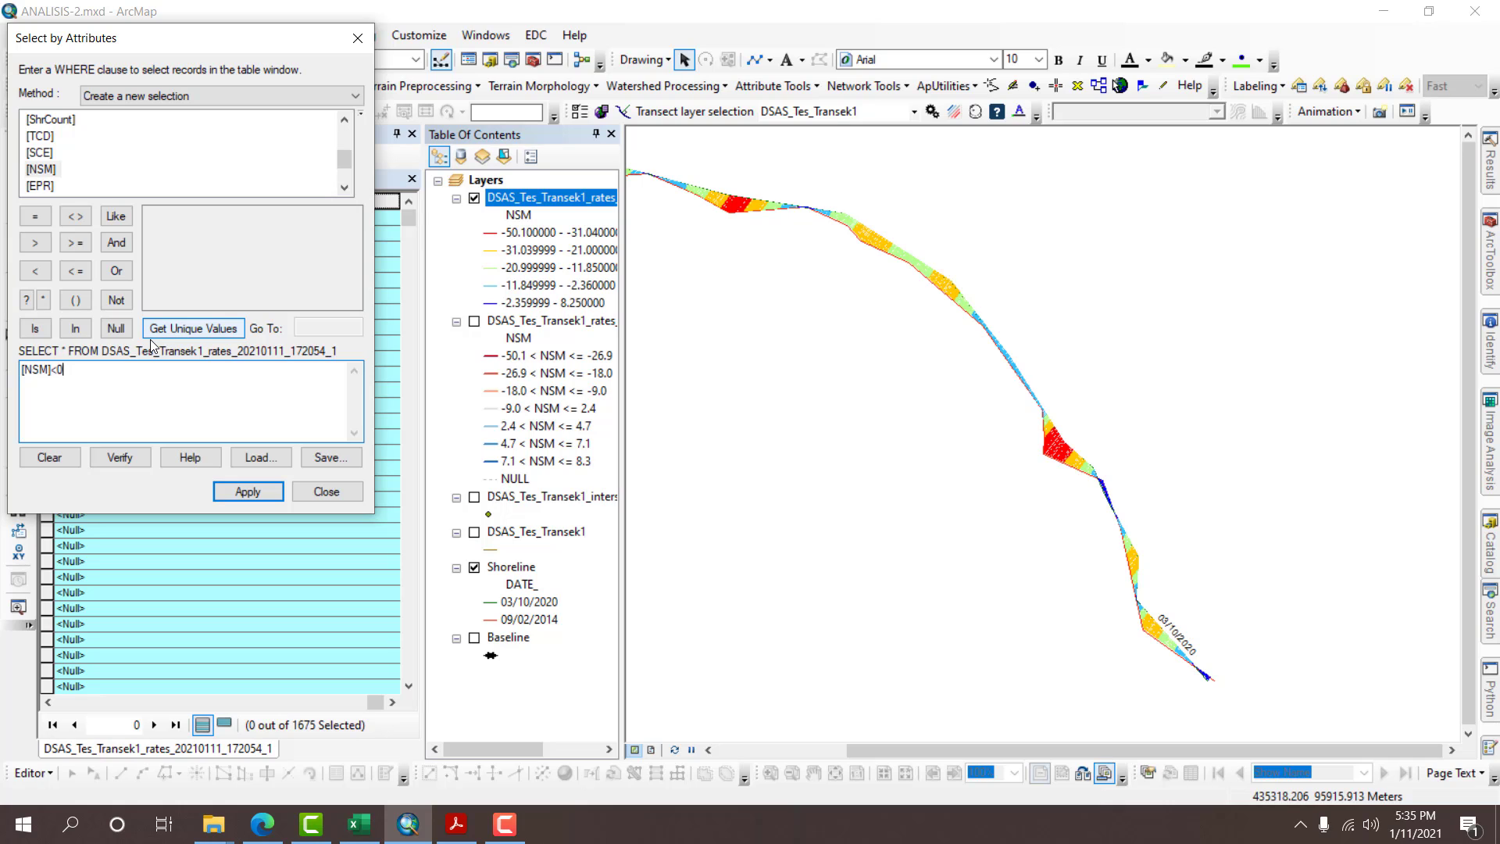
click(264, 492)
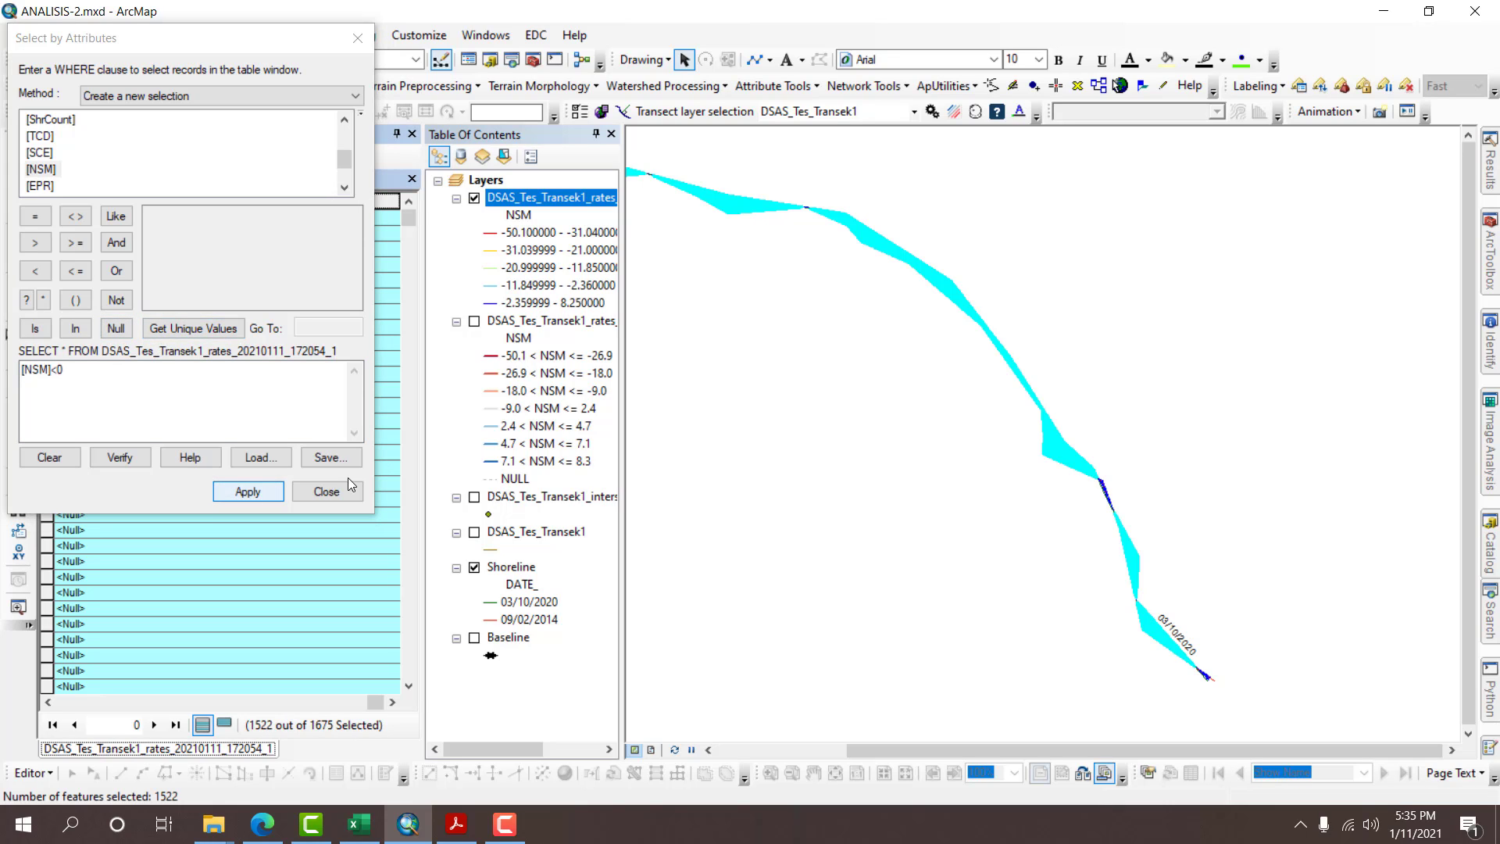
click(348, 492)
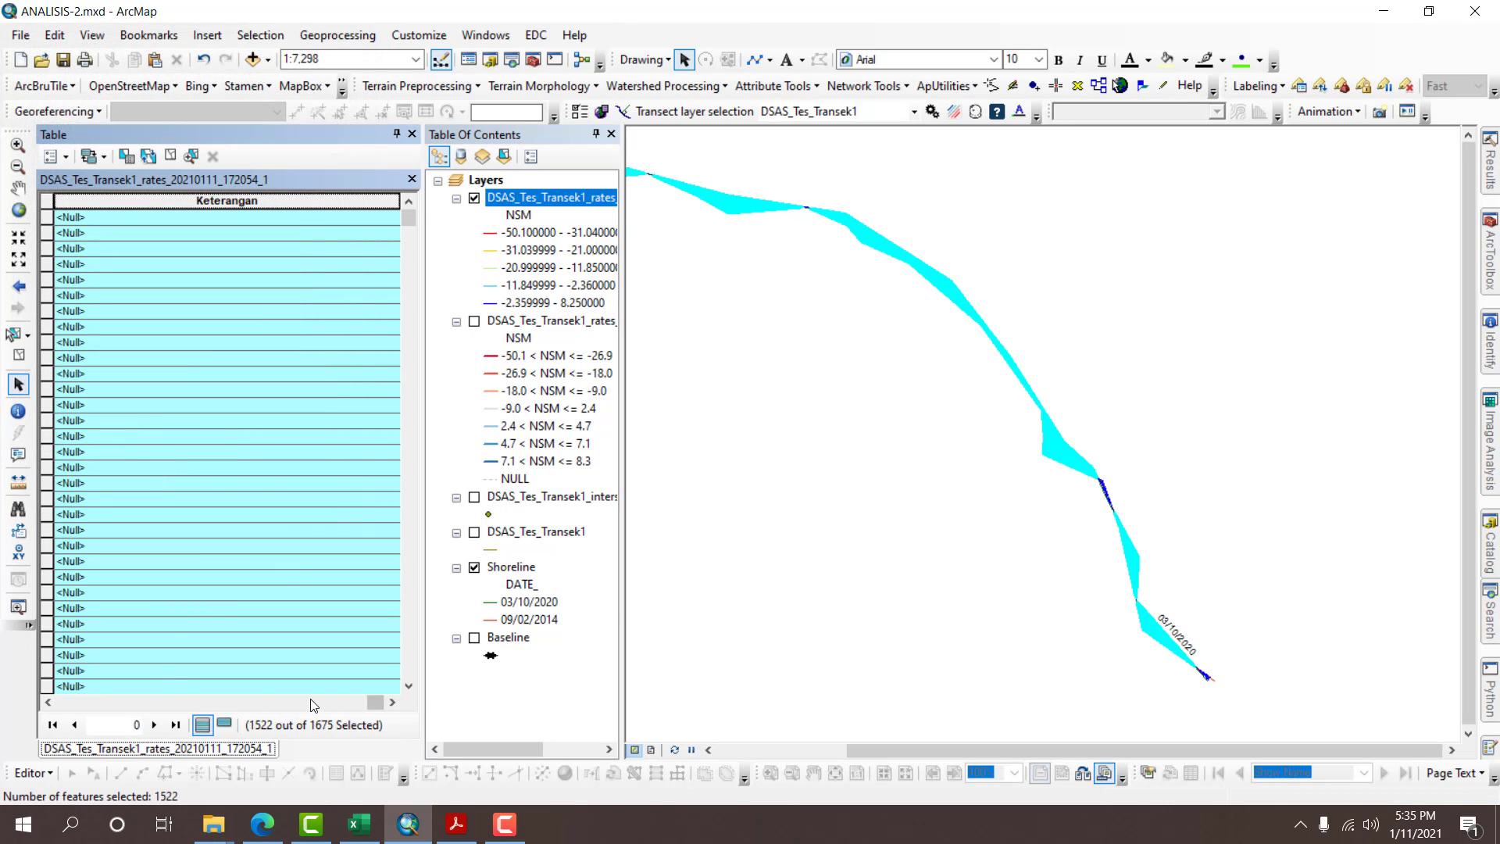
Show only the selected records and remove the last one, with NSM -0.03 and EPR 0, from the selection.
click(224, 724)
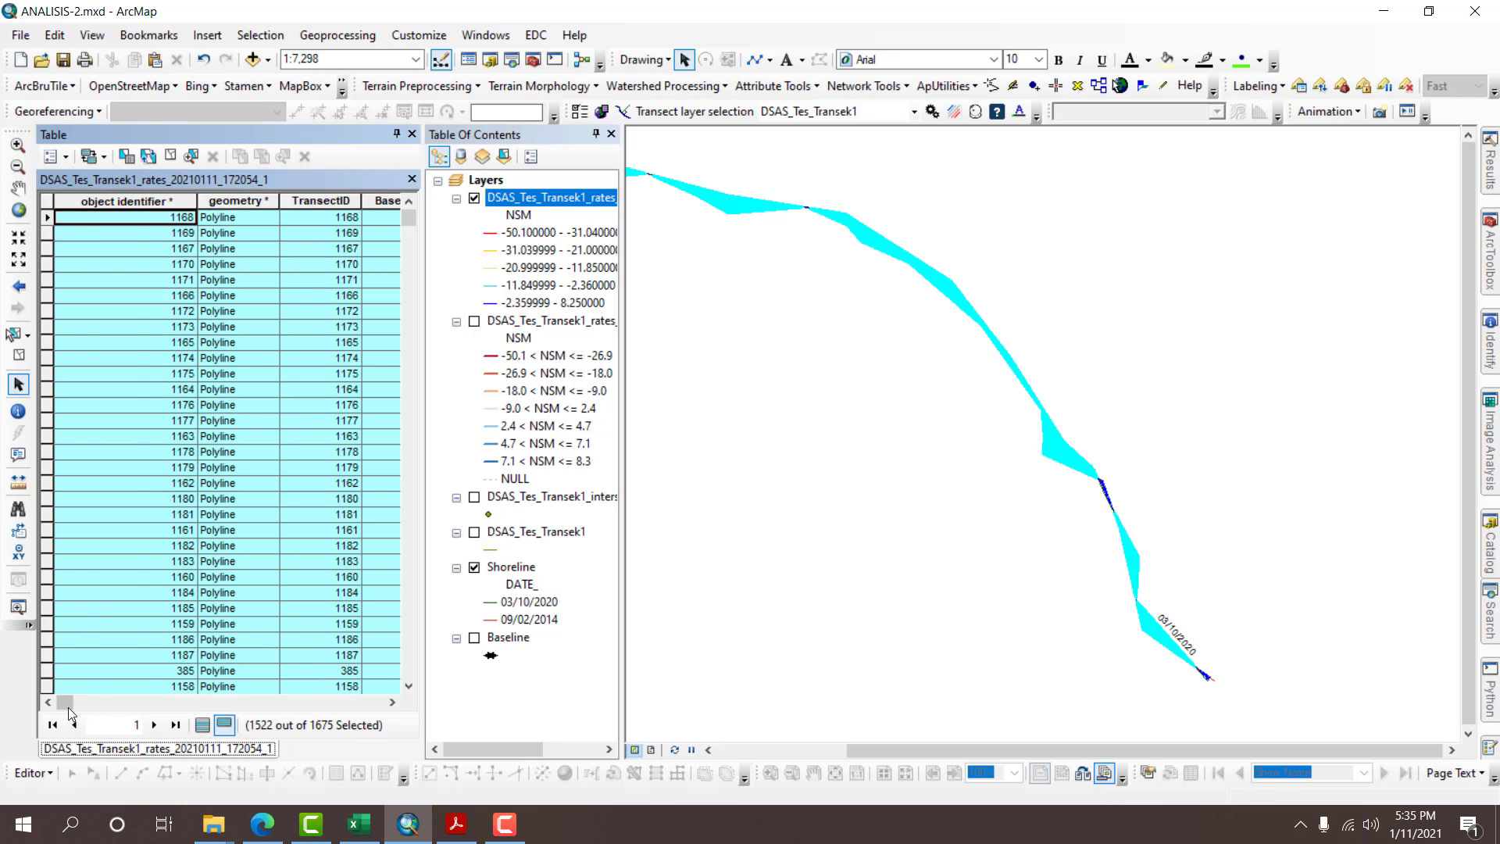
drag(67, 702, 246, 701)
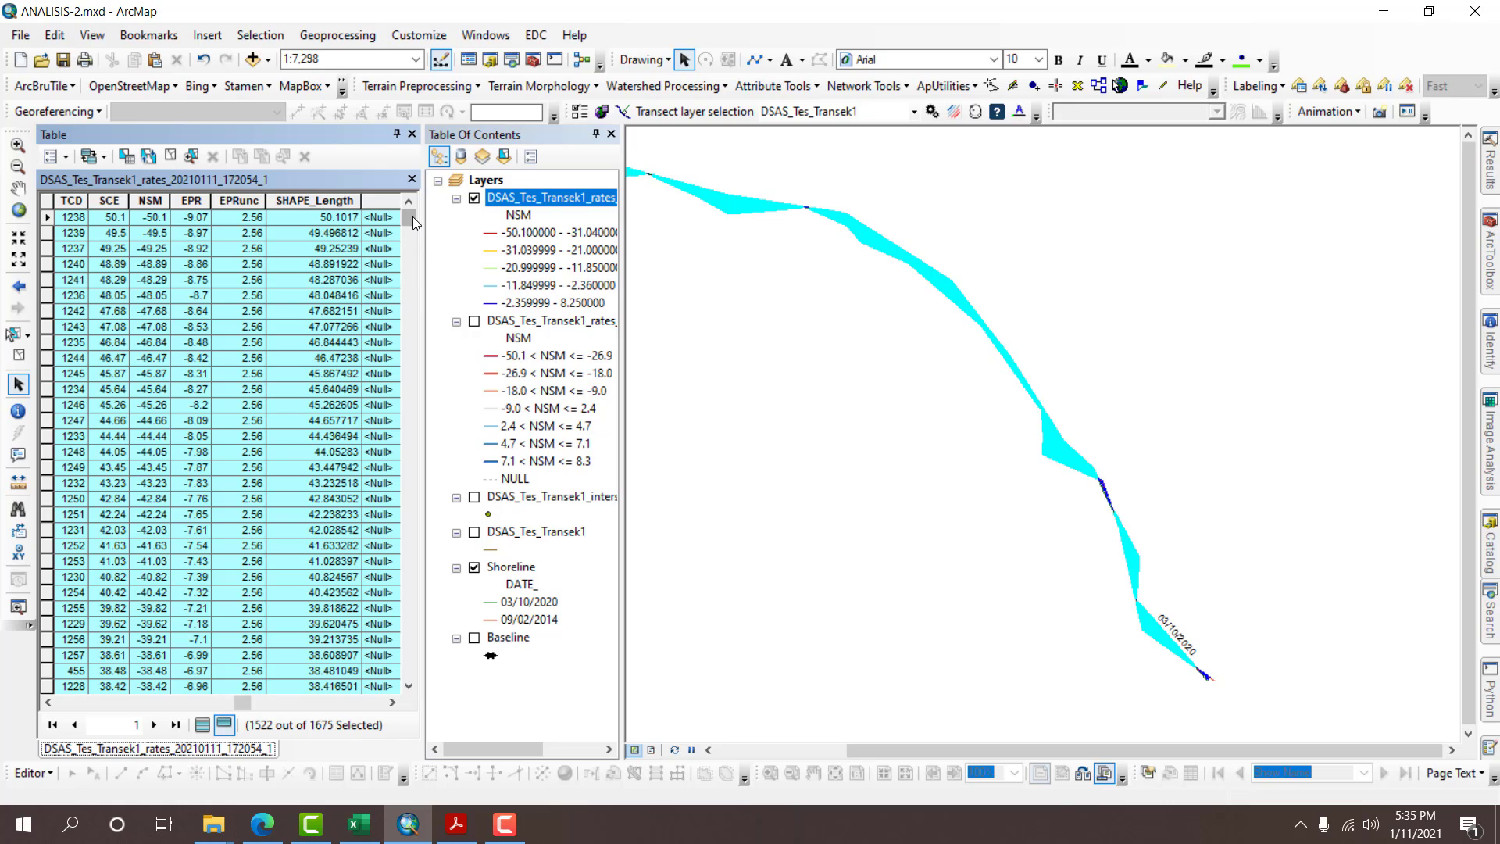
drag(408, 220, 395, 687)
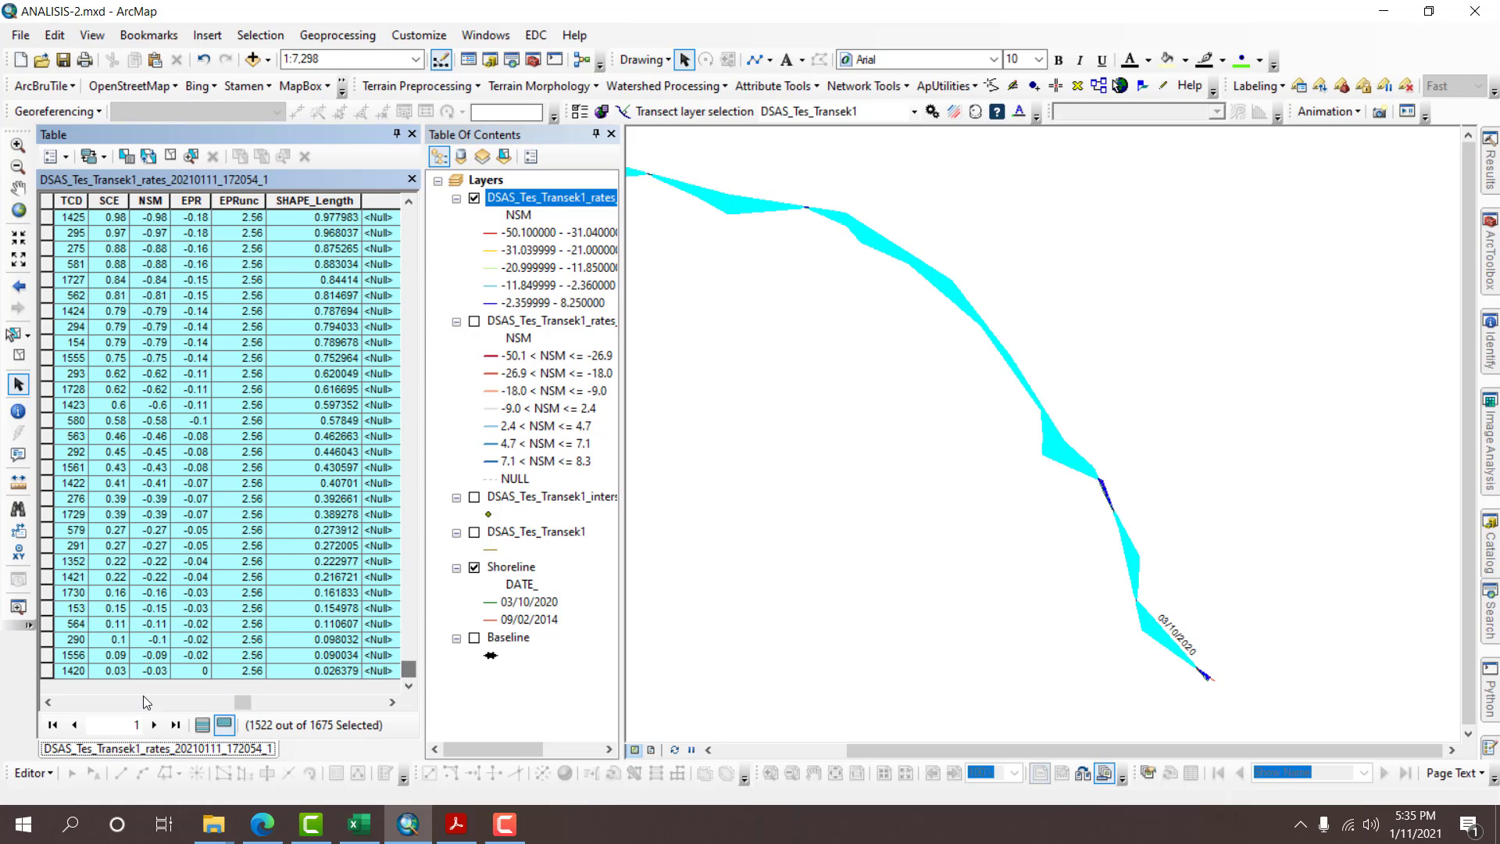
click(53, 670)
right_click(52, 670)
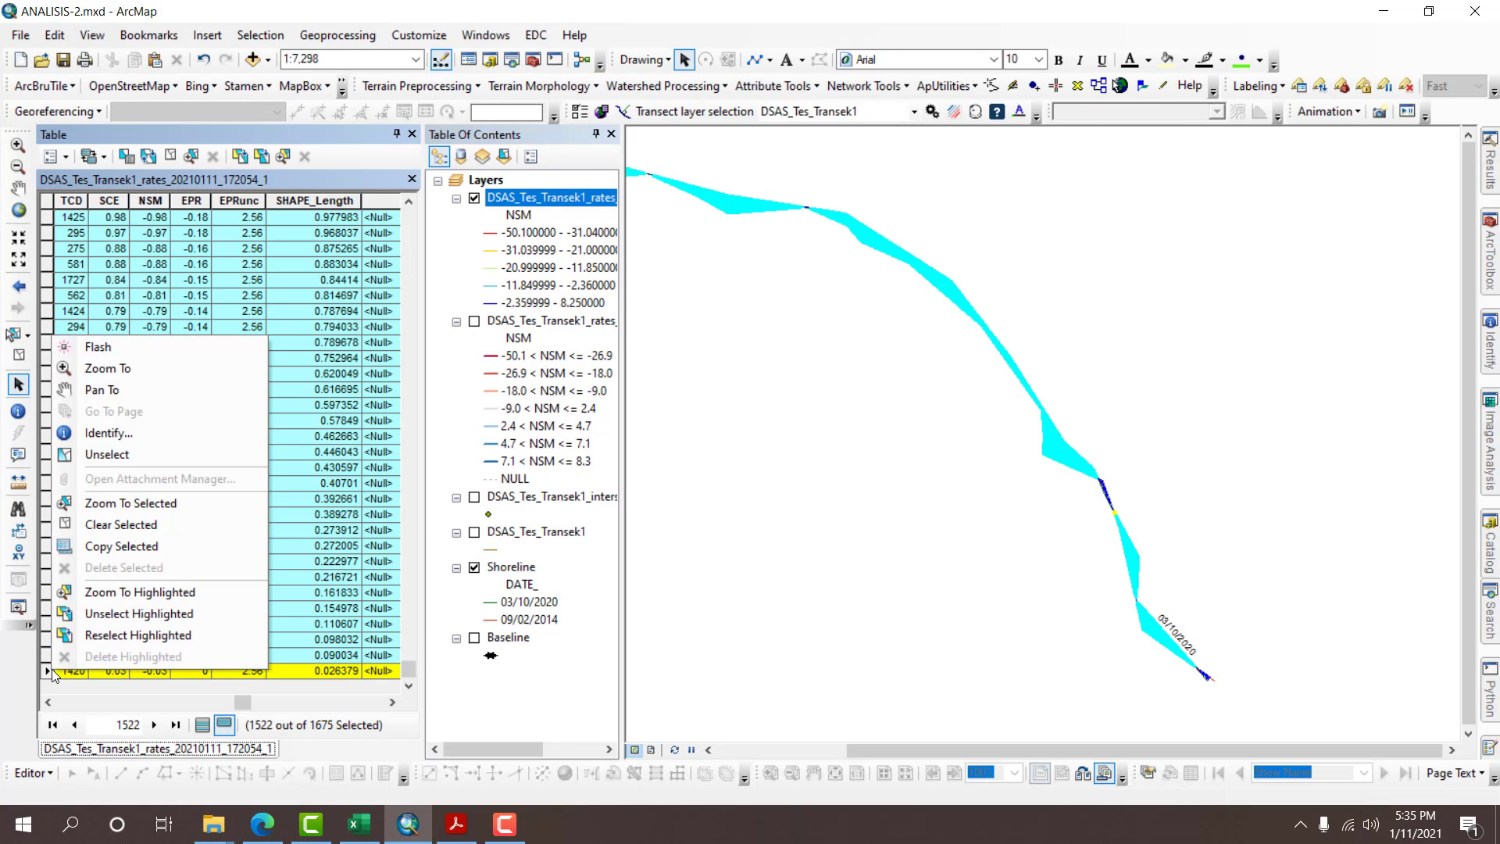
click(127, 617)
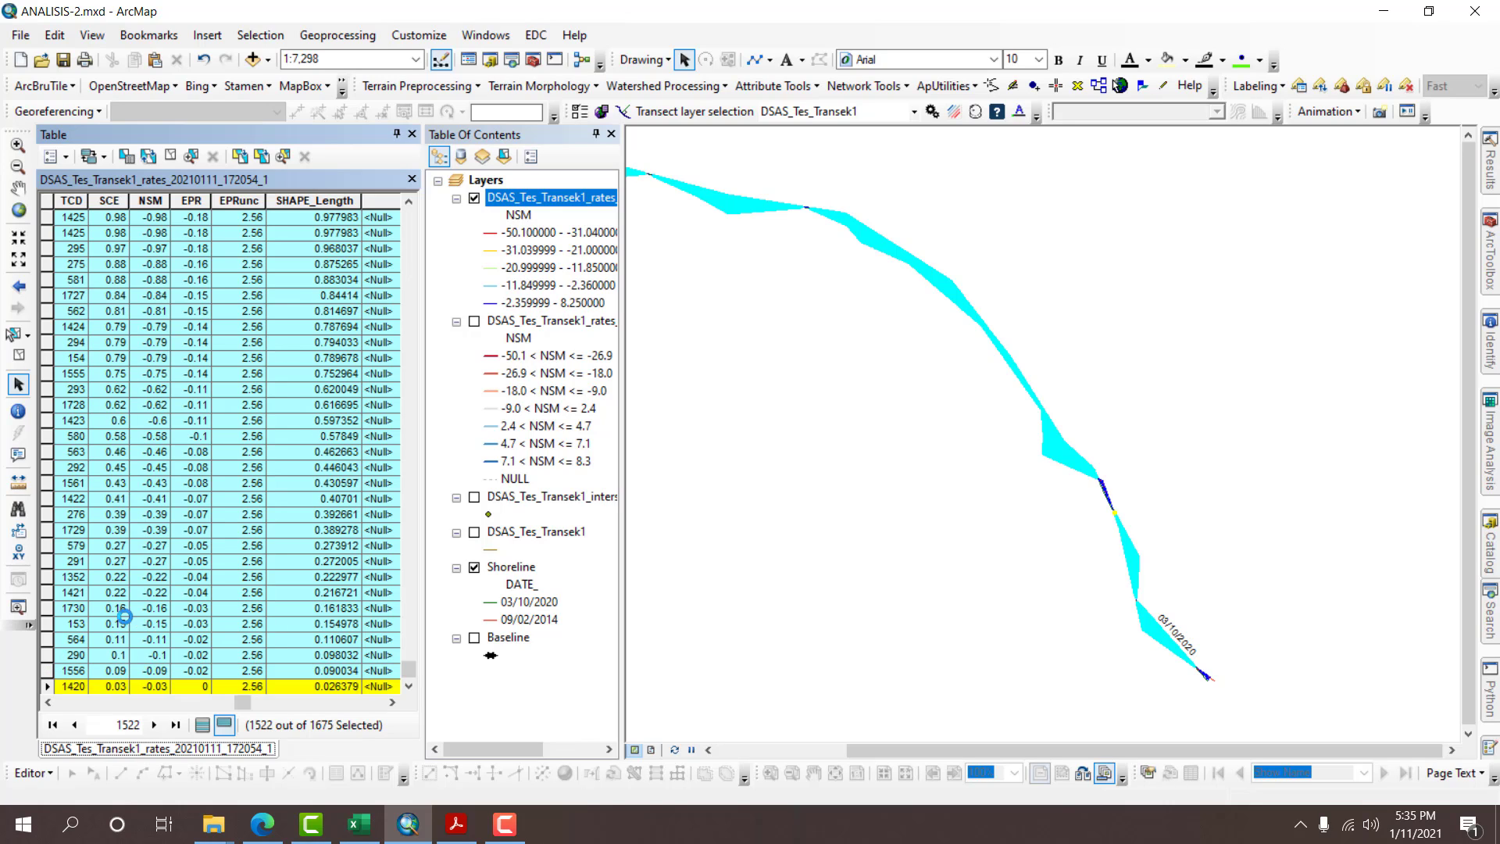
Calculate the Keterangan field as "Abrasi" for the selected records, show all records and clear the selection.
drag(246, 701, 383, 701)
click(288, 201)
right_click(288, 200)
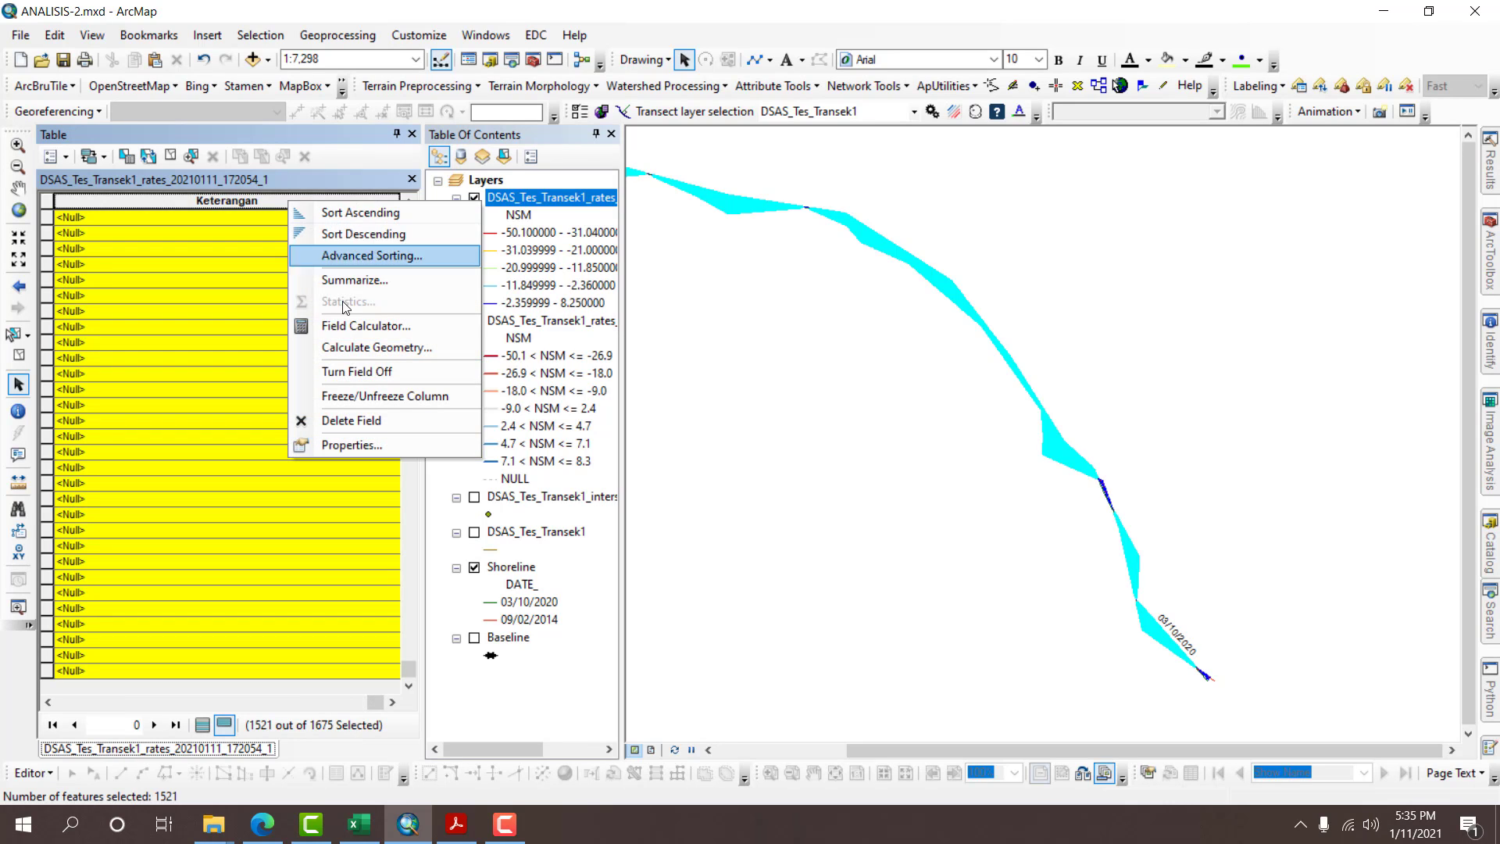
click(358, 325)
text(")
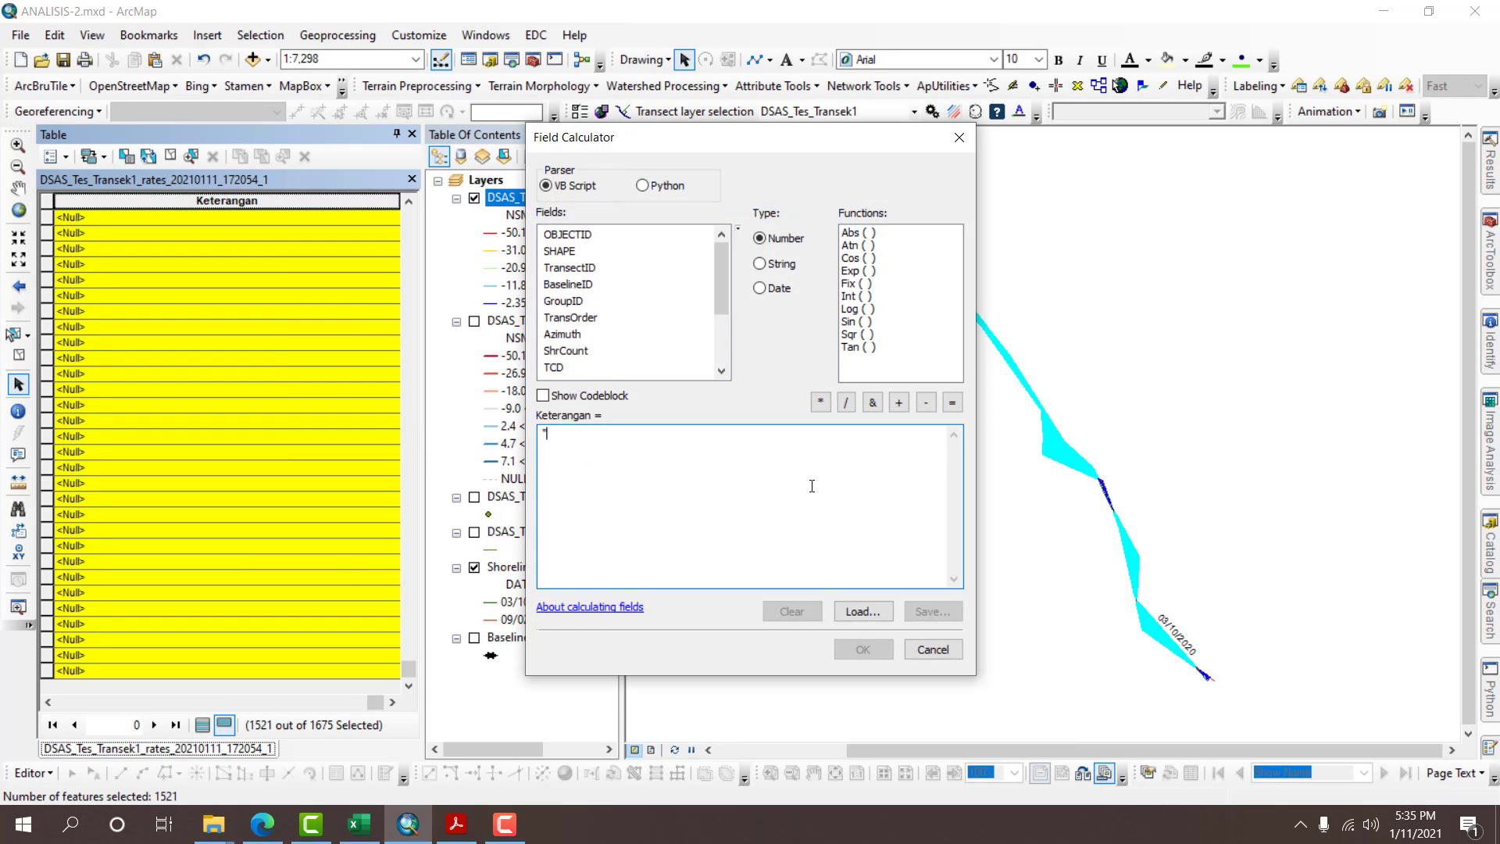
text(Abrasi)
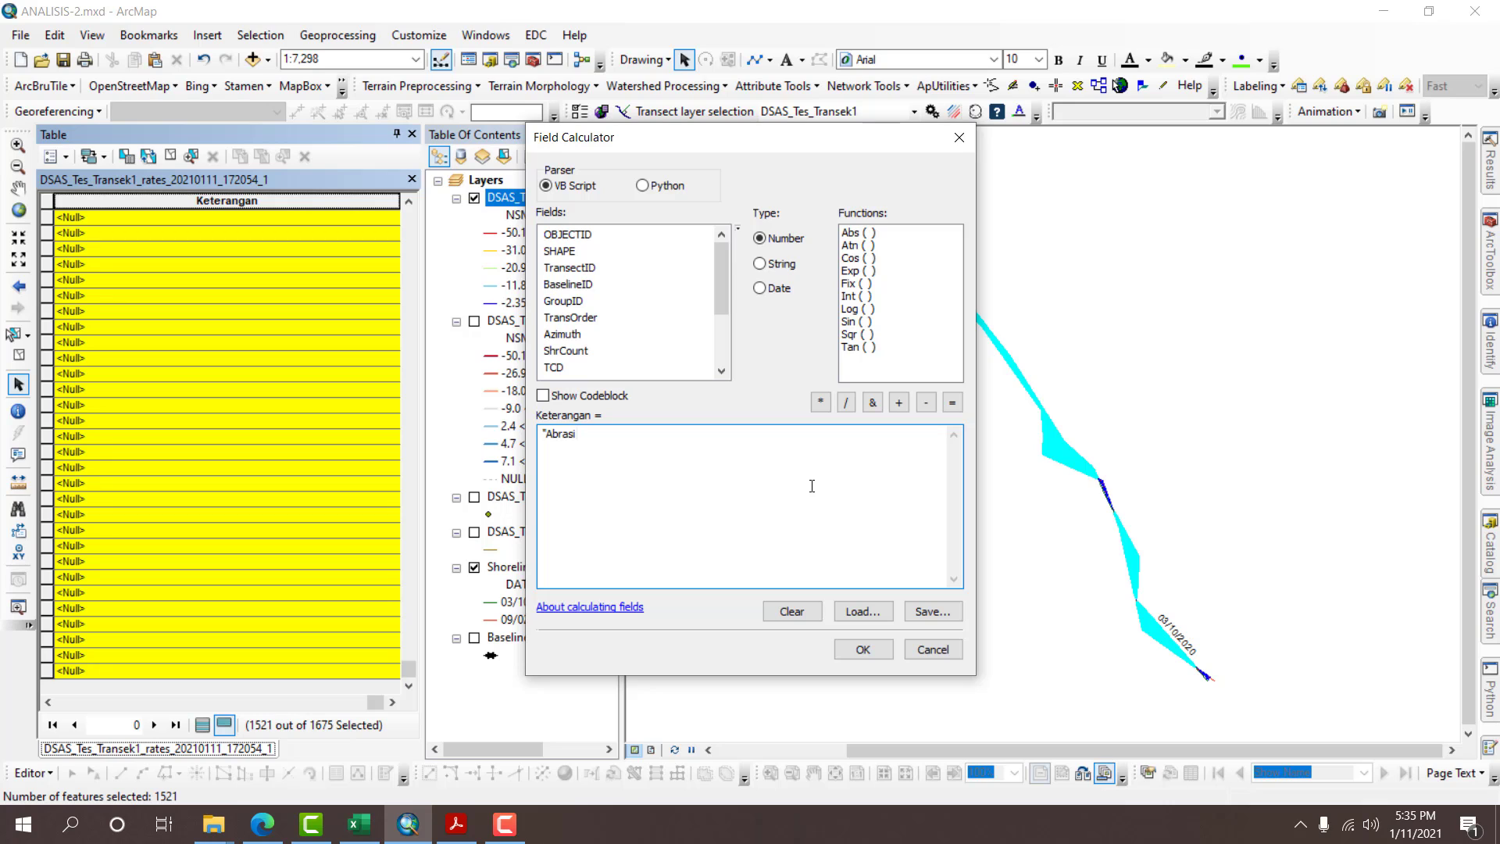
click(891, 655)
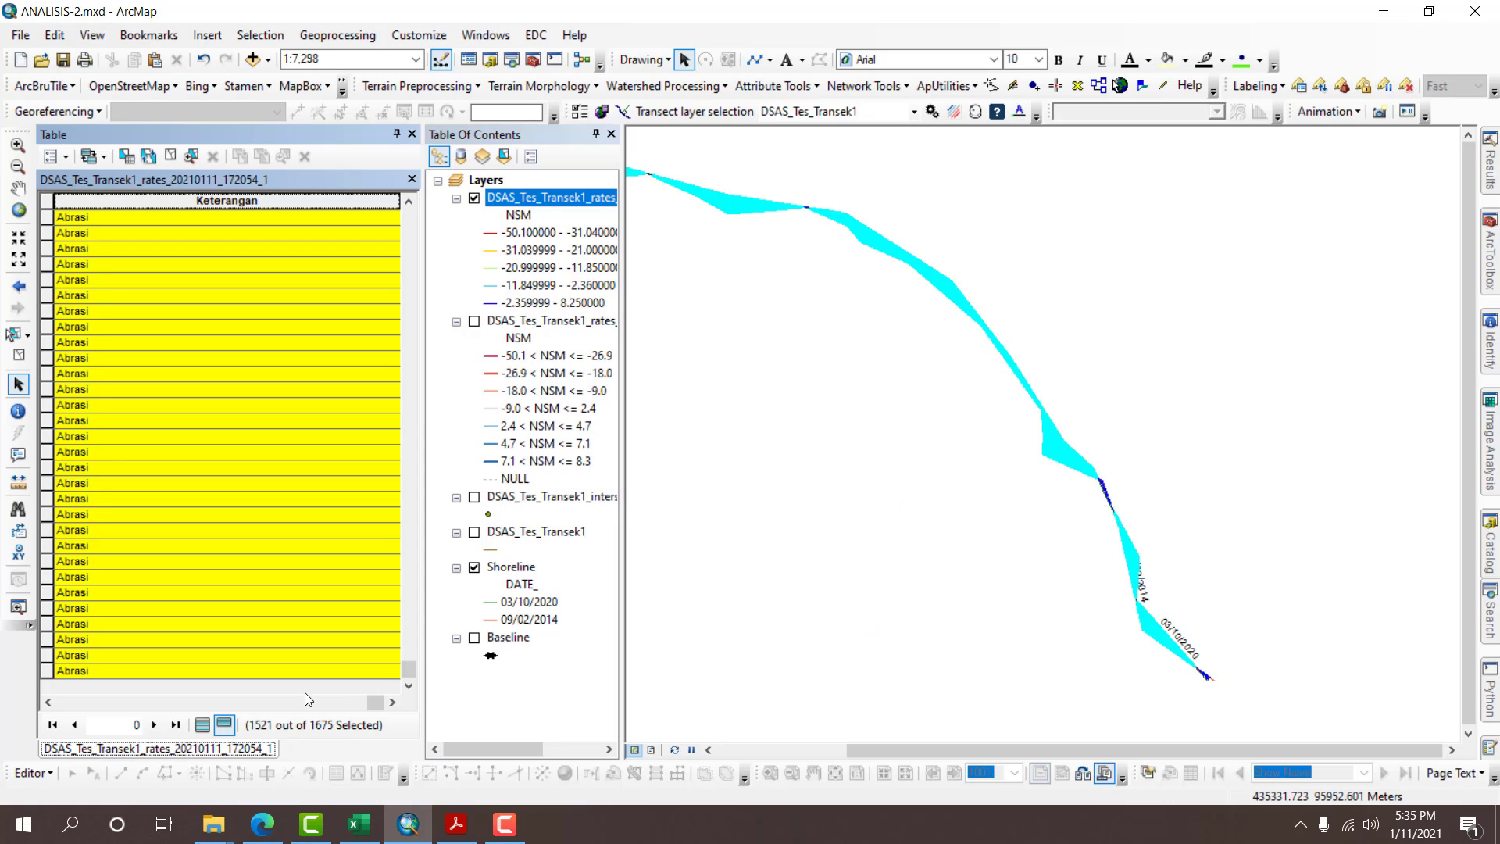
click(204, 724)
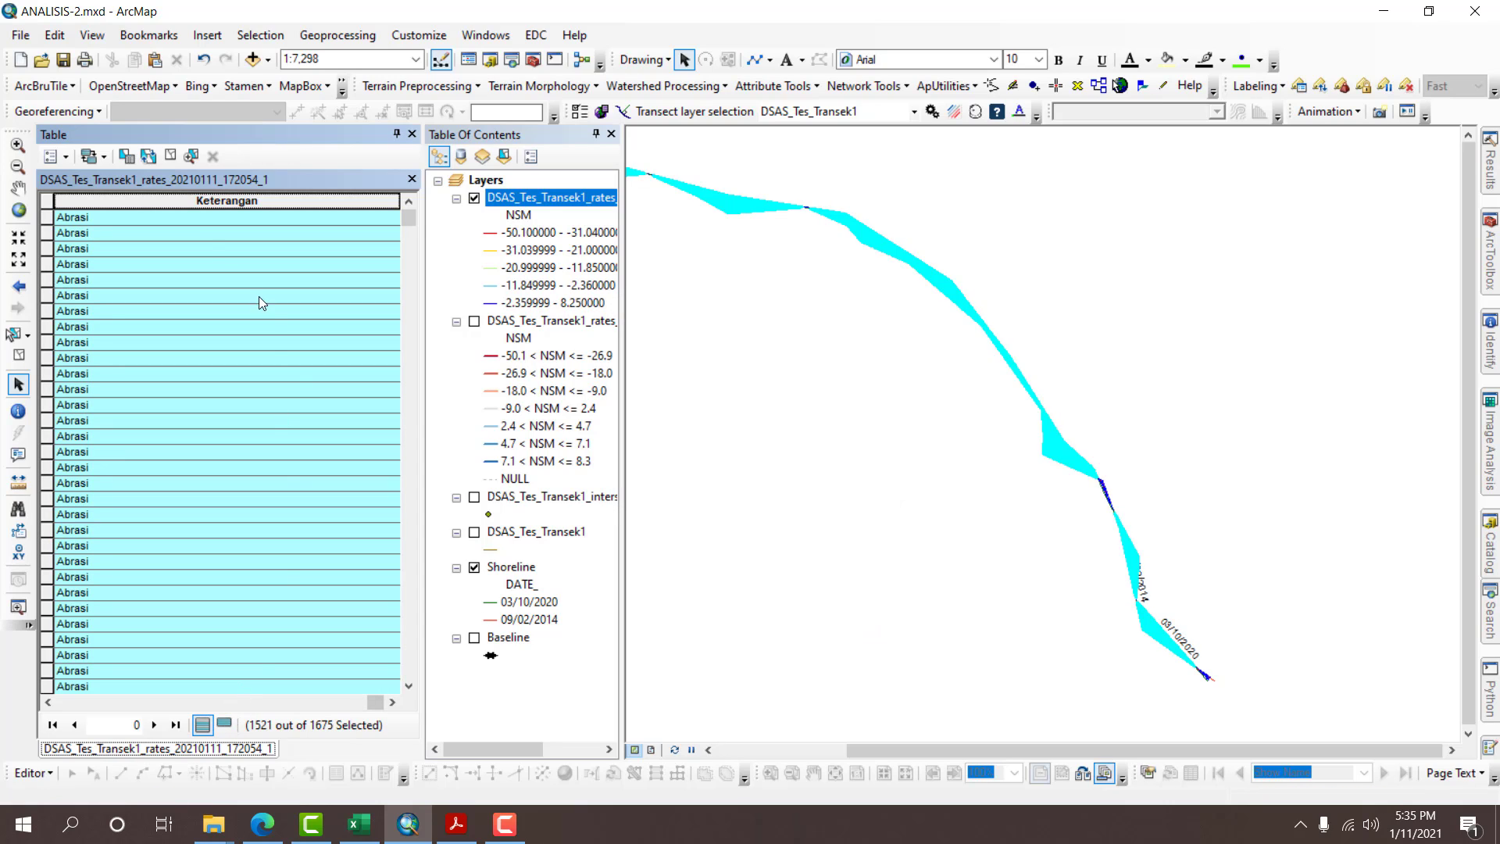
click(170, 160)
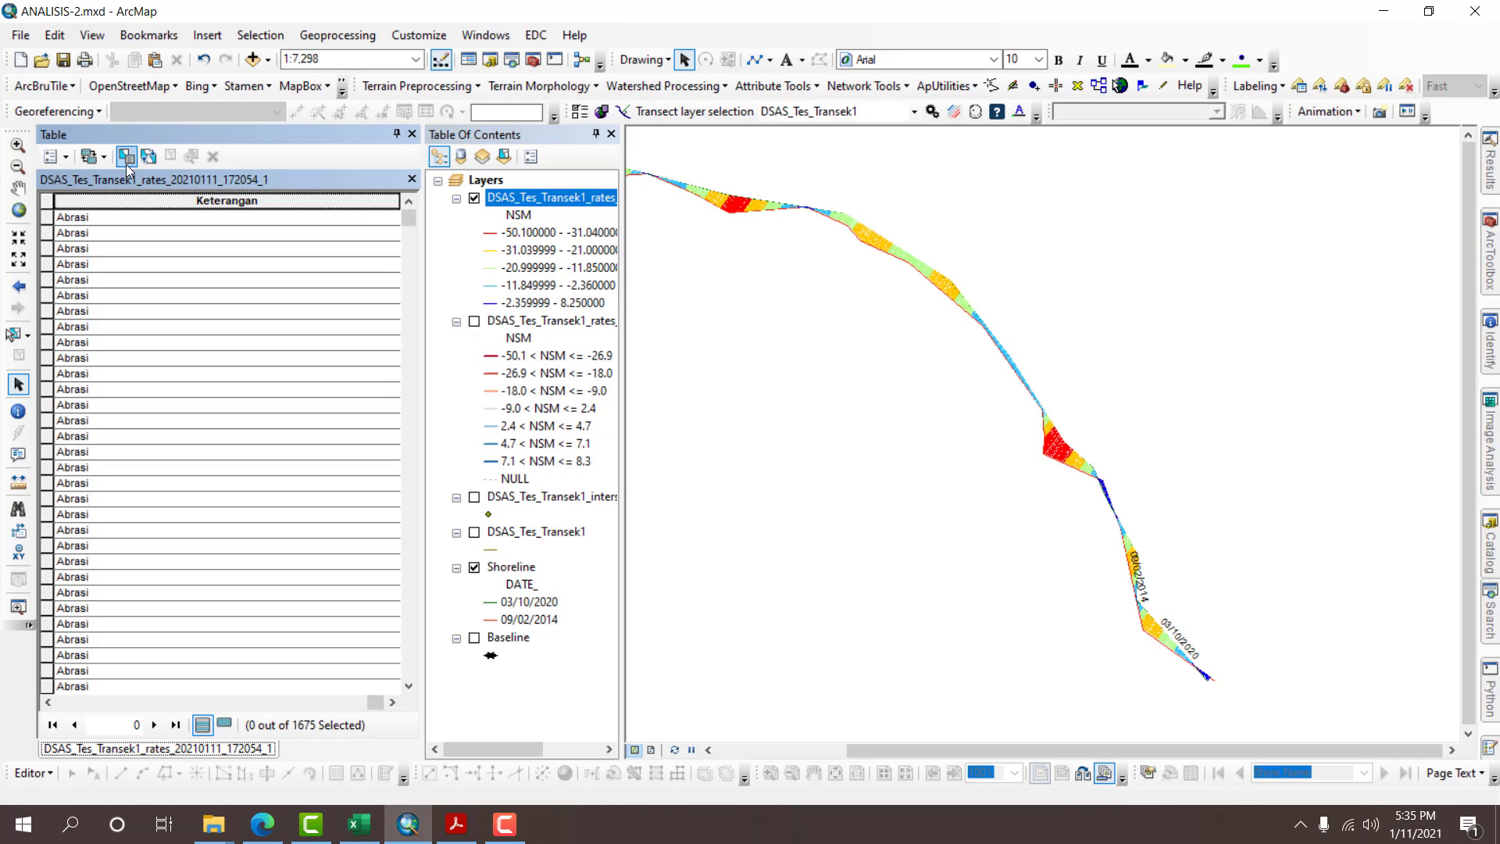
Select the records that meet the condition [NSM]>0 and show only the selected ones in the table.
click(127, 156)
click(61, 372)
drag(51, 369, 90, 368)
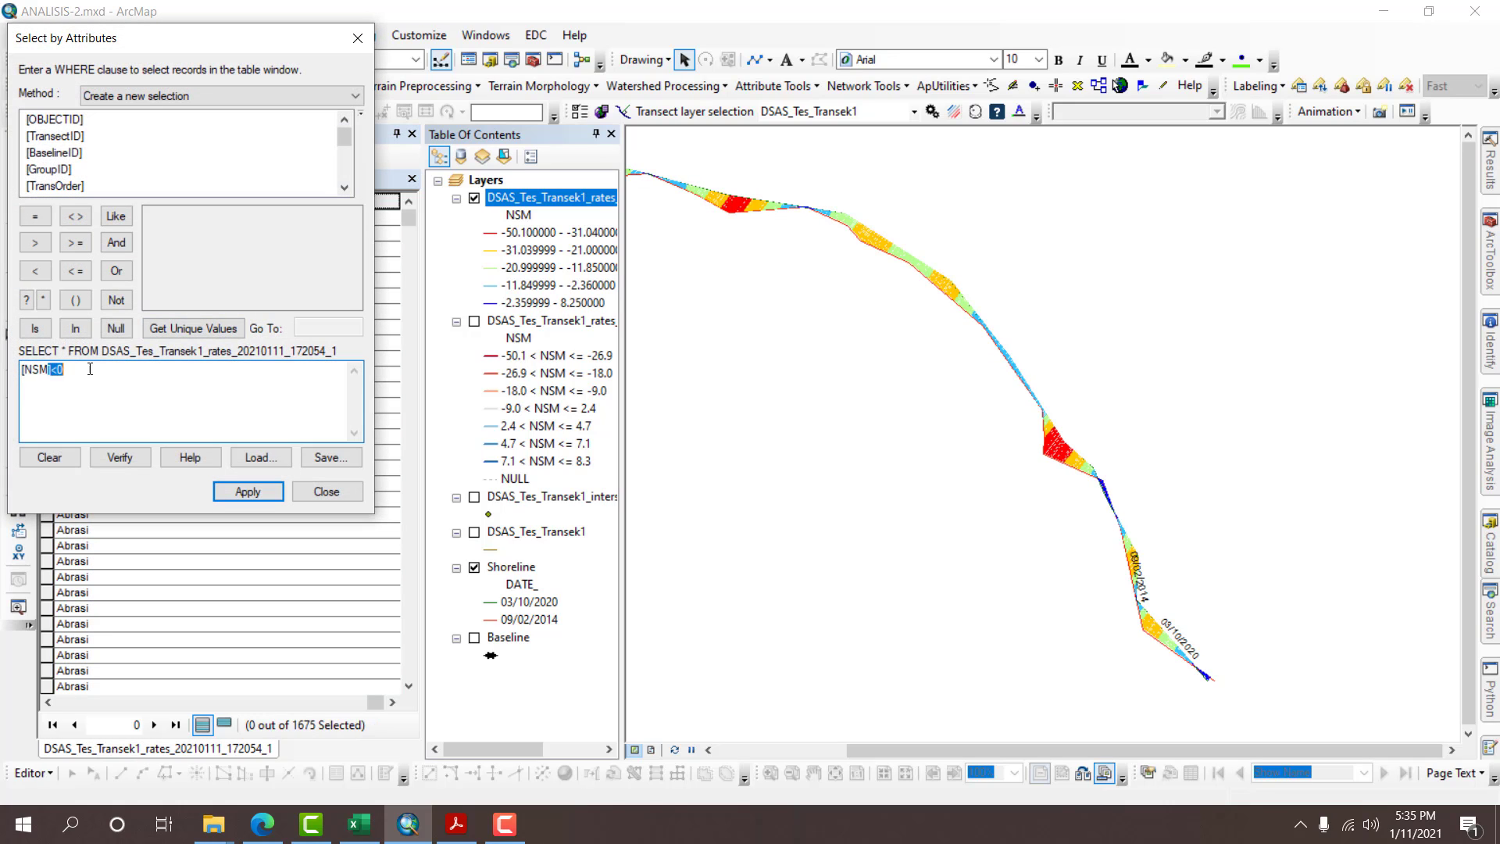
click(100, 369)
key(BackSpace)
key(BackSpace)
text(>0)
click(258, 490)
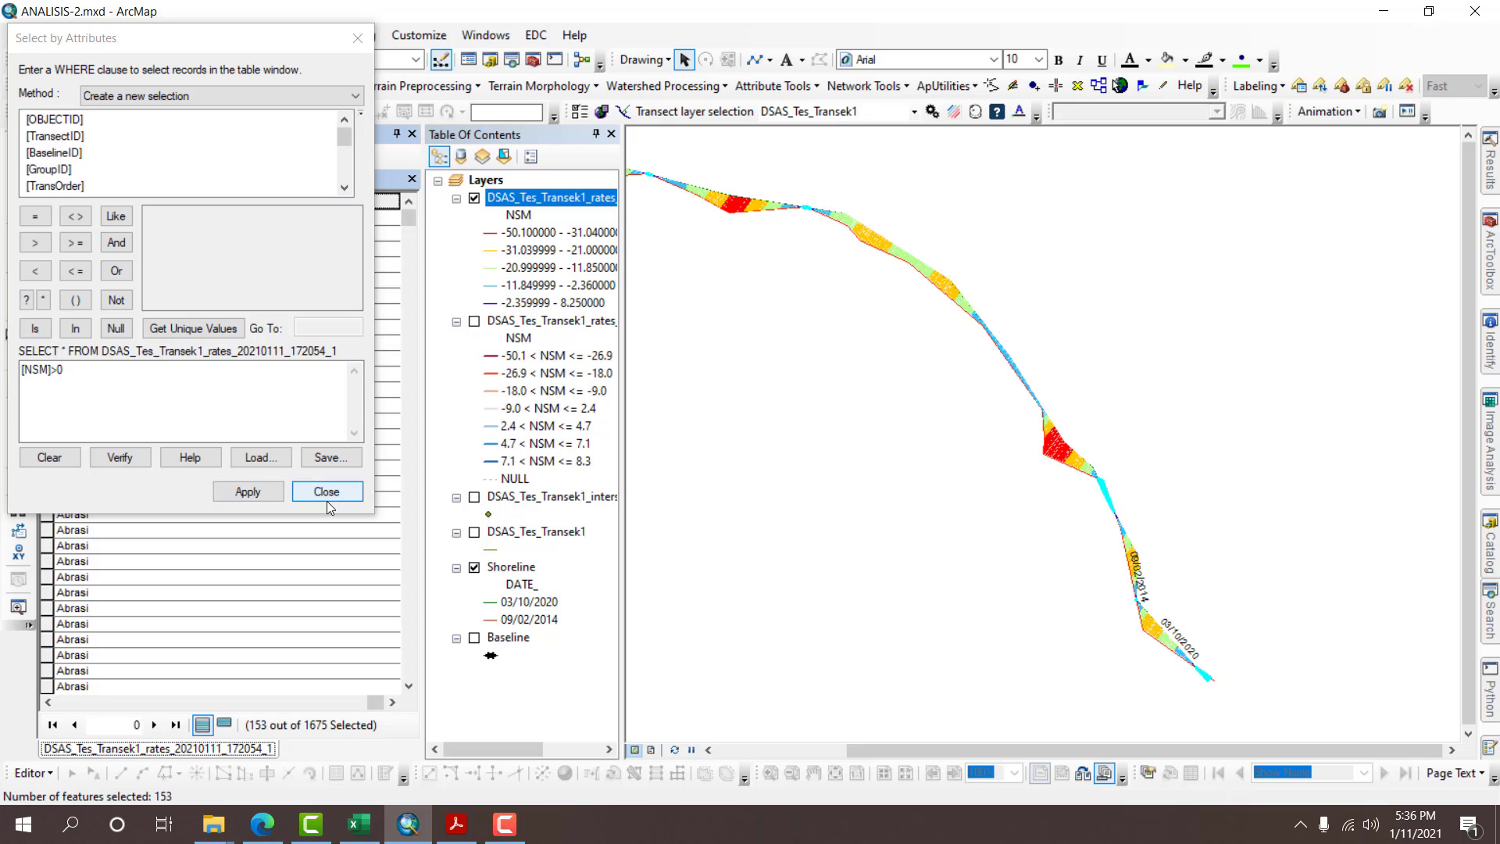
click(326, 491)
click(224, 724)
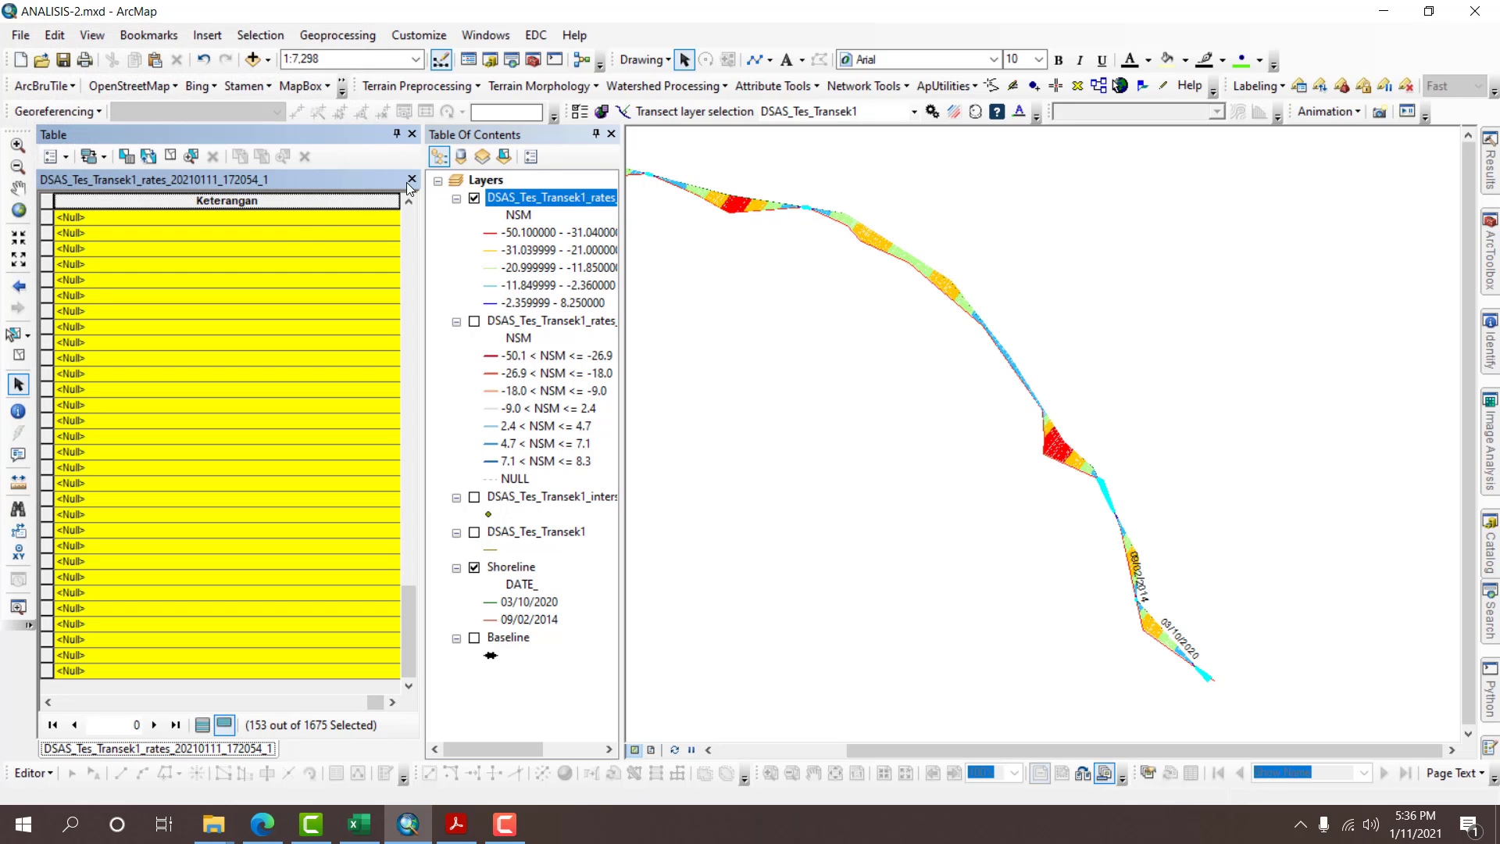
Calculate the Keterangan field as "Akresi" for the selected records, clear the selection and show all records.
right_click(311, 205)
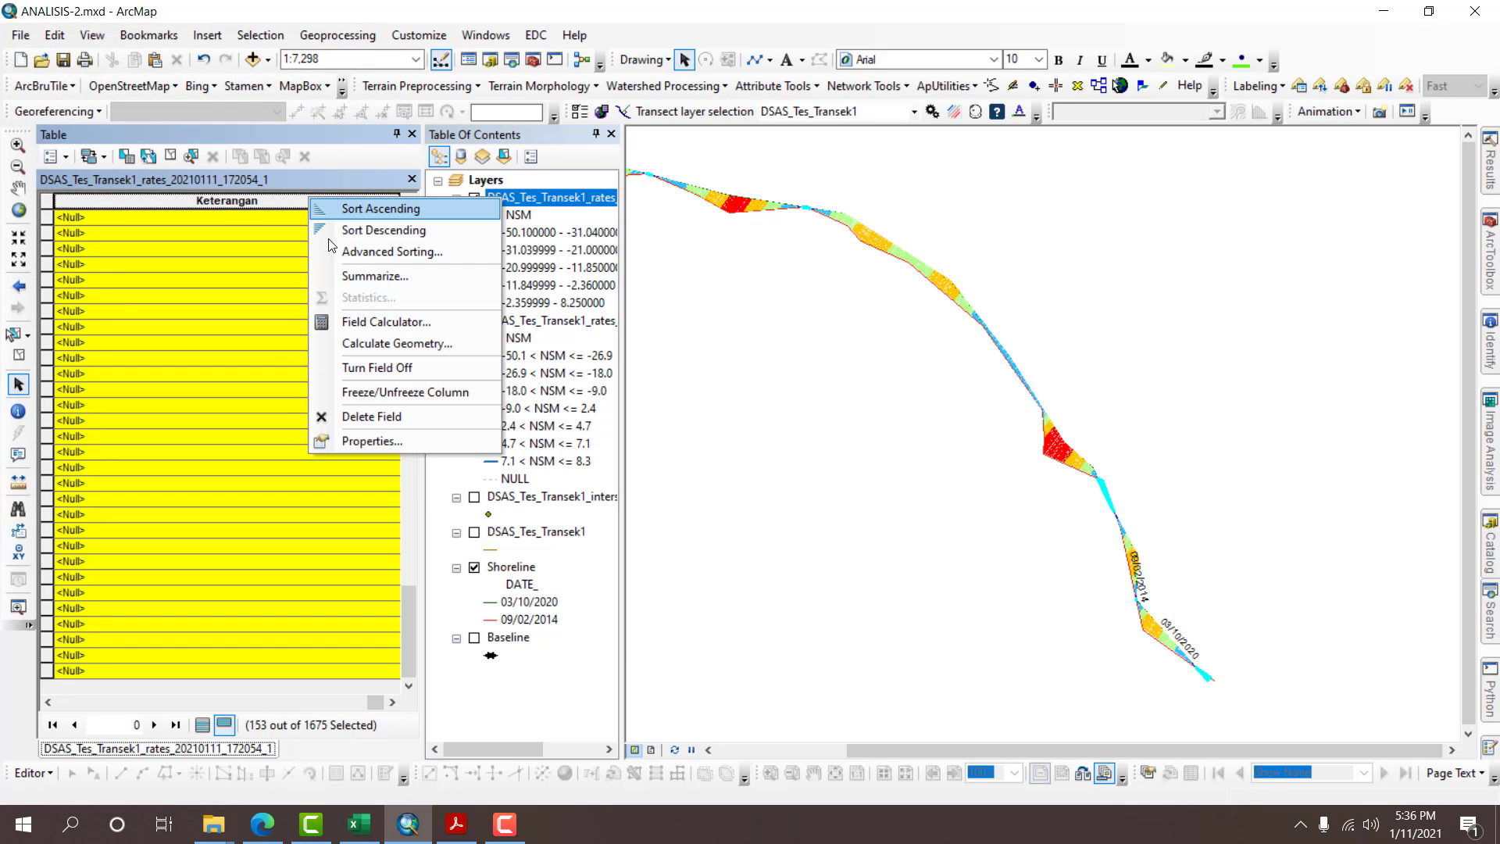
click(352, 323)
click(740, 483)
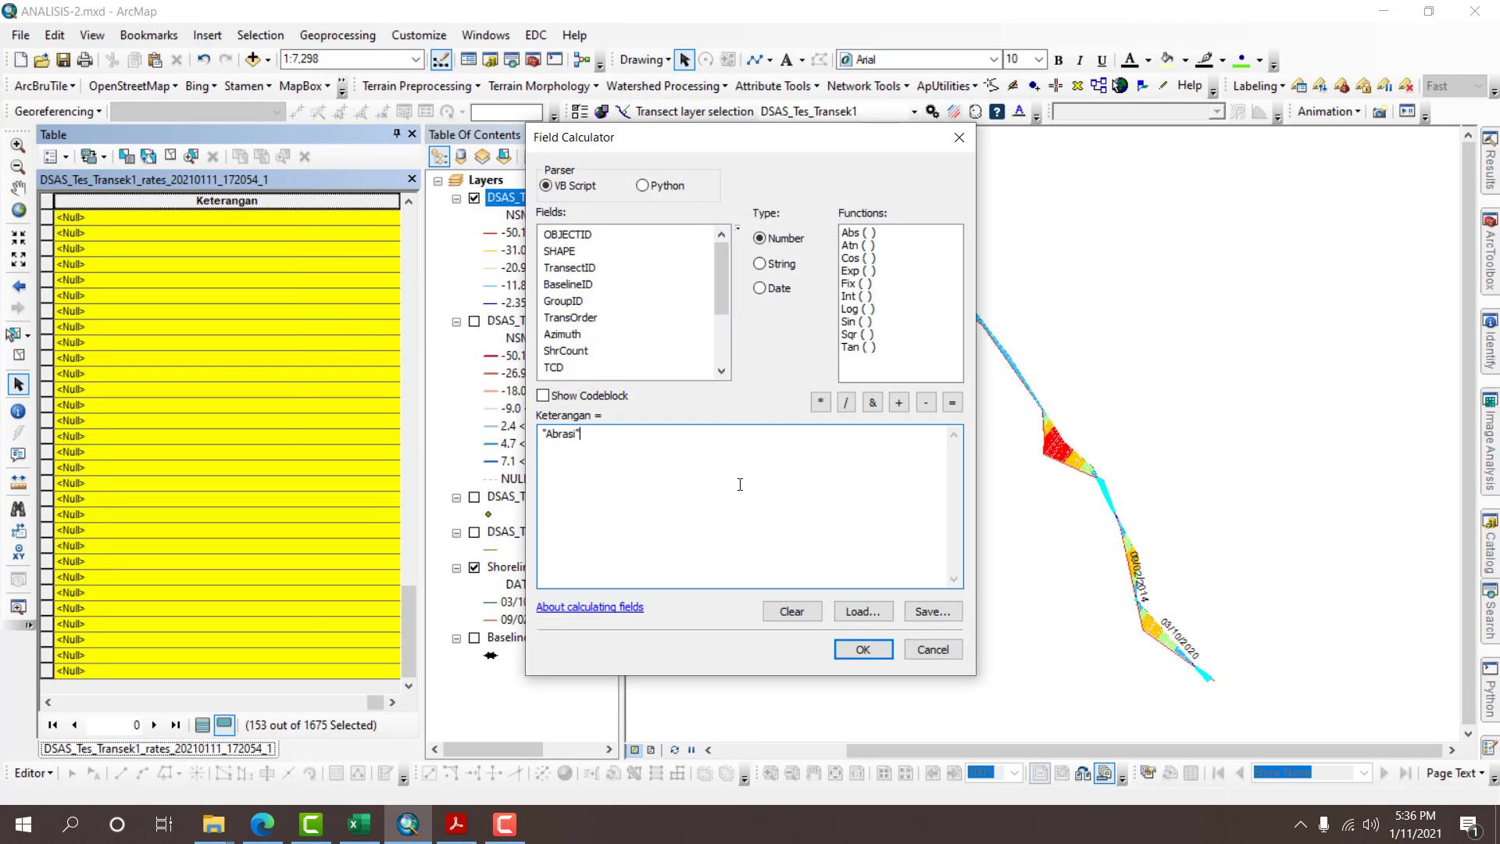
drag(549, 435, 640, 445)
text("Akresi")
click(862, 649)
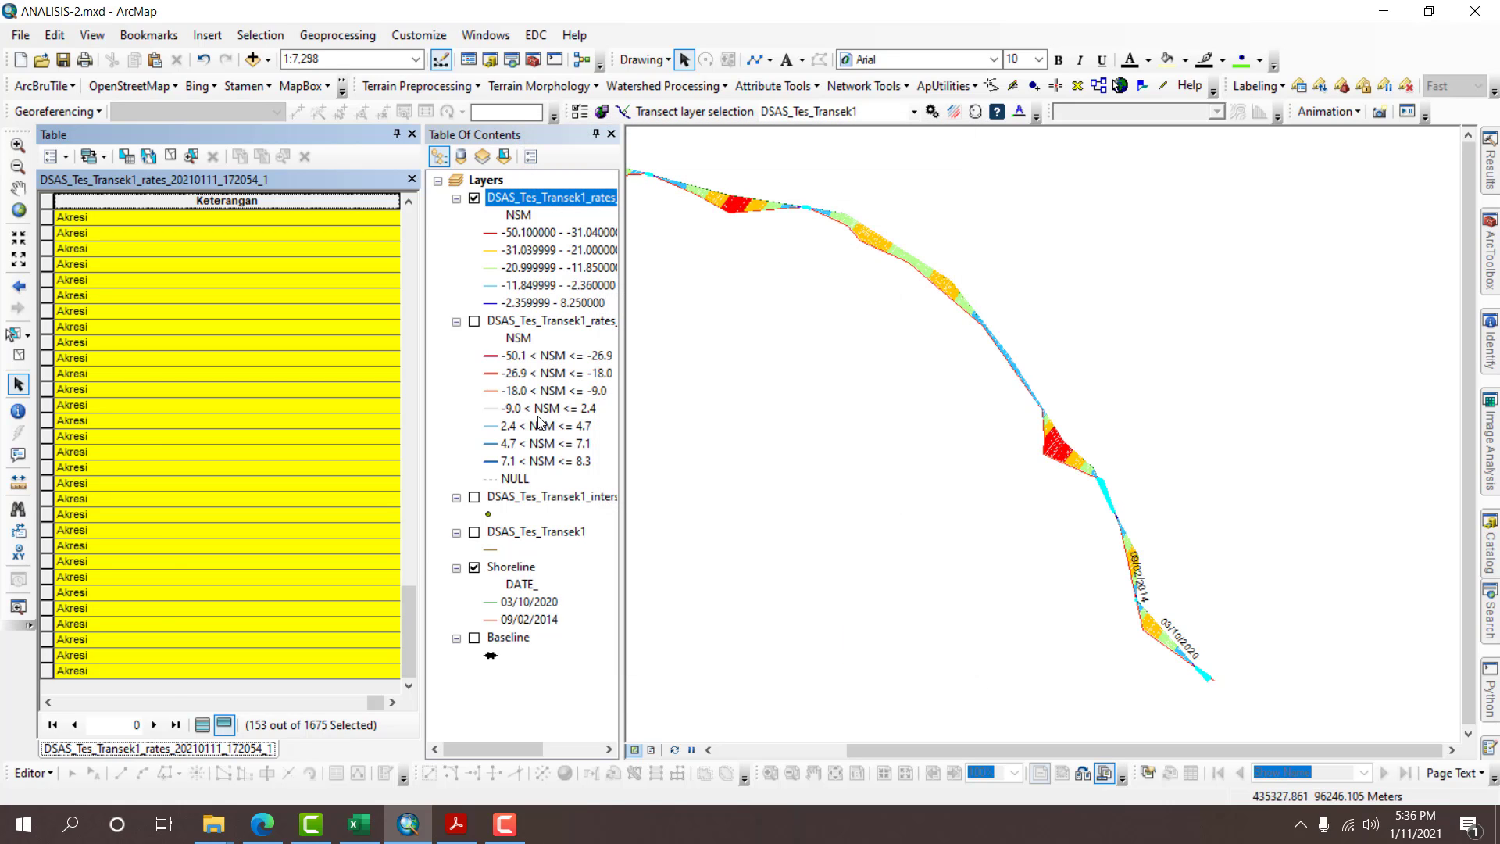
click(171, 156)
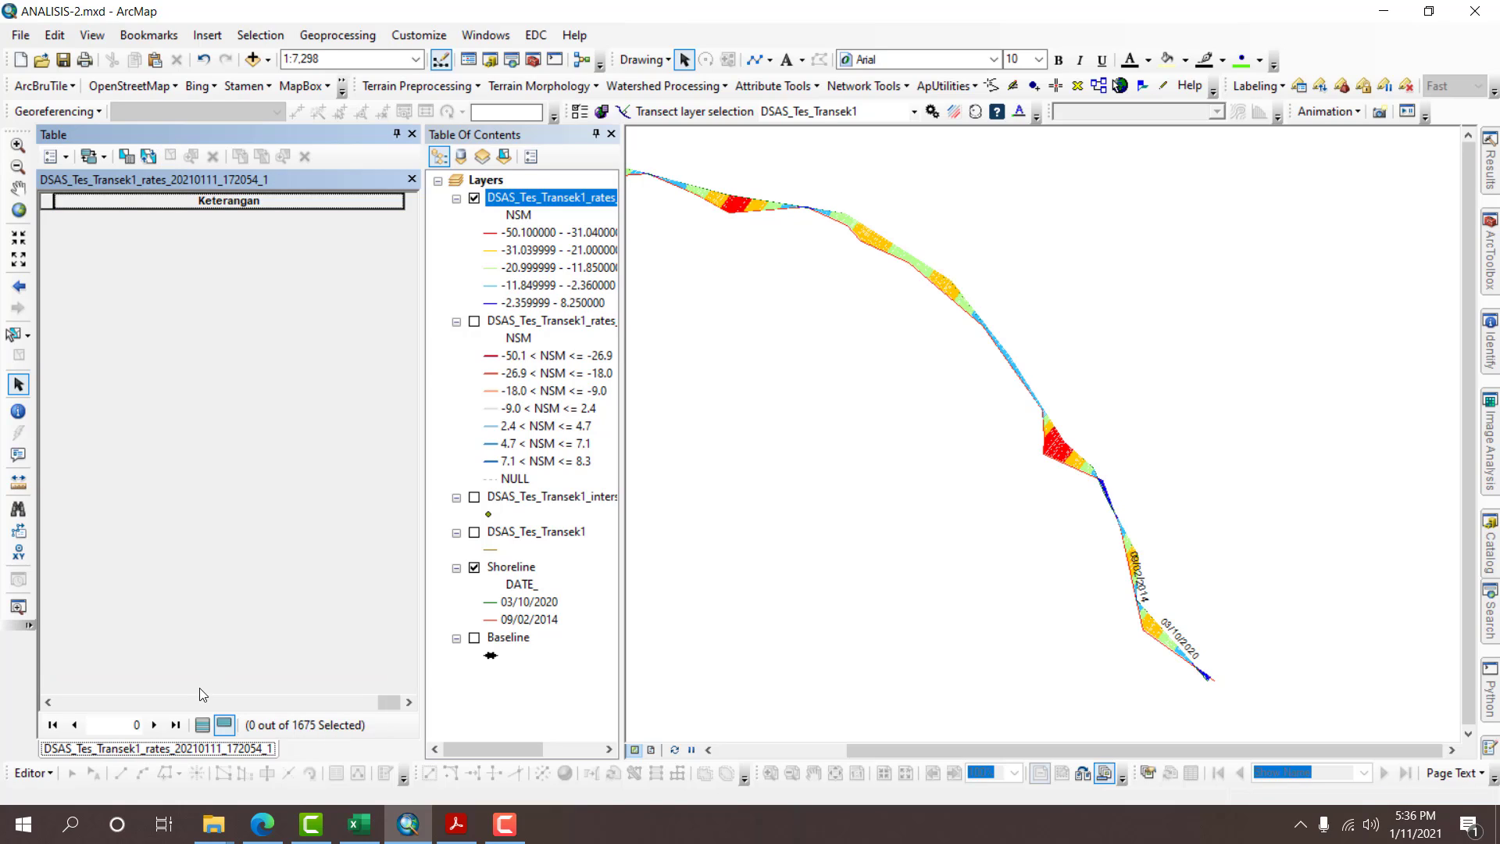
click(202, 724)
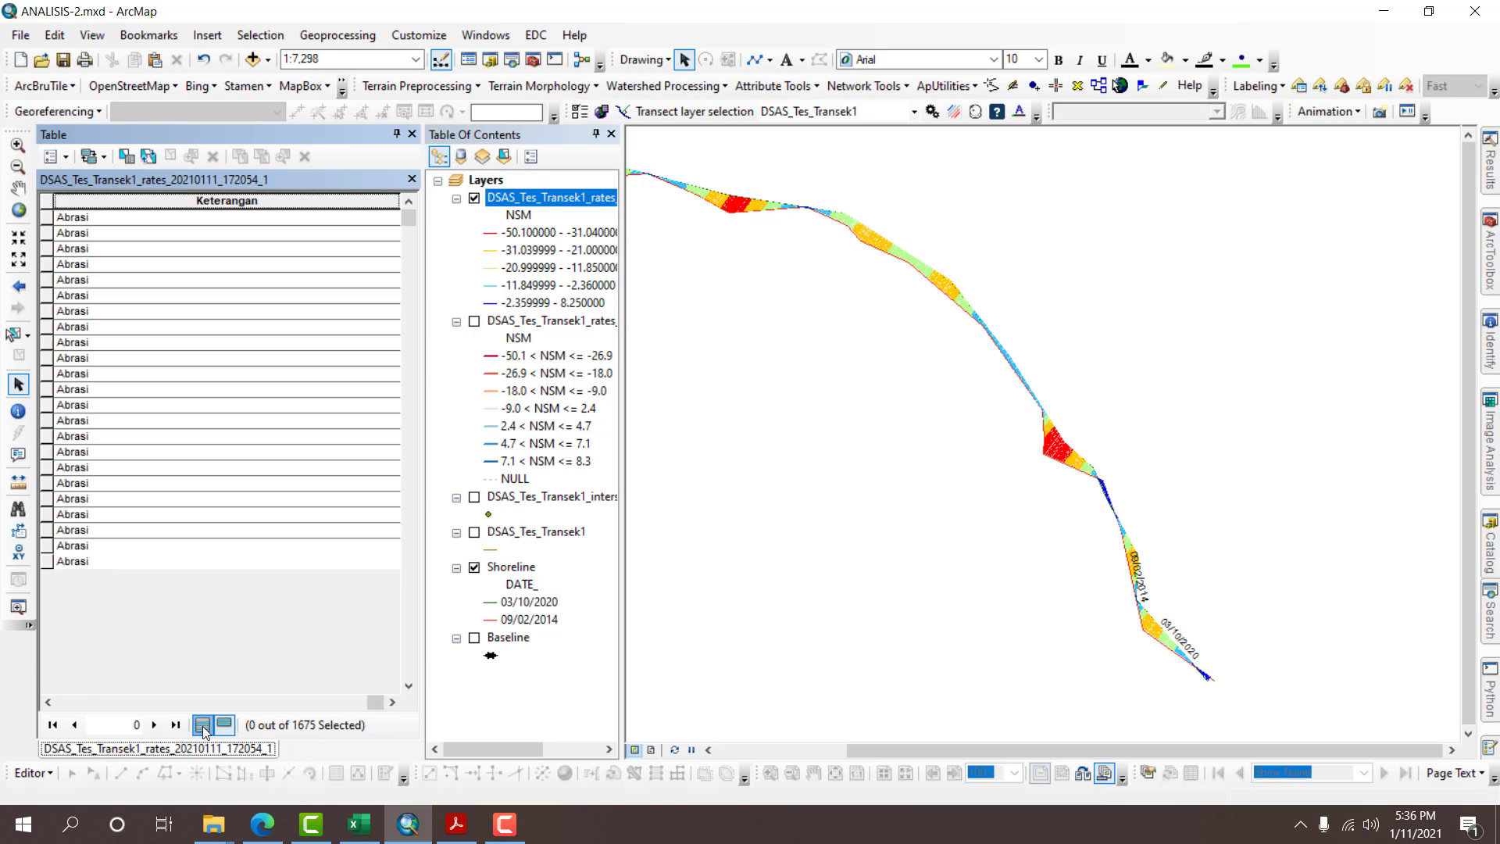
Sort the table by Keterangan in ascending order and select the record whose Keterangan is null.
right_click(386, 202)
click(400, 214)
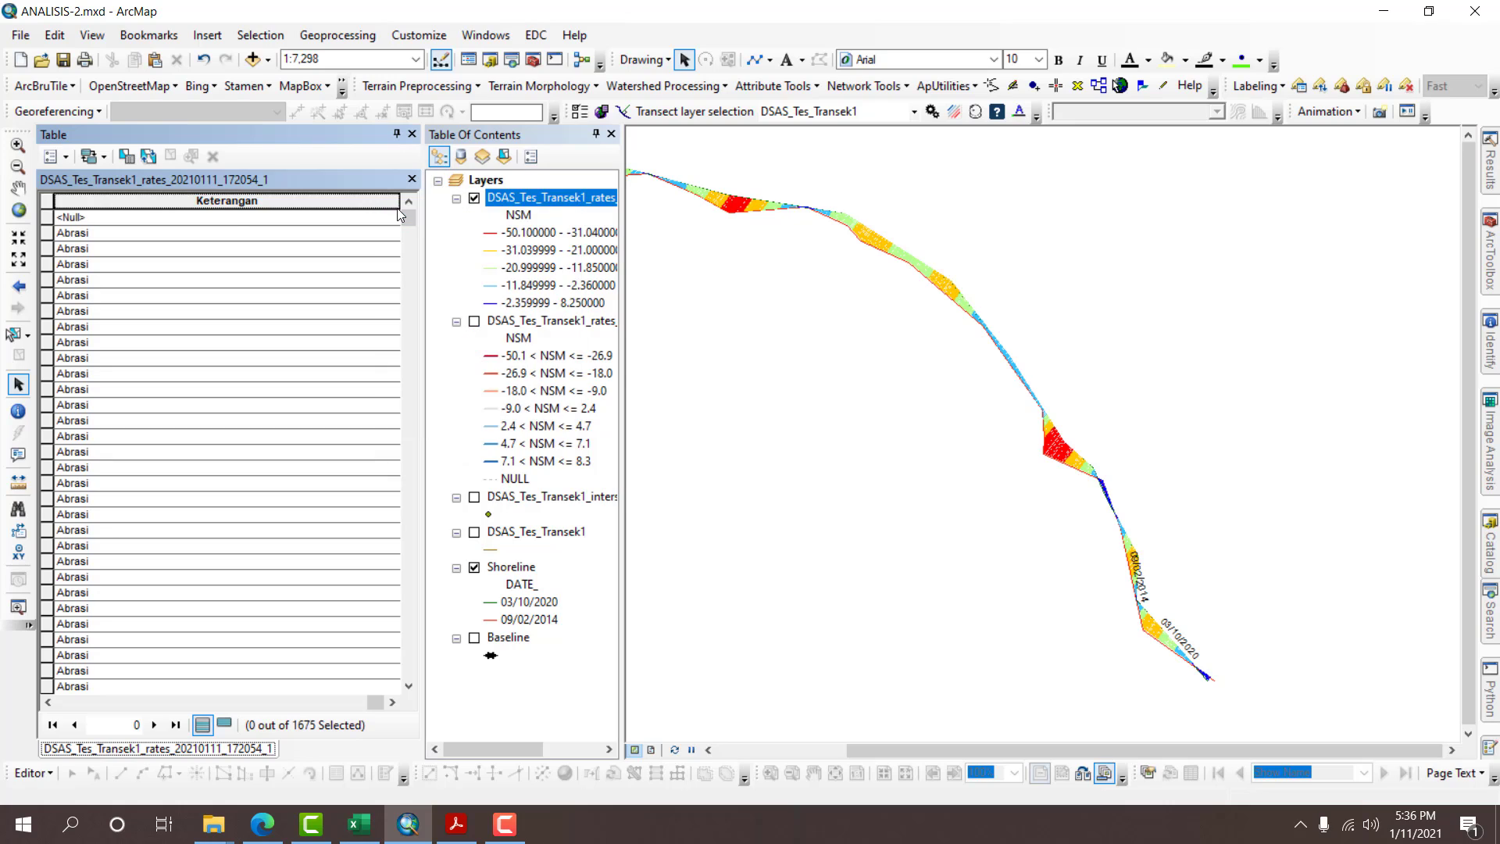
click(46, 217)
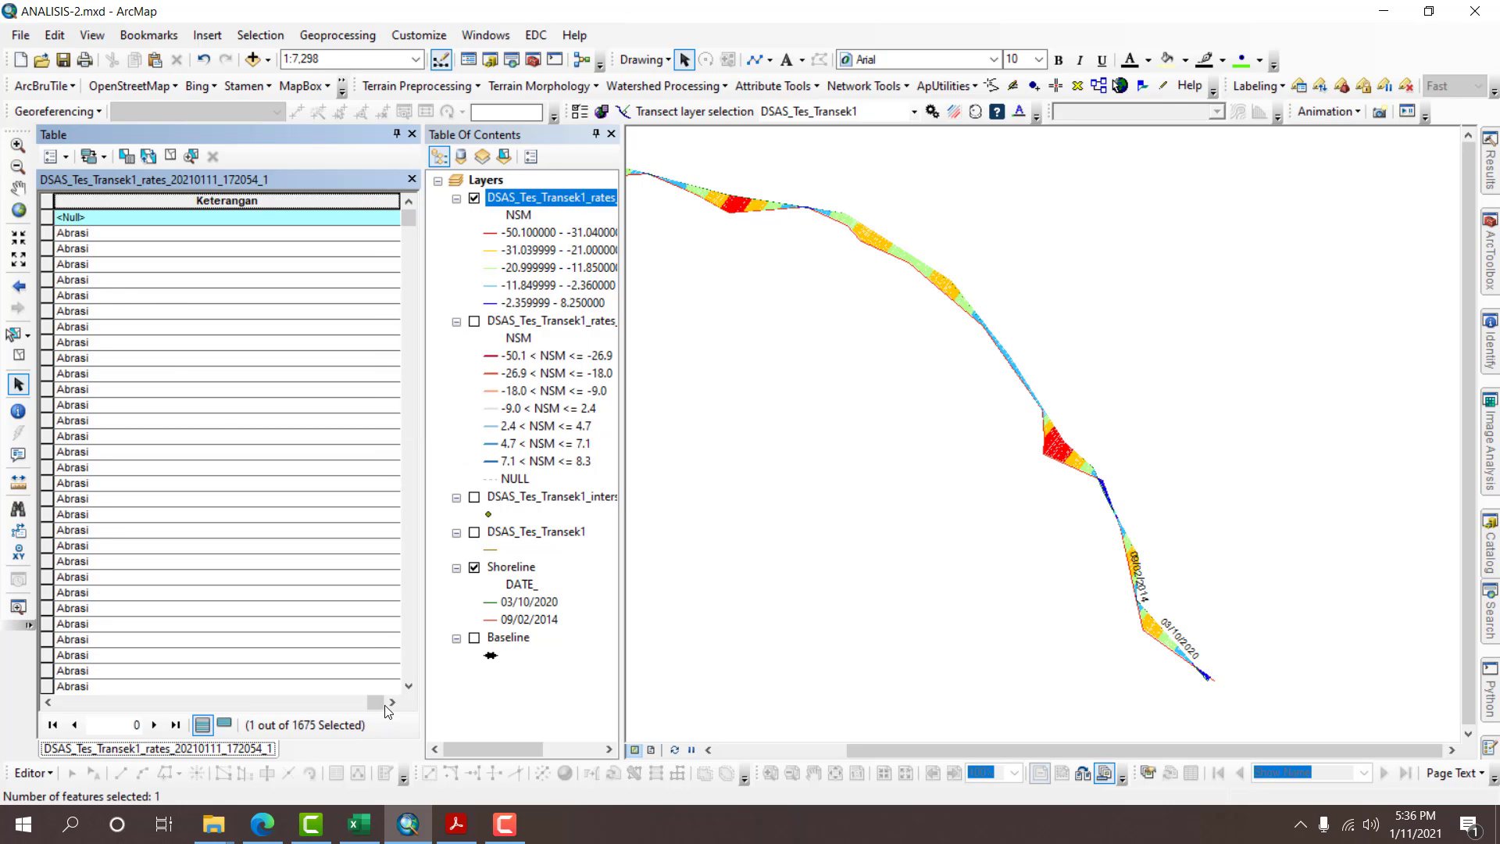
drag(376, 702, 282, 706)
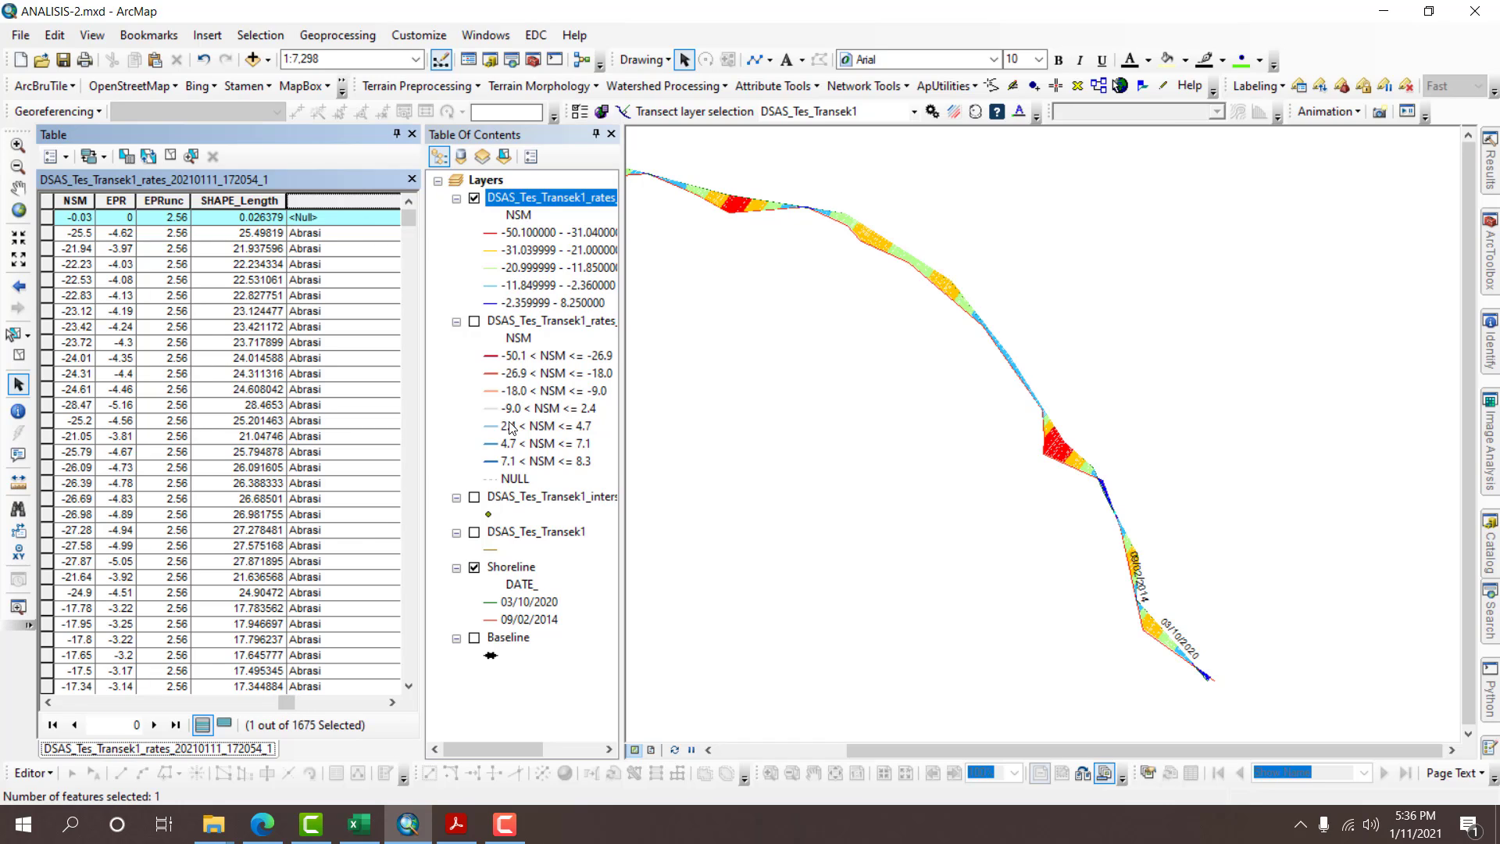
Zoom the map to the selected transect and examine its position between the 2014 and 2020 shorelines.
click(196, 157)
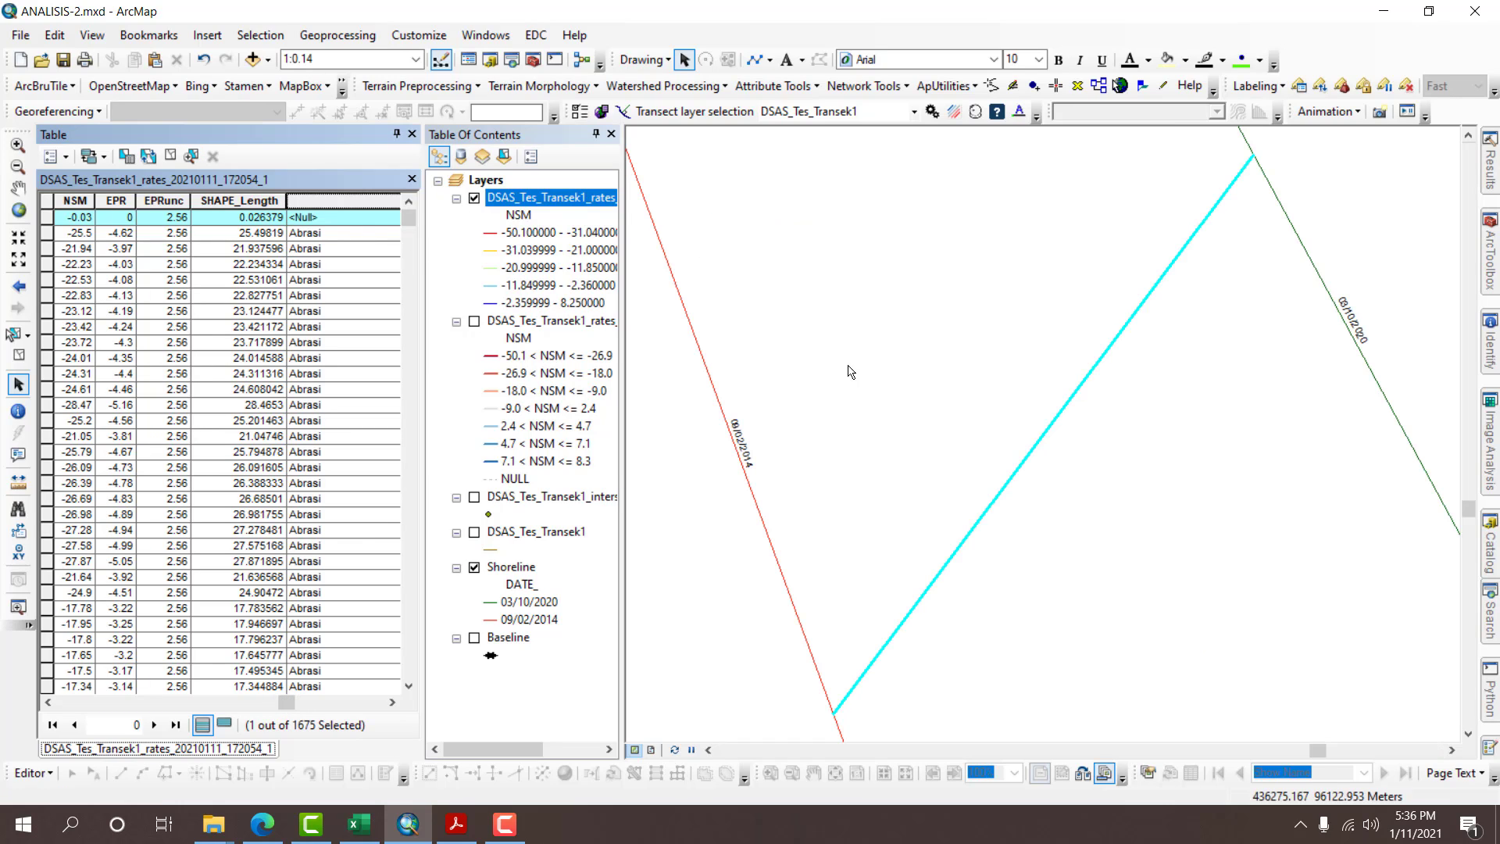
scroll(960, 484, up, 2)
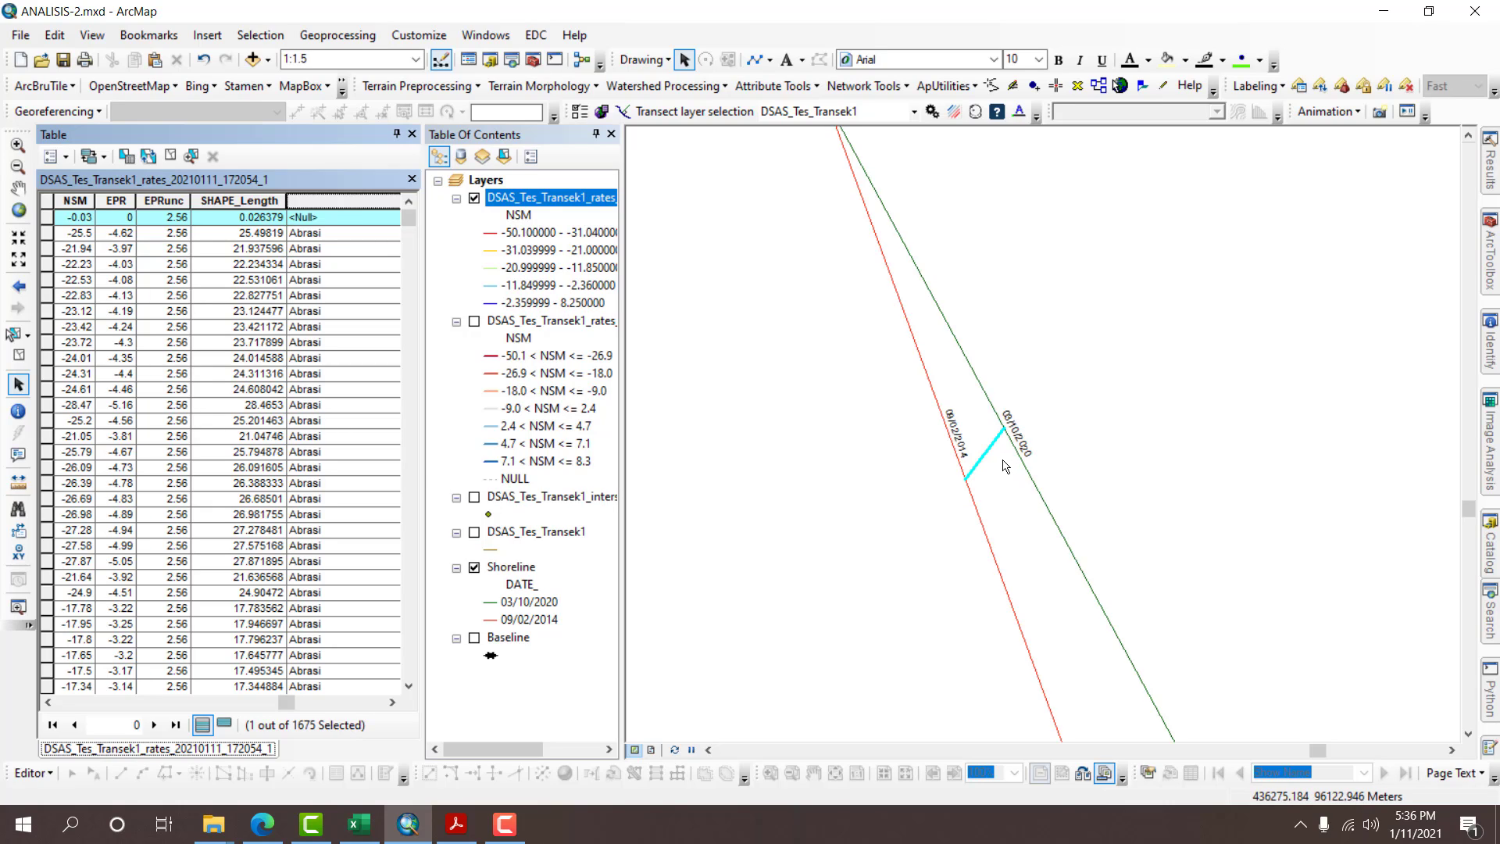
scroll(1004, 464, down, 3)
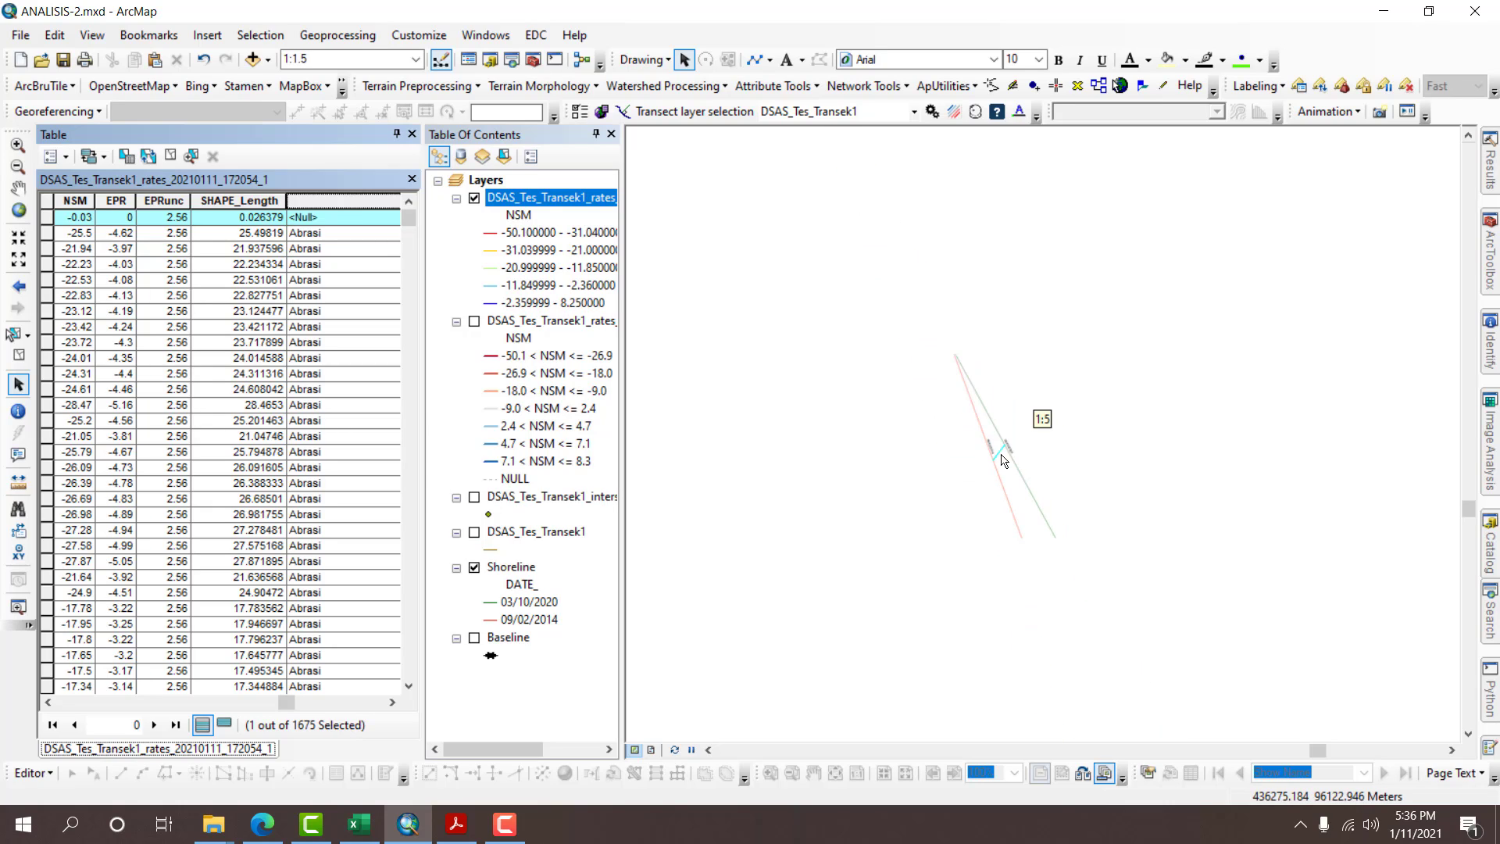
scroll(996, 461, down, 2)
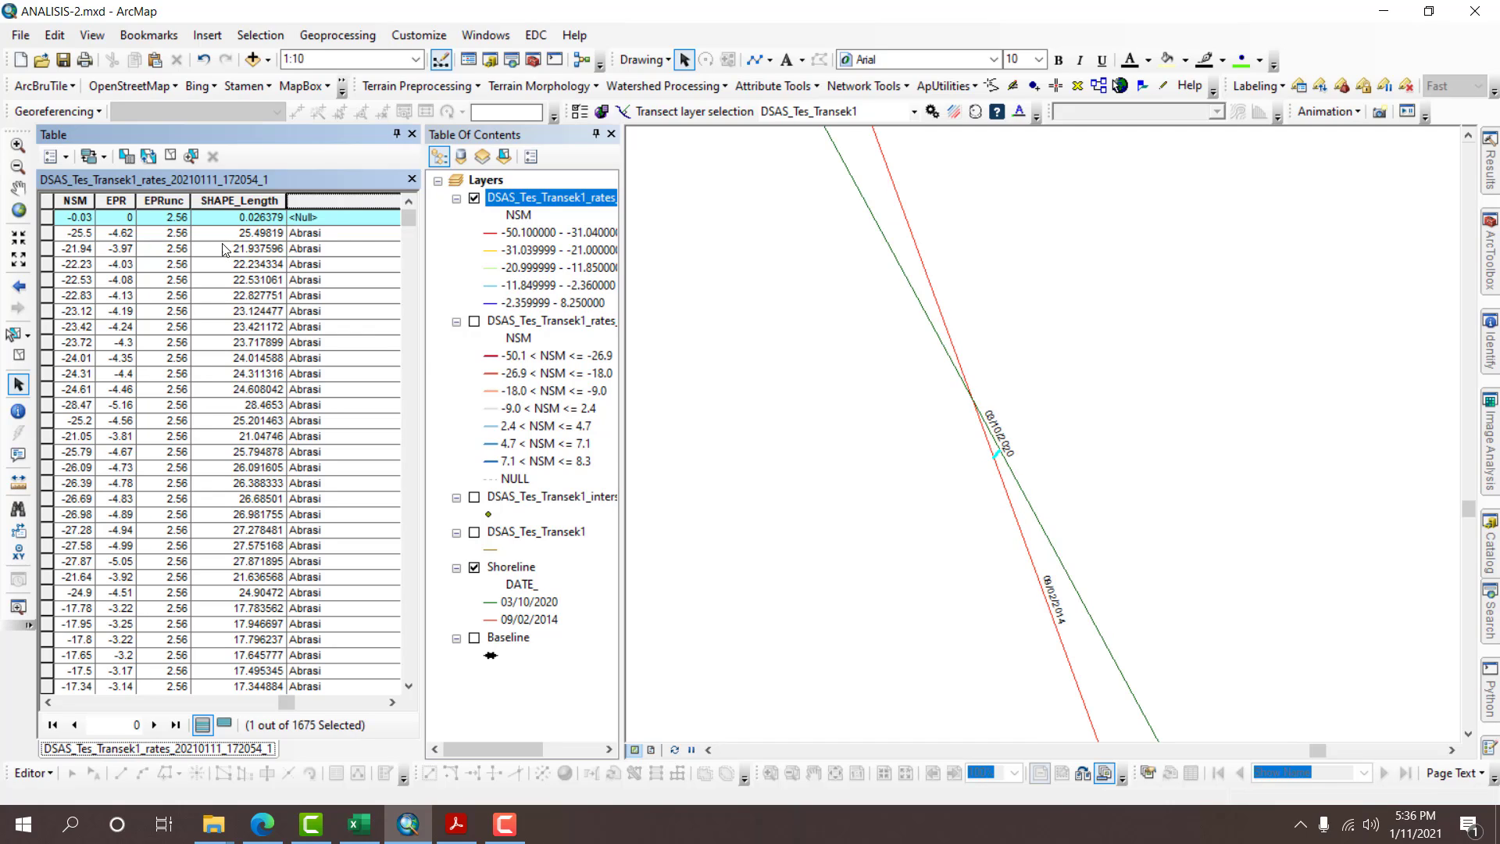
Show only the selected record with the null Keterangan value in the attribute table.
scroll(952, 400, down, 2)
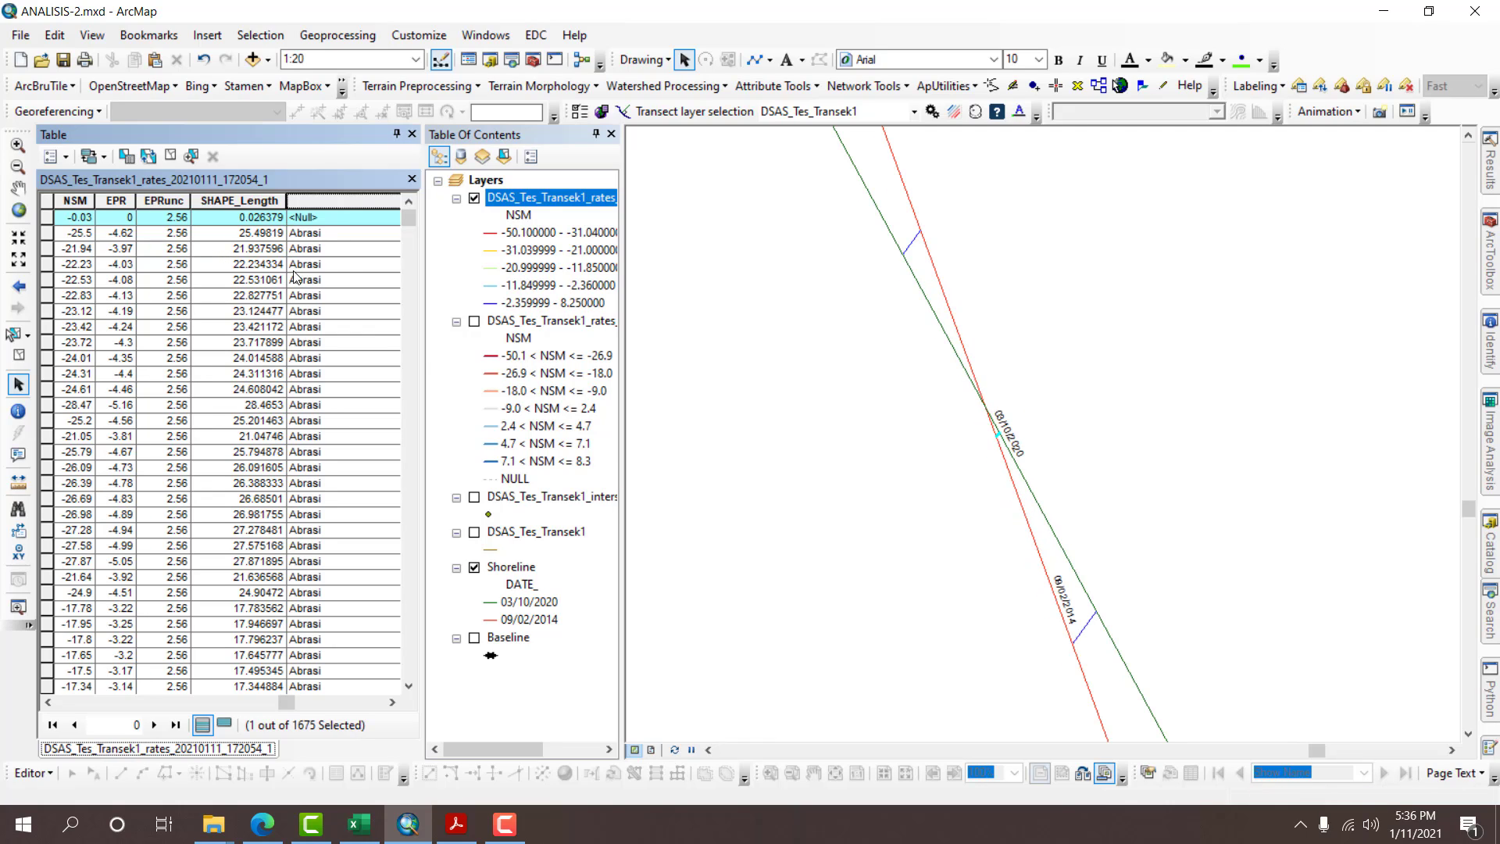
right_click(130, 202)
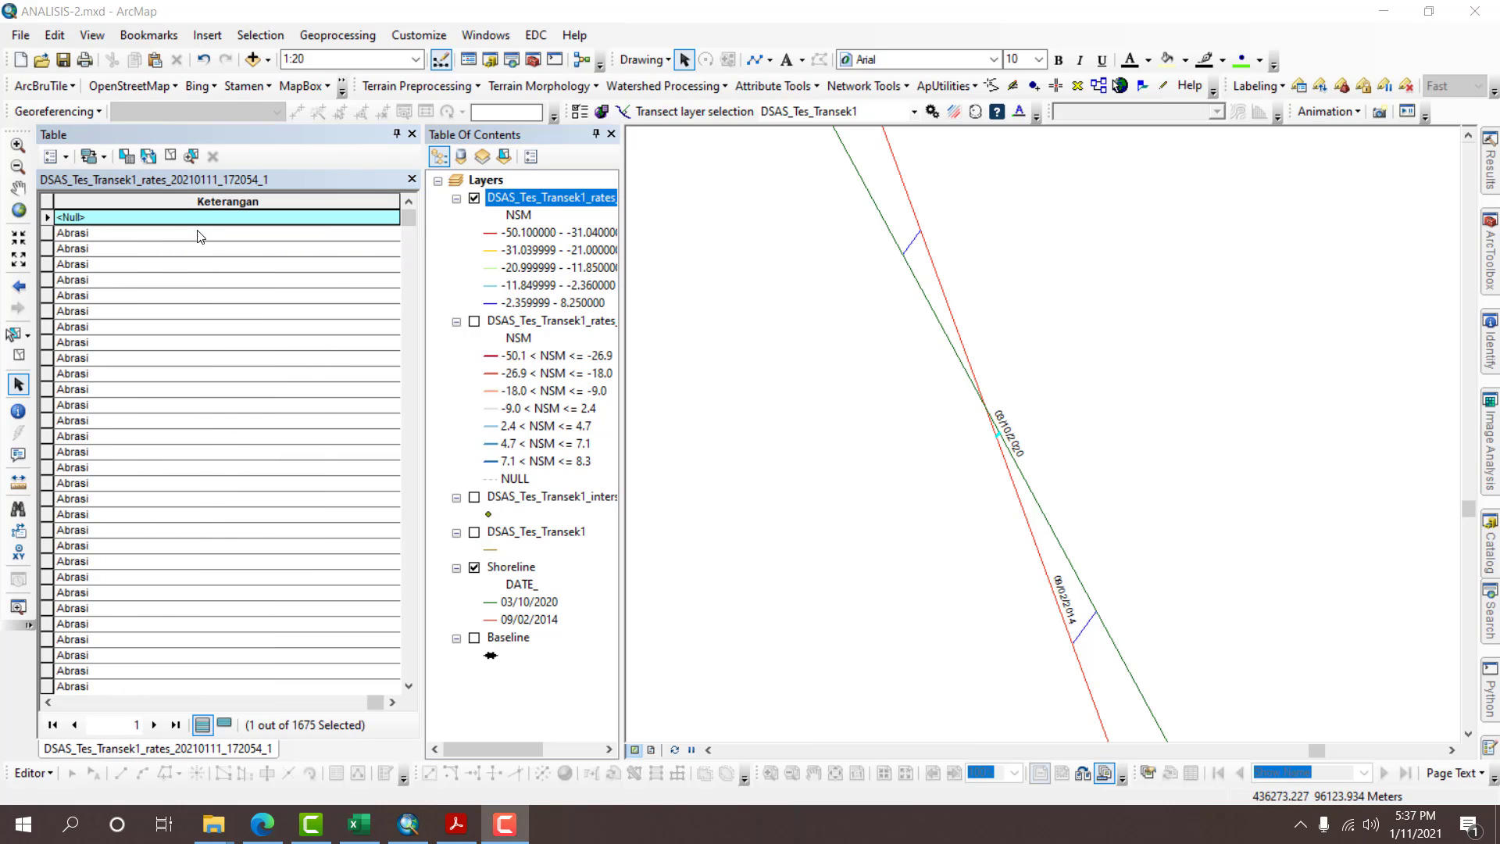
click(224, 724)
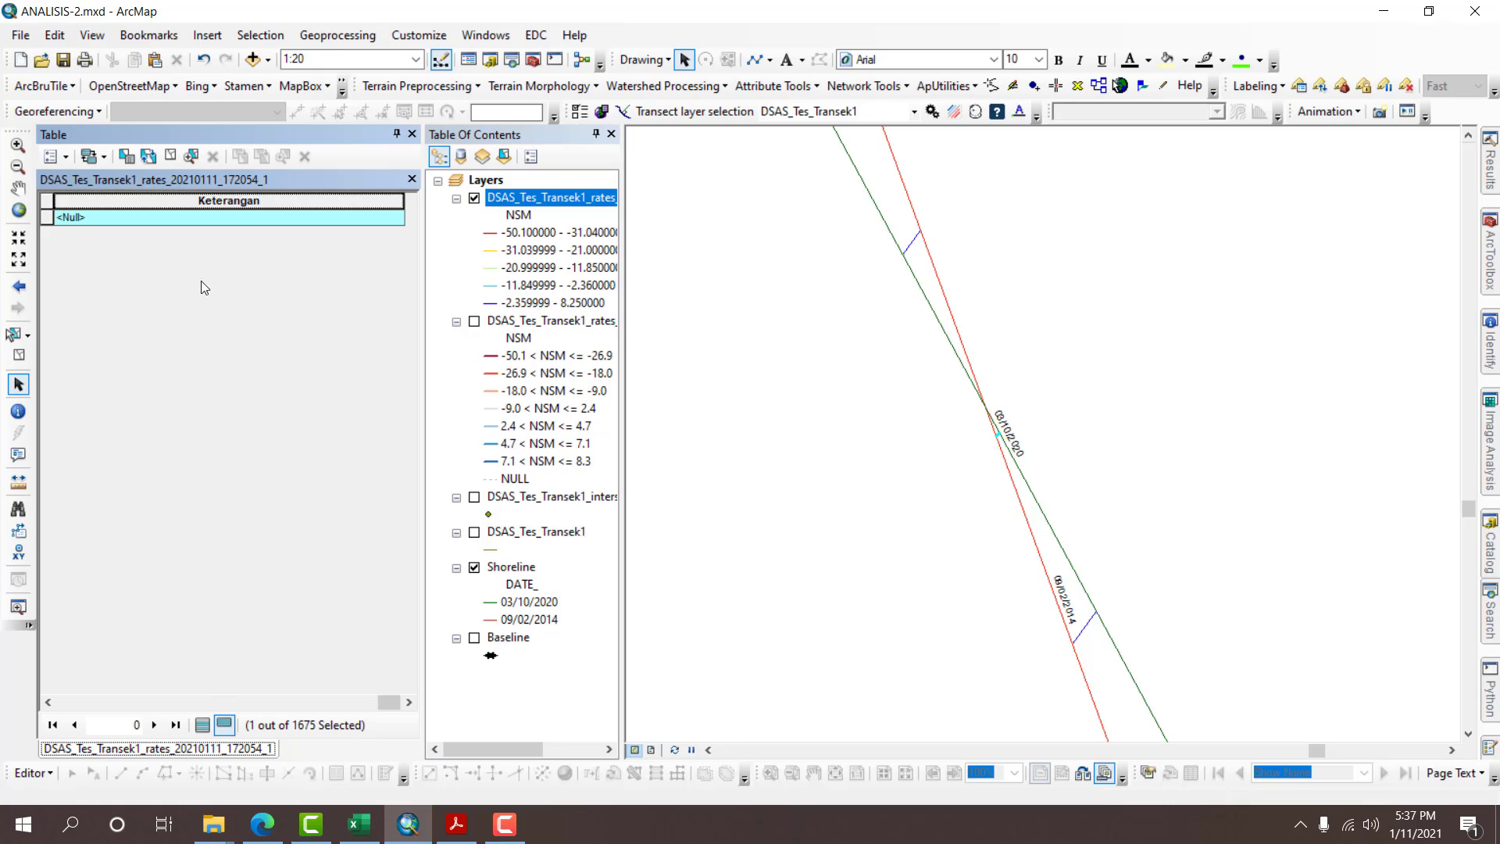
Calculate the Keterangan field as "Abrasi" for the selected record, clear the selection and close the attribute table.
right_click(275, 197)
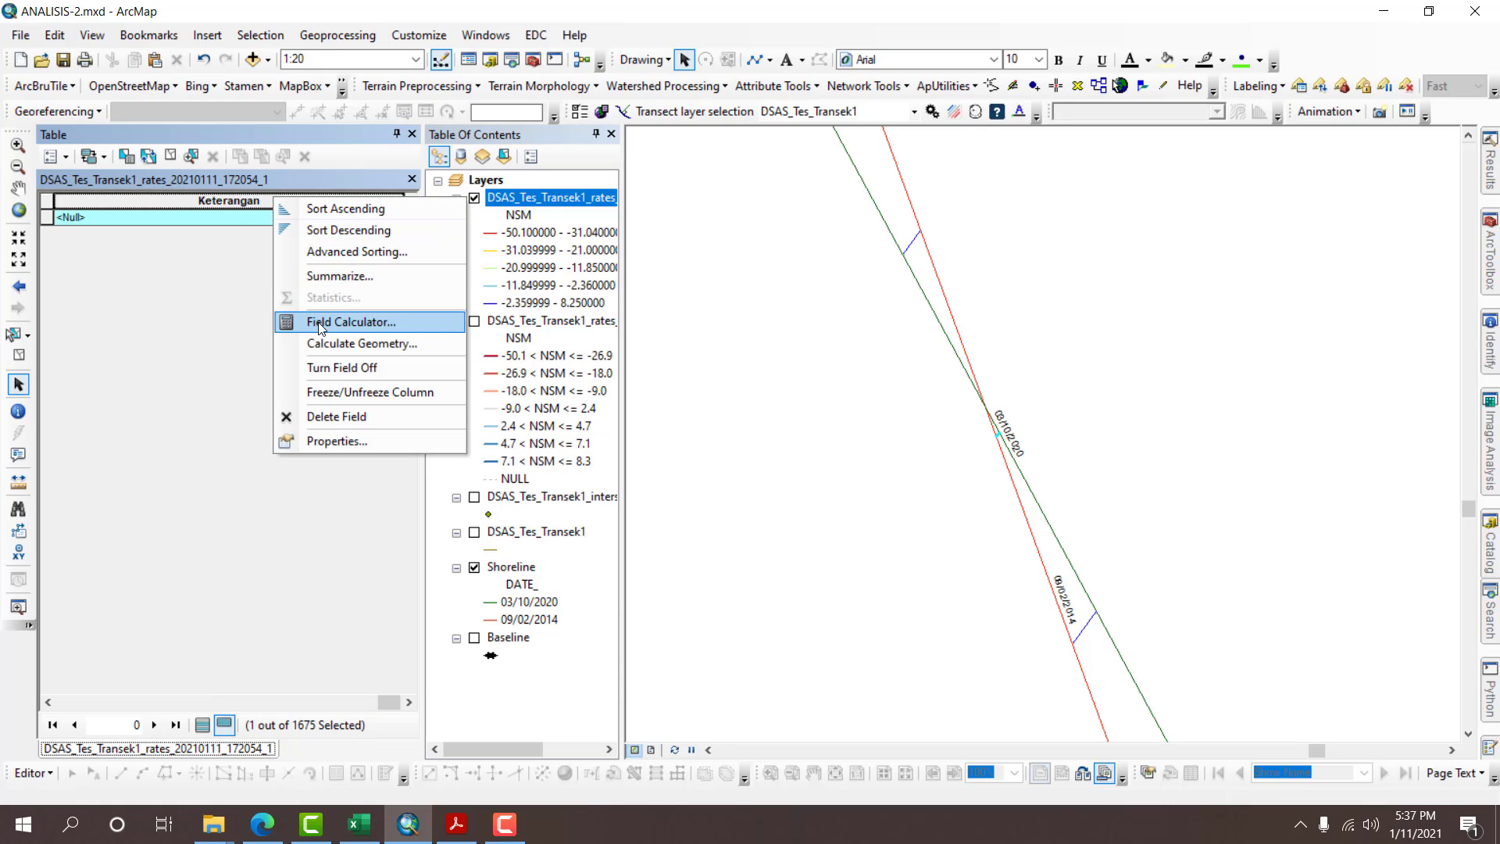
click(332, 323)
click(799, 473)
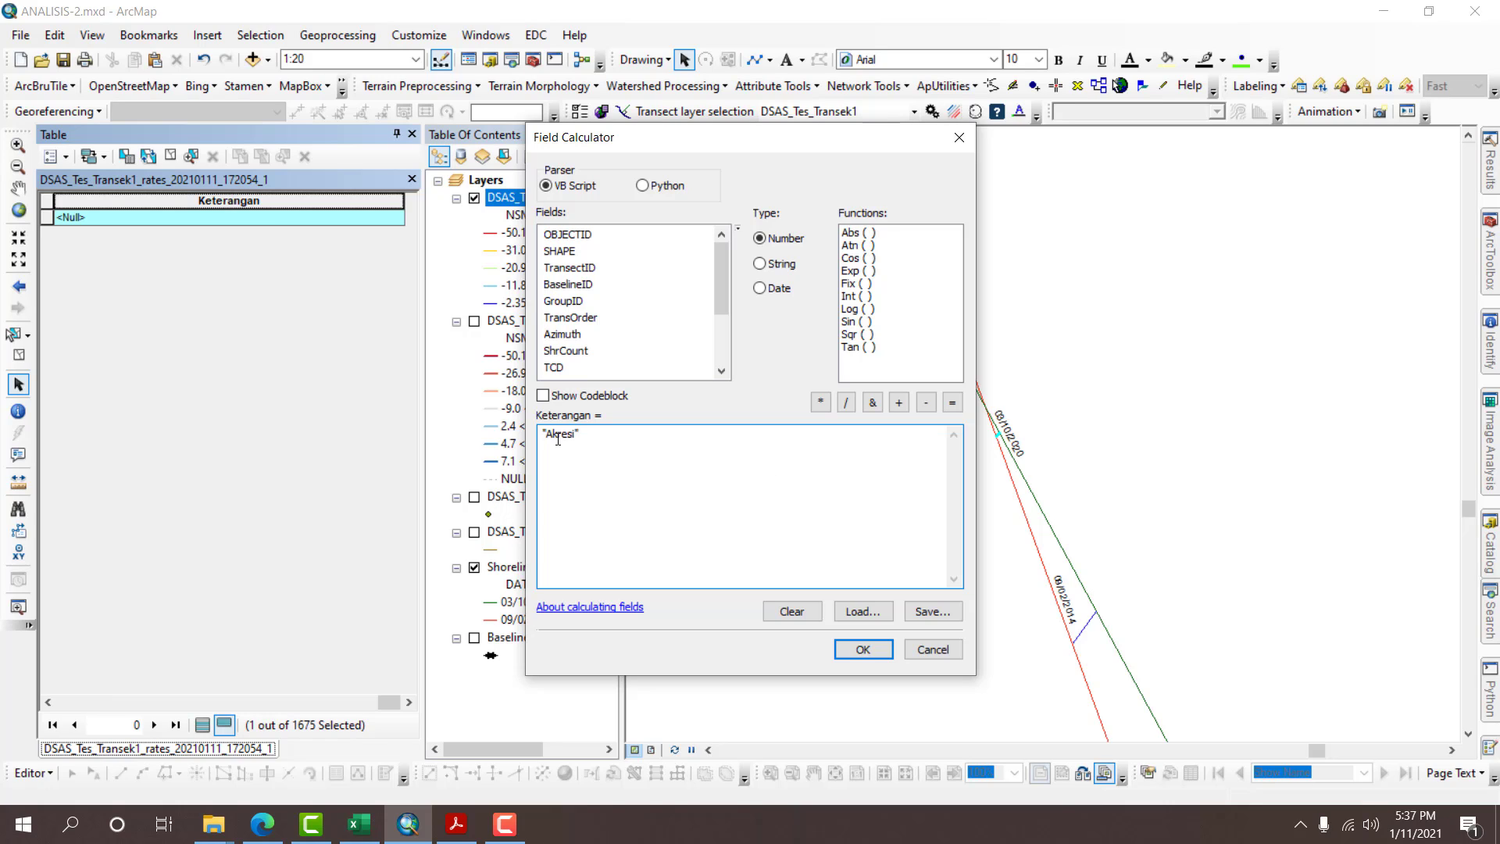
drag(543, 434, 630, 439)
text("Abras)
click(863, 649)
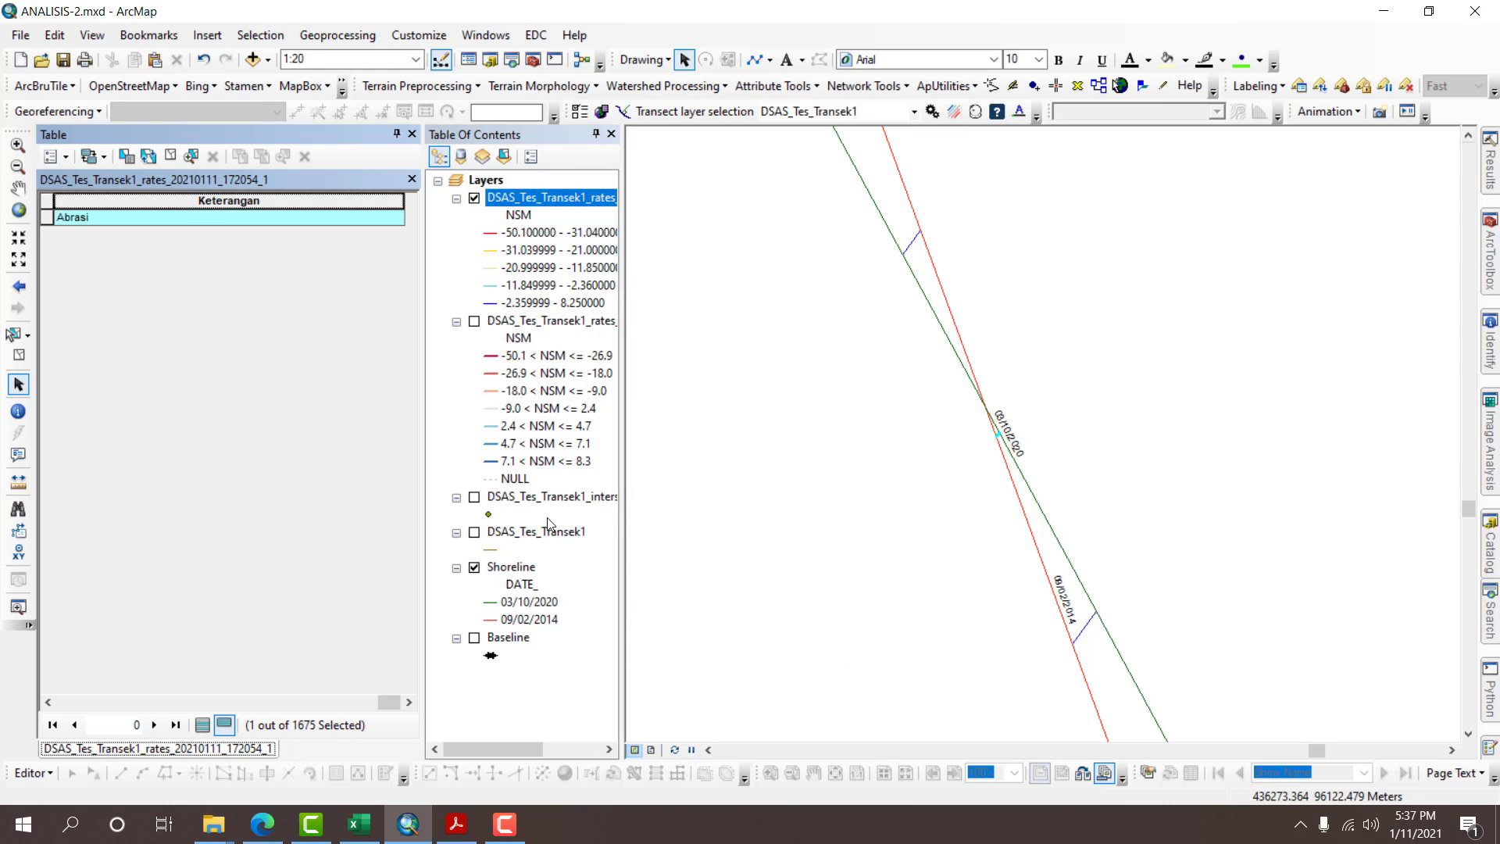
click(170, 157)
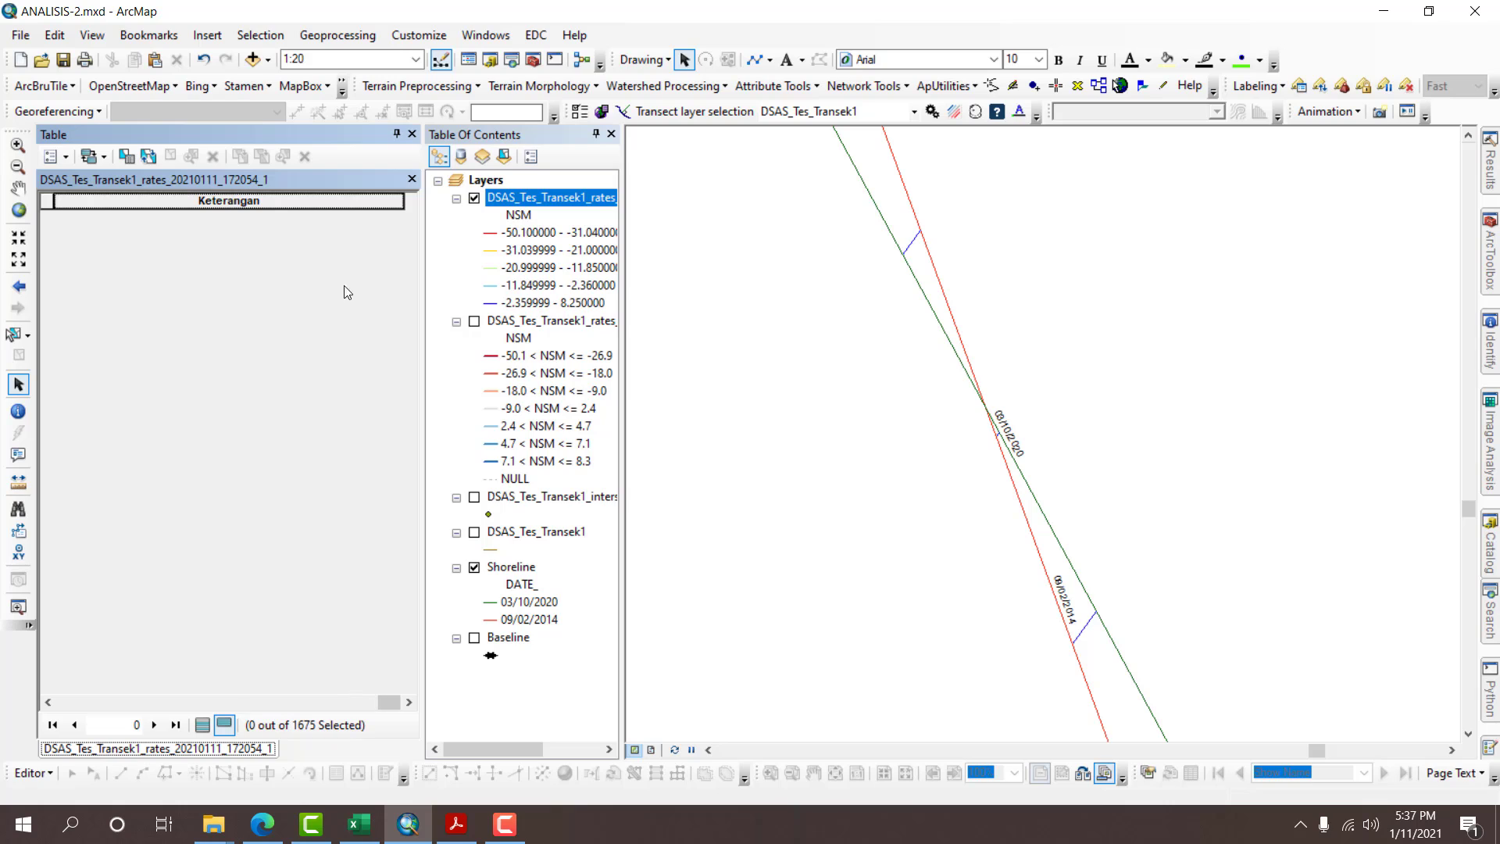
click(411, 135)
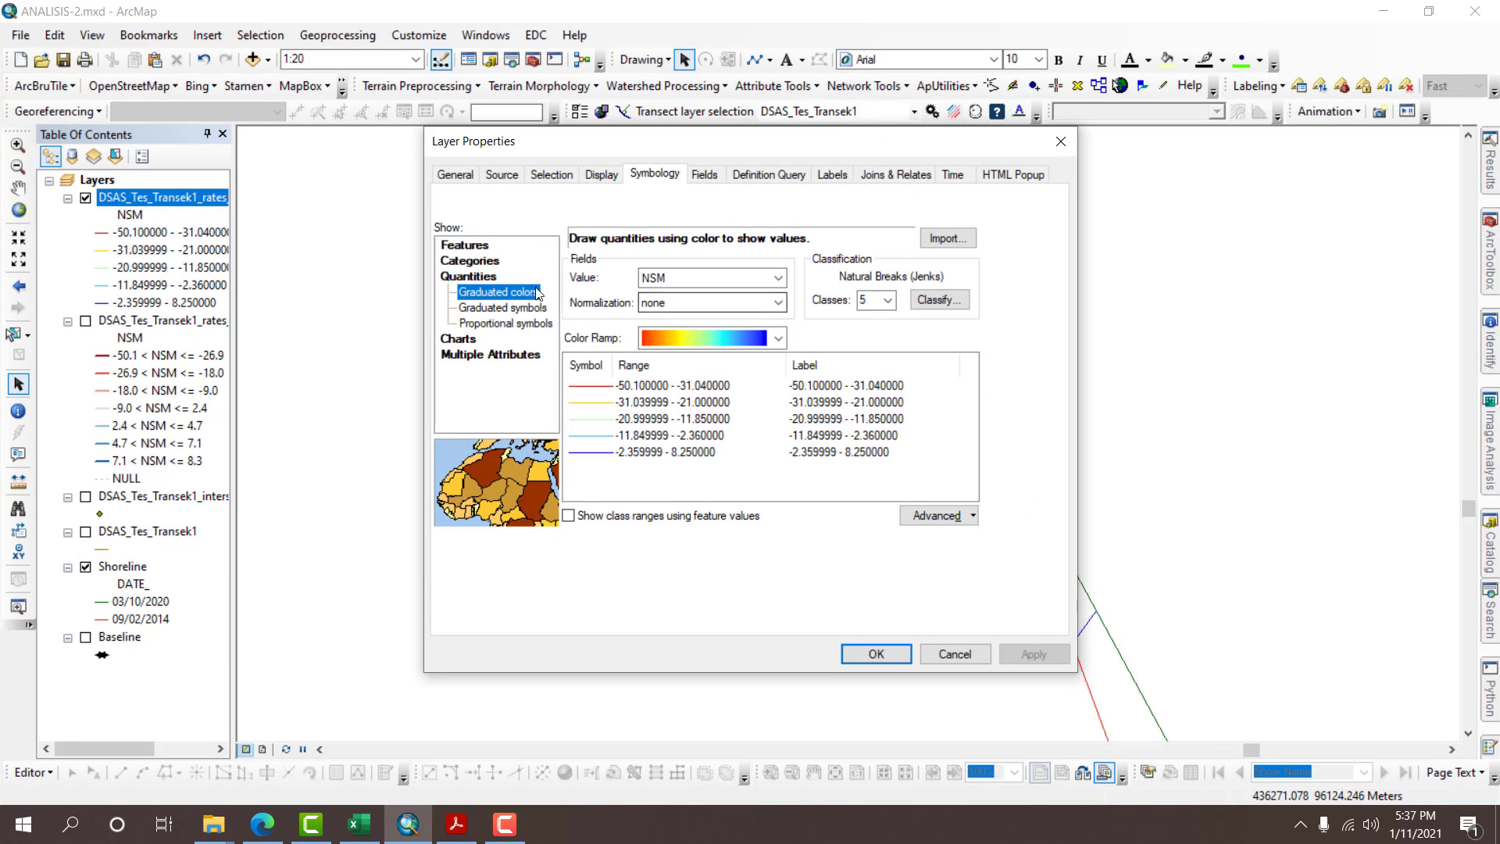
Symbolize the transect rates layer by unique values of Keterangan, adding all values and switching off <all other values>.
click(485, 264)
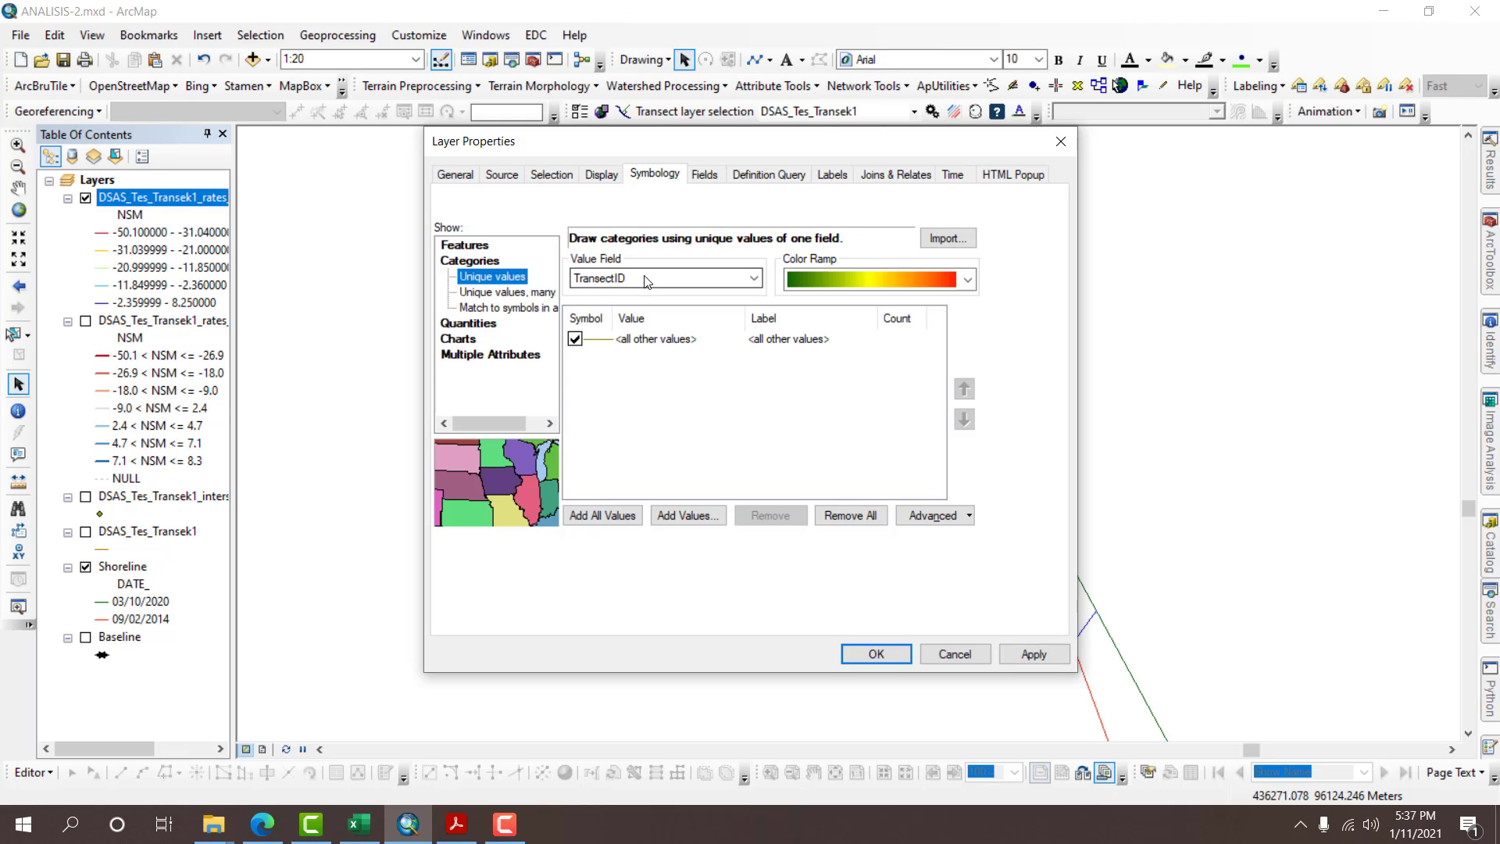
click(660, 279)
click(599, 448)
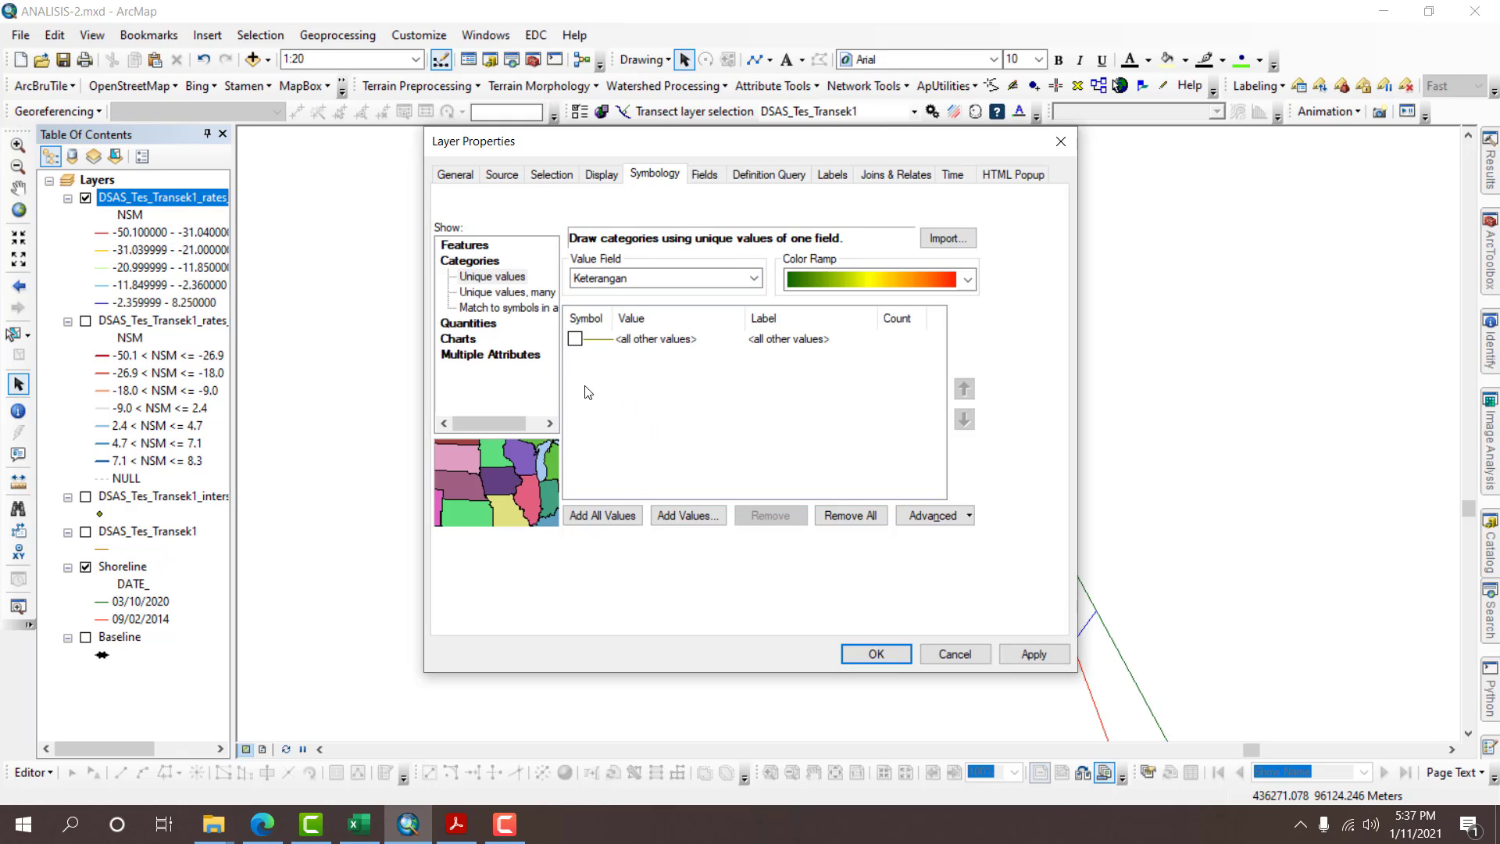
click(628, 515)
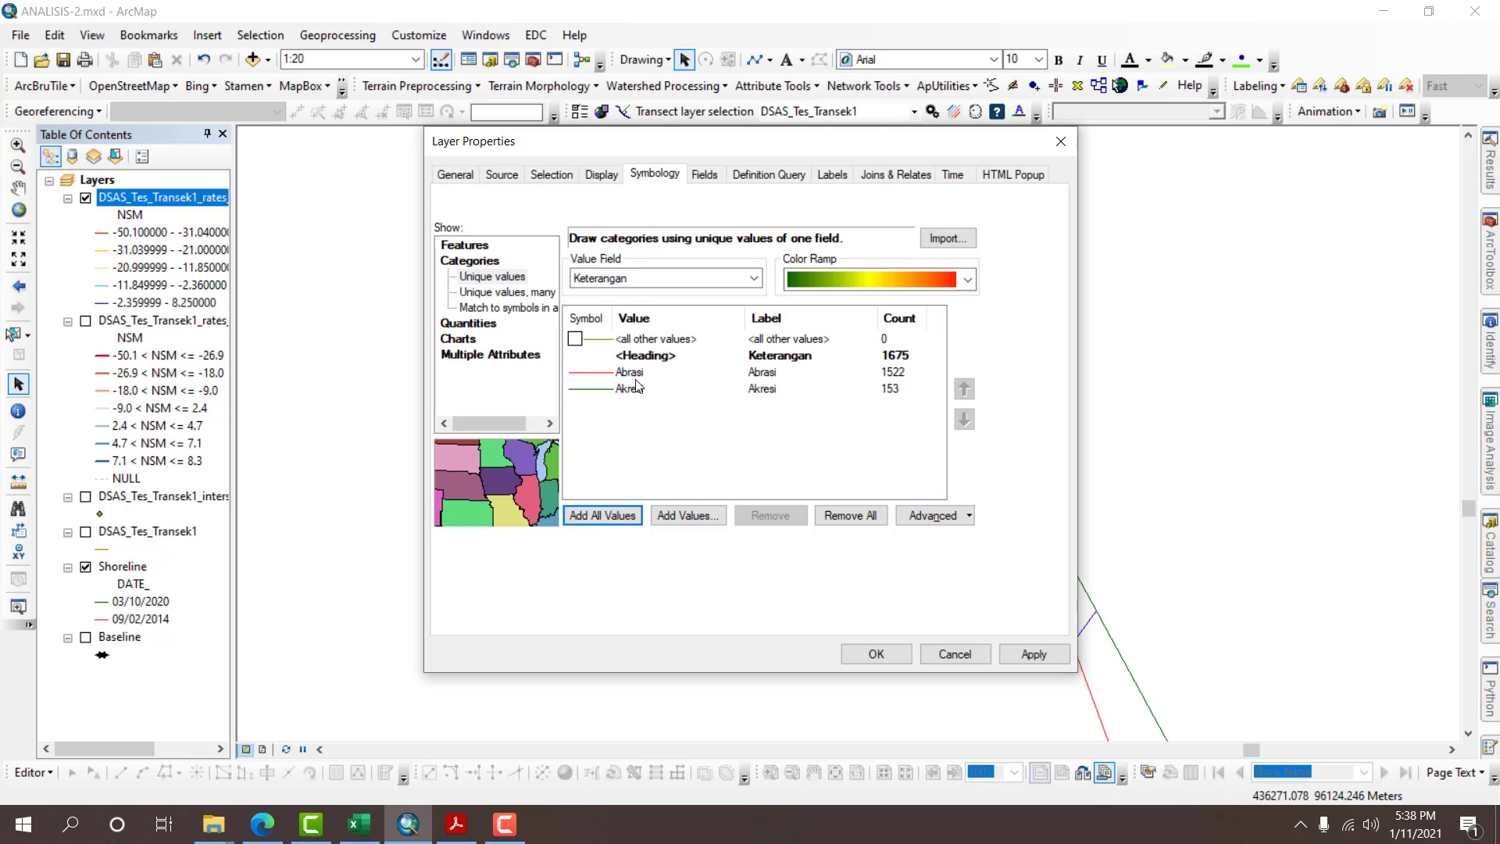
click(867, 654)
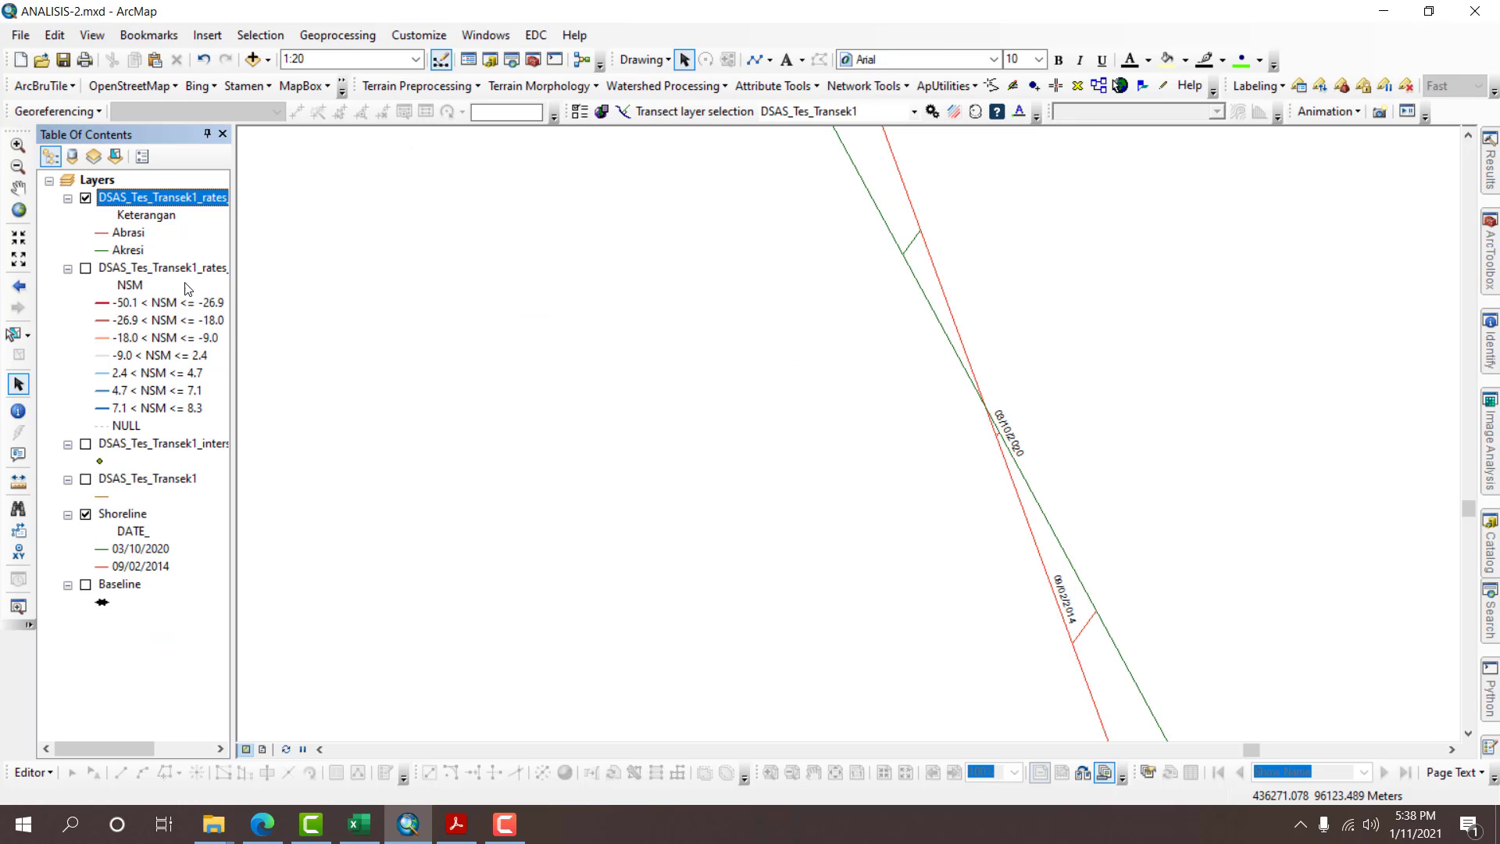
Examine the Abrasi and Akresi transects along the whole shoreline and up close, and return to the layer's full extent.
click(18, 209)
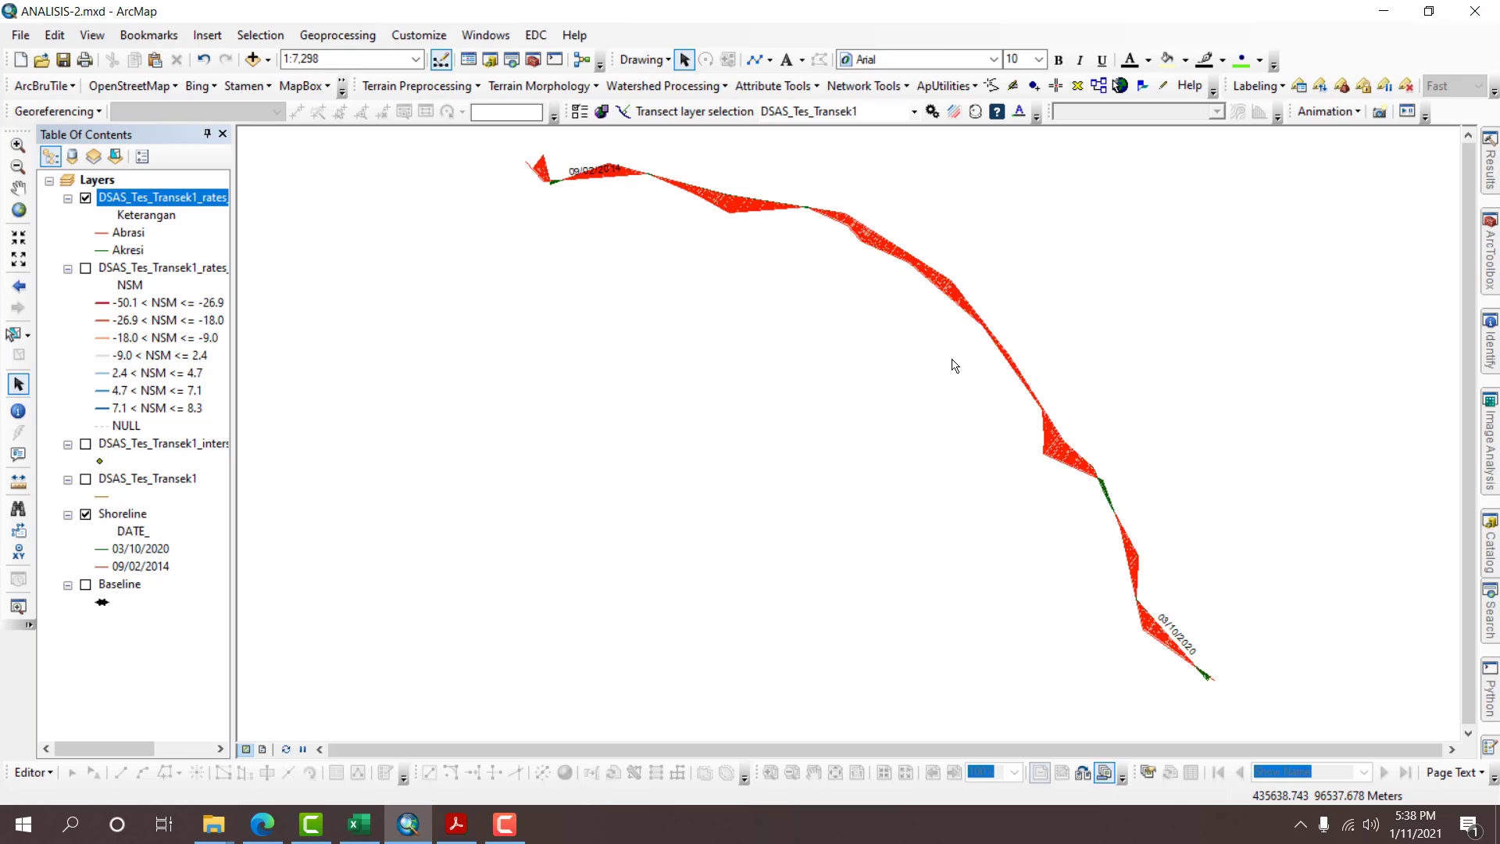
scroll(1184, 598, down, 4)
scroll(1184, 599, down, 2)
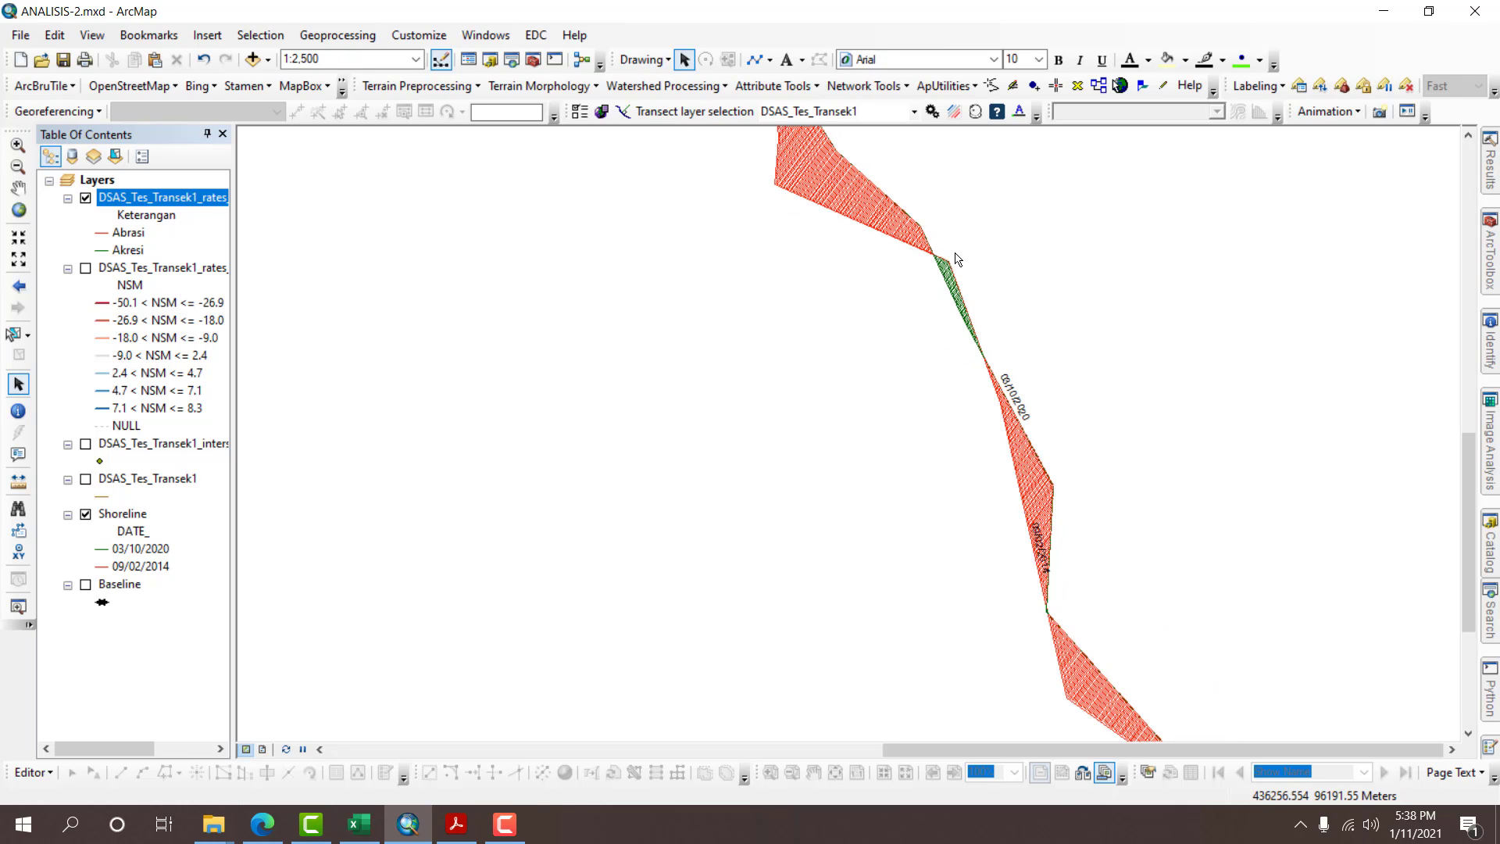
scroll(947, 289, down, 5)
scroll(840, 351, up, 5)
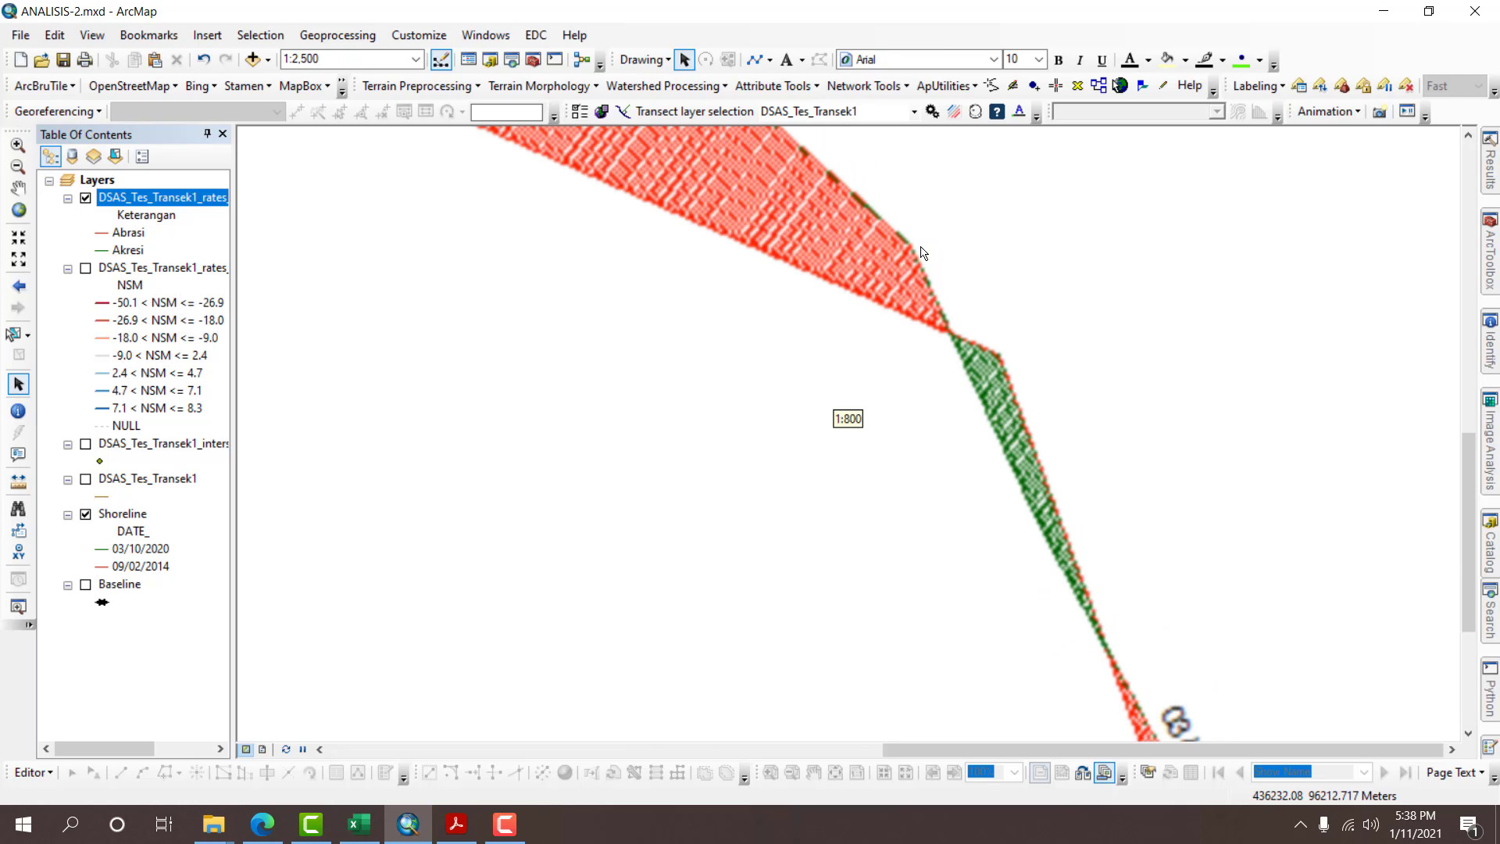
right_click(207, 199)
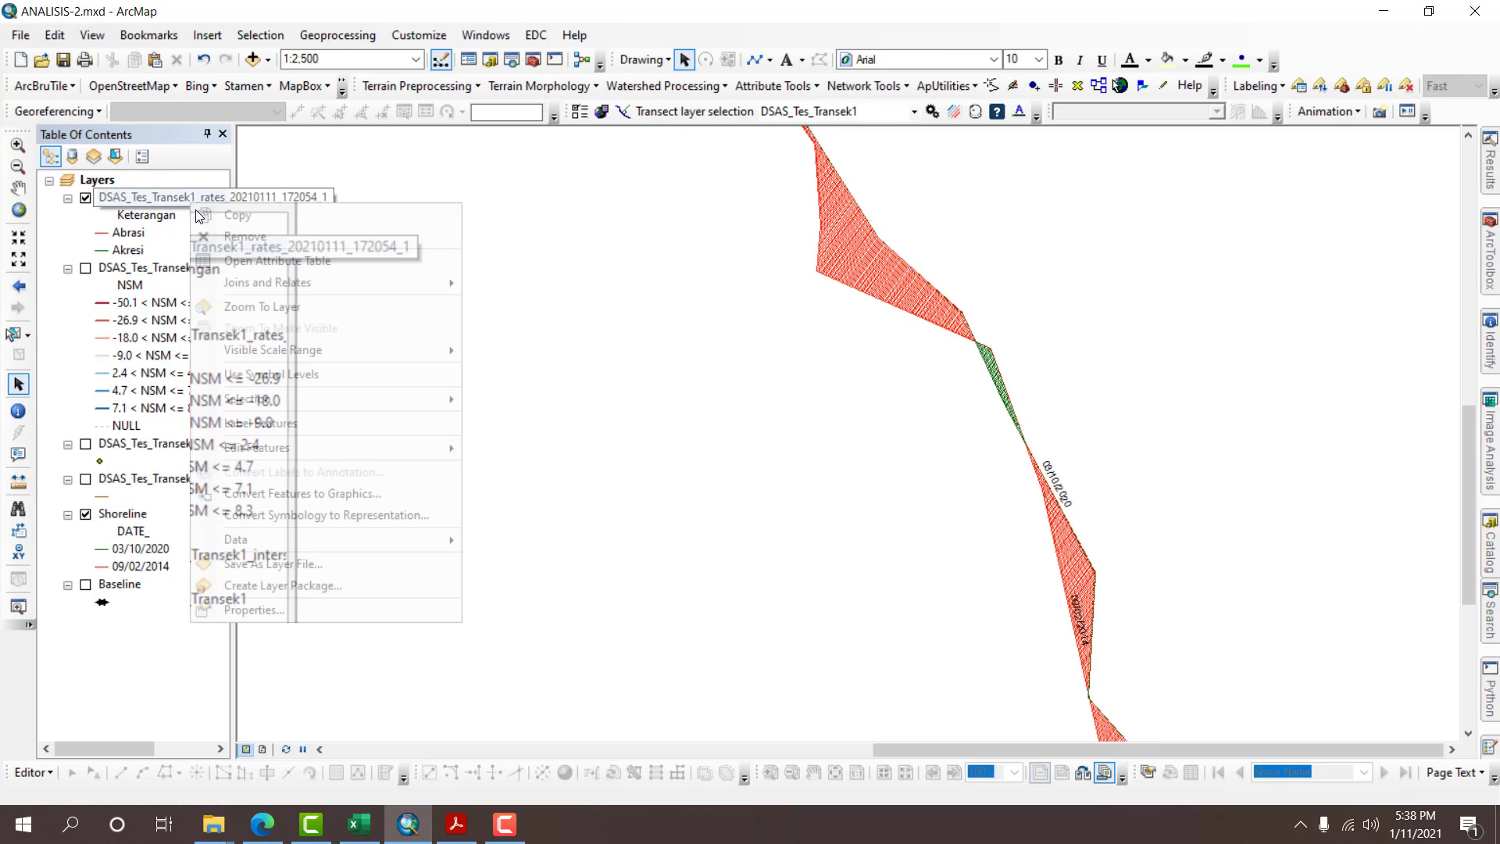
click(251, 313)
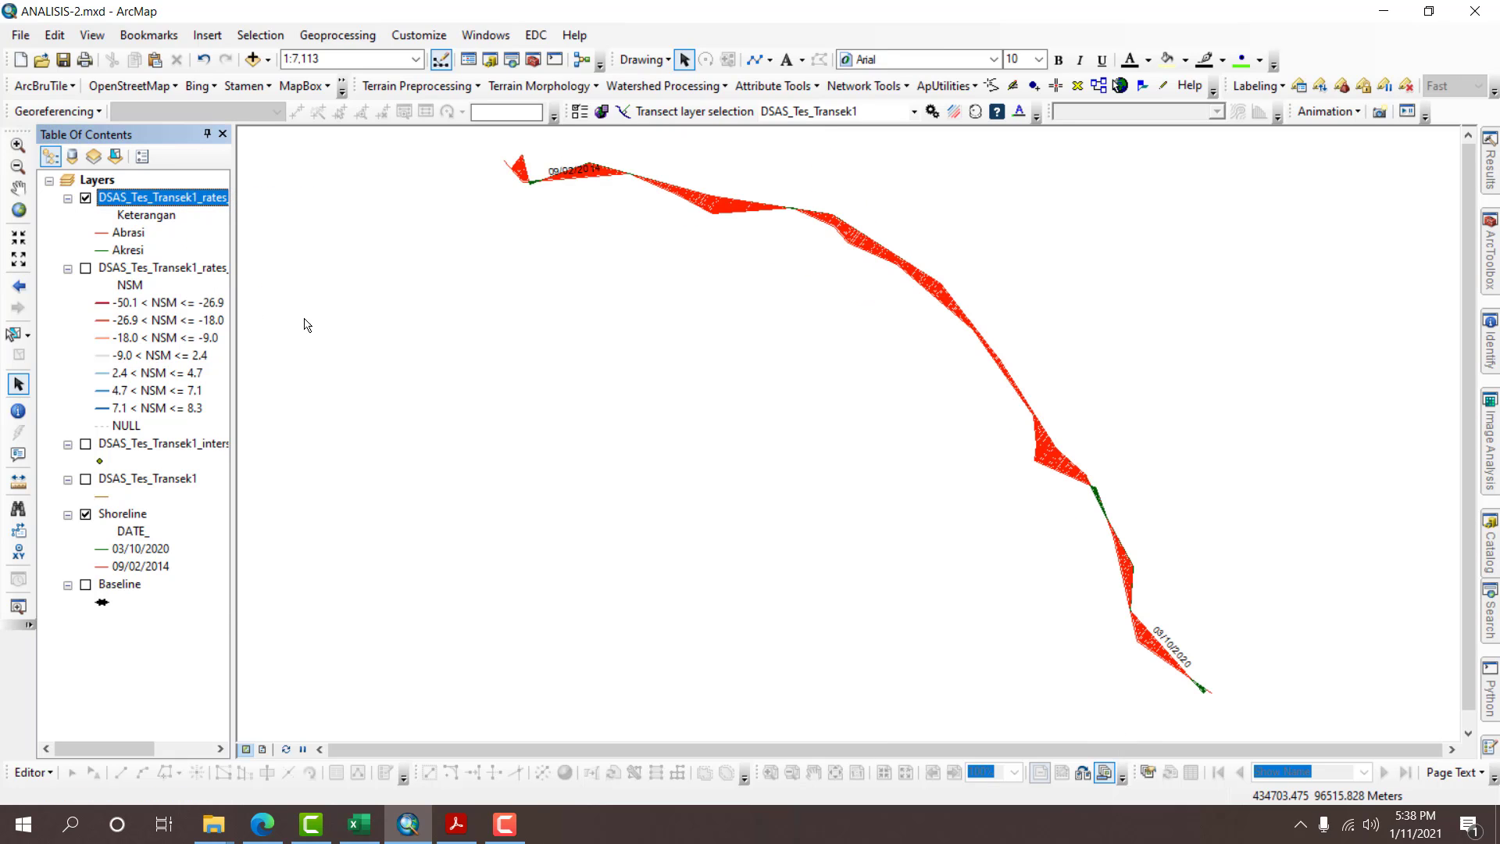